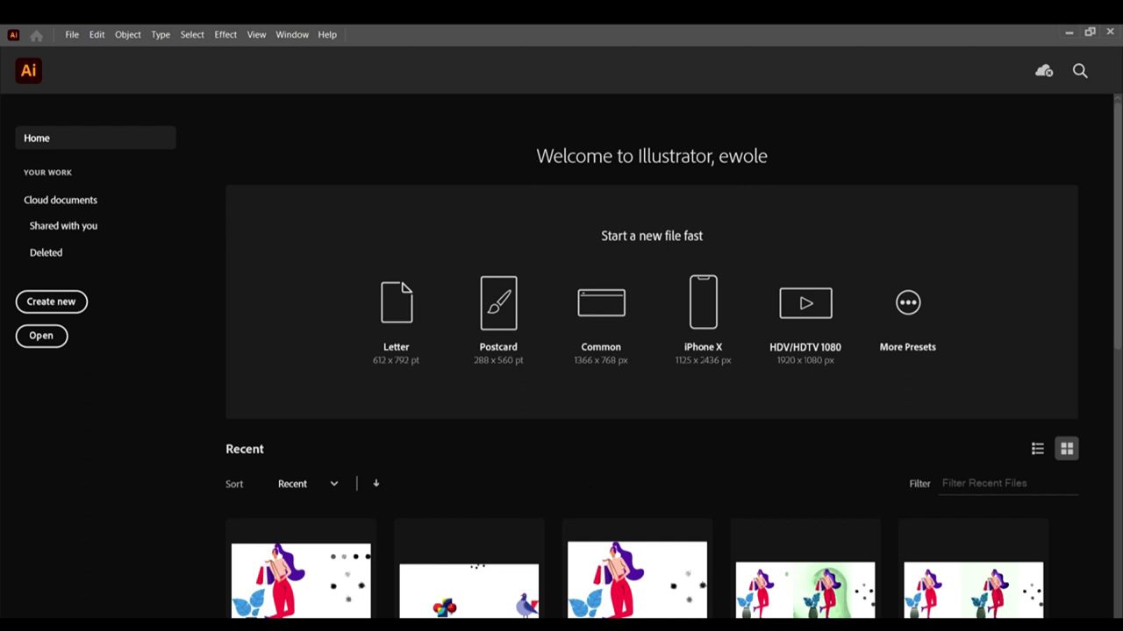
Step: Switch to Photos and view the reference images Excercise 1-02.jpg and Excercise 11-02.jpg
{"action": "mouse_move", "coordinate": [202, 623]}
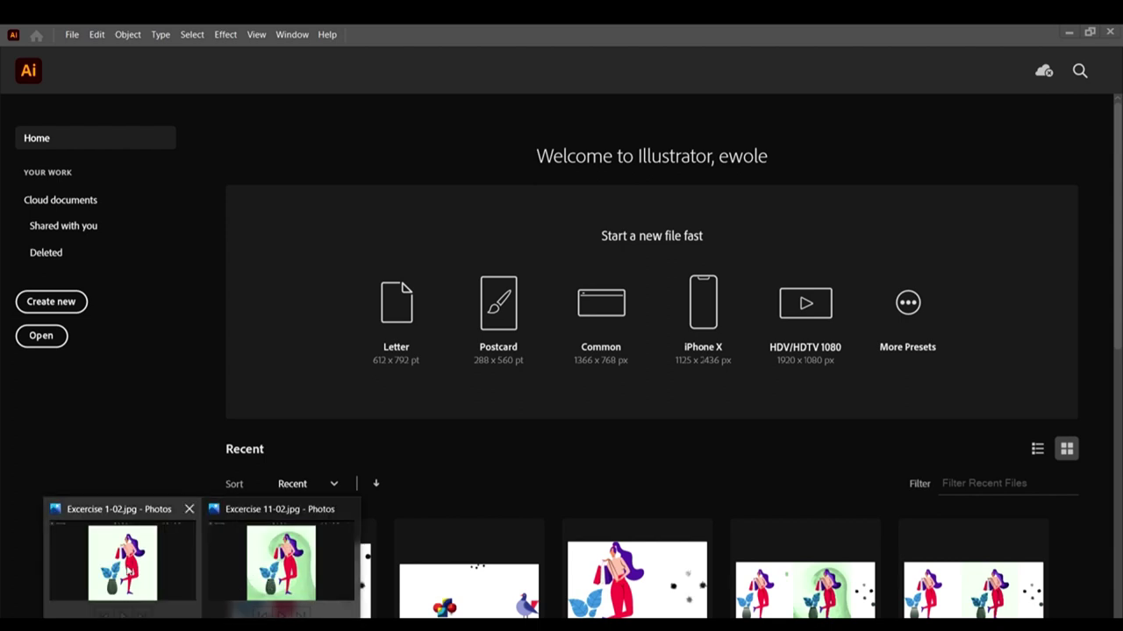
{"action": "left_click", "coordinate": [128, 571]}
{"action": "mouse_move", "coordinate": [202, 624]}
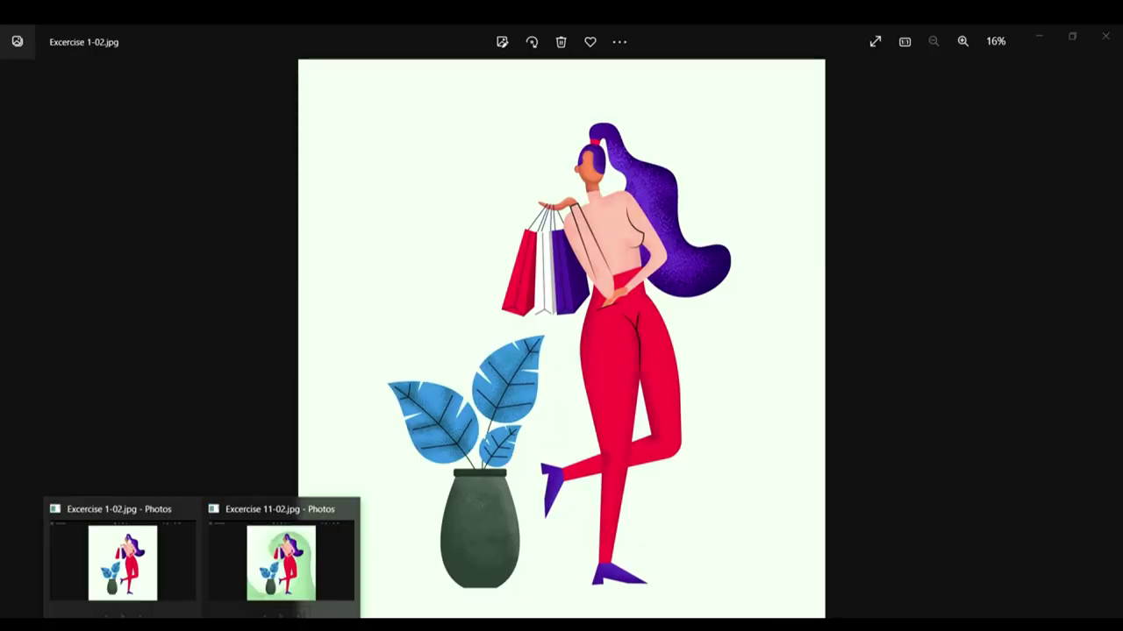
{"action": "left_click", "coordinate": [290, 546]}
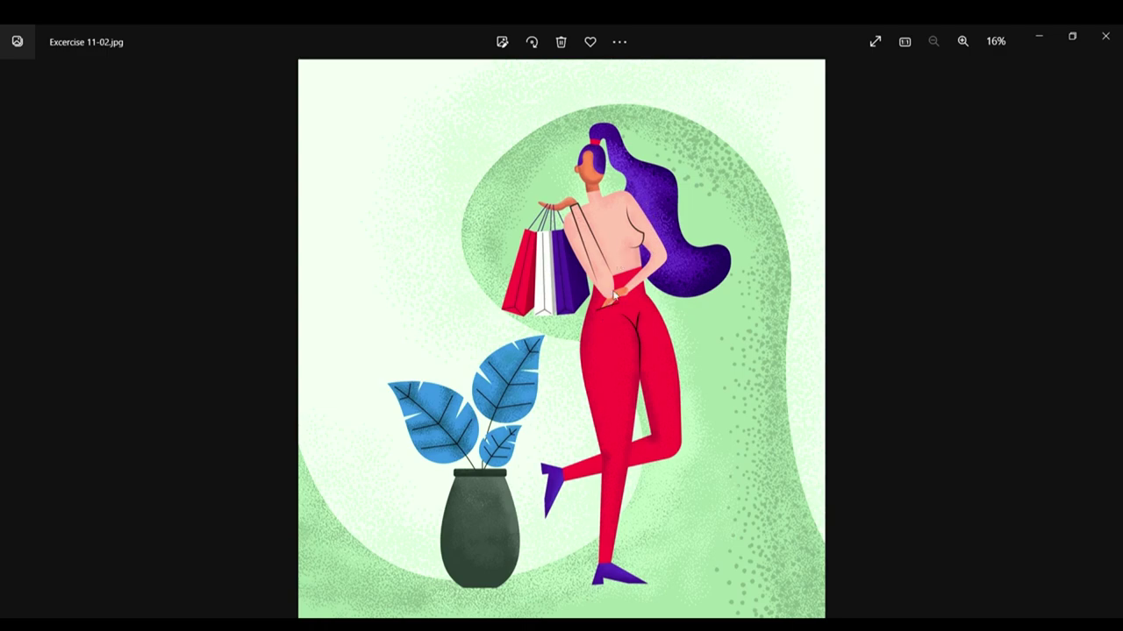
Step: Examine the grain texture on the woman, shopping bags, potted plant and green background in Excercise 11-02.jpg
{"action": "scroll", "coordinate": [614, 297], "scroll_direction": "up", "scroll_amount": 4}
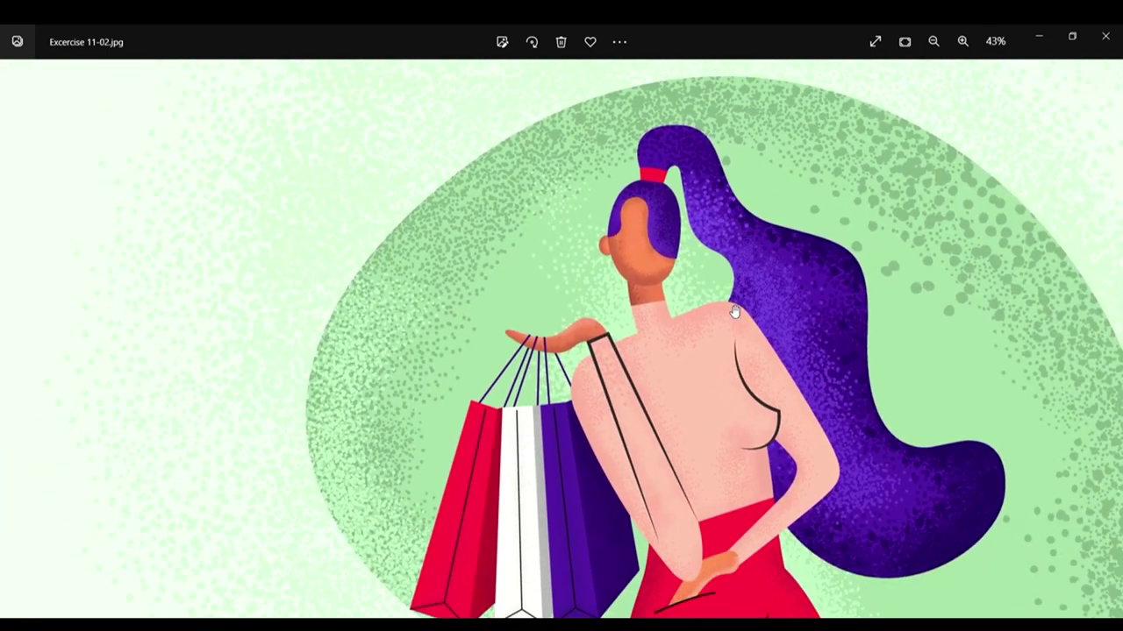
{"action": "left_click_drag", "start_coordinate": [768, 379], "coordinate": [701, 286]}
{"action": "left_click_drag", "start_coordinate": [703, 376], "coordinate": [712, 297]}
{"action": "scroll", "coordinate": [708, 296], "scroll_direction": "down", "scroll_amount": 2}
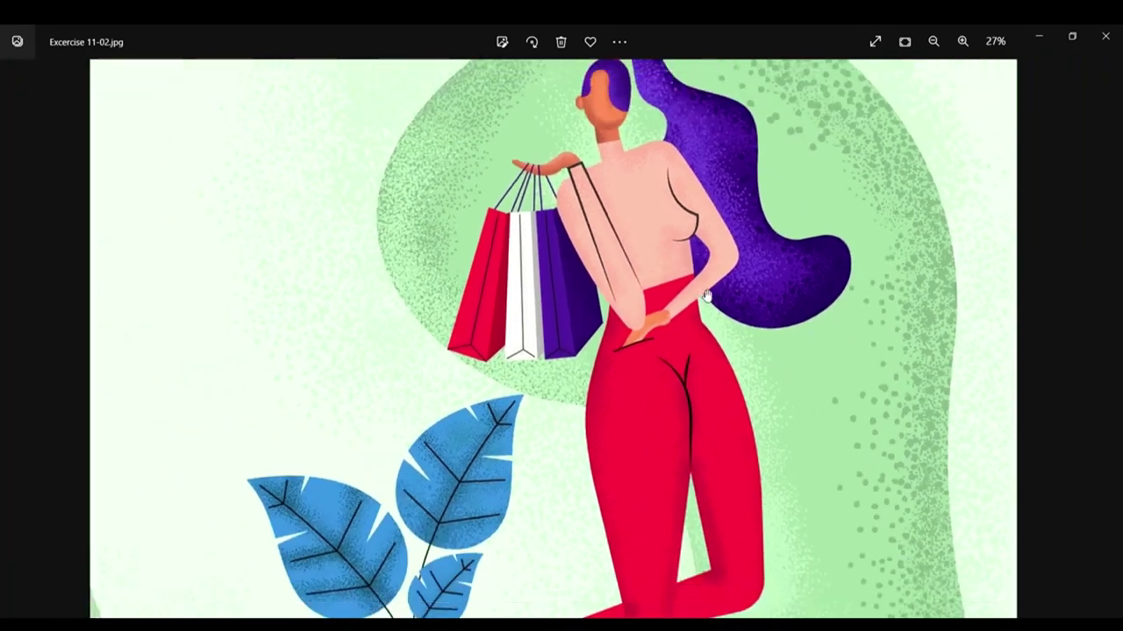
{"action": "scroll", "coordinate": [707, 296], "scroll_direction": "down", "scroll_amount": 4}
{"action": "scroll", "coordinate": [610, 473], "scroll_direction": "up", "scroll_amount": 3}
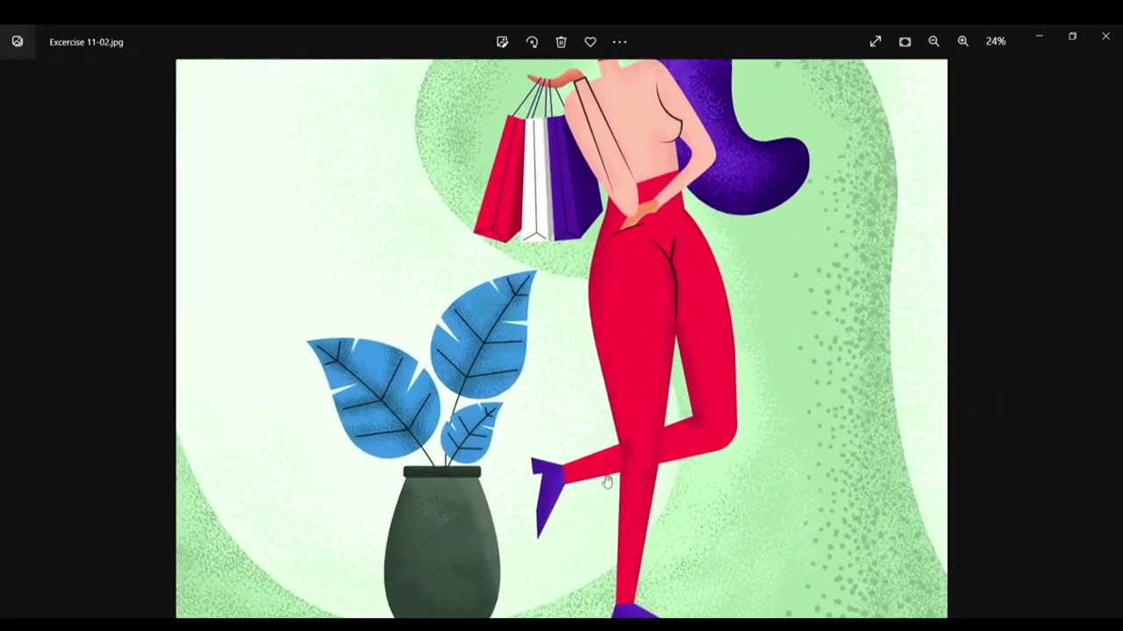
{"action": "scroll", "coordinate": [607, 481], "scroll_direction": "up", "scroll_amount": 2}
{"action": "scroll", "coordinate": [430, 369], "scroll_direction": "down", "scroll_amount": 1}
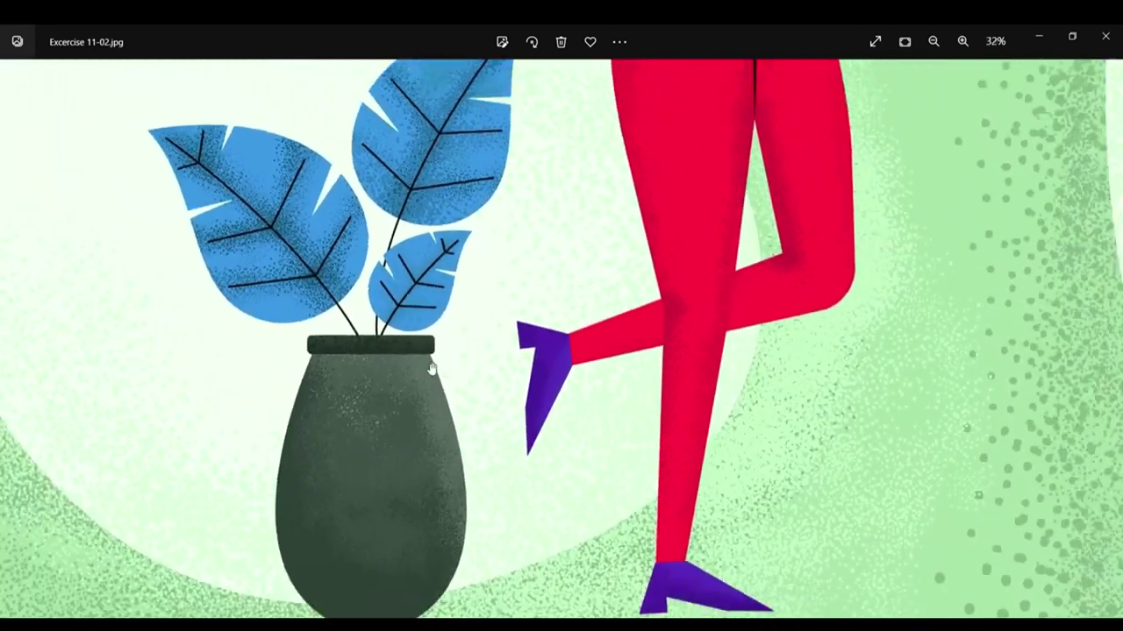
{"action": "scroll", "coordinate": [527, 372], "scroll_direction": "down", "scroll_amount": 2}
{"action": "scroll", "coordinate": [799, 352], "scroll_direction": "down", "scroll_amount": 3}
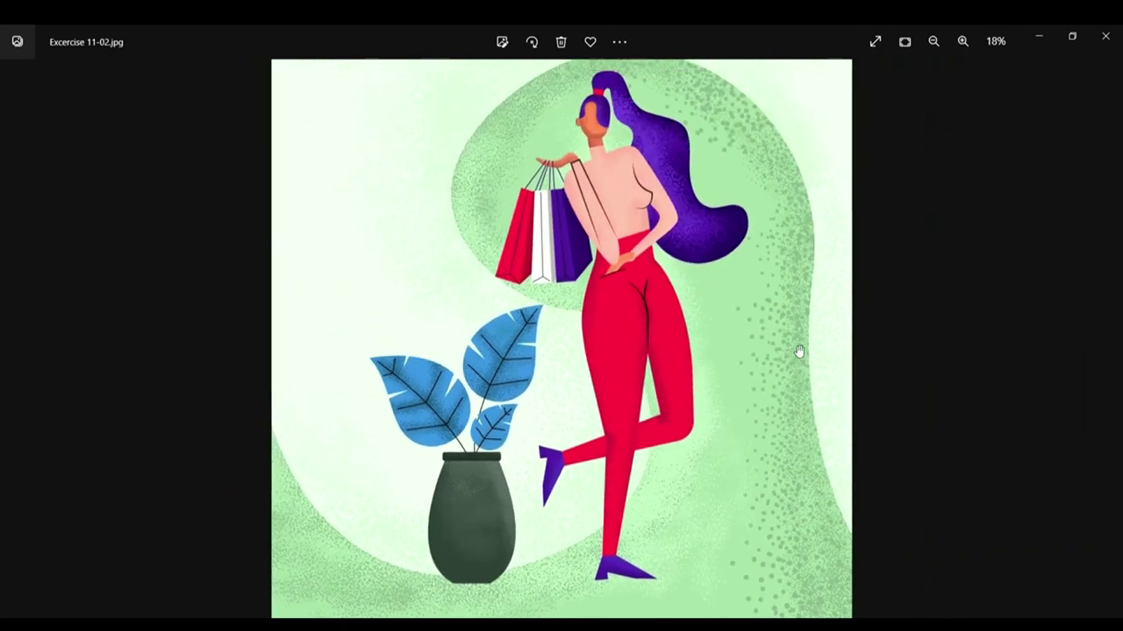
{"action": "scroll", "coordinate": [702, 182], "scroll_direction": "up", "scroll_amount": 2}
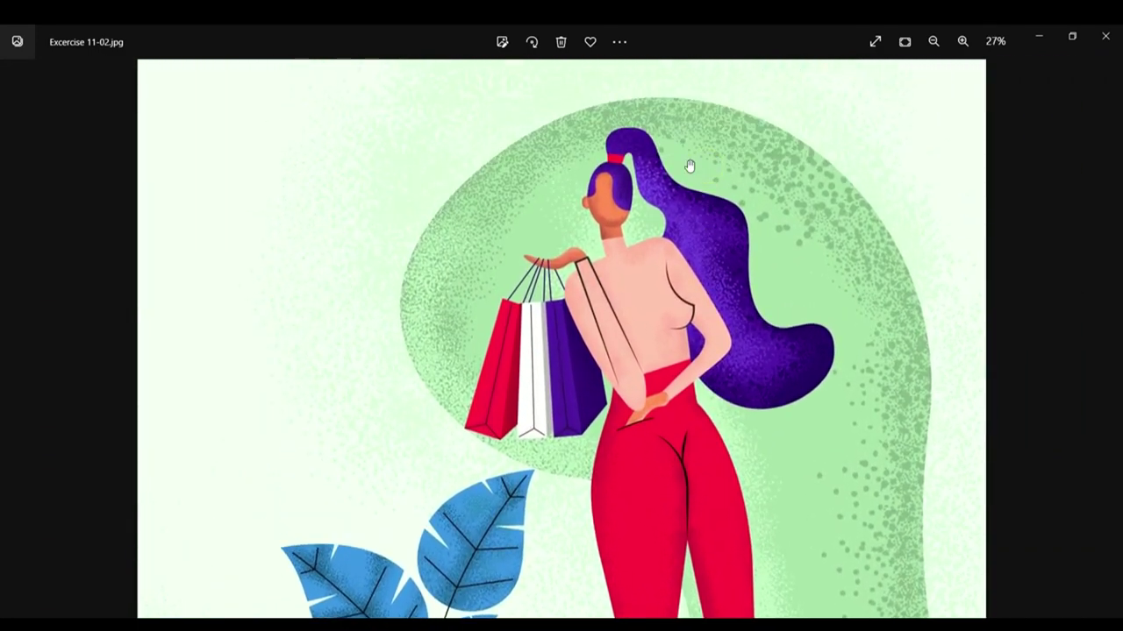
{"action": "scroll", "coordinate": [691, 165], "scroll_direction": "up", "scroll_amount": 1}
{"action": "left_click_drag", "start_coordinate": [689, 161], "coordinate": [686, 257]}
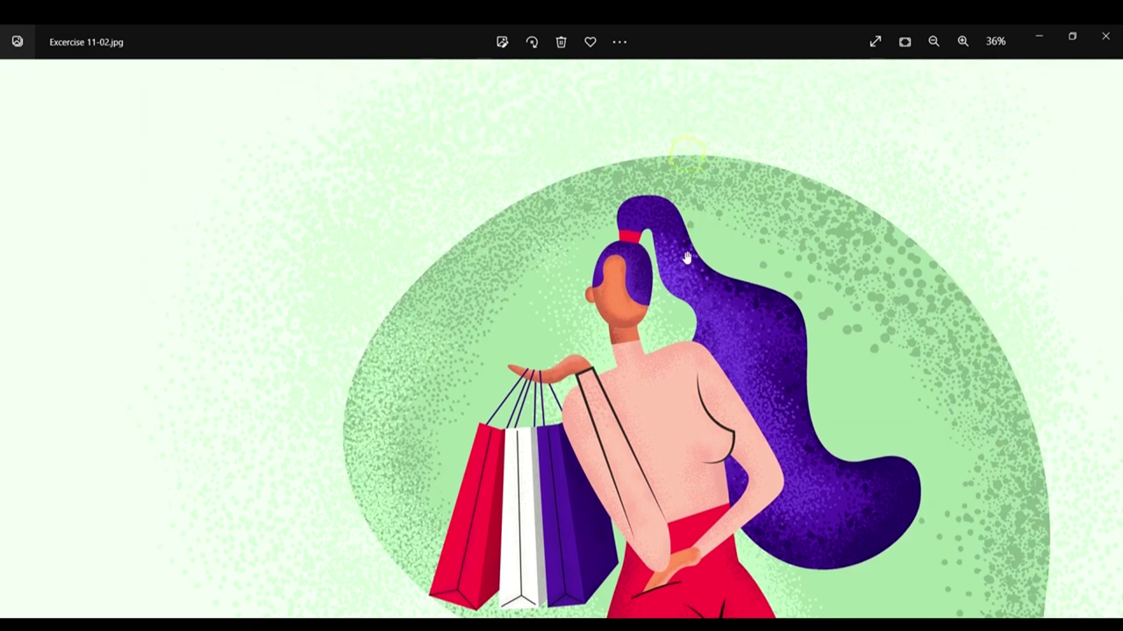
{"action": "scroll", "coordinate": [806, 308], "scroll_direction": "down", "scroll_amount": 1}
{"action": "scroll", "coordinate": [663, 209], "scroll_direction": "down", "scroll_amount": 2}
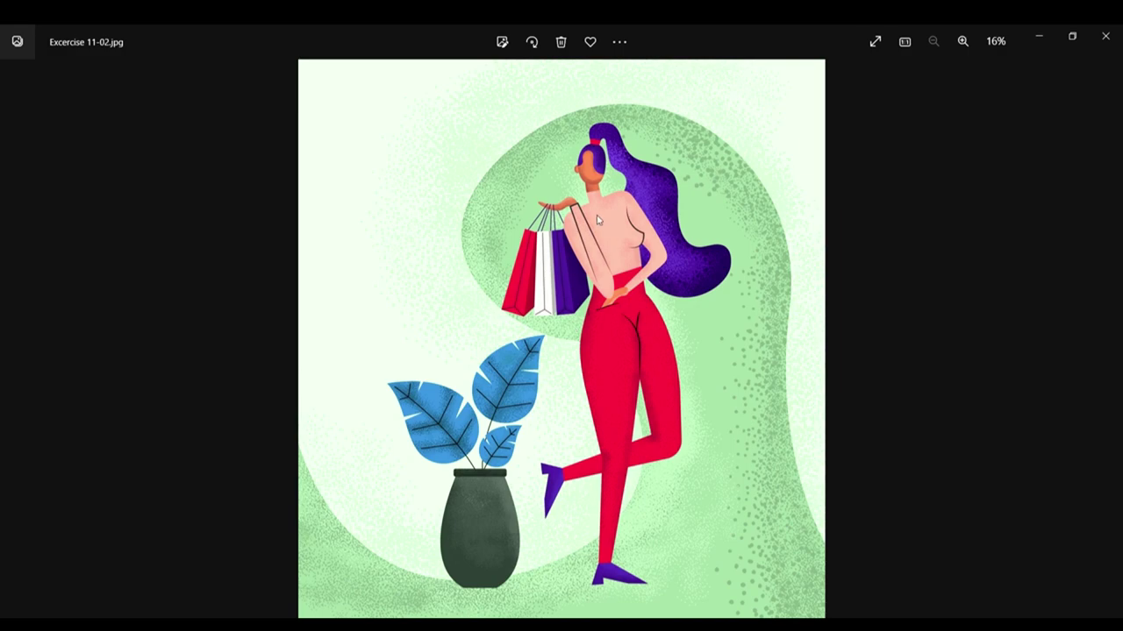
Step: Inspect the grain shading on the woman's face, hair and neck up close in Excercise 11-02.jpg
{"action": "scroll", "coordinate": [598, 219], "scroll_direction": "up", "scroll_amount": 5}
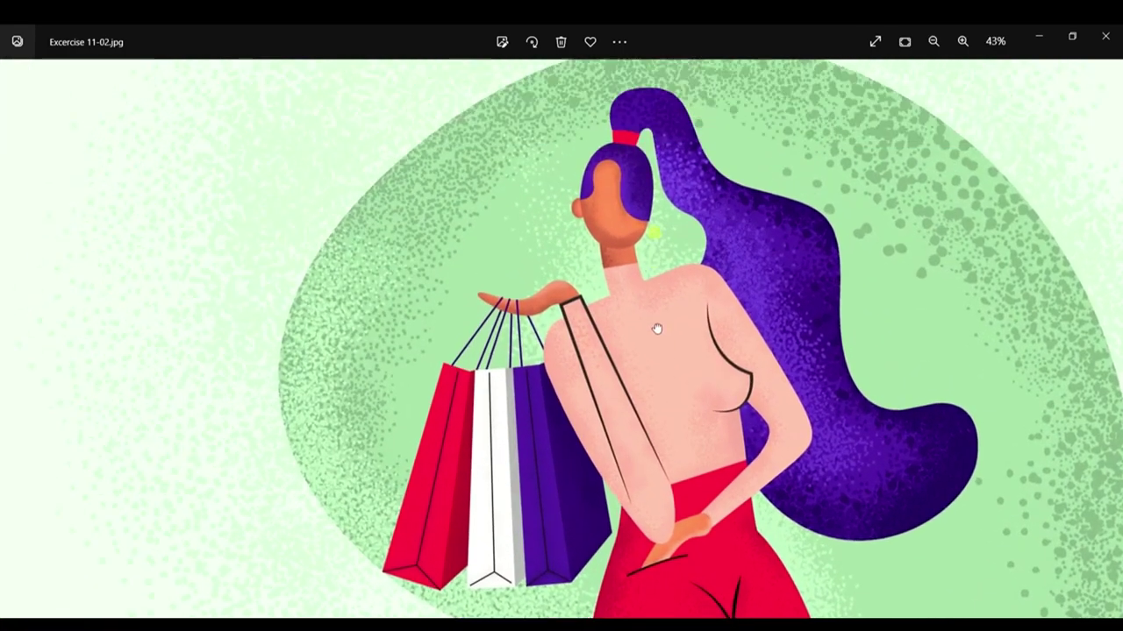
{"action": "left_click_drag", "start_coordinate": [657, 329], "coordinate": [651, 358]}
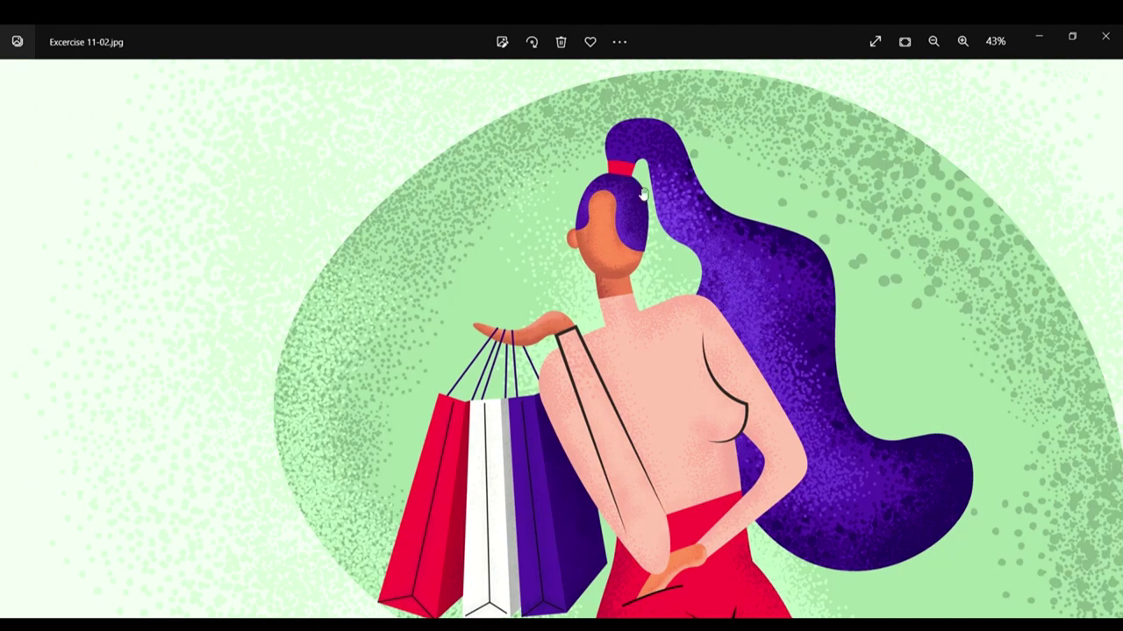
{"action": "scroll", "coordinate": [642, 194], "scroll_direction": "up", "scroll_amount": 4}
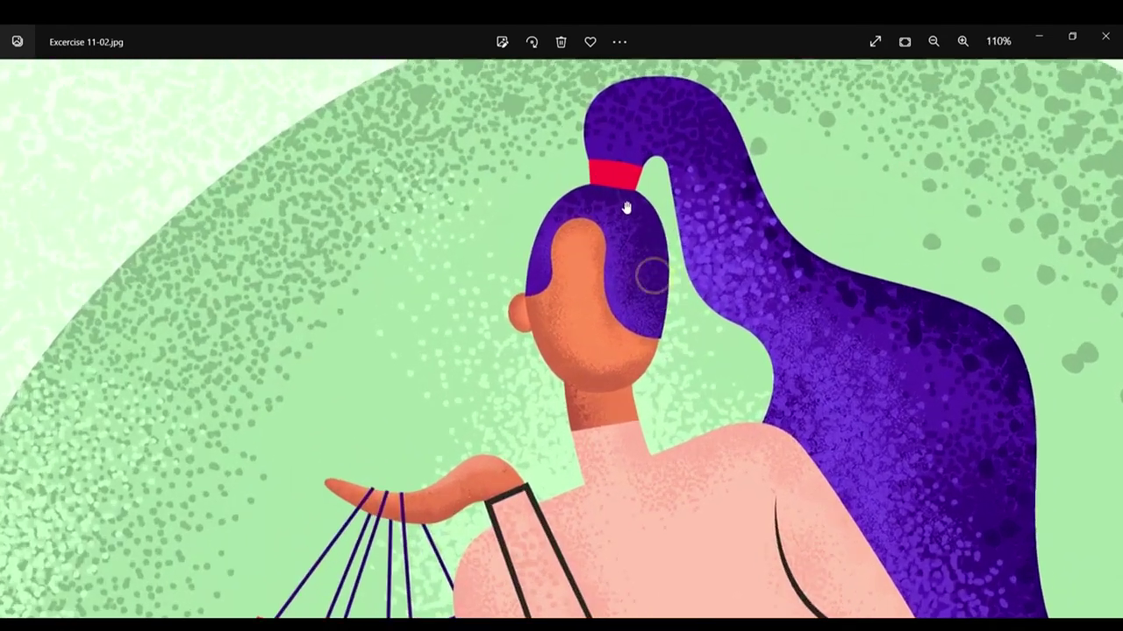
{"action": "scroll", "coordinate": [578, 341], "scroll_direction": "up", "scroll_amount": 2}
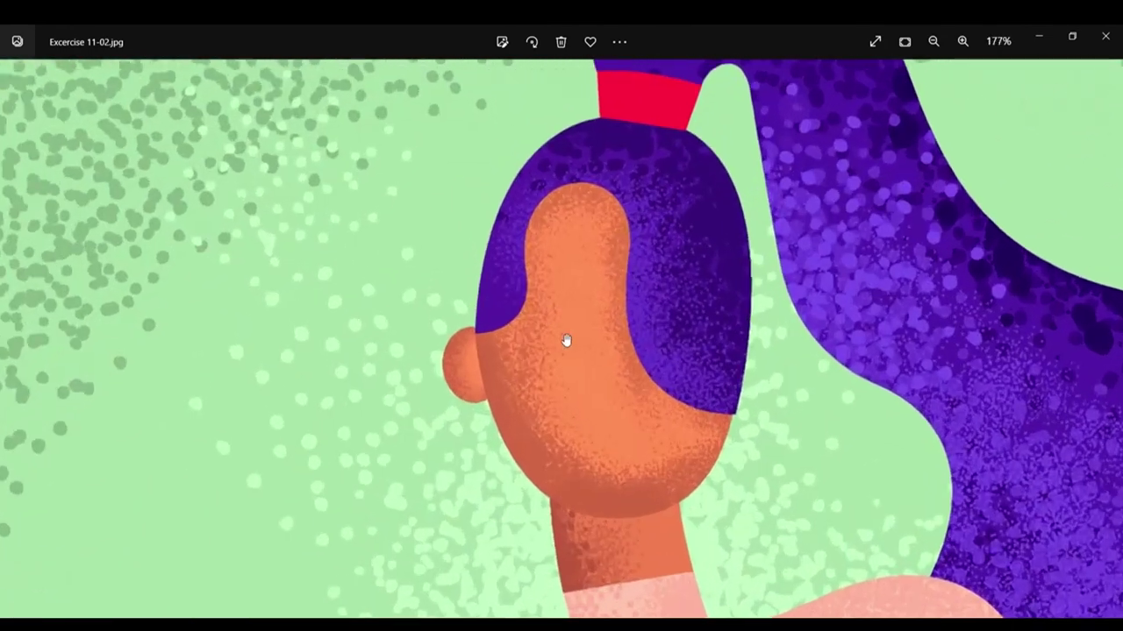
{"action": "scroll", "coordinate": [590, 391], "scroll_direction": "down", "scroll_amount": 1}
{"action": "scroll", "coordinate": [590, 391], "scroll_direction": "down", "scroll_amount": 3}
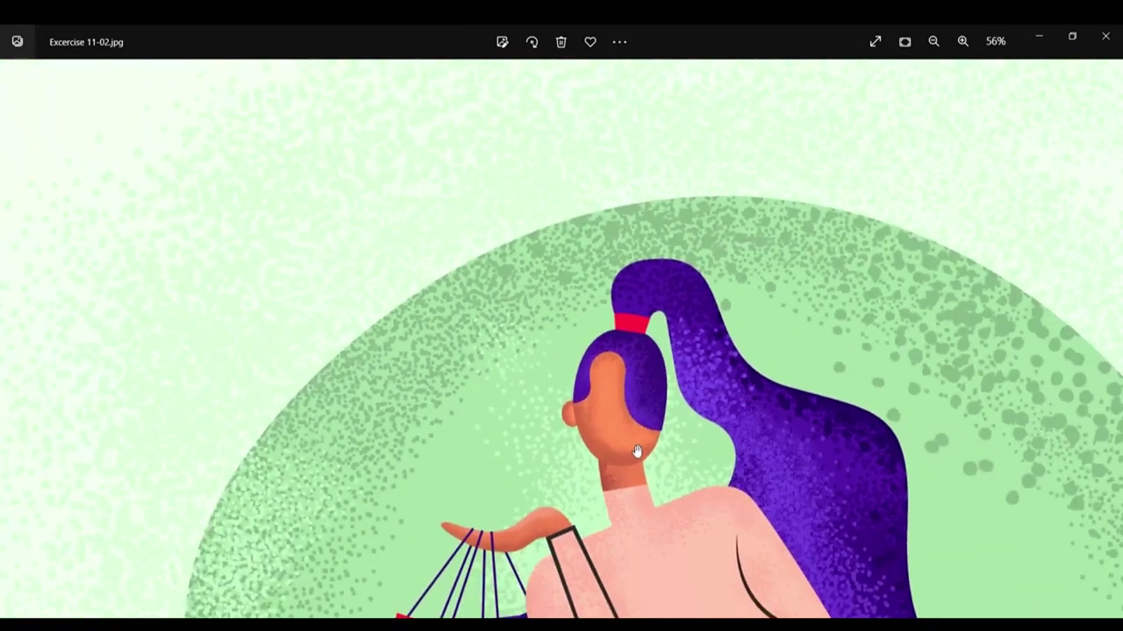
{"action": "scroll", "coordinate": [648, 373], "scroll_direction": "down", "scroll_amount": 3}
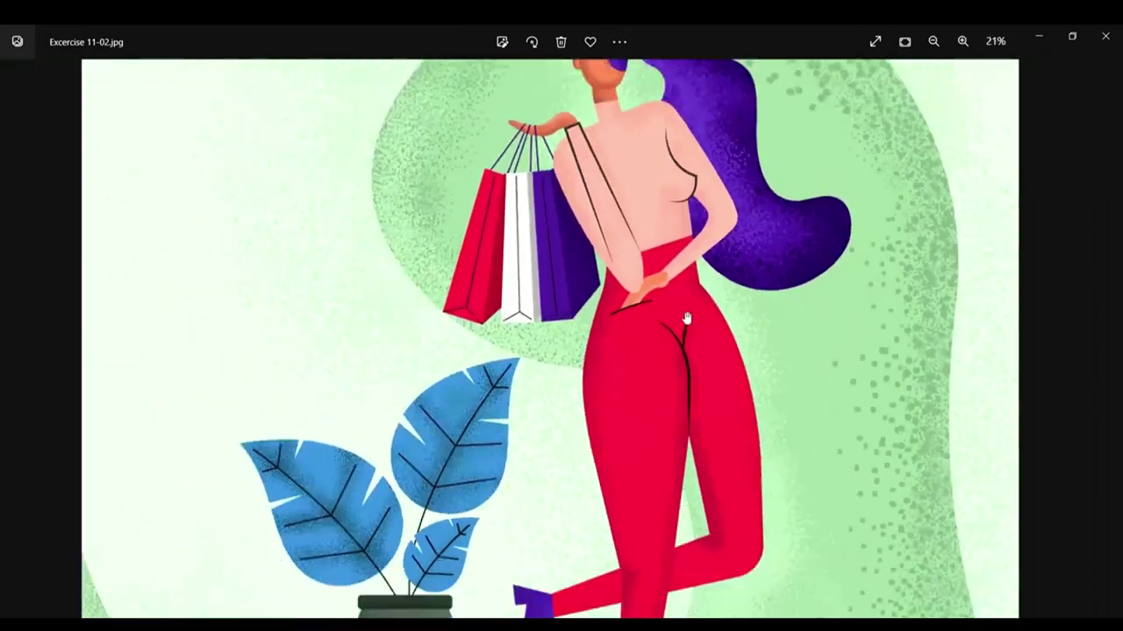
{"action": "scroll", "coordinate": [671, 377], "scroll_direction": "down", "scroll_amount": 2}
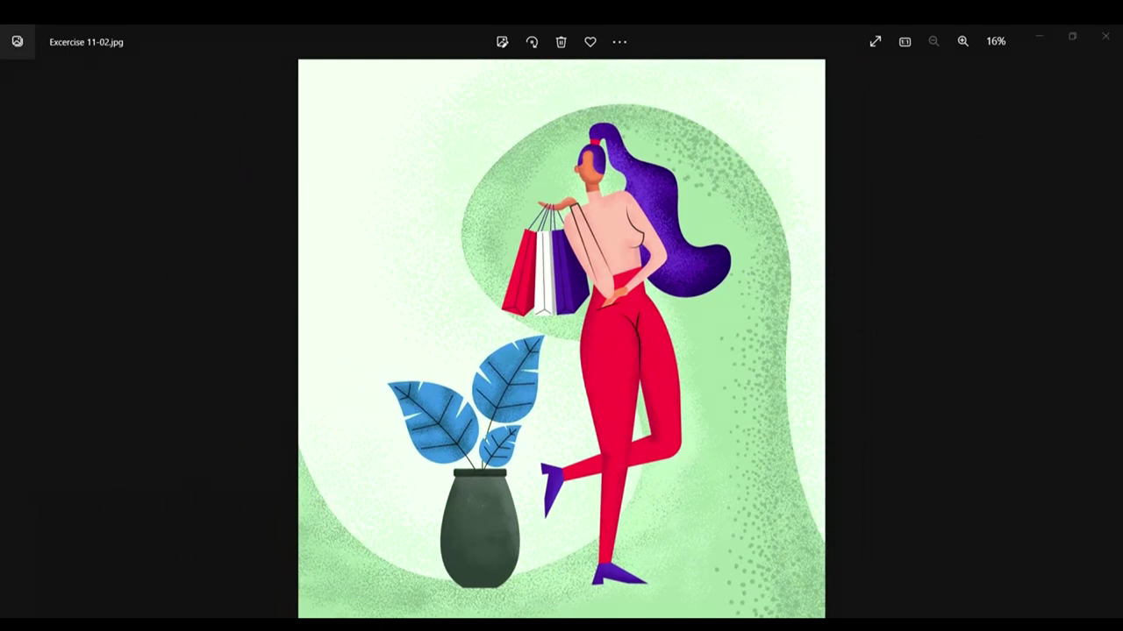
Step: Switch to Excercise 1-02.jpg and examine the grain shading on the woman's upper body and hair
{"action": "left_click", "coordinate": [159, 600]}
{"action": "scroll", "coordinate": [634, 158], "scroll_direction": "up", "scroll_amount": 4}
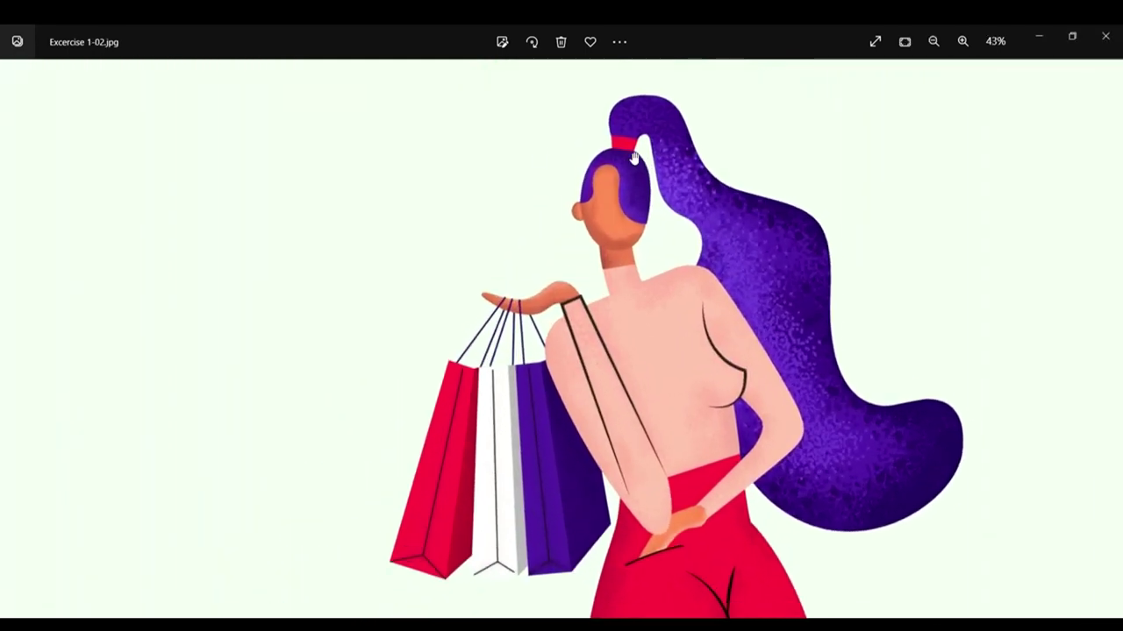
{"action": "left_click_drag", "start_coordinate": [634, 158], "coordinate": [628, 238]}
{"action": "scroll", "coordinate": [628, 238], "scroll_direction": "down", "scroll_amount": 4}
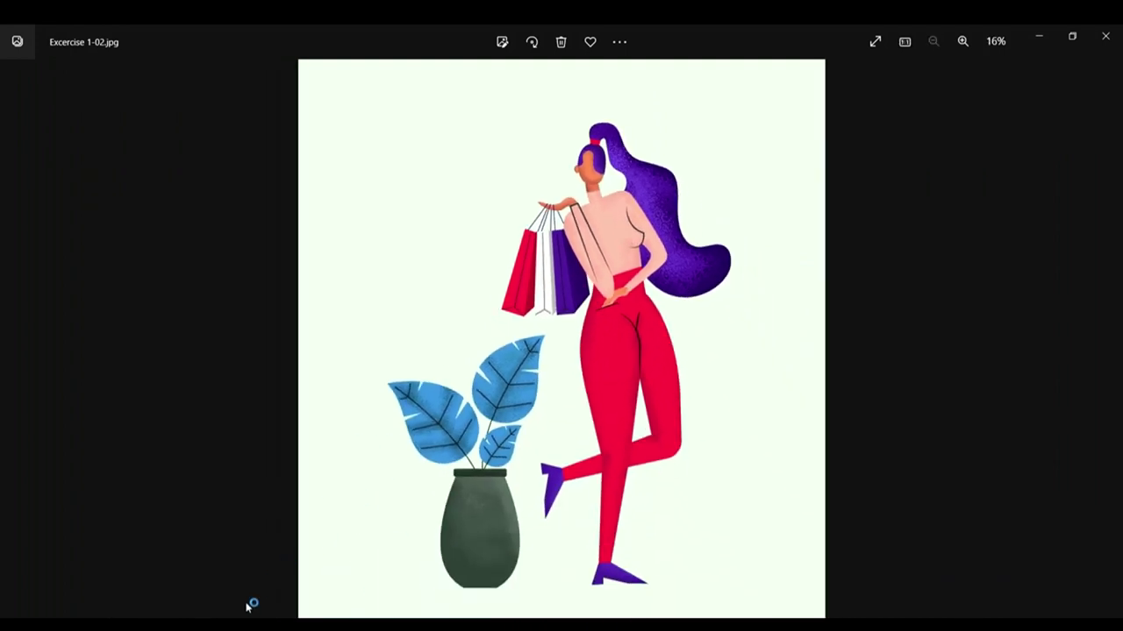
Step: Return to Illustrator and open the file Excercise 1 from the 3 BRUSHES AND TEXTURES folder
{"action": "key", "text": "alt+Tab"}
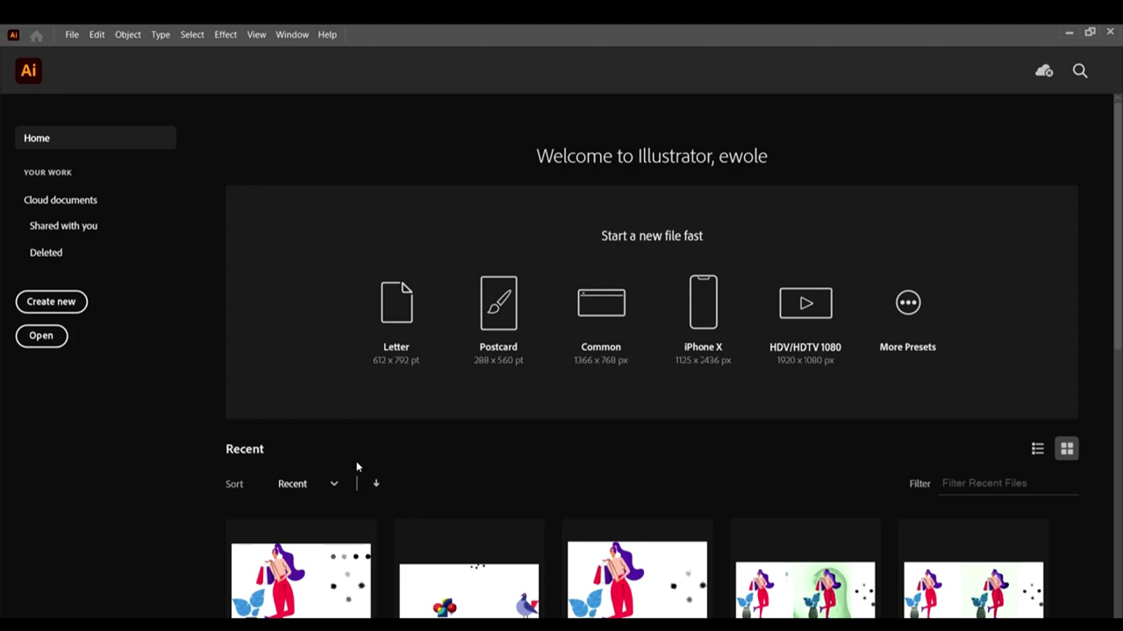
{"action": "scroll", "coordinate": [396, 465], "scroll_direction": "down", "scroll_amount": 3}
{"action": "scroll", "coordinate": [470, 439], "scroll_direction": "up", "scroll_amount": 3}
{"action": "scroll", "coordinate": [495, 426], "scroll_direction": "down", "scroll_amount": 1}
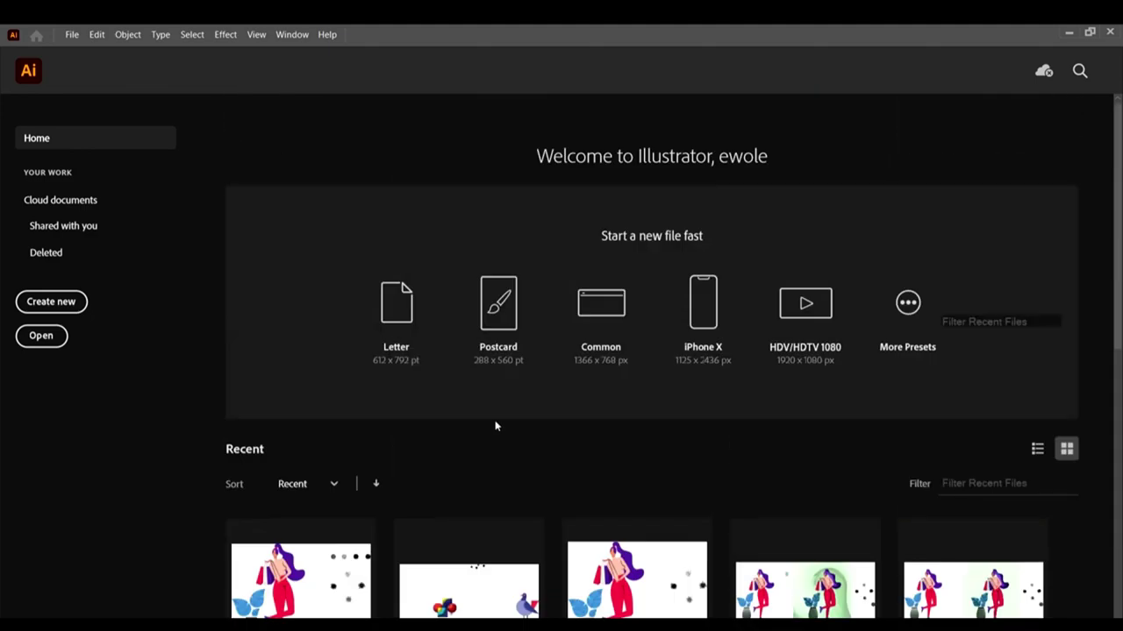
{"action": "scroll", "coordinate": [481, 386], "scroll_direction": "down", "scroll_amount": 5}
{"action": "scroll", "coordinate": [465, 348], "scroll_direction": "up", "scroll_amount": 5}
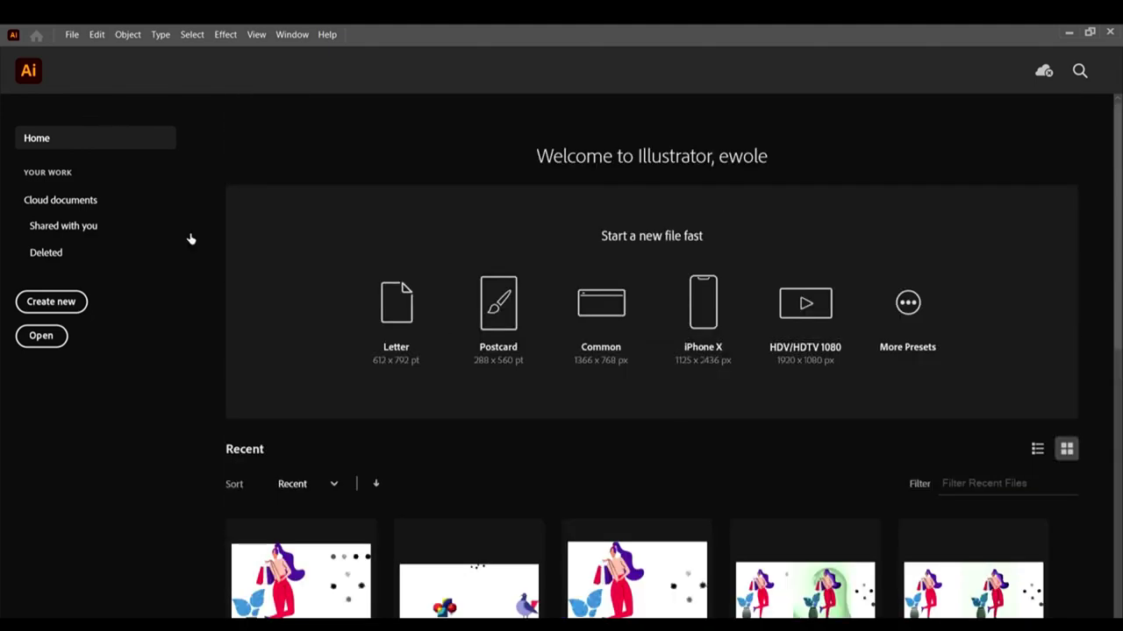
{"action": "left_click", "coordinate": [45, 342]}
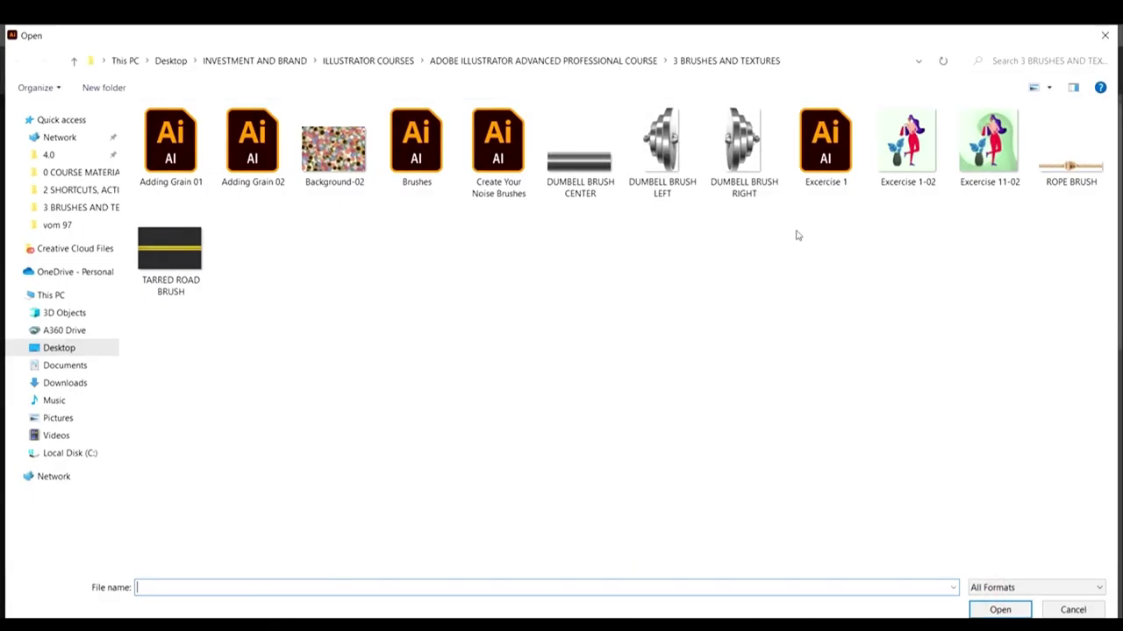
{"action": "left_click", "coordinate": [824, 145]}
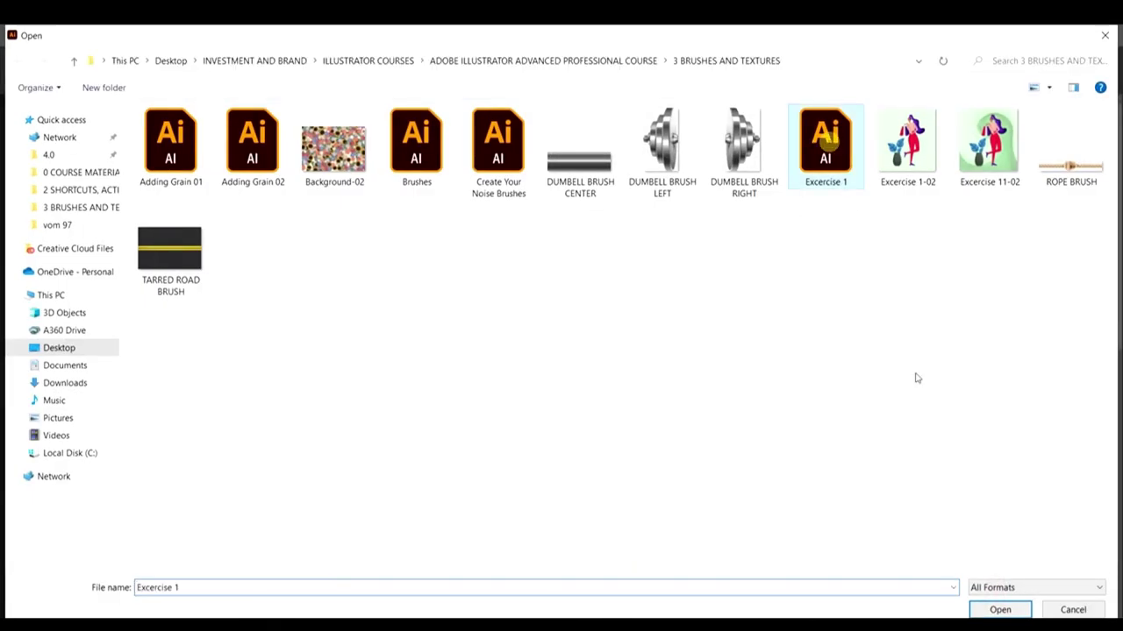
{"action": "left_click", "coordinate": [1000, 609]}
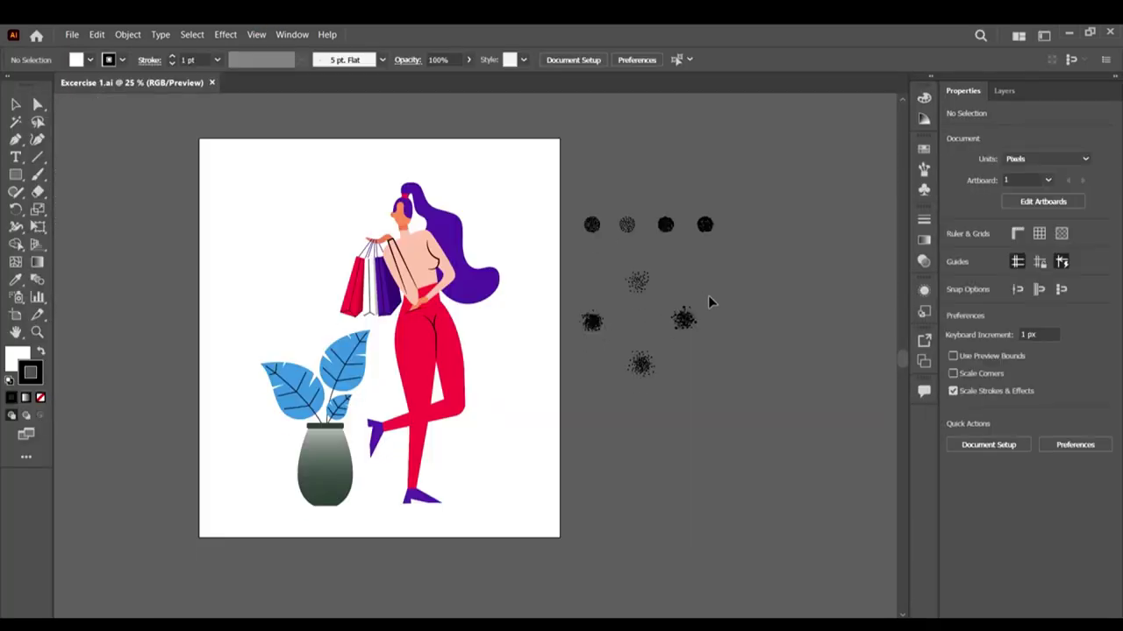
Step: Look over the flat, ungrained woman illustration up close and as a whole artboard
{"action": "scroll", "coordinate": [498, 236], "scroll_direction": "up", "scroll_amount": 1}
{"action": "scroll", "coordinate": [416, 301], "scroll_direction": "up", "scroll_amount": 5}
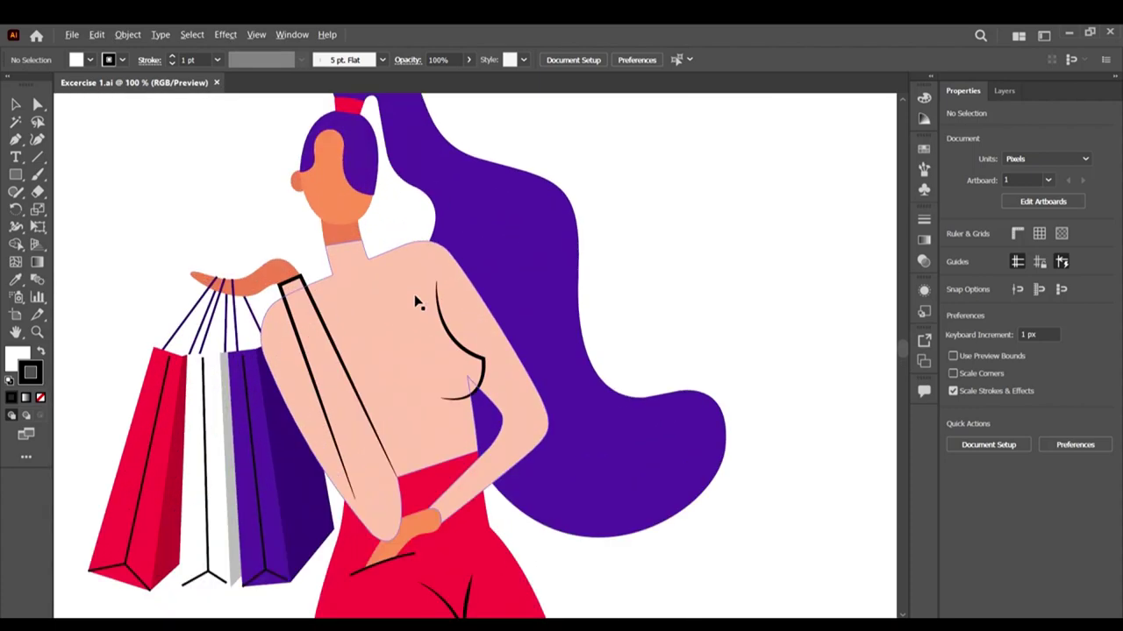
{"action": "scroll", "coordinate": [436, 281], "scroll_direction": "down", "scroll_amount": 5}
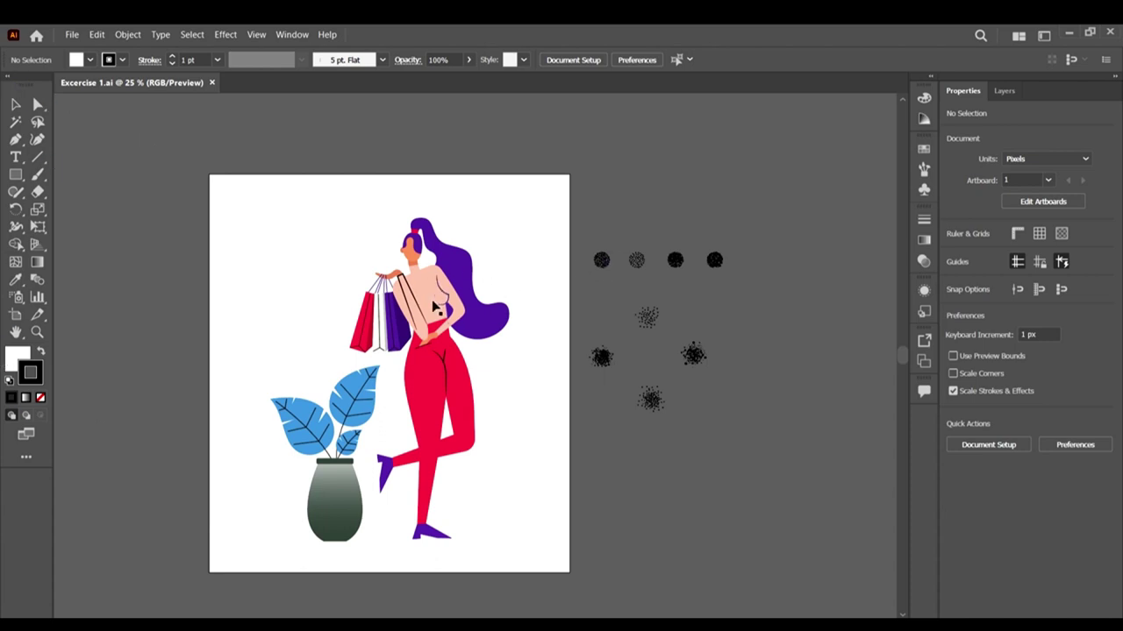
{"action": "scroll", "coordinate": [570, 264], "scroll_direction": "down", "scroll_amount": 3}
{"action": "scroll", "coordinate": [584, 260], "scroll_direction": "up", "scroll_amount": 3}
Step: Switch to Photos and compare the flat artwork with the textured reference Excercise 1-02.jpg
{"action": "mouse_move", "coordinate": [203, 625]}
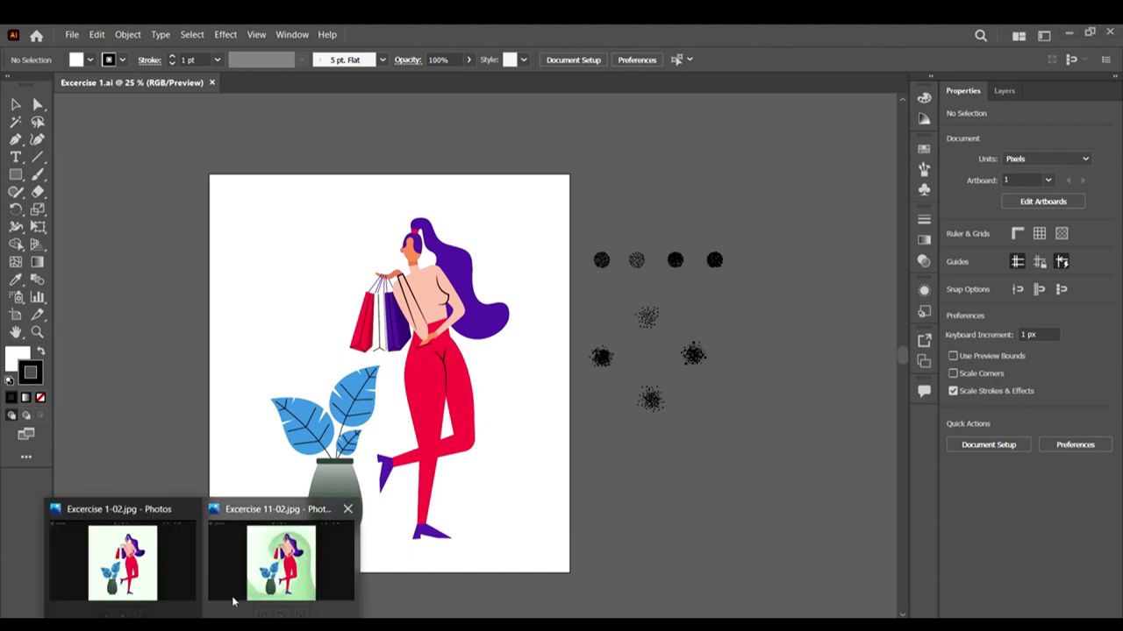
{"action": "left_click", "coordinate": [147, 572]}
{"action": "scroll", "coordinate": [721, 216], "scroll_direction": "up", "scroll_amount": 2}
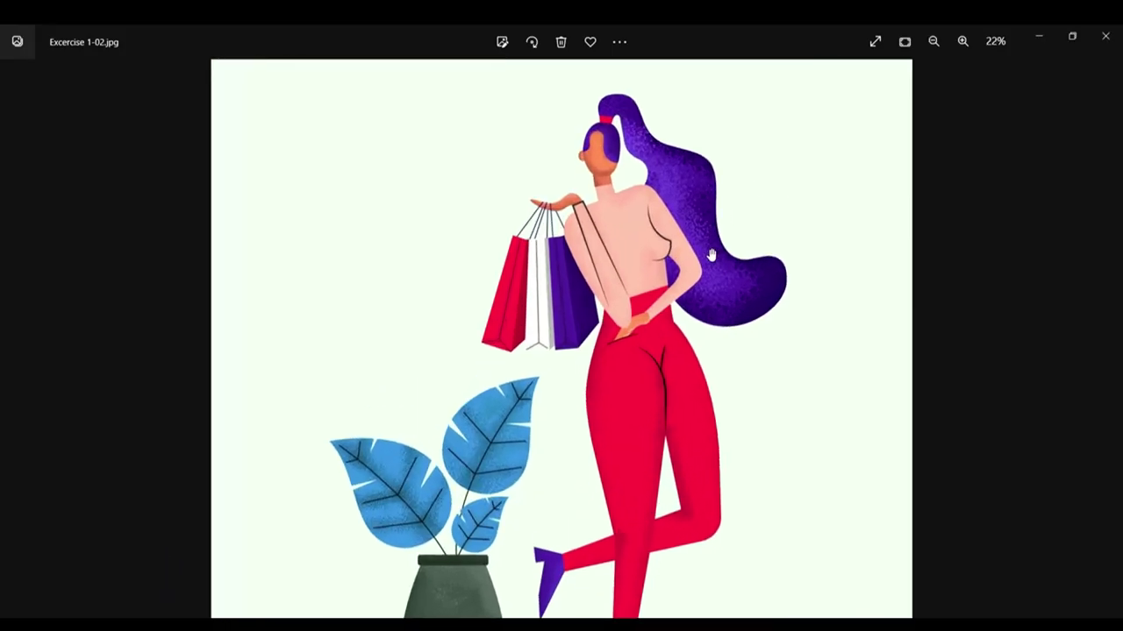
{"action": "scroll", "coordinate": [706, 249], "scroll_direction": "down", "scroll_amount": 2}
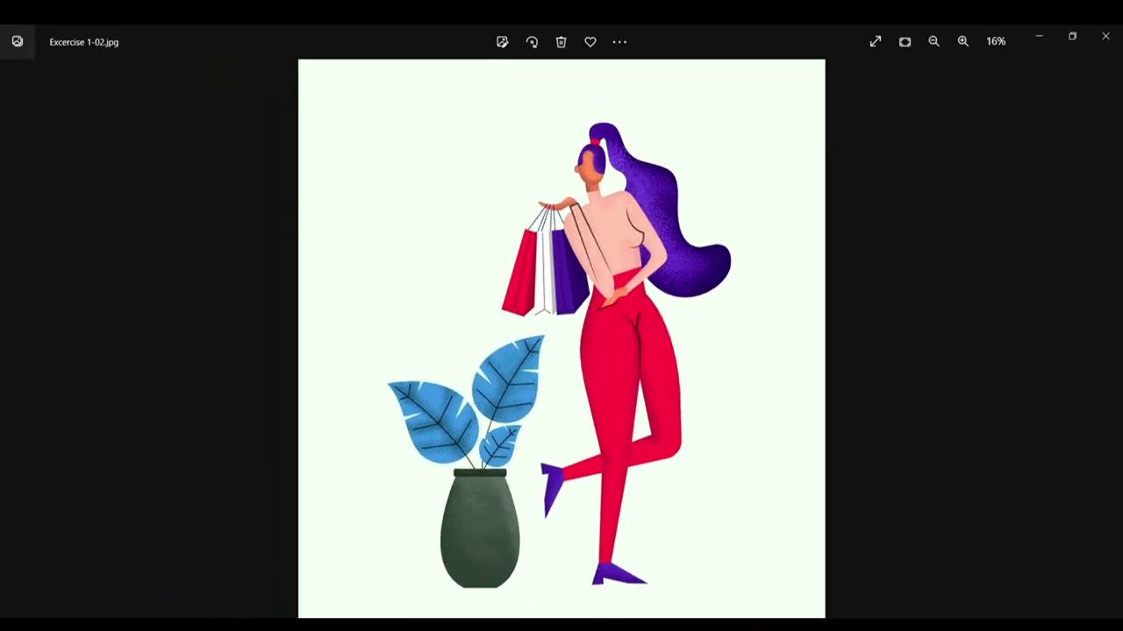
Step: Return to Illustrator and examine the dotted circle and scatter shapes beside the artboard
{"action": "key", "text": "alt+Tab"}
{"action": "scroll", "coordinate": [673, 270], "scroll_direction": "up", "scroll_amount": 4}
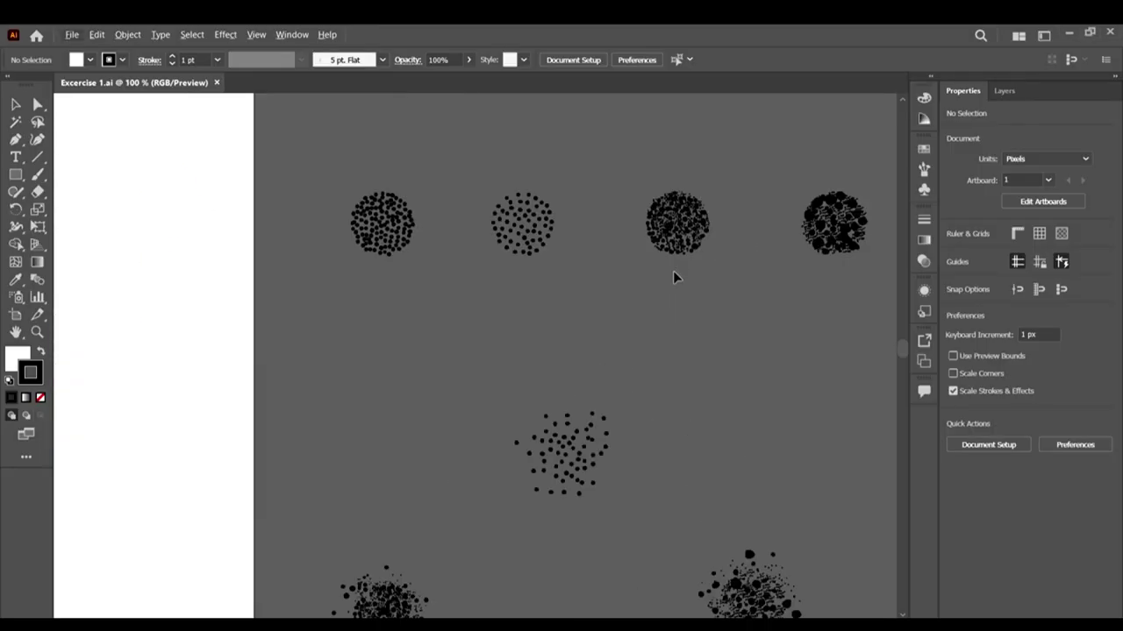
{"action": "scroll", "coordinate": [371, 254], "scroll_direction": "down", "scroll_amount": 3}
{"action": "scroll", "coordinate": [376, 247], "scroll_direction": "up", "scroll_amount": 2}
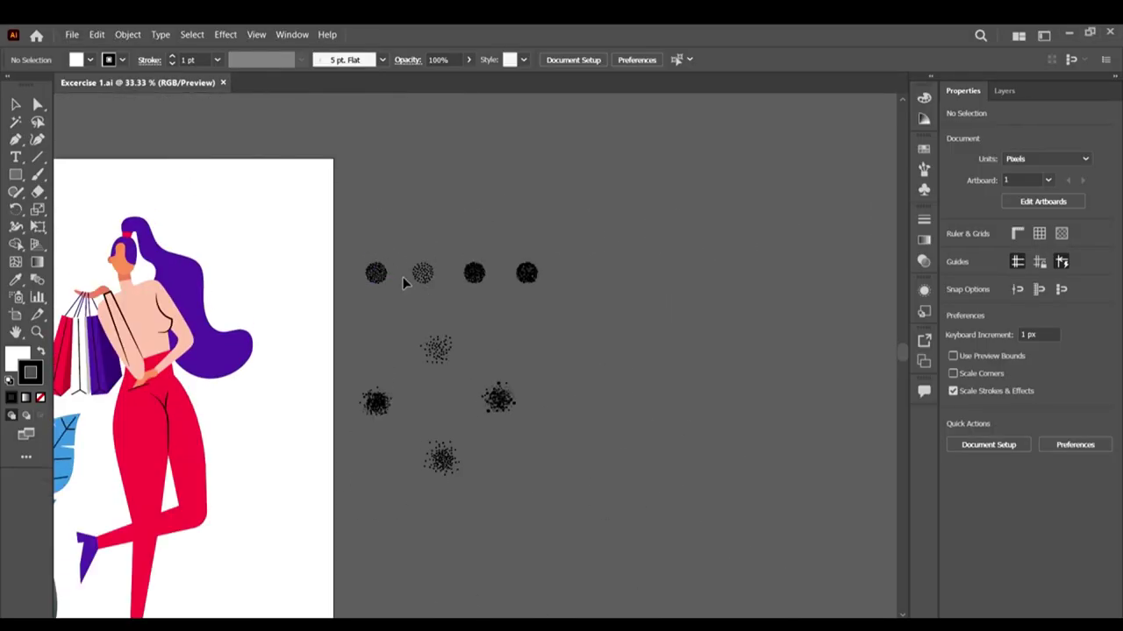
{"action": "scroll", "coordinate": [403, 276], "scroll_direction": "down", "scroll_amount": 3}
{"action": "scroll", "coordinate": [379, 225], "scroll_direction": "left", "scroll_amount": 5}
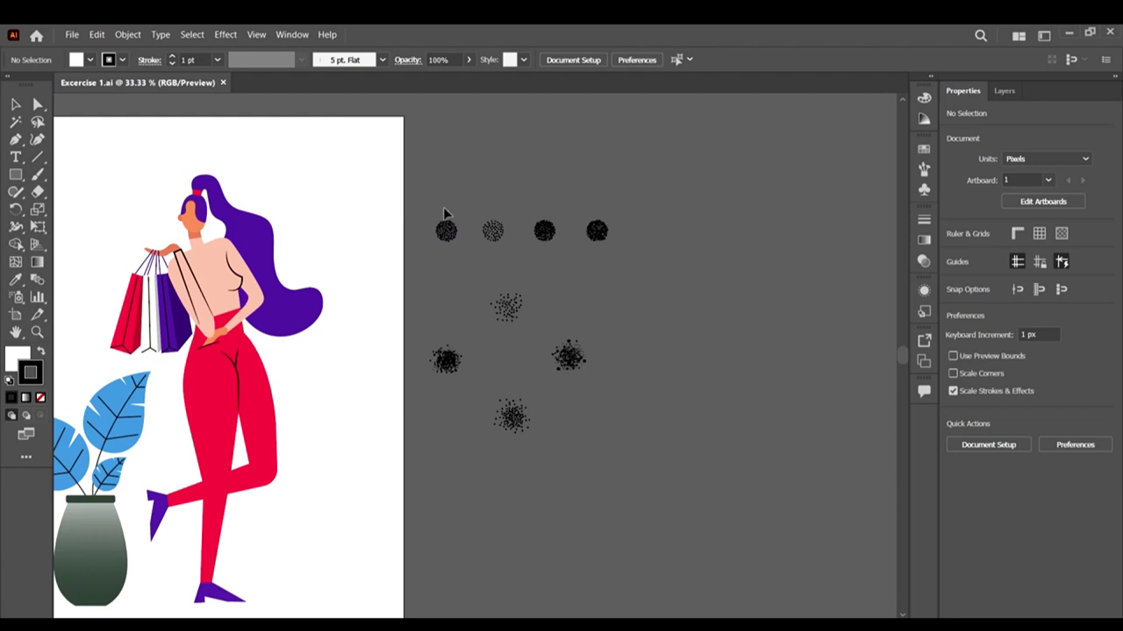
{"action": "scroll", "coordinate": [555, 211], "scroll_direction": "up", "scroll_amount": 3}
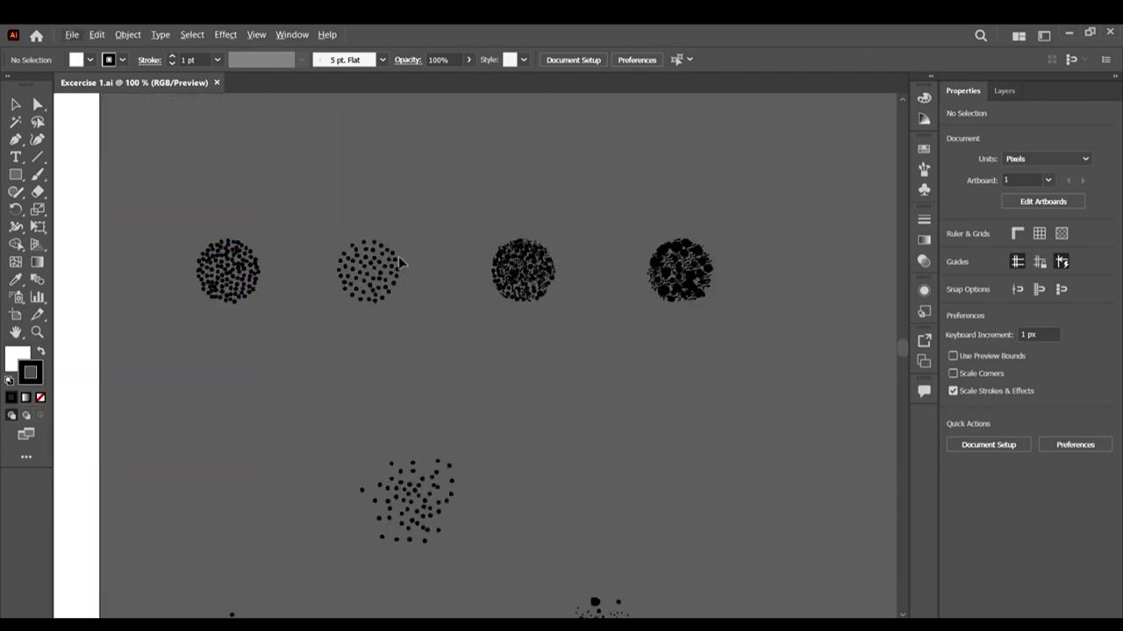
Step: Examine the four dotted circles beside the artboard one by one, comparing their dot size and density
{"action": "scroll", "coordinate": [193, 249], "scroll_direction": "up", "scroll_amount": 3}
{"action": "left_click_drag", "start_coordinate": [186, 202], "coordinate": [391, 413]}
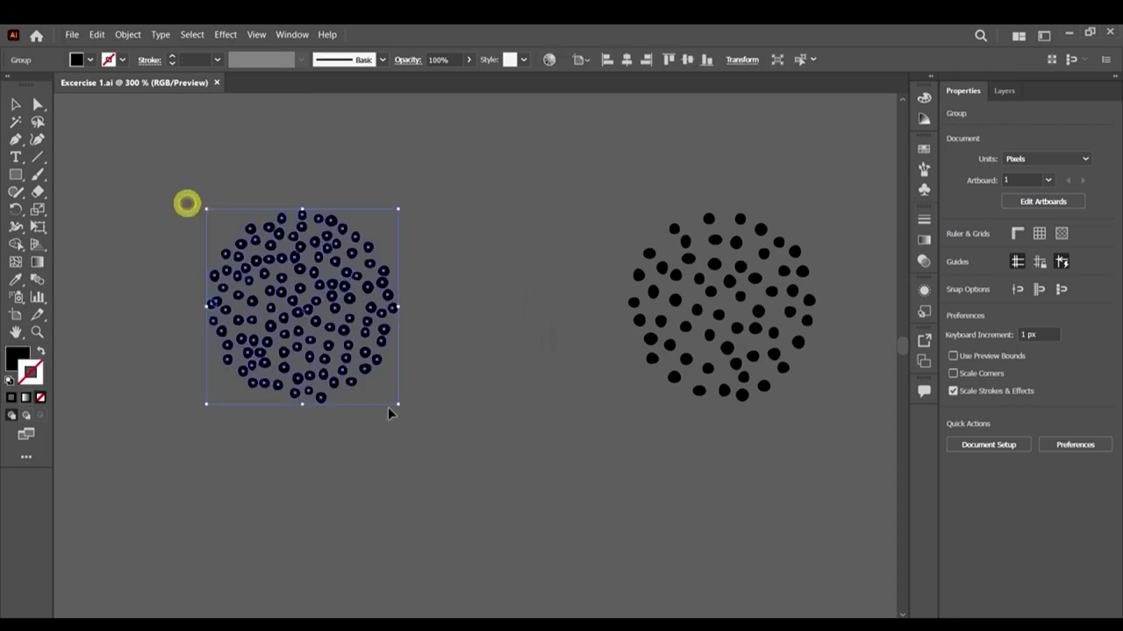
{"action": "scroll", "coordinate": [298, 360], "scroll_direction": "down", "scroll_amount": 4}
{"action": "scroll", "coordinate": [399, 346], "scroll_direction": "up", "scroll_amount": 2}
{"action": "left_click_drag", "start_coordinate": [321, 292], "coordinate": [405, 410]}
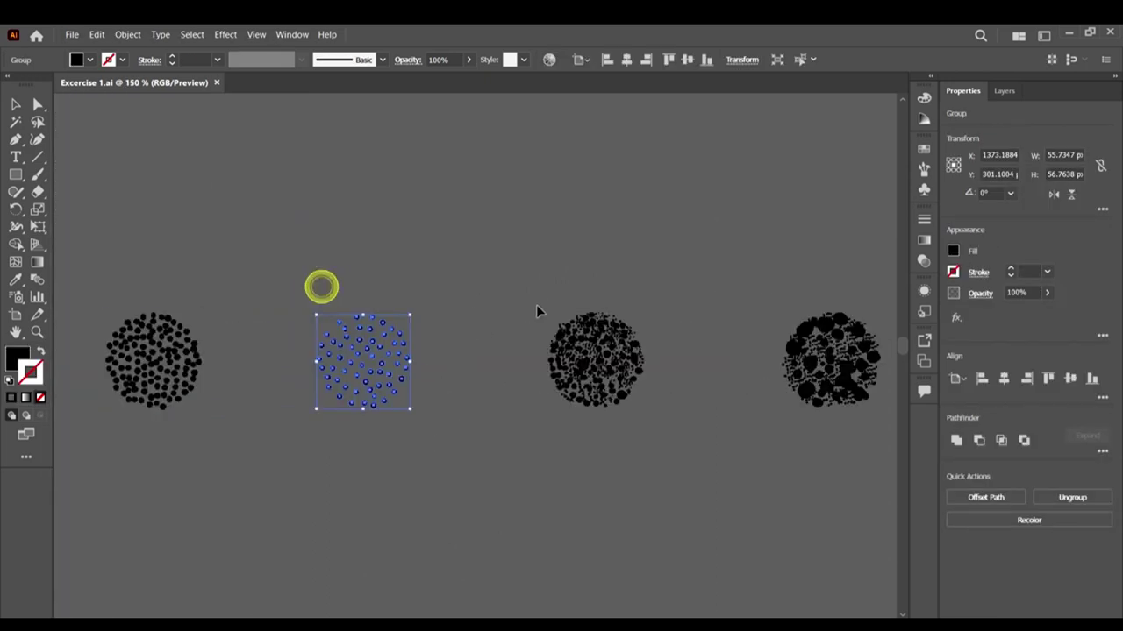
{"action": "left_click_drag", "start_coordinate": [567, 306], "coordinate": [650, 413]}
{"action": "left_click_drag", "start_coordinate": [742, 293], "coordinate": [877, 420]}
{"action": "scroll", "coordinate": [666, 361], "scroll_direction": "down", "scroll_amount": 3}
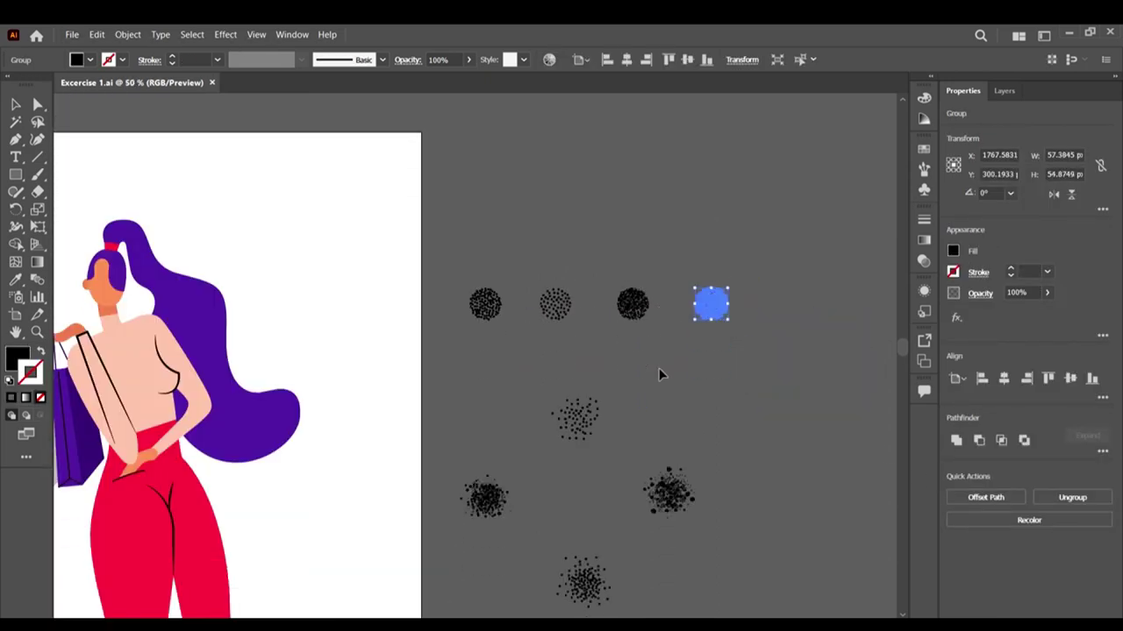
{"action": "scroll", "coordinate": [666, 350], "scroll_direction": "down", "scroll_amount": 3}
{"action": "left_click", "coordinate": [751, 250]}
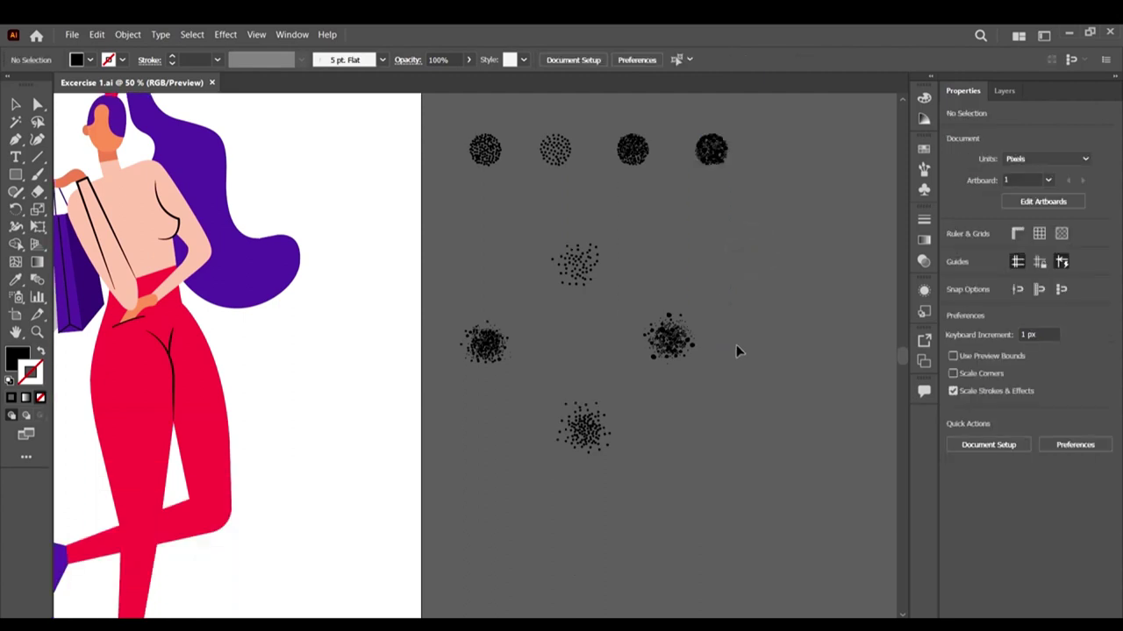
Step: Look over the four scattered dot shapes below the row of circles, up close and together with the illustration
{"action": "scroll", "coordinate": [714, 336], "scroll_direction": "up", "scroll_amount": 5}
{"action": "scroll", "coordinate": [605, 331], "scroll_direction": "down", "scroll_amount": 4}
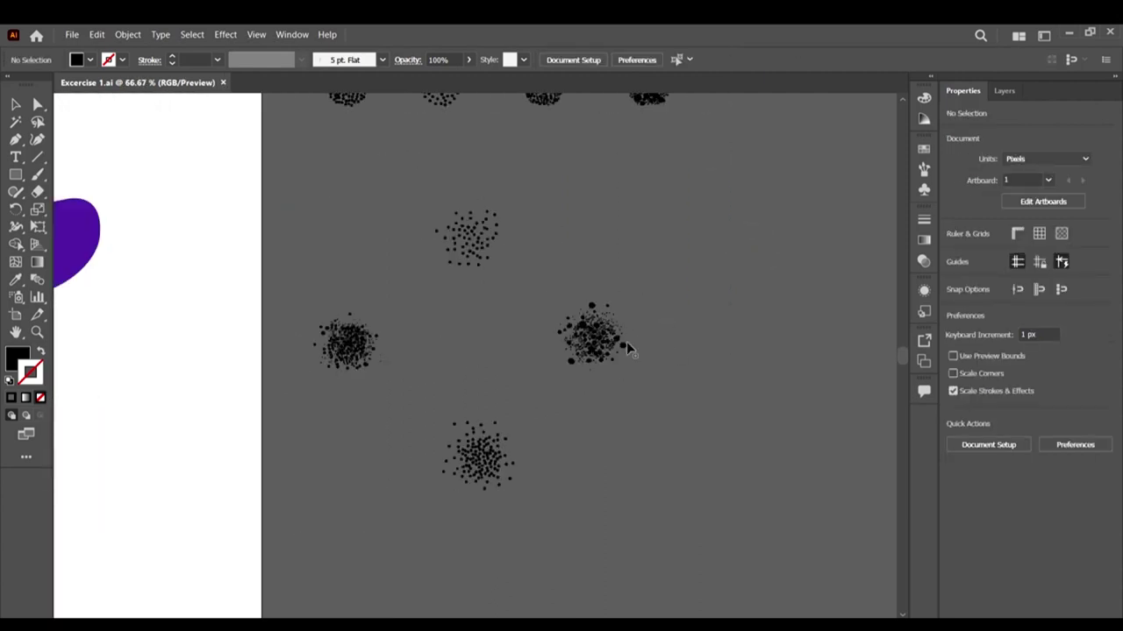
{"action": "scroll", "coordinate": [605, 386], "scroll_direction": "down", "scroll_amount": 2}
{"action": "scroll", "coordinate": [590, 351], "scroll_direction": "up", "scroll_amount": 5}
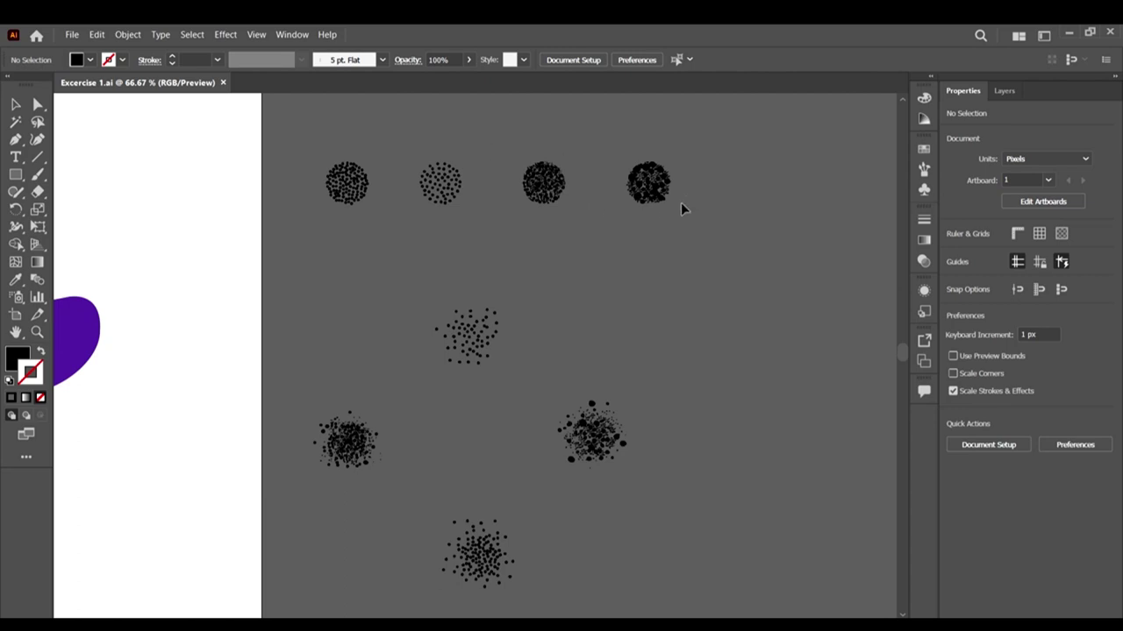
{"action": "scroll", "coordinate": [473, 246], "scroll_direction": "up", "scroll_amount": 3}
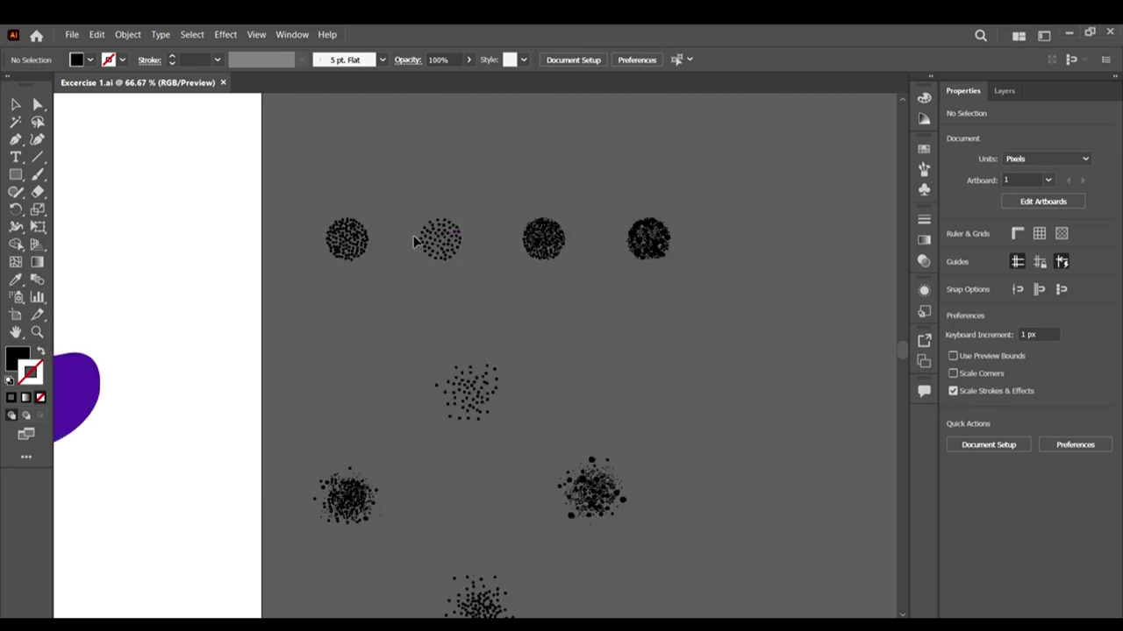
{"action": "key", "text": "ctrl+minus"}
{"action": "key", "text": "ctrl+minus"}
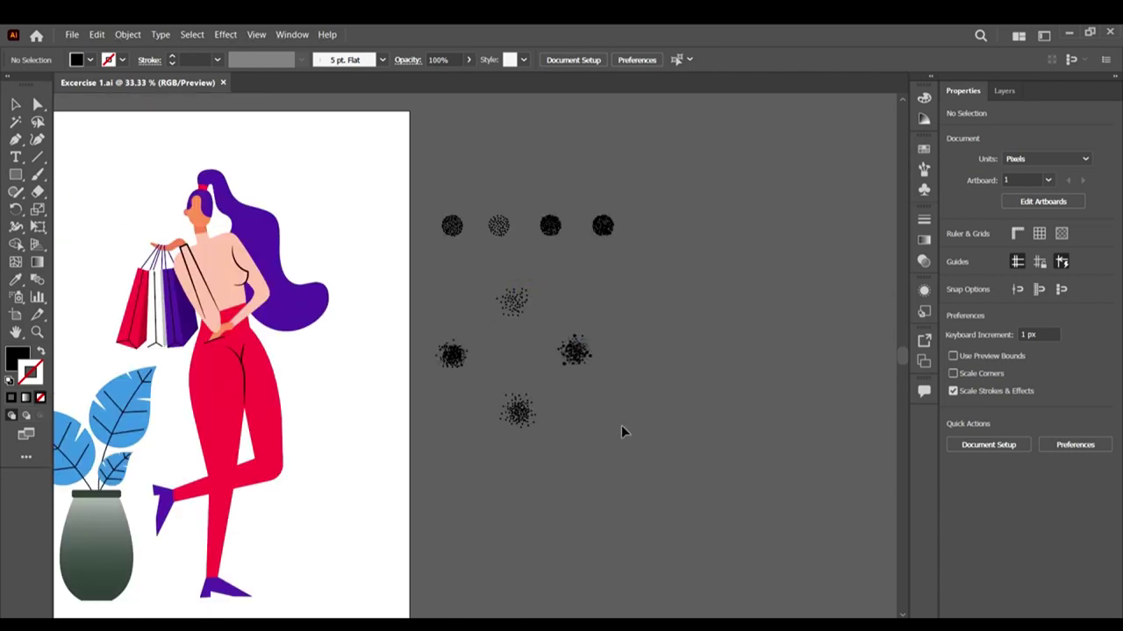
{"action": "scroll", "coordinate": [579, 355], "scroll_direction": "up", "scroll_amount": 1}
{"action": "scroll", "coordinate": [515, 328], "scroll_direction": "up", "scroll_amount": 1}
{"action": "scroll", "coordinate": [478, 307], "scroll_direction": "up", "scroll_amount": 1}
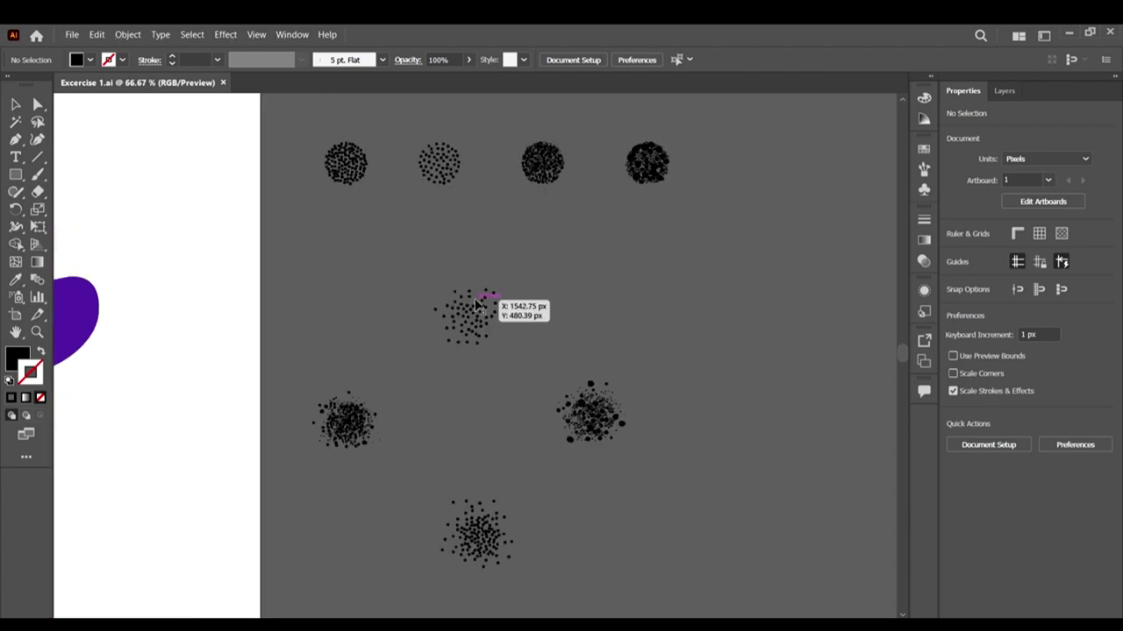
Step: Compare the scattered dot shapes with the dotted circles they are derived from, selecting each in turn
{"action": "left_click", "coordinate": [465, 312]}
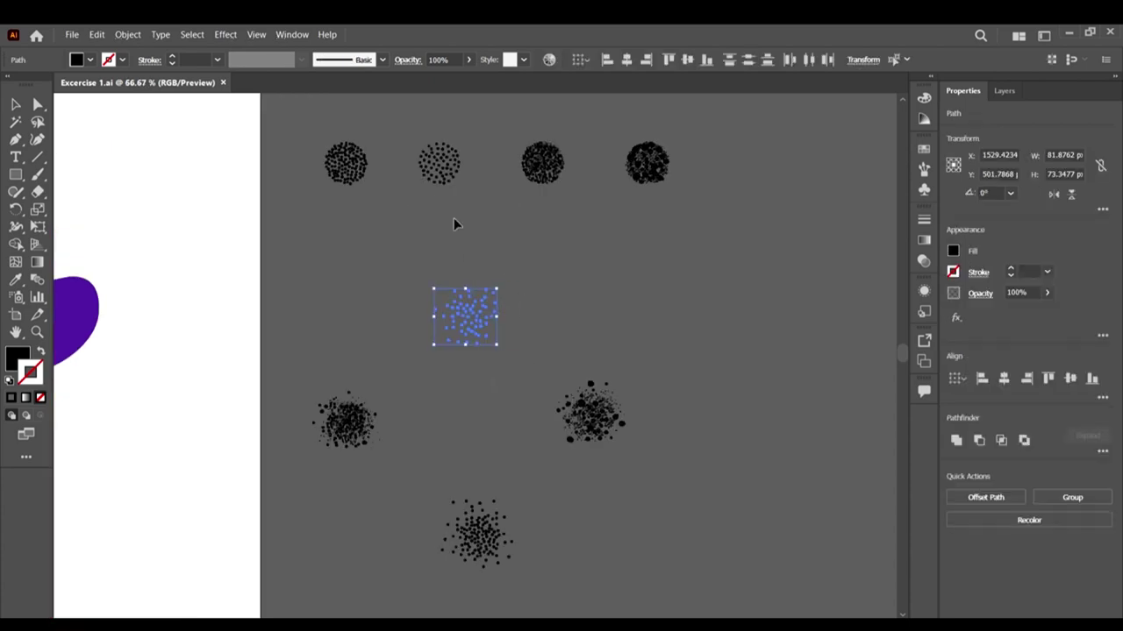
{"action": "left_click", "coordinate": [439, 163]}
{"action": "left_click_drag", "start_coordinate": [305, 356], "coordinate": [367, 444]}
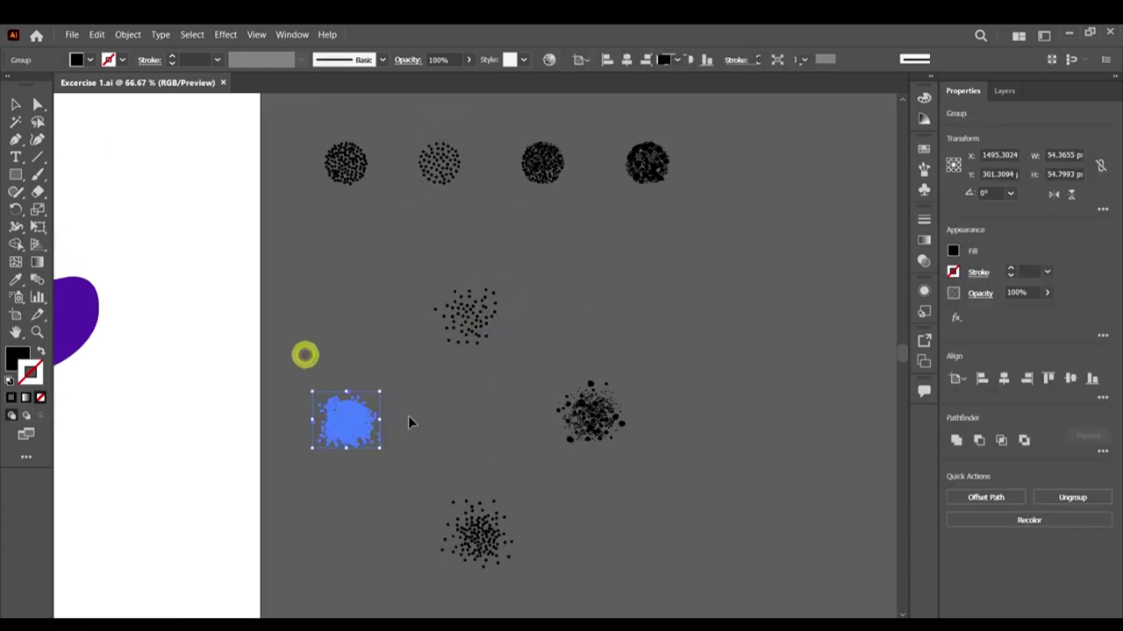
{"action": "left_click_drag", "start_coordinate": [512, 140], "coordinate": [537, 171]}
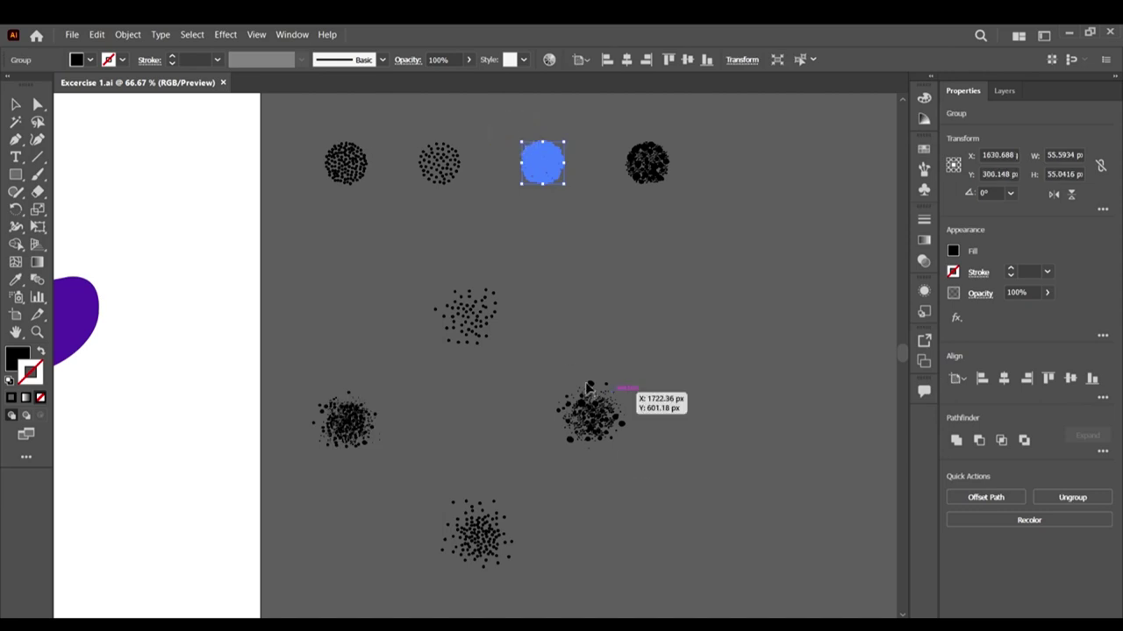
{"action": "left_click_drag", "start_coordinate": [643, 479], "coordinate": [558, 381]}
{"action": "mouse_move", "coordinate": [679, 233]}
{"action": "left_mouse_down"}
{"action": "mouse_move", "coordinate": [638, 150]}
{"action": "mouse_move", "coordinate": [621, 205]}
{"action": "mouse_move", "coordinate": [619, 175]}
{"action": "left_mouse_up"}
{"action": "scroll", "coordinate": [495, 246], "scroll_direction": "up", "scroll_amount": 3}
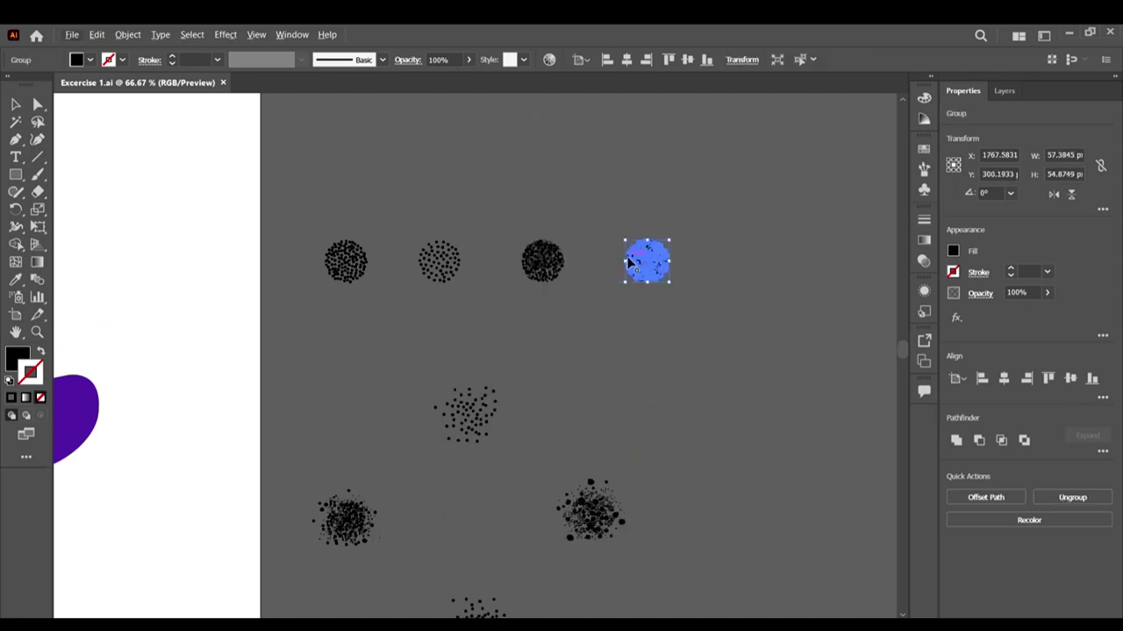
Step: Duplicate the sparse dotted circle, second in the row, about 174 px straight above the original
{"action": "scroll", "coordinate": [358, 301], "scroll_direction": "up", "scroll_amount": 3}
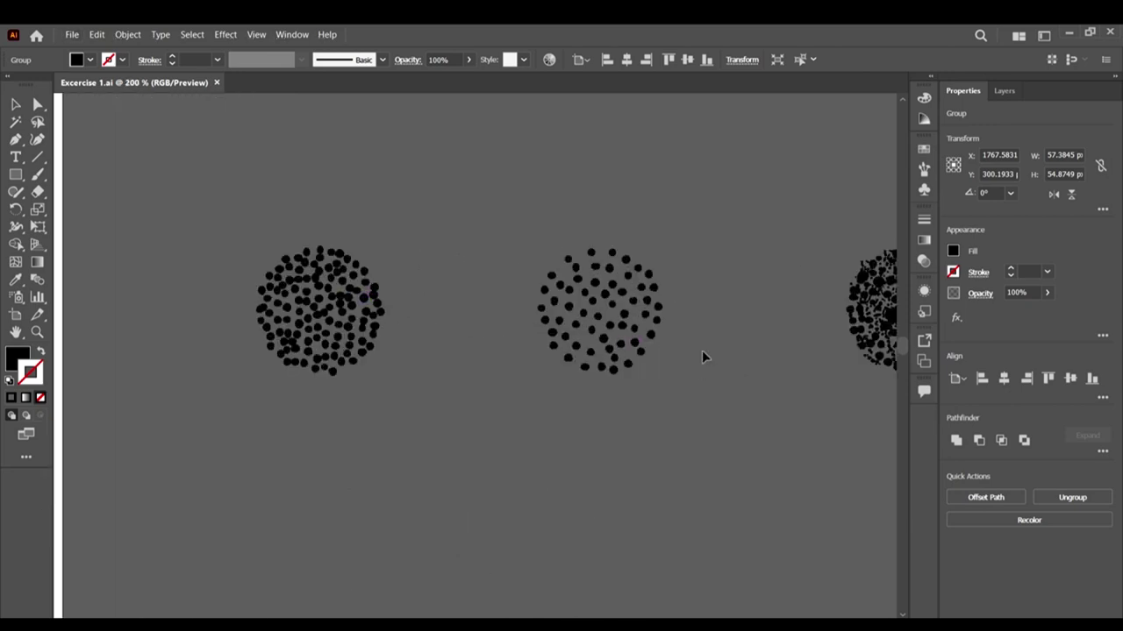
{"action": "scroll", "coordinate": [513, 360], "scroll_direction": "down", "scroll_amount": 2}
{"action": "scroll", "coordinate": [612, 408], "scroll_direction": "up", "scroll_amount": 1}
{"action": "scroll", "coordinate": [612, 408], "scroll_direction": "up", "scroll_amount": 1}
{"action": "left_click_drag", "start_coordinate": [467, 297], "coordinate": [634, 465]}
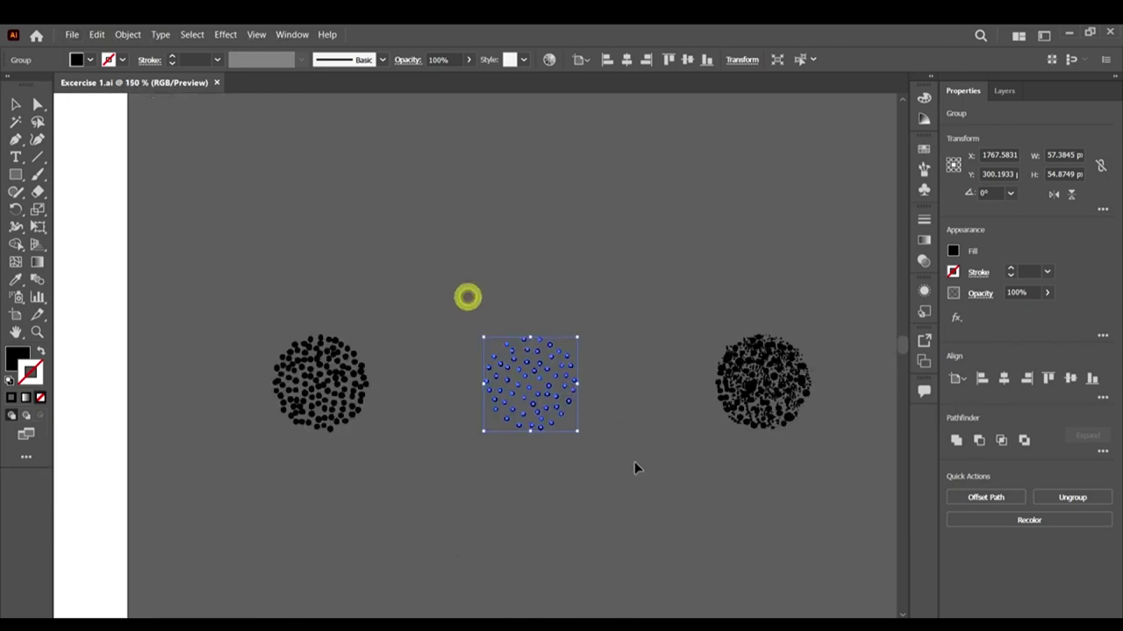
{"action": "scroll", "coordinate": [597, 395], "scroll_direction": "down", "scroll_amount": 1}
{"action": "left_click", "coordinate": [610, 436]}
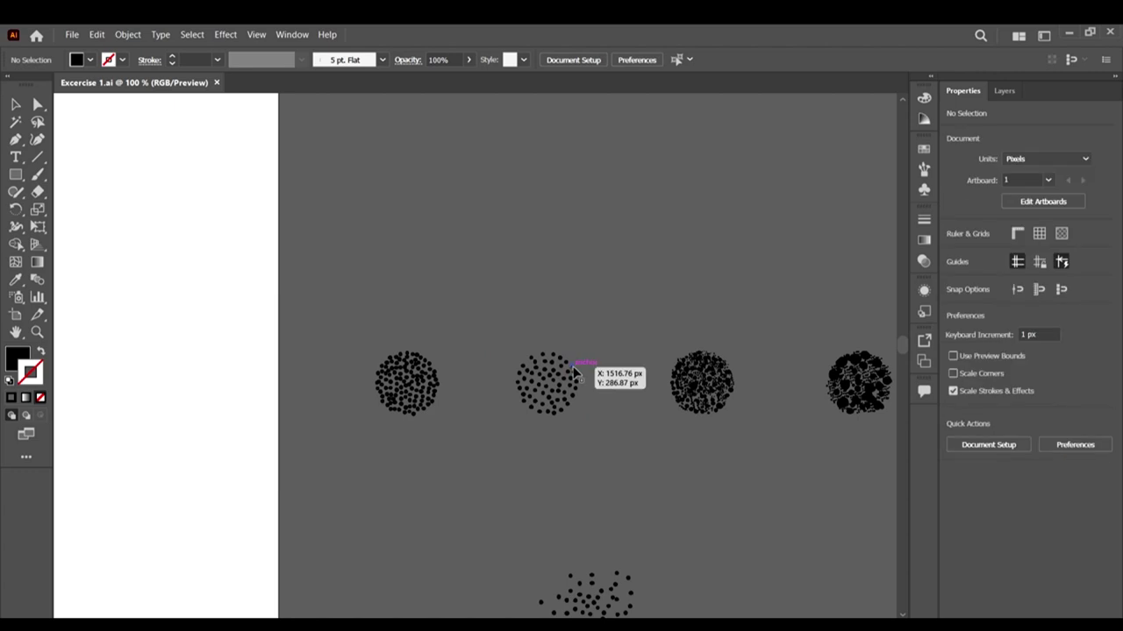
{"action": "left_click", "coordinate": [573, 368]}
{"action": "scroll", "coordinate": [588, 390], "scroll_direction": "up", "scroll_amount": 1}
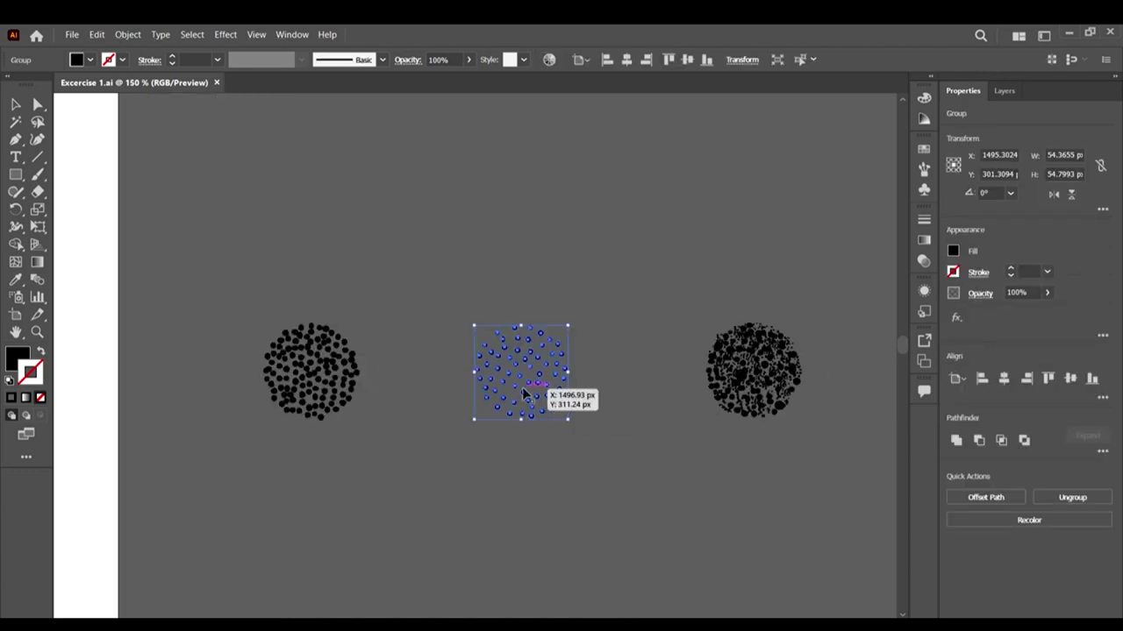
{"action": "scroll", "coordinate": [561, 395], "scroll_direction": "up", "scroll_amount": 3}
{"action": "left_click_drag", "start_coordinate": [569, 510], "coordinate": [570, 213]}
{"action": "scroll", "coordinate": [539, 299], "scroll_direction": "down", "scroll_amount": 1}
{"action": "scroll", "coordinate": [538, 301], "scroll_direction": "down", "scroll_amount": 1}
{"action": "scroll", "coordinate": [561, 316], "scroll_direction": "up", "scroll_amount": 1}
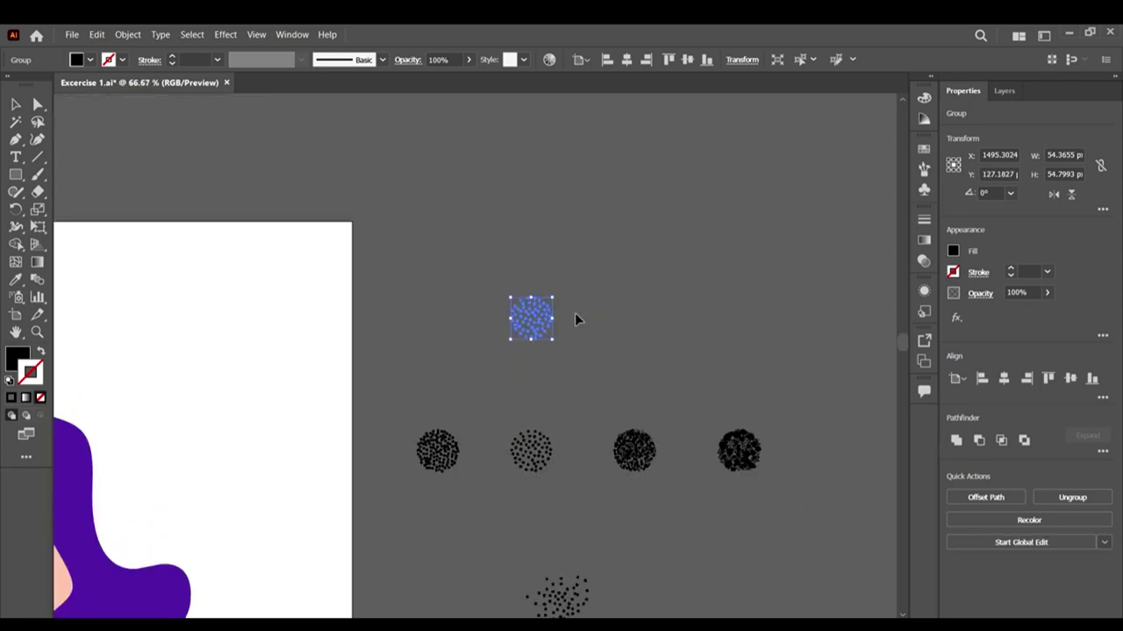
Step: Ungroup the duplicated dotted circle into separate dots and deselect it
{"action": "scroll", "coordinate": [549, 327], "scroll_direction": "up", "scroll_amount": 3}
{"action": "scroll", "coordinate": [548, 337], "scroll_direction": "up", "scroll_amount": 1}
{"action": "scroll", "coordinate": [550, 335], "scroll_direction": "down", "scroll_amount": 1}
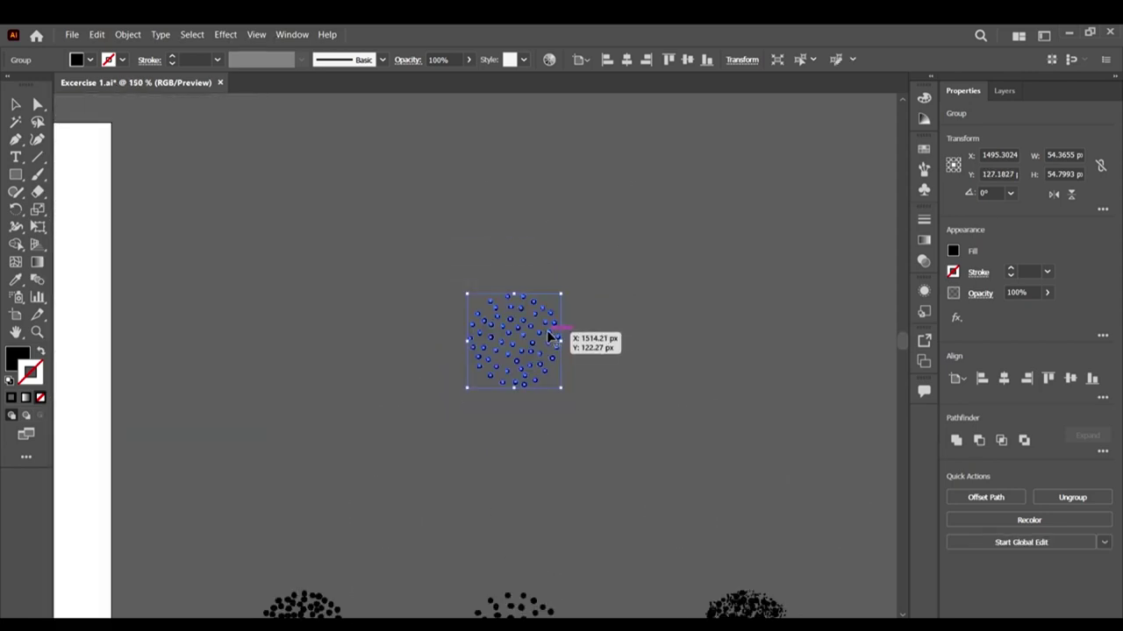
{"action": "right_click", "coordinate": [550, 331]}
{"action": "left_click", "coordinate": [636, 436]}
{"action": "left_click", "coordinate": [647, 406]}
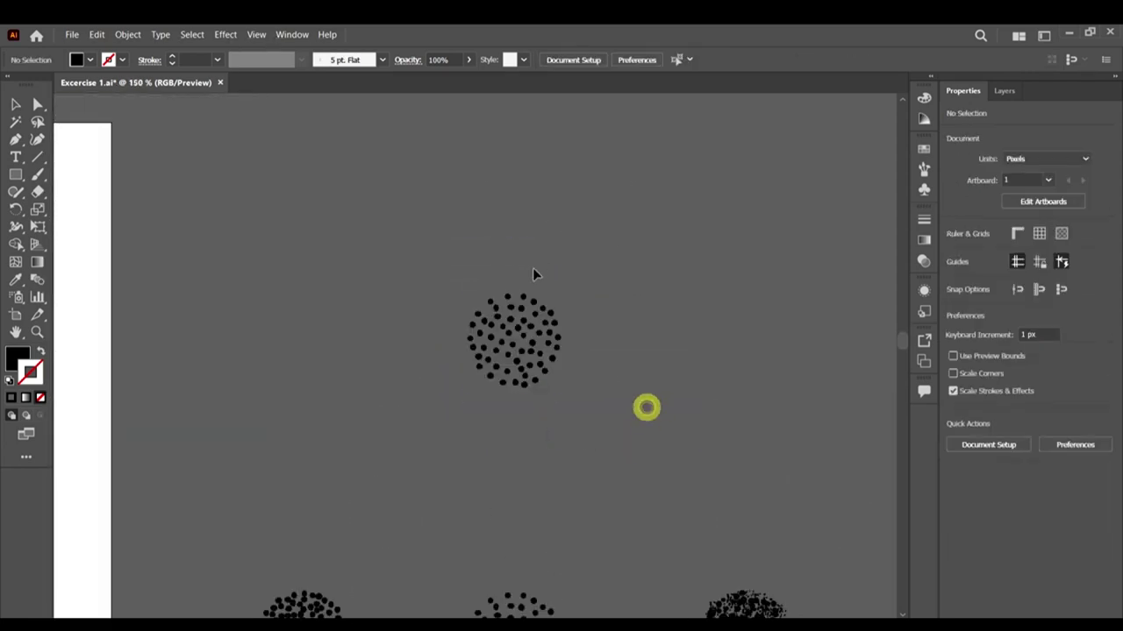
Step: Move several dots along the upper and right edges of the ungrouped circle outward to scatter its outline
{"action": "scroll", "coordinate": [527, 295], "scroll_direction": "up", "scroll_amount": 1}
{"action": "left_click_drag", "start_coordinate": [526, 299], "coordinate": [490, 257]}
{"action": "scroll", "coordinate": [536, 293], "scroll_direction": "up", "scroll_amount": 1}
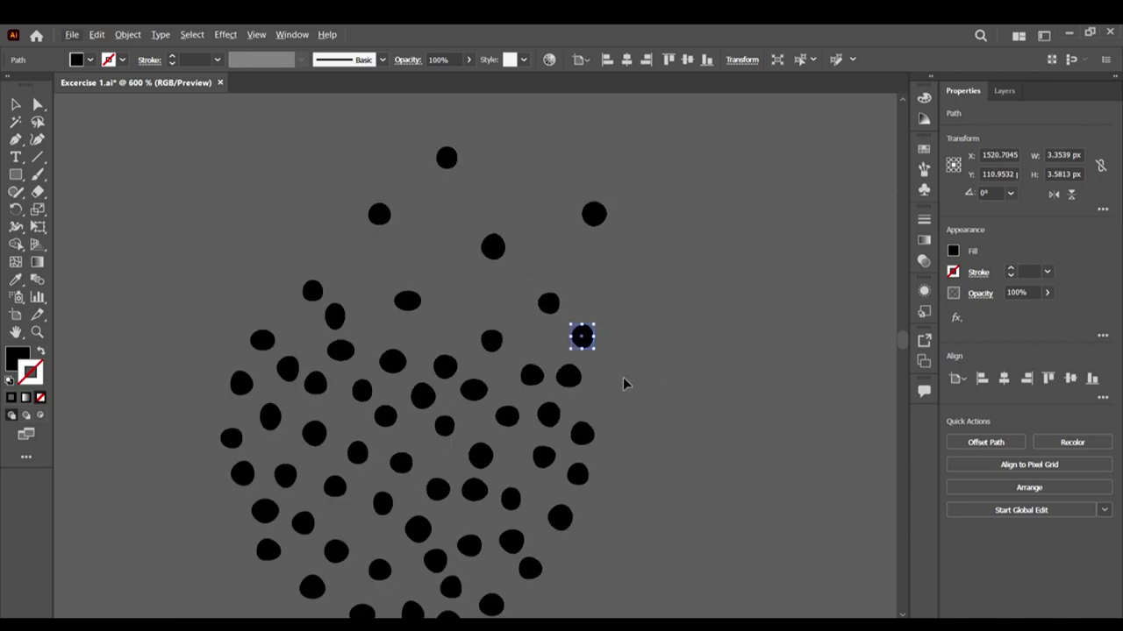
{"action": "scroll", "coordinate": [605, 360], "scroll_direction": "down", "scroll_amount": 1}
{"action": "scroll", "coordinate": [603, 293], "scroll_direction": "up", "scroll_amount": 2}
{"action": "scroll", "coordinate": [592, 277], "scroll_direction": "up", "scroll_amount": 1}
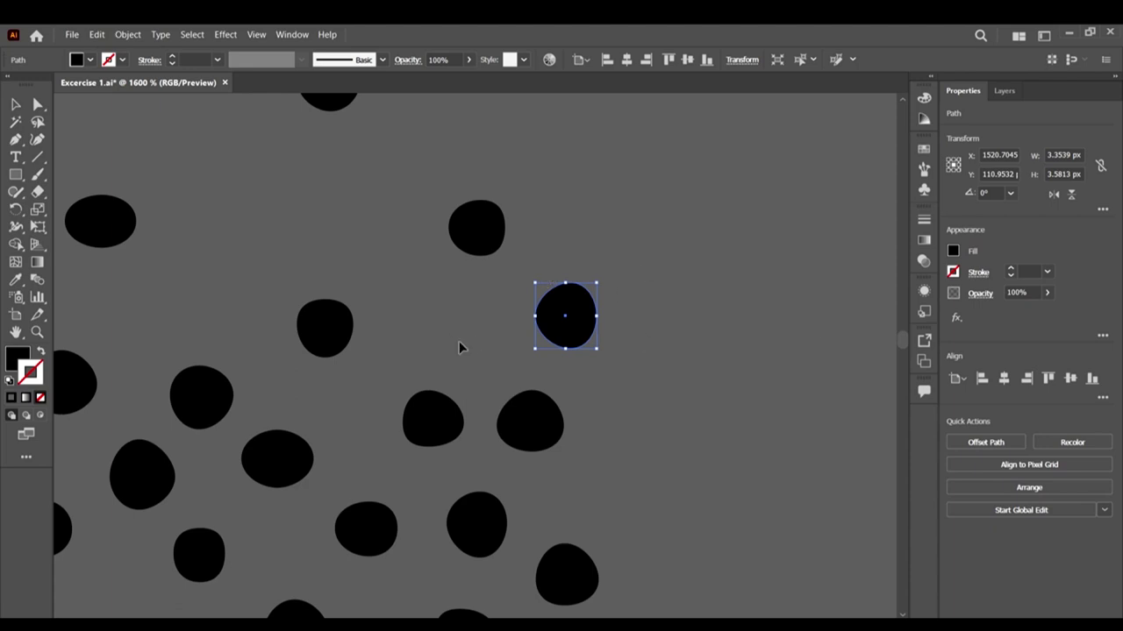
{"action": "scroll", "coordinate": [657, 334], "scroll_direction": "down", "scroll_amount": 3}
{"action": "scroll", "coordinate": [652, 356], "scroll_direction": "down", "scroll_amount": 2}
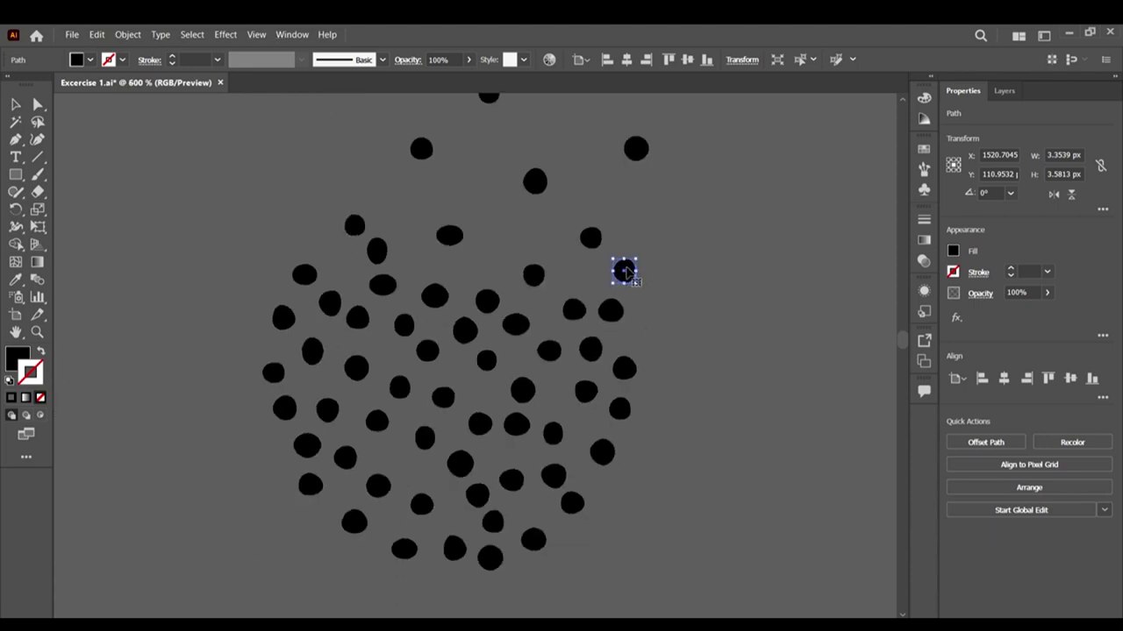
{"action": "left_click_drag", "start_coordinate": [627, 273], "coordinate": [665, 277]}
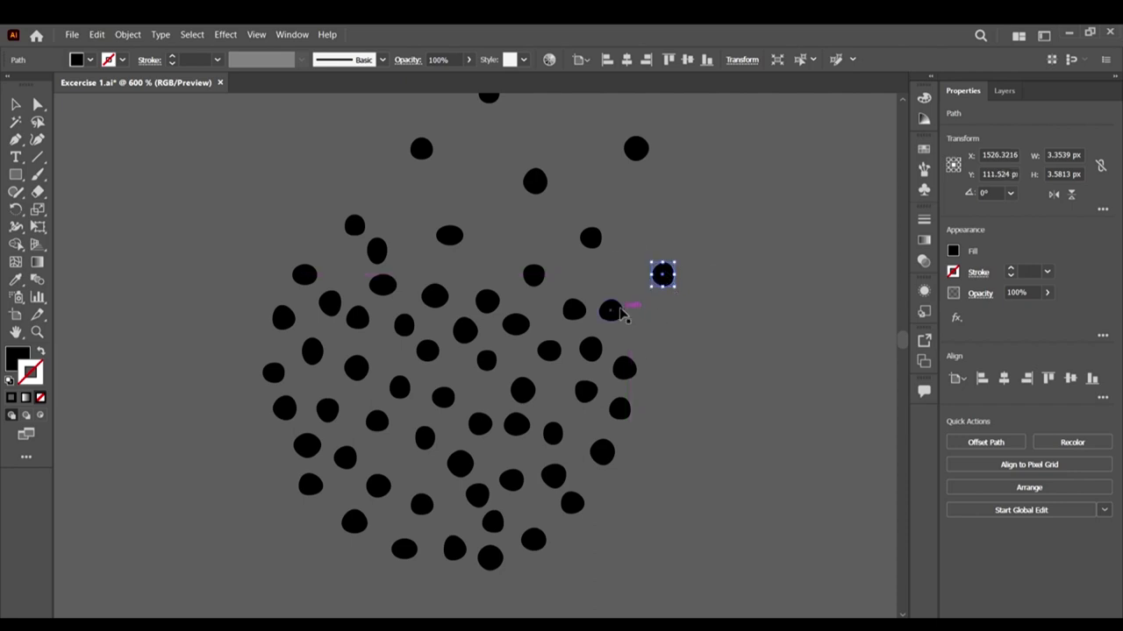
{"action": "left_click_drag", "start_coordinate": [620, 309], "coordinate": [664, 308]}
{"action": "left_click", "coordinate": [635, 372]}
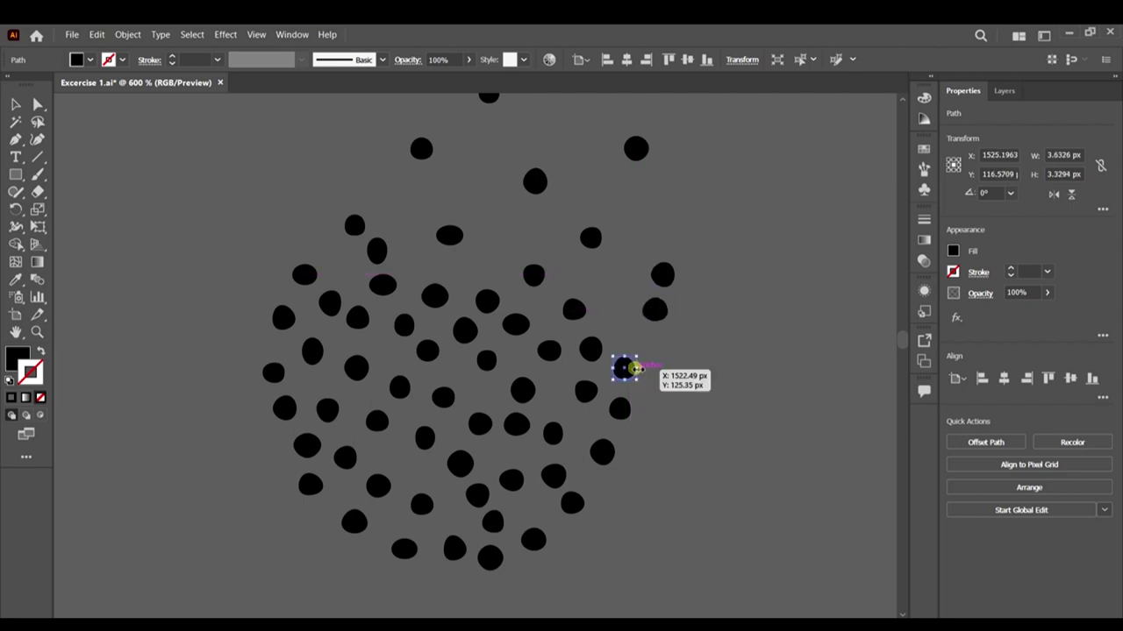
{"action": "left_click_drag", "start_coordinate": [634, 369], "coordinate": [691, 368]}
{"action": "left_click_drag", "start_coordinate": [794, 402], "coordinate": [763, 369]}
{"action": "key", "text": "ctrl+z"}
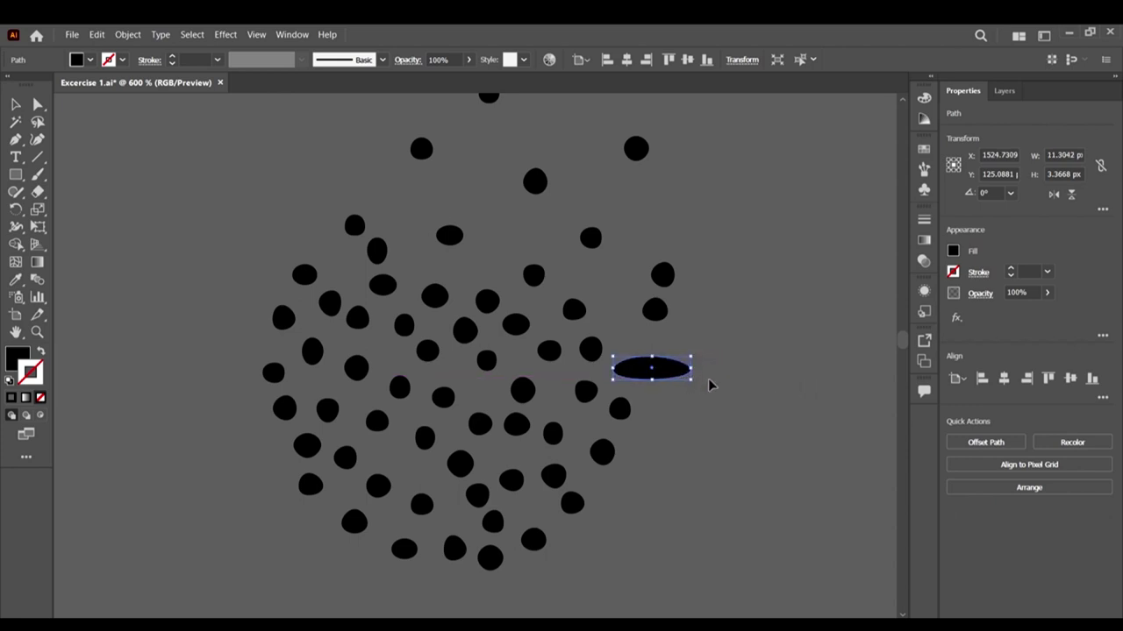
{"action": "key", "text": "ctrl+z"}
Step: Examine the mix of large and small dots in the dense fourth circle at high magnification
{"action": "key", "text": "ctrl+1"}
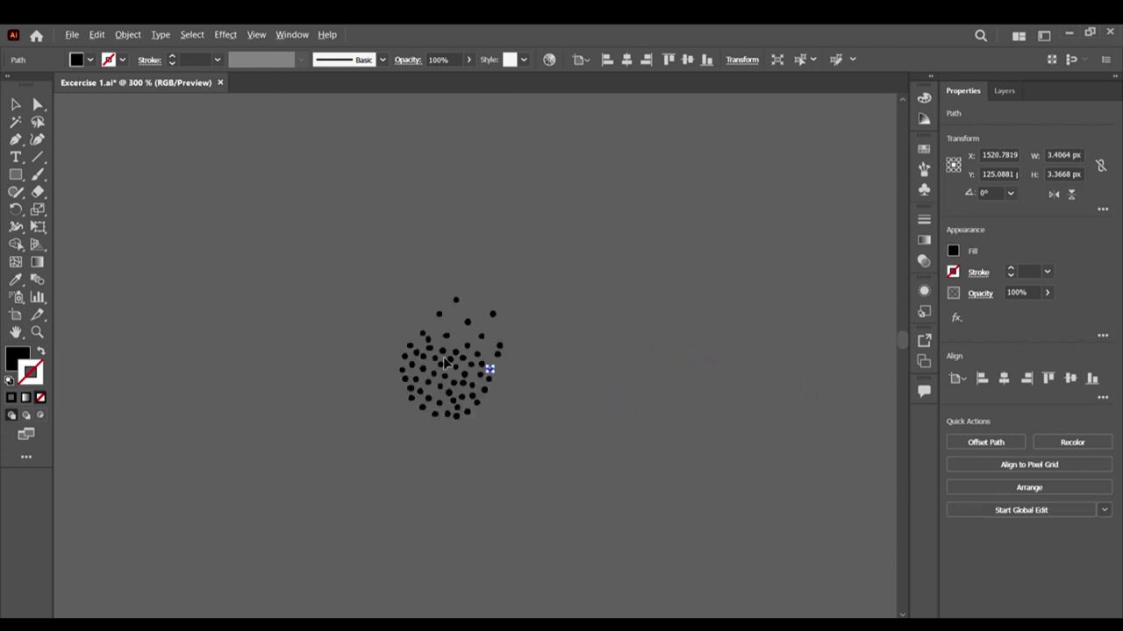
{"action": "scroll", "coordinate": [420, 415], "scroll_direction": "down", "scroll_amount": 2}
{"action": "scroll", "coordinate": [439, 250], "scroll_direction": "down", "scroll_amount": 2}
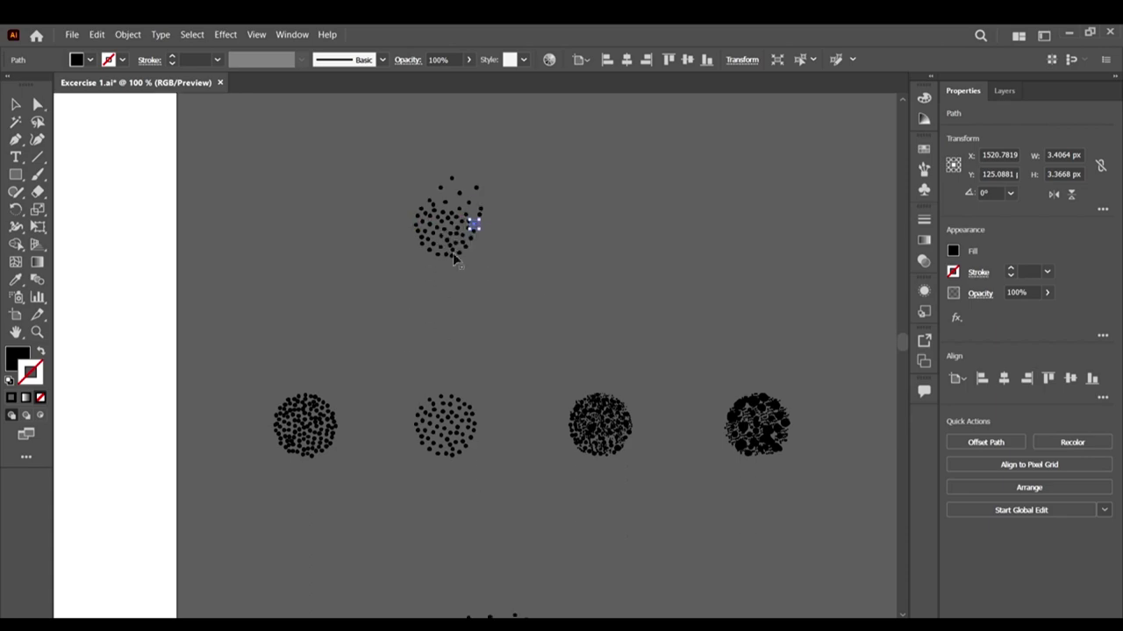
{"action": "scroll", "coordinate": [641, 455], "scroll_direction": "up", "scroll_amount": 10}
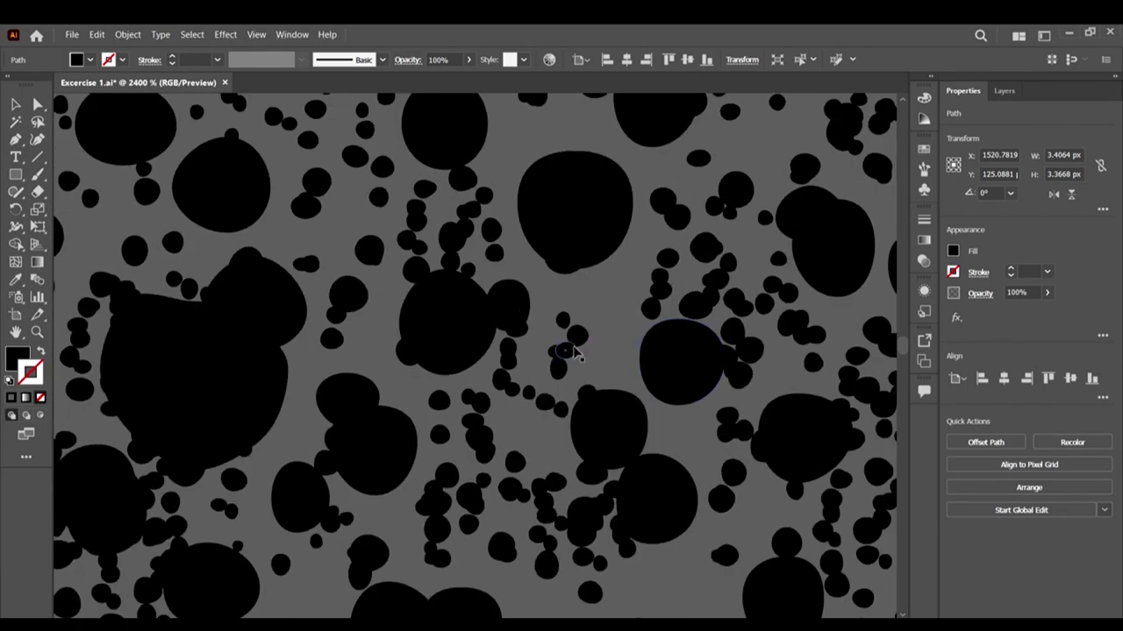
{"action": "left_click", "coordinate": [574, 342]}
{"action": "key", "text": "ctrl+minus"}
{"action": "key", "text": "ctrl+minus"}
{"action": "key", "text": "ctrl+minus"}
{"action": "key", "text": "ctrl+minus"}
{"action": "left_click", "coordinate": [764, 411]}
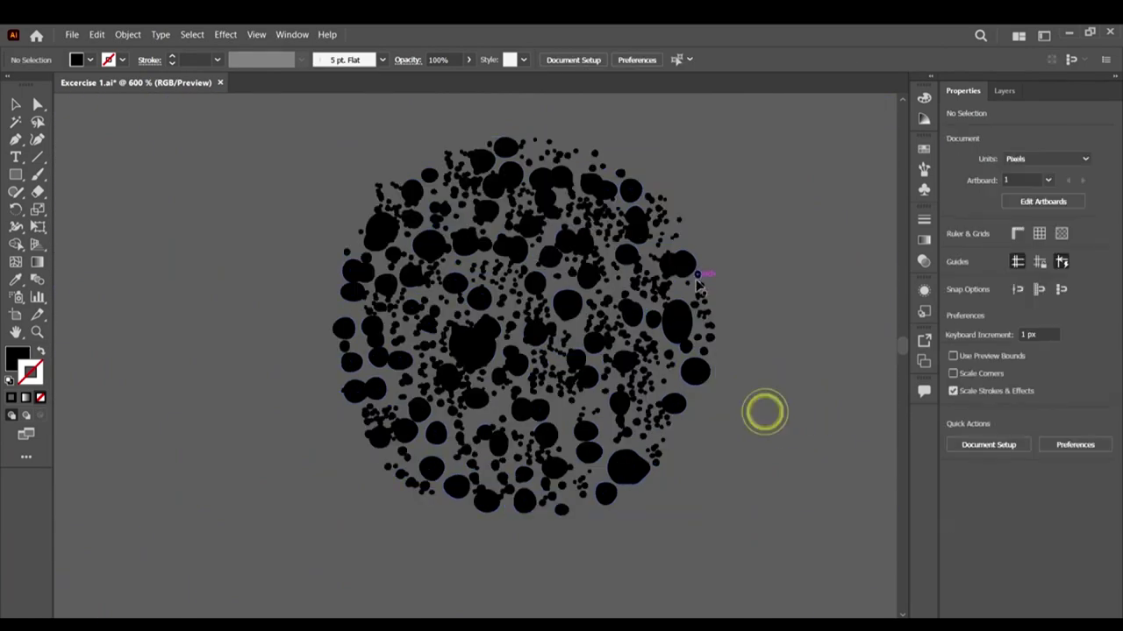
{"action": "scroll", "coordinate": [668, 294], "scroll_direction": "up", "scroll_amount": 2}
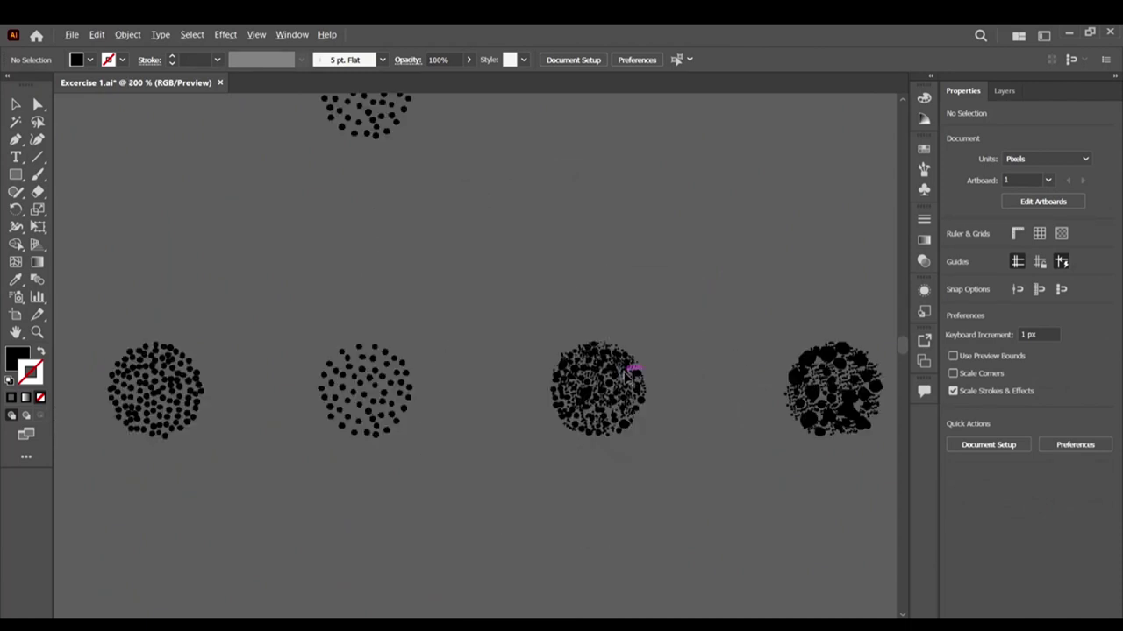
Step: Move four dots along the lower edge of the ungrouped circle outward to scatter that side
{"action": "scroll", "coordinate": [605, 376], "scroll_direction": "down", "scroll_amount": 4}
{"action": "scroll", "coordinate": [571, 359], "scroll_direction": "up", "scroll_amount": 3}
{"action": "scroll", "coordinate": [386, 373], "scroll_direction": "up", "scroll_amount": 2}
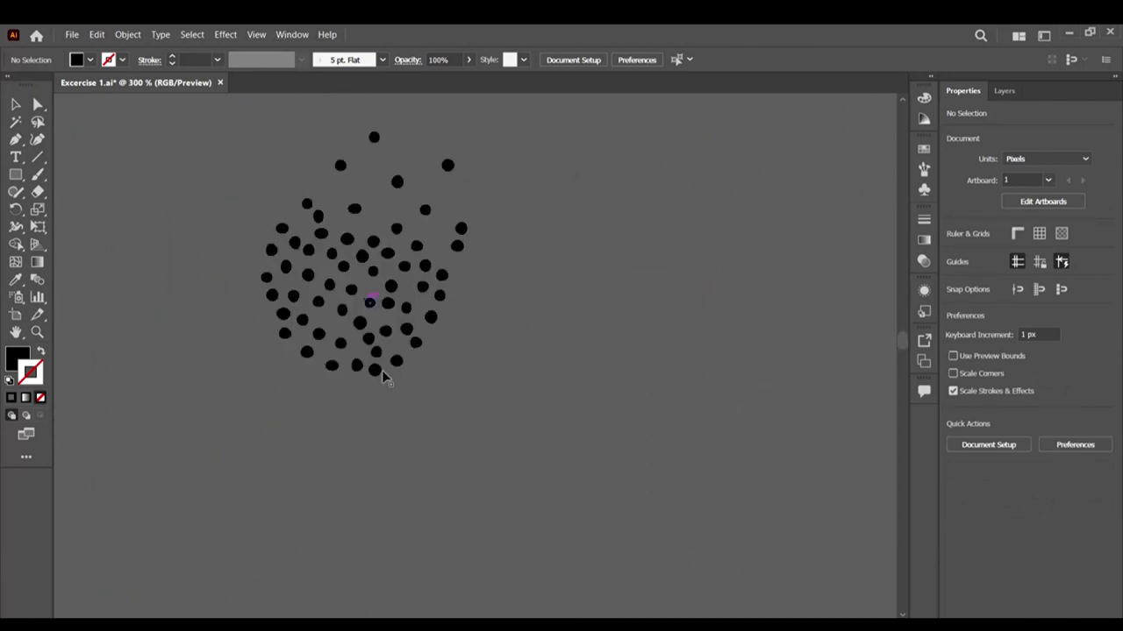
{"action": "scroll", "coordinate": [396, 362], "scroll_direction": "up", "scroll_amount": 2}
{"action": "left_click", "coordinate": [405, 372]}
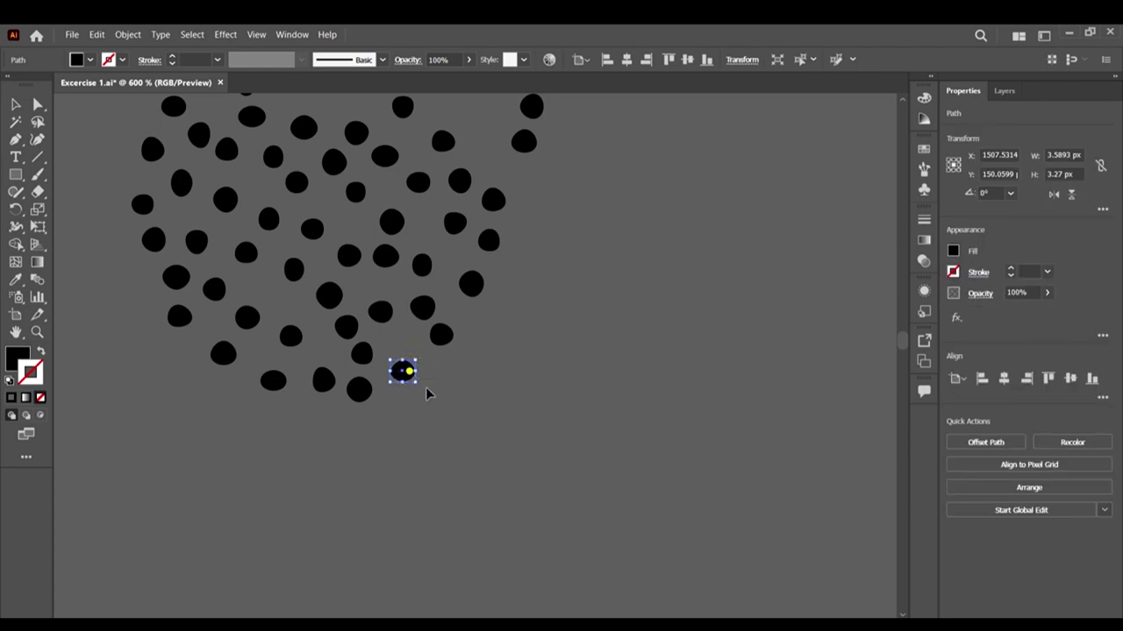
{"action": "left_click_drag", "start_coordinate": [409, 371], "coordinate": [456, 431]}
{"action": "left_click_drag", "start_coordinate": [452, 343], "coordinate": [542, 377]}
{"action": "left_click_drag", "start_coordinate": [323, 378], "coordinate": [278, 430]}
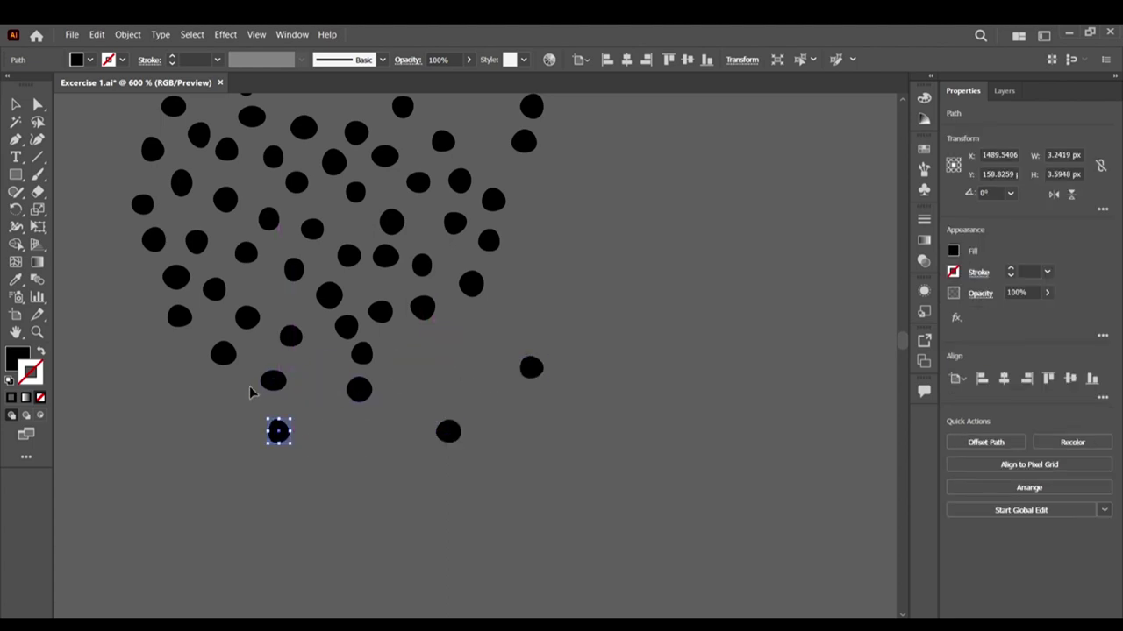
{"action": "left_click_drag", "start_coordinate": [274, 386], "coordinate": [231, 417]}
{"action": "scroll", "coordinate": [298, 406], "scroll_direction": "up", "scroll_amount": 2}
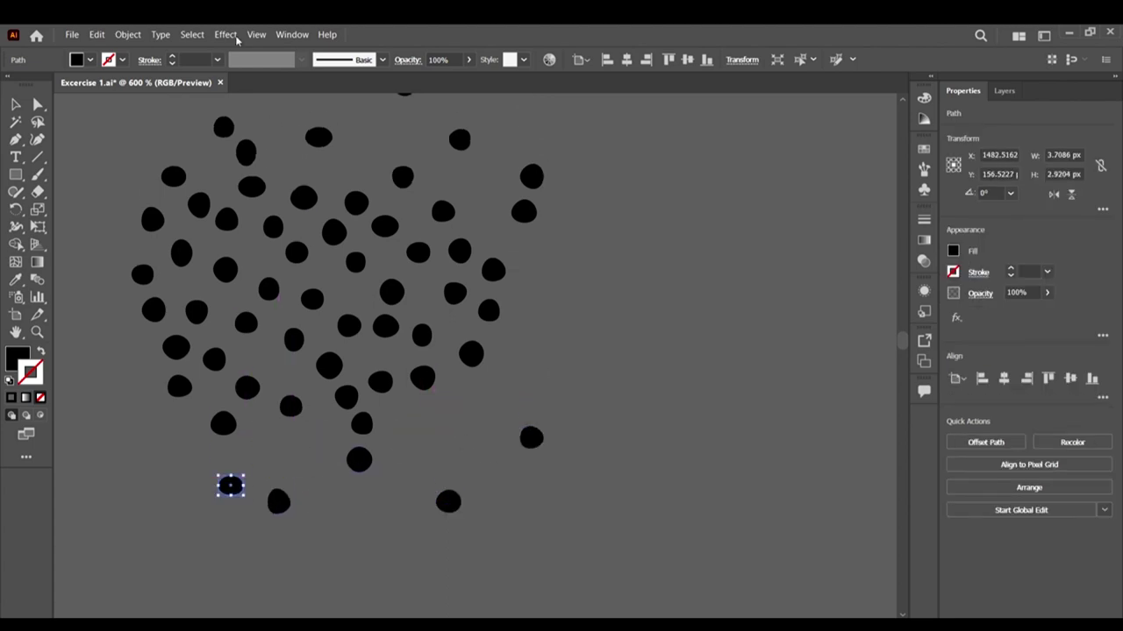
Step: Hide the bounding box and move two dots at the lower-left edge of the ungrouped circle outward
{"action": "left_click", "coordinate": [256, 35]}
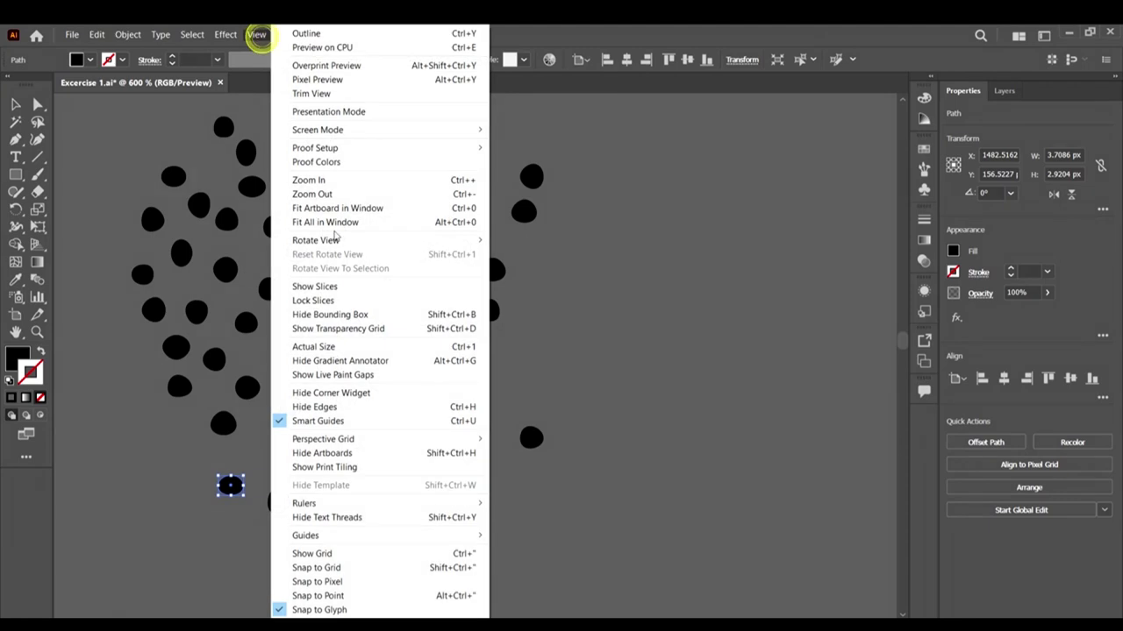
{"action": "left_click", "coordinate": [328, 316]}
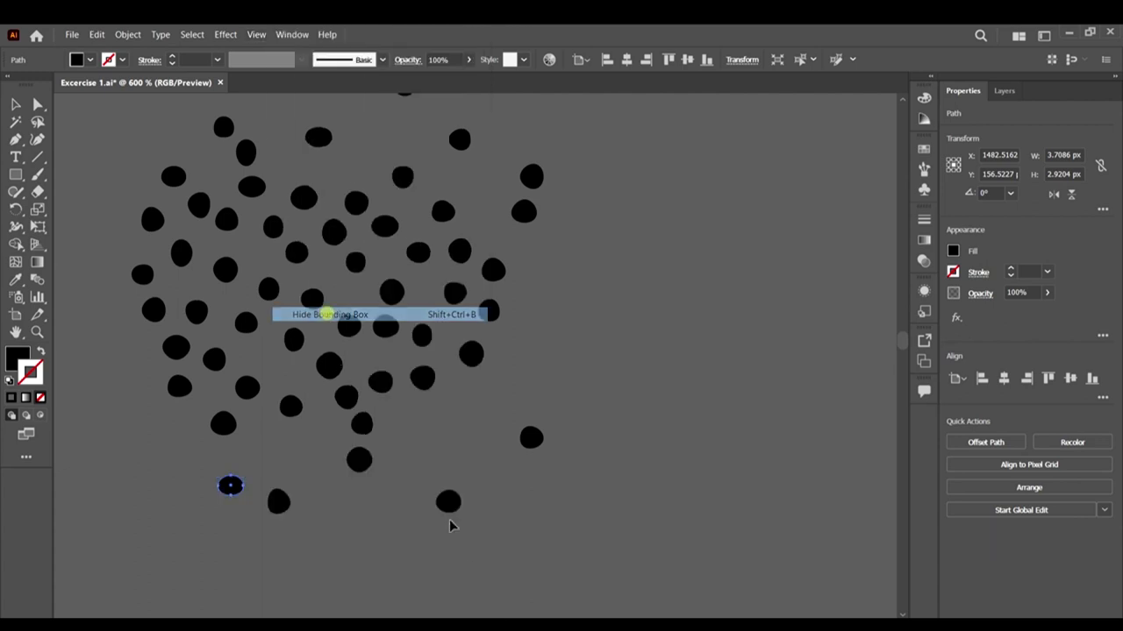
{"action": "scroll", "coordinate": [458, 505], "scroll_direction": "down", "scroll_amount": 2}
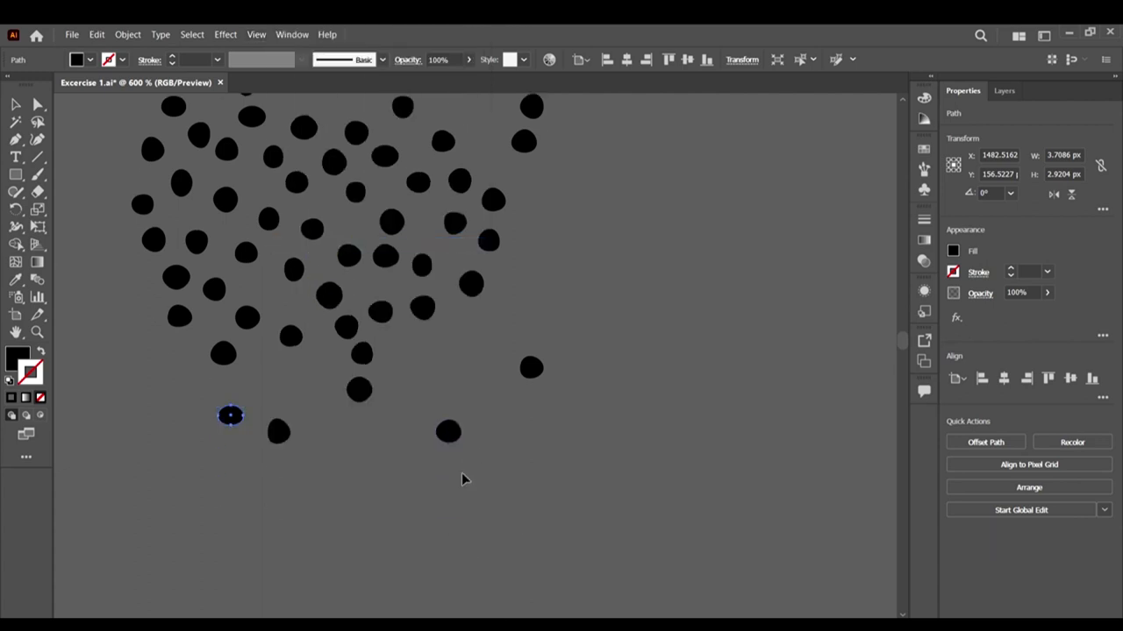
{"action": "left_click", "coordinate": [251, 450]}
{"action": "left_click_drag", "start_coordinate": [236, 416], "coordinate": [241, 435]}
{"action": "left_click_drag", "start_coordinate": [224, 355], "coordinate": [210, 379]}
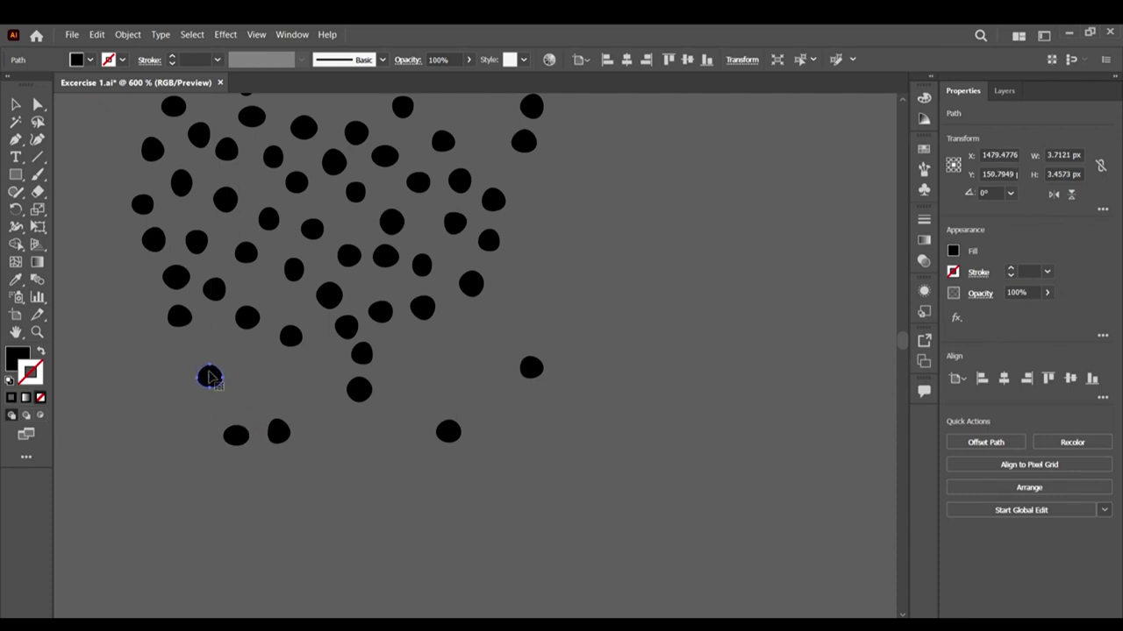
Step: Move several dots along the left and upper-left edges of the ungrouped circle outward to scatter that side
{"action": "scroll", "coordinate": [191, 382], "scroll_direction": "up", "scroll_amount": 1}
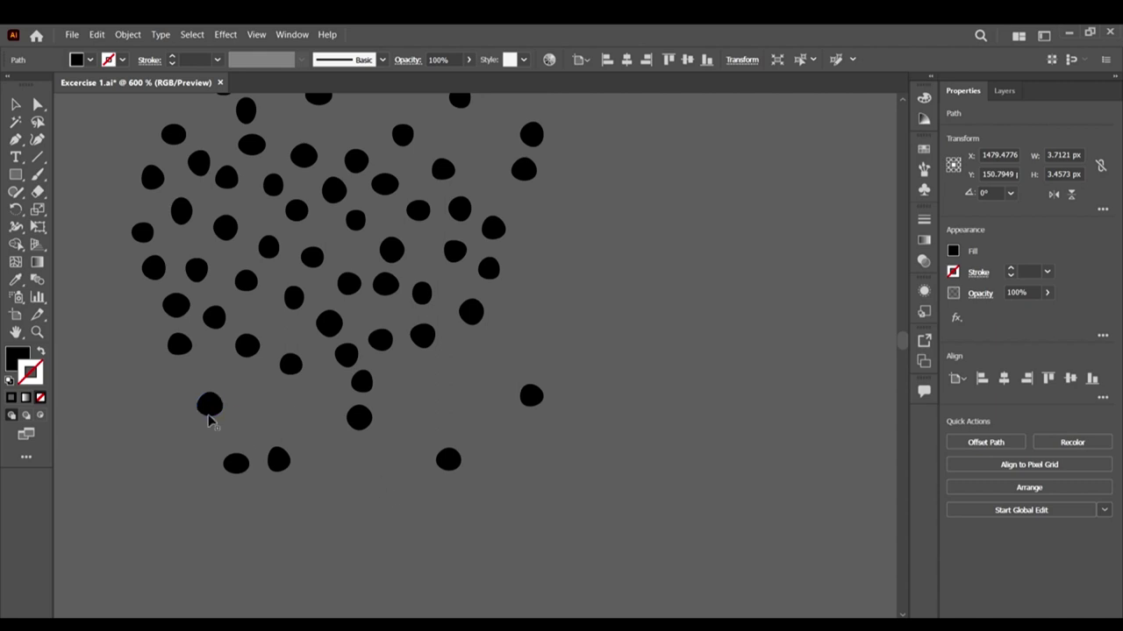
{"action": "scroll", "coordinate": [196, 401], "scroll_direction": "up", "scroll_amount": 2}
{"action": "scroll", "coordinate": [282, 422], "scroll_direction": "down", "scroll_amount": 1}
{"action": "left_click_drag", "start_coordinate": [213, 406], "coordinate": [139, 403]}
{"action": "left_click_drag", "start_coordinate": [220, 383], "coordinate": [202, 406]}
{"action": "left_click_drag", "start_coordinate": [201, 359], "coordinate": [148, 333]}
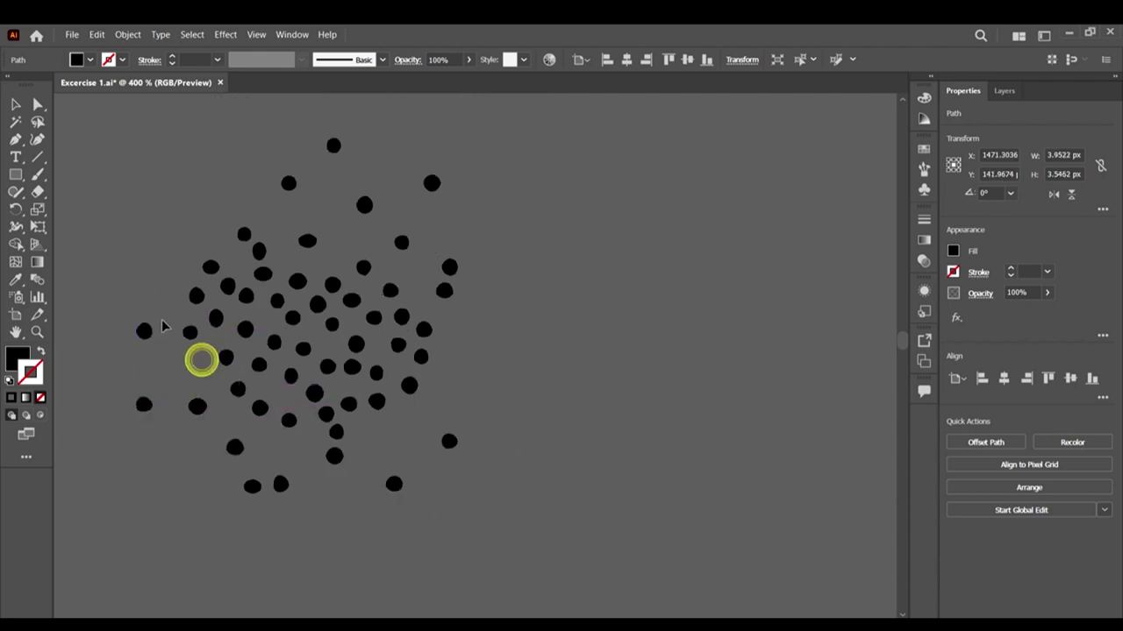
{"action": "left_click_drag", "start_coordinate": [191, 297], "coordinate": [200, 214]}
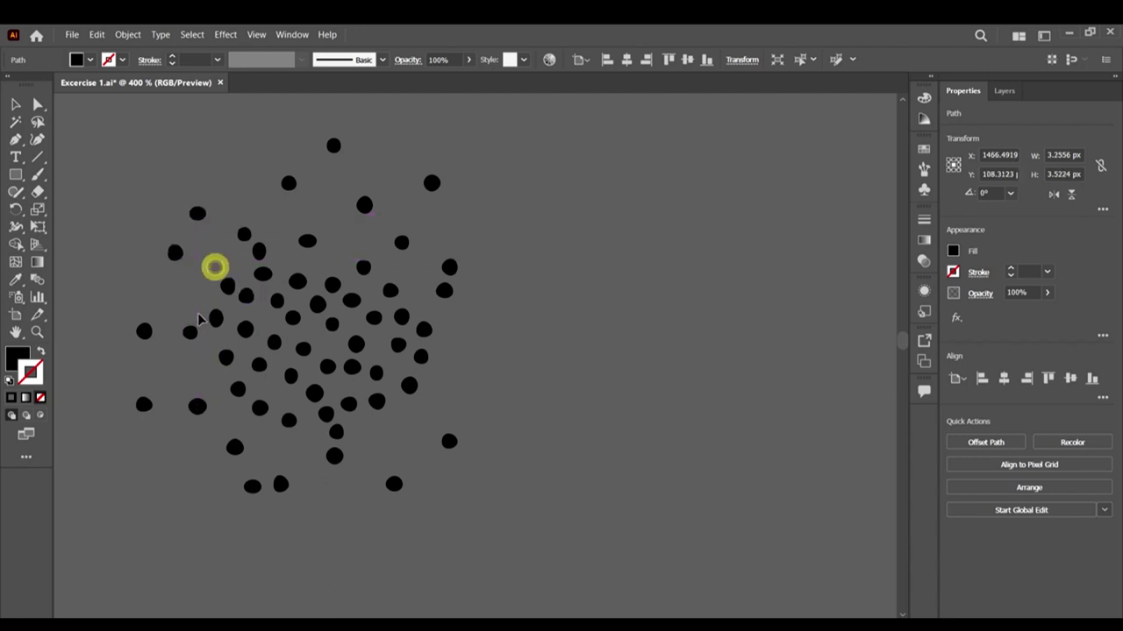
{"action": "left_click_drag", "start_coordinate": [191, 333], "coordinate": [186, 333]}
Step: Move three dots on the right edge of the ungrouped circle outward and down
{"action": "left_click_drag", "start_coordinate": [418, 355], "coordinate": [477, 382]}
{"action": "left_click_drag", "start_coordinate": [409, 386], "coordinate": [423, 412]}
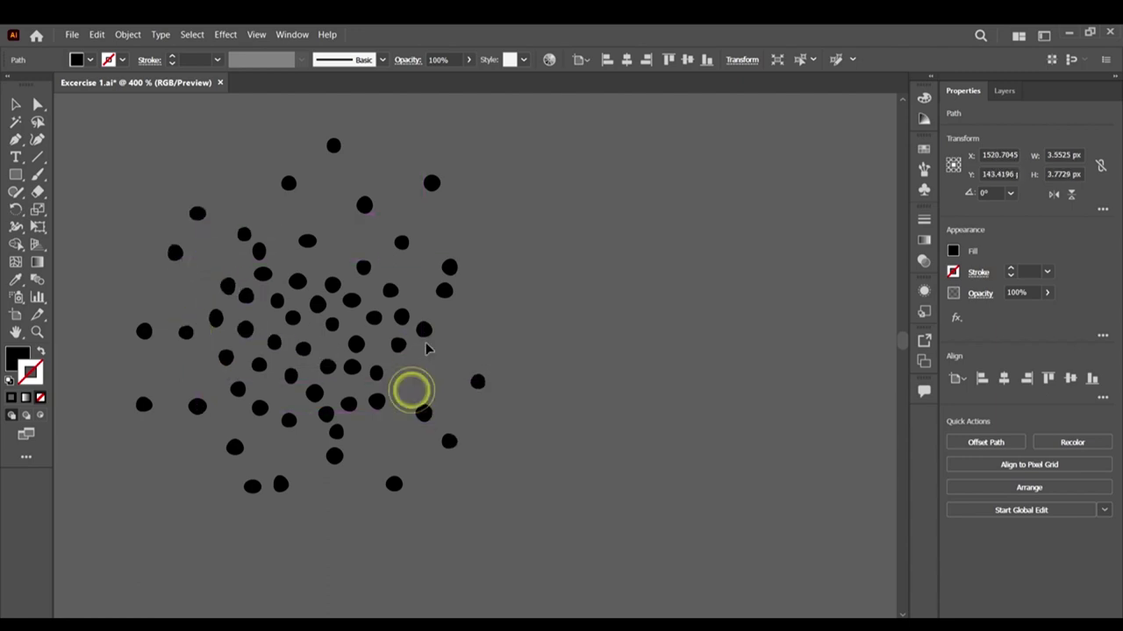
{"action": "left_click_drag", "start_coordinate": [425, 330], "coordinate": [457, 388]}
Step: Spread three inner dots and three left-side dots of the ungrouped circle farther apart to loosen its spacing
{"action": "left_click_drag", "start_coordinate": [349, 405], "coordinate": [304, 437]}
{"action": "left_click_drag", "start_coordinate": [314, 393], "coordinate": [336, 410]}
{"action": "left_click_drag", "start_coordinate": [357, 342], "coordinate": [393, 350]}
{"action": "left_click_drag", "start_coordinate": [214, 317], "coordinate": [196, 303]}
{"action": "left_click_drag", "start_coordinate": [225, 357], "coordinate": [206, 358]}
{"action": "left_click_drag", "start_coordinate": [234, 447], "coordinate": [218, 455]}
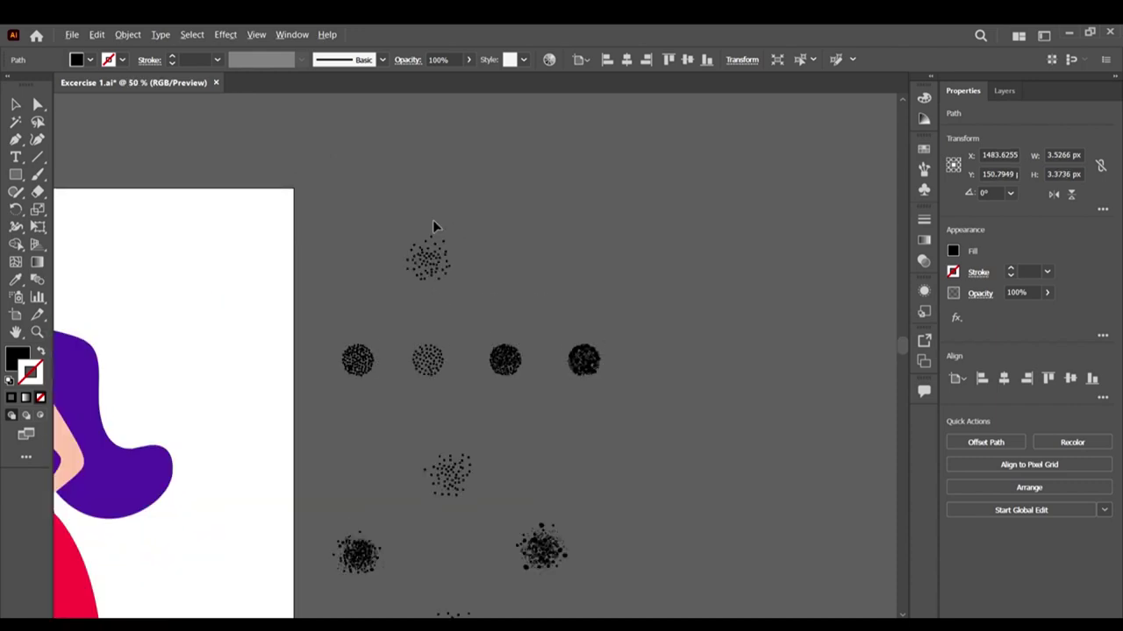
Step: Examine the scattered dot clusters beside the illustration and compare them with the original dotted circles
{"action": "key", "text": "ctrl+minus"}
{"action": "key", "text": "ctrl+minus"}
{"action": "key", "text": "ctrl+minus"}
{"action": "scroll", "coordinate": [498, 338], "scroll_direction": "down", "scroll_amount": 3}
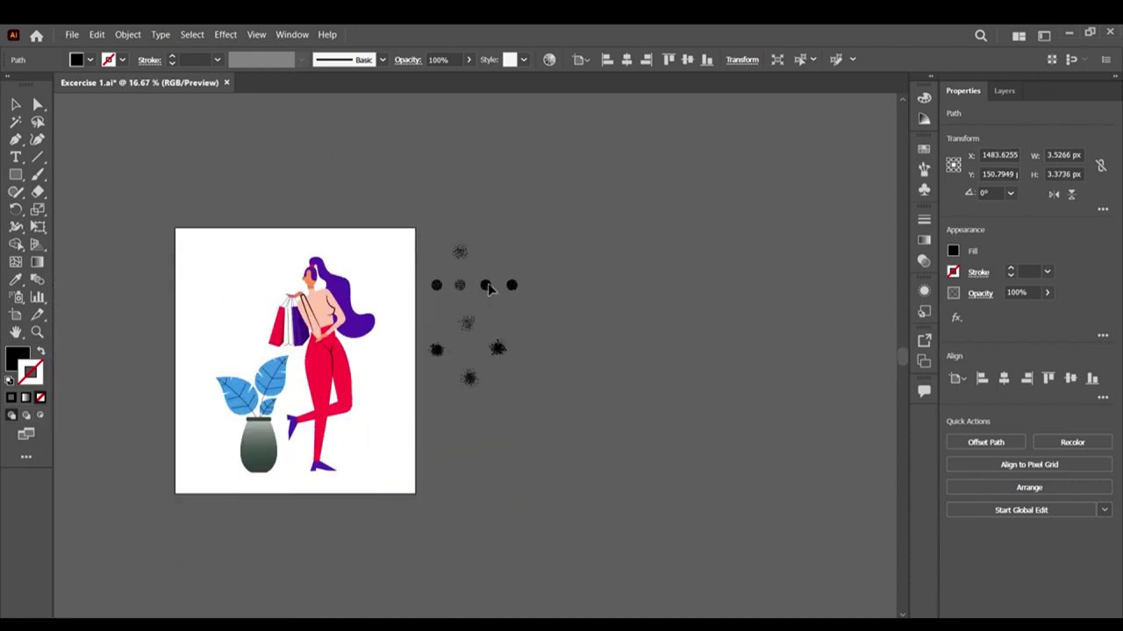
{"action": "key", "text": "ctrl+plus"}
{"action": "key", "text": "ctrl+plus"}
{"action": "key", "text": "ctrl+plus"}
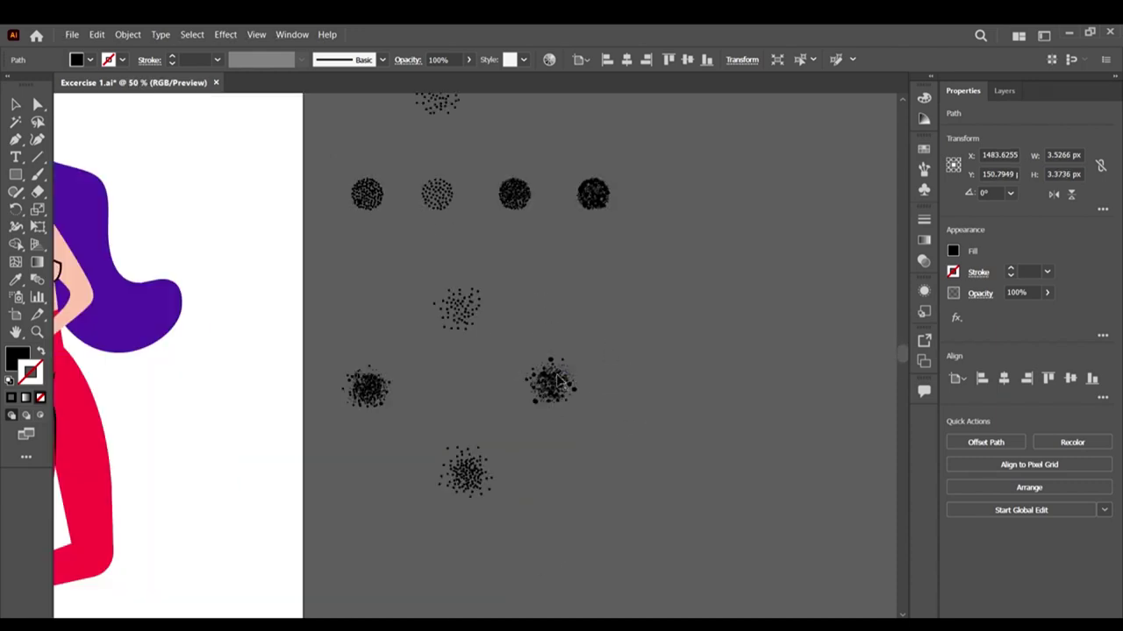
{"action": "scroll", "coordinate": [553, 427], "scroll_direction": "up", "scroll_amount": 1}
{"action": "scroll", "coordinate": [485, 390], "scroll_direction": "down", "scroll_amount": 2}
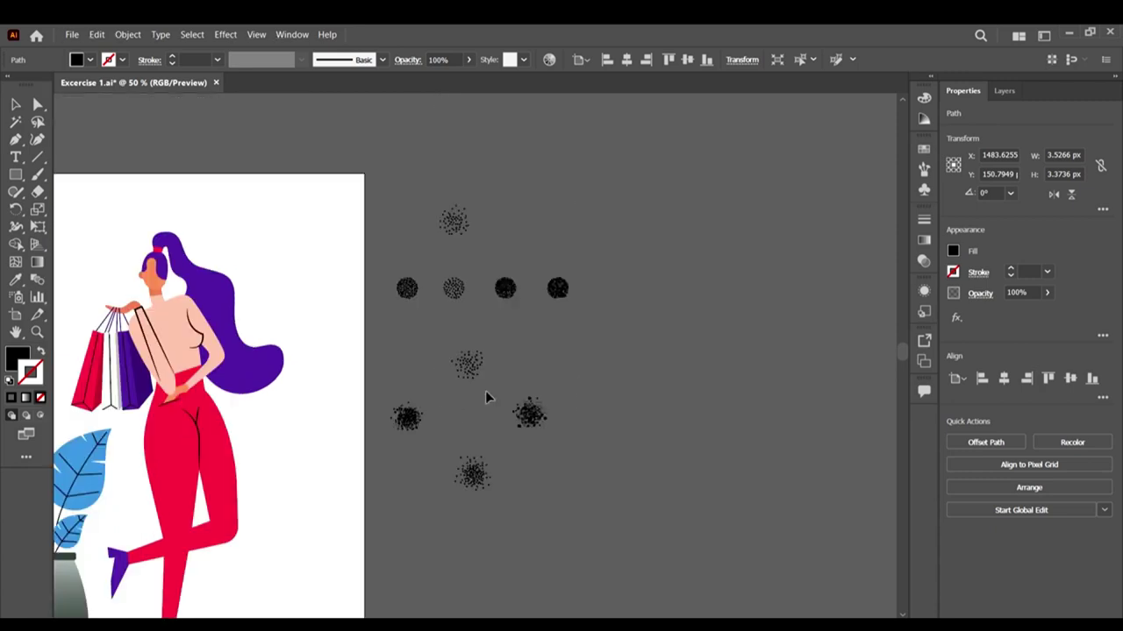
{"action": "scroll", "coordinate": [564, 427], "scroll_direction": "left", "scroll_amount": 1}
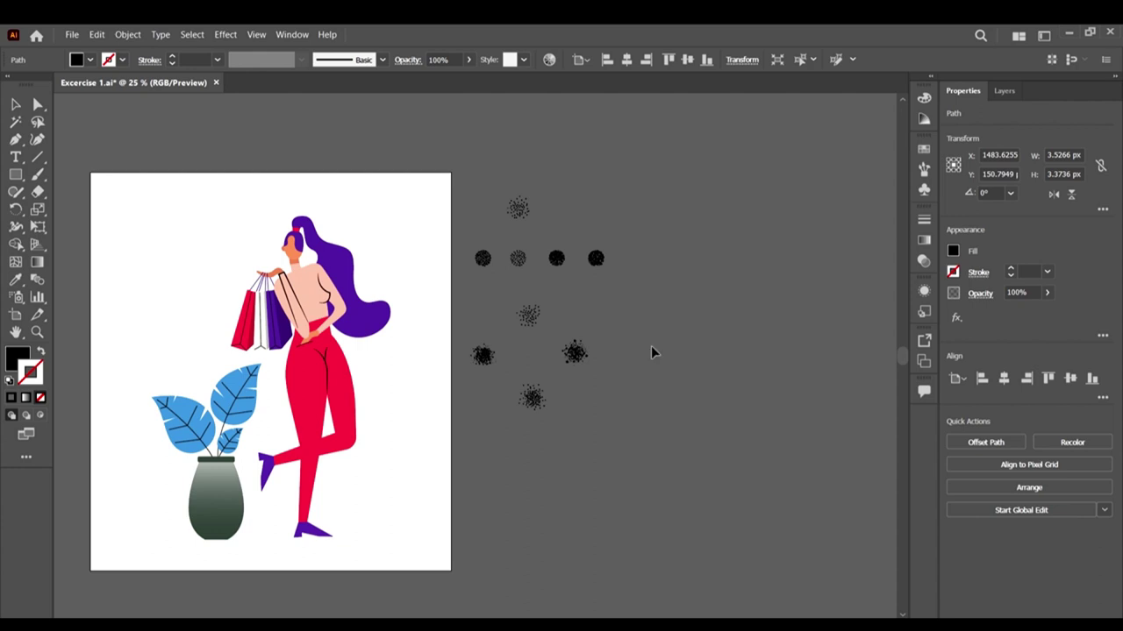
Step: Select the four scattered dot clusters below the row of circles, and show the bounding box and selection edges
{"action": "left_click_drag", "start_coordinate": [481, 338], "coordinate": [453, 297]}
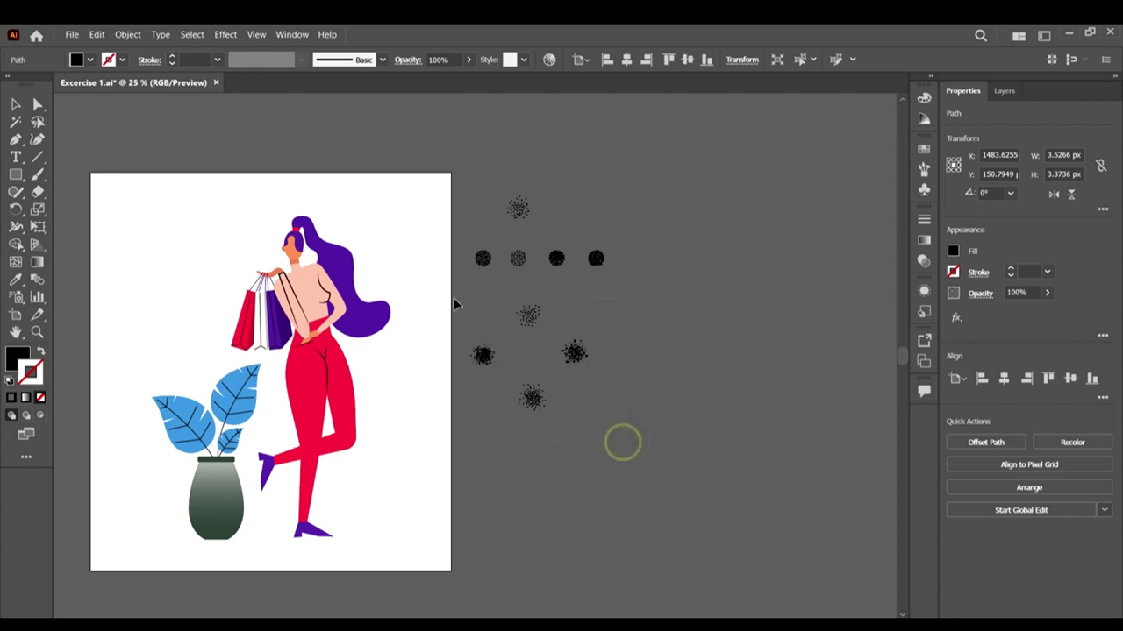
{"action": "left_click", "coordinate": [567, 354], "text": "shift"}
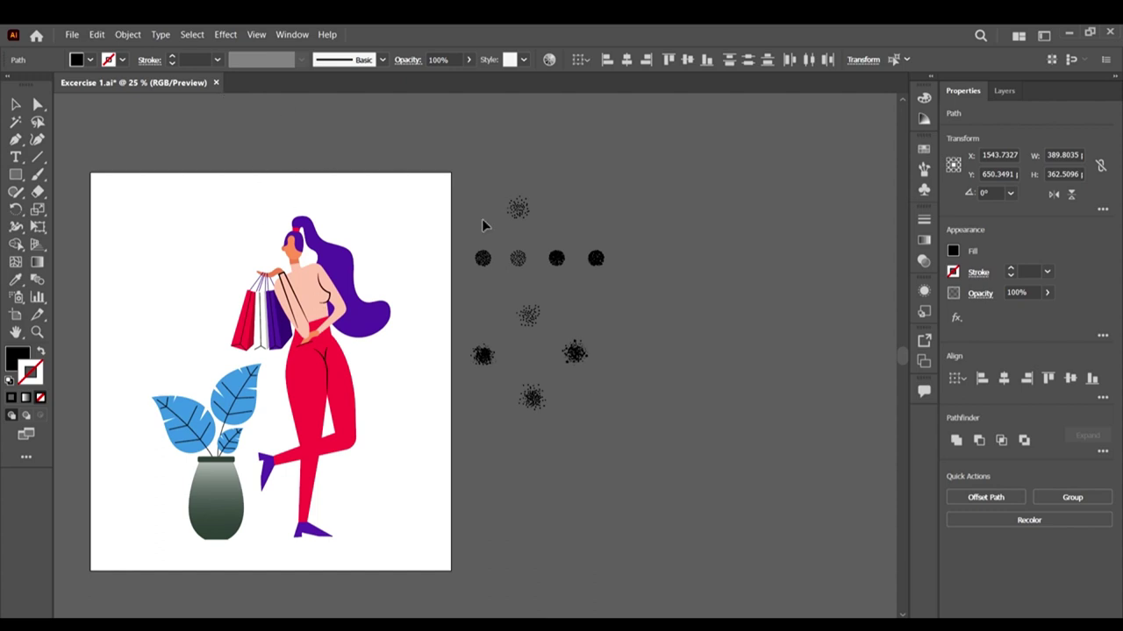
{"action": "scroll", "coordinate": [635, 343], "scroll_direction": "down", "scroll_amount": 2}
{"action": "scroll", "coordinate": [635, 342], "scroll_direction": "up", "scroll_amount": 1}
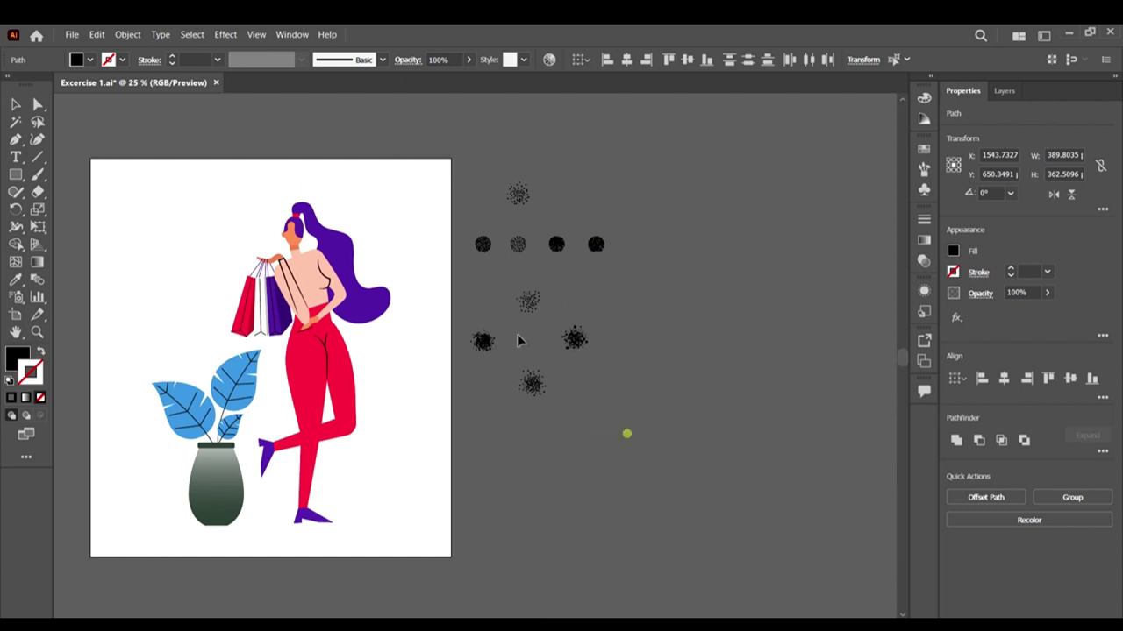
{"action": "left_click", "coordinate": [257, 34]}
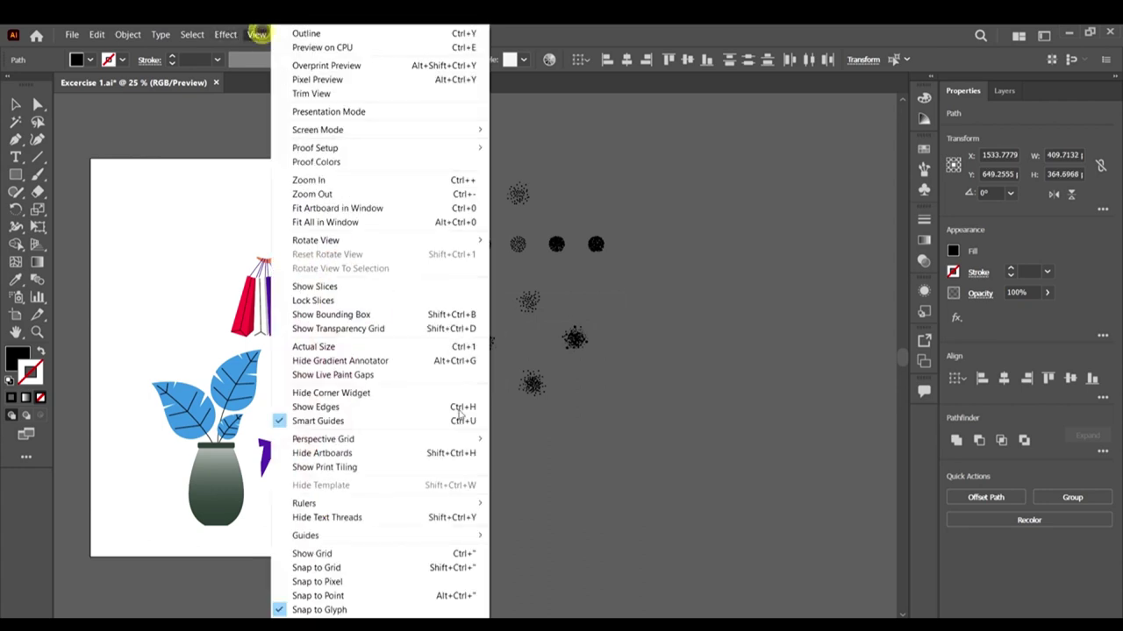
{"action": "left_click", "coordinate": [313, 321]}
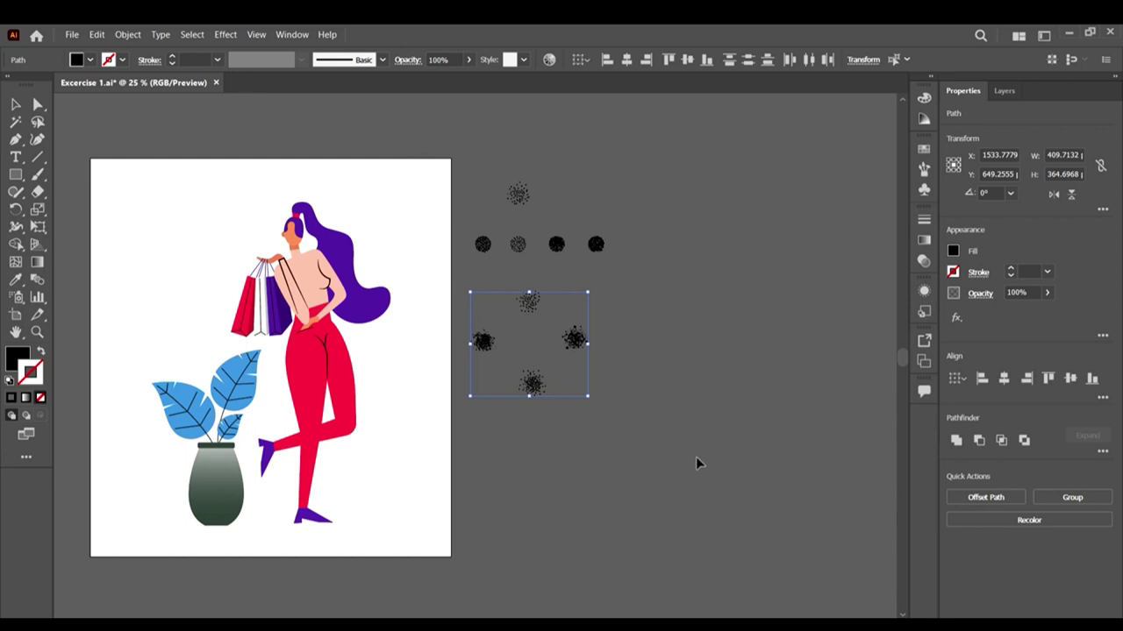
{"action": "key", "text": "ctrl+h"}
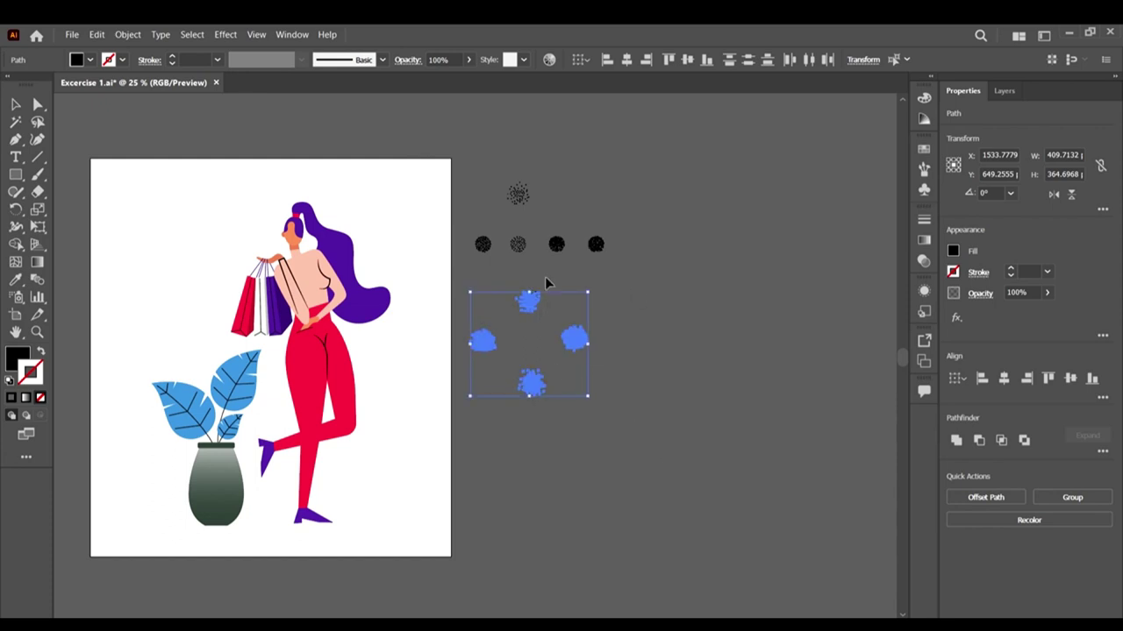
Step: Create a new document from the custom 9 x 9 in preset with RGB color and 300 ppi raster effects
{"action": "scroll", "coordinate": [570, 330], "scroll_direction": "up", "scroll_amount": 5}
{"action": "scroll", "coordinate": [569, 343], "scroll_direction": "down", "scroll_amount": 3}
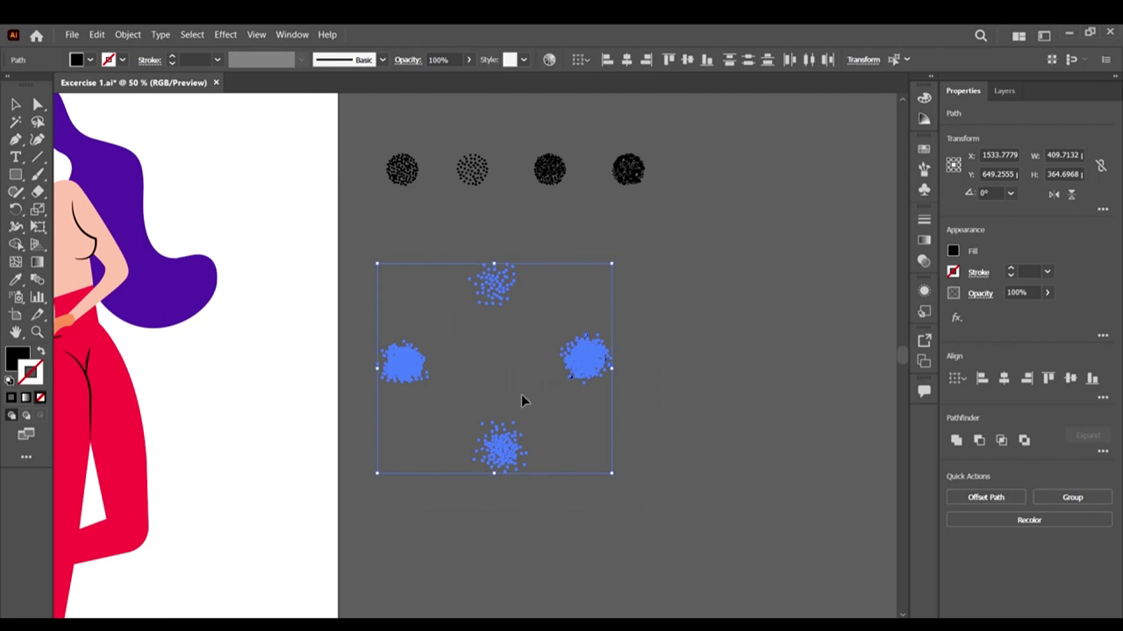
{"action": "key", "text": "a"}
{"action": "left_click", "coordinate": [67, 32]}
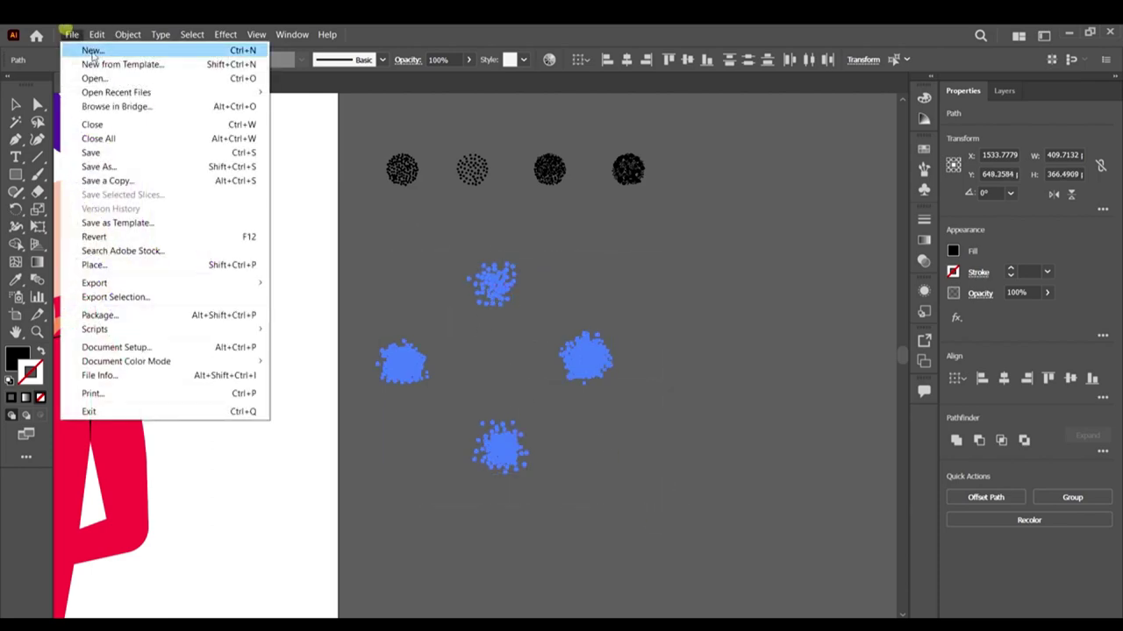
{"action": "left_click", "coordinate": [92, 51]}
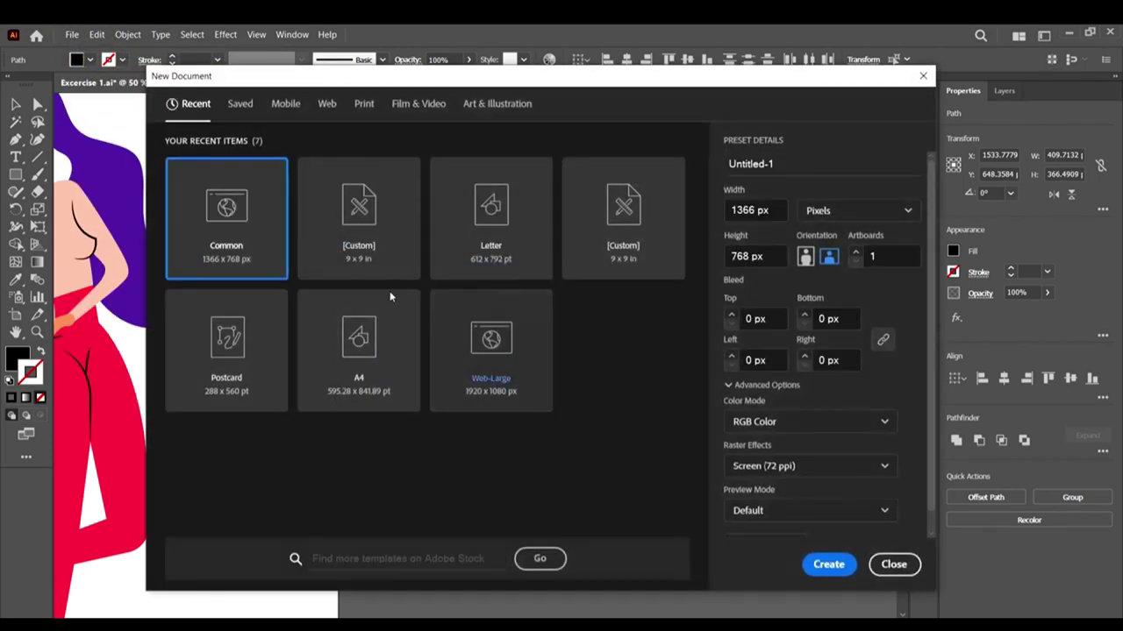
{"action": "left_click", "coordinate": [628, 217]}
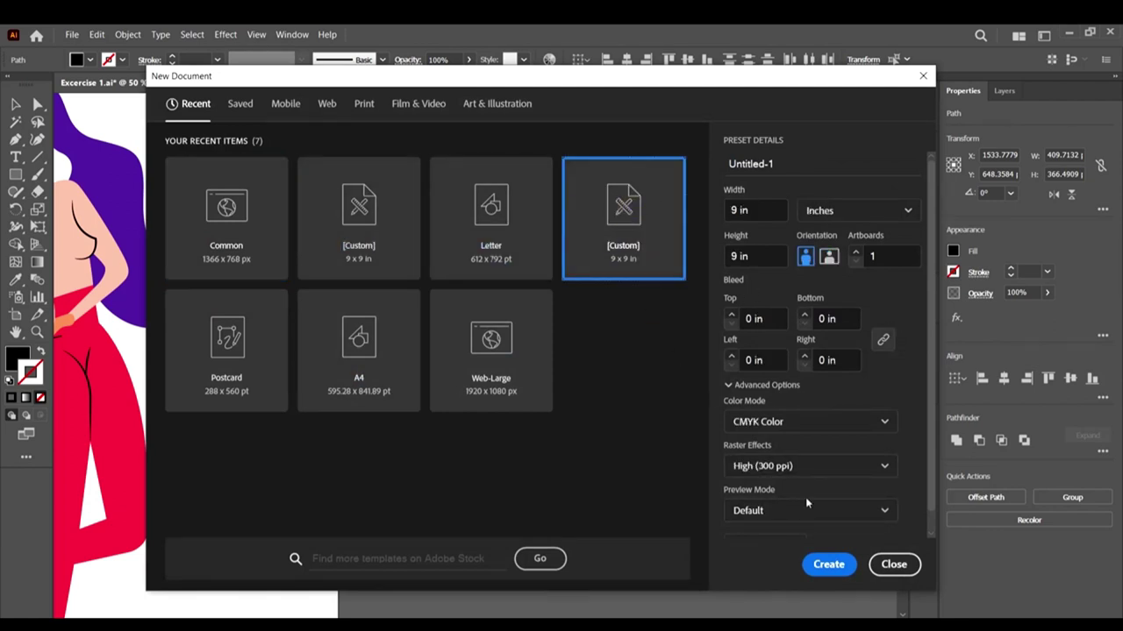
{"action": "left_click", "coordinate": [367, 221]}
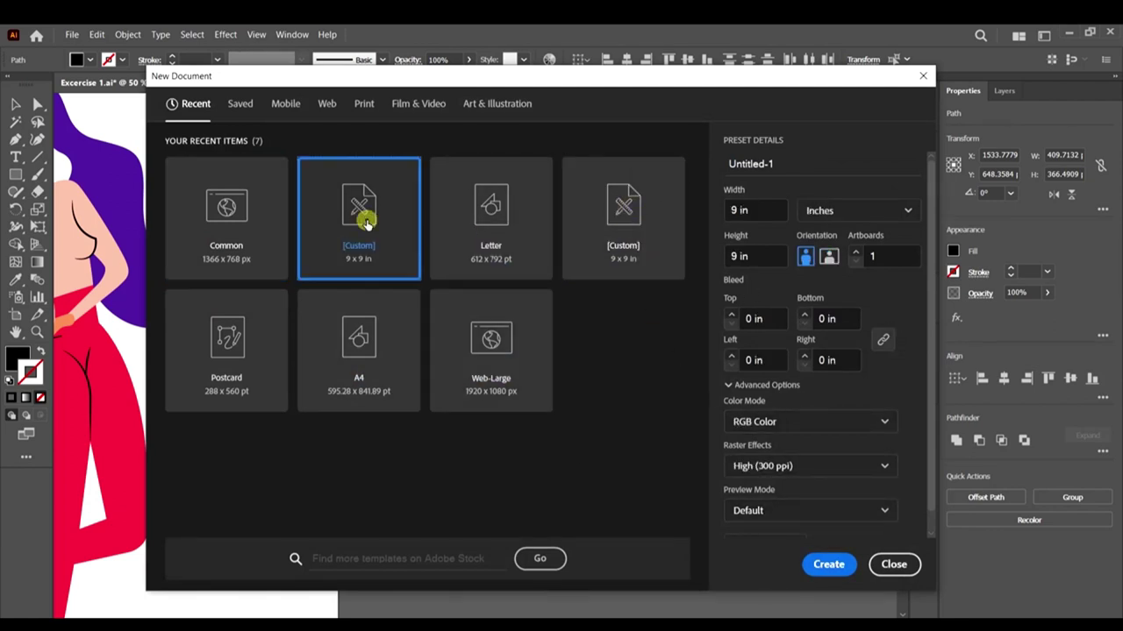
{"action": "left_click", "coordinate": [822, 566]}
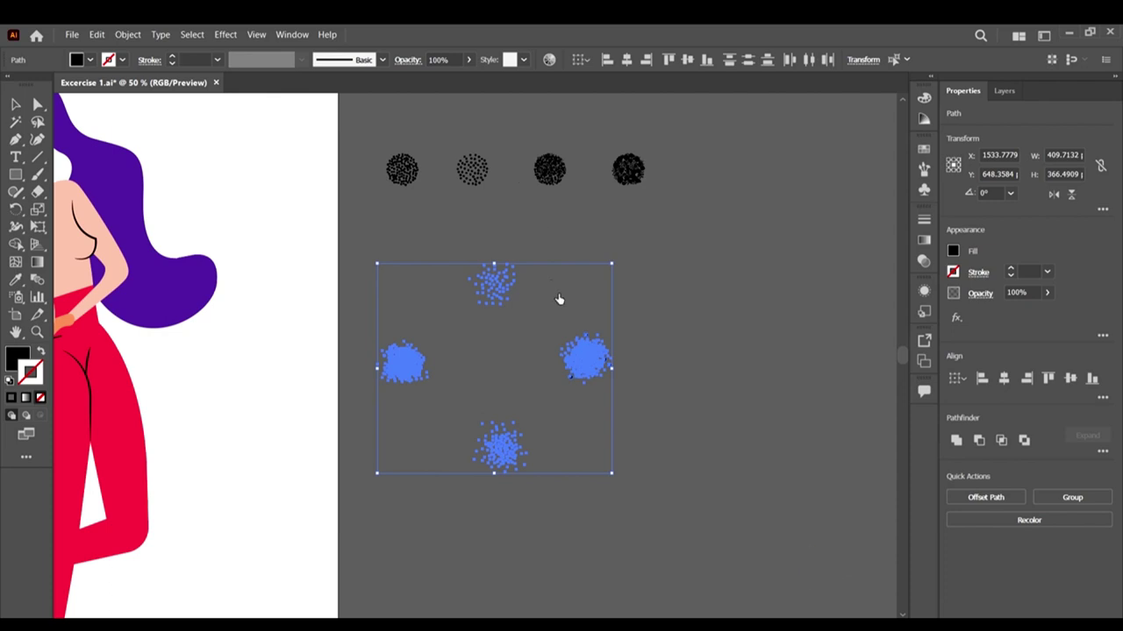
Step: Paste the four scattered dot clusters onto the new artboard and deselect them
{"action": "key", "text": "ctrl+v"}
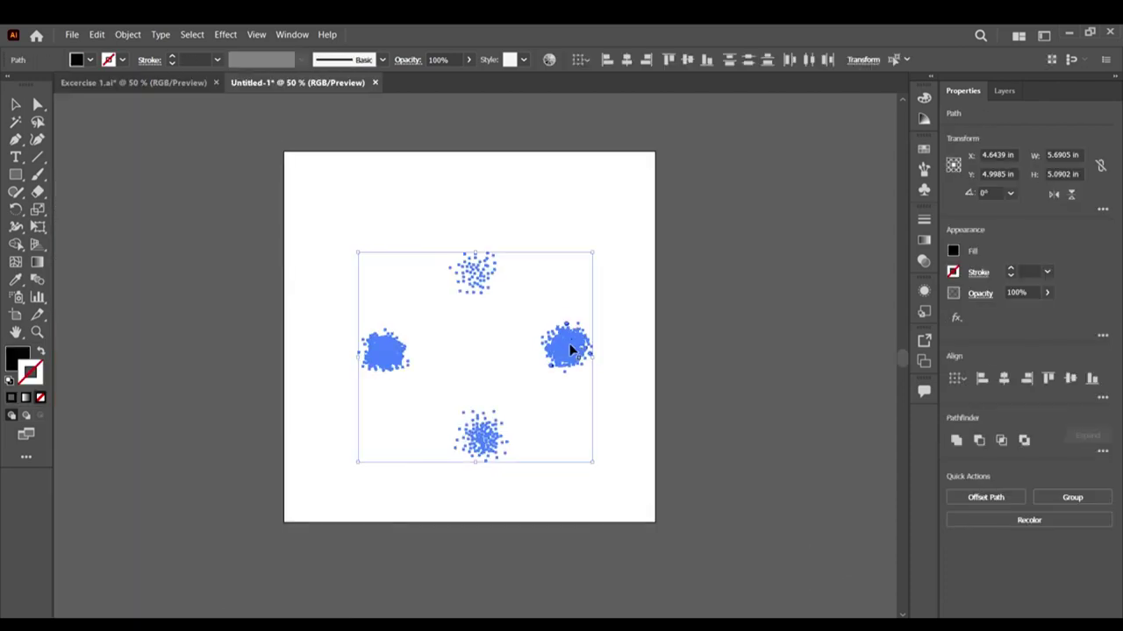
{"action": "key", "text": "ctrl+minus"}
{"action": "left_click", "coordinate": [656, 399]}
{"action": "key", "text": "ctrl+plus"}
{"action": "key", "text": "ctrl+plus"}
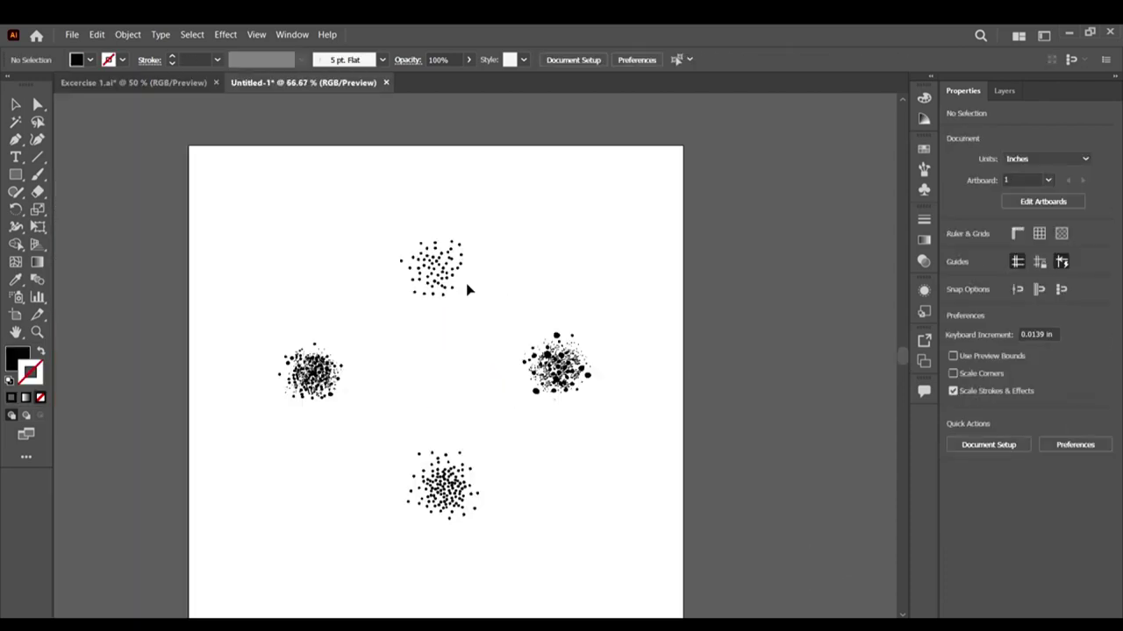
Step: Create a scatter brush named Noise Brush1 from the sparse dot cluster at the top of the artboard
{"action": "scroll", "coordinate": [467, 289], "scroll_direction": "down", "scroll_amount": 2}
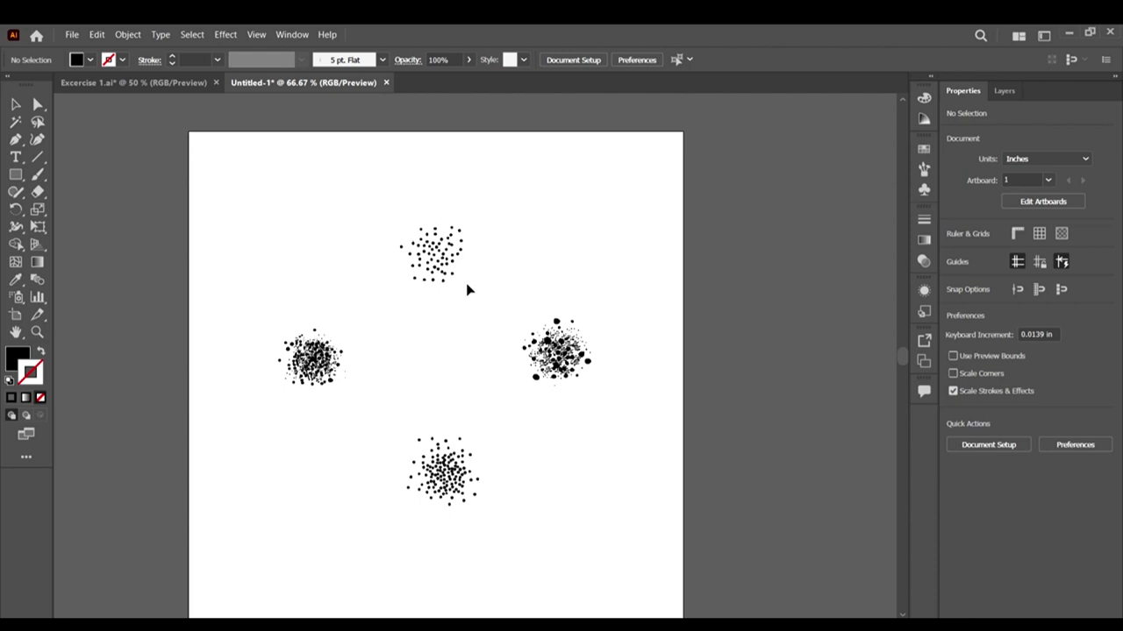
{"action": "scroll", "coordinate": [467, 287], "scroll_direction": "up", "scroll_amount": 1}
{"action": "left_click_drag", "start_coordinate": [481, 307], "coordinate": [403, 181]}
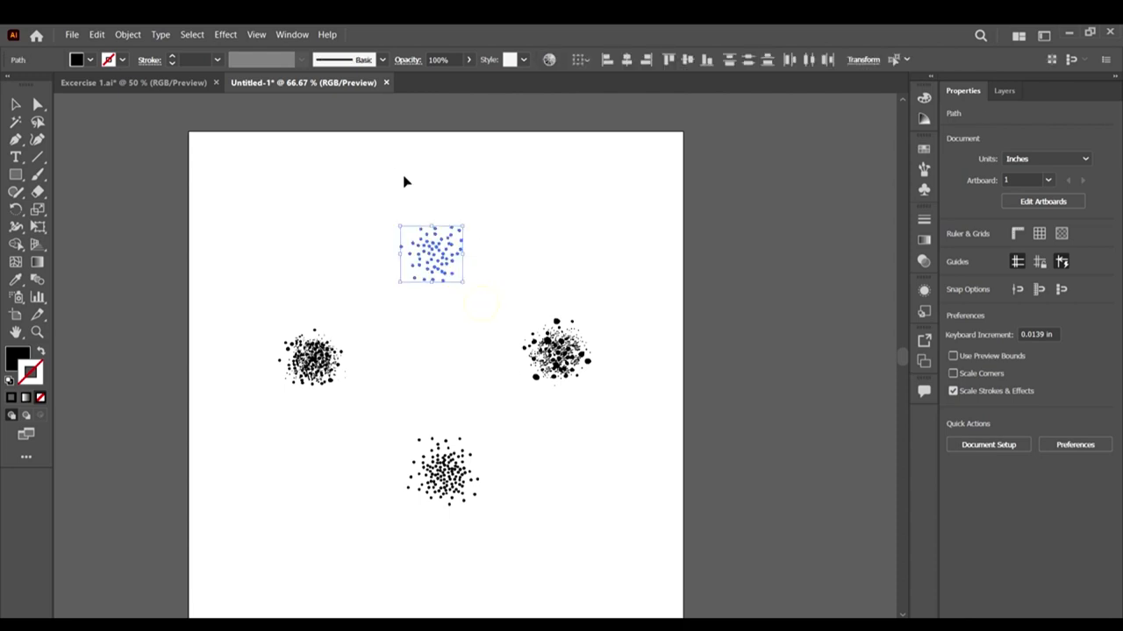
{"action": "left_click", "coordinate": [925, 173]}
{"action": "left_click", "coordinate": [864, 355]}
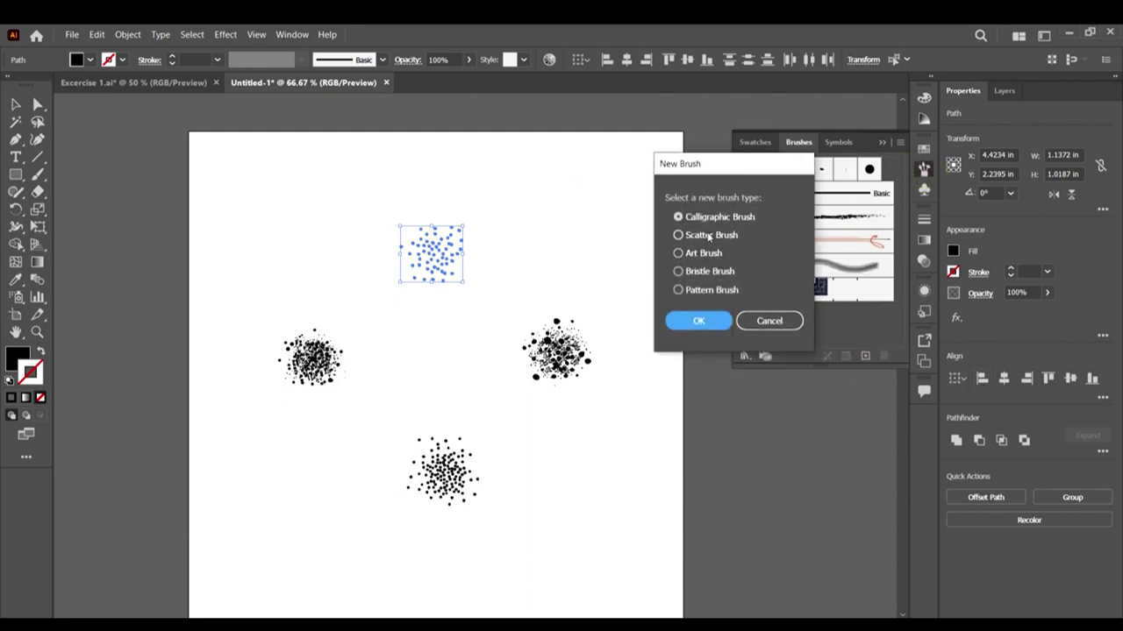
{"action": "left_click", "coordinate": [678, 235]}
{"action": "left_click", "coordinate": [698, 321]}
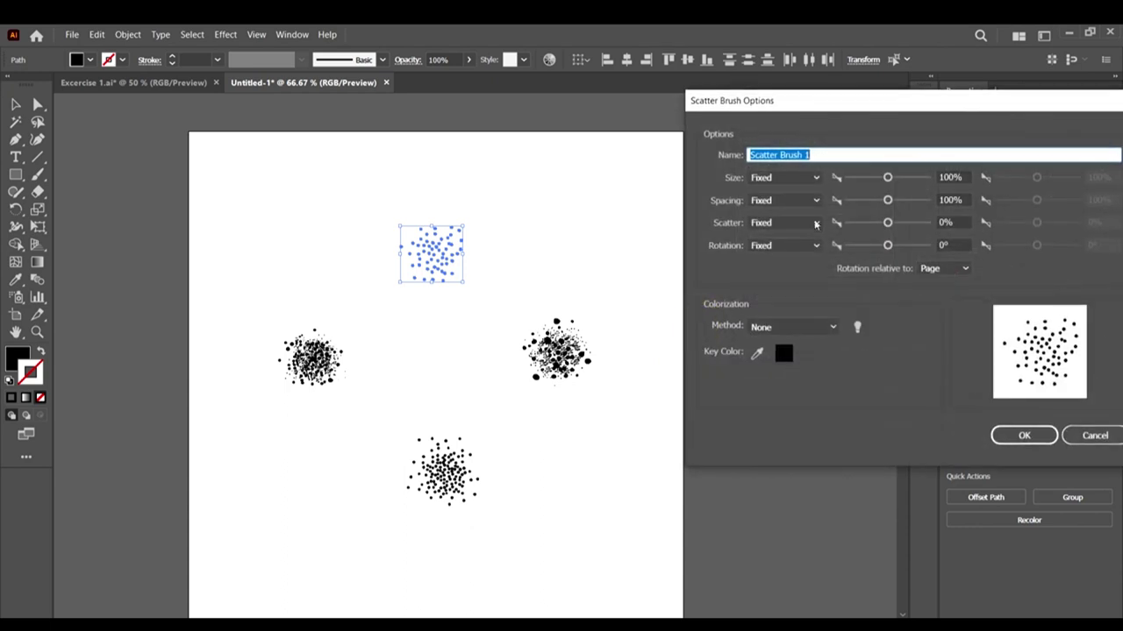
{"action": "type", "text": "Nois"}
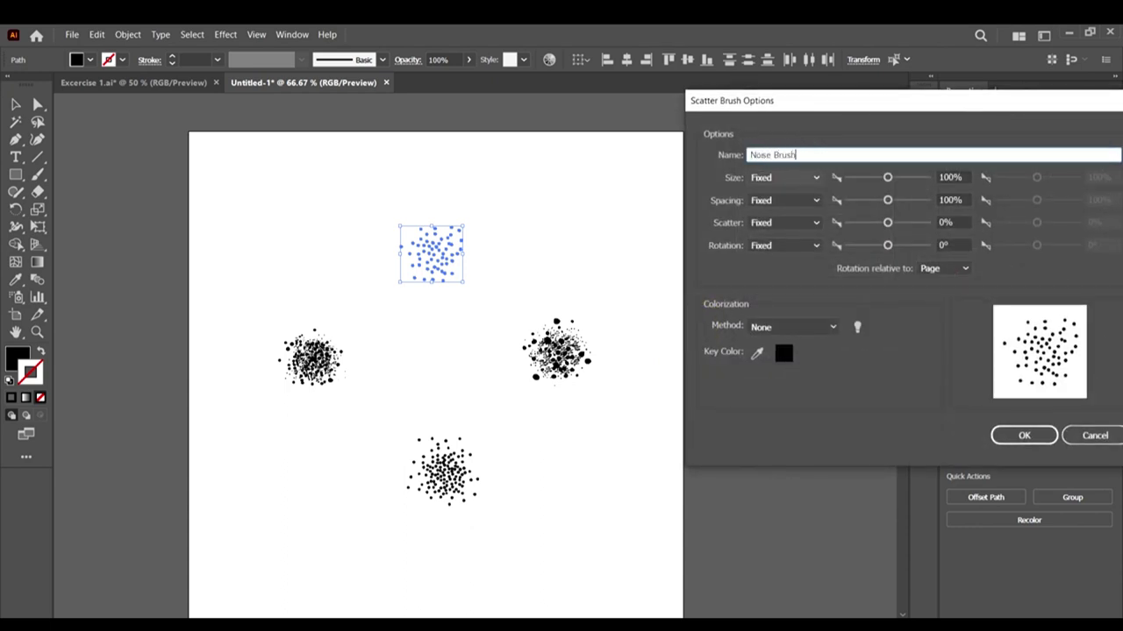
{"action": "left_click", "coordinate": [1024, 435]}
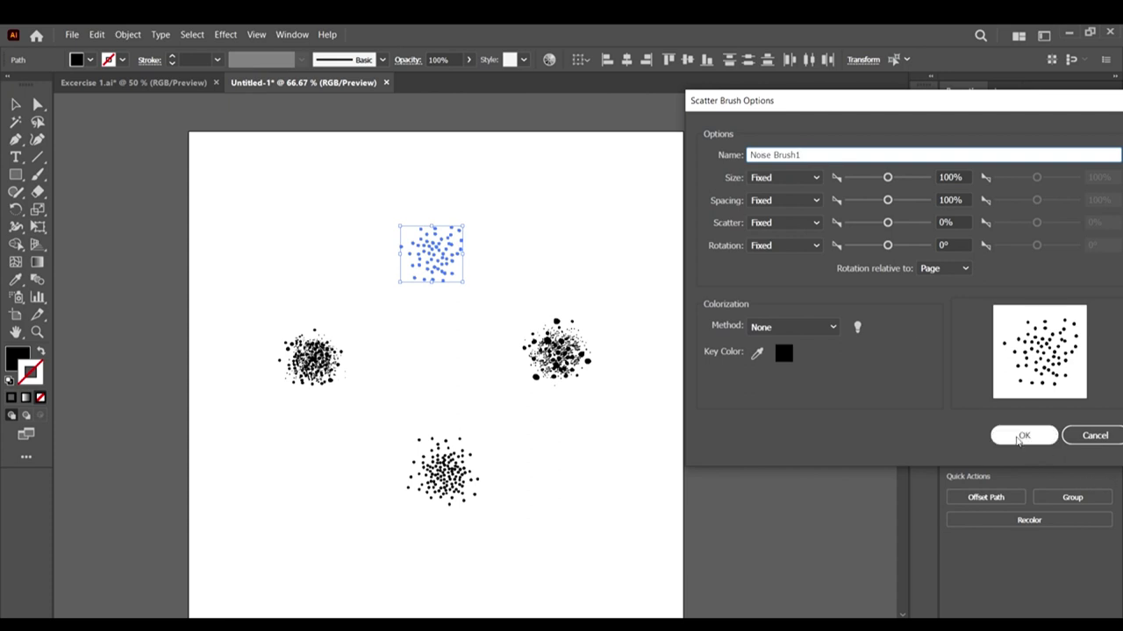
Step: Paint test strokes with the Paintbrush and Noise Brush1 across the artboard's upper-right edge
{"action": "left_click", "coordinate": [38, 174]}
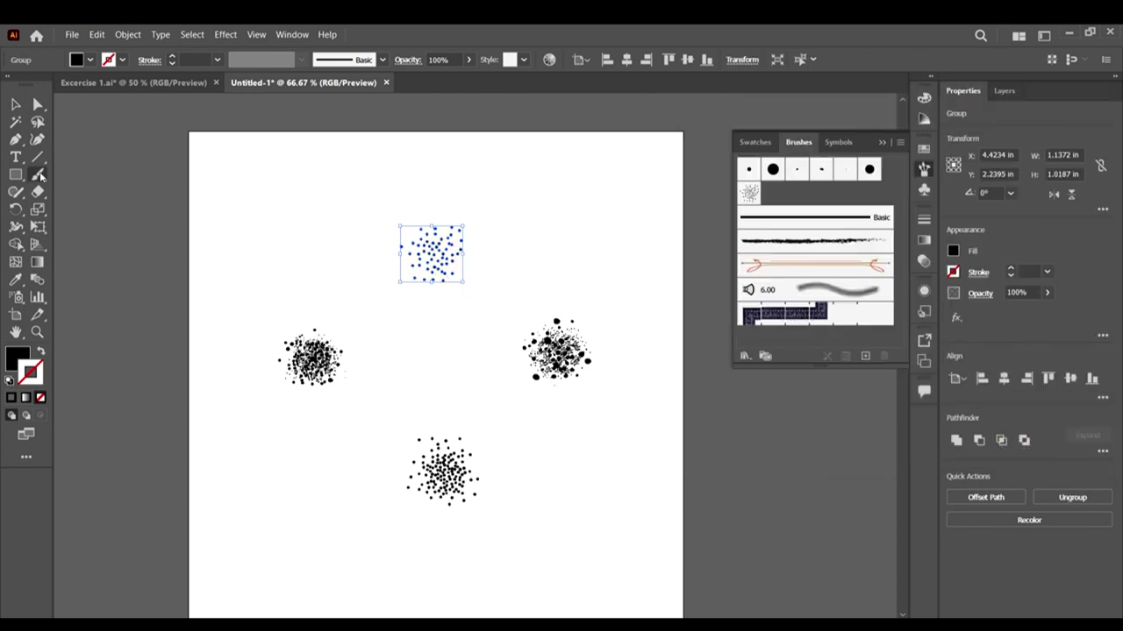
{"action": "scroll", "coordinate": [563, 266], "scroll_direction": "right", "scroll_amount": 2}
{"action": "scroll", "coordinate": [563, 265], "scroll_direction": "right", "scroll_amount": 3}
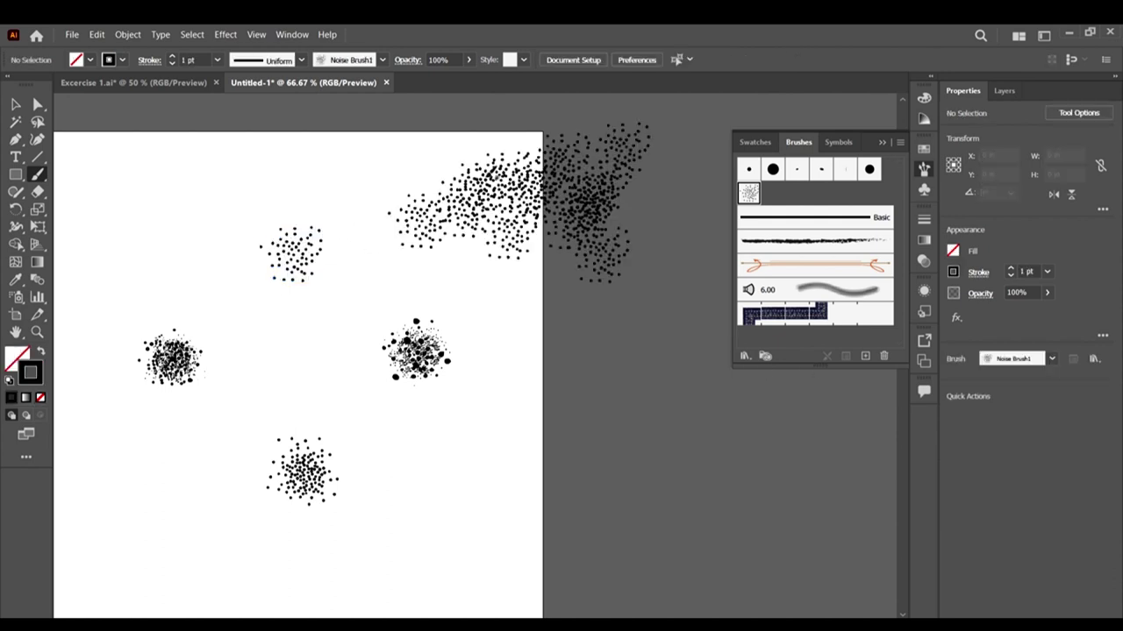
Step: With the test stroke selected, set Noise Brush1's size, spacing, scatter and rotation to Random
{"action": "left_click", "coordinate": [16, 104]}
{"action": "left_click", "coordinate": [537, 209]}
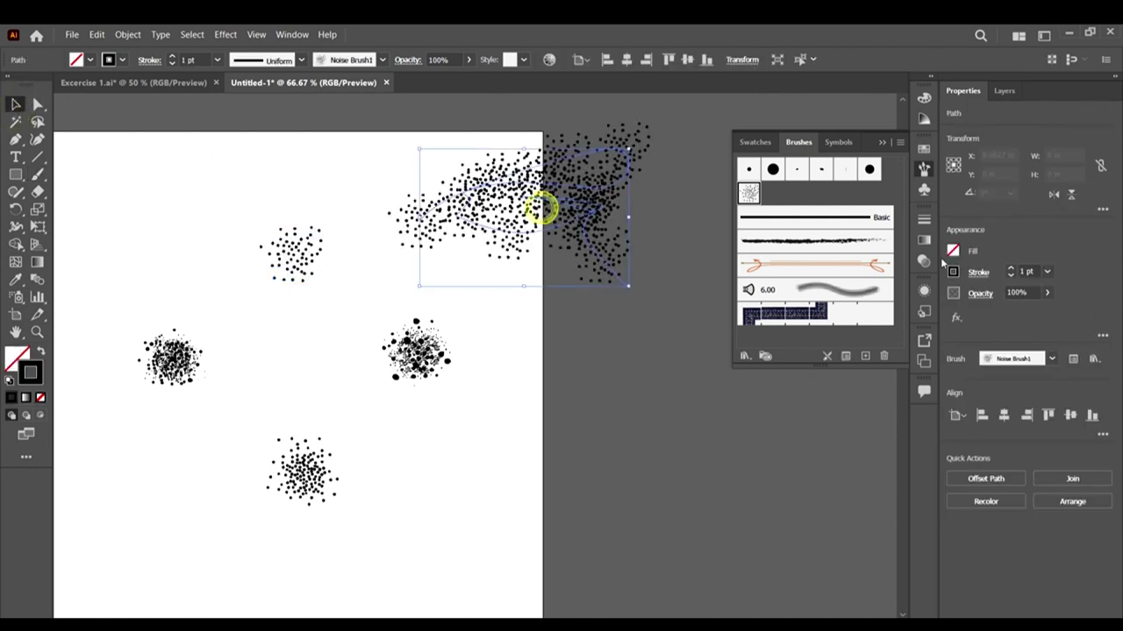
{"action": "double_click", "coordinate": [749, 194]}
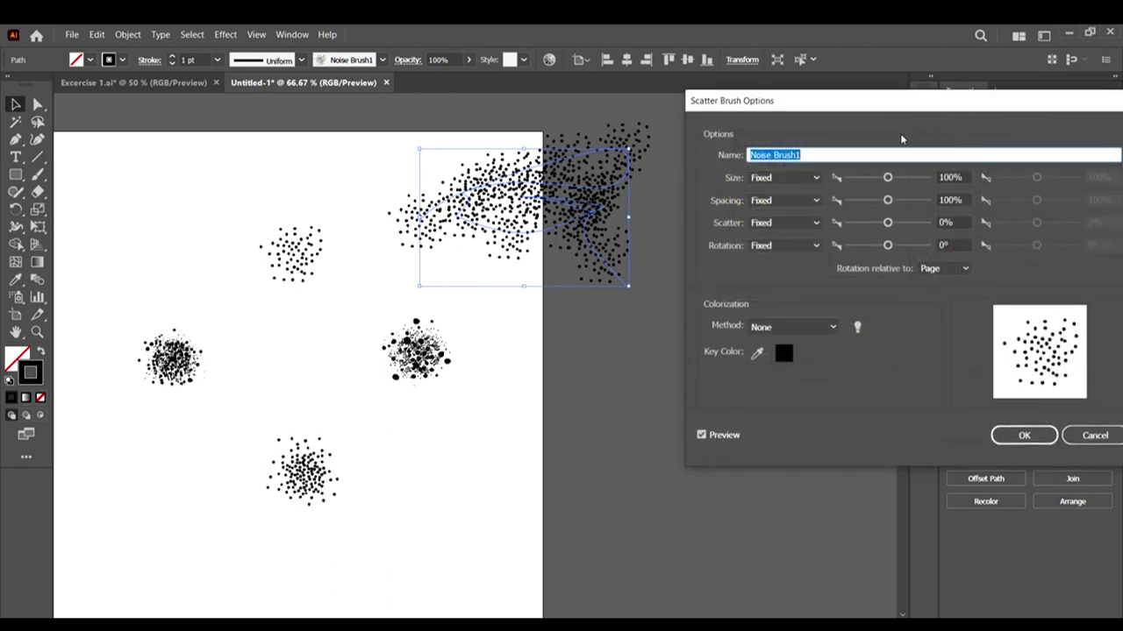
{"action": "left_click", "coordinate": [810, 177]}
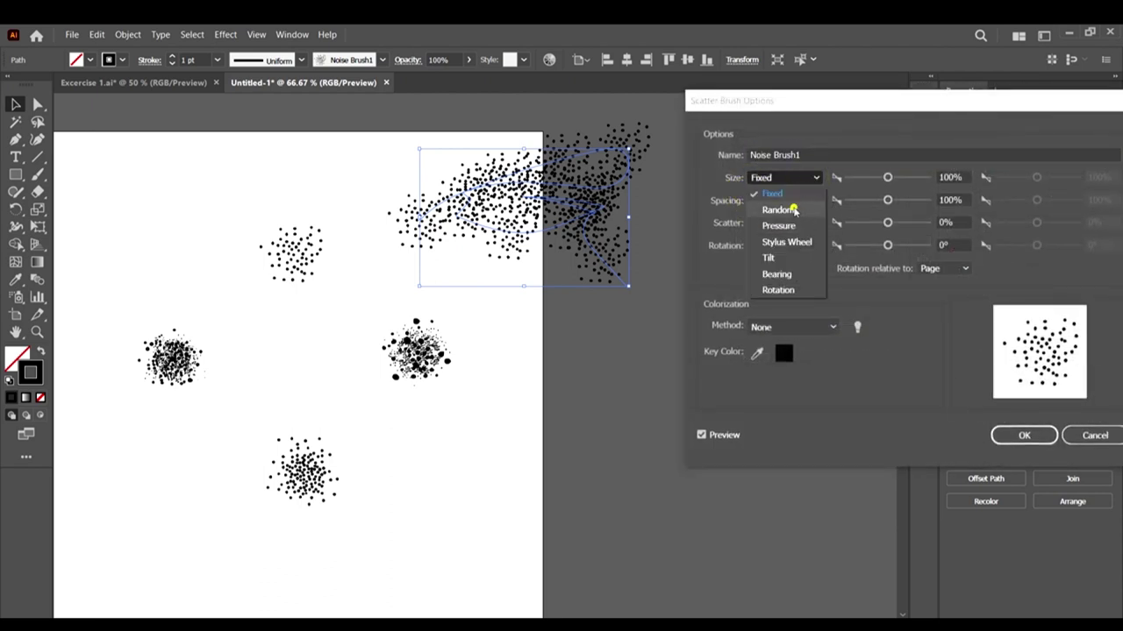
{"action": "left_click", "coordinate": [785, 209]}
{"action": "left_click", "coordinate": [790, 200]}
{"action": "left_click", "coordinate": [795, 235]}
{"action": "left_click", "coordinate": [790, 222]}
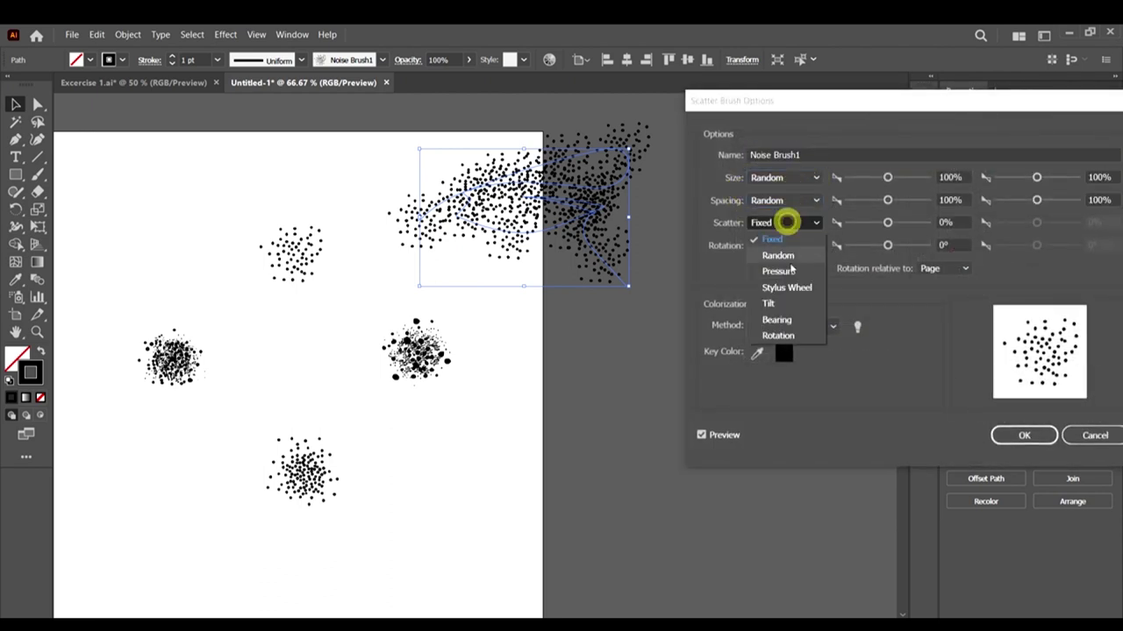
{"action": "left_click", "coordinate": [787, 255]}
{"action": "left_click", "coordinate": [789, 248]}
{"action": "left_click", "coordinate": [796, 276]}
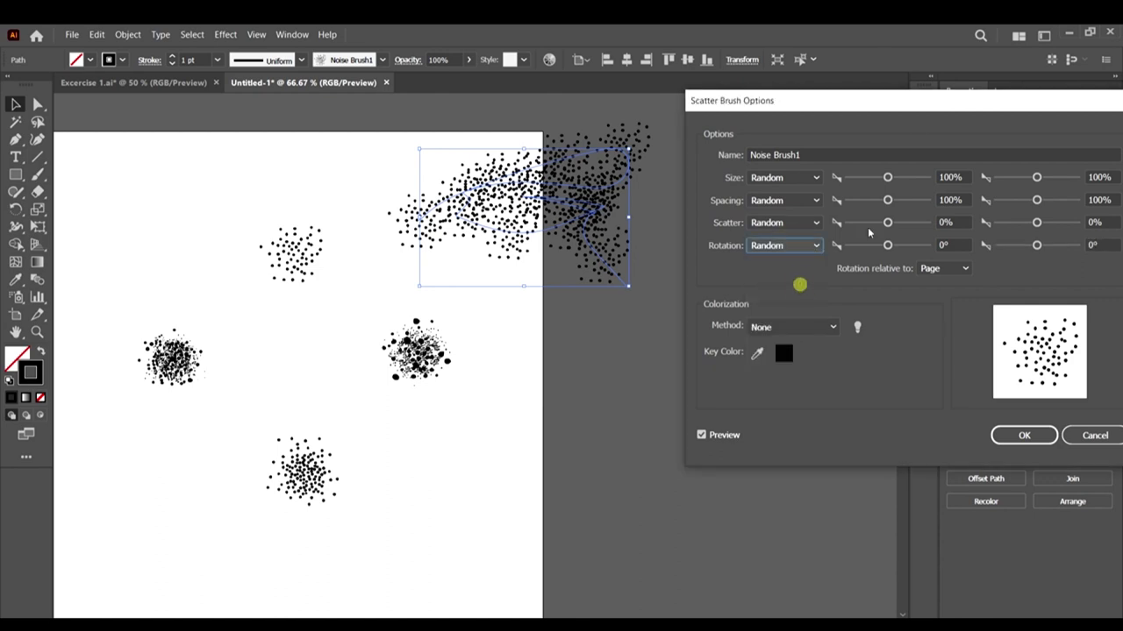
Step: Set Noise Brush1's minimum size to 99%, spacing to 39% and 77%, scatter to -4%, rotation to 133° and -91°, and colorization to Tints
{"action": "mouse_move", "coordinate": [887, 177]}
{"action": "left_mouse_down"}
{"action": "mouse_move", "coordinate": [872, 176]}
{"action": "mouse_move", "coordinate": [886, 178]}
{"action": "mouse_move", "coordinate": [883, 200]}
{"action": "mouse_move", "coordinate": [849, 201]}
{"action": "mouse_move", "coordinate": [860, 201]}
{"action": "left_mouse_up"}
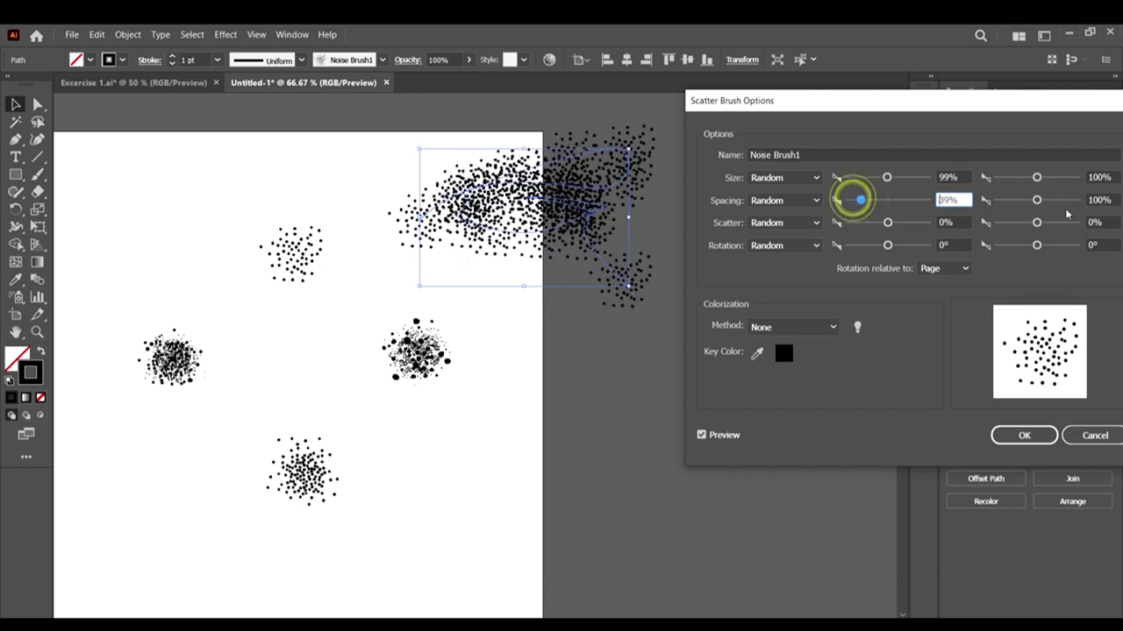
{"action": "mouse_move", "coordinate": [1036, 199]}
{"action": "left_mouse_down"}
{"action": "mouse_move", "coordinate": [1017, 204]}
{"action": "mouse_move", "coordinate": [1026, 201]}
{"action": "left_mouse_up"}
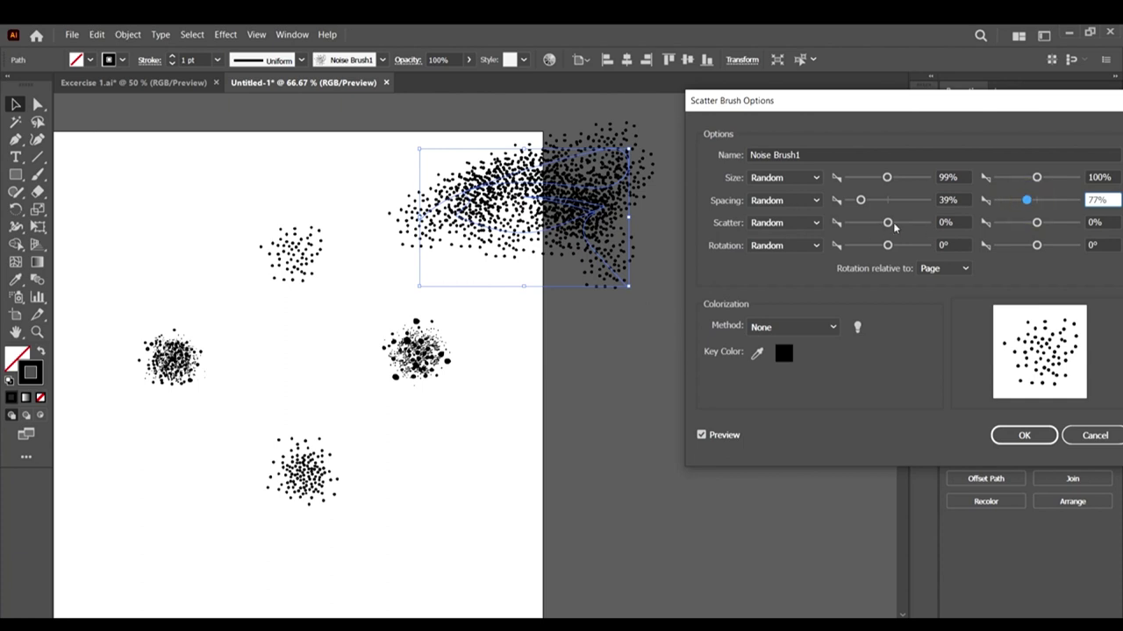
{"action": "left_click_drag", "start_coordinate": [888, 223], "coordinate": [918, 250]}
{"action": "left_click_drag", "start_coordinate": [1015, 246], "coordinate": [1016, 248]}
{"action": "left_click", "coordinate": [776, 329]}
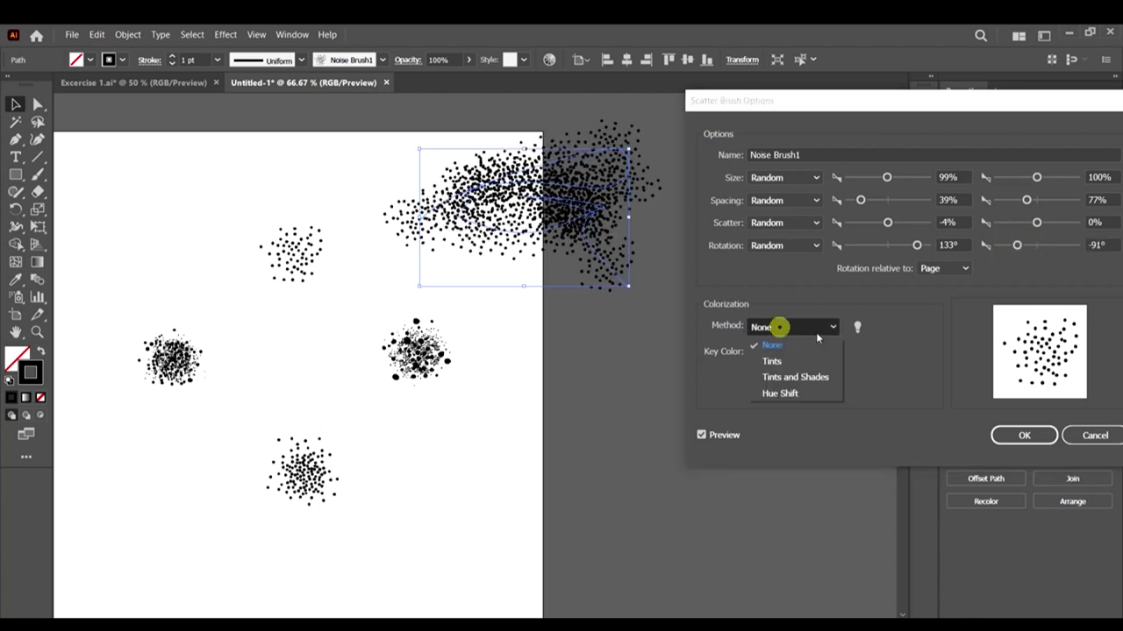
{"action": "left_click", "coordinate": [766, 362]}
{"action": "left_click", "coordinate": [1017, 434]}
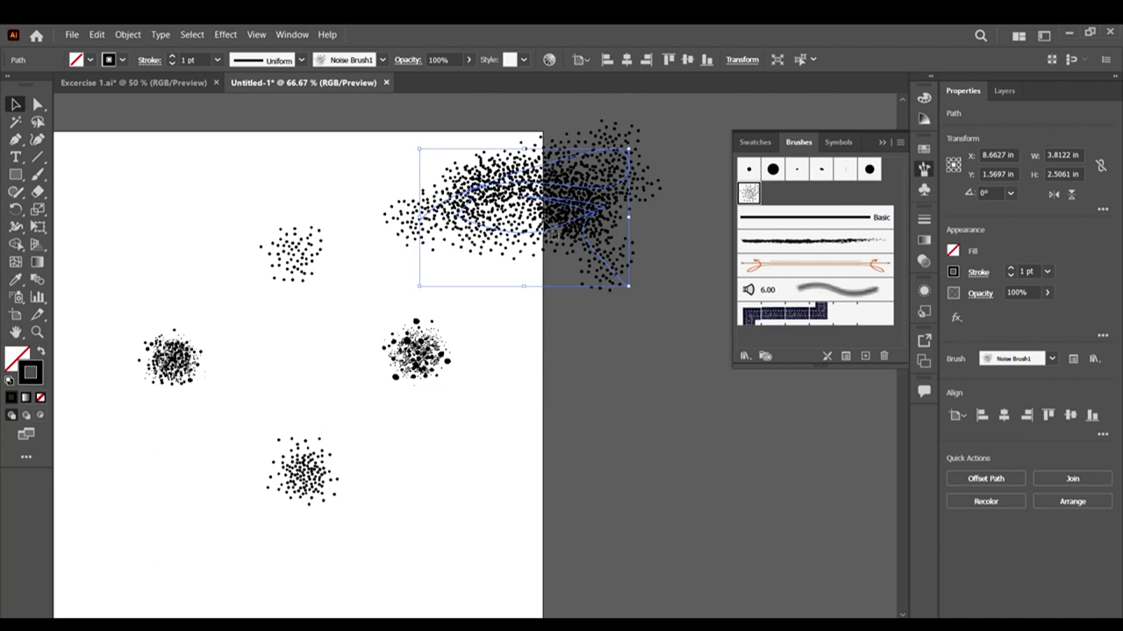
Step: Delete the Noise Brush1 test stroke from the artboard's upper-right edge
{"action": "scroll", "coordinate": [542, 223], "scroll_direction": "down", "scroll_amount": 1}
{"action": "left_click_drag", "start_coordinate": [581, 224], "coordinate": [631, 173]}
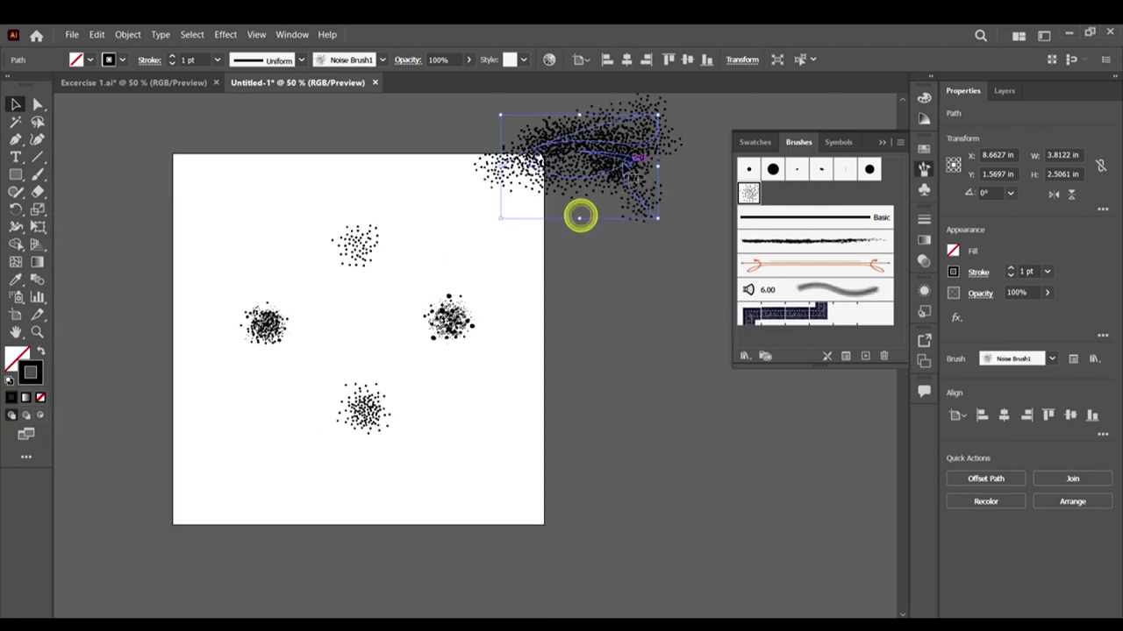
{"action": "key", "text": "Delete"}
Step: Create a scatter brush named Noise Brush 2 from the dense dot cluster at the artboard's left, with Tints colorization
{"action": "left_click_drag", "start_coordinate": [219, 292], "coordinate": [333, 379]}
{"action": "left_click", "coordinate": [866, 356]}
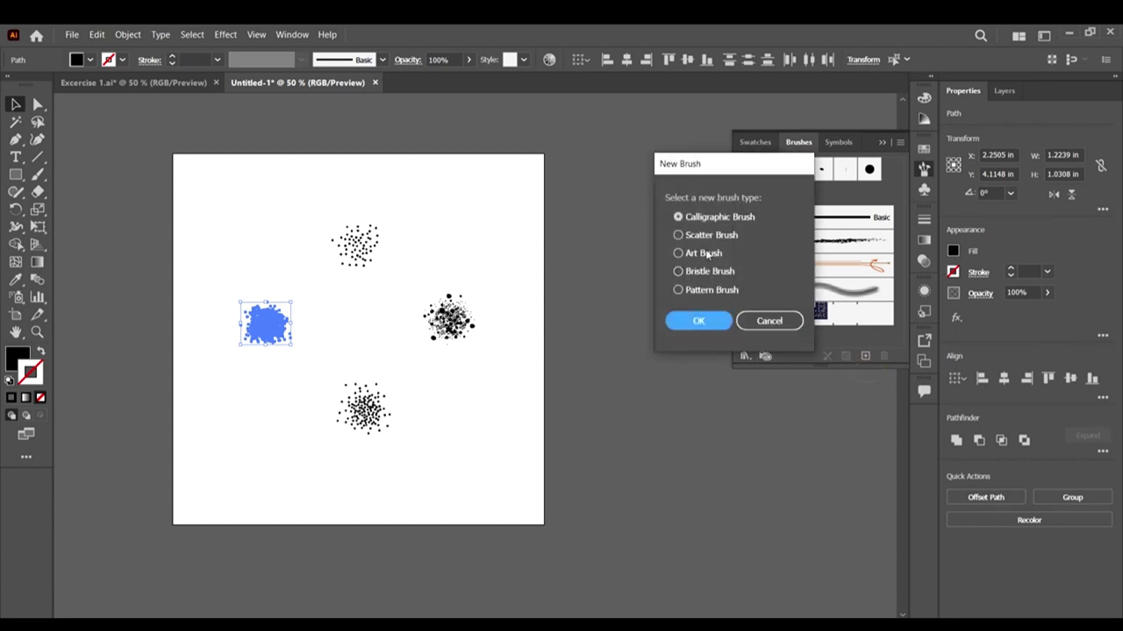
{"action": "left_click", "coordinate": [710, 234]}
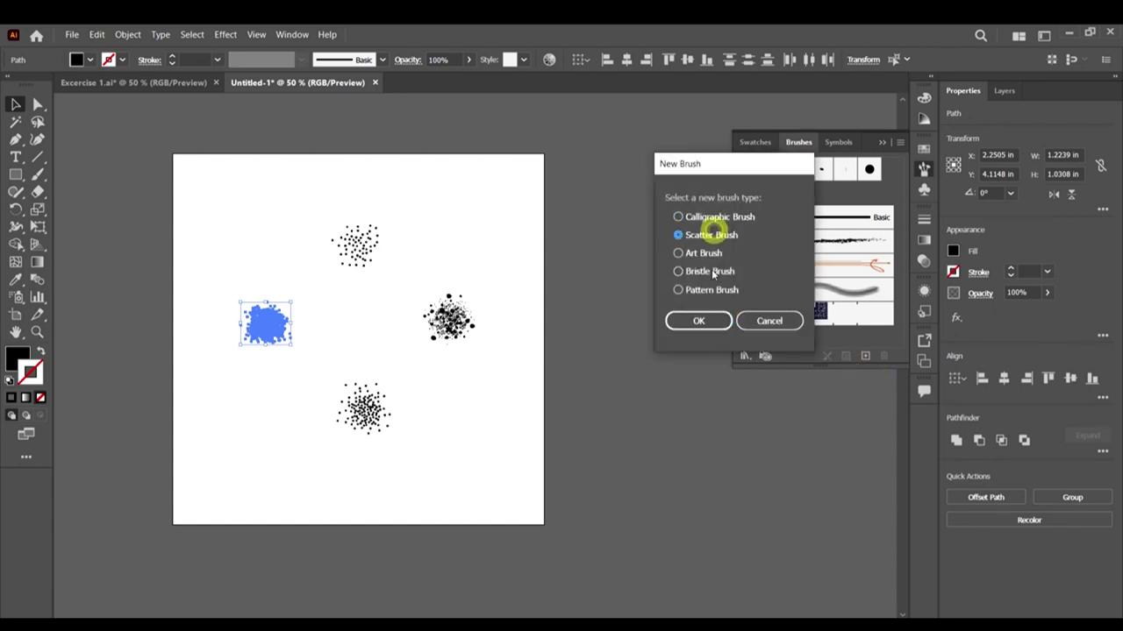
{"action": "left_click", "coordinate": [714, 320]}
{"action": "type", "text": "Noise Brush 2"}
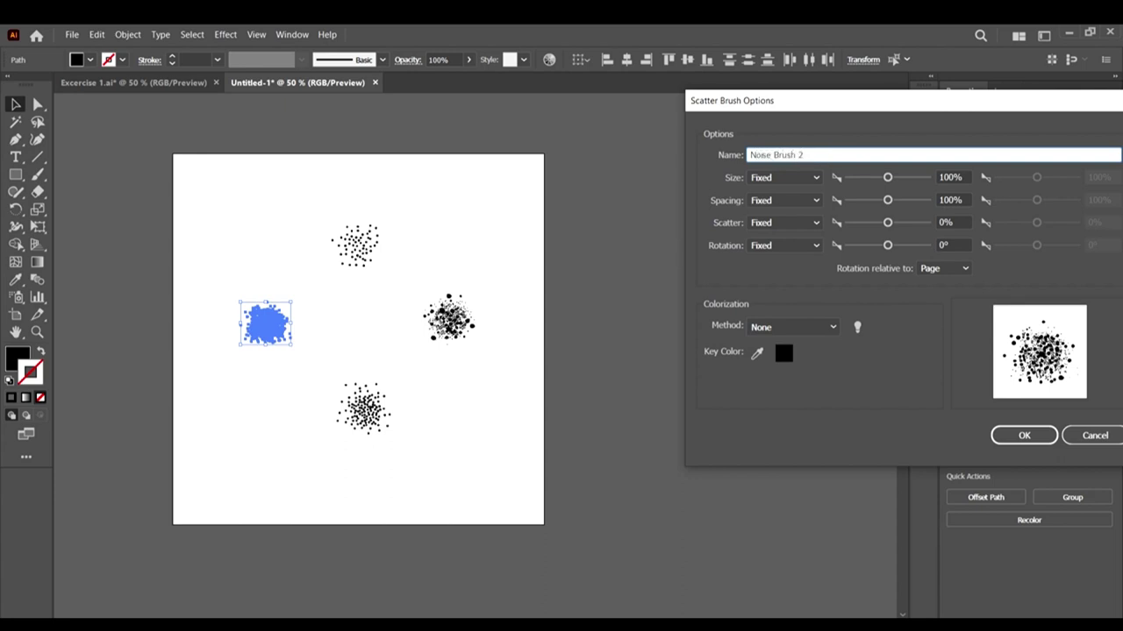
{"action": "left_click", "coordinate": [792, 326]}
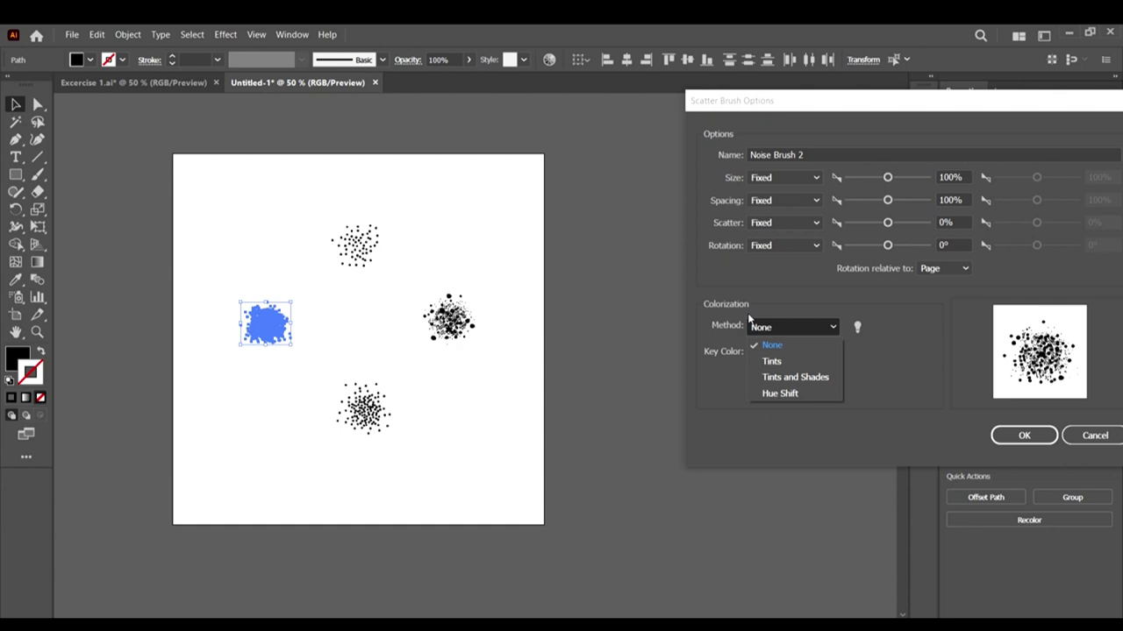
{"action": "left_click", "coordinate": [785, 359]}
{"action": "left_click", "coordinate": [1008, 434]}
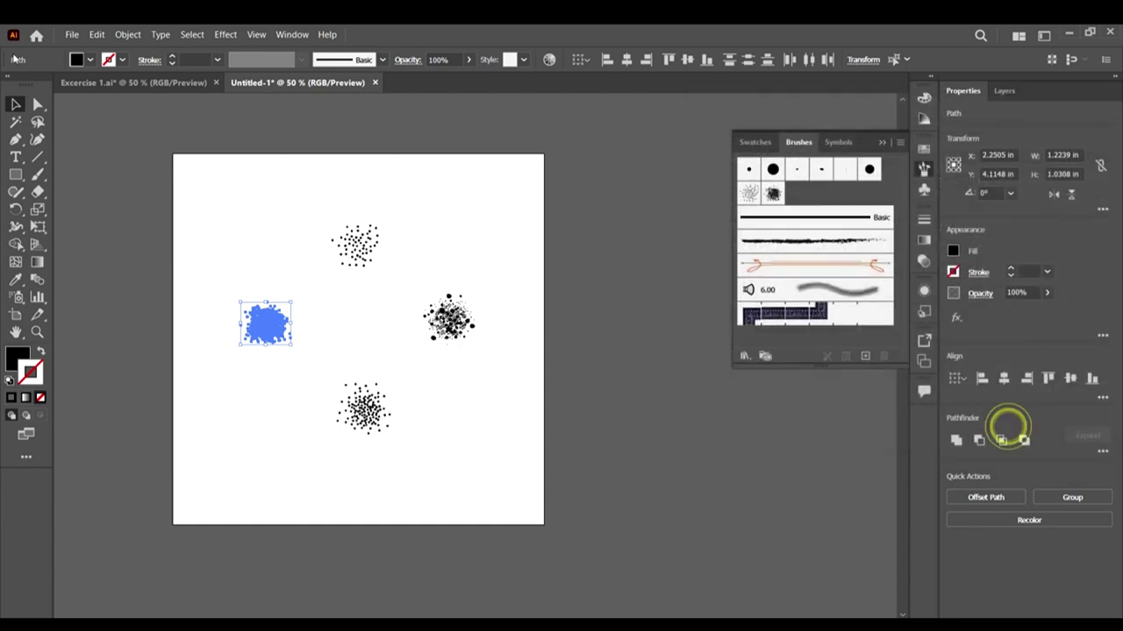
Step: Paint a zigzag test stroke with the Paintbrush and Noise Brush 2 across the artboard's upper-right edge
{"action": "left_click", "coordinate": [38, 174]}
{"action": "left_click", "coordinate": [461, 230]}
{"action": "left_click_drag", "start_coordinate": [556, 225], "coordinate": [666, 255]}
{"action": "key", "text": "ctrl+z"}
{"action": "key", "text": "ctrl+z"}
{"action": "mouse_move", "coordinate": [482, 228]}
{"action": "left_mouse_down"}
{"action": "mouse_move", "coordinate": [542, 180]}
{"action": "mouse_move", "coordinate": [684, 215]}
{"action": "left_mouse_up"}
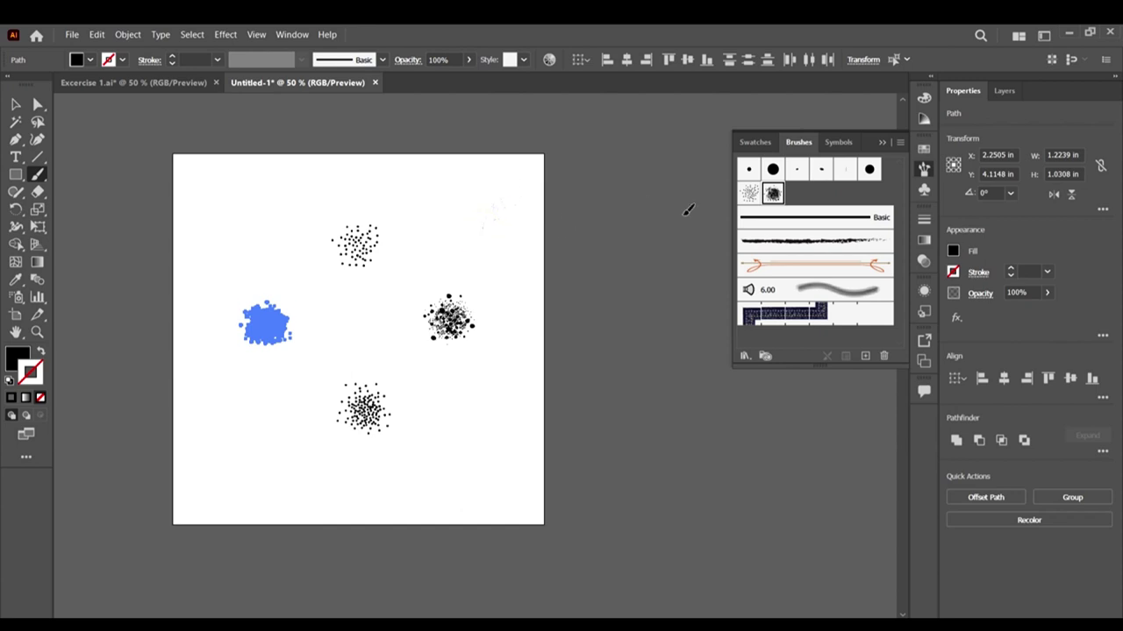
{"action": "left_click_drag", "start_coordinate": [611, 260], "coordinate": [613, 237]}
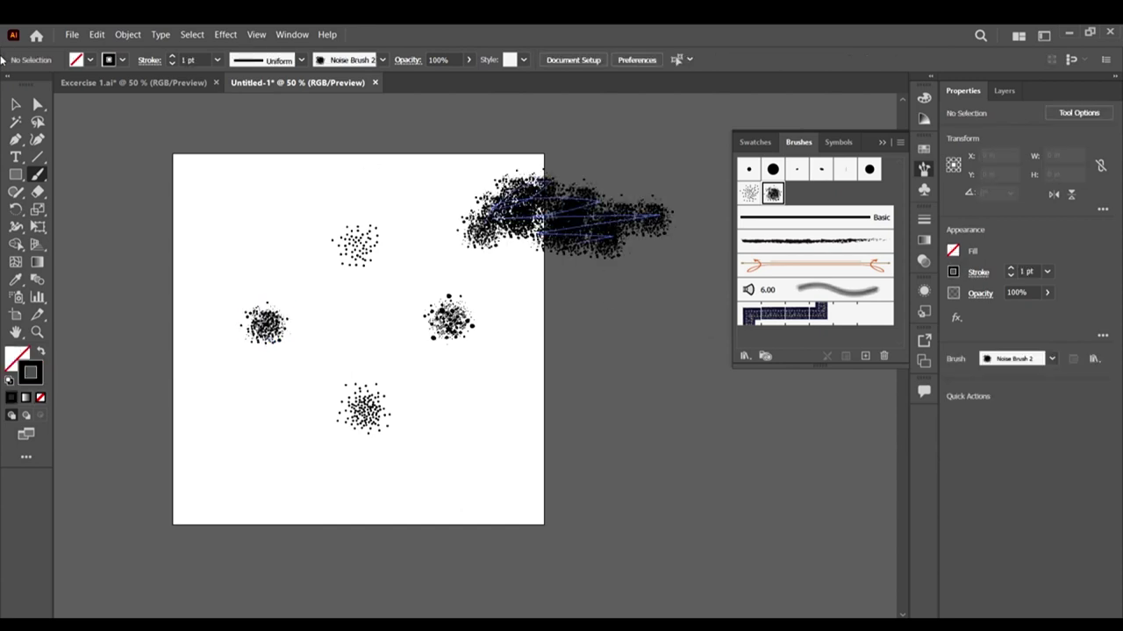
{"action": "left_click", "coordinate": [14, 103]}
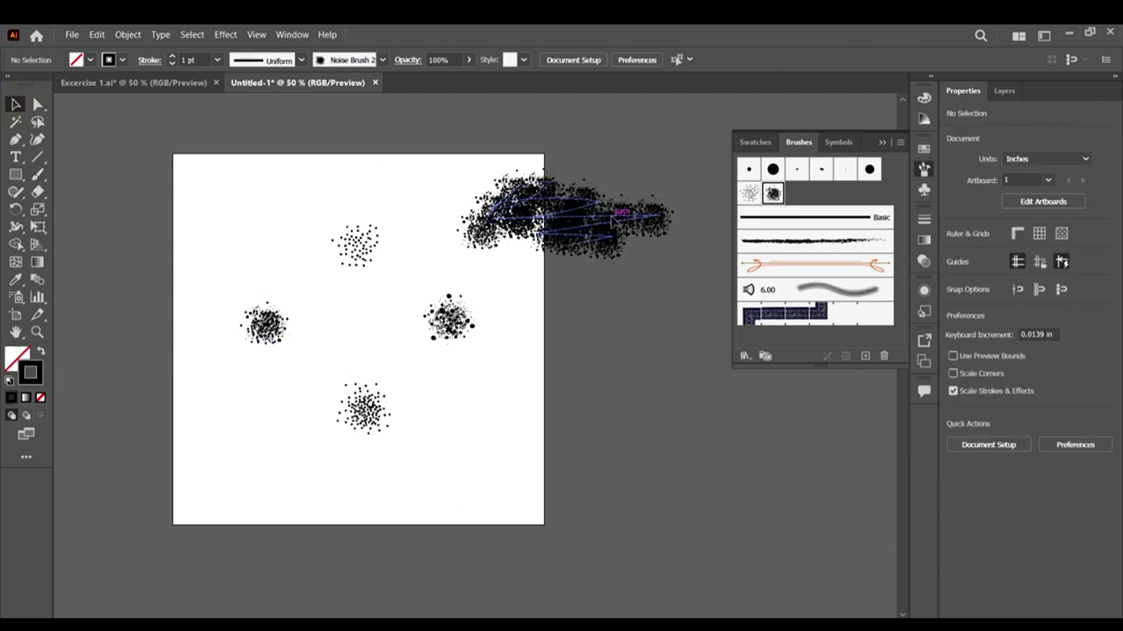
{"action": "scroll", "coordinate": [612, 219], "scroll_direction": "up", "scroll_amount": 1}
{"action": "scroll", "coordinate": [623, 211], "scroll_direction": "right", "scroll_amount": 1}
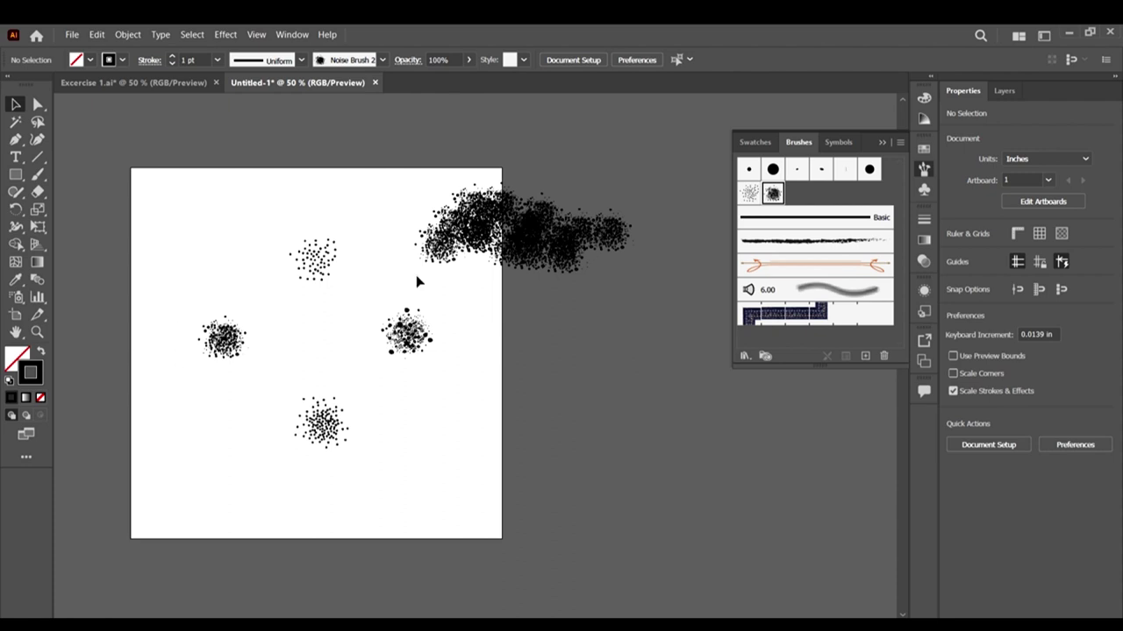
Step: Set the size, spacing, scatter and rotation of Noise Brush 2 to Random
{"action": "double_click", "coordinate": [775, 194]}
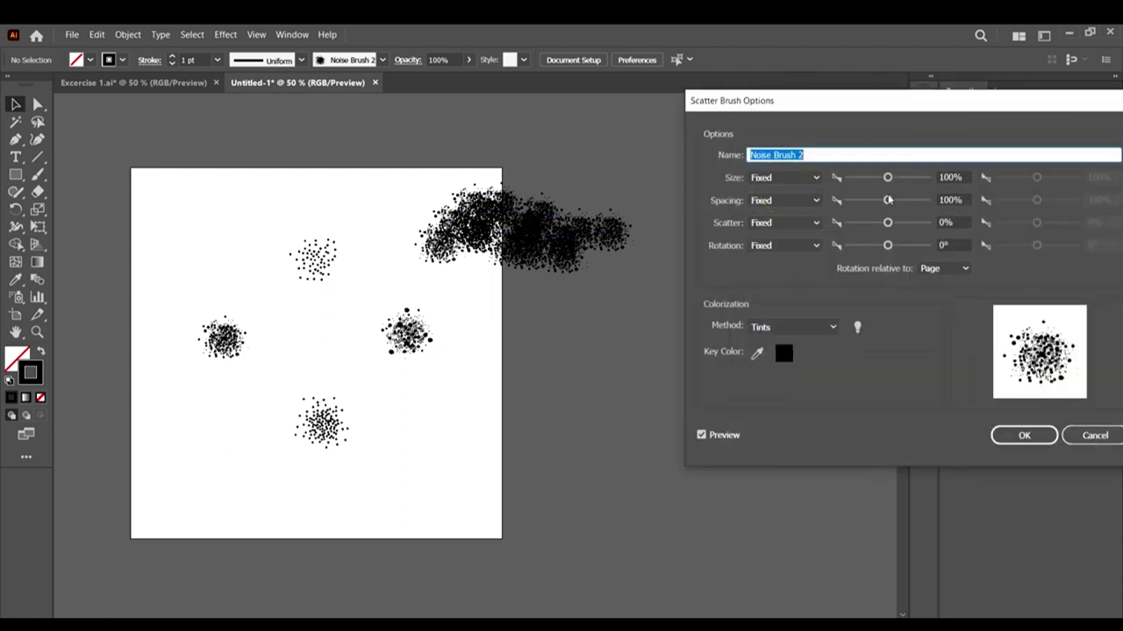
{"action": "left_click", "coordinate": [785, 177]}
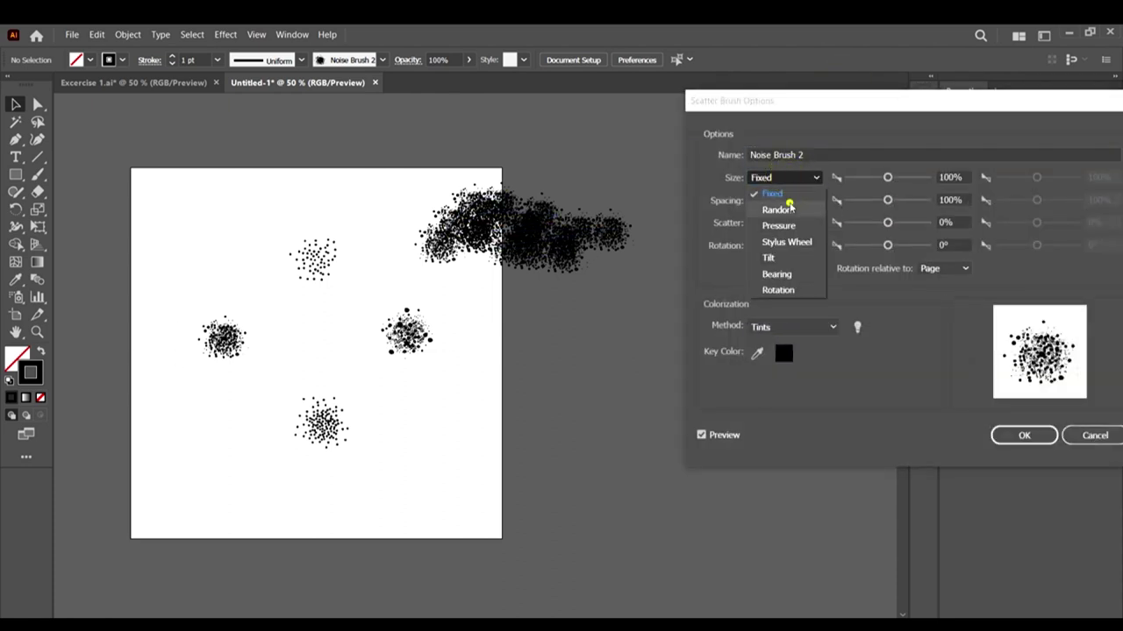
{"action": "left_click", "coordinate": [785, 204]}
{"action": "left_click", "coordinate": [785, 180]}
{"action": "left_click", "coordinate": [778, 210]}
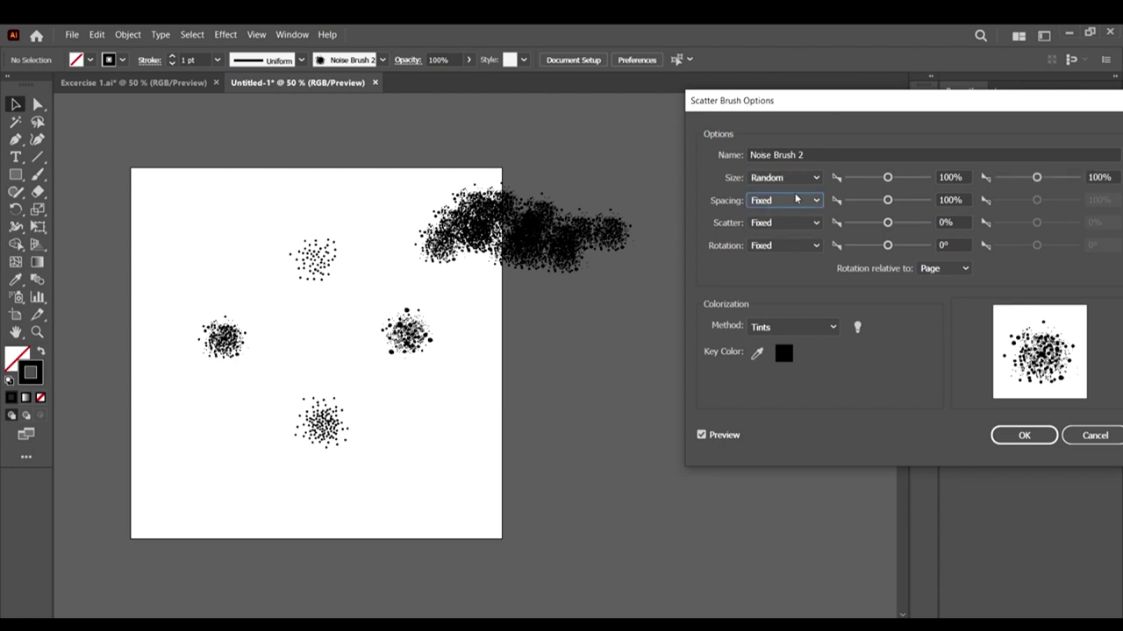
{"action": "left_click", "coordinate": [793, 200]}
{"action": "left_click", "coordinate": [778, 233]}
{"action": "left_click", "coordinate": [792, 223]}
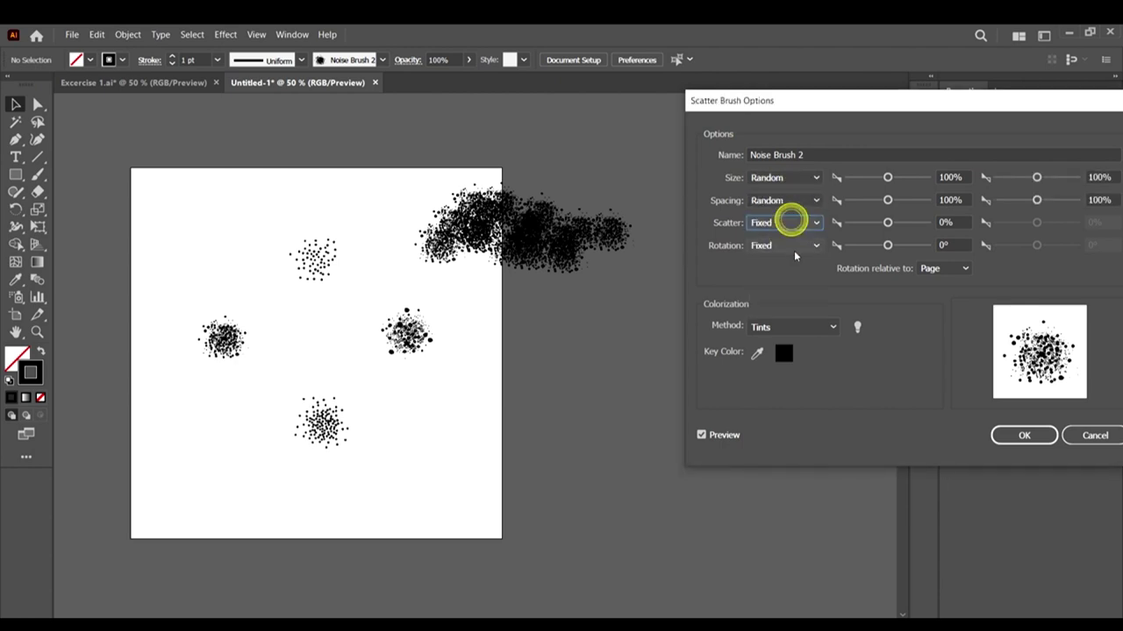
{"action": "left_click", "coordinate": [778, 256]}
{"action": "left_click", "coordinate": [792, 247]}
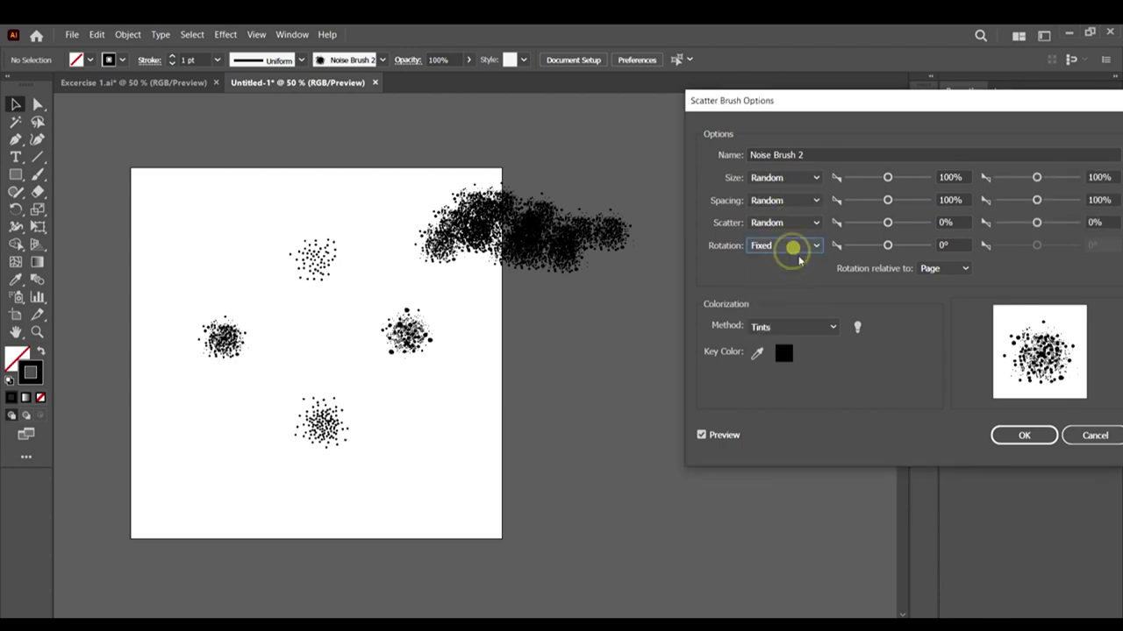
{"action": "left_click", "coordinate": [792, 248]}
{"action": "left_click", "coordinate": [794, 280]}
Step: Set Noise Brush 2's spacing to 65% and 57%, first scatter value to -4% and first rotation value to 53°, applying the changes to existing strokes
{"action": "left_click_drag", "start_coordinate": [887, 200], "coordinate": [872, 200]}
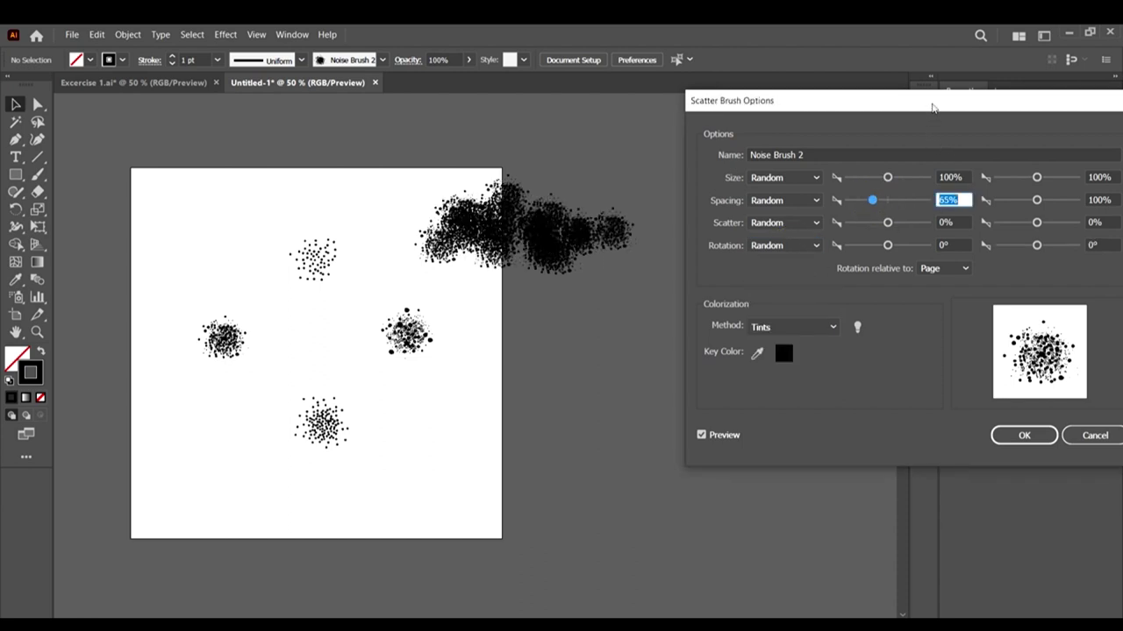
{"action": "left_click_drag", "start_coordinate": [933, 107], "coordinate": [899, 120]}
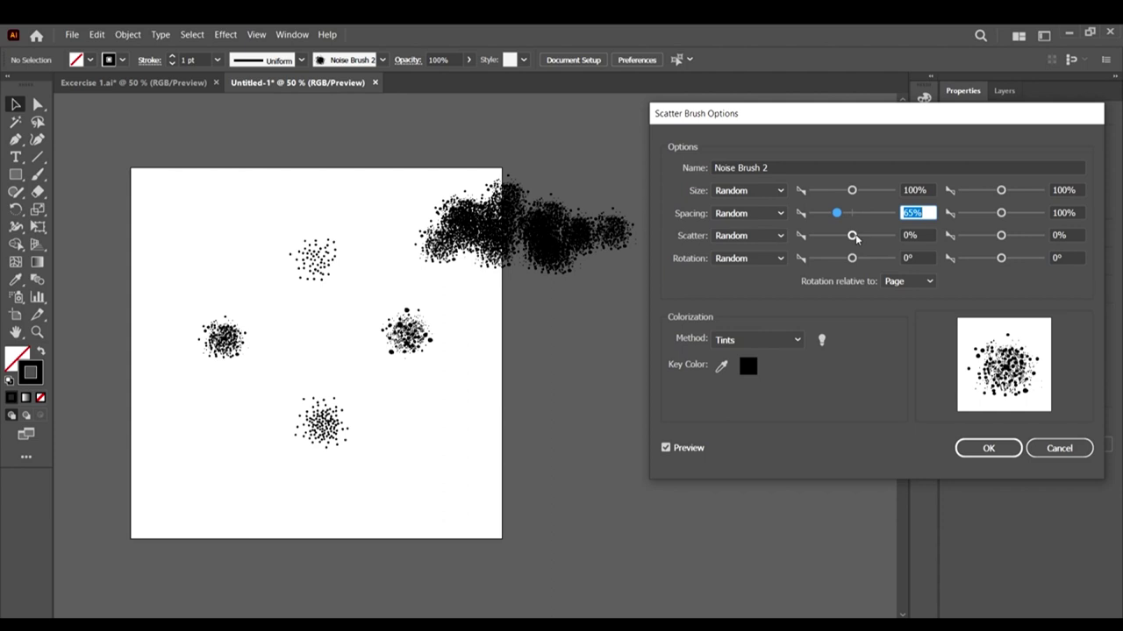
{"action": "left_click_drag", "start_coordinate": [856, 239], "coordinate": [857, 240]}
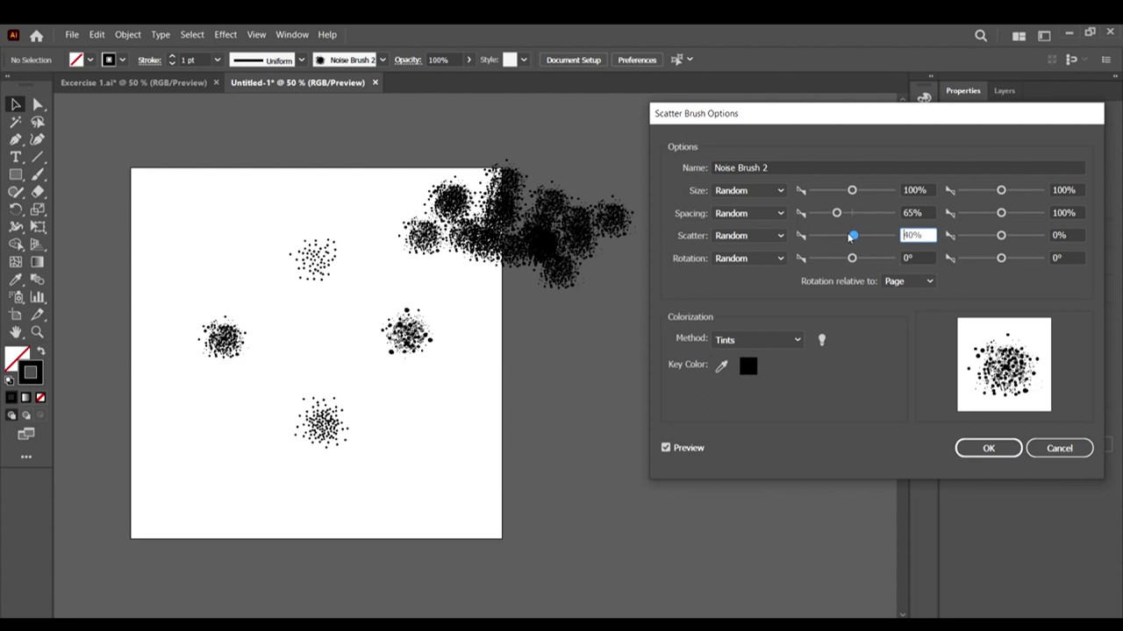
{"action": "left_click_drag", "start_coordinate": [852, 236], "coordinate": [850, 235]}
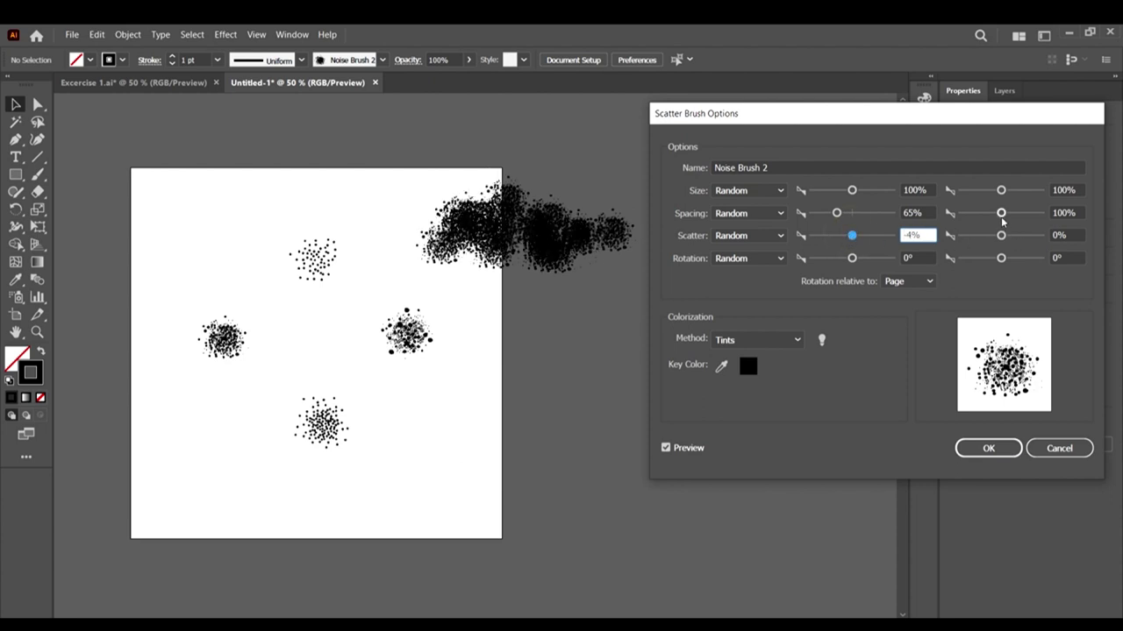
{"action": "left_click_drag", "start_coordinate": [1001, 214], "coordinate": [987, 216]}
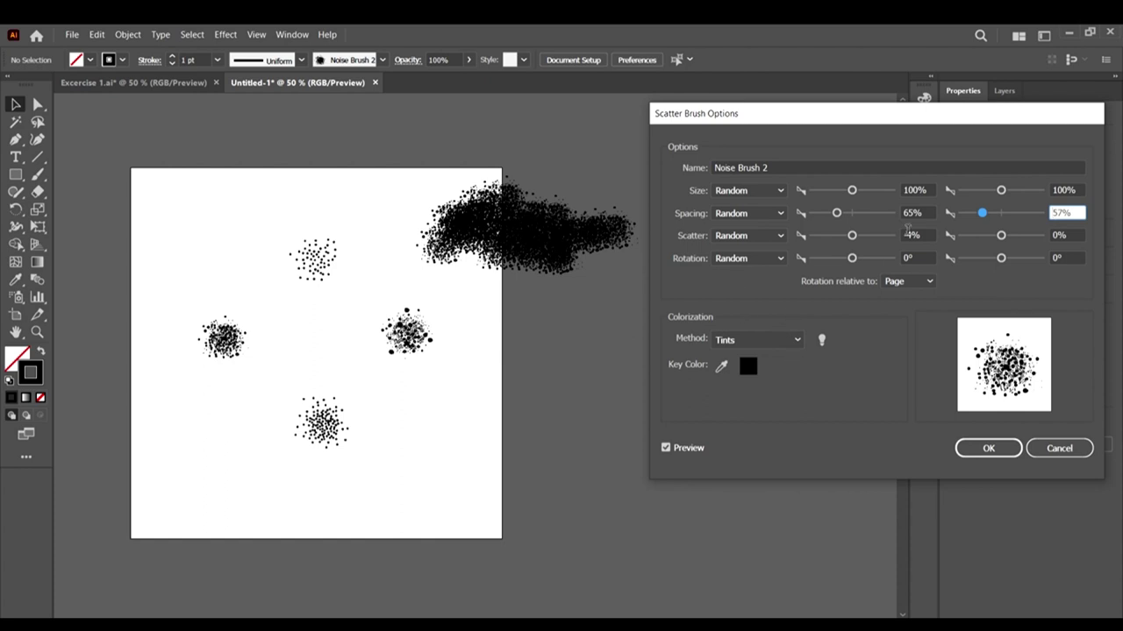
{"action": "left_click_drag", "start_coordinate": [857, 260], "coordinate": [864, 261]}
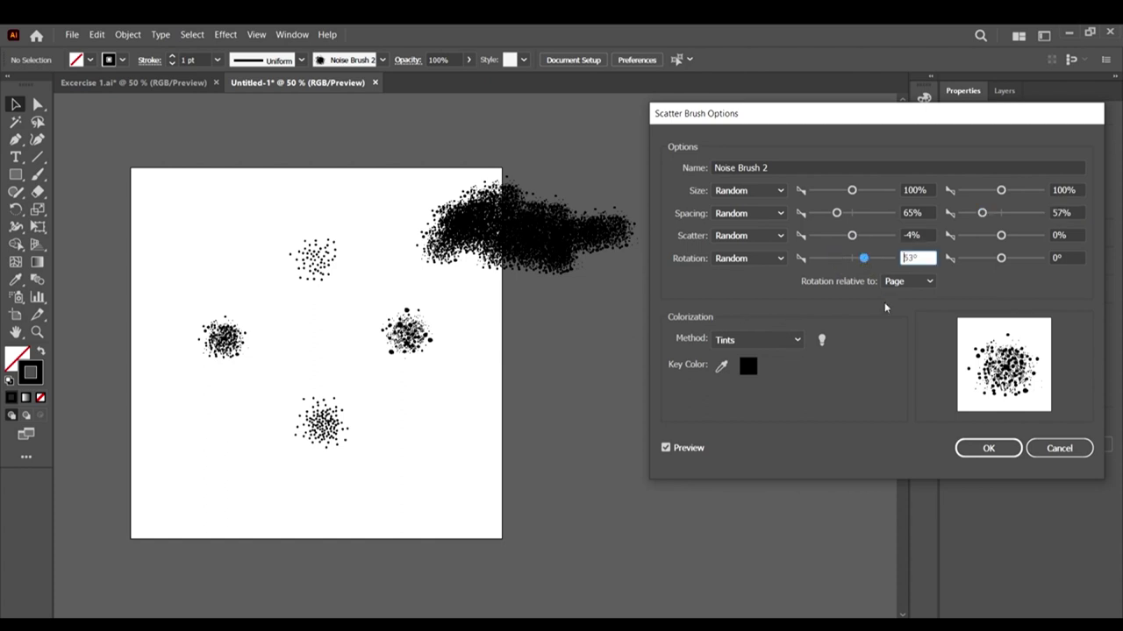
{"action": "left_click", "coordinate": [769, 340]}
{"action": "left_click", "coordinate": [769, 340]}
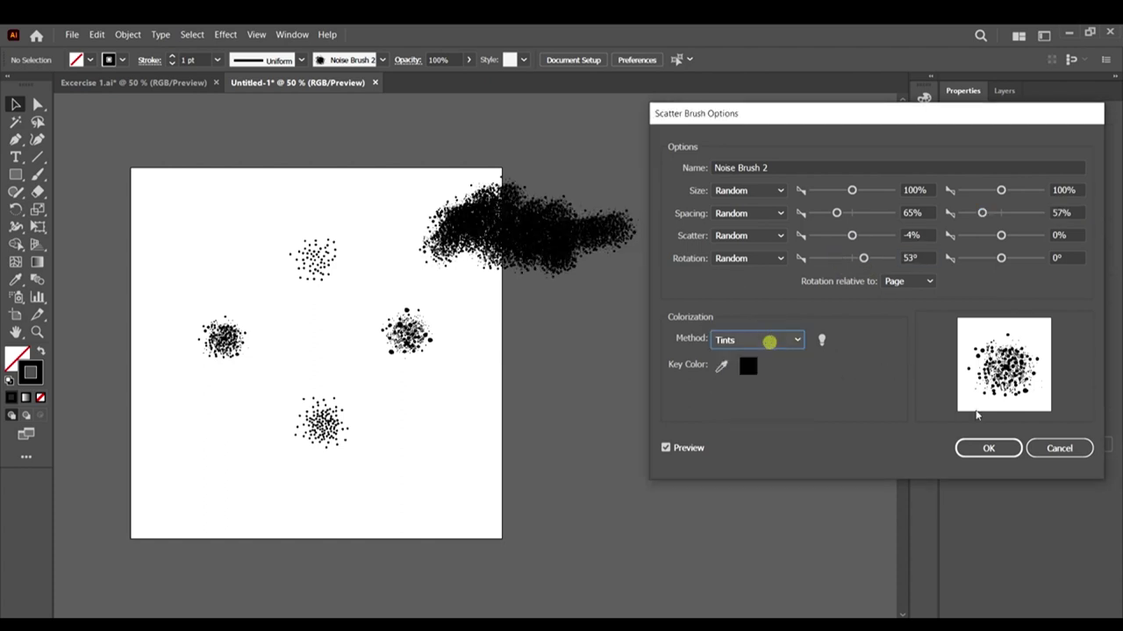
{"action": "left_click", "coordinate": [988, 449]}
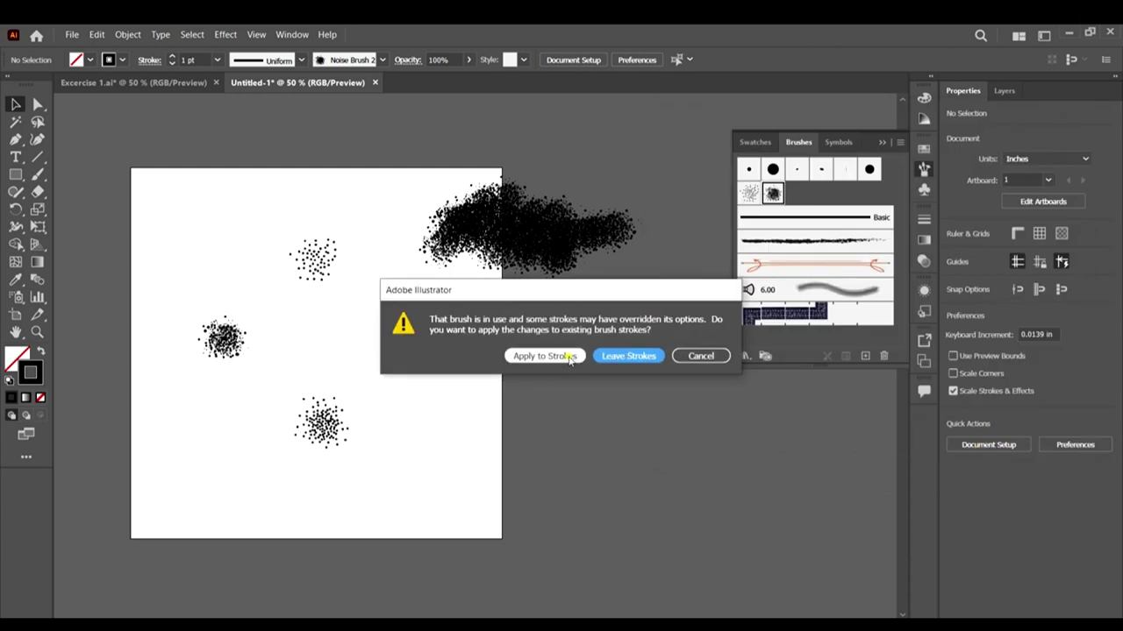
{"action": "left_click", "coordinate": [566, 356]}
Step: Delete the Noise Brush 2 test stroke and select the dot cluster at the artboard's right
{"action": "scroll", "coordinate": [589, 232], "scroll_direction": "down", "scroll_amount": 1}
{"action": "scroll", "coordinate": [589, 232], "scroll_direction": "up", "scroll_amount": 2}
{"action": "left_click", "coordinate": [581, 239]}
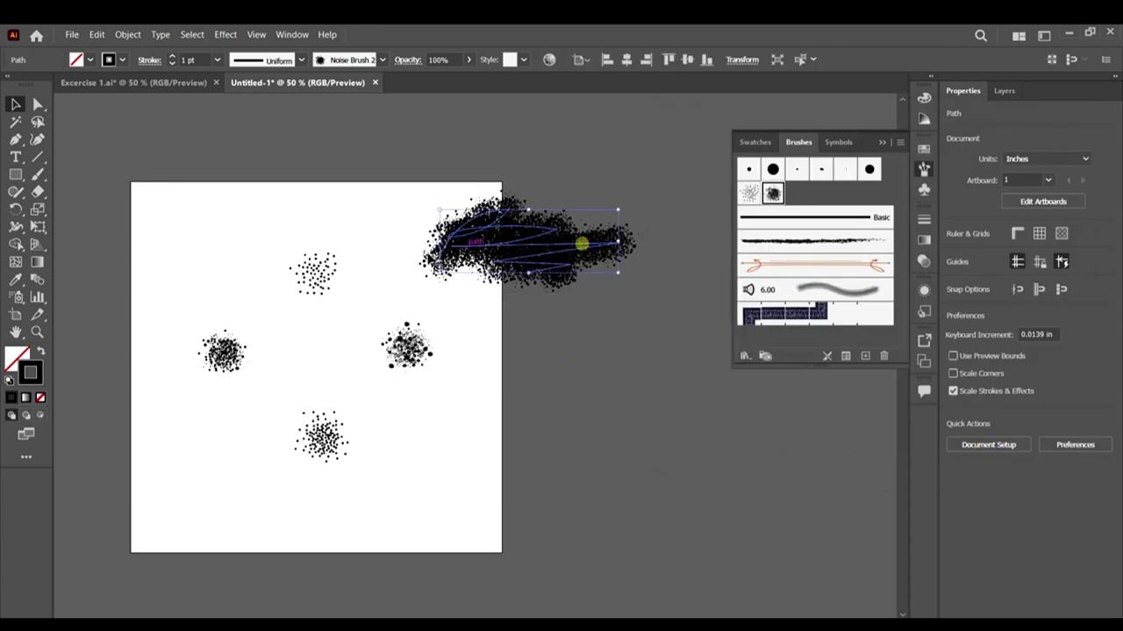
{"action": "key", "text": "Delete"}
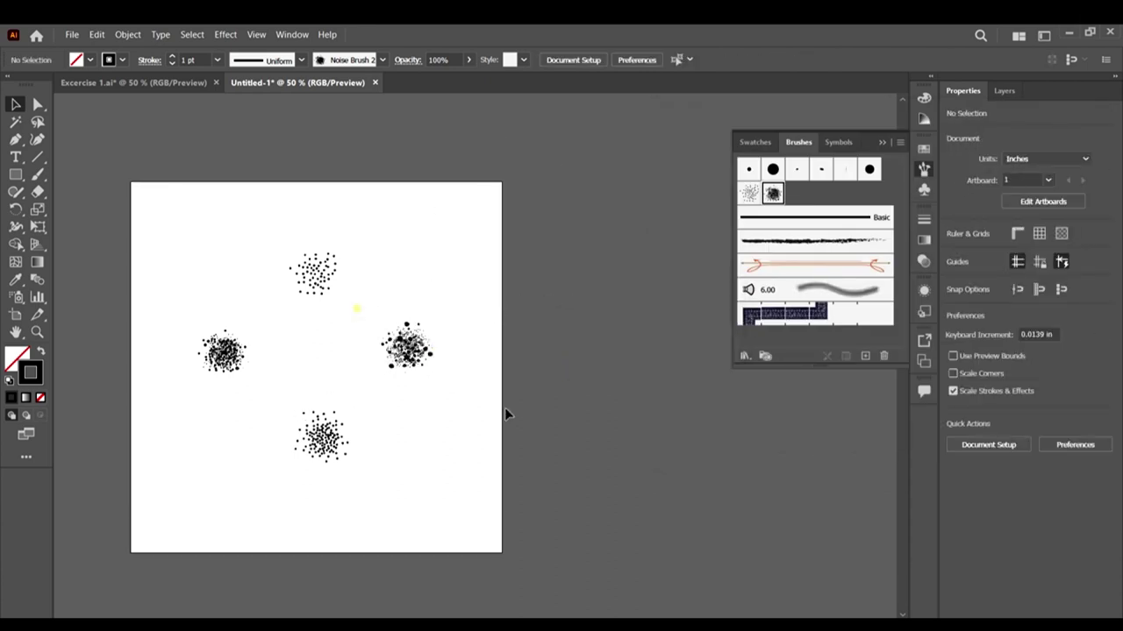
{"action": "key", "text": "ctrl+z"}
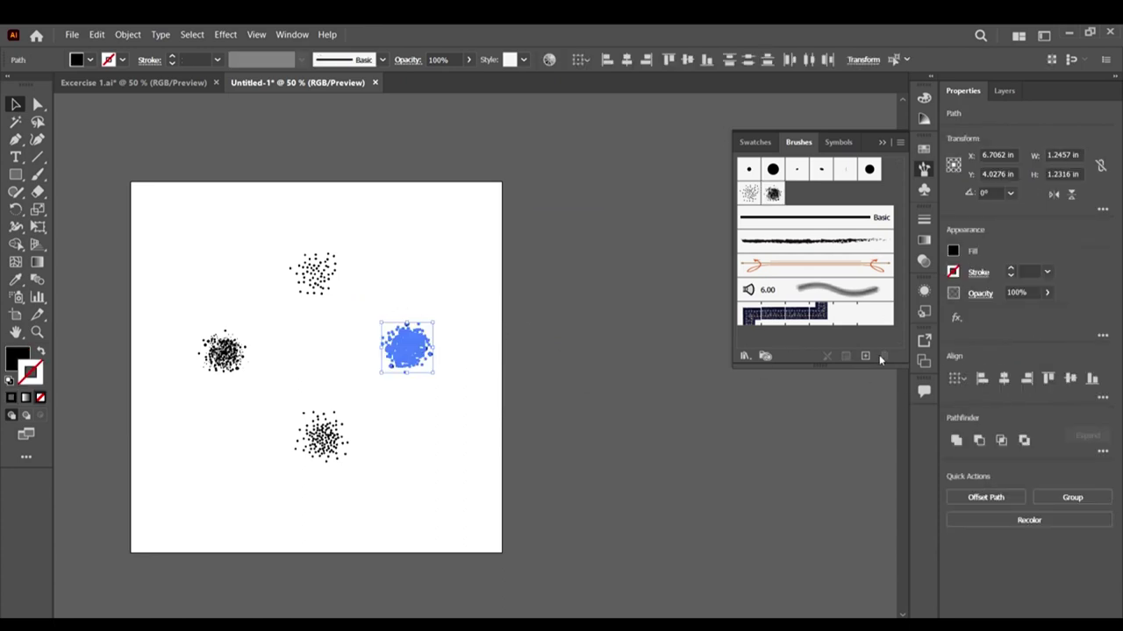
Step: Create a scatter brush named Noise Brush 3 from the selected dot cluster
{"action": "left_click", "coordinate": [881, 357]}
{"action": "left_click", "coordinate": [702, 234]}
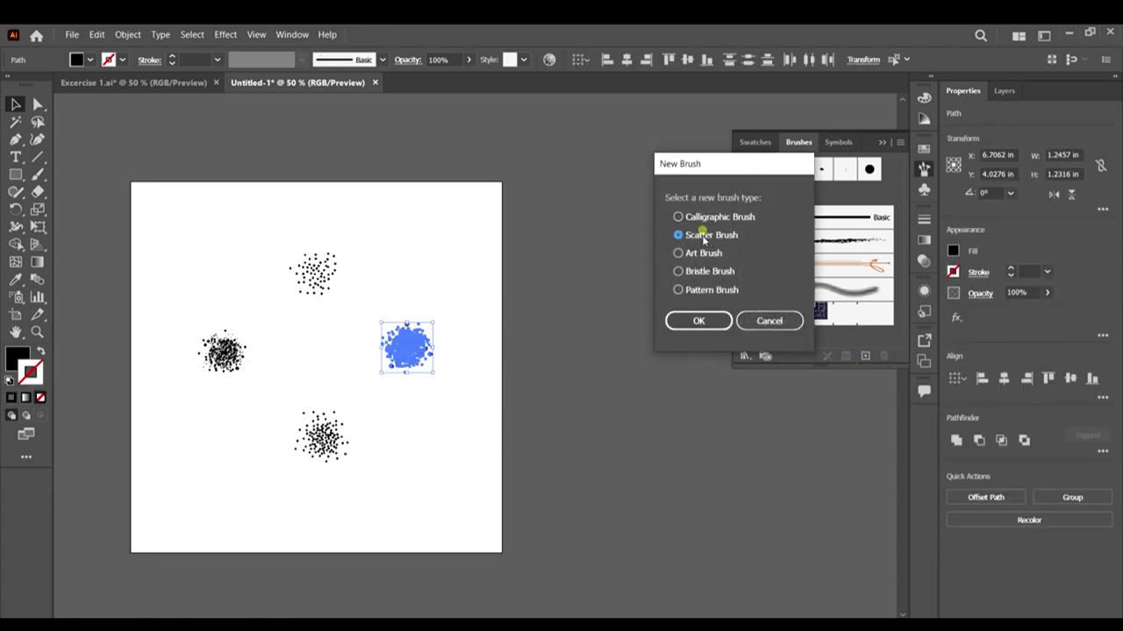
{"action": "left_click", "coordinate": [699, 320]}
{"action": "type", "text": "Noise Brush 3"}
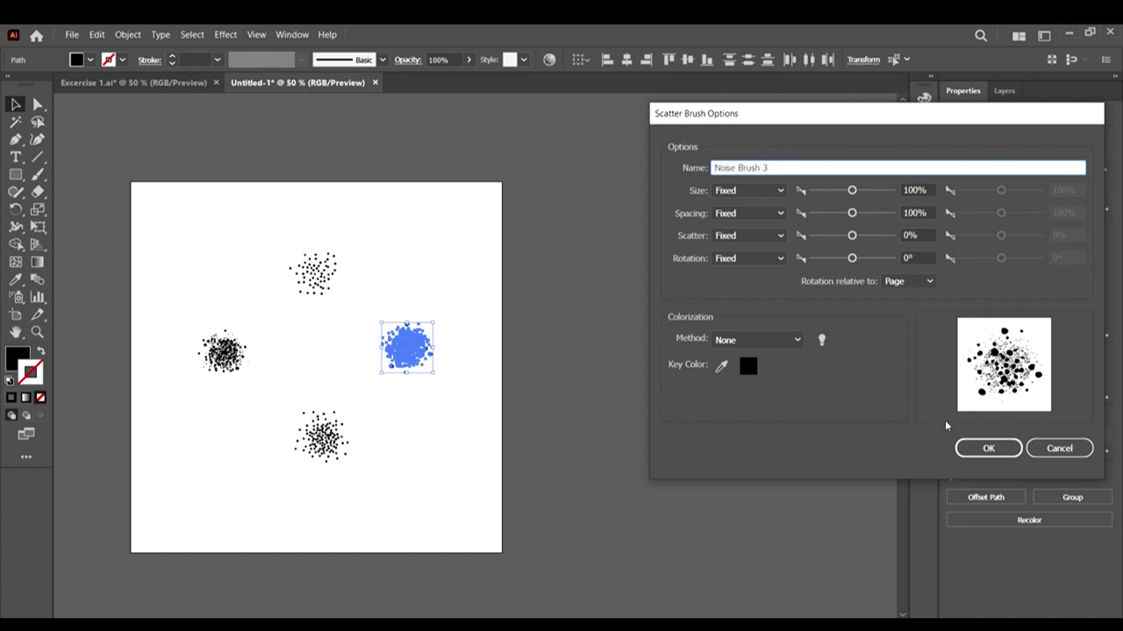
{"action": "left_click", "coordinate": [988, 452]}
Step: Paint a dense zigzag test stroke with the Paintbrush and Noise Brush 3 beside the artboard's upper-right edge, undoing the earlier attempts, and select it
{"action": "left_click", "coordinate": [35, 171]}
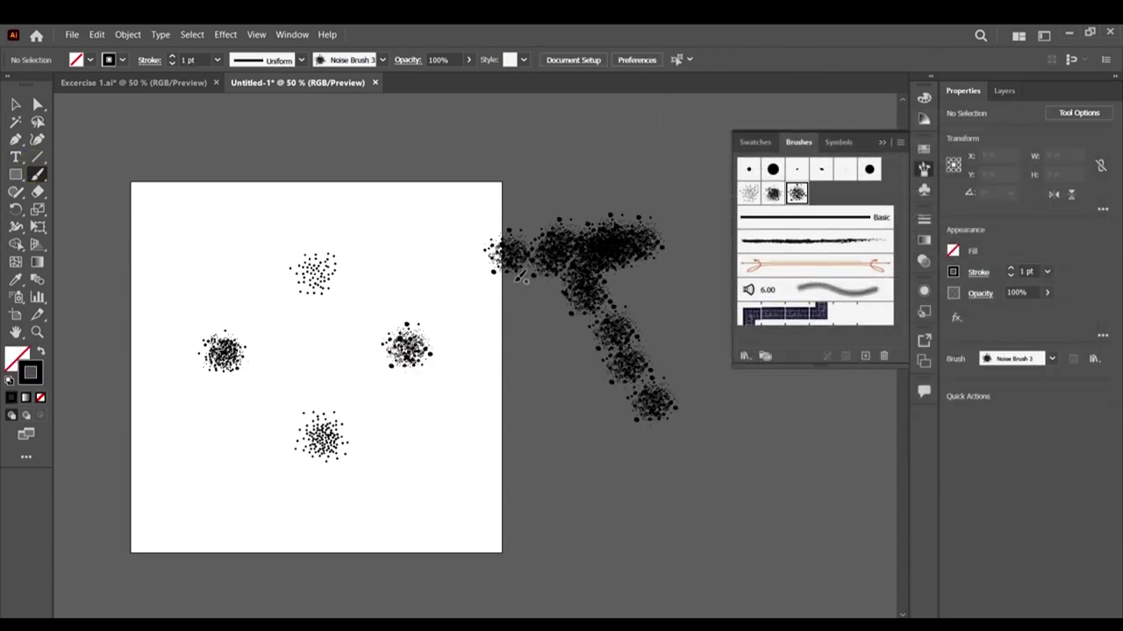
{"action": "key", "text": "ctrl+z"}
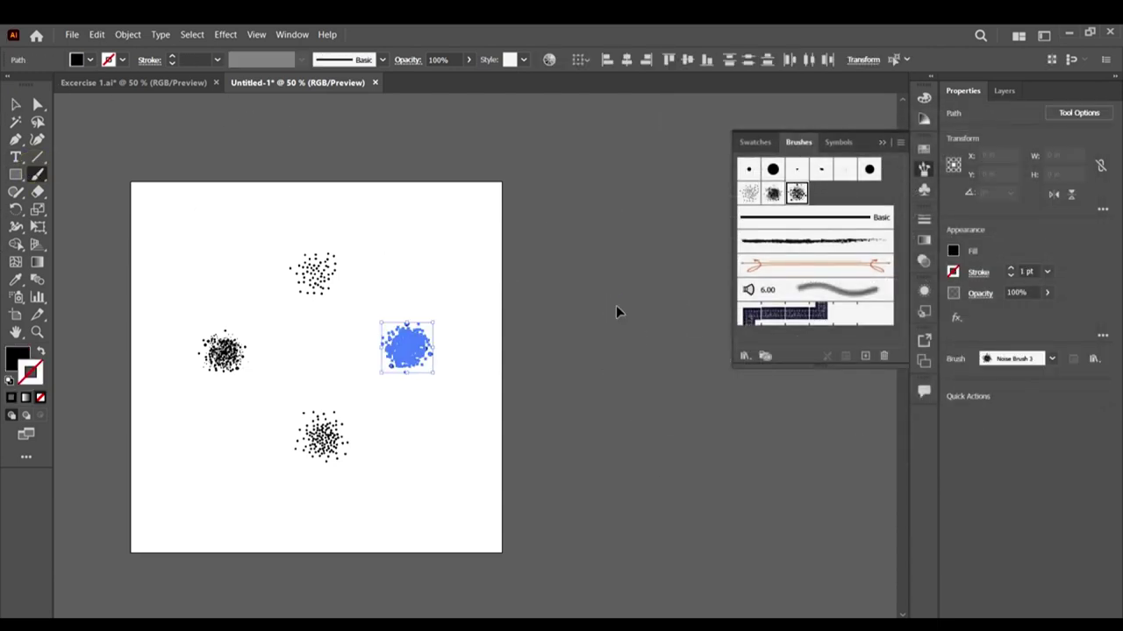
{"action": "mouse_move", "coordinate": [579, 236]}
{"action": "left_mouse_down"}
{"action": "mouse_move", "coordinate": [549, 250]}
{"action": "mouse_move", "coordinate": [621, 253]}
{"action": "mouse_move", "coordinate": [760, 296]}
{"action": "left_mouse_up"}
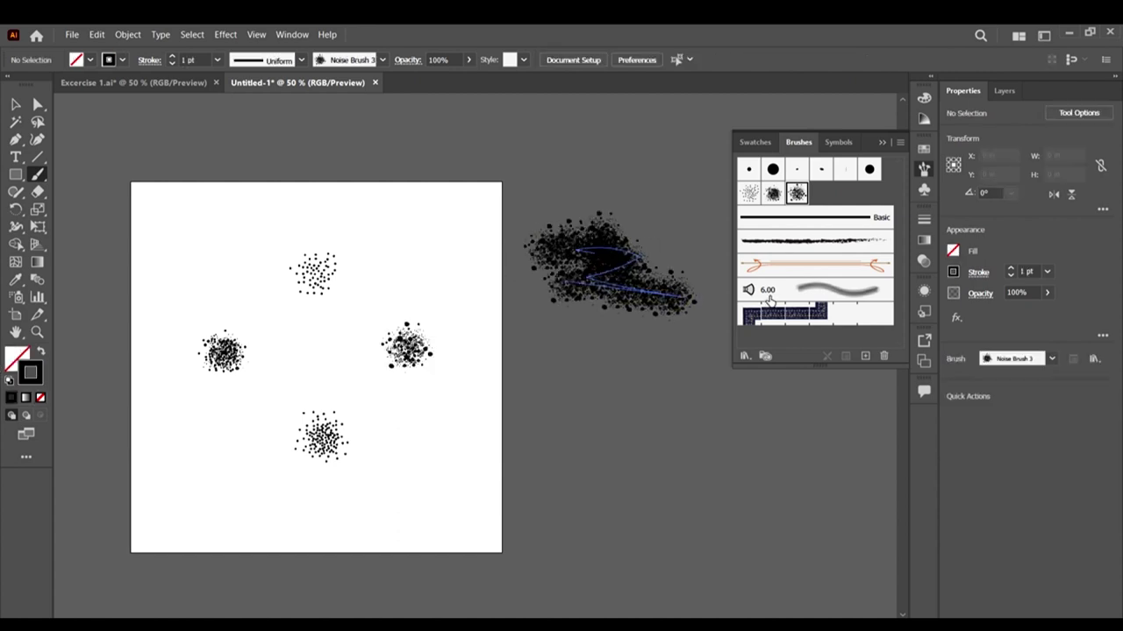
{"action": "key", "text": "ctrl+z"}
{"action": "key", "text": "ctrl+z"}
{"action": "mouse_move", "coordinate": [536, 256]}
{"action": "left_mouse_down"}
{"action": "mouse_move", "coordinate": [619, 244]}
{"action": "mouse_move", "coordinate": [556, 275]}
{"action": "left_mouse_up"}
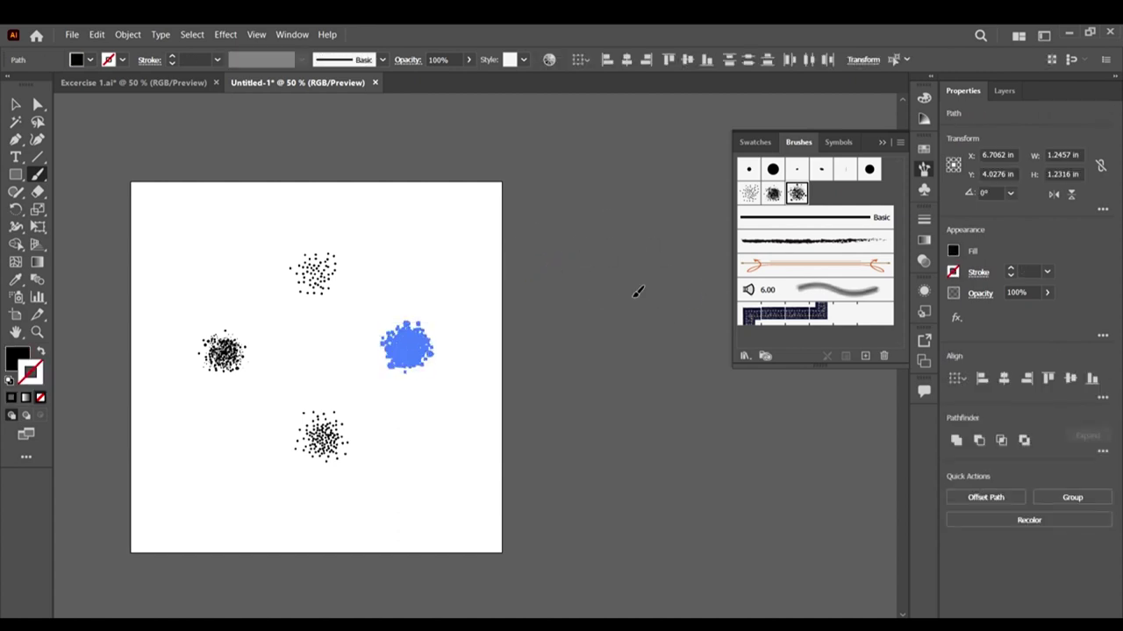
{"action": "left_click_drag", "start_coordinate": [634, 297], "coordinate": [640, 305]}
{"action": "left_click", "coordinate": [15, 104]}
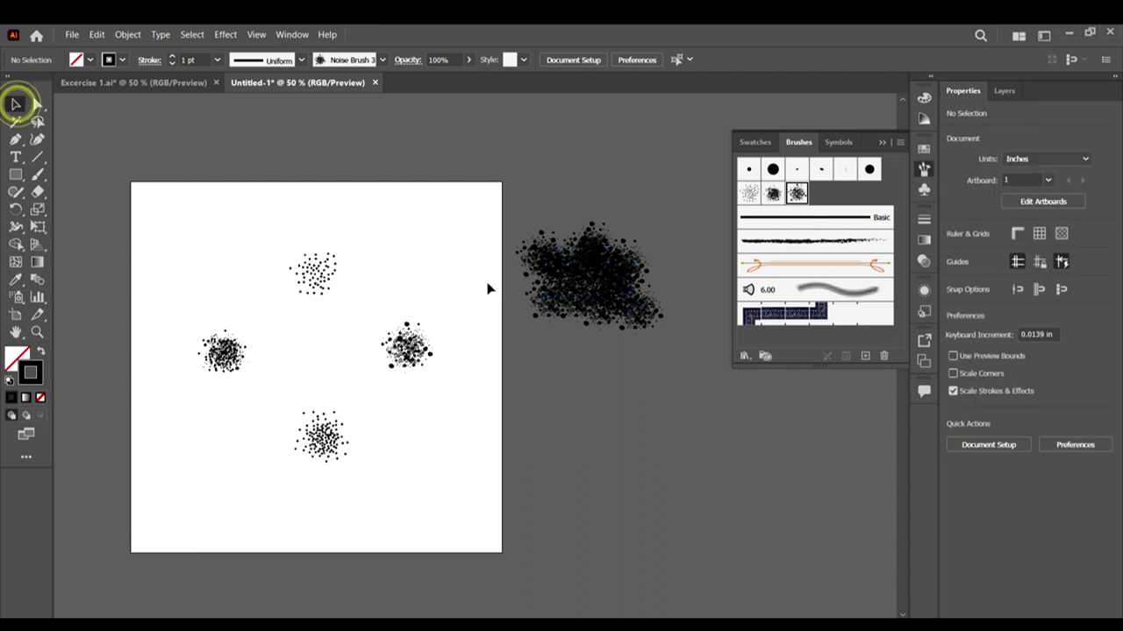
{"action": "left_click", "coordinate": [619, 259]}
Step: Set the size, spacing, scatter and rotation of Noise Brush 3 to Random and its colorization method to Tints
{"action": "left_click", "coordinate": [796, 193]}
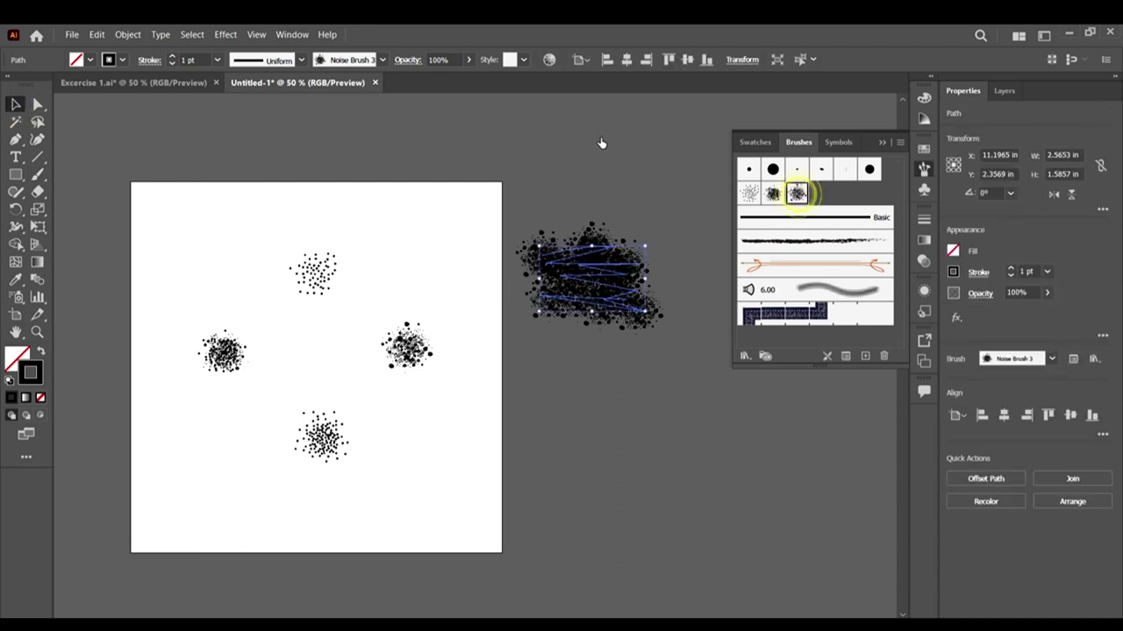
{"action": "double_click", "coordinate": [796, 193]}
{"action": "left_click", "coordinate": [763, 191]}
{"action": "left_click", "coordinate": [760, 221]}
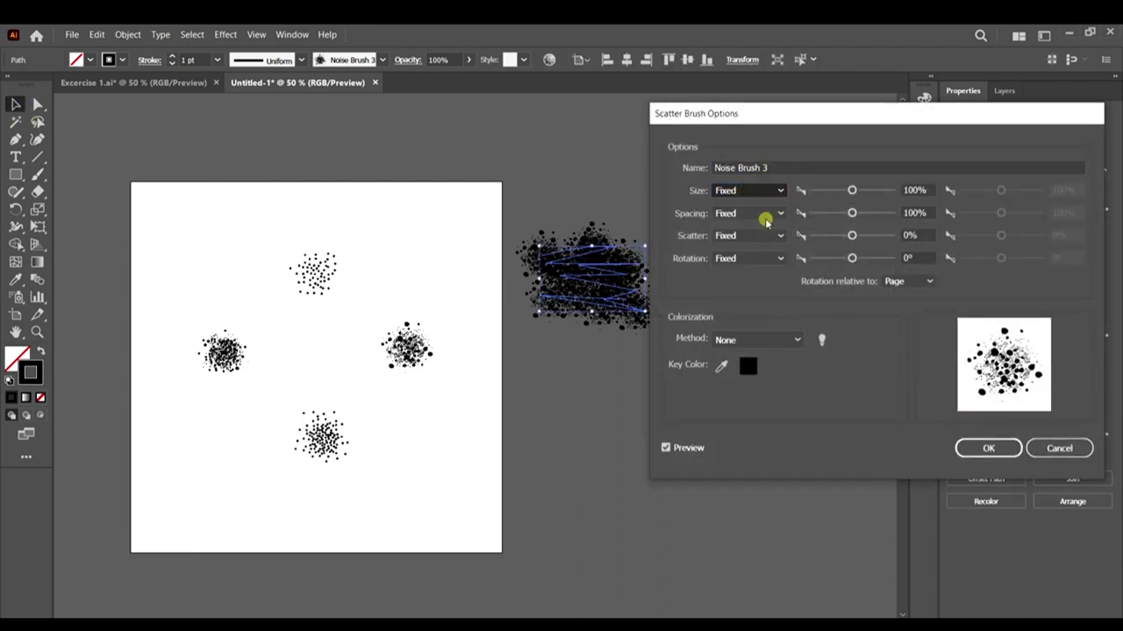
{"action": "left_click", "coordinate": [760, 213]}
{"action": "left_click", "coordinate": [741, 246]}
{"action": "left_click", "coordinate": [745, 237]}
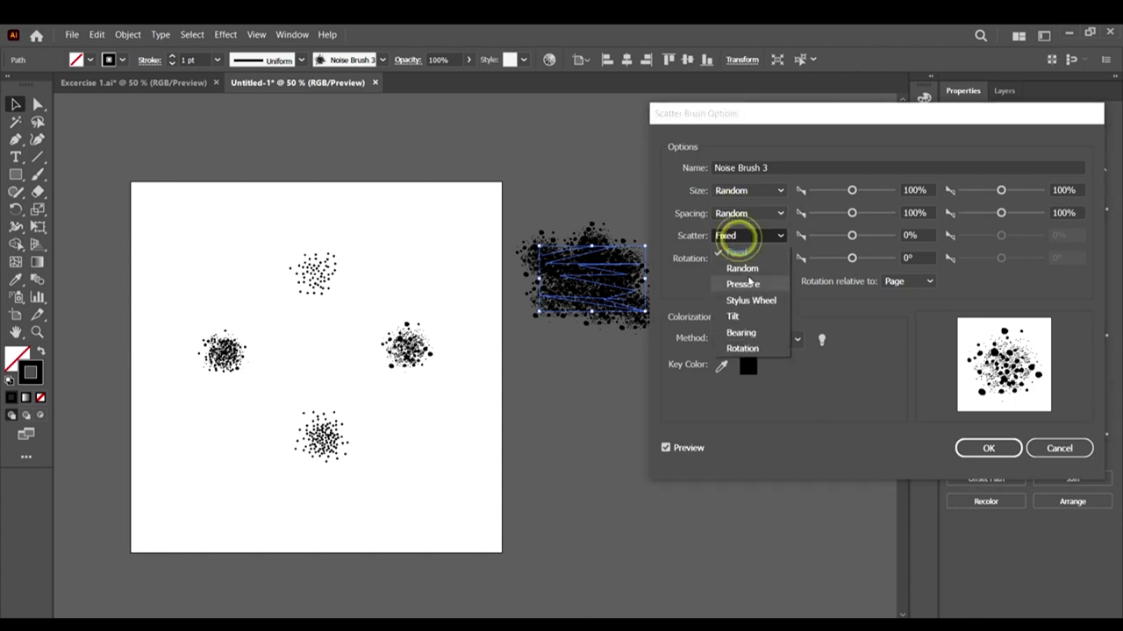
{"action": "left_click", "coordinate": [745, 268]}
{"action": "left_click", "coordinate": [745, 260]}
{"action": "left_click", "coordinate": [745, 290]}
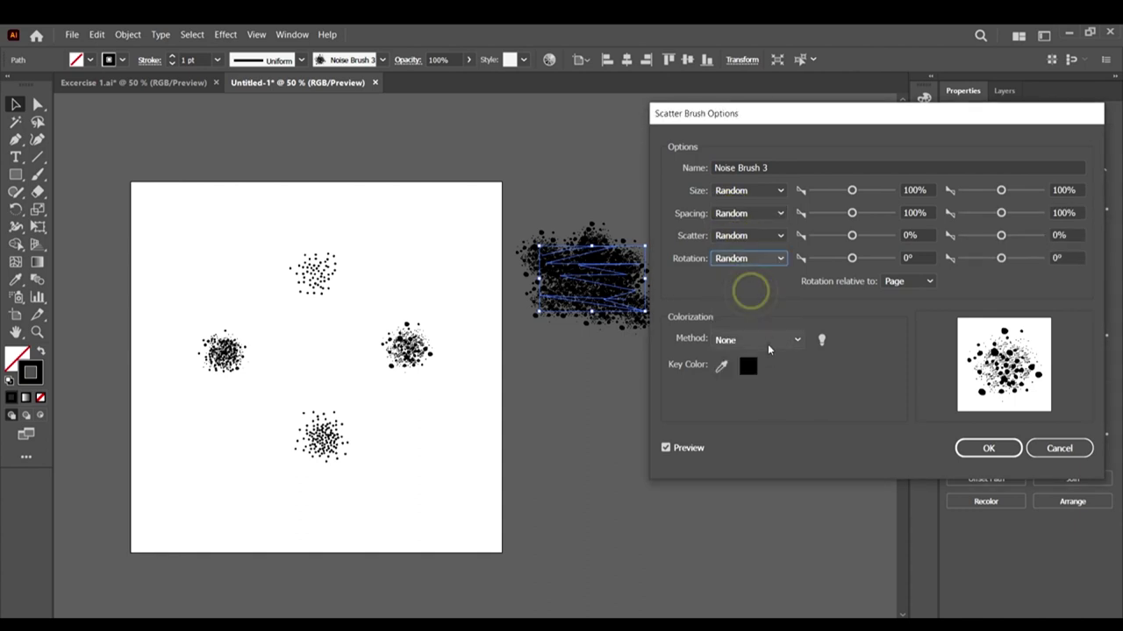
{"action": "left_click", "coordinate": [764, 341]}
{"action": "left_click", "coordinate": [766, 374]}
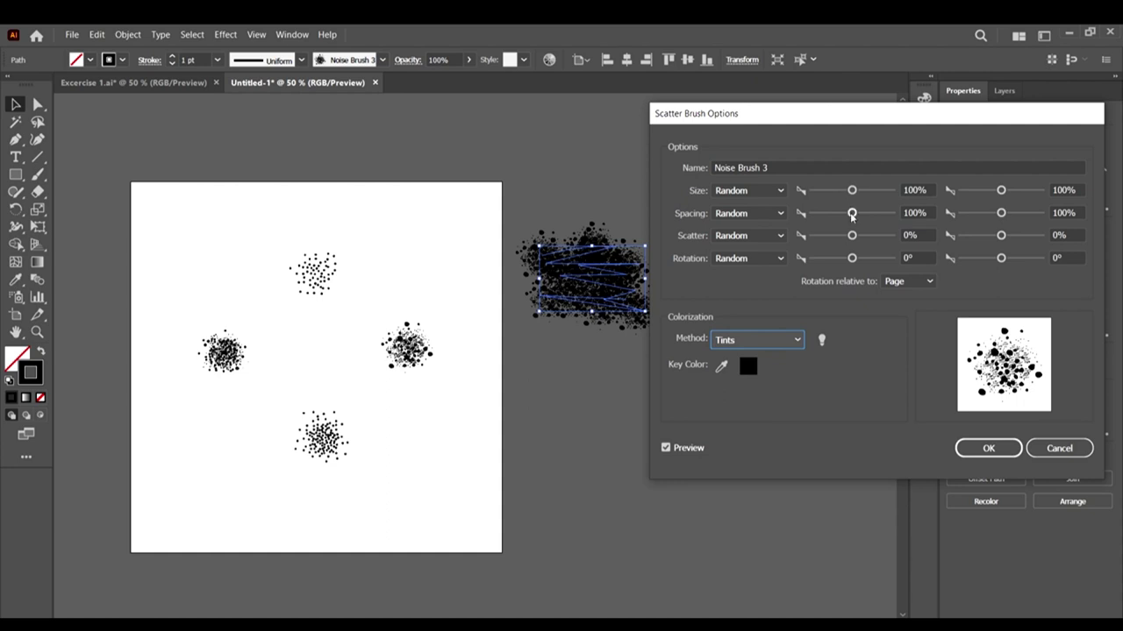
Step: Set Noise Brush 3's spacing to 95% and 36%, first scatter value to 44% and first rotation value to -67°, applying the changes to existing strokes
{"action": "left_click_drag", "start_coordinate": [851, 215], "coordinate": [847, 216]}
{"action": "left_click_drag", "start_coordinate": [1001, 213], "coordinate": [974, 213]}
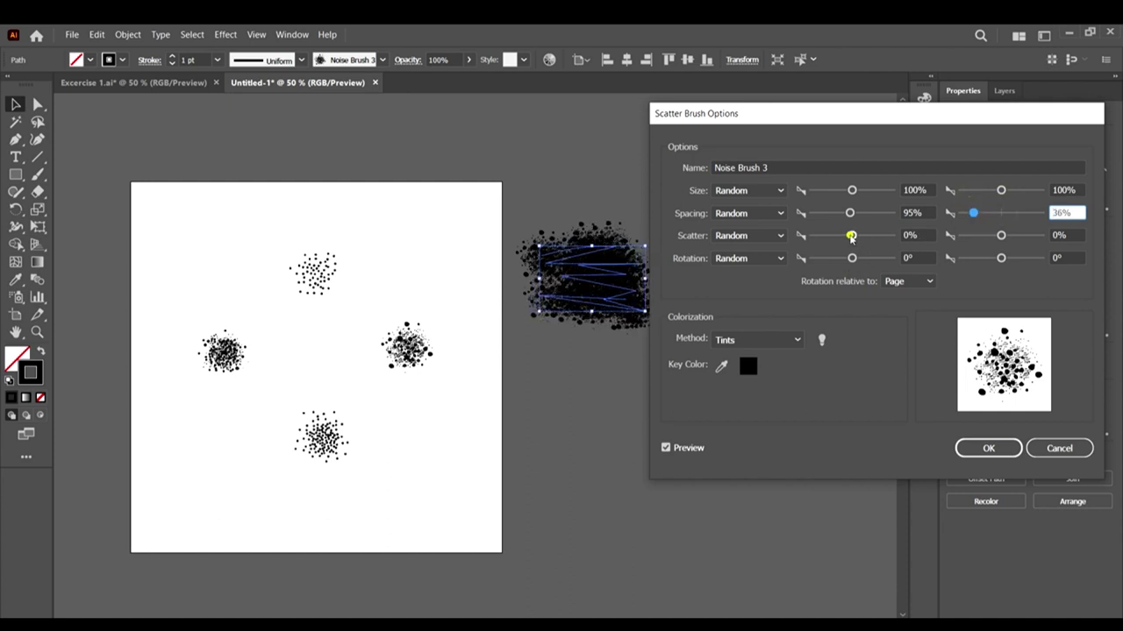
{"action": "left_click_drag", "start_coordinate": [850, 236], "coordinate": [839, 259]}
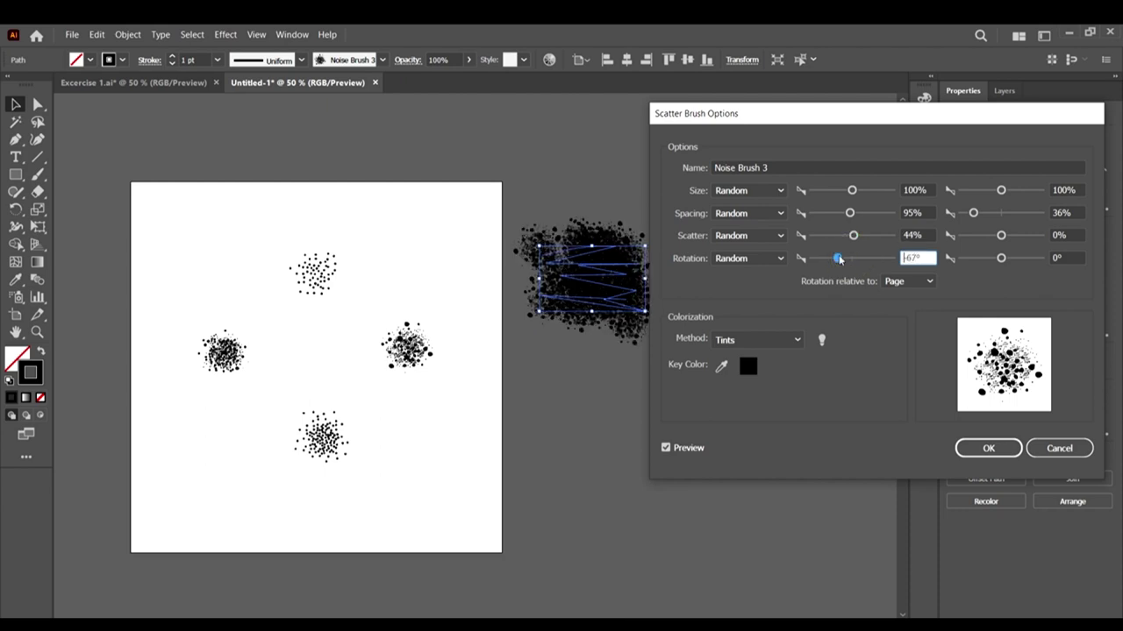
{"action": "left_click", "coordinate": [1003, 451]}
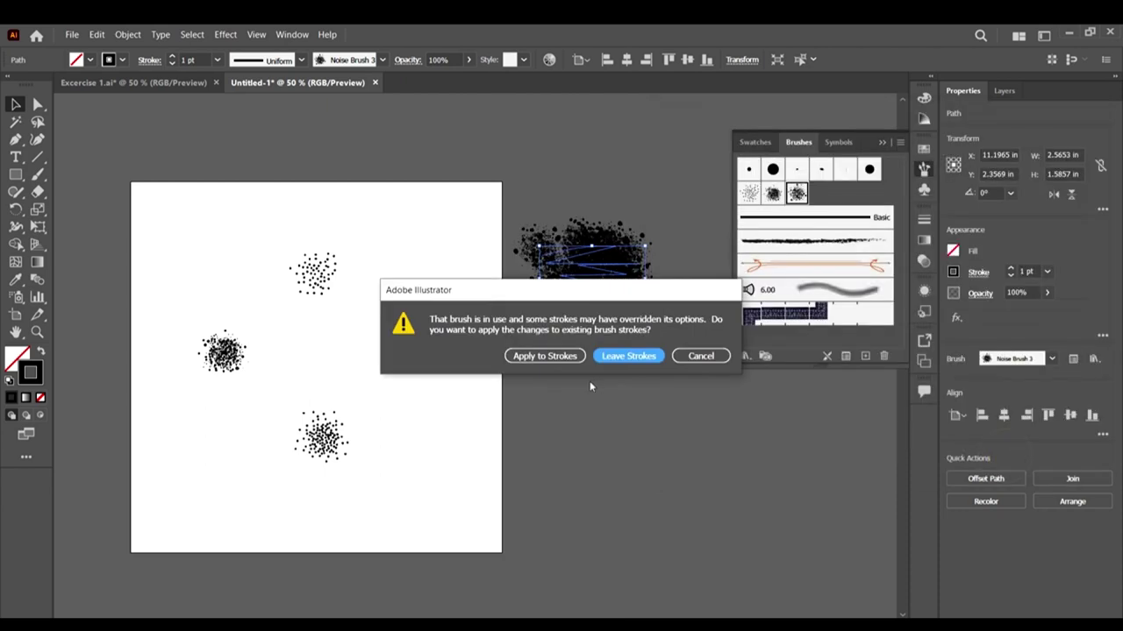
{"action": "left_click", "coordinate": [540, 356]}
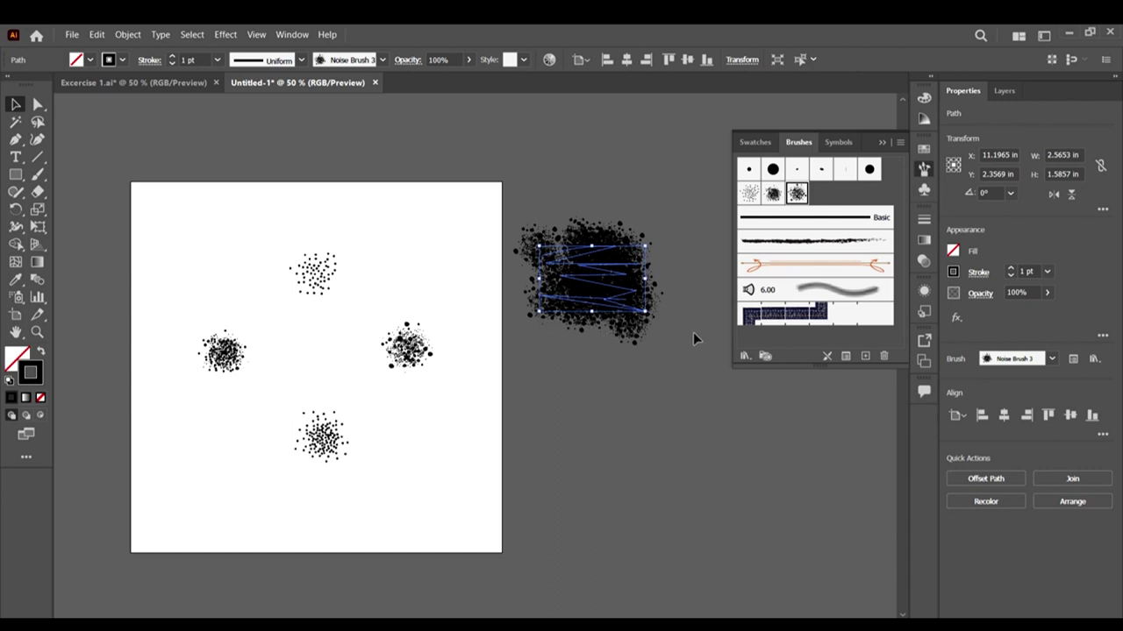
Step: Delete the Noise Brush 3 test stroke and create a scatter brush named Noise Brush 4 from the artboard's lowest dot cluster
{"action": "key", "text": "Delete"}
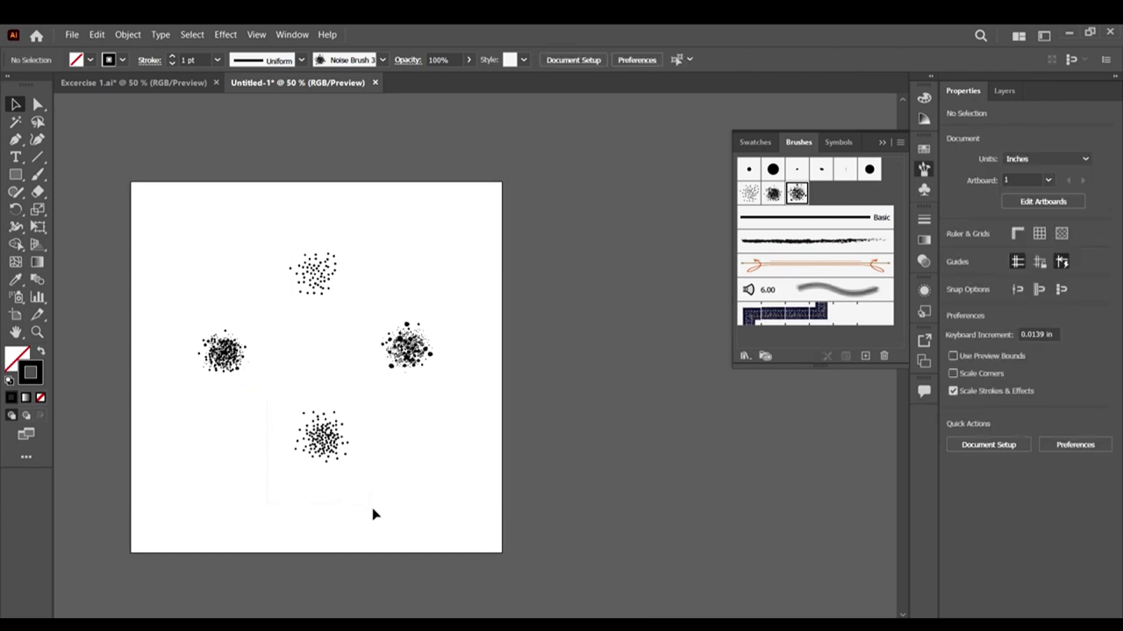
{"action": "left_click_drag", "start_coordinate": [373, 514], "coordinate": [384, 517]}
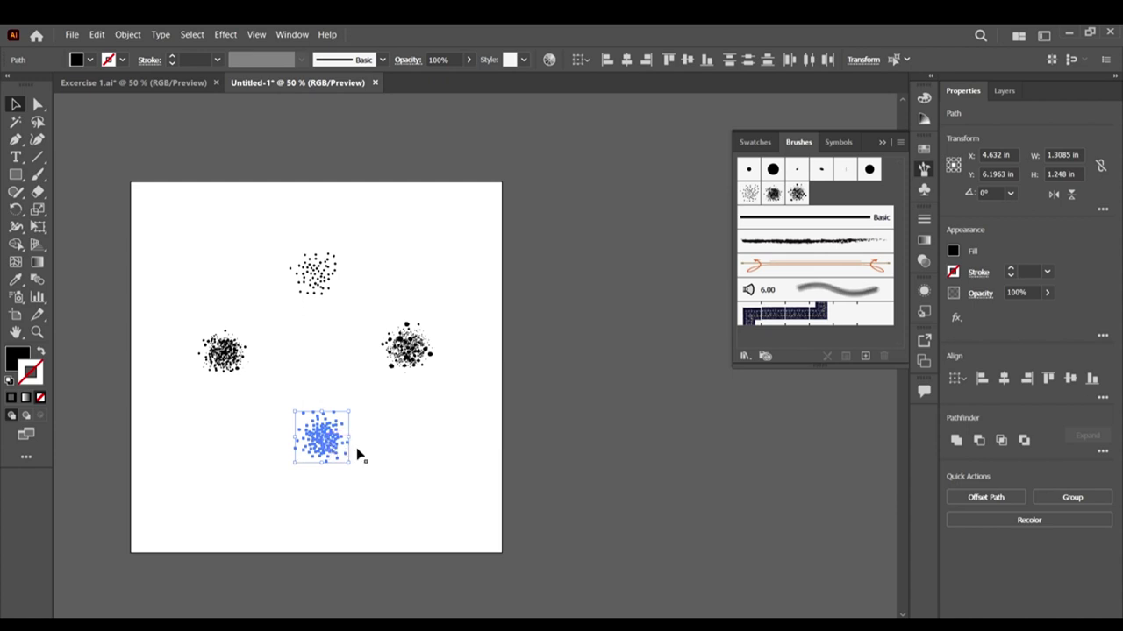
{"action": "left_click", "coordinate": [863, 356]}
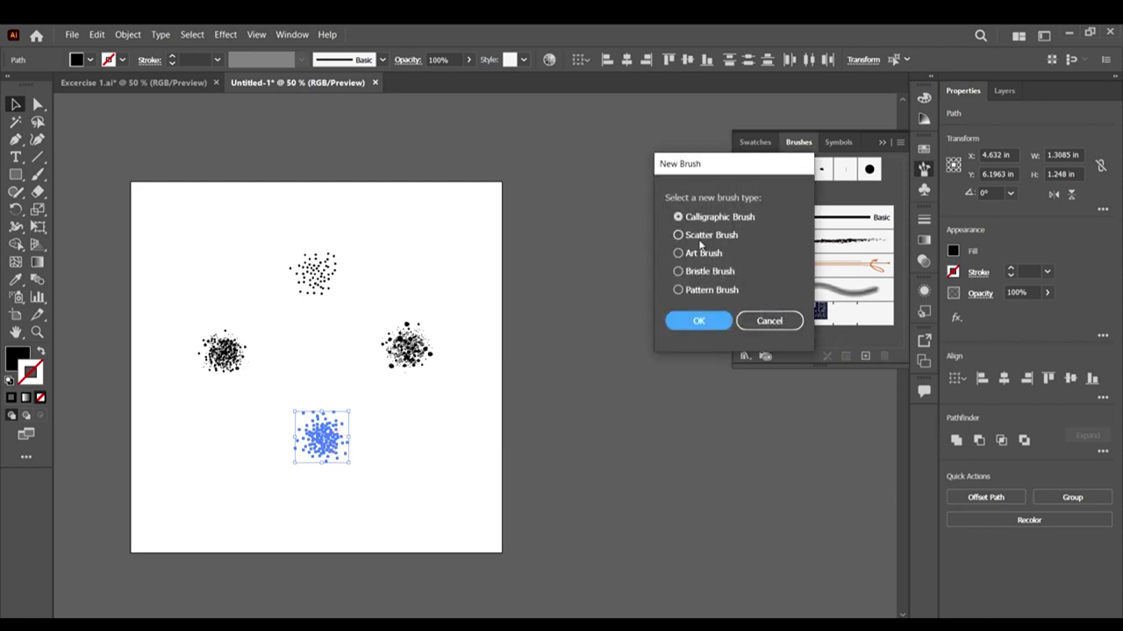
{"action": "left_click", "coordinate": [693, 235]}
{"action": "left_click", "coordinate": [700, 321]}
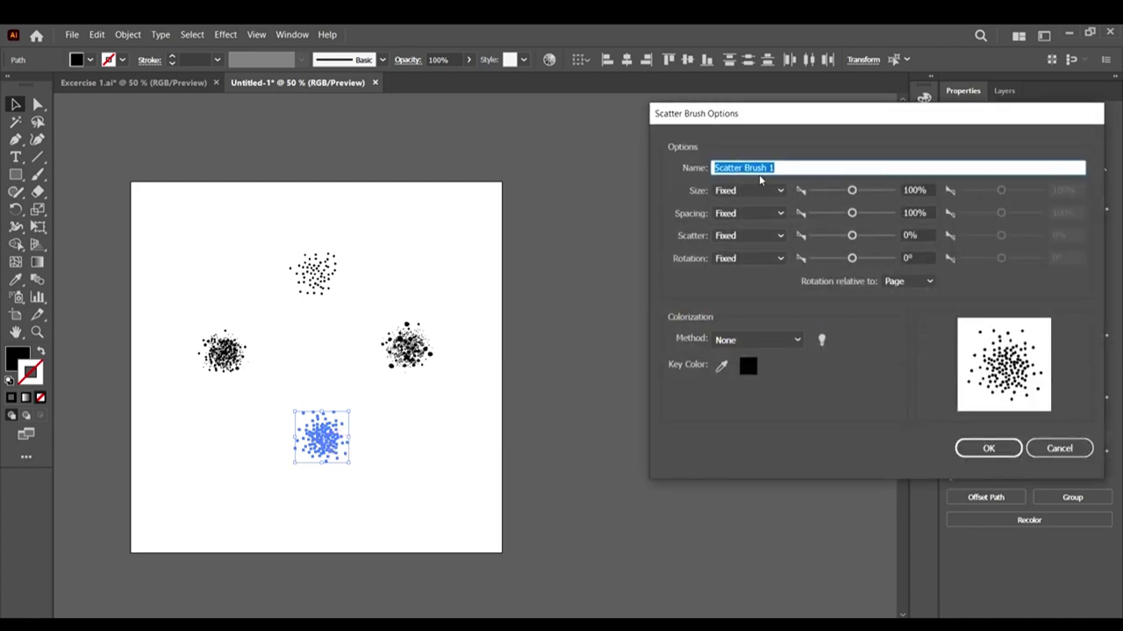
{"action": "type", "text": "Nois"}
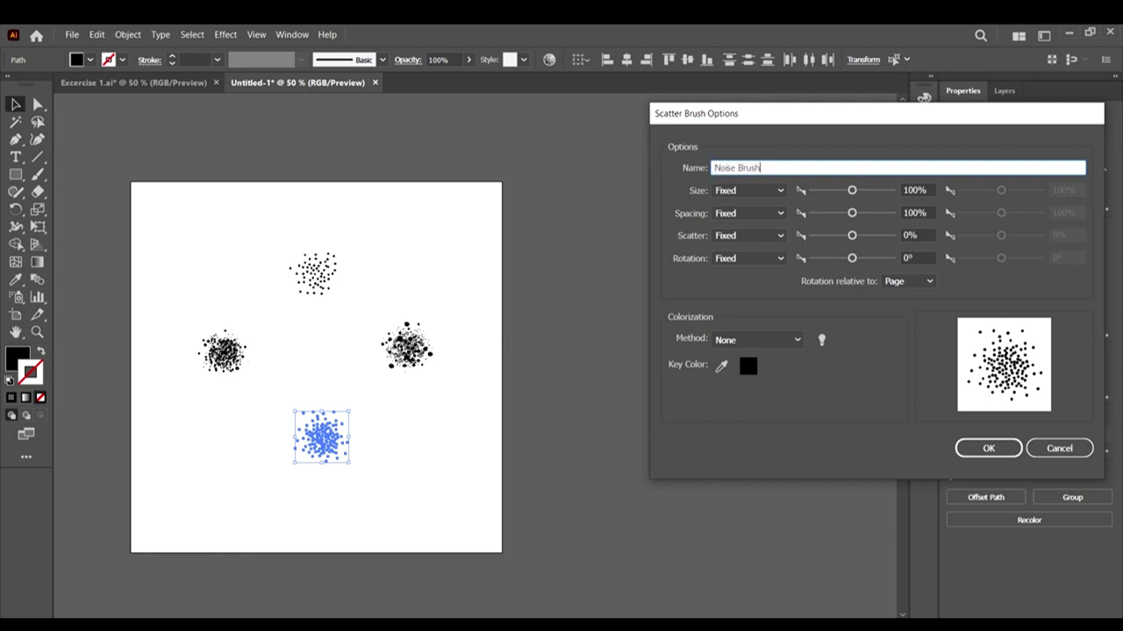
{"action": "left_click", "coordinate": [987, 448]}
Step: Paint a test stroke with the Paintbrush and Noise Brush 4 across the artboard's lower-right edge and select it
{"action": "left_click", "coordinate": [38, 175]}
{"action": "mouse_move", "coordinate": [456, 434]}
{"action": "left_mouse_down"}
{"action": "mouse_move", "coordinate": [634, 469]}
{"action": "mouse_move", "coordinate": [558, 417]}
{"action": "left_mouse_up"}
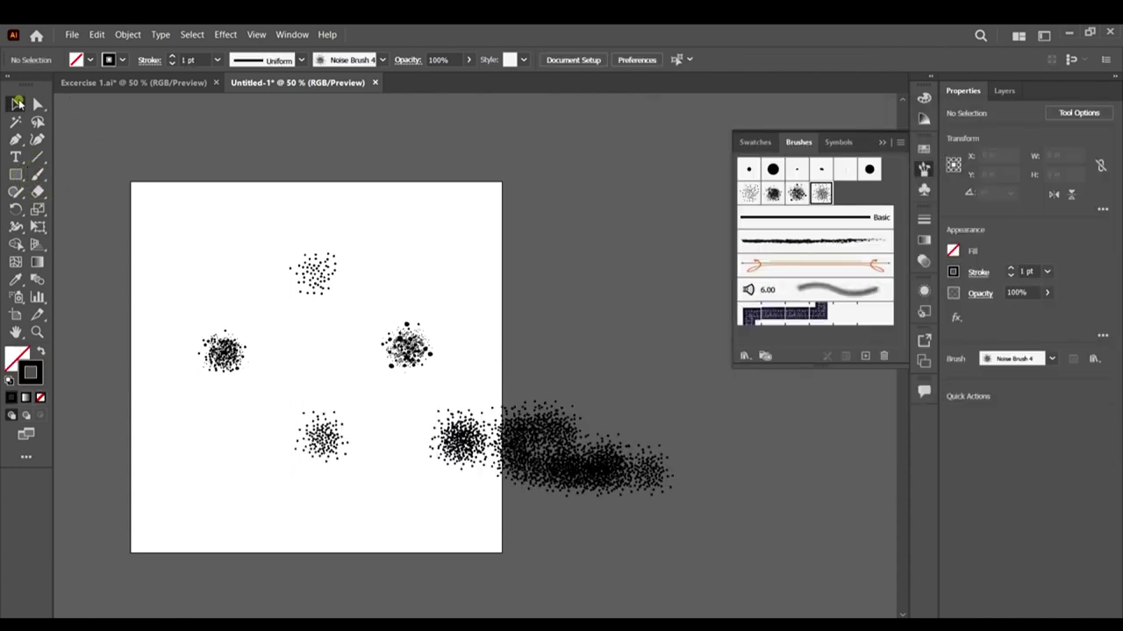
{"action": "left_click", "coordinate": [15, 104]}
{"action": "left_click", "coordinate": [547, 459]}
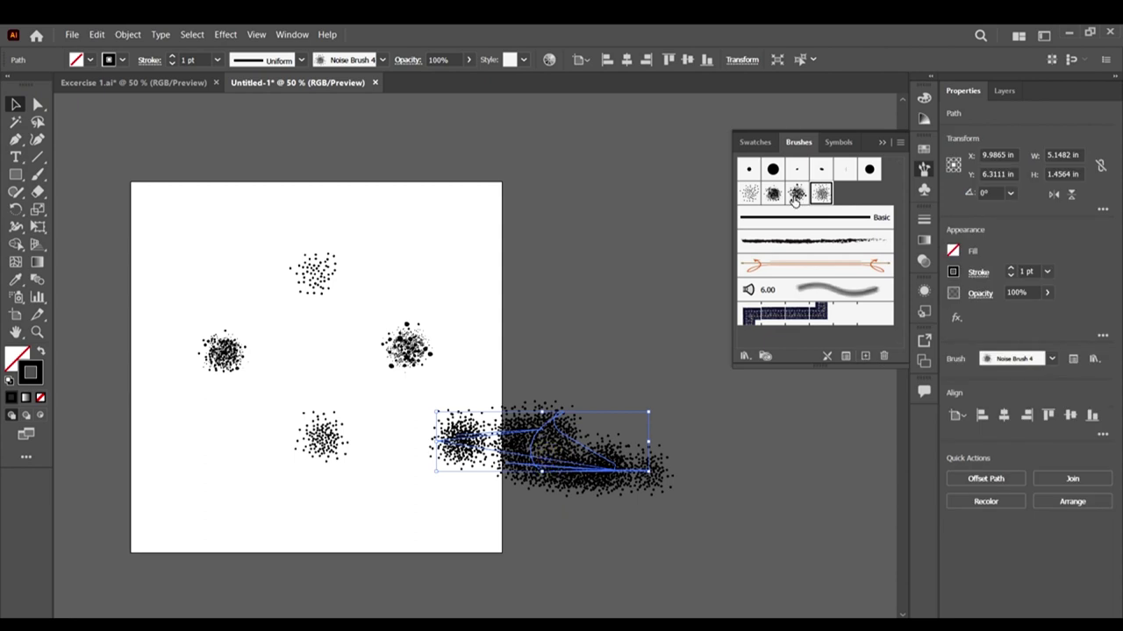
Step: Set the size, spacing, scatter and rotation of Noise Brush 4 to Random and its colorization method to Tints
{"action": "double_click", "coordinate": [822, 195]}
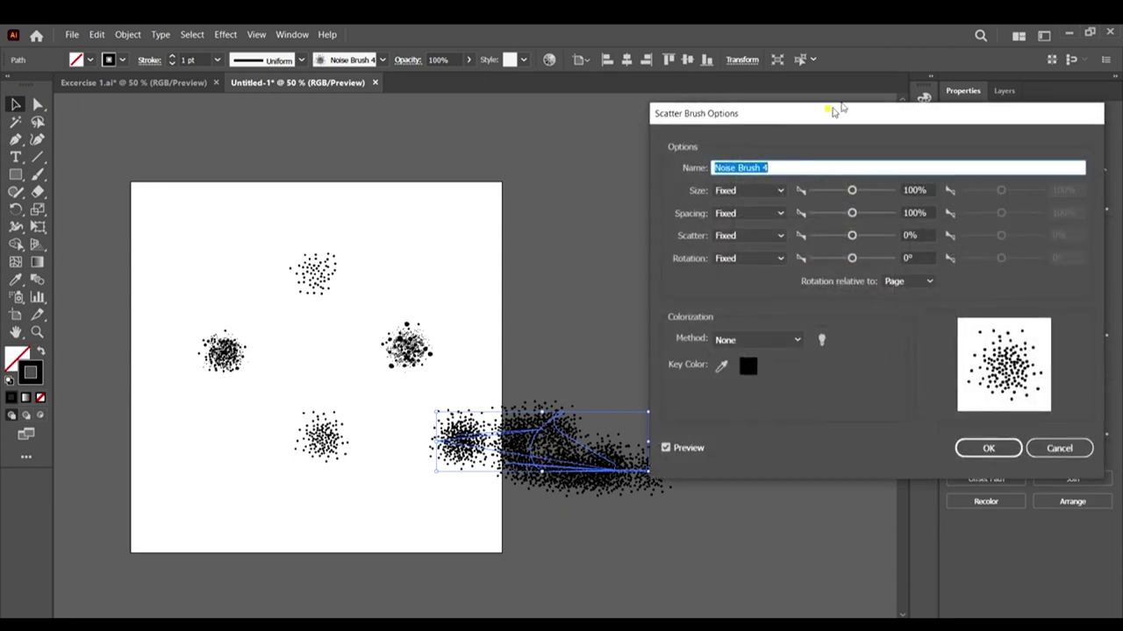
{"action": "left_click_drag", "start_coordinate": [833, 112], "coordinate": [863, 83]}
{"action": "left_click", "coordinate": [779, 163]}
{"action": "left_click", "coordinate": [781, 195]}
{"action": "left_click", "coordinate": [779, 186]}
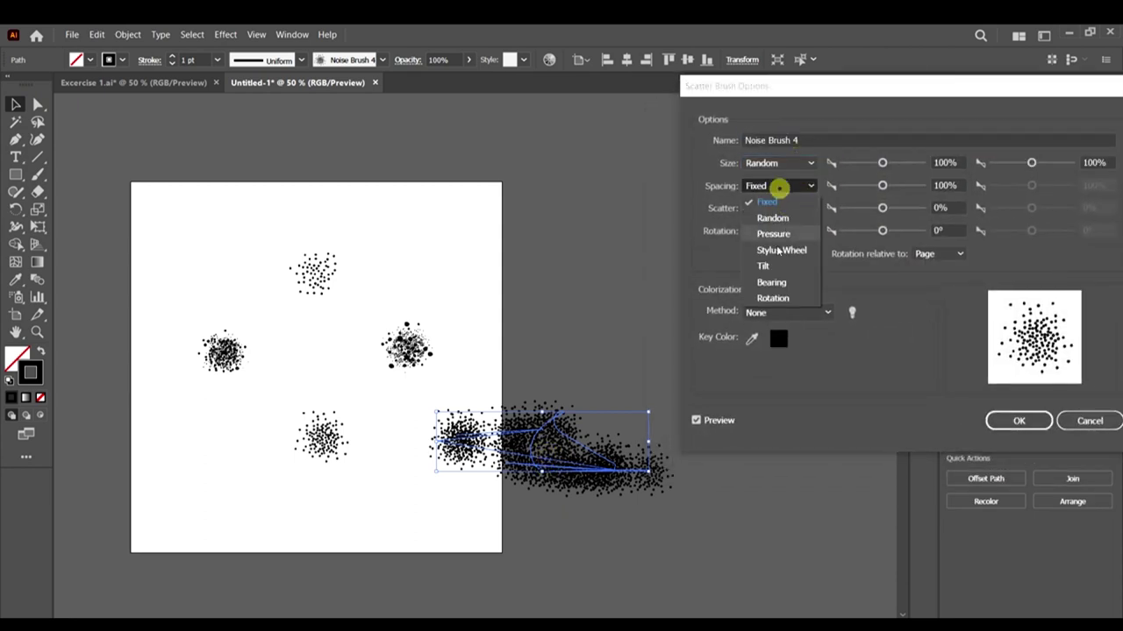
{"action": "left_click", "coordinate": [773, 218]}
{"action": "left_click", "coordinate": [778, 208]}
{"action": "left_click", "coordinate": [773, 238]}
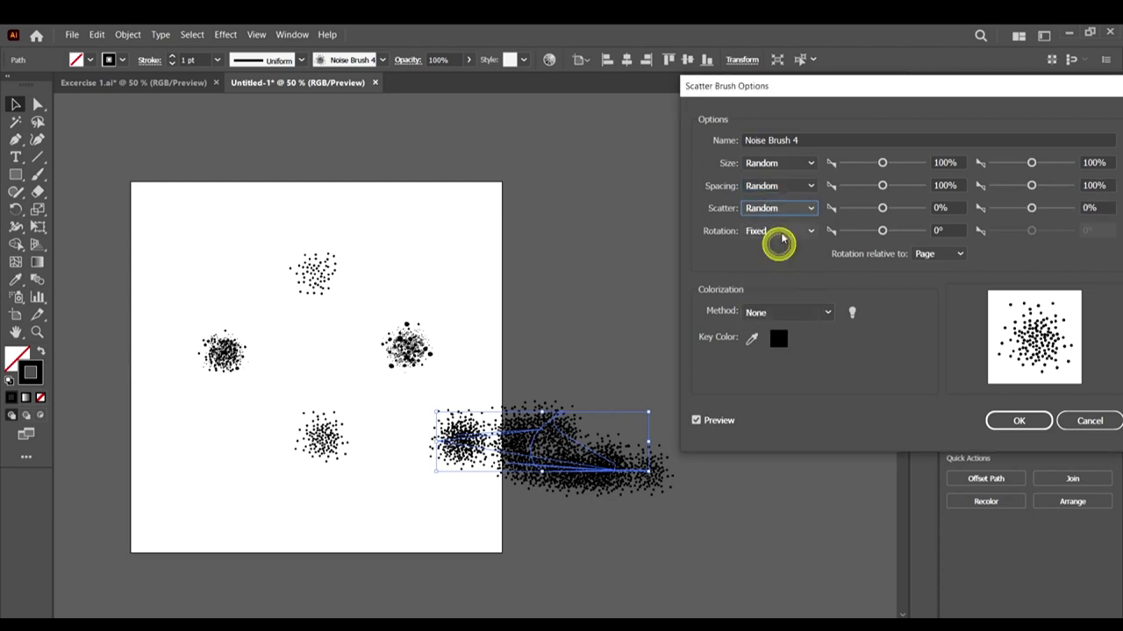
{"action": "left_click", "coordinate": [782, 232]}
{"action": "left_click", "coordinate": [789, 264]}
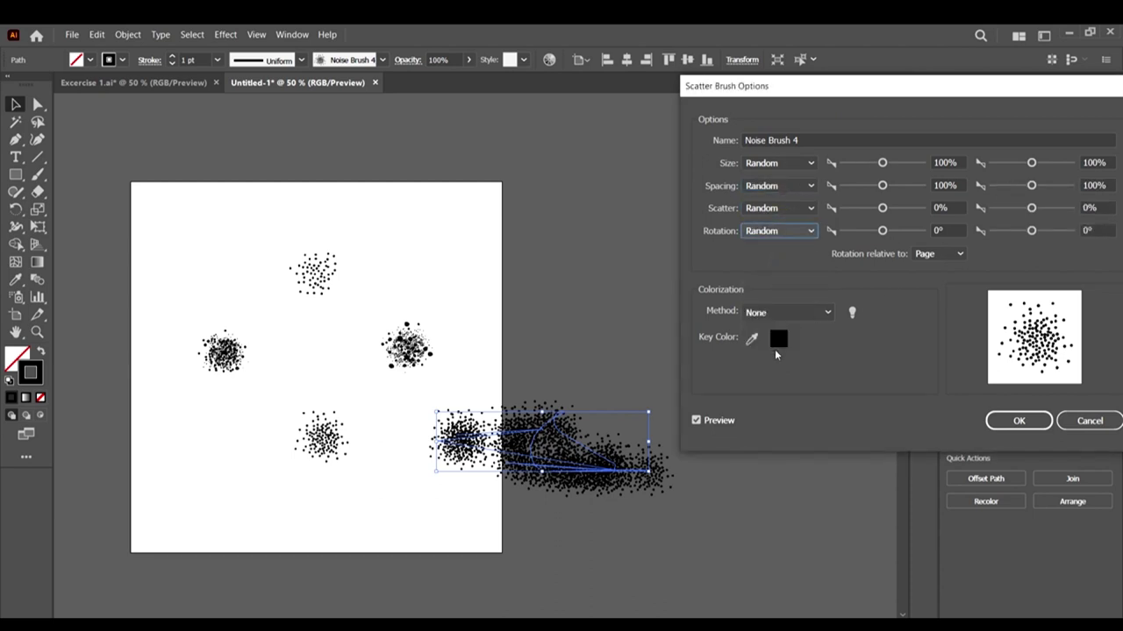
{"action": "left_click", "coordinate": [772, 313]}
{"action": "left_click", "coordinate": [763, 344]}
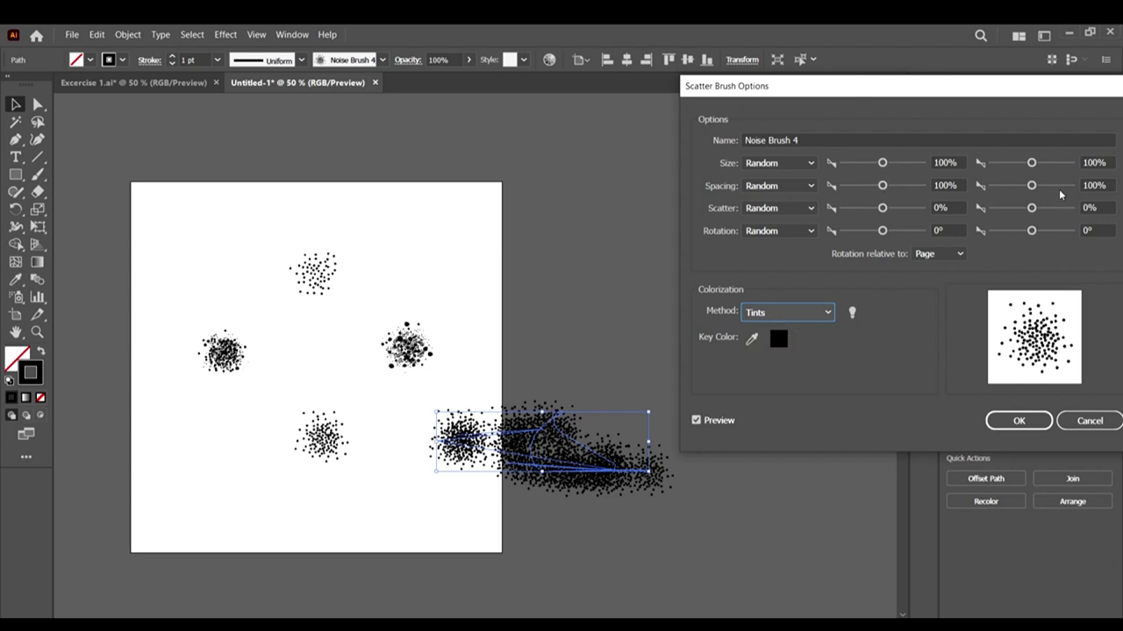
Step: Set Noise Brush 4's spacing to 53% and 64%, first scatter value to 26%, and rotation to -75° and -40°, applying the changes to existing strokes
{"action": "left_click_drag", "start_coordinate": [1031, 185], "coordinate": [1016, 186]}
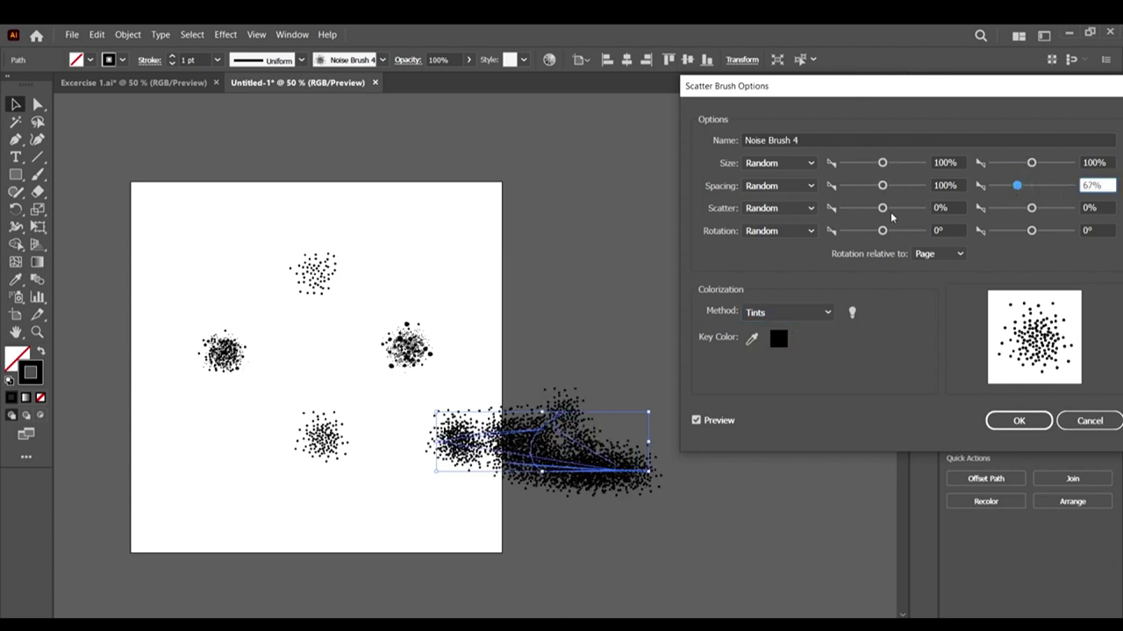
{"action": "mouse_move", "coordinate": [882, 186]}
{"action": "left_mouse_down"}
{"action": "mouse_move", "coordinate": [867, 185]}
{"action": "mouse_move", "coordinate": [889, 215]}
{"action": "mouse_move", "coordinate": [882, 209]}
{"action": "mouse_move", "coordinate": [876, 237]}
{"action": "mouse_move", "coordinate": [866, 232]}
{"action": "left_mouse_up"}
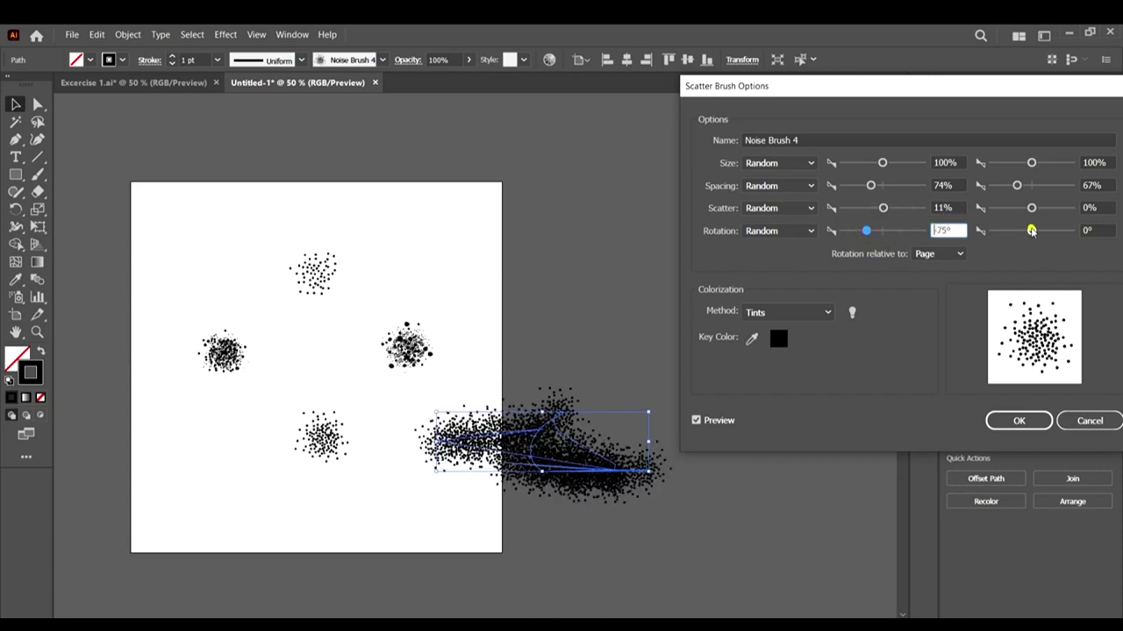
{"action": "left_click_drag", "start_coordinate": [1031, 231], "coordinate": [1023, 231]}
{"action": "left_click_drag", "start_coordinate": [884, 209], "coordinate": [883, 210]}
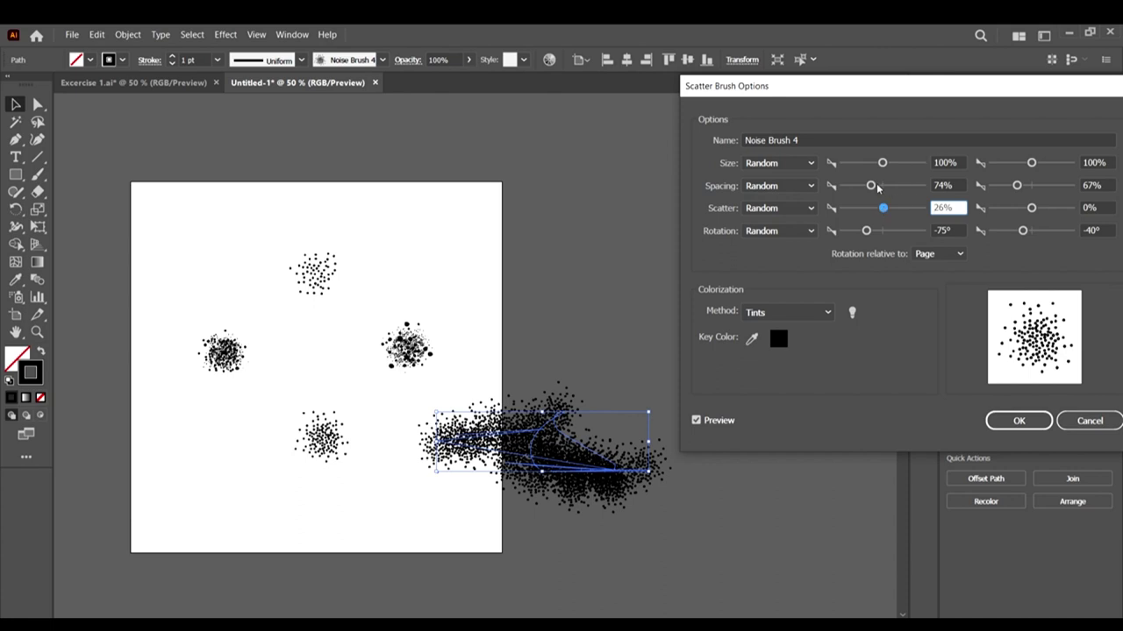
{"action": "left_click_drag", "start_coordinate": [871, 185], "coordinate": [862, 186]}
{"action": "left_click", "coordinate": [862, 186]}
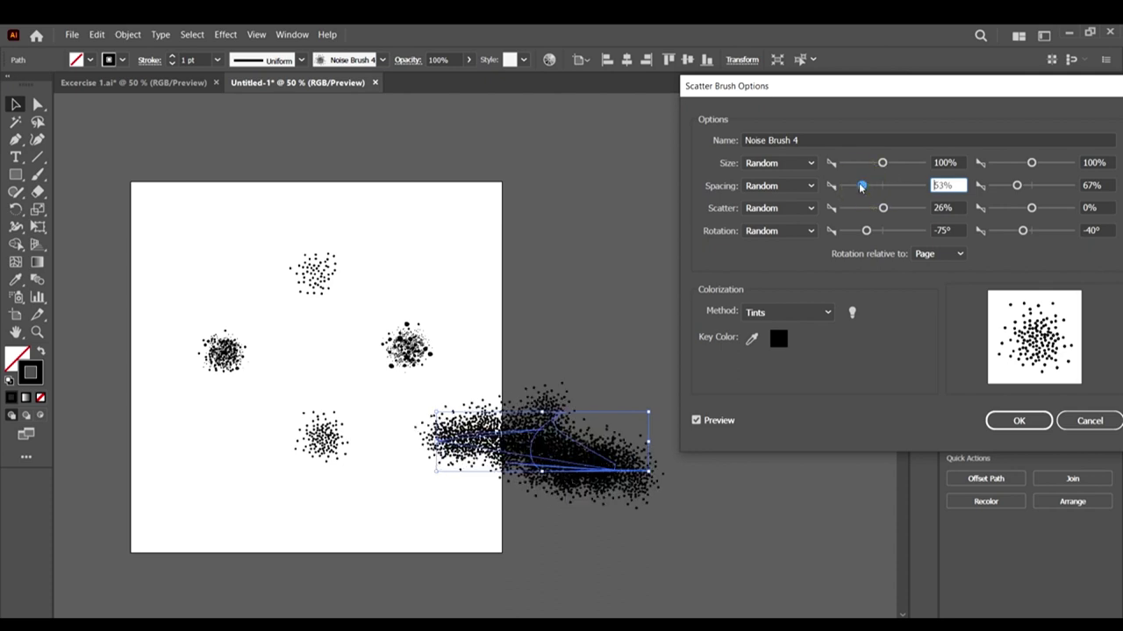
{"action": "left_click", "coordinate": [1016, 186]}
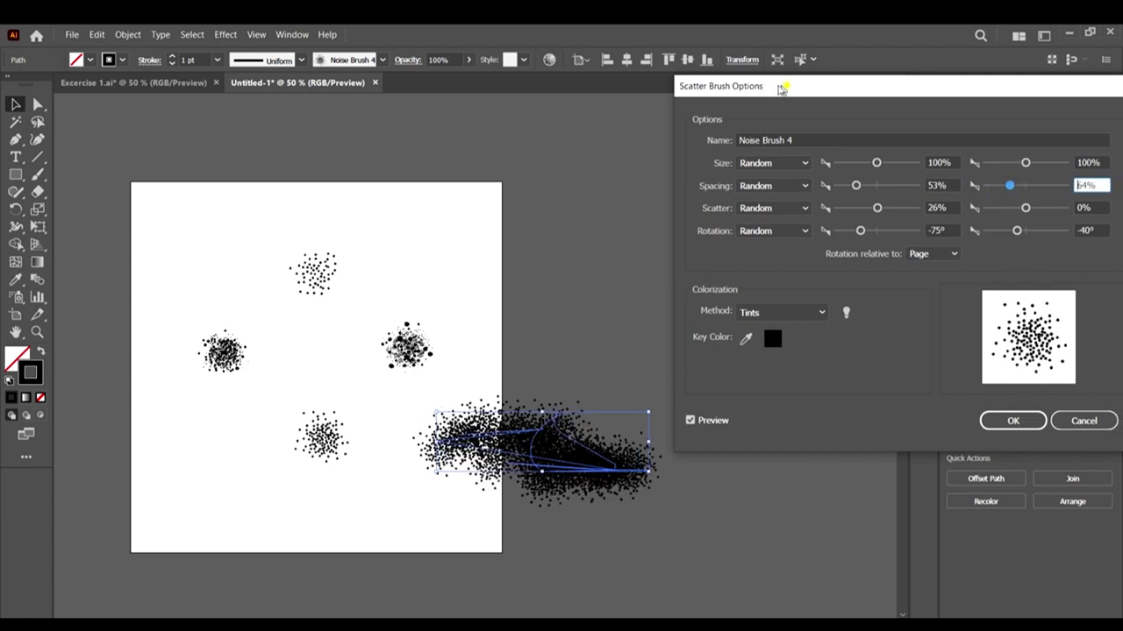
{"action": "left_click_drag", "start_coordinate": [780, 85], "coordinate": [684, 85]}
{"action": "left_click", "coordinate": [921, 426]}
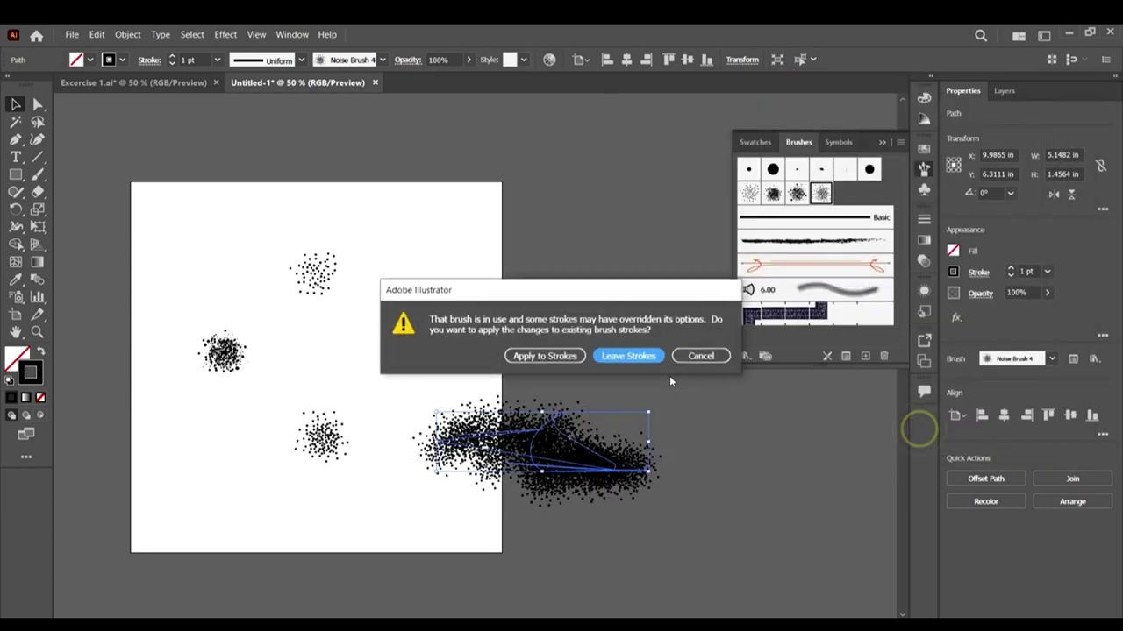
{"action": "left_click", "coordinate": [540, 355]}
{"action": "left_click", "coordinate": [643, 530]}
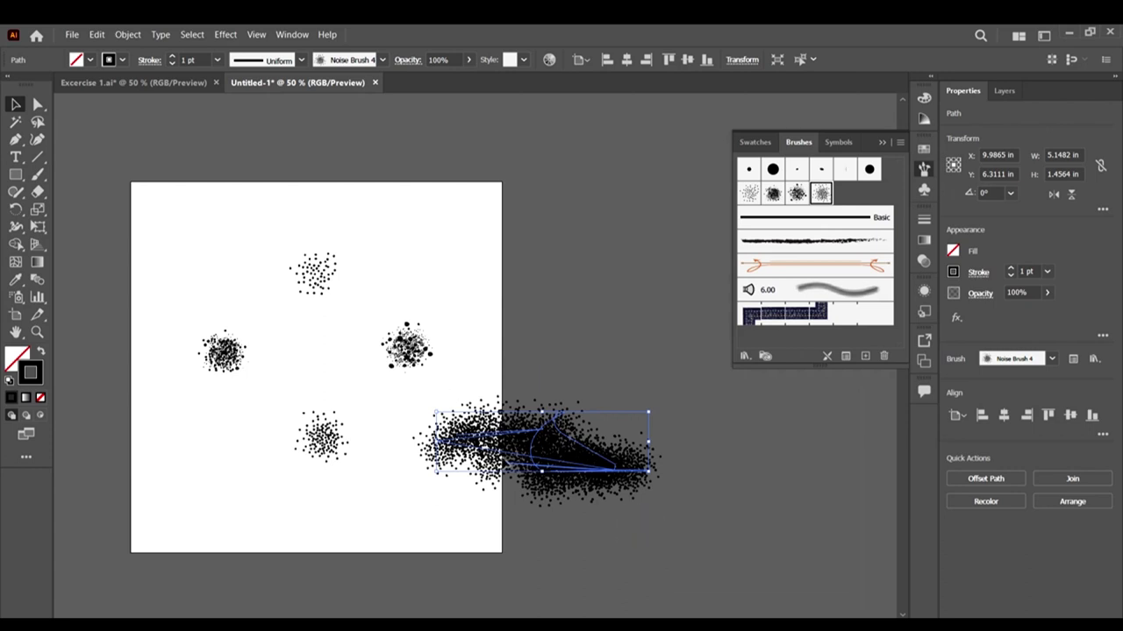
Step: Delete the Noise Brush 4 test stroke and all four dot clusters from the artboard
{"action": "left_click", "coordinate": [571, 467]}
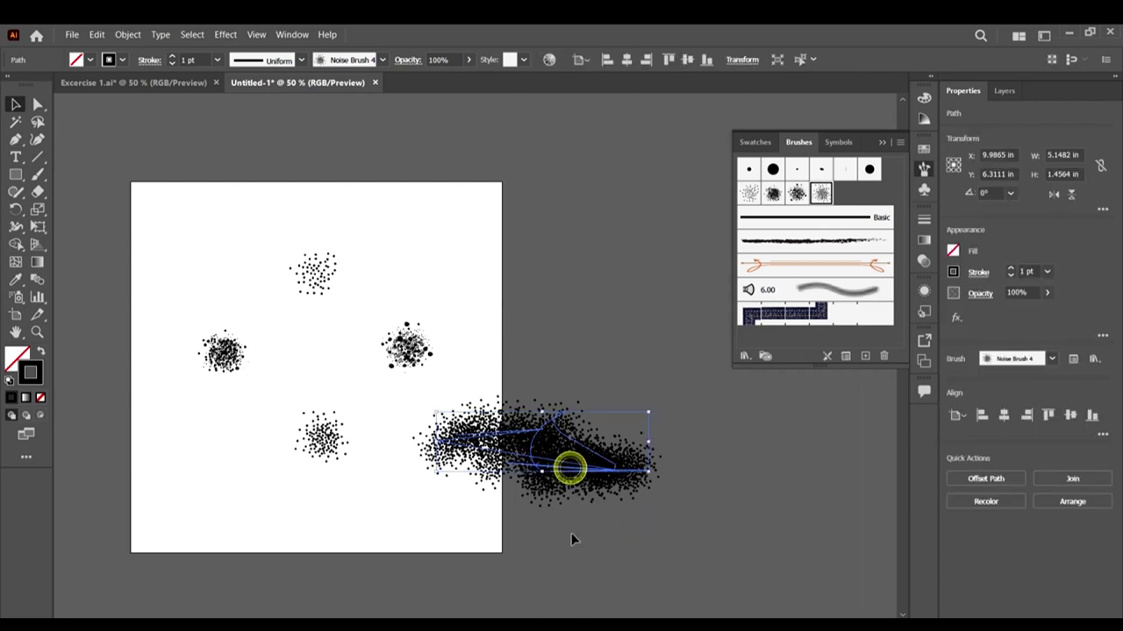
{"action": "key", "text": "Delete"}
{"action": "left_click_drag", "start_coordinate": [225, 113], "coordinate": [546, 419]}
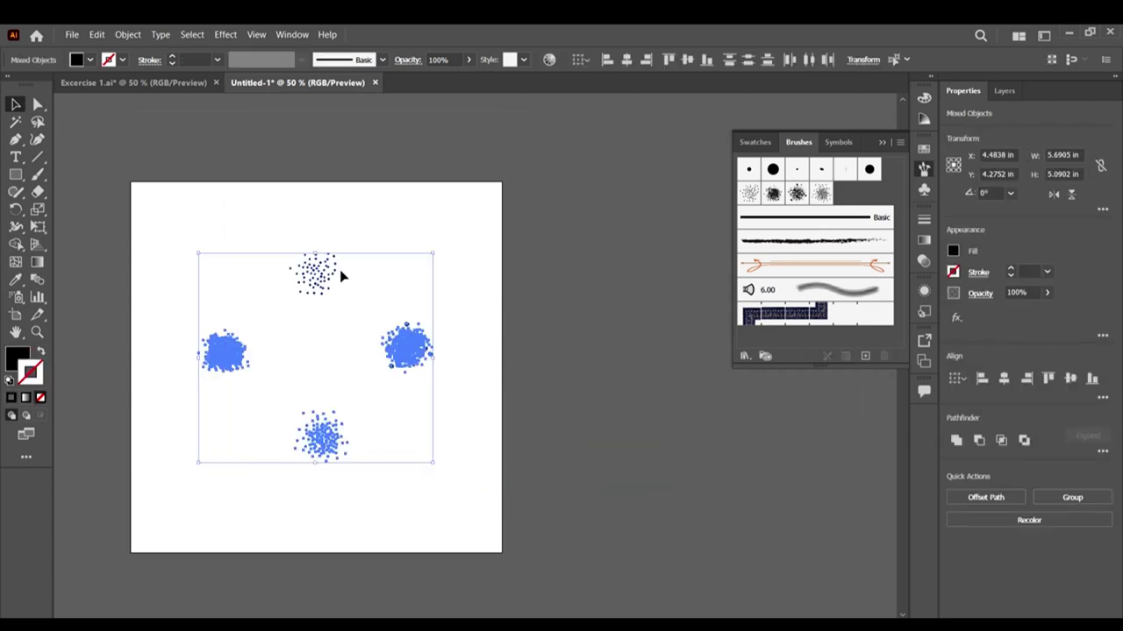
{"action": "key", "text": "Delete"}
{"action": "scroll", "coordinate": [540, 229], "scroll_direction": "up", "scroll_amount": 1}
{"action": "scroll", "coordinate": [544, 228], "scroll_direction": "down", "scroll_amount": 2}
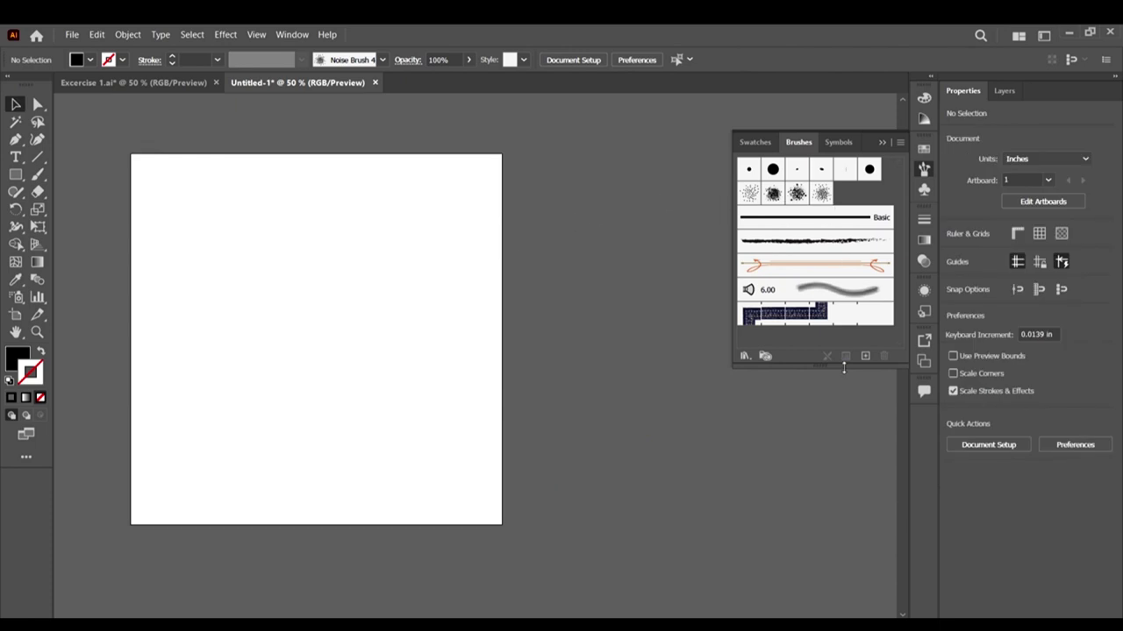
Step: Delete the dark patterned border brush and the orange ribbon brush from the document's brushes
{"action": "left_click_drag", "start_coordinate": [843, 368], "coordinate": [844, 452]}
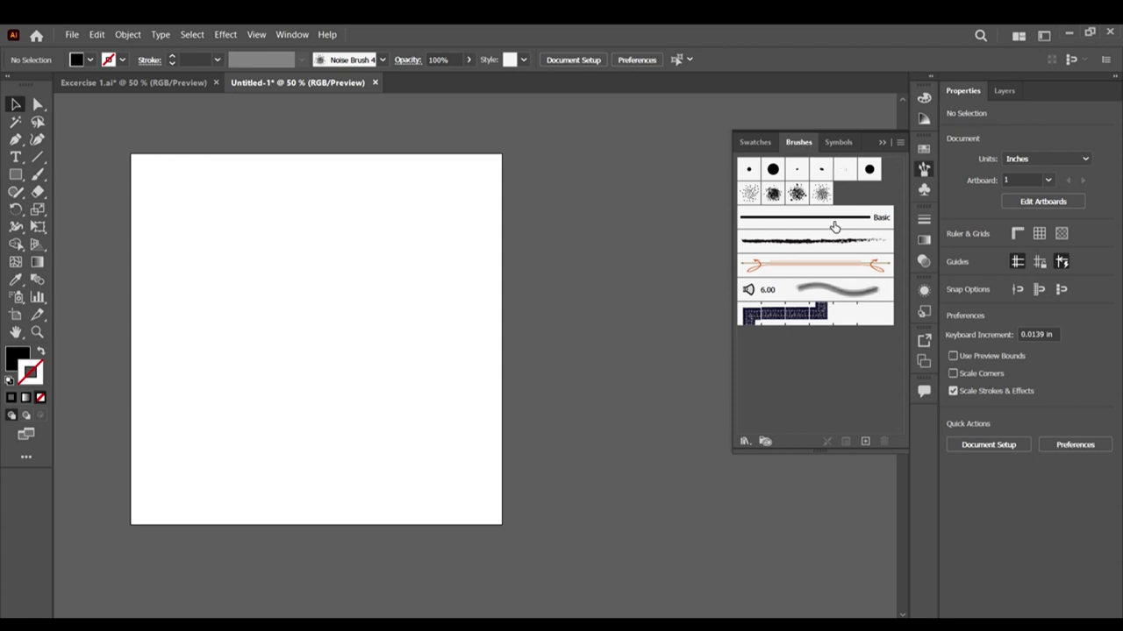
{"action": "left_click", "coordinate": [862, 321]}
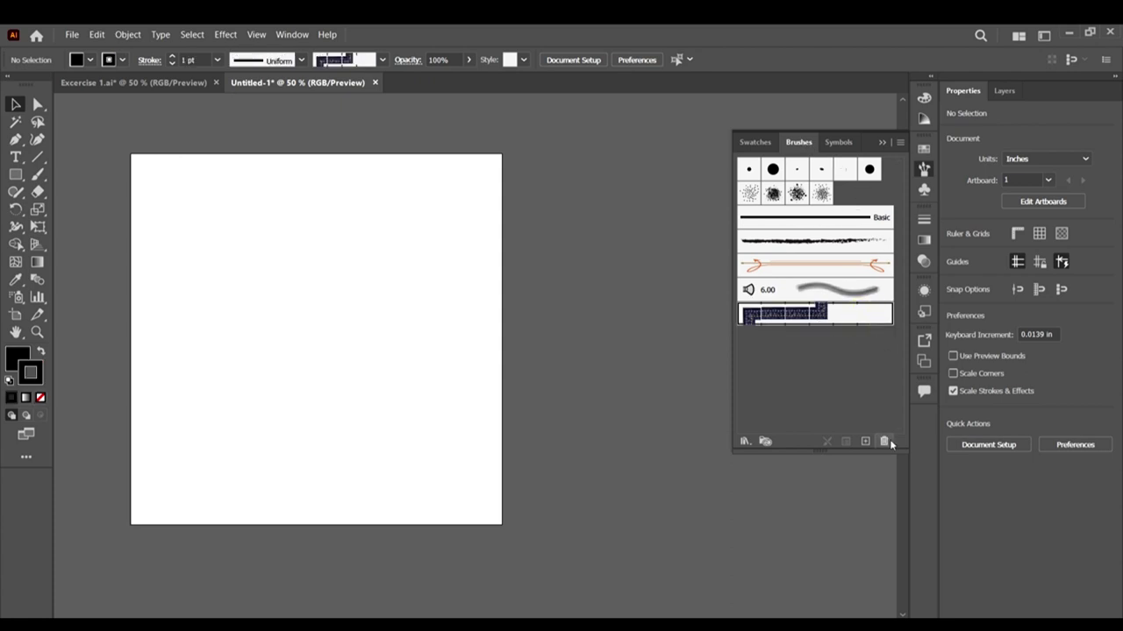
{"action": "left_click", "coordinate": [884, 441]}
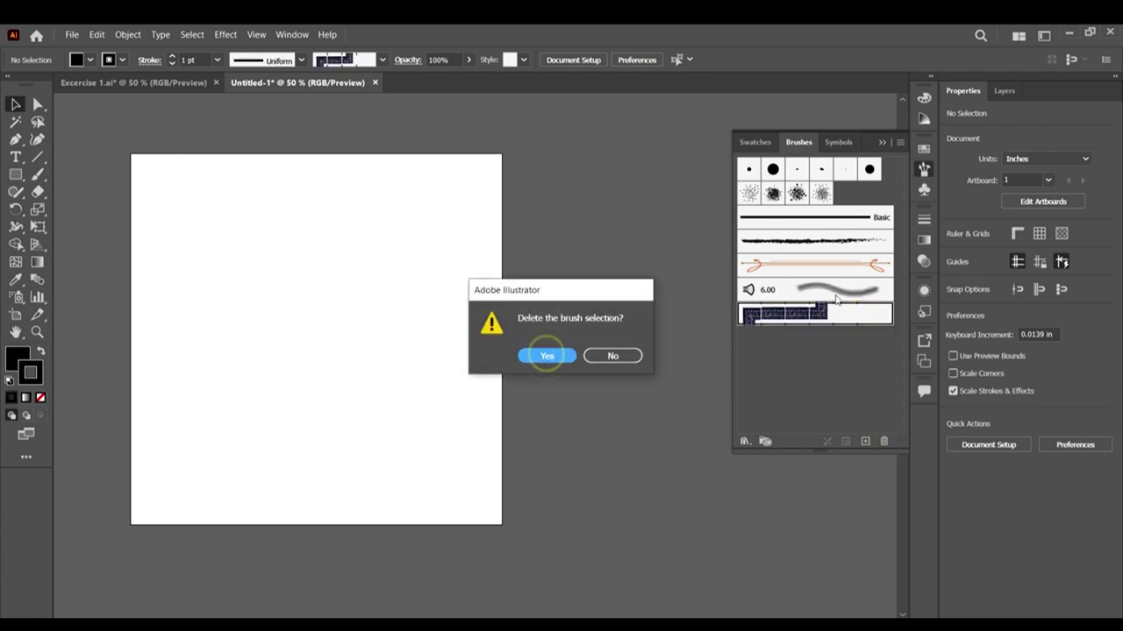
{"action": "left_click", "coordinate": [546, 355]}
{"action": "left_click", "coordinate": [851, 265]}
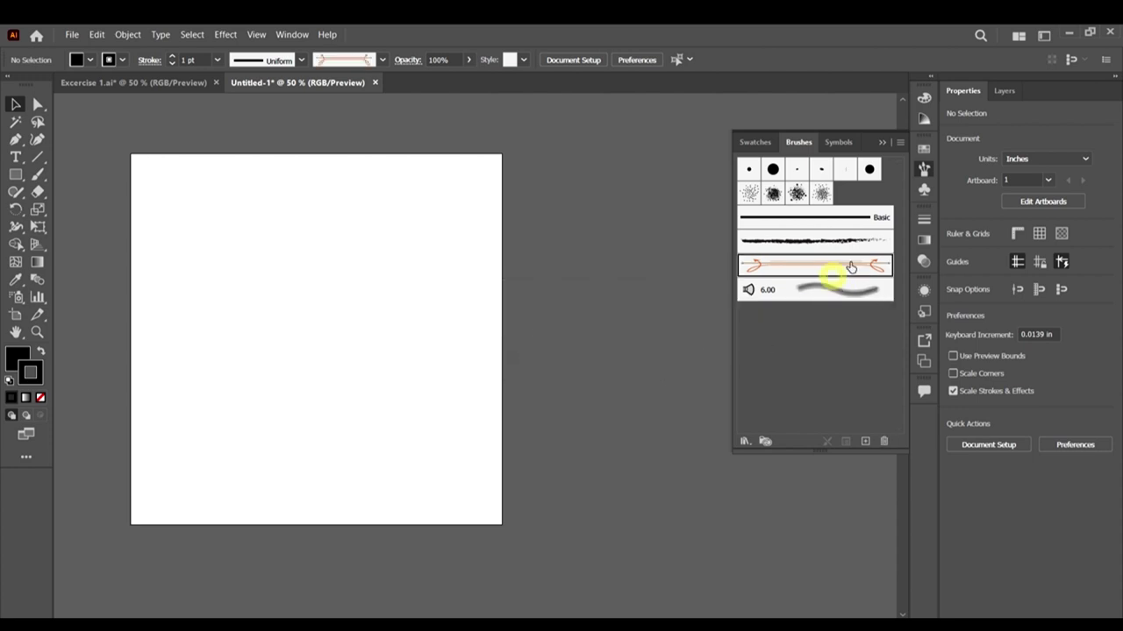
{"action": "left_click", "coordinate": [885, 441]}
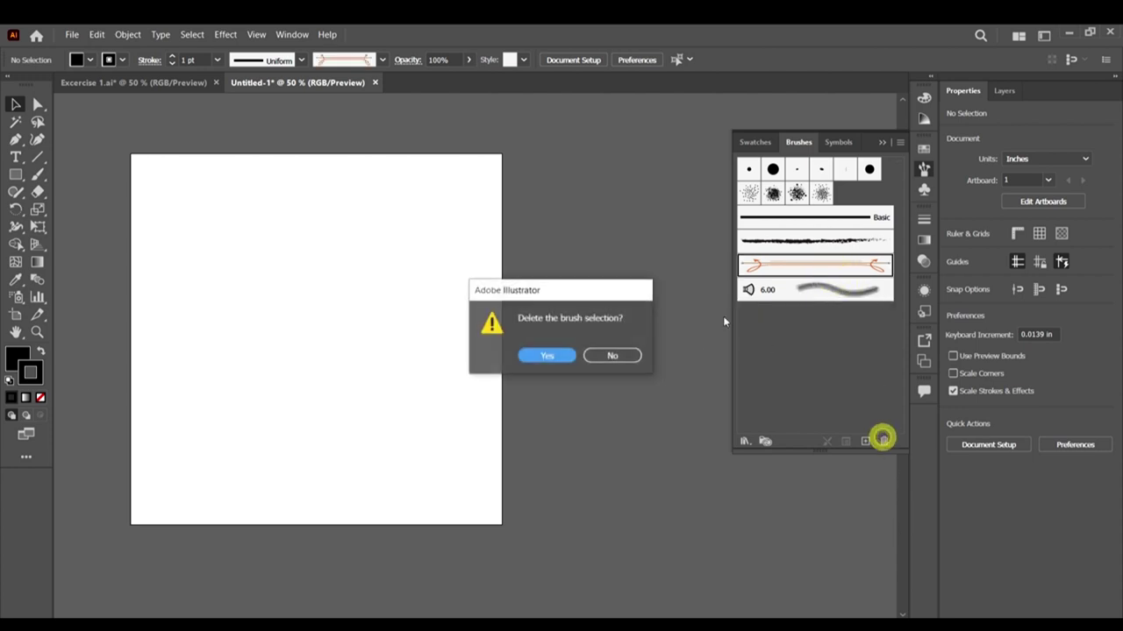
{"action": "left_click", "coordinate": [547, 355]}
Step: Delete the 6.00 bristle brush and the rough charcoal-like art brush, leaving the Basic brush in place
{"action": "left_click", "coordinate": [830, 267]}
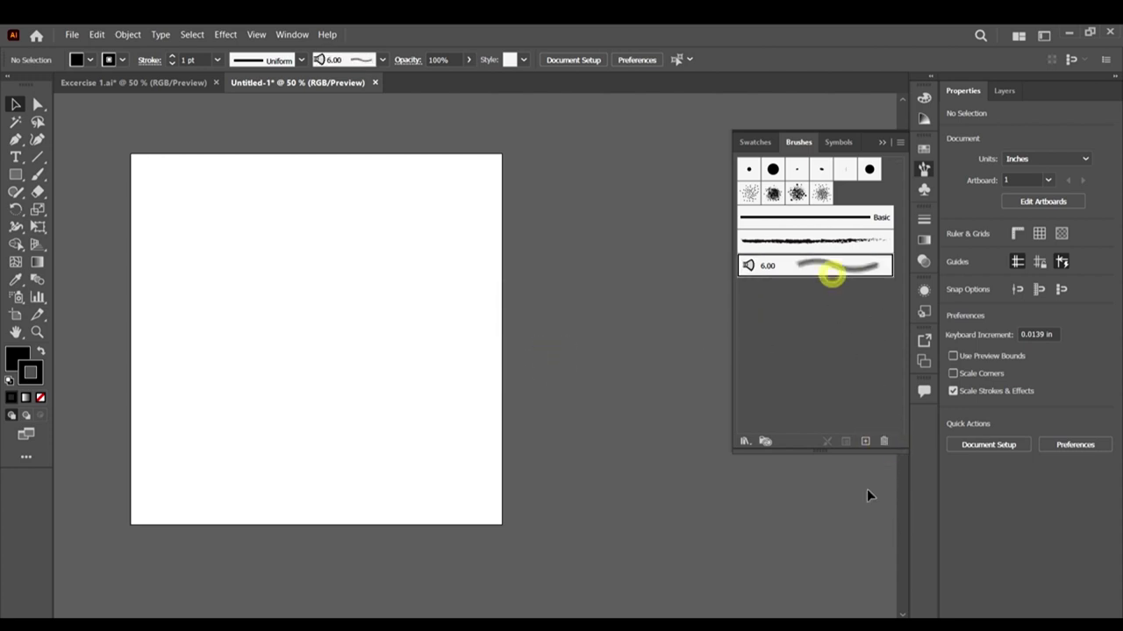
{"action": "left_click", "coordinate": [884, 441]}
{"action": "left_click", "coordinate": [541, 357]}
{"action": "left_click", "coordinate": [815, 244]}
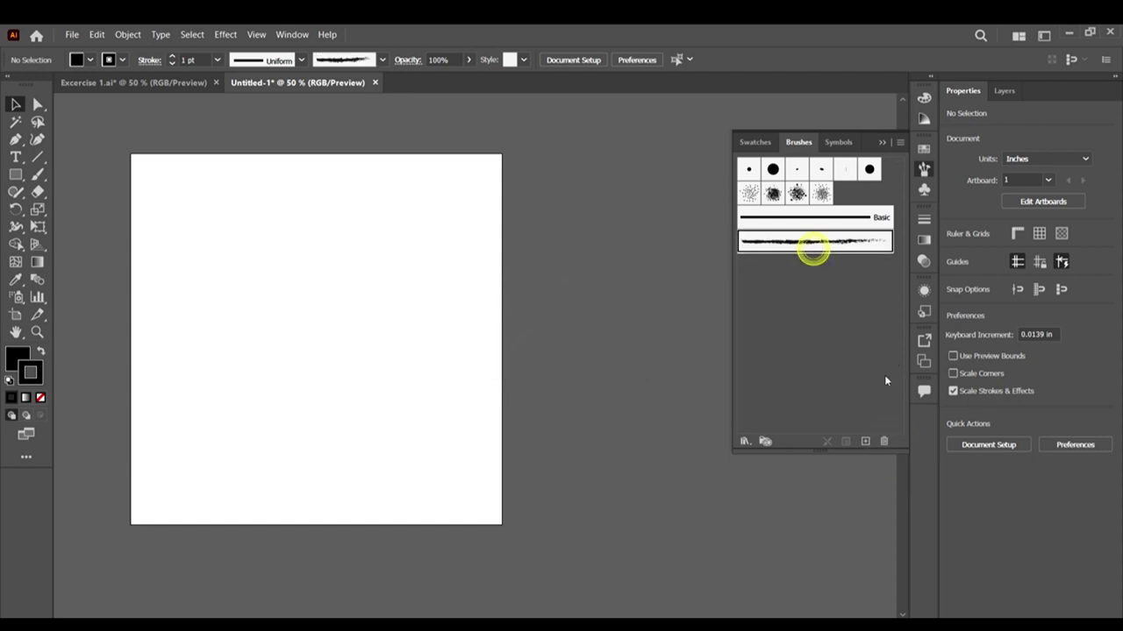
{"action": "left_click", "coordinate": [884, 441]}
{"action": "left_click", "coordinate": [549, 358]}
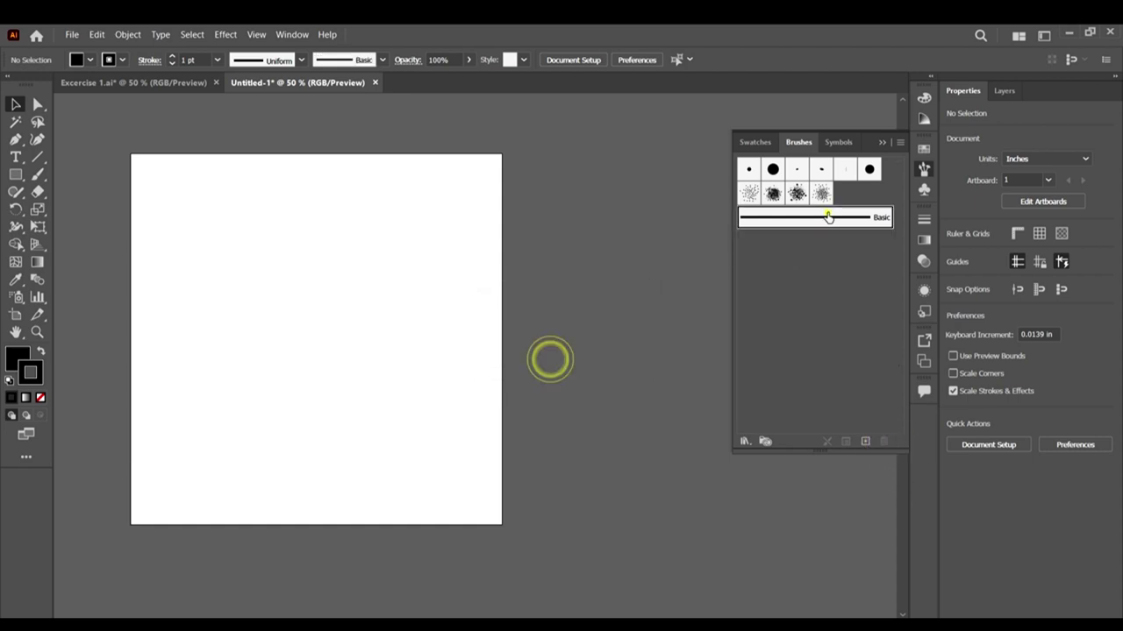
{"action": "left_click", "coordinate": [827, 217]}
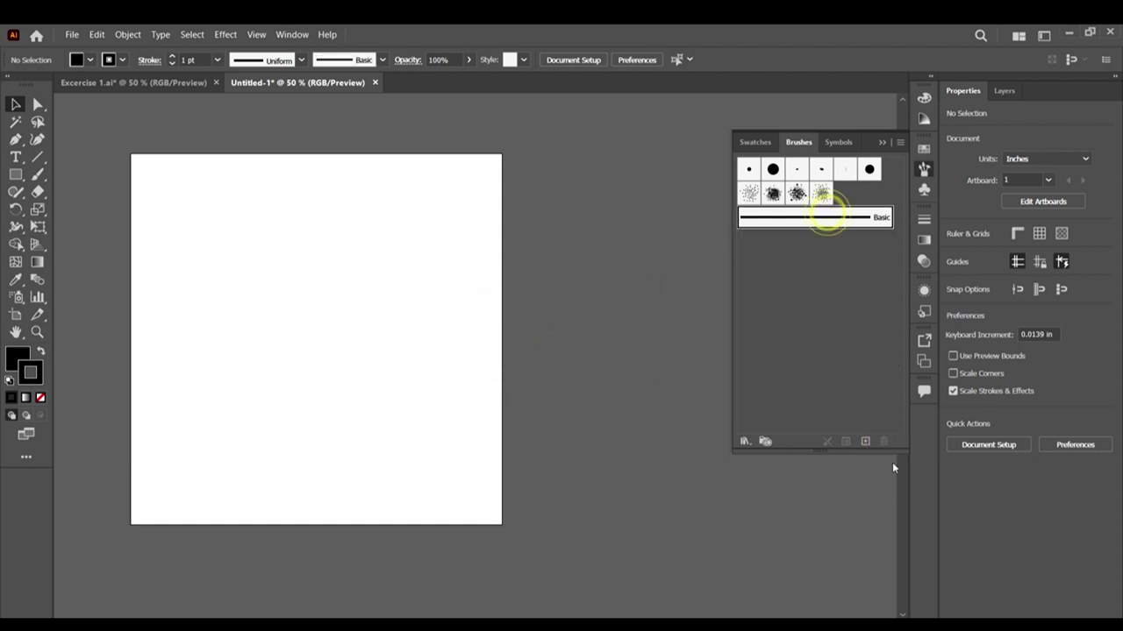
Step: Delete the 5 pt. Flat and 5 pt. Oval calligraphic brushes from the document
{"action": "left_click", "coordinate": [868, 173]}
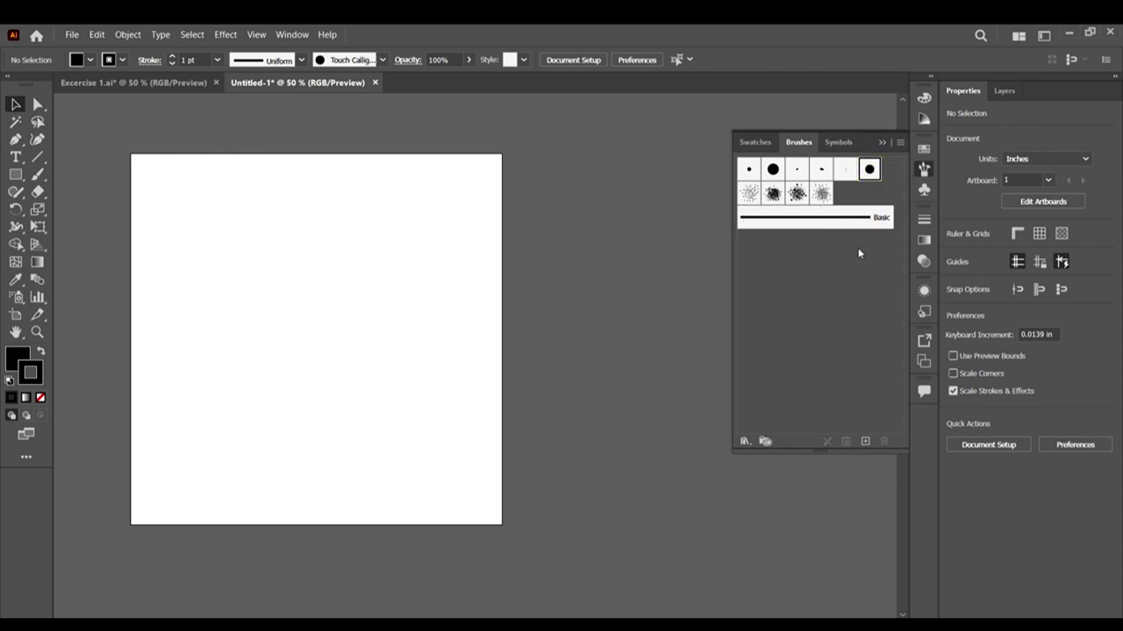
{"action": "left_click", "coordinate": [845, 168]}
{"action": "left_click", "coordinate": [883, 441]}
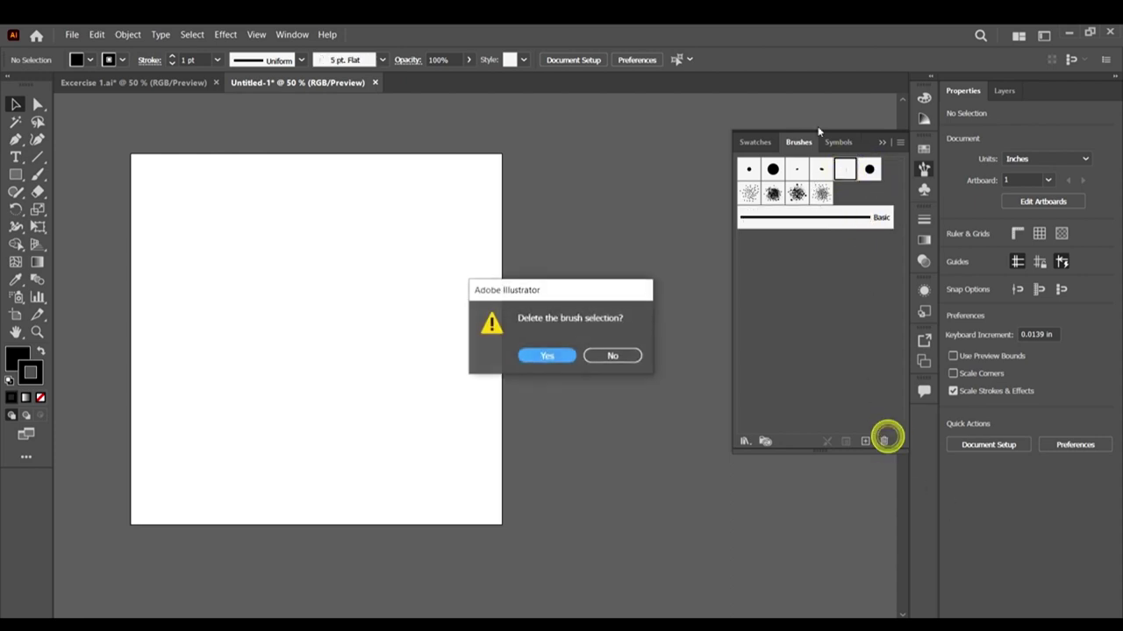
{"action": "left_click", "coordinate": [544, 358]}
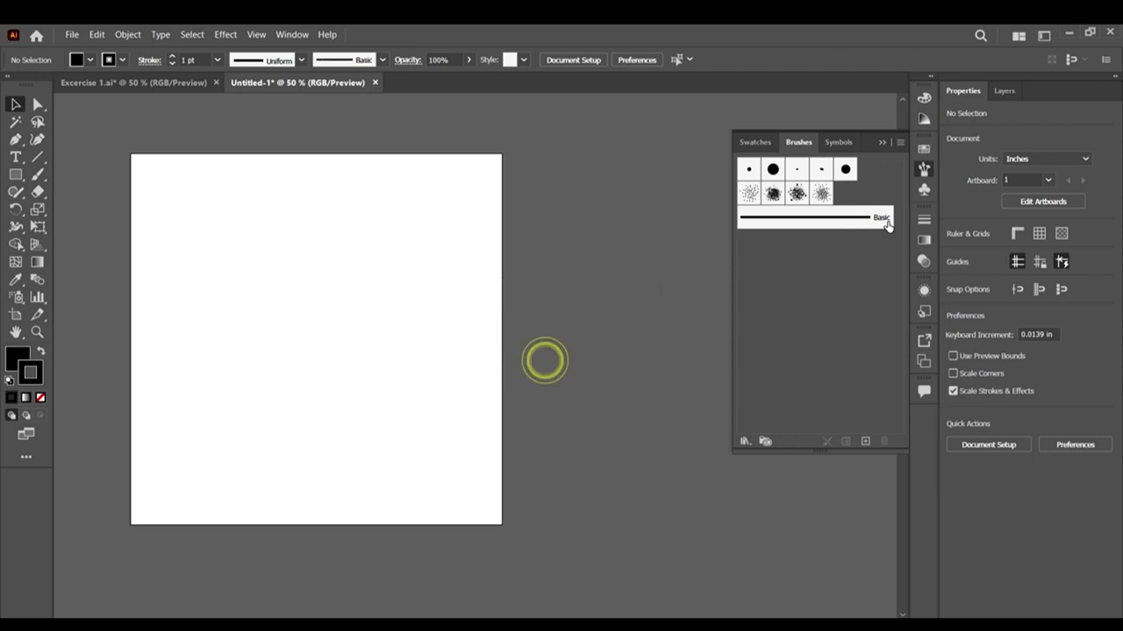
{"action": "left_click", "coordinate": [819, 168]}
{"action": "left_click", "coordinate": [884, 441]}
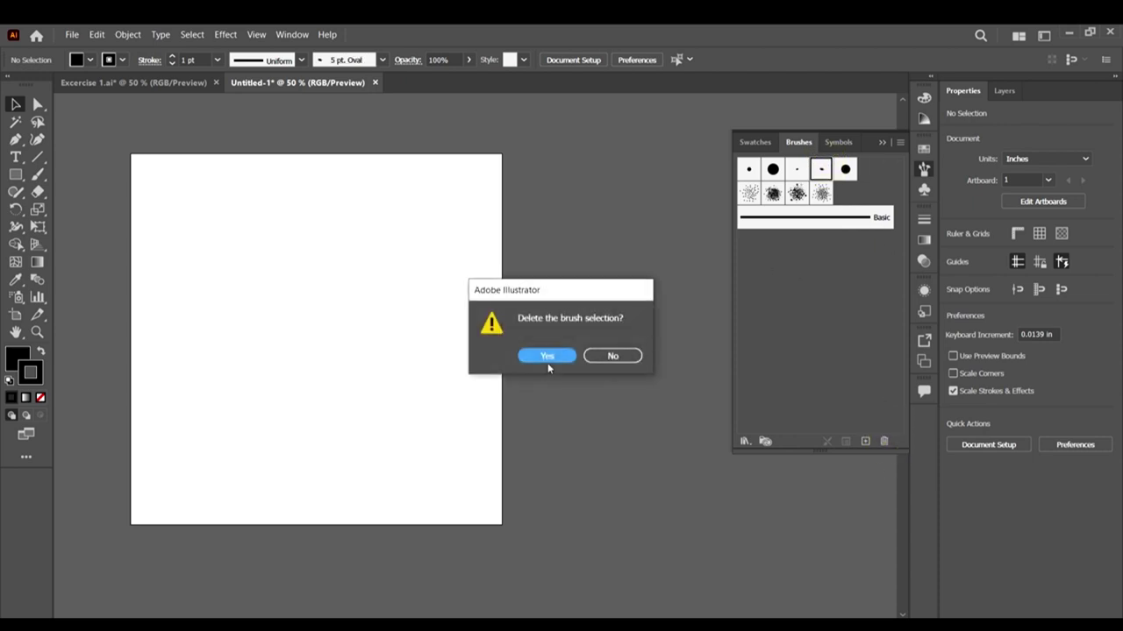
{"action": "left_click", "coordinate": [545, 358]}
Step: Delete the 3 pt. Oval, 15 pt. Round and 5 pt. Round calligraphic brushes from the document
{"action": "left_click", "coordinate": [794, 173]}
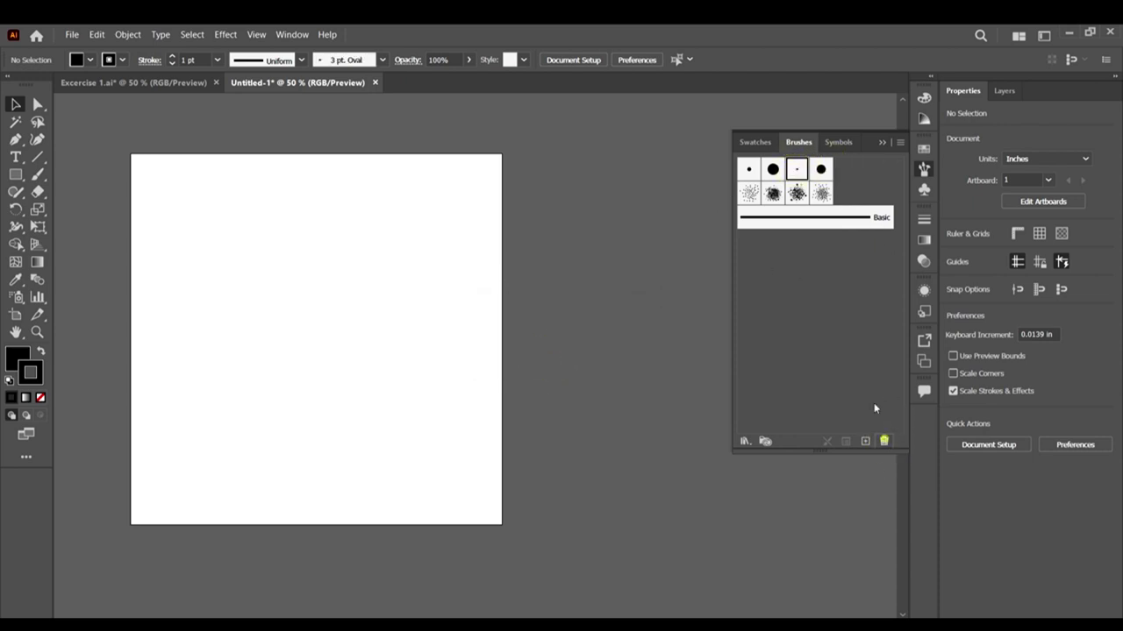
{"action": "left_click", "coordinate": [884, 441]}
{"action": "left_click", "coordinate": [558, 355]}
{"action": "left_click", "coordinate": [796, 169]}
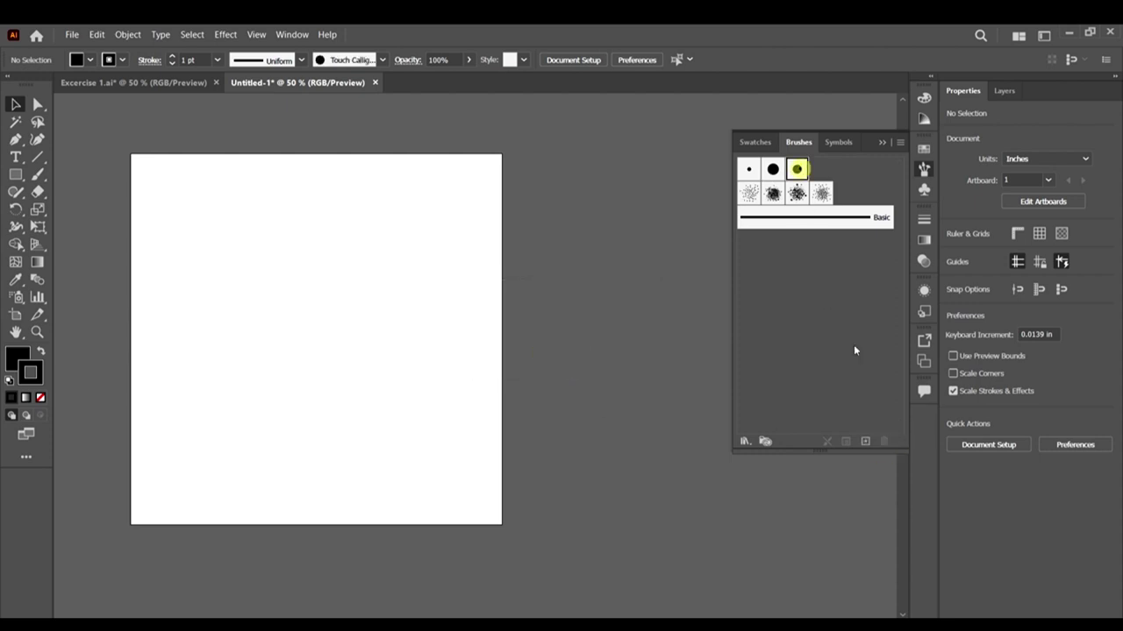
{"action": "left_click", "coordinate": [772, 167]}
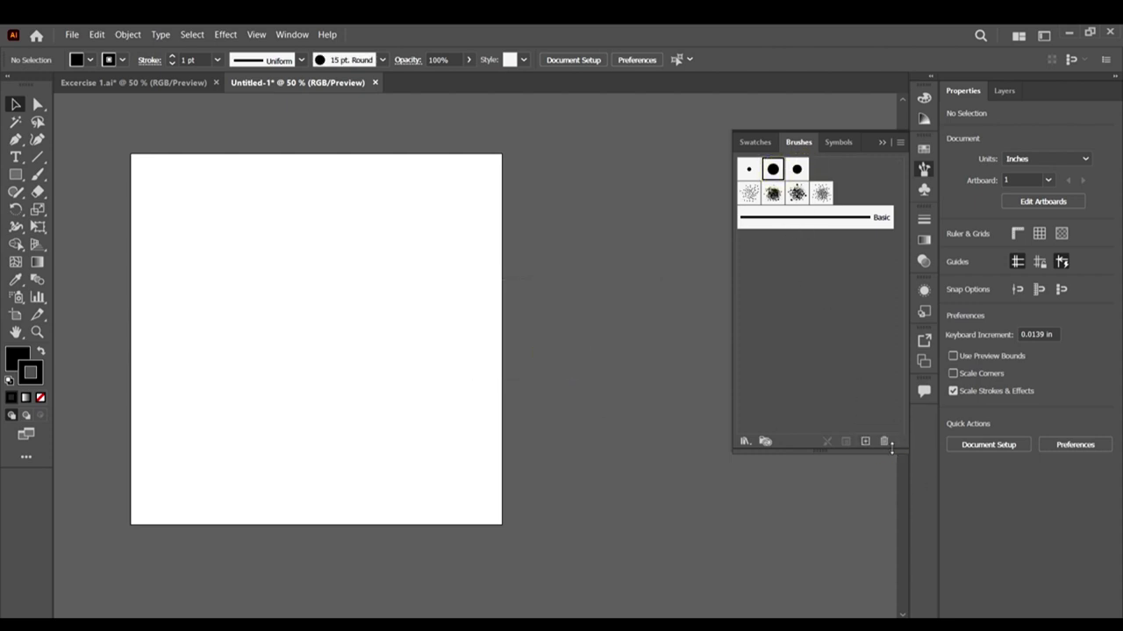
{"action": "left_click", "coordinate": [883, 441]}
{"action": "left_click", "coordinate": [552, 356]}
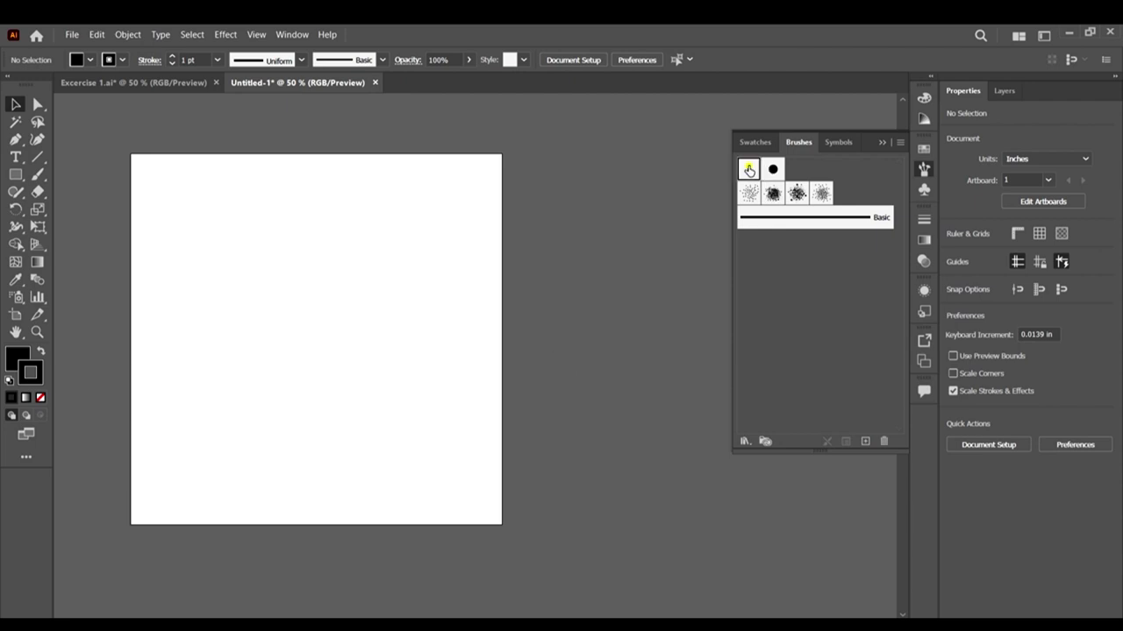
{"action": "left_click", "coordinate": [748, 168]}
{"action": "left_click", "coordinate": [881, 442]}
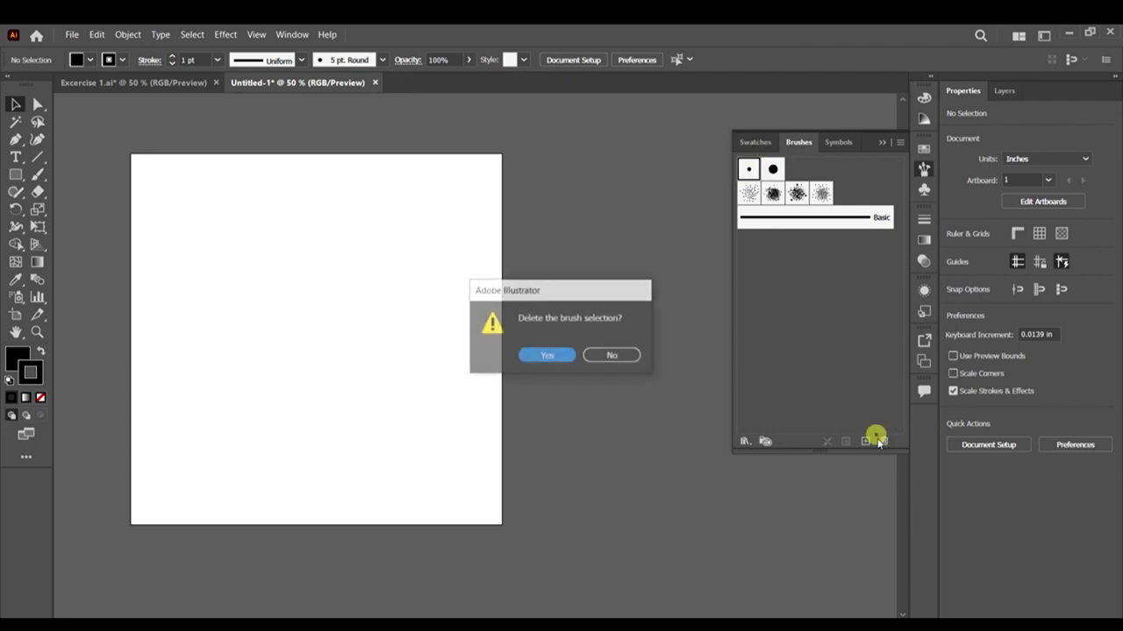
{"action": "left_click", "coordinate": [541, 356]}
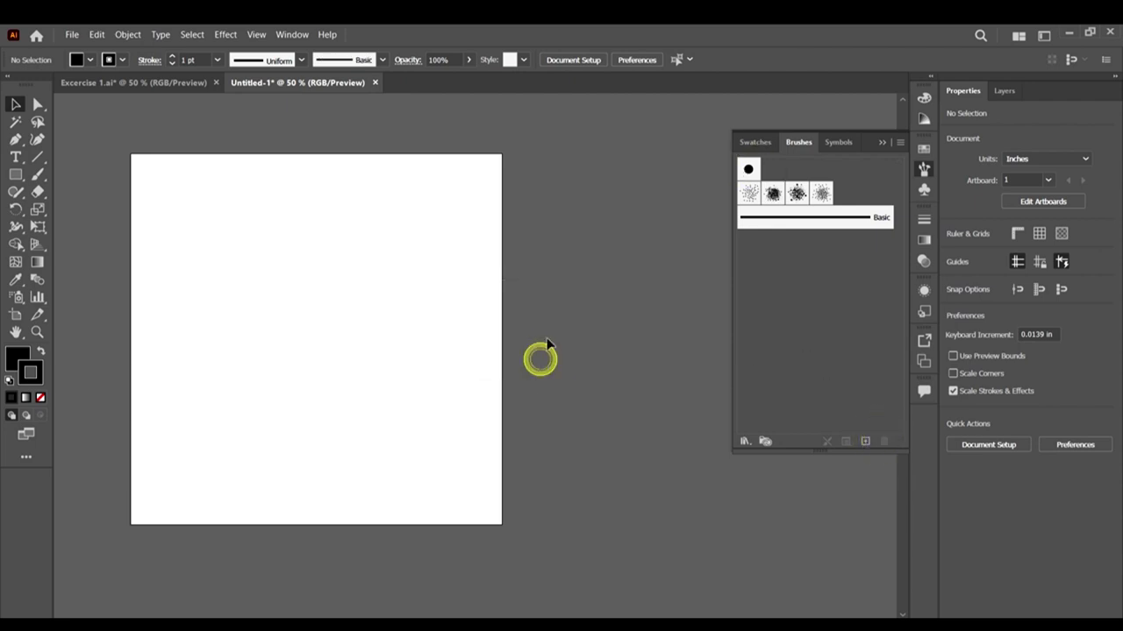
Step: Check the remaining brushes one by one: the touch calligraphic brush, the four noise brushes and Basic
{"action": "left_click", "coordinate": [750, 168]}
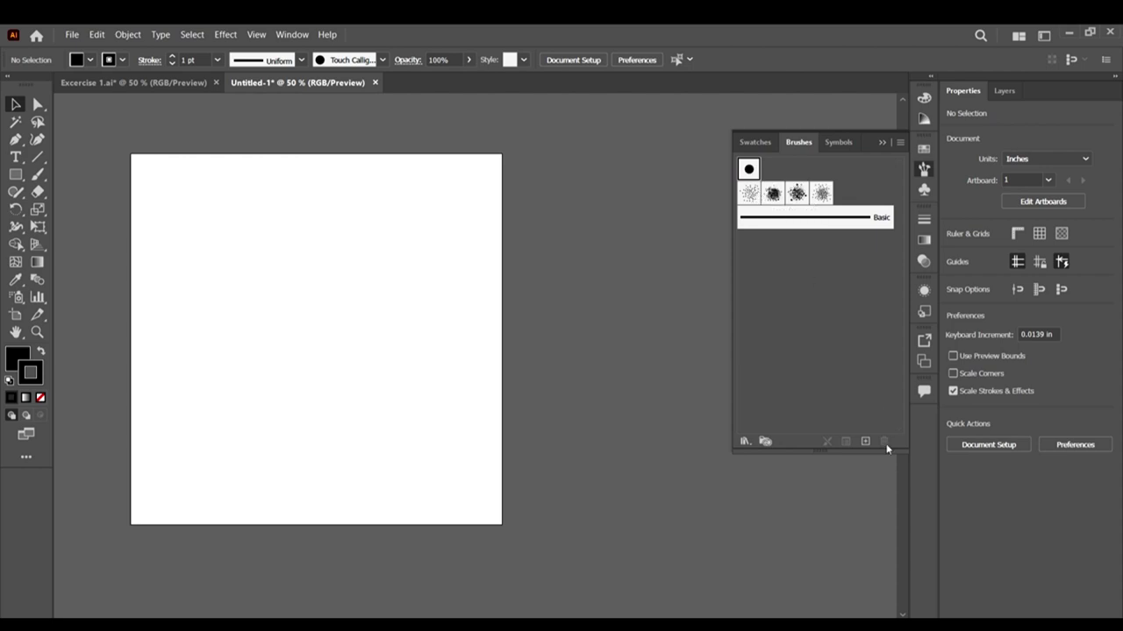
{"action": "left_click", "coordinate": [748, 193]}
{"action": "left_click", "coordinate": [771, 193]}
{"action": "left_click", "coordinate": [796, 193]}
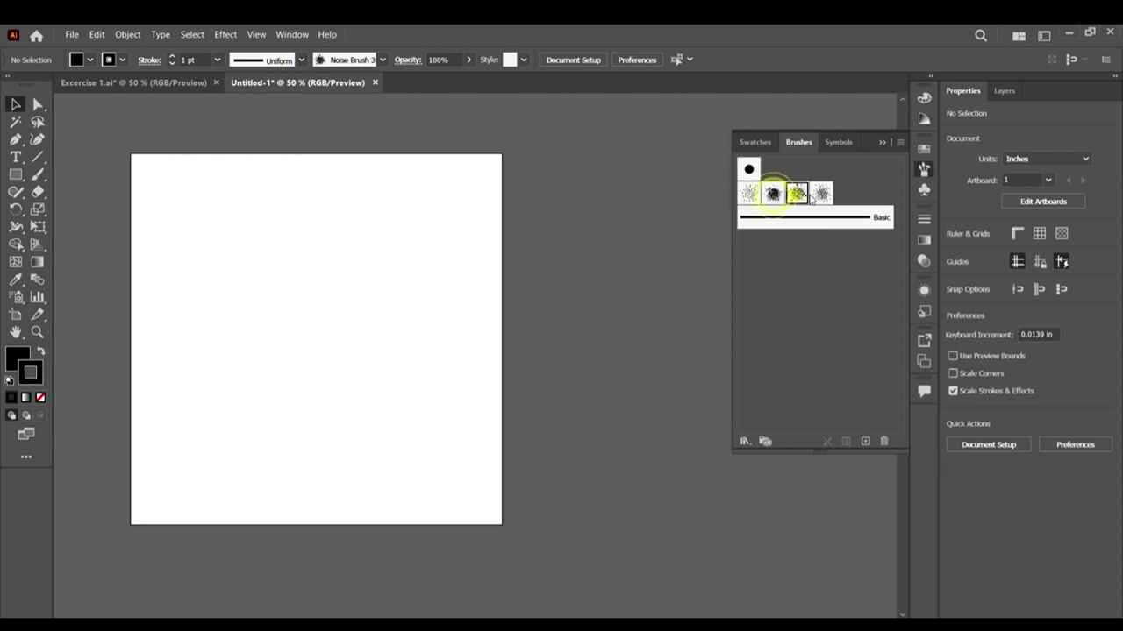
{"action": "left_click", "coordinate": [821, 193]}
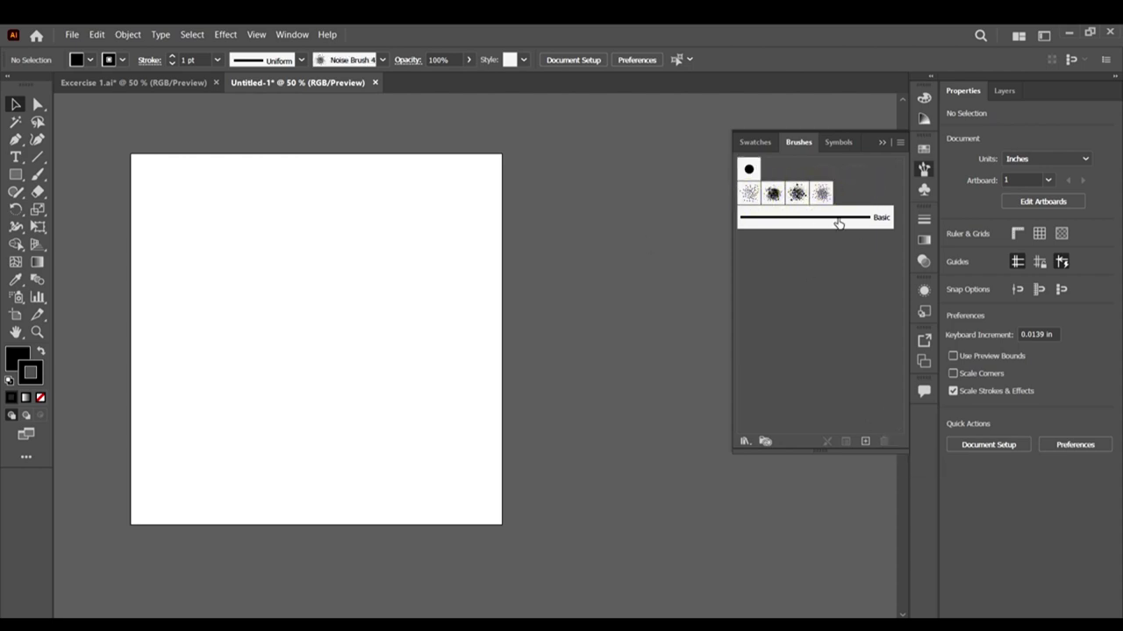
{"action": "left_click", "coordinate": [857, 224]}
Step: Start saving the brushes as a library and create a folder named Our Custom Made Brush Library inside 3 BRUSHES AND TEXTURES
{"action": "left_click", "coordinate": [752, 442]}
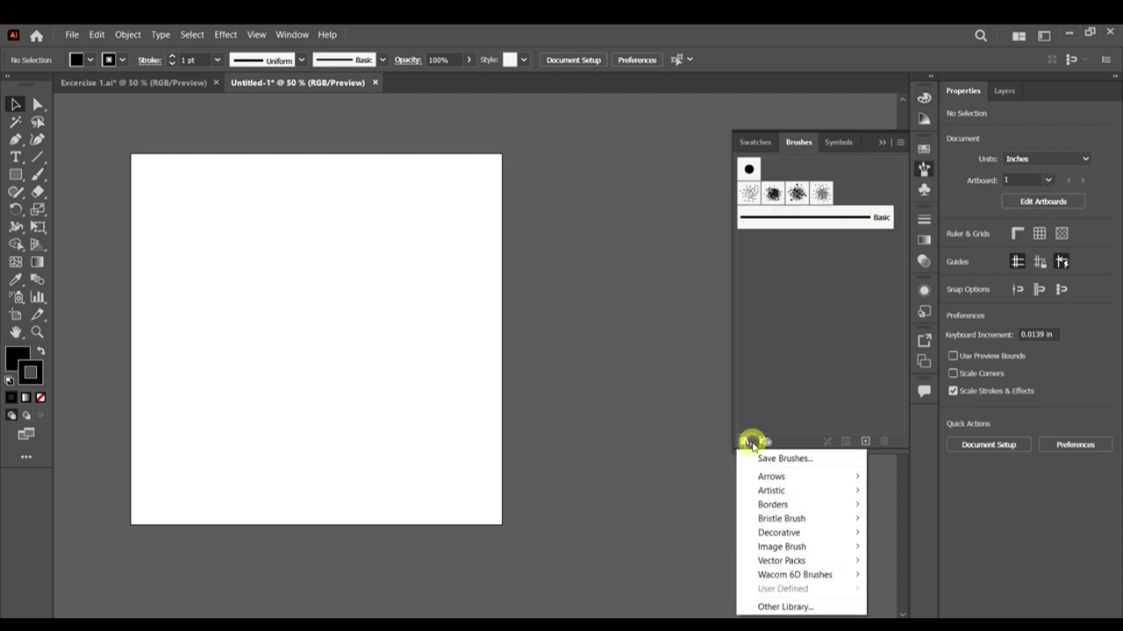
{"action": "left_click", "coordinate": [771, 462]}
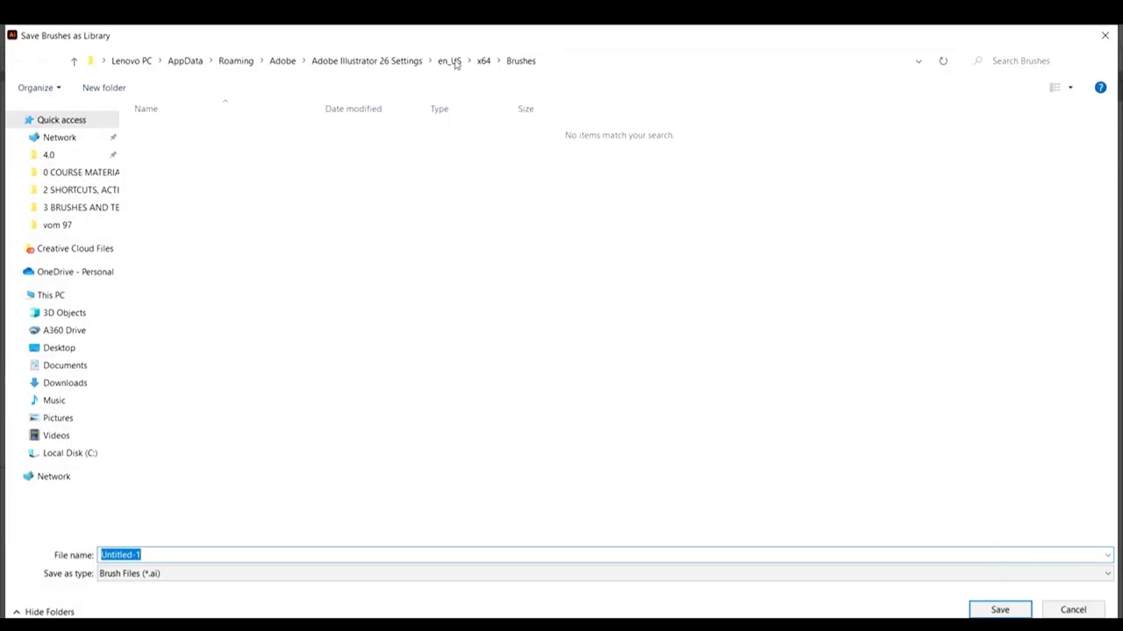
{"action": "left_click", "coordinate": [81, 207]}
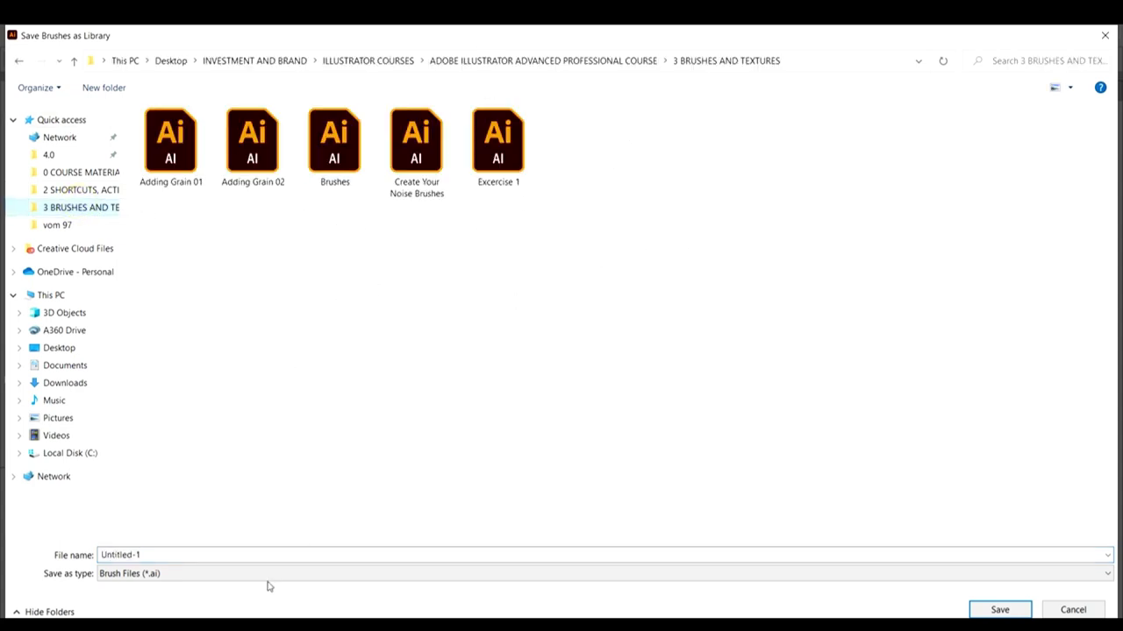
{"action": "right_click", "coordinate": [403, 353]}
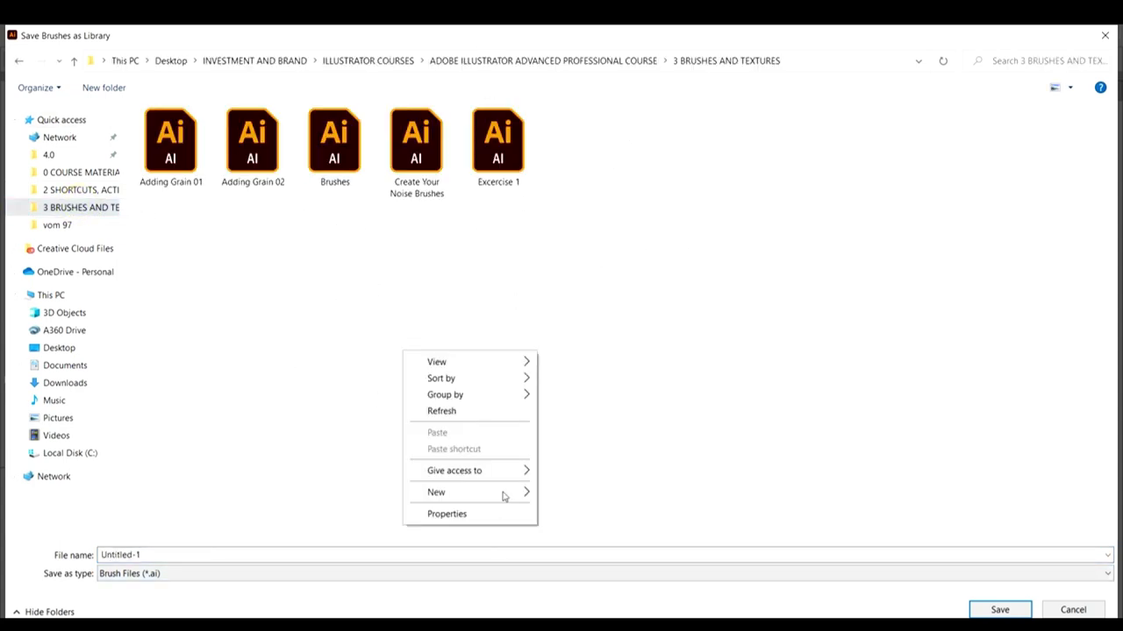
{"action": "left_click", "coordinate": [503, 493]}
{"action": "left_click", "coordinate": [593, 307]}
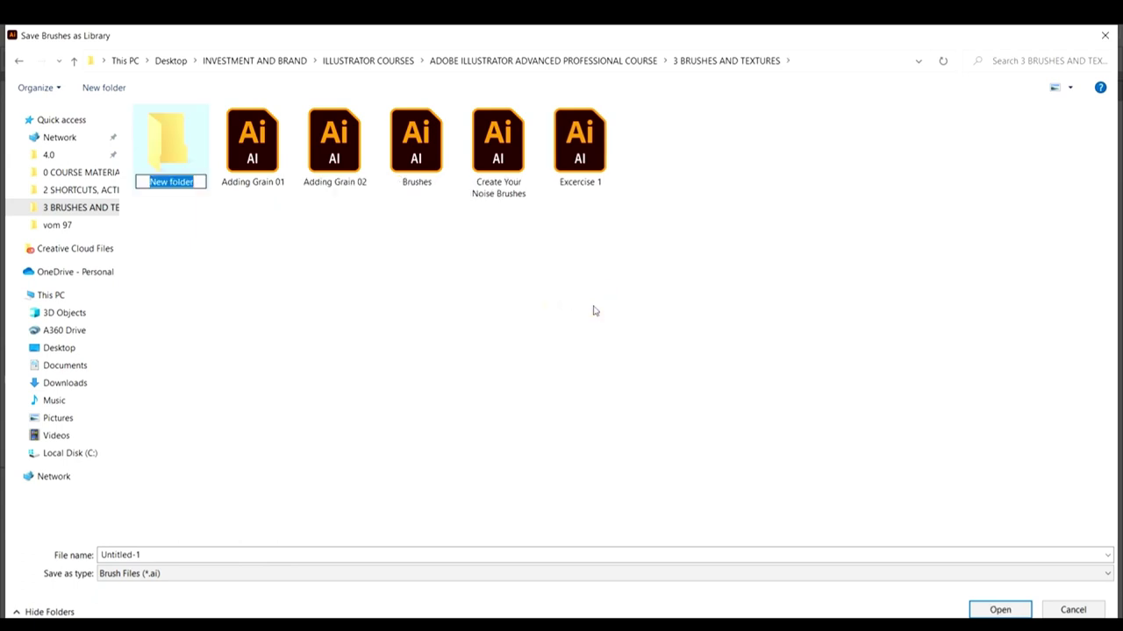
{"action": "type", "text": "Custom Made Brush Library"}
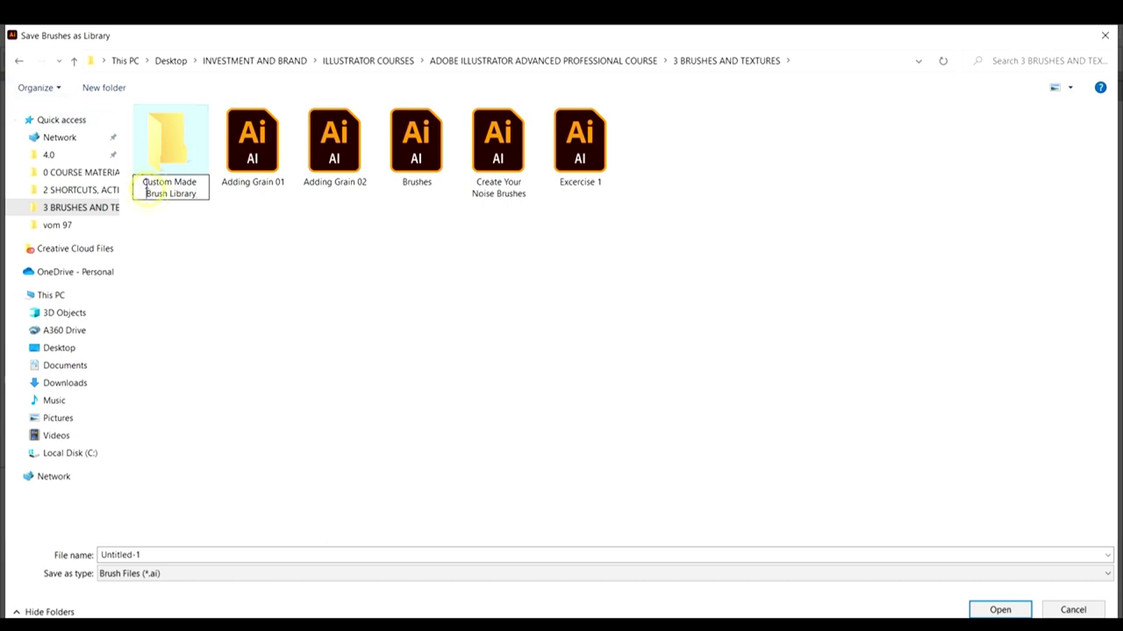
{"action": "type", "text": "Our"}
{"action": "key", "text": "Return"}
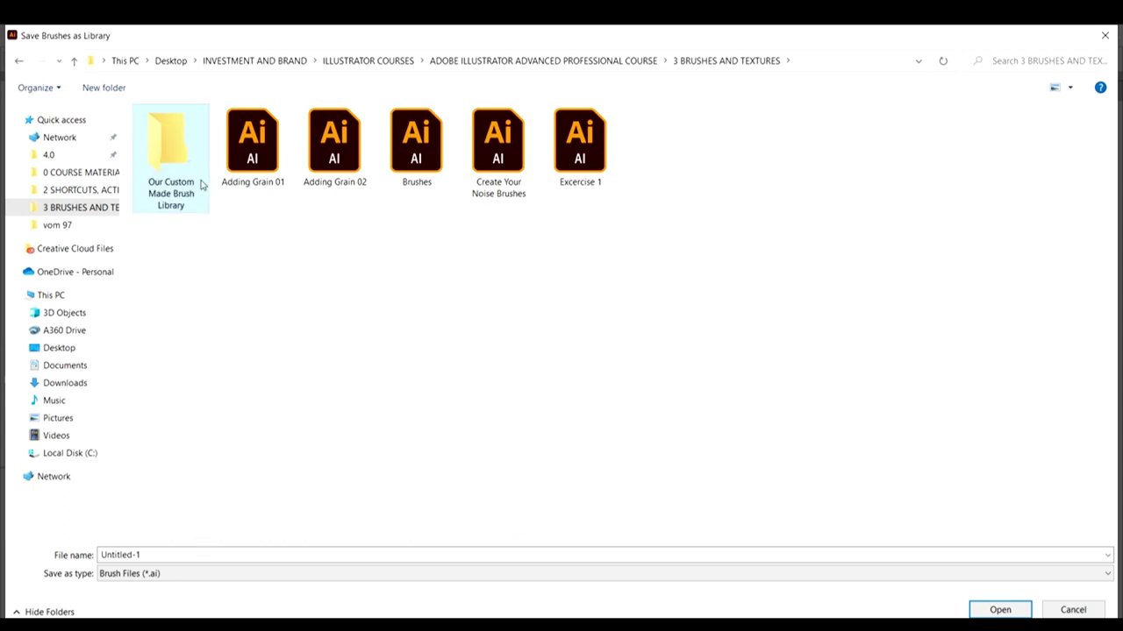
Step: Save the brush library as Noise Brushes in the Our Custom Made Brush Library folder
{"action": "double_click", "coordinate": [158, 140]}
{"action": "left_click", "coordinate": [256, 559]}
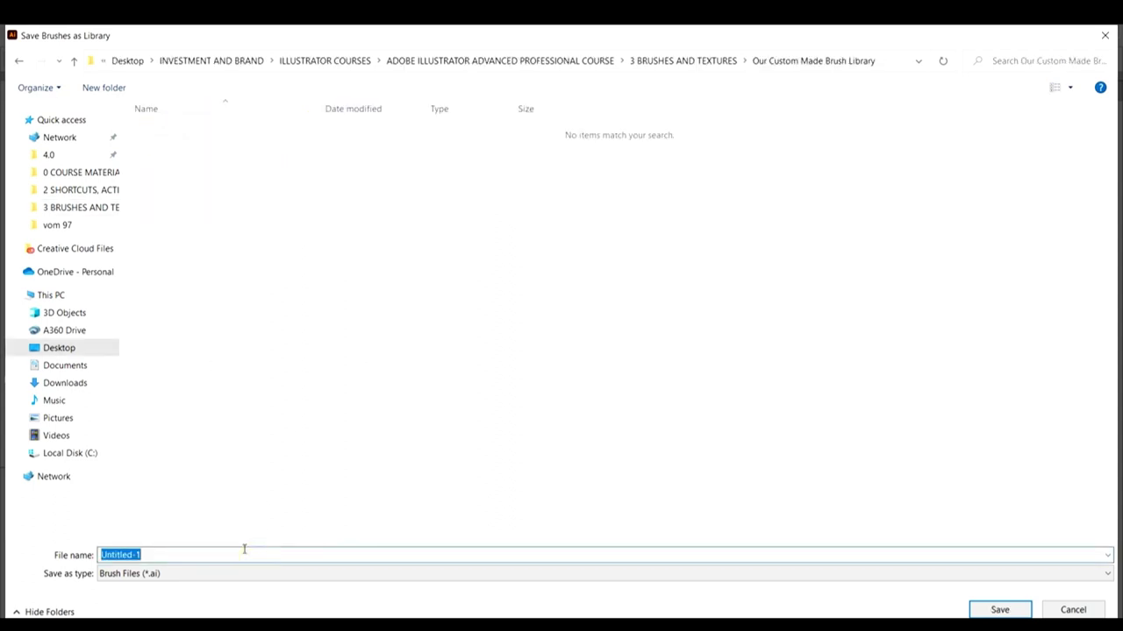
{"action": "type", "text": "Noise Brushes"}
{"action": "left_click", "coordinate": [1000, 609]}
{"action": "scroll", "coordinate": [446, 95], "scroll_direction": "down", "scroll_amount": 3}
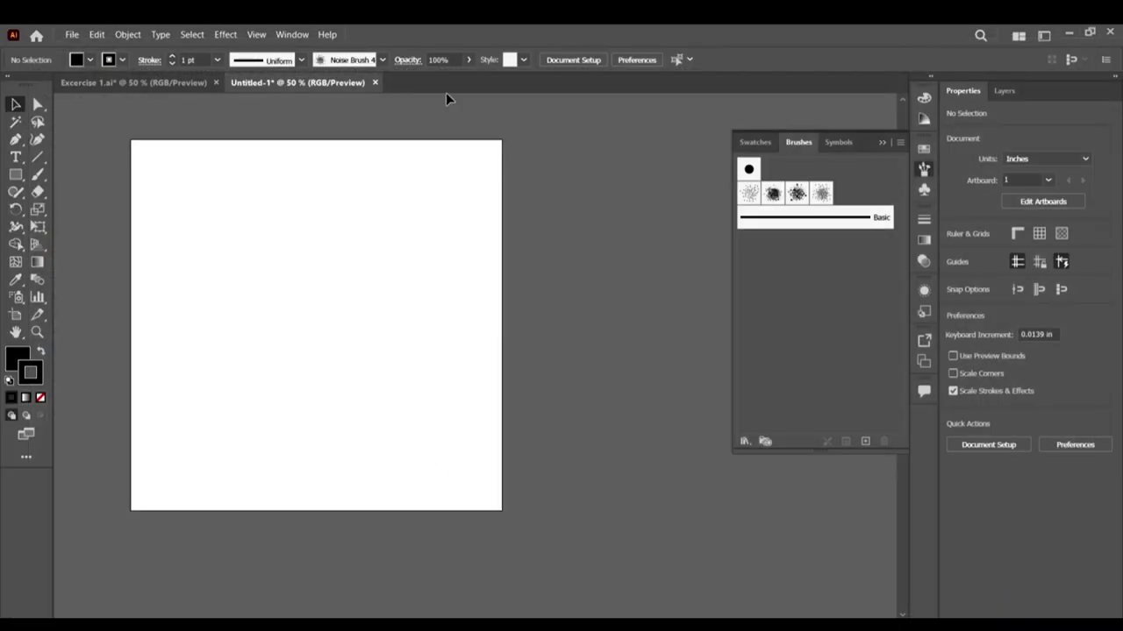
{"action": "scroll", "coordinate": [432, 152], "scroll_direction": "up", "scroll_amount": 6}
{"action": "scroll", "coordinate": [319, 207], "scroll_direction": "left", "scroll_amount": 4}
{"action": "scroll", "coordinate": [316, 205], "scroll_direction": "left", "scroll_amount": 2}
{"action": "scroll", "coordinate": [451, 306], "scroll_direction": "up", "scroll_amount": 1}
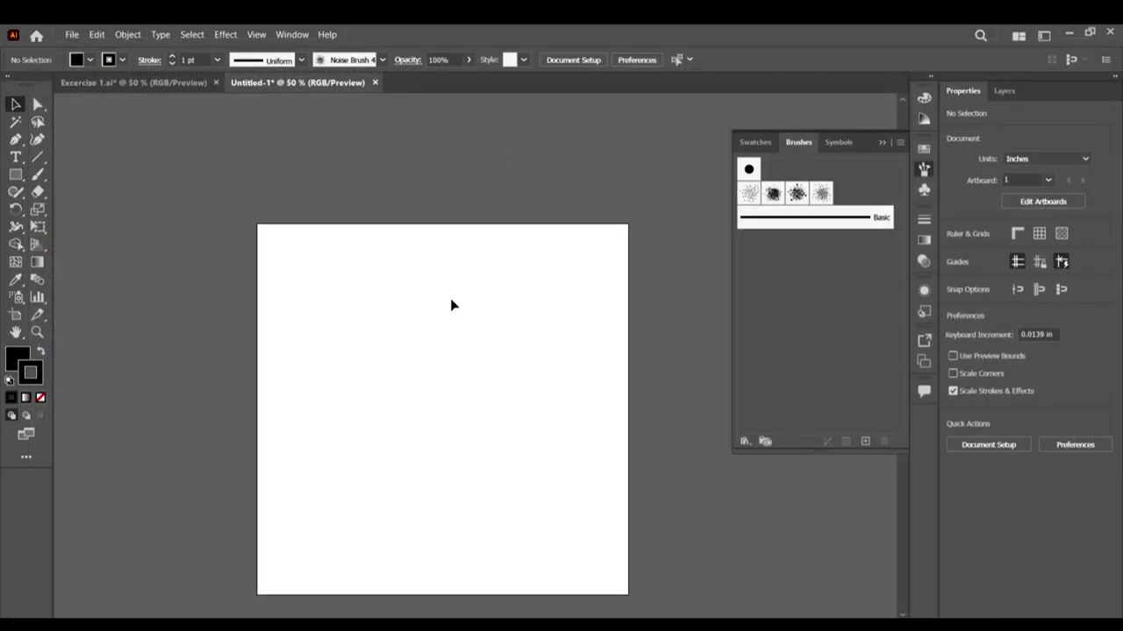
Step: Open the Our Custom Made Brush Library folder in File Explorer and show its contents as large icons
{"action": "scroll", "coordinate": [368, 430], "scroll_direction": "down", "scroll_amount": 2}
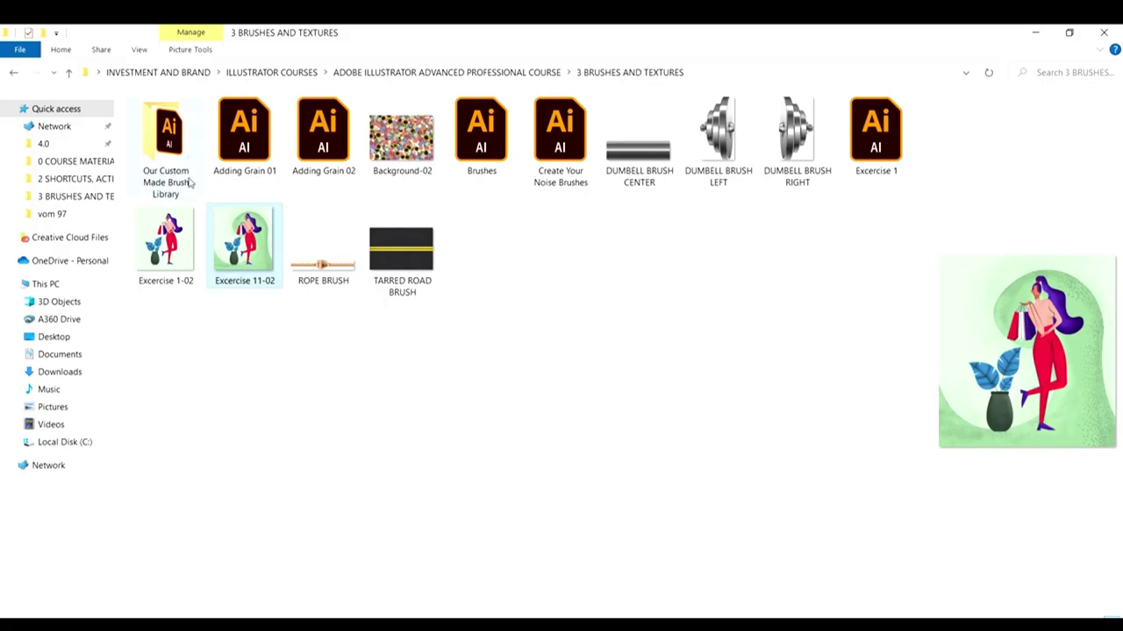
{"action": "double_click", "coordinate": [187, 180]}
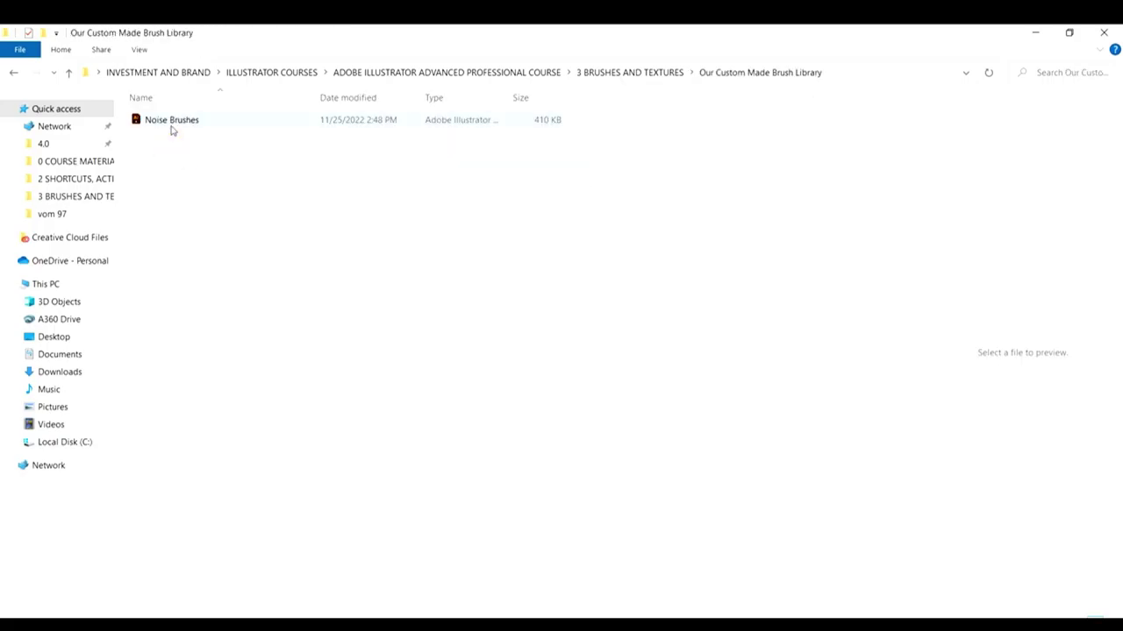
{"action": "left_click", "coordinate": [171, 123]}
{"action": "right_click", "coordinate": [354, 209]}
{"action": "left_click", "coordinate": [403, 217]}
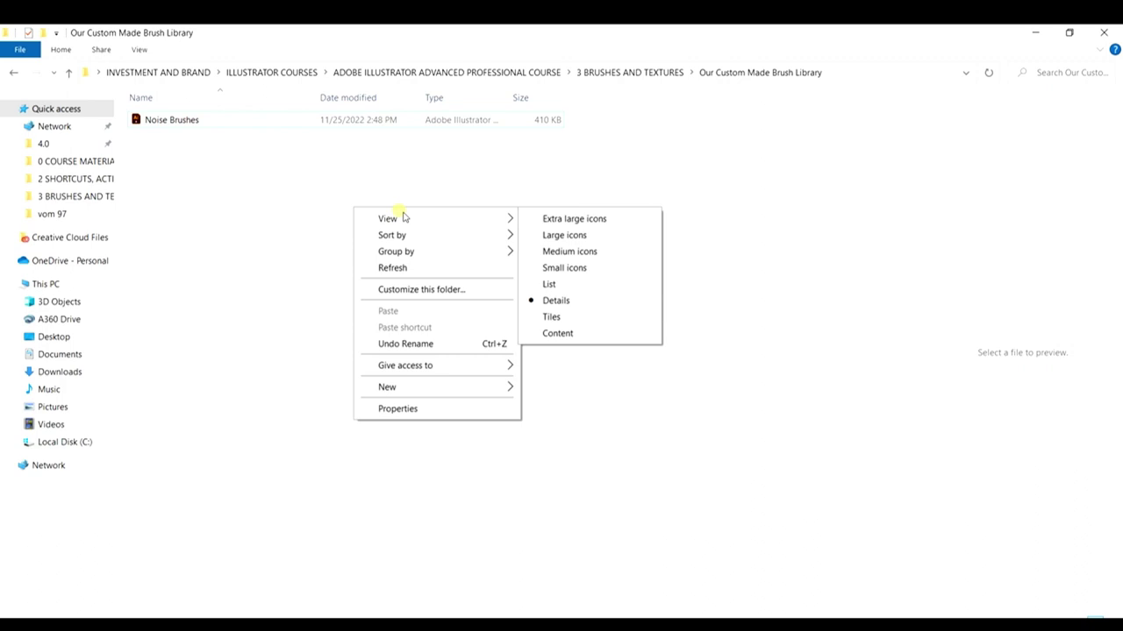
{"action": "left_click", "coordinate": [579, 237]}
{"action": "left_click", "coordinate": [150, 171]}
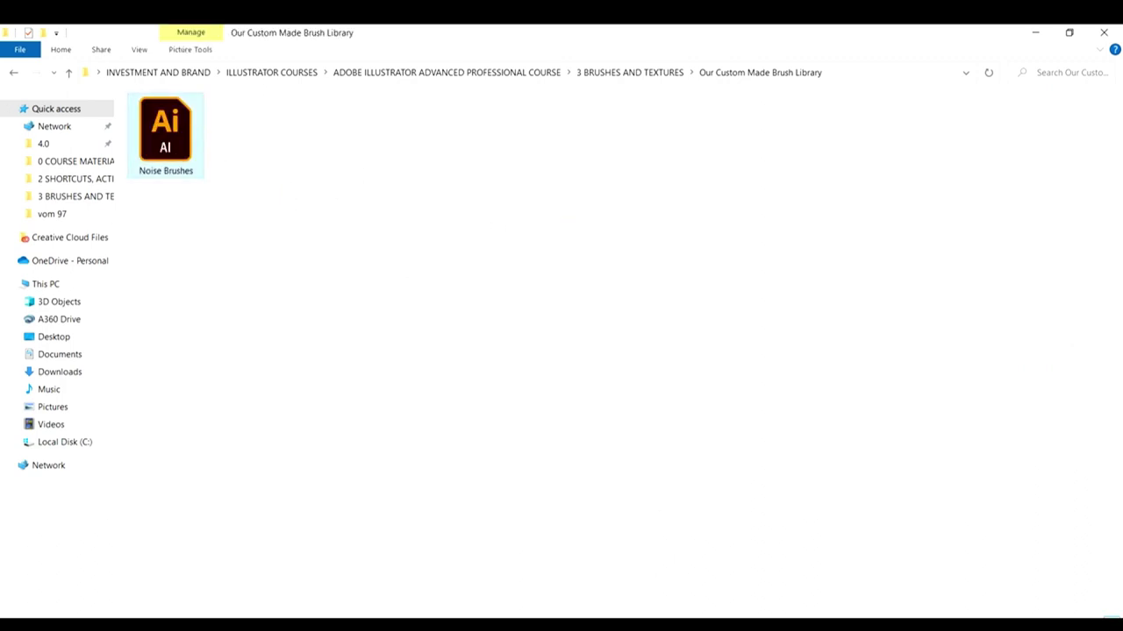
Step: Switch back to Illustrator and close the Untitled-1 document, leaving Excercise 1 open
{"action": "key", "text": "alt+Tab"}
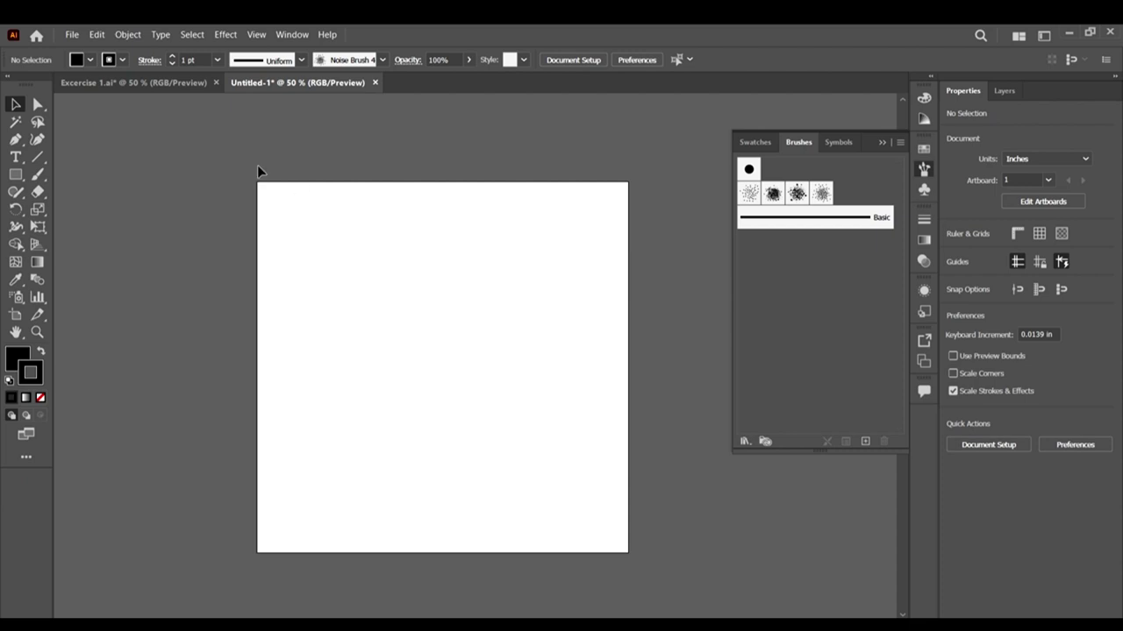
{"action": "left_click", "coordinate": [375, 82]}
{"action": "left_click", "coordinate": [639, 356]}
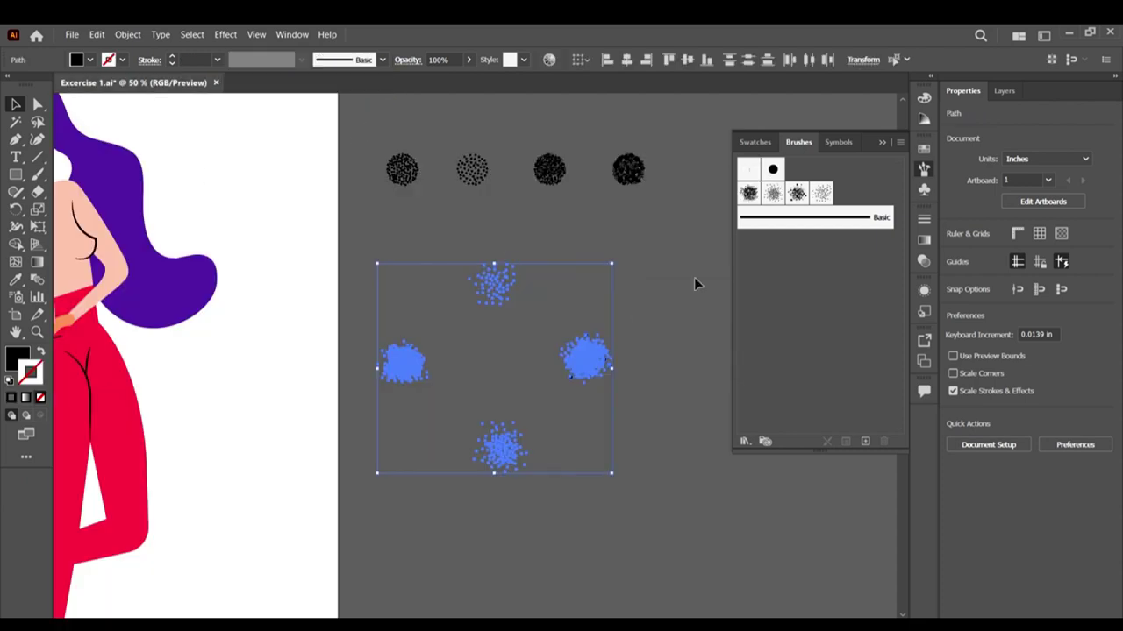
{"action": "scroll", "coordinate": [693, 277], "scroll_direction": "down", "scroll_amount": 2}
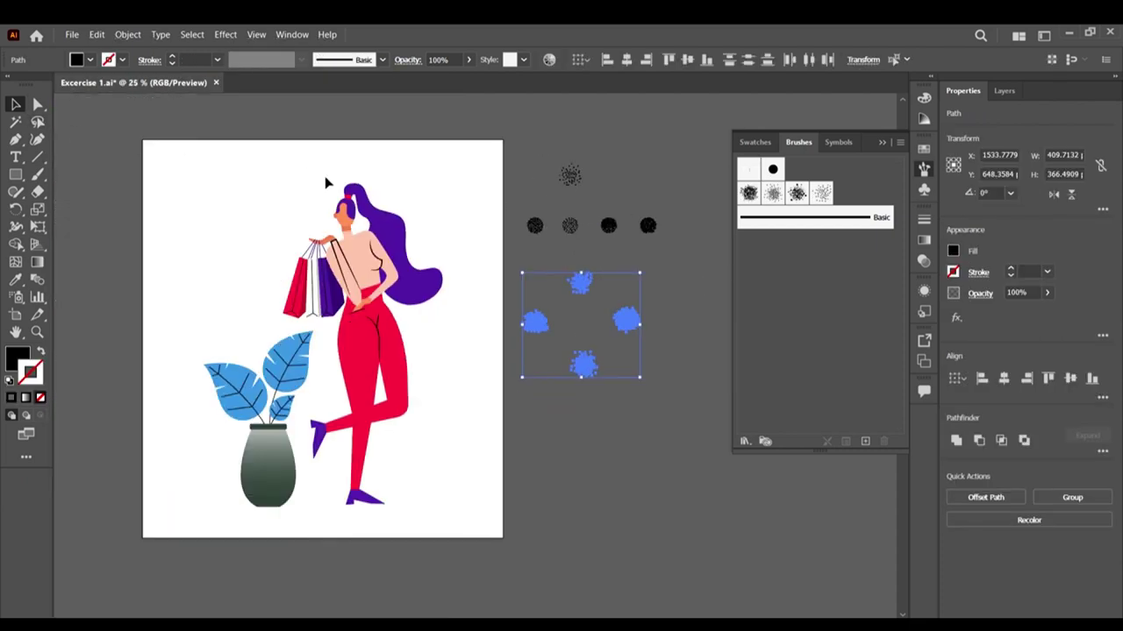
Step: Create a new 9 x 9 in RGB document with raster effects at High (300 ppi)
{"action": "left_click", "coordinate": [71, 35]}
{"action": "left_click", "coordinate": [87, 47]}
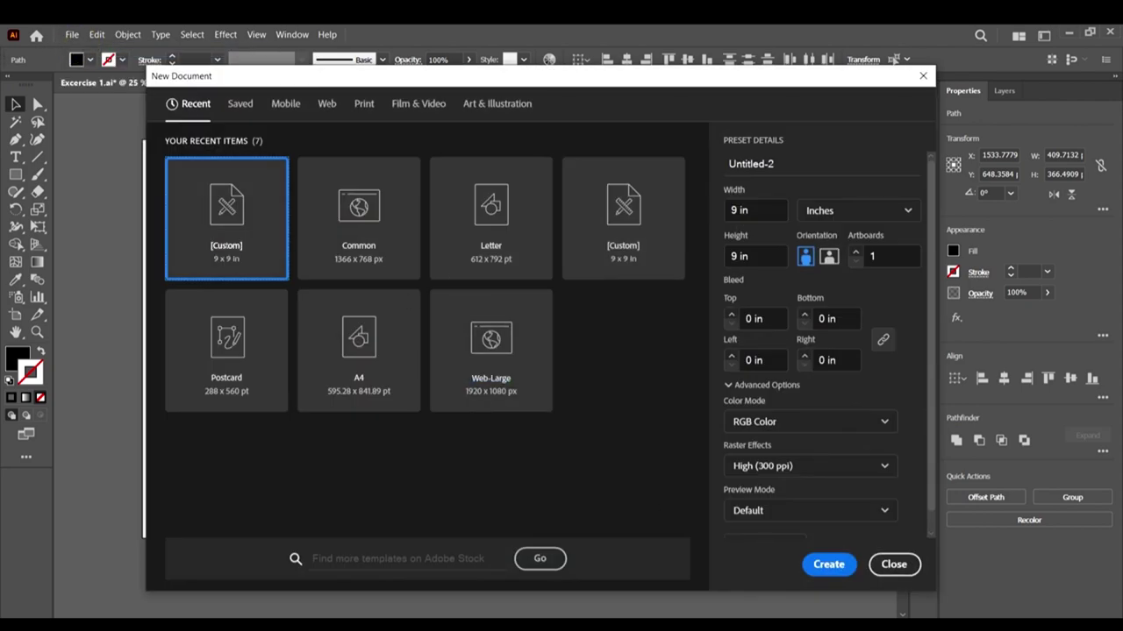
{"action": "left_click", "coordinate": [829, 566]}
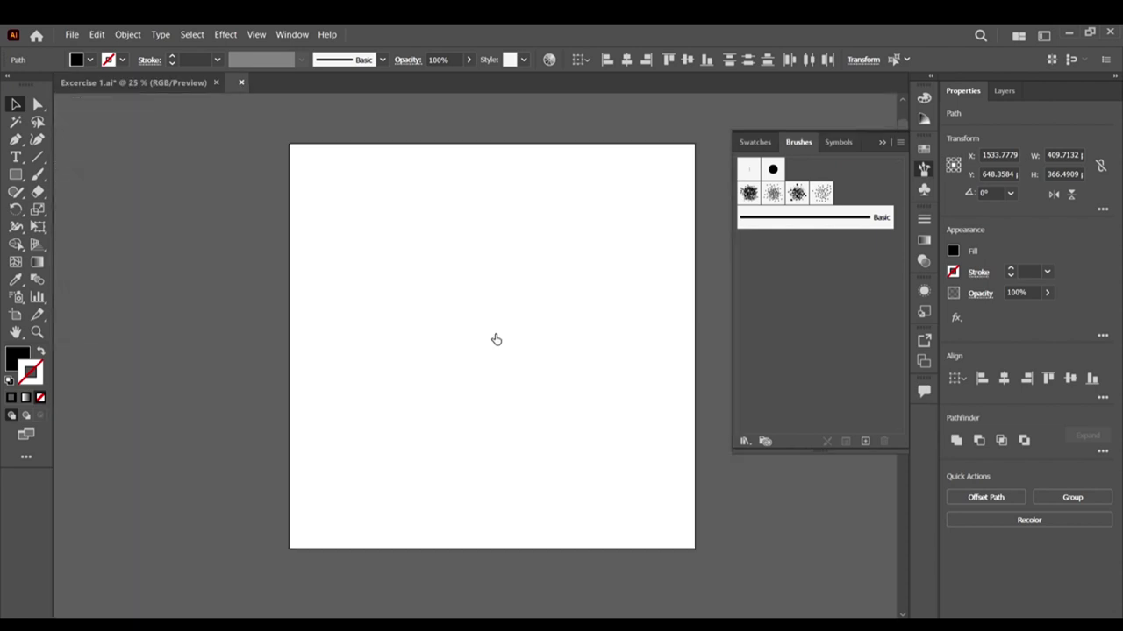
Step: Draw a circle about 8.11 in wide and position it over the artboard
{"action": "left_click_drag", "start_coordinate": [14, 175], "coordinate": [73, 208]}
{"action": "key", "text": "ctrl+minus"}
{"action": "key", "text": "ctrl+minus"}
{"action": "left_click_drag", "start_coordinate": [275, 234], "coordinate": [499, 373]}
{"action": "left_click", "coordinate": [15, 104]}
{"action": "left_click_drag", "start_coordinate": [442, 334], "coordinate": [426, 299]}
Step: Remove the circle's stroke and fill it with light blue
{"action": "left_click", "coordinate": [119, 60]}
{"action": "left_click", "coordinate": [9, 86]}
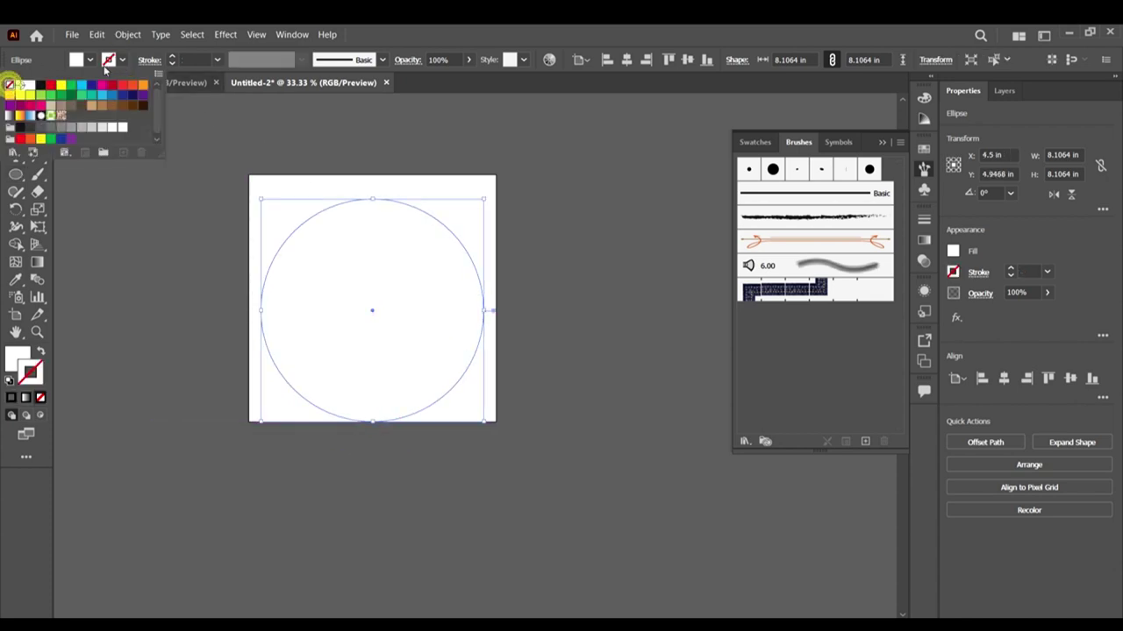
{"action": "left_click", "coordinate": [90, 61]}
{"action": "left_click", "coordinate": [90, 62]}
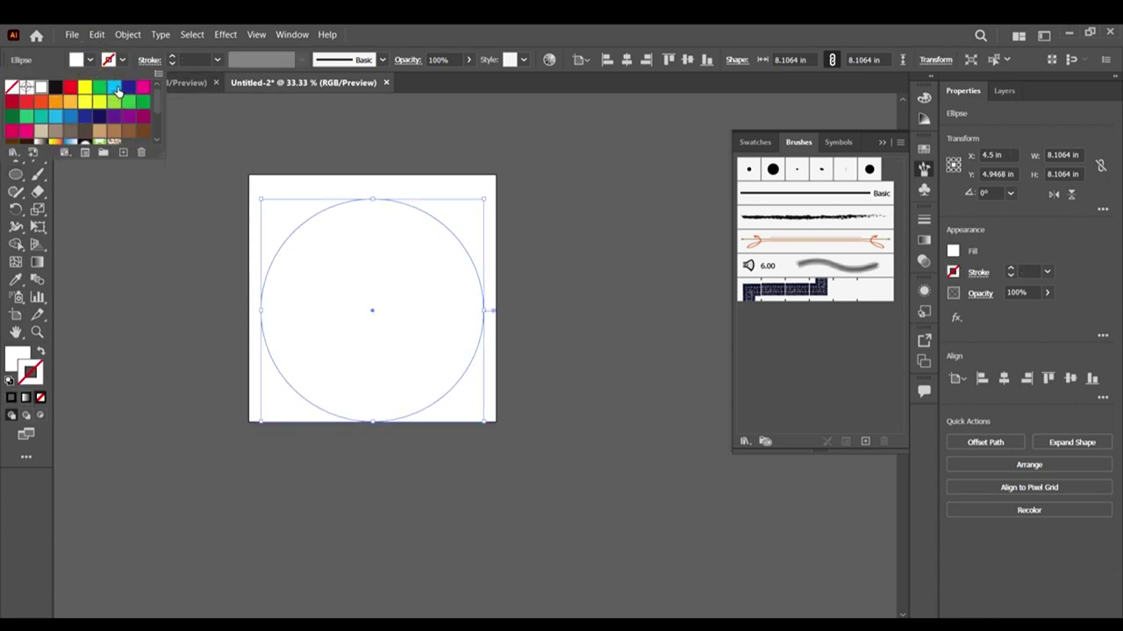
{"action": "left_click", "coordinate": [114, 88]}
{"action": "left_click", "coordinate": [555, 397]}
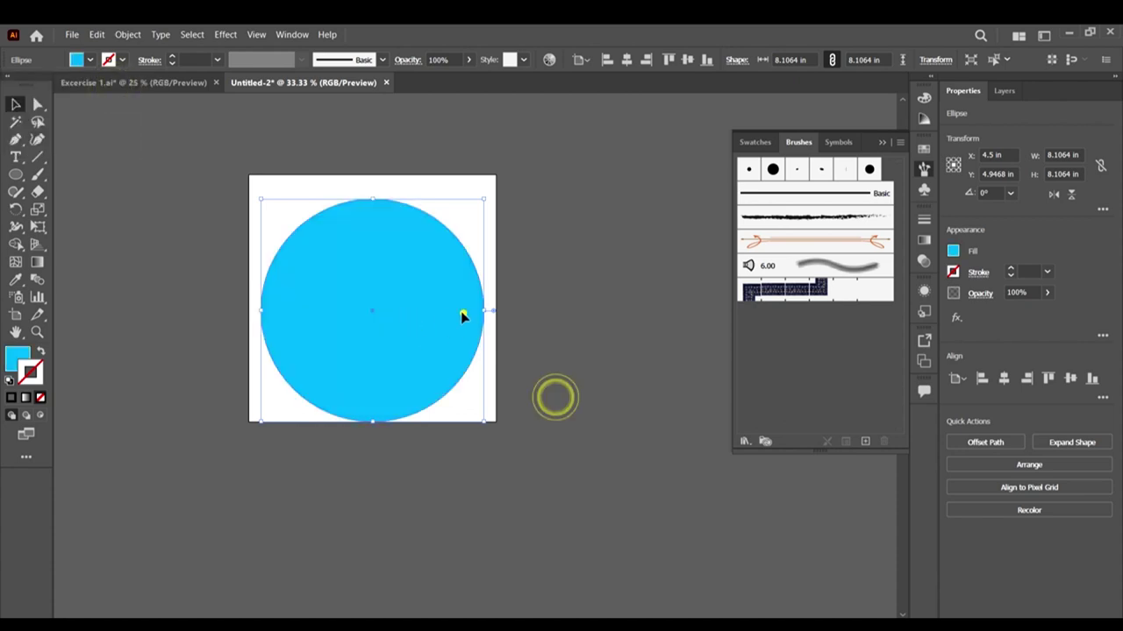
Step: Shrink the blue circle to about 7.45 in and position it near the artboard's centre
{"action": "left_click_drag", "start_coordinate": [462, 321], "coordinate": [465, 308]}
{"action": "left_click_drag", "start_coordinate": [487, 411], "coordinate": [477, 401]}
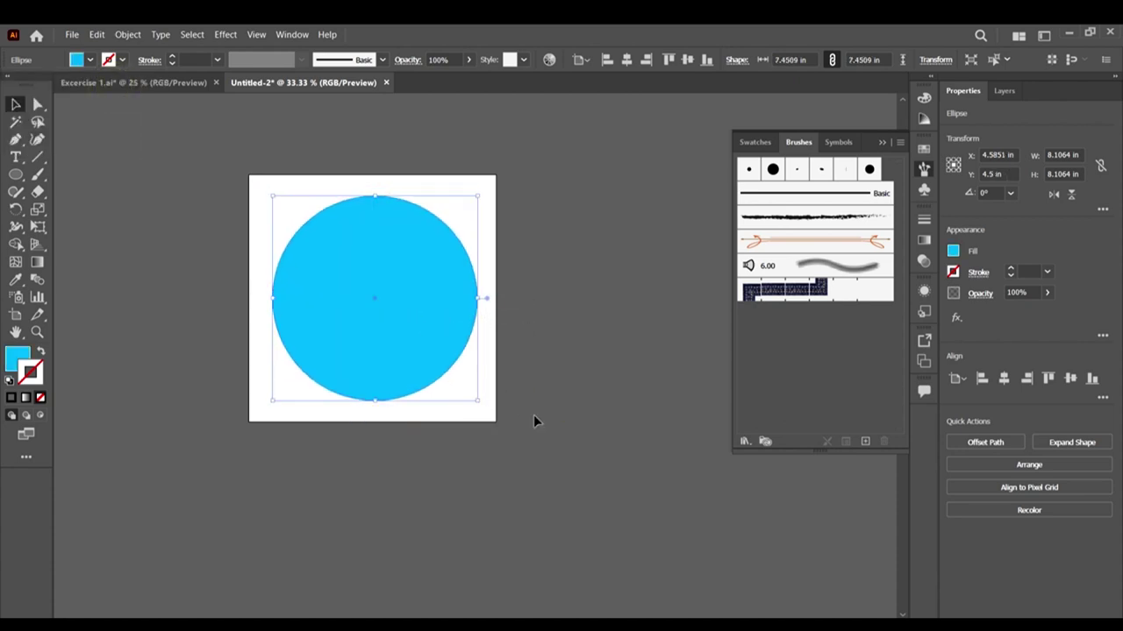
{"action": "left_click", "coordinate": [534, 416]}
{"action": "left_click_drag", "start_coordinate": [412, 326], "coordinate": [417, 326]}
{"action": "left_click", "coordinate": [553, 399]}
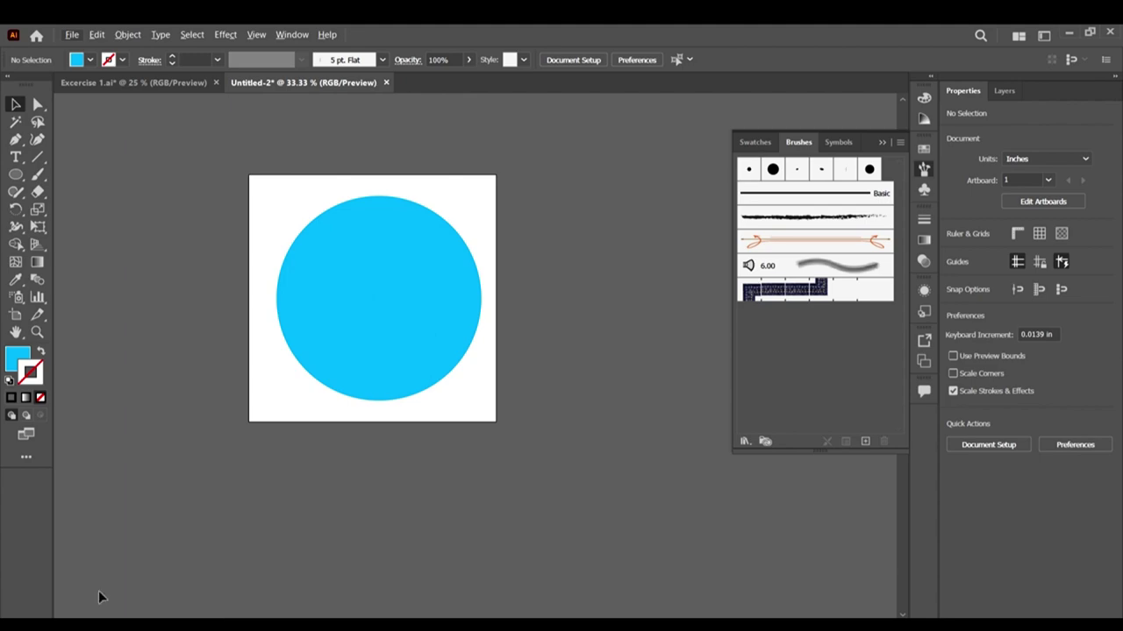
Step: Try to bring the Noise Brushes file into the Untitled-2 document, and delete the placed linked file
{"action": "scroll", "coordinate": [483, 378], "scroll_direction": "up", "scroll_amount": 1}
{"action": "scroll", "coordinate": [553, 319], "scroll_direction": "down", "scroll_amount": 2}
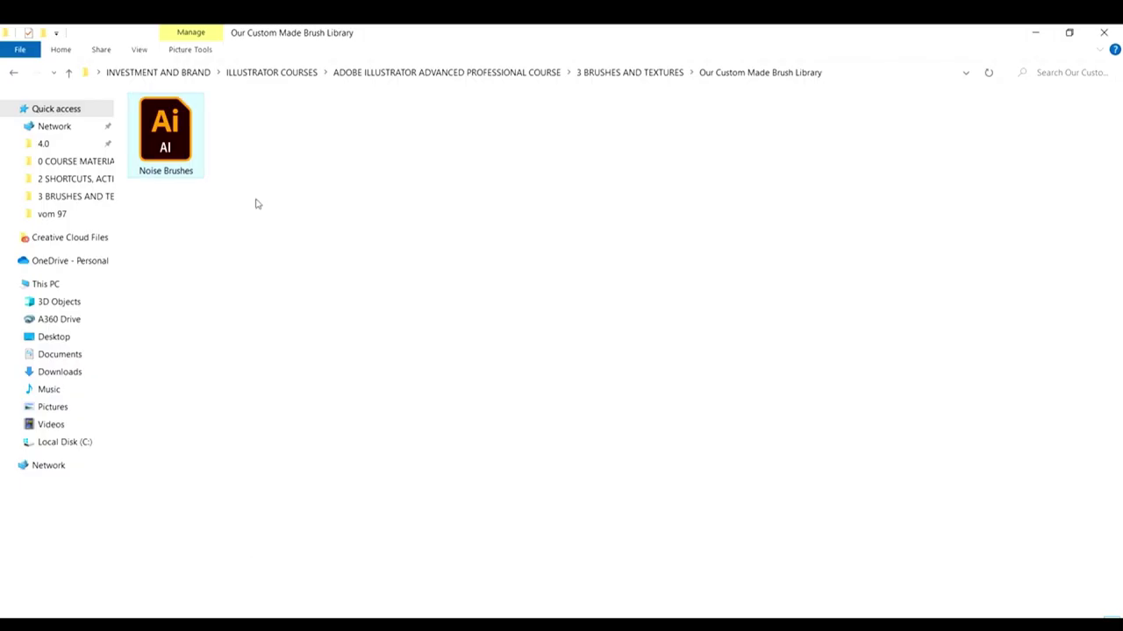
{"action": "mouse_move", "coordinate": [167, 147]}
{"action": "left_mouse_down"}
{"action": "mouse_move", "coordinate": [369, 371]}
{"action": "mouse_move", "coordinate": [331, 579]}
{"action": "mouse_move", "coordinate": [241, 614]}
{"action": "mouse_move", "coordinate": [658, 303]}
{"action": "mouse_move", "coordinate": [656, 332]}
{"action": "mouse_move", "coordinate": [551, 320]}
{"action": "left_mouse_up"}
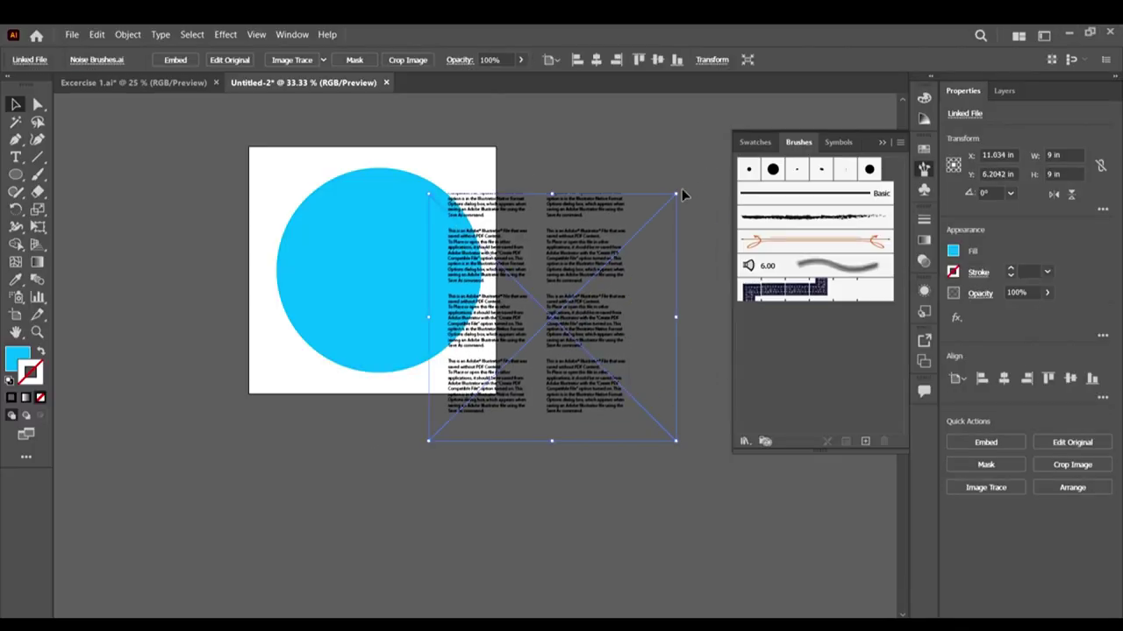
{"action": "key", "text": "Delete"}
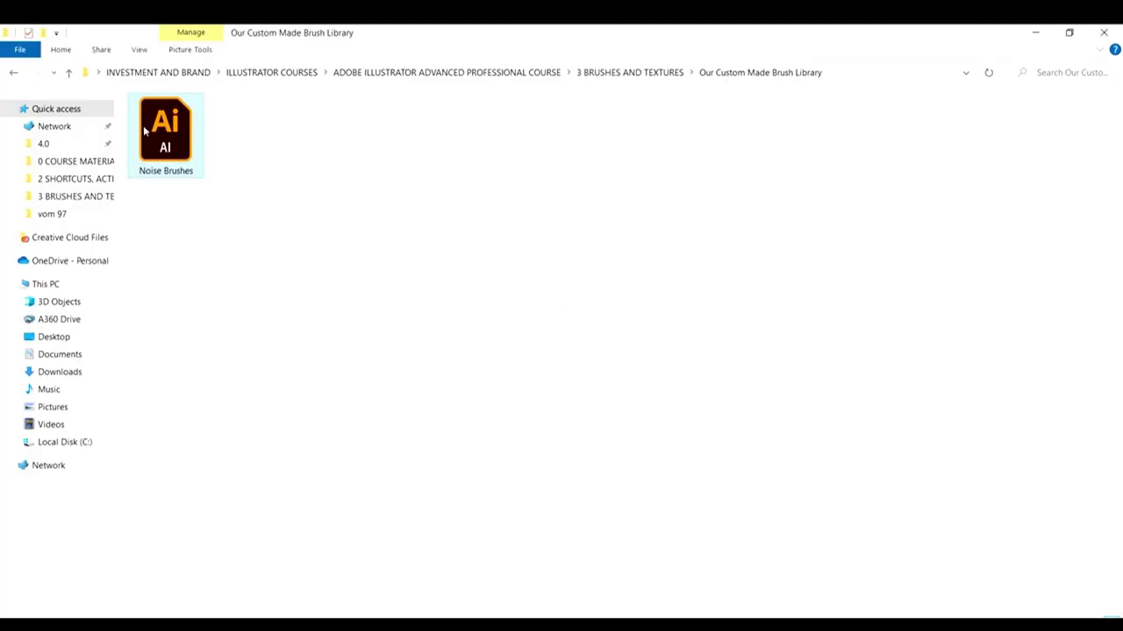
Step: Open the Noise Brushes file from its folder as a separate Illustrator document and check its four noise brushes one by one
{"action": "mouse_move", "coordinate": [144, 130]}
{"action": "left_mouse_down"}
{"action": "mouse_move", "coordinate": [243, 609]}
{"action": "mouse_move", "coordinate": [220, 606]}
{"action": "mouse_move", "coordinate": [824, 439]}
{"action": "mouse_move", "coordinate": [837, 368]}
{"action": "mouse_move", "coordinate": [797, 372]}
{"action": "mouse_move", "coordinate": [805, 358]}
{"action": "mouse_move", "coordinate": [849, 355]}
{"action": "left_mouse_up"}
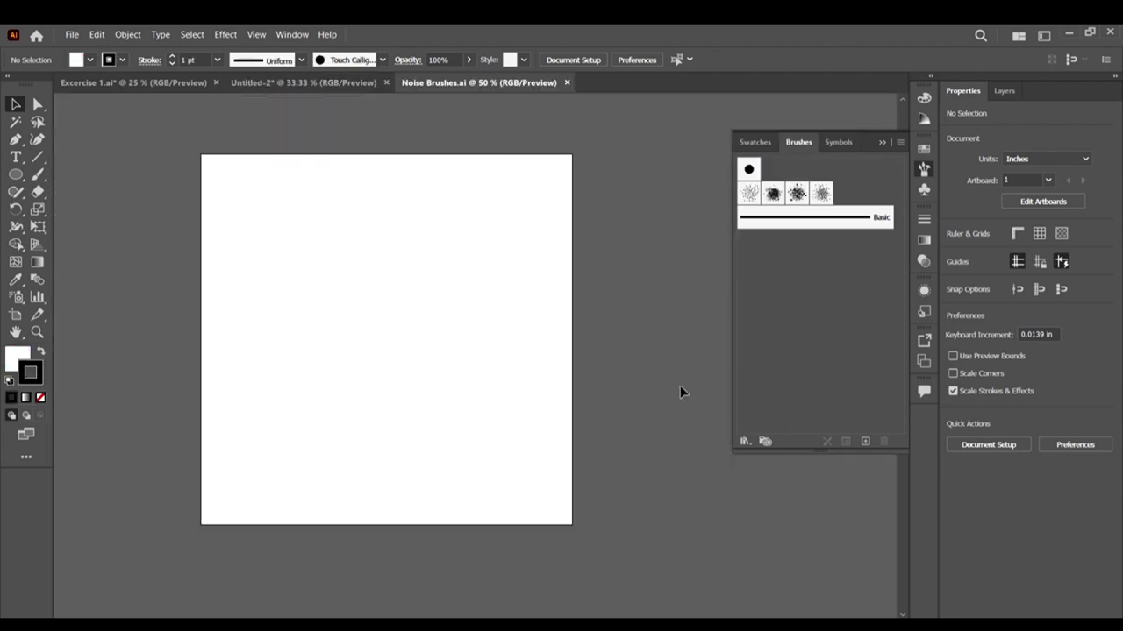
{"action": "left_click", "coordinate": [821, 193]}
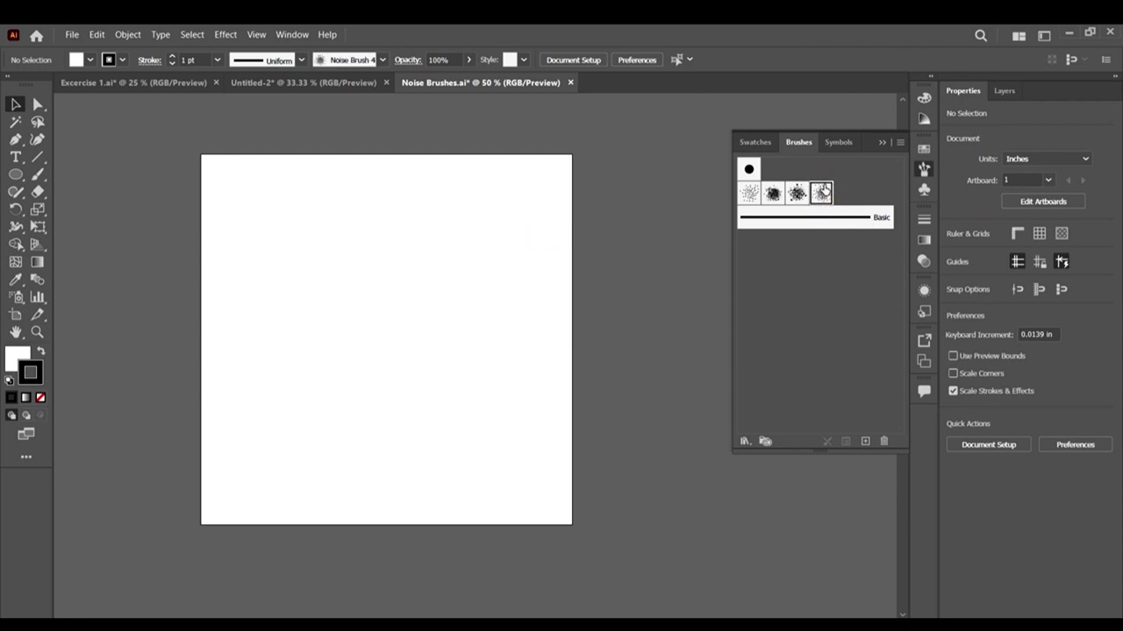
{"action": "left_click", "coordinate": [796, 193]}
{"action": "left_click", "coordinate": [772, 193]}
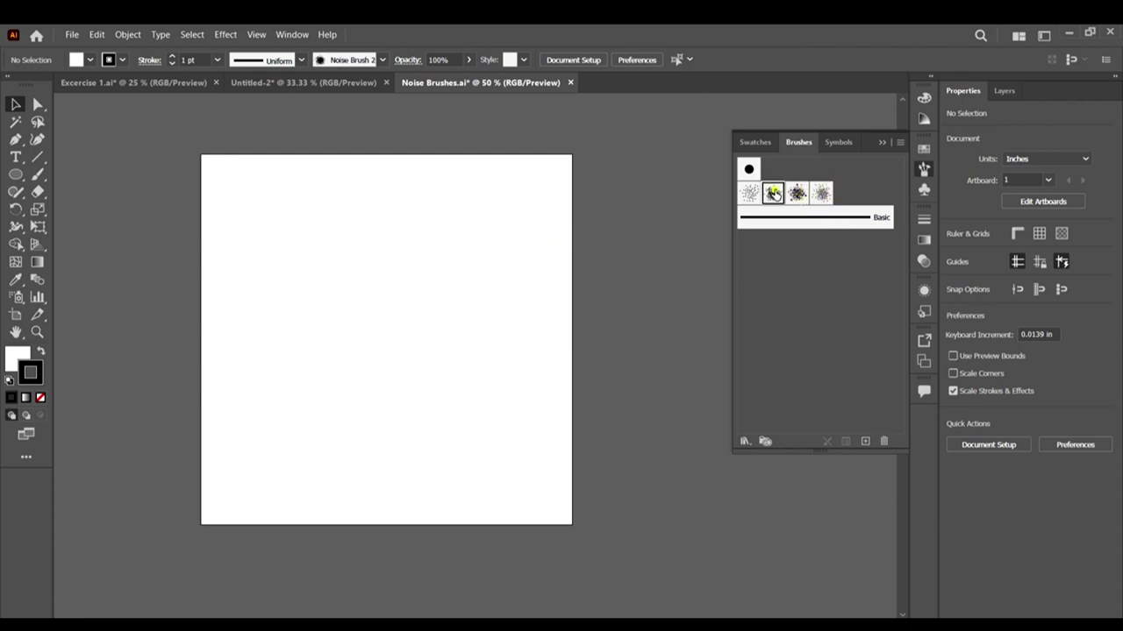
{"action": "left_click", "coordinate": [750, 195]}
{"action": "scroll", "coordinate": [554, 321], "scroll_direction": "down", "scroll_amount": 2}
{"action": "scroll", "coordinate": [591, 356], "scroll_direction": "up", "scroll_amount": 1}
{"action": "scroll", "coordinate": [603, 325], "scroll_direction": "up", "scroll_amount": 2}
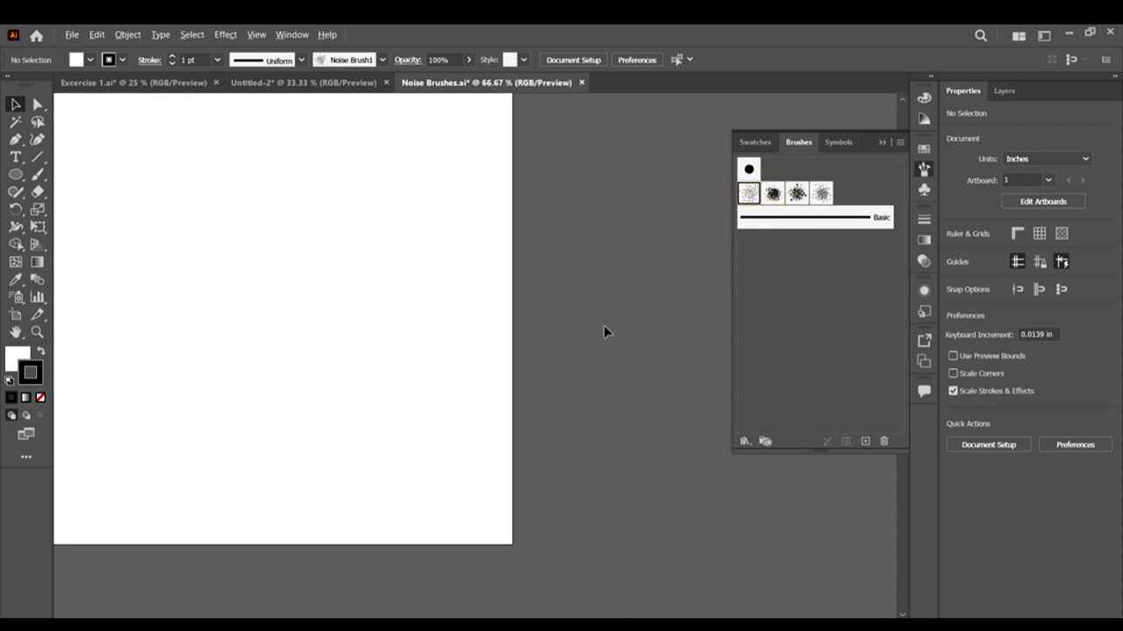
{"action": "scroll", "coordinate": [603, 326], "scroll_direction": "down", "scroll_amount": 2}
{"action": "scroll", "coordinate": [594, 370], "scroll_direction": "up", "scroll_amount": 2}
{"action": "scroll", "coordinate": [523, 313], "scroll_direction": "up", "scroll_amount": 2}
{"action": "scroll", "coordinate": [536, 313], "scroll_direction": "down", "scroll_amount": 2}
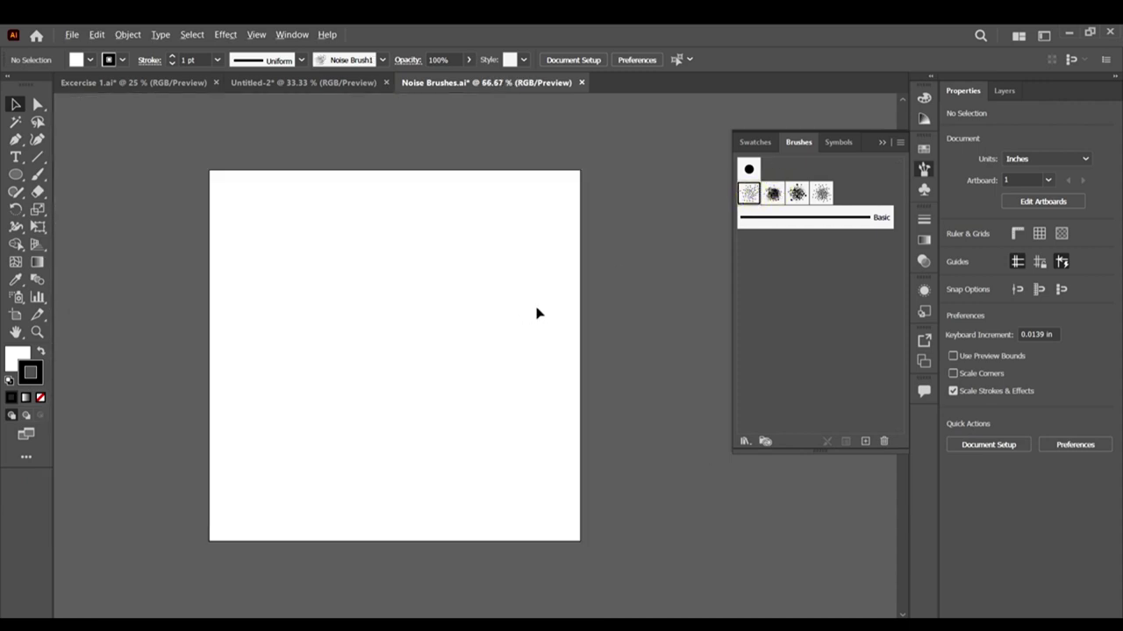
{"action": "scroll", "coordinate": [581, 344], "scroll_direction": "down", "scroll_amount": 3}
{"action": "scroll", "coordinate": [223, 240], "scroll_direction": "up", "scroll_amount": 1}
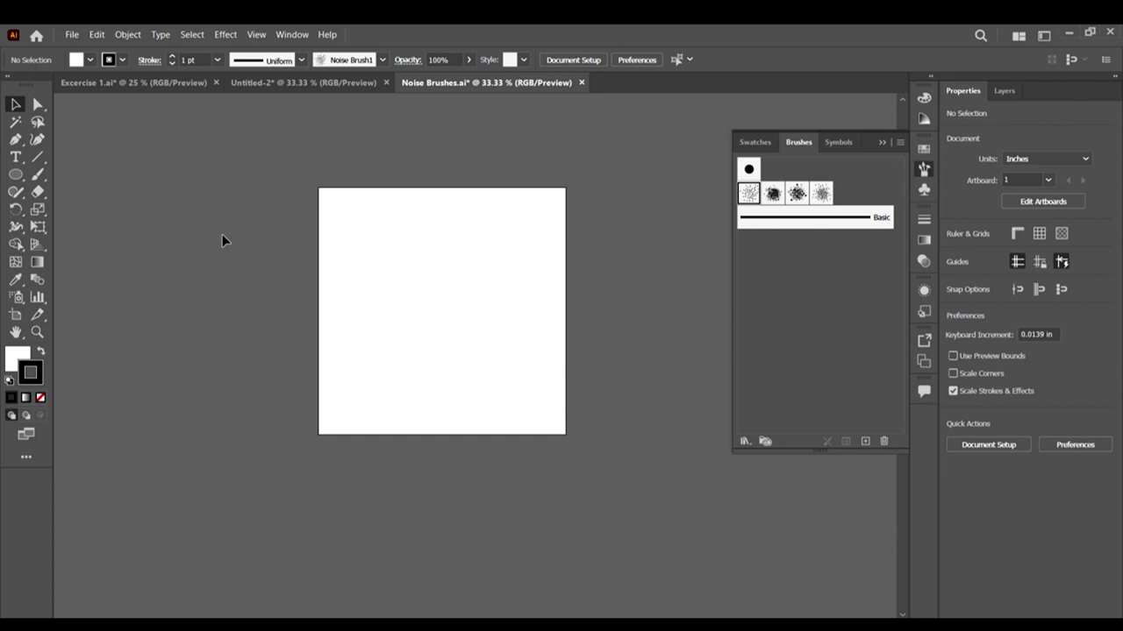
Step: Draw a circle on the Noise Brushes artboard, move it up towards the centre and enlarge it to about 6.09 in
{"action": "left_click", "coordinate": [16, 174]}
{"action": "left_click_drag", "start_coordinate": [378, 274], "coordinate": [539, 432]}
{"action": "left_click", "coordinate": [16, 104]}
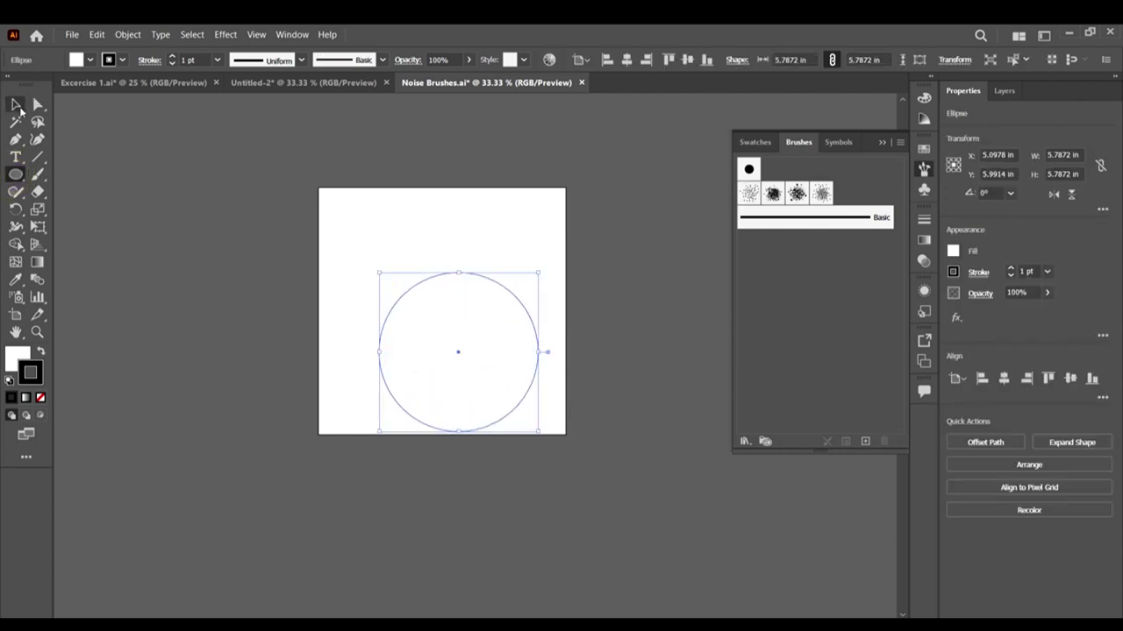
{"action": "left_click_drag", "start_coordinate": [532, 332], "coordinate": [516, 274]}
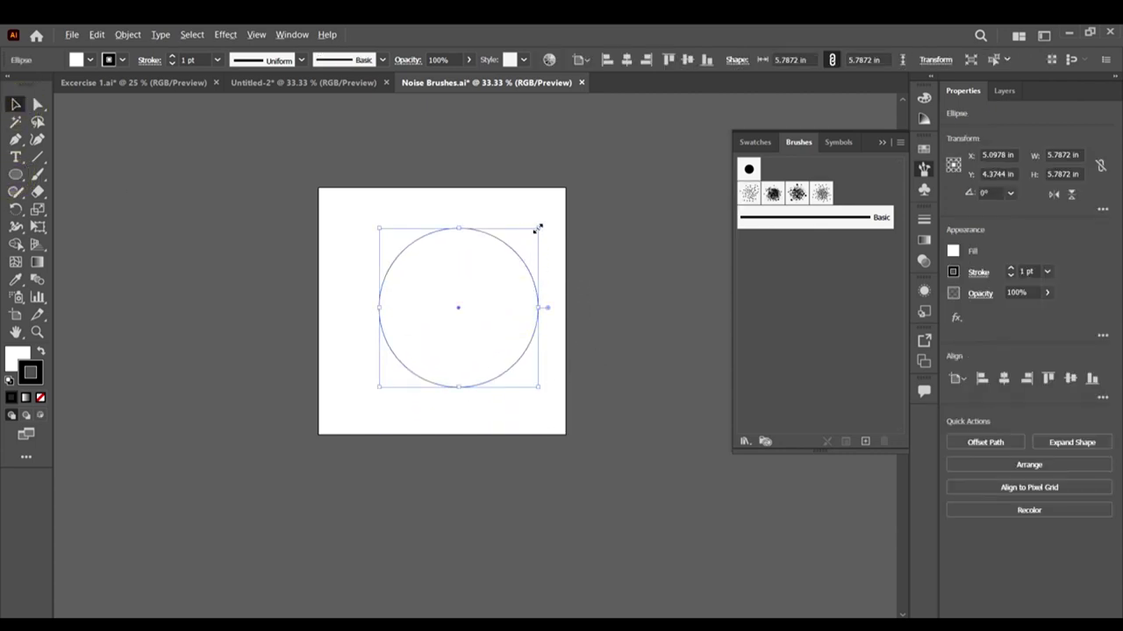
{"action": "left_click_drag", "start_coordinate": [539, 226], "coordinate": [543, 223]}
Step: Fill the circle with the dark red colour 7F1414
{"action": "left_click", "coordinate": [87, 59]}
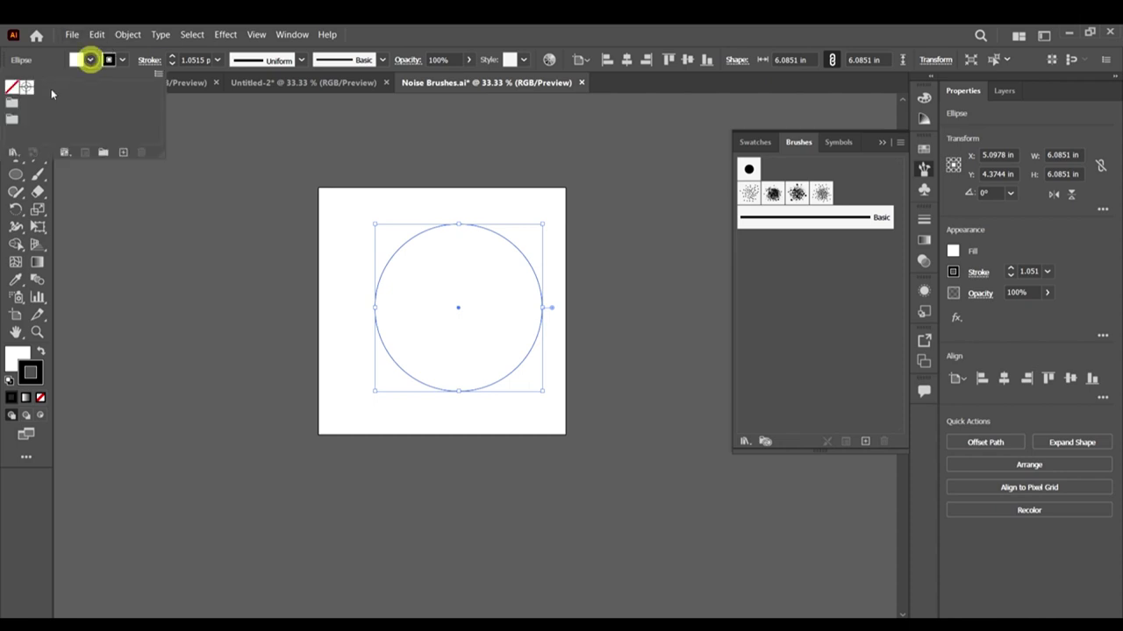
{"action": "left_click", "coordinate": [90, 59]}
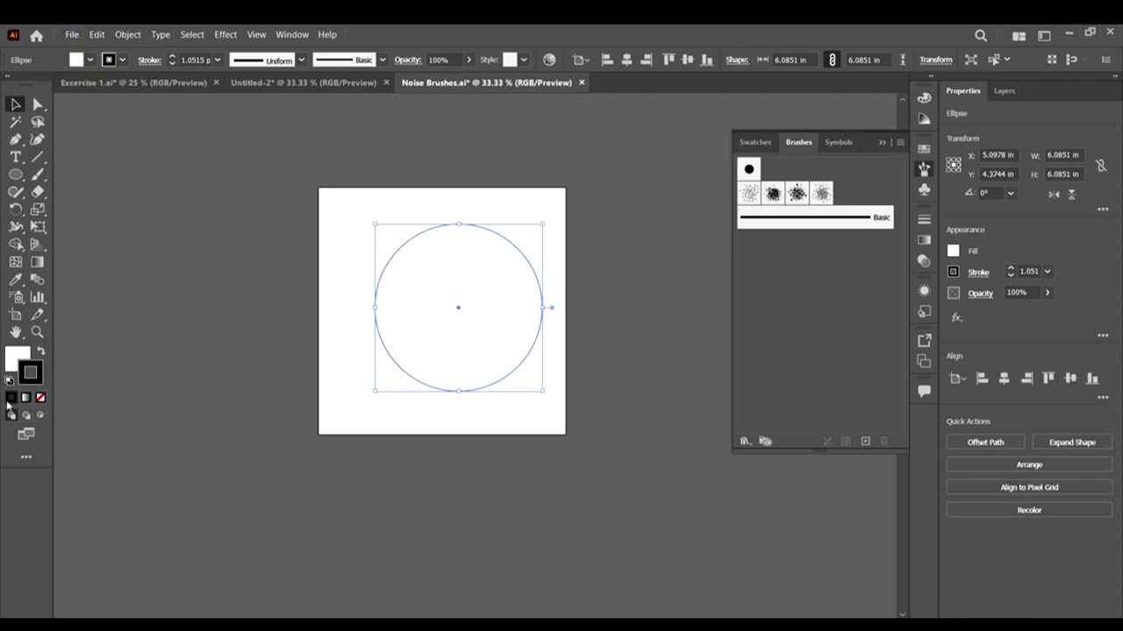
{"action": "double_click", "coordinate": [21, 359]}
{"action": "left_click_drag", "start_coordinate": [778, 373], "coordinate": [804, 368]}
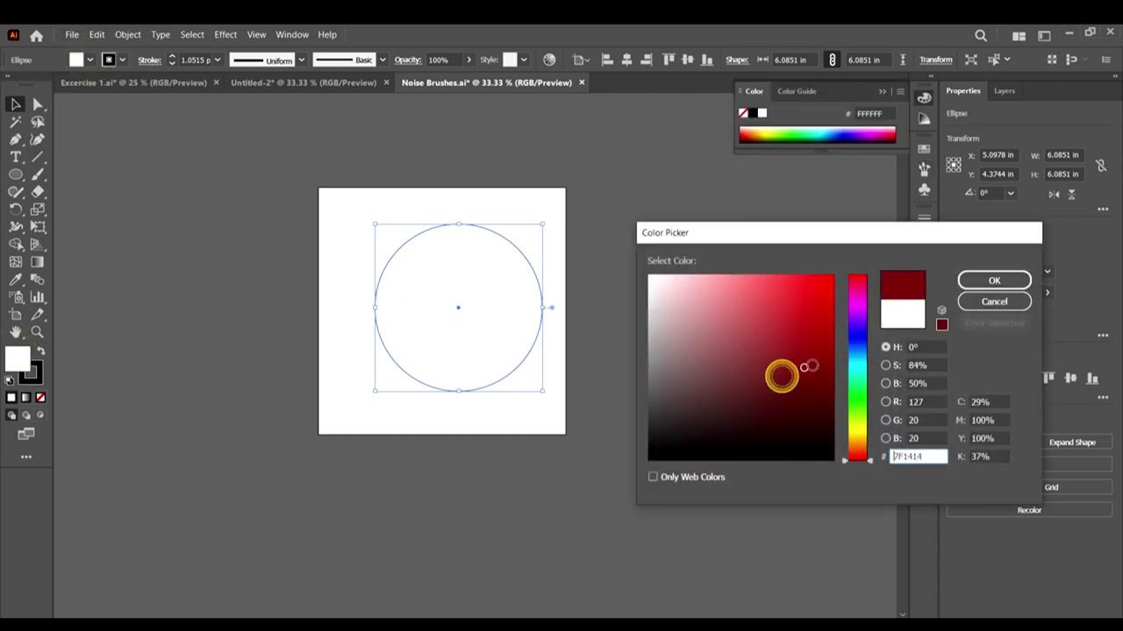
{"action": "left_click", "coordinate": [978, 282]}
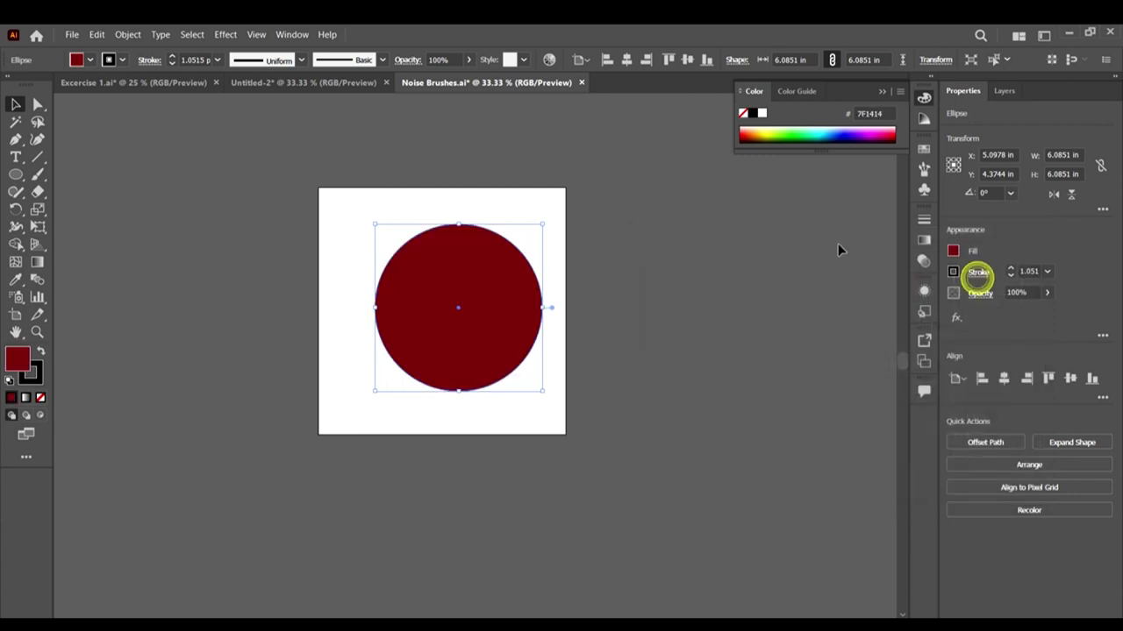
Step: Turn on Draw Inside for the red circle and choose Noise Brush 4 for the Paintbrush tool
{"action": "left_click", "coordinate": [925, 169]}
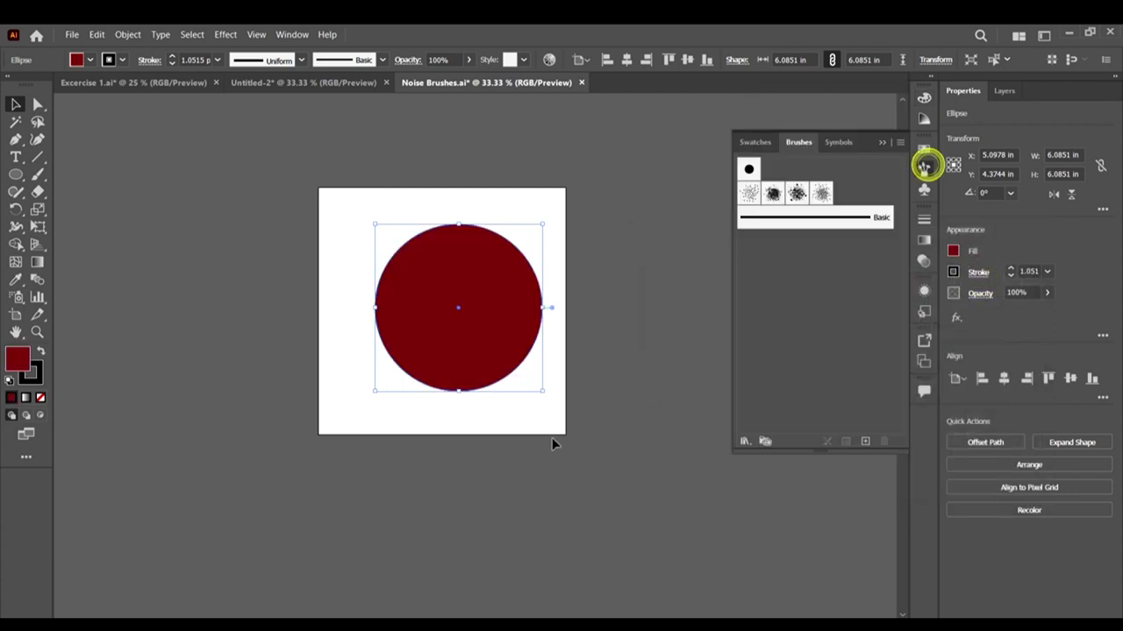
{"action": "left_click", "coordinate": [41, 416]}
{"action": "left_click", "coordinate": [821, 193]}
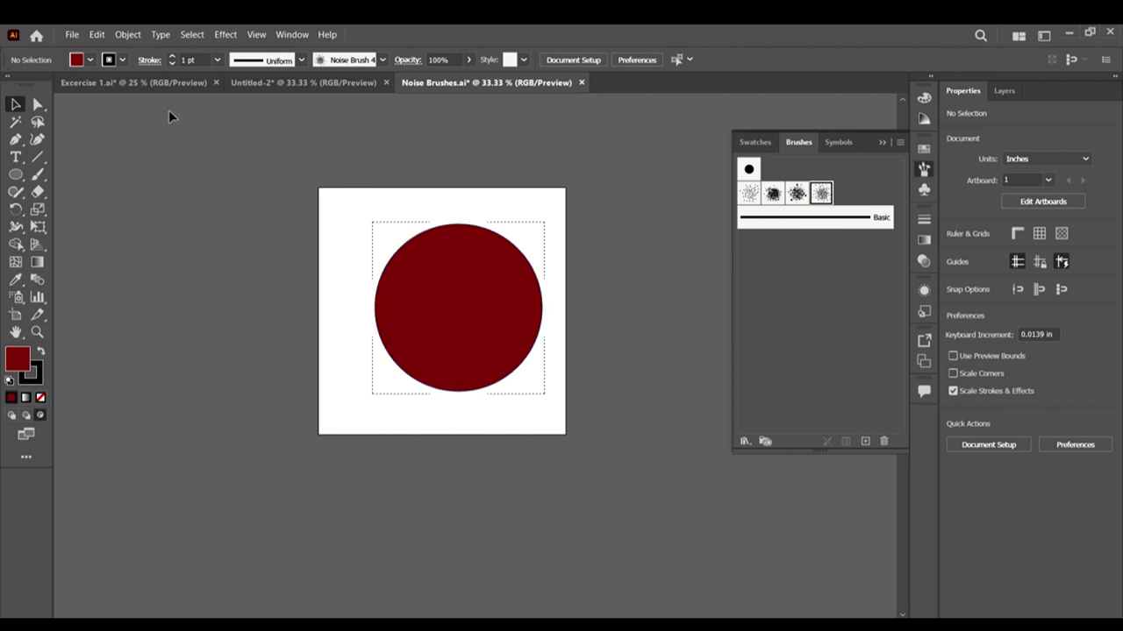
{"action": "left_click", "coordinate": [38, 173]}
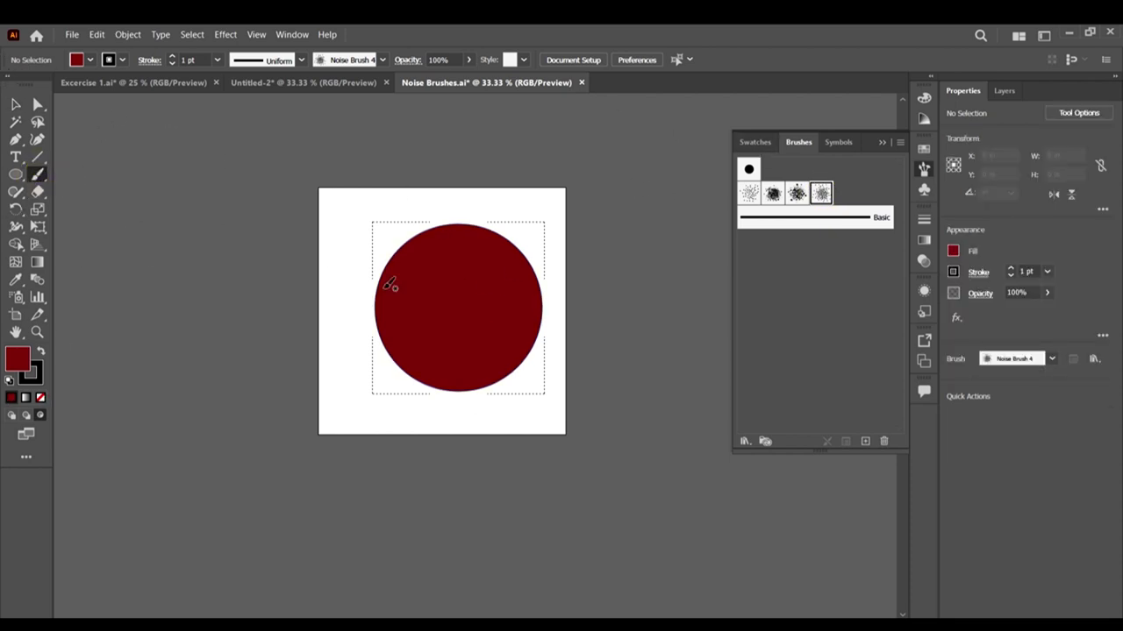
Step: Paint overlapping black grain strokes with Noise Brush 4 along the red circle's lower right edge to build up a shadow
{"action": "left_click_drag", "start_coordinate": [514, 282], "coordinate": [528, 386]}
{"action": "left_click_drag", "start_coordinate": [517, 261], "coordinate": [470, 387]}
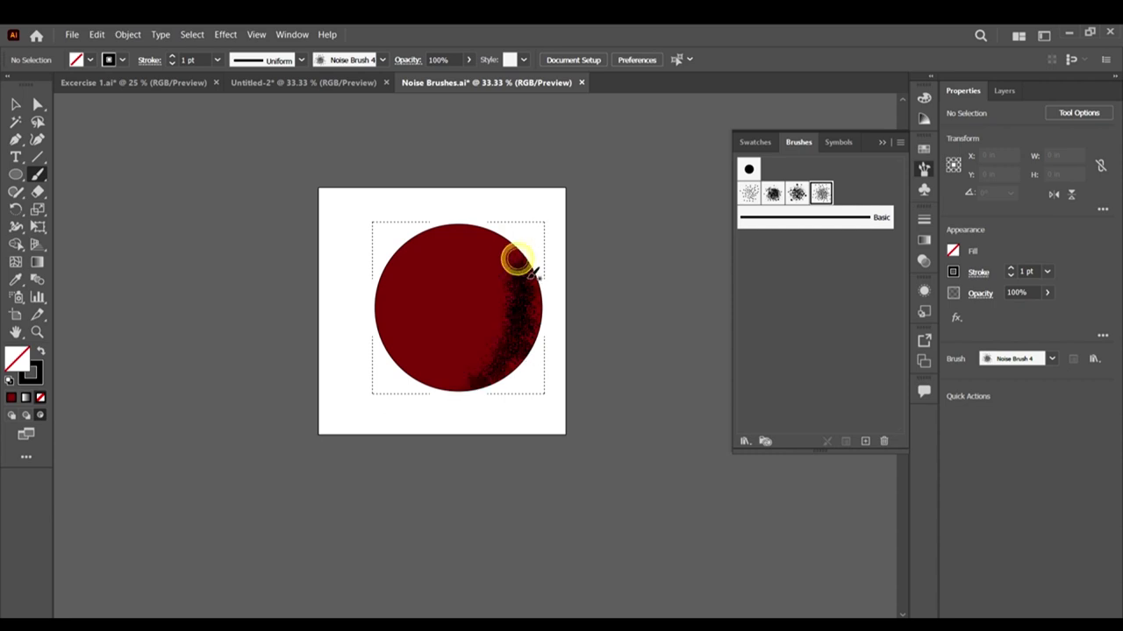
{"action": "left_click_drag", "start_coordinate": [531, 274], "coordinate": [445, 386]}
{"action": "left_click", "coordinate": [525, 282]}
{"action": "left_click_drag", "start_coordinate": [512, 258], "coordinate": [409, 383]}
{"action": "left_click_drag", "start_coordinate": [527, 343], "coordinate": [476, 433]}
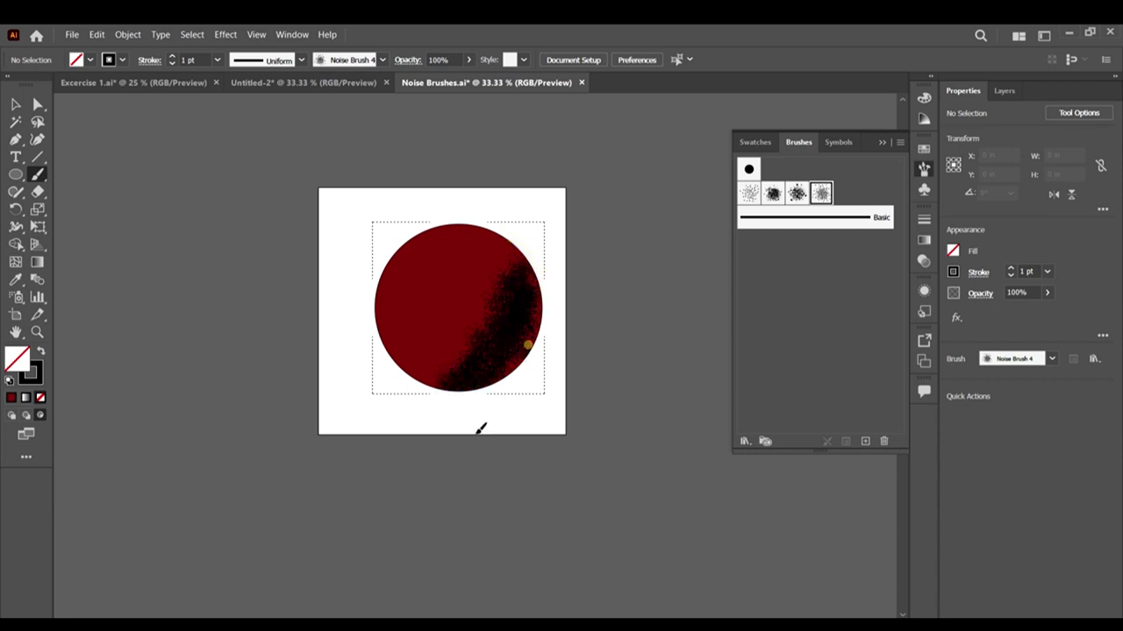
{"action": "mouse_move", "coordinate": [537, 311]}
{"action": "left_mouse_down"}
{"action": "mouse_move", "coordinate": [522, 388]}
{"action": "mouse_move", "coordinate": [504, 373]}
{"action": "left_mouse_up"}
{"action": "left_click_drag", "start_coordinate": [522, 328], "coordinate": [491, 377]}
{"action": "left_click_drag", "start_coordinate": [510, 363], "coordinate": [478, 386]}
{"action": "left_click_drag", "start_coordinate": [524, 340], "coordinate": [486, 381]}
{"action": "left_click_drag", "start_coordinate": [519, 319], "coordinate": [487, 377]}
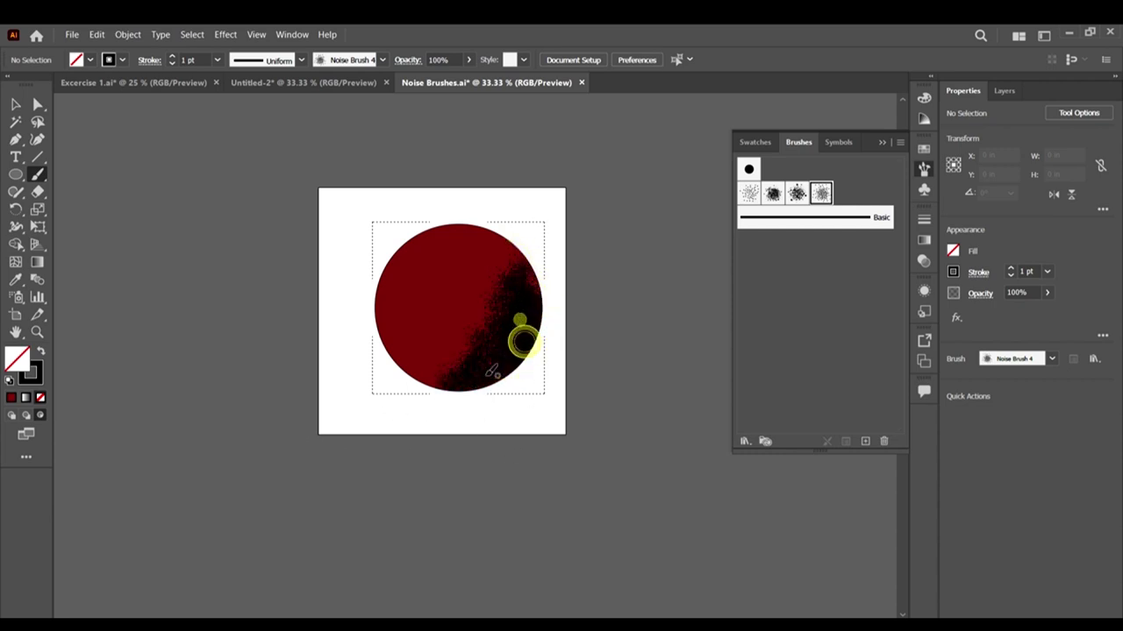
Step: Add one more Noise Brush 4 grain stroke across the red circle's lower right shadow and leave painting with nothing selected
{"action": "left_click_drag", "start_coordinate": [514, 283], "coordinate": [400, 383]}
{"action": "left_click", "coordinate": [15, 104]}
{"action": "left_click", "coordinate": [157, 159]}
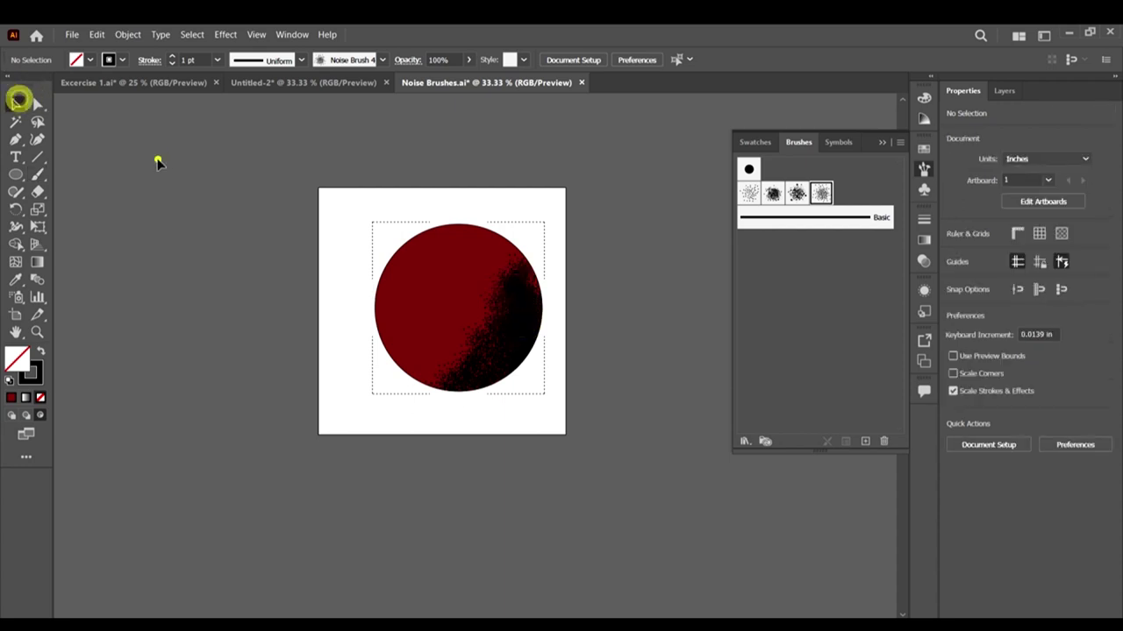
{"action": "scroll", "coordinate": [496, 305], "scroll_direction": "up", "scroll_amount": 2}
{"action": "scroll", "coordinate": [526, 251], "scroll_direction": "down", "scroll_amount": 1}
{"action": "scroll", "coordinate": [641, 117], "scroll_direction": "up", "scroll_amount": 1}
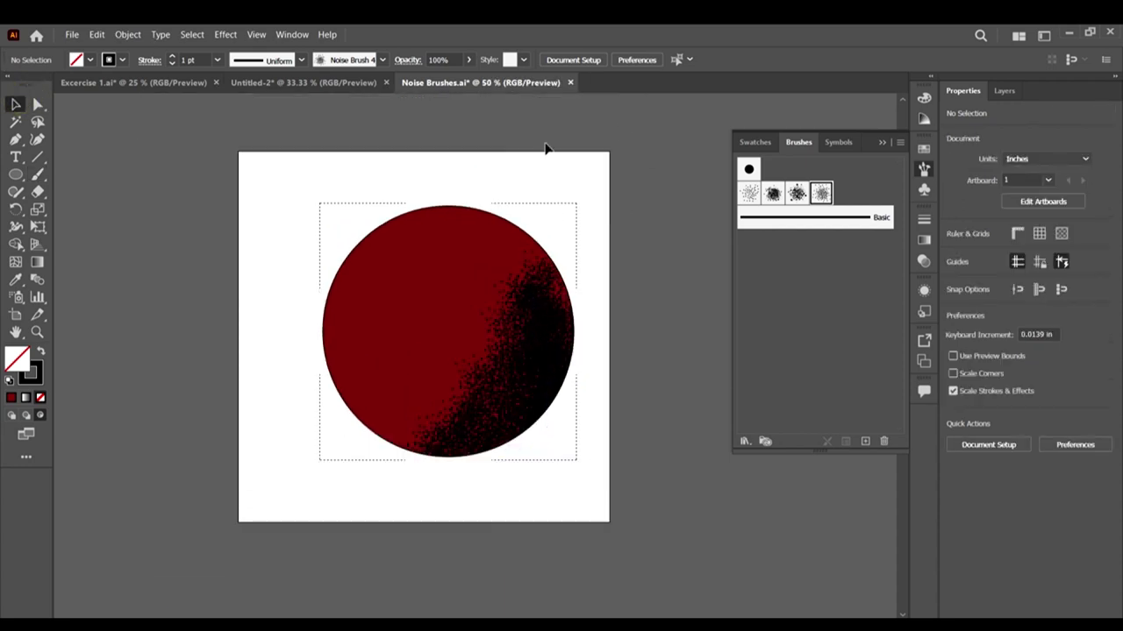
Step: Close the Noise Brushes and Untitled-2 documents without saving their changes
{"action": "left_click", "coordinate": [570, 82]}
{"action": "left_click", "coordinate": [660, 357]}
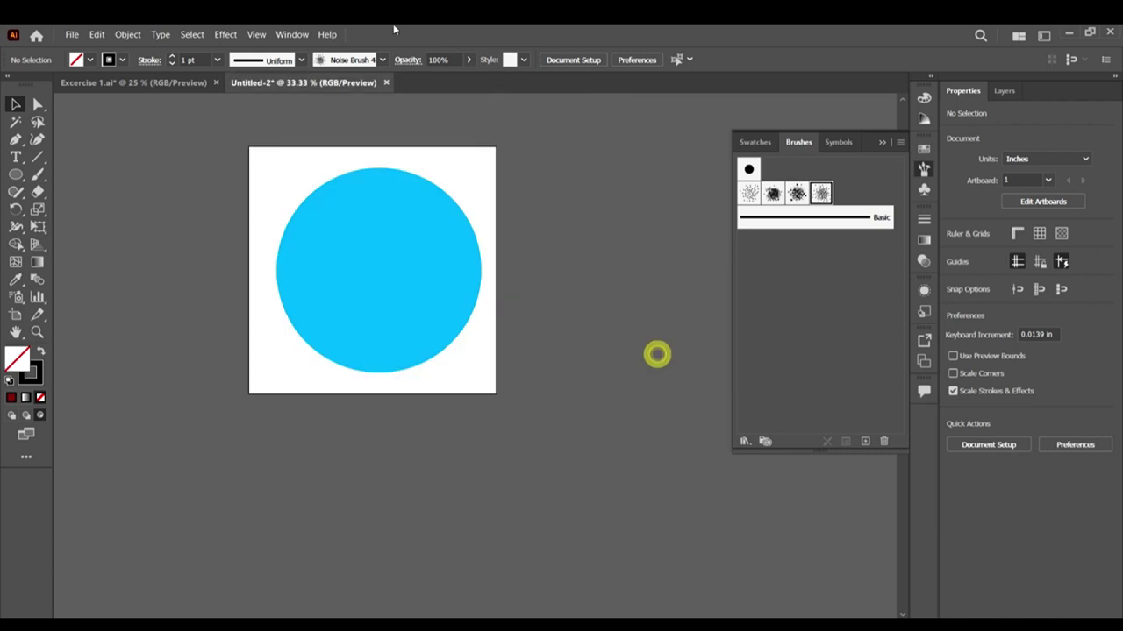
{"action": "left_click", "coordinate": [386, 82]}
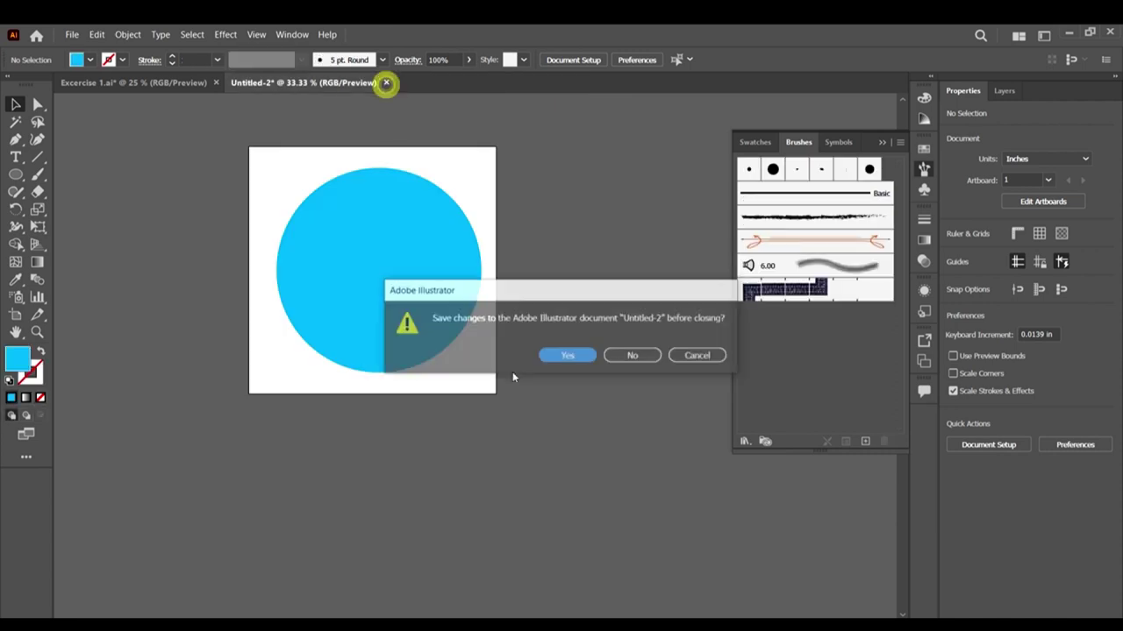
{"action": "left_click", "coordinate": [650, 356]}
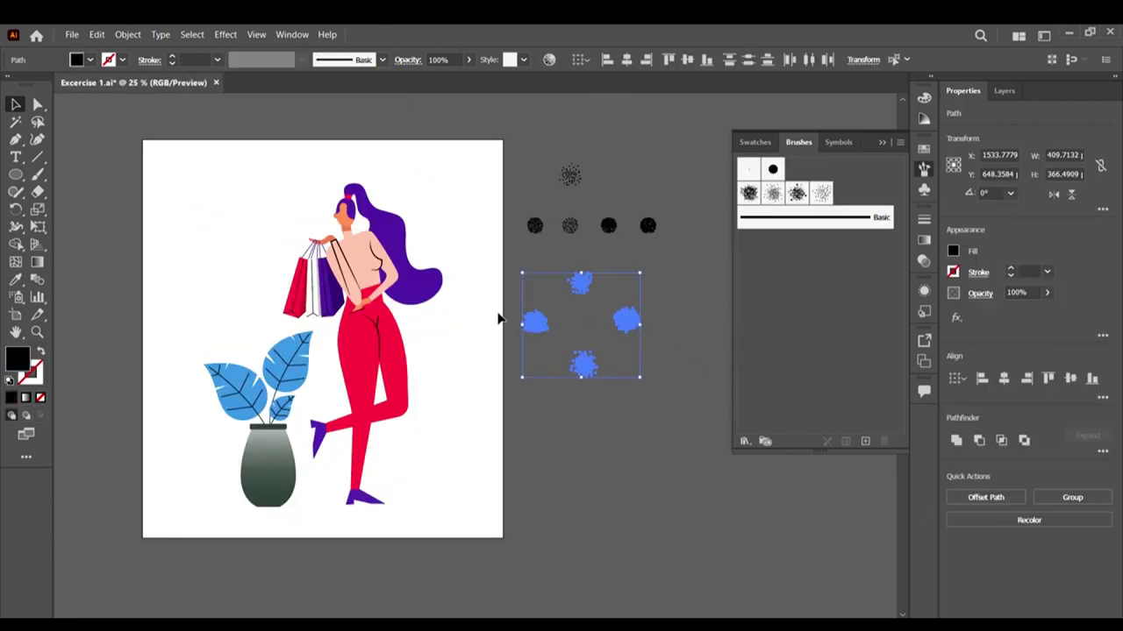
Step: Deselect the noise shapes beside the illustration and examine the grain shading in the finished reference image Excercise 1-02.jpg
{"action": "scroll", "coordinate": [482, 348], "scroll_direction": "up", "scroll_amount": 2}
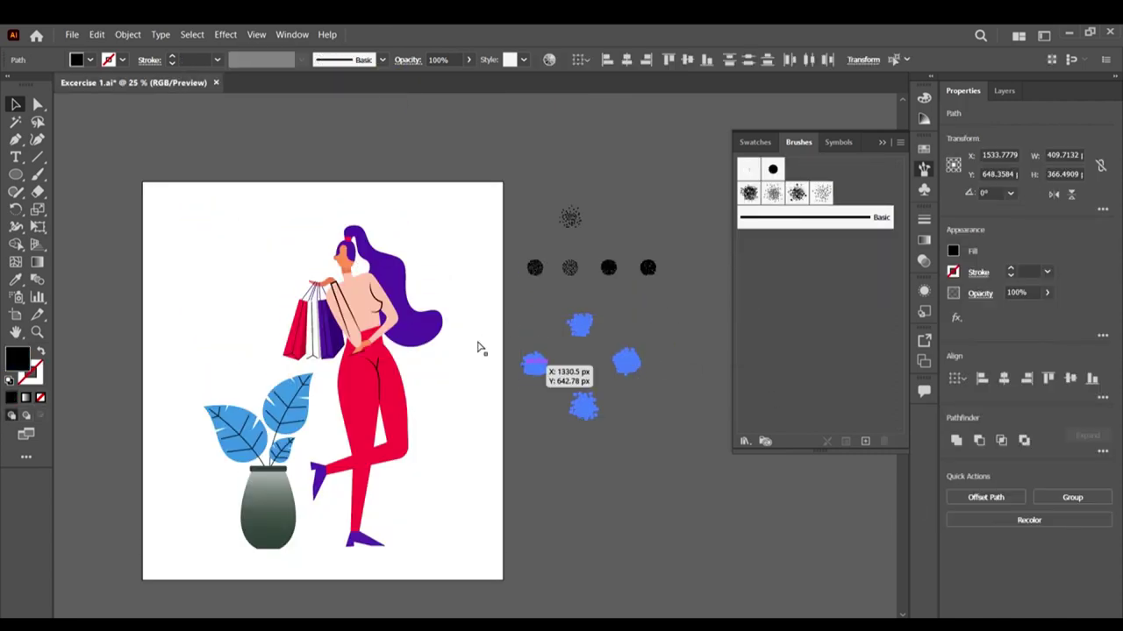
{"action": "scroll", "coordinate": [614, 439], "scroll_direction": "left", "scroll_amount": 3}
{"action": "left_click", "coordinate": [684, 526]}
{"action": "scroll", "coordinate": [454, 409], "scroll_direction": "right", "scroll_amount": 3}
{"action": "scroll", "coordinate": [449, 409], "scroll_direction": "down", "scroll_amount": 2}
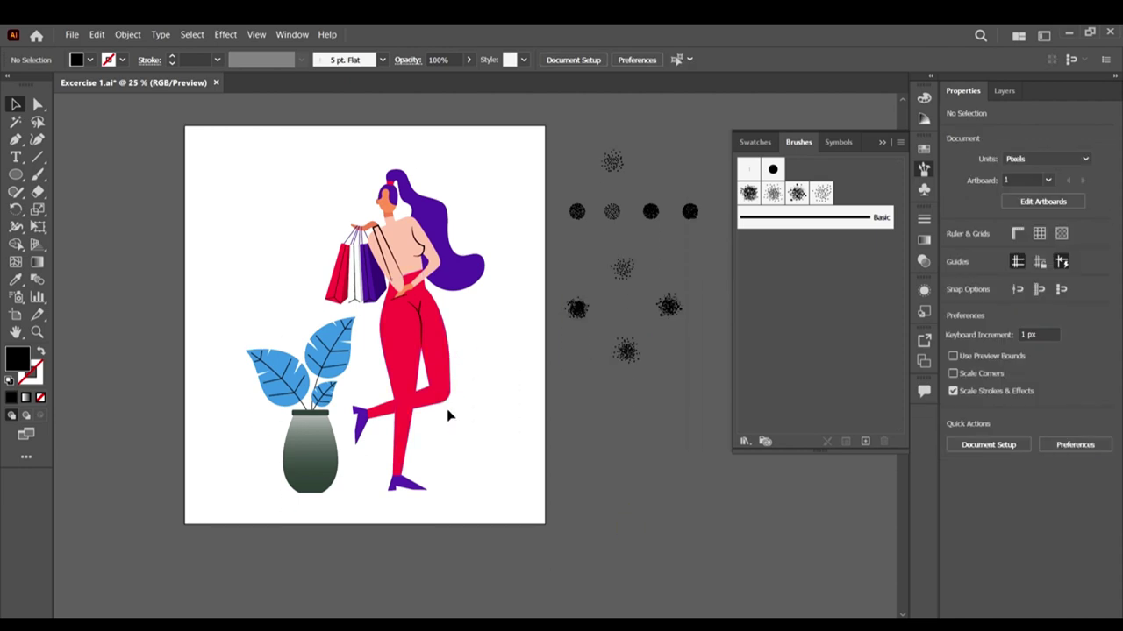
{"action": "scroll", "coordinate": [448, 412], "scroll_direction": "up", "scroll_amount": 1}
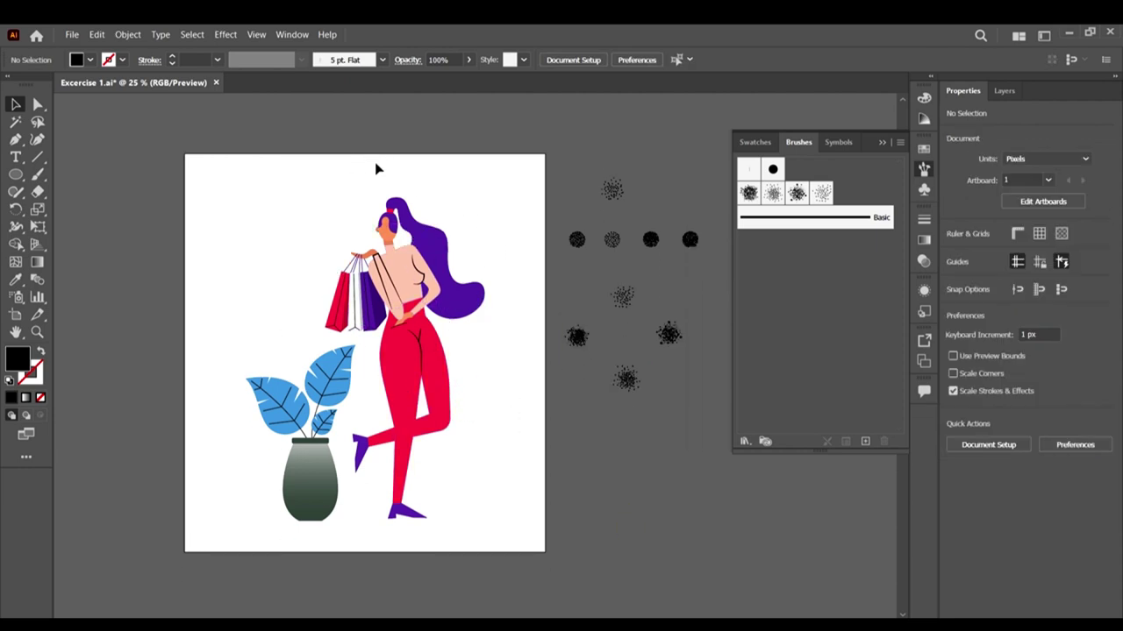
{"action": "scroll", "coordinate": [338, 324], "scroll_direction": "right", "scroll_amount": 6}
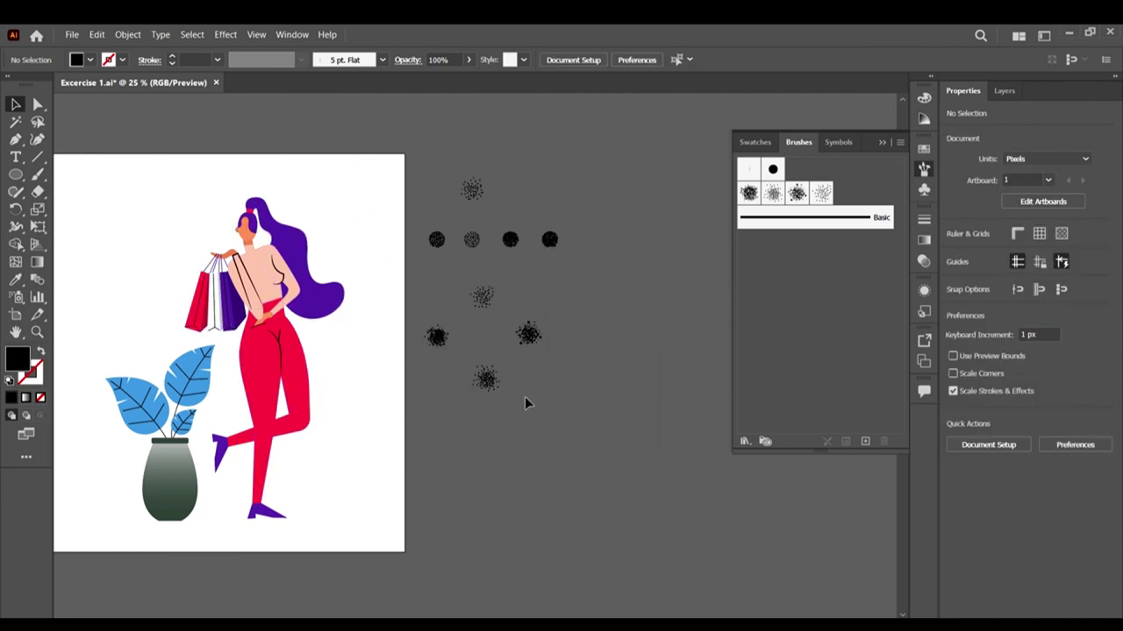
{"action": "left_click", "coordinate": [280, 554]}
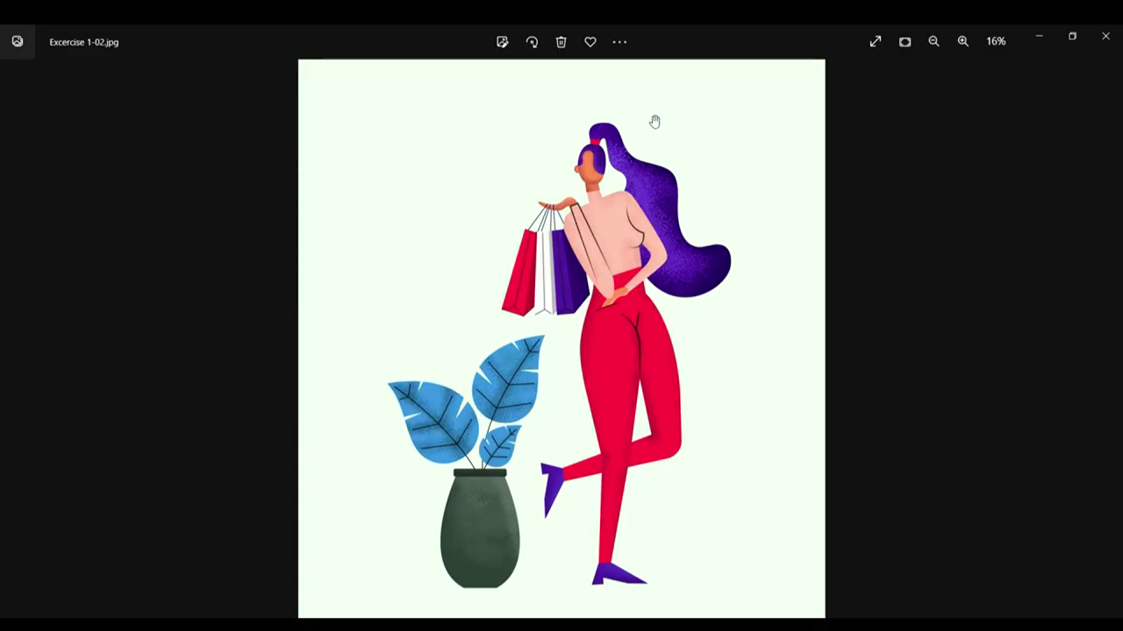
{"action": "scroll", "coordinate": [732, 281], "scroll_direction": "up", "scroll_amount": 5}
{"action": "scroll", "coordinate": [732, 281], "scroll_direction": "down", "scroll_amount": 5}
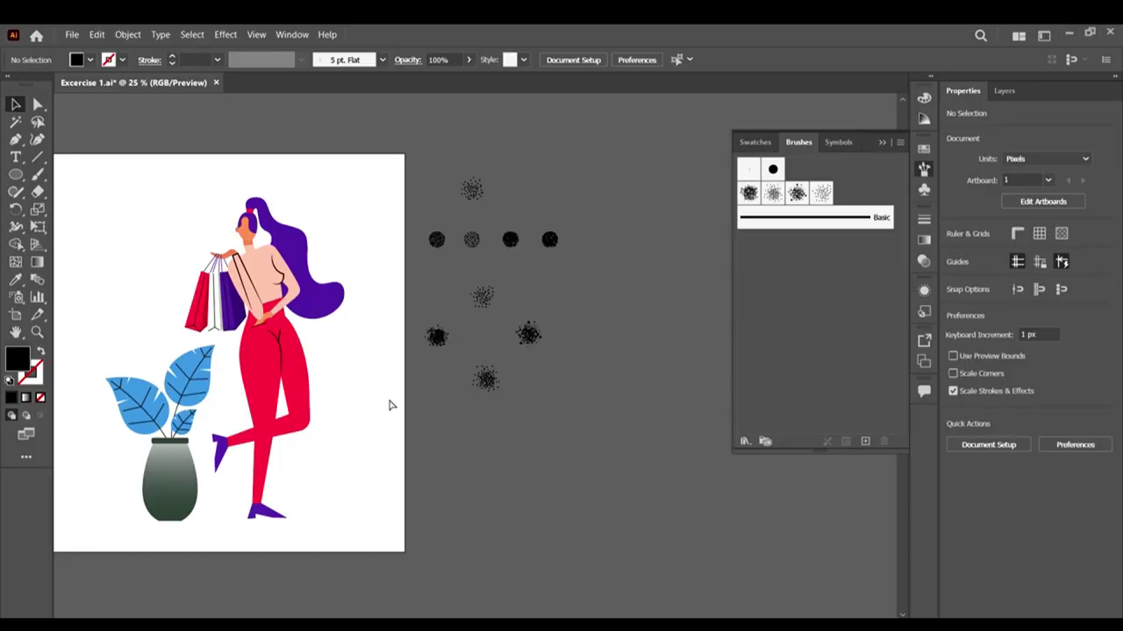
Step: Duplicate Artboard 1 together with its artwork, placing the copy on the far side of the noise shapes
{"action": "key", "text": "ctrl+z"}
{"action": "key", "text": "ctrl+z"}
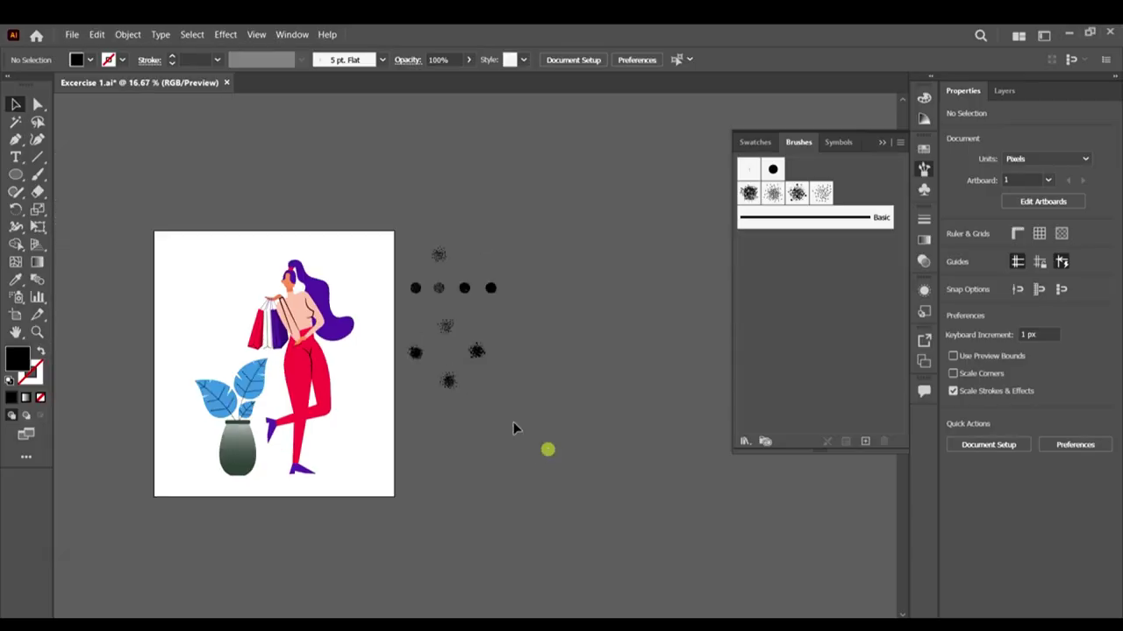
{"action": "left_click", "coordinate": [16, 315]}
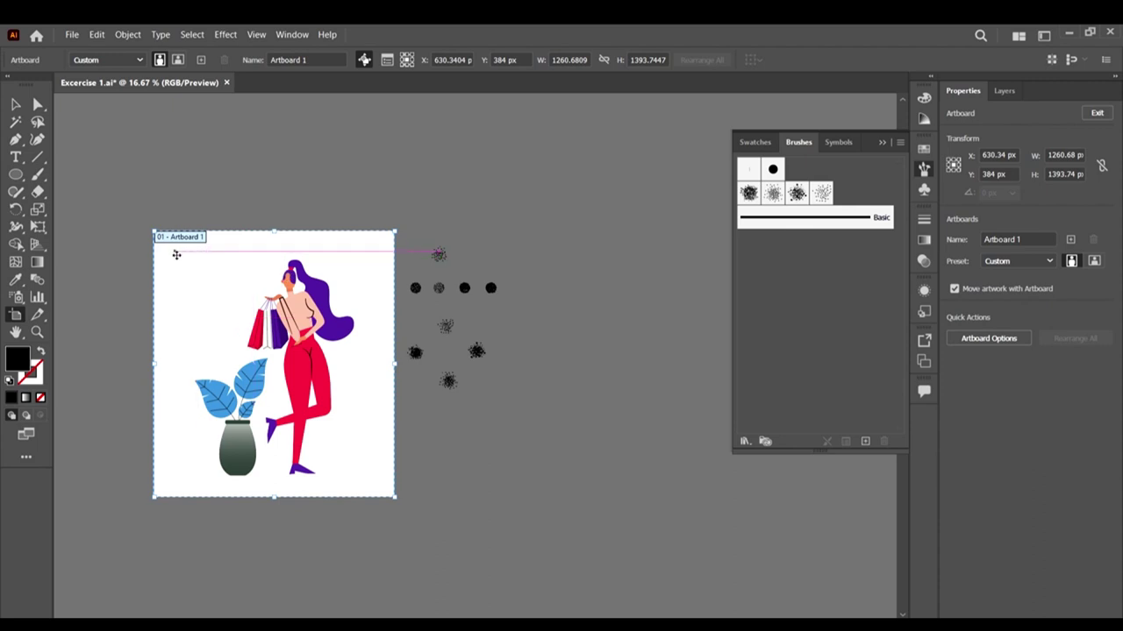
{"action": "left_click_drag", "start_coordinate": [182, 262], "coordinate": [529, 314]}
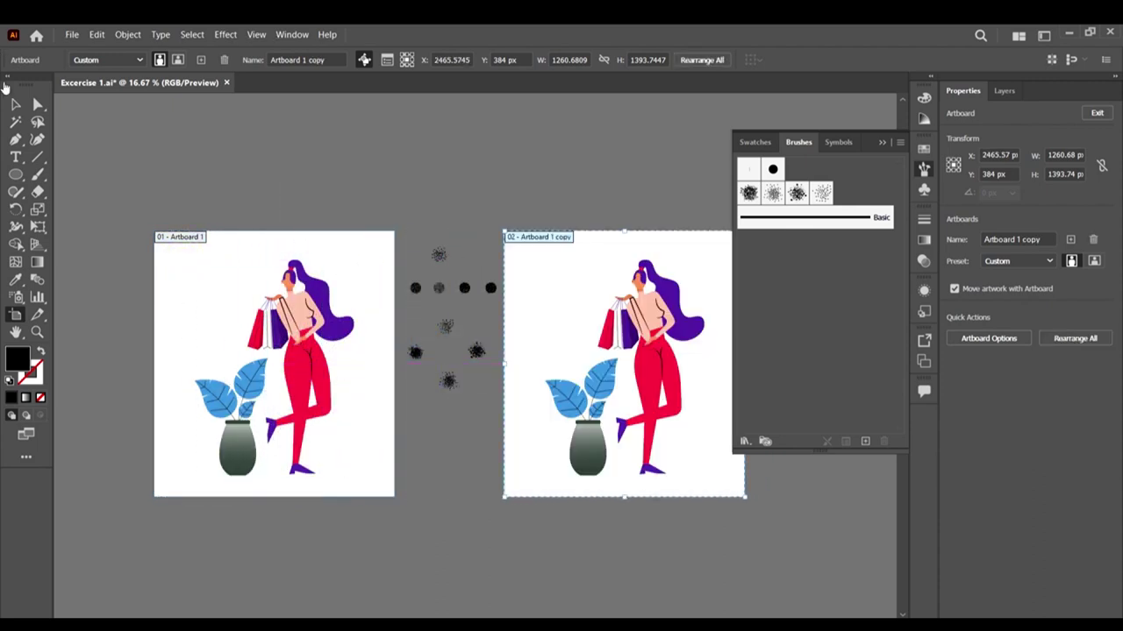
{"action": "left_click", "coordinate": [15, 104]}
{"action": "left_click", "coordinate": [343, 156]}
Step: Delete all the copied artwork from the second artboard, including the leftover purple shoe
{"action": "scroll", "coordinate": [493, 303], "scroll_direction": "right", "scroll_amount": 4}
{"action": "scroll", "coordinate": [486, 295], "scroll_direction": "down", "scroll_amount": 3}
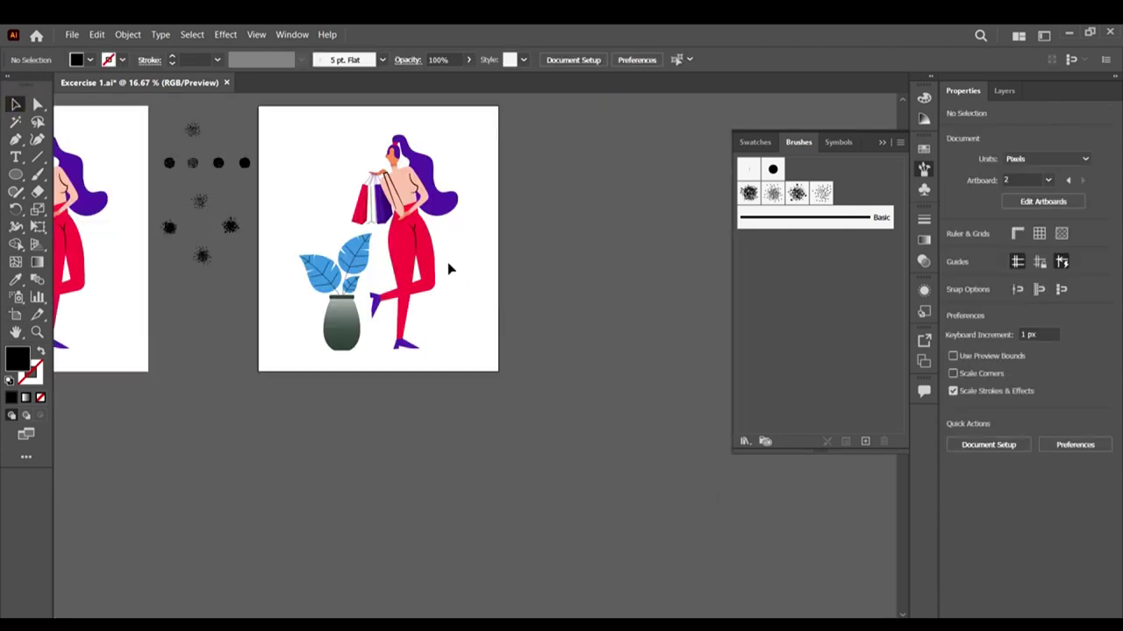
{"action": "scroll", "coordinate": [449, 266], "scroll_direction": "up", "scroll_amount": 2}
{"action": "scroll", "coordinate": [334, 309], "scroll_direction": "up", "scroll_amount": 2}
{"action": "scroll", "coordinate": [500, 425], "scroll_direction": "down", "scroll_amount": 1}
{"action": "left_click_drag", "start_coordinate": [563, 480], "coordinate": [301, 131]}
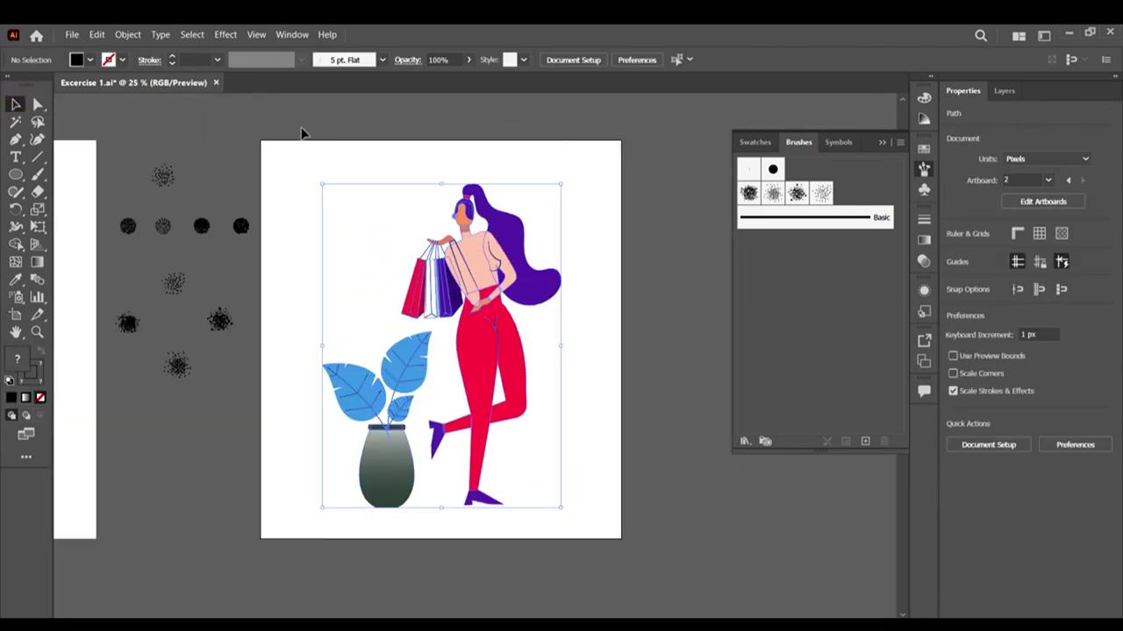
{"action": "key", "text": "Delete"}
{"action": "left_click", "coordinate": [483, 498]}
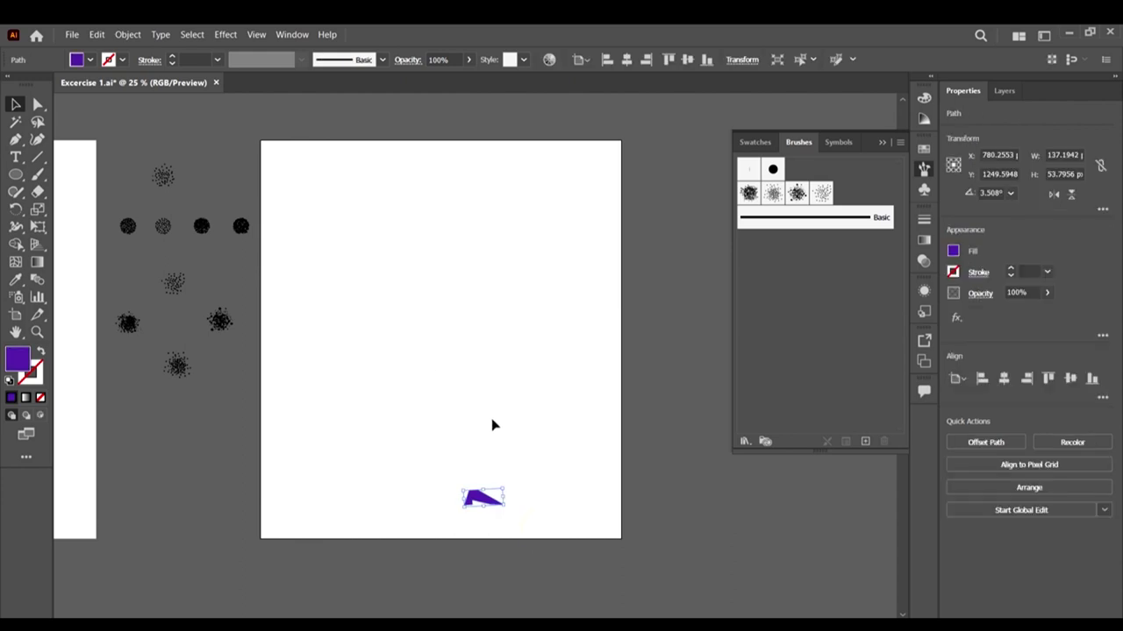
{"action": "key", "text": "Delete"}
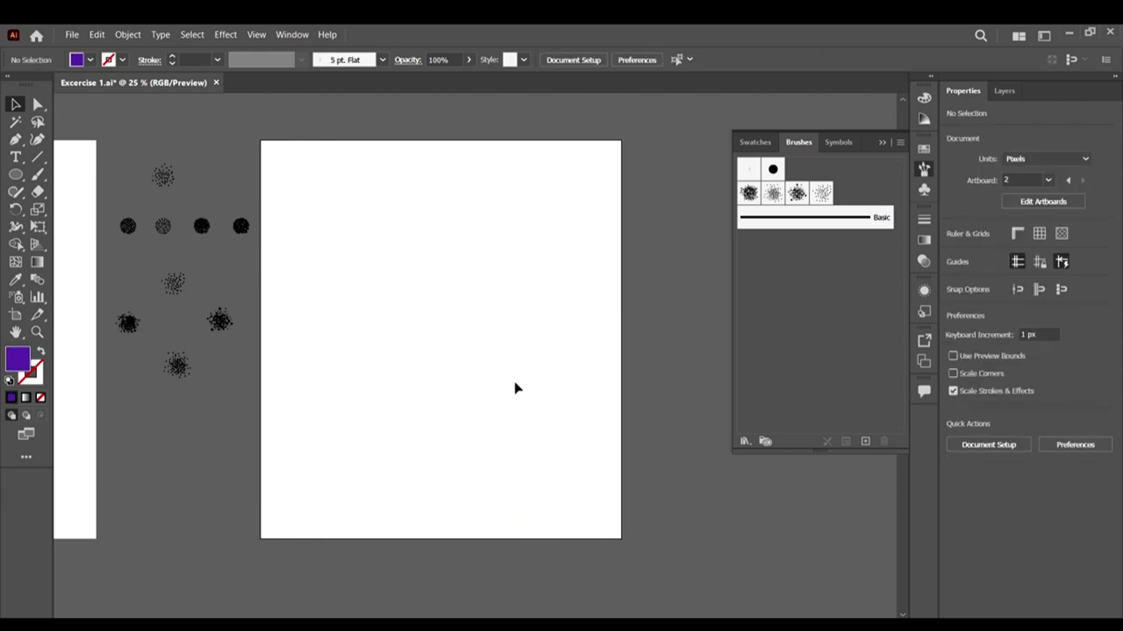
Step: Place the image Excercise 1-02 as a linked file, scaled to span the full width of the empty second artboard
{"action": "left_click", "coordinate": [70, 33]}
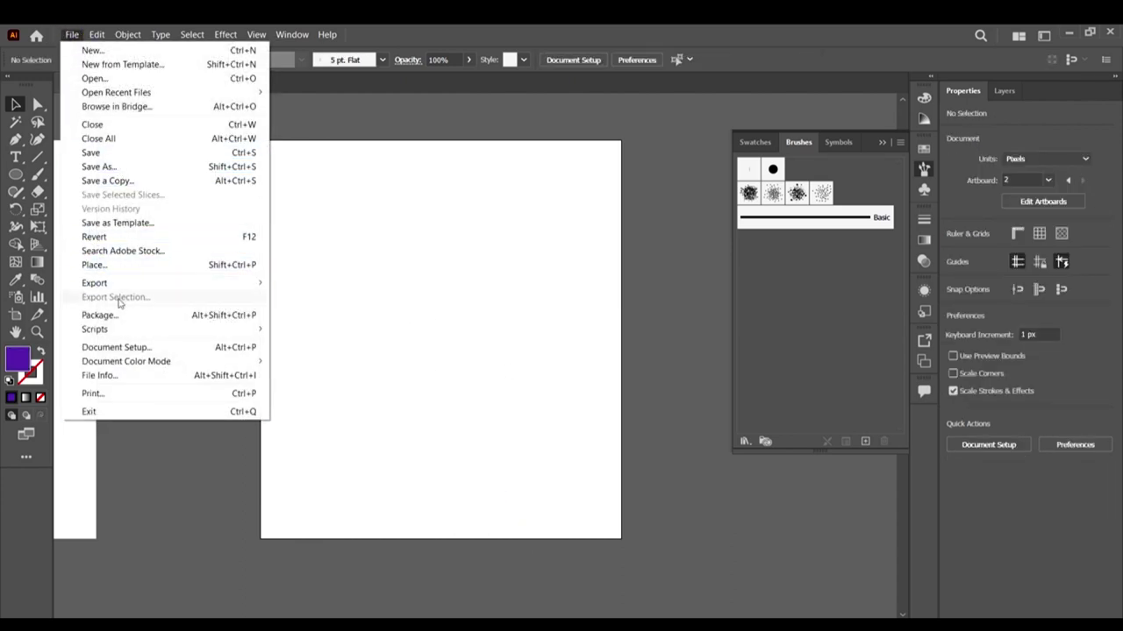
{"action": "left_click", "coordinate": [126, 265]}
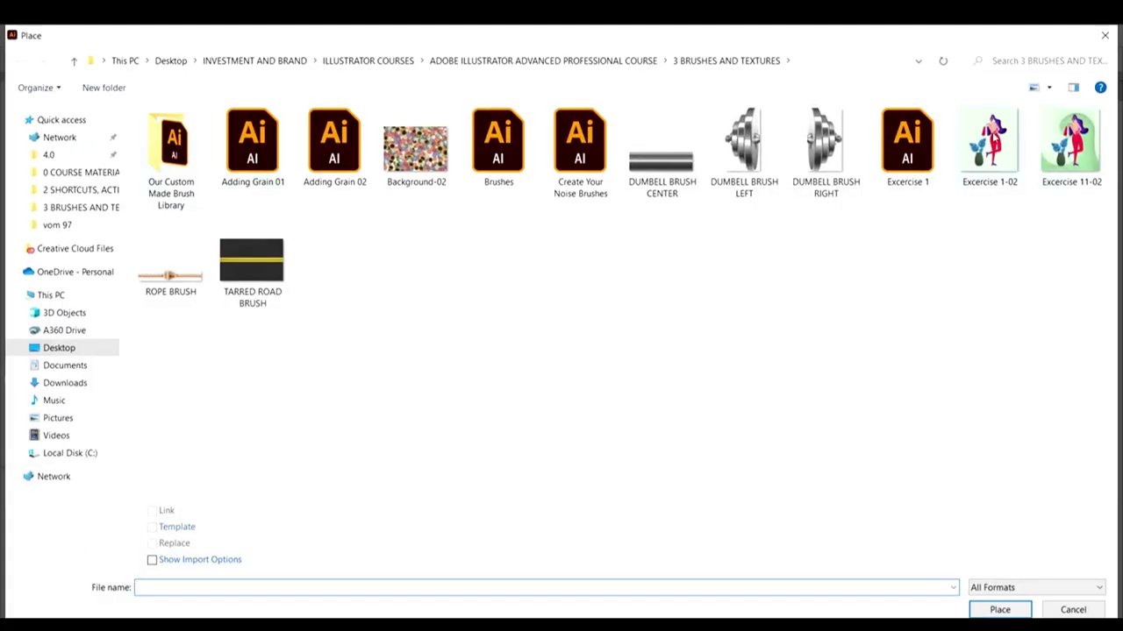
{"action": "left_click", "coordinate": [991, 140]}
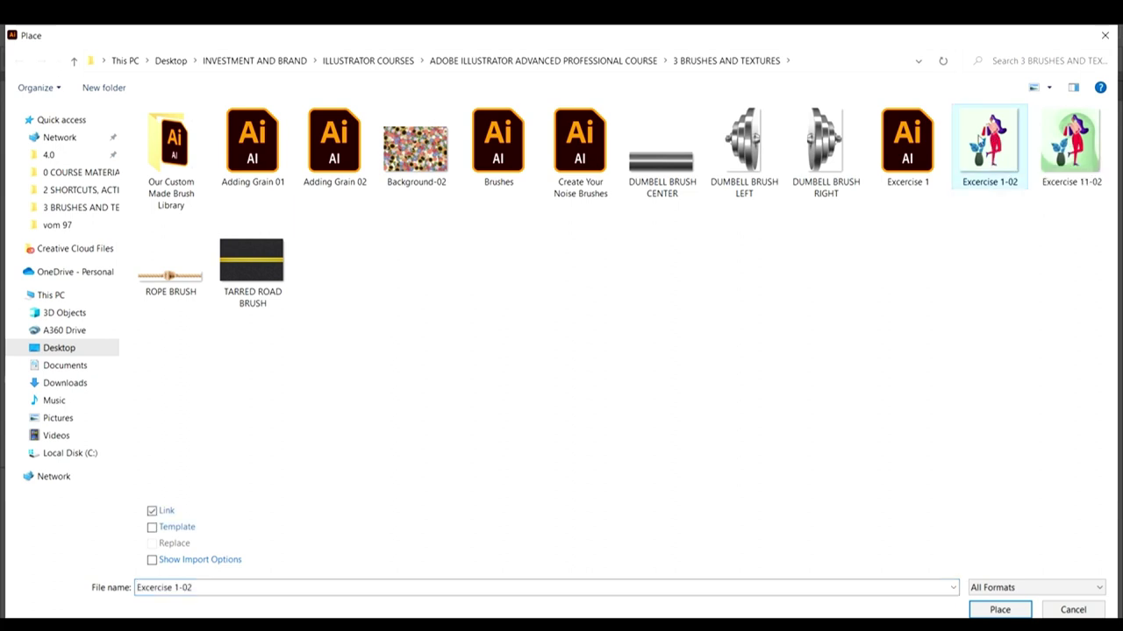
{"action": "left_click", "coordinate": [999, 610]}
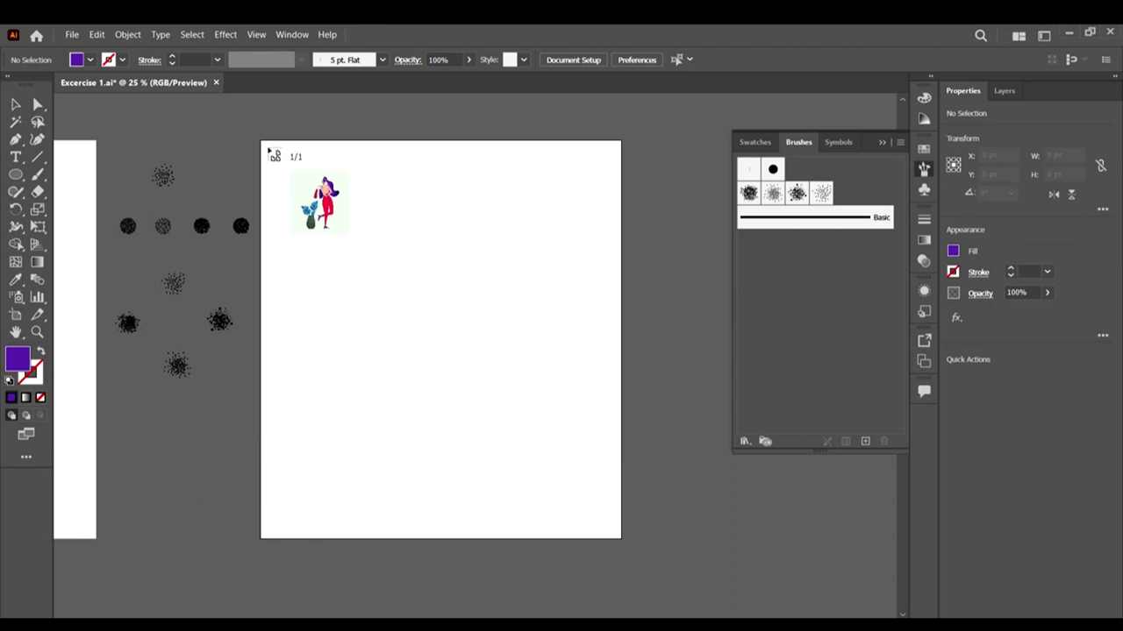
{"action": "left_click_drag", "start_coordinate": [261, 142], "coordinate": [631, 536]}
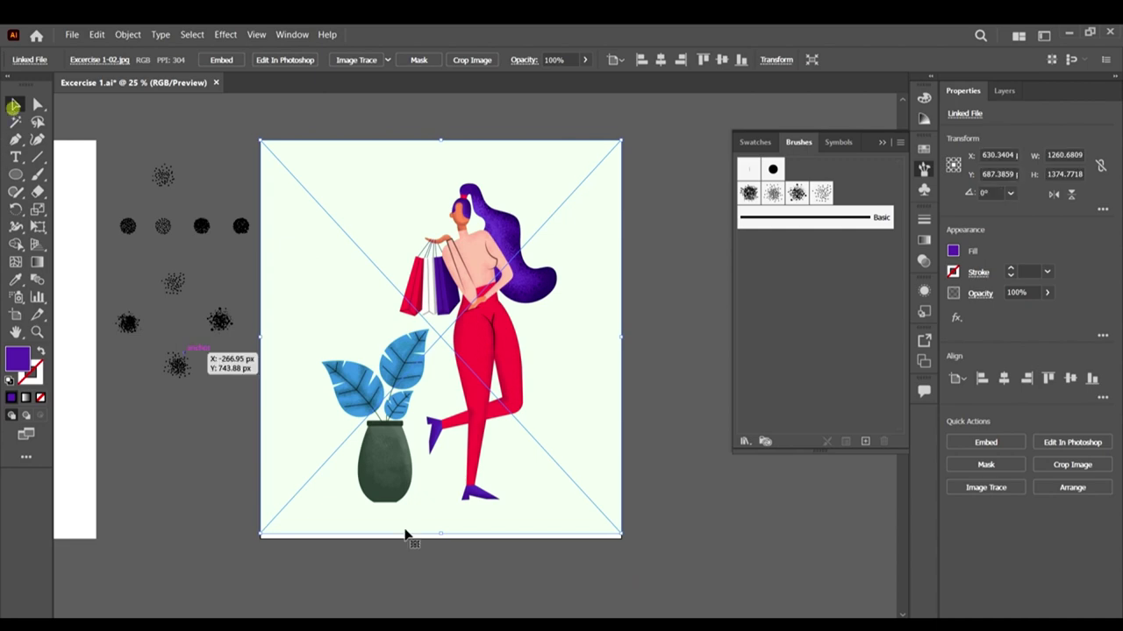
Step: Shift the placed image slightly down to centre it vertically on the second artboard, then deselect it
{"action": "left_click", "coordinate": [692, 564]}
{"action": "scroll", "coordinate": [443, 517], "scroll_direction": "up", "scroll_amount": 2}
{"action": "left_click_drag", "start_coordinate": [513, 539], "coordinate": [517, 550]}
{"action": "key", "text": "ctrl+minus"}
{"action": "left_click", "coordinate": [761, 536]}
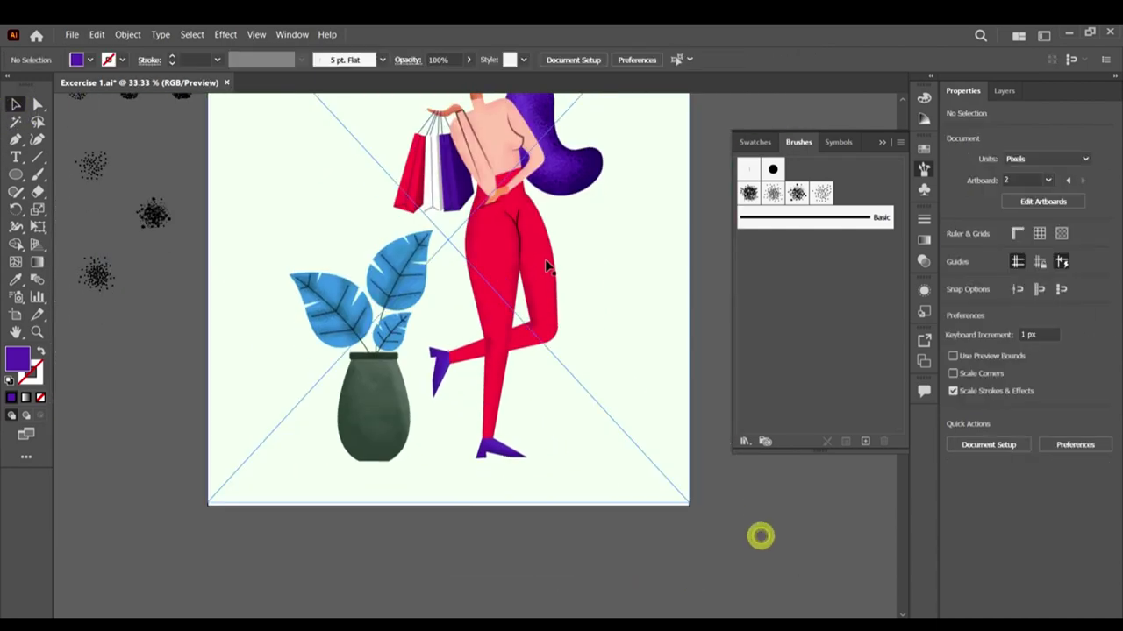
Step: Show the document's layers and make Layer 1 the active layer
{"action": "scroll", "coordinate": [632, 333], "scroll_direction": "up", "scroll_amount": 3}
{"action": "scroll", "coordinate": [571, 240], "scroll_direction": "right", "scroll_amount": 1}
{"action": "scroll", "coordinate": [487, 210], "scroll_direction": "up", "scroll_amount": 2}
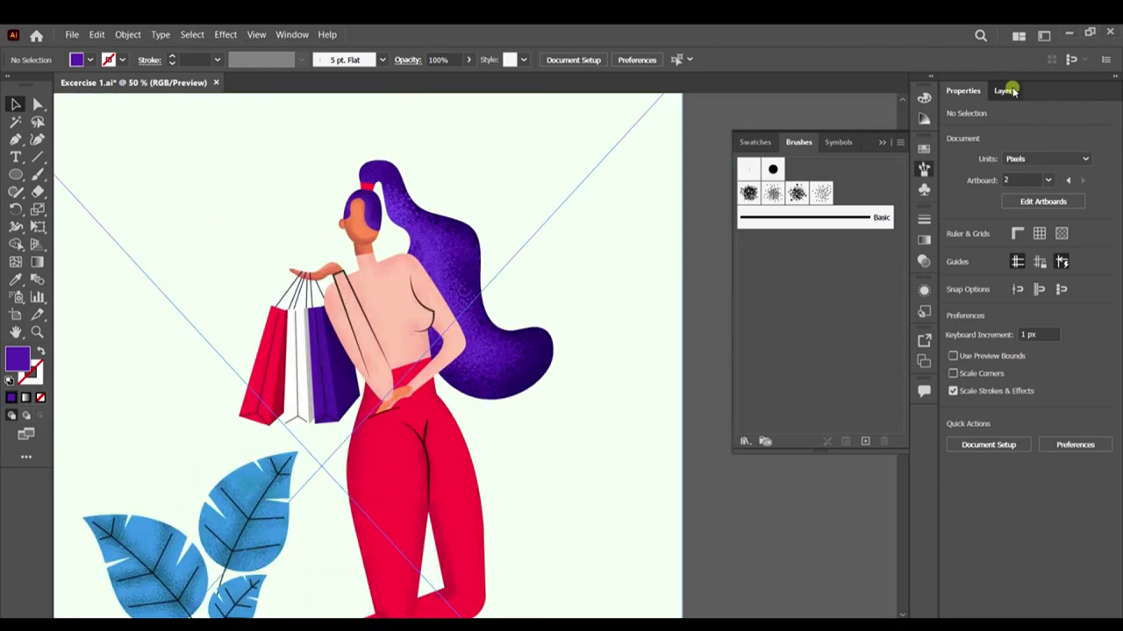
{"action": "left_click", "coordinate": [1008, 92]}
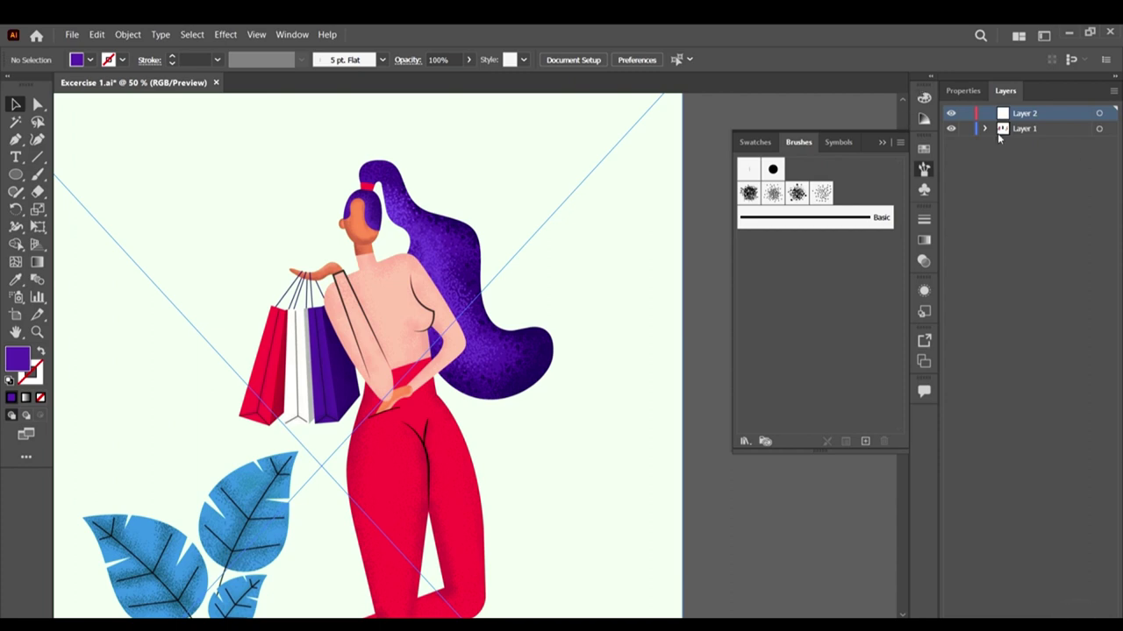
{"action": "left_click", "coordinate": [1051, 124]}
{"action": "left_click", "coordinate": [1049, 111]}
{"action": "left_click", "coordinate": [1039, 129]}
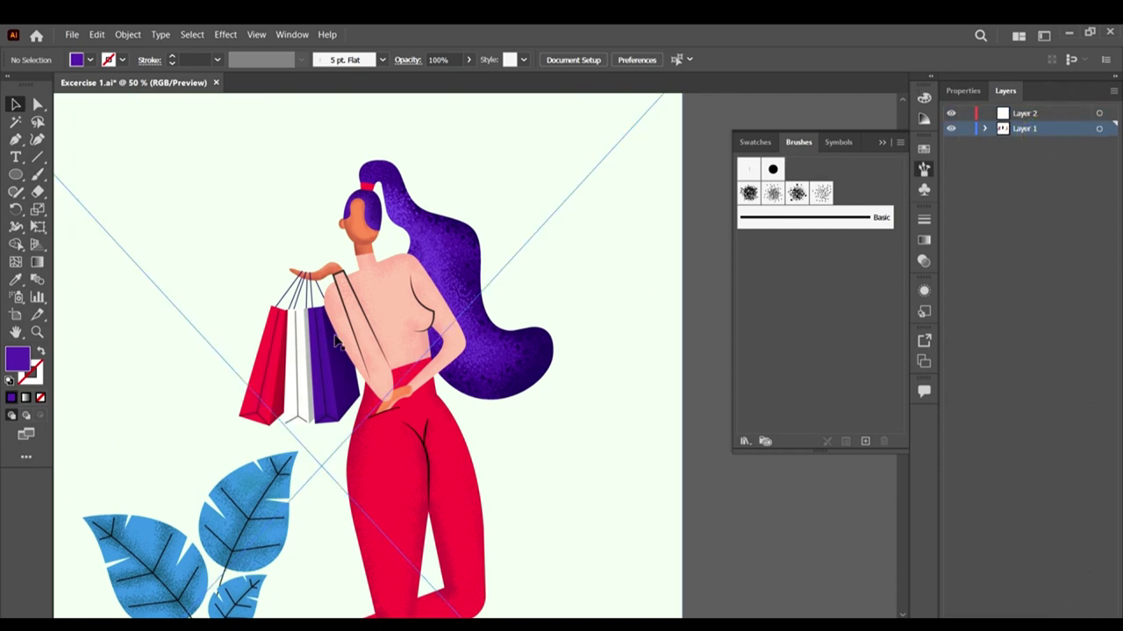
Step: Fade the placed reference image to 45% opacity and deselect it
{"action": "left_click", "coordinate": [451, 274]}
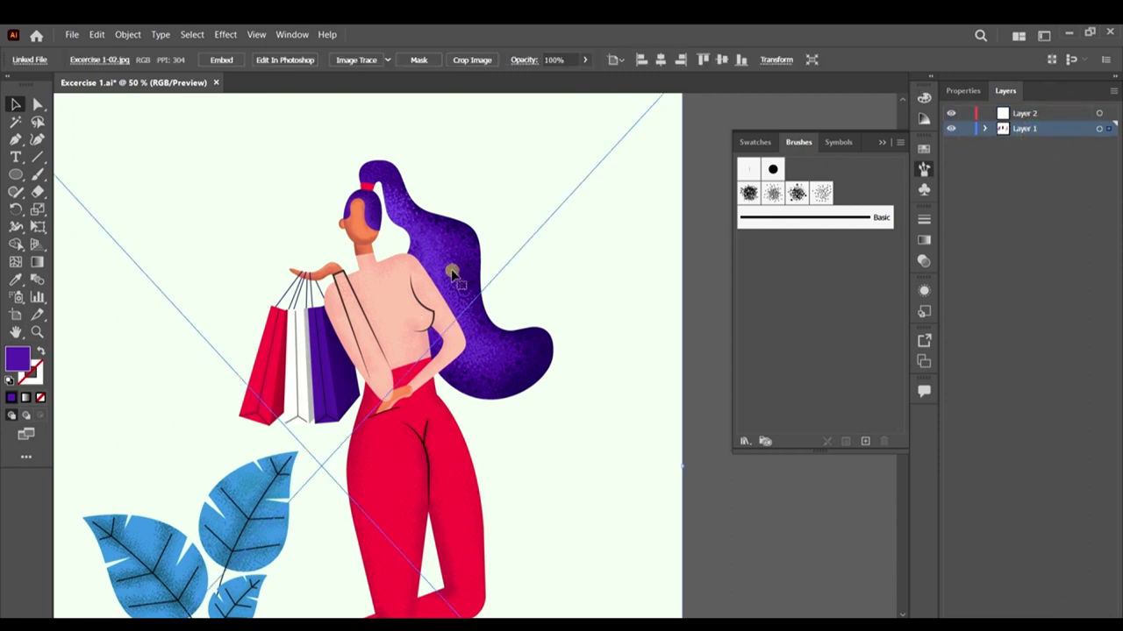
{"action": "left_click", "coordinate": [585, 60]}
{"action": "left_click_drag", "start_coordinate": [579, 78], "coordinate": [554, 77]}
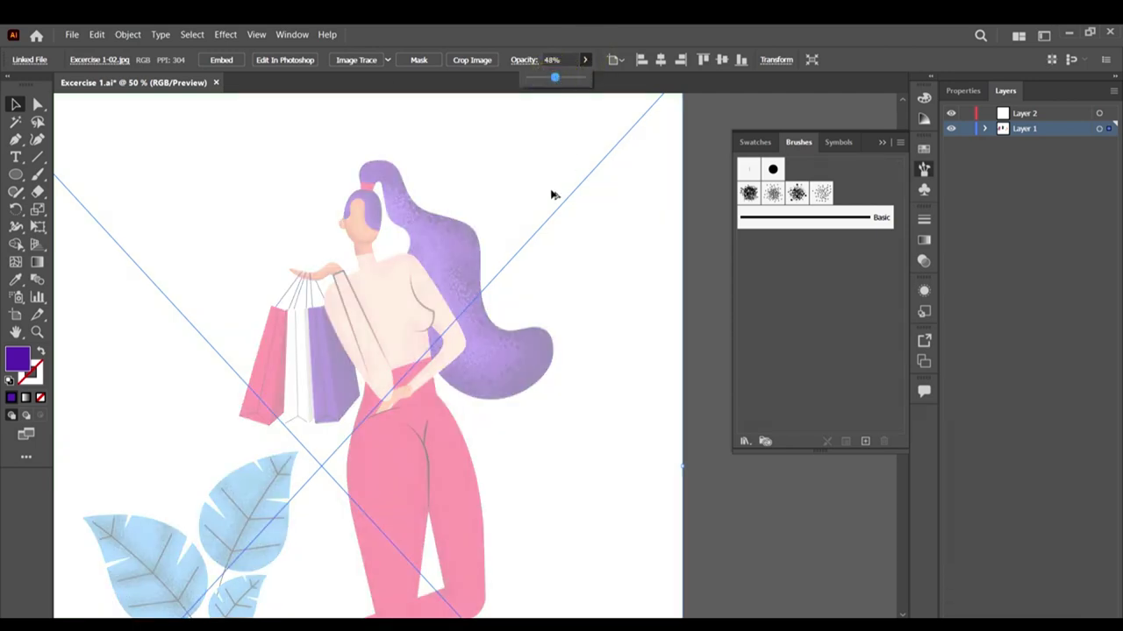
{"action": "scroll", "coordinate": [553, 194], "scroll_direction": "down", "scroll_amount": 1}
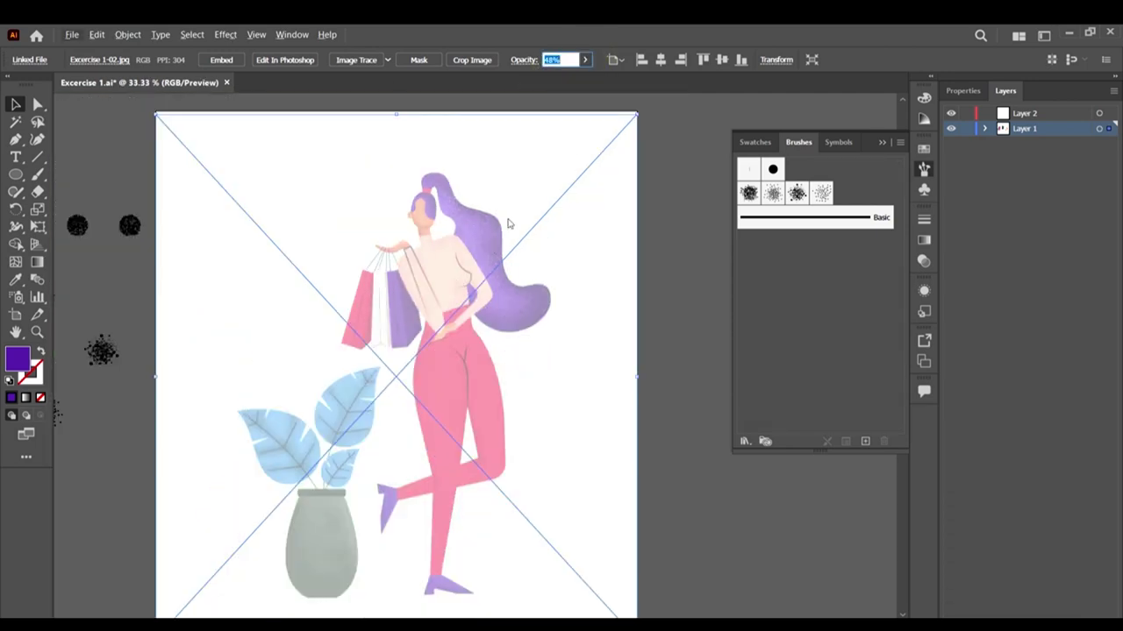
{"action": "left_click", "coordinate": [585, 60]}
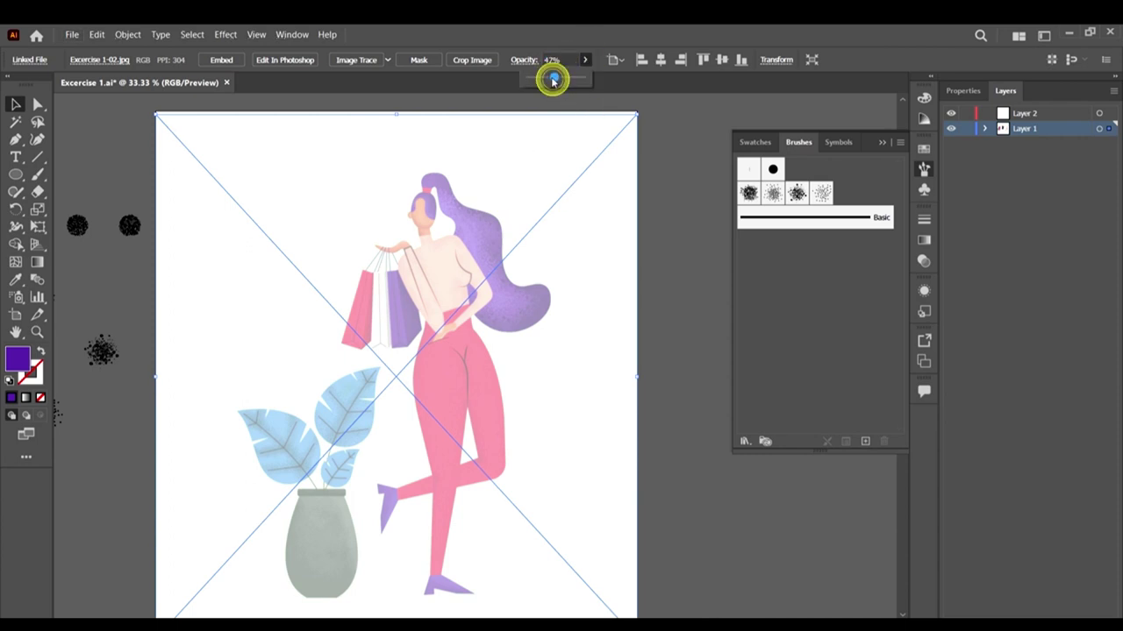
{"action": "left_click", "coordinate": [674, 213]}
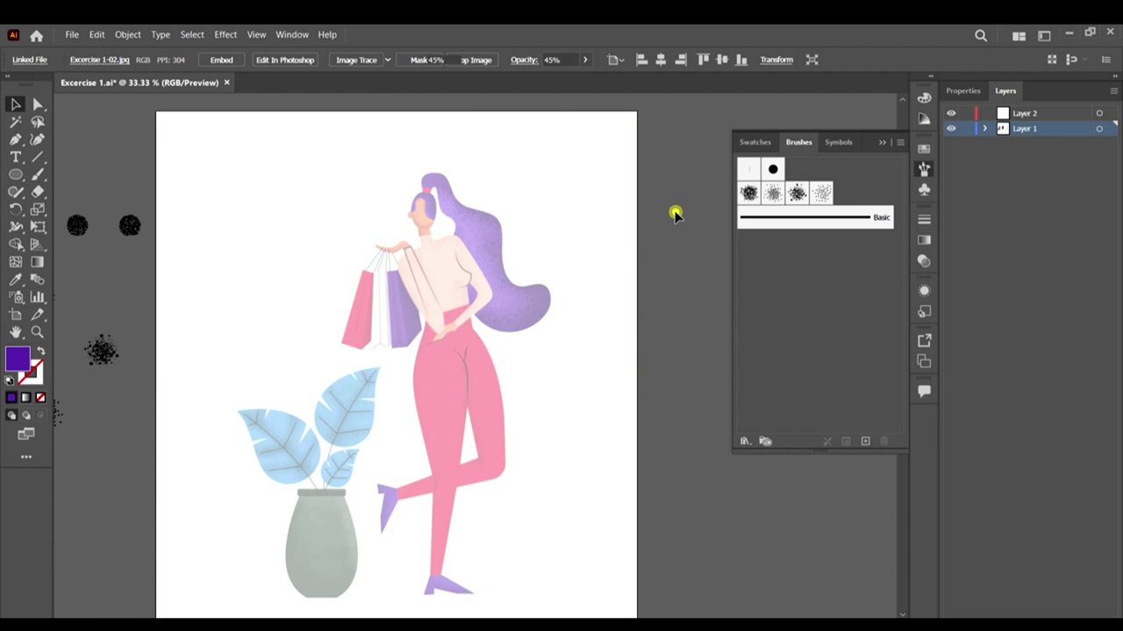
Step: Lock Layer 1 and make the empty Layer 2 active for working over the woman's head and hair
{"action": "left_click", "coordinate": [1051, 114]}
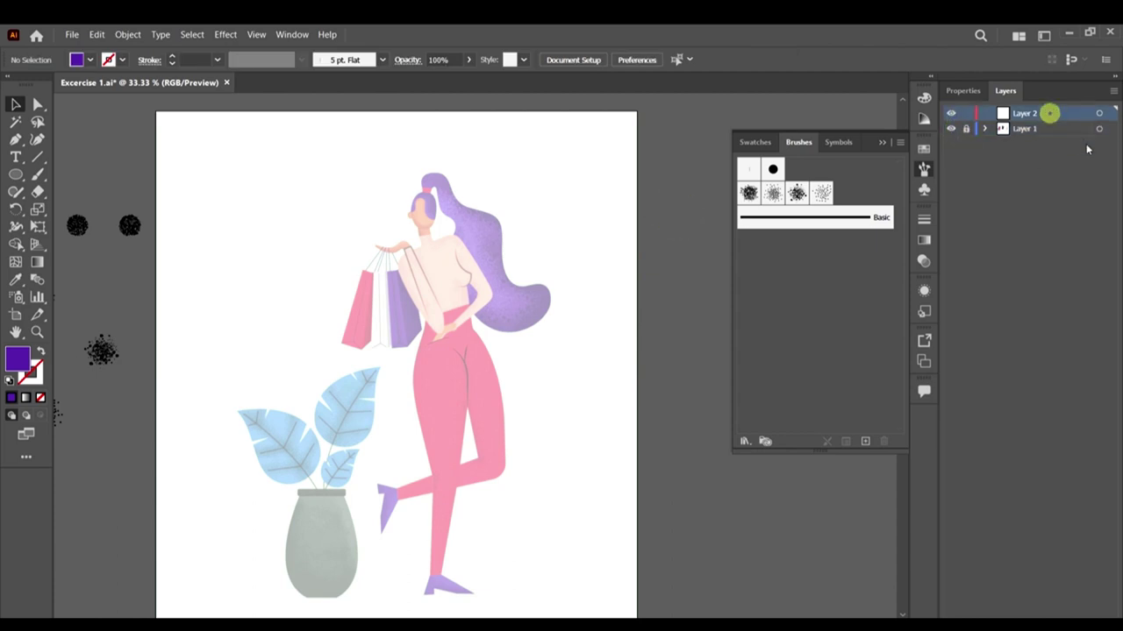
{"action": "scroll", "coordinate": [524, 342], "scroll_direction": "down", "scroll_amount": 1}
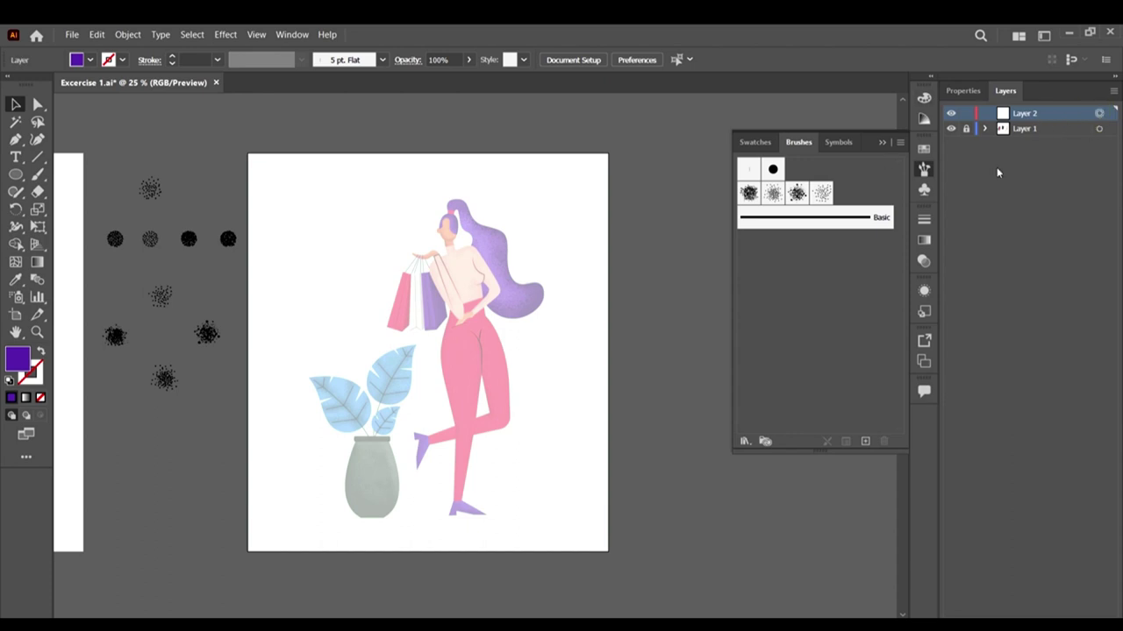
{"action": "left_click", "coordinate": [655, 527]}
{"action": "scroll", "coordinate": [449, 240], "scroll_direction": "up", "scroll_amount": 1}
{"action": "scroll", "coordinate": [472, 228], "scroll_direction": "up", "scroll_amount": 5}
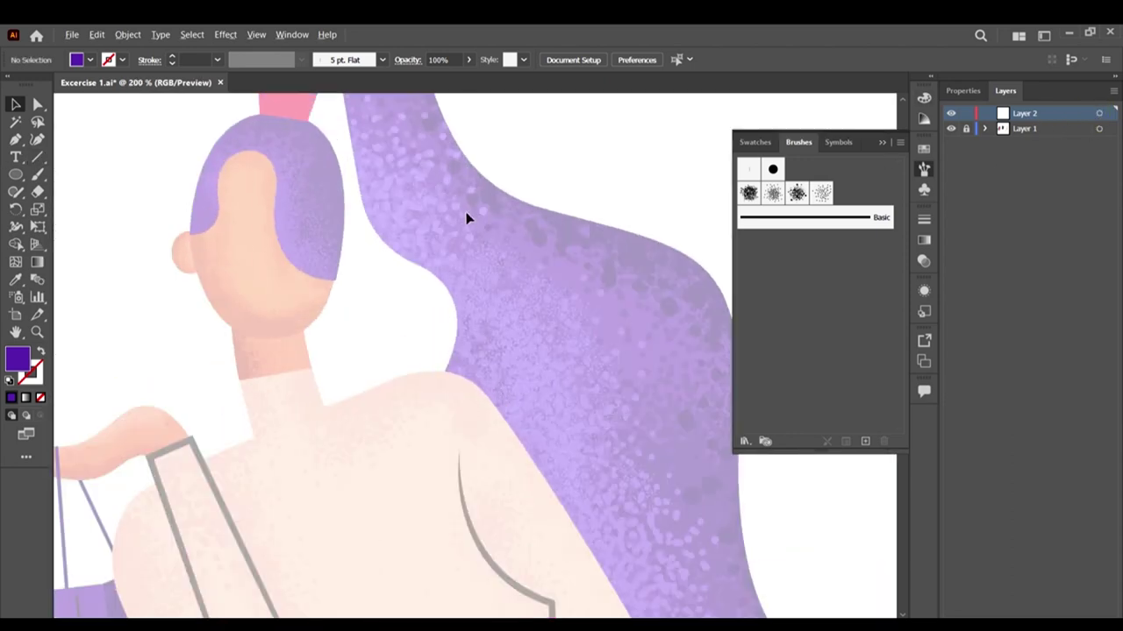
Step: Draw the hair tie as a closed four-cornered shape with the Pen tool, tracing the reference band and curving its upper edge
{"action": "left_click", "coordinate": [13, 140]}
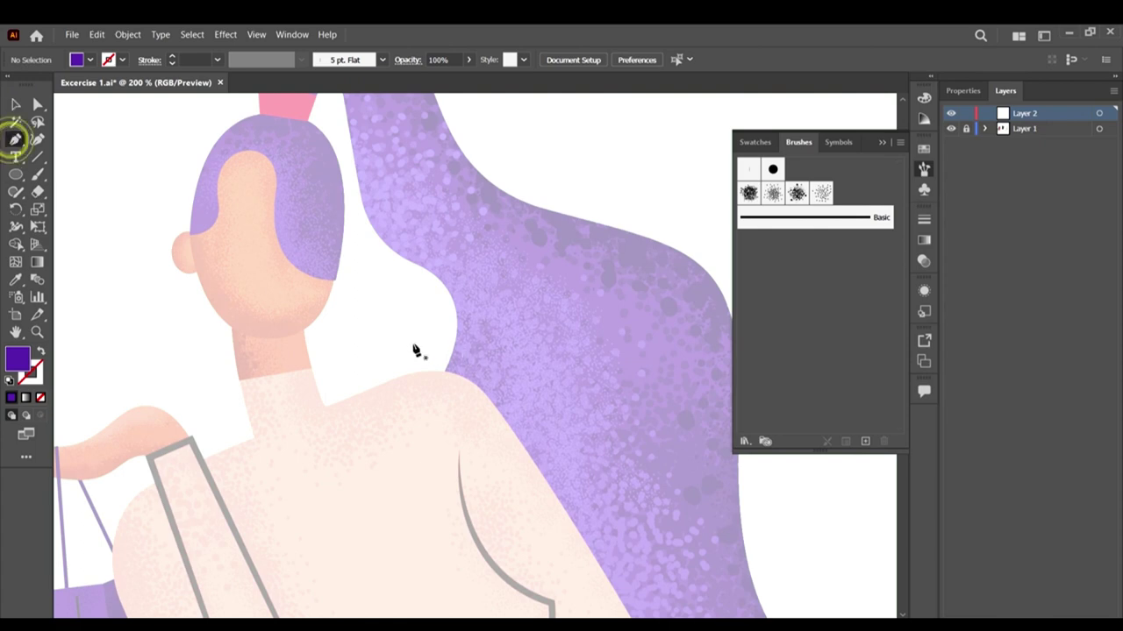
{"action": "scroll", "coordinate": [160, 209], "scroll_direction": "up", "scroll_amount": 2}
{"action": "scroll", "coordinate": [394, 255], "scroll_direction": "up", "scroll_amount": 2}
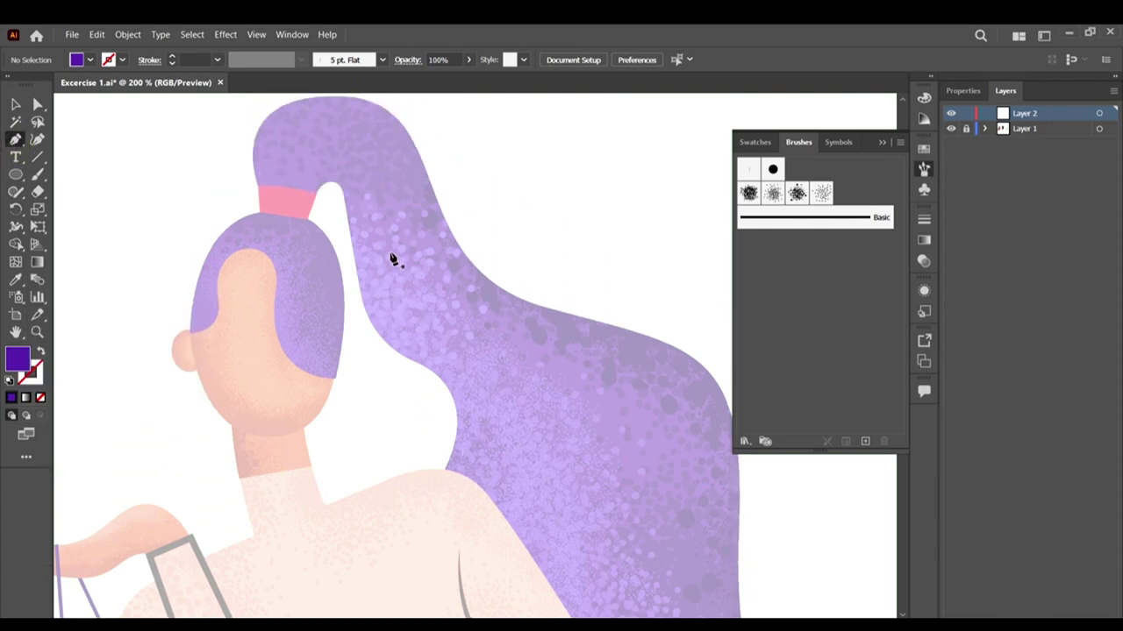
{"action": "scroll", "coordinate": [254, 172], "scroll_direction": "up", "scroll_amount": 5}
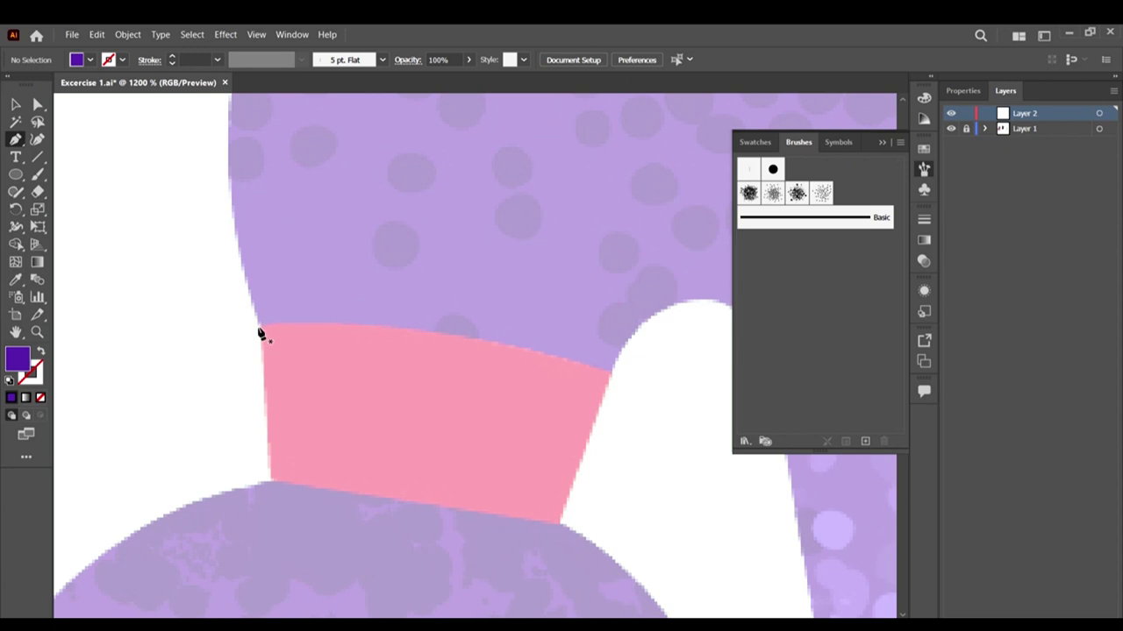
{"action": "left_click", "coordinate": [260, 325]}
{"action": "left_click", "coordinate": [269, 484]}
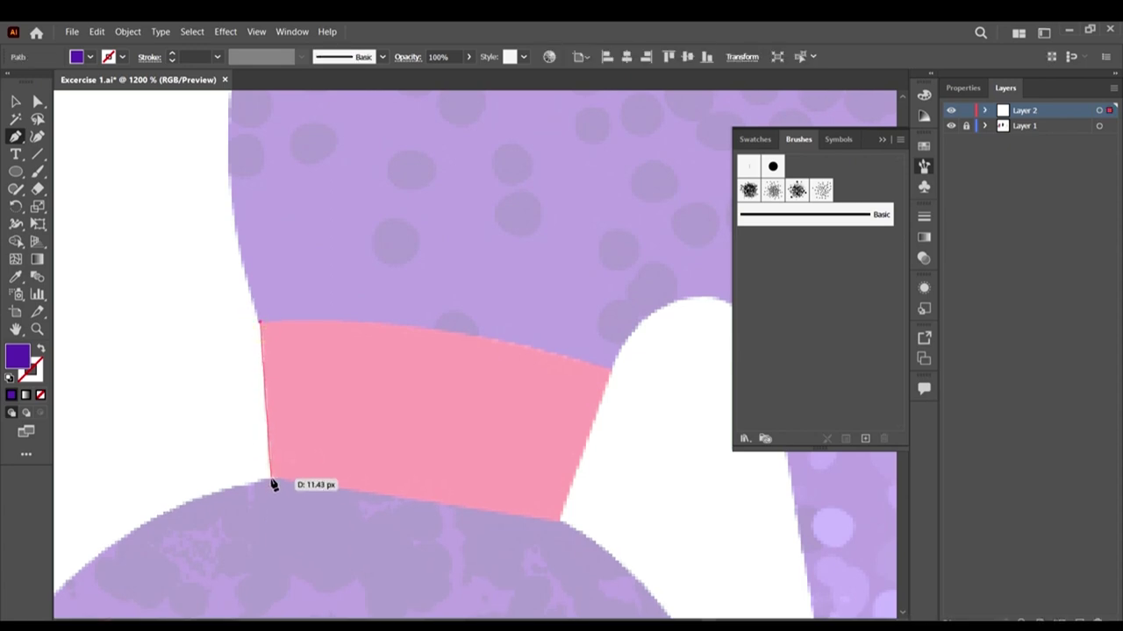
{"action": "scroll", "coordinate": [421, 497], "scroll_direction": "down", "scroll_amount": 3}
{"action": "left_click", "coordinate": [561, 451]}
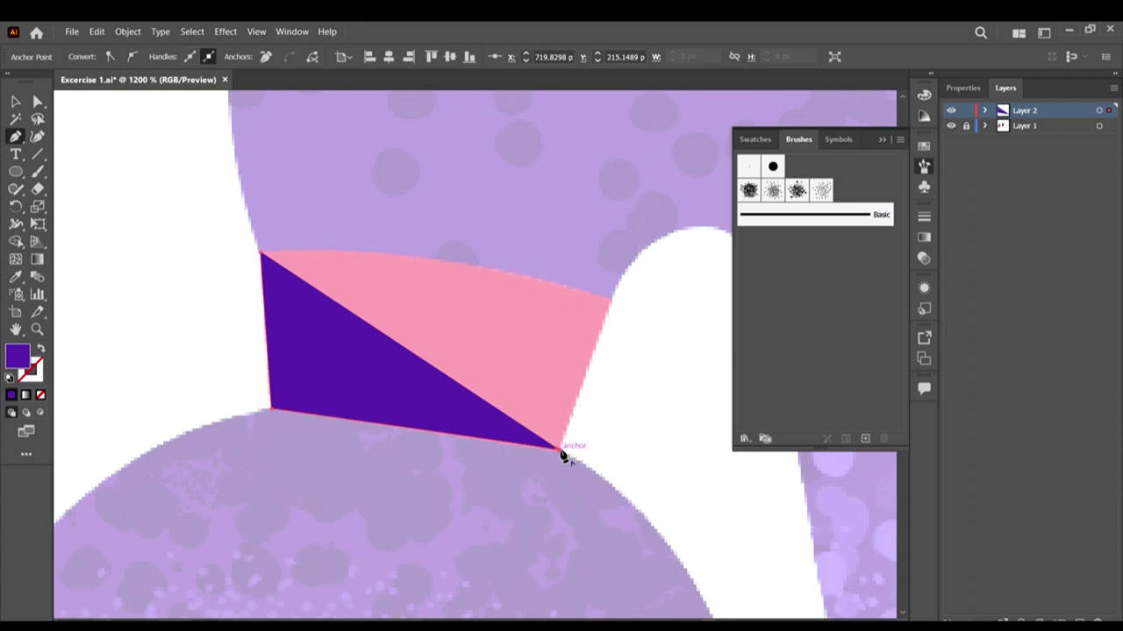
{"action": "left_click", "coordinate": [612, 299]}
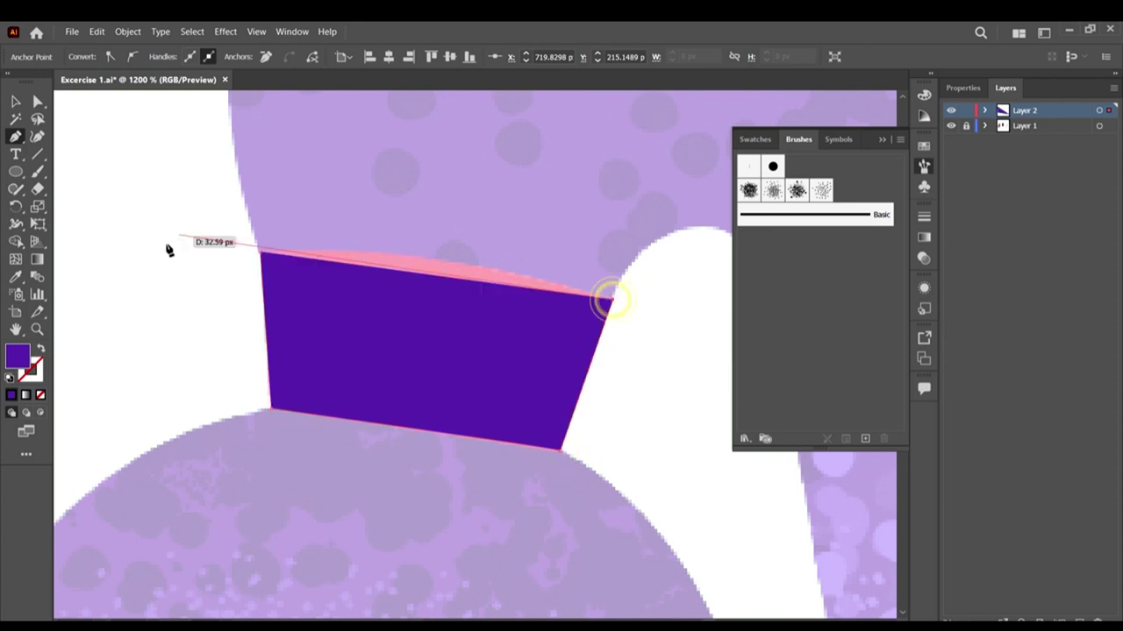
{"action": "left_click_drag", "start_coordinate": [263, 254], "coordinate": [106, 261]}
{"action": "scroll", "coordinate": [460, 307], "scroll_direction": "down", "scroll_amount": 3}
{"action": "left_click", "coordinate": [15, 102]}
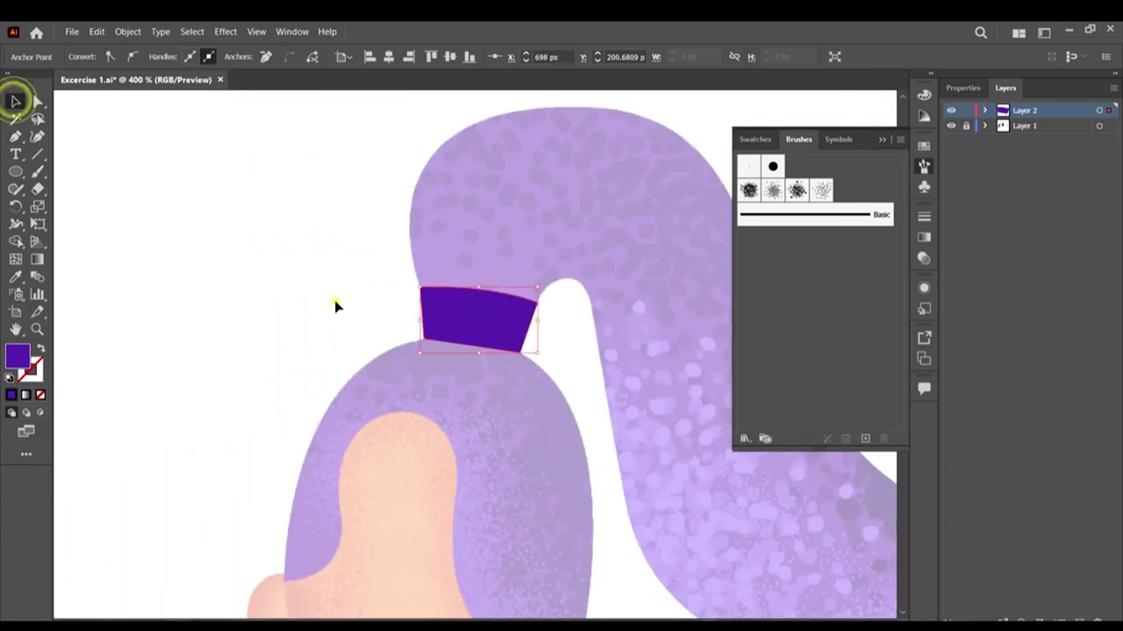
{"action": "left_click", "coordinate": [333, 304]}
Step: Fill the hair tie shape with the red sampled from the original woman's hair tie on the first artboard, then deselect it
{"action": "scroll", "coordinate": [522, 319], "scroll_direction": "down", "scroll_amount": 4}
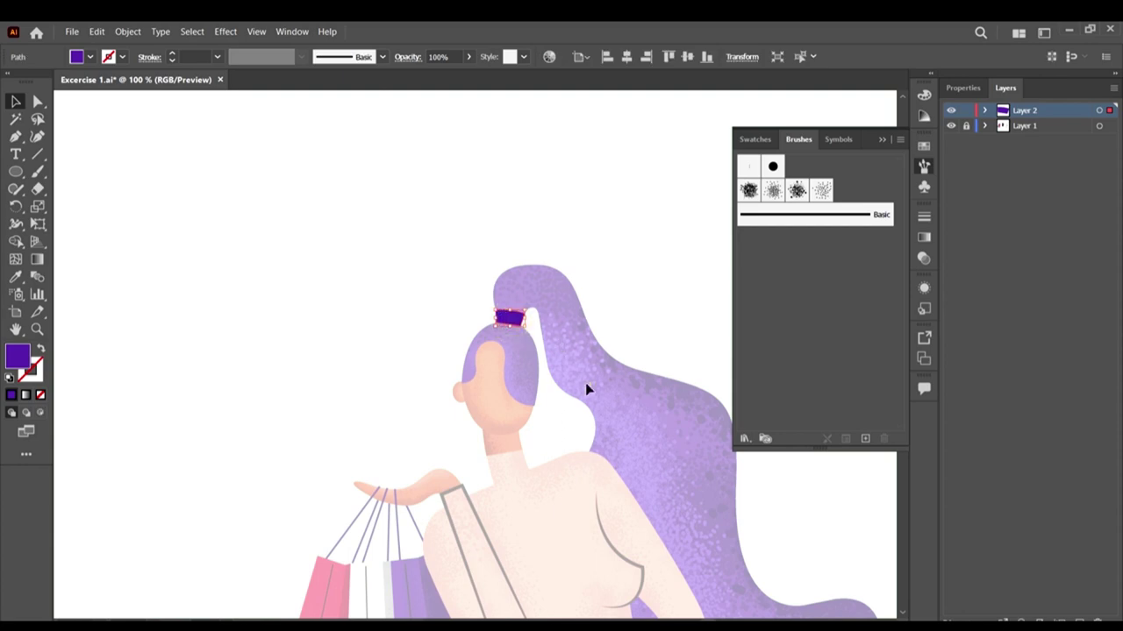
{"action": "scroll", "coordinate": [522, 320], "scroll_direction": "up", "scroll_amount": 5}
{"action": "left_click", "coordinate": [475, 345]}
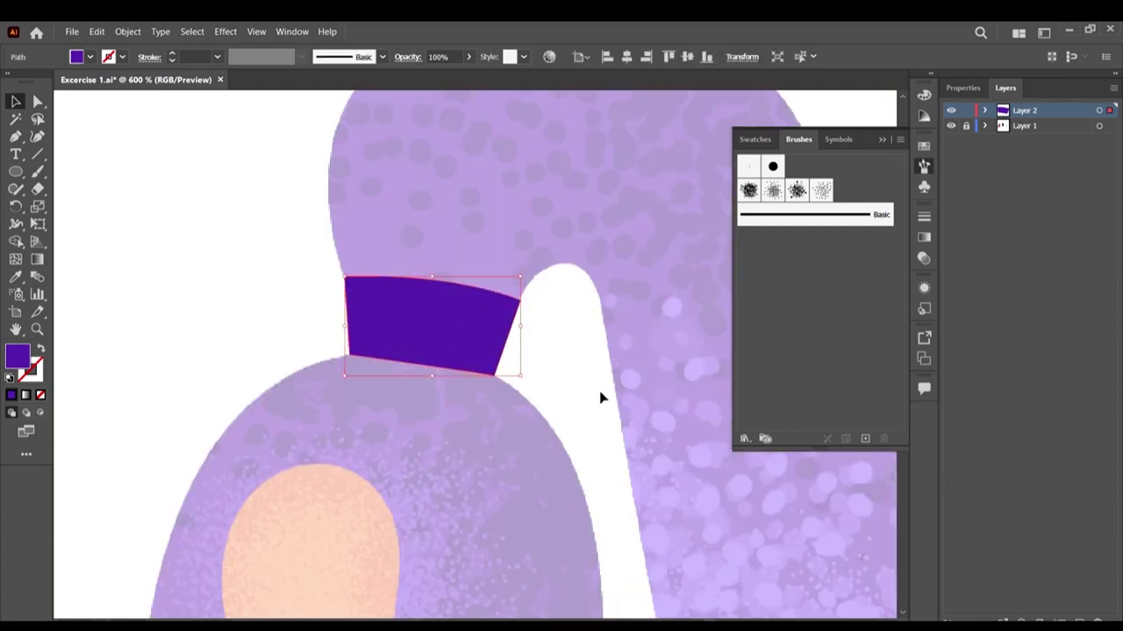
{"action": "left_click", "coordinate": [601, 377]}
{"action": "left_click", "coordinate": [478, 328]}
{"action": "scroll", "coordinate": [506, 332], "scroll_direction": "down", "scroll_amount": 10}
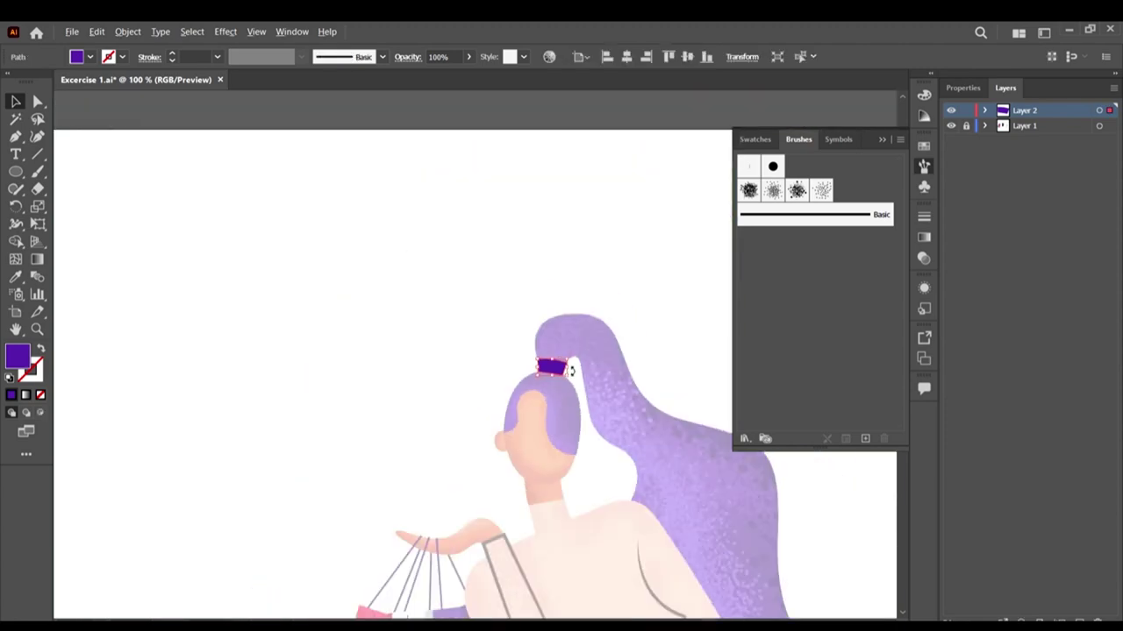
{"action": "scroll", "coordinate": [445, 294], "scroll_direction": "up", "scroll_amount": 1}
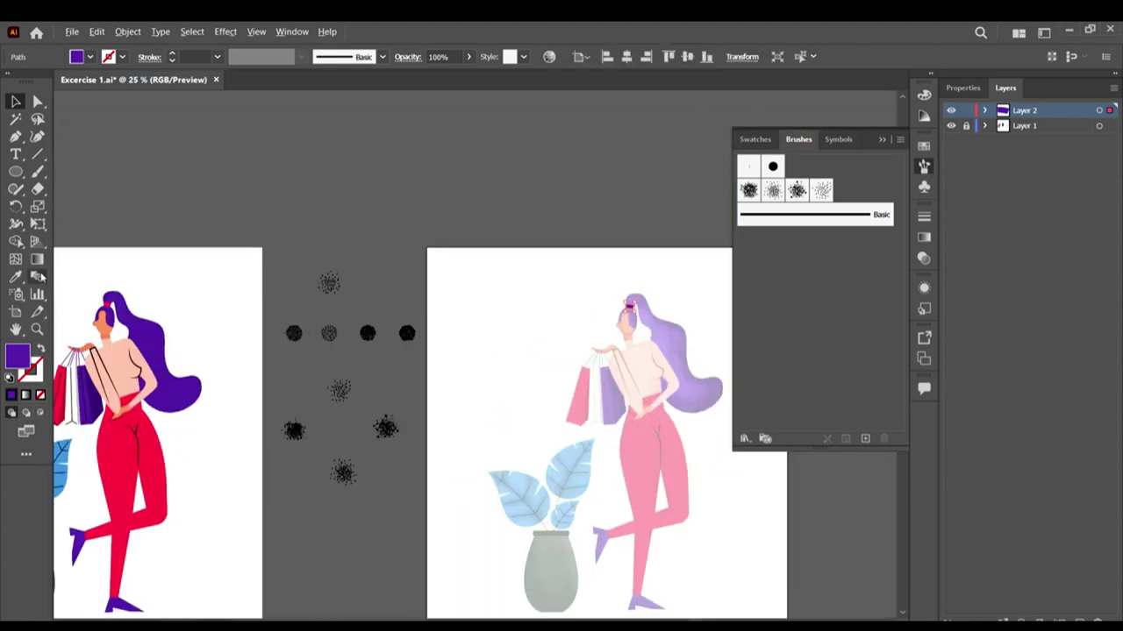
{"action": "left_click_drag", "start_coordinate": [289, 335], "coordinate": [389, 335]}
{"action": "scroll", "coordinate": [200, 305], "scroll_direction": "up", "scroll_amount": 4}
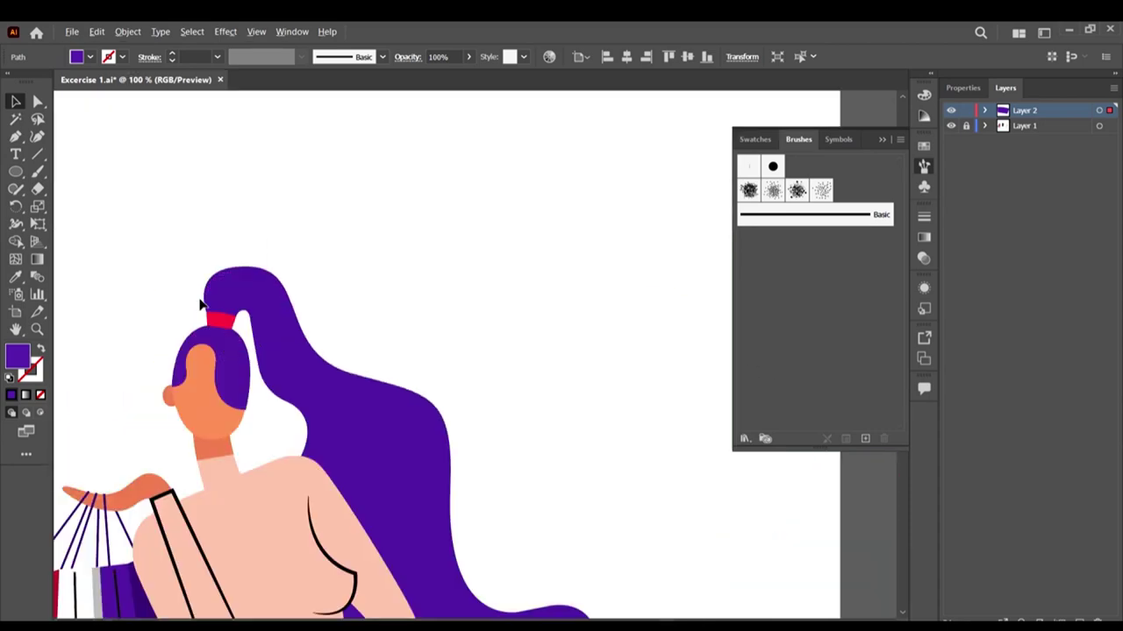
{"action": "scroll", "coordinate": [235, 337], "scroll_direction": "up", "scroll_amount": 5}
{"action": "scroll", "coordinate": [299, 349], "scroll_direction": "down", "scroll_amount": 5}
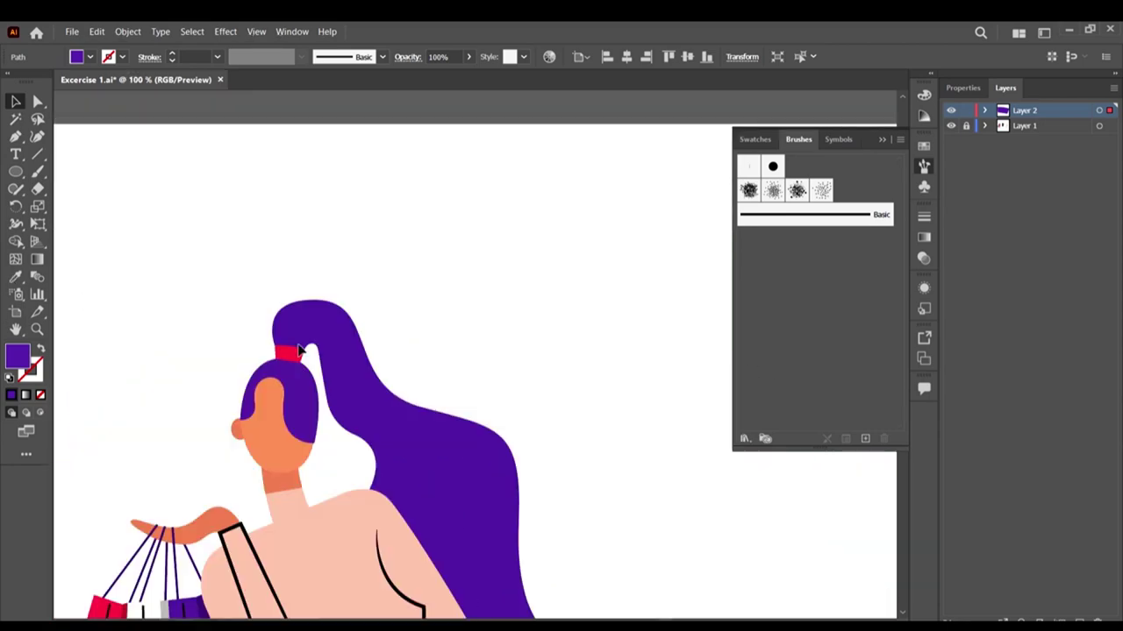
{"action": "scroll", "coordinate": [355, 351], "scroll_direction": "down", "scroll_amount": 4}
{"action": "scroll", "coordinate": [447, 353], "scroll_direction": "right", "scroll_amount": 4}
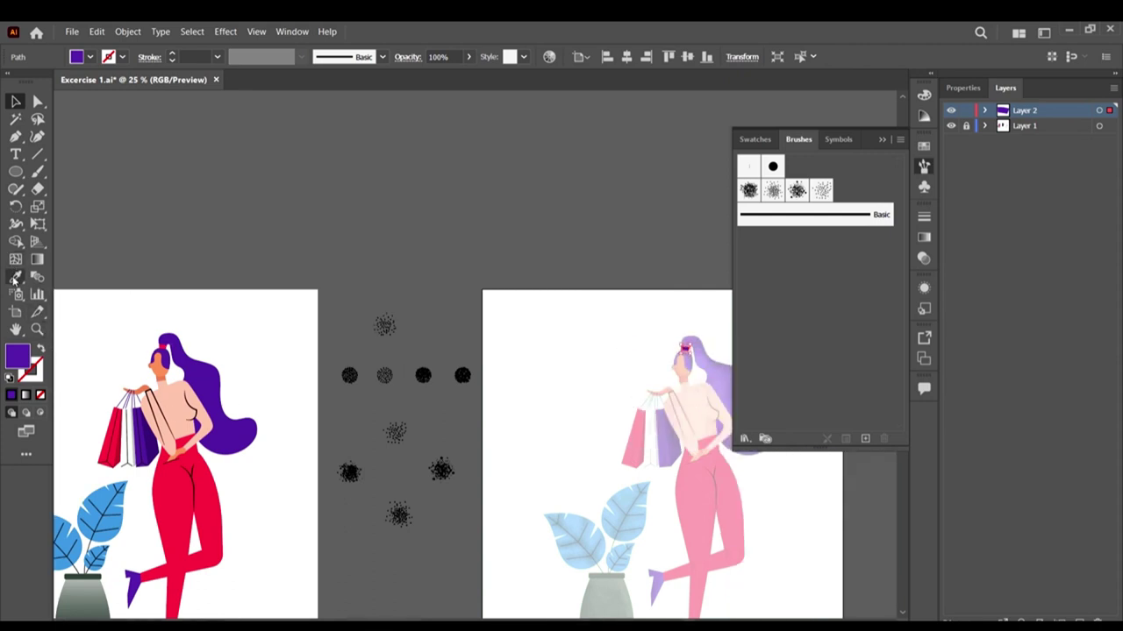
{"action": "scroll", "coordinate": [148, 403], "scroll_direction": "up", "scroll_amount": 7}
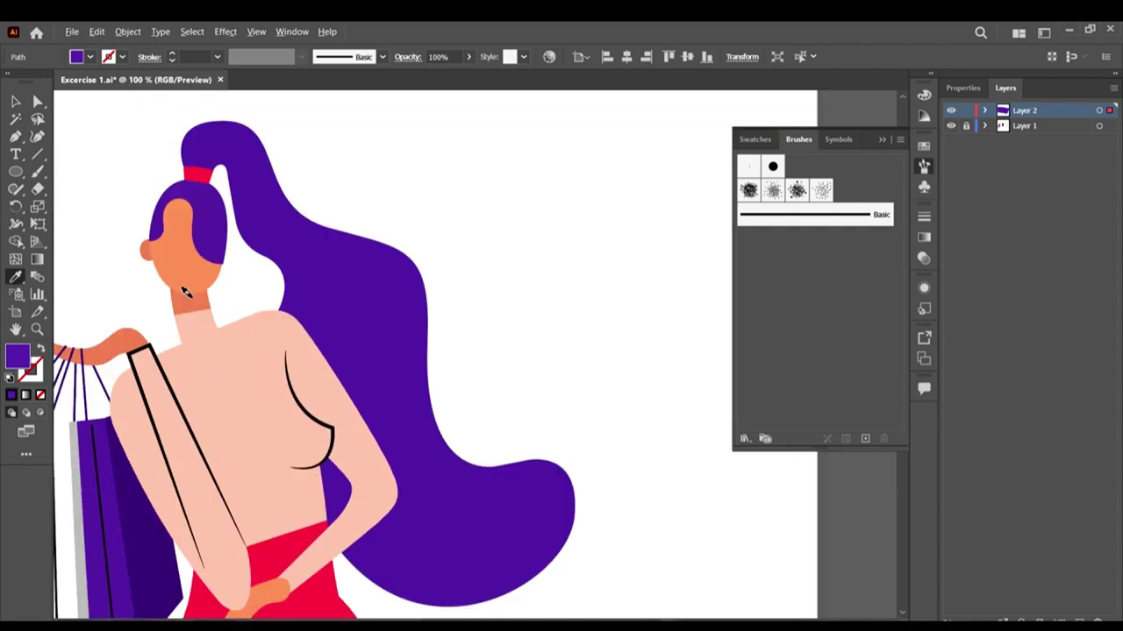
{"action": "left_click", "coordinate": [224, 258]}
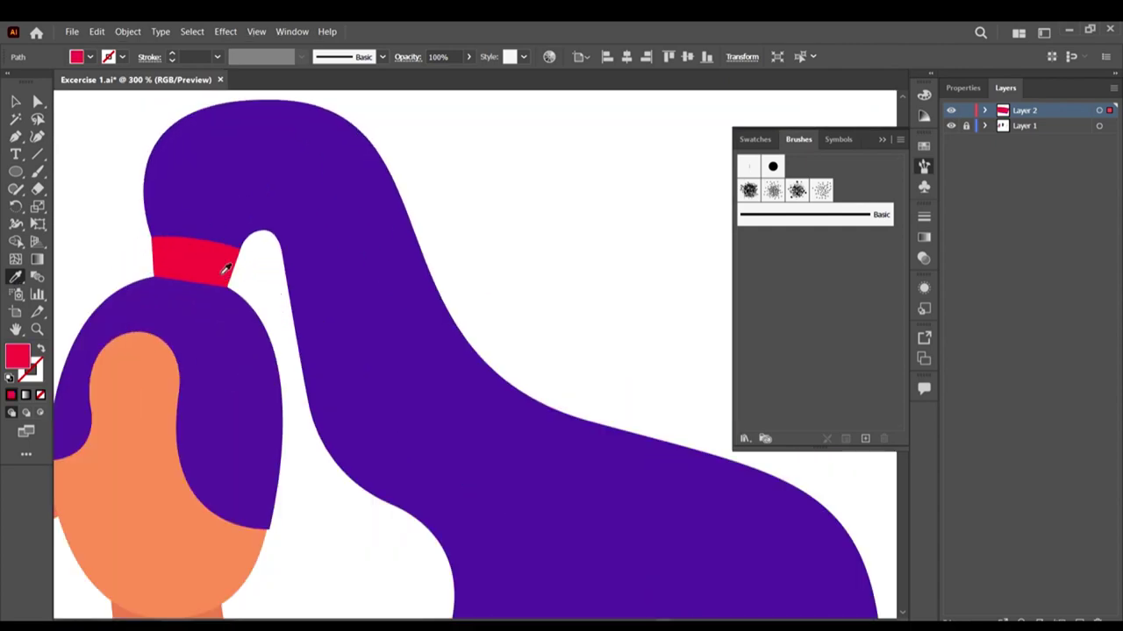
{"action": "scroll", "coordinate": [255, 318], "scroll_direction": "down", "scroll_amount": 5}
{"action": "scroll", "coordinate": [382, 346], "scroll_direction": "down", "scroll_amount": 3}
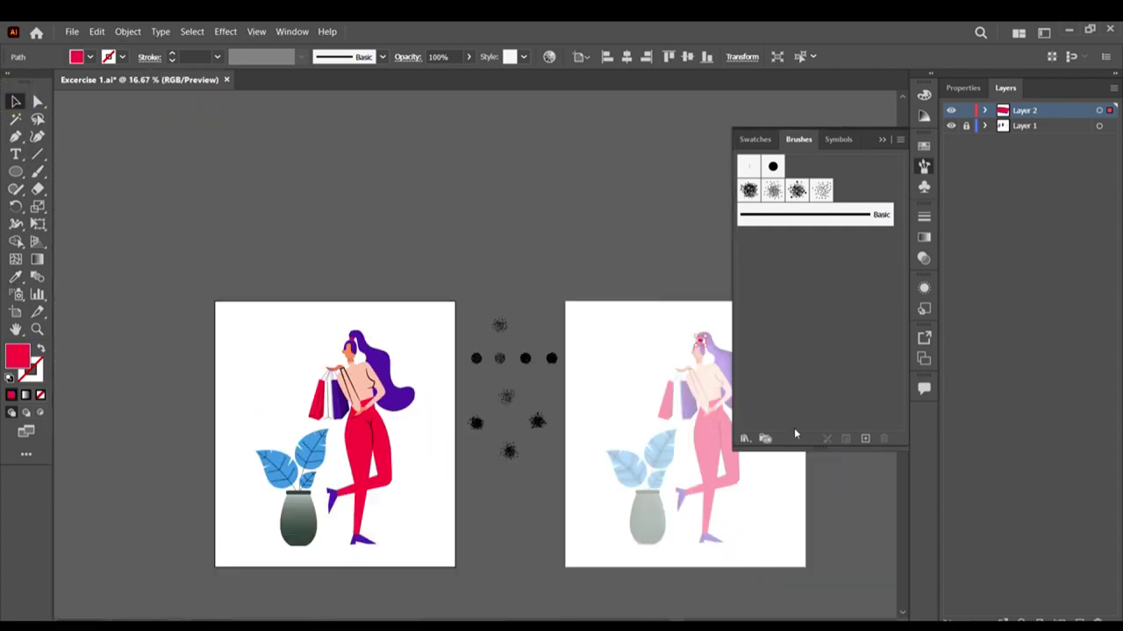
{"action": "scroll", "coordinate": [644, 371], "scroll_direction": "right", "scroll_amount": 2}
{"action": "scroll", "coordinate": [649, 333], "scroll_direction": "up", "scroll_amount": 4}
{"action": "scroll", "coordinate": [673, 379], "scroll_direction": "up", "scroll_amount": 3}
{"action": "left_click", "coordinate": [673, 383]}
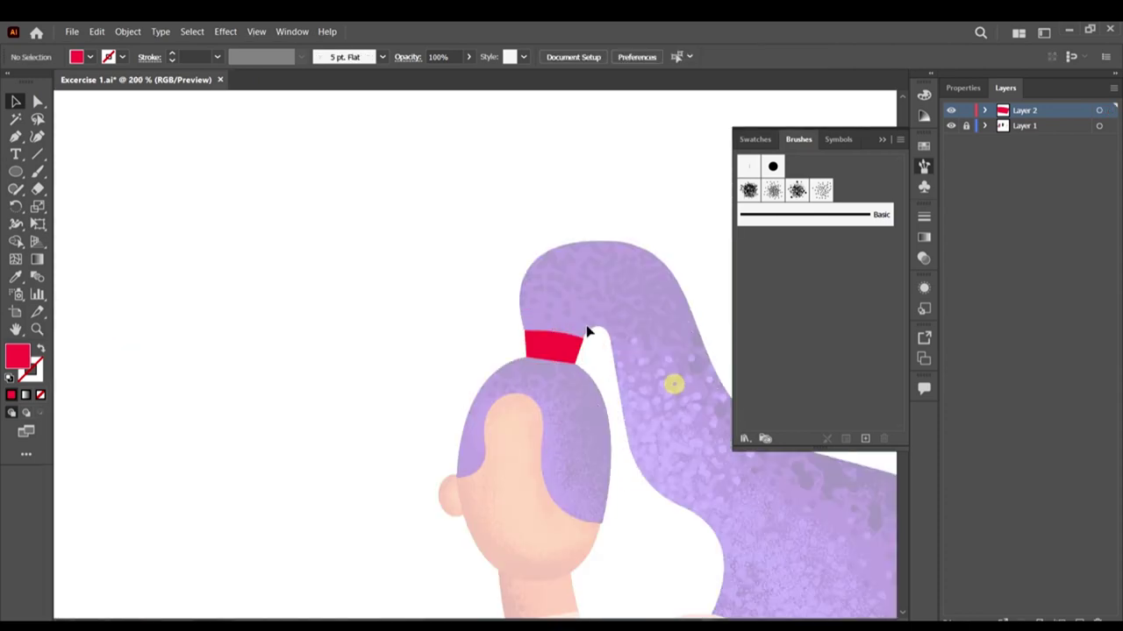
Step: Swap the hair tie's fill and stroke, giving it a red 1 pt outline with no fill, and deselect it
{"action": "scroll", "coordinate": [584, 337], "scroll_direction": "up", "scroll_amount": 4}
{"action": "left_click", "coordinate": [460, 355]}
{"action": "key", "text": "shift+x"}
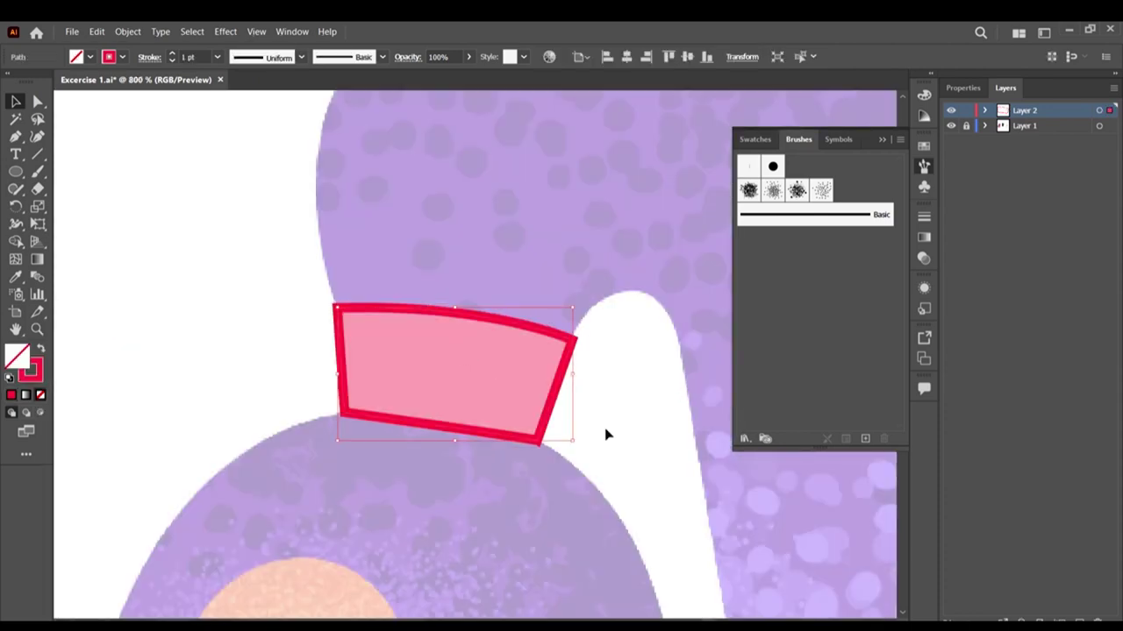
{"action": "left_click", "coordinate": [641, 451]}
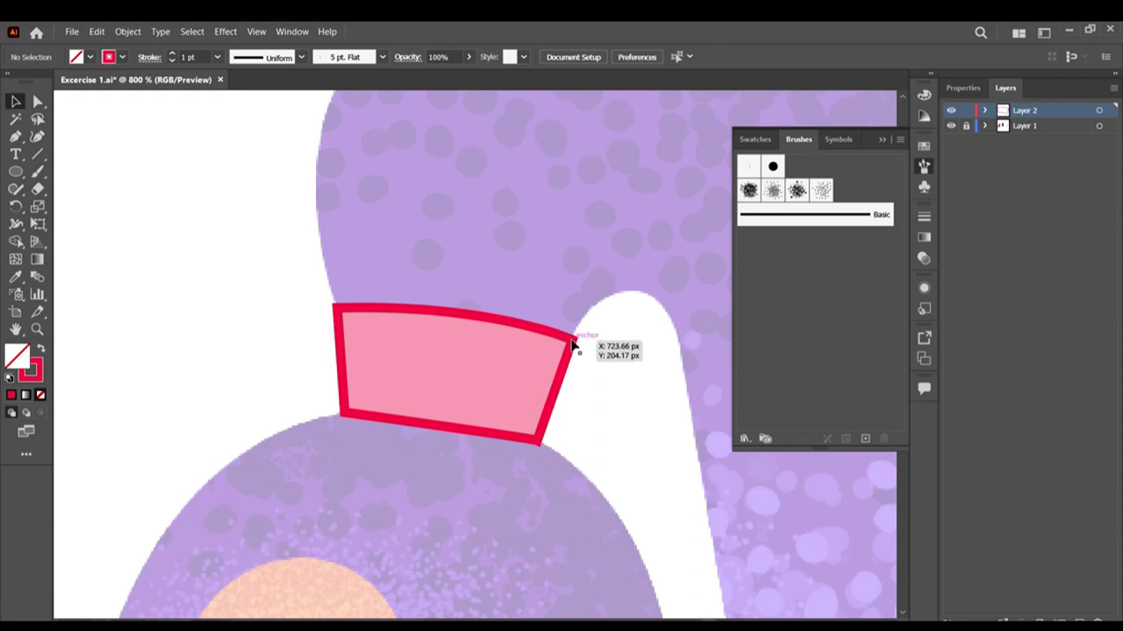
Step: Start the ponytail outline with the Pen tool at the hair tie's upper-left corner, curving over the crown and down the outer edge
{"action": "scroll", "coordinate": [435, 341], "scroll_direction": "down", "scroll_amount": 3}
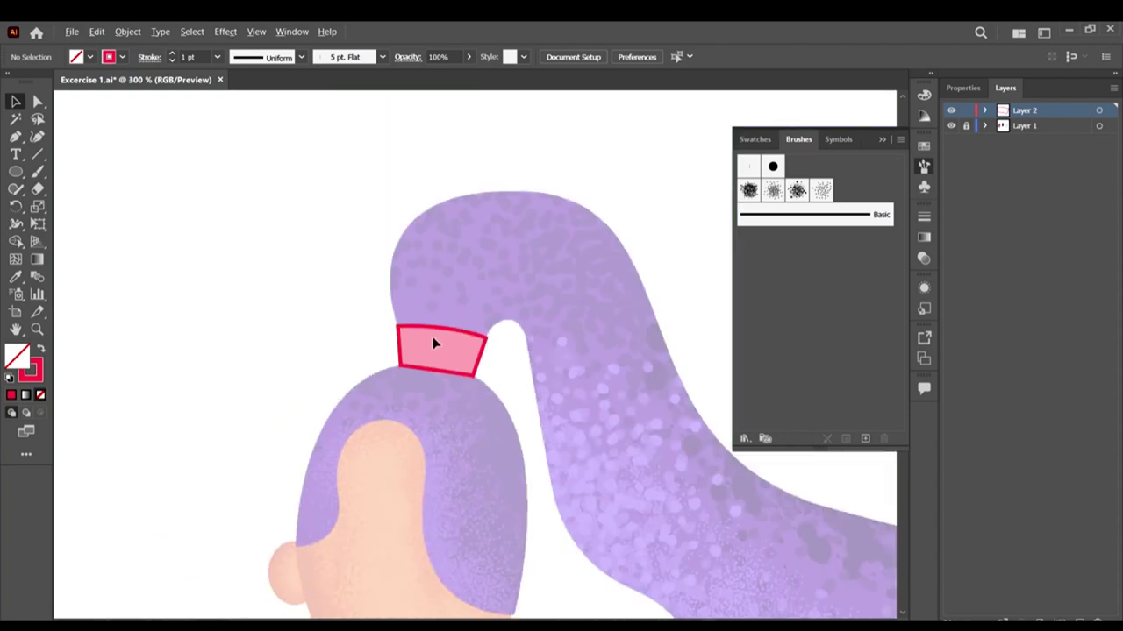
{"action": "scroll", "coordinate": [436, 324], "scroll_direction": "up", "scroll_amount": 2}
{"action": "key", "text": "p"}
{"action": "scroll", "coordinate": [384, 335], "scroll_direction": "down", "scroll_amount": 1}
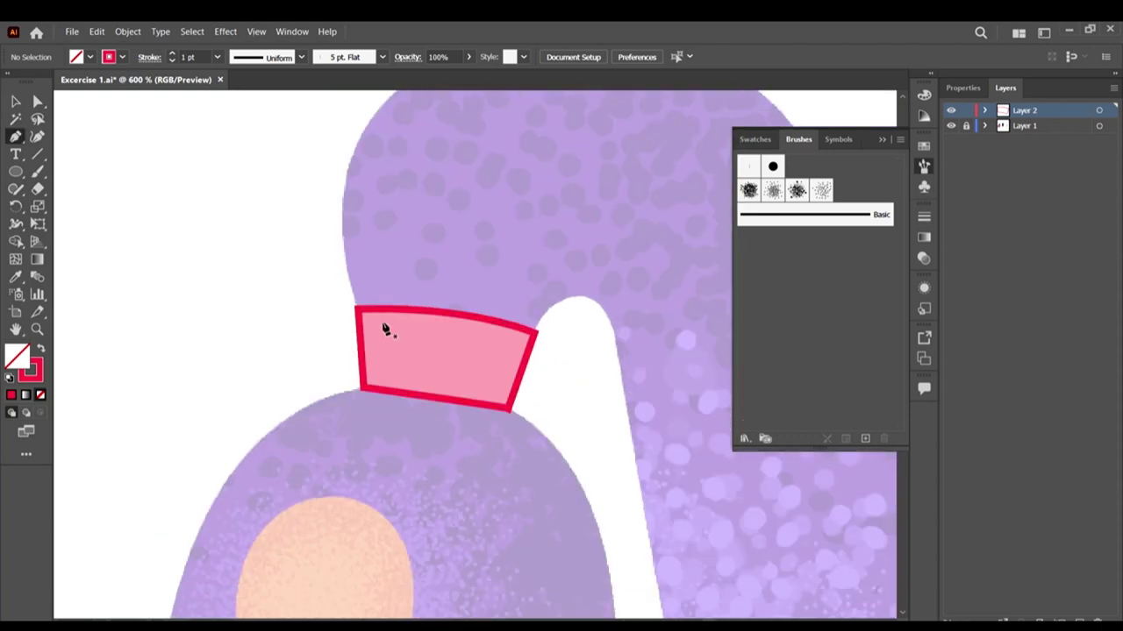
{"action": "scroll", "coordinate": [383, 302], "scroll_direction": "up", "scroll_amount": 1}
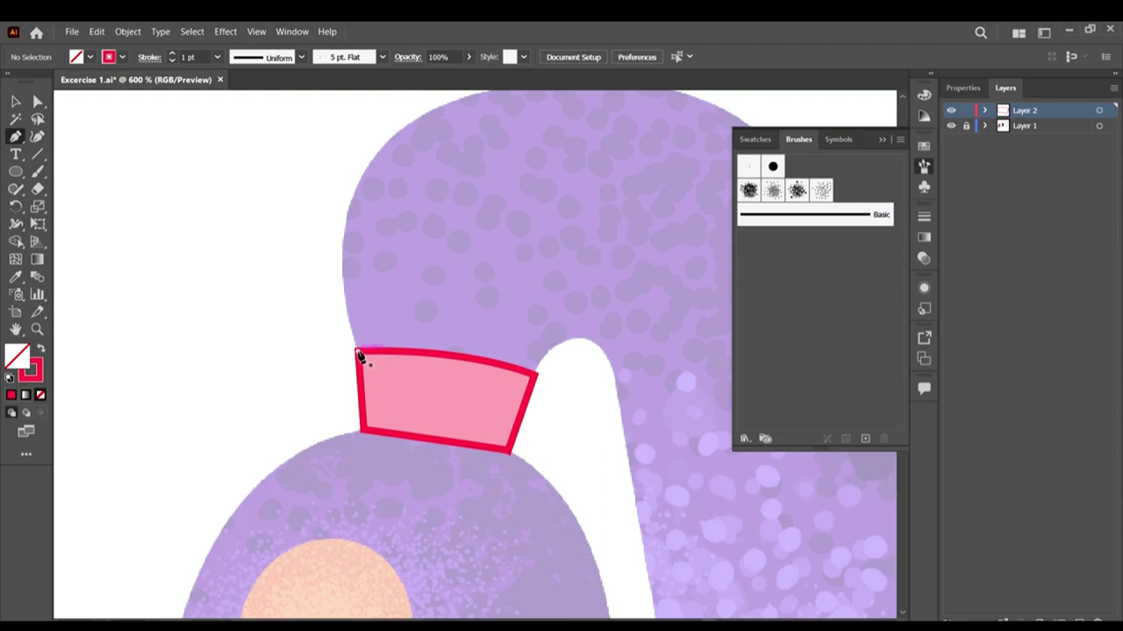
{"action": "left_click", "coordinate": [361, 355]}
{"action": "scroll", "coordinate": [395, 307], "scroll_direction": "up", "scroll_amount": 2}
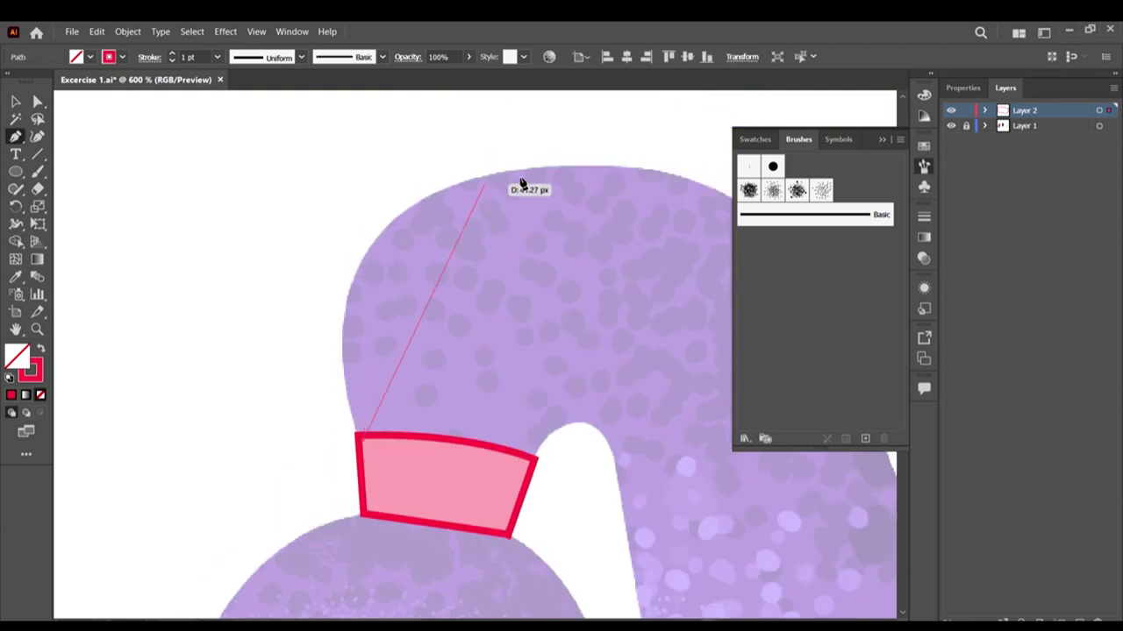
{"action": "mouse_move", "coordinate": [433, 193]}
{"action": "left_mouse_down"}
{"action": "mouse_move", "coordinate": [596, 114]}
{"action": "mouse_move", "coordinate": [561, 113]}
{"action": "mouse_move", "coordinate": [583, 103]}
{"action": "left_mouse_up"}
{"action": "scroll", "coordinate": [416, 323], "scroll_direction": "right", "scroll_amount": 3}
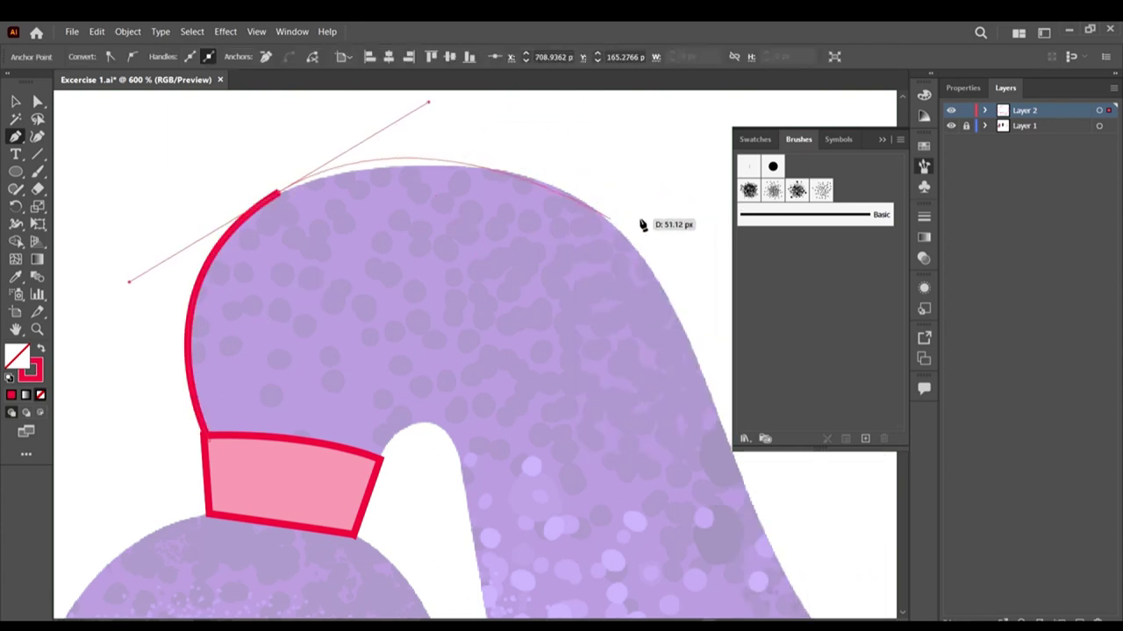
{"action": "left_click_drag", "start_coordinate": [693, 355], "coordinate": [779, 571]}
Step: Extend the ponytail outline along the outer edge's inward curve and around the bulge beside the shoulder
{"action": "scroll", "coordinate": [324, 329], "scroll_direction": "down", "scroll_amount": 6}
{"action": "scroll", "coordinate": [421, 369], "scroll_direction": "down", "scroll_amount": 2}
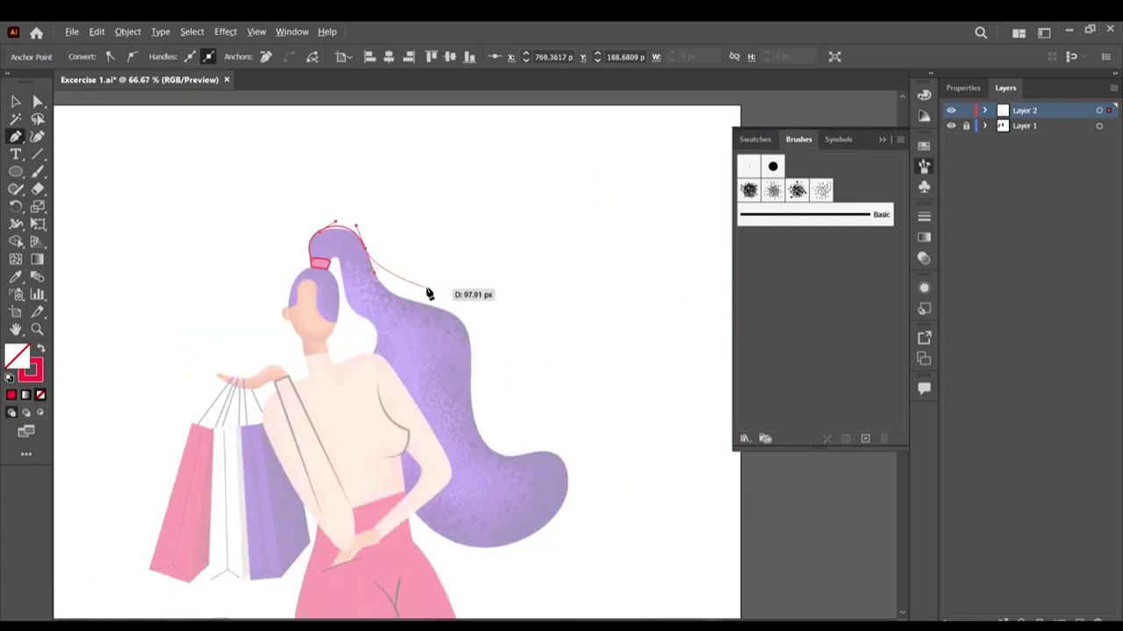
{"action": "scroll", "coordinate": [423, 289], "scroll_direction": "up", "scroll_amount": 4}
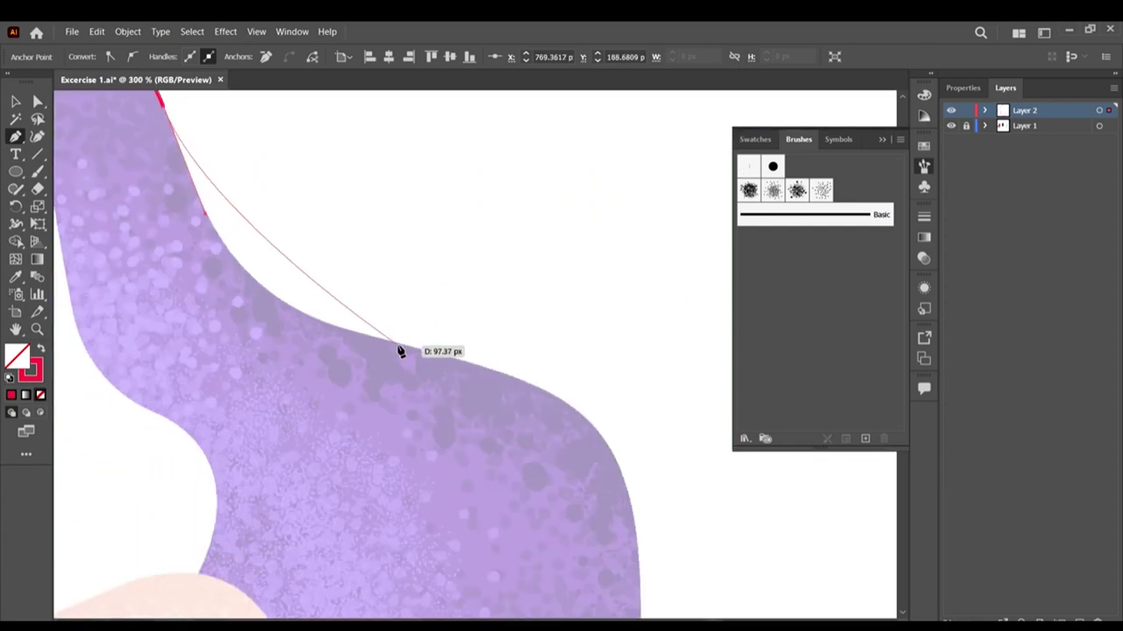
{"action": "left_click_drag", "start_coordinate": [399, 347], "coordinate": [642, 548]}
Step: Continue the ponytail outline down the outer edge, through the hollow beside the waist and around the rounded tip
{"action": "scroll", "coordinate": [658, 419], "scroll_direction": "down", "scroll_amount": 5}
{"action": "scroll", "coordinate": [619, 327], "scroll_direction": "down", "scroll_amount": 6}
{"action": "scroll", "coordinate": [619, 327], "scroll_direction": "down", "scroll_amount": 5}
{"action": "scroll", "coordinate": [588, 356], "scroll_direction": "up", "scroll_amount": 4}
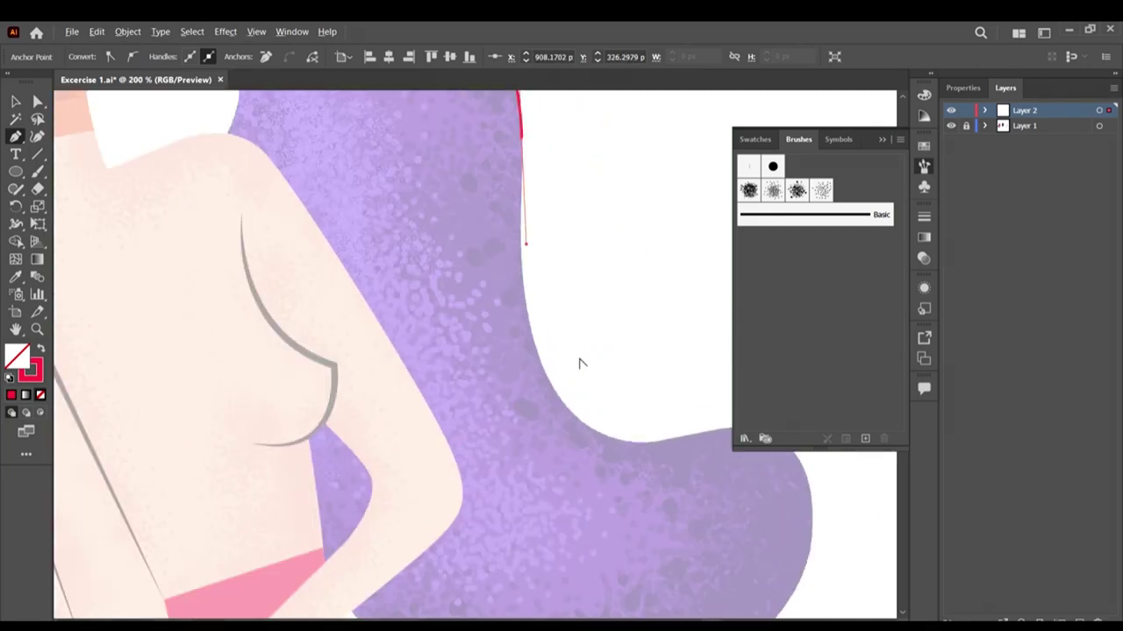
{"action": "left_click_drag", "start_coordinate": [568, 412], "coordinate": [624, 454]}
{"action": "scroll", "coordinate": [645, 454], "scroll_direction": "right", "scroll_amount": 3}
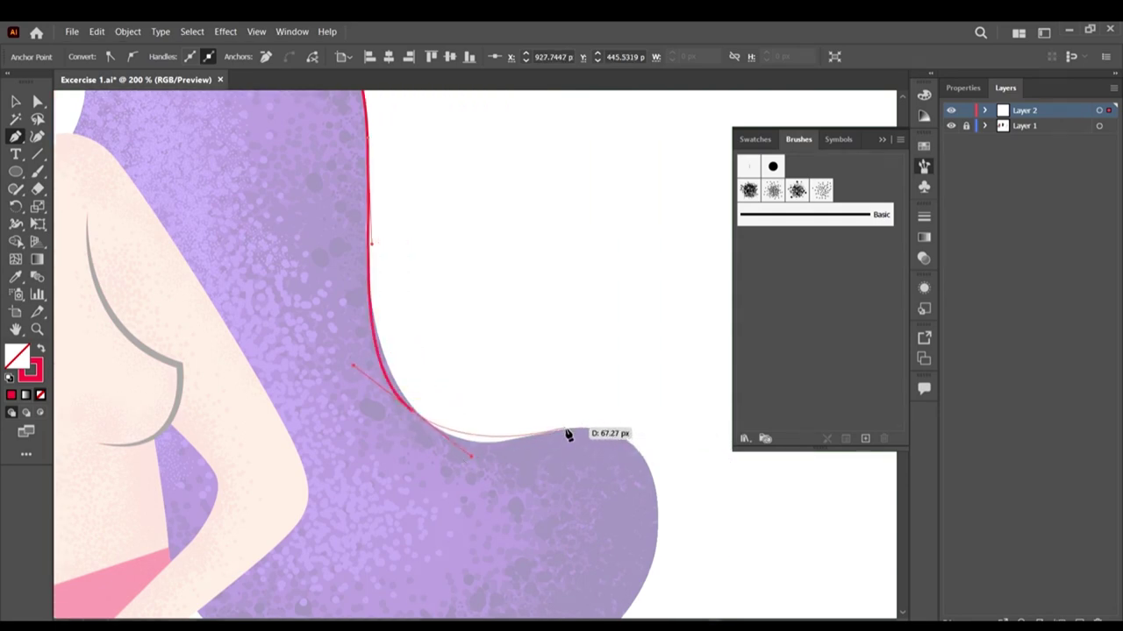
{"action": "left_click_drag", "start_coordinate": [568, 431], "coordinate": [632, 420]}
{"action": "scroll", "coordinate": [719, 468], "scroll_direction": "down", "scroll_amount": 3}
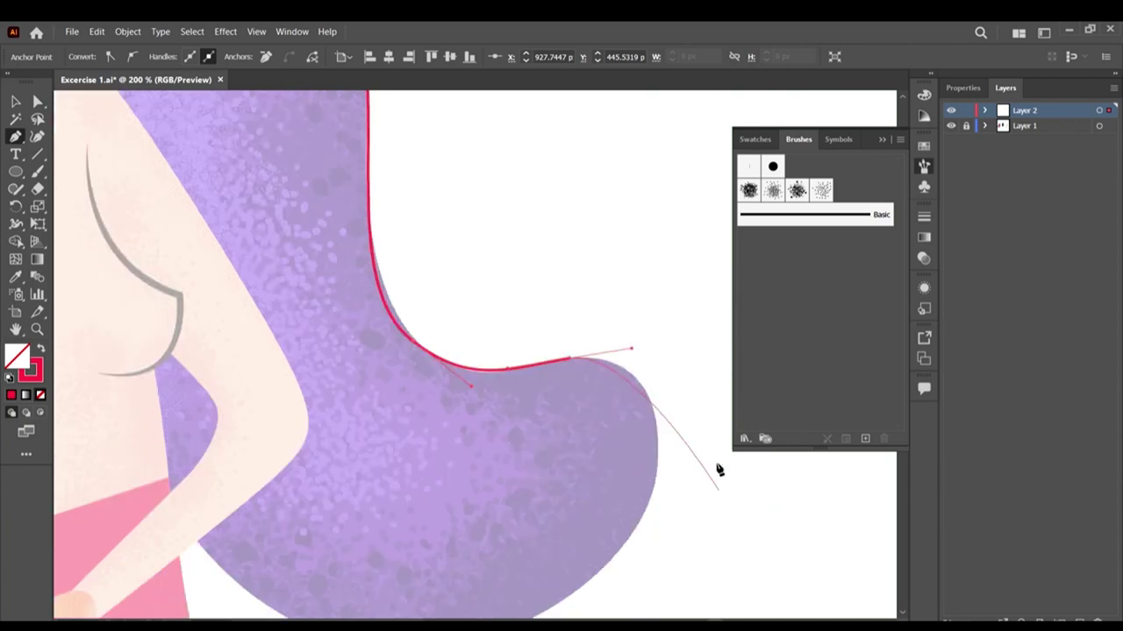
{"action": "left_click_drag", "start_coordinate": [643, 458], "coordinate": [600, 562]}
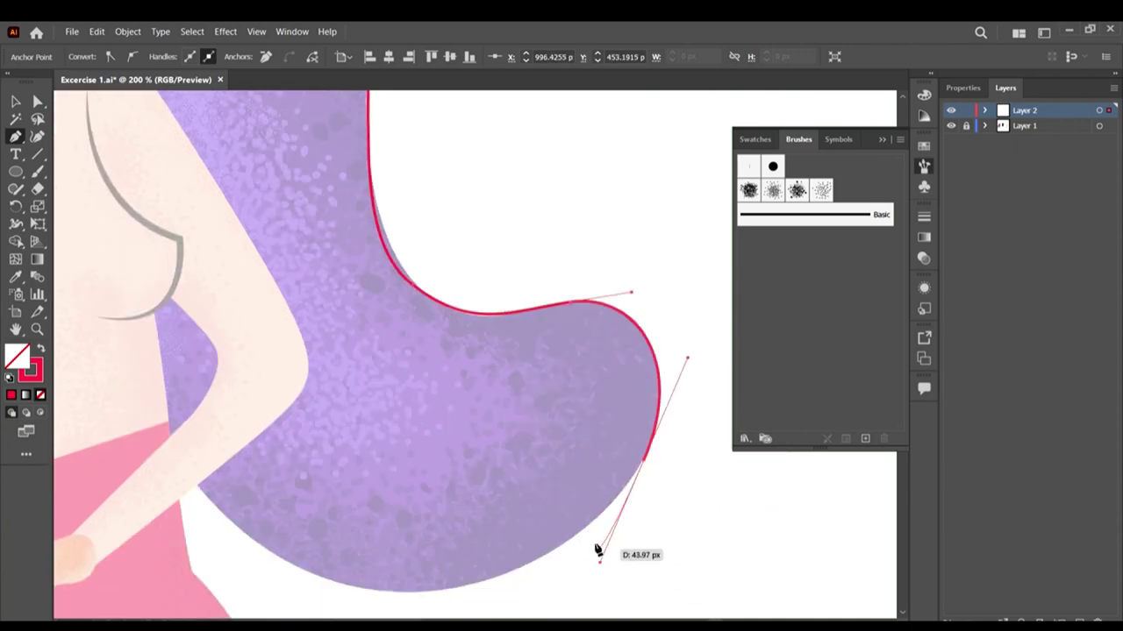
Step: Continue the ponytail outline with the Pen tool along its rounded lower edge and behind the forearm to the waist
{"action": "scroll", "coordinate": [597, 552], "scroll_direction": "down", "scroll_amount": 2}
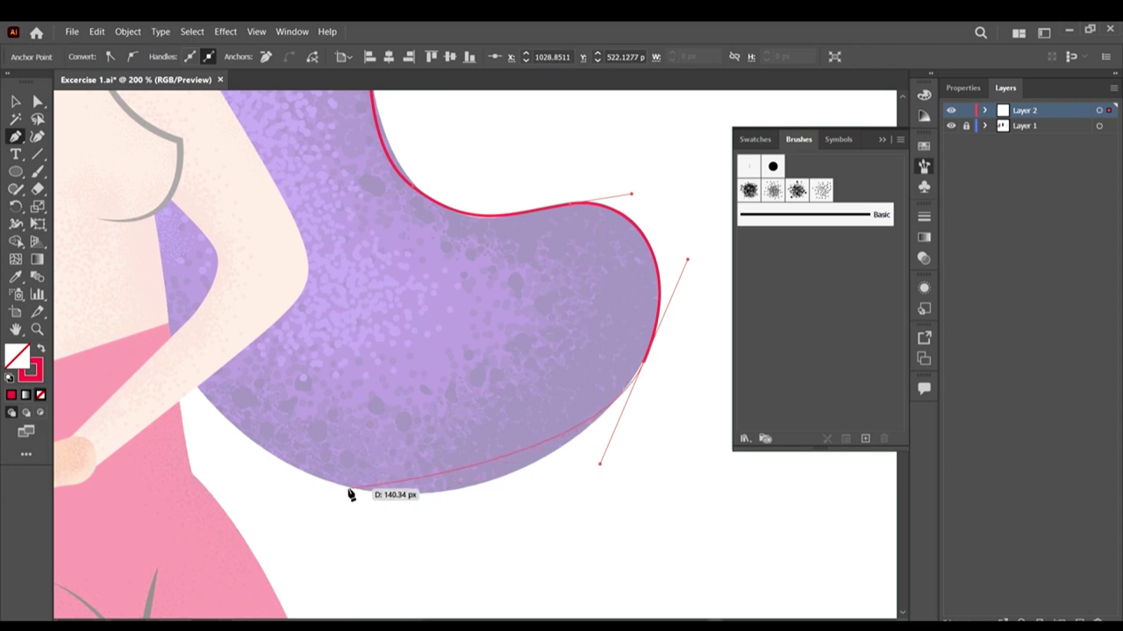
{"action": "left_click_drag", "start_coordinate": [348, 489], "coordinate": [264, 465]}
{"action": "scroll", "coordinate": [113, 324], "scroll_direction": "up", "scroll_amount": 2}
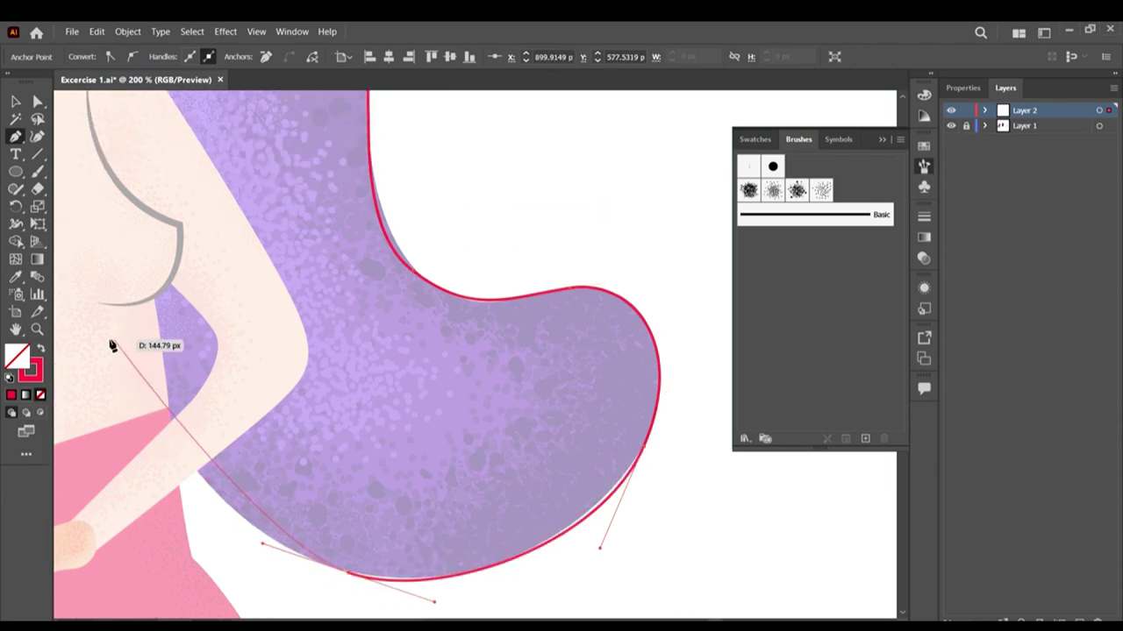
{"action": "left_click_drag", "start_coordinate": [103, 342], "coordinate": [70, 243]}
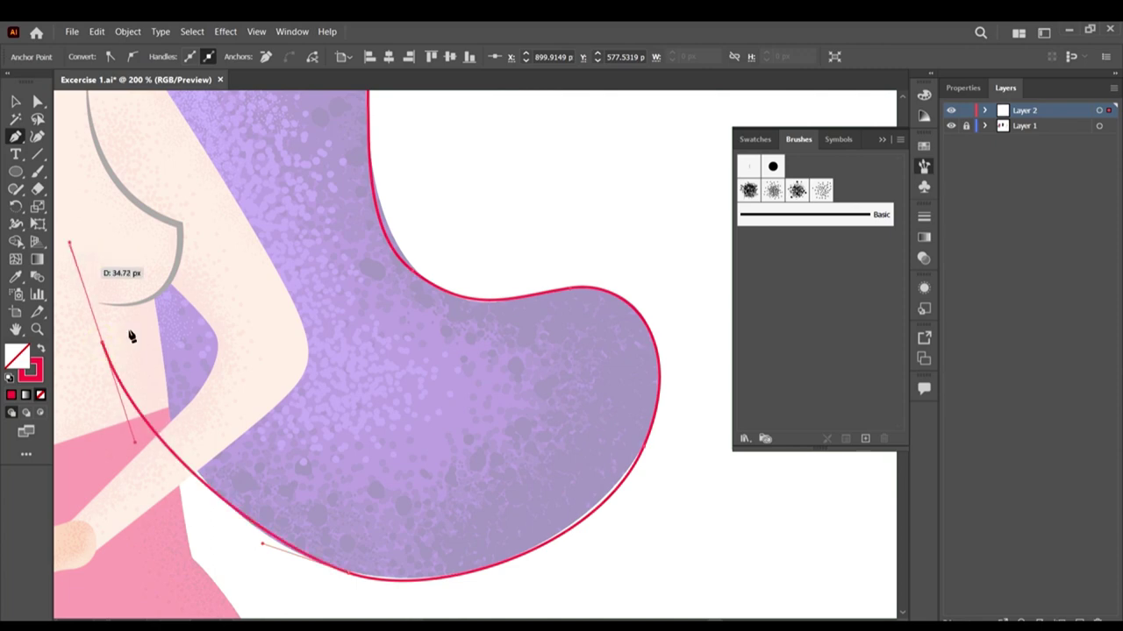
Step: Carry the ponytail outline up behind the back to the shoulder top and along the inner edge beside the face
{"action": "scroll", "coordinate": [373, 360], "scroll_direction": "down", "scroll_amount": 4}
{"action": "scroll", "coordinate": [290, 327], "scroll_direction": "up", "scroll_amount": 4}
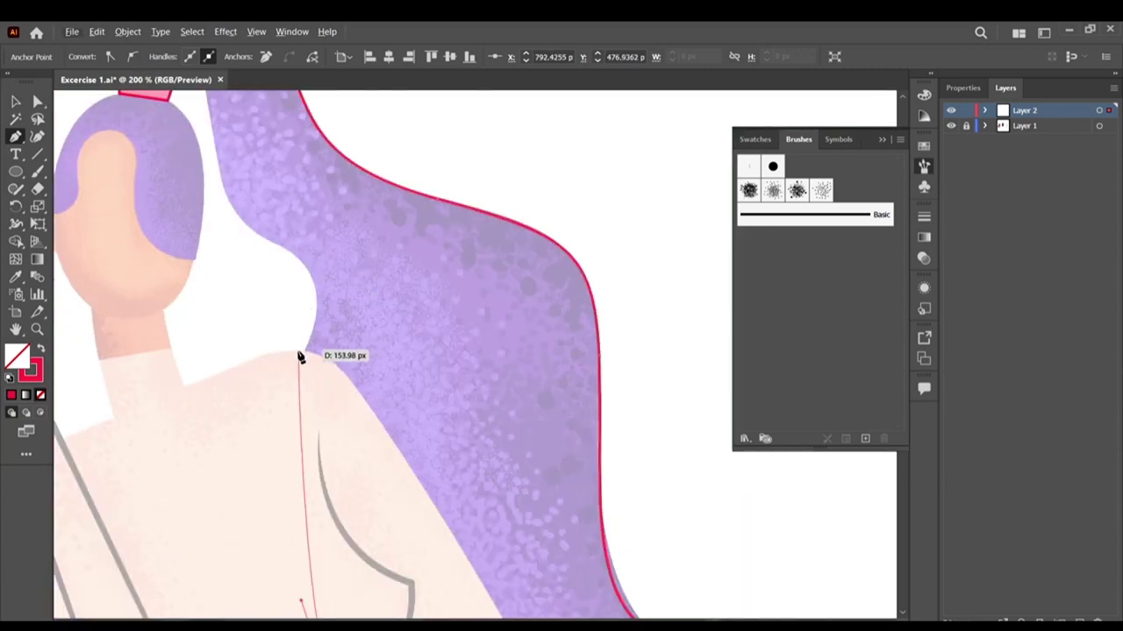
{"action": "left_click_drag", "start_coordinate": [306, 353], "coordinate": [338, 227]}
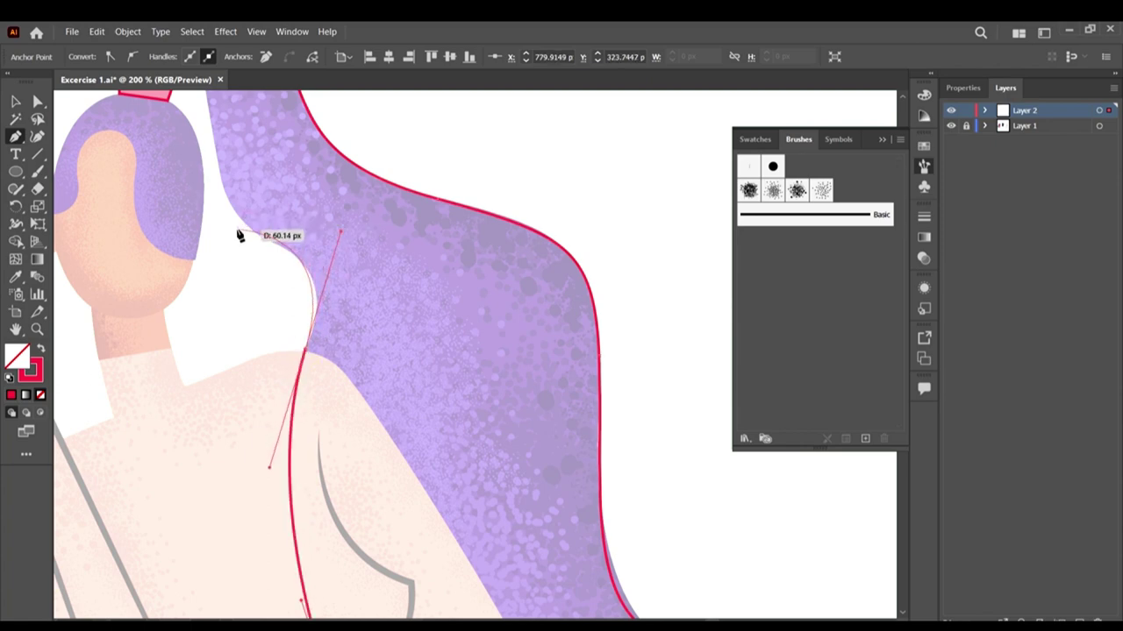
{"action": "left_click_drag", "start_coordinate": [222, 182], "coordinate": [204, 114]}
{"action": "scroll", "coordinate": [211, 145], "scroll_direction": "up", "scroll_amount": 4}
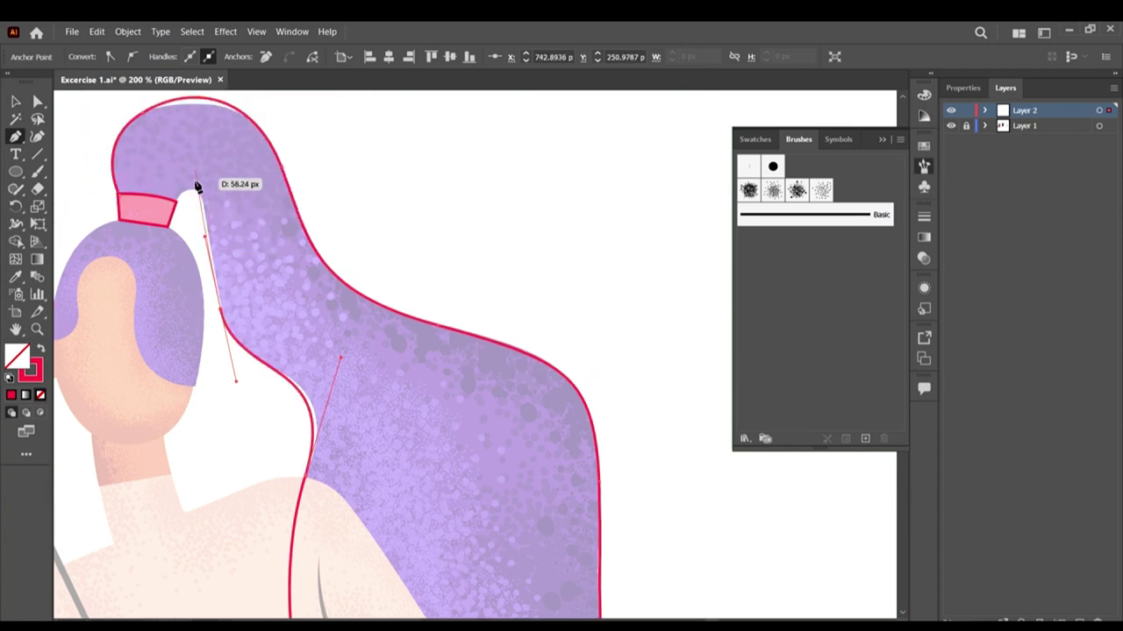
Step: Curve the ponytail outline over the gap beside the hair tie and close it at the tie's upper-left corner
{"action": "scroll", "coordinate": [176, 176], "scroll_direction": "up", "scroll_amount": 3}
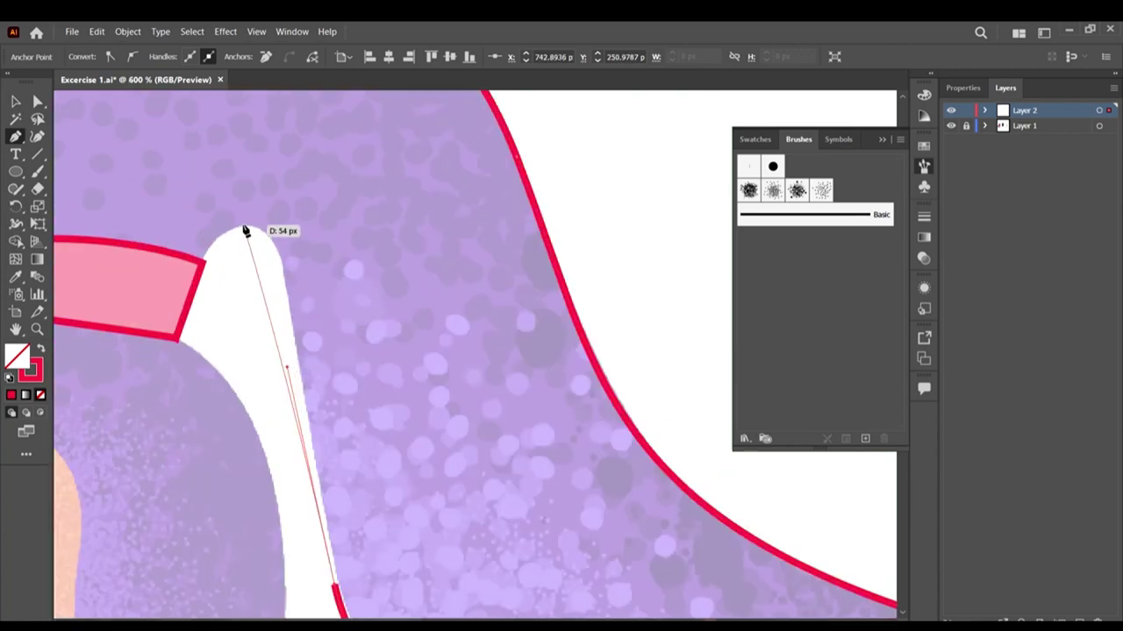
{"action": "left_click_drag", "start_coordinate": [244, 226], "coordinate": [185, 233]}
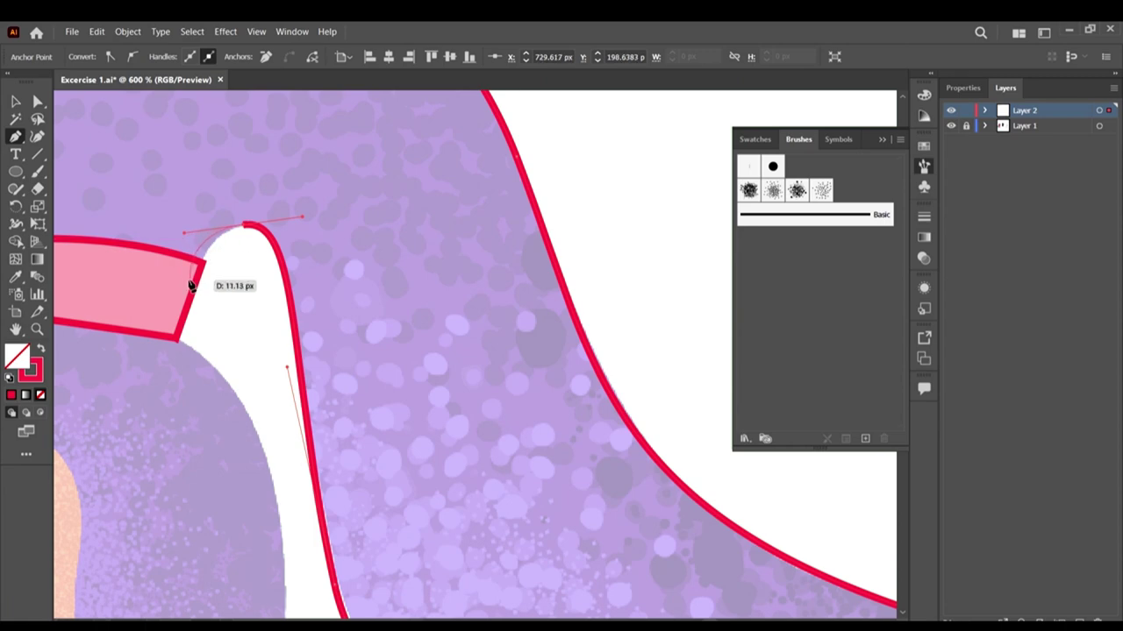
{"action": "left_click", "coordinate": [190, 275]}
{"action": "scroll", "coordinate": [188, 300], "scroll_direction": "down", "scroll_amount": 3}
{"action": "scroll", "coordinate": [185, 300], "scroll_direction": "up", "scroll_amount": 5}
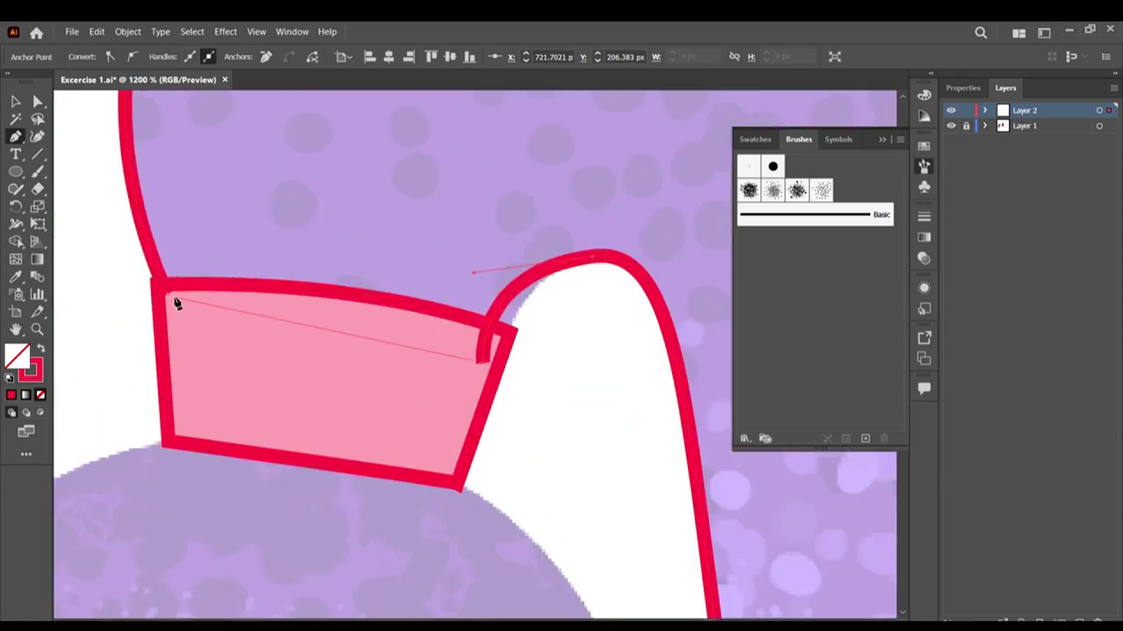
{"action": "left_click", "coordinate": [168, 297]}
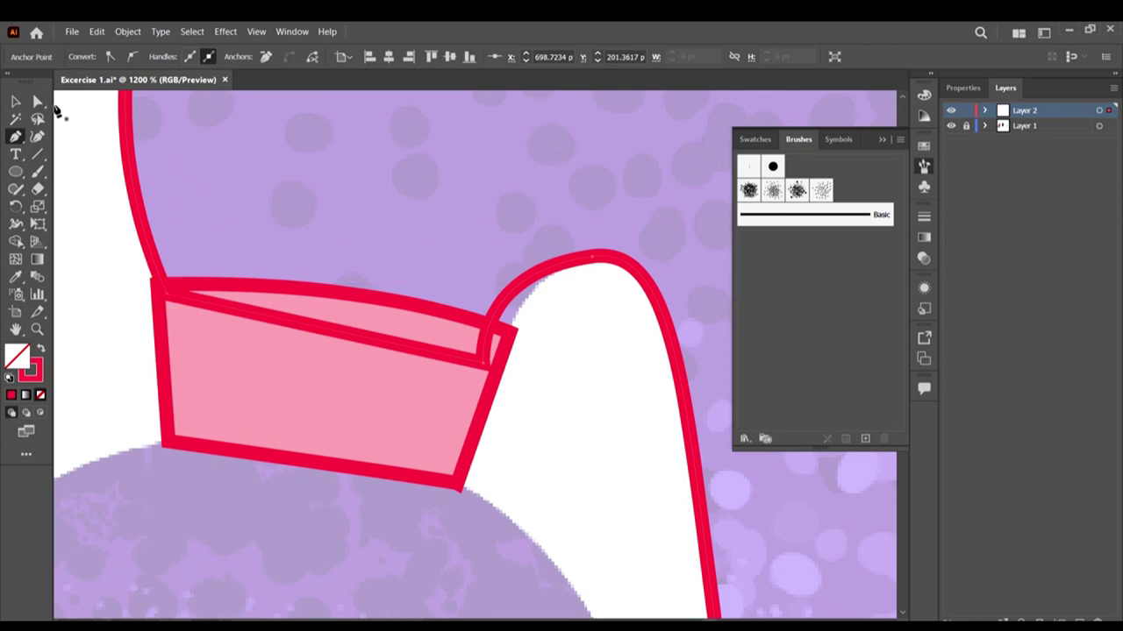
Step: Adjust the outline's curve handle and end anchor with Direct Selection so they fit the hair tie's right corner
{"action": "left_click", "coordinate": [37, 102]}
{"action": "left_click", "coordinate": [614, 313]}
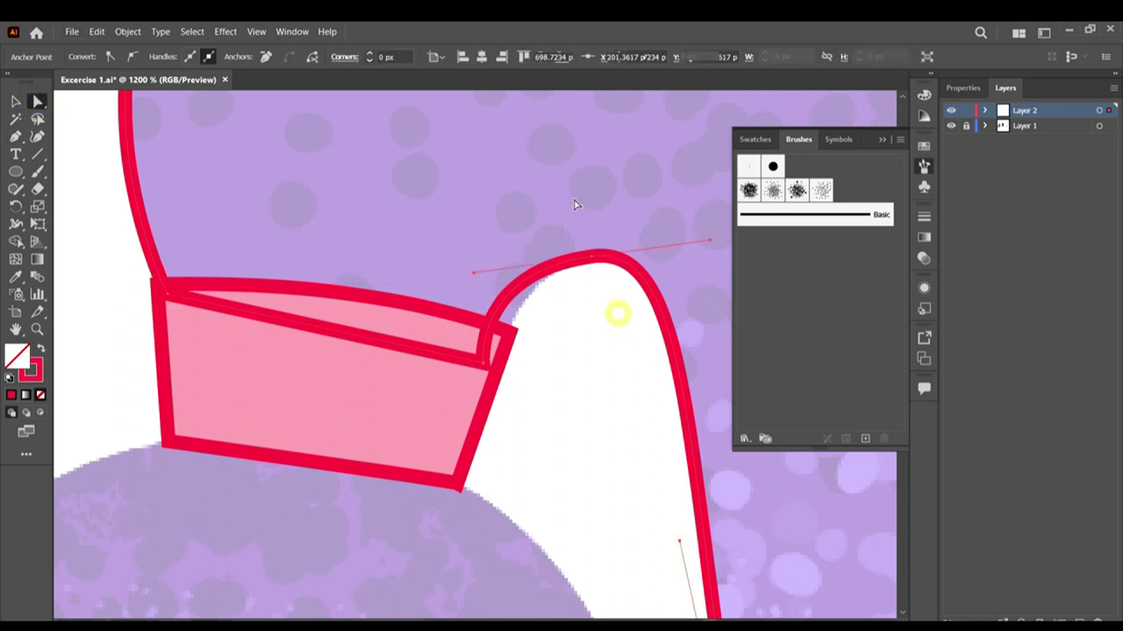
{"action": "left_click", "coordinate": [480, 369]}
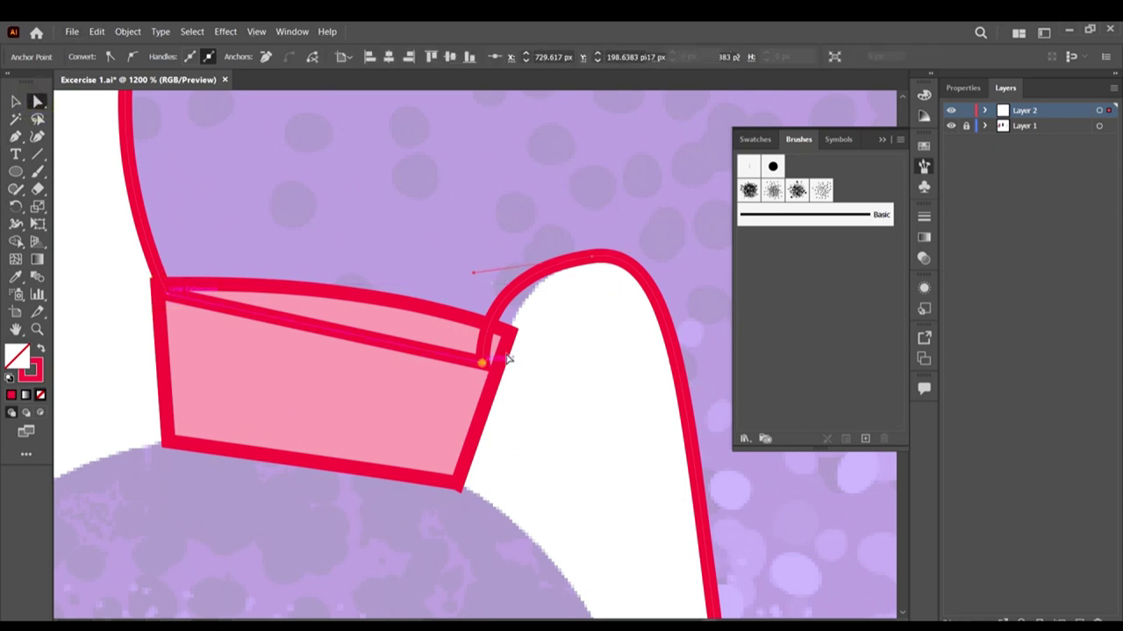
{"action": "left_click_drag", "start_coordinate": [473, 272], "coordinate": [503, 283]}
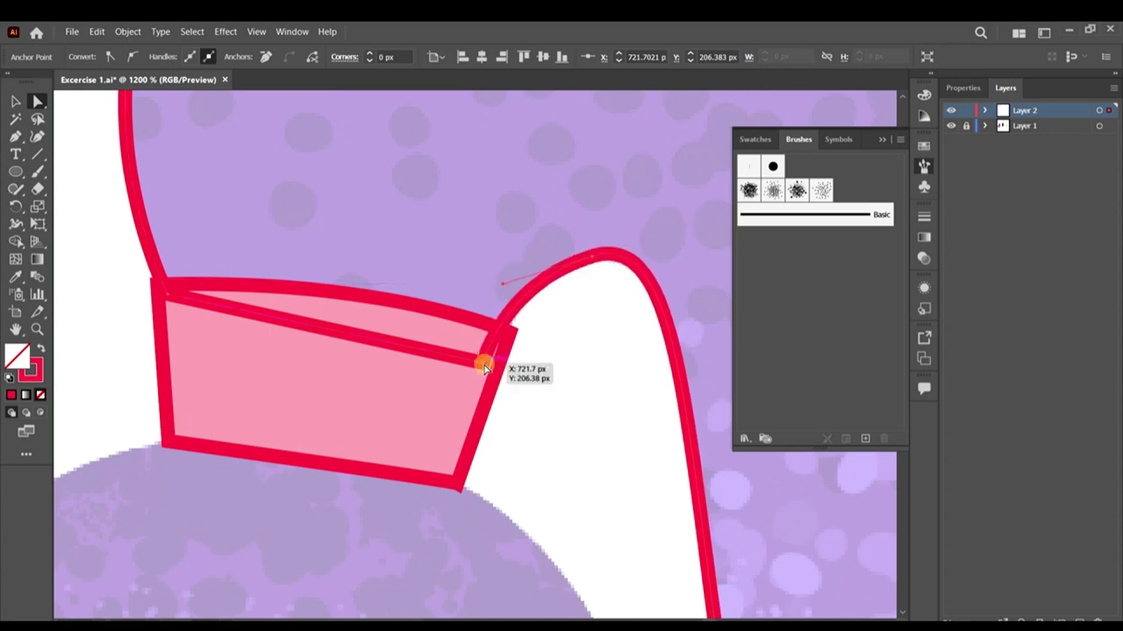
{"action": "left_click_drag", "start_coordinate": [483, 370], "coordinate": [493, 363]}
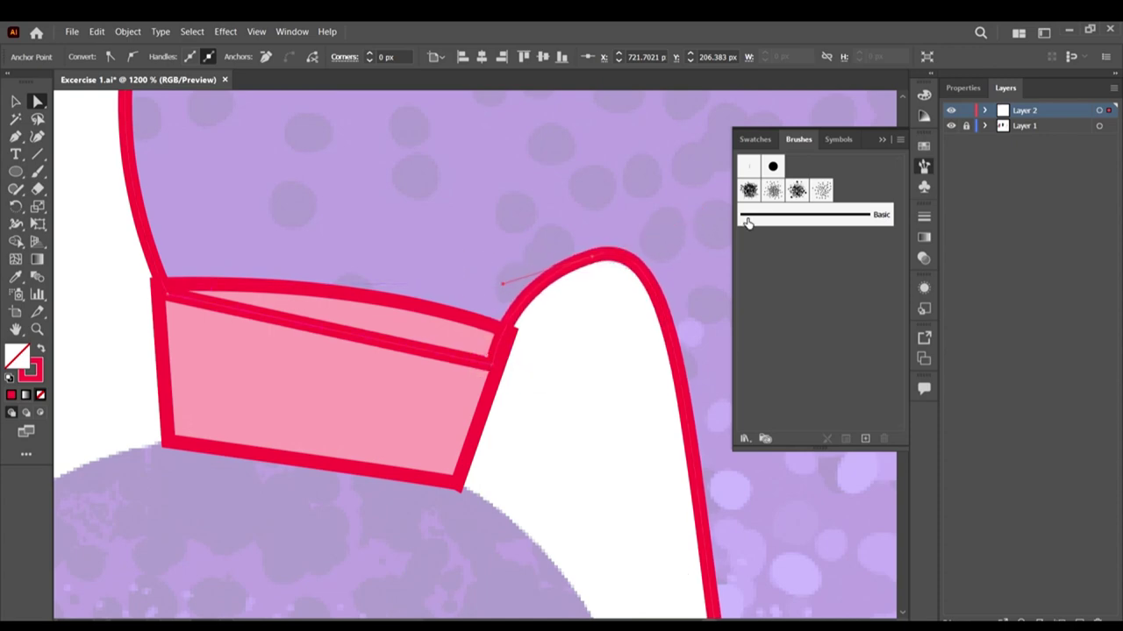
Step: Refine the ponytail's inner edge by adjusting the handles above the gap and repositioning the anchor beside the face
{"action": "scroll", "coordinate": [581, 246], "scroll_direction": "right", "scroll_amount": 2}
{"action": "left_click_drag", "start_coordinate": [582, 200], "coordinate": [586, 255]}
{"action": "scroll", "coordinate": [526, 256], "scroll_direction": "down", "scroll_amount": 3}
{"action": "scroll", "coordinate": [613, 393], "scroll_direction": "up", "scroll_amount": 2}
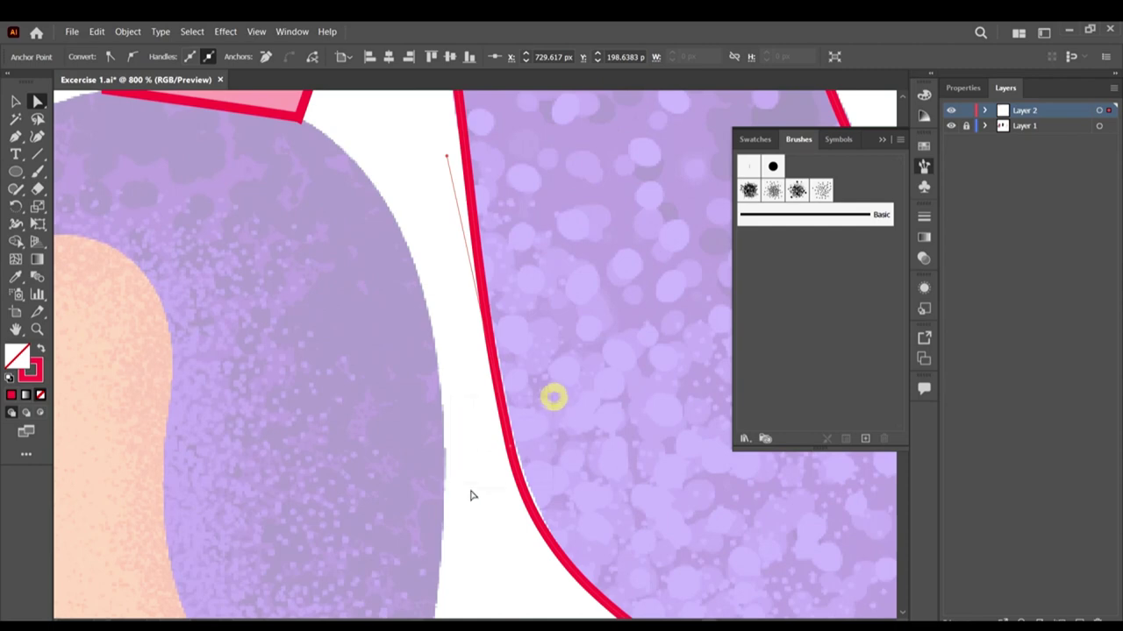
{"action": "left_click_drag", "start_coordinate": [514, 459], "coordinate": [500, 429]}
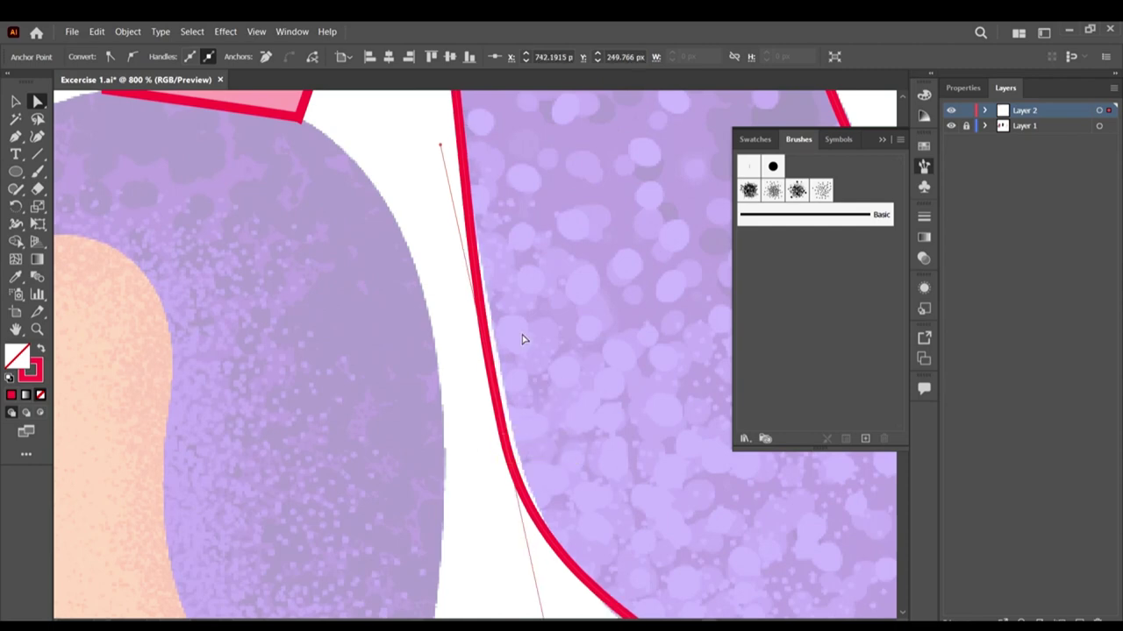
{"action": "scroll", "coordinate": [521, 339], "scroll_direction": "up", "scroll_amount": 3}
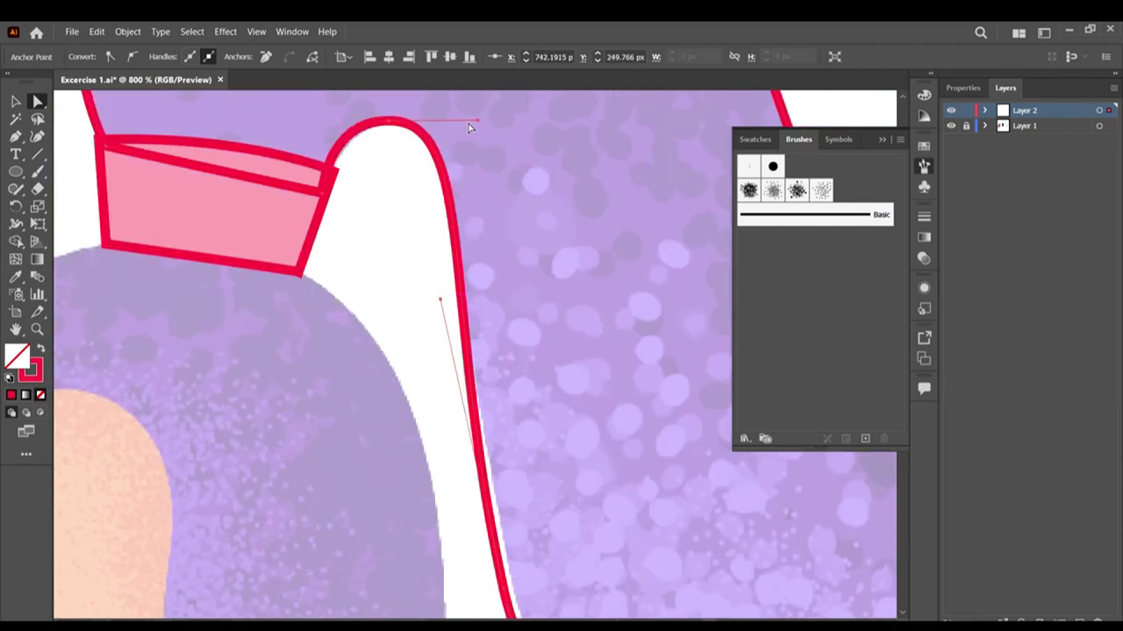
{"action": "left_click_drag", "start_coordinate": [479, 124], "coordinate": [509, 111]}
Step: Nudge the ponytail outline's anchor at the top of the shoulder slightly outward to match the inner edge
{"action": "scroll", "coordinate": [496, 244], "scroll_direction": "down", "scroll_amount": 2}
{"action": "scroll", "coordinate": [532, 403], "scroll_direction": "down", "scroll_amount": 2}
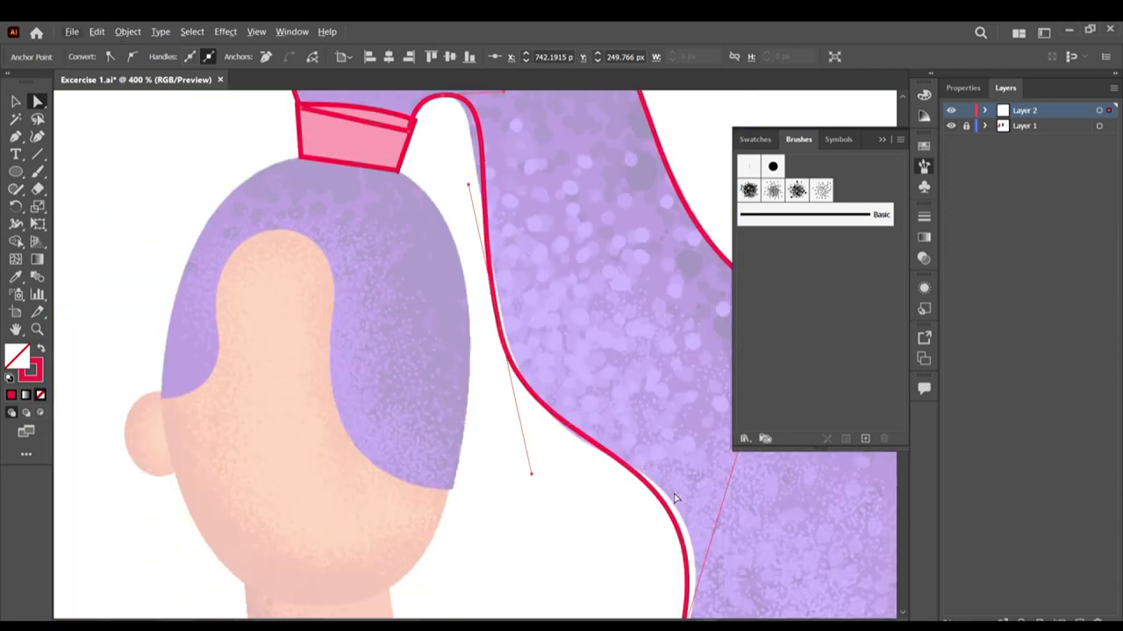
{"action": "scroll", "coordinate": [602, 395], "scroll_direction": "down", "scroll_amount": 3}
{"action": "scroll", "coordinate": [584, 388], "scroll_direction": "right", "scroll_amount": 1}
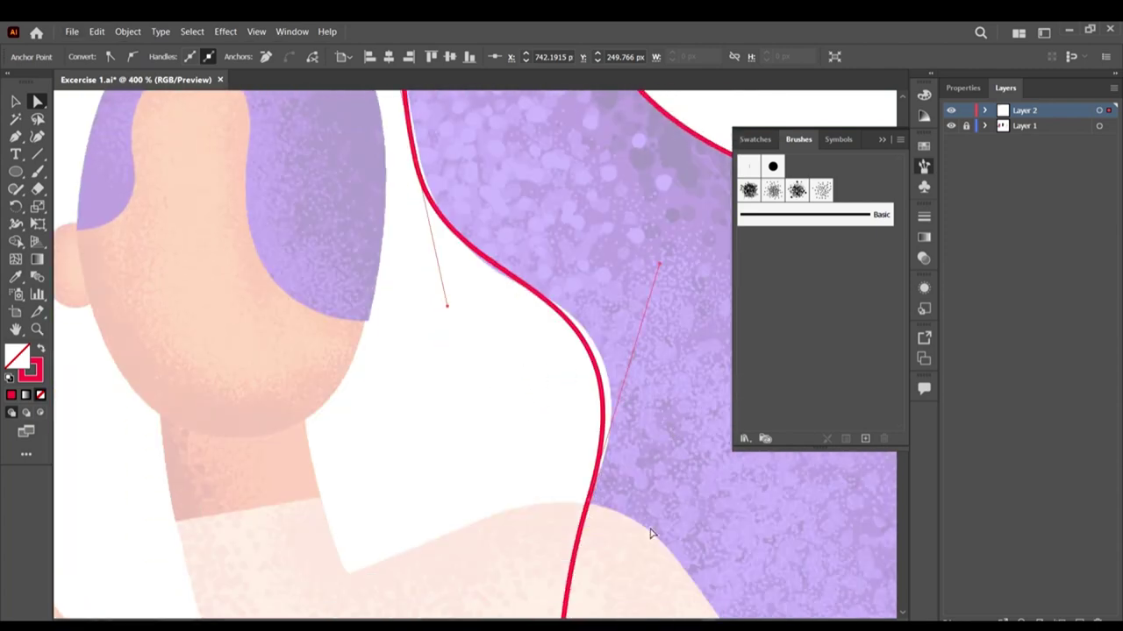
{"action": "left_click_drag", "start_coordinate": [589, 502], "coordinate": [594, 501]}
Step: Reposition the anchor on the ponytail's lower edge to follow the reference curve more closely
{"action": "scroll", "coordinate": [332, 313], "scroll_direction": "down", "scroll_amount": 2}
{"action": "scroll", "coordinate": [331, 313], "scroll_direction": "down", "scroll_amount": 3}
{"action": "scroll", "coordinate": [431, 366], "scroll_direction": "up", "scroll_amount": 1}
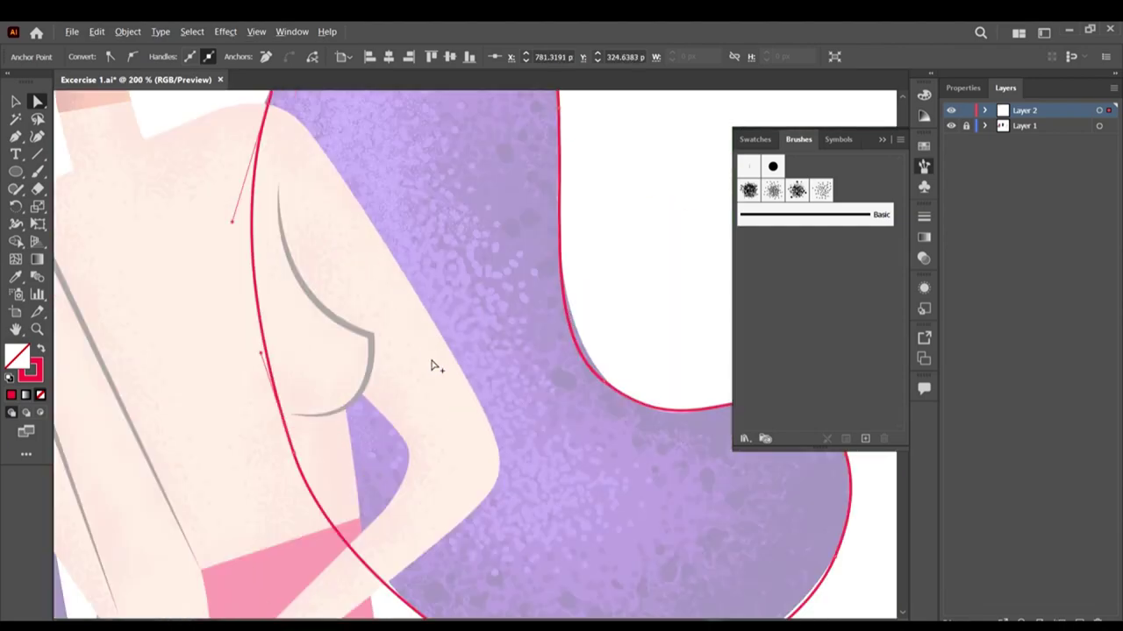
{"action": "scroll", "coordinate": [464, 299], "scroll_direction": "down", "scroll_amount": 3}
{"action": "left_click_drag", "start_coordinate": [585, 541], "coordinate": [517, 438]}
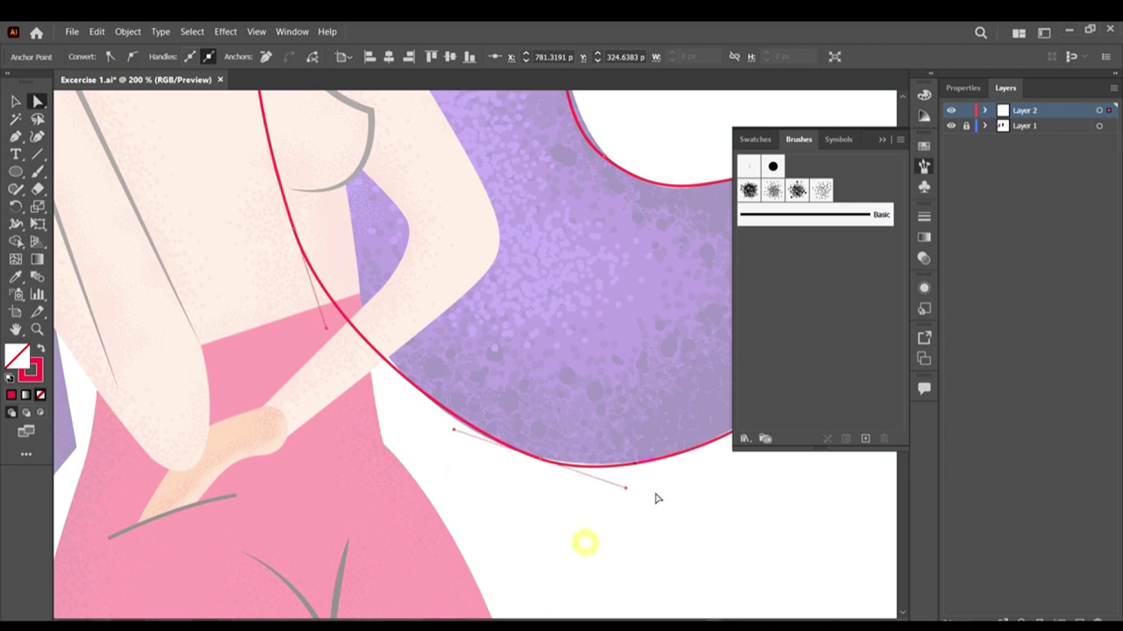
{"action": "scroll", "coordinate": [548, 438], "scroll_direction": "up", "scroll_amount": 2}
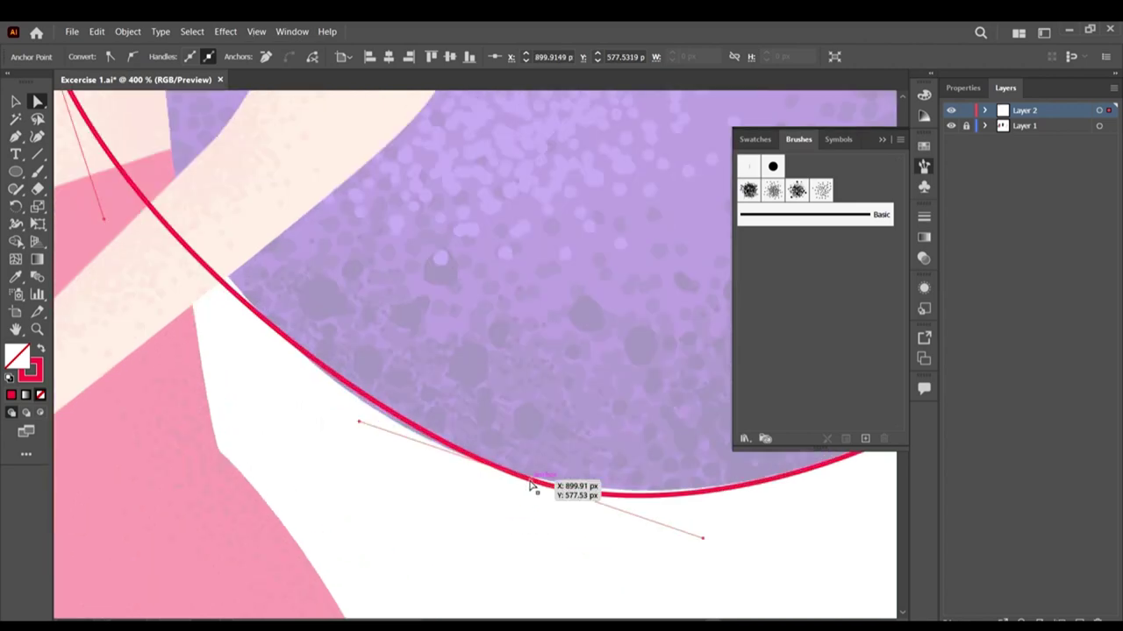
{"action": "left_click_drag", "start_coordinate": [530, 483], "coordinate": [524, 480]}
Step: Nudge the outer-edge anchor in the hollow beside the waist towards the reference edge
{"action": "scroll", "coordinate": [312, 446], "scroll_direction": "down", "scroll_amount": 3}
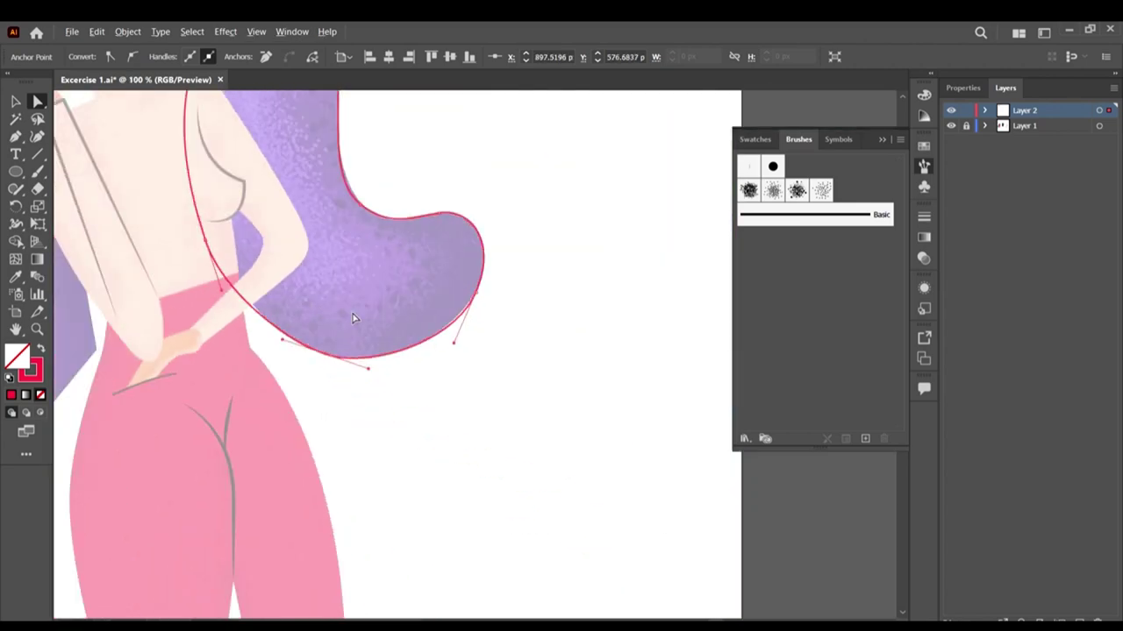
{"action": "scroll", "coordinate": [357, 255], "scroll_direction": "up", "scroll_amount": 3}
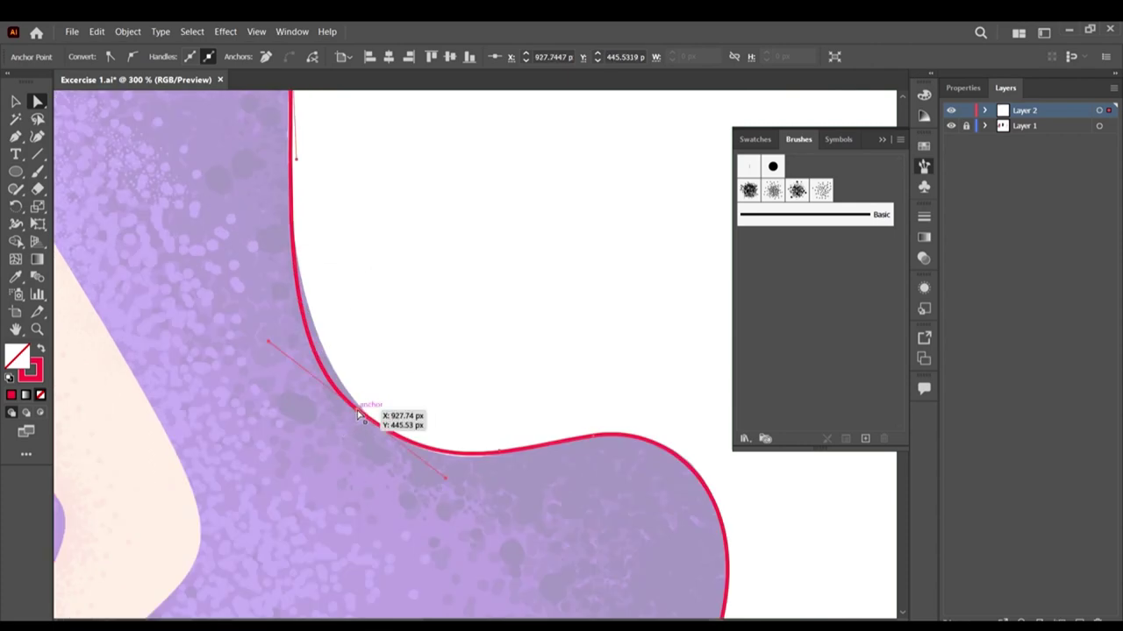
{"action": "left_click_drag", "start_coordinate": [358, 411], "coordinate": [356, 408]}
{"action": "scroll", "coordinate": [409, 307], "scroll_direction": "down", "scroll_amount": 4}
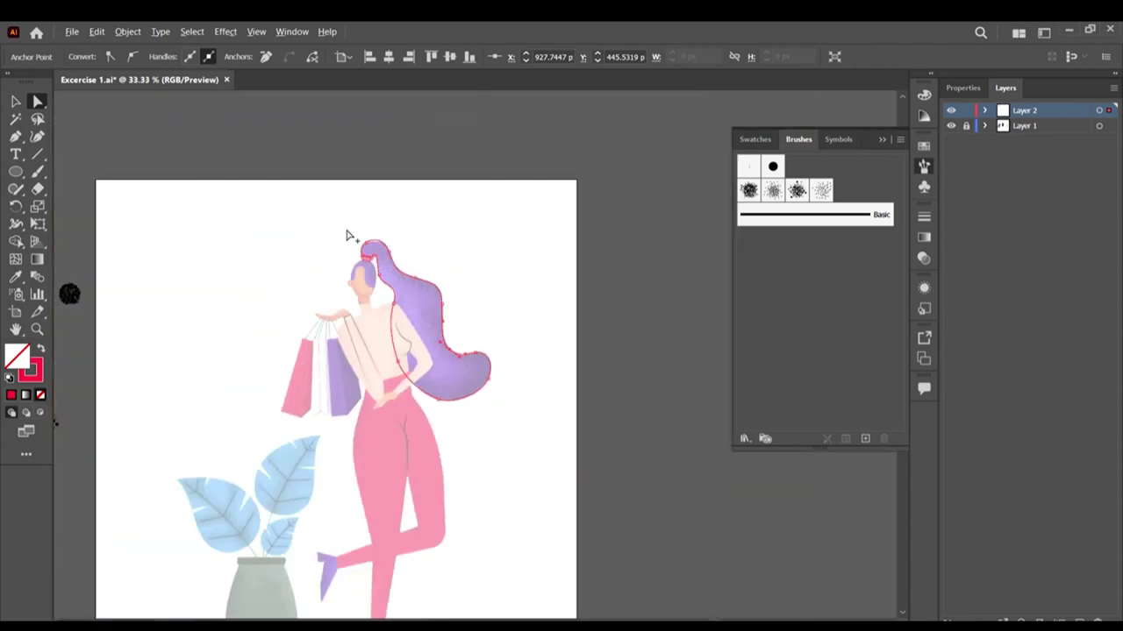
Step: Apply the original artwork's purple ponytail fill to the traced ponytail with the Eyedropper tool
{"action": "scroll", "coordinate": [459, 290], "scroll_direction": "up", "scroll_amount": 2}
{"action": "scroll", "coordinate": [460, 410], "scroll_direction": "up", "scroll_amount": 2}
{"action": "left_click", "coordinate": [16, 102]}
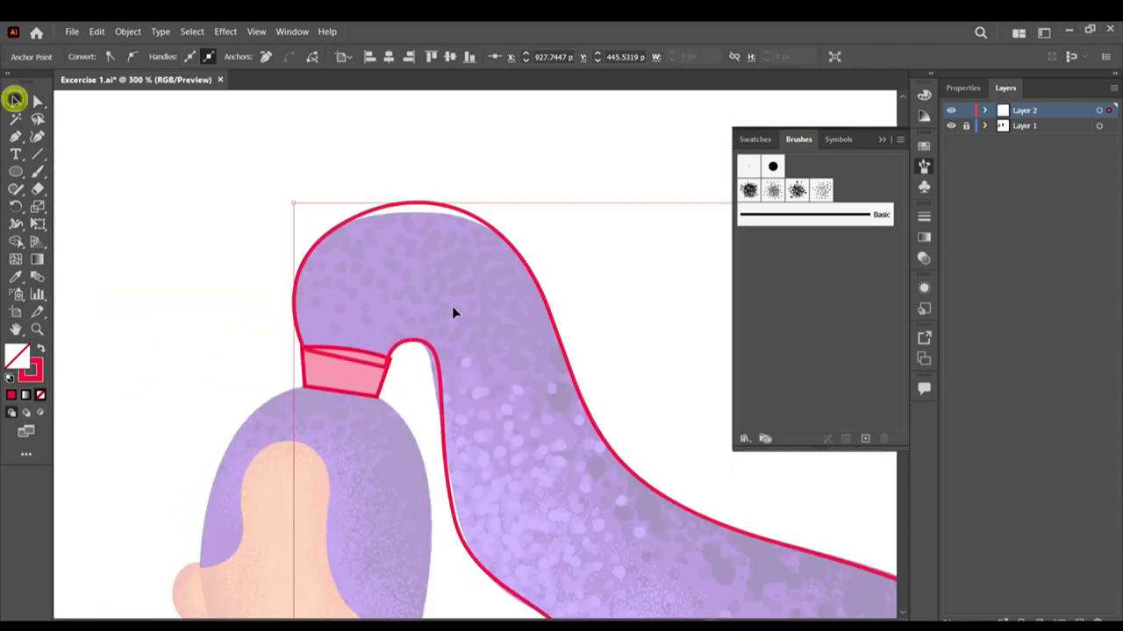
{"action": "scroll", "coordinate": [454, 310], "scroll_direction": "down", "scroll_amount": 5}
{"action": "scroll", "coordinate": [84, 330], "scroll_direction": "up", "scroll_amount": 2}
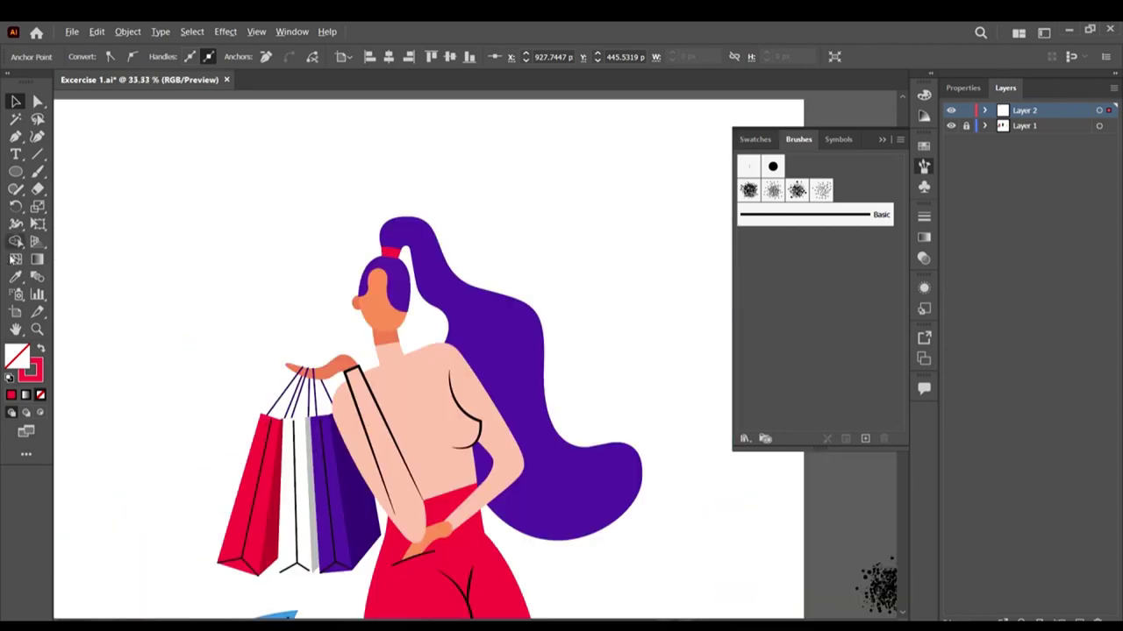
{"action": "left_click", "coordinate": [15, 279]}
{"action": "left_click", "coordinate": [489, 351]}
{"action": "scroll", "coordinate": [486, 347], "scroll_direction": "down", "scroll_amount": 4}
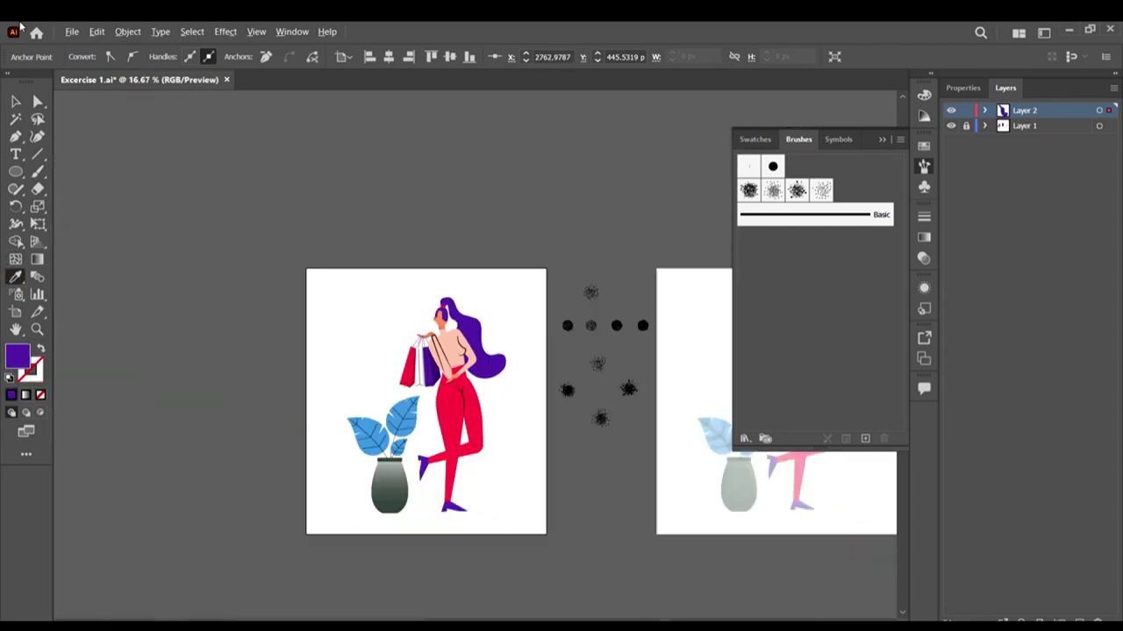
{"action": "scroll", "coordinate": [572, 328], "scroll_direction": "right", "scroll_amount": 6}
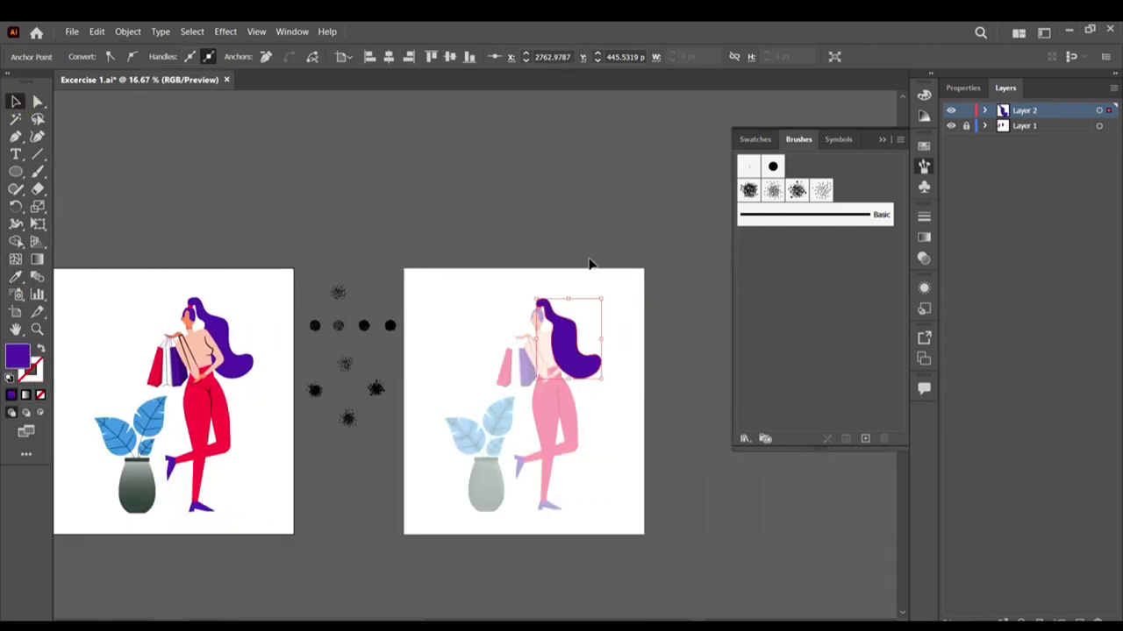
Step: Swap the traced ponytail's fill and stroke so it has a purple outline and no fill
{"action": "scroll", "coordinate": [579, 338], "scroll_direction": "up", "scroll_amount": 2}
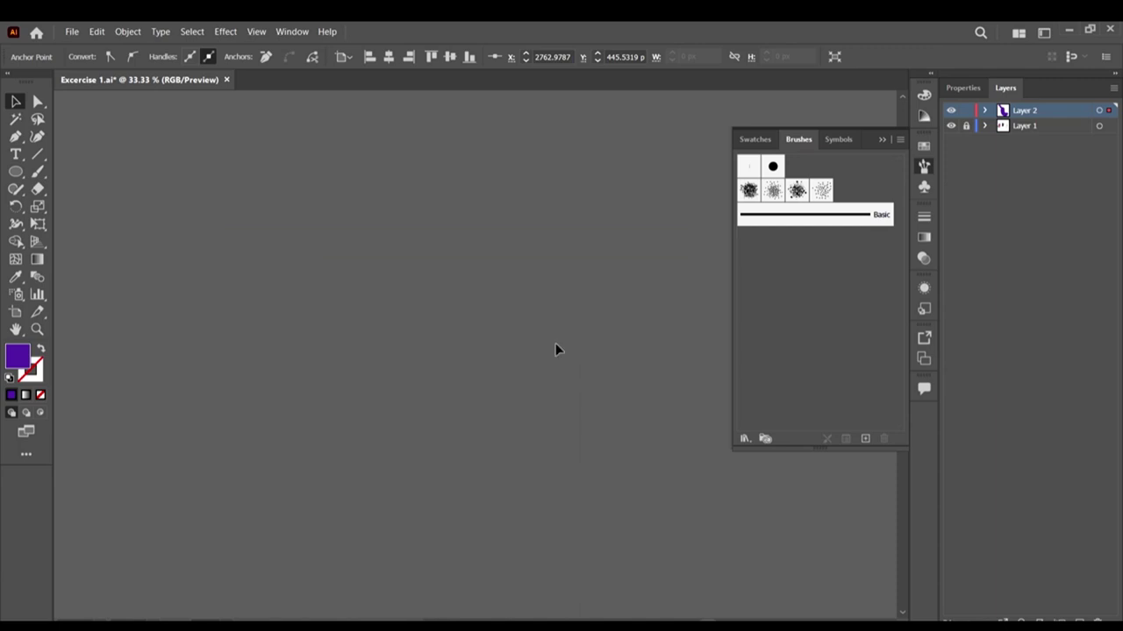
{"action": "key", "text": "ctrl+0"}
{"action": "scroll", "coordinate": [389, 220], "scroll_direction": "up", "scroll_amount": 2}
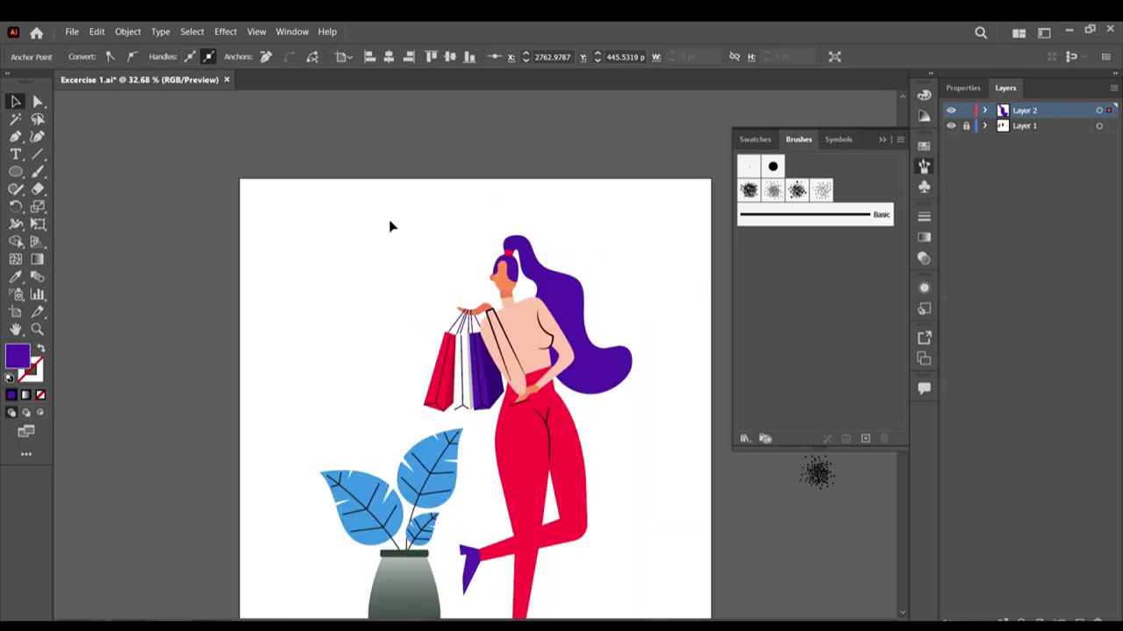
{"action": "scroll", "coordinate": [652, 343], "scroll_direction": "right", "scroll_amount": 6}
{"action": "scroll", "coordinate": [646, 201], "scroll_direction": "up", "scroll_amount": 3}
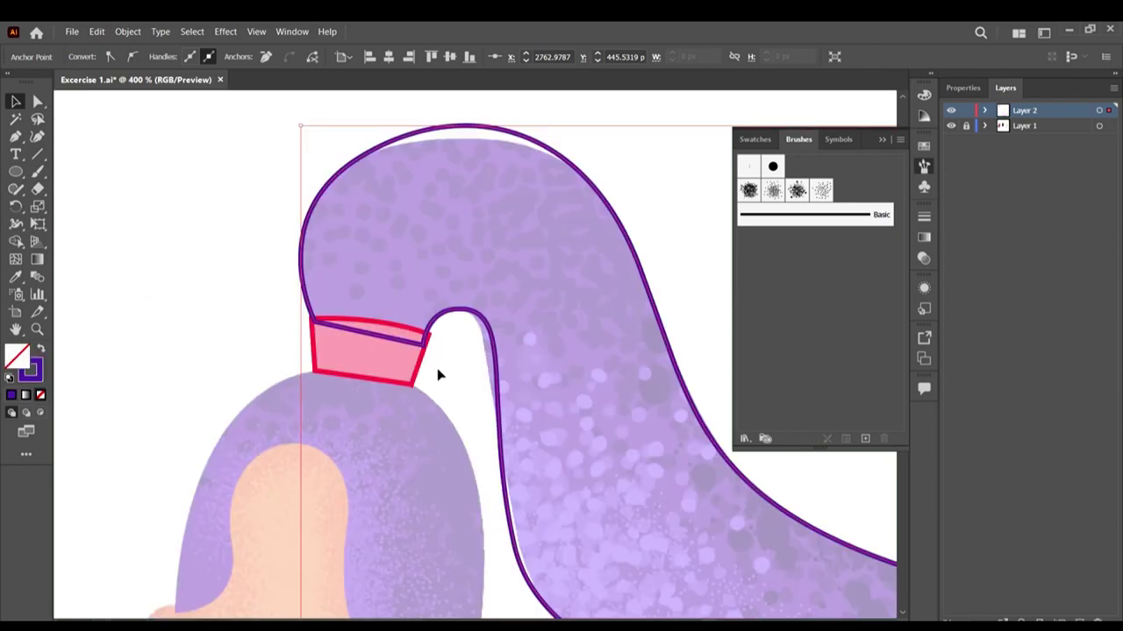
Step: Send the traced ponytail to the back so that the pink hair tie overlaps its base, and deselect it
{"action": "scroll", "coordinate": [426, 313], "scroll_direction": "up", "scroll_amount": 2}
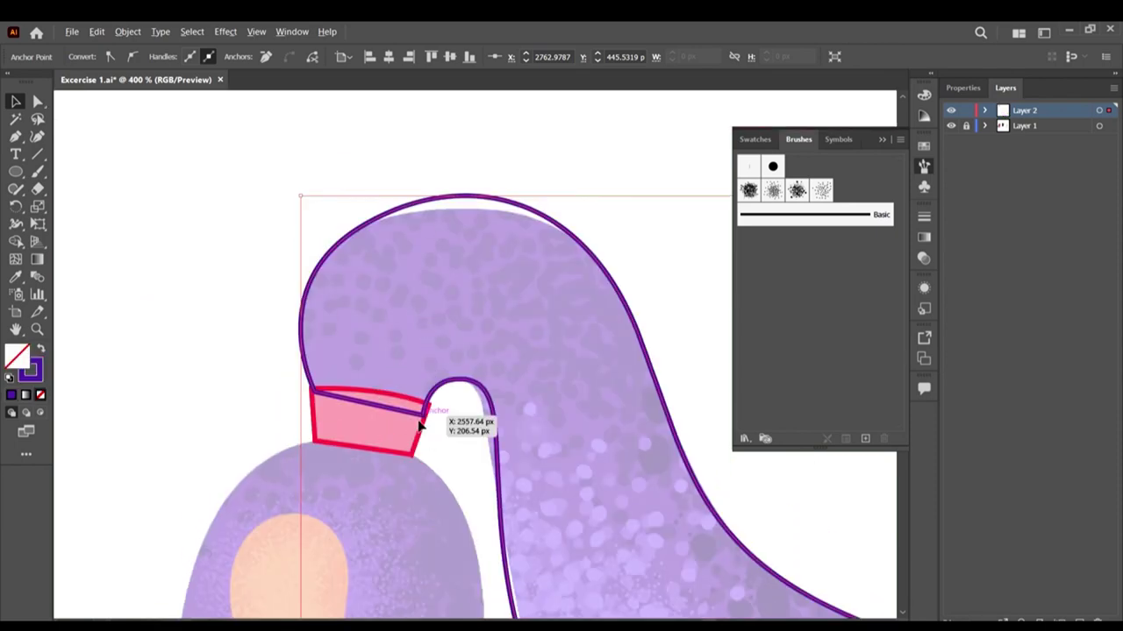
{"action": "scroll", "coordinate": [414, 420], "scroll_direction": "up", "scroll_amount": 2, "text": "alt"}
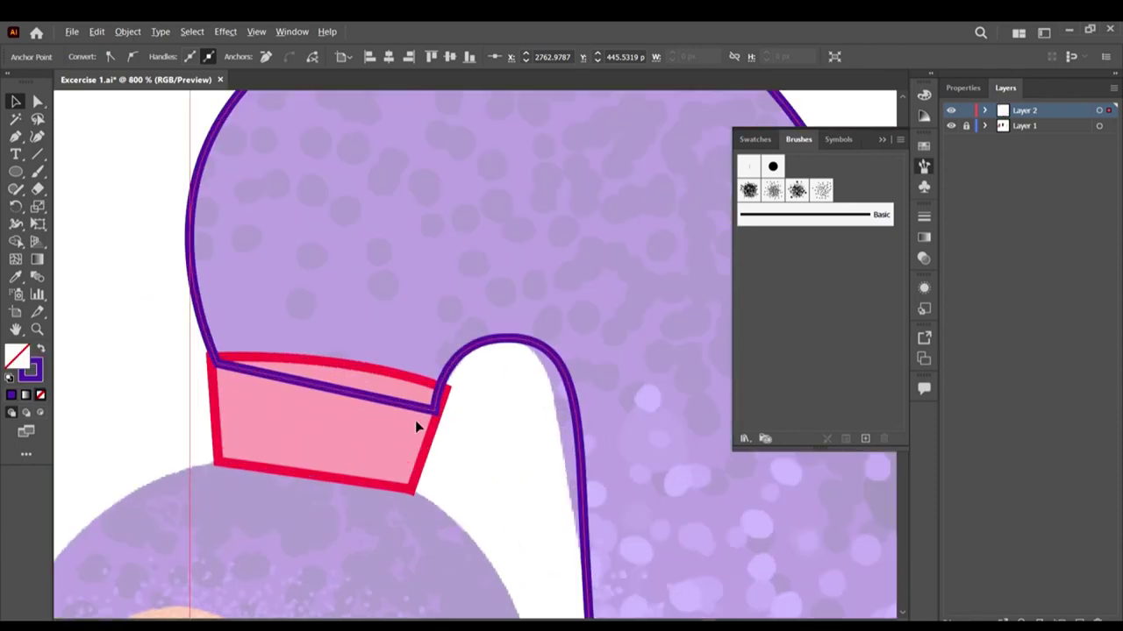
{"action": "right_click", "coordinate": [489, 351]}
{"action": "mouse_move", "coordinate": [552, 275]}
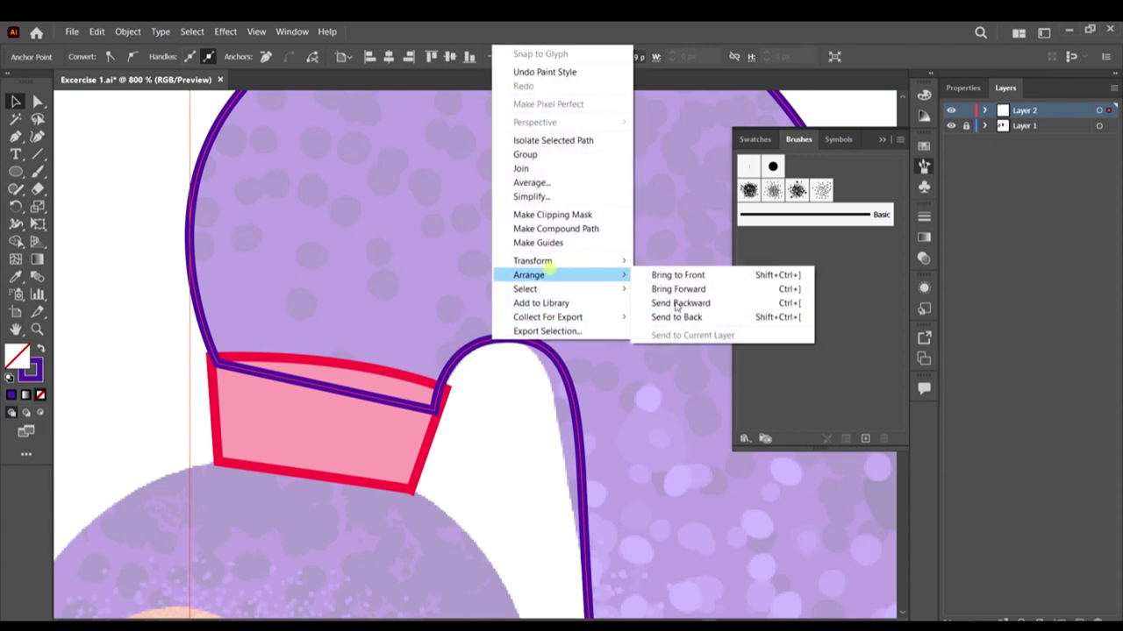
{"action": "left_click", "coordinate": [718, 319]}
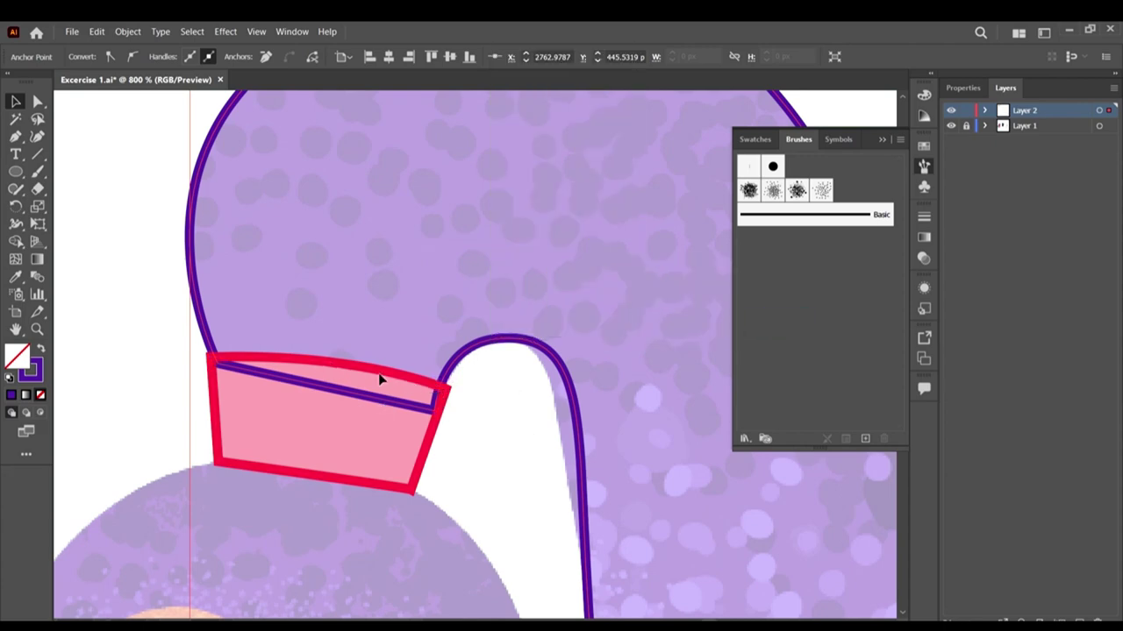
{"action": "left_click", "coordinate": [485, 431]}
Step: Trace the head hair's outer edge with the Pen tool, from the corner beside the ear over the crown to the opposite lower tip
{"action": "scroll", "coordinate": [474, 403], "scroll_direction": "down", "scroll_amount": 2, "text": "alt"}
{"action": "scroll", "coordinate": [469, 388], "scroll_direction": "down", "scroll_amount": 1}
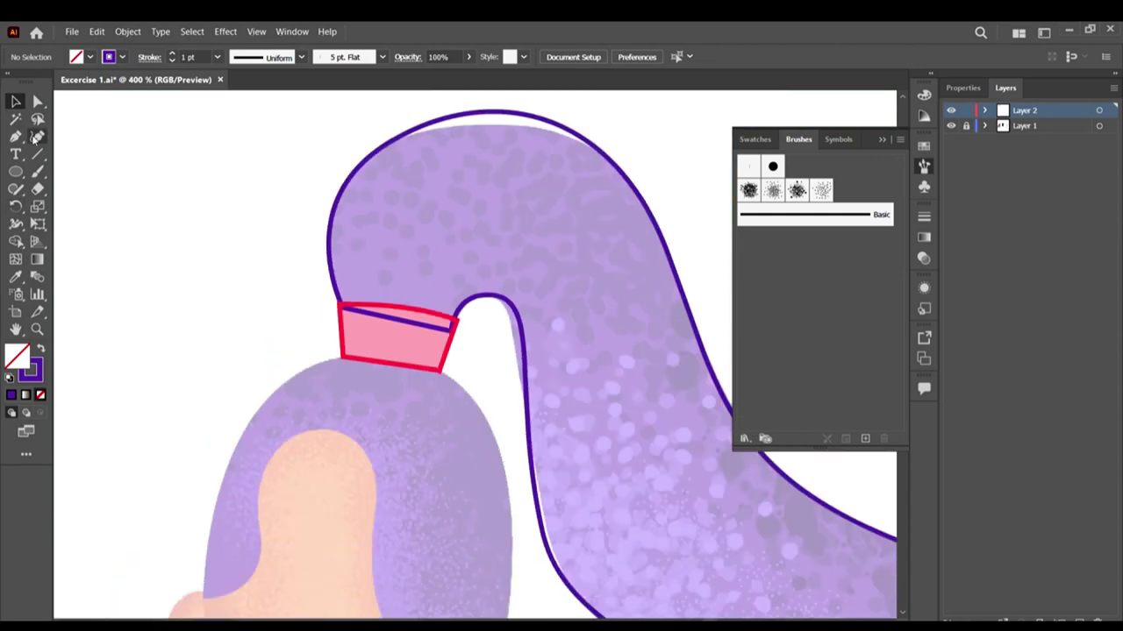
{"action": "left_click", "coordinate": [16, 136]}
{"action": "scroll", "coordinate": [17, 145], "scroll_direction": "down", "scroll_amount": 1}
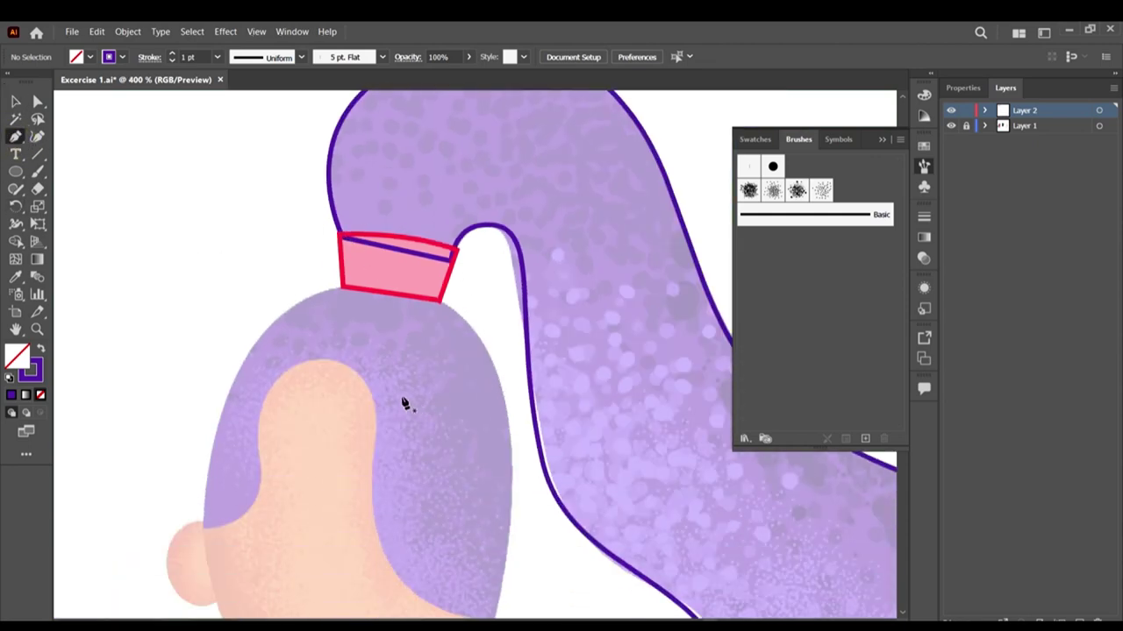
{"action": "scroll", "coordinate": [404, 402], "scroll_direction": "down", "scroll_amount": 1}
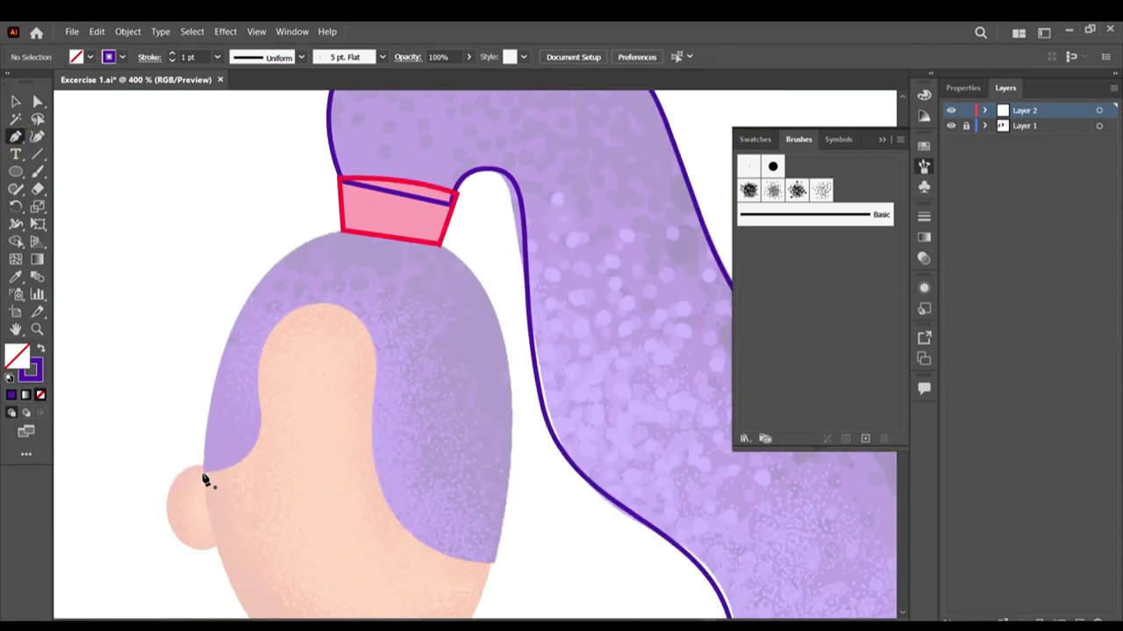
{"action": "left_click", "coordinate": [203, 477]}
{"action": "scroll", "coordinate": [254, 347], "scroll_direction": "up", "scroll_amount": 1, "text": "alt"}
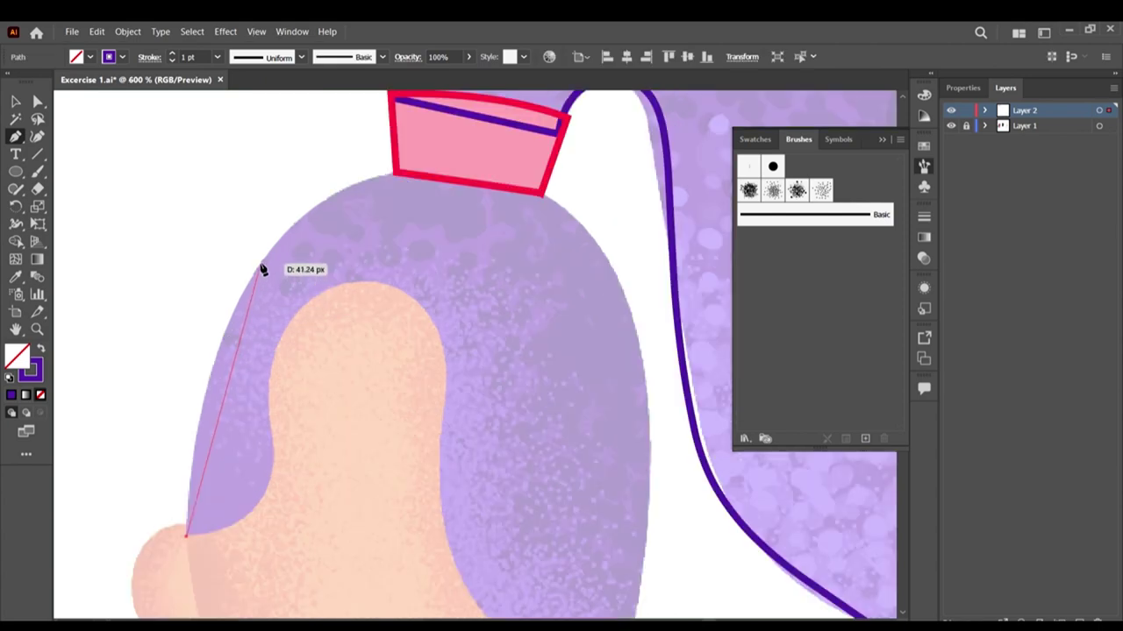
{"action": "left_click_drag", "start_coordinate": [263, 260], "coordinate": [358, 117]}
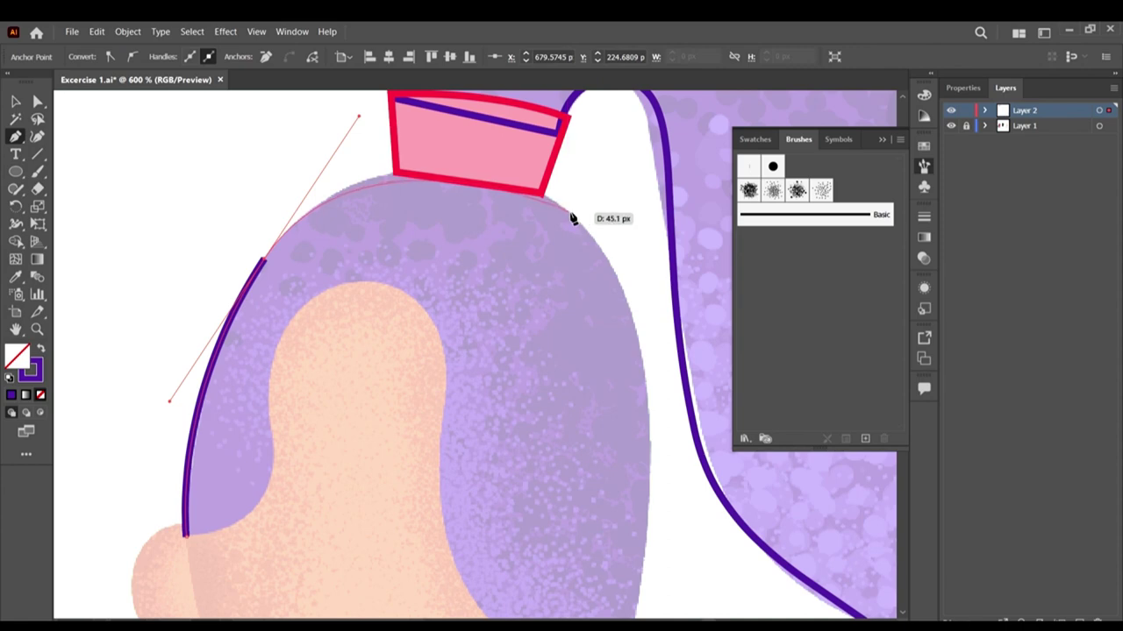
{"action": "left_click_drag", "start_coordinate": [571, 214], "coordinate": [602, 251]}
{"action": "scroll", "coordinate": [646, 301], "scroll_direction": "down", "scroll_amount": 2}
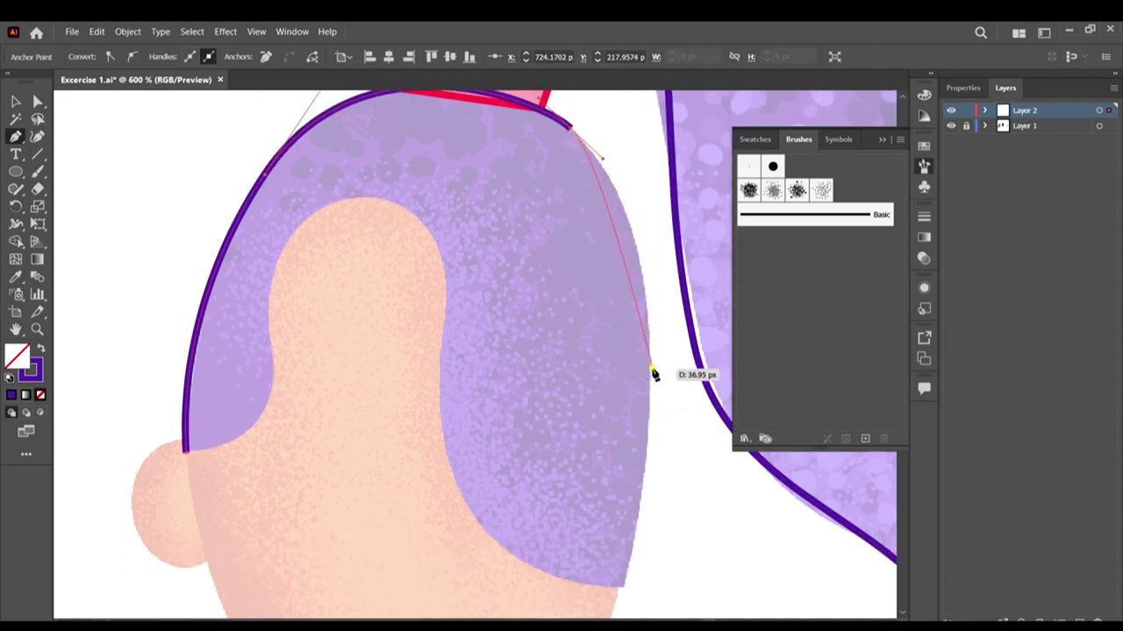
{"action": "left_click_drag", "start_coordinate": [652, 370], "coordinate": [649, 494]}
{"action": "scroll", "coordinate": [646, 526], "scroll_direction": "down", "scroll_amount": 1}
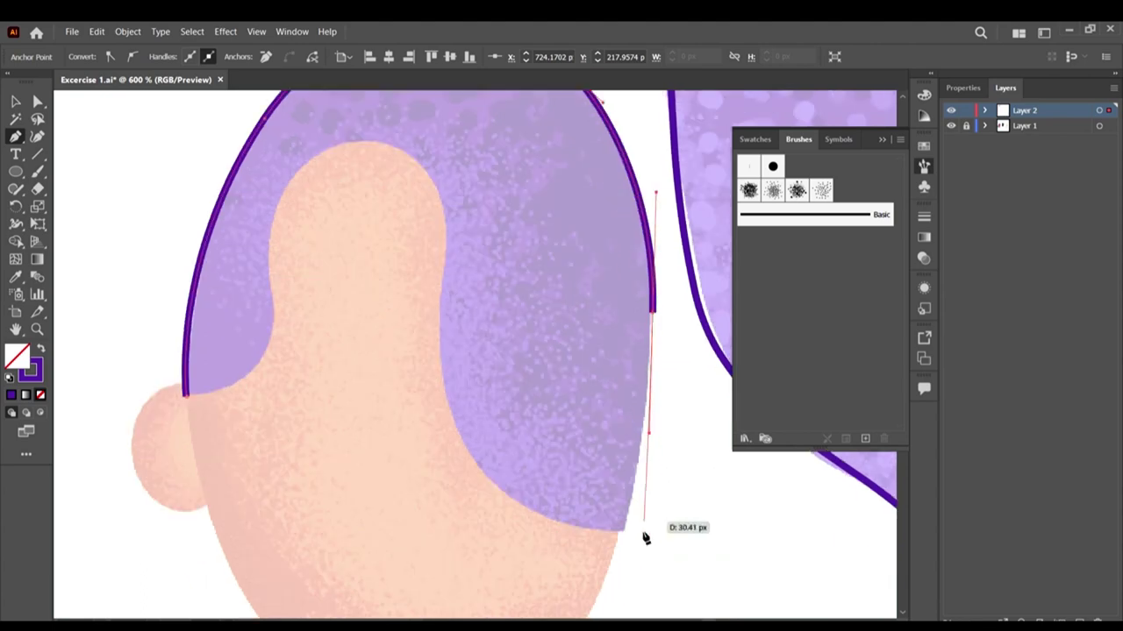
{"action": "left_click", "coordinate": [620, 532]}
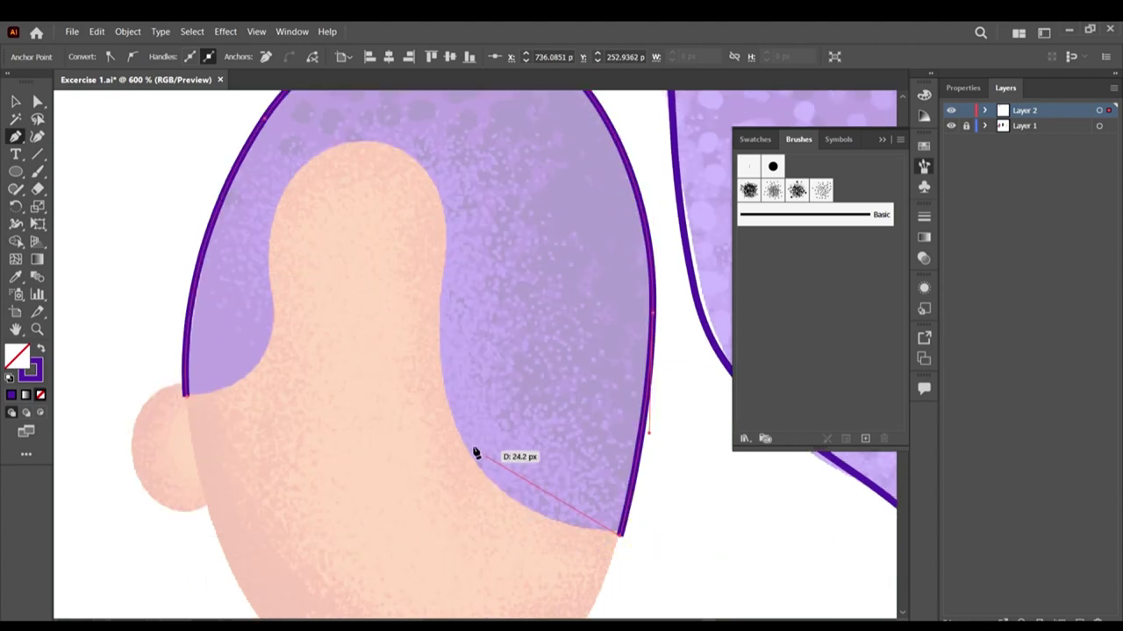
Step: Trace the curved inner hairline around the forehead and close the hair path at the corner beside the ear
{"action": "mouse_move", "coordinate": [441, 372]}
{"action": "left_mouse_down"}
{"action": "mouse_move", "coordinate": [431, 333]}
{"action": "mouse_move", "coordinate": [451, 228]}
{"action": "mouse_move", "coordinate": [437, 231]}
{"action": "left_mouse_up"}
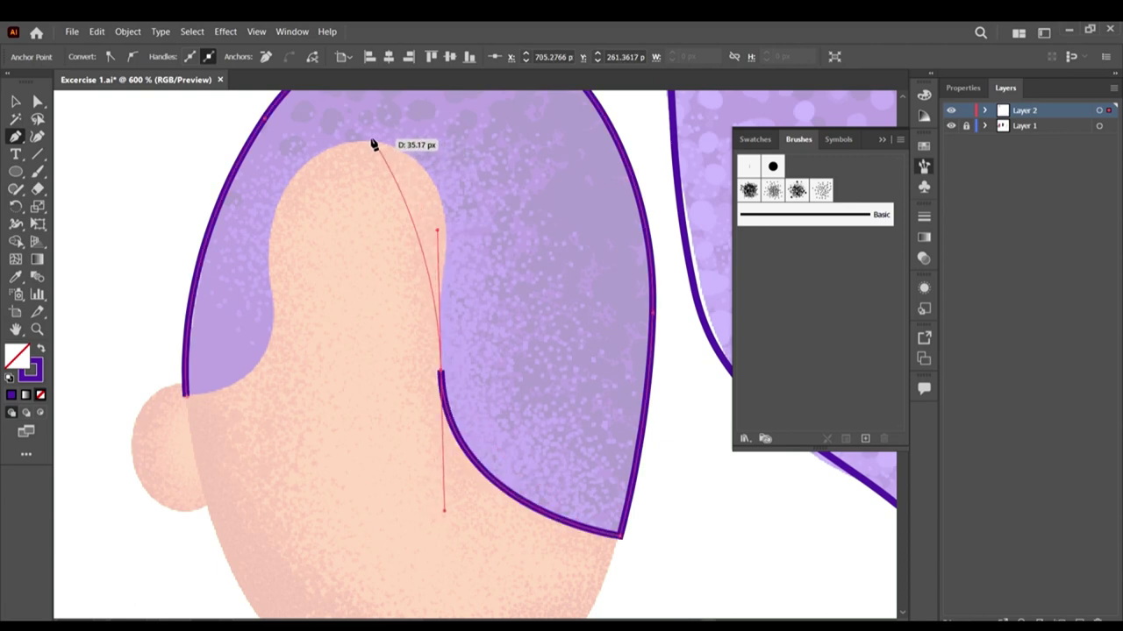
{"action": "mouse_move", "coordinate": [360, 141]}
{"action": "left_mouse_down"}
{"action": "mouse_move", "coordinate": [263, 143]}
{"action": "mouse_move", "coordinate": [244, 115]}
{"action": "left_mouse_up"}
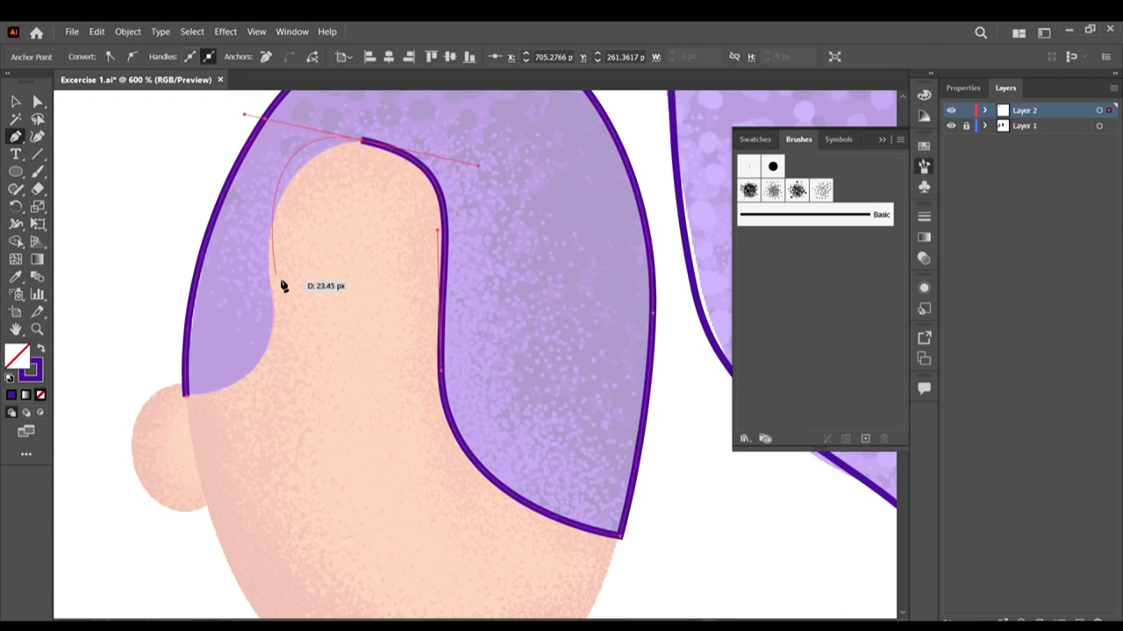
{"action": "left_click_drag", "start_coordinate": [272, 338], "coordinate": [251, 379]}
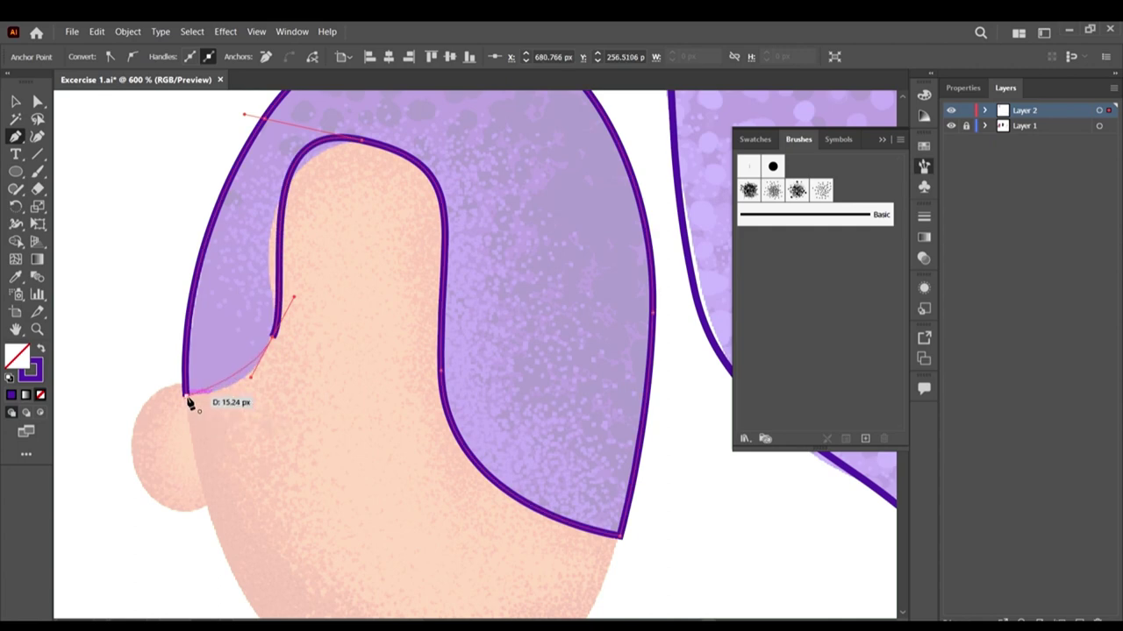
{"action": "left_click_drag", "start_coordinate": [187, 399], "coordinate": [153, 399]}
Step: Adjust the direction handles along the inner hairline so the forehead arch and both its sides follow the reference
{"action": "scroll", "coordinate": [292, 421], "scroll_direction": "up", "scroll_amount": 2}
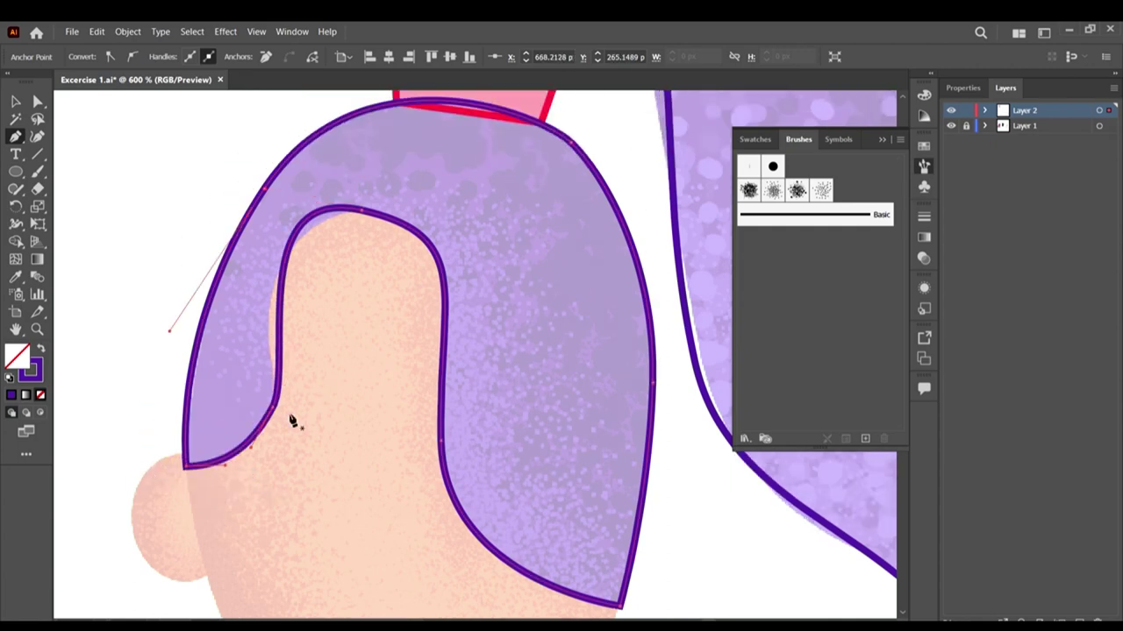
{"action": "scroll", "coordinate": [244, 400], "scroll_direction": "up", "scroll_amount": 2}
{"action": "key", "text": "a"}
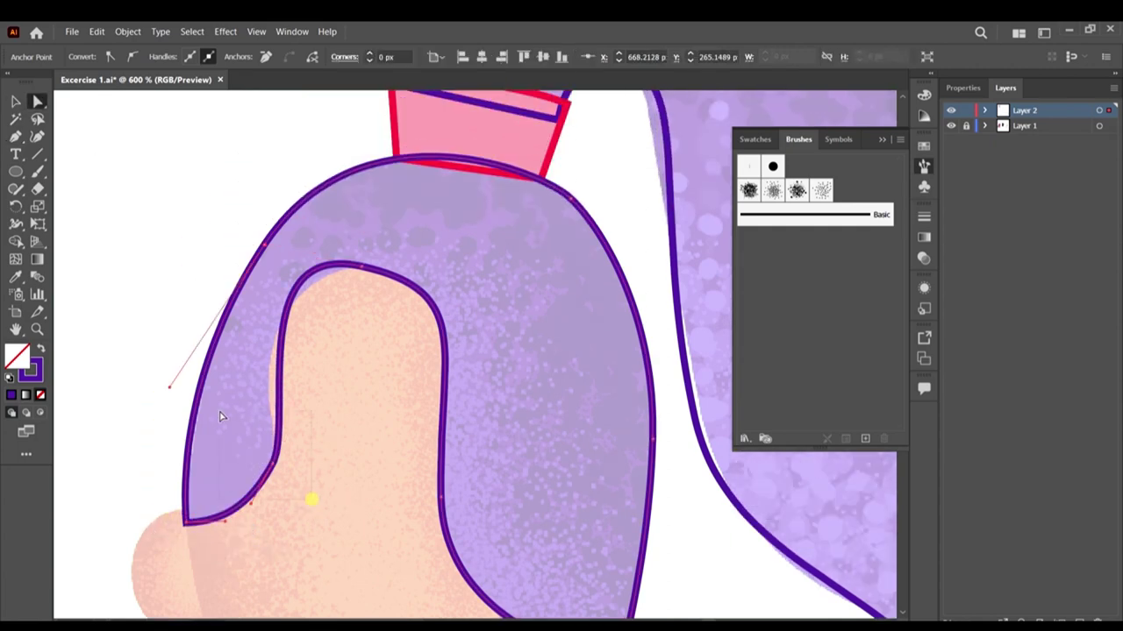
{"action": "left_click_drag", "start_coordinate": [308, 496], "coordinate": [283, 395]}
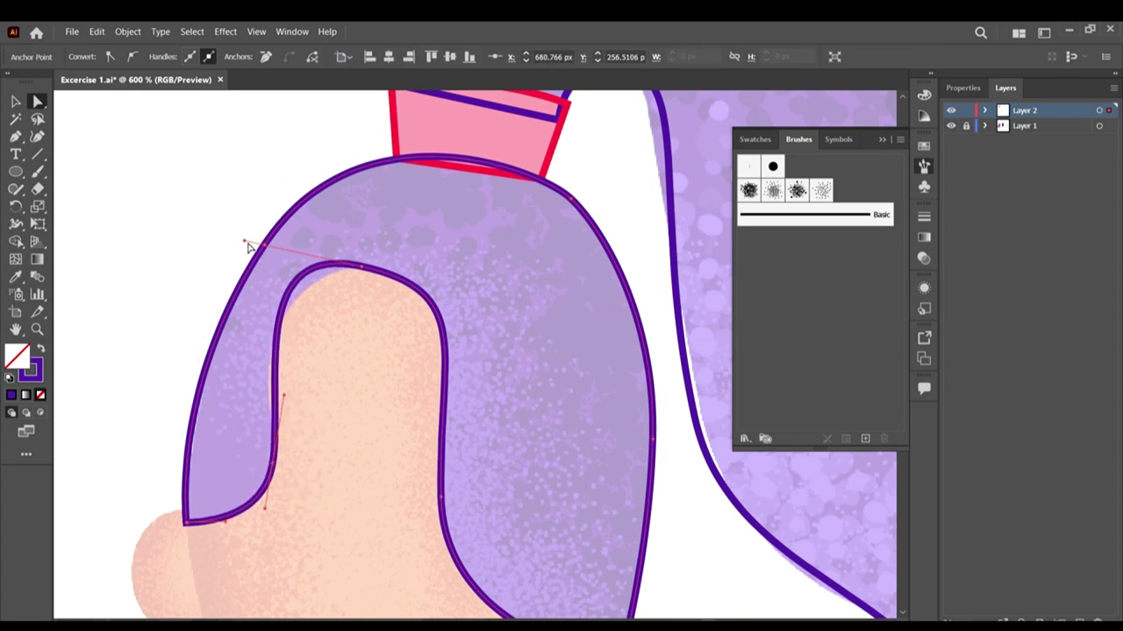
{"action": "left_click_drag", "start_coordinate": [246, 245], "coordinate": [249, 271]}
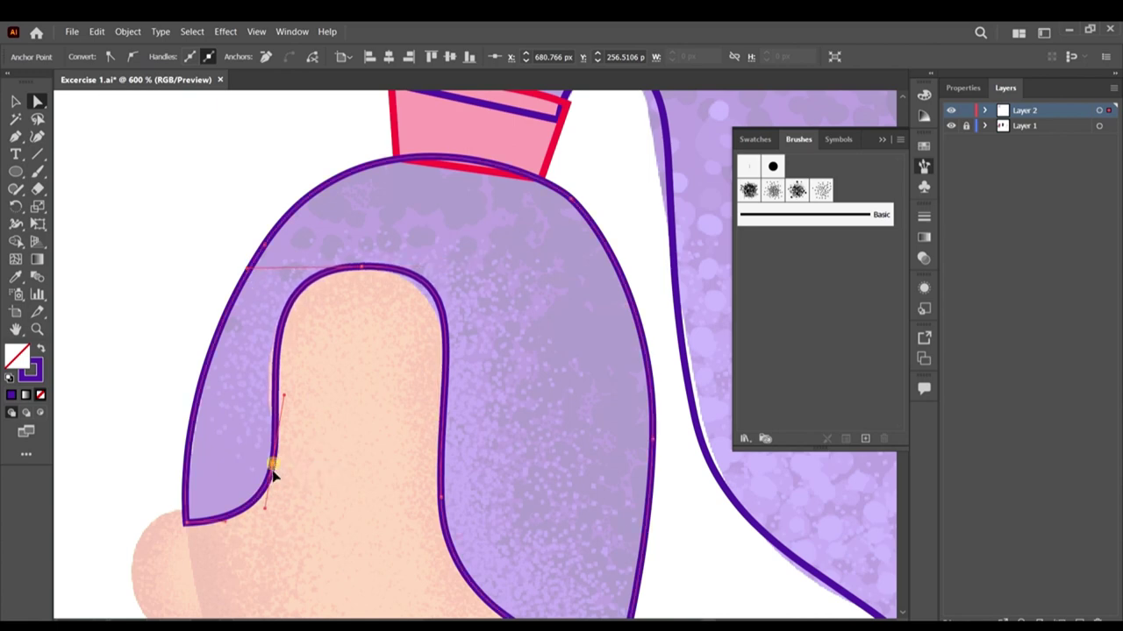
{"action": "left_click_drag", "start_coordinate": [272, 470], "coordinate": [270, 464]}
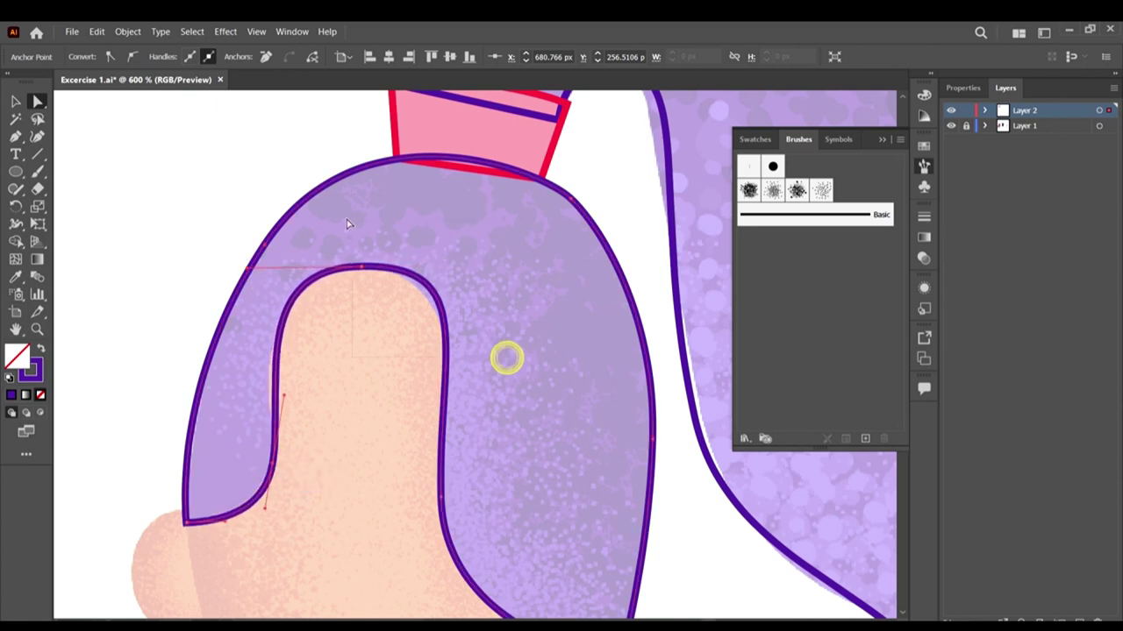
{"action": "left_click_drag", "start_coordinate": [347, 219], "coordinate": [347, 219]}
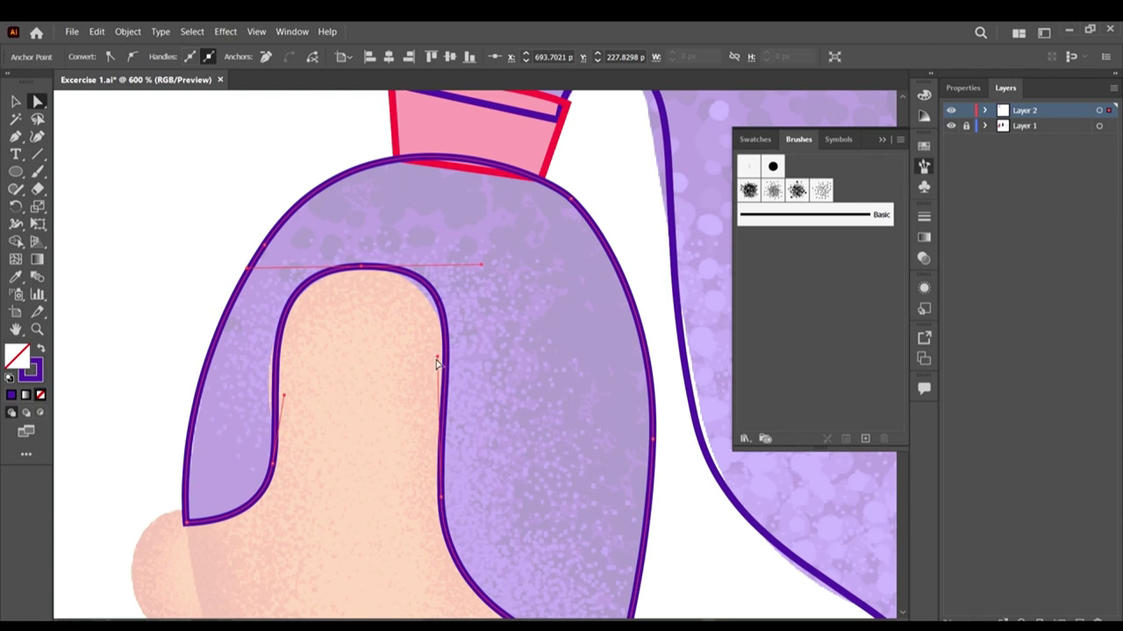
{"action": "left_click_drag", "start_coordinate": [437, 362], "coordinate": [439, 433]}
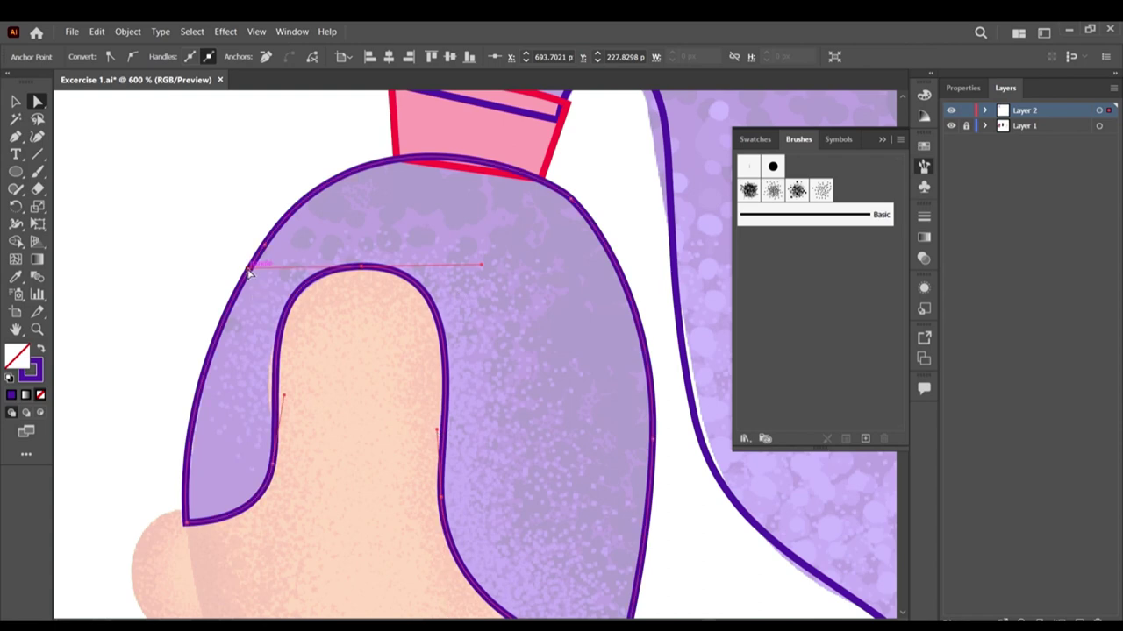
{"action": "mouse_move", "coordinate": [248, 274]}
{"action": "left_mouse_down"}
{"action": "mouse_move", "coordinate": [263, 281]}
{"action": "mouse_move", "coordinate": [244, 276]}
{"action": "left_mouse_up"}
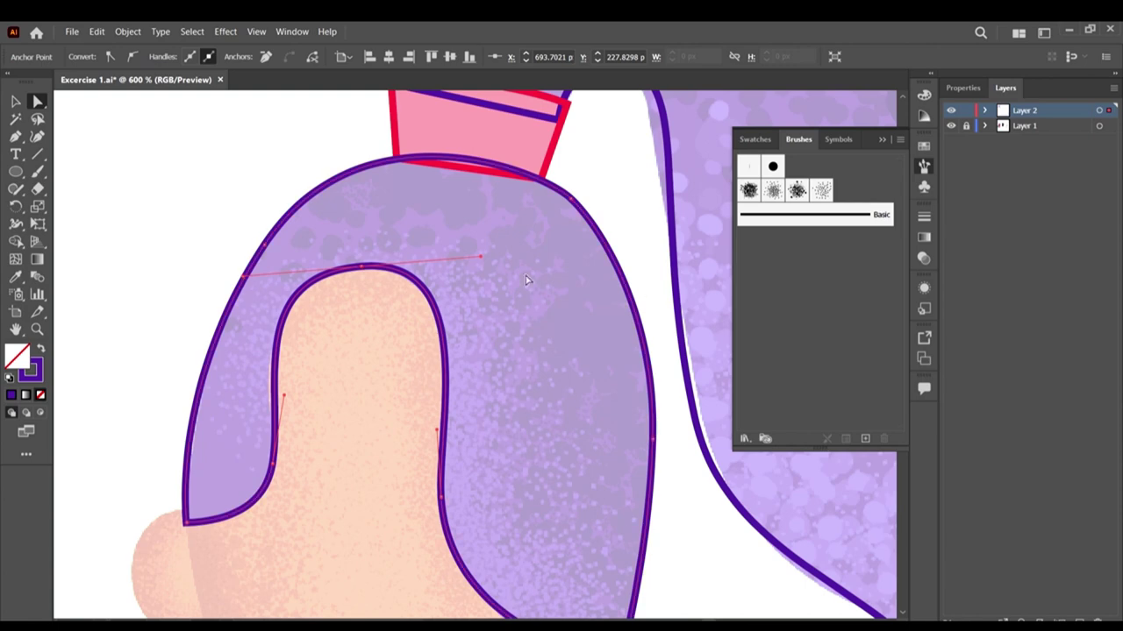
{"action": "mouse_move", "coordinate": [480, 261]}
{"action": "left_mouse_down"}
{"action": "mouse_move", "coordinate": [471, 255]}
{"action": "mouse_move", "coordinate": [459, 270]}
{"action": "mouse_move", "coordinate": [473, 265]}
{"action": "left_mouse_up"}
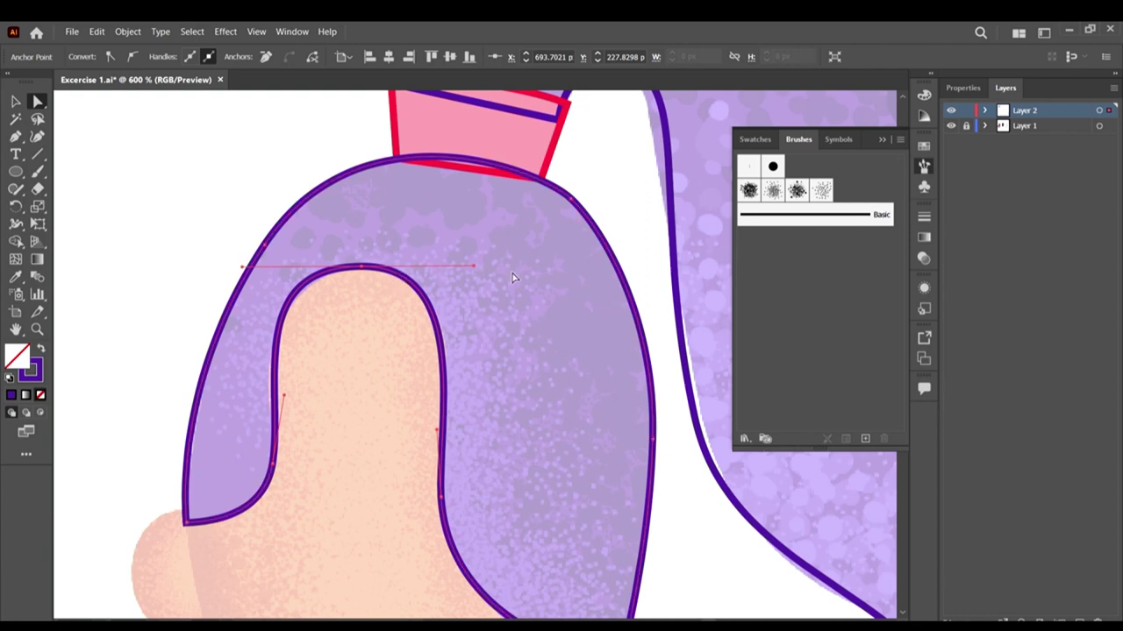
Step: Refine the hair outline's curve on the crown beside the hair tie by adjusting its handle, and deselect the path
{"action": "left_click", "coordinate": [612, 235]}
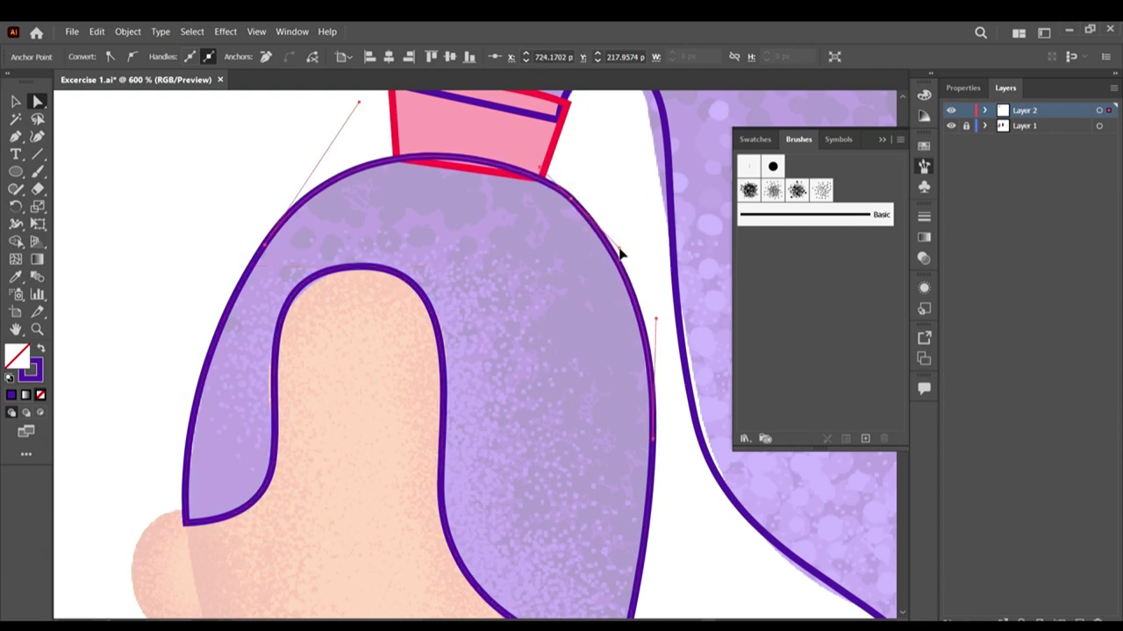
{"action": "left_click_drag", "start_coordinate": [619, 249], "coordinate": [623, 242]}
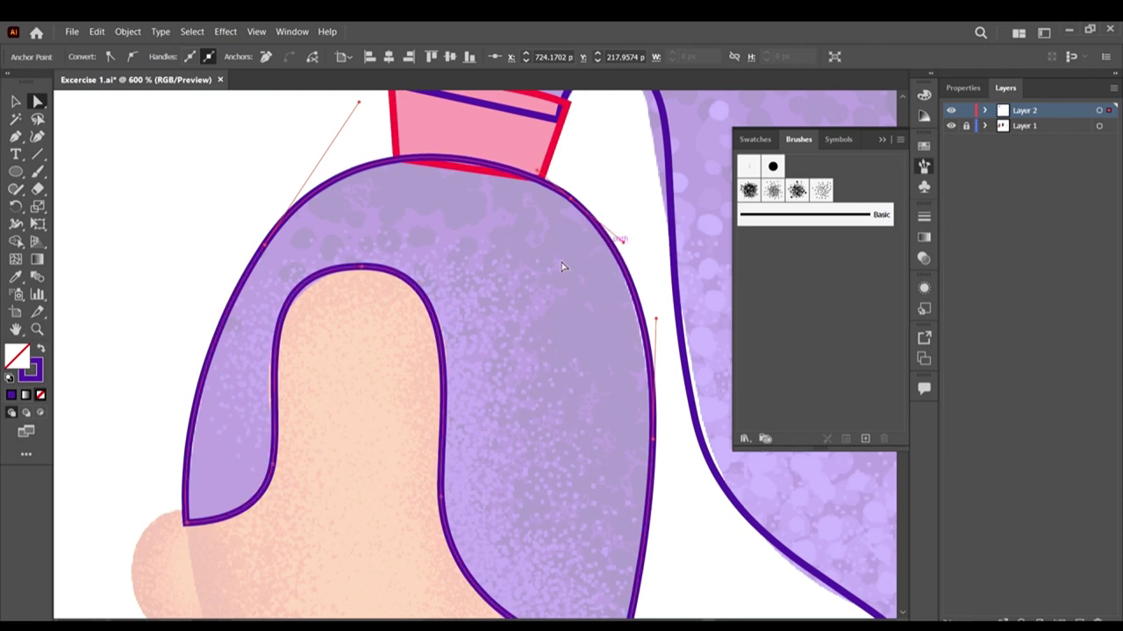
{"action": "key", "text": "ctrl+minus"}
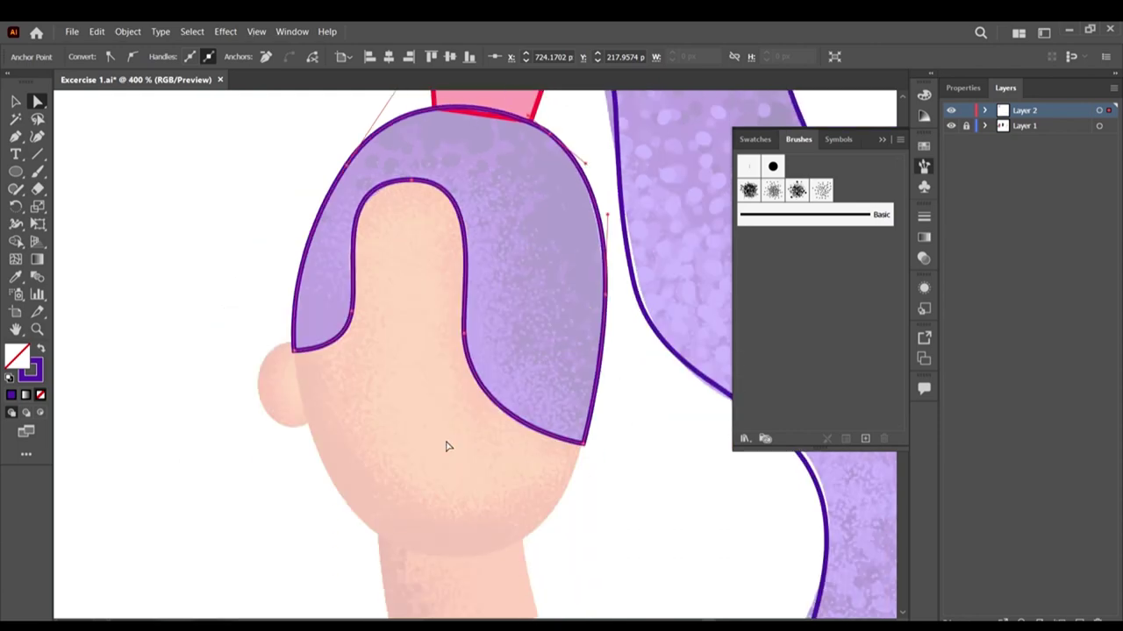
{"action": "left_click", "coordinate": [441, 389]}
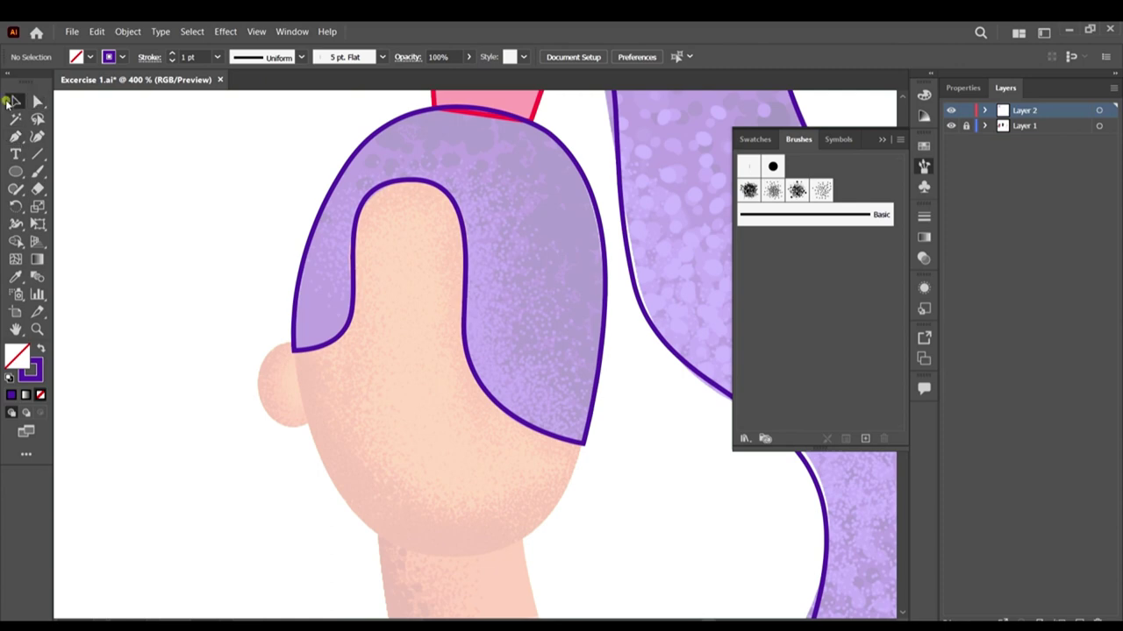
Step: Send the traced head hair to the back, behind the pink hair tie, and deselect it
{"action": "left_click", "coordinate": [603, 295]}
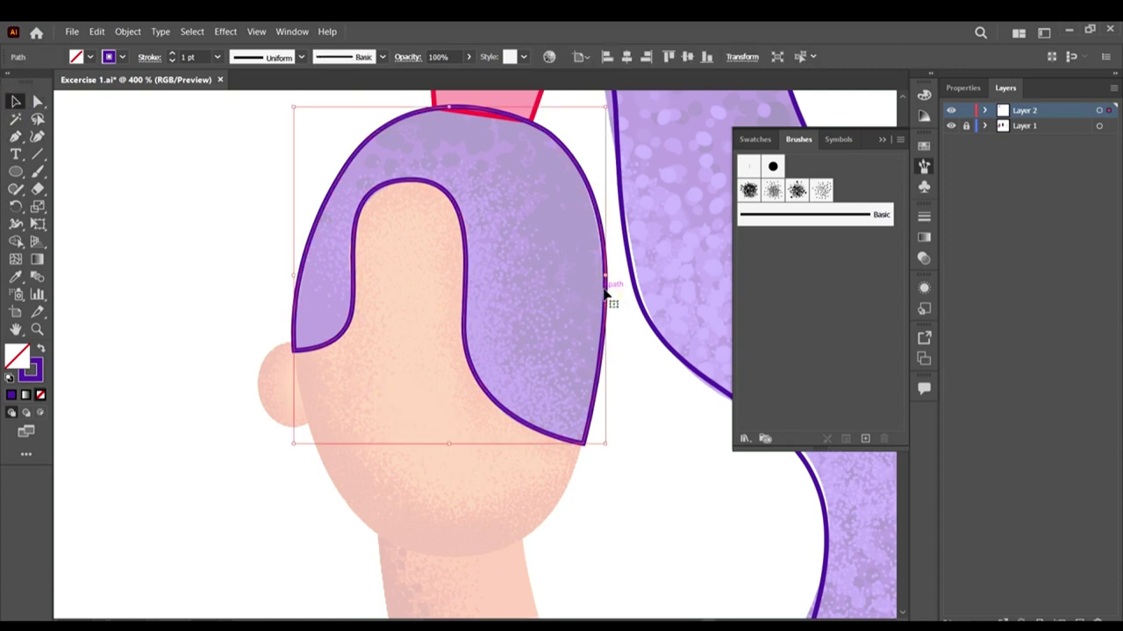
{"action": "scroll", "coordinate": [605, 293], "scroll_direction": "up", "scroll_amount": 1}
{"action": "right_click", "coordinate": [604, 291]}
{"action": "mouse_move", "coordinate": [666, 519]}
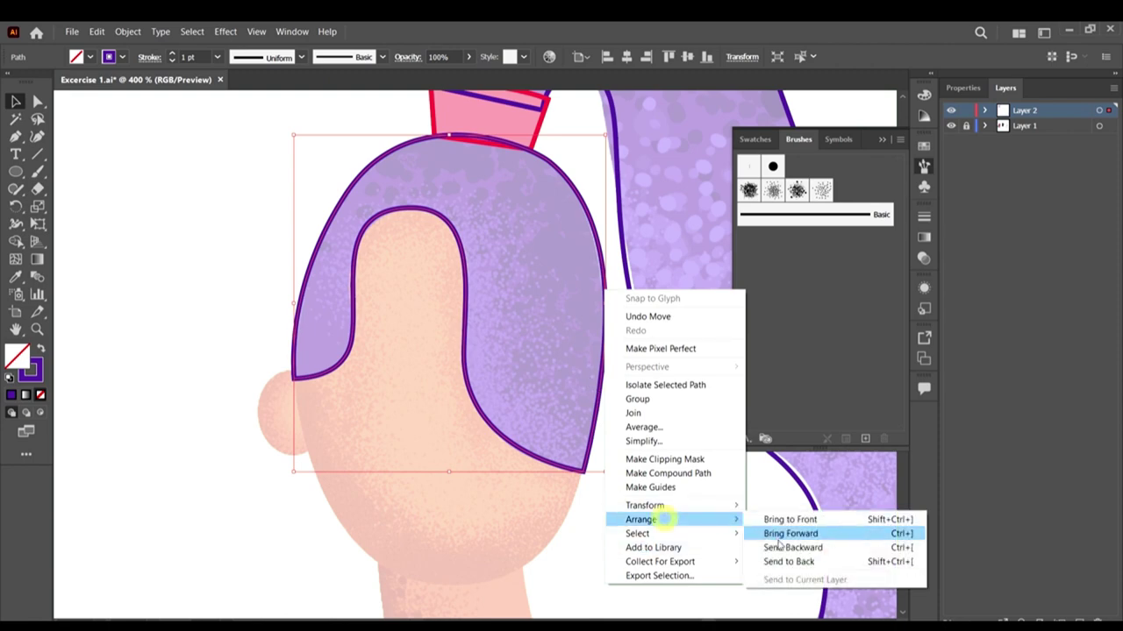
{"action": "left_click", "coordinate": [784, 562]}
{"action": "left_click", "coordinate": [687, 503]}
Step: Start the face outline with the Pen tool inside the hair, placing its next anchor at the hair corner beside the ear
{"action": "scroll", "coordinate": [611, 363], "scroll_direction": "down", "scroll_amount": 1}
{"action": "scroll", "coordinate": [623, 321], "scroll_direction": "down", "scroll_amount": 3}
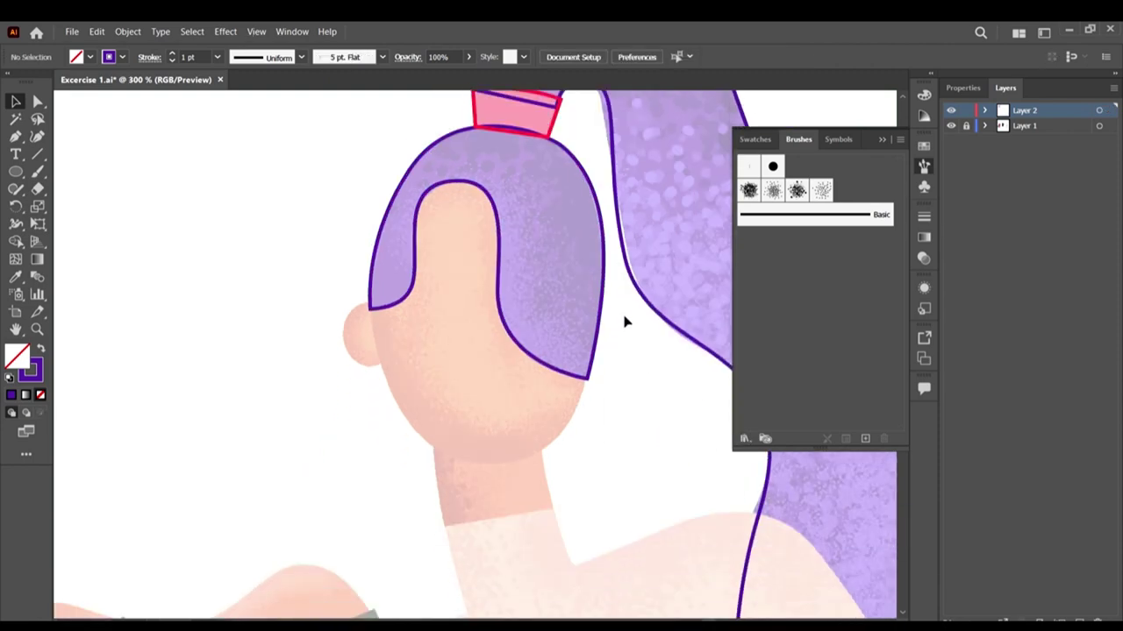
{"action": "scroll", "coordinate": [624, 321], "scroll_direction": "up", "scroll_amount": 3}
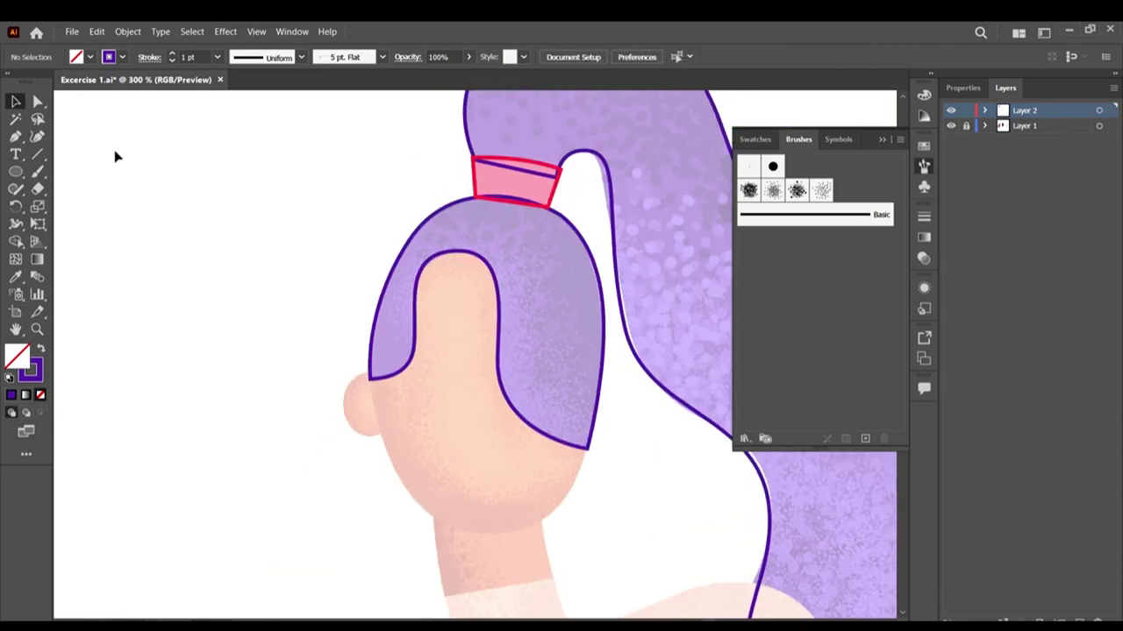
{"action": "left_click", "coordinate": [16, 137]}
{"action": "scroll", "coordinate": [401, 243], "scroll_direction": "down", "scroll_amount": 2}
{"action": "scroll", "coordinate": [382, 309], "scroll_direction": "up", "scroll_amount": 2}
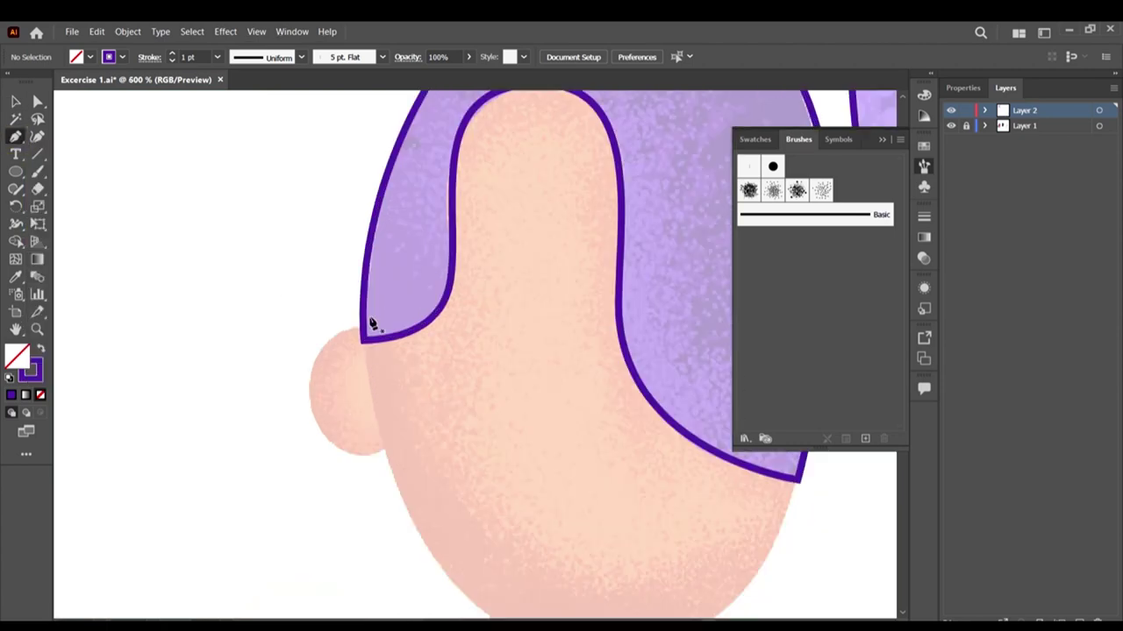
{"action": "left_click", "coordinate": [364, 341]}
{"action": "scroll", "coordinate": [375, 351], "scroll_direction": "up", "scroll_amount": 4}
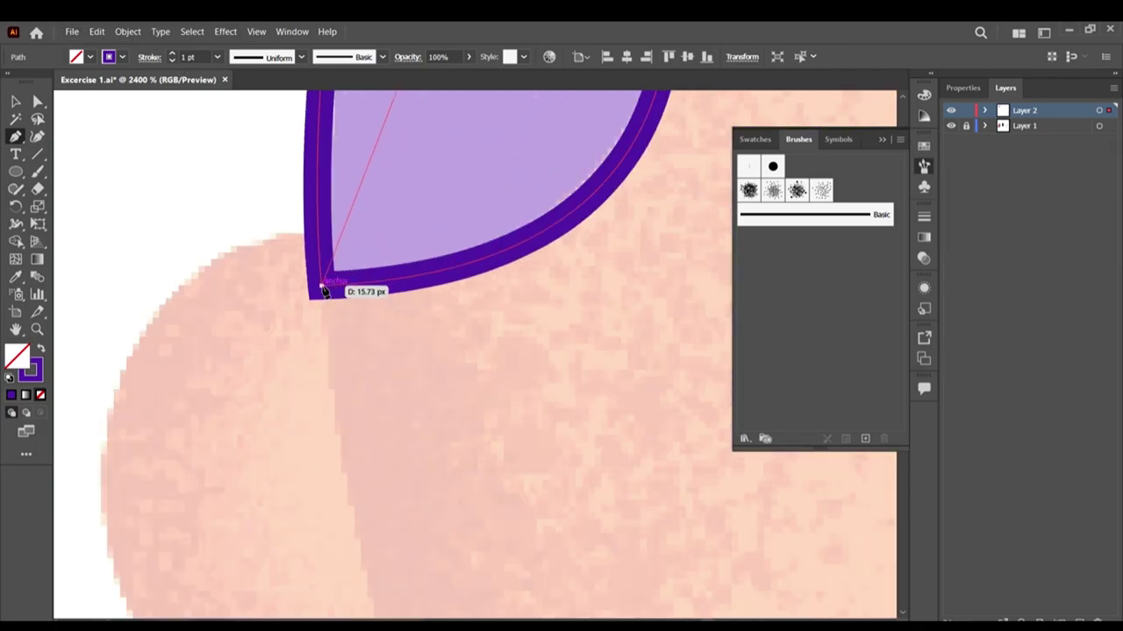
{"action": "left_click", "coordinate": [323, 292]}
Step: Trace the face's curved edge from the ear down under the chin and up the opposite cheek
{"action": "scroll", "coordinate": [325, 299], "scroll_direction": "down", "scroll_amount": 4}
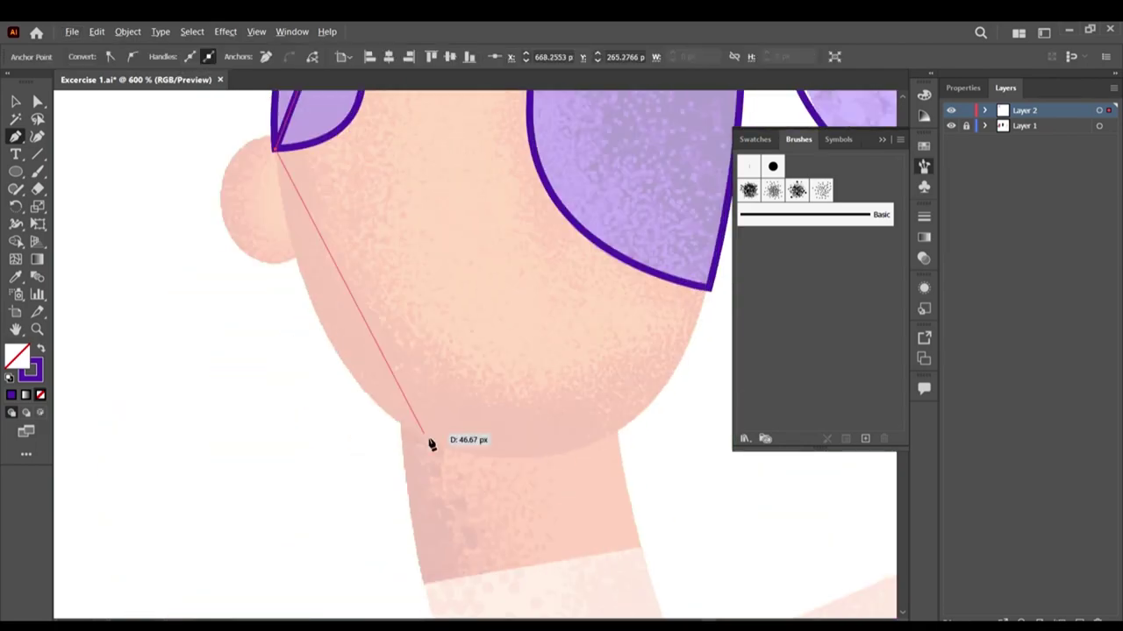
{"action": "left_click_drag", "start_coordinate": [429, 444], "coordinate": [584, 513]}
{"action": "scroll", "coordinate": [614, 507], "scroll_direction": "up", "scroll_amount": 2}
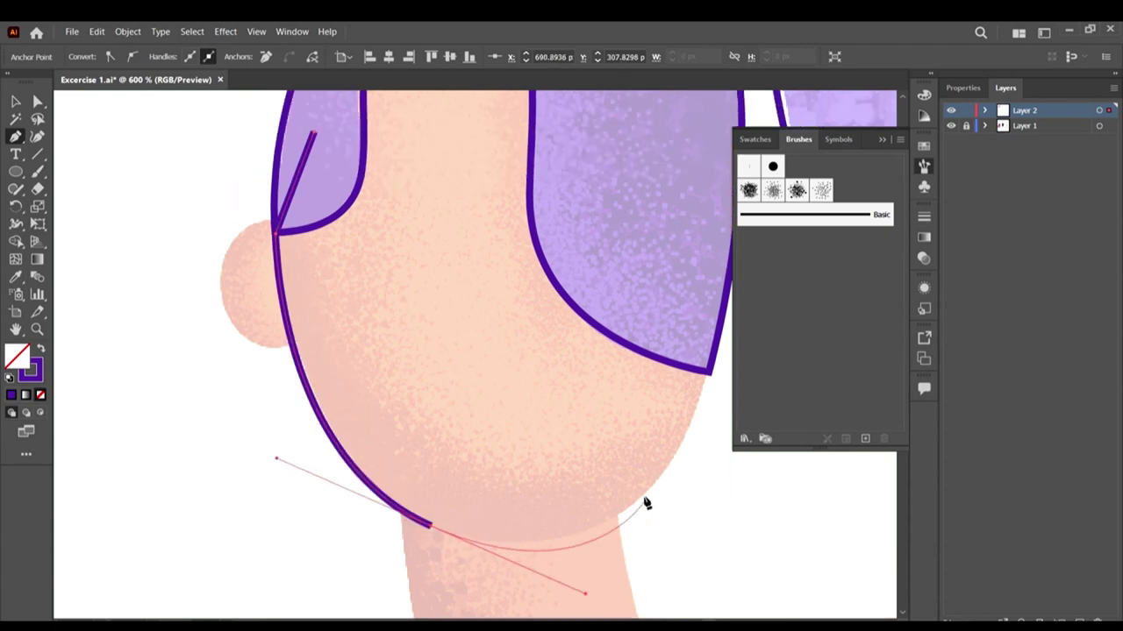
{"action": "left_click_drag", "start_coordinate": [680, 443], "coordinate": [699, 412]}
{"action": "scroll", "coordinate": [609, 383], "scroll_direction": "down", "scroll_amount": 3}
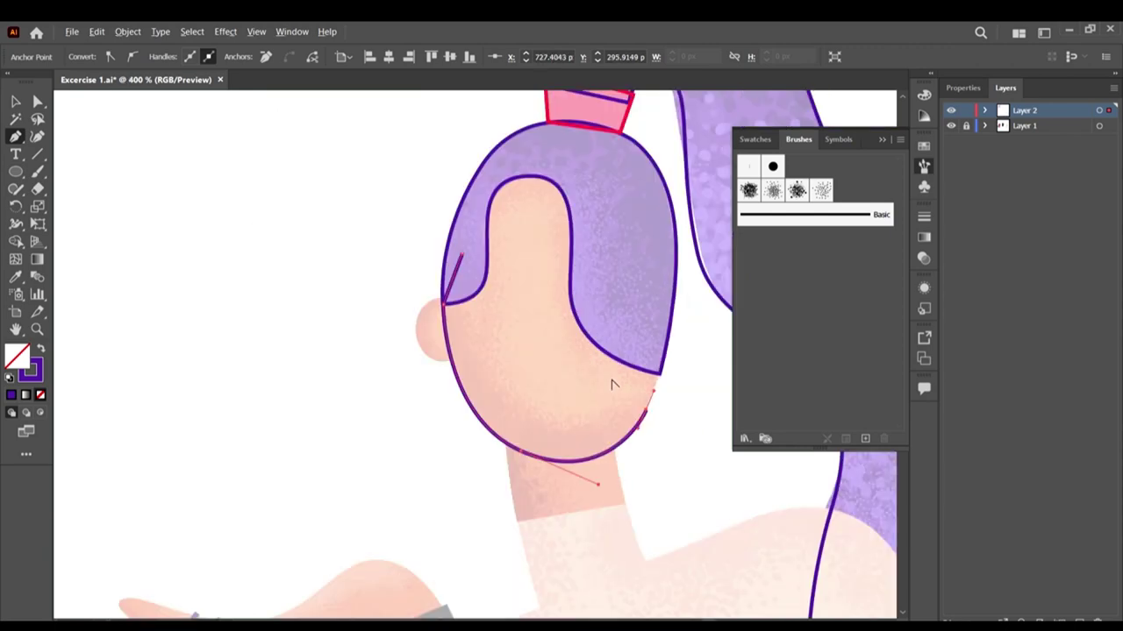
{"action": "scroll", "coordinate": [667, 369], "scroll_direction": "up", "scroll_amount": 3}
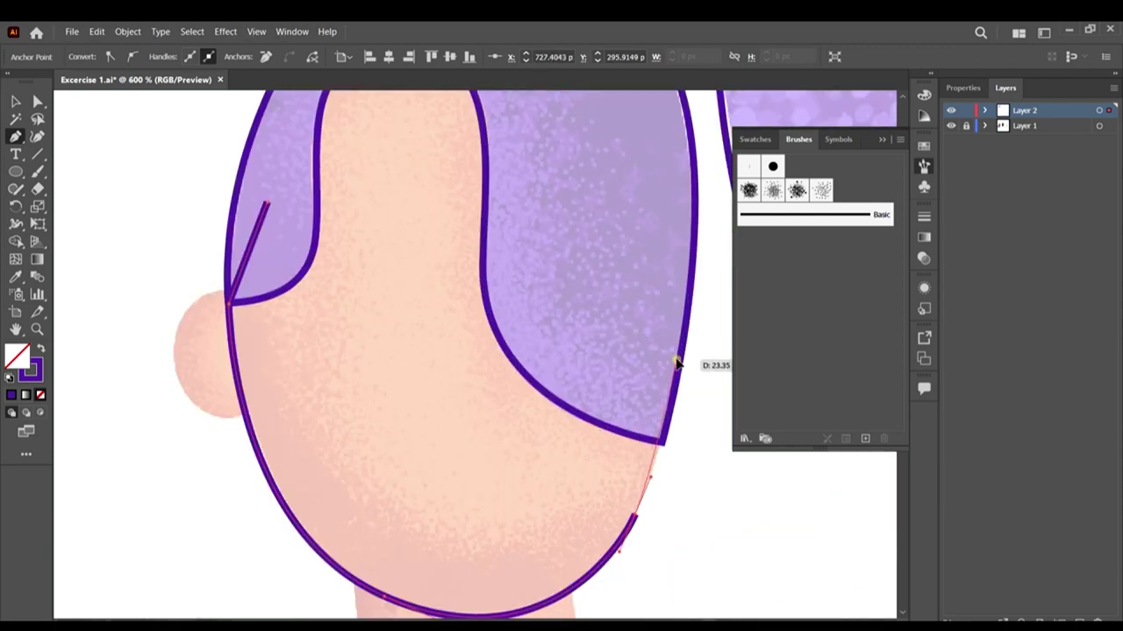
Step: Continue the face path through the hair area, curve it over below the crown, and close it at the starting anchor
{"action": "left_click", "coordinate": [676, 362]}
{"action": "scroll", "coordinate": [677, 316], "scroll_direction": "up", "scroll_amount": 3}
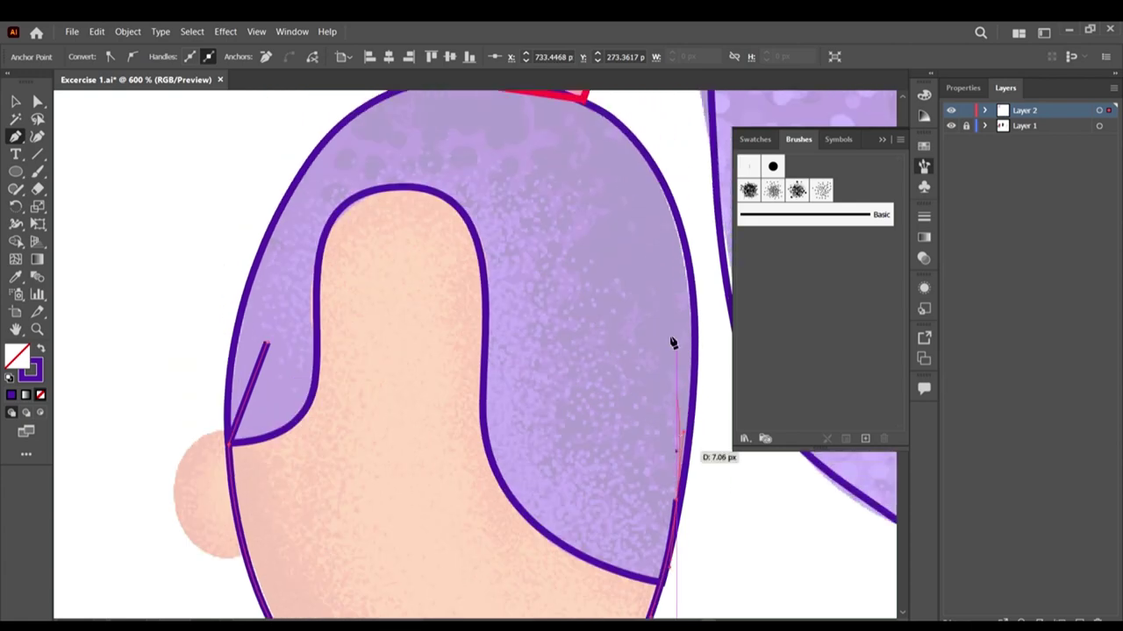
{"action": "left_click", "coordinate": [587, 189]}
{"action": "key", "text": "ctrl+z"}
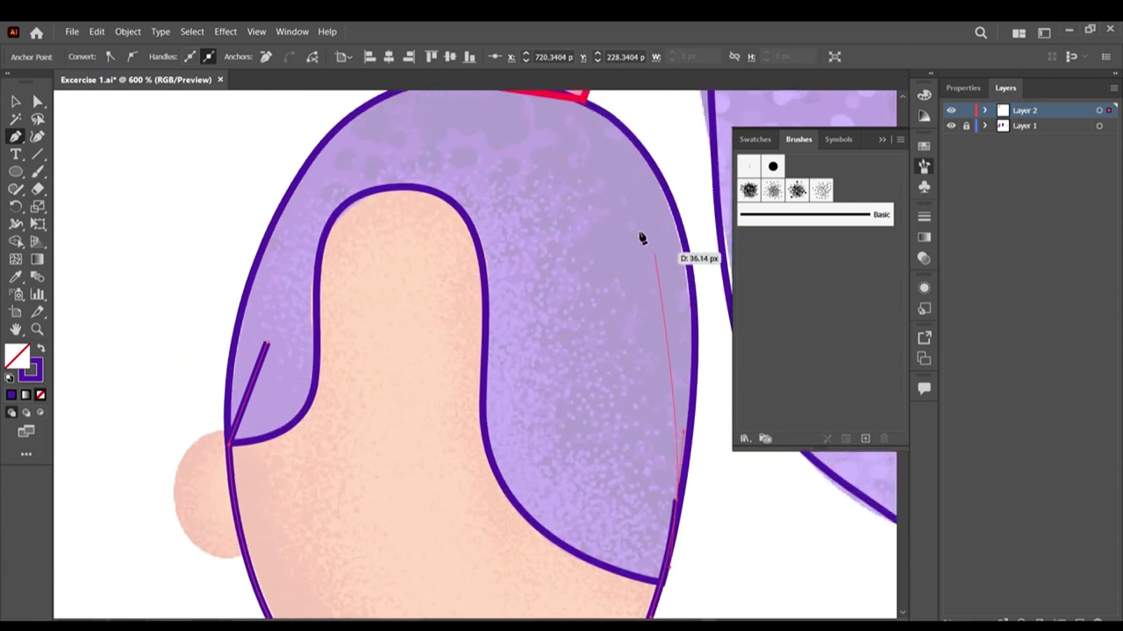
{"action": "mouse_move", "coordinate": [614, 170]}
{"action": "left_mouse_down"}
{"action": "mouse_move", "coordinate": [529, 105]}
{"action": "mouse_move", "coordinate": [543, 130]}
{"action": "left_mouse_up"}
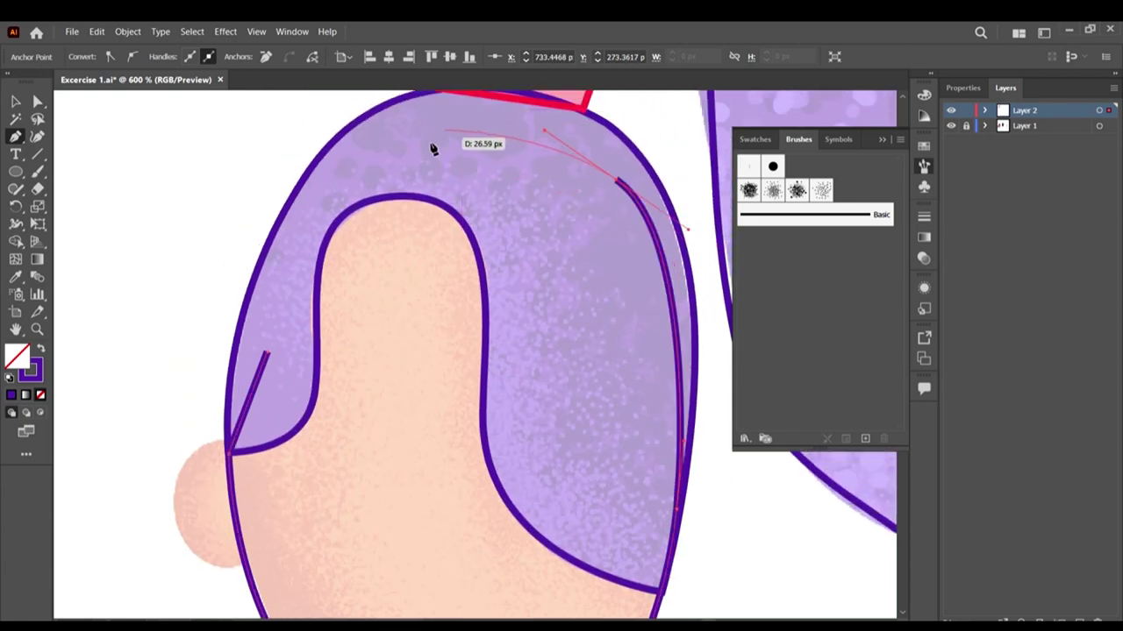
{"action": "mouse_move", "coordinate": [375, 149]}
{"action": "left_mouse_down"}
{"action": "mouse_move", "coordinate": [320, 189]}
{"action": "mouse_move", "coordinate": [321, 170]}
{"action": "left_mouse_up"}
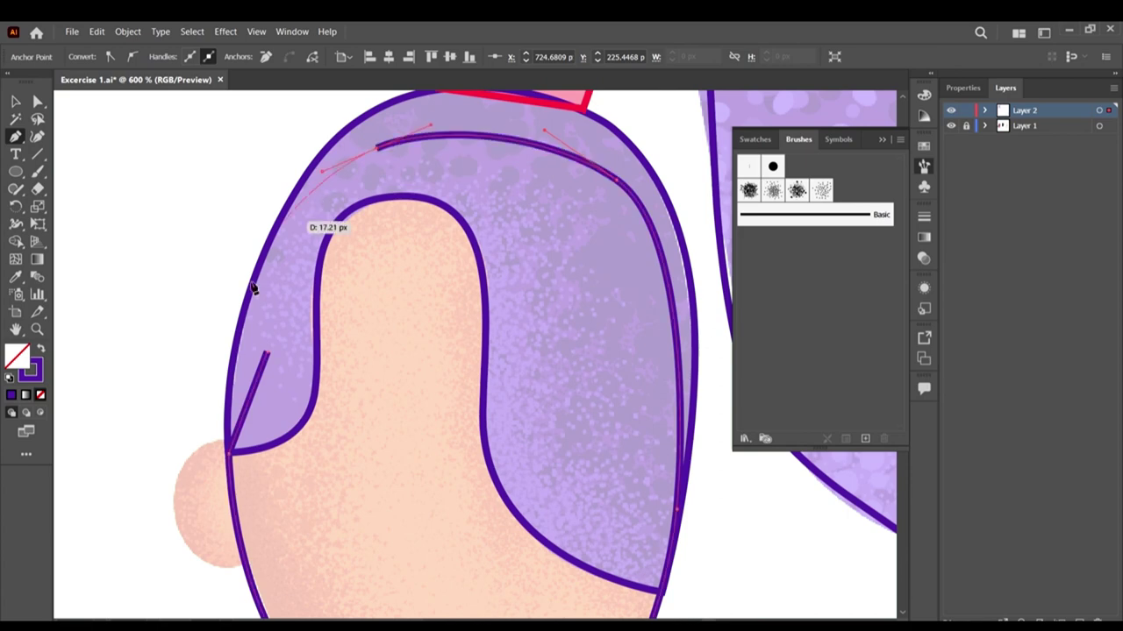
{"action": "left_click", "coordinate": [266, 354]}
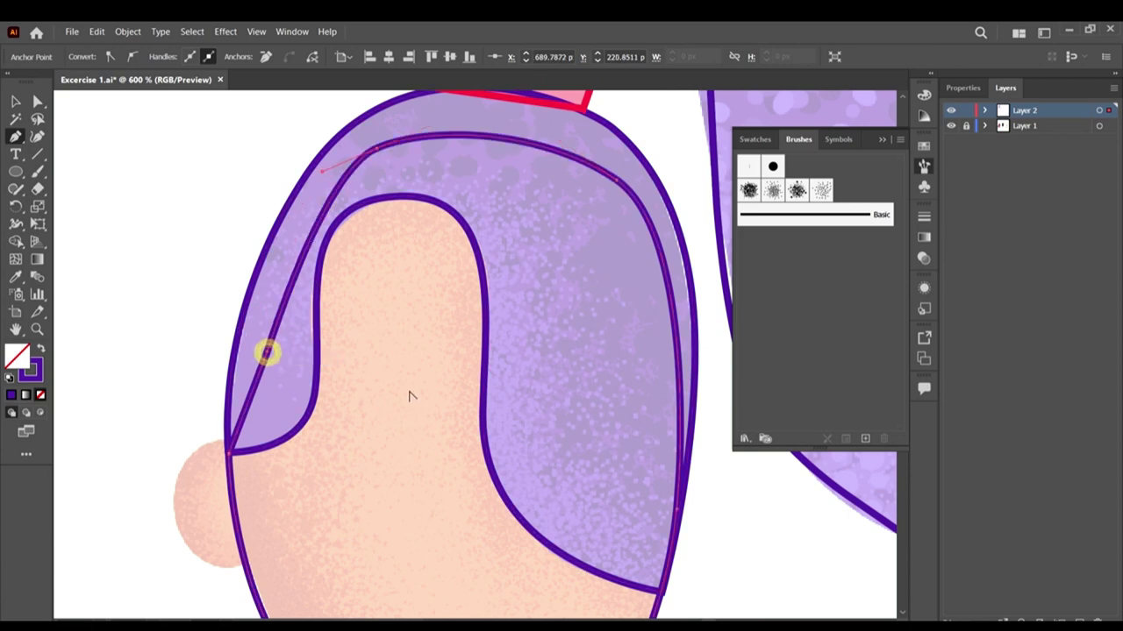
Step: Sample the orange face colour from the flat-coloured copy of the woman to fill the traced face without a stroke
{"action": "key", "text": "ctrl+minus"}
{"action": "key", "text": "ctrl+minus"}
{"action": "left_click", "coordinate": [15, 102]}
{"action": "scroll", "coordinate": [528, 422], "scroll_direction": "down", "scroll_amount": 5}
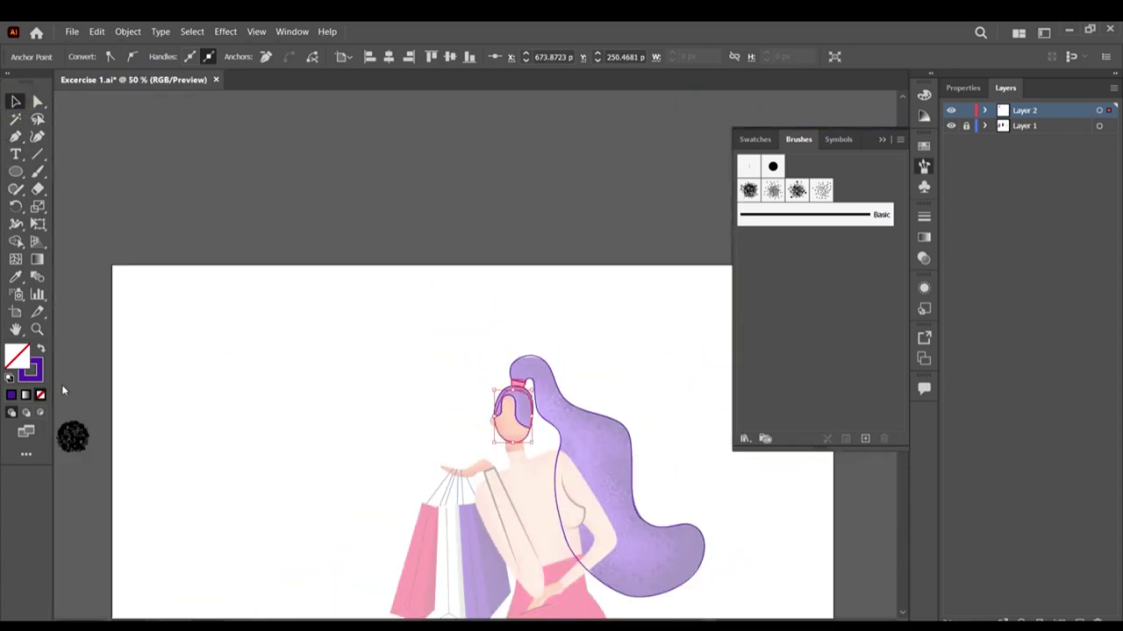
{"action": "key", "text": "i"}
{"action": "scroll", "coordinate": [516, 469], "scroll_direction": "down", "scroll_amount": 1}
{"action": "scroll", "coordinate": [243, 360], "scroll_direction": "left", "scroll_amount": 8}
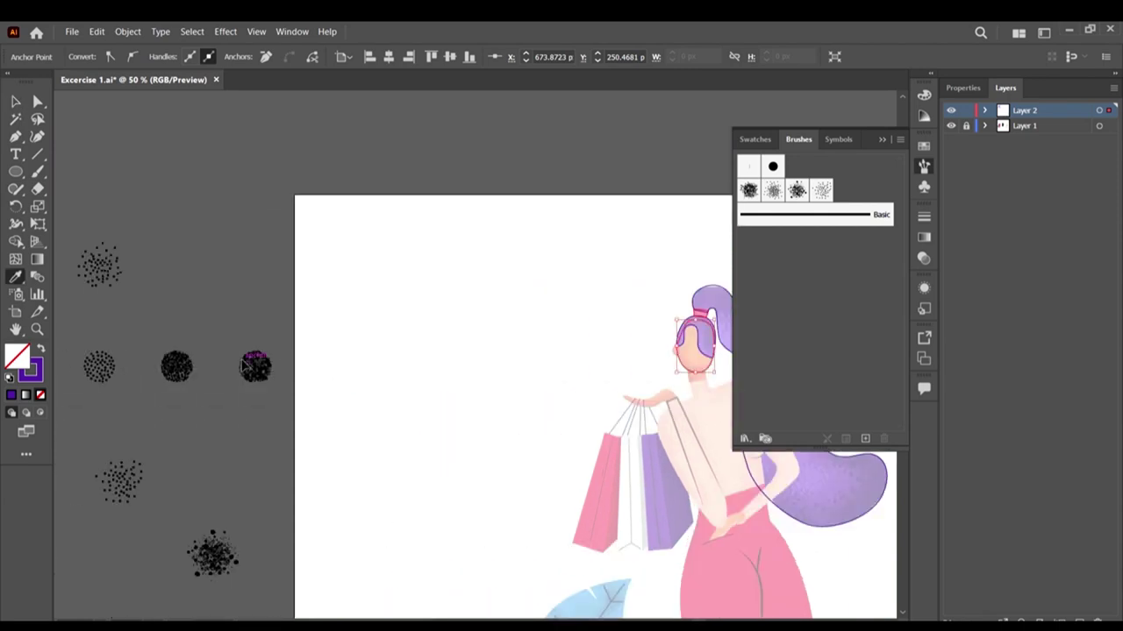
{"action": "scroll", "coordinate": [242, 359], "scroll_direction": "up", "scroll_amount": 1}
{"action": "scroll", "coordinate": [145, 334], "scroll_direction": "left", "scroll_amount": 3}
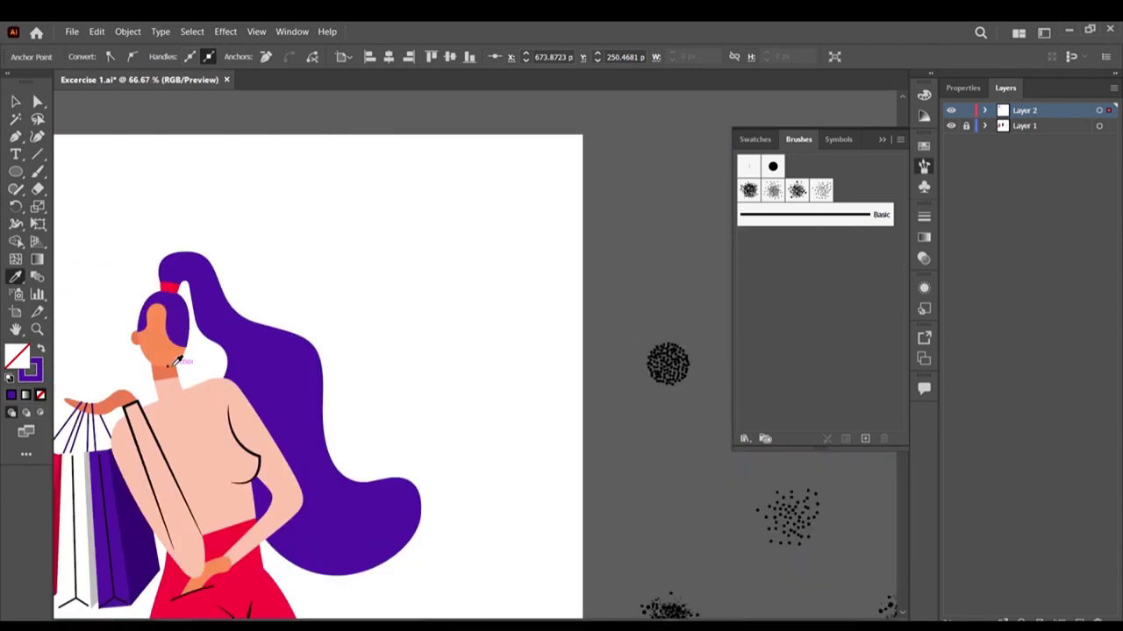
{"action": "left_click", "coordinate": [165, 352]}
Step: Send the orange face shape to the back, behind the hair outline, and deselect it
{"action": "scroll", "coordinate": [304, 394], "scroll_direction": "right", "scroll_amount": 5}
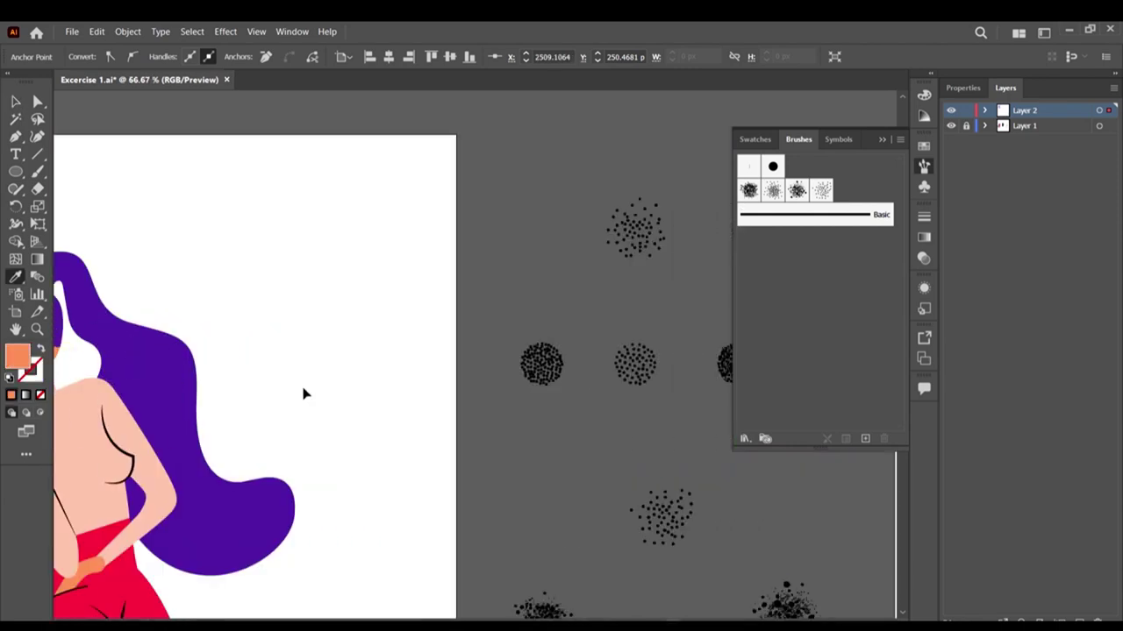
{"action": "left_click", "coordinate": [16, 101]}
{"action": "scroll", "coordinate": [426, 408], "scroll_direction": "right", "scroll_amount": 12}
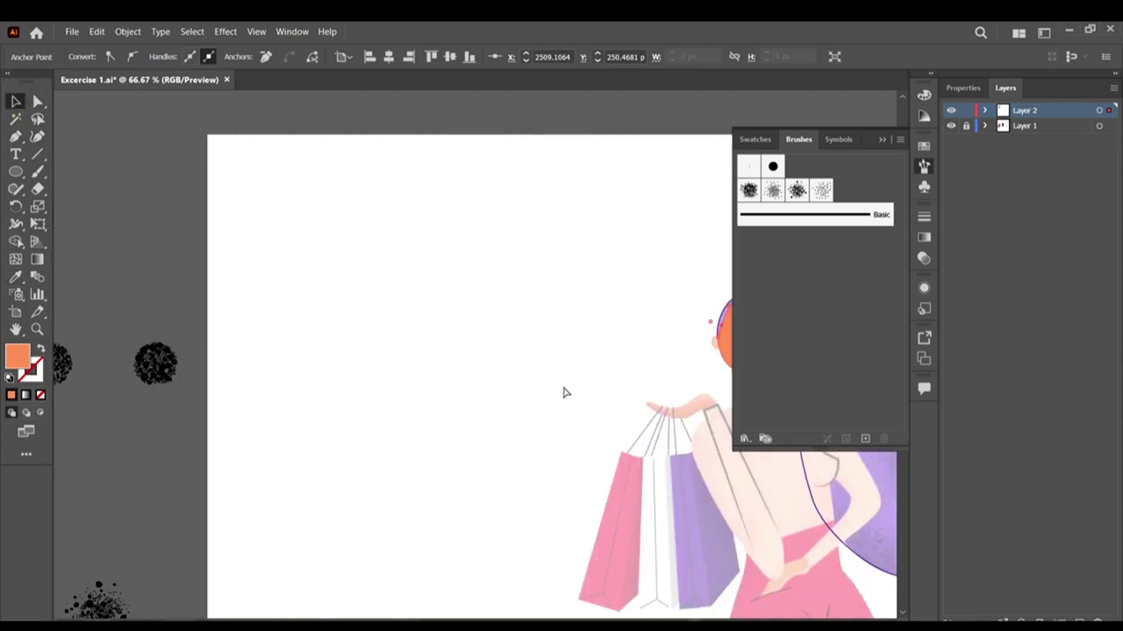
{"action": "scroll", "coordinate": [565, 392], "scroll_direction": "right", "scroll_amount": 3}
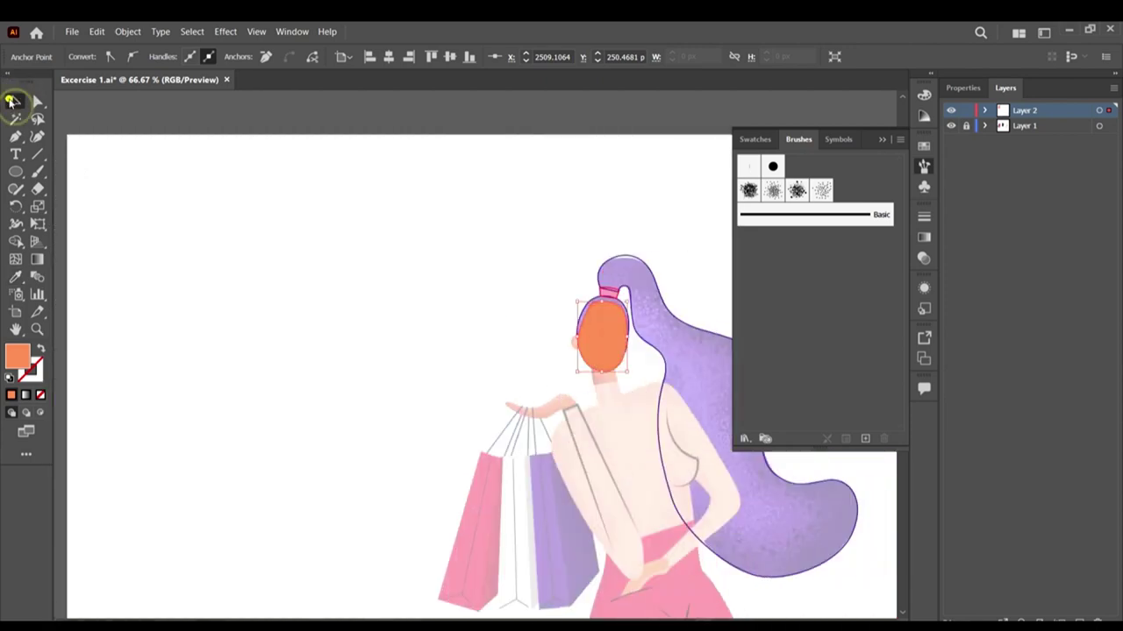
{"action": "scroll", "coordinate": [763, 401], "scroll_direction": "up", "scroll_amount": 3}
{"action": "right_click", "coordinate": [252, 155]}
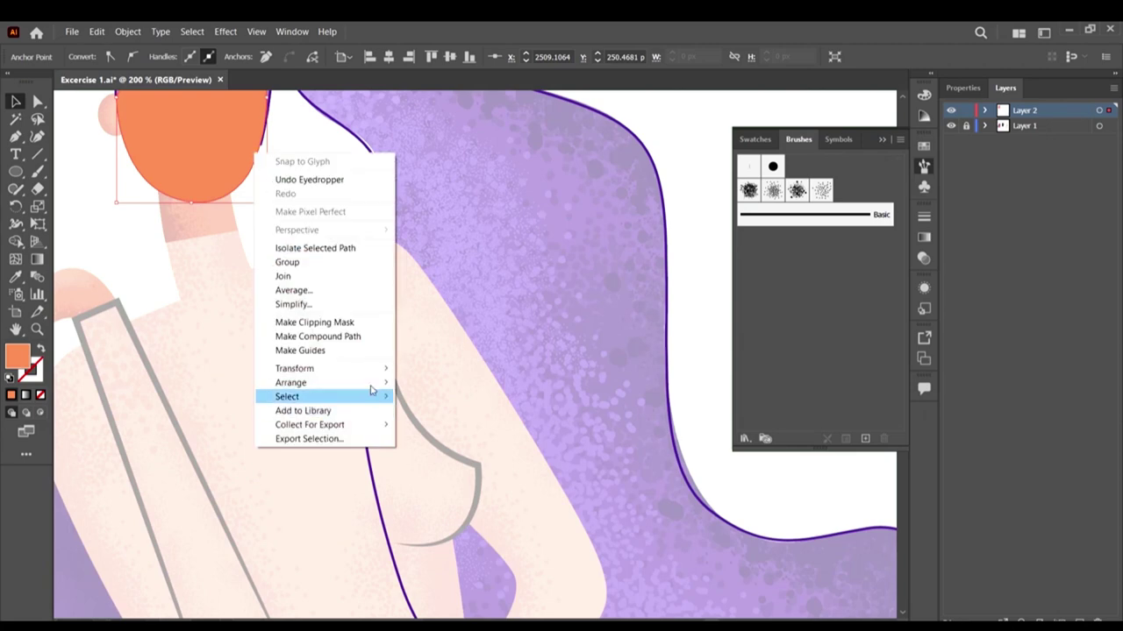
{"action": "mouse_move", "coordinate": [371, 382]}
{"action": "left_click", "coordinate": [461, 426]}
{"action": "scroll", "coordinate": [491, 304], "scroll_direction": "down", "scroll_amount": 3}
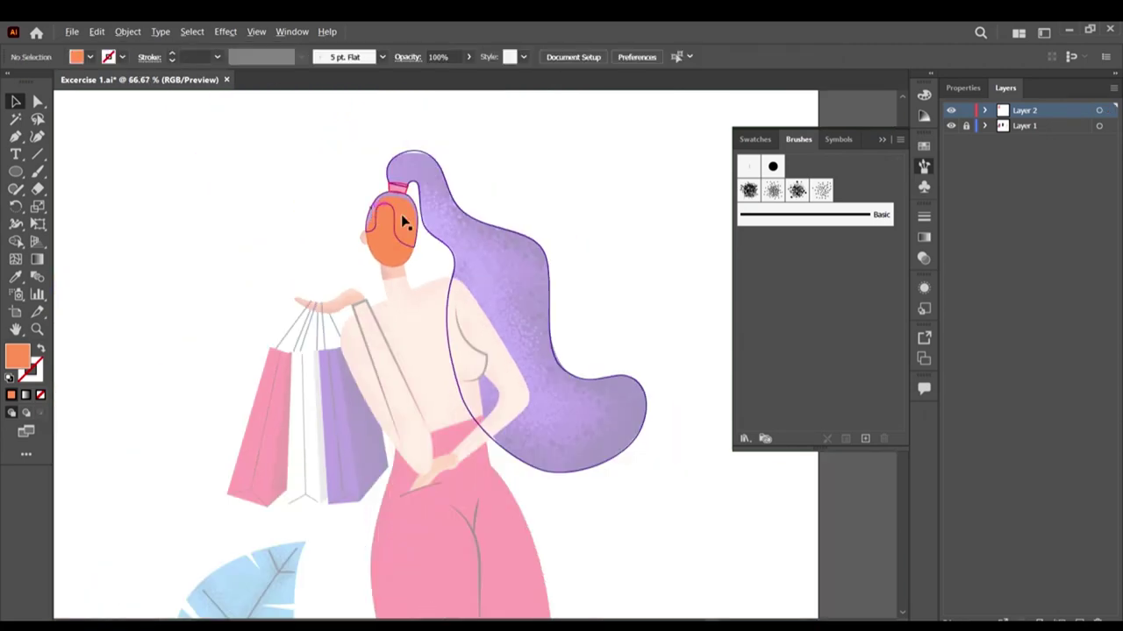
{"action": "scroll", "coordinate": [403, 221], "scroll_direction": "up", "scroll_amount": 3}
{"action": "left_click", "coordinate": [391, 307]}
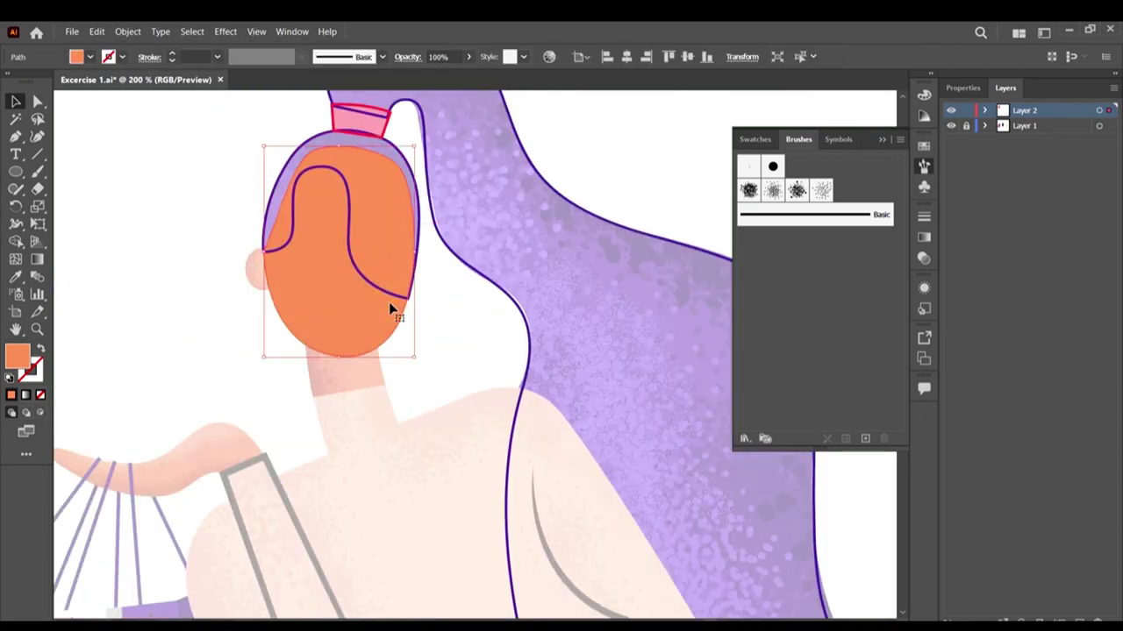
{"action": "right_click", "coordinate": [390, 307]}
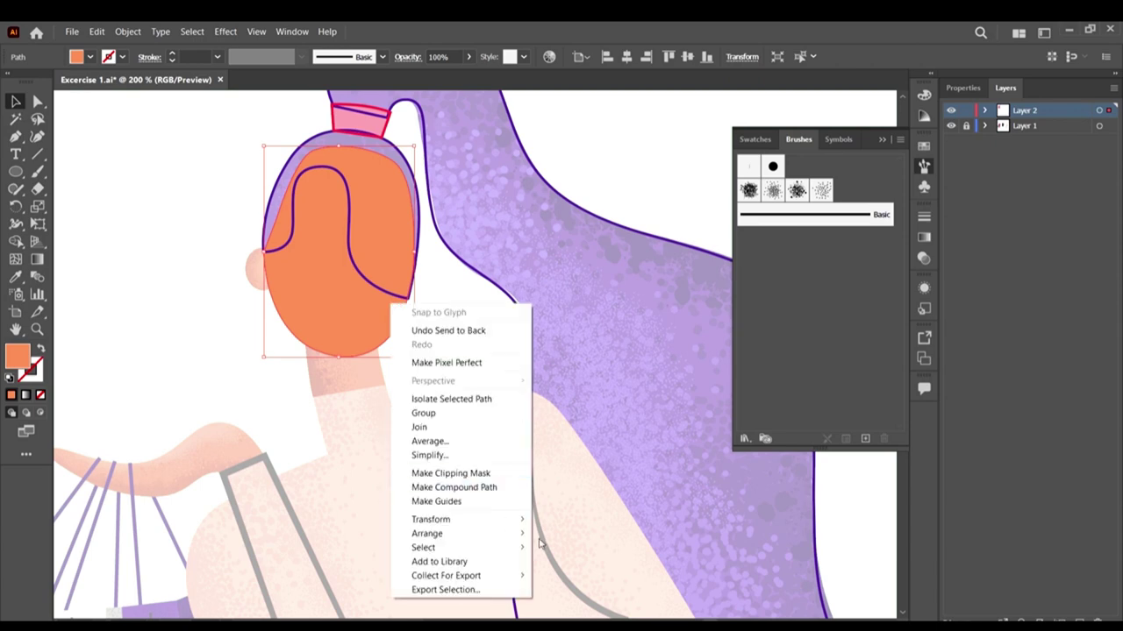
{"action": "left_click", "coordinate": [478, 533]}
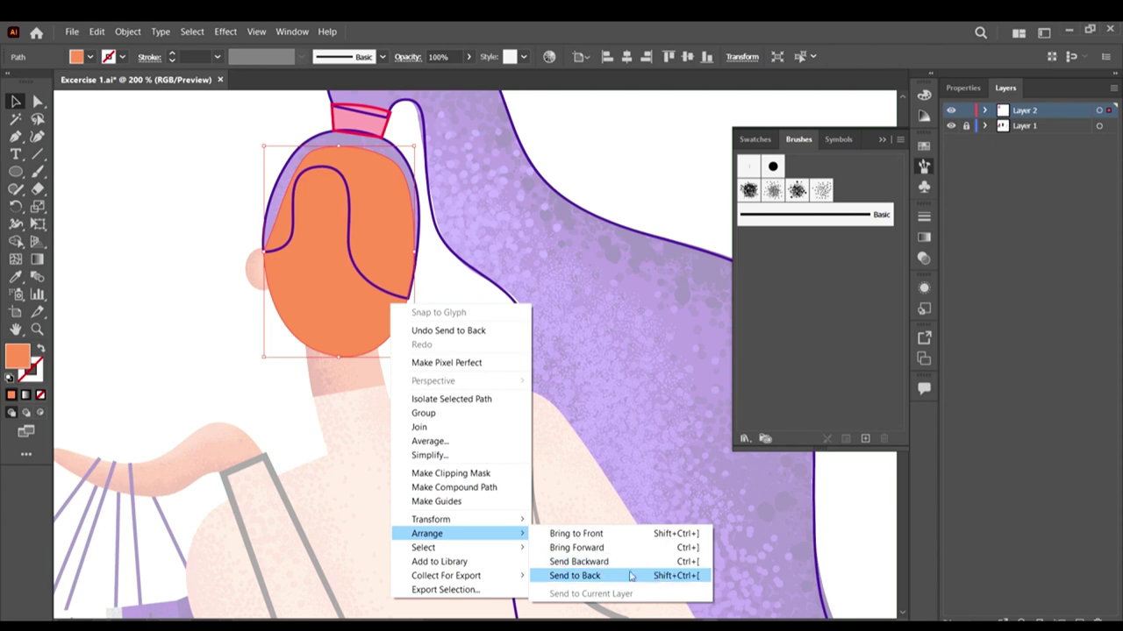
{"action": "left_click", "coordinate": [580, 487]}
Step: Start tracing the ear with the Pen tool where it meets the face below the hair corner
{"action": "scroll", "coordinate": [306, 336], "scroll_direction": "up", "scroll_amount": 3}
{"action": "scroll", "coordinate": [291, 333], "scroll_direction": "up", "scroll_amount": 2}
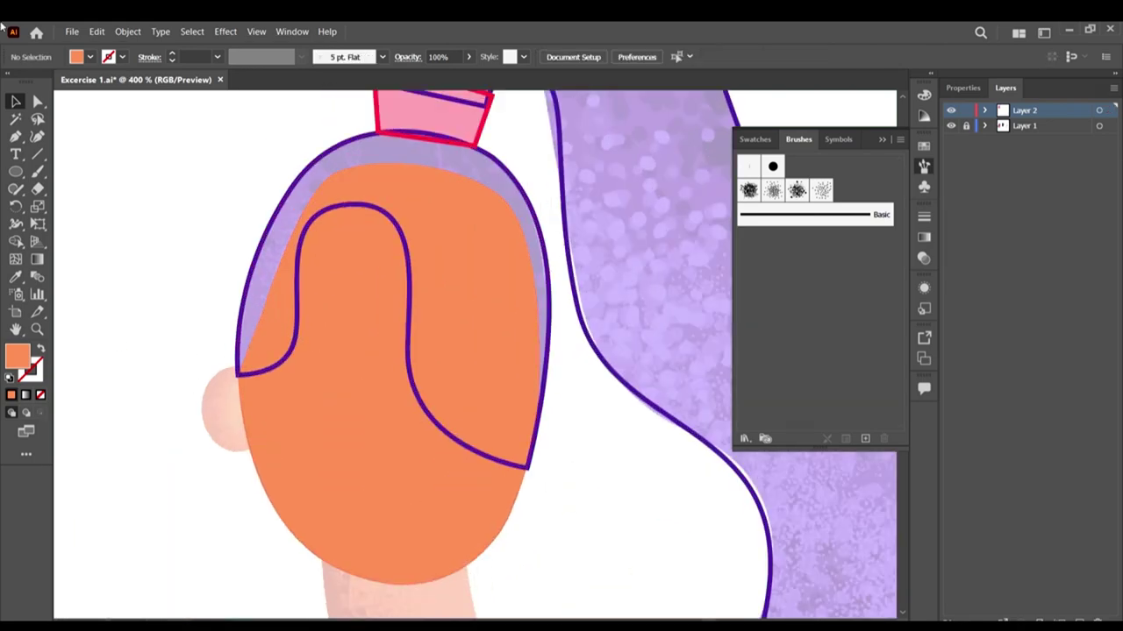
{"action": "left_click", "coordinate": [15, 136]}
{"action": "scroll", "coordinate": [203, 368], "scroll_direction": "up", "scroll_amount": 2}
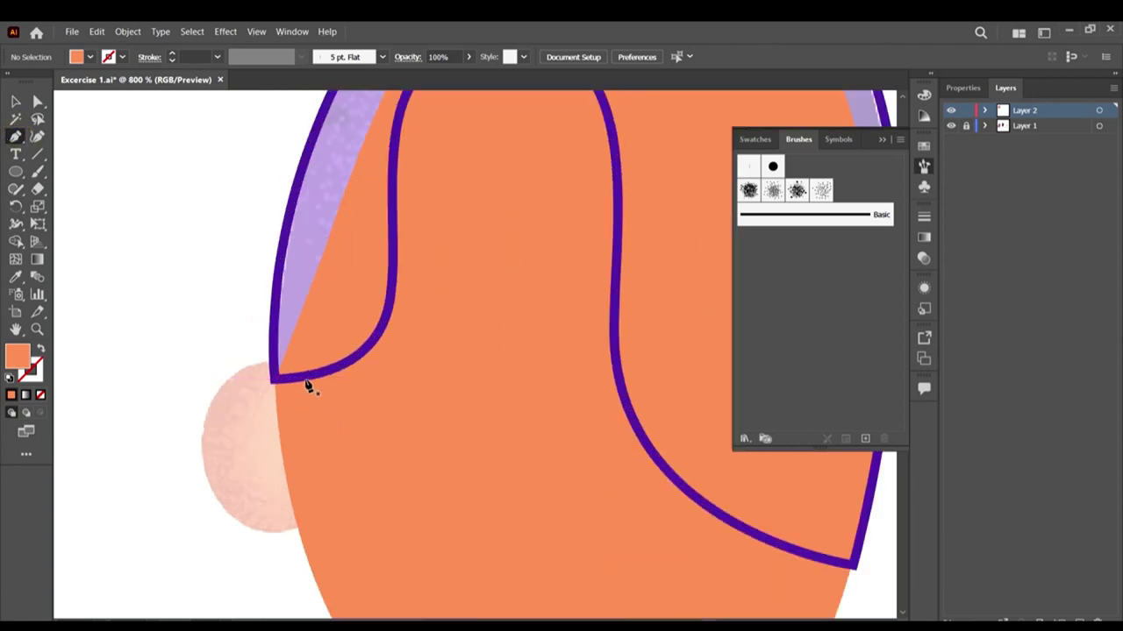
{"action": "left_click_drag", "start_coordinate": [308, 382], "coordinate": [166, 436]}
{"action": "left_click_drag", "start_coordinate": [309, 529], "coordinate": [404, 483]}
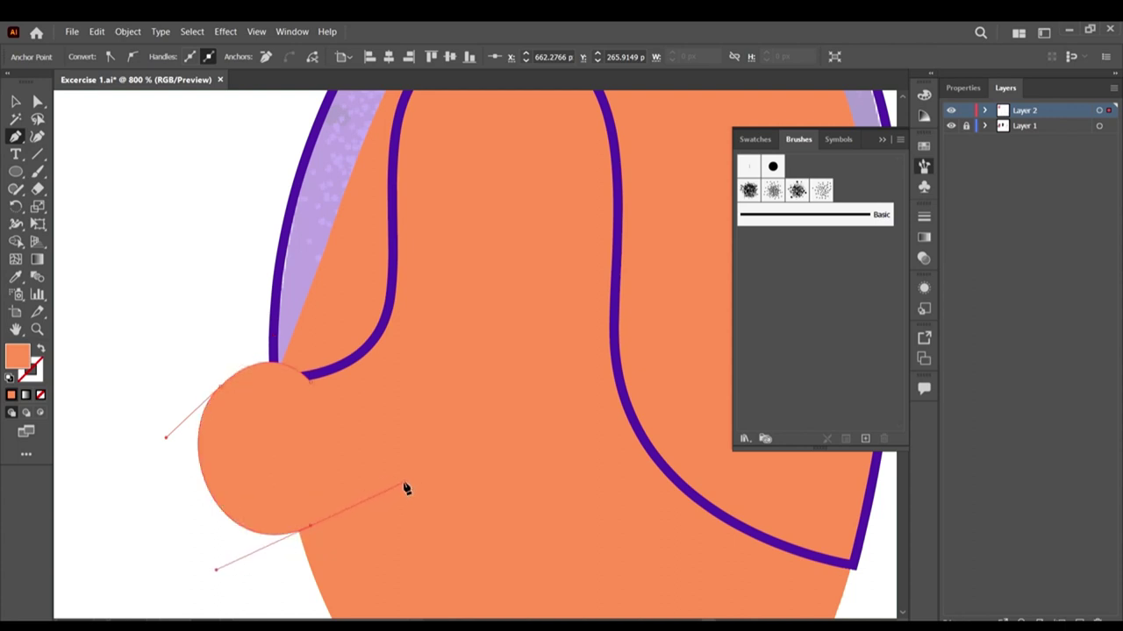
{"action": "left_click", "coordinate": [12, 102]}
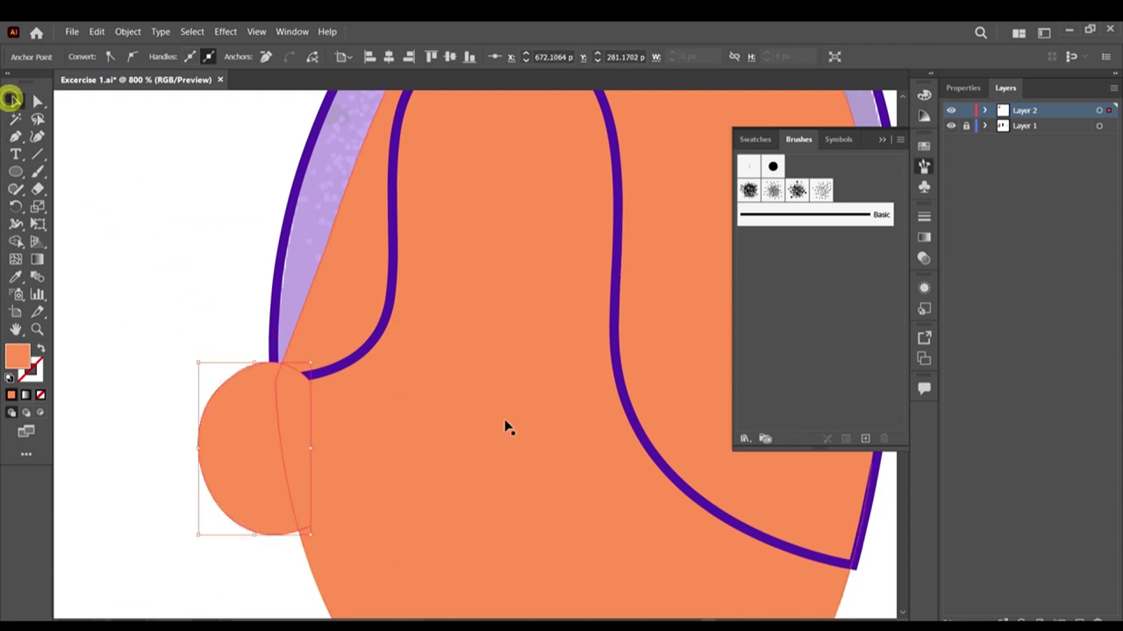
{"action": "key", "text": "Delete"}
{"action": "key", "text": "Delete"}
Step: Trace the ear on the faded guide figure as a closed rounded shape with the Curvature tool, overlapping the face
{"action": "scroll", "coordinate": [296, 375], "scroll_direction": "down", "scroll_amount": 1}
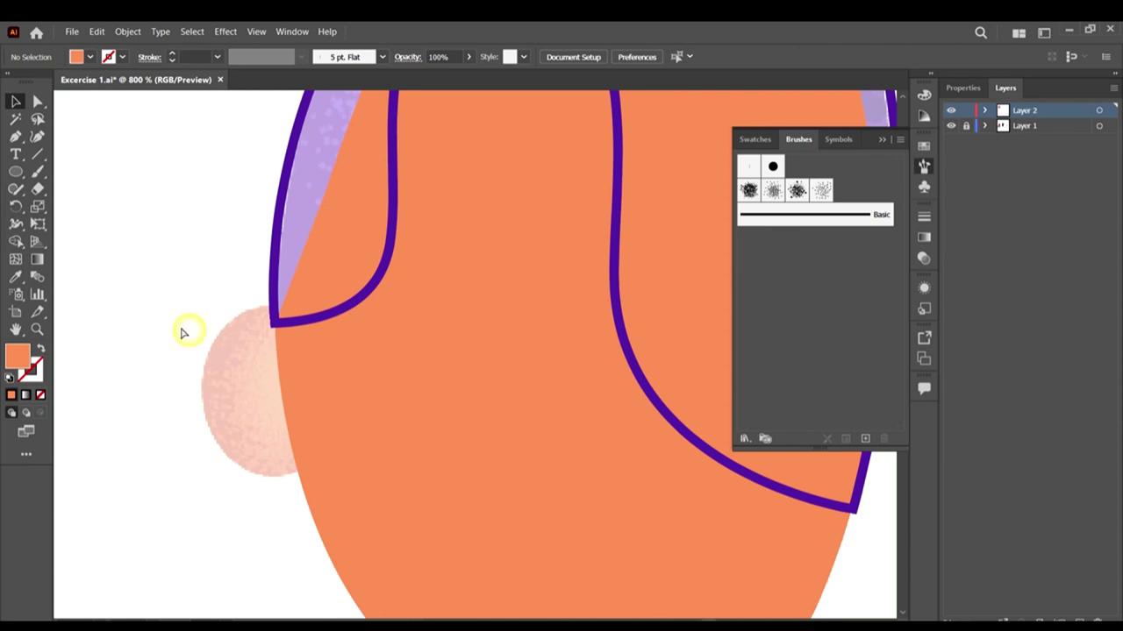
{"action": "scroll", "coordinate": [183, 333], "scroll_direction": "left", "scroll_amount": 1}
{"action": "left_click", "coordinate": [420, 357]}
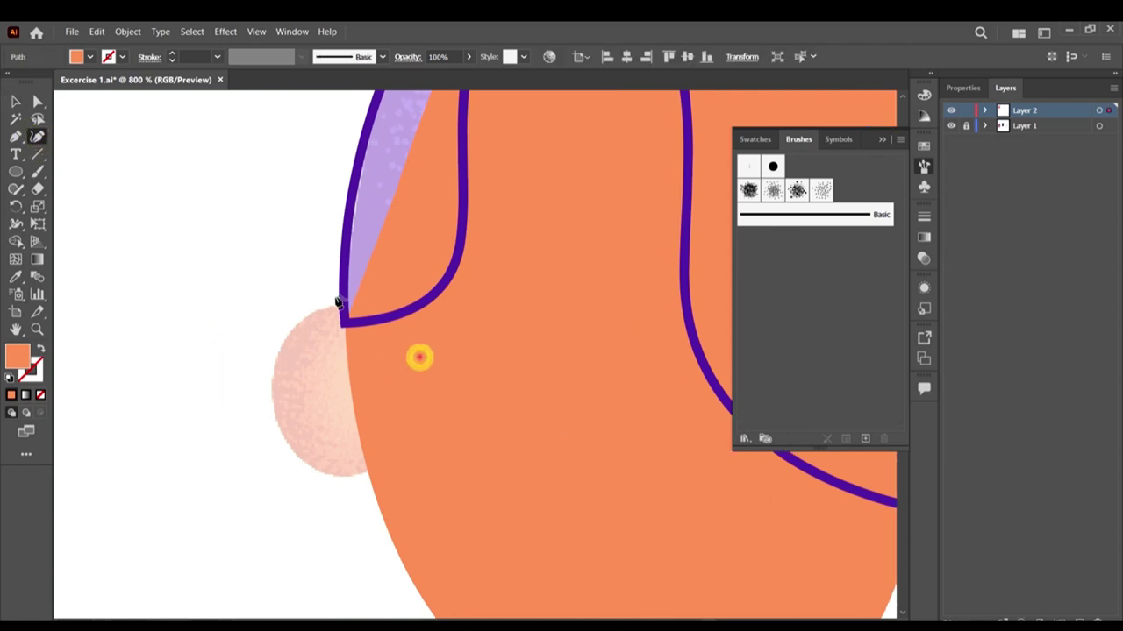
{"action": "left_click_drag", "start_coordinate": [291, 328], "coordinate": [291, 339]}
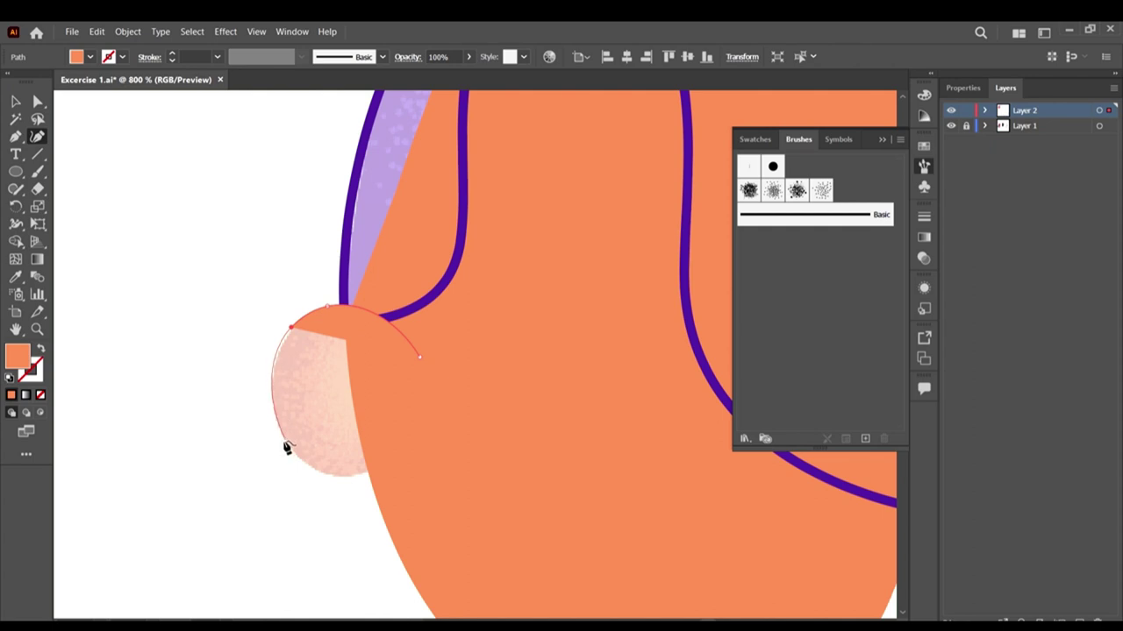
{"action": "left_click_drag", "start_coordinate": [285, 444], "coordinate": [342, 507]}
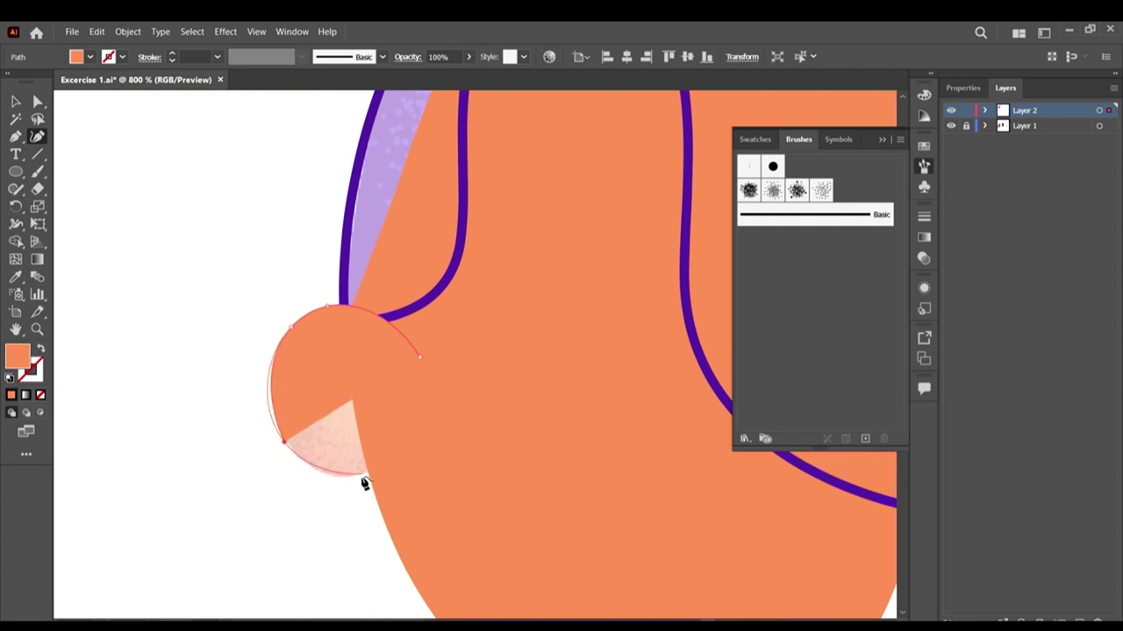
{"action": "left_click", "coordinate": [324, 475]}
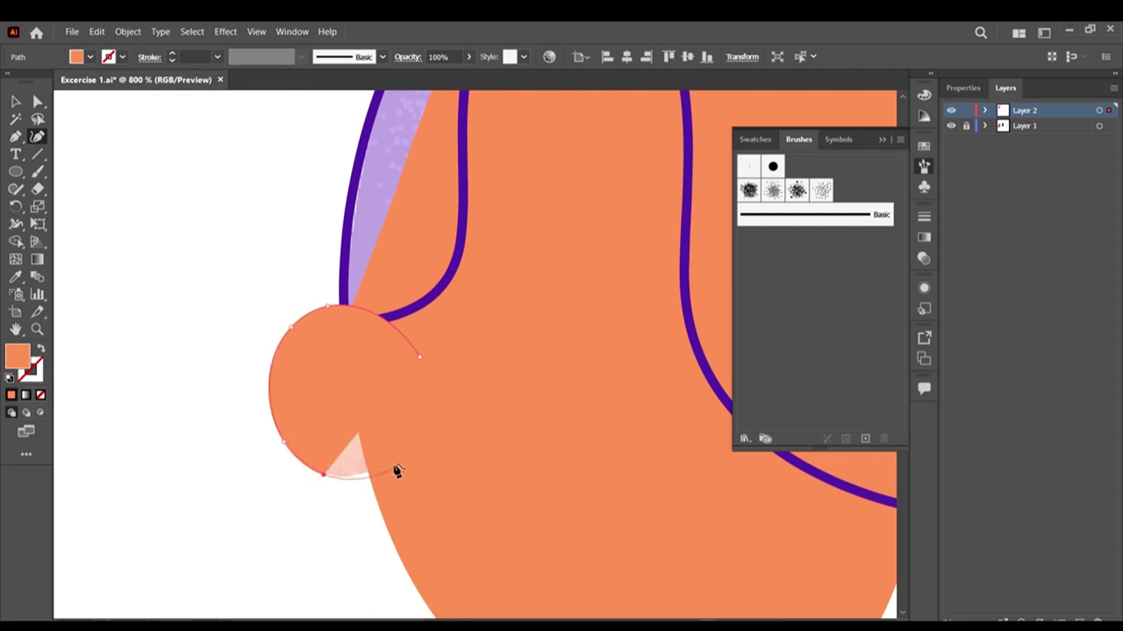
{"action": "left_click_drag", "start_coordinate": [391, 462], "coordinate": [416, 381]}
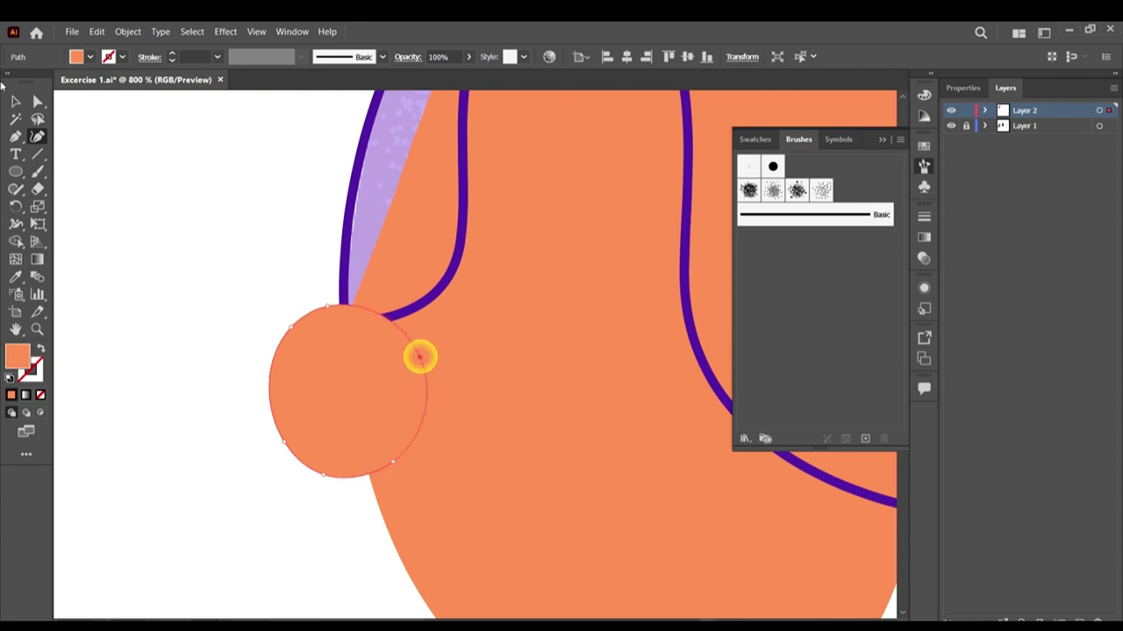
{"action": "left_click", "coordinate": [16, 100]}
Step: Fill the ear with the darker orange sampled from the ear of the full-colour reference illustration
{"action": "scroll", "coordinate": [637, 393], "scroll_direction": "down", "scroll_amount": 8}
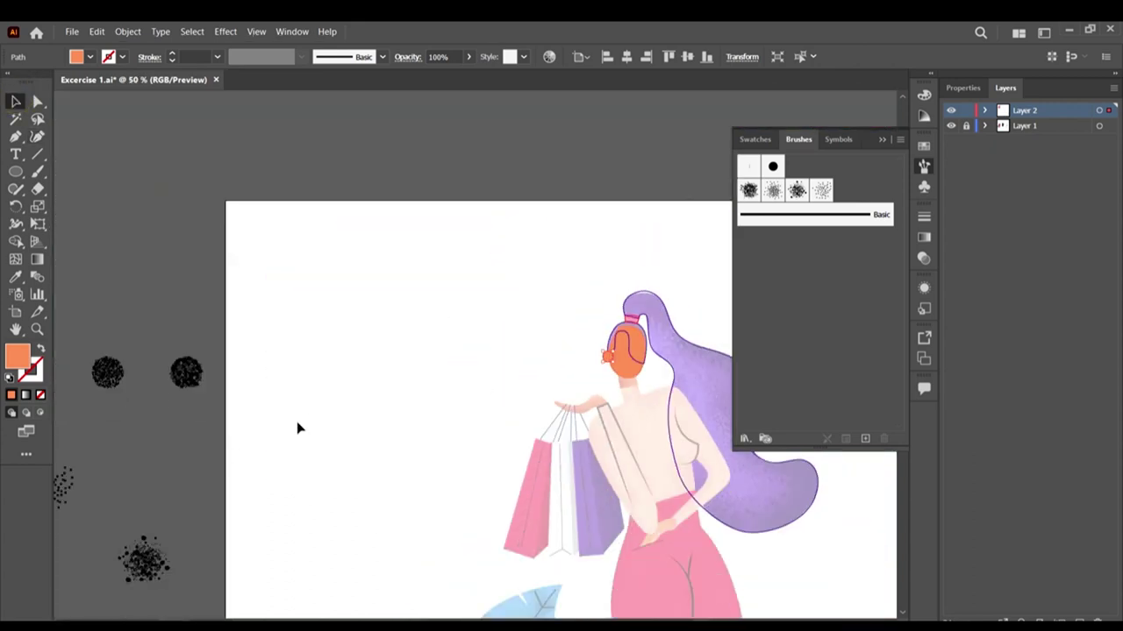
{"action": "scroll", "coordinate": [156, 377], "scroll_direction": "left", "scroll_amount": 5}
{"action": "scroll", "coordinate": [190, 395], "scroll_direction": "up", "scroll_amount": 1}
{"action": "scroll", "coordinate": [190, 395], "scroll_direction": "left", "scroll_amount": 3}
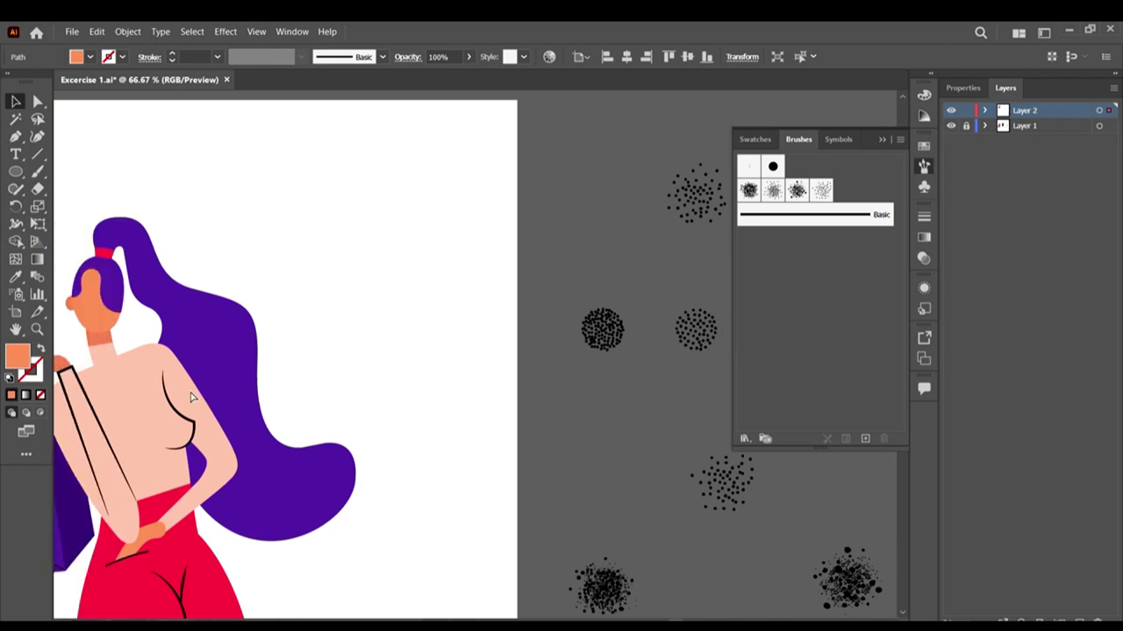
{"action": "scroll", "coordinate": [187, 325], "scroll_direction": "up", "scroll_amount": 5}
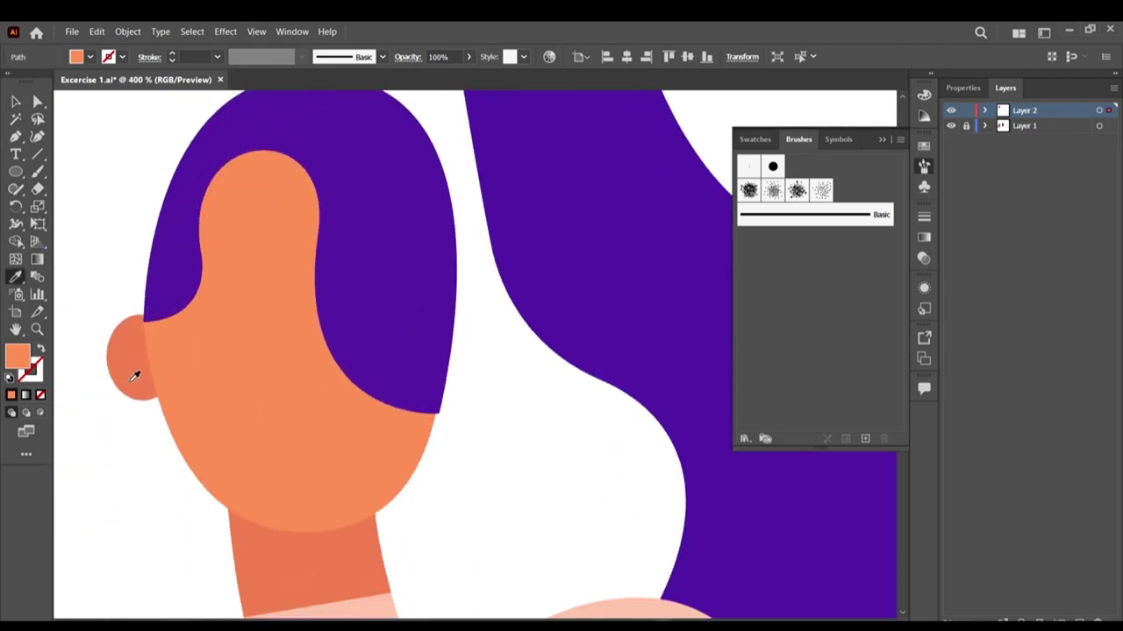
{"action": "left_click", "coordinate": [132, 369]}
Step: Send the new ear shape behind the face and hair outline, and deselect it
{"action": "scroll", "coordinate": [107, 345], "scroll_direction": "down", "scroll_amount": 7}
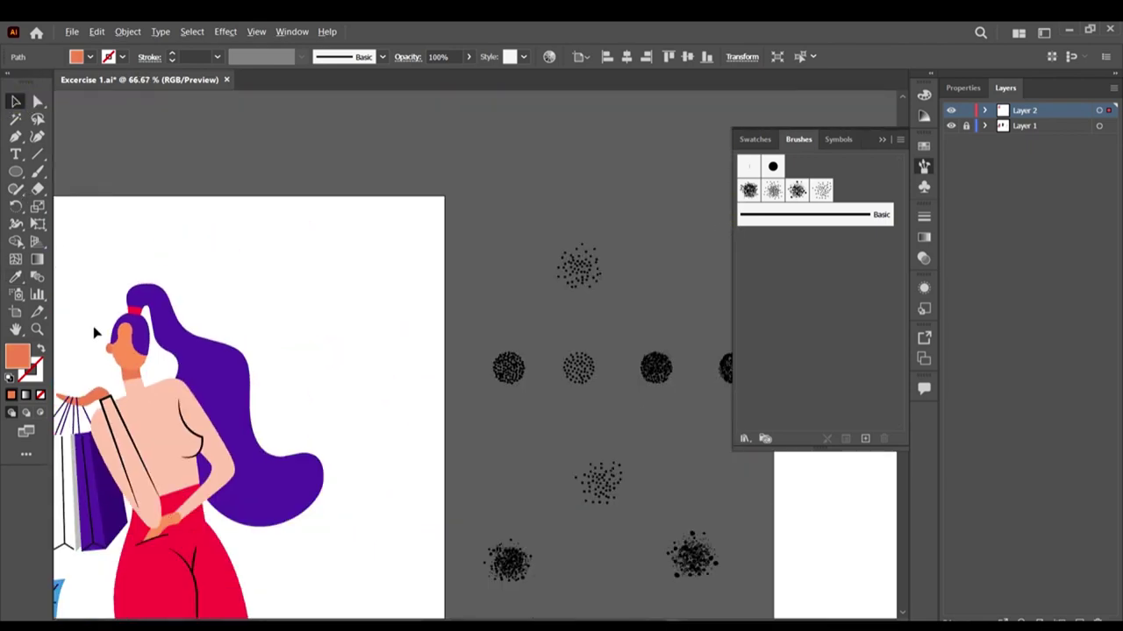
{"action": "left_click_drag", "start_coordinate": [700, 526], "coordinate": [293, 455]}
{"action": "scroll", "coordinate": [422, 265], "scroll_direction": "up", "scroll_amount": 8}
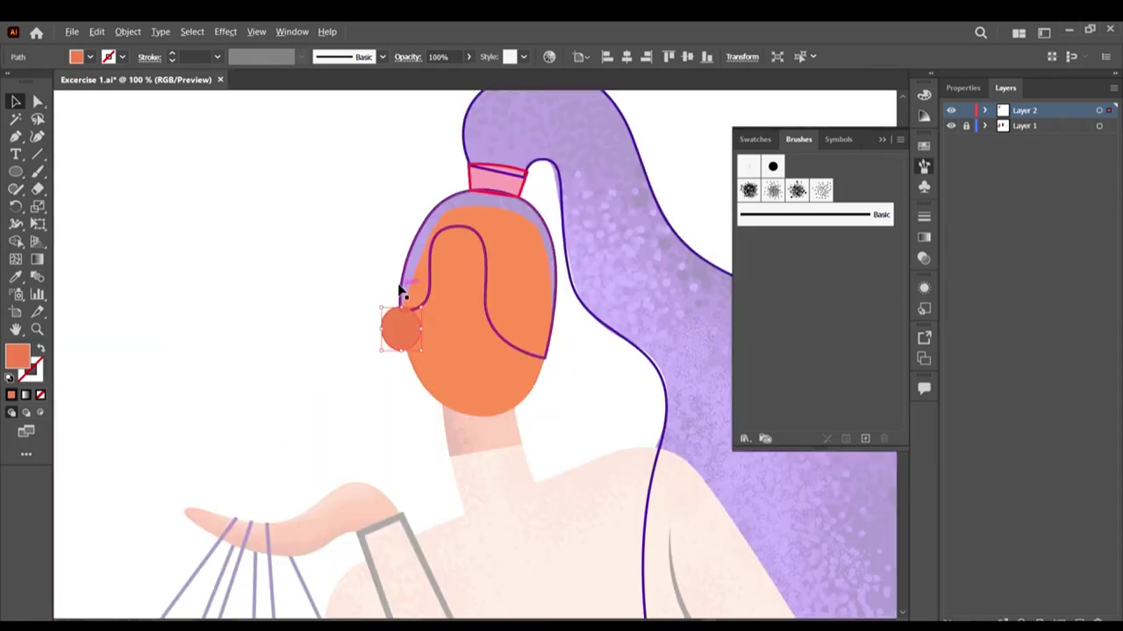
{"action": "right_click", "coordinate": [436, 425]}
{"action": "mouse_move", "coordinate": [498, 376]}
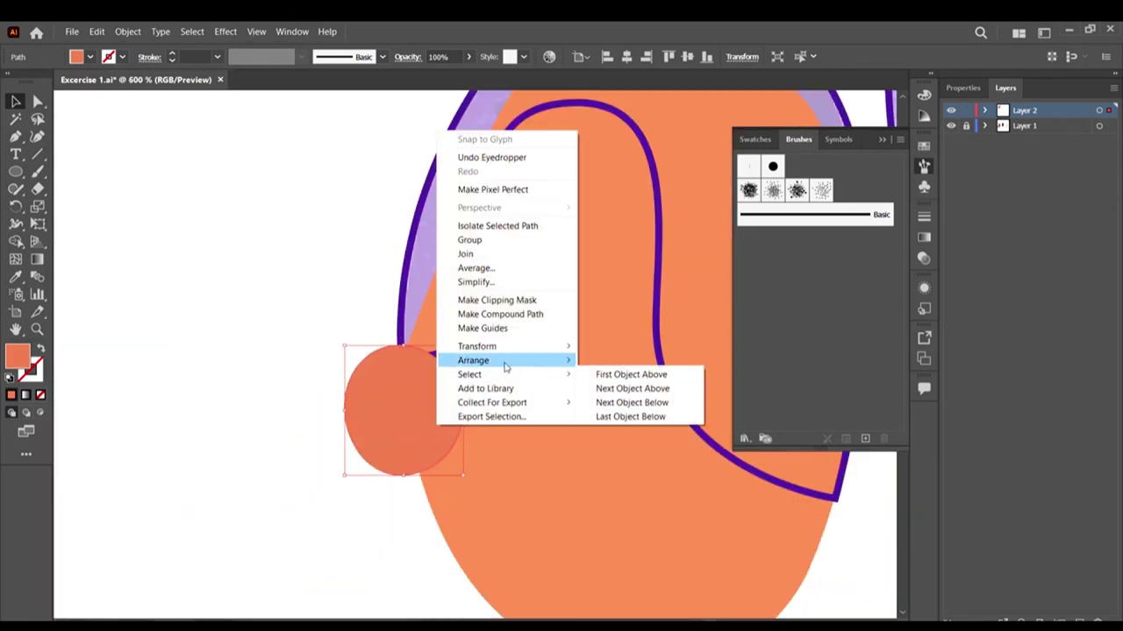
{"action": "left_click", "coordinate": [645, 402]}
{"action": "left_click", "coordinate": [545, 489]}
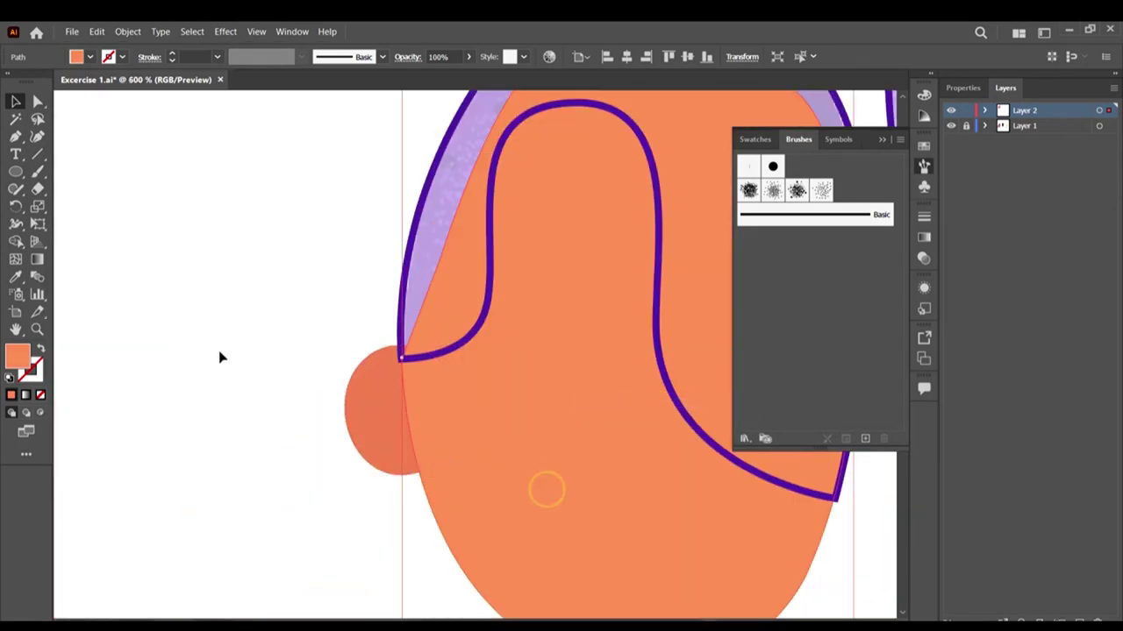
{"action": "scroll", "coordinate": [306, 402], "scroll_direction": "down", "scroll_amount": 5}
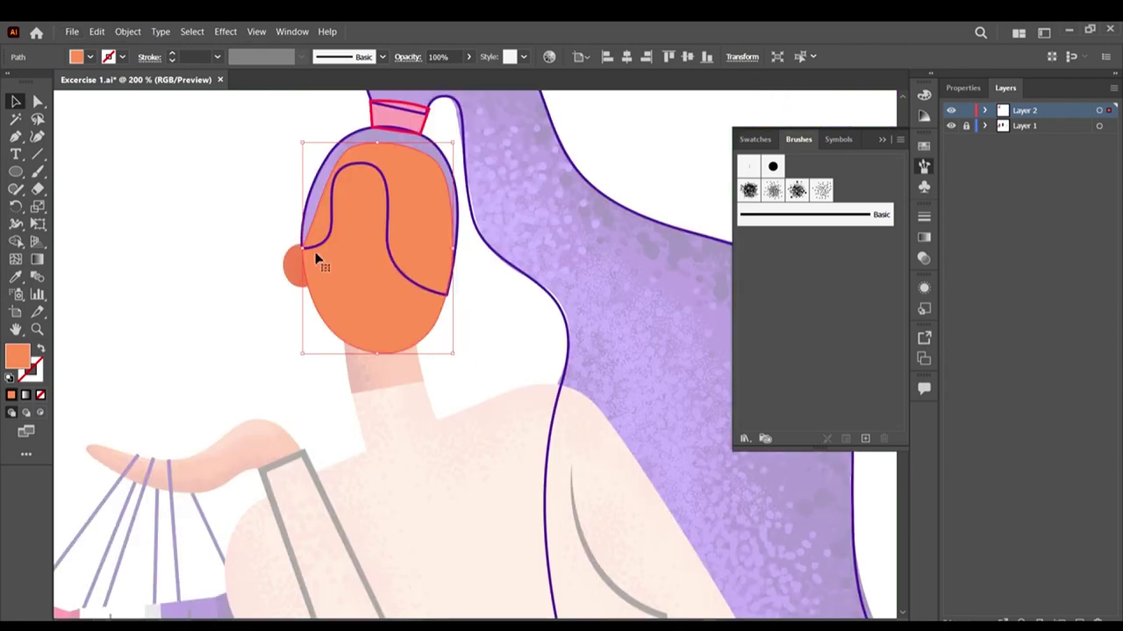
{"action": "left_click", "coordinate": [476, 407]}
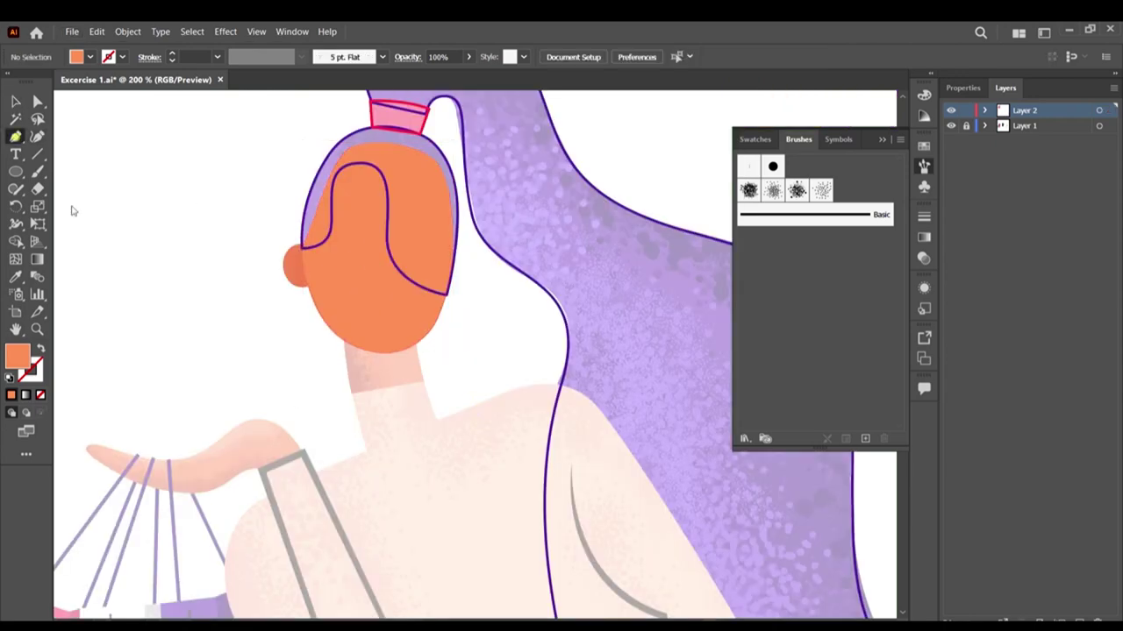
Step: Trace the neck's shaded upper part as a closed Pen tool shape, with its upper edge overlapping the chin
{"action": "key", "text": "p"}
{"action": "scroll", "coordinate": [325, 369], "scroll_direction": "up", "scroll_amount": 3}
{"action": "scroll", "coordinate": [319, 211], "scroll_direction": "down", "scroll_amount": 5}
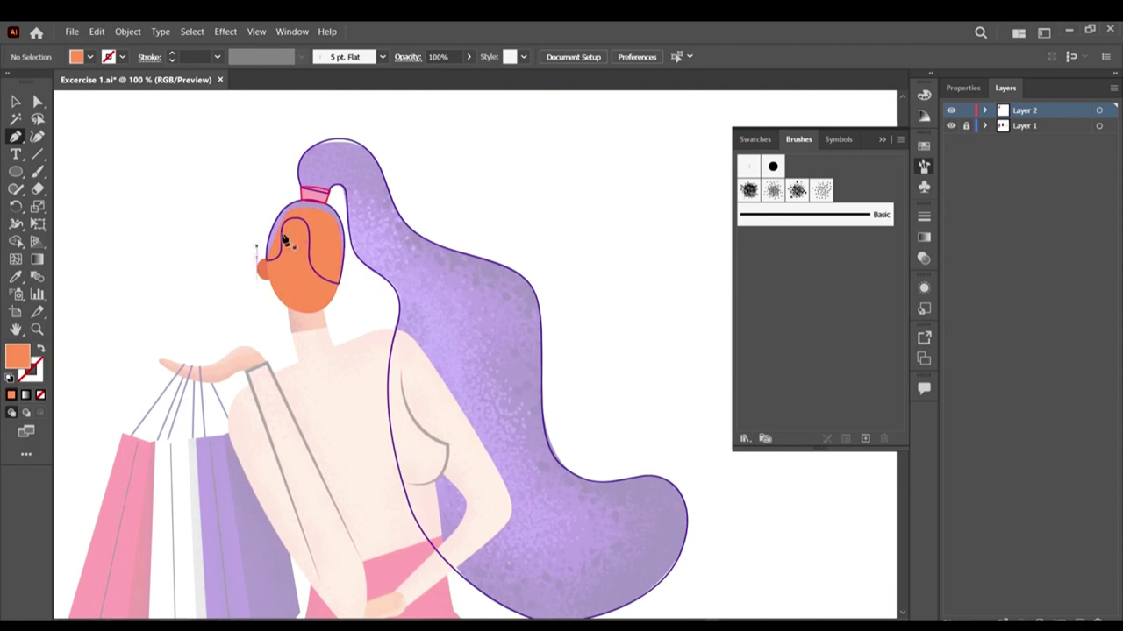
{"action": "scroll", "coordinate": [336, 220], "scroll_direction": "up", "scroll_amount": 5}
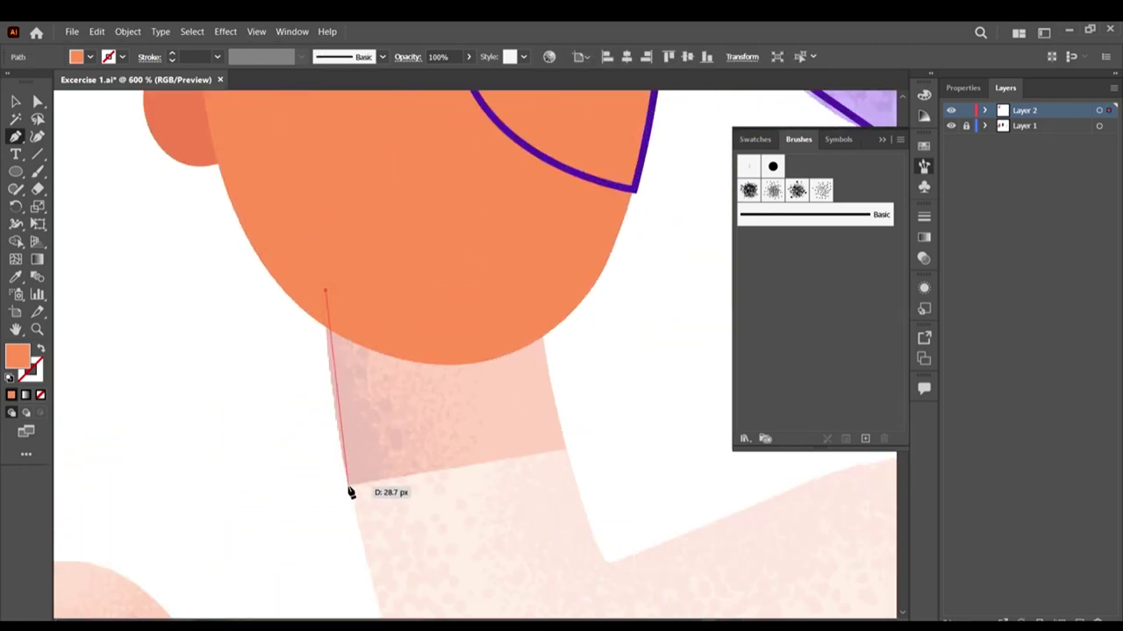
{"action": "left_click_drag", "start_coordinate": [366, 558], "coordinate": [367, 563]}
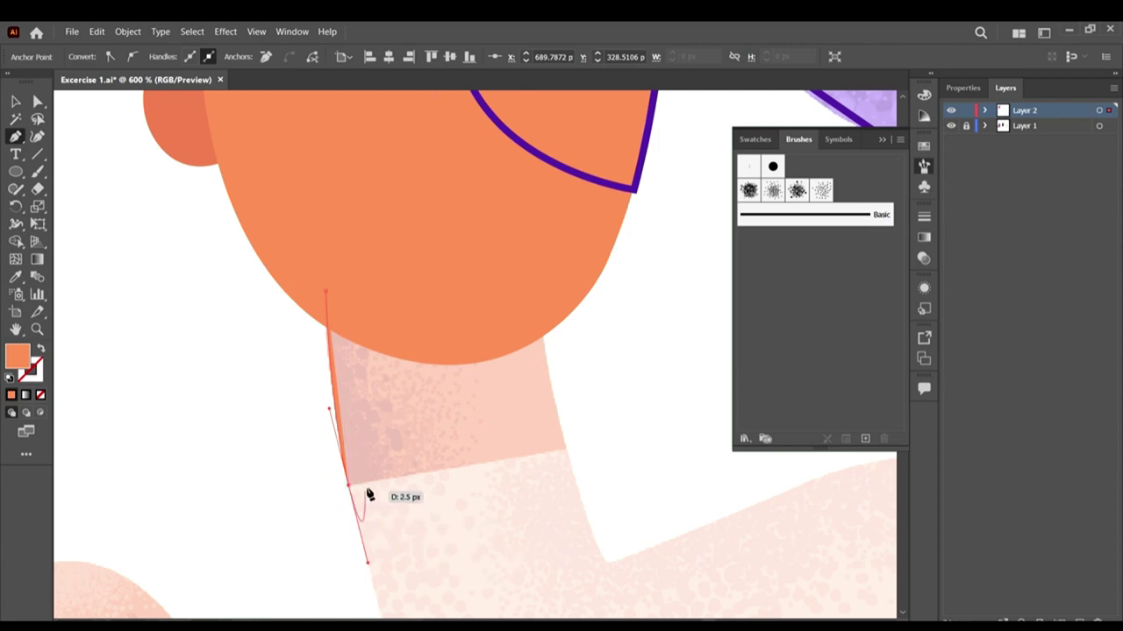
{"action": "scroll", "coordinate": [371, 494], "scroll_direction": "down", "scroll_amount": 3}
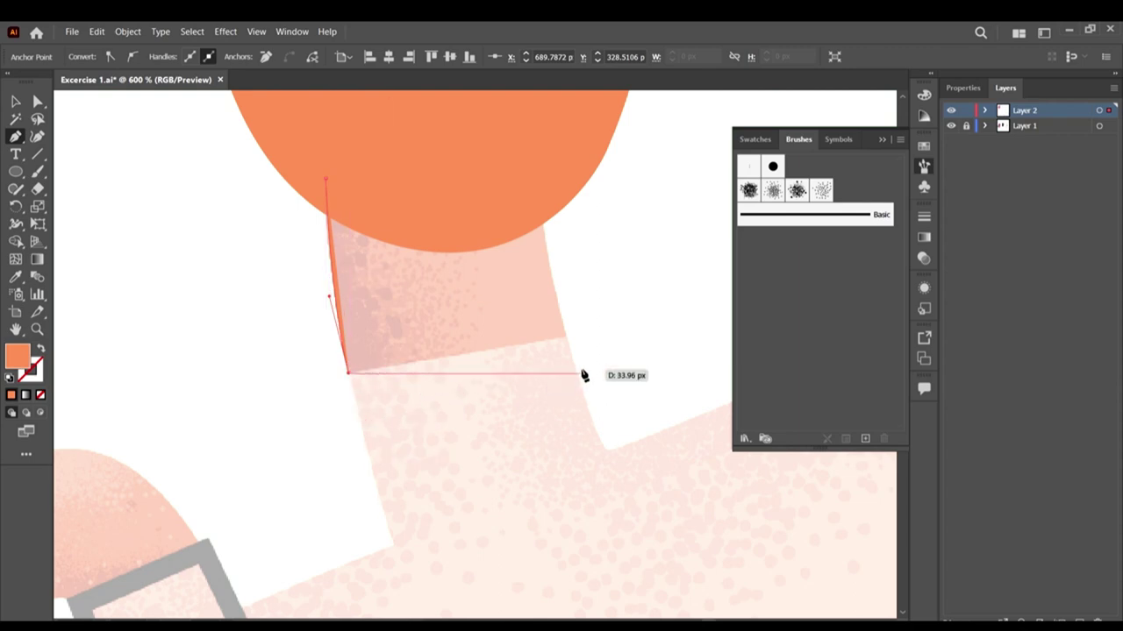
{"action": "left_click", "coordinate": [567, 339]}
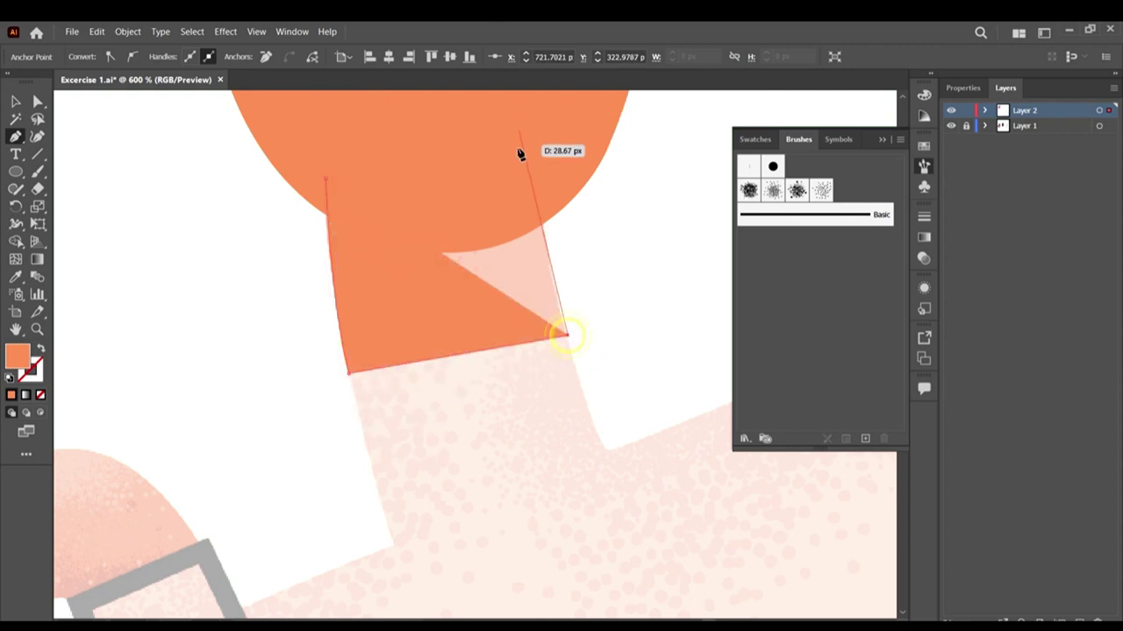
{"action": "left_click_drag", "start_coordinate": [541, 195], "coordinate": [544, 150]}
{"action": "left_click", "coordinate": [539, 193]}
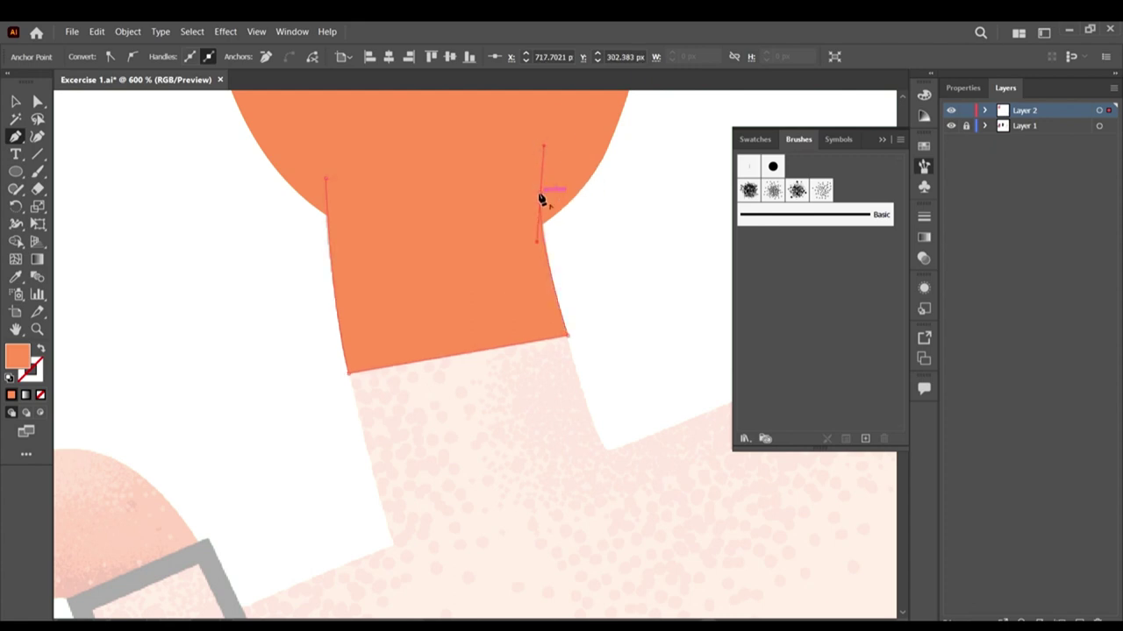
{"action": "left_click", "coordinate": [325, 178]}
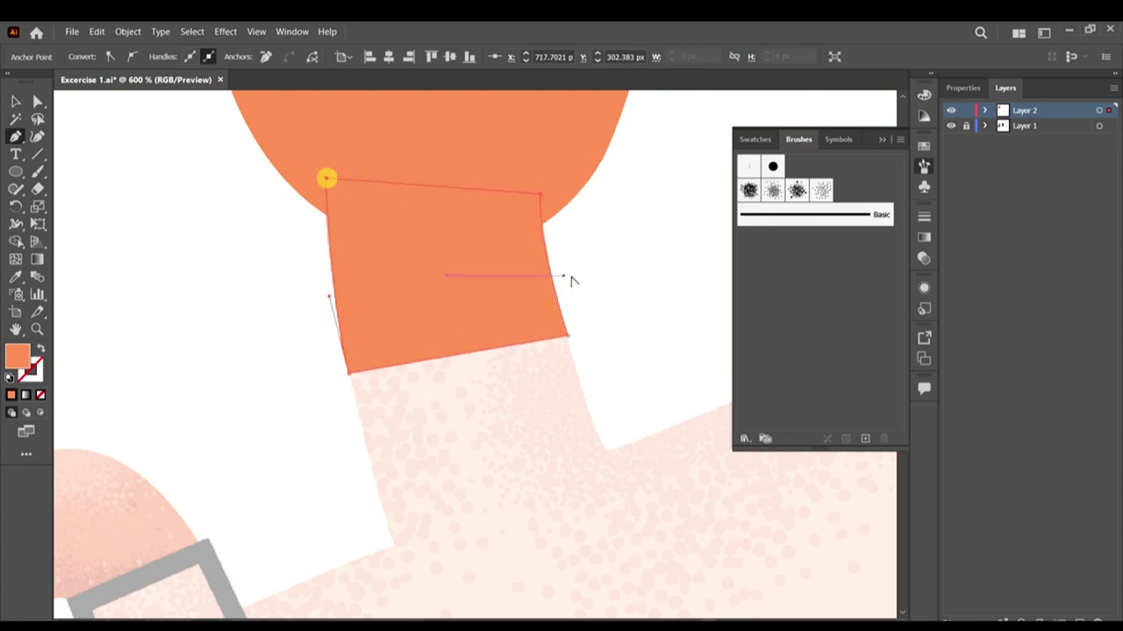
Step: Fill the neck shape with the darker orange sampled from the neck of the full-colour reference illustration
{"action": "key", "text": "ctrl+1"}
{"action": "scroll", "coordinate": [617, 289], "scroll_direction": "down", "scroll_amount": 4}
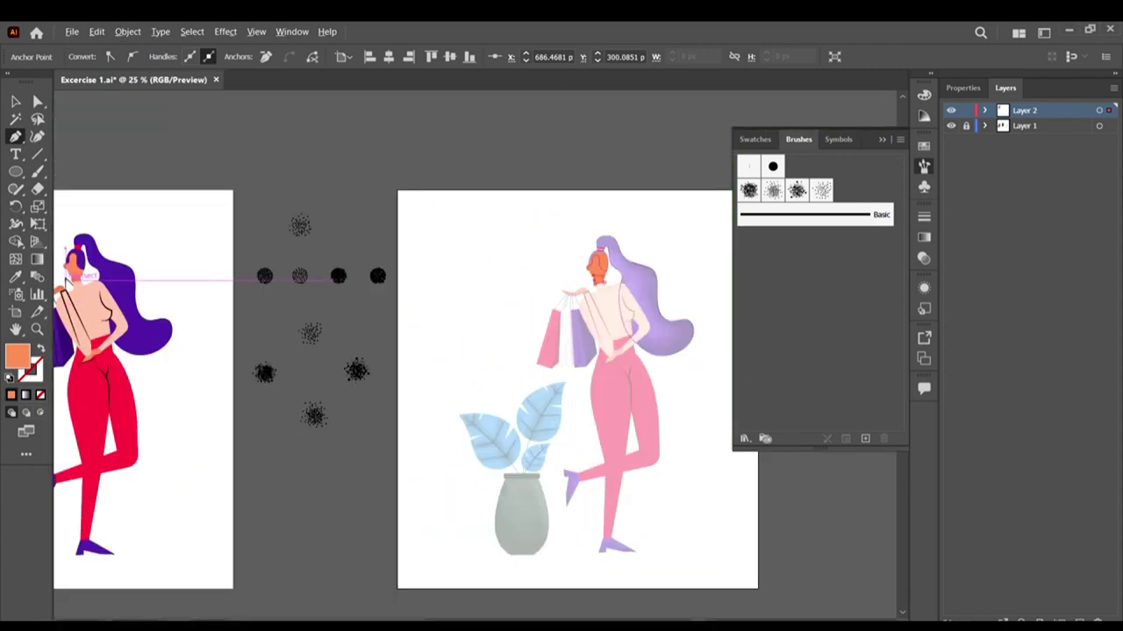
{"action": "scroll", "coordinate": [68, 279], "scroll_direction": "up", "scroll_amount": 7}
{"action": "key", "text": "i"}
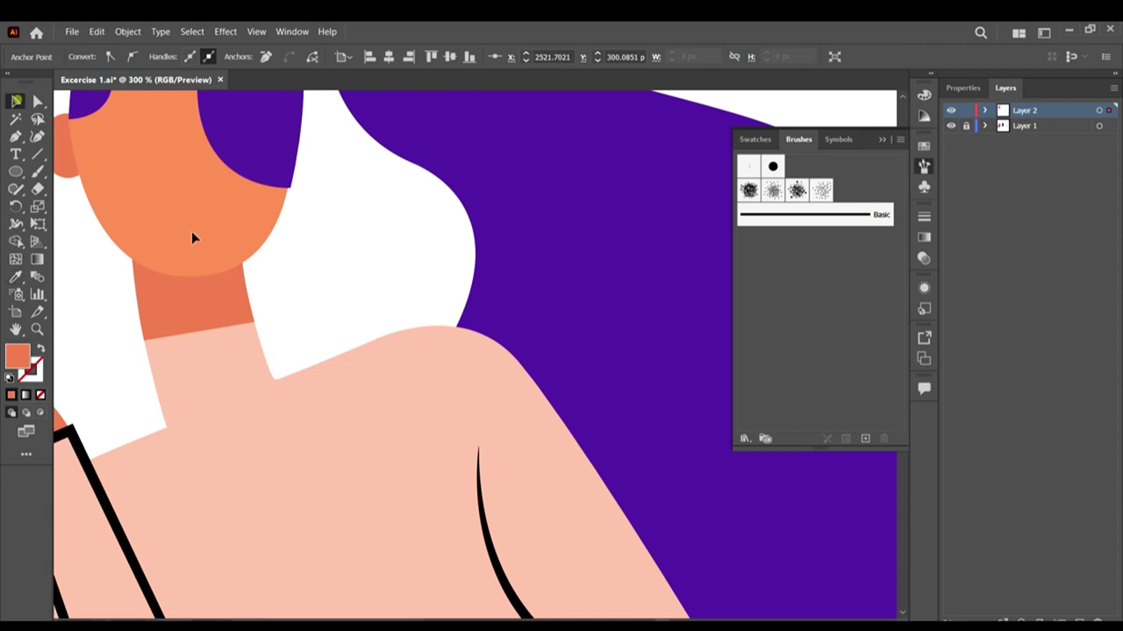
Step: Send the neck shape behind the face and deselect it
{"action": "key", "text": "v"}
{"action": "scroll", "coordinate": [205, 243], "scroll_direction": "down", "scroll_amount": 10}
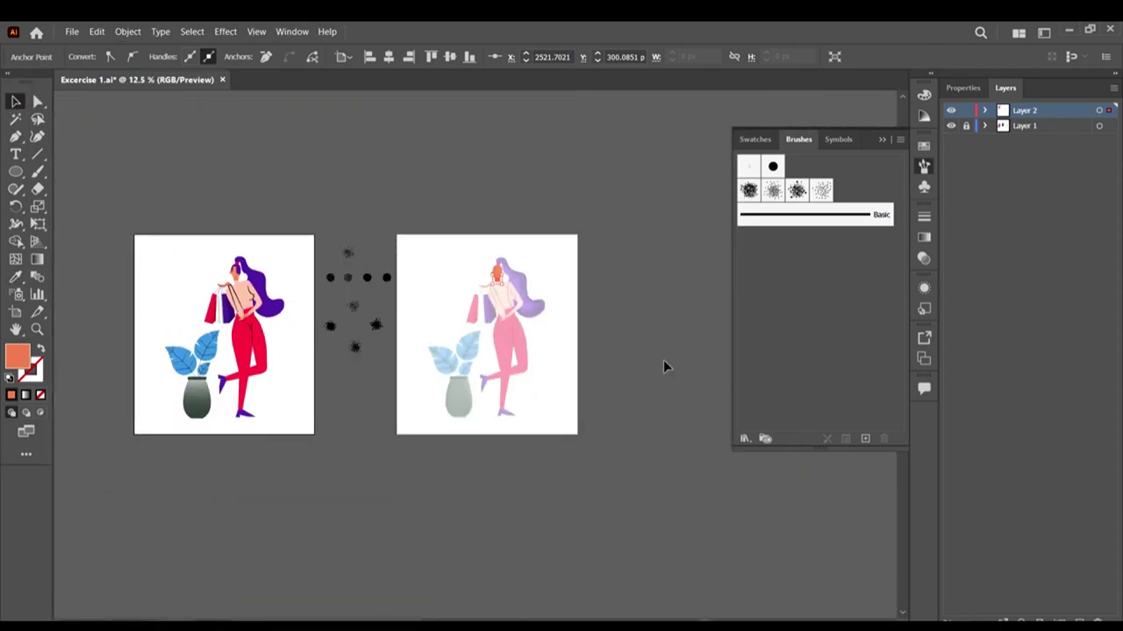
{"action": "scroll", "coordinate": [496, 281], "scroll_direction": "up", "scroll_amount": 10}
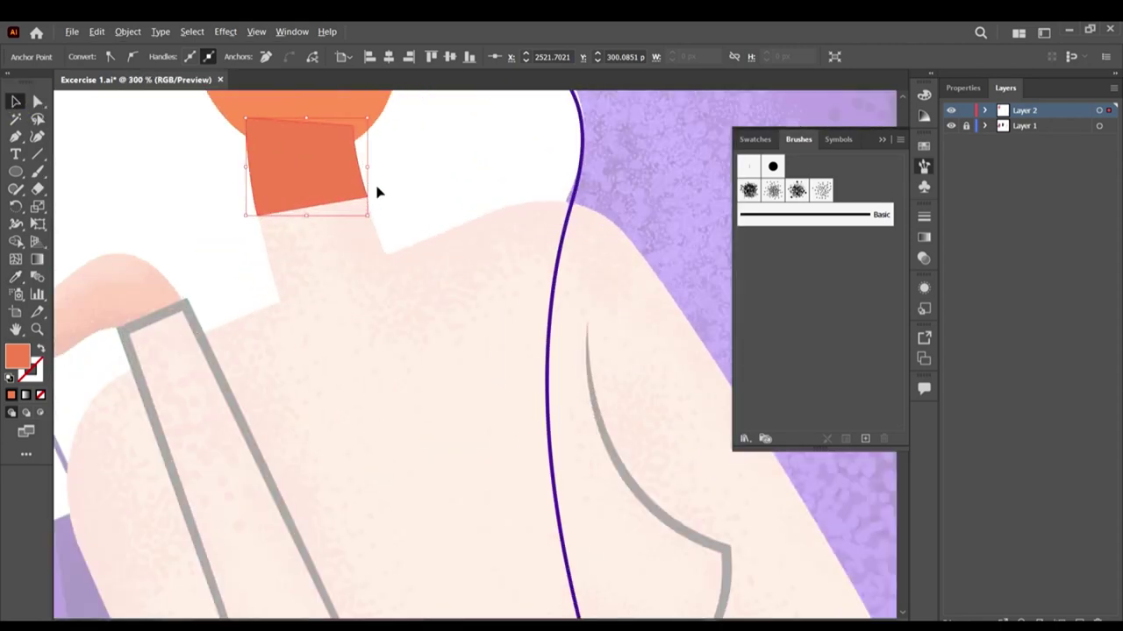
{"action": "right_click", "coordinate": [330, 186]}
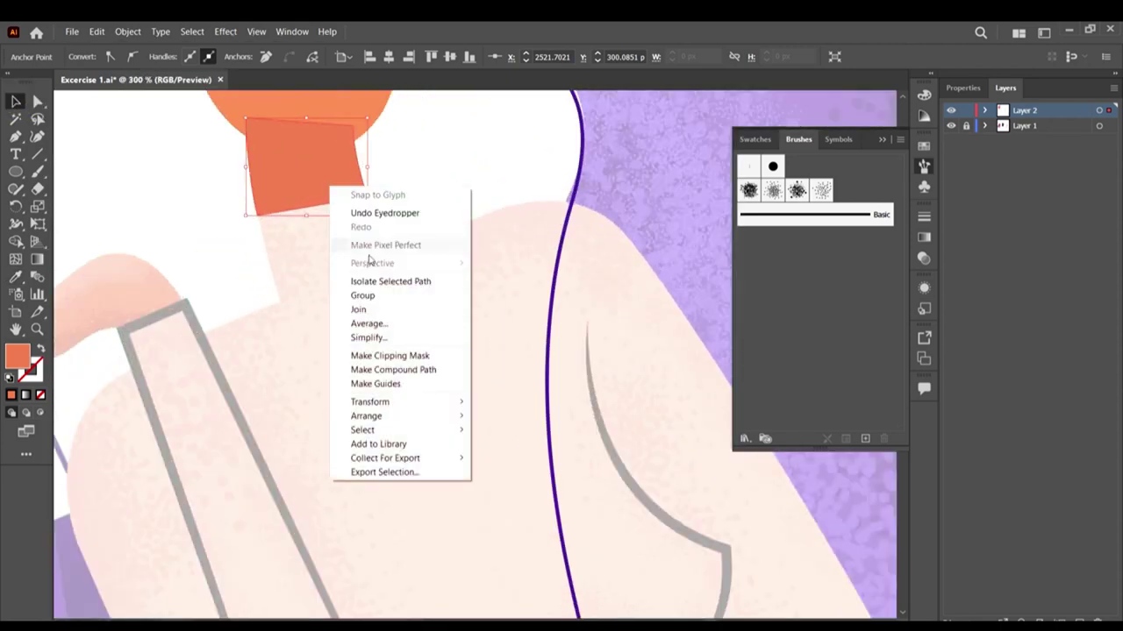
{"action": "mouse_move", "coordinate": [413, 416]}
{"action": "left_click", "coordinate": [531, 444]}
{"action": "scroll", "coordinate": [449, 277], "scroll_direction": "up", "scroll_amount": 2}
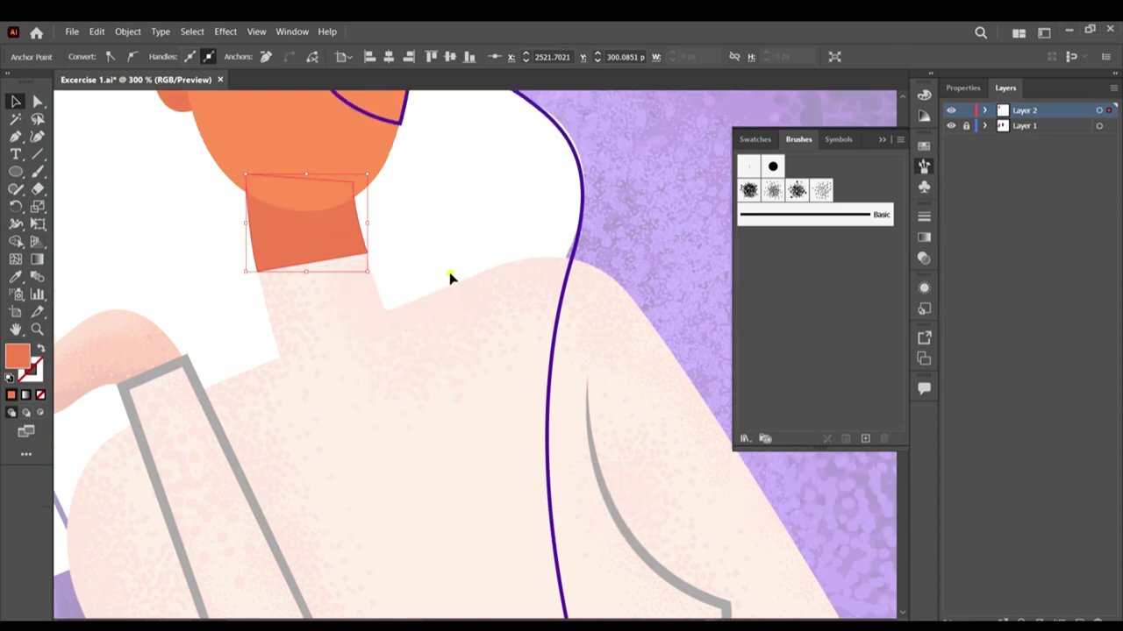
{"action": "left_click", "coordinate": [449, 276]}
{"action": "scroll", "coordinate": [213, 291], "scroll_direction": "up", "scroll_amount": 3}
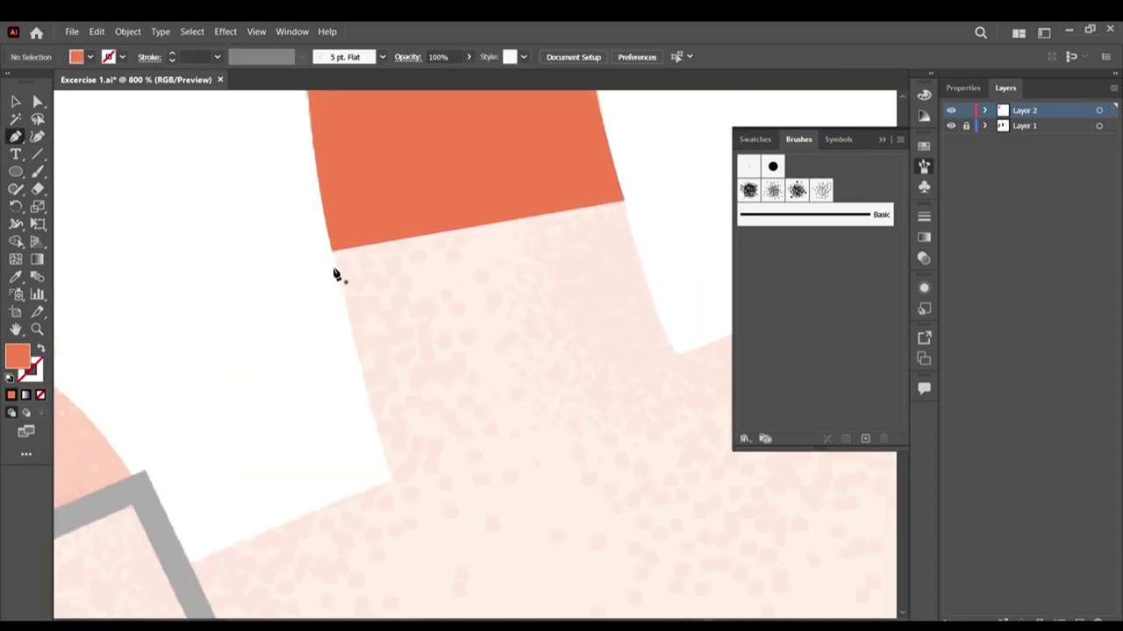
{"action": "left_click", "coordinate": [332, 251]}
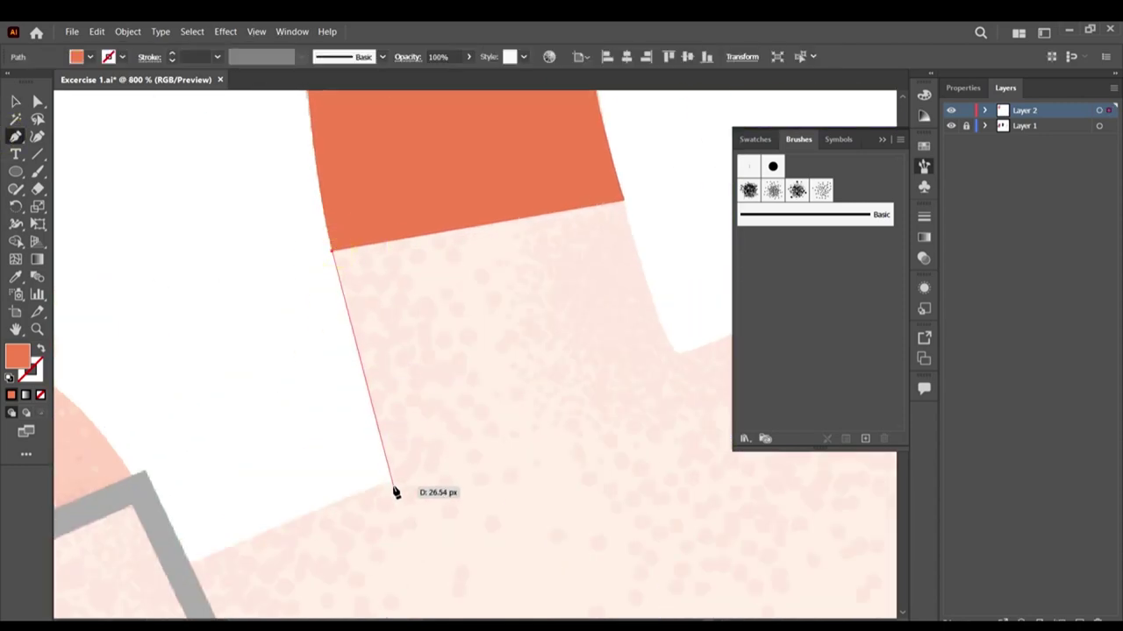
{"action": "scroll", "coordinate": [629, 355], "scroll_direction": "right", "scroll_amount": 2}
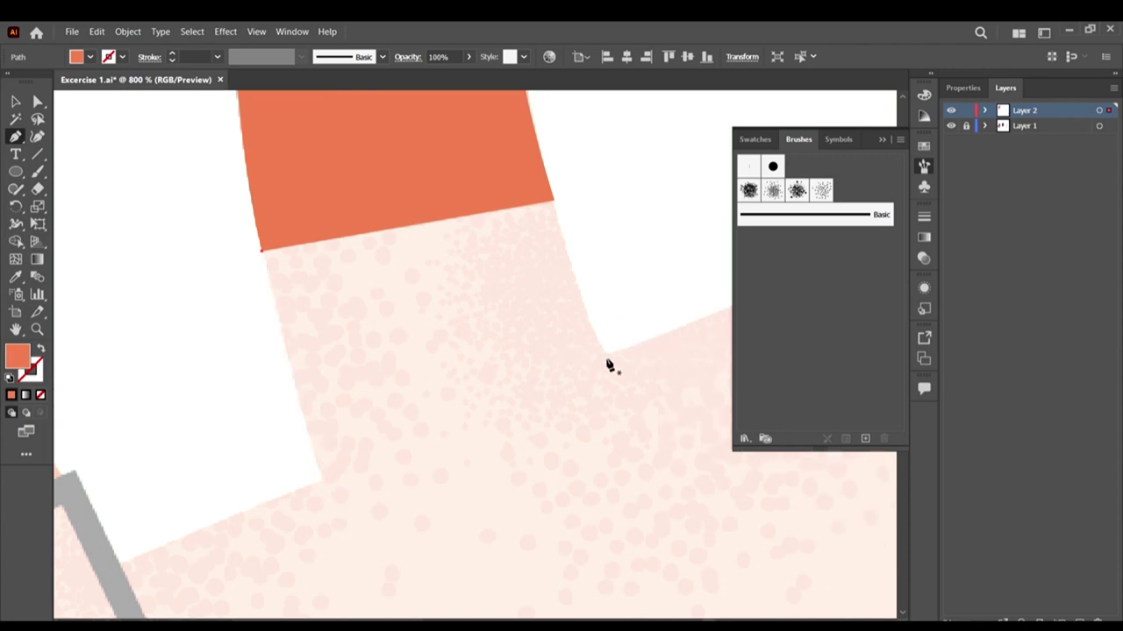
{"action": "key", "text": "Escape"}
Step: Start a Pen tool torso outline on the right shoulder, tracing up the neck, across the shaded neck's lower edge and down to the left shoulder
{"action": "left_click", "coordinate": [683, 327]}
{"action": "left_click", "coordinate": [608, 355]}
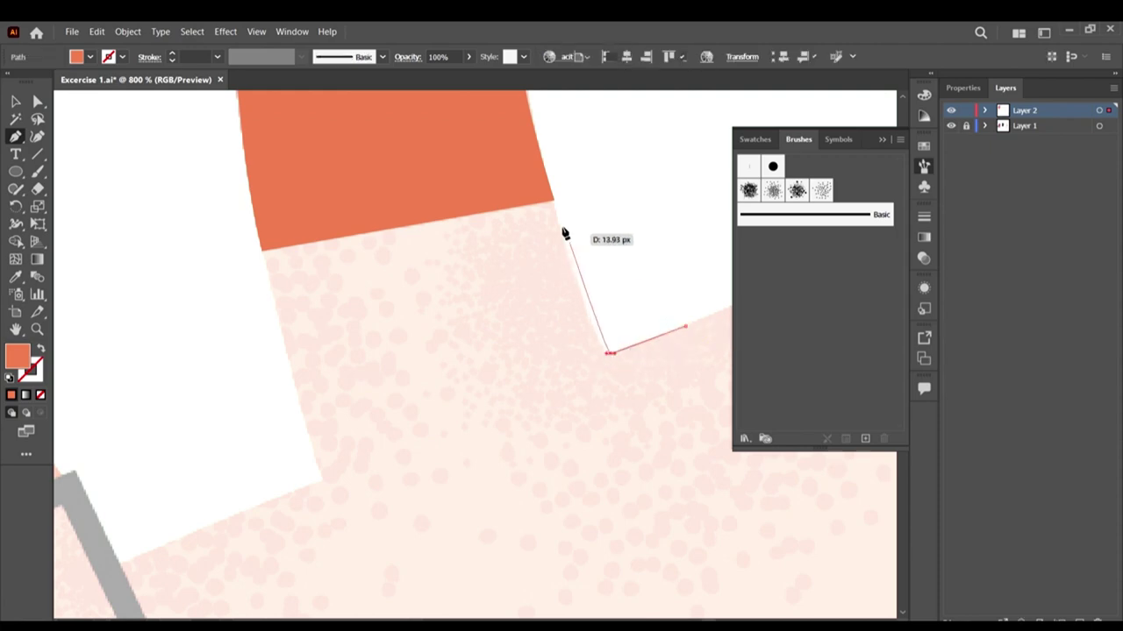
{"action": "left_click_drag", "start_coordinate": [554, 201], "coordinate": [512, 230]}
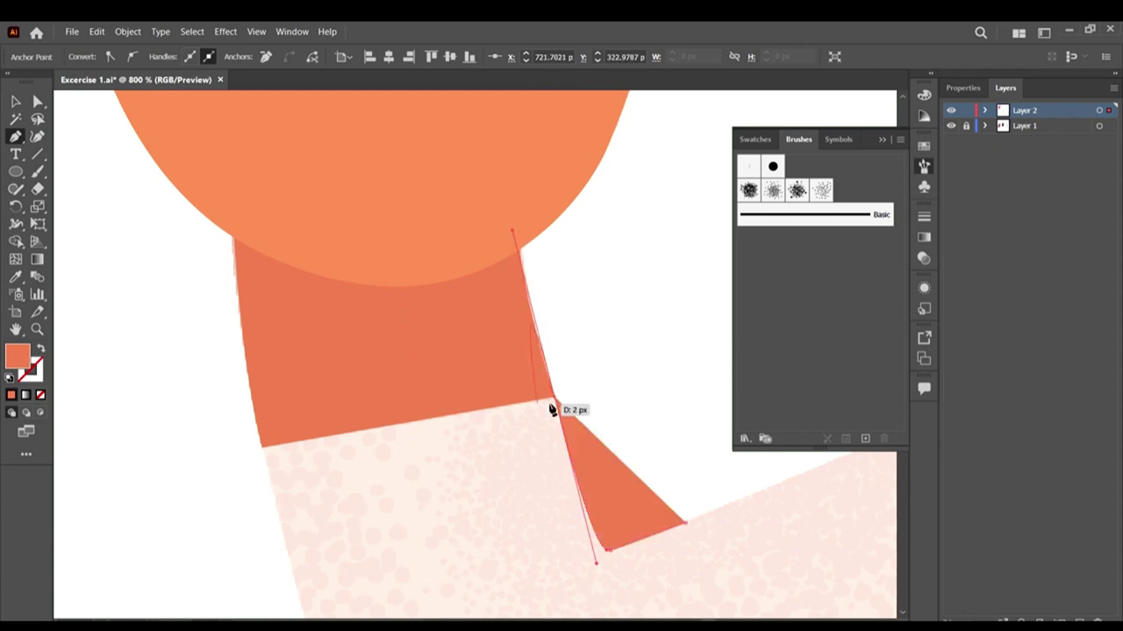
{"action": "scroll", "coordinate": [564, 418], "scroll_direction": "down", "scroll_amount": 2}
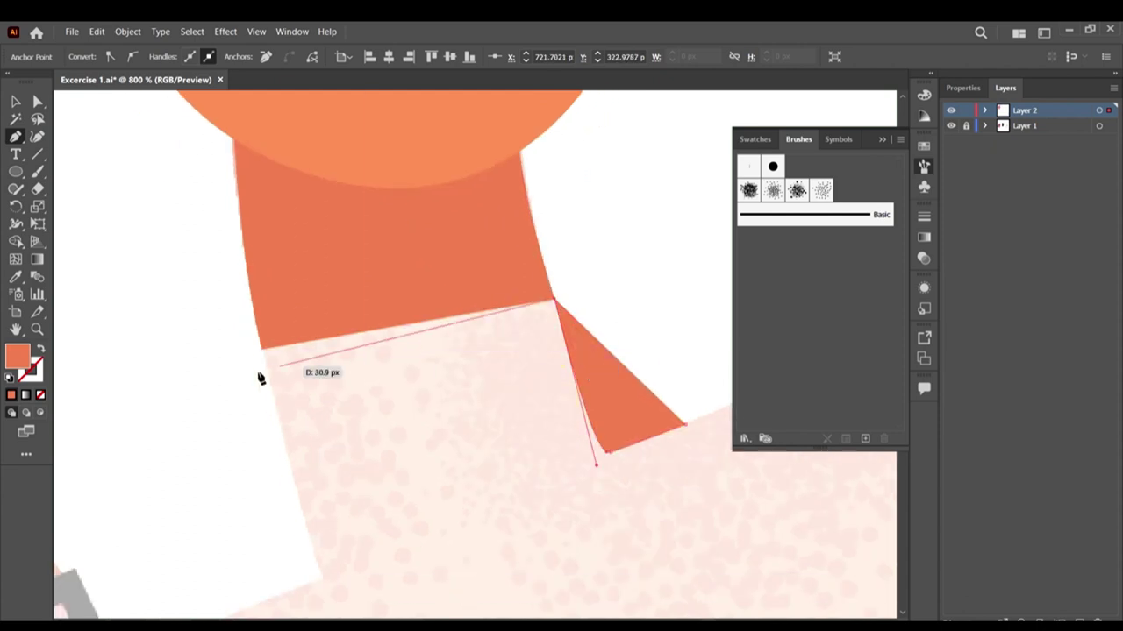
{"action": "left_click", "coordinate": [264, 349]}
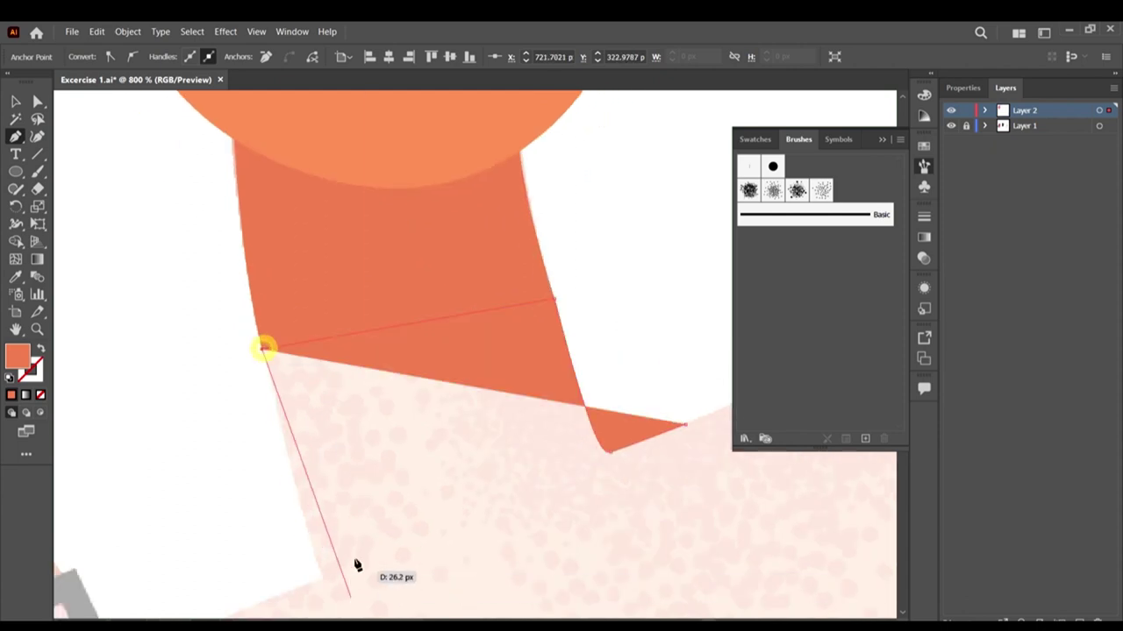
{"action": "scroll", "coordinate": [351, 526], "scroll_direction": "down", "scroll_amount": 2}
{"action": "left_click_drag", "start_coordinate": [325, 495], "coordinate": [342, 534]}
{"action": "left_click", "coordinate": [325, 496]}
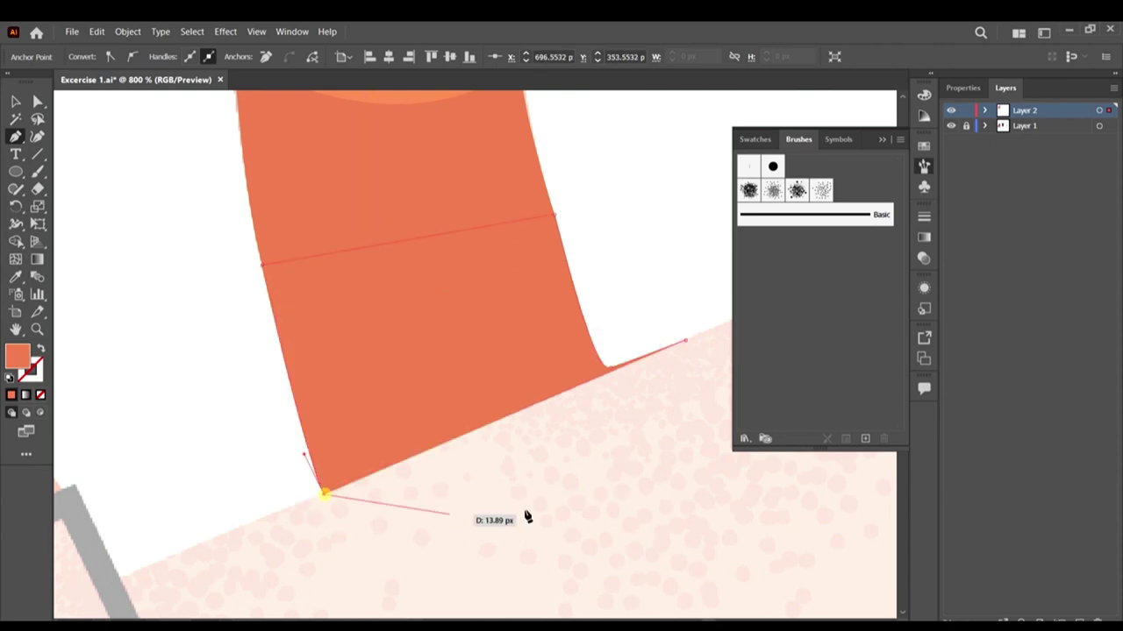
Step: Extend the torso outline along the left shoulder's slope and around its rounded edge onto the upper arm
{"action": "scroll", "coordinate": [488, 460], "scroll_direction": "down", "scroll_amount": 4}
{"action": "scroll", "coordinate": [488, 460], "scroll_direction": "down", "scroll_amount": 2}
{"action": "scroll", "coordinate": [375, 401], "scroll_direction": "up", "scroll_amount": 2}
{"action": "scroll", "coordinate": [320, 443], "scroll_direction": "up", "scroll_amount": 1}
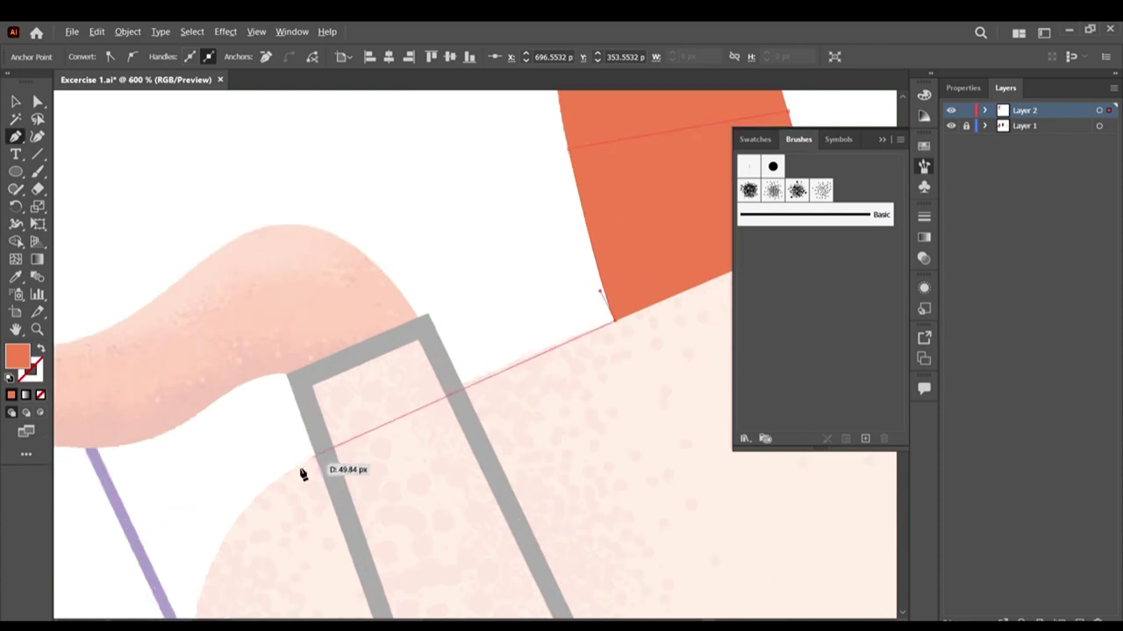
{"action": "left_click_drag", "start_coordinate": [294, 477], "coordinate": [221, 521]}
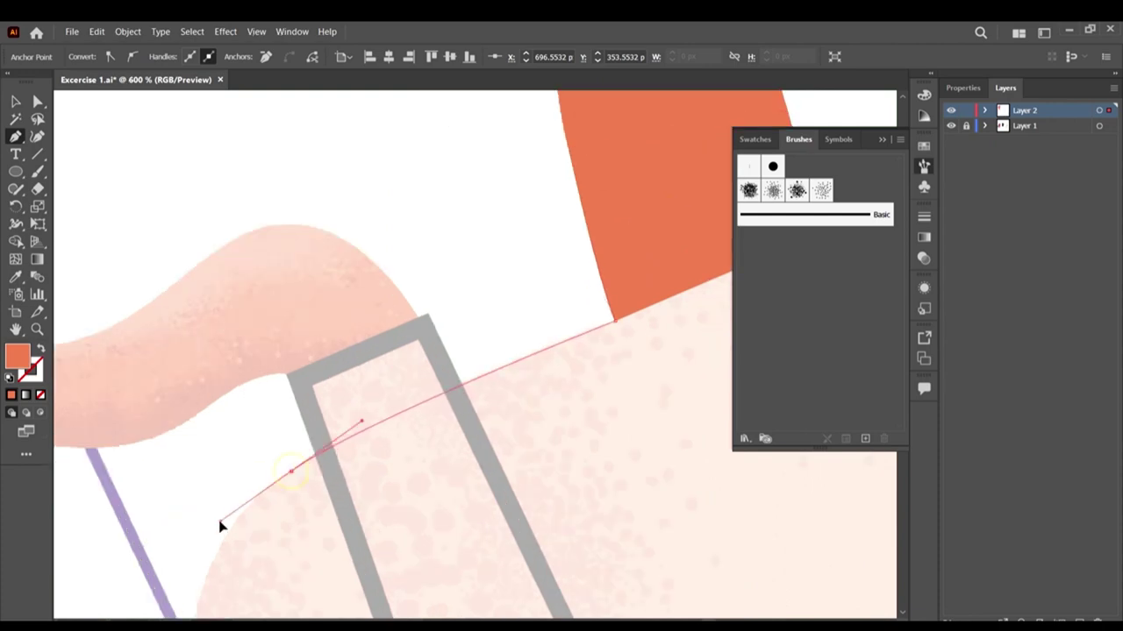
{"action": "scroll", "coordinate": [220, 514], "scroll_direction": "down", "scroll_amount": 2}
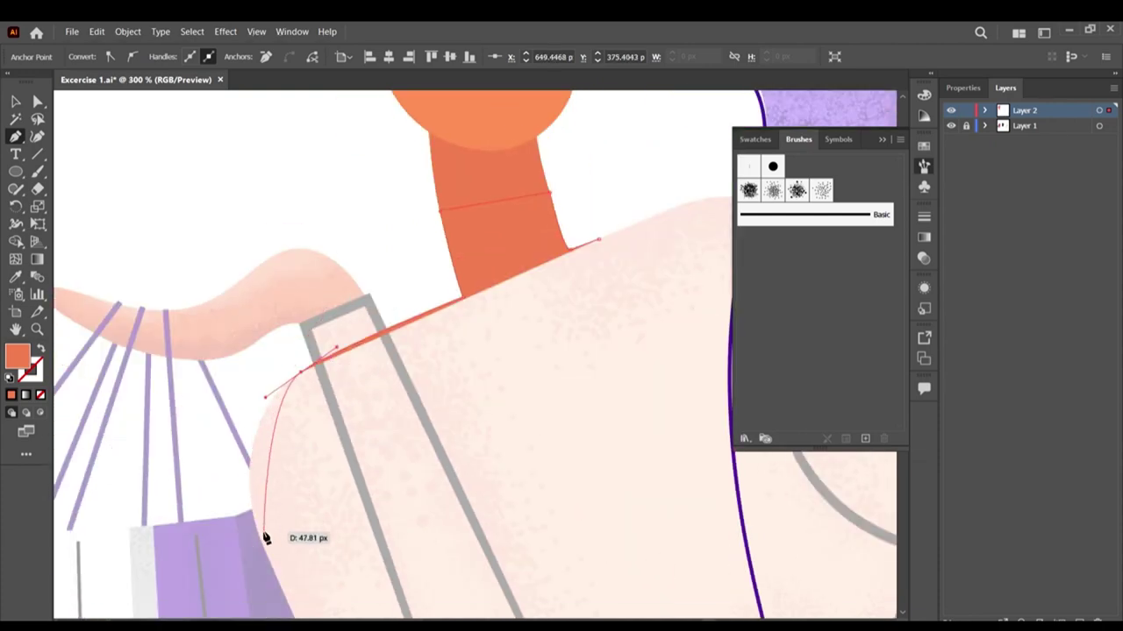
{"action": "left_click_drag", "start_coordinate": [260, 541], "coordinate": [296, 512]}
Step: Continue the outline down the left arm's outer edge and around the elbow, and swap fill and stroke so the guide shows through
{"action": "scroll", "coordinate": [318, 433], "scroll_direction": "down", "scroll_amount": 3}
{"action": "scroll", "coordinate": [371, 433], "scroll_direction": "up", "scroll_amount": 2}
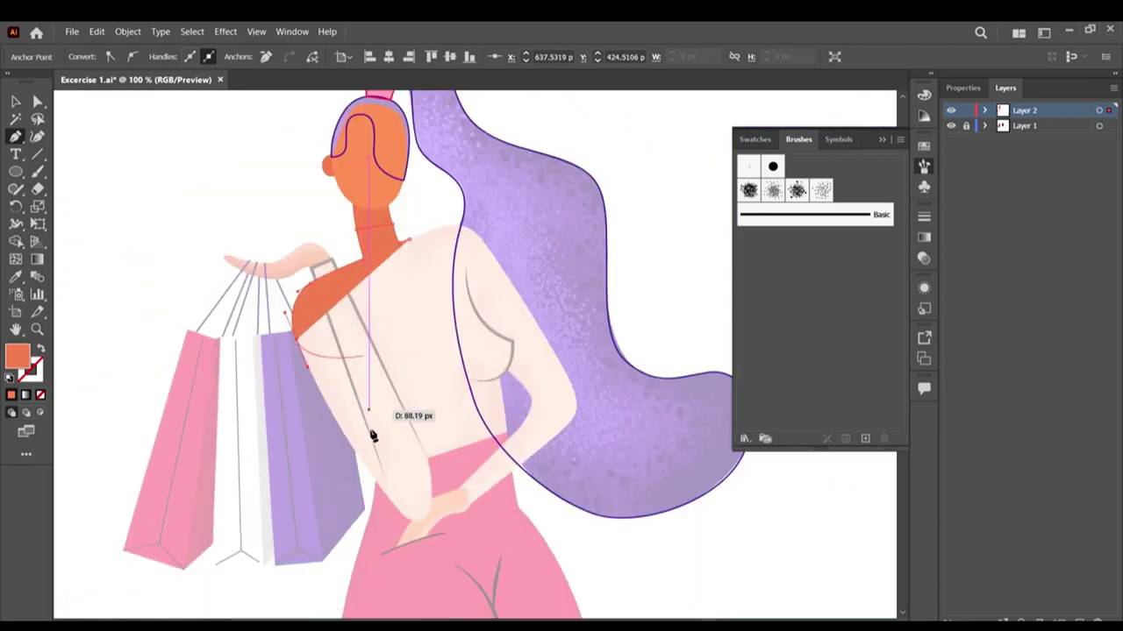
{"action": "scroll", "coordinate": [379, 476], "scroll_direction": "up", "scroll_amount": 2}
{"action": "scroll", "coordinate": [394, 512], "scroll_direction": "down", "scroll_amount": 1}
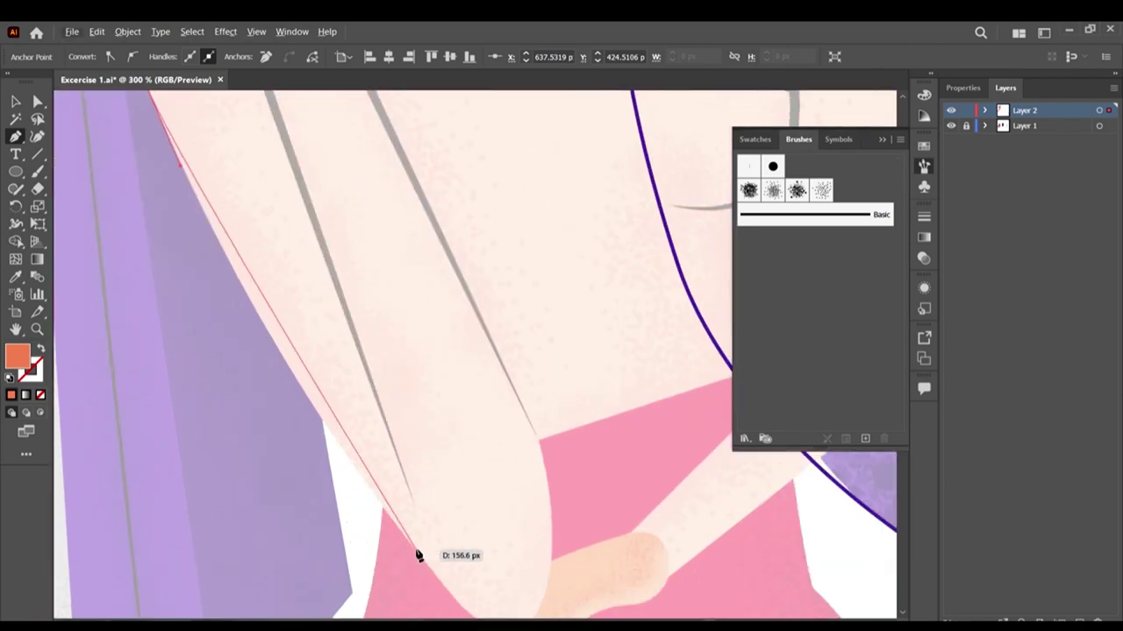
{"action": "left_click_drag", "start_coordinate": [438, 574], "coordinate": [532, 549]}
{"action": "mouse_move", "coordinate": [551, 447]}
{"action": "left_mouse_down"}
{"action": "mouse_move", "coordinate": [559, 396]}
{"action": "mouse_move", "coordinate": [453, 321]}
{"action": "mouse_move", "coordinate": [484, 311]}
{"action": "mouse_move", "coordinate": [361, 208]}
{"action": "mouse_move", "coordinate": [482, 253]}
{"action": "mouse_move", "coordinate": [446, 356]}
{"action": "mouse_move", "coordinate": [474, 509]}
{"action": "mouse_move", "coordinate": [75, 180]}
{"action": "mouse_move", "coordinate": [18, 105]}
{"action": "left_mouse_up"}
{"action": "key", "text": "shift+x"}
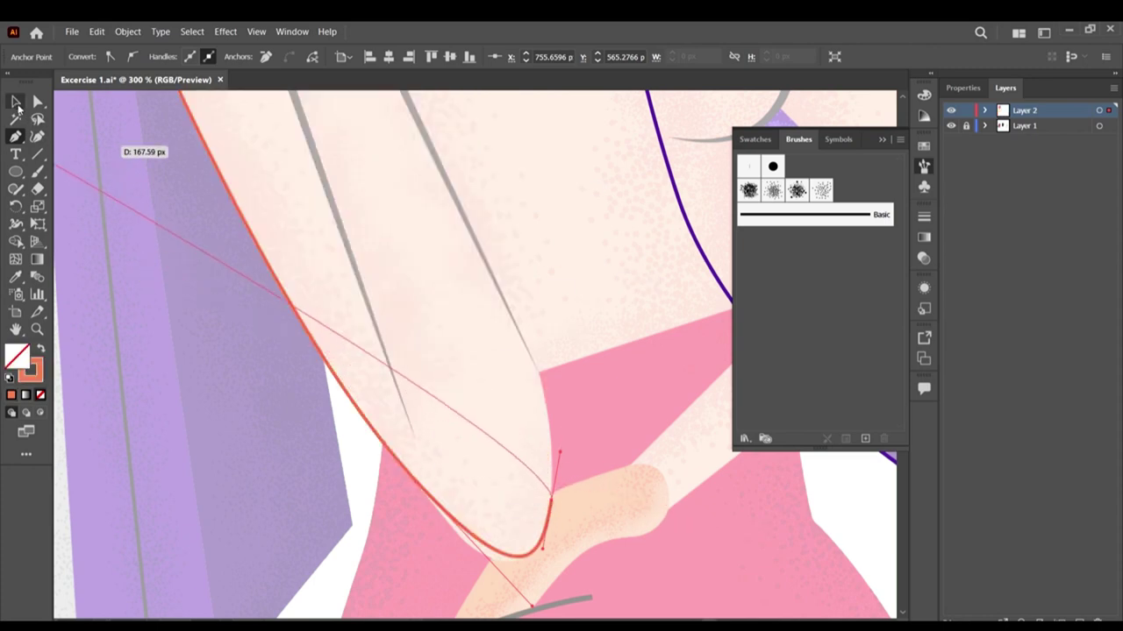
Step: Move the outline's last anchor point down to the elbow's lowest edge and adjust its handles with the Direct Selection tool
{"action": "left_click", "coordinate": [17, 103]}
{"action": "scroll", "coordinate": [559, 575], "scroll_direction": "down", "scroll_amount": 1}
{"action": "key", "text": "a"}
{"action": "scroll", "coordinate": [539, 516], "scroll_direction": "up", "scroll_amount": 2}
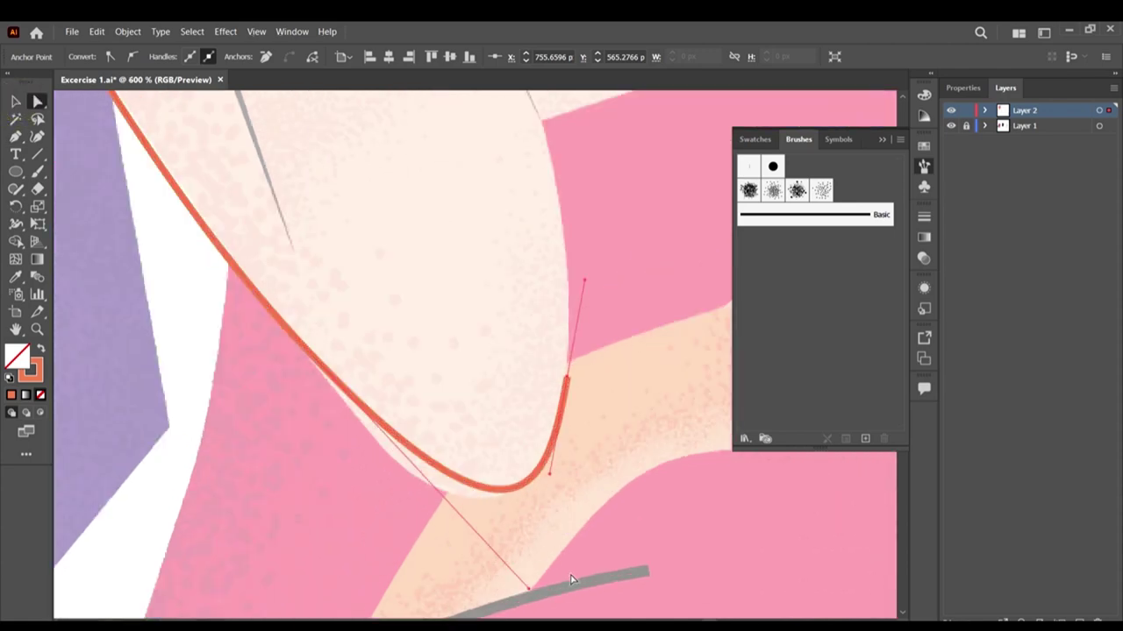
{"action": "left_click_drag", "start_coordinate": [358, 440], "coordinate": [263, 231]}
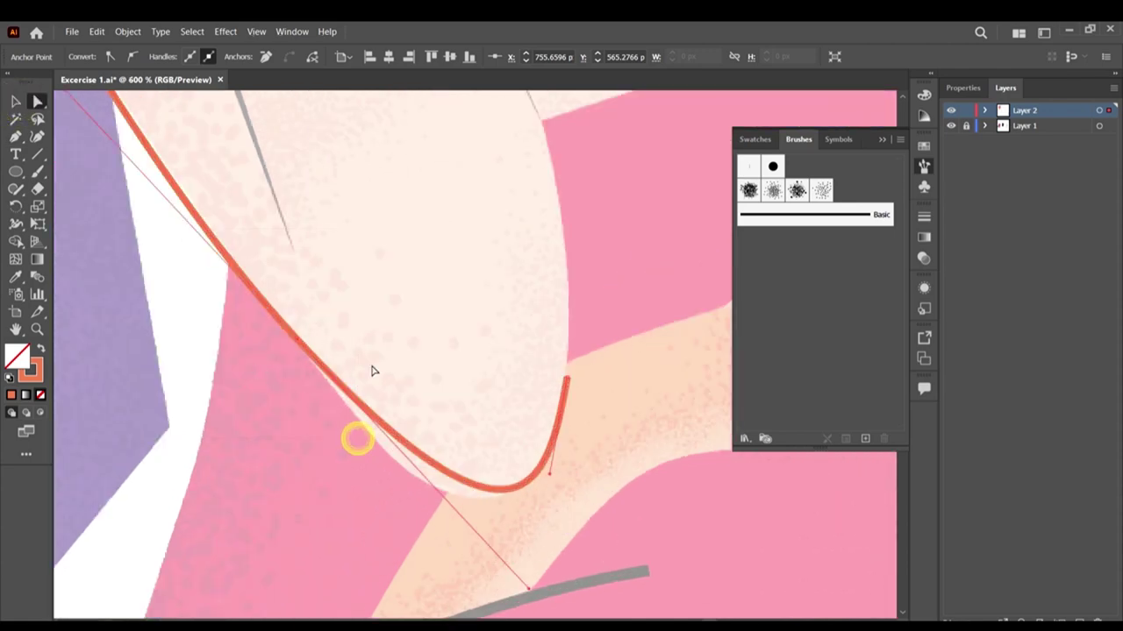
{"action": "scroll", "coordinate": [526, 438], "scroll_direction": "down", "scroll_amount": 1}
{"action": "scroll", "coordinate": [529, 438], "scroll_direction": "down", "scroll_amount": 1}
{"action": "left_click_drag", "start_coordinate": [603, 476], "coordinate": [525, 279]}
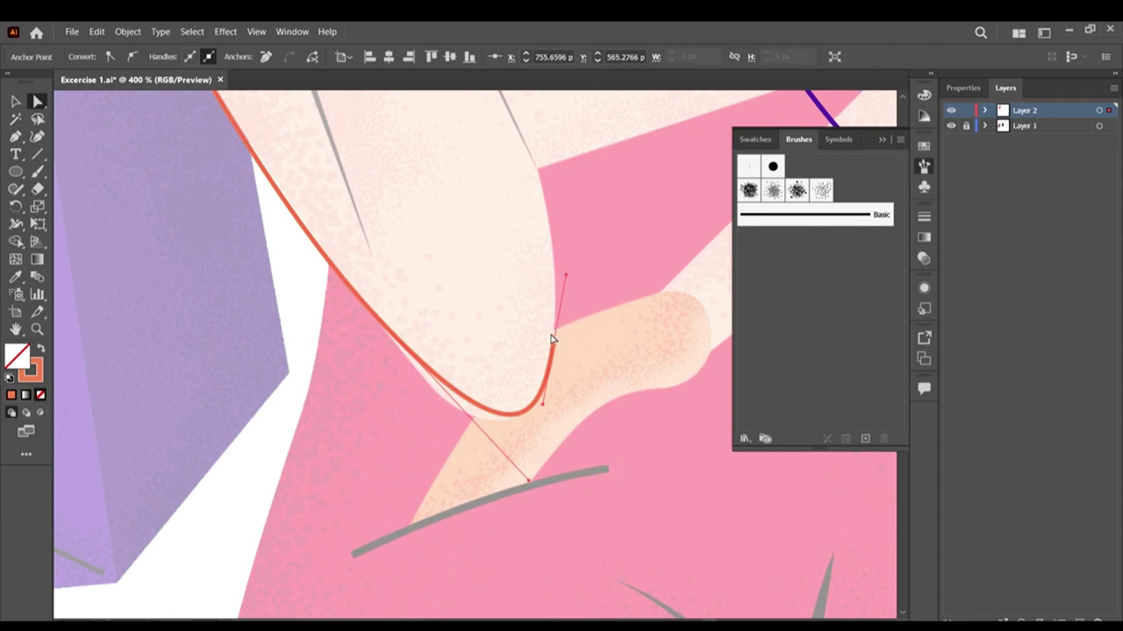
{"action": "left_click_drag", "start_coordinate": [554, 346], "coordinate": [548, 363]}
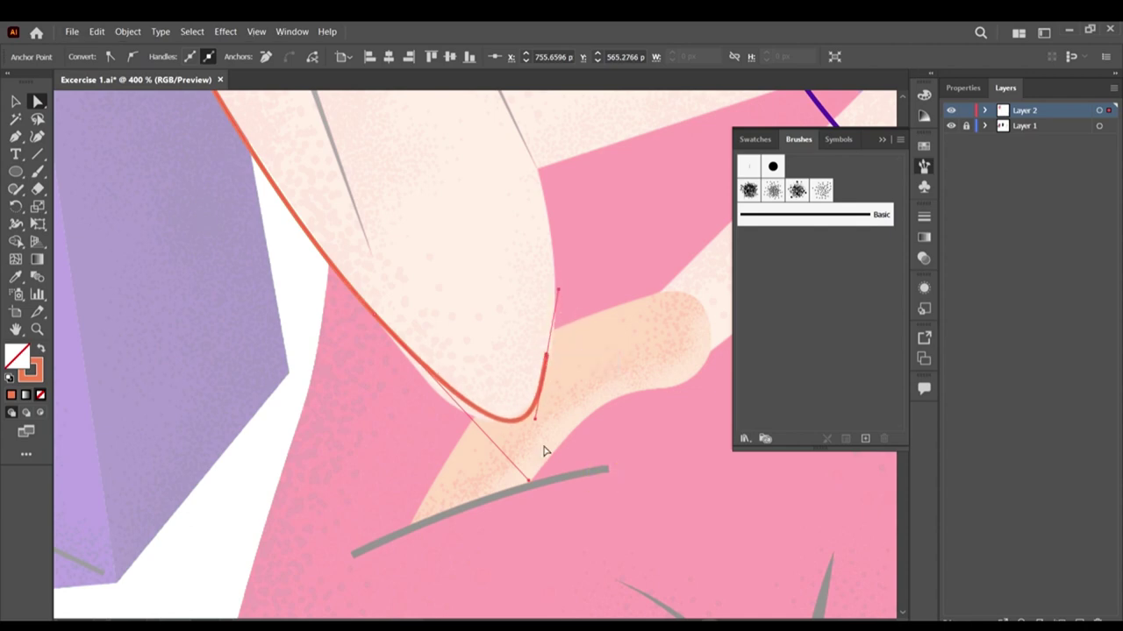
{"action": "left_click_drag", "start_coordinate": [532, 485], "coordinate": [467, 426]}
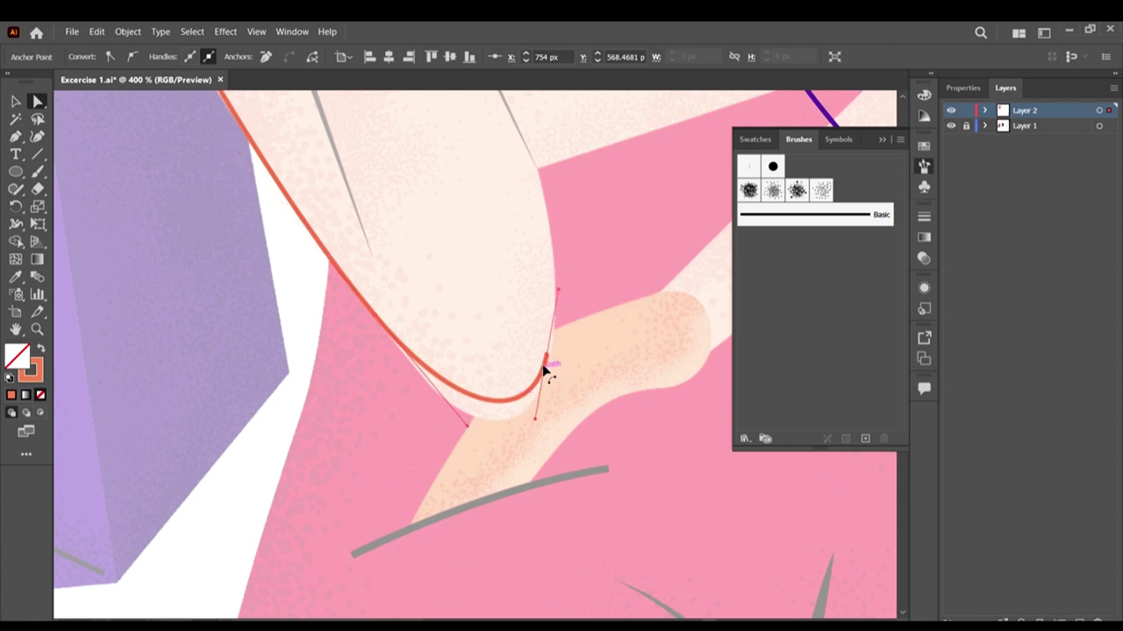
{"action": "left_click_drag", "start_coordinate": [546, 360], "coordinate": [546, 385]}
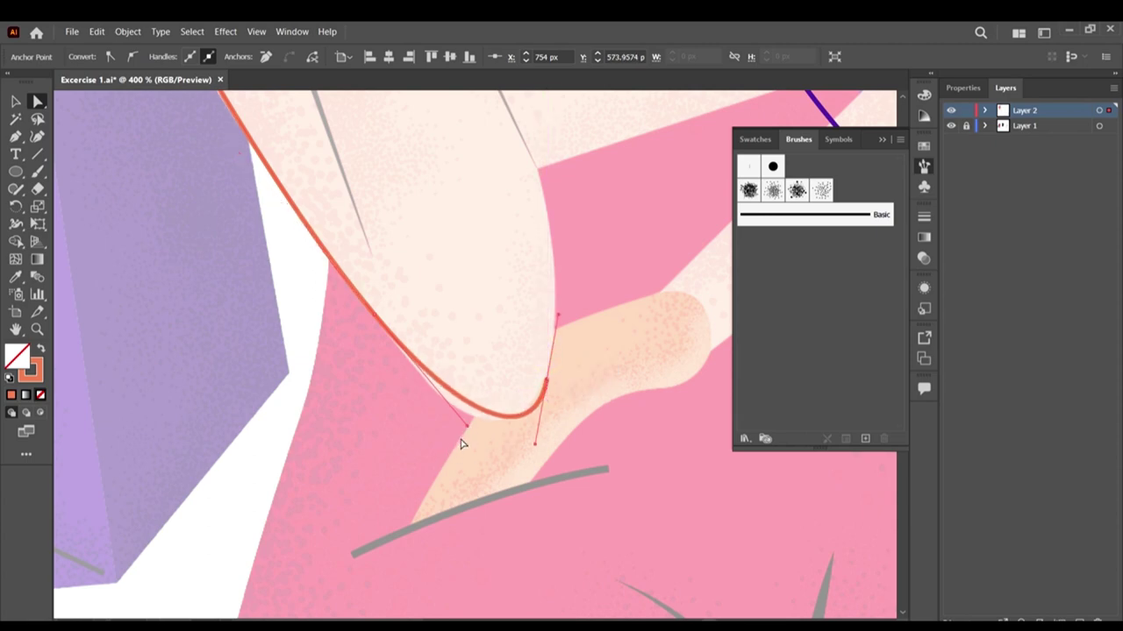
{"action": "left_click_drag", "start_coordinate": [465, 427], "coordinate": [407, 365]}
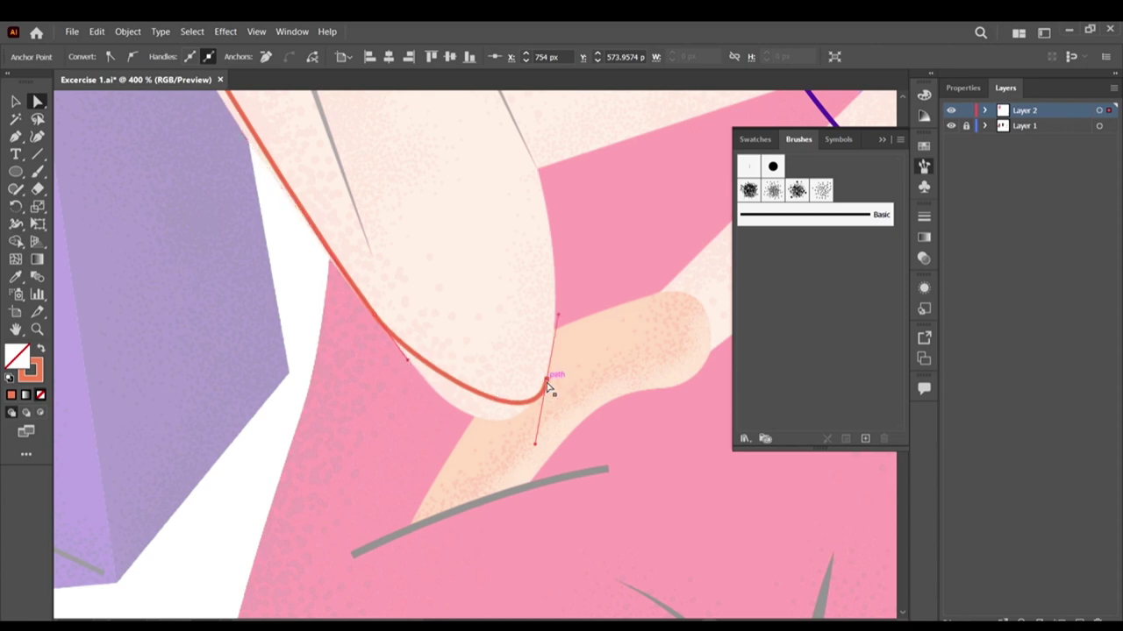
{"action": "left_click_drag", "start_coordinate": [547, 386], "coordinate": [496, 402]}
{"action": "left_click_drag", "start_coordinate": [507, 335], "coordinate": [509, 426]}
Step: Add an anchor point on the arm's outer edge beside the purple bag and nudge it outward onto the guide
{"action": "scroll", "coordinate": [347, 281], "scroll_direction": "up", "scroll_amount": 4}
{"action": "scroll", "coordinate": [350, 321], "scroll_direction": "up", "scroll_amount": 2}
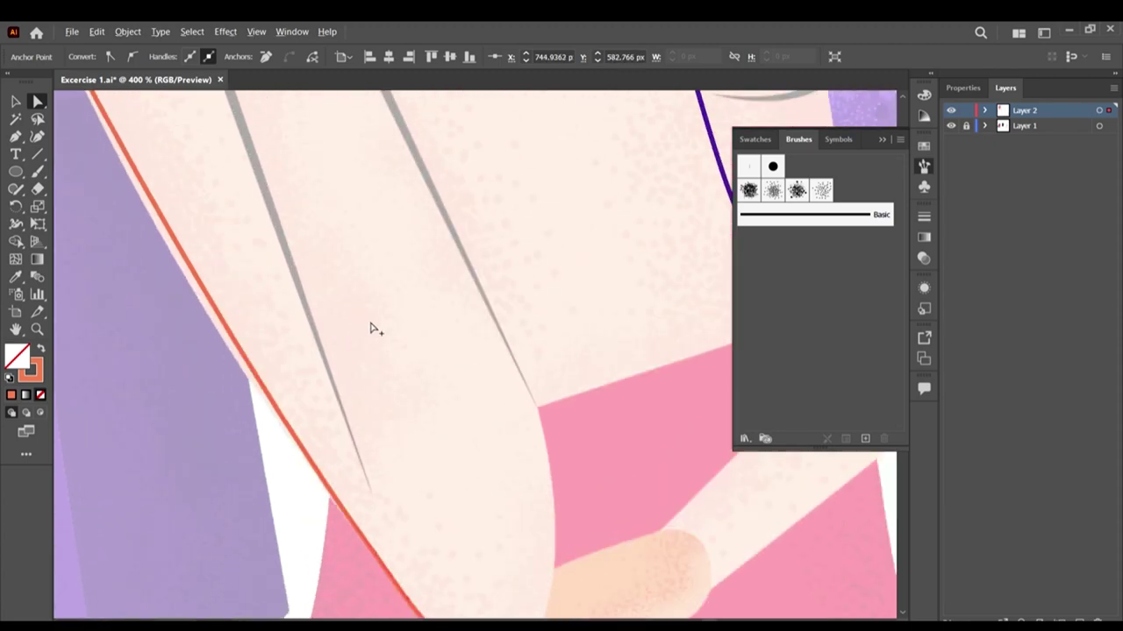
{"action": "scroll", "coordinate": [373, 328], "scroll_direction": "down", "scroll_amount": 3}
{"action": "scroll", "coordinate": [301, 223], "scroll_direction": "up", "scroll_amount": 2}
{"action": "scroll", "coordinate": [293, 331], "scroll_direction": "up", "scroll_amount": 1}
{"action": "scroll", "coordinate": [296, 378], "scroll_direction": "up", "scroll_amount": 2}
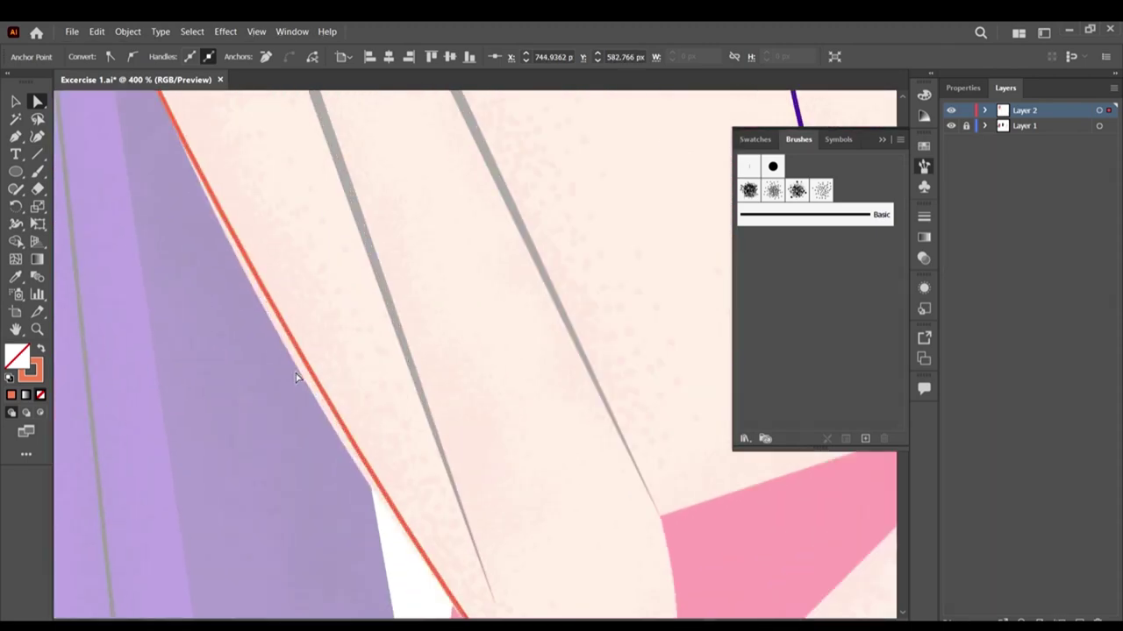
{"action": "left_click", "coordinate": [16, 138]}
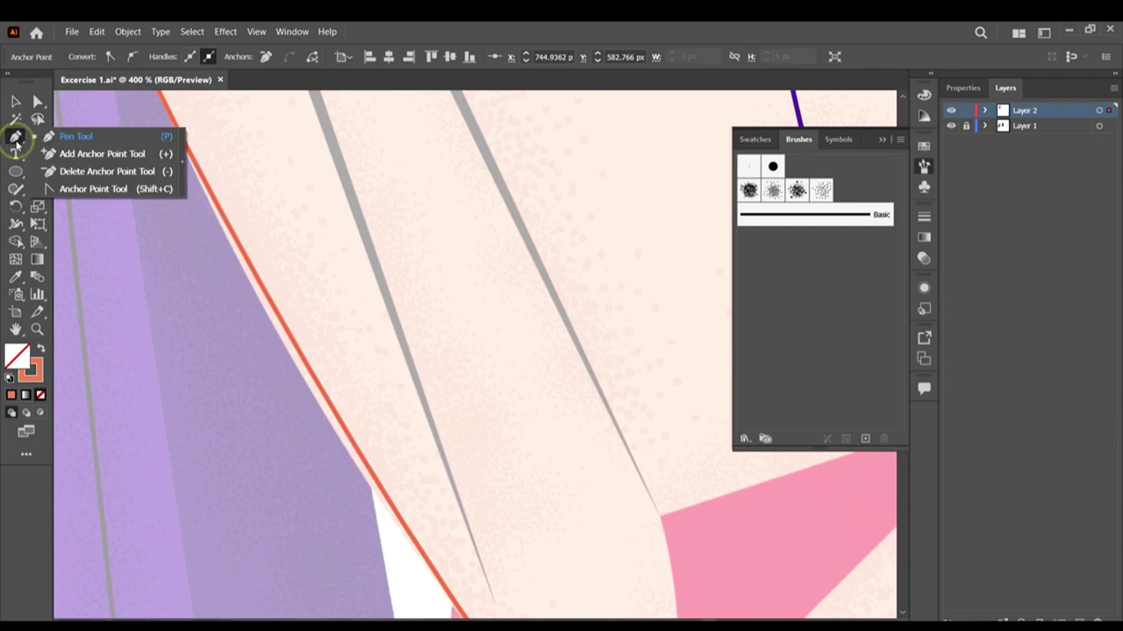
{"action": "left_click", "coordinate": [79, 154]}
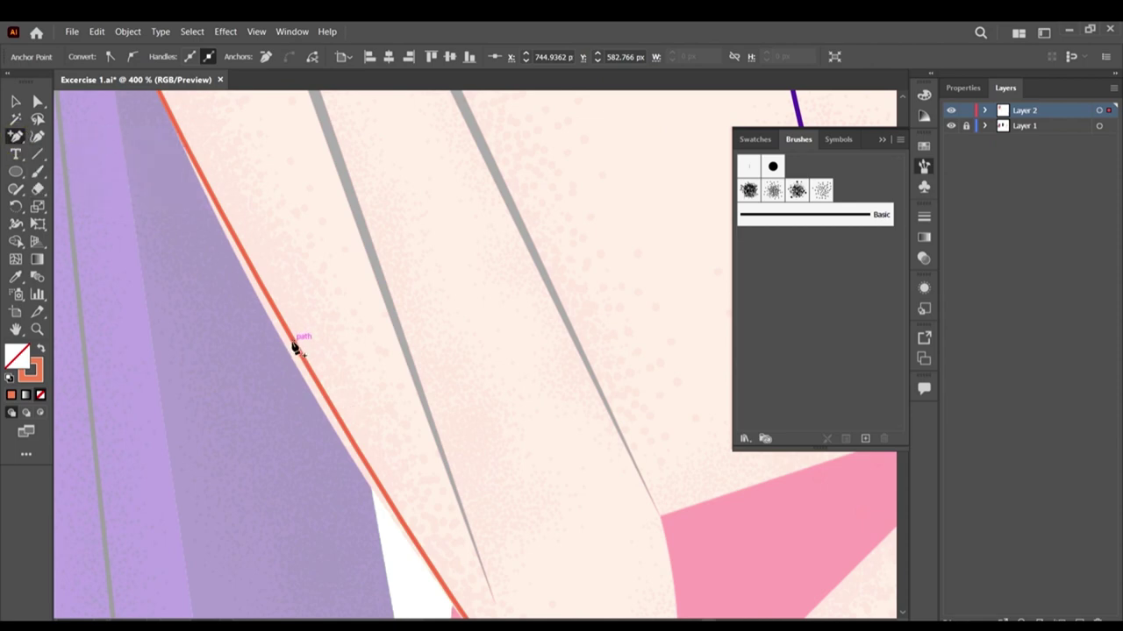
{"action": "left_click", "coordinate": [36, 100]}
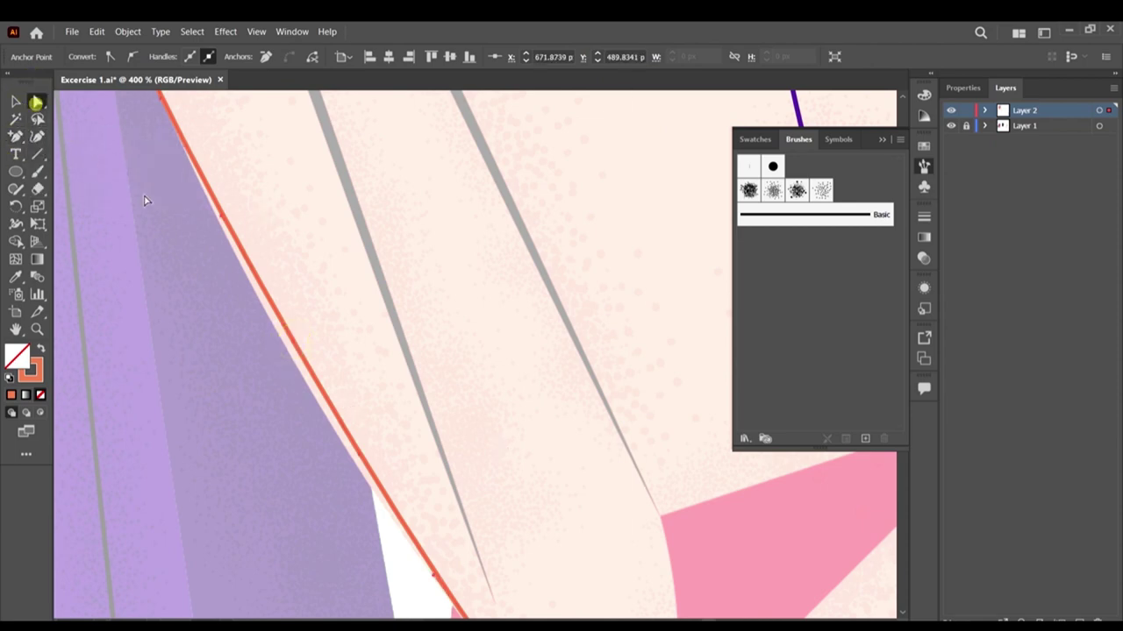
{"action": "scroll", "coordinate": [343, 403], "scroll_direction": "up", "scroll_amount": 1}
{"action": "left_click_drag", "start_coordinate": [265, 230], "coordinate": [212, 306]}
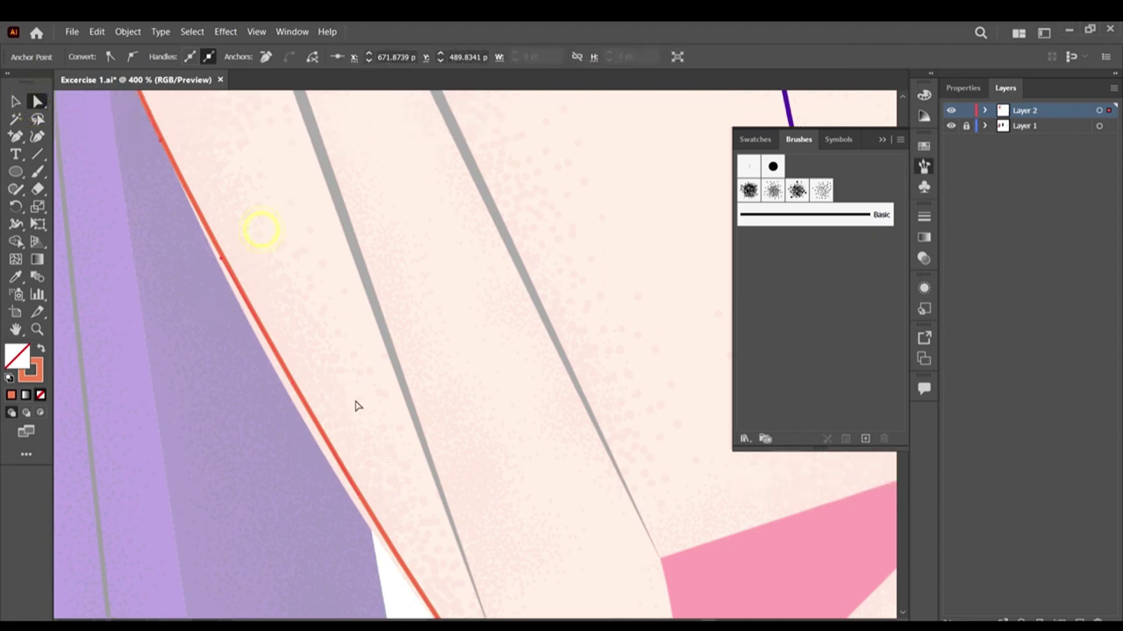
{"action": "left_click_drag", "start_coordinate": [306, 334], "coordinate": [265, 419]}
{"action": "left_click", "coordinate": [307, 401]}
Step: Refine the curve below the arm by adjusting the end anchor's handles so it follows the elbow's rounded underside
{"action": "scroll", "coordinate": [298, 400], "scroll_direction": "up", "scroll_amount": 3}
{"action": "scroll", "coordinate": [306, 428], "scroll_direction": "down", "scroll_amount": 6}
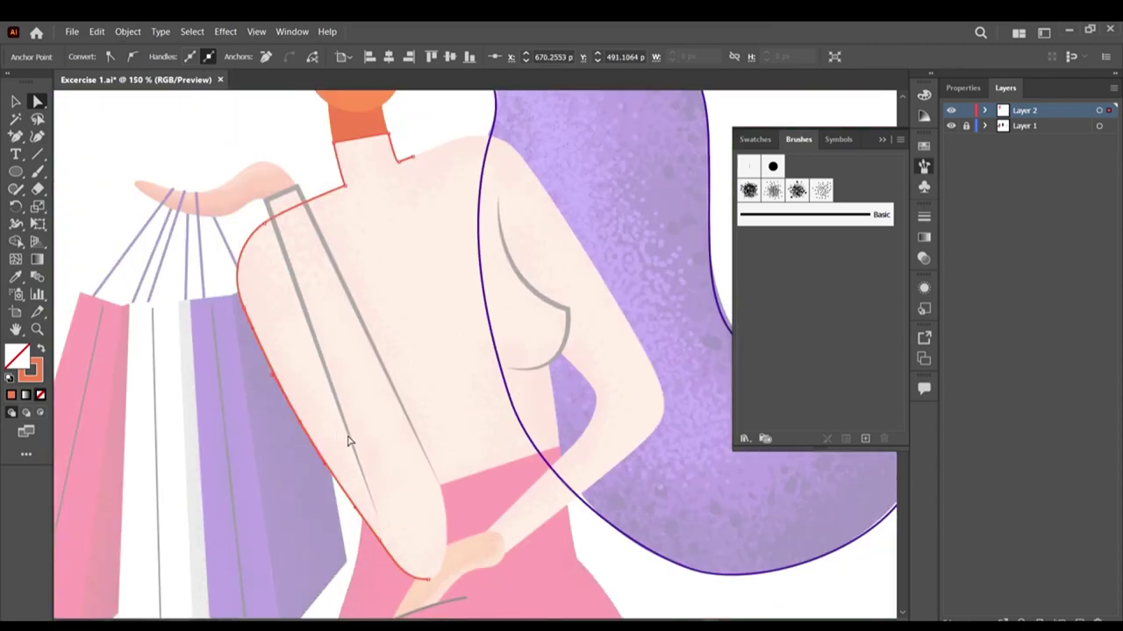
{"action": "scroll", "coordinate": [432, 571], "scroll_direction": "up", "scroll_amount": 5}
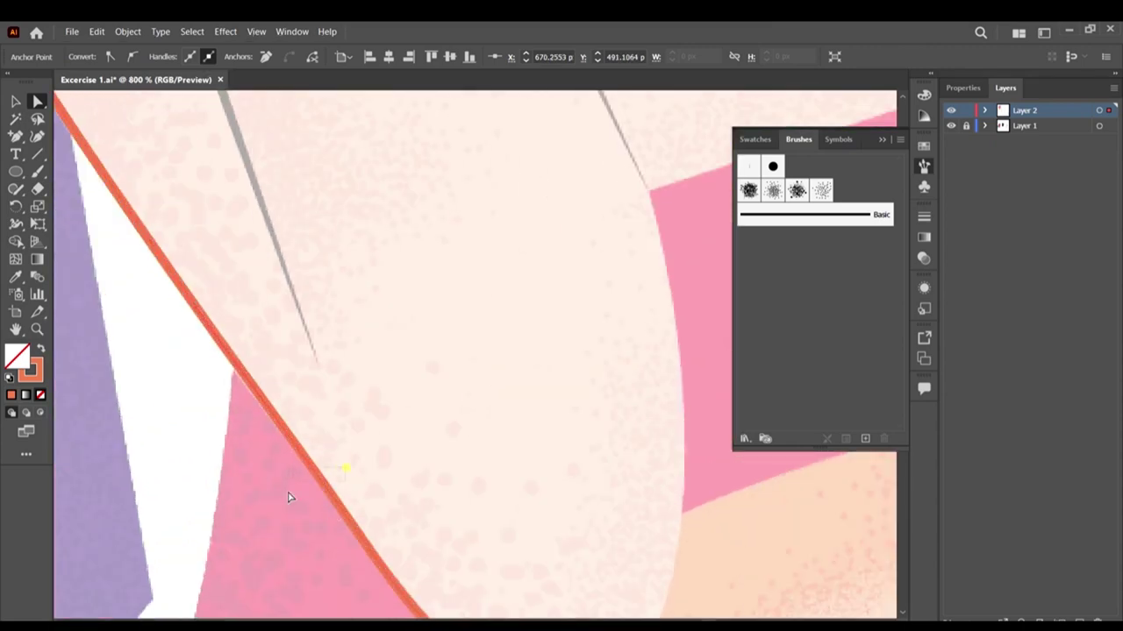
{"action": "left_click_drag", "start_coordinate": [318, 489], "coordinate": [315, 489]}
{"action": "scroll", "coordinate": [436, 409], "scroll_direction": "down", "scroll_amount": 2}
{"action": "left_click_drag", "start_coordinate": [623, 569], "coordinate": [534, 517]}
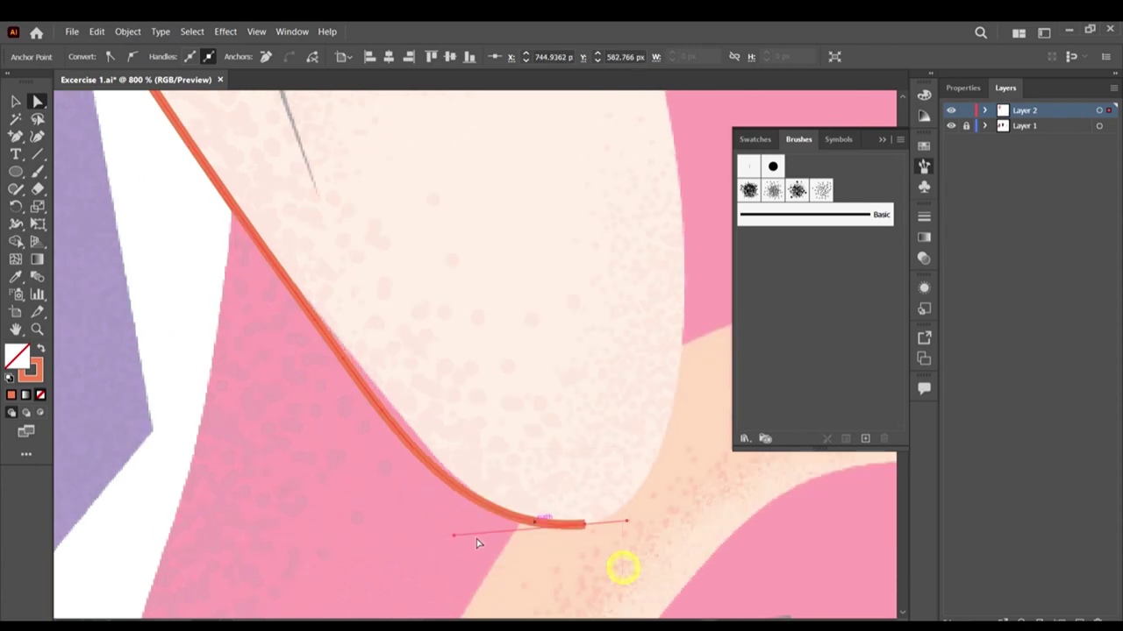
{"action": "left_click_drag", "start_coordinate": [453, 536], "coordinate": [460, 537]}
{"action": "left_click_drag", "start_coordinate": [481, 537], "coordinate": [491, 537]}
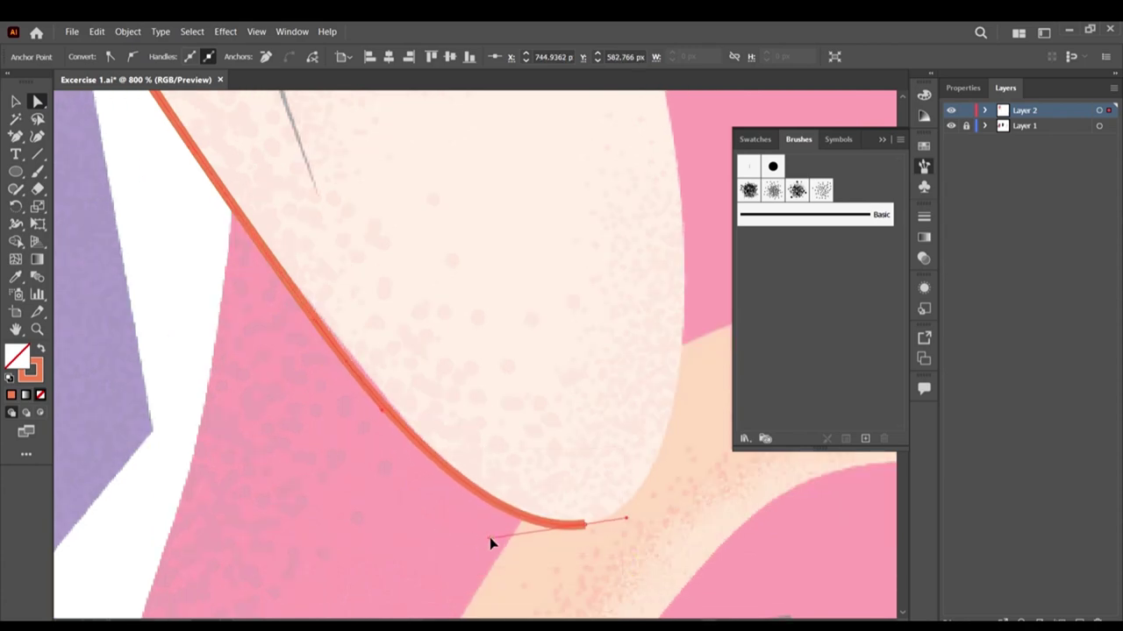
{"action": "scroll", "coordinate": [461, 467], "scroll_direction": "down", "scroll_amount": 3}
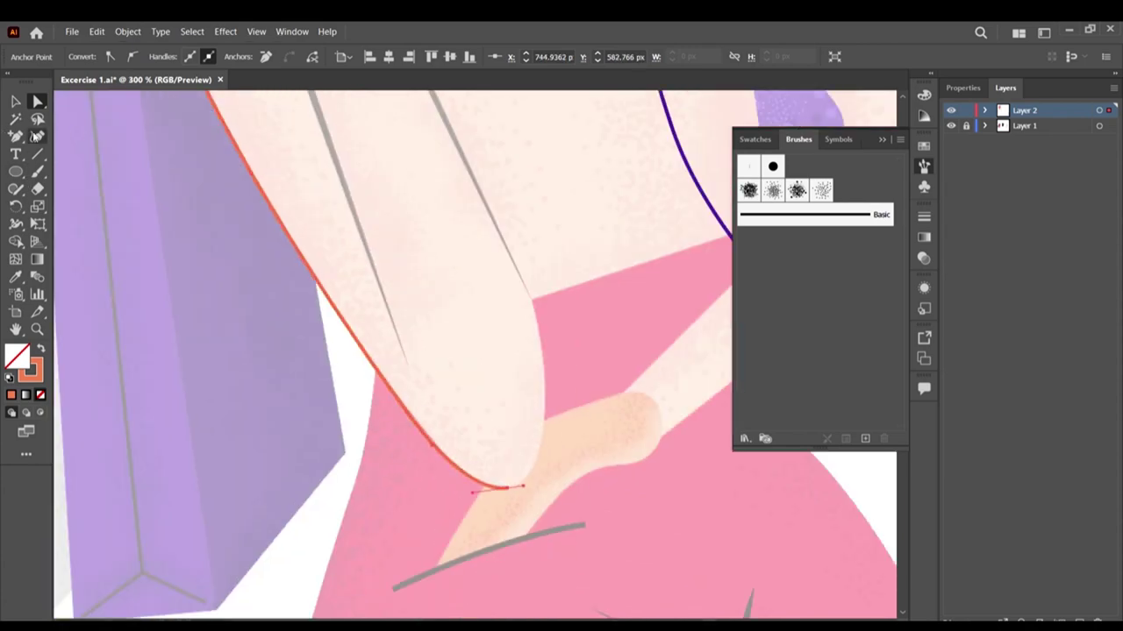
Step: Continue the outline with the Pen tool from the elbow's lowest point up the left arm's inner edge to the waistline corner
{"action": "left_click_drag", "start_coordinate": [17, 137], "coordinate": [70, 132]}
{"action": "key", "text": "ctrl+plus"}
{"action": "key", "text": "ctrl+plus"}
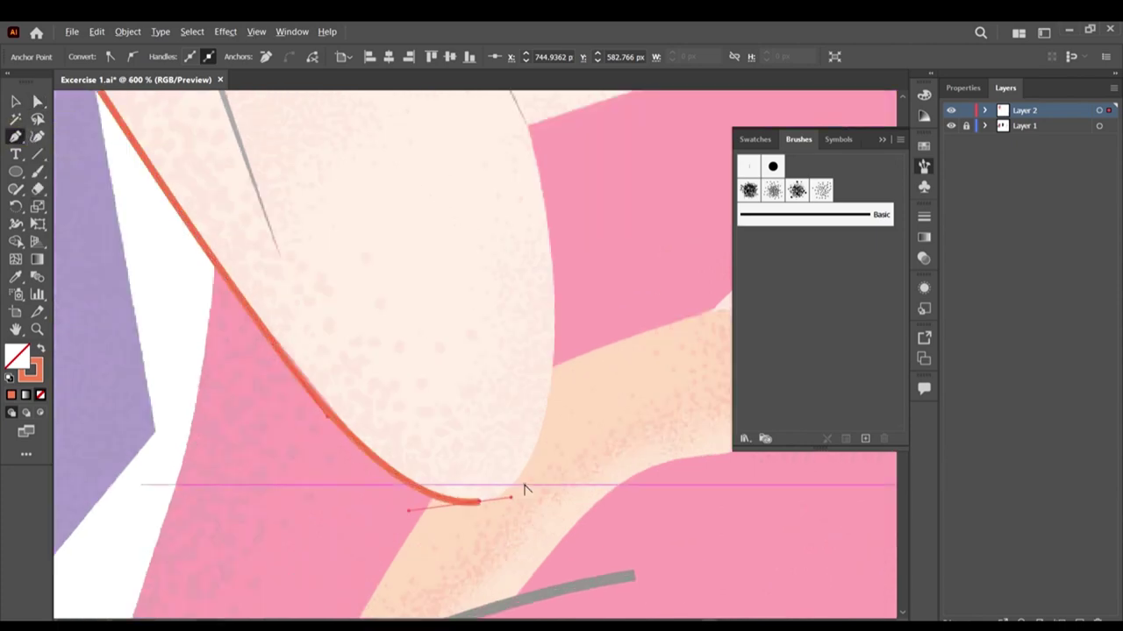
{"action": "left_click", "coordinate": [480, 501]}
{"action": "scroll", "coordinate": [587, 431], "scroll_direction": "up", "scroll_amount": 2}
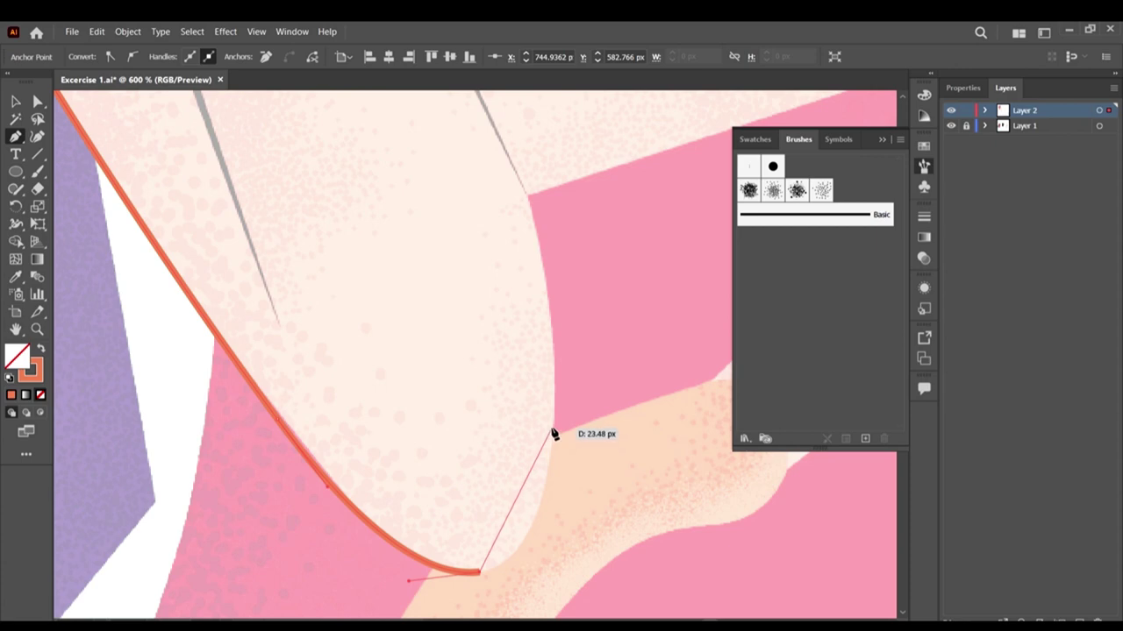
{"action": "left_click_drag", "start_coordinate": [550, 428], "coordinate": [548, 287]}
{"action": "scroll", "coordinate": [548, 288], "scroll_direction": "up", "scroll_amount": 2}
{"action": "left_click", "coordinate": [524, 277]}
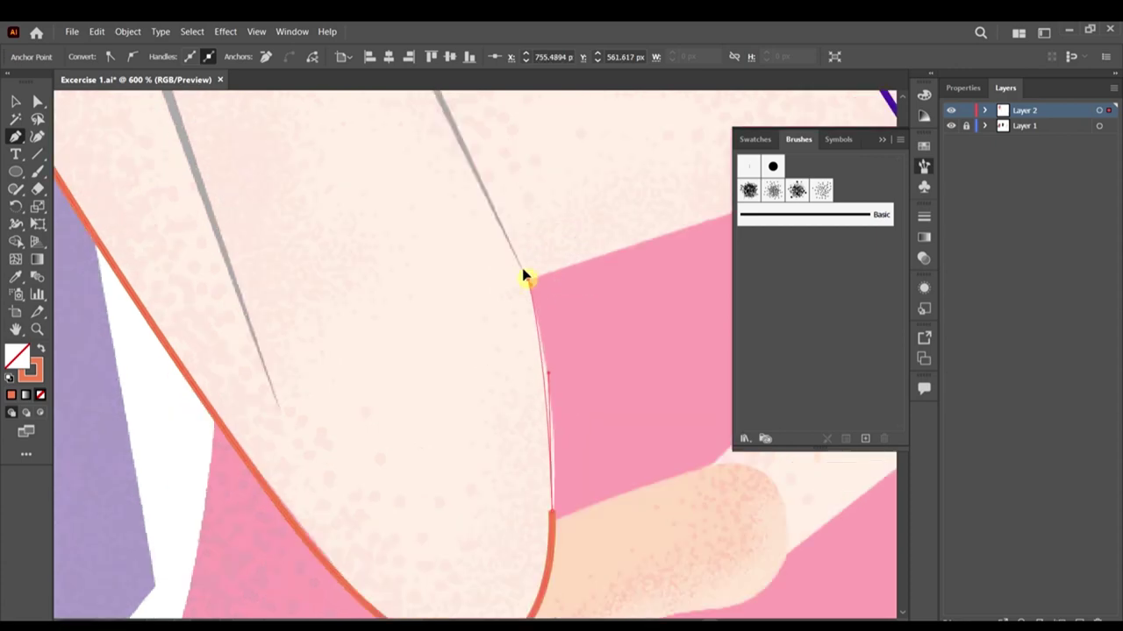
{"action": "left_click_drag", "start_coordinate": [518, 253], "coordinate": [514, 238]}
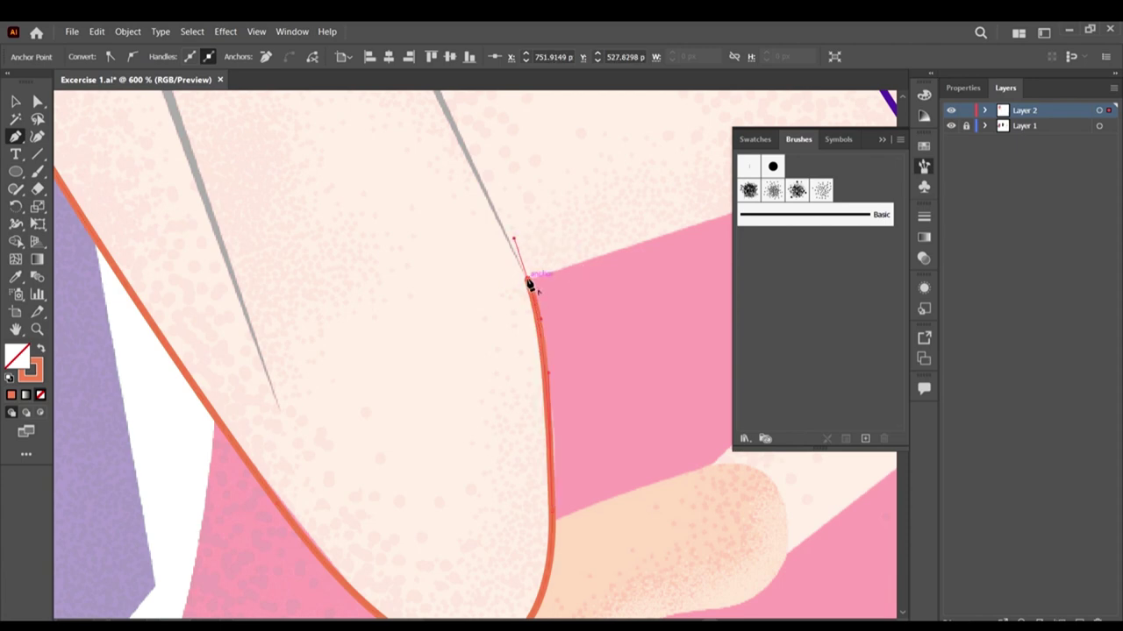
{"action": "left_click", "coordinate": [529, 283]}
{"action": "scroll", "coordinate": [521, 302], "scroll_direction": "down", "scroll_amount": 3}
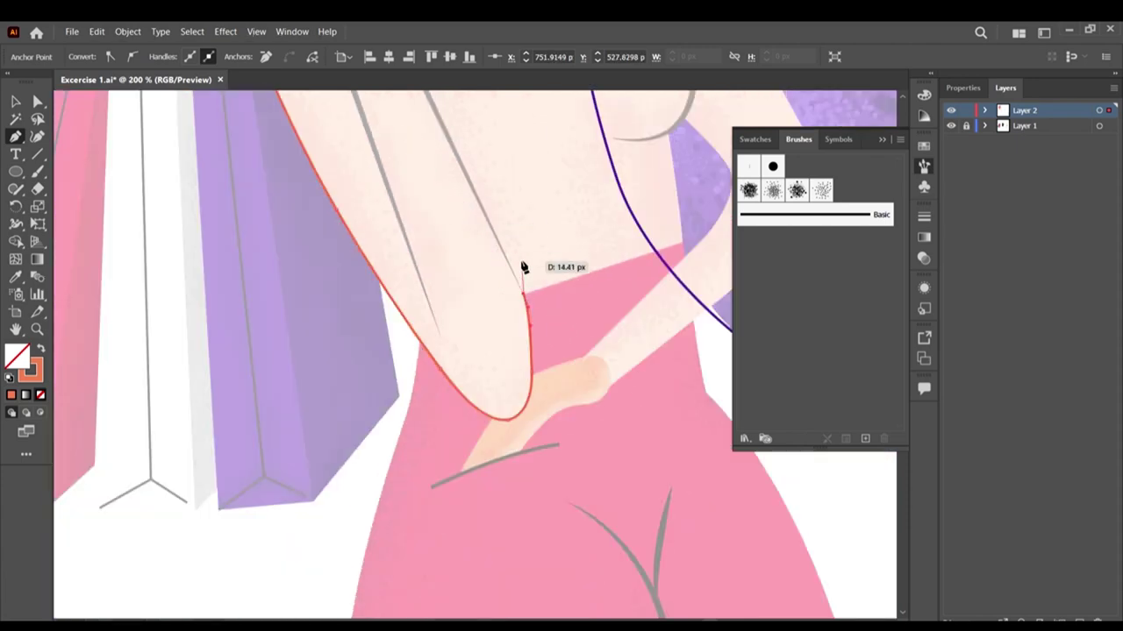
Step: Extend the outline with a straight segment along the top of the pink trousers to the waist corner beside the purple hair
{"action": "scroll", "coordinate": [531, 337], "scroll_direction": "up", "scroll_amount": 3}
{"action": "scroll", "coordinate": [425, 242], "scroll_direction": "up", "scroll_amount": 3}
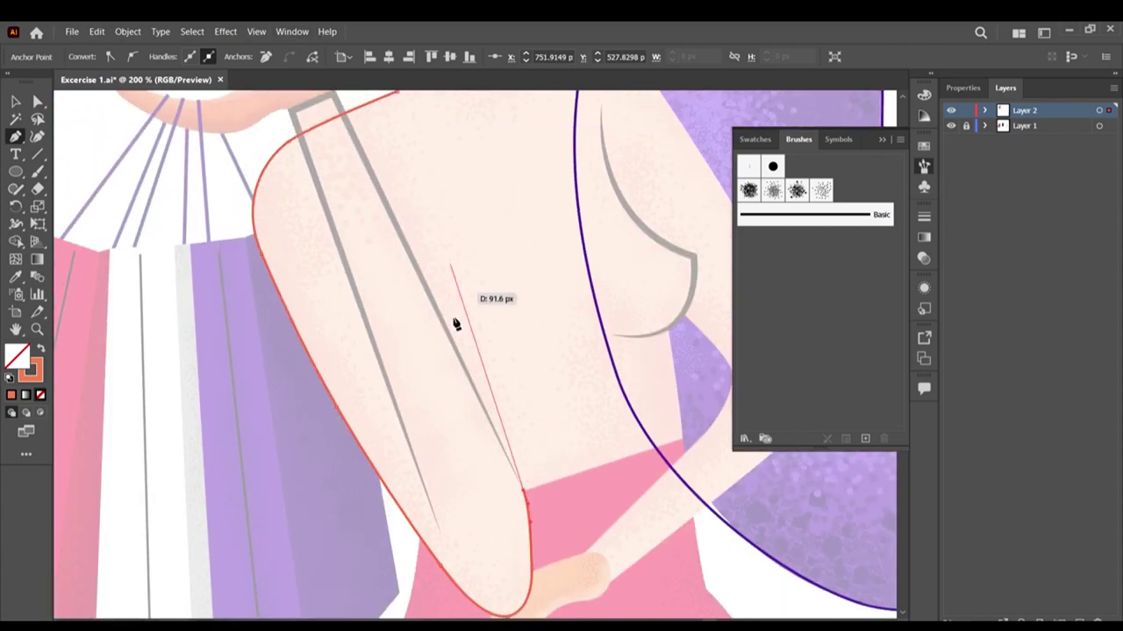
{"action": "scroll", "coordinate": [463, 378], "scroll_direction": "down", "scroll_amount": 1}
{"action": "scroll", "coordinate": [617, 454], "scroll_direction": "down", "scroll_amount": 2}
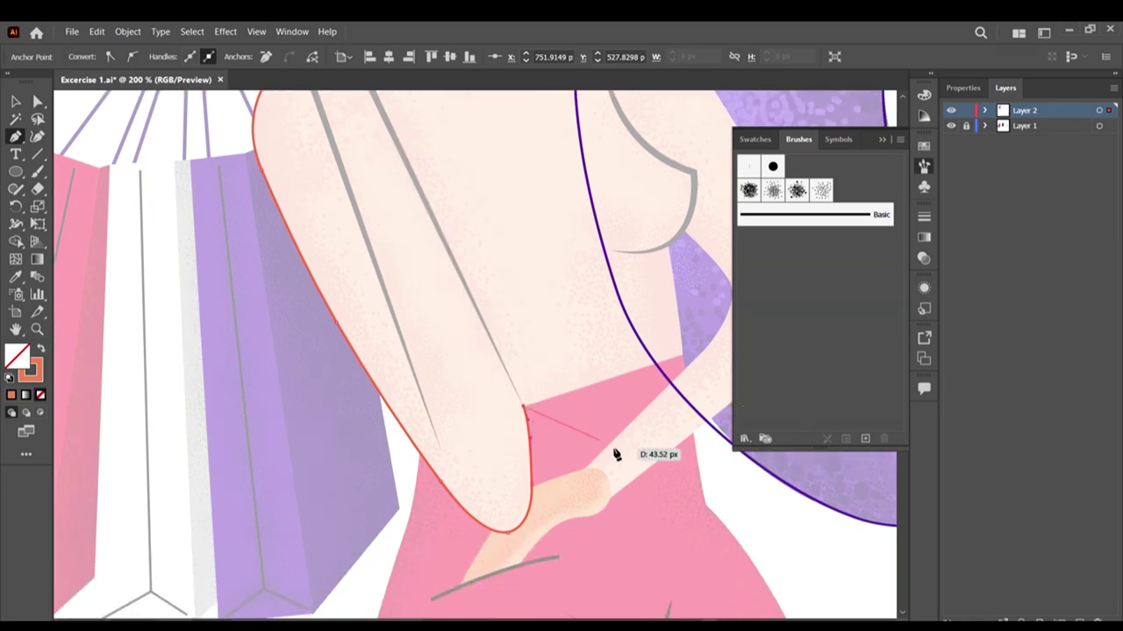
{"action": "scroll", "coordinate": [524, 436], "scroll_direction": "up", "scroll_amount": 3}
{"action": "left_click_drag", "start_coordinate": [539, 350], "coordinate": [459, 198]}
{"action": "scroll", "coordinate": [451, 201], "scroll_direction": "up", "scroll_amount": 3}
{"action": "scroll", "coordinate": [460, 244], "scroll_direction": "right", "scroll_amount": 2}
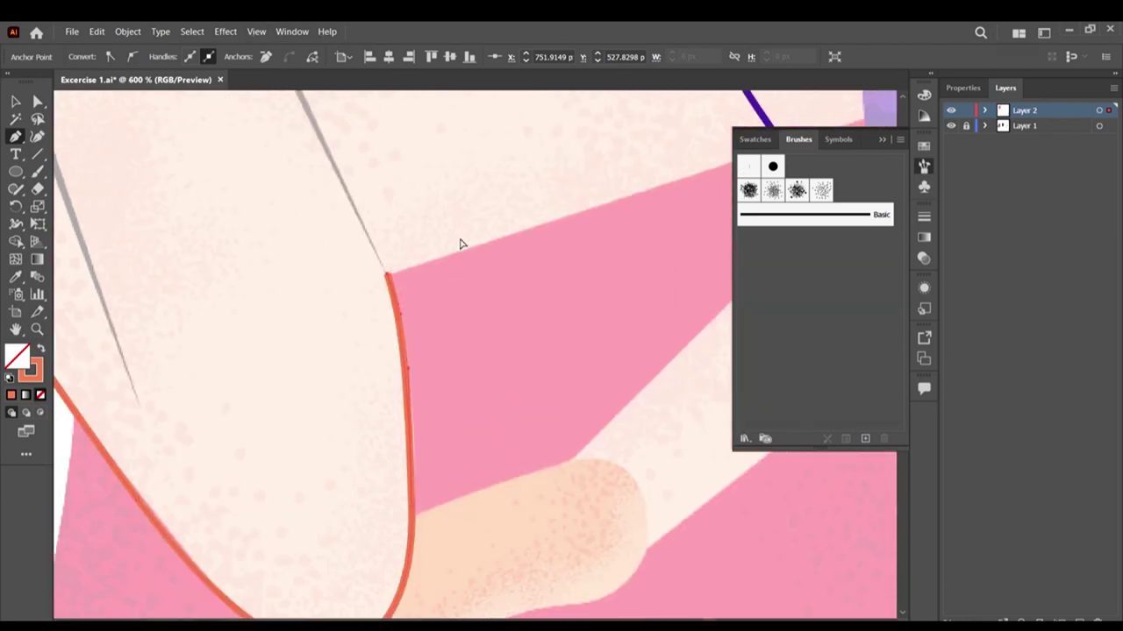
{"action": "scroll", "coordinate": [460, 244], "scroll_direction": "right", "scroll_amount": 1}
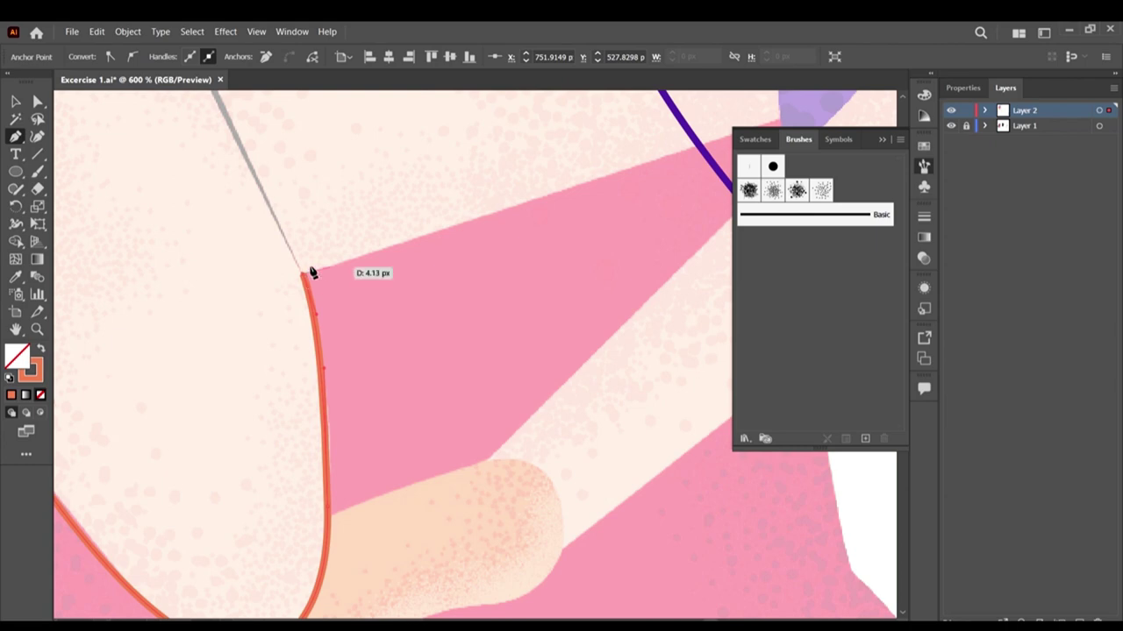
{"action": "scroll", "coordinate": [476, 276], "scroll_direction": "up", "scroll_amount": 2}
{"action": "scroll", "coordinate": [526, 261], "scroll_direction": "right", "scroll_amount": 2}
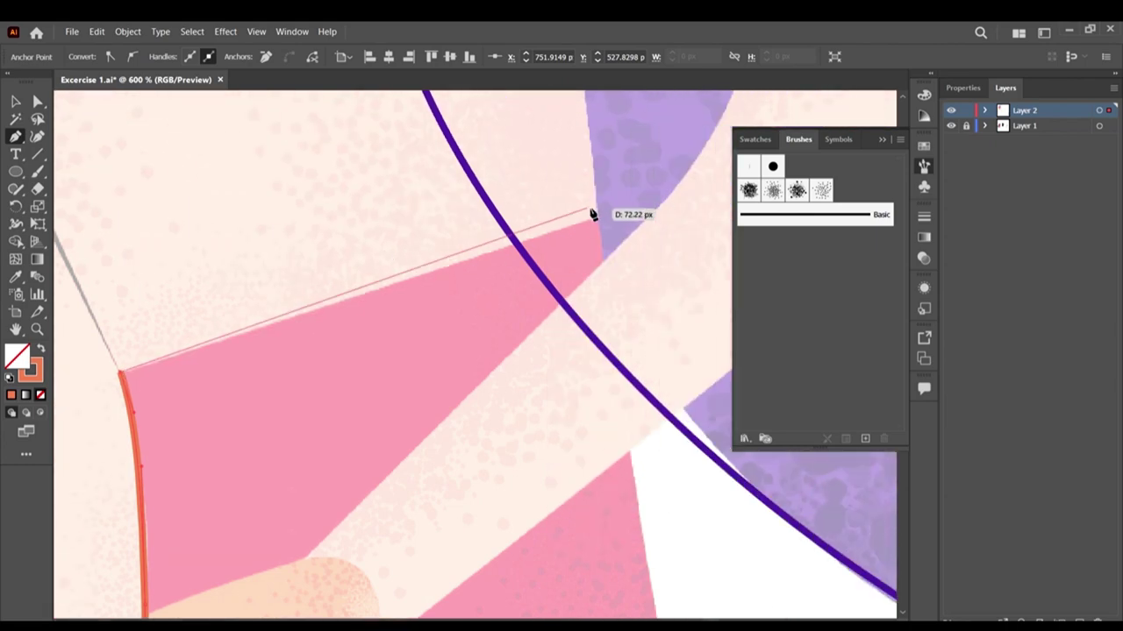
{"action": "left_click", "coordinate": [601, 219]}
{"action": "key", "text": "ctrl+1"}
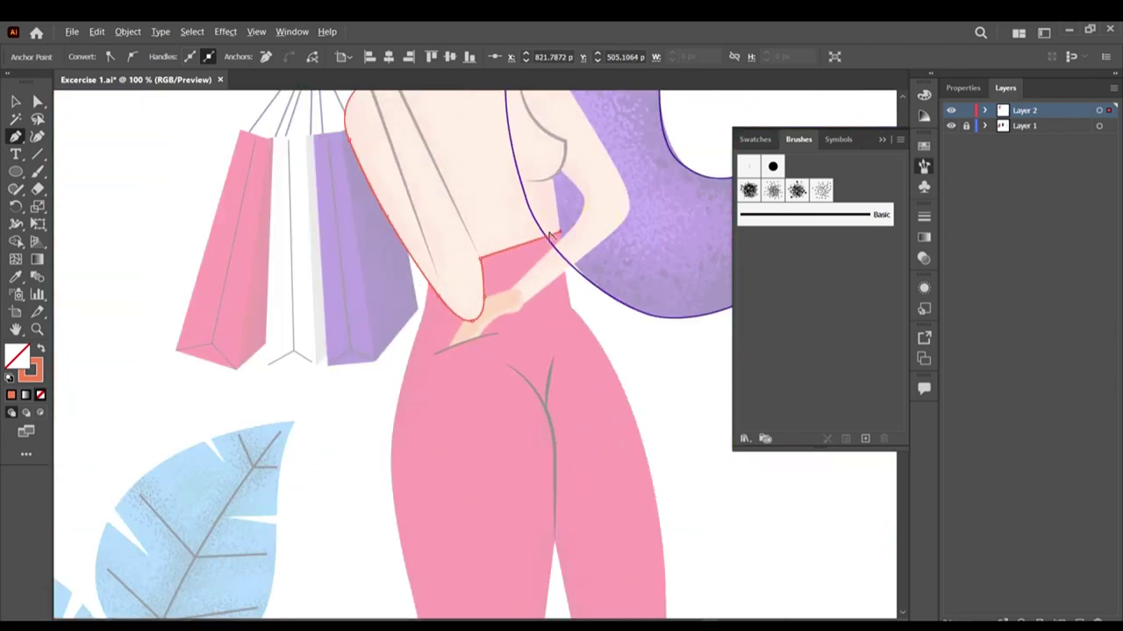
{"action": "scroll", "coordinate": [550, 234], "scroll_direction": "up", "scroll_amount": 6}
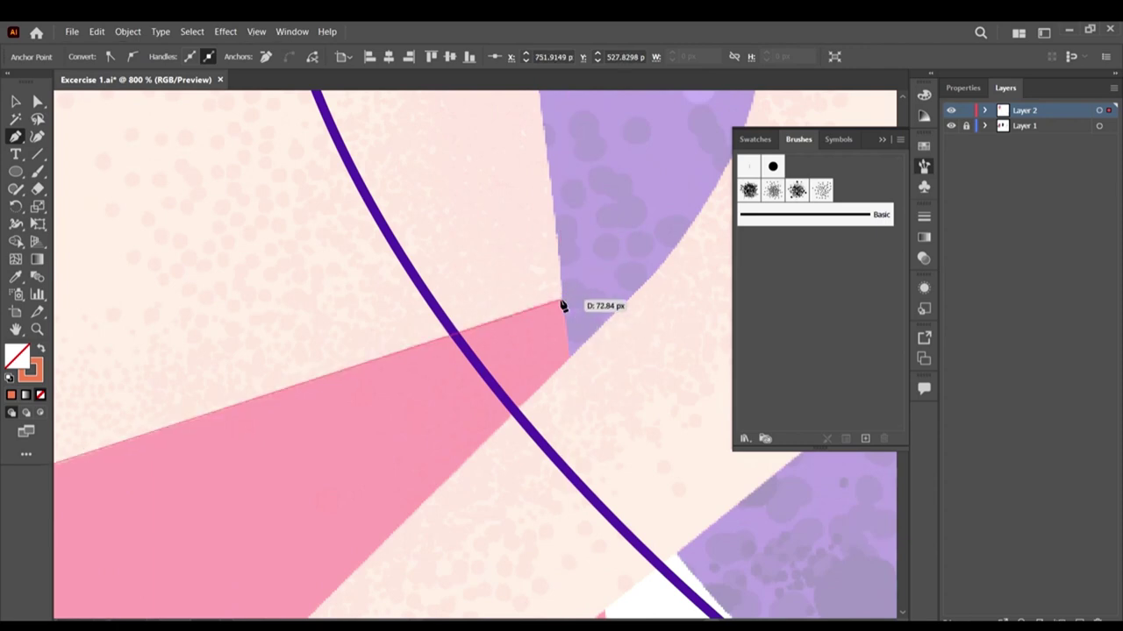
{"action": "scroll", "coordinate": [565, 303], "scroll_direction": "up", "scroll_amount": 3}
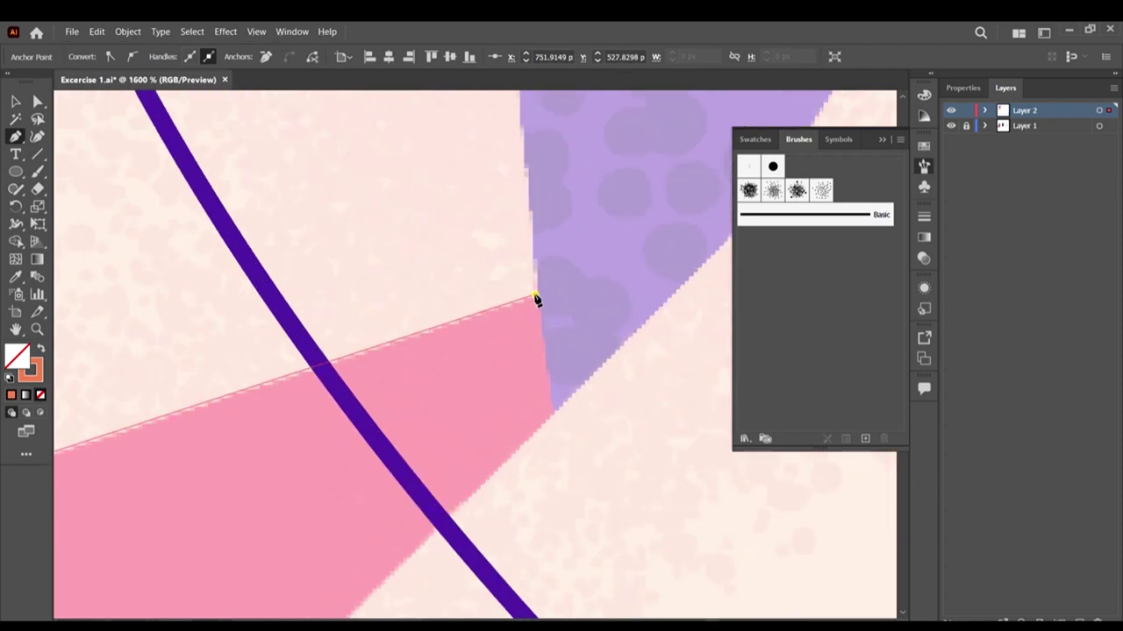
{"action": "left_click", "coordinate": [537, 300]}
Step: Trace the torso's side up from the waist corner, ending with an anchor point just inside the breast's curved line
{"action": "scroll", "coordinate": [537, 299], "scroll_direction": "down", "scroll_amount": 4}
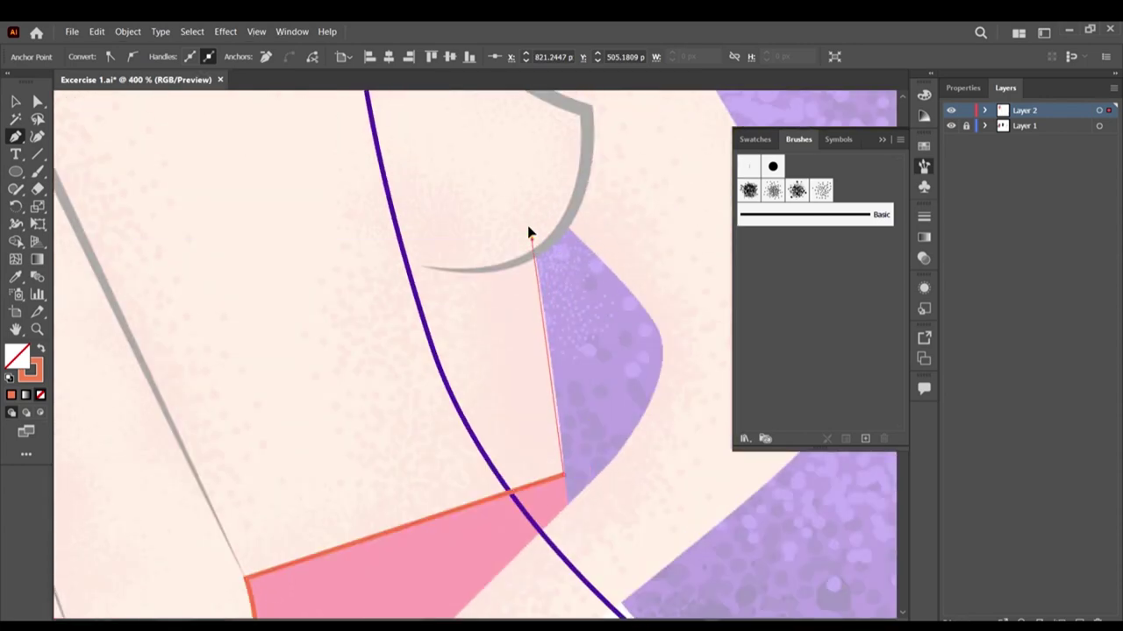
{"action": "left_click", "coordinate": [533, 245]}
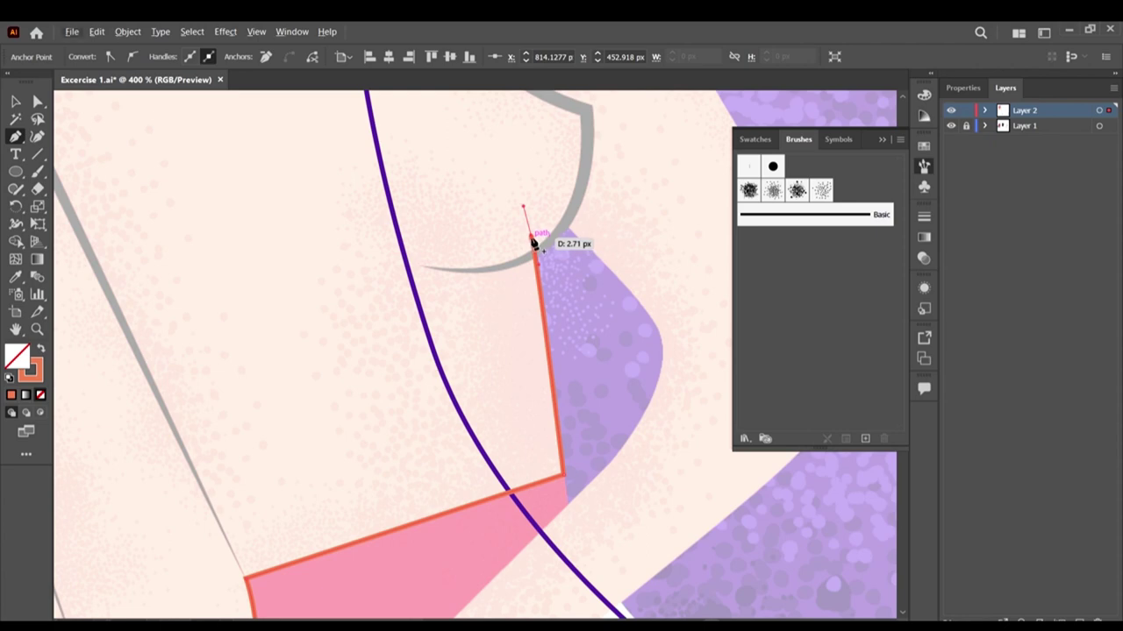
{"action": "scroll", "coordinate": [533, 245], "scroll_direction": "down", "scroll_amount": 2}
{"action": "scroll", "coordinate": [526, 228], "scroll_direction": "up", "scroll_amount": 2}
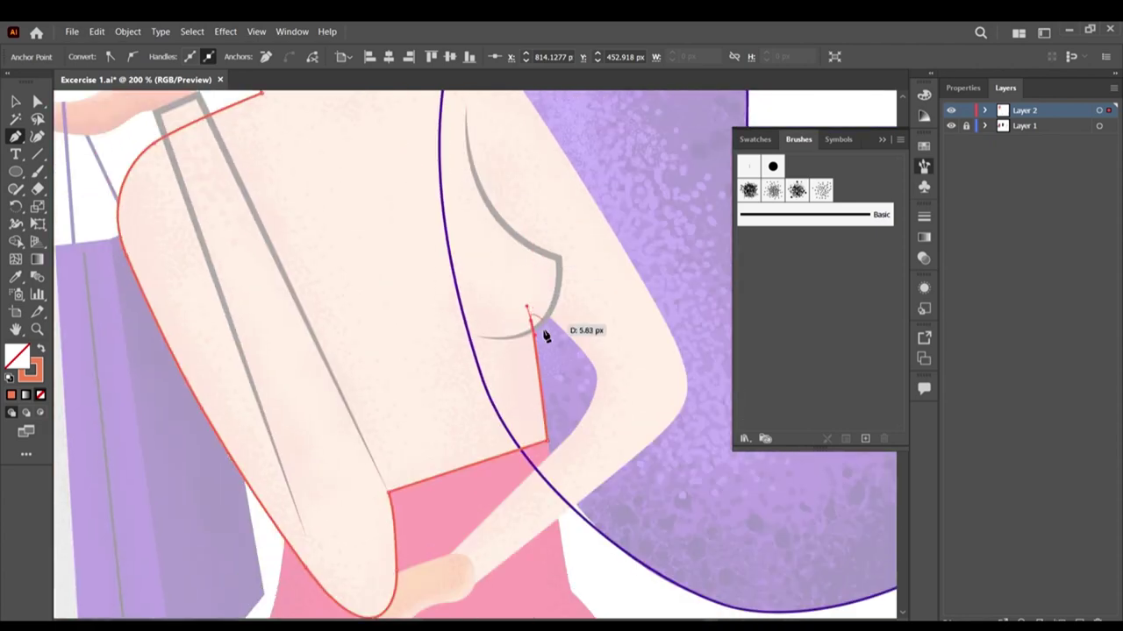
{"action": "scroll", "coordinate": [538, 321], "scroll_direction": "up", "scroll_amount": 4}
{"action": "scroll", "coordinate": [489, 272], "scroll_direction": "up", "scroll_amount": 2}
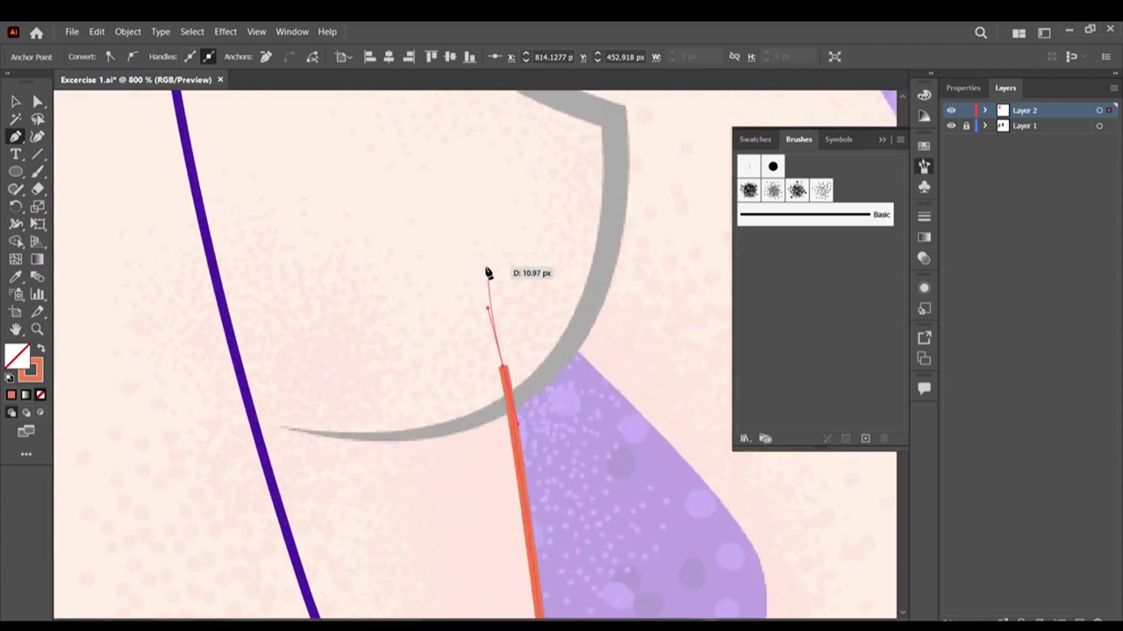
{"action": "scroll", "coordinate": [488, 273], "scroll_direction": "up", "scroll_amount": 1}
{"action": "left_click", "coordinate": [481, 318]}
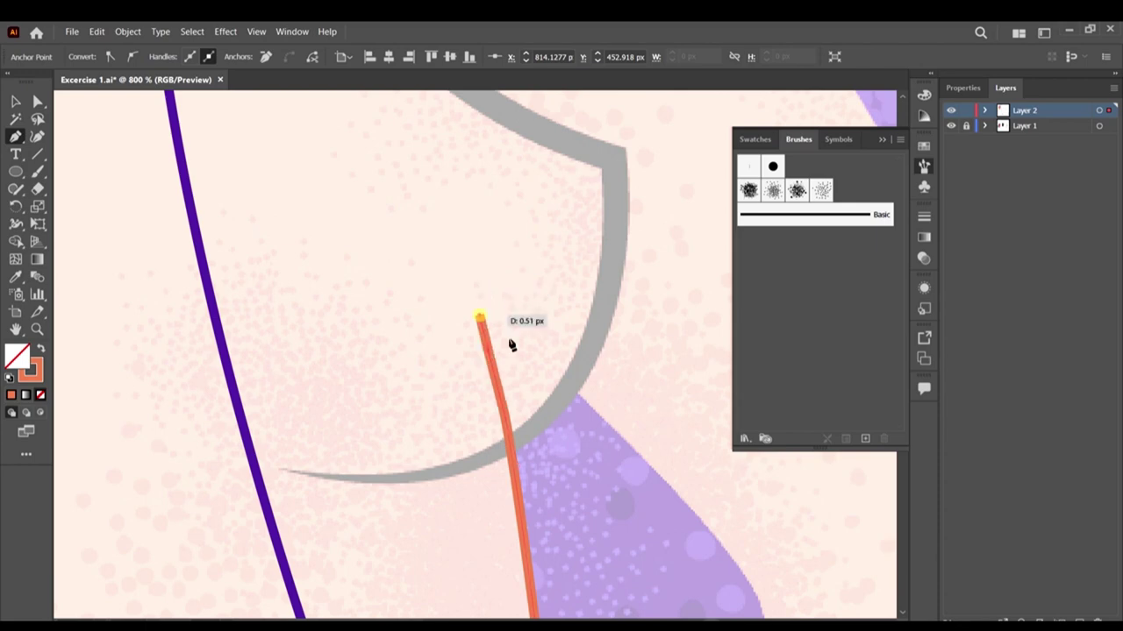
Step: Trace the right arm's inner edge from under the breast around the curved elbow bend beside the purple gap
{"action": "scroll", "coordinate": [664, 477], "scroll_direction": "down", "scroll_amount": 2}
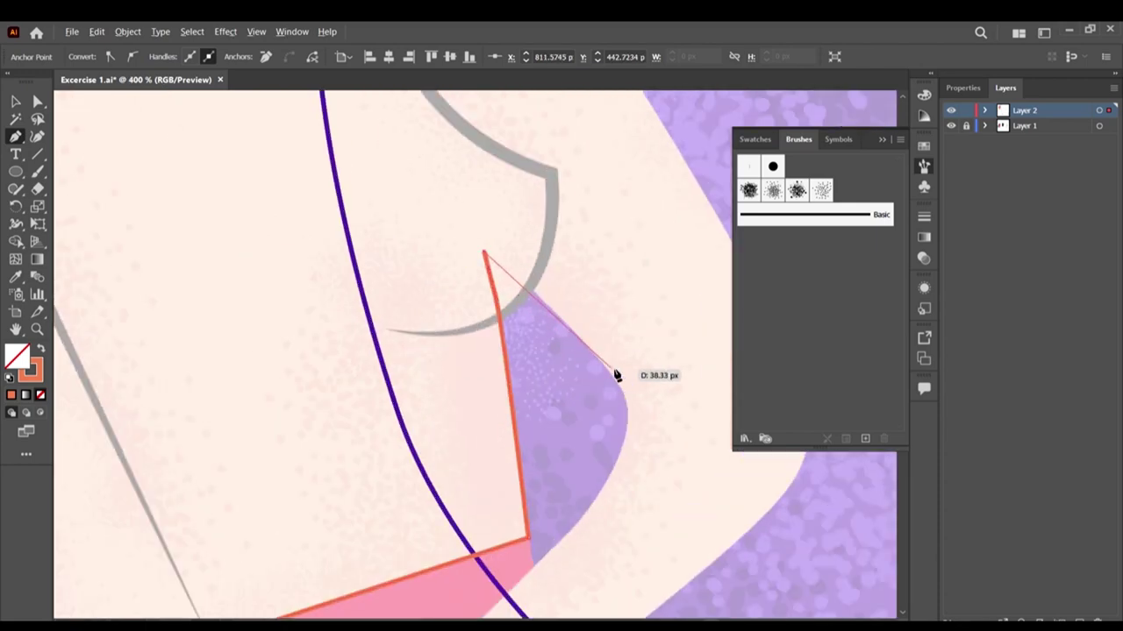
{"action": "left_click_drag", "start_coordinate": [613, 375], "coordinate": [638, 422]}
{"action": "scroll", "coordinate": [634, 423], "scroll_direction": "down", "scroll_amount": 2}
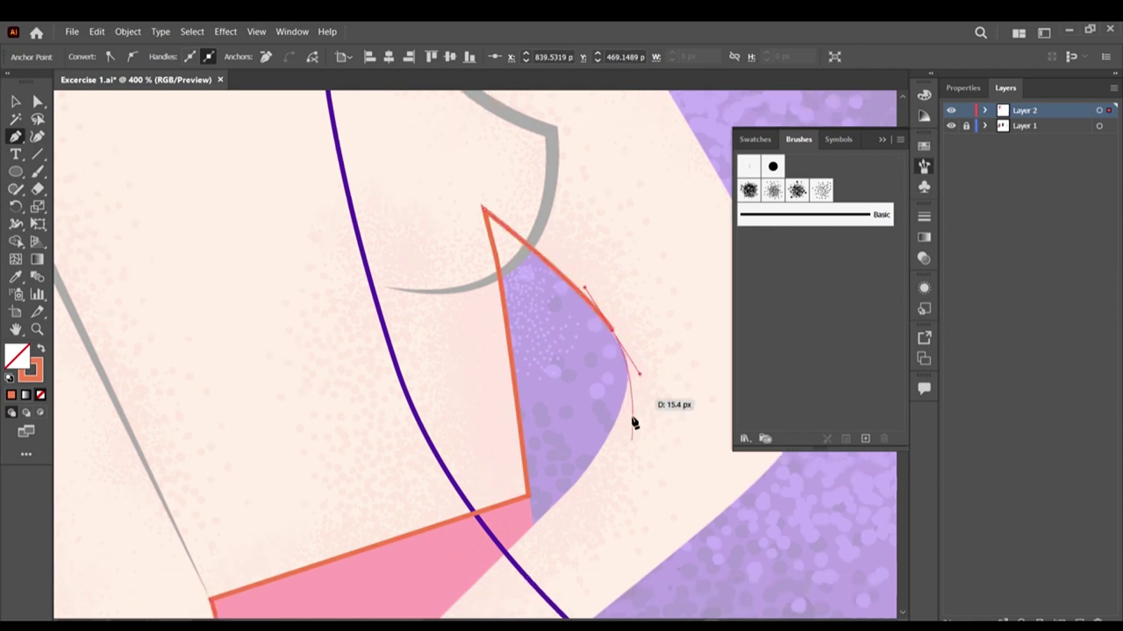
{"action": "left_click_drag", "start_coordinate": [609, 414], "coordinate": [582, 436]}
{"action": "scroll", "coordinate": [588, 394], "scroll_direction": "down", "scroll_amount": 3}
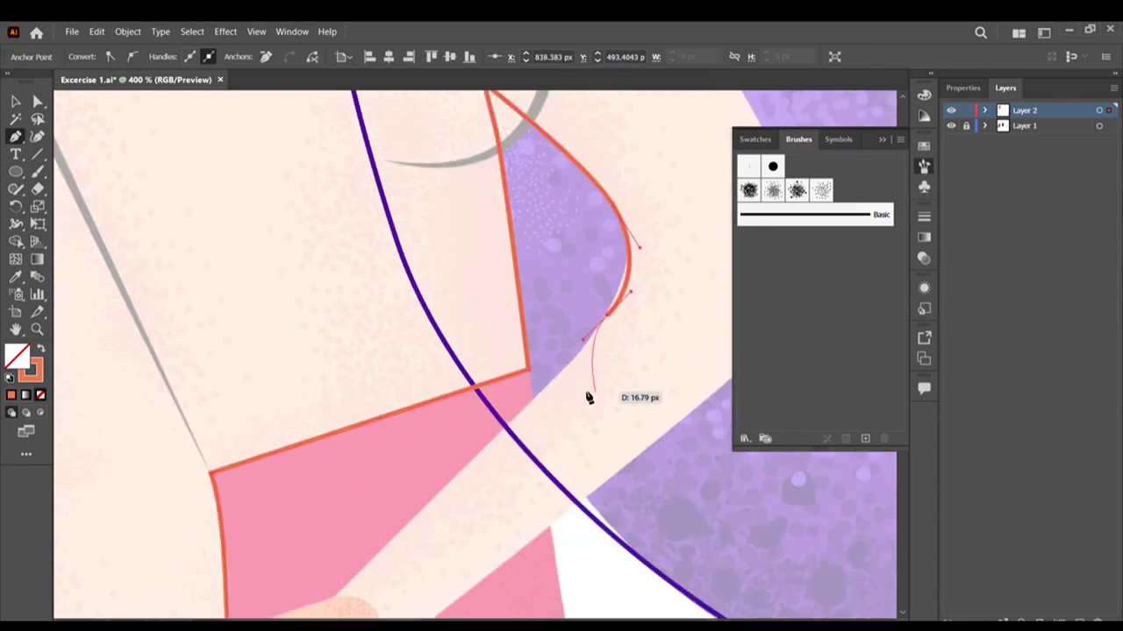
Step: Continue the outline straight down the right forearm's inner edge to the point where it meets the hand
{"action": "left_click", "coordinate": [405, 529]}
{"action": "scroll", "coordinate": [416, 524], "scroll_direction": "down", "scroll_amount": 3}
{"action": "scroll", "coordinate": [481, 441], "scroll_direction": "up", "scroll_amount": 3}
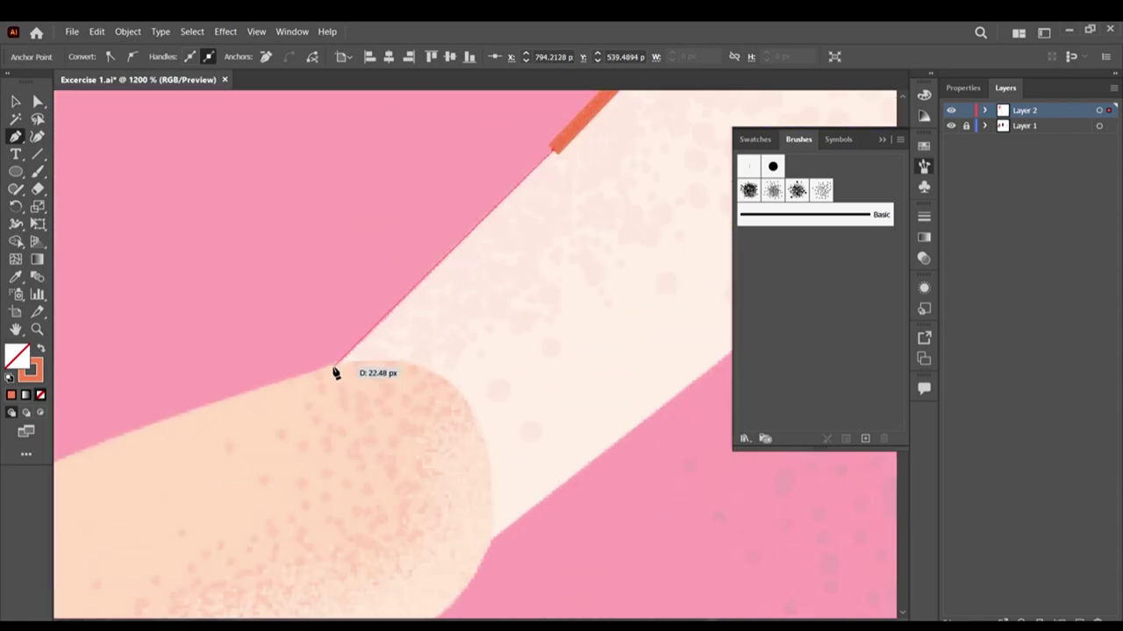
{"action": "left_click", "coordinate": [336, 370]}
{"action": "scroll", "coordinate": [321, 368], "scroll_direction": "down", "scroll_amount": 3}
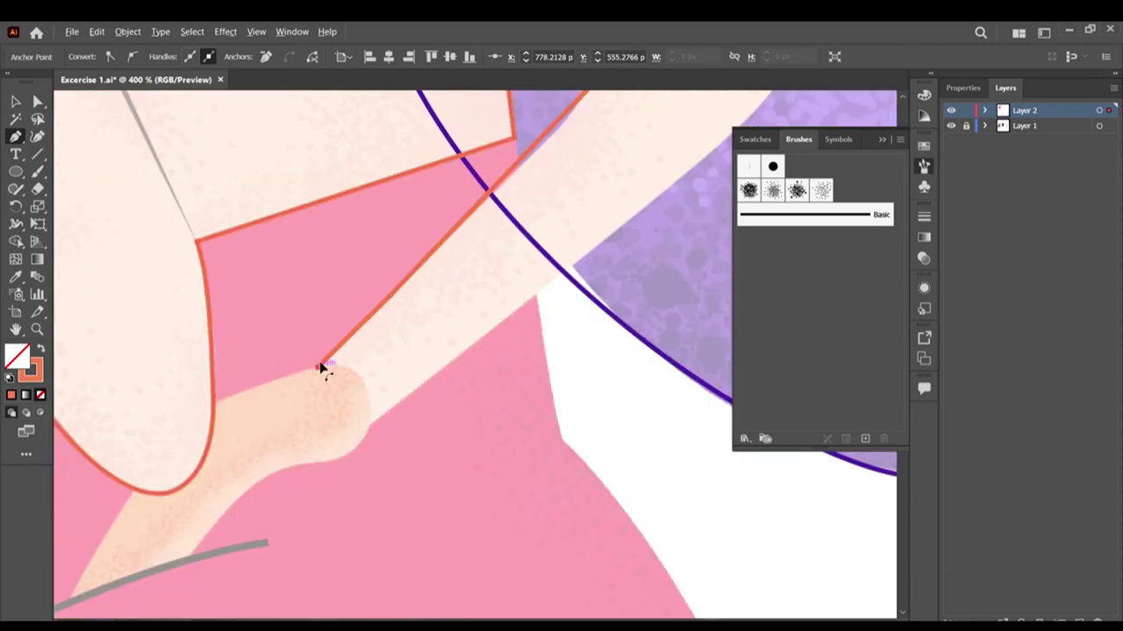
Step: Trace the rounded boundary between the right forearm and the hand, ending at the wrist's lower corner
{"action": "scroll", "coordinate": [360, 369], "scroll_direction": "up", "scroll_amount": 3}
{"action": "scroll", "coordinate": [394, 439], "scroll_direction": "down", "scroll_amount": 3}
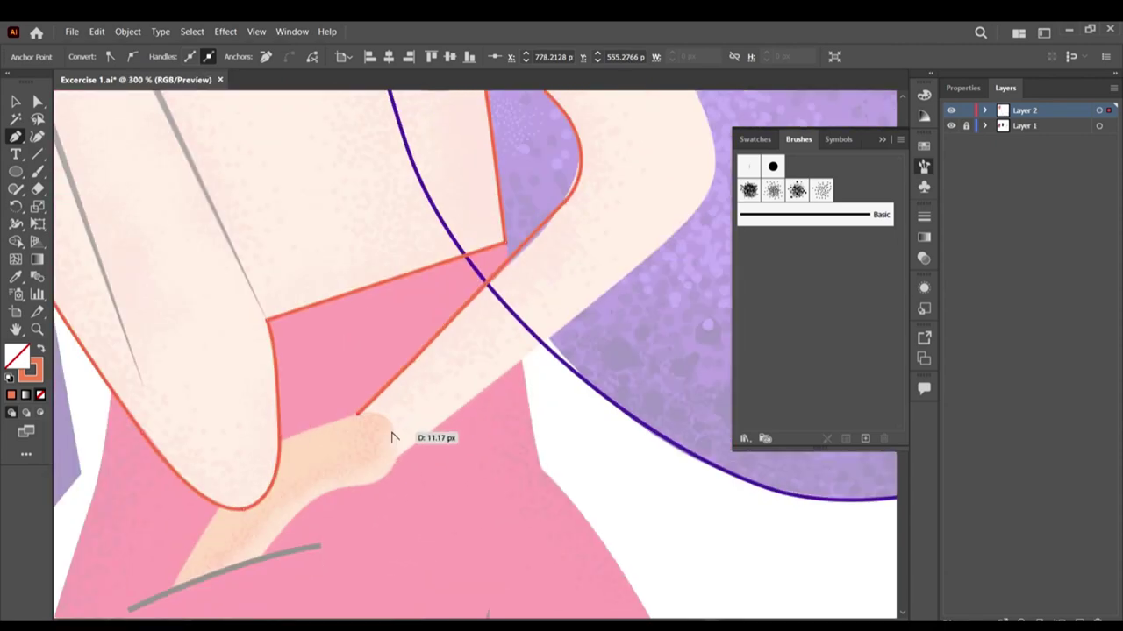
{"action": "scroll", "coordinate": [399, 439], "scroll_direction": "up", "scroll_amount": 2}
{"action": "left_click_drag", "start_coordinate": [408, 433], "coordinate": [422, 498]}
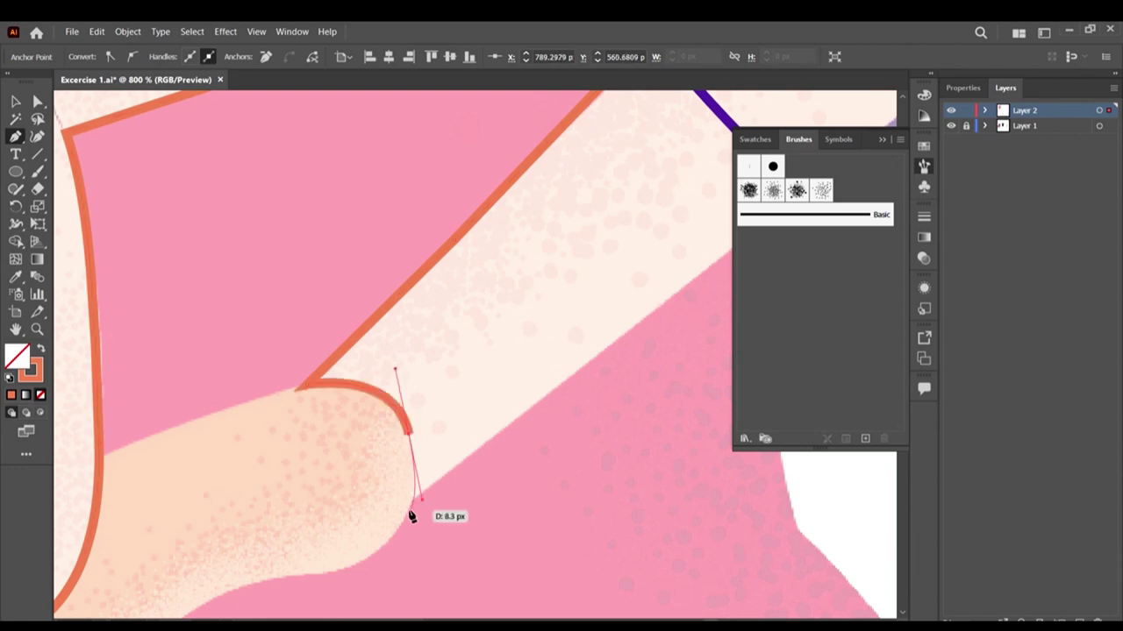
{"action": "left_click", "coordinate": [408, 517]}
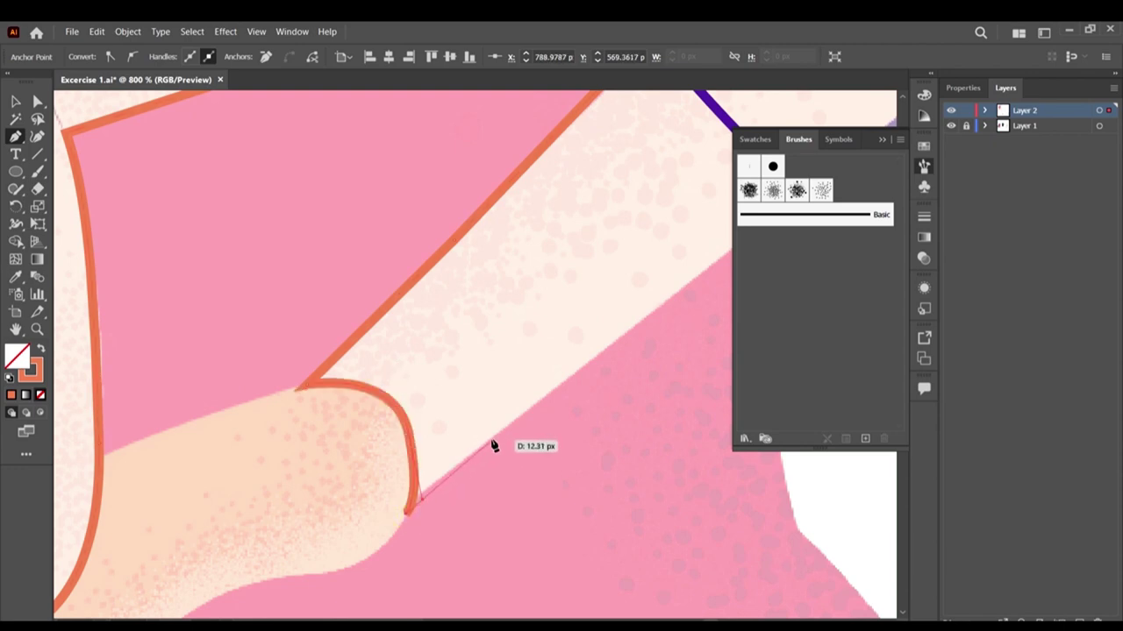
Step: Add a straight segment up the right forearm's lower edge to the dark purple hair outline
{"action": "scroll", "coordinate": [535, 391], "scroll_direction": "up", "scroll_amount": 2}
{"action": "scroll", "coordinate": [534, 391], "scroll_direction": "right", "scroll_amount": 2}
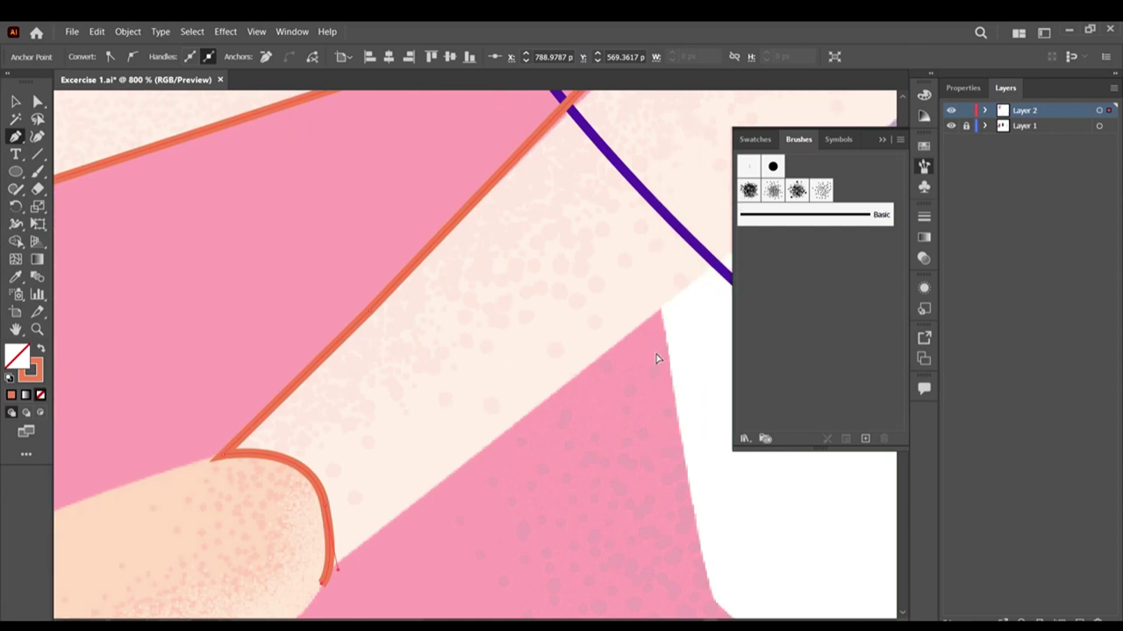
{"action": "left_click", "coordinate": [727, 260]}
{"action": "scroll", "coordinate": [388, 381], "scroll_direction": "down", "scroll_amount": 2}
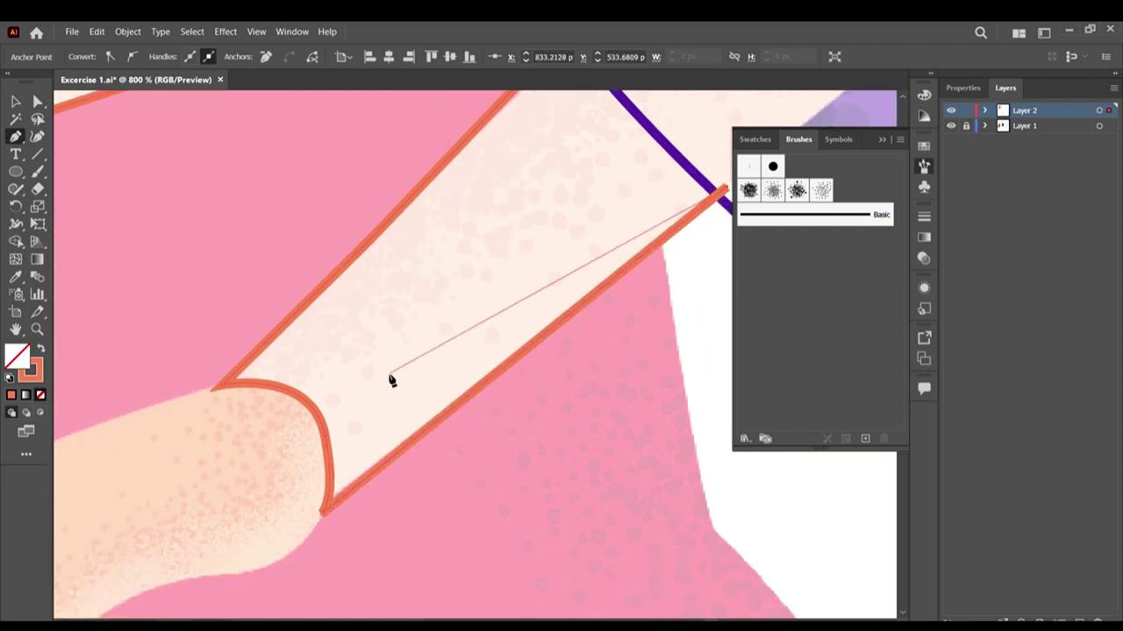
Step: Reshape the curve at the right wrist with the Direct Selection tool, delete the overlapping duplicate path and deselect everything
{"action": "key", "text": "a"}
{"action": "scroll", "coordinate": [326, 426], "scroll_direction": "up", "scroll_amount": 2}
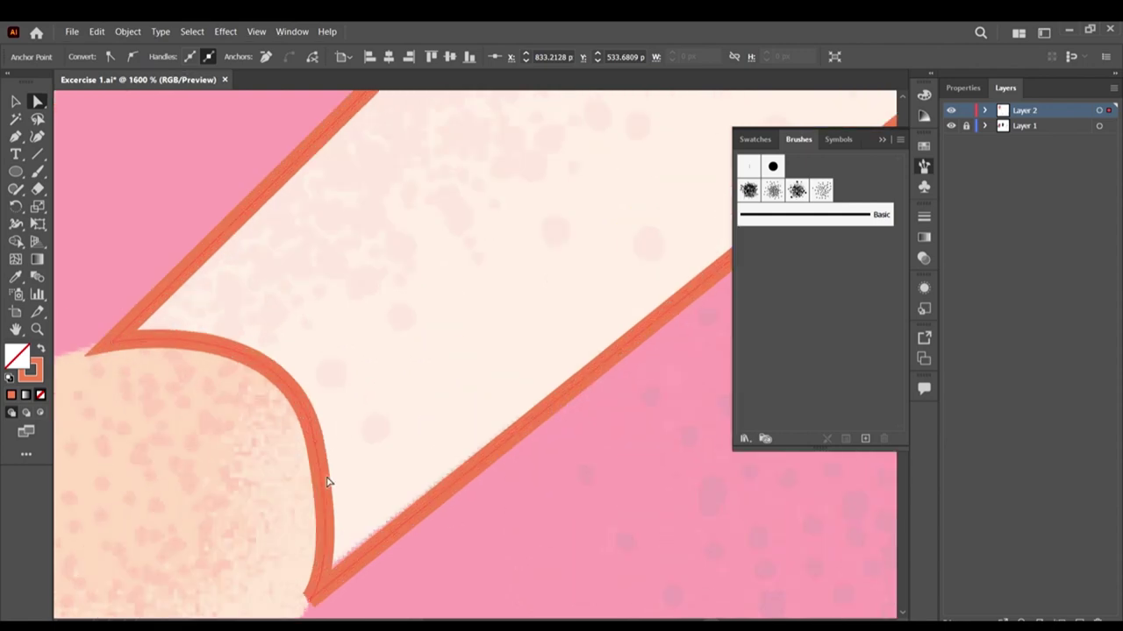
{"action": "left_click_drag", "start_coordinate": [350, 426], "coordinate": [260, 484]}
{"action": "left_click_drag", "start_coordinate": [288, 314], "coordinate": [290, 344]}
{"action": "mouse_move", "coordinate": [315, 442]}
{"action": "left_mouse_down"}
{"action": "mouse_move", "coordinate": [306, 420]}
{"action": "mouse_move", "coordinate": [312, 436]}
{"action": "left_mouse_up"}
{"action": "scroll", "coordinate": [392, 485], "scroll_direction": "down", "scroll_amount": 1}
{"action": "scroll", "coordinate": [354, 413], "scroll_direction": "down", "scroll_amount": 1}
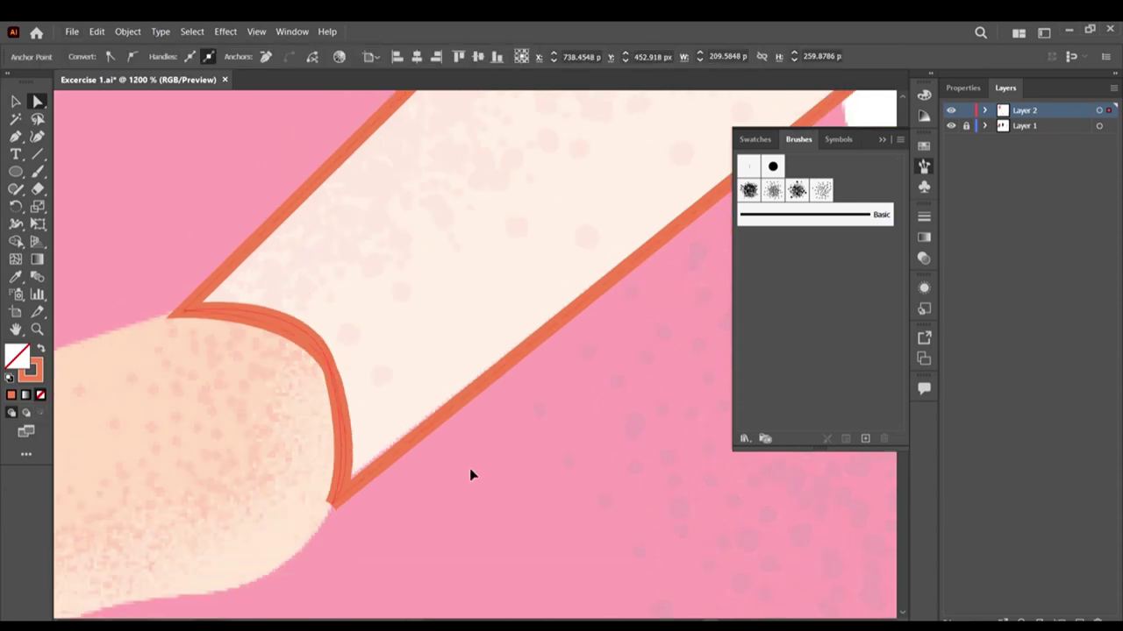
{"action": "key", "text": "Delete"}
{"action": "left_click", "coordinate": [526, 491]}
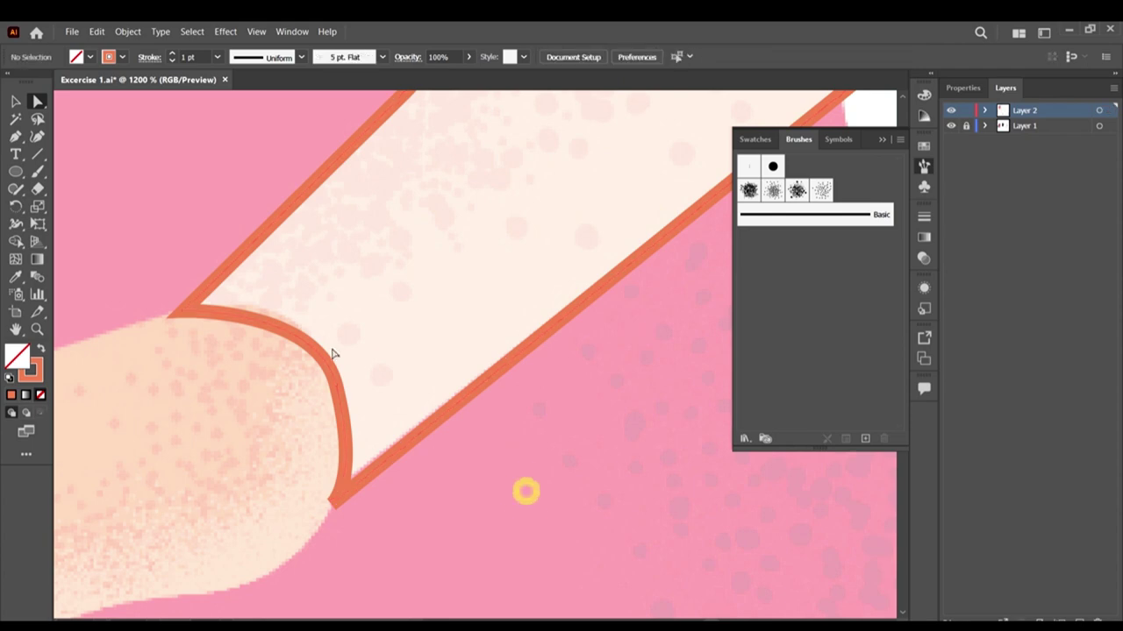
Step: Adjust the handles of the wrist curve's middle anchor point to round the curve along the hand, and deselect the path
{"action": "left_click_drag", "start_coordinate": [359, 359], "coordinate": [328, 367]}
{"action": "scroll", "coordinate": [331, 370], "scroll_direction": "up", "scroll_amount": 1}
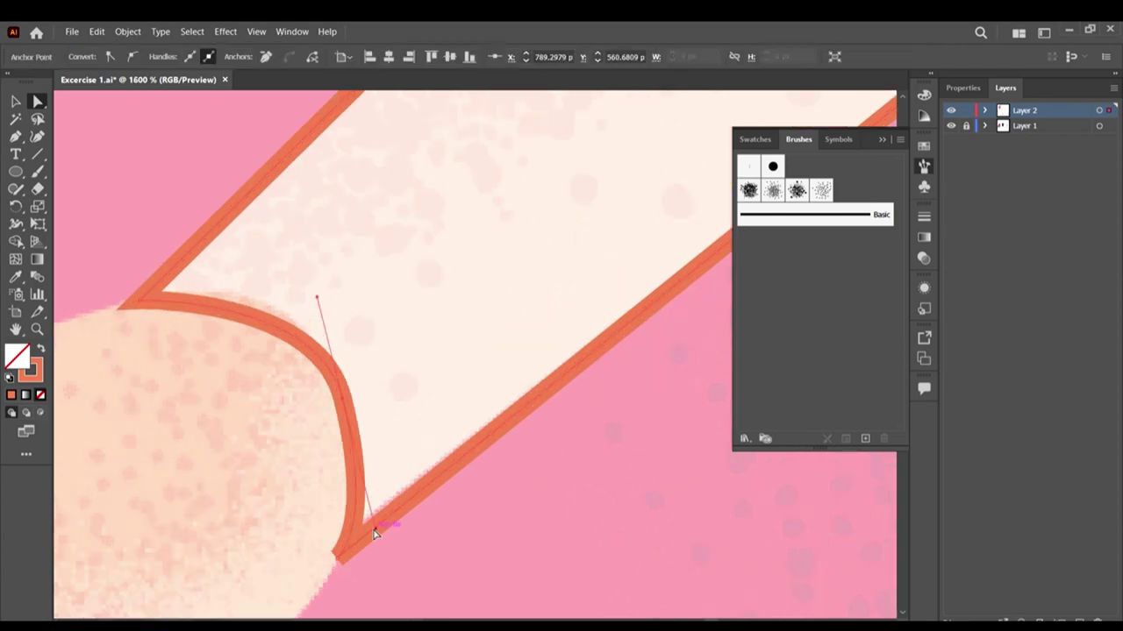
{"action": "left_click_drag", "start_coordinate": [374, 533], "coordinate": [374, 476]}
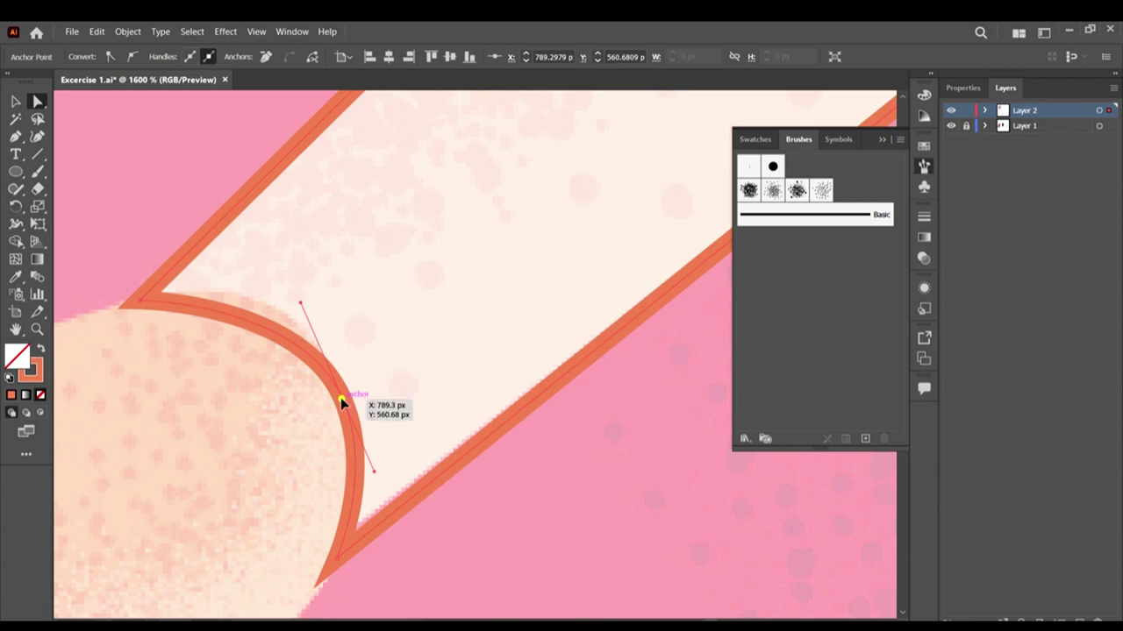
{"action": "scroll", "coordinate": [456, 472], "scroll_direction": "down", "scroll_amount": 3}
{"action": "left_click", "coordinate": [505, 479]}
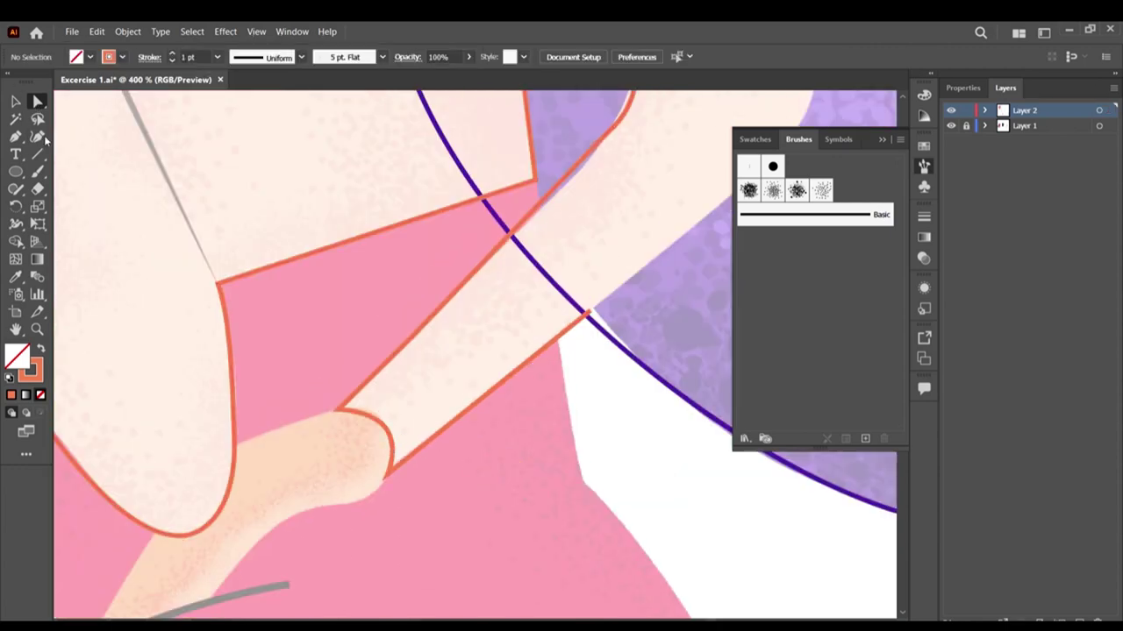
Step: Move the anchor point on the left elbow's inner edge and adjust its handles with the Direct Selection tool to follow the guide
{"action": "left_click", "coordinate": [16, 138]}
{"action": "scroll", "coordinate": [574, 329], "scroll_direction": "up", "scroll_amount": 1}
{"action": "scroll", "coordinate": [593, 360], "scroll_direction": "down", "scroll_amount": 1}
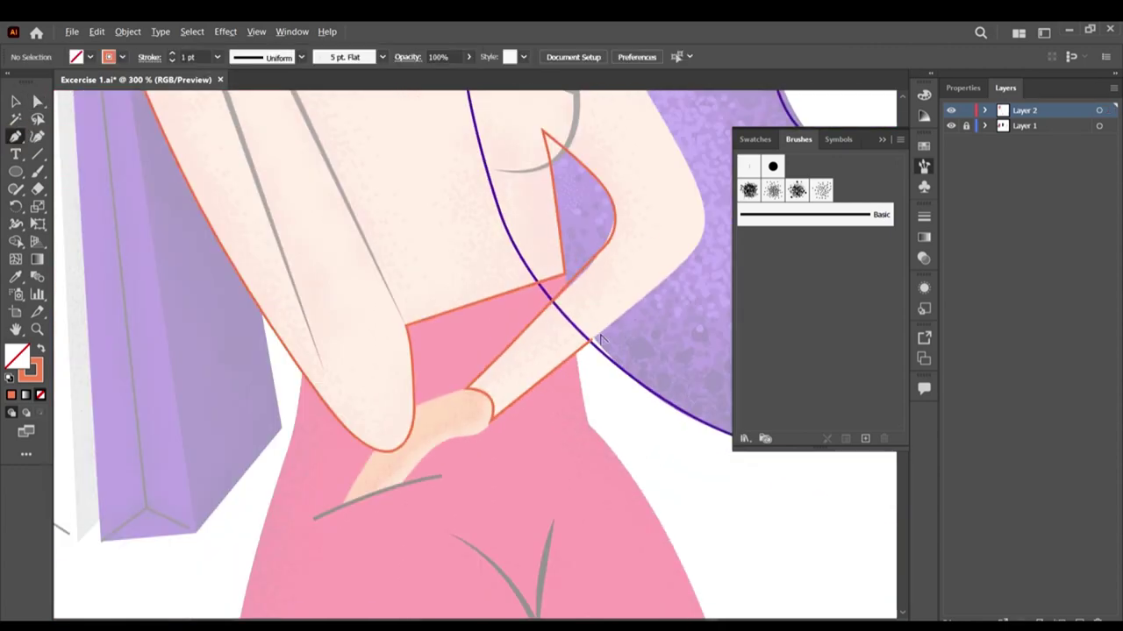
{"action": "left_click", "coordinate": [35, 101]}
{"action": "scroll", "coordinate": [349, 374], "scroll_direction": "up", "scroll_amount": 1}
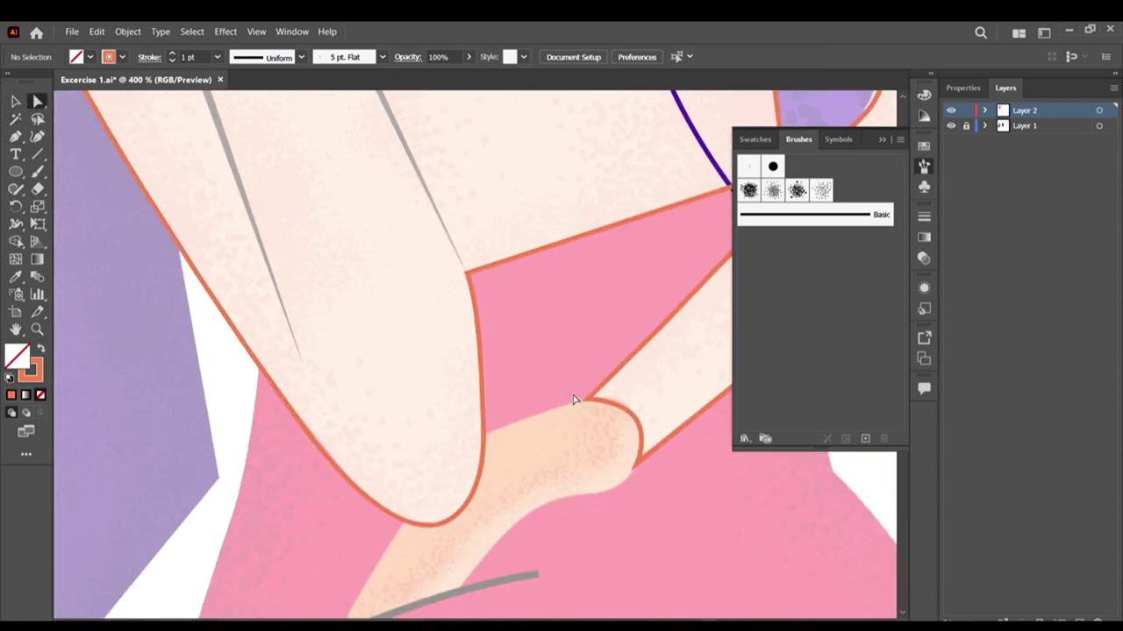
{"action": "scroll", "coordinate": [541, 356], "scroll_direction": "up", "scroll_amount": 1}
{"action": "left_click", "coordinate": [514, 383]}
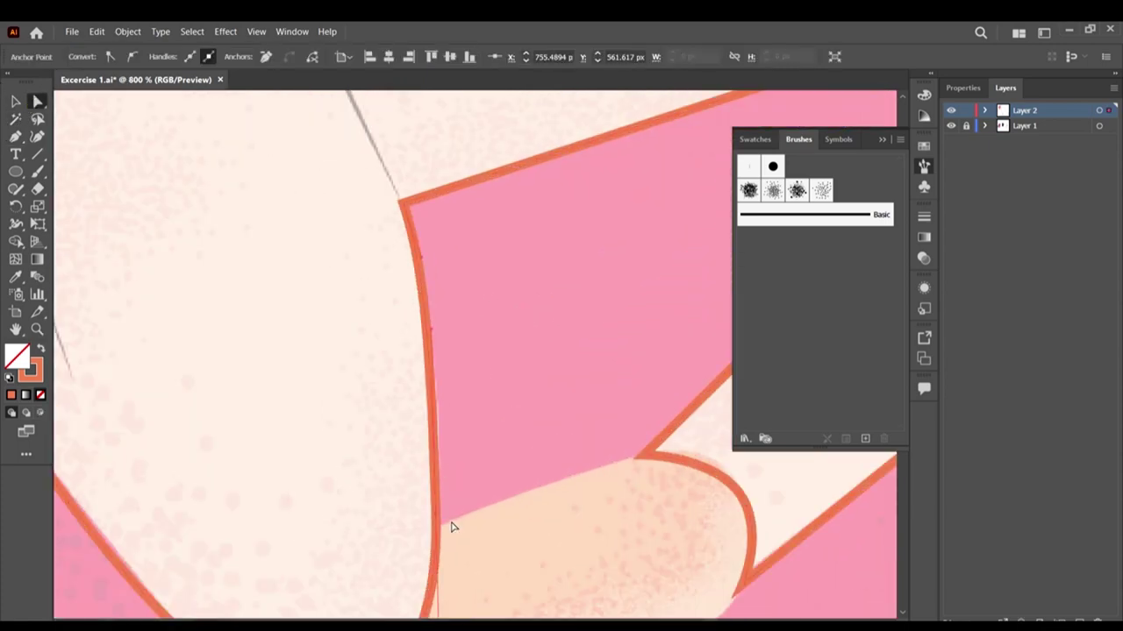
{"action": "scroll", "coordinate": [499, 428], "scroll_direction": "down", "scroll_amount": 1}
{"action": "mouse_move", "coordinate": [452, 458]}
{"action": "left_mouse_down"}
{"action": "mouse_move", "coordinate": [413, 477]}
{"action": "mouse_move", "coordinate": [441, 461]}
{"action": "left_mouse_up"}
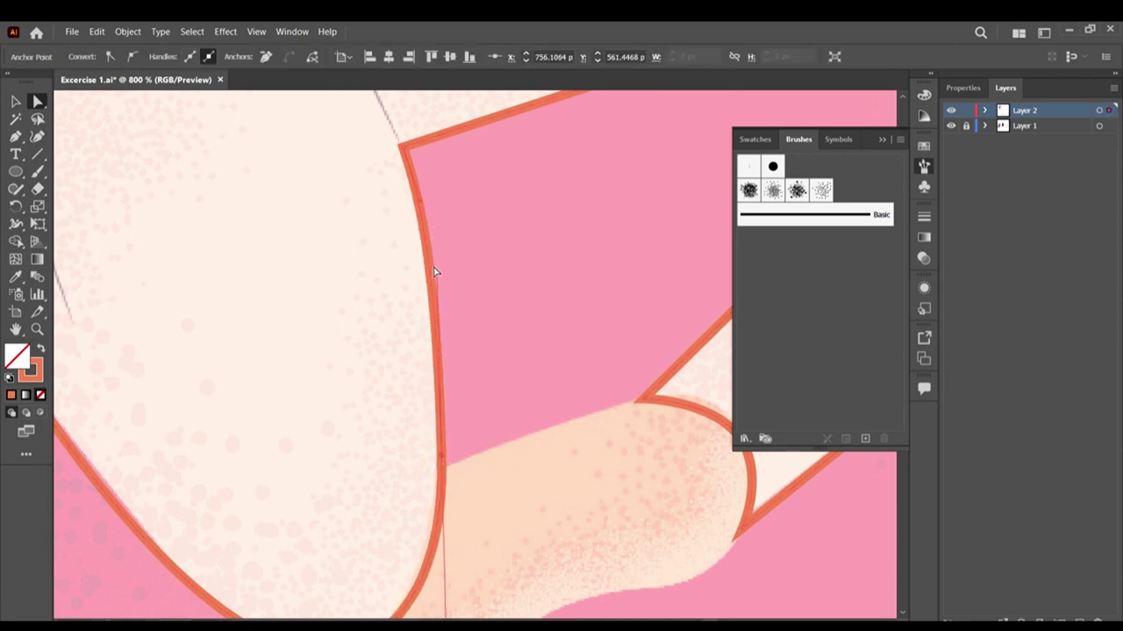
{"action": "left_click_drag", "start_coordinate": [436, 272], "coordinate": [430, 302]}
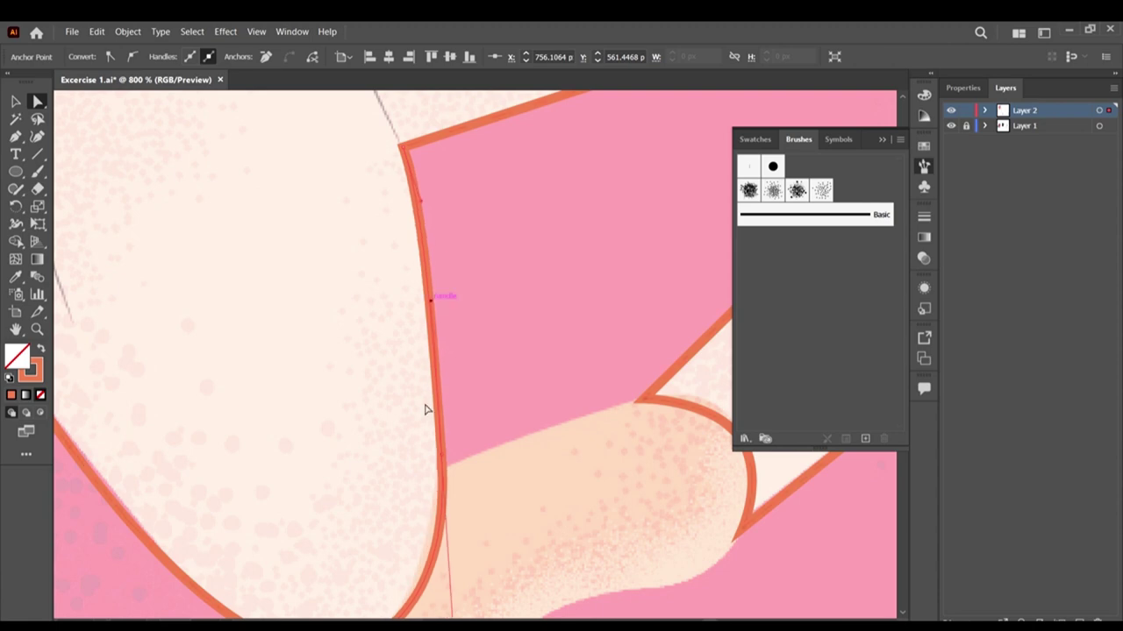
{"action": "scroll", "coordinate": [494, 469], "scroll_direction": "down", "scroll_amount": 3}
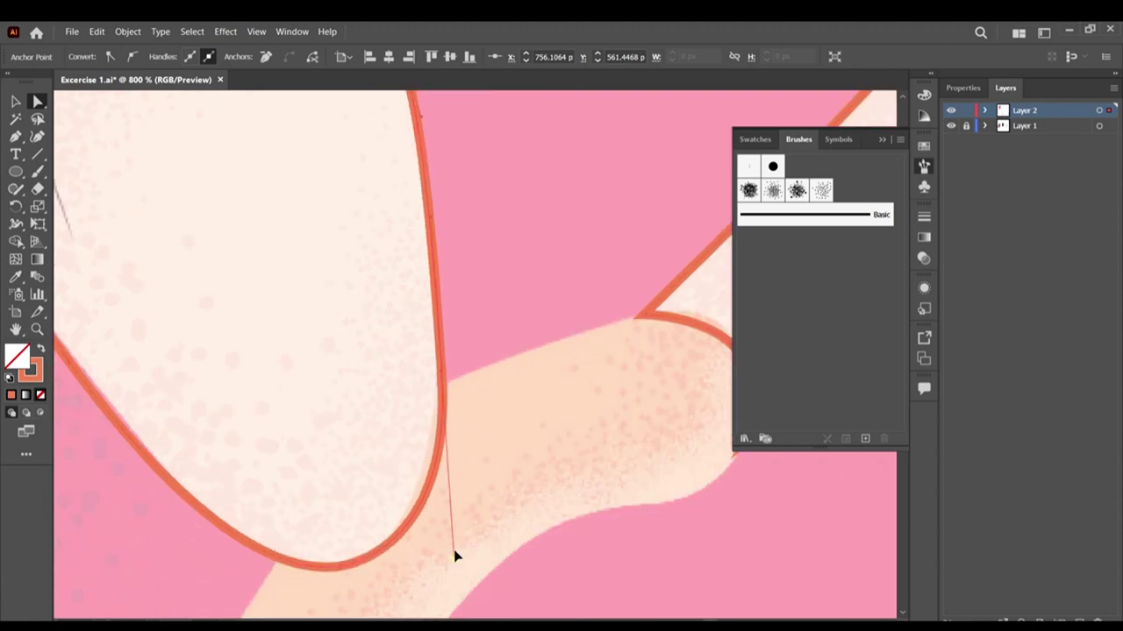
{"action": "left_click_drag", "start_coordinate": [455, 556], "coordinate": [442, 537]}
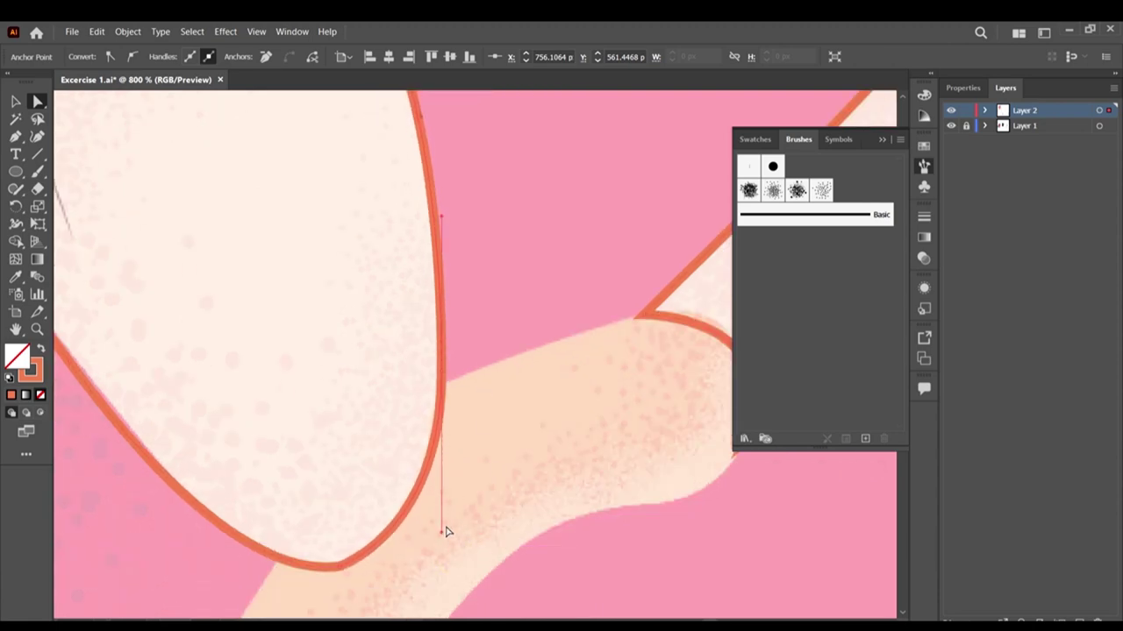
{"action": "scroll", "coordinate": [446, 531], "scroll_direction": "down", "scroll_amount": 1, "text": "alt"}
{"action": "scroll", "coordinate": [436, 344], "scroll_direction": "up", "scroll_amount": 2, "text": "alt"}
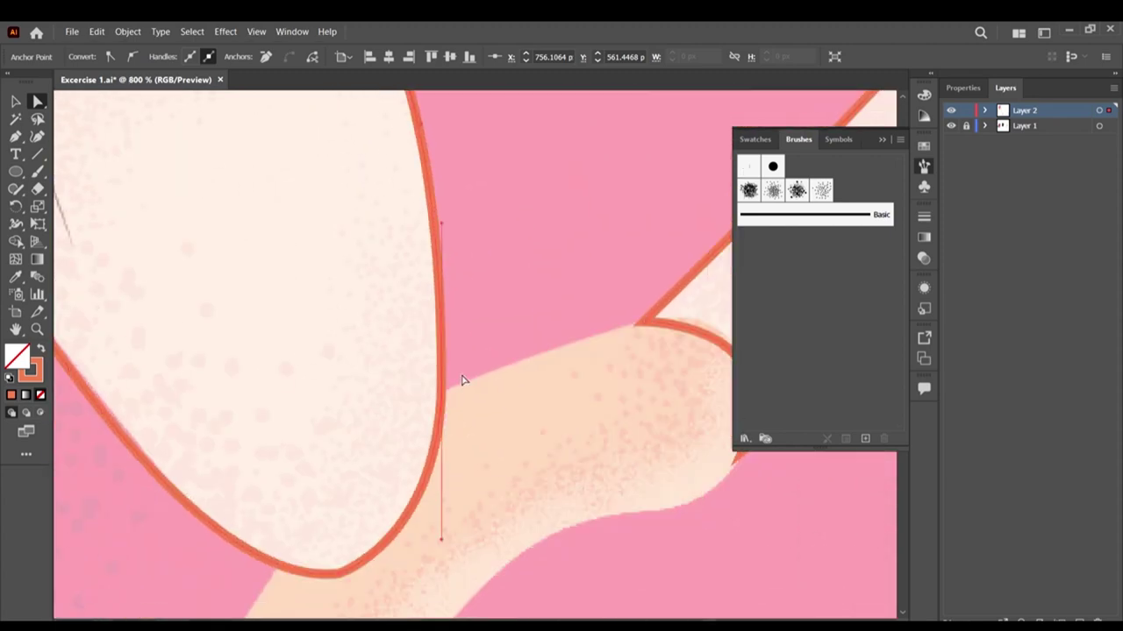
Step: Round the corner anchor at the left elbow's lower tip to a radius of about 10.28 px
{"action": "left_click", "coordinate": [342, 575]}
{"action": "scroll", "coordinate": [351, 552], "scroll_direction": "down", "scroll_amount": 1}
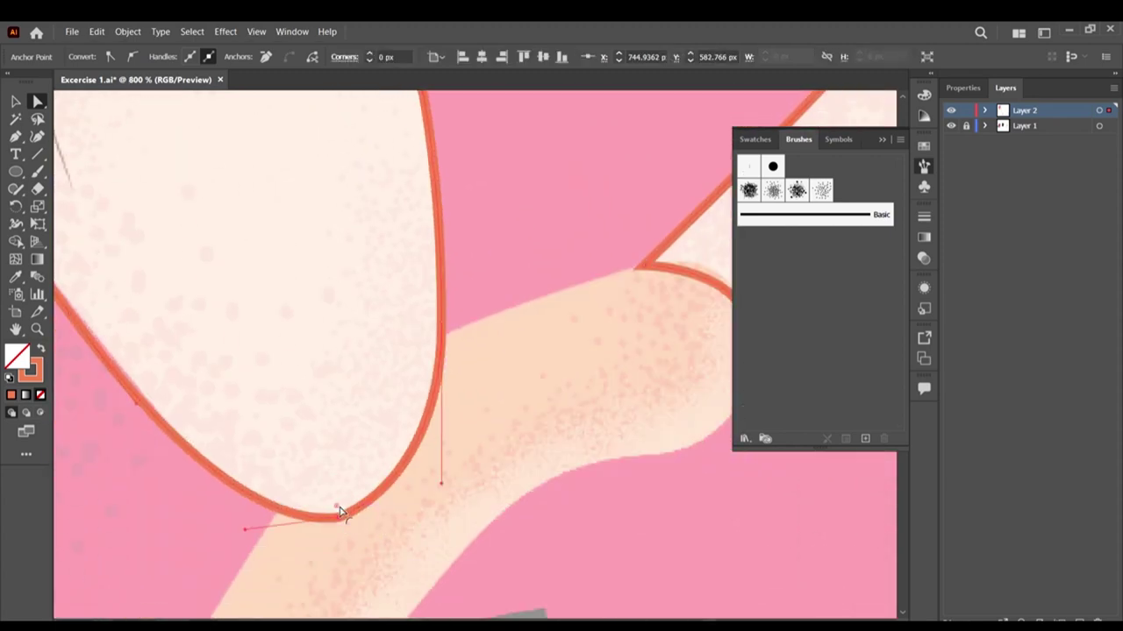
{"action": "scroll", "coordinate": [337, 513], "scroll_direction": "up", "scroll_amount": 2, "text": "alt"}
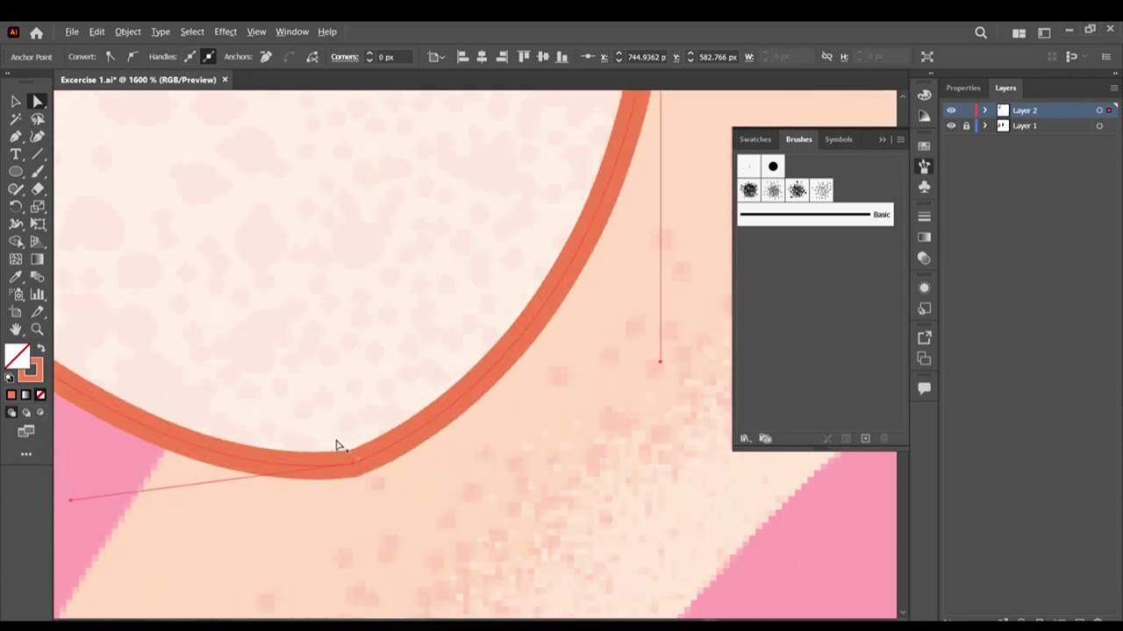
{"action": "scroll", "coordinate": [356, 464], "scroll_direction": "down", "scroll_amount": 2, "text": "alt"}
{"action": "scroll", "coordinate": [342, 445], "scroll_direction": "up", "scroll_amount": 1}
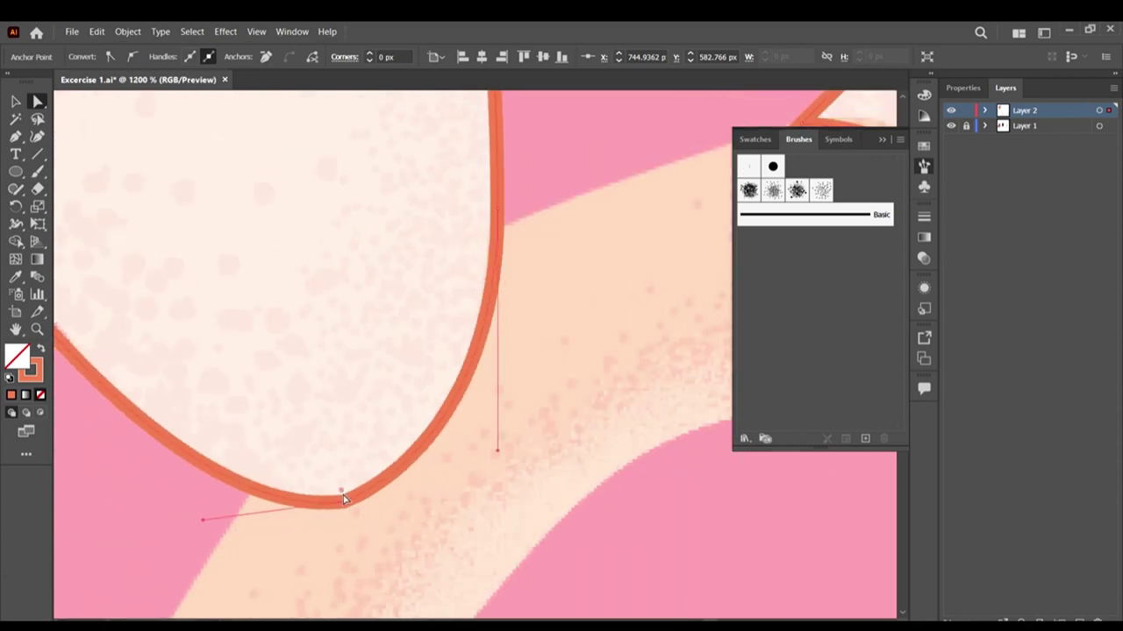
{"action": "left_click_drag", "start_coordinate": [342, 496], "coordinate": [291, 379]}
{"action": "scroll", "coordinate": [324, 502], "scroll_direction": "down", "scroll_amount": 1, "text": "alt"}
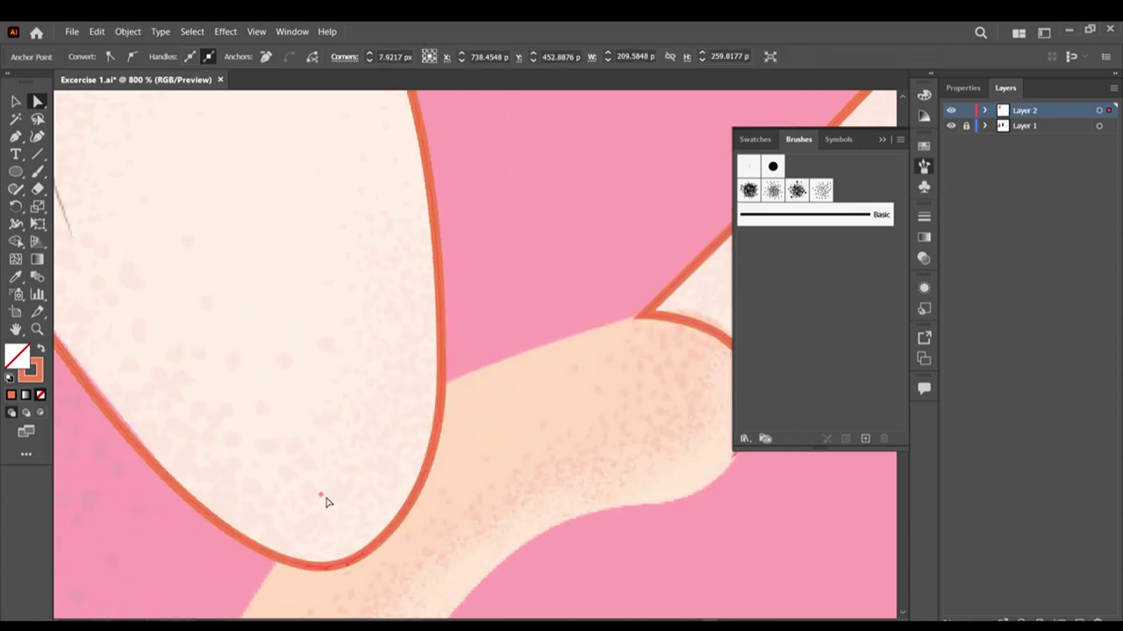
{"action": "scroll", "coordinate": [325, 501], "scroll_direction": "down", "scroll_amount": 1}
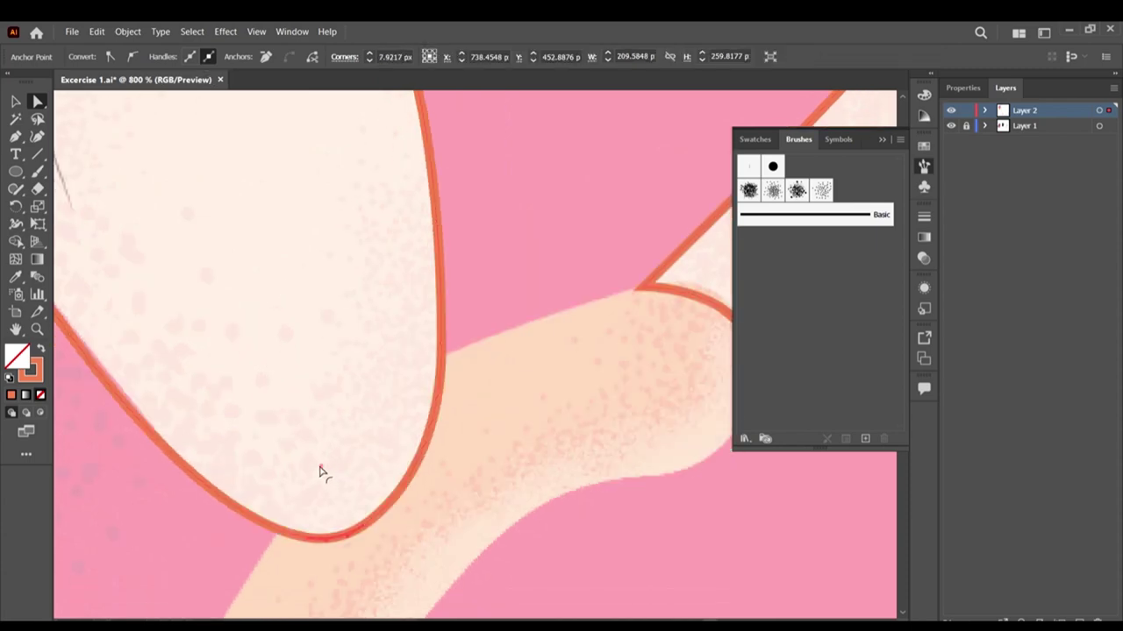
{"action": "left_click_drag", "start_coordinate": [321, 472], "coordinate": [353, 568]}
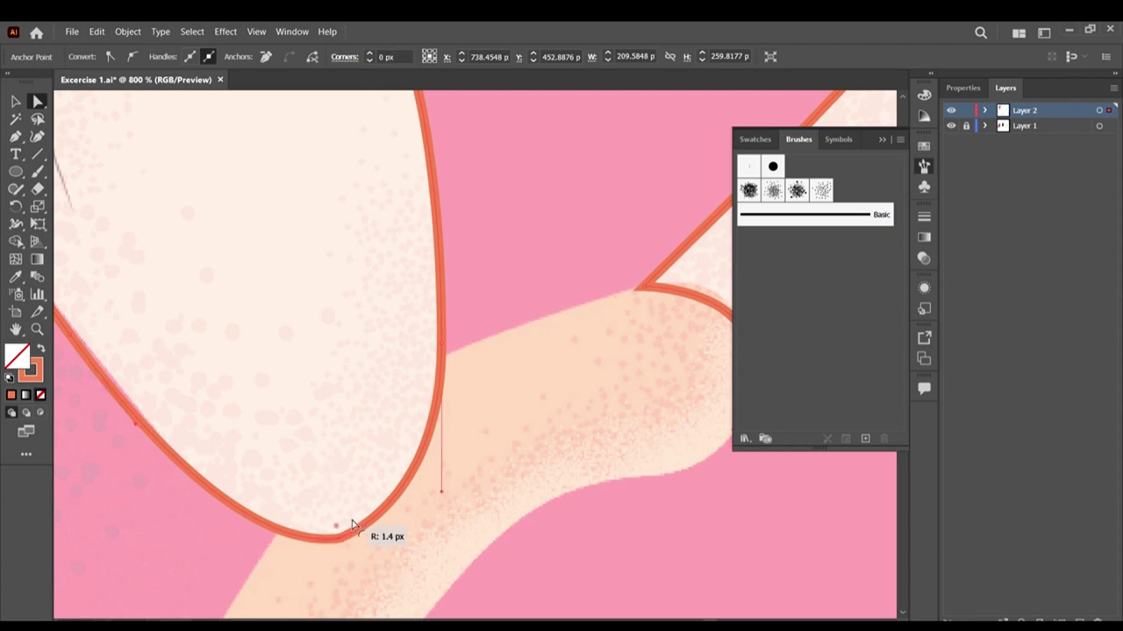
{"action": "left_click_drag", "start_coordinate": [352, 525], "coordinate": [363, 438]}
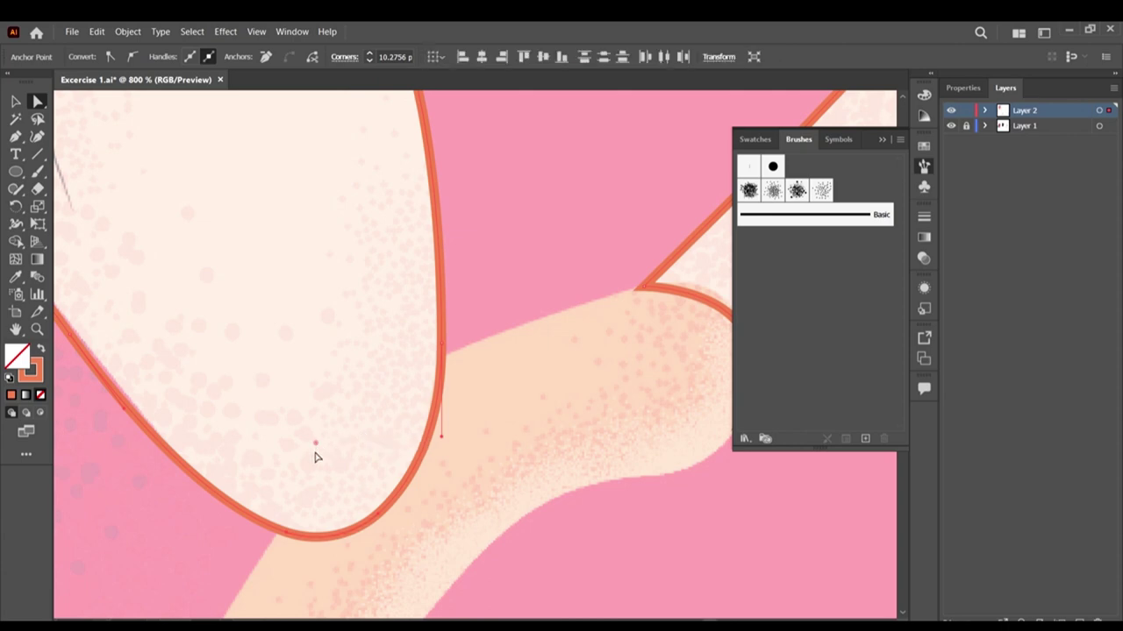
{"action": "scroll", "coordinate": [316, 457], "scroll_direction": "up", "scroll_amount": 2}
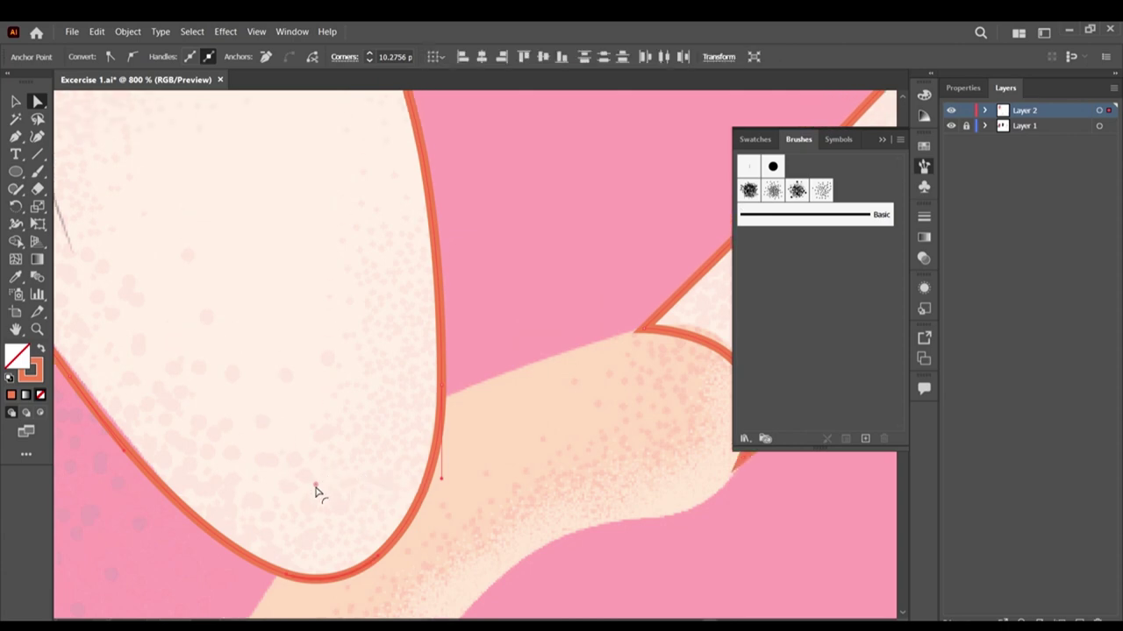
{"action": "double_click", "coordinate": [314, 485]}
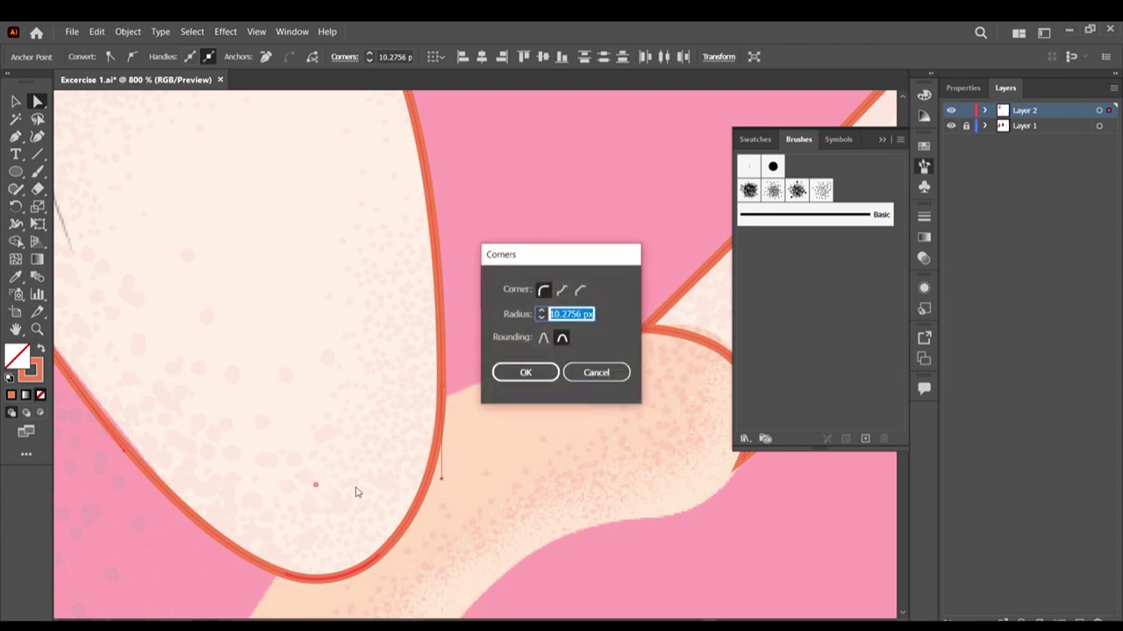
{"action": "left_click_drag", "start_coordinate": [558, 259], "coordinate": [634, 277]}
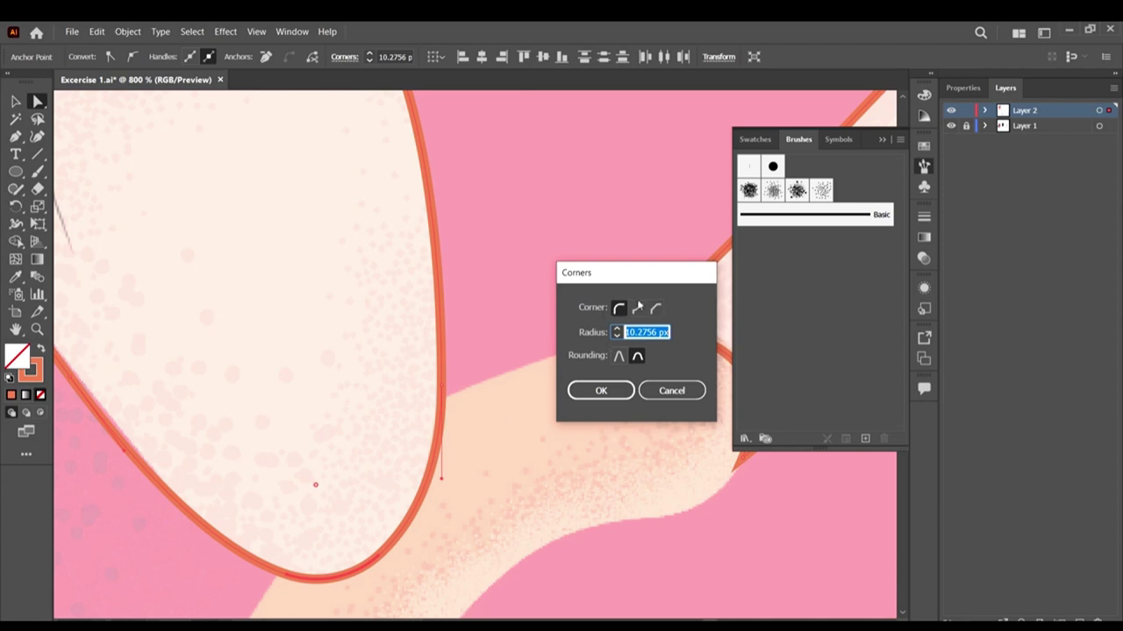
{"action": "left_click", "coordinate": [694, 396]}
Step: Continue the open body outline with the Pen tool, adding a straight segment up the right forearm's lower edge towards the elbow
{"action": "scroll", "coordinate": [329, 454], "scroll_direction": "down", "scroll_amount": 2}
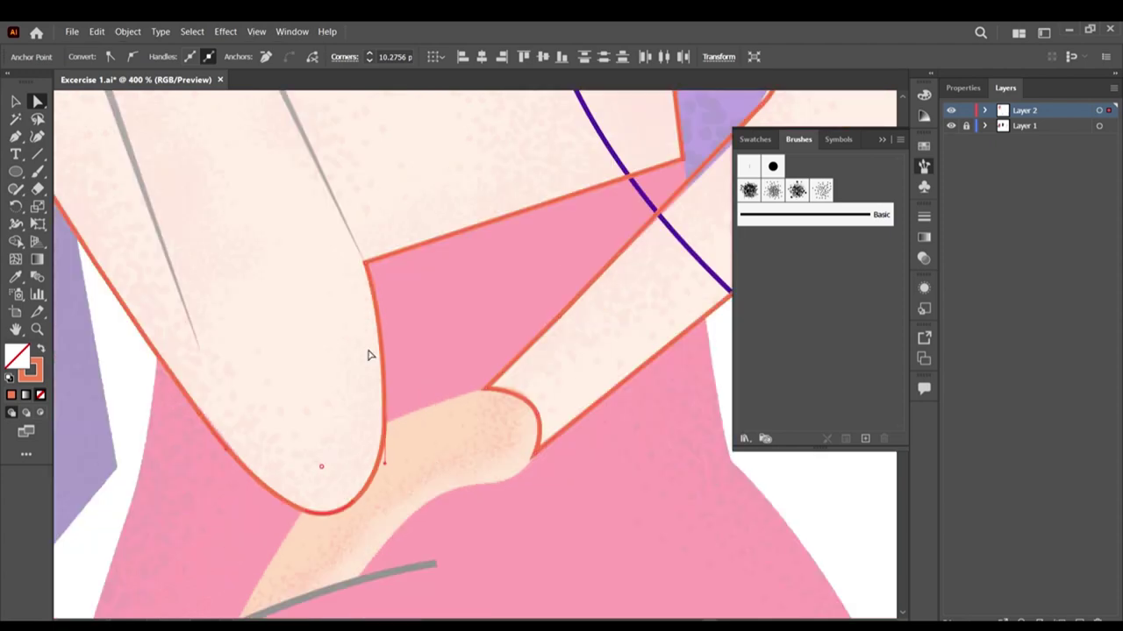
{"action": "scroll", "coordinate": [393, 361], "scroll_direction": "up", "scroll_amount": 3}
{"action": "scroll", "coordinate": [421, 414], "scroll_direction": "down", "scroll_amount": 2}
{"action": "scroll", "coordinate": [455, 347], "scroll_direction": "up", "scroll_amount": 2}
{"action": "scroll", "coordinate": [450, 346], "scroll_direction": "right", "scroll_amount": 3}
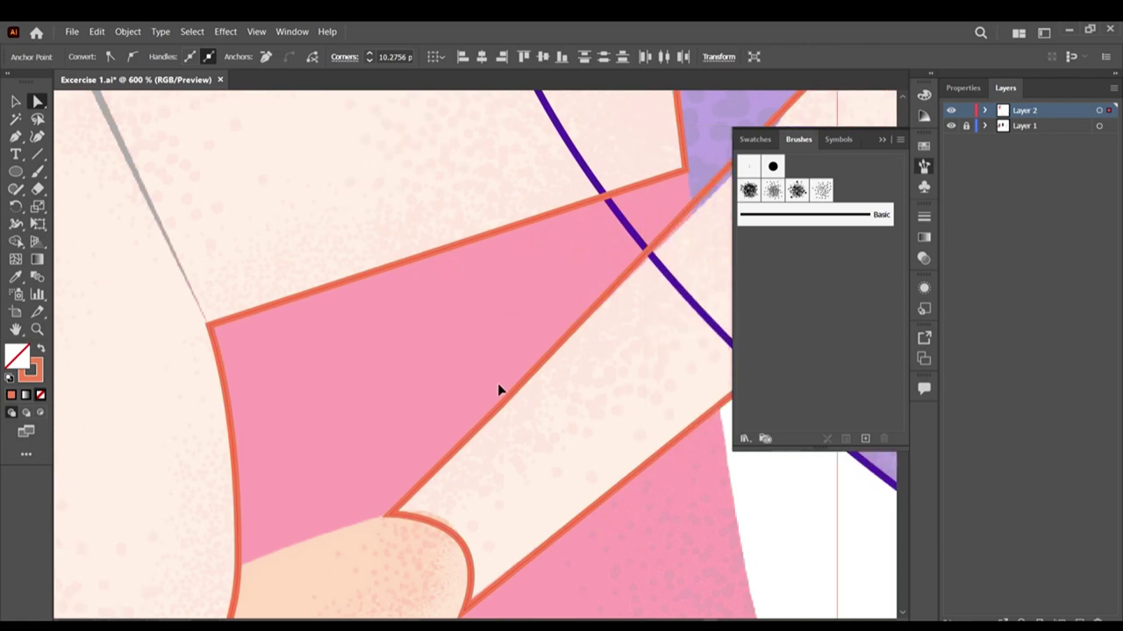
{"action": "left_click_drag", "start_coordinate": [464, 395], "coordinate": [240, 325]}
{"action": "left_click", "coordinate": [16, 136]}
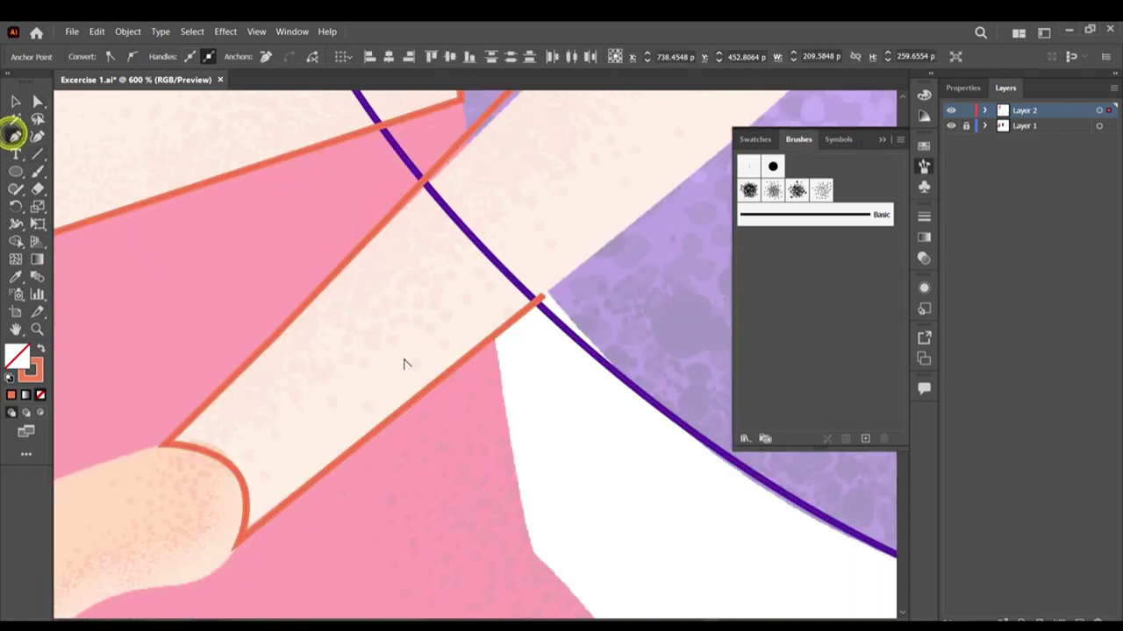
{"action": "scroll", "coordinate": [402, 364], "scroll_direction": "up", "scroll_amount": 1}
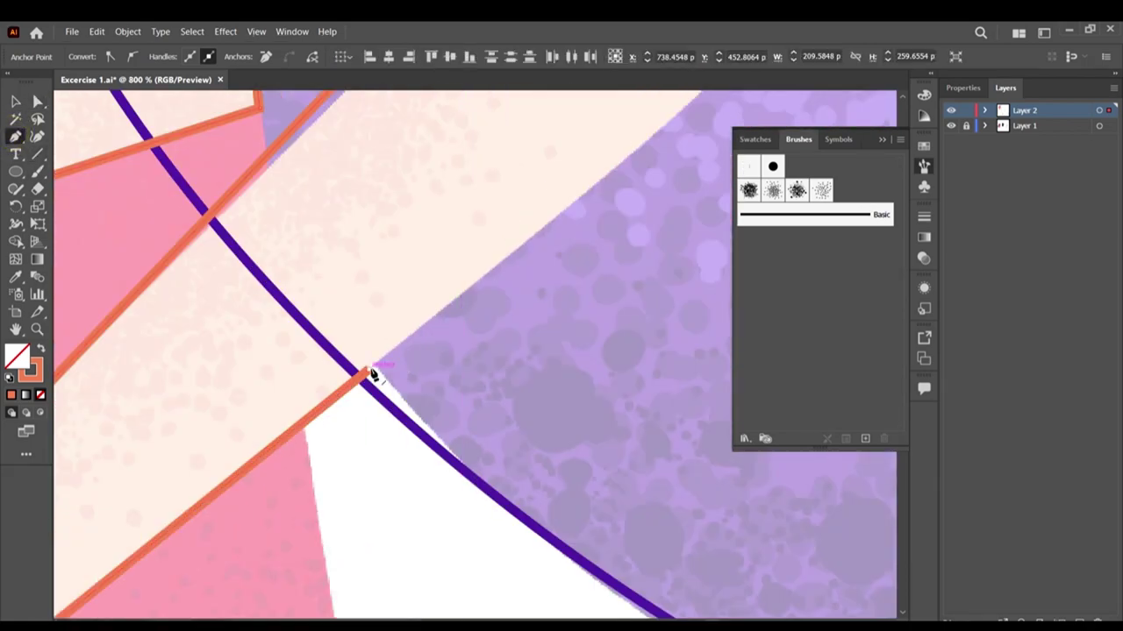
{"action": "left_click", "coordinate": [370, 370]}
{"action": "scroll", "coordinate": [460, 317], "scroll_direction": "down", "scroll_amount": 2}
{"action": "scroll", "coordinate": [598, 194], "scroll_direction": "up", "scroll_amount": 2}
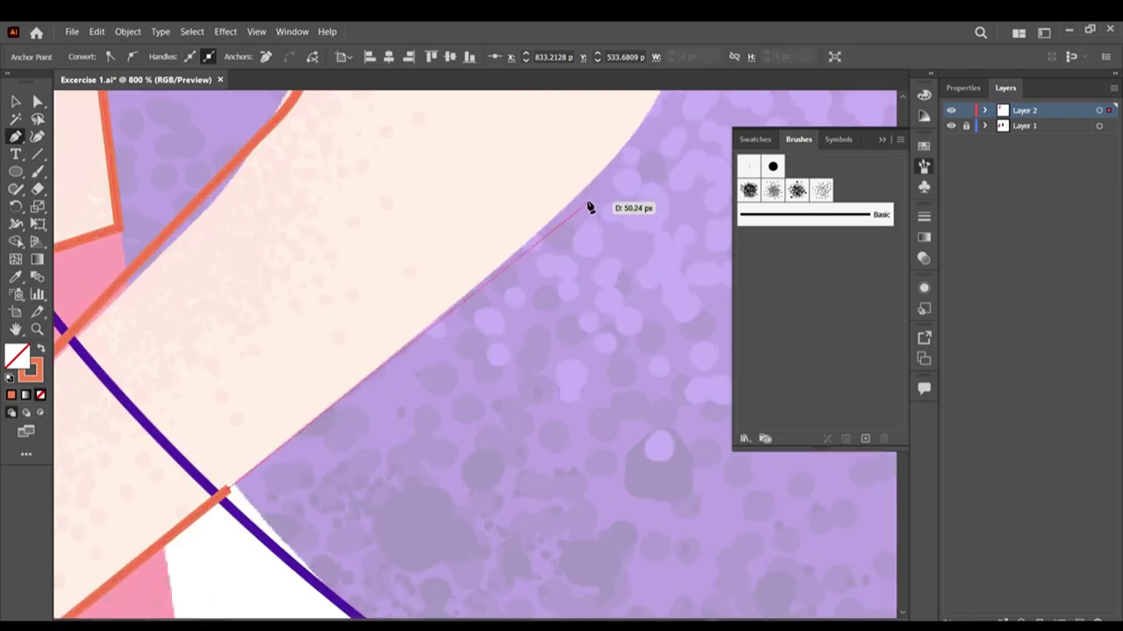
{"action": "left_click", "coordinate": [535, 233]}
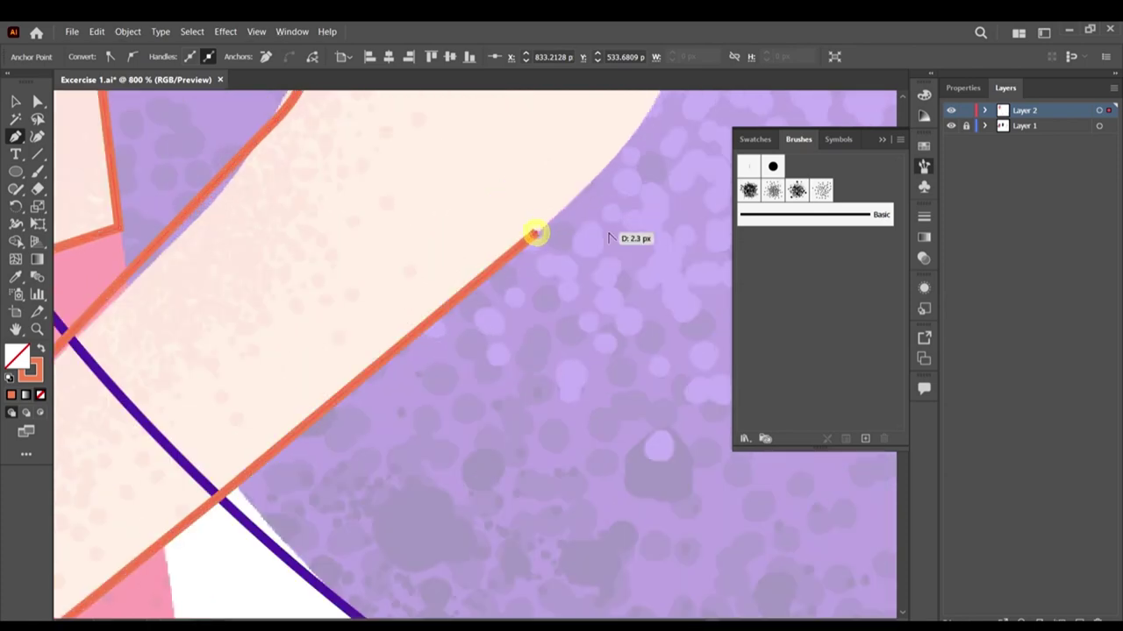
Step: Trace a curved segment around the outside of the right elbow up to the start of the upper arm
{"action": "scroll", "coordinate": [624, 196], "scroll_direction": "down", "scroll_amount": 1}
{"action": "scroll", "coordinate": [651, 180], "scroll_direction": "up", "scroll_amount": 3}
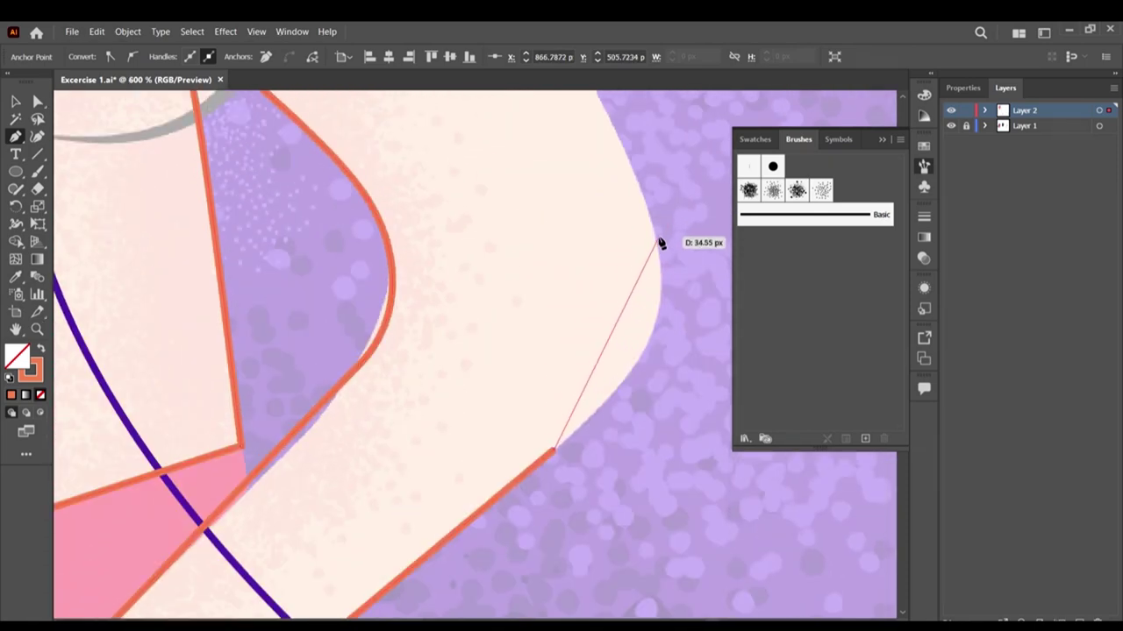
{"action": "left_click_drag", "start_coordinate": [655, 234], "coordinate": [615, 128]}
{"action": "scroll", "coordinate": [634, 242], "scroll_direction": "down", "scroll_amount": 3}
{"action": "scroll", "coordinate": [604, 205], "scroll_direction": "up", "scroll_amount": 4}
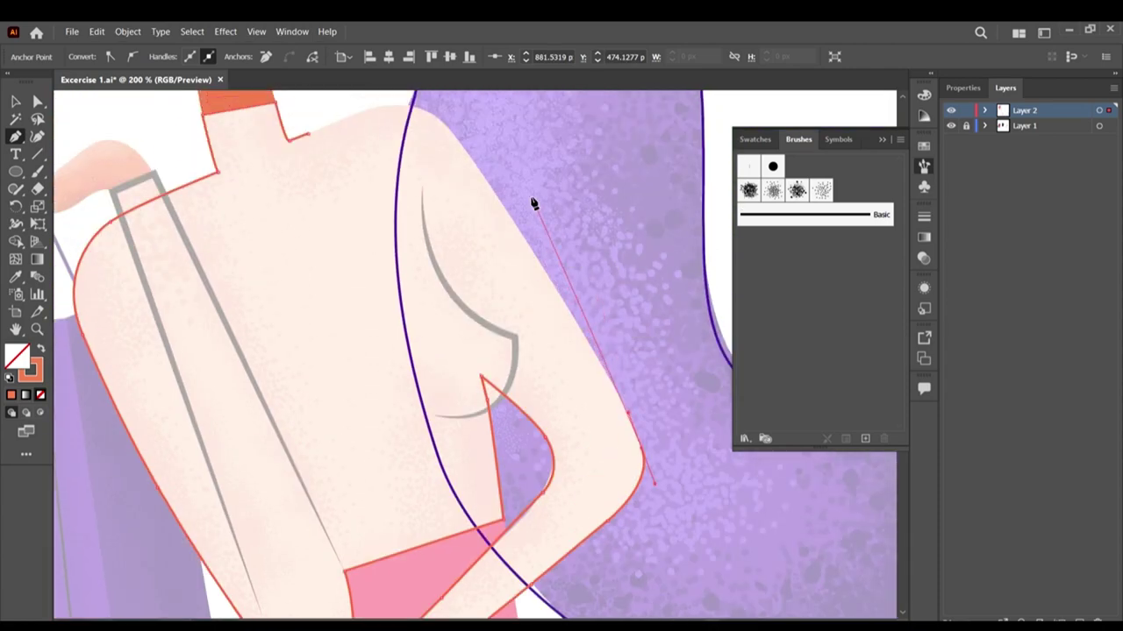
Step: Trace up the right upper arm and over the shoulder, joining the outline to its open end at the neck's base
{"action": "scroll", "coordinate": [536, 281], "scroll_direction": "up", "scroll_amount": 1}
{"action": "left_click_drag", "start_coordinate": [535, 204], "coordinate": [374, 177]}
{"action": "scroll", "coordinate": [353, 128], "scroll_direction": "up", "scroll_amount": 2}
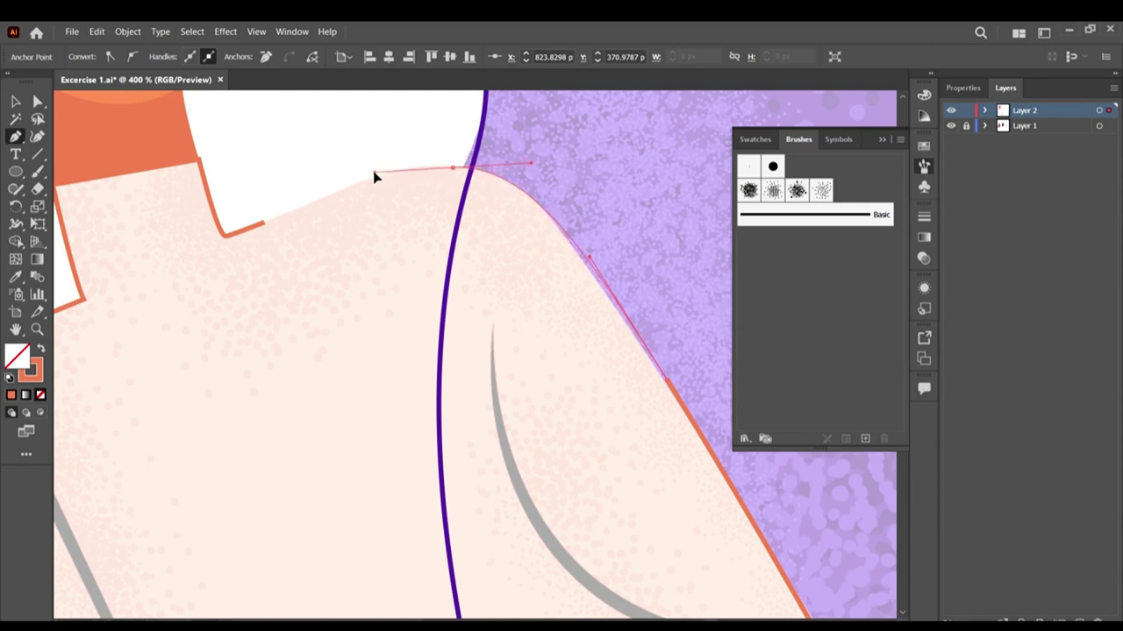
{"action": "left_click", "coordinate": [265, 222]}
Step: Adjust the position and neck-side handle of the right shoulder's top anchor point with the Direct Selection tool
{"action": "left_click", "coordinate": [37, 101]}
{"action": "scroll", "coordinate": [336, 187], "scroll_direction": "up", "scroll_amount": 1}
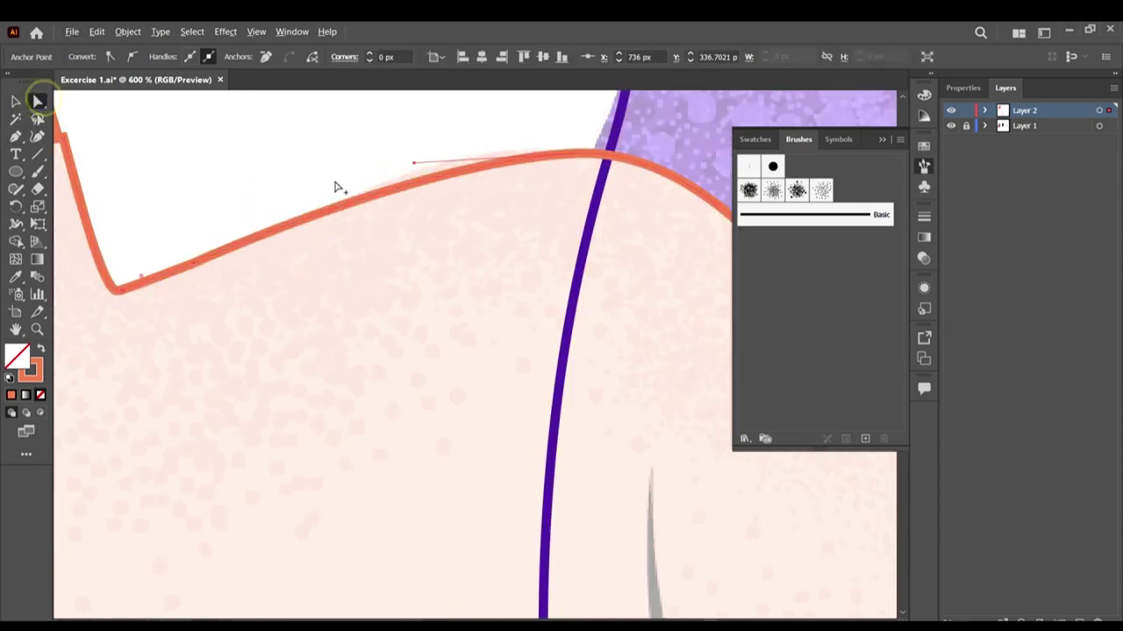
{"action": "left_click", "coordinate": [671, 228]}
{"action": "scroll", "coordinate": [672, 228], "scroll_direction": "up", "scroll_amount": 2}
{"action": "left_click", "coordinate": [504, 292]}
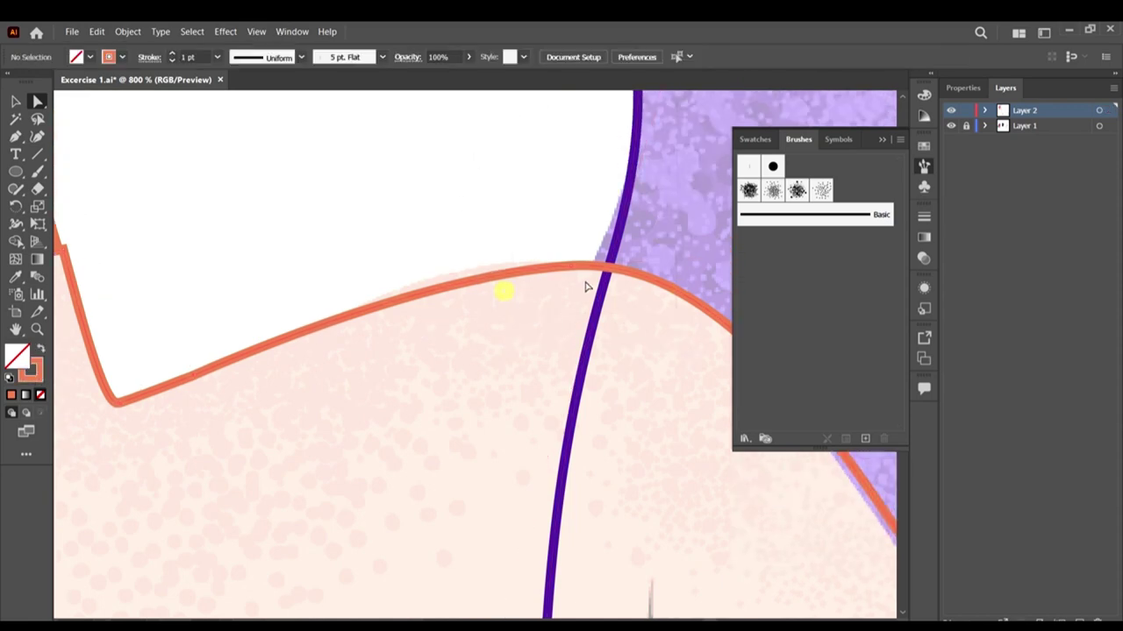
{"action": "left_click", "coordinate": [572, 265]}
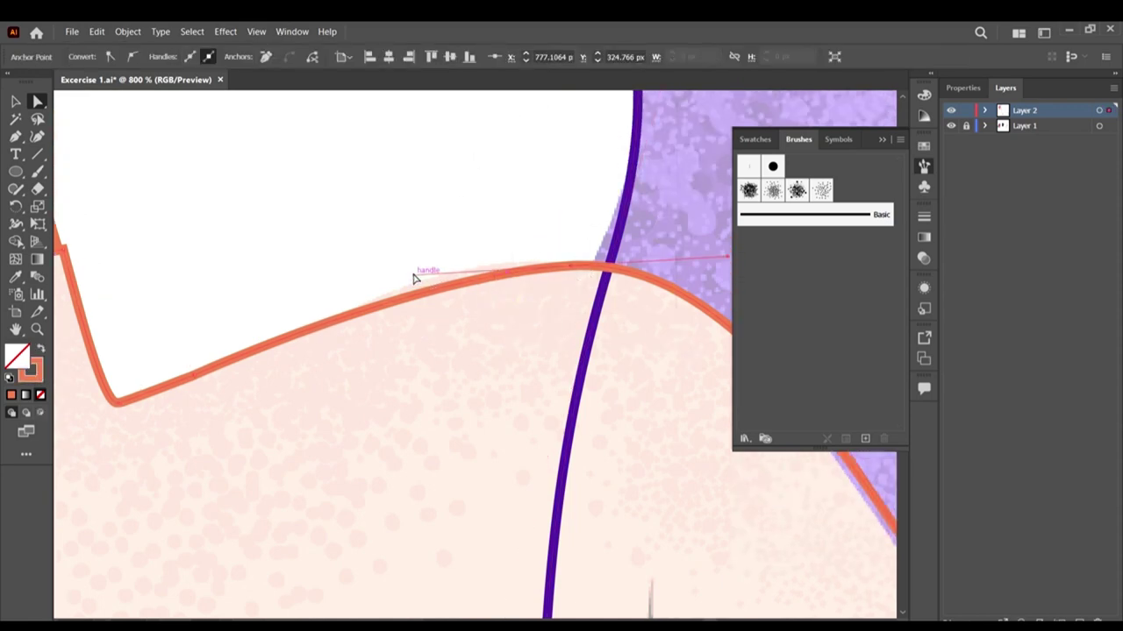
{"action": "left_click_drag", "start_coordinate": [414, 278], "coordinate": [432, 285]}
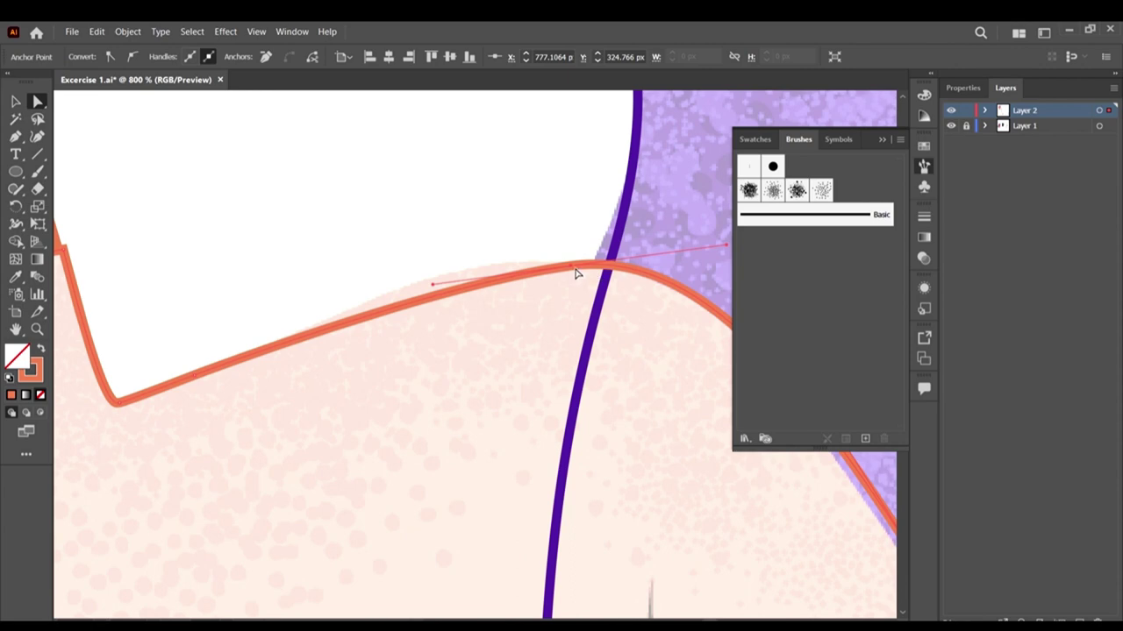
{"action": "mouse_move", "coordinate": [577, 266]}
{"action": "left_mouse_down"}
{"action": "mouse_move", "coordinate": [587, 292]}
{"action": "mouse_move", "coordinate": [561, 264]}
{"action": "left_mouse_up"}
{"action": "key", "text": "ctrl+z"}
{"action": "key", "text": "ctrl+minus"}
{"action": "scroll", "coordinate": [687, 263], "scroll_direction": "up", "scroll_amount": 2}
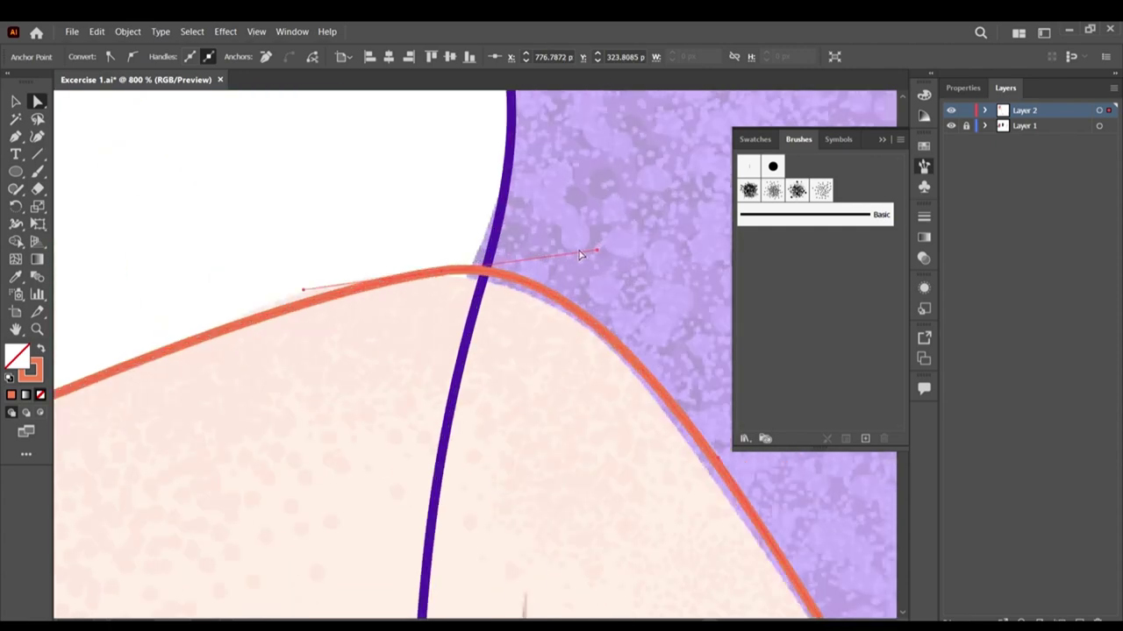
Step: Adjust the outer handle of the shoulder's top anchor to fit the curve to the guide, and deselect the path
{"action": "mouse_move", "coordinate": [599, 253]}
{"action": "left_mouse_down"}
{"action": "mouse_move", "coordinate": [609, 266]}
{"action": "mouse_move", "coordinate": [597, 266]}
{"action": "mouse_move", "coordinate": [614, 262]}
{"action": "left_mouse_up"}
{"action": "left_click", "coordinate": [616, 257]}
{"action": "scroll", "coordinate": [459, 279], "scroll_direction": "down", "scroll_amount": 3}
{"action": "scroll", "coordinate": [570, 347], "scroll_direction": "down", "scroll_amount": 3}
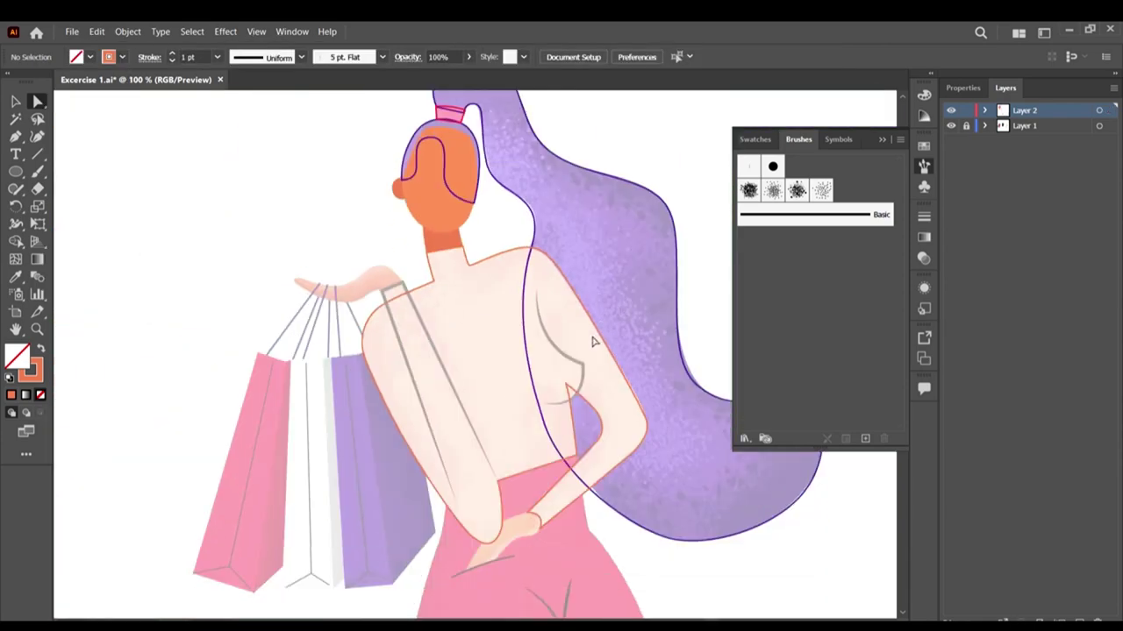
Step: Fill the traced body outline with the light skin colour sampled from the torso in the full-colour reference using the Eyedropper
{"action": "scroll", "coordinate": [194, 254], "scroll_direction": "down", "scroll_amount": 1}
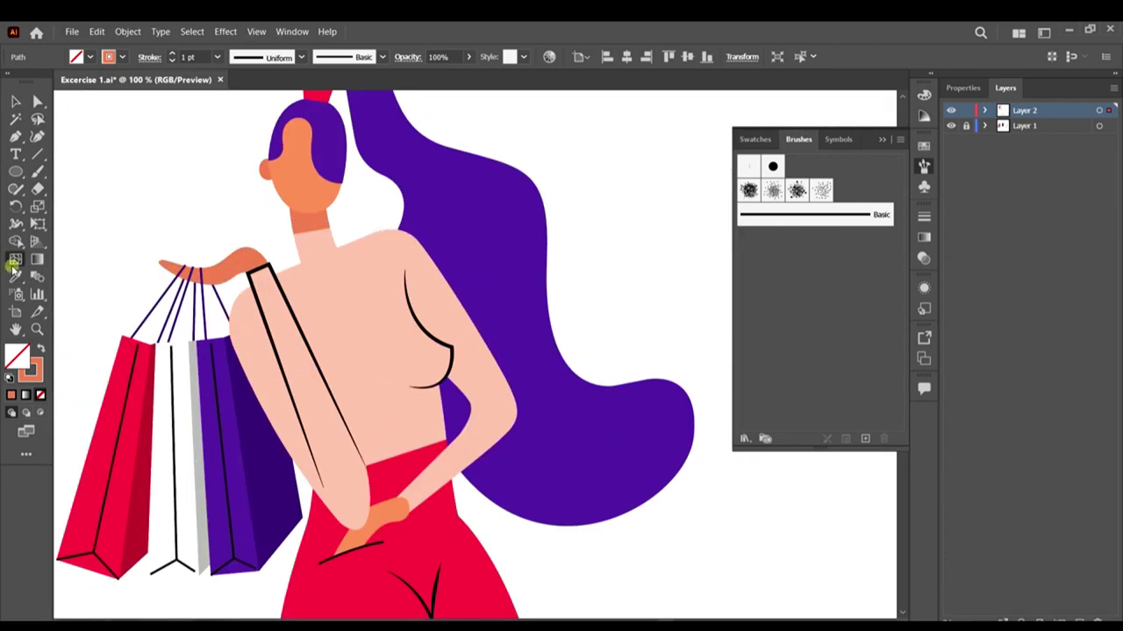
{"action": "left_click", "coordinate": [376, 306]}
{"action": "scroll", "coordinate": [235, 270], "scroll_direction": "down", "scroll_amount": 6}
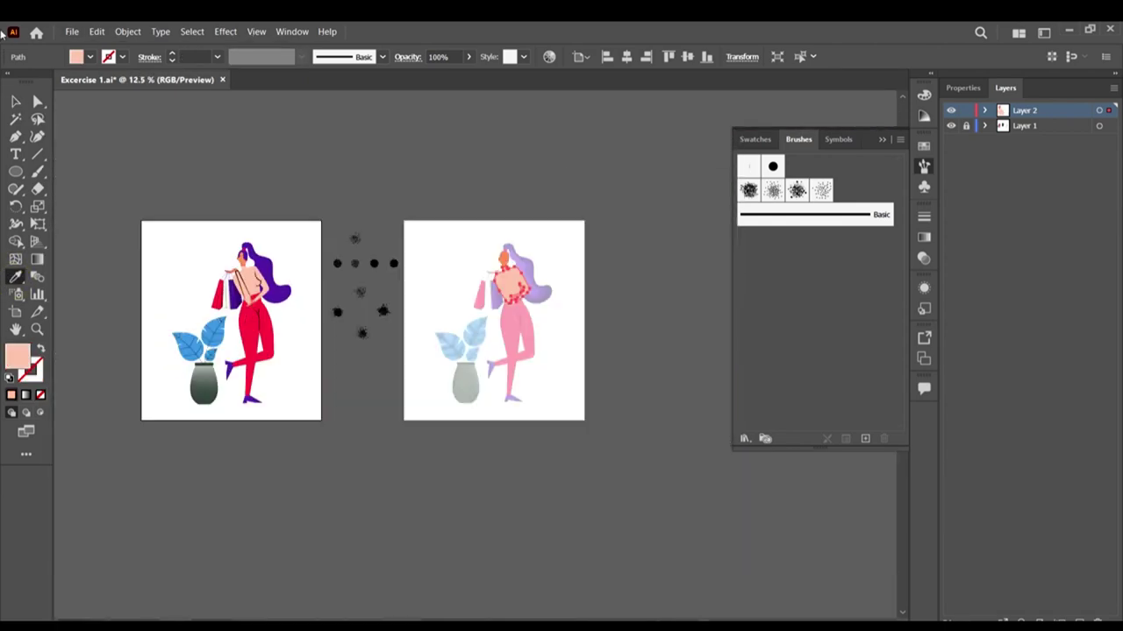
Step: Swap the body shape's skin-colour fill to its stroke, leaving no fill, and deselect the shape
{"action": "left_click", "coordinate": [15, 102]}
{"action": "key", "text": "ctrl+plus"}
{"action": "key", "text": "ctrl+plus"}
{"action": "key", "text": "ctrl+plus"}
{"action": "key", "text": "ctrl+plus"}
{"action": "key", "text": "ctrl+plus"}
{"action": "key", "text": "ctrl+plus"}
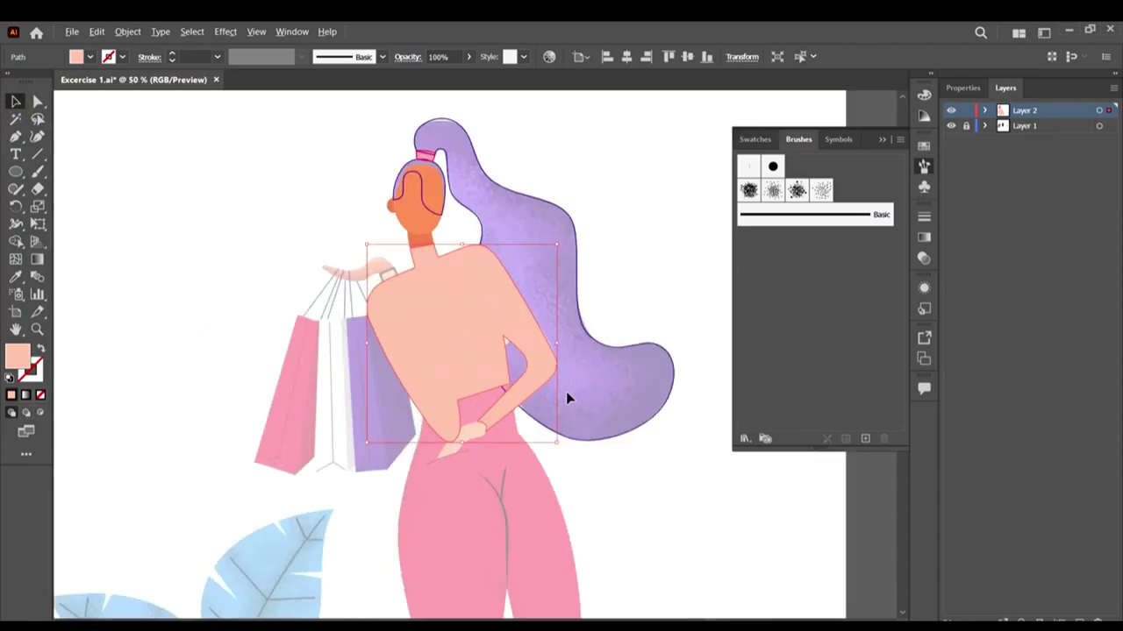
{"action": "scroll", "coordinate": [496, 364], "scroll_direction": "up", "scroll_amount": 2}
{"action": "key", "text": "shift+x"}
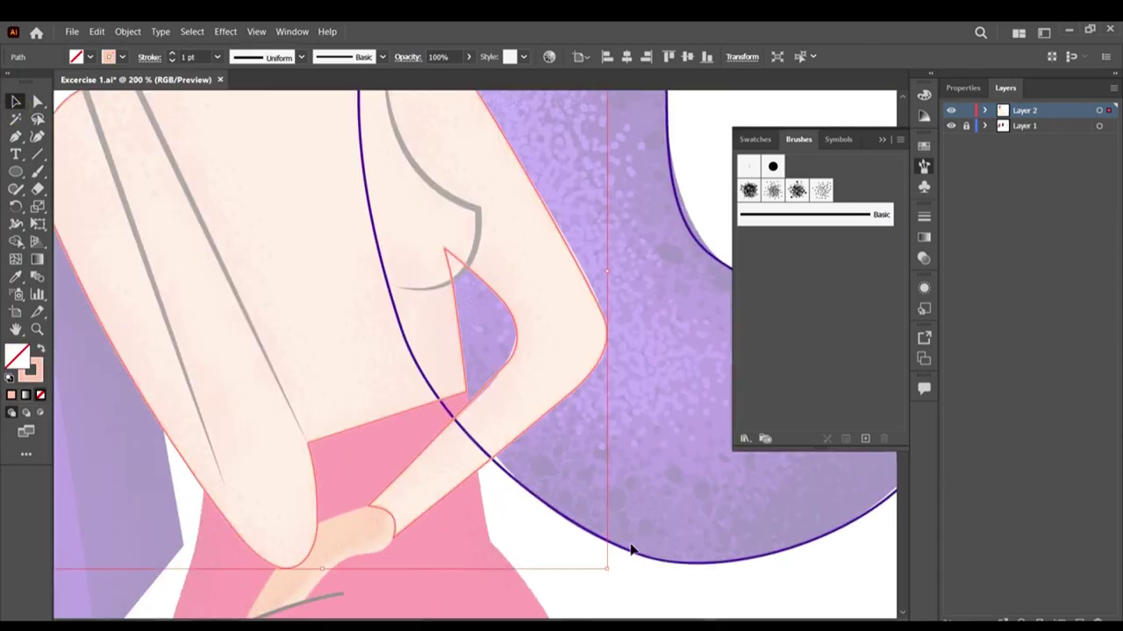
{"action": "scroll", "coordinate": [679, 544], "scroll_direction": "down", "scroll_amount": 2}
{"action": "left_click", "coordinate": [686, 576]}
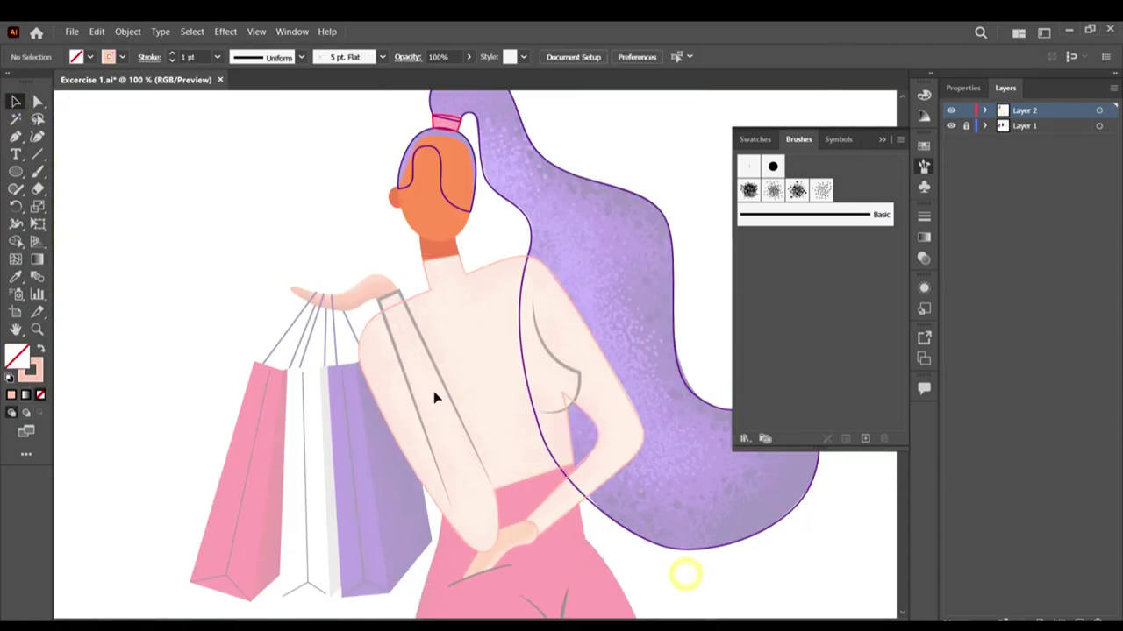
Step: Trace the raised forearm's inner edge with the Pen tool from the waist corner up to the wrist and across the wrist
{"action": "scroll", "coordinate": [431, 301], "scroll_direction": "down", "scroll_amount": 2}
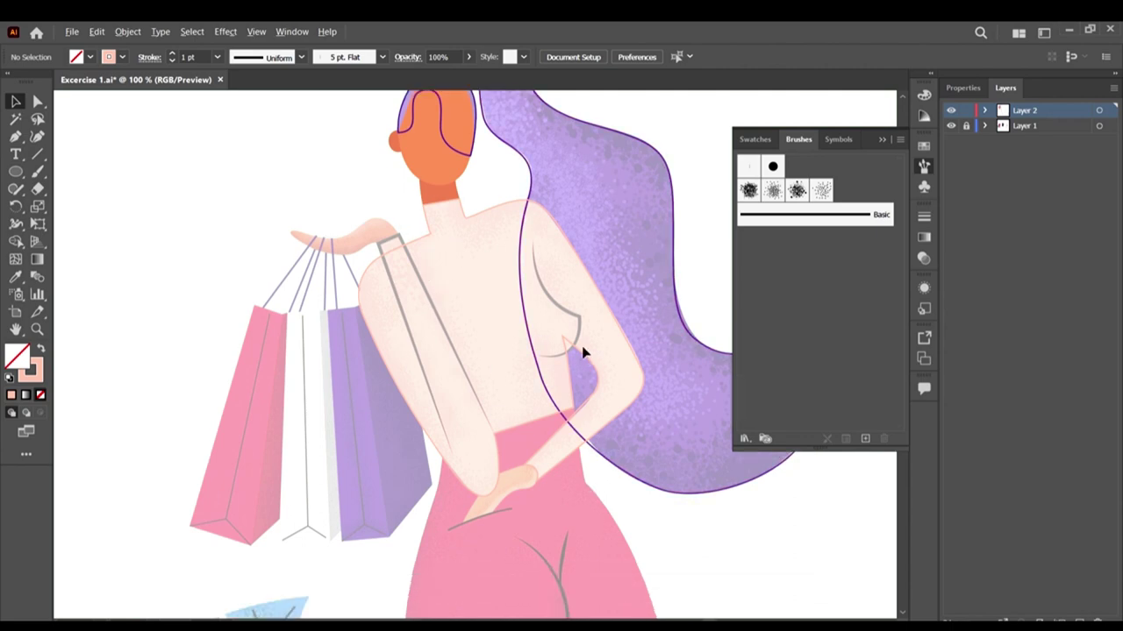
{"action": "scroll", "coordinate": [583, 353], "scroll_direction": "up", "scroll_amount": 2}
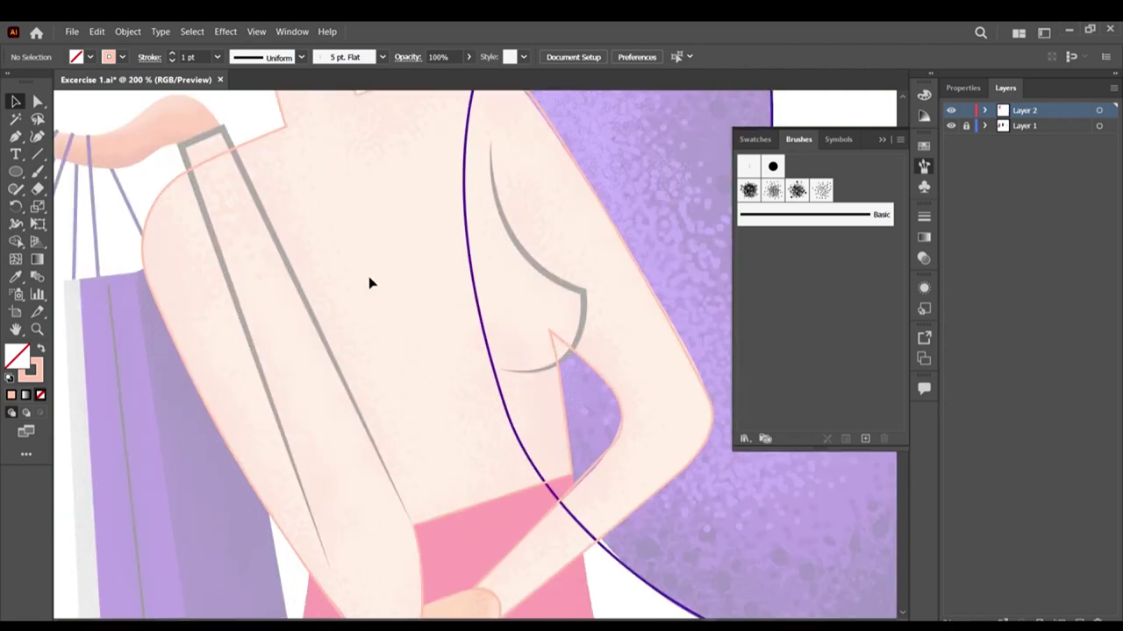
{"action": "left_click", "coordinate": [15, 137]}
{"action": "scroll", "coordinate": [289, 363], "scroll_direction": "down", "scroll_amount": 3}
{"action": "scroll", "coordinate": [430, 474], "scroll_direction": "up", "scroll_amount": 4}
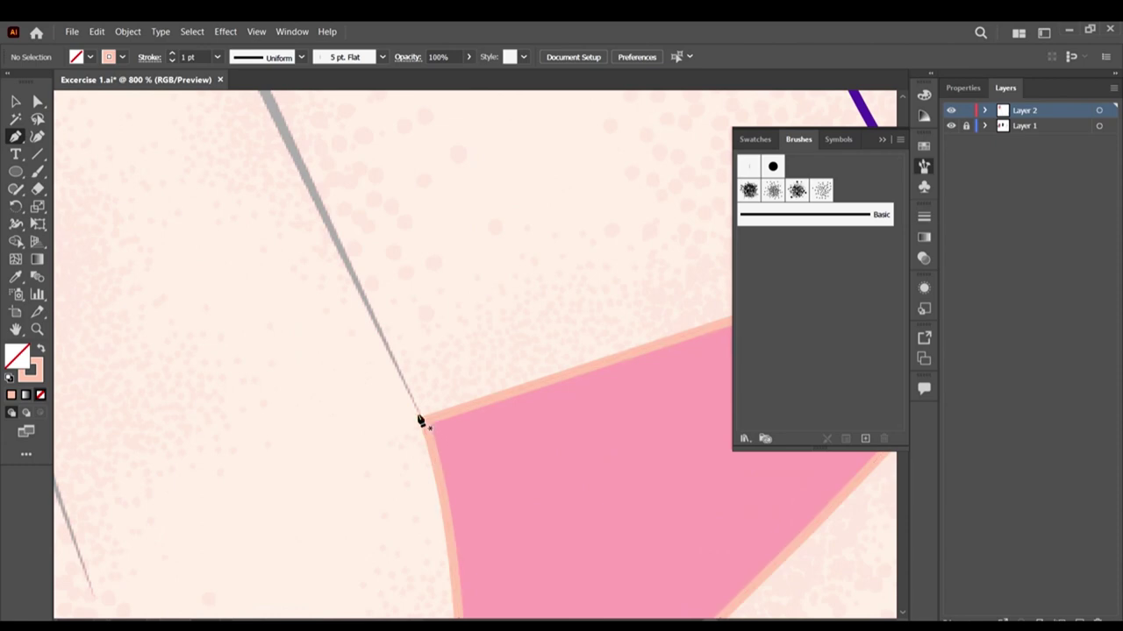
{"action": "scroll", "coordinate": [419, 421], "scroll_direction": "up", "scroll_amount": 3}
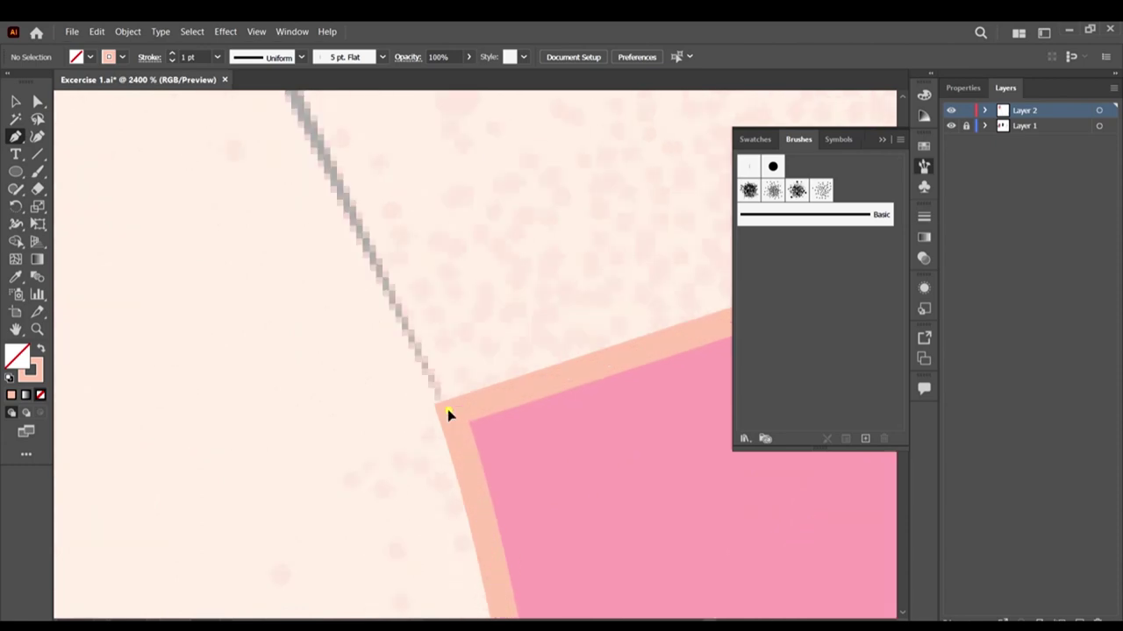
{"action": "left_click", "coordinate": [447, 412]}
{"action": "scroll", "coordinate": [438, 386], "scroll_direction": "down", "scroll_amount": 5}
{"action": "scroll", "coordinate": [351, 263], "scroll_direction": "up", "scroll_amount": 2}
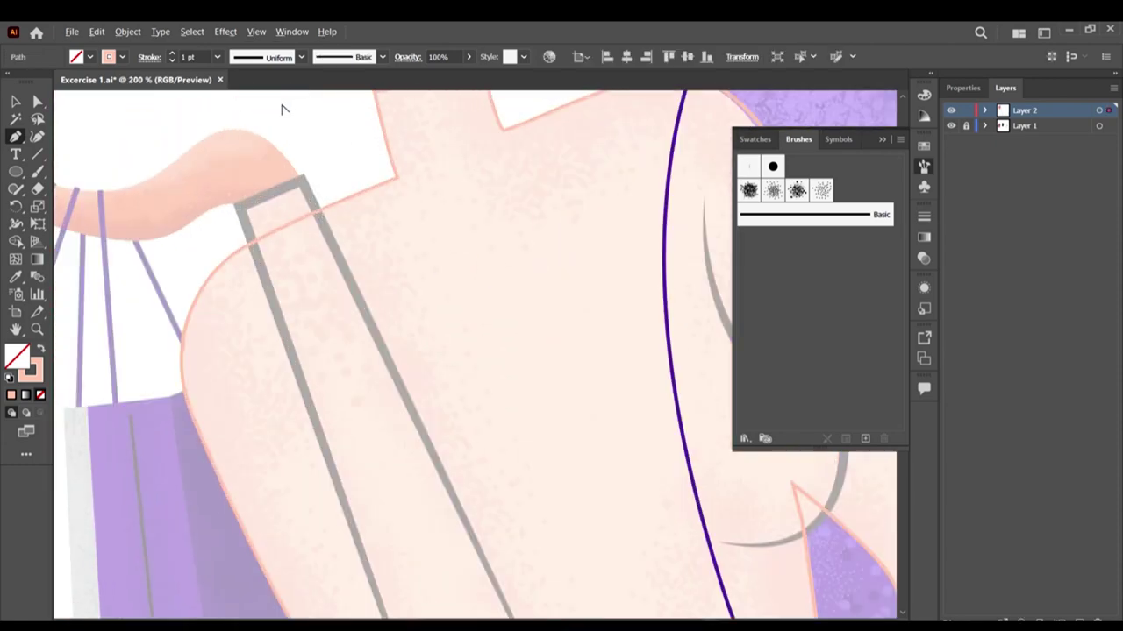
{"action": "scroll", "coordinate": [293, 153], "scroll_direction": "up", "scroll_amount": 2}
{"action": "left_click", "coordinate": [304, 180]}
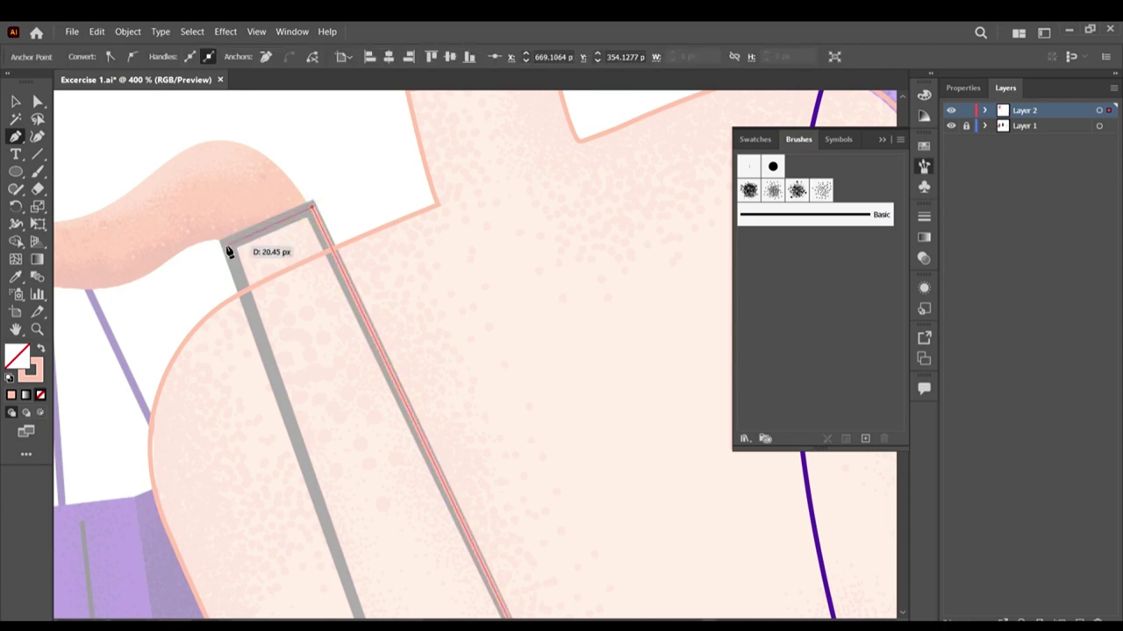
{"action": "left_click", "coordinate": [225, 247]}
Step: Continue the forearm path down its outer edge to the guide line's tapered end near the elbow, leaving it open, and deselect it
{"action": "scroll", "coordinate": [298, 298], "scroll_direction": "down", "scroll_amount": 6}
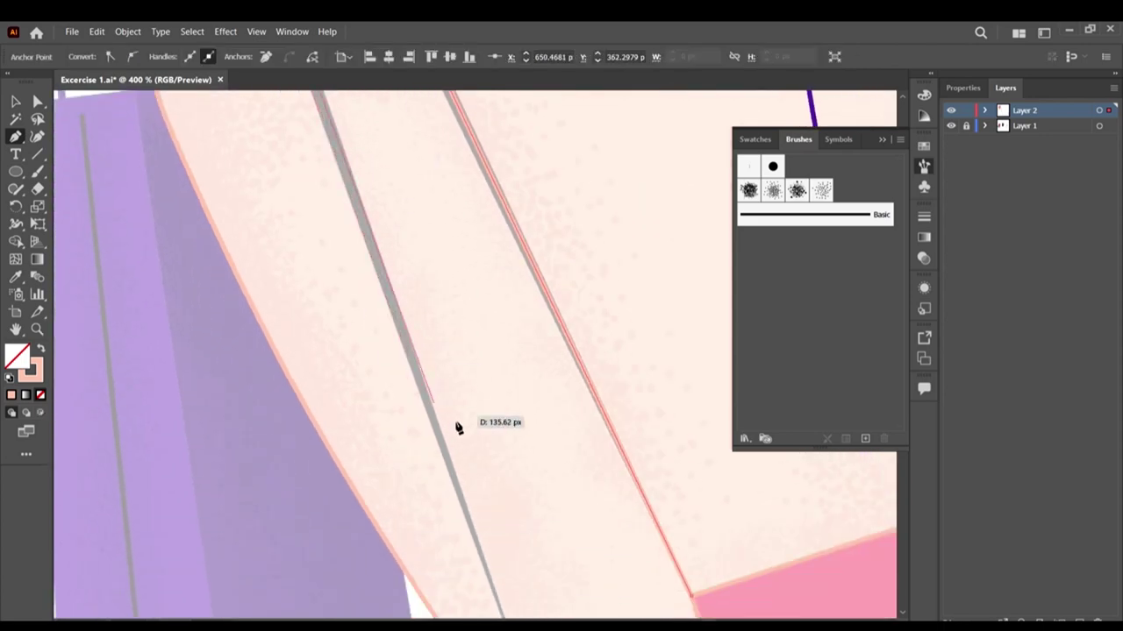
{"action": "scroll", "coordinate": [457, 428], "scroll_direction": "down", "scroll_amount": 3}
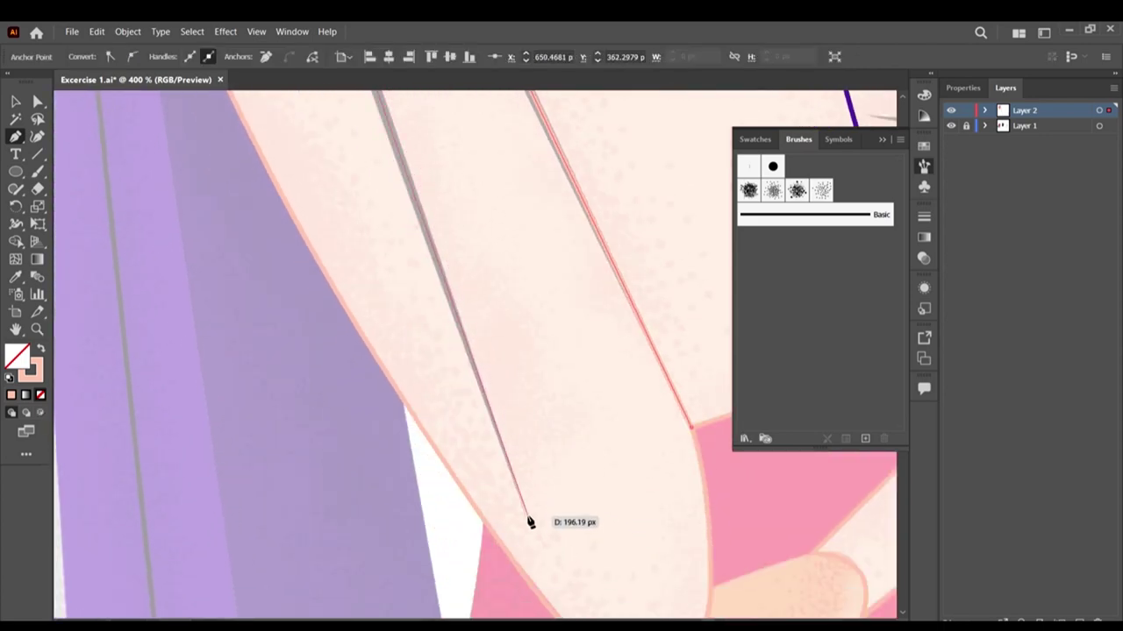
{"action": "left_click", "coordinate": [529, 523]}
{"action": "scroll", "coordinate": [537, 518], "scroll_direction": "down", "scroll_amount": 5}
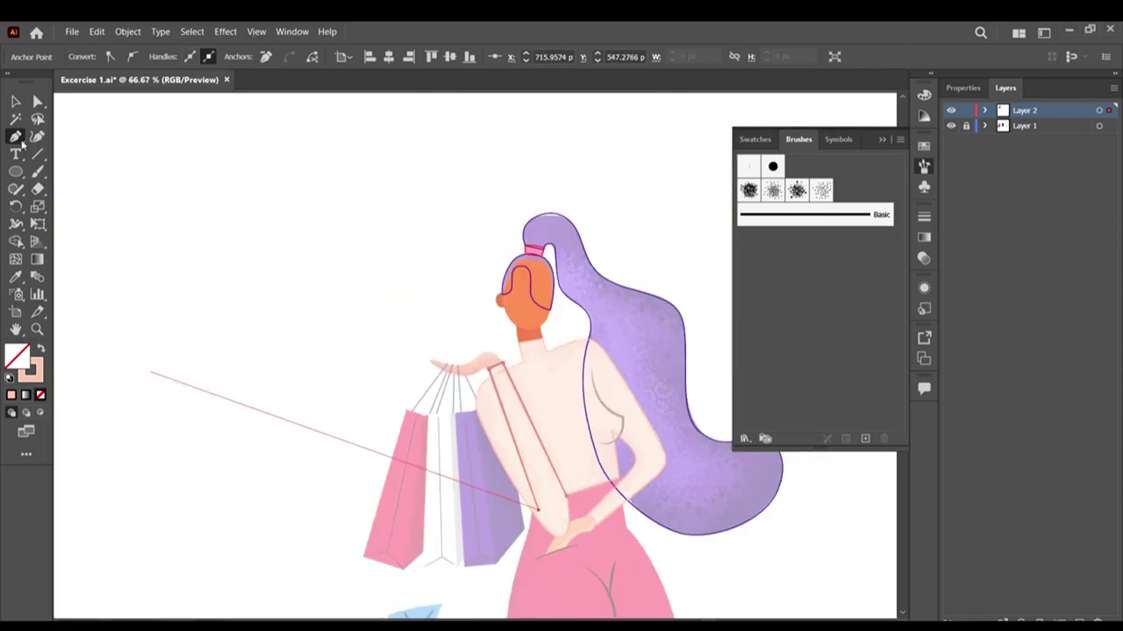
{"action": "key", "text": "v"}
{"action": "scroll", "coordinate": [586, 467], "scroll_direction": "up", "scroll_amount": 2}
{"action": "scroll", "coordinate": [273, 291], "scroll_direction": "up", "scroll_amount": 1}
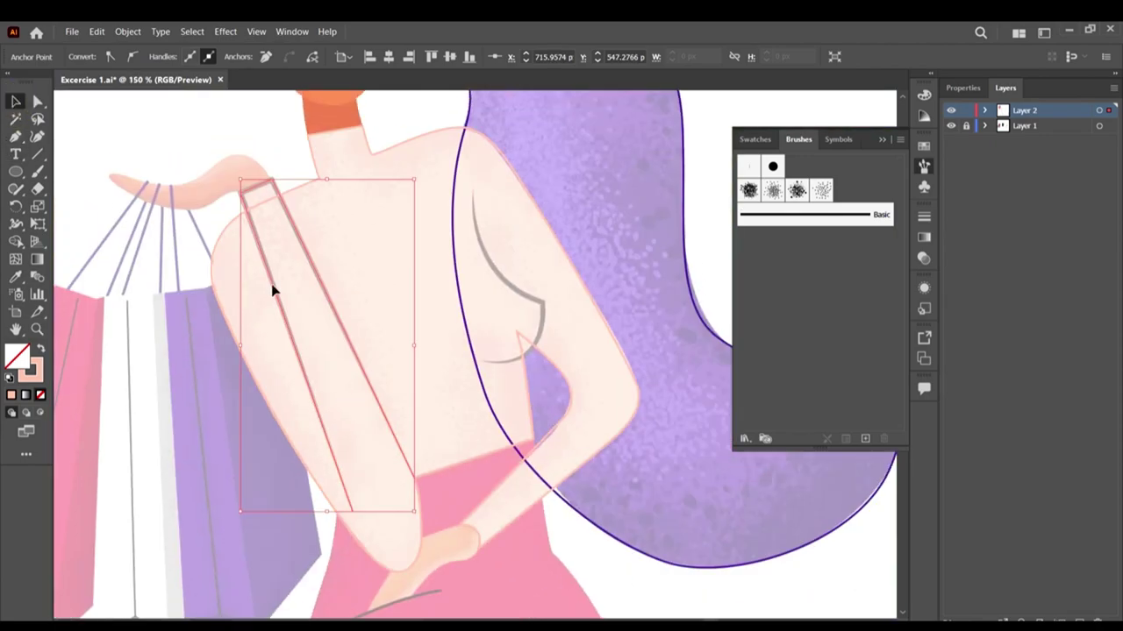
{"action": "scroll", "coordinate": [306, 228], "scroll_direction": "up", "scroll_amount": 3}
{"action": "scroll", "coordinate": [356, 307], "scroll_direction": "down", "scroll_amount": 4}
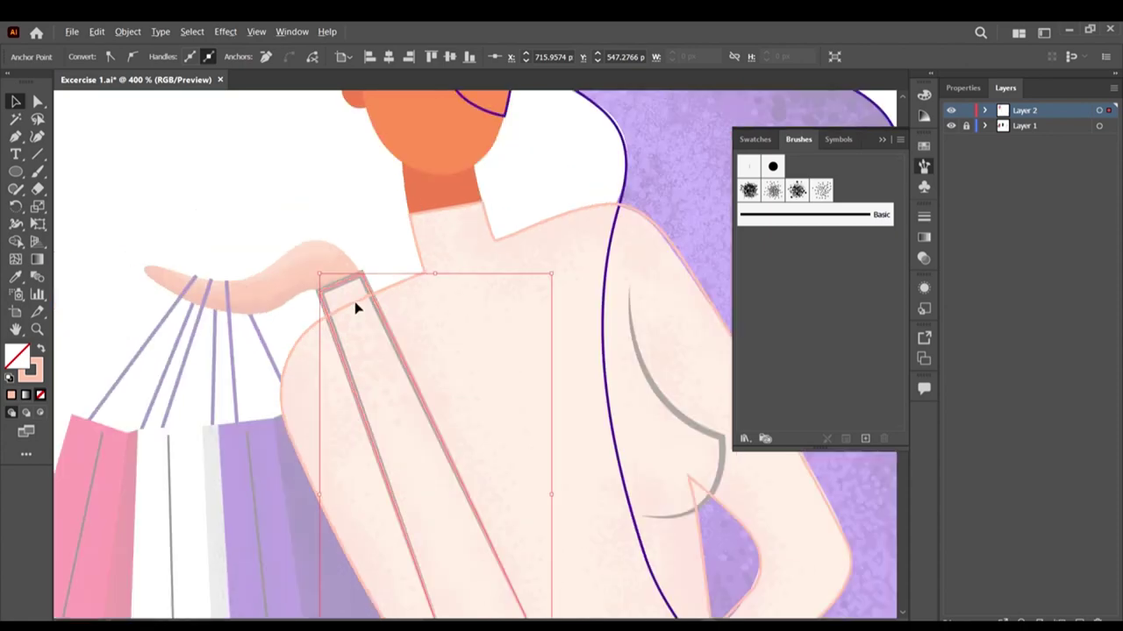
{"action": "scroll", "coordinate": [620, 527], "scroll_direction": "down", "scroll_amount": 2}
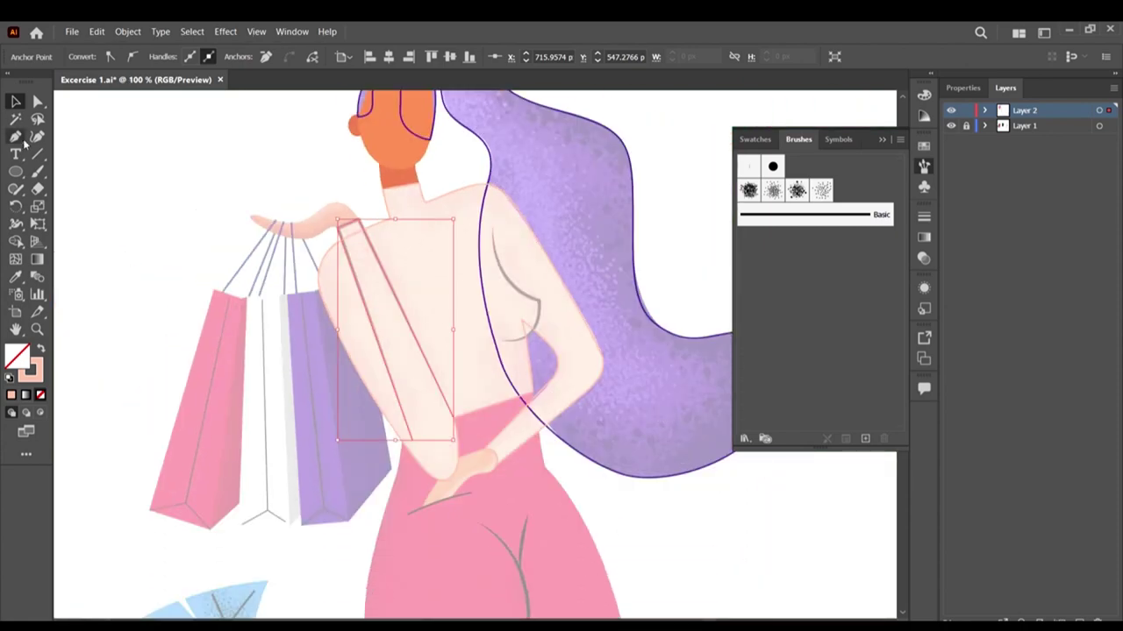
{"action": "left_click", "coordinate": [108, 158]}
Step: Trace the upper edge of the bag-holding hand with the Pen tool, from the wrist's outer corner to the fingertip
{"action": "left_click", "coordinate": [15, 136]}
{"action": "scroll", "coordinate": [332, 204], "scroll_direction": "up", "scroll_amount": 5}
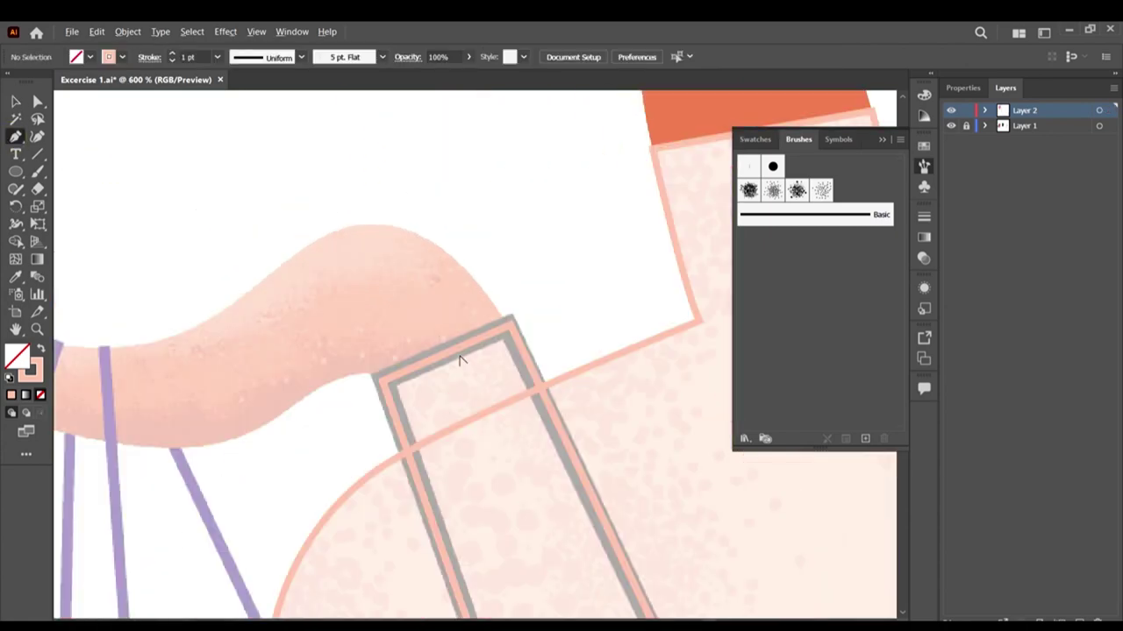
{"action": "scroll", "coordinate": [460, 359], "scroll_direction": "up", "scroll_amount": 2}
{"action": "left_click", "coordinate": [550, 327]}
{"action": "scroll", "coordinate": [550, 327], "scroll_direction": "down", "scroll_amount": 2}
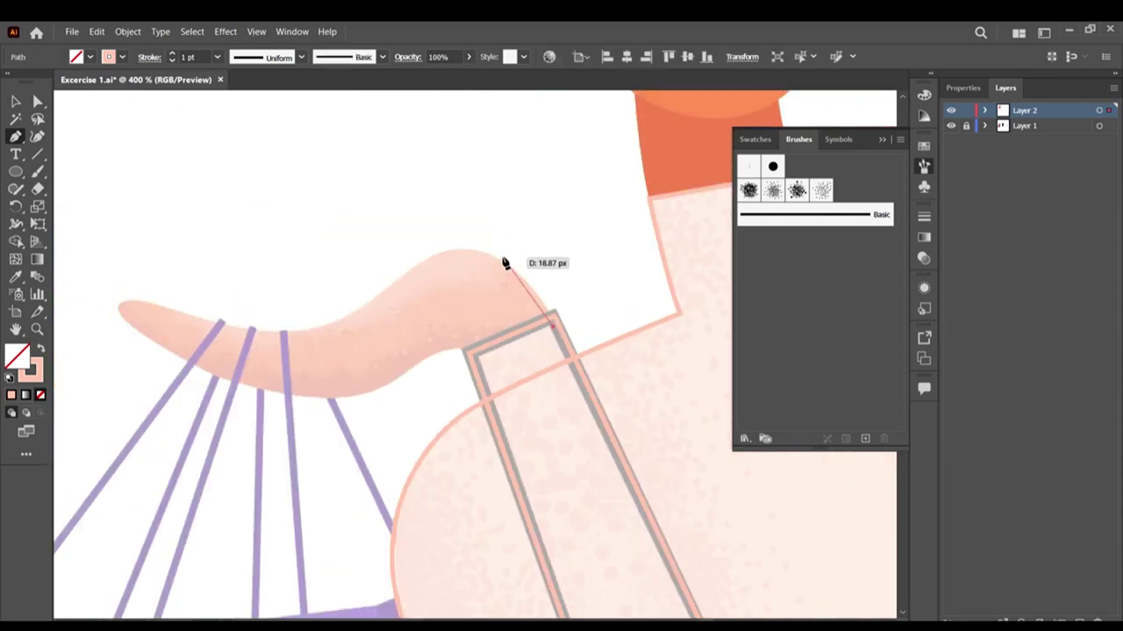
{"action": "left_click_drag", "start_coordinate": [394, 271], "coordinate": [371, 291]}
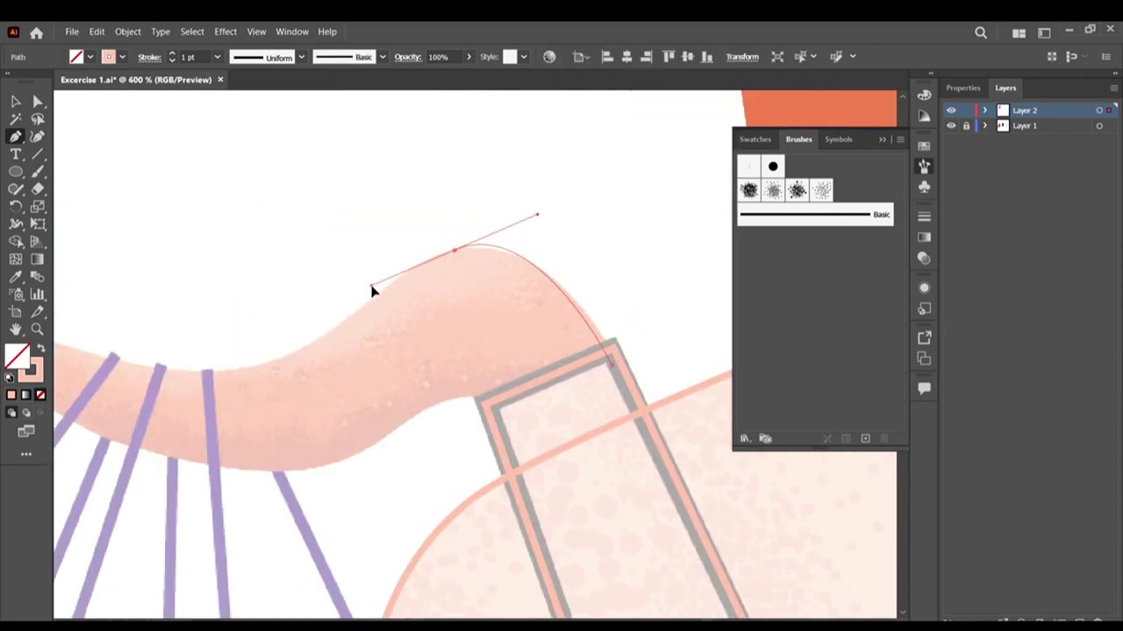
{"action": "scroll", "coordinate": [290, 354], "scroll_direction": "down", "scroll_amount": 2}
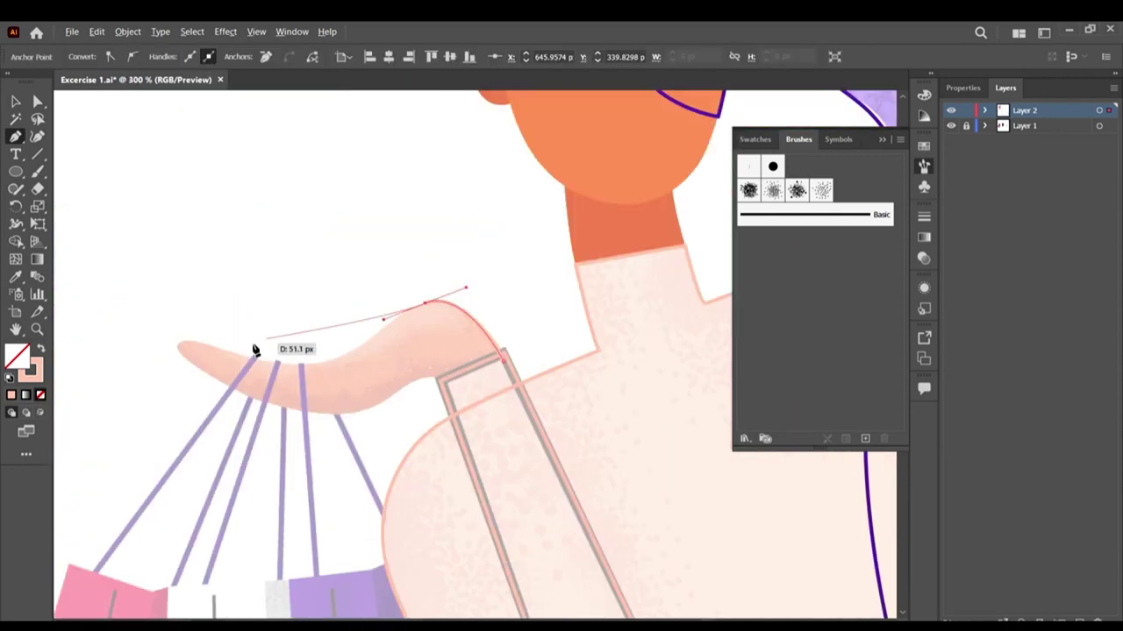
{"action": "scroll", "coordinate": [253, 351], "scroll_direction": "up", "scroll_amount": 2}
{"action": "left_click_drag", "start_coordinate": [321, 376], "coordinate": [175, 361]}
{"action": "left_click_drag", "start_coordinate": [95, 340], "coordinate": [89, 369]}
Step: Trace the hand's lower edge from the fingertip back to the wrist and close the outline at its starting corner
{"action": "left_click_drag", "start_coordinate": [336, 467], "coordinate": [414, 482]}
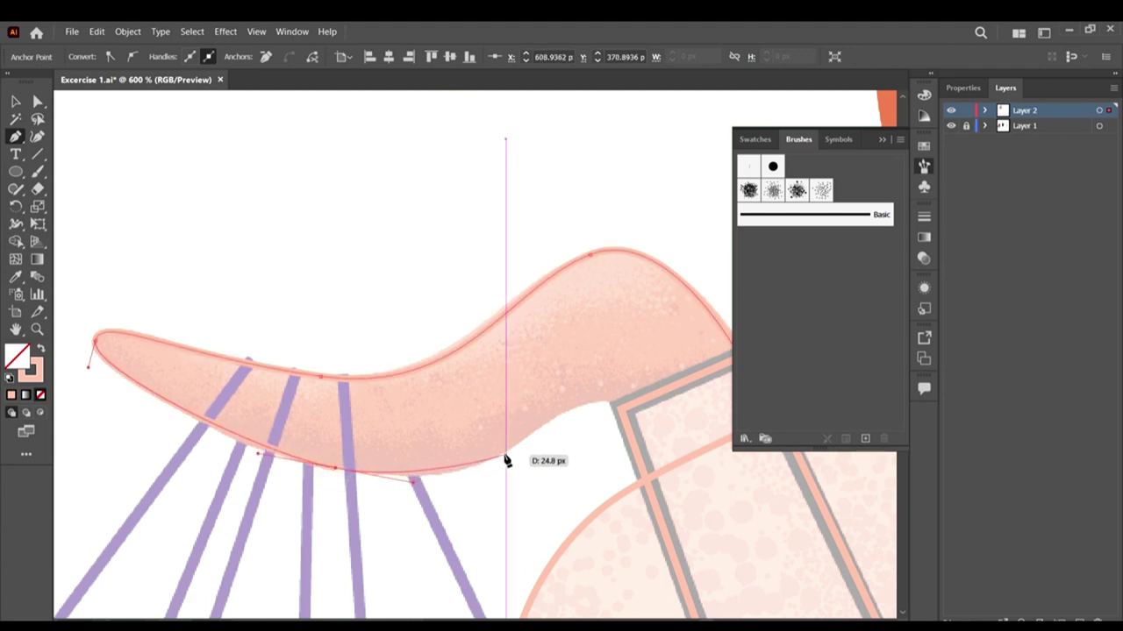
{"action": "left_click_drag", "start_coordinate": [524, 441], "coordinate": [566, 420]}
{"action": "left_click_drag", "start_coordinate": [624, 417], "coordinate": [650, 455]}
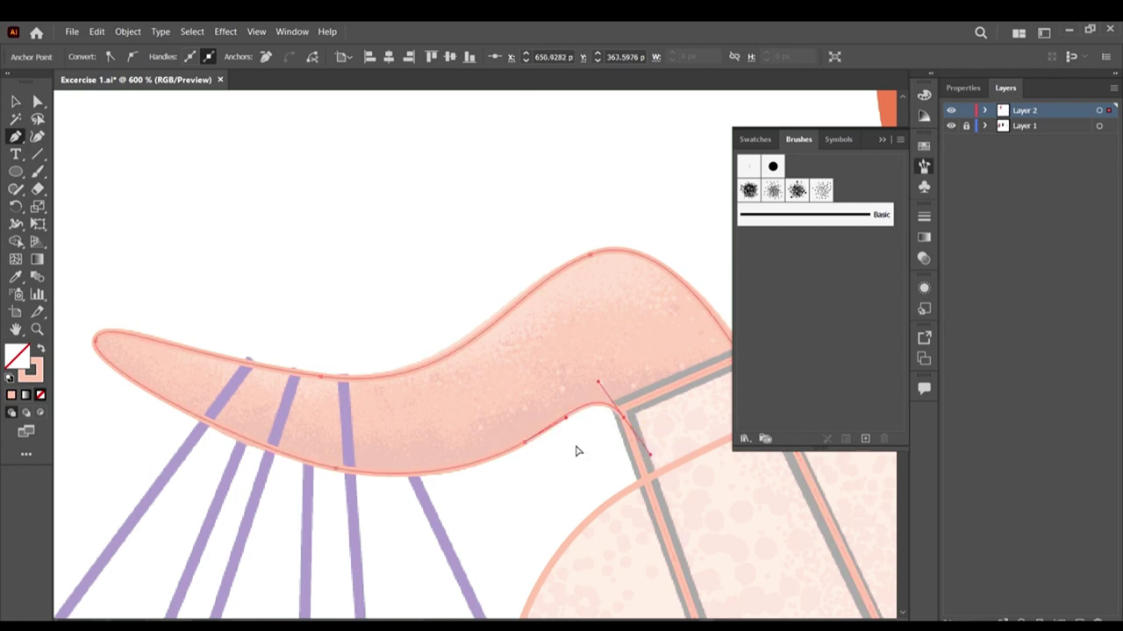
{"action": "scroll", "coordinate": [576, 449], "scroll_direction": "right", "scroll_amount": 2}
{"action": "left_click", "coordinate": [465, 415]}
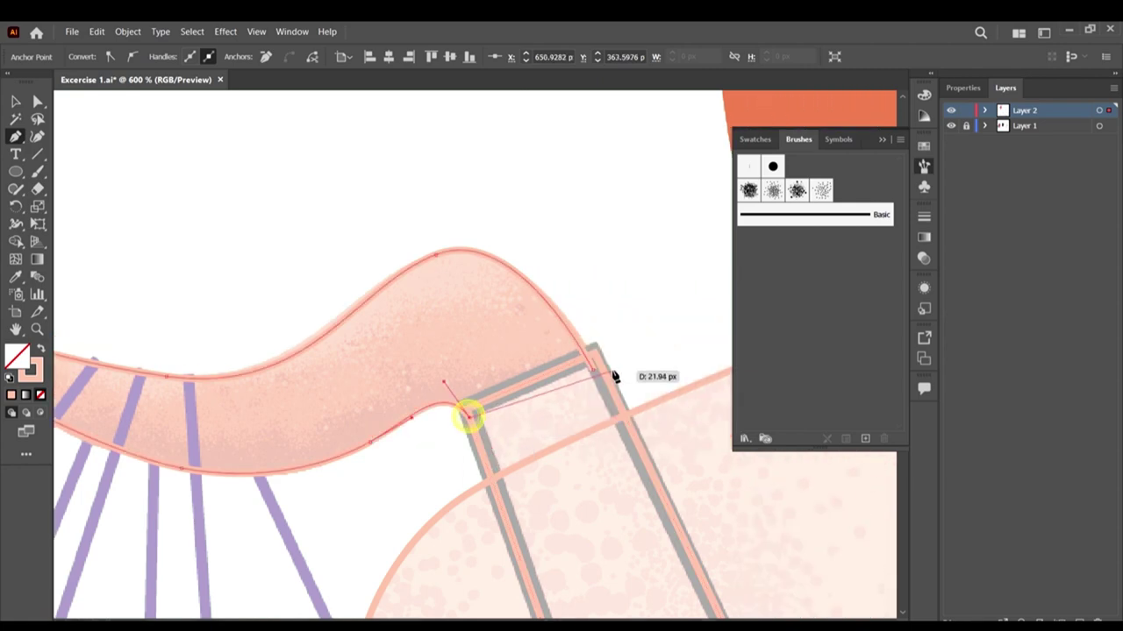
{"action": "left_click", "coordinate": [594, 372]}
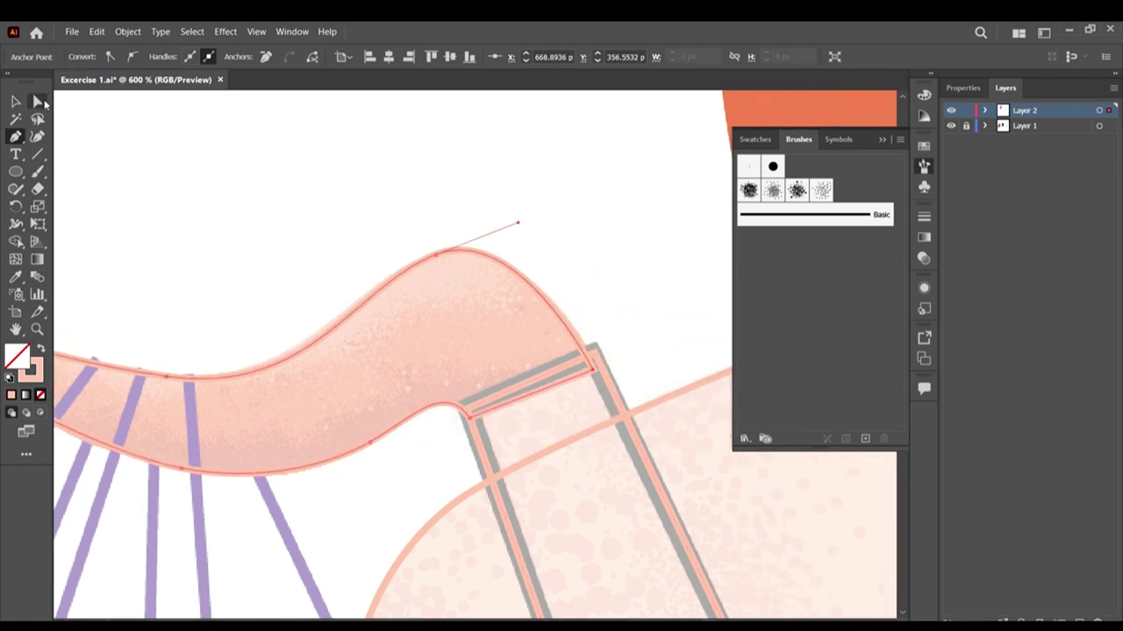
Step: Adjust the hand outline's lower wrist anchor and its handle with the Direct Selection tool to follow the guide, and deselect the path
{"action": "left_click", "coordinate": [37, 101]}
{"action": "key", "text": "ctrl+plus"}
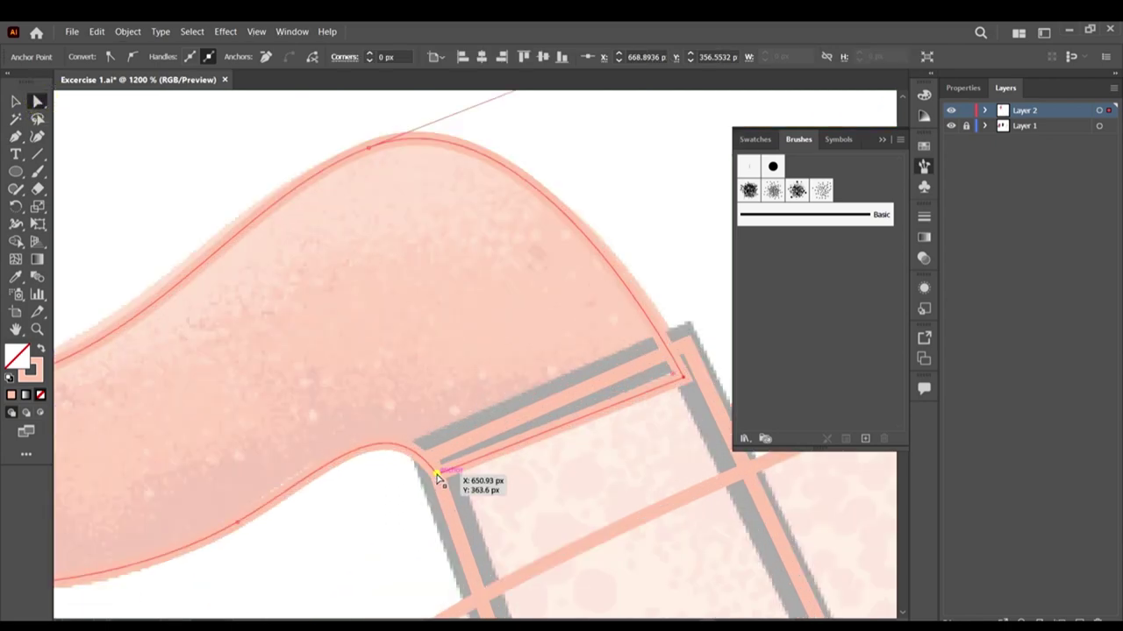
{"action": "left_click_drag", "start_coordinate": [440, 477], "coordinate": [446, 464]}
{"action": "left_click_drag", "start_coordinate": [394, 393], "coordinate": [404, 388]}
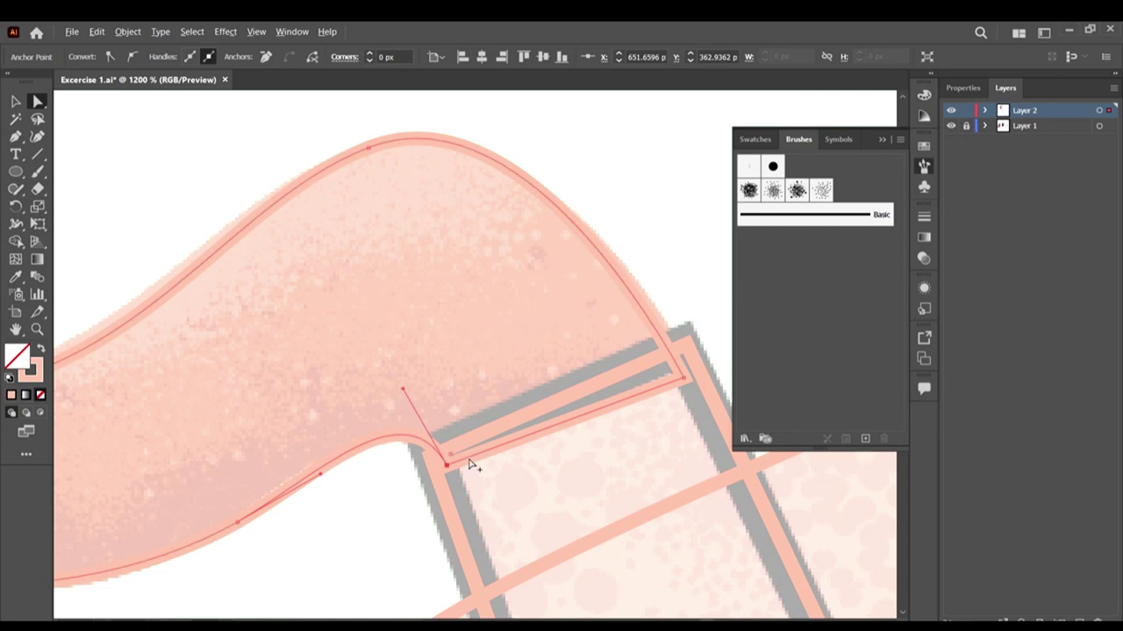
{"action": "scroll", "coordinate": [456, 430], "scroll_direction": "down", "scroll_amount": 8}
{"action": "left_click", "coordinate": [15, 101]}
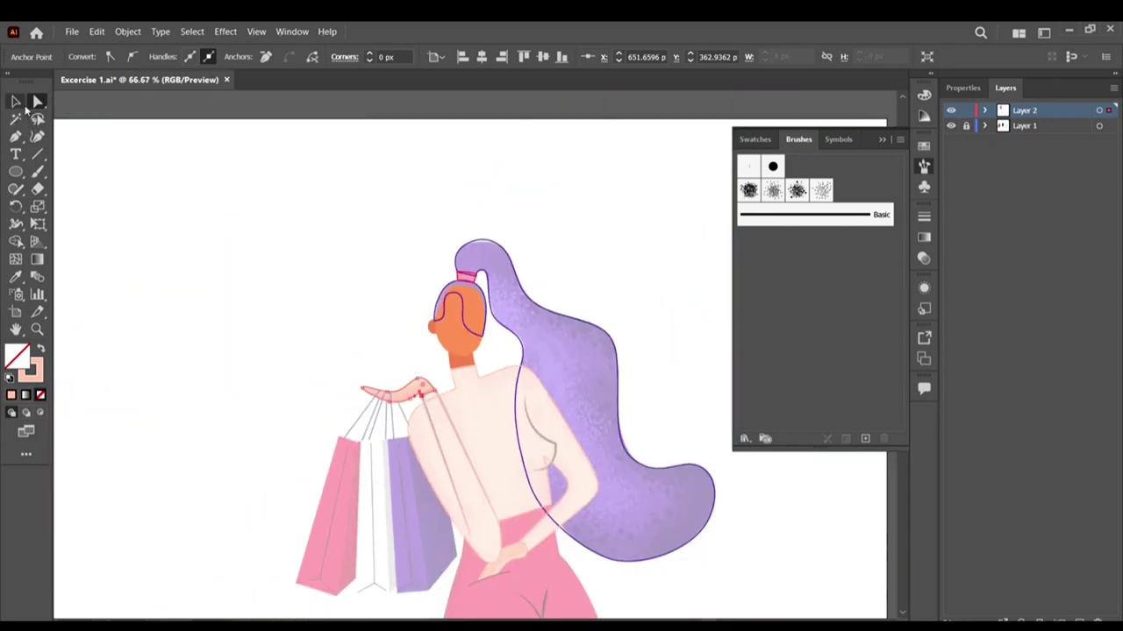
{"action": "left_click", "coordinate": [215, 283]}
Step: Trace the grey contour beside the right arm with the Pen tool, curving down to its corner and round to its lower tapered end
{"action": "scroll", "coordinate": [401, 356], "scroll_direction": "down", "scroll_amount": 4}
{"action": "scroll", "coordinate": [548, 302], "scroll_direction": "up", "scroll_amount": 5}
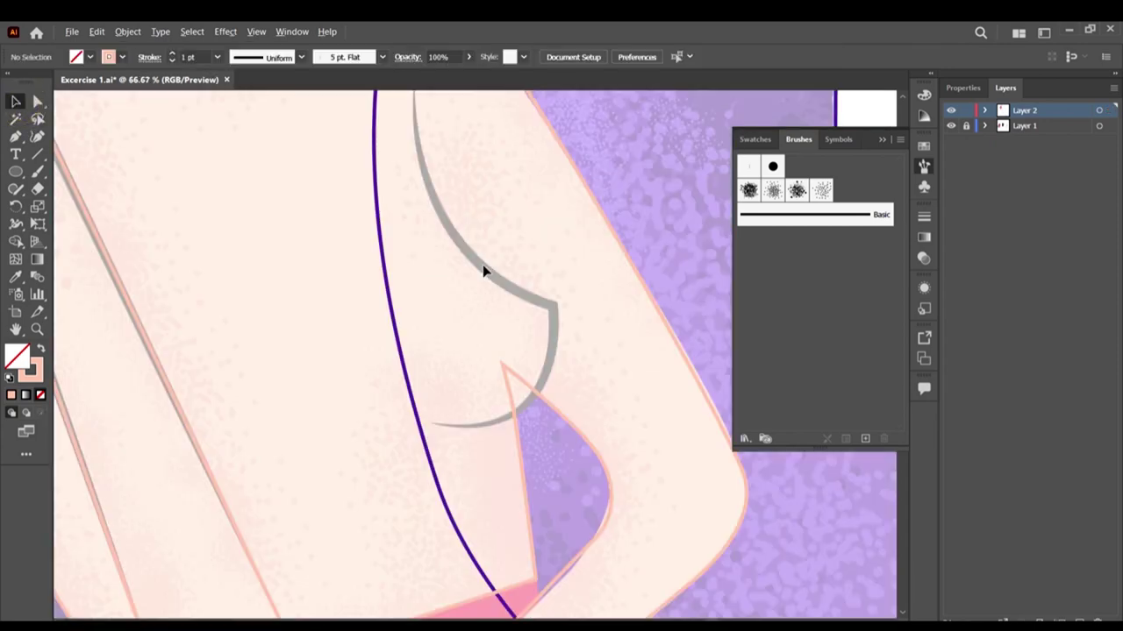
{"action": "scroll", "coordinate": [450, 218], "scroll_direction": "down", "scroll_amount": 2}
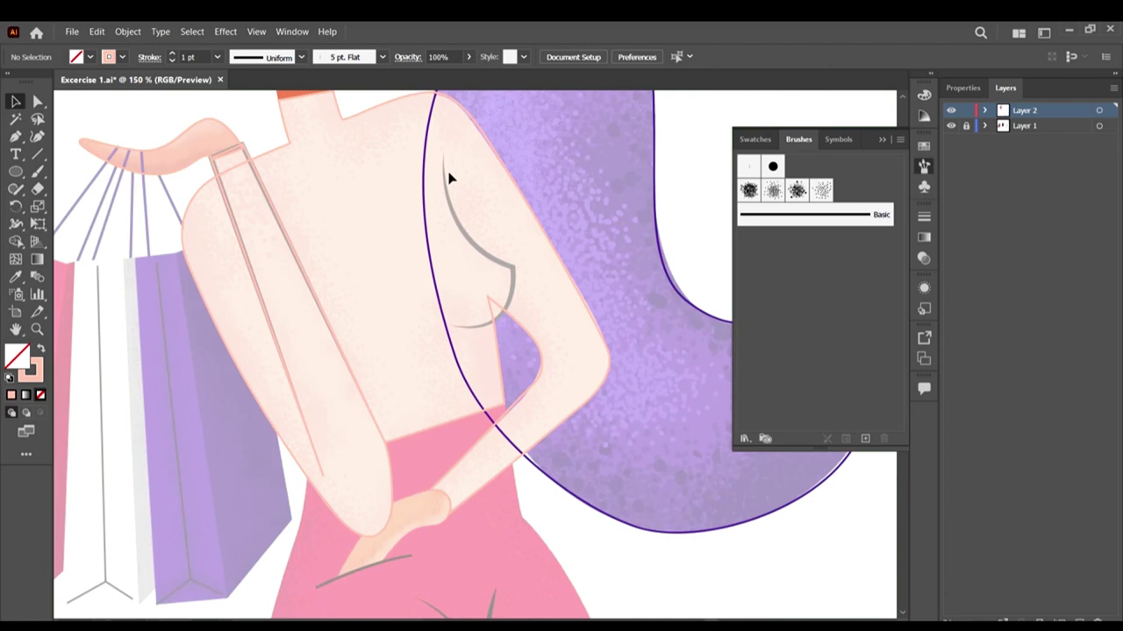
{"action": "left_click", "coordinate": [15, 136]}
{"action": "scroll", "coordinate": [441, 155], "scroll_direction": "up", "scroll_amount": 2}
{"action": "scroll", "coordinate": [353, 168], "scroll_direction": "right", "scroll_amount": 3}
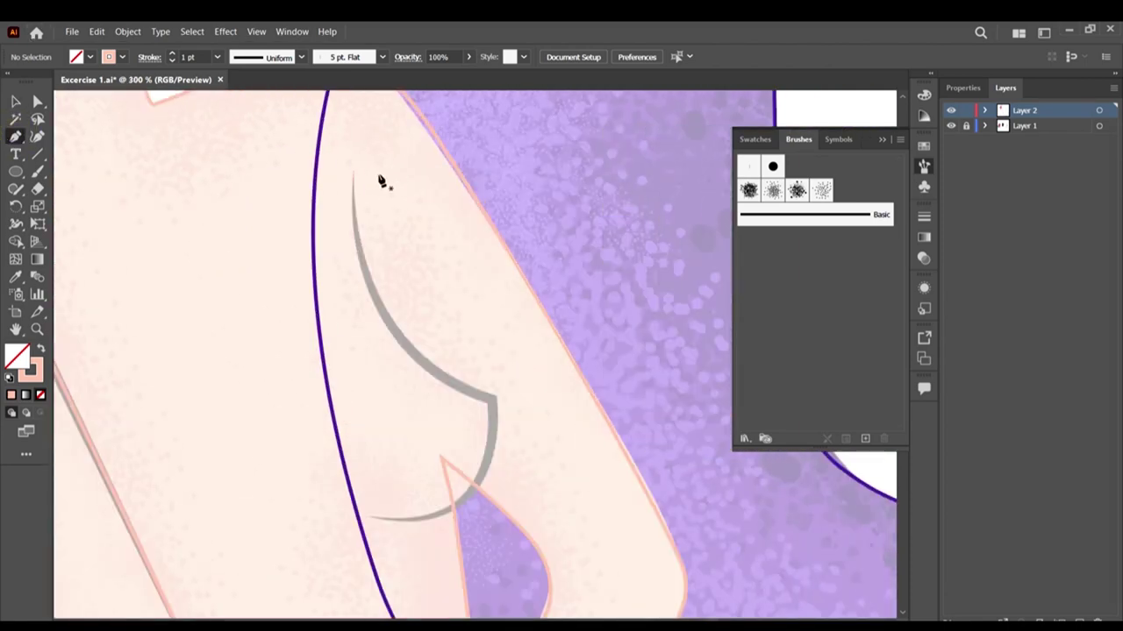
{"action": "left_click", "coordinate": [355, 172]}
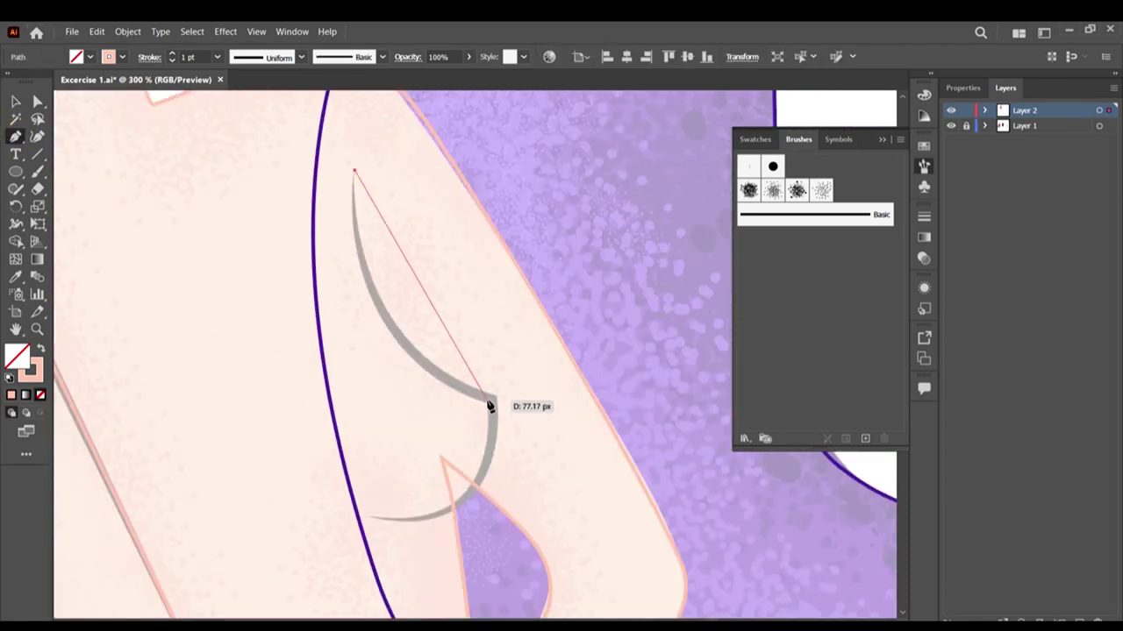
{"action": "left_click_drag", "start_coordinate": [492, 401], "coordinate": [656, 458]}
{"action": "left_click", "coordinate": [492, 400]}
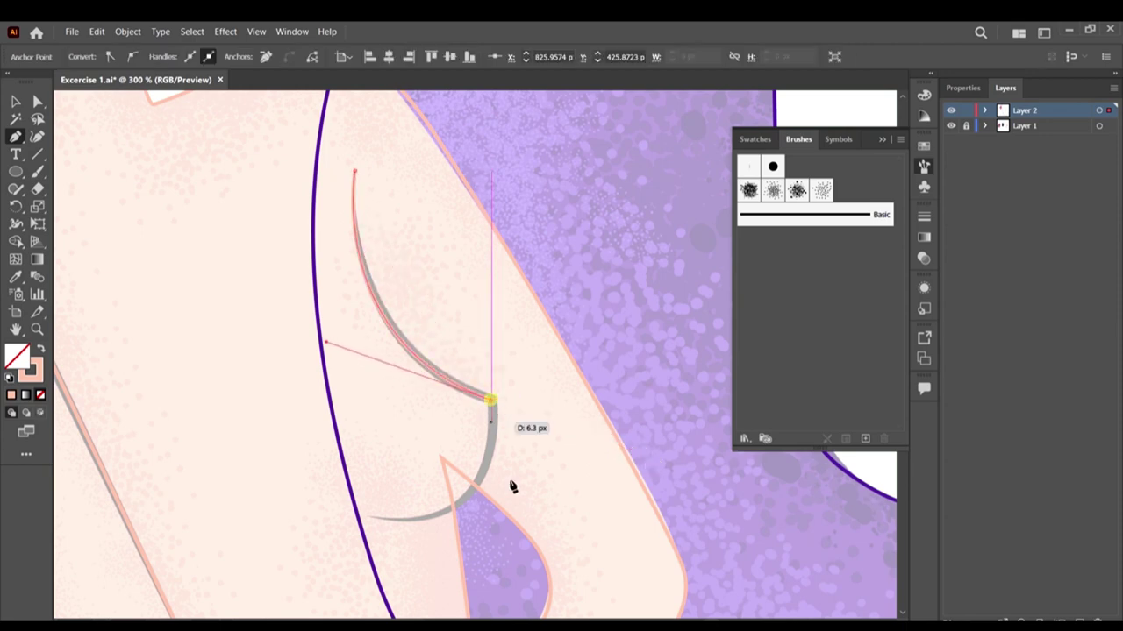
{"action": "scroll", "coordinate": [512, 486], "scroll_direction": "down", "scroll_amount": 1}
{"action": "left_click_drag", "start_coordinate": [372, 481], "coordinate": [220, 455]}
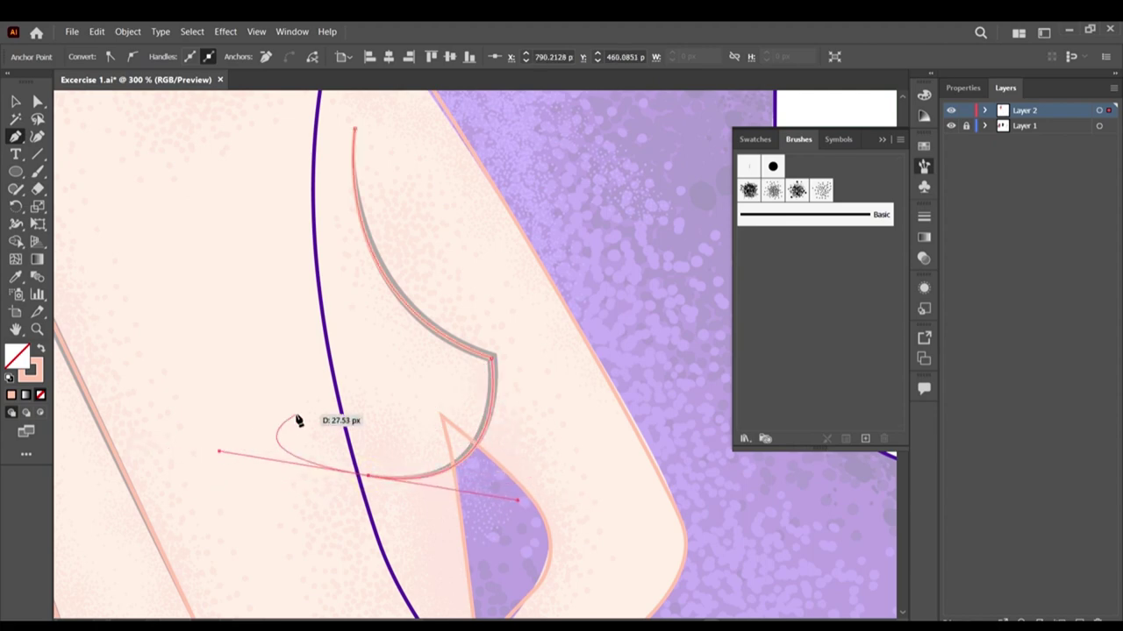
Step: Move the grey arm contour's corner anchor outward with the Direct Selection tool and adjust its upper handle to follow the guide
{"action": "key", "text": "v"}
{"action": "key", "text": "a"}
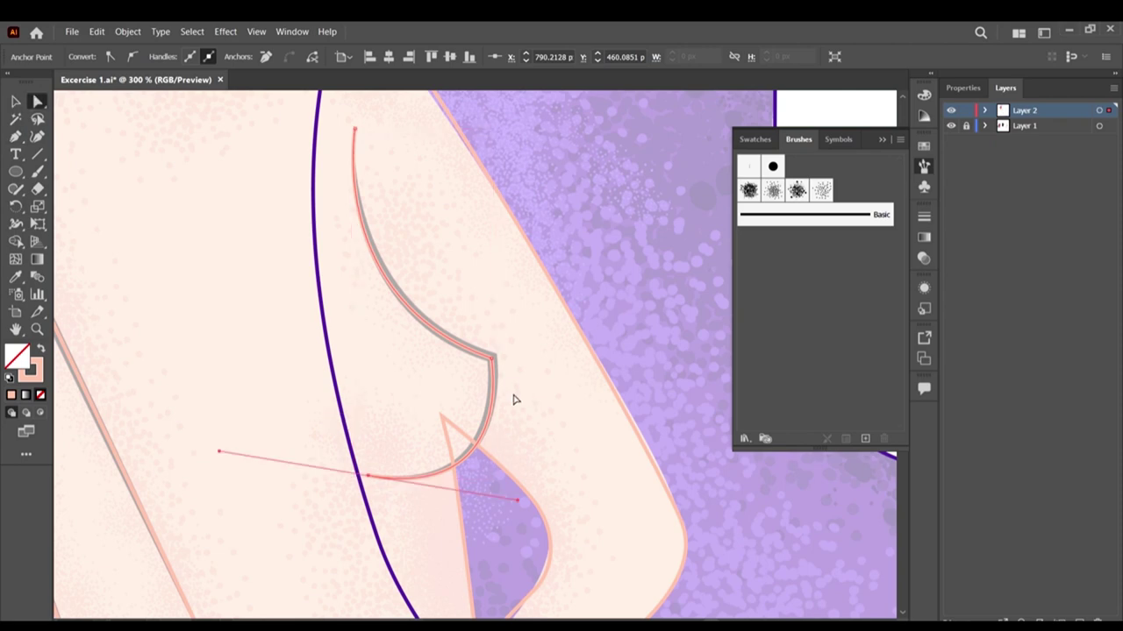
{"action": "scroll", "coordinate": [492, 373], "scroll_direction": "up", "scroll_amount": 2}
{"action": "left_click_drag", "start_coordinate": [535, 381], "coordinate": [402, 309]}
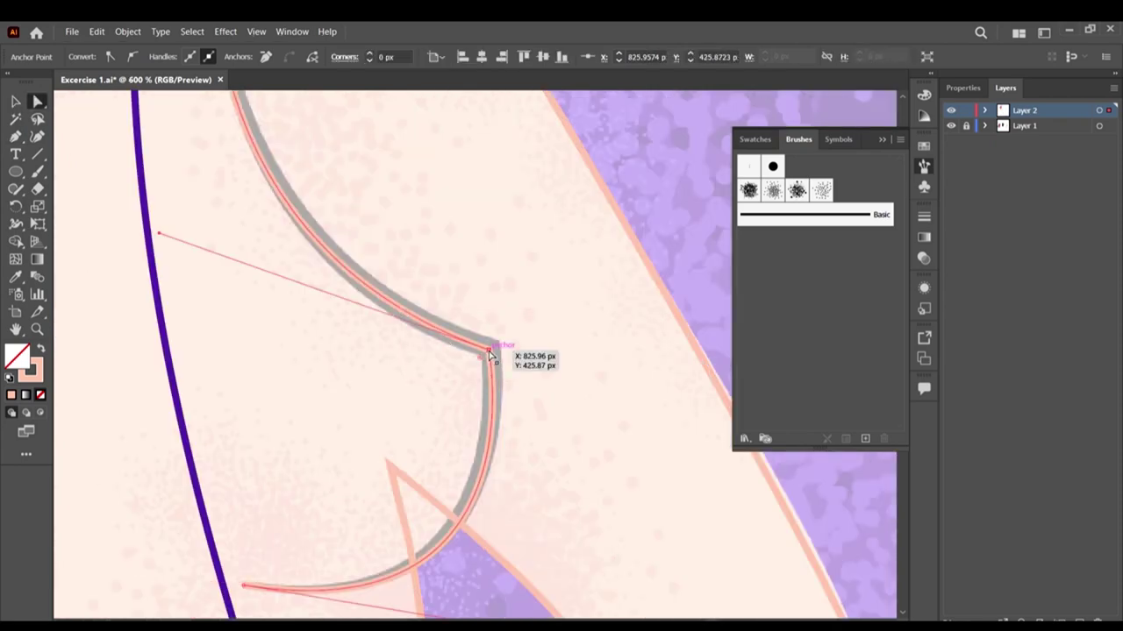
{"action": "left_click_drag", "start_coordinate": [489, 352], "coordinate": [493, 355]}
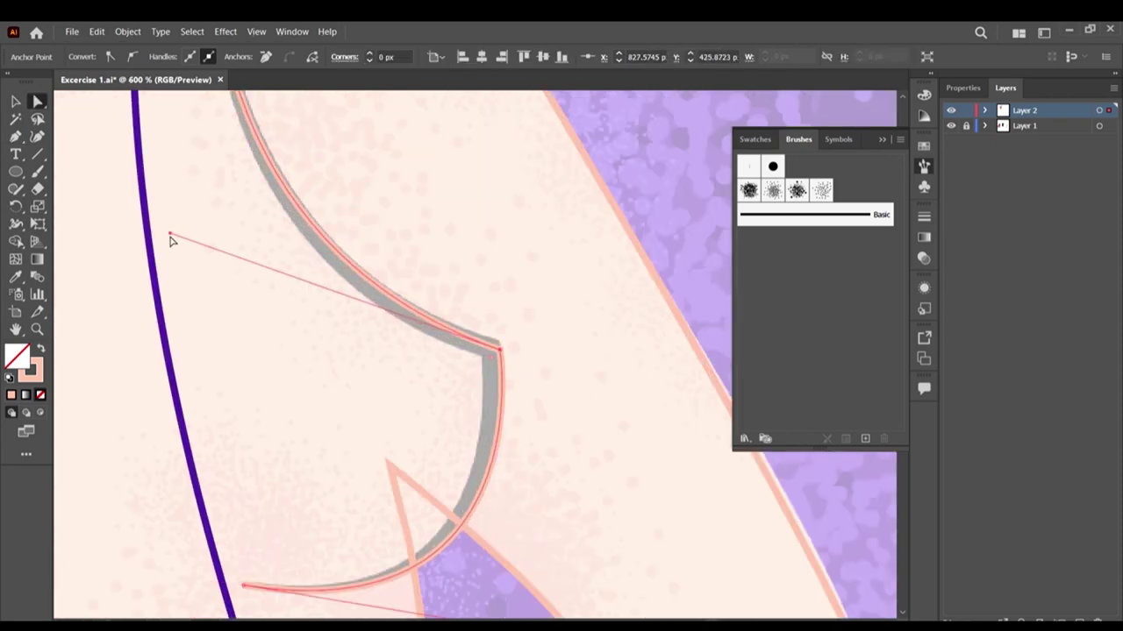
{"action": "left_click_drag", "start_coordinate": [170, 235], "coordinate": [156, 249]}
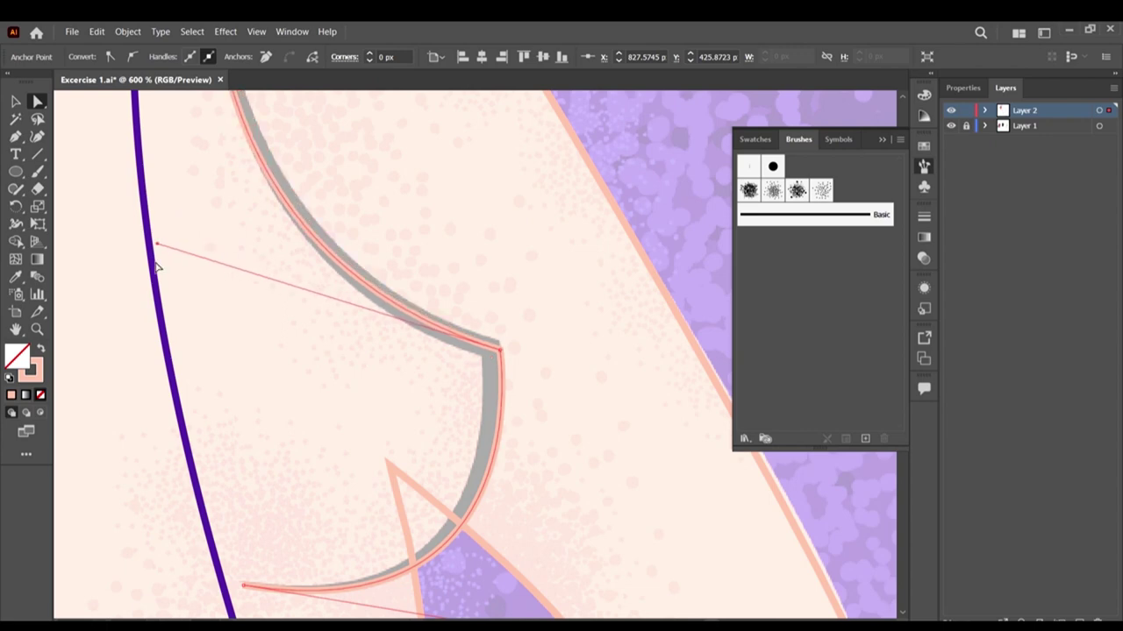
Step: Adjust the handle at the arm contour's lower tapered end to fit the guide, and deselect the path
{"action": "scroll", "coordinate": [526, 334], "scroll_direction": "down", "scroll_amount": 3}
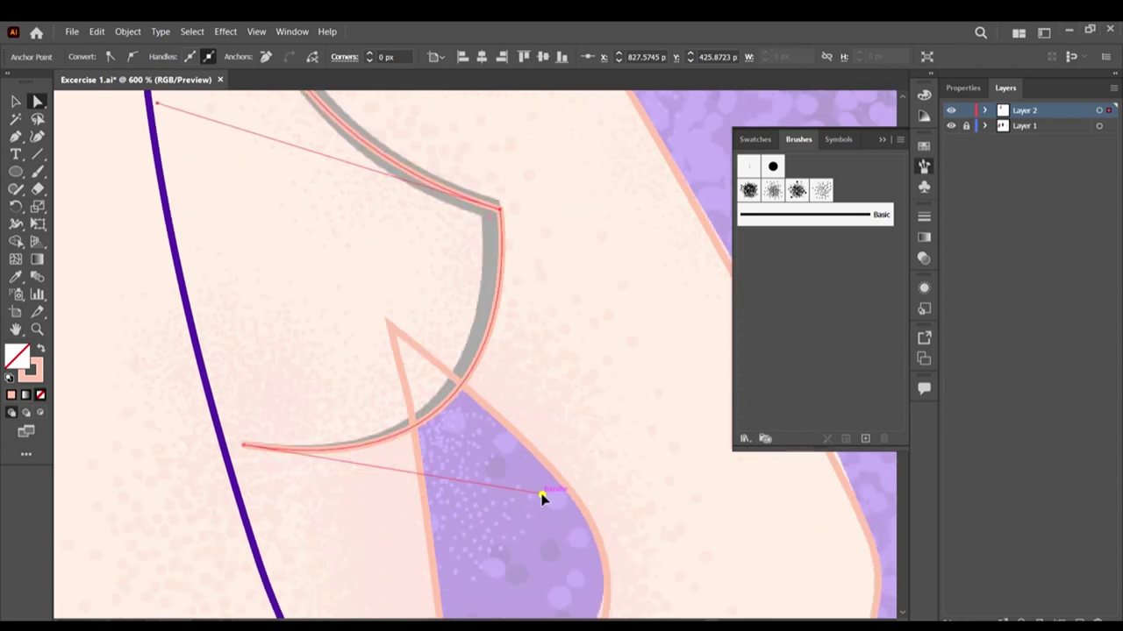
{"action": "left_click_drag", "start_coordinate": [542, 497], "coordinate": [521, 499]}
{"action": "scroll", "coordinate": [379, 424], "scroll_direction": "down", "scroll_amount": 1}
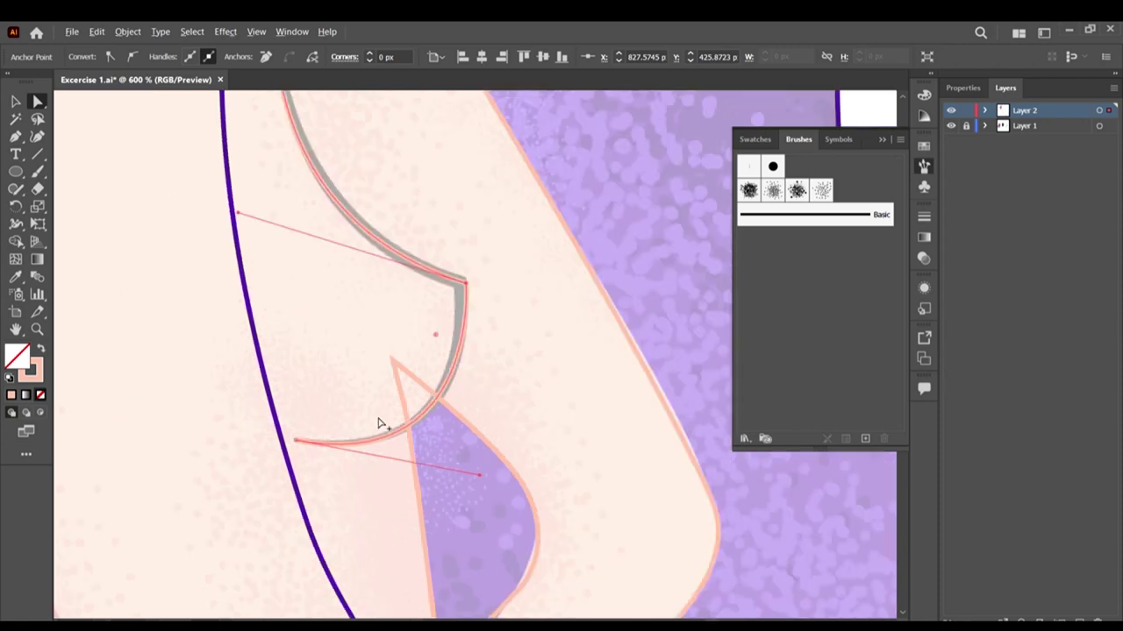
{"action": "scroll", "coordinate": [378, 423], "scroll_direction": "down", "scroll_amount": 5}
{"action": "left_click", "coordinate": [15, 102]}
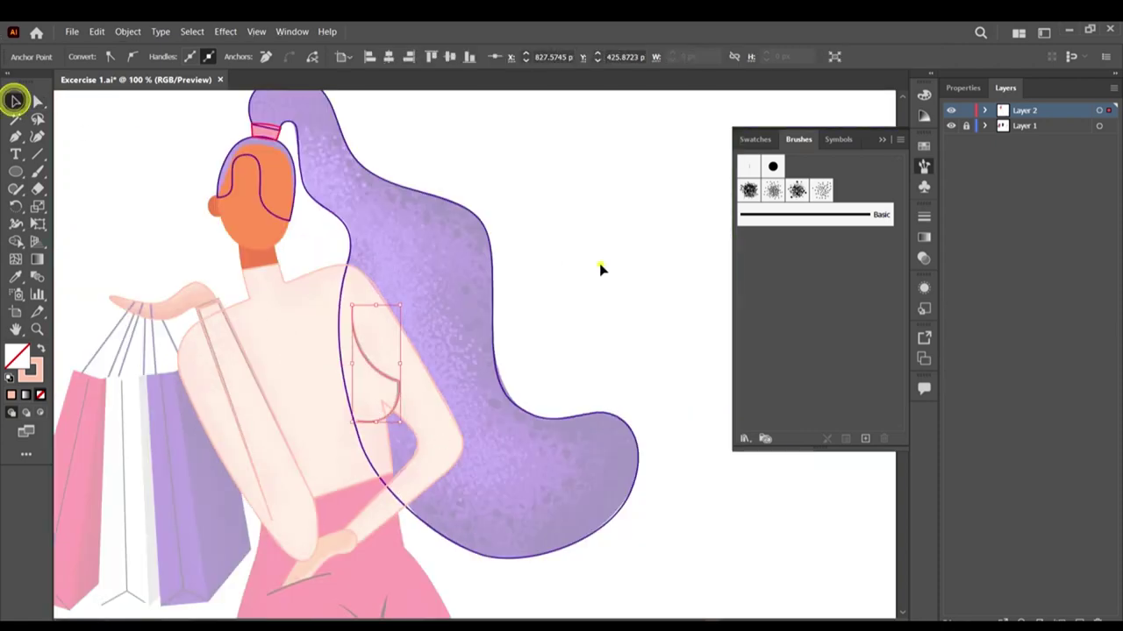
{"action": "left_click", "coordinate": [599, 263]}
{"action": "scroll", "coordinate": [519, 255], "scroll_direction": "down", "scroll_amount": 2}
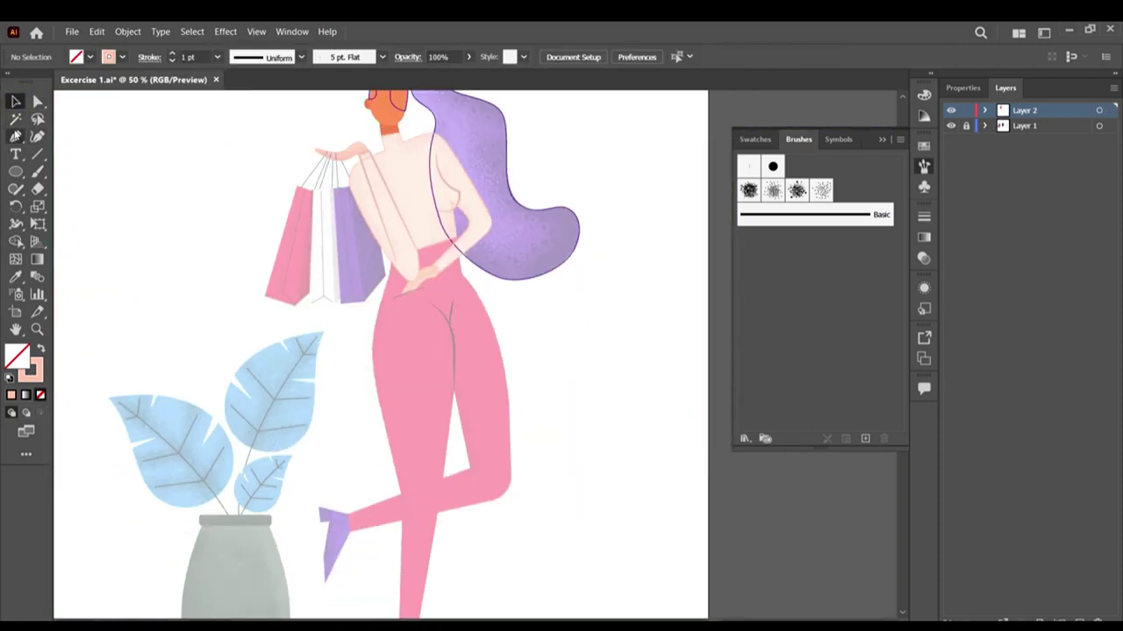
Step: Start the trousers outline with the Pen tool at the waistband's right corner and trace the side down to the hip
{"action": "scroll", "coordinate": [500, 254], "scroll_direction": "up", "scroll_amount": 6}
{"action": "scroll", "coordinate": [298, 337], "scroll_direction": "down", "scroll_amount": 1}
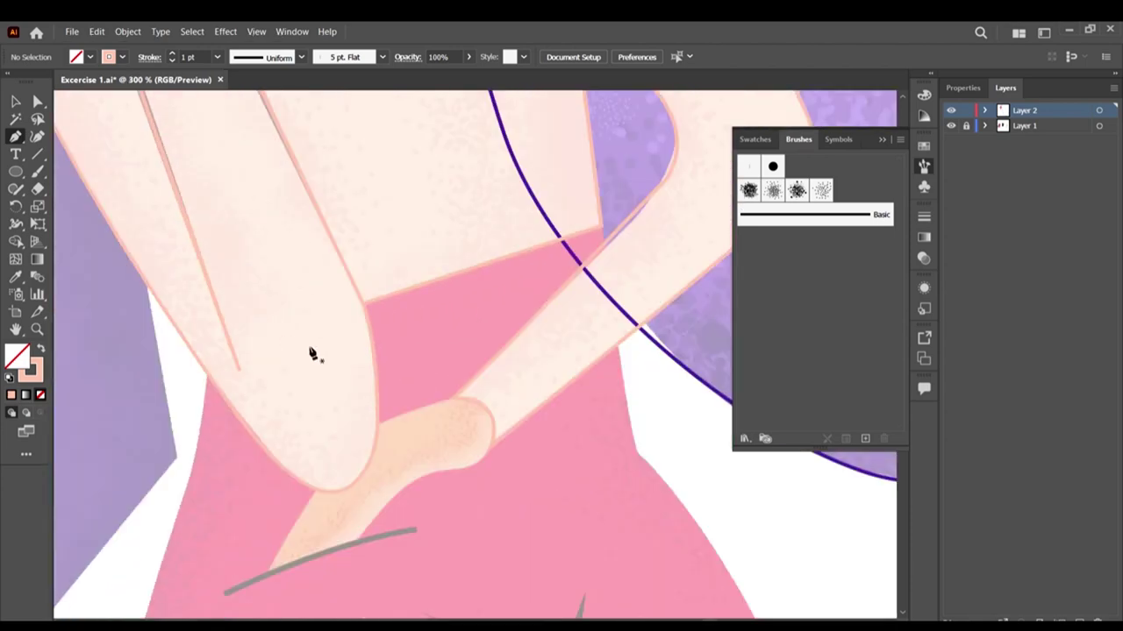
{"action": "scroll", "coordinate": [604, 257], "scroll_direction": "up", "scroll_amount": 4}
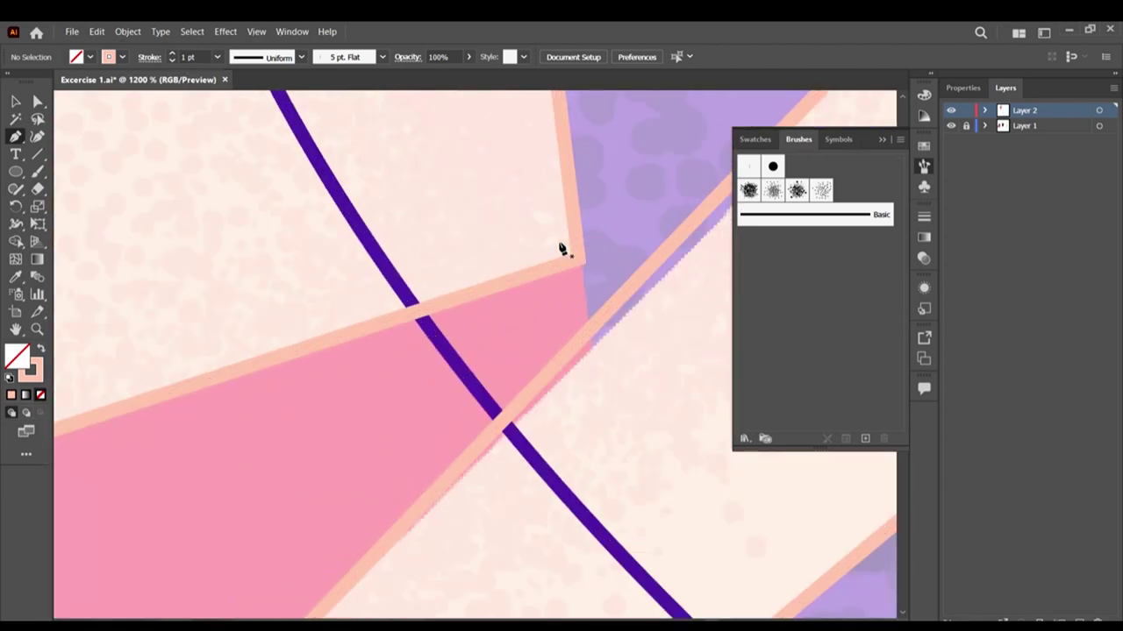
{"action": "left_click_drag", "start_coordinate": [544, 249], "coordinate": [579, 250]}
{"action": "left_click", "coordinate": [580, 254]}
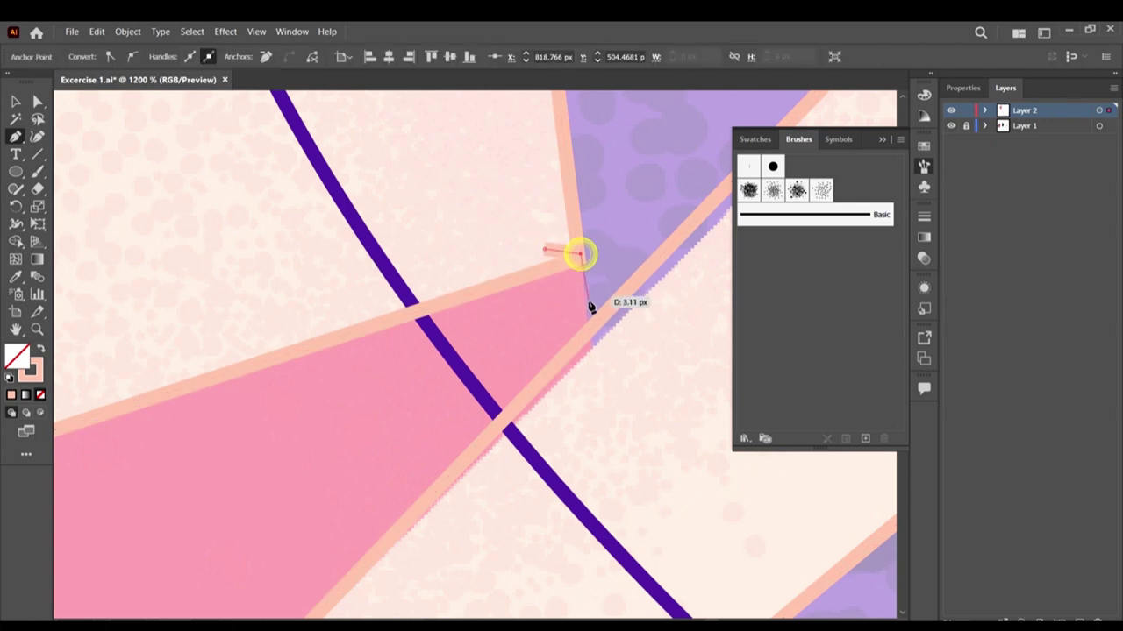
{"action": "scroll", "coordinate": [581, 281], "scroll_direction": "down", "scroll_amount": 5}
{"action": "scroll", "coordinate": [600, 307], "scroll_direction": "down", "scroll_amount": 1}
{"action": "left_click_drag", "start_coordinate": [601, 292], "coordinate": [607, 343]}
{"action": "scroll", "coordinate": [640, 383], "scroll_direction": "down", "scroll_amount": 1}
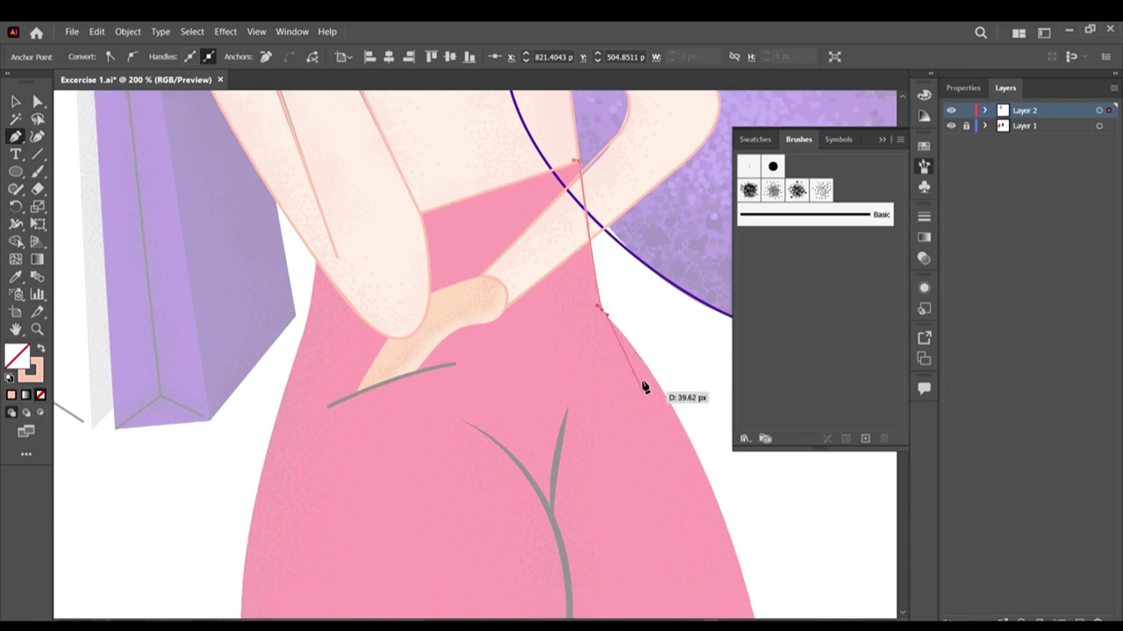
Step: Trace the trousers' outer edge from the right hip down the thigh and around the bent knee
{"action": "scroll", "coordinate": [646, 385], "scroll_direction": "down", "scroll_amount": 3}
{"action": "scroll", "coordinate": [684, 388], "scroll_direction": "up", "scroll_amount": 3}
{"action": "scroll", "coordinate": [695, 361], "scroll_direction": "down", "scroll_amount": 1}
{"action": "left_click_drag", "start_coordinate": [692, 377], "coordinate": [719, 501]}
{"action": "scroll", "coordinate": [715, 489], "scroll_direction": "down", "scroll_amount": 3}
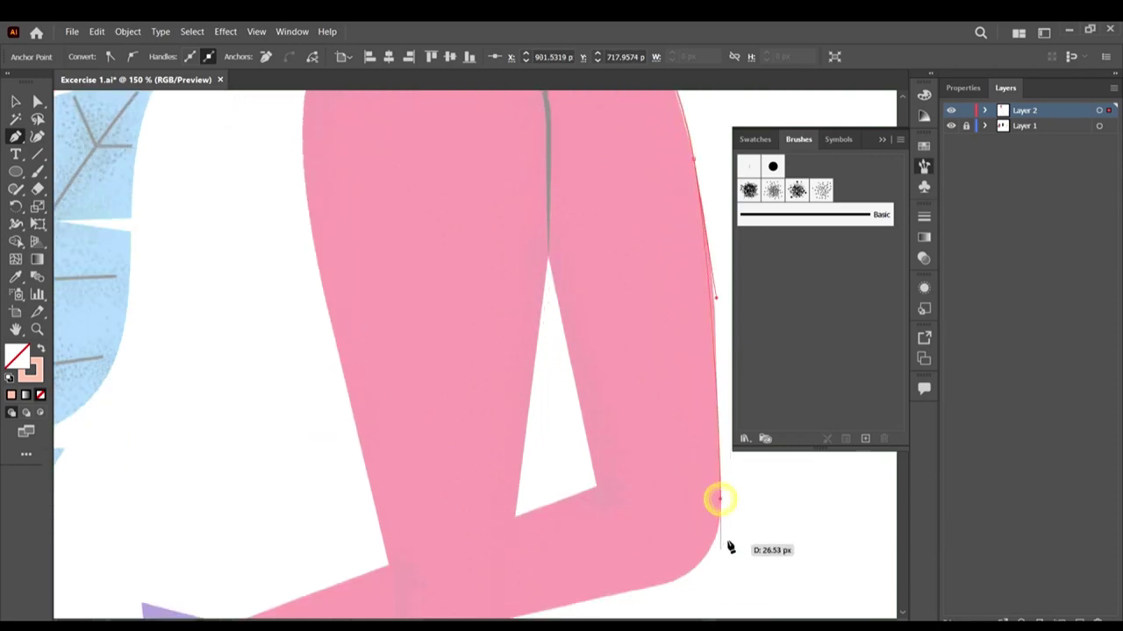
{"action": "scroll", "coordinate": [729, 547], "scroll_direction": "down", "scroll_amount": 2}
{"action": "left_click_drag", "start_coordinate": [660, 521], "coordinate": [588, 537]}
{"action": "scroll", "coordinate": [589, 537], "scroll_direction": "down", "scroll_amount": 2}
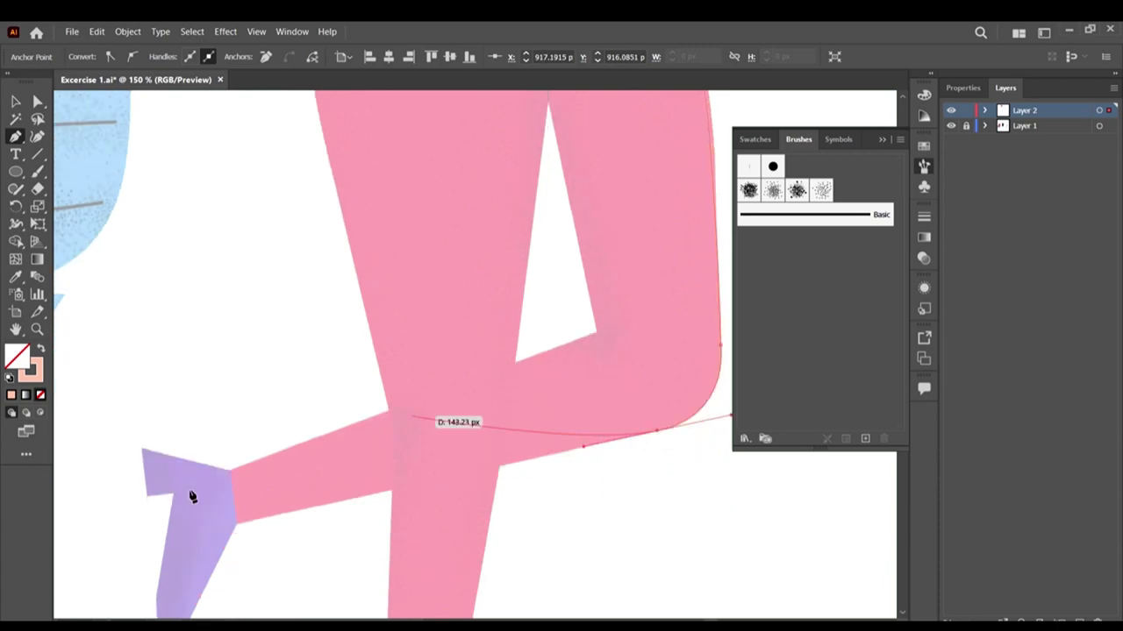
Step: Trace the raised lower leg along its underside to the ankle, then back along its upper edge to the knee's inner corner
{"action": "left_click", "coordinate": [236, 527]}
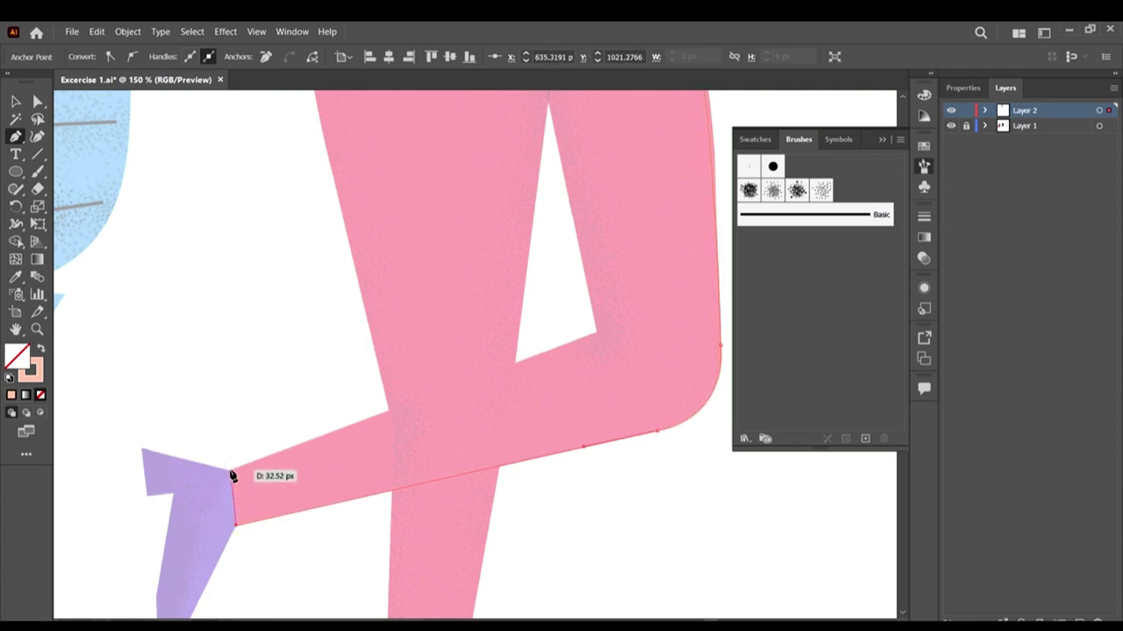
{"action": "left_click", "coordinate": [231, 472]}
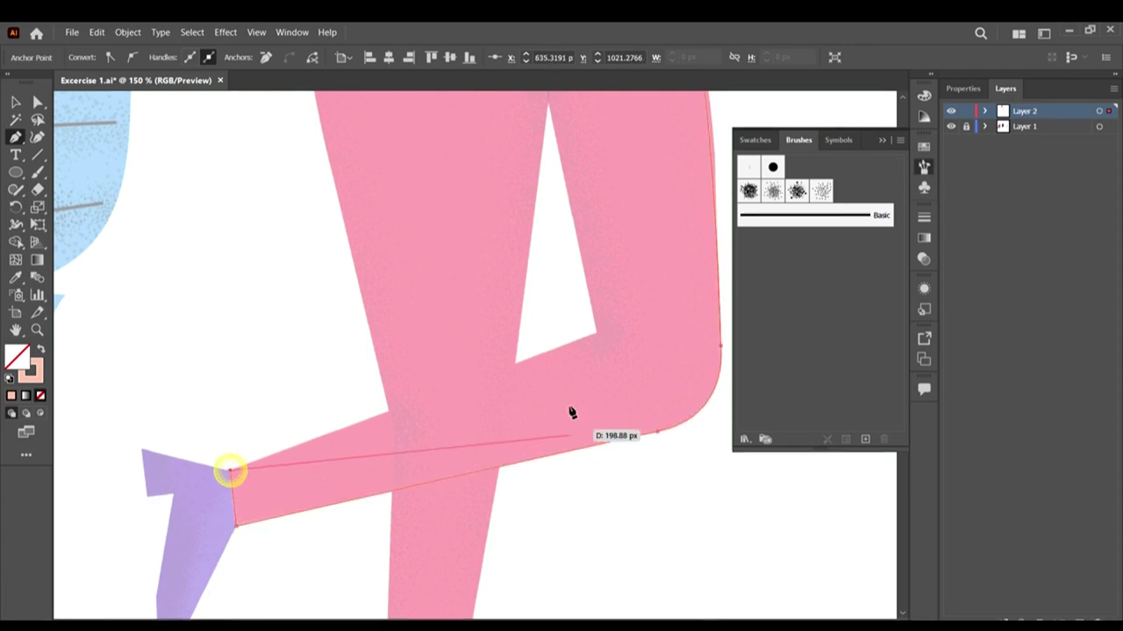
{"action": "left_click", "coordinate": [597, 331]}
Step: Continue the trousers outline up to the crotch and down the standing leg's inner edge, ending across its ankle hem
{"action": "scroll", "coordinate": [597, 331], "scroll_direction": "up", "scroll_amount": 2}
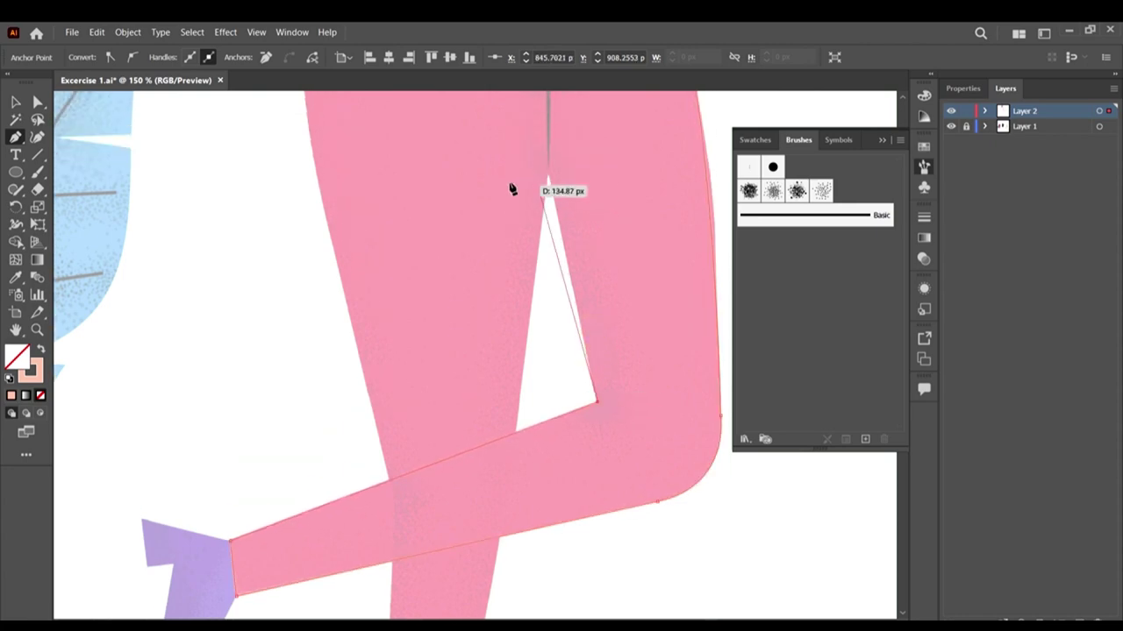
{"action": "left_click", "coordinate": [547, 172]}
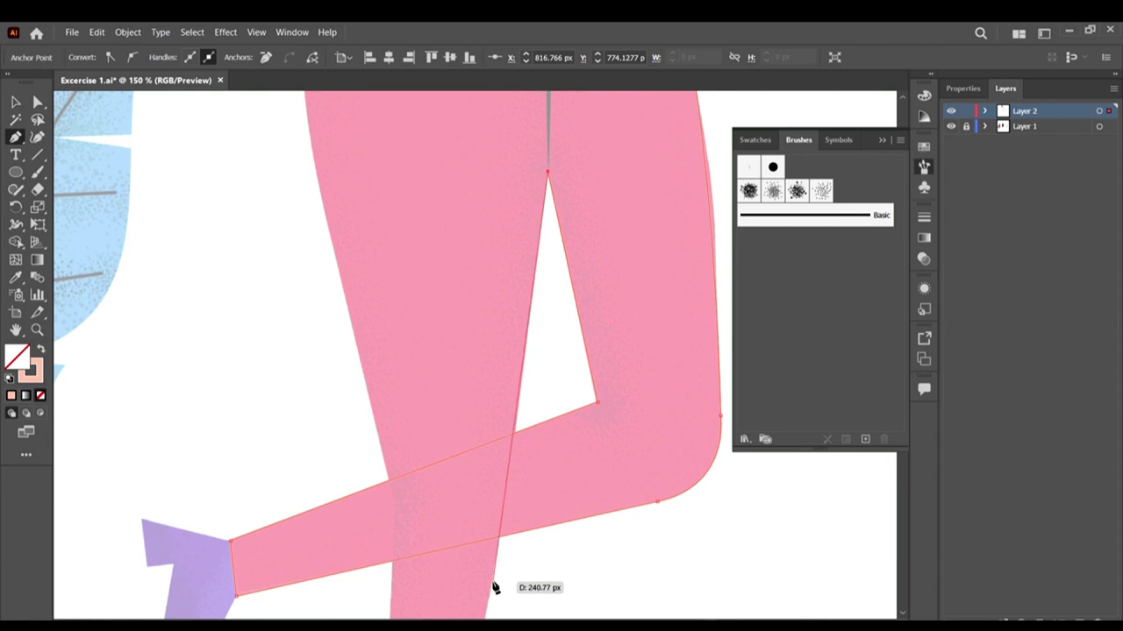
{"action": "left_click", "coordinate": [504, 522]}
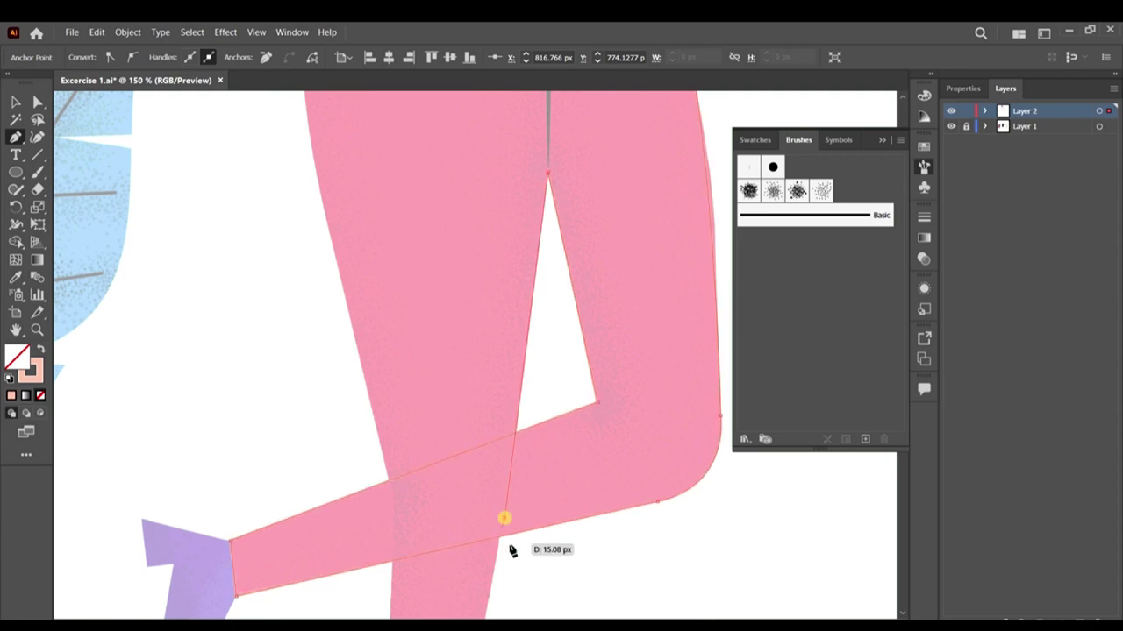
{"action": "scroll", "coordinate": [513, 439], "scroll_direction": "down", "scroll_amount": 10}
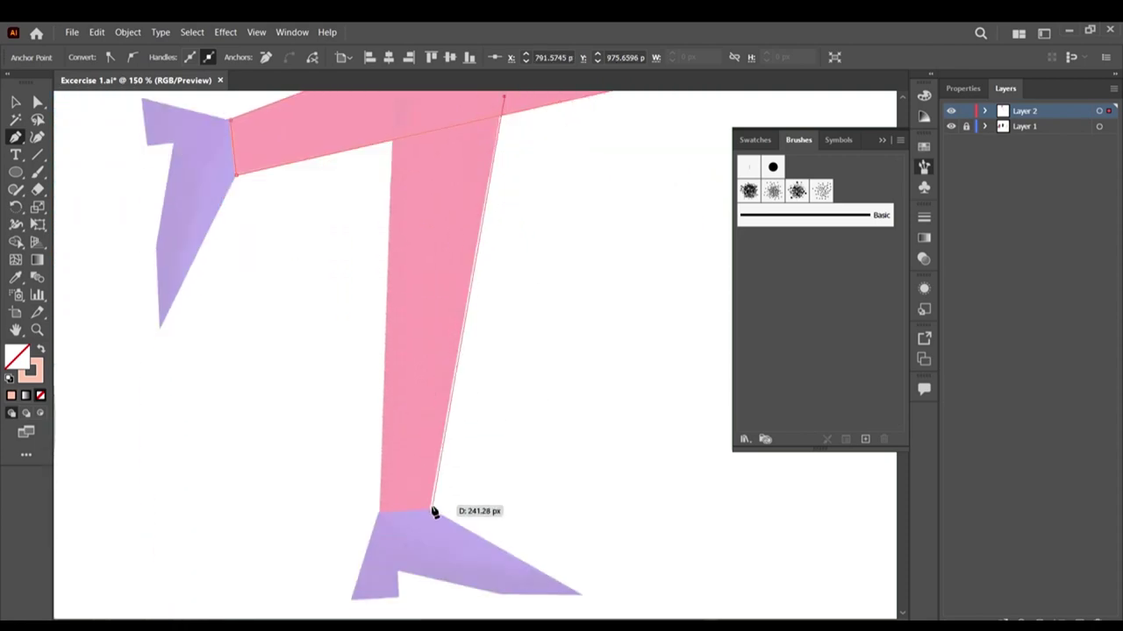
{"action": "left_click", "coordinate": [431, 513]}
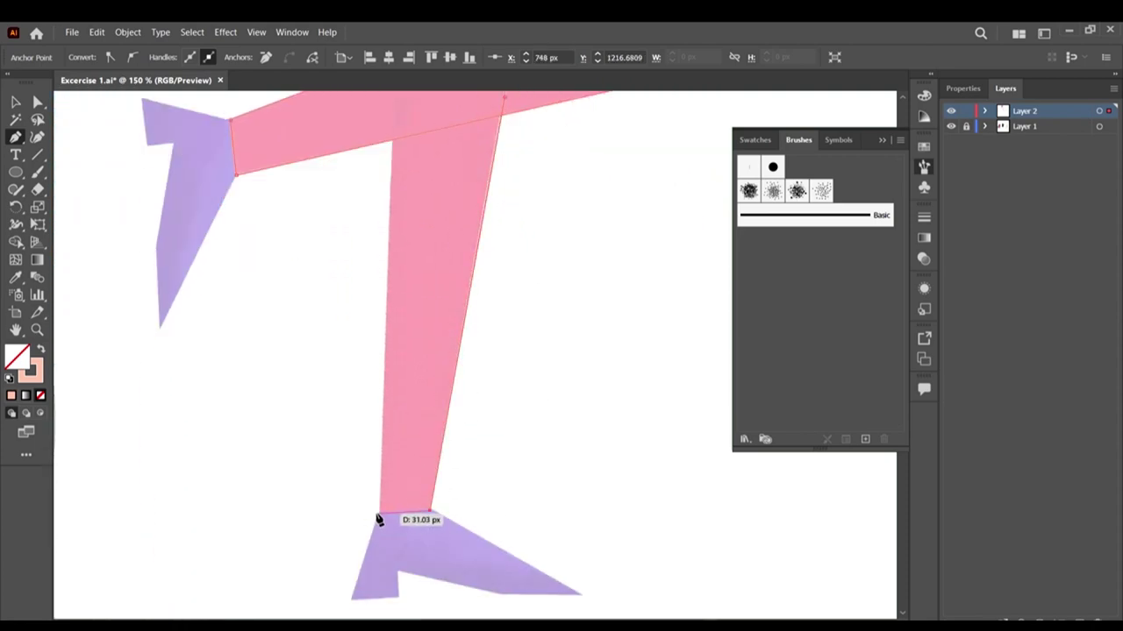
{"action": "left_click", "coordinate": [379, 518]}
Step: Trace the standing leg's outer edge from the ankle up past the crossed leg to a curved anchor at the left hip
{"action": "scroll", "coordinate": [383, 296], "scroll_direction": "up", "scroll_amount": 3}
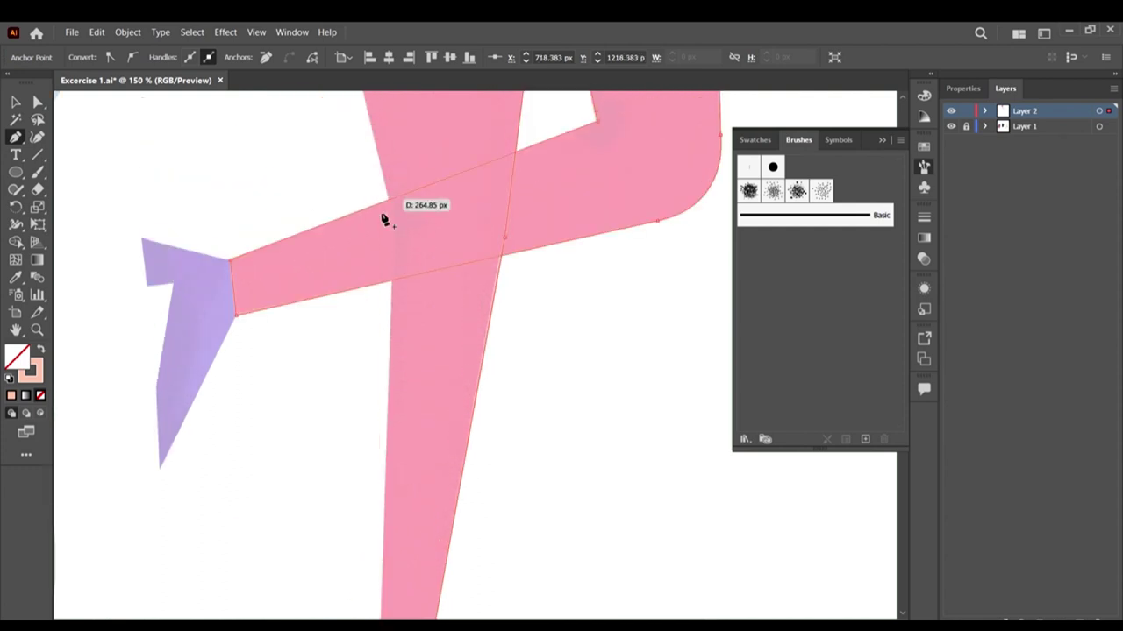
{"action": "left_click", "coordinate": [395, 224]}
{"action": "scroll", "coordinate": [435, 170], "scroll_direction": "up", "scroll_amount": 1}
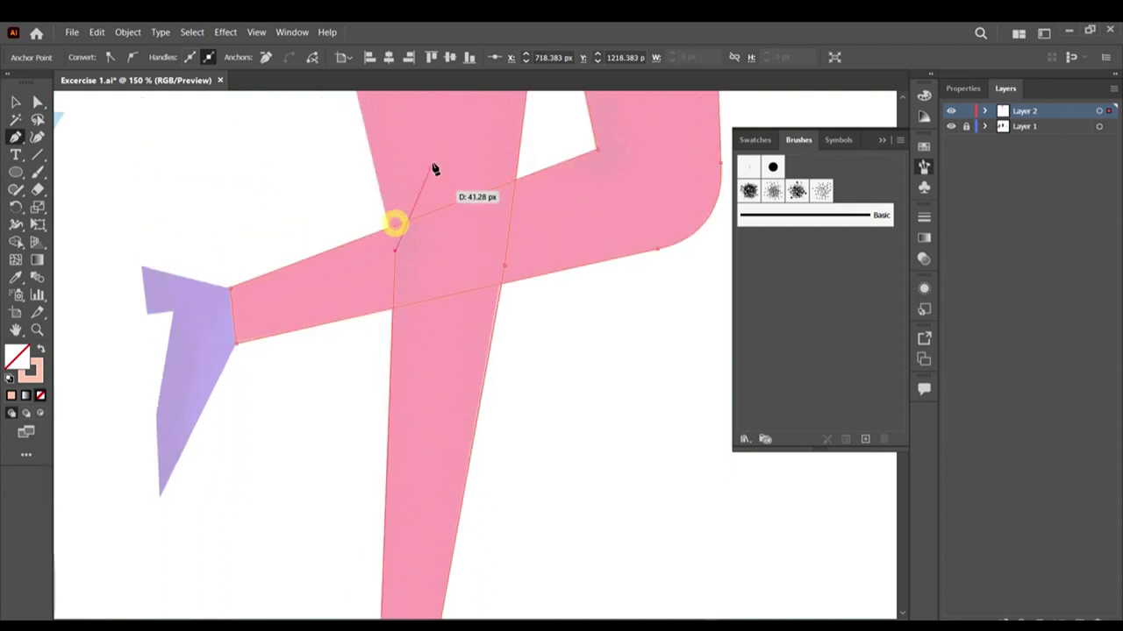
{"action": "scroll", "coordinate": [434, 170], "scroll_direction": "up", "scroll_amount": 8}
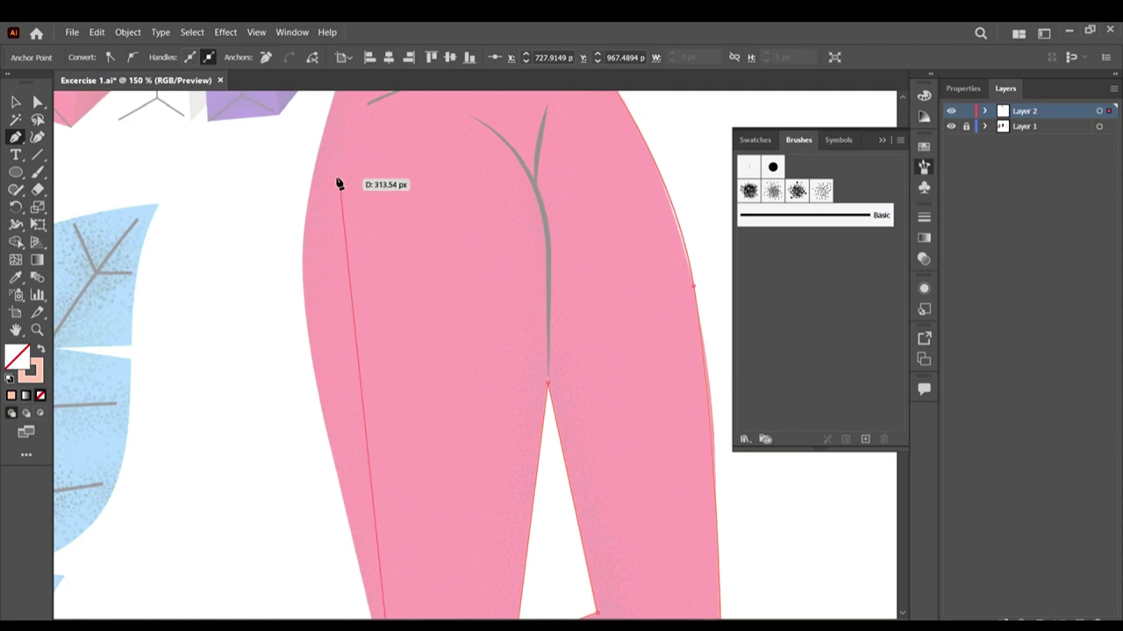
{"action": "left_click_drag", "start_coordinate": [301, 268], "coordinate": [309, 212]}
Step: Trace from the left hip up to the waist and close the trousers outline at its starting waistband corner
{"action": "scroll", "coordinate": [307, 200], "scroll_direction": "up", "scroll_amount": 5}
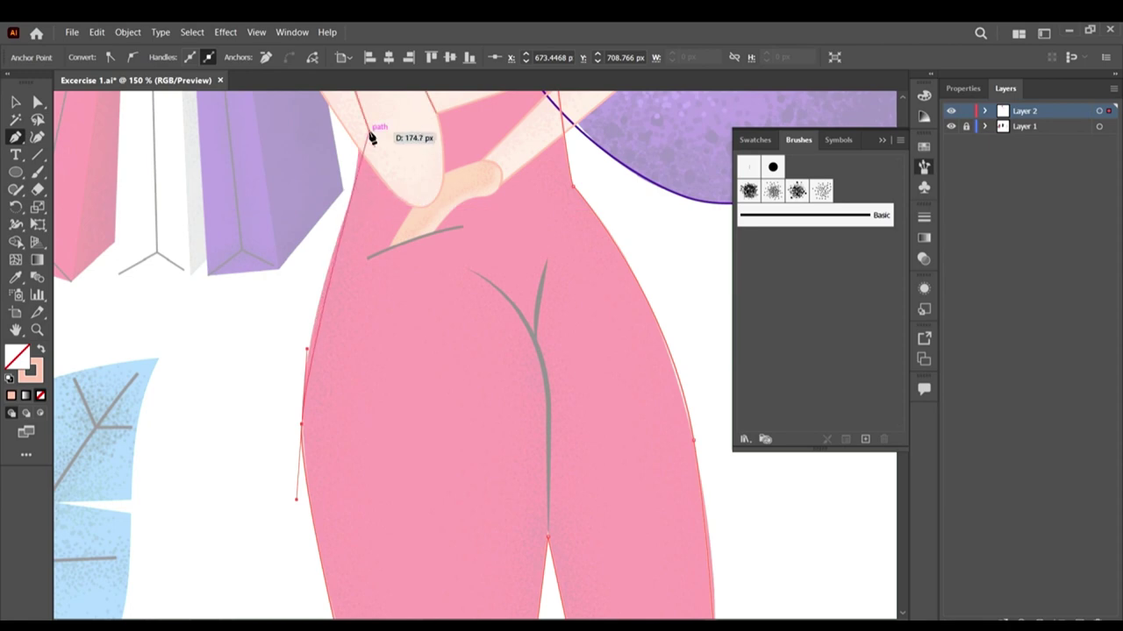
{"action": "scroll", "coordinate": [366, 210], "scroll_direction": "up", "scroll_amount": 3}
{"action": "scroll", "coordinate": [327, 370], "scroll_direction": "up", "scroll_amount": 1, "text": "alt"}
{"action": "scroll", "coordinate": [325, 368], "scroll_direction": "down", "scroll_amount": 2}
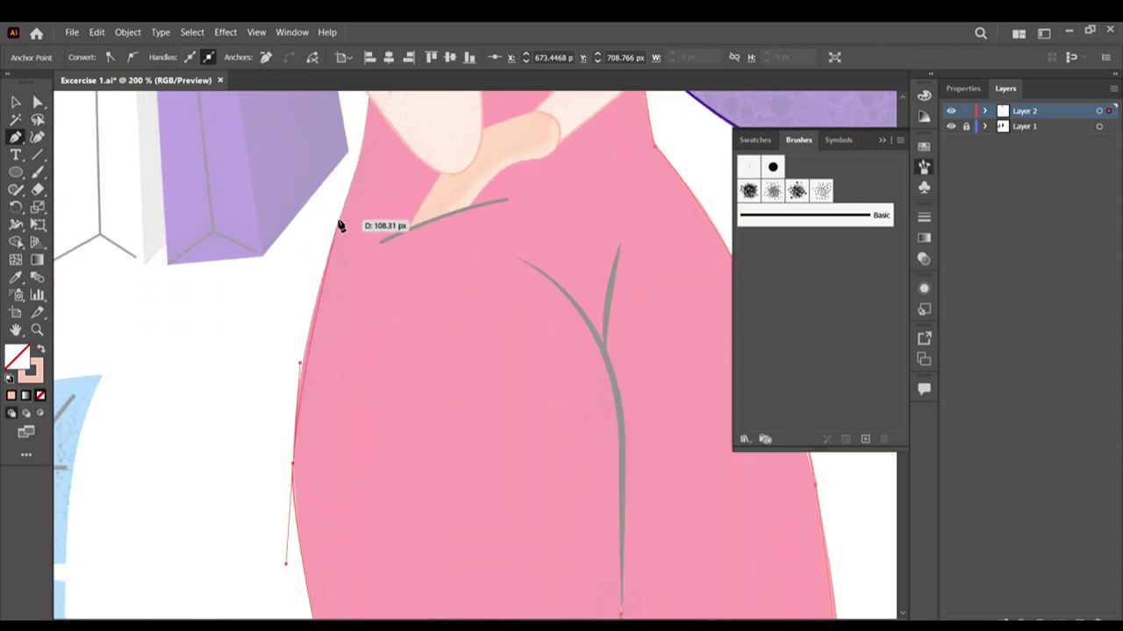
{"action": "left_click", "coordinate": [360, 155]}
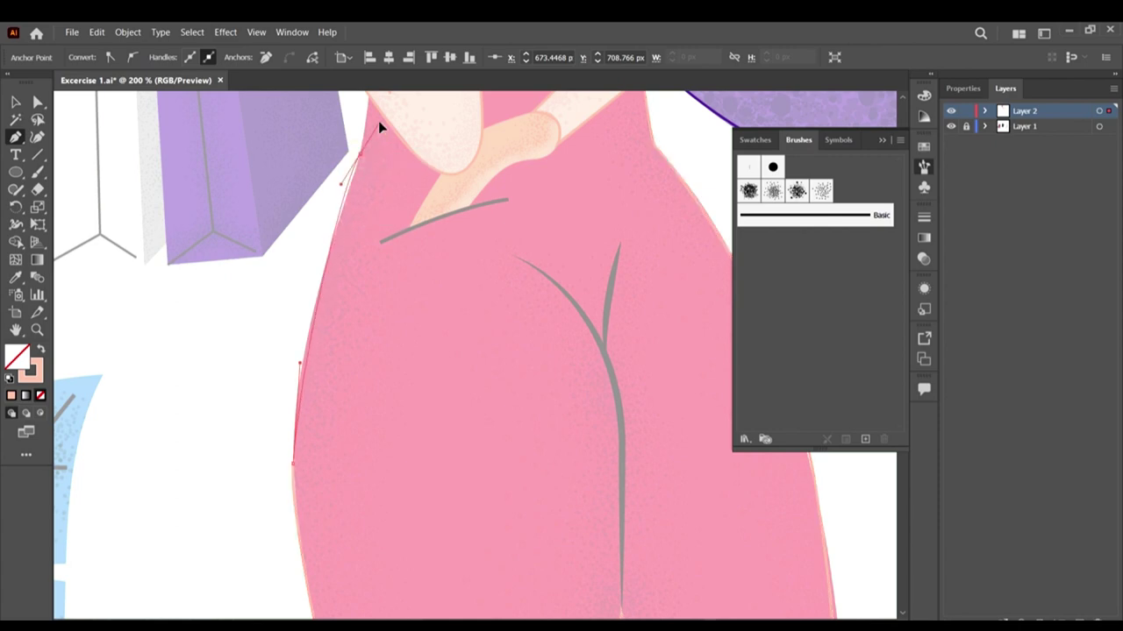
{"action": "left_click_drag", "start_coordinate": [379, 121], "coordinate": [372, 110]}
{"action": "scroll", "coordinate": [383, 175], "scroll_direction": "up", "scroll_amount": 5}
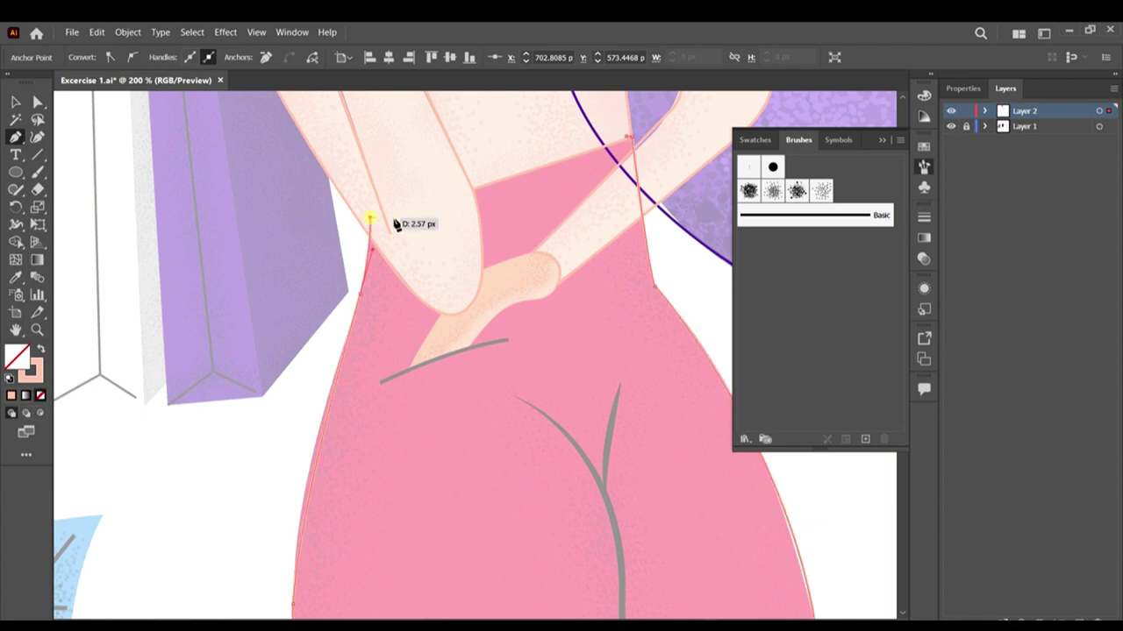
{"action": "left_click", "coordinate": [626, 138]}
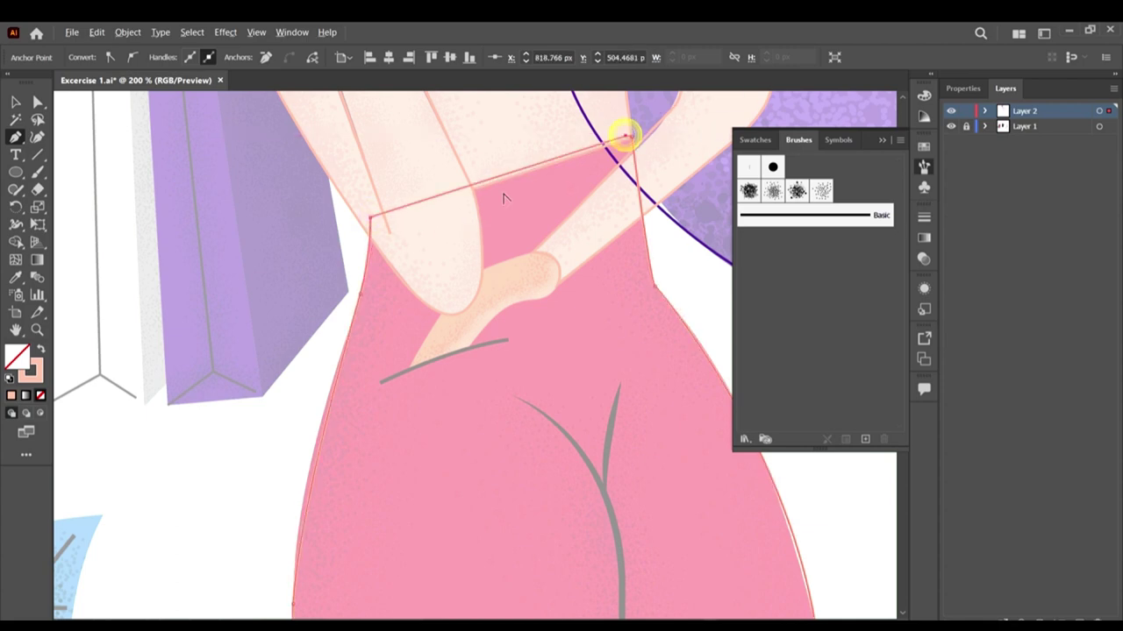
Step: Select the trousers' left hip anchor with the Direct Selection tool and adjust its upper handle to follow the guide
{"action": "key", "text": "ctrl+minus"}
{"action": "left_click", "coordinate": [36, 104]}
{"action": "key", "text": "ctrl+plus"}
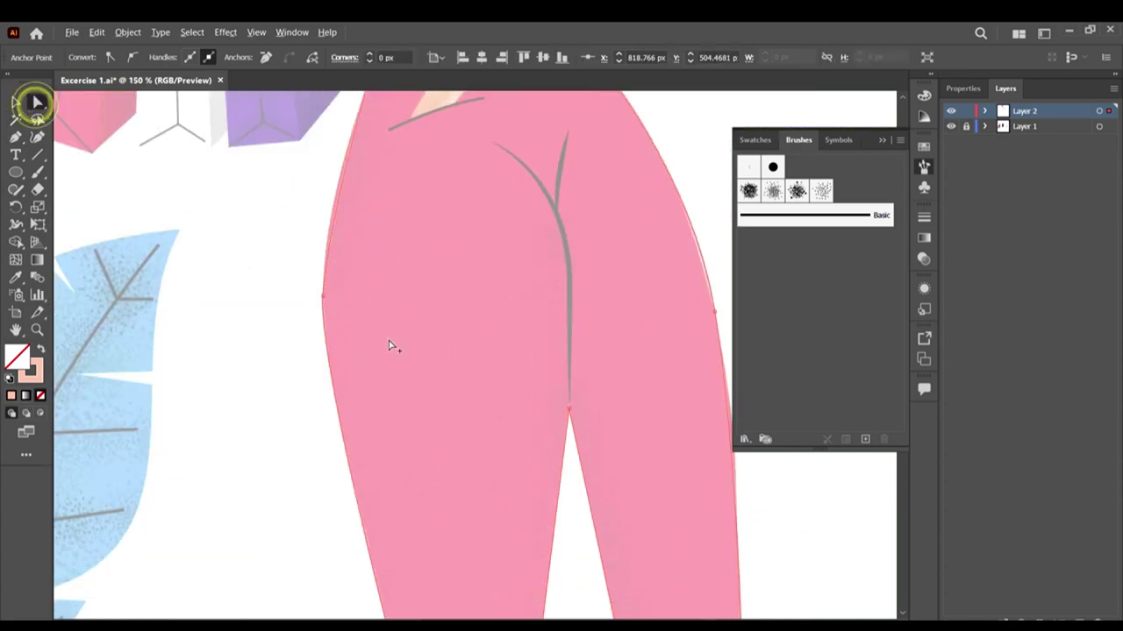
{"action": "scroll", "coordinate": [312, 241], "scroll_direction": "up", "scroll_amount": 1}
{"action": "left_click_drag", "start_coordinate": [283, 276], "coordinate": [391, 397]}
{"action": "scroll", "coordinate": [311, 266], "scroll_direction": "up", "scroll_amount": 4}
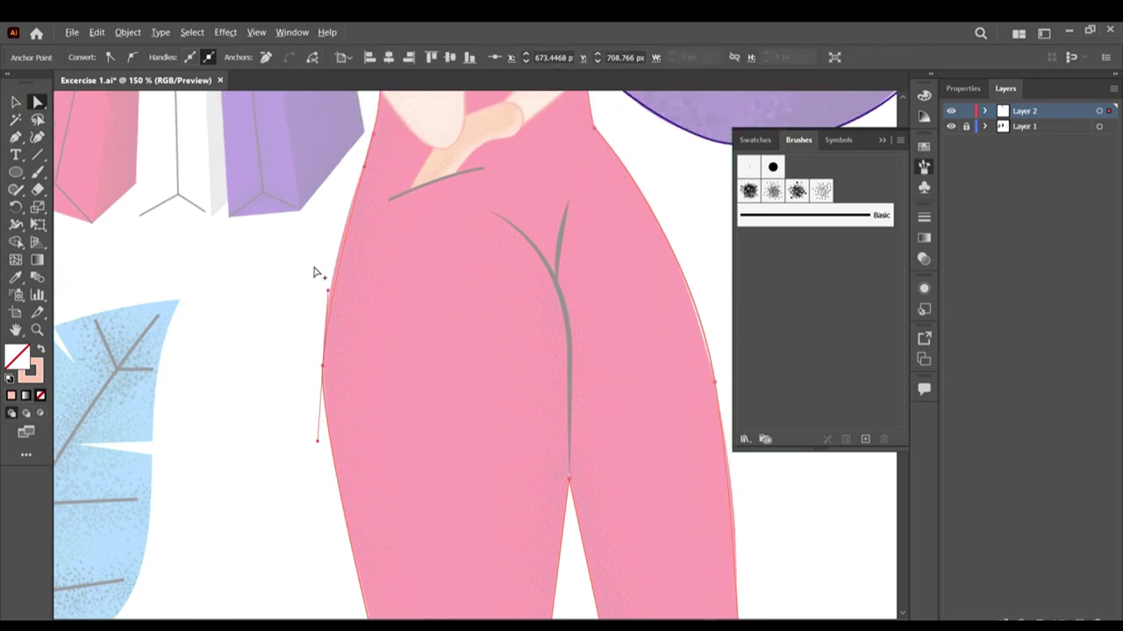
{"action": "scroll", "coordinate": [314, 274], "scroll_direction": "up", "scroll_amount": 1}
{"action": "left_click_drag", "start_coordinate": [331, 298], "coordinate": [323, 282]}
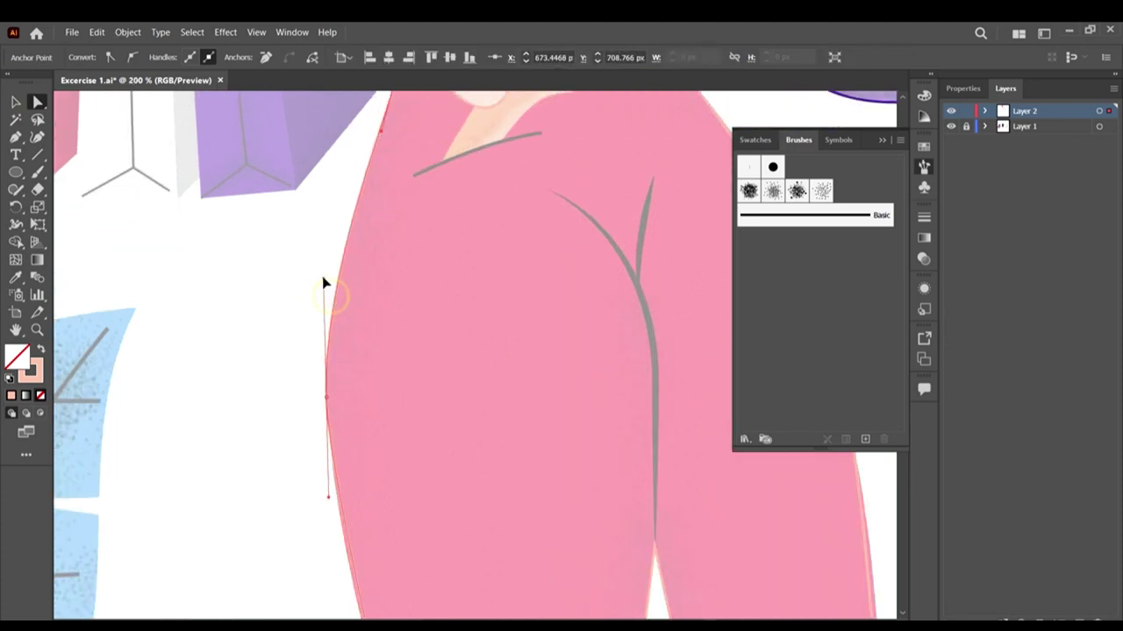
Step: Reposition the left hip anchor, refine its handles along the guide's thigh edge, and deselect the trousers outline
{"action": "left_click_drag", "start_coordinate": [329, 402], "coordinate": [325, 403]}
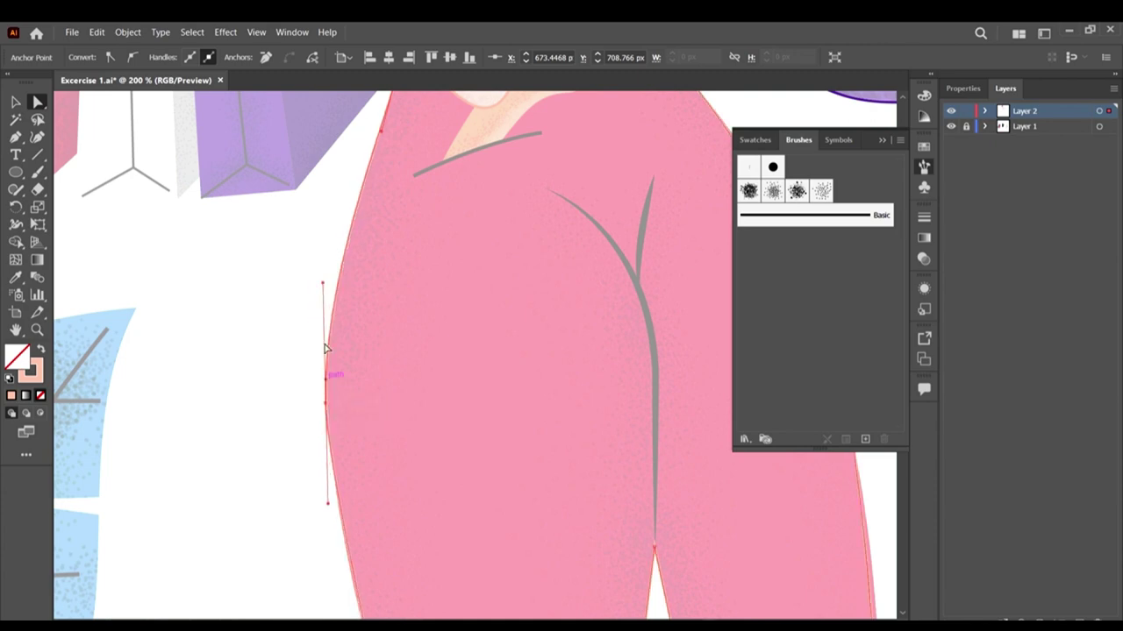
{"action": "left_click_drag", "start_coordinate": [322, 281], "coordinate": [331, 331]}
{"action": "scroll", "coordinate": [334, 274], "scroll_direction": "down", "scroll_amount": 5}
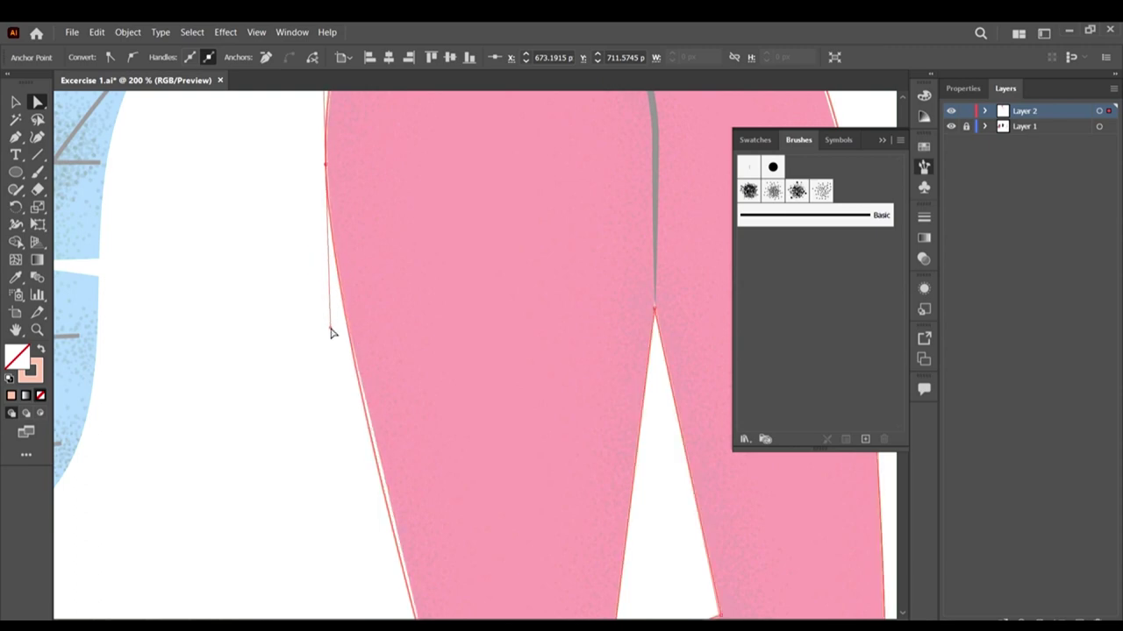
{"action": "scroll", "coordinate": [380, 234], "scroll_direction": "up", "scroll_amount": 3}
{"action": "left_click", "coordinate": [371, 302]}
{"action": "scroll", "coordinate": [354, 290], "scroll_direction": "down", "scroll_amount": 4}
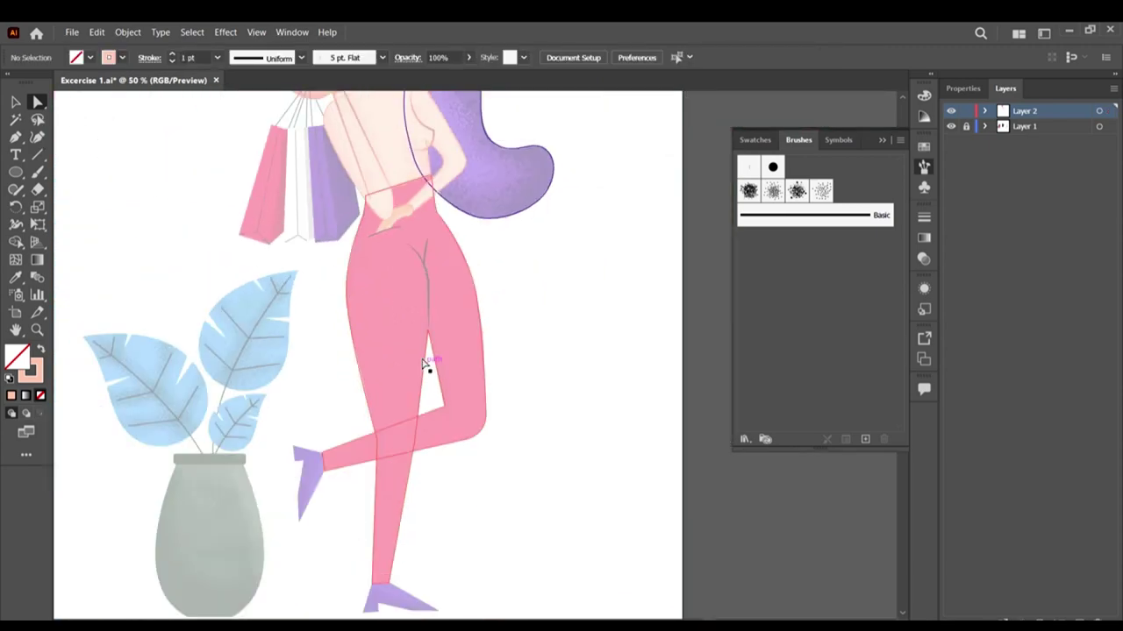
Step: Fill the traced trousers outline with the red sampled from the full-colour reference's trousers, and deselect it
{"action": "scroll", "coordinate": [424, 364], "scroll_direction": "down", "scroll_amount": 2}
{"action": "scroll", "coordinate": [444, 454], "scroll_direction": "up", "scroll_amount": 1}
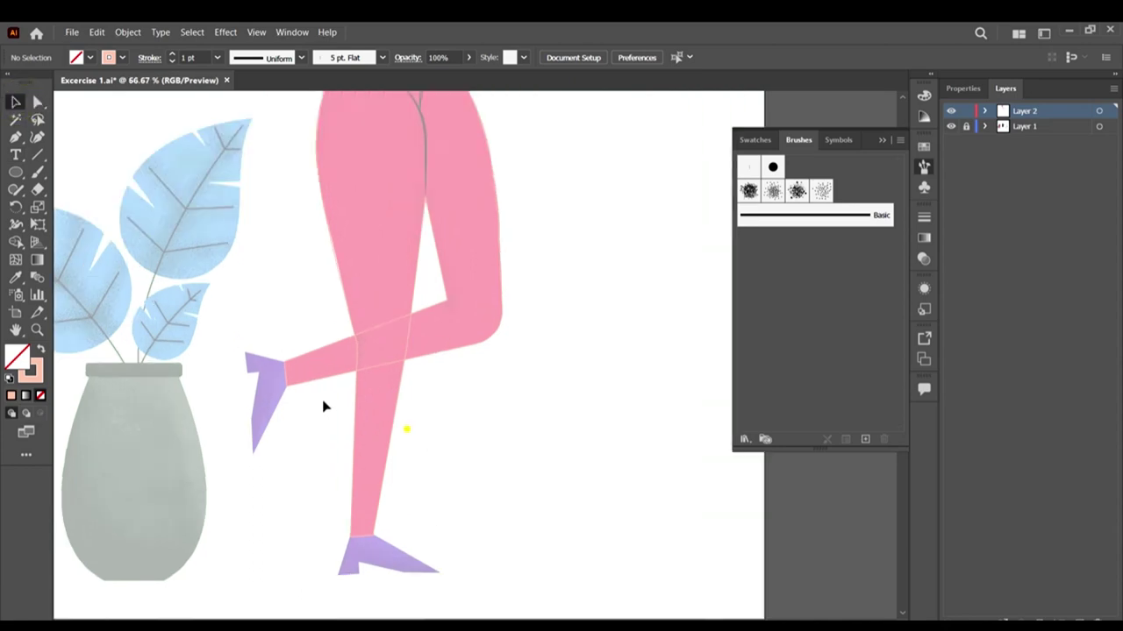
{"action": "left_click", "coordinate": [405, 428]}
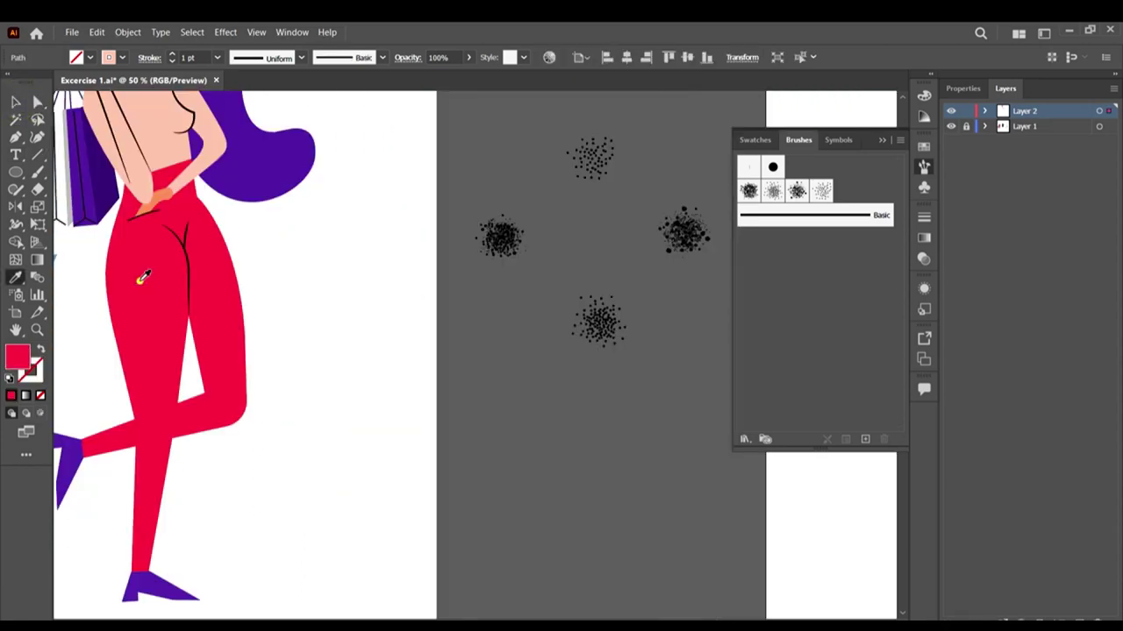
{"action": "left_click", "coordinate": [138, 276]}
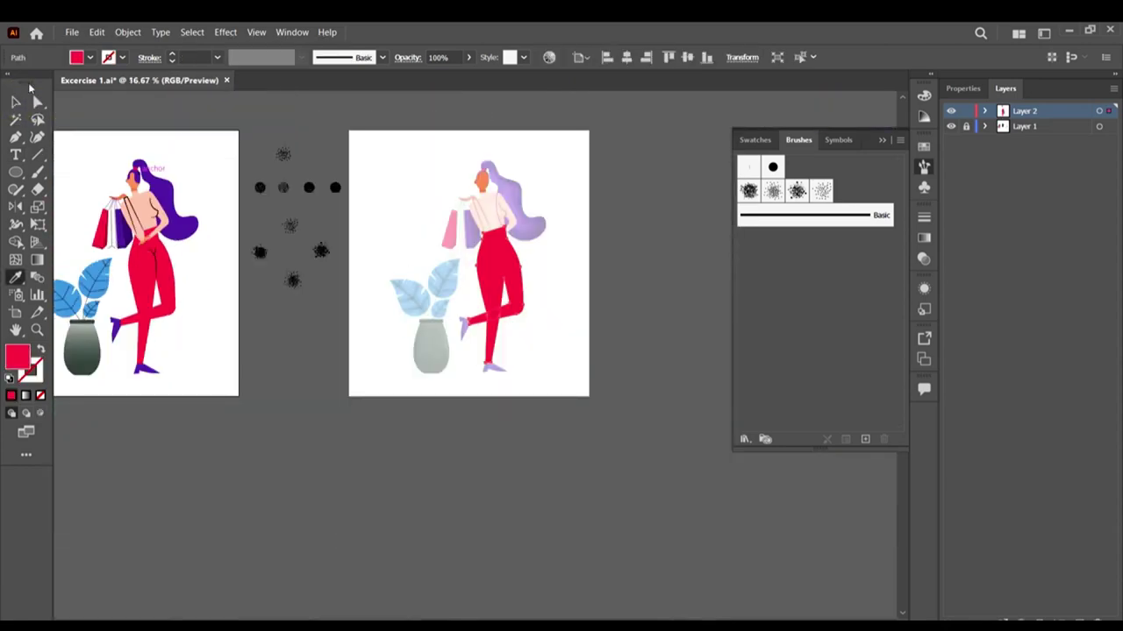
{"action": "left_click", "coordinate": [22, 101]}
{"action": "left_click", "coordinate": [582, 380]}
{"action": "scroll", "coordinate": [553, 297], "scroll_direction": "up", "scroll_amount": 4}
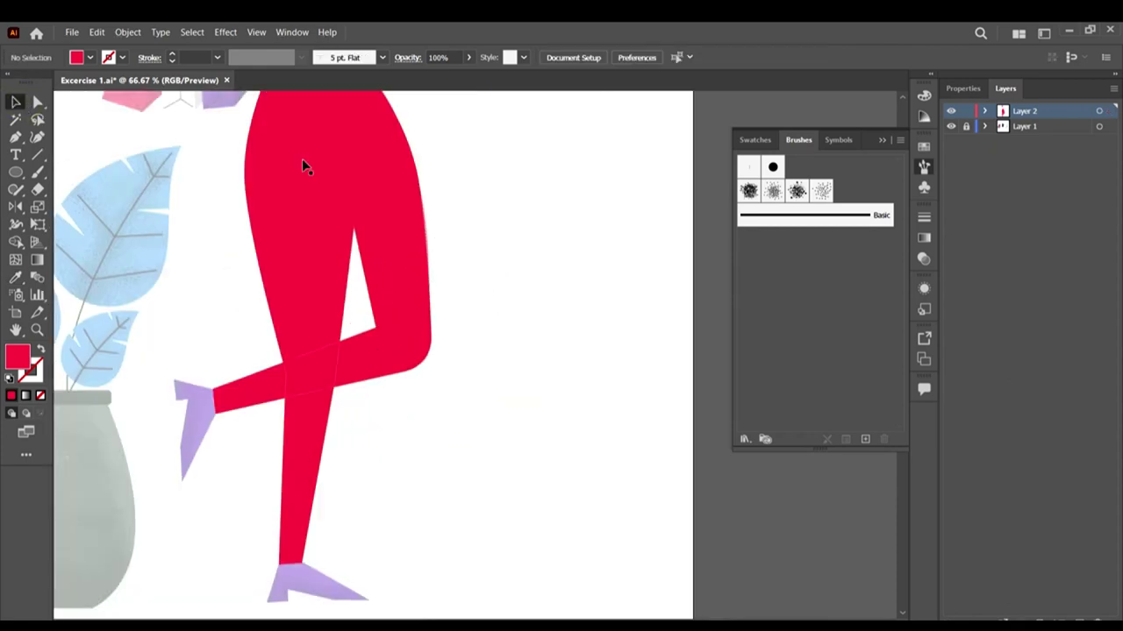
Step: Send the red trousers shape to the back of its layer's stacking order and deselect it
{"action": "scroll", "coordinate": [302, 158], "scroll_direction": "up", "scroll_amount": 2}
{"action": "left_click", "coordinate": [336, 225]}
{"action": "scroll", "coordinate": [325, 225], "scroll_direction": "up", "scroll_amount": 2}
{"action": "right_click", "coordinate": [312, 223]}
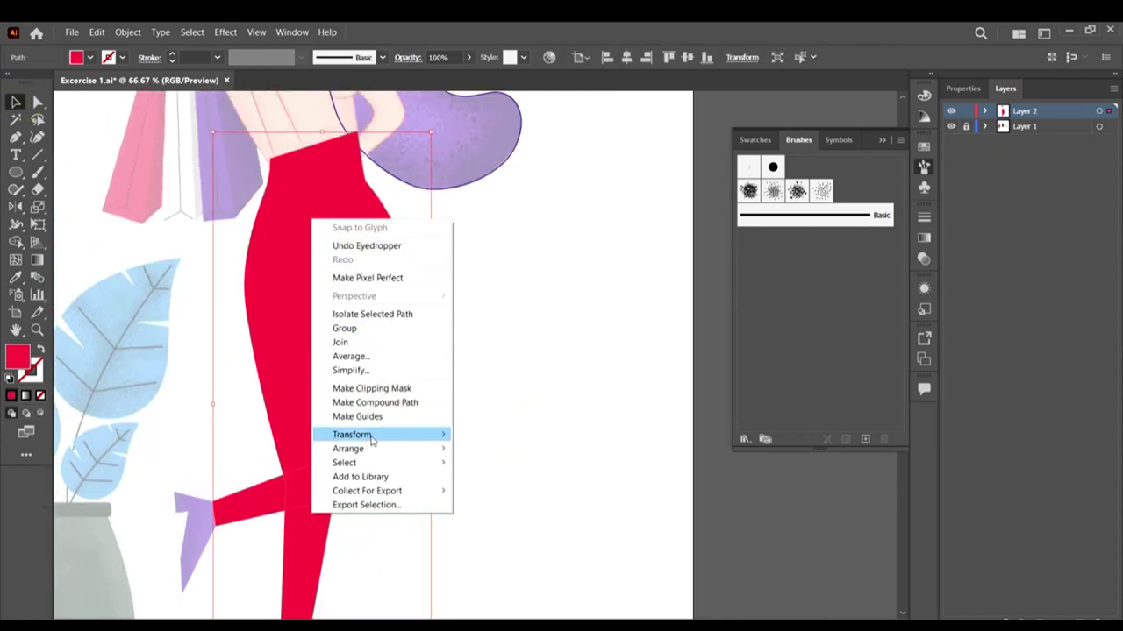
{"action": "left_click", "coordinate": [378, 449]}
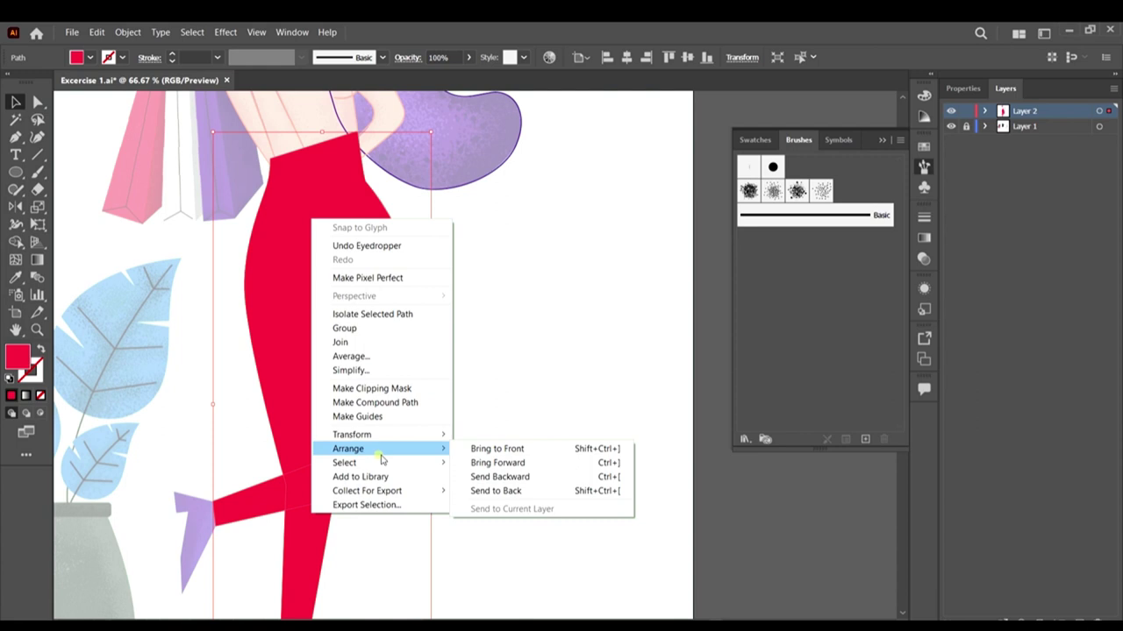
{"action": "left_click", "coordinate": [508, 493]}
{"action": "scroll", "coordinate": [399, 374], "scroll_direction": "down", "scroll_amount": 3}
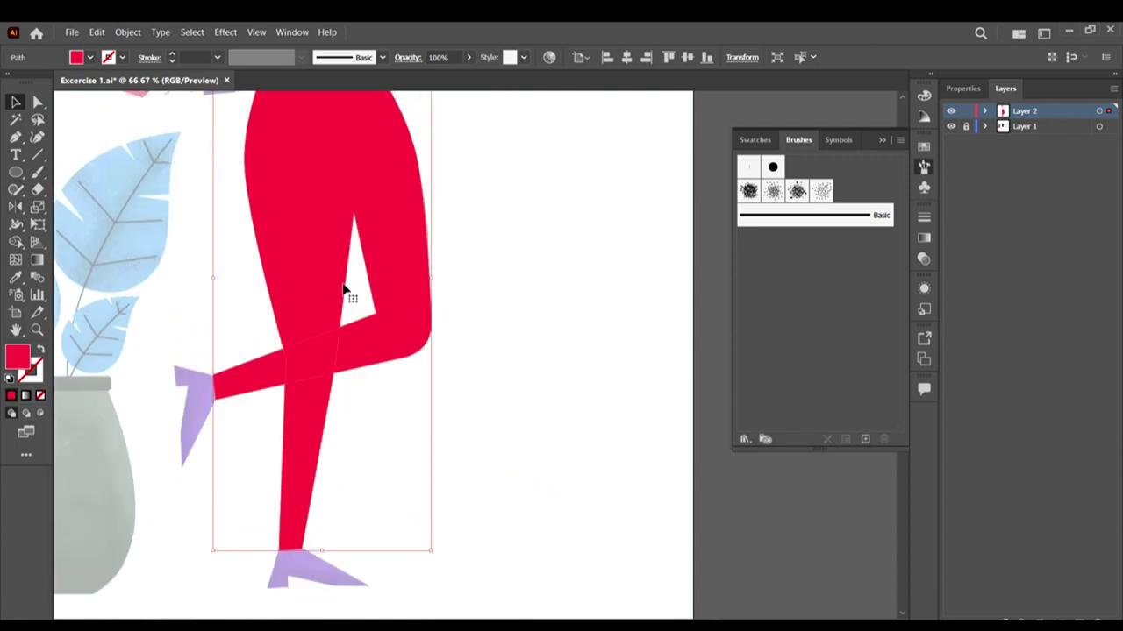
{"action": "scroll", "coordinate": [321, 360], "scroll_direction": "up", "scroll_amount": 2}
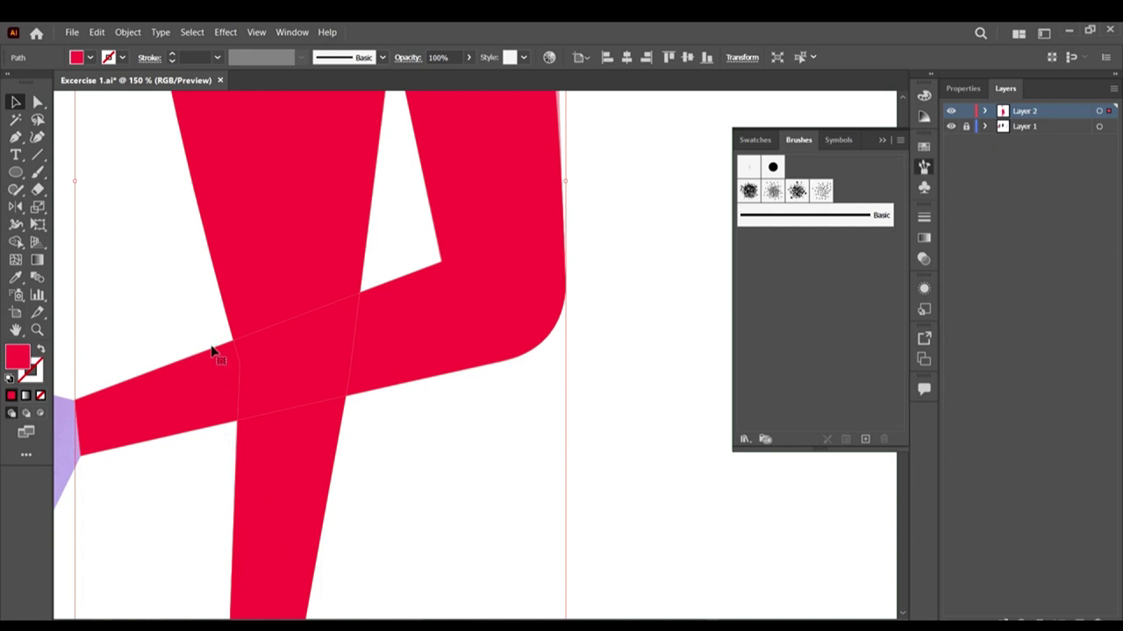
{"action": "scroll", "coordinate": [220, 397], "scroll_direction": "down", "scroll_amount": 3}
{"action": "left_click", "coordinate": [385, 449]}
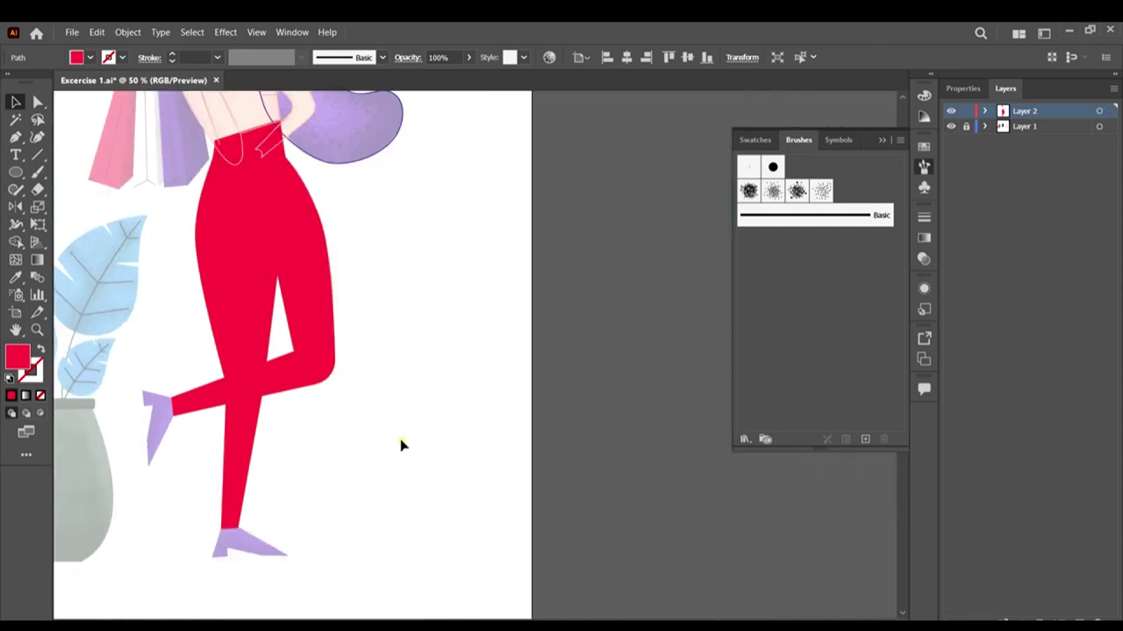
Step: Duplicate the trousers beside the figure and remove the copy's hip and thigh area with the Shape Builder tool
{"action": "left_click", "coordinate": [276, 377]}
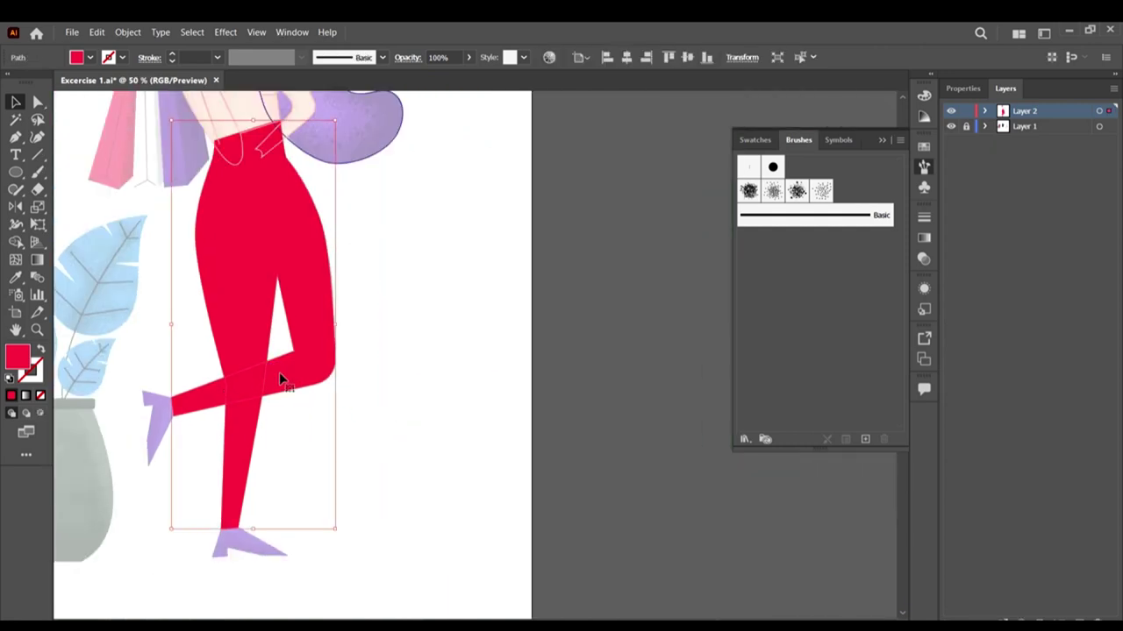
{"action": "left_click_drag", "start_coordinate": [279, 377], "coordinate": [491, 377]}
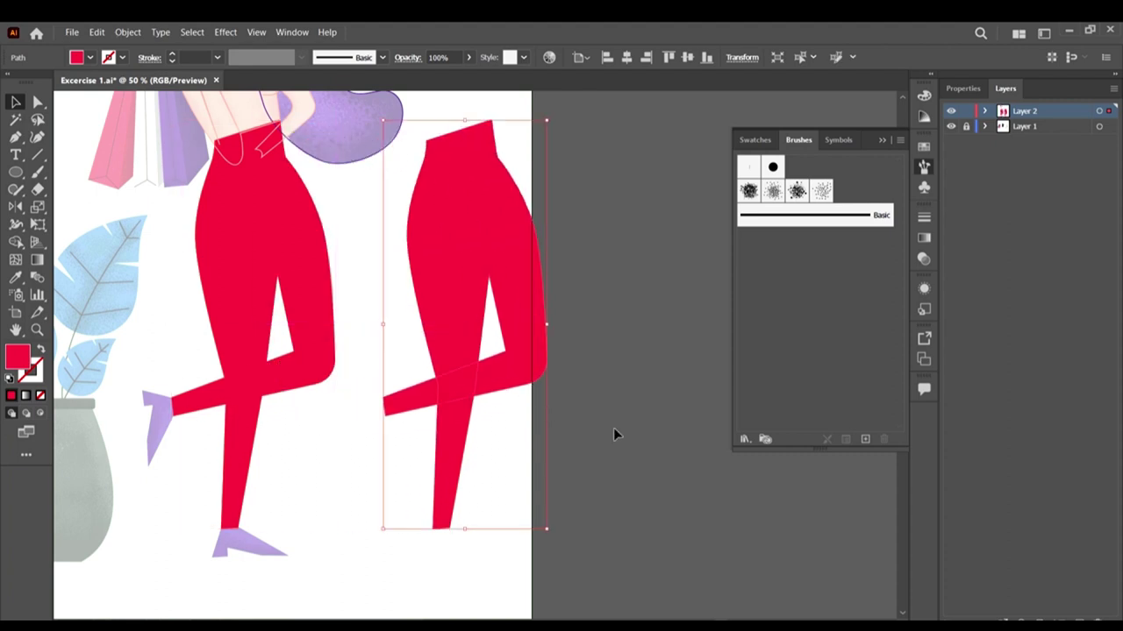
{"action": "left_click", "coordinate": [16, 244]}
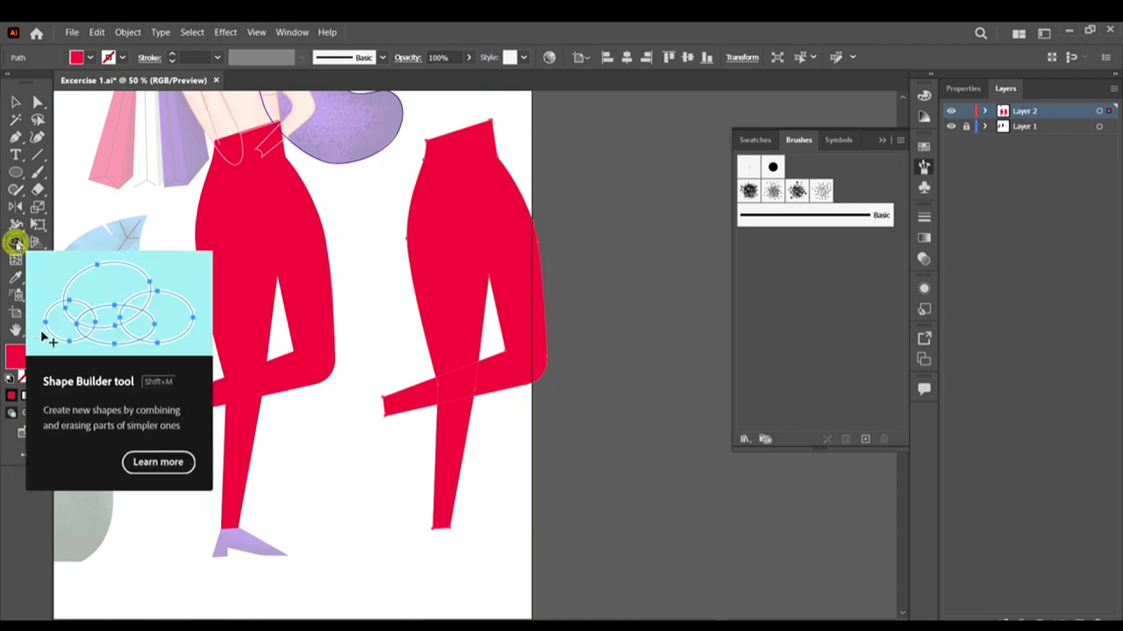
{"action": "left_click", "coordinate": [469, 251], "text": "alt"}
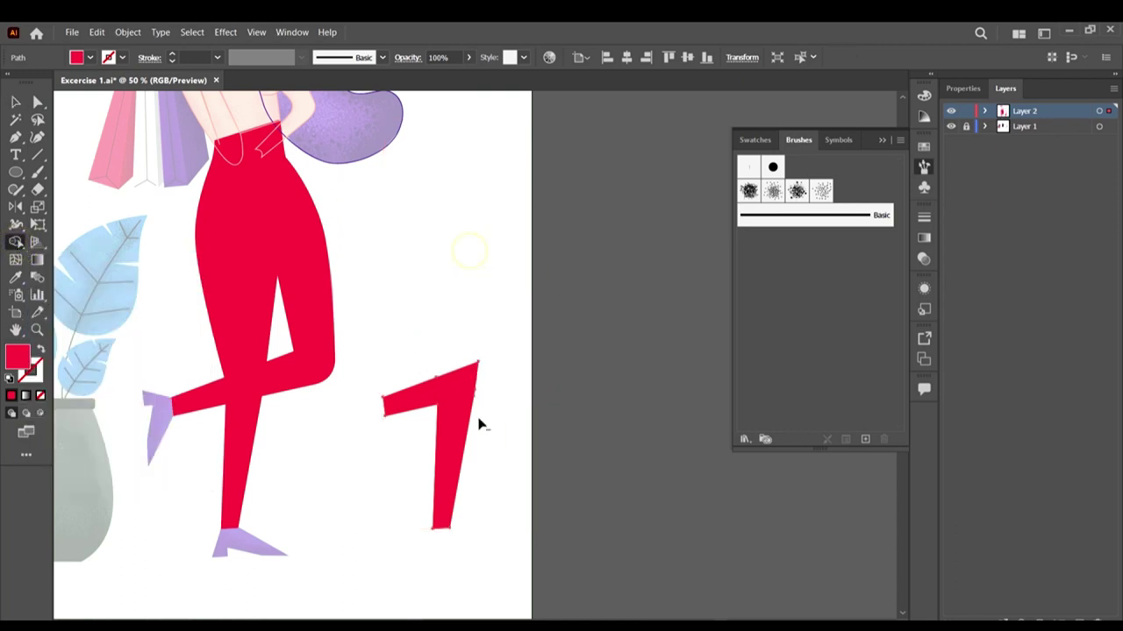
{"action": "left_click", "coordinate": [450, 532], "text": "alt"}
{"action": "key", "text": "ctrl+y"}
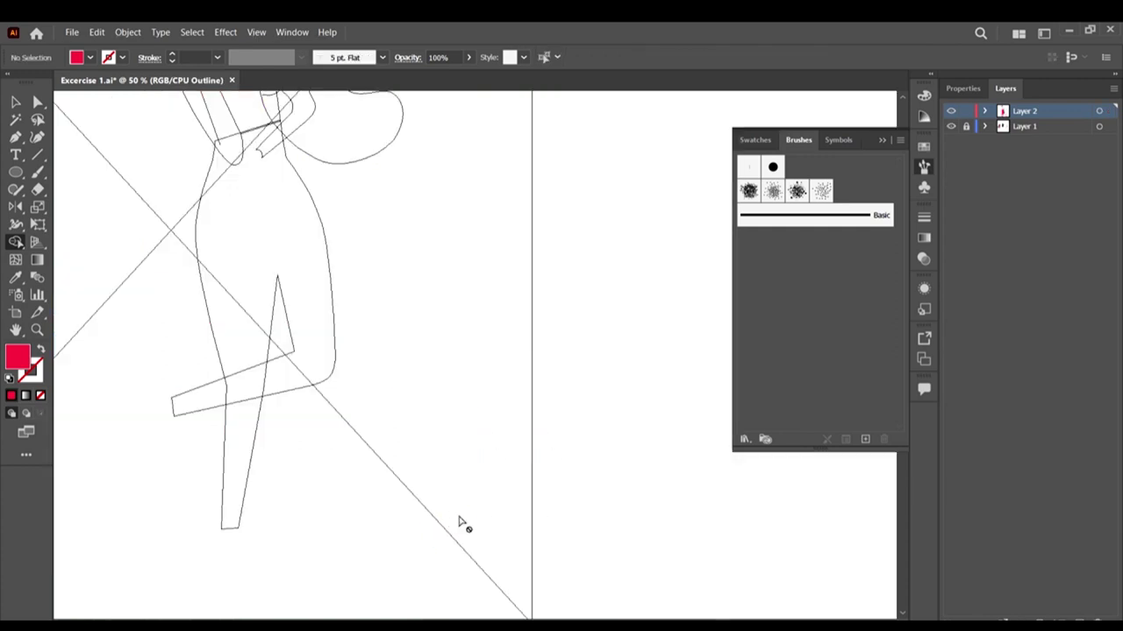
{"action": "key", "text": "ctrl+y"}
{"action": "key", "text": "ctrl+z"}
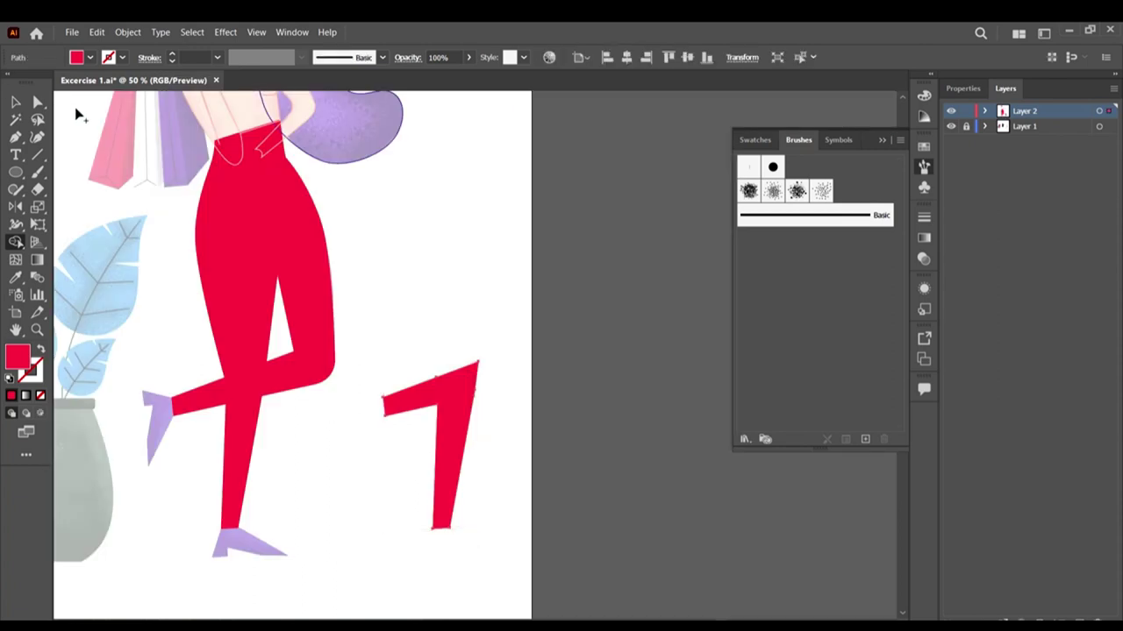
Step: Delete the ankle anchors of the copy's standing leg so only the crossed lower-leg piece is kept
{"action": "key", "text": "a"}
{"action": "left_click_drag", "start_coordinate": [512, 582], "coordinate": [381, 504]}
{"action": "key", "text": "Delete"}
{"action": "scroll", "coordinate": [438, 390], "scroll_direction": "up", "scroll_amount": 5}
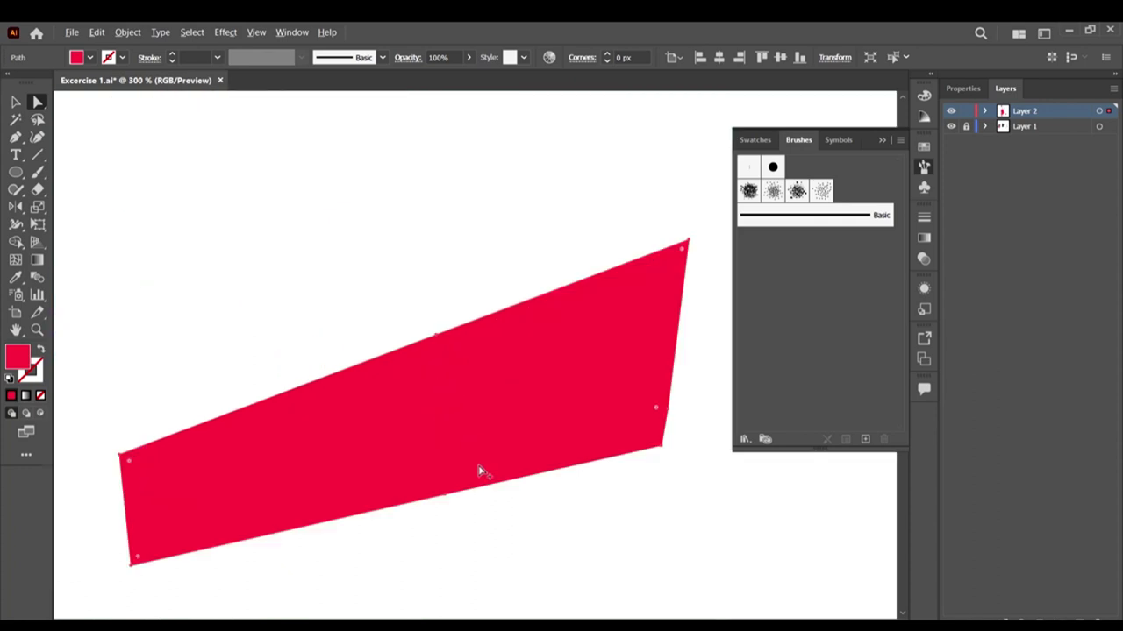
{"action": "scroll", "coordinate": [656, 467], "scroll_direction": "down", "scroll_amount": 4}
{"action": "scroll", "coordinate": [364, 386], "scroll_direction": "down", "scroll_amount": 1}
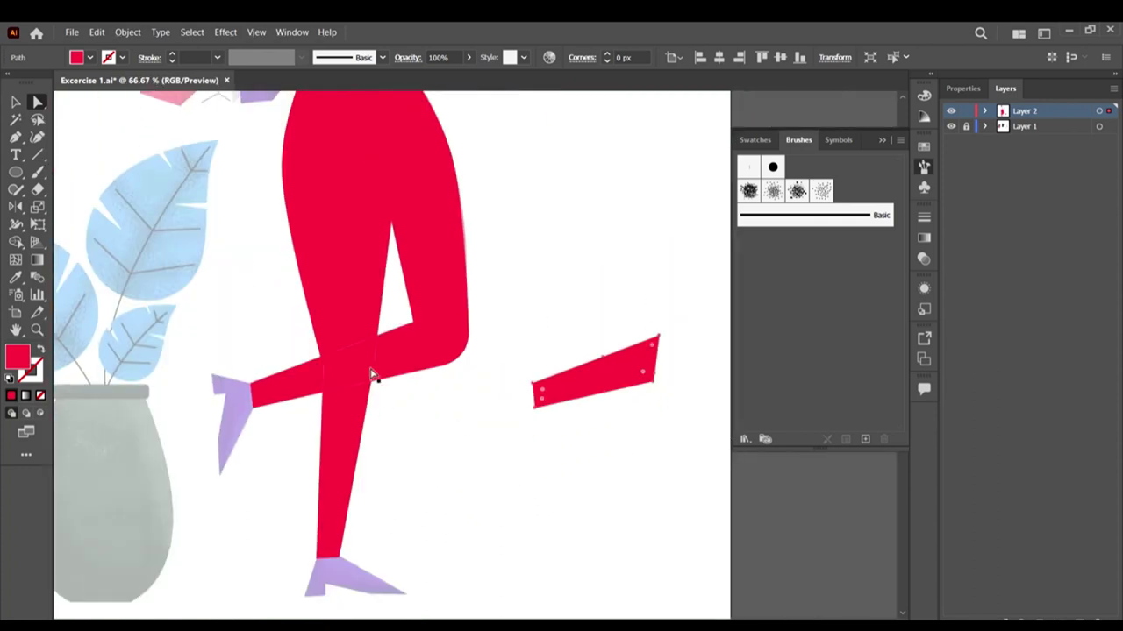
Step: Remove the protruding crossed lower-leg area from the original trousers with the Shape Builder tool, and reselect the shape
{"action": "left_click", "coordinate": [311, 386]}
{"action": "left_click", "coordinate": [15, 244]}
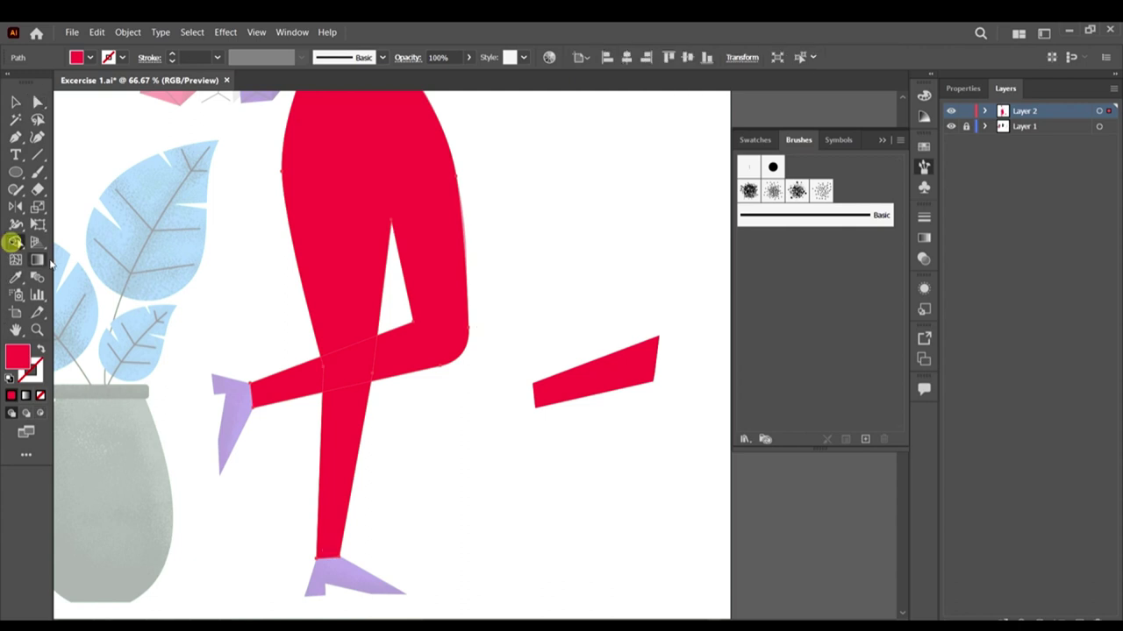
{"action": "left_click", "coordinate": [310, 383]}
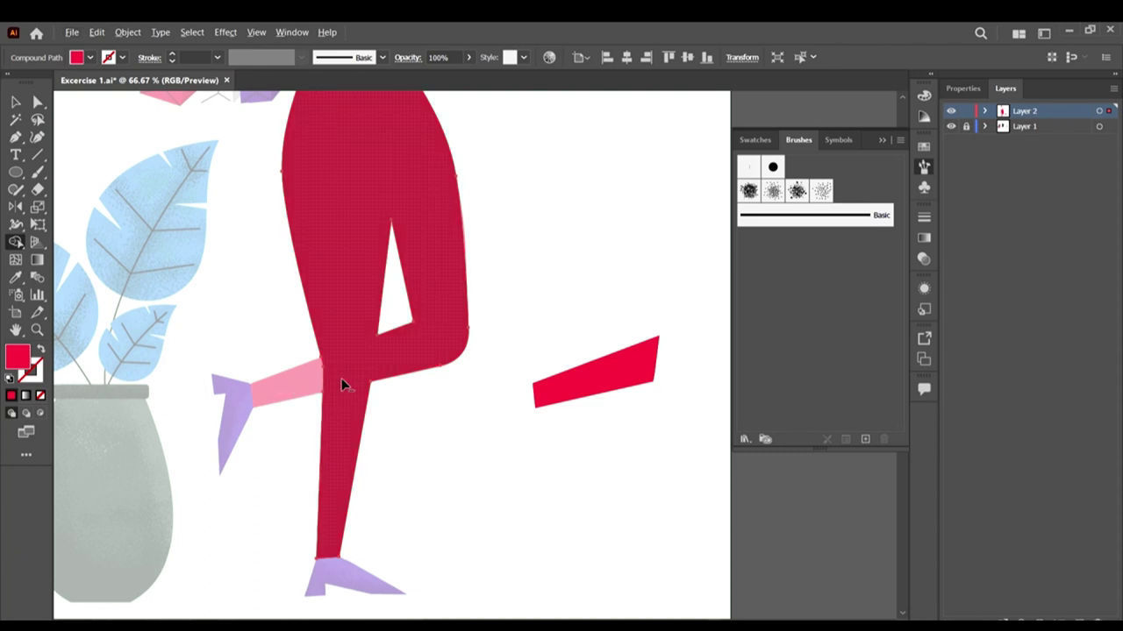
{"action": "left_click", "coordinate": [17, 104]}
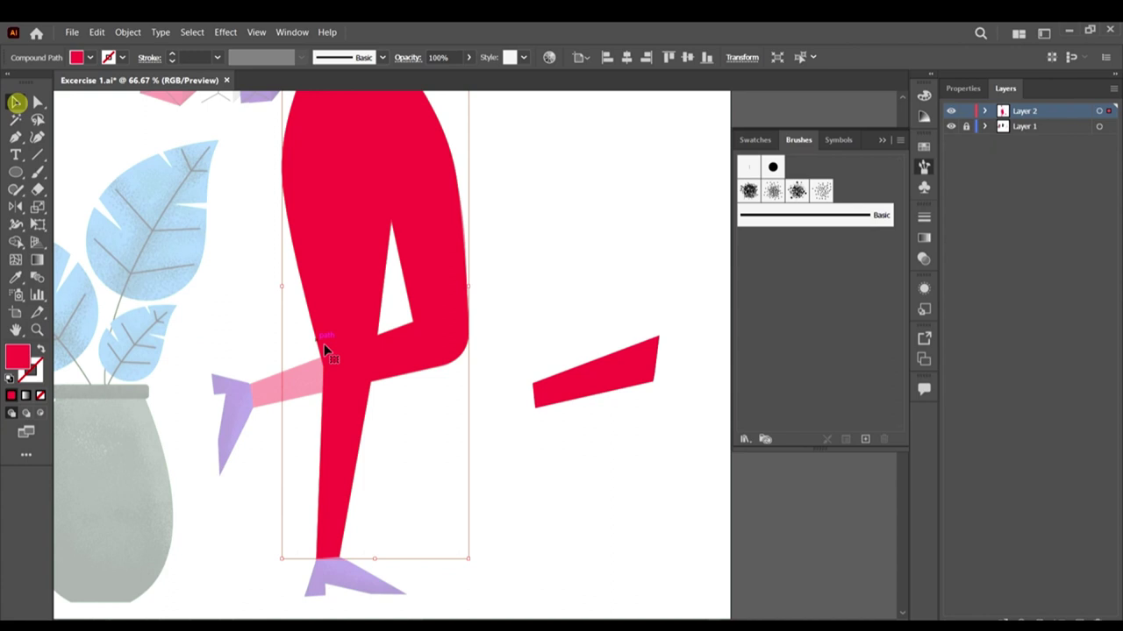
{"action": "left_click", "coordinate": [410, 389]}
{"action": "left_click", "coordinate": [407, 331]}
{"action": "scroll", "coordinate": [385, 360], "scroll_direction": "up", "scroll_amount": 2}
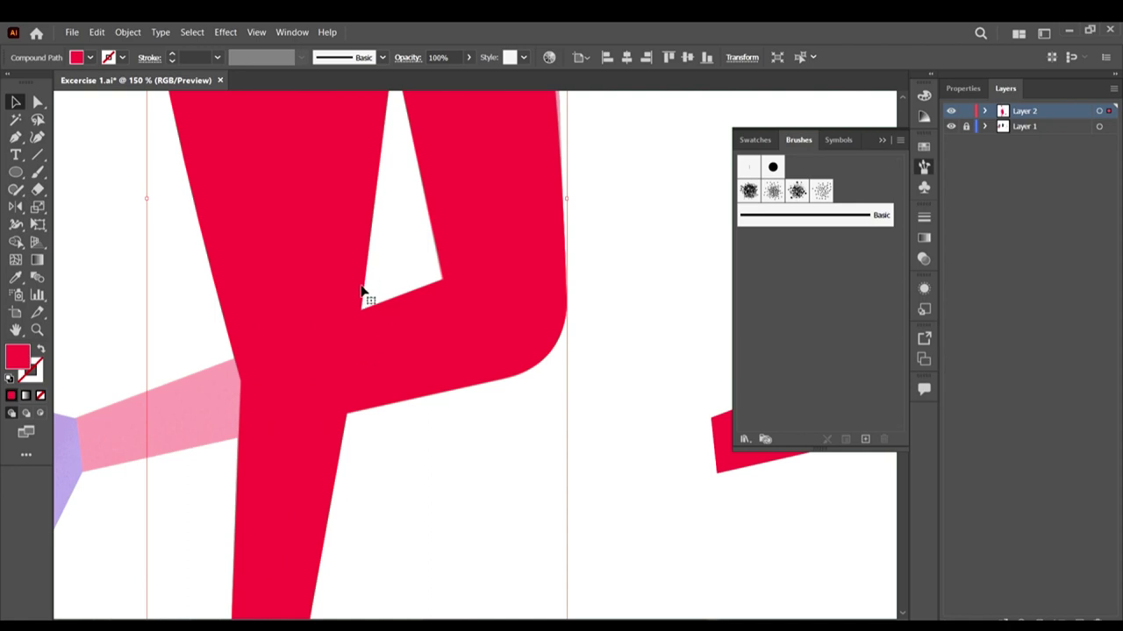
{"action": "left_click", "coordinate": [394, 500]}
{"action": "left_click", "coordinate": [404, 347]}
{"action": "left_click", "coordinate": [38, 189]}
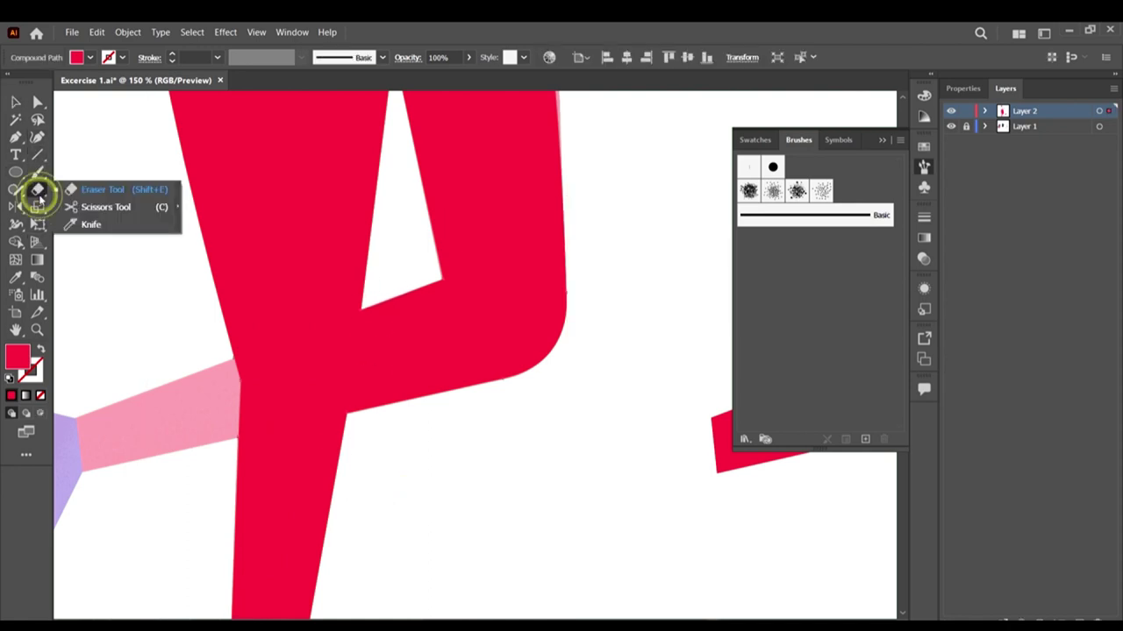
{"action": "left_click", "coordinate": [36, 194]}
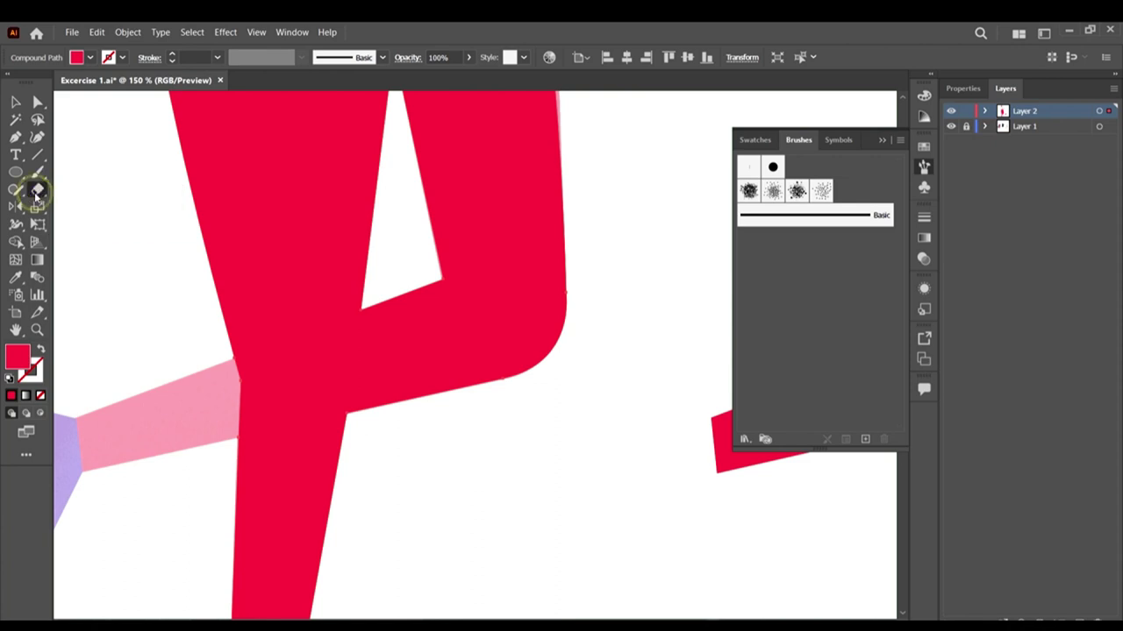
{"action": "left_click", "coordinate": [36, 192]}
{"action": "left_click", "coordinate": [101, 207]}
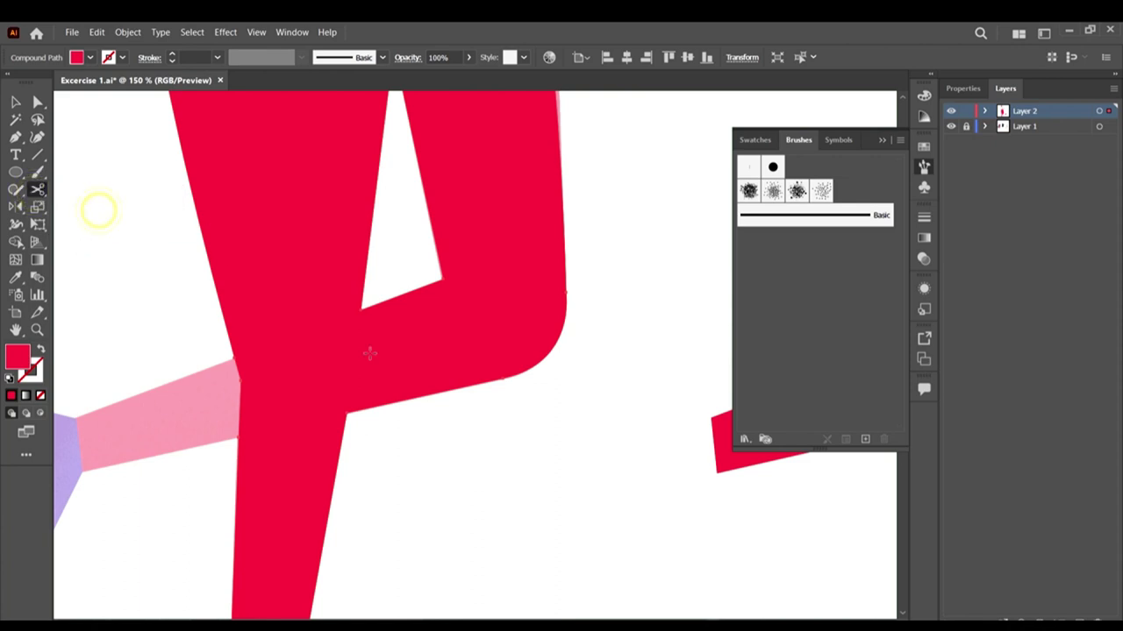
Step: Draw a straight Pen segment across the trousers from the gap between the legs to below the bent leg
{"action": "scroll", "coordinate": [358, 340], "scroll_direction": "up", "scroll_amount": 2}
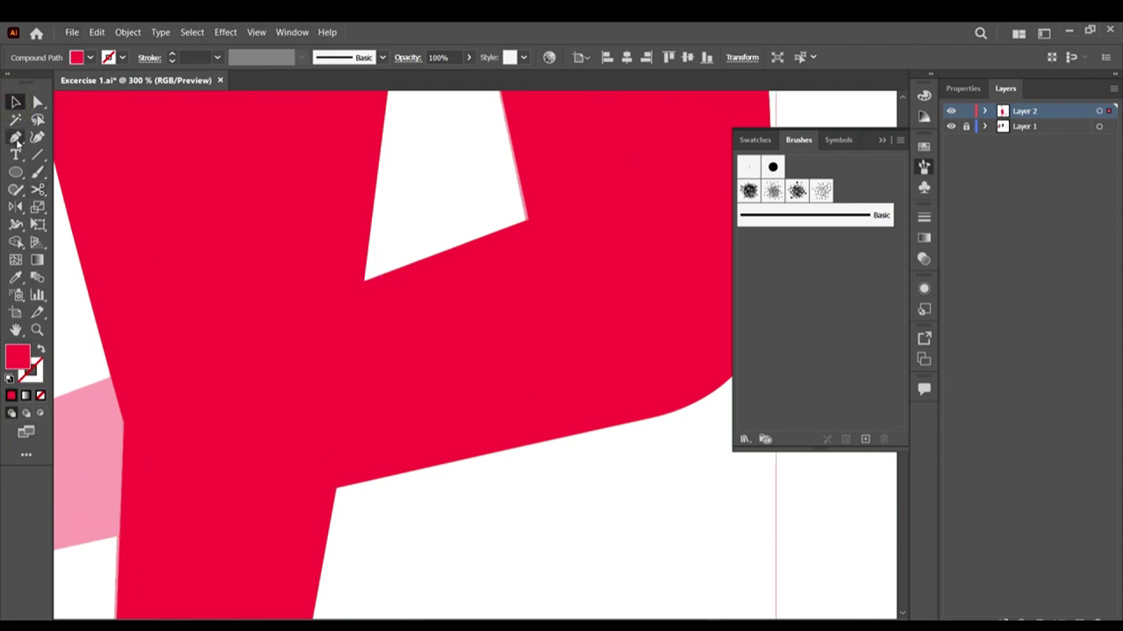
{"action": "left_click", "coordinate": [15, 139]}
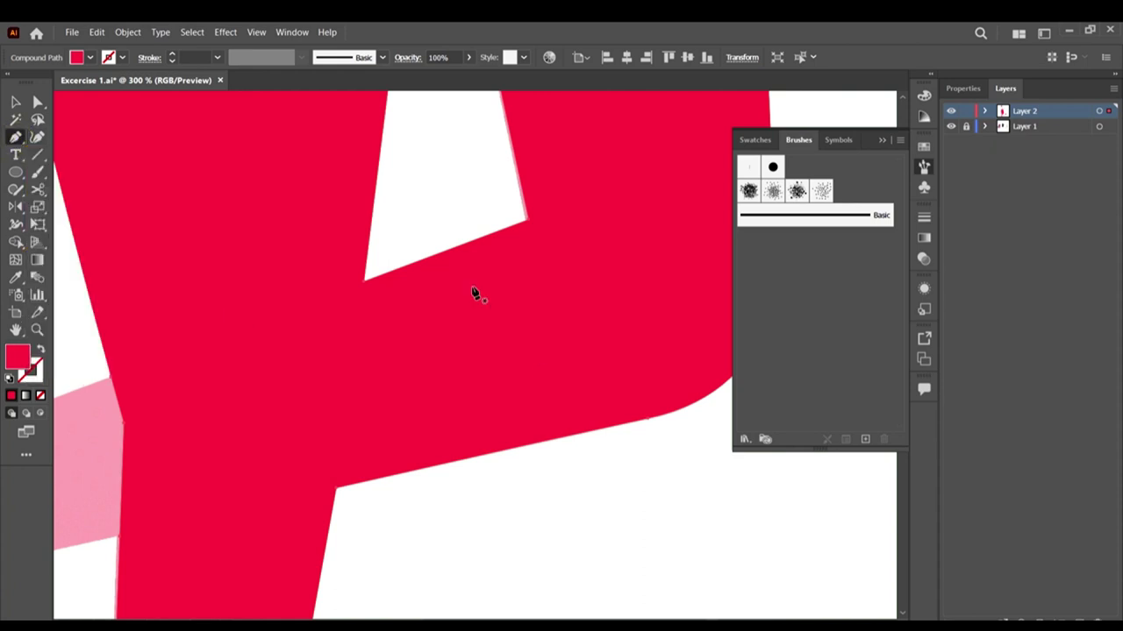
{"action": "left_click", "coordinate": [380, 215]}
{"action": "scroll", "coordinate": [368, 536], "scroll_direction": "down", "scroll_amount": 1}
{"action": "left_click", "coordinate": [346, 501]}
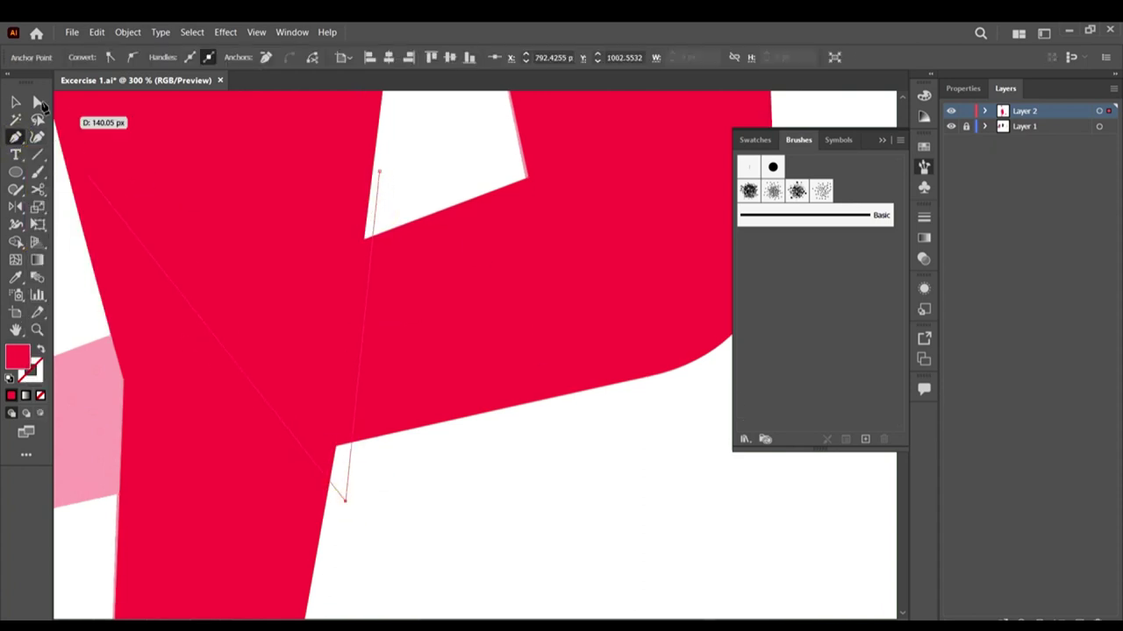
Step: Move the segment's endpoints with the Direct Selection tool onto the gap's lower corner and the legs' junction below
{"action": "left_click", "coordinate": [16, 102]}
{"action": "key", "text": "a"}
{"action": "left_click", "coordinate": [342, 496]}
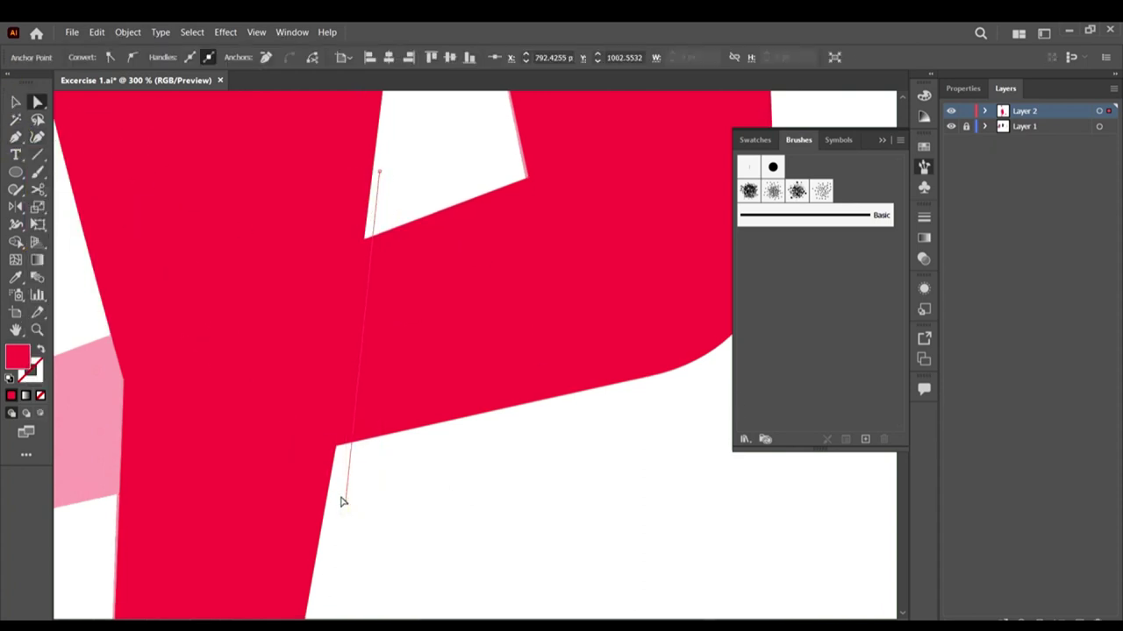
{"action": "left_click_drag", "start_coordinate": [343, 501], "coordinate": [336, 453]}
{"action": "left_click_drag", "start_coordinate": [378, 171], "coordinate": [365, 238]}
{"action": "key", "text": "v"}
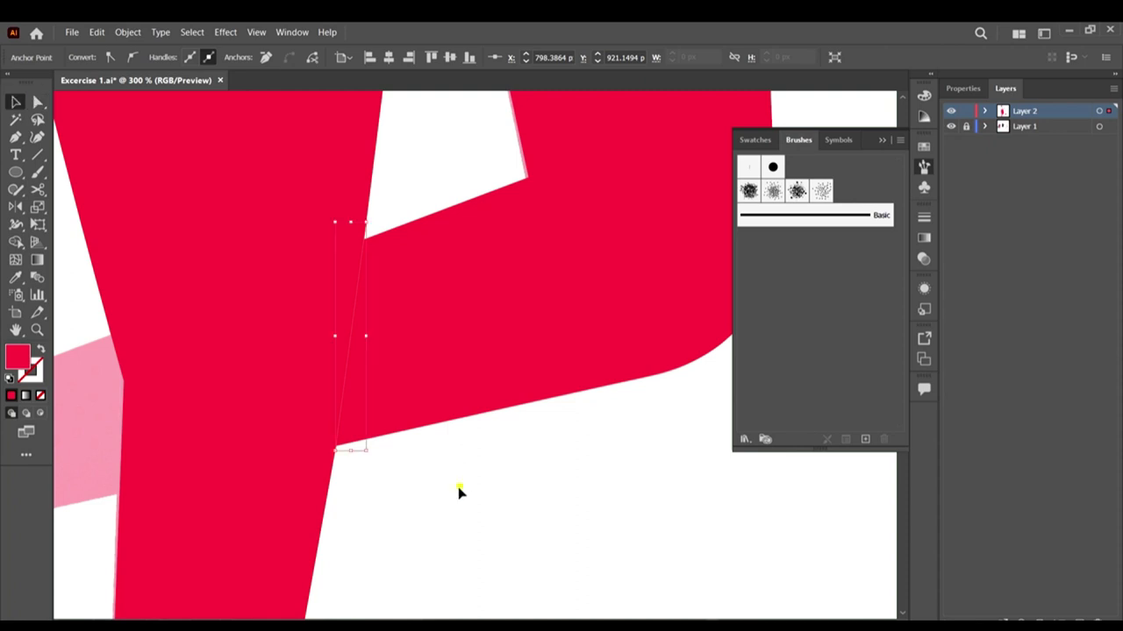
Step: Select the trousers together with the cutting line, apply Pathfinder Divide, and deselect the result
{"action": "left_click_drag", "start_coordinate": [459, 489], "coordinate": [285, 348]}
{"action": "scroll", "coordinate": [444, 389], "scroll_direction": "down", "scroll_amount": 3}
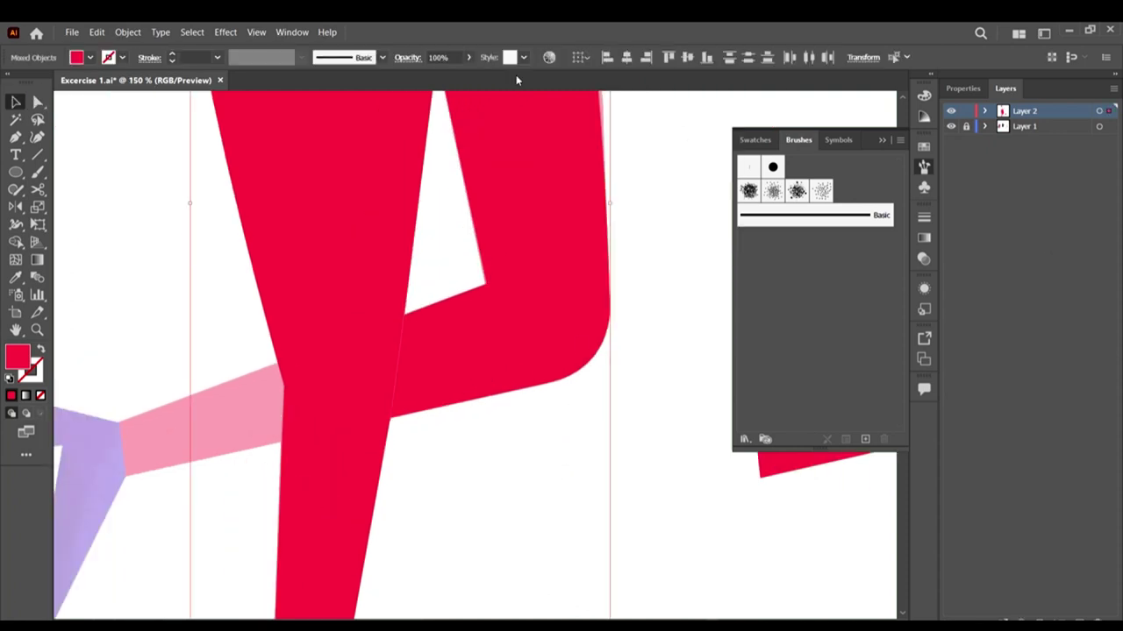
{"action": "scroll", "coordinate": [381, 133], "scroll_direction": "down", "scroll_amount": 1}
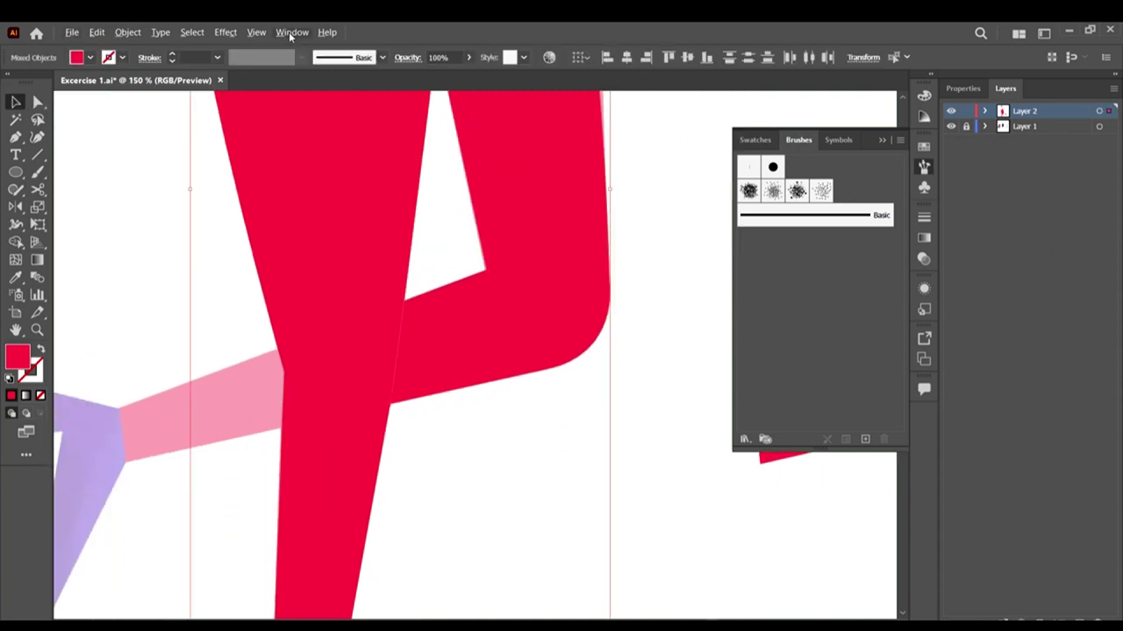
{"action": "left_click", "coordinate": [291, 32]}
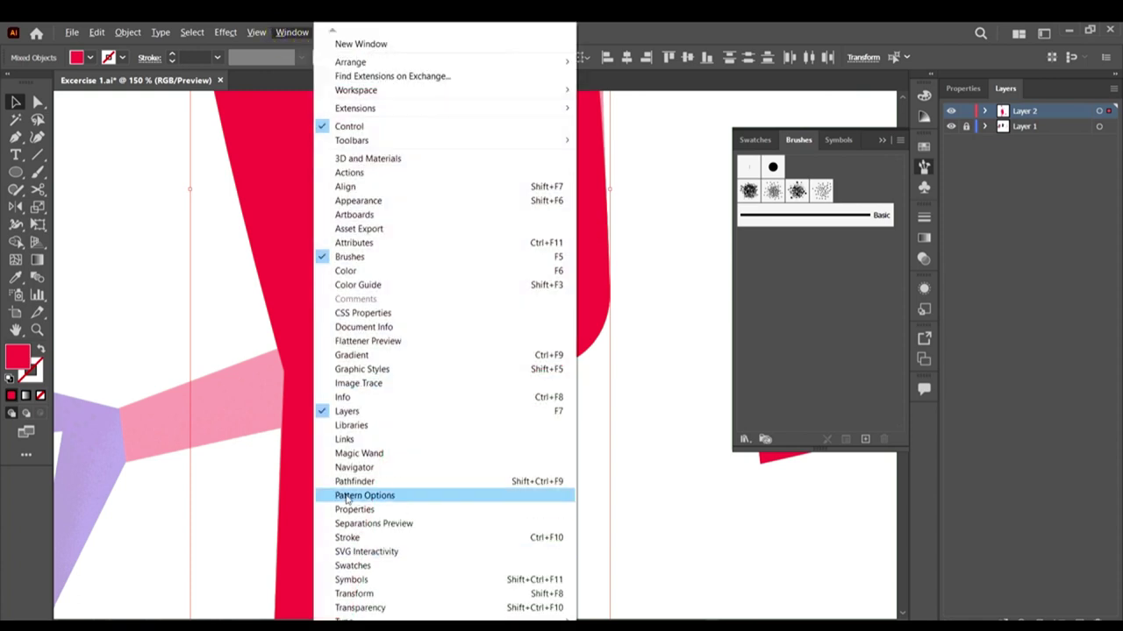
{"action": "left_click", "coordinate": [351, 482]}
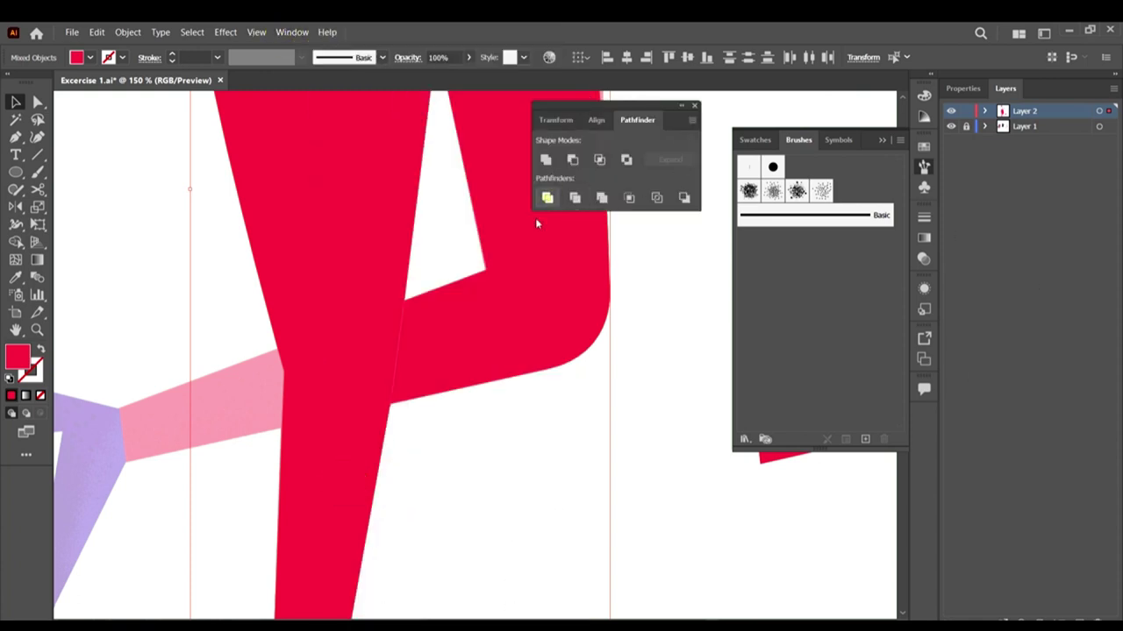
{"action": "left_click", "coordinate": [497, 439]}
Step: Try to move the divided trousers' anchor at the gap's lower corner with the Direct Selection tool, and undo the move
{"action": "key", "text": "a"}
{"action": "left_click", "coordinate": [481, 330]}
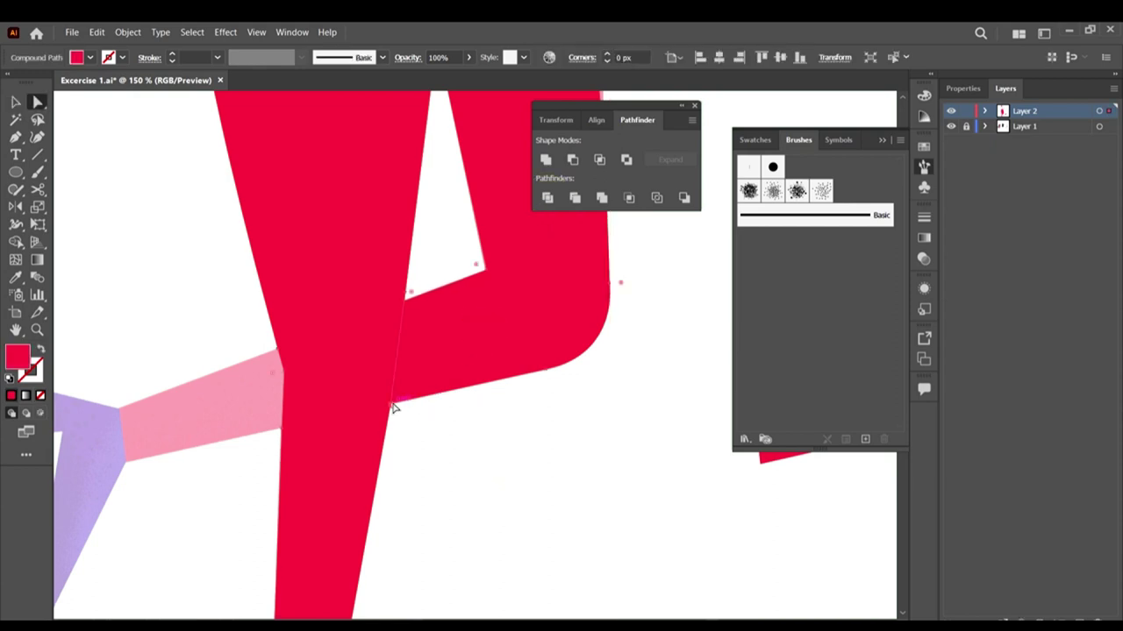
{"action": "scroll", "coordinate": [417, 314], "scroll_direction": "up", "scroll_amount": 3}
{"action": "right_click", "coordinate": [440, 353]}
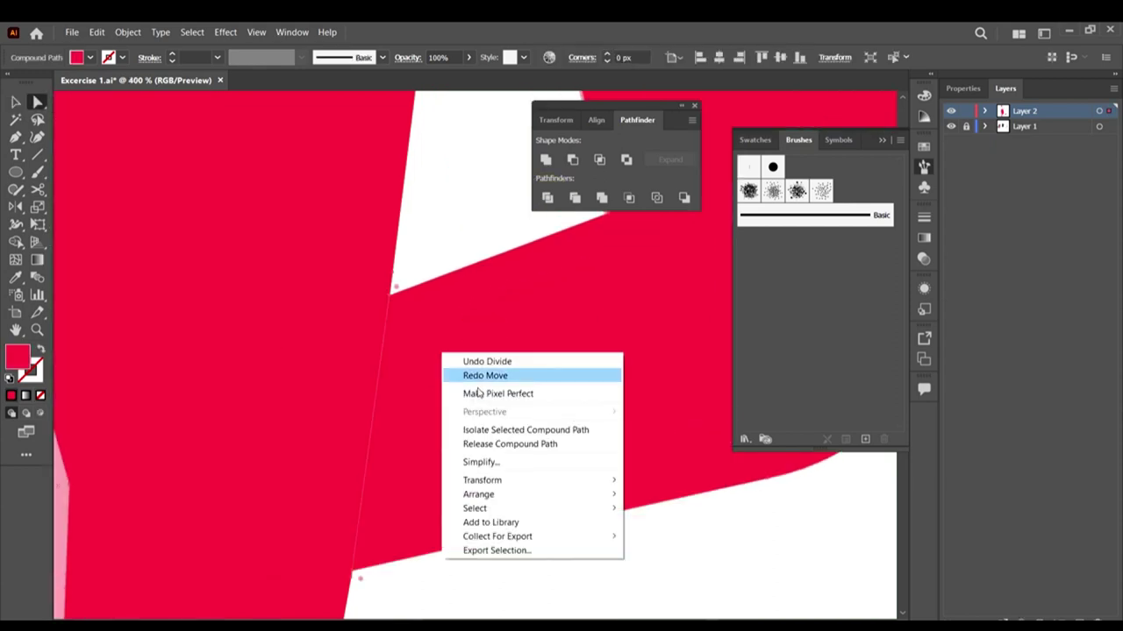
{"action": "left_click", "coordinate": [459, 271]}
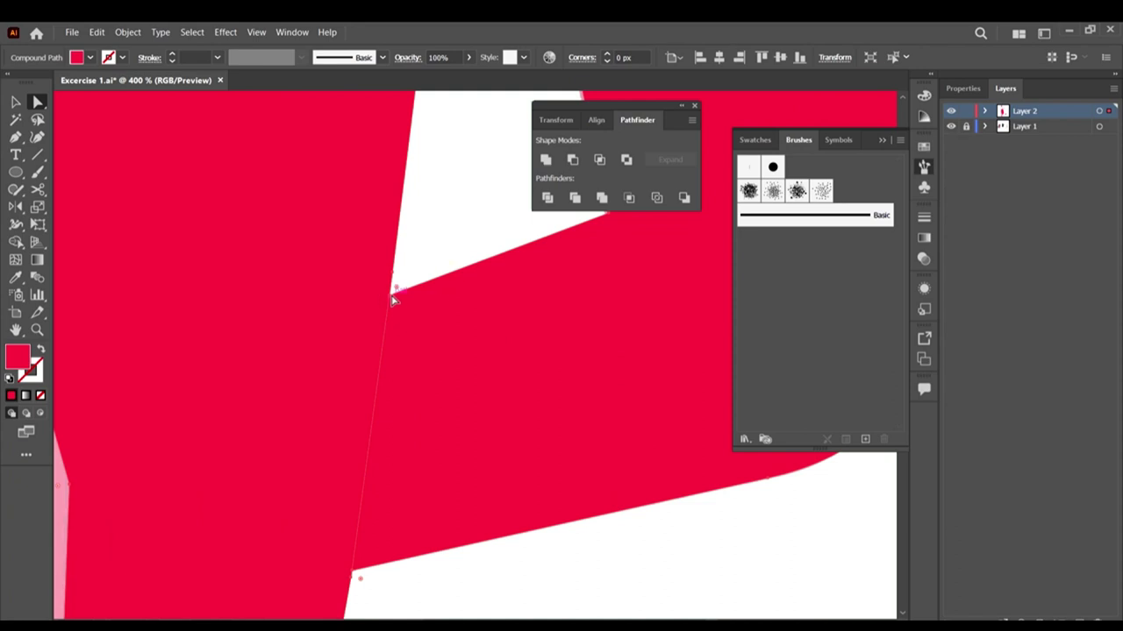
{"action": "left_click", "coordinate": [389, 296]}
{"action": "left_click", "coordinate": [384, 273]}
{"action": "left_click", "coordinate": [390, 297]}
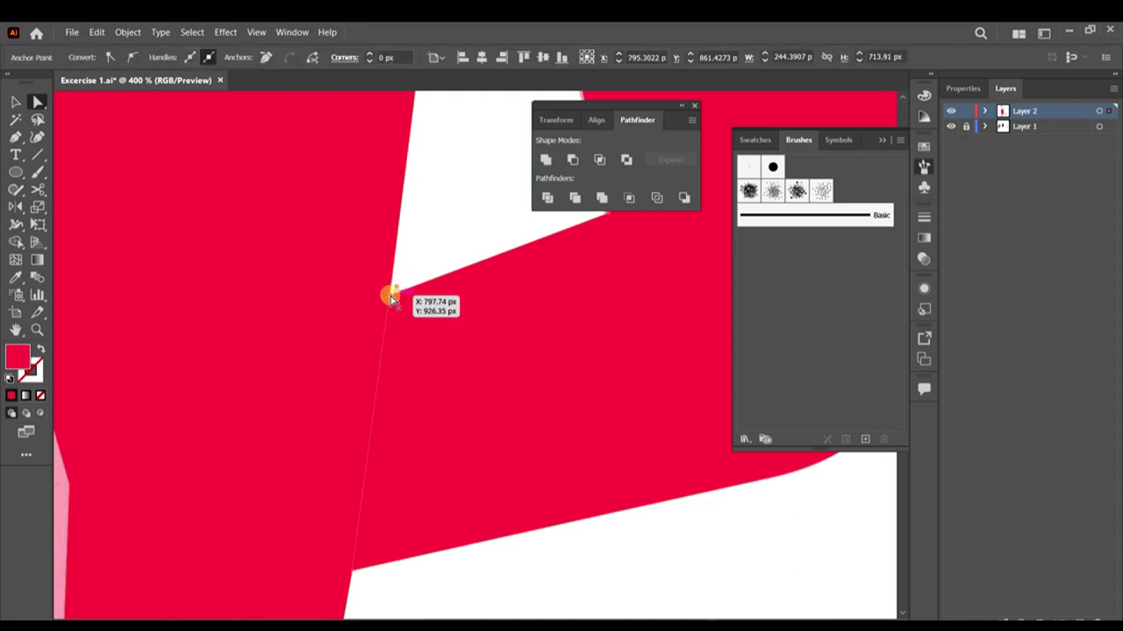
{"action": "left_click_drag", "start_coordinate": [390, 298], "coordinate": [404, 236]}
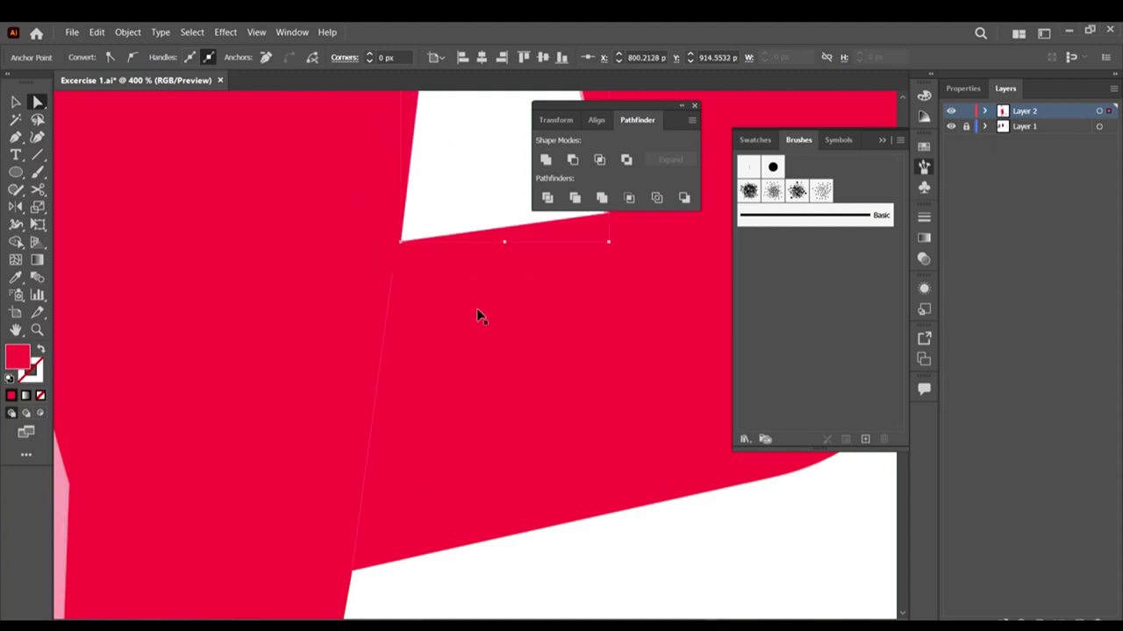
{"action": "key", "text": "ctrl+z"}
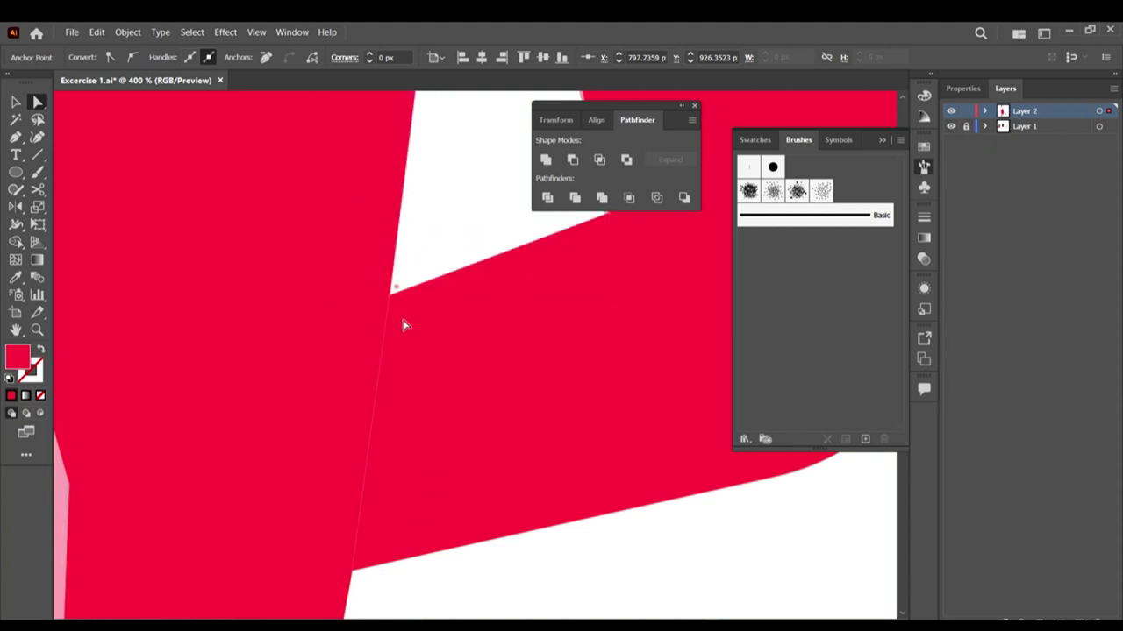
Step: Undo the trousers' Pathfinder Divide along the previous cut between the gap and the leg junction
{"action": "left_click", "coordinate": [447, 249]}
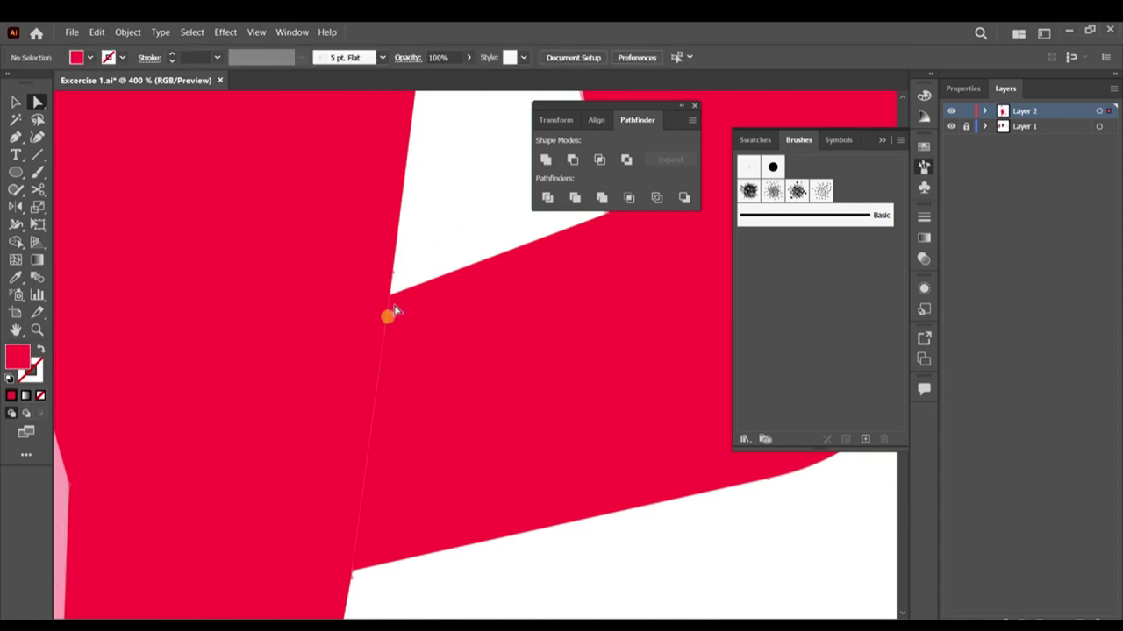
{"action": "left_click", "coordinate": [388, 314]}
{"action": "left_click_drag", "start_coordinate": [392, 275], "coordinate": [429, 577]}
{"action": "scroll", "coordinate": [523, 500], "scroll_direction": "down", "scroll_amount": 2}
{"action": "key", "text": "ctrl+z"}
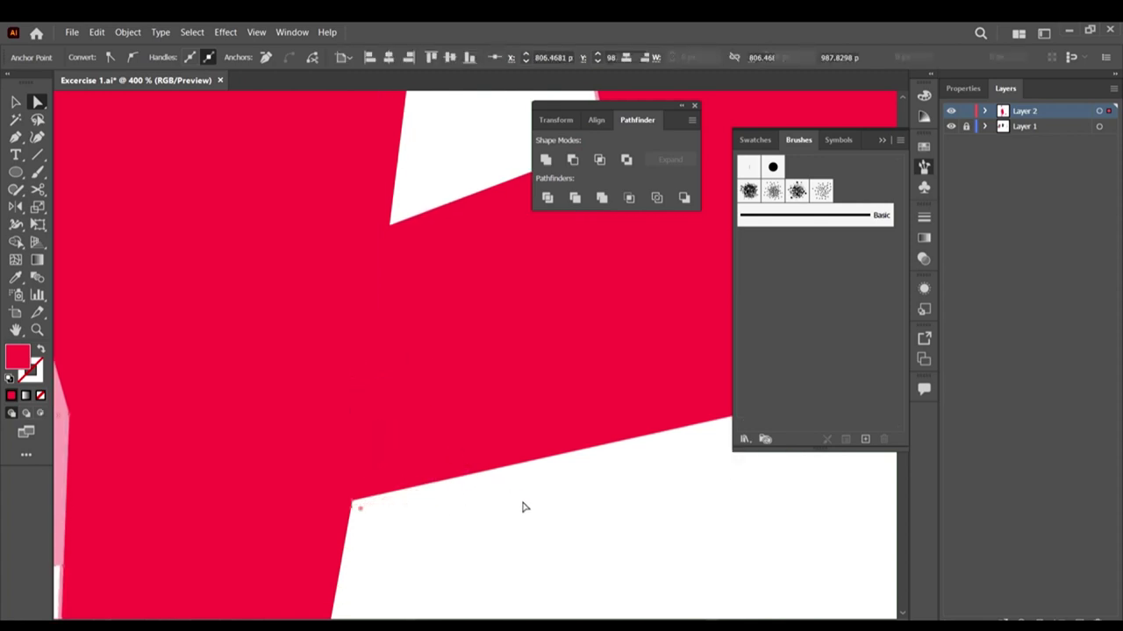
{"action": "scroll", "coordinate": [414, 287], "scroll_direction": "down", "scroll_amount": 2}
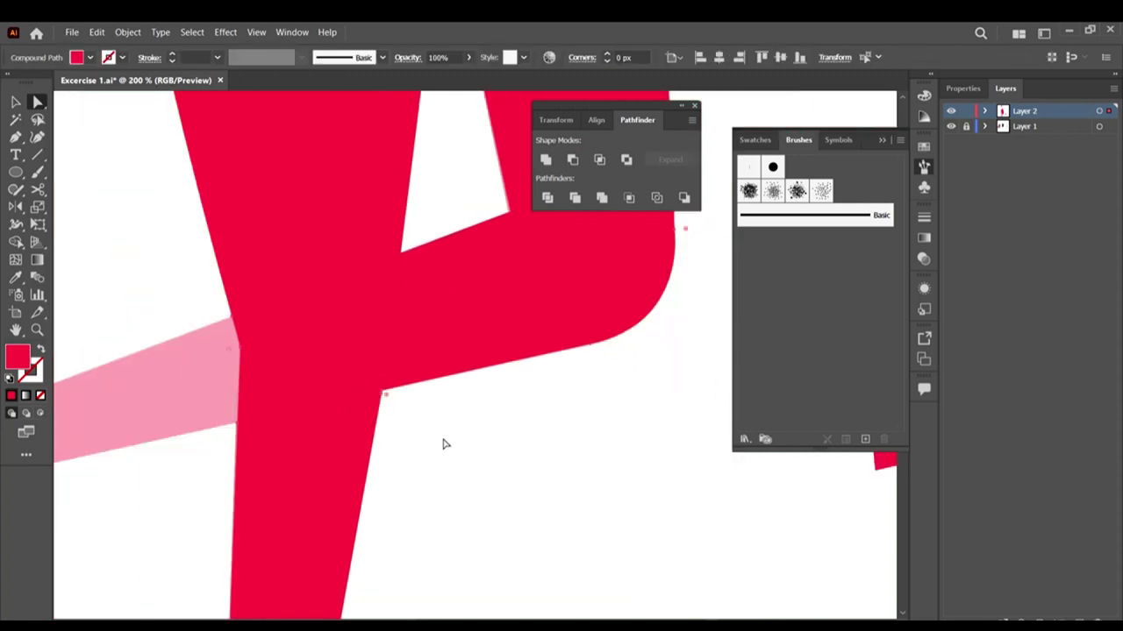
{"action": "scroll", "coordinate": [395, 304], "scroll_direction": "up", "scroll_amount": 2}
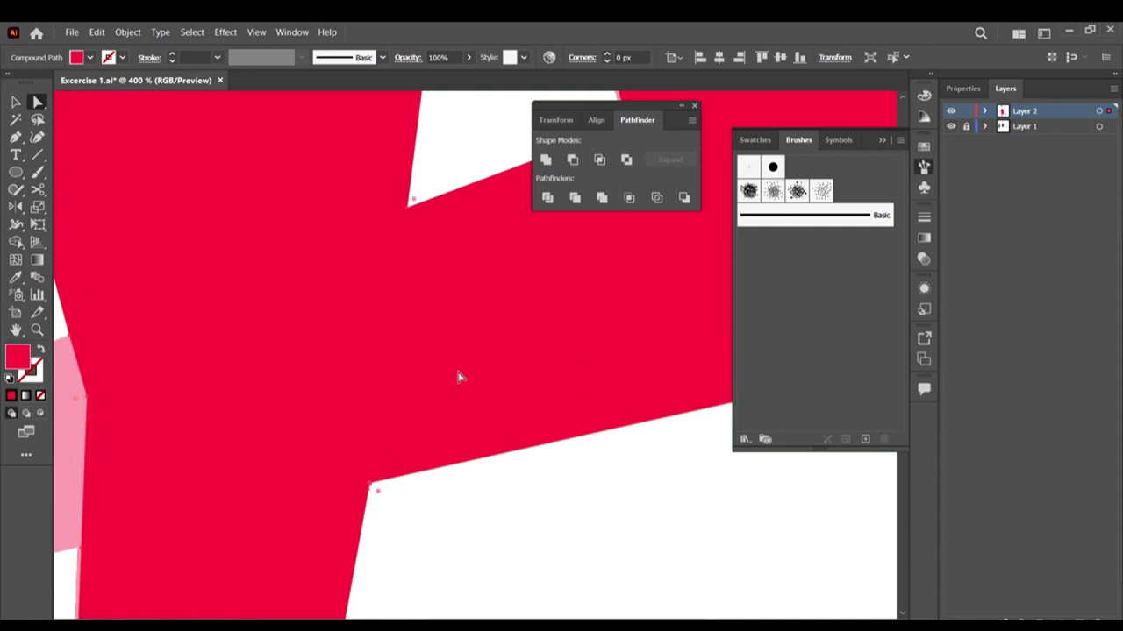
Step: Draw a straight Pen segment across the bent leg, from inside the gap to below the leg, slightly outside the junction corners
{"action": "left_click", "coordinate": [464, 483]}
{"action": "left_click", "coordinate": [16, 137]}
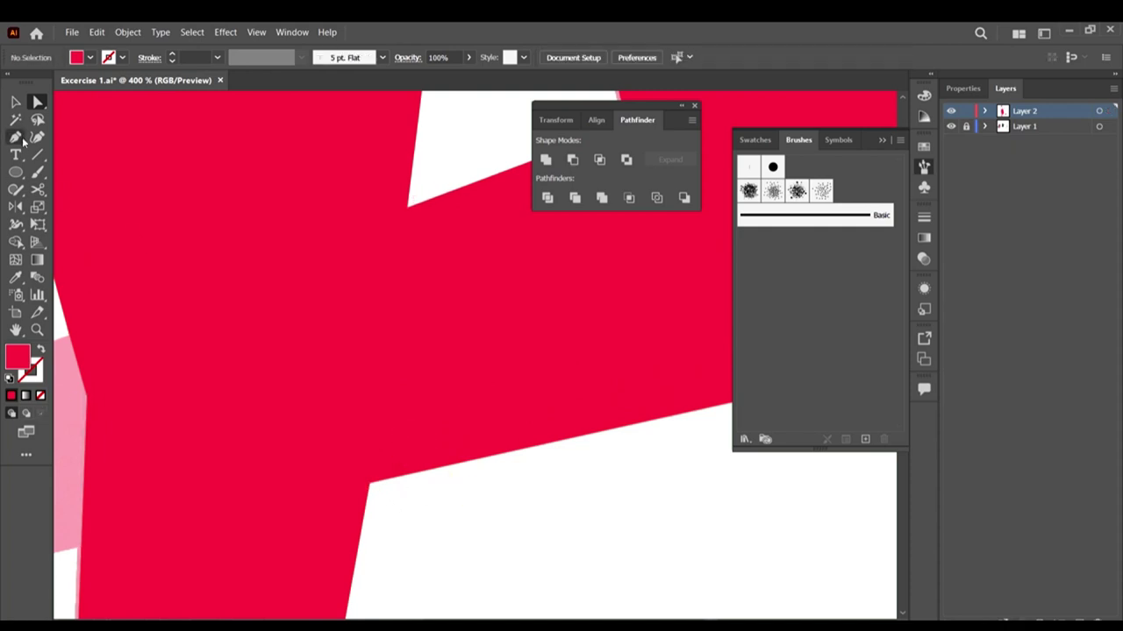
{"action": "left_click", "coordinate": [445, 154]}
{"action": "left_click", "coordinate": [389, 571]}
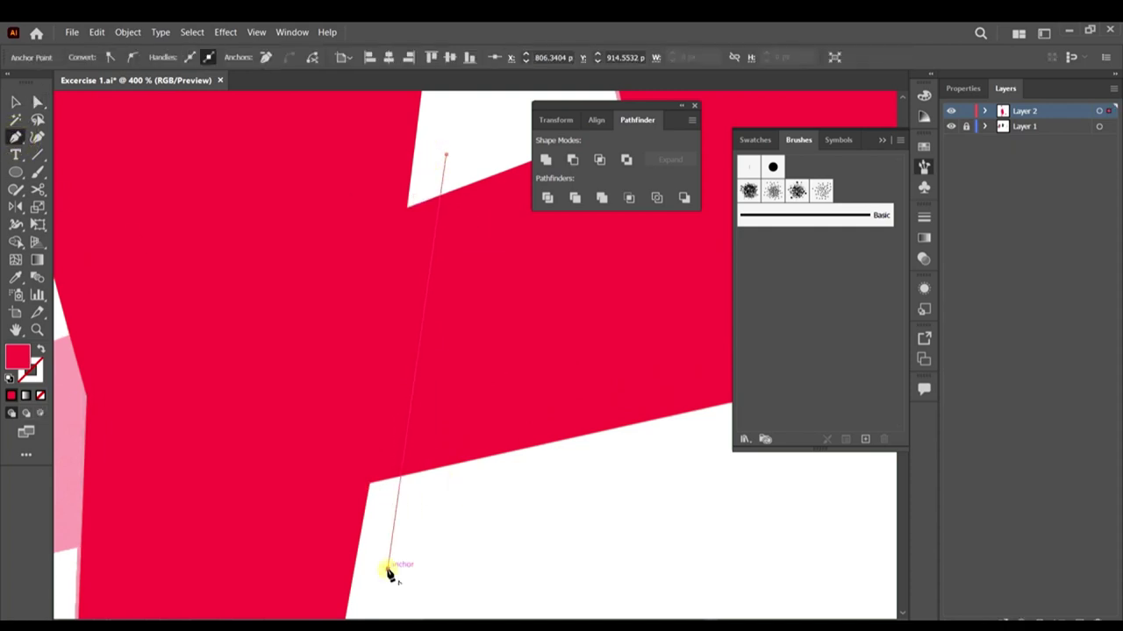
{"action": "key", "text": "ctrl"}
Step: Select the trousers together with the new segment and apply Pathfinder Divide
{"action": "left_click", "coordinate": [535, 520]}
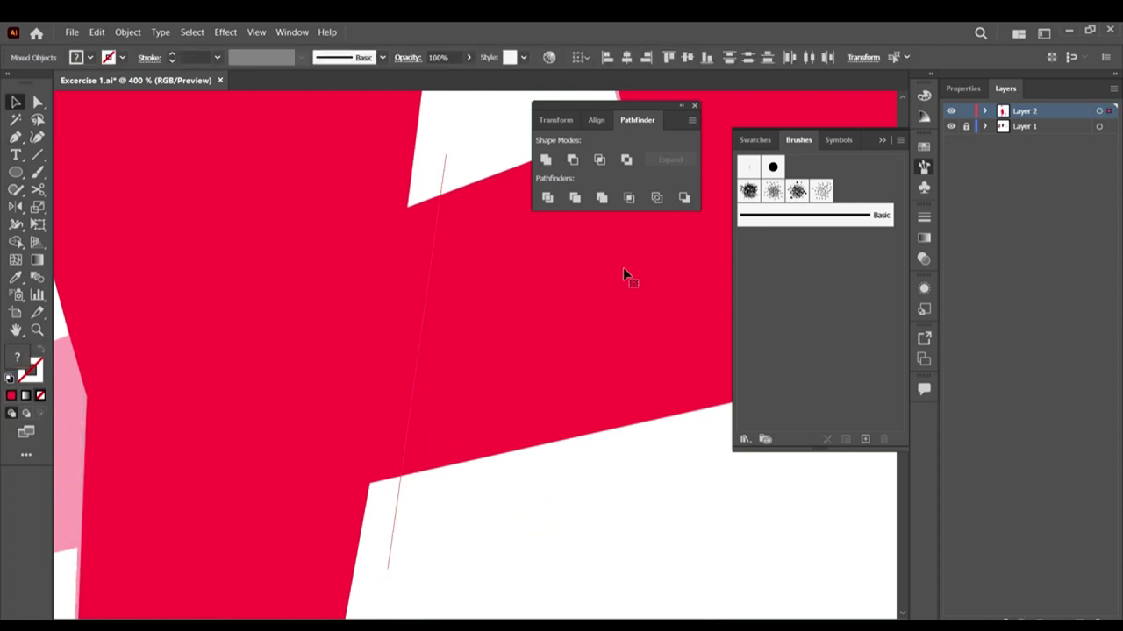
{"action": "left_click_drag", "start_coordinate": [560, 507], "coordinate": [336, 298]}
{"action": "scroll", "coordinate": [432, 306], "scroll_direction": "down", "scroll_amount": 5}
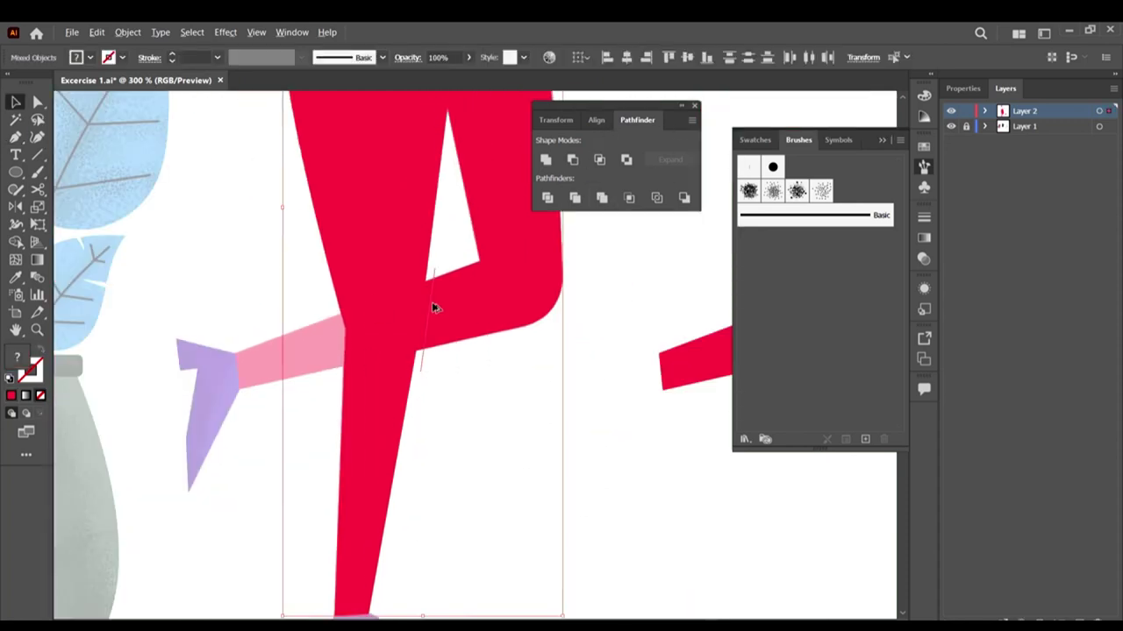
{"action": "scroll", "coordinate": [397, 297], "scroll_direction": "up", "scroll_amount": 4}
{"action": "left_click", "coordinate": [548, 198]}
{"action": "scroll", "coordinate": [564, 479], "scroll_direction": "down", "scroll_amount": 1}
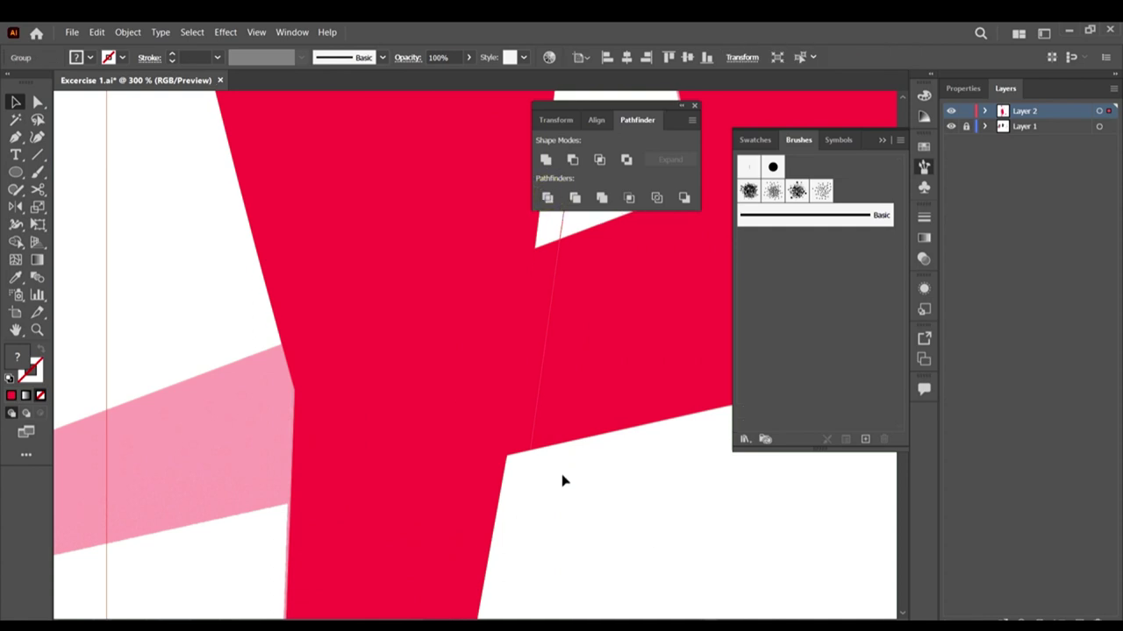
Step: Delete the leftover end of the cutting line inside the gap with the Direct Selection tool, and deselect
{"action": "key", "text": "a"}
{"action": "left_click", "coordinate": [642, 533]}
{"action": "left_click", "coordinate": [626, 368]}
{"action": "scroll", "coordinate": [603, 359], "scroll_direction": "right", "scroll_amount": 2}
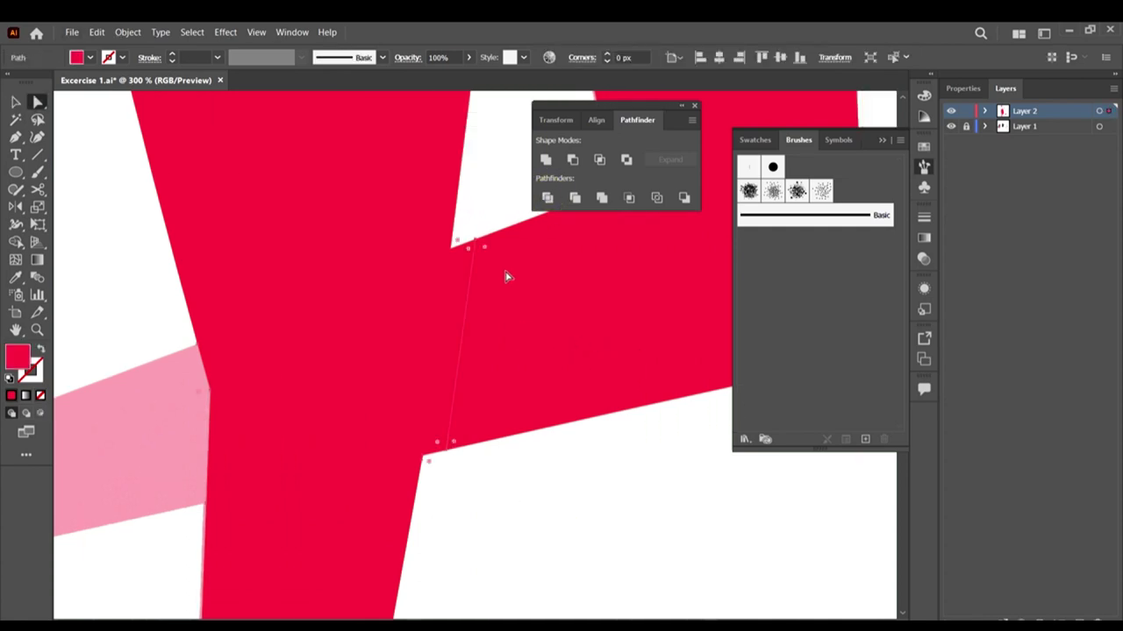
{"action": "left_click_drag", "start_coordinate": [499, 200], "coordinate": [468, 230]}
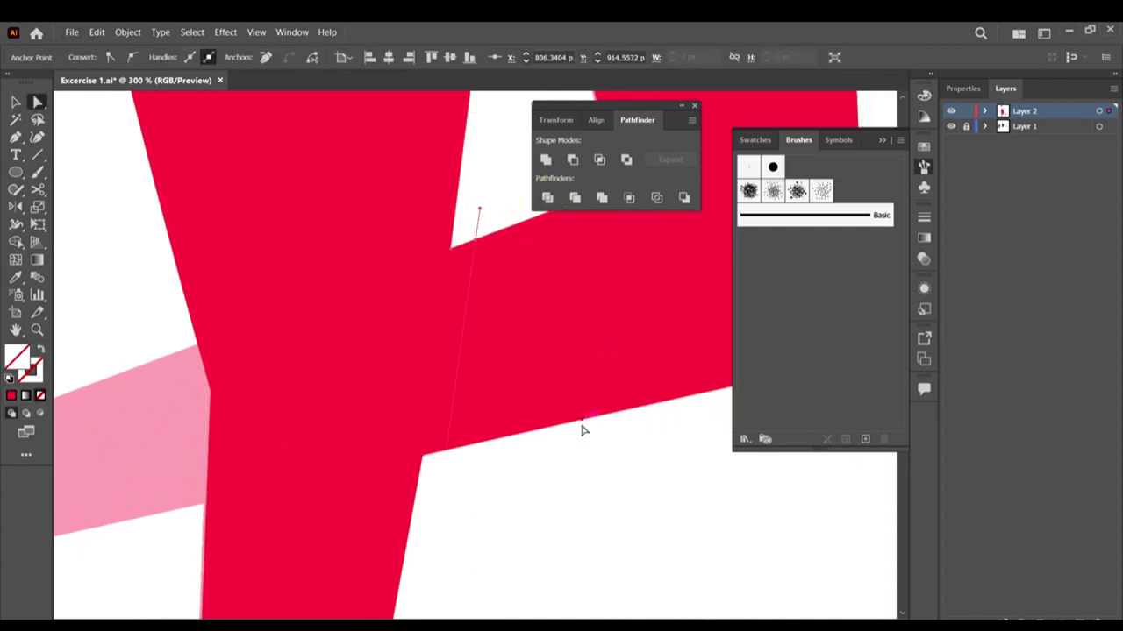
{"action": "key", "text": "Delete"}
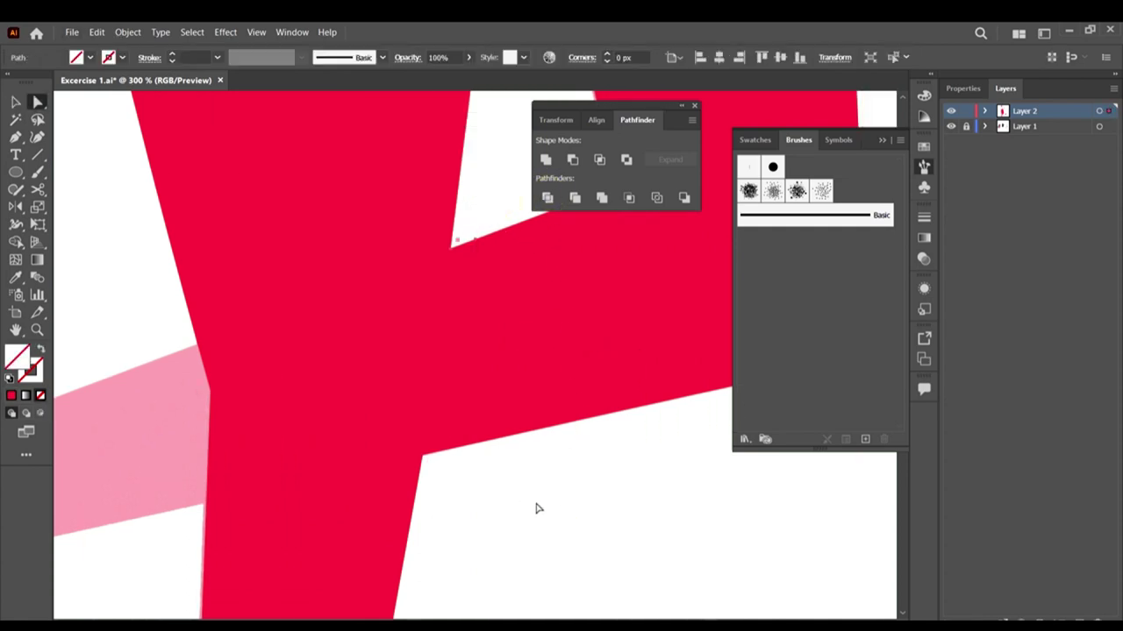
{"action": "left_click", "coordinate": [473, 515]}
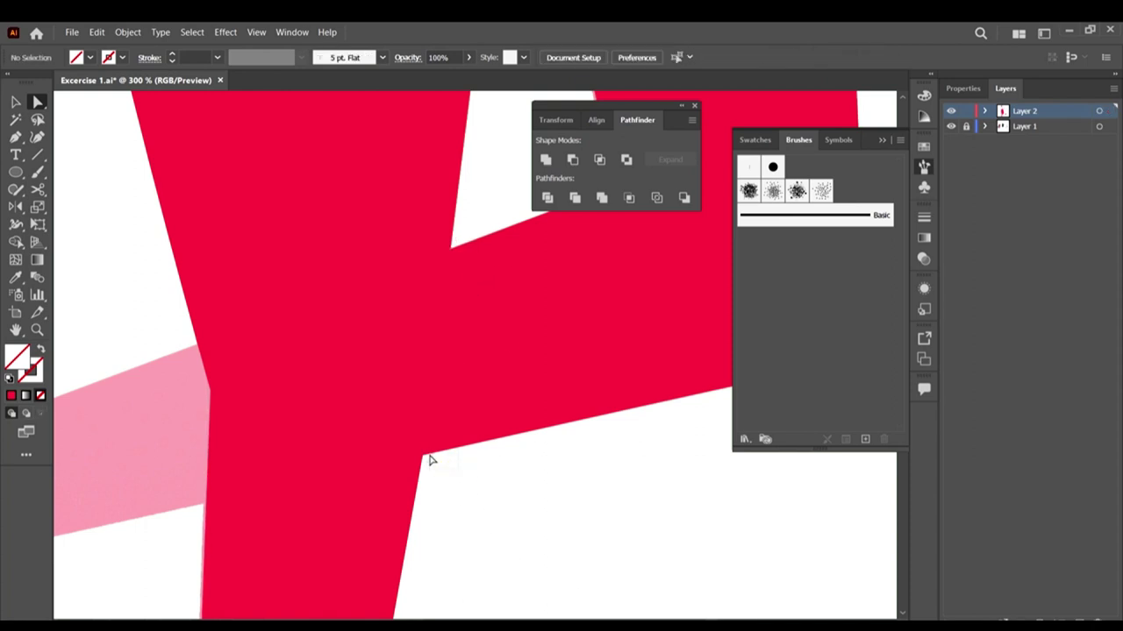
Step: Draw a second straight Pen segment between the first cut and the standing leg, from the gap to below the bent leg
{"action": "left_click", "coordinate": [487, 366]}
{"action": "left_click", "coordinate": [459, 474]}
{"action": "left_click", "coordinate": [517, 320]}
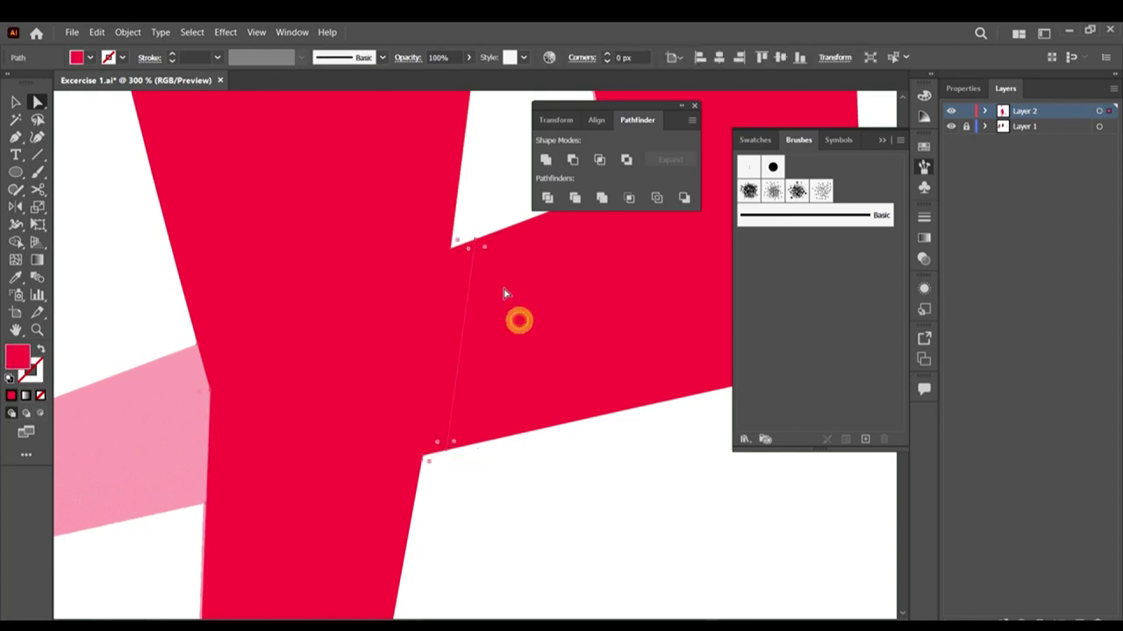
{"action": "left_click", "coordinate": [473, 243]}
{"action": "left_click", "coordinate": [16, 137]}
{"action": "left_click", "coordinate": [466, 225]}
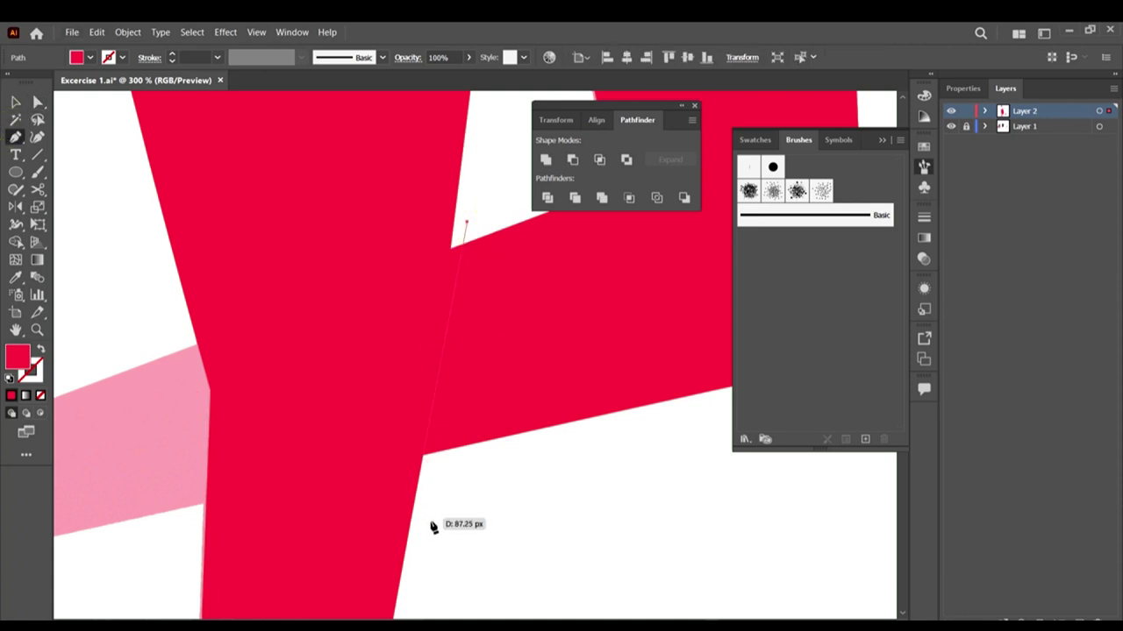
{"action": "left_click", "coordinate": [427, 507]}
{"action": "key", "text": "v"}
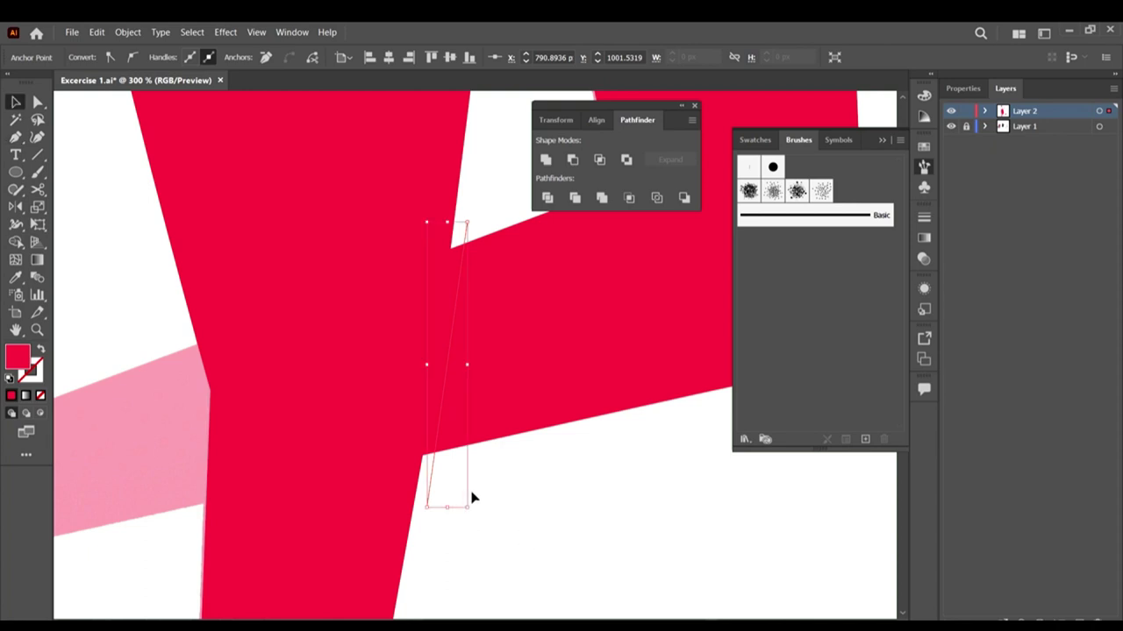
Step: Divide the trousers along the second segment with Pathfinder and delete the narrow strip between the two cuts
{"action": "left_click_drag", "start_coordinate": [506, 491], "coordinate": [483, 371]}
{"action": "left_click", "coordinate": [547, 196]}
{"action": "left_click", "coordinate": [539, 481]}
{"action": "key", "text": "a"}
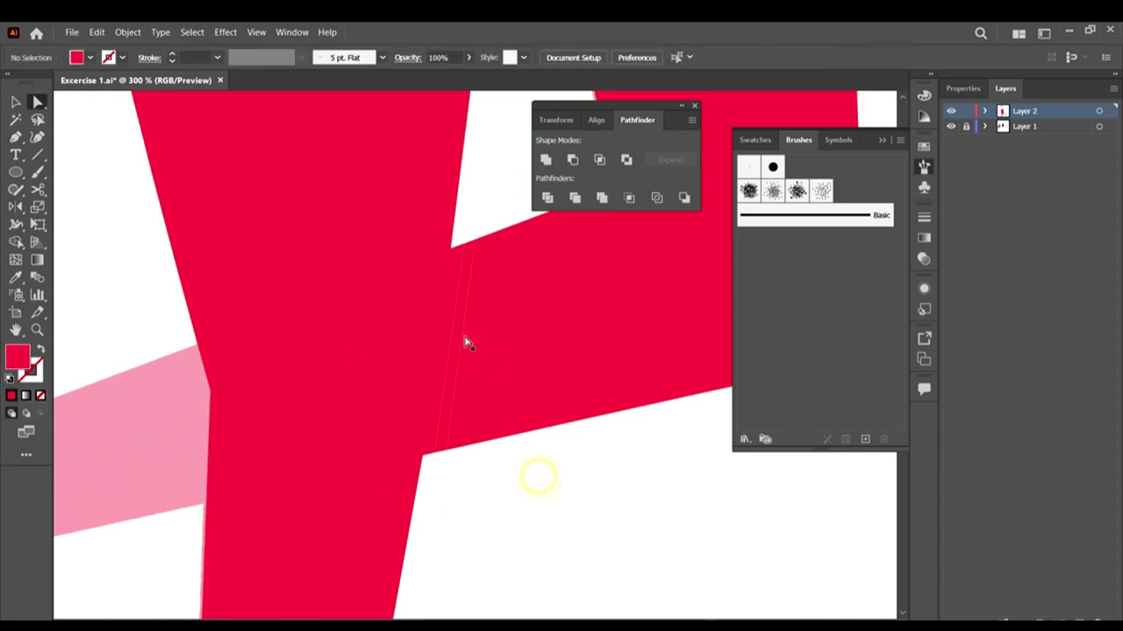
{"action": "left_click", "coordinate": [459, 304]}
{"action": "key", "text": "Delete"}
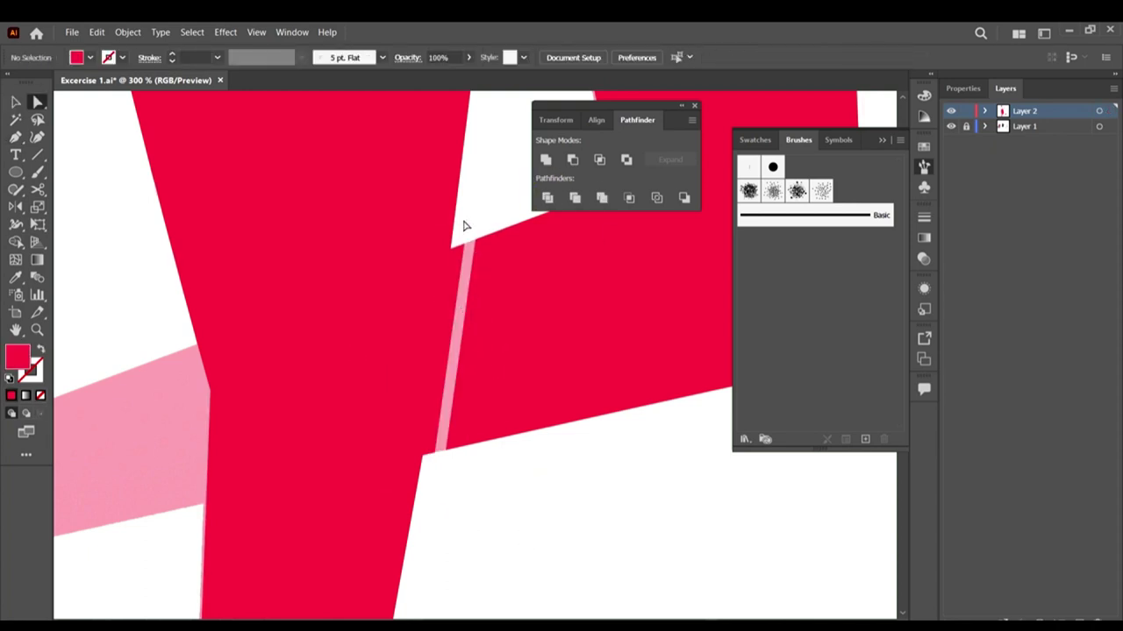
Step: Clear the leftover cutting-line pieces at the upper and lower ends of the removed strip, and deselect
{"action": "scroll", "coordinate": [464, 223], "scroll_direction": "up", "scroll_amount": 3}
{"action": "left_click_drag", "start_coordinate": [481, 206], "coordinate": [451, 248]}
{"action": "key", "text": "Delete"}
{"action": "key", "text": "Delete"}
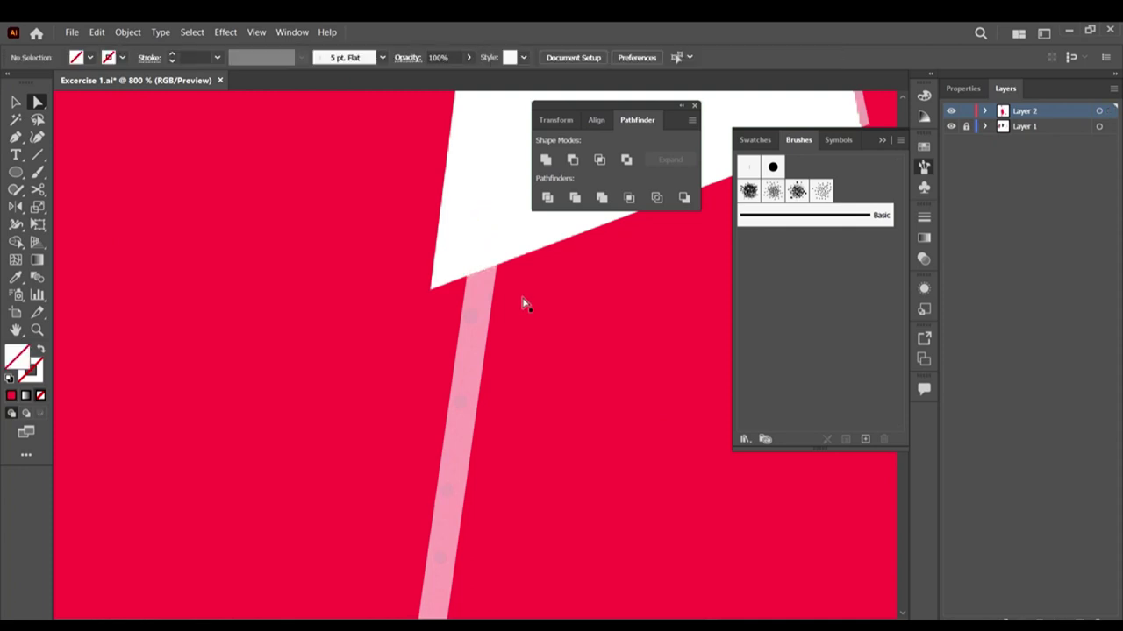
{"action": "scroll", "coordinate": [523, 303], "scroll_direction": "down", "scroll_amount": 5}
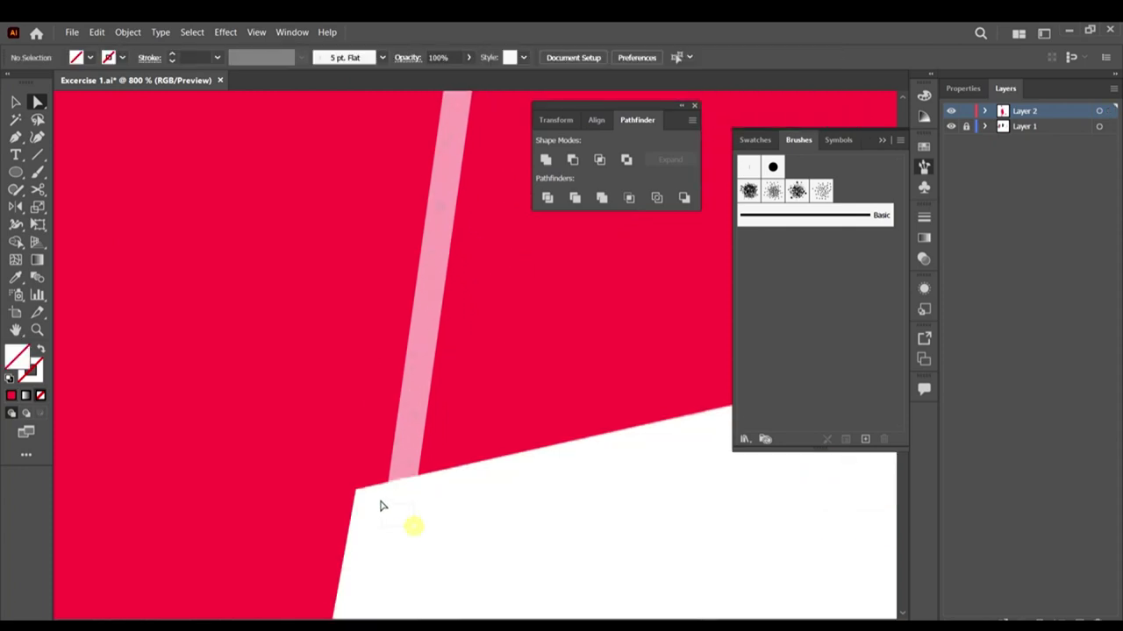
{"action": "left_click_drag", "start_coordinate": [382, 506], "coordinate": [349, 481]}
{"action": "key", "text": "ctrl+shift+a"}
Step: Delete the two extra anchor points on the standing leg's cut side so its edge runs straight
{"action": "scroll", "coordinate": [395, 507], "scroll_direction": "down", "scroll_amount": 3}
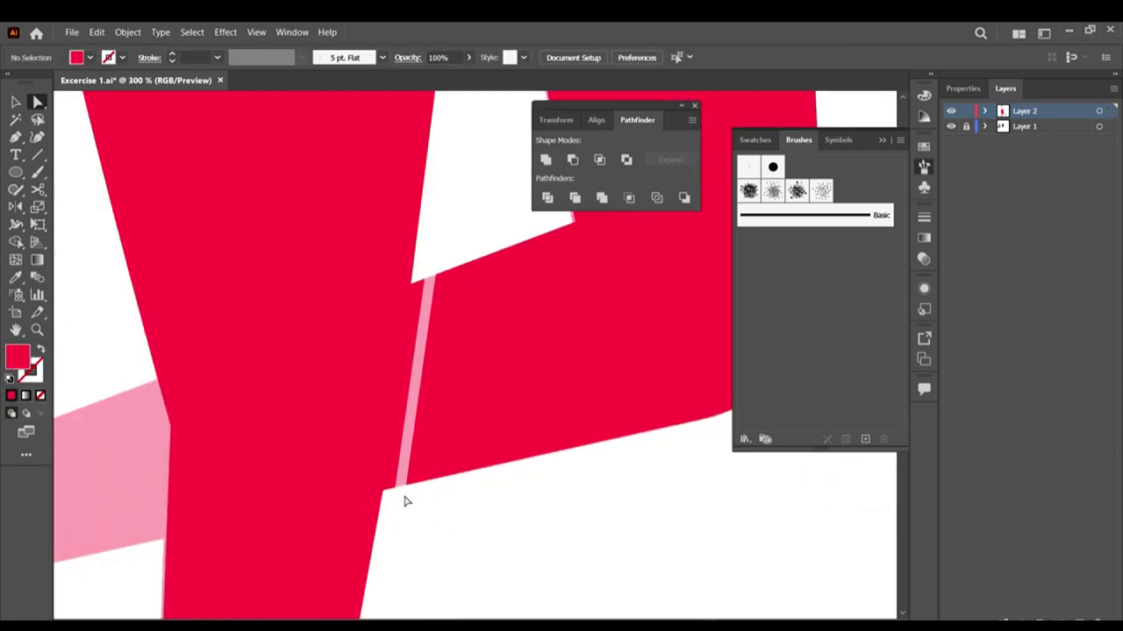
{"action": "left_click", "coordinate": [398, 487]}
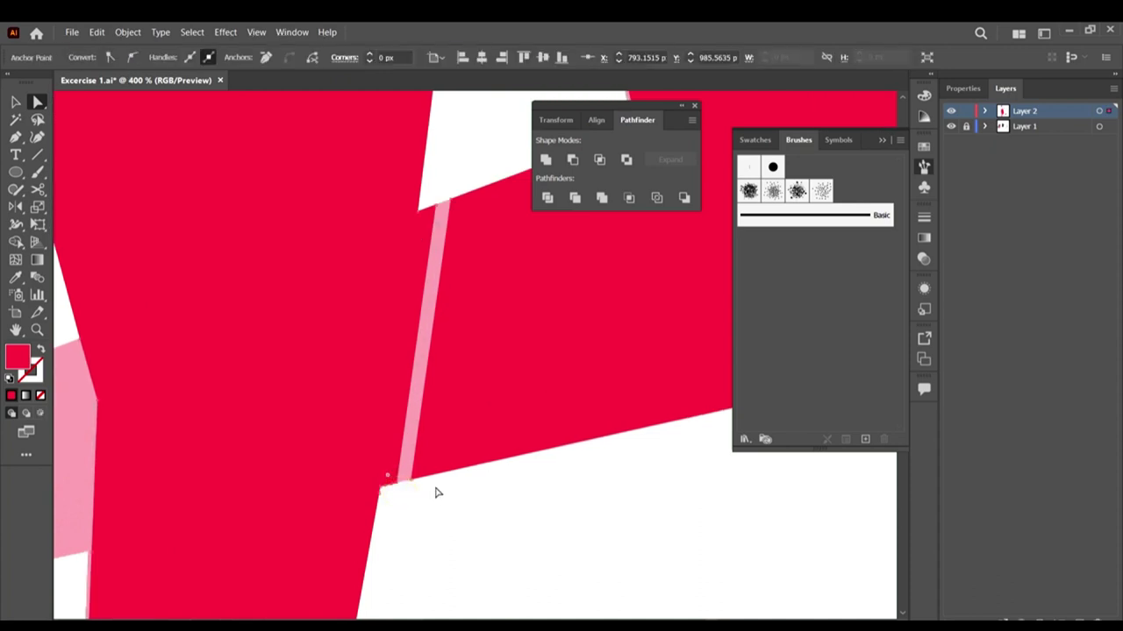
{"action": "left_click", "coordinate": [430, 225]}
{"action": "left_click", "coordinate": [437, 204]}
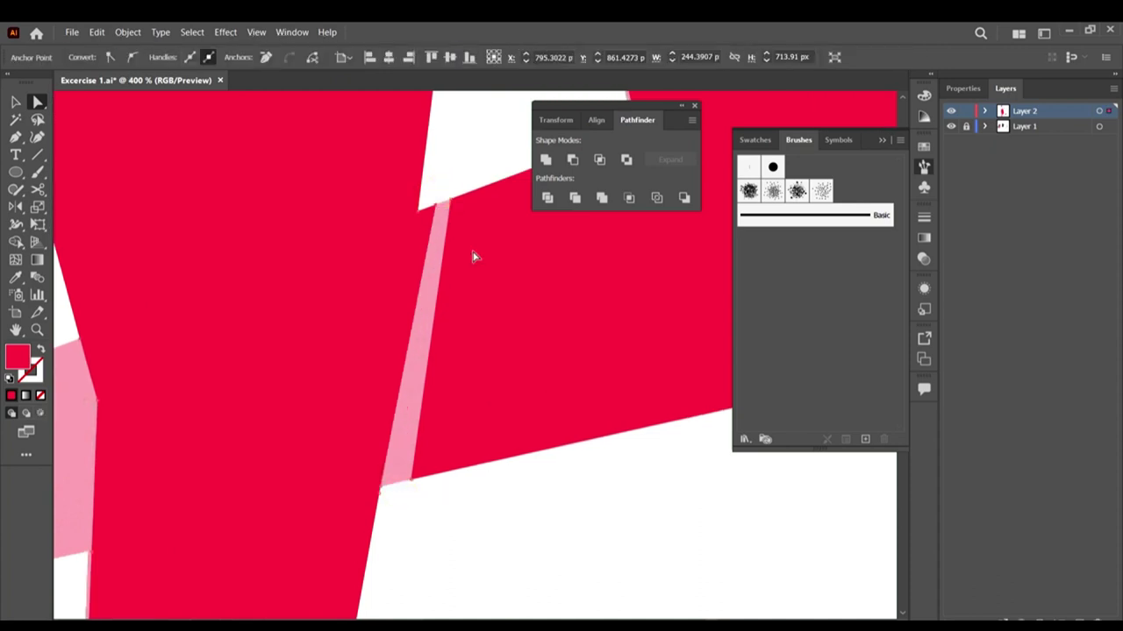
{"action": "key", "text": "Delete"}
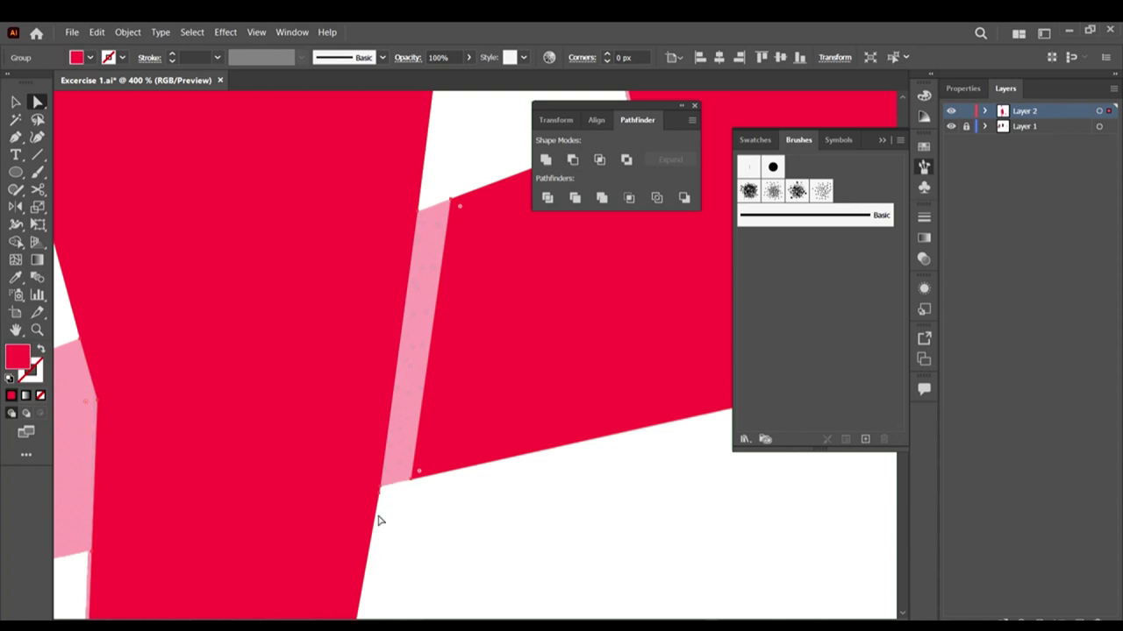
Step: Move the bent leg's lower cut corner onto the standing leg's edge at the lower junction with the Direct Selection tool
{"action": "left_click", "coordinate": [431, 524]}
{"action": "scroll", "coordinate": [391, 463], "scroll_direction": "up", "scroll_amount": 3}
{"action": "left_click", "coordinate": [470, 421]}
{"action": "scroll", "coordinate": [474, 464], "scroll_direction": "down", "scroll_amount": 1}
{"action": "left_click", "coordinate": [518, 412]}
{"action": "scroll", "coordinate": [519, 411], "scroll_direction": "up", "scroll_amount": 1}
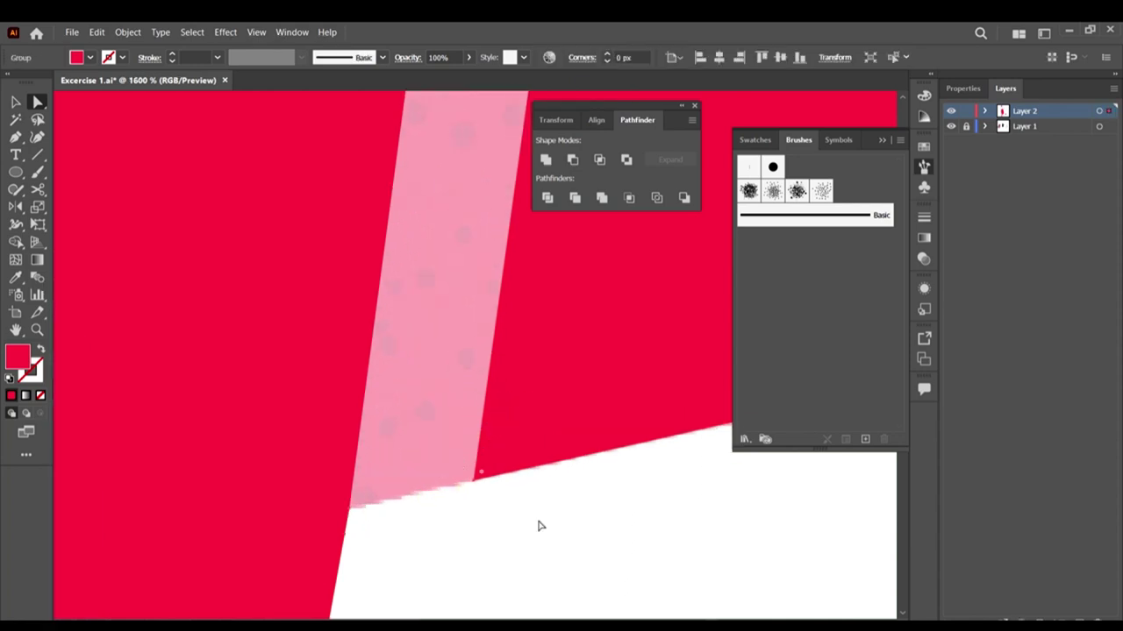
{"action": "left_click", "coordinate": [541, 526]}
{"action": "scroll", "coordinate": [467, 495], "scroll_direction": "up", "scroll_amount": 1}
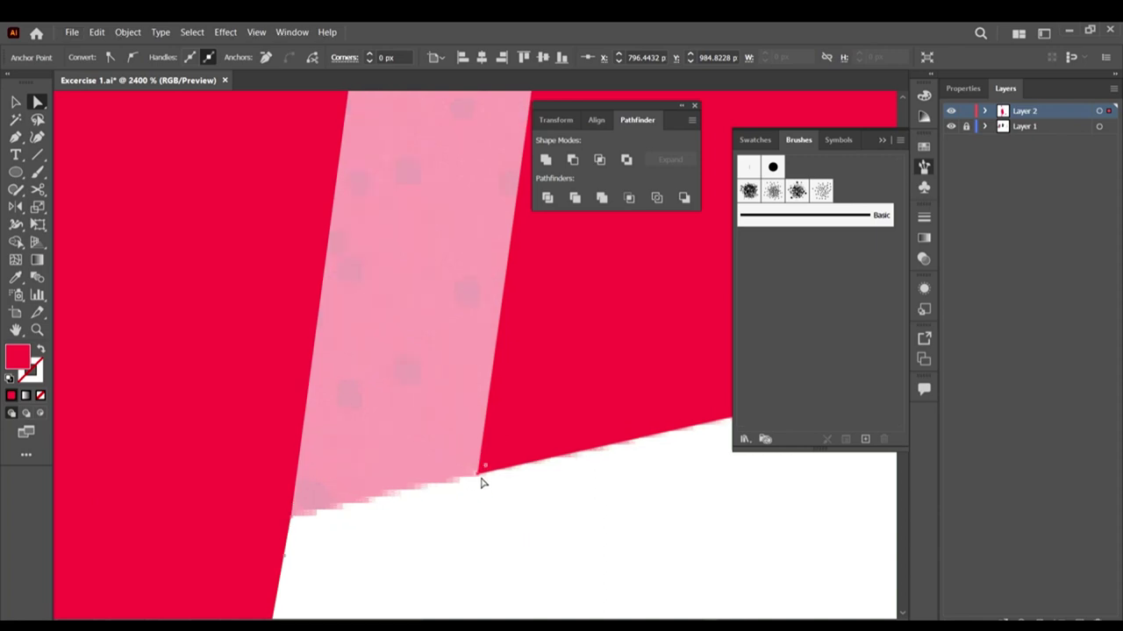
{"action": "left_click_drag", "start_coordinate": [481, 482], "coordinate": [292, 518]}
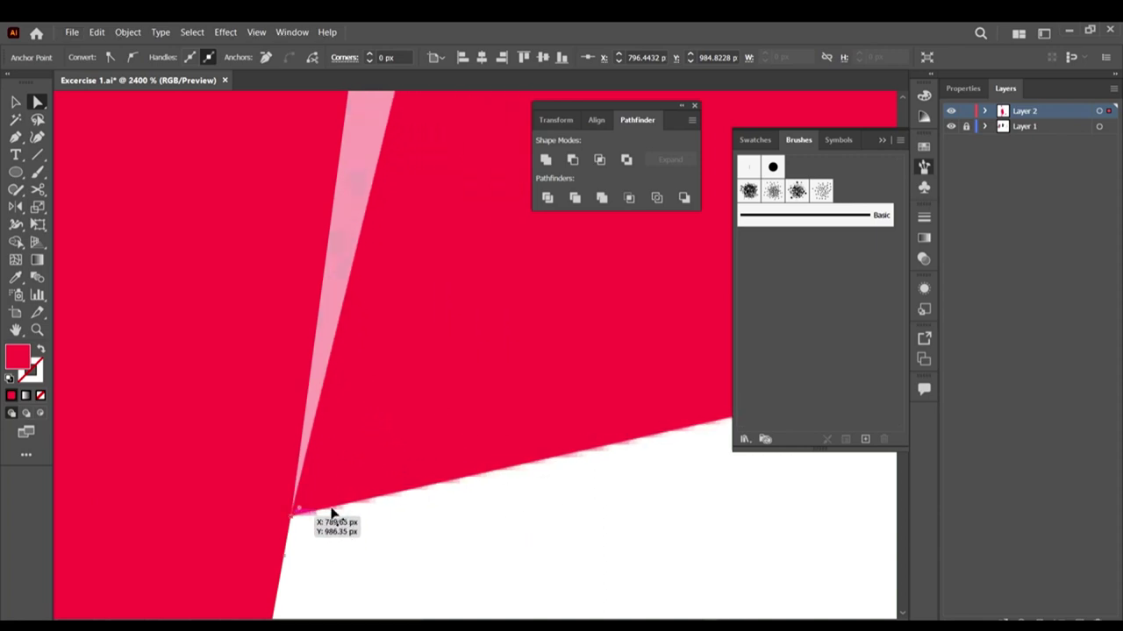
Step: Move the bent leg's upper cut corner onto the standing leg's edge at the gap's lower corner, and deselect
{"action": "scroll", "coordinate": [382, 474], "scroll_direction": "down", "scroll_amount": 5}
{"action": "scroll", "coordinate": [417, 167], "scroll_direction": "up", "scroll_amount": 4}
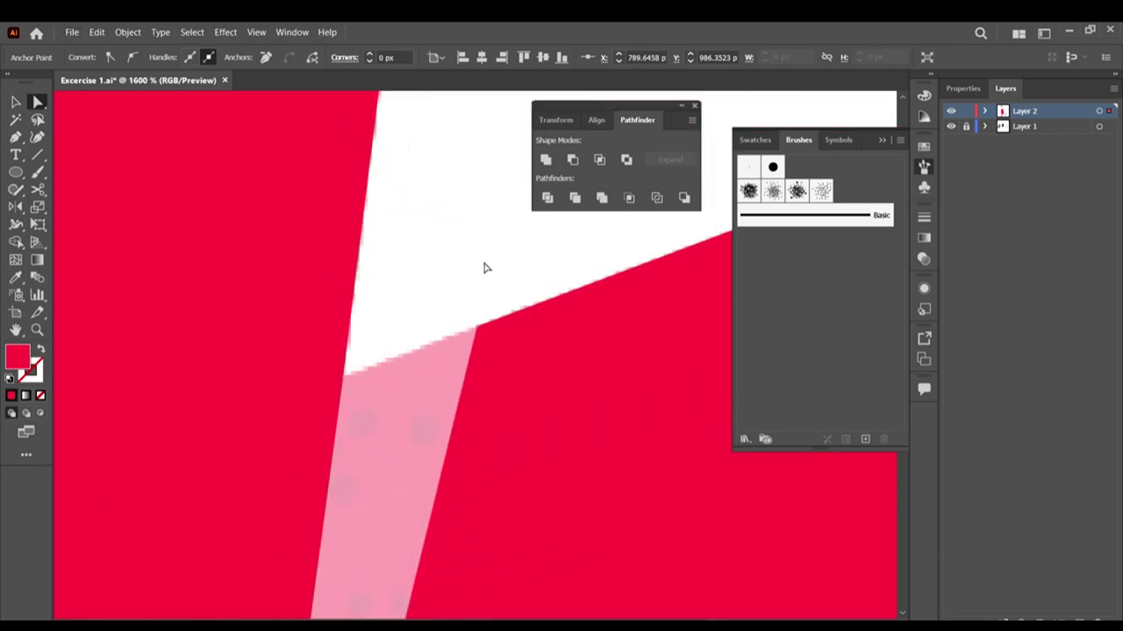
{"action": "left_click", "coordinate": [481, 335]}
{"action": "left_click_drag", "start_coordinate": [482, 335], "coordinate": [348, 381]}
{"action": "scroll", "coordinate": [419, 346], "scroll_direction": "down", "scroll_amount": 6}
{"action": "scroll", "coordinate": [420, 347], "scroll_direction": "down", "scroll_amount": 5}
{"action": "left_click", "coordinate": [538, 409]}
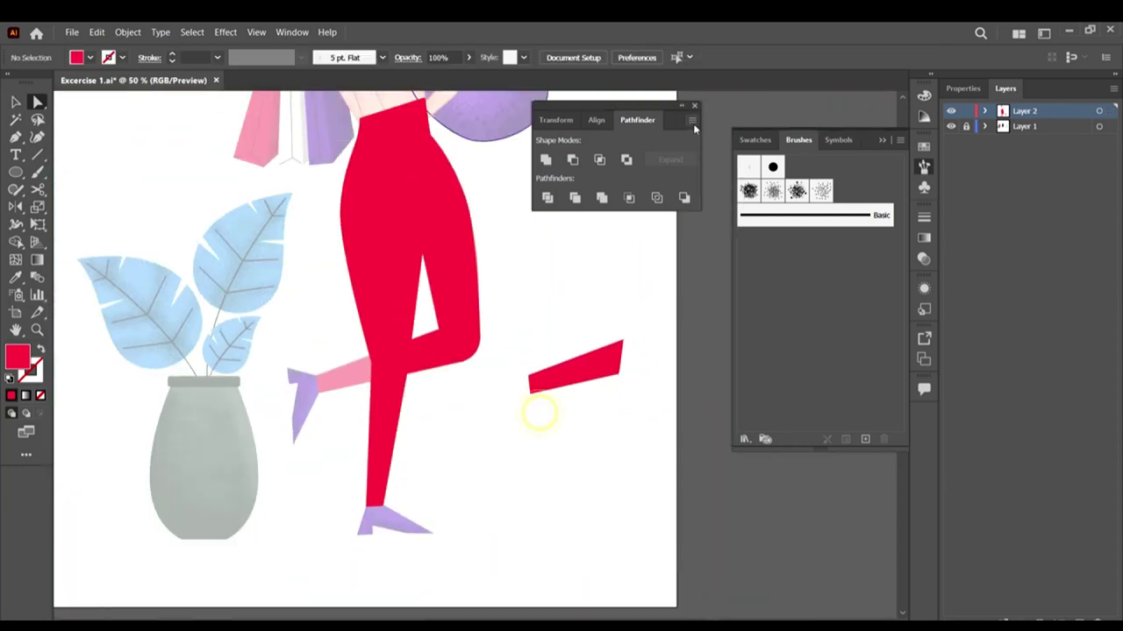
Step: Move the detached lower-leg piece back into place so its narrow end meets the raised shoe in the guide
{"action": "left_click", "coordinate": [694, 105]}
{"action": "scroll", "coordinate": [342, 404], "scroll_direction": "down", "scroll_amount": 1}
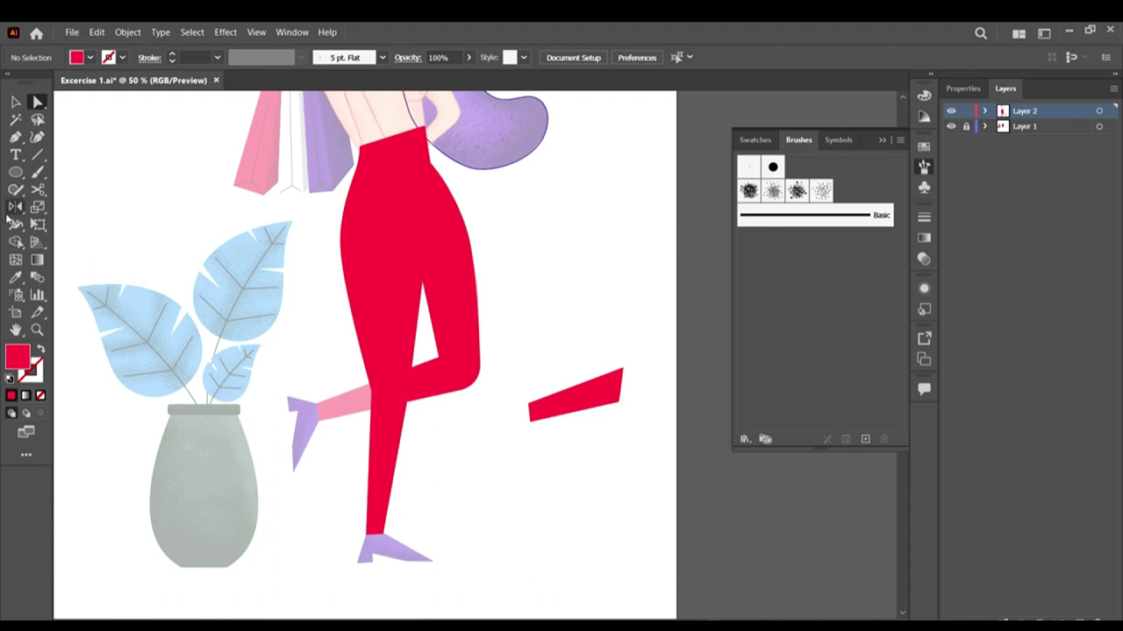
{"action": "left_click", "coordinate": [15, 102]}
{"action": "key", "text": "ctrl+equal"}
{"action": "key", "text": "ctrl+equal"}
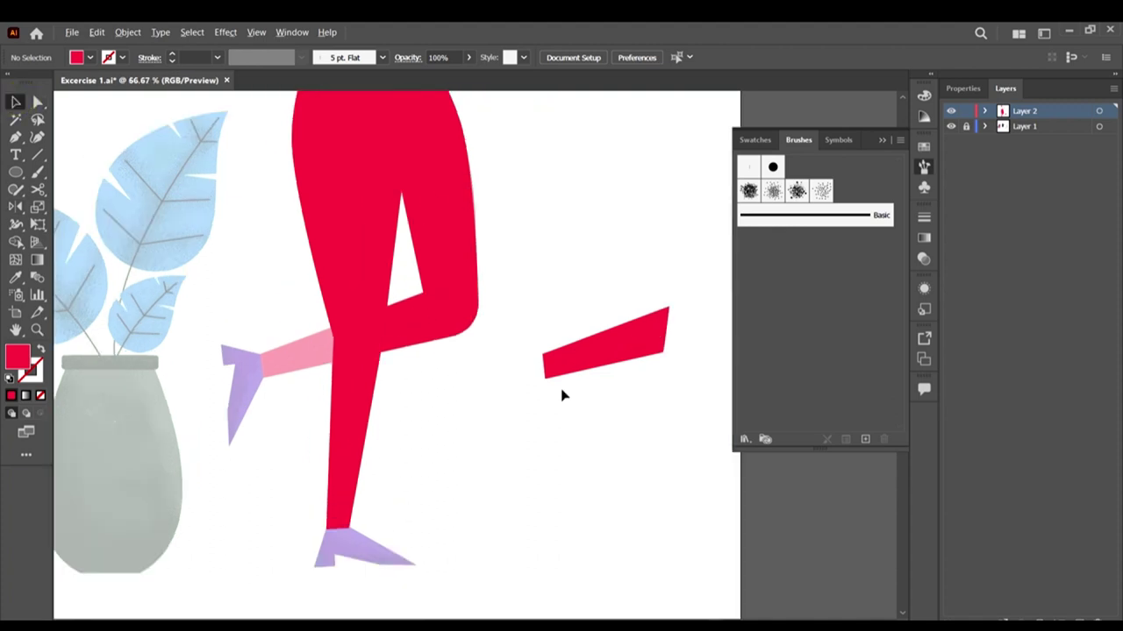
{"action": "left_click_drag", "start_coordinate": [651, 344], "coordinate": [226, 342]}
{"action": "scroll", "coordinate": [147, 364], "scroll_direction": "up", "scroll_amount": 4}
{"action": "scroll", "coordinate": [105, 359], "scroll_direction": "up", "scroll_amount": 3}
{"action": "left_click_drag", "start_coordinate": [95, 371], "coordinate": [148, 409]}
{"action": "scroll", "coordinate": [242, 449], "scroll_direction": "down", "scroll_amount": 5}
Step: Send the lower-leg piece to the back so it sits behind the standing leg
{"action": "right_click", "coordinate": [228, 407]}
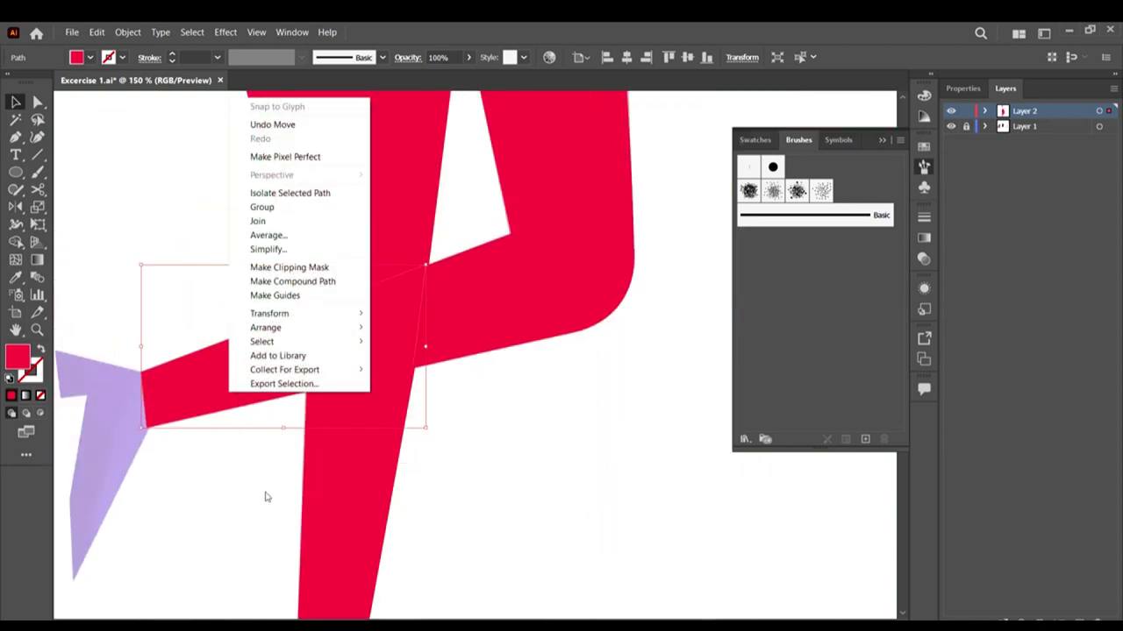
{"action": "mouse_move", "coordinate": [274, 329]}
{"action": "left_click", "coordinate": [411, 372]}
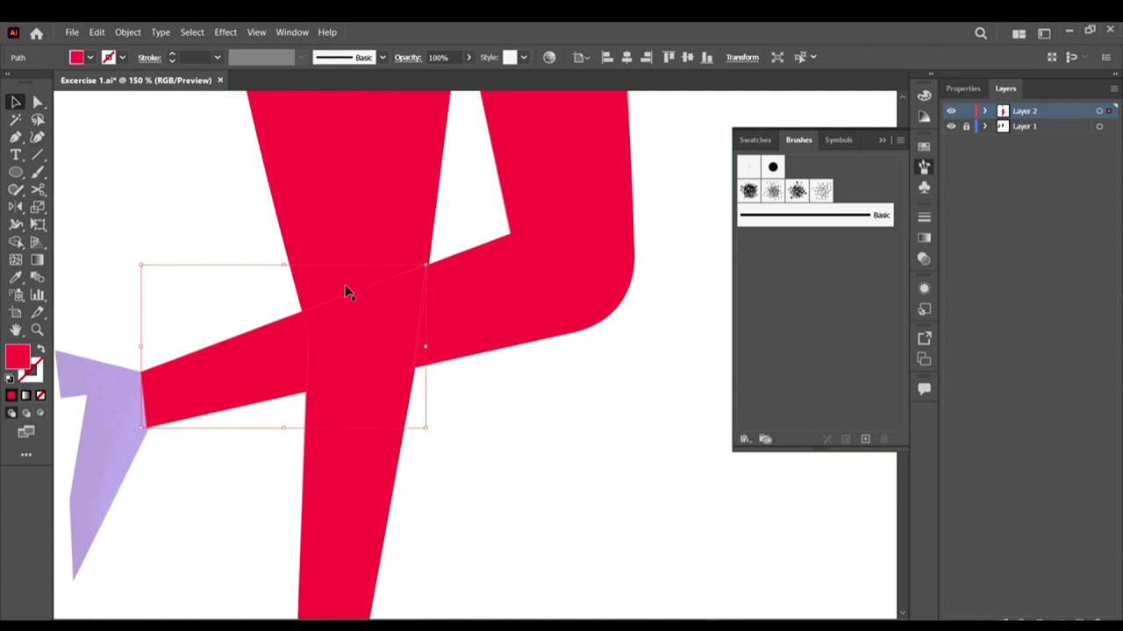
Step: Isolate the lower-leg piece, pull its far upper corner back inside the standing leg, and delete the leftover lower corner anchor point
{"action": "right_click", "coordinate": [274, 377]}
{"action": "double_click", "coordinate": [232, 363]}
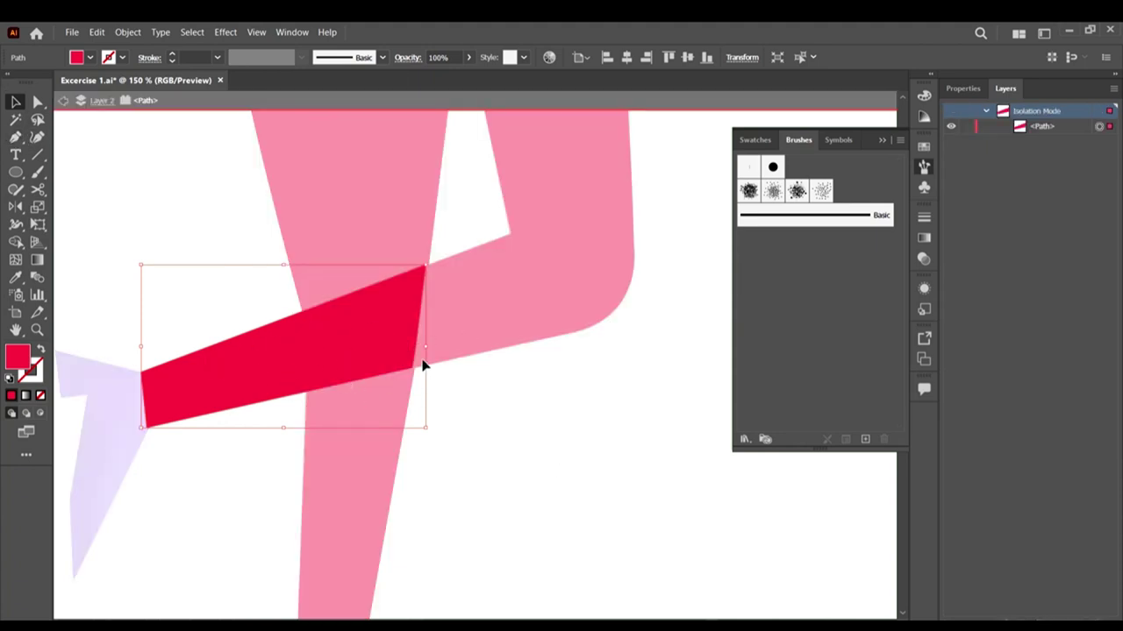
{"action": "key", "text": "a"}
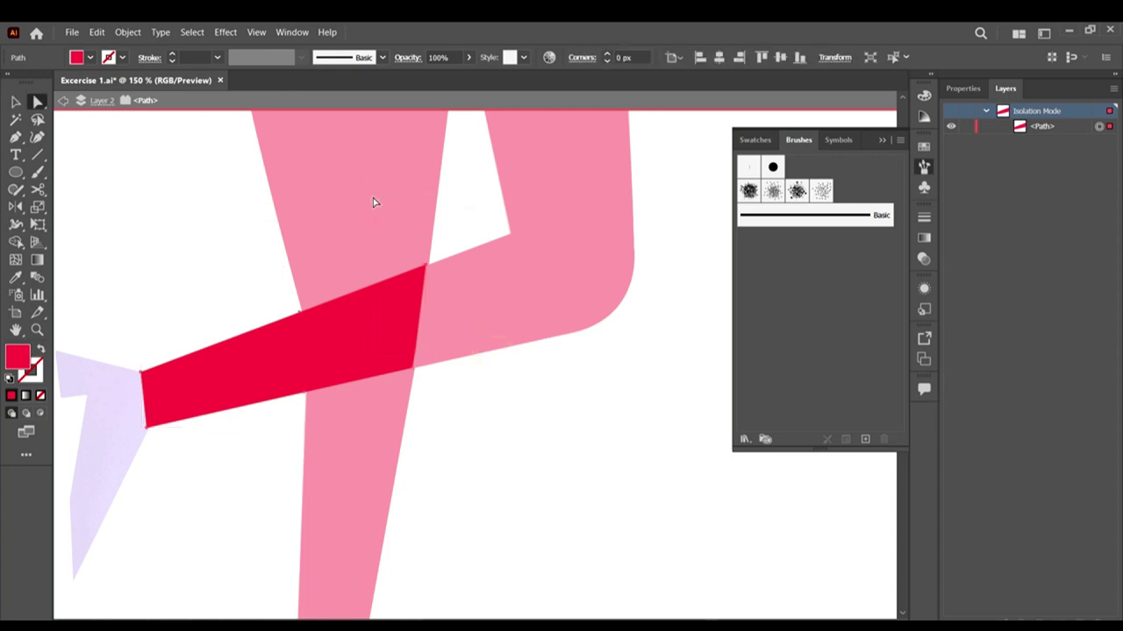
{"action": "scroll", "coordinate": [439, 343], "scroll_direction": "up", "scroll_amount": 2}
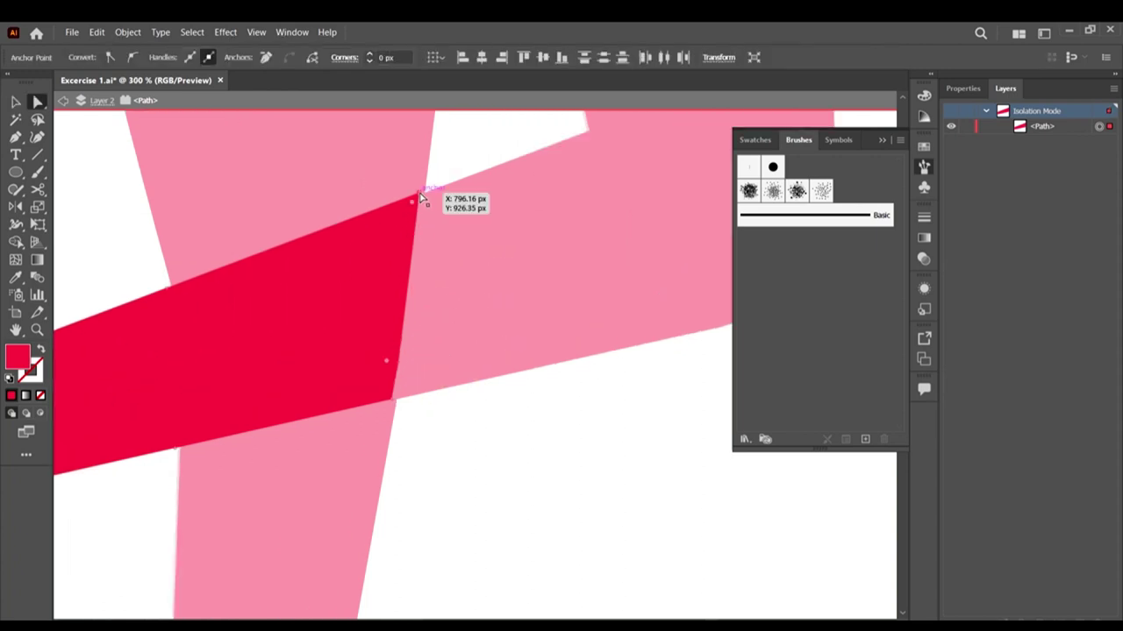
{"action": "left_click_drag", "start_coordinate": [419, 197], "coordinate": [259, 257]}
{"action": "left_click", "coordinate": [419, 436]}
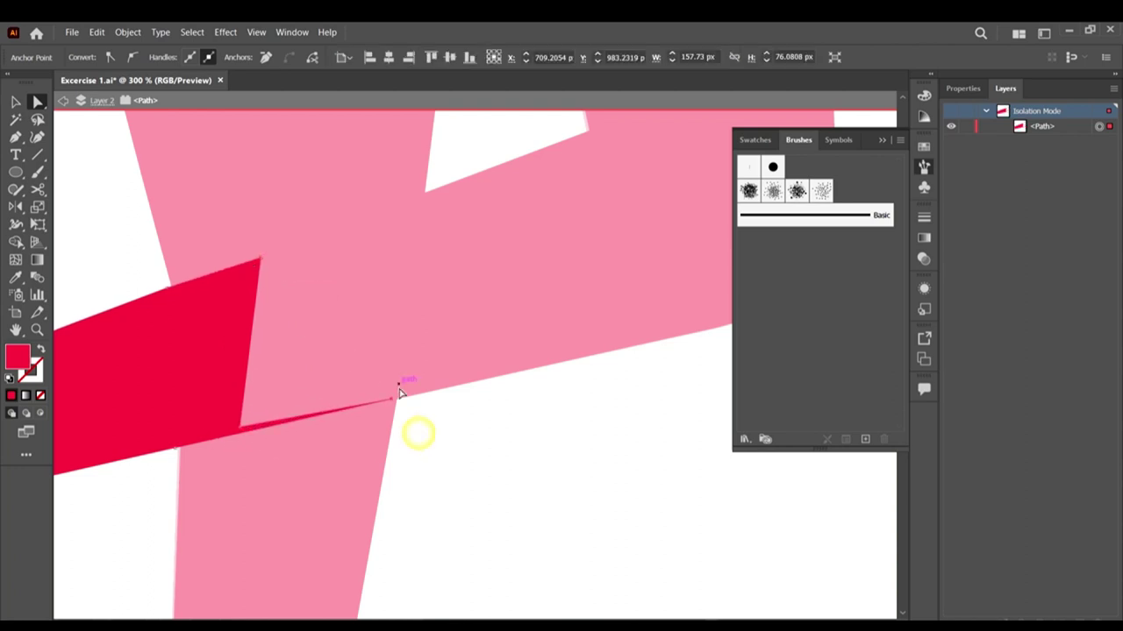
{"action": "left_click_drag", "start_coordinate": [399, 392], "coordinate": [278, 450]}
{"action": "key", "text": "Delete"}
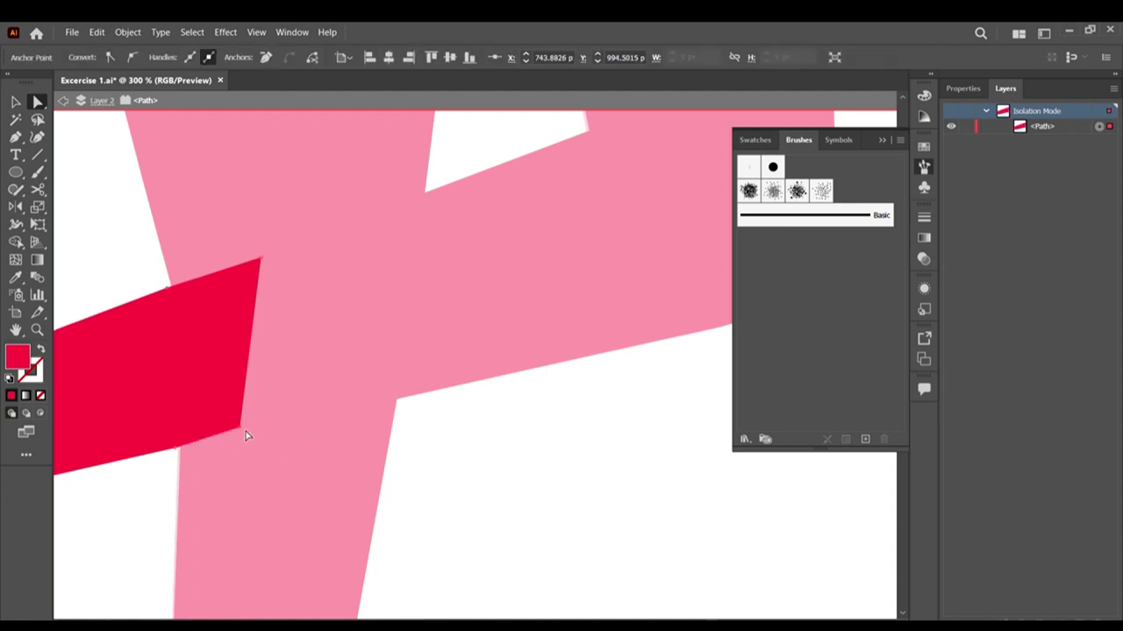
Step: Move the piece's two inner end corners closer to the standing leg's near edge, and exit isolation mode
{"action": "left_click_drag", "start_coordinate": [237, 434], "coordinate": [210, 441]}
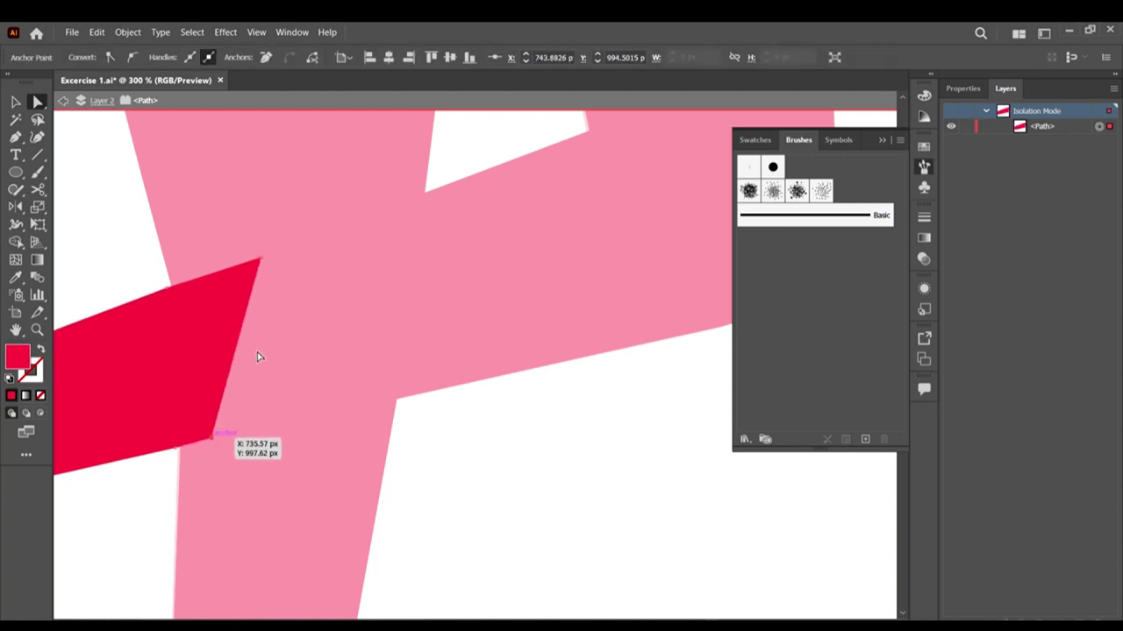
{"action": "left_click", "coordinate": [289, 293]}
{"action": "left_click_drag", "start_coordinate": [260, 259], "coordinate": [221, 275]}
{"action": "double_click", "coordinate": [444, 301]}
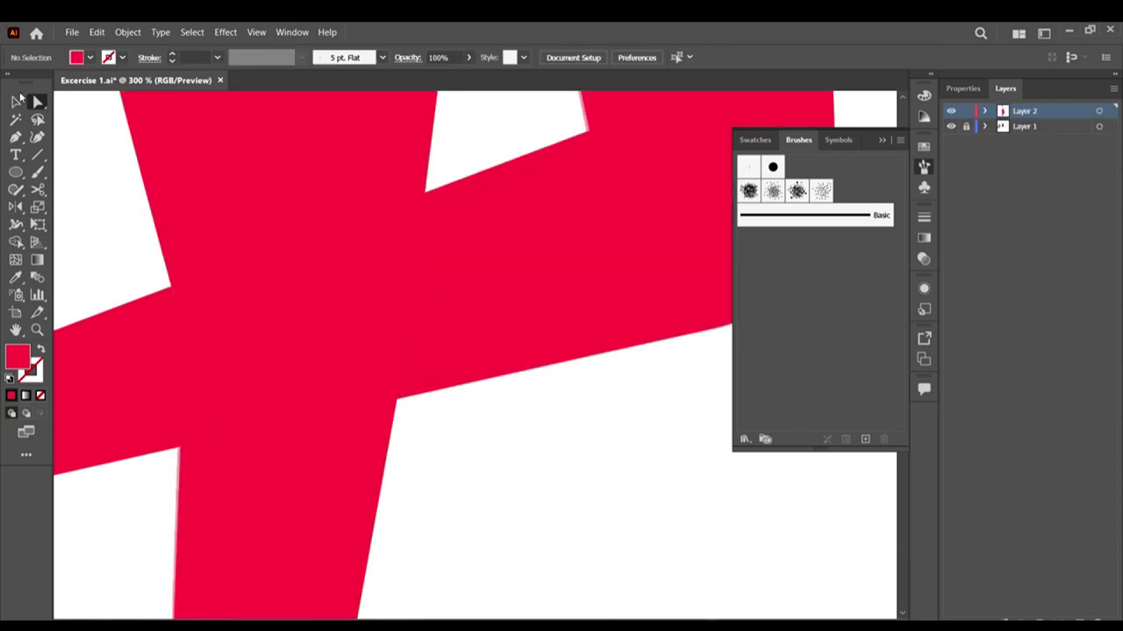
Step: Select the trousers group together with the lower-leg piece and swap fill and stroke to turn them into red outlines
{"action": "scroll", "coordinate": [360, 289], "scroll_direction": "down", "scroll_amount": 5}
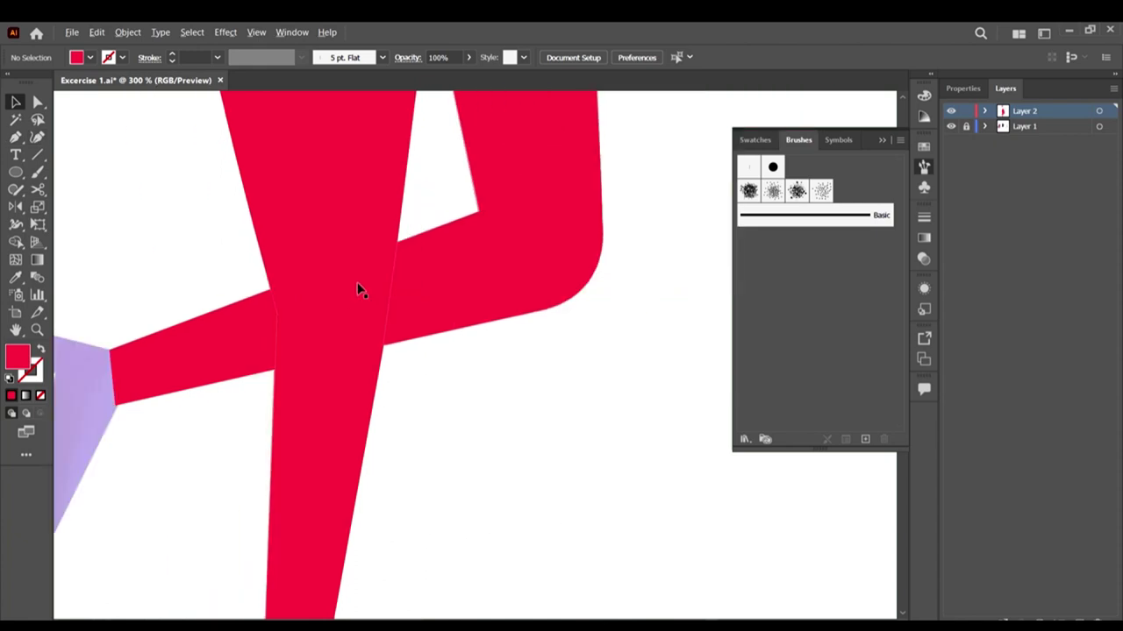
{"action": "left_click", "coordinate": [312, 305]}
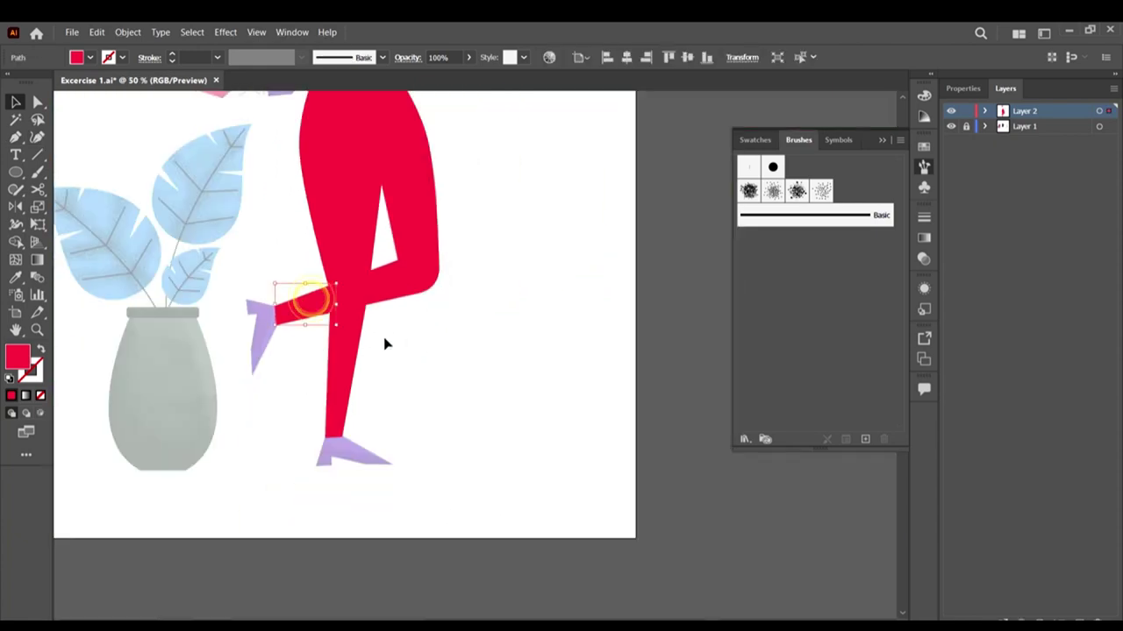
{"action": "left_click", "coordinate": [347, 296]}
{"action": "scroll", "coordinate": [404, 341], "scroll_direction": "down", "scroll_amount": 2}
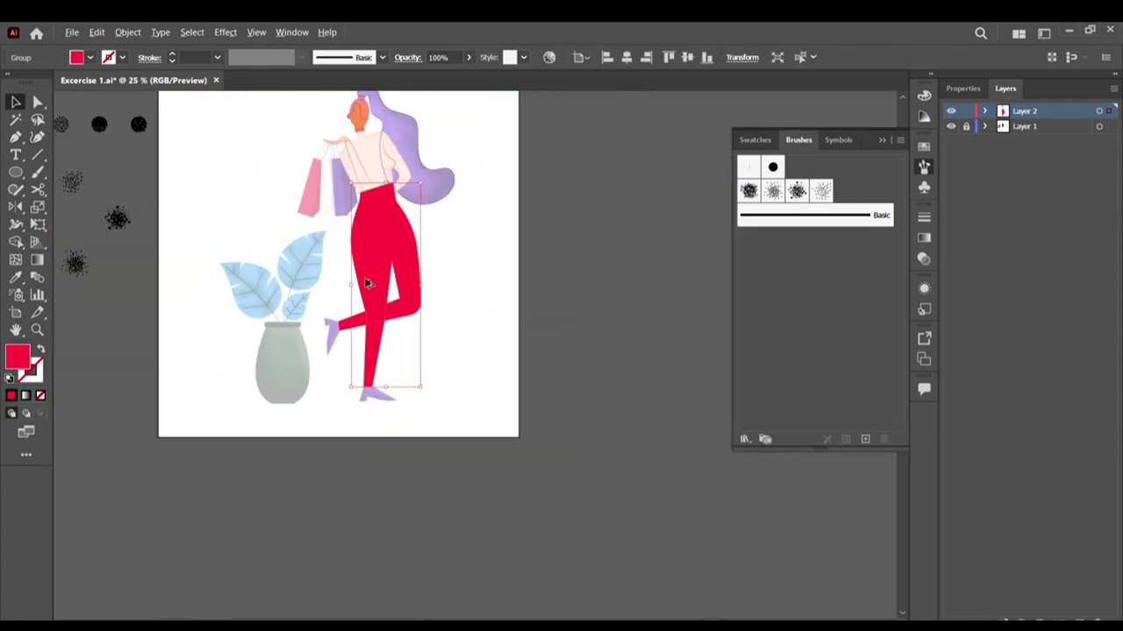
{"action": "scroll", "coordinate": [367, 282], "scroll_direction": "up", "scroll_amount": 2}
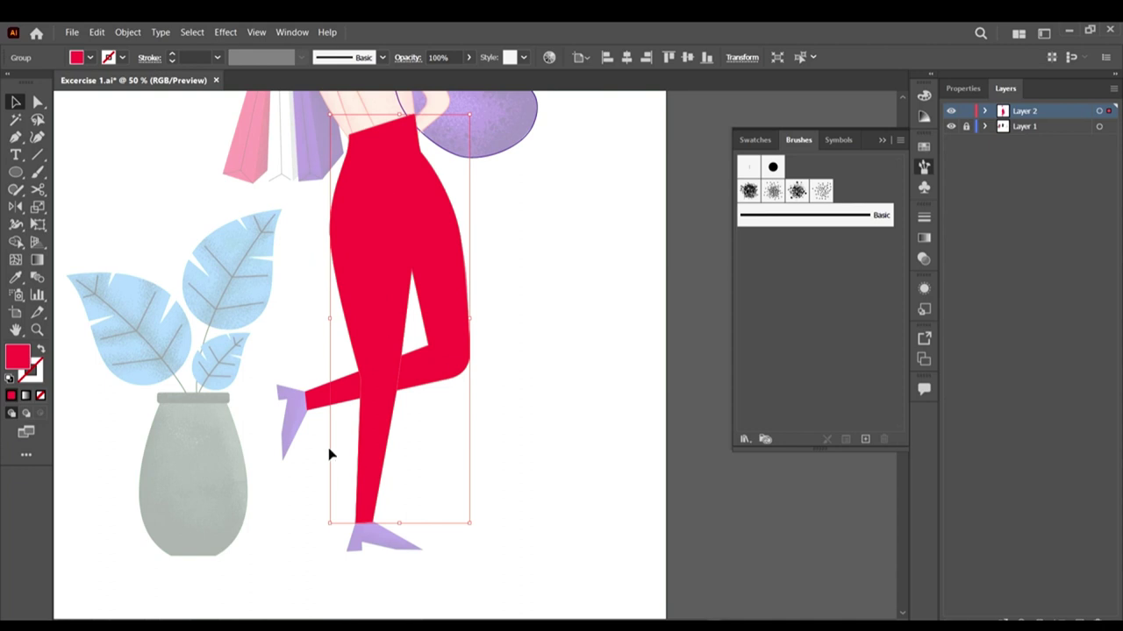
{"action": "left_click", "coordinate": [346, 394], "text": "shift"}
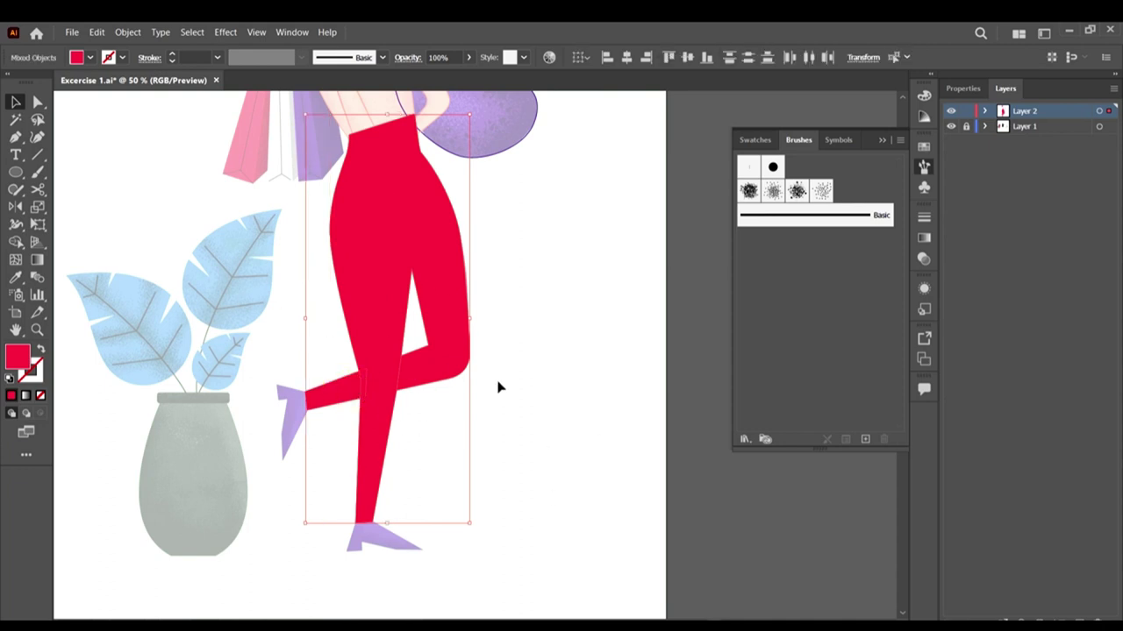
{"action": "key", "text": "shift+x"}
Step: Close the open gap in the lower-leg piece by joining its two loose end points with the Pen tool, and deselect
{"action": "left_click", "coordinate": [353, 396]}
{"action": "scroll", "coordinate": [368, 405], "scroll_direction": "up", "scroll_amount": 3}
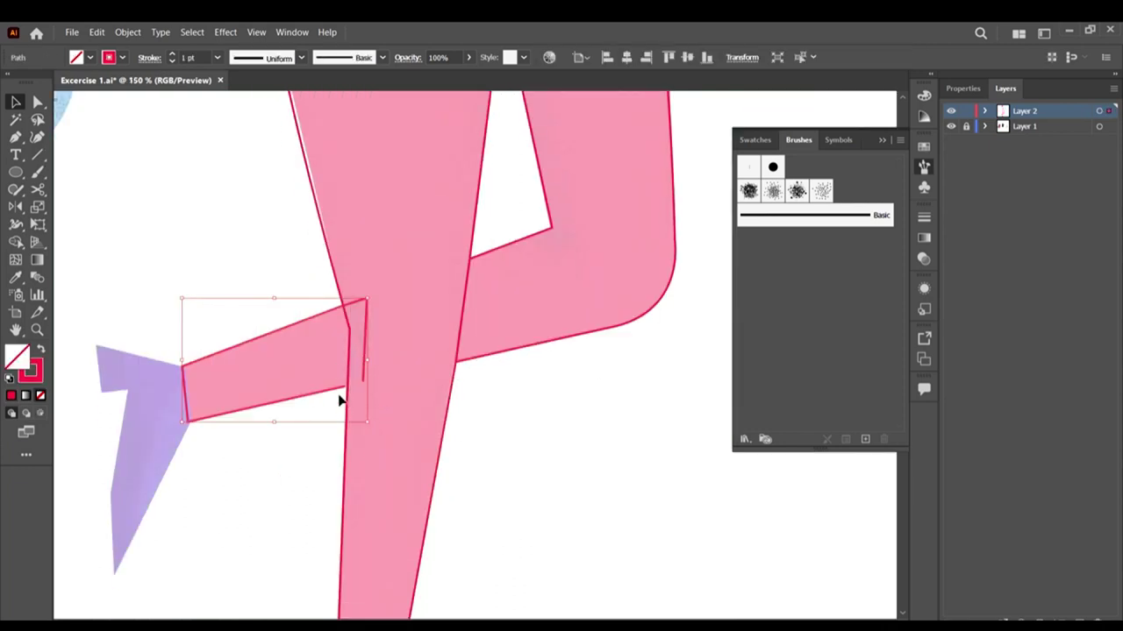
{"action": "left_click", "coordinate": [274, 462]}
{"action": "scroll", "coordinate": [342, 347], "scroll_direction": "up", "scroll_amount": 2}
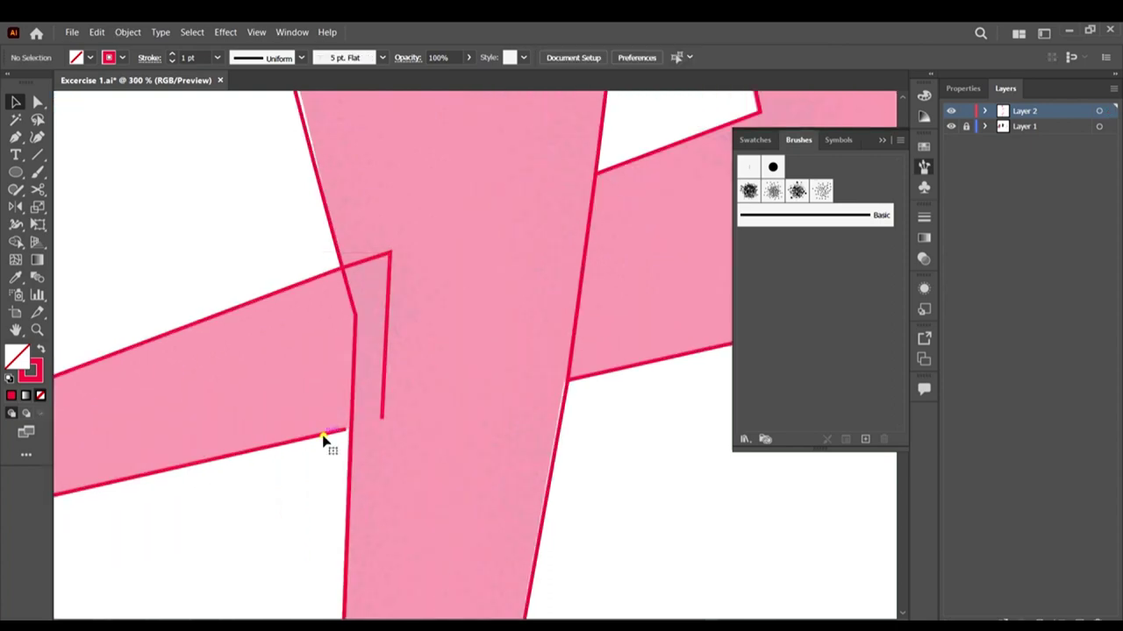
{"action": "left_click", "coordinate": [324, 439]}
{"action": "scroll", "coordinate": [401, 422], "scroll_direction": "down", "scroll_amount": 2}
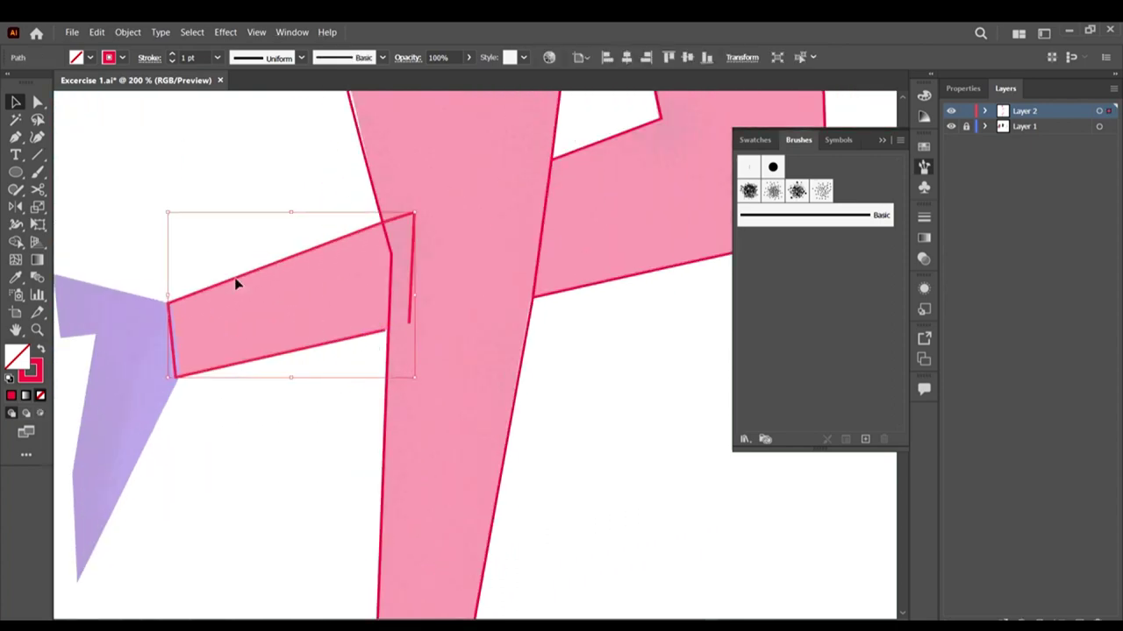
{"action": "left_click", "coordinate": [15, 138]}
{"action": "scroll", "coordinate": [421, 395], "scroll_direction": "up", "scroll_amount": 3}
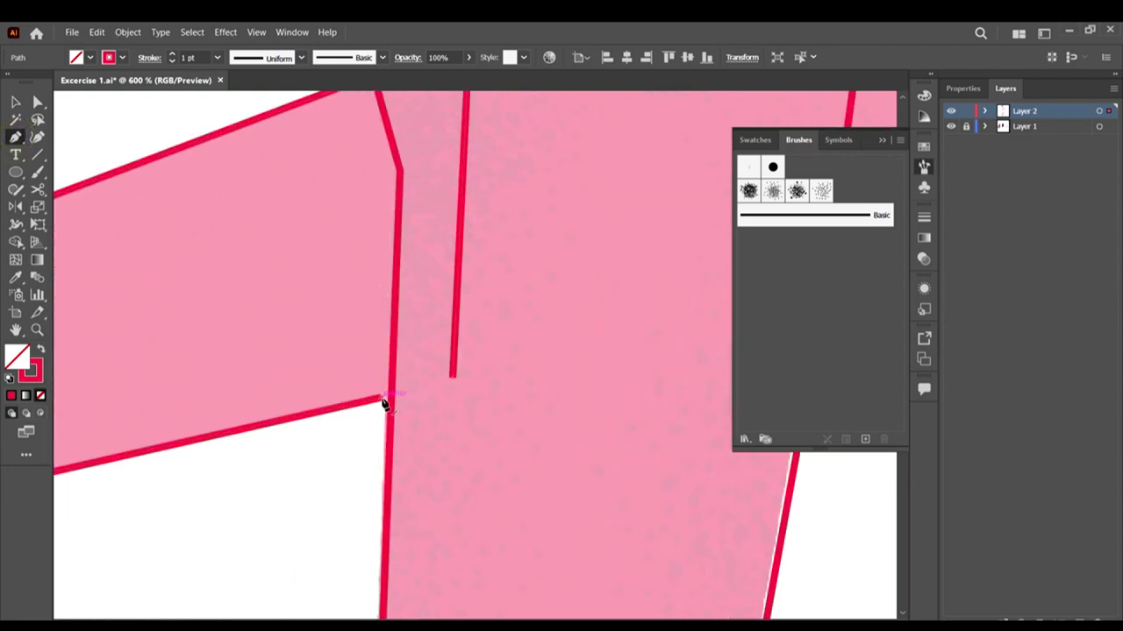
{"action": "left_click_drag", "start_coordinate": [383, 404], "coordinate": [432, 400]}
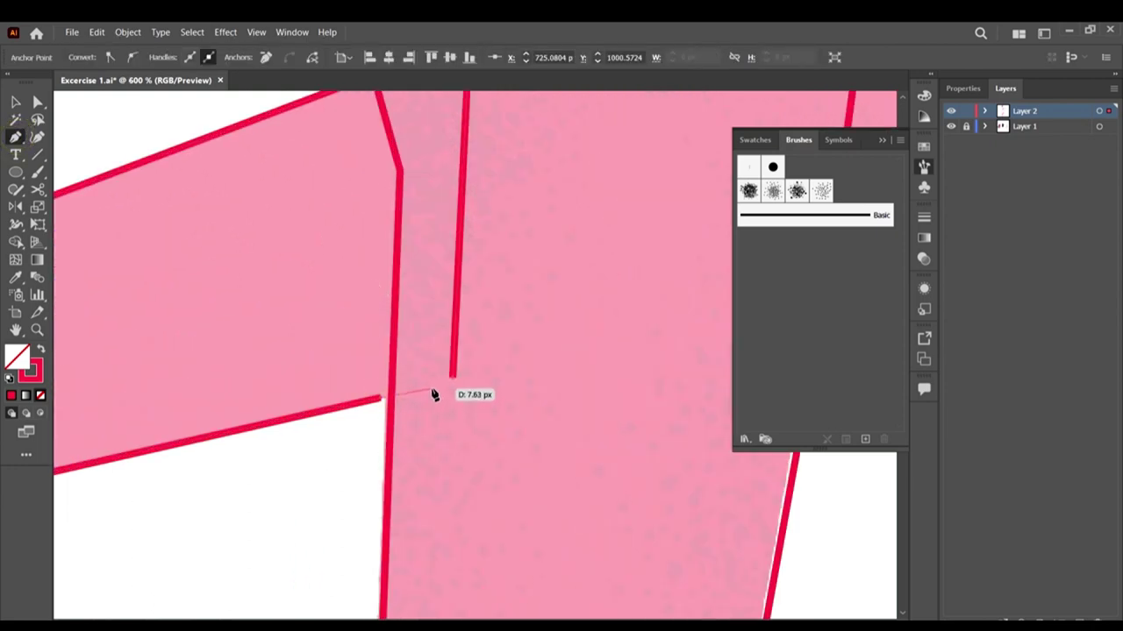
{"action": "left_click", "coordinate": [431, 388]}
{"action": "left_click", "coordinate": [453, 377]}
{"action": "scroll", "coordinate": [513, 392], "scroll_direction": "down", "scroll_amount": 6}
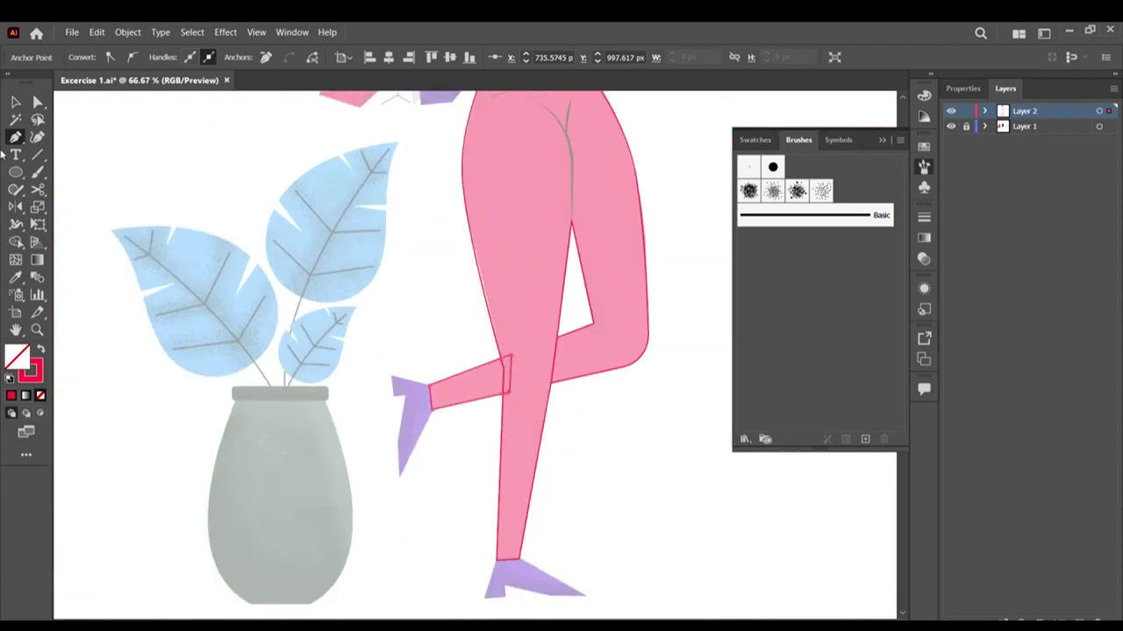
{"action": "left_click", "coordinate": [16, 102]}
{"action": "left_click_drag", "start_coordinate": [628, 410], "coordinate": [499, 530]}
{"action": "left_click", "coordinate": [585, 470]}
Step: Trace the standing foot's heeled shoe as a closed straight-sided path with the Pen tool, overlapping the trouser hem slightly
{"action": "scroll", "coordinate": [580, 312], "scroll_direction": "down", "scroll_amount": 2}
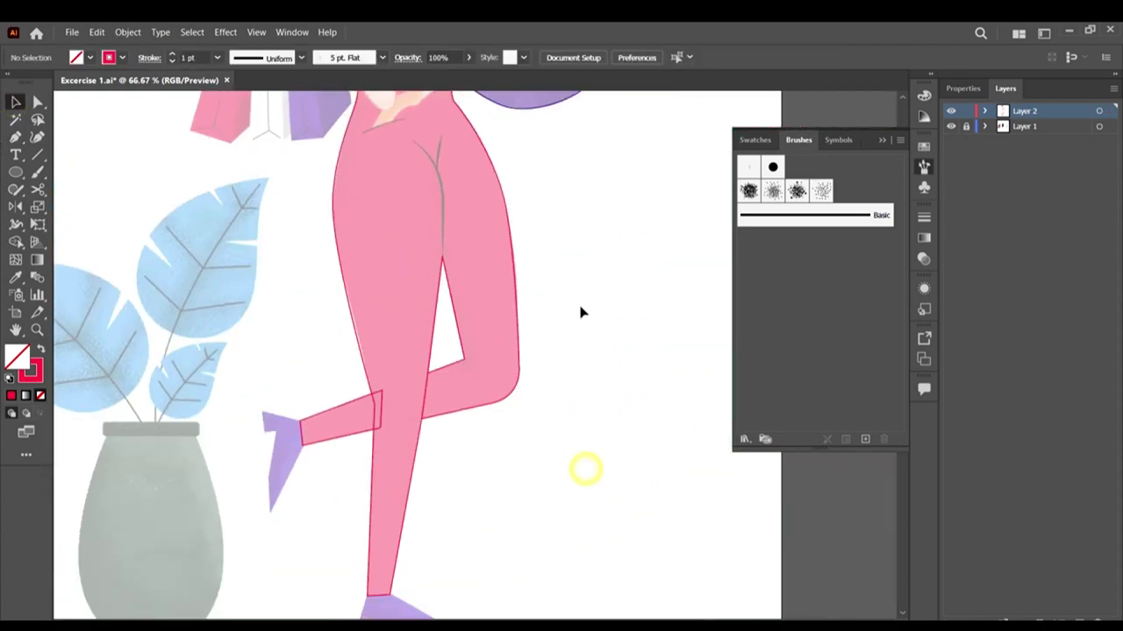
{"action": "scroll", "coordinate": [561, 289], "scroll_direction": "down", "scroll_amount": 4}
{"action": "scroll", "coordinate": [382, 425], "scroll_direction": "up", "scroll_amount": 3}
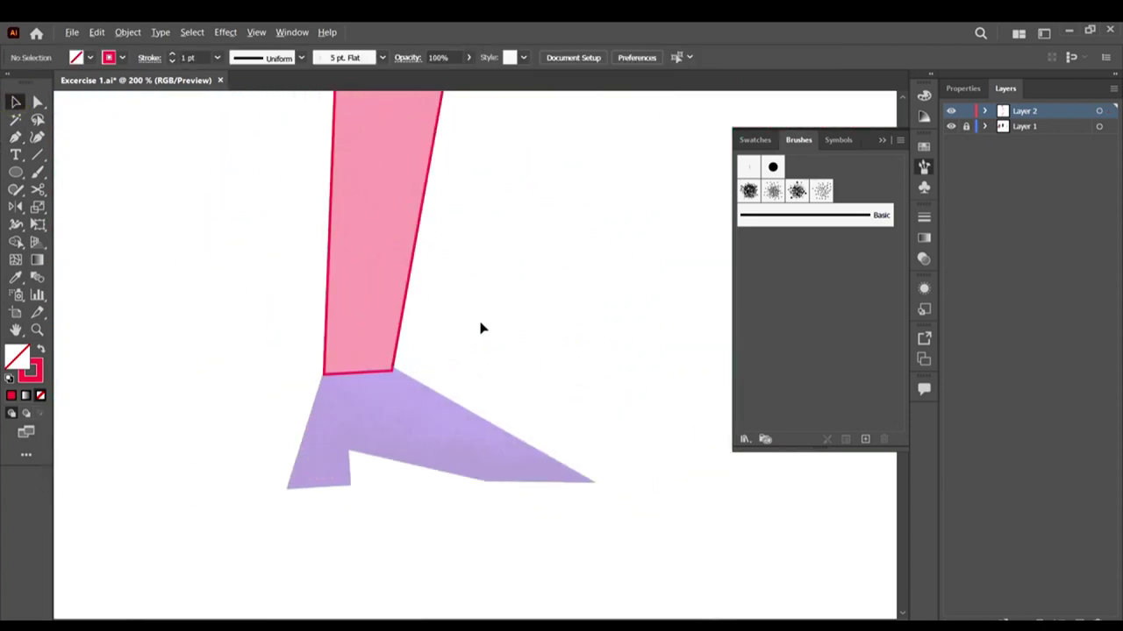
{"action": "left_click", "coordinate": [16, 138]}
{"action": "scroll", "coordinate": [364, 421], "scroll_direction": "up", "scroll_amount": 2}
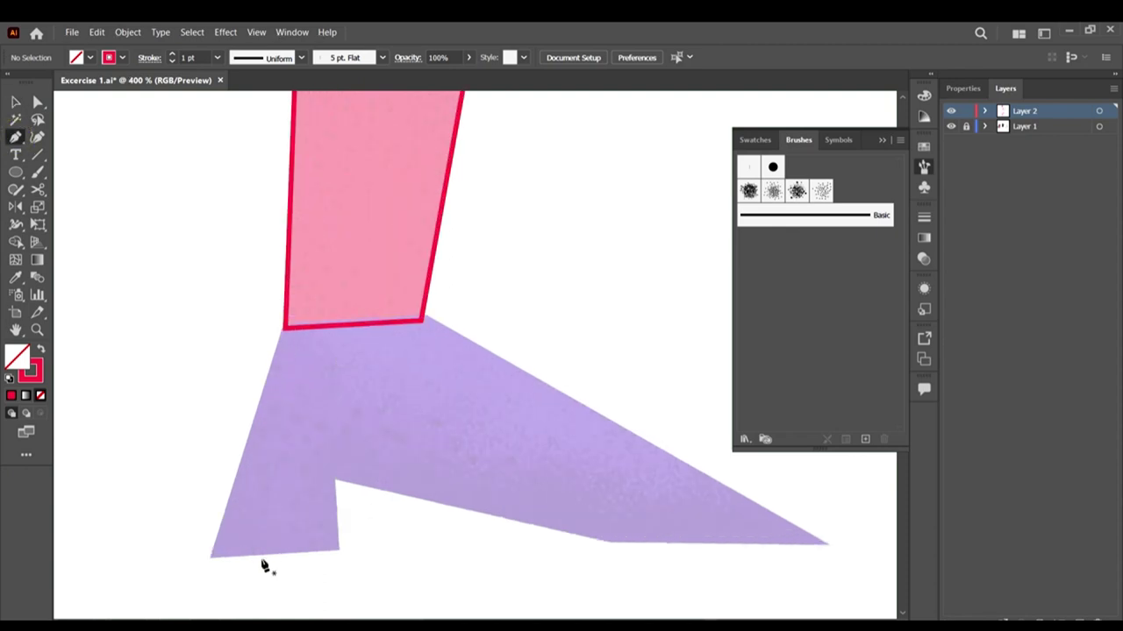
{"action": "left_click", "coordinate": [208, 557]}
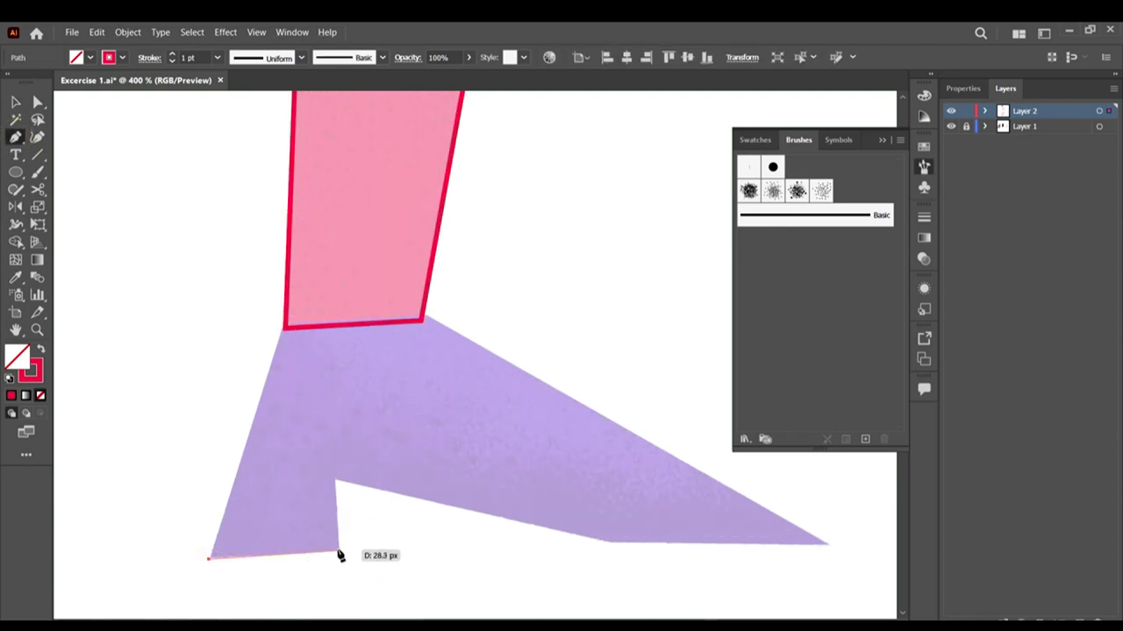
{"action": "left_click", "coordinate": [338, 551]}
{"action": "left_click", "coordinate": [335, 483]}
{"action": "left_click", "coordinate": [333, 478]}
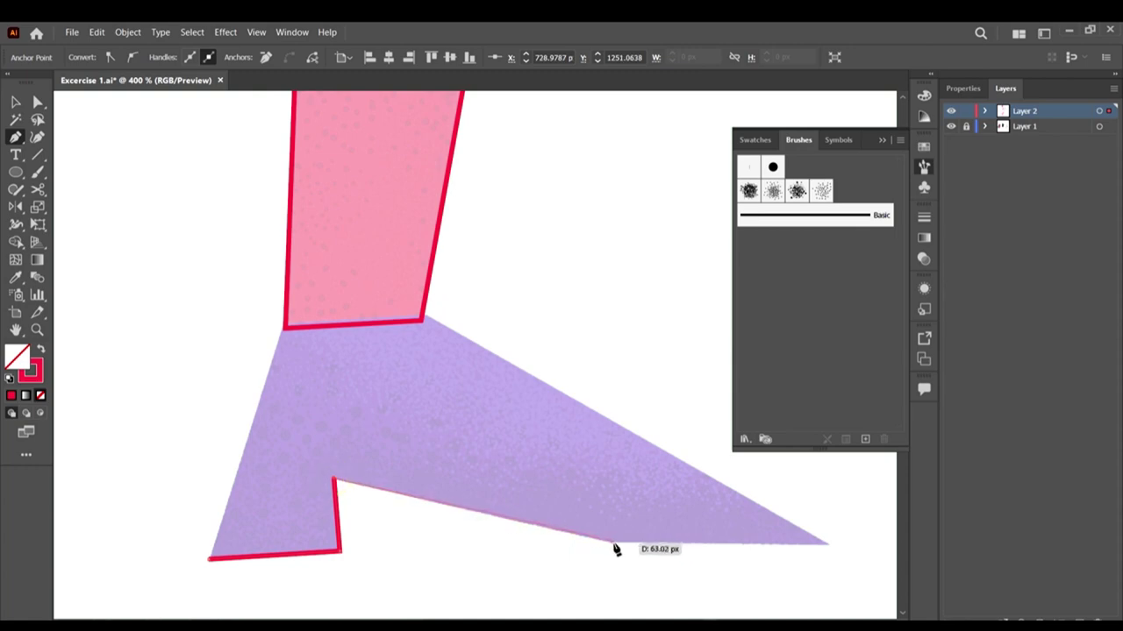
{"action": "left_click", "coordinate": [612, 543]}
{"action": "left_click", "coordinate": [829, 544]}
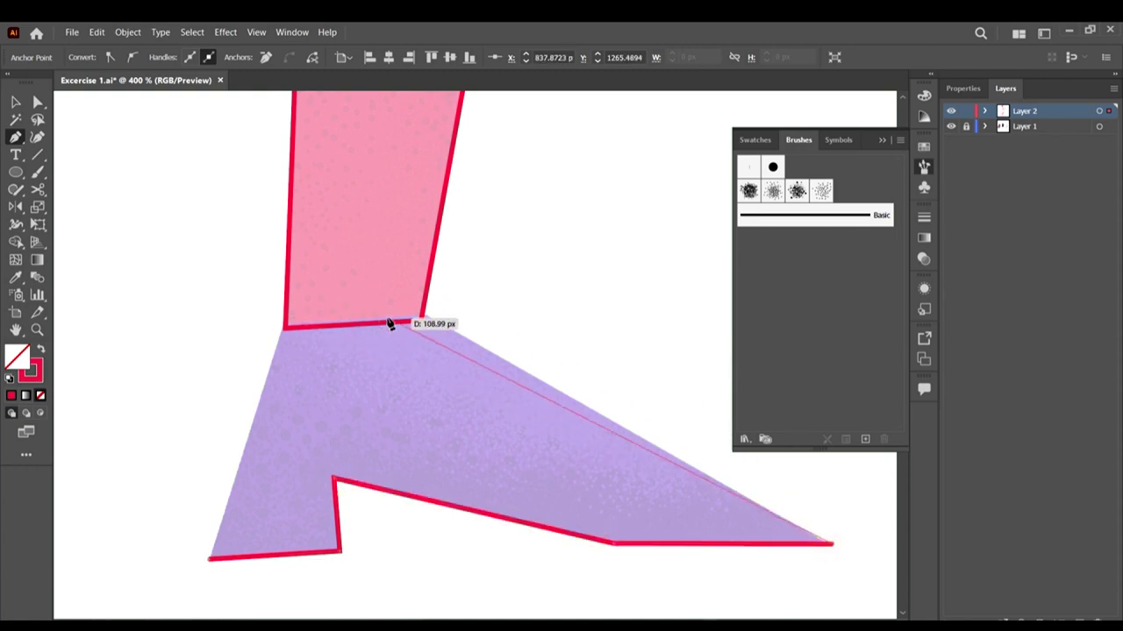
{"action": "left_click", "coordinate": [420, 315]}
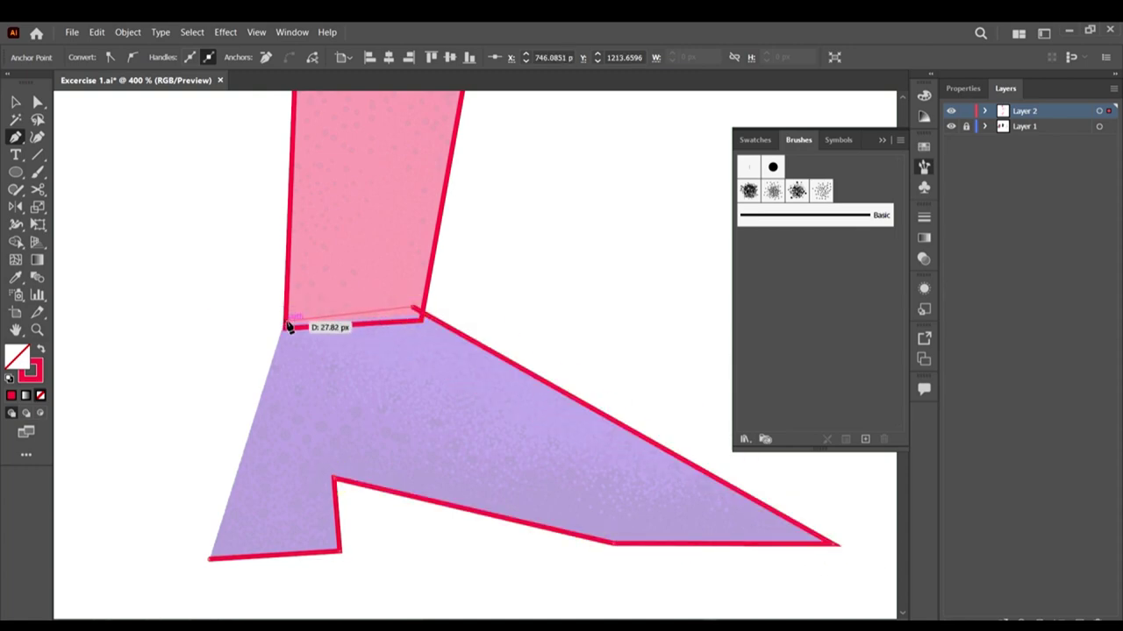
{"action": "left_click", "coordinate": [284, 326]}
{"action": "left_click", "coordinate": [211, 559]}
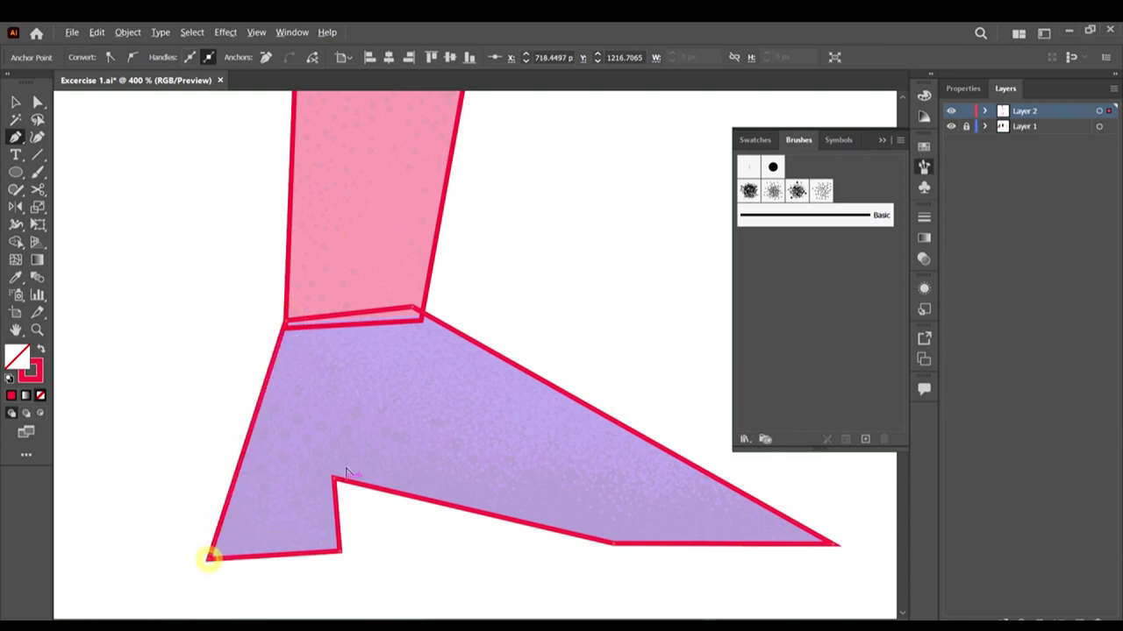
Step: Fill the traced shoe with the dark purple sampled from the coloured reference's shoe using the Eyedropper, and deselect
{"action": "scroll", "coordinate": [413, 412], "scroll_direction": "down", "scroll_amount": 6}
{"action": "scroll", "coordinate": [384, 412], "scroll_direction": "down", "scroll_amount": 2}
{"action": "scroll", "coordinate": [91, 296], "scroll_direction": "up", "scroll_amount": 2}
{"action": "scroll", "coordinate": [76, 375], "scroll_direction": "up", "scroll_amount": 2}
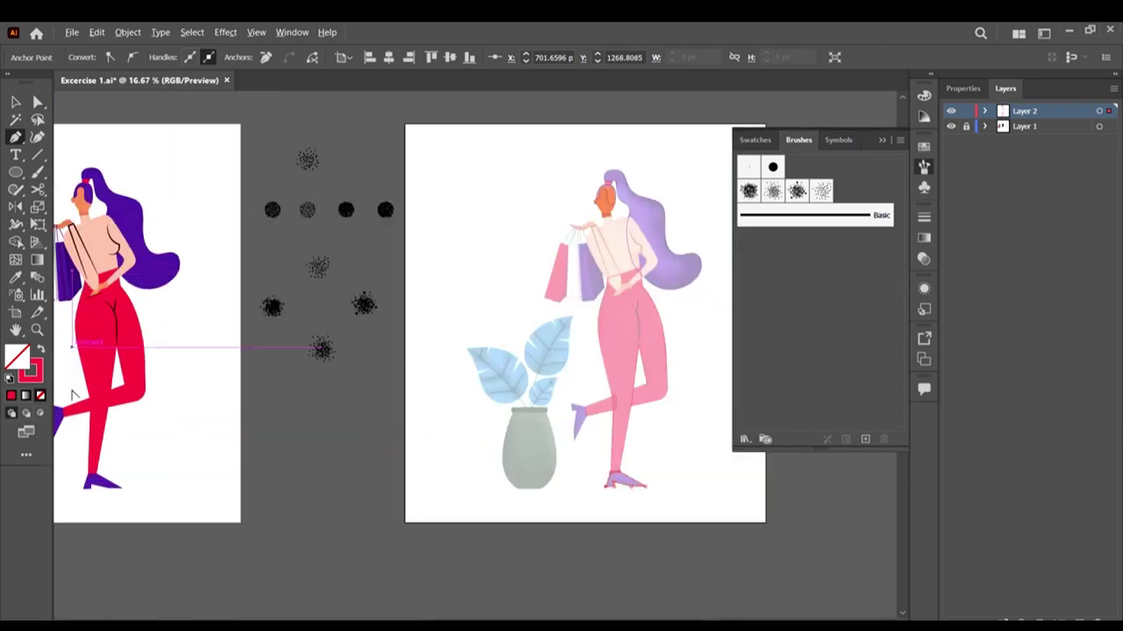
{"action": "scroll", "coordinate": [157, 566], "scroll_direction": "down", "scroll_amount": 5}
{"action": "key", "text": "i"}
{"action": "left_click", "coordinate": [120, 459]}
{"action": "scroll", "coordinate": [284, 459], "scroll_direction": "right", "scroll_amount": 5}
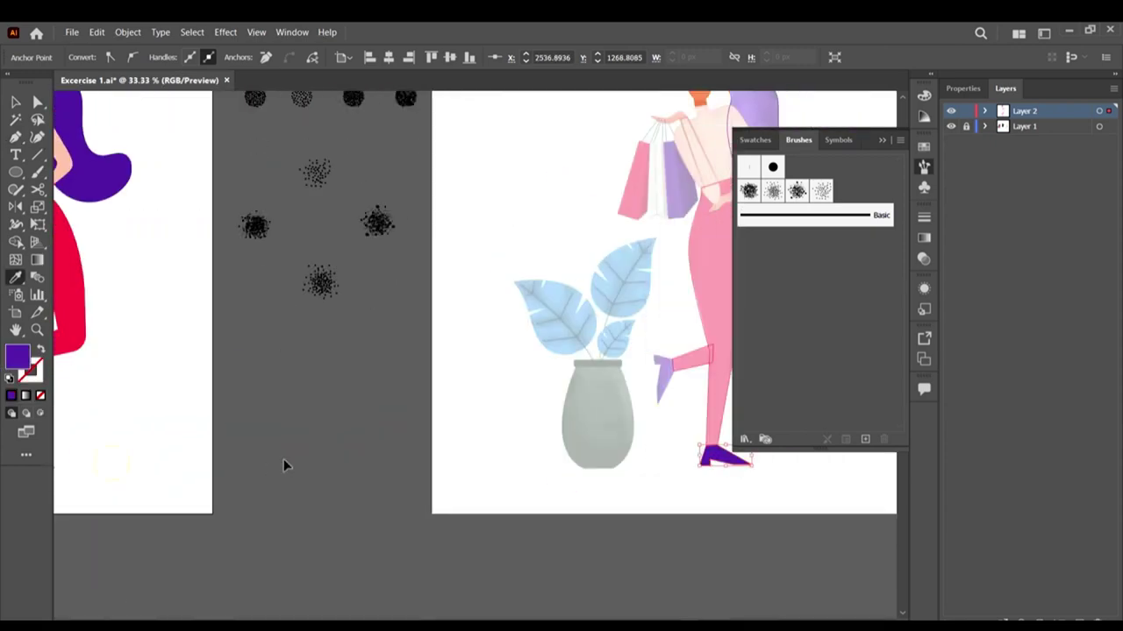
{"action": "left_click", "coordinate": [15, 102]}
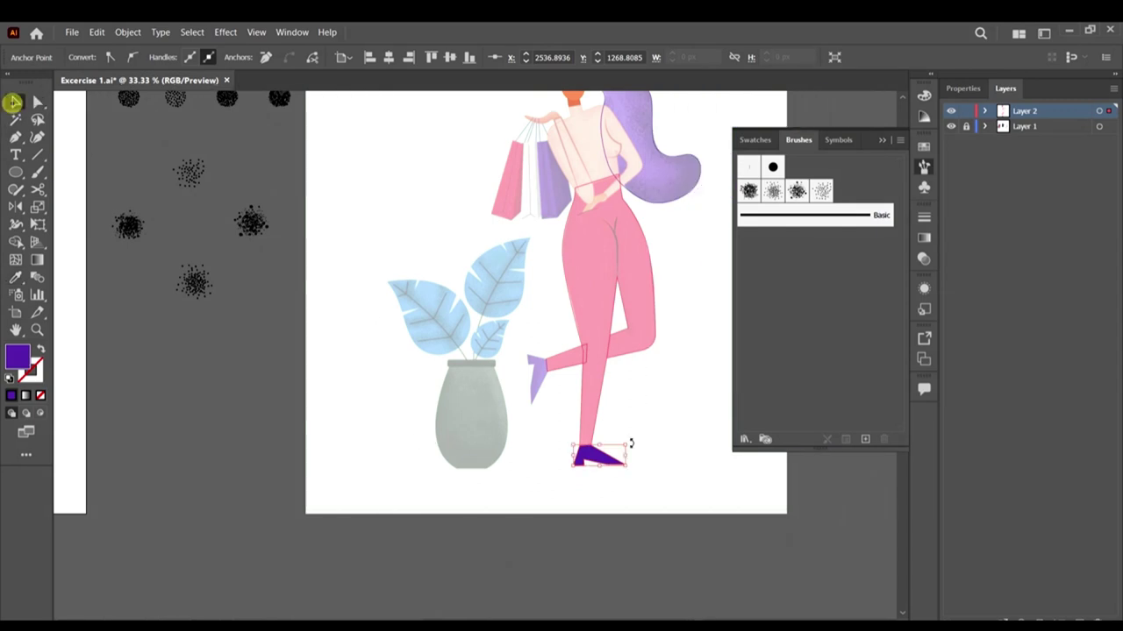
{"action": "scroll", "coordinate": [604, 478], "scroll_direction": "up", "scroll_amount": 3}
{"action": "left_click", "coordinate": [657, 354]}
Step: Trace the raised shoe from its heel along the trouser hem to the toe tip with the Pen tool, and swap fill and stroke
{"action": "scroll", "coordinate": [469, 249], "scroll_direction": "up", "scroll_amount": 2}
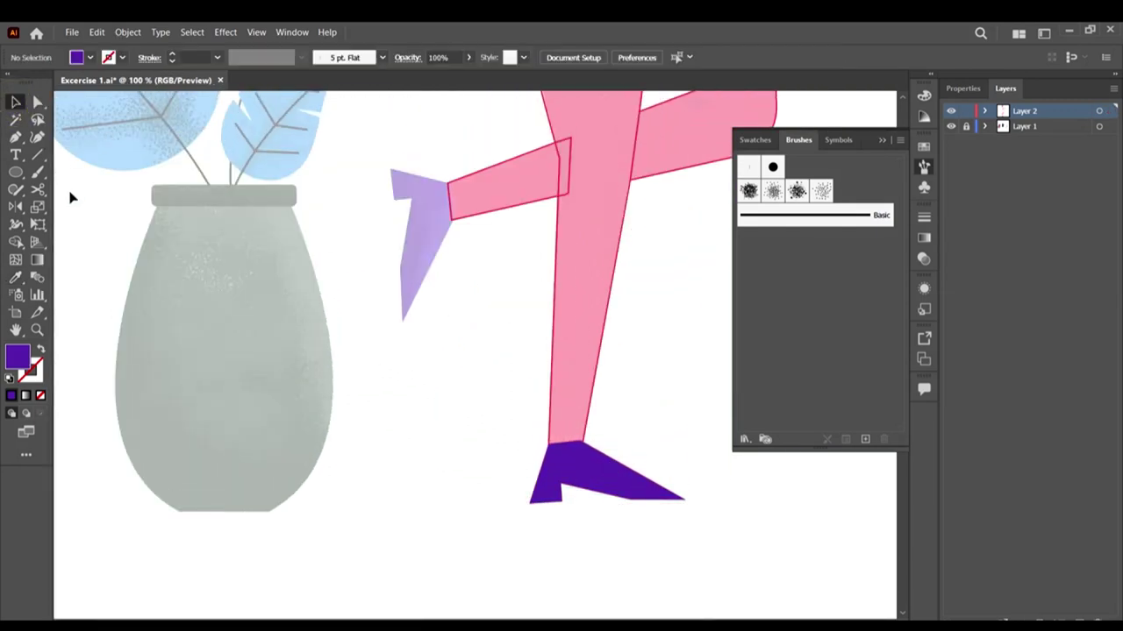
{"action": "scroll", "coordinate": [408, 156], "scroll_direction": "up", "scroll_amount": 4}
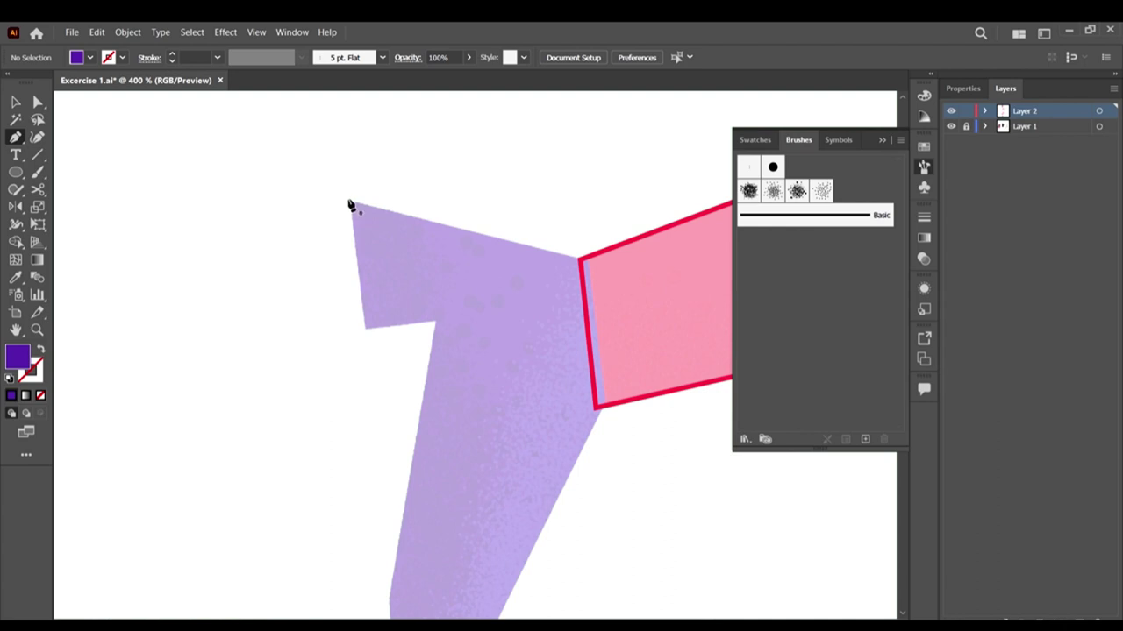
{"action": "left_click", "coordinate": [349, 201]}
{"action": "left_click", "coordinate": [581, 258]}
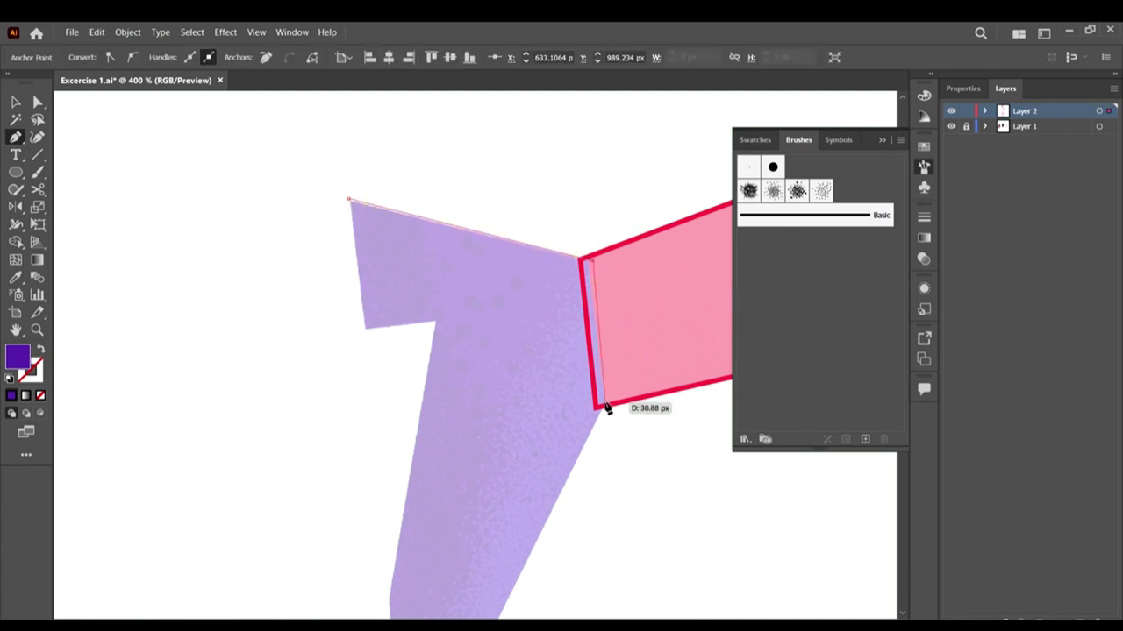
{"action": "left_click", "coordinate": [603, 406]}
{"action": "scroll", "coordinate": [604, 403], "scroll_direction": "down", "scroll_amount": 5}
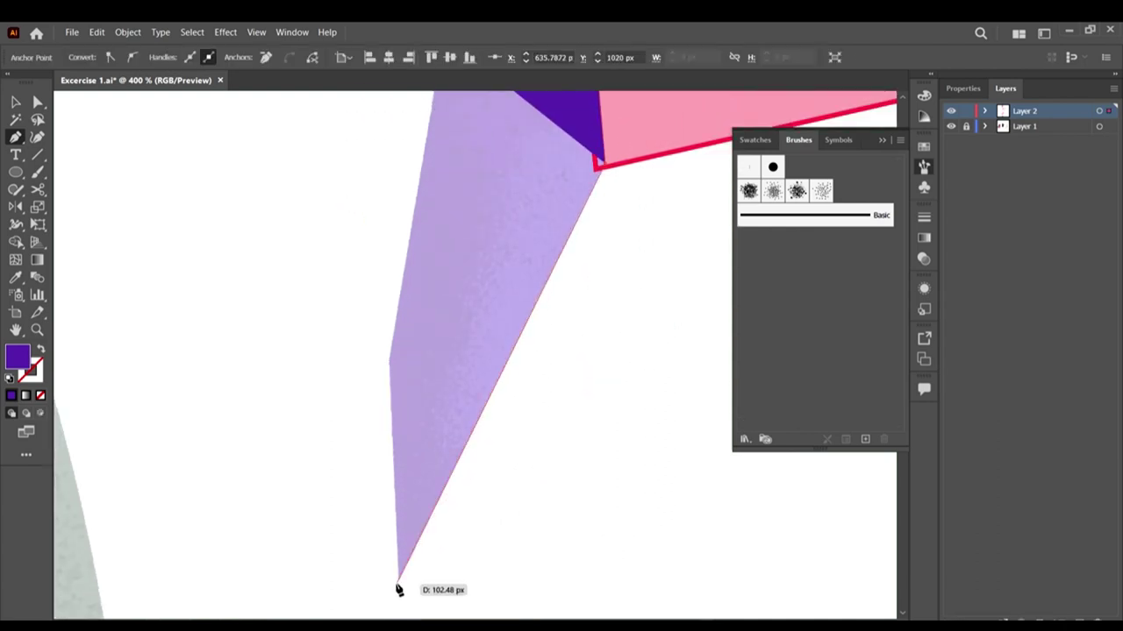
{"action": "left_click", "coordinate": [397, 584]}
{"action": "key", "text": "shift+x"}
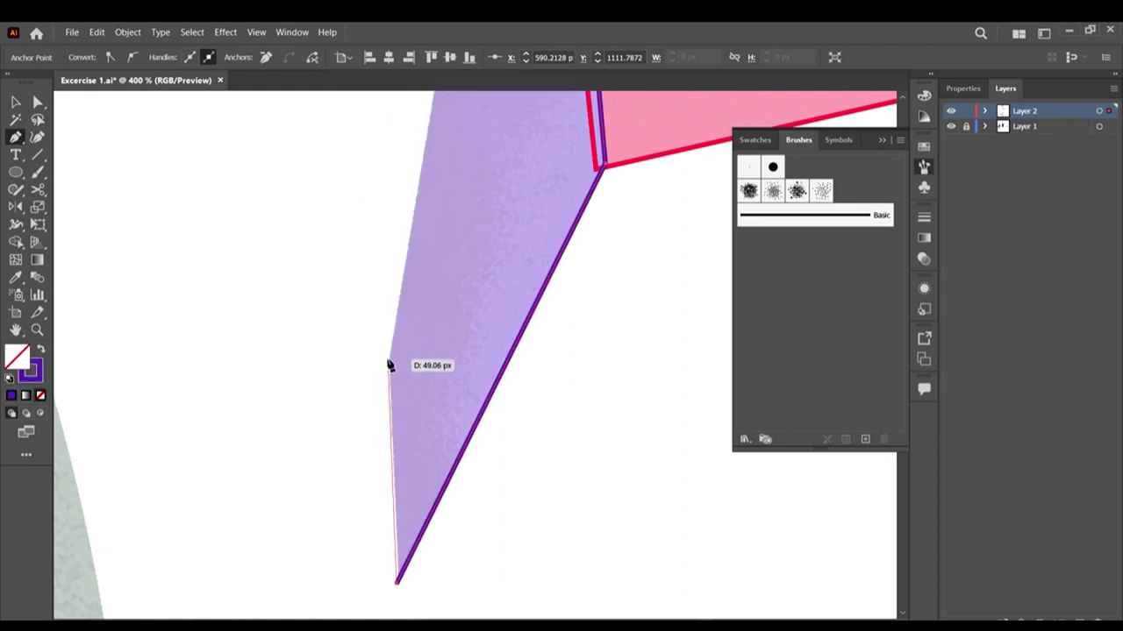
Step: Finish the raised shoe's straight-sided outline along the sole and heel, close the path at its starting point, and deselect
{"action": "left_click", "coordinate": [391, 365]}
{"action": "scroll", "coordinate": [438, 289], "scroll_direction": "up", "scroll_amount": 4}
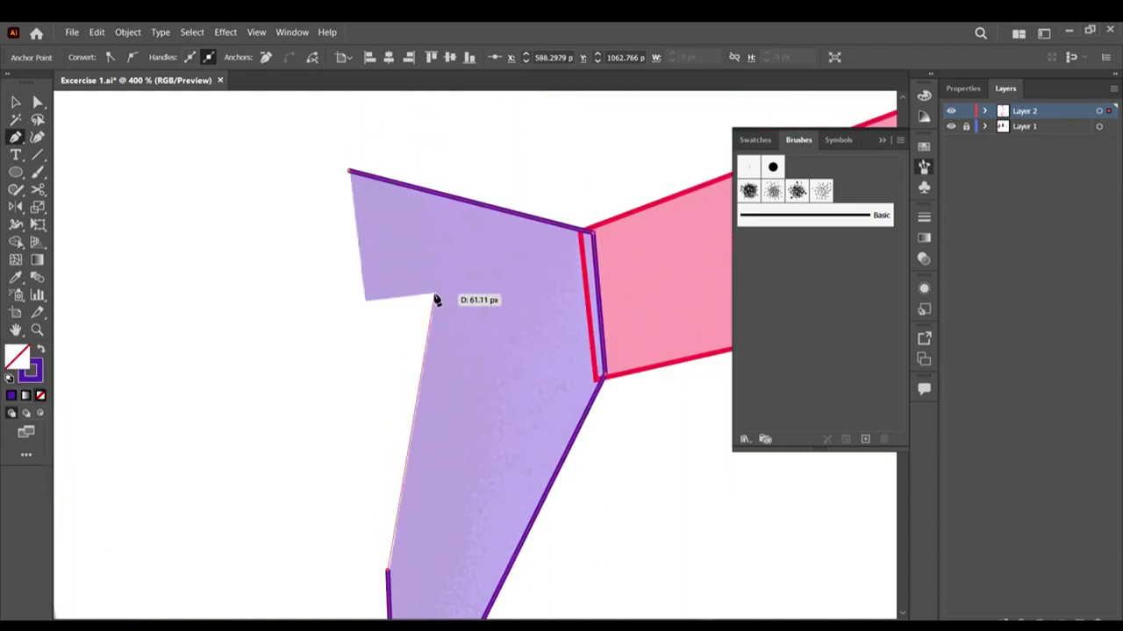
{"action": "left_click", "coordinate": [438, 291]}
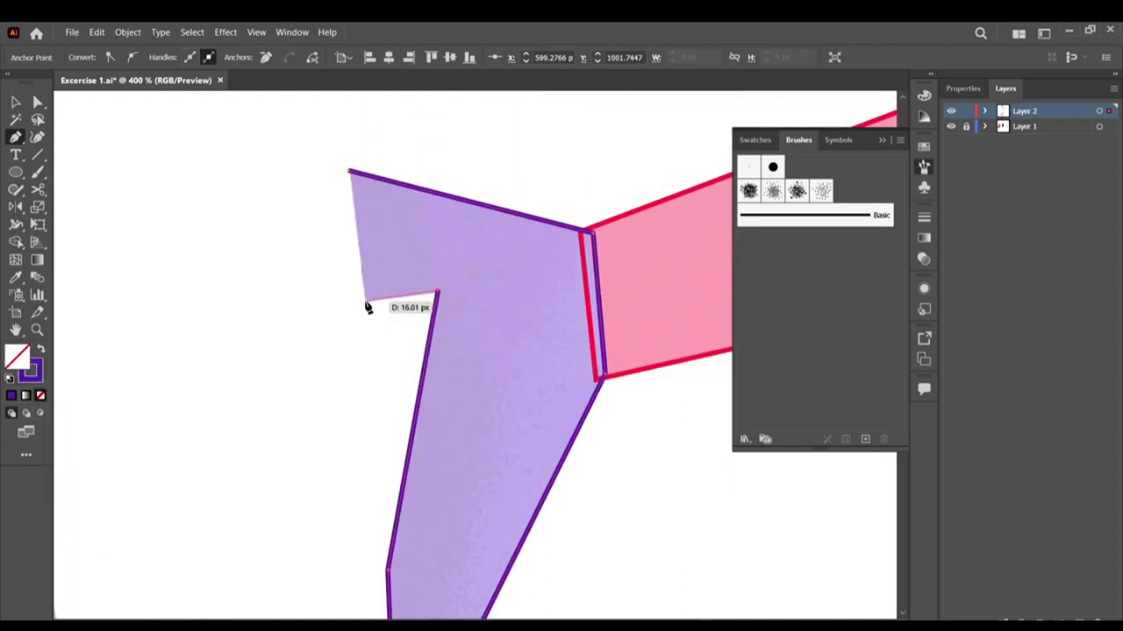
{"action": "left_click", "coordinate": [365, 301]}
{"action": "left_click", "coordinate": [348, 170]}
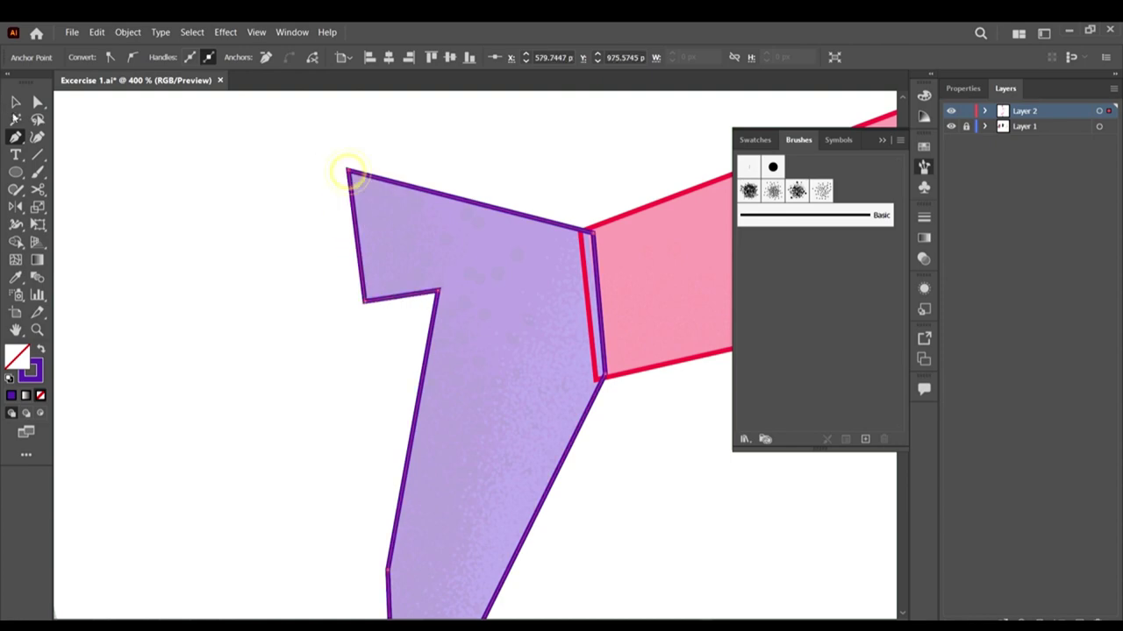
{"action": "left_click", "coordinate": [15, 102]}
{"action": "left_click", "coordinate": [140, 211]}
Step: Get the Pen tool ready at the hand resting on the back of the trousers
{"action": "scroll", "coordinate": [140, 212], "scroll_direction": "down", "scroll_amount": 8}
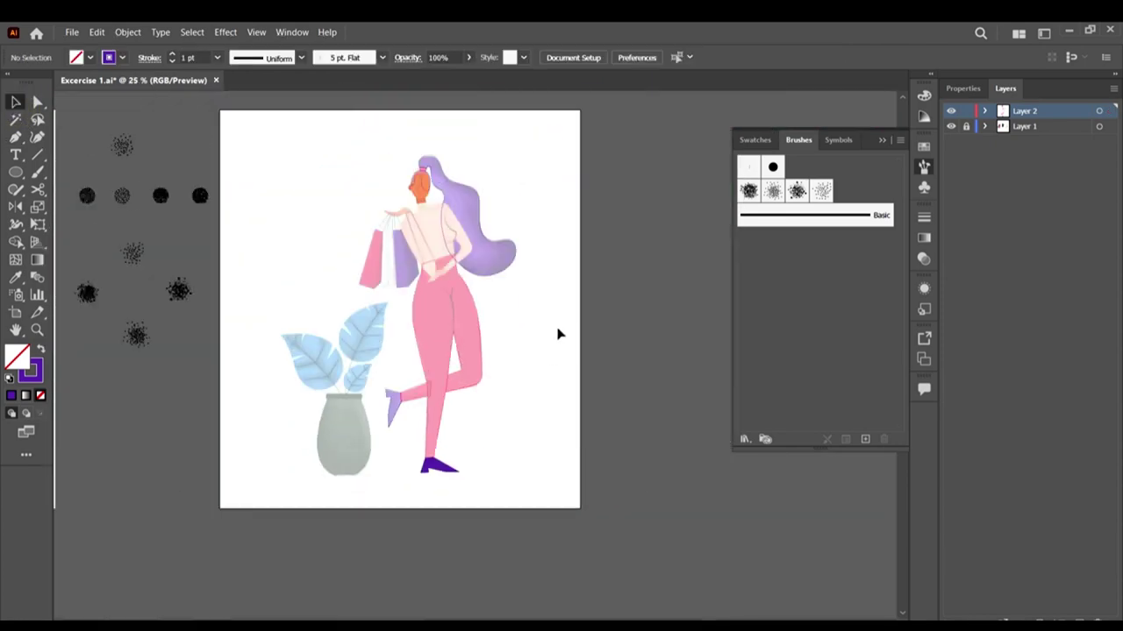
{"action": "scroll", "coordinate": [433, 252], "scroll_direction": "up", "scroll_amount": 8}
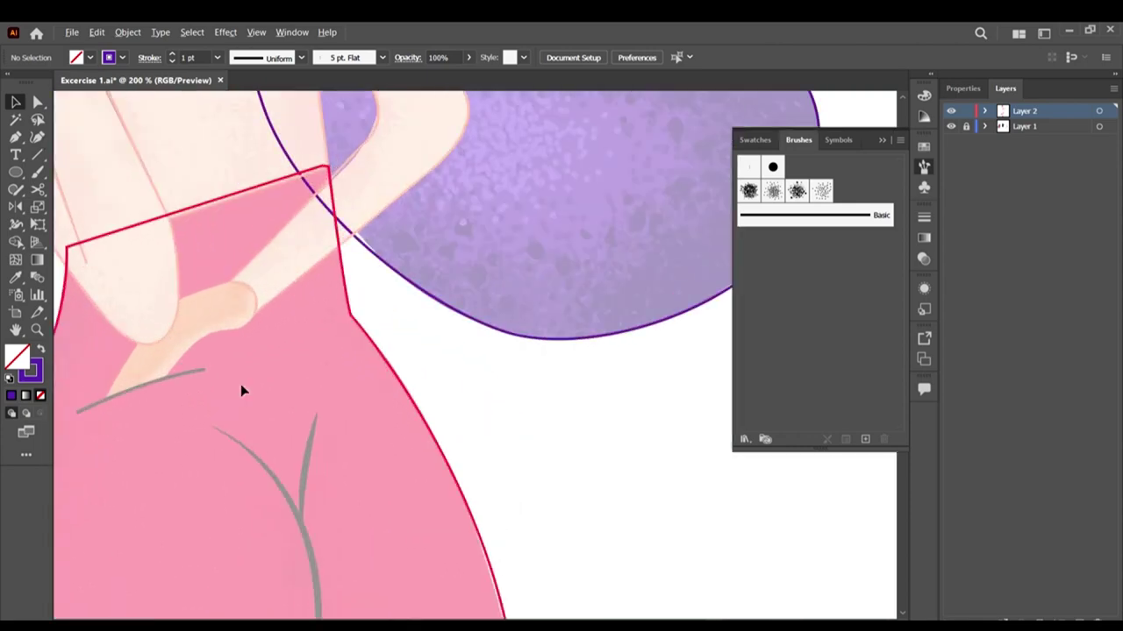
{"action": "scroll", "coordinate": [375, 368], "scroll_direction": "left", "scroll_amount": 6}
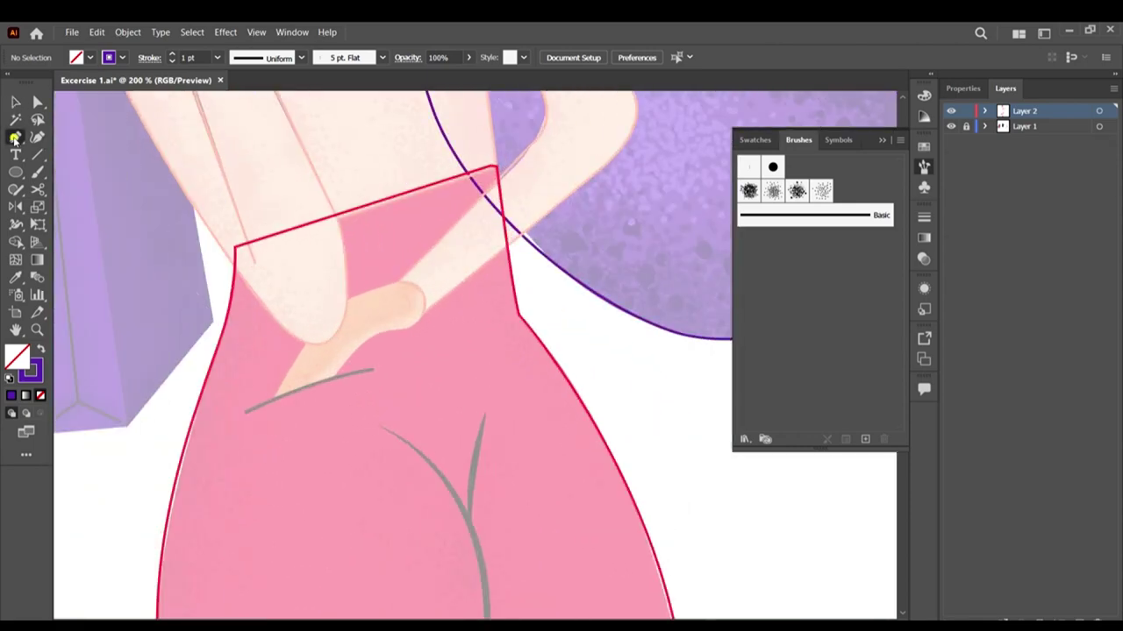
{"action": "left_click", "coordinate": [15, 138]}
{"action": "scroll", "coordinate": [351, 263], "scroll_direction": "down", "scroll_amount": 3}
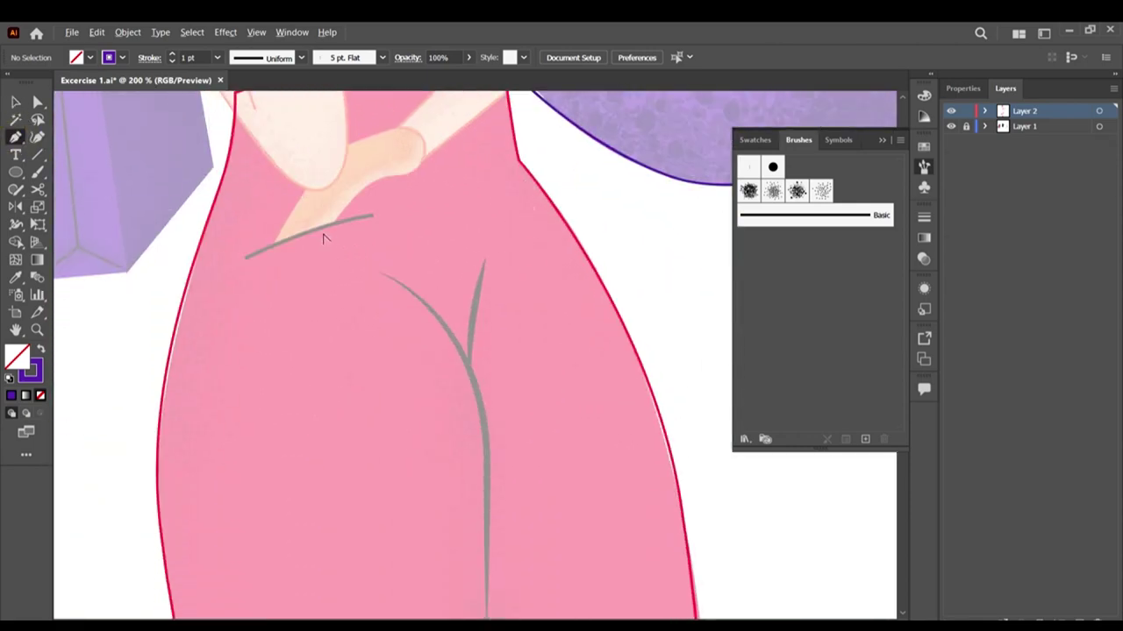
{"action": "scroll", "coordinate": [342, 211], "scroll_direction": "up", "scroll_amount": 3}
{"action": "scroll", "coordinate": [408, 200], "scroll_direction": "up", "scroll_amount": 5}
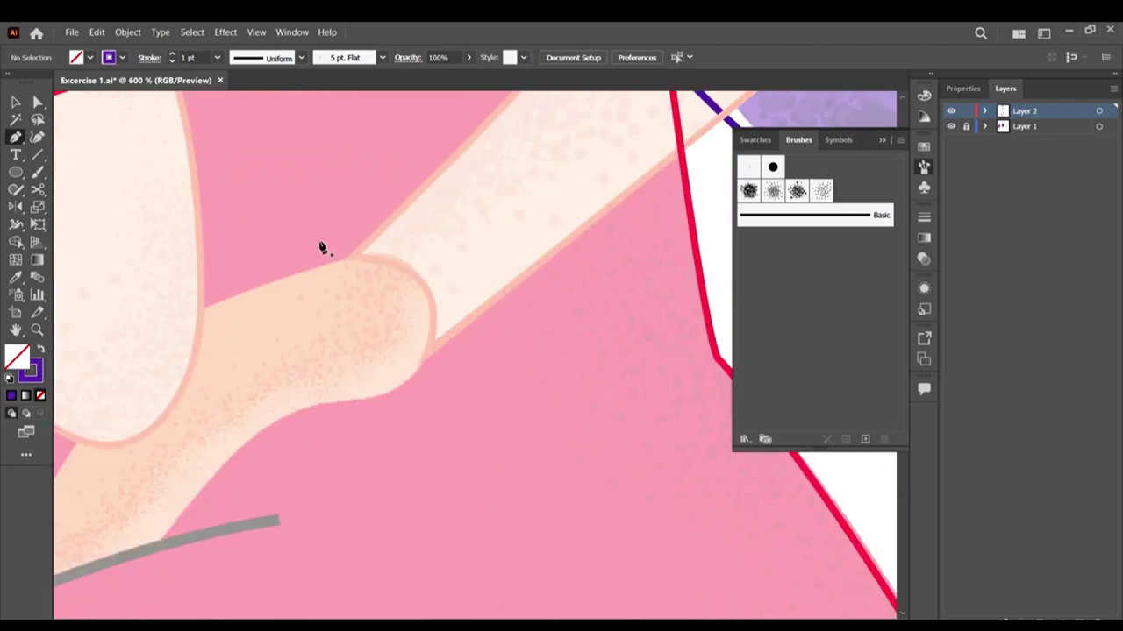
{"action": "scroll", "coordinate": [524, 351], "scroll_direction": "down", "scroll_amount": 1}
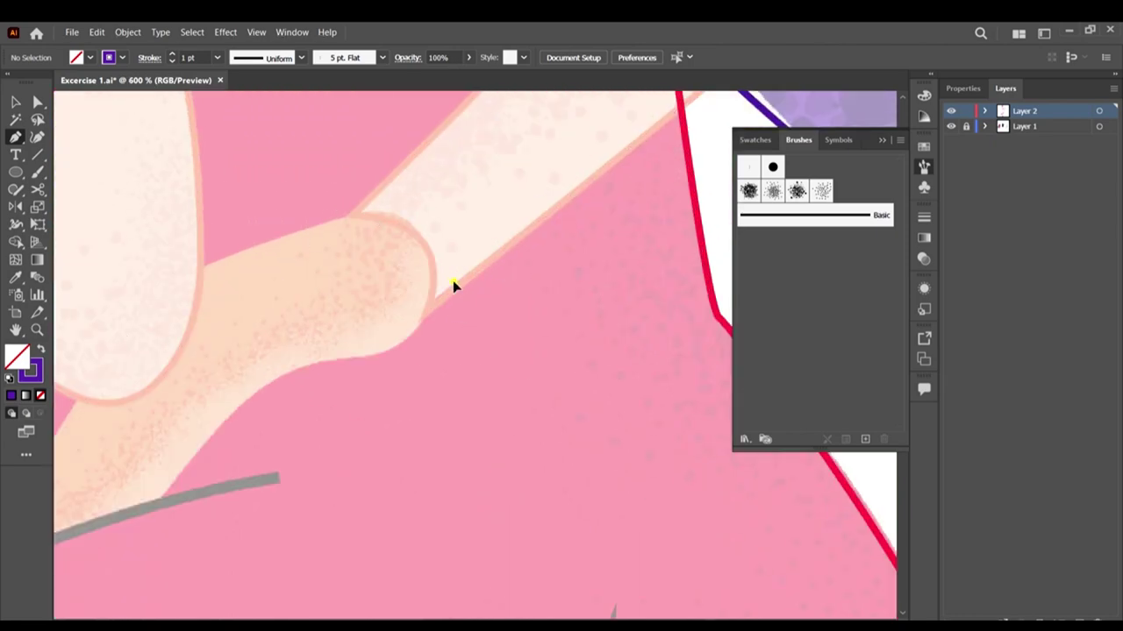
{"action": "left_click", "coordinate": [454, 283]}
{"action": "left_click_drag", "start_coordinate": [363, 356], "coordinate": [295, 367]}
{"action": "key", "text": "ctrl+z"}
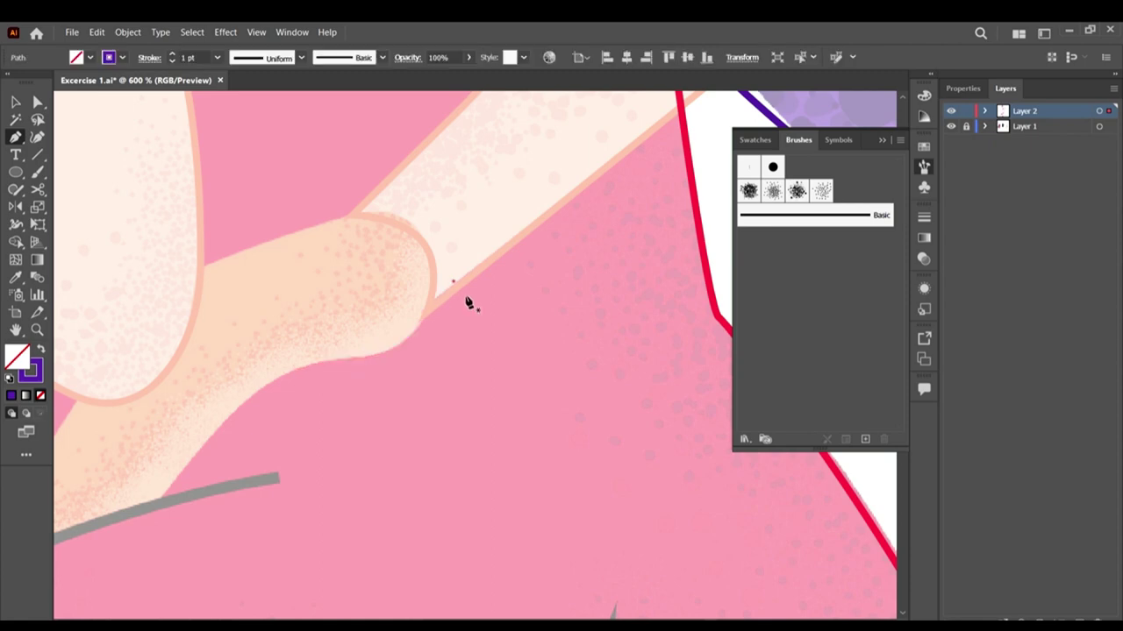
{"action": "key", "text": "ctrl+z"}
Step: Start the hand's outline inside the forearm and curve it around the wrist's lower corner with the Pen tool
{"action": "scroll", "coordinate": [441, 284], "scroll_direction": "up", "scroll_amount": 2}
{"action": "left_click", "coordinate": [454, 278]}
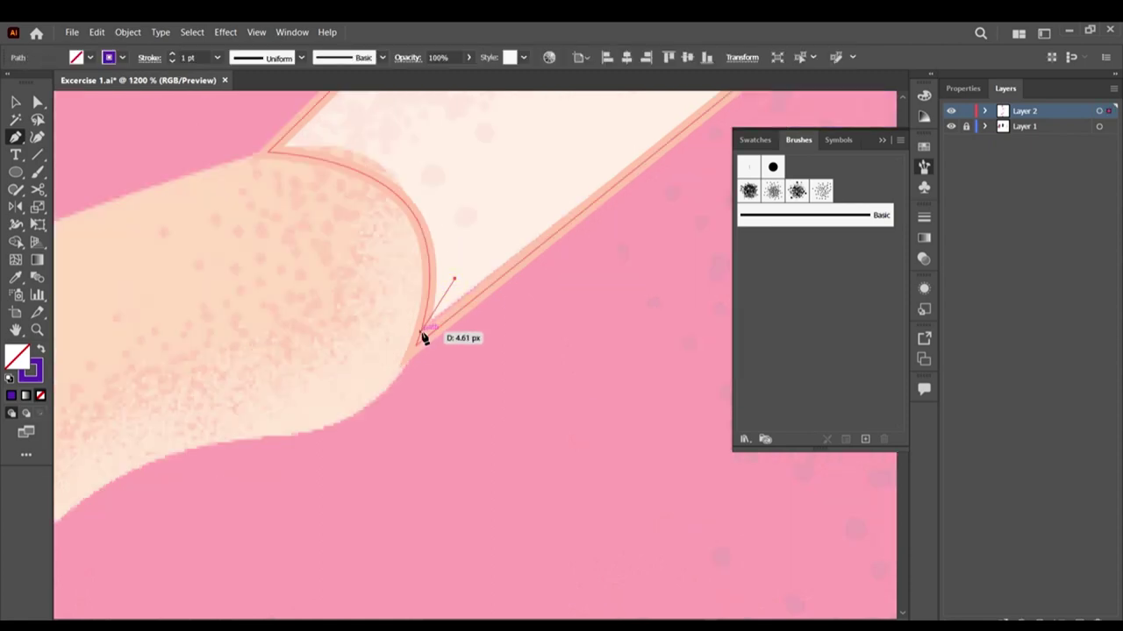
{"action": "left_click_drag", "start_coordinate": [427, 326], "coordinate": [426, 326]}
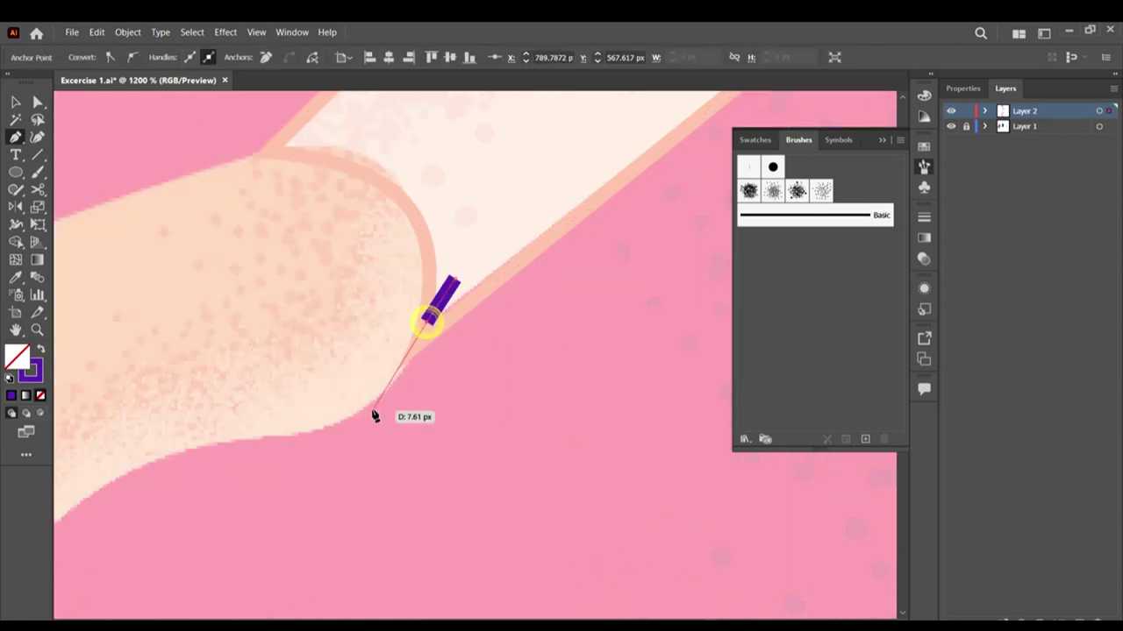
{"action": "left_click_drag", "start_coordinate": [325, 428], "coordinate": [343, 429]}
{"action": "scroll", "coordinate": [343, 429], "scroll_direction": "down", "scroll_amount": 2}
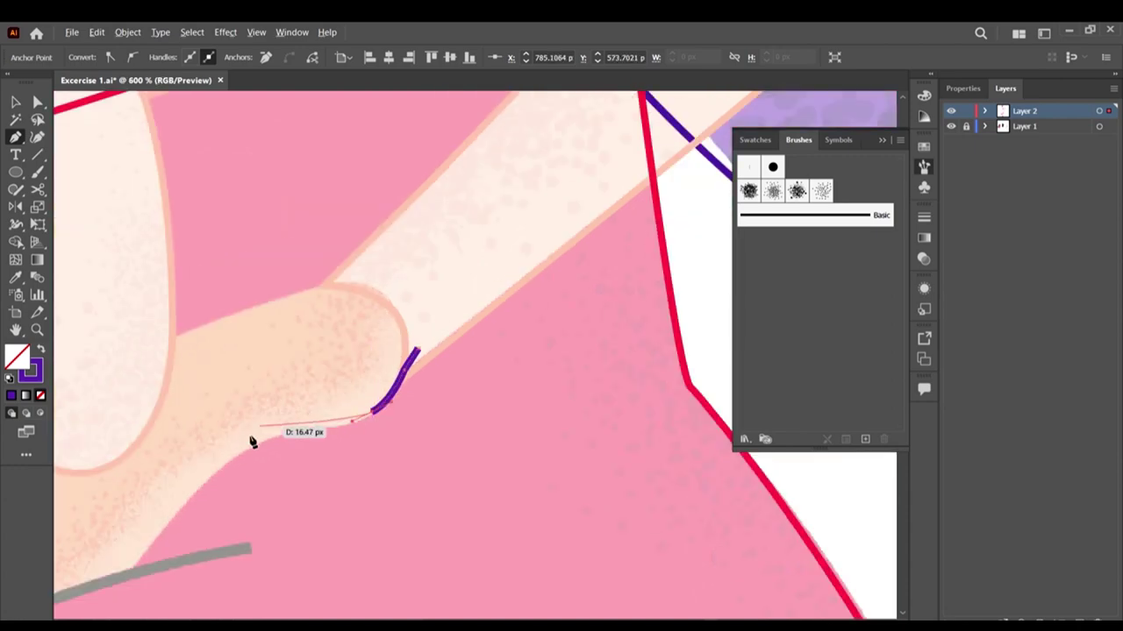
{"action": "scroll", "coordinate": [271, 441], "scroll_direction": "up", "scroll_amount": 2}
{"action": "mouse_move", "coordinate": [261, 414]}
{"action": "left_mouse_down"}
{"action": "mouse_move", "coordinate": [150, 461]}
{"action": "mouse_move", "coordinate": [160, 459]}
{"action": "left_mouse_up"}
{"action": "key", "text": "ctrl+y"}
{"action": "key", "text": "ctrl+y"}
{"action": "key", "text": "ctrl+z"}
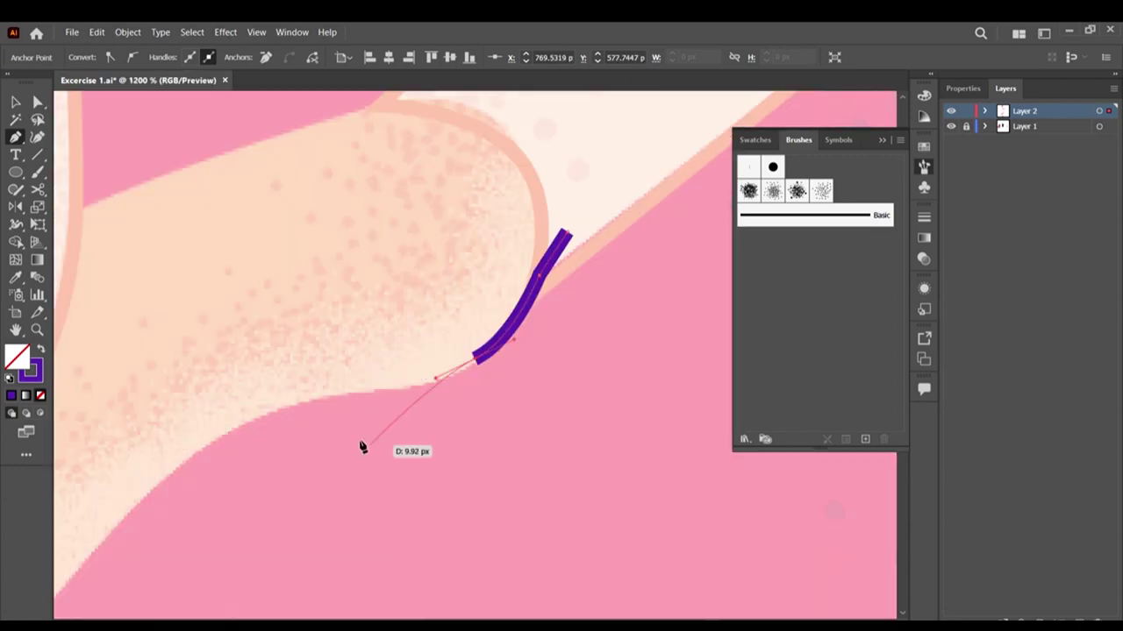
Step: Continue the hand's outline along its lower edge with smooth curves and run it just below the grey pocket line
{"action": "mouse_move", "coordinate": [355, 394]}
{"action": "left_mouse_down"}
{"action": "mouse_move", "coordinate": [283, 388]}
{"action": "mouse_move", "coordinate": [290, 401]}
{"action": "mouse_move", "coordinate": [208, 441]}
{"action": "left_mouse_up"}
{"action": "scroll", "coordinate": [350, 383], "scroll_direction": "down", "scroll_amount": 2}
{"action": "scroll", "coordinate": [440, 406], "scroll_direction": "down", "scroll_amount": 1}
{"action": "scroll", "coordinate": [290, 379], "scroll_direction": "up", "scroll_amount": 2}
{"action": "scroll", "coordinate": [377, 430], "scroll_direction": "down", "scroll_amount": 5}
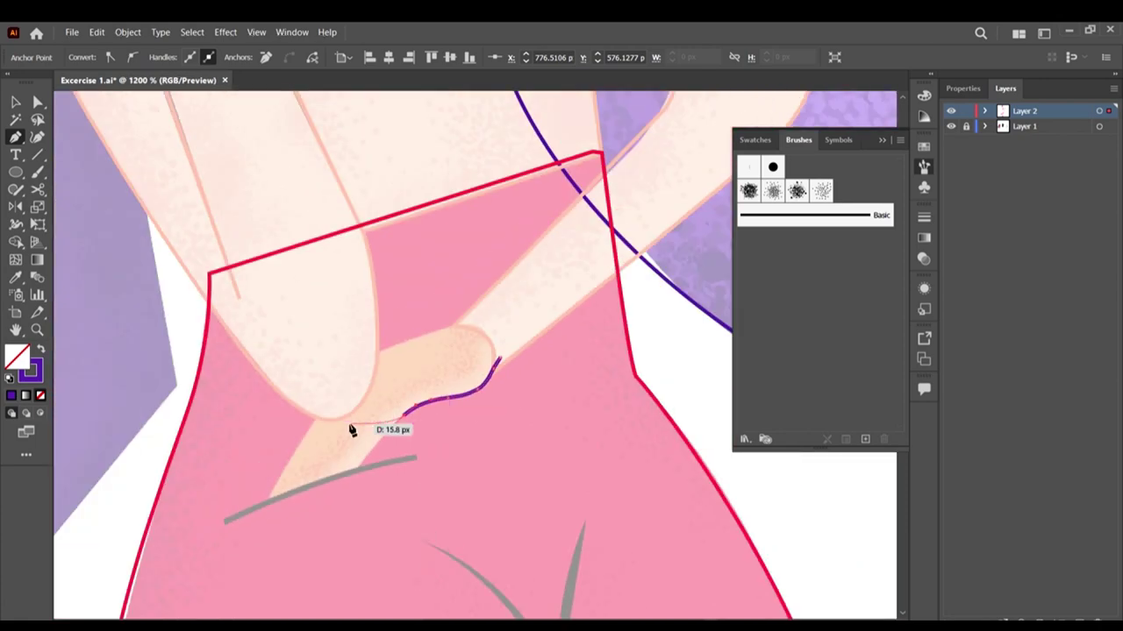
{"action": "scroll", "coordinate": [347, 412], "scroll_direction": "down", "scroll_amount": 1}
{"action": "scroll", "coordinate": [351, 418], "scroll_direction": "up", "scroll_amount": 4}
{"action": "mouse_move", "coordinate": [370, 421]}
{"action": "left_mouse_down"}
{"action": "mouse_move", "coordinate": [469, 499]}
{"action": "mouse_move", "coordinate": [416, 469]}
{"action": "mouse_move", "coordinate": [363, 459]}
{"action": "mouse_move", "coordinate": [369, 446]}
{"action": "mouse_move", "coordinate": [201, 493]}
{"action": "left_mouse_up"}
{"action": "scroll", "coordinate": [439, 482], "scroll_direction": "up", "scroll_amount": 1}
{"action": "scroll", "coordinate": [418, 470], "scroll_direction": "down", "scroll_amount": 1}
{"action": "scroll", "coordinate": [406, 463], "scroll_direction": "down", "scroll_amount": 1}
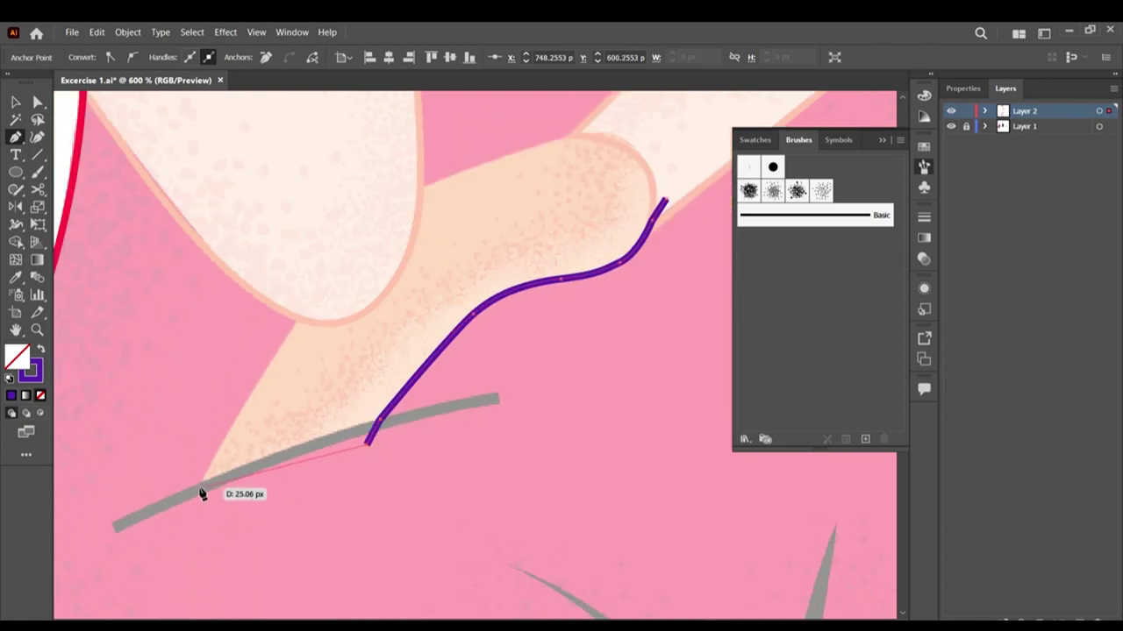
{"action": "left_click", "coordinate": [201, 497]}
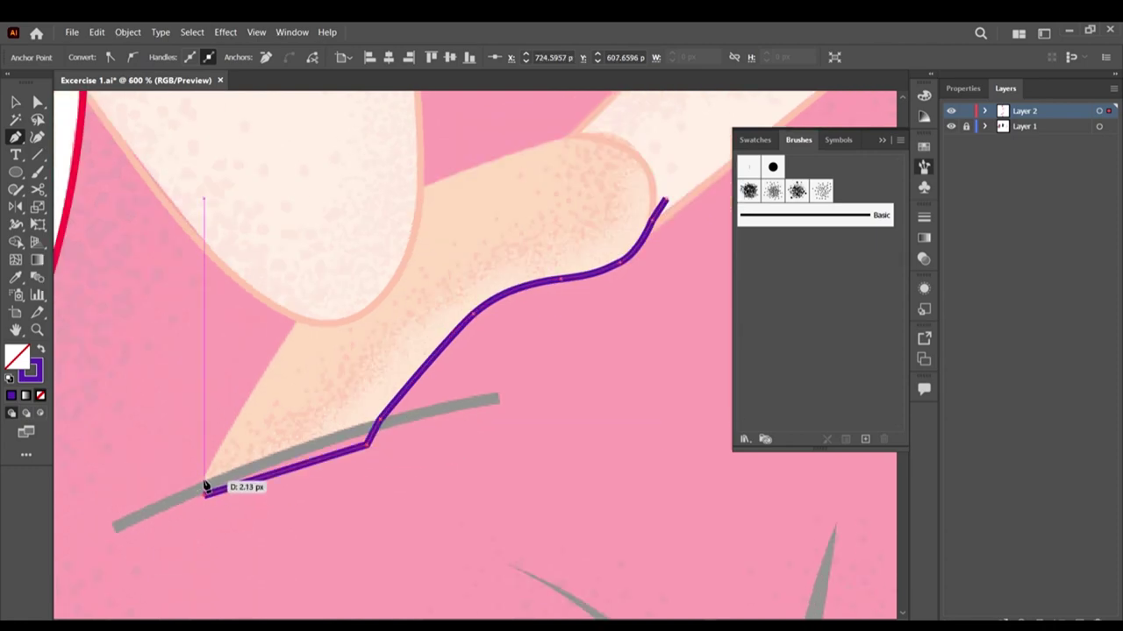
{"action": "key", "text": "ctrl+y"}
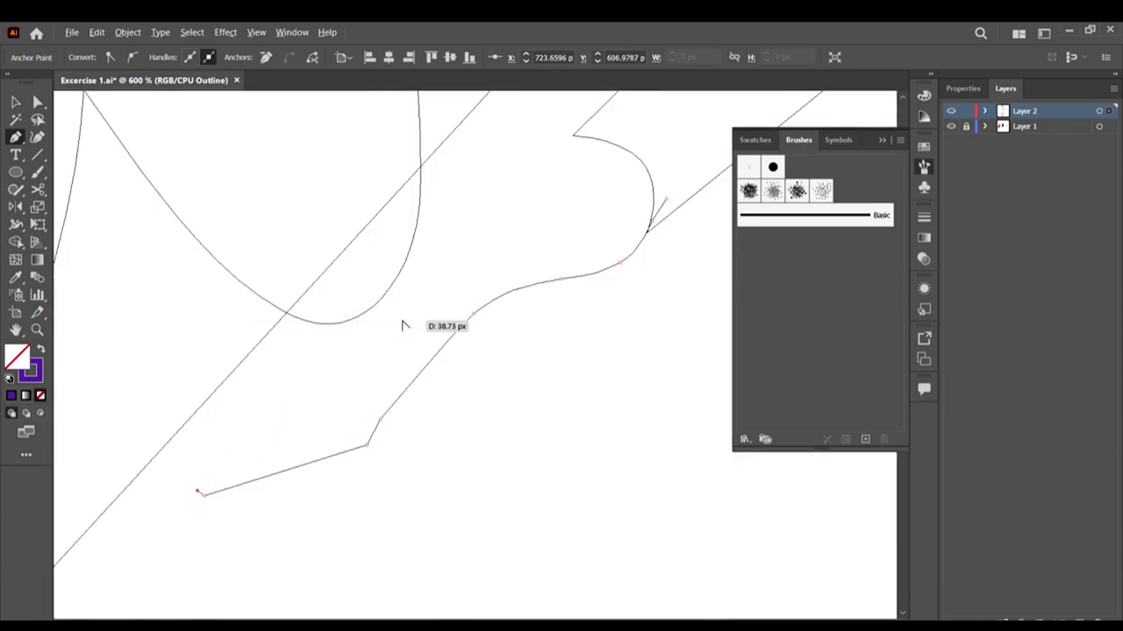
{"action": "scroll", "coordinate": [403, 325], "scroll_direction": "down", "scroll_amount": 3}
{"action": "scroll", "coordinate": [408, 274], "scroll_direction": "up", "scroll_amount": 2}
{"action": "key", "text": "ctrl+y"}
{"action": "scroll", "coordinate": [320, 393], "scroll_direction": "up", "scroll_amount": 2}
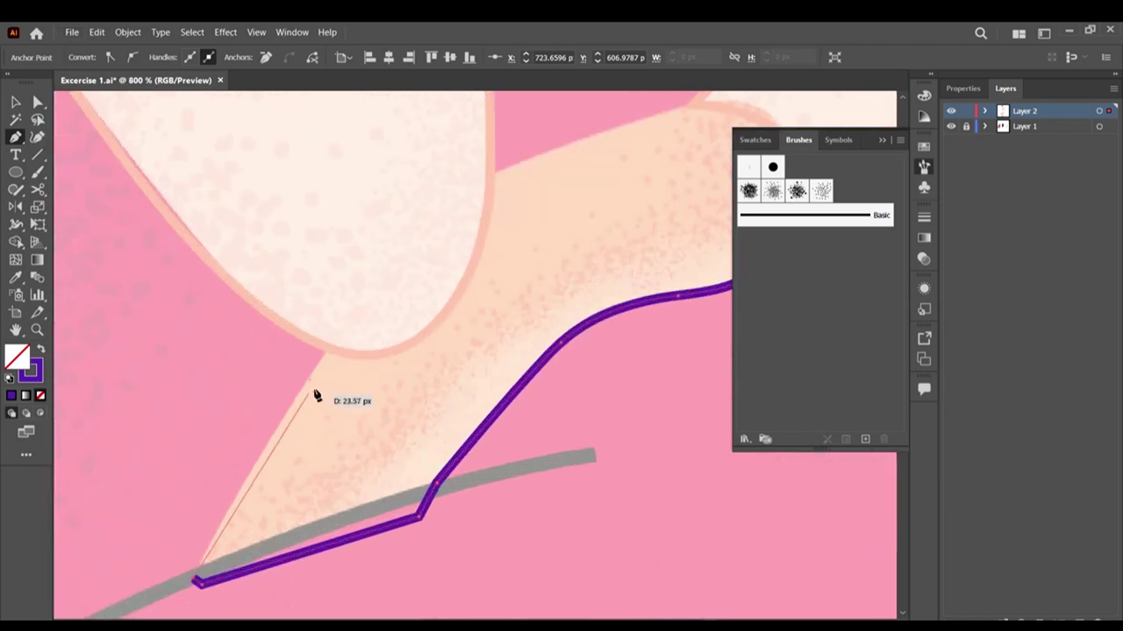
{"action": "scroll", "coordinate": [351, 321], "scroll_direction": "down", "scroll_amount": 1}
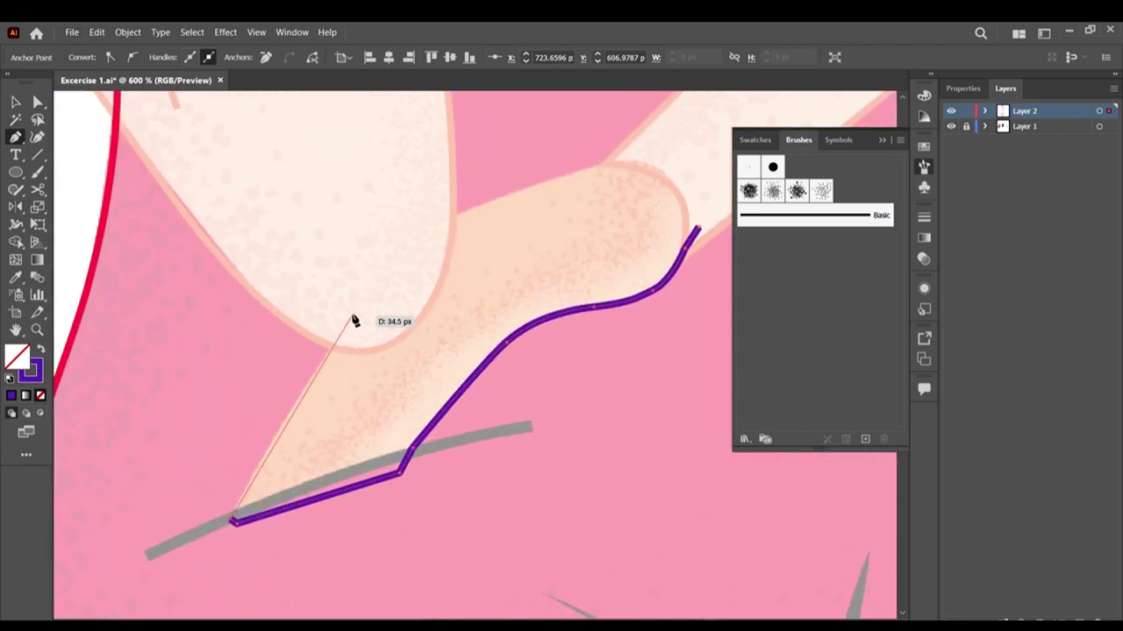
{"action": "key", "text": "ctrl"}
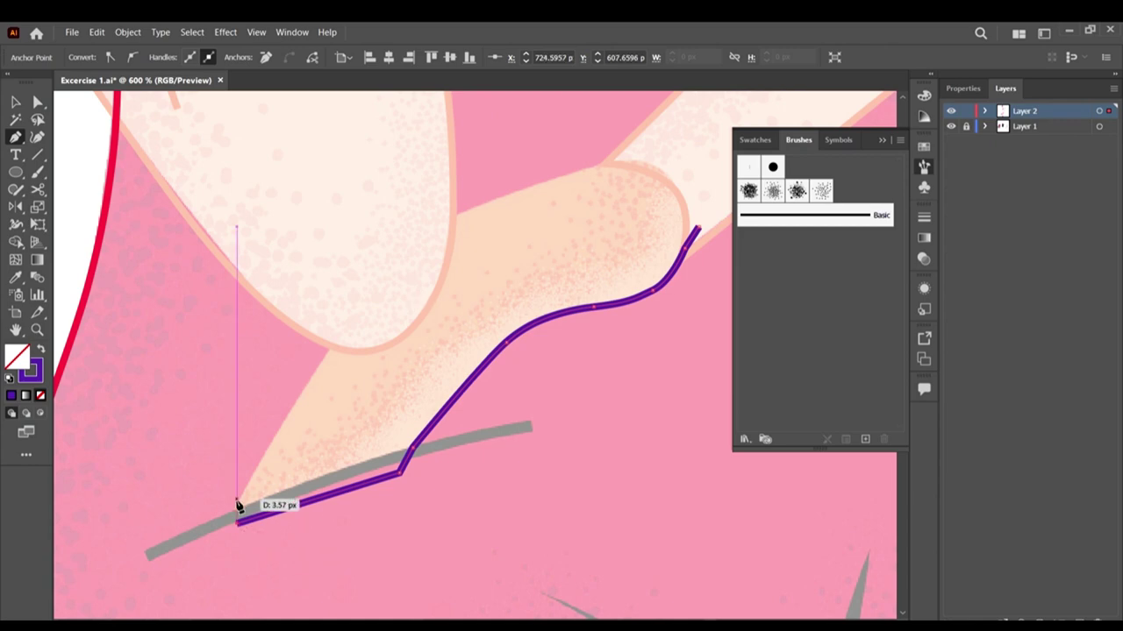
Step: Trace the hand's upper edge beneath the elbow to the wrist, overlap the forearm, and close the path at its start
{"action": "scroll", "coordinate": [245, 514], "scroll_direction": "up", "scroll_amount": 3}
{"action": "scroll", "coordinate": [251, 507], "scroll_direction": "down", "scroll_amount": 3}
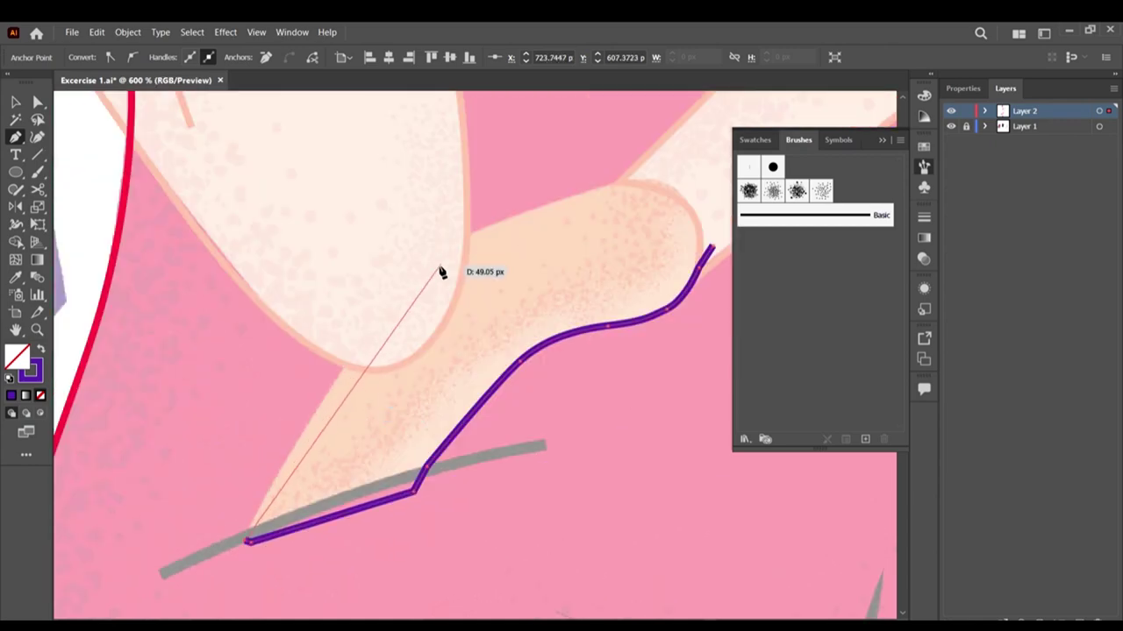
{"action": "mouse_move", "coordinate": [425, 263]}
{"action": "left_mouse_down"}
{"action": "mouse_move", "coordinate": [502, 224]}
{"action": "mouse_move", "coordinate": [517, 196]}
{"action": "left_mouse_up"}
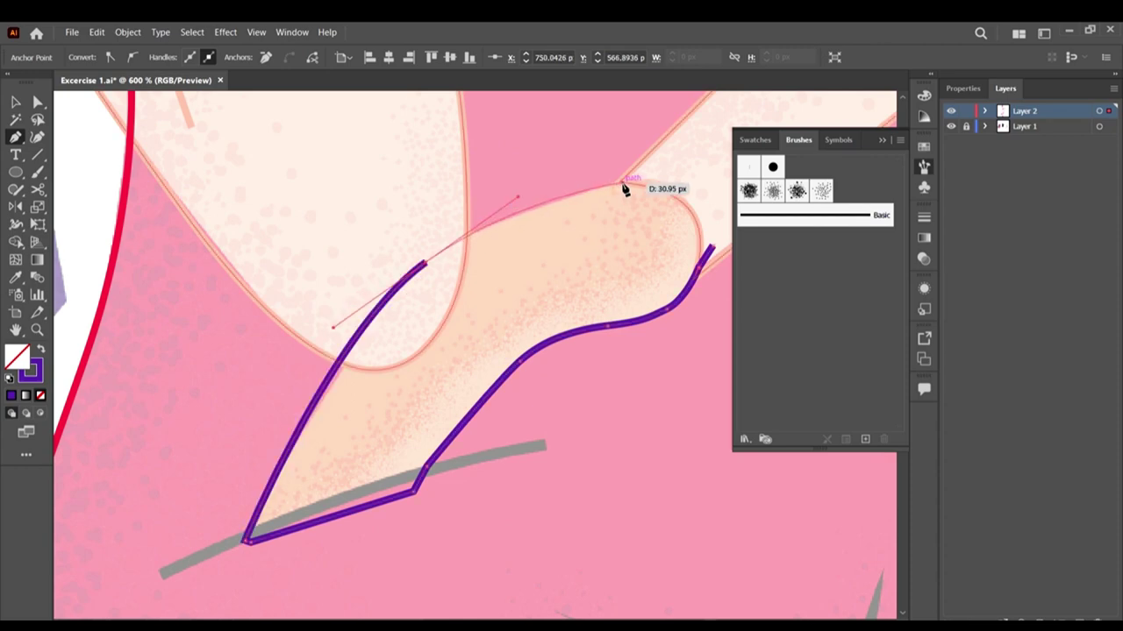
{"action": "left_click", "coordinate": [640, 182]}
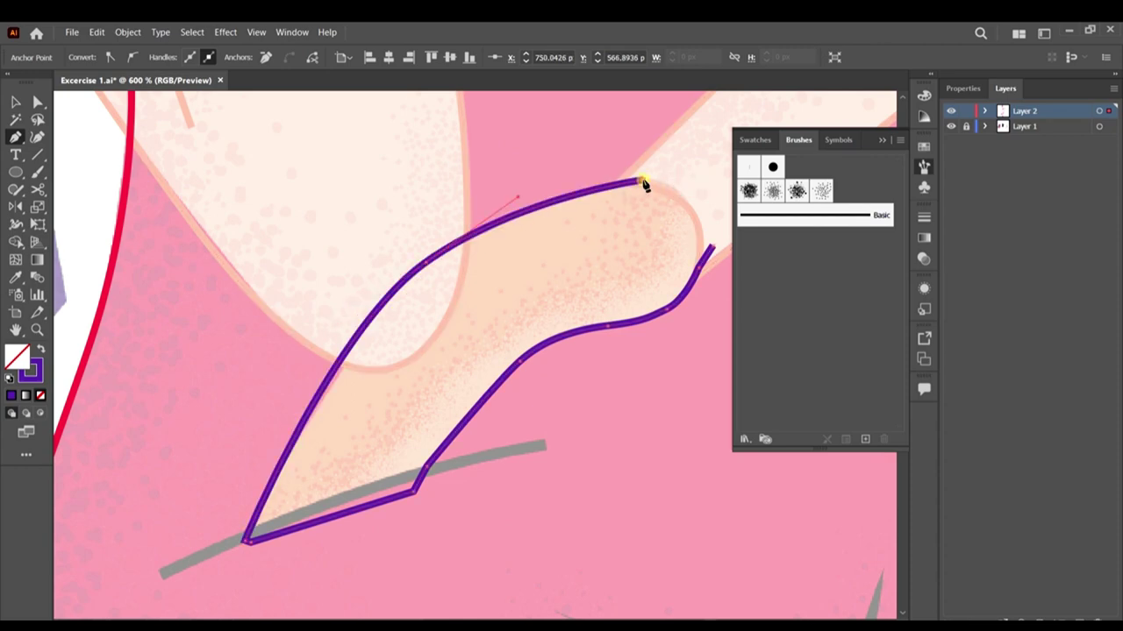
{"action": "left_click", "coordinate": [701, 178]}
{"action": "left_click", "coordinate": [713, 250]}
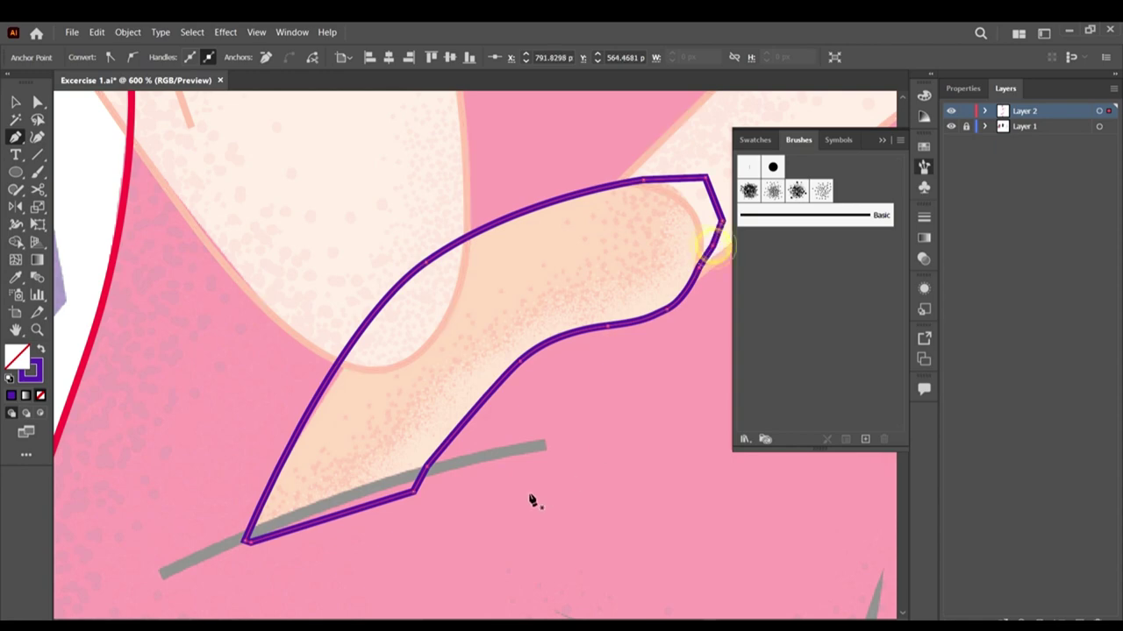
Step: Fill the traced hand with the orange sampled from the coloured reference's hand using the Eyedropper, and return to the Selection tool
{"action": "scroll", "coordinate": [532, 501], "scroll_direction": "down", "scroll_amount": 9}
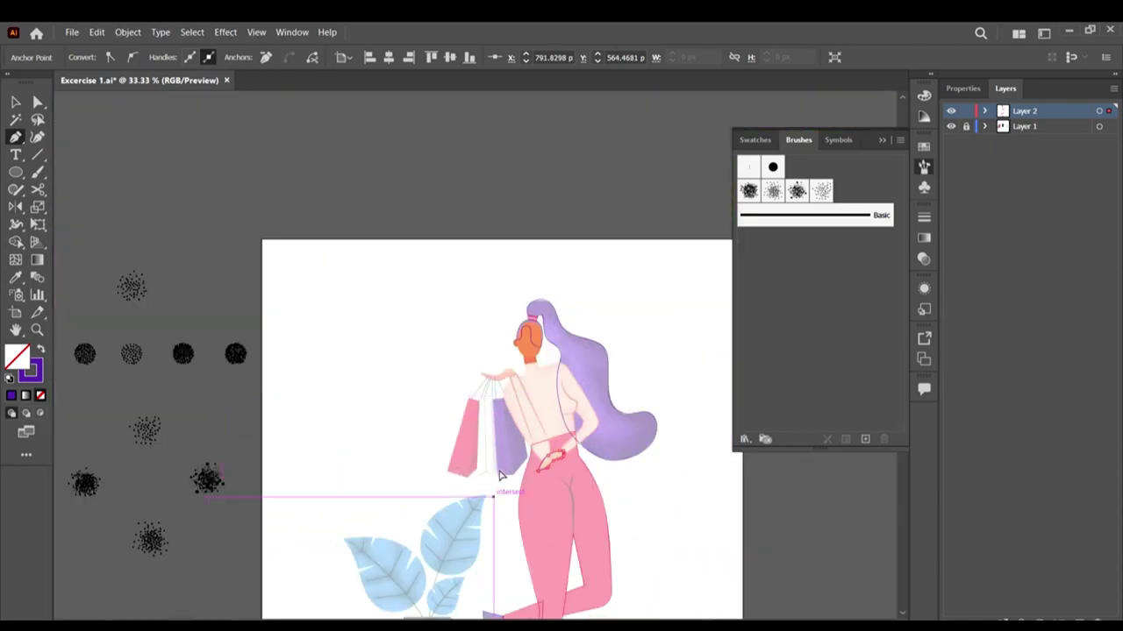
{"action": "scroll", "coordinate": [498, 471], "scroll_direction": "left", "scroll_amount": 8}
{"action": "scroll", "coordinate": [159, 502], "scroll_direction": "up", "scroll_amount": 4}
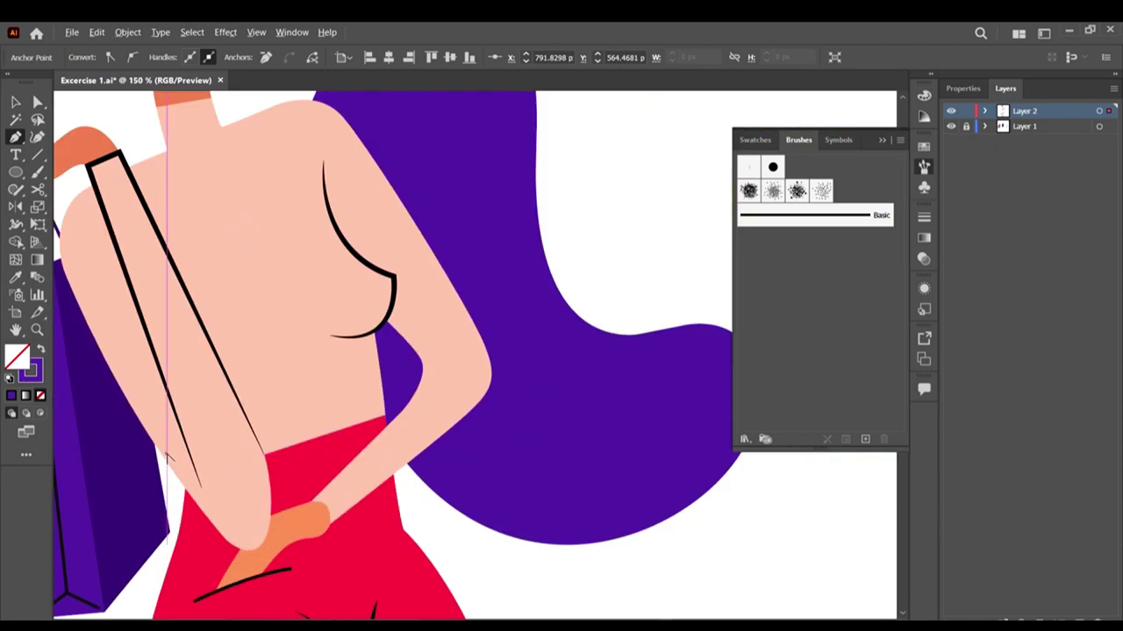
{"action": "left_click", "coordinate": [308, 421]}
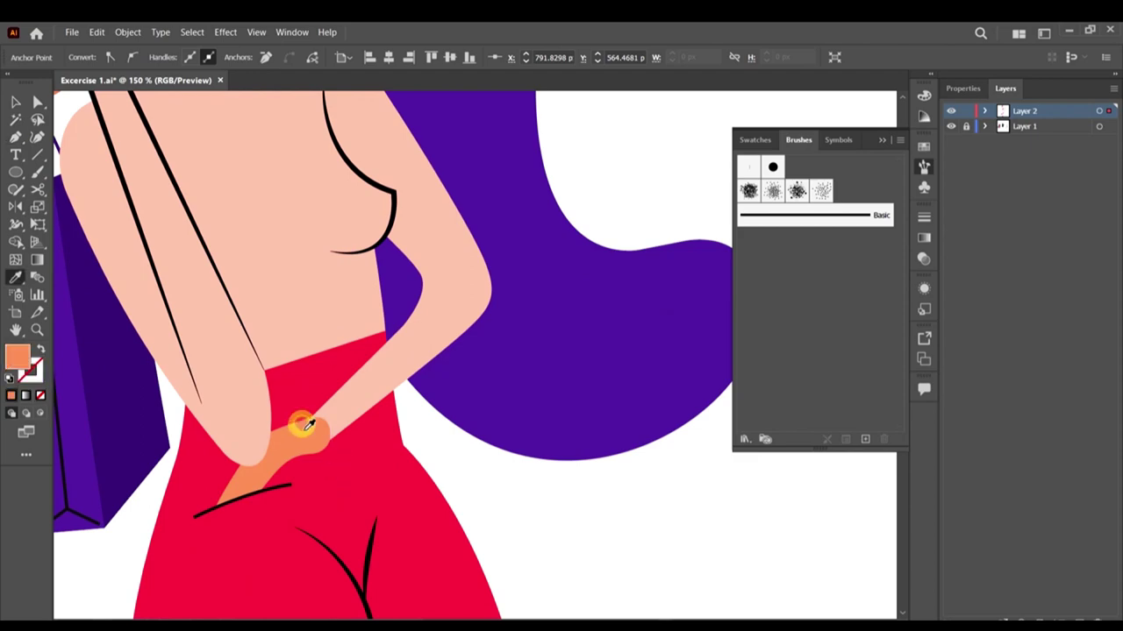
{"action": "scroll", "coordinate": [303, 425], "scroll_direction": "down", "scroll_amount": 6}
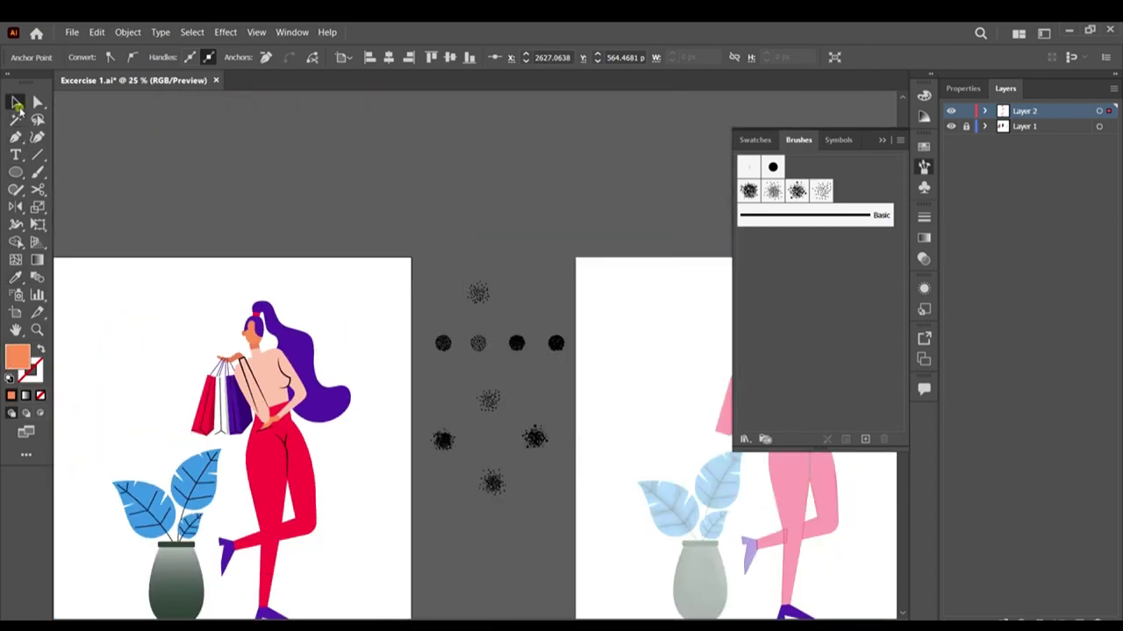
{"action": "left_click", "coordinate": [16, 103]}
{"action": "scroll", "coordinate": [554, 338], "scroll_direction": "right", "scroll_amount": 3}
{"action": "scroll", "coordinate": [595, 499], "scroll_direction": "up", "scroll_amount": 7}
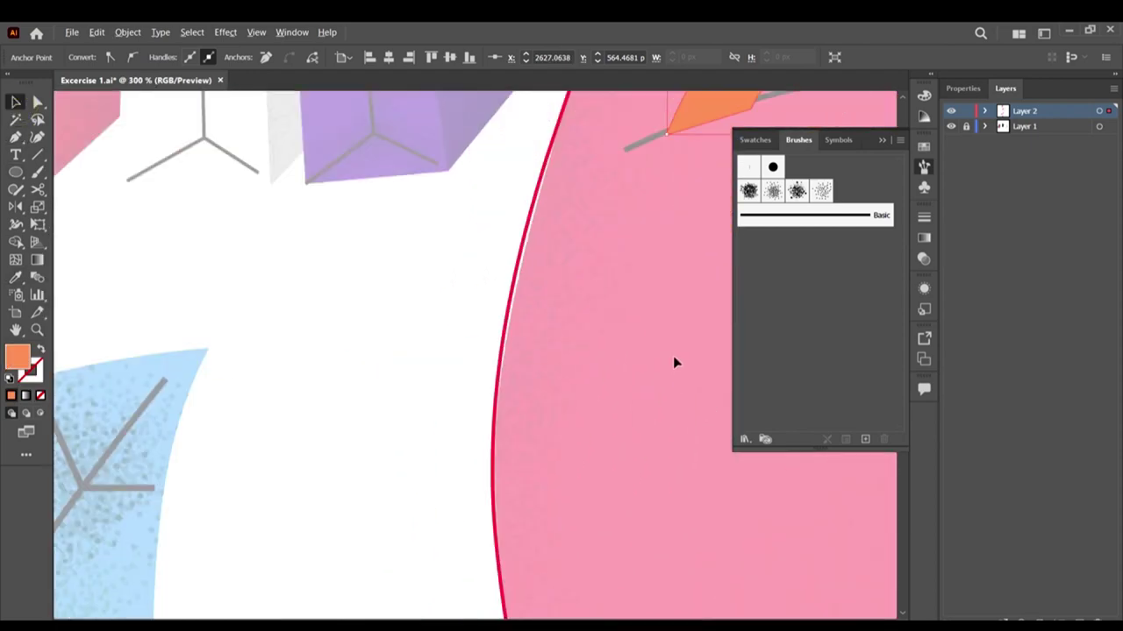
Step: Send the orange hand shape one level backward in the stacking order and deselect it
{"action": "scroll", "coordinate": [623, 289], "scroll_direction": "up", "scroll_amount": 4}
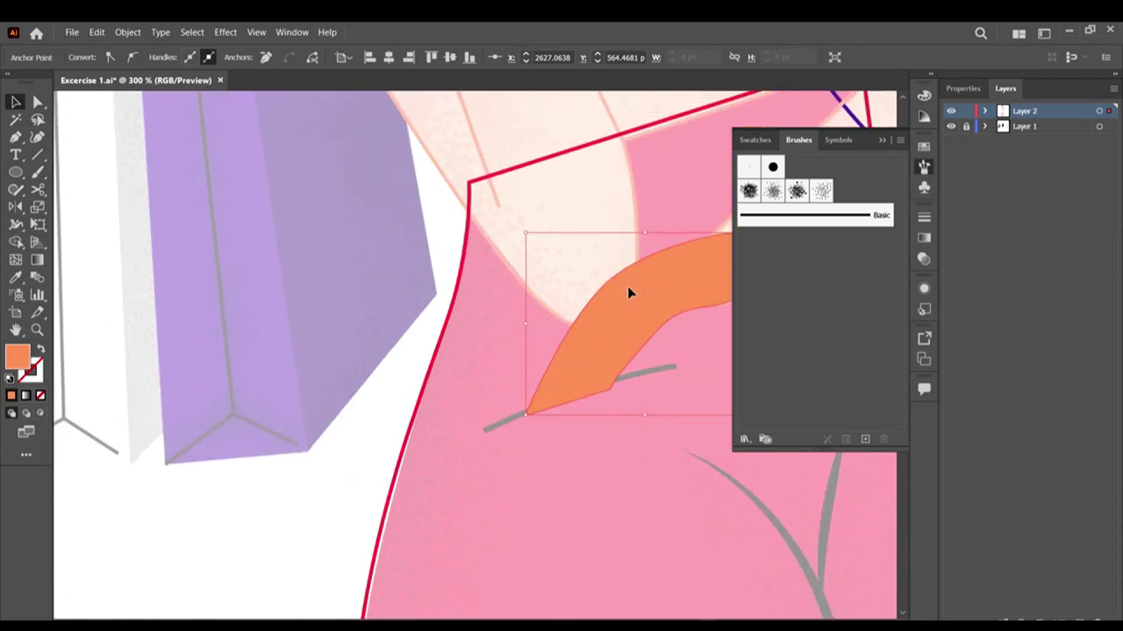
{"action": "scroll", "coordinate": [627, 286], "scroll_direction": "right", "scroll_amount": 3}
{"action": "scroll", "coordinate": [640, 249], "scroll_direction": "up", "scroll_amount": 1}
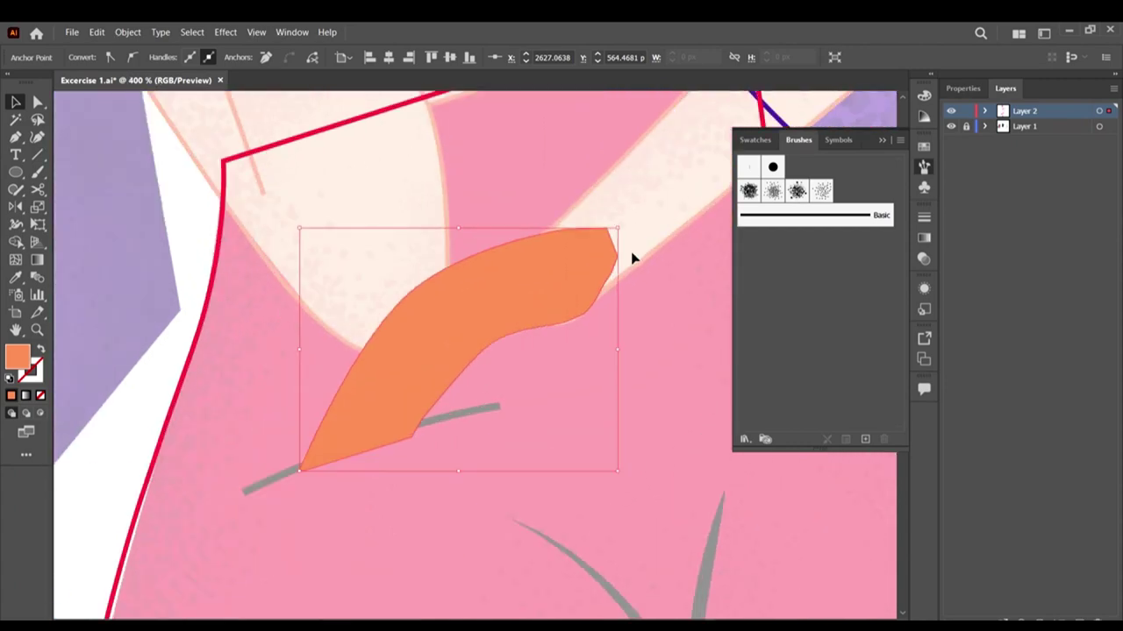
{"action": "right_click", "coordinate": [592, 268]}
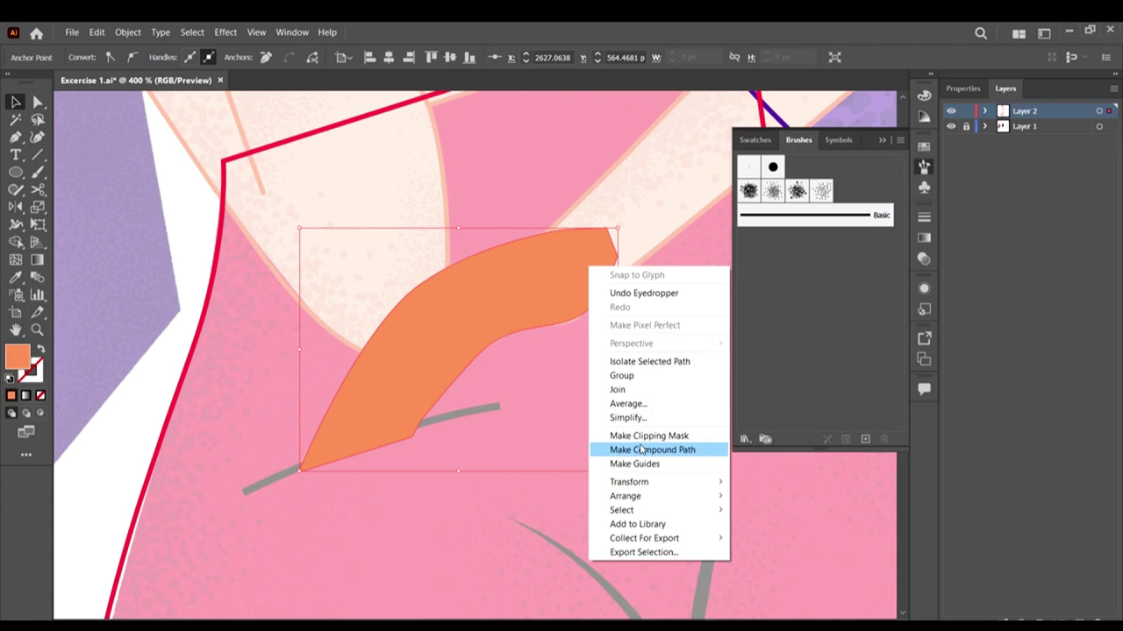
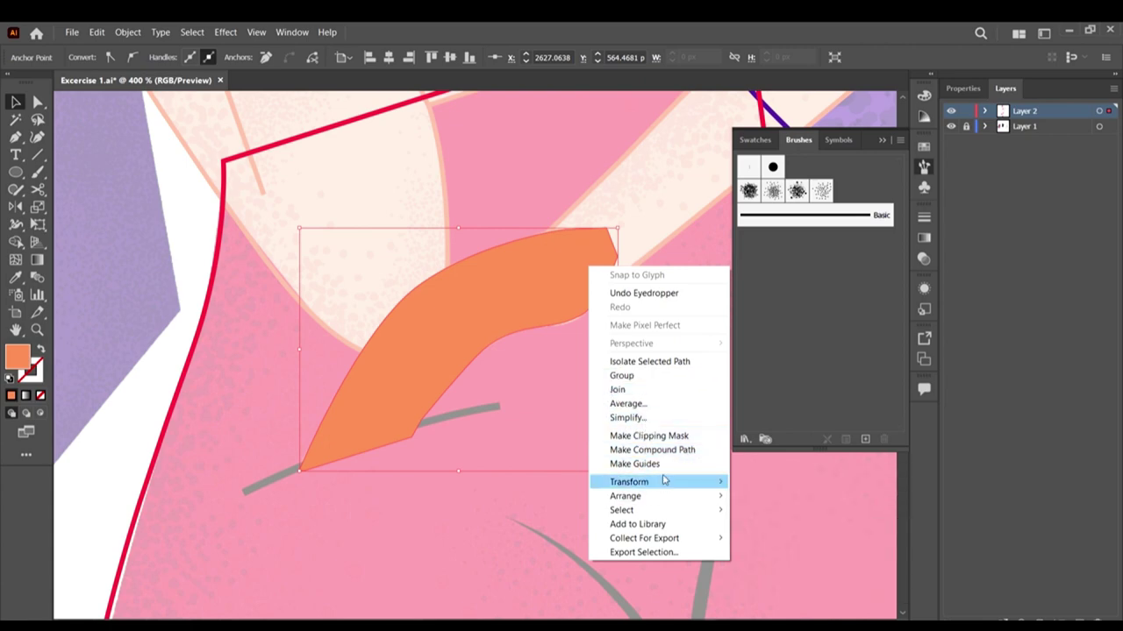
{"action": "left_click", "coordinate": [672, 497]}
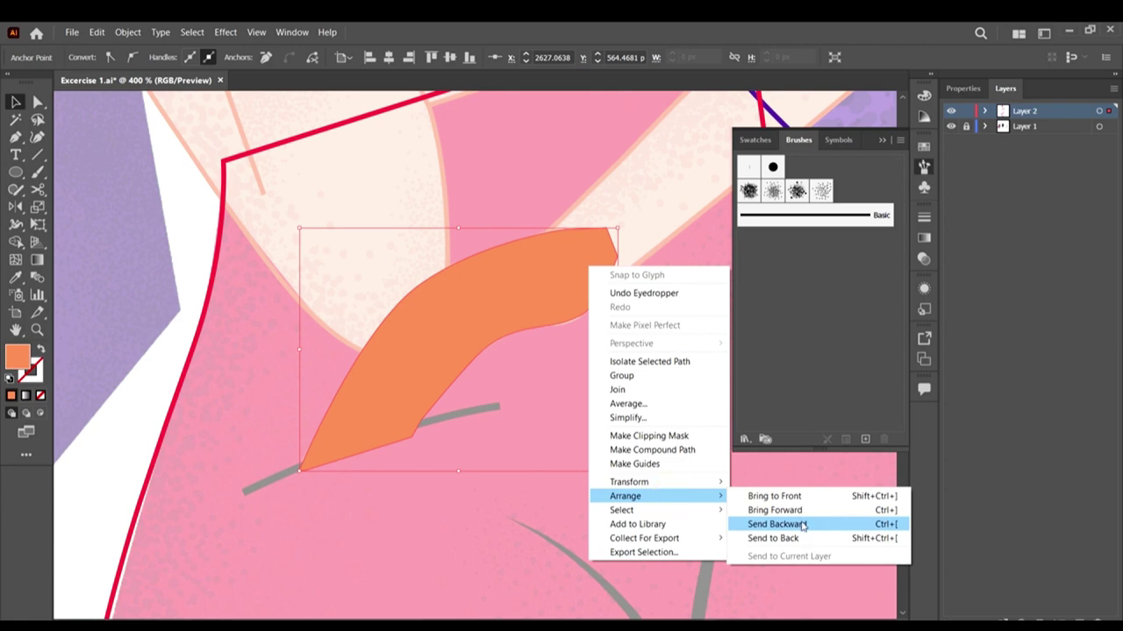
{"action": "left_click", "coordinate": [802, 525]}
{"action": "left_click", "coordinate": [694, 374]}
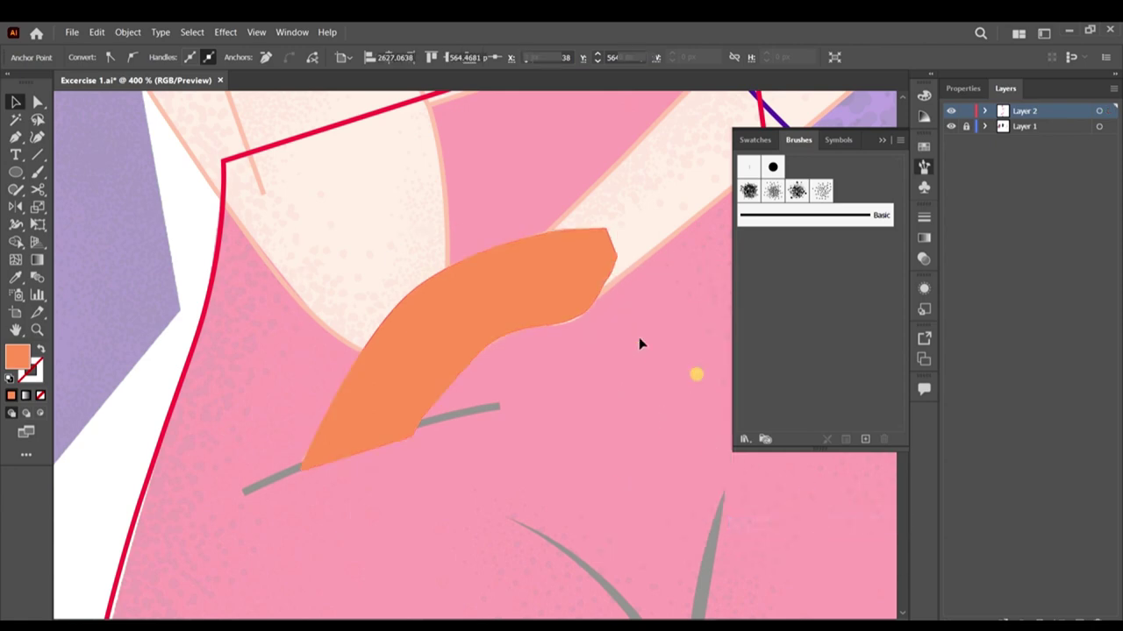
{"action": "left_click", "coordinate": [581, 302]}
{"action": "left_click", "coordinate": [581, 323]}
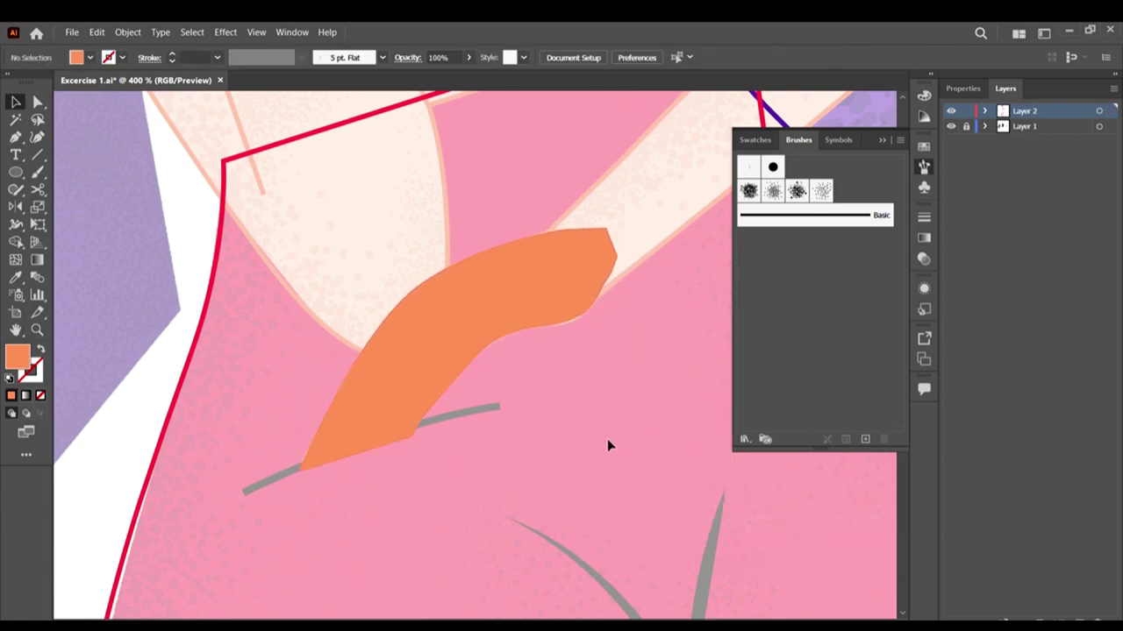
{"action": "left_click", "coordinate": [583, 298]}
Step: Trace the grey pocket line below the hand as one open curve with the Pen tool, swapping its fill for a stroke
{"action": "key", "text": "ctrl+plus"}
{"action": "left_click", "coordinate": [526, 453]}
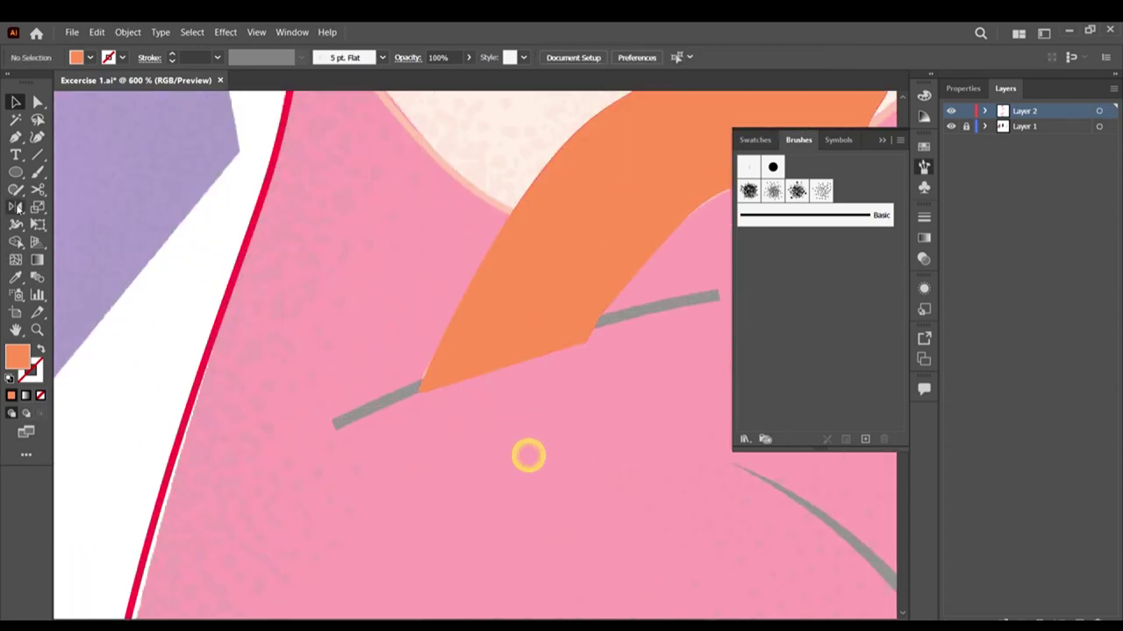
{"action": "left_click", "coordinate": [16, 138]}
{"action": "scroll", "coordinate": [331, 371], "scroll_direction": "right", "scroll_amount": 3}
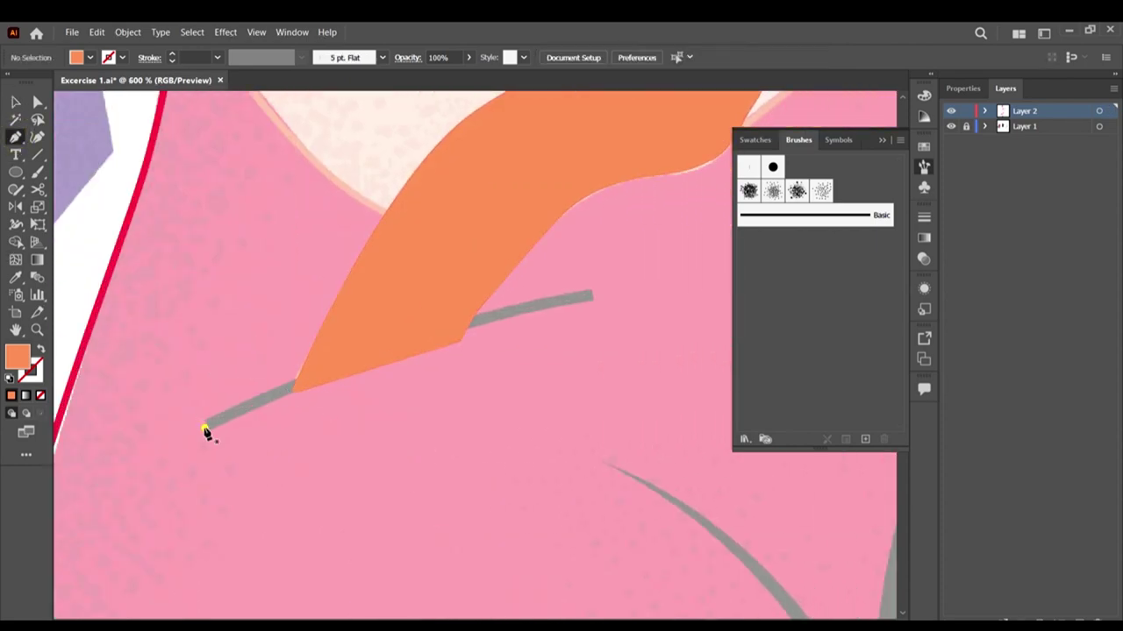
{"action": "left_click", "coordinate": [206, 430]}
{"action": "mouse_move", "coordinate": [592, 299]}
{"action": "left_mouse_down"}
{"action": "mouse_move", "coordinate": [658, 300]}
{"action": "mouse_move", "coordinate": [699, 253]}
{"action": "mouse_move", "coordinate": [808, 248]}
{"action": "mouse_move", "coordinate": [791, 272]}
{"action": "left_mouse_up"}
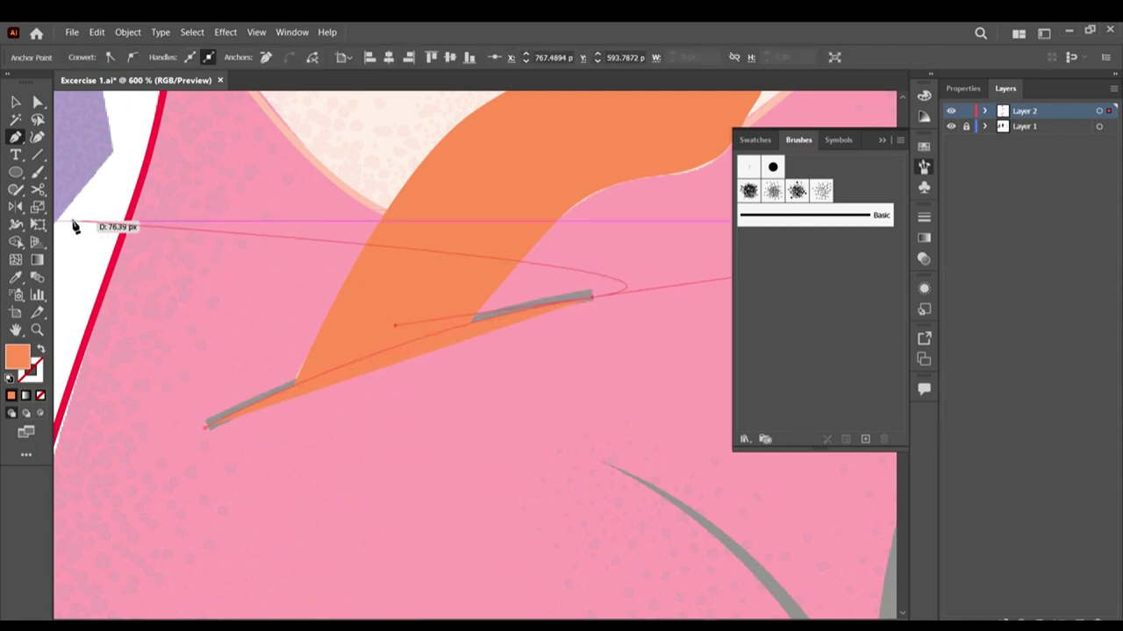
{"action": "key", "text": "v"}
{"action": "key", "text": "shift+x"}
{"action": "left_click", "coordinate": [567, 462]}
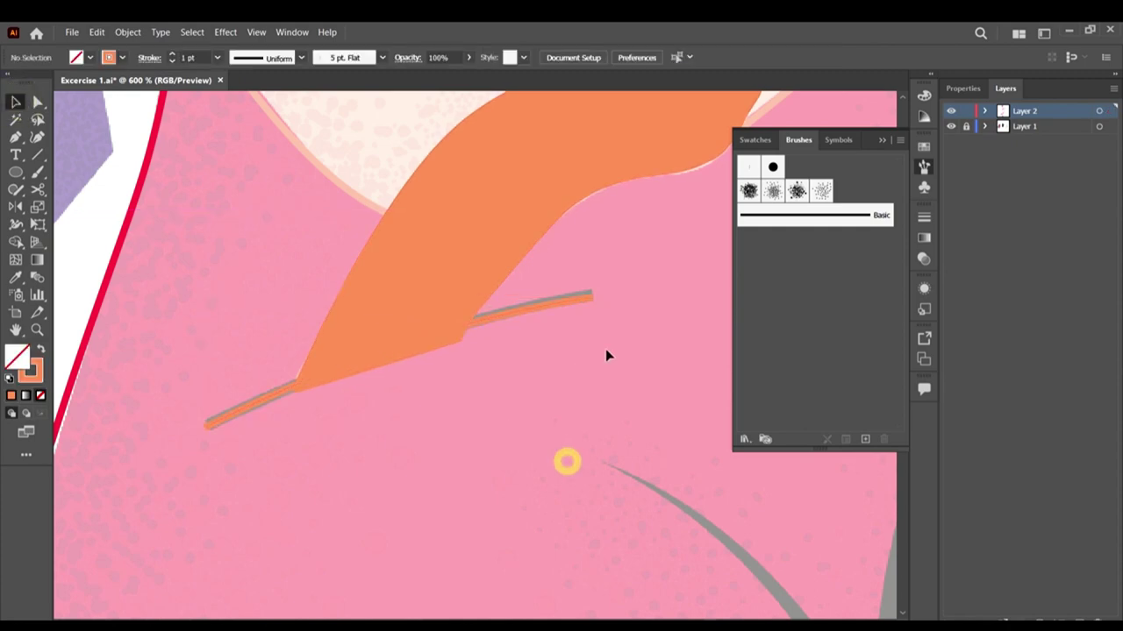
Step: Give the pocket line a black 3 pt stroke and shift it slightly down to cover the grey guide
{"action": "left_click_drag", "start_coordinate": [605, 355], "coordinate": [394, 196]}
{"action": "left_click", "coordinate": [124, 57]}
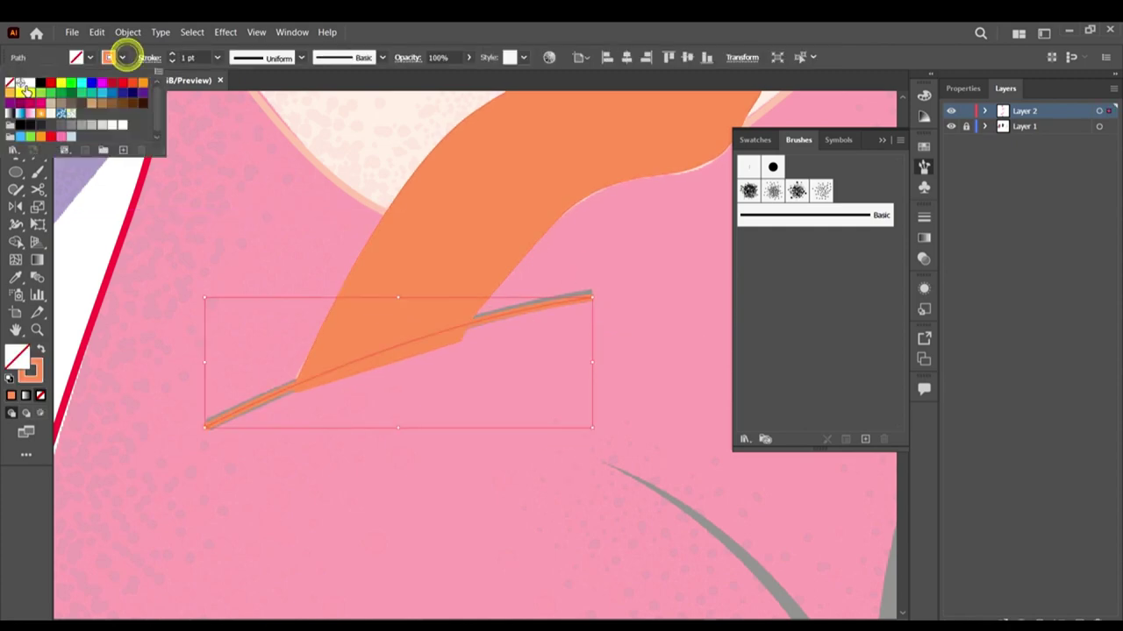
{"action": "left_click", "coordinate": [37, 86]}
{"action": "left_click", "coordinate": [198, 58]}
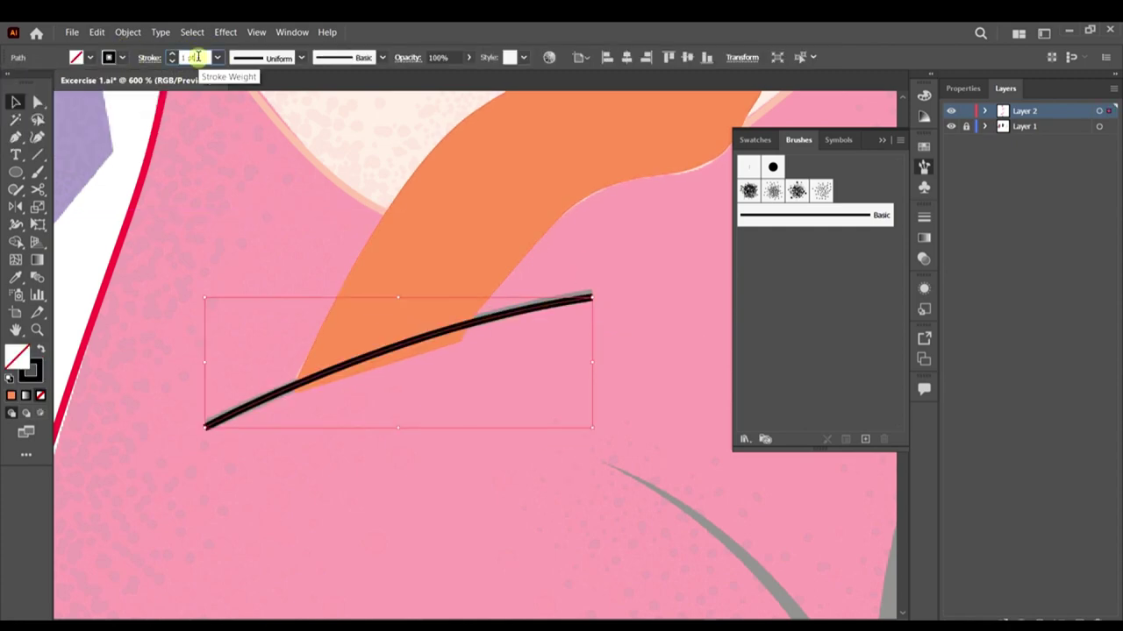
{"action": "key", "text": "Up"}
{"action": "key", "text": "Up"}
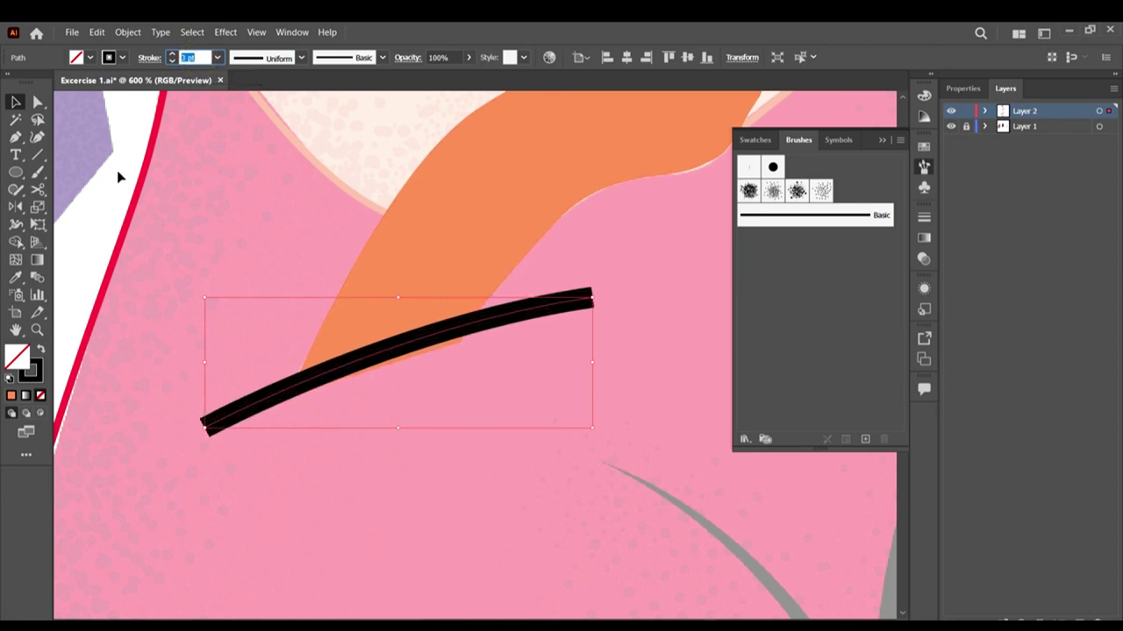
{"action": "key", "text": "Down"}
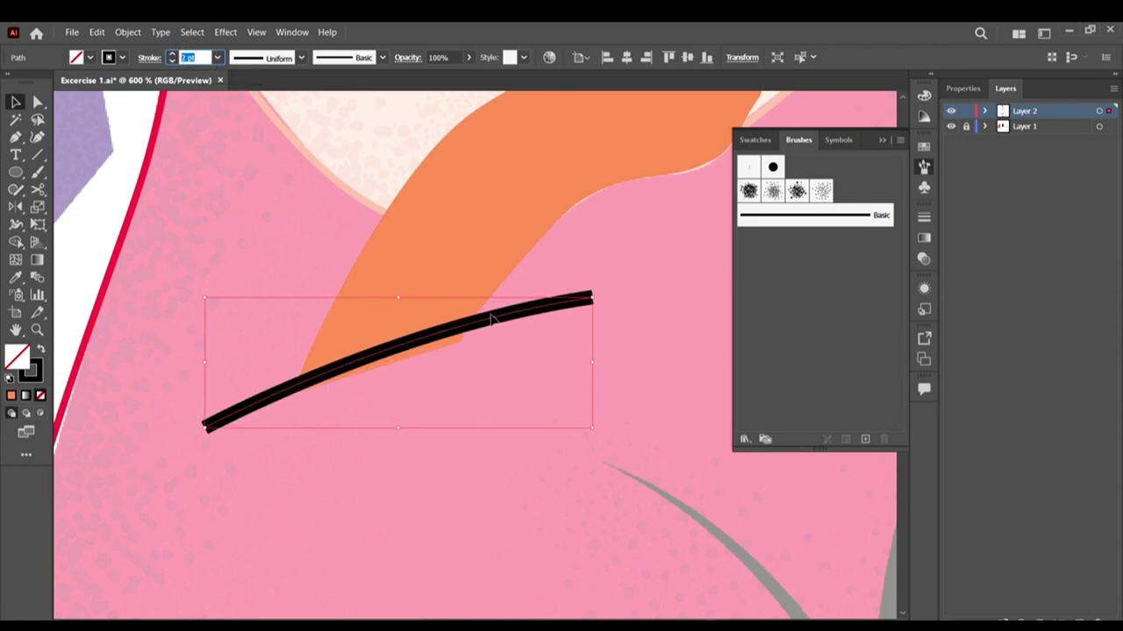
{"action": "left_click_drag", "start_coordinate": [492, 321], "coordinate": [494, 325]}
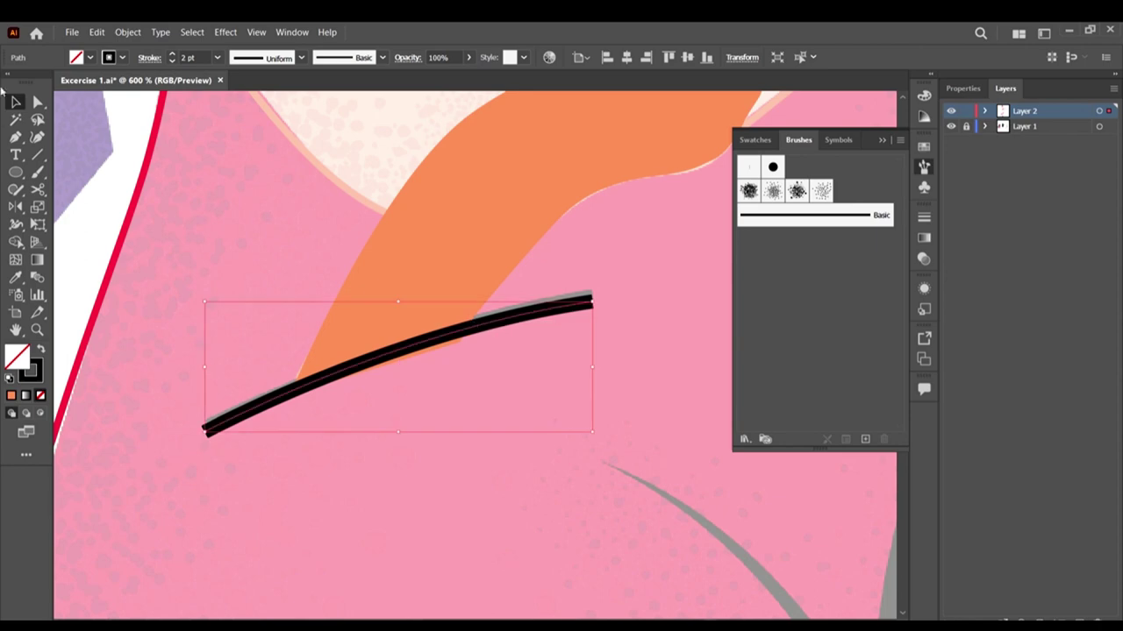
{"action": "left_click", "coordinate": [426, 409]}
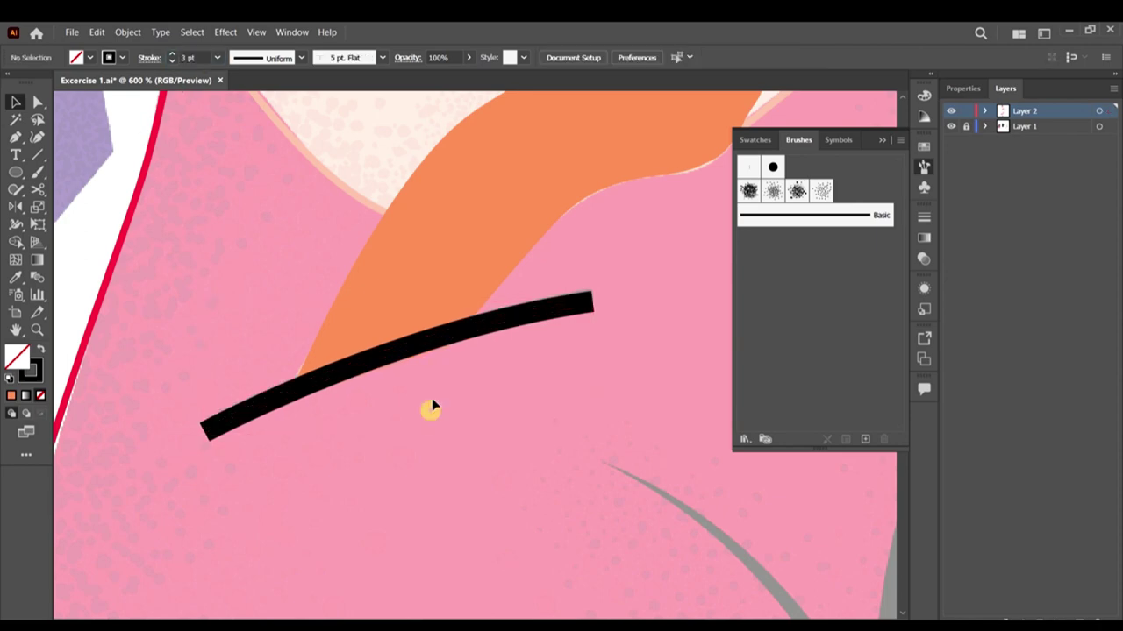
Step: Trace the trousers' central seam from its curved upper end down to the point where the legs part, using the Pen tool
{"action": "scroll", "coordinate": [387, 411], "scroll_direction": "down", "scroll_amount": 3}
{"action": "scroll", "coordinate": [456, 333], "scroll_direction": "right", "scroll_amount": 3}
{"action": "scroll", "coordinate": [456, 333], "scroll_direction": "down", "scroll_amount": 1}
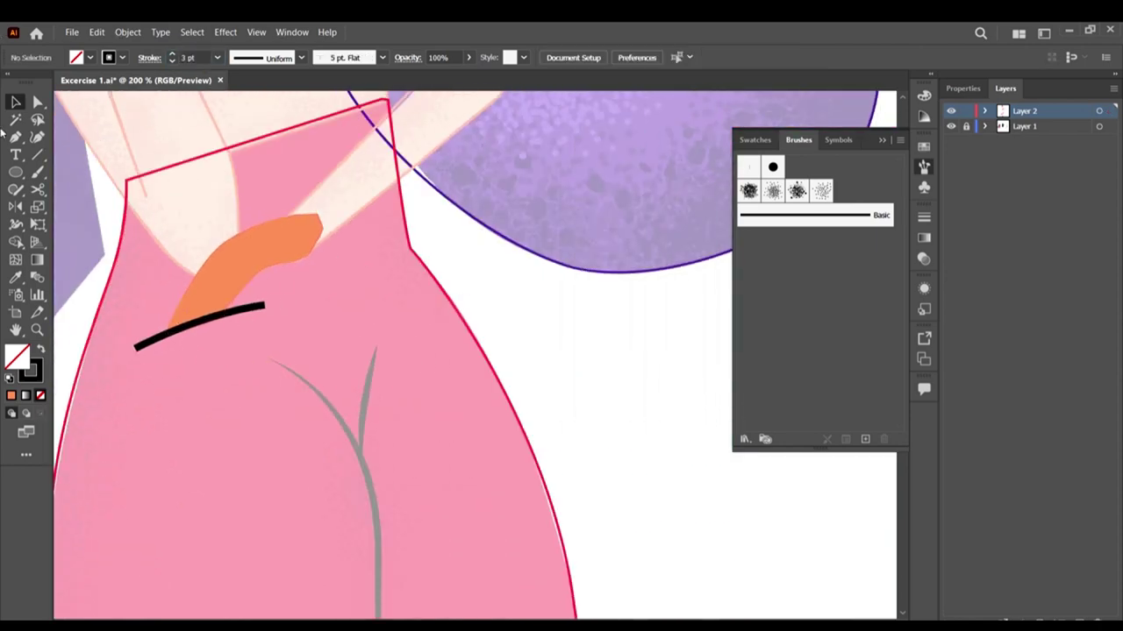
{"action": "left_click", "coordinate": [16, 138]}
{"action": "scroll", "coordinate": [289, 301], "scroll_direction": "down", "scroll_amount": 3}
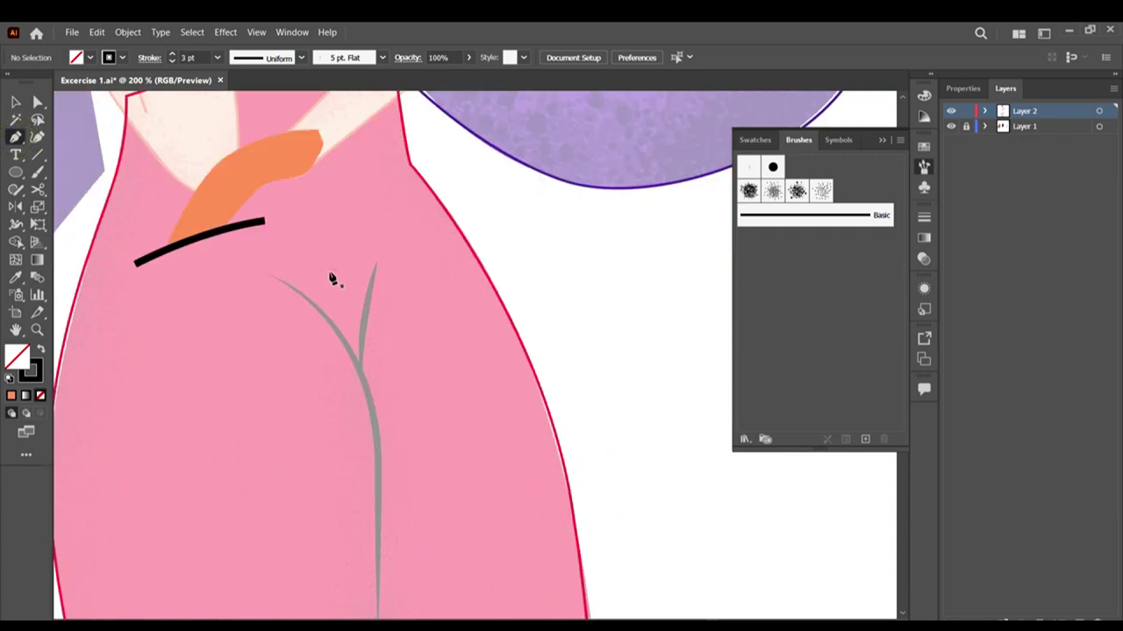
{"action": "scroll", "coordinate": [371, 341], "scroll_direction": "down", "scroll_amount": 2}
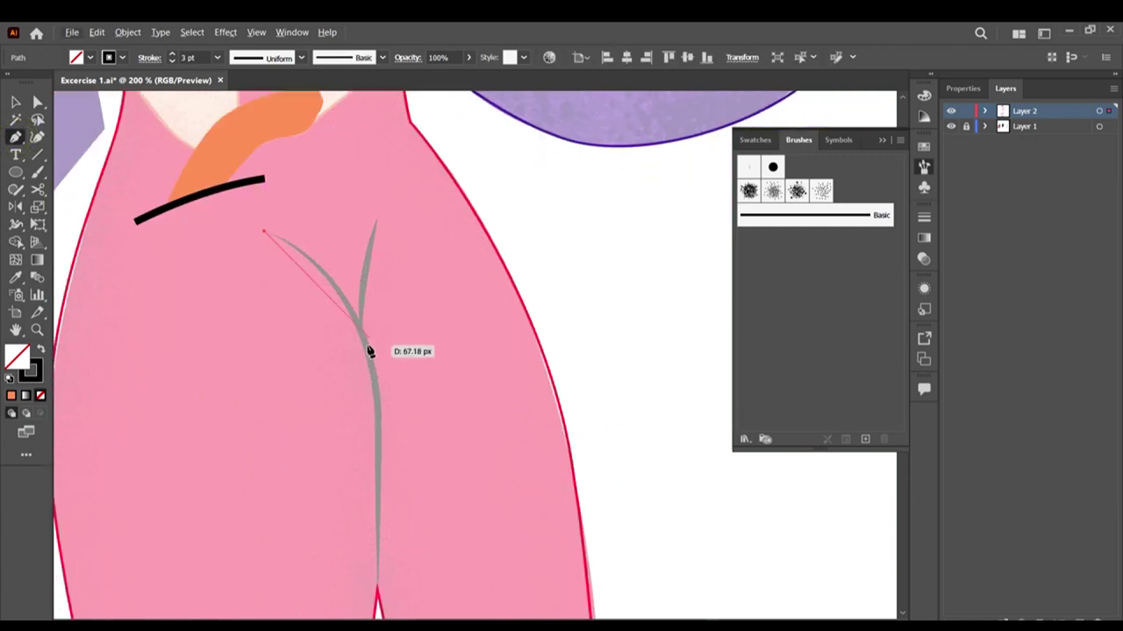
{"action": "left_click_drag", "start_coordinate": [372, 369], "coordinate": [383, 464]}
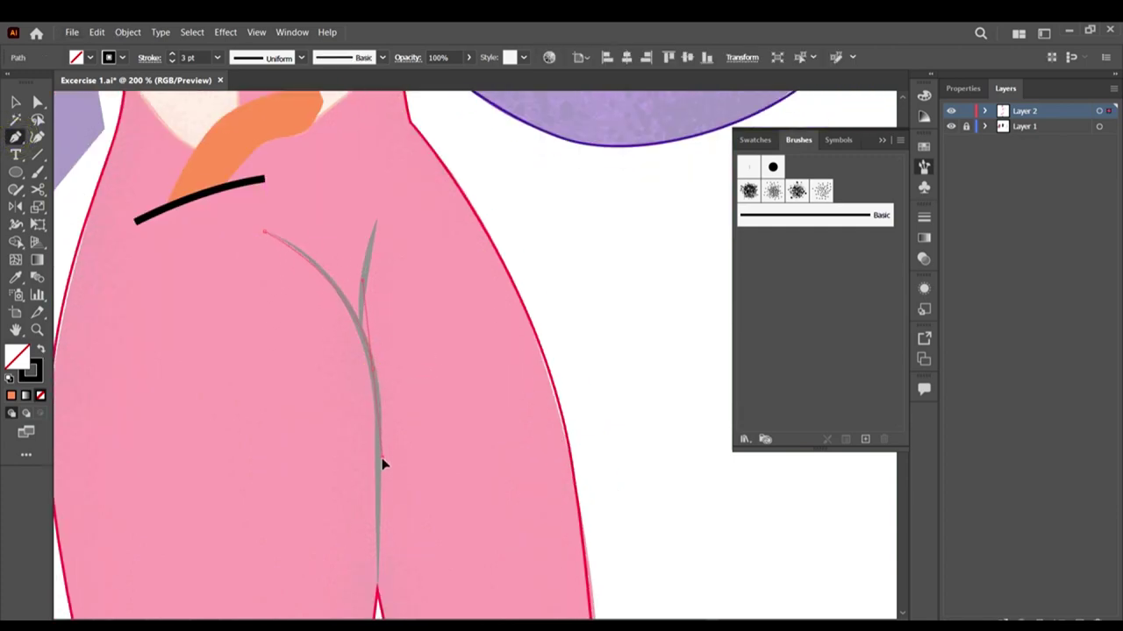
{"action": "scroll", "coordinate": [381, 478], "scroll_direction": "down", "scroll_amount": 3}
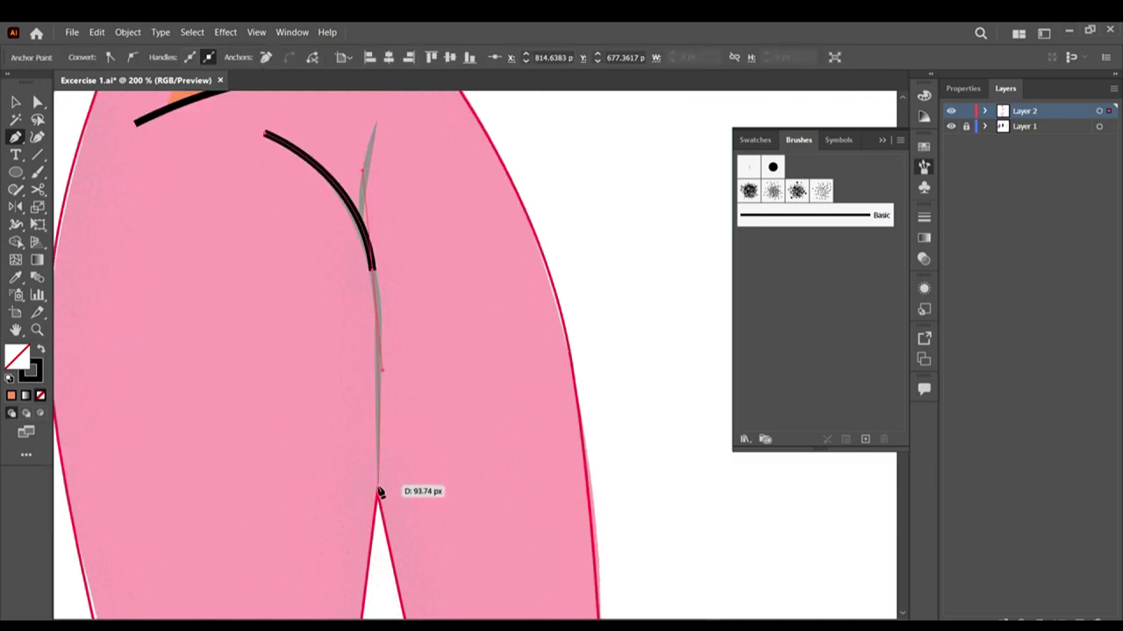
{"action": "left_click", "coordinate": [377, 494]}
{"action": "scroll", "coordinate": [395, 421], "scroll_direction": "up", "scroll_amount": 2}
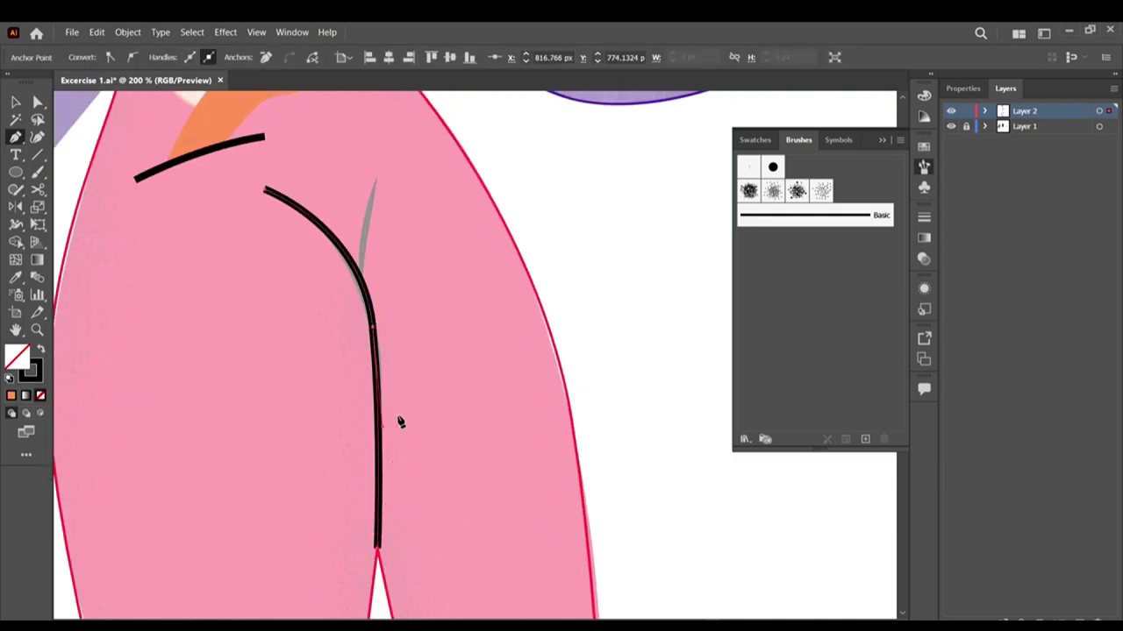
{"action": "key", "text": "v"}
{"action": "left_click", "coordinate": [474, 425]}
Step: Trace the short fold line branching upward from the central seam as a curve with the Pen tool, and deselect it
{"action": "left_click", "coordinate": [16, 137]}
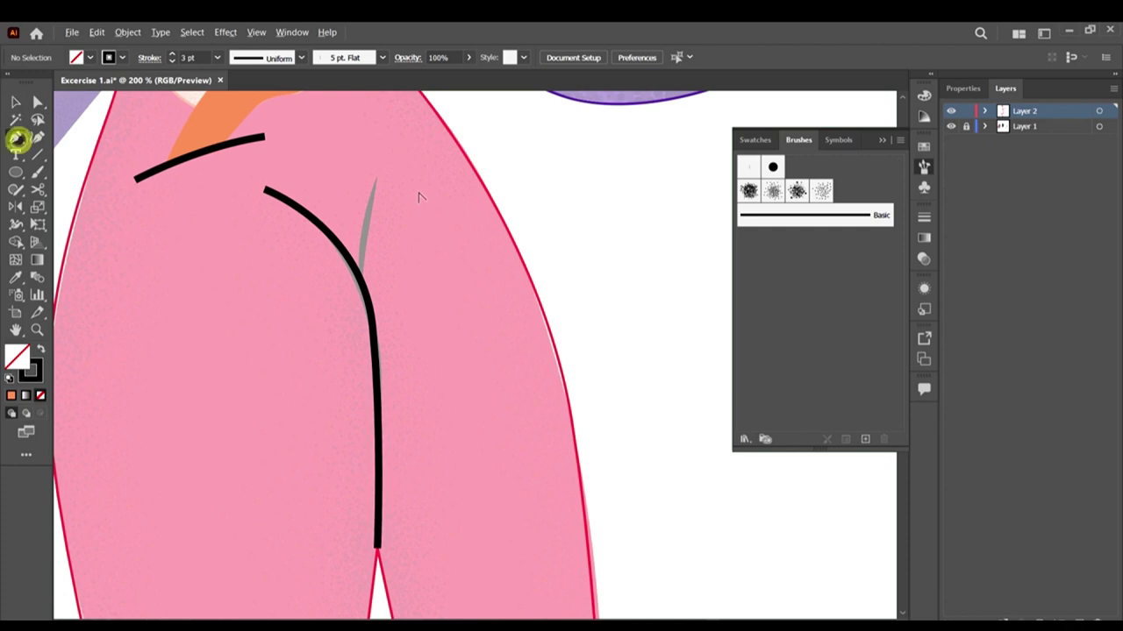
{"action": "scroll", "coordinate": [410, 199], "scroll_direction": "up", "scroll_amount": 2}
{"action": "left_click", "coordinate": [341, 160]}
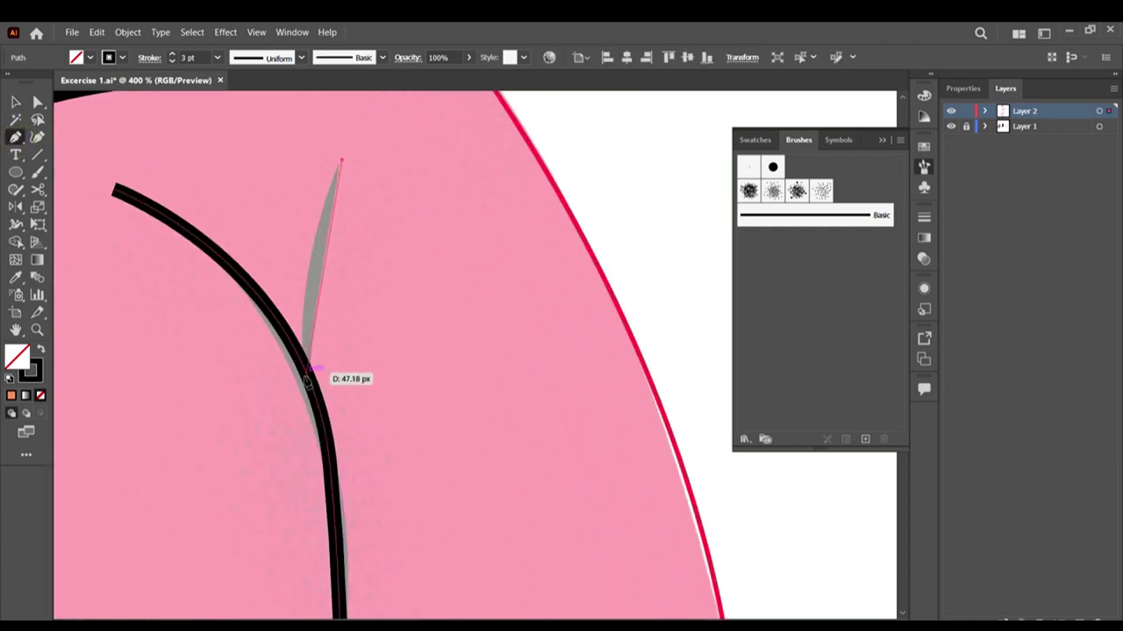
{"action": "left_click_drag", "start_coordinate": [301, 376], "coordinate": [317, 446]}
{"action": "key", "text": "v"}
{"action": "left_click", "coordinate": [376, 371]}
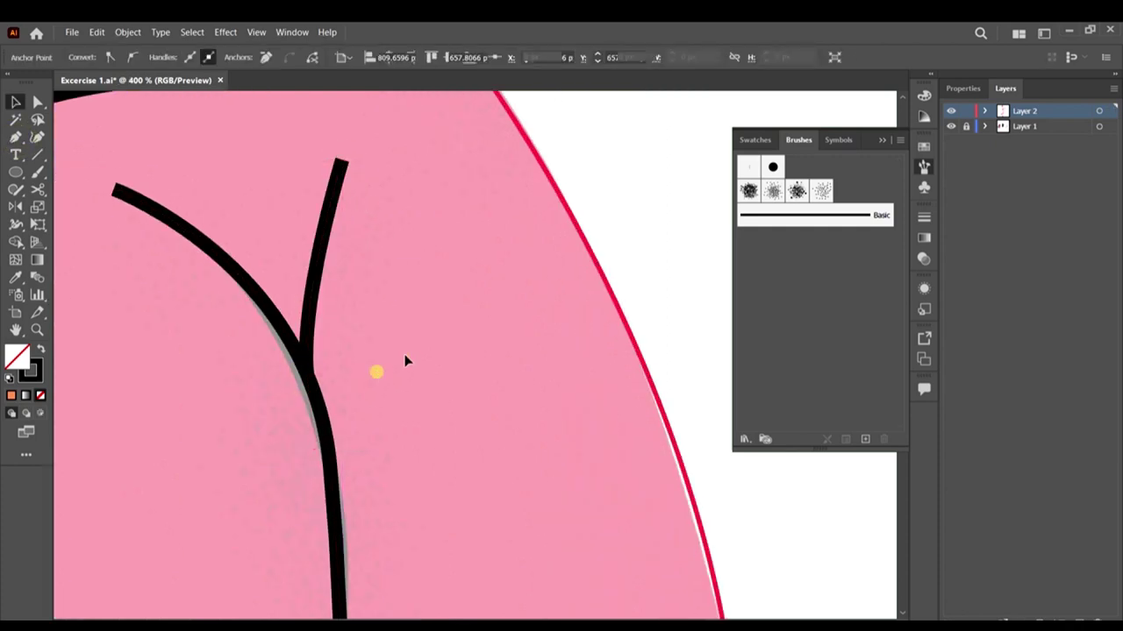
{"action": "scroll", "coordinate": [406, 312], "scroll_direction": "down", "scroll_amount": 3}
{"action": "left_click_drag", "start_coordinate": [403, 308], "coordinate": [322, 388]}
{"action": "left_click", "coordinate": [439, 360]}
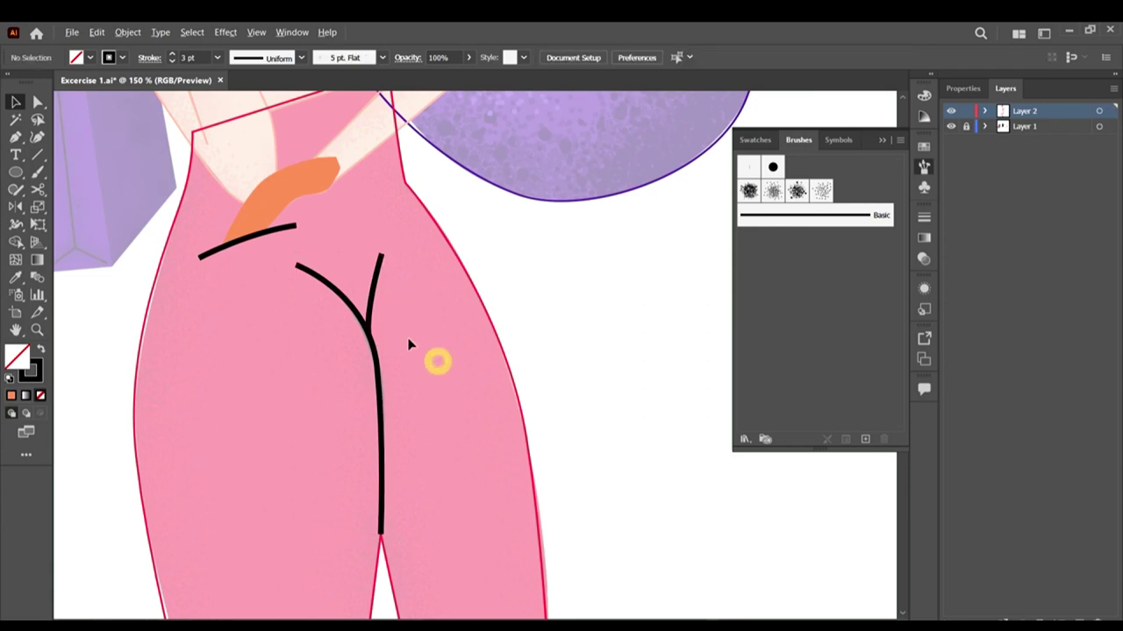
Step: Move the short fold line's lower anchor further down onto the central seam and adjust its handle so the curve follows the grey guide
{"action": "scroll", "coordinate": [403, 331], "scroll_direction": "up", "scroll_amount": 4}
{"action": "left_click", "coordinate": [296, 423]}
{"action": "scroll", "coordinate": [342, 401], "scroll_direction": "down", "scroll_amount": 4}
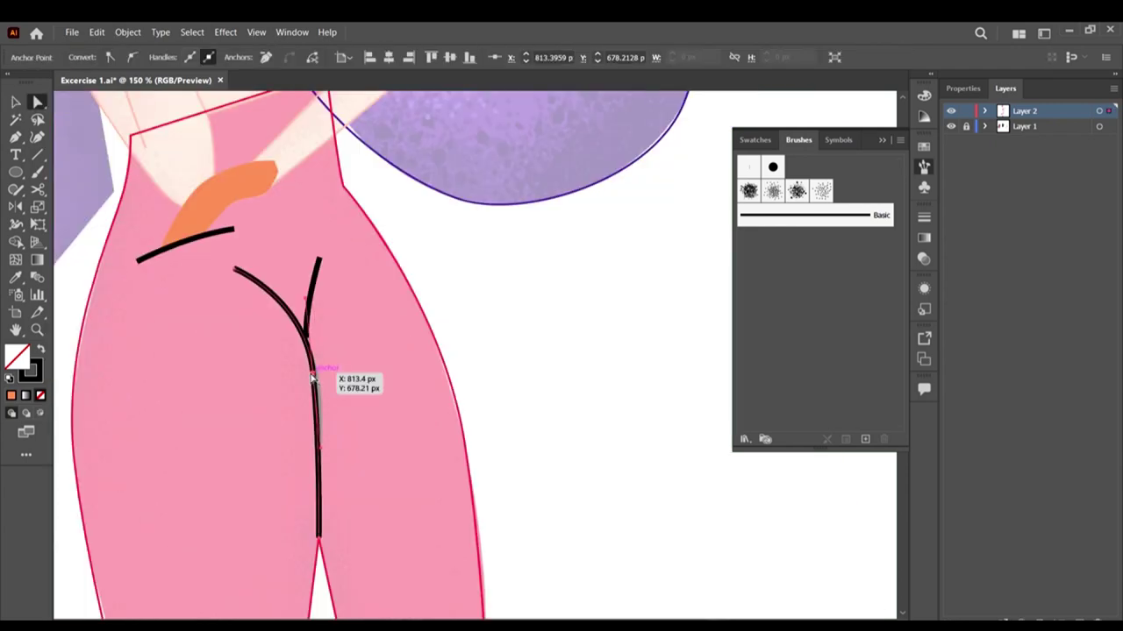
{"action": "scroll", "coordinate": [313, 368], "scroll_direction": "up", "scroll_amount": 5}
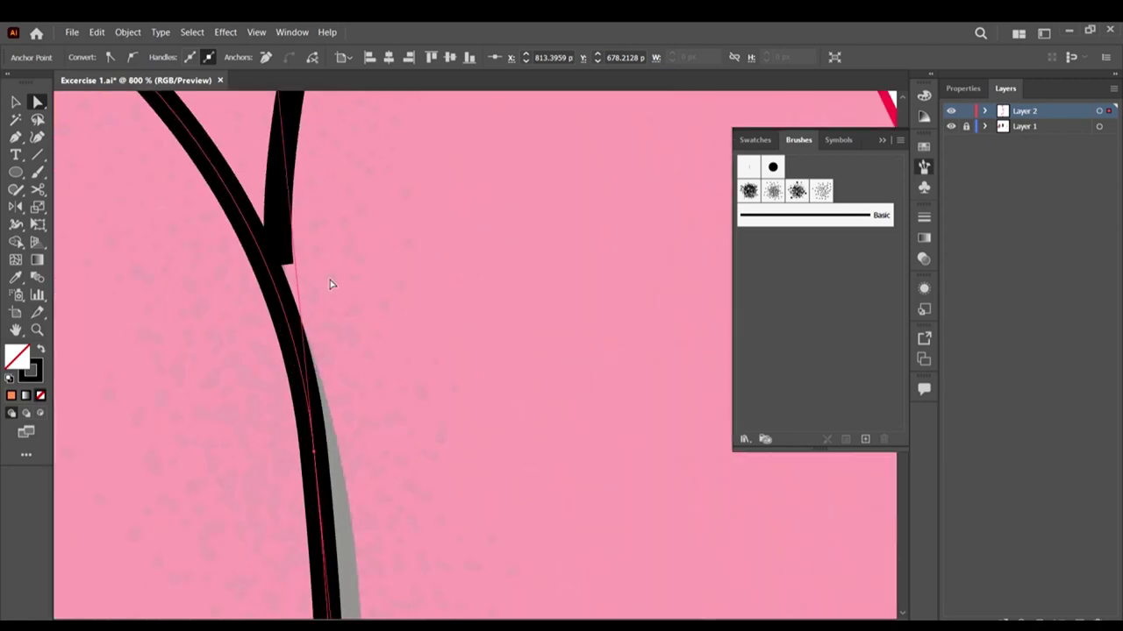
{"action": "scroll", "coordinate": [289, 225], "scroll_direction": "up", "scroll_amount": 1}
{"action": "left_click_drag", "start_coordinate": [271, 197], "coordinate": [274, 230]}
{"action": "left_click", "coordinate": [324, 311]}
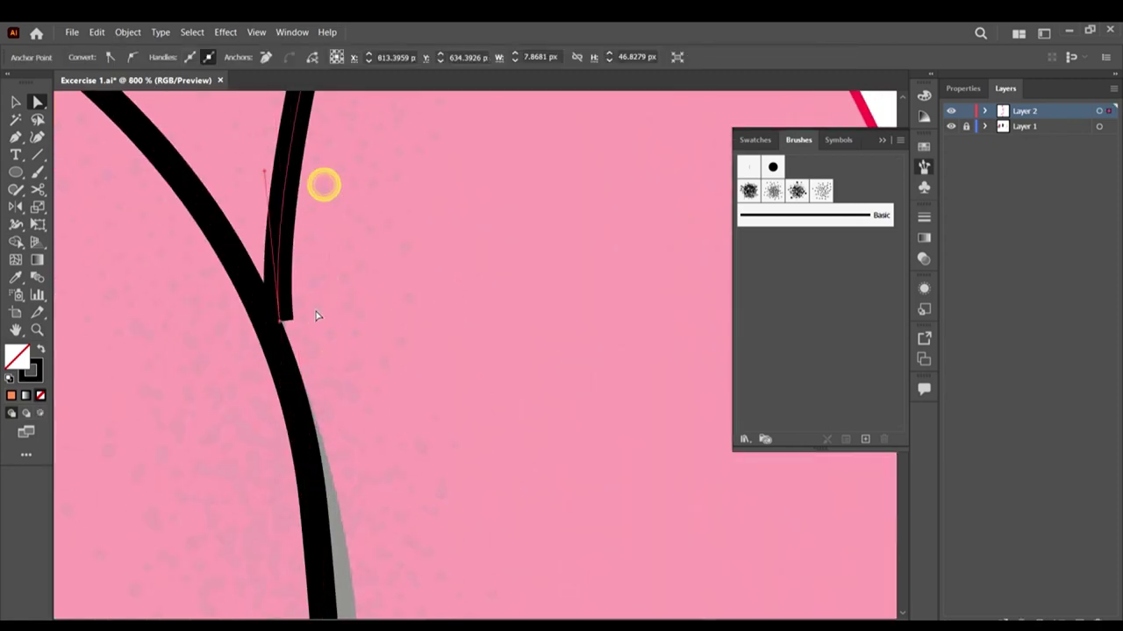
{"action": "left_click_drag", "start_coordinate": [281, 327], "coordinate": [302, 433]}
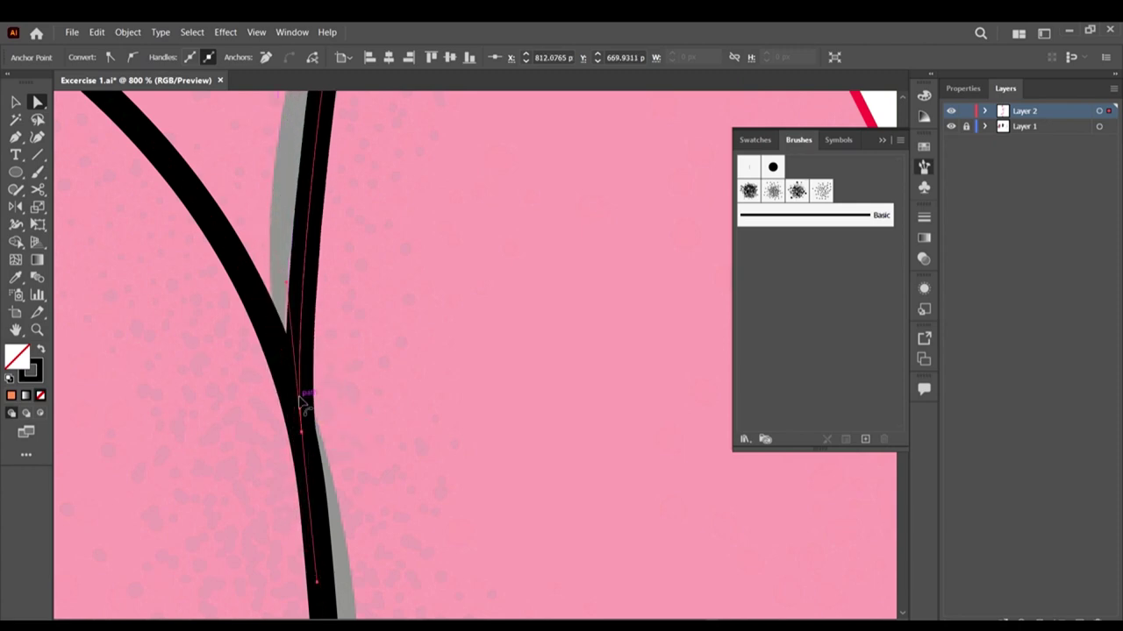
{"action": "scroll", "coordinate": [309, 442], "scroll_direction": "up", "scroll_amount": 3}
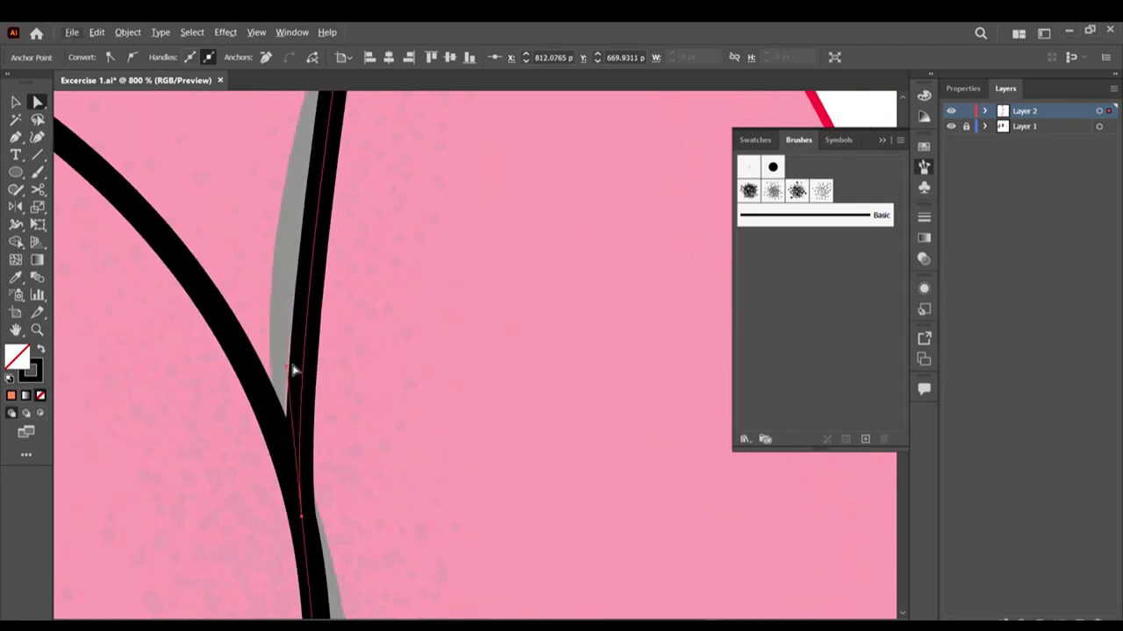
{"action": "mouse_move", "coordinate": [290, 372]}
{"action": "left_mouse_down"}
{"action": "mouse_move", "coordinate": [255, 280]}
{"action": "mouse_move", "coordinate": [255, 235]}
{"action": "left_mouse_up"}
{"action": "scroll", "coordinate": [303, 290], "scroll_direction": "down", "scroll_amount": 4}
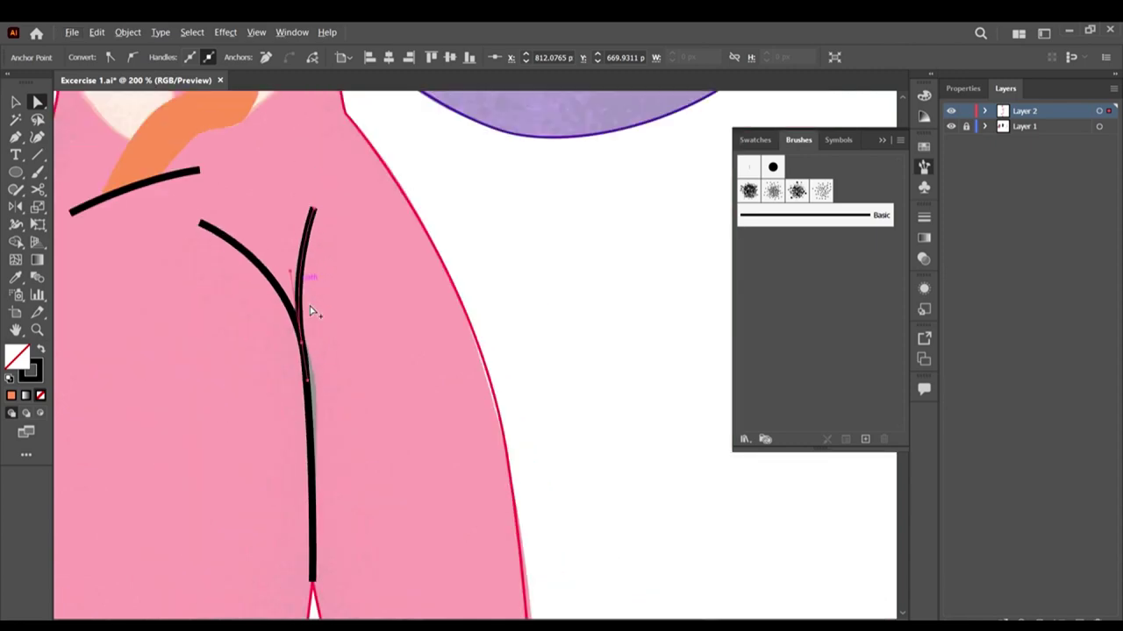
Step: Apply the width profile that tapers at both ends to the trousers' central seam and short fold line together
{"action": "key", "text": "v"}
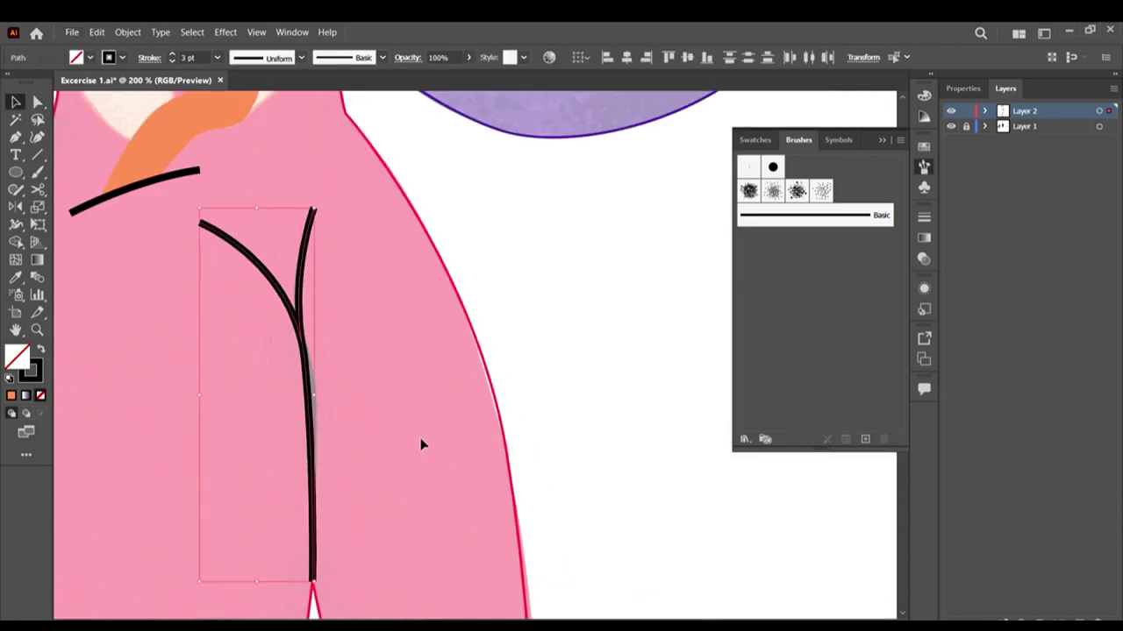
{"action": "left_click", "coordinate": [962, 89]}
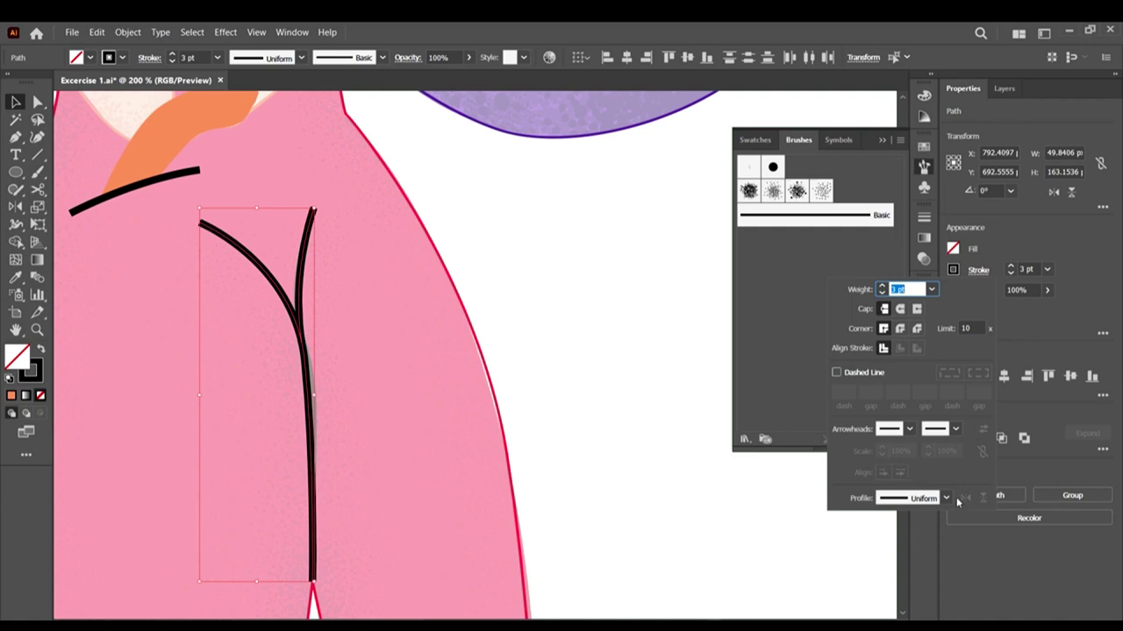
{"action": "left_click", "coordinate": [946, 498]}
{"action": "left_click", "coordinate": [887, 352]}
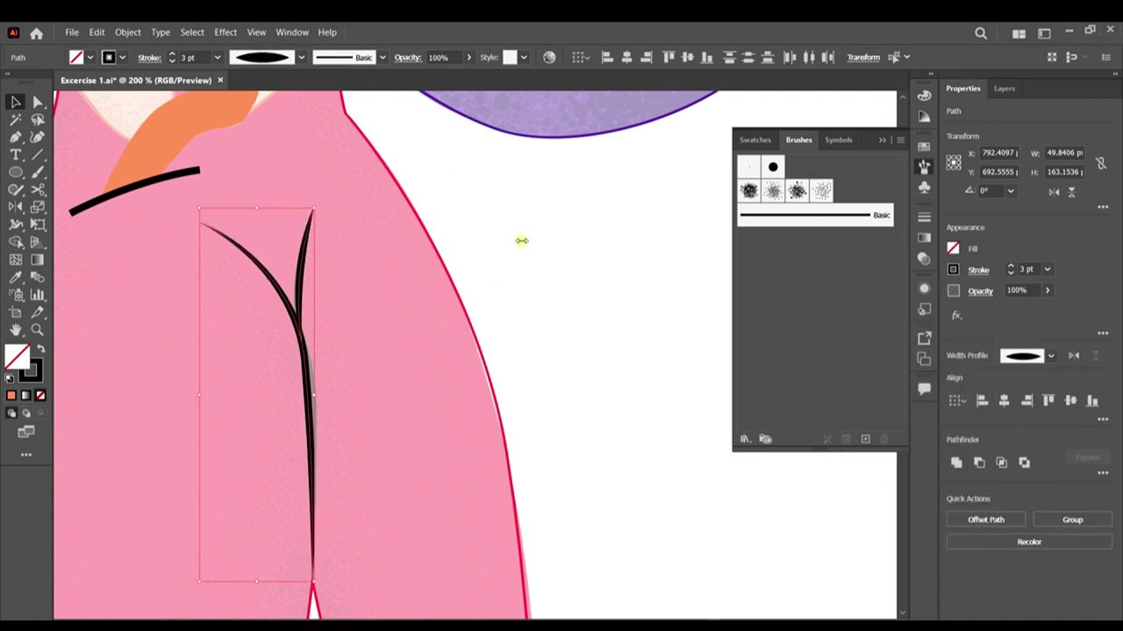
{"action": "scroll", "coordinate": [522, 240], "scroll_direction": "down", "scroll_amount": 3}
{"action": "left_click", "coordinate": [302, 59]}
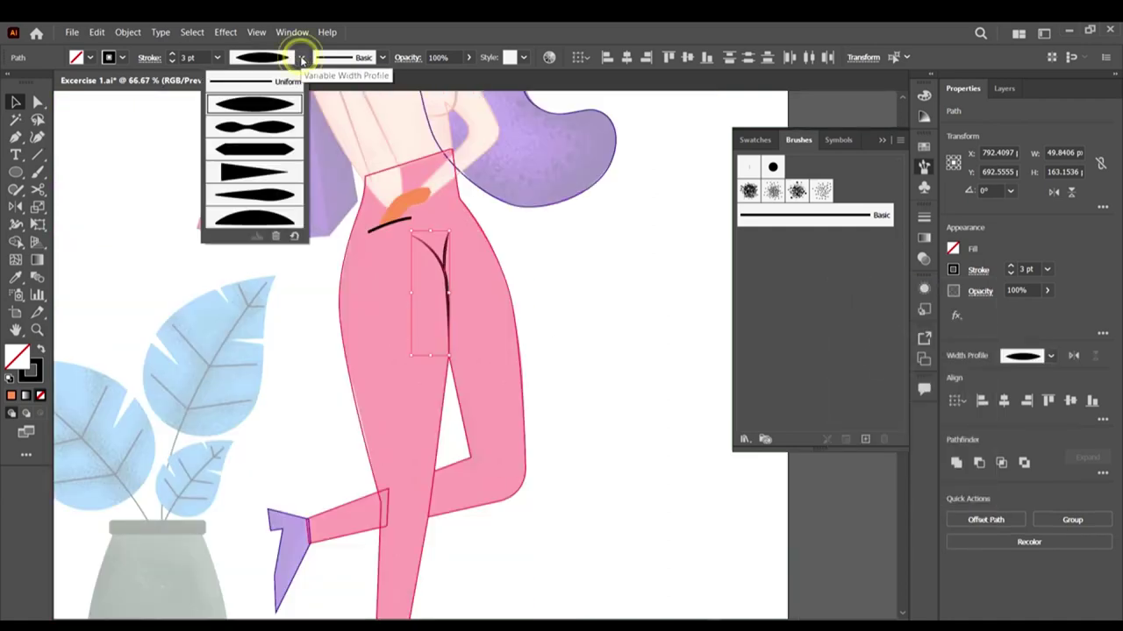
{"action": "key", "text": "Escape"}
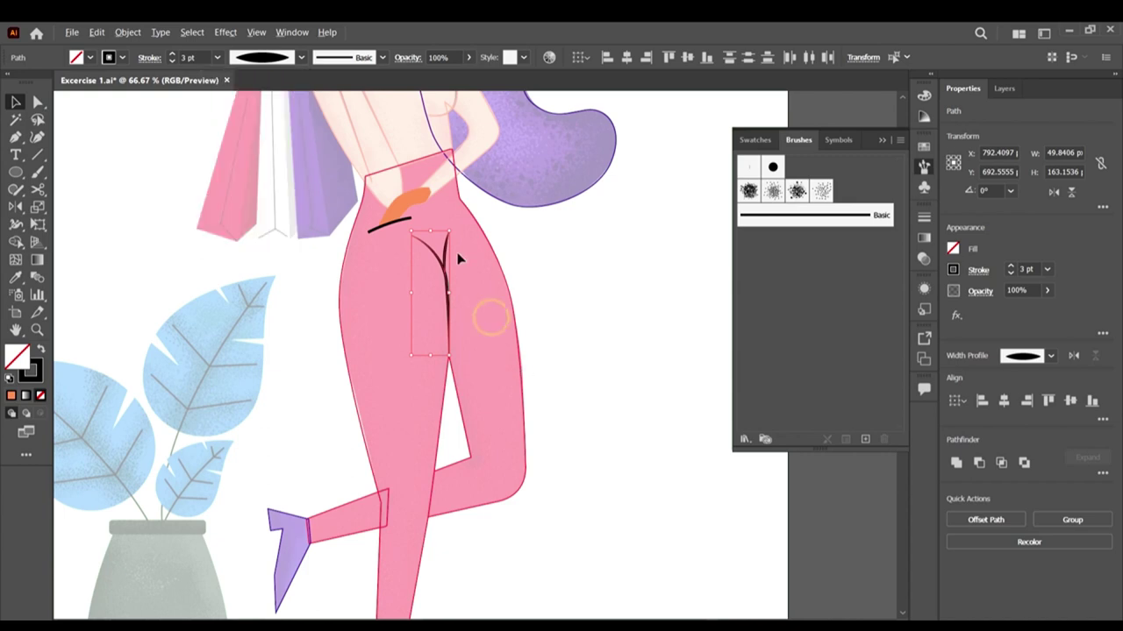
Step: Increase the stroke weight of the central seam and short fold line to 4 pt, and deselect them
{"action": "scroll", "coordinate": [457, 259], "scroll_direction": "up", "scroll_amount": 3}
{"action": "left_click", "coordinate": [499, 359]}
{"action": "left_click", "coordinate": [429, 277]}
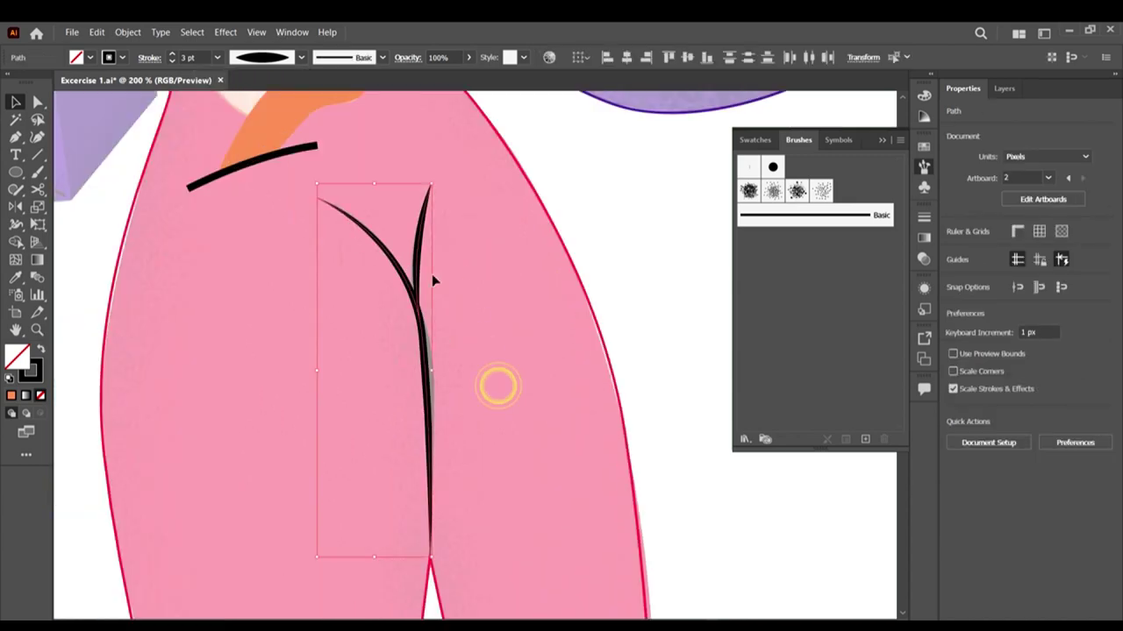
{"action": "key", "text": "Up"}
{"action": "left_click", "coordinate": [457, 365]}
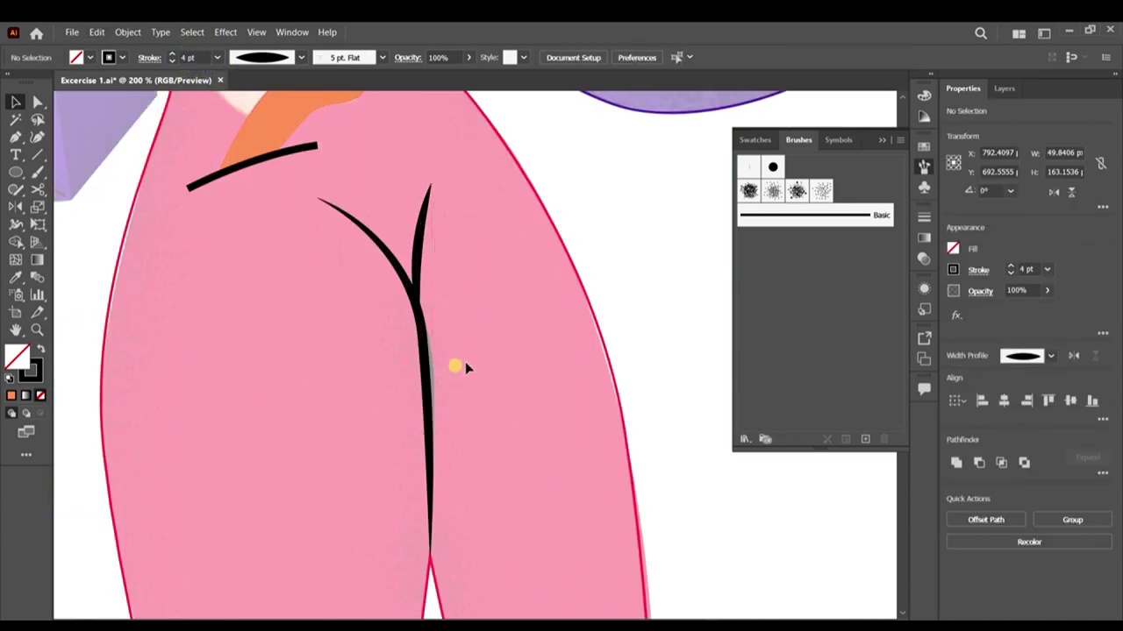
Step: Trace the purple bag's two handle strings as separate straight lines from the hand to the bag and the shoulder with the Pen tool
{"action": "scroll", "coordinate": [469, 342], "scroll_direction": "down", "scroll_amount": 3}
{"action": "scroll", "coordinate": [650, 454], "scroll_direction": "up", "scroll_amount": 2}
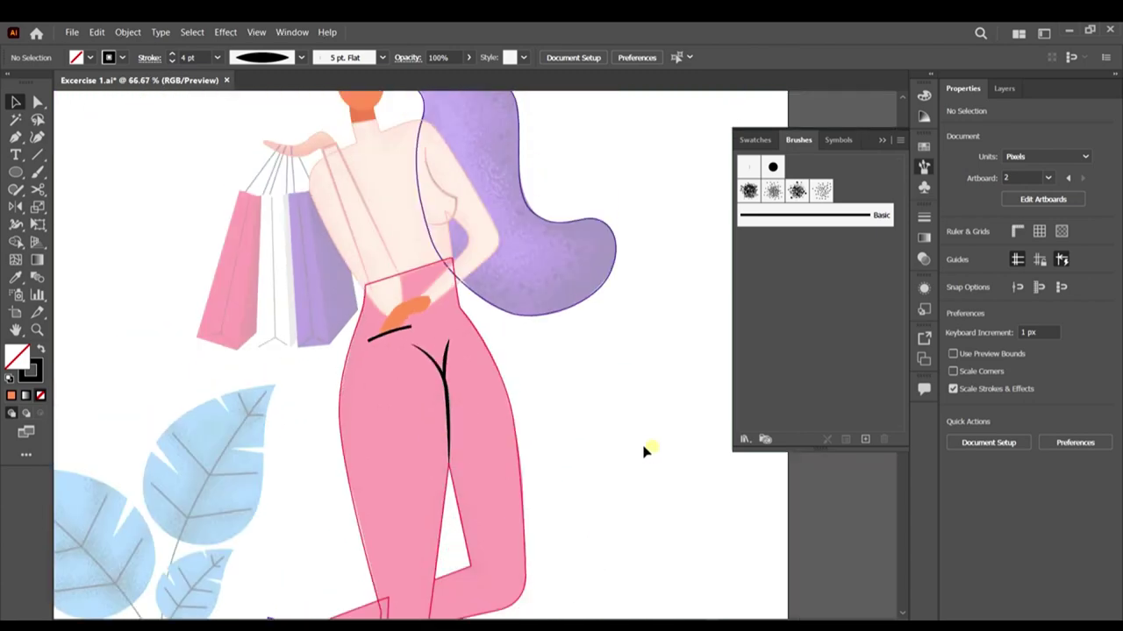
{"action": "scroll", "coordinate": [632, 421], "scroll_direction": "up", "scroll_amount": 4}
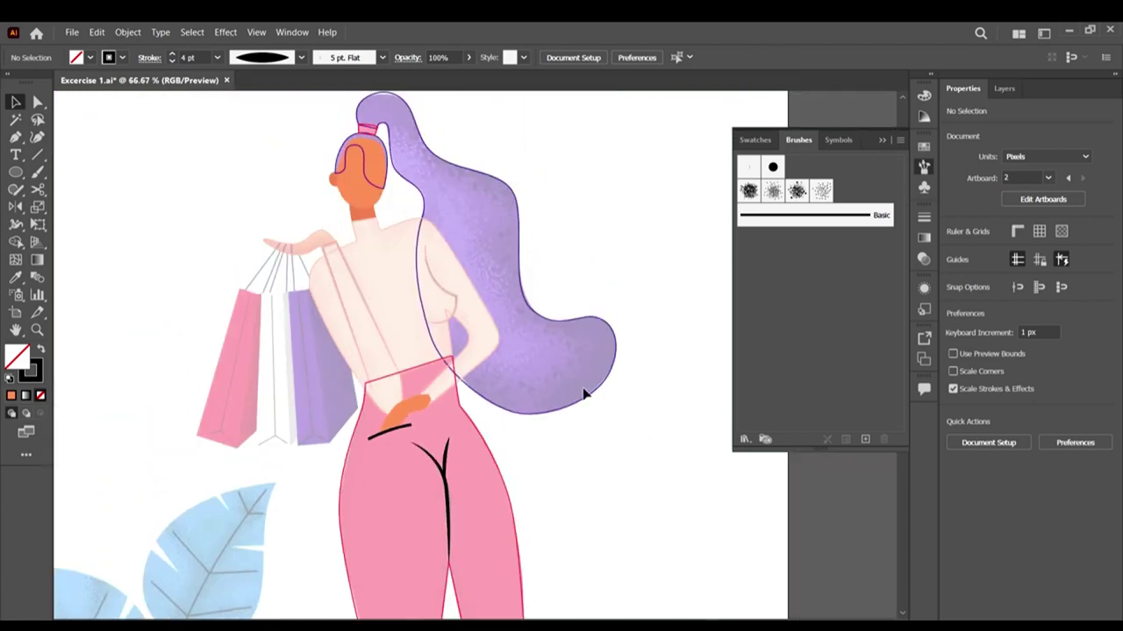
{"action": "scroll", "coordinate": [526, 377], "scroll_direction": "up", "scroll_amount": 2}
{"action": "scroll", "coordinate": [333, 404], "scroll_direction": "down", "scroll_amount": 3}
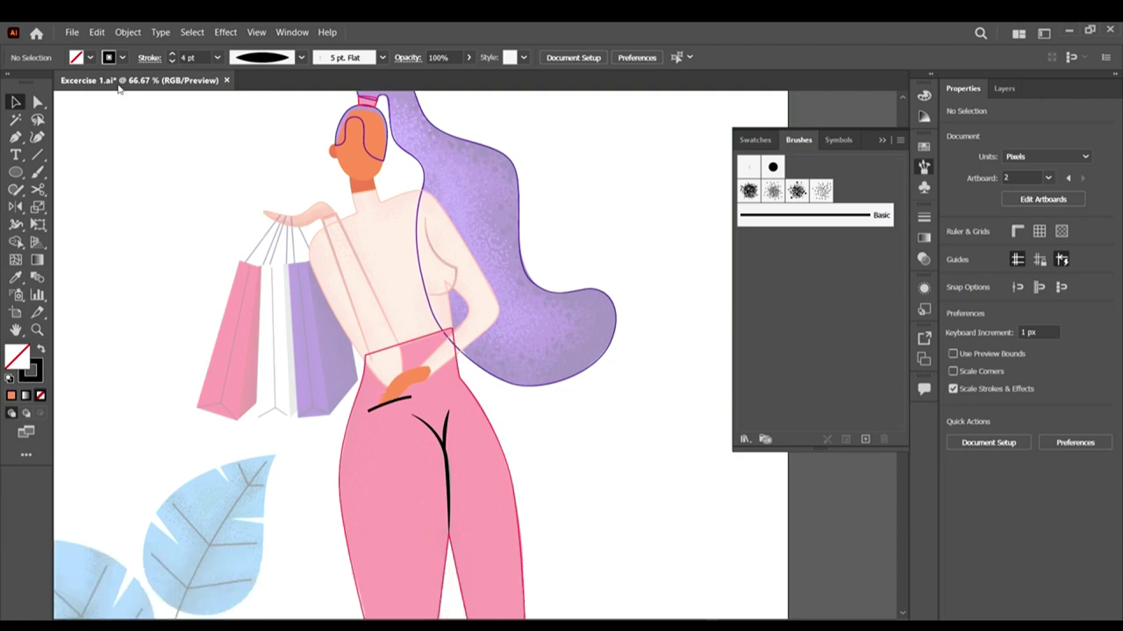
{"action": "left_click", "coordinate": [16, 137]}
{"action": "key", "text": "ctrl+minus"}
{"action": "scroll", "coordinate": [226, 465], "scroll_direction": "down", "scroll_amount": 2}
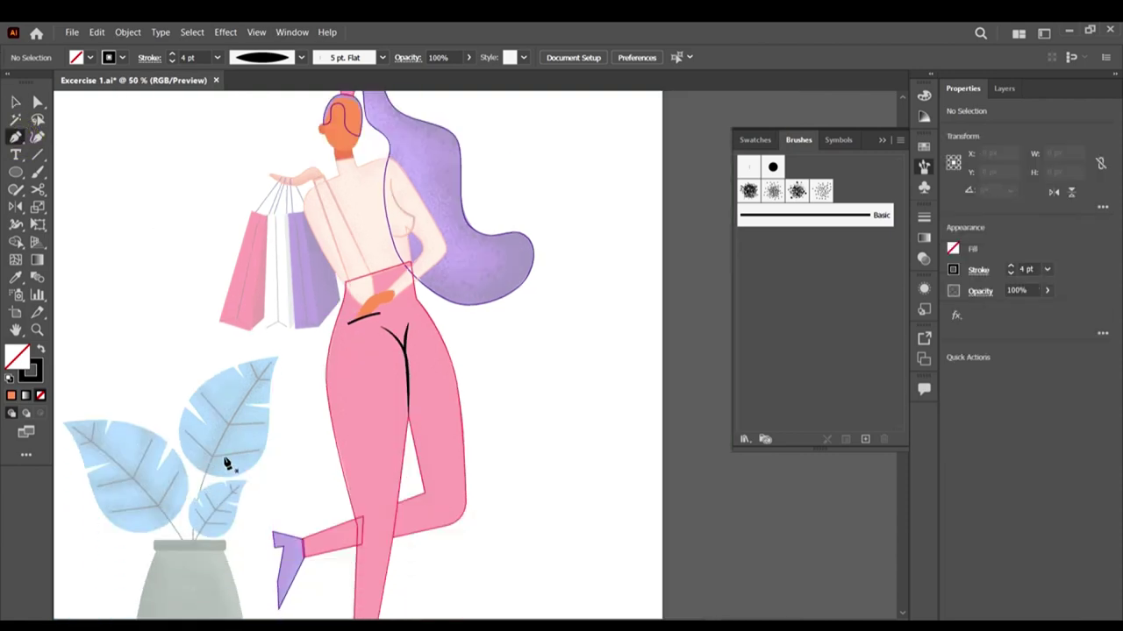
{"action": "scroll", "coordinate": [261, 274], "scroll_direction": "up", "scroll_amount": 4}
{"action": "scroll", "coordinate": [314, 246], "scroll_direction": "down", "scroll_amount": 1}
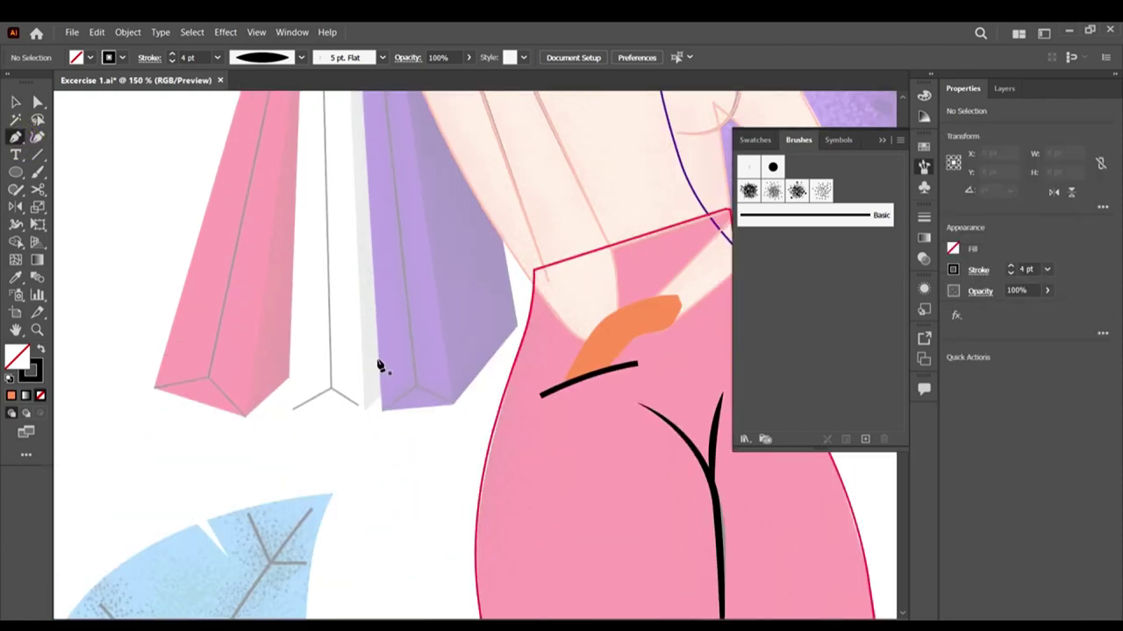
{"action": "scroll", "coordinate": [391, 362], "scroll_direction": "up", "scroll_amount": 5}
{"action": "scroll", "coordinate": [402, 263], "scroll_direction": "up", "scroll_amount": 2}
{"action": "scroll", "coordinate": [376, 172], "scroll_direction": "up", "scroll_amount": 3}
{"action": "scroll", "coordinate": [377, 210], "scroll_direction": "down", "scroll_amount": 2}
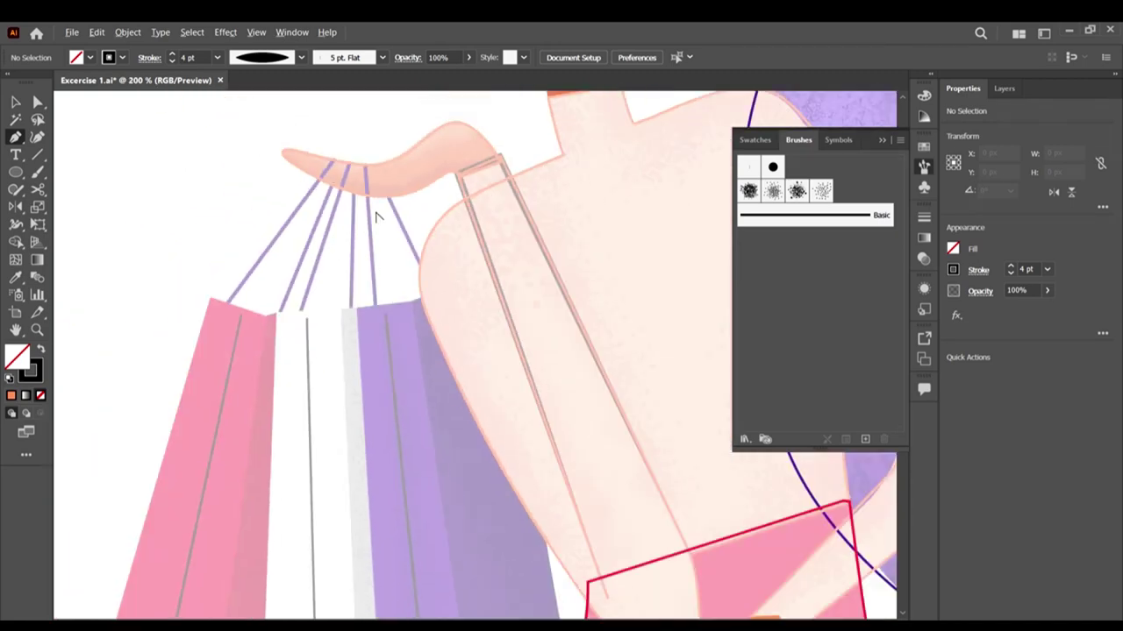
{"action": "scroll", "coordinate": [386, 219], "scroll_direction": "up", "scroll_amount": 2}
{"action": "scroll", "coordinate": [342, 143], "scroll_direction": "up", "scroll_amount": 3}
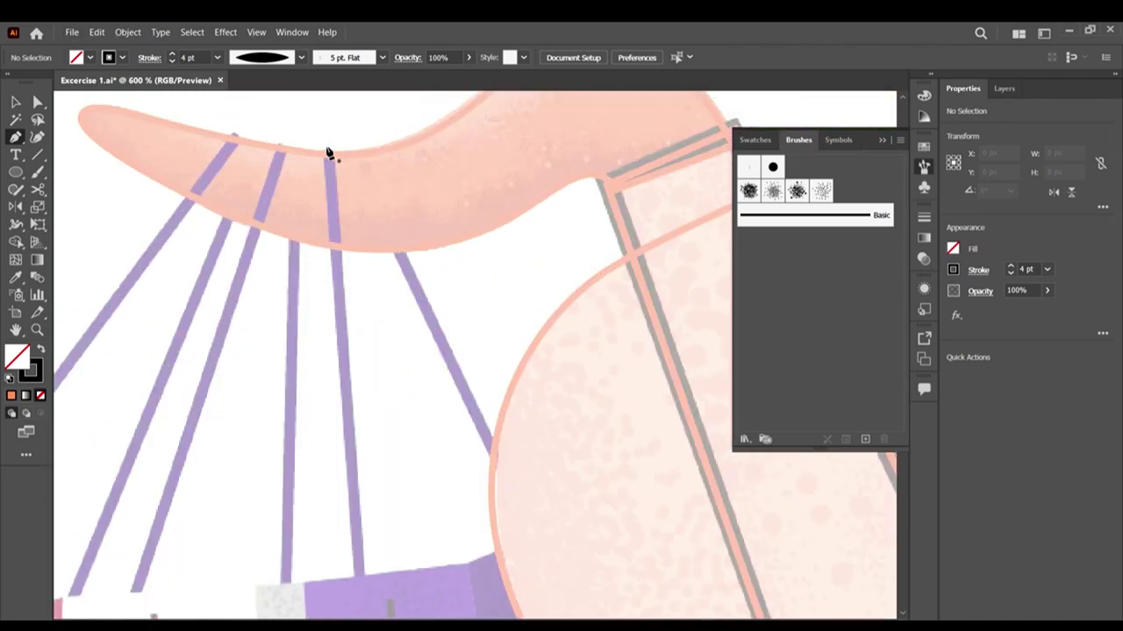
{"action": "left_click", "coordinate": [326, 150]}
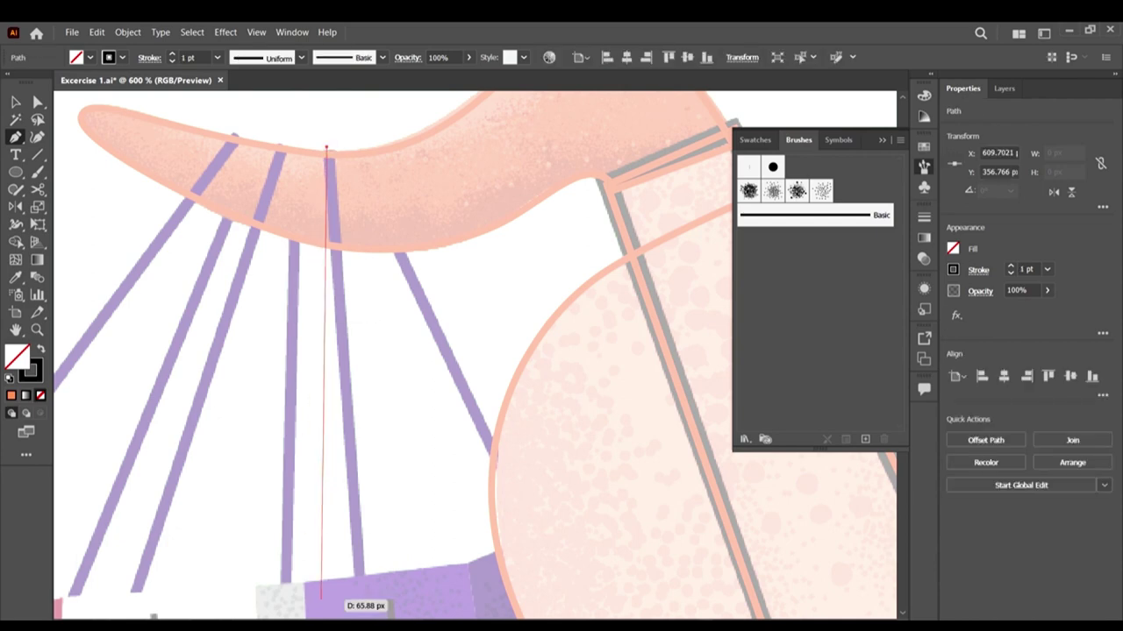
{"action": "left_click", "coordinate": [361, 584]}
{"action": "key", "text": "Escape"}
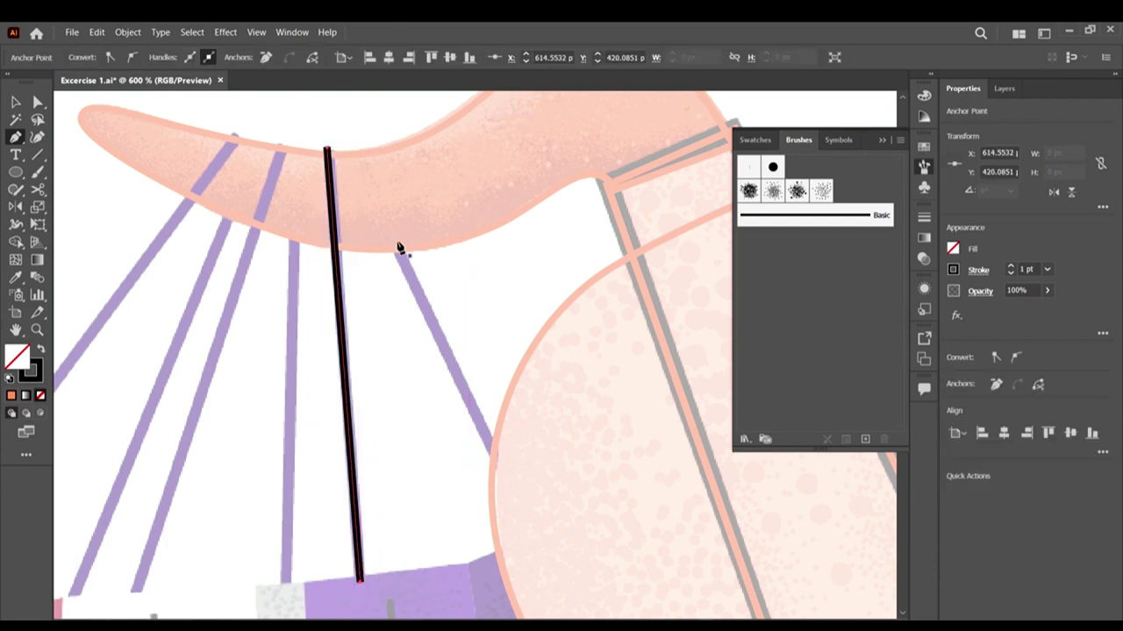
{"action": "left_click", "coordinate": [395, 246]}
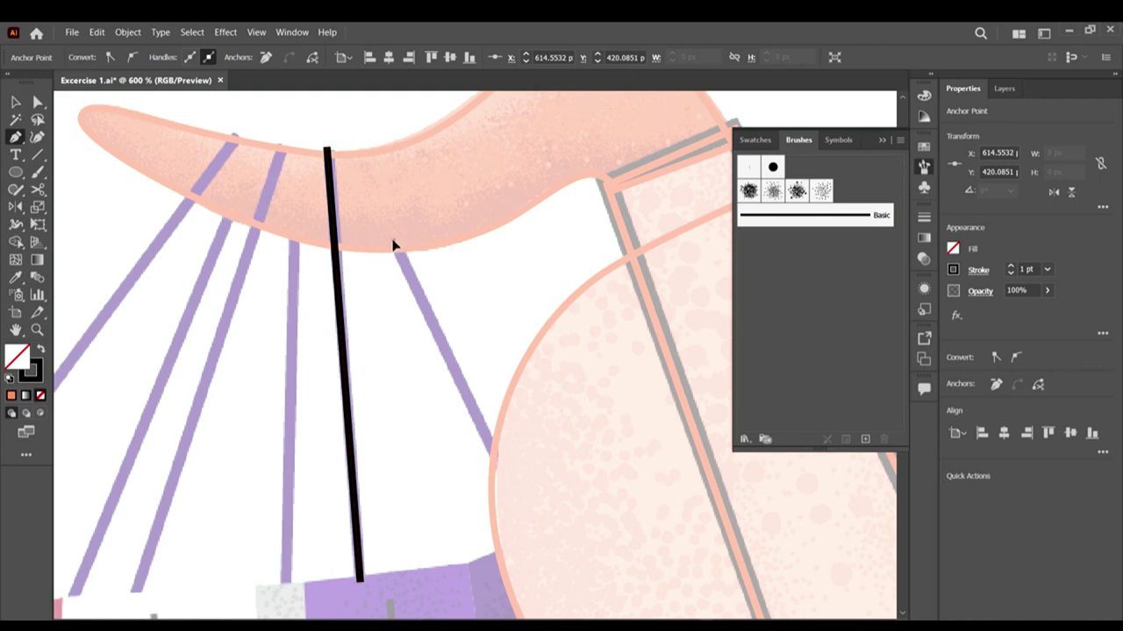
{"action": "left_click", "coordinate": [505, 477]}
{"action": "key", "text": "Escape"}
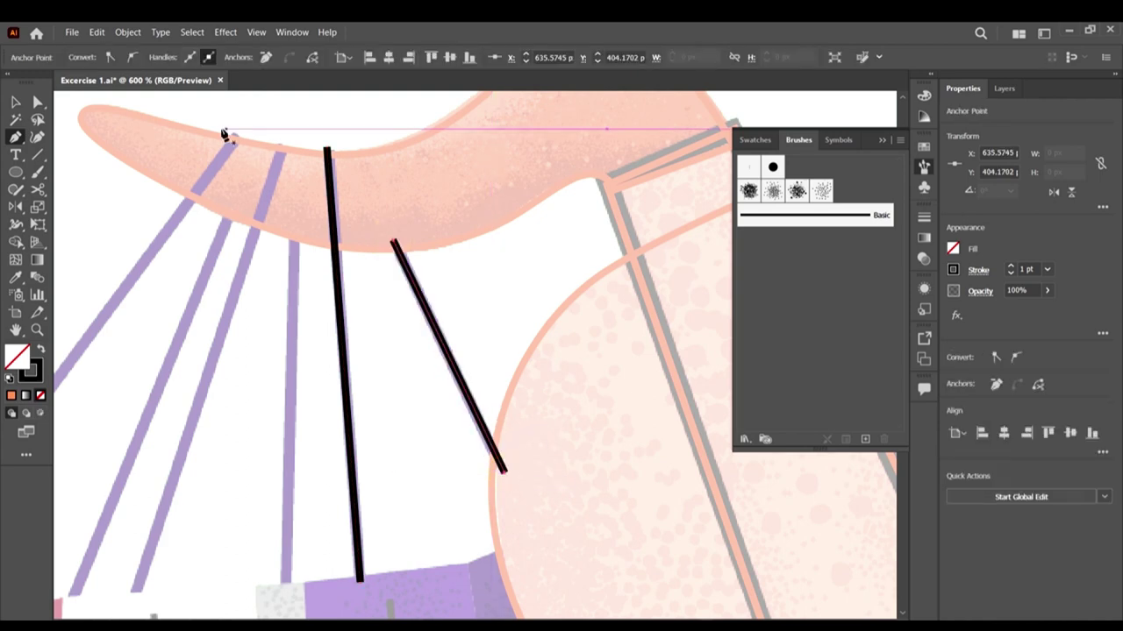
Step: Trace the white bag's two handle strings as separate straight lines running from the hand down to the bag's upper edge
{"action": "left_click", "coordinate": [296, 231]}
{"action": "scroll", "coordinate": [280, 381], "scroll_direction": "down", "scroll_amount": 2}
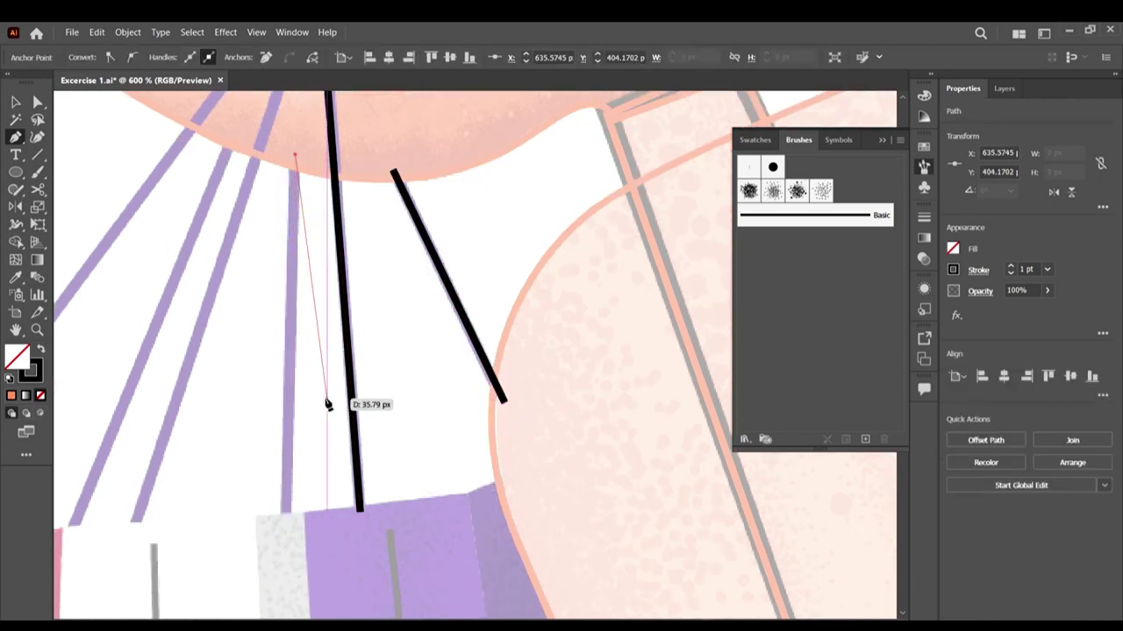
{"action": "left_click", "coordinate": [284, 517]}
{"action": "key", "text": "Escape"}
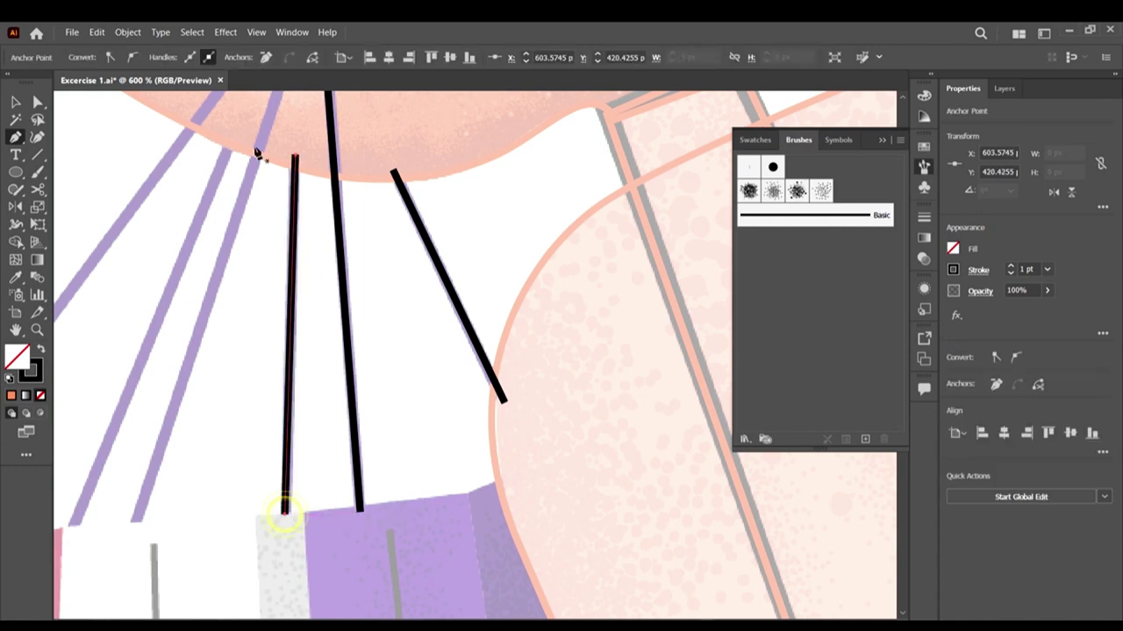
{"action": "scroll", "coordinate": [263, 158], "scroll_direction": "up", "scroll_amount": 3}
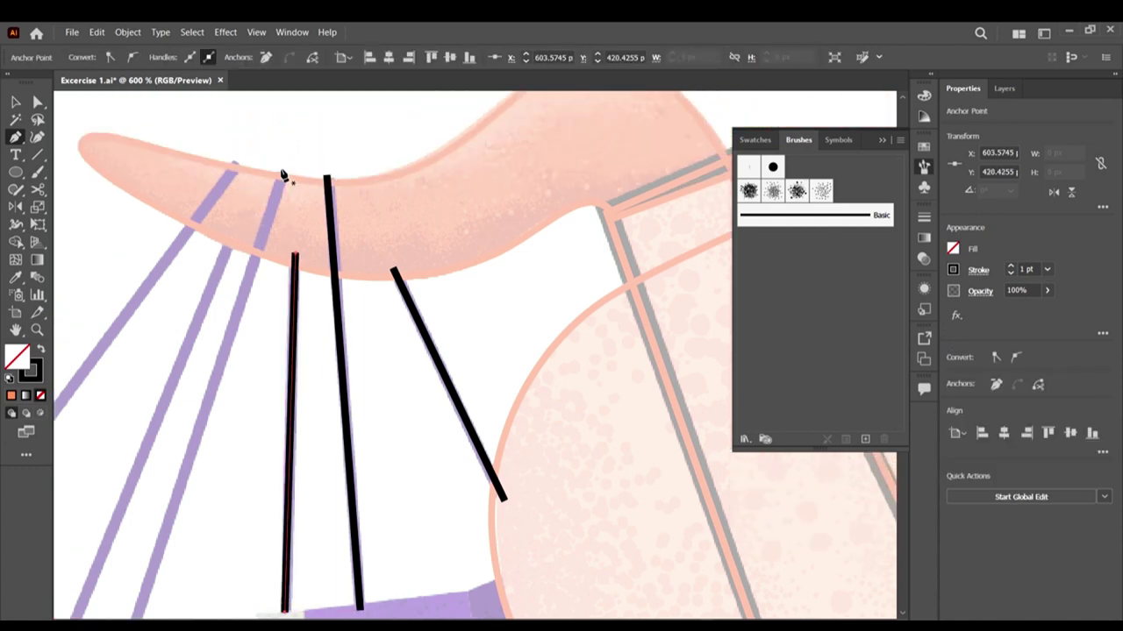
{"action": "left_click", "coordinate": [283, 175]}
{"action": "scroll", "coordinate": [176, 482], "scroll_direction": "down", "scroll_amount": 3}
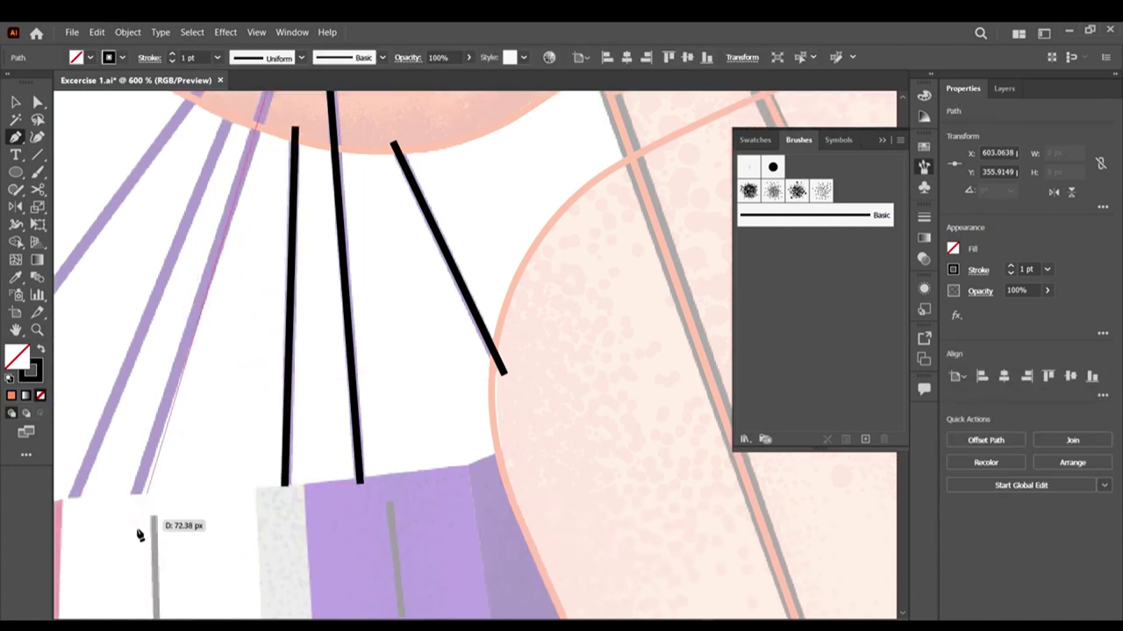
{"action": "left_click", "coordinate": [133, 506]}
{"action": "key", "text": "Escape"}
Step: Trace the pink bag's two handle strings as separate straight lines from the hand down to the bag's upper edge
{"action": "scroll", "coordinate": [209, 130], "scroll_direction": "up", "scroll_amount": 4}
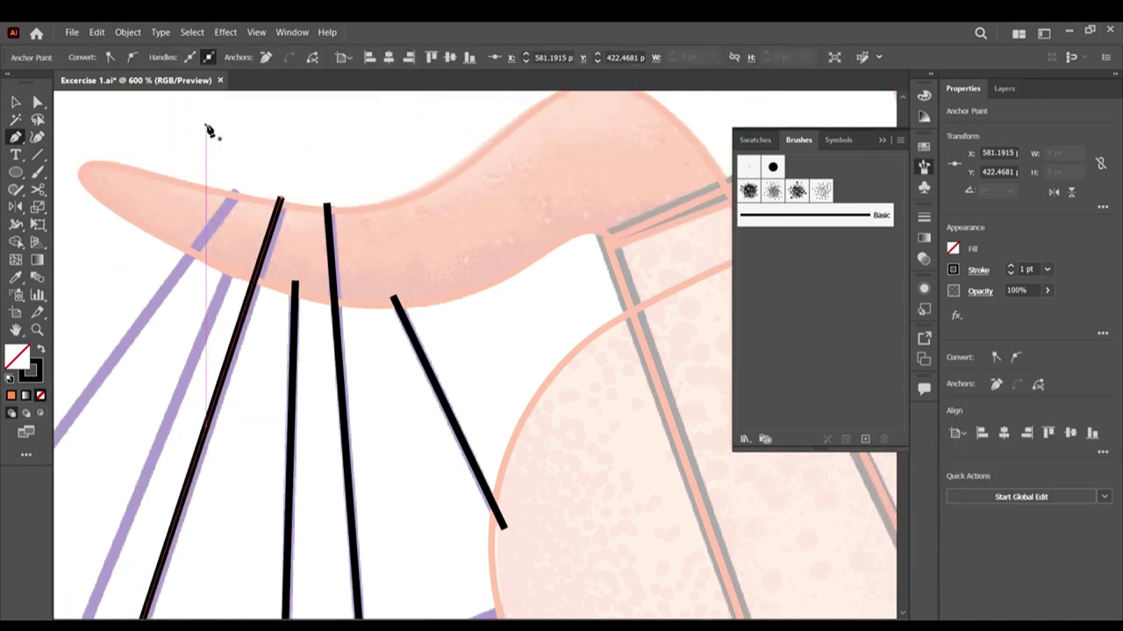
{"action": "left_click", "coordinate": [233, 271]}
{"action": "scroll", "coordinate": [188, 463], "scroll_direction": "down", "scroll_amount": 2}
{"action": "scroll", "coordinate": [150, 438], "scroll_direction": "left", "scroll_amount": 2}
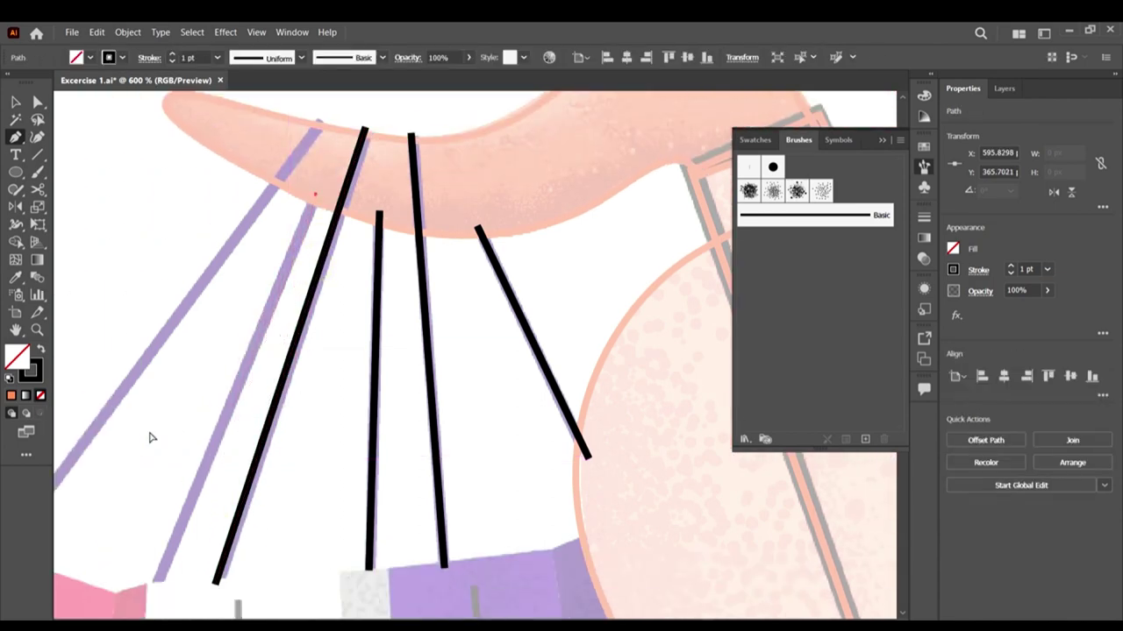
{"action": "scroll", "coordinate": [143, 446], "scroll_direction": "down", "scroll_amount": 2}
{"action": "left_click", "coordinate": [155, 517]}
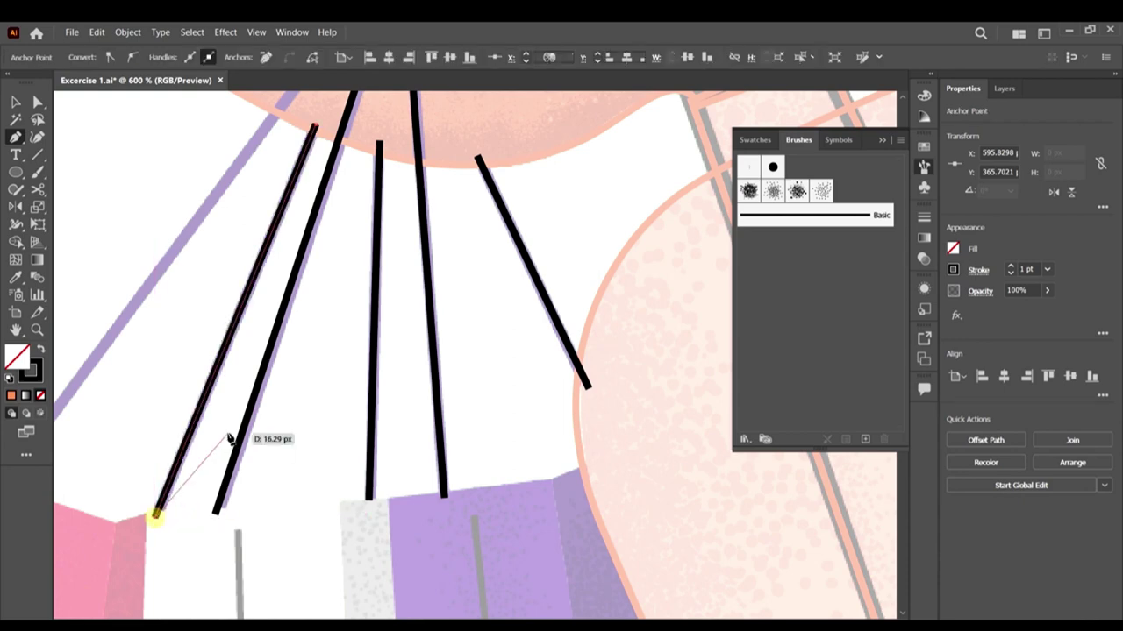
{"action": "scroll", "coordinate": [263, 325], "scroll_direction": "up", "scroll_amount": 2}
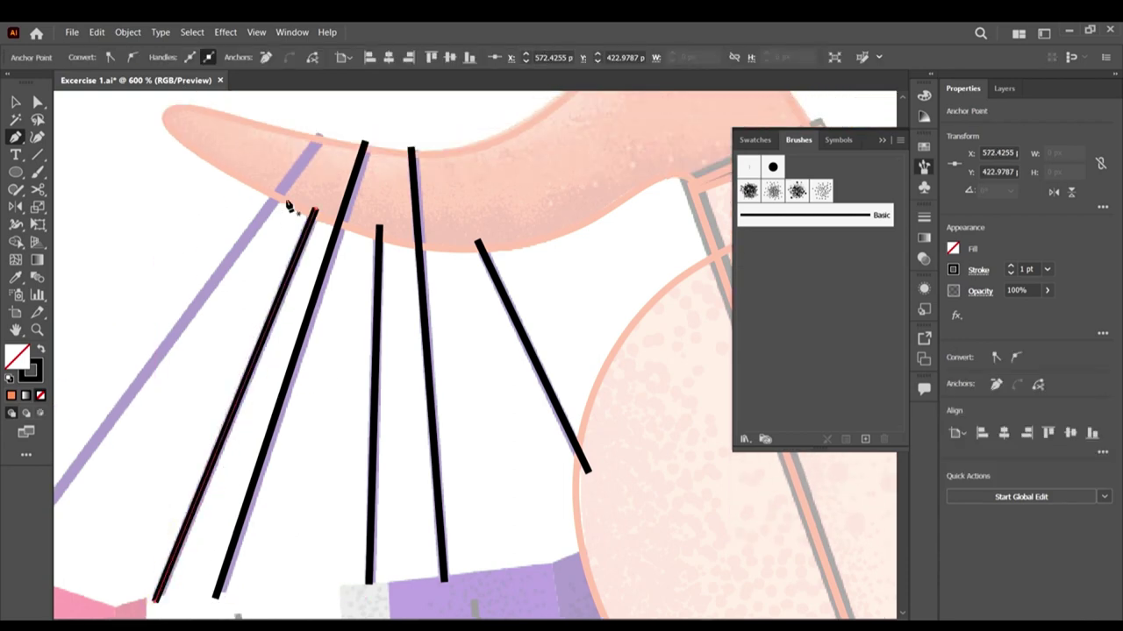
{"action": "left_click", "coordinate": [322, 138]}
{"action": "scroll", "coordinate": [188, 389], "scroll_direction": "down", "scroll_amount": 3}
{"action": "scroll", "coordinate": [226, 395], "scroll_direction": "left", "scroll_amount": 4}
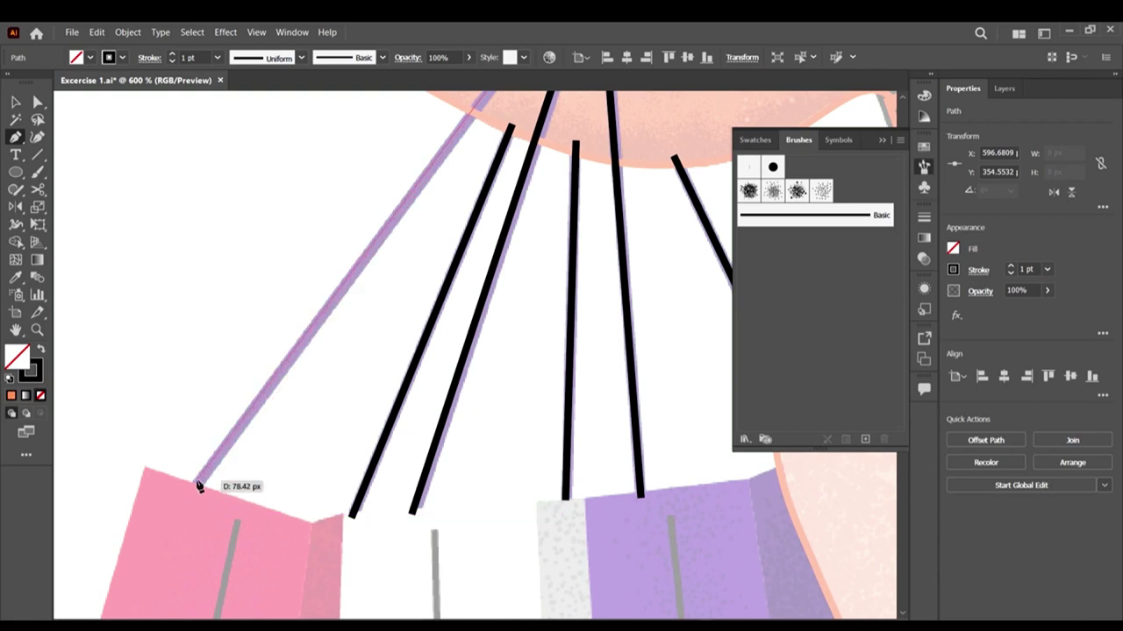
{"action": "left_click", "coordinate": [197, 490]}
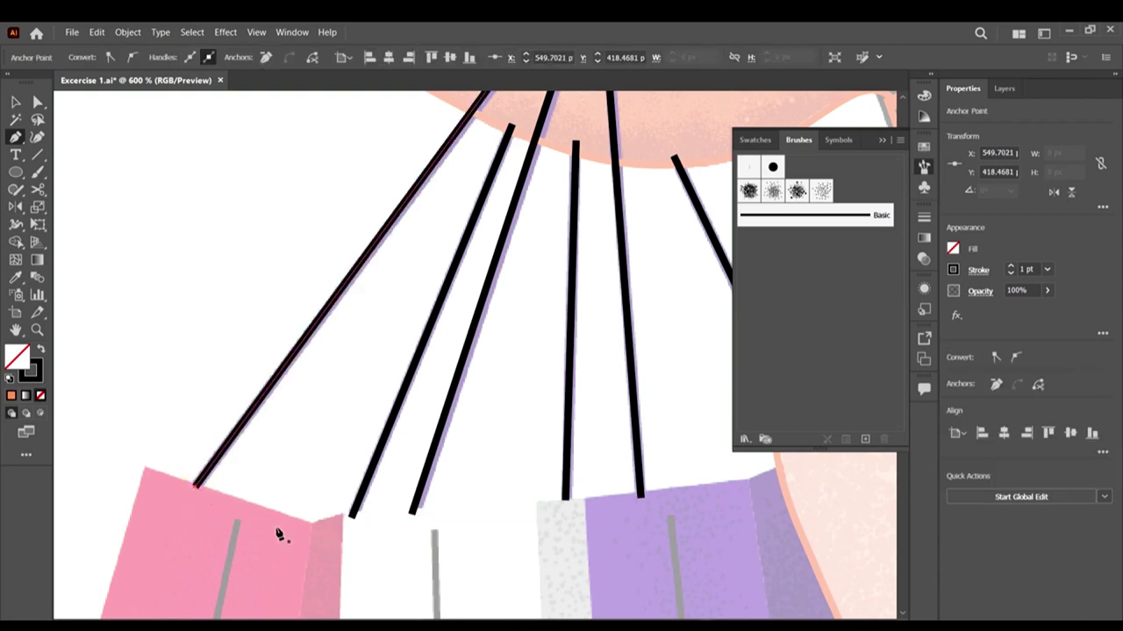
Step: Select all six bag handle strings and give them the hair outline's dark purple stroke using the Eyedropper
{"action": "key", "text": "v"}
{"action": "scroll", "coordinate": [171, 311], "scroll_direction": "down", "scroll_amount": 3}
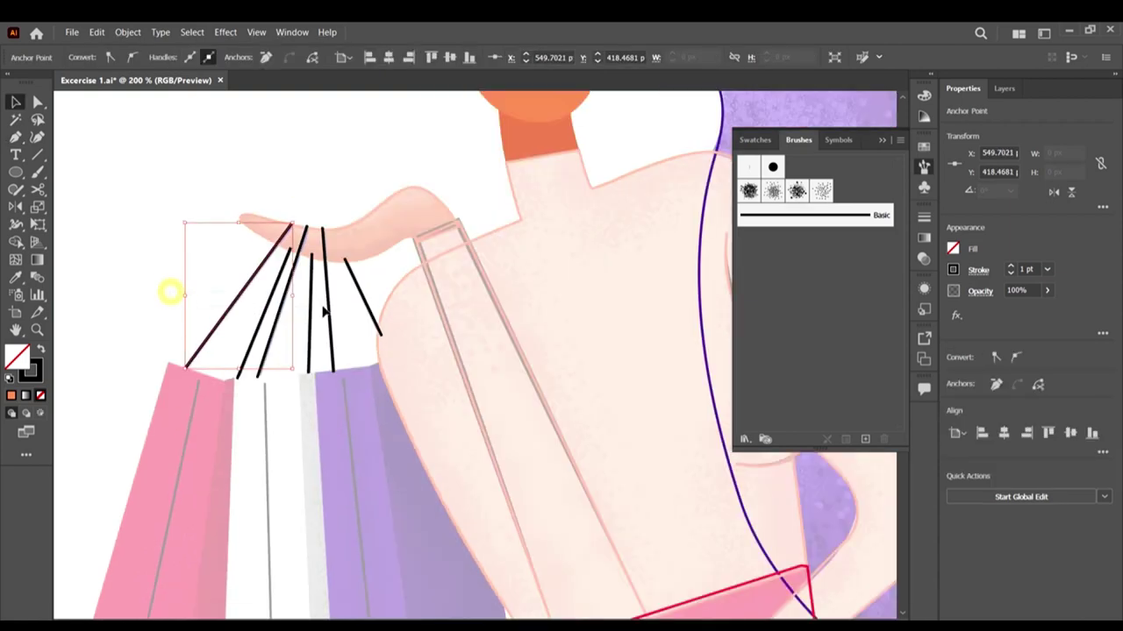
{"action": "left_click", "coordinate": [279, 336]}
{"action": "scroll", "coordinate": [446, 293], "scroll_direction": "up", "scroll_amount": 5}
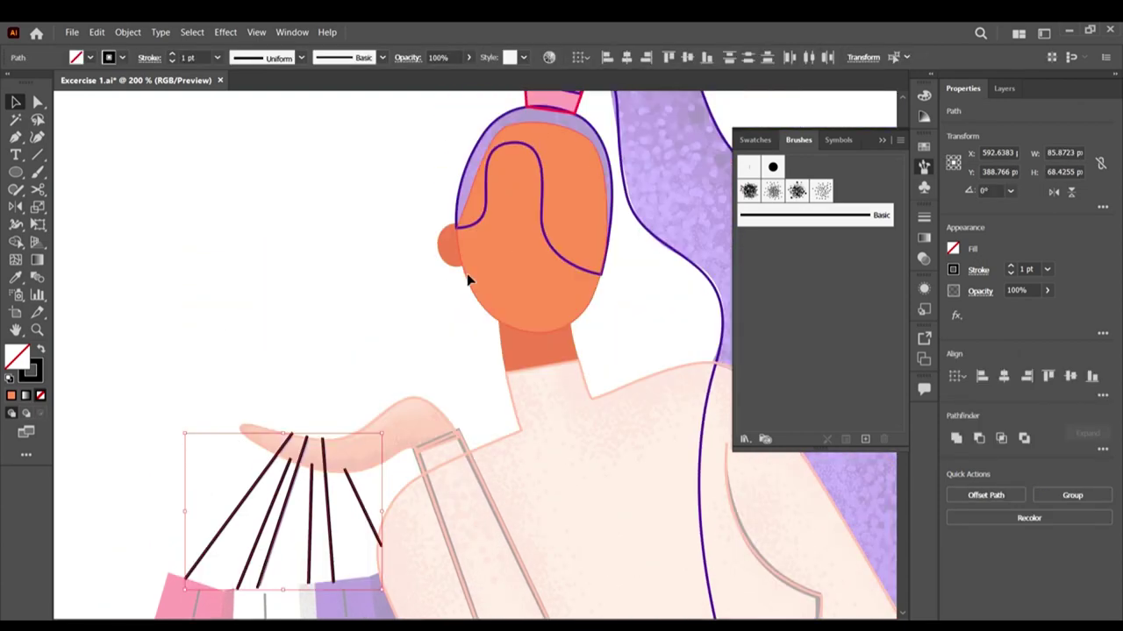
{"action": "key", "text": "i"}
{"action": "left_click", "coordinate": [672, 238]}
{"action": "scroll", "coordinate": [608, 396], "scroll_direction": "down", "scroll_amount": 3}
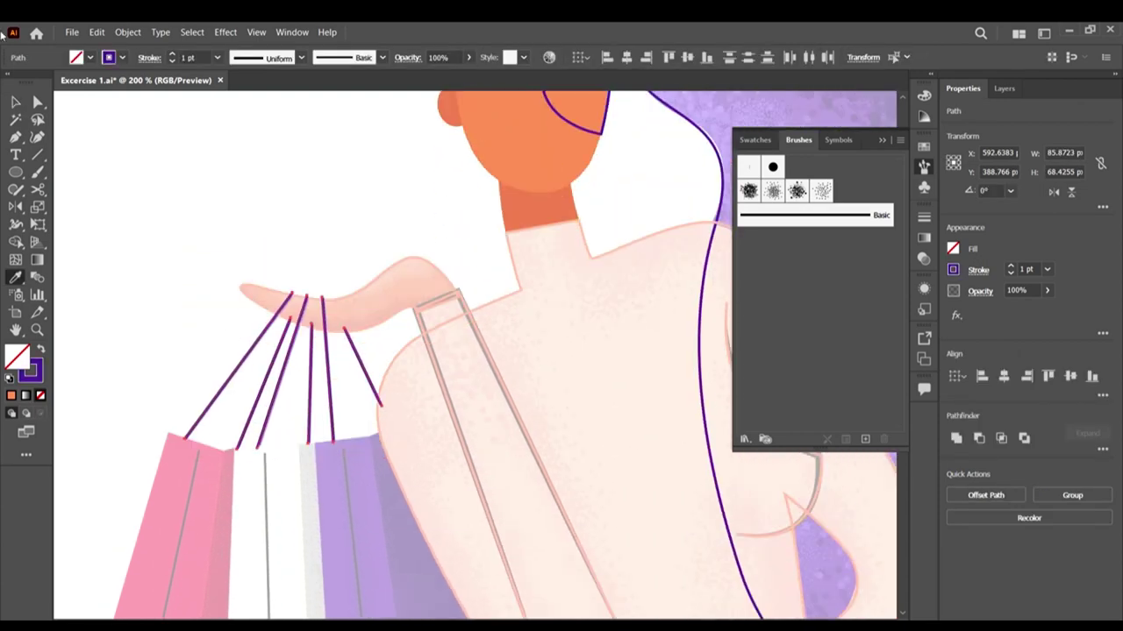
{"action": "left_click", "coordinate": [18, 103]}
{"action": "scroll", "coordinate": [248, 250], "scroll_direction": "up", "scroll_amount": 3}
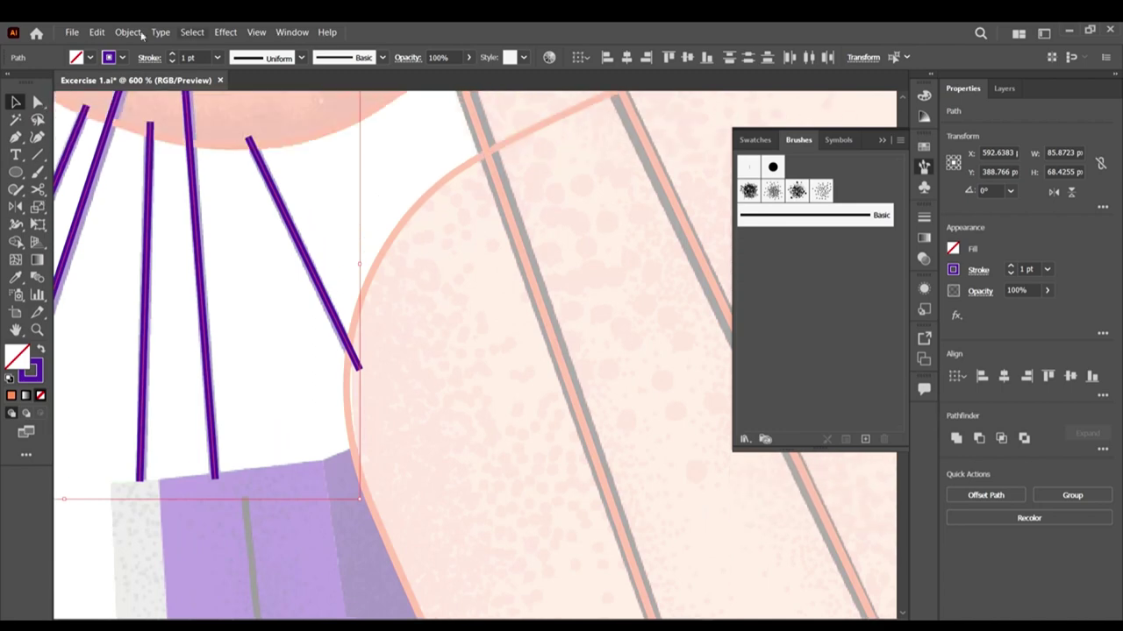
Step: Try a 2 pt stroke weight on the bag handle lines, return it to 1 pt and deselect them
{"action": "scroll", "coordinate": [192, 54], "scroll_direction": "up", "scroll_amount": 1}
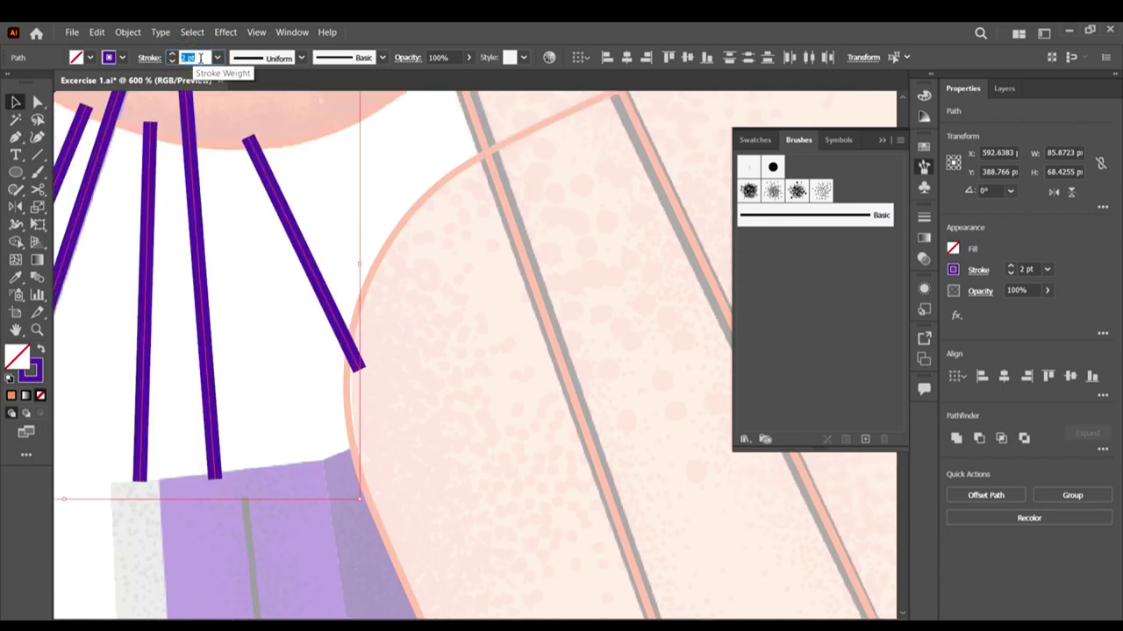
{"action": "key", "text": "Down"}
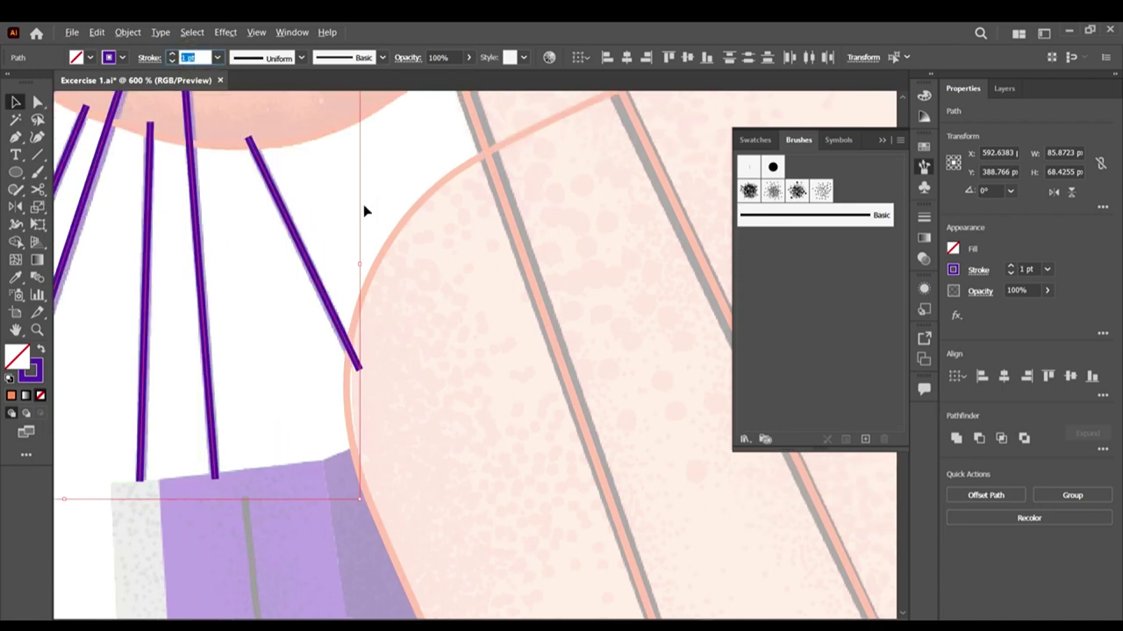
{"action": "scroll", "coordinate": [496, 213], "scroll_direction": "down", "scroll_amount": 2}
{"action": "left_click", "coordinate": [311, 418]}
{"action": "scroll", "coordinate": [393, 360], "scroll_direction": "down", "scroll_amount": 6}
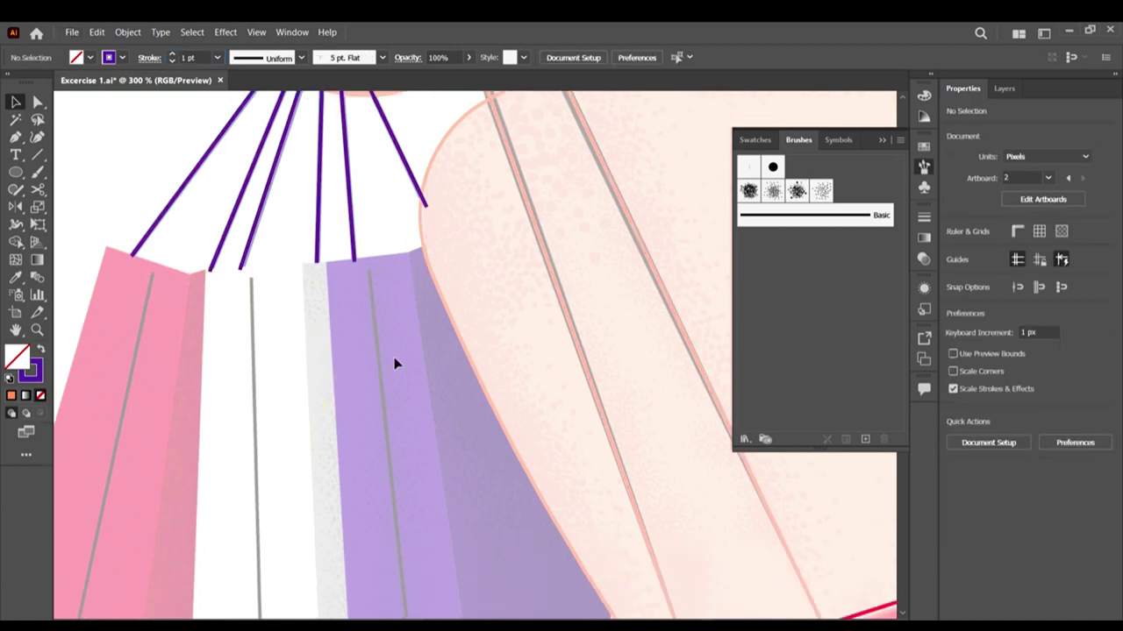
Step: Start outlining the purple bag's shaded side panel with the Pen tool, tracing its top edge and the long inner edge to the bottom corner
{"action": "scroll", "coordinate": [394, 360], "scroll_direction": "up", "scroll_amount": 5}
{"action": "left_click", "coordinate": [15, 138]}
{"action": "scroll", "coordinate": [416, 321], "scroll_direction": "up", "scroll_amount": 3}
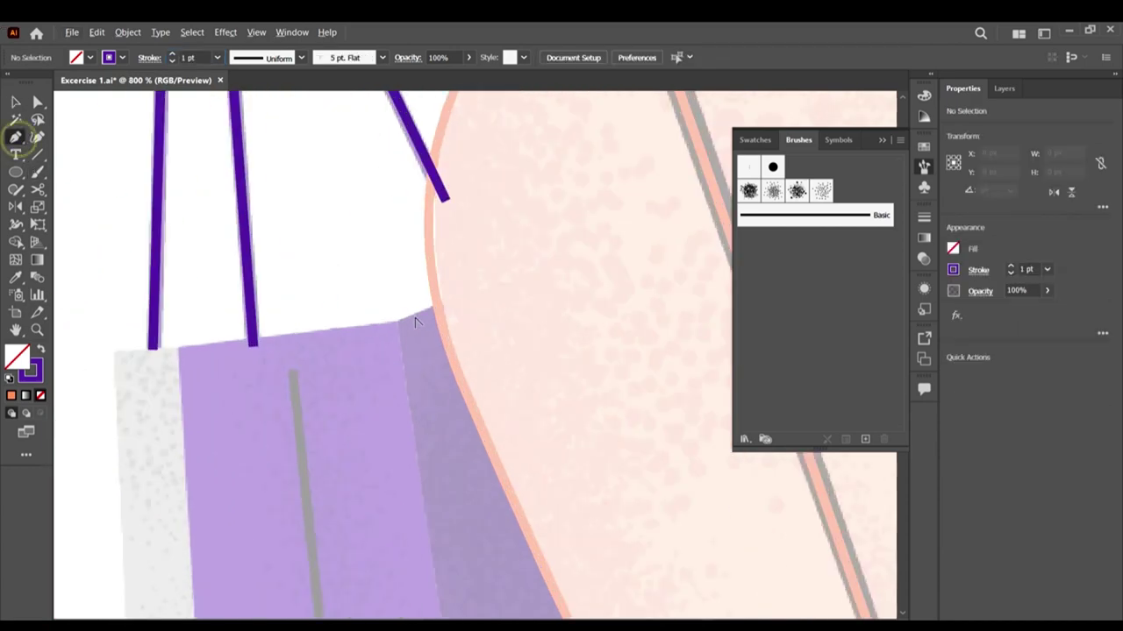
{"action": "scroll", "coordinate": [449, 305], "scroll_direction": "up", "scroll_amount": 3}
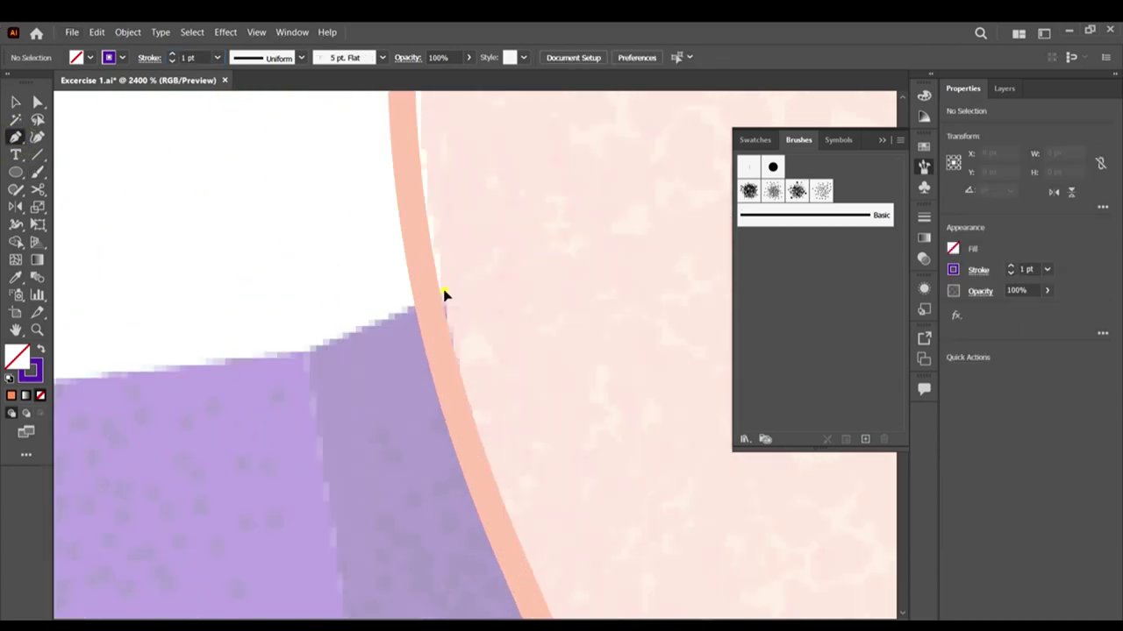
{"action": "left_click", "coordinate": [444, 296]}
{"action": "scroll", "coordinate": [307, 358], "scroll_direction": "down", "scroll_amount": 6}
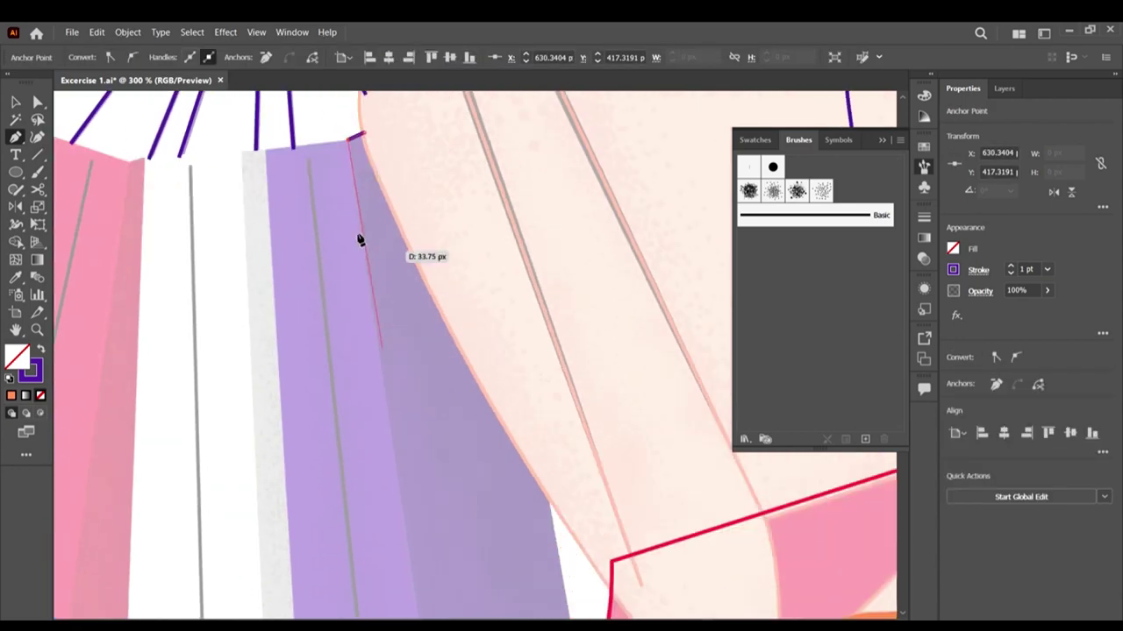
{"action": "scroll", "coordinate": [386, 245], "scroll_direction": "down", "scroll_amount": 5}
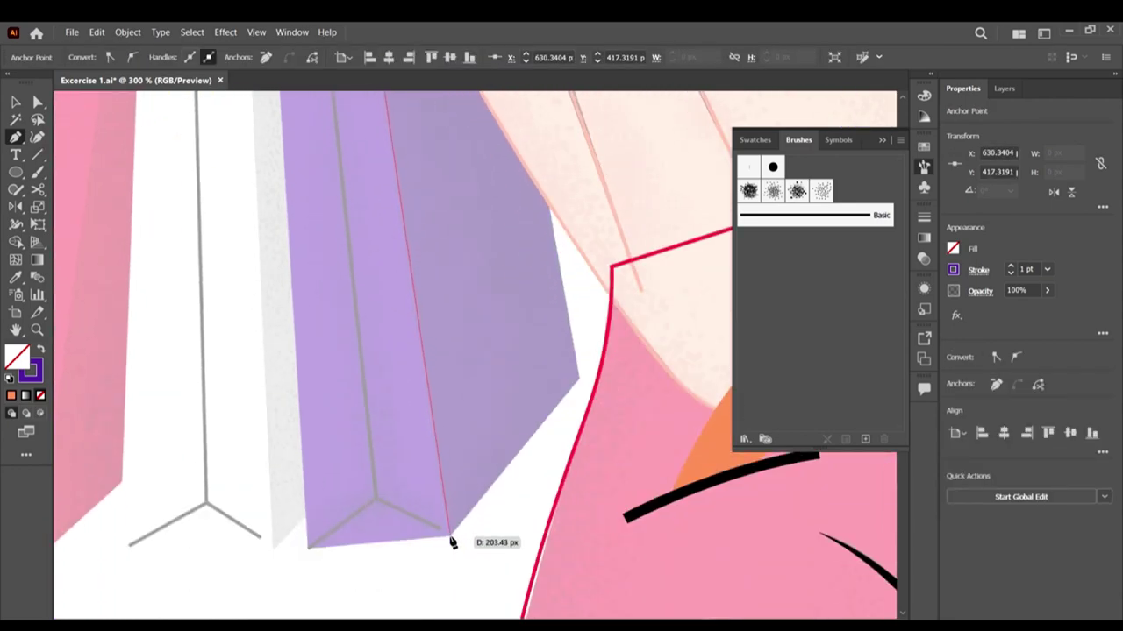
{"action": "left_click", "coordinate": [450, 537]}
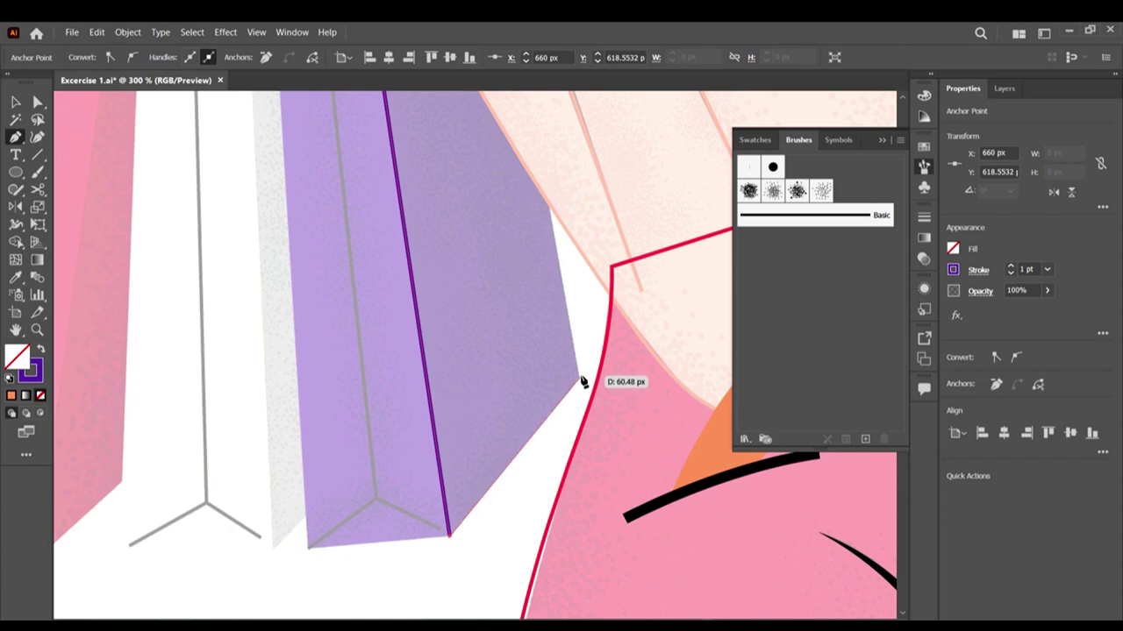
Step: Trace the side panel's lower and outer edges, run the path up over the arm area and close the outline
{"action": "left_click", "coordinate": [581, 382]}
{"action": "scroll", "coordinate": [537, 175], "scroll_direction": "up", "scroll_amount": 1}
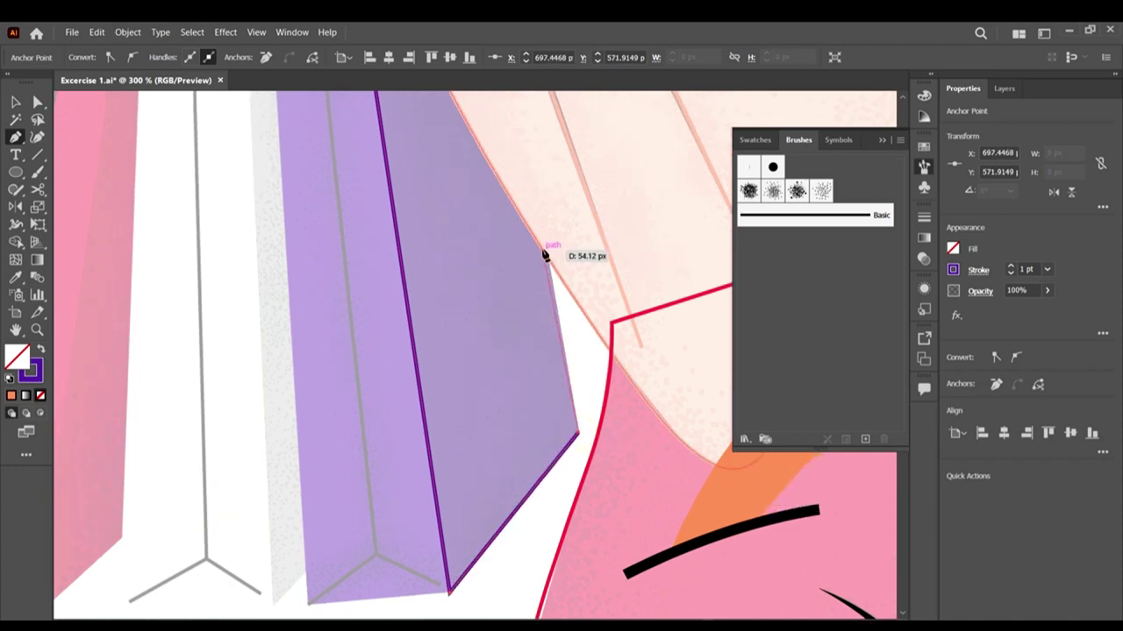
{"action": "left_click", "coordinate": [545, 232]}
{"action": "scroll", "coordinate": [544, 227], "scroll_direction": "up", "scroll_amount": 5}
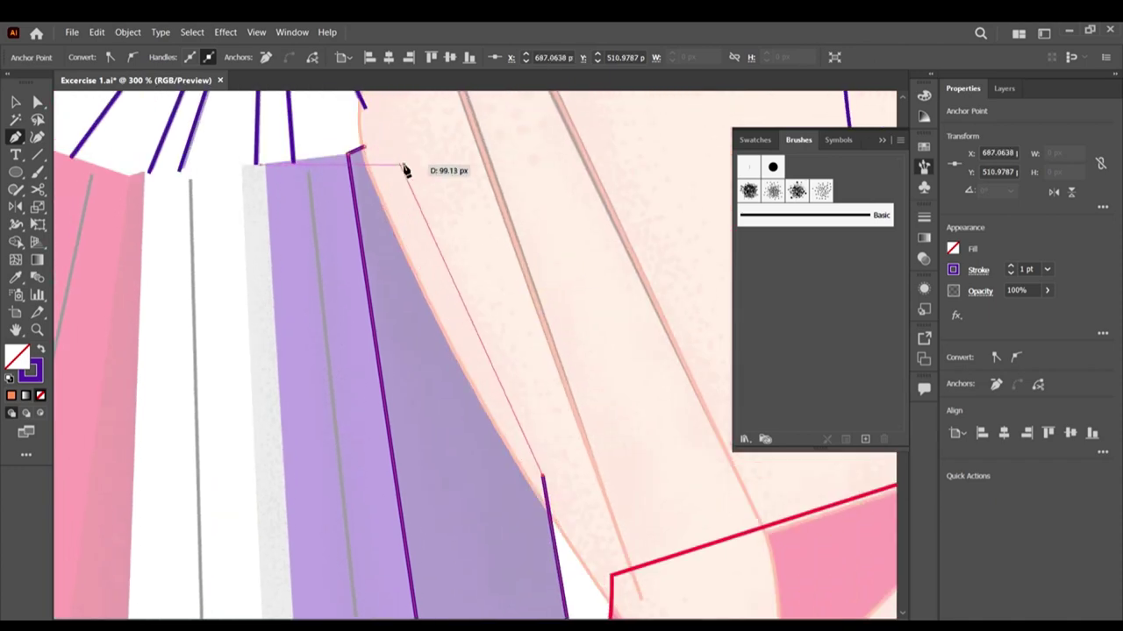
{"action": "left_click", "coordinate": [388, 191]}
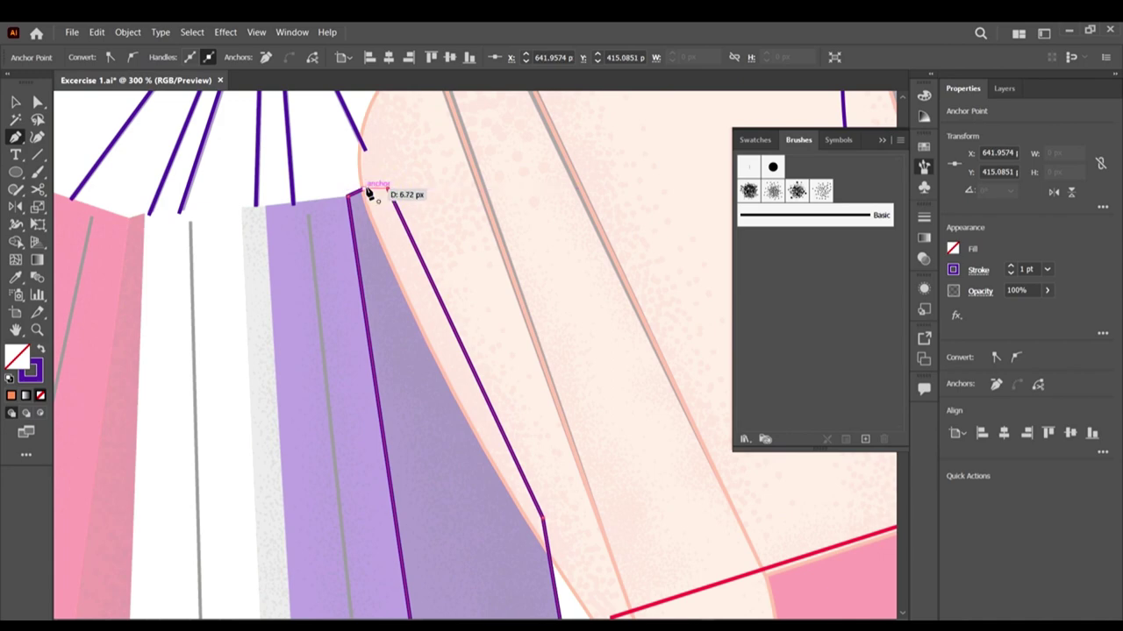
{"action": "left_click", "coordinate": [370, 188]}
{"action": "key", "text": "v"}
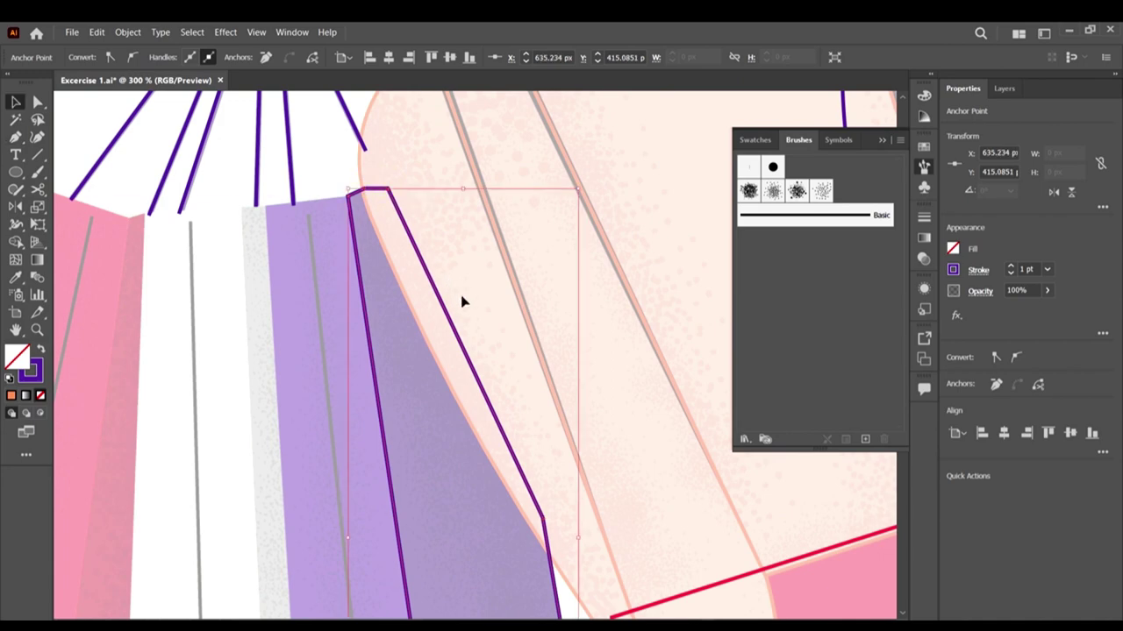
Step: Fill the side panel with the dark purple sampled from the same bag side in the full-colour illustration, without a stroke, and deselect it
{"action": "key", "text": "shift+x"}
{"action": "scroll", "coordinate": [473, 334], "scroll_direction": "down", "scroll_amount": 5}
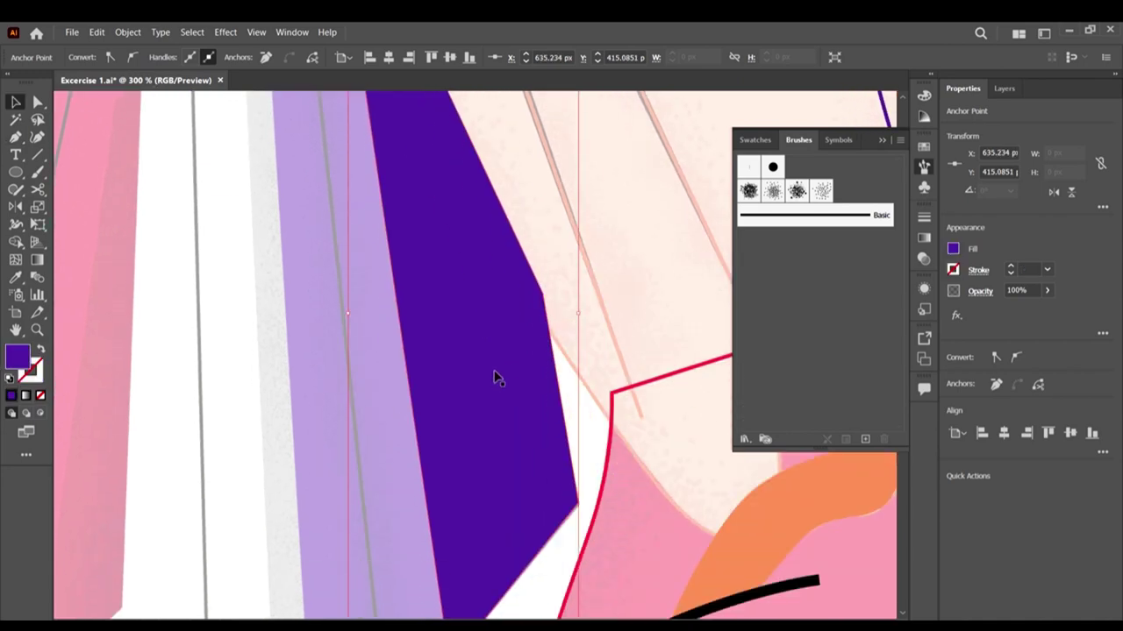
{"action": "double_click", "coordinate": [16, 357]}
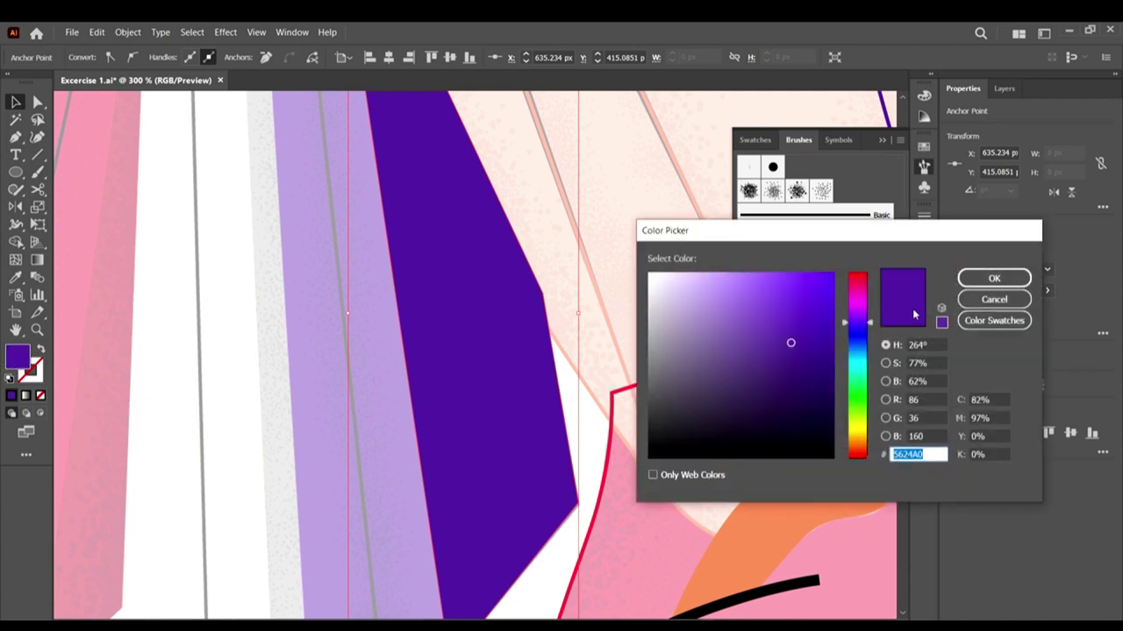
{"action": "left_click", "coordinate": [983, 298]}
{"action": "scroll", "coordinate": [561, 386], "scroll_direction": "down", "scroll_amount": 5}
{"action": "scroll", "coordinate": [561, 386], "scroll_direction": "down", "scroll_amount": 8}
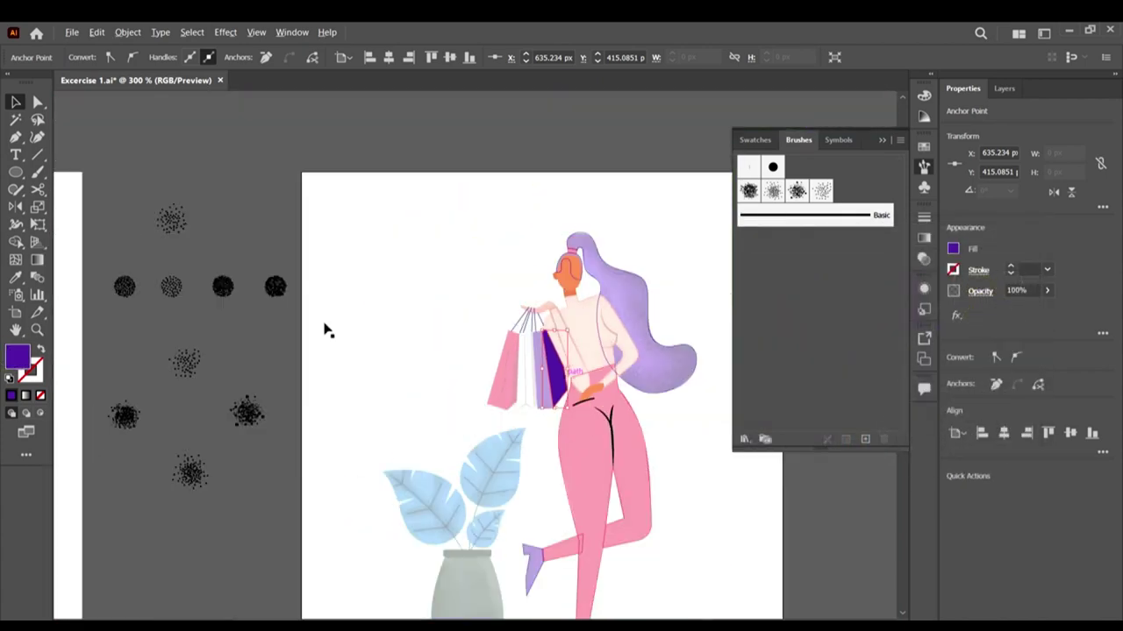
{"action": "scroll", "coordinate": [176, 343], "scroll_direction": "left", "scroll_amount": 3}
{"action": "scroll", "coordinate": [245, 348], "scroll_direction": "up", "scroll_amount": 3}
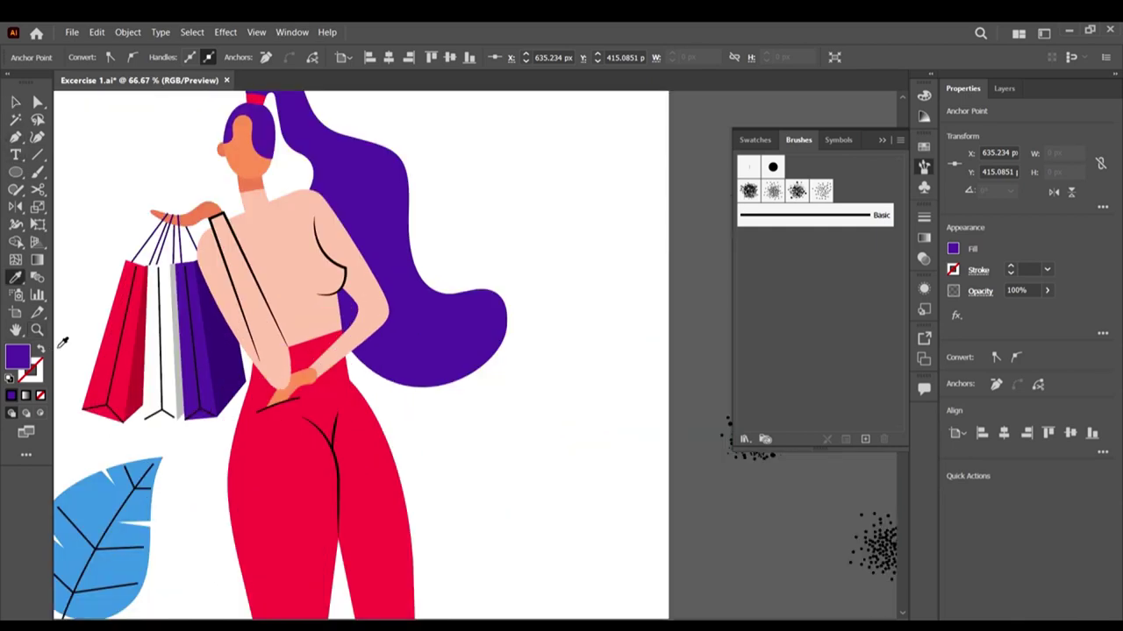
{"action": "scroll", "coordinate": [228, 359], "scroll_direction": "down", "scroll_amount": 5}
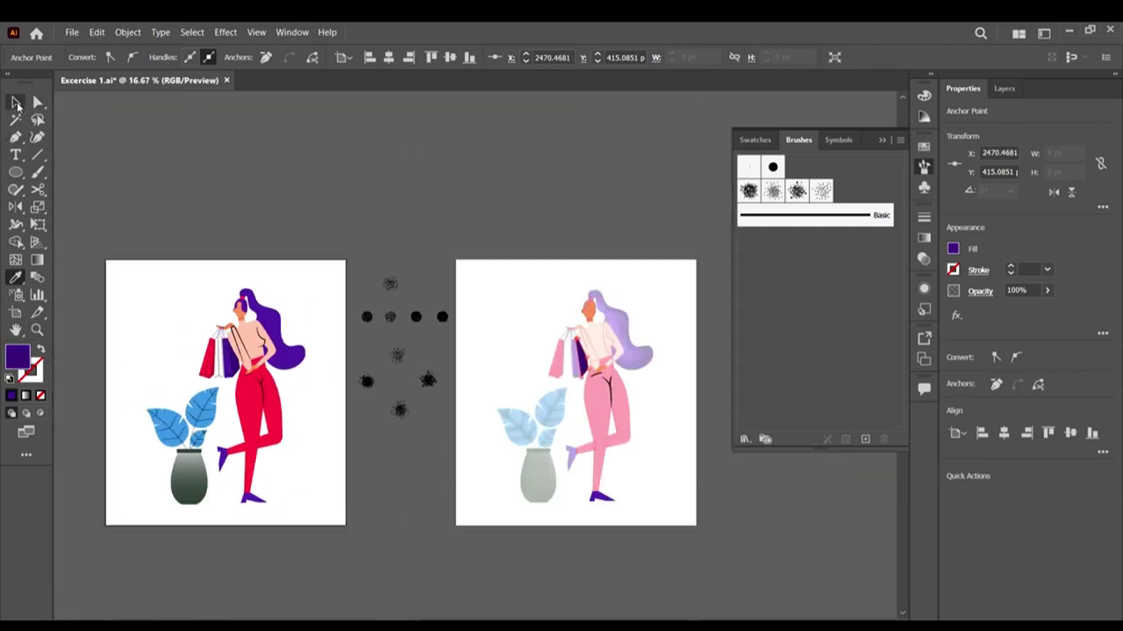
{"action": "scroll", "coordinate": [660, 421], "scroll_direction": "up", "scroll_amount": 7}
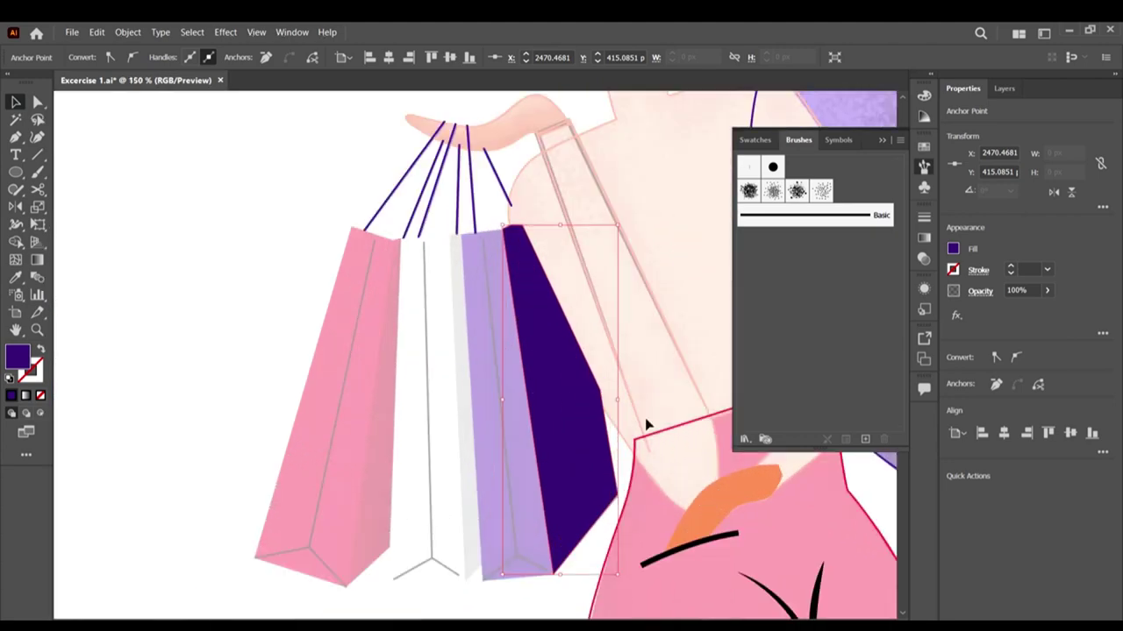
{"action": "scroll", "coordinate": [528, 269], "scroll_direction": "down", "scroll_amount": 2}
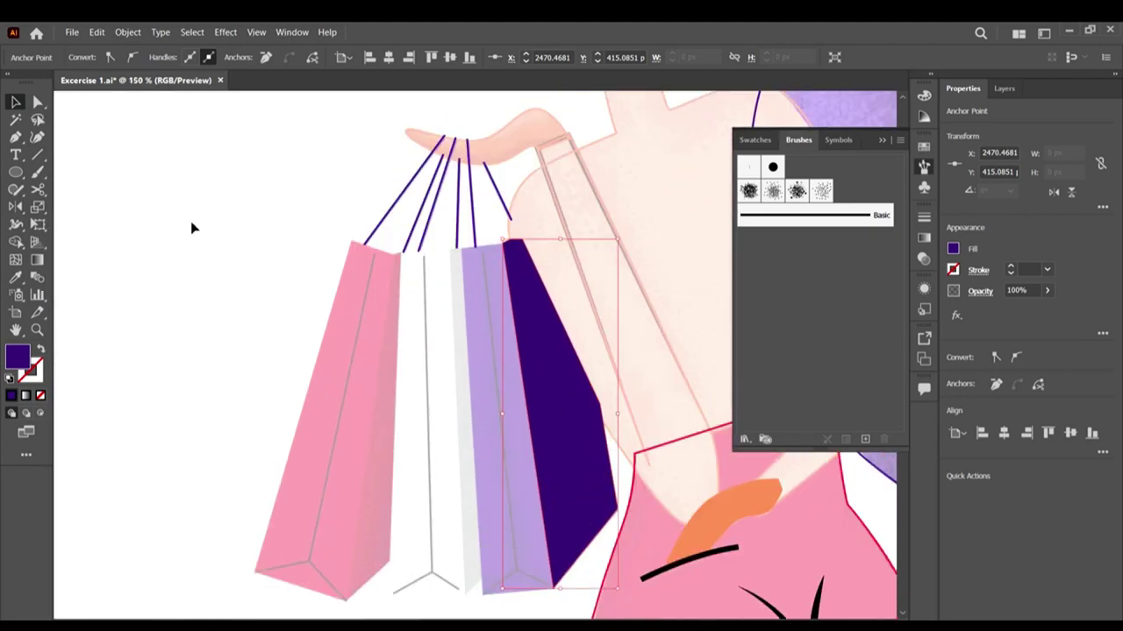
{"action": "left_click", "coordinate": [191, 223]}
Step: Swap to a purple stroke without fill and draw the top edge of the purple bag's front panel with the Pen tool
{"action": "left_click", "coordinate": [14, 137]}
{"action": "scroll", "coordinate": [493, 264], "scroll_direction": "up", "scroll_amount": 4}
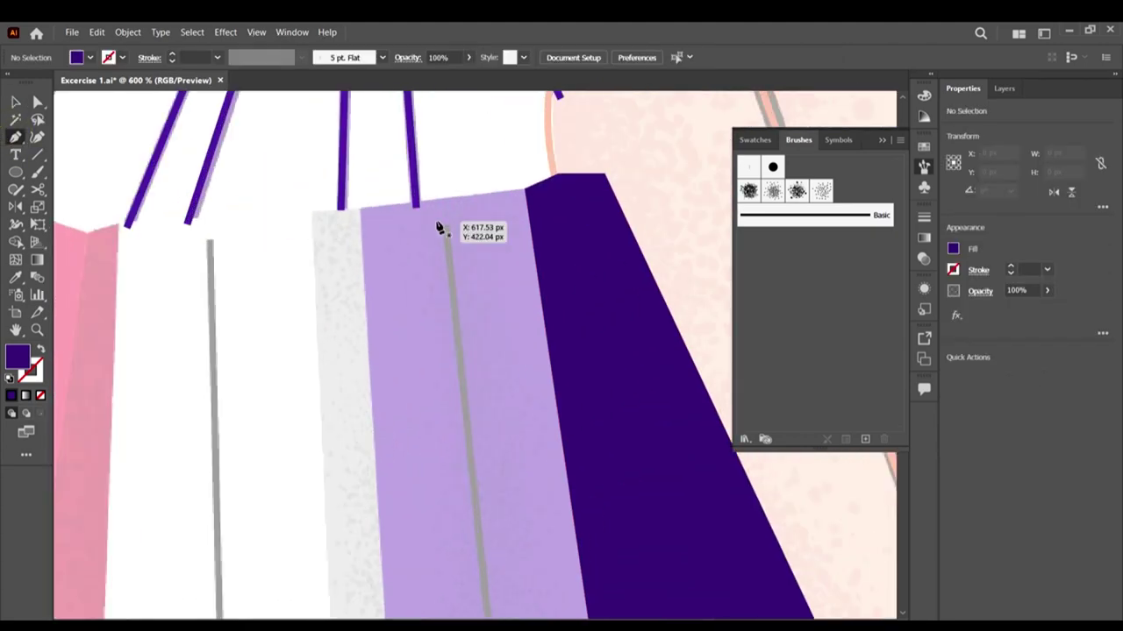
{"action": "key", "text": "shift+x"}
{"action": "scroll", "coordinate": [438, 226], "scroll_direction": "up", "scroll_amount": 1}
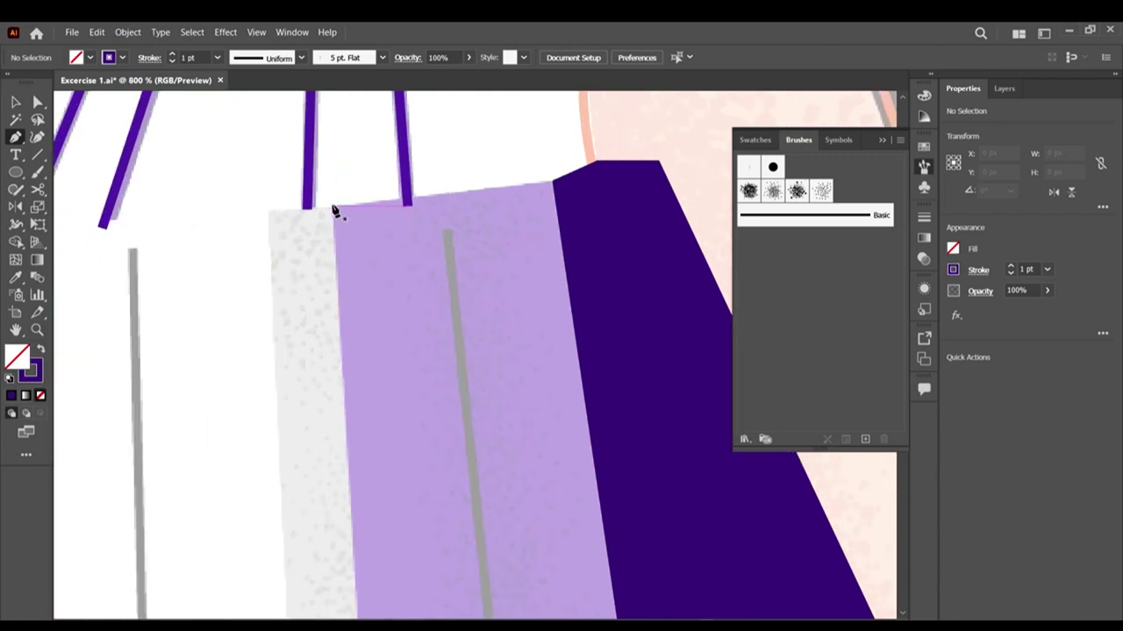
{"action": "left_click", "coordinate": [333, 208]}
{"action": "left_click", "coordinate": [554, 183]}
Step: Continue the front panel's outline through its two bottom corners and close it at the starting anchor
{"action": "scroll", "coordinate": [566, 263], "scroll_direction": "down", "scroll_amount": 4}
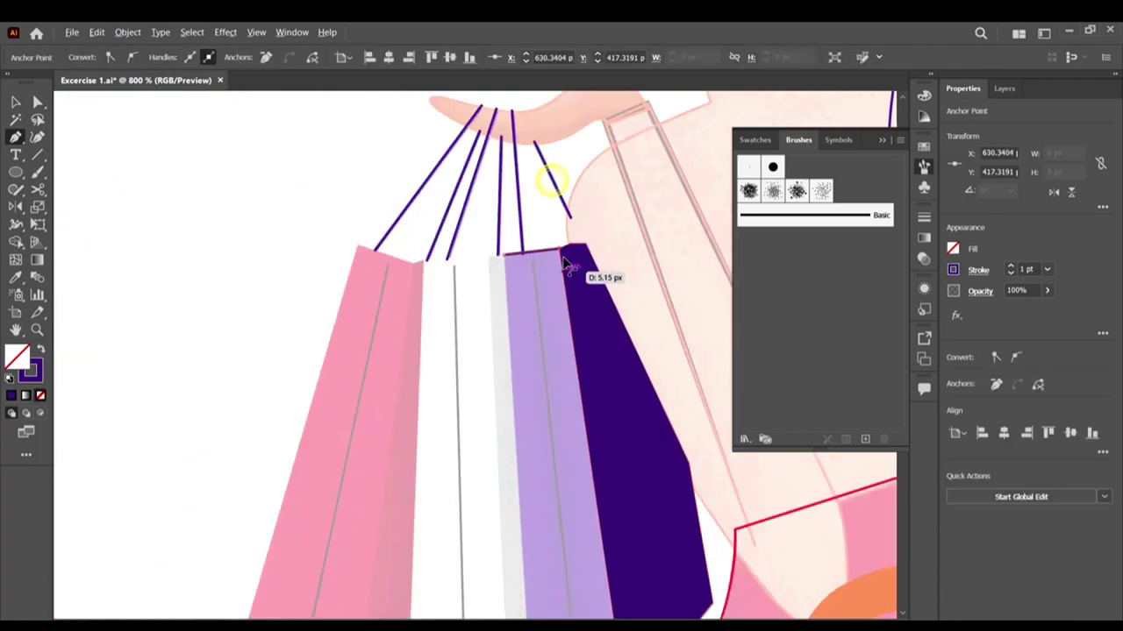
{"action": "scroll", "coordinate": [565, 263], "scroll_direction": "down", "scroll_amount": 4}
{"action": "scroll", "coordinate": [614, 347], "scroll_direction": "up", "scroll_amount": 3}
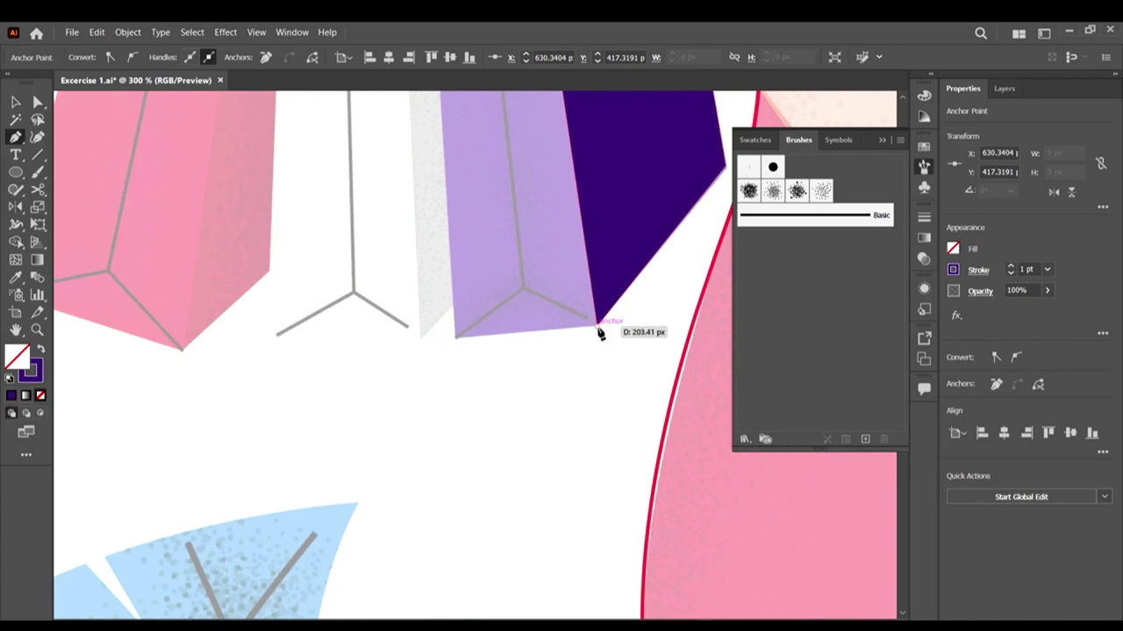
{"action": "left_click", "coordinate": [598, 327]}
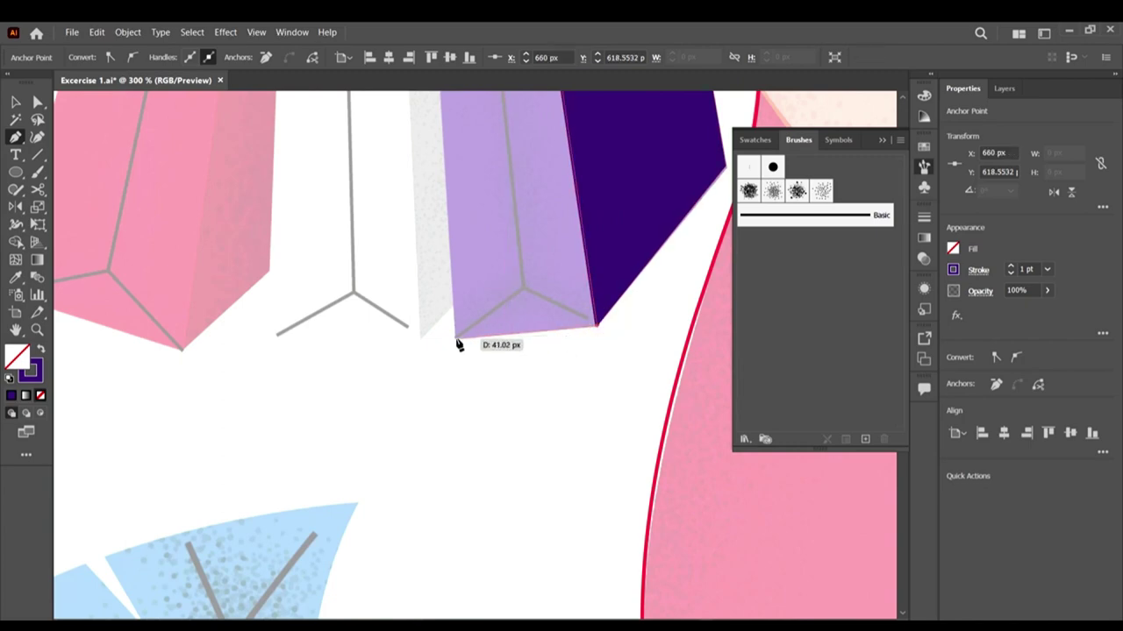
{"action": "left_click", "coordinate": [455, 338]}
{"action": "scroll", "coordinate": [438, 156], "scroll_direction": "up", "scroll_amount": 5}
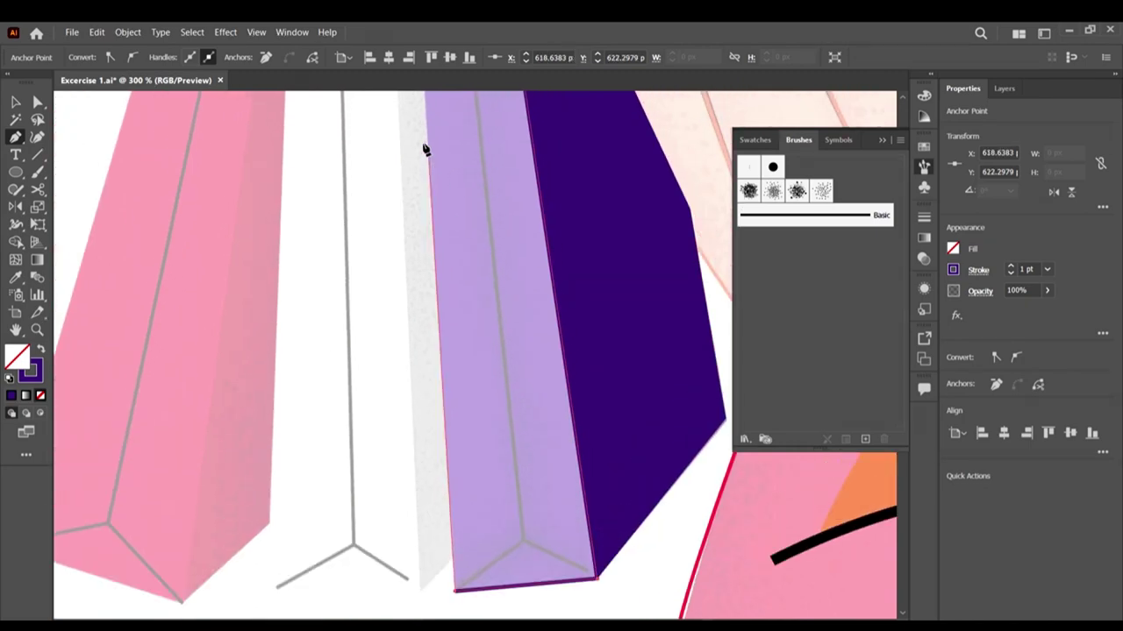
{"action": "scroll", "coordinate": [424, 163], "scroll_direction": "up", "scroll_amount": 3}
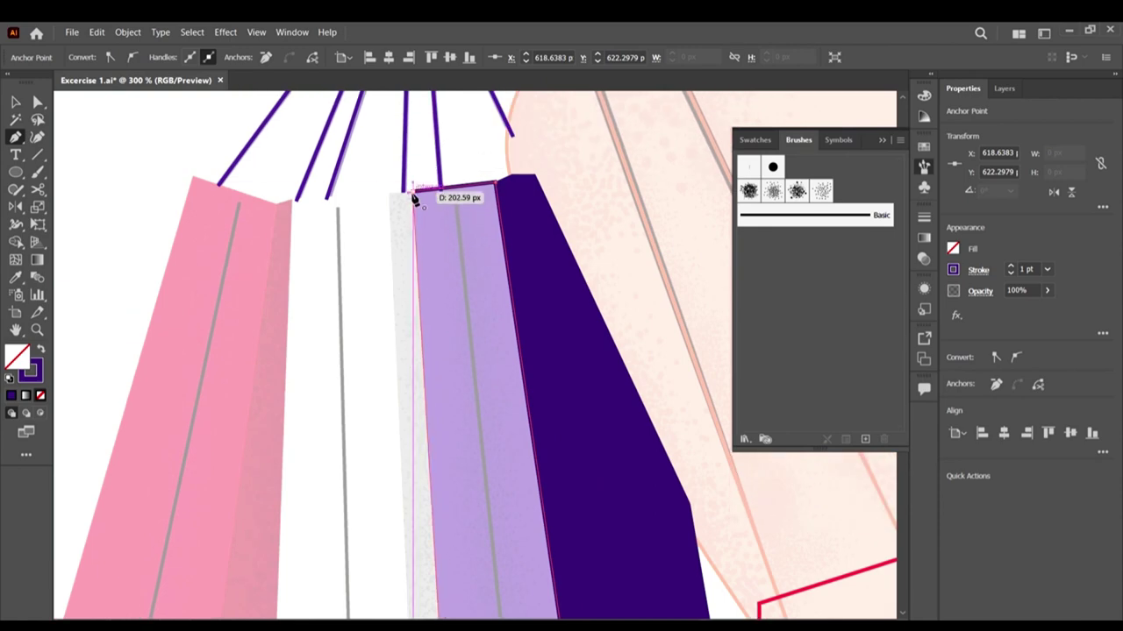
{"action": "left_click", "coordinate": [409, 194]}
Step: Sample the front purple of the full-colour bag for the front panel, make it the stroke with no fill, and deselect
{"action": "left_click", "coordinate": [14, 103]}
{"action": "scroll", "coordinate": [516, 405], "scroll_direction": "down", "scroll_amount": 9}
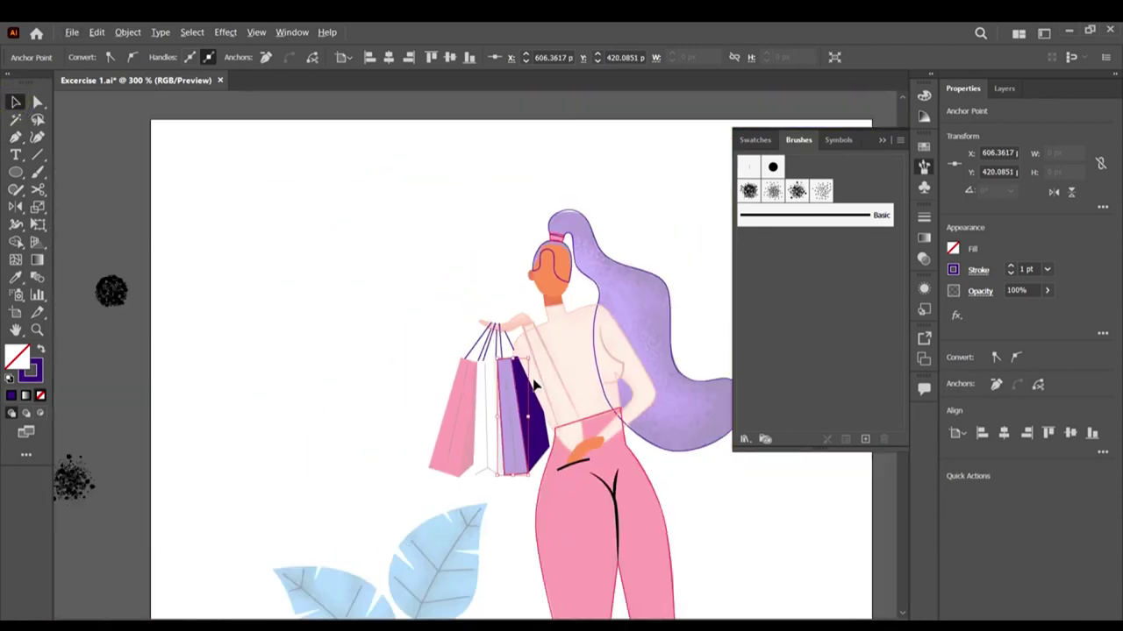
{"action": "scroll", "coordinate": [270, 396], "scroll_direction": "up", "scroll_amount": 6}
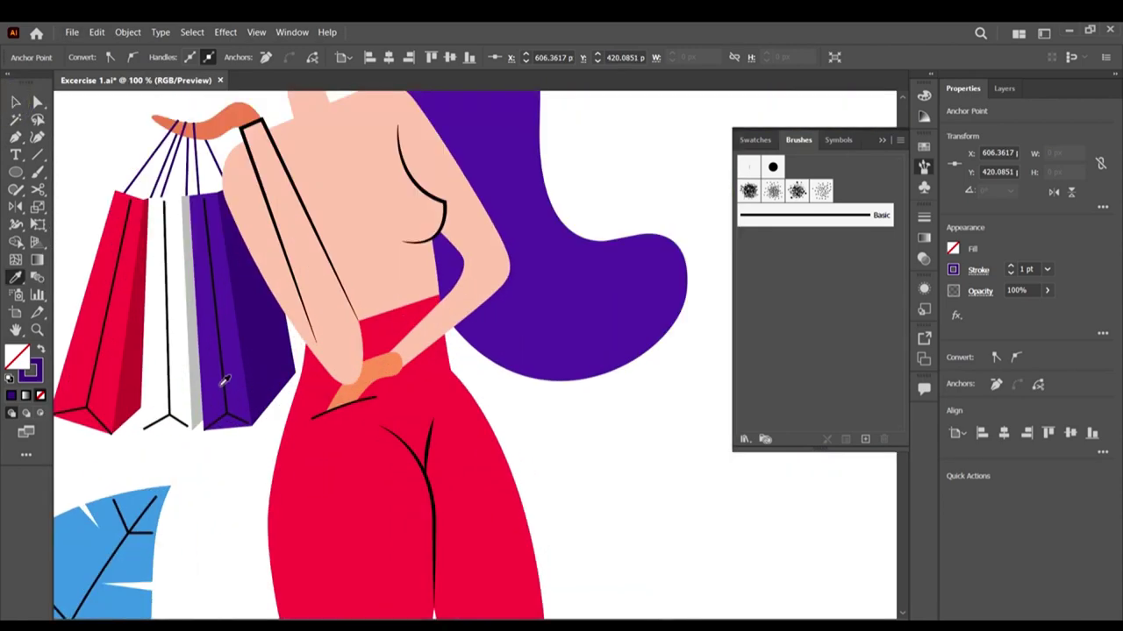
{"action": "left_click", "coordinate": [224, 379]}
{"action": "scroll", "coordinate": [228, 351], "scroll_direction": "down", "scroll_amount": 5}
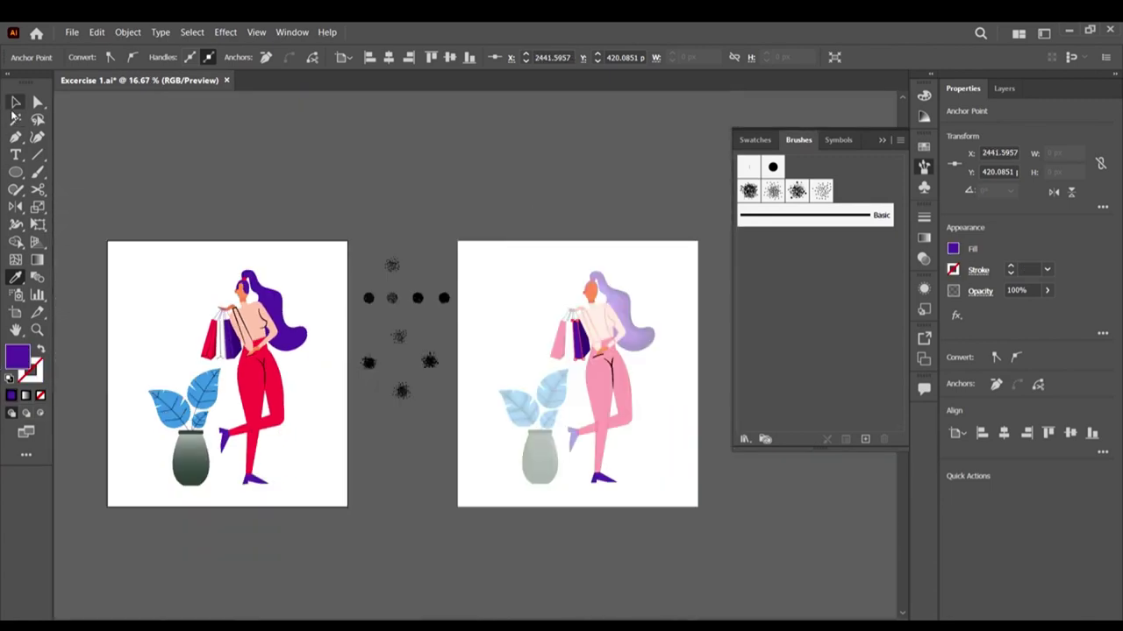
{"action": "left_click", "coordinate": [15, 101]}
{"action": "scroll", "coordinate": [699, 391], "scroll_direction": "up", "scroll_amount": 5}
{"action": "left_click", "coordinate": [376, 377]}
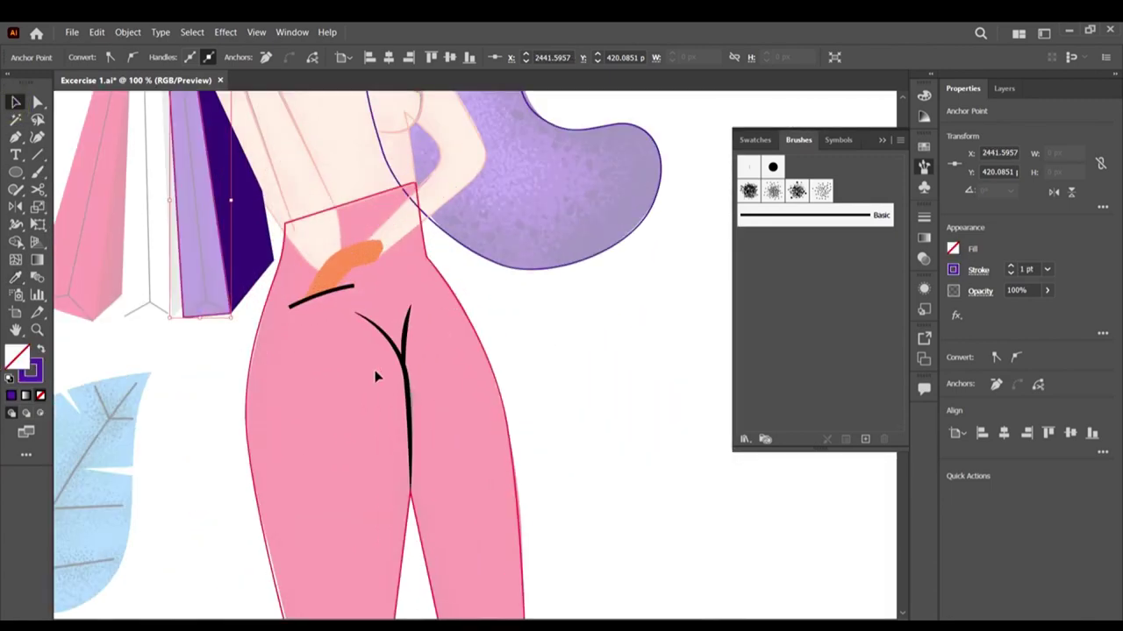
{"action": "left_click", "coordinate": [358, 386]}
Step: Draw the purple bag's centre fold line, about 186 px long, continuing to the front panel's lower-left corner with the Pen tool
{"action": "scroll", "coordinate": [311, 362], "scroll_direction": "up", "scroll_amount": 2}
{"action": "scroll", "coordinate": [204, 214], "scroll_direction": "up", "scroll_amount": 2}
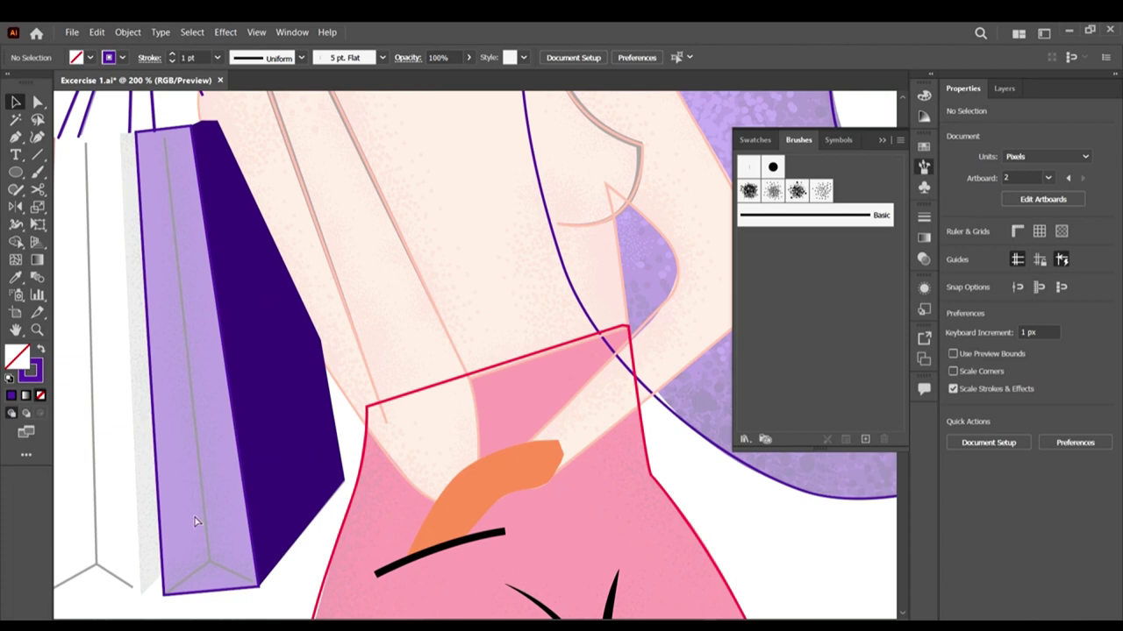
{"action": "scroll", "coordinate": [197, 521], "scroll_direction": "left", "scroll_amount": 2}
{"action": "left_click", "coordinate": [15, 137]}
{"action": "scroll", "coordinate": [207, 102], "scroll_direction": "up", "scroll_amount": 2}
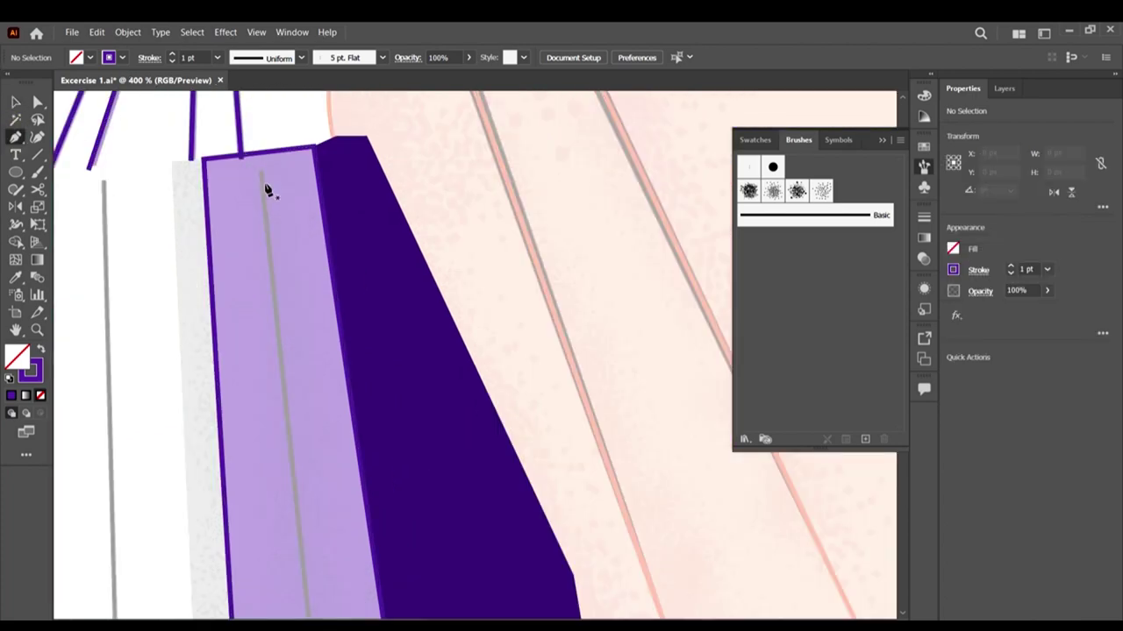
{"action": "left_click", "coordinate": [261, 178]}
{"action": "scroll", "coordinate": [291, 413], "scroll_direction": "down", "scroll_amount": 6}
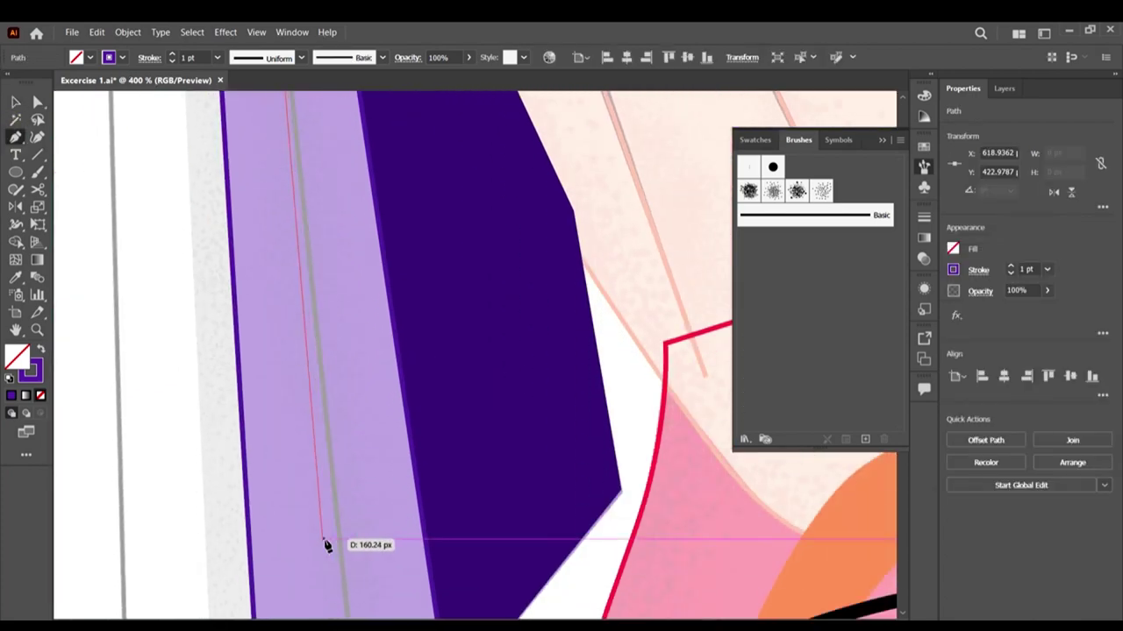
{"action": "scroll", "coordinate": [341, 537], "scroll_direction": "down", "scroll_amount": 1}
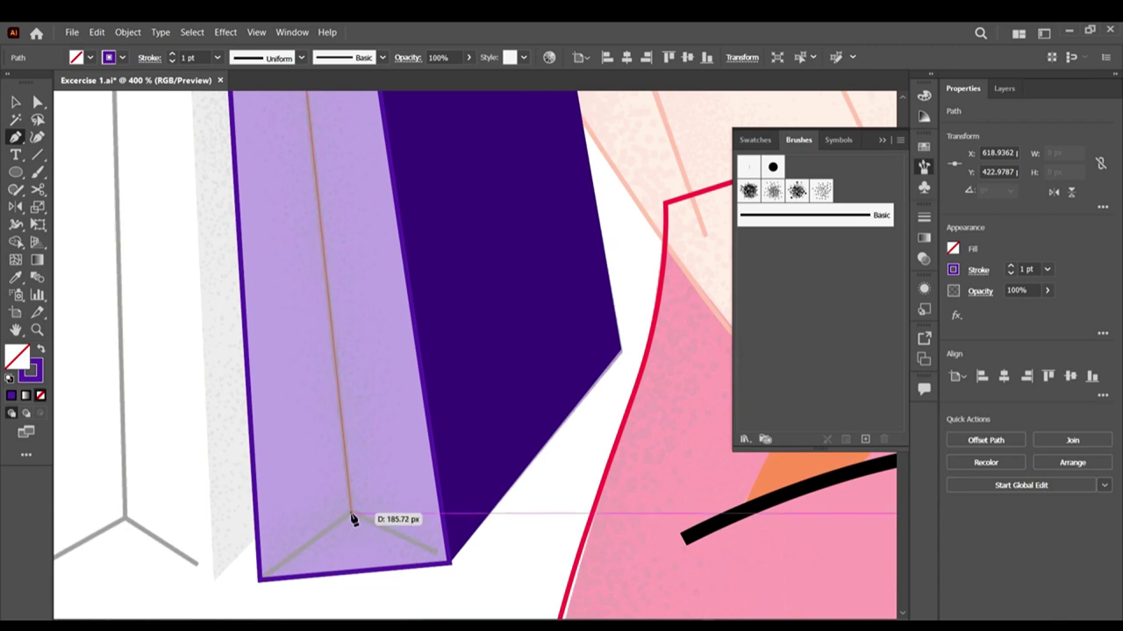
{"action": "left_click", "coordinate": [351, 513]}
{"action": "left_click", "coordinate": [267, 575]}
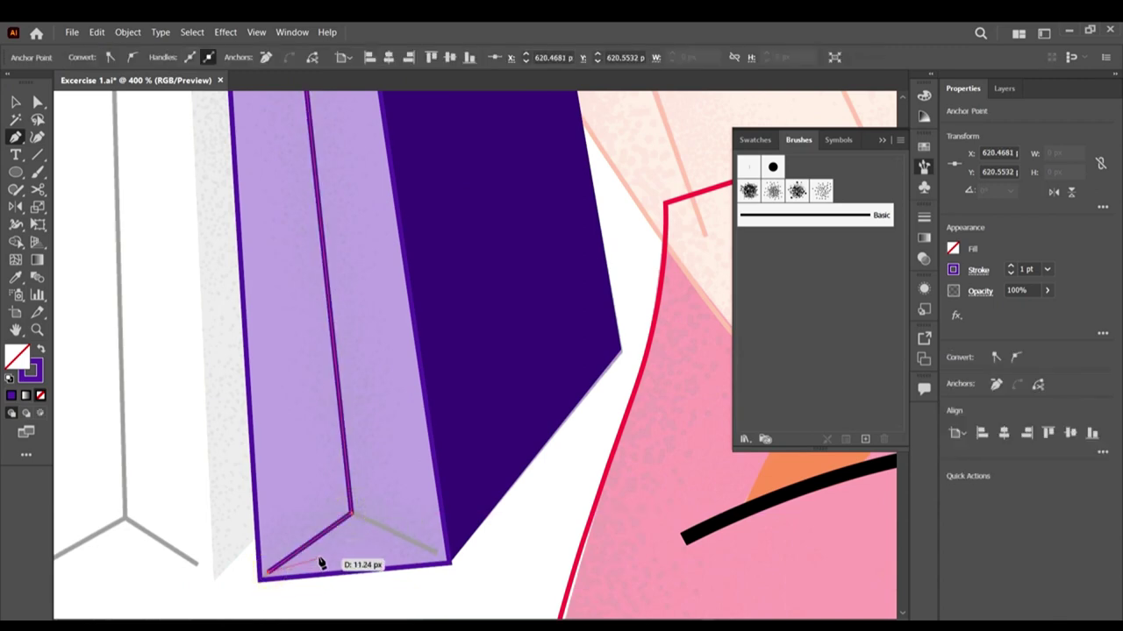
Step: Draw the remaining bottom crease from the purple front panel's lower-right corner to the end of the centre fold line
{"action": "left_click", "coordinate": [443, 562]}
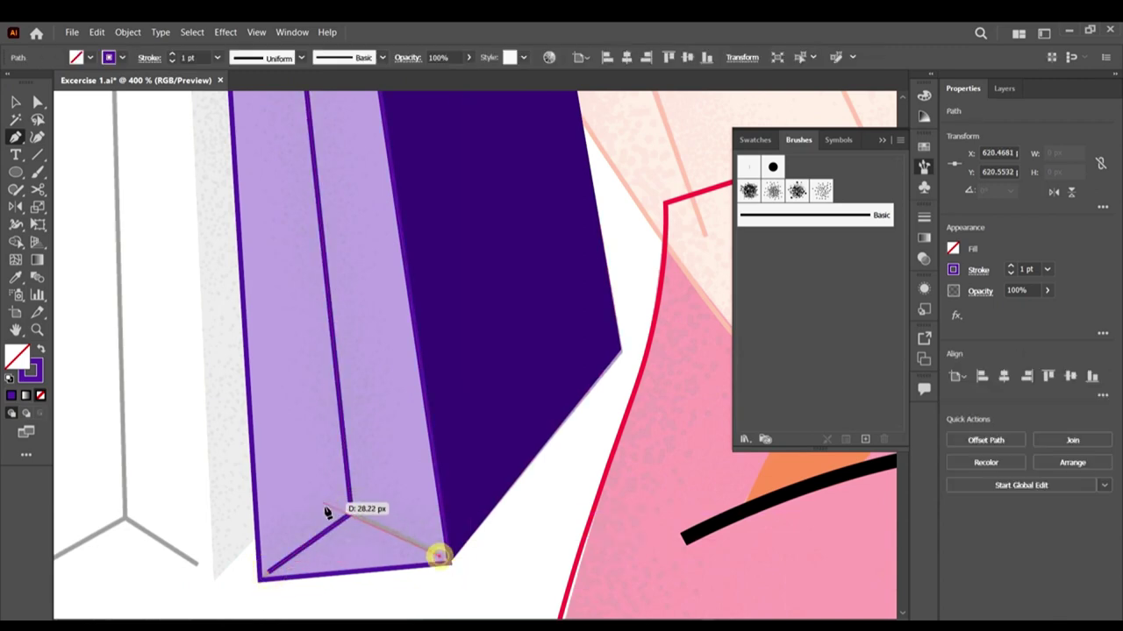
{"action": "left_click", "coordinate": [350, 515]}
{"action": "left_click_drag", "start_coordinate": [340, 549], "coordinate": [550, 419]}
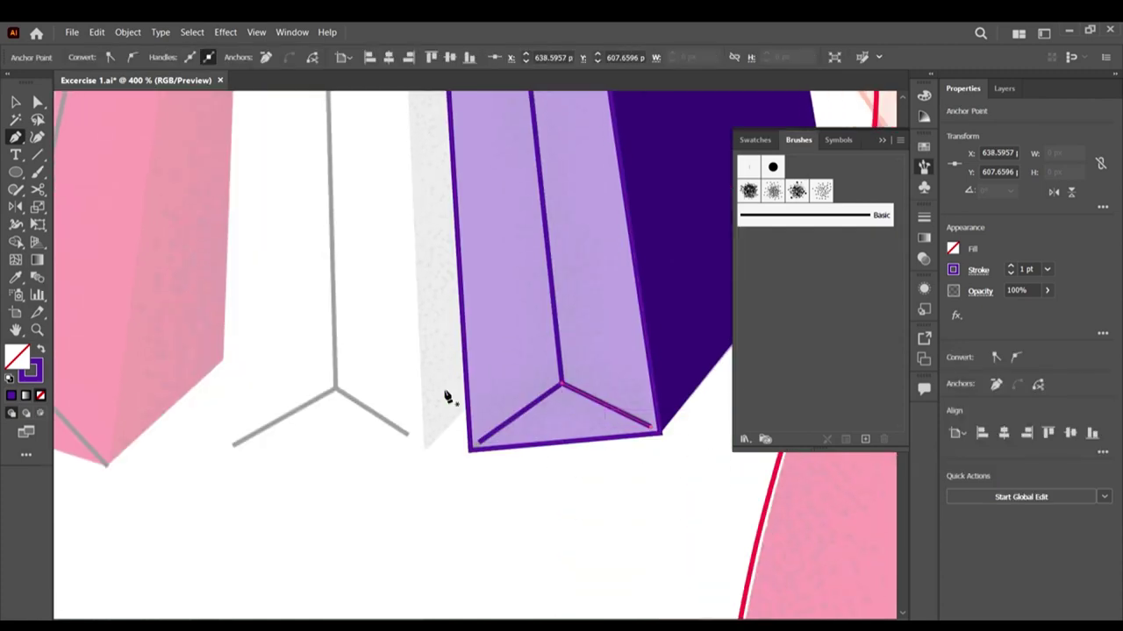
{"action": "scroll", "coordinate": [446, 394], "scroll_direction": "down", "scroll_amount": 5}
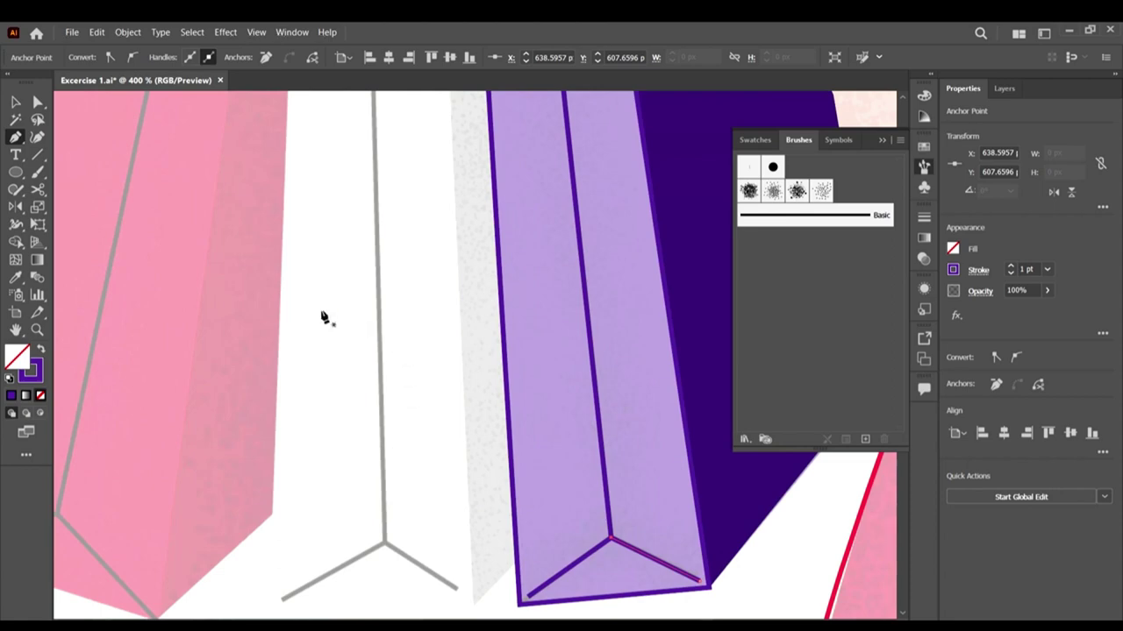
{"action": "left_click", "coordinate": [321, 311]}
{"action": "left_click", "coordinate": [465, 456]}
{"action": "left_click", "coordinate": [363, 523]}
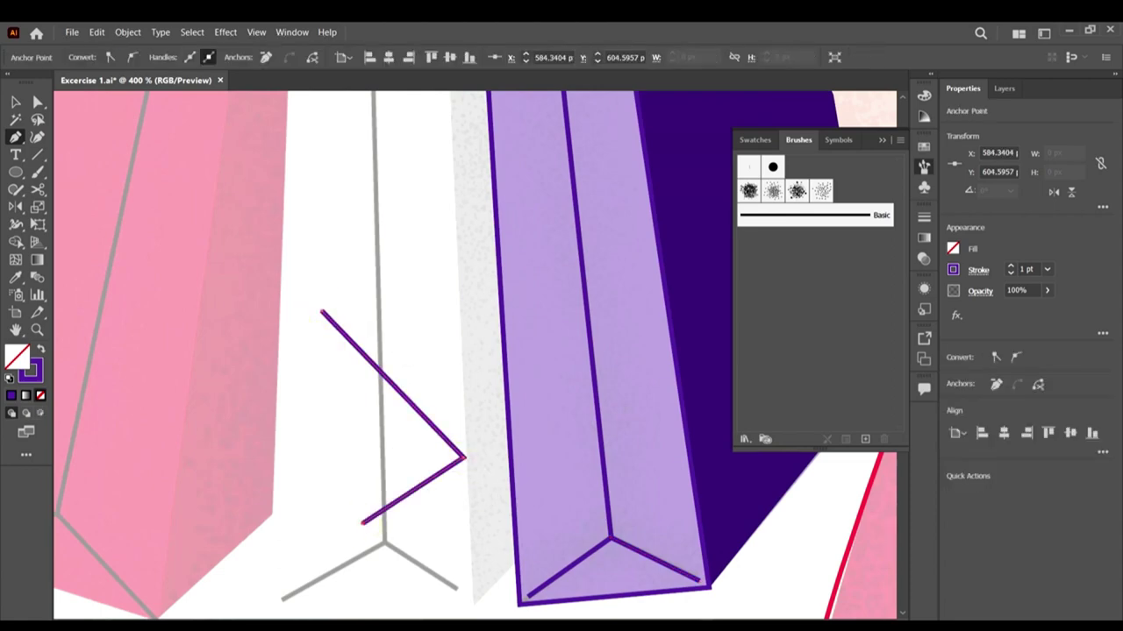
{"action": "left_click", "coordinate": [447, 277]}
{"action": "left_click", "coordinate": [421, 340]}
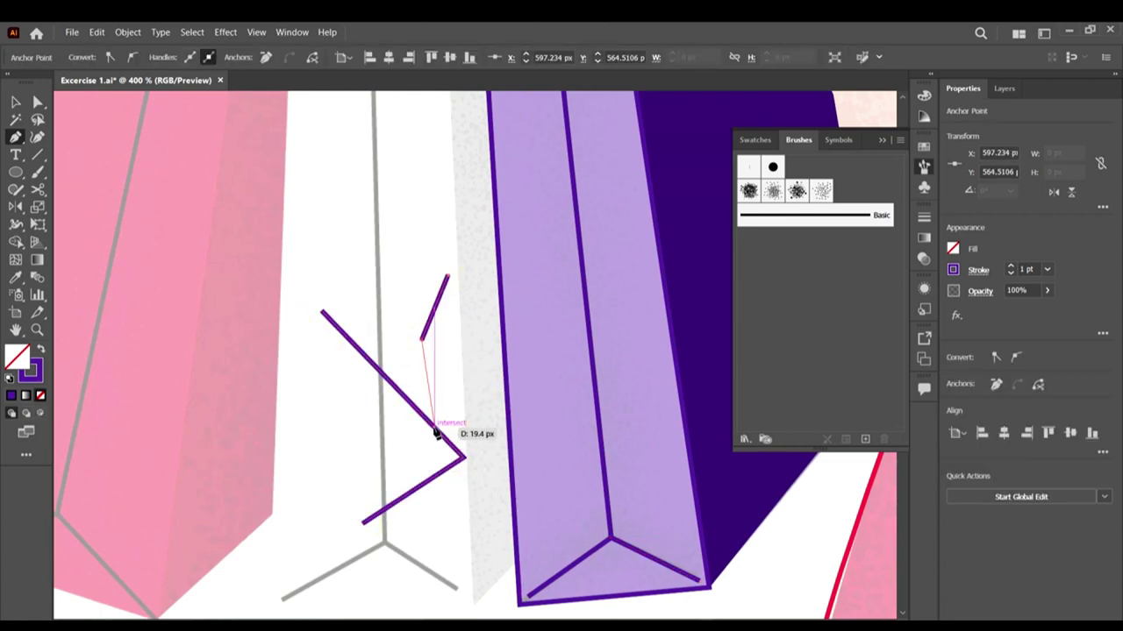
{"action": "left_click", "coordinate": [467, 386]}
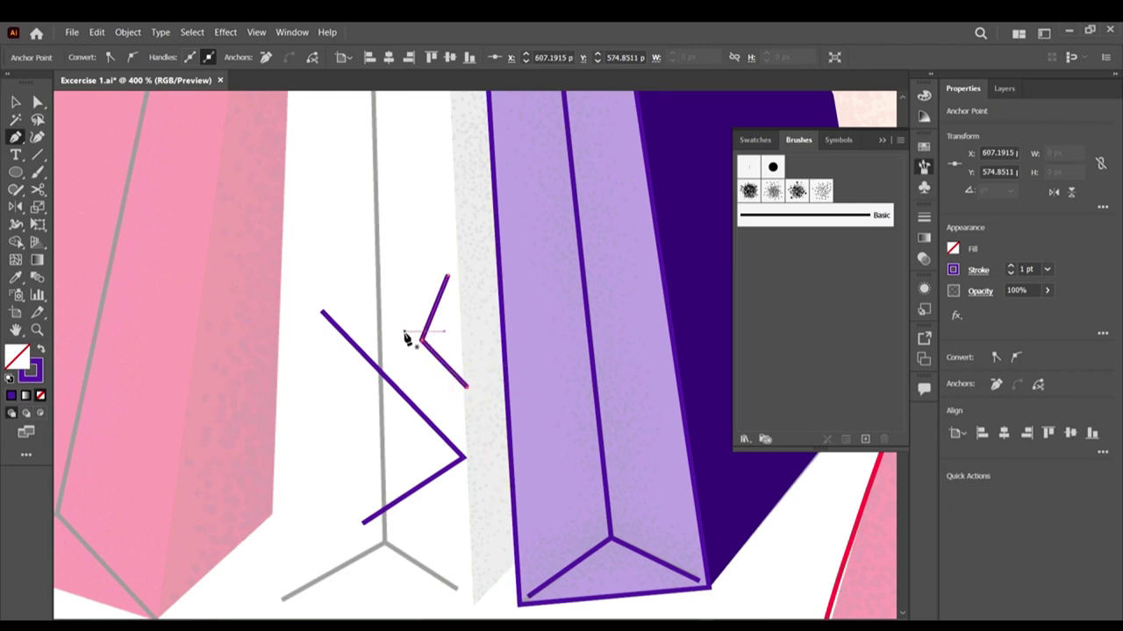
{"action": "left_click", "coordinate": [413, 250]}
{"action": "left_click", "coordinate": [379, 285]}
{"action": "left_click", "coordinate": [319, 243]}
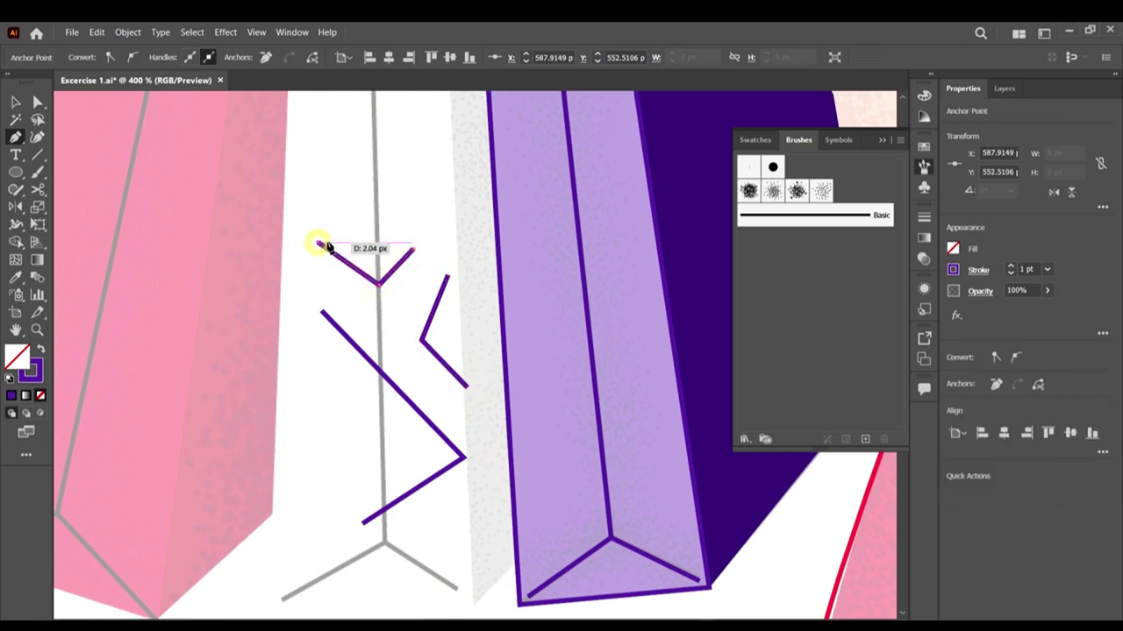
{"action": "key", "text": "Escape"}
{"action": "left_click", "coordinate": [373, 178]}
{"action": "left_click", "coordinate": [460, 176]}
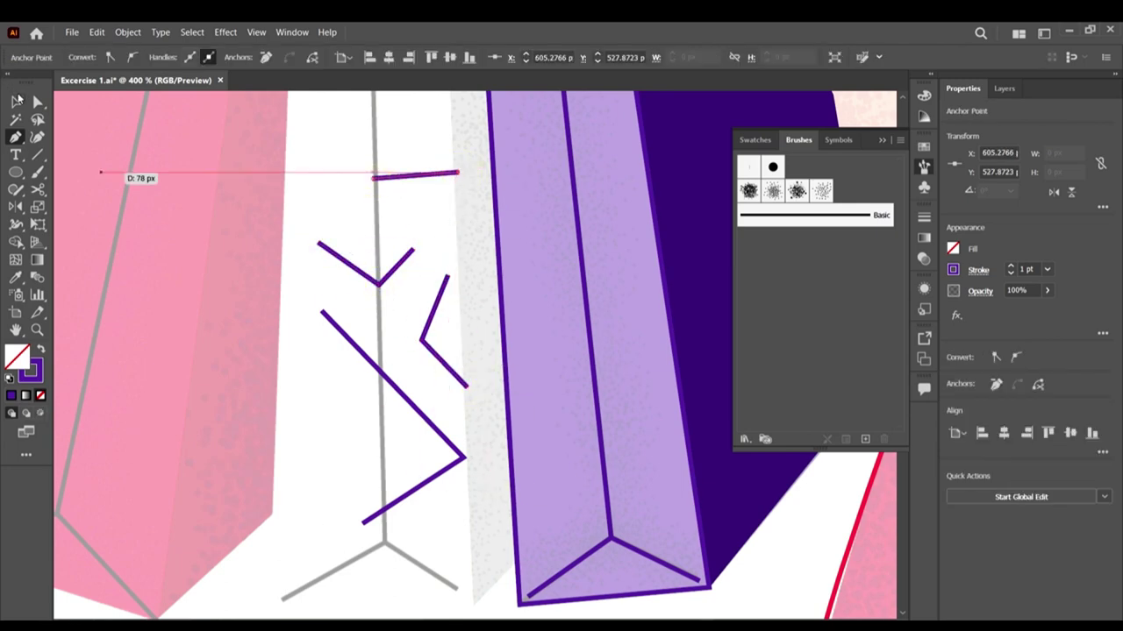
{"action": "left_click", "coordinate": [16, 99]}
{"action": "key", "text": "ctrl+a"}
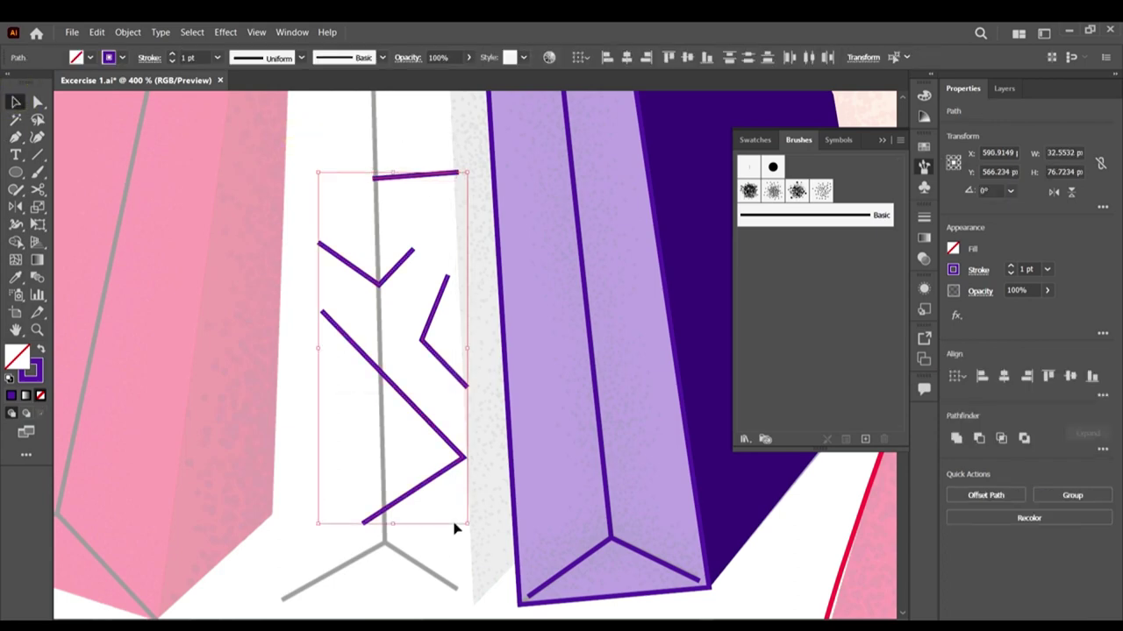
{"action": "key", "text": "Delete"}
Step: Draw the top edge of the white bag's grey side panel, about 9 px wide, ending over the purple front panel
{"action": "scroll", "coordinate": [314, 326], "scroll_direction": "down", "scroll_amount": 2}
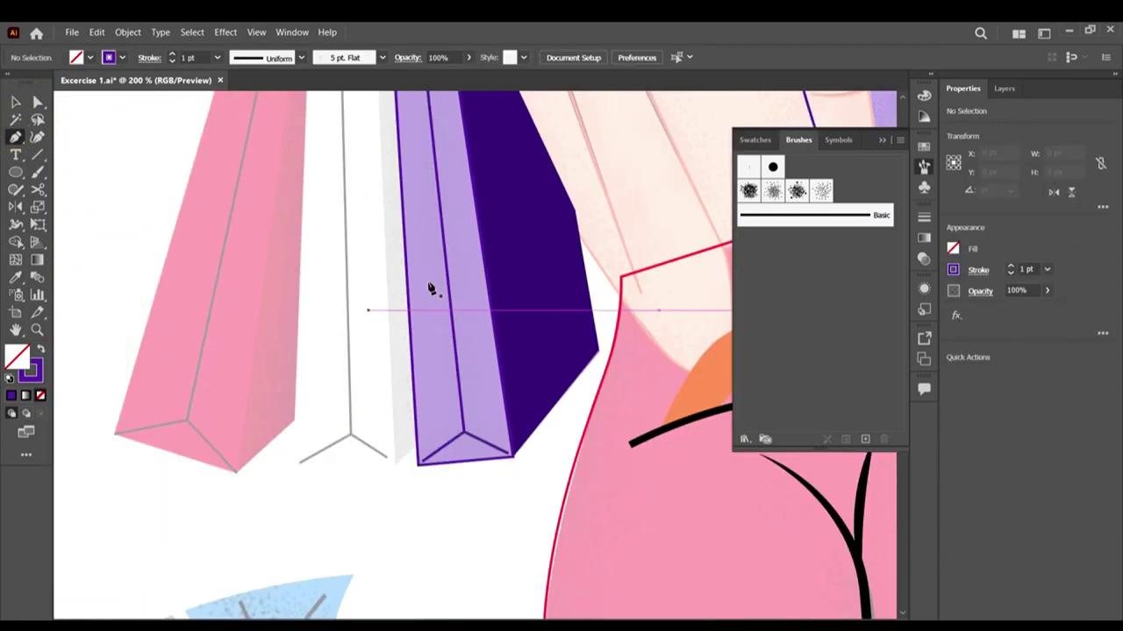
{"action": "scroll", "coordinate": [426, 286], "scroll_direction": "up", "scroll_amount": 5}
{"action": "scroll", "coordinate": [383, 241], "scroll_direction": "up", "scroll_amount": 4}
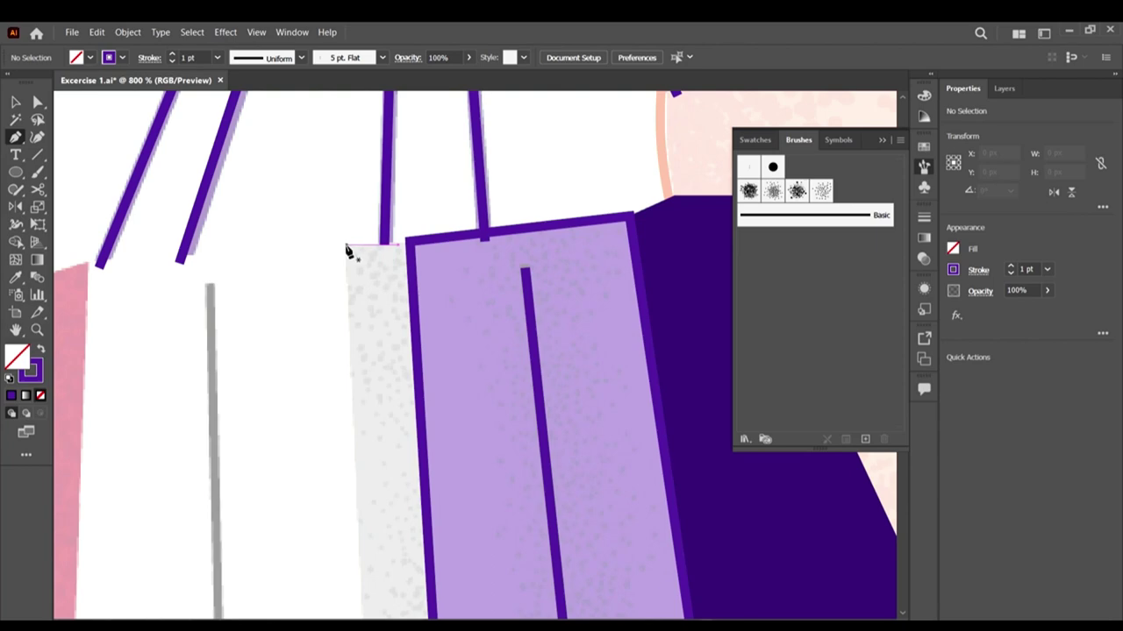
{"action": "left_click", "coordinate": [346, 250]}
{"action": "scroll", "coordinate": [373, 272], "scroll_direction": "down", "scroll_amount": 2}
{"action": "scroll", "coordinate": [391, 259], "scroll_direction": "up", "scroll_amount": 5}
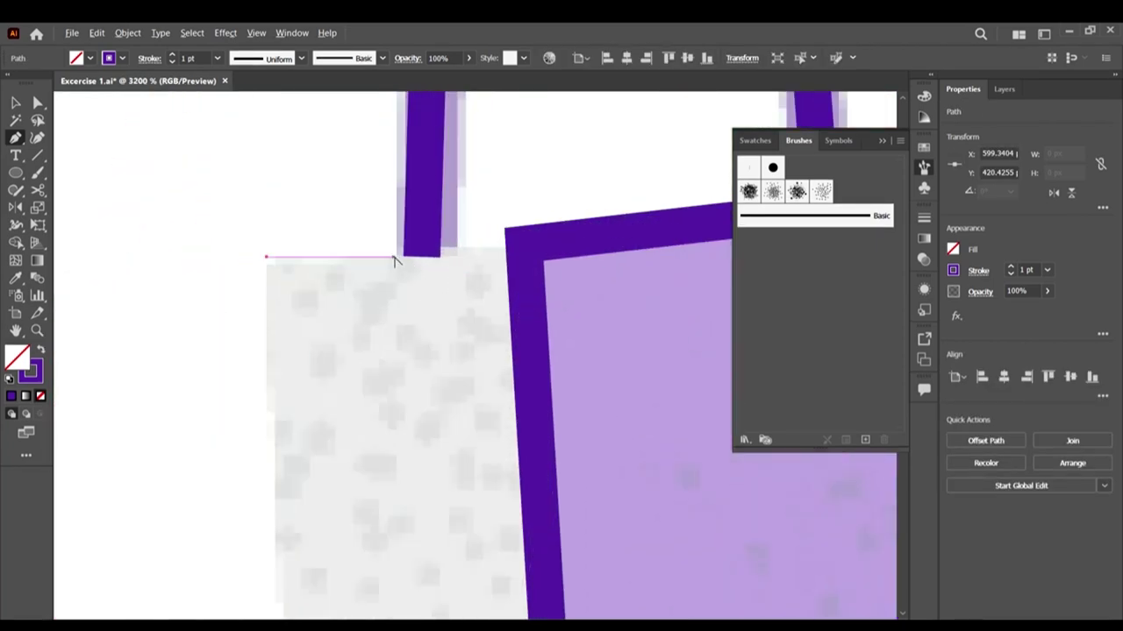
{"action": "left_click", "coordinate": [602, 244]}
{"action": "left_click", "coordinate": [264, 257]}
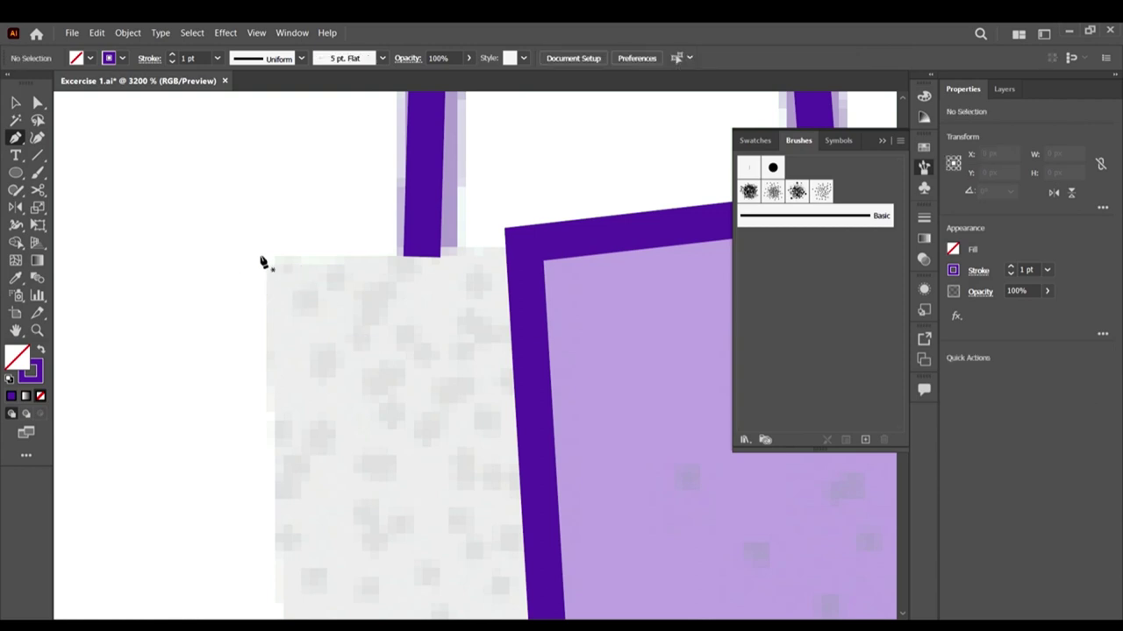
{"action": "left_click", "coordinate": [608, 242]}
Step: Continue the grey side panel's outline through its two bottom corners and close it at the starting anchor
{"action": "scroll", "coordinate": [605, 250], "scroll_direction": "down", "scroll_amount": 6}
{"action": "scroll", "coordinate": [614, 434], "scroll_direction": "down", "scroll_amount": 10}
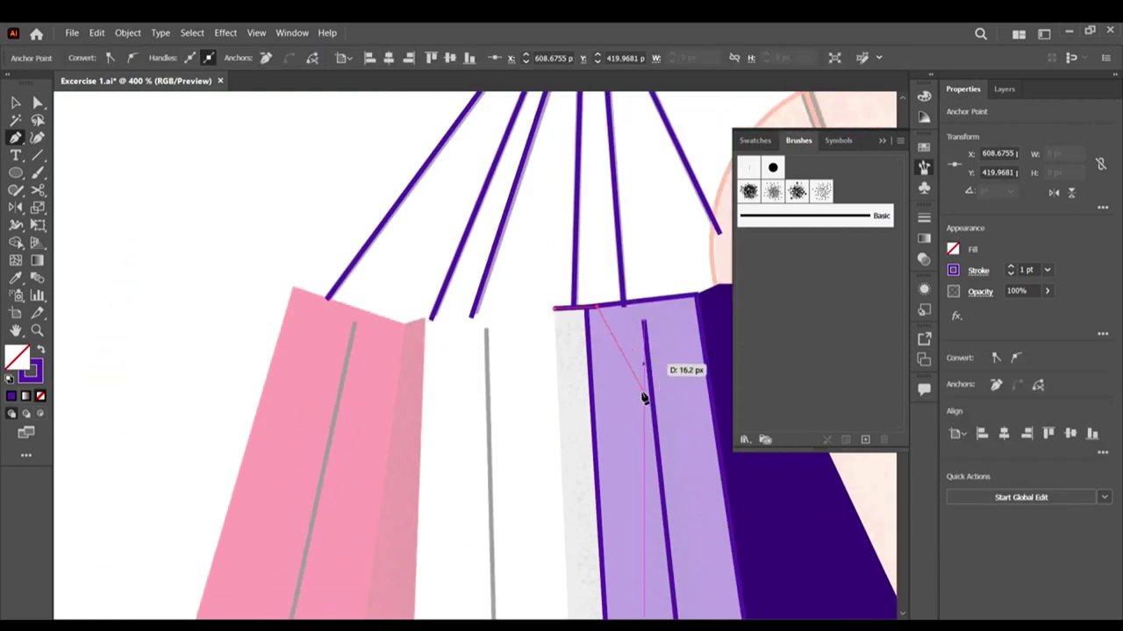
{"action": "scroll", "coordinate": [682, 429], "scroll_direction": "down", "scroll_amount": 3}
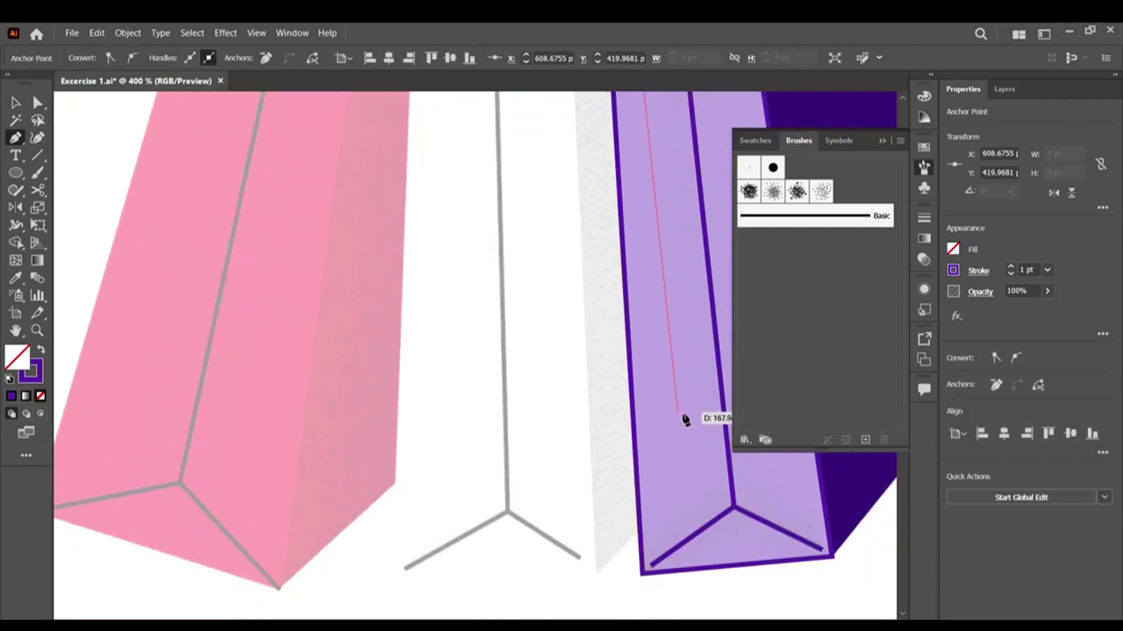
{"action": "scroll", "coordinate": [667, 412], "scroll_direction": "up", "scroll_amount": 3}
{"action": "left_click", "coordinate": [669, 388]}
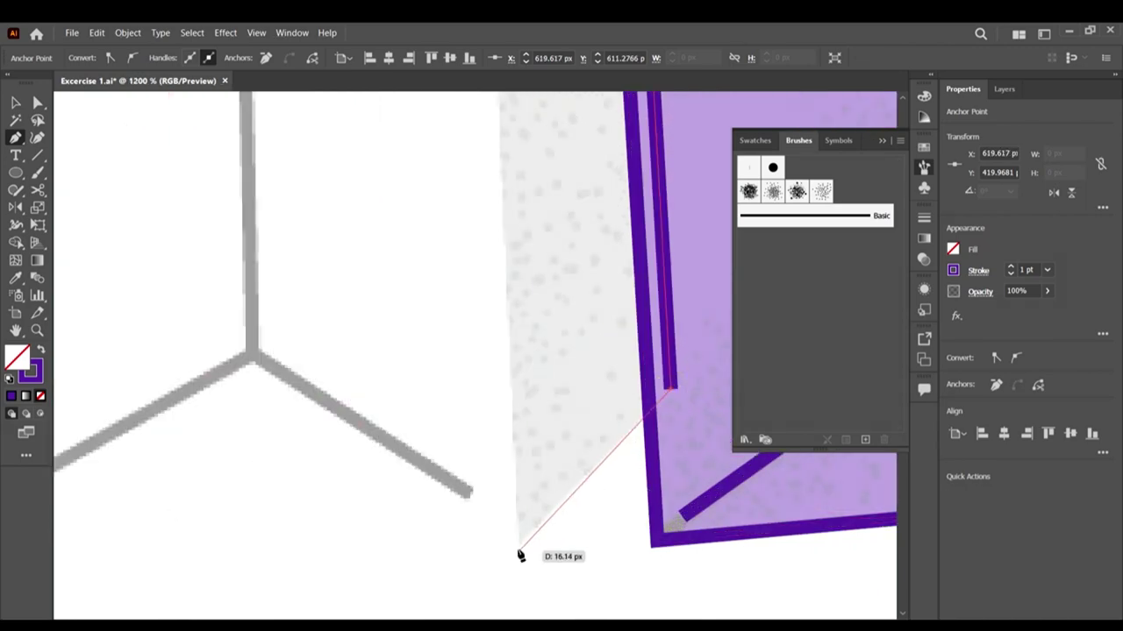
{"action": "left_click", "coordinate": [519, 544]}
{"action": "scroll", "coordinate": [539, 358], "scroll_direction": "down", "scroll_amount": 5}
{"action": "scroll", "coordinate": [520, 283], "scroll_direction": "up", "scroll_amount": 3}
{"action": "scroll", "coordinate": [519, 283], "scroll_direction": "up", "scroll_amount": 1}
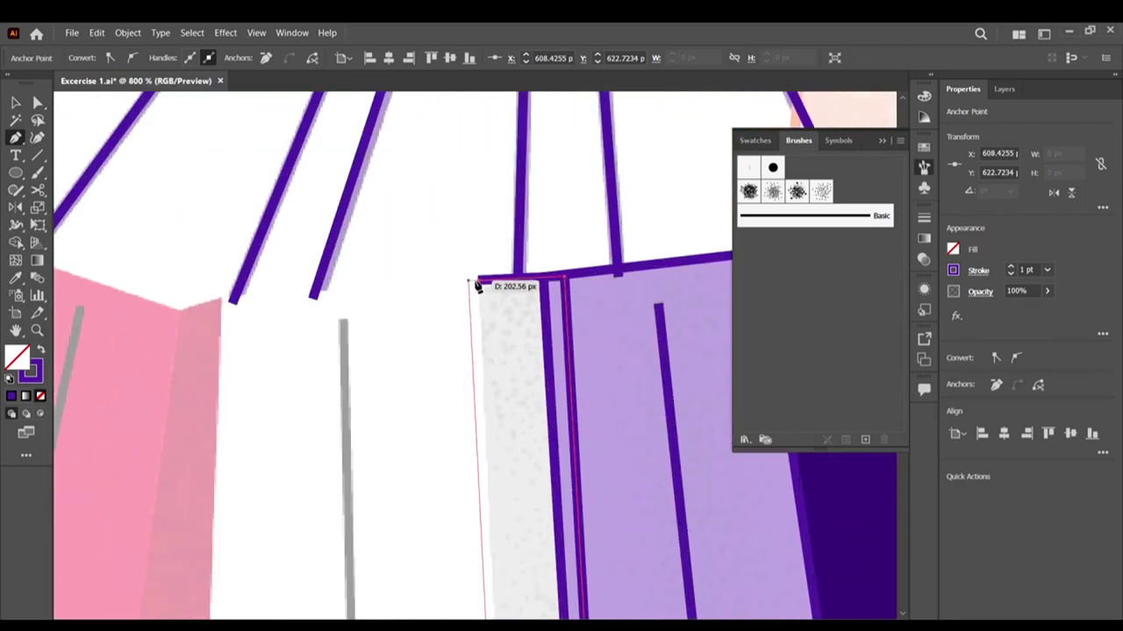
{"action": "left_click", "coordinate": [476, 280]}
Step: Sample the grey of the white bag's side panel in the full-colour illustration as the fill, without a stroke
{"action": "scroll", "coordinate": [527, 316], "scroll_direction": "down", "scroll_amount": 6}
{"action": "scroll", "coordinate": [561, 342], "scroll_direction": "down", "scroll_amount": 3}
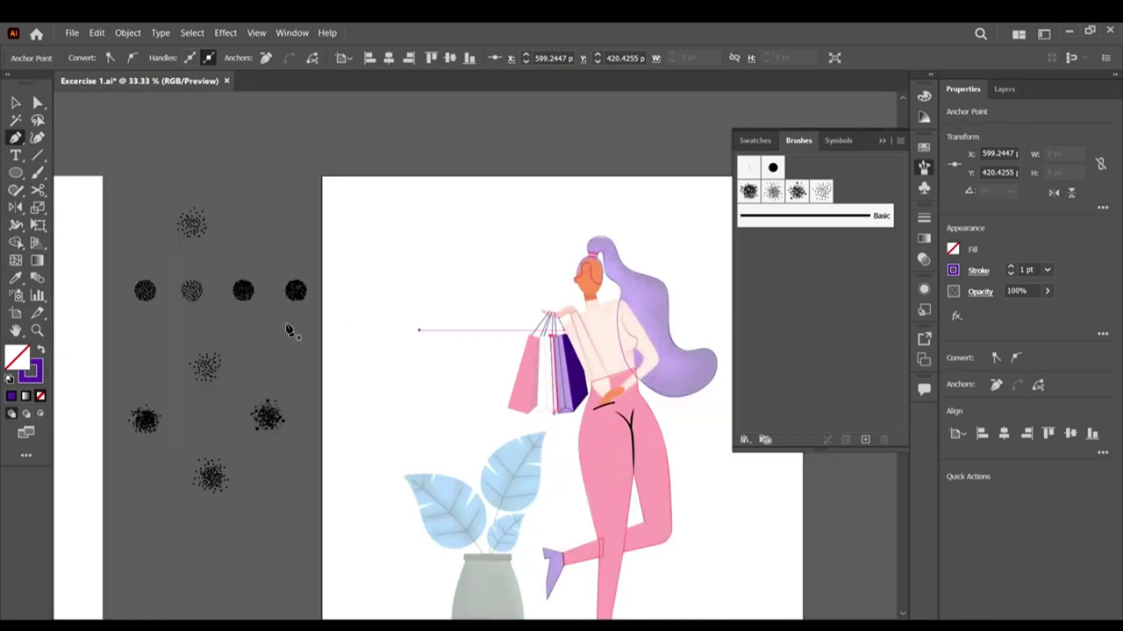
{"action": "scroll", "coordinate": [607, 399], "scroll_direction": "down", "scroll_amount": 3}
{"action": "scroll", "coordinate": [389, 400], "scroll_direction": "up", "scroll_amount": 8}
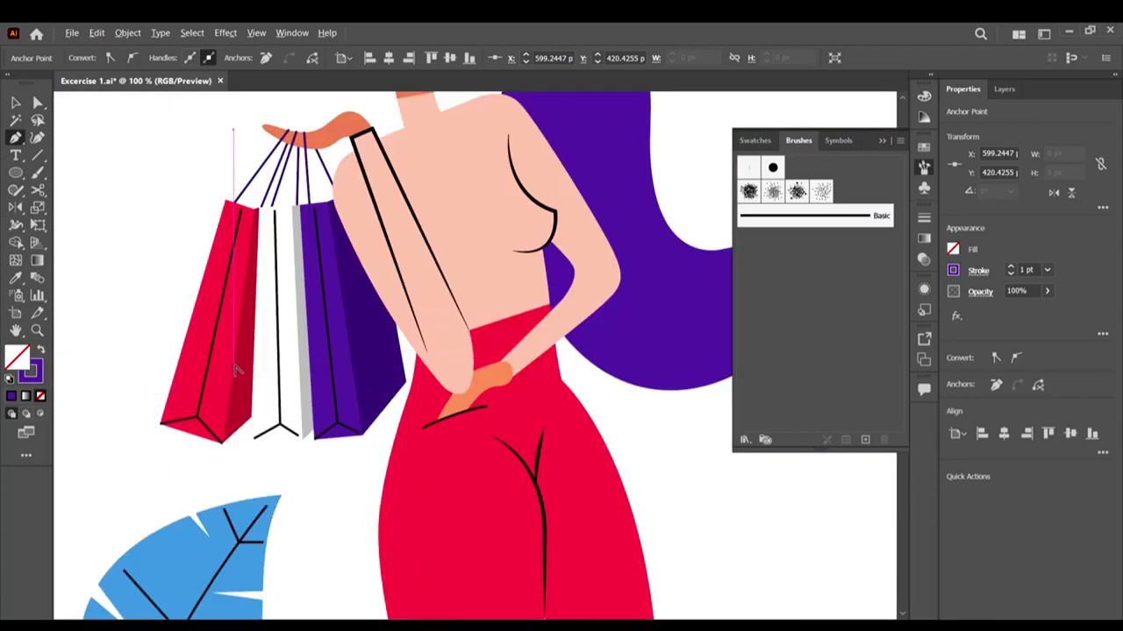
{"action": "key", "text": "i"}
{"action": "left_click", "coordinate": [378, 409]}
{"action": "scroll", "coordinate": [79, 184], "scroll_direction": "down", "scroll_amount": 1}
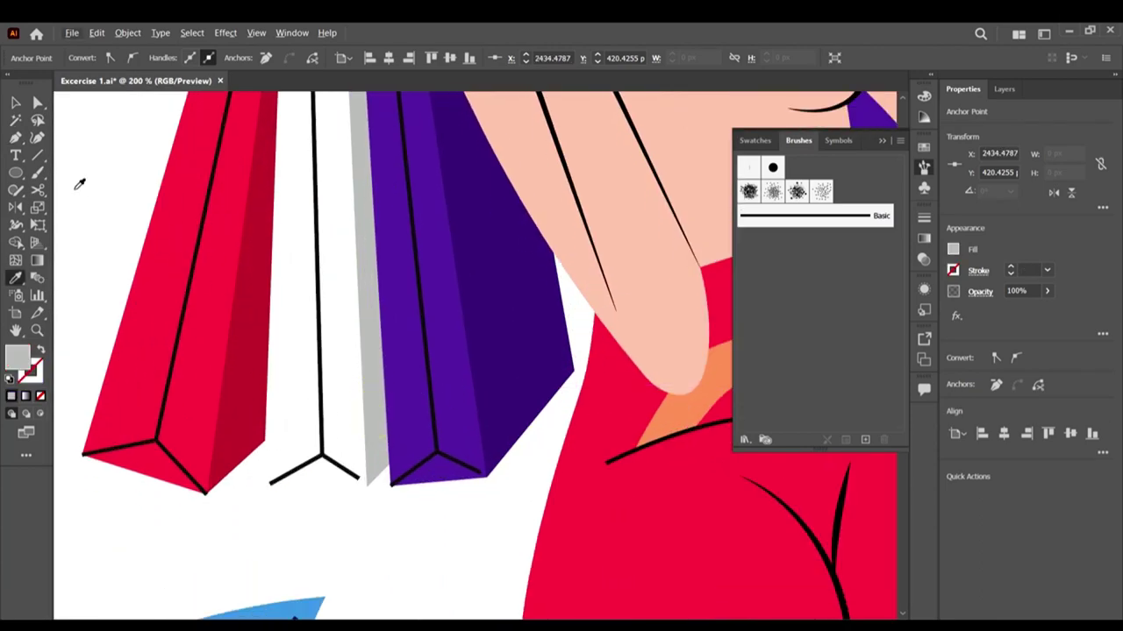
{"action": "left_click", "coordinate": [12, 103]}
Step: Draw the white bag's front panel top edge, about 28 px long, from the pink bag's upper corner to the grey side panel
{"action": "scroll", "coordinate": [590, 474], "scroll_direction": "down", "scroll_amount": 6}
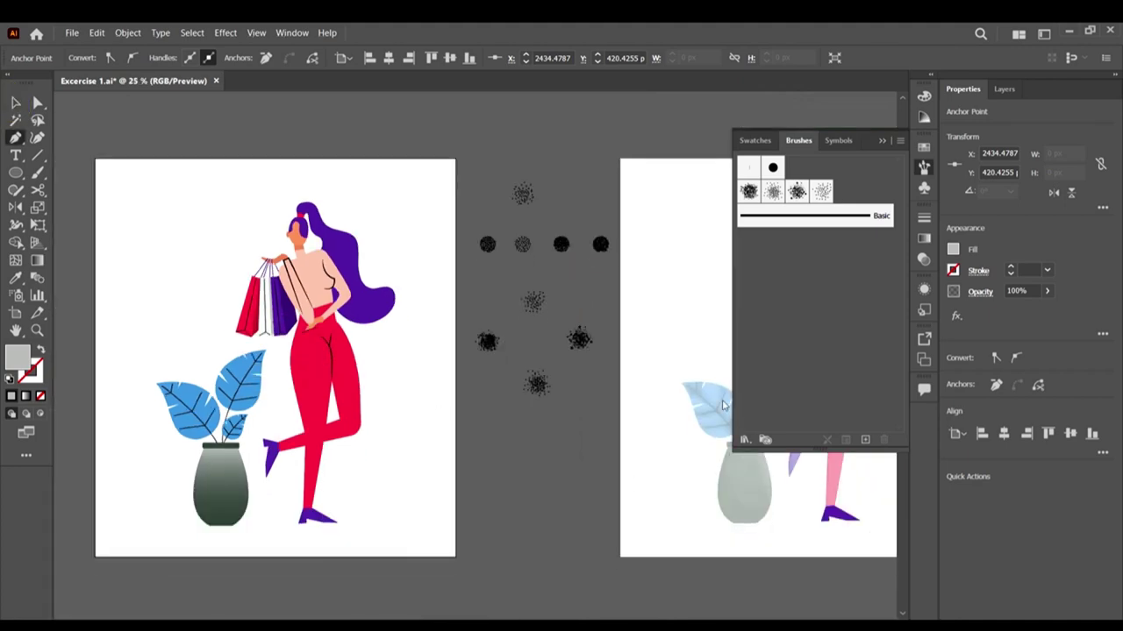
{"action": "scroll", "coordinate": [724, 406], "scroll_direction": "right", "scroll_amount": 3}
{"action": "scroll", "coordinate": [468, 281], "scroll_direction": "up", "scroll_amount": 2}
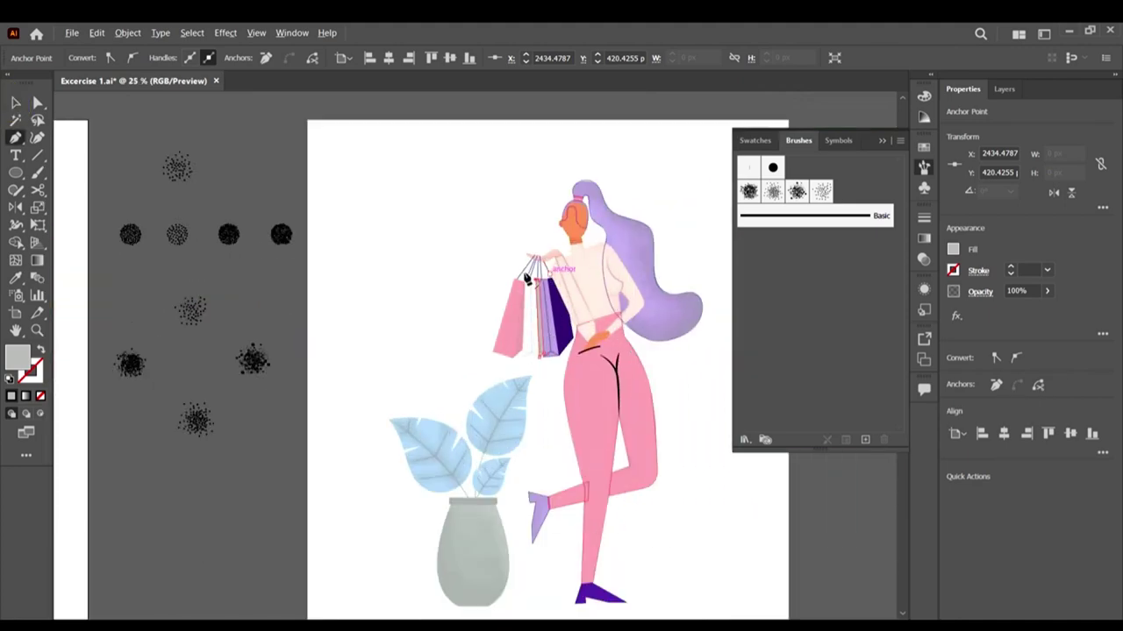
{"action": "scroll", "coordinate": [527, 279], "scroll_direction": "up", "scroll_amount": 8}
{"action": "scroll", "coordinate": [458, 368], "scroll_direction": "up", "scroll_amount": 2}
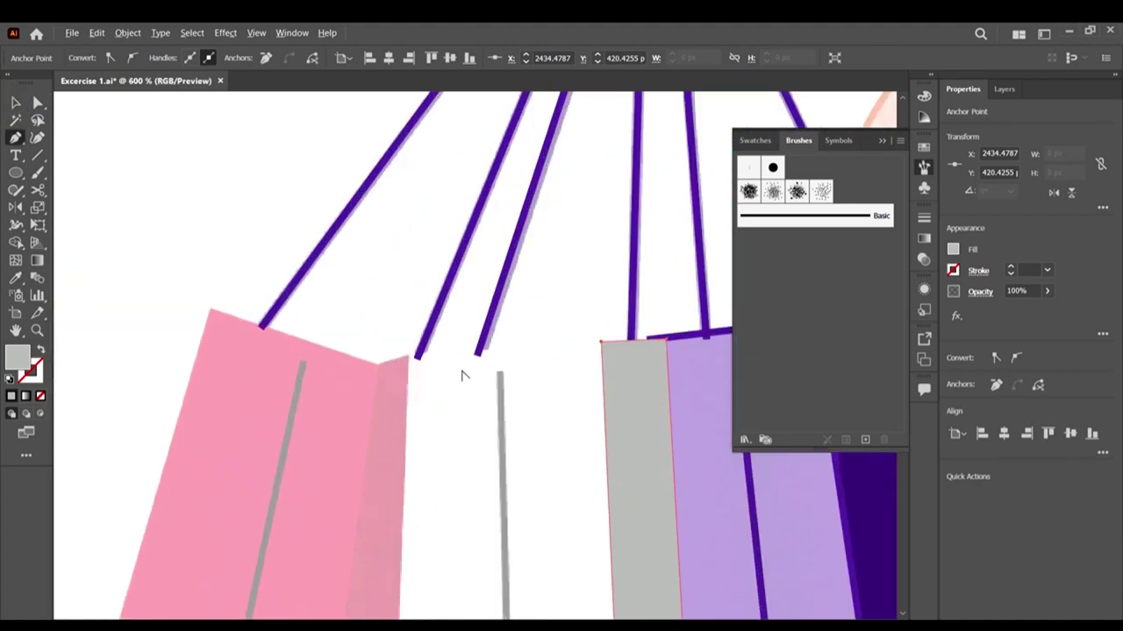
{"action": "left_click", "coordinate": [408, 359]}
{"action": "scroll", "coordinate": [604, 346], "scroll_direction": "up", "scroll_amount": 4}
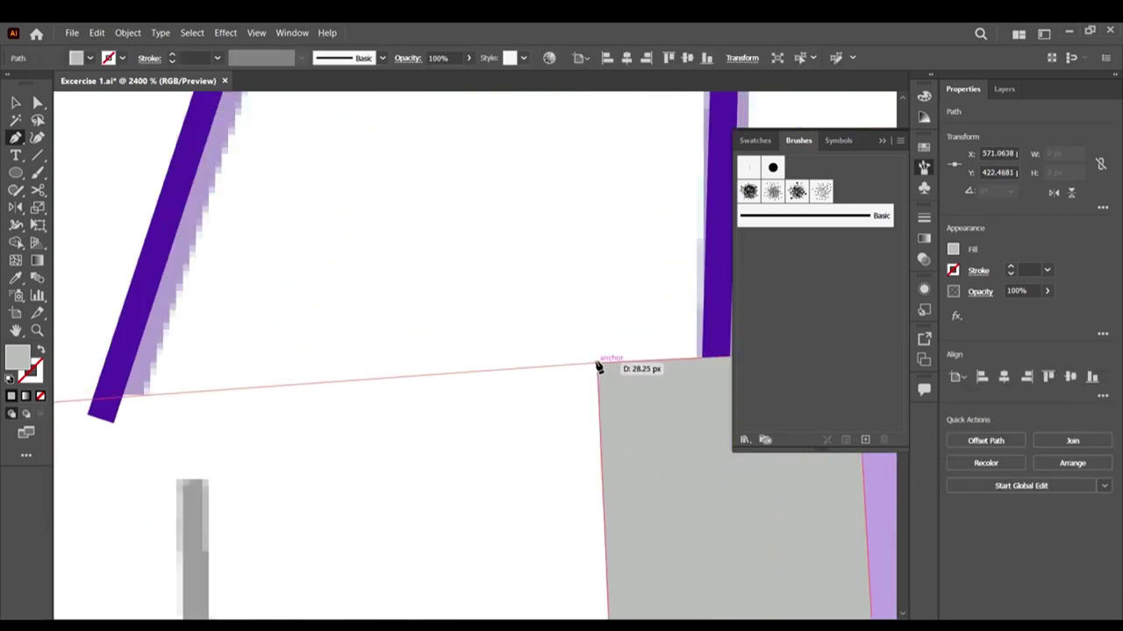
{"action": "left_click", "coordinate": [595, 365]}
Step: Continue the white bag's front panel outline through its two bottom corners and close it at the starting anchor
{"action": "scroll", "coordinate": [596, 364], "scroll_direction": "down", "scroll_amount": 6}
{"action": "scroll", "coordinate": [628, 499], "scroll_direction": "up", "scroll_amount": 2}
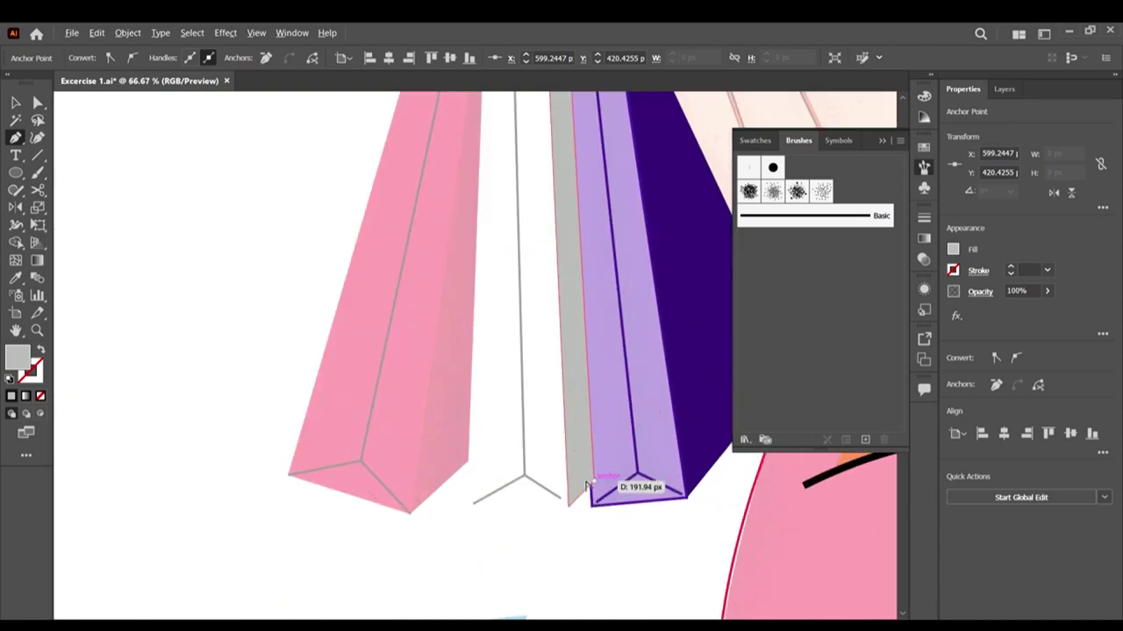
{"action": "scroll", "coordinate": [568, 525], "scroll_direction": "up", "scroll_amount": 3}
{"action": "left_click", "coordinate": [561, 482]}
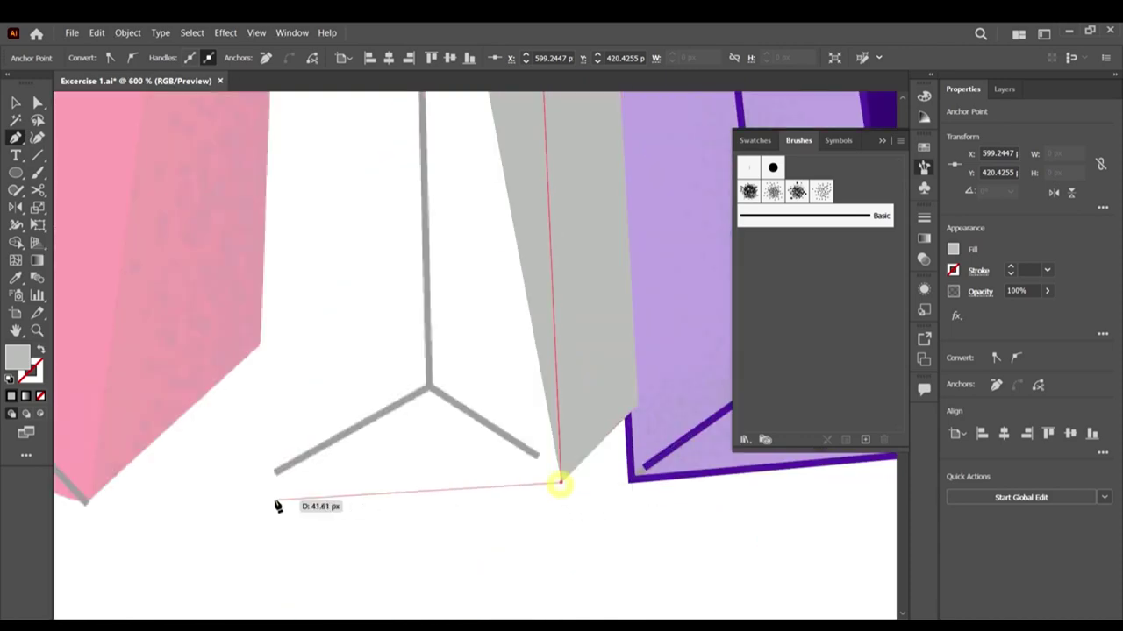
{"action": "scroll", "coordinate": [255, 489], "scroll_direction": "down", "scroll_amount": 5}
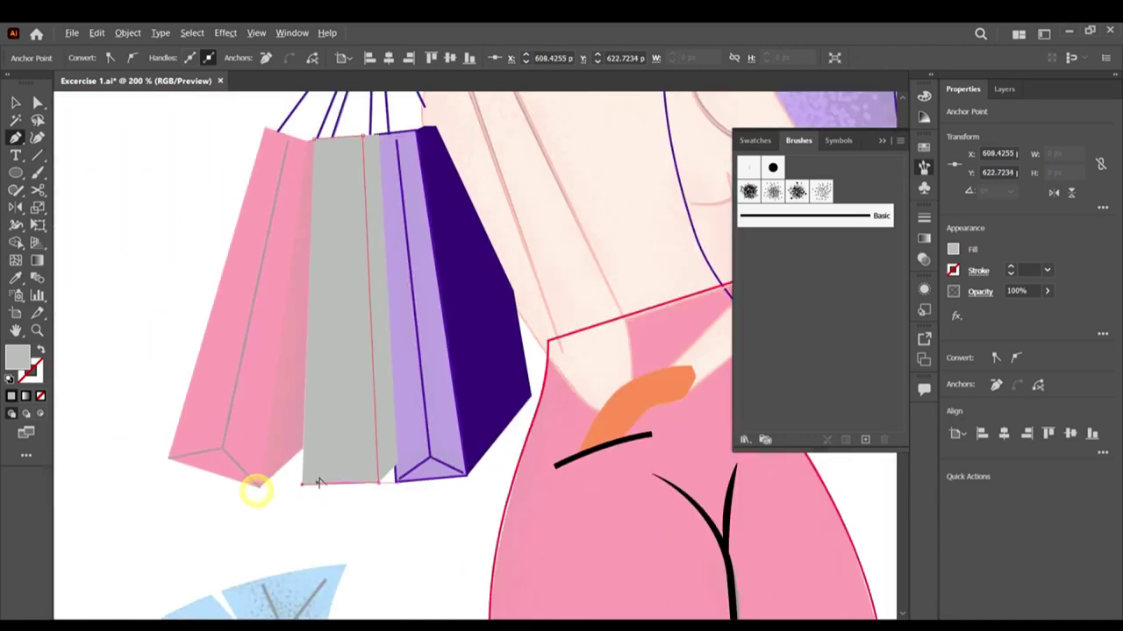
{"action": "scroll", "coordinate": [287, 297], "scroll_direction": "up", "scroll_amount": 5}
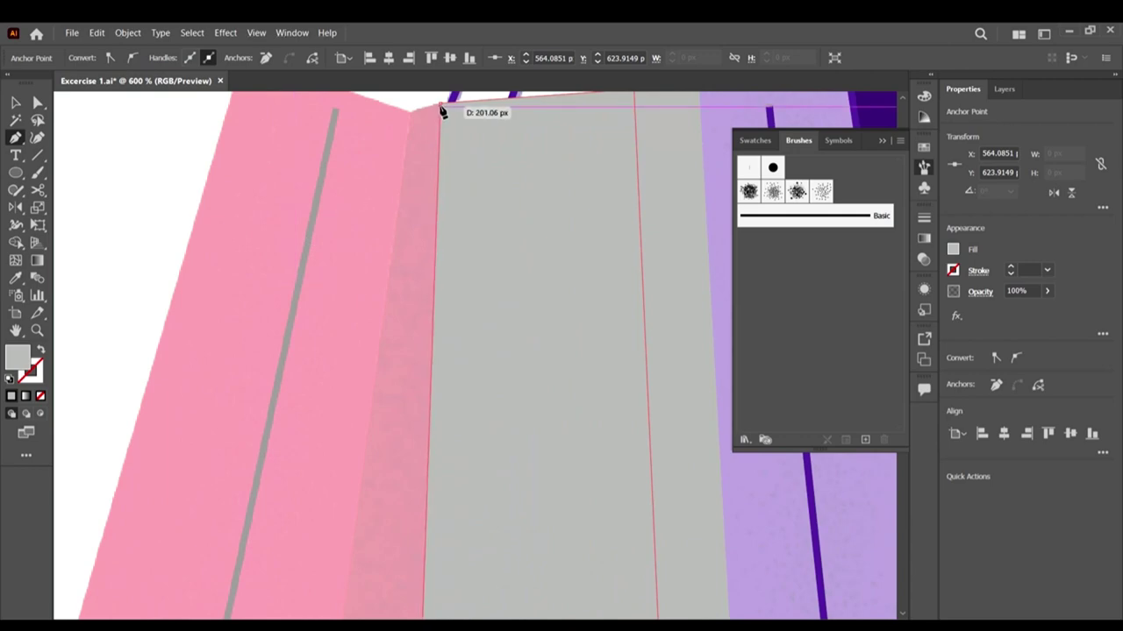
Step: Sample the white of the bag's front panel in the full-colour illustration and use it as a 1 pt stroke without a fill
{"action": "scroll", "coordinate": [438, 273], "scroll_direction": "down", "scroll_amount": 8}
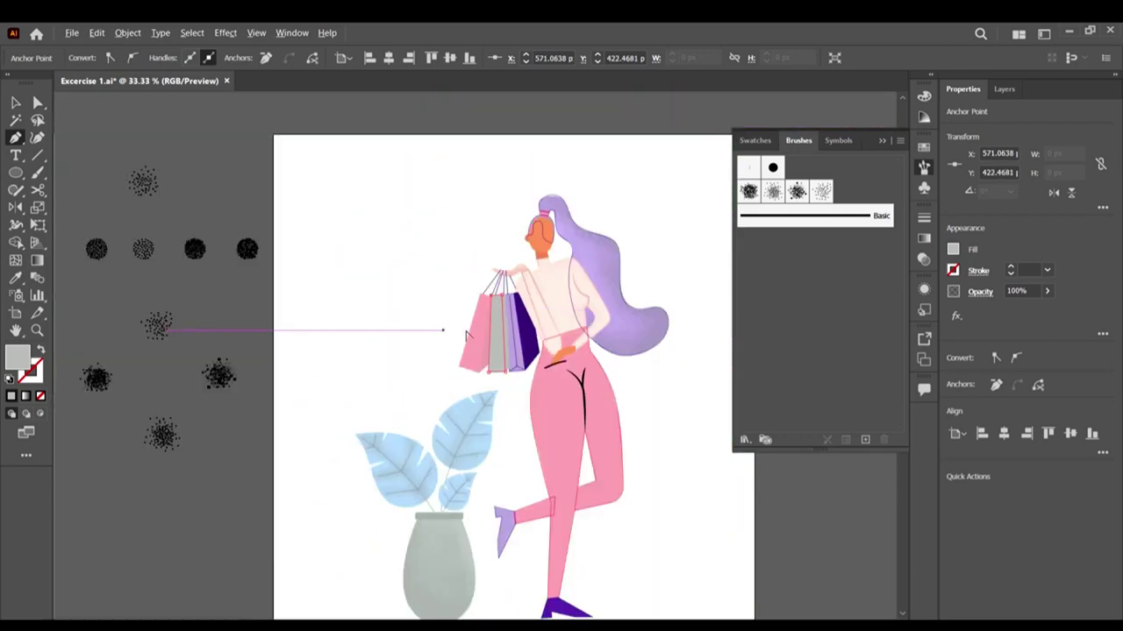
{"action": "scroll", "coordinate": [467, 333], "scroll_direction": "down", "scroll_amount": 3}
{"action": "scroll", "coordinate": [208, 321], "scroll_direction": "up", "scroll_amount": 5}
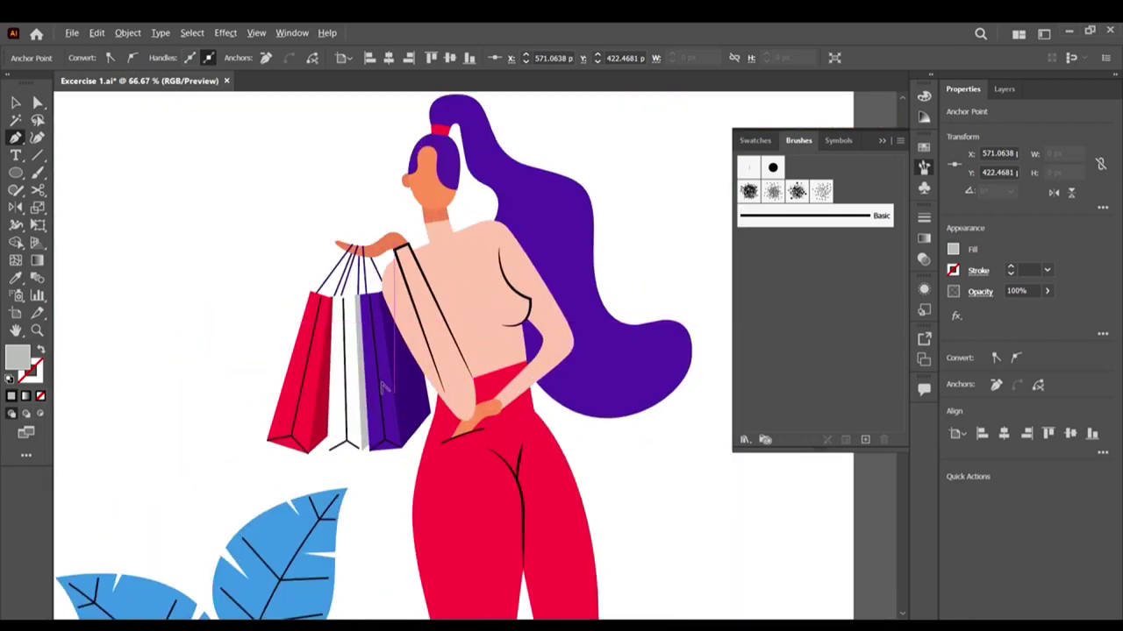
{"action": "scroll", "coordinate": [382, 386], "scroll_direction": "up", "scroll_amount": 3}
{"action": "scroll", "coordinate": [272, 394], "scroll_direction": "down", "scroll_amount": 8}
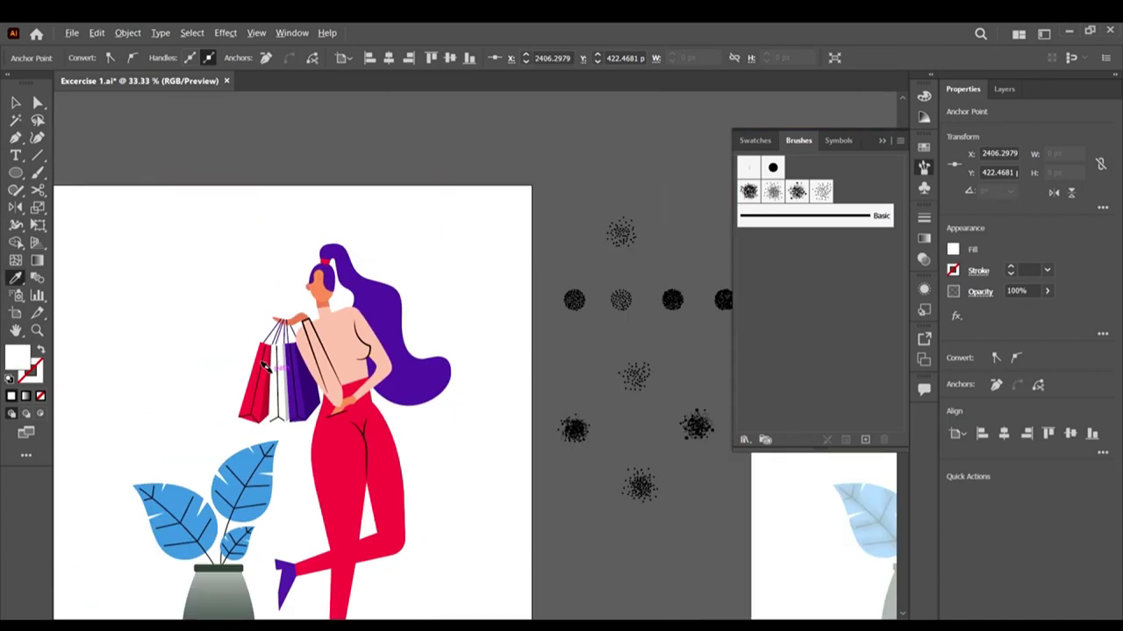
{"action": "scroll", "coordinate": [559, 386], "scroll_direction": "up", "scroll_amount": 5}
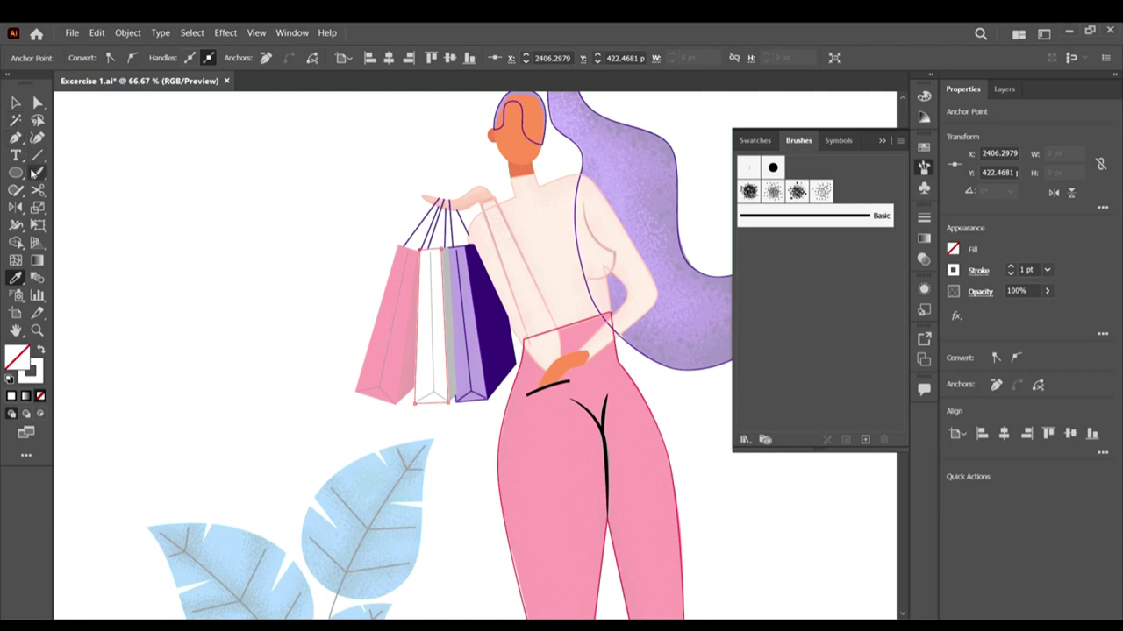
Step: Trace the white bag's centre crease, about 183 px long, and the two short diagonal creases branching from its lower end
{"action": "scroll", "coordinate": [401, 232], "scroll_direction": "up", "scroll_amount": 5}
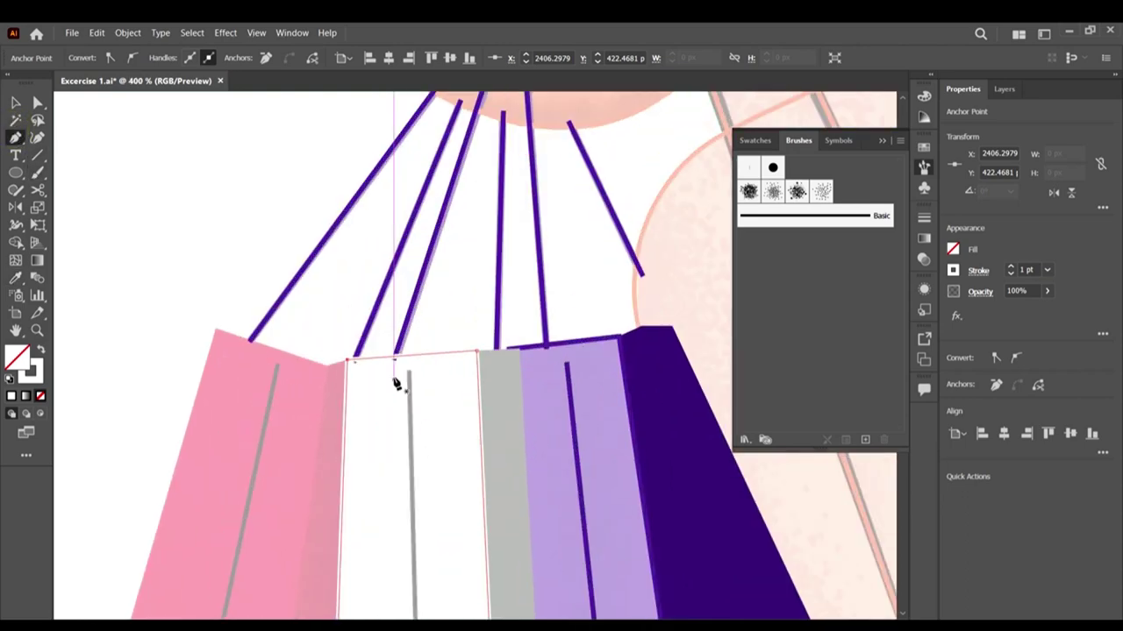
{"action": "left_click", "coordinate": [407, 371]}
{"action": "scroll", "coordinate": [436, 498], "scroll_direction": "down", "scroll_amount": 10}
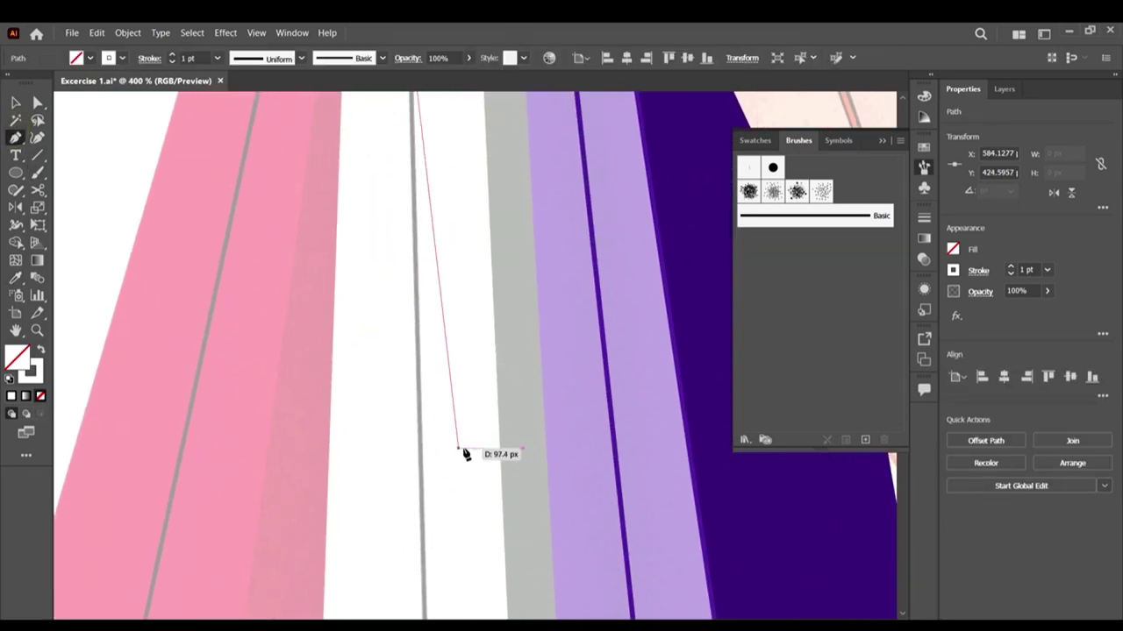
{"action": "scroll", "coordinate": [450, 439], "scroll_direction": "down", "scroll_amount": 5}
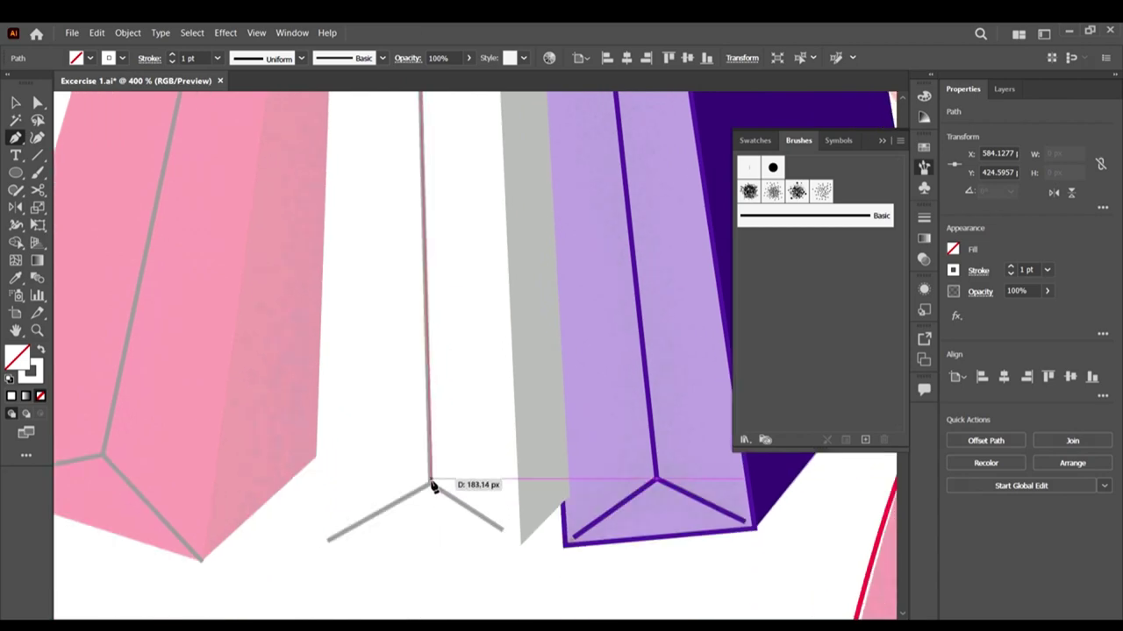
{"action": "left_click", "coordinate": [431, 486]}
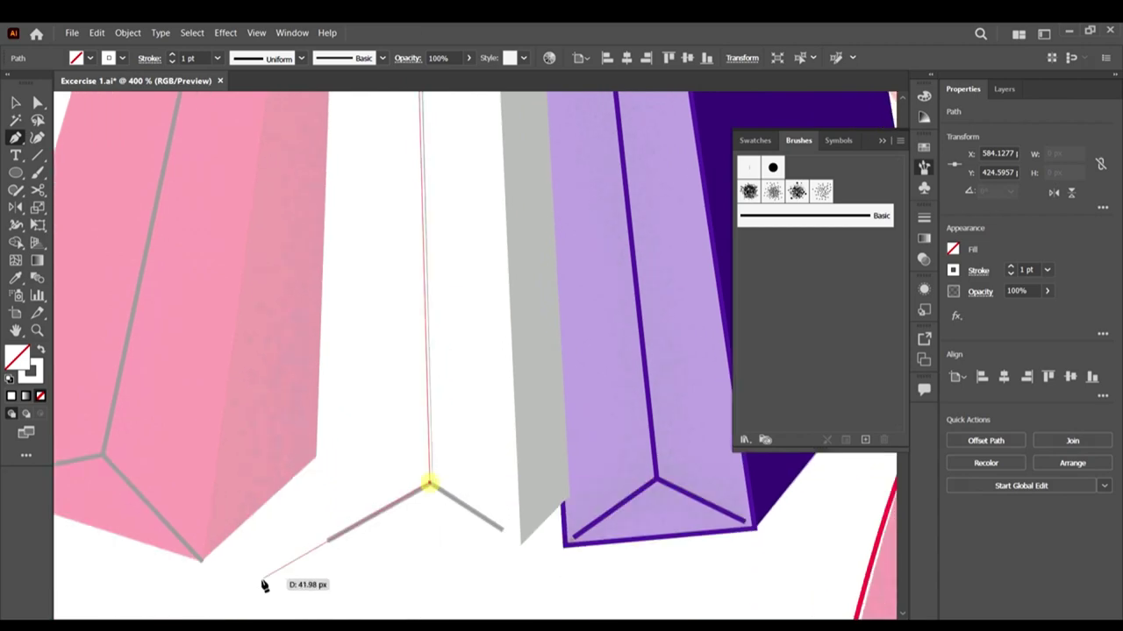
{"action": "left_click", "coordinate": [324, 542]}
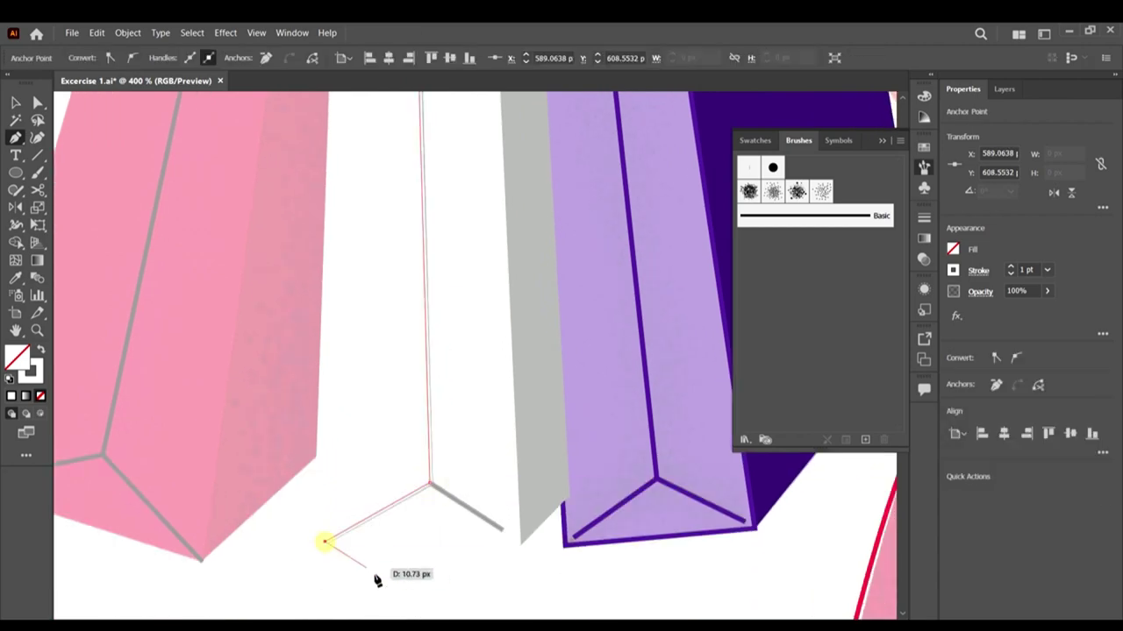
{"action": "left_click", "coordinate": [501, 529]}
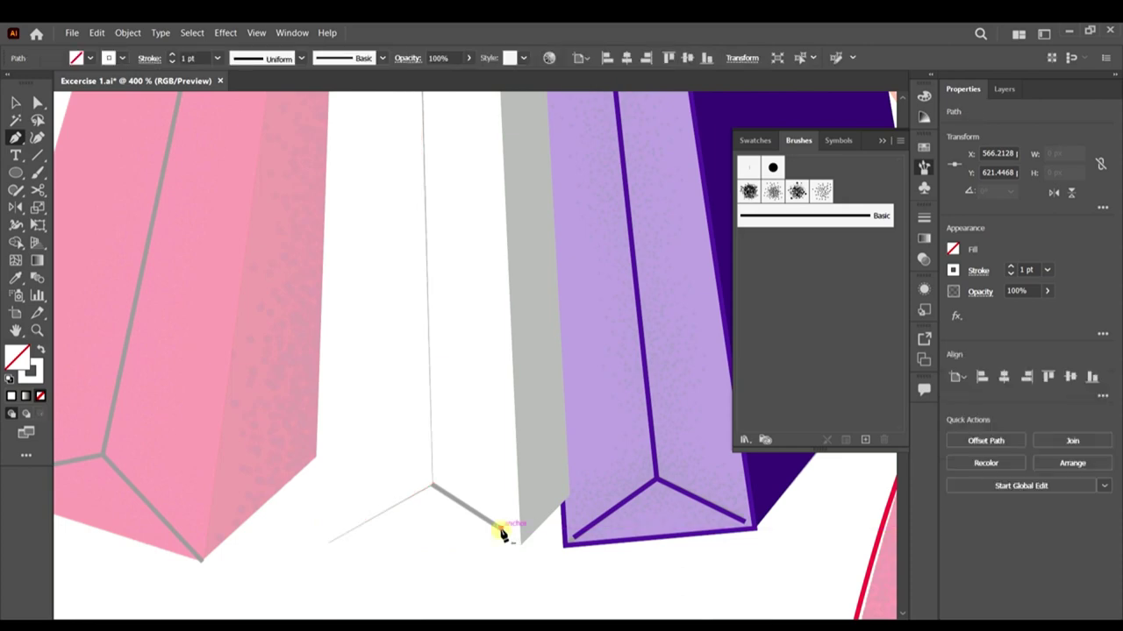
{"action": "left_click", "coordinate": [430, 483]}
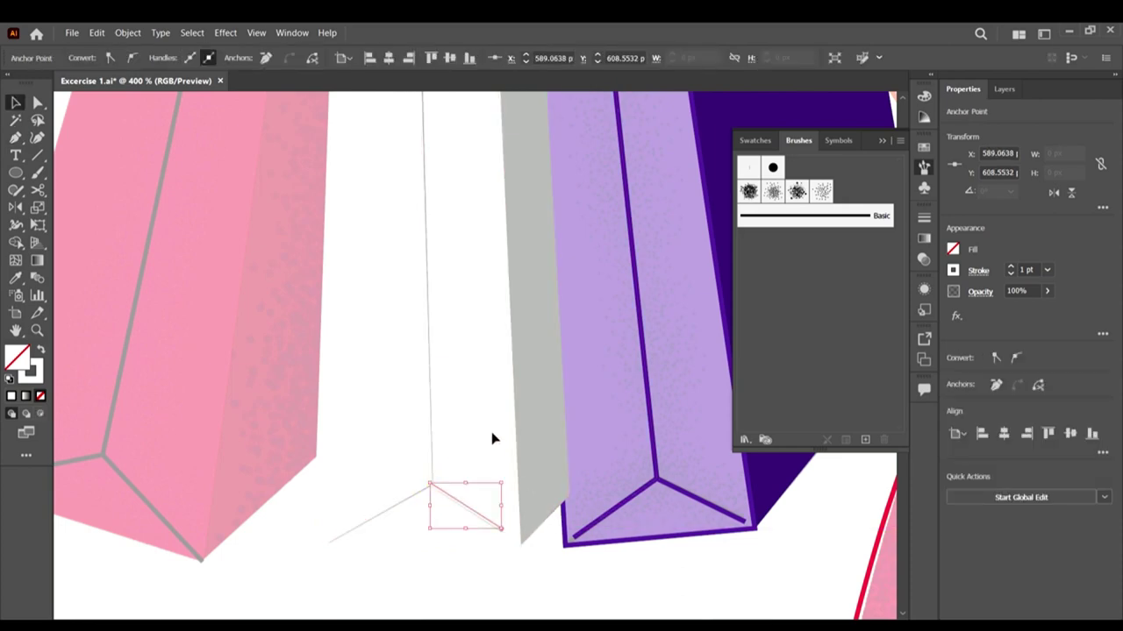
Step: Give the white bag's three crease lines the sampled purple of the purple bag's centre crease as a 1 pt stroke without a fill
{"action": "key", "text": "i"}
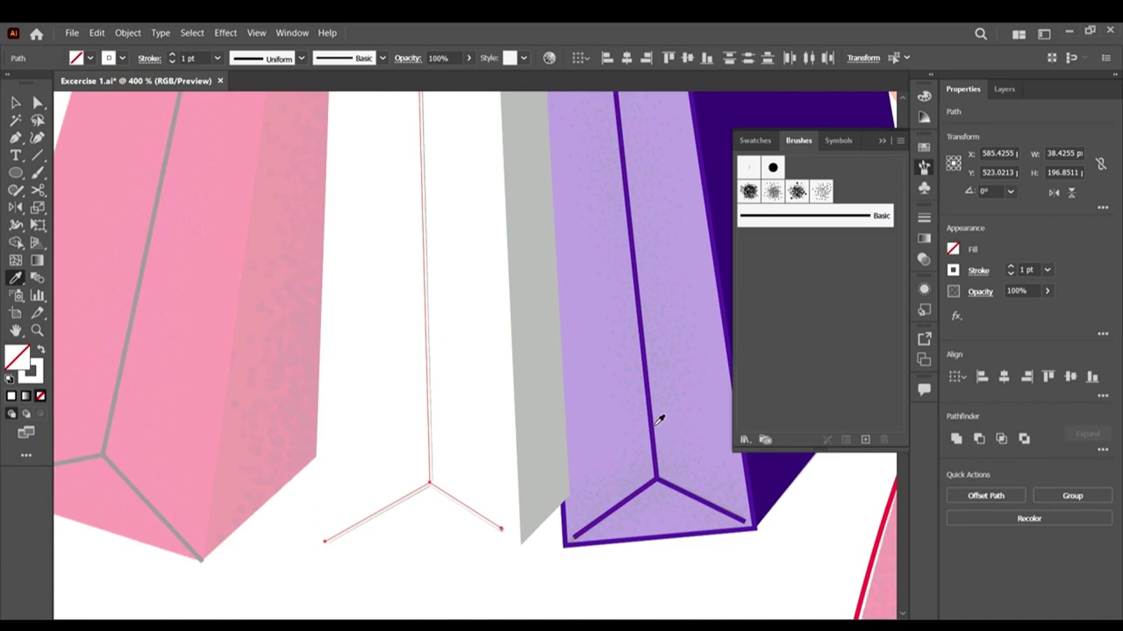
{"action": "left_click", "coordinate": [650, 413]}
{"action": "key", "text": "shift+x"}
{"action": "scroll", "coordinate": [646, 401], "scroll_direction": "down", "scroll_amount": 3}
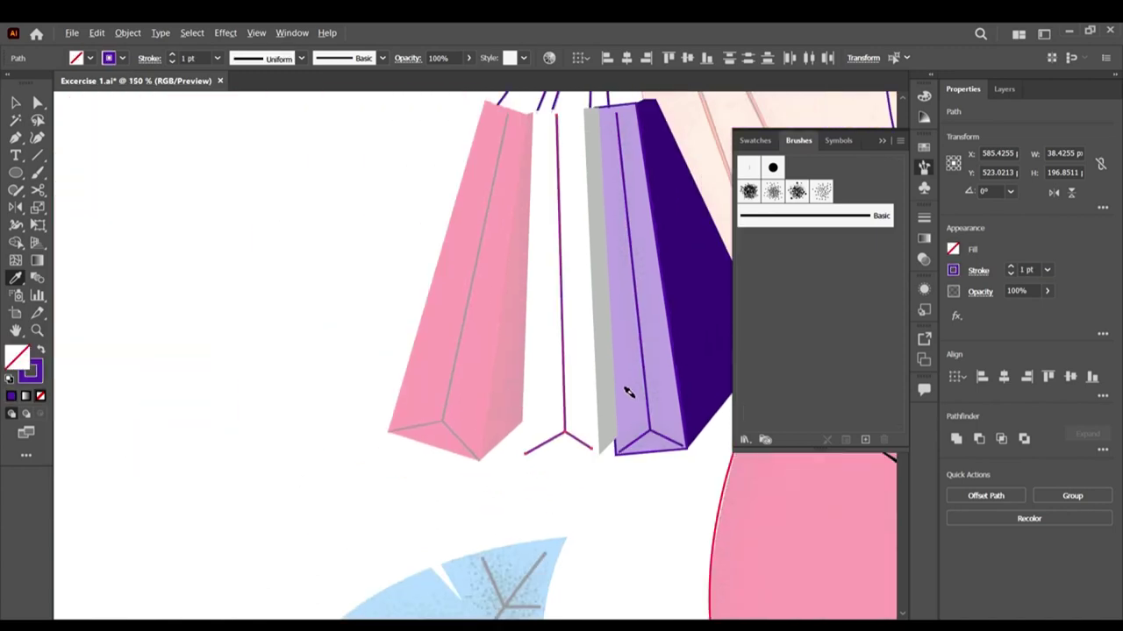
{"action": "left_click", "coordinate": [15, 101]}
{"action": "left_click", "coordinate": [180, 267]}
Step: Trace the pink bag's shaded side panel as a closed four-corner outline, about 33 px wide and 203 px high
{"action": "scroll", "coordinate": [508, 352], "scroll_direction": "up", "scroll_amount": 2}
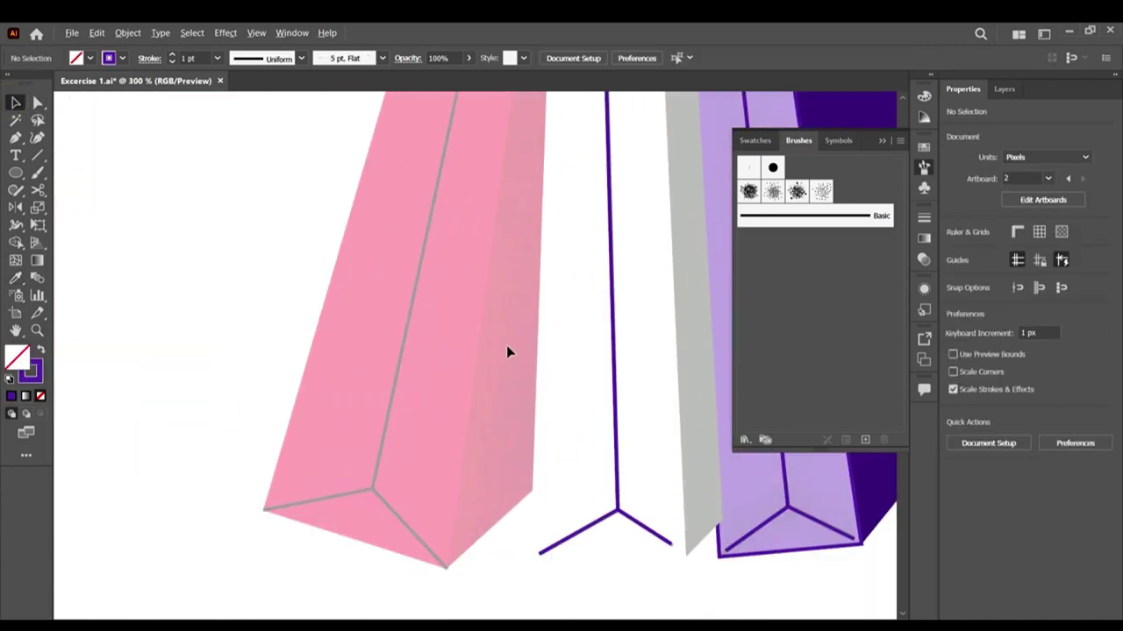
{"action": "left_click", "coordinate": [16, 137]}
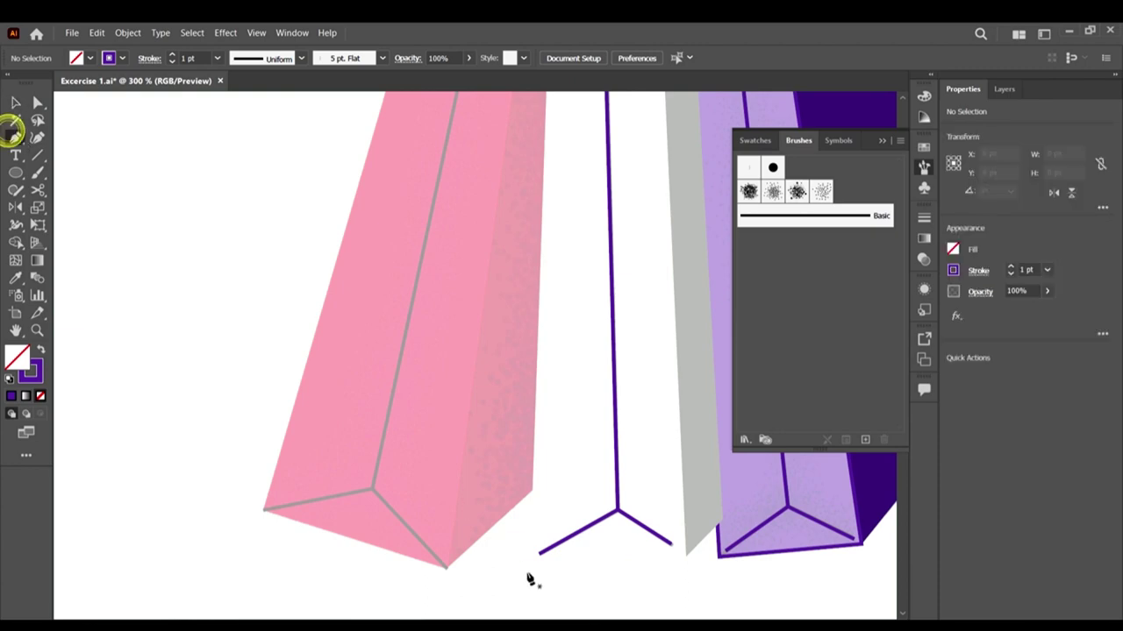
{"action": "left_click", "coordinate": [538, 485]}
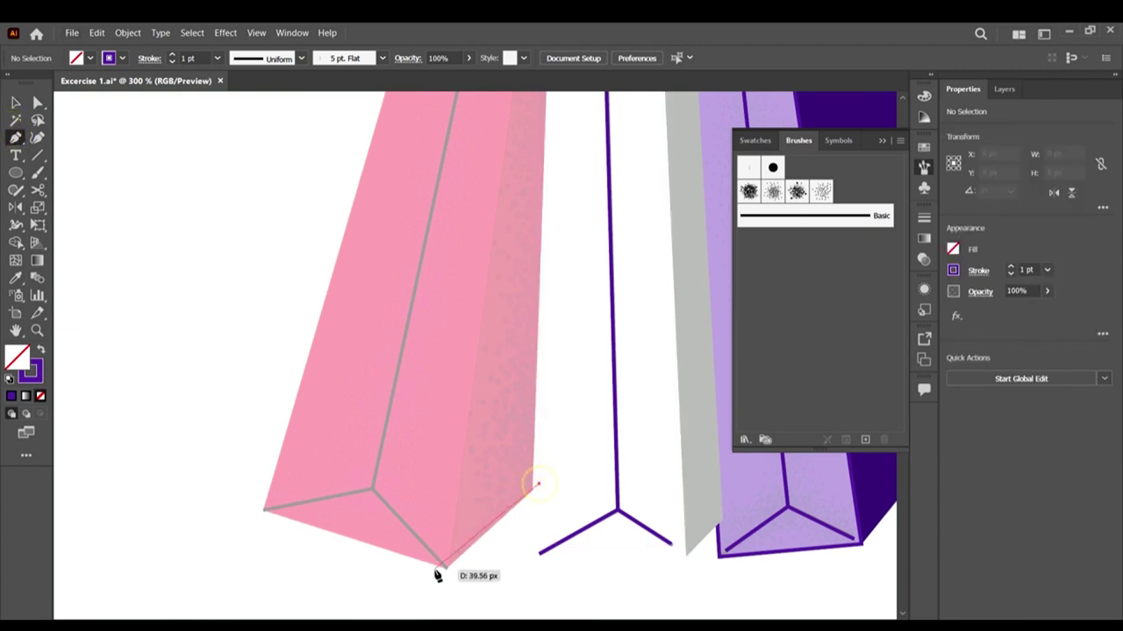
{"action": "left_click", "coordinate": [445, 568]}
{"action": "scroll", "coordinate": [483, 539], "scroll_direction": "down", "scroll_amount": 3}
{"action": "scroll", "coordinate": [501, 351], "scroll_direction": "up", "scroll_amount": 2}
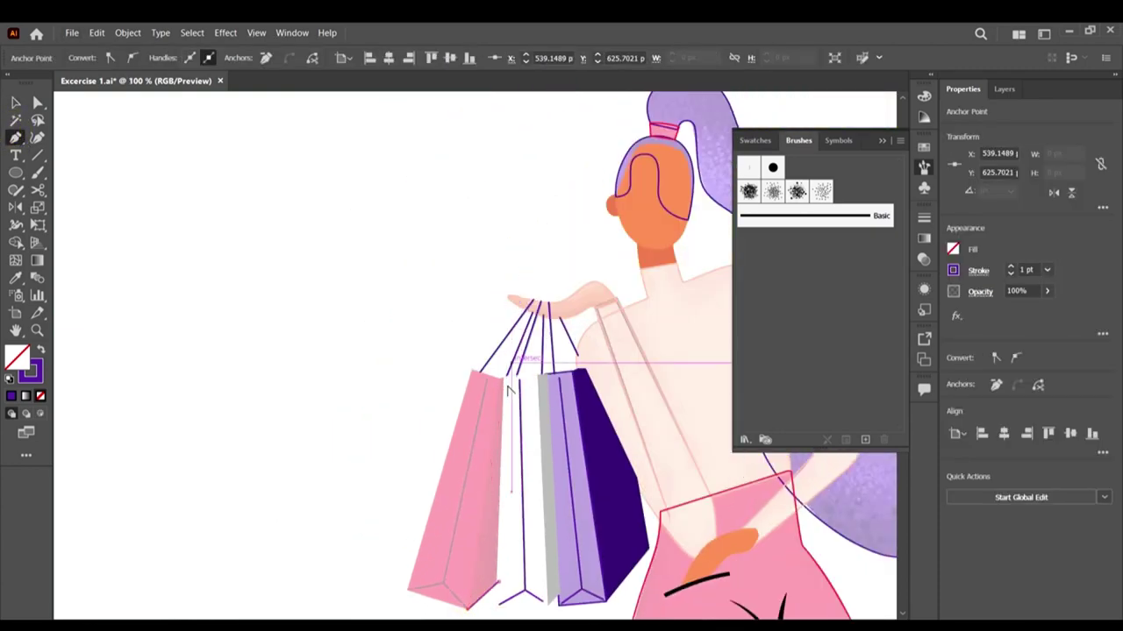
{"action": "scroll", "coordinate": [500, 379], "scroll_direction": "up", "scroll_amount": 5}
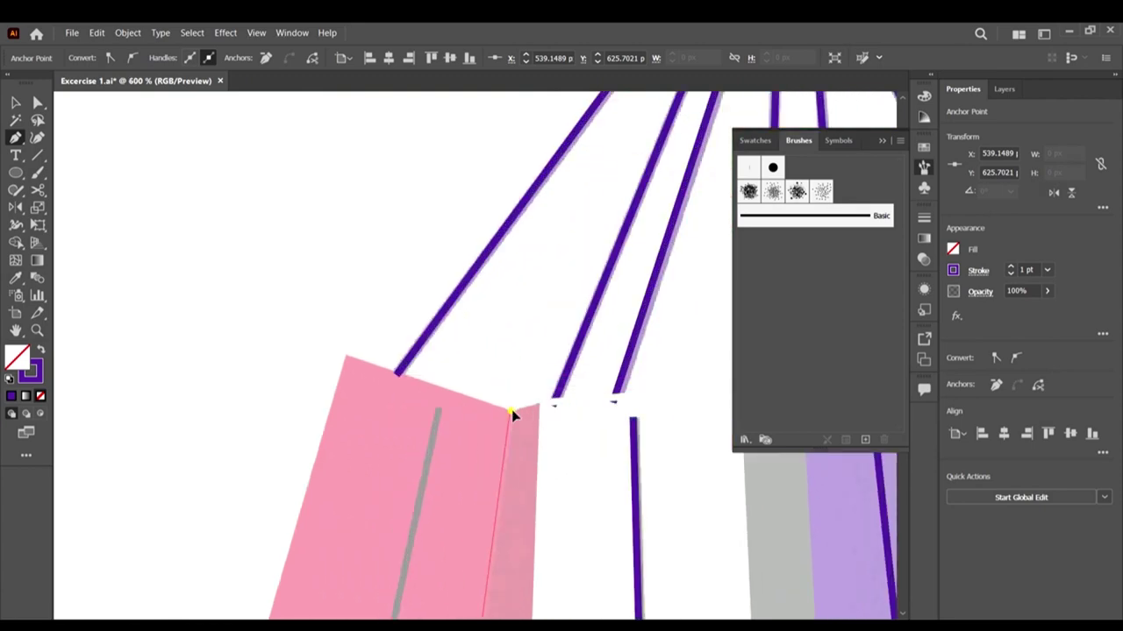
{"action": "scroll", "coordinate": [514, 414], "scroll_direction": "up", "scroll_amount": 3}
{"action": "left_click", "coordinate": [552, 413]}
{"action": "scroll", "coordinate": [554, 415], "scroll_direction": "down", "scroll_amount": 6}
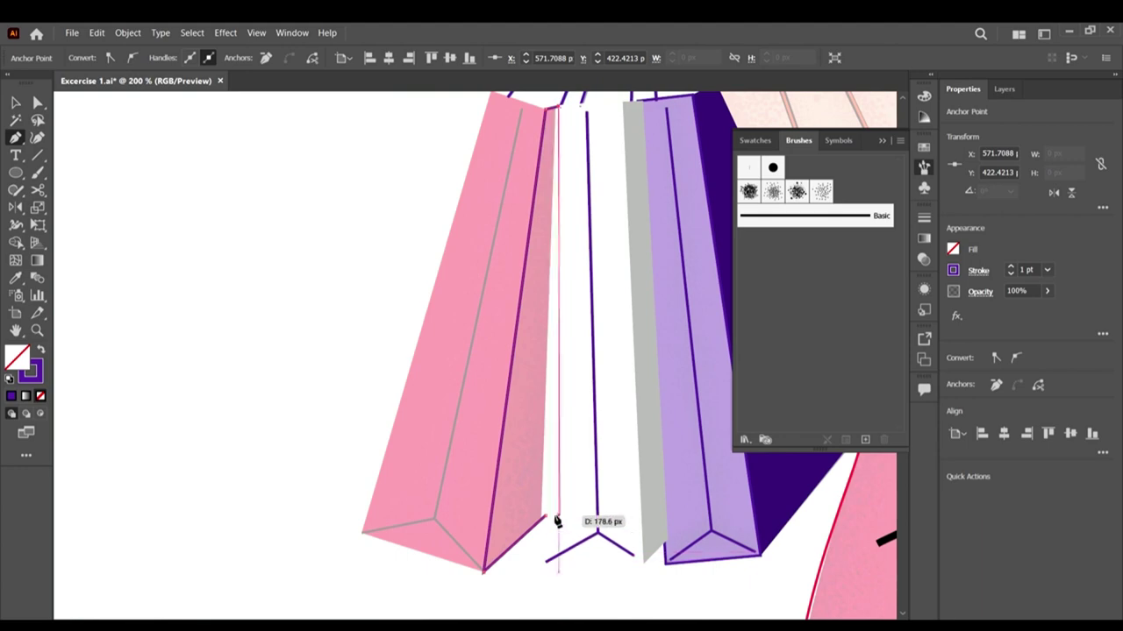
{"action": "scroll", "coordinate": [547, 518], "scroll_direction": "down", "scroll_amount": 2}
Step: Sample the dark red of the red bag's side panel in the full-colour illustration as the fill, without a stroke
{"action": "scroll", "coordinate": [650, 516], "scroll_direction": "down", "scroll_amount": 2}
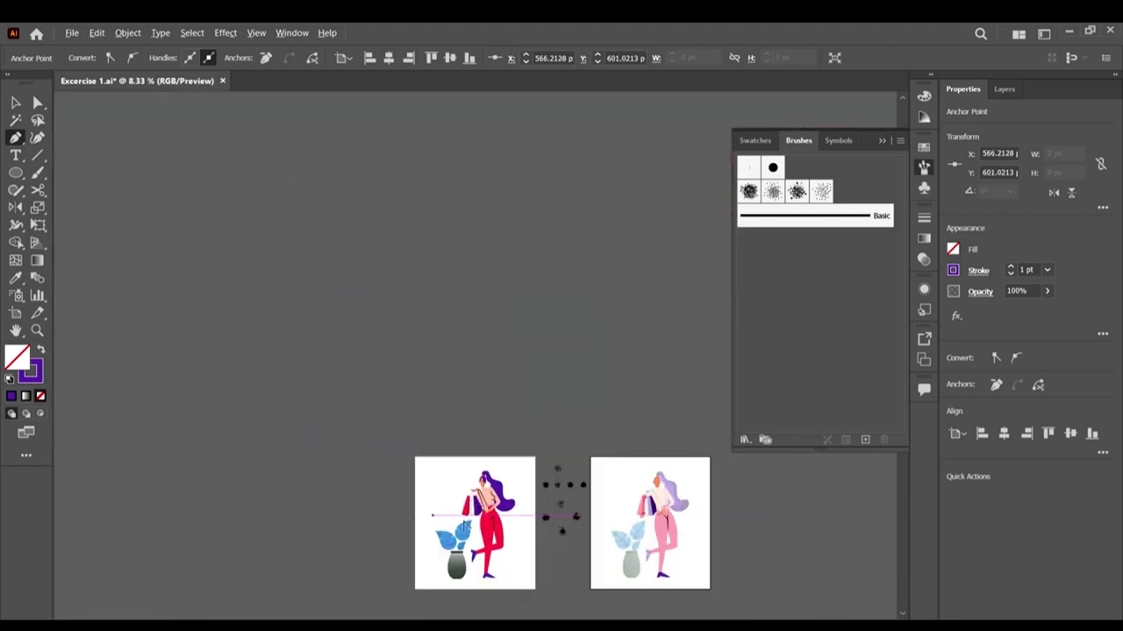
{"action": "scroll", "coordinate": [358, 494], "scroll_direction": "up", "scroll_amount": 6}
{"action": "key", "text": "i"}
{"action": "left_click", "coordinate": [360, 500]}
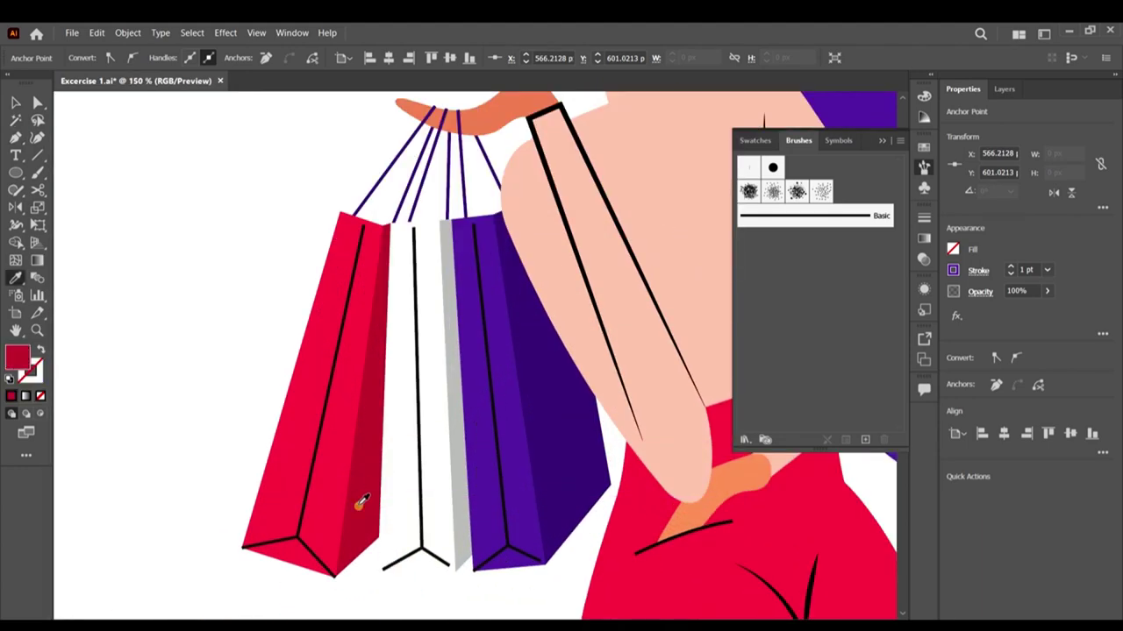
{"action": "left_click", "coordinate": [15, 103]}
{"action": "left_click", "coordinate": [219, 301]}
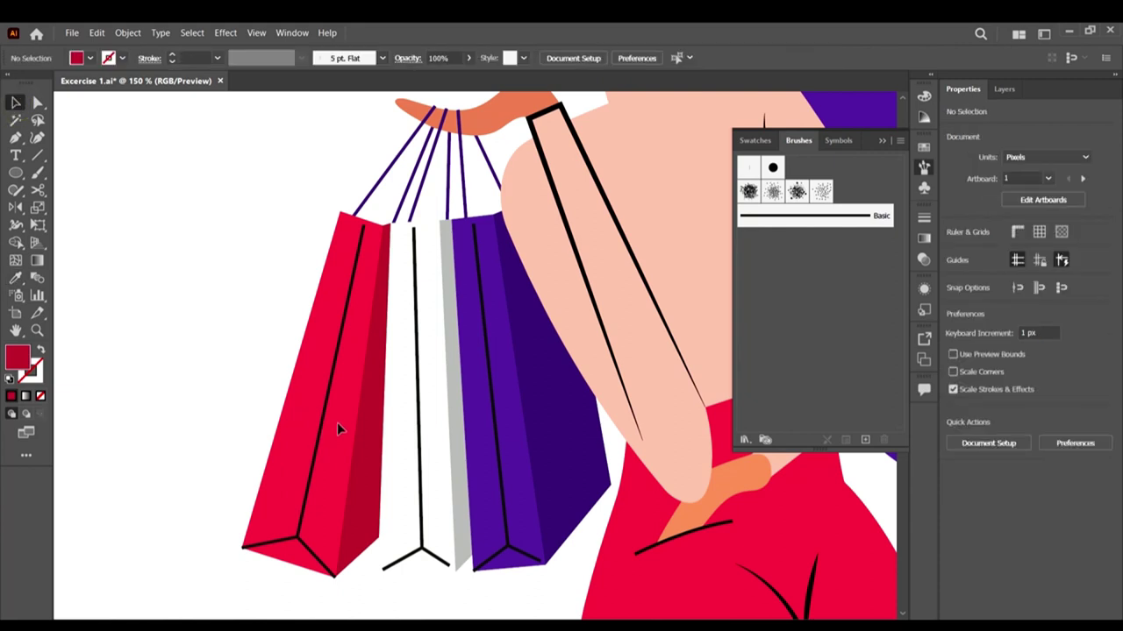
{"action": "left_click", "coordinate": [281, 419]}
Step: Swap the fill and stroke of the pink bag's traced side panel so it has only a 1 pt dark red outline
{"action": "scroll", "coordinate": [546, 351], "scroll_direction": "down", "scroll_amount": 2}
{"action": "scroll", "coordinate": [450, 380], "scroll_direction": "down", "scroll_amount": 6}
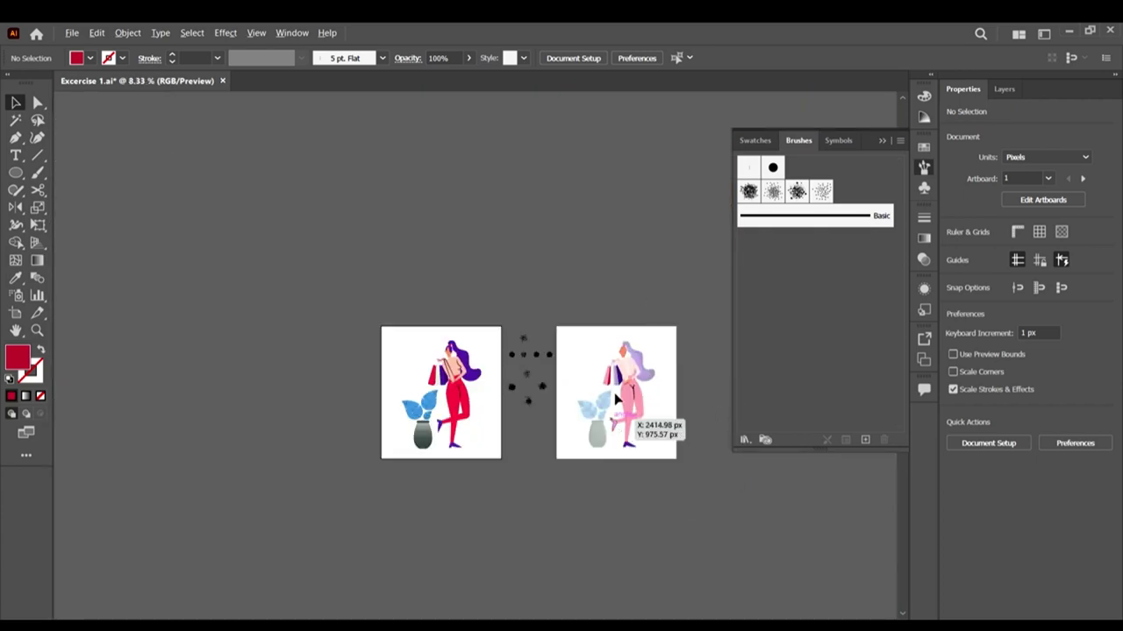
{"action": "scroll", "coordinate": [617, 399], "scroll_direction": "up", "scroll_amount": 10}
{"action": "left_click", "coordinate": [474, 286]}
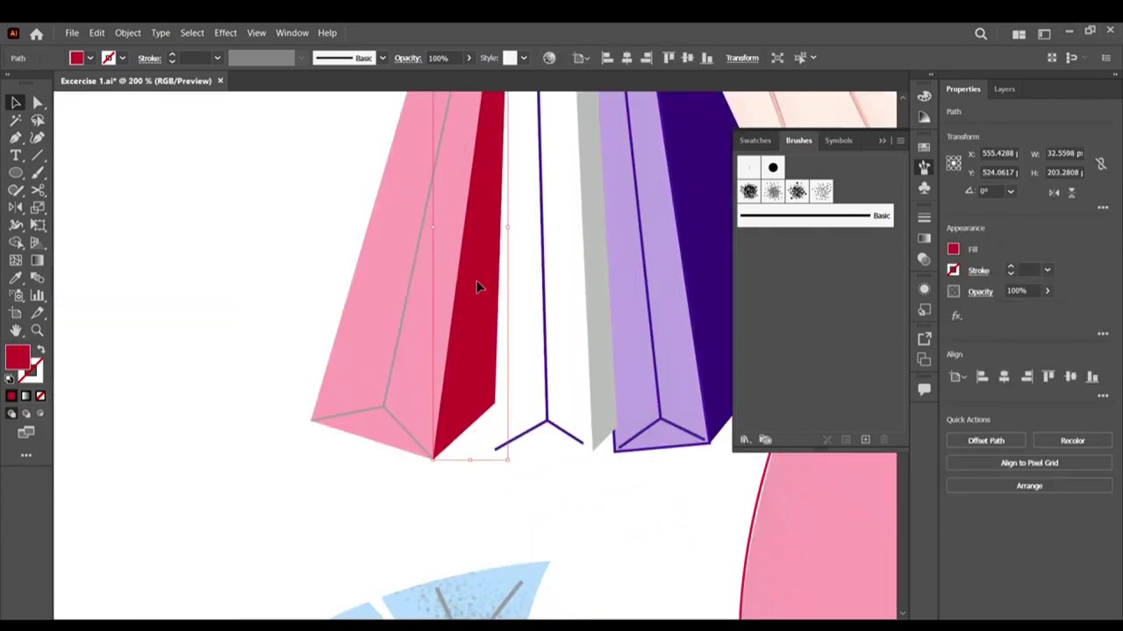
{"action": "key", "text": "shift+x"}
{"action": "scroll", "coordinate": [480, 273], "scroll_direction": "up", "scroll_amount": 2}
{"action": "left_click", "coordinate": [313, 184]}
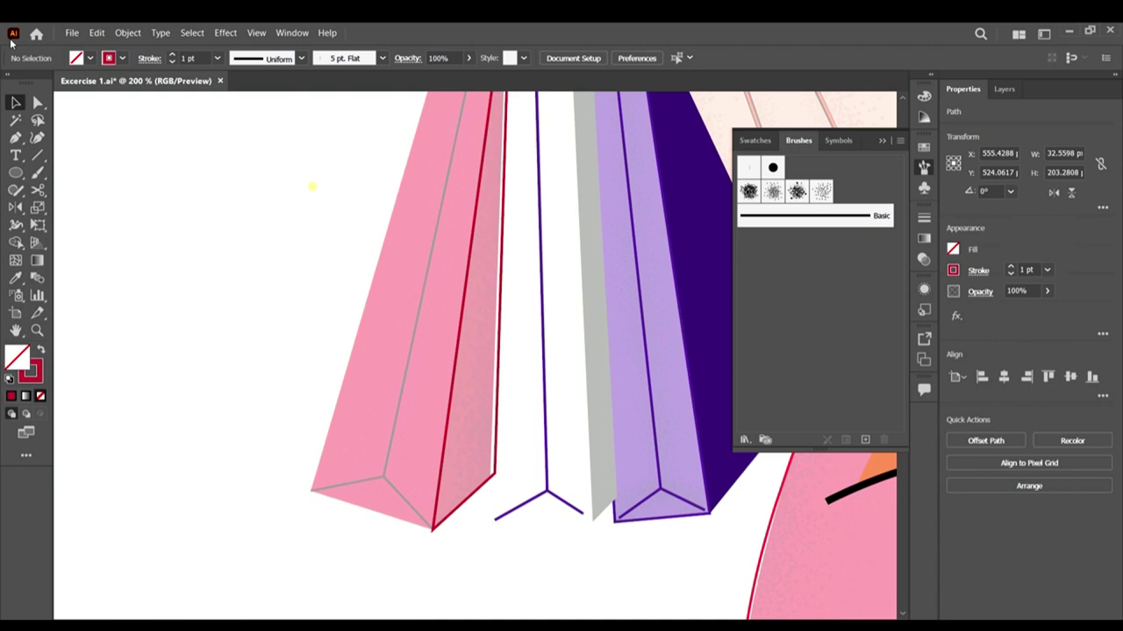
Step: Draw the pink bag's front panel outline along its bottom edge and up the edge shared with the side panel, about 204 px long
{"action": "left_click", "coordinate": [15, 138]}
{"action": "scroll", "coordinate": [348, 529], "scroll_direction": "up", "scroll_amount": 3}
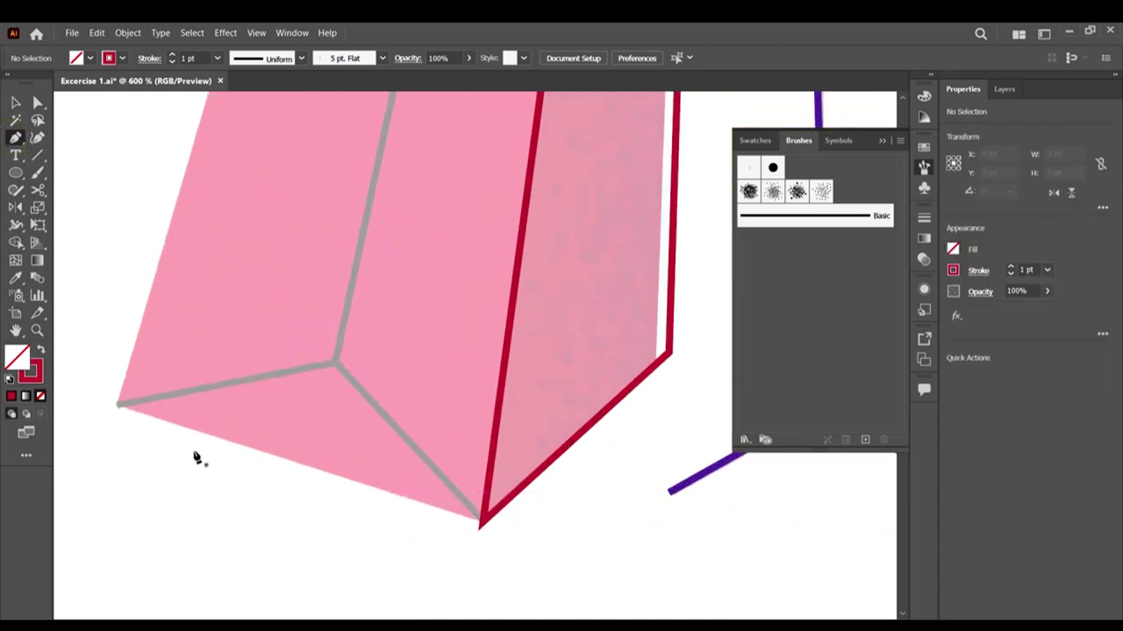
{"action": "left_click", "coordinate": [114, 406]}
{"action": "left_click", "coordinate": [480, 521]}
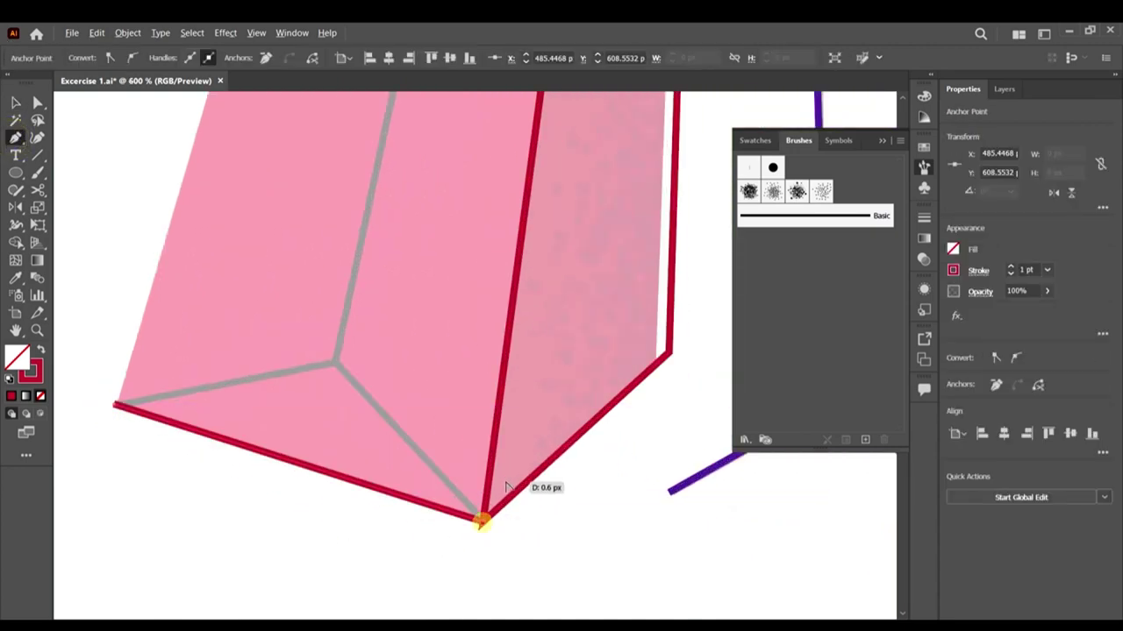
{"action": "scroll", "coordinate": [505, 488], "scroll_direction": "down", "scroll_amount": 3}
{"action": "scroll", "coordinate": [556, 275], "scroll_direction": "up", "scroll_amount": 6}
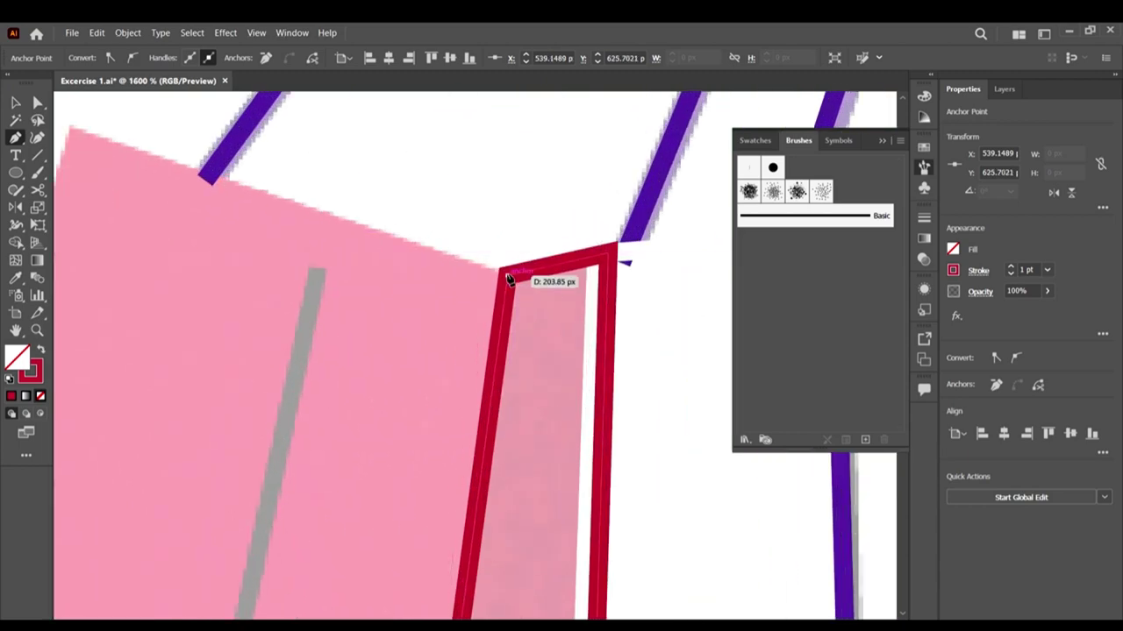
{"action": "left_click", "coordinate": [508, 277]}
Step: Continue the pink bag's front panel outline along the top edge, about 25 px long, and close it at the starting anchor
{"action": "scroll", "coordinate": [491, 272], "scroll_direction": "down", "scroll_amount": 3}
{"action": "scroll", "coordinate": [368, 230], "scroll_direction": "up", "scroll_amount": 2}
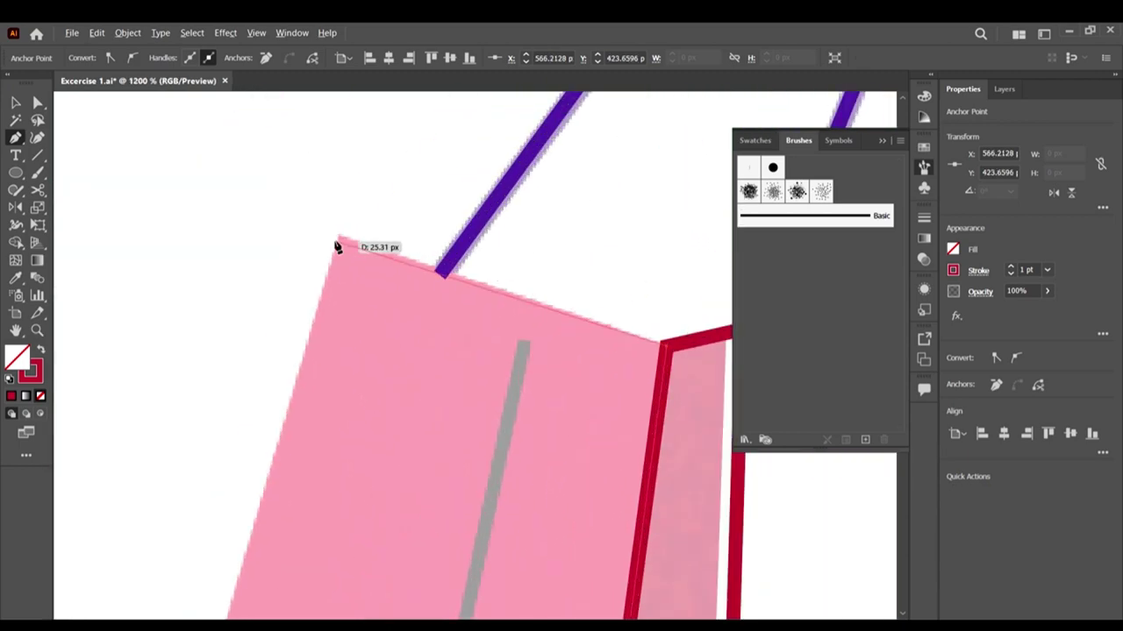
{"action": "left_click", "coordinate": [337, 248]}
{"action": "scroll", "coordinate": [337, 239], "scroll_direction": "down", "scroll_amount": 3}
{"action": "scroll", "coordinate": [514, 343], "scroll_direction": "up", "scroll_amount": 2}
{"action": "scroll", "coordinate": [407, 474], "scroll_direction": "down", "scroll_amount": 3}
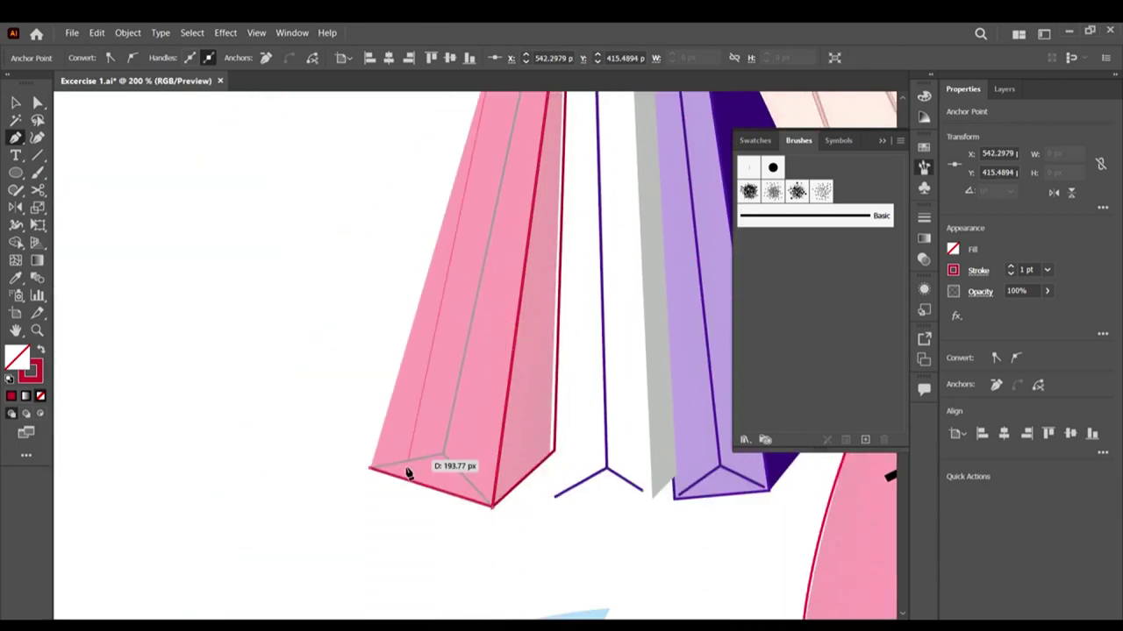
{"action": "scroll", "coordinate": [370, 466], "scroll_direction": "up", "scroll_amount": 2}
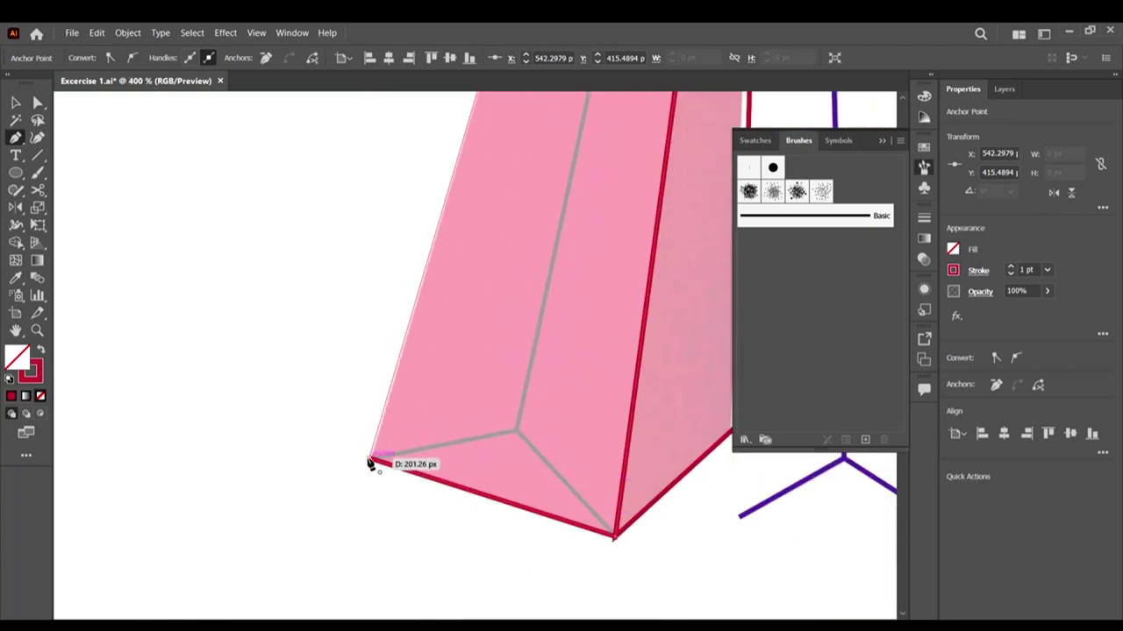
{"action": "left_click", "coordinate": [371, 466]}
Step: Sample the bright red of the red bag's front panel in the full-colour illustration as the fill, without a stroke, and deselect the shape
{"action": "scroll", "coordinate": [368, 460], "scroll_direction": "down", "scroll_amount": 6}
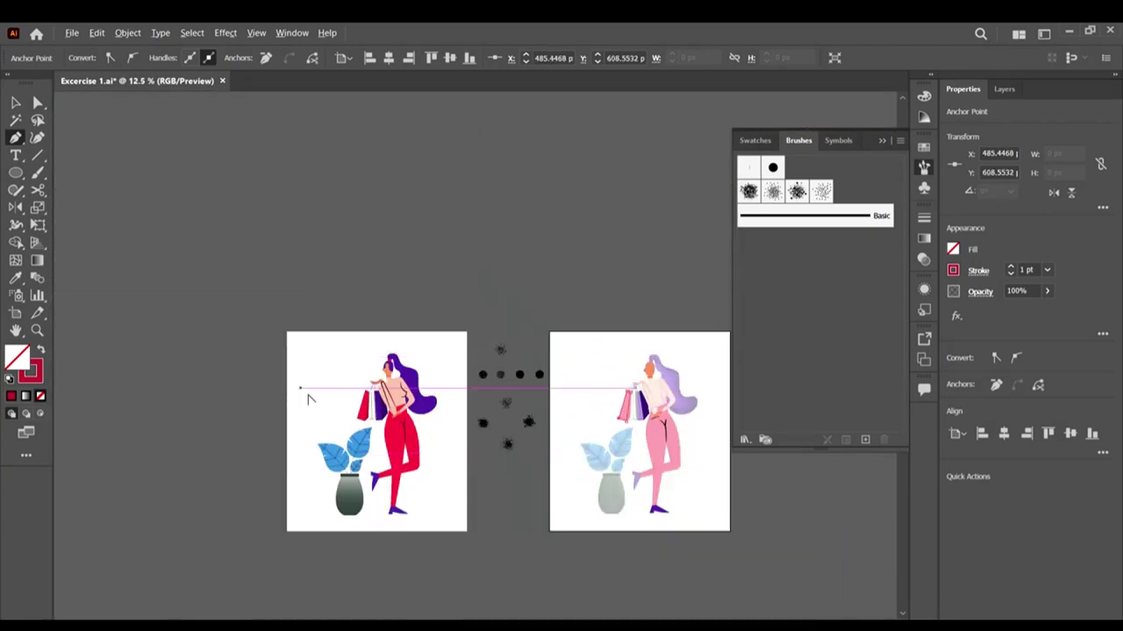
{"action": "scroll", "coordinate": [359, 404], "scroll_direction": "up", "scroll_amount": 5}
{"action": "key", "text": "shift+x"}
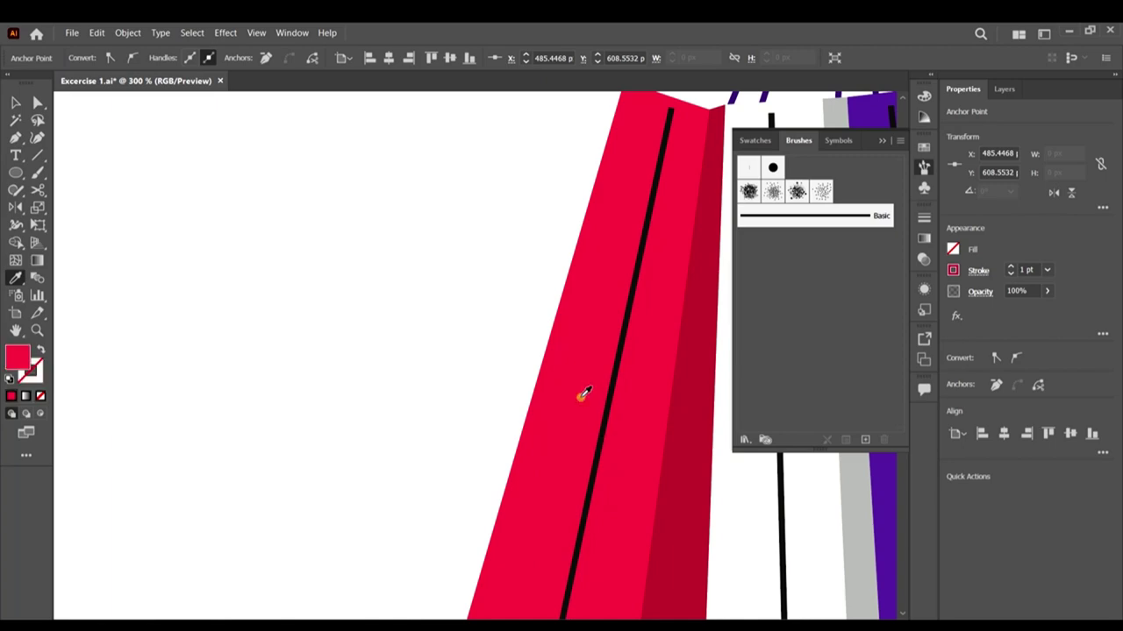
{"action": "scroll", "coordinate": [343, 301], "scroll_direction": "down", "scroll_amount": 6}
{"action": "left_click", "coordinate": [13, 101]}
{"action": "scroll", "coordinate": [385, 415], "scroll_direction": "down", "scroll_amount": 3}
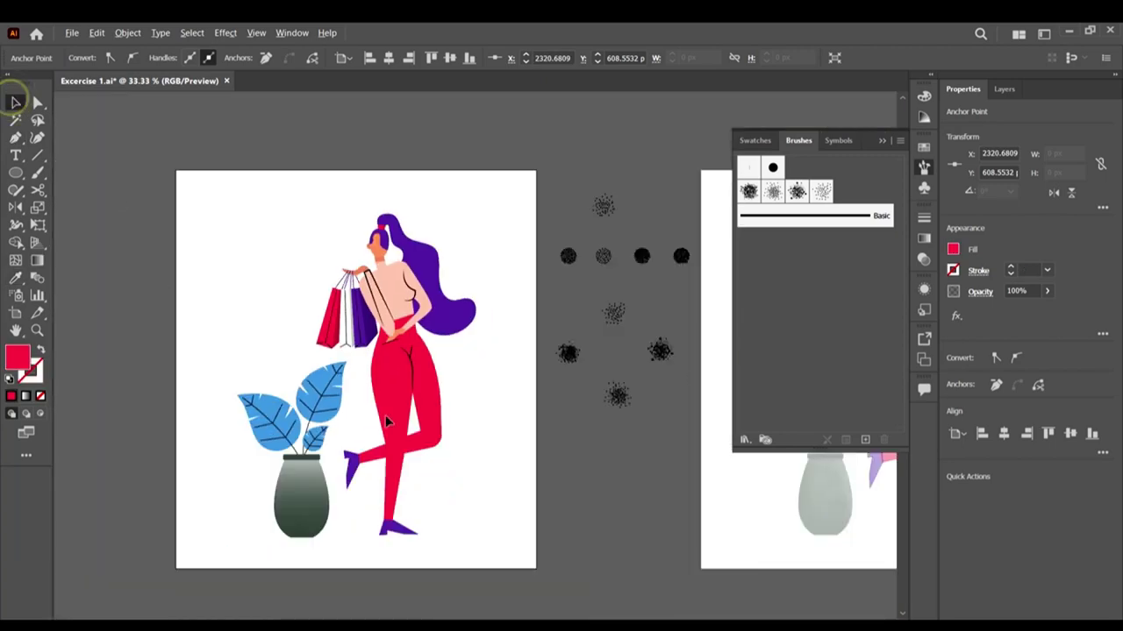
{"action": "scroll", "coordinate": [518, 389], "scroll_direction": "up", "scroll_amount": 4}
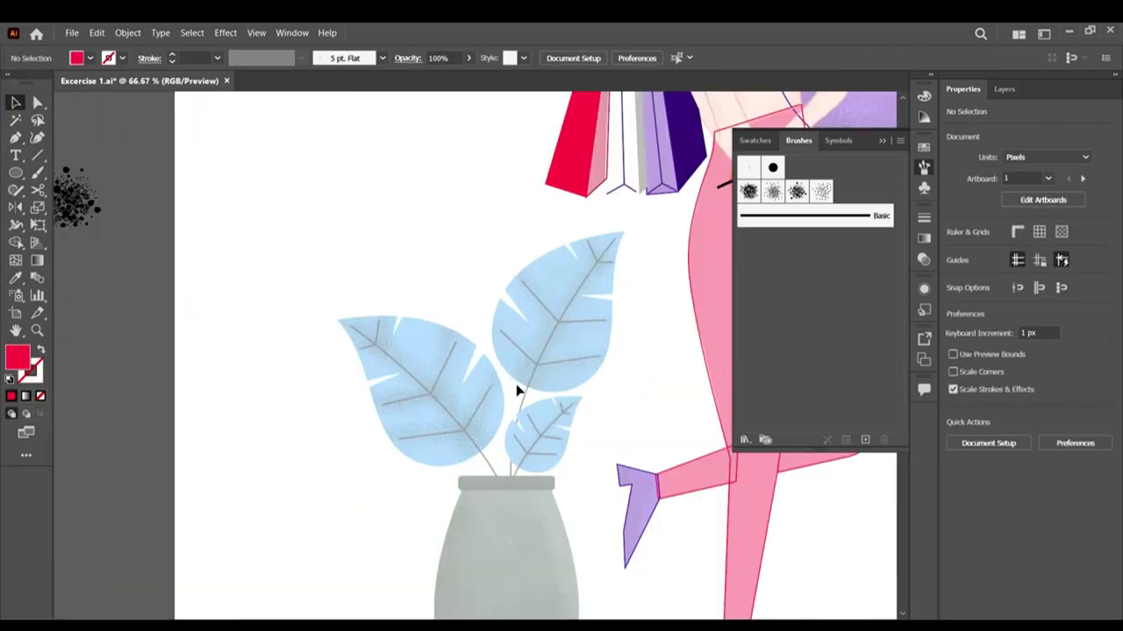
Step: Swap the fill and stroke of the pink bag's traced front panel so it has only a 1 pt bright red outline
{"action": "key", "text": "p"}
{"action": "scroll", "coordinate": [608, 243], "scroll_direction": "up", "scroll_amount": 3}
{"action": "scroll", "coordinate": [614, 263], "scroll_direction": "up", "scroll_amount": 4}
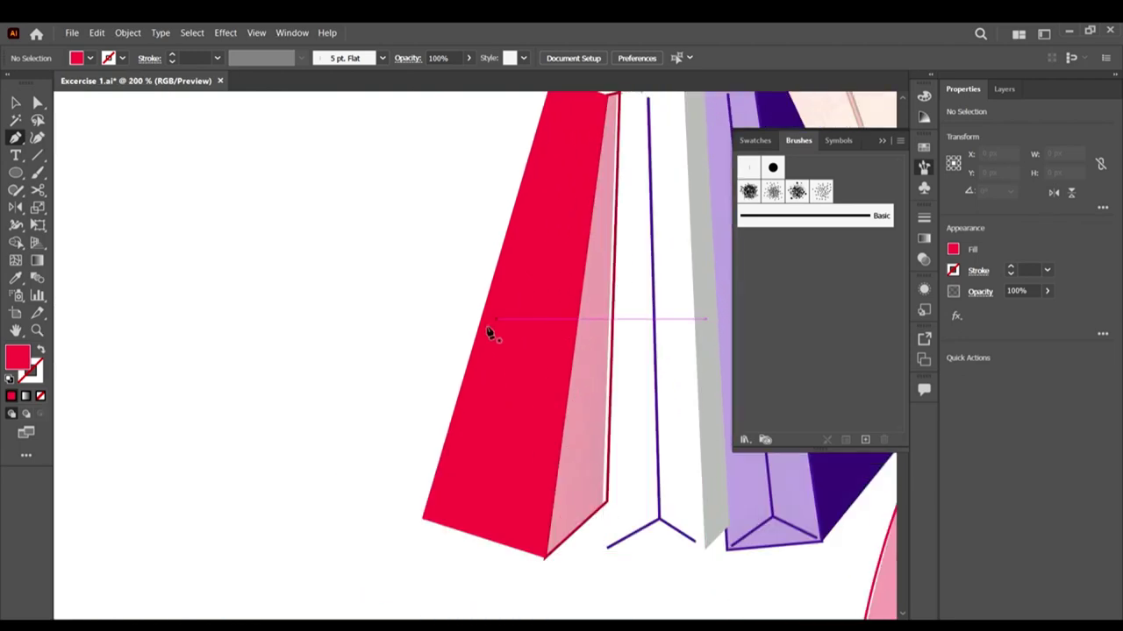
{"action": "key", "text": "v"}
{"action": "left_click", "coordinate": [510, 379]}
{"action": "key", "text": "slash"}
{"action": "left_click", "coordinate": [346, 331]}
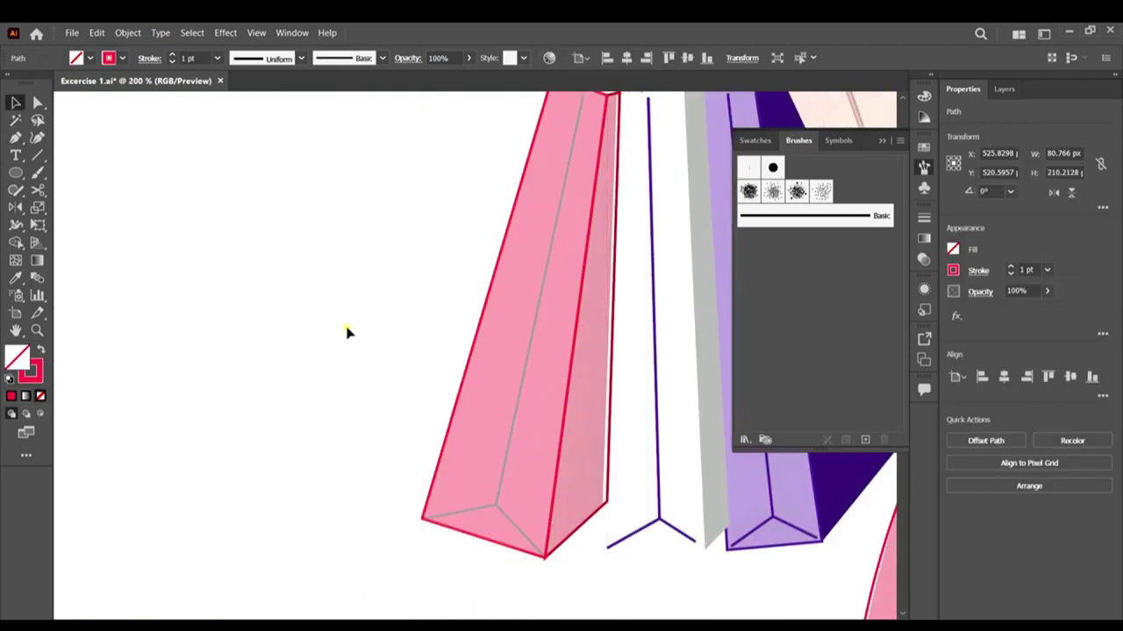
Step: Trace the pink bag's crease lines: the long fold about 184 px down the front panel and the two short folds to the bottom corners
{"action": "scroll", "coordinate": [494, 195], "scroll_direction": "up", "scroll_amount": 3}
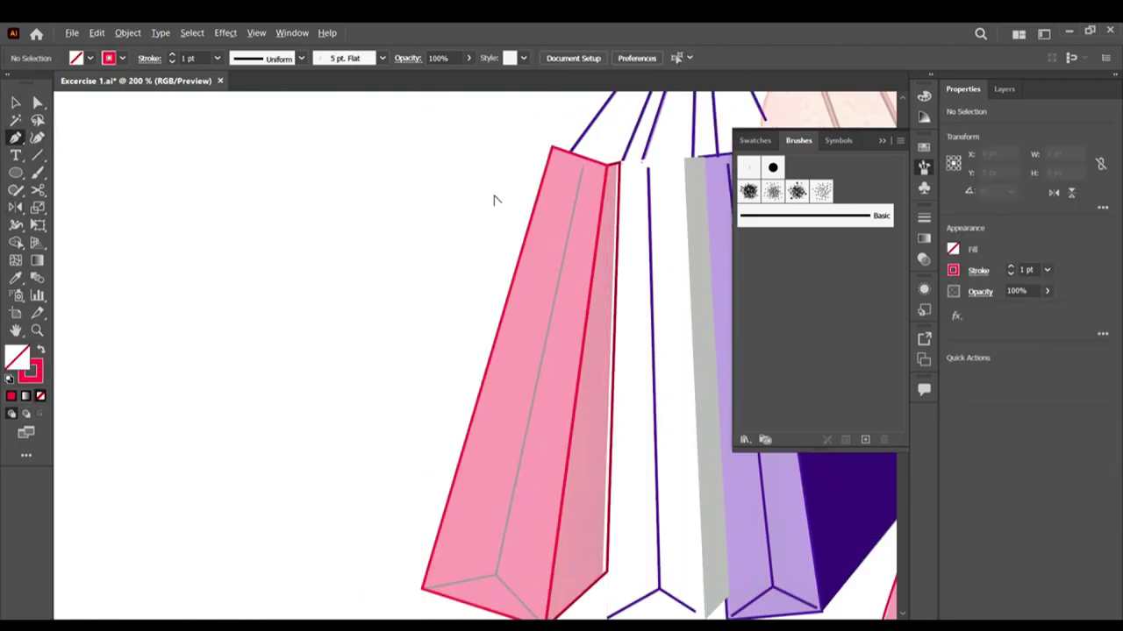
{"action": "scroll", "coordinate": [683, 150], "scroll_direction": "up", "scroll_amount": 3}
{"action": "left_click", "coordinate": [716, 142]}
{"action": "scroll", "coordinate": [685, 264], "scroll_direction": "down", "scroll_amount": 4}
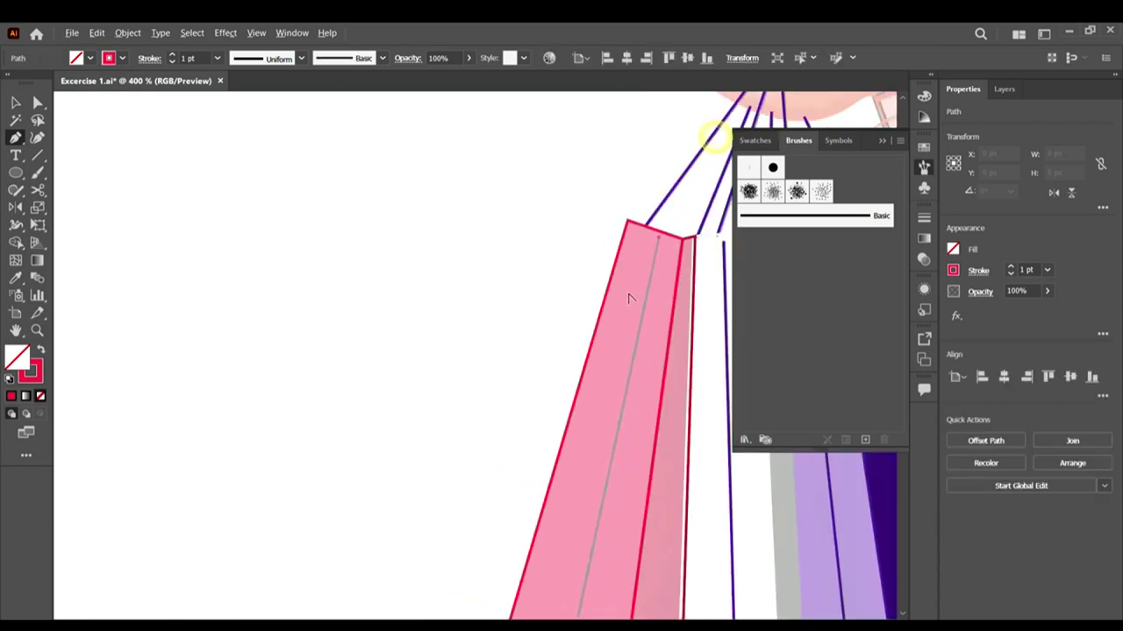
{"action": "scroll", "coordinate": [605, 377], "scroll_direction": "up", "scroll_amount": 4}
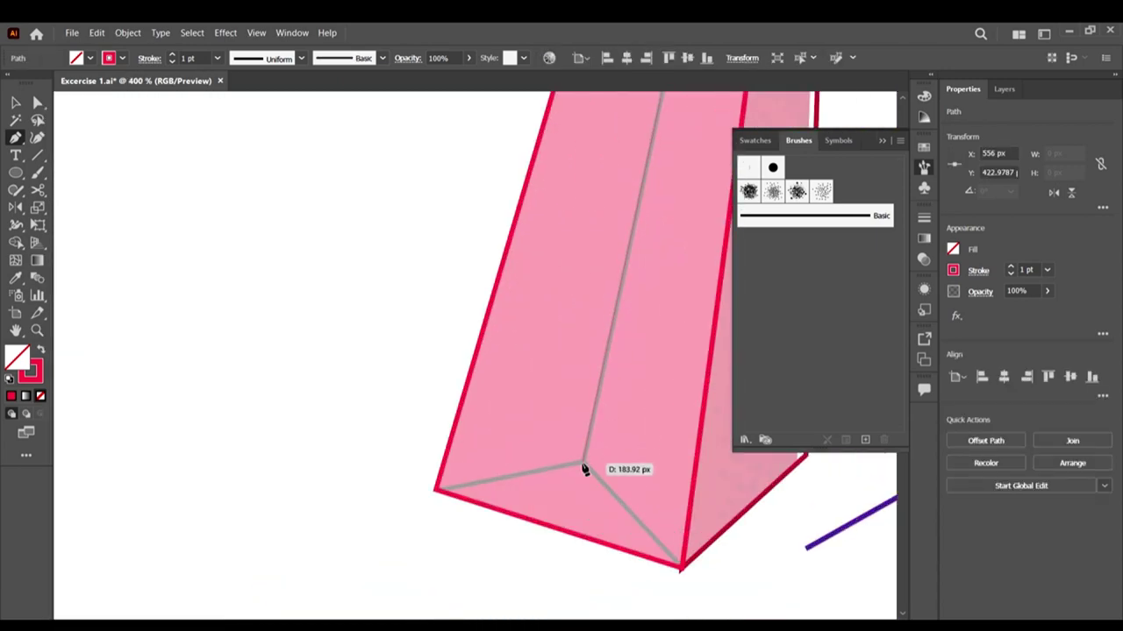
{"action": "left_click", "coordinate": [582, 463]}
{"action": "left_click", "coordinate": [442, 488]}
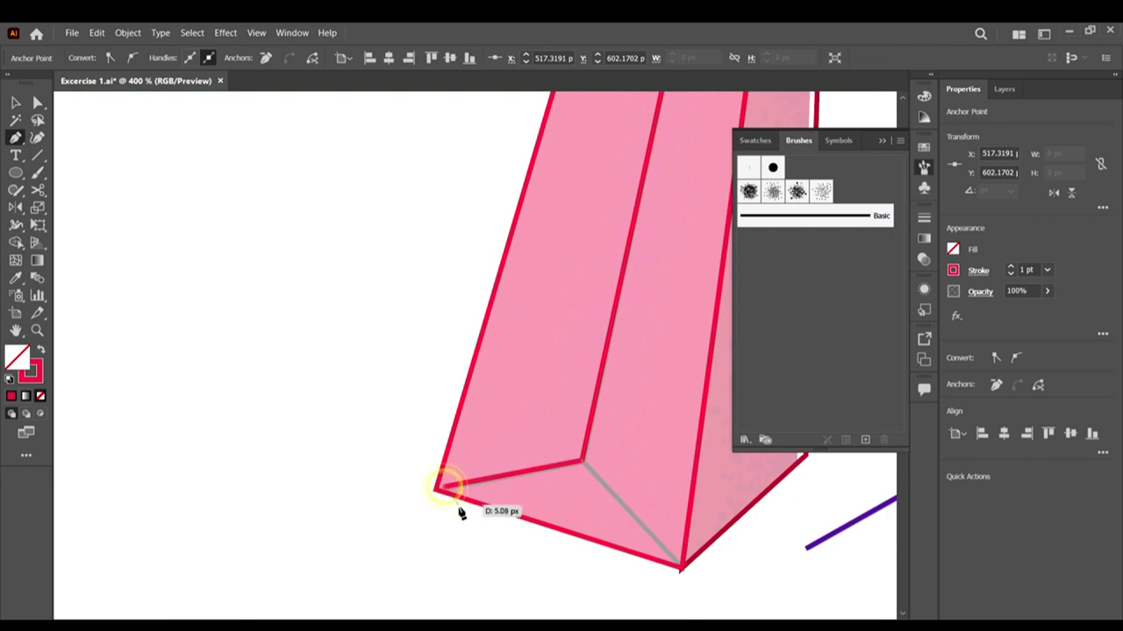
{"action": "left_click", "coordinate": [678, 566]}
{"action": "left_click", "coordinate": [582, 462]}
{"action": "key", "text": "v"}
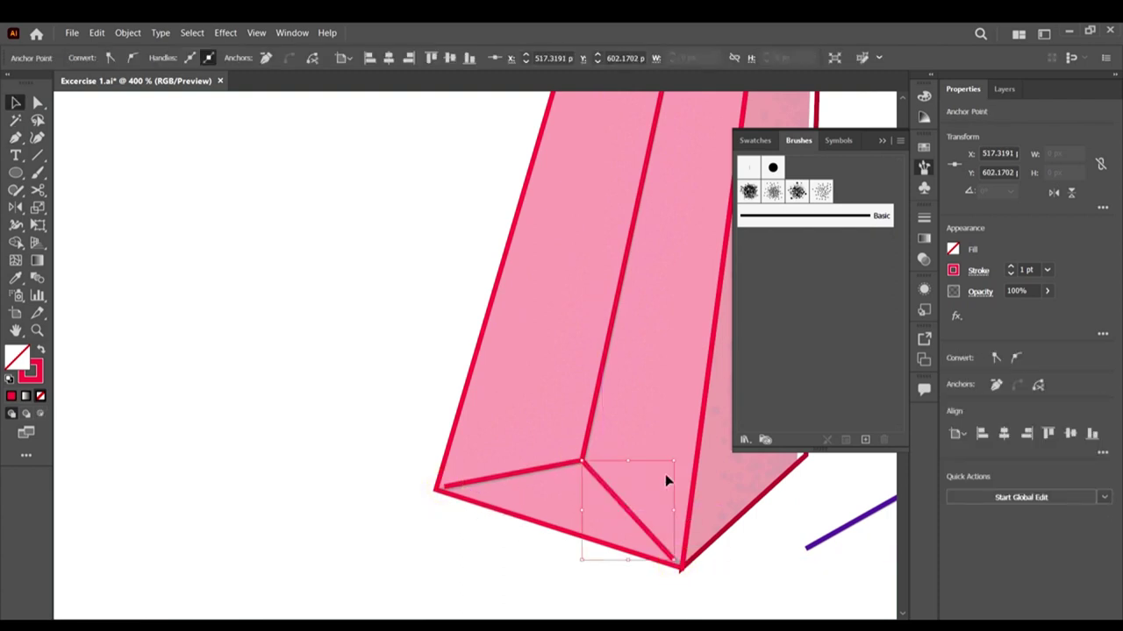
{"action": "left_click", "coordinate": [301, 328]}
Step: Select the pink bag's crease lines and sample the 1 pt purple stroke of the purple bag's crease line onto them
{"action": "scroll", "coordinate": [343, 318], "scroll_direction": "down", "scroll_amount": 4}
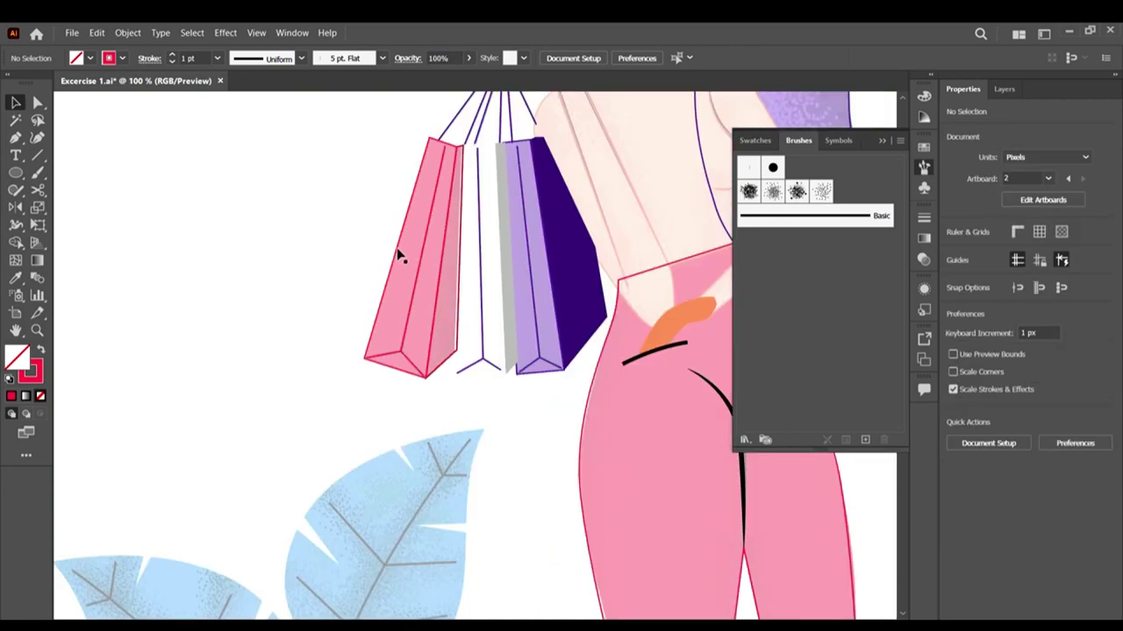
{"action": "scroll", "coordinate": [430, 324], "scroll_direction": "up", "scroll_amount": 5}
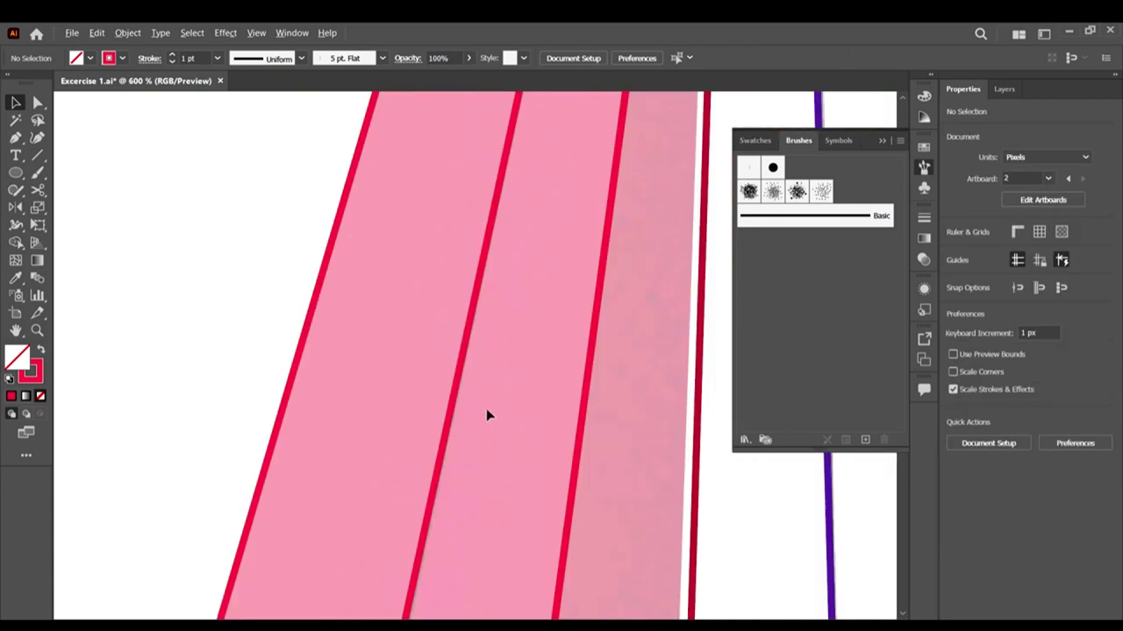
{"action": "left_click", "coordinate": [367, 351]}
{"action": "scroll", "coordinate": [552, 401], "scroll_direction": "down", "scroll_amount": 5}
{"action": "scroll", "coordinate": [545, 416], "scroll_direction": "down", "scroll_amount": 3}
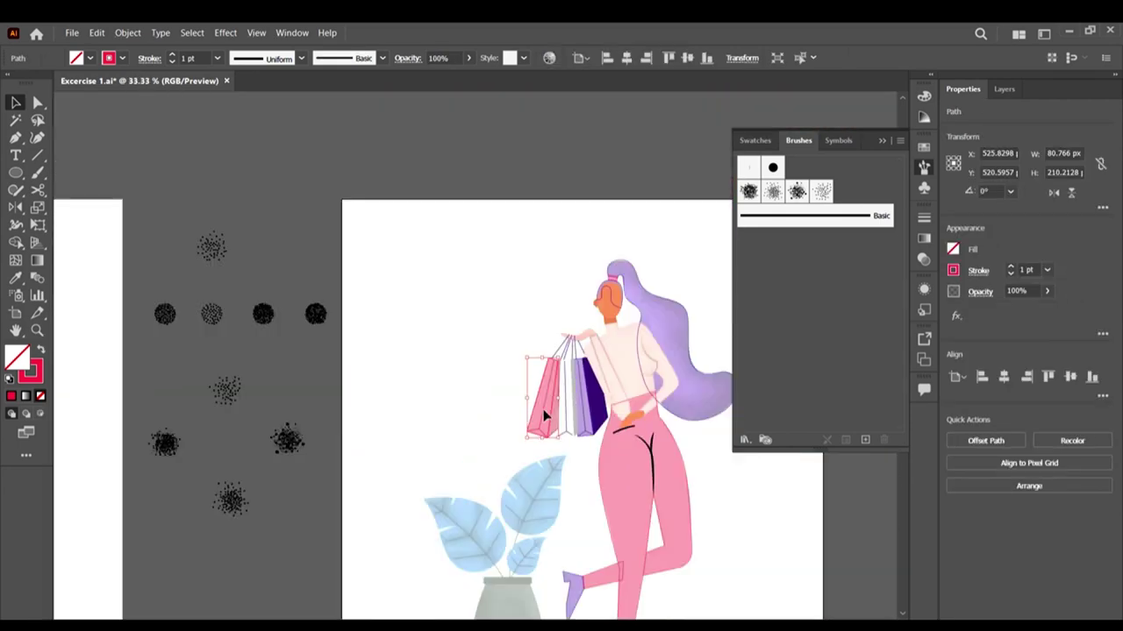
{"action": "scroll", "coordinate": [543, 421], "scroll_direction": "up", "scroll_amount": 5}
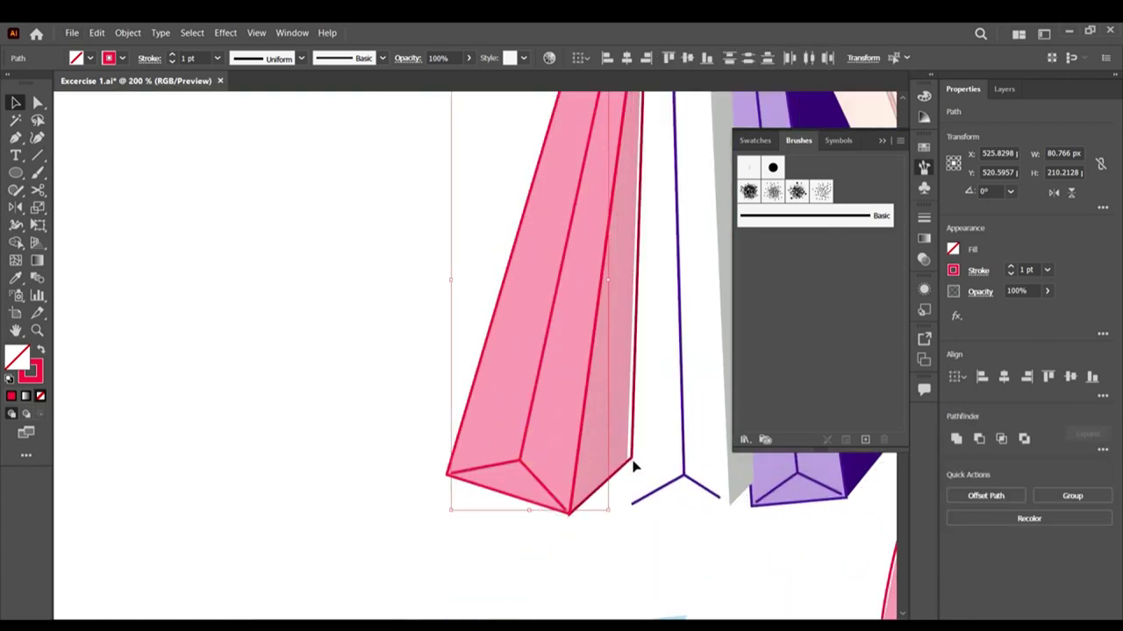
{"action": "scroll", "coordinate": [368, 368], "scroll_direction": "down", "scroll_amount": 3}
{"action": "scroll", "coordinate": [581, 401], "scroll_direction": "down", "scroll_amount": 2}
{"action": "key", "text": "i"}
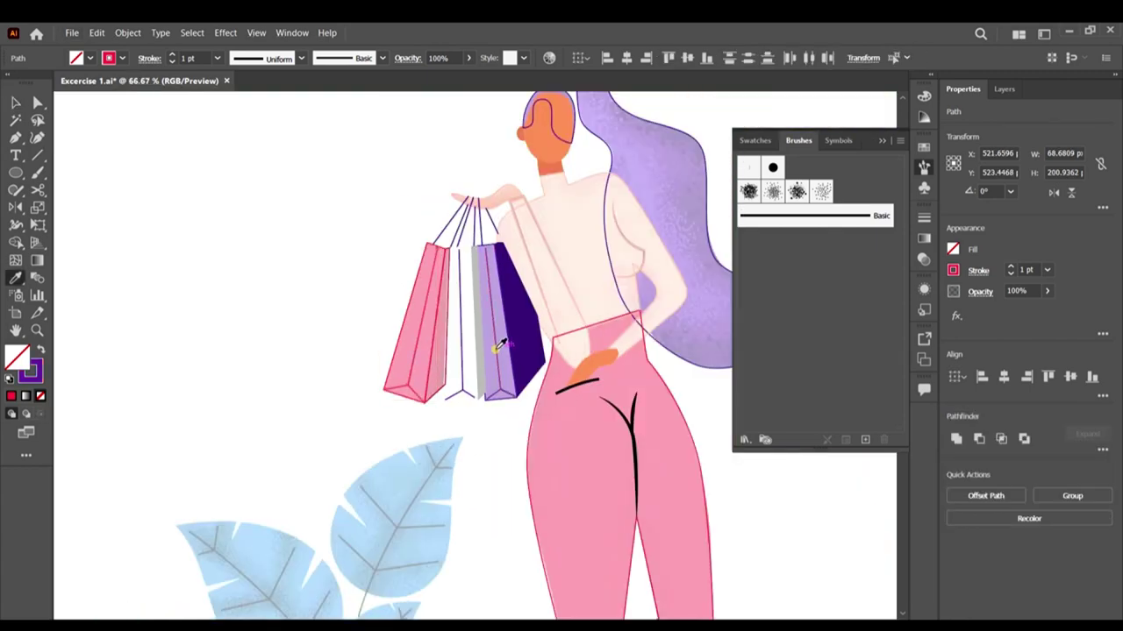
{"action": "key", "text": "v"}
Step: Add the white and purple bags' crease lines to the selection, set the stroke of all of them to black, and deselect
{"action": "scroll", "coordinate": [496, 422], "scroll_direction": "up", "scroll_amount": 3}
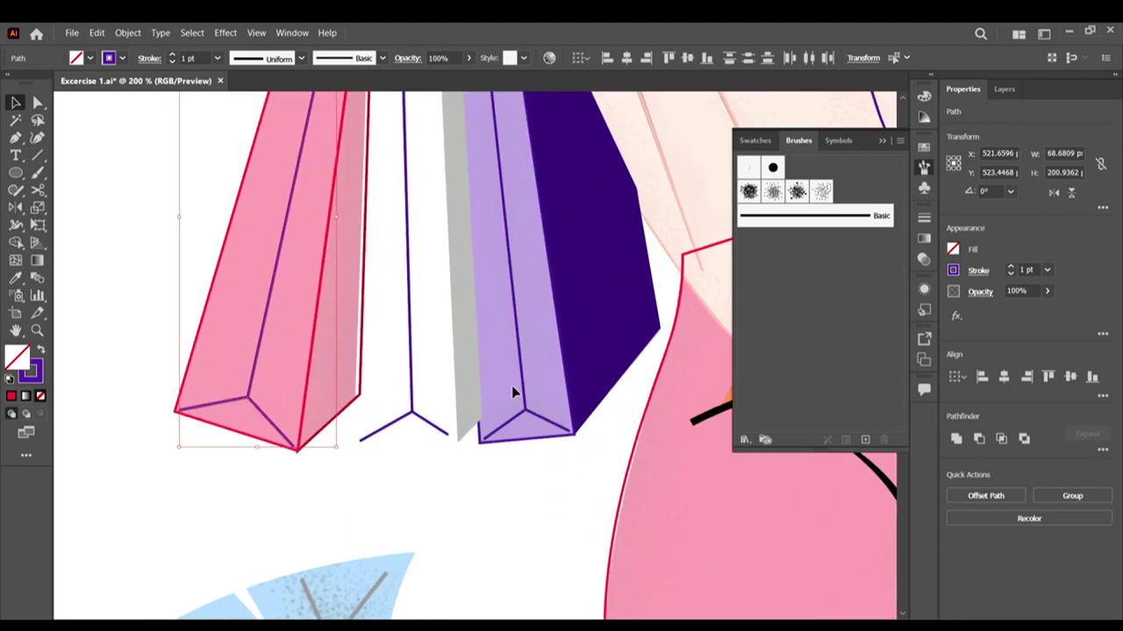
{"action": "left_click", "coordinate": [519, 414], "text": "shift"}
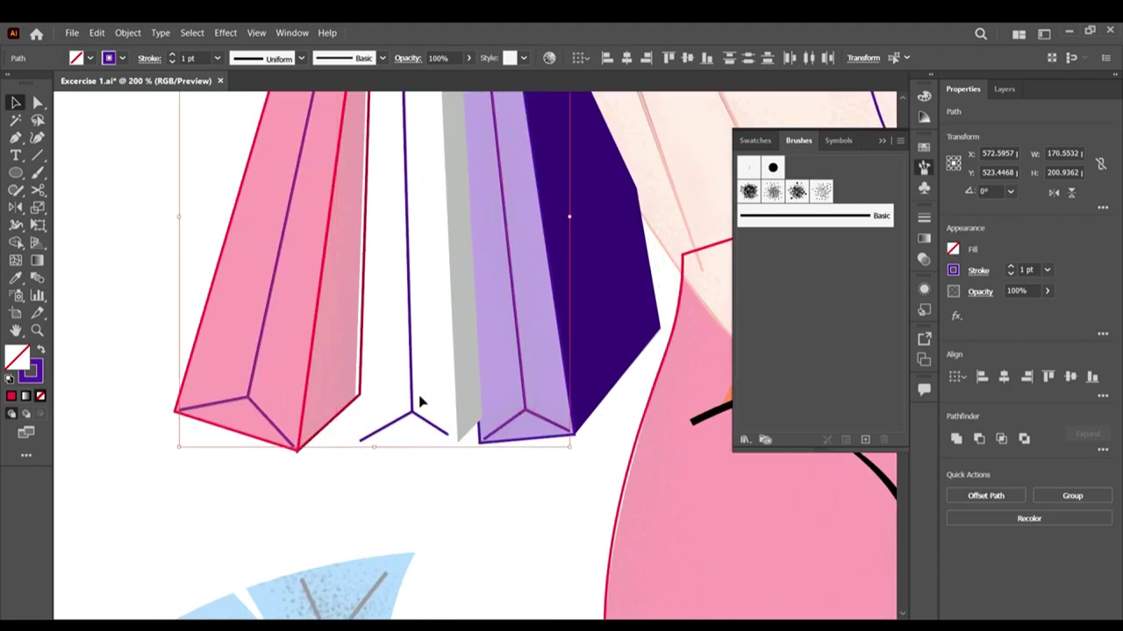
{"action": "scroll", "coordinate": [544, 399], "scroll_direction": "up", "scroll_amount": 4}
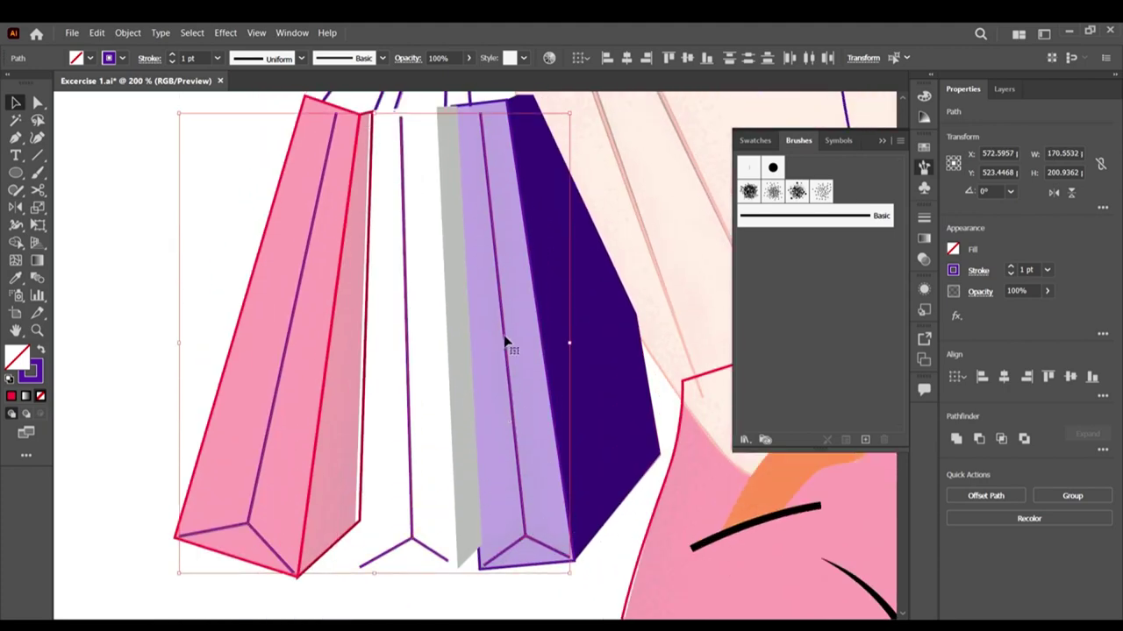
{"action": "left_click", "coordinate": [122, 58]}
{"action": "left_click", "coordinate": [29, 125]}
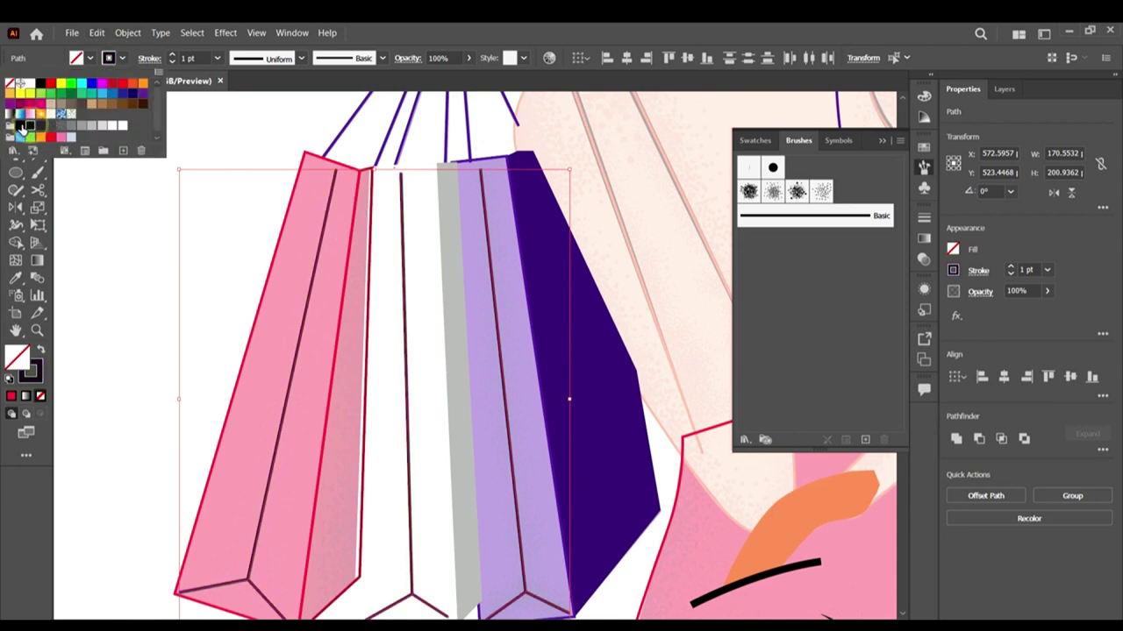
{"action": "left_click", "coordinate": [105, 319]}
{"action": "key", "text": "ctrl+minus"}
{"action": "key", "text": "ctrl+minus"}
{"action": "key", "text": "ctrl+minus"}
{"action": "key", "text": "ctrl+minus"}
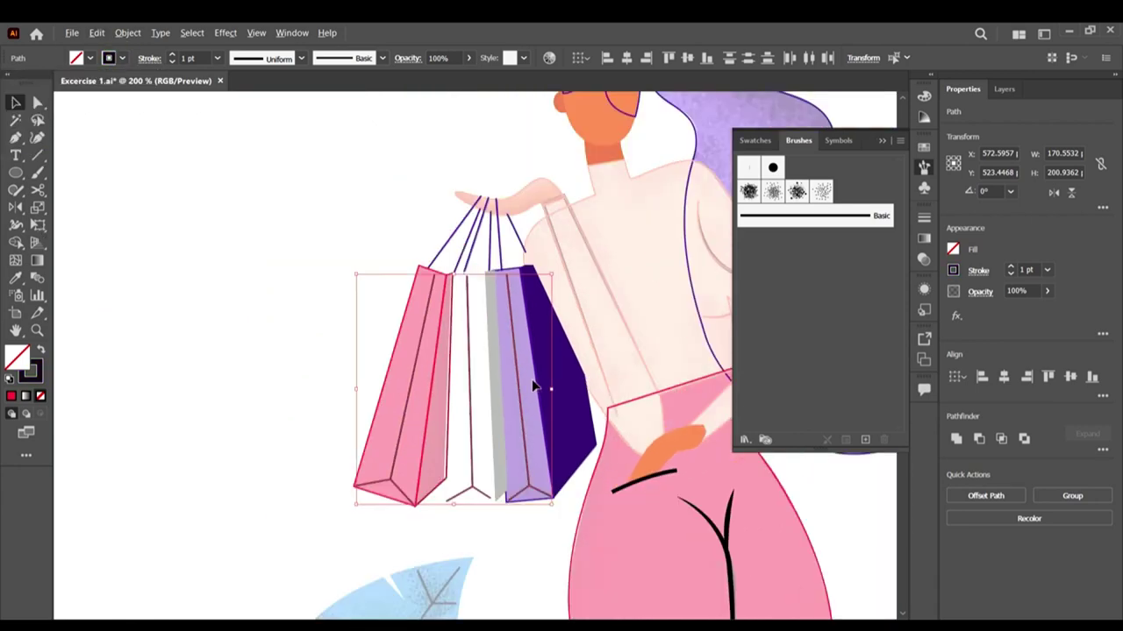
{"action": "scroll", "coordinate": [434, 376], "scroll_direction": "down", "scroll_amount": 3}
{"action": "left_click", "coordinate": [437, 391]}
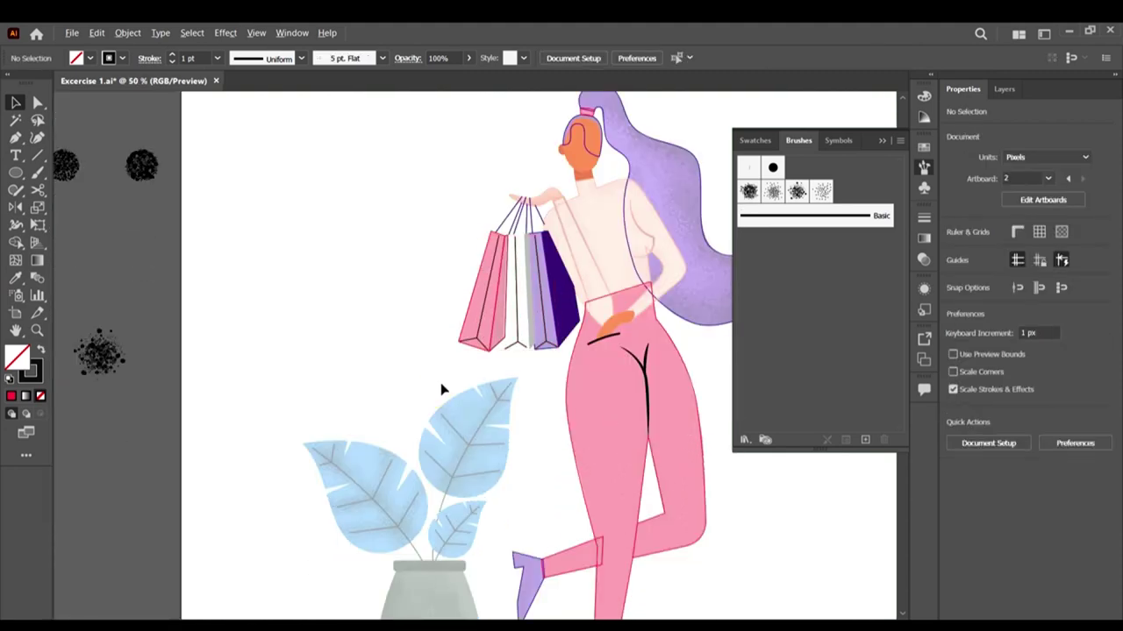
Step: Swap the fill and stroke of the purple bag's front panel so it has a solid purple fill without an outline
{"action": "scroll", "coordinate": [442, 388], "scroll_direction": "down", "scroll_amount": 1}
{"action": "scroll", "coordinate": [506, 340], "scroll_direction": "up", "scroll_amount": 5}
{"action": "scroll", "coordinate": [629, 389], "scroll_direction": "up", "scroll_amount": 1}
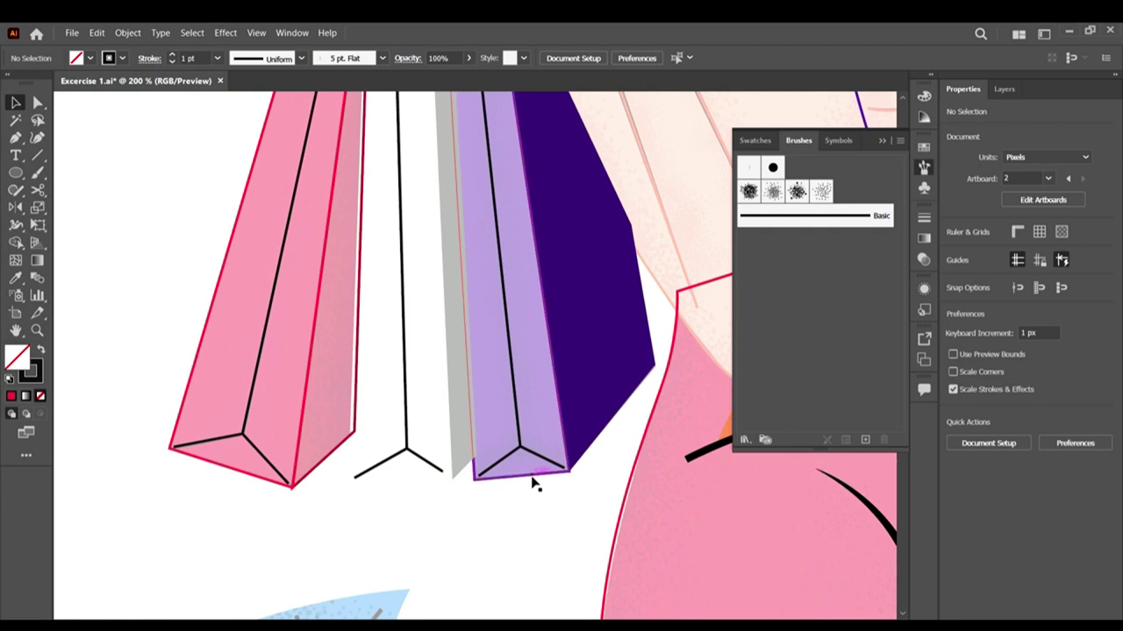
{"action": "left_click", "coordinate": [533, 480]}
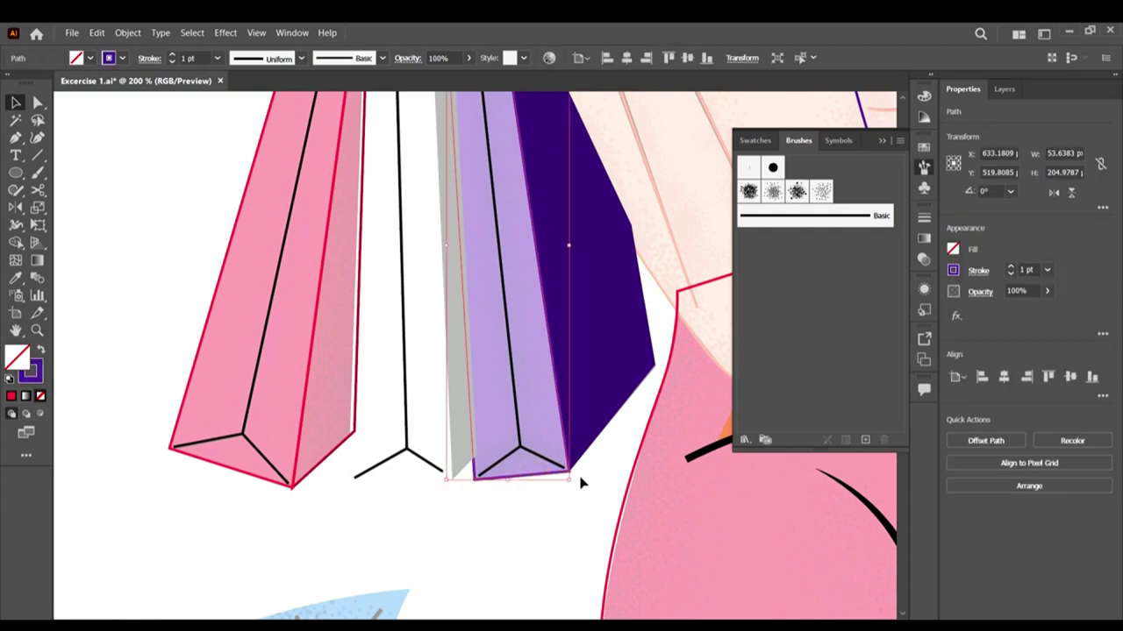
{"action": "key", "text": "shift+x"}
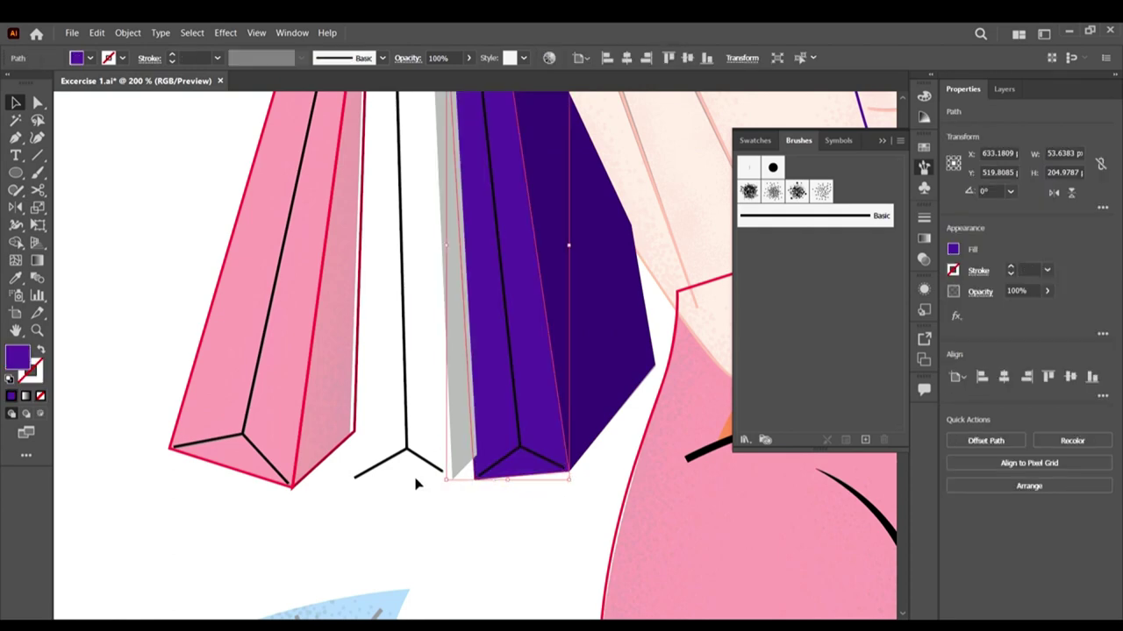
{"action": "left_click", "coordinate": [445, 519]}
Step: Select the purple bag's front panel together with its black crease lines and bring them to the front
{"action": "scroll", "coordinate": [597, 501], "scroll_direction": "up", "scroll_amount": 3}
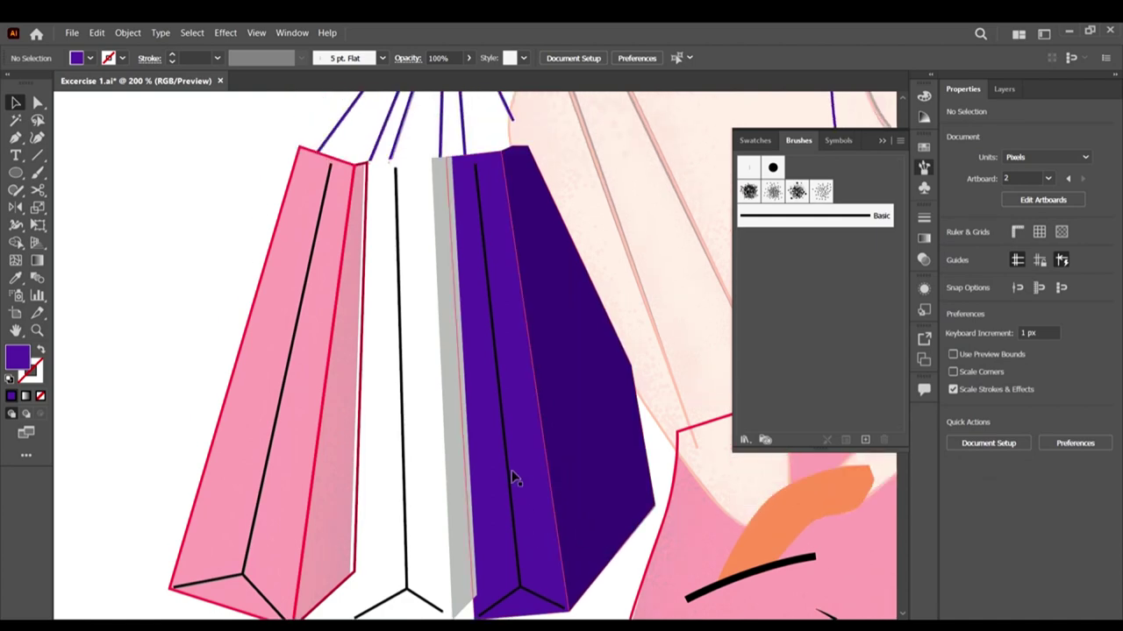
{"action": "left_click", "coordinate": [511, 483]}
{"action": "scroll", "coordinate": [526, 491], "scroll_direction": "down", "scroll_amount": 1}
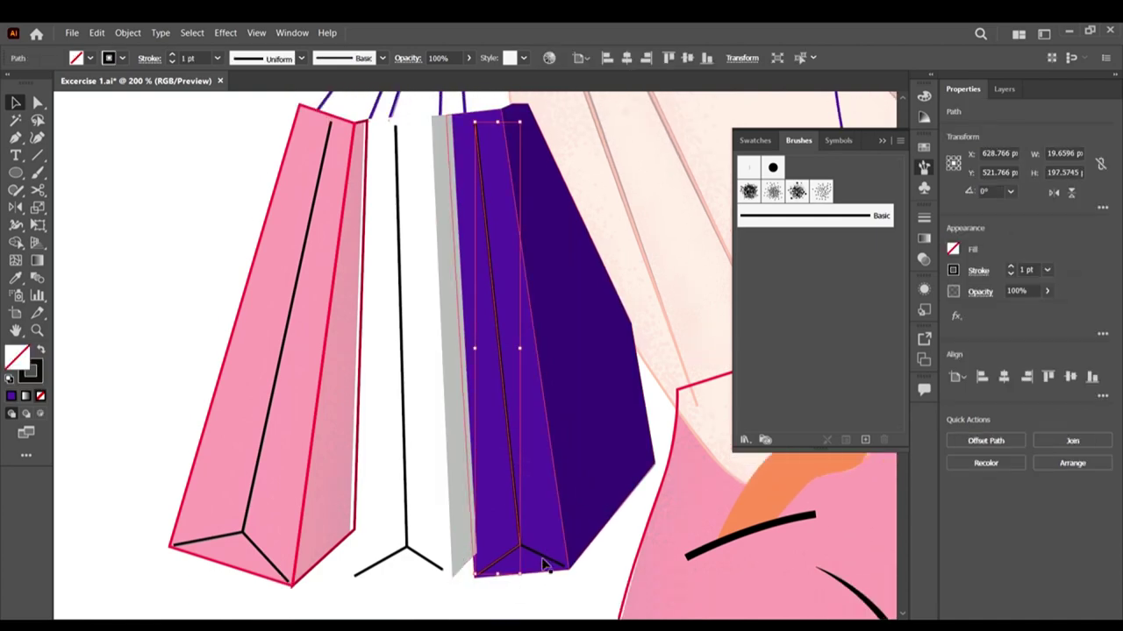
{"action": "left_click", "coordinate": [540, 493]}
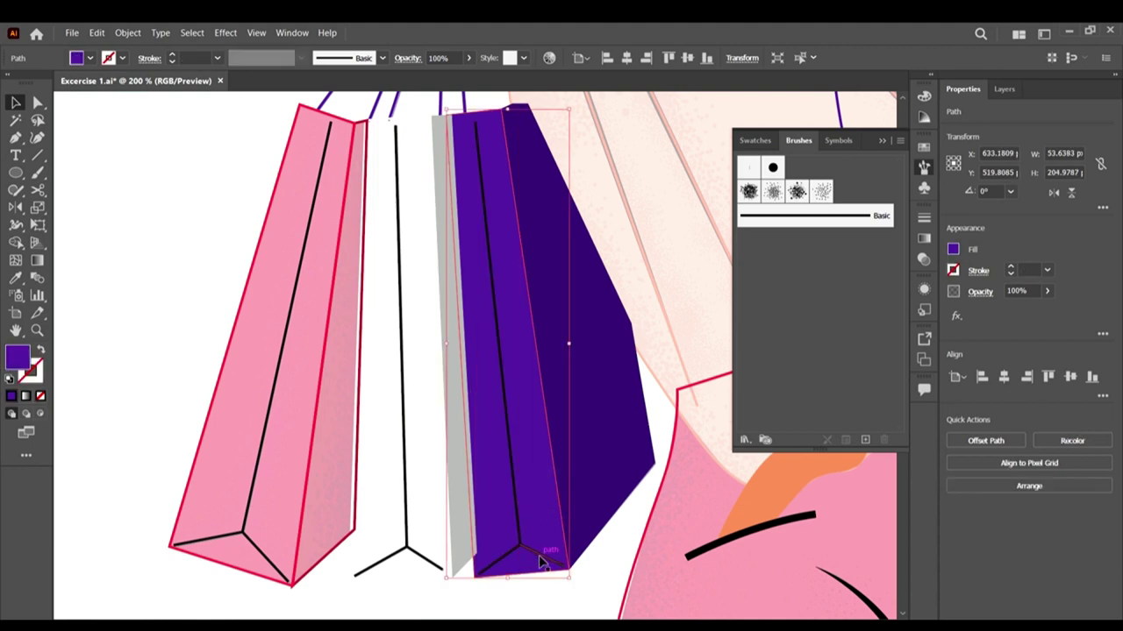
{"action": "left_click", "coordinate": [539, 553], "text": "shift"}
{"action": "right_click", "coordinate": [524, 497]}
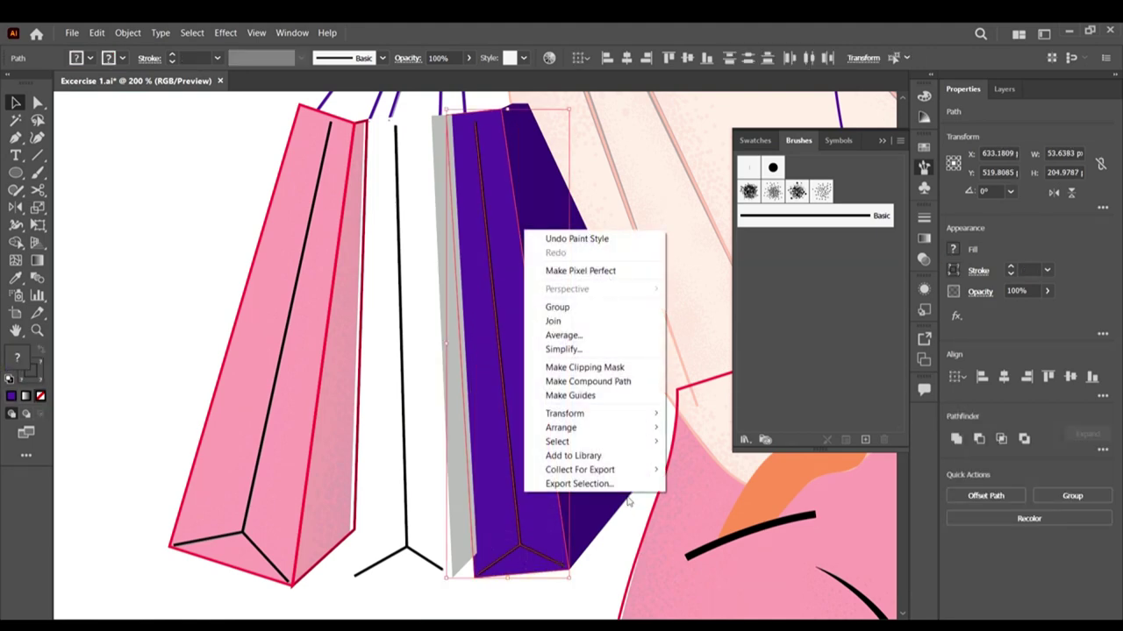
{"action": "left_click", "coordinate": [626, 442]}
{"action": "left_click", "coordinate": [627, 428]}
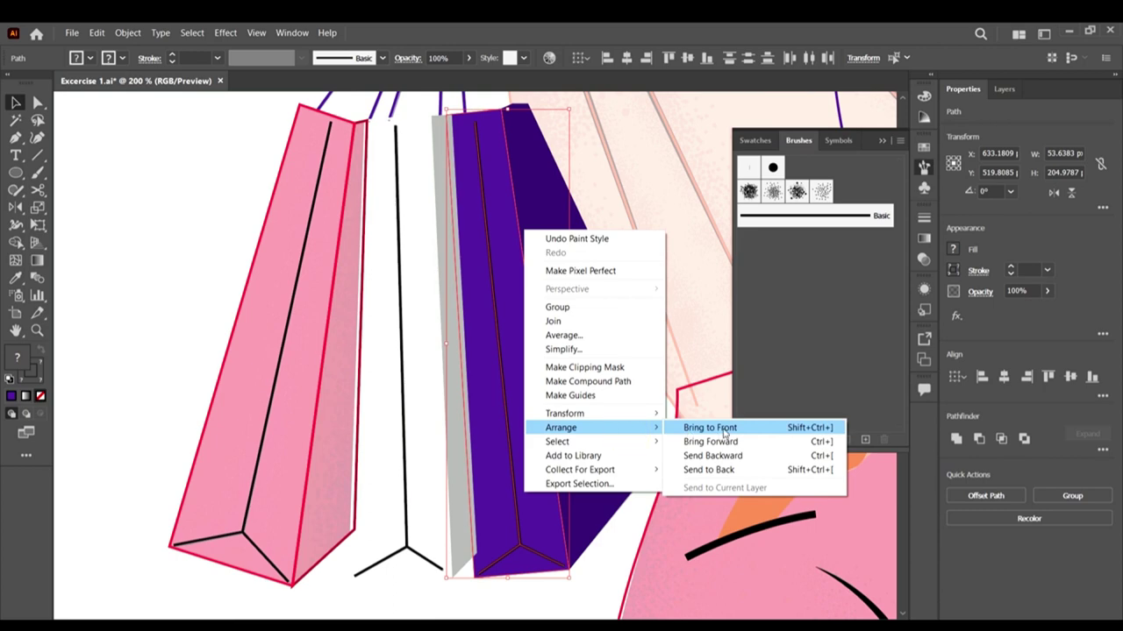
{"action": "left_click", "coordinate": [723, 428]}
{"action": "left_click", "coordinate": [595, 558]}
Step: Send the purple bag's dark purple side panel to the back of the stacking order and deselect it
{"action": "scroll", "coordinate": [594, 547], "scroll_direction": "up", "scroll_amount": 2}
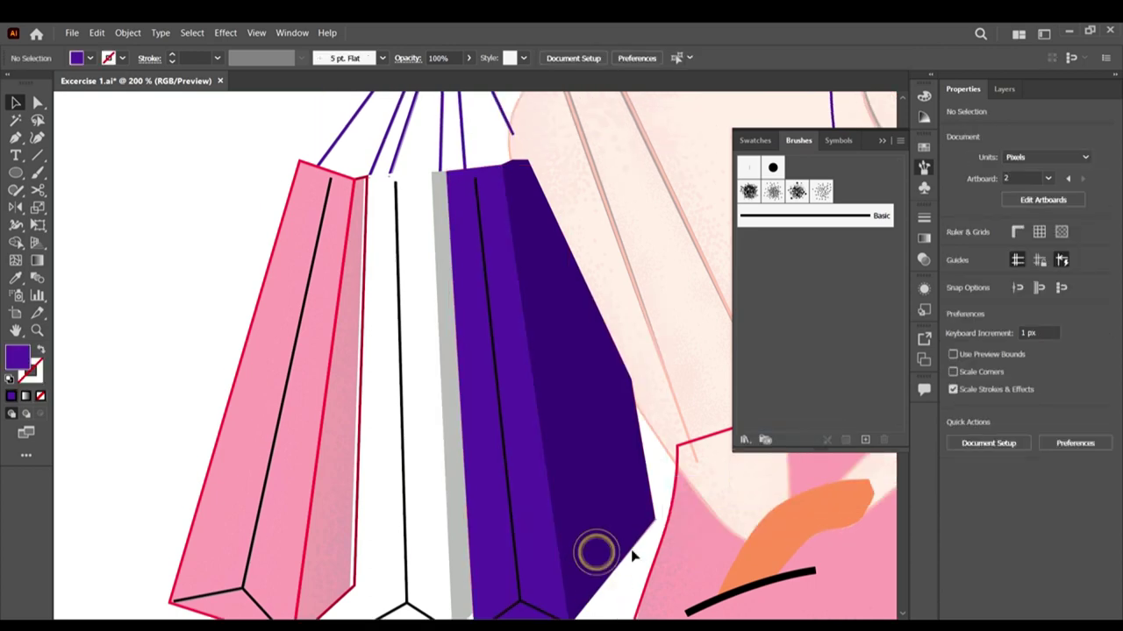
{"action": "left_click", "coordinate": [518, 188]}
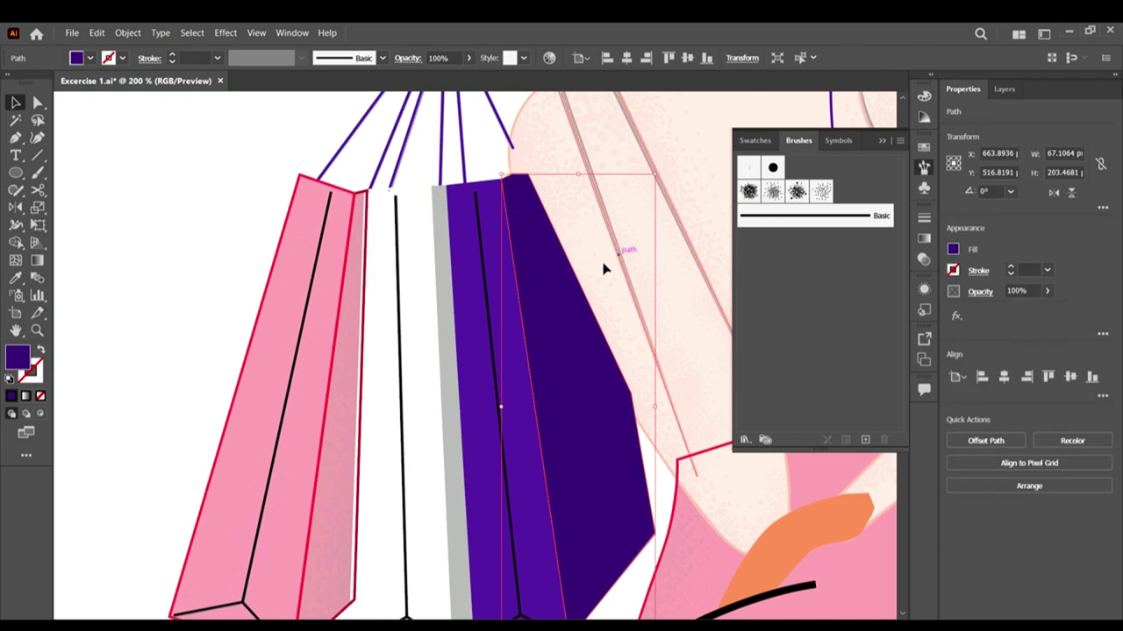
{"action": "right_click", "coordinate": [558, 270]}
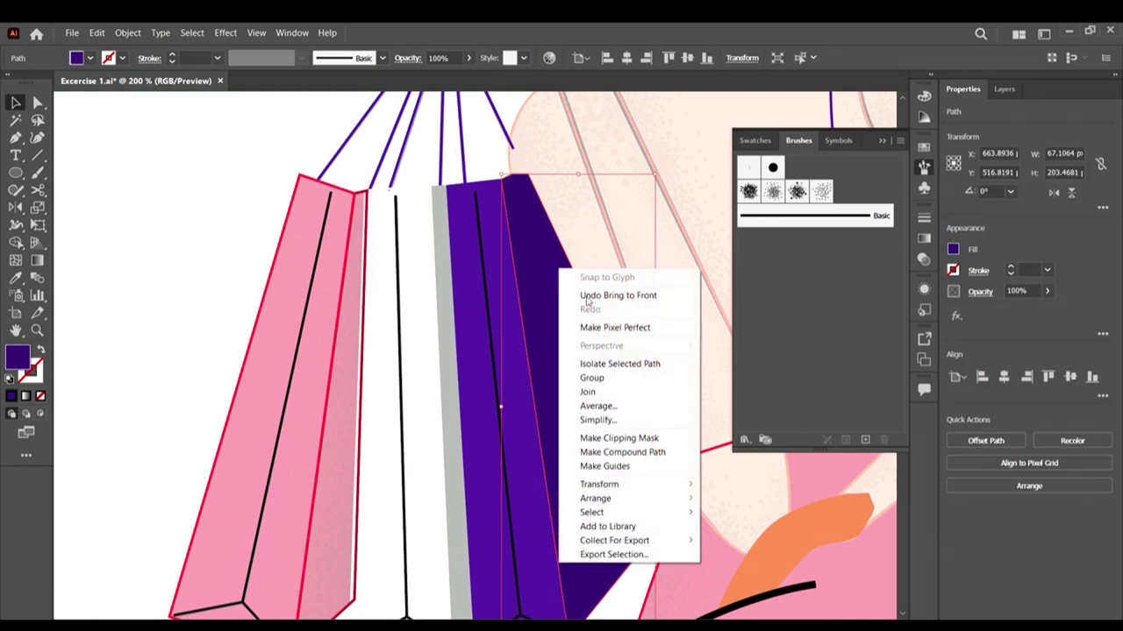
{"action": "mouse_move", "coordinate": [642, 500]}
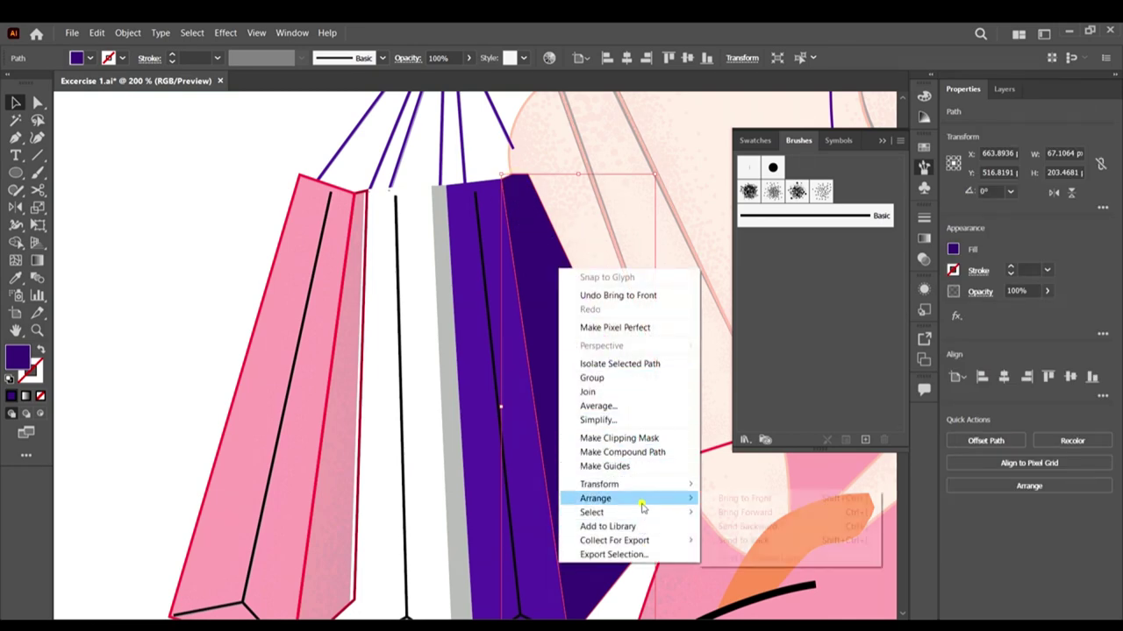
{"action": "left_click", "coordinate": [760, 542]}
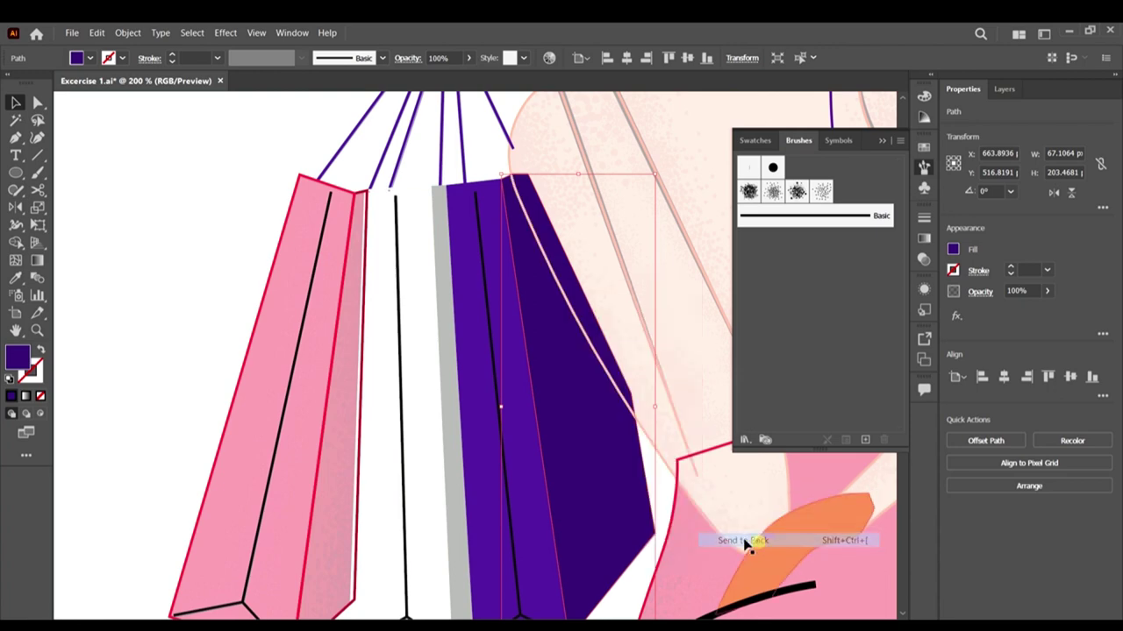
{"action": "left_click", "coordinate": [628, 602]}
{"action": "scroll", "coordinate": [679, 531], "scroll_direction": "down", "scroll_amount": 2}
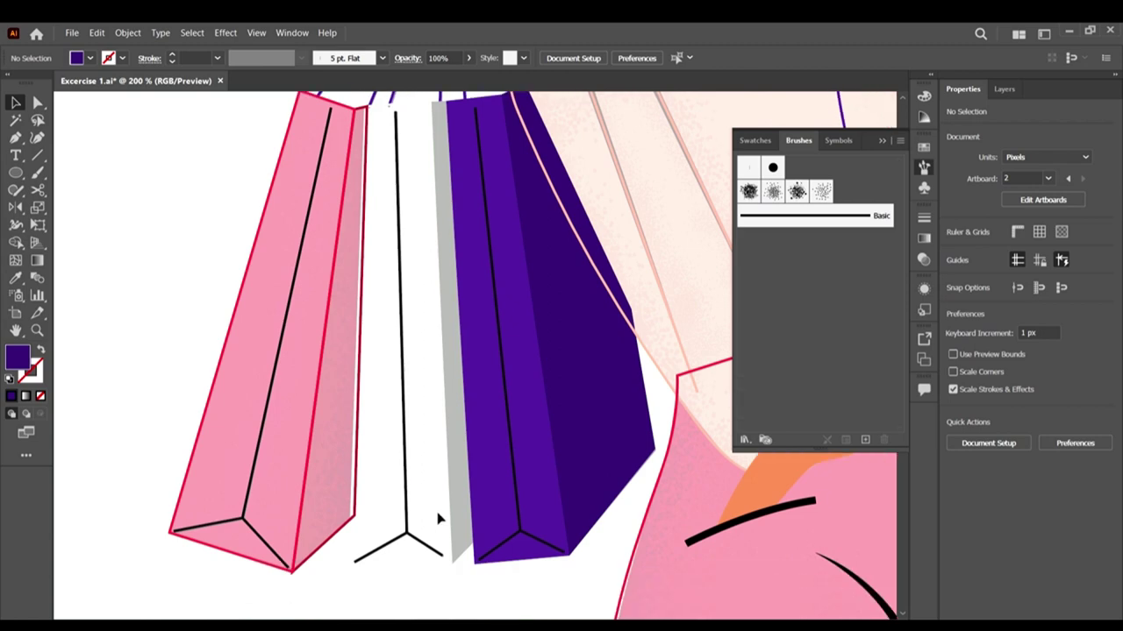
Step: Swap the fill and stroke of the white bag's front panel so it has a white fill without an outline
{"action": "scroll", "coordinate": [405, 368], "scroll_direction": "up", "scroll_amount": 2}
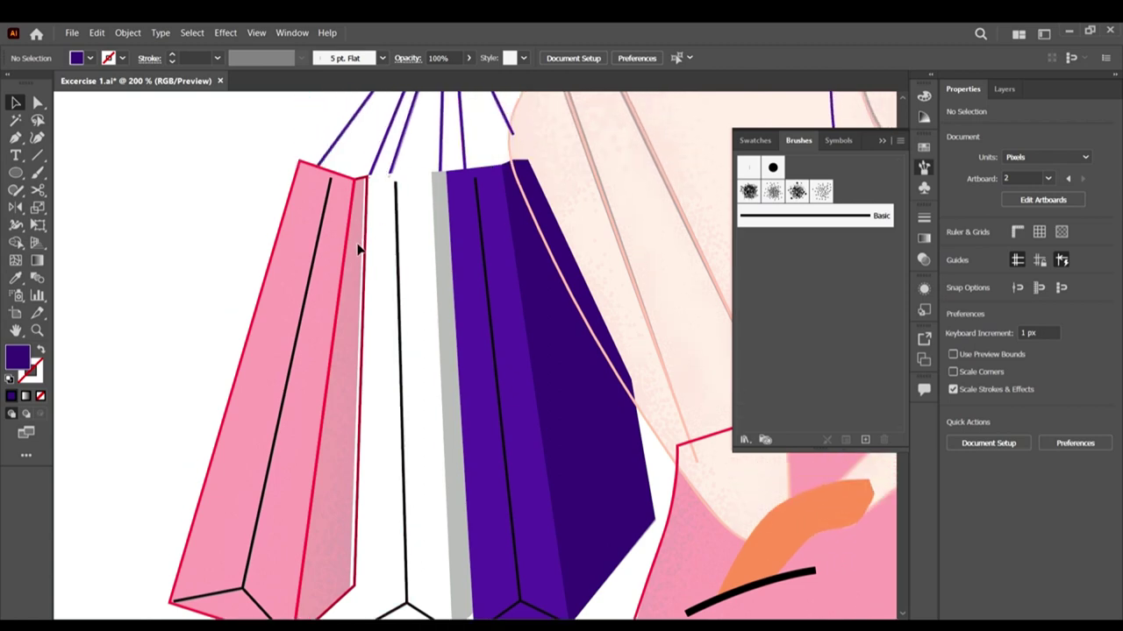
{"action": "left_click", "coordinate": [418, 181]}
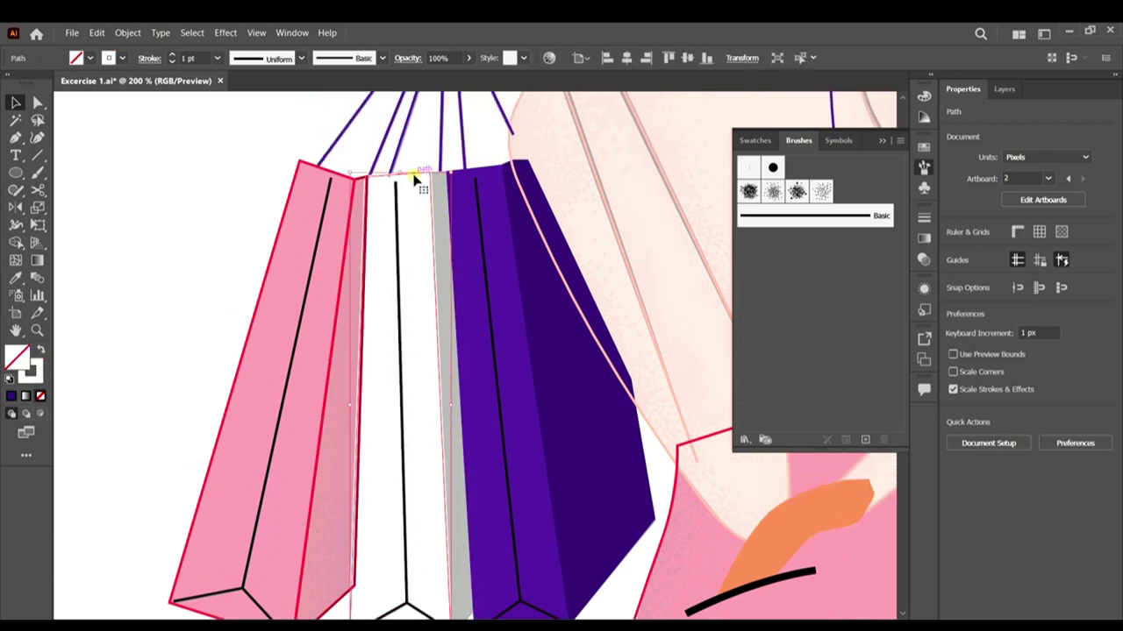
{"action": "scroll", "coordinate": [471, 446], "scroll_direction": "down", "scroll_amount": 4}
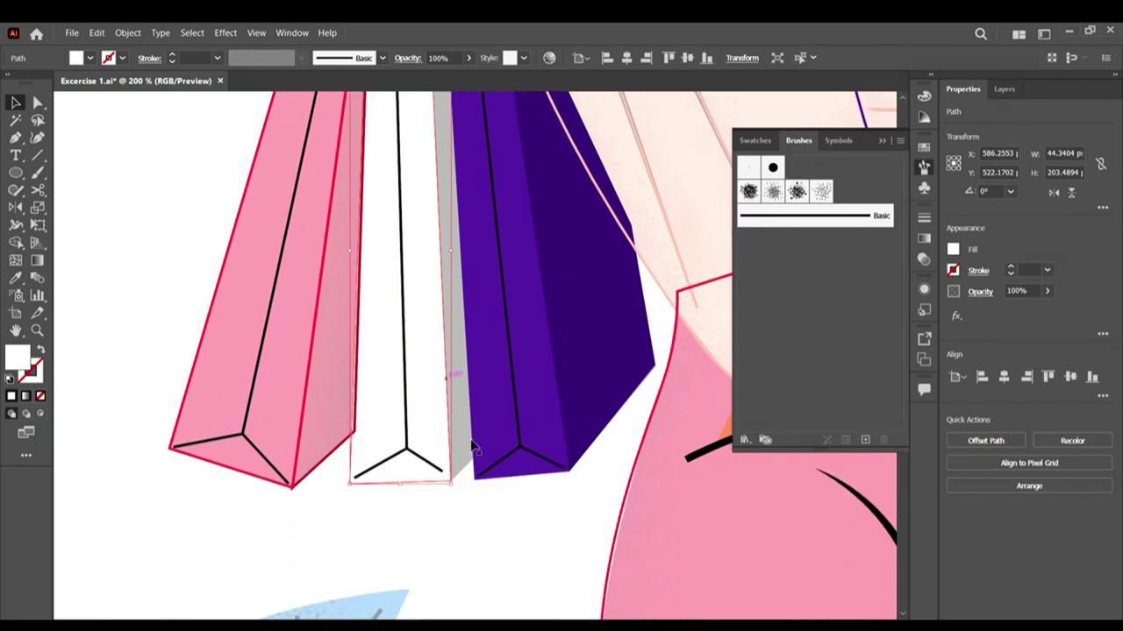
Step: Extend the right crease at the base of the white bag so it ends near the front panel's lower corner
{"action": "left_click", "coordinate": [471, 537]}
{"action": "scroll", "coordinate": [427, 489], "scroll_direction": "up", "scroll_amount": 2}
{"action": "key", "text": "a"}
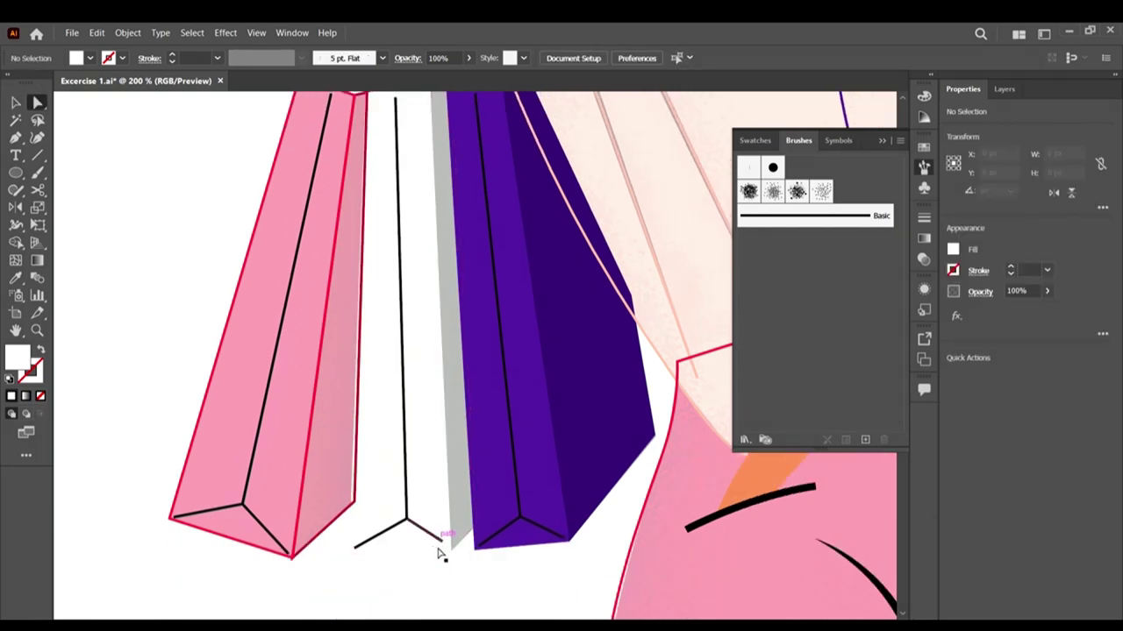
{"action": "scroll", "coordinate": [458, 562], "scroll_direction": "up", "scroll_amount": 4}
{"action": "left_click", "coordinate": [392, 487]}
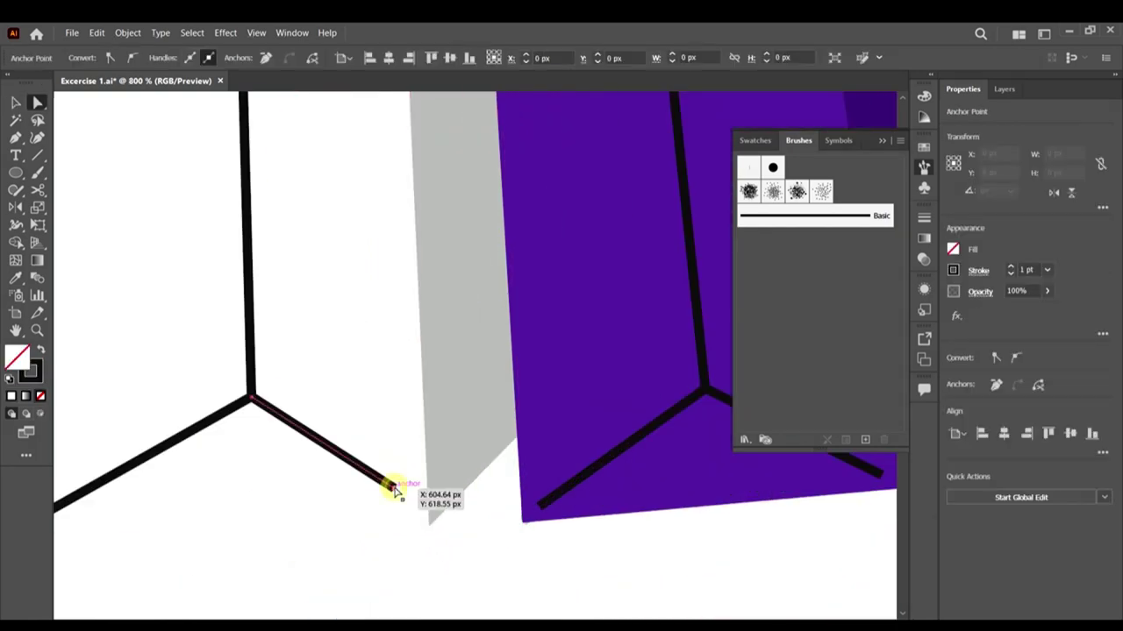
{"action": "left_click_drag", "start_coordinate": [396, 491], "coordinate": [413, 515]}
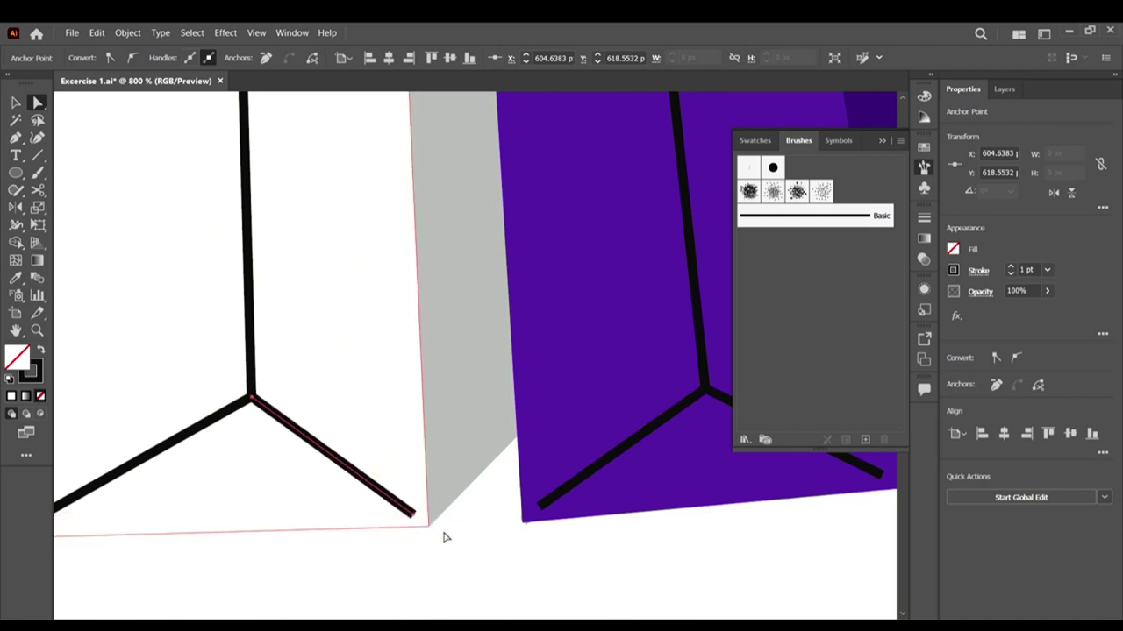
{"action": "scroll", "coordinate": [544, 566], "scroll_direction": "down", "scroll_amount": 3}
{"action": "left_click", "coordinate": [544, 551]}
Step: Swap the fill and stroke of the pink bag's side panel for a solid dark red fill and send it to the back
{"action": "scroll", "coordinate": [307, 408], "scroll_direction": "down", "scroll_amount": 4}
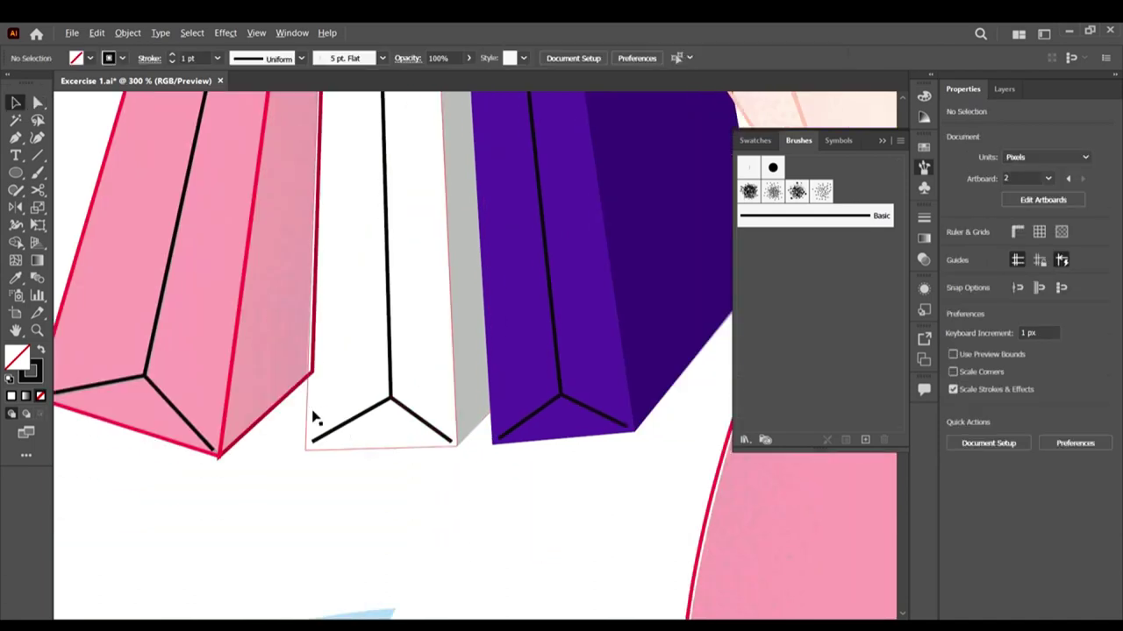
{"action": "left_click", "coordinate": [280, 399]}
{"action": "scroll", "coordinate": [280, 399], "scroll_direction": "up", "scroll_amount": 2}
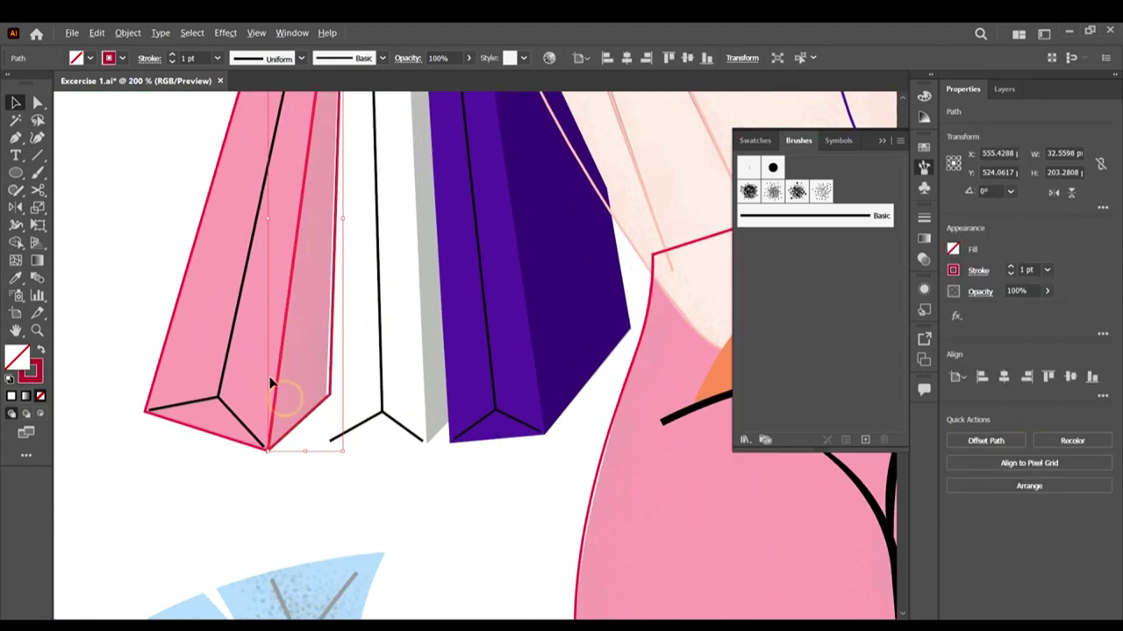
{"action": "key", "text": "shift+x"}
{"action": "right_click", "coordinate": [316, 392]}
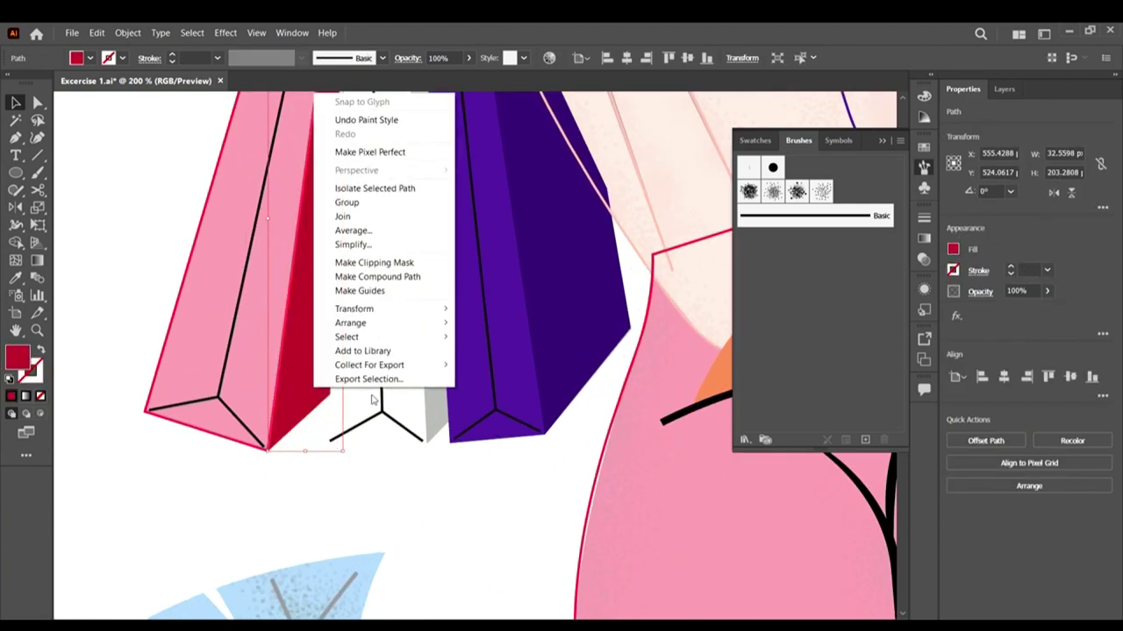
{"action": "mouse_move", "coordinate": [364, 323]}
{"action": "left_click", "coordinate": [515, 368]}
{"action": "scroll", "coordinate": [501, 403], "scroll_direction": "down", "scroll_amount": 1}
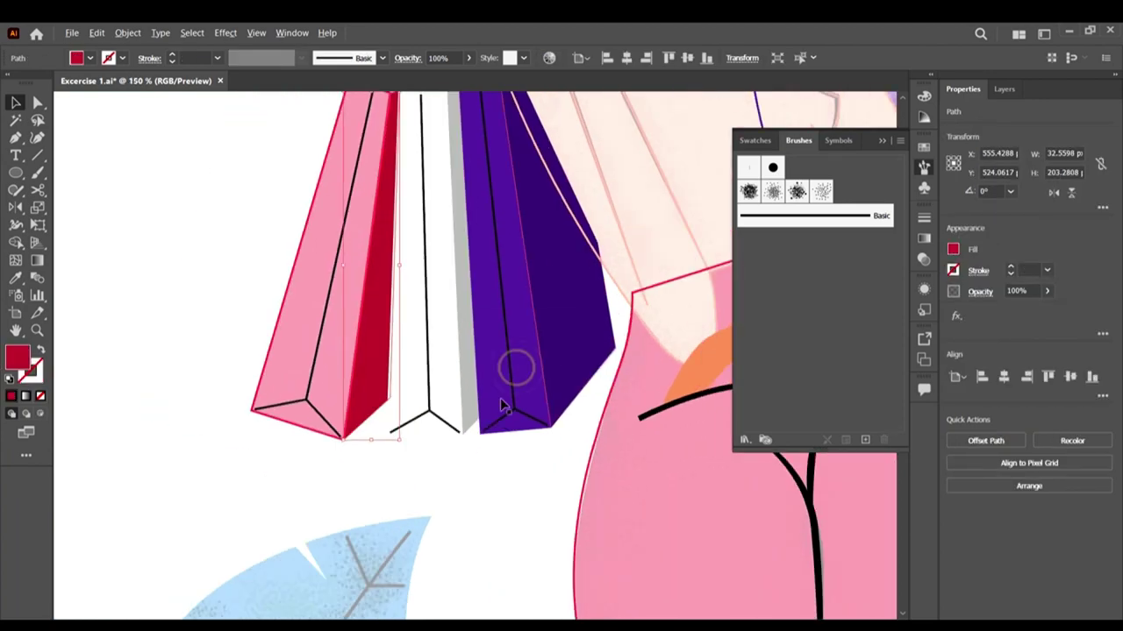
{"action": "left_click", "coordinate": [454, 456]}
Step: Swap the fill and stroke of the pink bag's front panel so it has a solid red fill without an outline
{"action": "scroll", "coordinate": [396, 351], "scroll_direction": "up", "scroll_amount": 2}
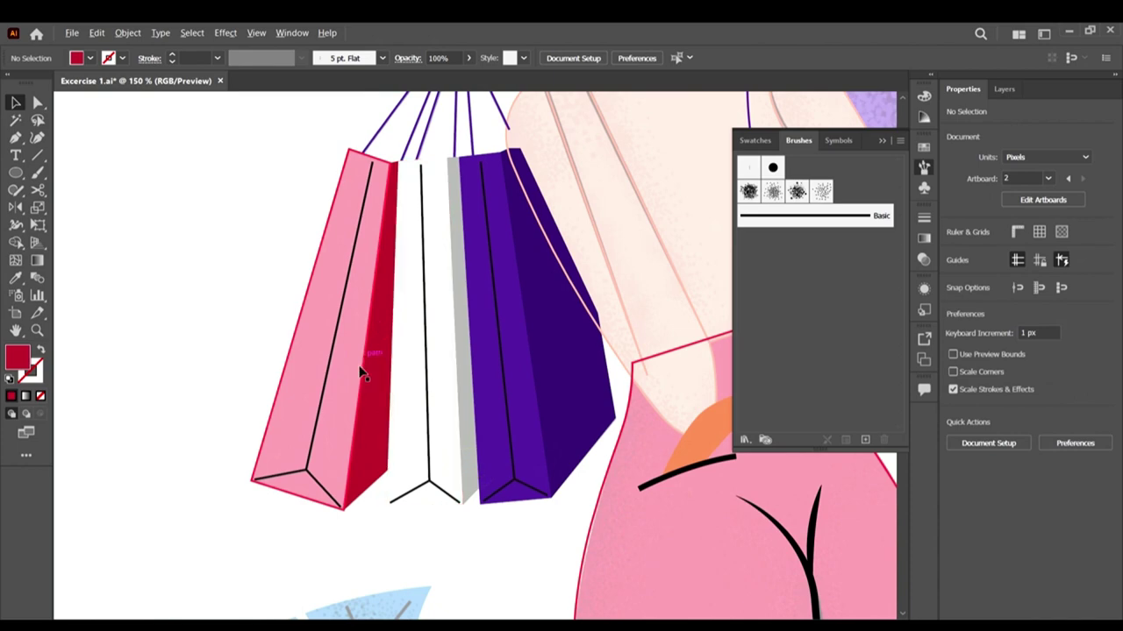
{"action": "scroll", "coordinate": [360, 373], "scroll_direction": "up", "scroll_amount": 3}
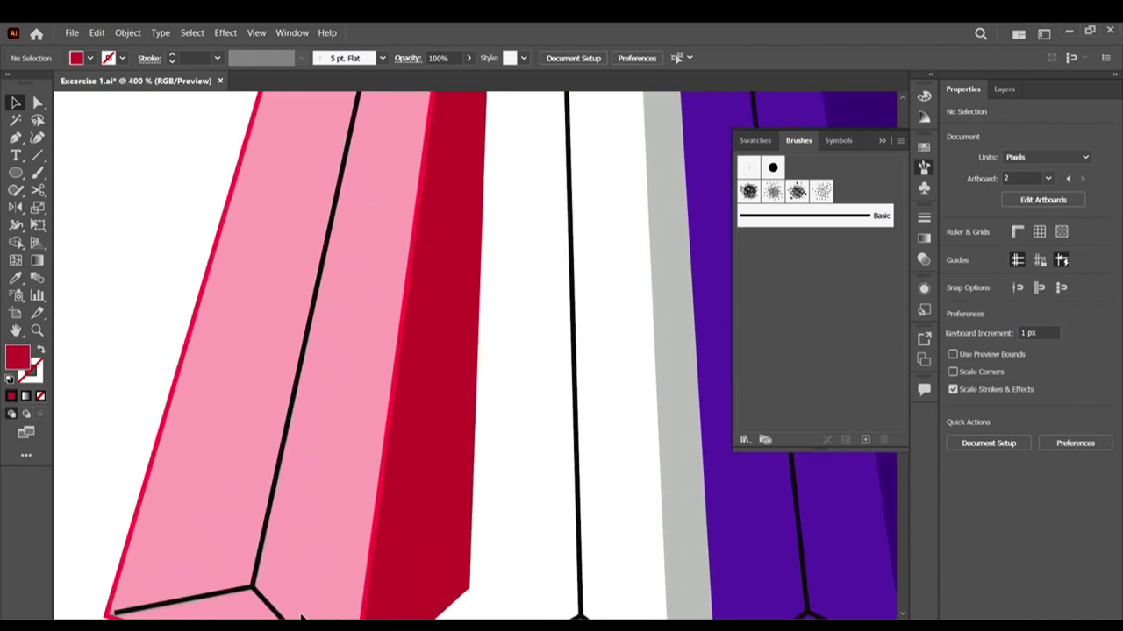
{"action": "left_click", "coordinate": [172, 389]}
{"action": "key", "text": "shift+x"}
{"action": "left_click", "coordinate": [133, 290]}
{"action": "scroll", "coordinate": [257, 314], "scroll_direction": "down", "scroll_amount": 2}
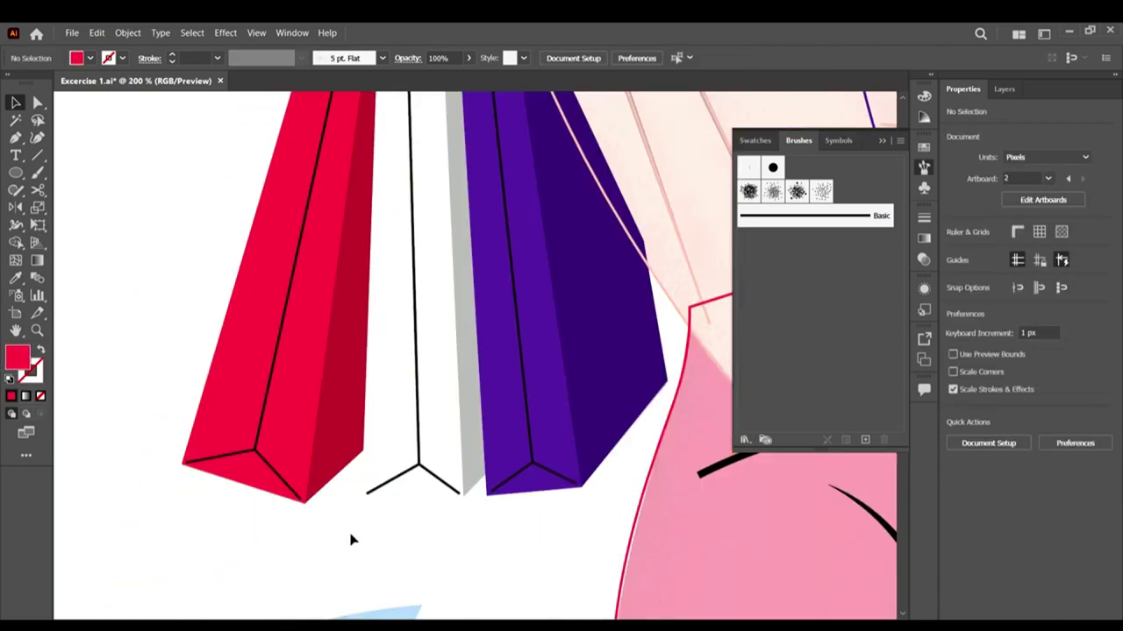
Step: Examine the coloured bags and the whole traced illustration beside the full-colour version
{"action": "scroll", "coordinate": [351, 535], "scroll_direction": "down", "scroll_amount": 5}
{"action": "scroll", "coordinate": [305, 303], "scroll_direction": "up", "scroll_amount": 5}
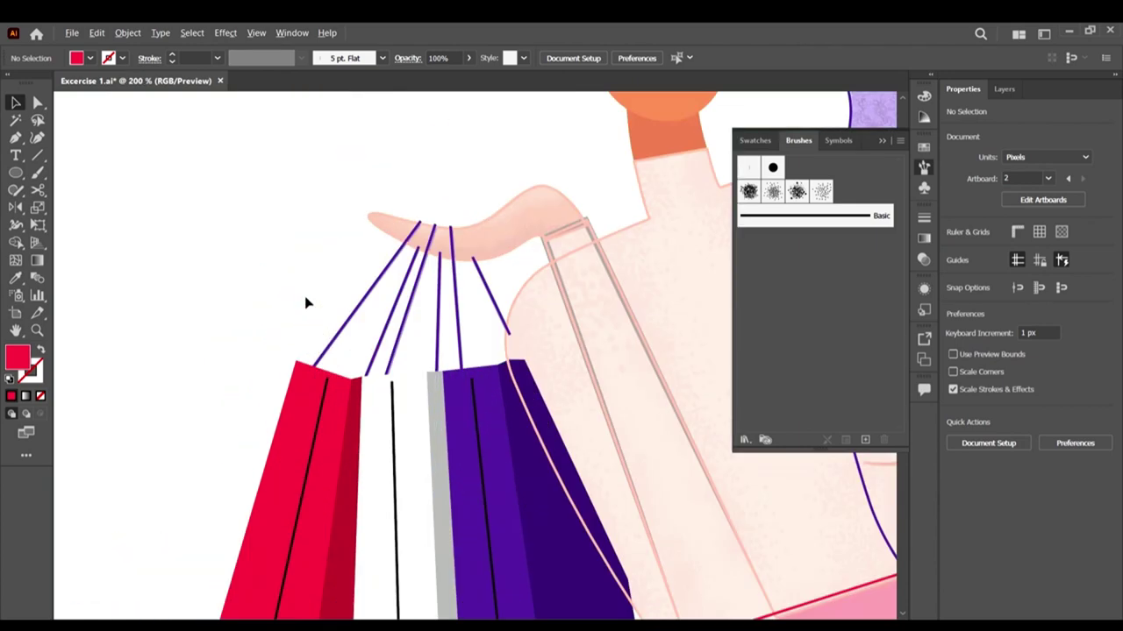
{"action": "scroll", "coordinate": [614, 532], "scroll_direction": "down", "scroll_amount": 5}
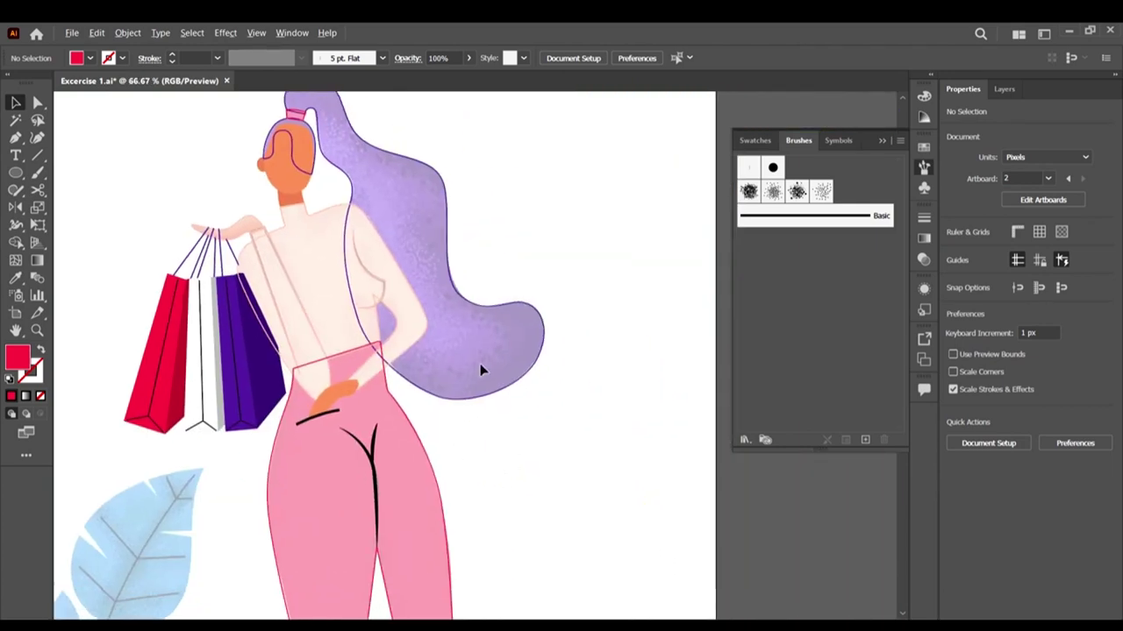
{"action": "scroll", "coordinate": [481, 368], "scroll_direction": "down", "scroll_amount": 4}
{"action": "scroll", "coordinate": [509, 377], "scroll_direction": "down", "scroll_amount": 1}
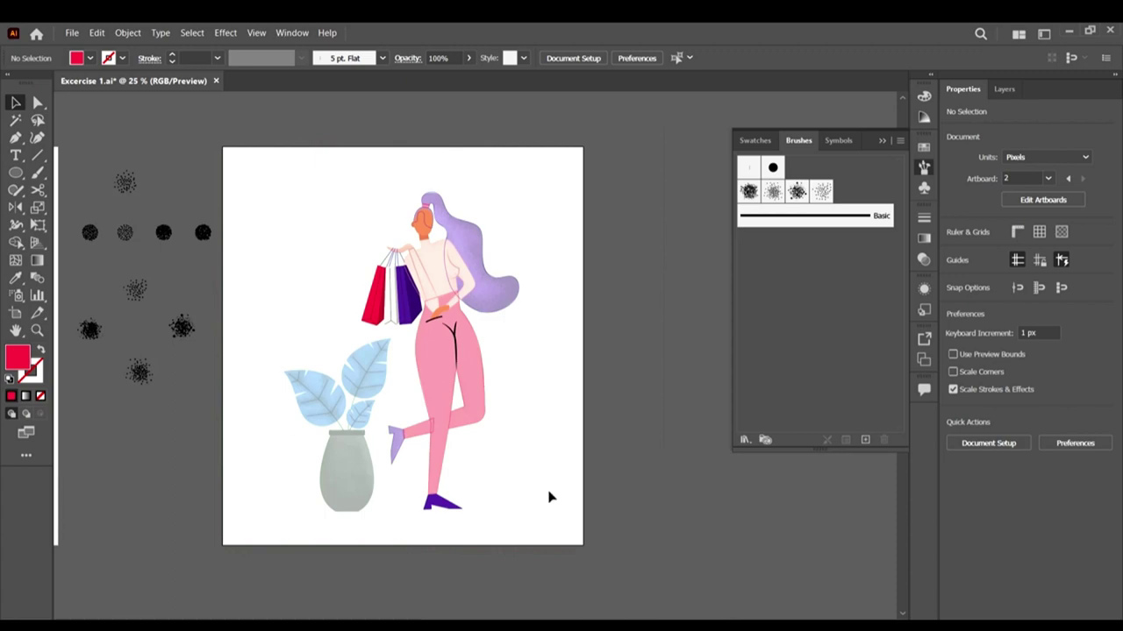
{"action": "scroll", "coordinate": [324, 428], "scroll_direction": "up", "scroll_amount": 2}
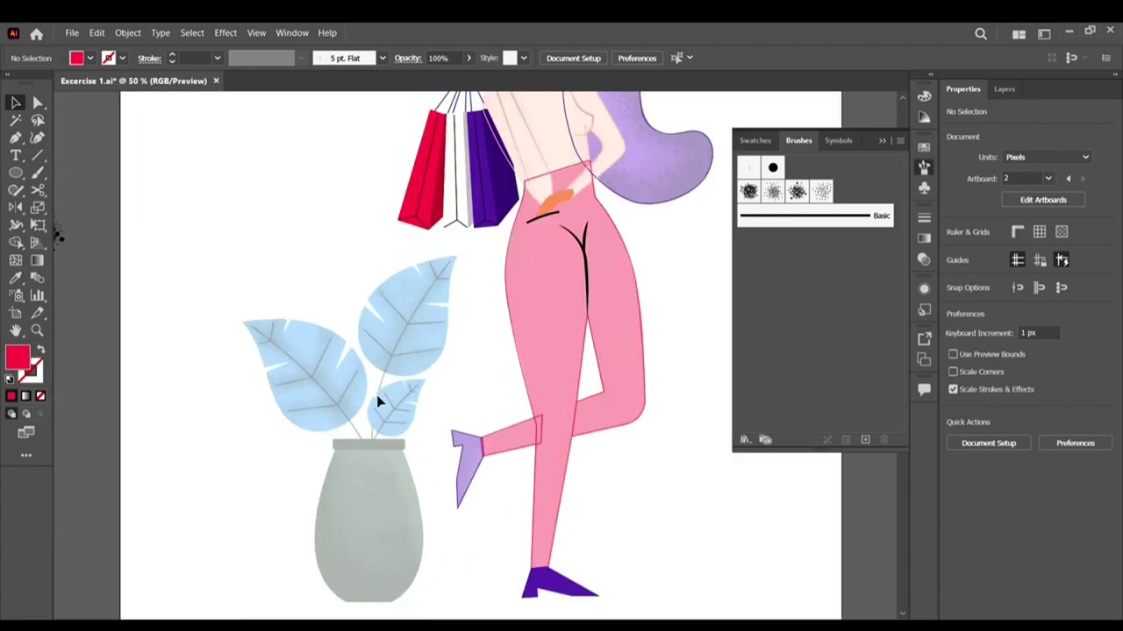
{"action": "scroll", "coordinate": [377, 402], "scroll_direction": "up", "scroll_amount": 2}
{"action": "scroll", "coordinate": [517, 420], "scroll_direction": "down", "scroll_amount": 2}
{"action": "scroll", "coordinate": [468, 416], "scroll_direction": "down", "scroll_amount": 3}
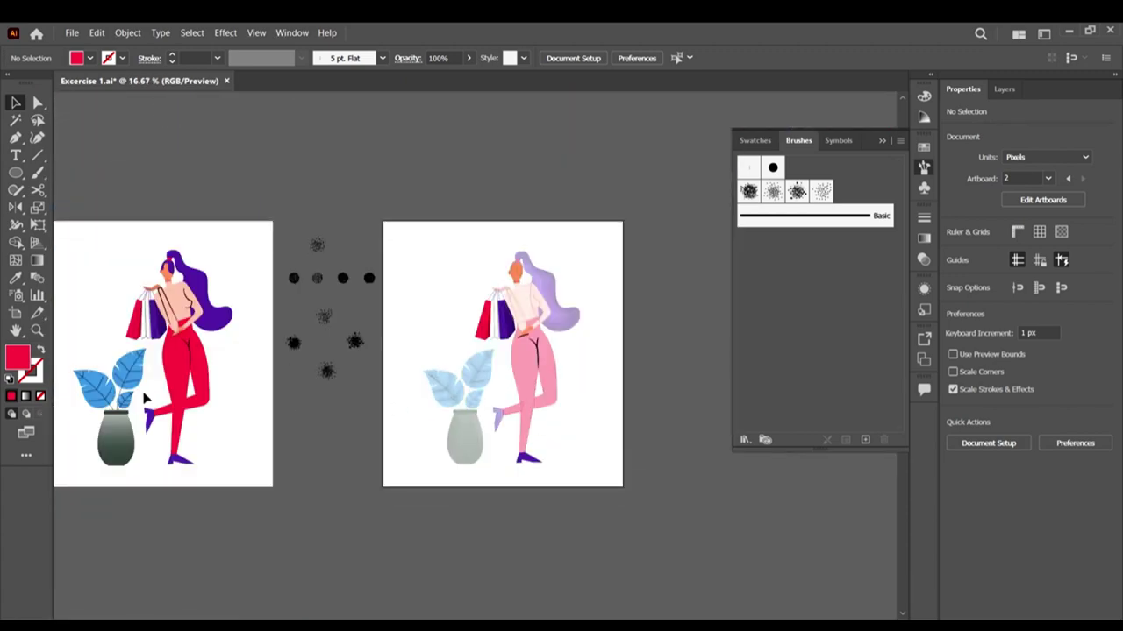
{"action": "scroll", "coordinate": [212, 412], "scroll_direction": "left", "scroll_amount": 3}
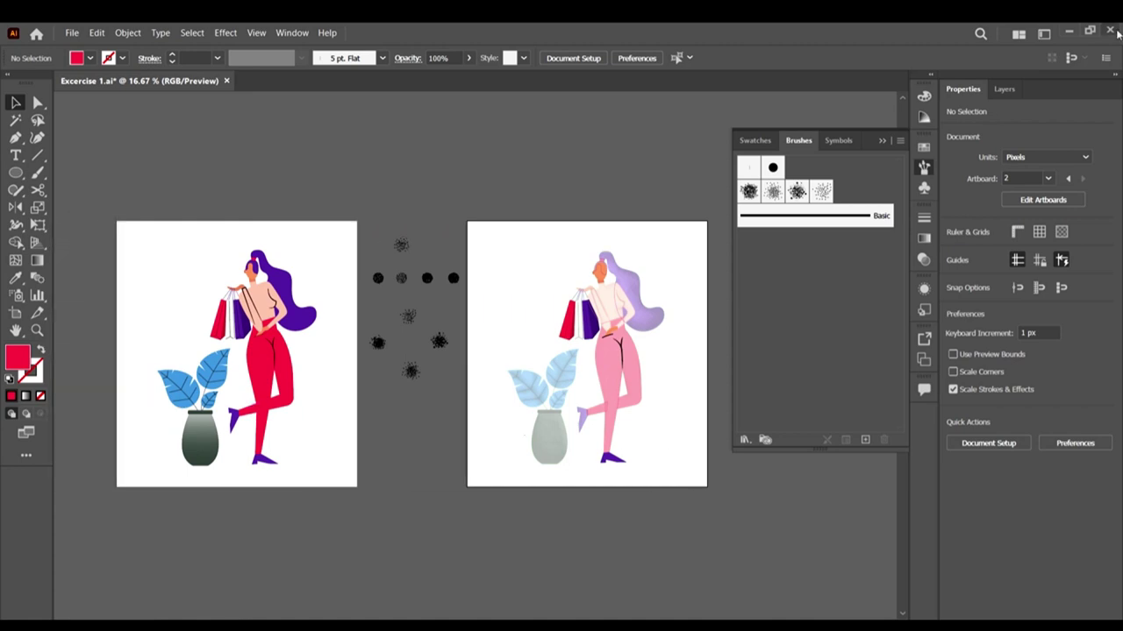
Step: Show the layers, unlock Layer 1 and select the whole potted plant in the full-colour version
{"action": "key", "text": "ctrl+equal"}
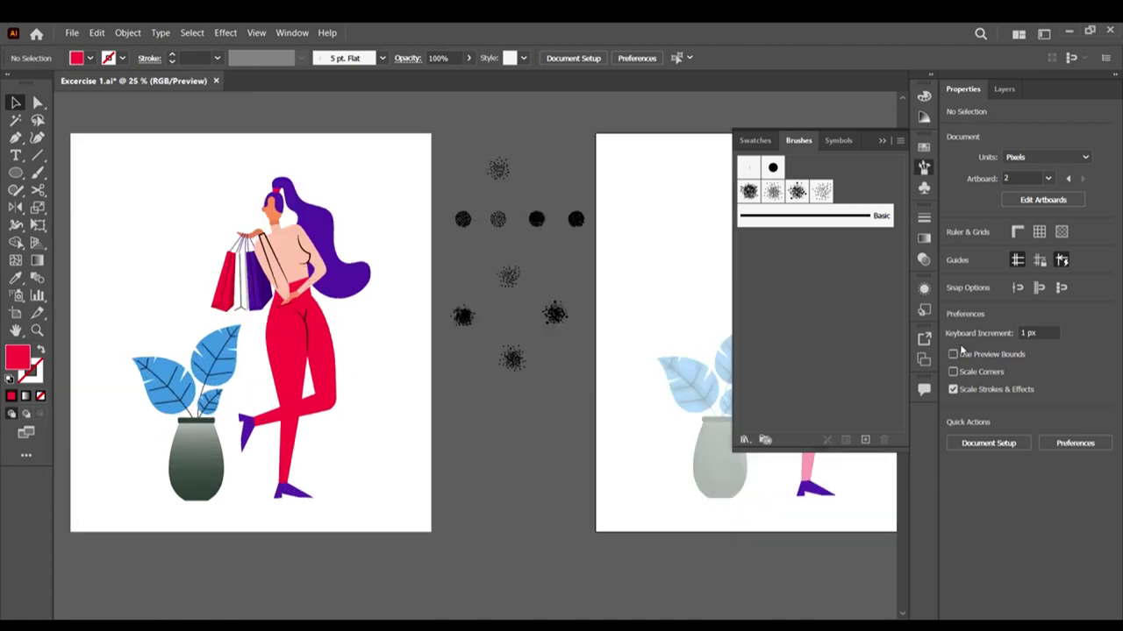
{"action": "left_click", "coordinate": [998, 90]}
{"action": "left_click", "coordinate": [966, 127]}
{"action": "scroll", "coordinate": [294, 316], "scroll_direction": "up", "scroll_amount": 1}
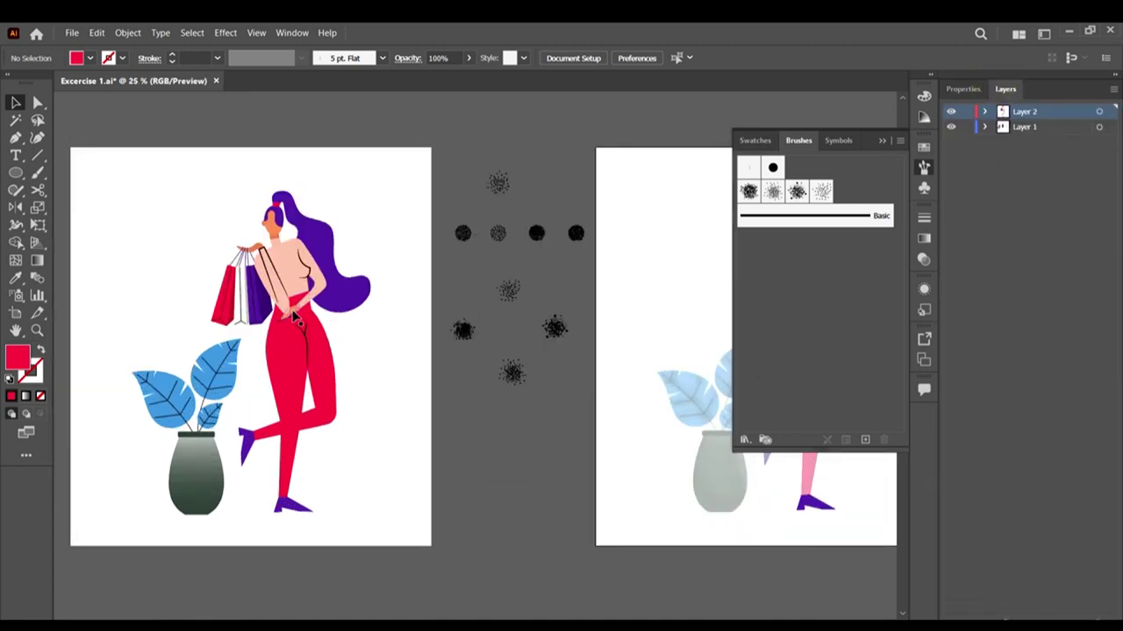
{"action": "scroll", "coordinate": [295, 317], "scroll_direction": "down", "scroll_amount": 3}
{"action": "left_click", "coordinate": [210, 469]}
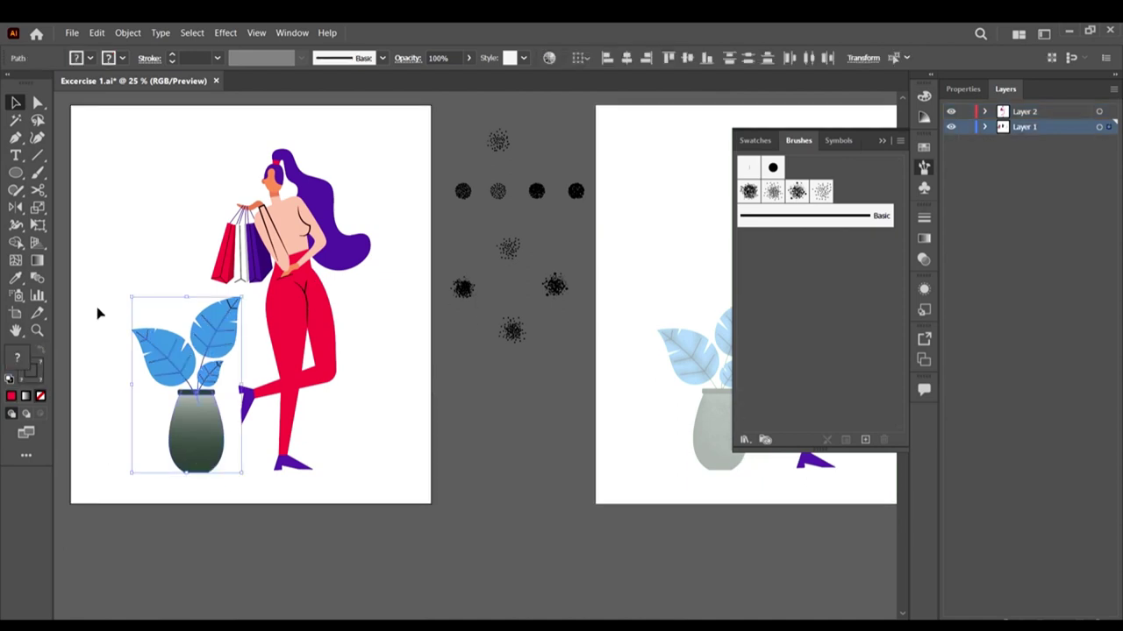
{"action": "left_click", "coordinate": [98, 309]}
{"action": "left_click", "coordinate": [226, 473]}
Step: Try to place the full-colour potted plant over the faded plant on the second artboard
{"action": "left_click_drag", "start_coordinate": [370, 464], "coordinate": [715, 494]}
{"action": "scroll", "coordinate": [748, 500], "scroll_direction": "right", "scroll_amount": 5}
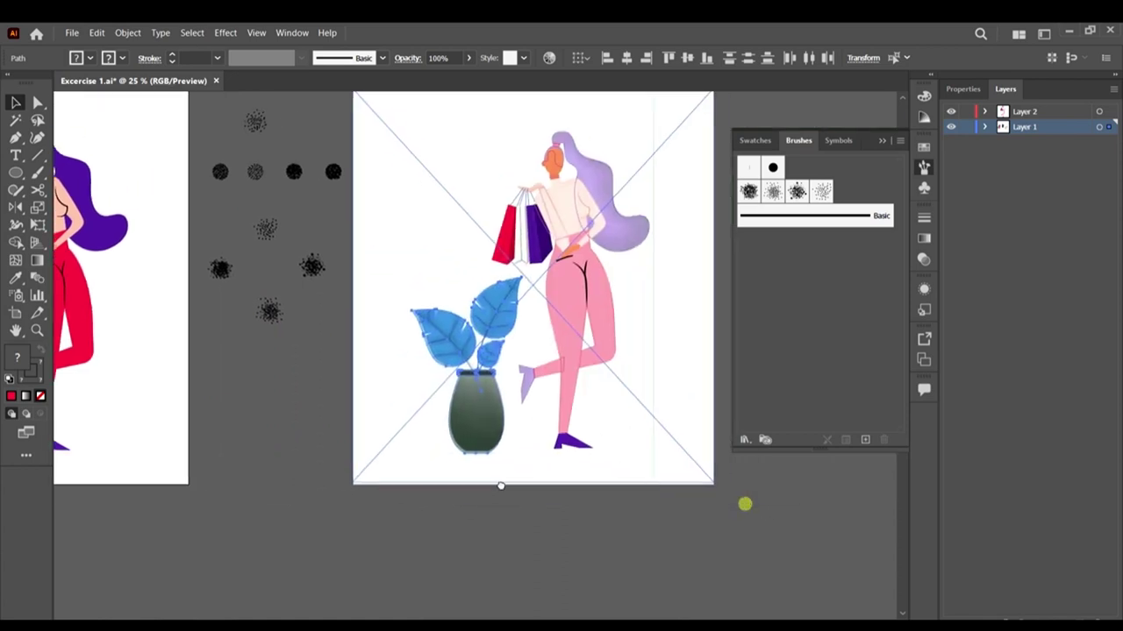
{"action": "scroll", "coordinate": [510, 442], "scroll_direction": "up", "scroll_amount": 5}
{"action": "left_click_drag", "start_coordinate": [446, 436], "coordinate": [731, 544]}
{"action": "scroll", "coordinate": [392, 420], "scroll_direction": "down", "scroll_amount": 3}
{"action": "scroll", "coordinate": [394, 419], "scroll_direction": "down", "scroll_amount": 5}
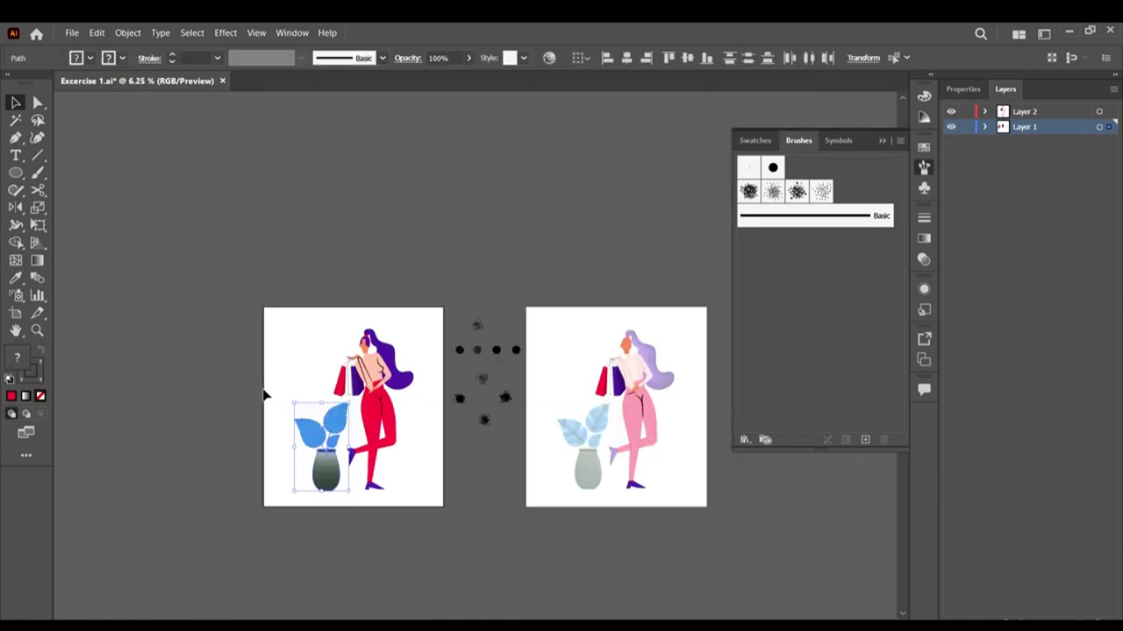
Step: Duplicate the full-colour potted plant onto the second artboard, aligned over the faded plant, and deselect it
{"action": "scroll", "coordinate": [263, 393], "scroll_direction": "up", "scroll_amount": 1}
{"action": "scroll", "coordinate": [532, 514], "scroll_direction": "right", "scroll_amount": 2}
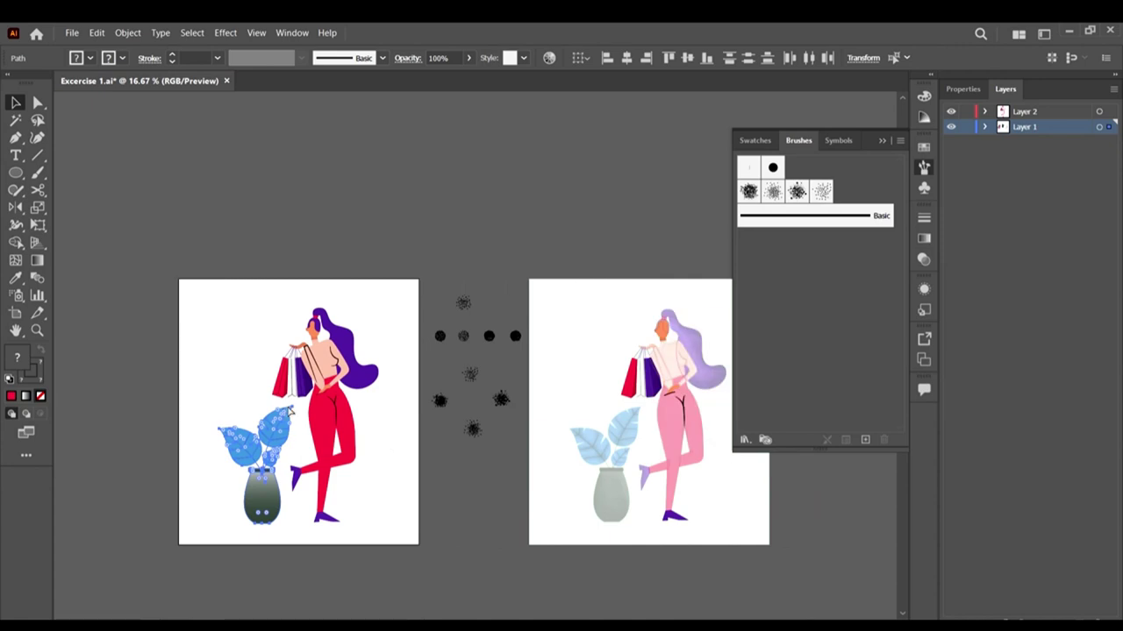
{"action": "left_click_drag", "start_coordinate": [206, 495], "coordinate": [537, 571]}
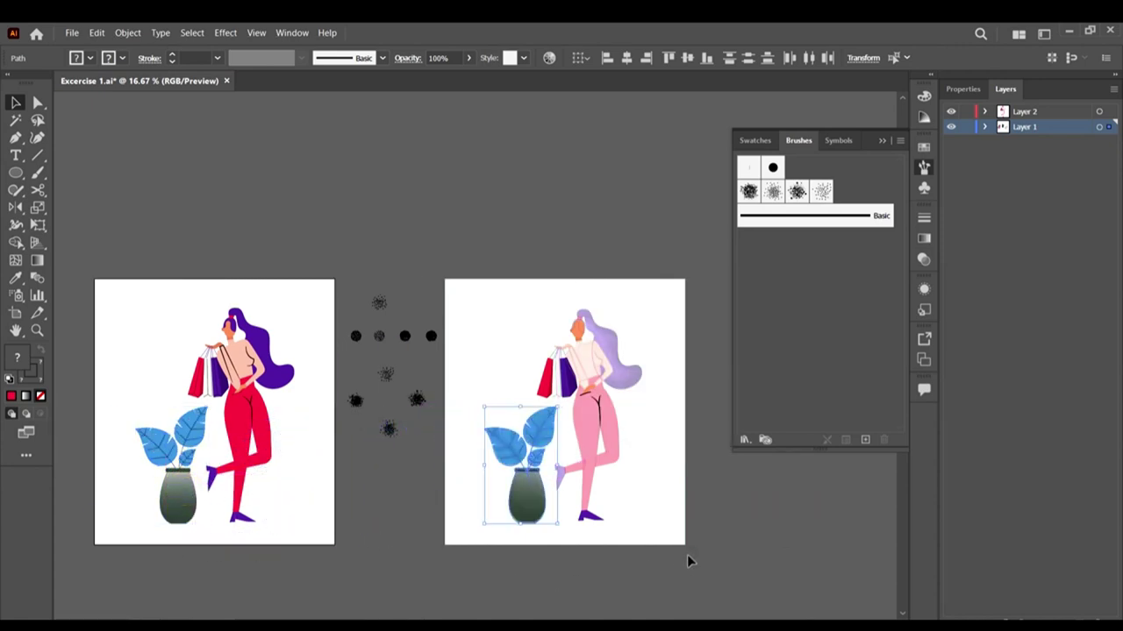
{"action": "left_click", "coordinate": [742, 559]}
Step: Lock Layer 2, select the duplicated plant without the faded background image, and cut it from Layer 1
{"action": "scroll", "coordinate": [673, 544], "scroll_direction": "up", "scroll_amount": 2}
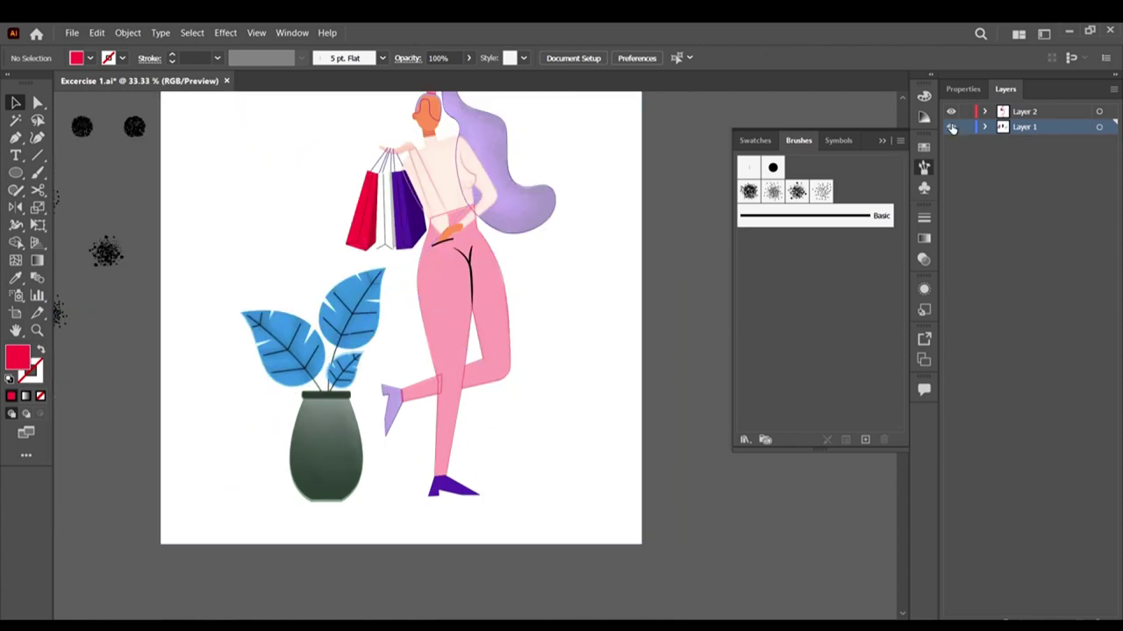
{"action": "left_click", "coordinate": [951, 127]}
{"action": "left_click", "coordinate": [952, 127]}
{"action": "left_click", "coordinate": [966, 112]}
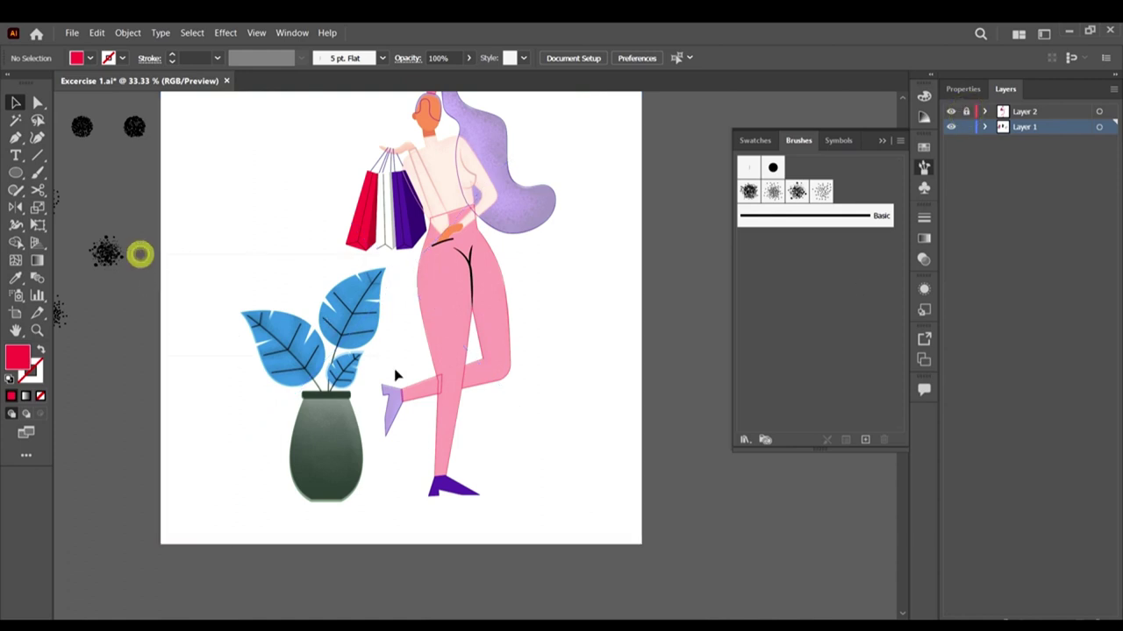
{"action": "key", "text": "ctrl+a"}
{"action": "left_click", "coordinate": [578, 421], "text": "shift"}
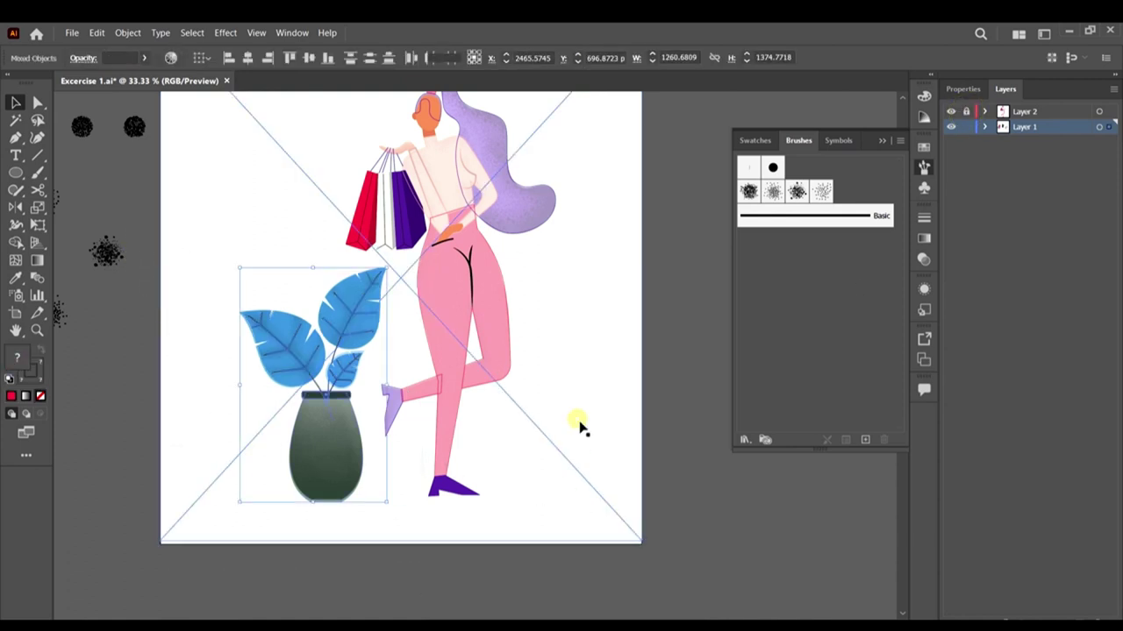
{"action": "scroll", "coordinate": [552, 277], "scroll_direction": "up", "scroll_amount": 2}
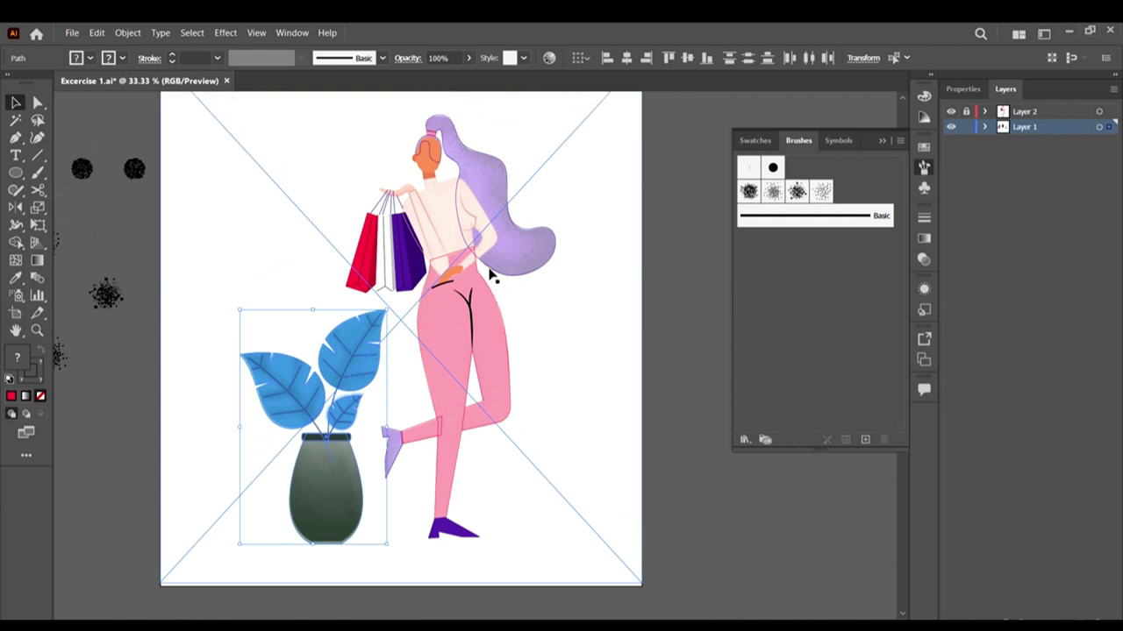
{"action": "key", "text": "Delete"}
{"action": "left_click", "coordinate": [692, 333]}
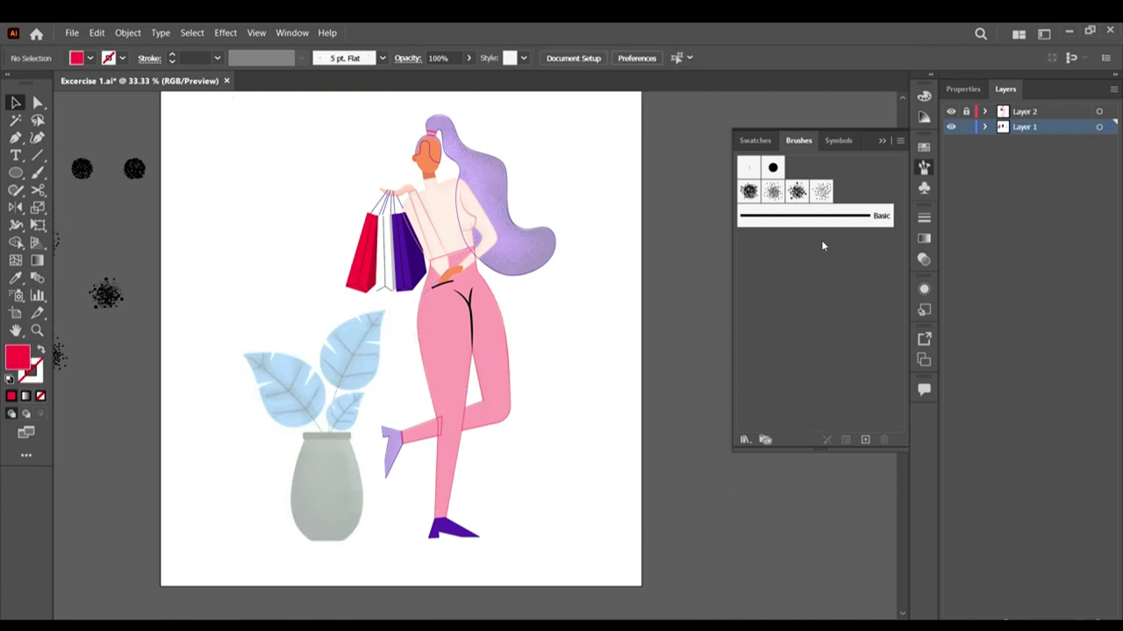
Step: Make Layer 2 active, unlock it, and paste the potted plant in place on that layer
{"action": "left_click", "coordinate": [1051, 111]}
{"action": "left_click", "coordinate": [1099, 113]}
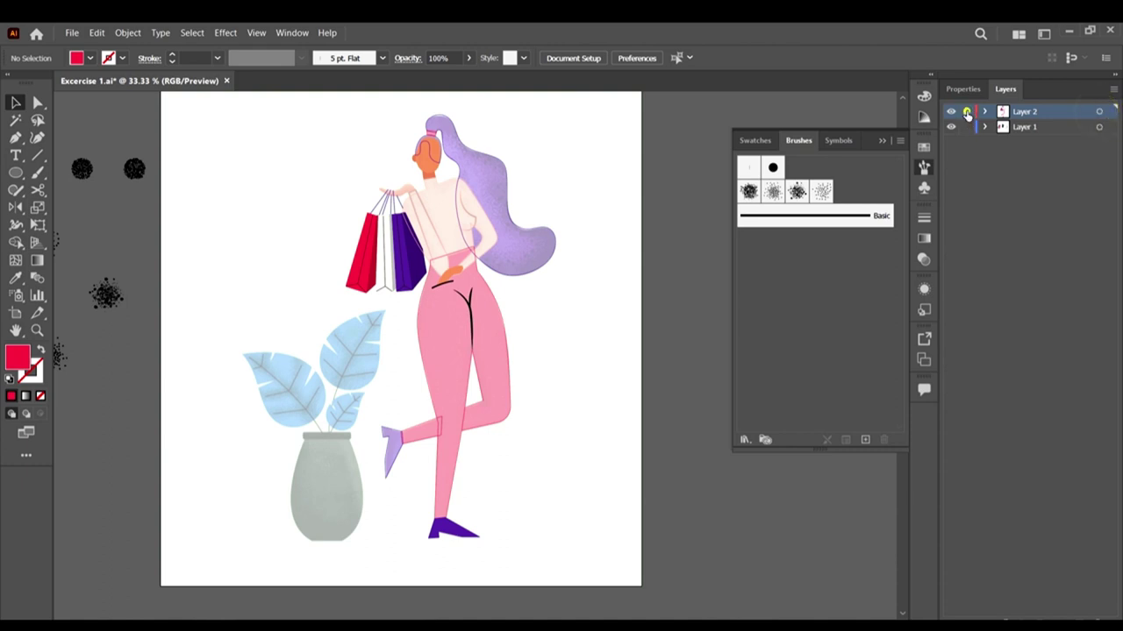
{"action": "left_click", "coordinate": [966, 113]}
{"action": "left_click", "coordinate": [1099, 111]}
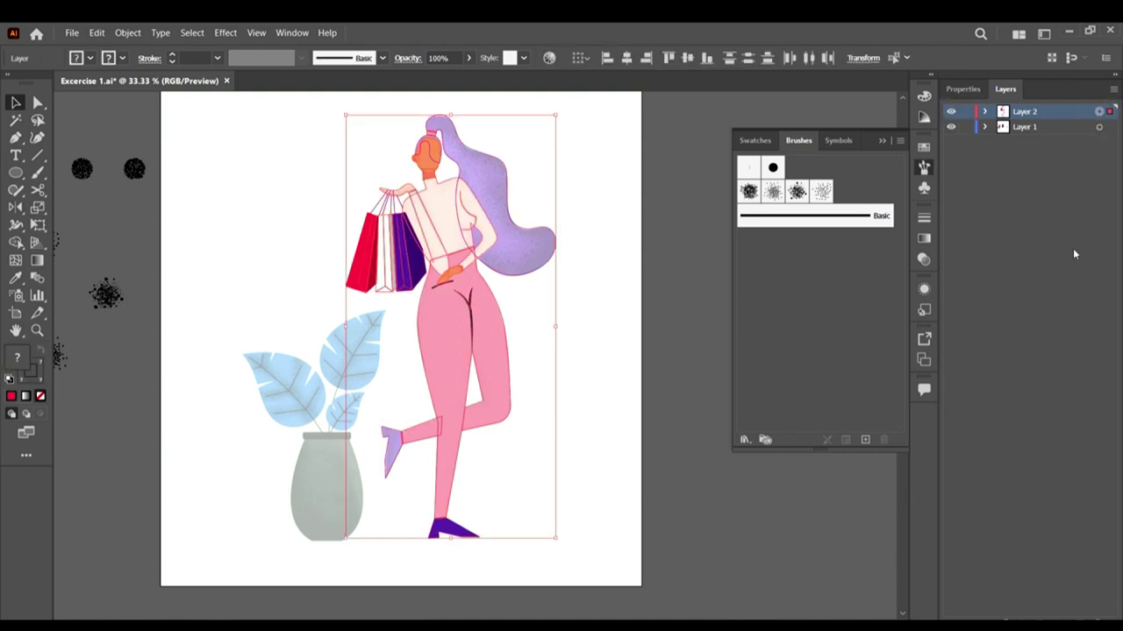
{"action": "key", "text": "ctrl+z"}
{"action": "left_click", "coordinate": [983, 191]}
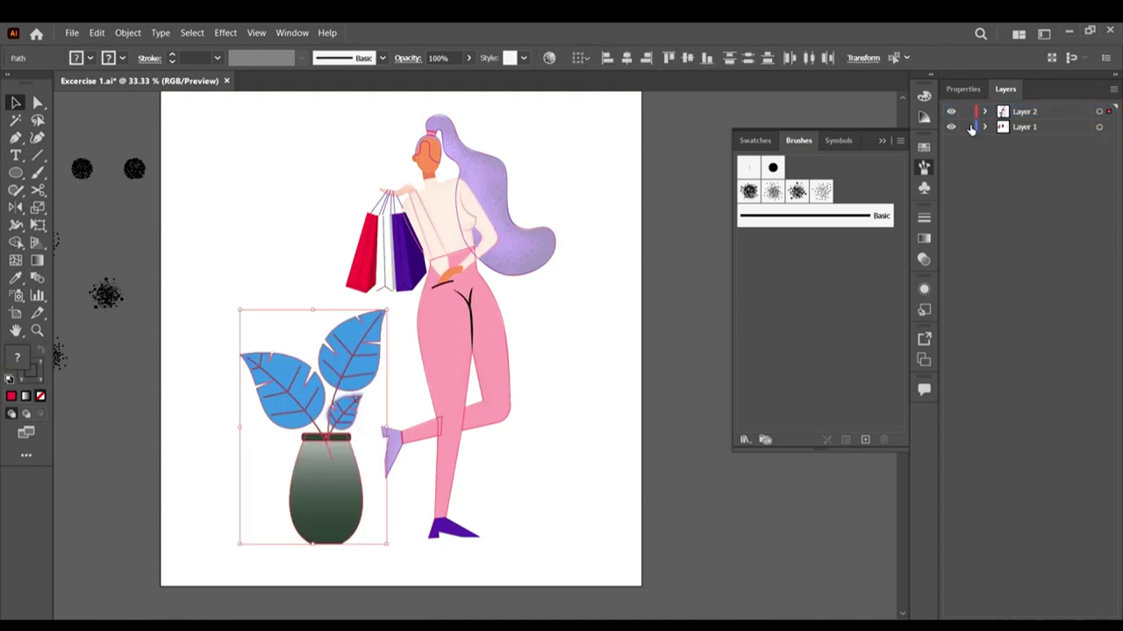
Step: Lock and hide Layer 1 with the faded reference image, and deselect the plant
{"action": "left_click", "coordinate": [964, 129]}
{"action": "left_click", "coordinate": [954, 127]}
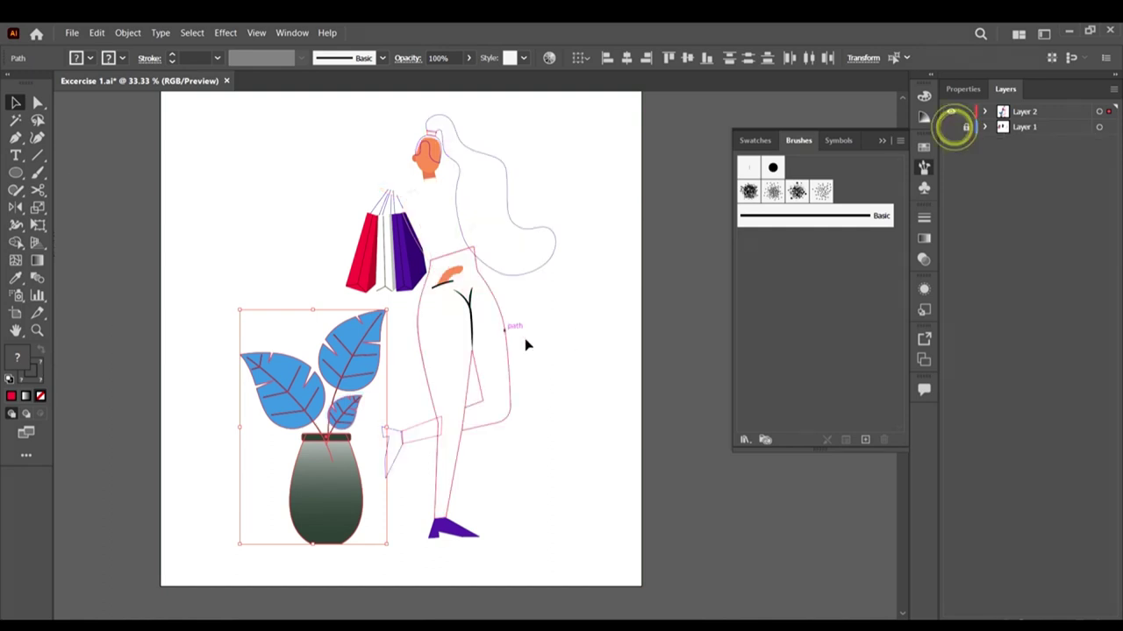
{"action": "scroll", "coordinate": [656, 424], "scroll_direction": "down", "scroll_amount": 2}
{"action": "left_click", "coordinate": [656, 424]}
Step: Examine the pasted plant's leaf outlines, notches and veins at close range
{"action": "scroll", "coordinate": [321, 375], "scroll_direction": "up", "scroll_amount": 1}
{"action": "scroll", "coordinate": [300, 321], "scroll_direction": "up", "scroll_amount": 5}
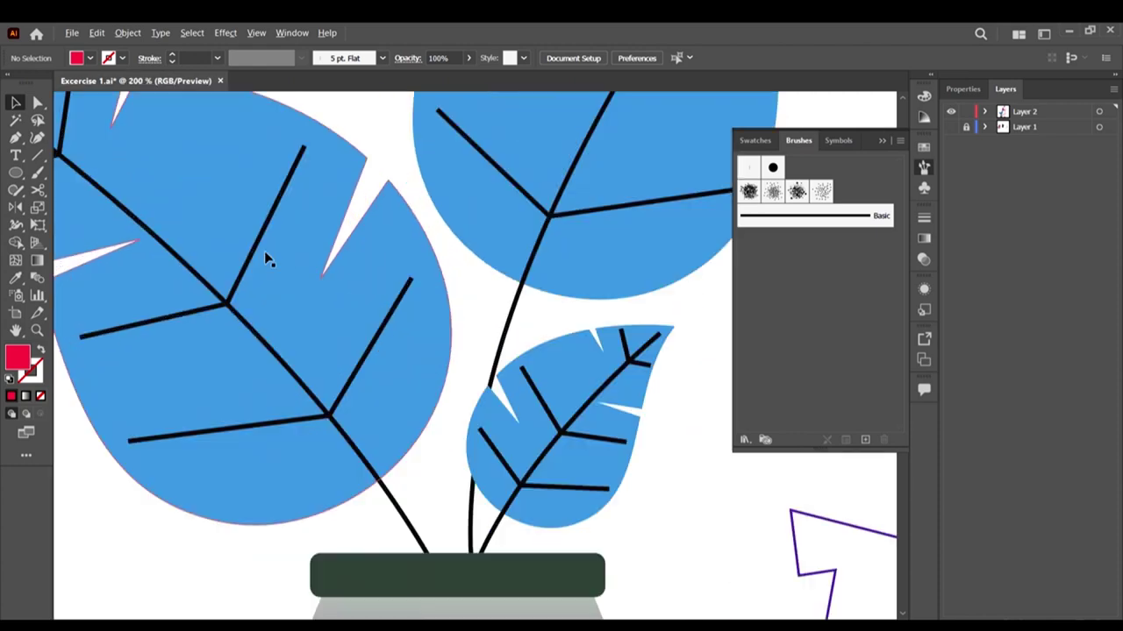
{"action": "scroll", "coordinate": [419, 216], "scroll_direction": "down", "scroll_amount": 4}
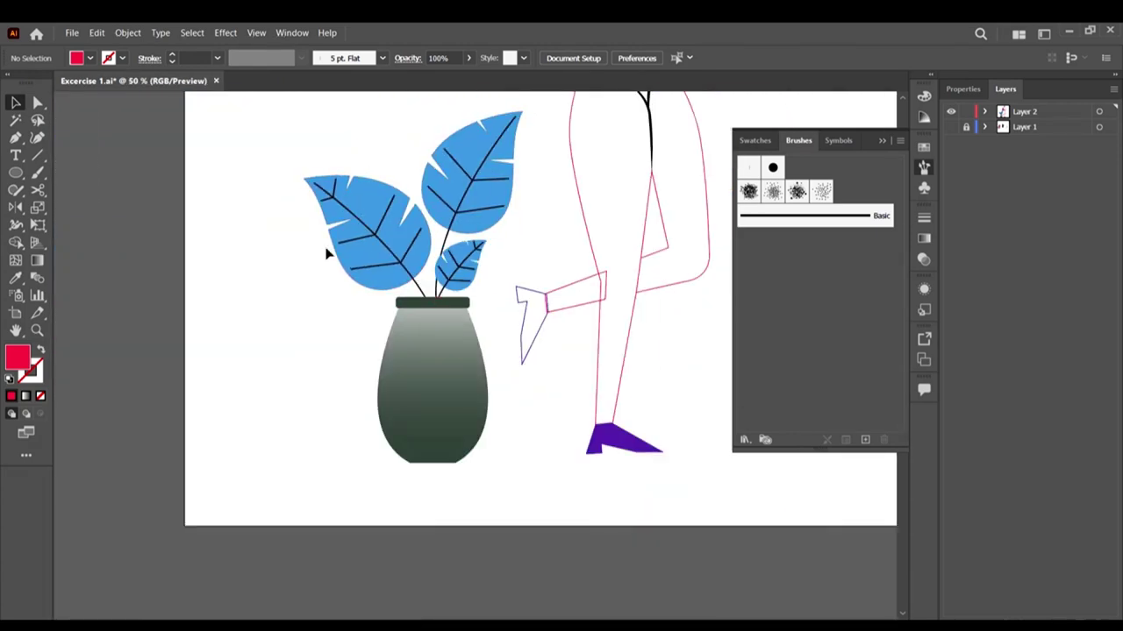
{"action": "scroll", "coordinate": [325, 251], "scroll_direction": "up", "scroll_amount": 1}
{"action": "left_click", "coordinate": [14, 139]}
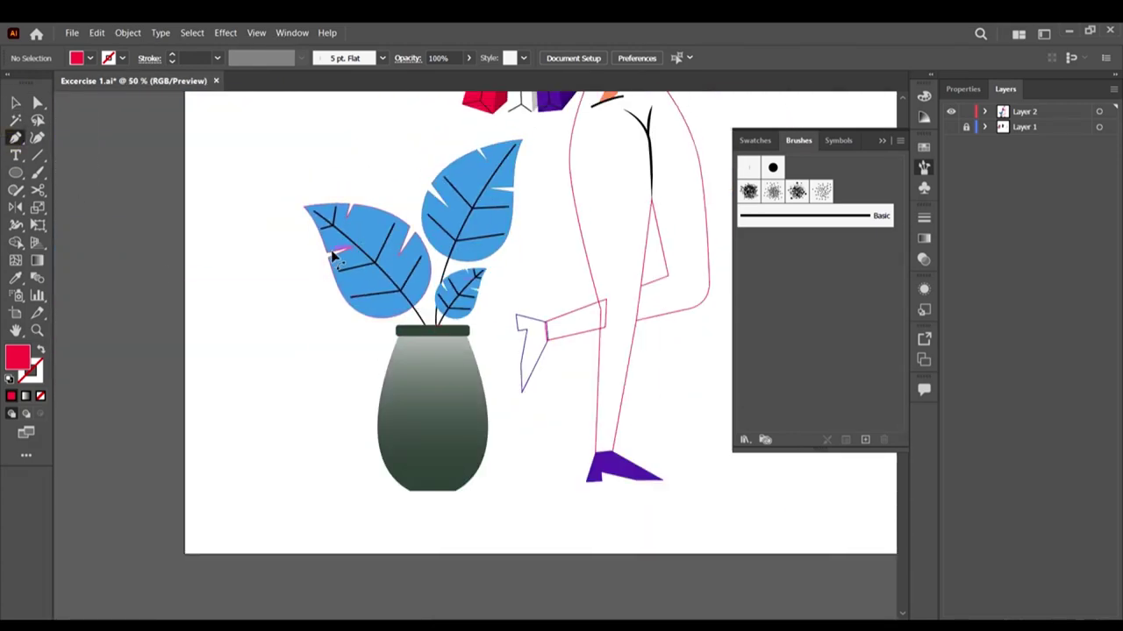
{"action": "scroll", "coordinate": [333, 255], "scroll_direction": "up", "scroll_amount": 4}
{"action": "scroll", "coordinate": [342, 271], "scroll_direction": "down", "scroll_amount": 5}
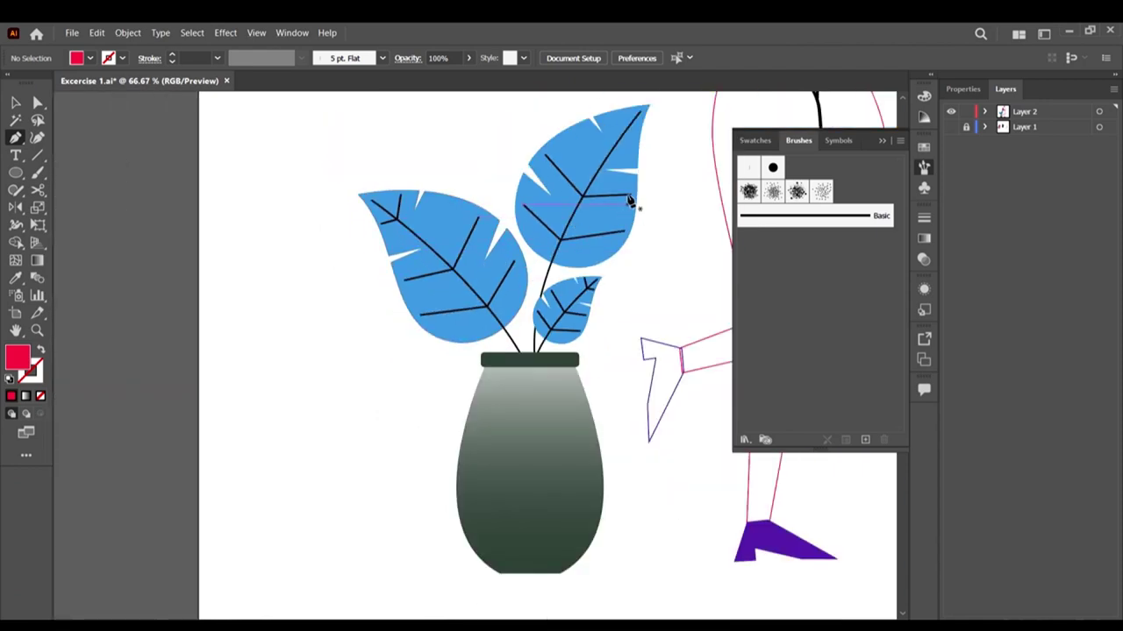
{"action": "scroll", "coordinate": [261, 293], "scroll_direction": "up", "scroll_amount": 3}
{"action": "scroll", "coordinate": [263, 296], "scroll_direction": "down", "scroll_amount": 3}
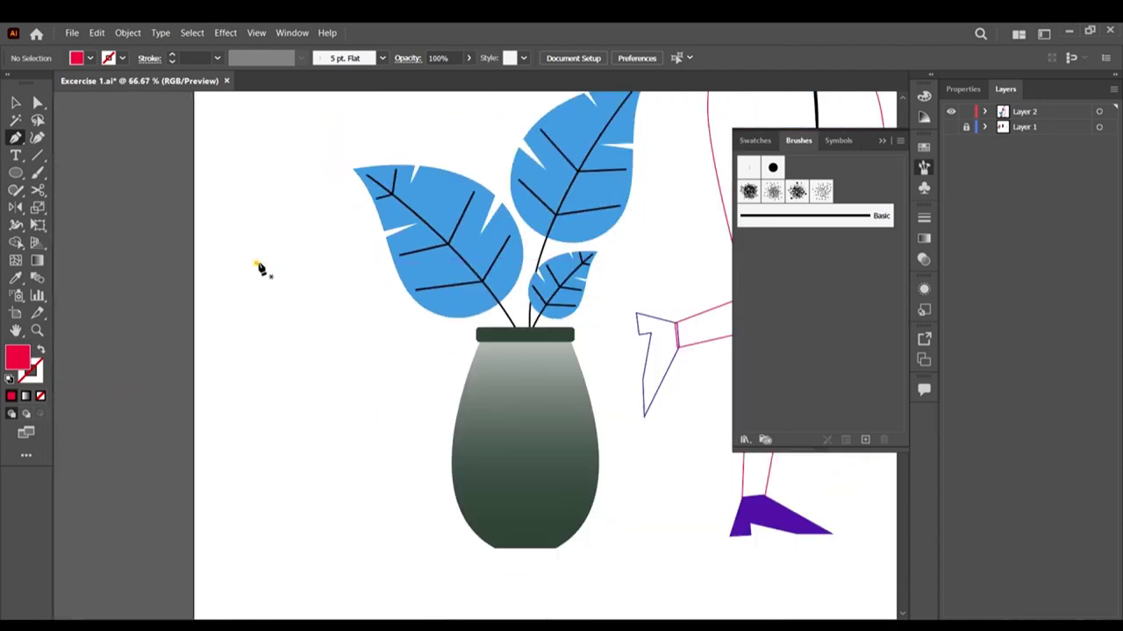
Step: Draw a closed, pointed red leaf shape with the Pen tool on the empty area beside the potted plant
{"action": "left_click", "coordinate": [256, 263]}
{"action": "left_click_drag", "start_coordinate": [371, 359], "coordinate": [349, 443]}
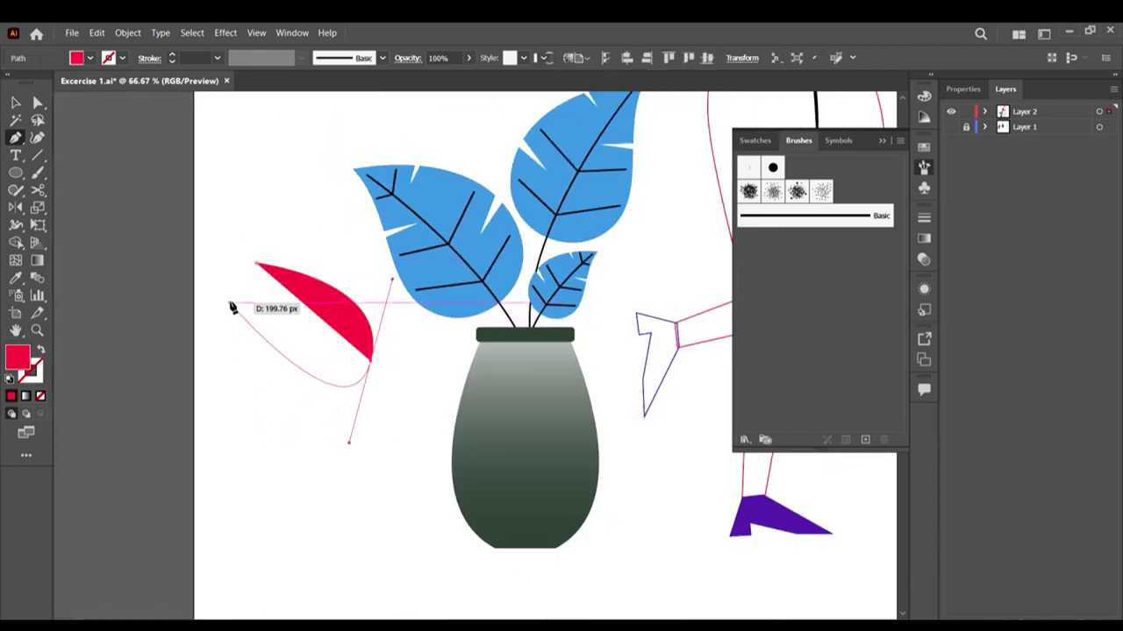
{"action": "left_click_drag", "start_coordinate": [258, 376], "coordinate": [253, 319]}
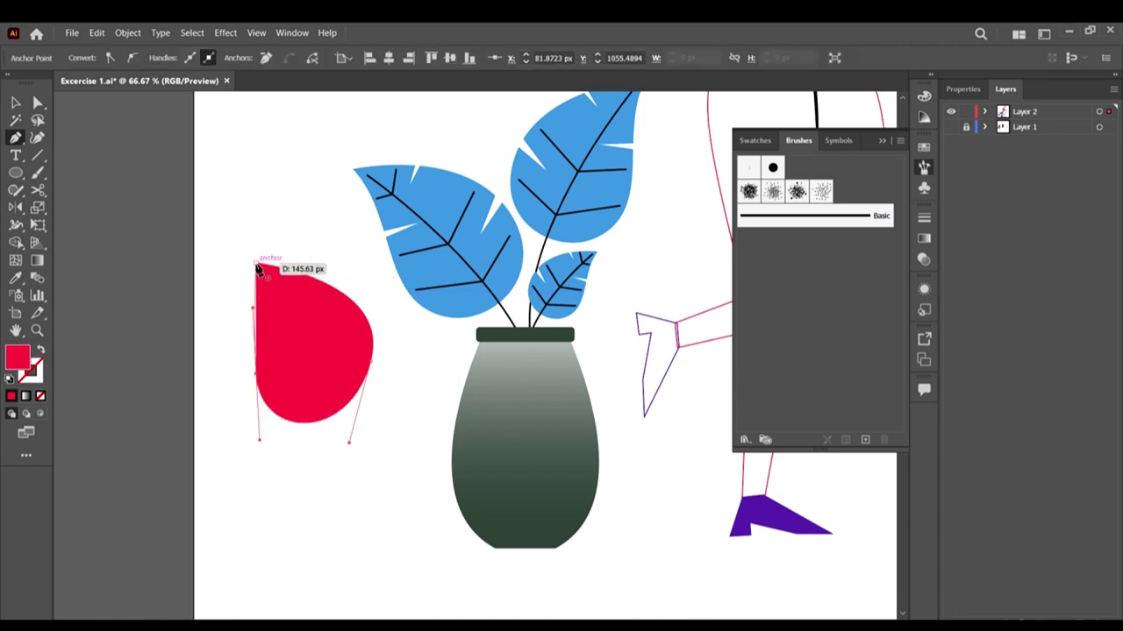
{"action": "left_click_drag", "start_coordinate": [257, 266], "coordinate": [222, 240]}
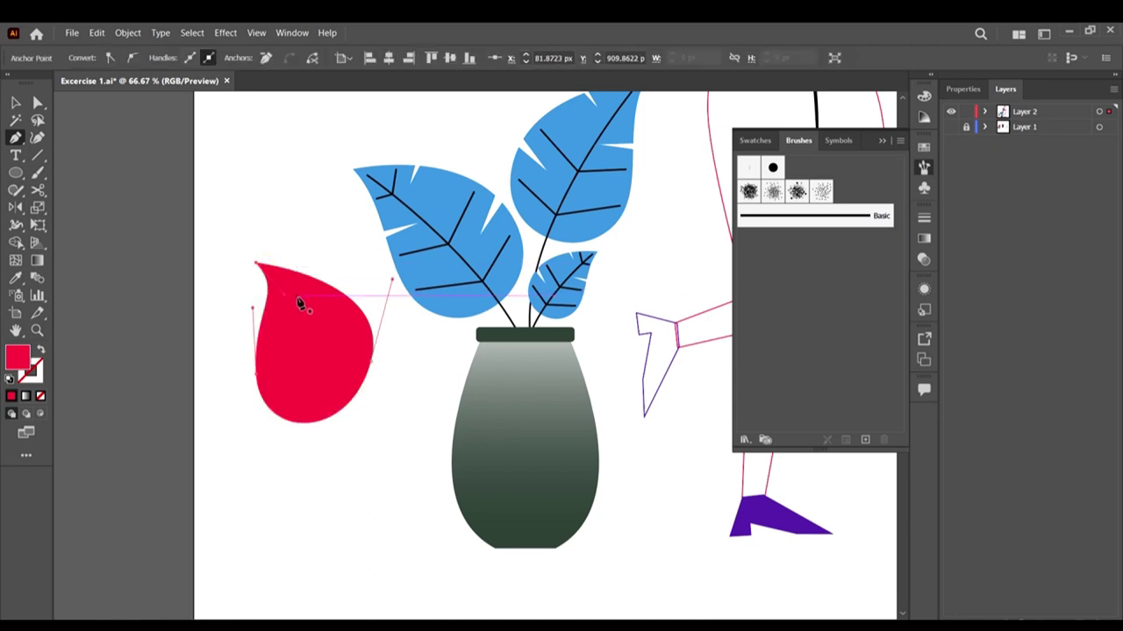
Step: Move the red leaf's lower-left anchor point inward to narrow the shape, and deselect the leaf
{"action": "key", "text": "a"}
{"action": "left_click", "coordinate": [261, 377]}
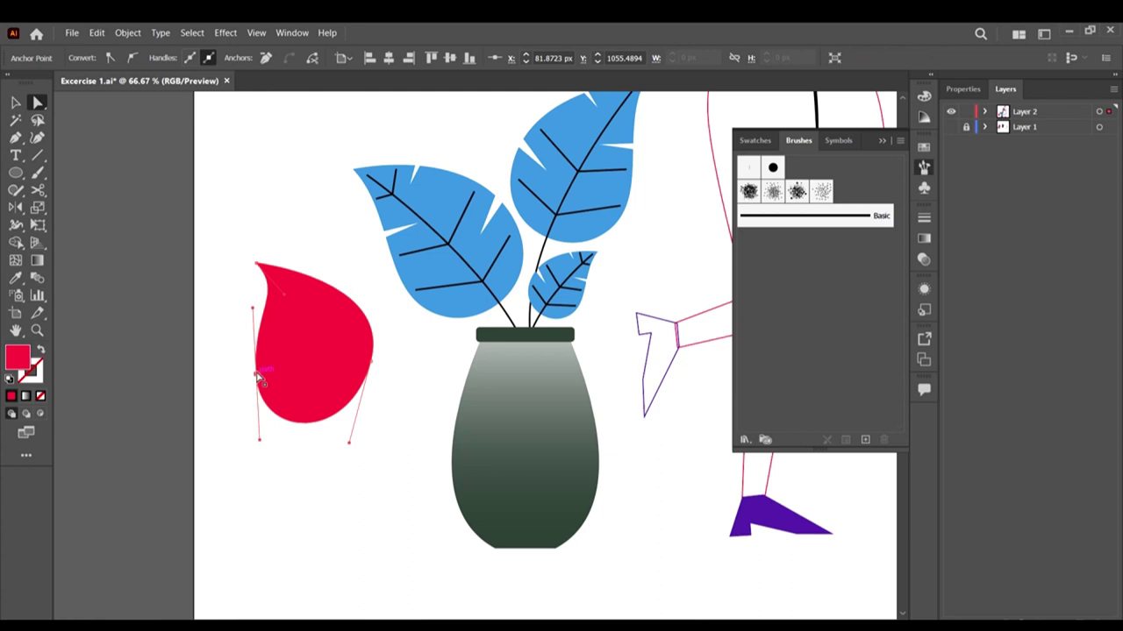
{"action": "mouse_move", "coordinate": [260, 377]}
{"action": "left_mouse_down"}
{"action": "mouse_move", "coordinate": [253, 371]}
{"action": "mouse_move", "coordinate": [277, 373]}
{"action": "left_mouse_up"}
{"action": "left_click", "coordinate": [127, 154]}
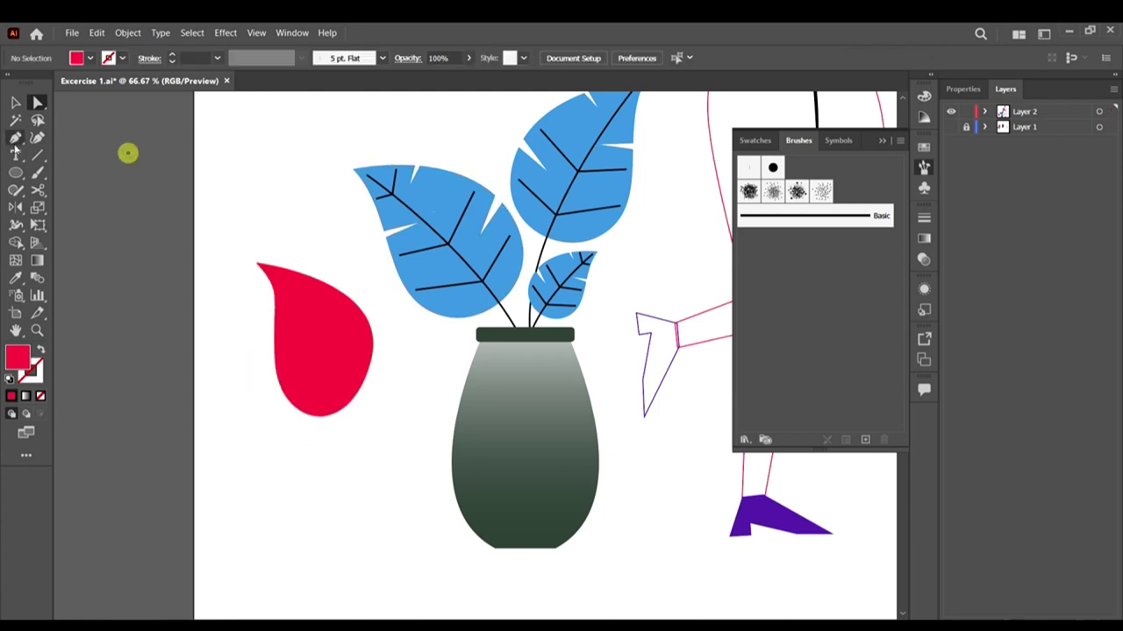
Step: Draw a narrow closed wedge with the Pen tool across the red leaf's upper edge, pointing into the leaf
{"action": "left_click", "coordinate": [15, 136]}
{"action": "scroll", "coordinate": [355, 272], "scroll_direction": "up", "scroll_amount": 2}
{"action": "mouse_move", "coordinate": [269, 225]}
{"action": "left_mouse_down"}
{"action": "mouse_move", "coordinate": [255, 364]}
{"action": "mouse_move", "coordinate": [291, 238]}
{"action": "mouse_move", "coordinate": [275, 228]}
{"action": "left_mouse_up"}
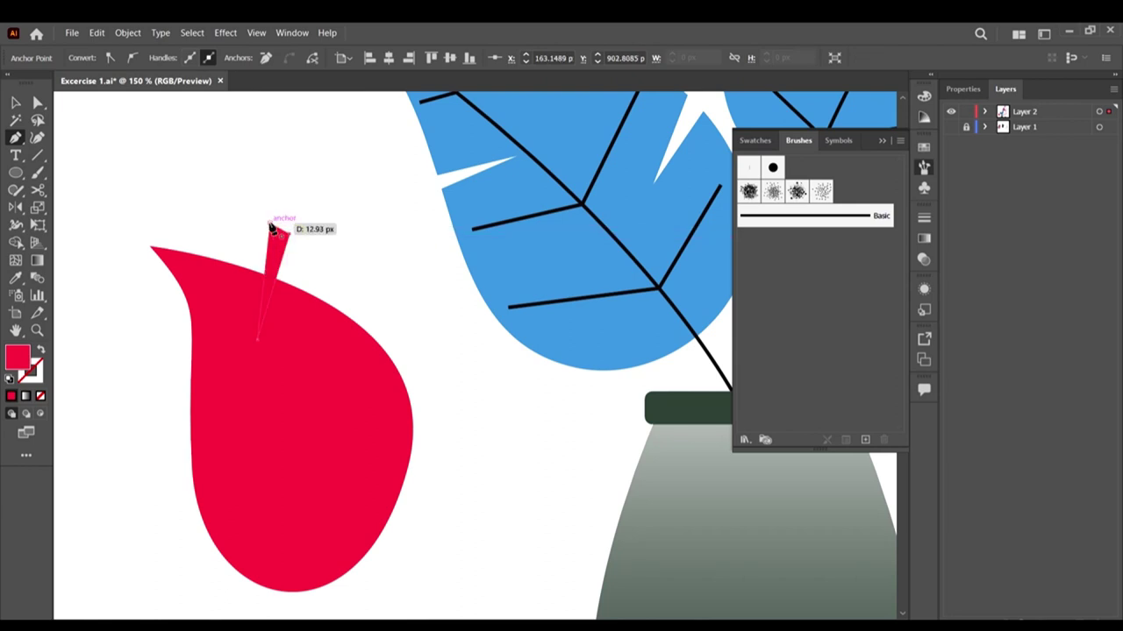
Step: Fill the wedge on the red leaf's upper edge with bright green
{"action": "left_click", "coordinate": [15, 102]}
{"action": "scroll", "coordinate": [331, 281], "scroll_direction": "down", "scroll_amount": 1}
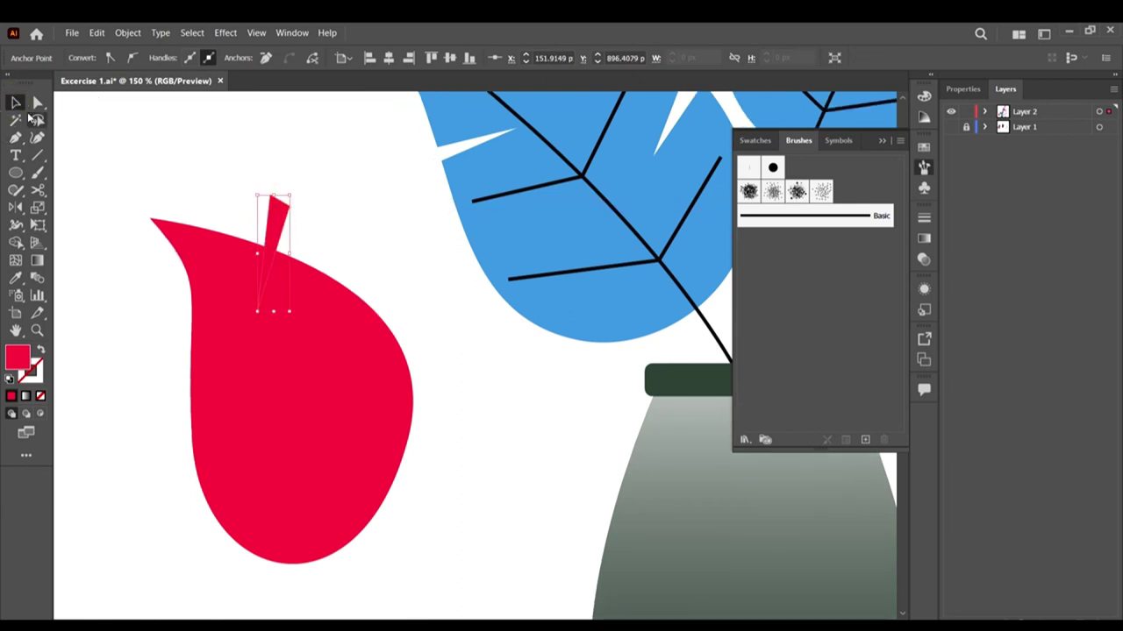
{"action": "left_click", "coordinate": [344, 210]}
{"action": "left_click", "coordinate": [279, 226]}
{"action": "left_click", "coordinate": [91, 57]}
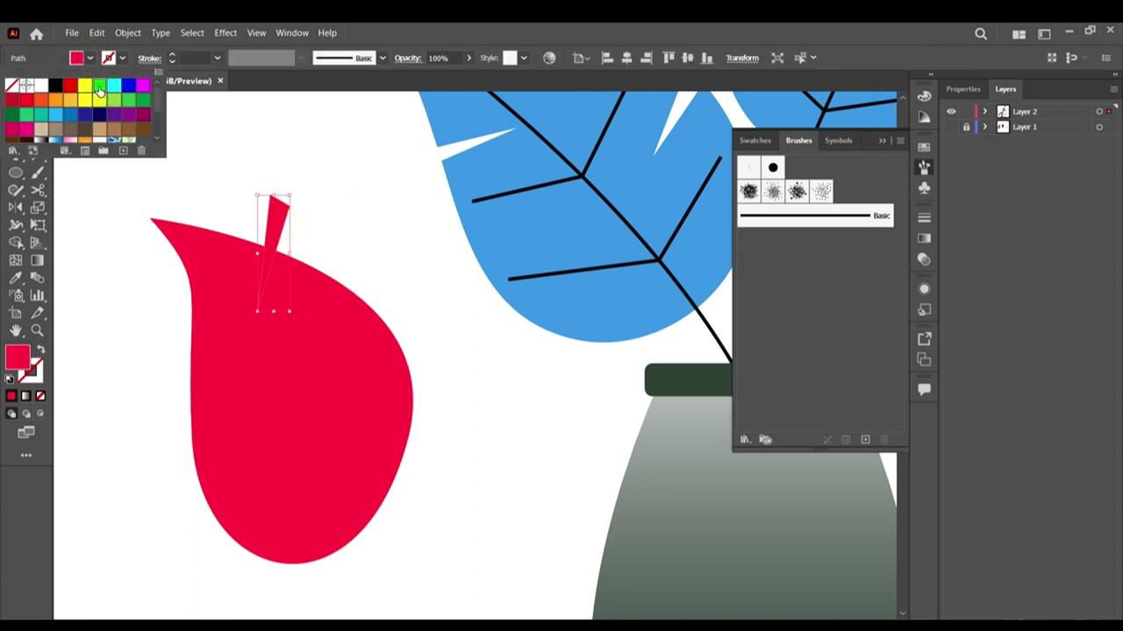
{"action": "left_click", "coordinate": [99, 90]}
{"action": "left_click", "coordinate": [430, 263]}
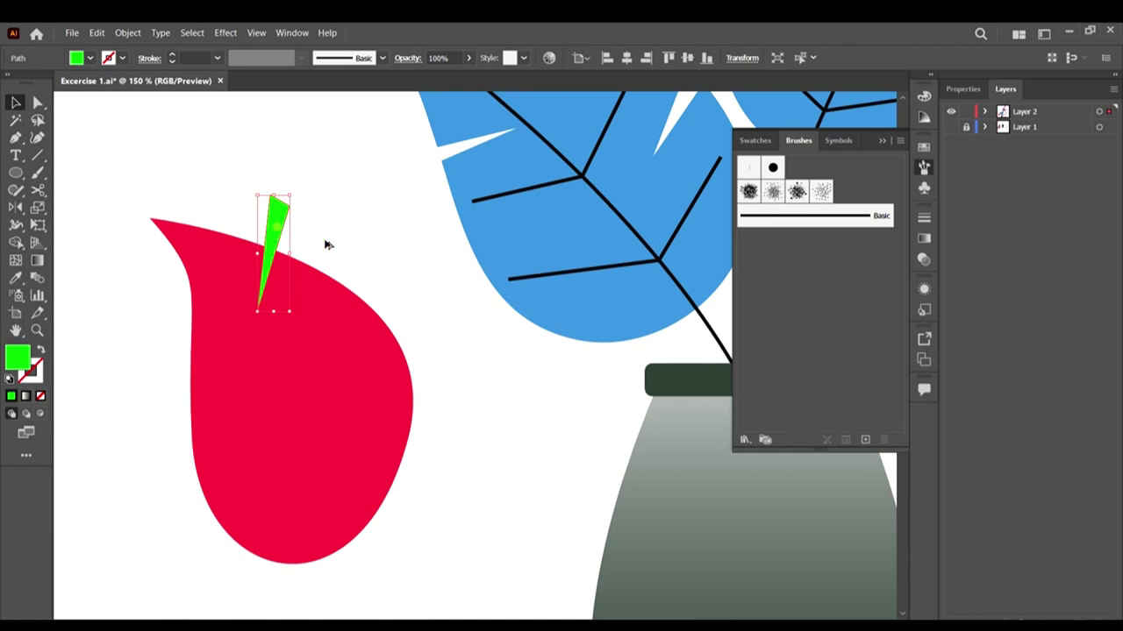
Step: Duplicate the green wedge onto the red leaf's upper-right edge and rotate the copy to point into the leaf
{"action": "left_click_drag", "start_coordinate": [277, 233], "coordinate": [360, 289]}
{"action": "scroll", "coordinate": [366, 290], "scroll_direction": "up", "scroll_amount": 4}
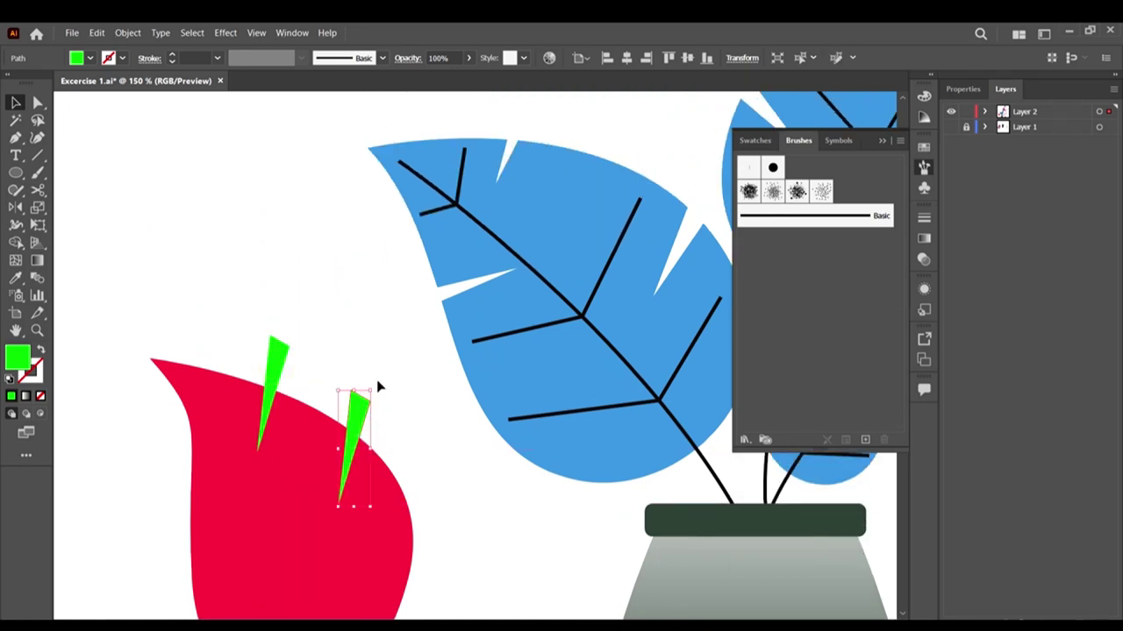
{"action": "left_click_drag", "start_coordinate": [376, 389], "coordinate": [384, 447]}
Step: Select both green wedges and create a copy of them reflected left to right
{"action": "scroll", "coordinate": [422, 417], "scroll_direction": "down", "scroll_amount": 2}
{"action": "left_click", "coordinate": [288, 270]}
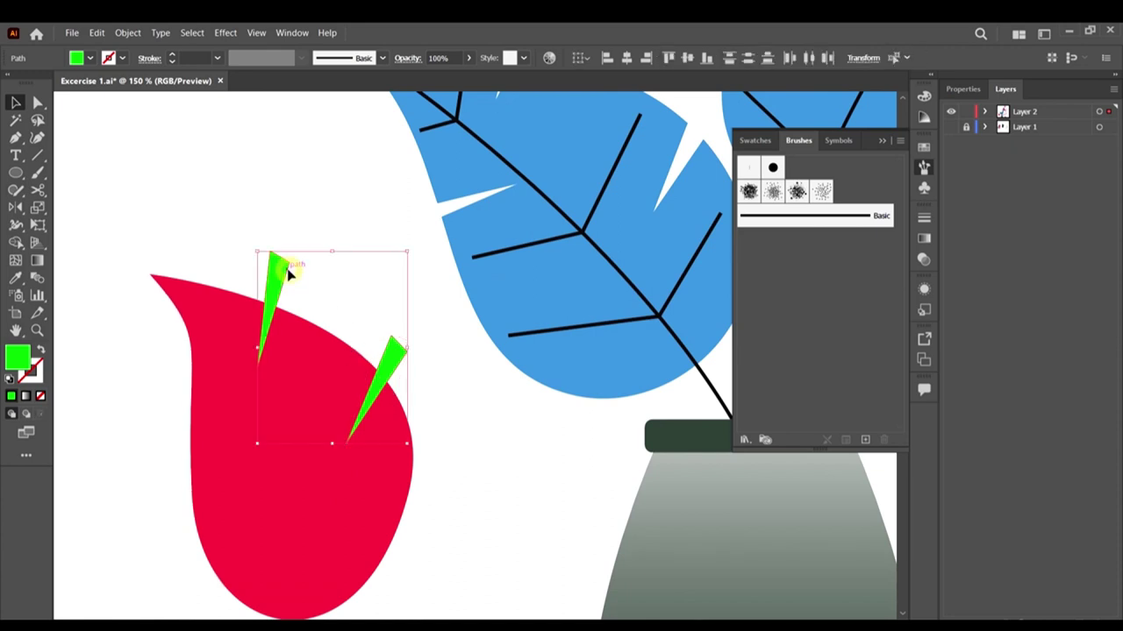
{"action": "right_click", "coordinate": [289, 270]}
{"action": "left_click", "coordinate": [394, 471]}
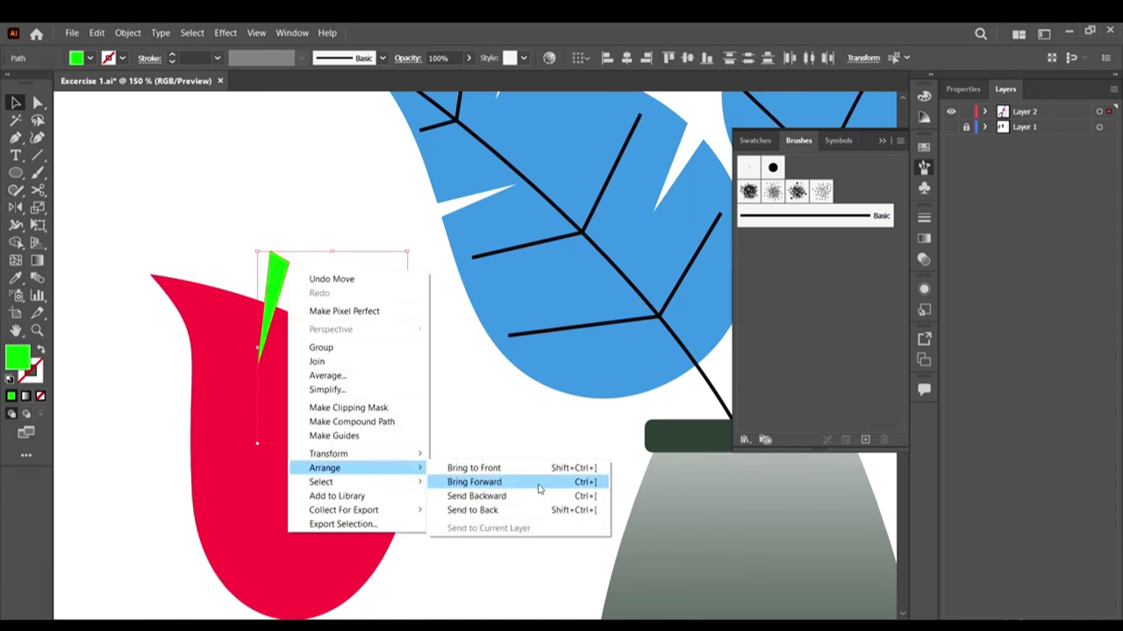
{"action": "mouse_move", "coordinate": [355, 454]}
{"action": "left_click", "coordinate": [492, 500]}
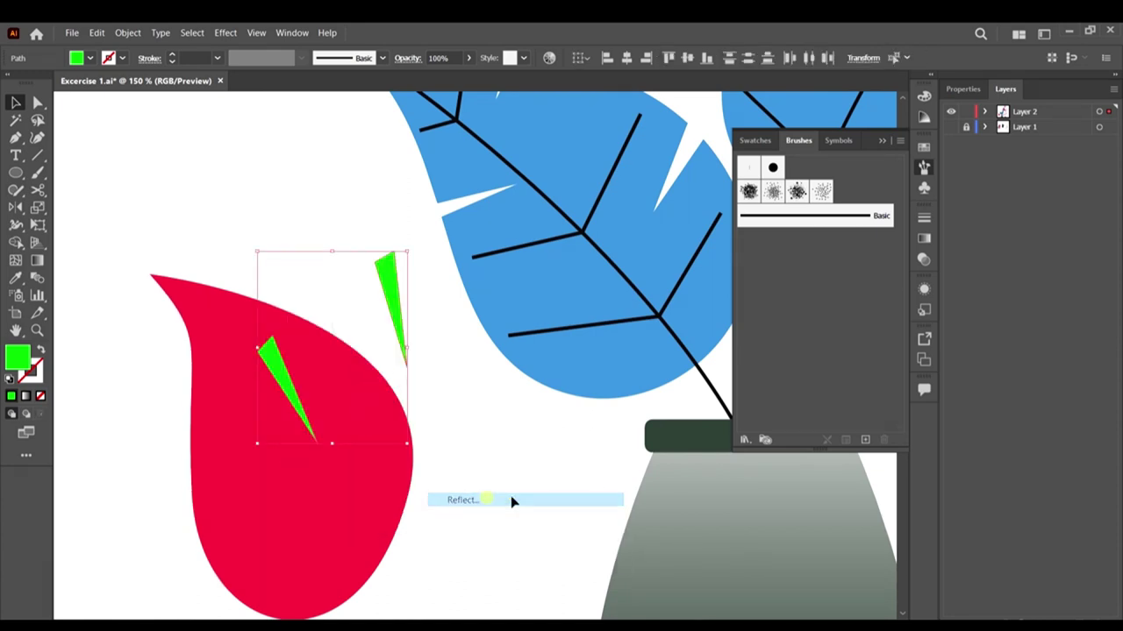
{"action": "left_click", "coordinate": [298, 441]}
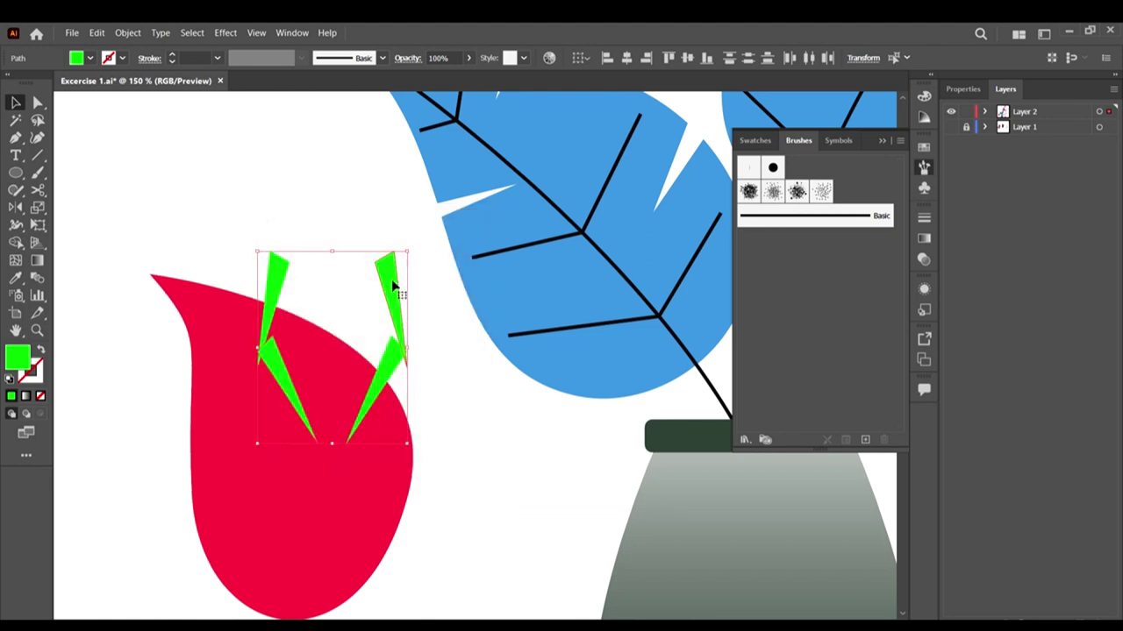
Step: Move the reflected wedges to the red leaf's left edge, rotate them to point inward, and deselect them
{"action": "left_click_drag", "start_coordinate": [394, 285], "coordinate": [250, 384]}
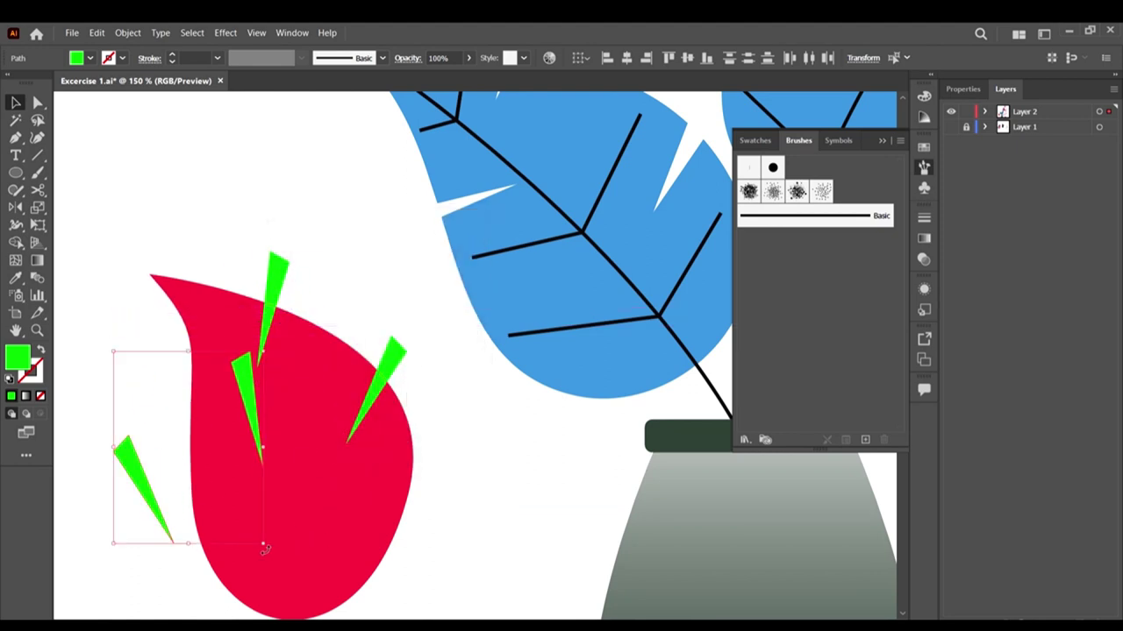
{"action": "left_click_drag", "start_coordinate": [265, 548], "coordinate": [368, 381]}
{"action": "left_click_drag", "start_coordinate": [176, 375], "coordinate": [185, 397]}
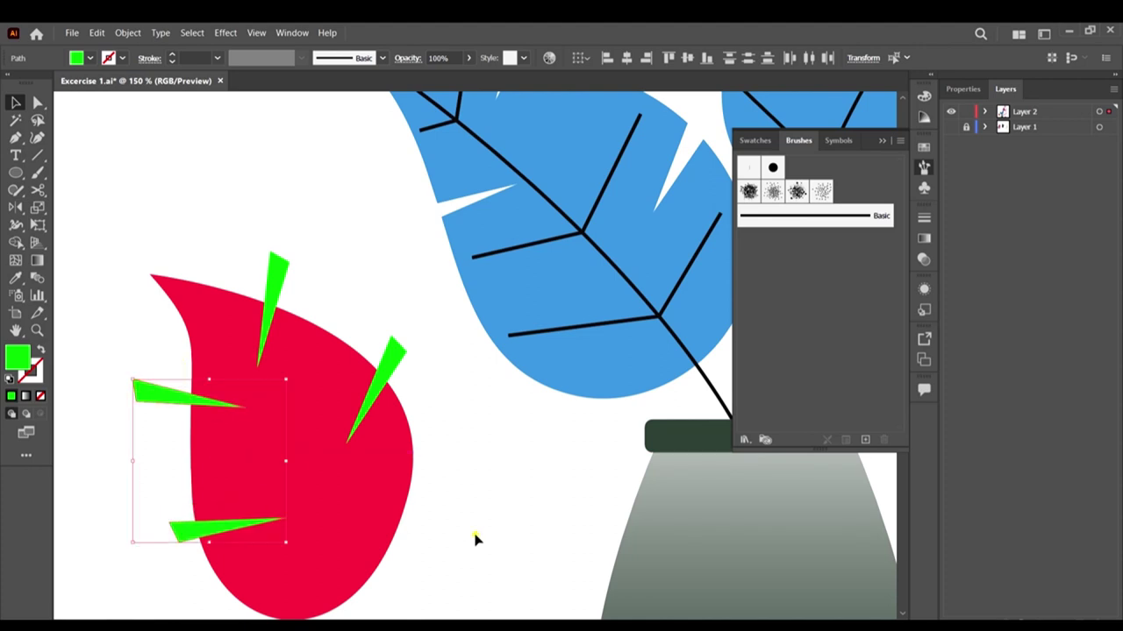
{"action": "left_click", "coordinate": [475, 537]}
Step: Select the red leaf with all four wedges and subtract the upper and right wedges using the Shape Builder tool
{"action": "scroll", "coordinate": [454, 444], "scroll_direction": "down", "scroll_amount": 3}
{"action": "scroll", "coordinate": [416, 507], "scroll_direction": "down", "scroll_amount": 2}
{"action": "scroll", "coordinate": [290, 428], "scroll_direction": "up", "scroll_amount": 1}
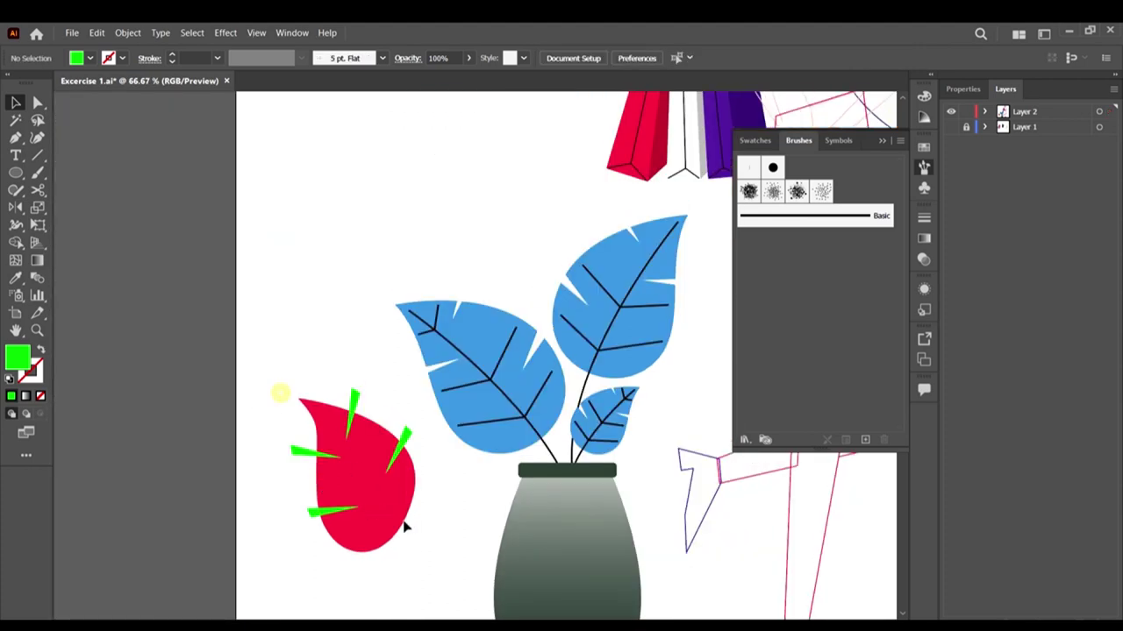
{"action": "left_click_drag", "start_coordinate": [410, 568], "coordinate": [280, 379]}
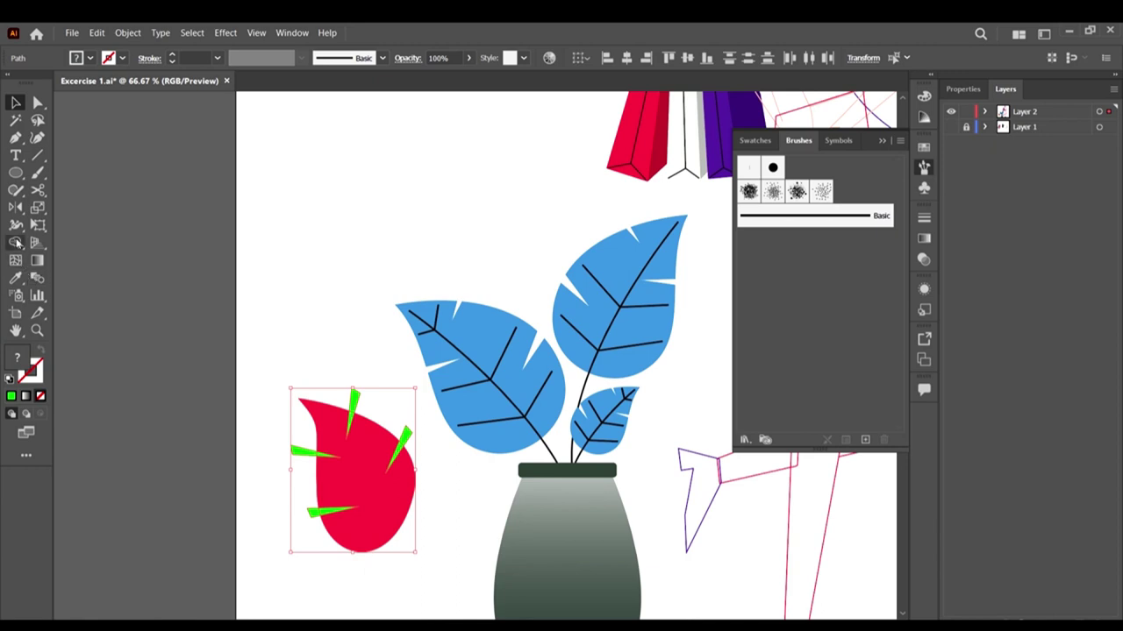
{"action": "left_click", "coordinate": [16, 243]}
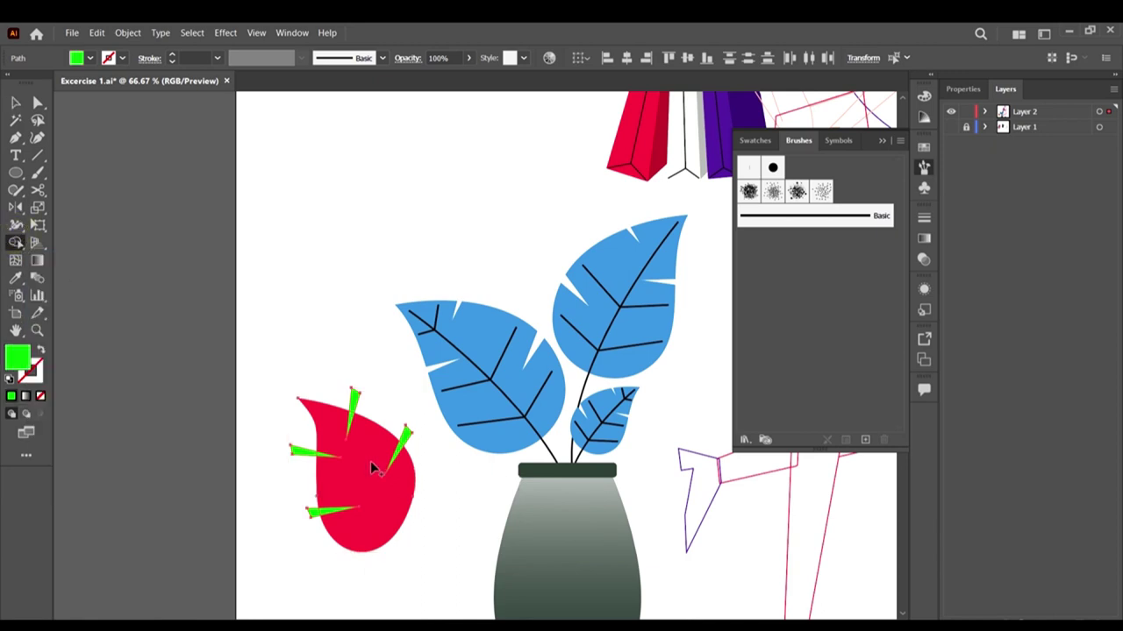
{"action": "scroll", "coordinate": [370, 463], "scroll_direction": "down", "scroll_amount": 2}
{"action": "scroll", "coordinate": [440, 500], "scroll_direction": "up", "scroll_amount": 3}
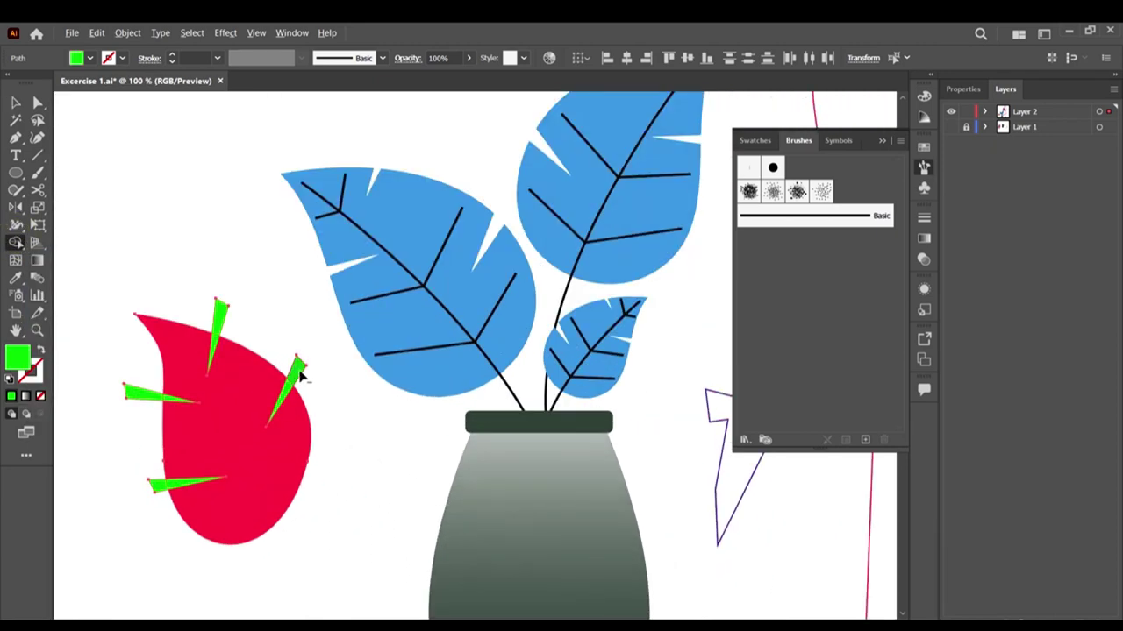
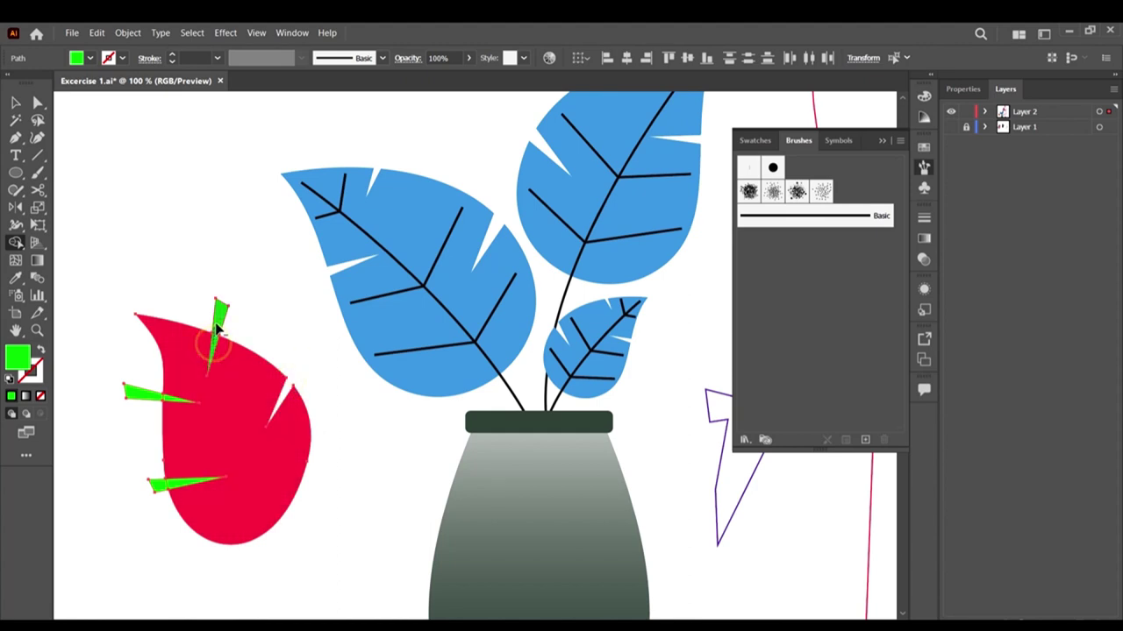
Step: Subtract the two wedges on the red leaf's left edge with Shape Builder, and deselect the notched leaf
{"action": "scroll", "coordinate": [169, 402], "scroll_direction": "up", "scroll_amount": 3}
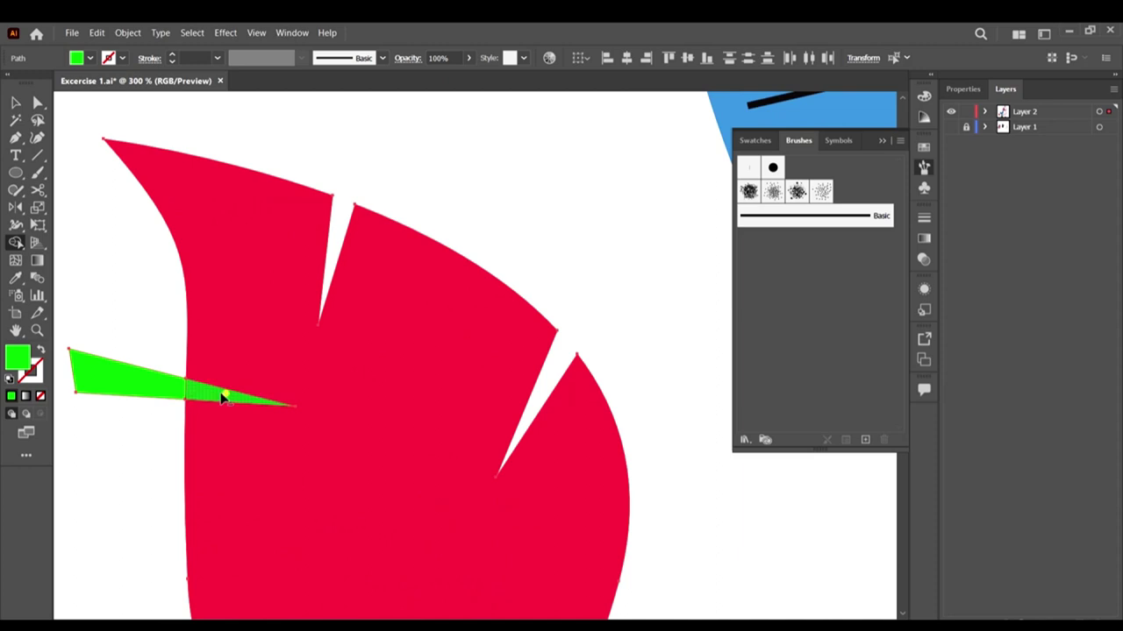
{"action": "left_click", "coordinate": [224, 392], "text": "alt"}
{"action": "scroll", "coordinate": [319, 441], "scroll_direction": "down", "scroll_amount": 2}
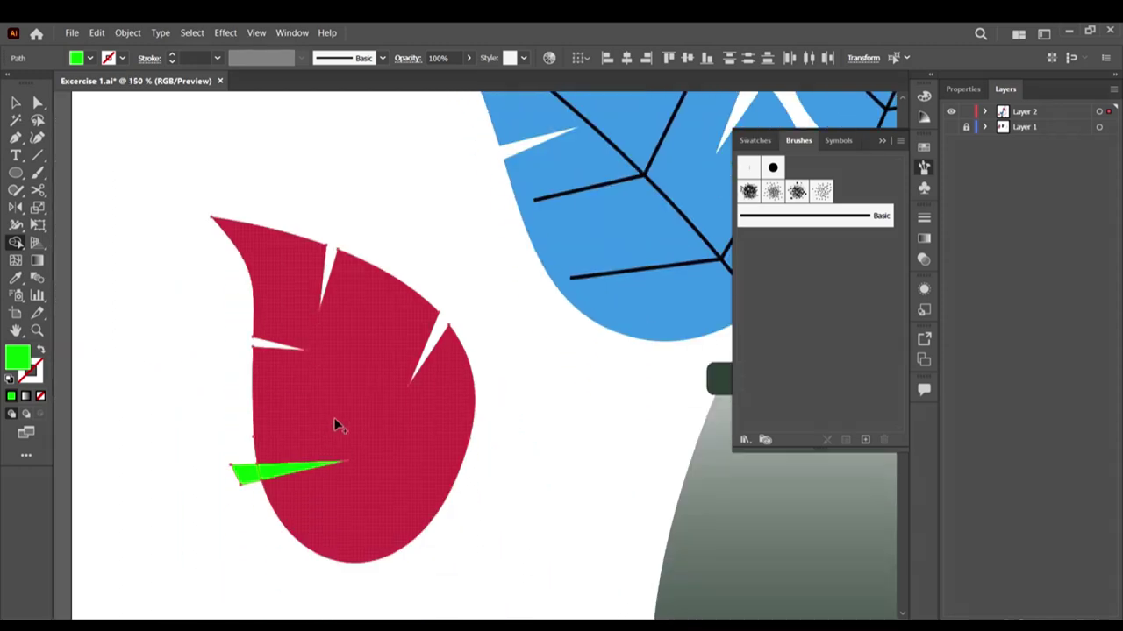
{"action": "left_click", "coordinate": [268, 474], "text": "alt"}
{"action": "left_click", "coordinate": [15, 102]}
{"action": "left_click", "coordinate": [421, 199]}
Step: Move the notched red leaf slightly down beside the lower part of the vase
{"action": "scroll", "coordinate": [299, 191], "scroll_direction": "down", "scroll_amount": 3}
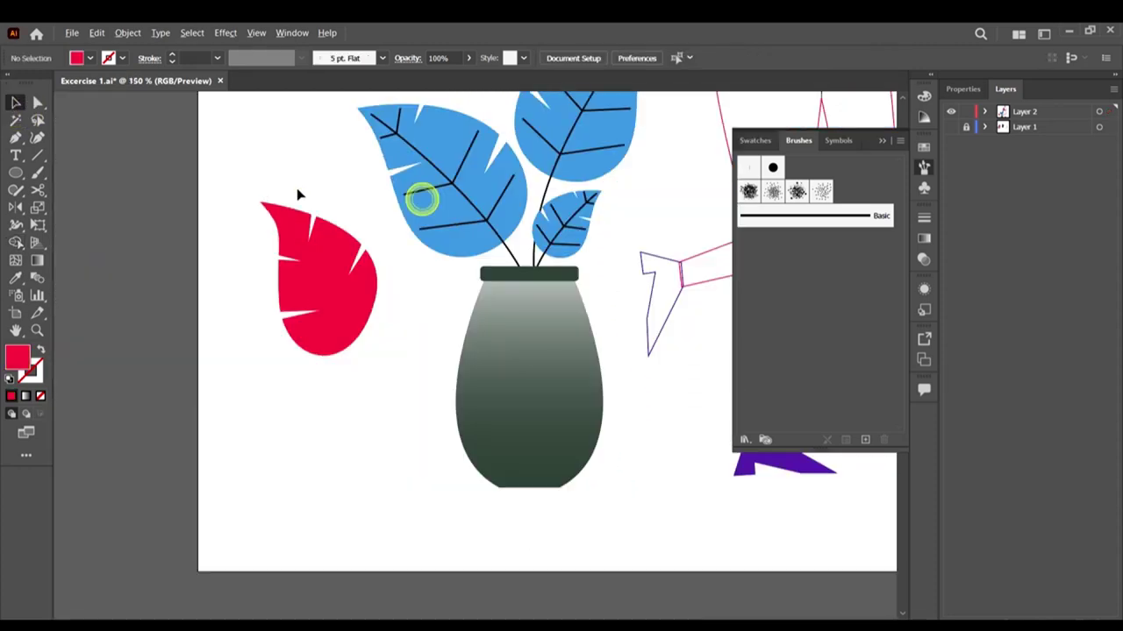
{"action": "left_click", "coordinate": [333, 263]}
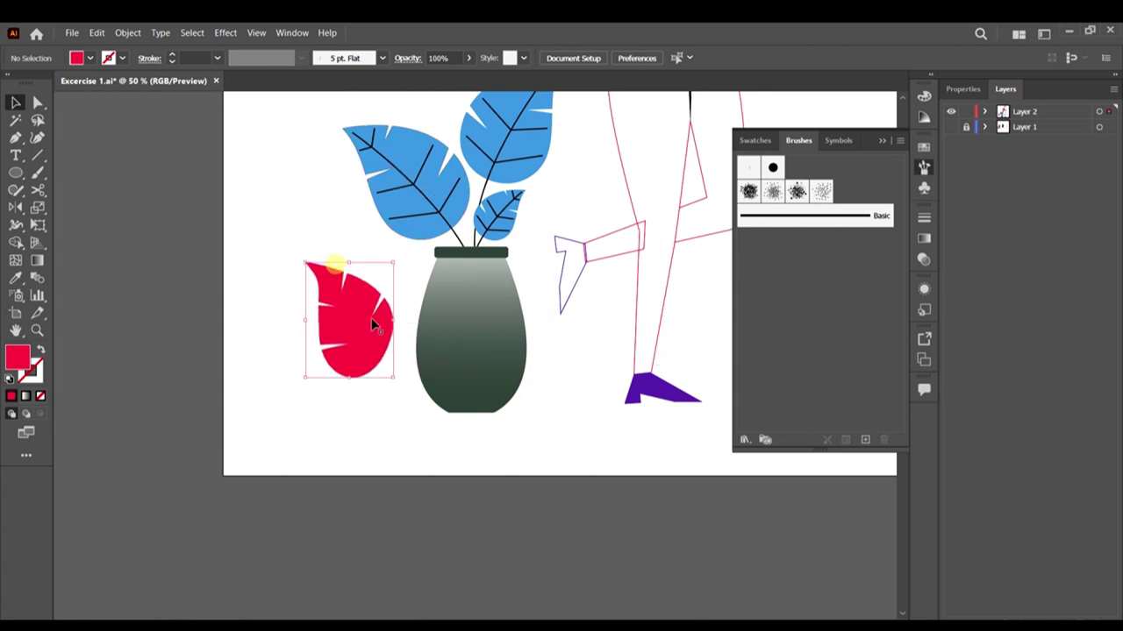
{"action": "left_click_drag", "start_coordinate": [333, 263], "coordinate": [364, 370]}
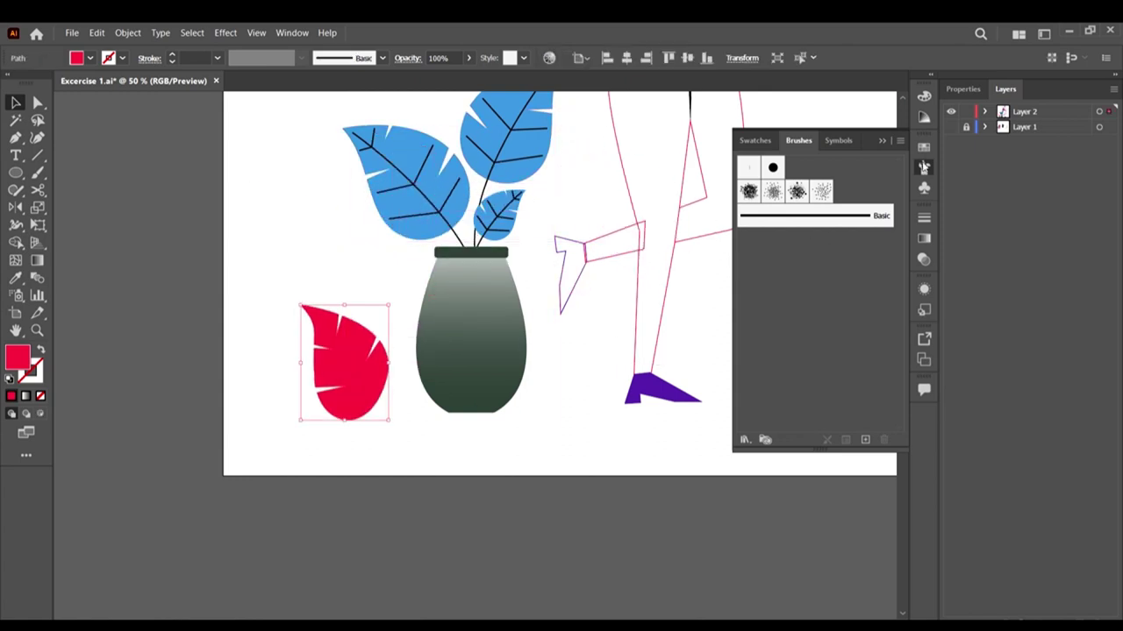
Step: Try moving the upper blue leaf away from its veins, undo the move, and deselect the leaf
{"action": "scroll", "coordinate": [589, 167], "scroll_direction": "up", "scroll_amount": 2}
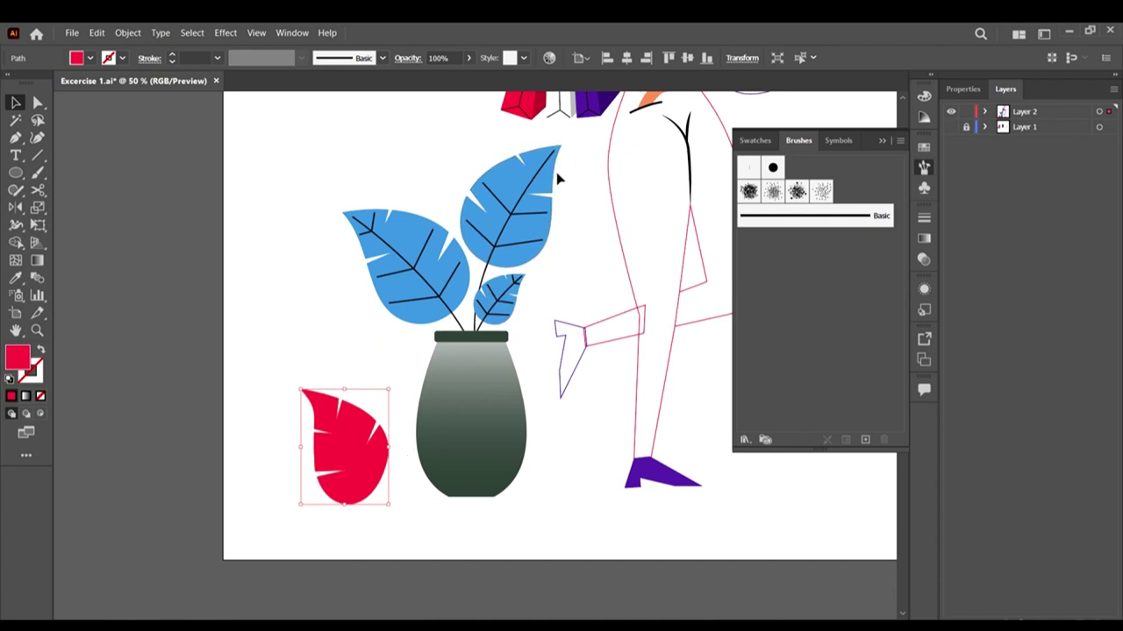
{"action": "left_click_drag", "start_coordinate": [558, 179], "coordinate": [375, 158]}
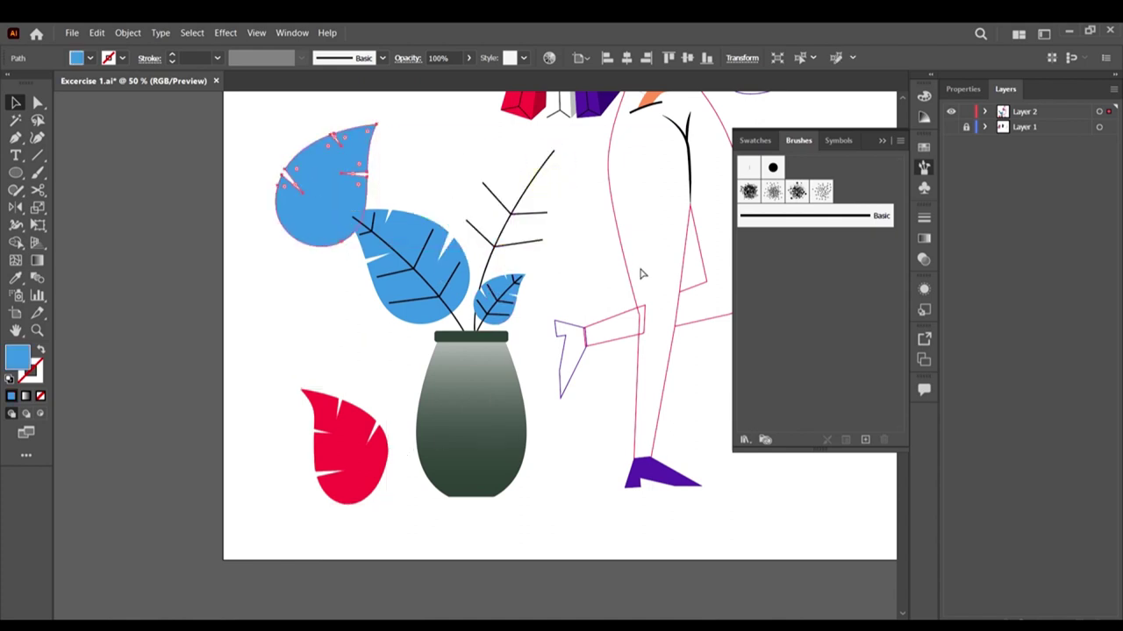
{"action": "key", "text": "ctrl+z"}
{"action": "left_click", "coordinate": [597, 211]}
Step: Copy the small V-shaped vein from the left blue leaf onto the upper blue leaf's midrib, near its tip, and deselect it
{"action": "scroll", "coordinate": [550, 123], "scroll_direction": "up", "scroll_amount": 3}
{"action": "scroll", "coordinate": [247, 403], "scroll_direction": "down", "scroll_amount": 1}
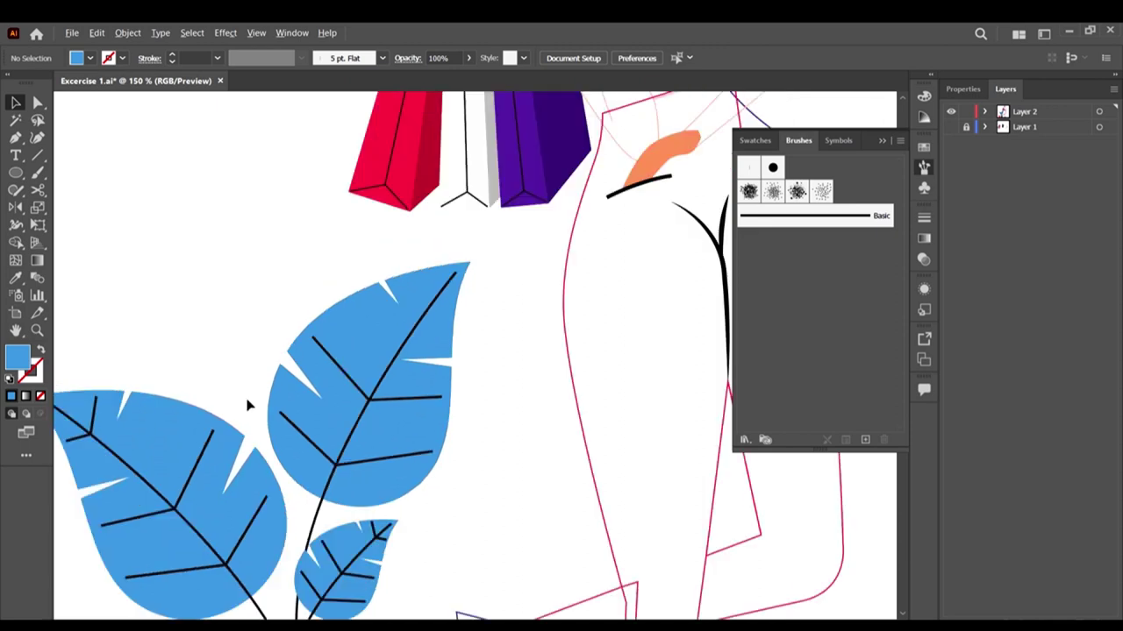
{"action": "scroll", "coordinate": [247, 405], "scroll_direction": "down", "scroll_amount": 2}
{"action": "left_click", "coordinate": [147, 418]}
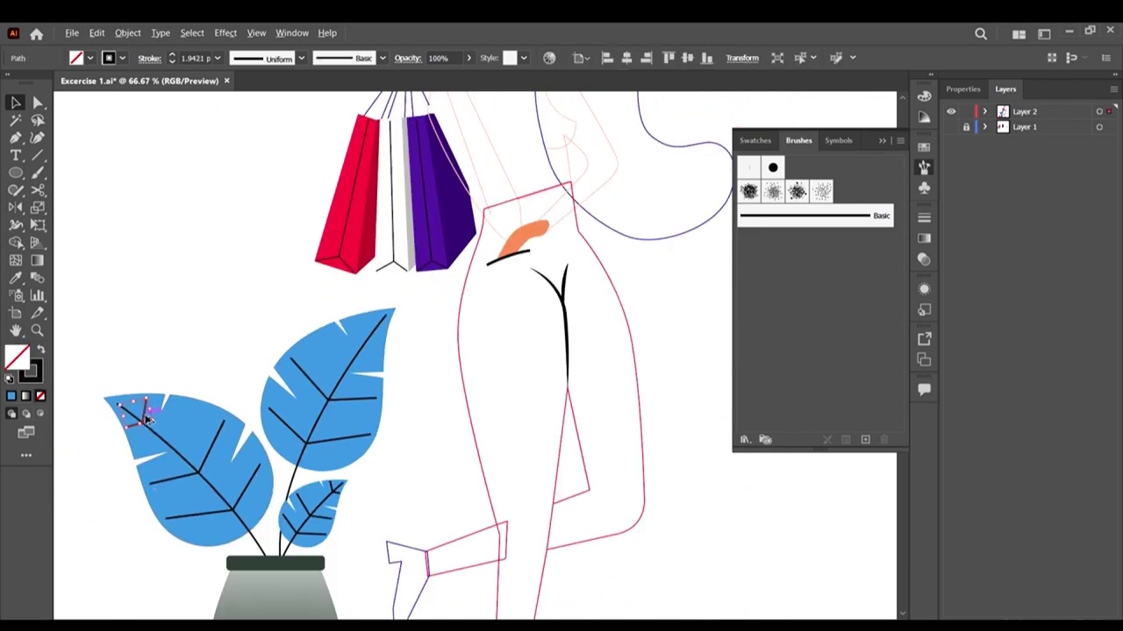
{"action": "left_click_drag", "start_coordinate": [147, 419], "coordinate": [302, 436]}
{"action": "scroll", "coordinate": [374, 337], "scroll_direction": "up", "scroll_amount": 3}
{"action": "left_click_drag", "start_coordinate": [349, 369], "coordinate": [357, 402]}
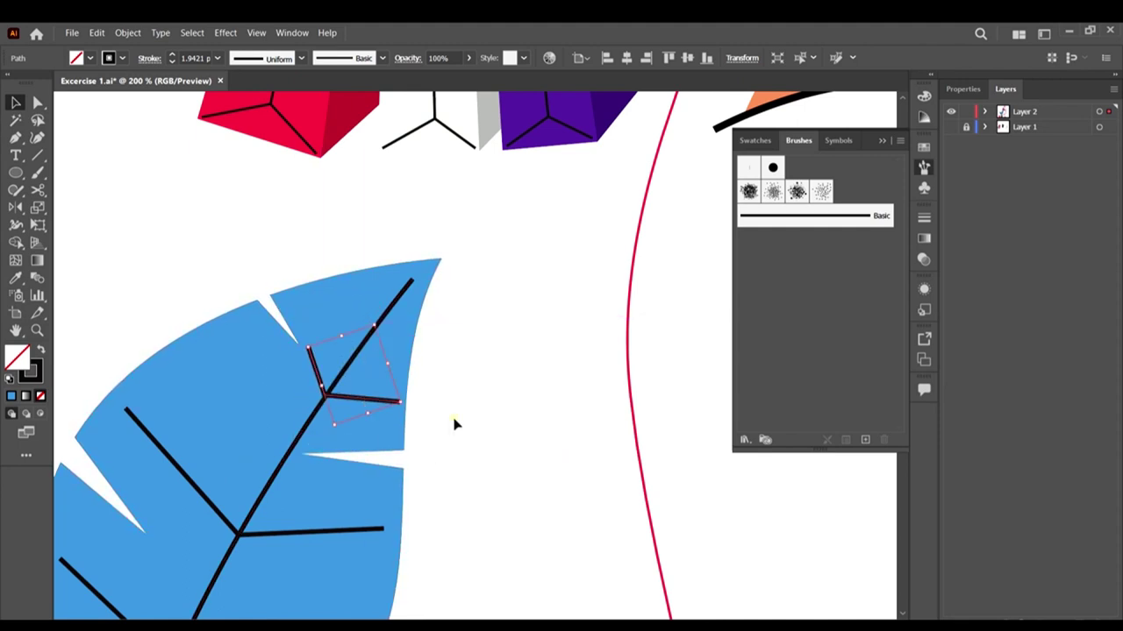
{"action": "left_click", "coordinate": [453, 423]}
Step: Reflect the copied vein across the vertical axis, reposition it on the upper leaf's midrib, and deselect it
{"action": "scroll", "coordinate": [454, 424], "scroll_direction": "down", "scroll_amount": 5}
{"action": "scroll", "coordinate": [501, 389], "scroll_direction": "up", "scroll_amount": 5}
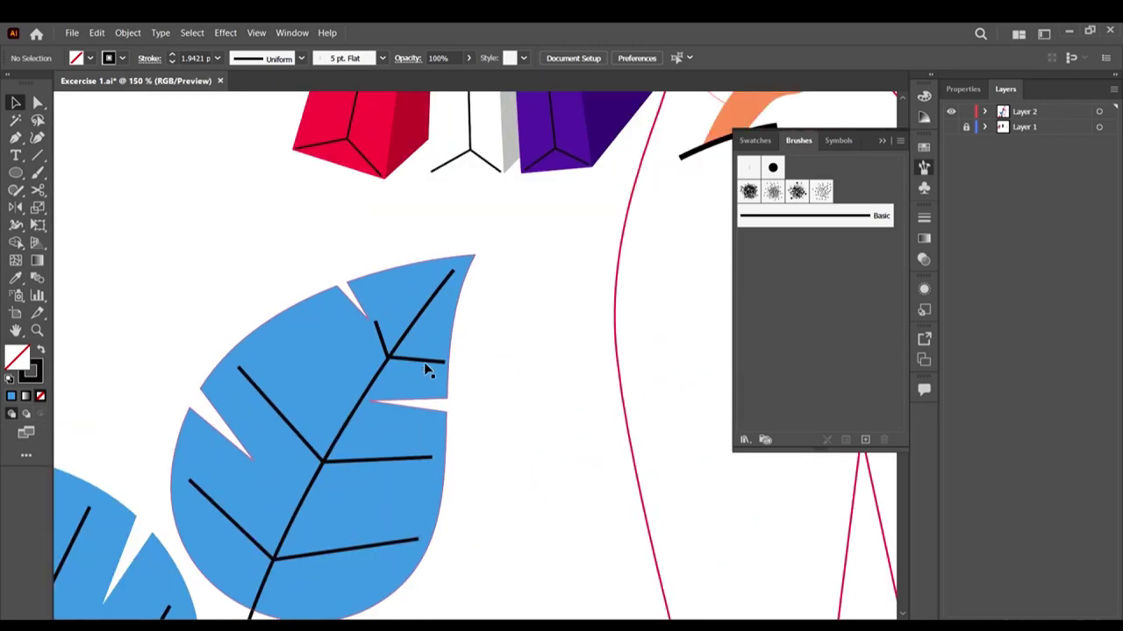
{"action": "left_click", "coordinate": [426, 365]}
{"action": "right_click", "coordinate": [421, 366]}
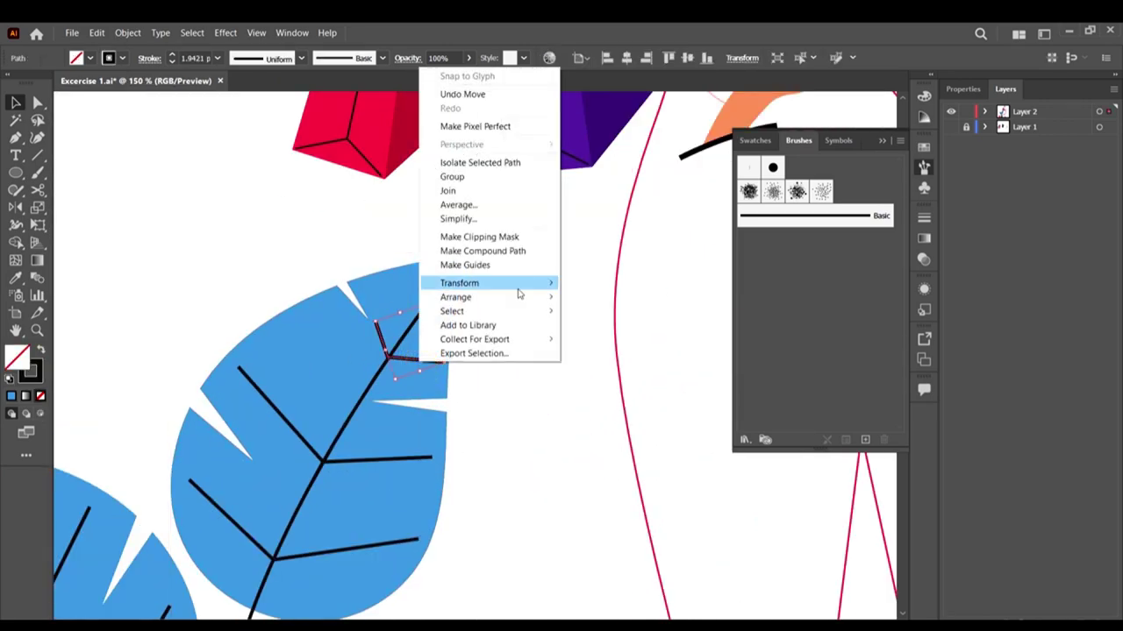
{"action": "mouse_move", "coordinate": [519, 287]}
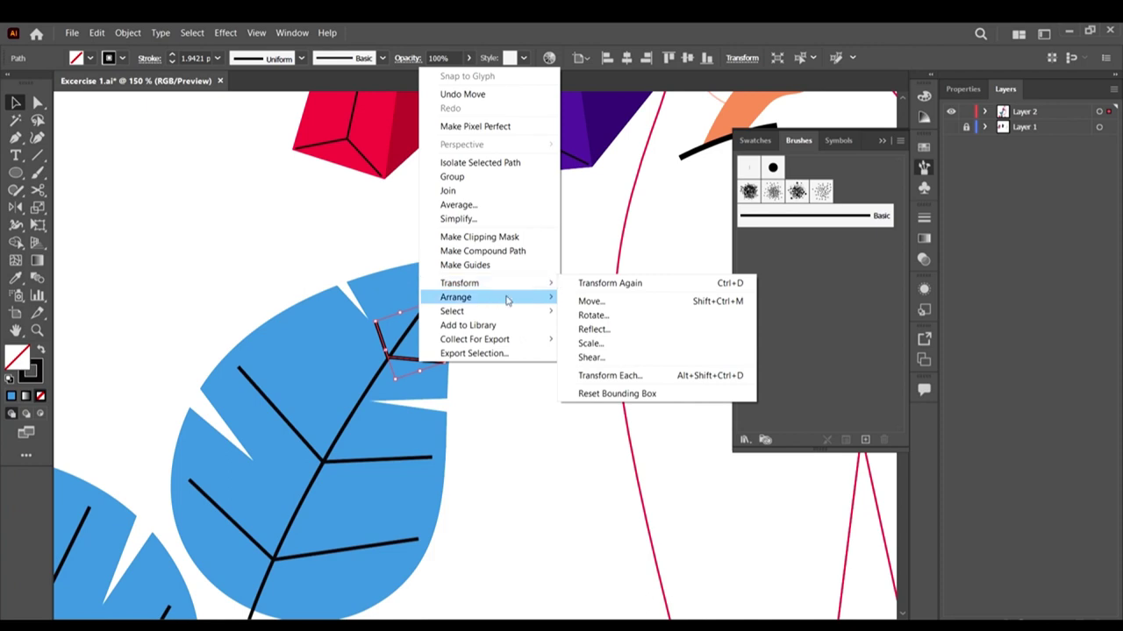
{"action": "left_click", "coordinate": [613, 330]}
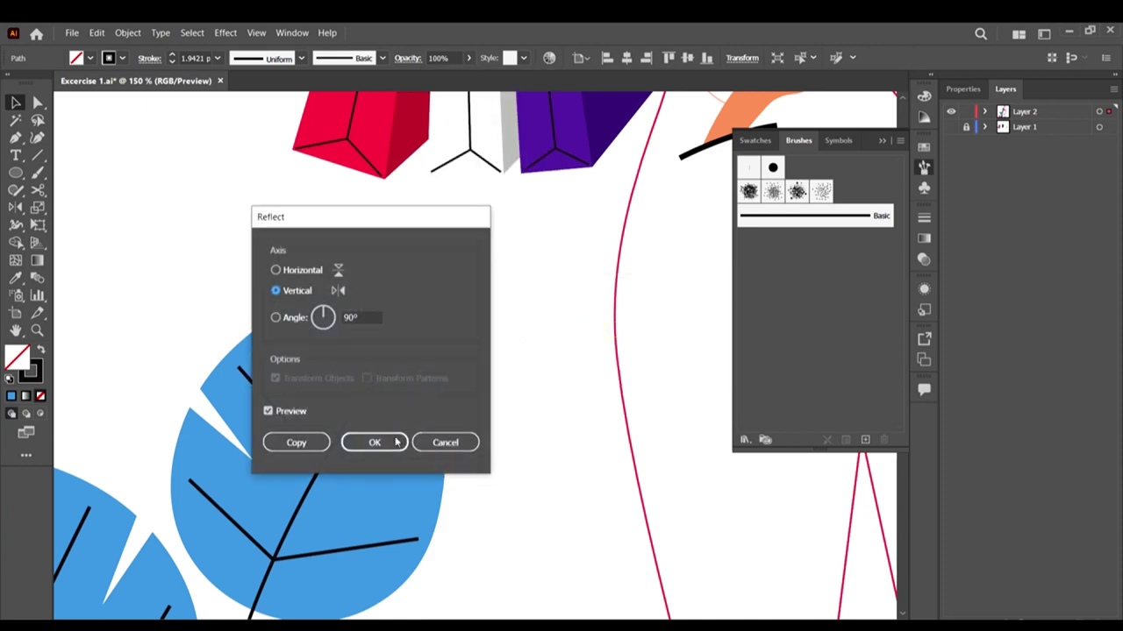
{"action": "left_click", "coordinate": [373, 443]}
{"action": "left_click_drag", "start_coordinate": [449, 324], "coordinate": [398, 380]}
{"action": "left_click", "coordinate": [507, 381]}
Step: Delete the red notched leaf beside the vase
{"action": "scroll", "coordinate": [405, 351], "scroll_direction": "down", "scroll_amount": 4}
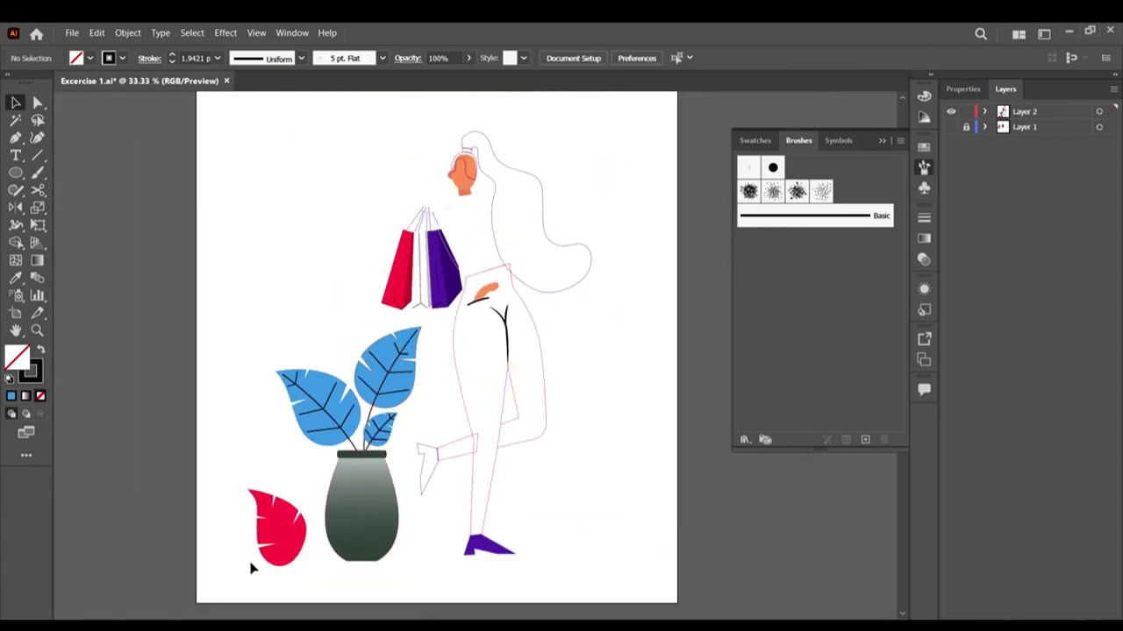
{"action": "left_click", "coordinate": [272, 539]}
{"action": "key", "text": "Delete"}
Step: Swap fill and stroke on the outlined hand holding the shopping bags so its light peach stroke colour becomes the fill
{"action": "scroll", "coordinate": [505, 355], "scroll_direction": "up", "scroll_amount": 1}
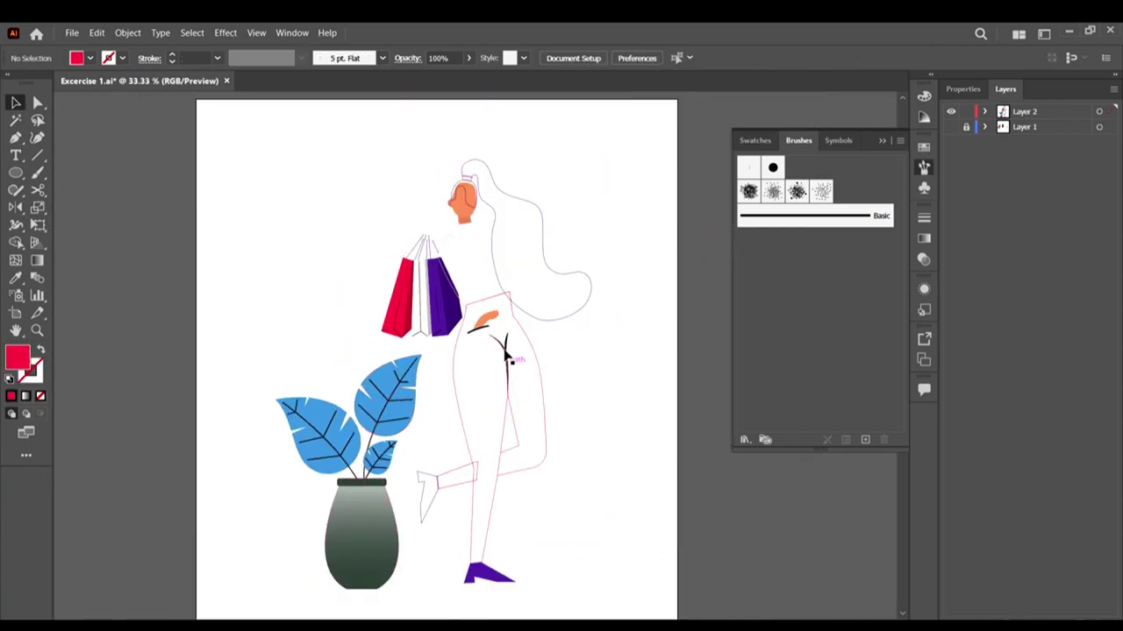
{"action": "scroll", "coordinate": [506, 324], "scroll_direction": "up", "scroll_amount": 1}
{"action": "scroll", "coordinate": [466, 217], "scroll_direction": "up", "scroll_amount": 3}
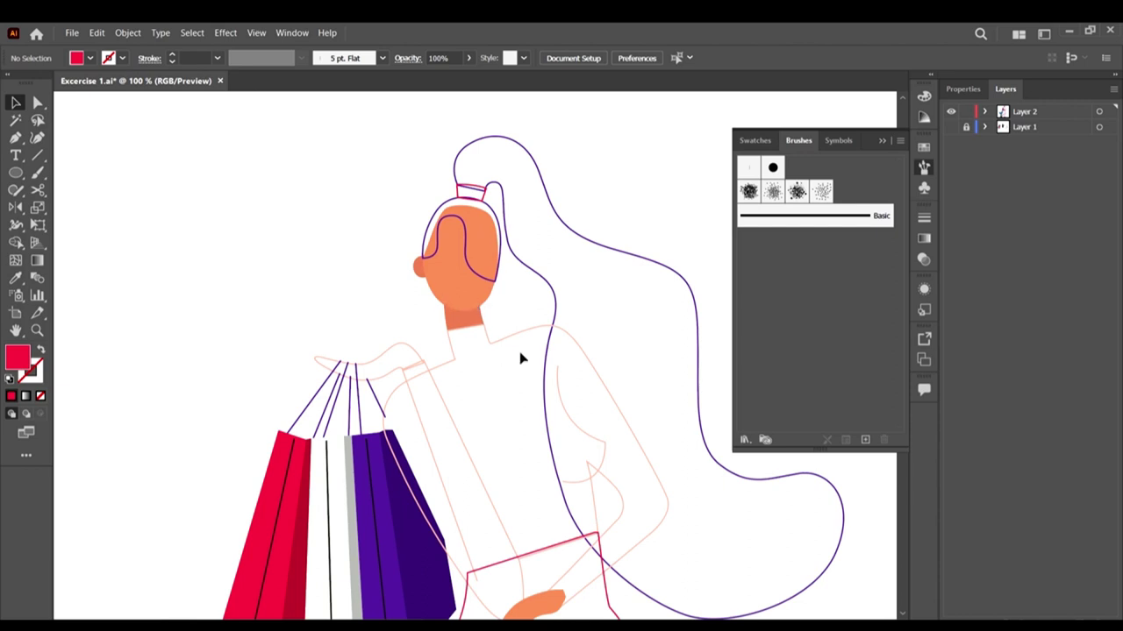
{"action": "scroll", "coordinate": [520, 358], "scroll_direction": "down", "scroll_amount": 1}
{"action": "scroll", "coordinate": [438, 282], "scroll_direction": "right", "scroll_amount": 3}
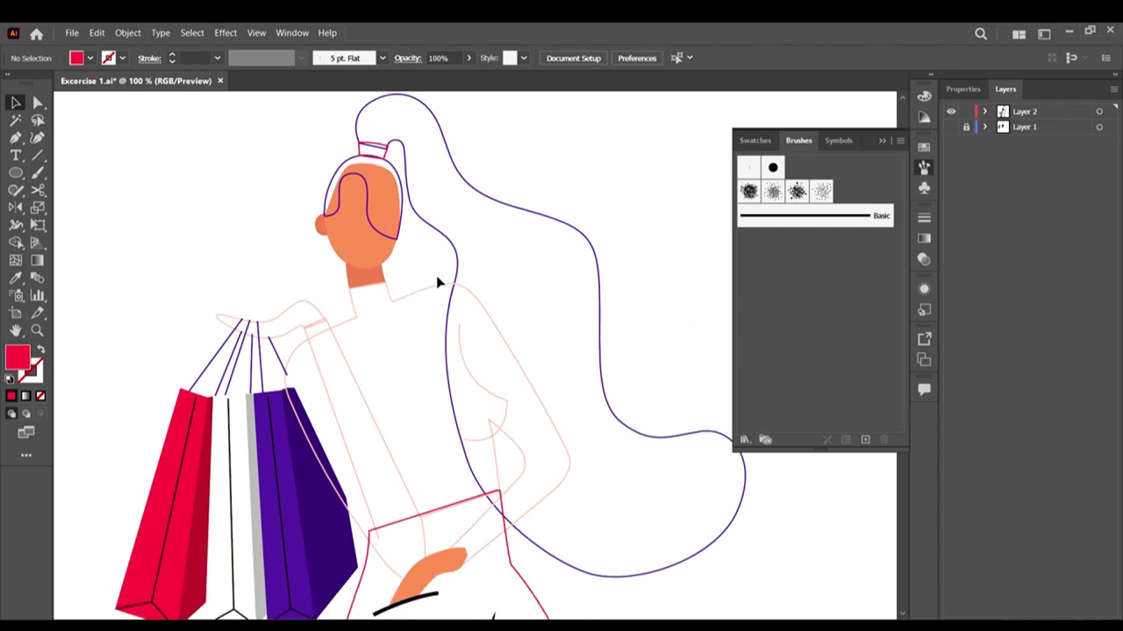
{"action": "left_click", "coordinate": [309, 306]}
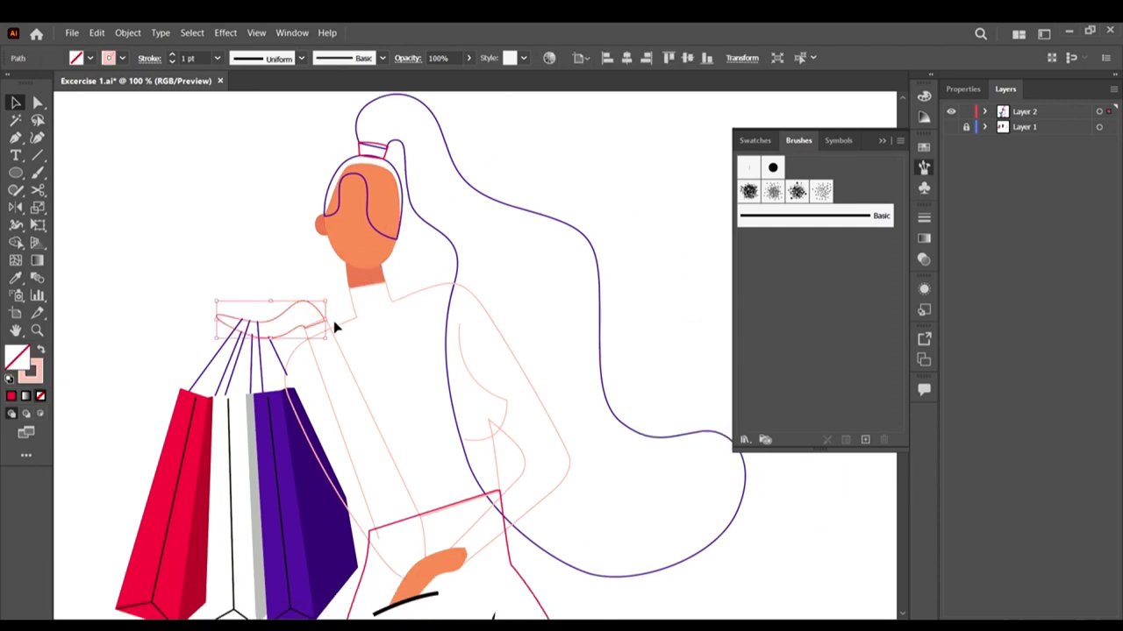
{"action": "key", "text": "shift+x"}
Step: Show Layer 1 and recolour the bag-holding hand with the dark orange sampled from the reference illustration's hand
{"action": "scroll", "coordinate": [426, 321], "scroll_direction": "down", "scroll_amount": 8}
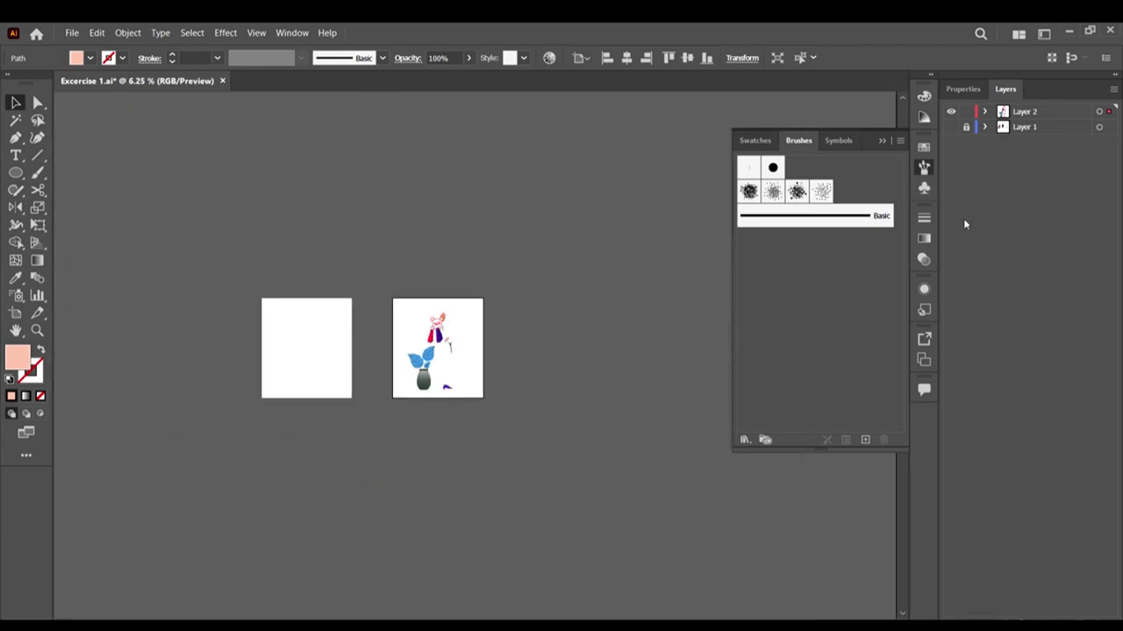
{"action": "left_click", "coordinate": [950, 128]}
{"action": "scroll", "coordinate": [201, 298], "scroll_direction": "up", "scroll_amount": 7}
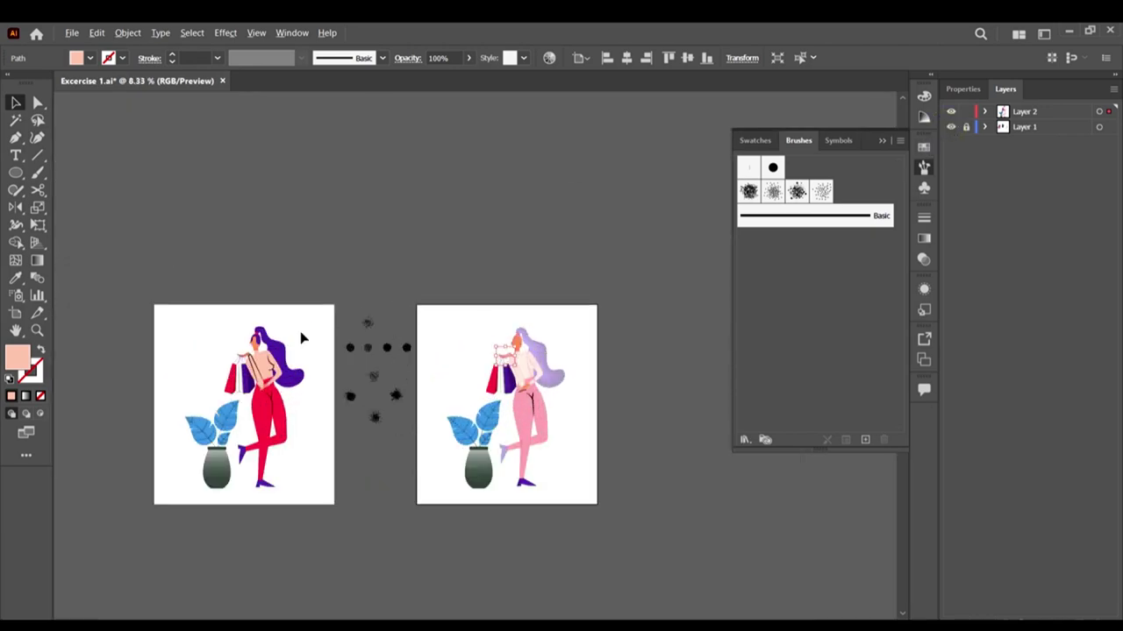
{"action": "scroll", "coordinate": [225, 533], "scroll_direction": "up", "scroll_amount": 4}
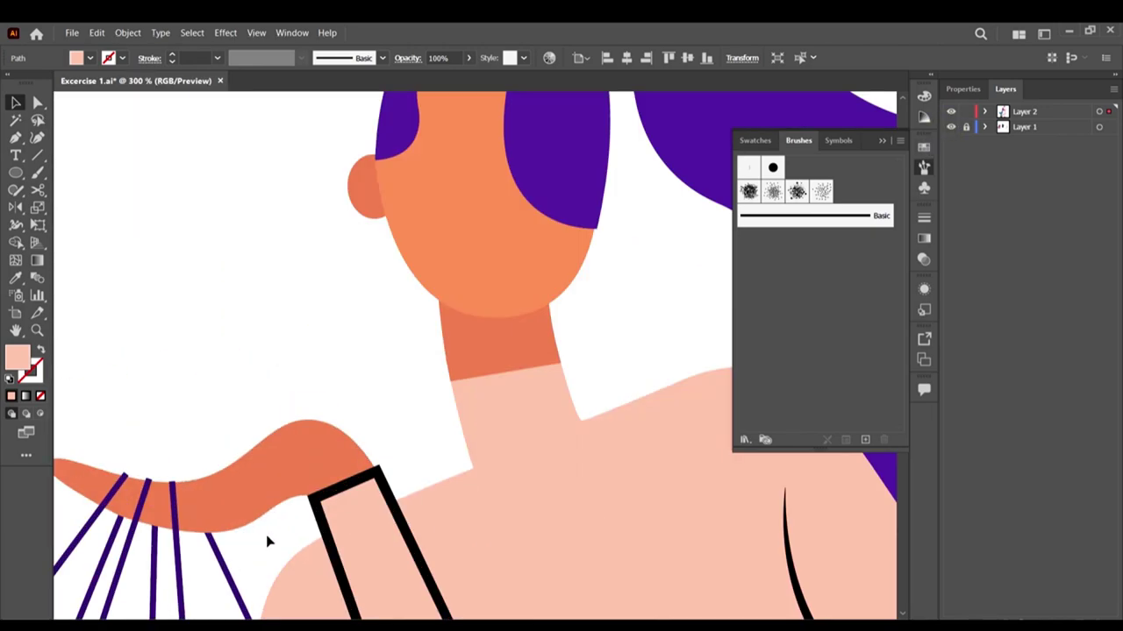
{"action": "left_click", "coordinate": [304, 411]}
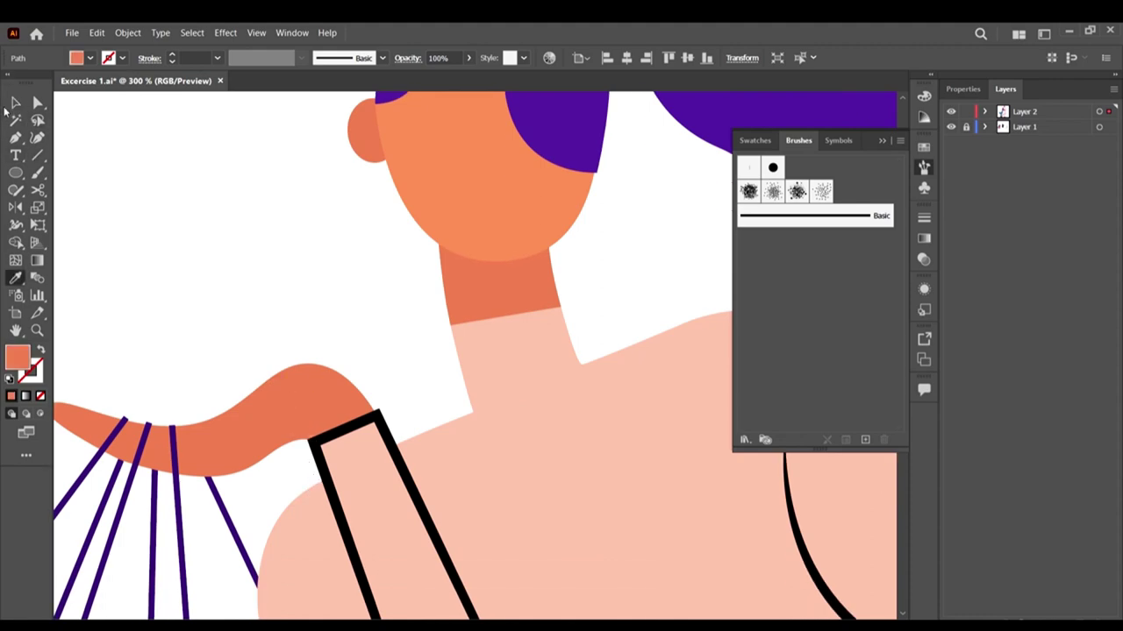
{"action": "left_click", "coordinate": [14, 103]}
{"action": "scroll", "coordinate": [131, 342], "scroll_direction": "down", "scroll_amount": 6}
{"action": "scroll", "coordinate": [602, 416], "scroll_direction": "down", "scroll_amount": 3}
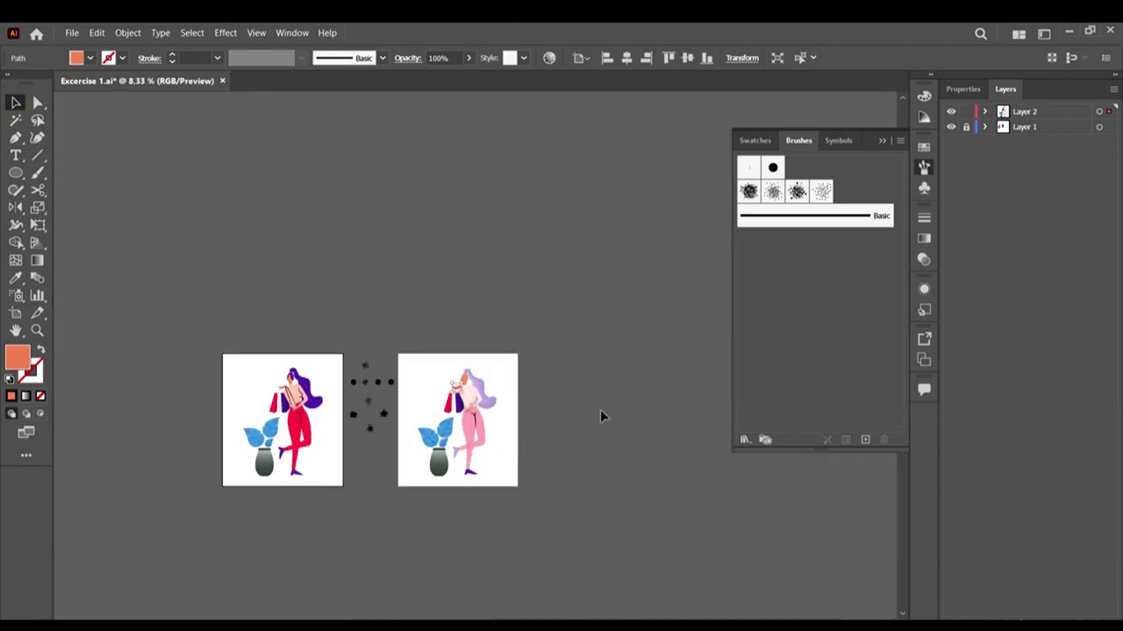
Step: Select the torso and bent-arm outline and swap its peach stroke colour into the fill
{"action": "scroll", "coordinate": [494, 409], "scroll_direction": "up", "scroll_amount": 8}
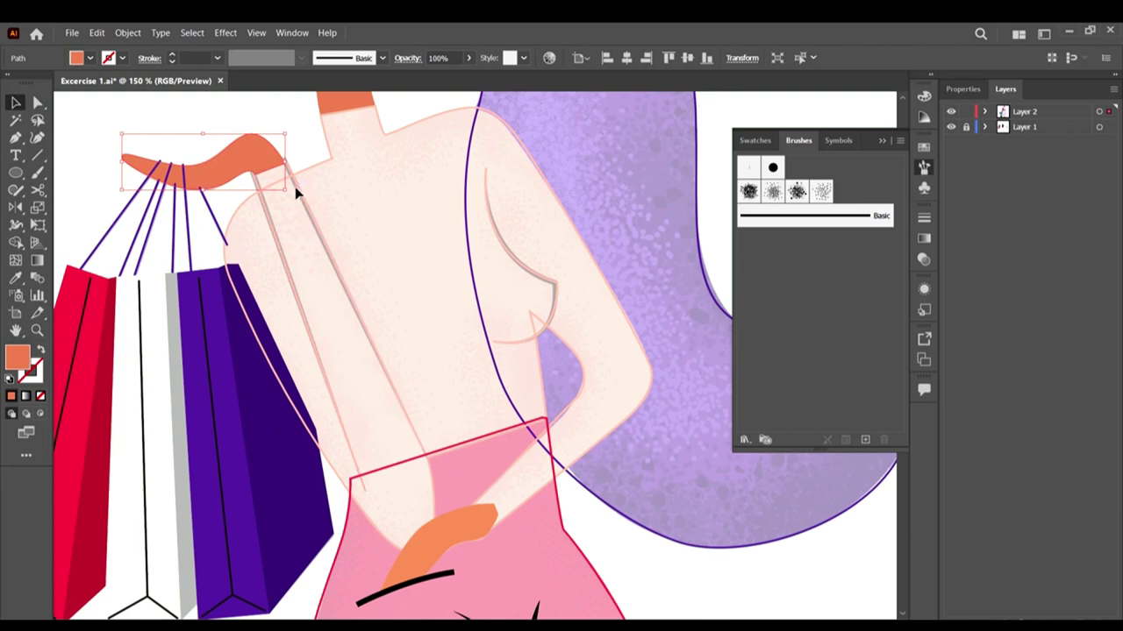
{"action": "left_click", "coordinate": [300, 184]}
{"action": "left_click", "coordinate": [302, 174]}
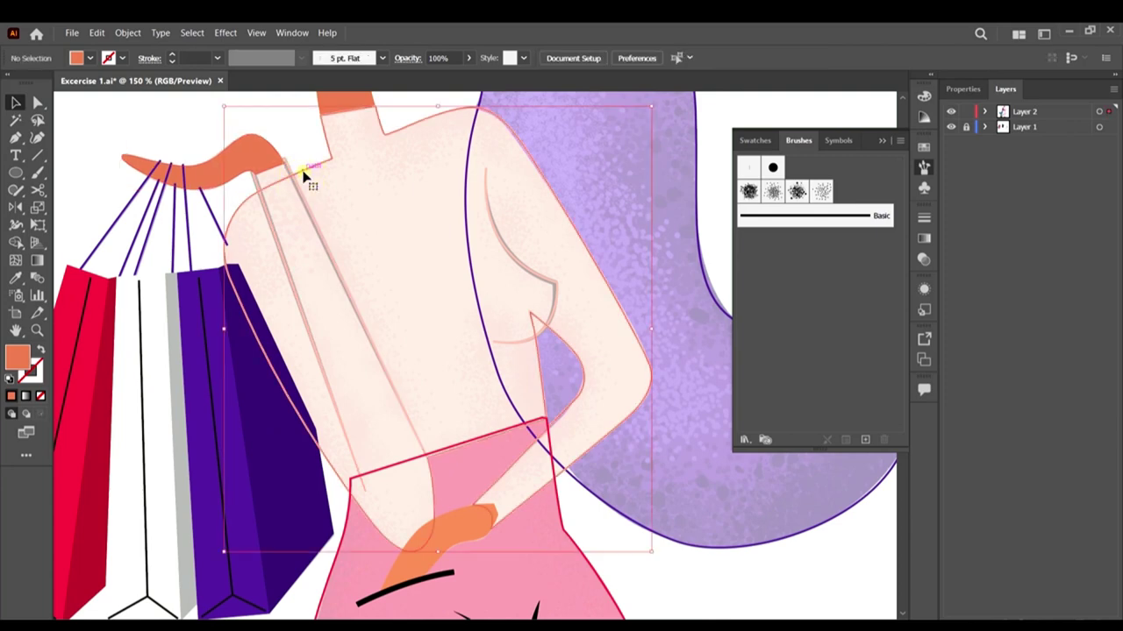
{"action": "key", "text": "shift+x"}
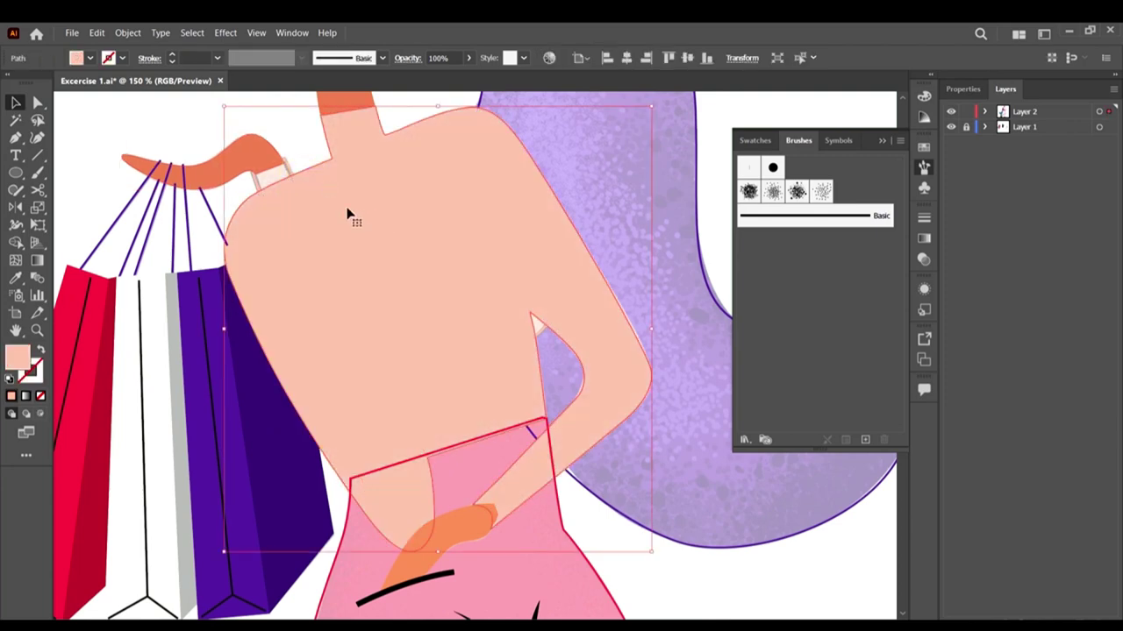
Step: Fill the raised forearm outline with its peach stroke colour and bring the shape to the front
{"action": "left_click", "coordinate": [300, 160]}
{"action": "left_click", "coordinate": [289, 166]}
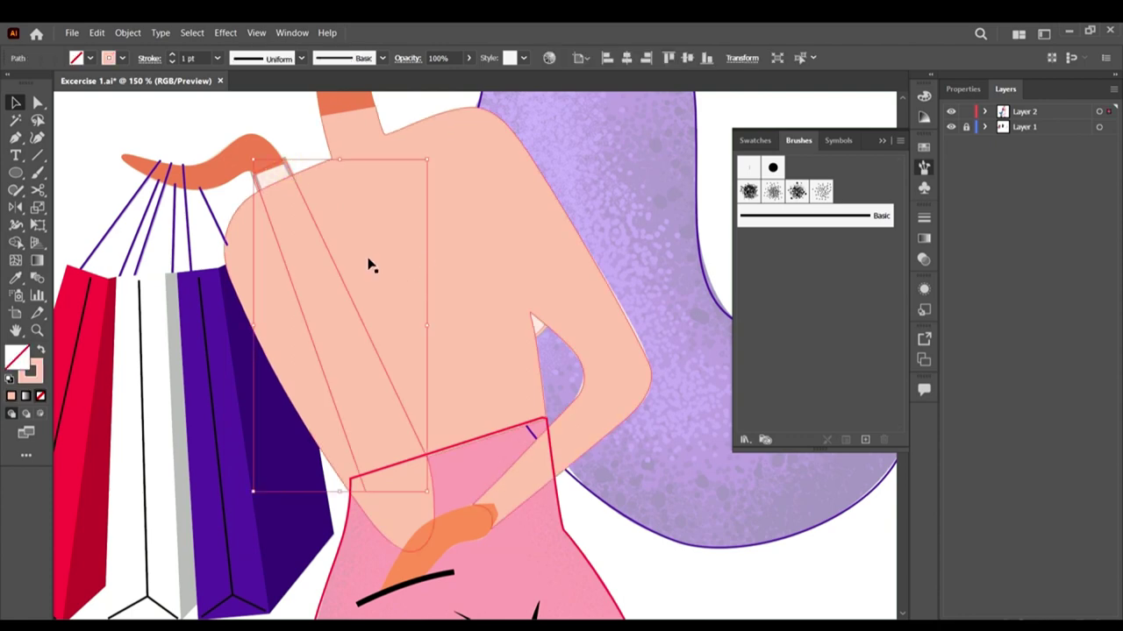
{"action": "key", "text": "shift+x"}
{"action": "scroll", "coordinate": [268, 193], "scroll_direction": "up", "scroll_amount": 1}
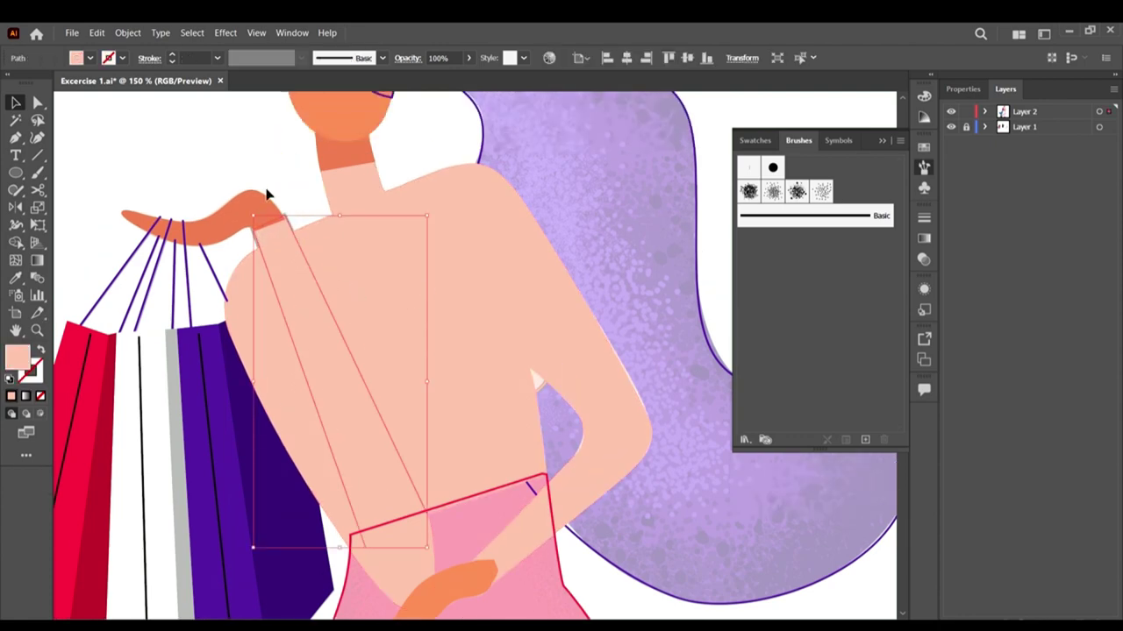
{"action": "scroll", "coordinate": [281, 228], "scroll_direction": "up", "scroll_amount": 2}
{"action": "right_click", "coordinate": [303, 277]}
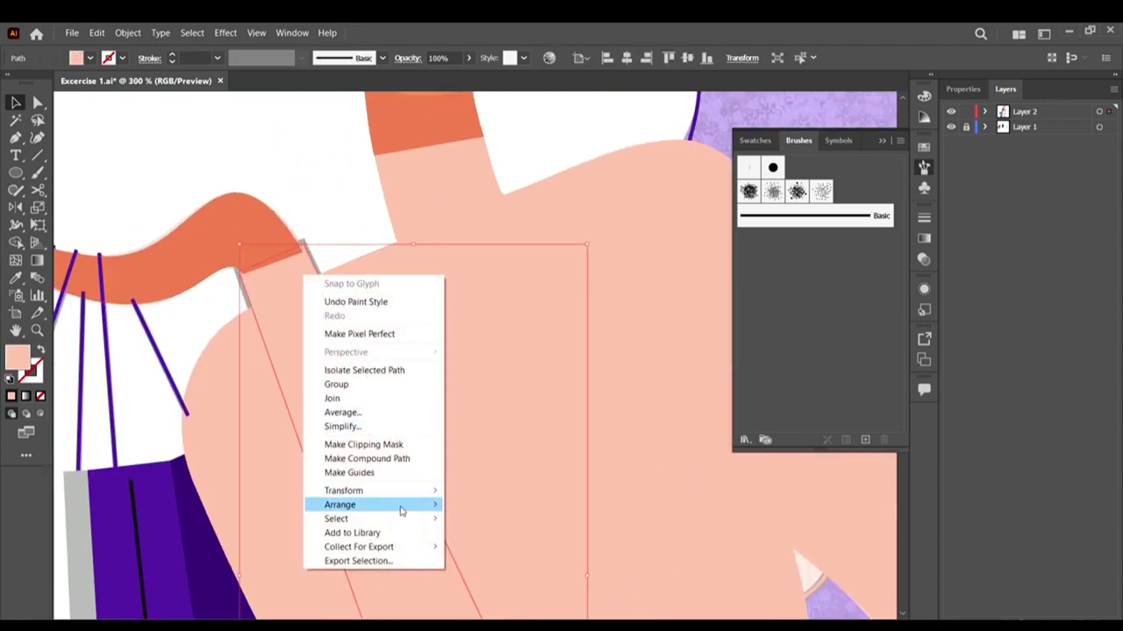
{"action": "mouse_move", "coordinate": [401, 507]}
{"action": "left_click", "coordinate": [555, 504]}
{"action": "scroll", "coordinate": [306, 135], "scroll_direction": "down", "scroll_amount": 1}
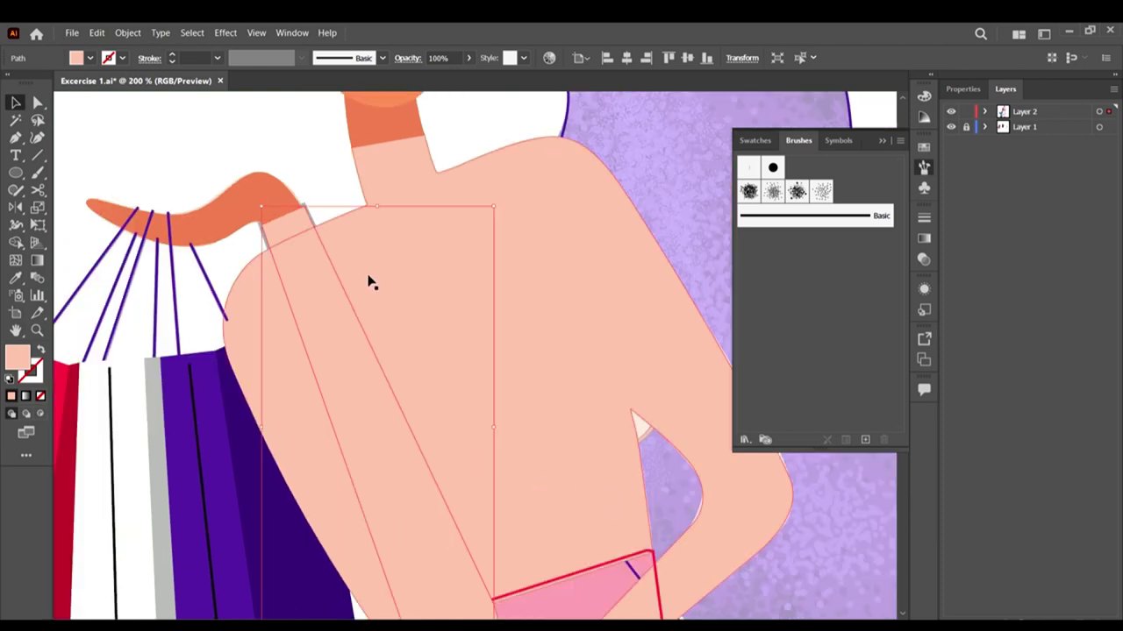
{"action": "left_click", "coordinate": [372, 270]}
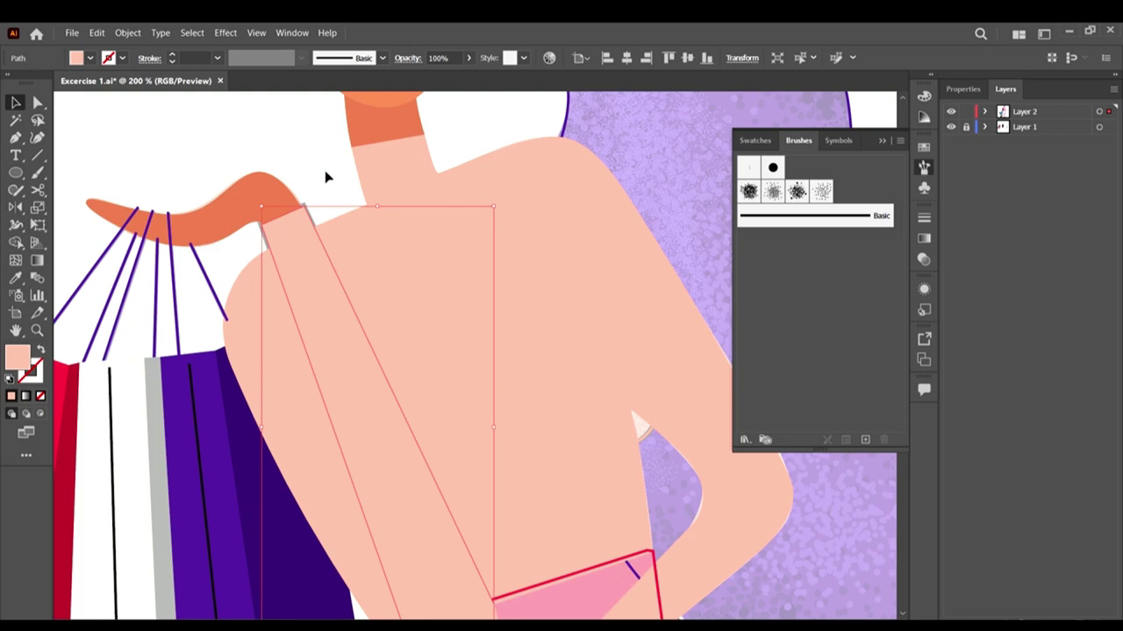
Step: Set the forearm outline to no fill with a black stroke
{"action": "left_click", "coordinate": [89, 59]}
{"action": "left_click", "coordinate": [11, 85]}
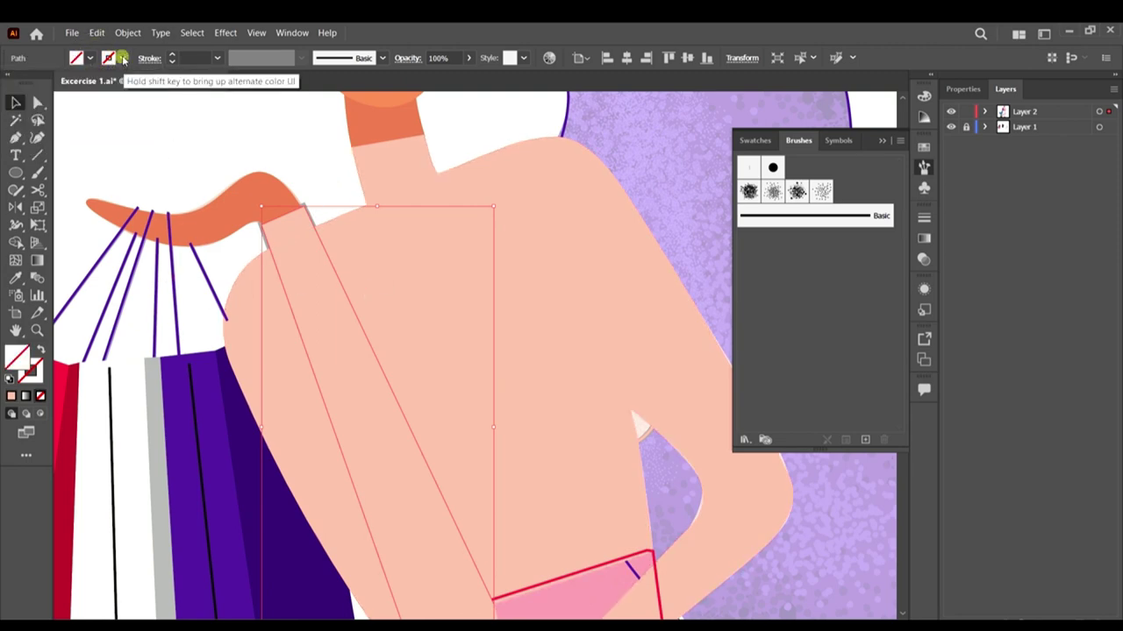
{"action": "left_click", "coordinate": [123, 59]}
{"action": "left_click", "coordinate": [40, 81]}
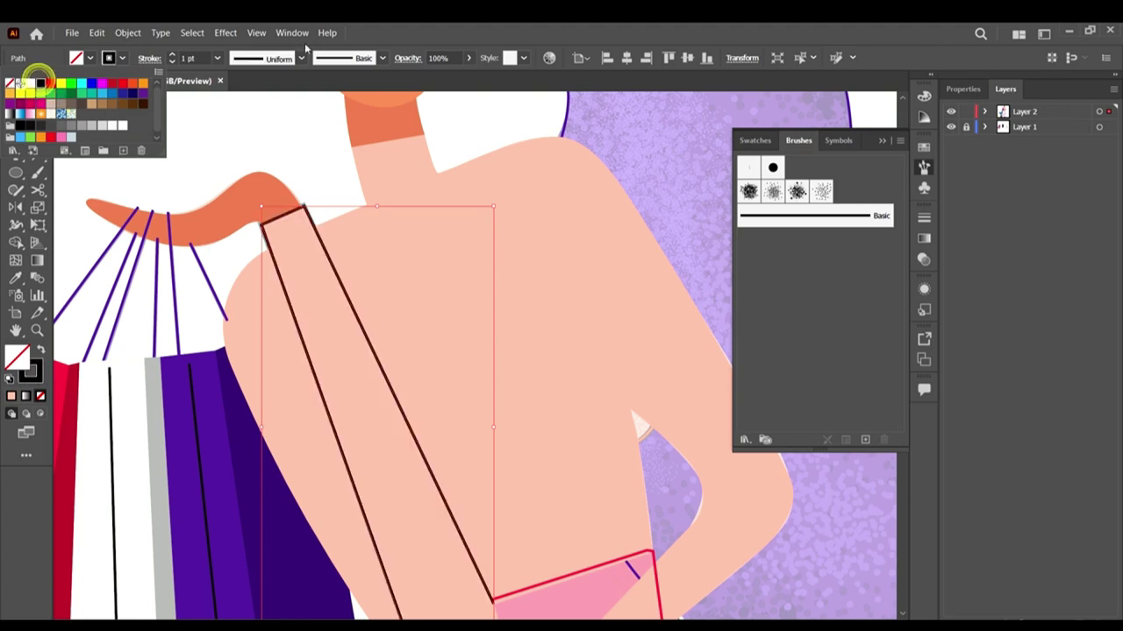
Step: Set the forearm outline's stroke to 2 pt, apply the elliptical variable width profile, and deselect it
{"action": "left_click", "coordinate": [194, 58]}
{"action": "type", "text": "2"}
{"action": "key", "text": "Return"}
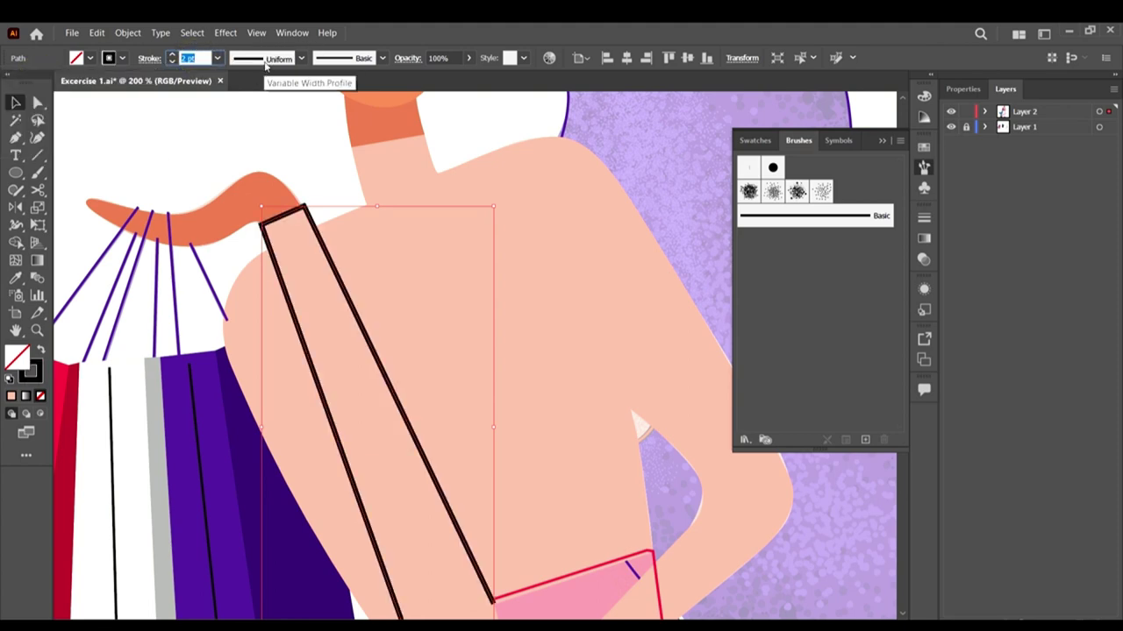
{"action": "left_click", "coordinate": [300, 58]}
{"action": "left_click", "coordinate": [263, 112]}
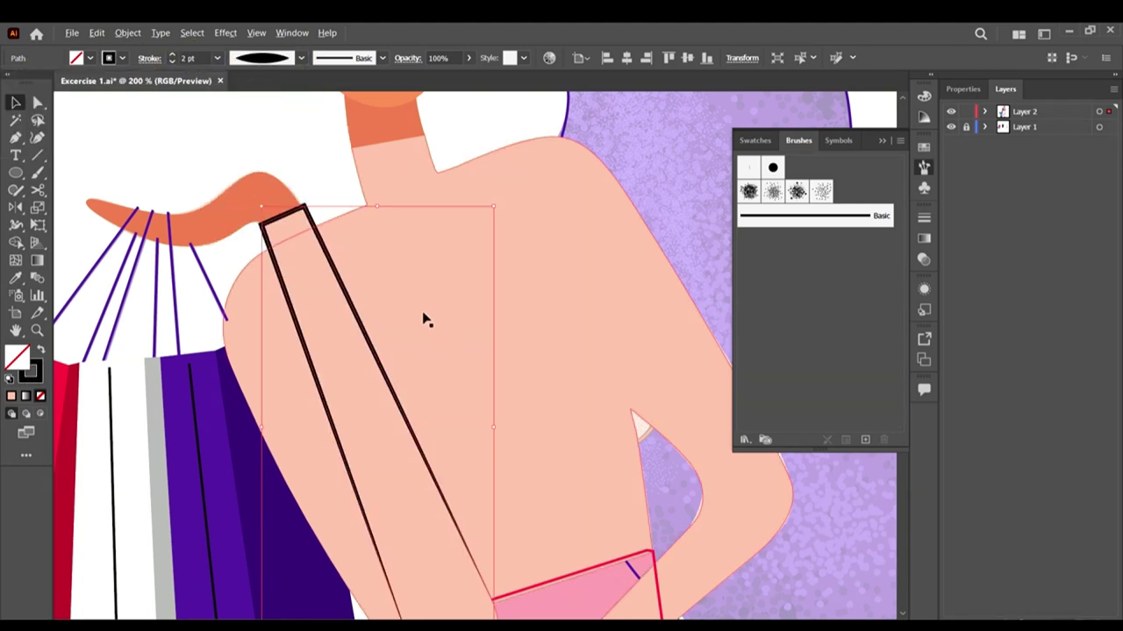
{"action": "key", "text": "ctrl+minus"}
{"action": "key", "text": "ctrl+minus"}
{"action": "key", "text": "ctrl+minus"}
{"action": "left_click", "coordinate": [631, 530]}
Step: Bring the curved outline inside the bent arm to the front and swap its peach stroke colour into the fill
{"action": "key", "text": "ctrl+plus"}
{"action": "key", "text": "ctrl+plus"}
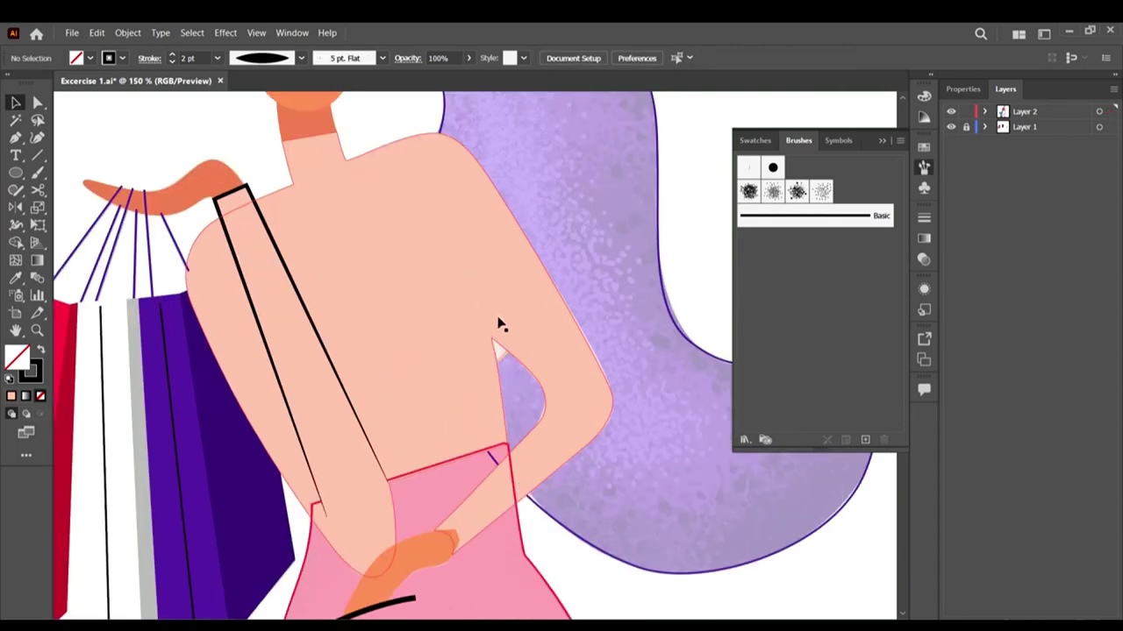
{"action": "left_click", "coordinate": [495, 322]}
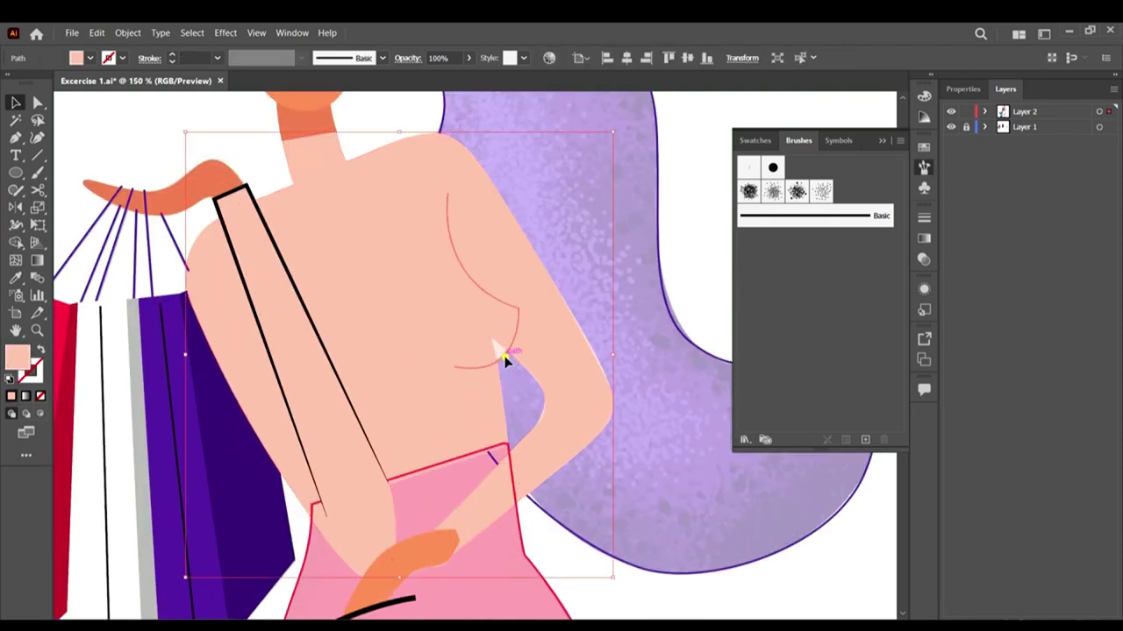
{"action": "left_click", "coordinate": [503, 355]}
{"action": "right_click", "coordinate": [502, 369]}
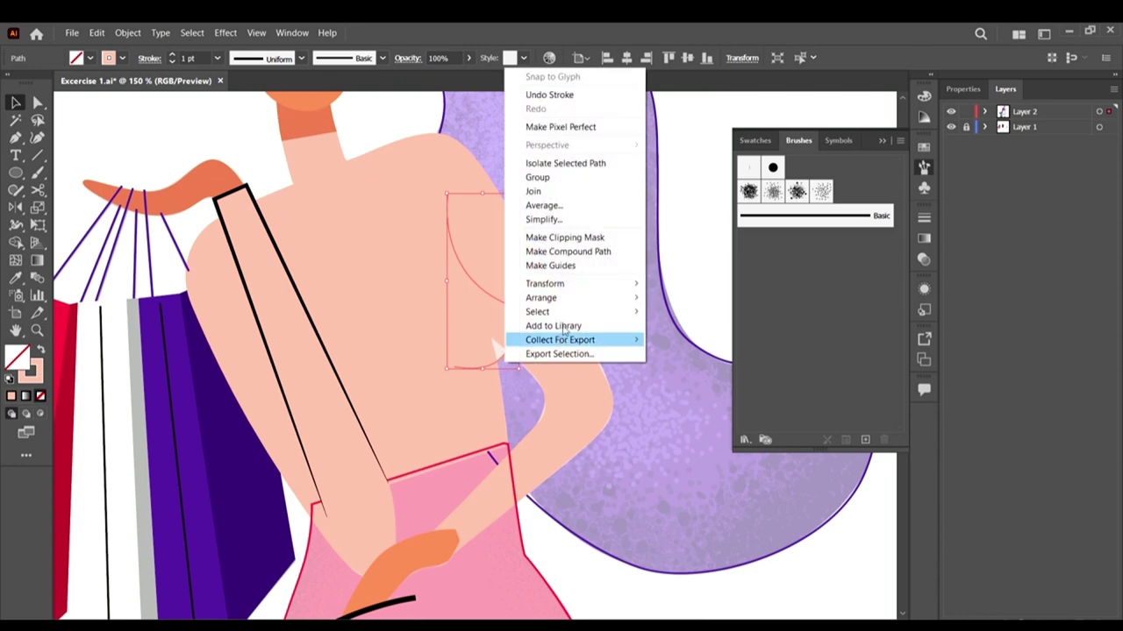
{"action": "mouse_move", "coordinate": [571, 298]}
{"action": "left_click", "coordinate": [661, 301]}
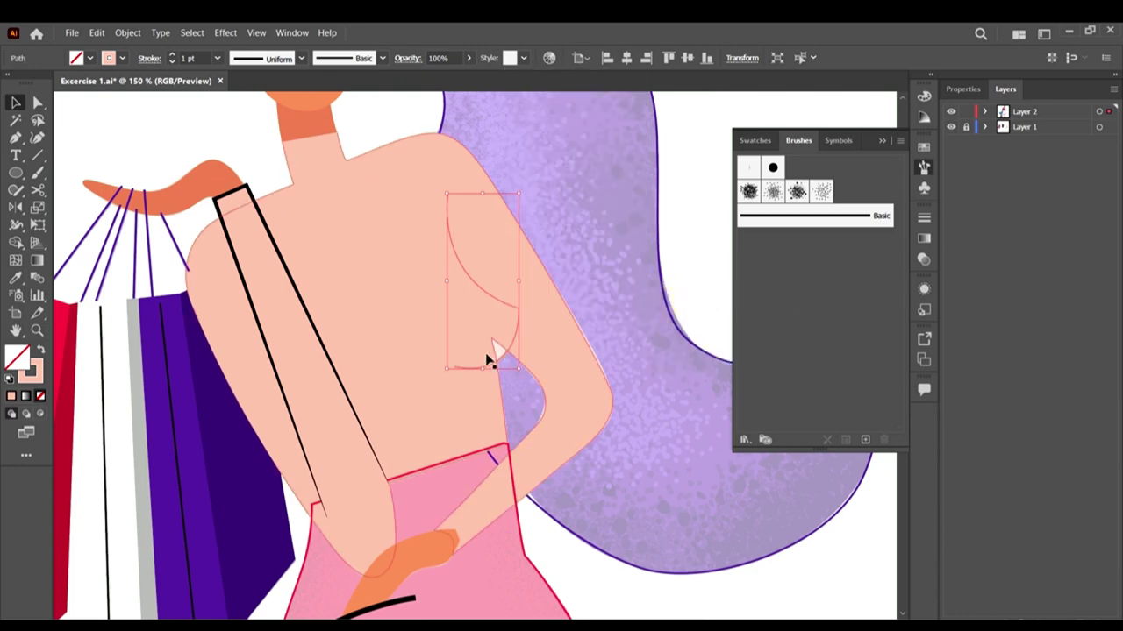
{"action": "key", "text": "shift+x"}
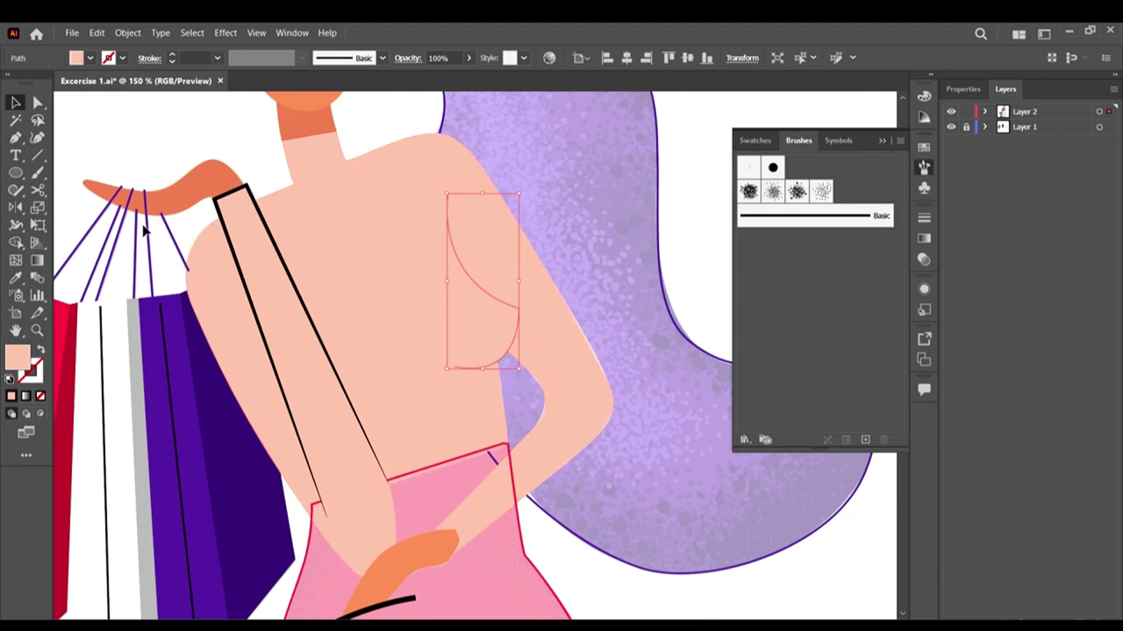
Step: Set the curved outline inside the bent arm to no fill with a black stroke
{"action": "key", "text": "shift+x"}
{"action": "left_click", "coordinate": [122, 58]}
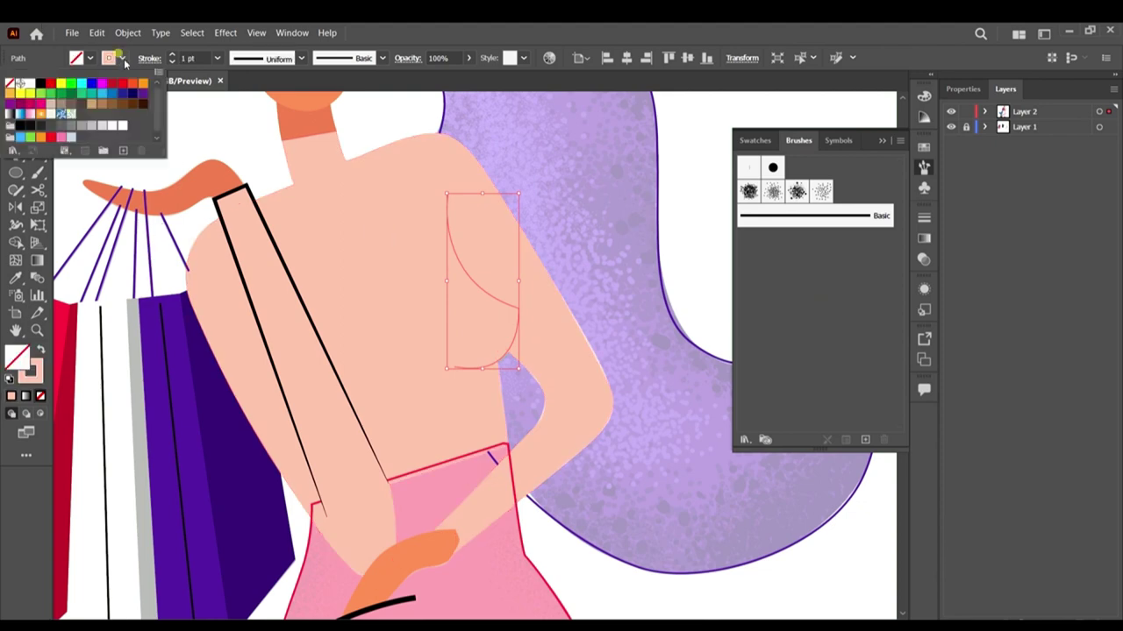
{"action": "left_click", "coordinate": [39, 84]}
{"action": "left_click", "coordinate": [388, 38]}
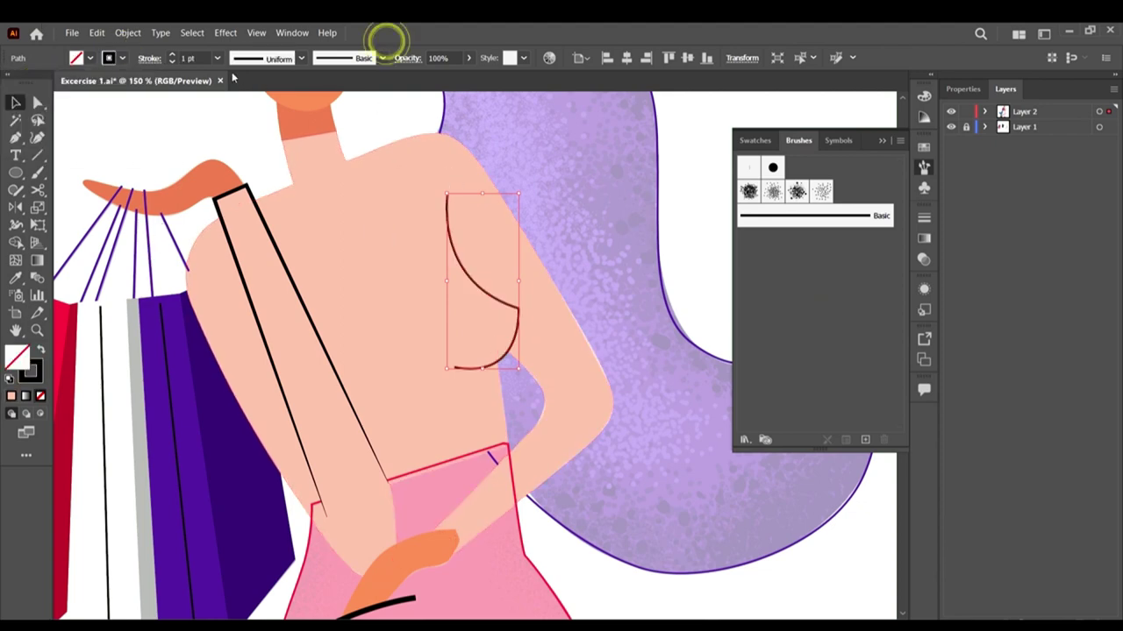
Step: Set the bent arm's curved outline to a 2 pt stroke with the elliptical variable width profile, and deselect it
{"action": "left_click", "coordinate": [198, 58]}
{"action": "type", "text": "2"}
{"action": "key", "text": "Return"}
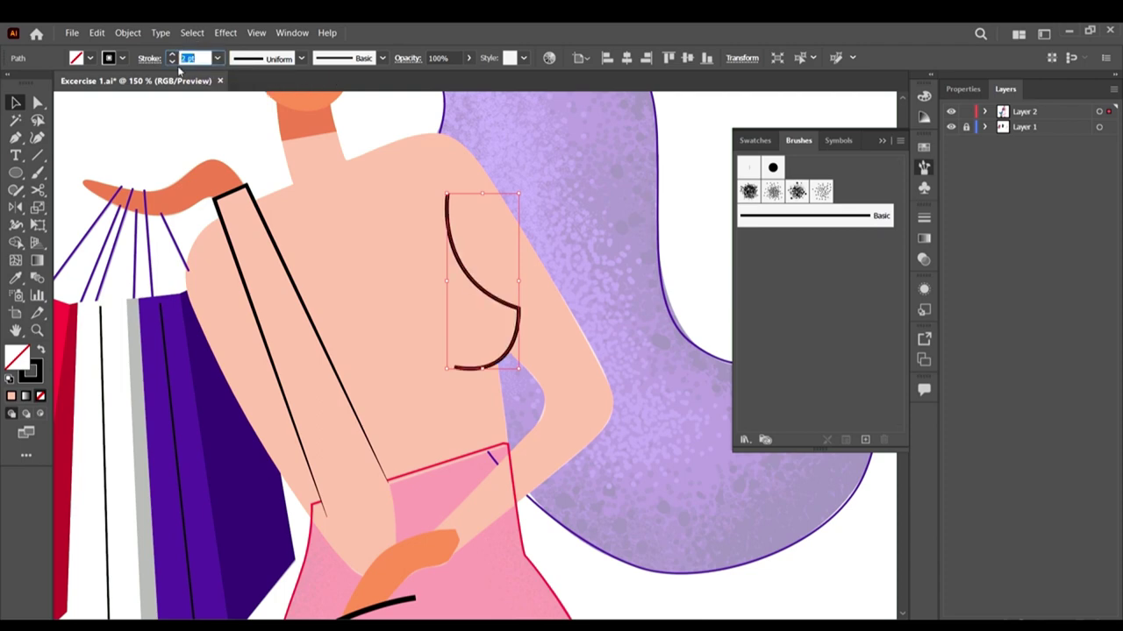
{"action": "left_click", "coordinate": [302, 60]}
{"action": "left_click", "coordinate": [263, 96]}
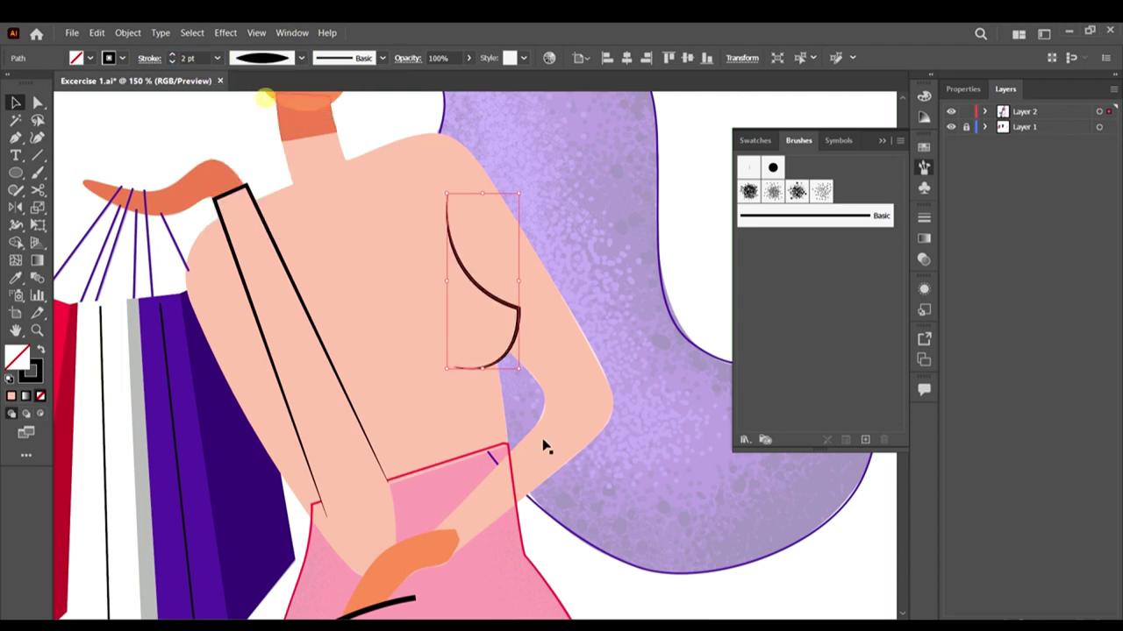
{"action": "left_click", "coordinate": [612, 581]}
Step: Fill the trousers group with its red stroke colour, send it to the back, and deselect it
{"action": "scroll", "coordinate": [479, 390], "scroll_direction": "down", "scroll_amount": 1}
{"action": "scroll", "coordinate": [586, 367], "scroll_direction": "down", "scroll_amount": 2}
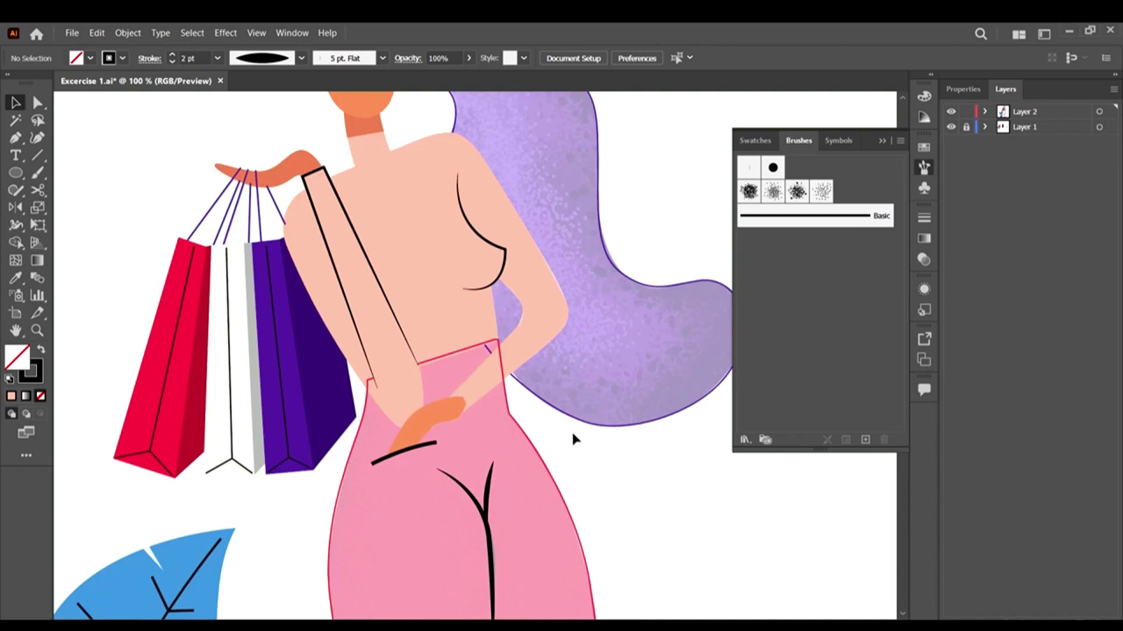
{"action": "left_click", "coordinate": [505, 399]}
{"action": "key", "text": "shift+x"}
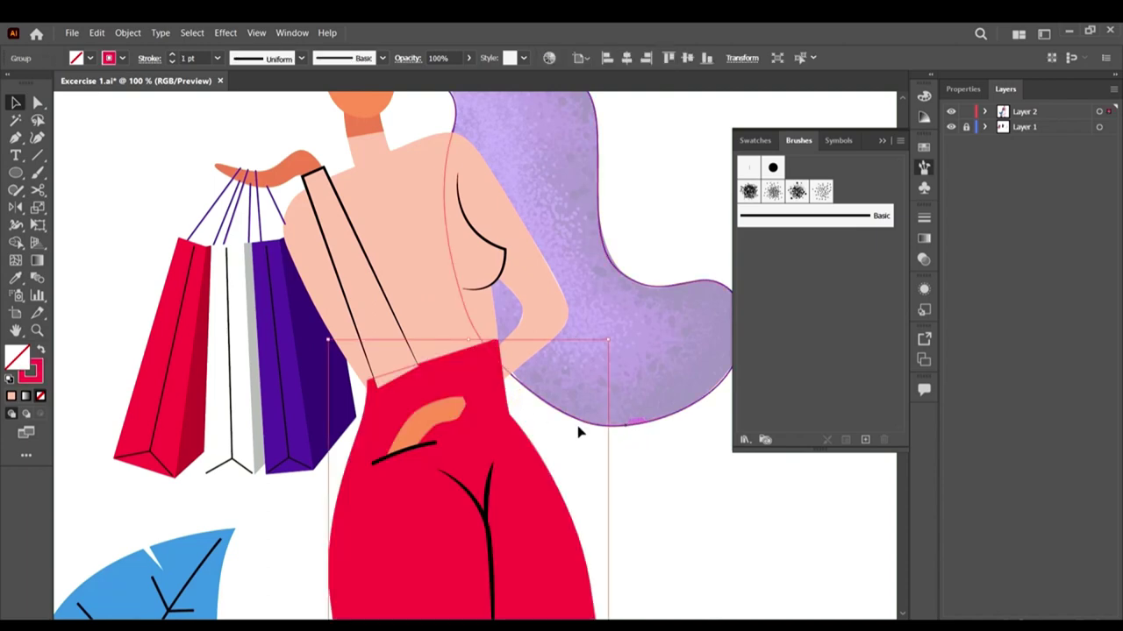
{"action": "scroll", "coordinate": [577, 442], "scroll_direction": "down", "scroll_amount": 1}
{"action": "right_click", "coordinate": [499, 424]}
{"action": "mouse_move", "coordinate": [561, 360]}
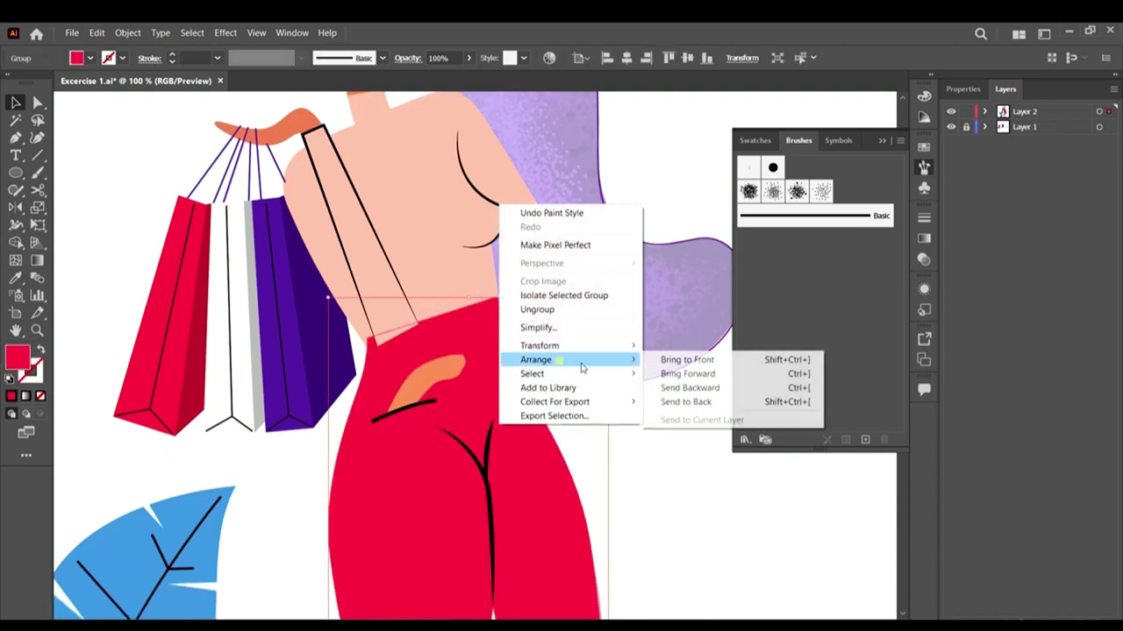
{"action": "left_click", "coordinate": [708, 402]}
{"action": "scroll", "coordinate": [599, 446], "scroll_direction": "down", "scroll_amount": 1}
{"action": "left_click", "coordinate": [631, 460]}
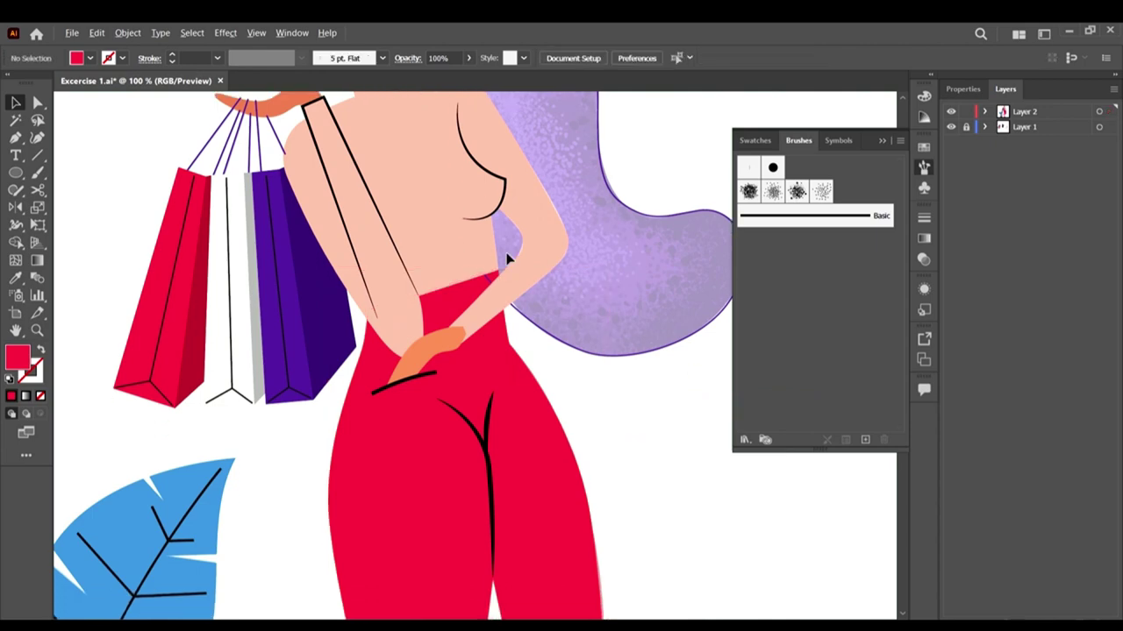
Step: Fill the long flowing ponytail with its purple stroke colour, send it to the back, and deselect it
{"action": "scroll", "coordinate": [506, 260], "scroll_direction": "up", "scroll_amount": 1}
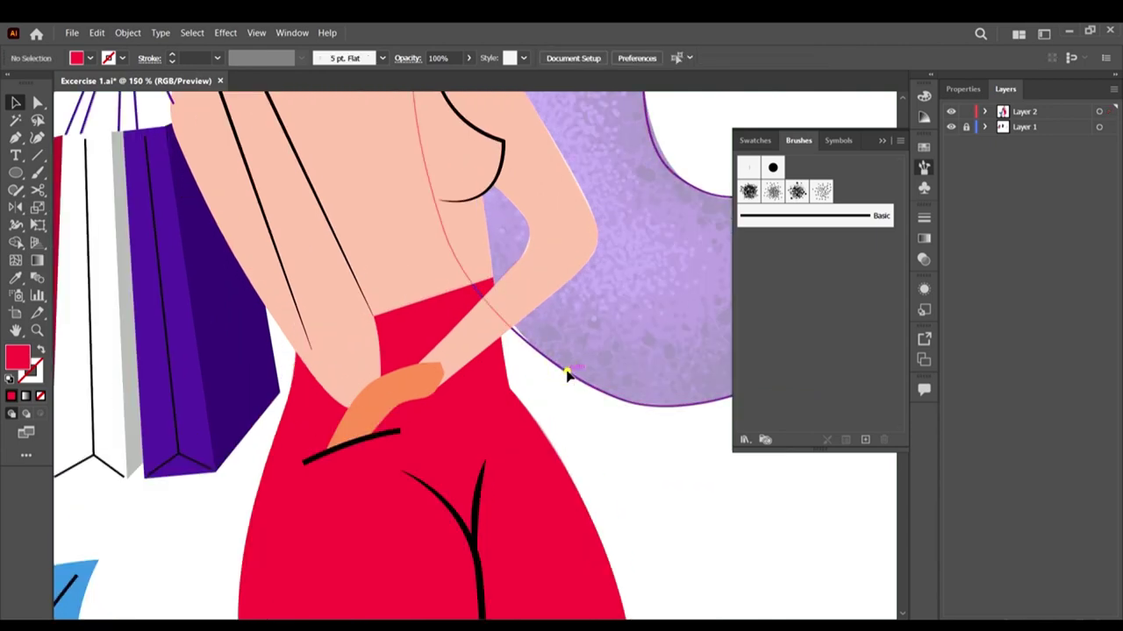
{"action": "left_click", "coordinate": [567, 376]}
{"action": "right_click", "coordinate": [569, 378]}
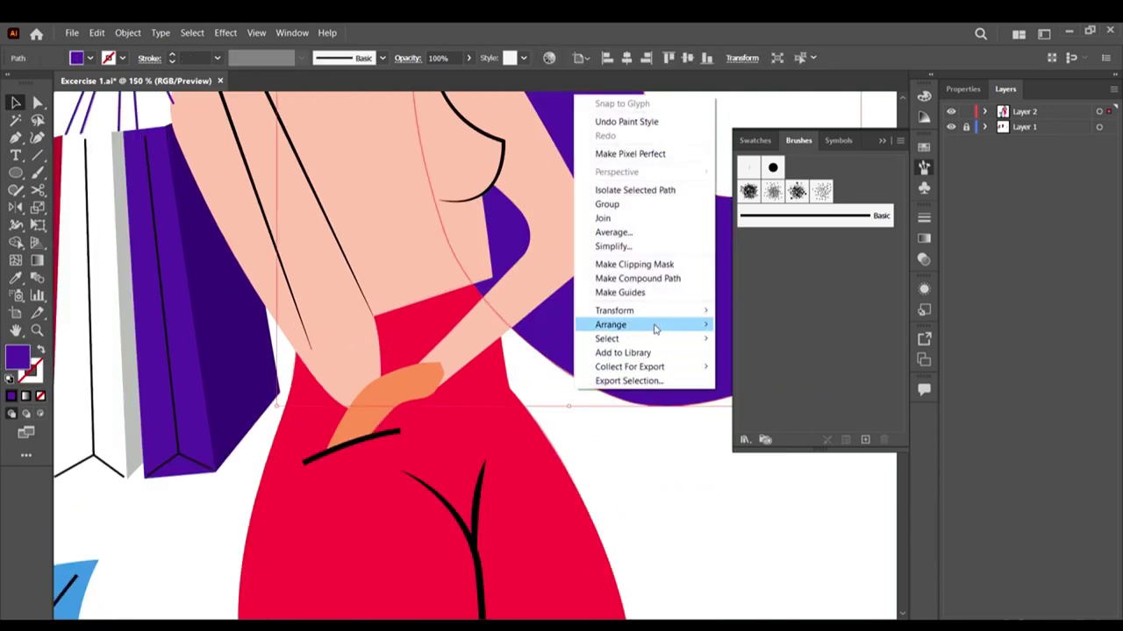
{"action": "mouse_move", "coordinate": [656, 322]}
{"action": "left_click", "coordinate": [763, 364]}
{"action": "left_click", "coordinate": [664, 488]}
Step: Fill the raised lower leg with its red stroke colour and send it to the back
{"action": "scroll", "coordinate": [506, 379], "scroll_direction": "down", "scroll_amount": 2}
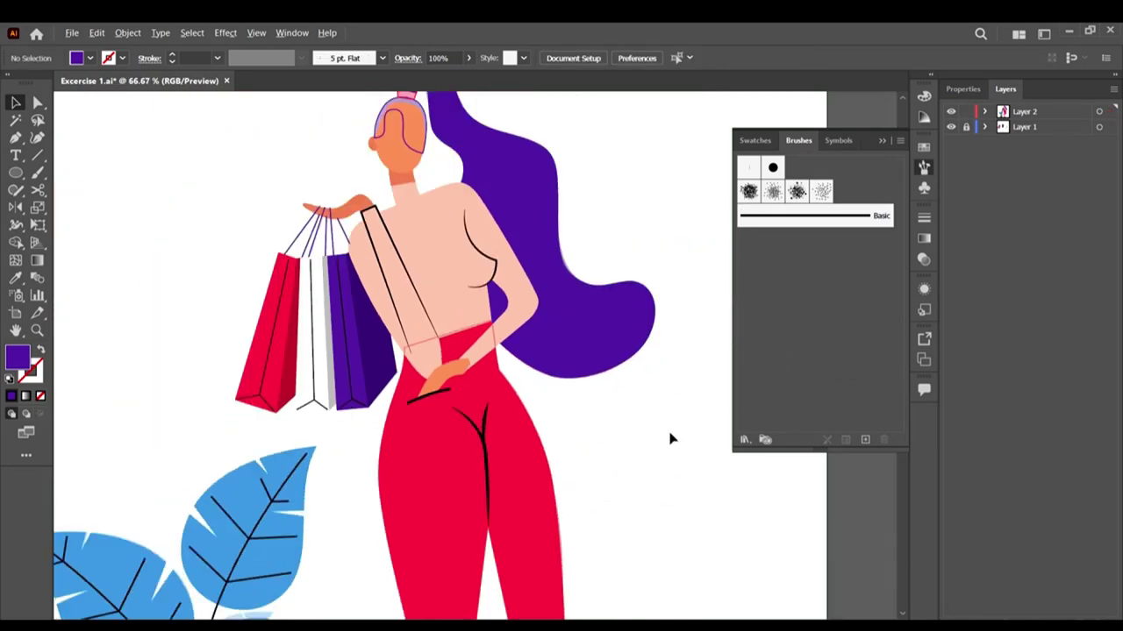
{"action": "scroll", "coordinate": [579, 416], "scroll_direction": "down", "scroll_amount": 5}
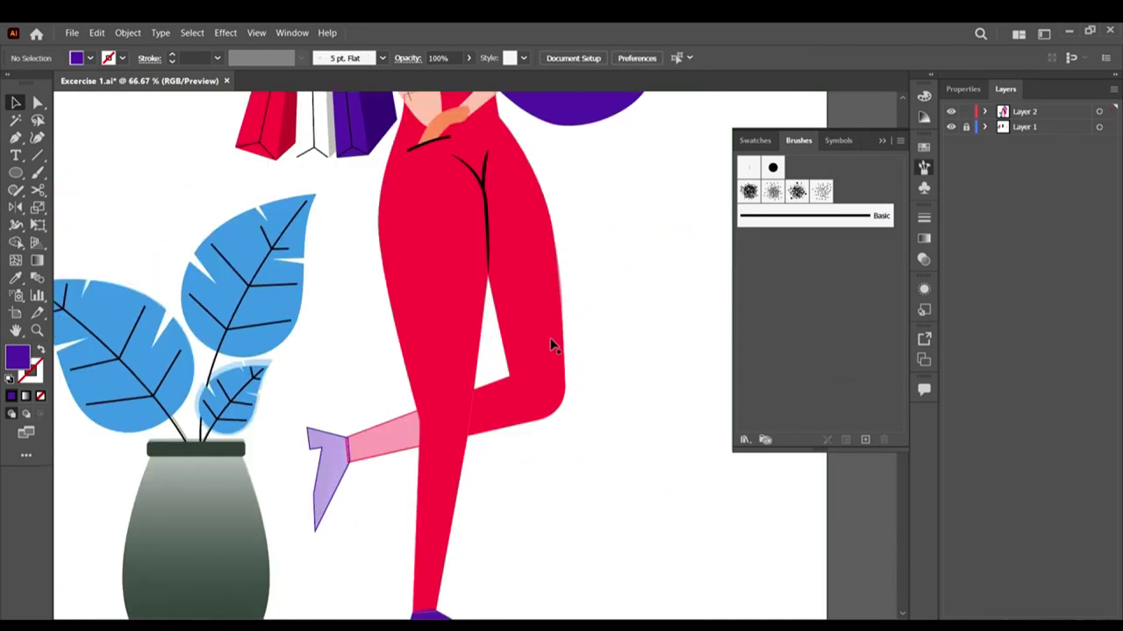
{"action": "left_click", "coordinate": [377, 392]}
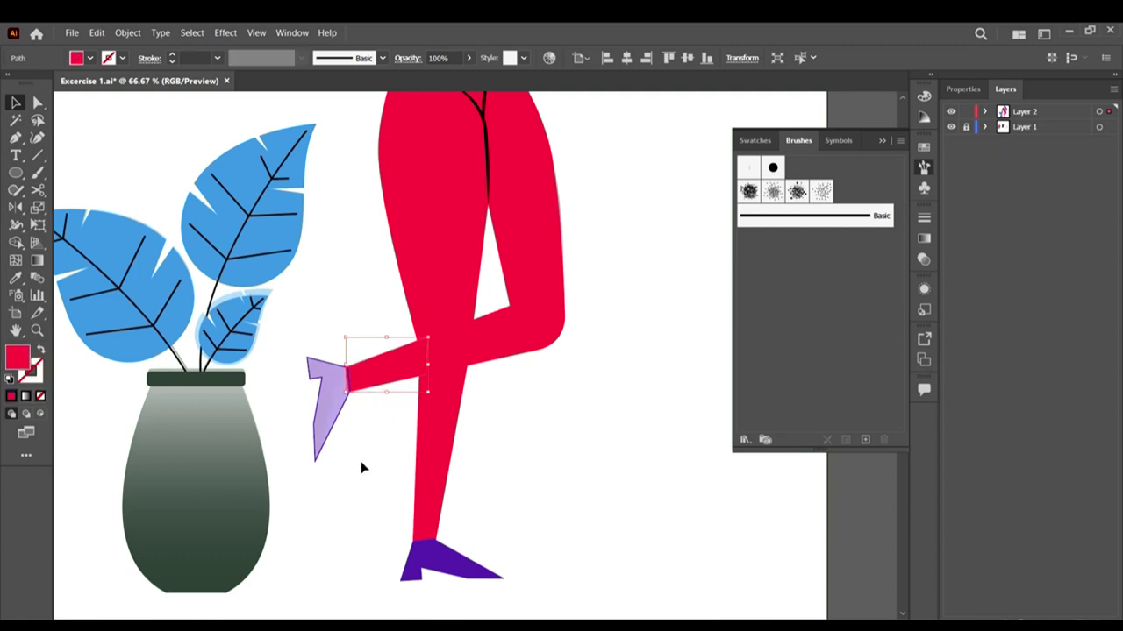
{"action": "right_click", "coordinate": [374, 363]}
{"action": "mouse_move", "coordinate": [432, 301]}
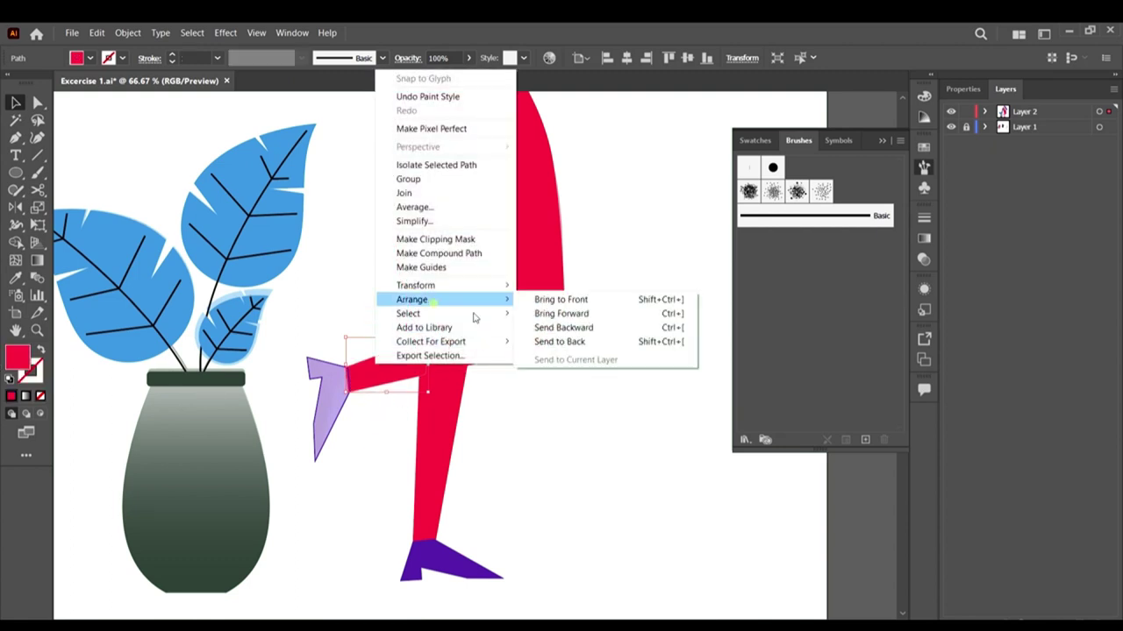
{"action": "left_click", "coordinate": [586, 344]}
Step: Fill the raised foot's shoe with its purple stroke colour, send it to the back, and deselect it
{"action": "left_click", "coordinate": [345, 405]}
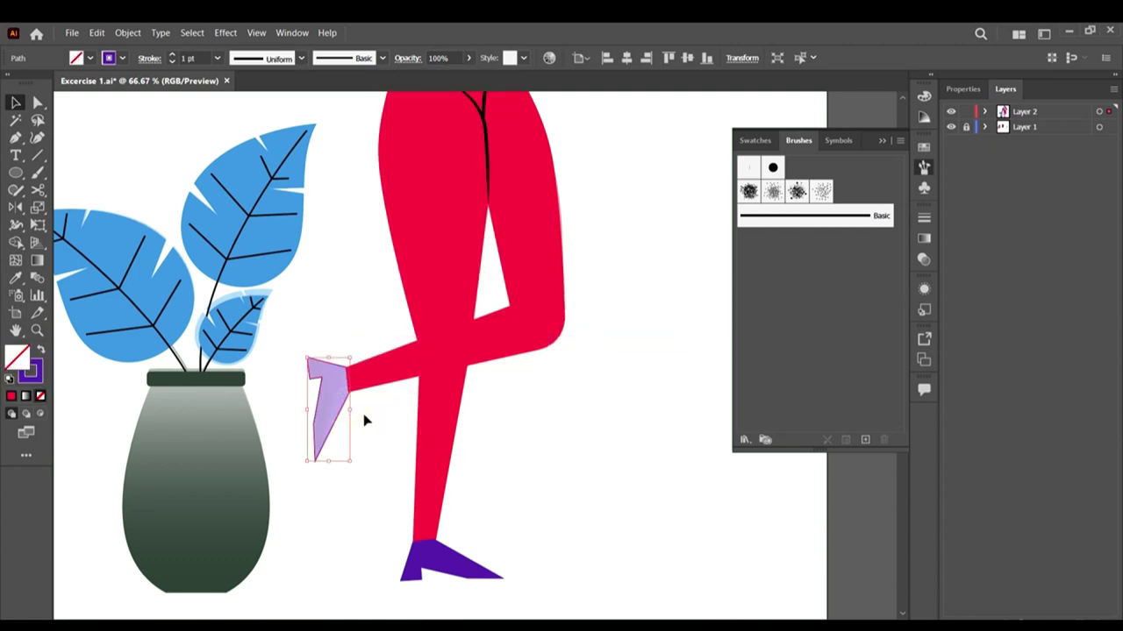
{"action": "key", "text": "shift+x"}
{"action": "right_click", "coordinate": [335, 392]}
{"action": "left_click", "coordinate": [383, 496]}
{"action": "scroll", "coordinate": [394, 353], "scroll_direction": "up", "scroll_amount": 4}
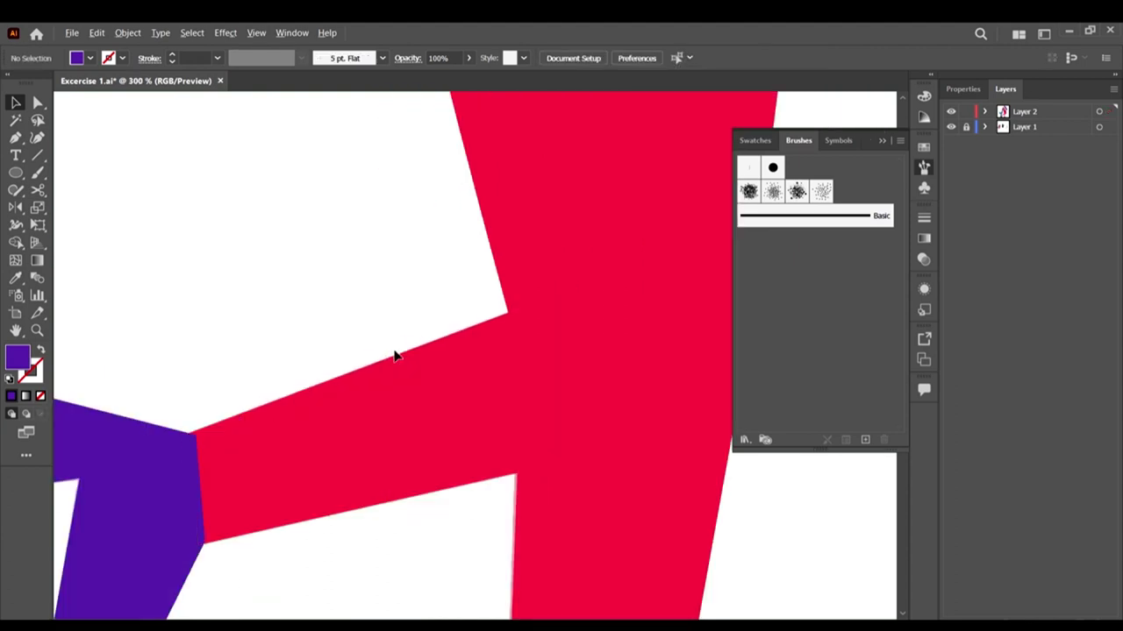
{"action": "scroll", "coordinate": [398, 355], "scroll_direction": "down", "scroll_amount": 3}
{"action": "left_click", "coordinate": [312, 408]}
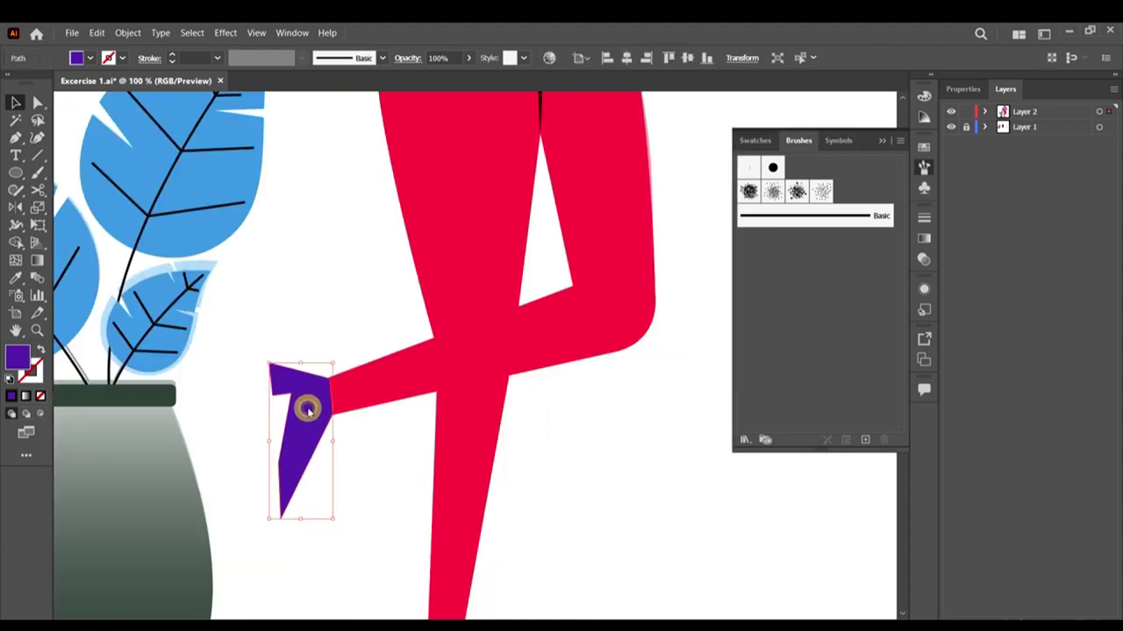
{"action": "right_click", "coordinate": [309, 405]}
{"action": "mouse_move", "coordinate": [373, 347]}
{"action": "left_click", "coordinate": [513, 383]}
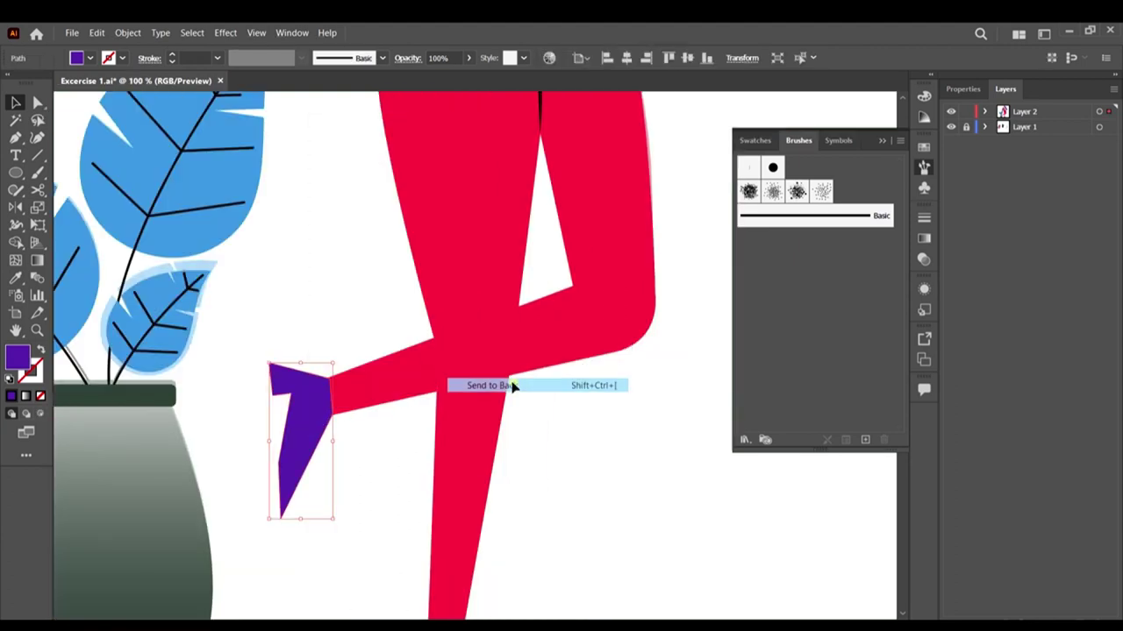
{"action": "left_click", "coordinate": [571, 501]}
Step: Fill the hair tie with its red stroke colour and the hair around the face with its purple stroke colour
{"action": "scroll", "coordinate": [405, 351], "scroll_direction": "down", "scroll_amount": 2}
{"action": "scroll", "coordinate": [412, 228], "scroll_direction": "up", "scroll_amount": 2}
{"action": "scroll", "coordinate": [618, 379], "scroll_direction": "up", "scroll_amount": 3}
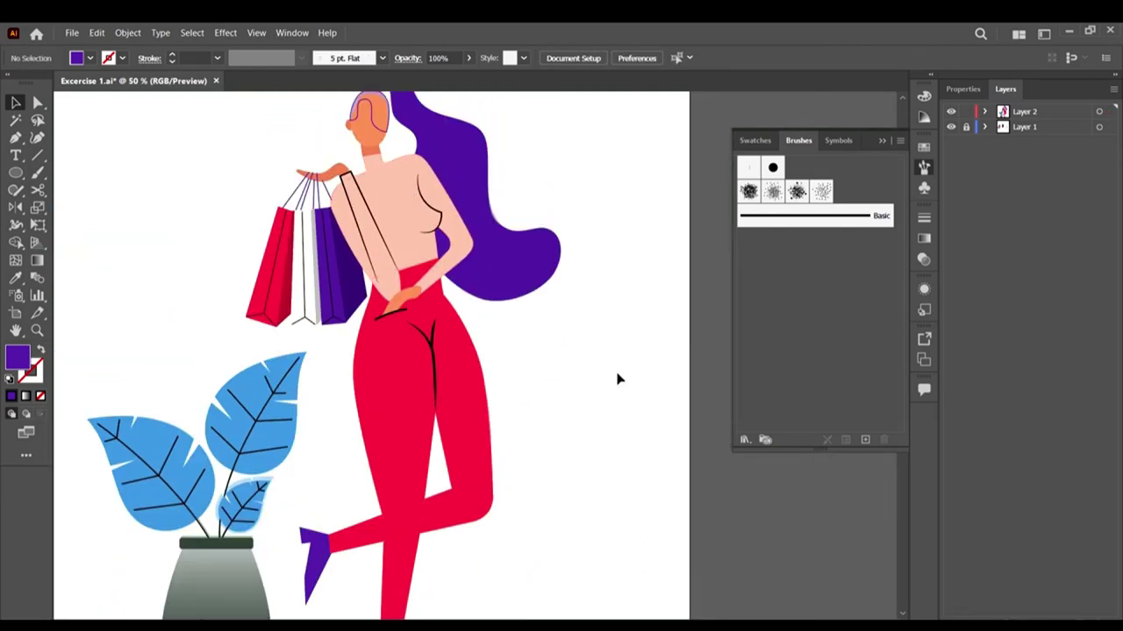
{"action": "scroll", "coordinate": [483, 225], "scroll_direction": "up", "scroll_amount": 3}
{"action": "scroll", "coordinate": [637, 465], "scroll_direction": "down", "scroll_amount": 3}
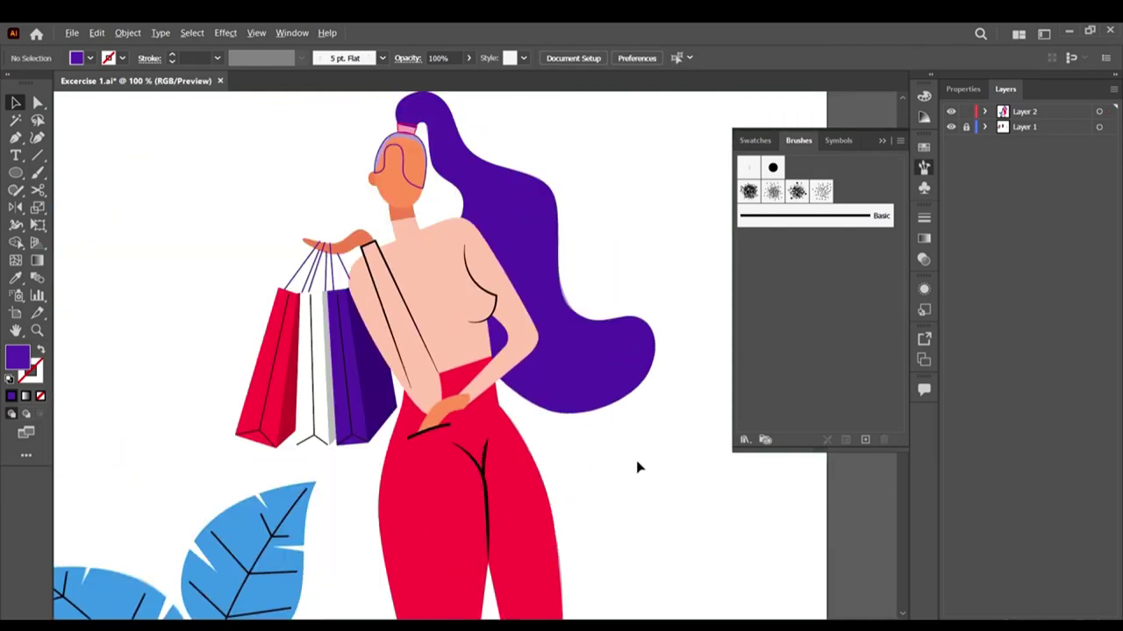
{"action": "scroll", "coordinate": [499, 289], "scroll_direction": "up", "scroll_amount": 5}
{"action": "left_click", "coordinate": [246, 338]}
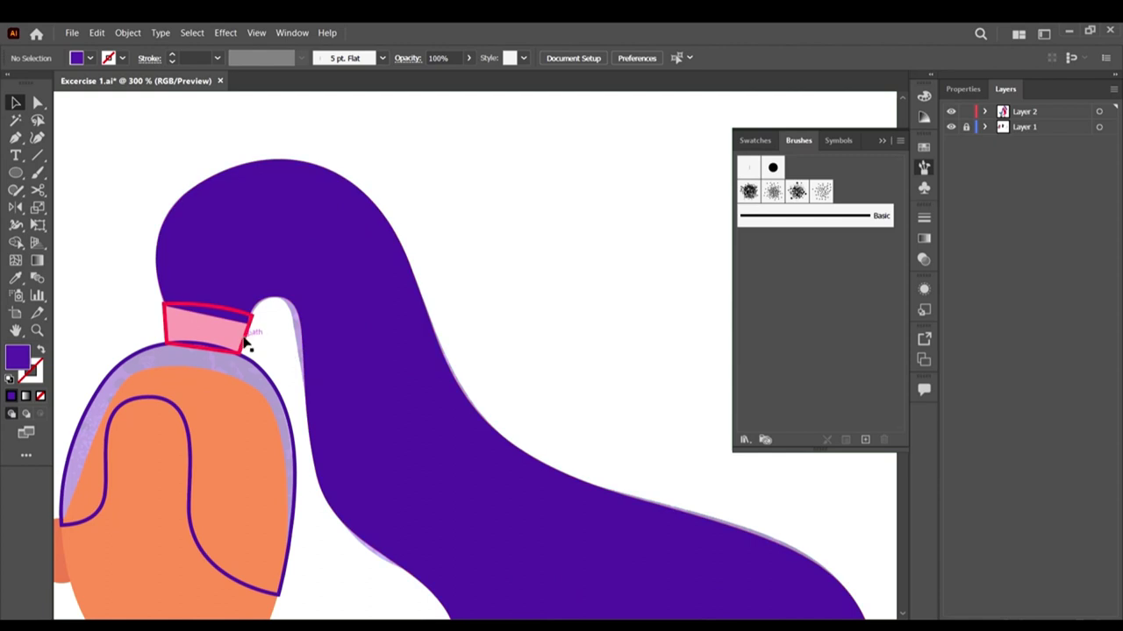
{"action": "key", "text": "shift+x"}
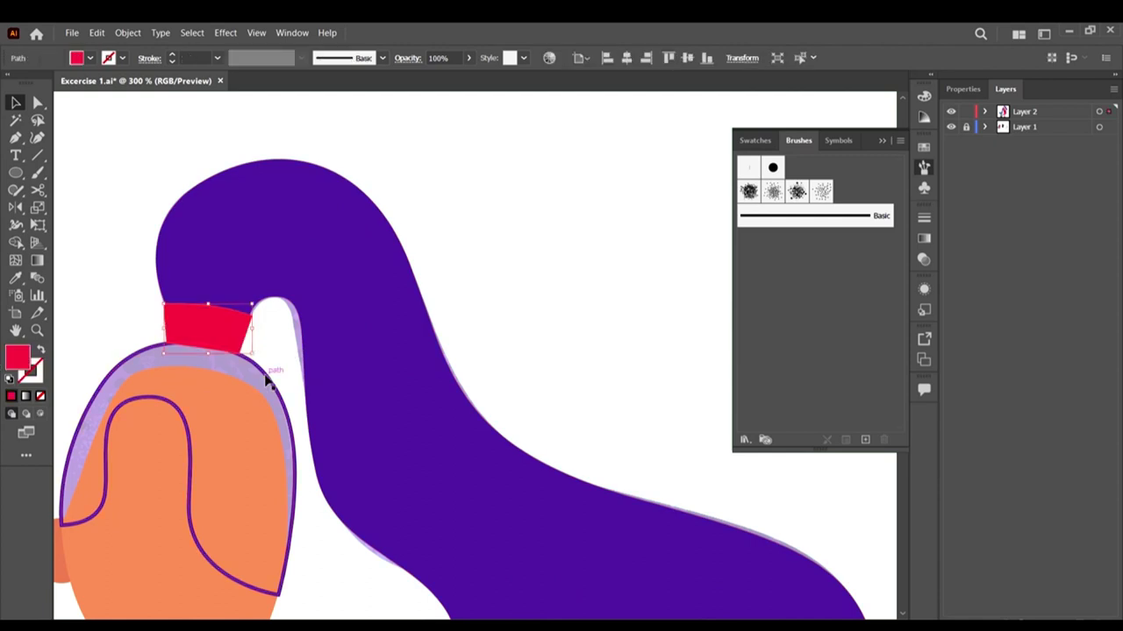
{"action": "left_click", "coordinate": [266, 376]}
{"action": "key", "text": "shift+x"}
{"action": "left_click", "coordinate": [516, 303]}
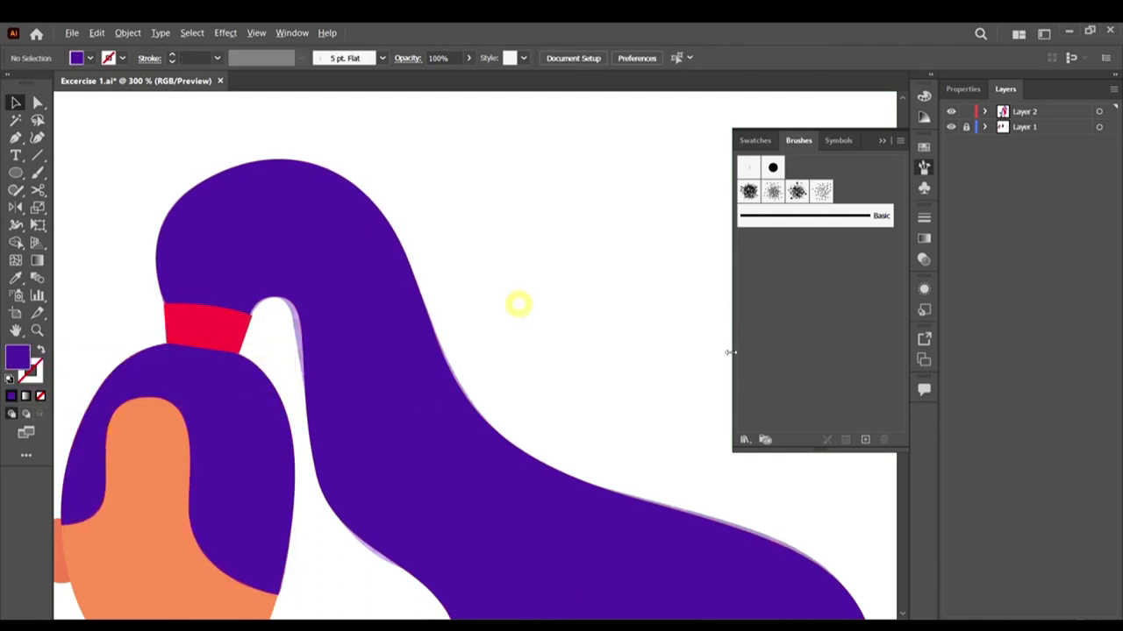
Step: Hide Layer 1 to review the coloured illustration on its own, and show the layer again
{"action": "scroll", "coordinate": [571, 354], "scroll_direction": "down", "scroll_amount": 4}
{"action": "scroll", "coordinate": [584, 309], "scroll_direction": "down", "scroll_amount": 3}
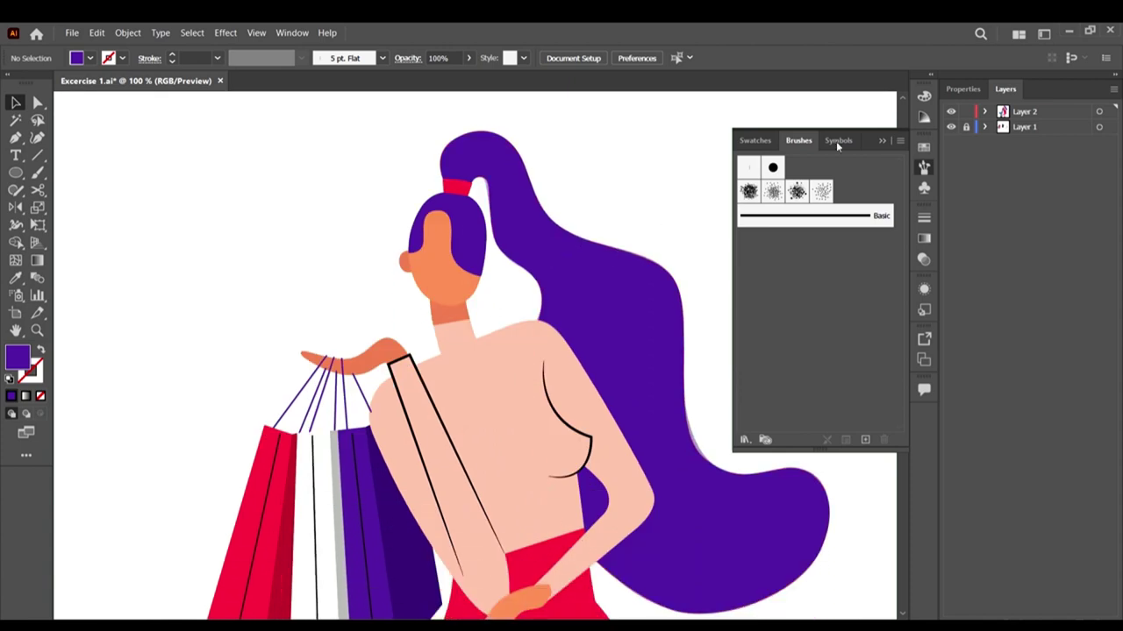
{"action": "left_click", "coordinate": [950, 127]}
{"action": "scroll", "coordinate": [579, 250], "scroll_direction": "down", "scroll_amount": 3}
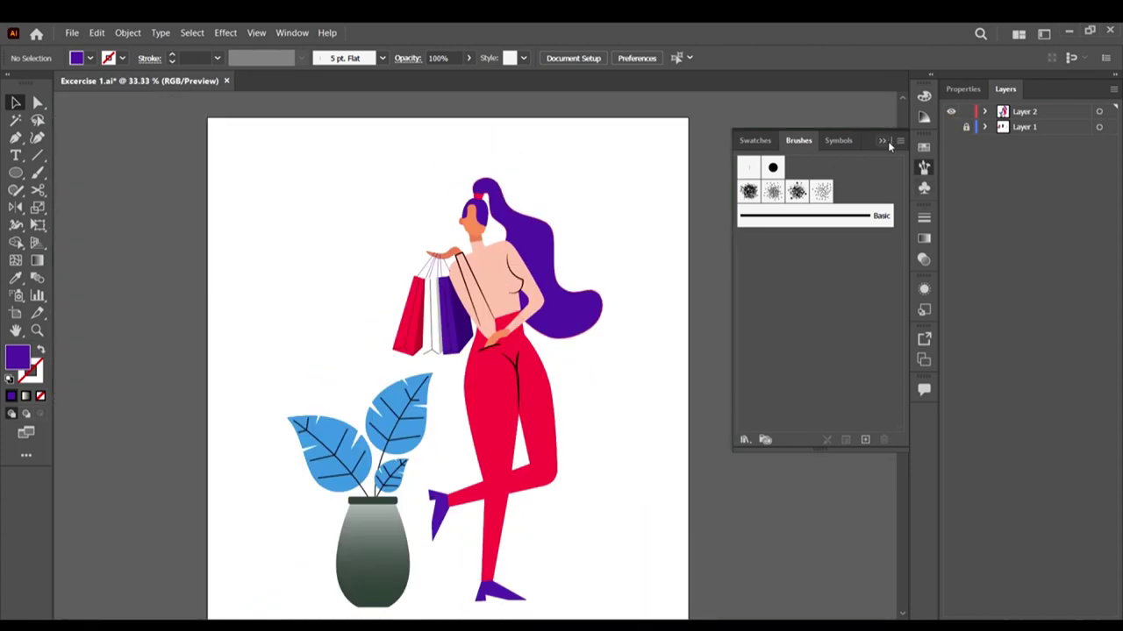
{"action": "scroll", "coordinate": [460, 290], "scroll_direction": "down", "scroll_amount": 2}
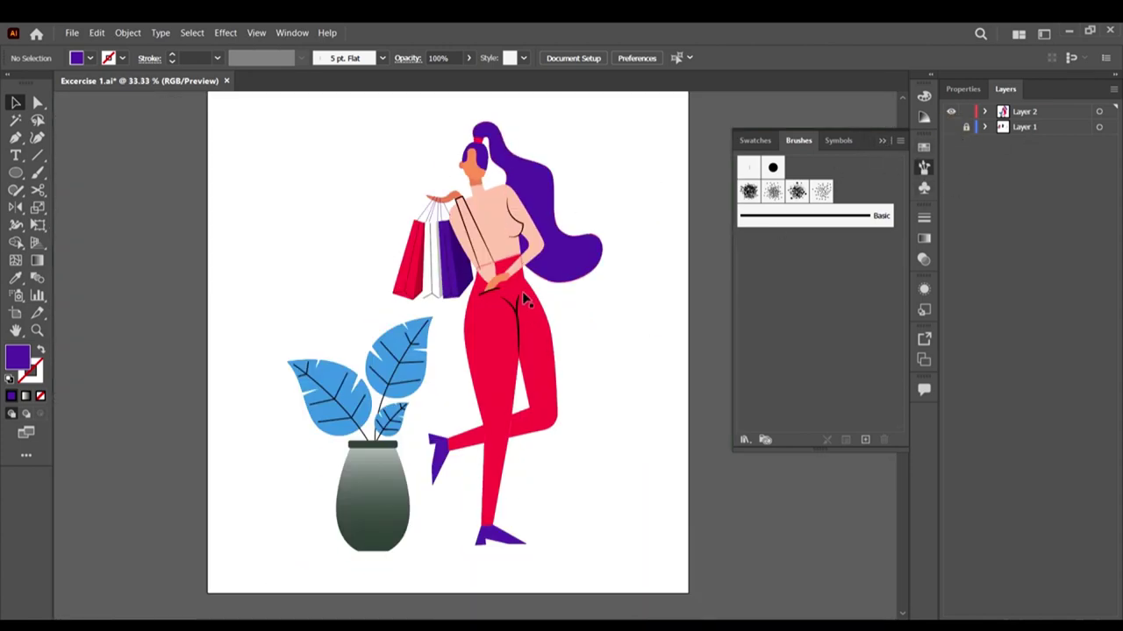
{"action": "scroll", "coordinate": [465, 249], "scroll_direction": "up", "scroll_amount": 3}
{"action": "scroll", "coordinate": [471, 376], "scroll_direction": "down", "scroll_amount": 3}
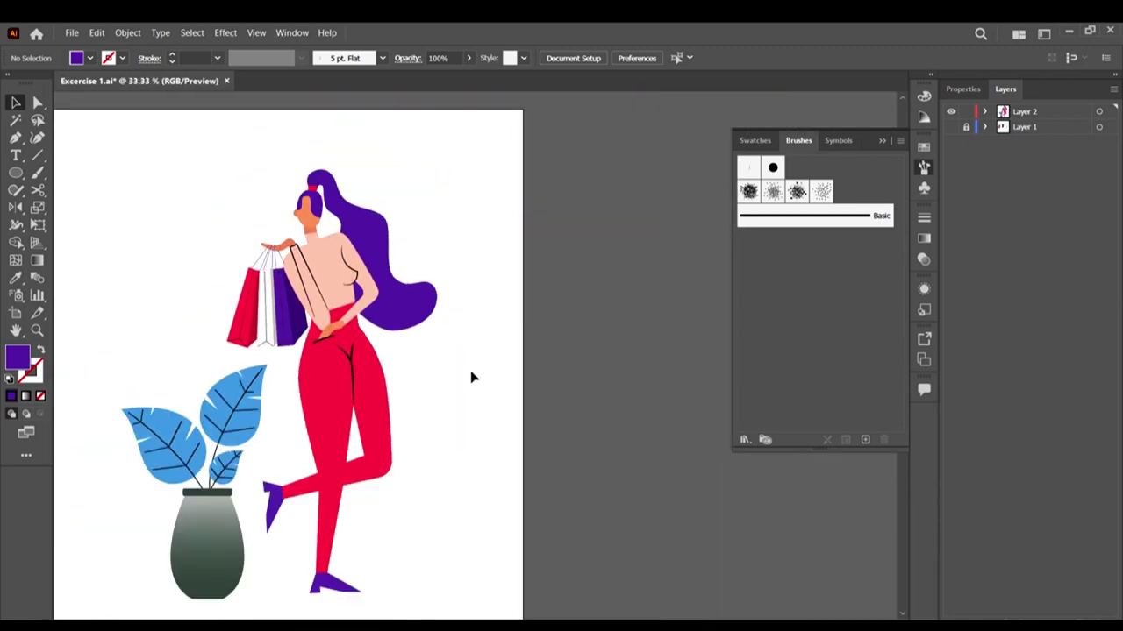
{"action": "scroll", "coordinate": [443, 348], "scroll_direction": "left", "scroll_amount": 2}
{"action": "scroll", "coordinate": [483, 344], "scroll_direction": "down", "scroll_amount": 3}
{"action": "scroll", "coordinate": [286, 346], "scroll_direction": "down", "scroll_amount": 3}
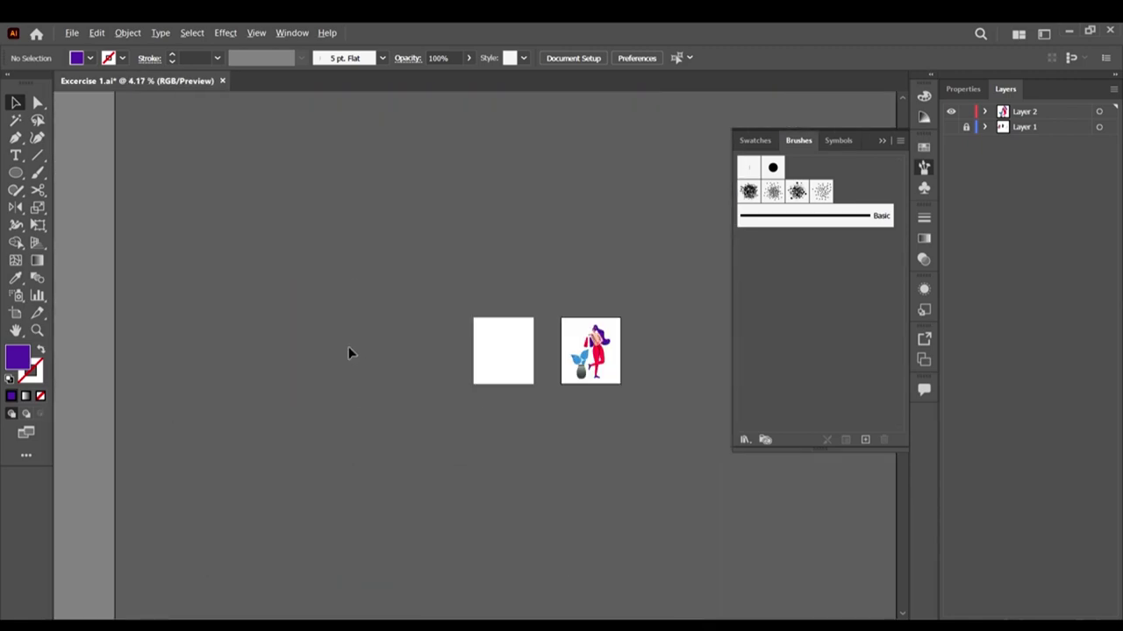
{"action": "key", "text": "ctrl+plus"}
{"action": "key", "text": "ctrl+plus"}
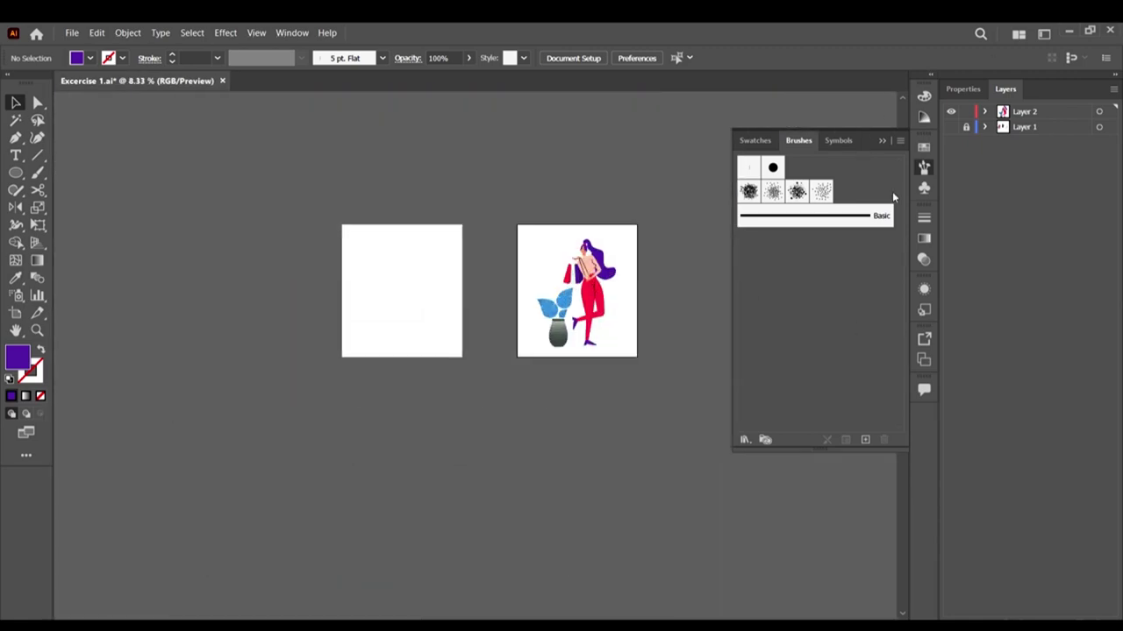
{"action": "left_click", "coordinate": [953, 126]}
{"action": "scroll", "coordinate": [477, 263], "scroll_direction": "up", "scroll_amount": 6}
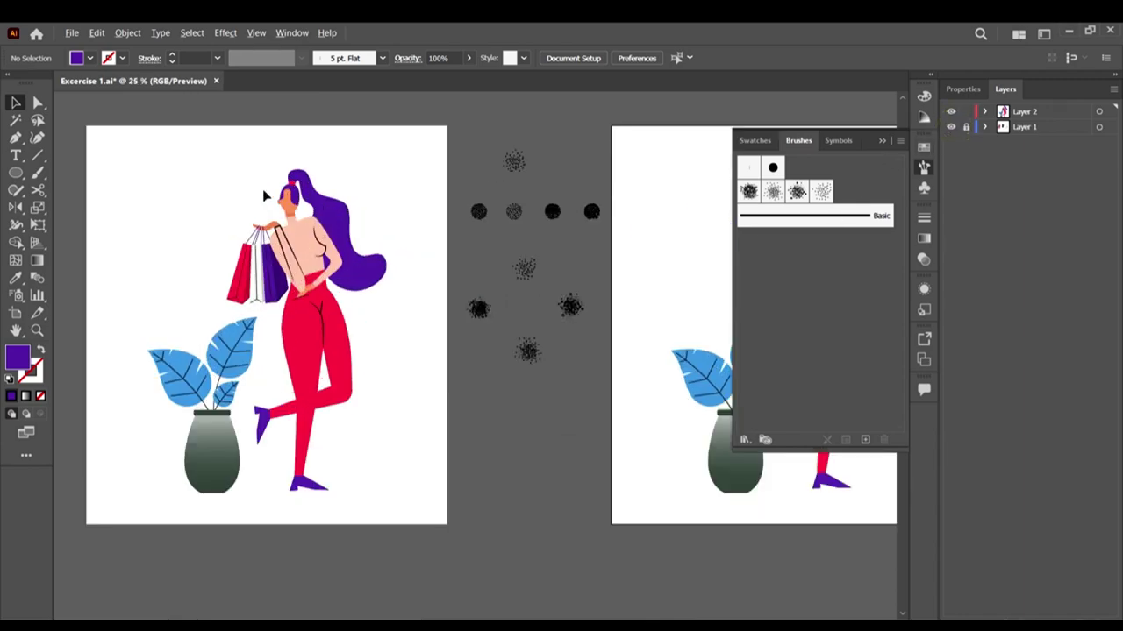
Step: Set the stroke of both black arm outlines to 3 pt and deselect them
{"action": "scroll", "coordinate": [206, 267], "scroll_direction": "down", "scroll_amount": 5}
{"action": "scroll", "coordinate": [521, 260], "scroll_direction": "up", "scroll_amount": 7}
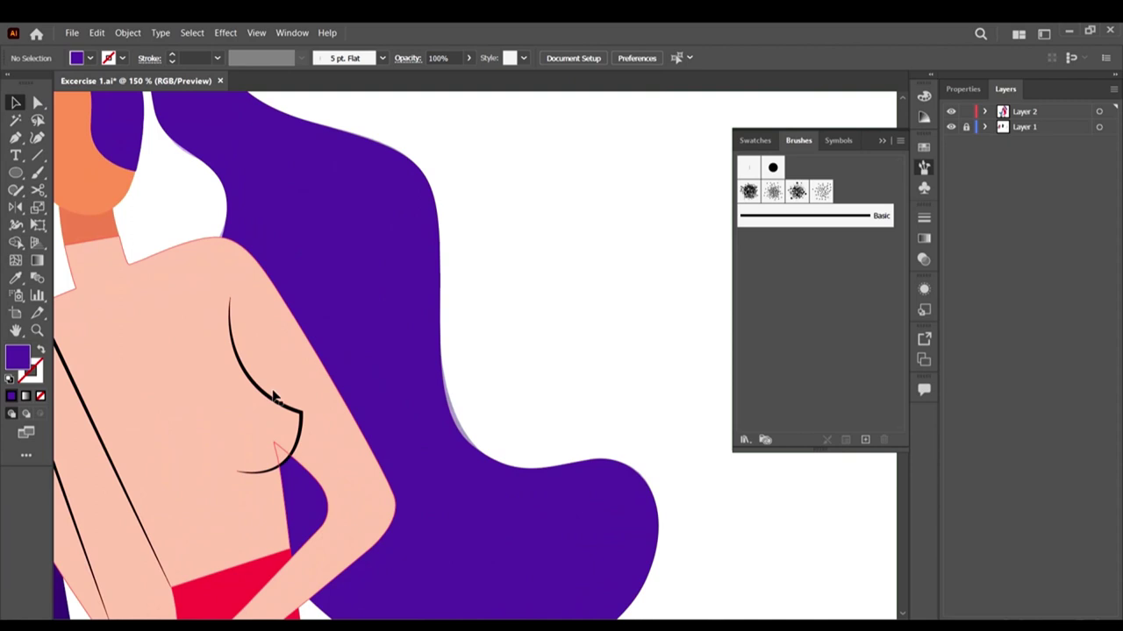
{"action": "left_click", "coordinate": [274, 397]}
{"action": "scroll", "coordinate": [274, 397], "scroll_direction": "down", "scroll_amount": 2}
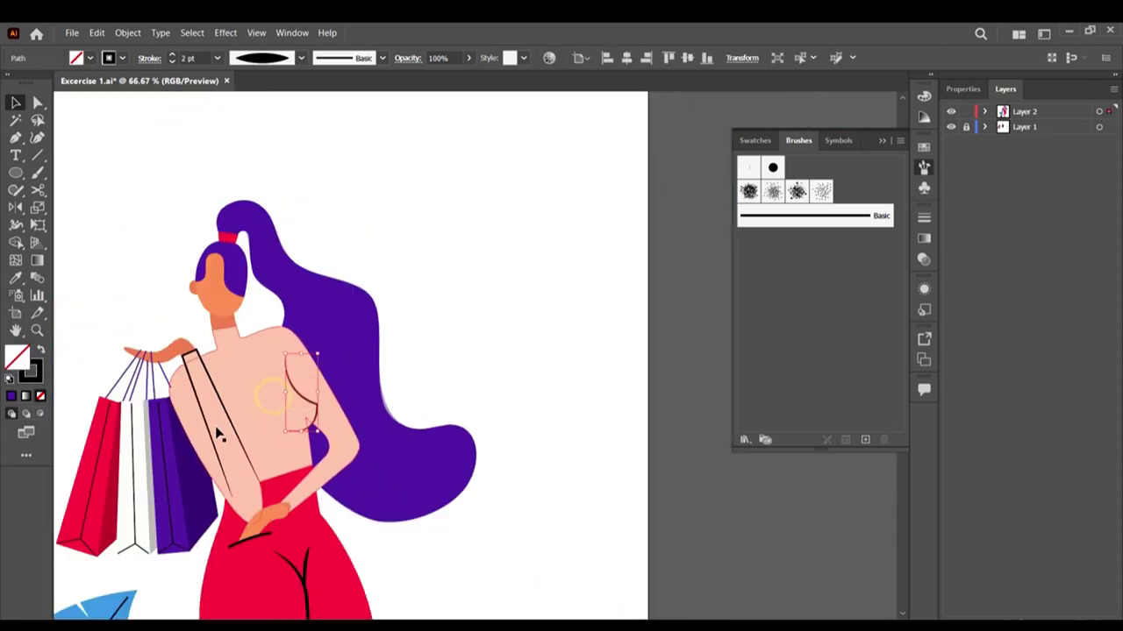
{"action": "left_click", "coordinate": [218, 395], "text": "shift"}
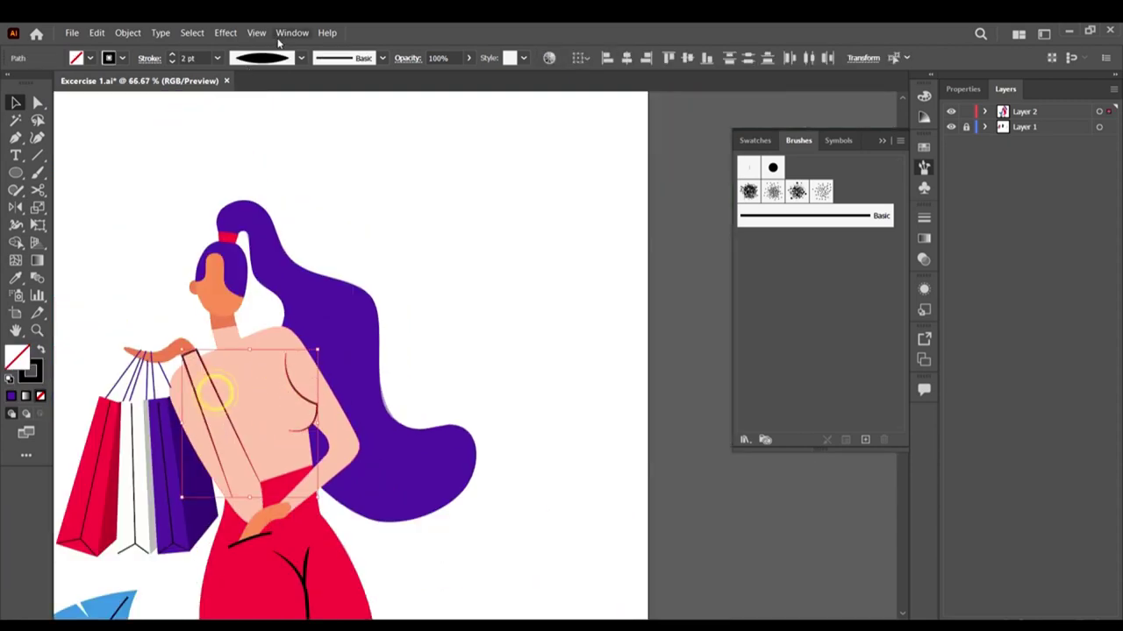
{"action": "left_click", "coordinate": [202, 56]}
{"action": "type", "text": "1"}
{"action": "key", "text": "Return"}
{"action": "scroll", "coordinate": [382, 252], "scroll_direction": "down", "scroll_amount": 1}
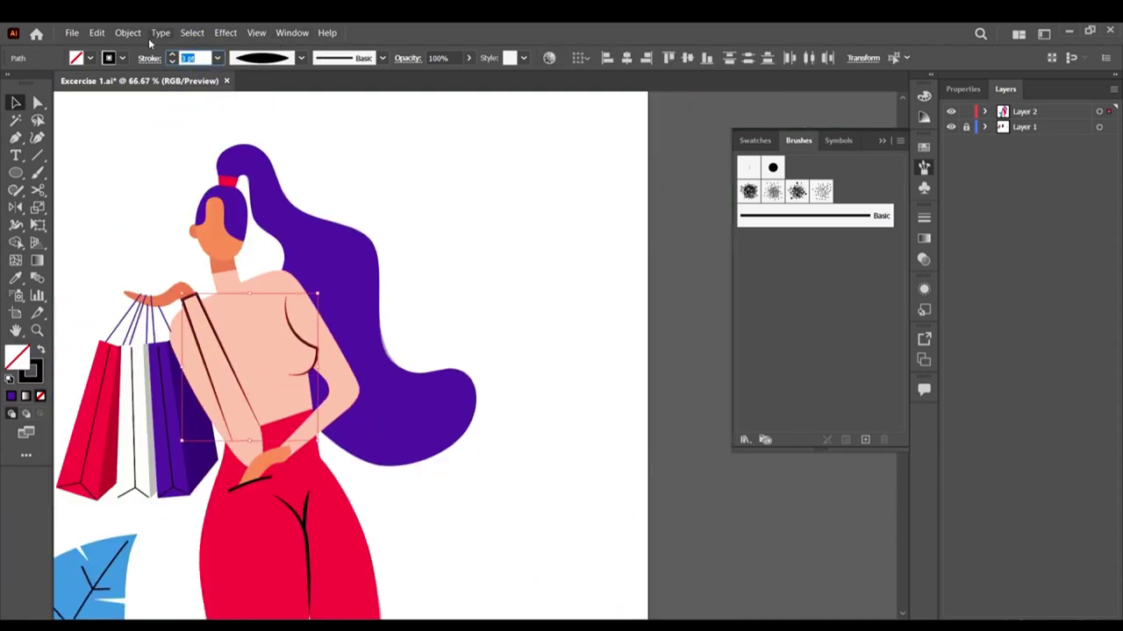
{"action": "scroll", "coordinate": [514, 263], "scroll_direction": "down", "scroll_amount": 1}
{"action": "left_click", "coordinate": [514, 253]}
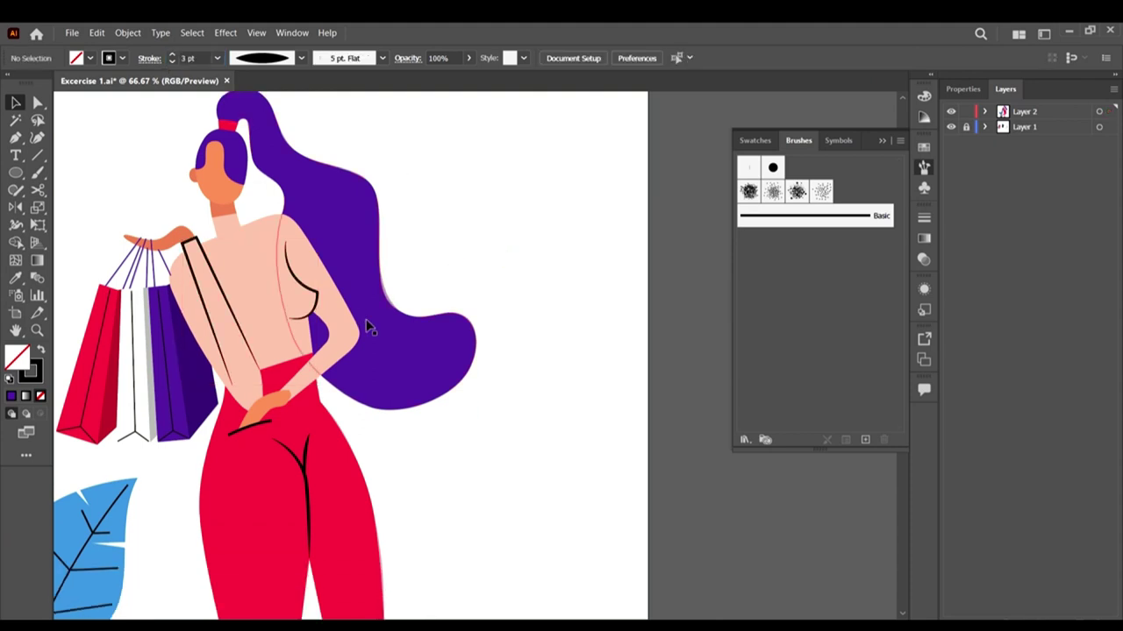
Step: Set the stroke of the long black fold line on the purple shopping bag to 2 pt and deselect it
{"action": "scroll", "coordinate": [294, 291], "scroll_direction": "left", "scroll_amount": 1}
{"action": "scroll", "coordinate": [294, 291], "scroll_direction": "left", "scroll_amount": 1}
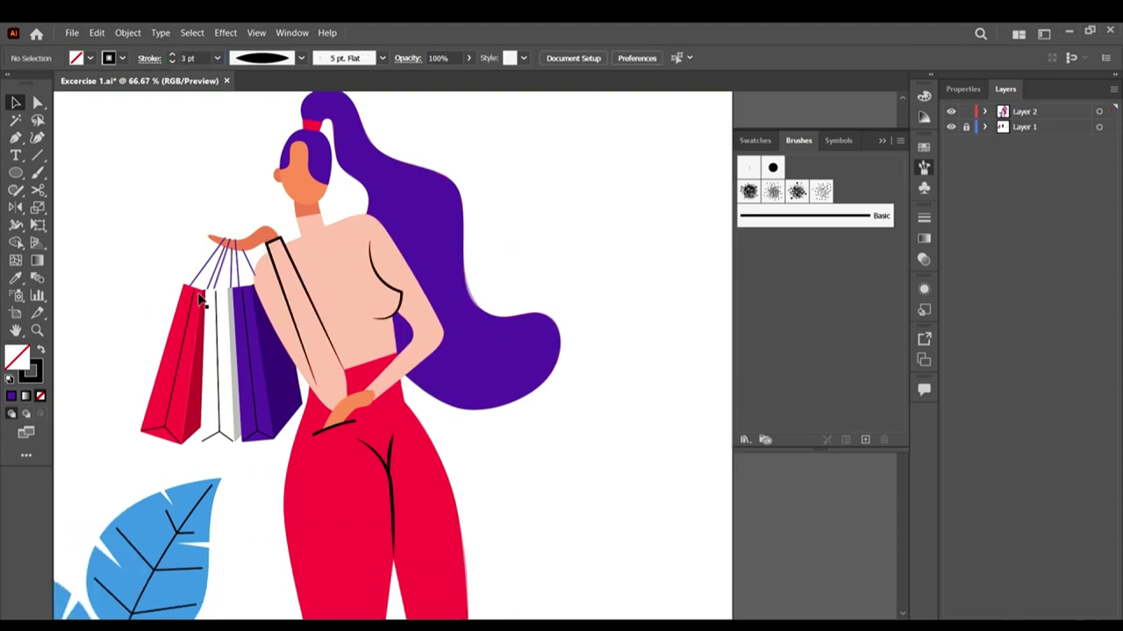
{"action": "left_click", "coordinate": [250, 348]}
{"action": "scroll", "coordinate": [244, 345], "scroll_direction": "up", "scroll_amount": 1}
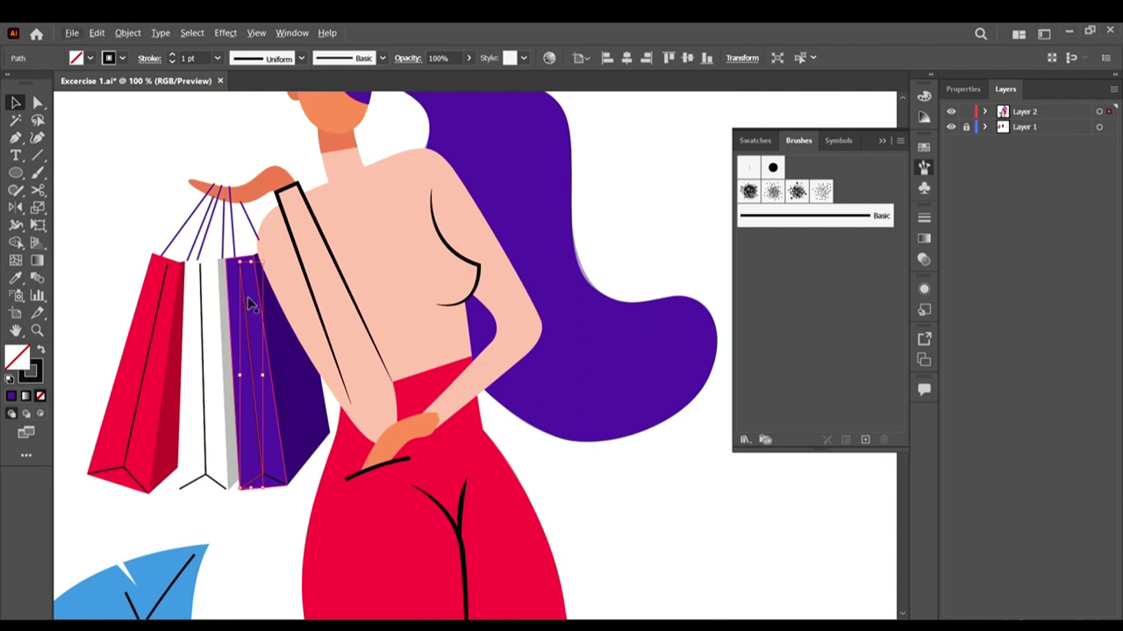
{"action": "left_click", "coordinate": [258, 383]}
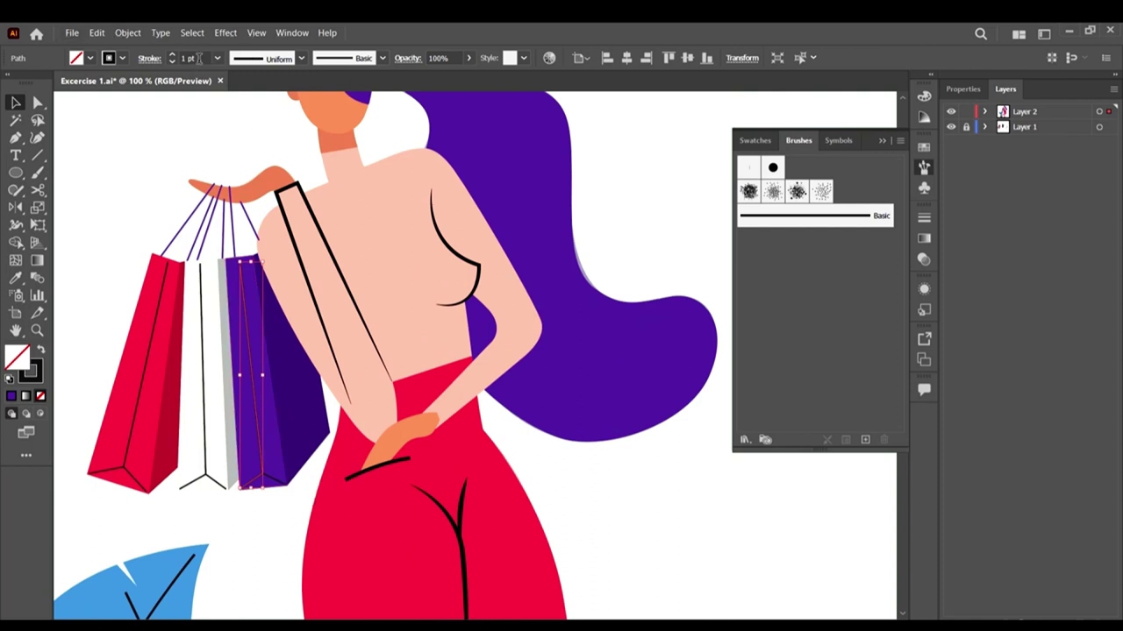
{"action": "left_click", "coordinate": [150, 118]}
{"action": "scroll", "coordinate": [125, 267], "scroll_direction": "left", "scroll_amount": 1}
{"action": "scroll", "coordinate": [125, 268], "scroll_direction": "left", "scroll_amount": 1}
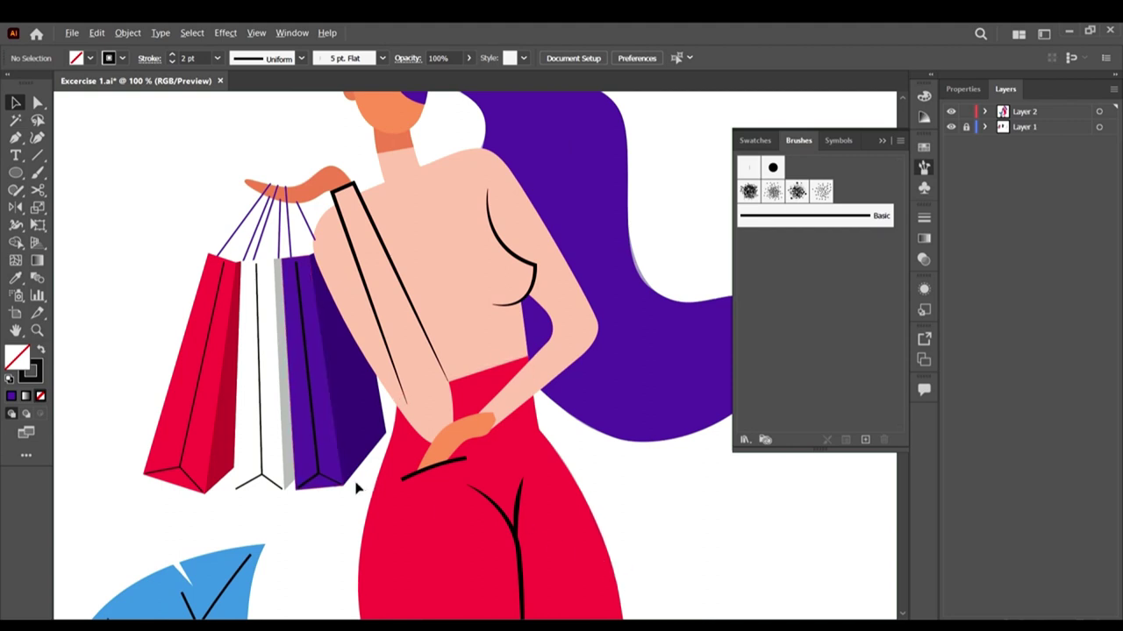
Step: Set the stroke of the purple bag's remaining bottom fold line and the white bag's fold lines to 2 pt
{"action": "scroll", "coordinate": [302, 476], "scroll_direction": "up", "scroll_amount": 2}
{"action": "left_click", "coordinate": [303, 477]}
{"action": "left_click", "coordinate": [183, 482], "text": "shift"}
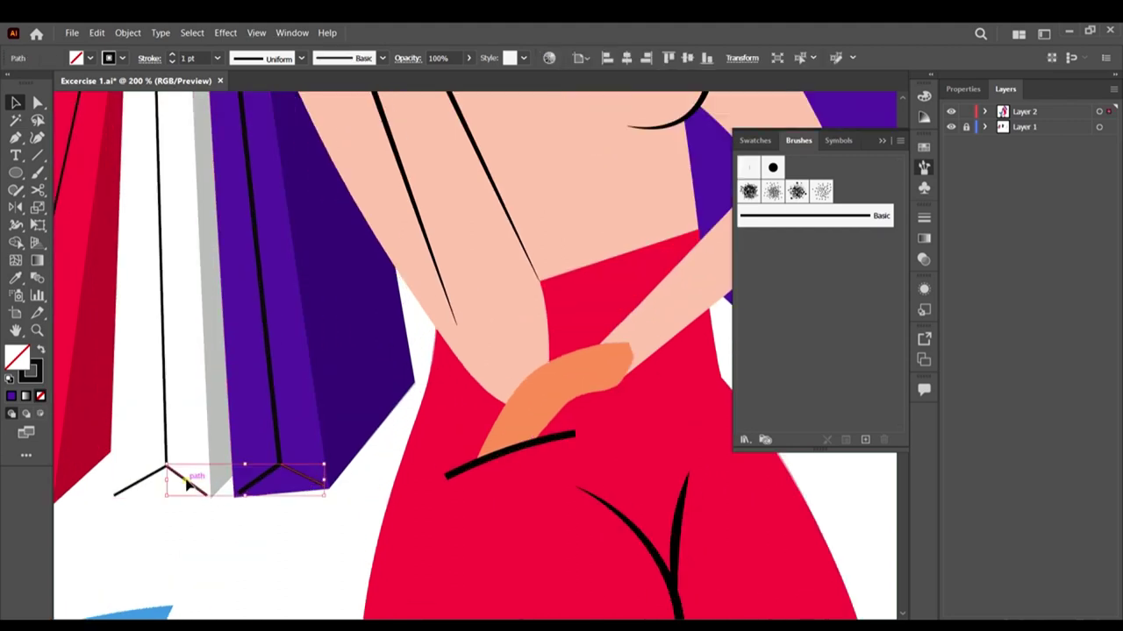
{"action": "left_click", "coordinate": [165, 426], "text": "shift"}
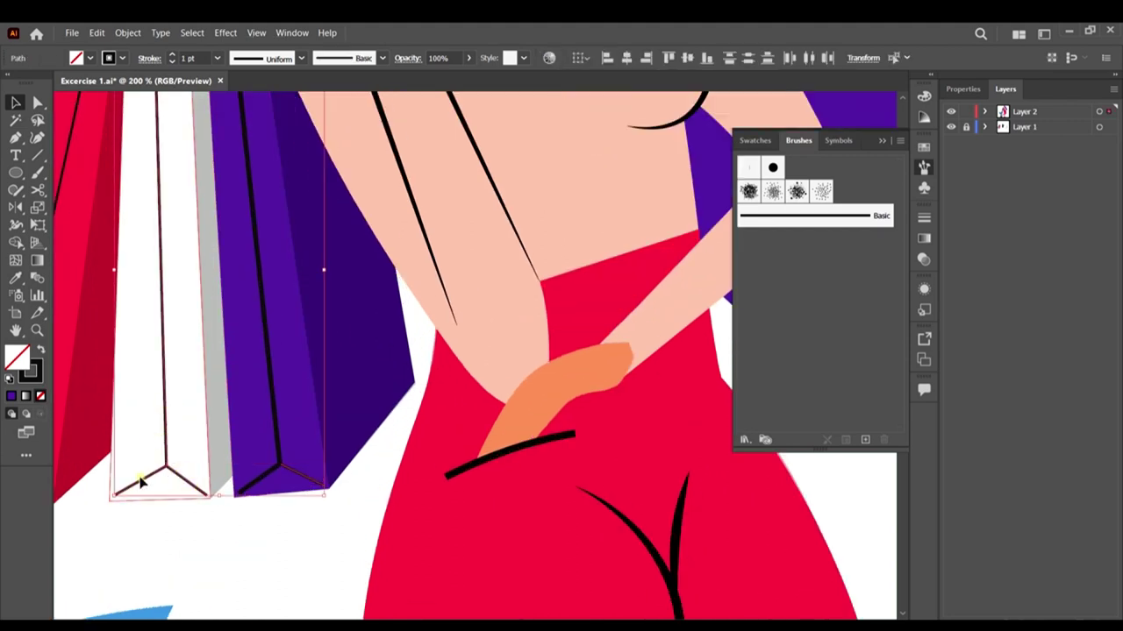
{"action": "left_click", "coordinate": [125, 463], "text": "shift"}
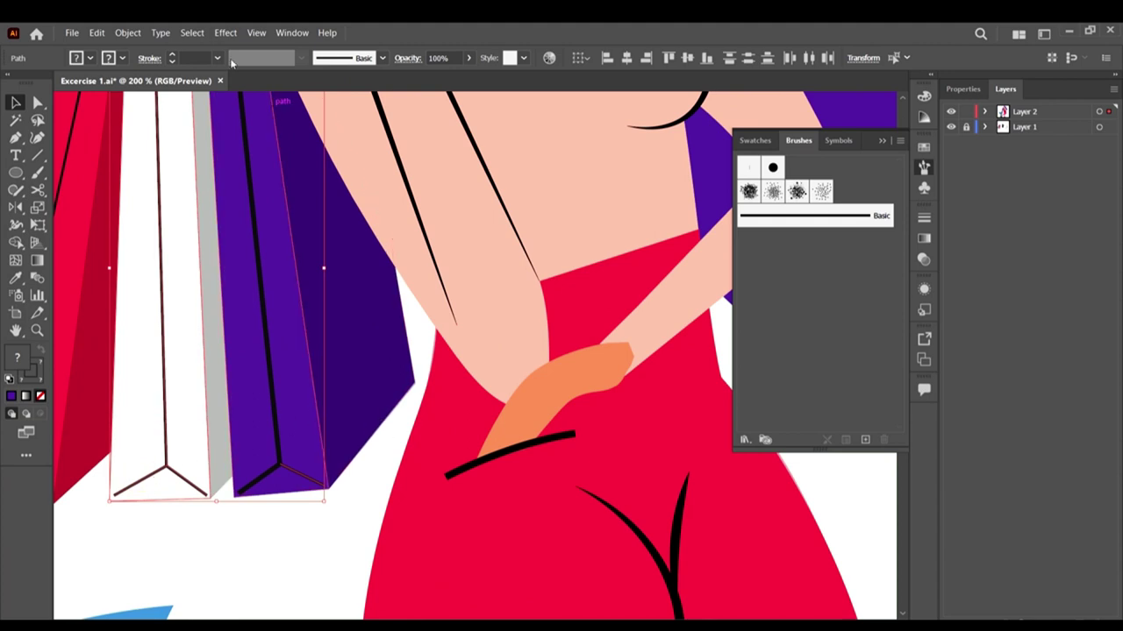
{"action": "left_click", "coordinate": [216, 61]}
{"action": "left_click", "coordinate": [241, 137]}
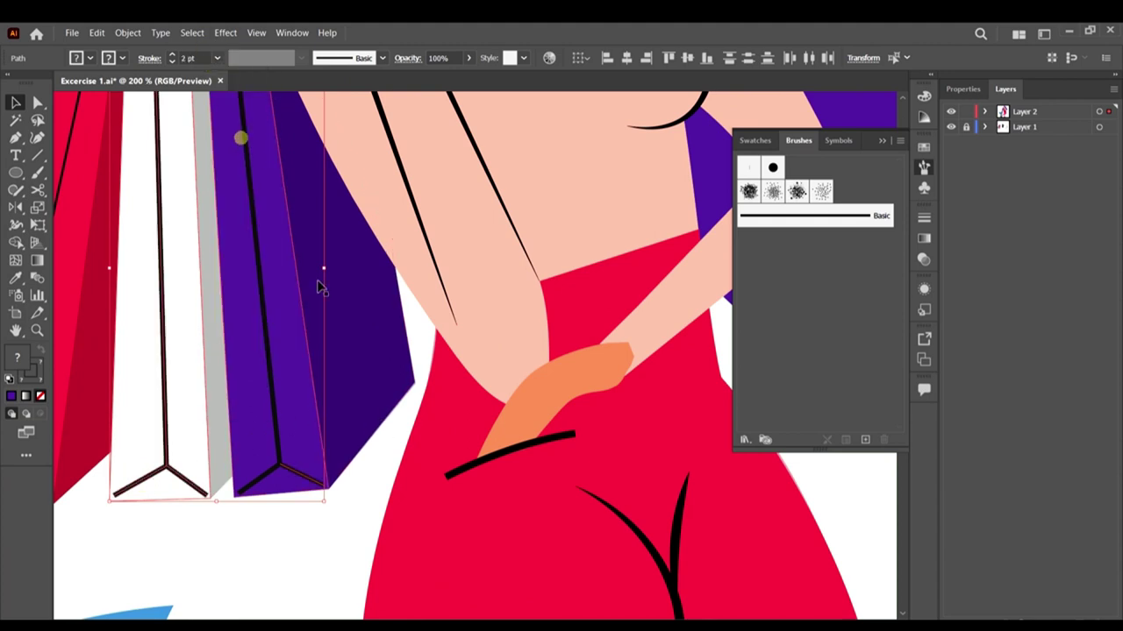
{"action": "left_click", "coordinate": [294, 560]}
Step: Set the stroke of the red bag's fold lines and all the purple bag handles to 2 pt and deselect them
{"action": "scroll", "coordinate": [421, 486], "scroll_direction": "down", "scroll_amount": 2}
{"action": "scroll", "coordinate": [223, 326], "scroll_direction": "up", "scroll_amount": 1}
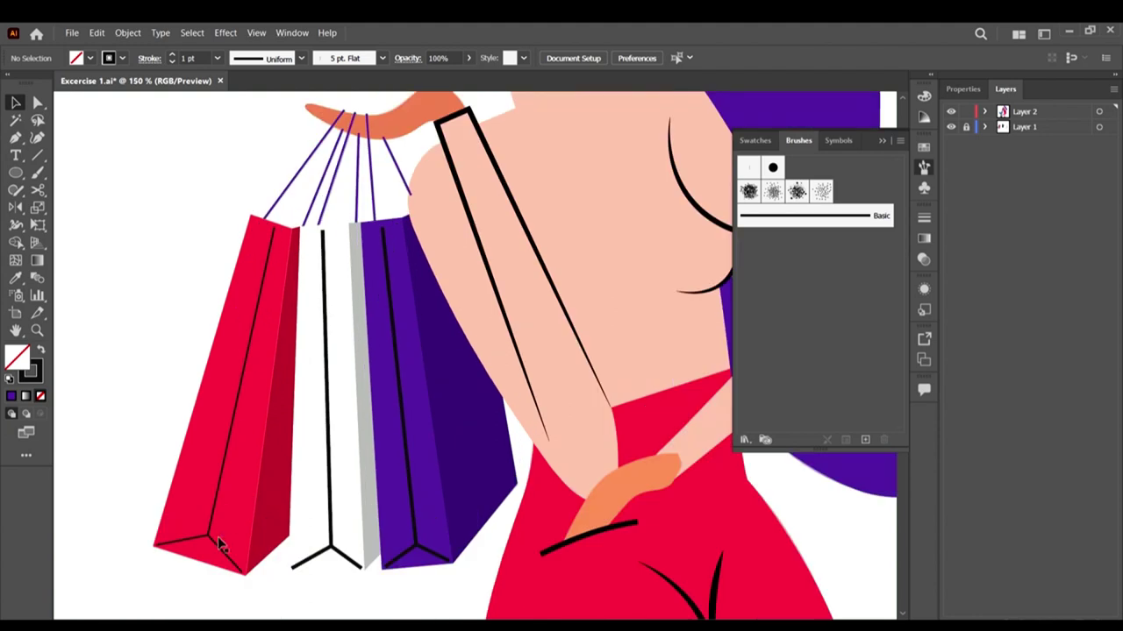
{"action": "left_click", "coordinate": [221, 548]}
{"action": "left_click", "coordinate": [227, 450], "text": "shift"}
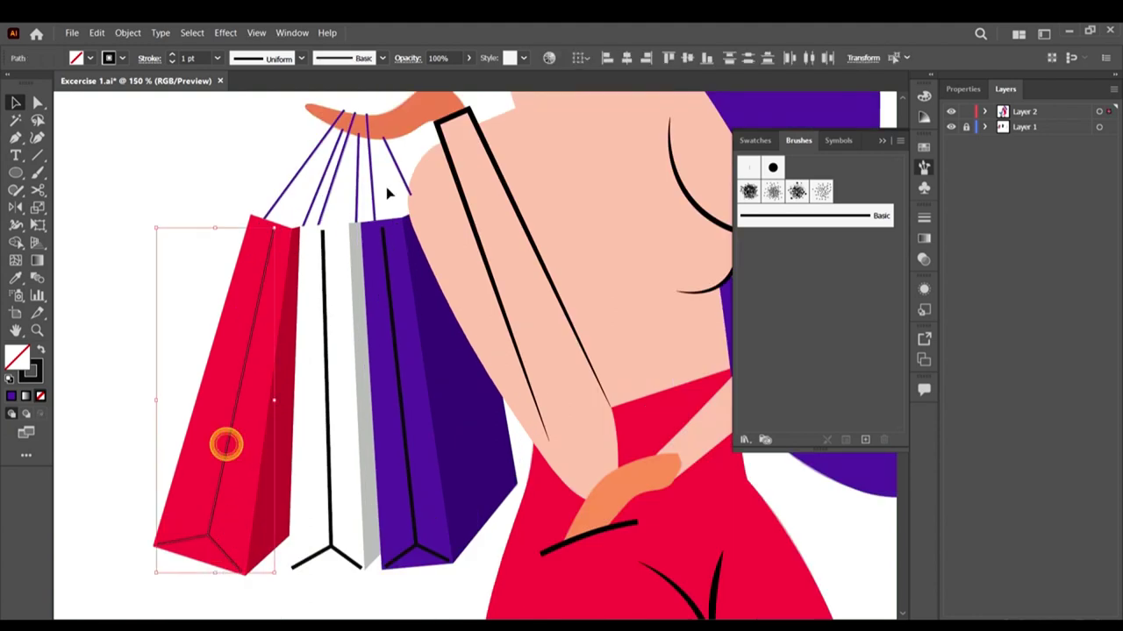
{"action": "left_click", "coordinate": [290, 172], "text": "shift"}
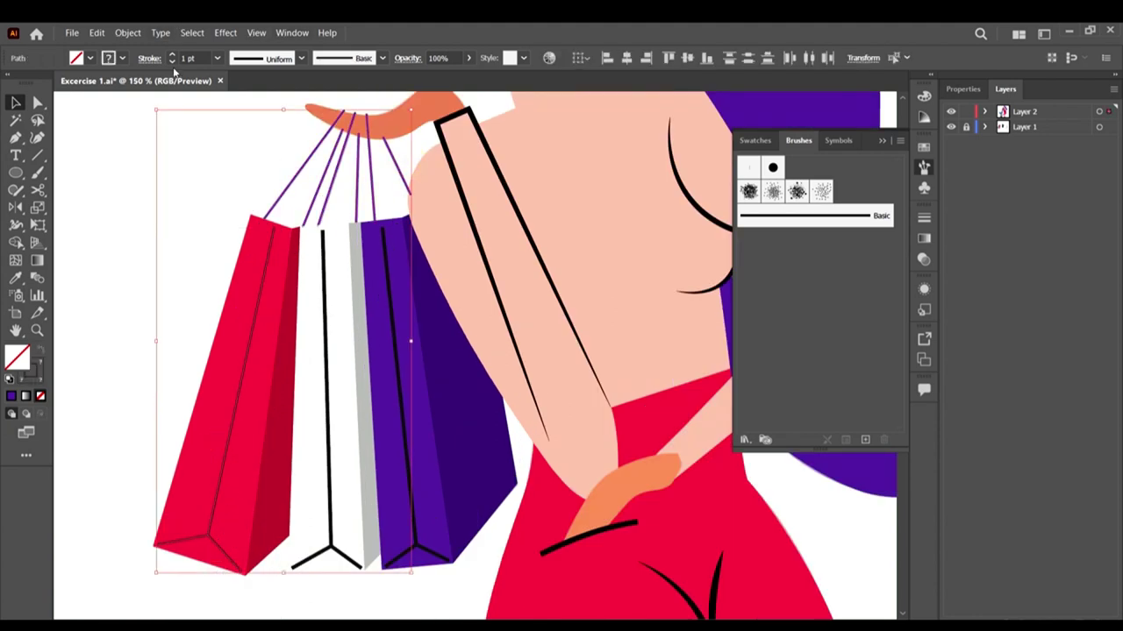
{"action": "left_click", "coordinate": [219, 60]}
{"action": "left_click", "coordinate": [245, 131]}
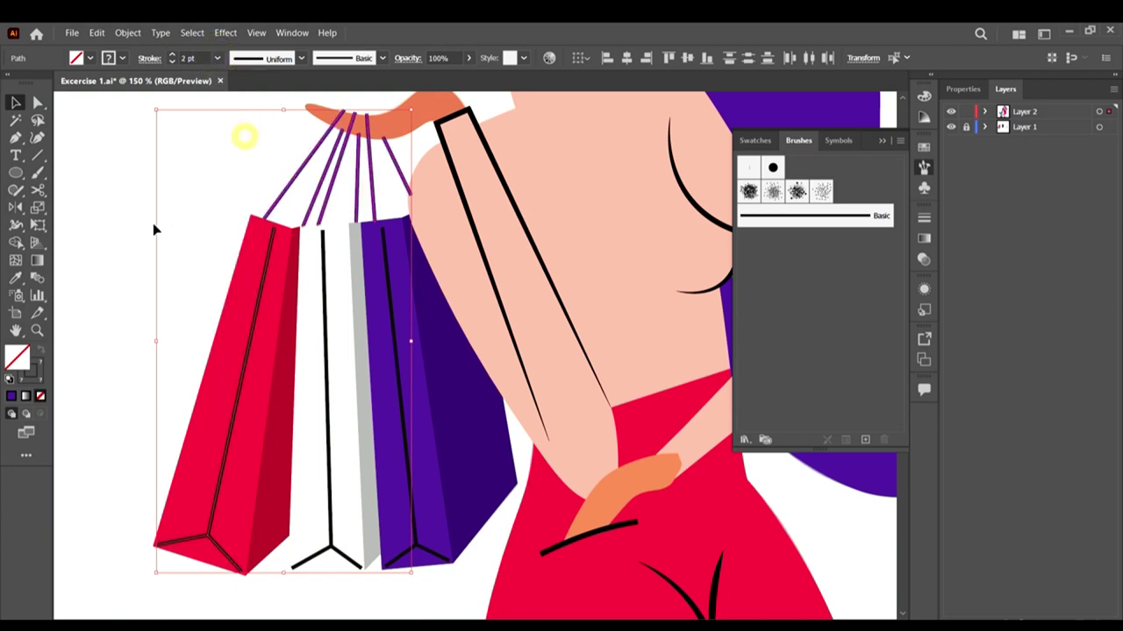
{"action": "left_click", "coordinate": [153, 223]}
Step: Send the purple bag handle nearest the shoulder to the back, behind the hand and arm
{"action": "scroll", "coordinate": [259, 205], "scroll_direction": "down", "scroll_amount": 2}
{"action": "scroll", "coordinate": [309, 155], "scroll_direction": "up", "scroll_amount": 5}
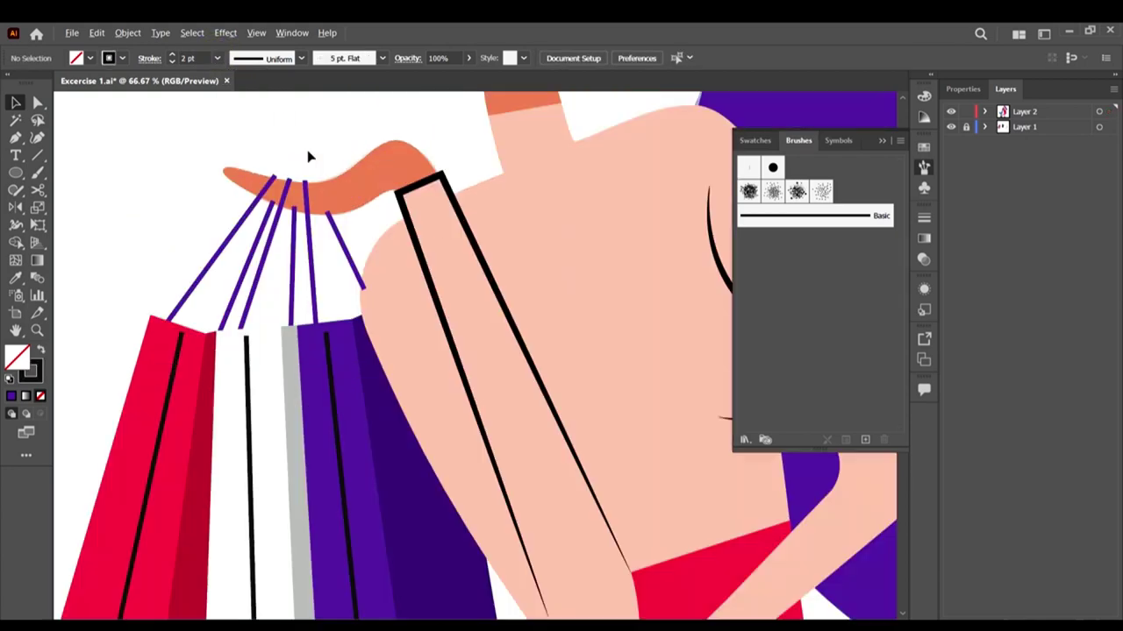
{"action": "right_click", "coordinate": [372, 328]}
{"action": "left_click", "coordinate": [372, 323]}
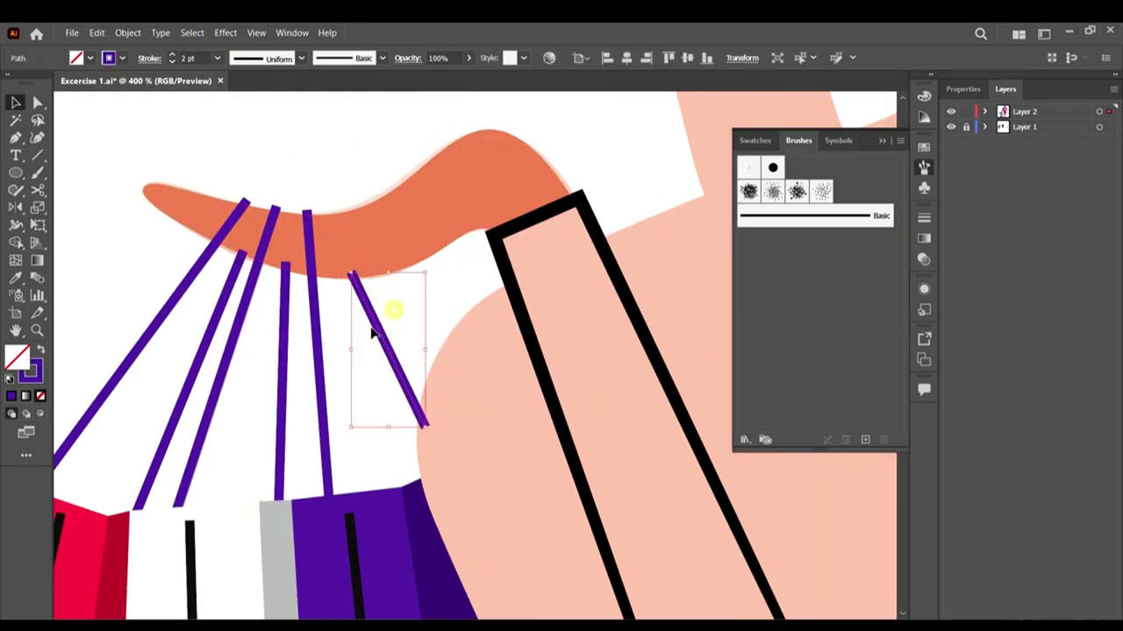
{"action": "right_click", "coordinate": [373, 326]}
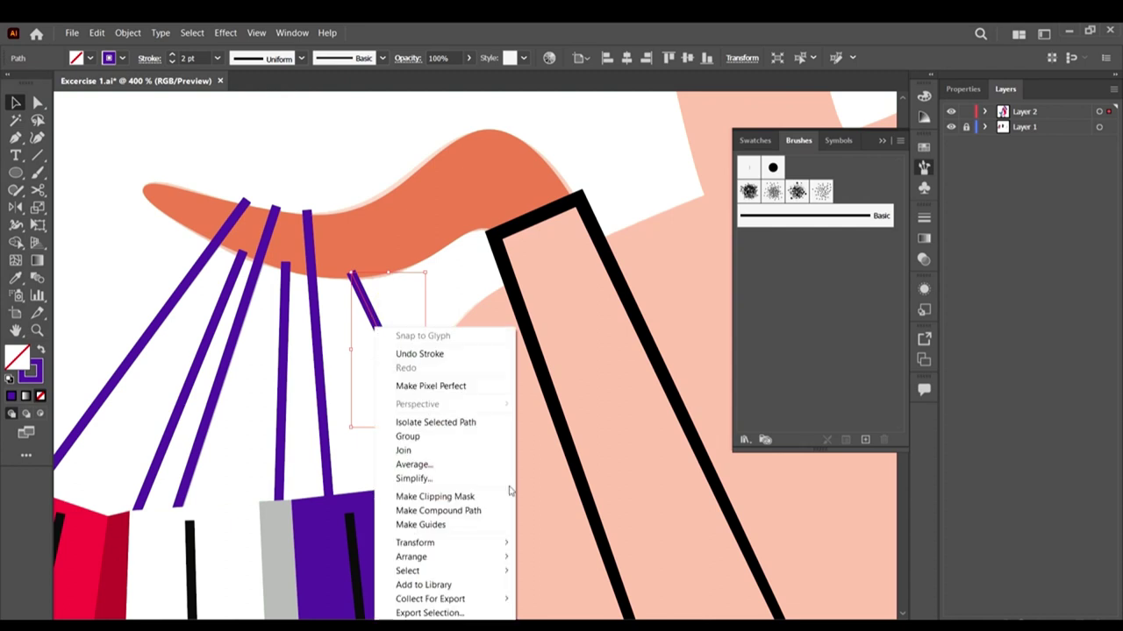
{"action": "left_click", "coordinate": [446, 557]}
{"action": "left_click", "coordinate": [595, 601]}
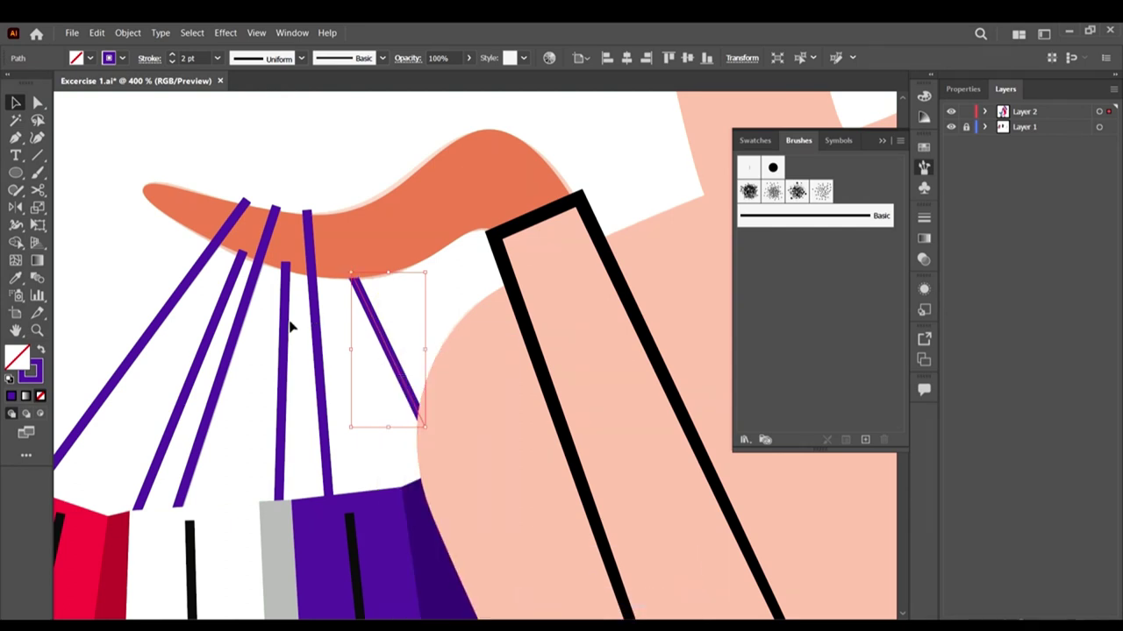
Step: Send the two rear handles of the red and white bags to the back, behind the hand
{"action": "left_click", "coordinate": [285, 339]}
{"action": "left_click", "coordinate": [218, 317], "text": "shift"}
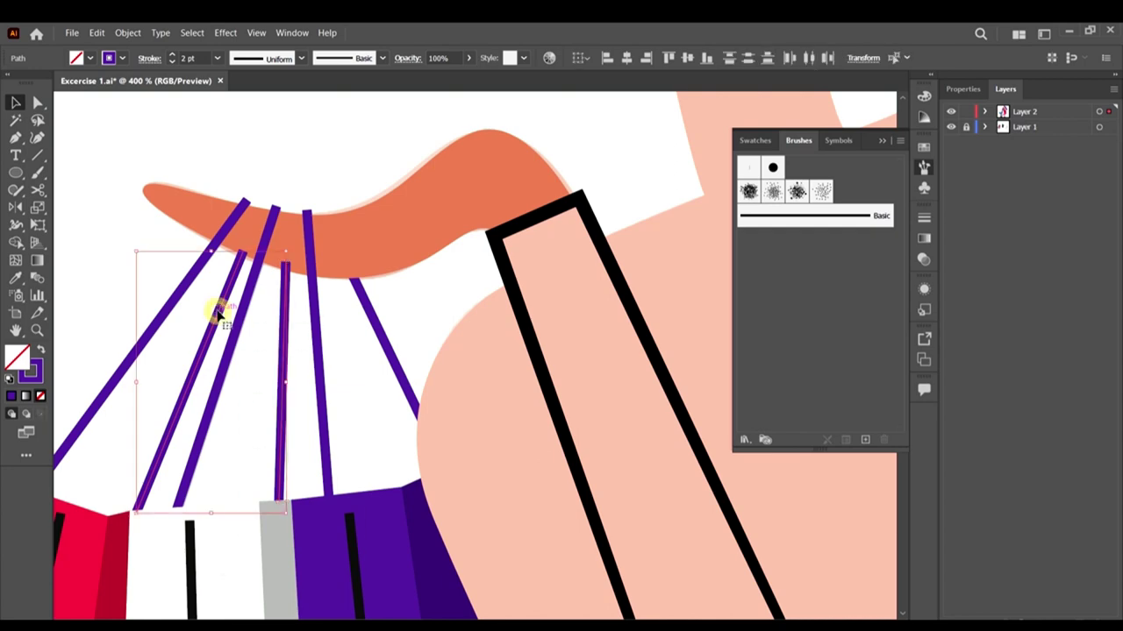
{"action": "right_click", "coordinate": [216, 310]}
{"action": "left_click", "coordinate": [351, 510]}
{"action": "left_click", "coordinate": [406, 544]}
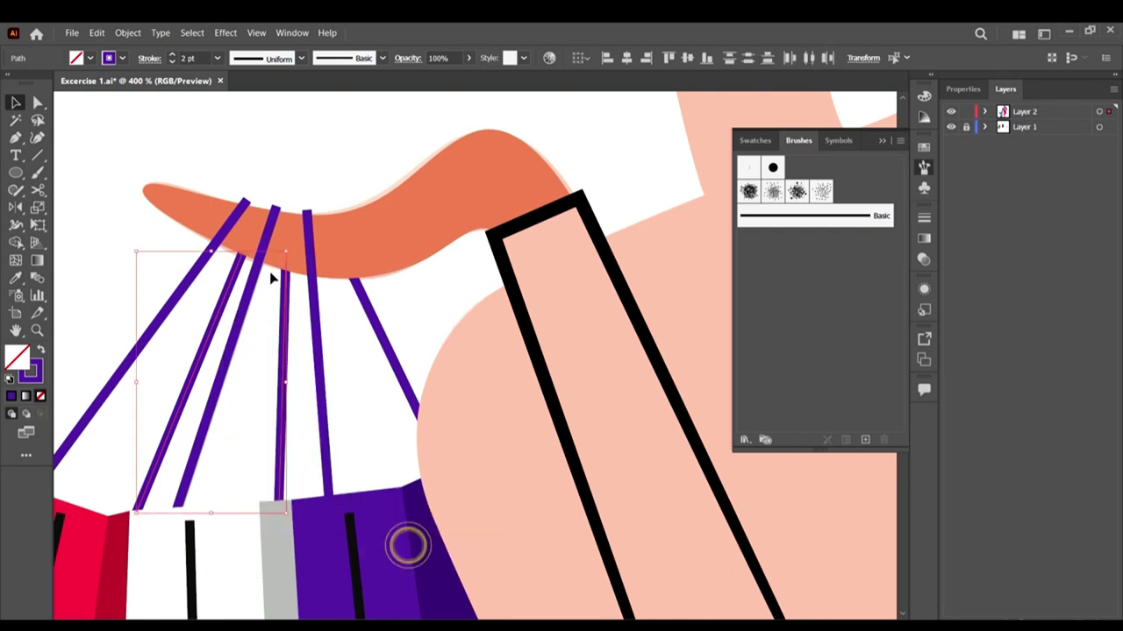
Step: Unlock Layer 1 and delete the linked reference image behind the illustration
{"action": "scroll", "coordinate": [427, 252], "scroll_direction": "down", "scroll_amount": 6}
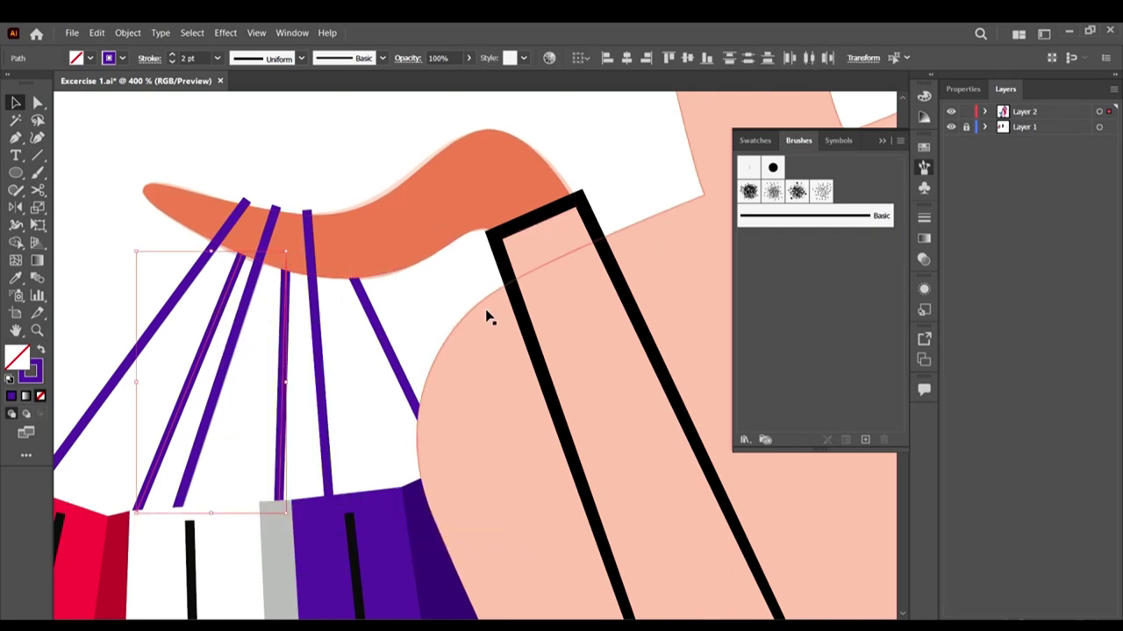
{"action": "scroll", "coordinate": [529, 399], "scroll_direction": "down", "scroll_amount": 2}
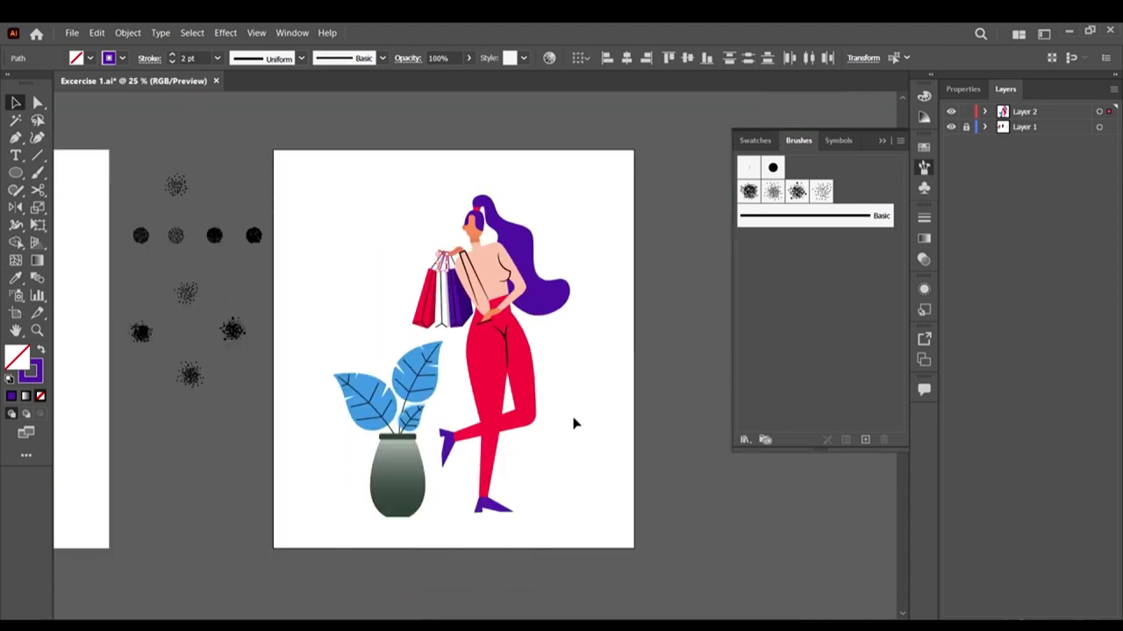
{"action": "scroll", "coordinate": [587, 403], "scroll_direction": "up", "scroll_amount": 1}
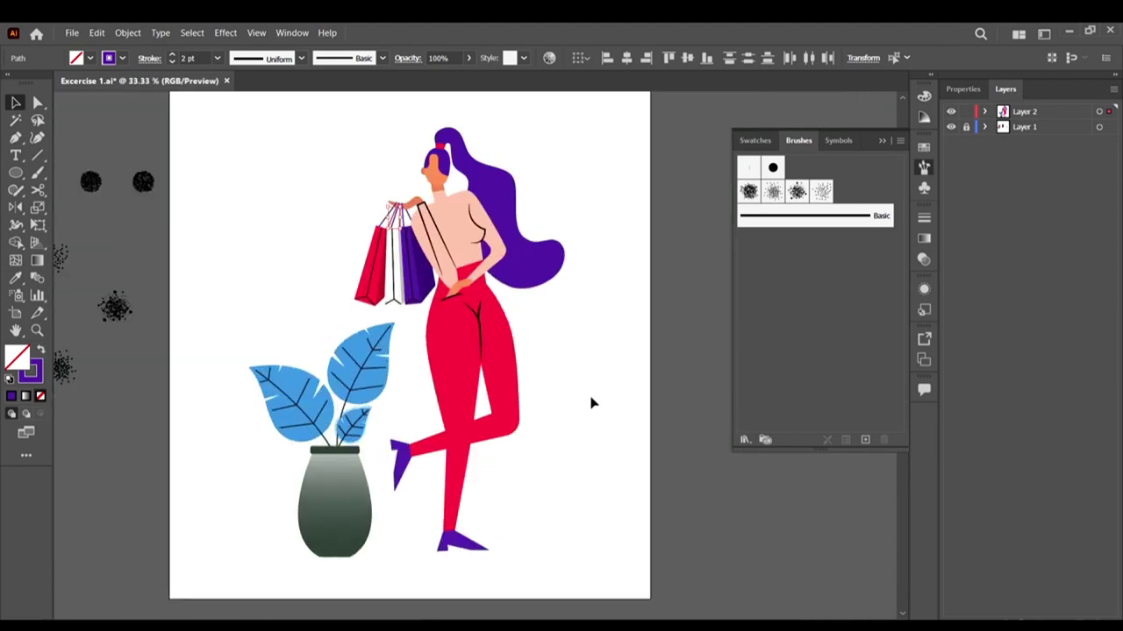
{"action": "left_click", "coordinate": [1028, 127]}
{"action": "left_click", "coordinate": [967, 127]}
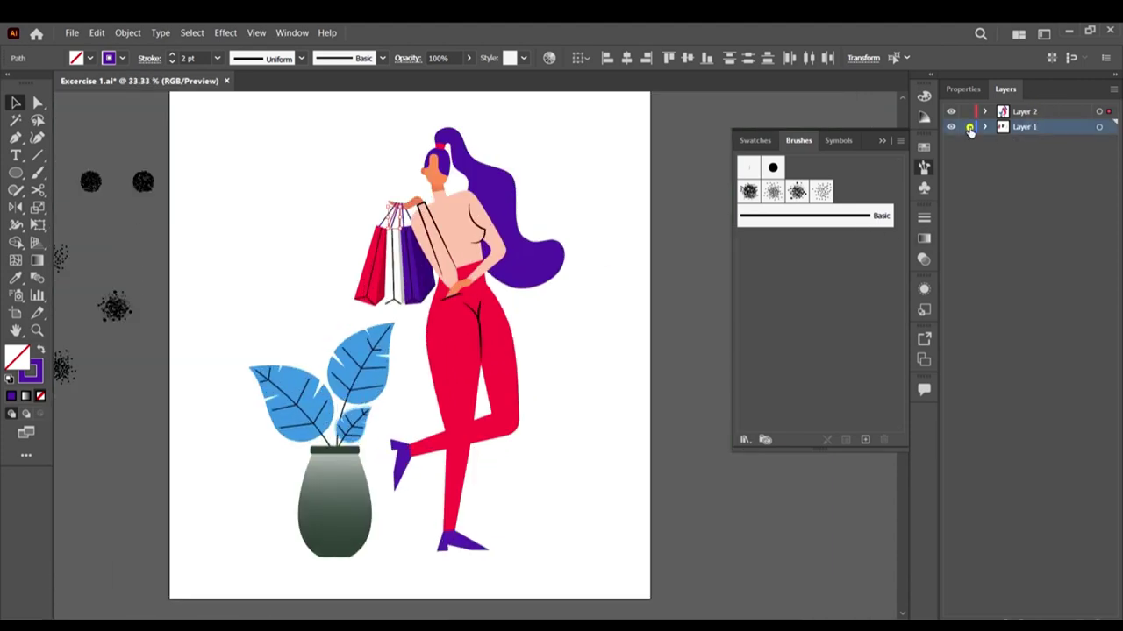
{"action": "left_click", "coordinate": [629, 188]}
{"action": "scroll", "coordinate": [626, 189], "scroll_direction": "up", "scroll_amount": 2}
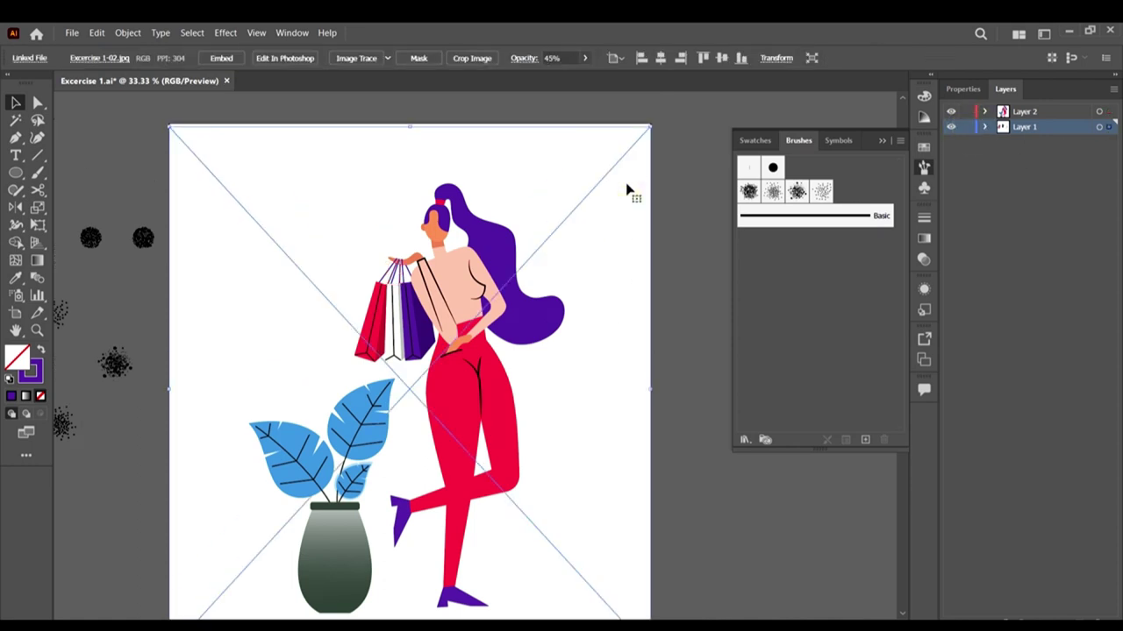
{"action": "key", "text": "Delete"}
{"action": "scroll", "coordinate": [637, 230], "scroll_direction": "down", "scroll_amount": 2}
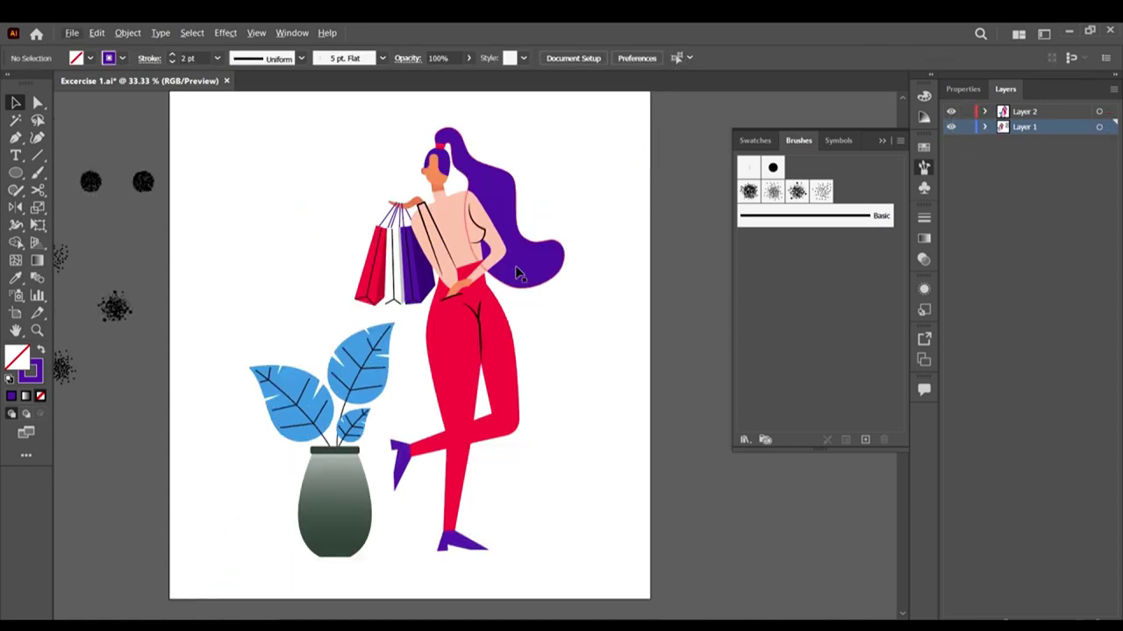
Step: Switch to the image viewer showing Excercise 1-02.jpg and examine the grainy shading on the hair, skin and trousers
{"action": "scroll", "coordinate": [518, 274], "scroll_direction": "down", "scroll_amount": 1}
{"action": "scroll", "coordinate": [539, 319], "scroll_direction": "up", "scroll_amount": 1}
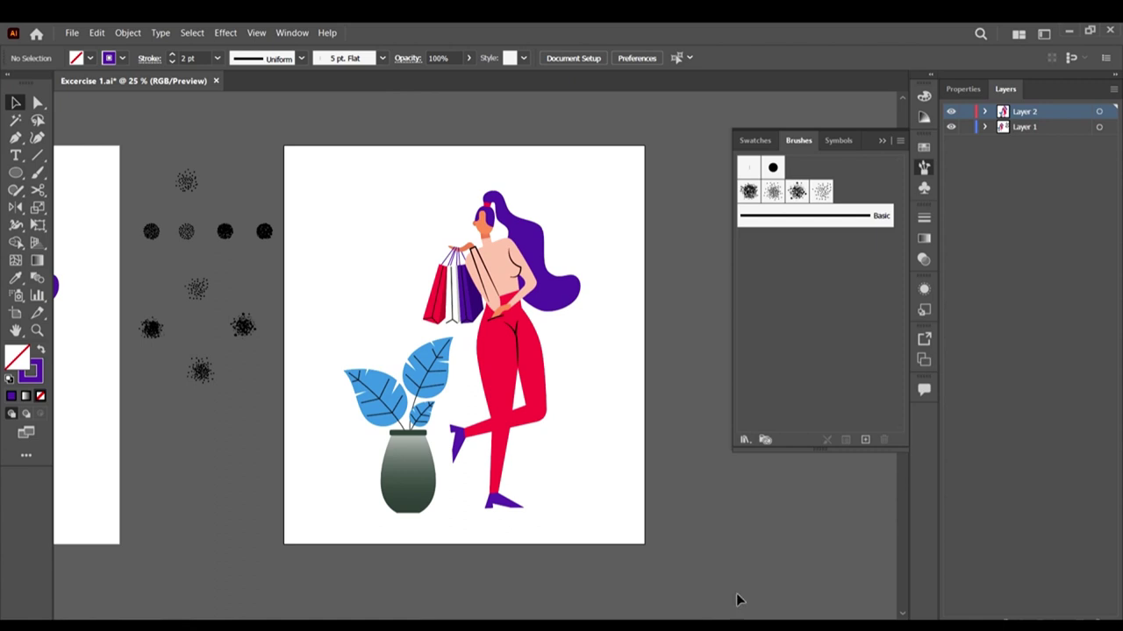
{"action": "scroll", "coordinate": [213, 180], "scroll_direction": "left", "scroll_amount": 5}
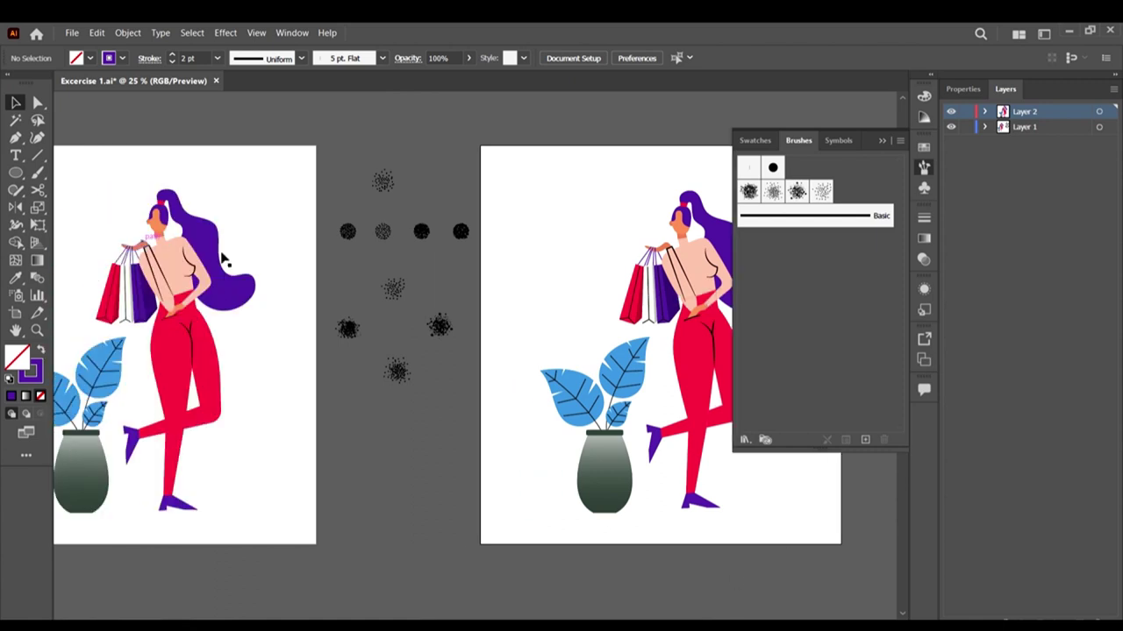
{"action": "mouse_move", "coordinate": [202, 624]}
{"action": "left_click", "coordinate": [168, 569]}
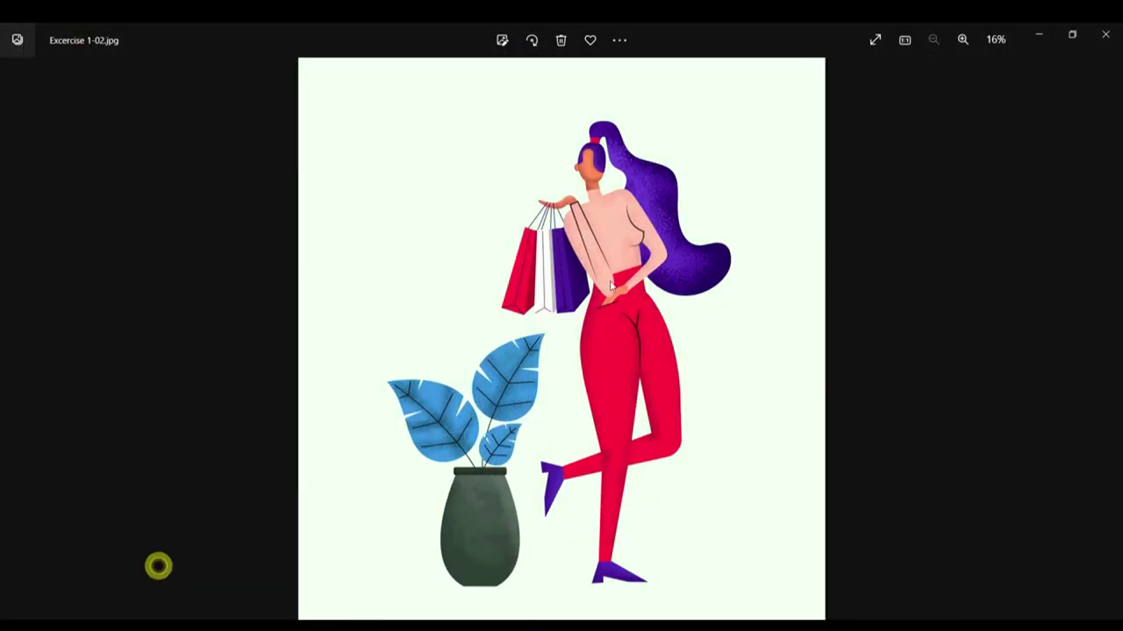
{"action": "scroll", "coordinate": [688, 161], "scroll_direction": "up", "scroll_amount": 3}
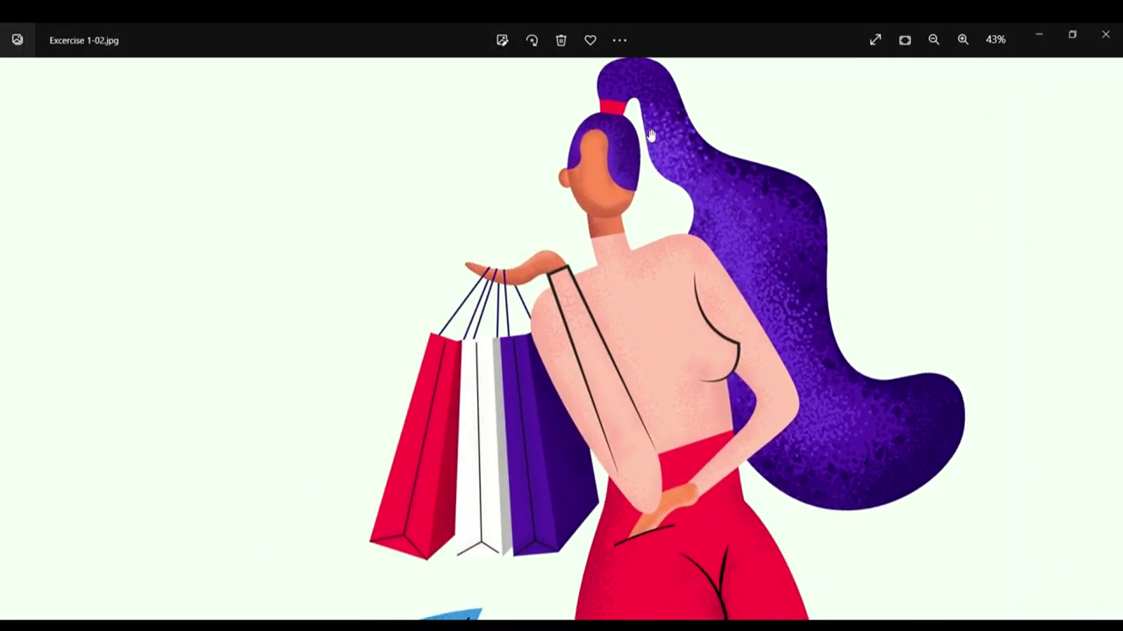
{"action": "scroll", "coordinate": [745, 255], "scroll_direction": "up", "scroll_amount": 3}
{"action": "scroll", "coordinate": [717, 301], "scroll_direction": "down", "scroll_amount": 6}
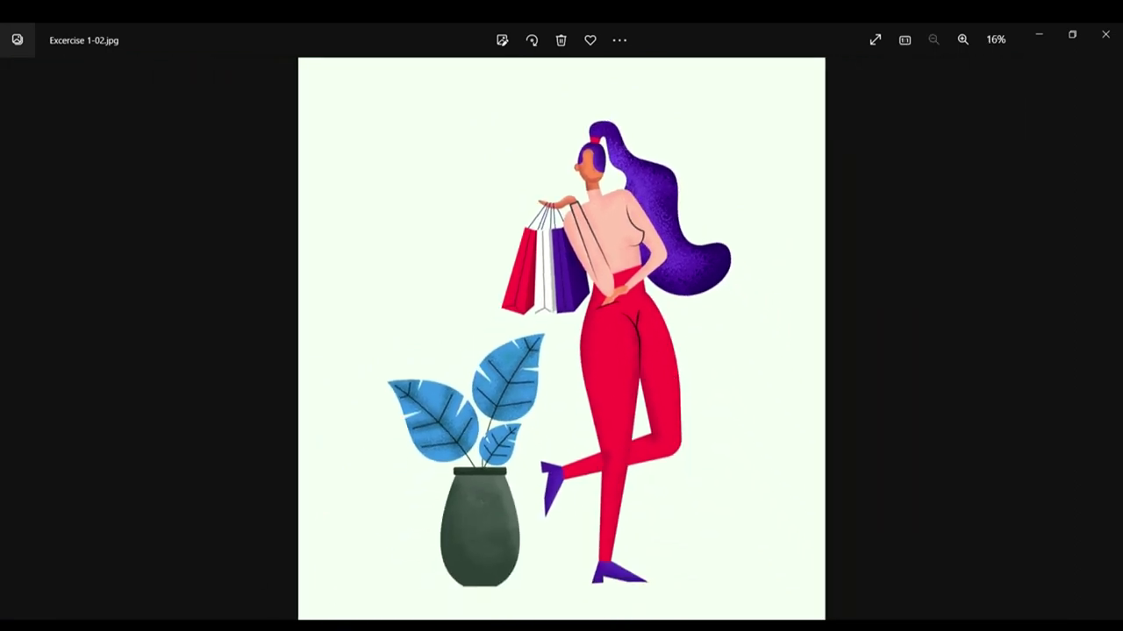
Step: Switch back to Illustrator and turn on Draw Inside mode for the purple ponytail shape
{"action": "key", "text": "alt+Tab"}
{"action": "scroll", "coordinate": [641, 306], "scroll_direction": "right", "scroll_amount": 2}
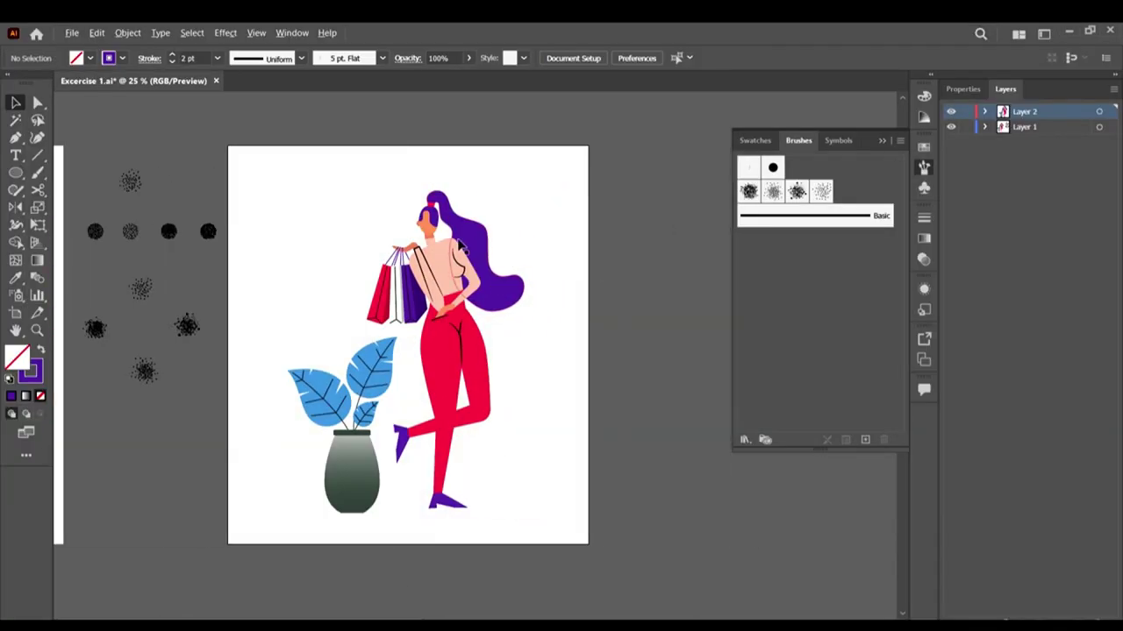
{"action": "scroll", "coordinate": [460, 248], "scroll_direction": "up", "scroll_amount": 4}
{"action": "scroll", "coordinate": [547, 220], "scroll_direction": "down", "scroll_amount": 2}
{"action": "scroll", "coordinate": [581, 260], "scroll_direction": "up", "scroll_amount": 2}
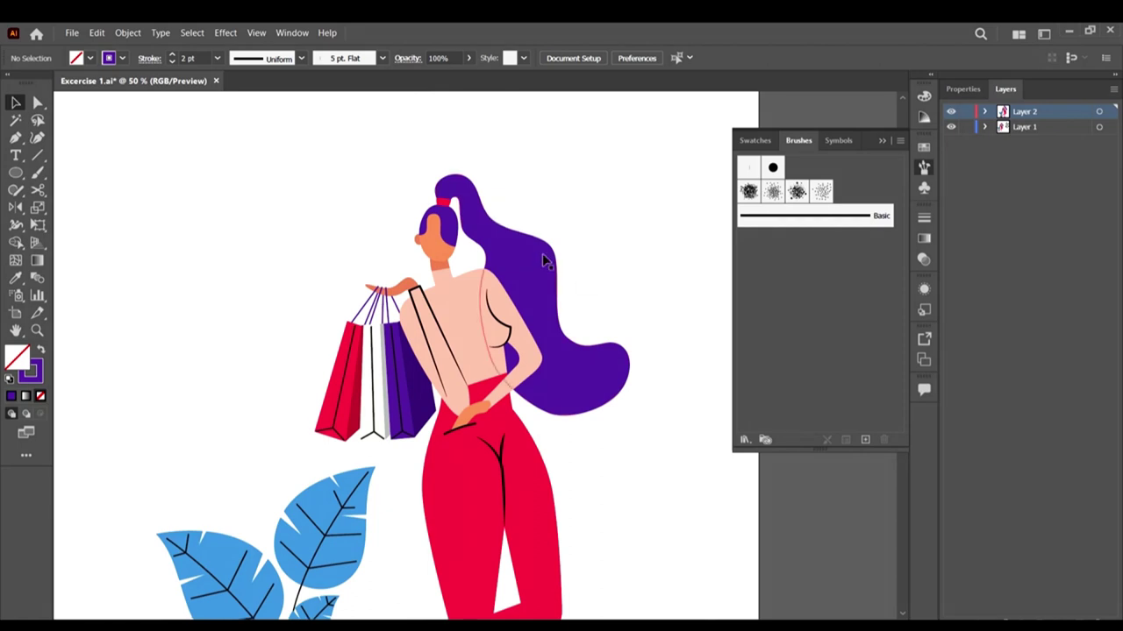
{"action": "left_click", "coordinate": [543, 256]}
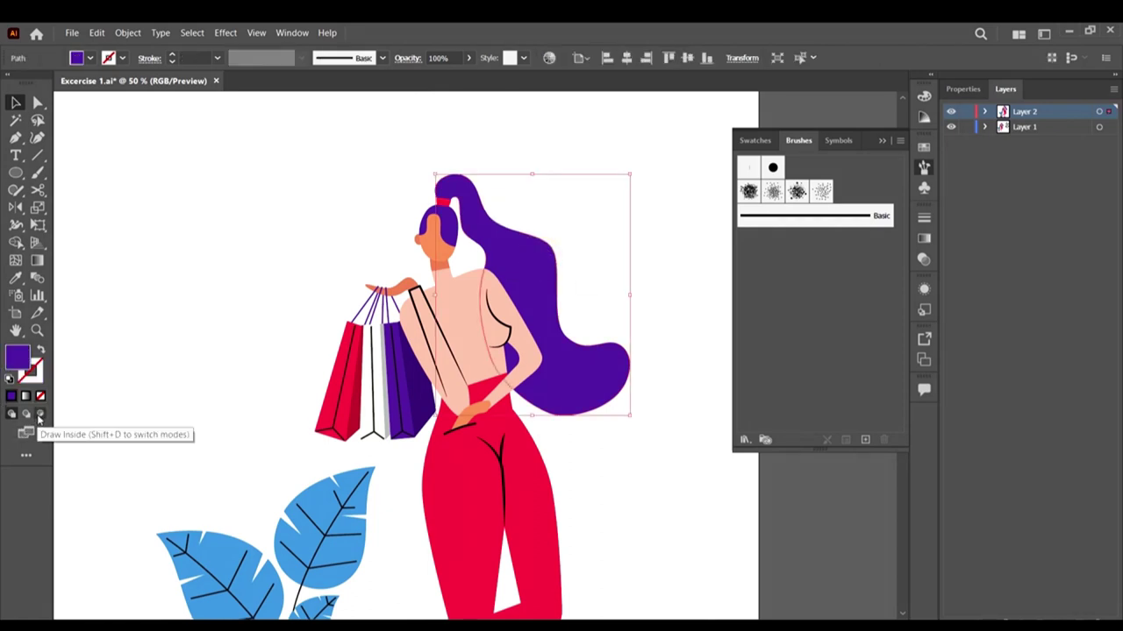
{"action": "left_click", "coordinate": [39, 415]}
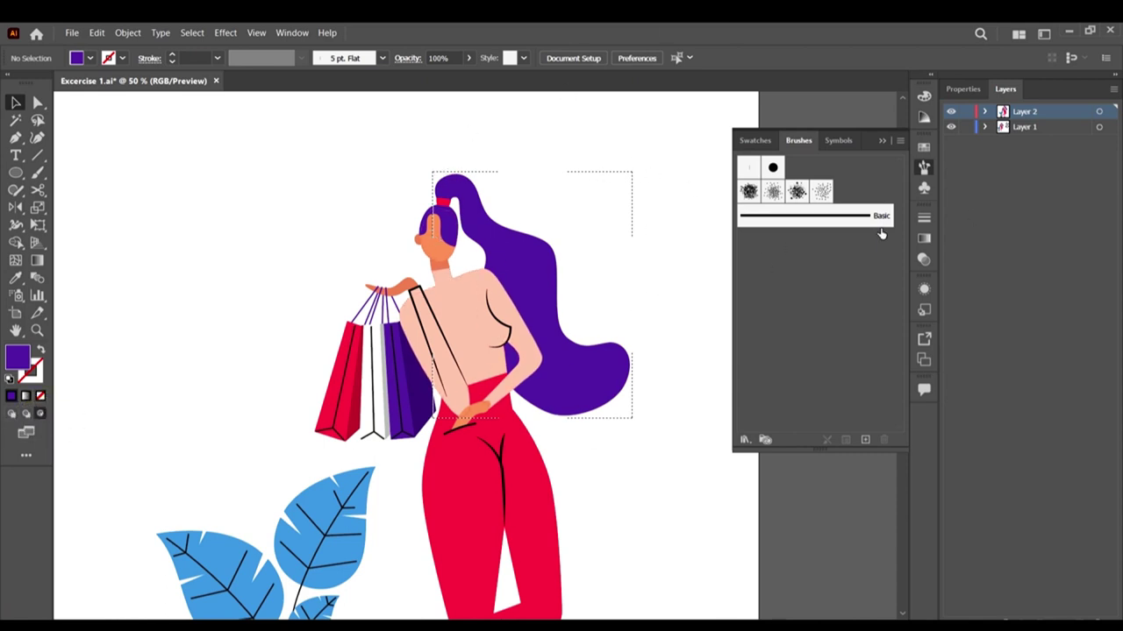
Step: Choose Noise Brush 3 as the brush for shading the hair
{"action": "scroll", "coordinate": [571, 236], "scroll_direction": "up", "scroll_amount": 2}
{"action": "scroll", "coordinate": [518, 295], "scroll_direction": "down", "scroll_amount": 1}
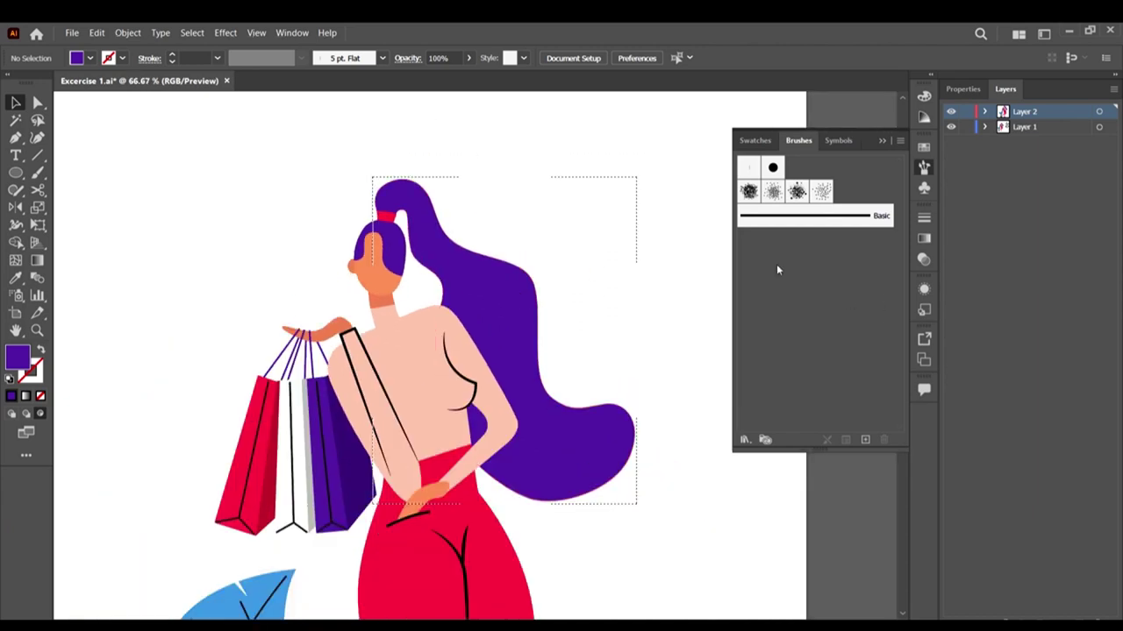
{"action": "left_click", "coordinate": [823, 192]}
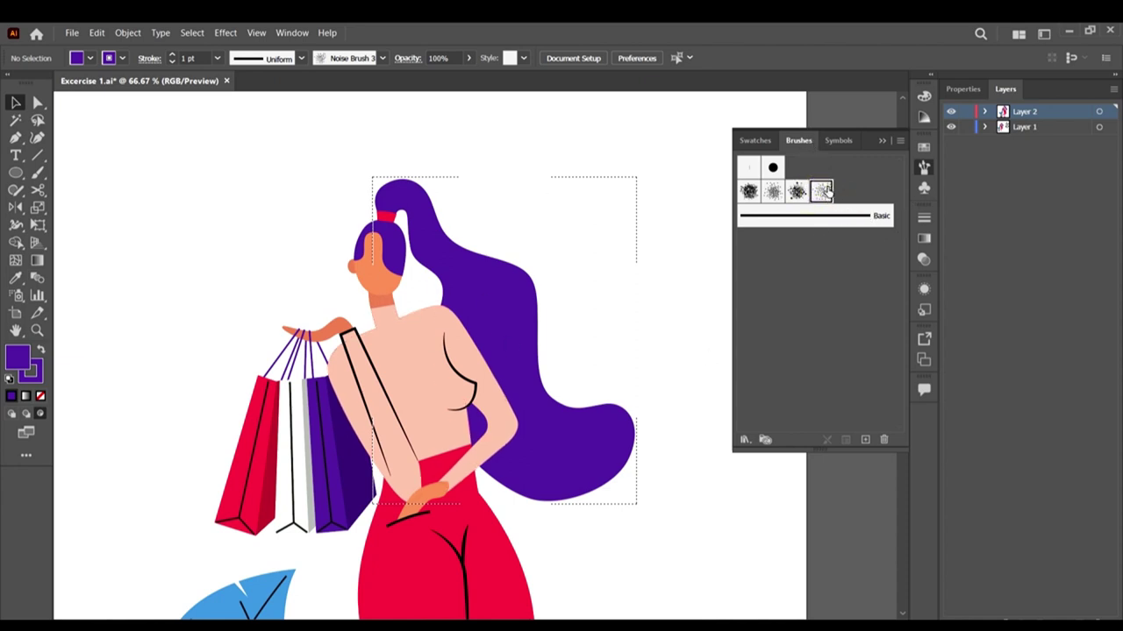
{"action": "scroll", "coordinate": [517, 344], "scroll_direction": "down", "scroll_amount": 4}
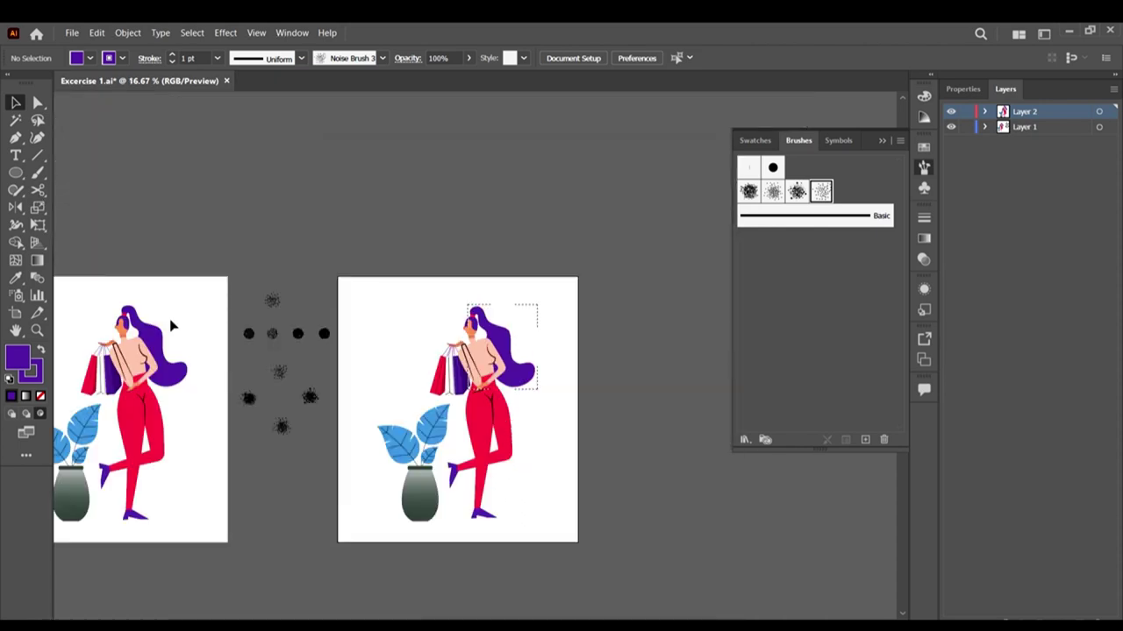
{"action": "scroll", "coordinate": [176, 286], "scroll_direction": "down", "scroll_amount": 2}
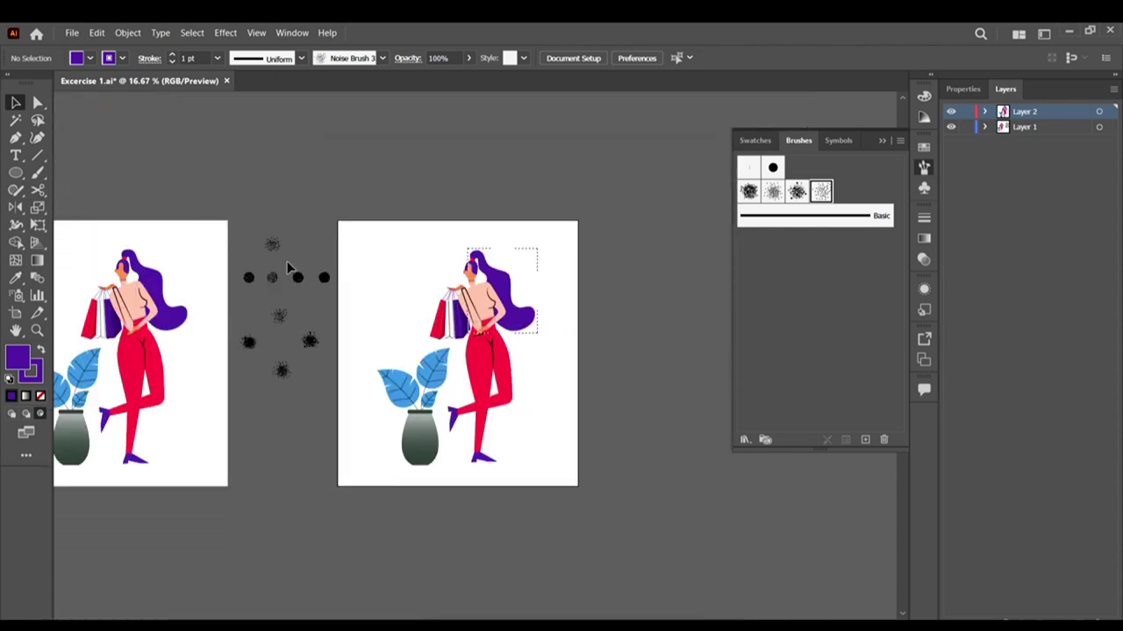
{"action": "scroll", "coordinate": [569, 288], "scroll_direction": "right", "scroll_amount": 2}
{"action": "scroll", "coordinate": [476, 268], "scroll_direction": "up", "scroll_amount": 1}
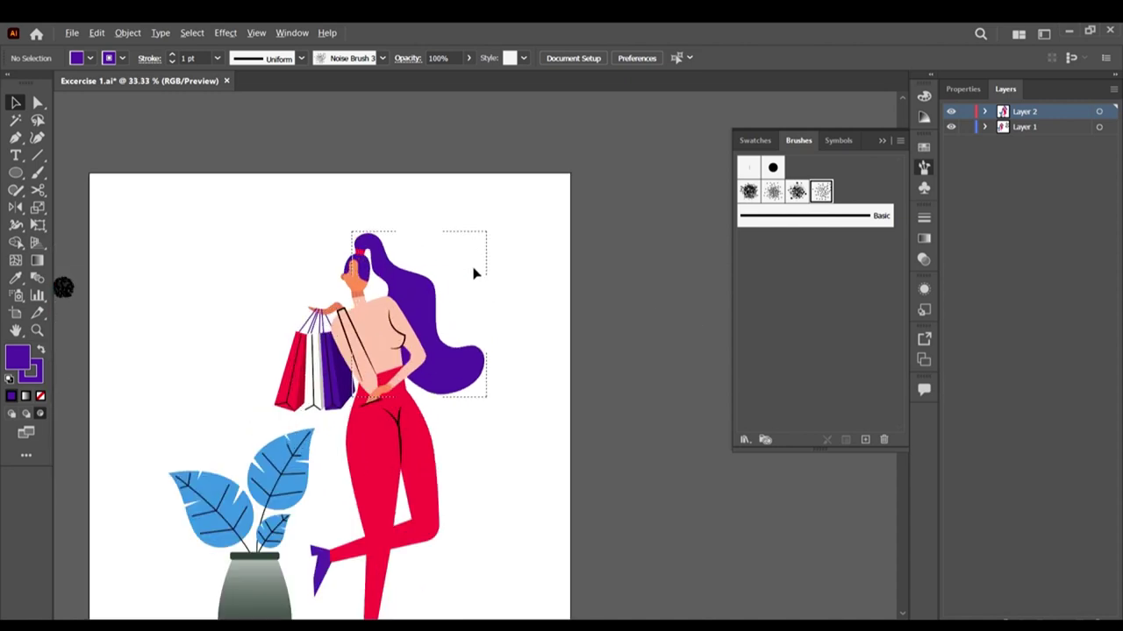
{"action": "scroll", "coordinate": [517, 296], "scroll_direction": "down", "scroll_amount": 2}
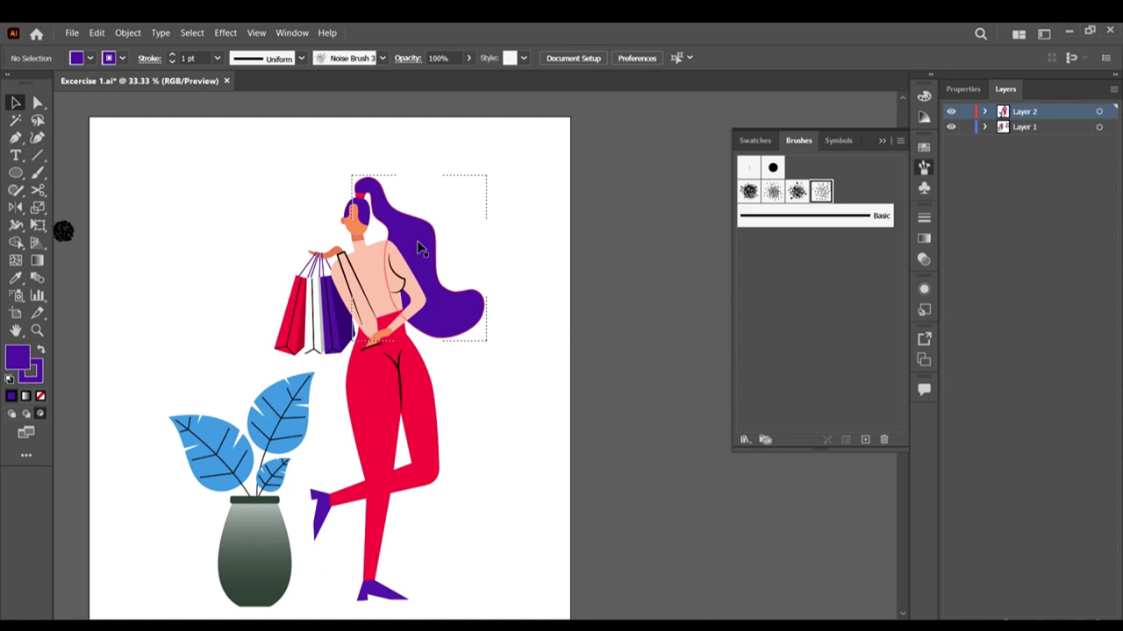
{"action": "scroll", "coordinate": [418, 249], "scroll_direction": "down", "scroll_amount": 1}
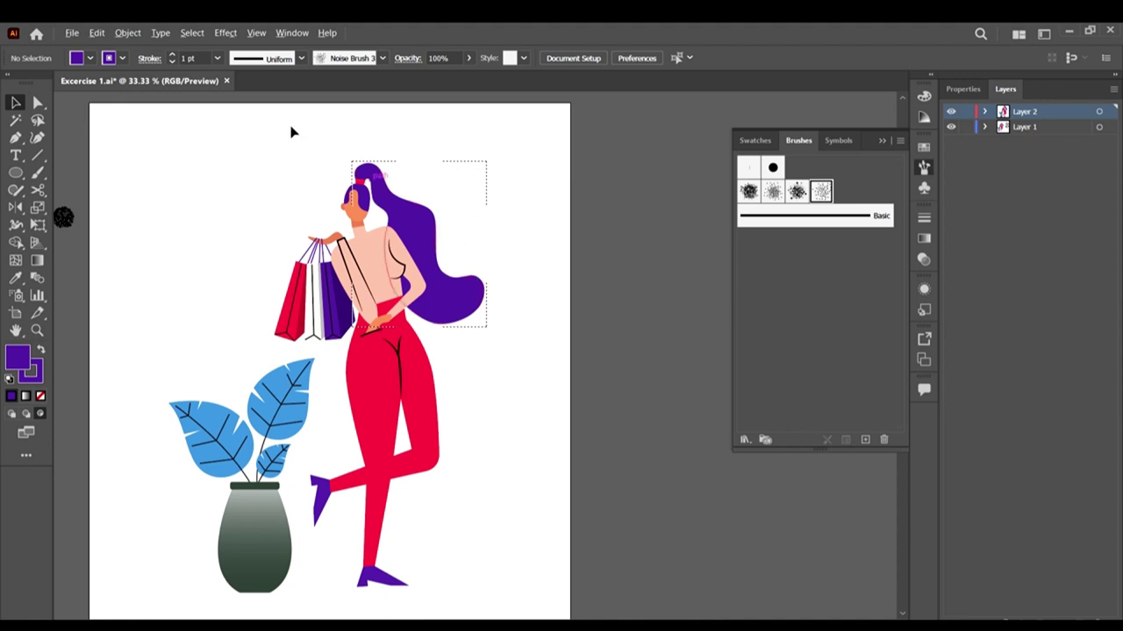
Step: Ready the Paintbrush with no fill and the hair's purple as the stroke colour
{"action": "scroll", "coordinate": [482, 280], "scroll_direction": "up", "scroll_amount": 2}
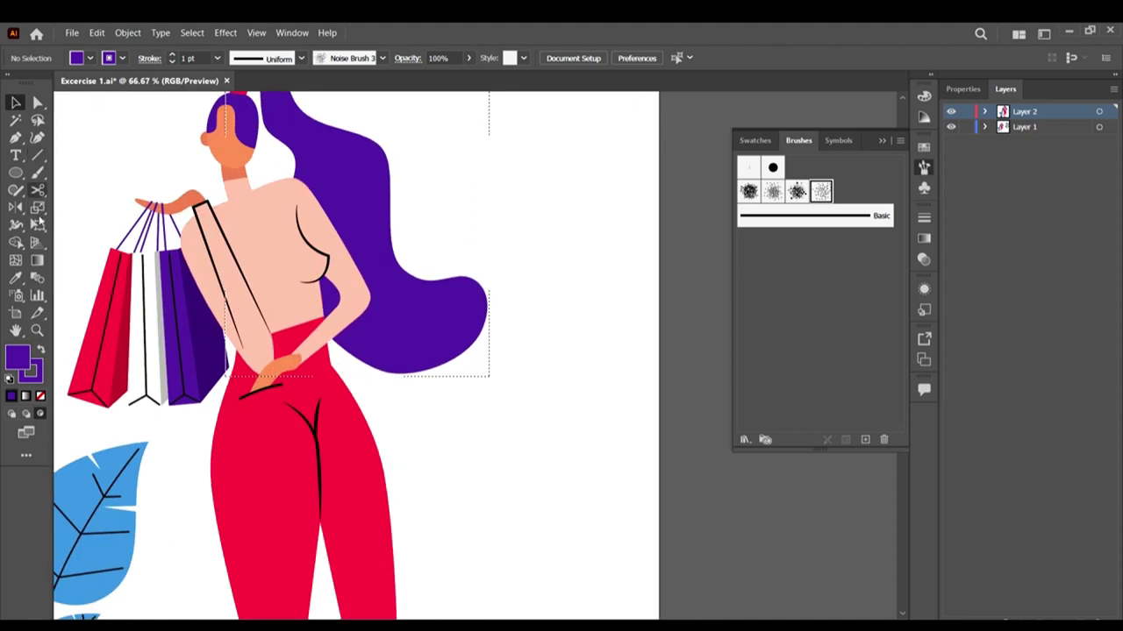
{"action": "left_click", "coordinate": [38, 173]}
{"action": "scroll", "coordinate": [83, 346], "scroll_direction": "up", "scroll_amount": 1}
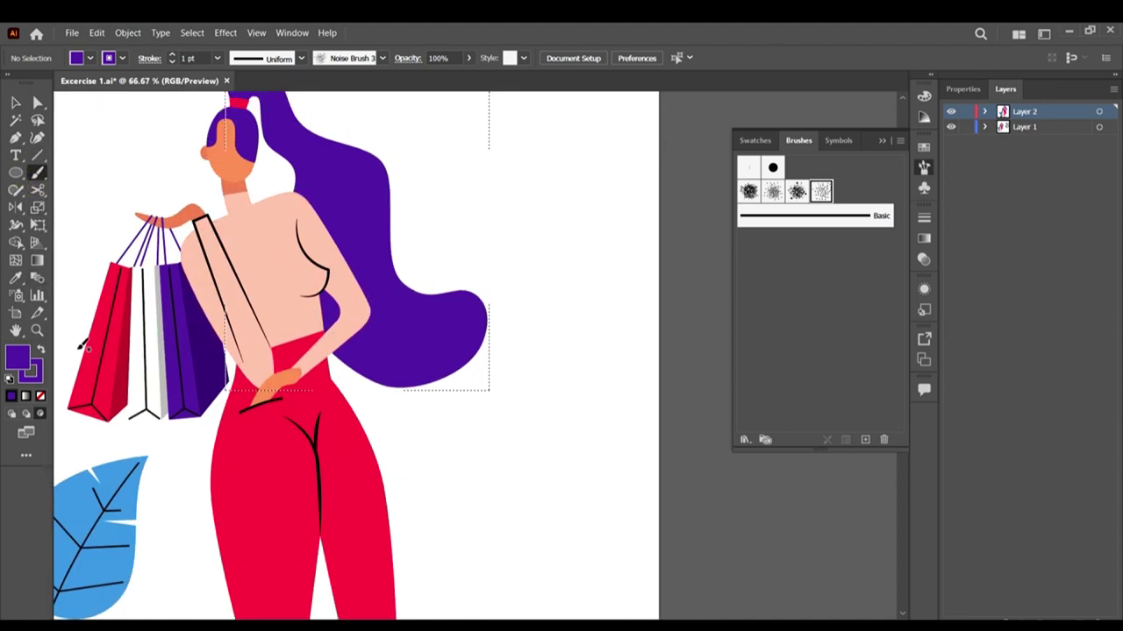
{"action": "left_click", "coordinate": [15, 277]}
{"action": "left_click", "coordinate": [351, 246]}
{"action": "key", "text": "shift+x"}
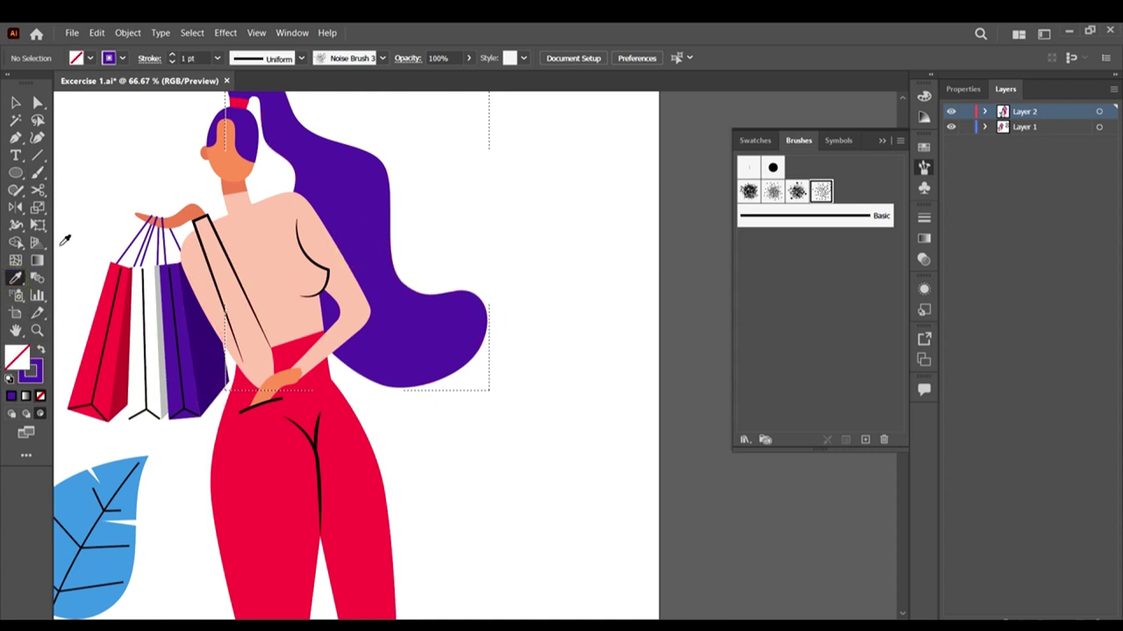
{"action": "left_click", "coordinate": [38, 172]}
{"action": "scroll", "coordinate": [311, 228], "scroll_direction": "up", "scroll_amount": 1}
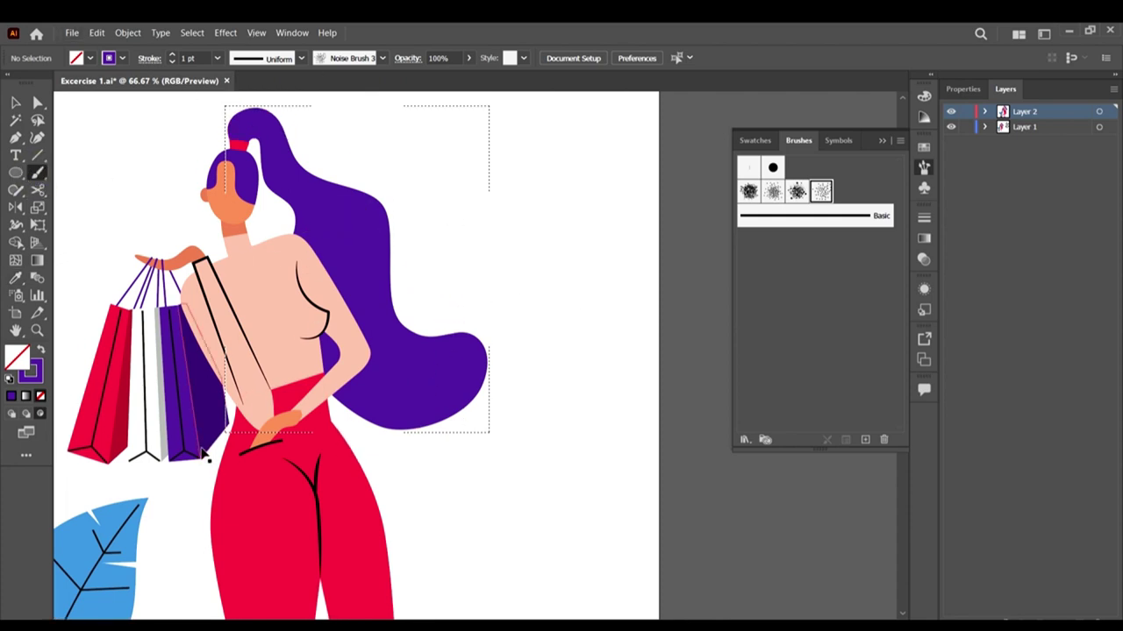
Step: Try a noise stroke across the ponytail's curled tip using stroke colour 4B218E, and undo it
{"action": "double_click", "coordinate": [31, 372]}
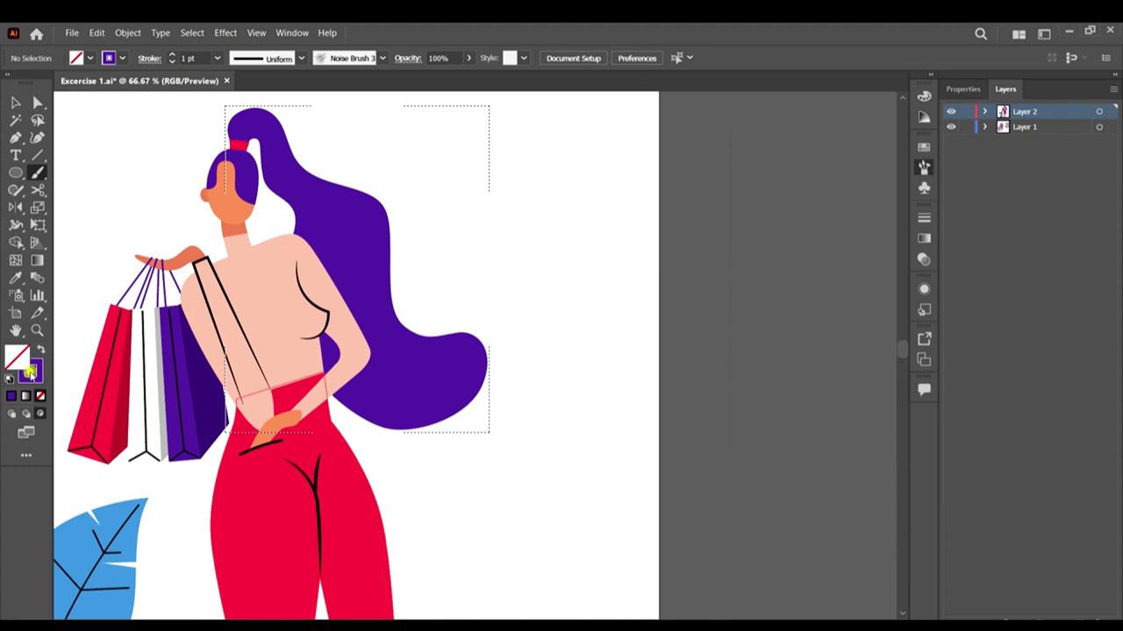
{"action": "left_click", "coordinate": [791, 355]}
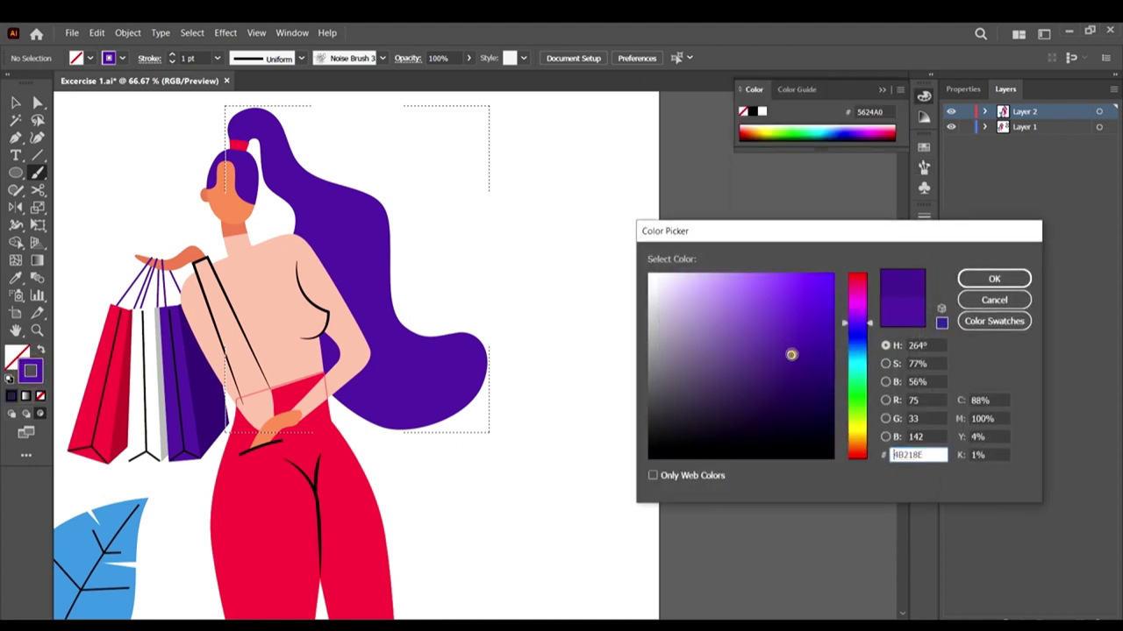
{"action": "left_click", "coordinate": [993, 279]}
{"action": "mouse_move", "coordinate": [375, 410]}
{"action": "left_mouse_down"}
{"action": "mouse_move", "coordinate": [434, 397]}
{"action": "mouse_move", "coordinate": [470, 324]}
{"action": "left_mouse_up"}
{"action": "scroll", "coordinate": [433, 387], "scroll_direction": "up", "scroll_amount": 4}
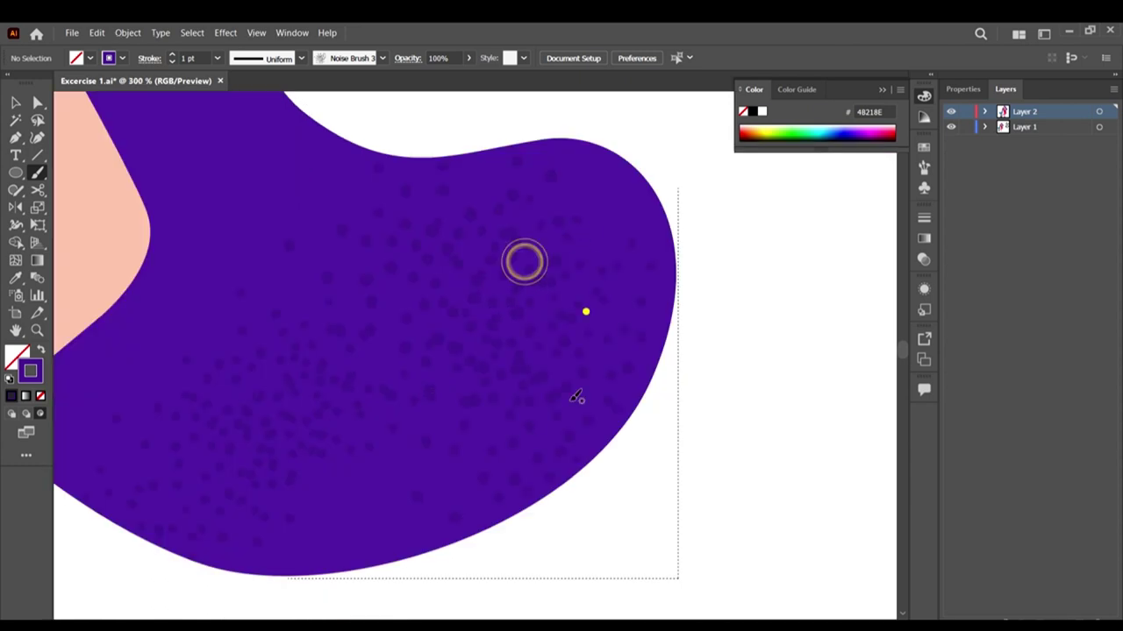
{"action": "scroll", "coordinate": [584, 311], "scroll_direction": "down", "scroll_amount": 2}
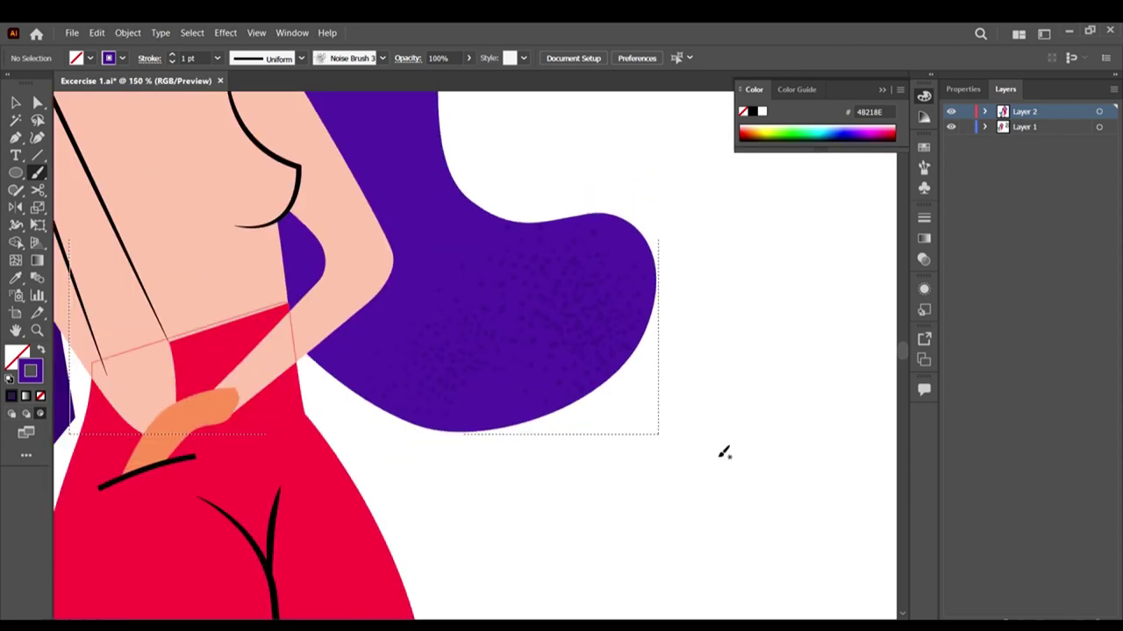
{"action": "scroll", "coordinate": [658, 363], "scroll_direction": "up", "scroll_amount": 1}
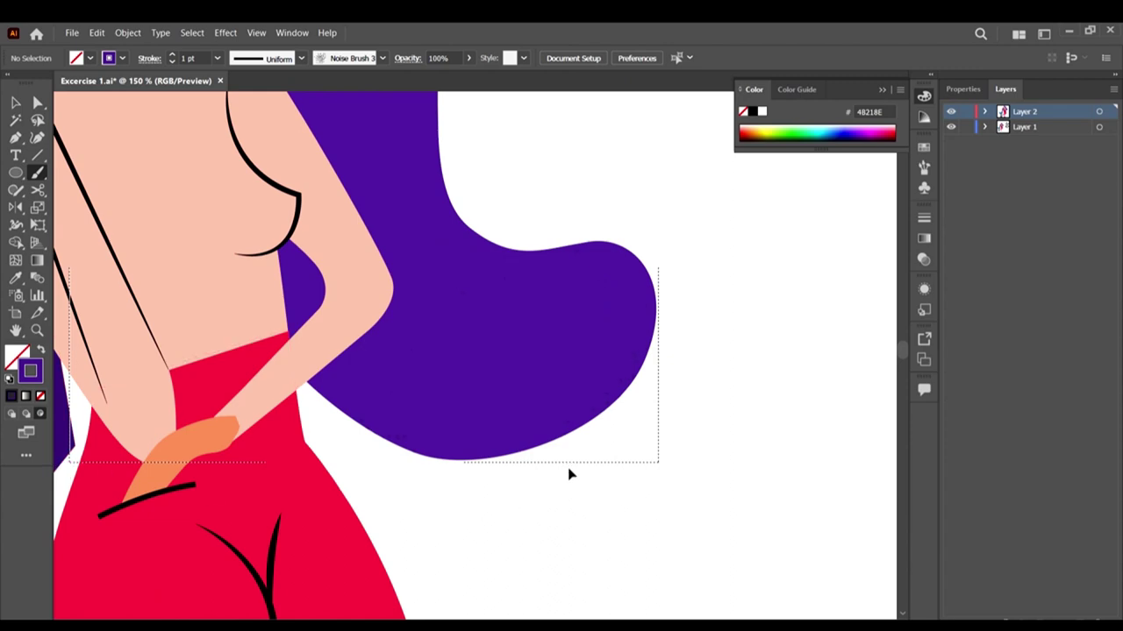
Step: Set the brush's stroke colour to the dark purple 412082 and its stroke weight to 0.5 pt
{"action": "scroll", "coordinate": [488, 275], "scroll_direction": "up", "scroll_amount": 2}
{"action": "scroll", "coordinate": [504, 341], "scroll_direction": "down", "scroll_amount": 1}
{"action": "scroll", "coordinate": [341, 336], "scroll_direction": "up", "scroll_amount": 1}
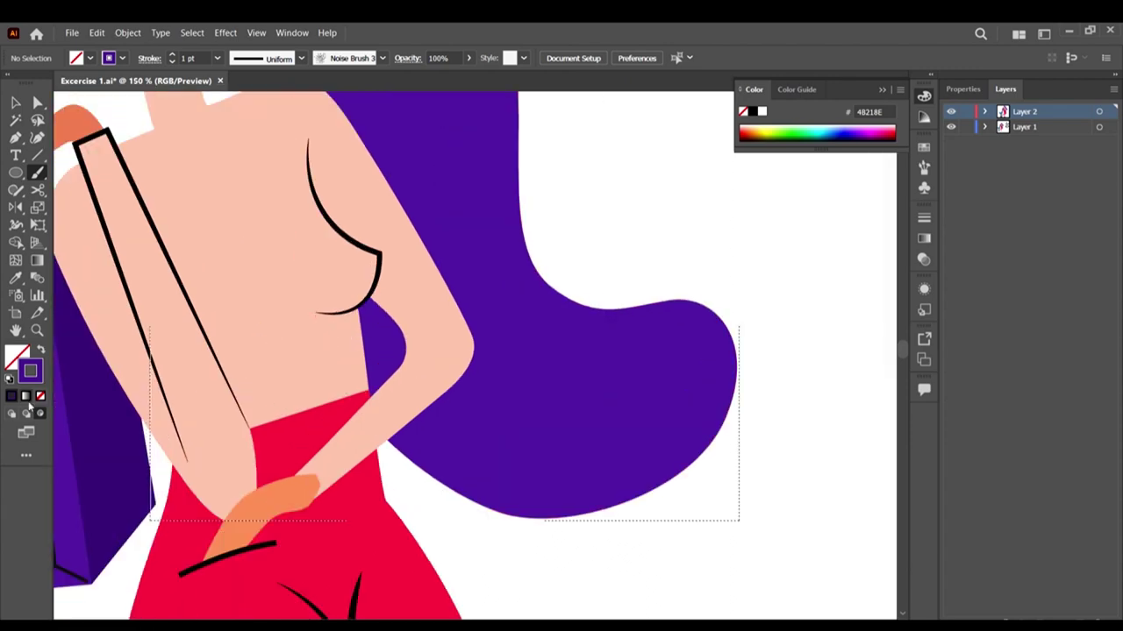
{"action": "double_click", "coordinate": [30, 373]}
{"action": "left_click", "coordinate": [790, 363]}
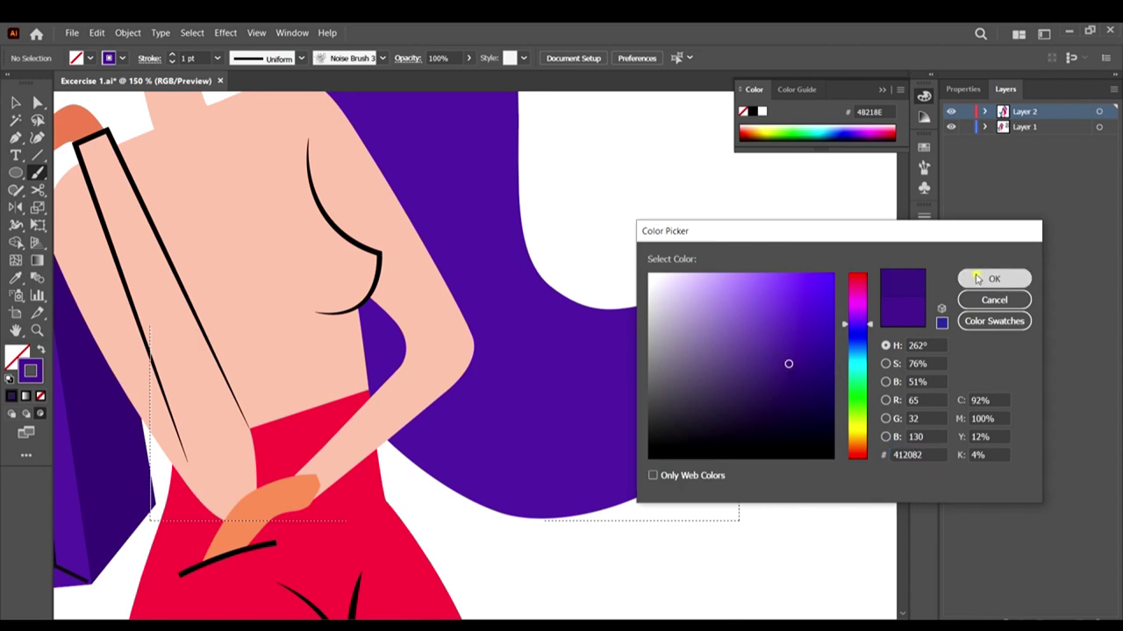
{"action": "left_click", "coordinate": [992, 278]}
{"action": "scroll", "coordinate": [612, 271], "scroll_direction": "down", "scroll_amount": 2}
{"action": "scroll", "coordinate": [657, 289], "scroll_direction": "up", "scroll_amount": 2}
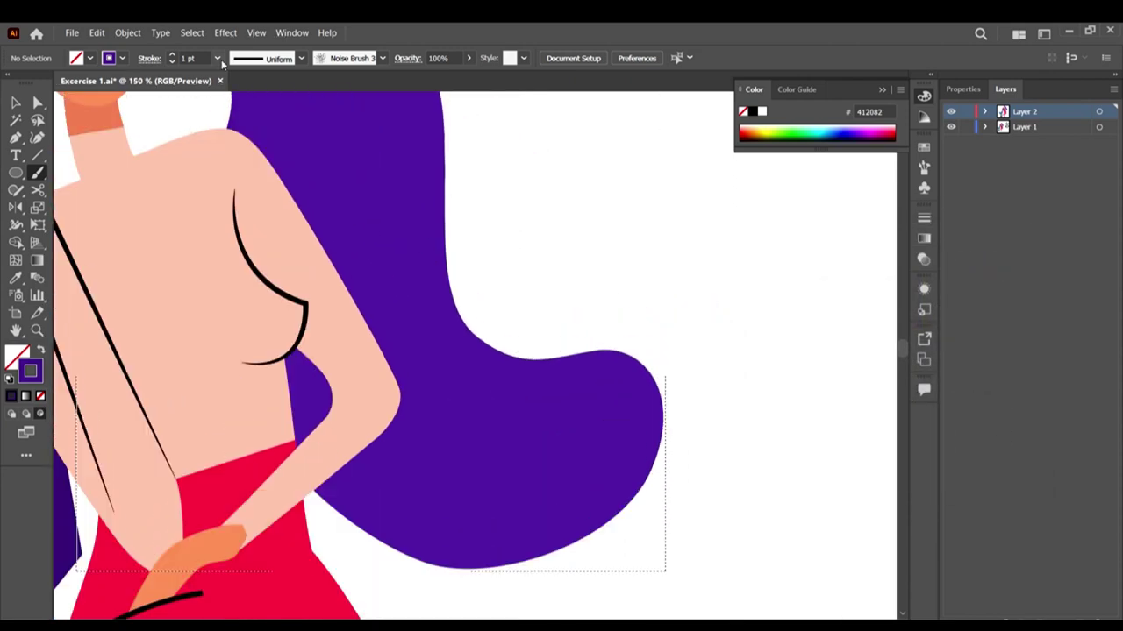
{"action": "left_click", "coordinate": [219, 58]}
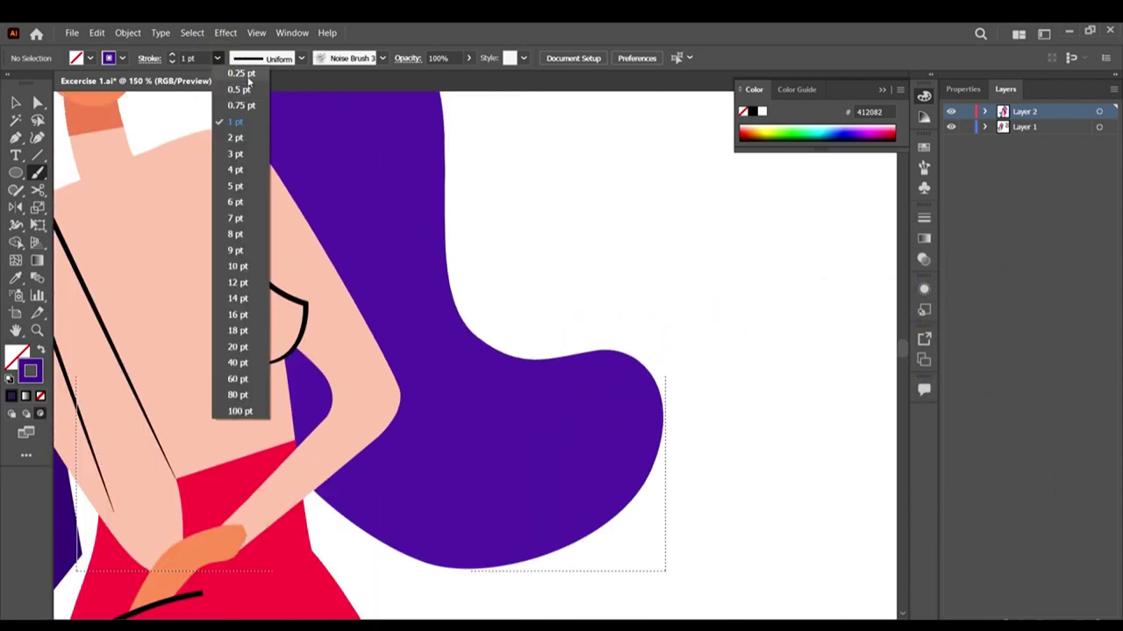
{"action": "left_click", "coordinate": [241, 90]}
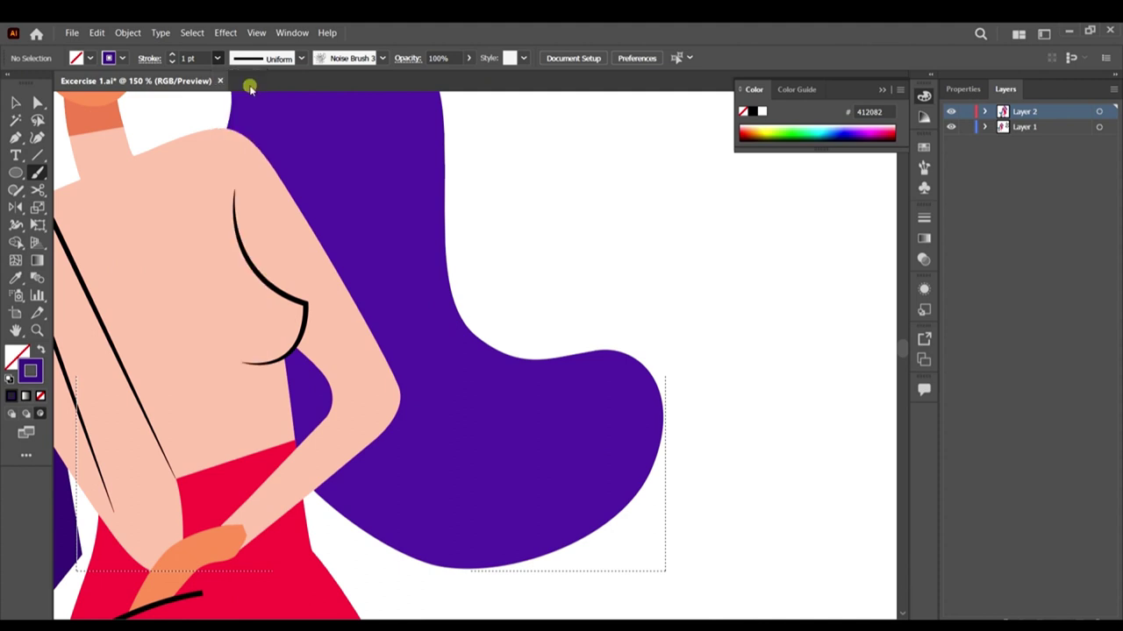
Step: Paint grainy strokes around the ponytail's curled tip and along its lower edge
{"action": "mouse_move", "coordinate": [521, 374]}
{"action": "left_mouse_down"}
{"action": "mouse_move", "coordinate": [581, 406]}
{"action": "mouse_move", "coordinate": [658, 412]}
{"action": "left_mouse_up"}
{"action": "left_click_drag", "start_coordinate": [623, 359], "coordinate": [669, 540]}
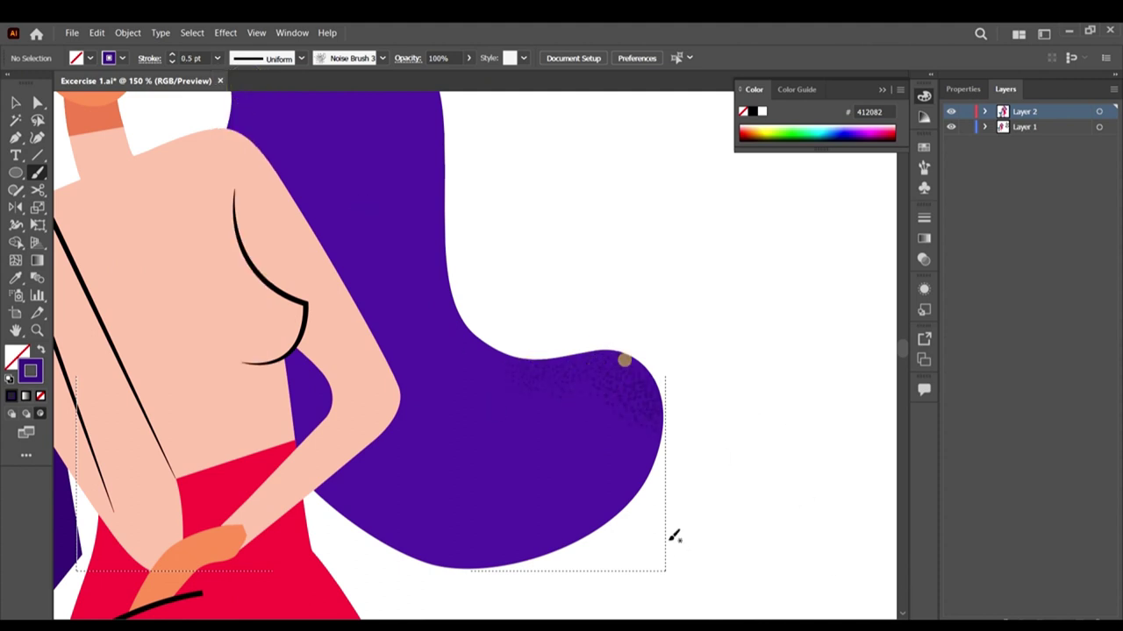
{"action": "left_click_drag", "start_coordinate": [621, 379], "coordinate": [531, 586]}
{"action": "left_click_drag", "start_coordinate": [626, 402], "coordinate": [471, 586]}
{"action": "left_click_drag", "start_coordinate": [647, 381], "coordinate": [569, 410]}
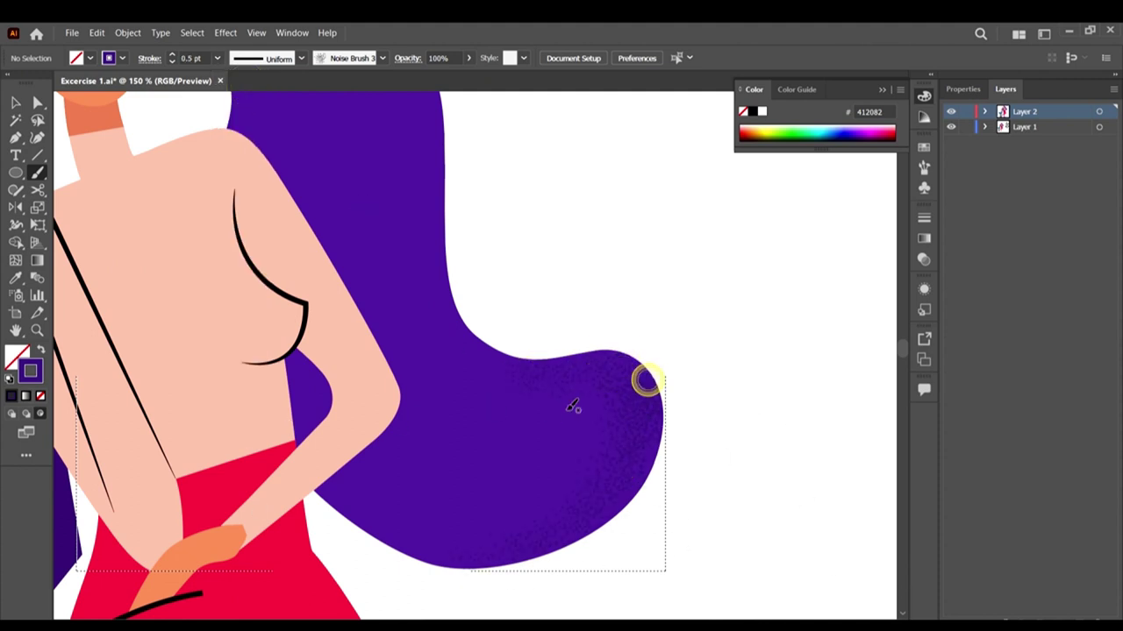
{"action": "left_click_drag", "start_coordinate": [643, 414], "coordinate": [491, 611]}
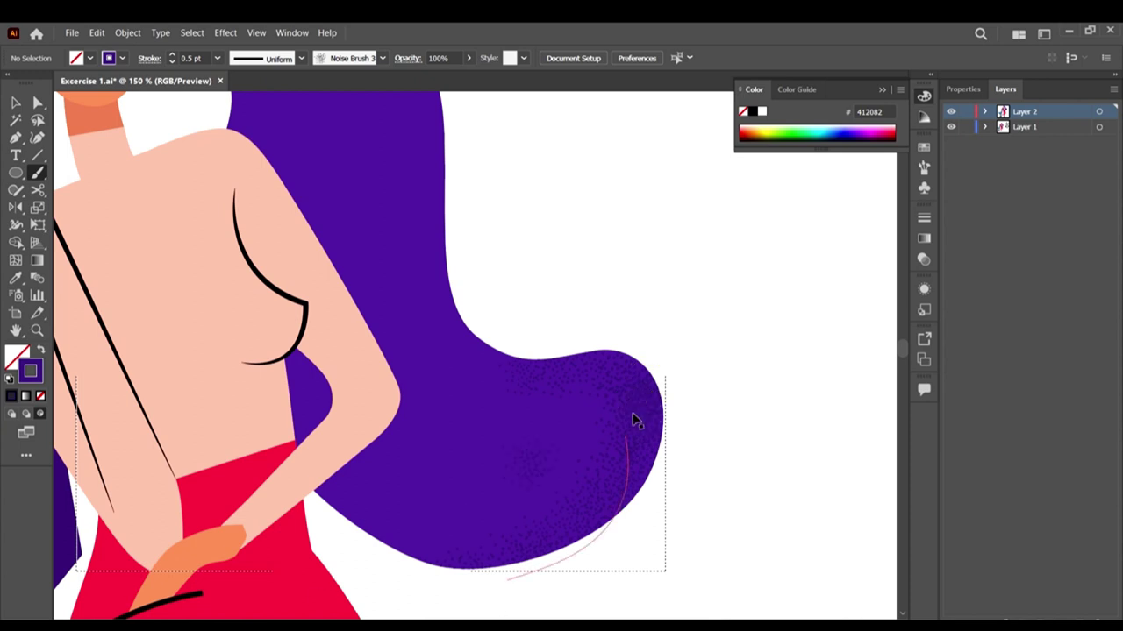
{"action": "mouse_move", "coordinate": [641, 438]}
{"action": "left_mouse_down"}
{"action": "mouse_move", "coordinate": [641, 489]}
{"action": "mouse_move", "coordinate": [439, 548]}
{"action": "left_mouse_up"}
{"action": "mouse_move", "coordinate": [624, 468]}
{"action": "left_mouse_down"}
{"action": "mouse_move", "coordinate": [338, 542]}
{"action": "mouse_move", "coordinate": [504, 522]}
{"action": "left_mouse_up"}
Step: Paint noise strokes from the curled tip up along the ponytail's outer edge, undoing the misplaced ones
{"action": "mouse_move", "coordinate": [651, 396]}
{"action": "left_mouse_down"}
{"action": "mouse_move", "coordinate": [547, 328]}
{"action": "mouse_move", "coordinate": [395, 306]}
{"action": "left_mouse_up"}
{"action": "key", "text": "ctrl+z"}
{"action": "left_click_drag", "start_coordinate": [603, 393], "coordinate": [467, 325]}
{"action": "left_click_drag", "start_coordinate": [528, 376], "coordinate": [475, 70]}
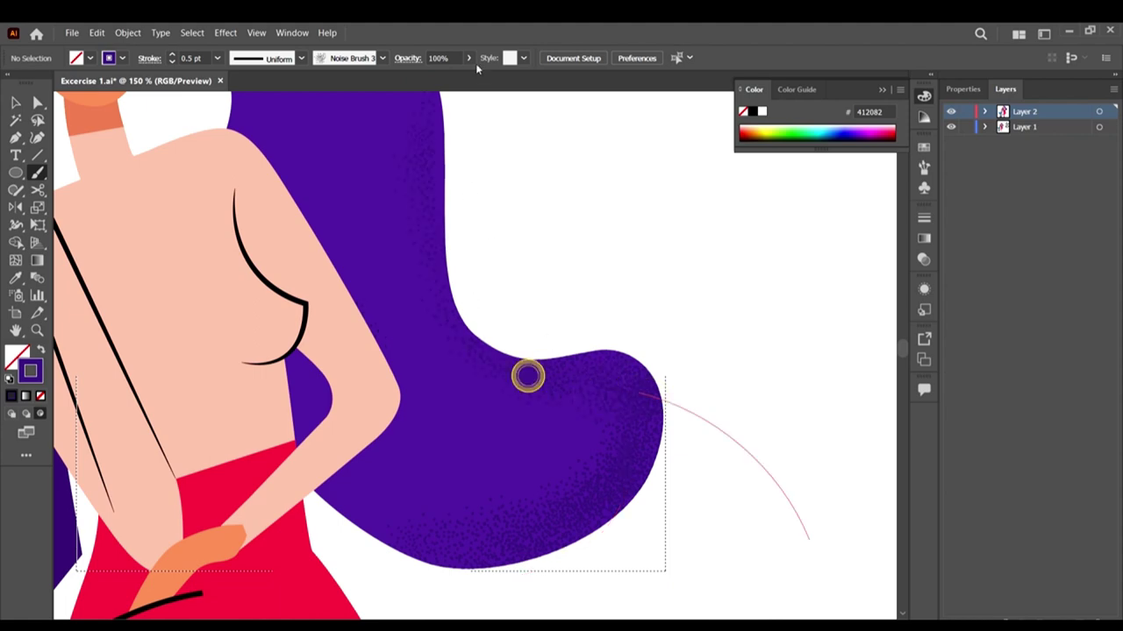
{"action": "scroll", "coordinate": [515, 326], "scroll_direction": "up", "scroll_amount": 2}
{"action": "scroll", "coordinate": [520, 327], "scroll_direction": "up", "scroll_amount": 1}
{"action": "scroll", "coordinate": [503, 198], "scroll_direction": "up", "scroll_amount": 3}
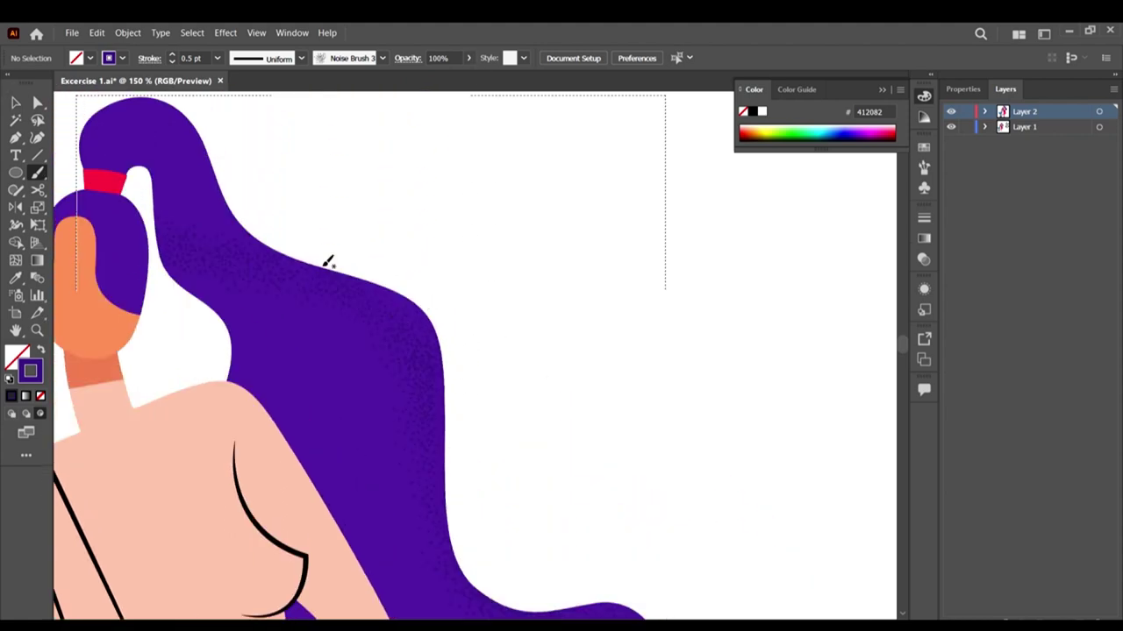
{"action": "key", "text": "ctrl+z"}
Step: Shade the ponytail's upper outer edge and its rounded top above the red hair tie with noise strokes
{"action": "mouse_move", "coordinate": [421, 485]}
{"action": "left_mouse_down"}
{"action": "mouse_move", "coordinate": [243, 146]}
{"action": "mouse_move", "coordinate": [167, 119]}
{"action": "left_mouse_up"}
{"action": "left_click_drag", "start_coordinate": [407, 356], "coordinate": [284, 243]}
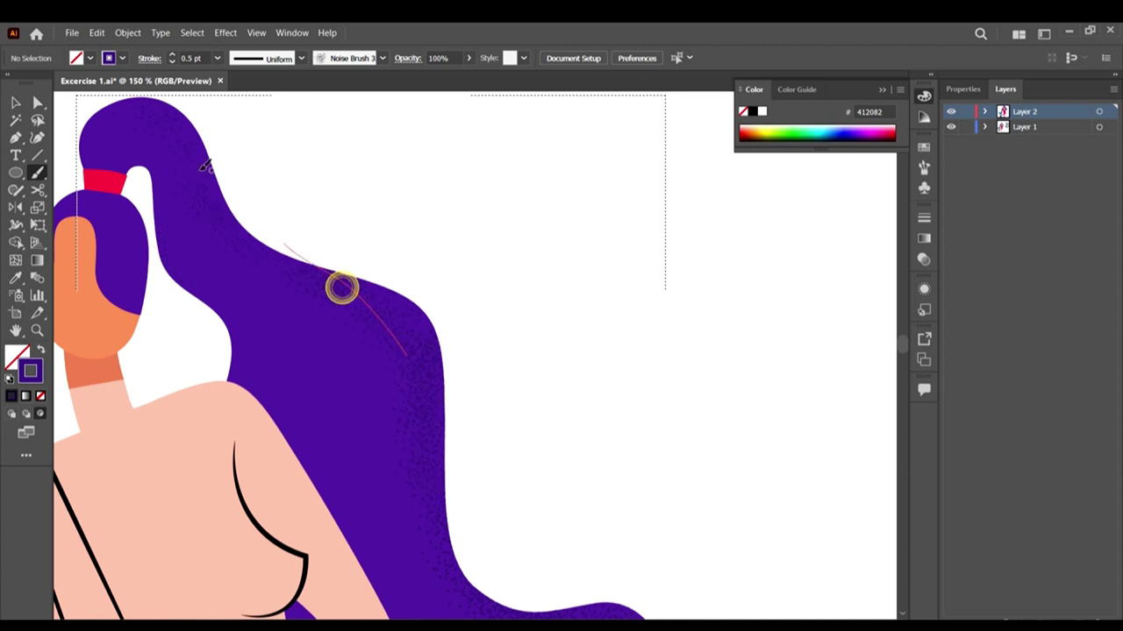
{"action": "left_click_drag", "start_coordinate": [223, 224], "coordinate": [184, 75]}
{"action": "scroll", "coordinate": [213, 174], "scroll_direction": "up", "scroll_amount": 1}
{"action": "mouse_move", "coordinate": [175, 181]}
{"action": "left_mouse_down"}
{"action": "mouse_move", "coordinate": [151, 165]}
{"action": "mouse_move", "coordinate": [70, 182]}
{"action": "mouse_move", "coordinate": [145, 169]}
{"action": "mouse_move", "coordinate": [121, 169]}
{"action": "mouse_move", "coordinate": [78, 222]}
{"action": "left_mouse_up"}
{"action": "mouse_move", "coordinate": [106, 163]}
{"action": "left_mouse_down"}
{"action": "mouse_move", "coordinate": [86, 224]}
{"action": "mouse_move", "coordinate": [77, 208]}
{"action": "left_mouse_up"}
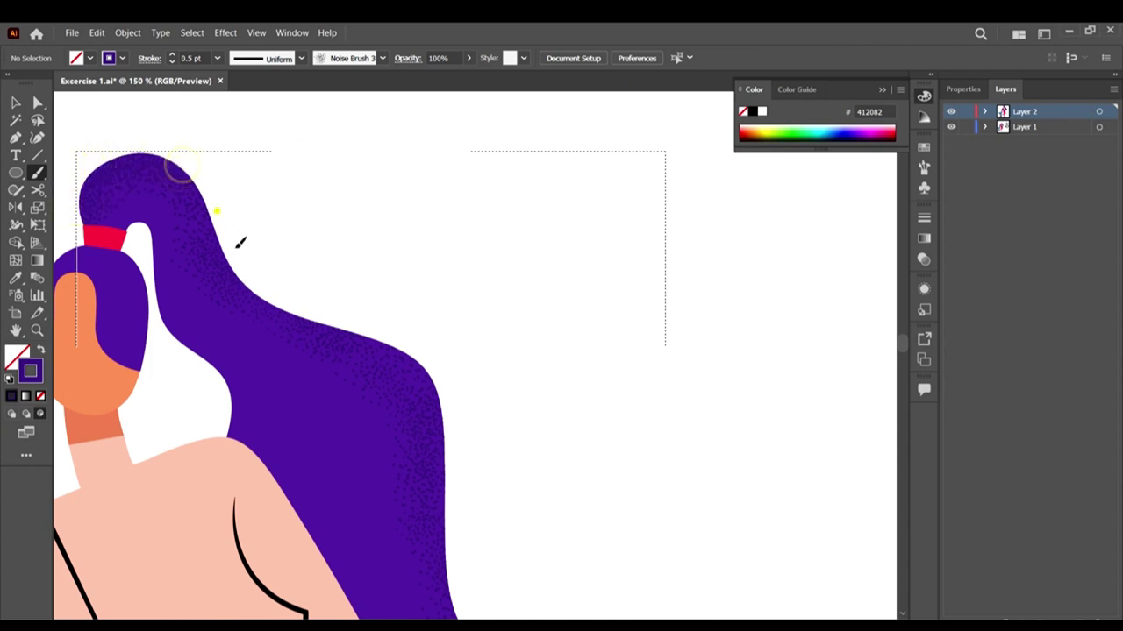
Step: Build up denser grain along the ponytail's outer bend beside the shoulder and down toward the tip
{"action": "left_click", "coordinate": [282, 306]}
{"action": "left_click", "coordinate": [350, 335]}
{"action": "left_click", "coordinate": [411, 368]}
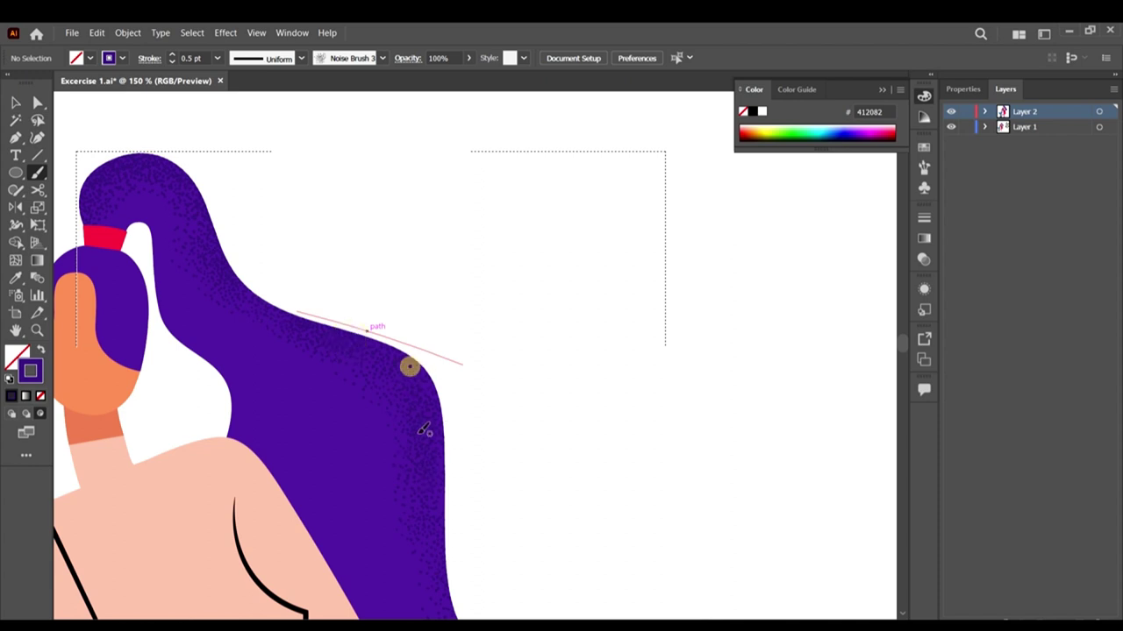
{"action": "left_click", "coordinate": [413, 393]}
{"action": "scroll", "coordinate": [443, 374], "scroll_direction": "down", "scroll_amount": 3}
{"action": "left_click_drag", "start_coordinate": [433, 370], "coordinate": [419, 421]}
{"action": "mouse_move", "coordinate": [436, 493]}
{"action": "left_mouse_down"}
{"action": "mouse_move", "coordinate": [482, 558]}
{"action": "mouse_move", "coordinate": [626, 561]}
{"action": "left_mouse_up"}
{"action": "scroll", "coordinate": [614, 534], "scroll_direction": "down", "scroll_amount": 2}
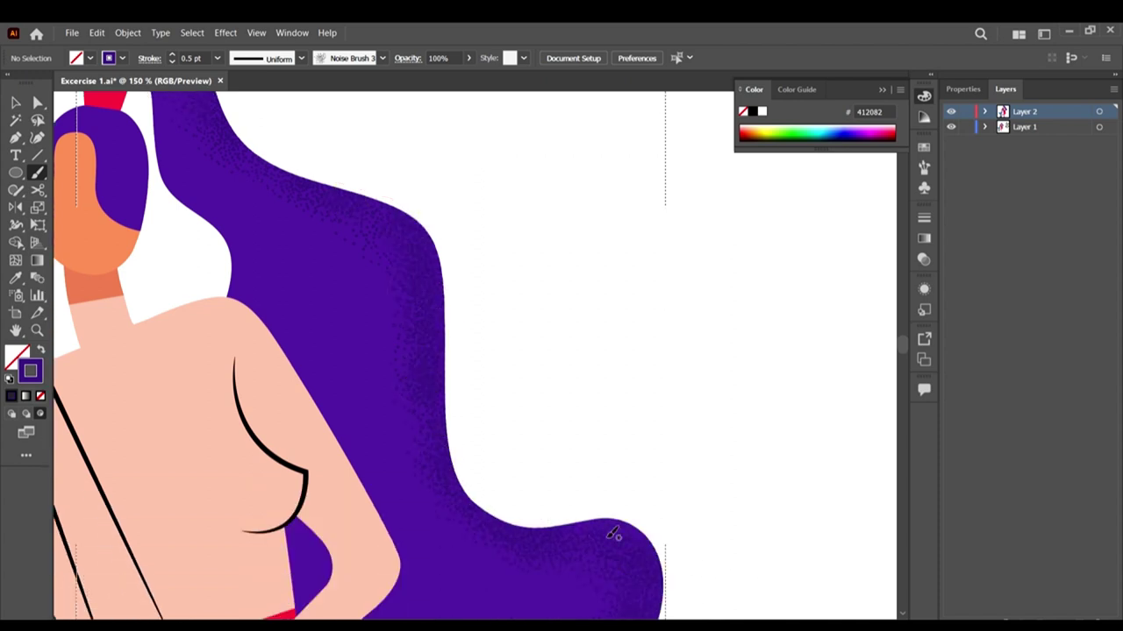
Step: Add further noise strokes over the curled tip's upper edge and around to the ponytail's underside
{"action": "mouse_move", "coordinate": [542, 502]}
{"action": "left_mouse_down"}
{"action": "mouse_move", "coordinate": [652, 473]}
{"action": "mouse_move", "coordinate": [673, 523]}
{"action": "left_mouse_up"}
{"action": "mouse_move", "coordinate": [614, 480]}
{"action": "left_mouse_down"}
{"action": "mouse_move", "coordinate": [652, 518]}
{"action": "mouse_move", "coordinate": [593, 477]}
{"action": "mouse_move", "coordinate": [622, 573]}
{"action": "left_mouse_up"}
{"action": "left_click_drag", "start_coordinate": [612, 481], "coordinate": [628, 532]}
{"action": "scroll", "coordinate": [633, 528], "scroll_direction": "down", "scroll_amount": 4}
{"action": "mouse_move", "coordinate": [639, 413]}
{"action": "left_mouse_down"}
{"action": "mouse_move", "coordinate": [594, 514]}
{"action": "mouse_move", "coordinate": [396, 536]}
{"action": "left_mouse_up"}
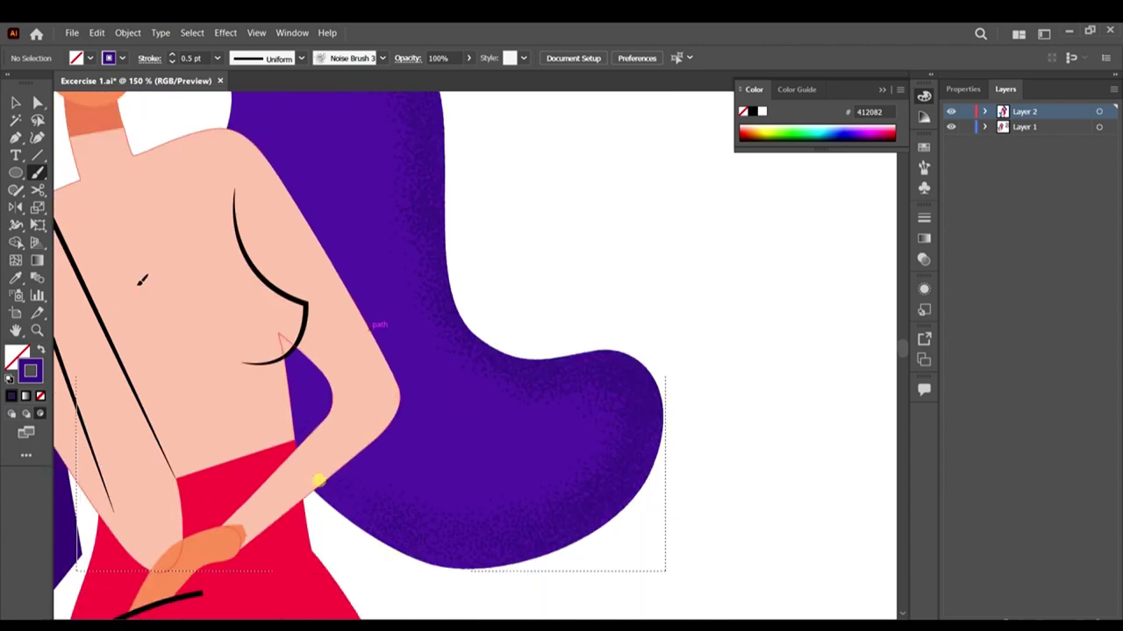
{"action": "scroll", "coordinate": [670, 431], "scroll_direction": "down", "scroll_amount": 2}
{"action": "scroll", "coordinate": [659, 373], "scroll_direction": "up", "scroll_amount": 2}
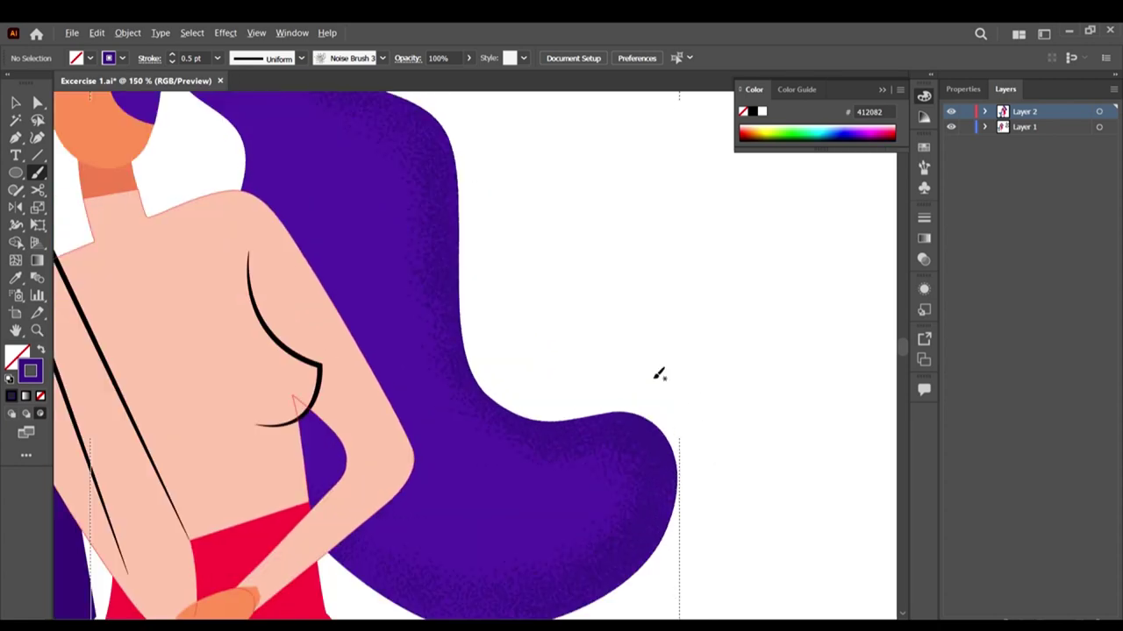
Step: Switch the brush to Noise Brush 2 for further shading of the ponytail
{"action": "left_click", "coordinate": [925, 167]}
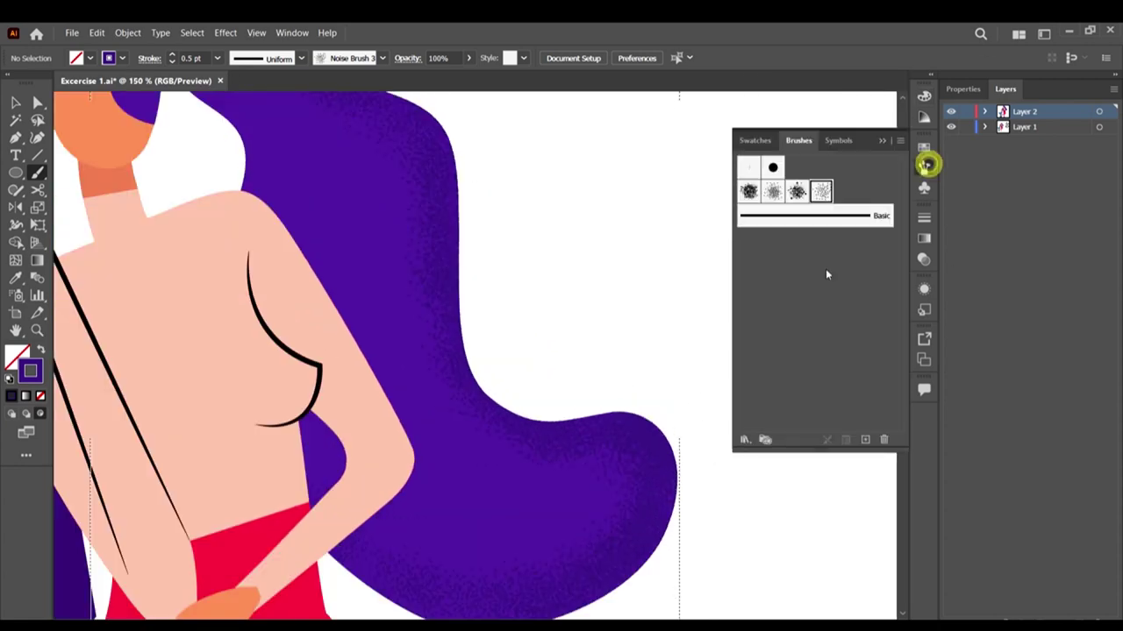
{"action": "left_click", "coordinate": [795, 192]}
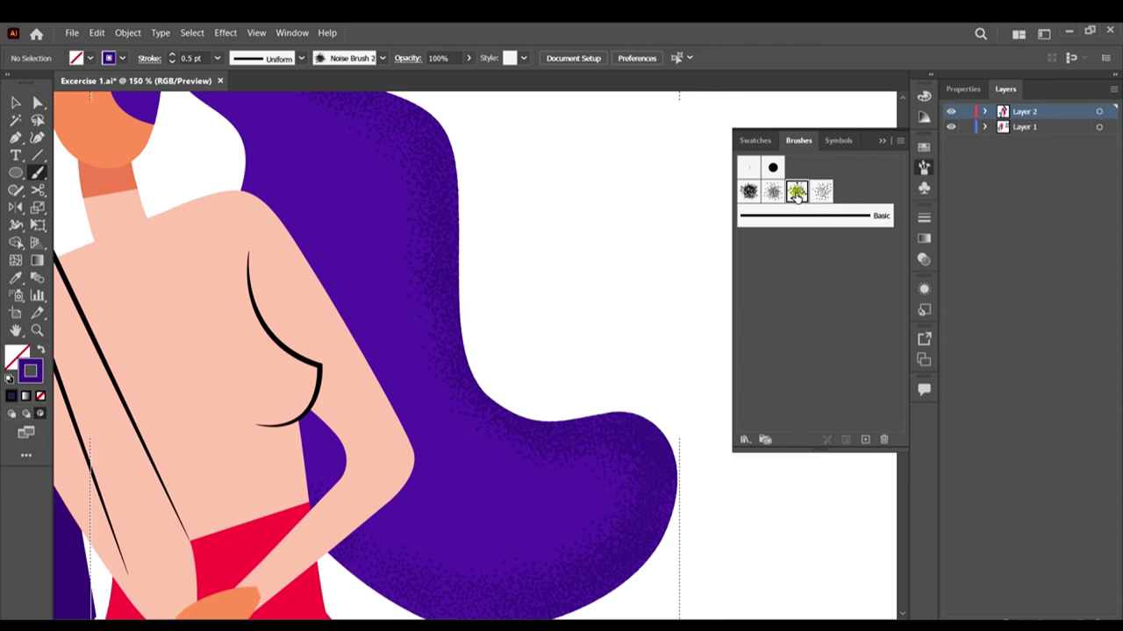
{"action": "scroll", "coordinate": [413, 286], "scroll_direction": "down", "scroll_amount": 1}
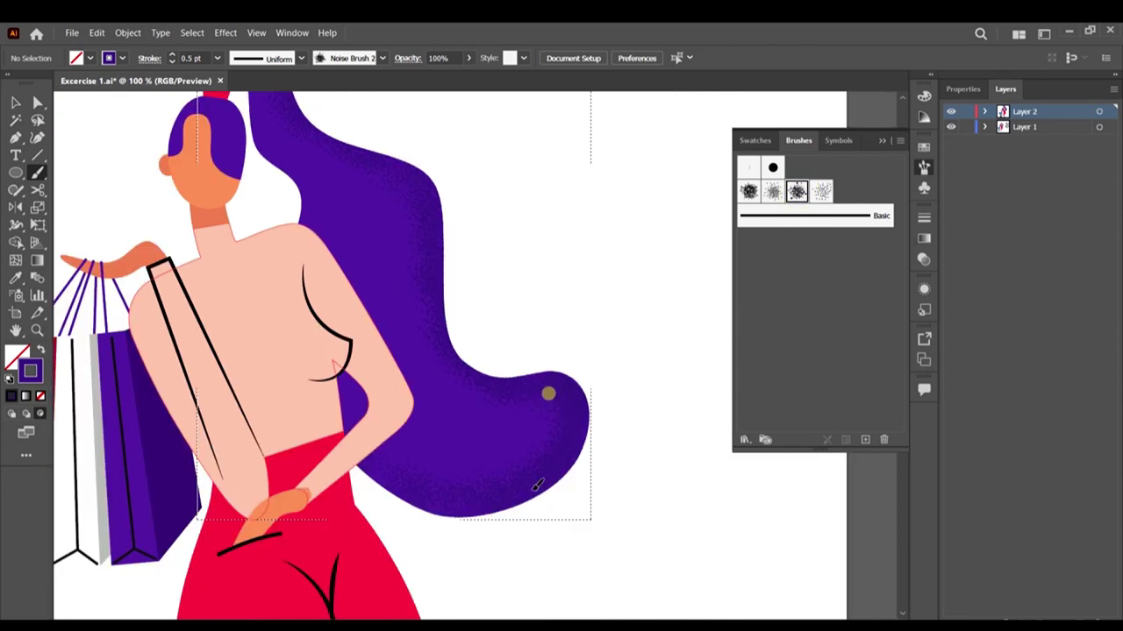
Step: Set the stroke weight to 0.25 pt and add fine noise strokes along the ponytail's outer bend and the curled tip
{"action": "scroll", "coordinate": [592, 424], "scroll_direction": "up", "scroll_amount": 1}
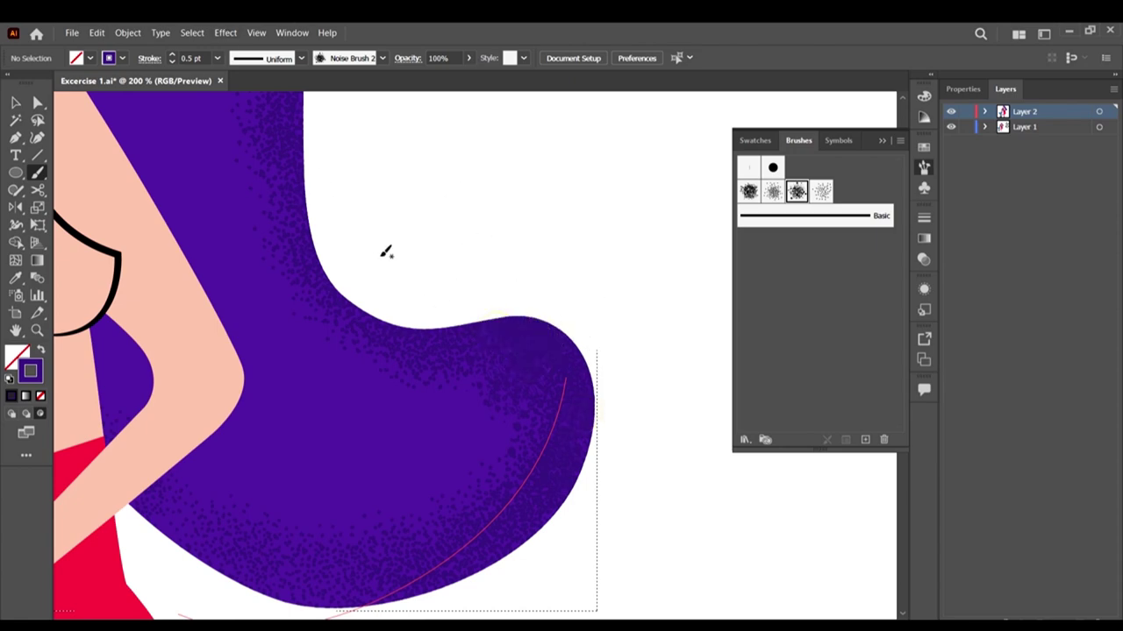
{"action": "scroll", "coordinate": [333, 193], "scroll_direction": "up", "scroll_amount": 1}
{"action": "left_click", "coordinate": [216, 58]}
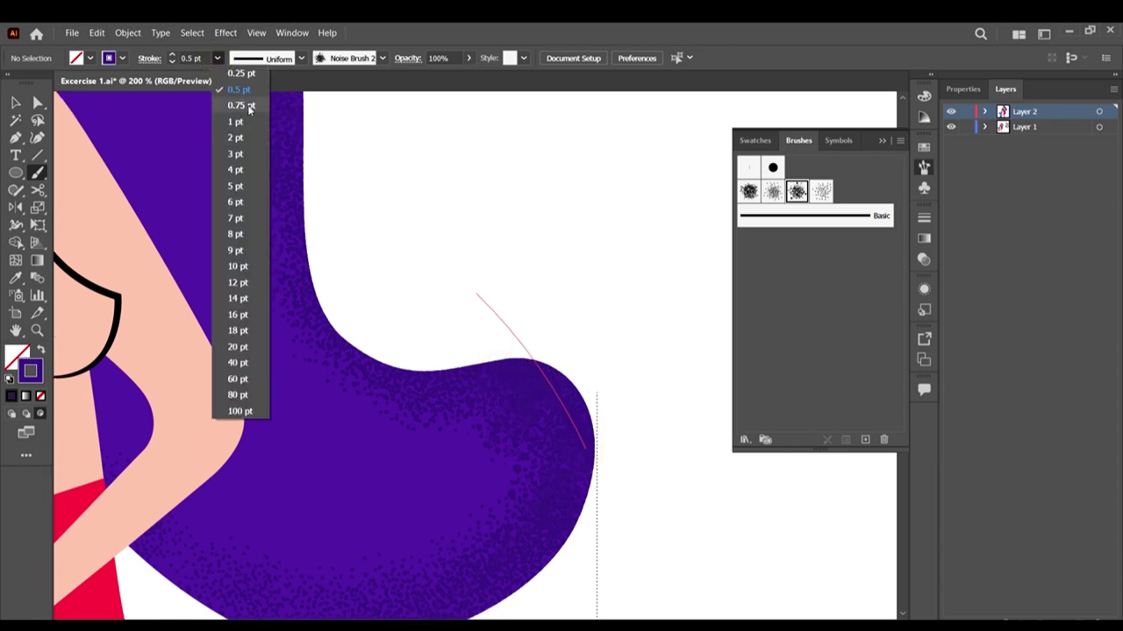
{"action": "left_click", "coordinate": [248, 74]}
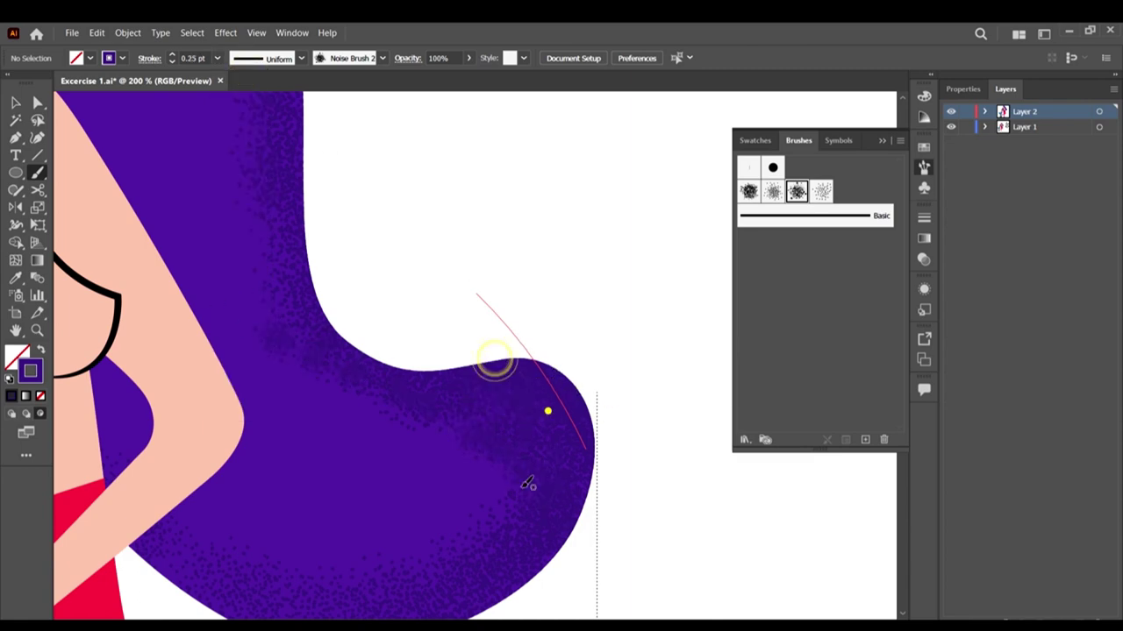
Step: Set the stroke weight to 0.5 pt and build up grain over the curled tip and the ponytail's underside
{"action": "left_click", "coordinate": [217, 58]}
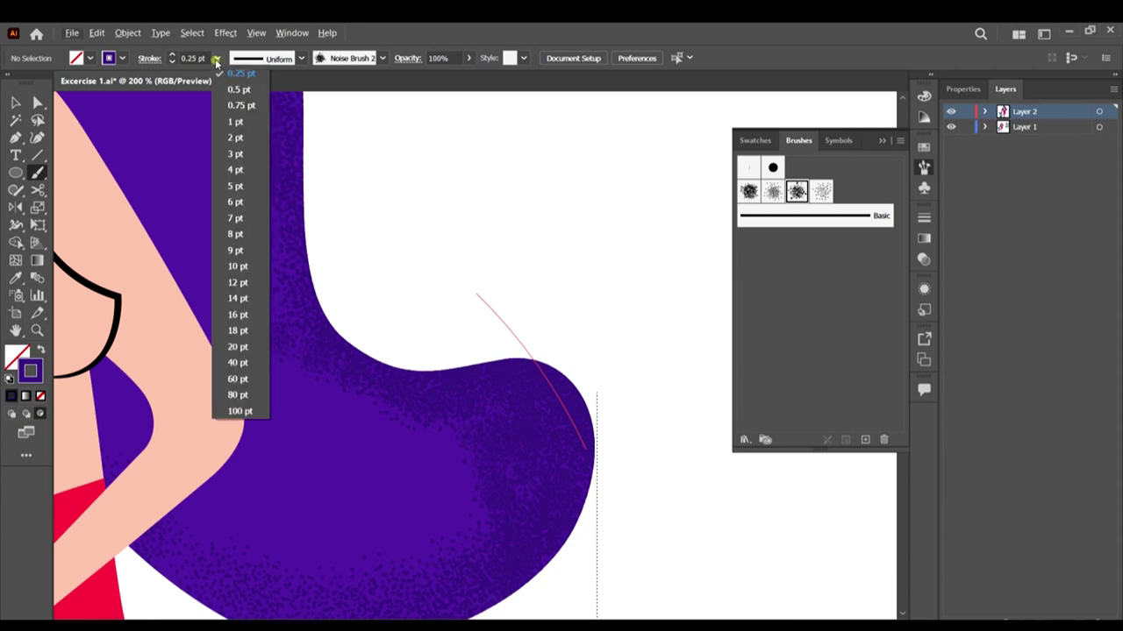
{"action": "left_click", "coordinate": [235, 121]}
{"action": "key", "text": "ctrl+minus"}
{"action": "key", "text": "ctrl+minus"}
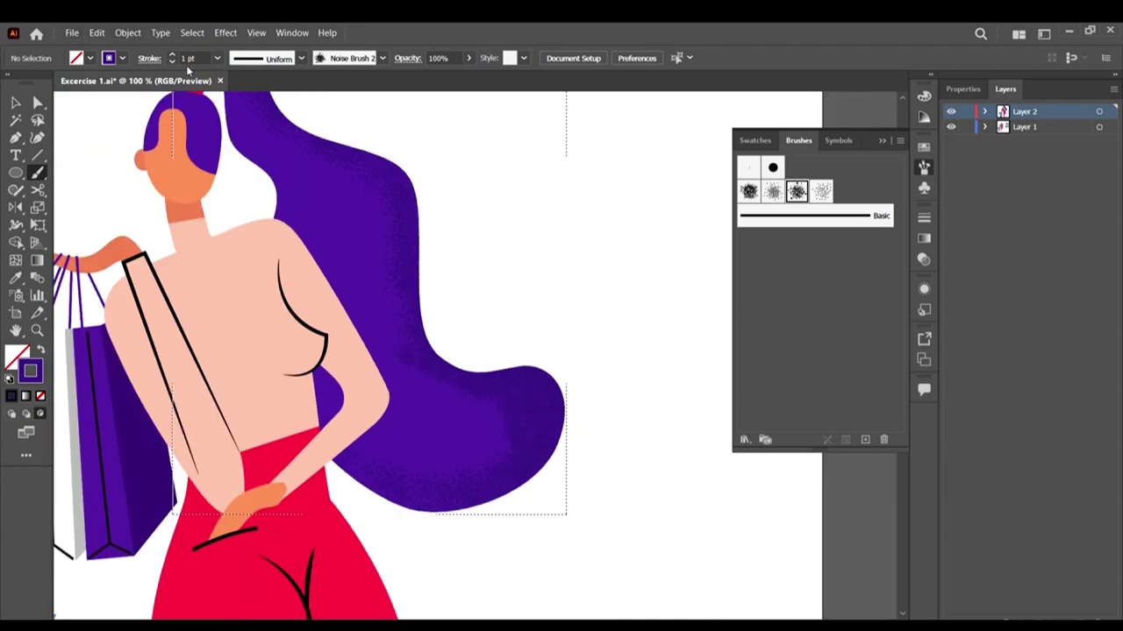
{"action": "left_click", "coordinate": [216, 58]}
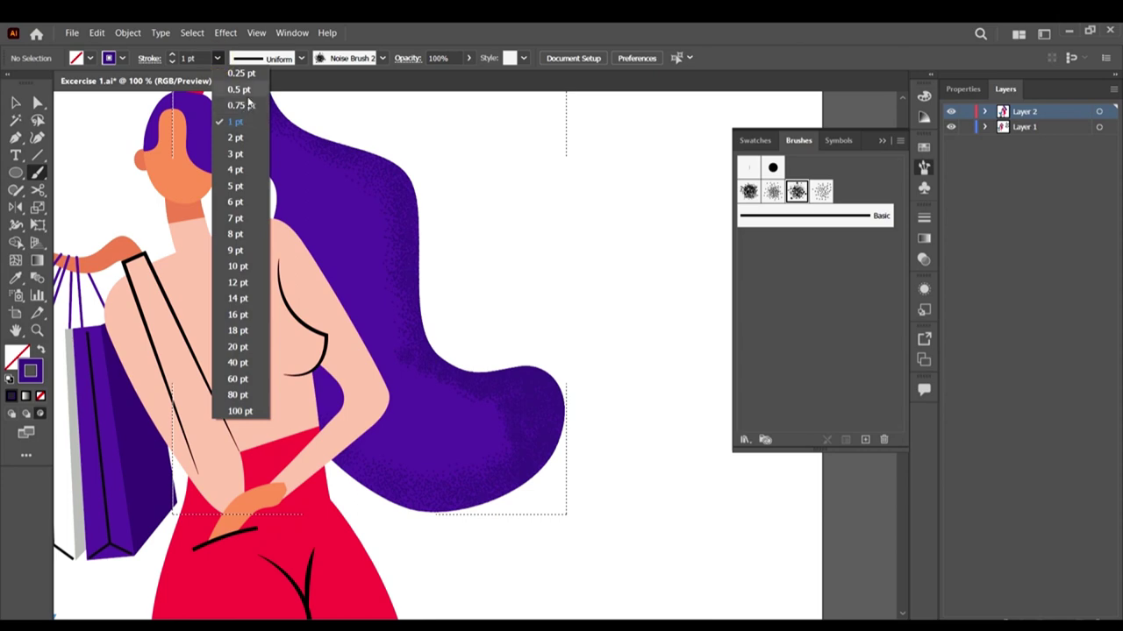
{"action": "left_click", "coordinate": [239, 90]}
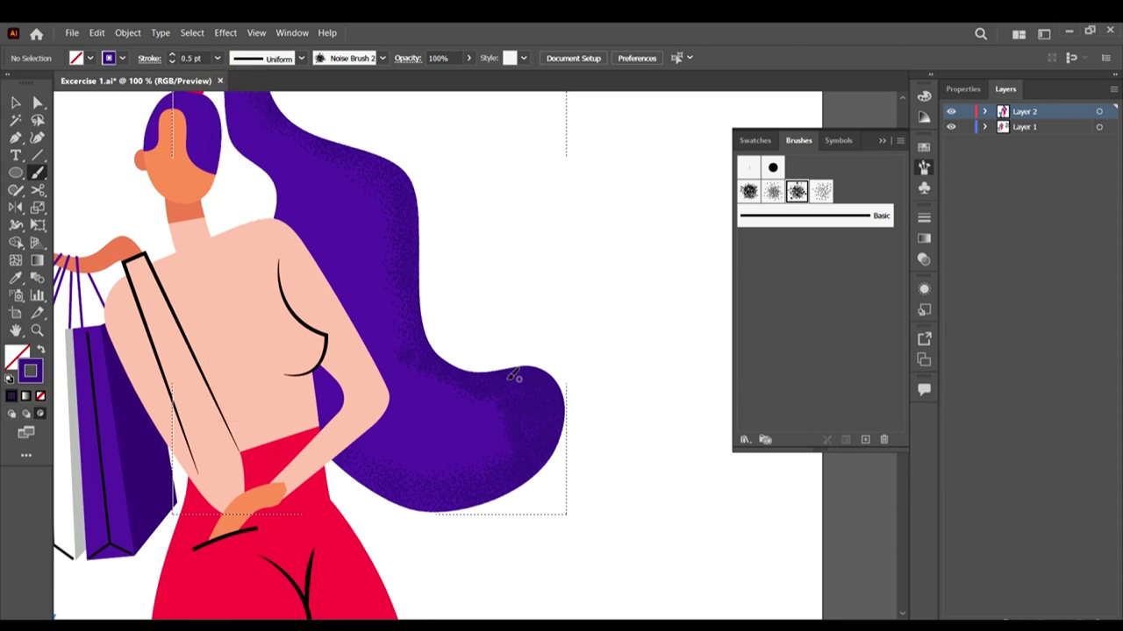
{"action": "mouse_move", "coordinate": [511, 404]}
{"action": "left_mouse_down"}
{"action": "mouse_move", "coordinate": [477, 478]}
{"action": "mouse_move", "coordinate": [536, 390]}
{"action": "left_mouse_up"}
{"action": "mouse_move", "coordinate": [354, 494]}
{"action": "left_mouse_down"}
{"action": "mouse_move", "coordinate": [451, 468]}
{"action": "mouse_move", "coordinate": [278, 404]}
{"action": "mouse_move", "coordinate": [284, 396]}
{"action": "left_mouse_up"}
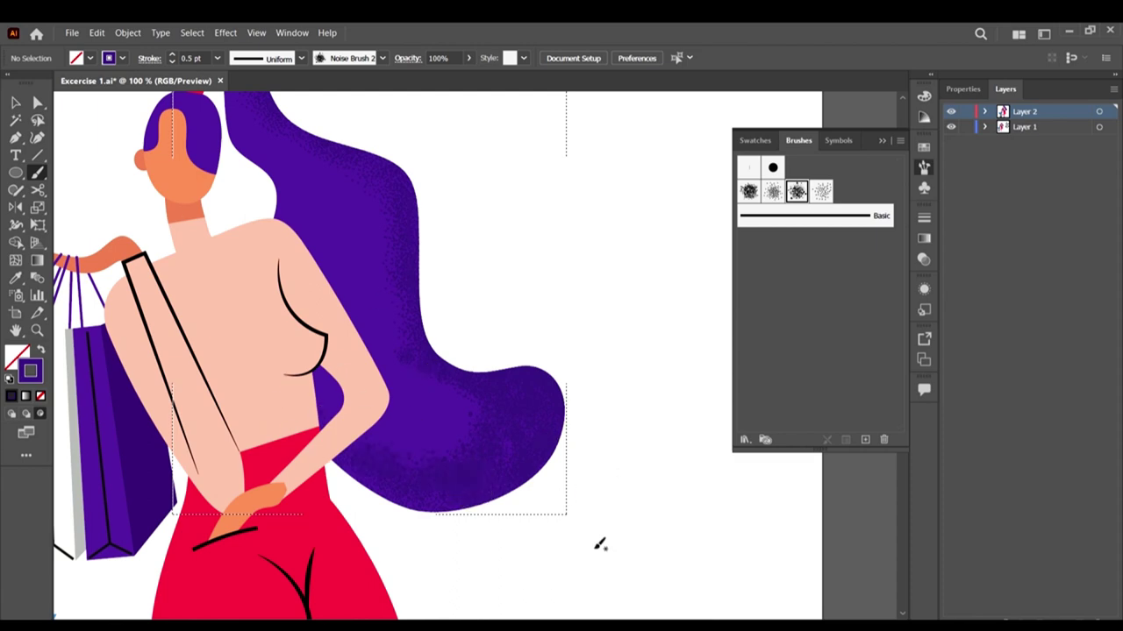
{"action": "mouse_move", "coordinate": [365, 518]}
{"action": "left_mouse_down"}
{"action": "mouse_move", "coordinate": [532, 489]}
{"action": "mouse_move", "coordinate": [536, 383]}
{"action": "left_mouse_up"}
Step: Continue the noise strokes up the ponytail's outer edge and over its rounded top above the hair tie
{"action": "scroll", "coordinate": [535, 379], "scroll_direction": "up", "scroll_amount": 2}
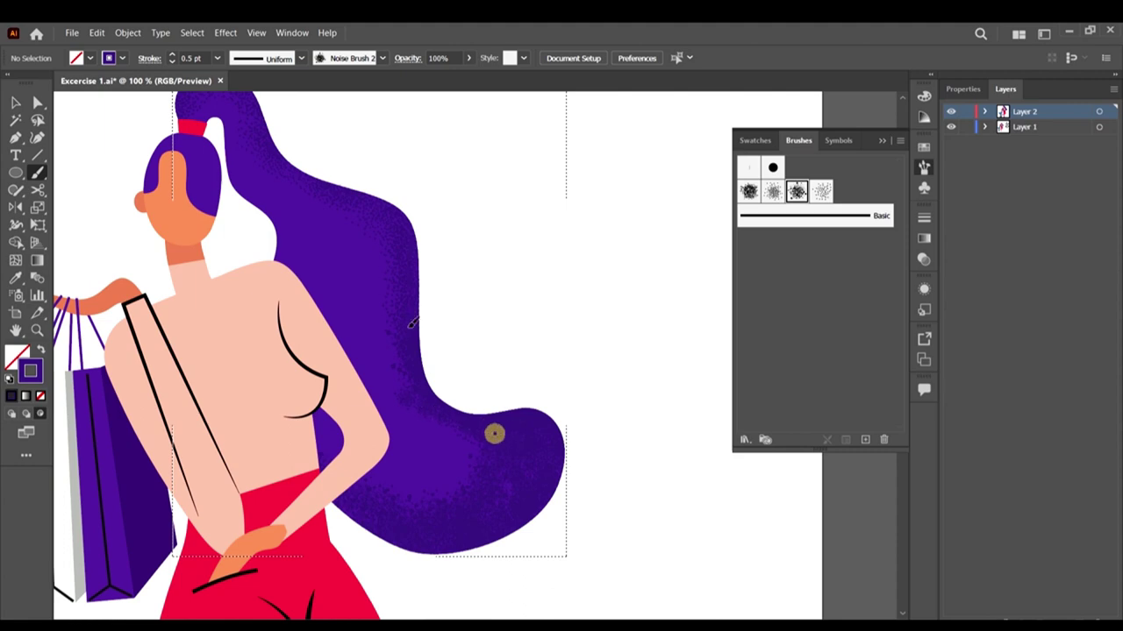
{"action": "mouse_move", "coordinate": [420, 399]}
{"action": "left_mouse_down"}
{"action": "mouse_move", "coordinate": [416, 260]}
{"action": "mouse_move", "coordinate": [253, 182]}
{"action": "left_mouse_up"}
{"action": "scroll", "coordinate": [400, 240], "scroll_direction": "up", "scroll_amount": 2}
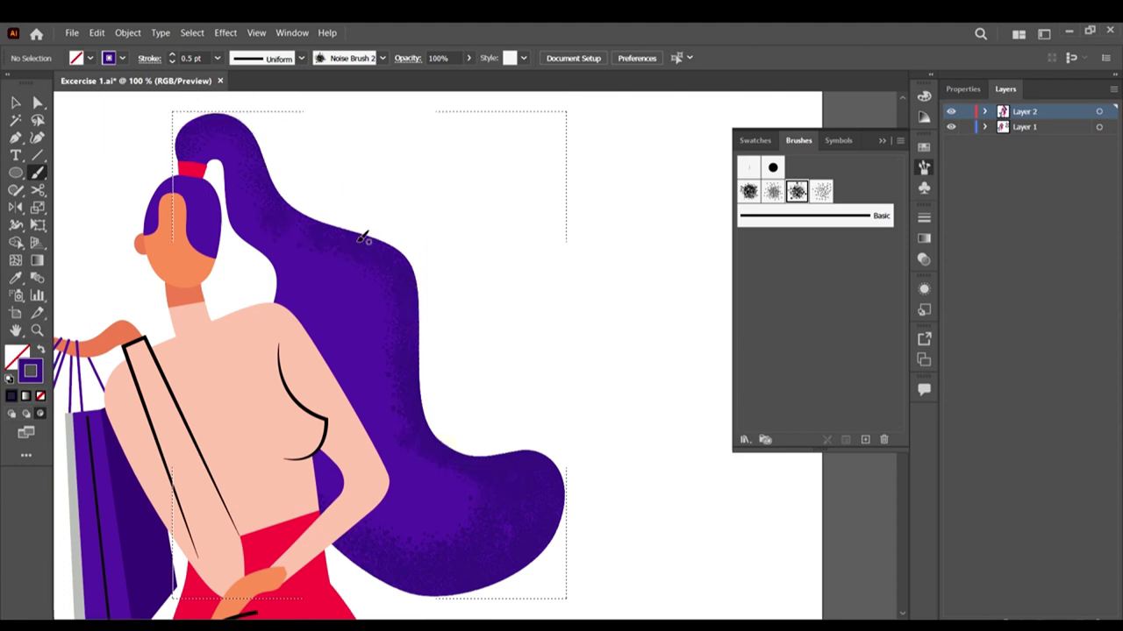
{"action": "mouse_move", "coordinate": [321, 230]}
{"action": "left_mouse_down"}
{"action": "mouse_move", "coordinate": [225, 74]}
{"action": "mouse_move", "coordinate": [255, 142]}
{"action": "mouse_move", "coordinate": [195, 128]}
{"action": "mouse_move", "coordinate": [153, 167]}
{"action": "mouse_move", "coordinate": [185, 123]}
{"action": "left_mouse_up"}
{"action": "scroll", "coordinate": [383, 306], "scroll_direction": "up", "scroll_amount": 2}
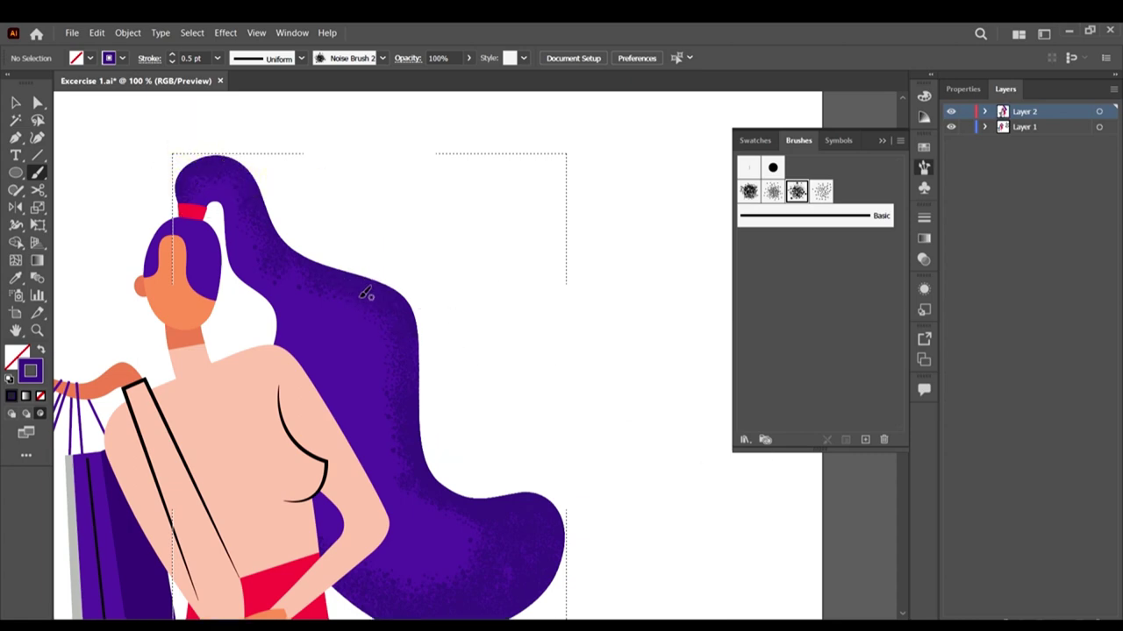
Step: Set the stroke weight to 1 pt and scatter coarse speckles from the ponytail's upper bend down toward the curled tip
{"action": "left_click", "coordinate": [217, 58]}
{"action": "left_click", "coordinate": [245, 117]}
{"action": "left_click_drag", "start_coordinate": [347, 283], "coordinate": [410, 342]}
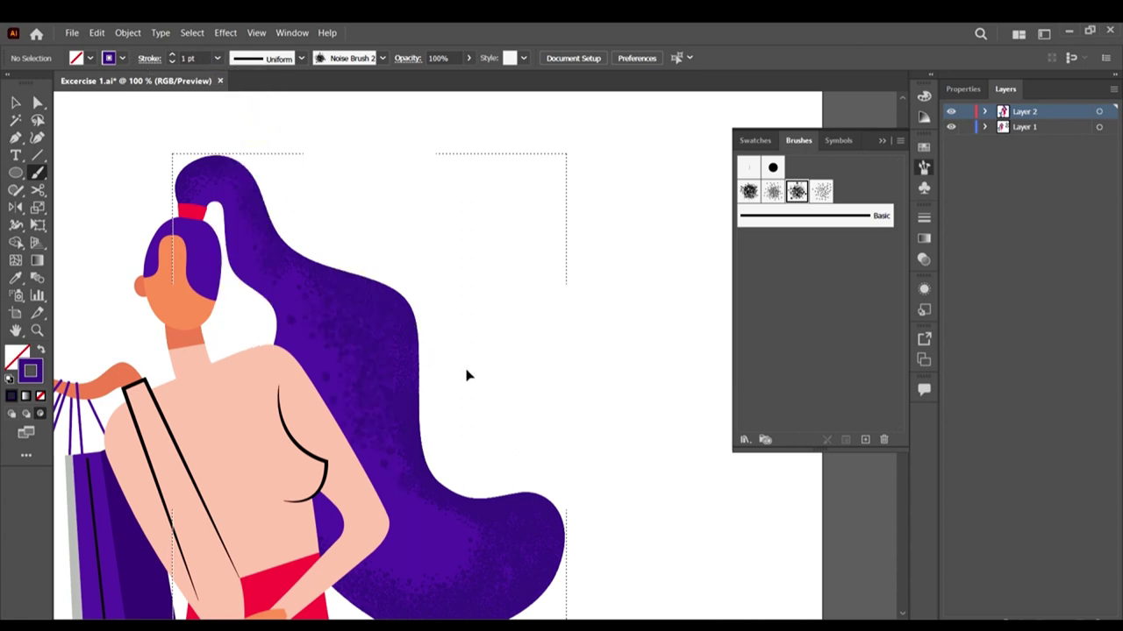
{"action": "key", "text": "ctrl+y"}
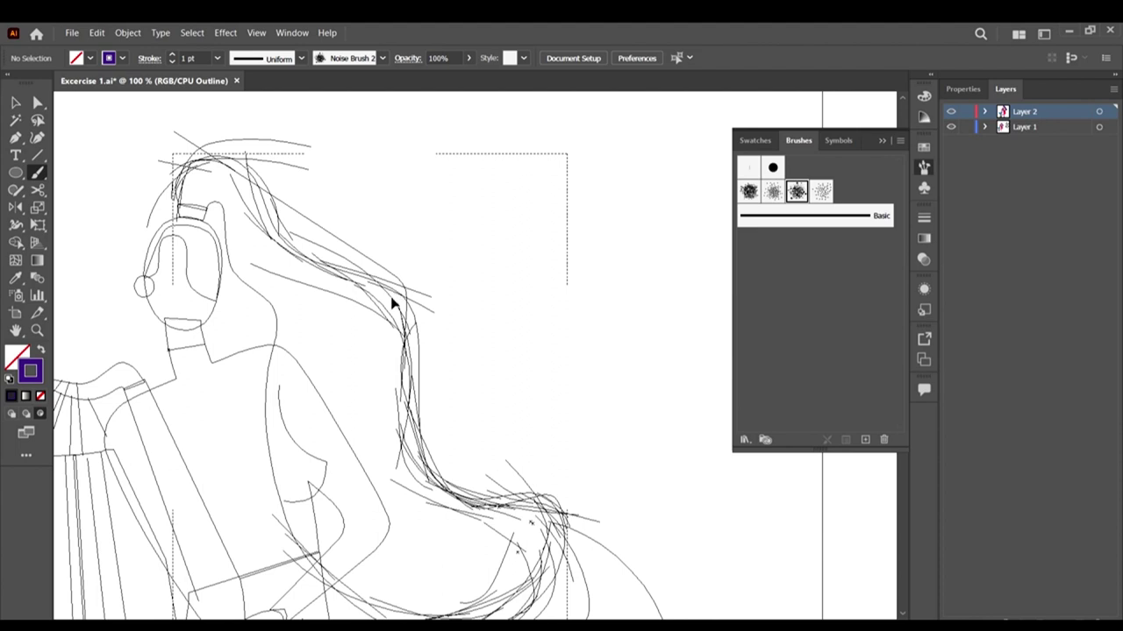
{"action": "key", "text": "ctrl+y"}
{"action": "key", "text": "ctrl+z"}
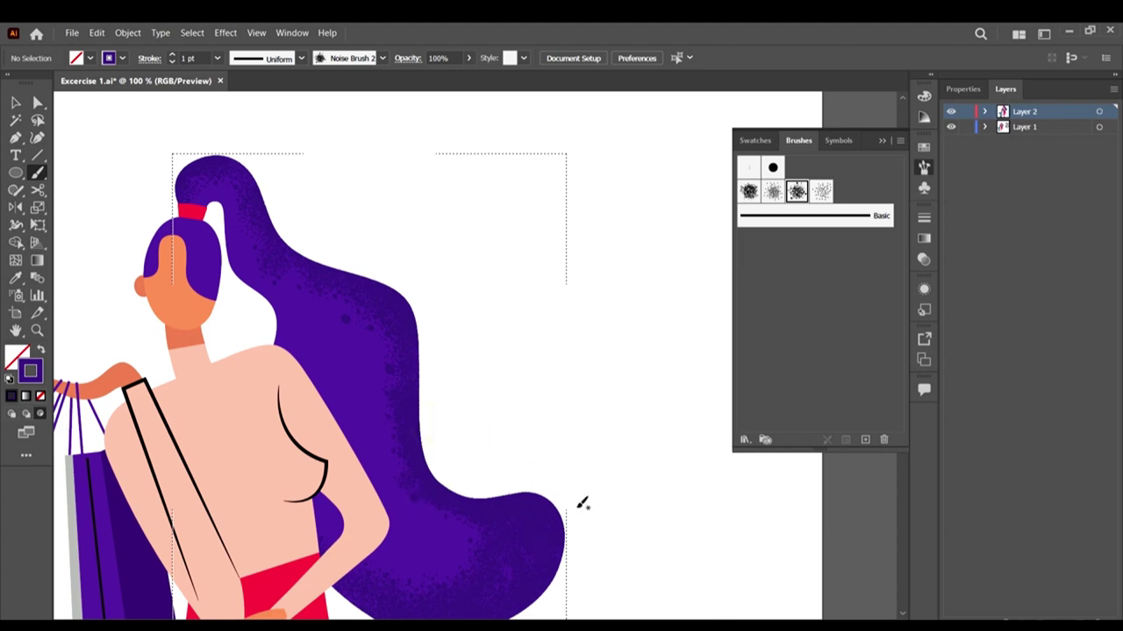
{"action": "scroll", "coordinate": [564, 485], "scroll_direction": "down", "scroll_amount": 3}
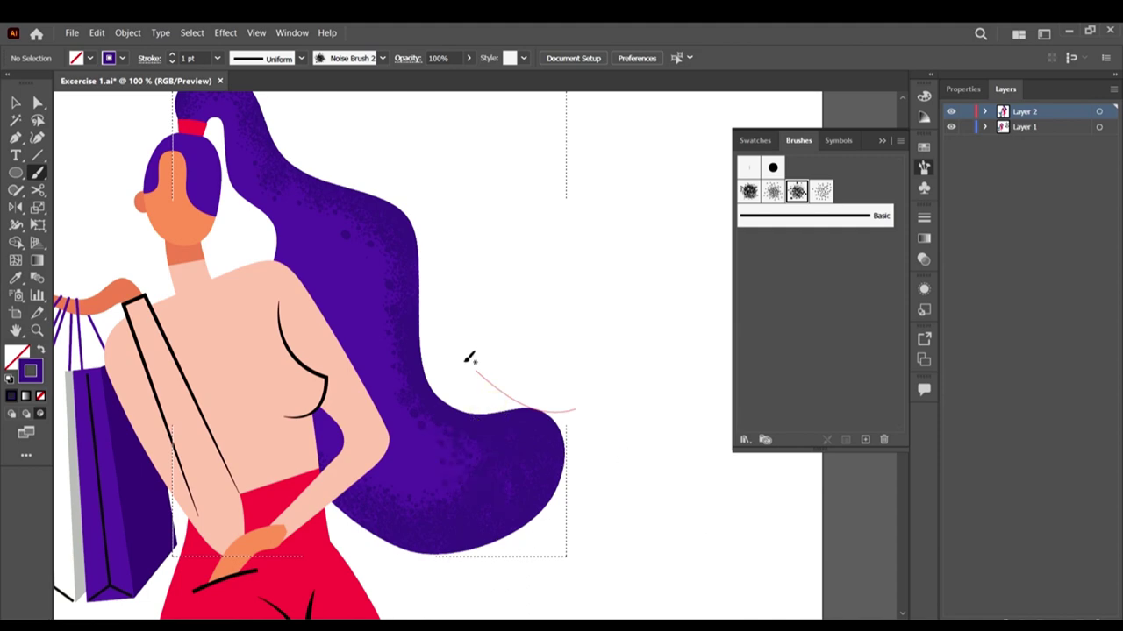
{"action": "scroll", "coordinate": [526, 391], "scroll_direction": "up", "scroll_amount": 2}
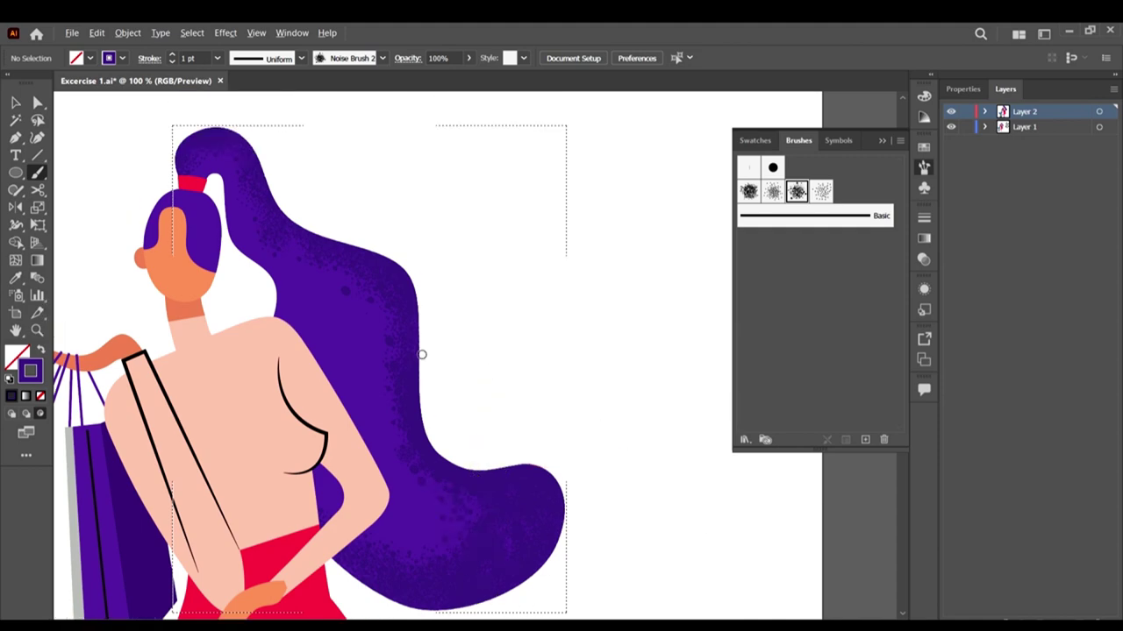
{"action": "scroll", "coordinate": [421, 354], "scroll_direction": "down", "scroll_amount": 1, "text": "alt"}
{"action": "scroll", "coordinate": [368, 352], "scroll_direction": "up", "scroll_amount": 1, "text": "alt"}
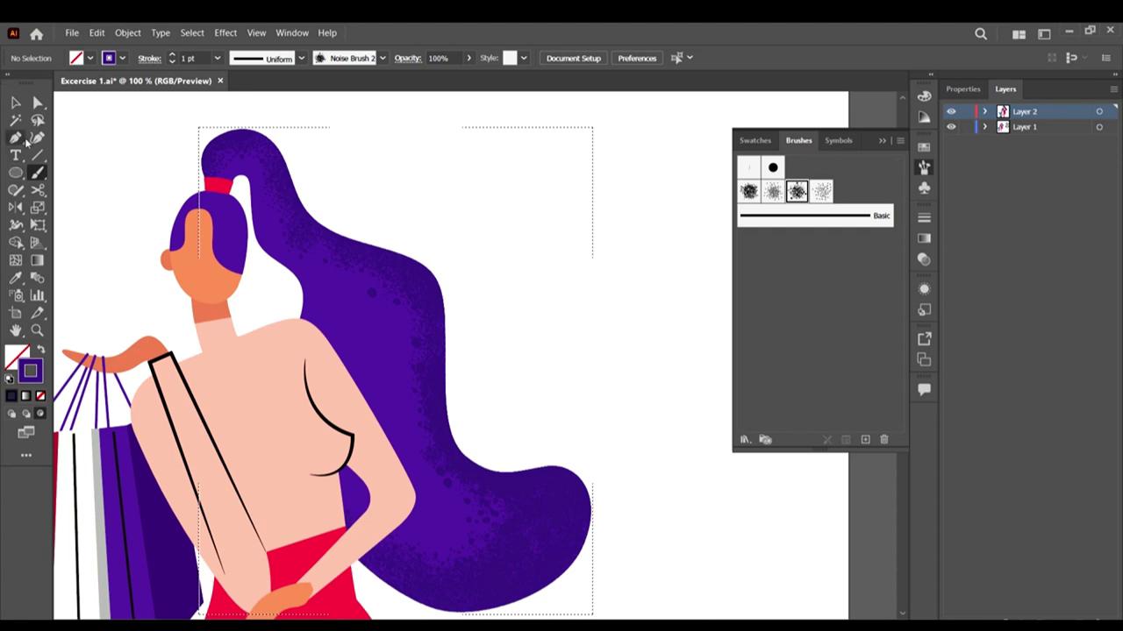
Step: Sample the ponytail's purple as the fill colour and brighten it to #602AB5
{"action": "double_click", "coordinate": [32, 372]}
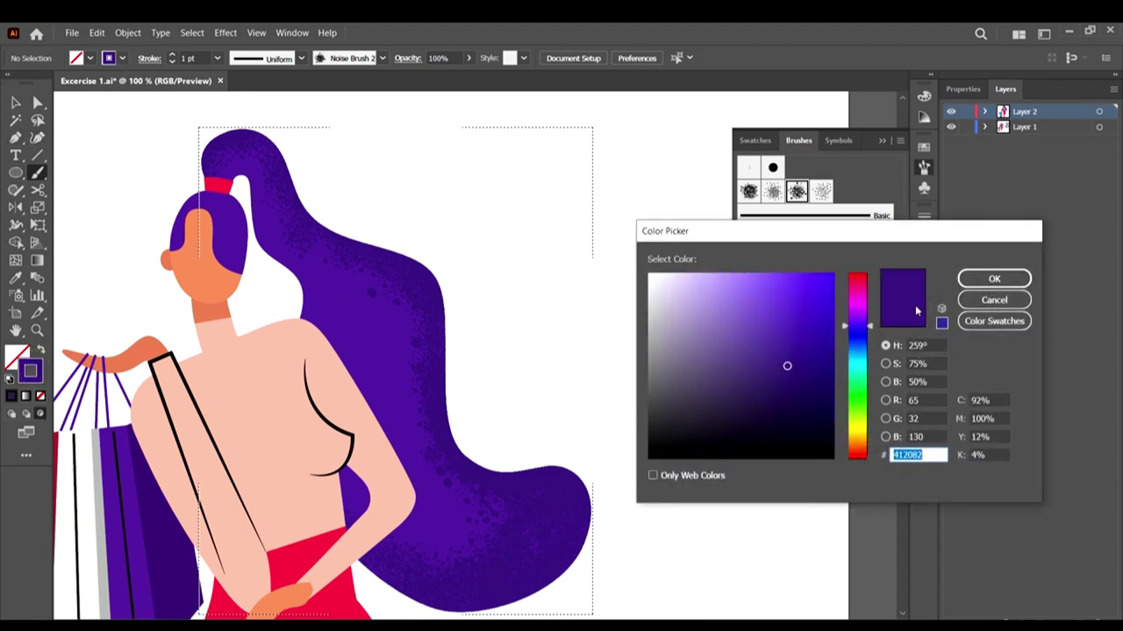
{"action": "left_click", "coordinate": [971, 301]}
{"action": "scroll", "coordinate": [430, 395], "scroll_direction": "down", "scroll_amount": 1}
{"action": "key", "text": "i"}
{"action": "key", "text": "shift+x"}
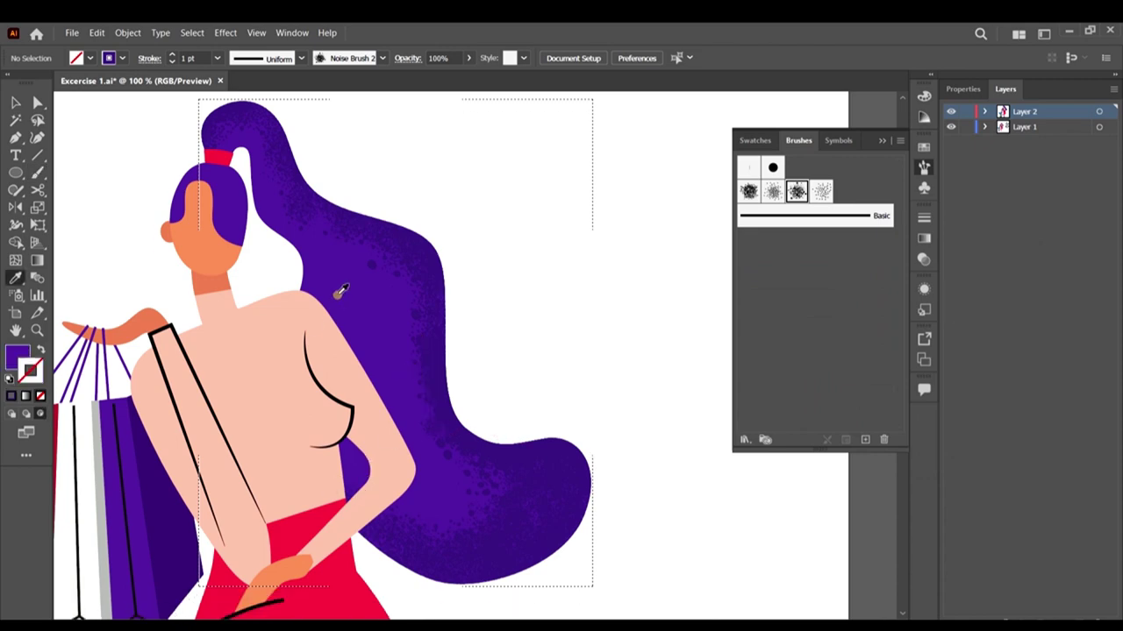
{"action": "double_click", "coordinate": [15, 355]}
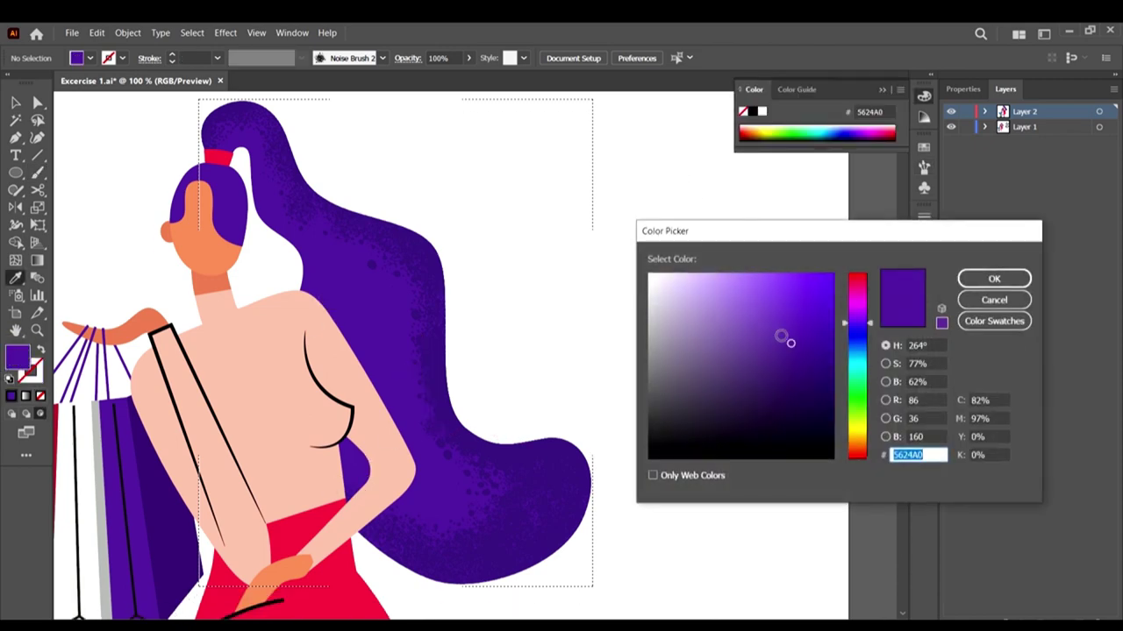
{"action": "left_click", "coordinate": [791, 330]}
{"action": "left_click", "coordinate": [790, 326]}
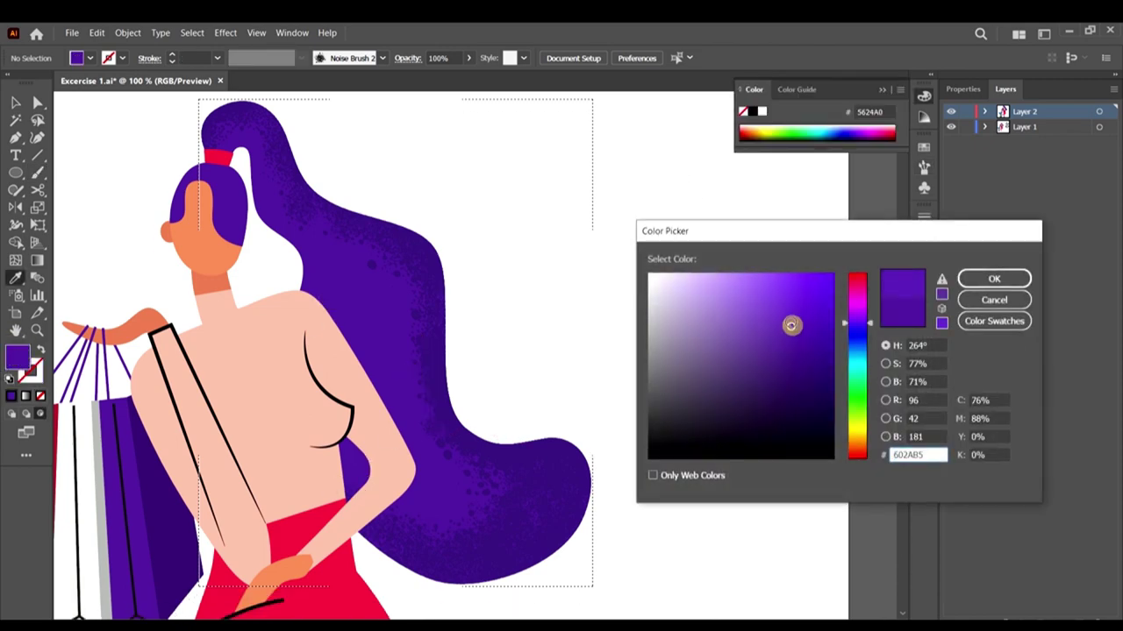
{"action": "left_click", "coordinate": [993, 279]}
{"action": "scroll", "coordinate": [483, 175], "scroll_direction": "up", "scroll_amount": 2}
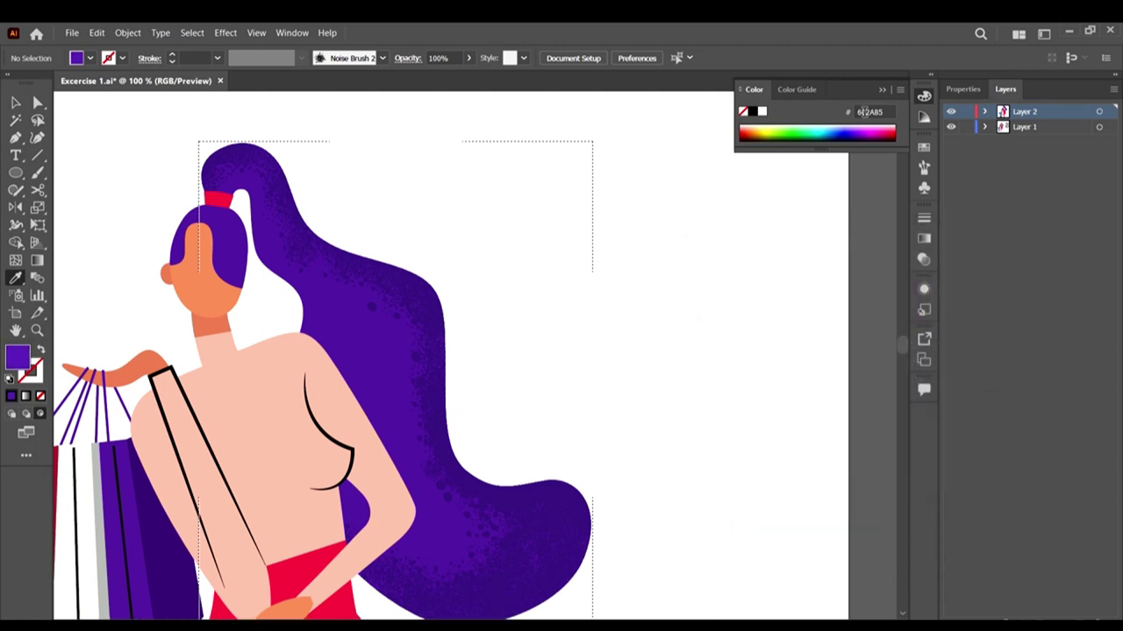
Step: Switch to Noise Brush 3 with the brighter purple as stroke colour and set the stroke weight to 0.25 pt
{"action": "left_click", "coordinate": [925, 172]}
{"action": "left_click", "coordinate": [821, 191]}
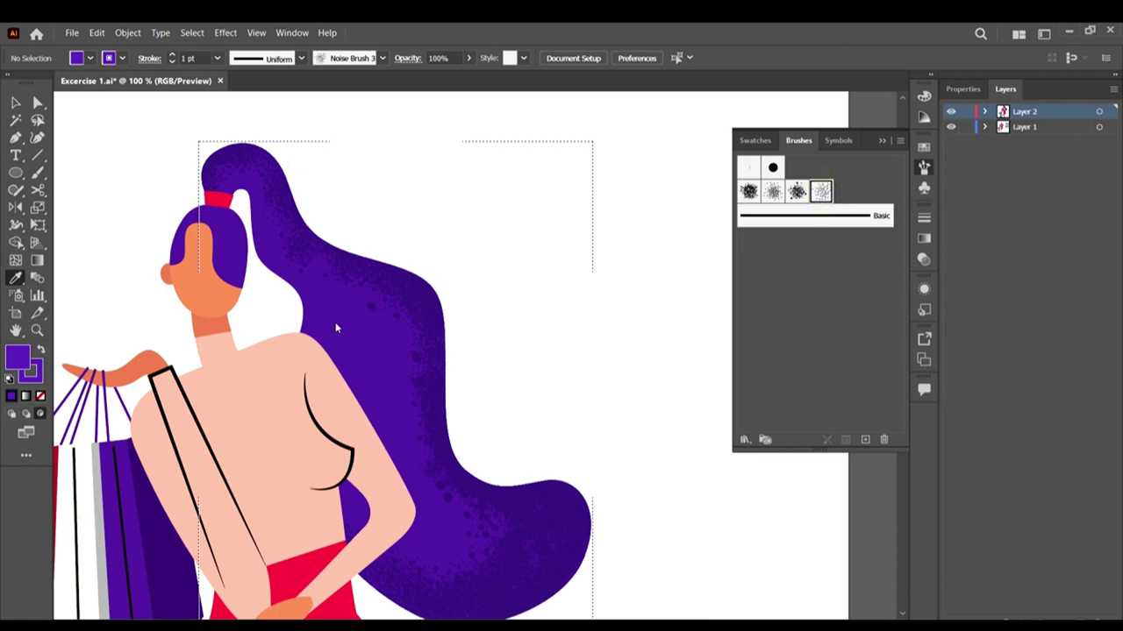
{"action": "key", "text": "b"}
{"action": "key", "text": "slash"}
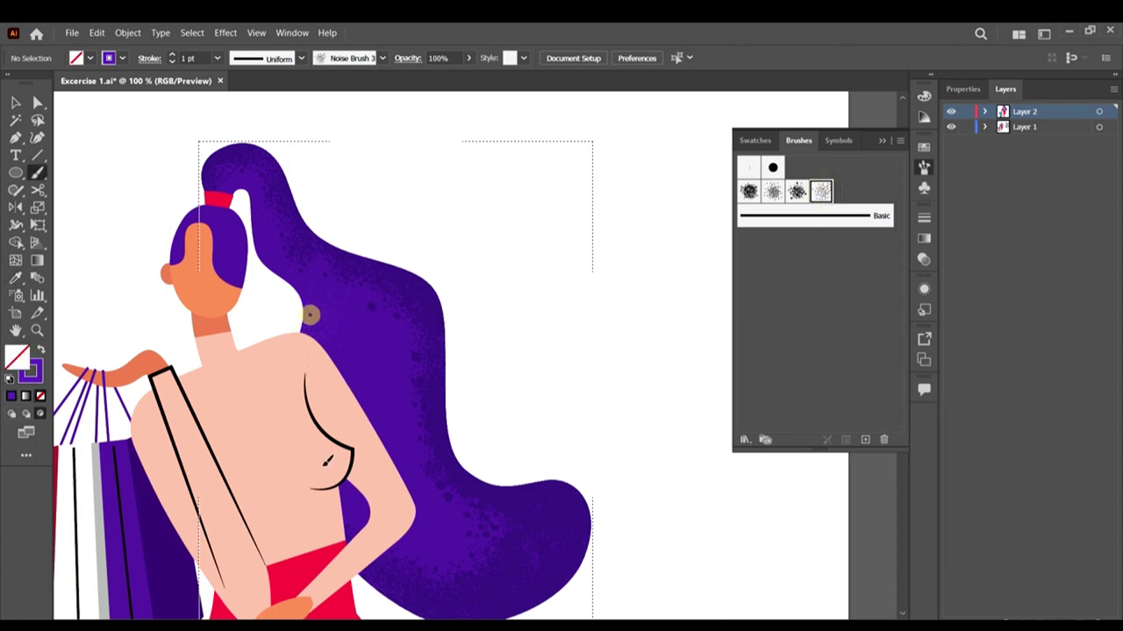
{"action": "key", "text": "ctrl+z"}
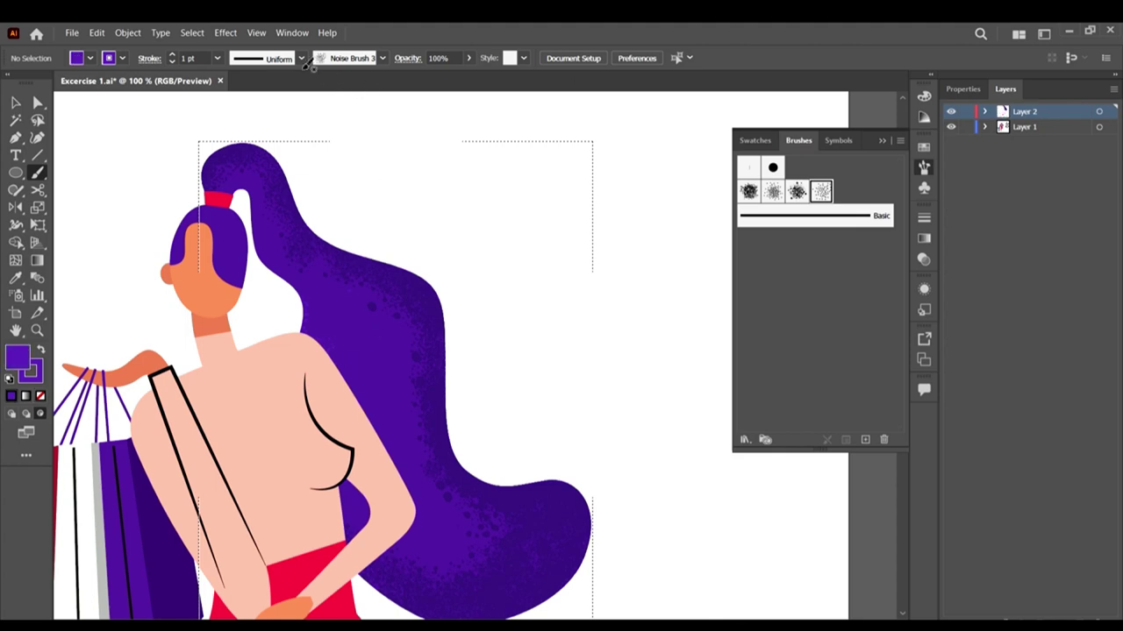
{"action": "left_click", "coordinate": [216, 58]}
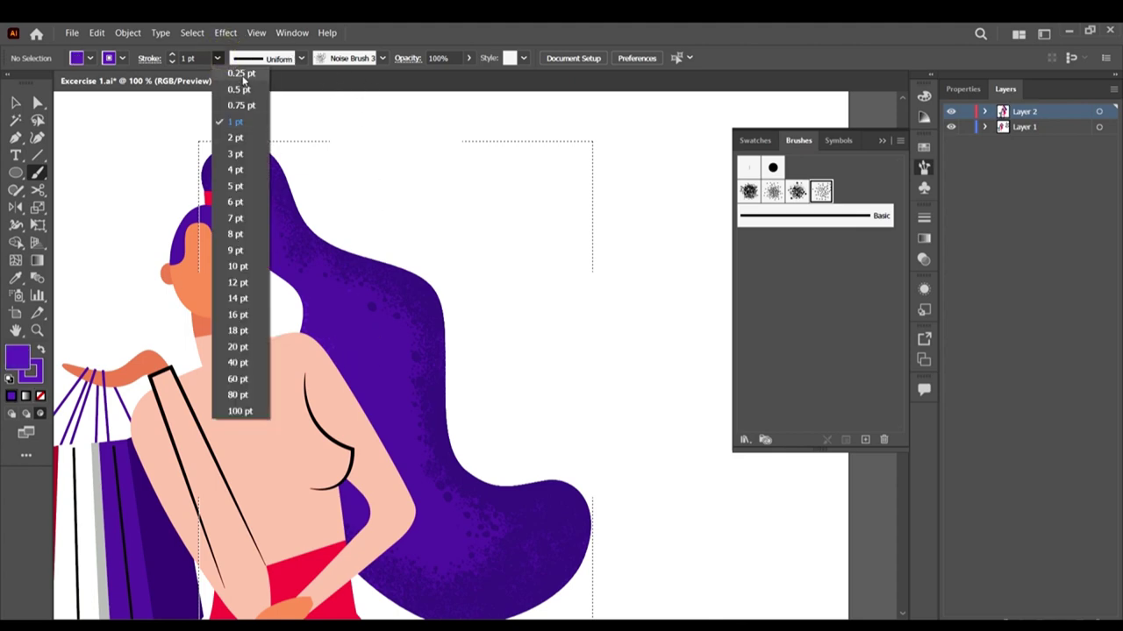
{"action": "left_click", "coordinate": [242, 72]}
Step: Brush brighter purple grain along the ponytail's inner edge, from beside the red hair tie down to the shoulder
{"action": "scroll", "coordinate": [206, 194], "scroll_direction": "up", "scroll_amount": 2}
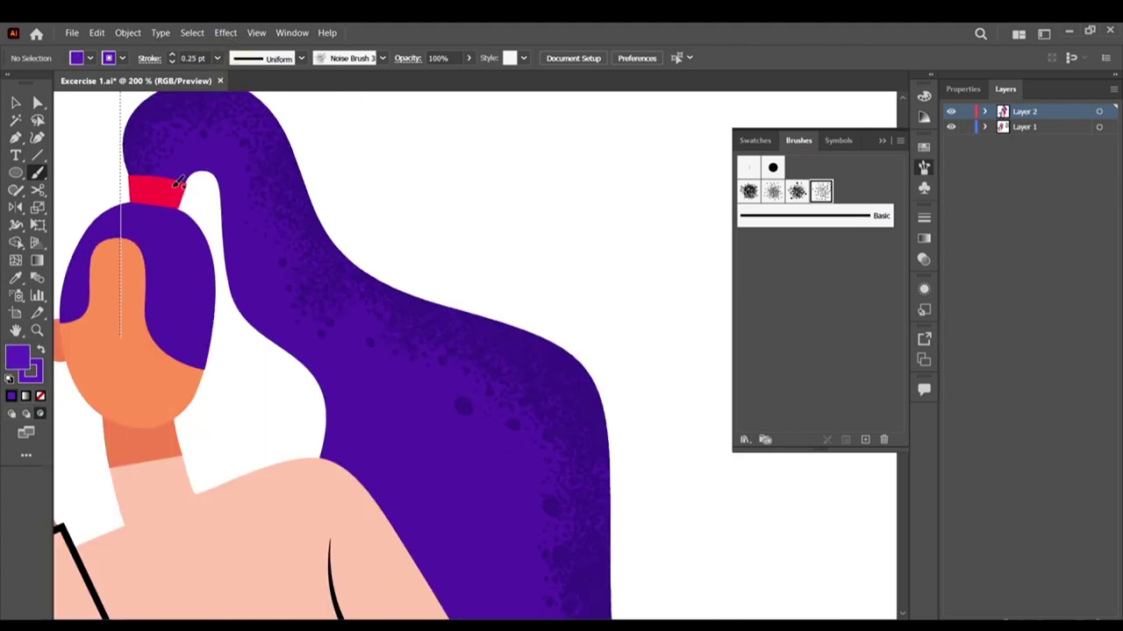
{"action": "mouse_move", "coordinate": [173, 189]}
{"action": "left_mouse_down"}
{"action": "mouse_move", "coordinate": [209, 178]}
{"action": "mouse_move", "coordinate": [181, 187]}
{"action": "mouse_move", "coordinate": [204, 169]}
{"action": "mouse_move", "coordinate": [208, 185]}
{"action": "mouse_move", "coordinate": [172, 184]}
{"action": "mouse_move", "coordinate": [203, 186]}
{"action": "mouse_move", "coordinate": [213, 167]}
{"action": "mouse_move", "coordinate": [209, 187]}
{"action": "mouse_move", "coordinate": [229, 215]}
{"action": "left_mouse_up"}
{"action": "mouse_move", "coordinate": [209, 167]}
{"action": "left_mouse_down"}
{"action": "mouse_move", "coordinate": [230, 197]}
{"action": "mouse_move", "coordinate": [221, 168]}
{"action": "mouse_move", "coordinate": [249, 300]}
{"action": "left_mouse_up"}
{"action": "left_click_drag", "start_coordinate": [225, 220], "coordinate": [252, 298]}
{"action": "mouse_move", "coordinate": [226, 210]}
{"action": "left_mouse_down"}
{"action": "mouse_move", "coordinate": [232, 254]}
{"action": "mouse_move", "coordinate": [288, 354]}
{"action": "left_mouse_up"}
{"action": "mouse_move", "coordinate": [231, 248]}
{"action": "left_mouse_down"}
{"action": "mouse_move", "coordinate": [289, 355]}
{"action": "mouse_move", "coordinate": [216, 255]}
{"action": "mouse_move", "coordinate": [316, 389]}
{"action": "mouse_move", "coordinate": [231, 300]}
{"action": "mouse_move", "coordinate": [313, 358]}
{"action": "left_mouse_up"}
{"action": "left_click_drag", "start_coordinate": [265, 317], "coordinate": [321, 467]}
{"action": "mouse_move", "coordinate": [332, 386]}
{"action": "left_mouse_down"}
{"action": "mouse_move", "coordinate": [347, 508]}
{"action": "mouse_move", "coordinate": [353, 406]}
{"action": "mouse_move", "coordinate": [343, 413]}
{"action": "mouse_move", "coordinate": [348, 443]}
{"action": "left_mouse_up"}
{"action": "mouse_move", "coordinate": [331, 389]}
{"action": "left_mouse_down"}
{"action": "mouse_move", "coordinate": [325, 351]}
{"action": "mouse_move", "coordinate": [332, 441]}
{"action": "left_mouse_up"}
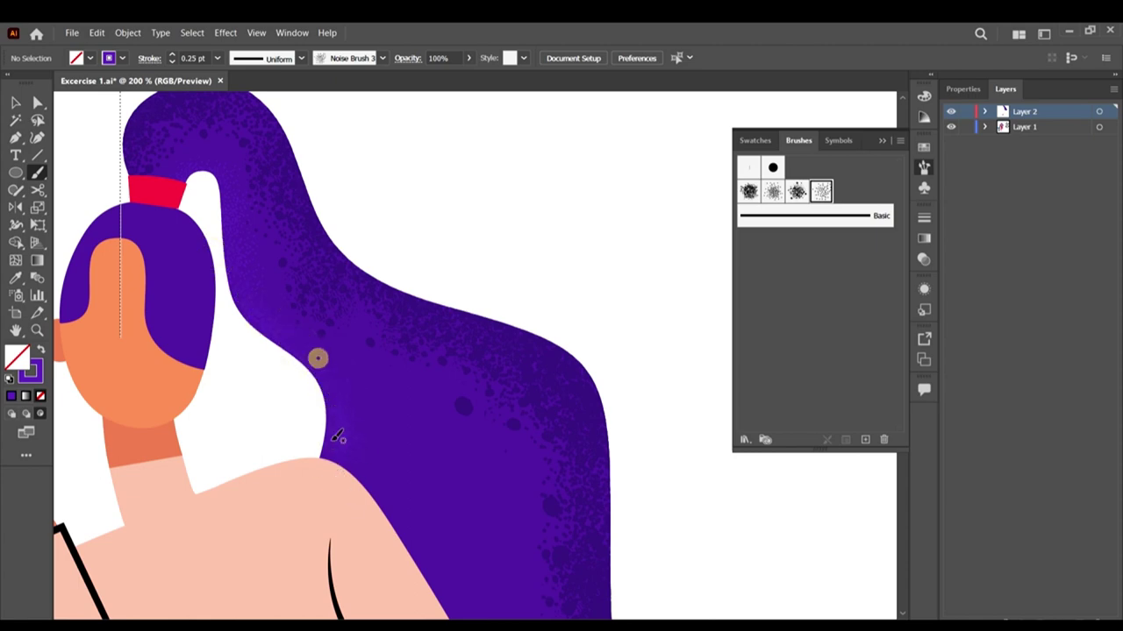
{"action": "scroll", "coordinate": [348, 433], "scroll_direction": "down", "scroll_amount": 3}
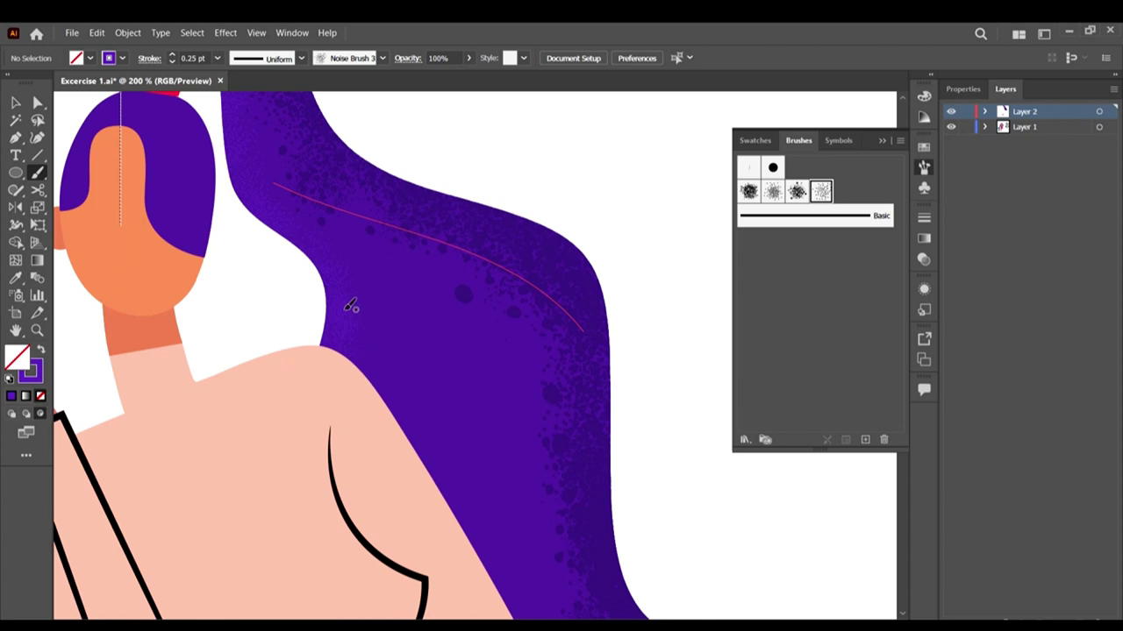
{"action": "left_click", "coordinate": [379, 382]}
{"action": "scroll", "coordinate": [395, 360], "scroll_direction": "up", "scroll_amount": 2}
{"action": "scroll", "coordinate": [366, 298], "scroll_direction": "up", "scroll_amount": 1}
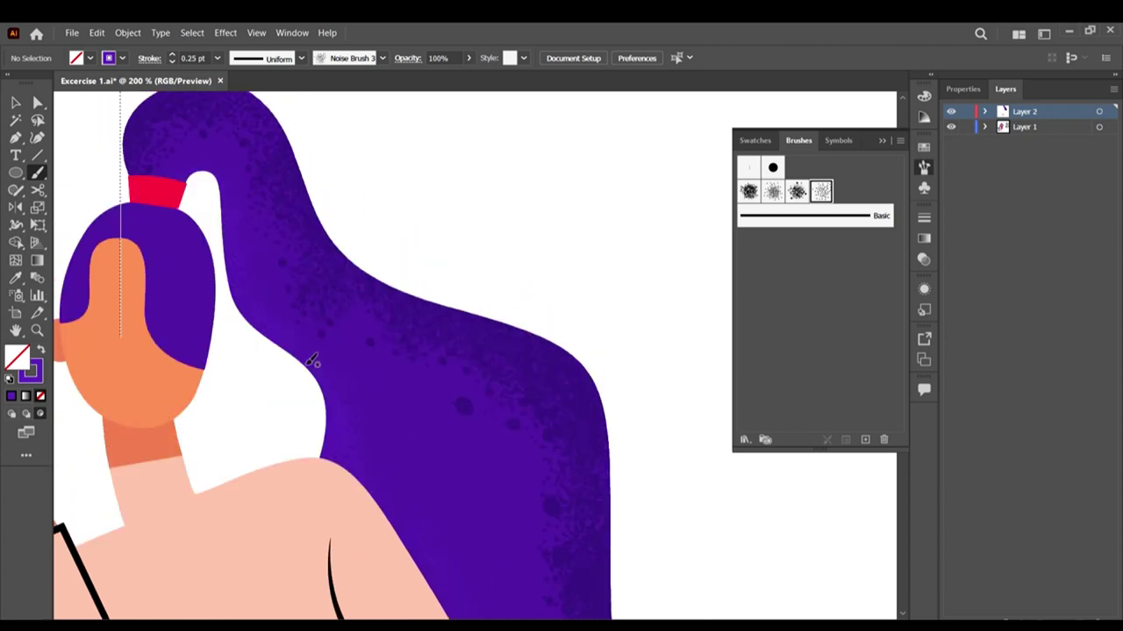
Step: Strengthen the bright grain around the inner curve beside the hair tie and along the inner edge behind the face
{"action": "left_click", "coordinate": [227, 161]}
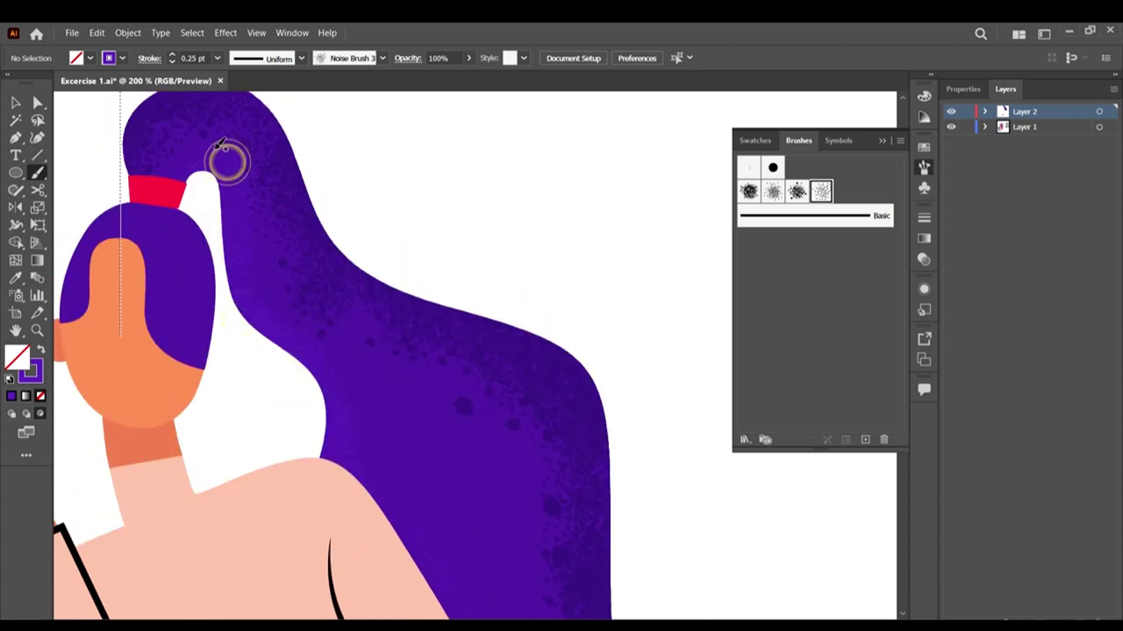
{"action": "left_click", "coordinate": [201, 150]}
{"action": "left_click", "coordinate": [185, 149]}
{"action": "left_click", "coordinate": [184, 173]}
{"action": "mouse_move", "coordinate": [198, 174]}
{"action": "left_mouse_down"}
{"action": "mouse_move", "coordinate": [224, 207]}
{"action": "mouse_move", "coordinate": [250, 306]}
{"action": "left_mouse_up"}
{"action": "left_click", "coordinate": [228, 225]}
{"action": "left_click_drag", "start_coordinate": [230, 193], "coordinate": [271, 336]}
{"action": "left_click_drag", "start_coordinate": [242, 280], "coordinate": [349, 387]}
{"action": "left_click", "coordinate": [316, 341]}
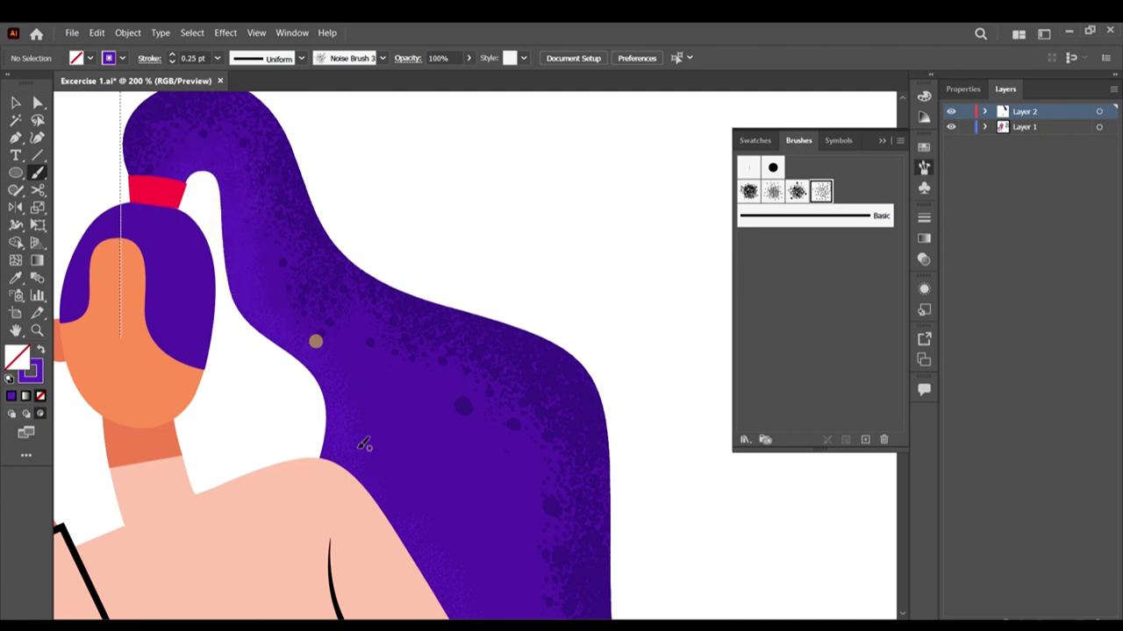
Step: Extend the bright grain over the hair beside the shoulder and down along the upper arm
{"action": "left_click", "coordinate": [368, 401]}
{"action": "left_click", "coordinate": [348, 427]}
{"action": "left_click", "coordinate": [371, 473]}
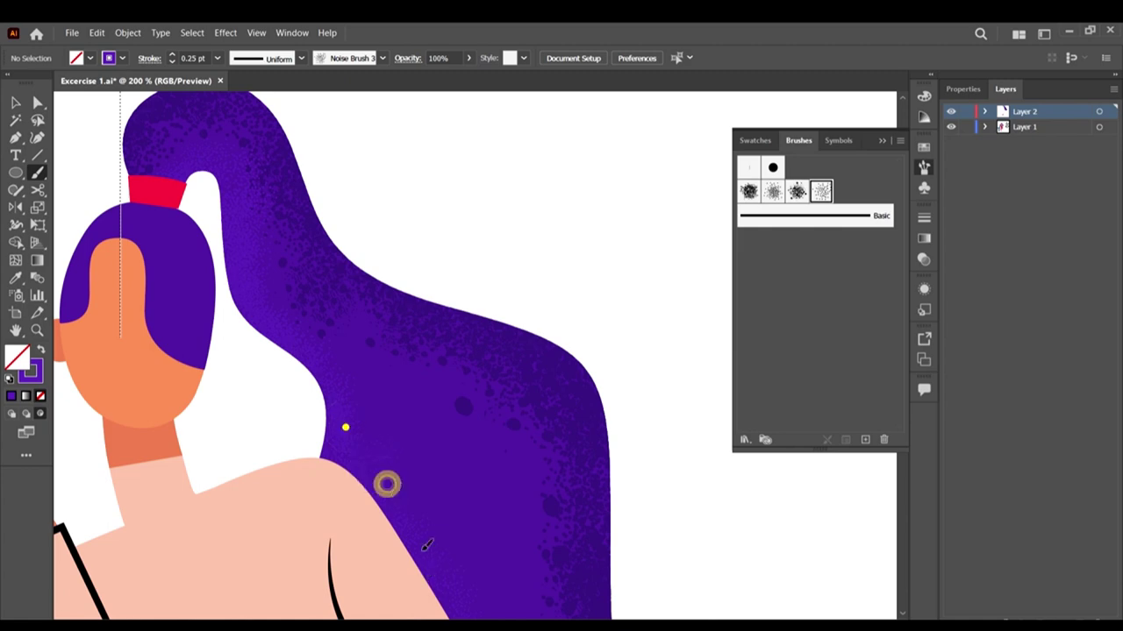
{"action": "scroll", "coordinate": [298, 122], "scroll_direction": "down", "scroll_amount": 4}
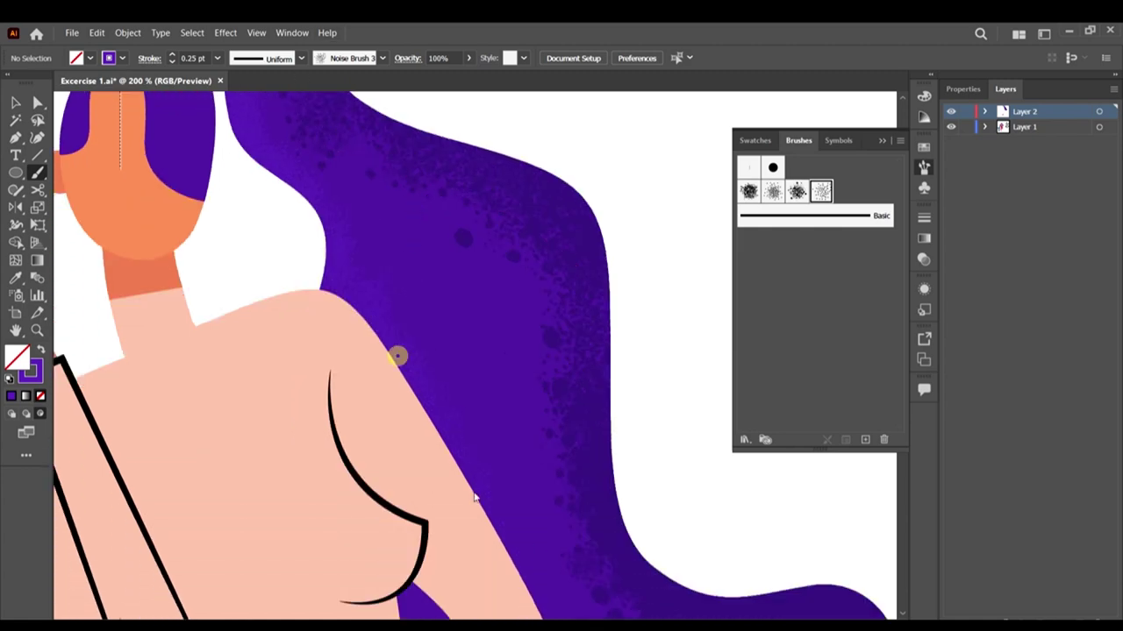
{"action": "scroll", "coordinate": [518, 579], "scroll_direction": "down", "scroll_amount": 4}
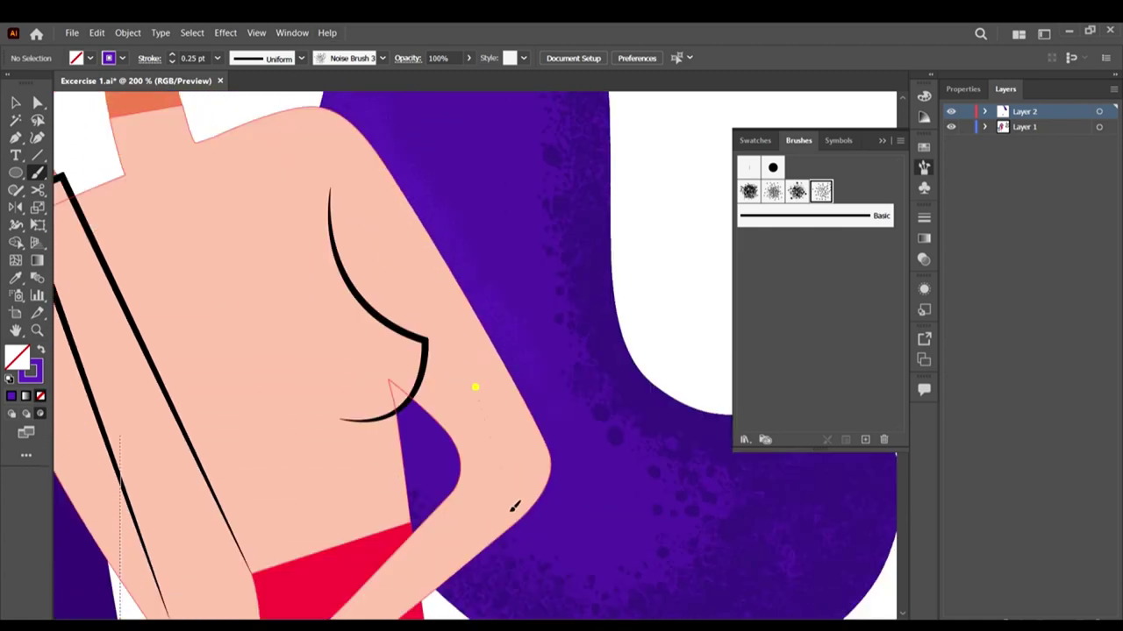
Step: Brush fine bright purple grain over the hair in the gap between the bent arm and the waist
{"action": "left_click_drag", "start_coordinate": [426, 365], "coordinate": [430, 462]}
{"action": "left_click", "coordinate": [426, 376]}
{"action": "mouse_move", "coordinate": [398, 377]}
{"action": "left_mouse_down"}
{"action": "mouse_move", "coordinate": [496, 507]}
{"action": "mouse_move", "coordinate": [404, 408]}
{"action": "left_mouse_up"}
Step: Set the stroke weight to 0.5 pt and brush bright grain over the hair in the arm gap and below the elbow
{"action": "left_click", "coordinate": [217, 58]}
{"action": "left_click", "coordinate": [250, 96]}
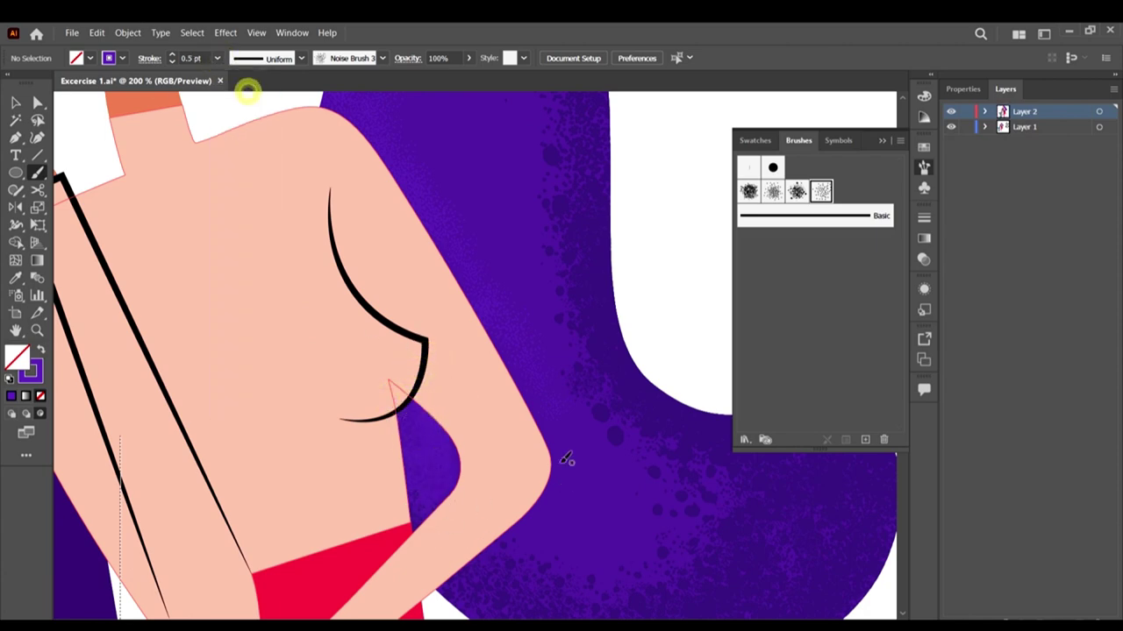
{"action": "scroll", "coordinate": [418, 374], "scroll_direction": "down", "scroll_amount": 1}
{"action": "left_click_drag", "start_coordinate": [400, 378], "coordinate": [420, 252]}
{"action": "left_click_drag", "start_coordinate": [412, 338], "coordinate": [441, 429]}
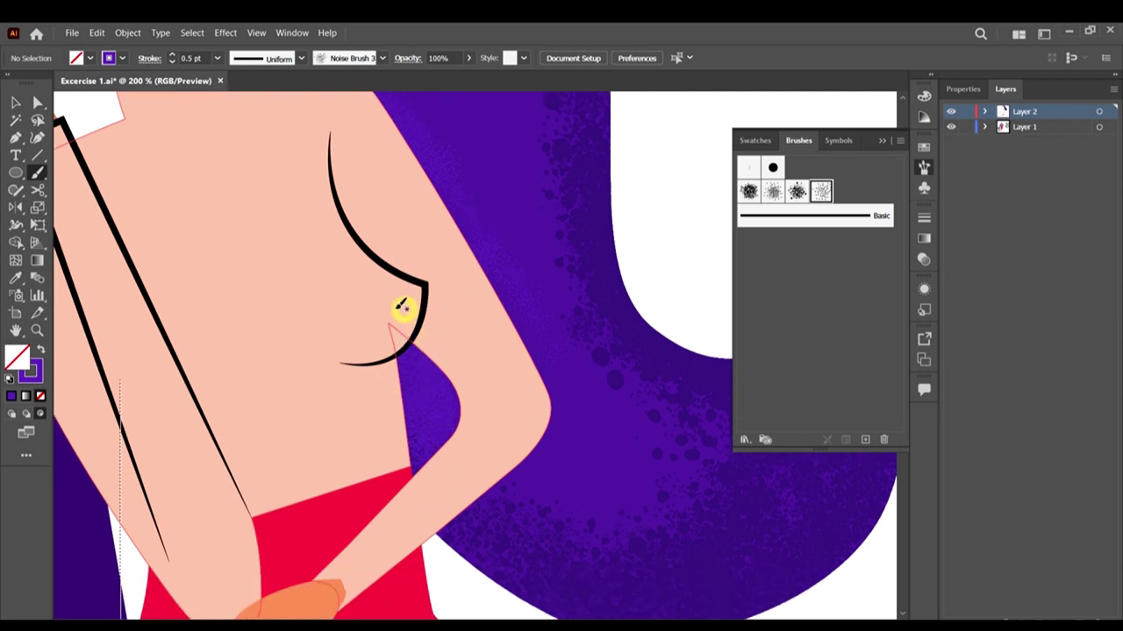
{"action": "left_click_drag", "start_coordinate": [401, 310], "coordinate": [412, 501]}
{"action": "left_click_drag", "start_coordinate": [392, 323], "coordinate": [421, 415]}
{"action": "left_click", "coordinate": [418, 353]}
{"action": "left_click", "coordinate": [448, 384]}
{"action": "left_click", "coordinate": [440, 439]}
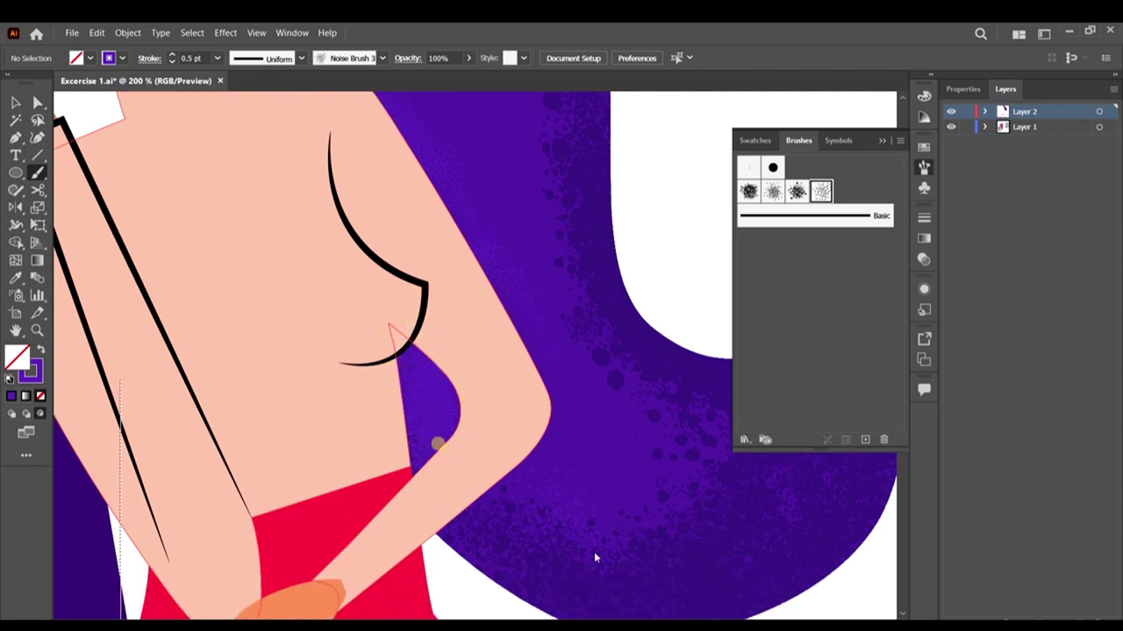
{"action": "left_click", "coordinate": [466, 397]}
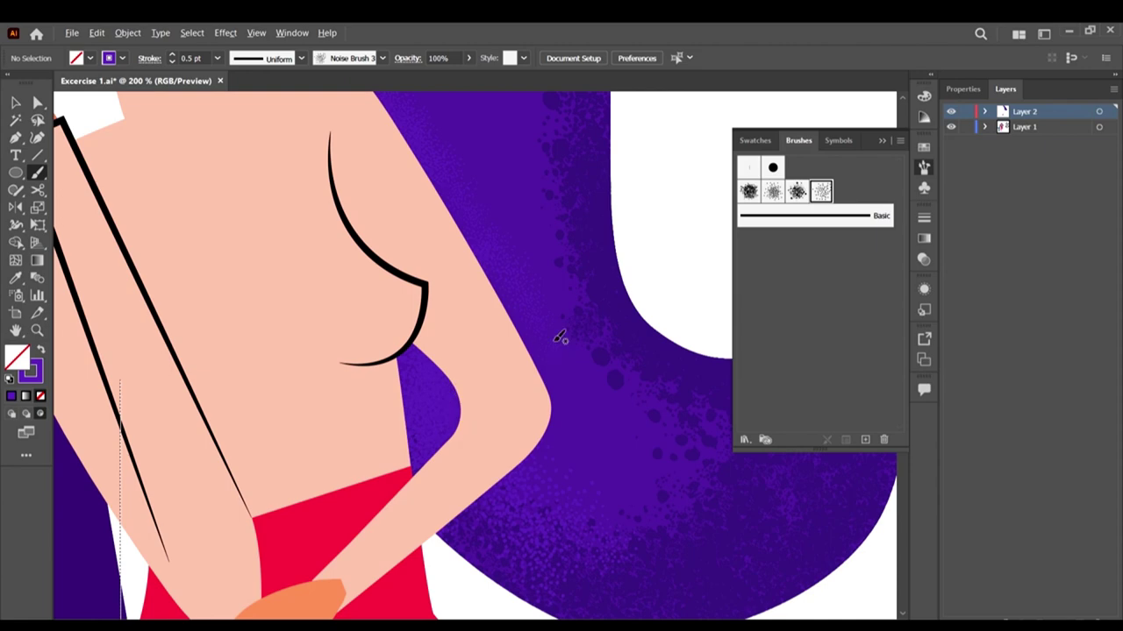
Step: Examine the ponytail's shading and compare it with the hair in the reference image Excercise 1-02.jpg
{"action": "scroll", "coordinate": [555, 341], "scroll_direction": "down", "scroll_amount": 3}
{"action": "scroll", "coordinate": [555, 329], "scroll_direction": "up", "scroll_amount": 2}
{"action": "scroll", "coordinate": [501, 294], "scroll_direction": "up", "scroll_amount": 2}
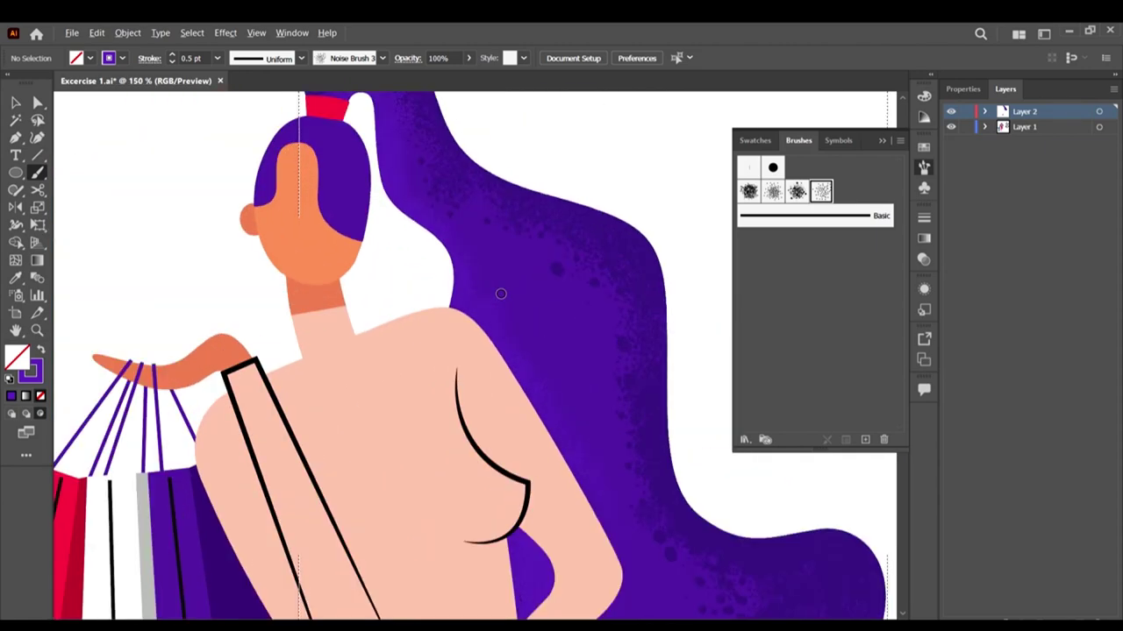
{"action": "left_click", "coordinate": [484, 307]}
{"action": "scroll", "coordinate": [492, 277], "scroll_direction": "up", "scroll_amount": 2}
{"action": "scroll", "coordinate": [505, 263], "scroll_direction": "down", "scroll_amount": 3}
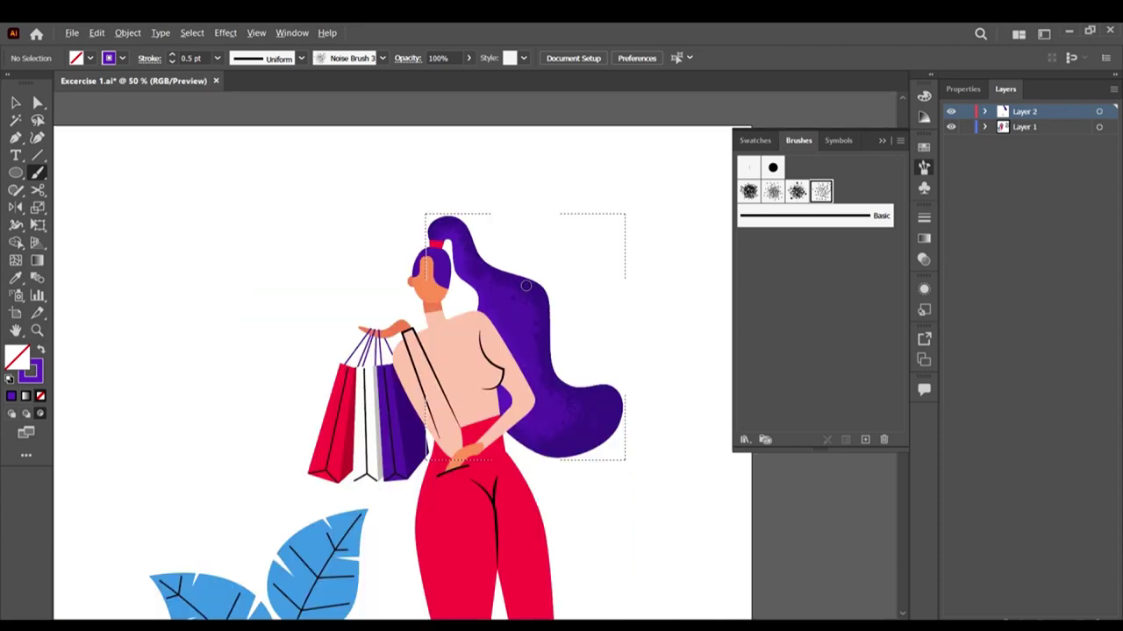
{"action": "scroll", "coordinate": [515, 248], "scroll_direction": "up", "scroll_amount": 3}
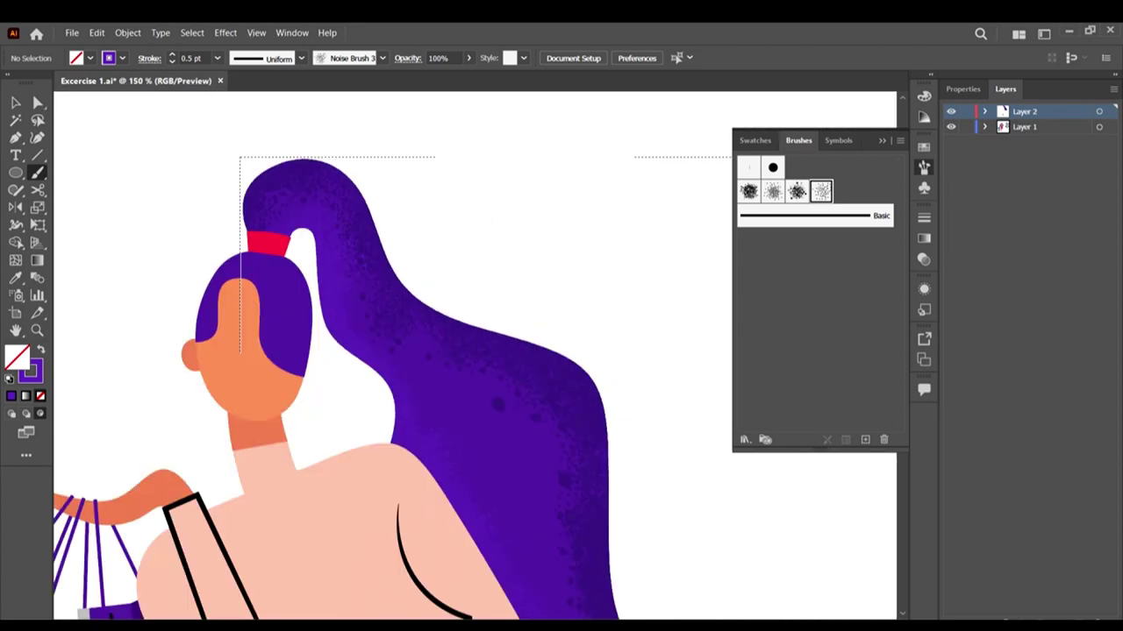
{"action": "left_click", "coordinate": [156, 585]}
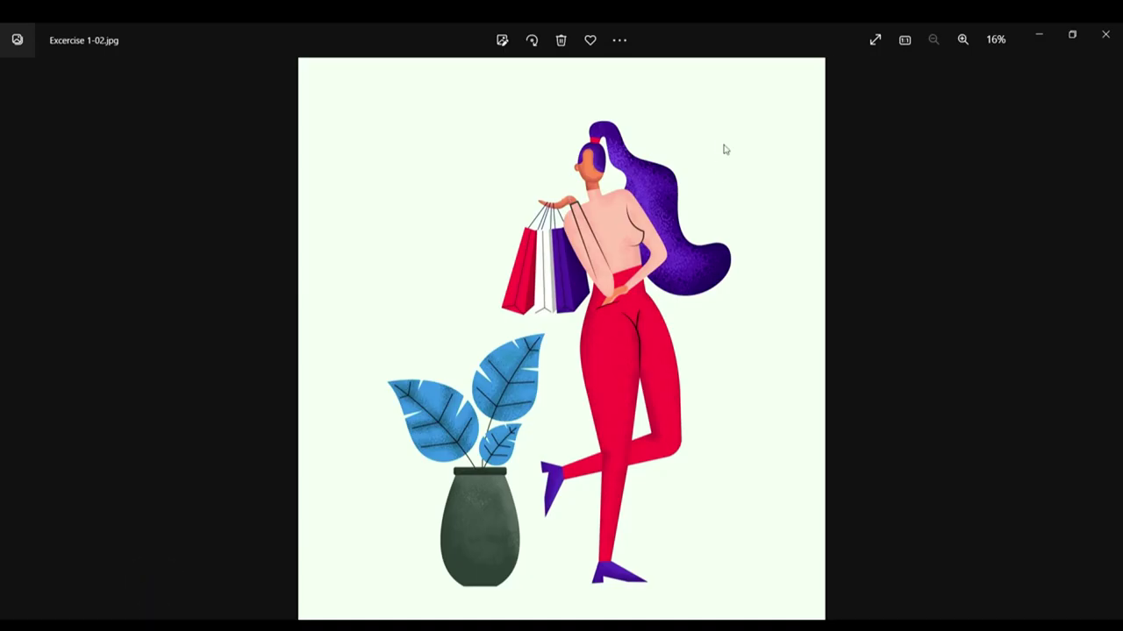
{"action": "scroll", "coordinate": [702, 150], "scroll_direction": "up", "scroll_amount": 3}
{"action": "scroll", "coordinate": [683, 154], "scroll_direction": "up", "scroll_amount": 1}
{"action": "scroll", "coordinate": [761, 417], "scroll_direction": "down", "scroll_amount": 3}
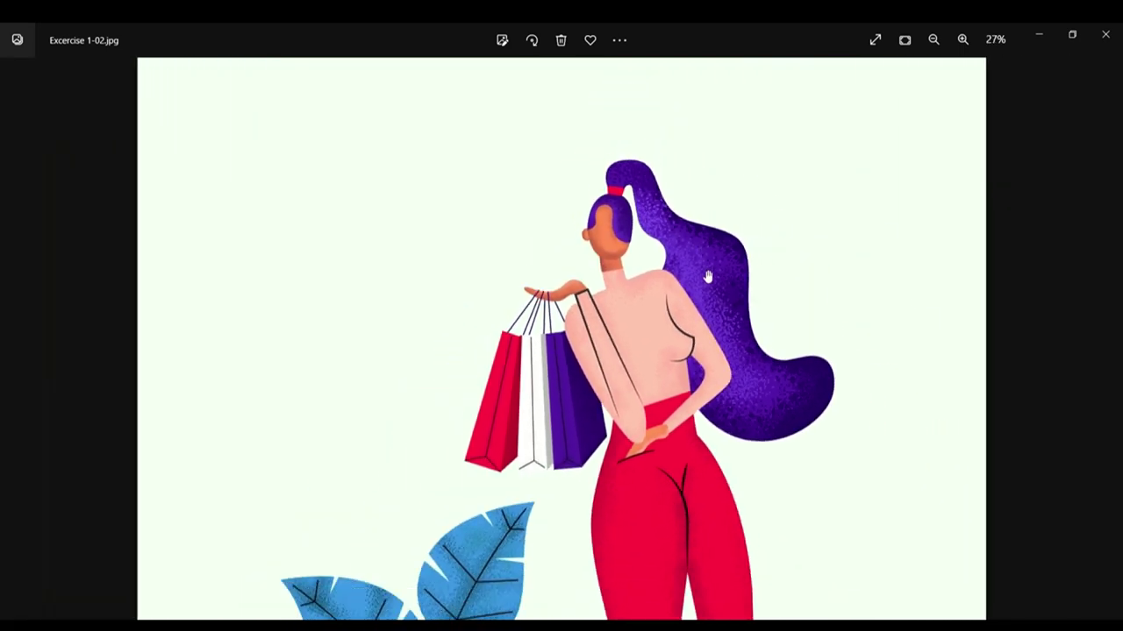
{"action": "scroll", "coordinate": [673, 187], "scroll_direction": "up", "scroll_amount": 1}
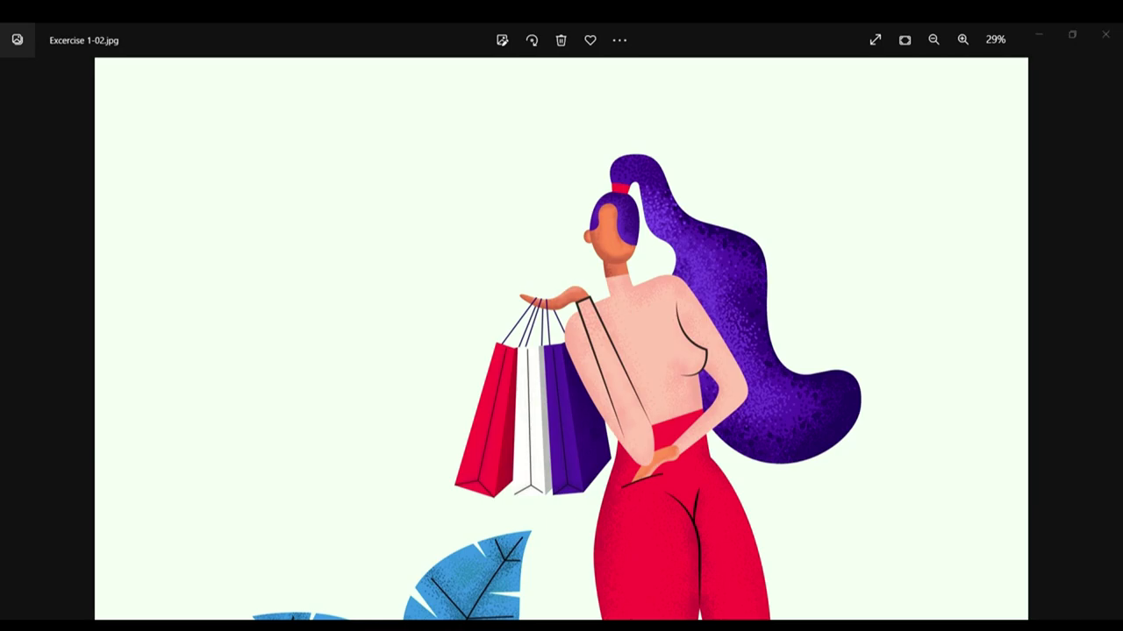
{"action": "key", "text": "alt+Tab"}
Step: Change the stroke colour to the lighter purple 6230C1
{"action": "scroll", "coordinate": [306, 253], "scroll_direction": "up", "scroll_amount": 2}
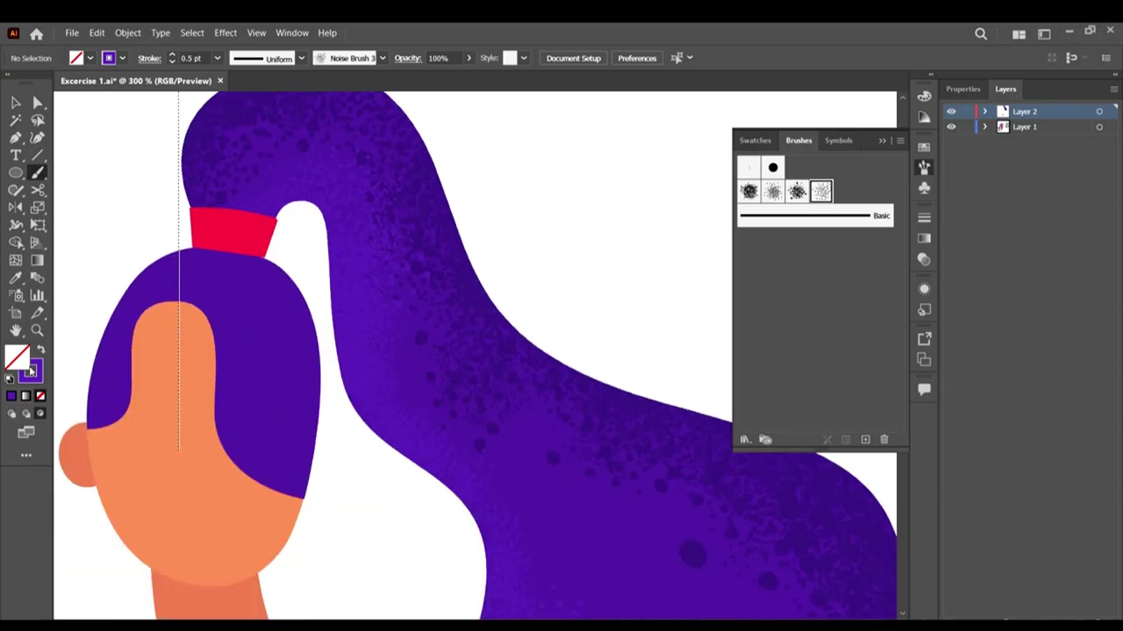
{"action": "double_click", "coordinate": [30, 371]}
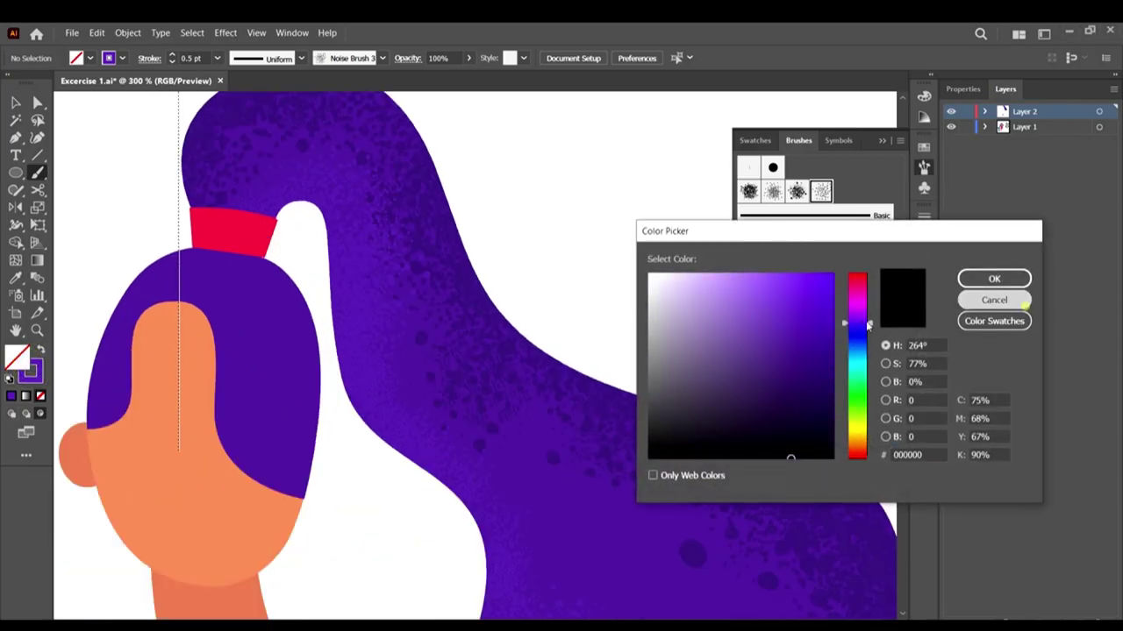
{"action": "left_click", "coordinate": [1023, 301]}
{"action": "double_click", "coordinate": [32, 372]}
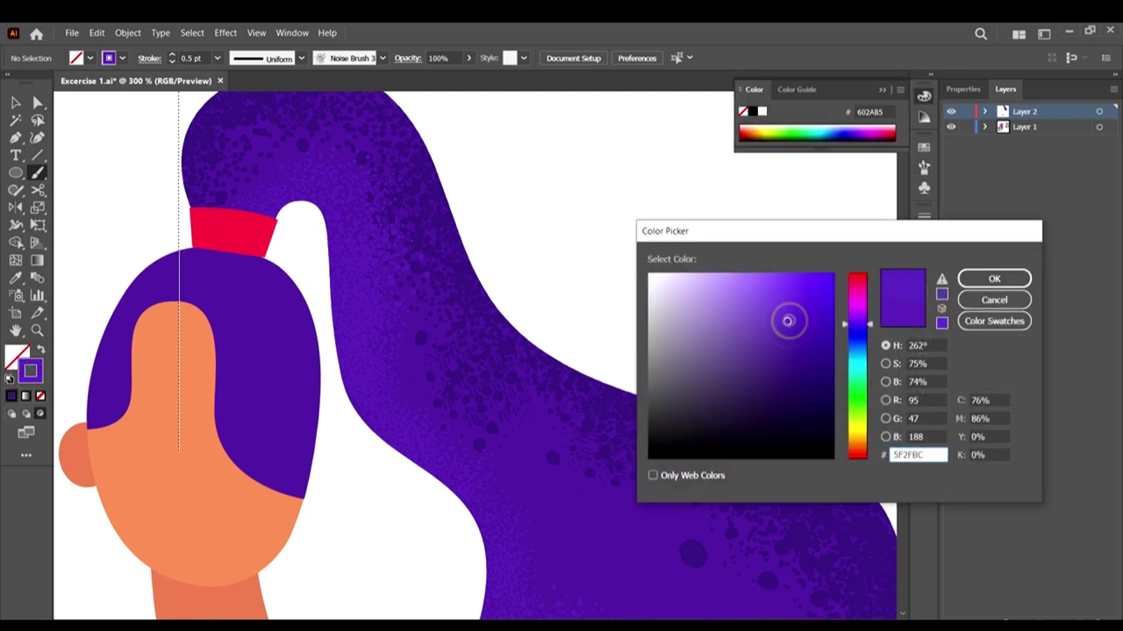
{"action": "left_click", "coordinate": [978, 278]}
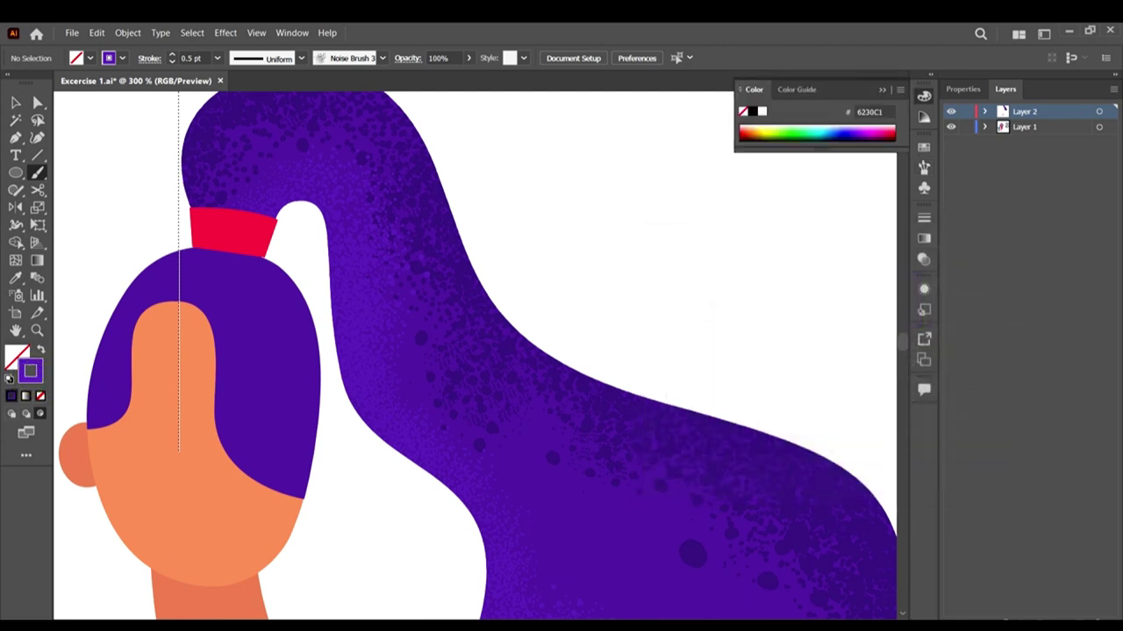
{"action": "mouse_move", "coordinate": [164, 602]}
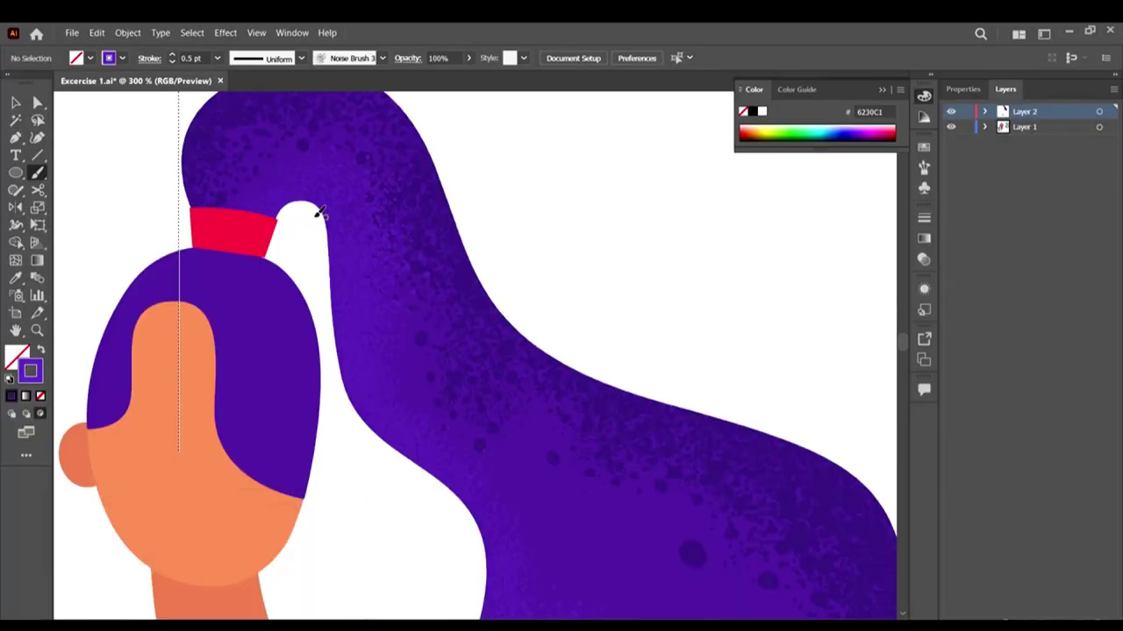
Step: Brush the lighter purple grain around the inner curve beside the hair tie and down the ponytail's inner edge behind the face
{"action": "left_click_drag", "start_coordinate": [340, 231], "coordinate": [365, 360]}
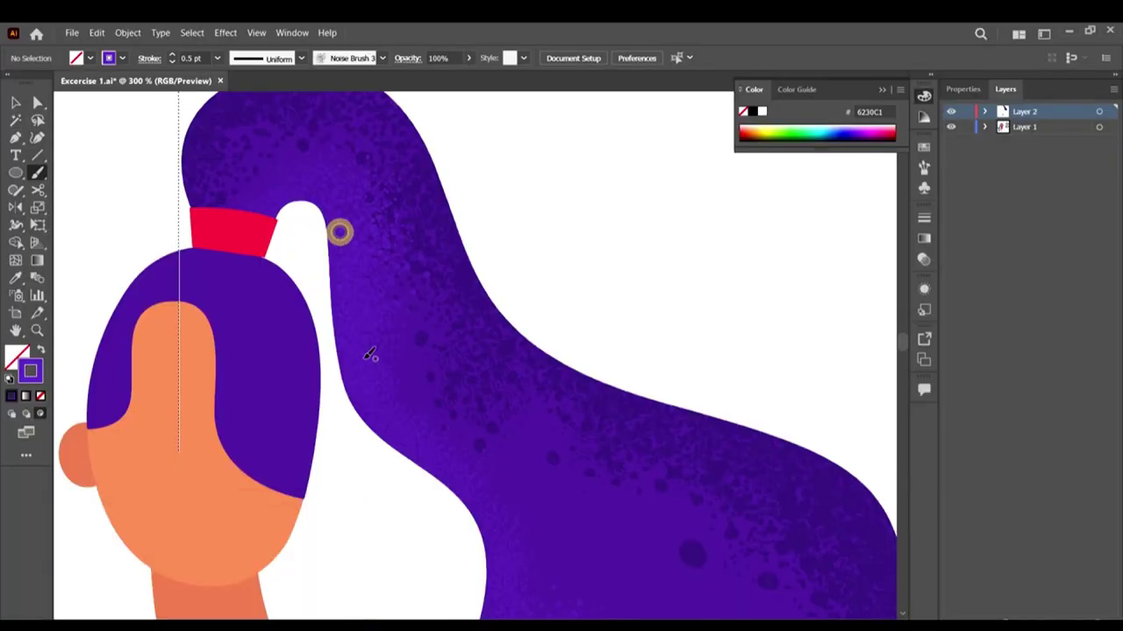
{"action": "left_click_drag", "start_coordinate": [314, 187], "coordinate": [279, 240]}
{"action": "scroll", "coordinate": [351, 337], "scroll_direction": "down", "scroll_amount": 1}
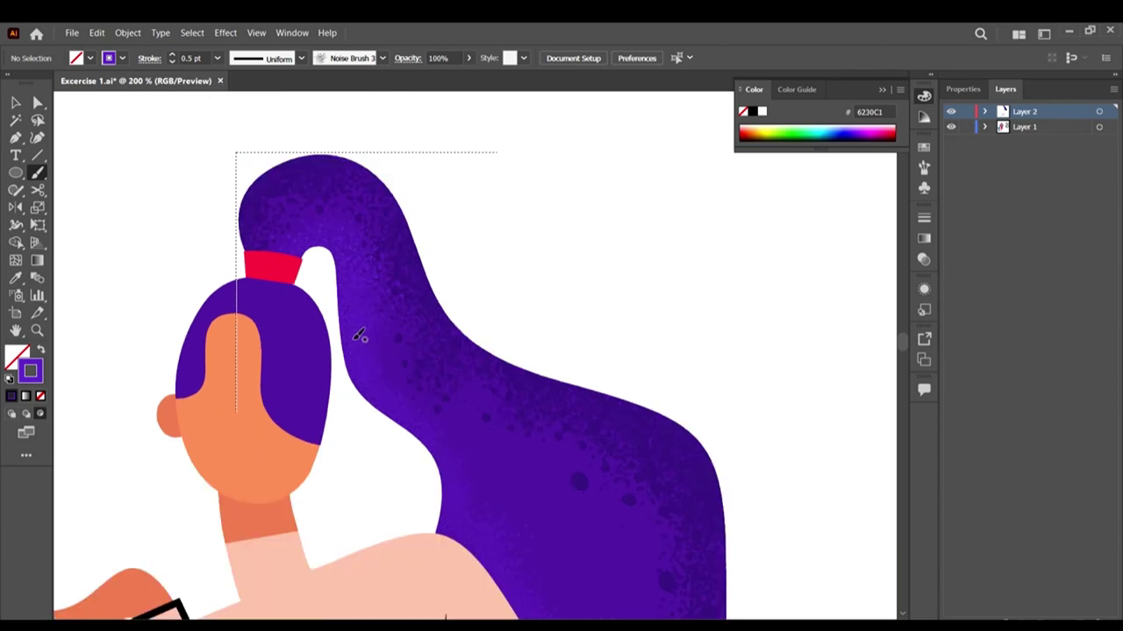
{"action": "mouse_move", "coordinate": [351, 323]}
{"action": "left_mouse_down"}
{"action": "mouse_move", "coordinate": [363, 363]}
{"action": "mouse_move", "coordinate": [414, 405]}
{"action": "mouse_move", "coordinate": [369, 374]}
{"action": "mouse_move", "coordinate": [402, 428]}
{"action": "left_mouse_up"}
{"action": "left_click", "coordinate": [444, 449]}
{"action": "left_click", "coordinate": [447, 494]}
Step: Continue the lighter grain over the hair along the shoulder and upper arm, and in the gap between arm and waist
{"action": "scroll", "coordinate": [494, 469], "scroll_direction": "down", "scroll_amount": 2}
{"action": "left_click_drag", "start_coordinate": [466, 381], "coordinate": [554, 501]}
{"action": "left_click_drag", "start_coordinate": [506, 455], "coordinate": [659, 616]}
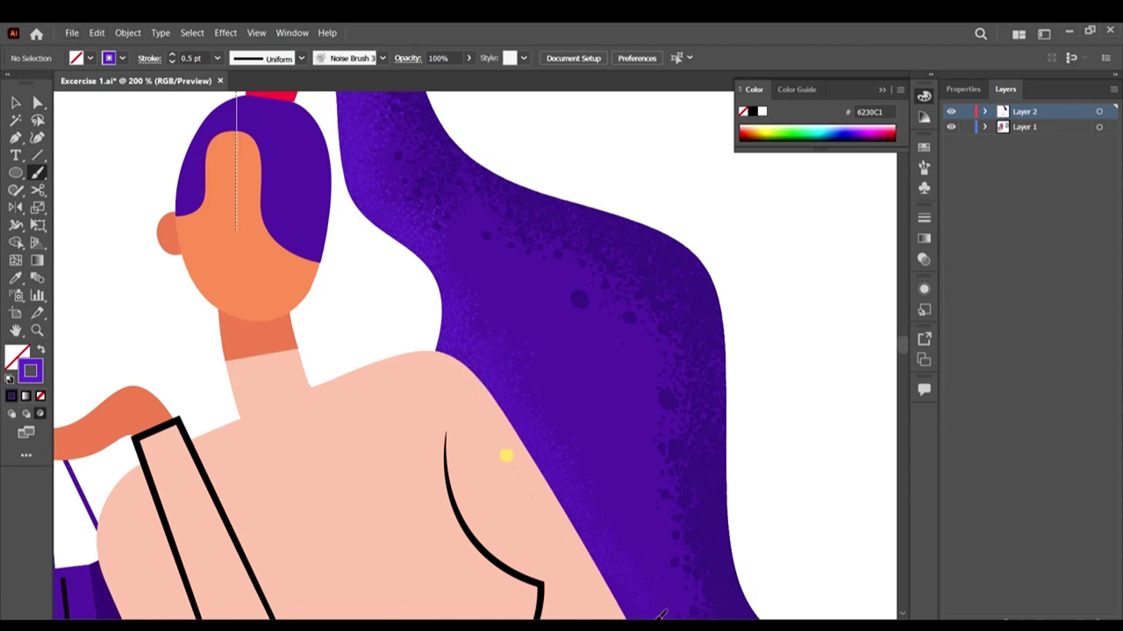
{"action": "scroll", "coordinate": [581, 509], "scroll_direction": "down", "scroll_amount": 2}
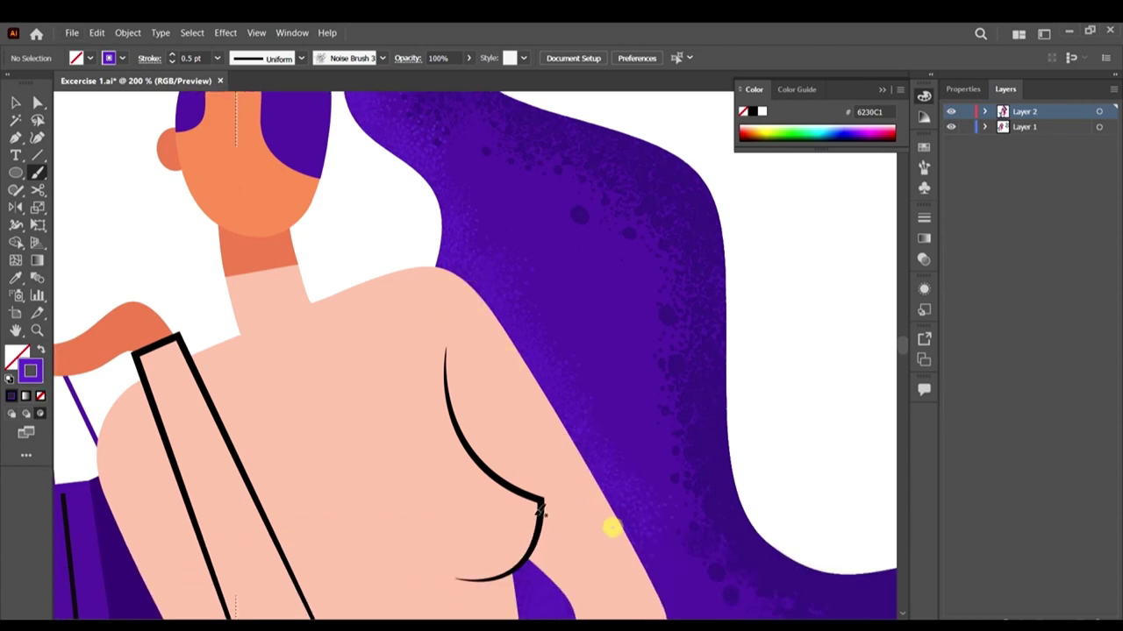
{"action": "left_click", "coordinate": [541, 547]}
{"action": "left_click", "coordinate": [506, 545]}
Step: Sample the dark purple 412082 from a dark speckle and brush dark grain across the ponytail's outer bend at 1 pt
{"action": "scroll", "coordinate": [146, 187], "scroll_direction": "up", "scroll_amount": 2}
{"action": "scroll", "coordinate": [591, 306], "scroll_direction": "up", "scroll_amount": 2}
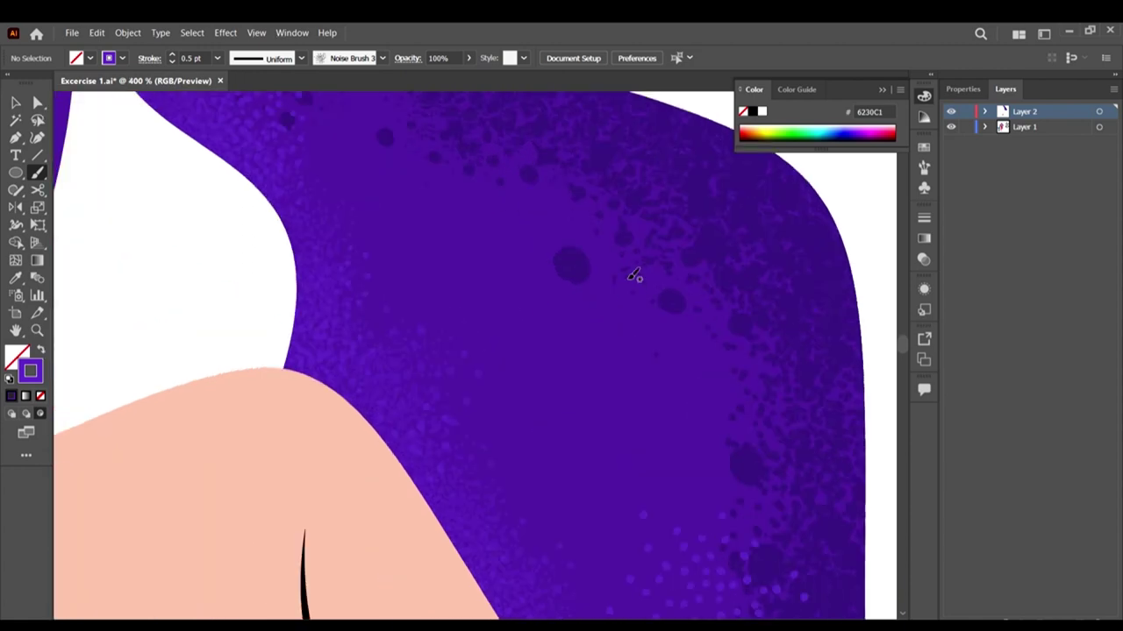
{"action": "scroll", "coordinate": [596, 288], "scroll_direction": "up", "scroll_amount": 1}
{"action": "key", "text": "i"}
{"action": "left_click", "coordinate": [576, 302]}
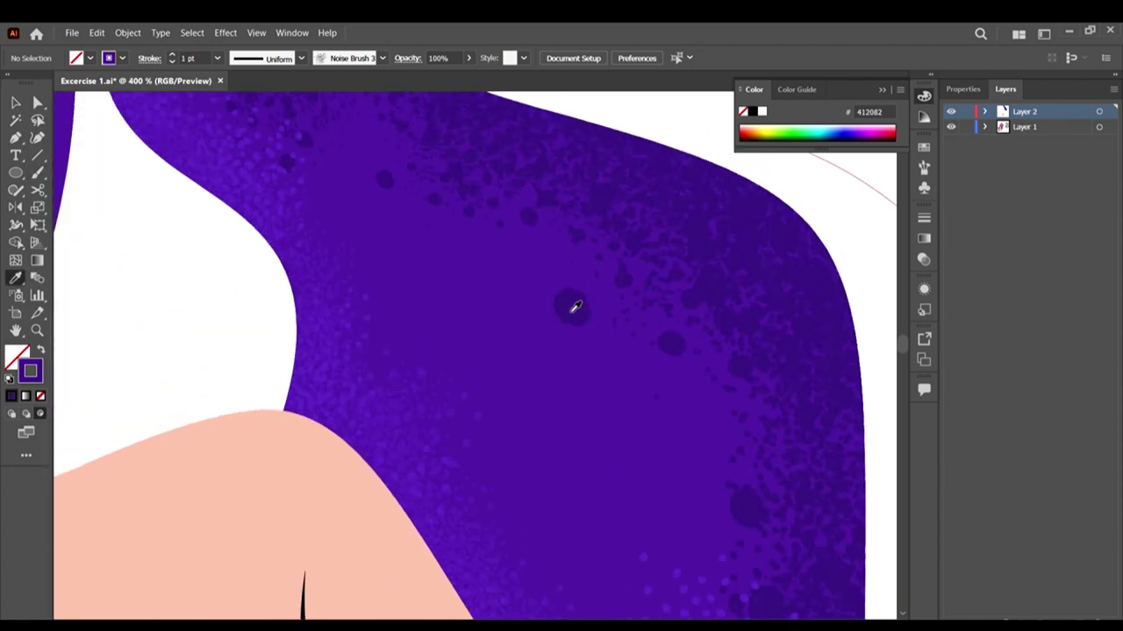
{"action": "scroll", "coordinate": [261, 201], "scroll_direction": "down", "scroll_amount": 3}
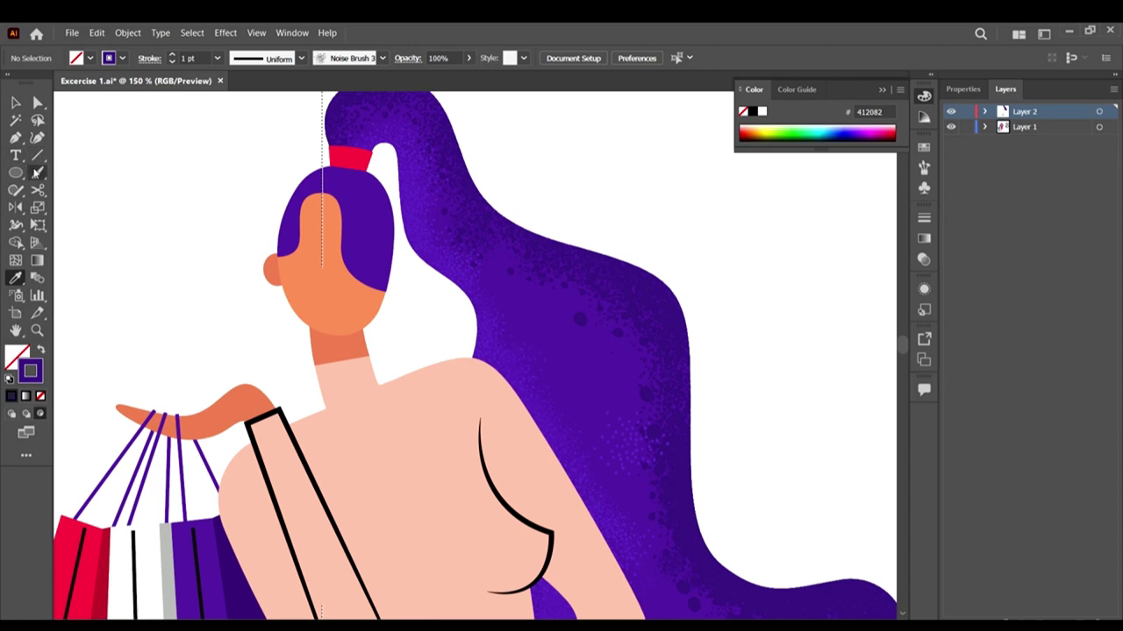
{"action": "left_click", "coordinate": [36, 173]}
{"action": "left_click_drag", "start_coordinate": [534, 251], "coordinate": [664, 328]}
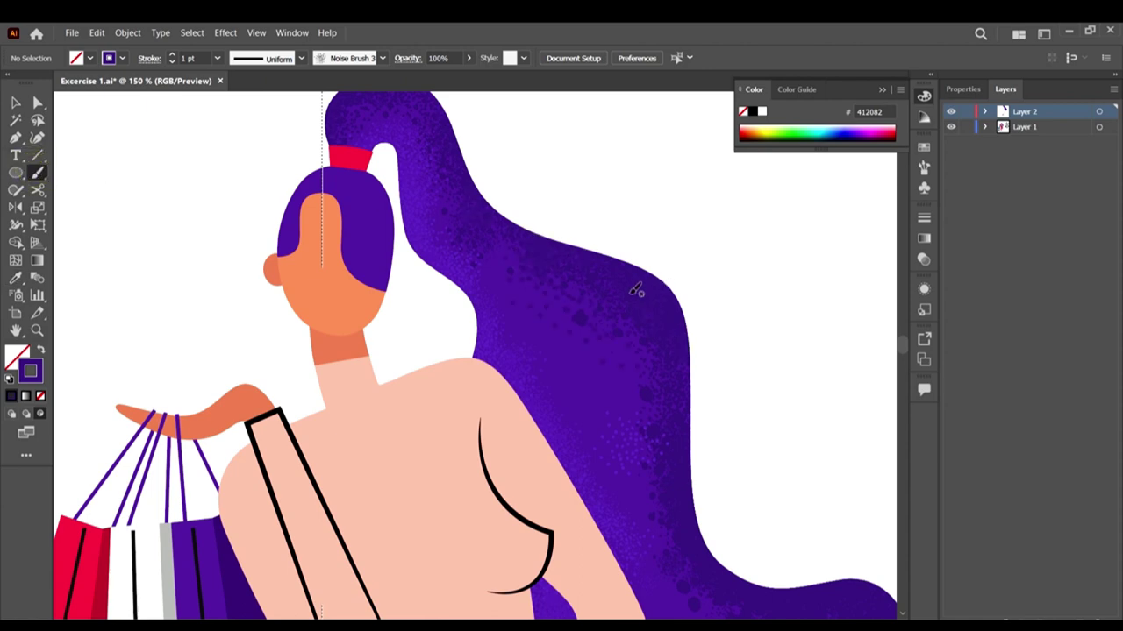
Step: Set the stroke weight to 0.75 pt and brush finer dark grain over the ponytail's outer bend and upward along its outer edge
{"action": "left_click", "coordinate": [923, 171]}
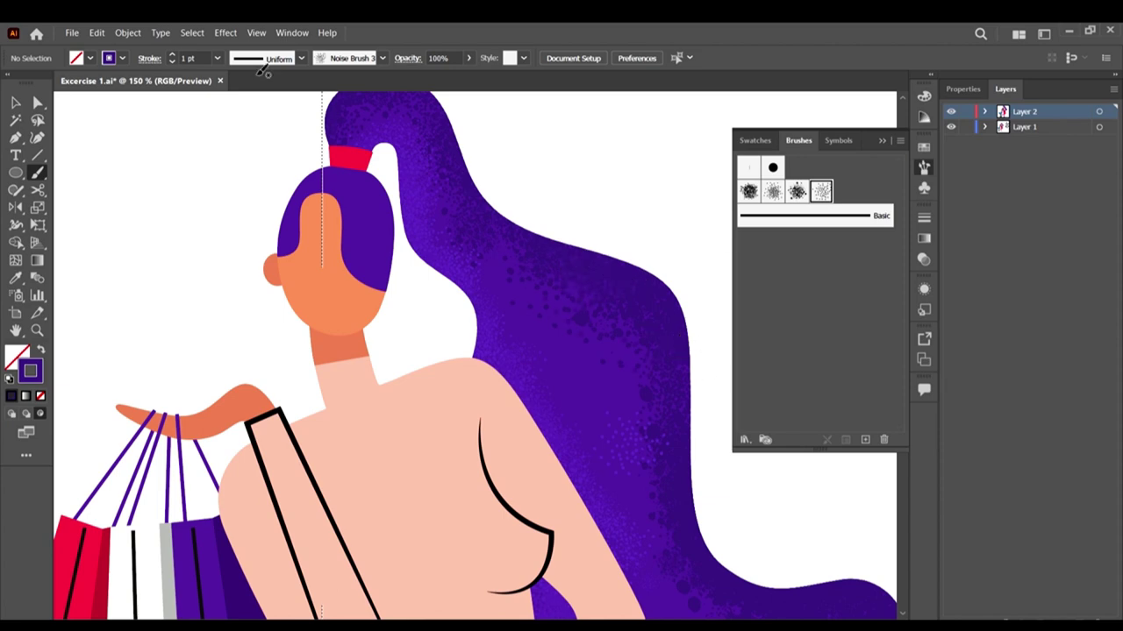
{"action": "left_click", "coordinate": [216, 58]}
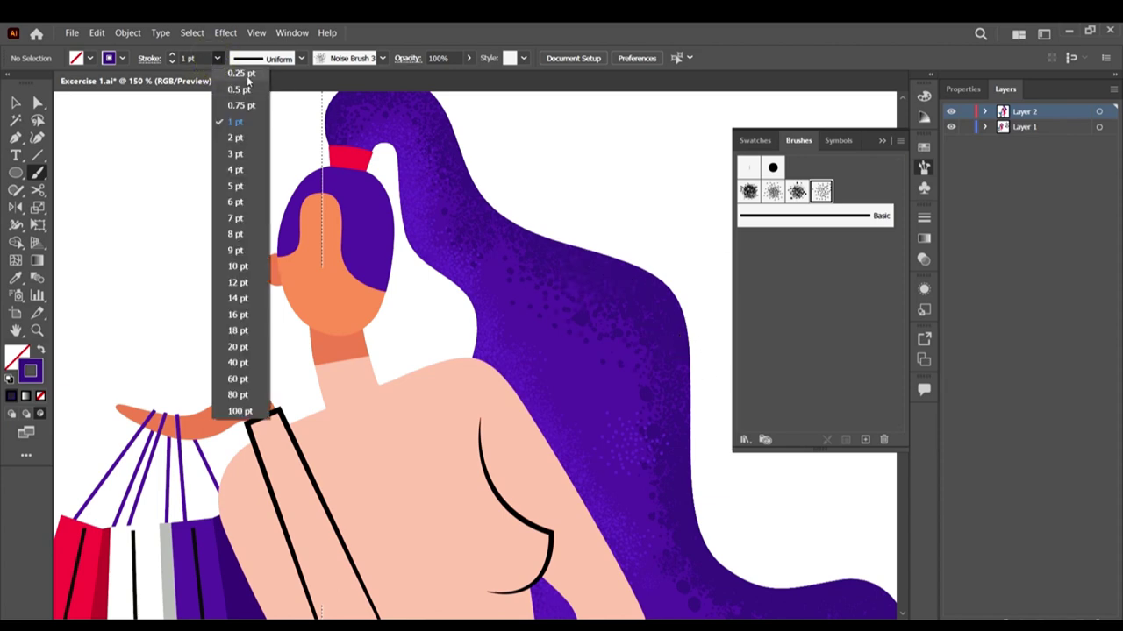
{"action": "left_click", "coordinate": [247, 75]}
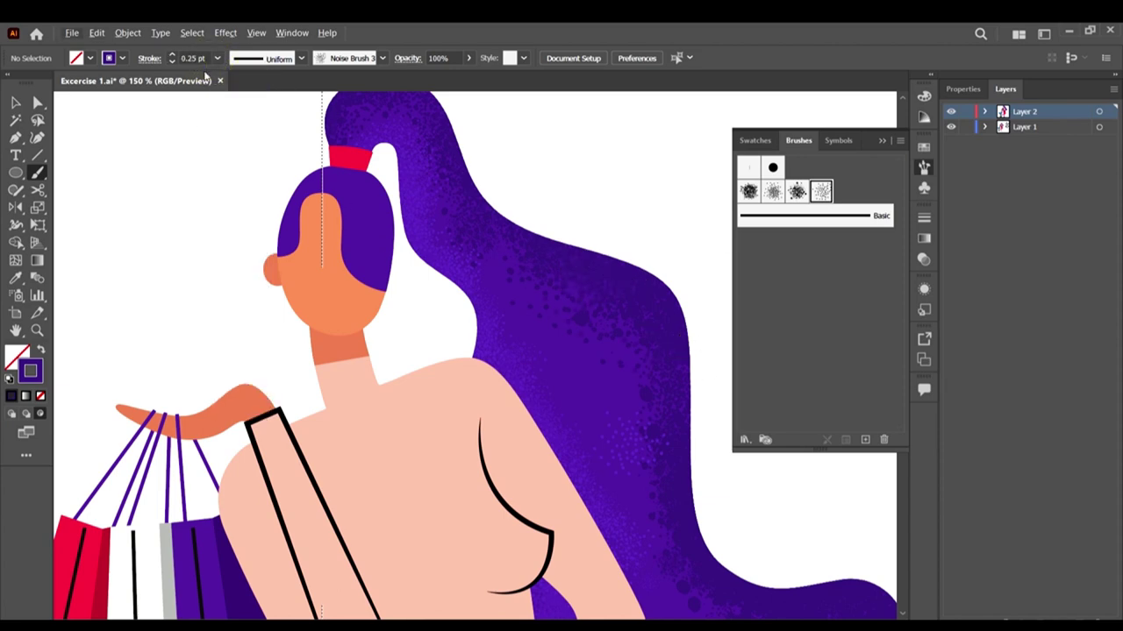
{"action": "mouse_move", "coordinate": [616, 338]}
{"action": "left_mouse_down"}
{"action": "mouse_move", "coordinate": [655, 399]}
{"action": "mouse_move", "coordinate": [671, 377]}
{"action": "left_mouse_up"}
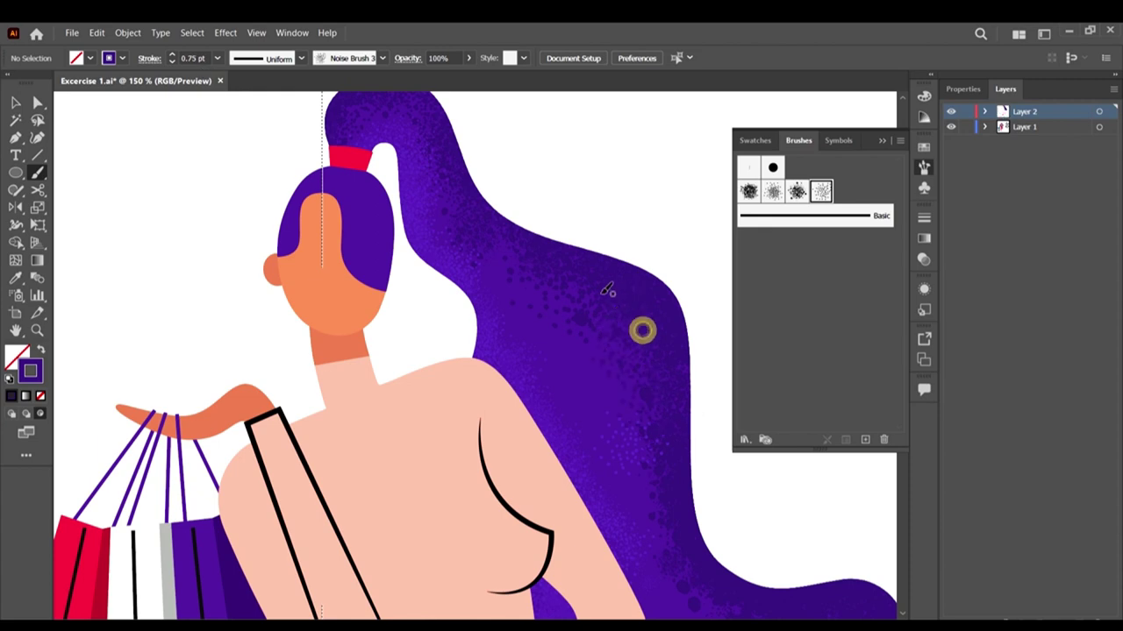
{"action": "left_click_drag", "start_coordinate": [621, 310], "coordinate": [662, 360]}
{"action": "mouse_move", "coordinate": [593, 300]}
{"action": "left_mouse_down"}
{"action": "mouse_move", "coordinate": [656, 363]}
{"action": "mouse_move", "coordinate": [499, 230]}
{"action": "mouse_move", "coordinate": [476, 202]}
{"action": "mouse_move", "coordinate": [494, 165]}
{"action": "left_mouse_up"}
Step: Brush dark grain along the top of the ponytail and down its outer side opposite the arm
{"action": "scroll", "coordinate": [479, 186], "scroll_direction": "up", "scroll_amount": 2}
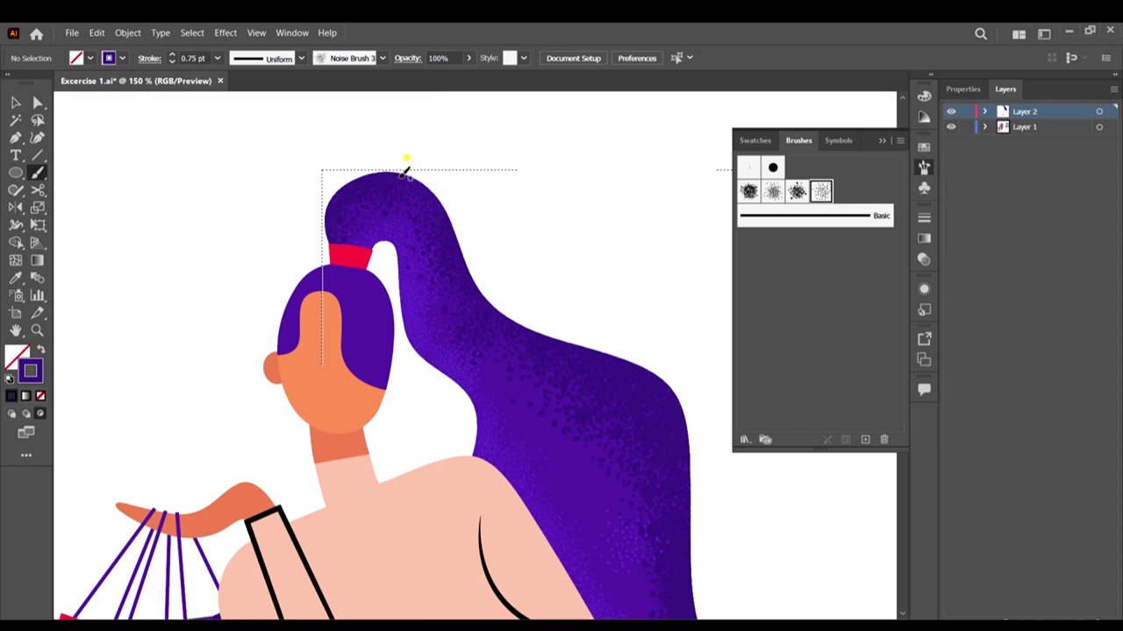
{"action": "left_click_drag", "start_coordinate": [406, 169], "coordinate": [375, 170]}
{"action": "scroll", "coordinate": [662, 322], "scroll_direction": "down", "scroll_amount": 5}
{"action": "left_click_drag", "start_coordinate": [677, 442], "coordinate": [677, 448]}
{"action": "left_click_drag", "start_coordinate": [669, 354], "coordinate": [666, 520]}
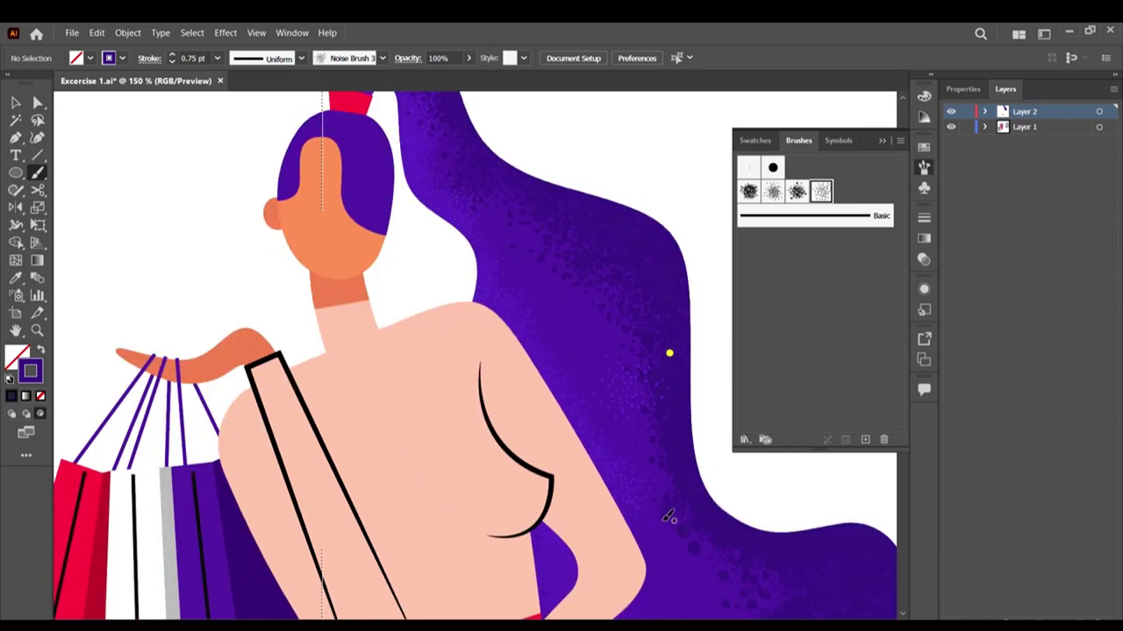
Step: Paint 0.75 pt dark purple noise strokes down the hair's outer edge and across its lower curl with Noise Brush 3
{"action": "mouse_move", "coordinate": [680, 394]}
{"action": "left_mouse_down"}
{"action": "mouse_move", "coordinate": [656, 454]}
{"action": "mouse_move", "coordinate": [709, 539]}
{"action": "left_mouse_up"}
{"action": "scroll", "coordinate": [687, 507], "scroll_direction": "down", "scroll_amount": 2}
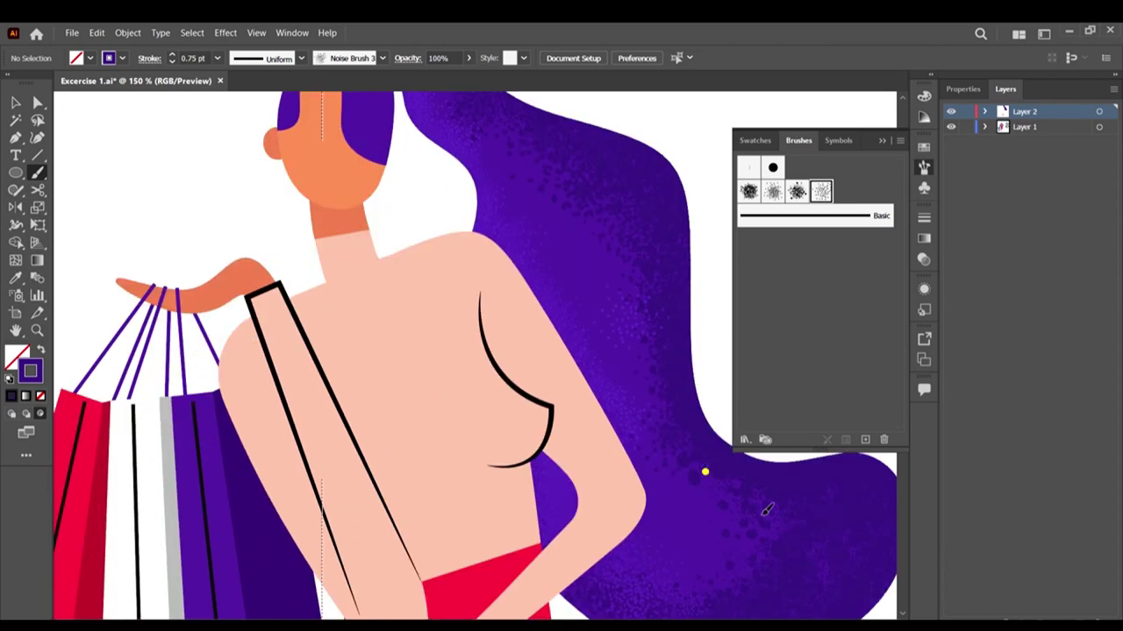
{"action": "mouse_move", "coordinate": [724, 483]}
{"action": "left_mouse_down"}
{"action": "mouse_move", "coordinate": [797, 521]}
{"action": "mouse_move", "coordinate": [864, 525]}
{"action": "left_mouse_up"}
{"action": "left_click_drag", "start_coordinate": [822, 489], "coordinate": [880, 526]}
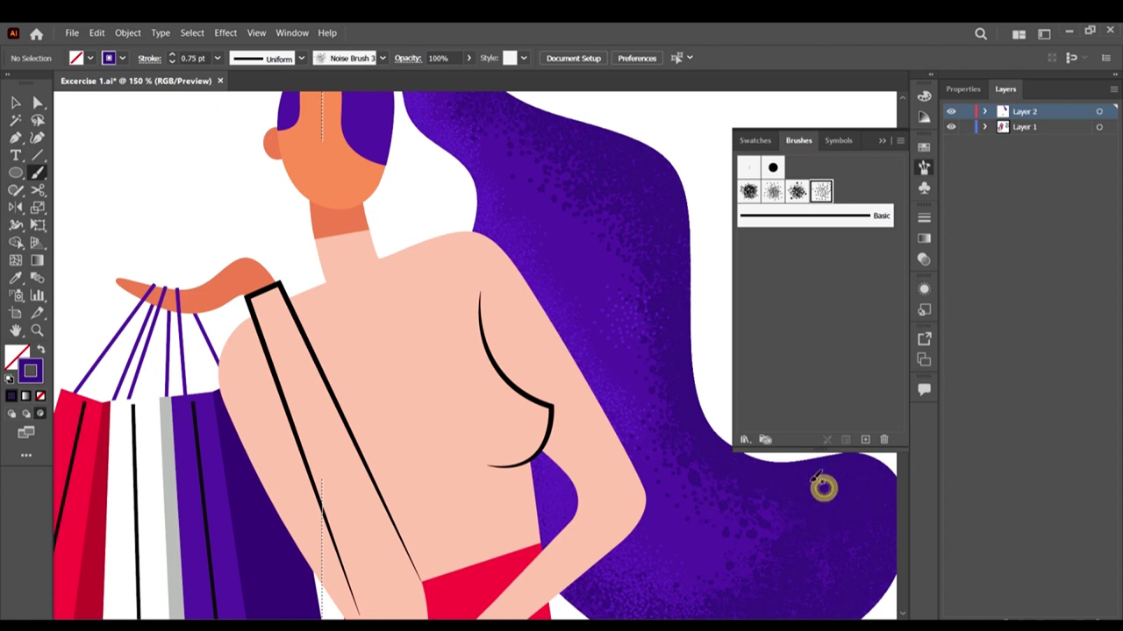
{"action": "scroll", "coordinate": [734, 503], "scroll_direction": "right", "scroll_amount": 5}
{"action": "mouse_move", "coordinate": [708, 486]}
{"action": "left_mouse_down"}
{"action": "mouse_move", "coordinate": [752, 536]}
{"action": "mouse_move", "coordinate": [761, 577]}
{"action": "left_mouse_up"}
{"action": "left_click_drag", "start_coordinate": [743, 522], "coordinate": [754, 561]}
{"action": "mouse_move", "coordinate": [755, 483]}
{"action": "left_mouse_down"}
{"action": "mouse_move", "coordinate": [707, 616]}
{"action": "mouse_move", "coordinate": [706, 546]}
{"action": "mouse_move", "coordinate": [714, 557]}
{"action": "mouse_move", "coordinate": [714, 525]}
{"action": "mouse_move", "coordinate": [739, 509]}
{"action": "left_mouse_up"}
{"action": "scroll", "coordinate": [741, 545], "scroll_direction": "down", "scroll_amount": 4}
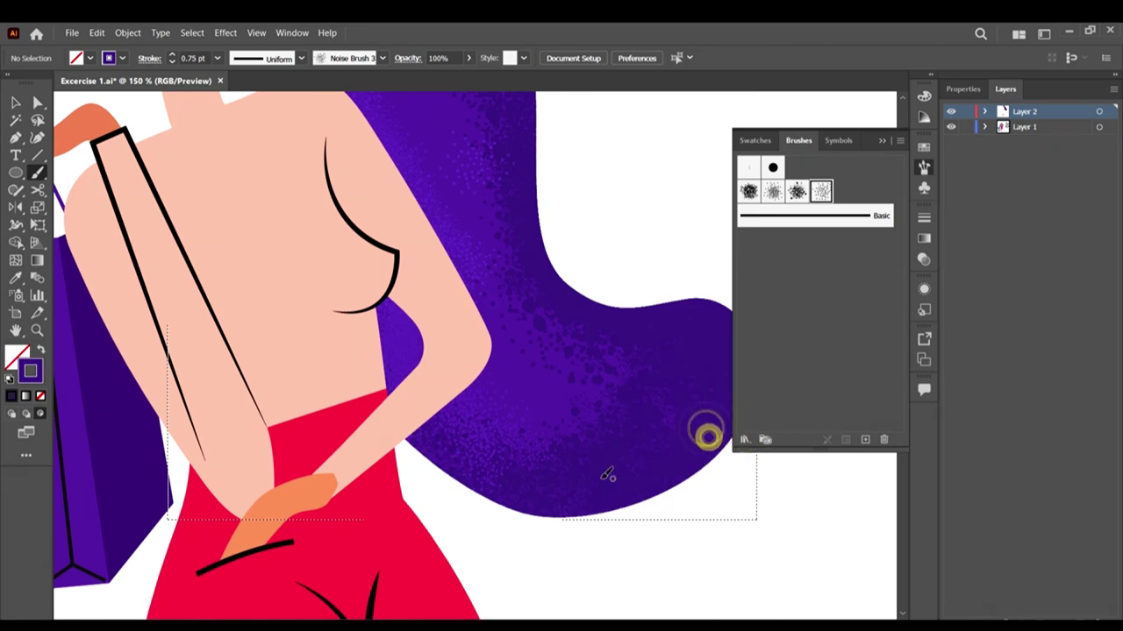
Step: Add more noise shading to the upper bend of the flowing hair with the same purple brush
{"action": "scroll", "coordinate": [504, 460], "scroll_direction": "down", "scroll_amount": 2}
{"action": "scroll", "coordinate": [505, 460], "scroll_direction": "down", "scroll_amount": 2}
{"action": "scroll", "coordinate": [678, 355], "scroll_direction": "up", "scroll_amount": 1}
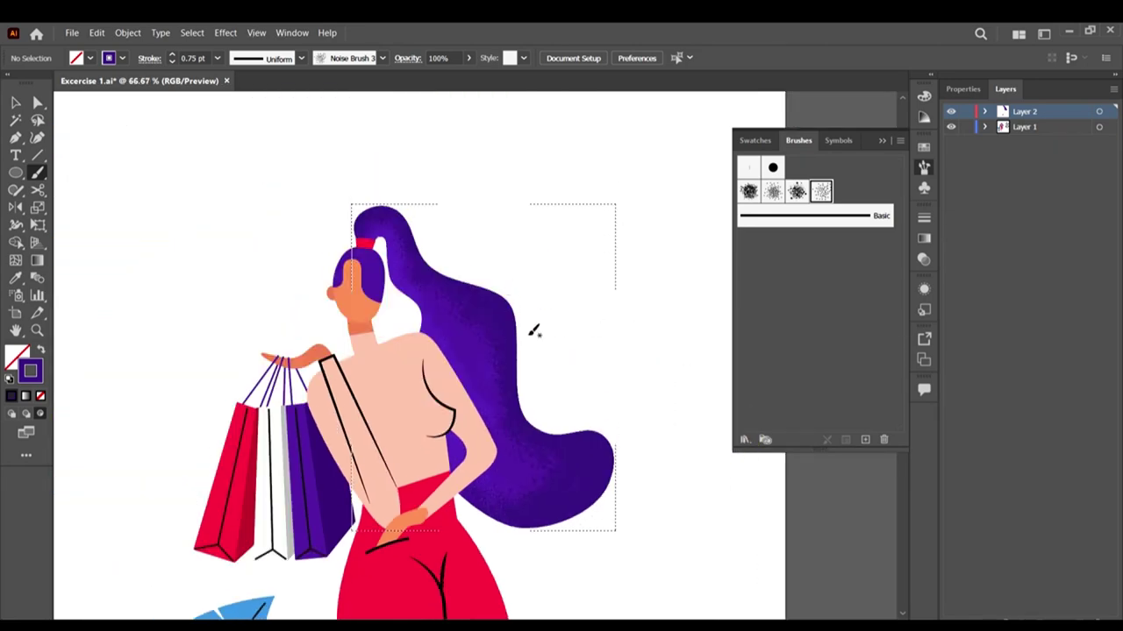
{"action": "scroll", "coordinate": [494, 333], "scroll_direction": "up", "scroll_amount": 1}
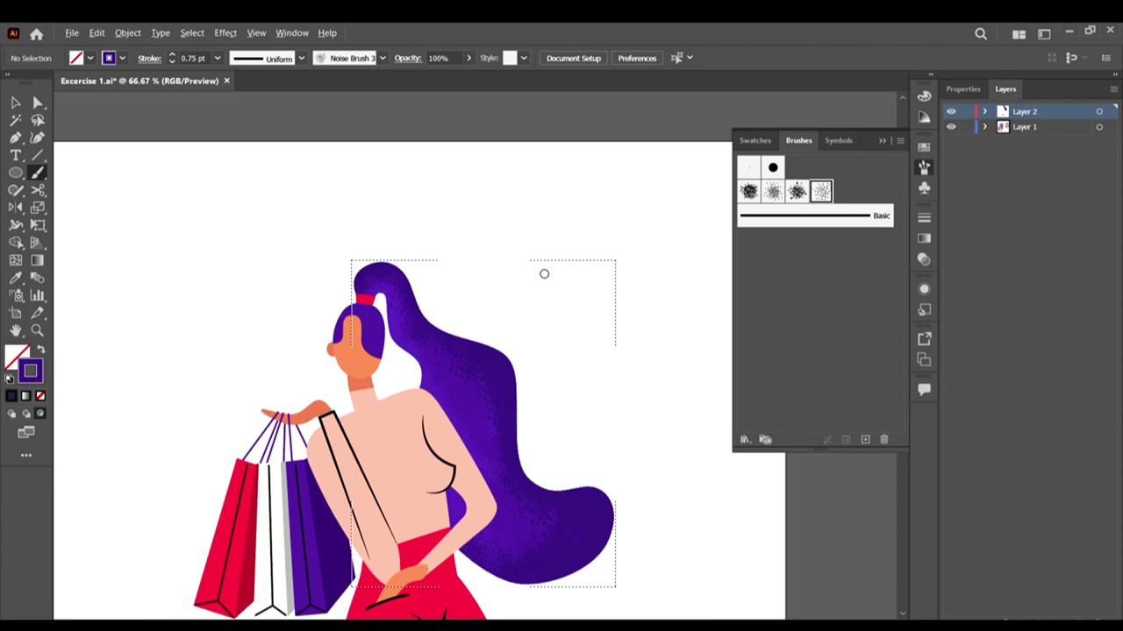
{"action": "scroll", "coordinate": [544, 273], "scroll_direction": "down", "scroll_amount": 1}
{"action": "scroll", "coordinate": [543, 277], "scroll_direction": "down", "scroll_amount": 4}
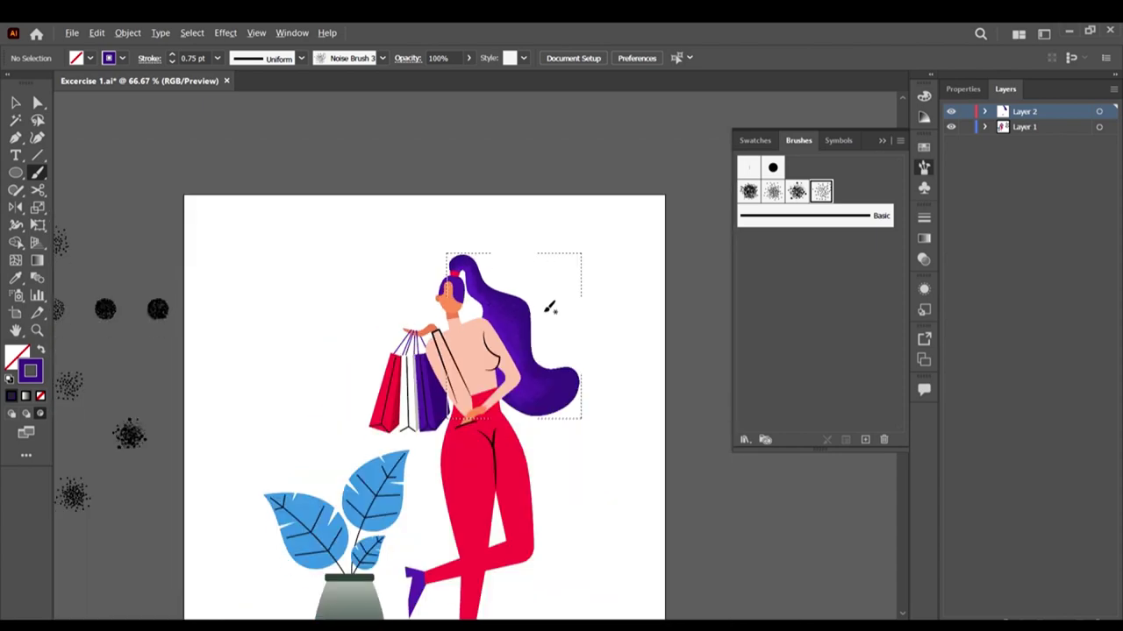
{"action": "scroll", "coordinate": [546, 278], "scroll_direction": "up", "scroll_amount": 6}
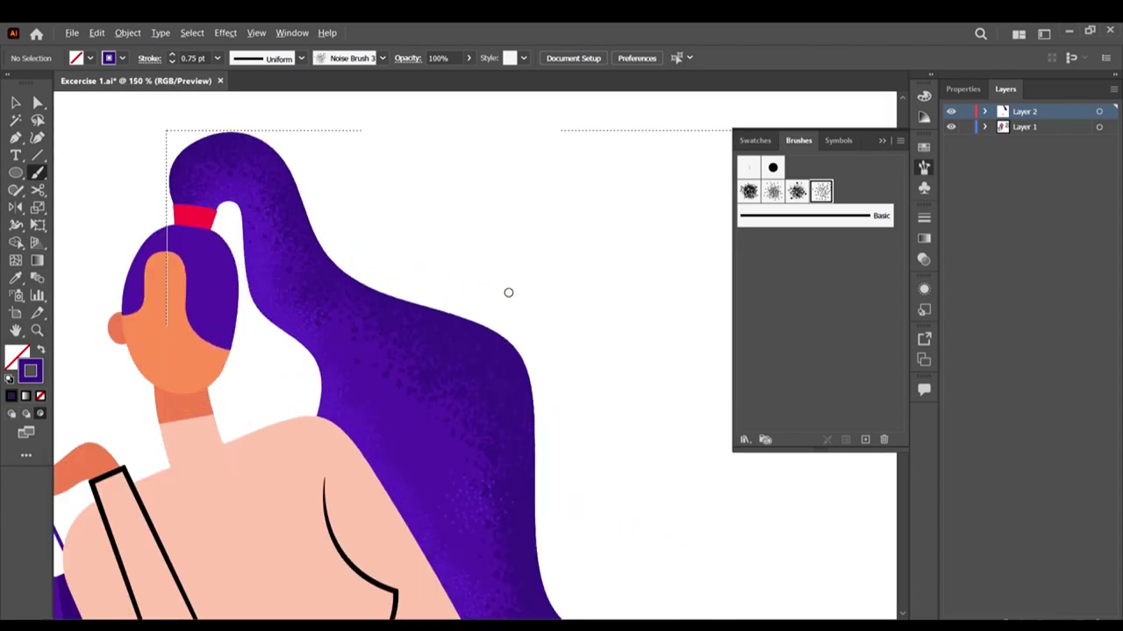
{"action": "scroll", "coordinate": [328, 291], "scroll_direction": "up", "scroll_amount": 2}
{"action": "left_click", "coordinate": [380, 322]}
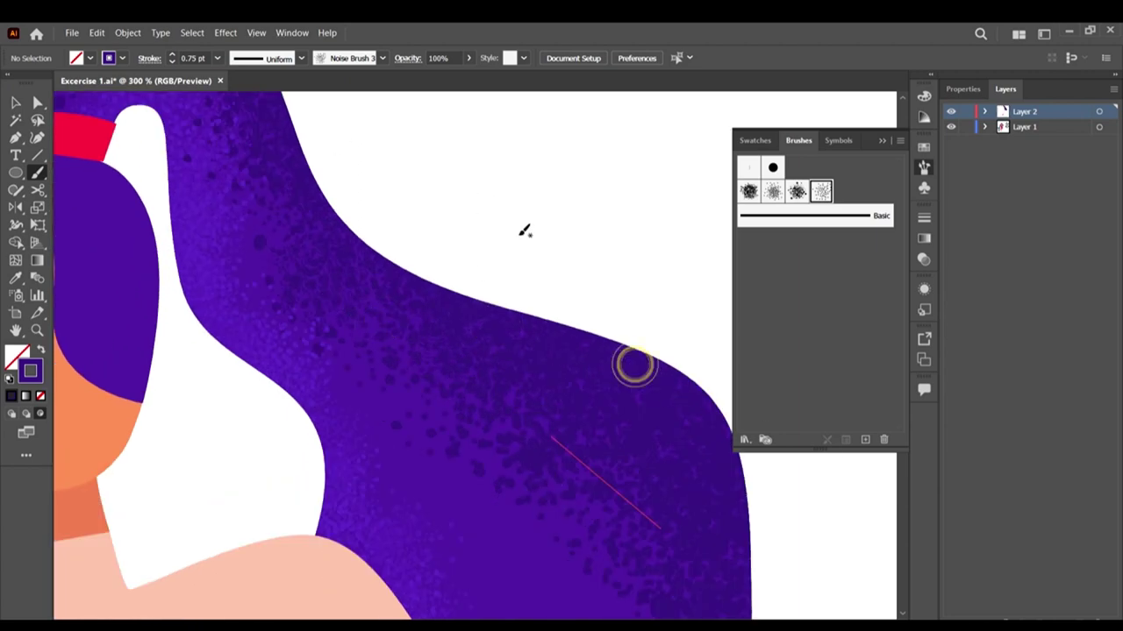
Step: Change the brush's stroke color to the darker purple #331B6D
{"action": "scroll", "coordinate": [526, 231], "scroll_direction": "down", "scroll_amount": 2}
{"action": "double_click", "coordinate": [32, 374]}
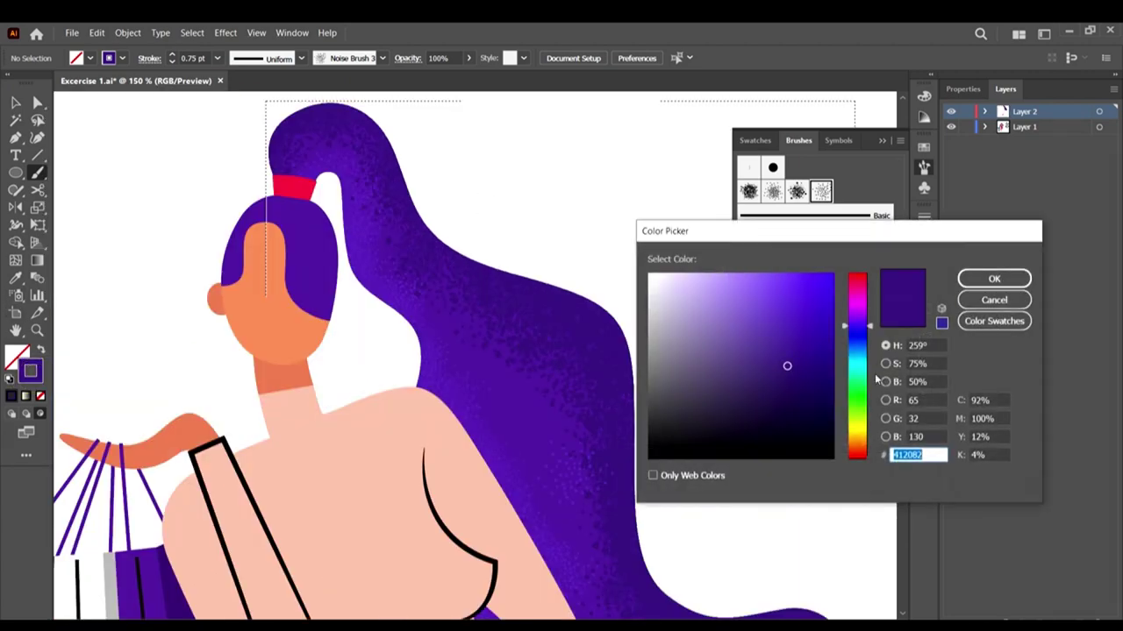
{"action": "left_click", "coordinate": [788, 379]}
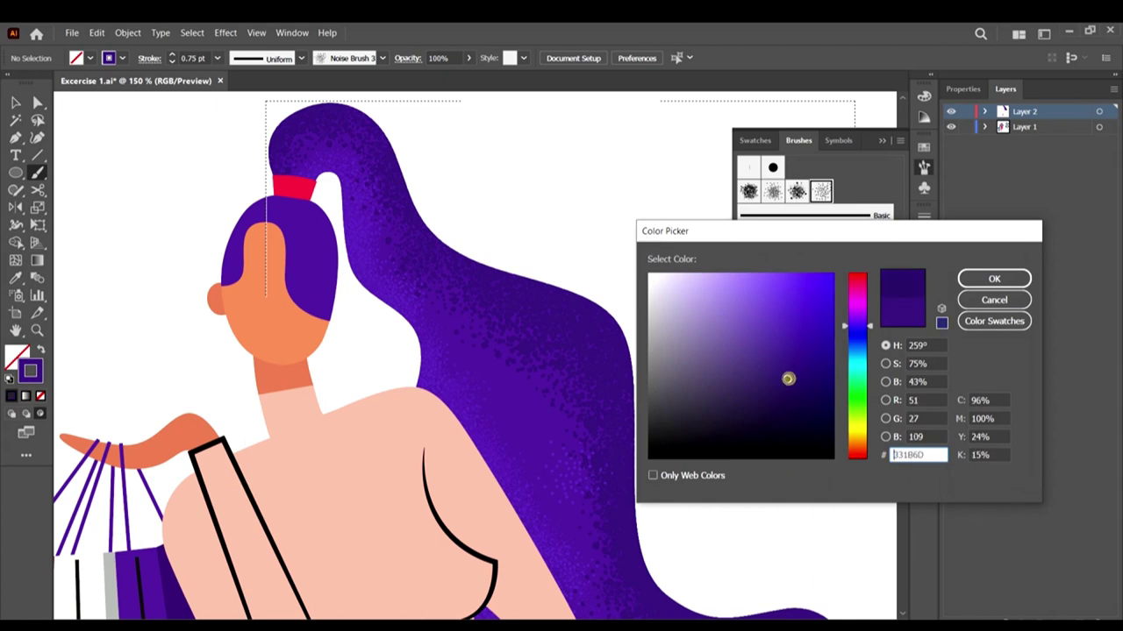
{"action": "left_click", "coordinate": [994, 278]}
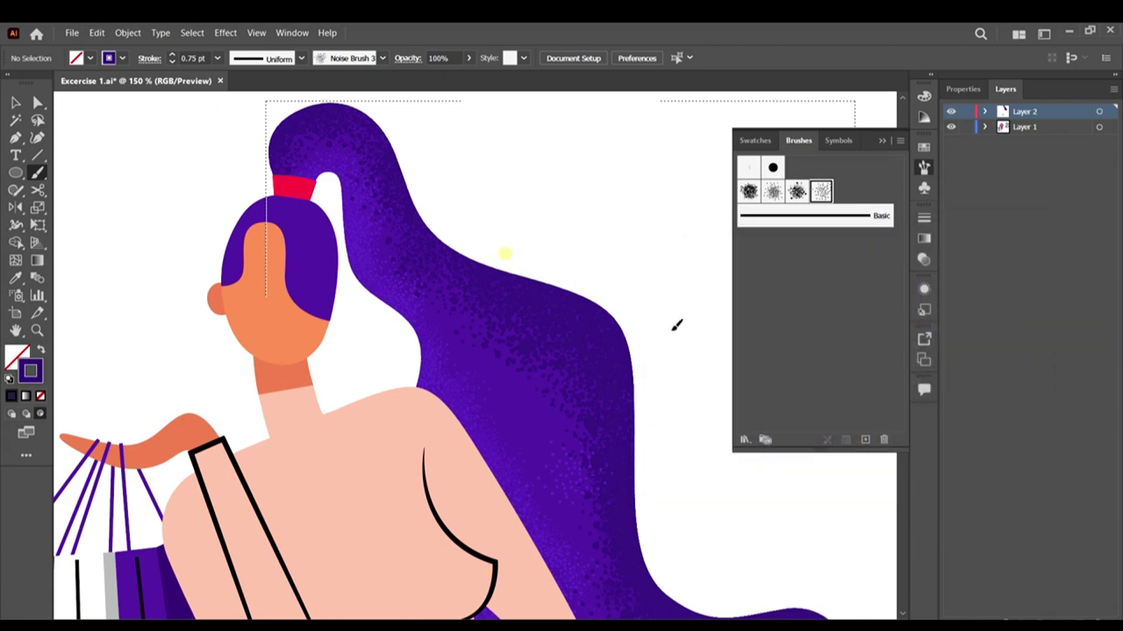
Step: Dab the darker purple noise along the hair's outer edge from the shoulder-height bend up toward the ponytail's top
{"action": "left_click", "coordinate": [567, 283]}
{"action": "left_click", "coordinate": [576, 304]}
{"action": "left_click", "coordinate": [539, 277]}
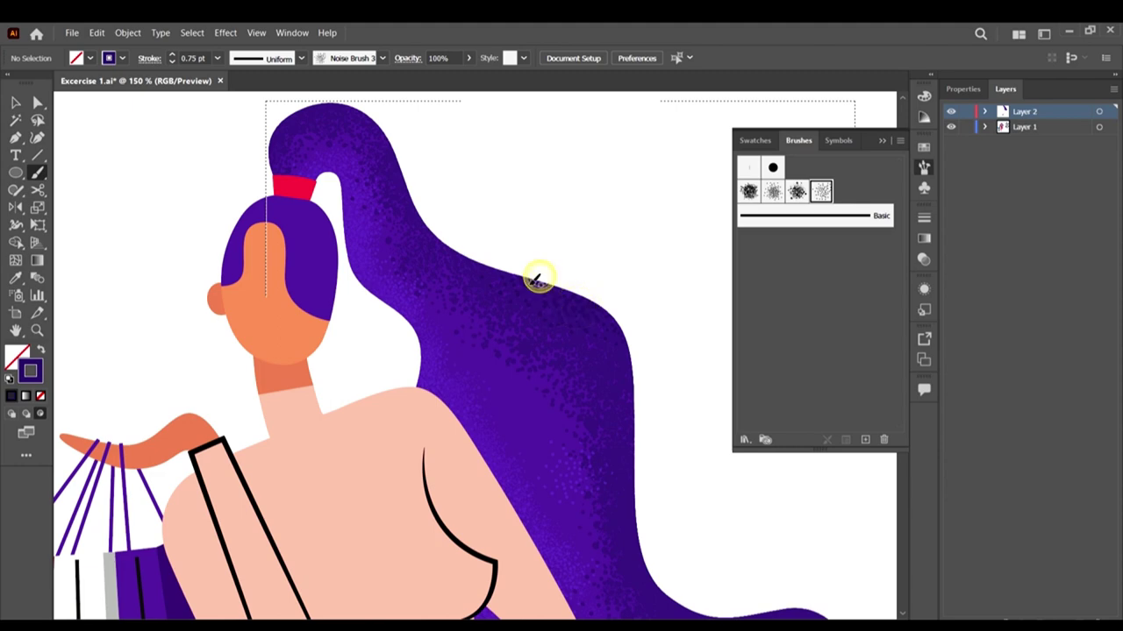
{"action": "left_click", "coordinate": [509, 271]}
{"action": "left_click", "coordinate": [483, 263]}
{"action": "left_click", "coordinate": [428, 228]}
{"action": "left_click", "coordinate": [418, 205]}
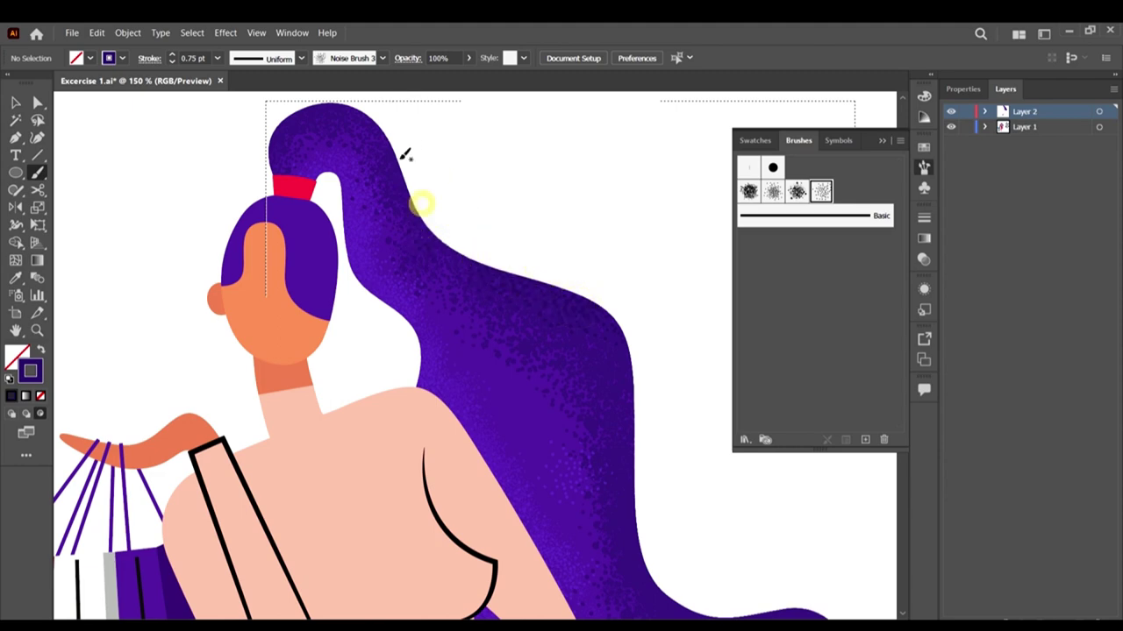
{"action": "left_click", "coordinate": [399, 162]}
Step: Shade the ponytail's rounded top above the red hair tie with darker purple noise dabs
{"action": "scroll", "coordinate": [399, 141], "scroll_direction": "up", "scroll_amount": 2}
{"action": "left_click", "coordinate": [366, 182]}
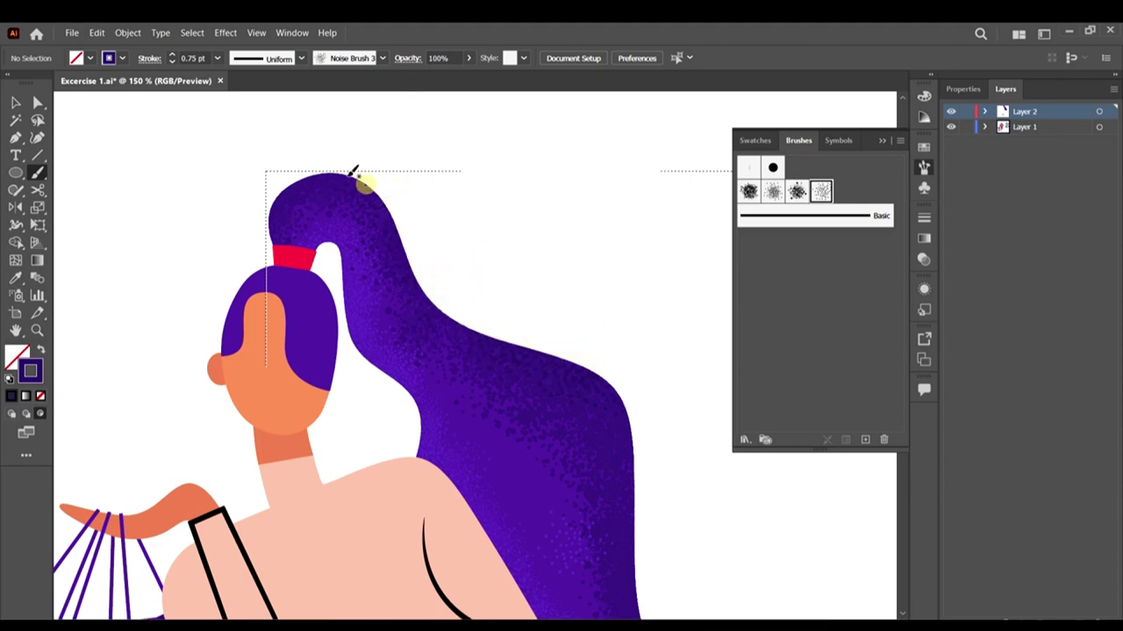
{"action": "left_click", "coordinate": [369, 183]}
{"action": "left_click", "coordinate": [385, 179]}
{"action": "left_click", "coordinate": [332, 176]}
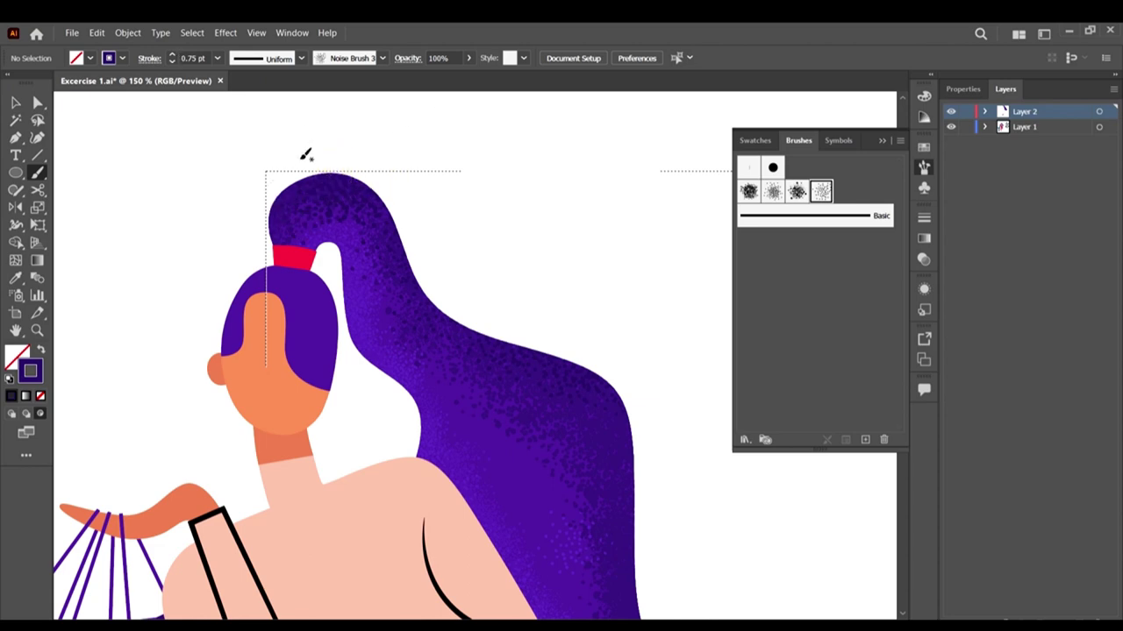
Step: Set the stroke weight to 0.5 pt and add finer noise along the ponytail's upper rim
{"action": "left_click", "coordinate": [215, 59]}
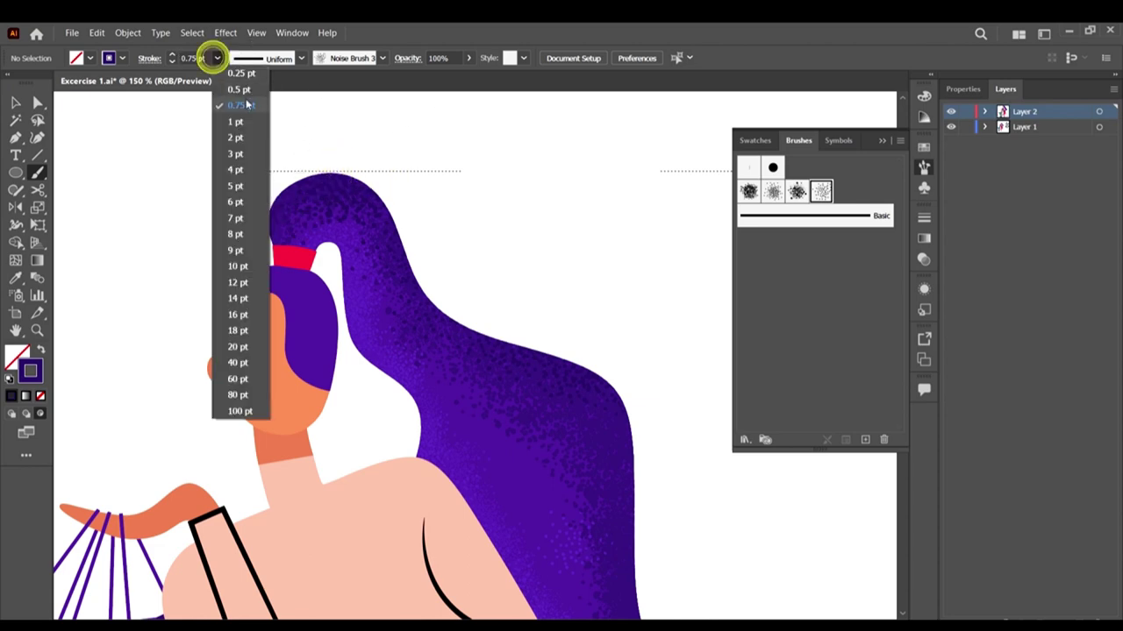
{"action": "left_click", "coordinate": [245, 81]}
{"action": "left_click", "coordinate": [307, 178]}
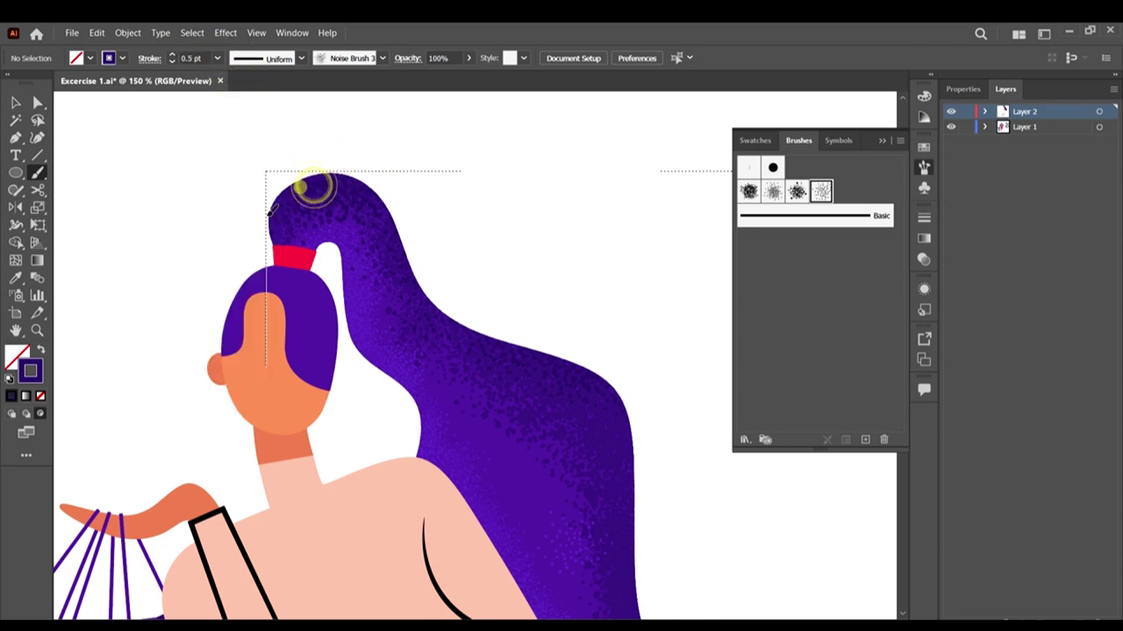
{"action": "left_click", "coordinate": [395, 170]}
{"action": "left_click_drag", "start_coordinate": [404, 203], "coordinate": [418, 208]}
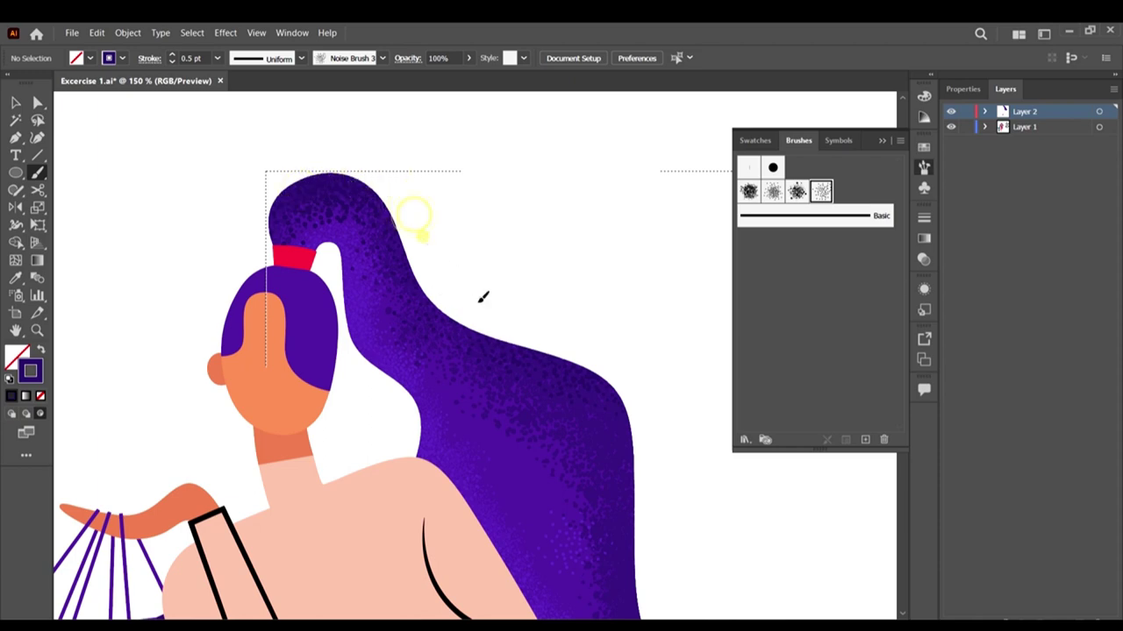
Step: Paint fine 0.5 pt noise down the hair's outer edge from the upper bend toward the lower curl
{"action": "mouse_move", "coordinate": [481, 298]}
{"action": "left_mouse_down"}
{"action": "mouse_move", "coordinate": [542, 361]}
{"action": "mouse_move", "coordinate": [476, 313]}
{"action": "mouse_move", "coordinate": [566, 360]}
{"action": "left_mouse_up"}
{"action": "scroll", "coordinate": [626, 392], "scroll_direction": "down", "scroll_amount": 4}
{"action": "mouse_move", "coordinate": [640, 401]}
{"action": "left_mouse_down"}
{"action": "mouse_move", "coordinate": [642, 459]}
{"action": "mouse_move", "coordinate": [647, 441]}
{"action": "mouse_move", "coordinate": [685, 484]}
{"action": "mouse_move", "coordinate": [655, 491]}
{"action": "mouse_move", "coordinate": [730, 516]}
{"action": "mouse_move", "coordinate": [709, 520]}
{"action": "mouse_move", "coordinate": [820, 524]}
{"action": "mouse_move", "coordinate": [776, 525]}
{"action": "mouse_move", "coordinate": [806, 522]}
{"action": "mouse_move", "coordinate": [807, 556]}
{"action": "mouse_move", "coordinate": [850, 586]}
{"action": "mouse_move", "coordinate": [821, 551]}
{"action": "left_mouse_up"}
Step: Shade the tip and underside of the hair's lower curl with fine dark purple noise
{"action": "scroll", "coordinate": [793, 514], "scroll_direction": "down", "scroll_amount": 2}
{"action": "scroll", "coordinate": [726, 501], "scroll_direction": "right", "scroll_amount": 5}
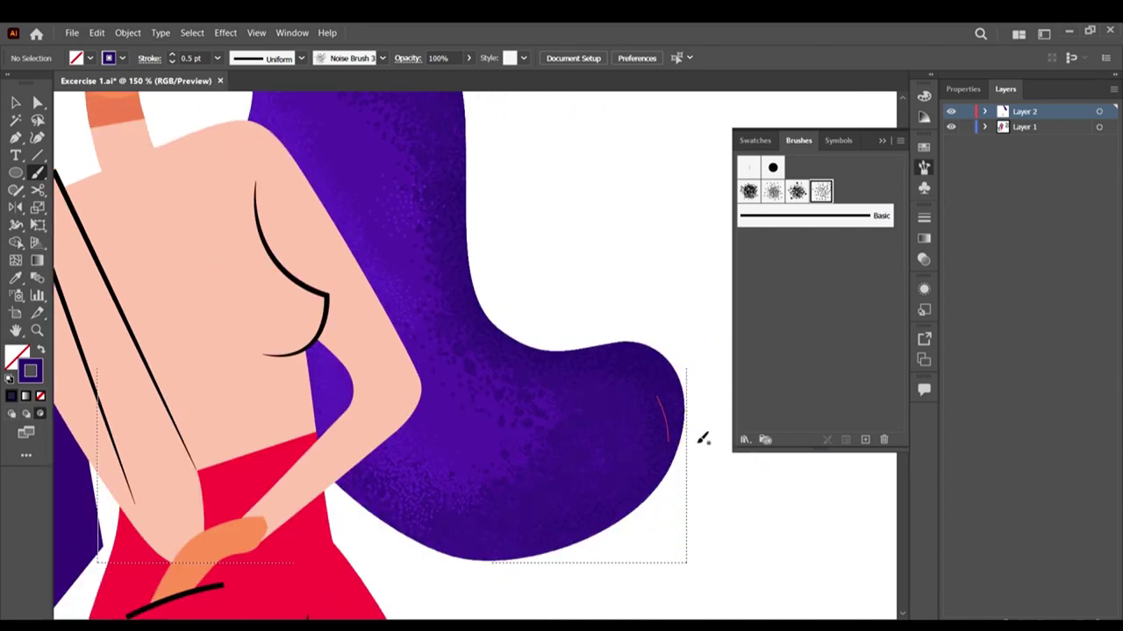
{"action": "left_click", "coordinate": [670, 426]}
{"action": "left_click", "coordinate": [675, 413]}
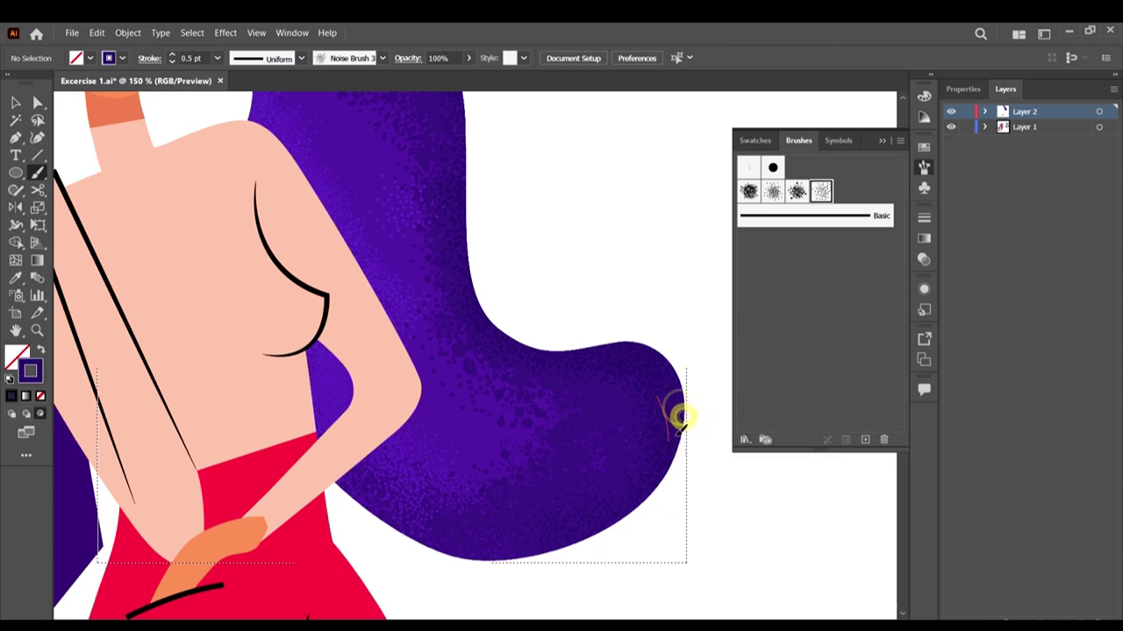
{"action": "left_click", "coordinate": [675, 409]}
{"action": "left_click", "coordinate": [663, 378]}
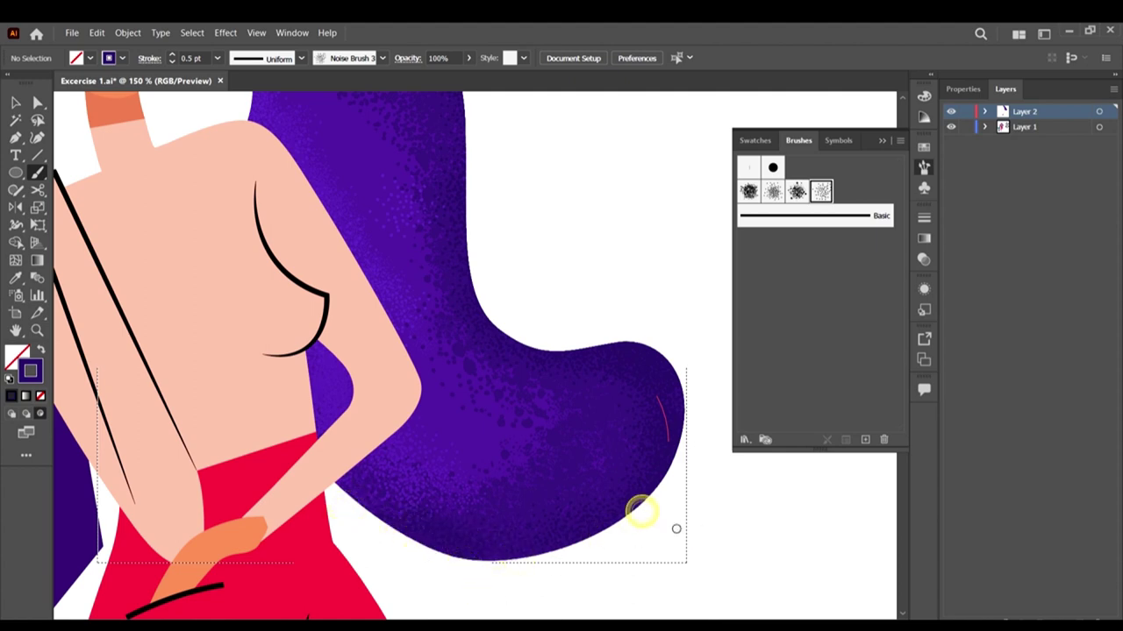
{"action": "scroll", "coordinate": [675, 525], "scroll_direction": "down", "scroll_amount": 2}
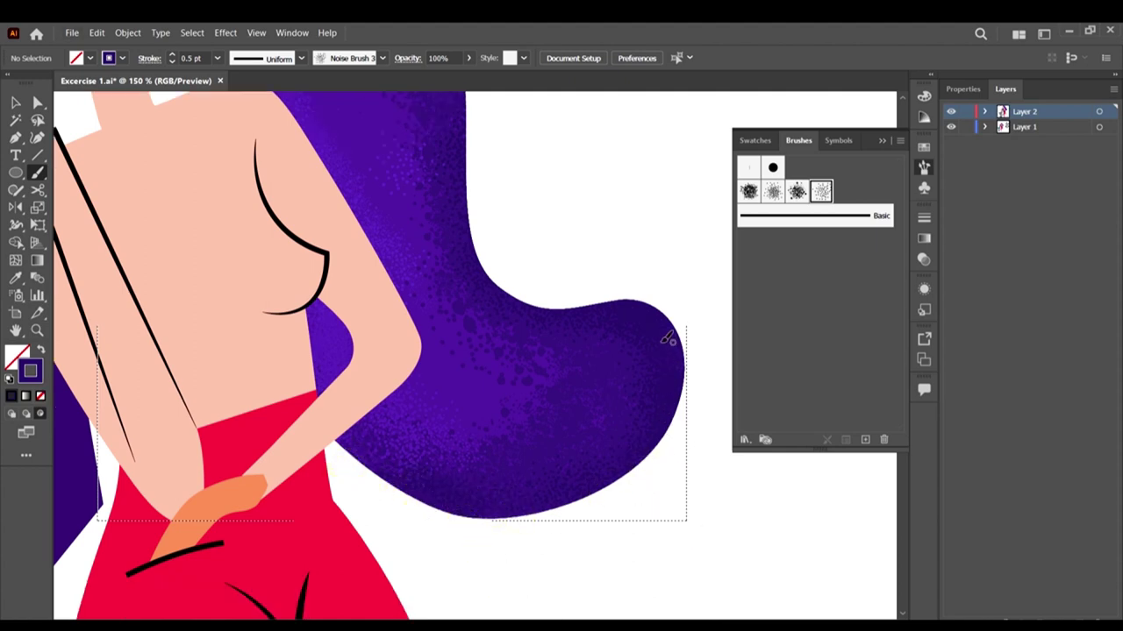
Step: Deepen the fine noise along the hair's outer edge beside the back and around the ponytail's top
{"action": "scroll", "coordinate": [661, 406], "scroll_direction": "down", "scroll_amount": 2}
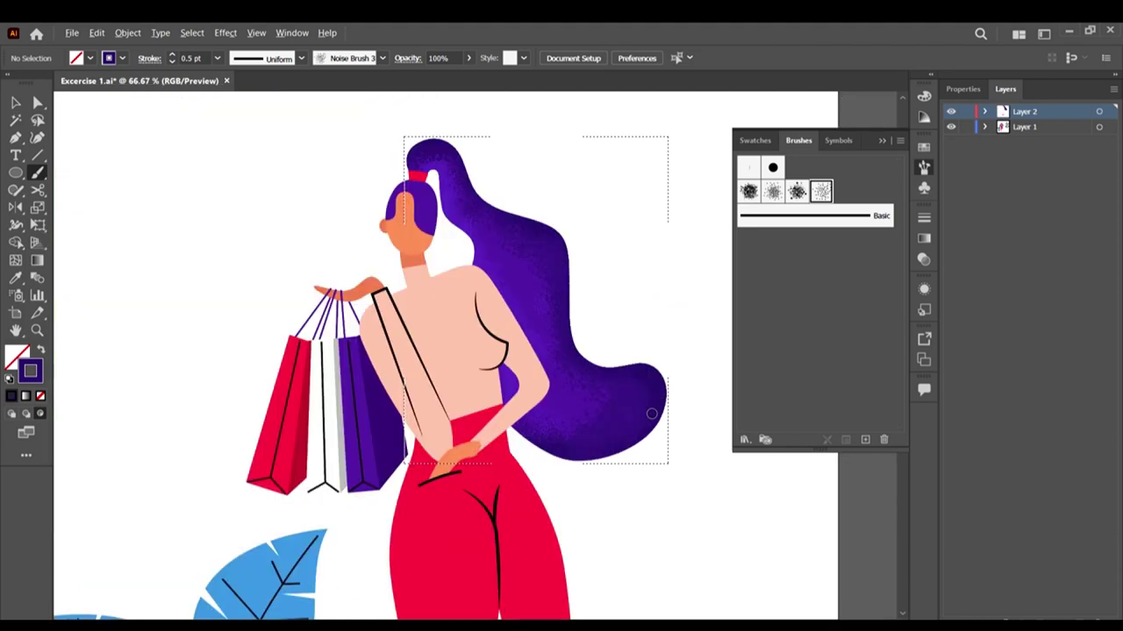
{"action": "scroll", "coordinate": [651, 413], "scroll_direction": "up", "scroll_amount": 3}
{"action": "scroll", "coordinate": [531, 303], "scroll_direction": "up", "scroll_amount": 2}
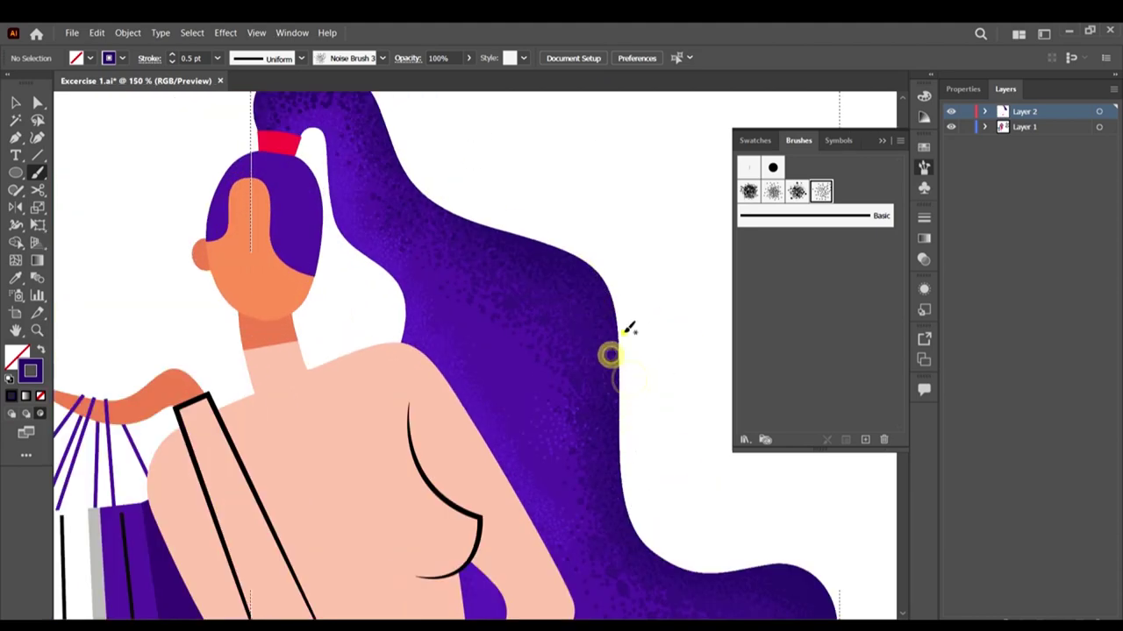
{"action": "mouse_move", "coordinate": [605, 423]}
{"action": "left_mouse_down"}
{"action": "mouse_move", "coordinate": [643, 530]}
{"action": "mouse_move", "coordinate": [720, 559]}
{"action": "left_mouse_up"}
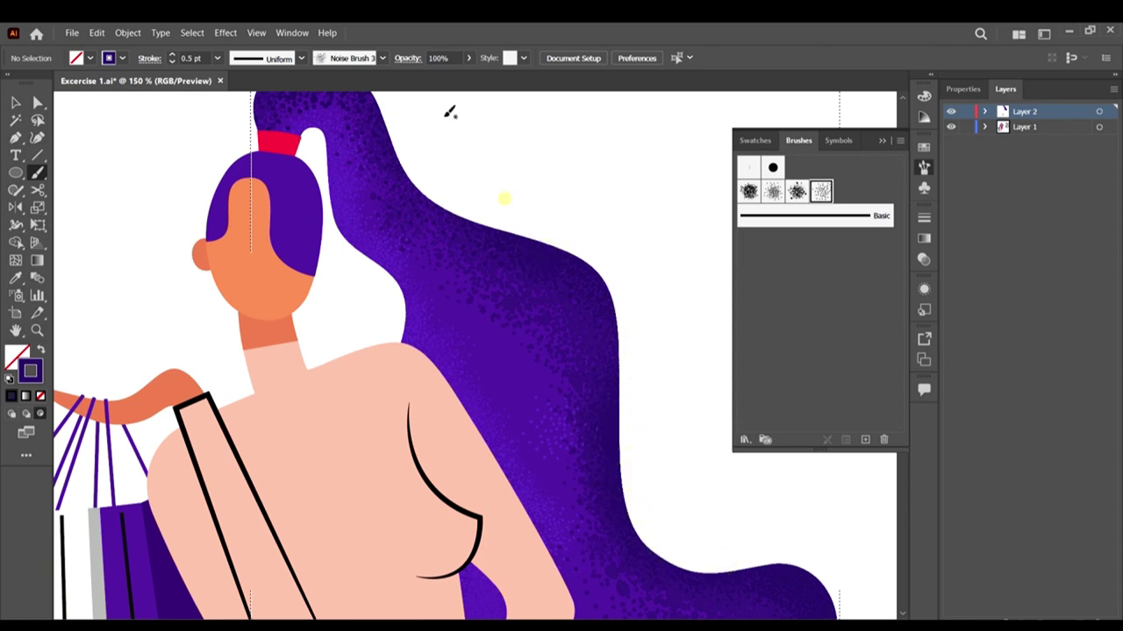
{"action": "scroll", "coordinate": [425, 249], "scroll_direction": "up", "scroll_amount": 3}
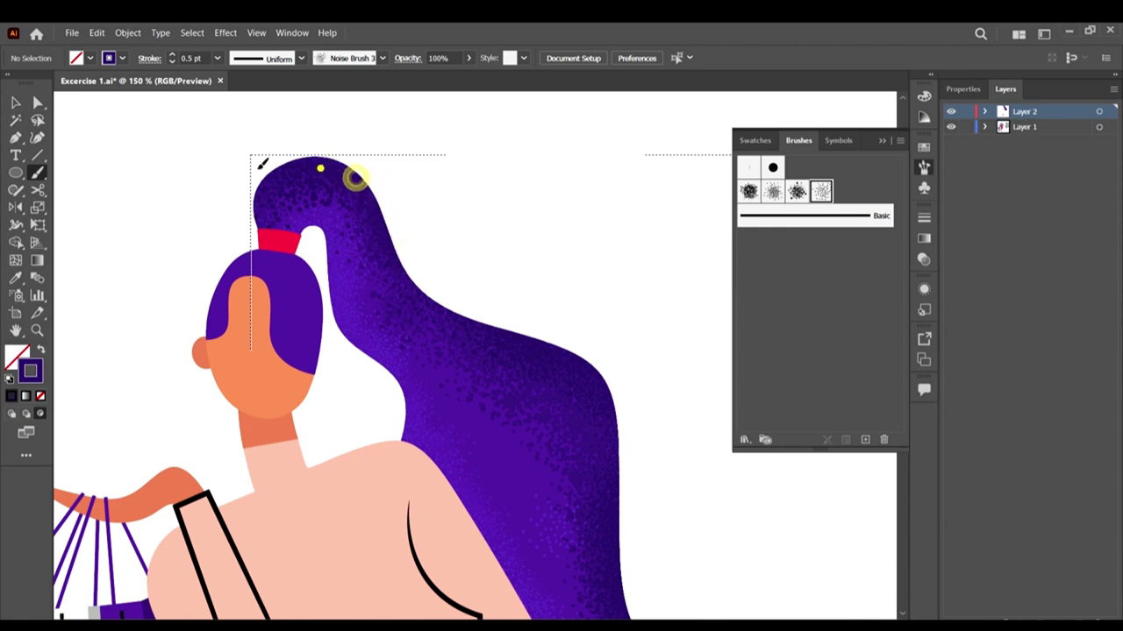
{"action": "left_click_drag", "start_coordinate": [243, 205], "coordinate": [240, 223]}
Step: Examine the hair shading close up and within the whole illustration
{"action": "scroll", "coordinate": [452, 264], "scroll_direction": "down", "scroll_amount": 2}
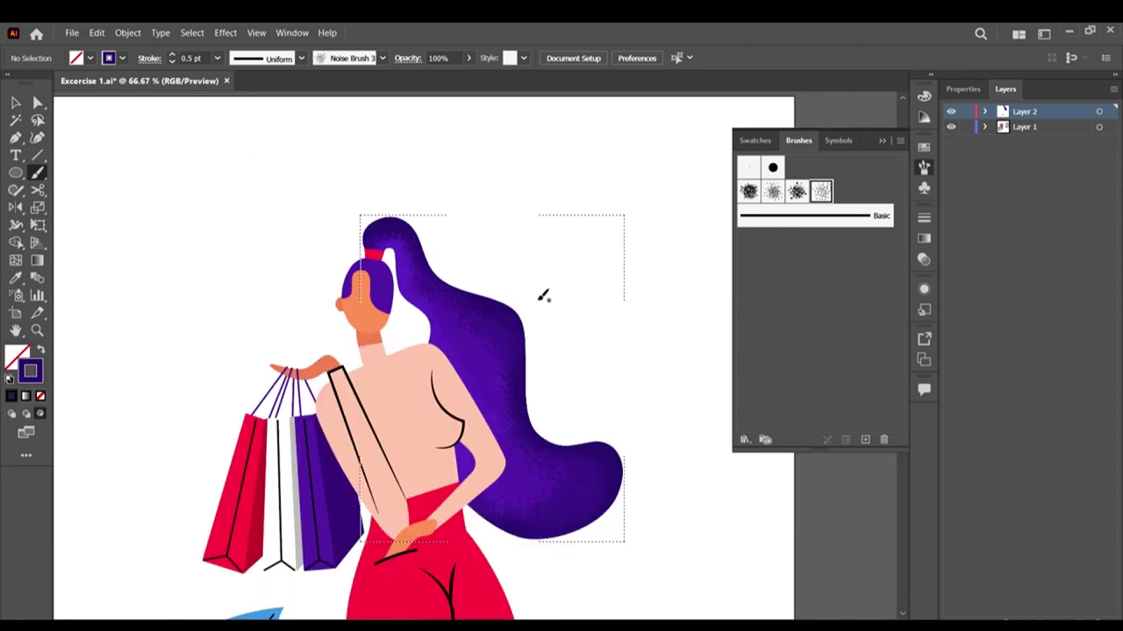
{"action": "scroll", "coordinate": [538, 299], "scroll_direction": "down", "scroll_amount": 1}
{"action": "scroll", "coordinate": [539, 301], "scroll_direction": "down", "scroll_amount": 2}
{"action": "scroll", "coordinate": [576, 316], "scroll_direction": "down", "scroll_amount": 2}
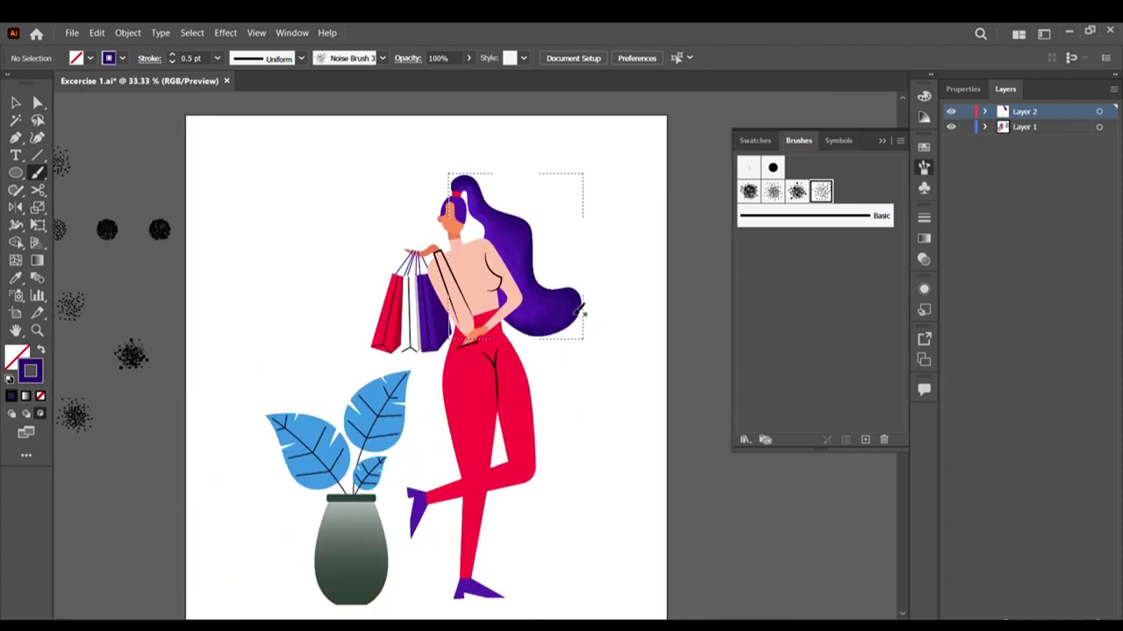
{"action": "scroll", "coordinate": [508, 262], "scroll_direction": "up", "scroll_amount": 4}
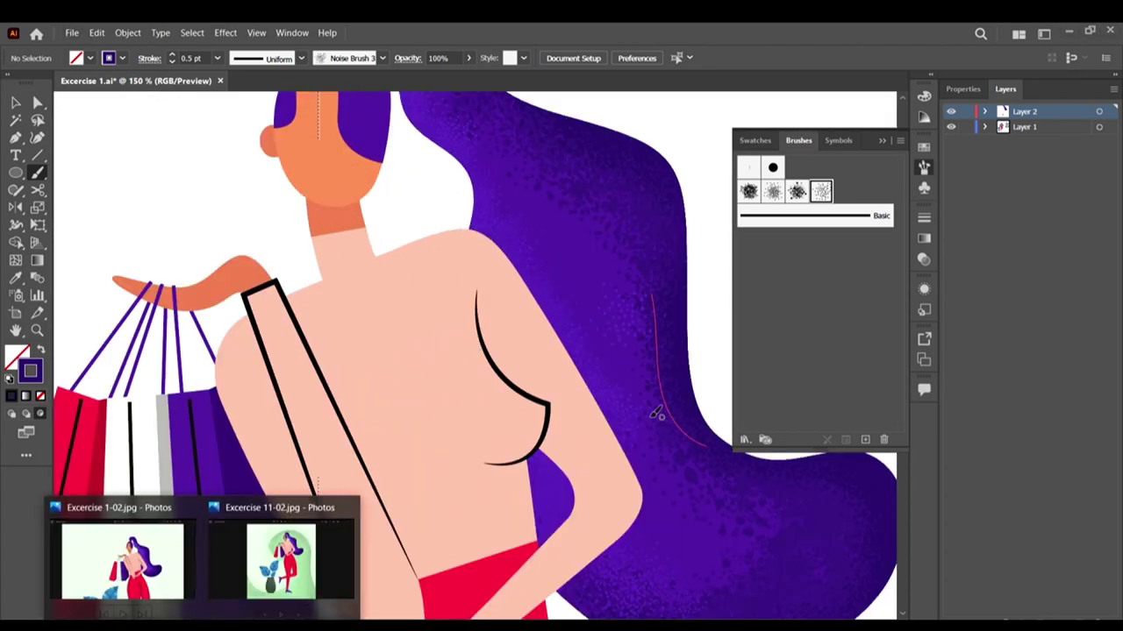
{"action": "scroll", "coordinate": [649, 321], "scroll_direction": "down", "scroll_amount": 3}
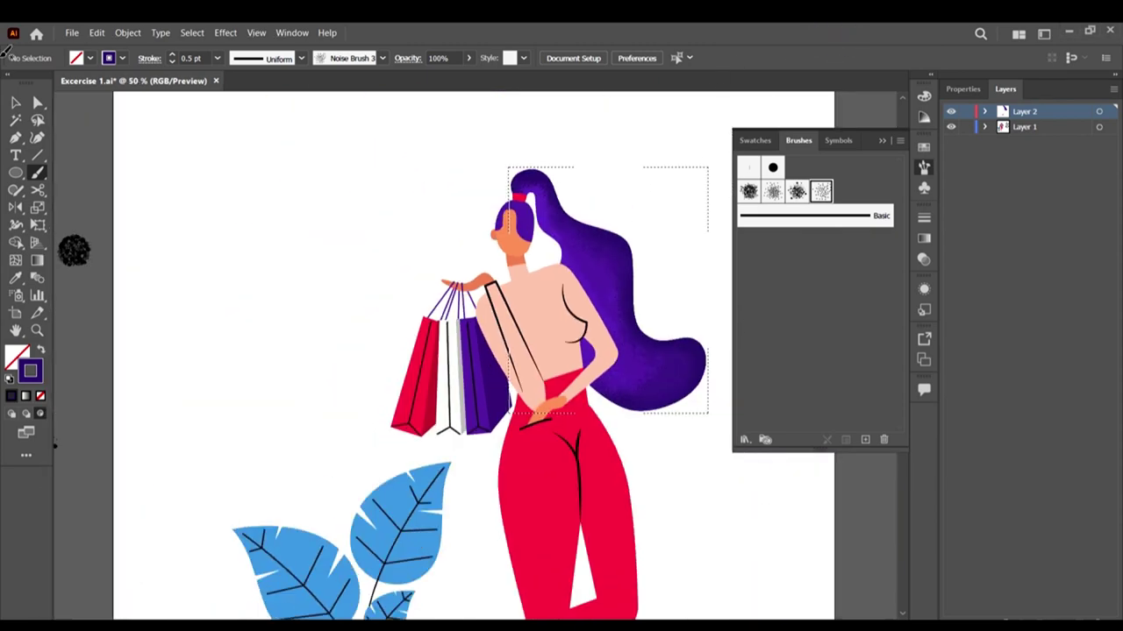
Step: Activate the Selection tool and leave Draw Inside mode for normal drawing around the head
{"action": "left_click", "coordinate": [15, 102]}
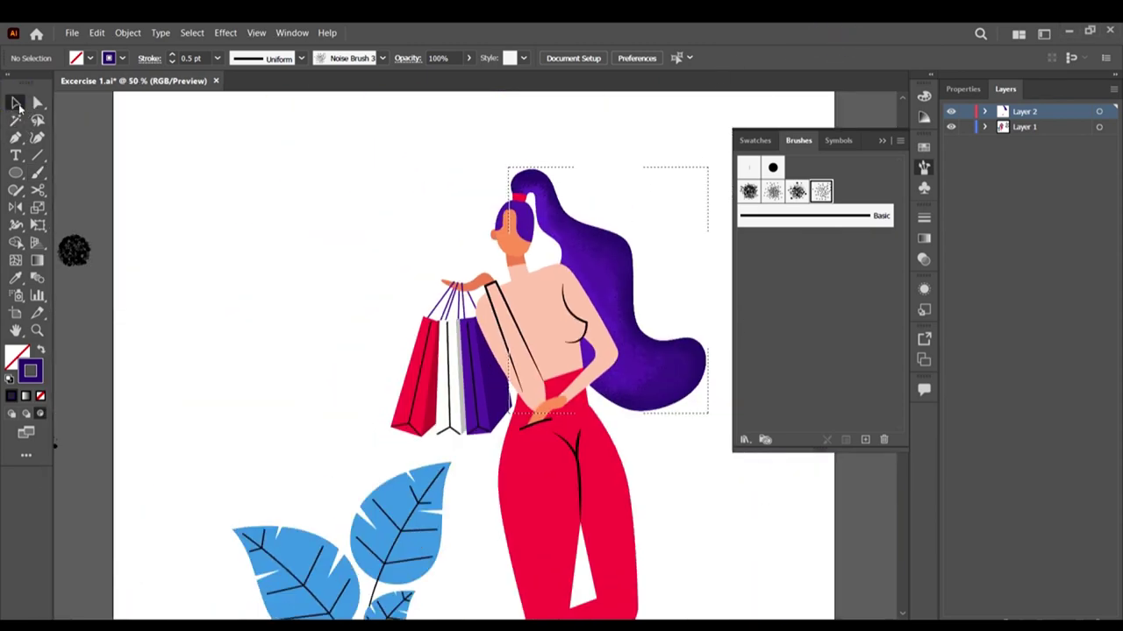
{"action": "scroll", "coordinate": [605, 325], "scroll_direction": "up", "scroll_amount": 2}
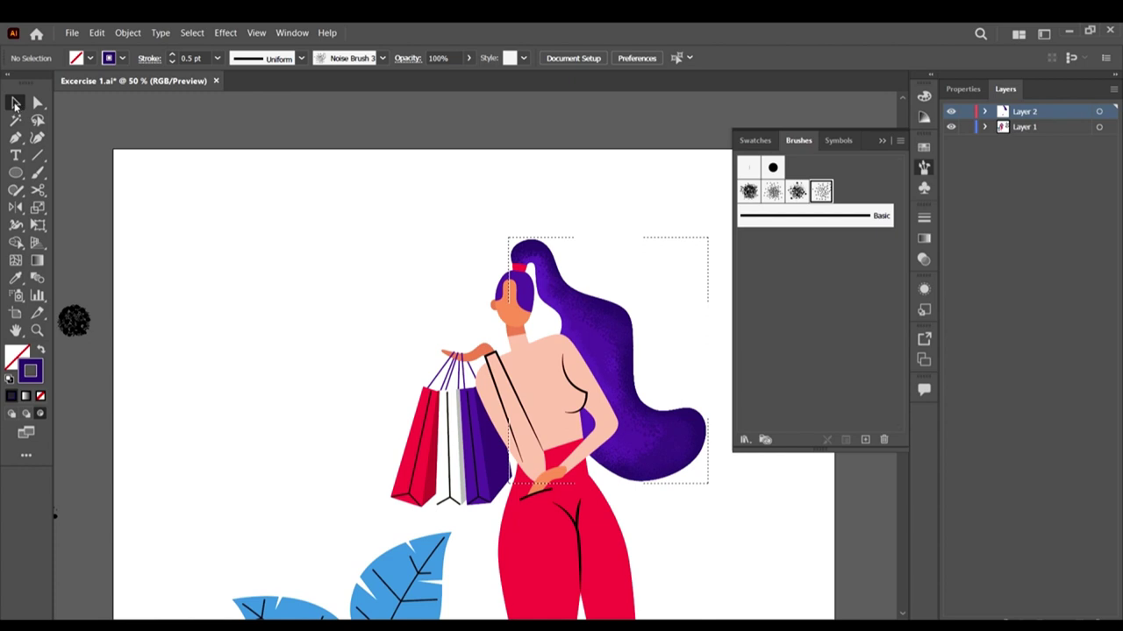
{"action": "scroll", "coordinate": [622, 321], "scroll_direction": "up", "scroll_amount": 3}
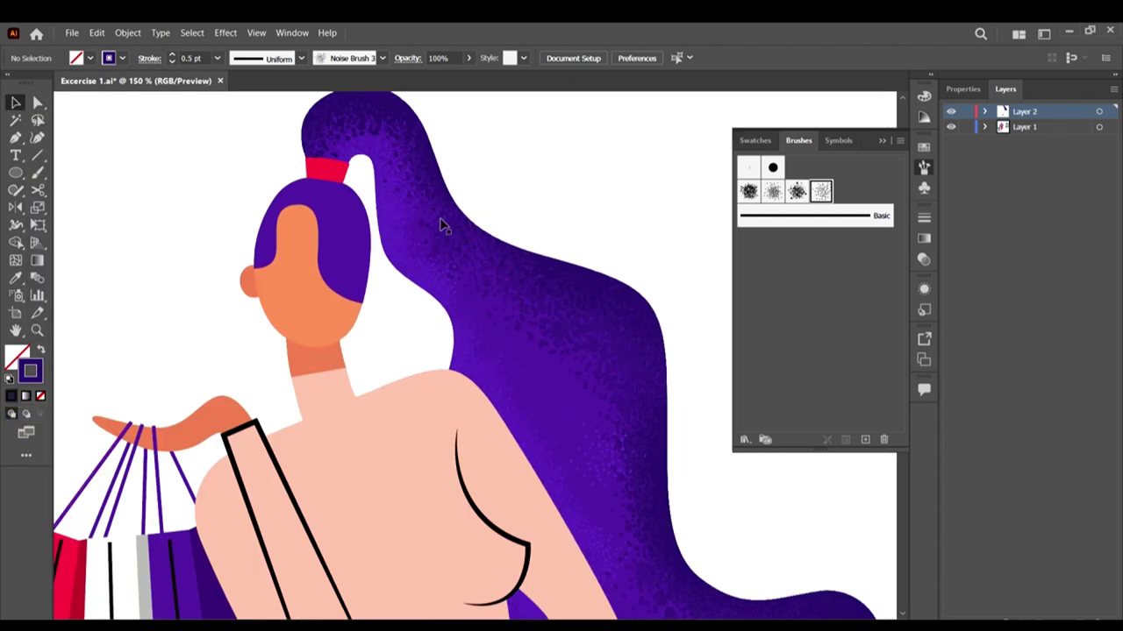
{"action": "scroll", "coordinate": [356, 358], "scroll_direction": "down", "scroll_amount": 3}
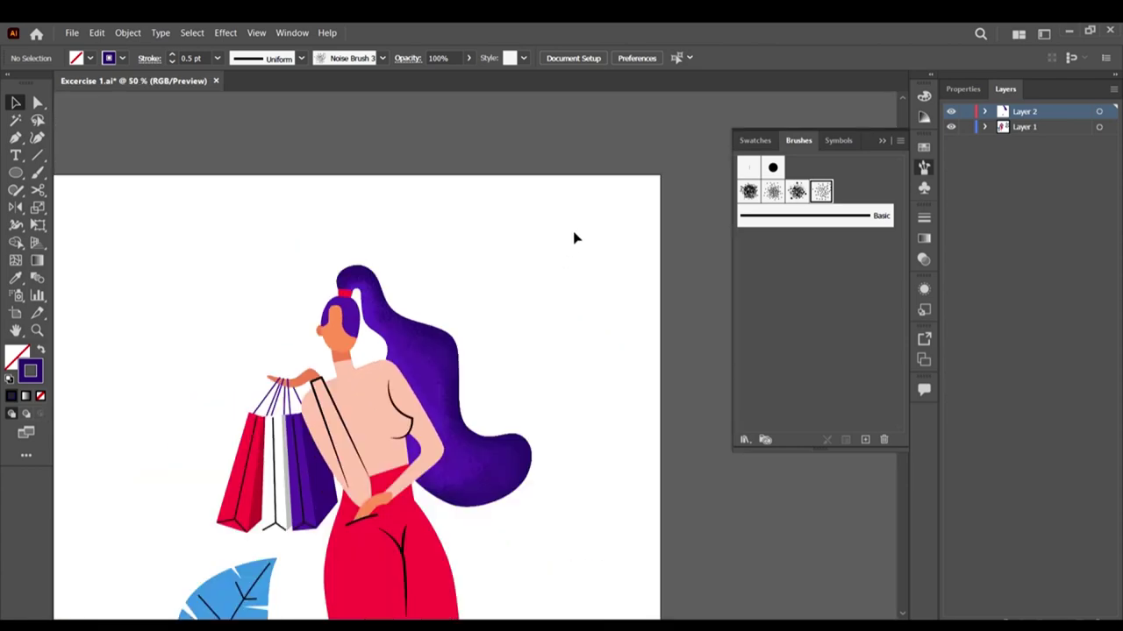
{"action": "scroll", "coordinate": [375, 277], "scroll_direction": "up", "scroll_amount": 3}
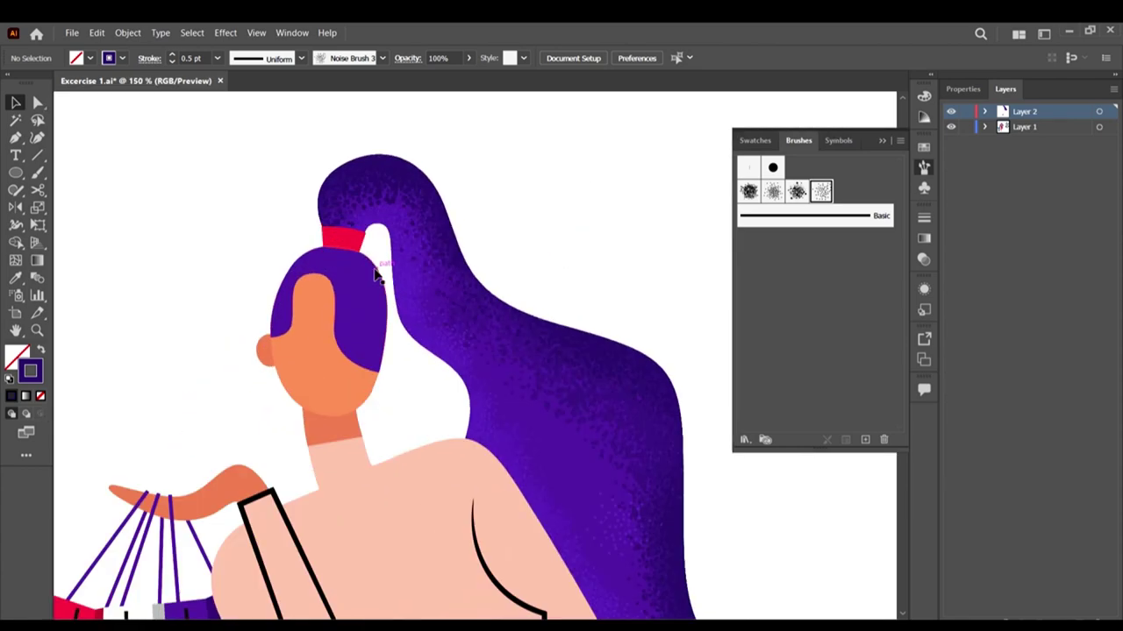
{"action": "left_click", "coordinate": [375, 277]}
{"action": "scroll", "coordinate": [345, 257], "scroll_direction": "up", "scroll_amount": 2}
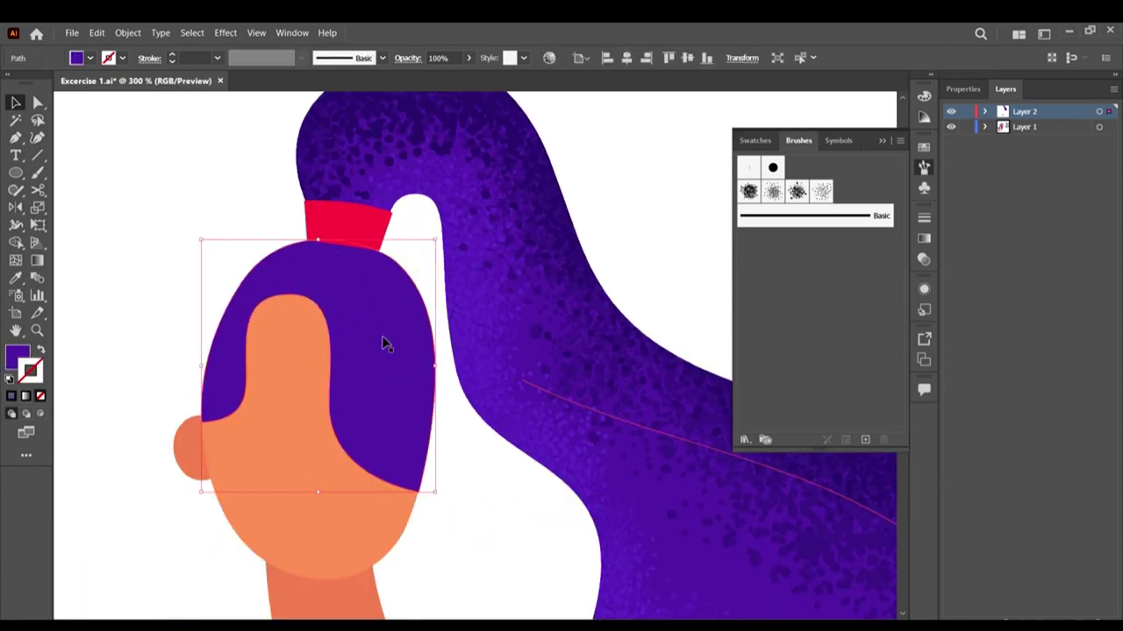
{"action": "left_click", "coordinate": [39, 412]}
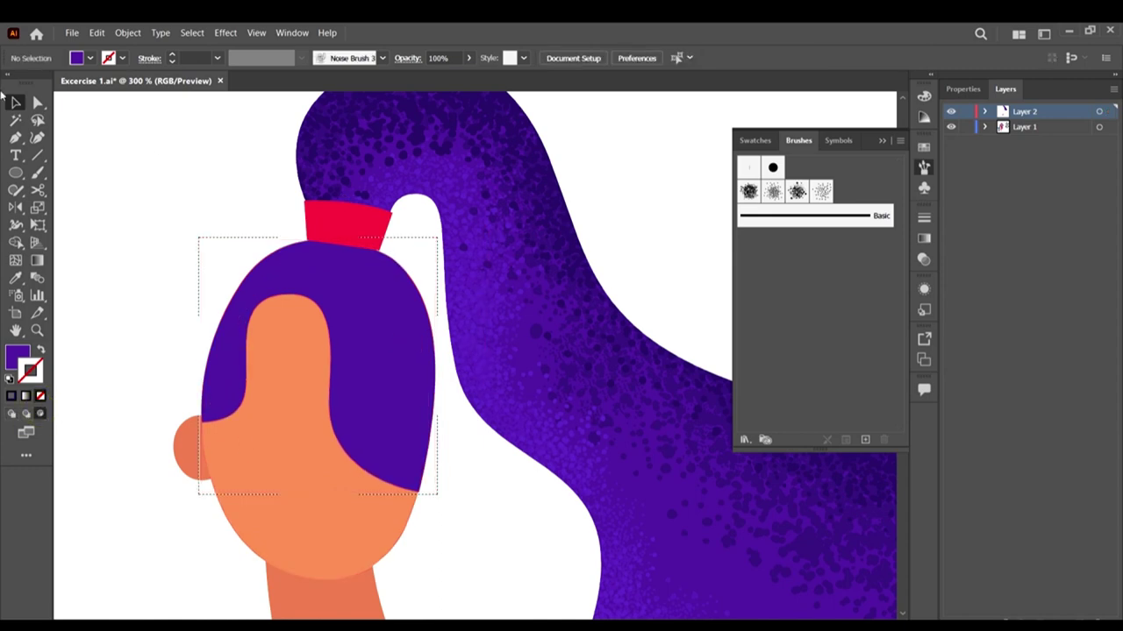
{"action": "scroll", "coordinate": [465, 342], "scroll_direction": "up", "scroll_amount": 1}
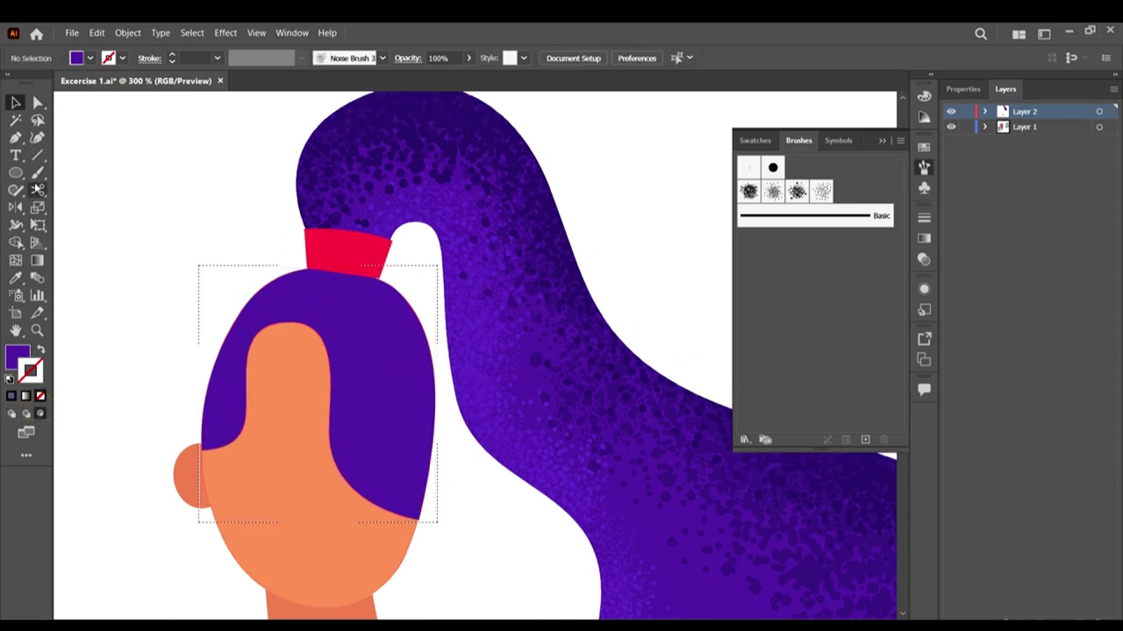
{"action": "left_click", "coordinate": [15, 412]}
{"action": "left_click", "coordinate": [18, 108]}
{"action": "left_click", "coordinate": [191, 193]}
{"action": "scroll", "coordinate": [231, 201], "scroll_direction": "down", "scroll_amount": 3}
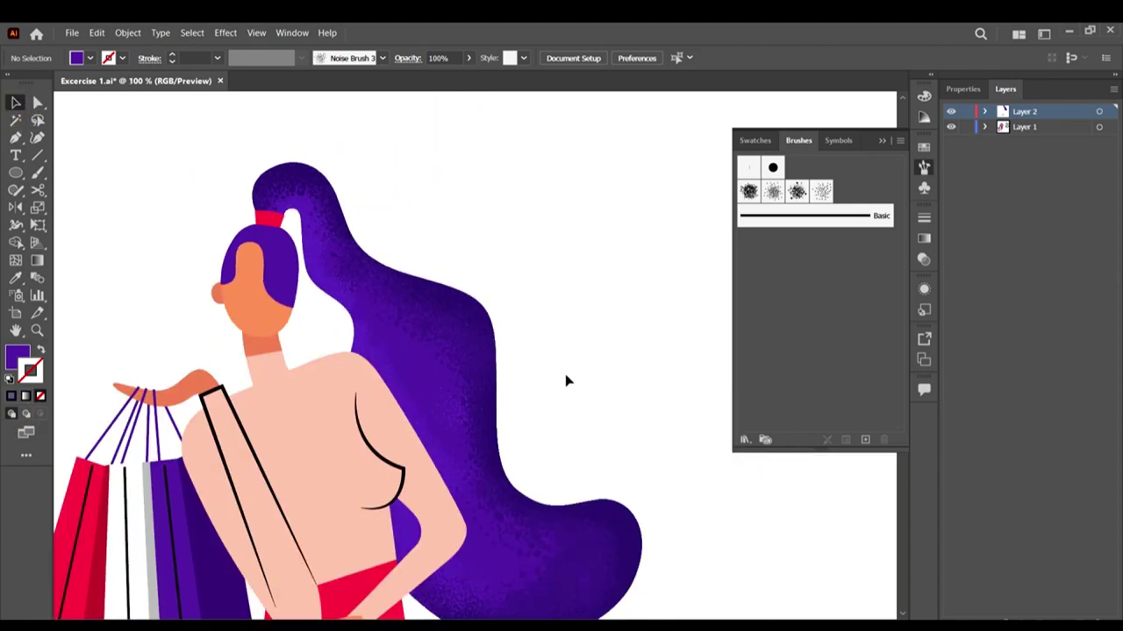
Step: Isolate the long hair's clip group, pick up its dark purple 0.5 pt Noise Brush 3 stroke, and activate the Paintbrush tool
{"action": "left_click", "coordinate": [485, 328]}
{"action": "double_click", "coordinate": [483, 329]}
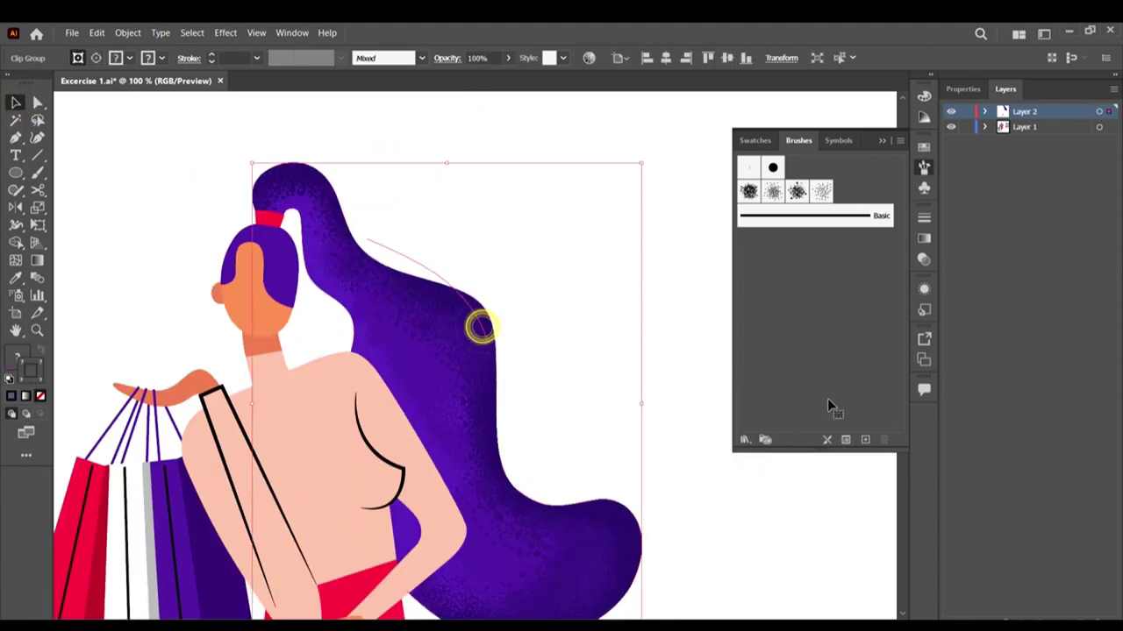
{"action": "left_click", "coordinate": [439, 289]}
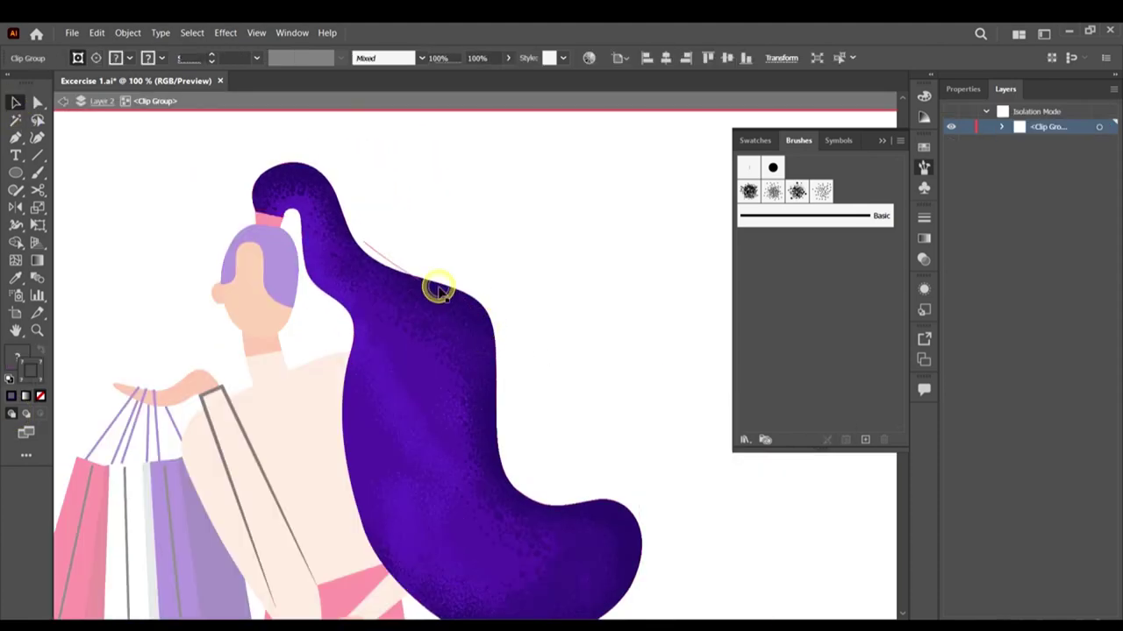
{"action": "scroll", "coordinate": [447, 311], "scroll_direction": "down", "scroll_amount": 3}
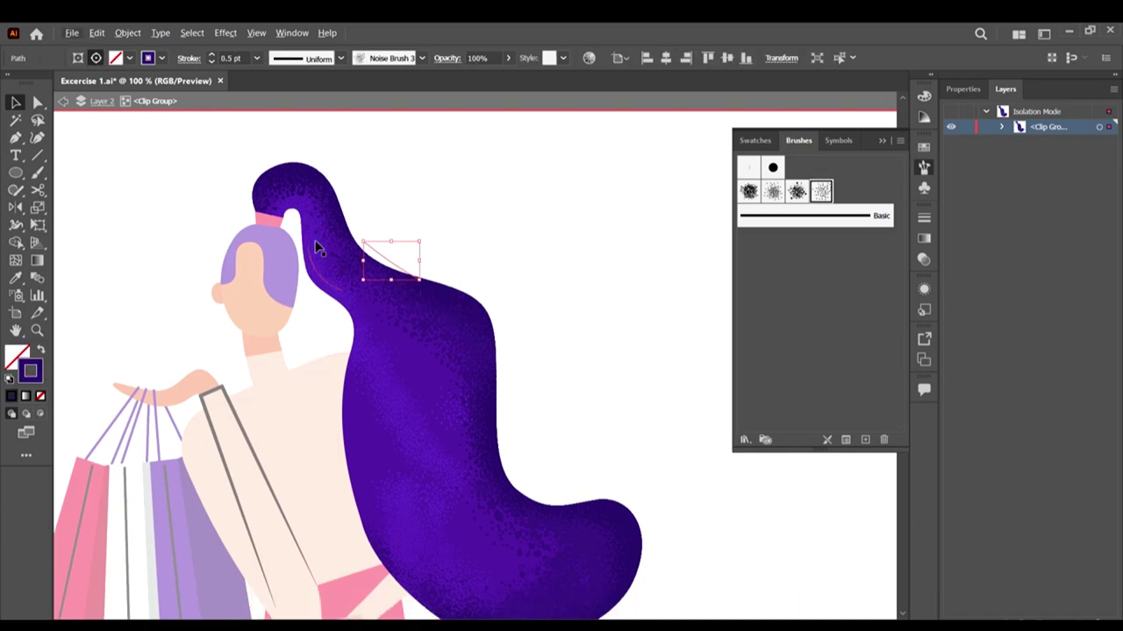
{"action": "left_click", "coordinate": [38, 172]}
{"action": "key", "text": "ctrl+shift+a"}
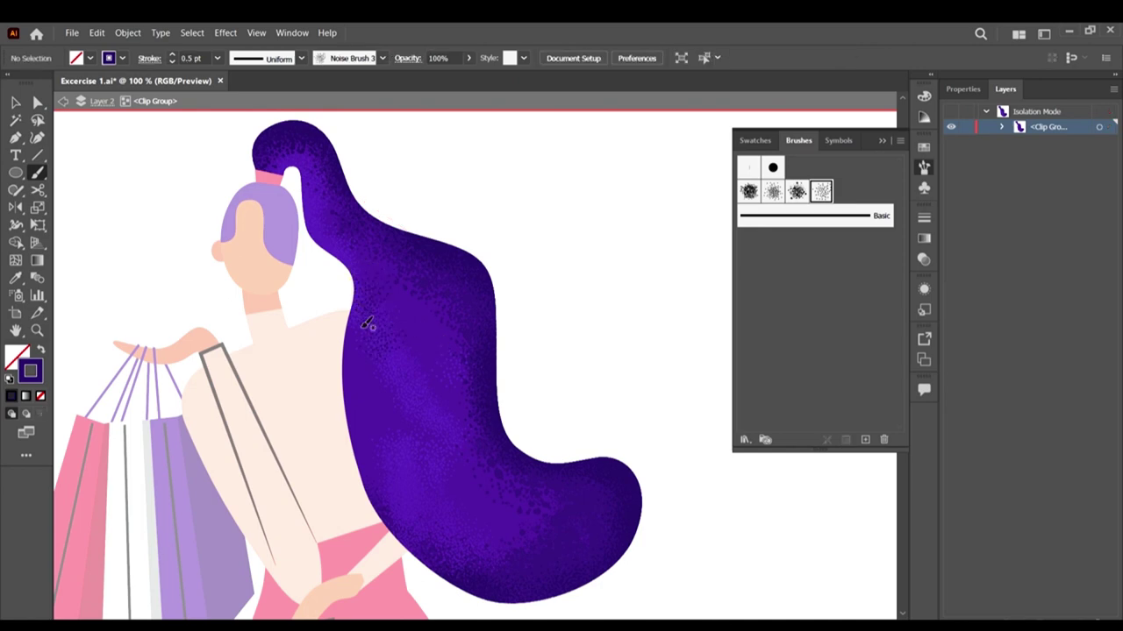
Step: Deepen the dark purple noise along the long hair's outer edge around its upper bend
{"action": "key", "text": "ctrl+z"}
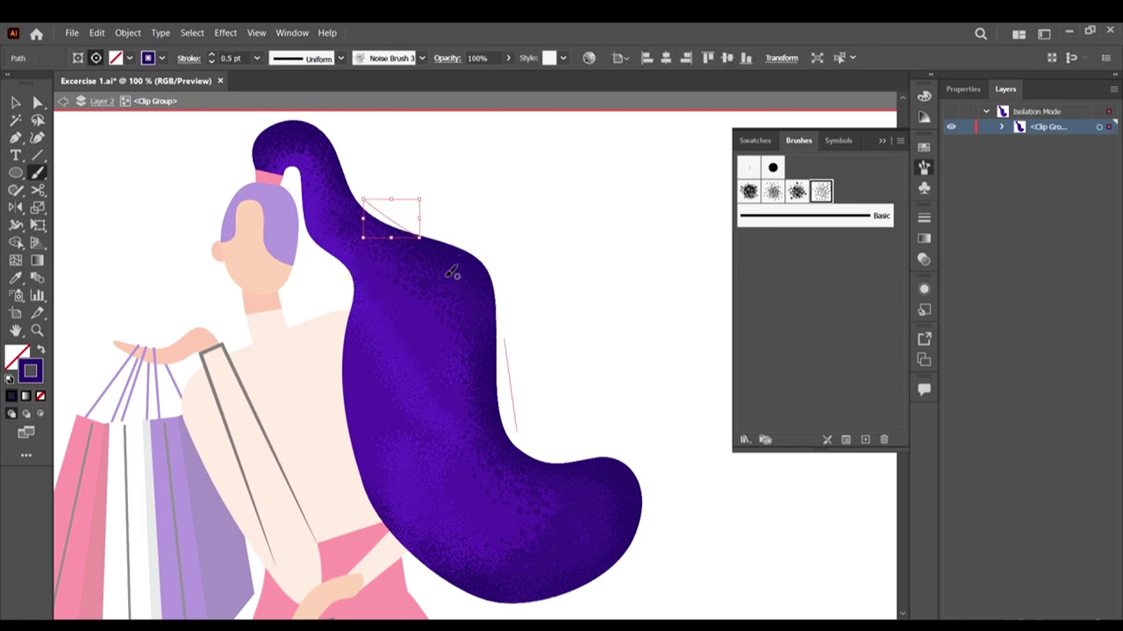
{"action": "left_click_drag", "start_coordinate": [471, 265], "coordinate": [514, 342]}
{"action": "mouse_move", "coordinate": [436, 250]}
{"action": "left_mouse_down"}
{"action": "mouse_move", "coordinate": [494, 270]}
{"action": "mouse_move", "coordinate": [514, 342]}
{"action": "left_mouse_up"}
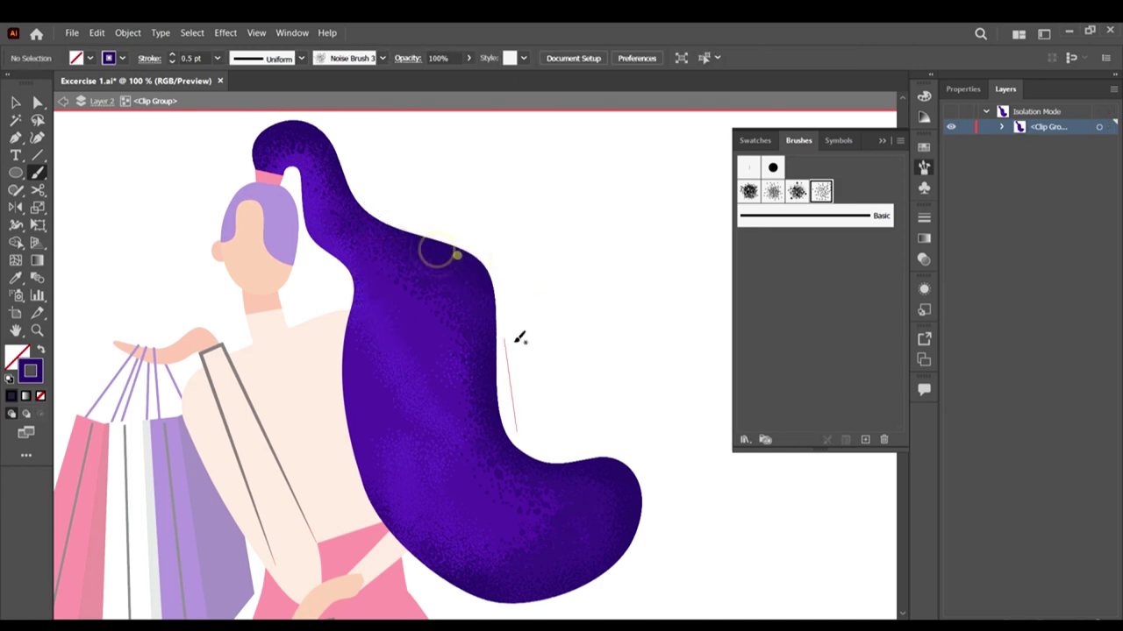
{"action": "left_click_drag", "start_coordinate": [476, 274], "coordinate": [479, 292]}
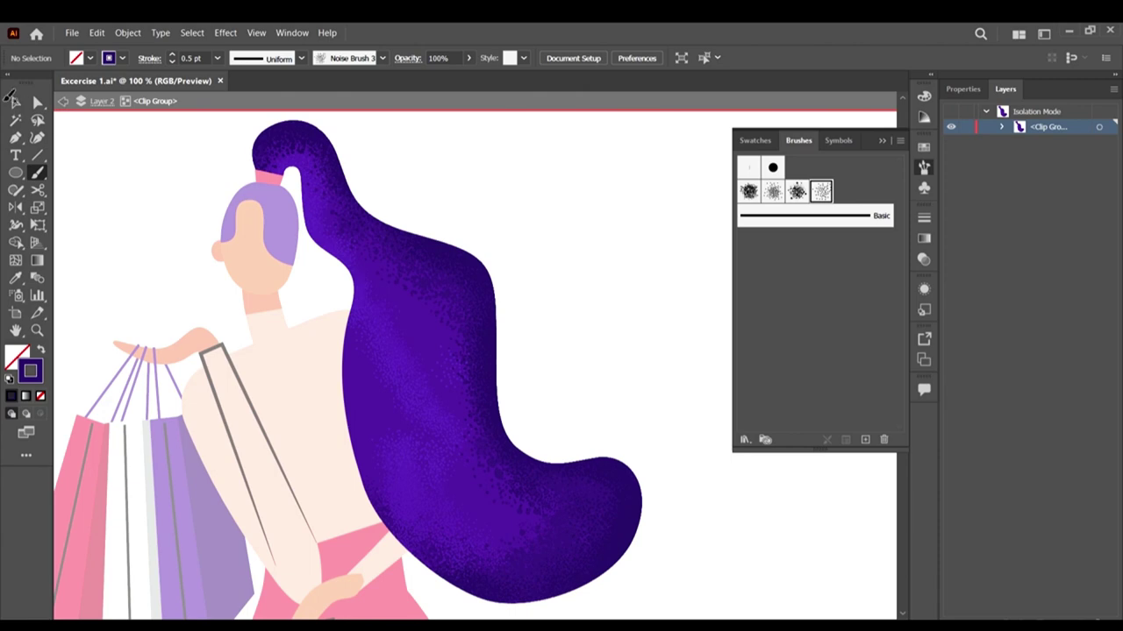
Step: Activate the Selection tool and leave isolation mode to return to the whole illustration
{"action": "left_click", "coordinate": [15, 103]}
{"action": "left_click", "coordinate": [62, 102]}
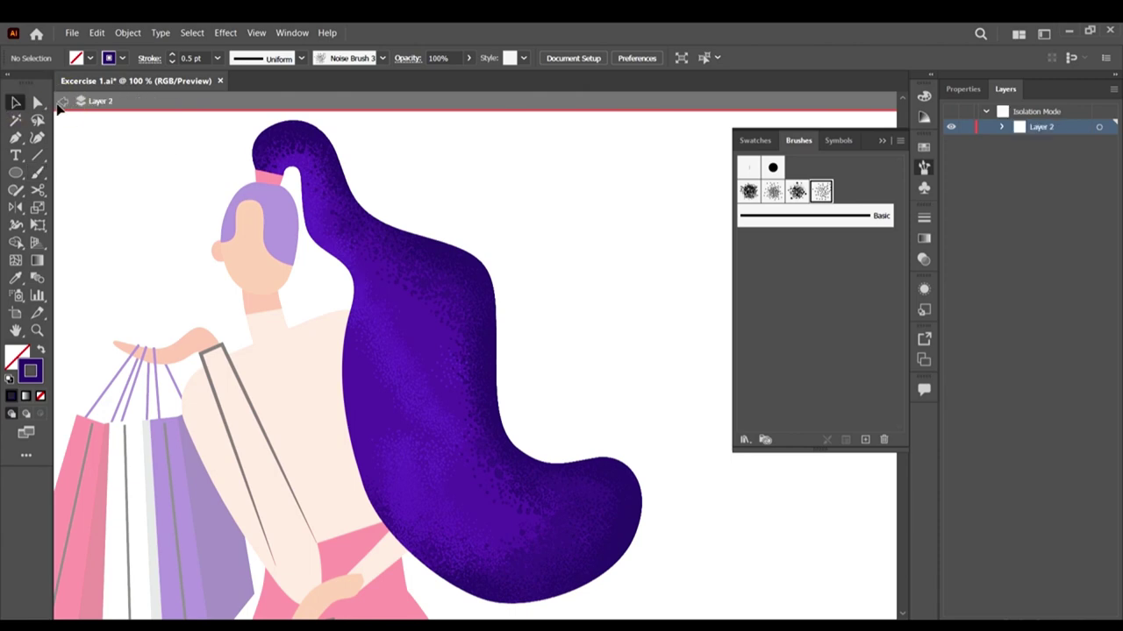
{"action": "double_click", "coordinate": [93, 194]}
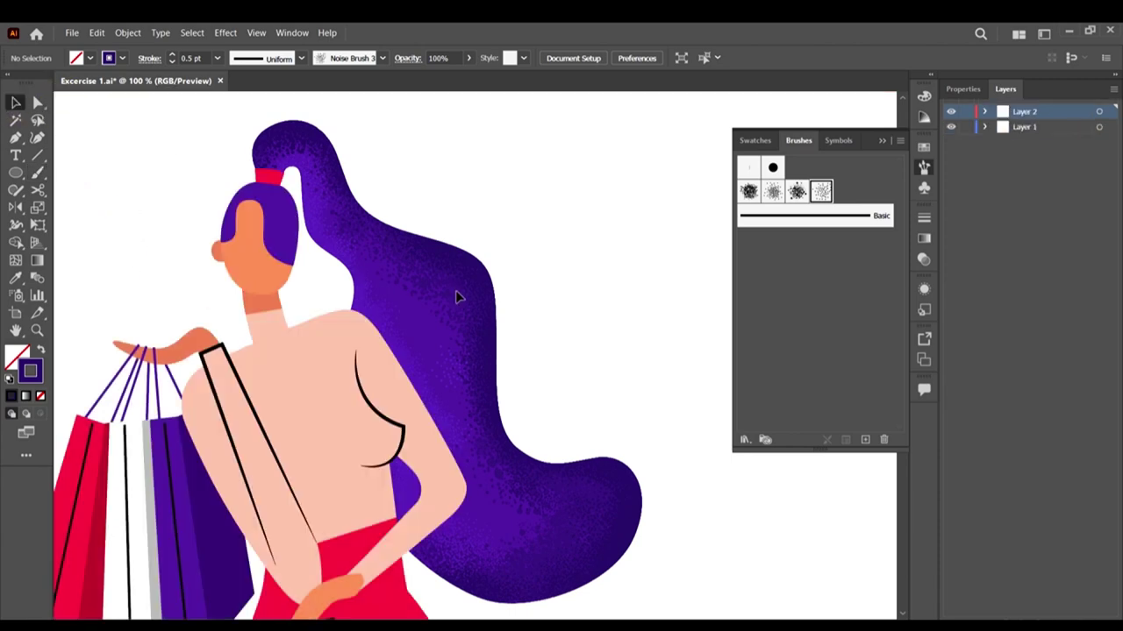
Step: Set the purple hair on the head to Draw Inside mode and ready the Paintbrush with no fill and a purple stroke
{"action": "scroll", "coordinate": [290, 246], "scroll_direction": "up", "scroll_amount": 2}
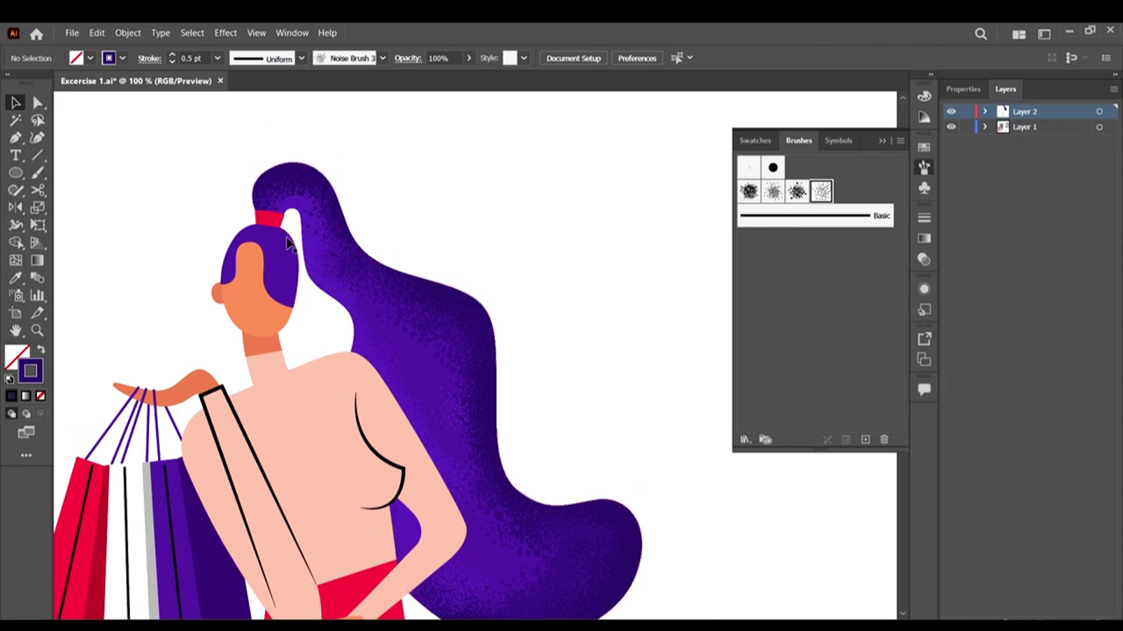
{"action": "left_click", "coordinate": [295, 257]}
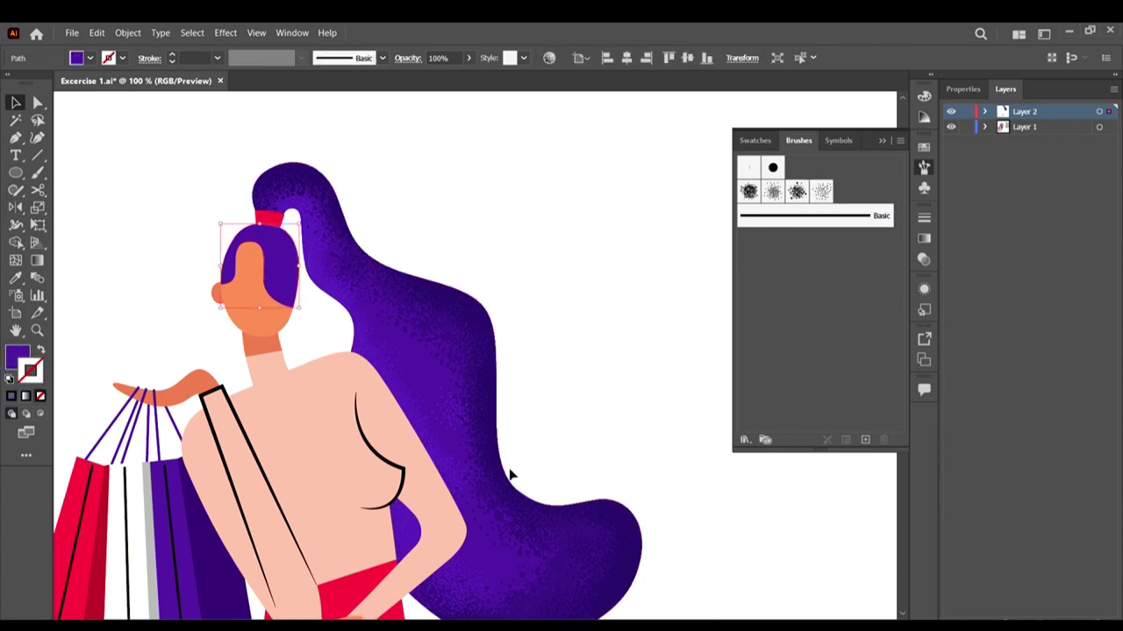
{"action": "left_click", "coordinate": [40, 414]}
{"action": "left_click", "coordinate": [439, 210]}
{"action": "scroll", "coordinate": [178, 245], "scroll_direction": "up", "scroll_amount": 1}
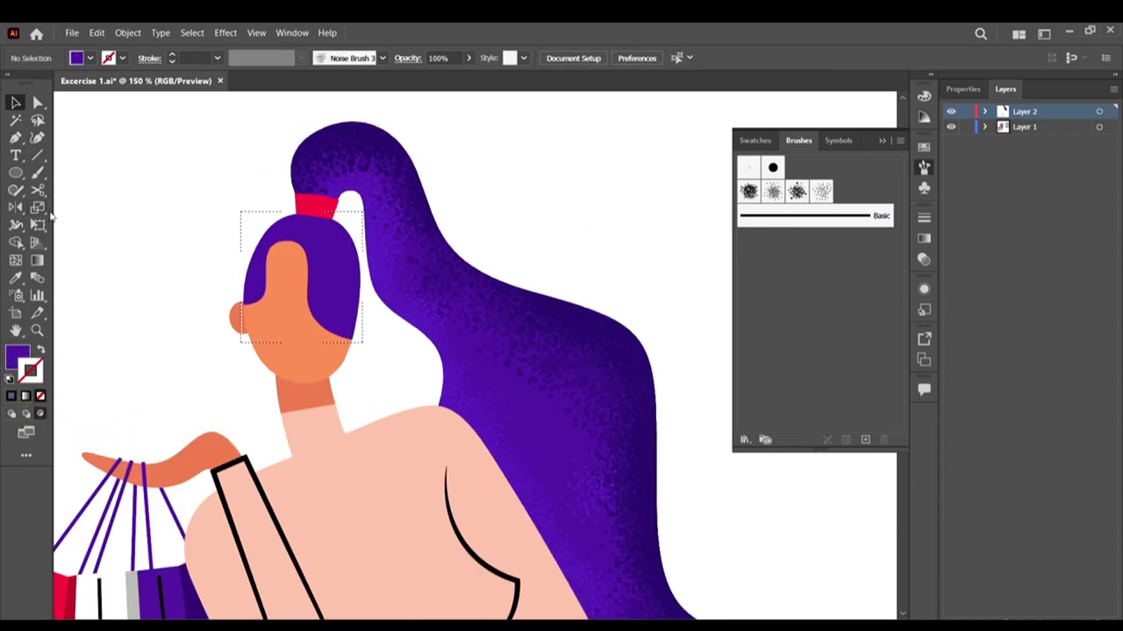
{"action": "key", "text": "b"}
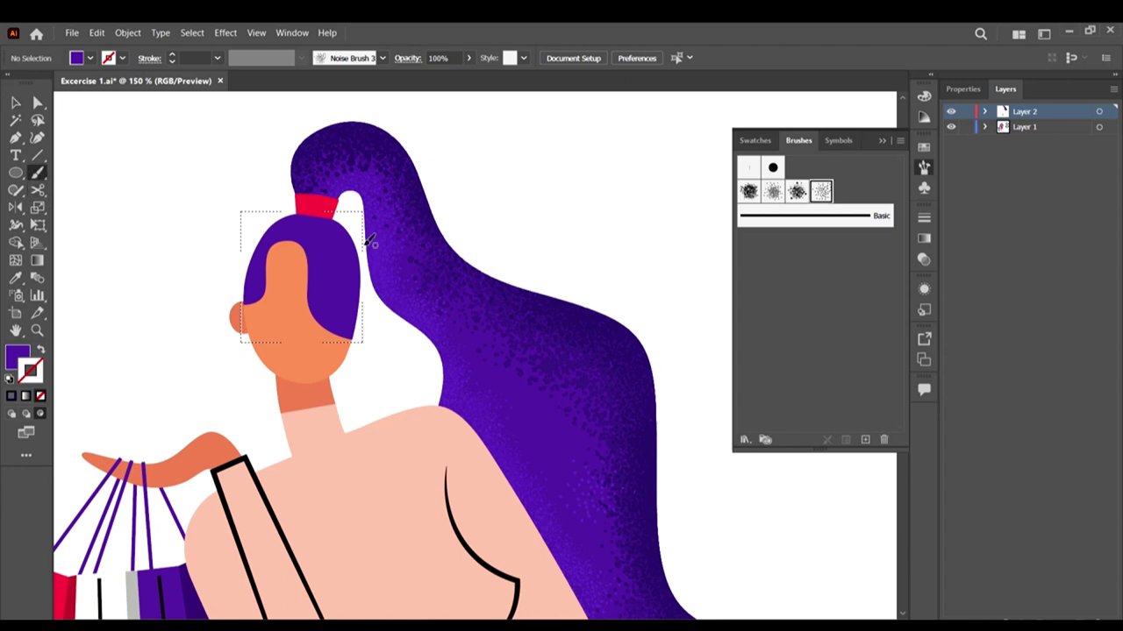
{"action": "key", "text": "shift+x"}
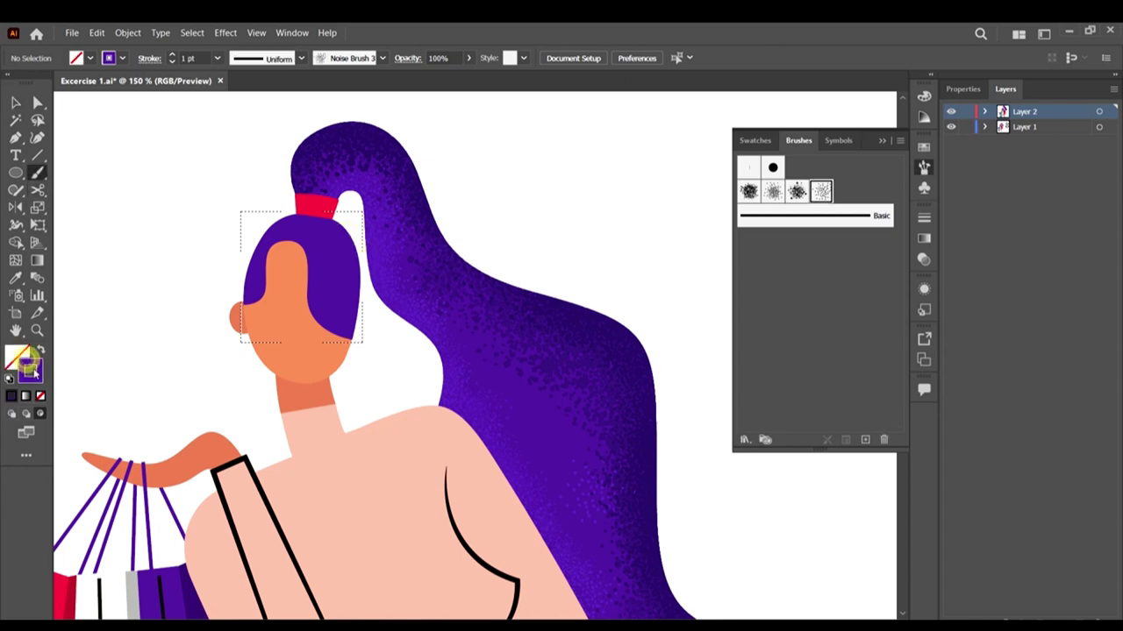
Step: Set the noise brush's stroke color to dark purple 3D1C72 and its stroke weight to 0.25 pt
{"action": "double_click", "coordinate": [31, 372]}
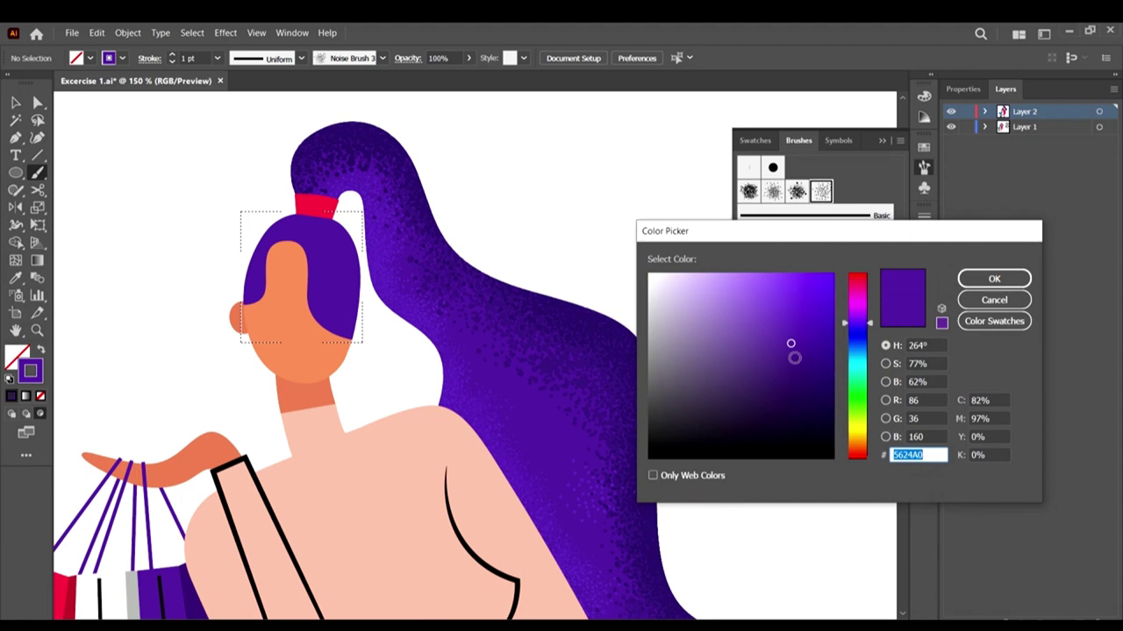
{"action": "left_click", "coordinate": [793, 360]}
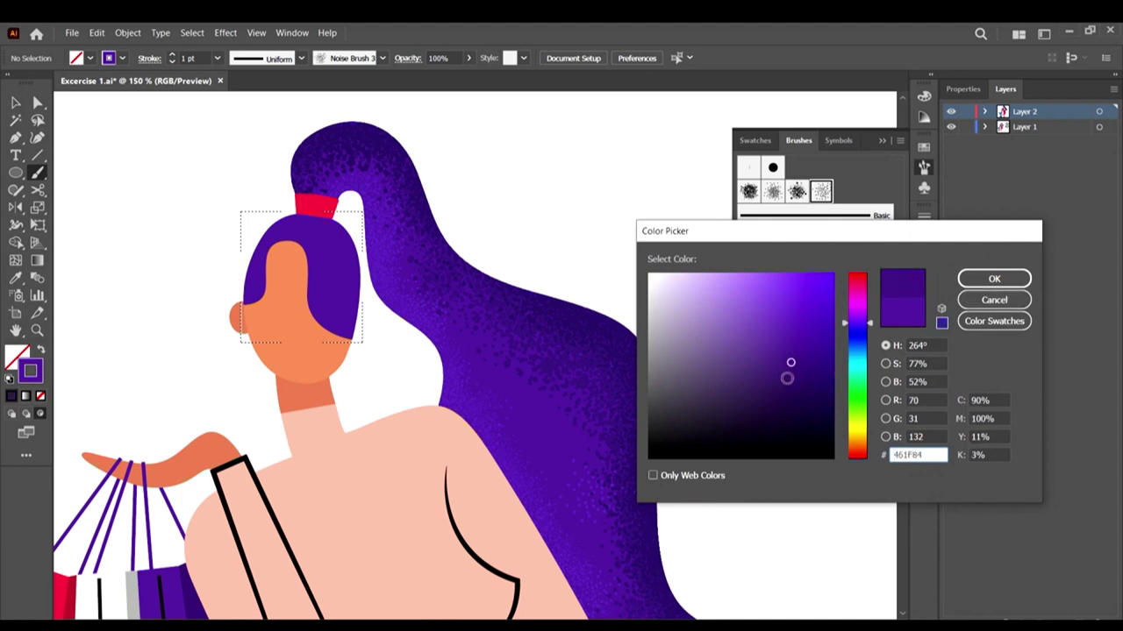
{"action": "left_click_drag", "start_coordinate": [786, 378], "coordinate": [788, 375]}
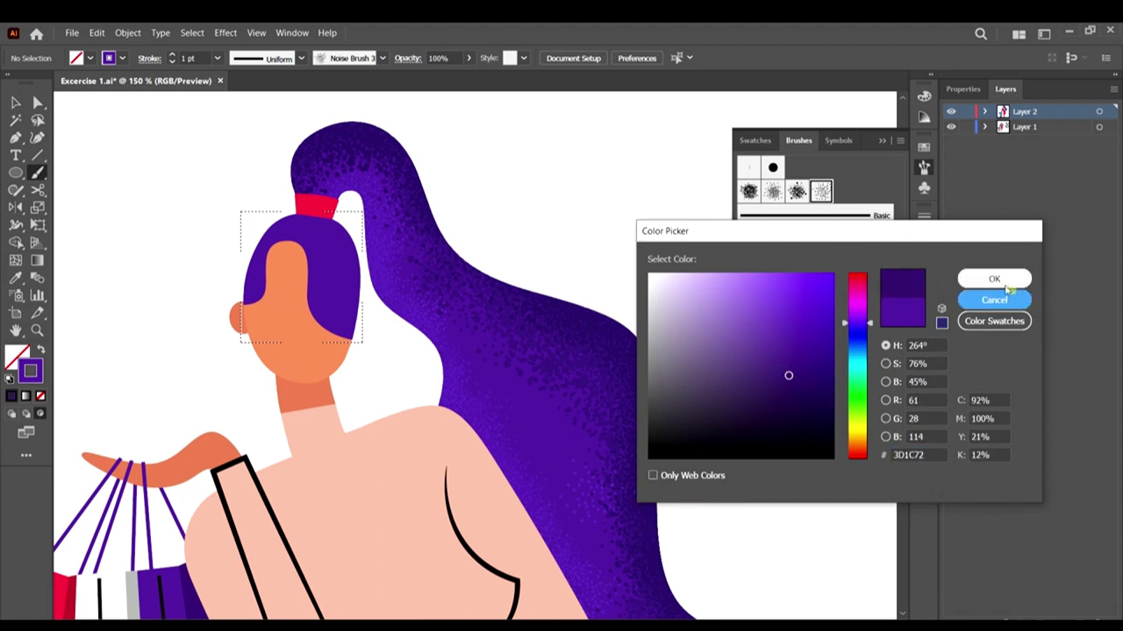
{"action": "left_click", "coordinate": [995, 280]}
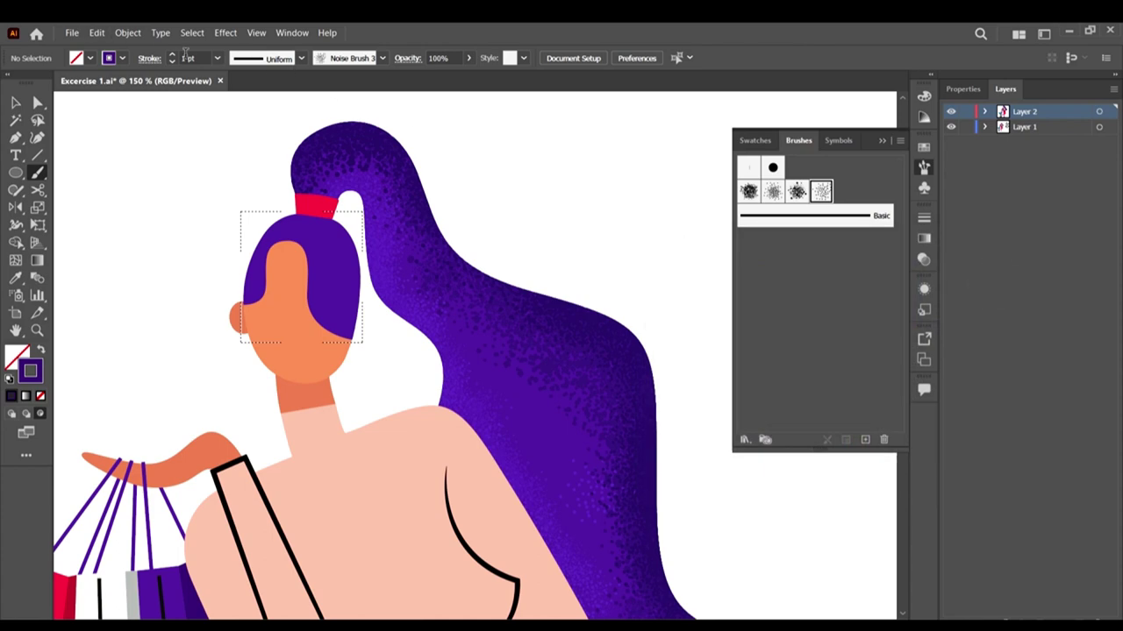
{"action": "left_click", "coordinate": [217, 58]}
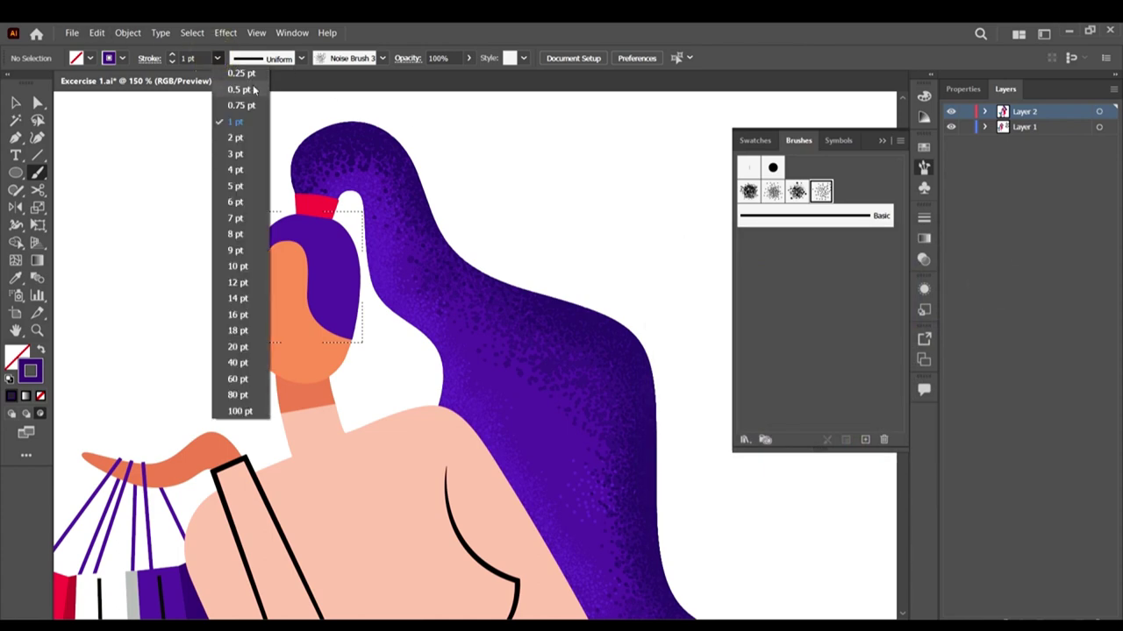
{"action": "left_click", "coordinate": [252, 85]}
{"action": "scroll", "coordinate": [355, 249], "scroll_direction": "up", "scroll_amount": 2}
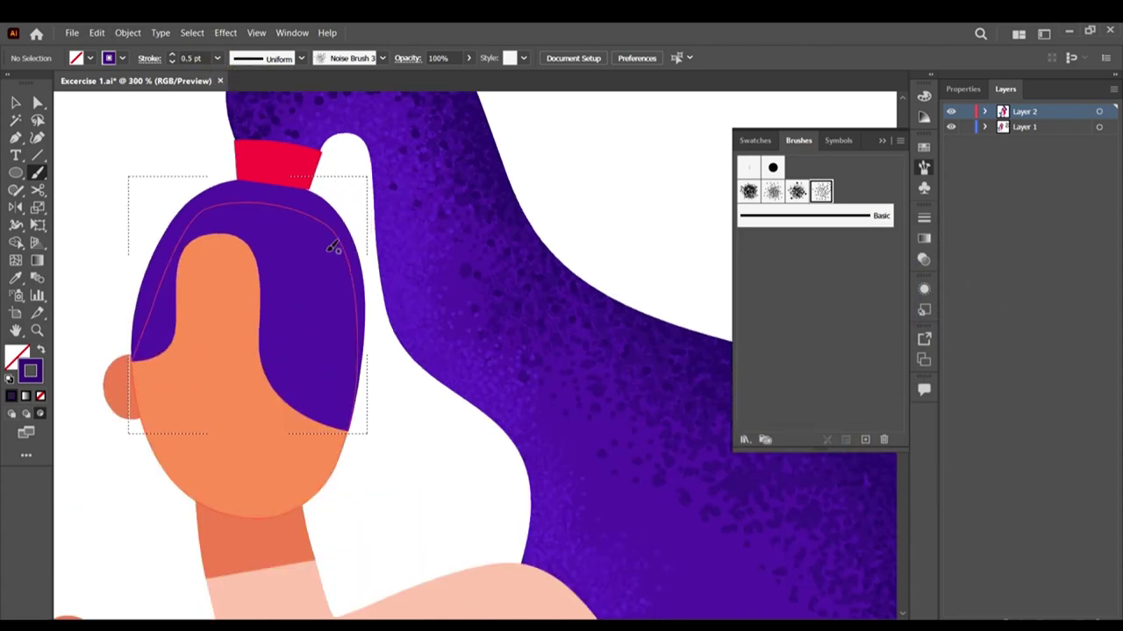
{"action": "left_click", "coordinate": [217, 58]}
{"action": "left_click", "coordinate": [251, 73]}
Step: Paint fine dark purple noise inside the head's hair along the back edge, across the crown and down the front edge
{"action": "left_click_drag", "start_coordinate": [364, 377], "coordinate": [355, 431]}
{"action": "mouse_move", "coordinate": [339, 240]}
{"action": "left_mouse_down"}
{"action": "mouse_move", "coordinate": [364, 328]}
{"action": "mouse_move", "coordinate": [356, 433]}
{"action": "left_mouse_up"}
{"action": "mouse_move", "coordinate": [332, 228]}
{"action": "left_mouse_down"}
{"action": "mouse_move", "coordinate": [291, 198]}
{"action": "mouse_move", "coordinate": [380, 217]}
{"action": "mouse_move", "coordinate": [273, 205]}
{"action": "mouse_move", "coordinate": [331, 207]}
{"action": "mouse_move", "coordinate": [268, 175]}
{"action": "mouse_move", "coordinate": [190, 215]}
{"action": "mouse_move", "coordinate": [215, 182]}
{"action": "left_mouse_up"}
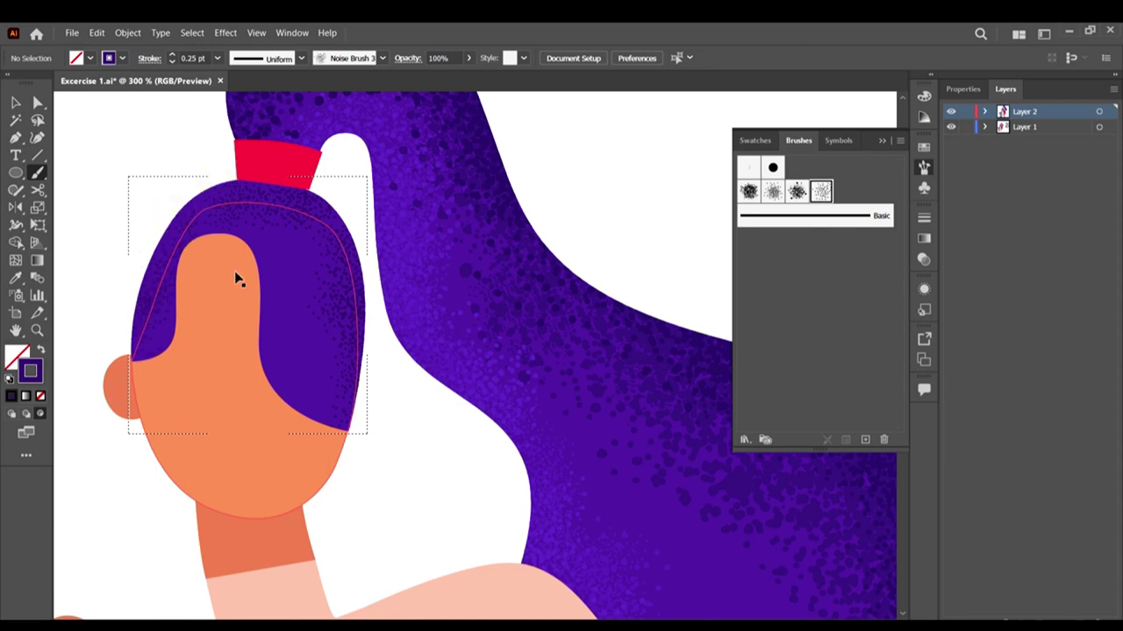
{"action": "mouse_move", "coordinate": [252, 195]}
{"action": "left_mouse_down"}
{"action": "mouse_move", "coordinate": [356, 200]}
{"action": "mouse_move", "coordinate": [330, 257]}
{"action": "left_mouse_up"}
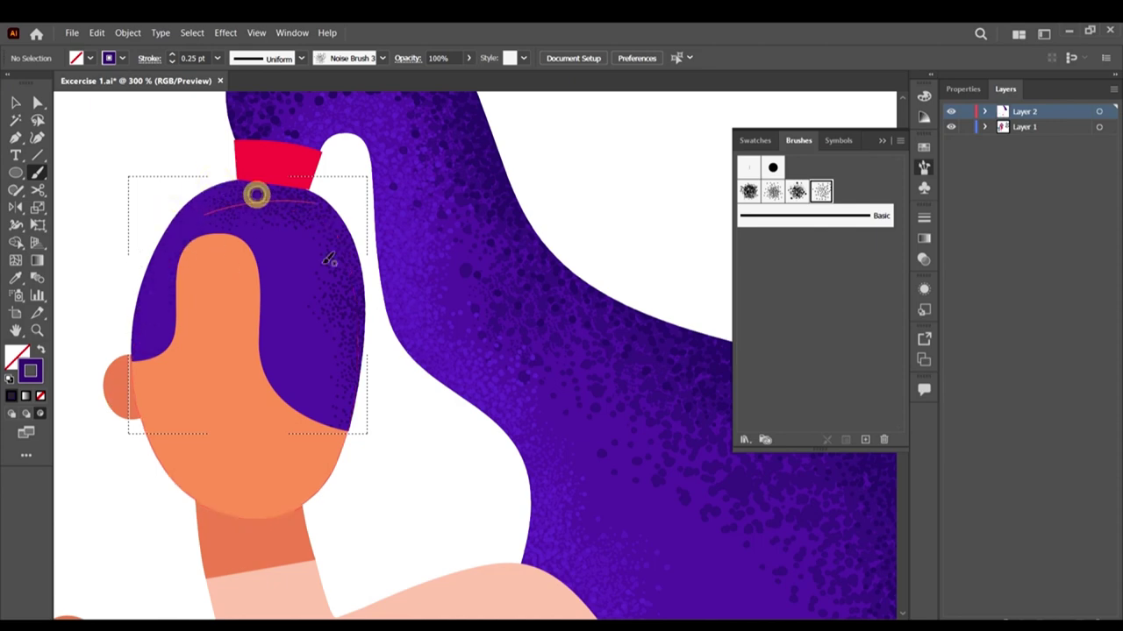
{"action": "left_click_drag", "start_coordinate": [299, 208], "coordinate": [198, 219]}
{"action": "left_click_drag", "start_coordinate": [225, 183], "coordinate": [144, 235]}
{"action": "mouse_move", "coordinate": [144, 234]}
{"action": "left_mouse_down"}
{"action": "mouse_move", "coordinate": [118, 335]}
{"action": "mouse_move", "coordinate": [120, 423]}
{"action": "left_mouse_up"}
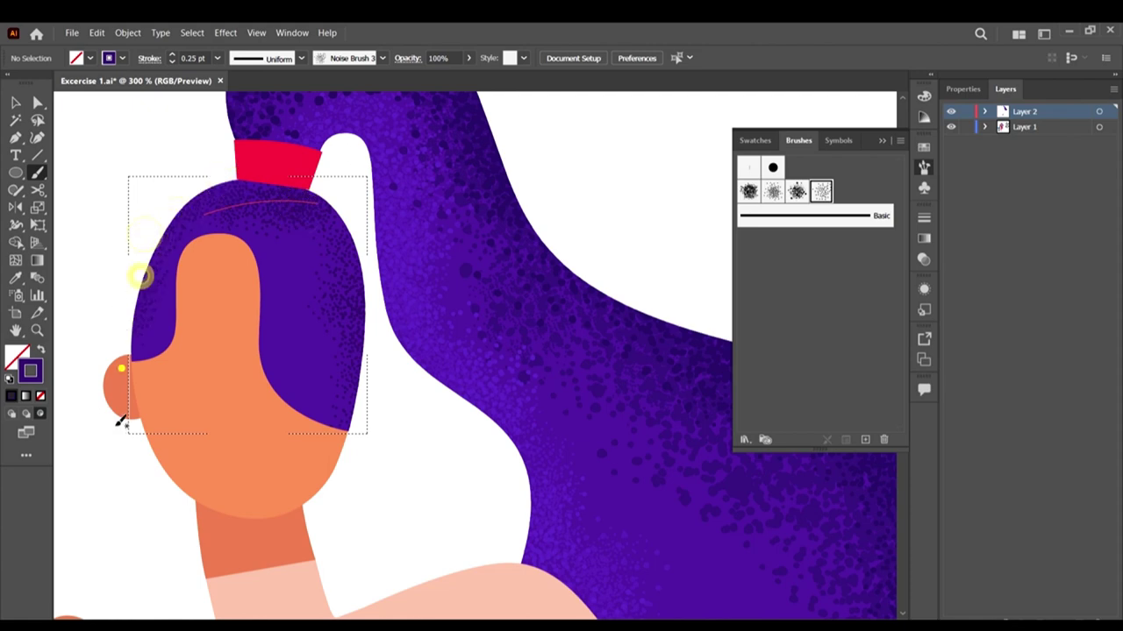
Step: Build up denser noise along the head hair's outline, from the back of the head over the crown to the ear
{"action": "left_click_drag", "start_coordinate": [175, 199], "coordinate": [330, 176]}
{"action": "mouse_move", "coordinate": [378, 263]}
{"action": "left_mouse_down"}
{"action": "mouse_move", "coordinate": [336, 251]}
{"action": "mouse_move", "coordinate": [313, 180]}
{"action": "mouse_move", "coordinate": [364, 283]}
{"action": "mouse_move", "coordinate": [333, 205]}
{"action": "mouse_move", "coordinate": [366, 403]}
{"action": "left_mouse_up"}
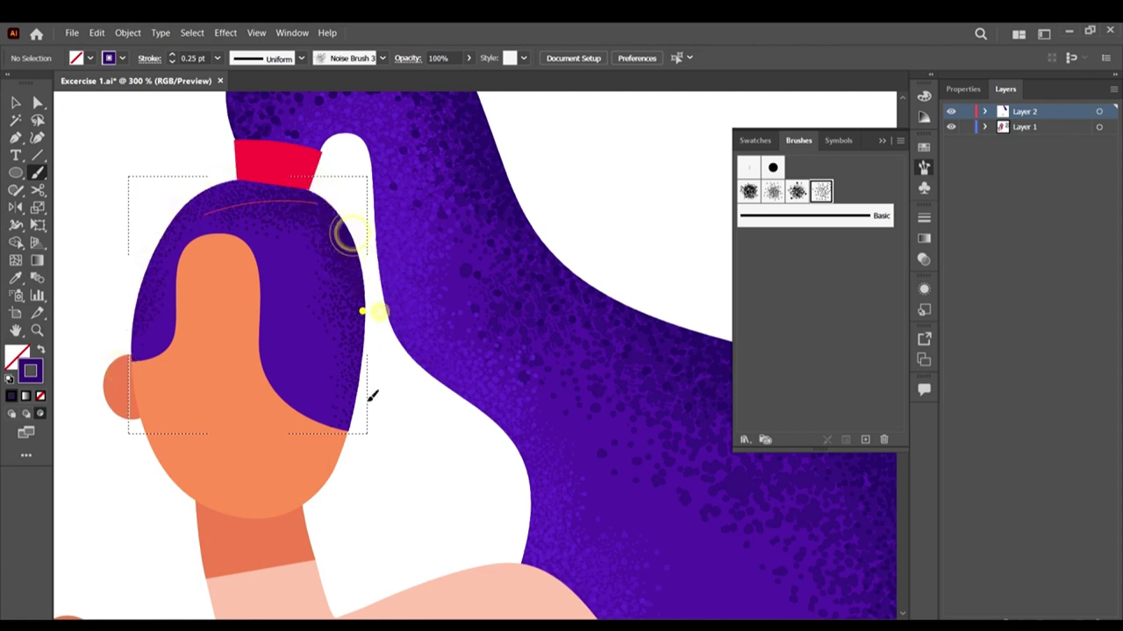
{"action": "mouse_move", "coordinate": [356, 307]}
{"action": "left_mouse_down"}
{"action": "mouse_move", "coordinate": [339, 419]}
{"action": "mouse_move", "coordinate": [347, 416]}
{"action": "mouse_move", "coordinate": [358, 469]}
{"action": "left_mouse_up"}
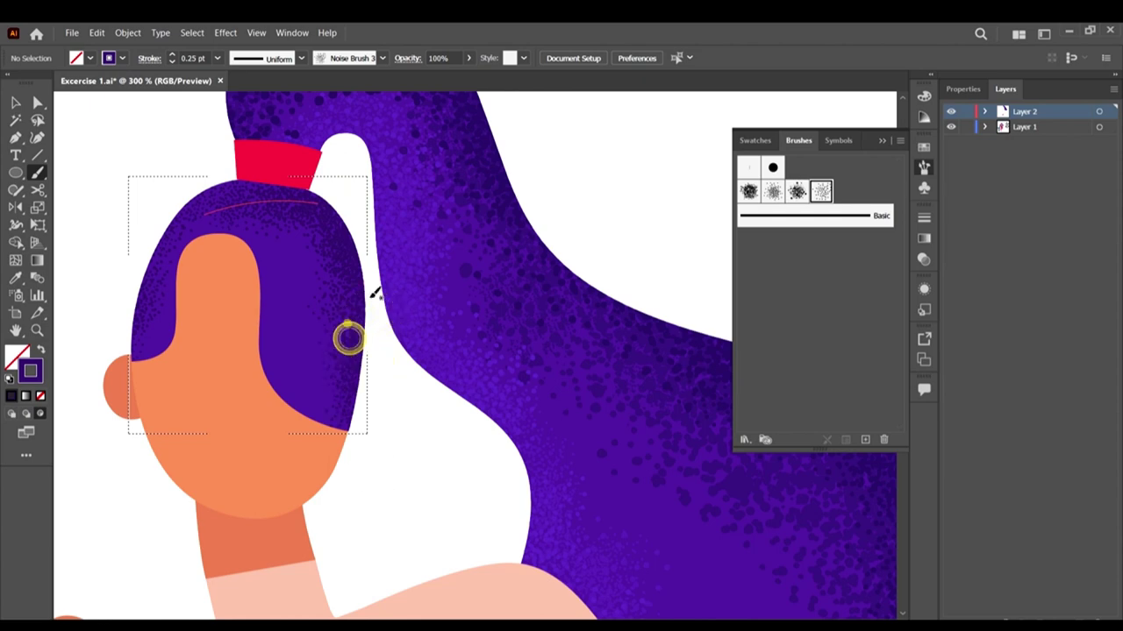
{"action": "left_click_drag", "start_coordinate": [364, 307], "coordinate": [340, 432]}
{"action": "left_click_drag", "start_coordinate": [366, 396], "coordinate": [356, 289]}
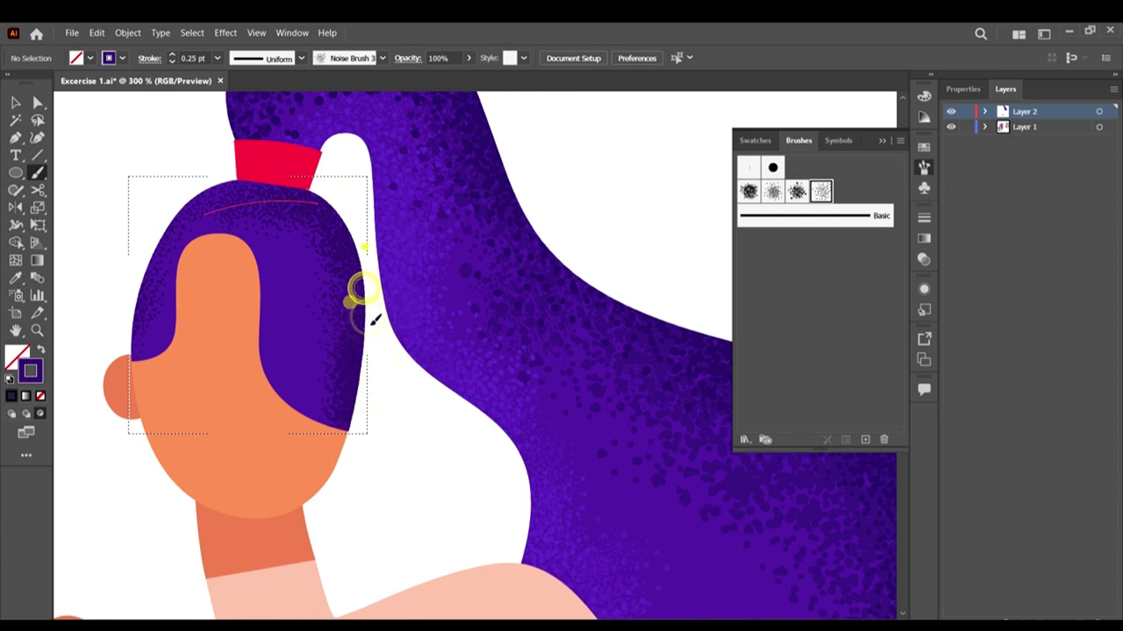
{"action": "left_click_drag", "start_coordinate": [366, 251], "coordinate": [354, 261]}
{"action": "mouse_move", "coordinate": [331, 207]}
{"action": "left_mouse_down"}
{"action": "mouse_move", "coordinate": [278, 188]}
{"action": "mouse_move", "coordinate": [262, 198]}
{"action": "mouse_move", "coordinate": [251, 182]}
{"action": "mouse_move", "coordinate": [193, 216]}
{"action": "mouse_move", "coordinate": [214, 170]}
{"action": "mouse_move", "coordinate": [268, 156]}
{"action": "mouse_move", "coordinate": [152, 205]}
{"action": "mouse_move", "coordinate": [249, 174]}
{"action": "mouse_move", "coordinate": [157, 253]}
{"action": "mouse_move", "coordinate": [256, 170]}
{"action": "mouse_move", "coordinate": [146, 358]}
{"action": "left_mouse_up"}
{"action": "mouse_move", "coordinate": [138, 229]}
{"action": "left_mouse_down"}
{"action": "mouse_move", "coordinate": [144, 276]}
{"action": "mouse_move", "coordinate": [132, 363]}
{"action": "left_mouse_up"}
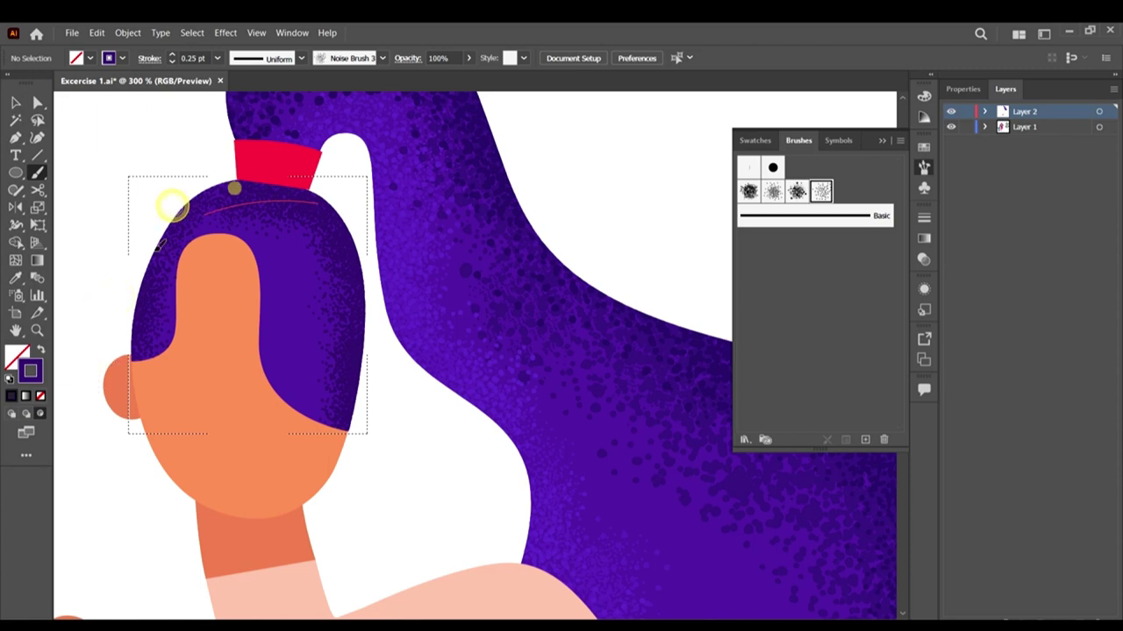
Step: Compare the head hair's shading with the reference image Excercise 1-02.jpg in Photos, and return to Illustrator to examine the crown close up
{"action": "scroll", "coordinate": [521, 254], "scroll_direction": "down", "scroll_amount": 3}
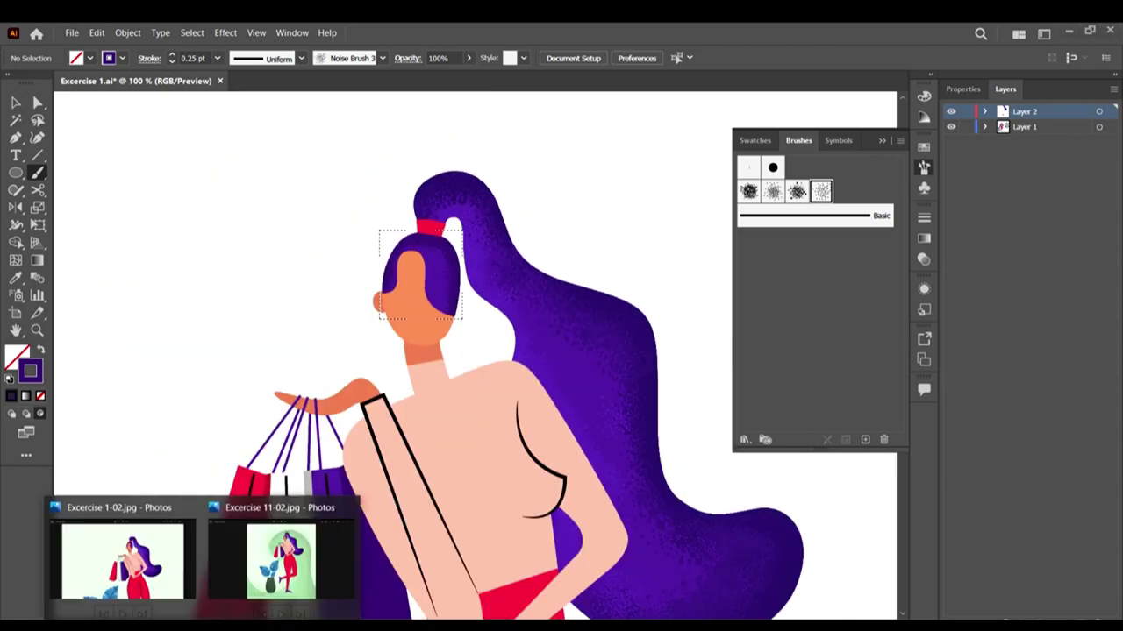
{"action": "left_click", "coordinate": [159, 561]}
{"action": "scroll", "coordinate": [651, 220], "scroll_direction": "up", "scroll_amount": 5}
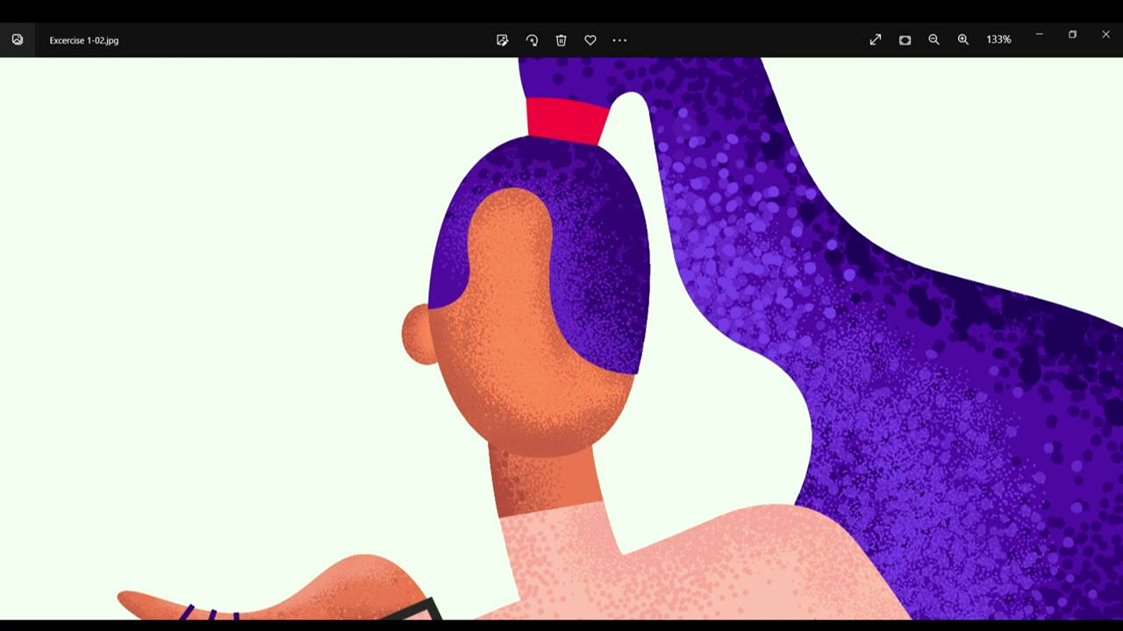
{"action": "key", "text": "alt+Tab"}
{"action": "scroll", "coordinate": [413, 244], "scroll_direction": "up", "scroll_amount": 6}
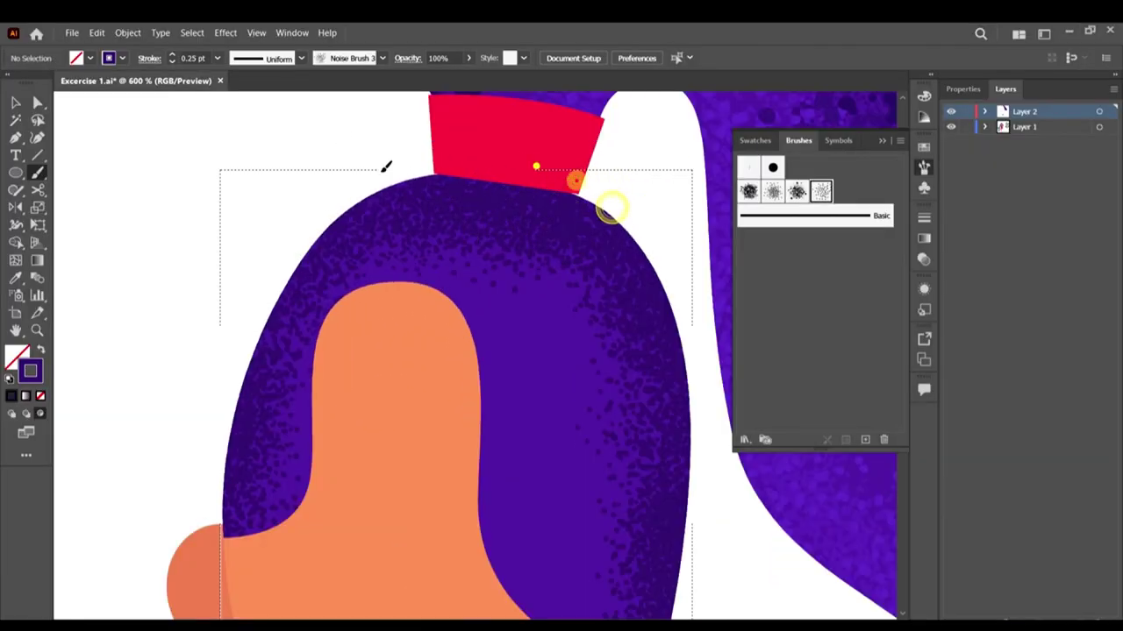
{"action": "scroll", "coordinate": [366, 249], "scroll_direction": "down", "scroll_amount": 1}
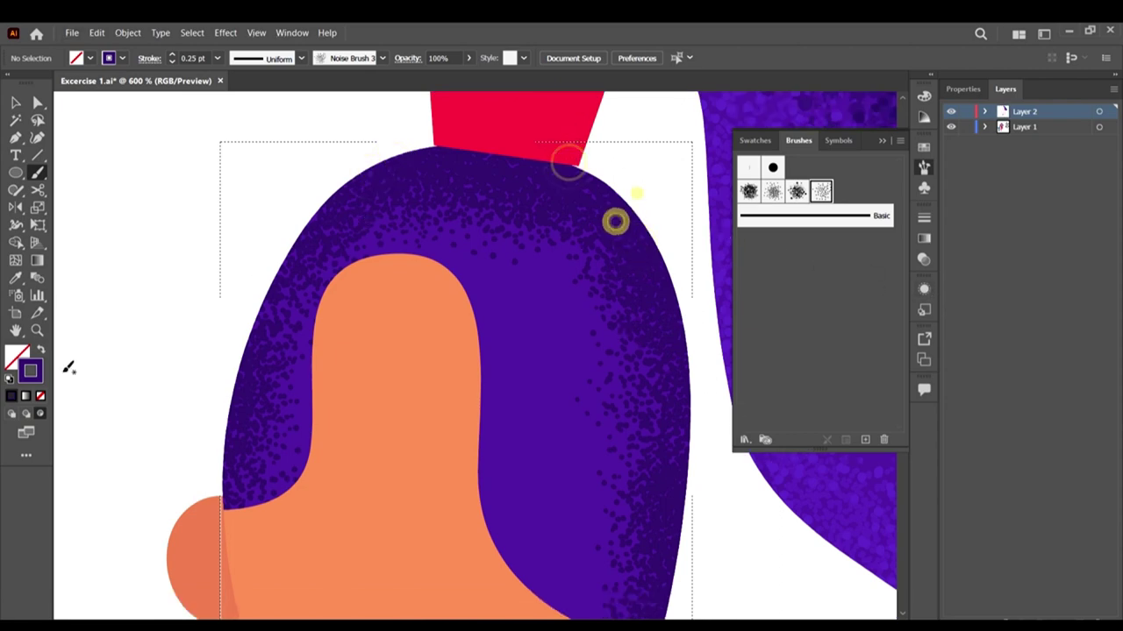
Step: Sample the head hair's base purple with the Eyedropper and lighten the color to 622DB5
{"action": "scroll", "coordinate": [446, 433], "scroll_direction": "down", "scroll_amount": 2}
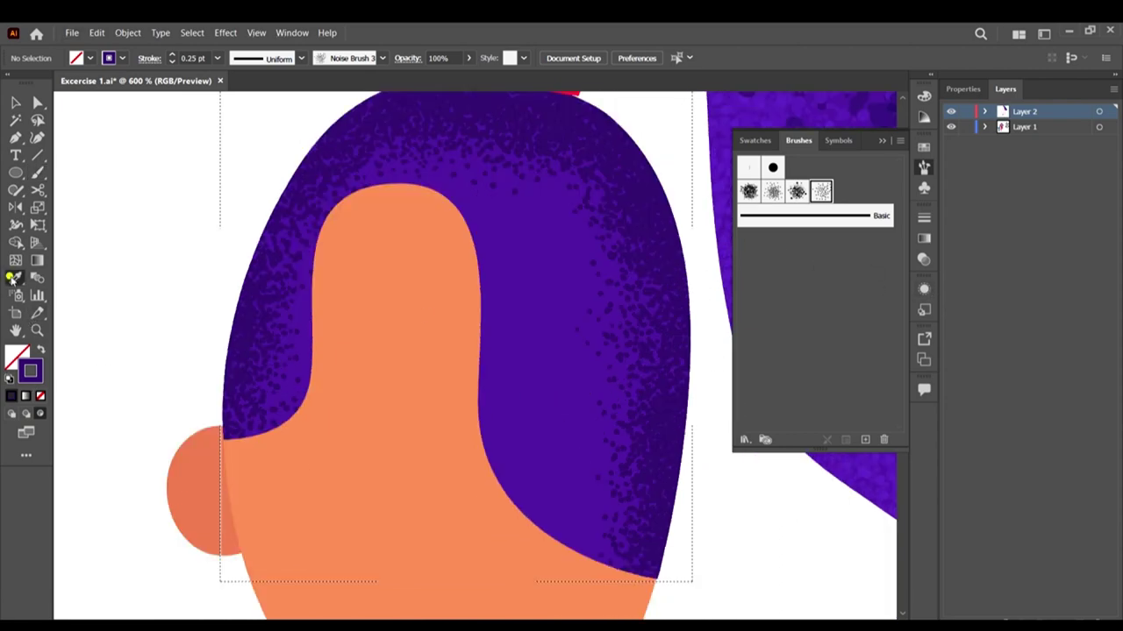
{"action": "left_click", "coordinate": [13, 278]}
{"action": "left_click", "coordinate": [534, 325]}
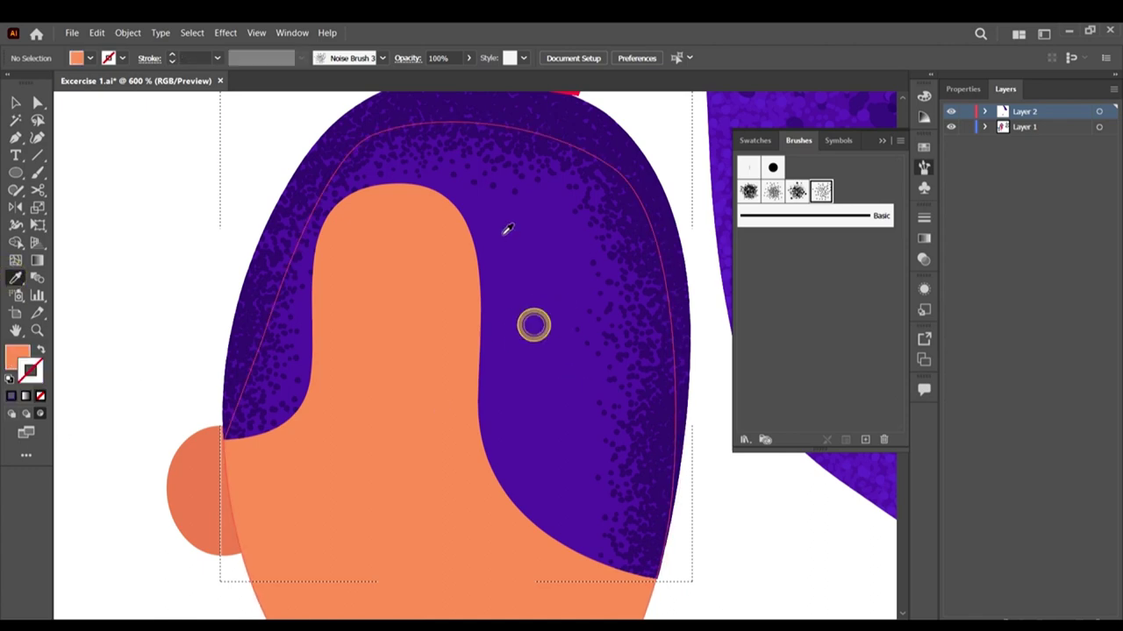
{"action": "left_click", "coordinate": [477, 222]}
{"action": "left_click", "coordinate": [628, 158]}
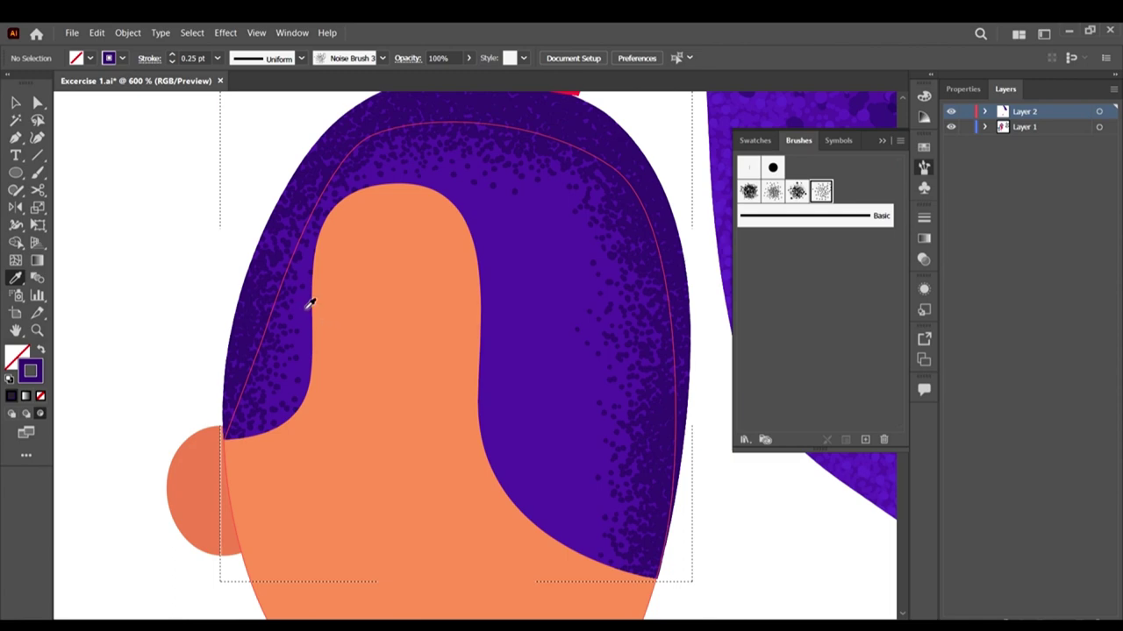
{"action": "left_click", "coordinate": [310, 253]}
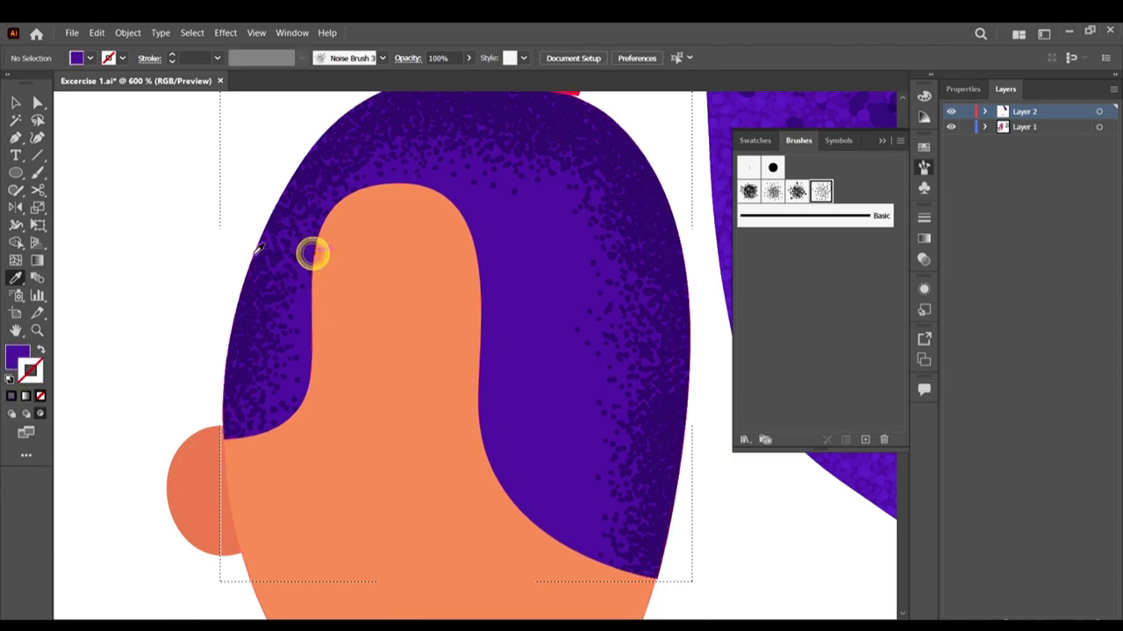
{"action": "left_click", "coordinate": [13, 355]}
{"action": "double_click", "coordinate": [13, 355]}
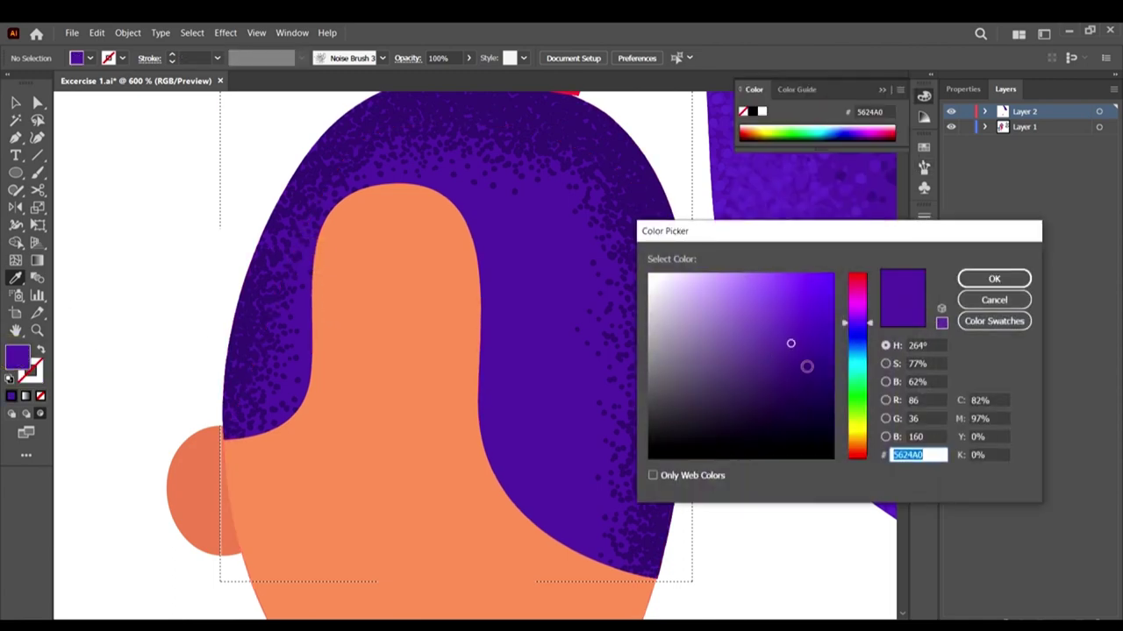
{"action": "left_click", "coordinate": [790, 331]}
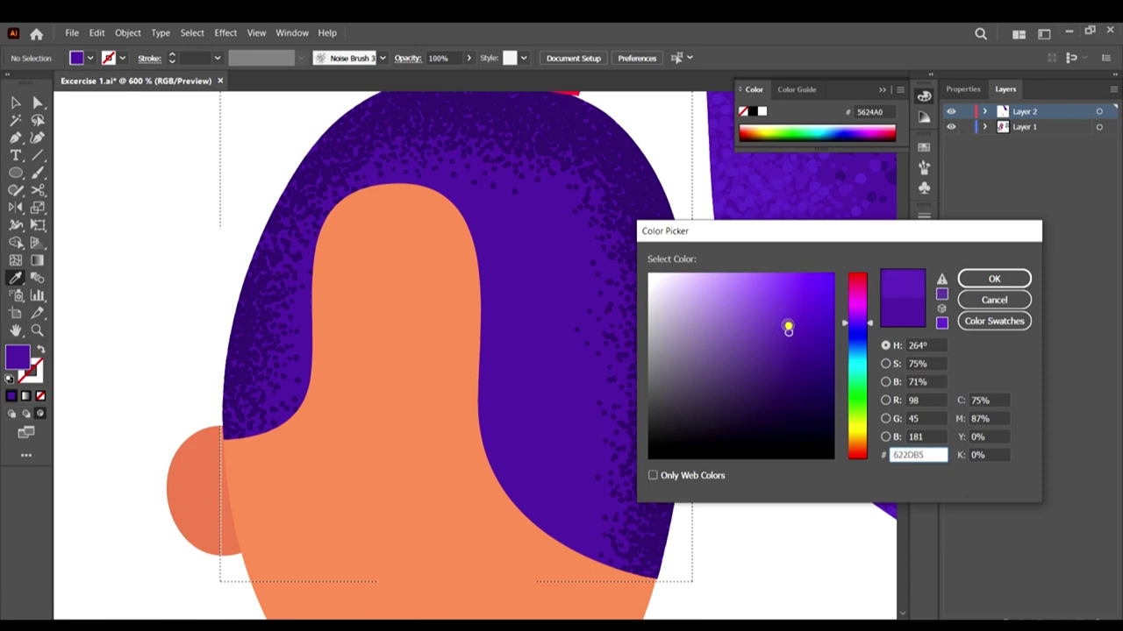
{"action": "left_click", "coordinate": [1022, 279]}
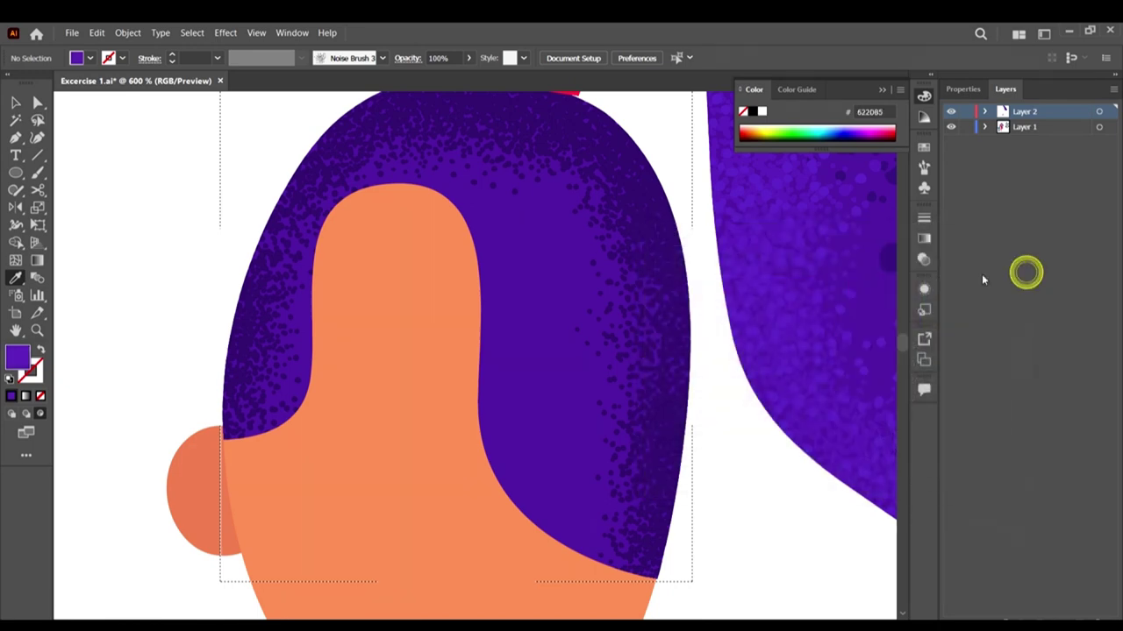
Step: Set up the Paintbrush with Noise Brush 3, using the lighter purple as stroke color without fill, at a 0.25 pt stroke weight
{"action": "left_click", "coordinate": [40, 173]}
{"action": "key", "text": "shift+x"}
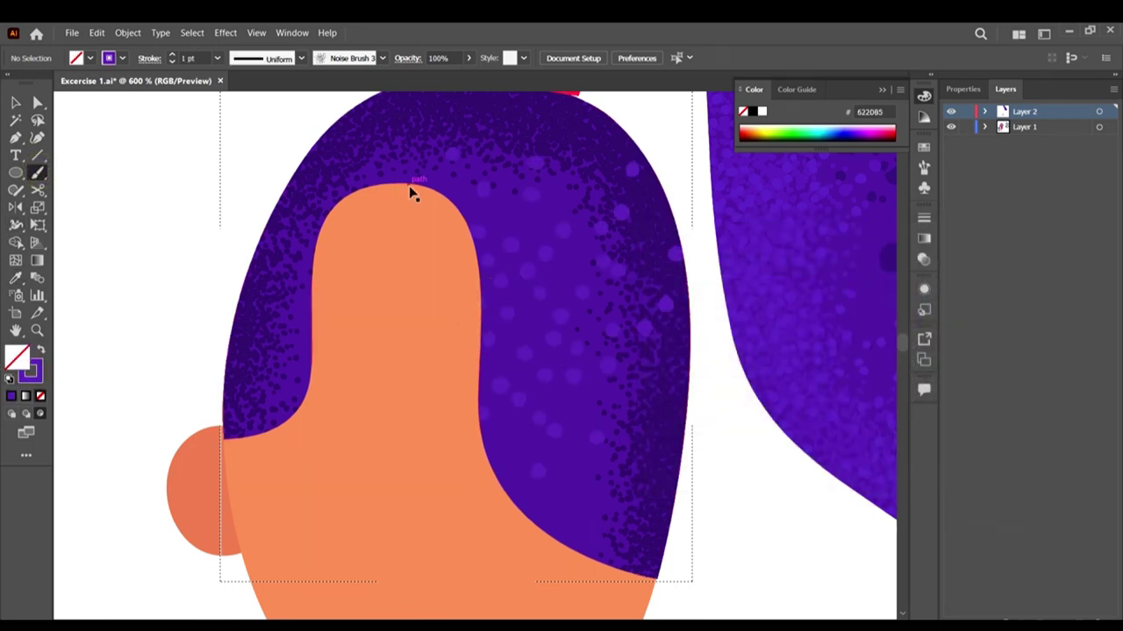
{"action": "key", "text": "shift+x"}
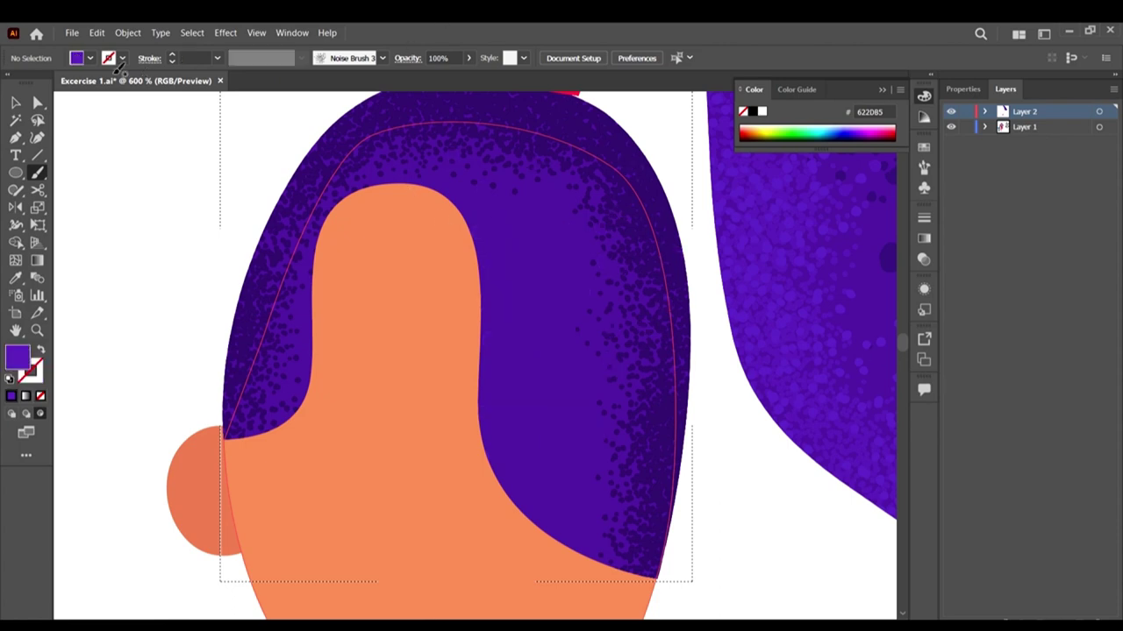
{"action": "key", "text": "shift+x"}
{"action": "left_click", "coordinate": [216, 57]}
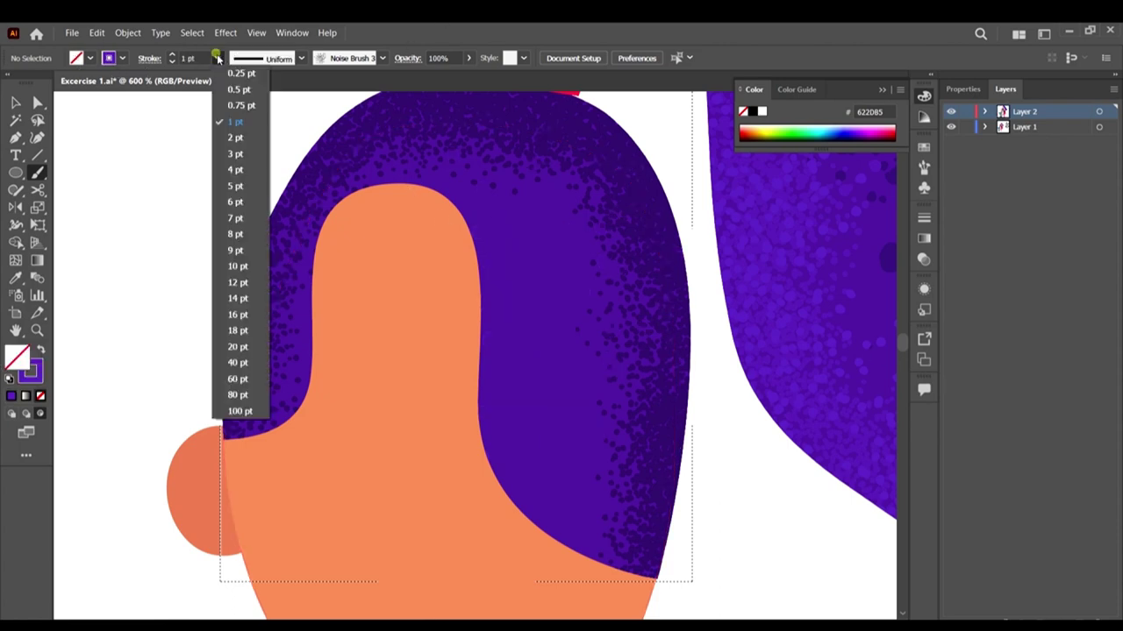
{"action": "left_click", "coordinate": [238, 88]}
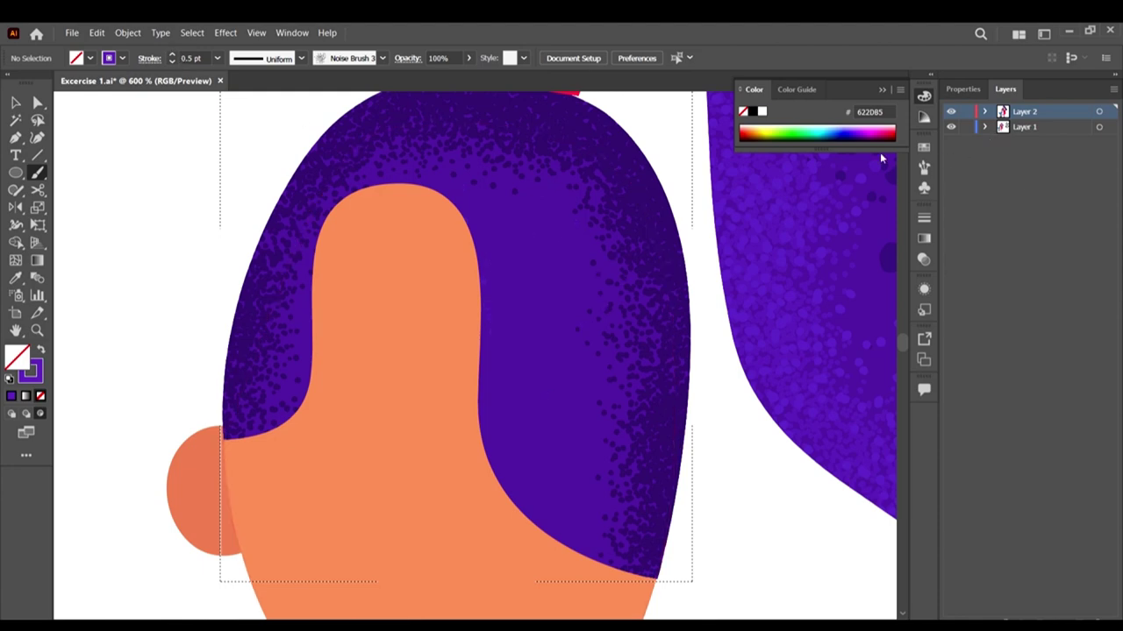
{"action": "left_click", "coordinate": [923, 168]}
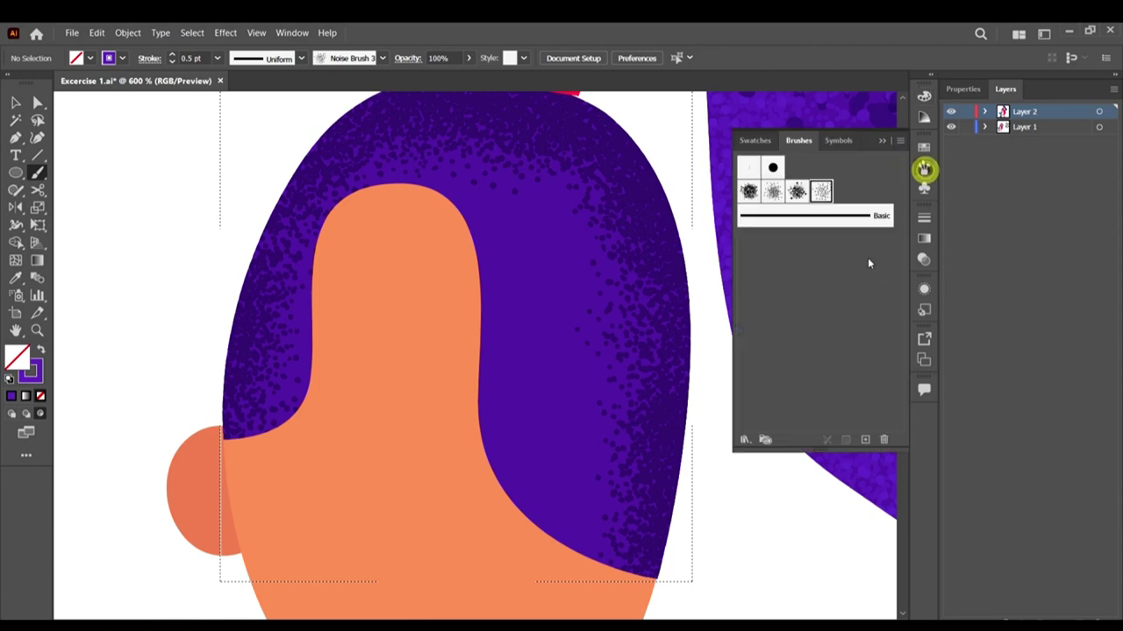
{"action": "left_click", "coordinate": [822, 191]}
{"action": "left_click", "coordinate": [218, 59]}
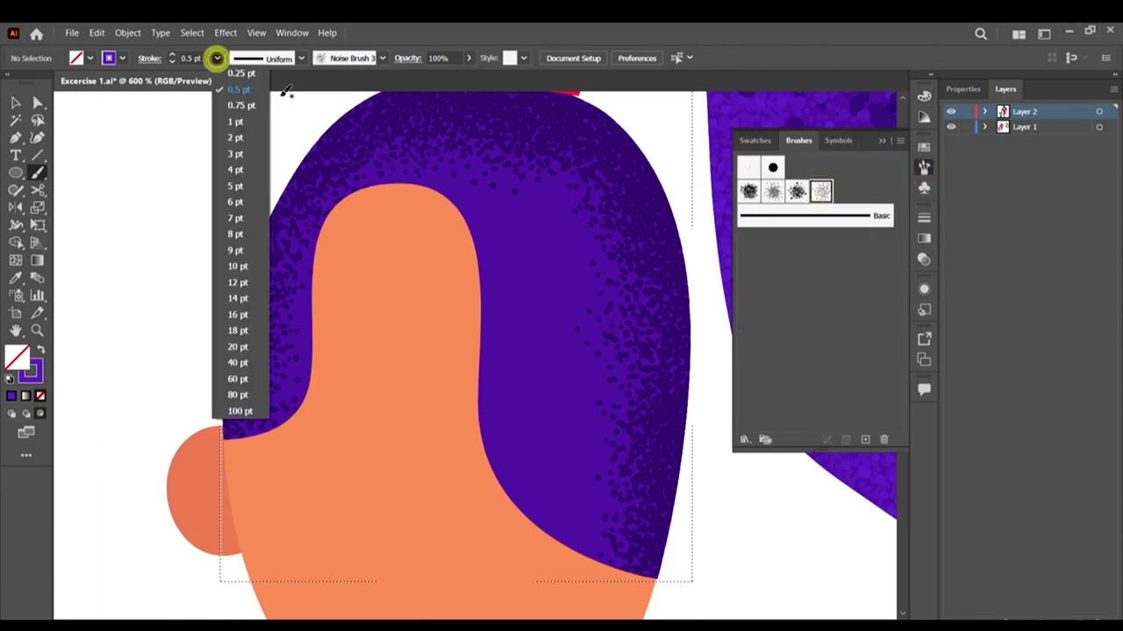
{"action": "left_click", "coordinate": [235, 81]}
Step: Paint light purple noise along the hair's inner edge beside the face, from the forehead down to the pointed tip at the cheek
{"action": "scroll", "coordinate": [508, 301], "scroll_direction": "down", "scroll_amount": 2}
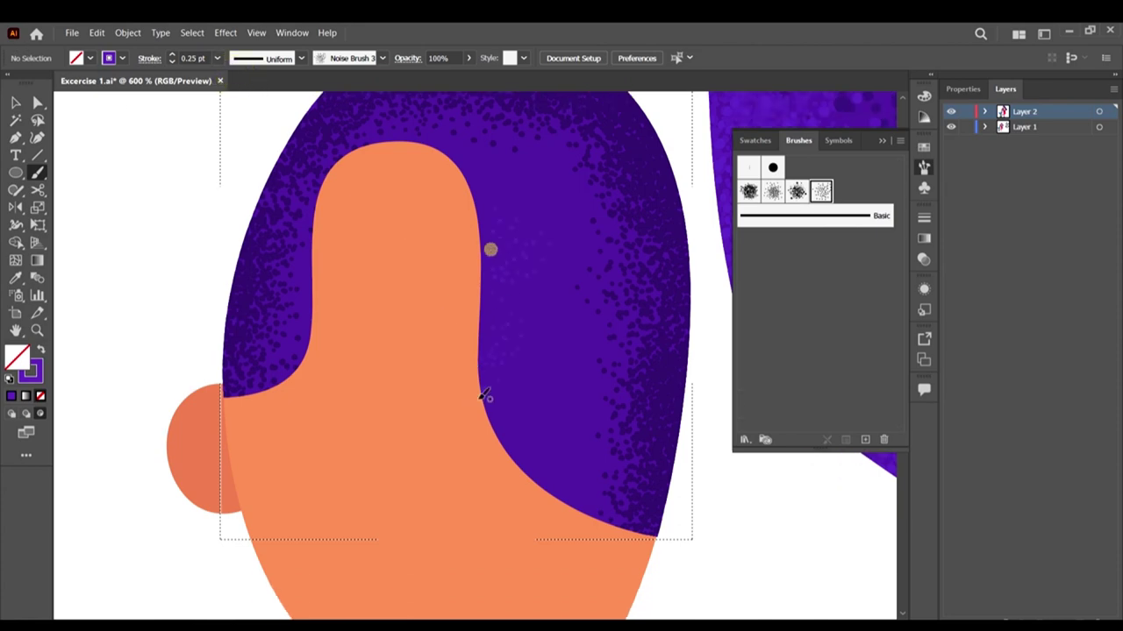
{"action": "left_click", "coordinate": [485, 299]}
{"action": "left_click", "coordinate": [471, 363]}
{"action": "left_click", "coordinate": [494, 430]}
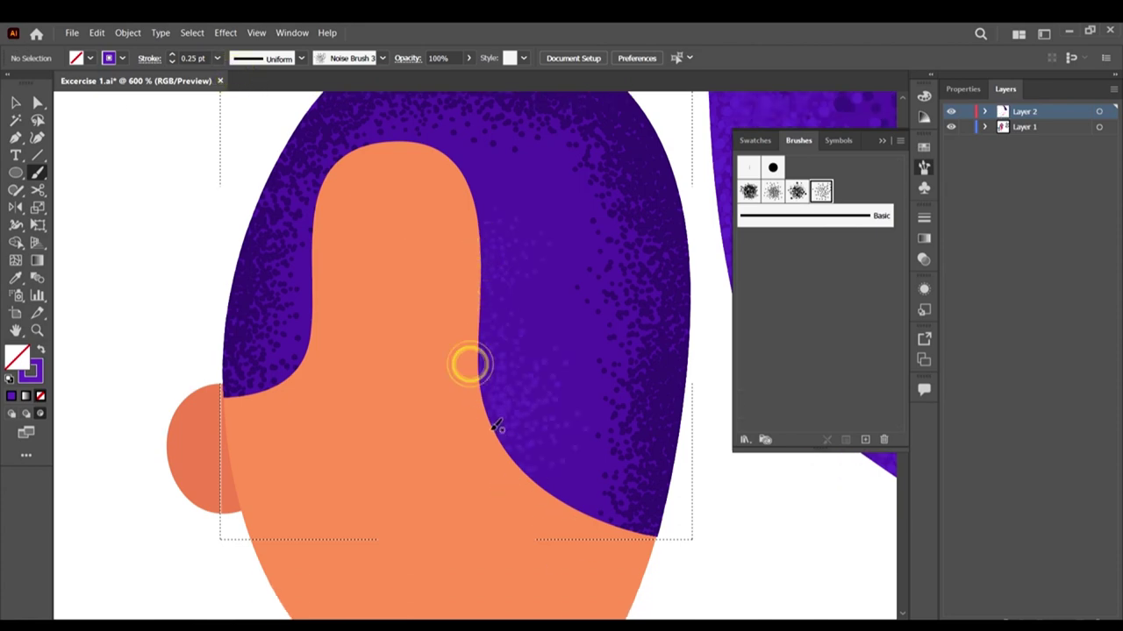
{"action": "left_click", "coordinate": [479, 411]}
{"action": "left_click_drag", "start_coordinate": [534, 481], "coordinate": [678, 546]}
{"action": "scroll", "coordinate": [528, 462], "scroll_direction": "up", "scroll_amount": 2}
{"action": "scroll", "coordinate": [528, 462], "scroll_direction": "up", "scroll_amount": 1}
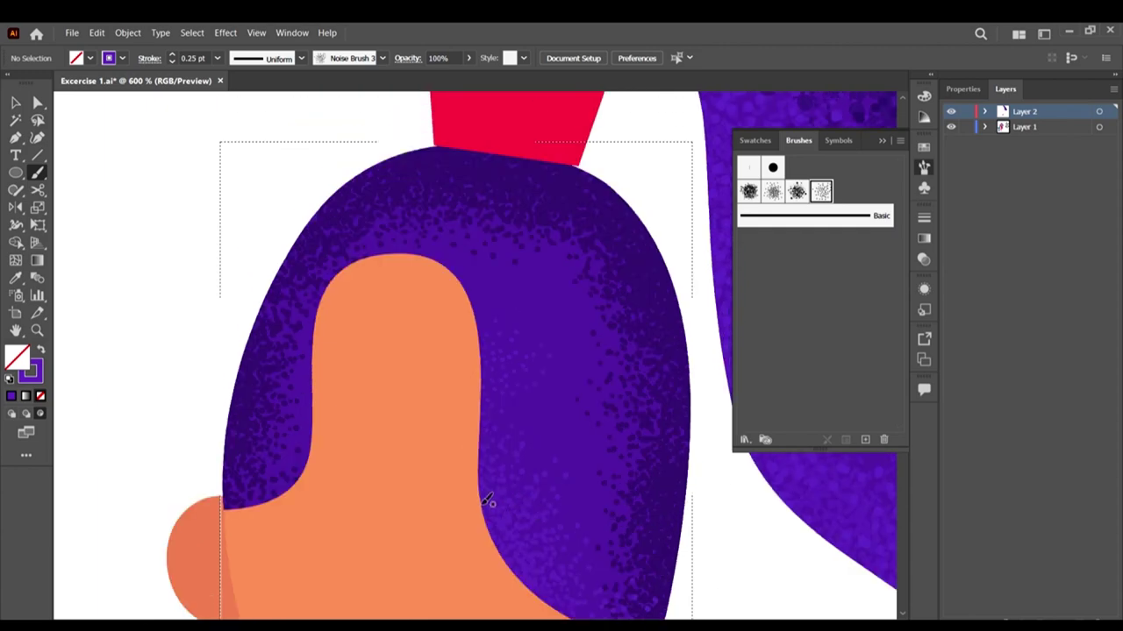
Step: Continue the light purple noise around the top of the forehead and along the ear side of the hairline
{"action": "left_click", "coordinate": [482, 504]}
{"action": "left_click", "coordinate": [483, 354]}
{"action": "left_click", "coordinate": [433, 260]}
{"action": "left_click", "coordinate": [357, 260]}
{"action": "left_click", "coordinate": [316, 281]}
{"action": "left_click", "coordinate": [325, 296]}
{"action": "left_click", "coordinate": [317, 326]}
{"action": "left_click", "coordinate": [361, 324]}
{"action": "left_click", "coordinate": [384, 433]}
Step: Build up denser light purple noise over the forehead and down the wide hair section opposite the ear
{"action": "mouse_move", "coordinate": [460, 260]}
{"action": "left_mouse_down"}
{"action": "mouse_move", "coordinate": [511, 304]}
{"action": "mouse_move", "coordinate": [494, 311]}
{"action": "left_mouse_up"}
{"action": "left_click_drag", "start_coordinate": [400, 266], "coordinate": [377, 261]}
{"action": "left_click", "coordinate": [376, 261]}
{"action": "mouse_move", "coordinate": [471, 274]}
{"action": "left_mouse_down"}
{"action": "mouse_move", "coordinate": [515, 453]}
{"action": "mouse_move", "coordinate": [503, 407]}
{"action": "left_mouse_up"}
{"action": "left_click", "coordinate": [506, 404]}
{"action": "left_click", "coordinate": [496, 439]}
{"action": "left_click", "coordinate": [486, 308]}
{"action": "left_click", "coordinate": [488, 437]}
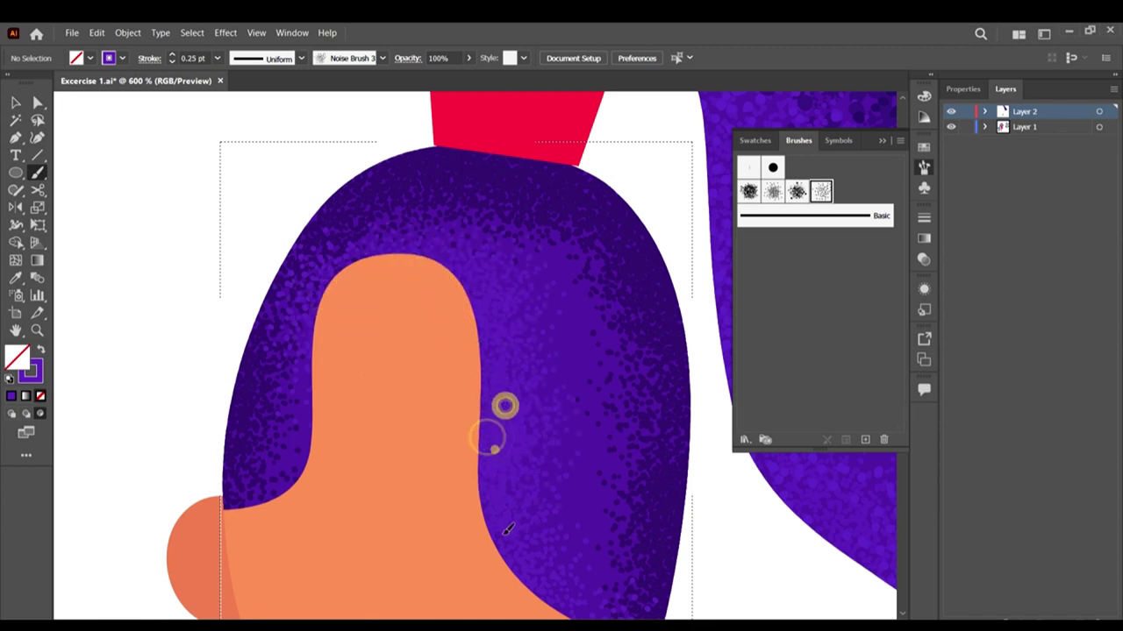
{"action": "left_click_drag", "start_coordinate": [498, 519], "coordinate": [521, 518]}
{"action": "left_click_drag", "start_coordinate": [487, 576], "coordinate": [496, 556]}
Step: Add more light noise strokes near the hair's lower tip, by the ear and beside the forehead
{"action": "scroll", "coordinate": [420, 433], "scroll_direction": "down", "scroll_amount": 3}
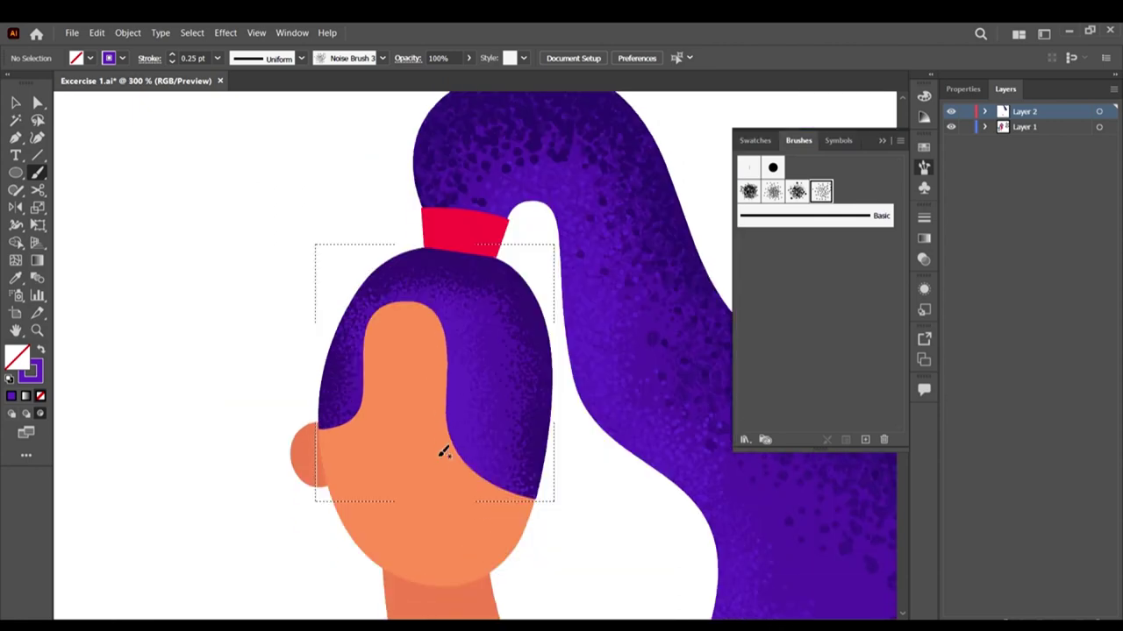
{"action": "mouse_move", "coordinate": [491, 476]}
{"action": "left_mouse_down"}
{"action": "mouse_move", "coordinate": [477, 454]}
{"action": "mouse_move", "coordinate": [503, 488]}
{"action": "mouse_move", "coordinate": [507, 476]}
{"action": "left_mouse_up"}
{"action": "mouse_move", "coordinate": [453, 403]}
{"action": "left_mouse_down"}
{"action": "mouse_move", "coordinate": [470, 367]}
{"action": "mouse_move", "coordinate": [466, 326]}
{"action": "mouse_move", "coordinate": [416, 300]}
{"action": "mouse_move", "coordinate": [392, 308]}
{"action": "mouse_move", "coordinate": [360, 393]}
{"action": "left_mouse_up"}
{"action": "left_click", "coordinate": [343, 433]}
{"action": "left_click", "coordinate": [439, 355]}
{"action": "left_click", "coordinate": [462, 376]}
Step: Change the stroke color to the brighter purple 6636C6 and switch to Noise Brush1 at 0.25 pt
{"action": "double_click", "coordinate": [37, 376]}
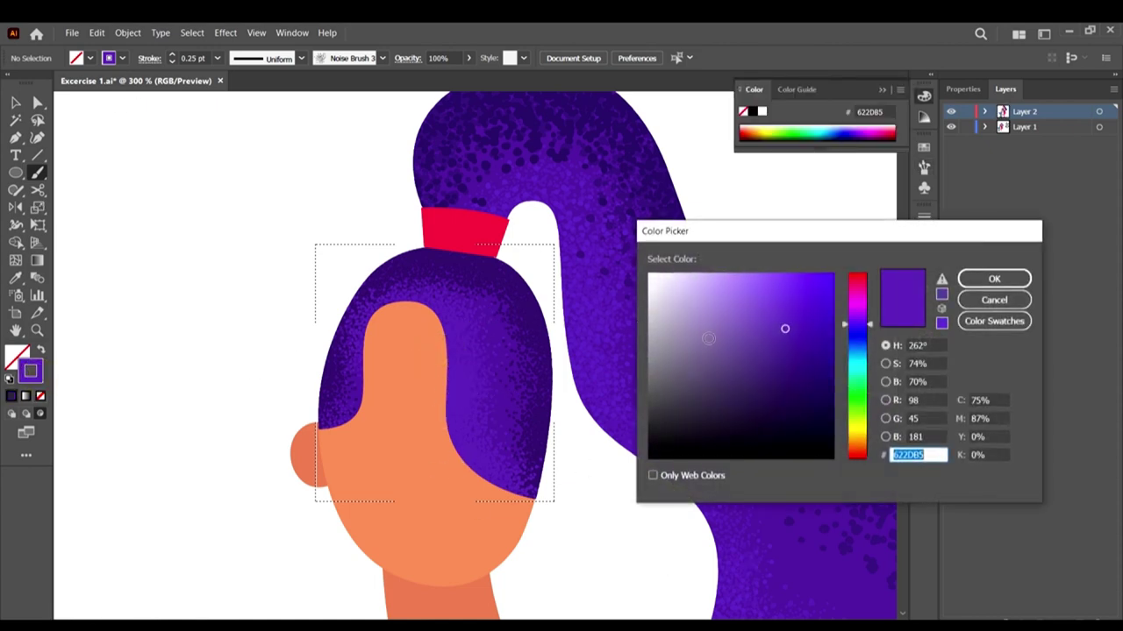
{"action": "left_click", "coordinate": [785, 318]}
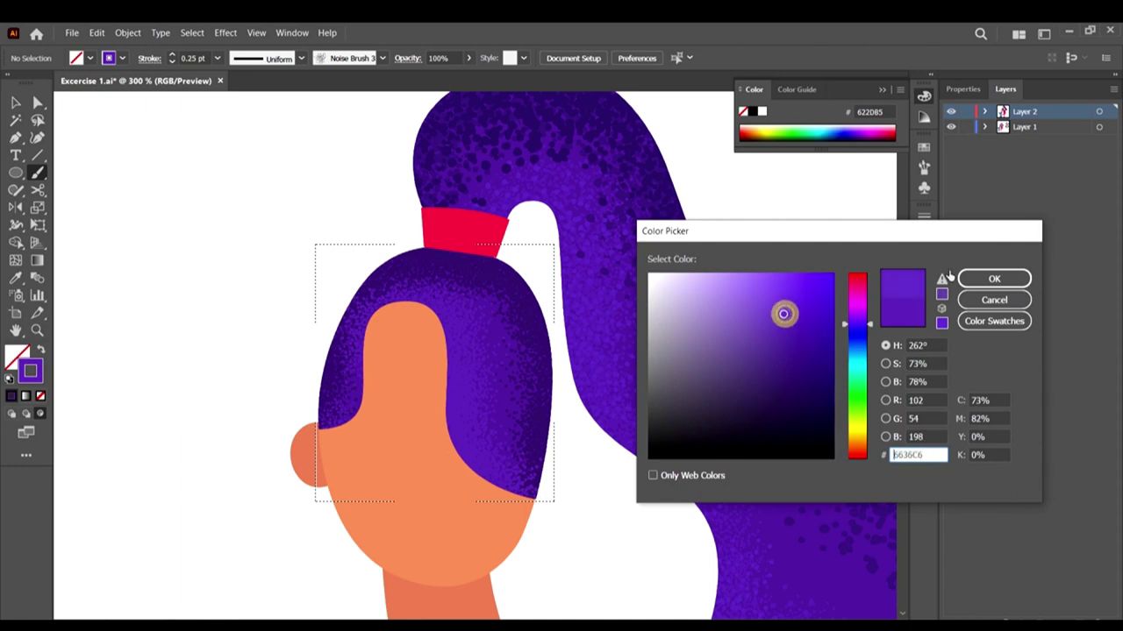
{"action": "left_click", "coordinate": [974, 281]}
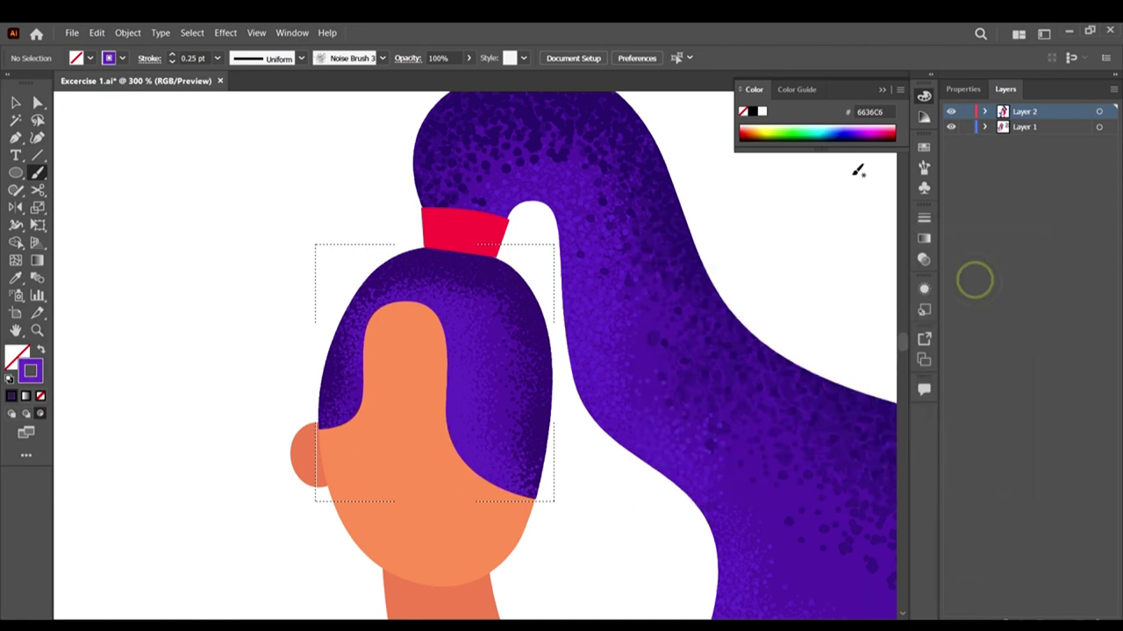
{"action": "left_click", "coordinate": [926, 169]}
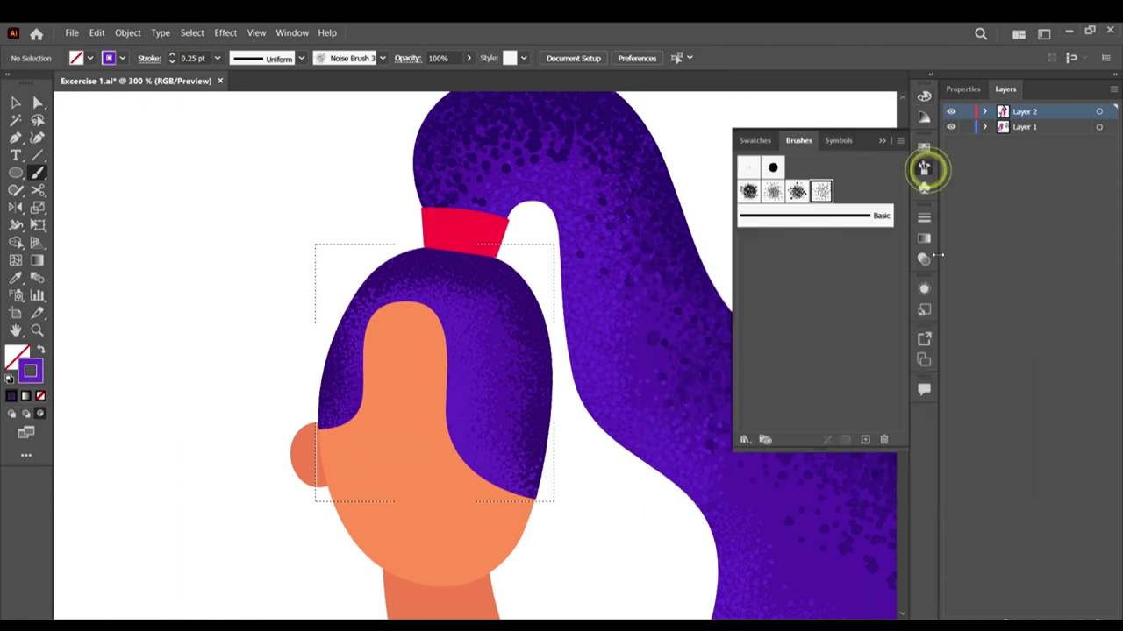
{"action": "left_click", "coordinate": [772, 194]}
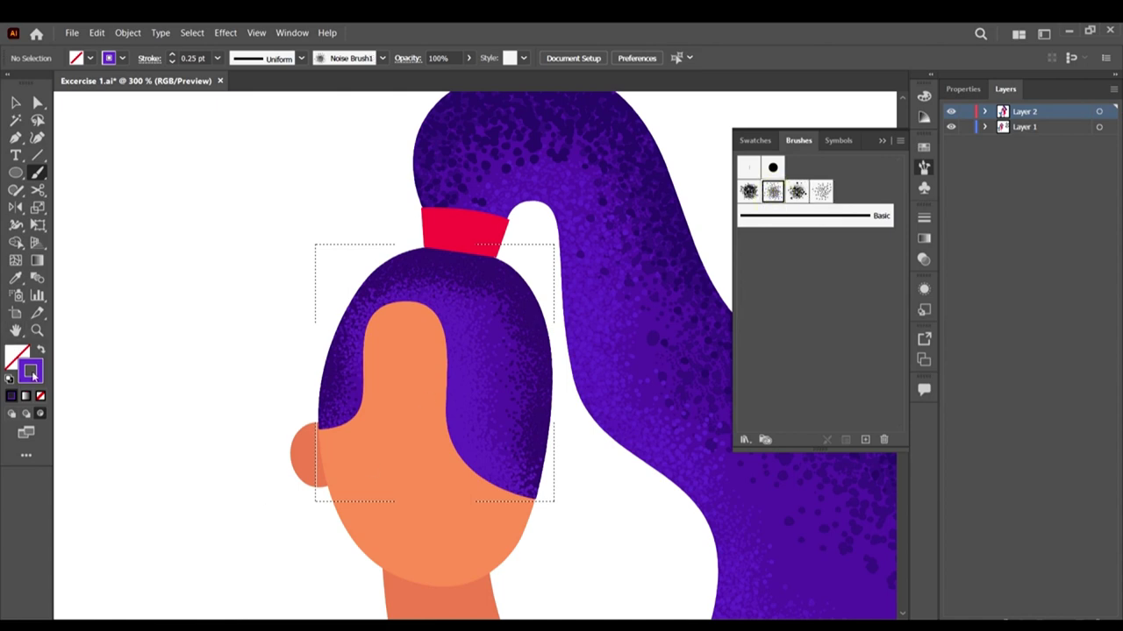
{"action": "left_click", "coordinate": [216, 58]}
{"action": "left_click", "coordinate": [236, 68]}
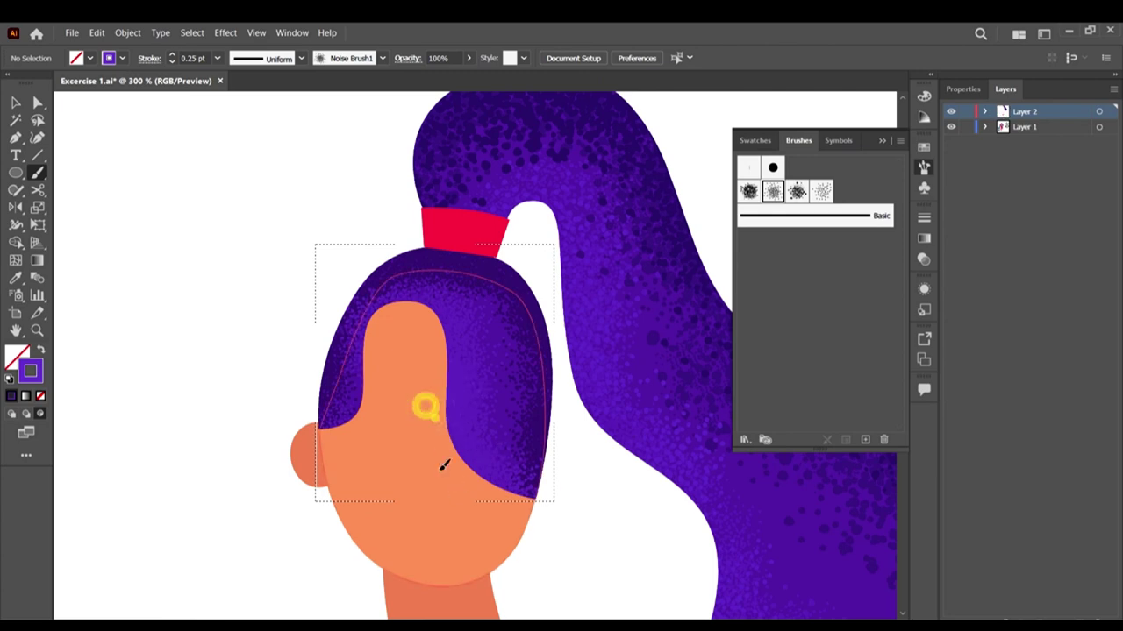
Step: Paint brighter purple highlights along the hair's inner edge beside the face and cheek
{"action": "left_click_drag", "start_coordinate": [444, 441], "coordinate": [481, 496]}
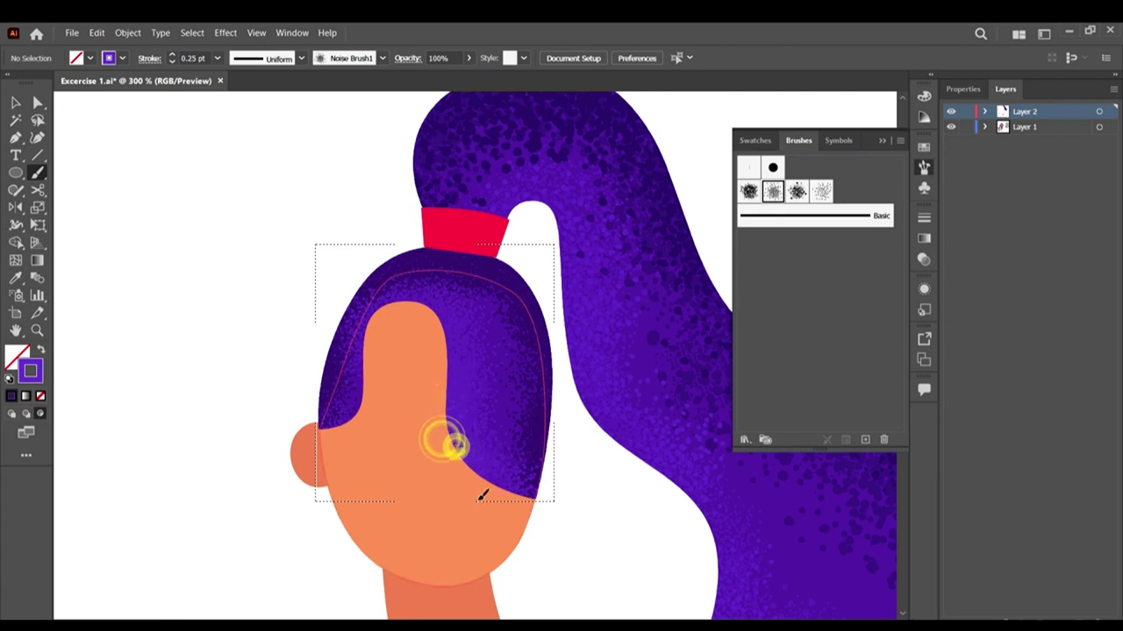
{"action": "left_click", "coordinate": [439, 444]}
{"action": "left_click", "coordinate": [434, 384]}
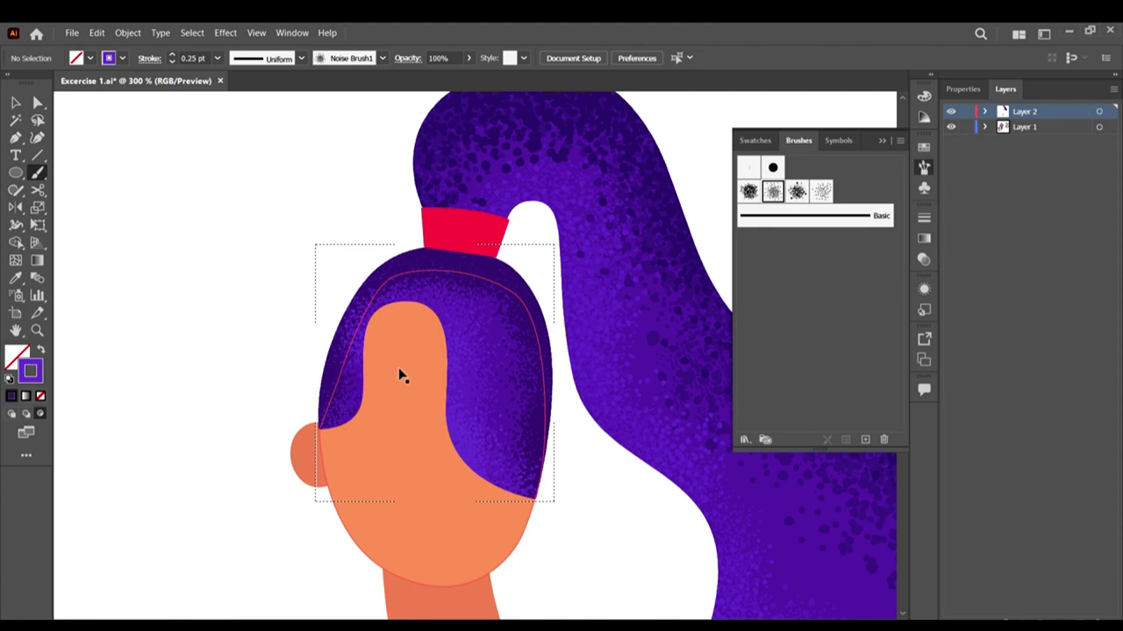
Step: Examine the hair shading on the whole figure and close up around the head and ponytail
{"action": "left_click", "coordinate": [15, 104]}
{"action": "scroll", "coordinate": [386, 326], "scroll_direction": "down", "scroll_amount": 2}
{"action": "scroll", "coordinate": [447, 349], "scroll_direction": "down", "scroll_amount": 1}
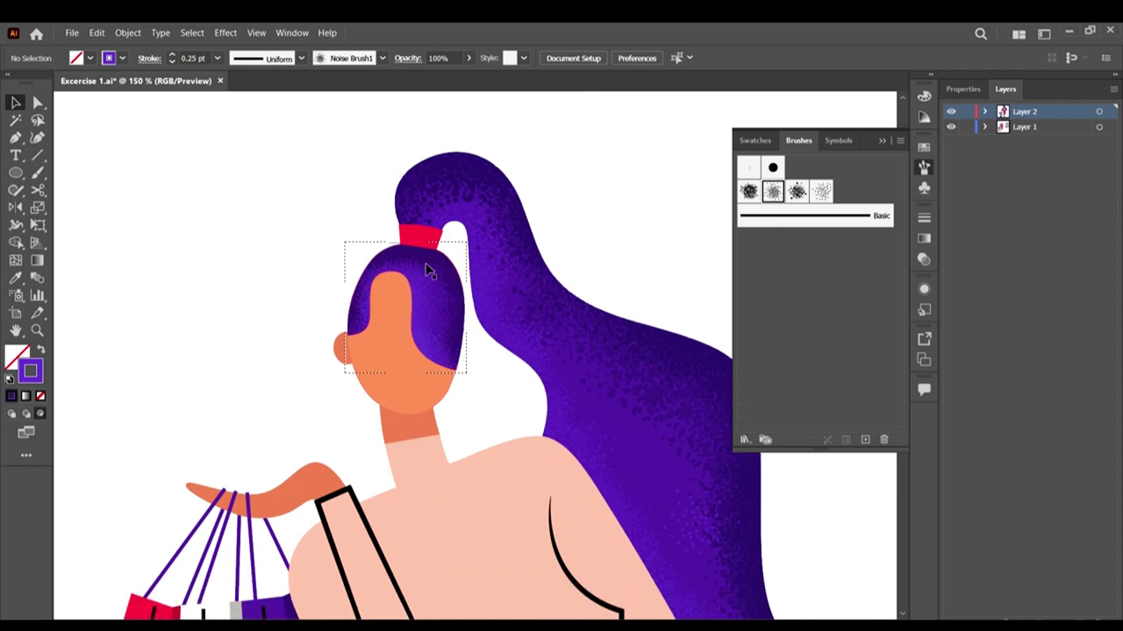
{"action": "scroll", "coordinate": [457, 311], "scroll_direction": "down", "scroll_amount": 2}
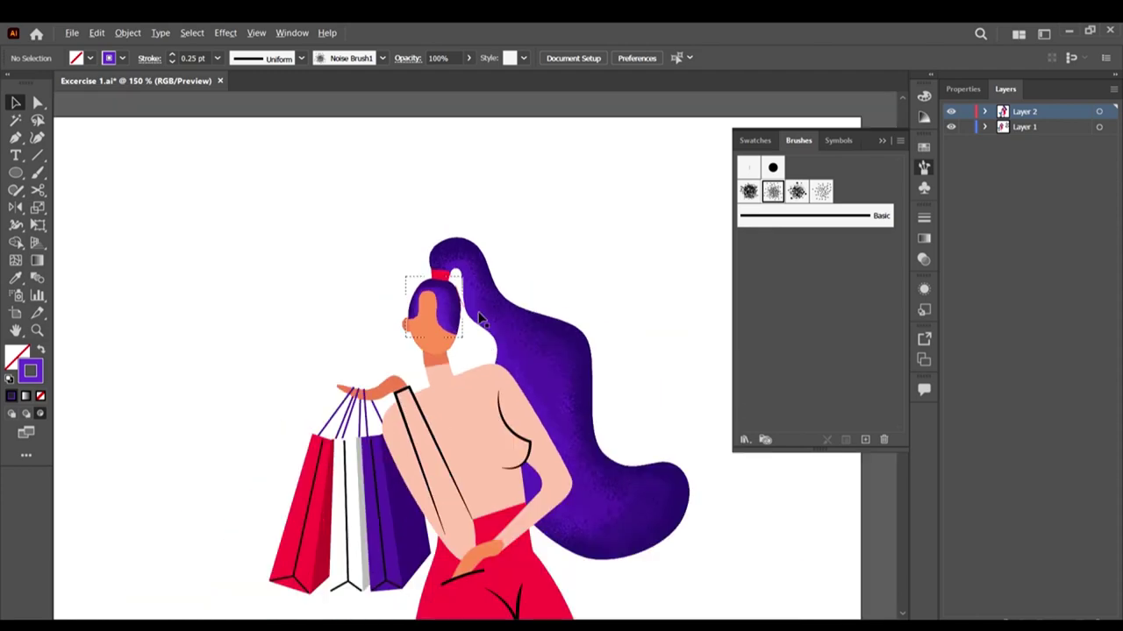
{"action": "scroll", "coordinate": [428, 303], "scroll_direction": "up", "scroll_amount": 3}
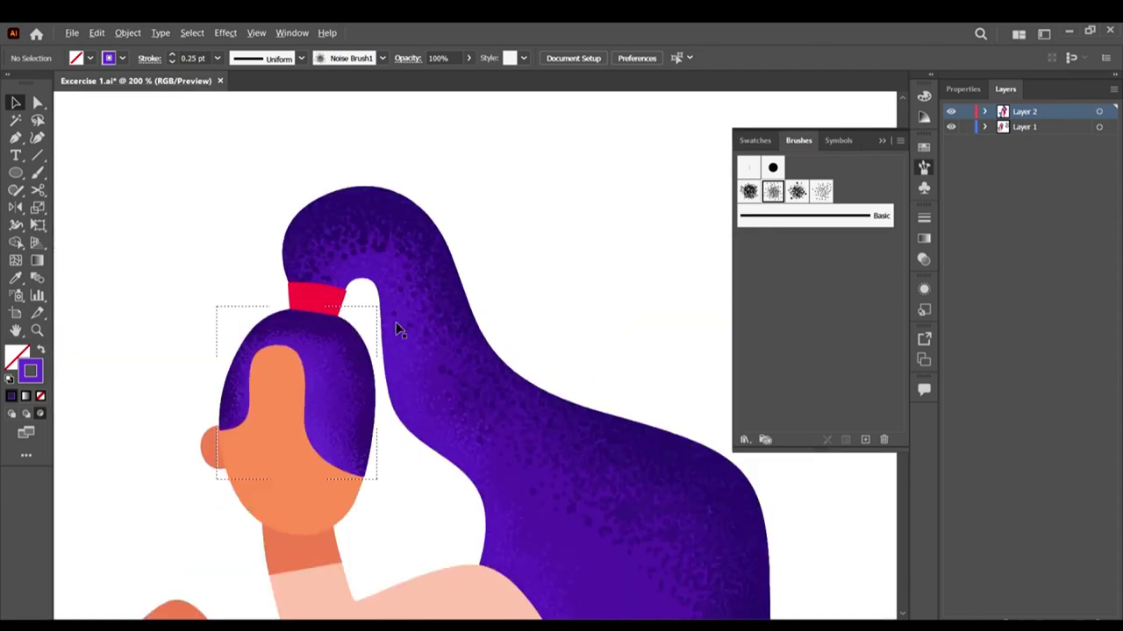
{"action": "scroll", "coordinate": [376, 406], "scroll_direction": "up", "scroll_amount": 1}
{"action": "scroll", "coordinate": [369, 303], "scroll_direction": "down", "scroll_amount": 4}
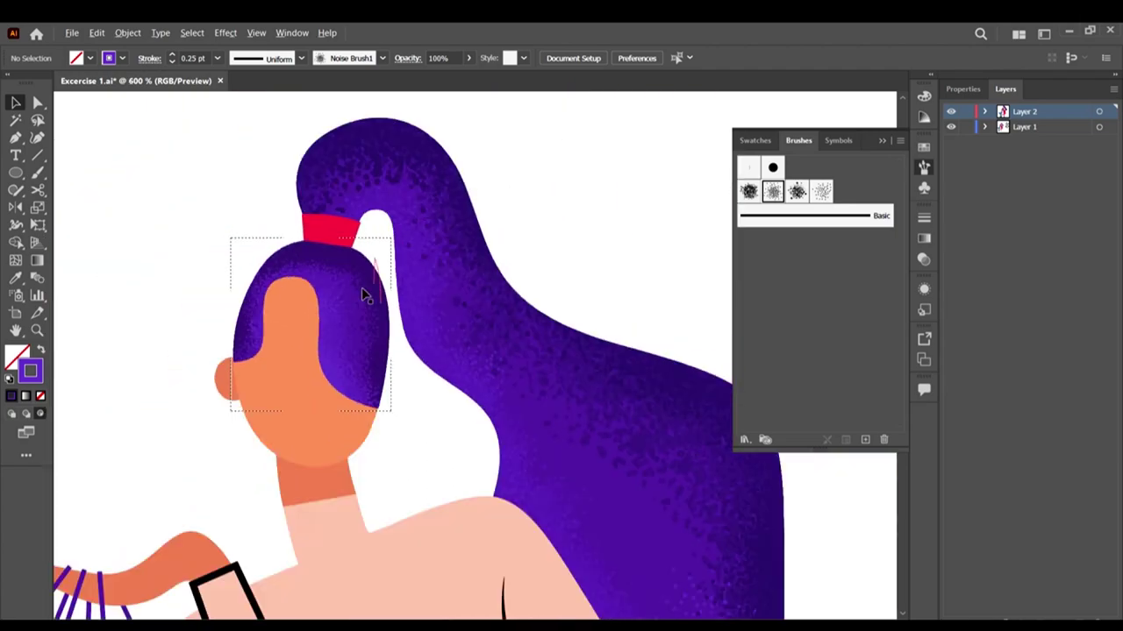
{"action": "scroll", "coordinate": [379, 323], "scroll_direction": "down", "scroll_amount": 3}
{"action": "scroll", "coordinate": [424, 328], "scroll_direction": "down", "scroll_amount": 1}
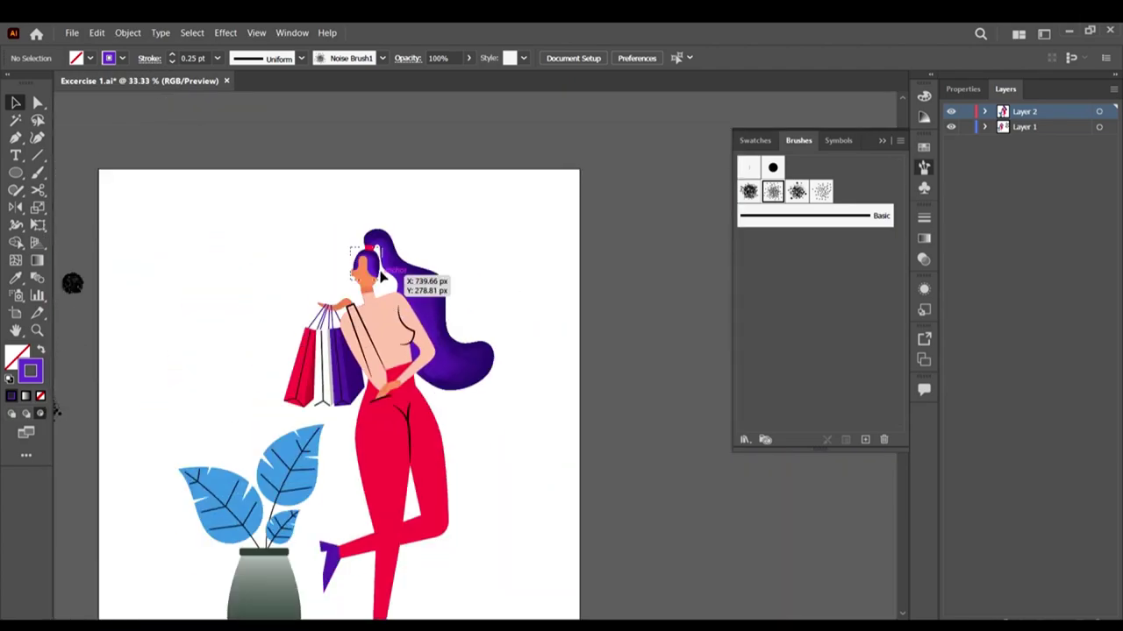
{"action": "scroll", "coordinate": [376, 265], "scroll_direction": "up", "scroll_amount": 4}
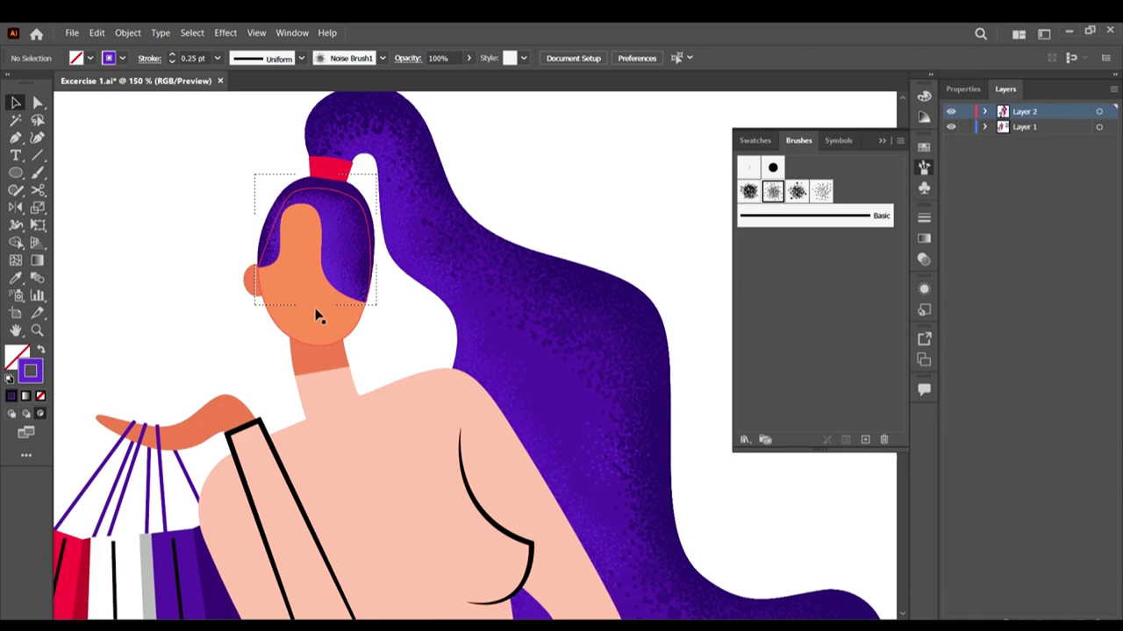
Step: Sample the dark purple from the hair as the stroke color and paint noise shading along the hair's inner edge beside the face
{"action": "scroll", "coordinate": [318, 318], "scroll_direction": "up", "scroll_amount": 2}
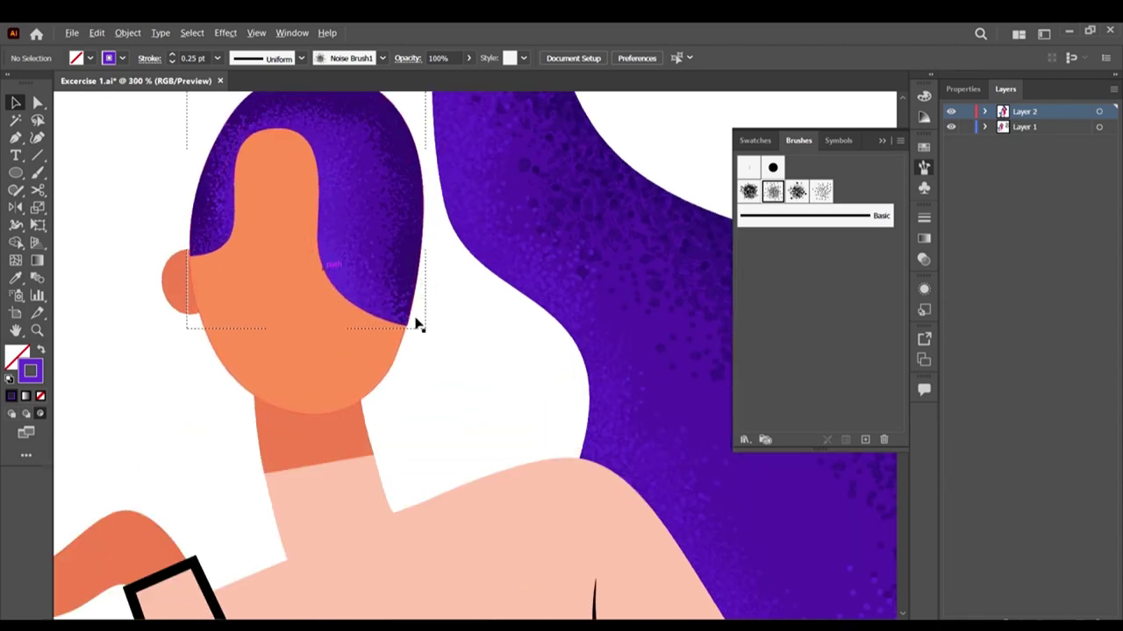
{"action": "scroll", "coordinate": [412, 228], "scroll_direction": "down", "scroll_amount": 1}
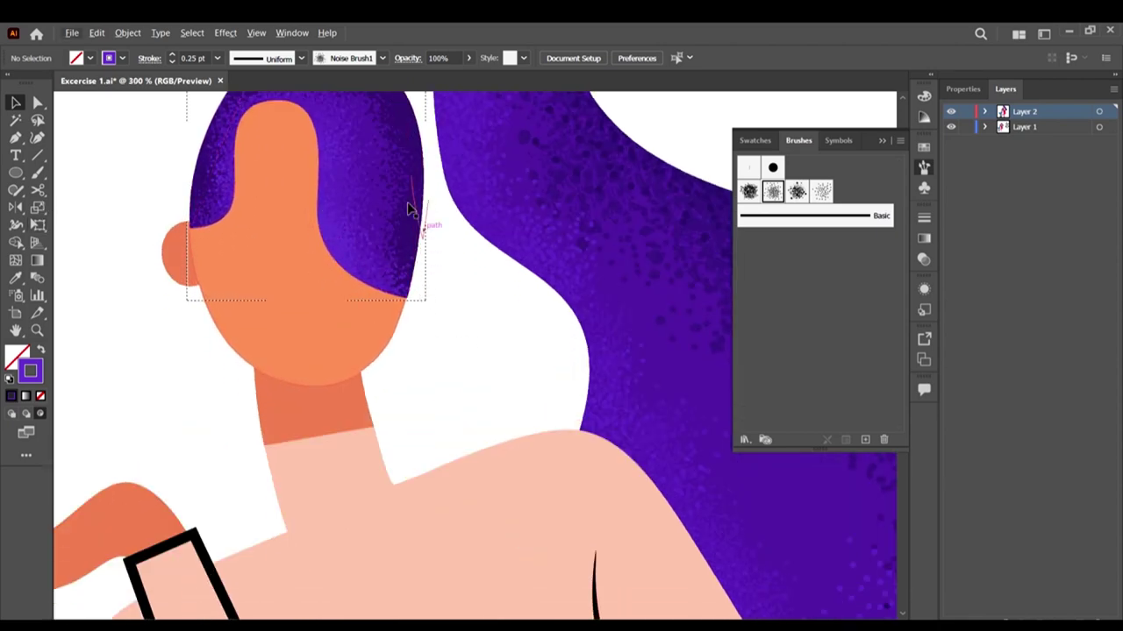
{"action": "key", "text": "i"}
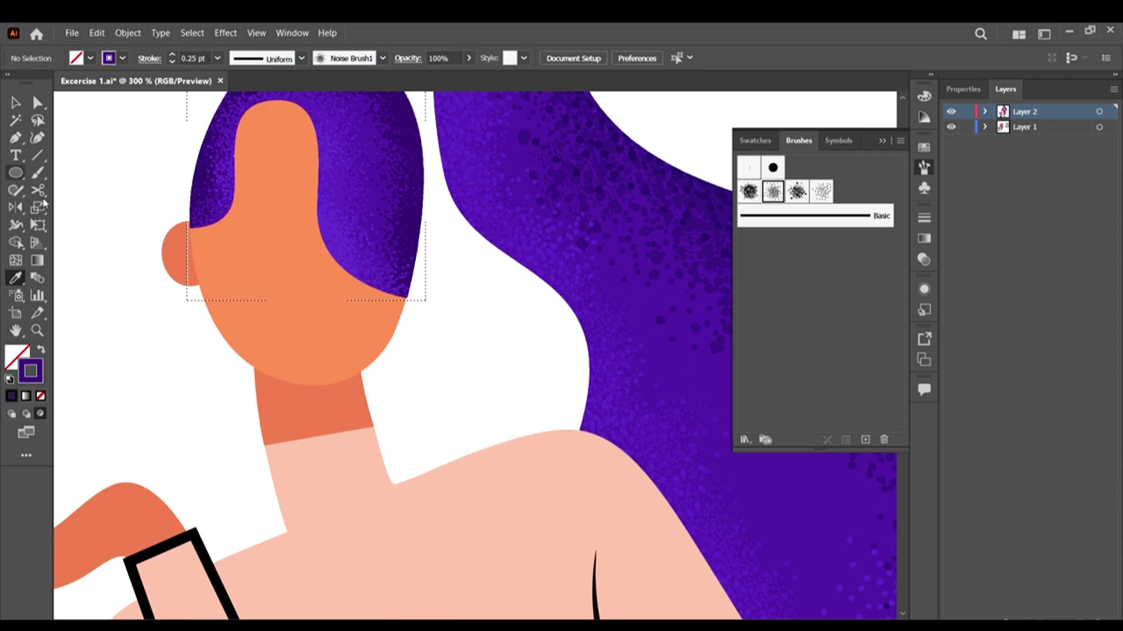
{"action": "left_click", "coordinate": [37, 173]}
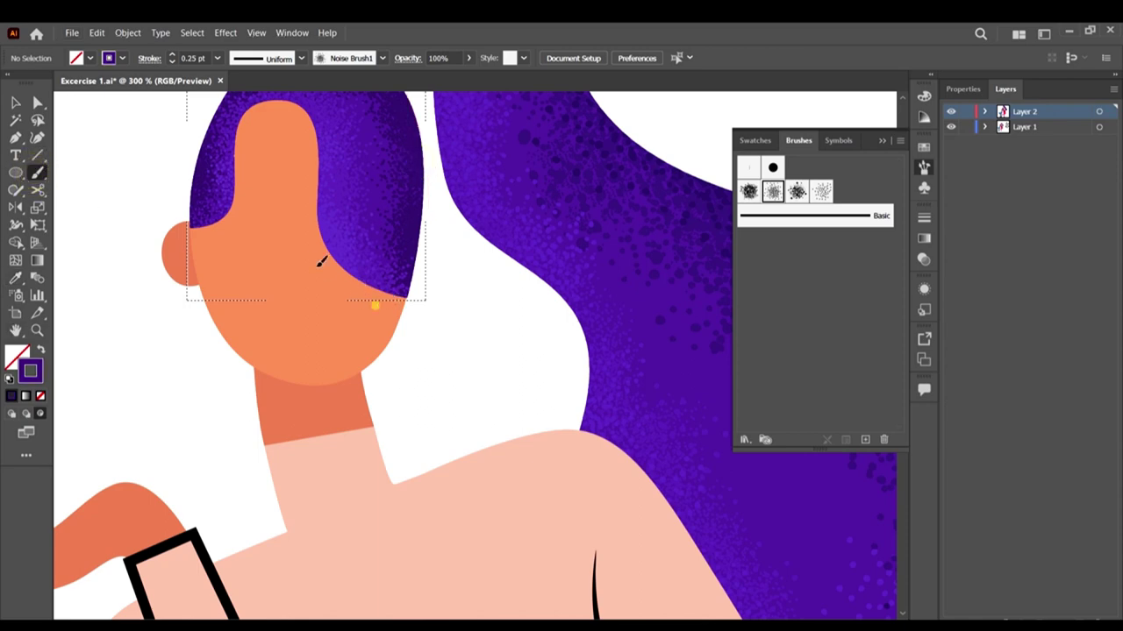
{"action": "left_click_drag", "start_coordinate": [333, 297], "coordinate": [234, 215]}
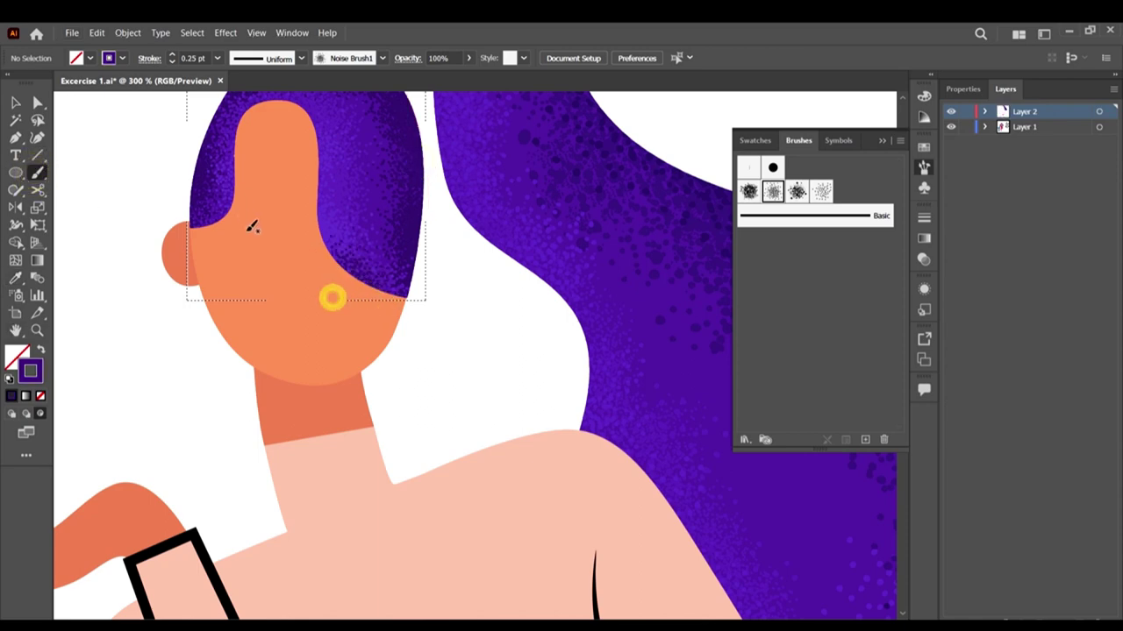
{"action": "left_click_drag", "start_coordinate": [315, 278], "coordinate": [298, 219]}
{"action": "left_click", "coordinate": [300, 258]}
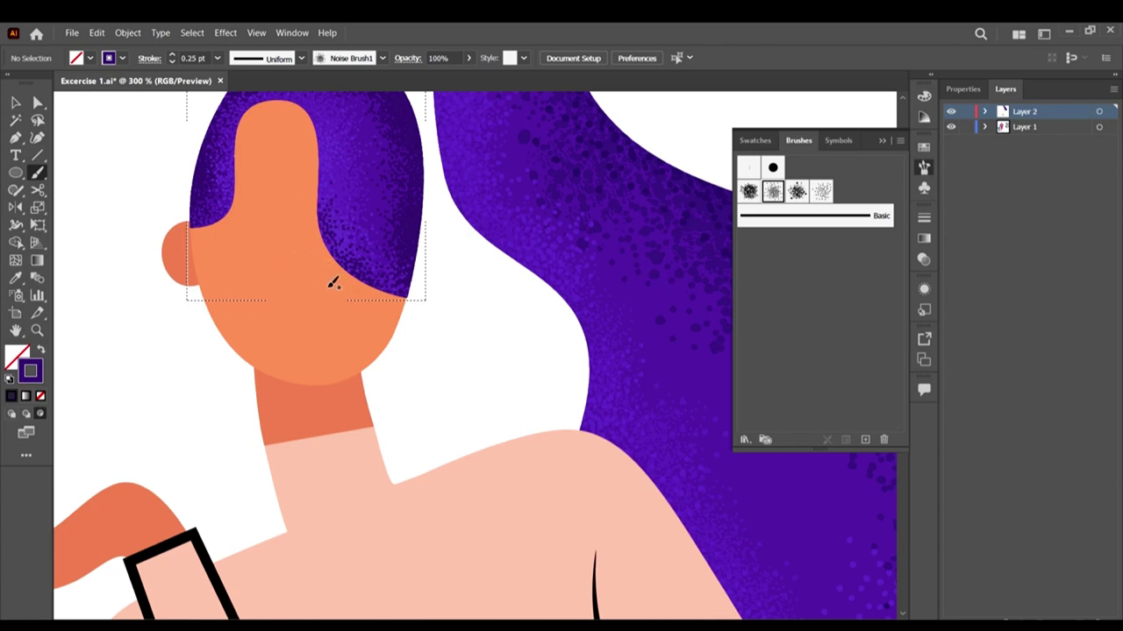
{"action": "scroll", "coordinate": [356, 285], "scroll_direction": "down", "scroll_amount": 2}
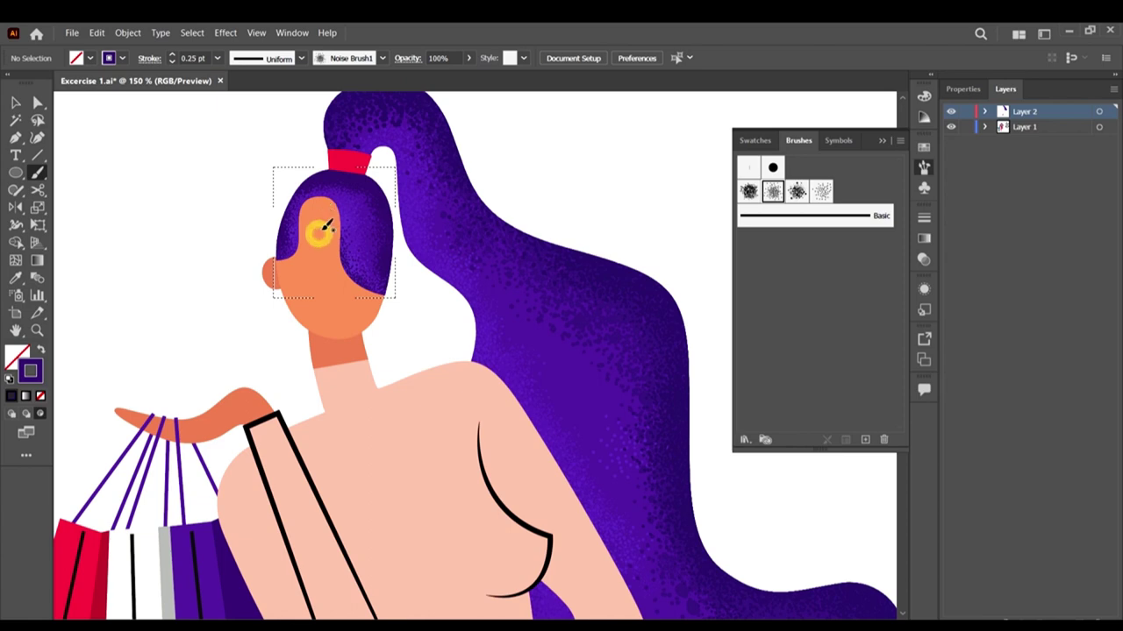
{"action": "left_click", "coordinate": [332, 223]}
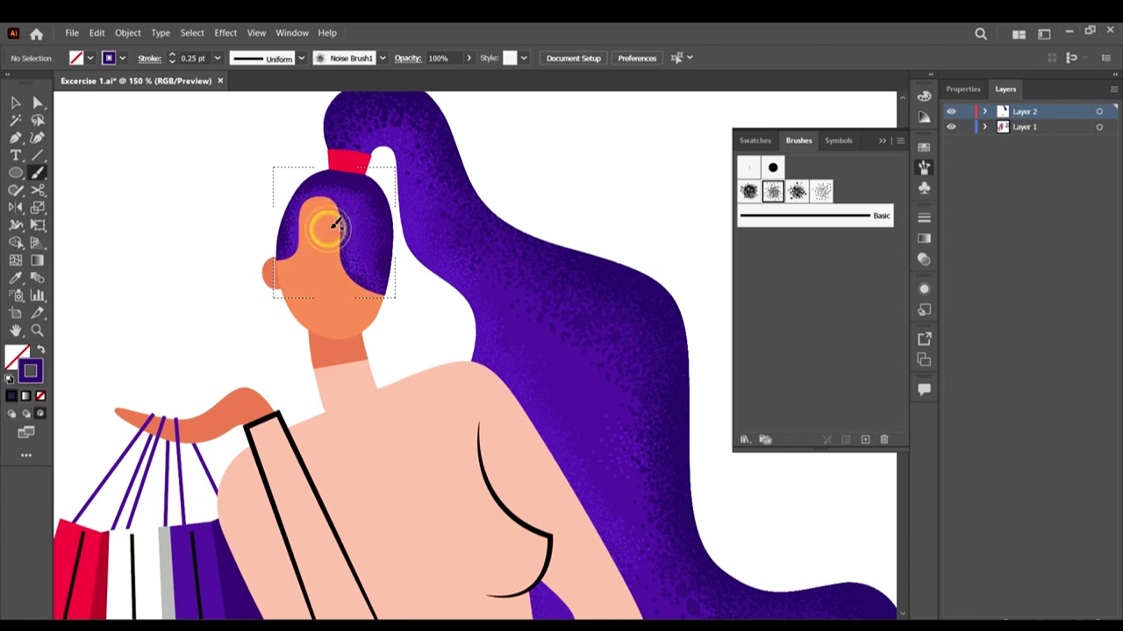
Step: Reduce the stroke weight to 0.15 pt and paint finer dark noise along the hair's inner edge beside the temple and cheek
{"action": "left_click", "coordinate": [191, 58]}
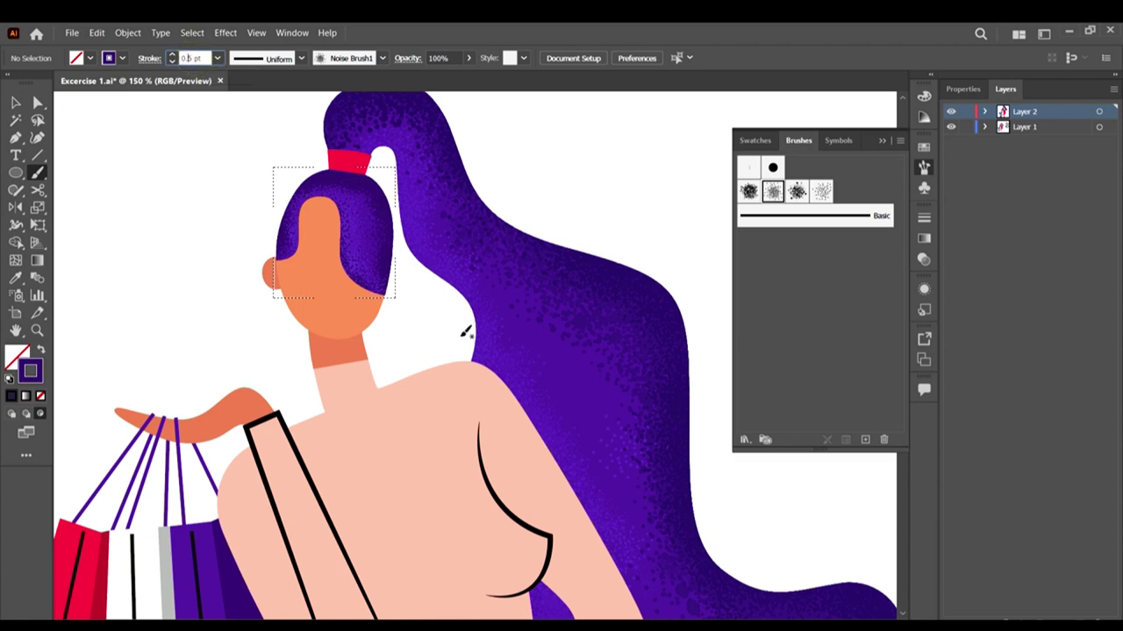
{"action": "key", "text": "Return"}
{"action": "scroll", "coordinate": [321, 193], "scroll_direction": "up", "scroll_amount": 3}
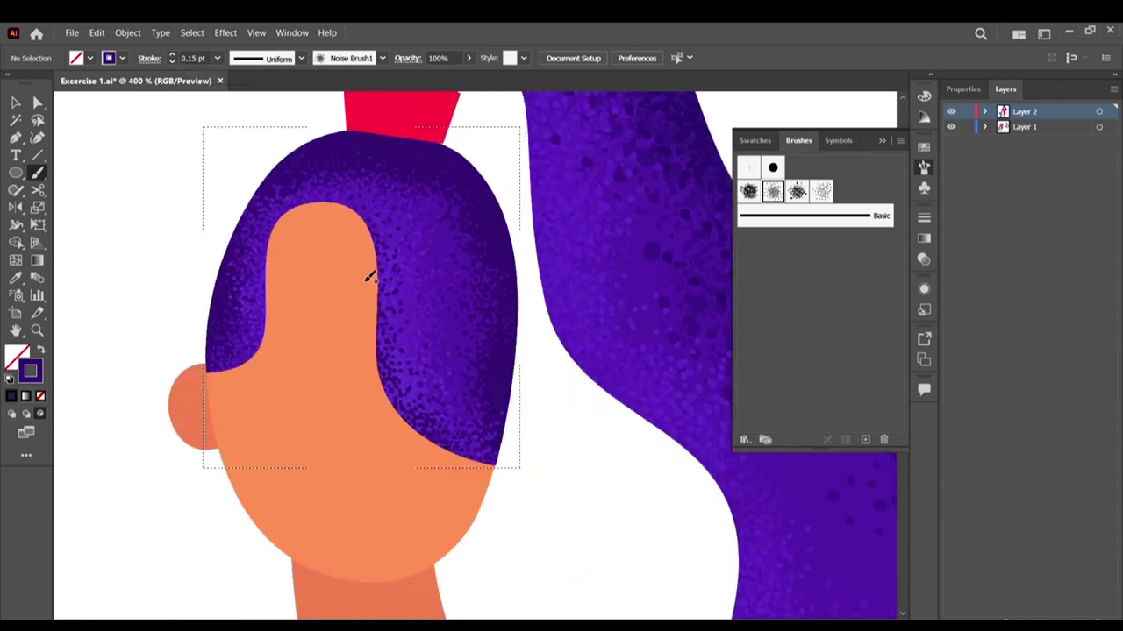
{"action": "left_click_drag", "start_coordinate": [368, 293], "coordinate": [365, 395]}
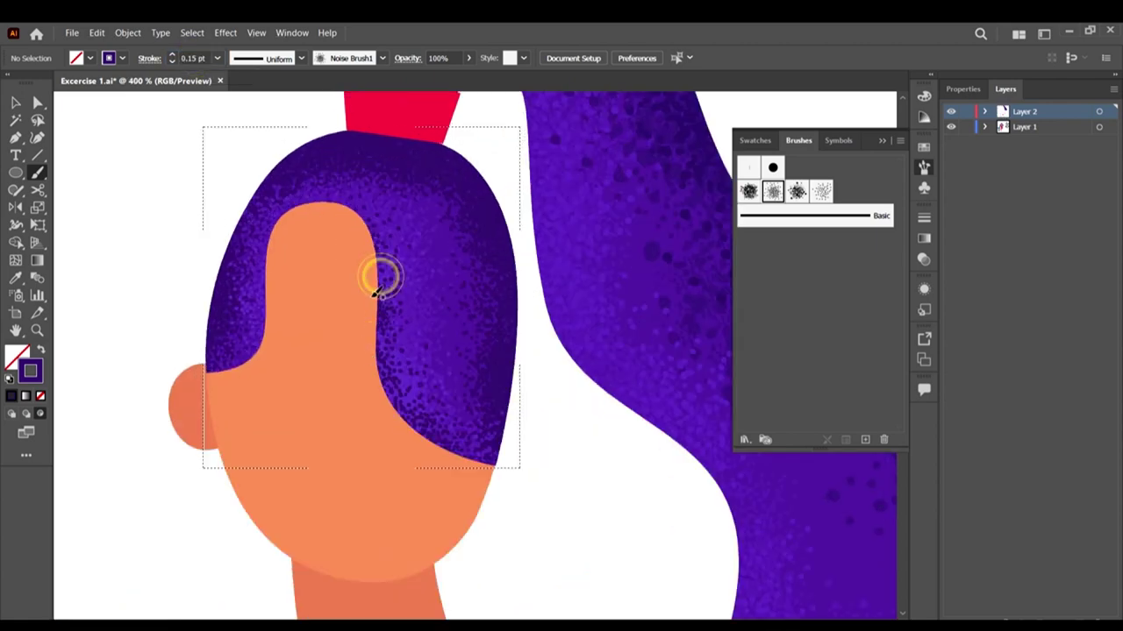
{"action": "mouse_move", "coordinate": [369, 325]}
{"action": "left_mouse_down"}
{"action": "mouse_move", "coordinate": [389, 314]}
{"action": "mouse_move", "coordinate": [378, 368]}
{"action": "mouse_move", "coordinate": [401, 387]}
{"action": "mouse_move", "coordinate": [412, 433]}
{"action": "left_mouse_up"}
{"action": "left_click_drag", "start_coordinate": [445, 469], "coordinate": [478, 487]}
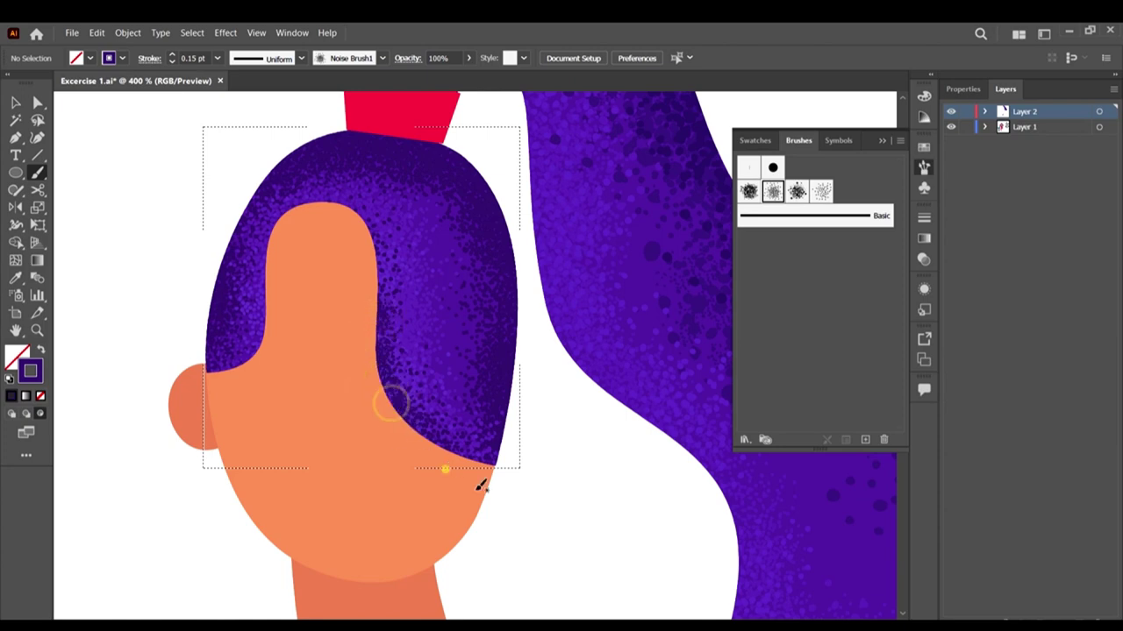
Step: Add fine dark noise strokes around the forehead curve and along the hair's inner edges on both sides of the face
{"action": "mouse_move", "coordinate": [380, 268]}
{"action": "left_mouse_down"}
{"action": "mouse_move", "coordinate": [375, 241]}
{"action": "mouse_move", "coordinate": [342, 210]}
{"action": "mouse_move", "coordinate": [317, 238]}
{"action": "left_mouse_up"}
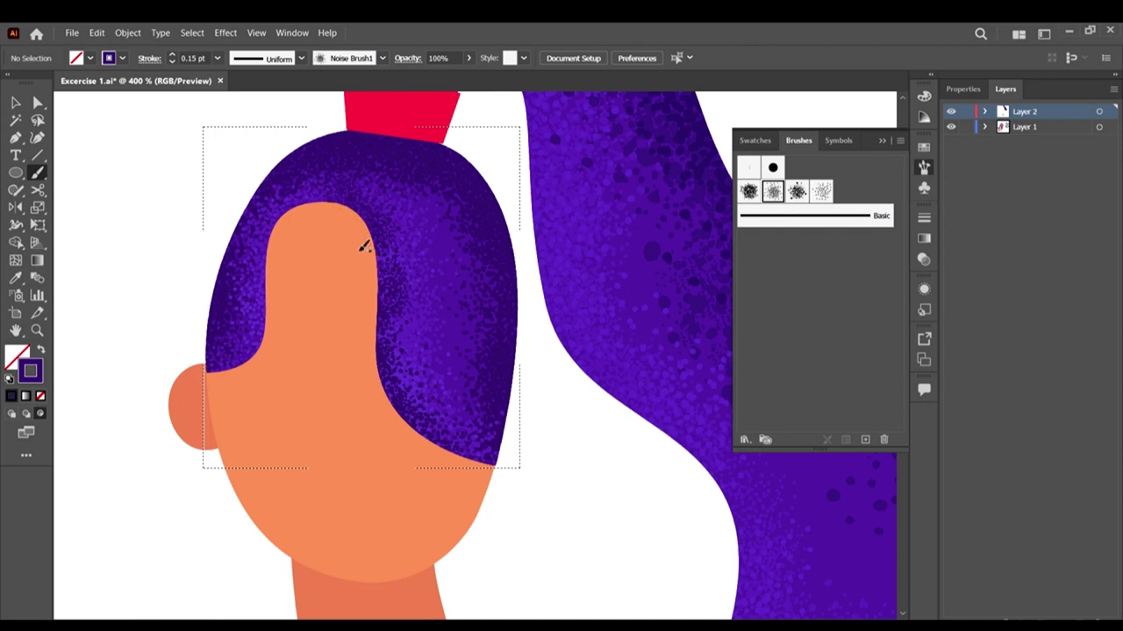
{"action": "mouse_move", "coordinate": [382, 306]}
{"action": "left_mouse_down"}
{"action": "mouse_move", "coordinate": [411, 406]}
{"action": "mouse_move", "coordinate": [362, 222]}
{"action": "mouse_move", "coordinate": [339, 202]}
{"action": "mouse_move", "coordinate": [301, 221]}
{"action": "left_mouse_up"}
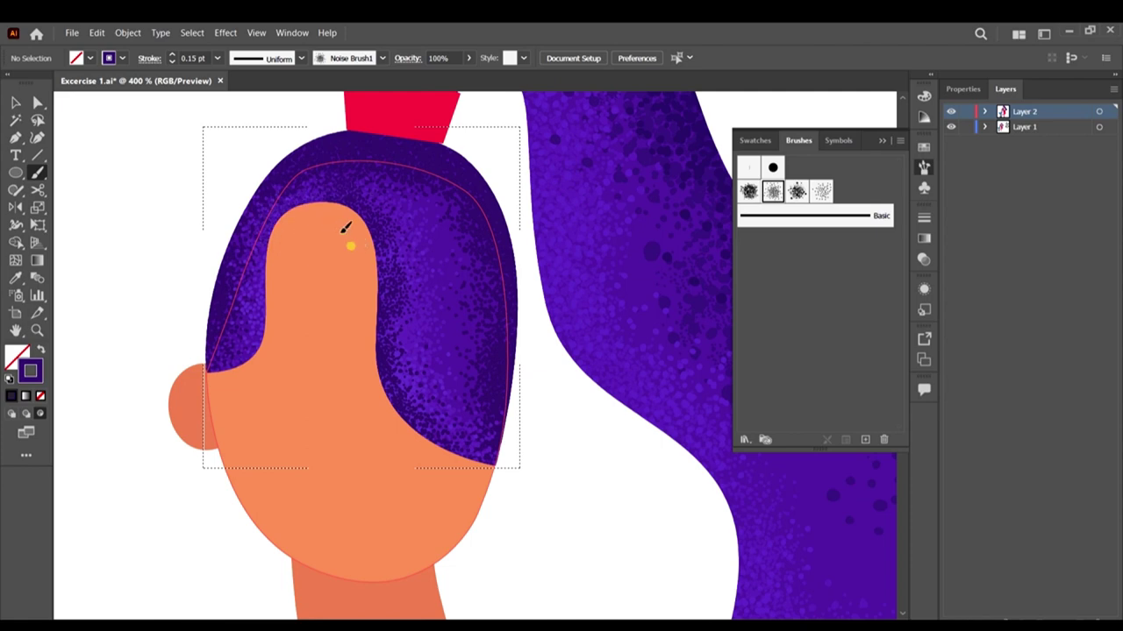
{"action": "mouse_move", "coordinate": [341, 234]}
{"action": "left_mouse_down"}
{"action": "mouse_move", "coordinate": [293, 264]}
{"action": "mouse_move", "coordinate": [304, 238]}
{"action": "mouse_move", "coordinate": [284, 266]}
{"action": "mouse_move", "coordinate": [278, 360]}
{"action": "left_mouse_up"}
{"action": "left_click_drag", "start_coordinate": [241, 408], "coordinate": [440, 481]}
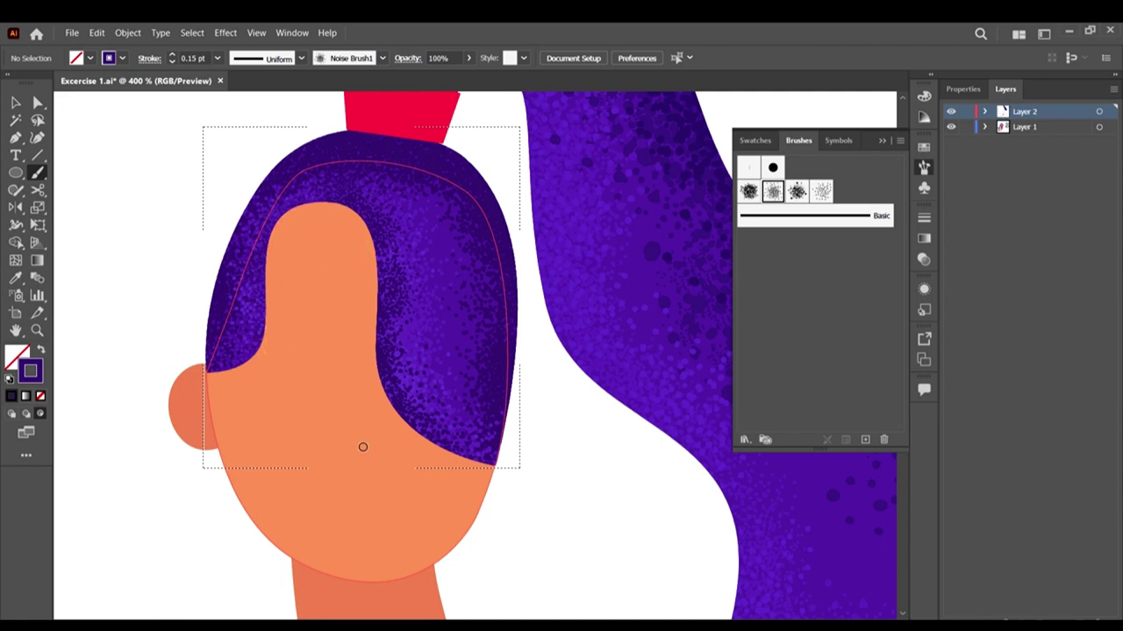
Step: Build up the dark noise along the cheek-side hair edge, from the temple down to the hair's lower tip
{"action": "scroll", "coordinate": [363, 448], "scroll_direction": "down", "scroll_amount": 3}
{"action": "scroll", "coordinate": [378, 415], "scroll_direction": "up", "scroll_amount": 3}
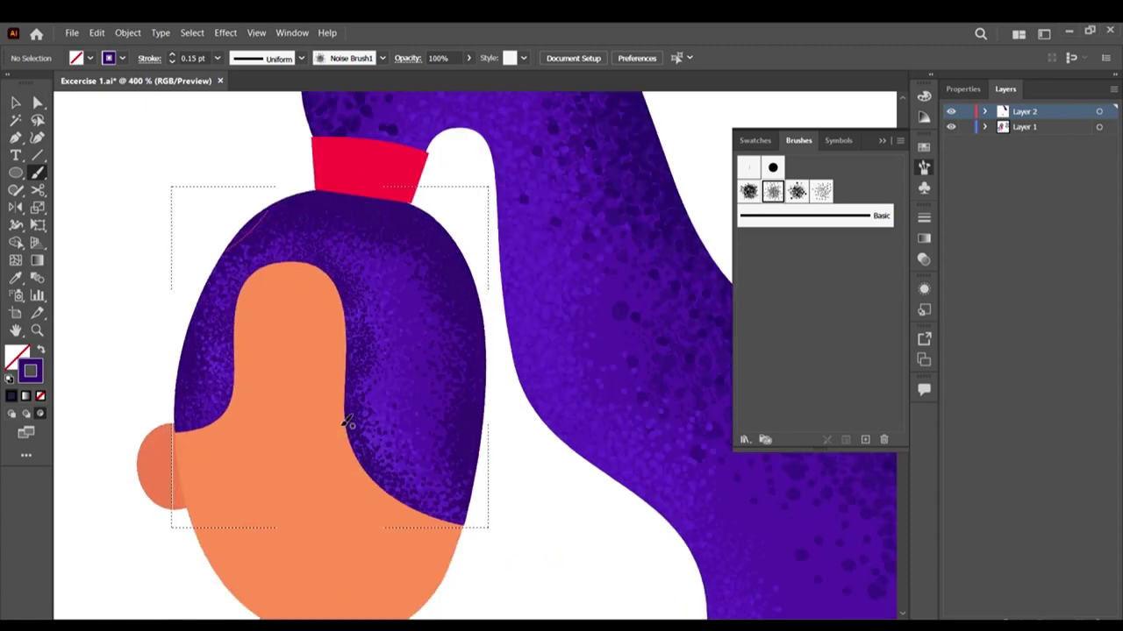
{"action": "mouse_move", "coordinate": [346, 426]}
{"action": "left_mouse_down"}
{"action": "mouse_move", "coordinate": [374, 482]}
{"action": "mouse_move", "coordinate": [364, 481]}
{"action": "left_mouse_up"}
{"action": "left_click", "coordinate": [354, 437]}
{"action": "left_click", "coordinate": [344, 435]}
{"action": "left_click", "coordinate": [352, 444]}
{"action": "left_click", "coordinate": [349, 384]}
{"action": "mouse_move", "coordinate": [351, 373]}
{"action": "left_mouse_down"}
{"action": "mouse_move", "coordinate": [351, 434]}
{"action": "mouse_move", "coordinate": [410, 495]}
{"action": "mouse_move", "coordinate": [386, 483]}
{"action": "mouse_move", "coordinate": [446, 519]}
{"action": "left_mouse_up"}
{"action": "left_click", "coordinate": [393, 486]}
{"action": "scroll", "coordinate": [452, 393], "scroll_direction": "down", "scroll_amount": 2}
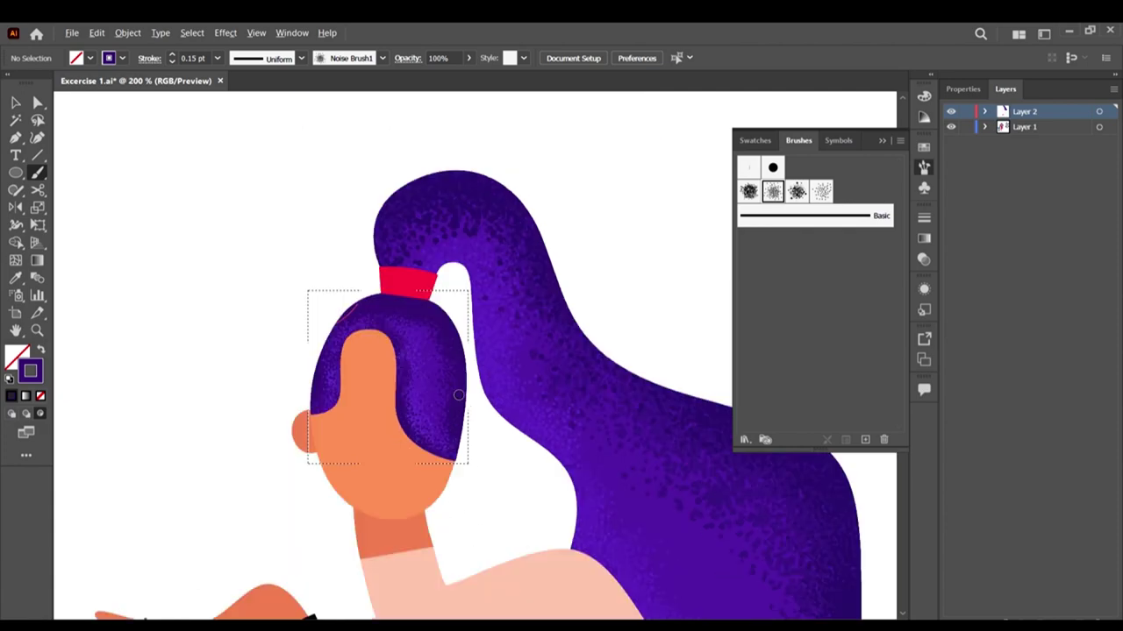
Step: Leave the hair's Draw Inside mode by returning to Draw Normal, and clear the selection
{"action": "left_click", "coordinate": [22, 93]}
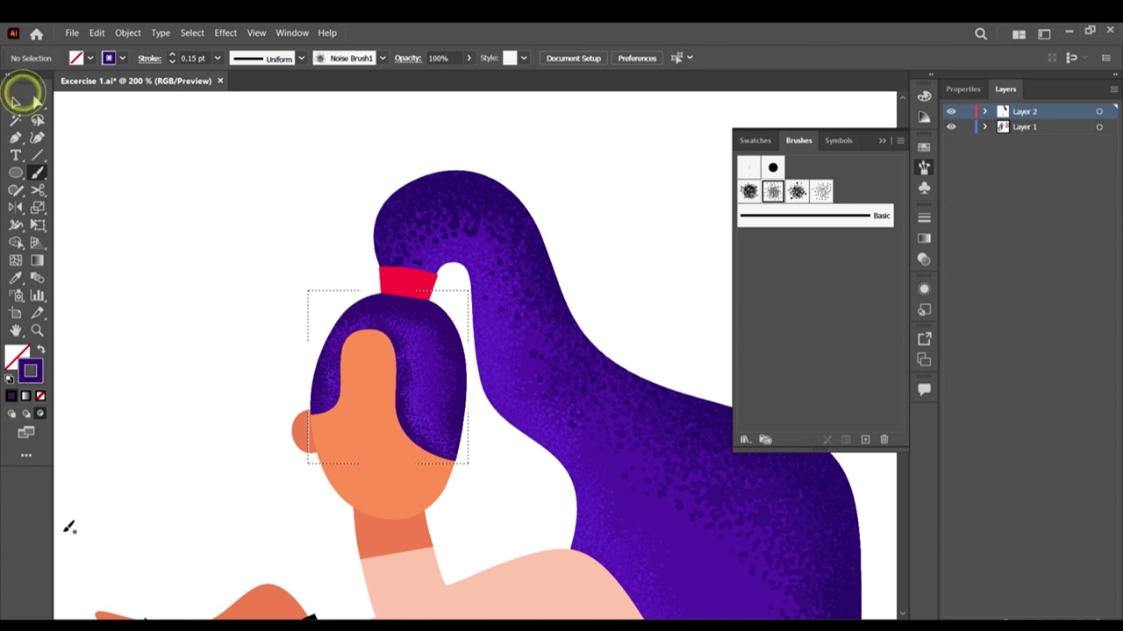
{"action": "left_click", "coordinate": [11, 414]}
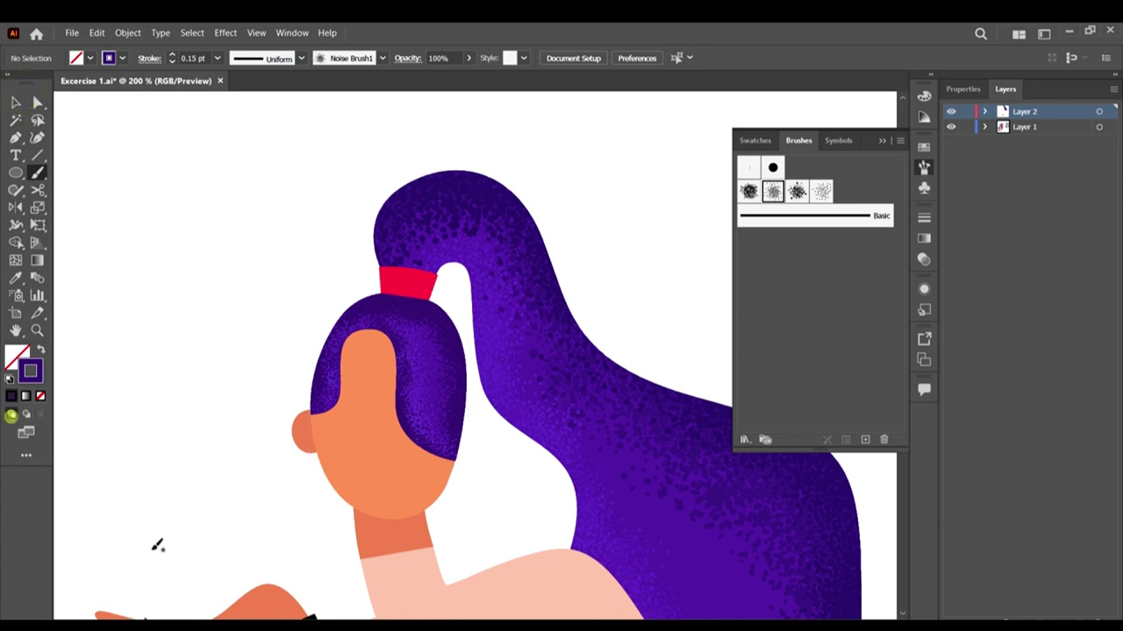
{"action": "left_click", "coordinate": [176, 289]}
{"action": "scroll", "coordinate": [297, 321], "scroll_direction": "down", "scroll_amount": 2}
{"action": "scroll", "coordinate": [325, 331], "scroll_direction": "down", "scroll_amount": 3}
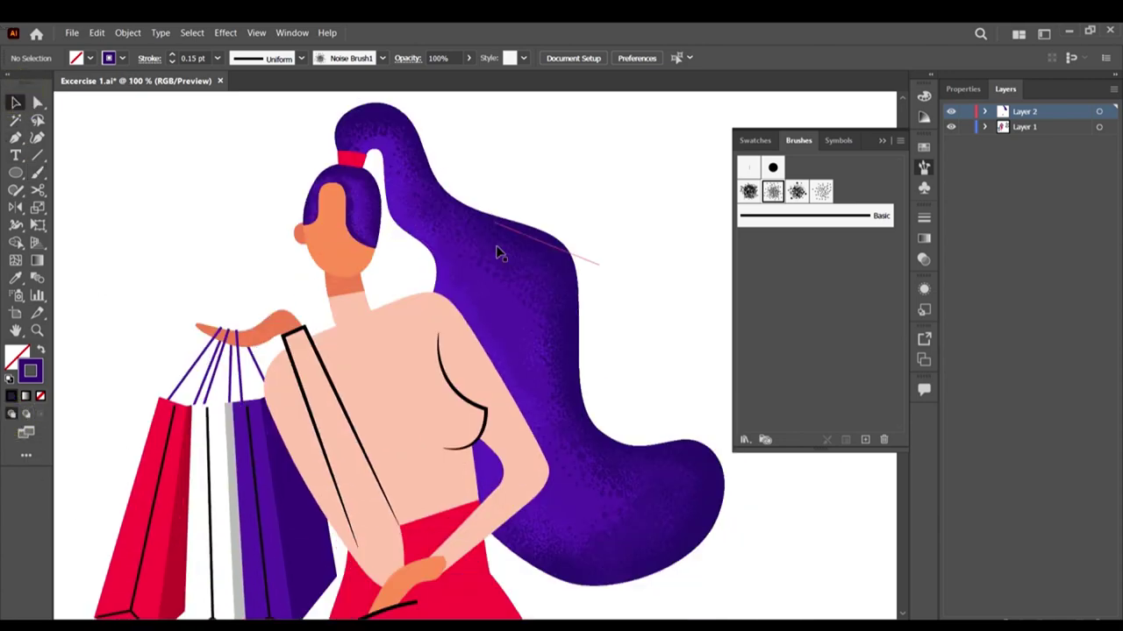
Step: Select the orange face shape, turn on Draw Inside for it and activate the Paintbrush tool
{"action": "scroll", "coordinate": [341, 195], "scroll_direction": "up", "scroll_amount": 2}
{"action": "left_click", "coordinate": [374, 325]}
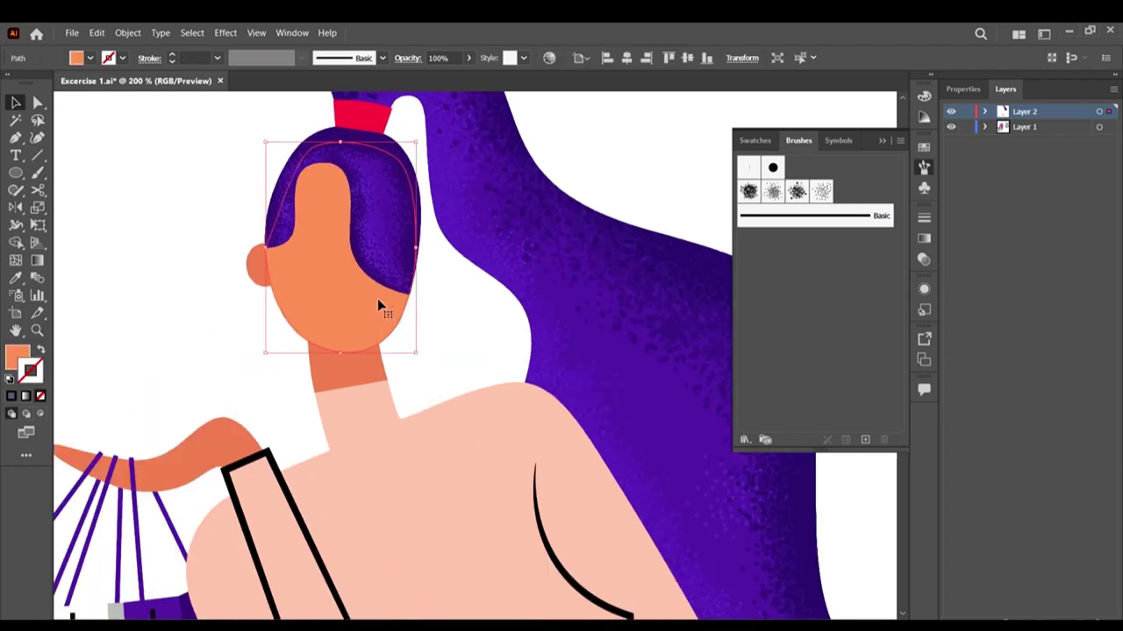
{"action": "scroll", "coordinate": [379, 305], "scroll_direction": "up", "scroll_amount": 1}
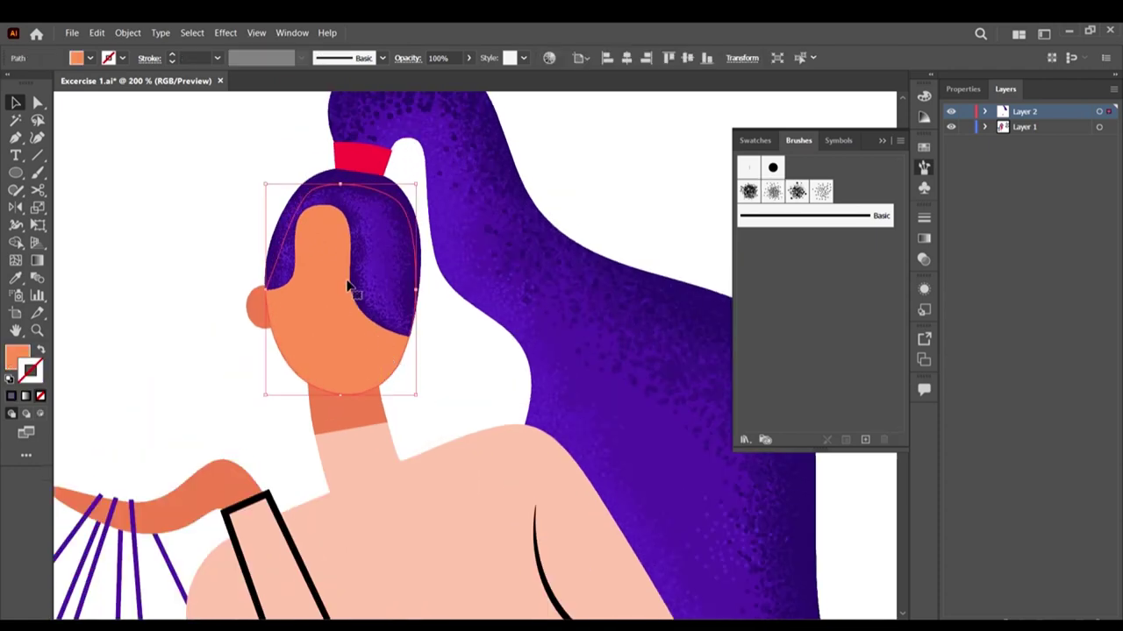
{"action": "left_click", "coordinate": [39, 413]}
{"action": "left_click", "coordinate": [37, 173]}
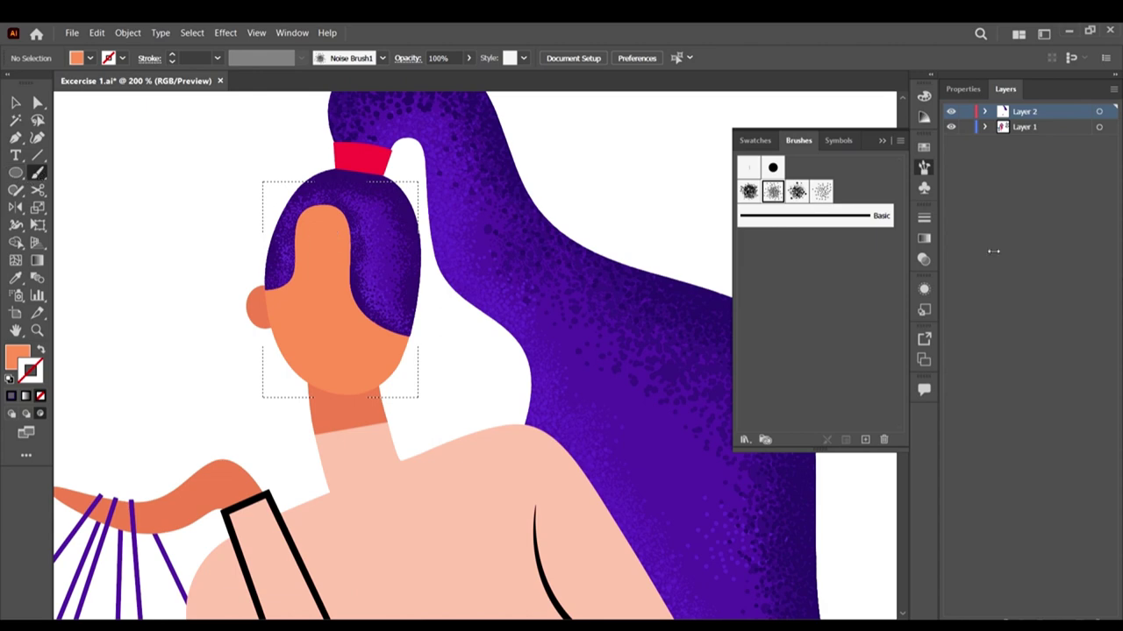
Step: Choose Noise Brush 3 and make the face orange the stroke color with no fill
{"action": "left_click", "coordinate": [821, 191]}
{"action": "scroll", "coordinate": [184, 109], "scroll_direction": "down", "scroll_amount": 2}
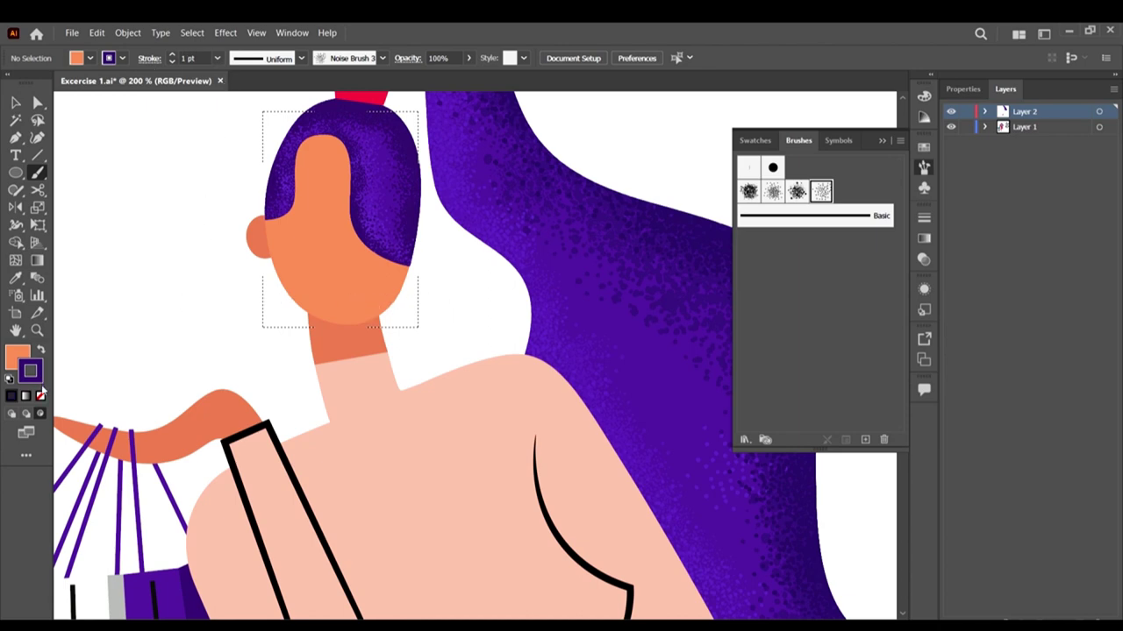
{"action": "key", "text": "shift+x"}
{"action": "left_click", "coordinate": [14, 349]}
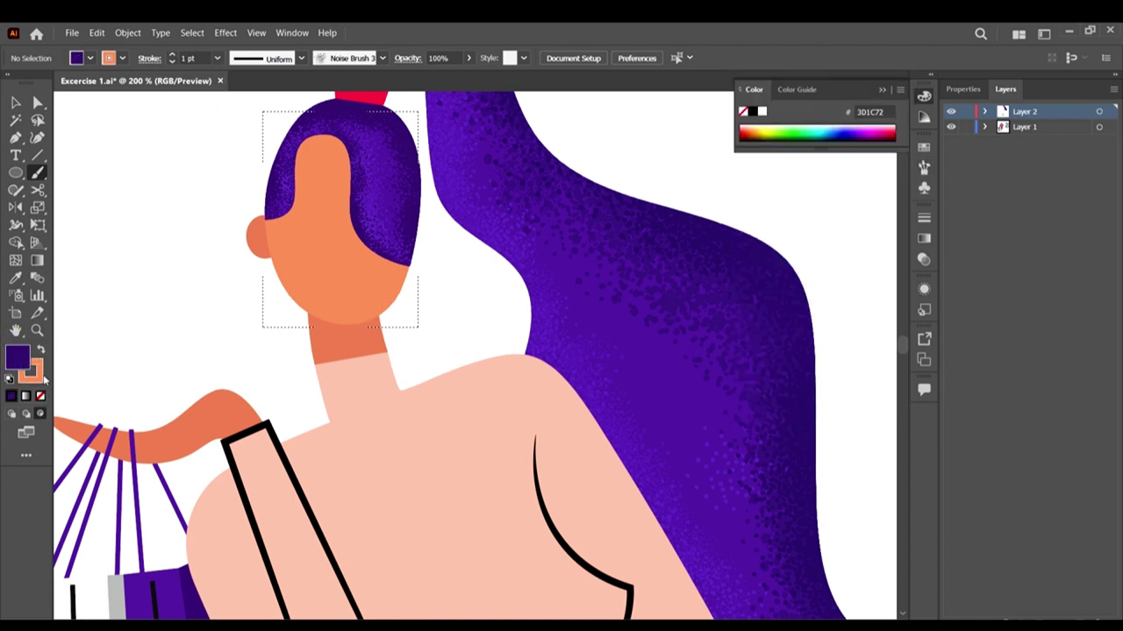
{"action": "left_click", "coordinate": [41, 394]}
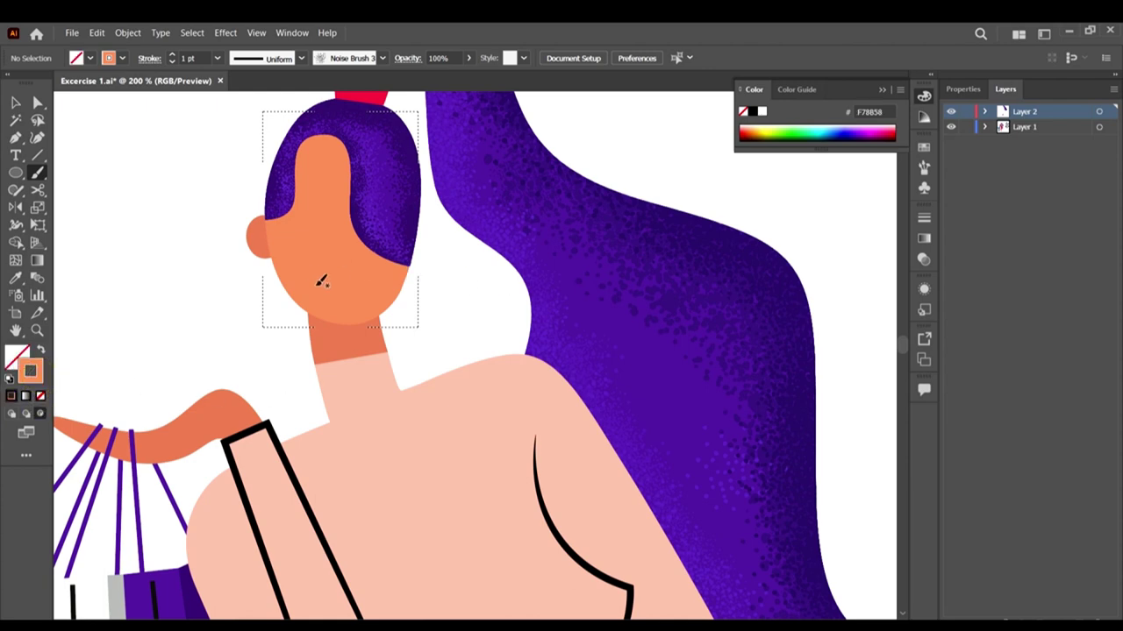
Step: Set the brush stroke weight to 0.25 pt and its color to the darker orange D87750
{"action": "left_click", "coordinate": [923, 168]}
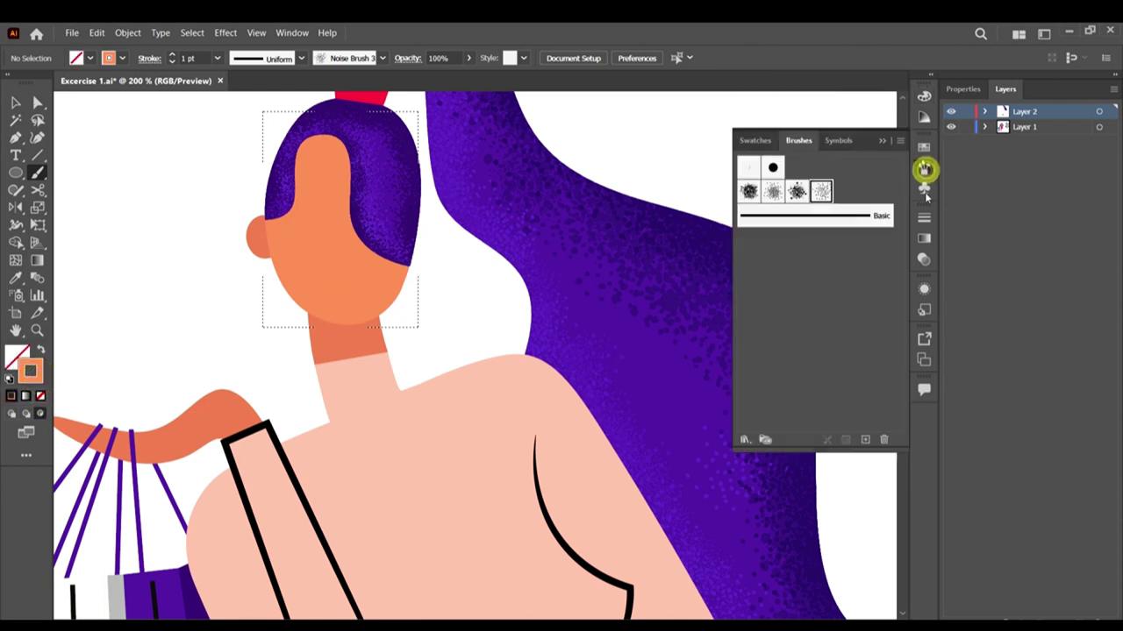
{"action": "left_click", "coordinate": [219, 58]}
{"action": "left_click", "coordinate": [248, 89]}
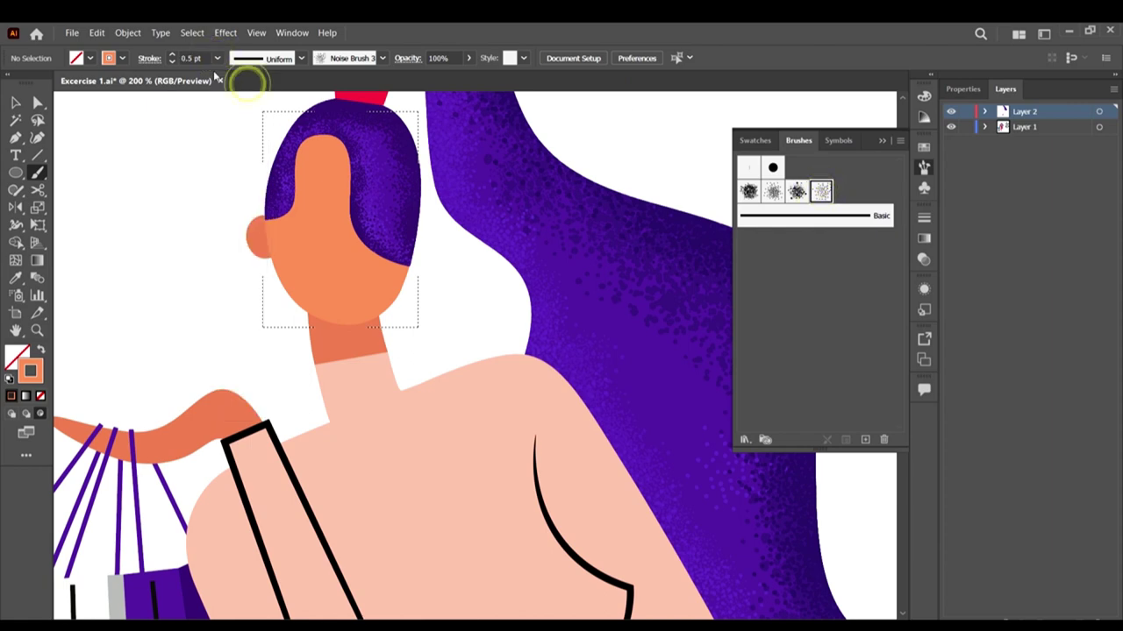
{"action": "left_click", "coordinate": [216, 59]}
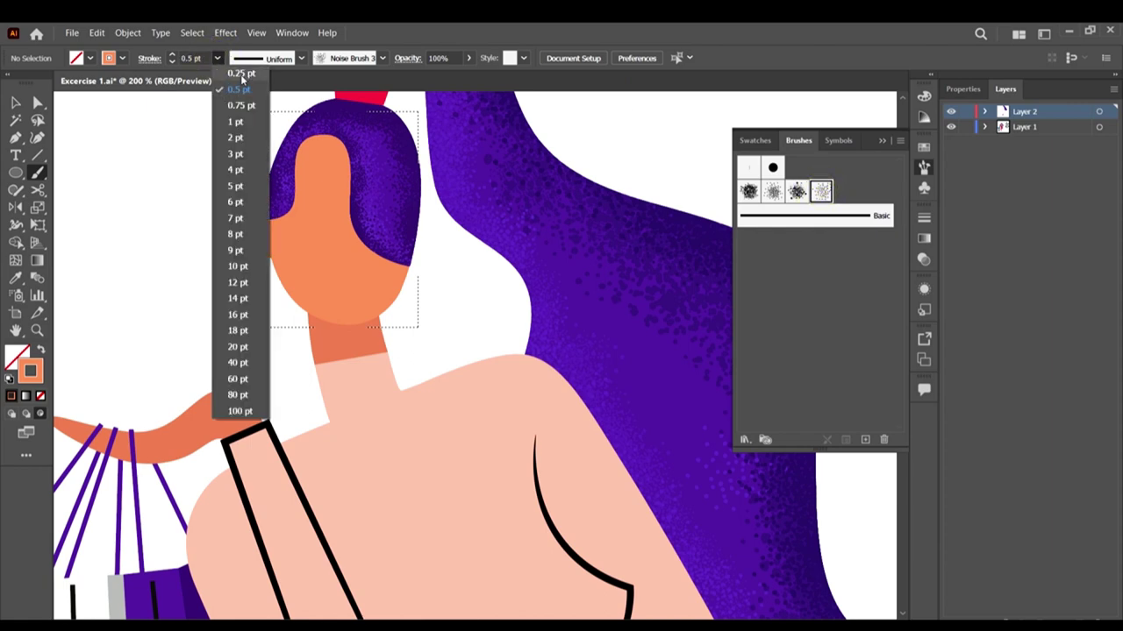
{"action": "left_click", "coordinate": [242, 74]}
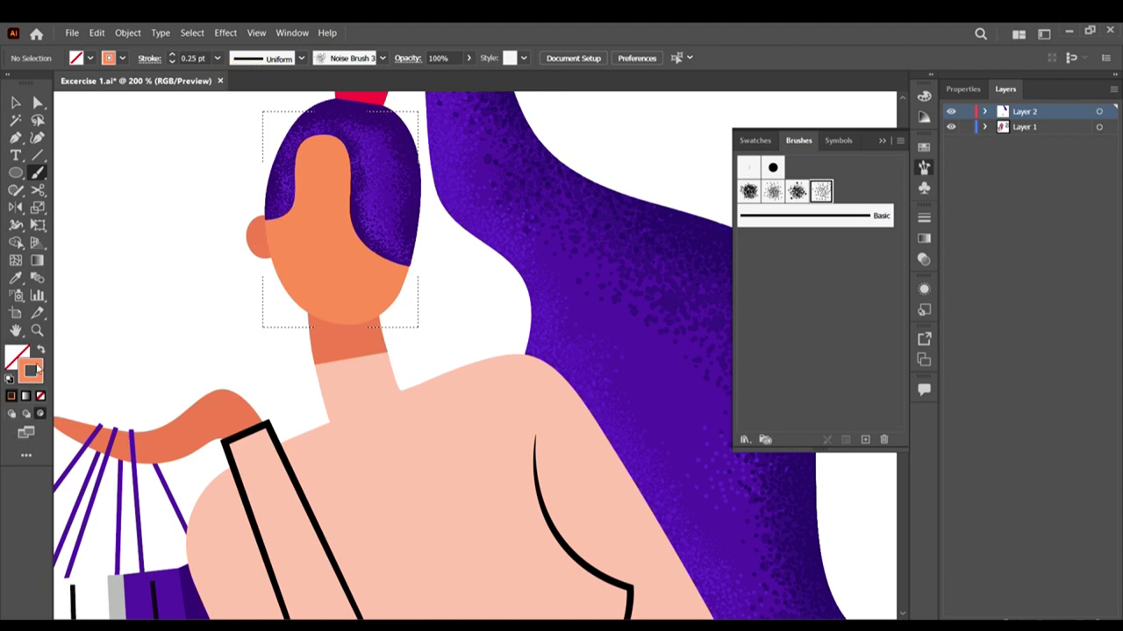
{"action": "double_click", "coordinate": [31, 370]}
{"action": "left_click_drag", "start_coordinate": [766, 287], "coordinate": [763, 297]}
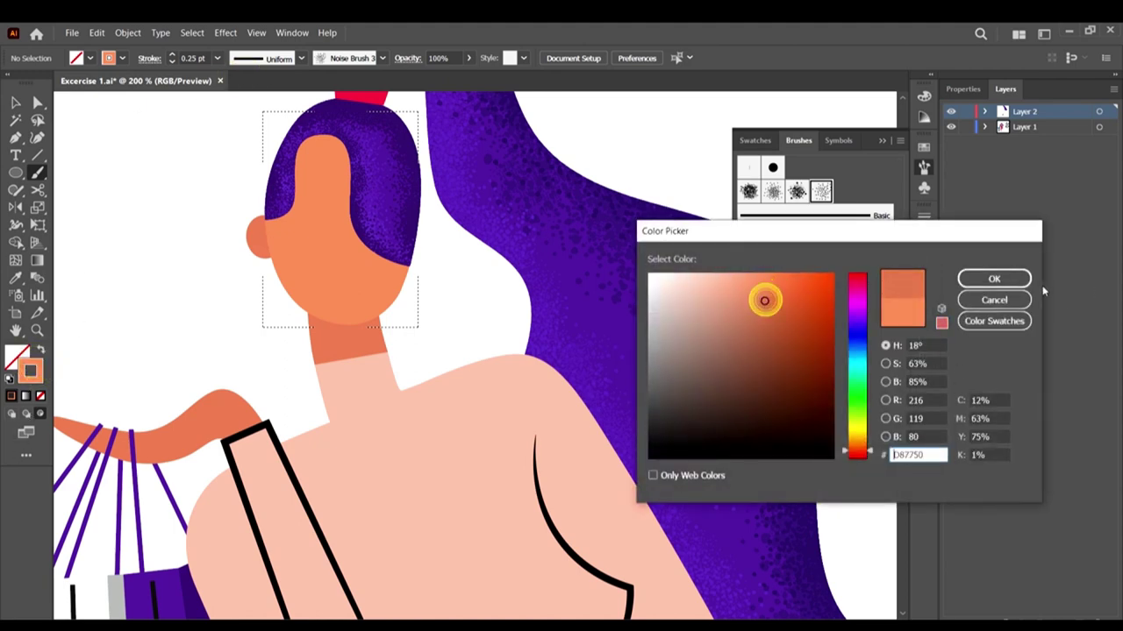
{"action": "left_click", "coordinate": [1013, 279]}
Step: Paint darker orange noise shading along the face's chin, jawline and the cheek below the hair
{"action": "mouse_move", "coordinate": [391, 282]}
{"action": "left_mouse_down"}
{"action": "mouse_move", "coordinate": [416, 253]}
{"action": "mouse_move", "coordinate": [353, 298]}
{"action": "mouse_move", "coordinate": [261, 300]}
{"action": "left_mouse_up"}
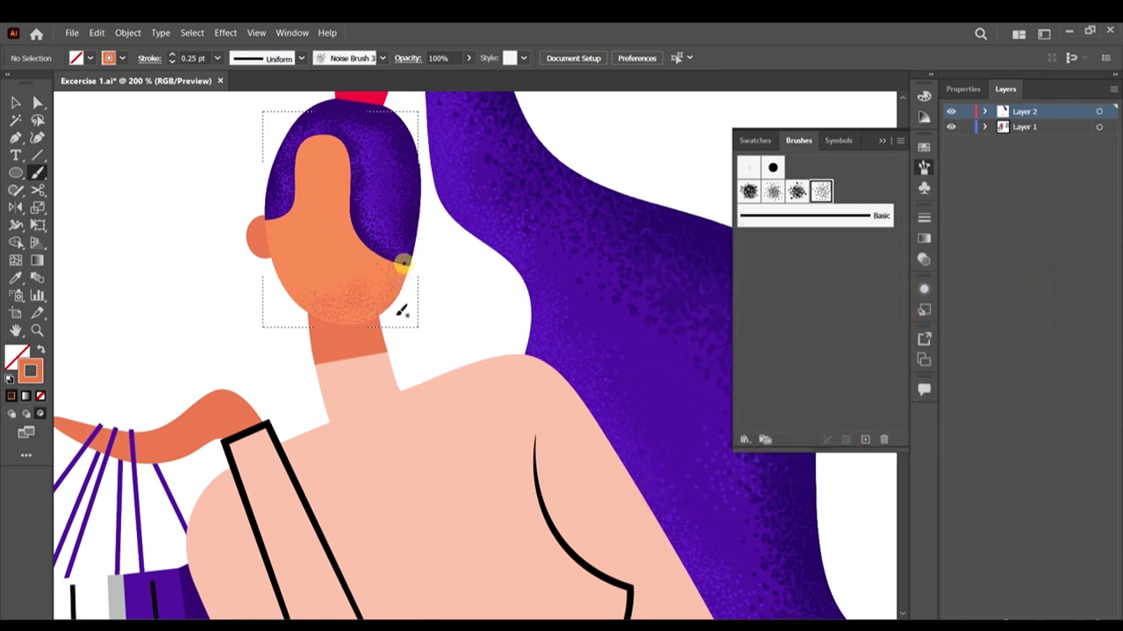
{"action": "mouse_move", "coordinate": [394, 290]}
{"action": "left_mouse_down"}
{"action": "mouse_move", "coordinate": [414, 264]}
{"action": "mouse_move", "coordinate": [416, 292]}
{"action": "left_mouse_up"}
{"action": "mouse_move", "coordinate": [416, 252]}
{"action": "left_mouse_down"}
{"action": "mouse_move", "coordinate": [406, 300]}
{"action": "mouse_move", "coordinate": [333, 325]}
{"action": "left_mouse_up"}
{"action": "left_click_drag", "start_coordinate": [381, 288], "coordinate": [409, 307]}
{"action": "mouse_move", "coordinate": [366, 315]}
{"action": "left_mouse_down"}
{"action": "mouse_move", "coordinate": [394, 317]}
{"action": "mouse_move", "coordinate": [288, 286]}
{"action": "left_mouse_up"}
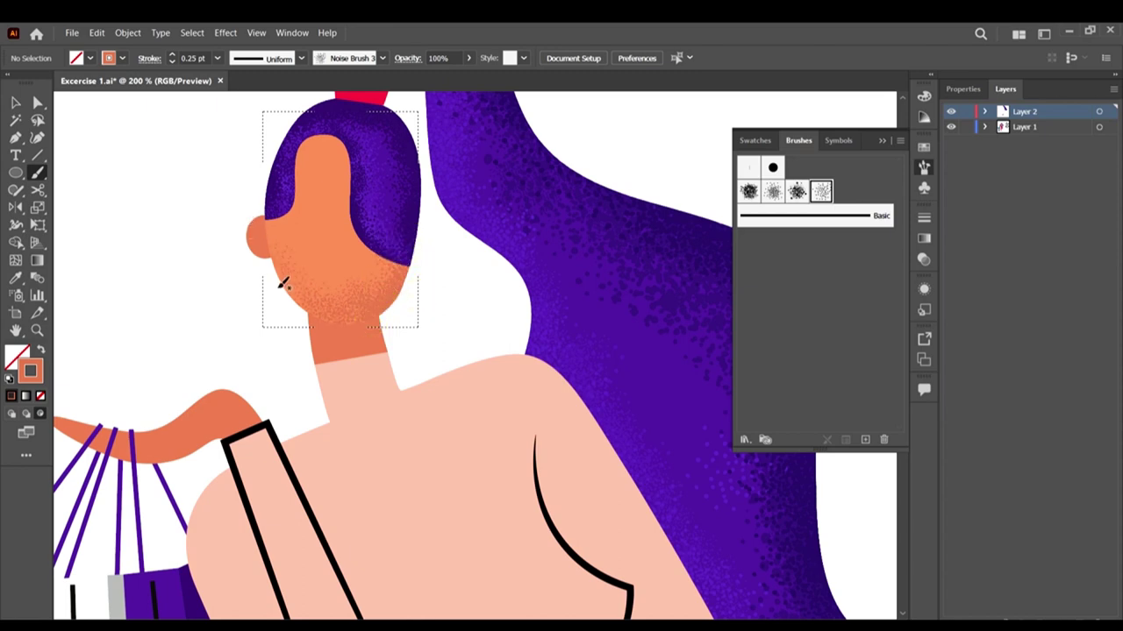
Step: Shade the ear-side edge of the face with darker orange noise from the hairline to the jaw, touching up both jaw corners
{"action": "left_click", "coordinate": [278, 273]}
{"action": "left_click_drag", "start_coordinate": [268, 236], "coordinate": [298, 328]}
{"action": "left_click_drag", "start_coordinate": [267, 207], "coordinate": [279, 266]}
{"action": "mouse_move", "coordinate": [269, 221]}
{"action": "left_mouse_down"}
{"action": "mouse_move", "coordinate": [274, 269]}
{"action": "mouse_move", "coordinate": [295, 301]}
{"action": "mouse_move", "coordinate": [277, 221]}
{"action": "mouse_move", "coordinate": [300, 303]}
{"action": "left_mouse_up"}
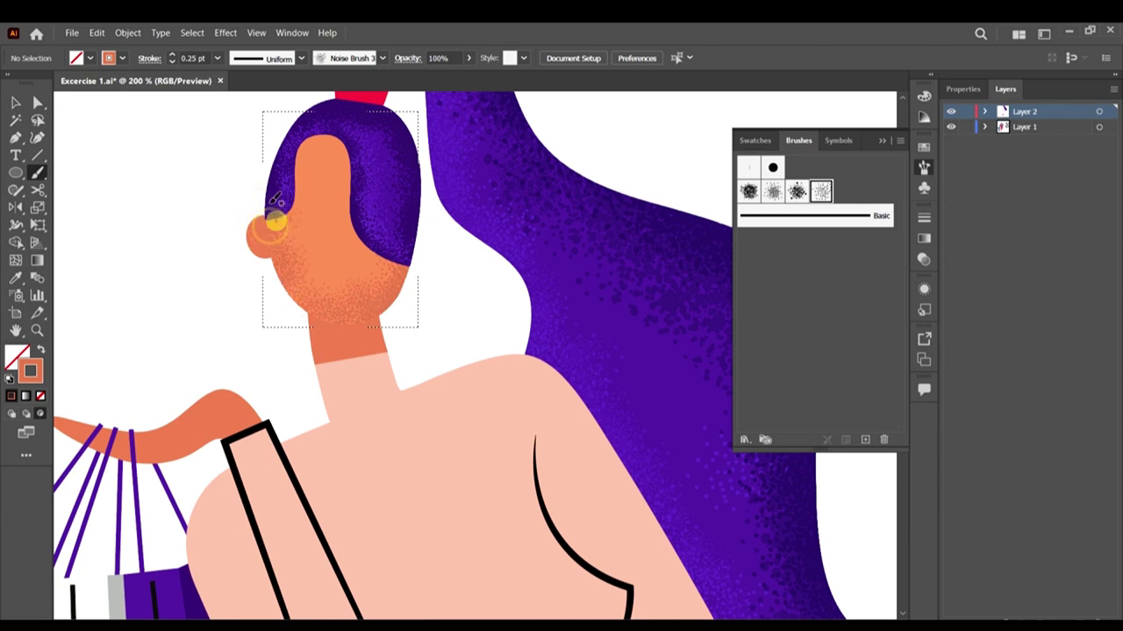
{"action": "left_click", "coordinate": [306, 300]}
{"action": "left_click", "coordinate": [377, 307]}
{"action": "left_click", "coordinate": [299, 296]}
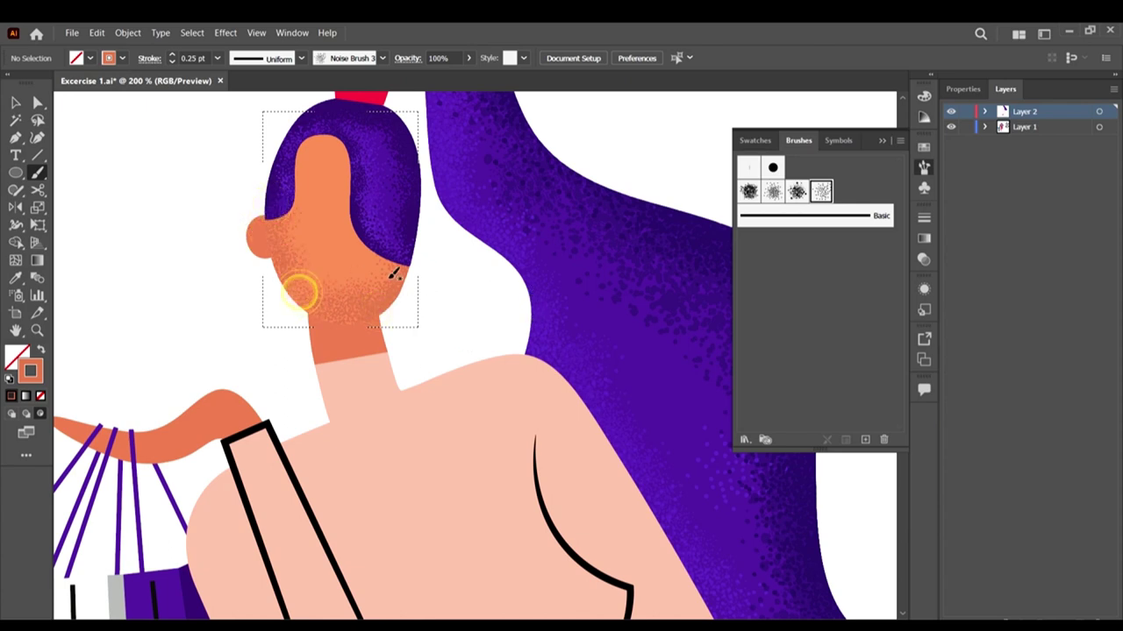
Step: Dab darker orange noise shading onto the face along the hair edge, from the far cheek up to the forehead
{"action": "left_click", "coordinate": [402, 261]}
{"action": "left_click", "coordinate": [369, 218]}
{"action": "left_click", "coordinate": [357, 156]}
{"action": "left_click", "coordinate": [337, 142]}
{"action": "left_click", "coordinate": [356, 131]}
{"action": "left_click", "coordinate": [296, 130]}
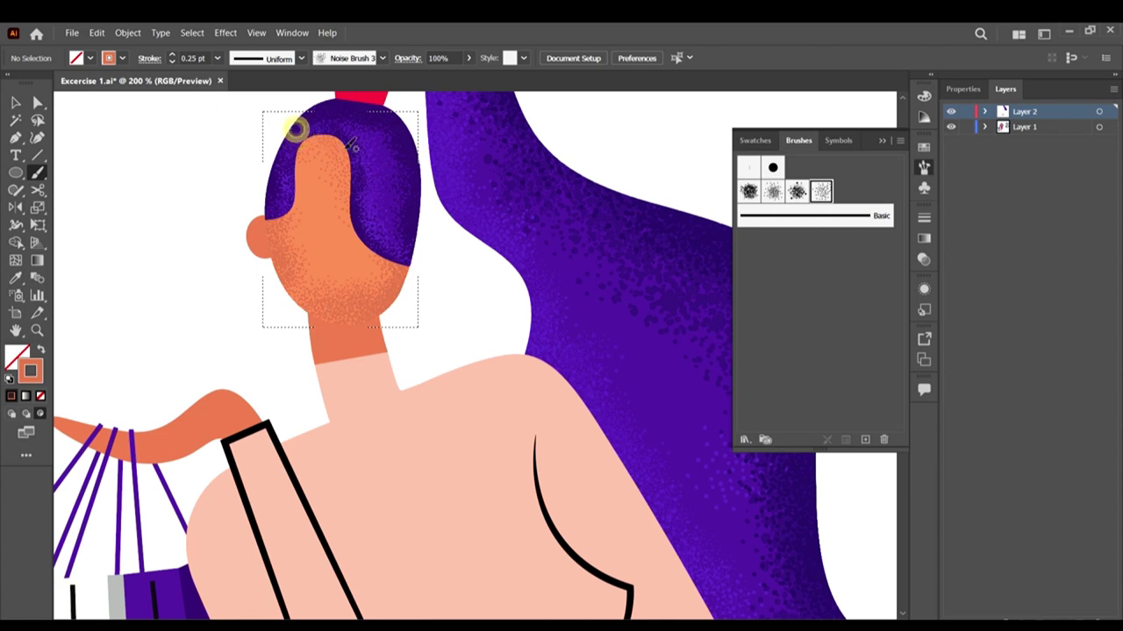
{"action": "left_click", "coordinate": [336, 141]}
{"action": "left_click", "coordinate": [340, 187]}
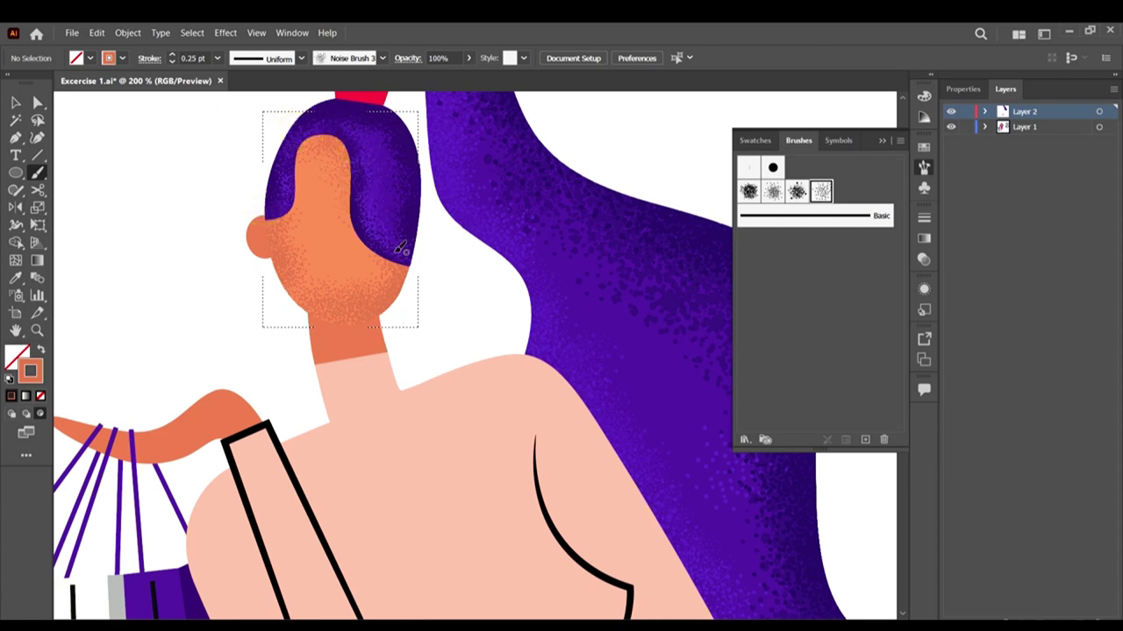
Step: Deepen the face's noise shading at both jaw corners, under the chin and across the cheek below the hair
{"action": "left_click", "coordinate": [303, 296]}
{"action": "left_click", "coordinate": [420, 308]}
{"action": "left_click", "coordinate": [343, 326]}
{"action": "left_click_drag", "start_coordinate": [411, 266], "coordinate": [389, 213]}
{"action": "scroll", "coordinate": [452, 321], "scroll_direction": "down", "scroll_amount": 4}
{"action": "scroll", "coordinate": [429, 307], "scroll_direction": "up", "scroll_amount": 4}
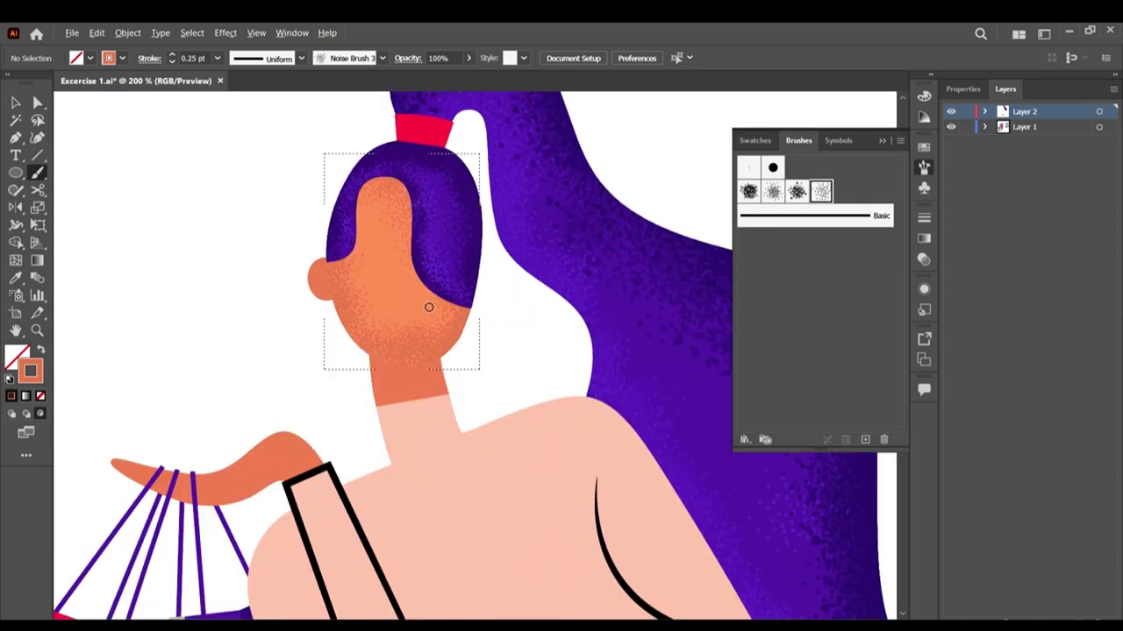
{"action": "mouse_move", "coordinate": [455, 295]}
{"action": "left_mouse_down"}
{"action": "mouse_move", "coordinate": [450, 324]}
{"action": "mouse_move", "coordinate": [381, 334]}
{"action": "mouse_move", "coordinate": [459, 303]}
{"action": "mouse_move", "coordinate": [369, 317]}
{"action": "left_mouse_up"}
{"action": "left_click", "coordinate": [359, 320]}
{"action": "left_click", "coordinate": [376, 317]}
{"action": "scroll", "coordinate": [718, 333], "scroll_direction": "down", "scroll_amount": 2}
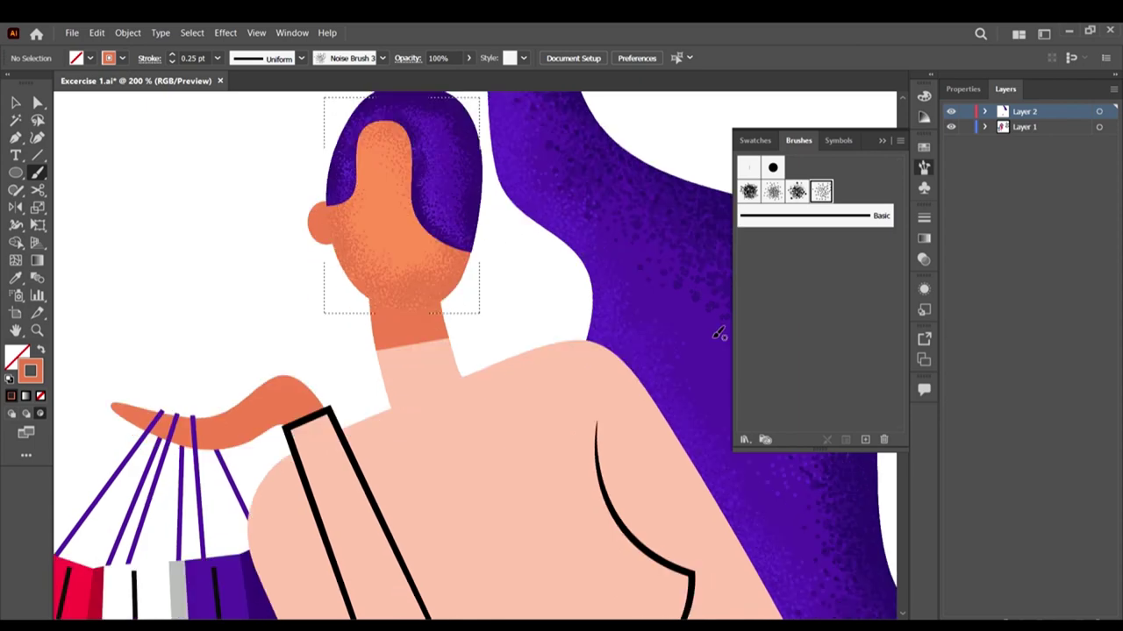
Step: Set up drawing inside the ear shape with the Paintbrush and Noise Brush 3, using the ear's orange as stroke with no fill
{"action": "scroll", "coordinate": [360, 157], "scroll_direction": "up", "scroll_amount": 4}
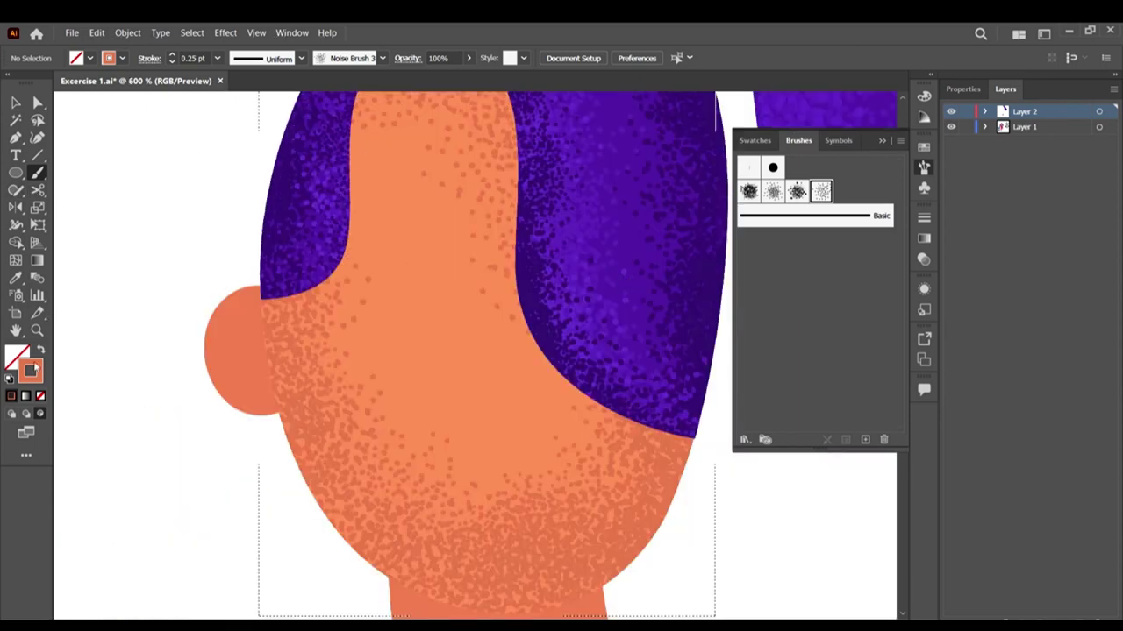
{"action": "left_click", "coordinate": [11, 414]}
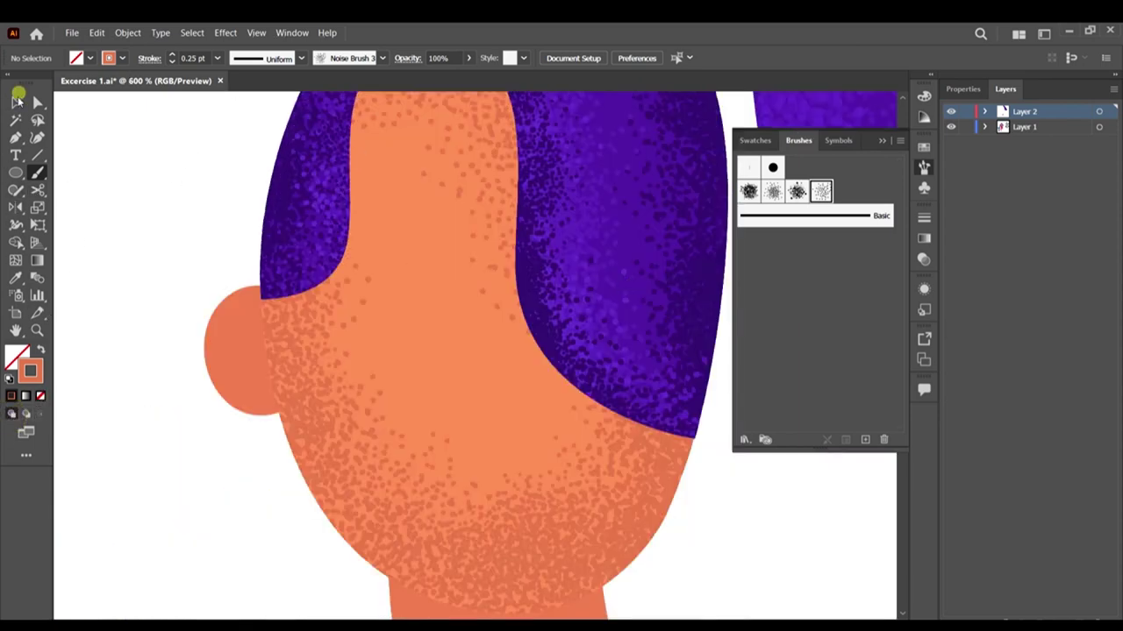
{"action": "left_click", "coordinate": [17, 99]}
{"action": "left_click", "coordinate": [222, 332]}
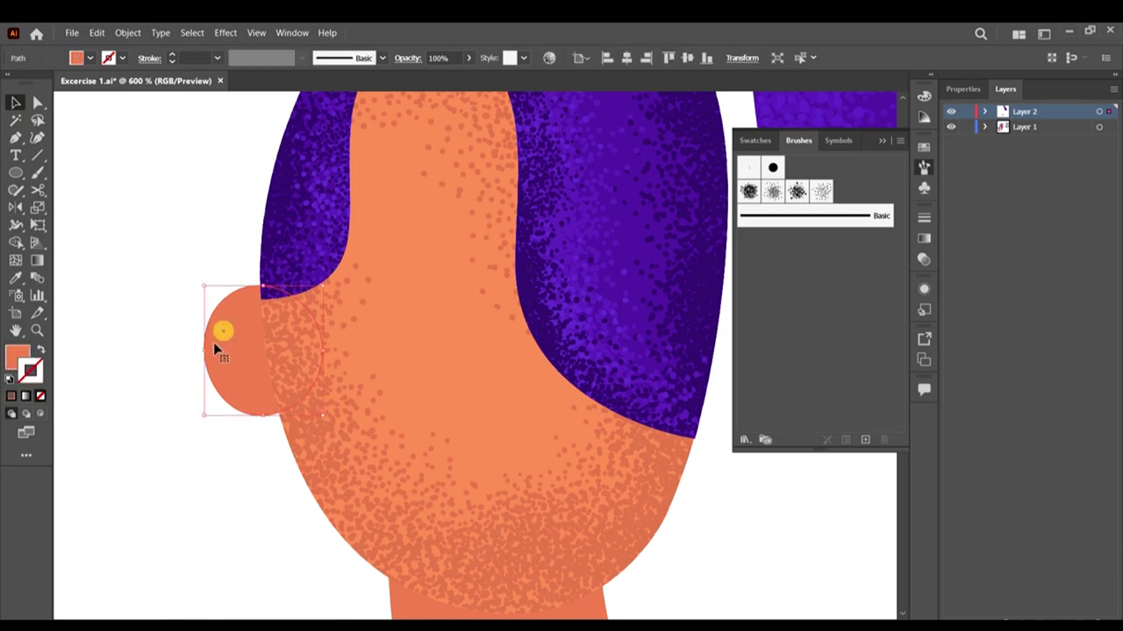
{"action": "left_click", "coordinate": [40, 413]}
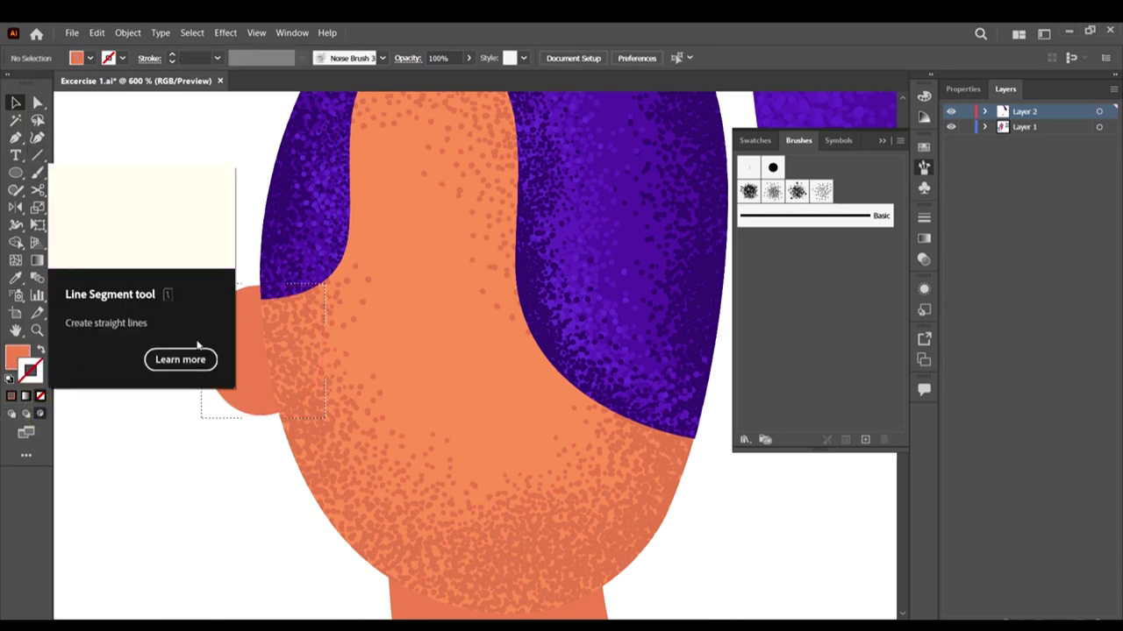
{"action": "key", "text": "shift+x"}
{"action": "left_click", "coordinate": [38, 174]}
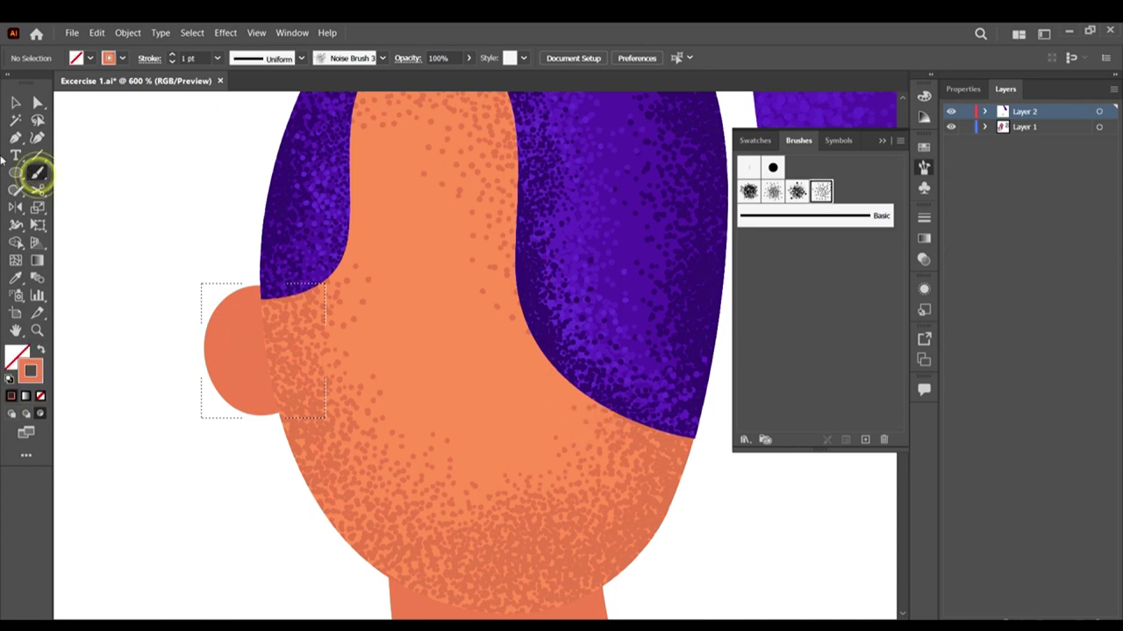
{"action": "scroll", "coordinate": [439, 308], "scroll_direction": "down", "scroll_amount": 1}
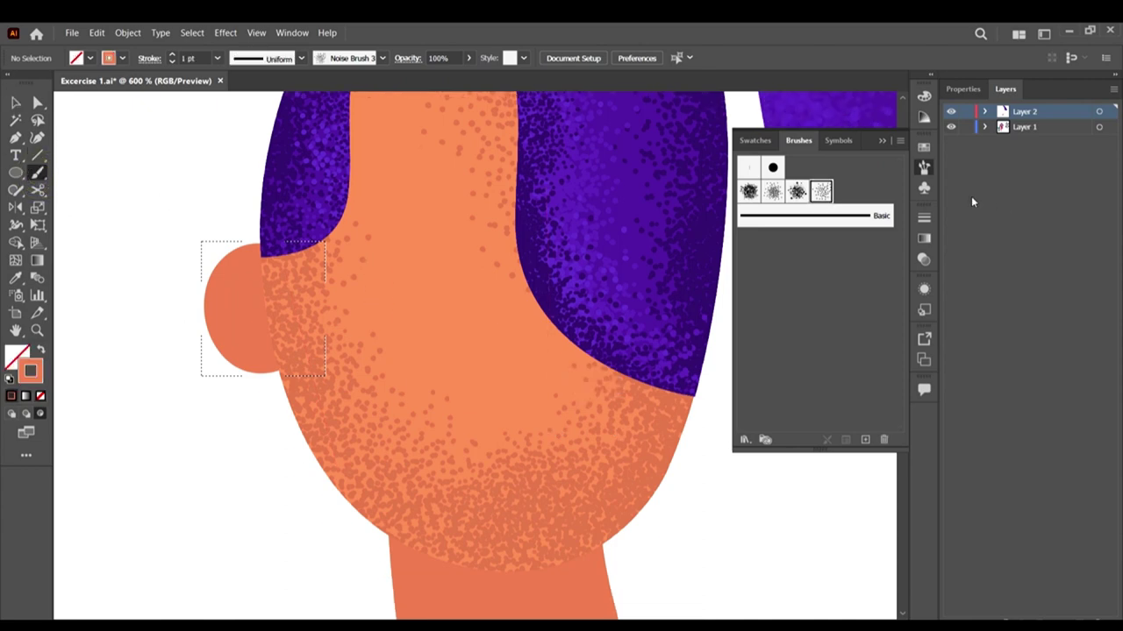
{"action": "left_click", "coordinate": [825, 193]}
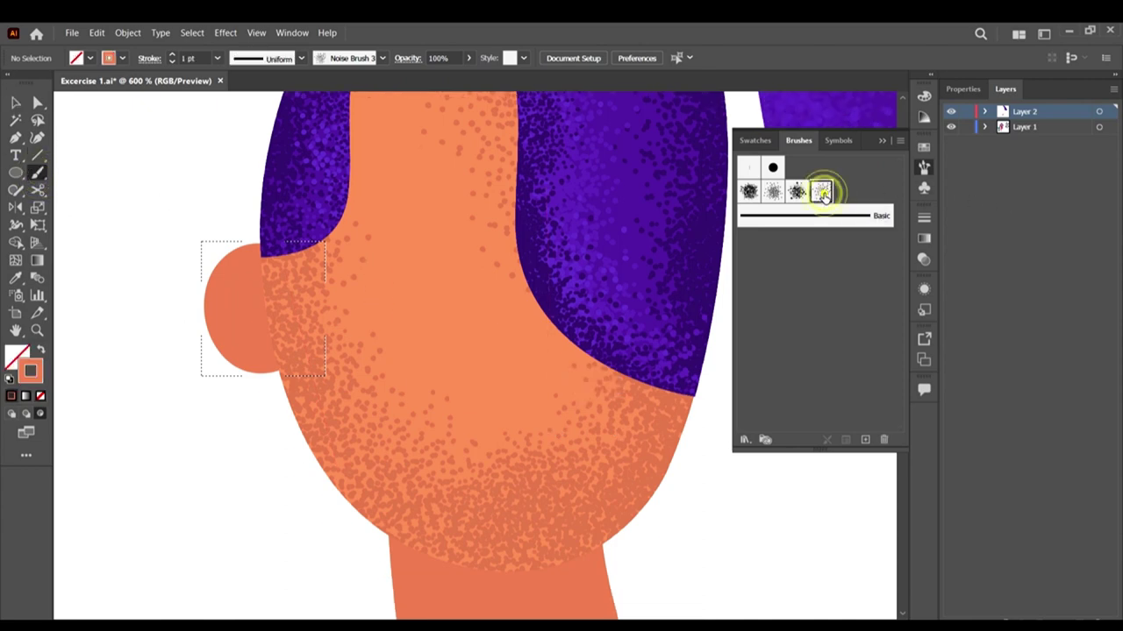
Step: Darken the stroke color to C6684B, try a noise stroke on the ear and undo it
{"action": "left_click", "coordinate": [217, 59]}
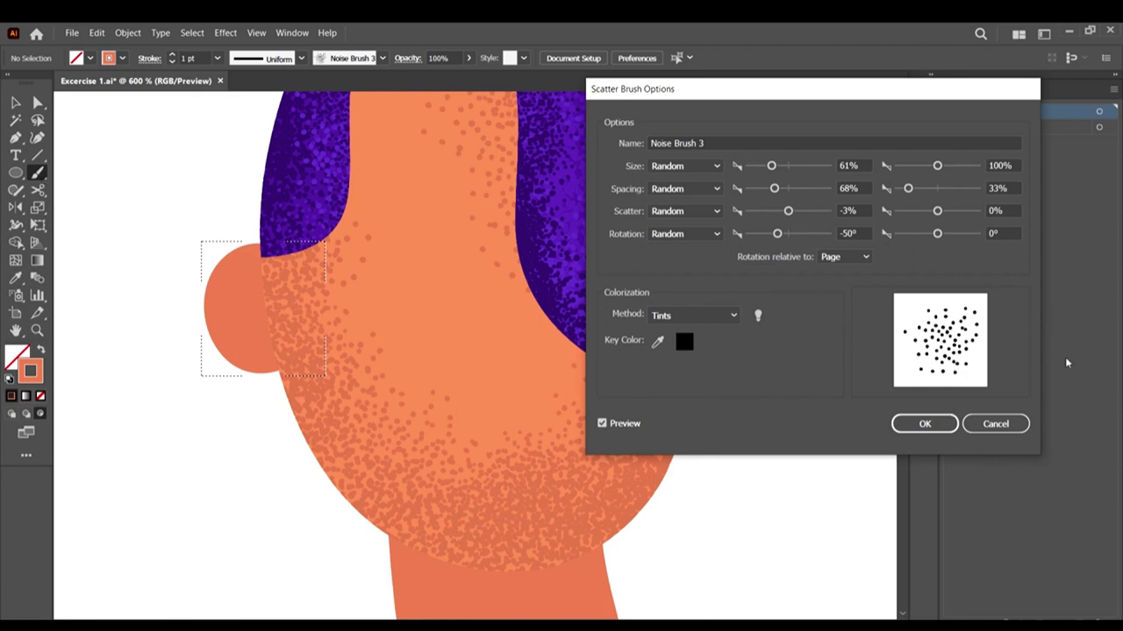
{"action": "left_click", "coordinate": [1000, 426]}
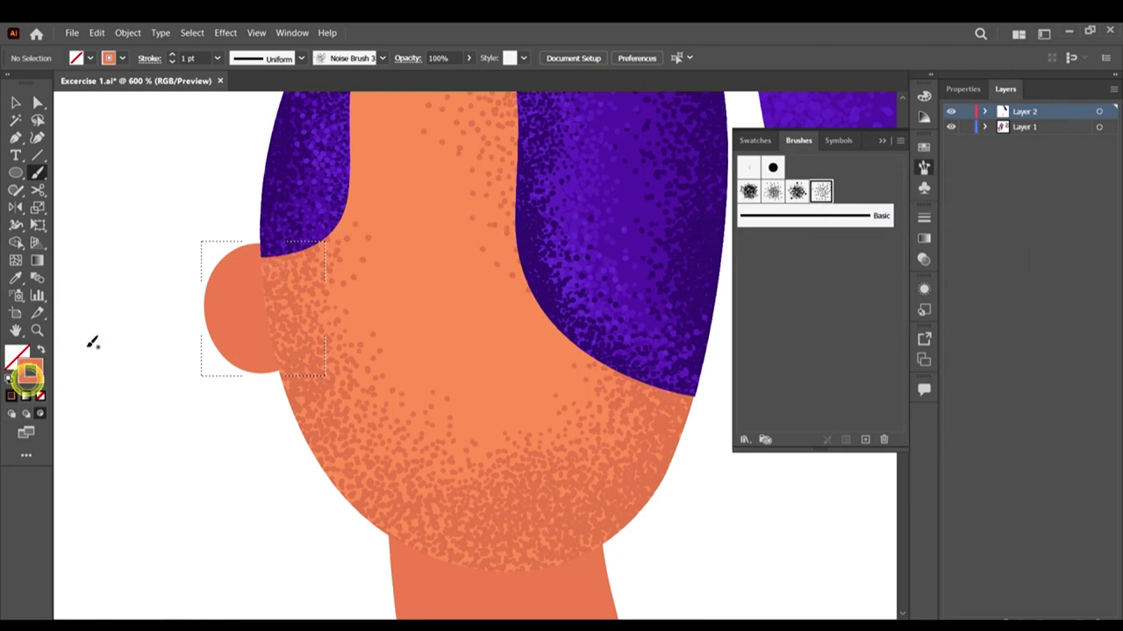
{"action": "scroll", "coordinate": [384, 325], "scroll_direction": "down", "scroll_amount": 2}
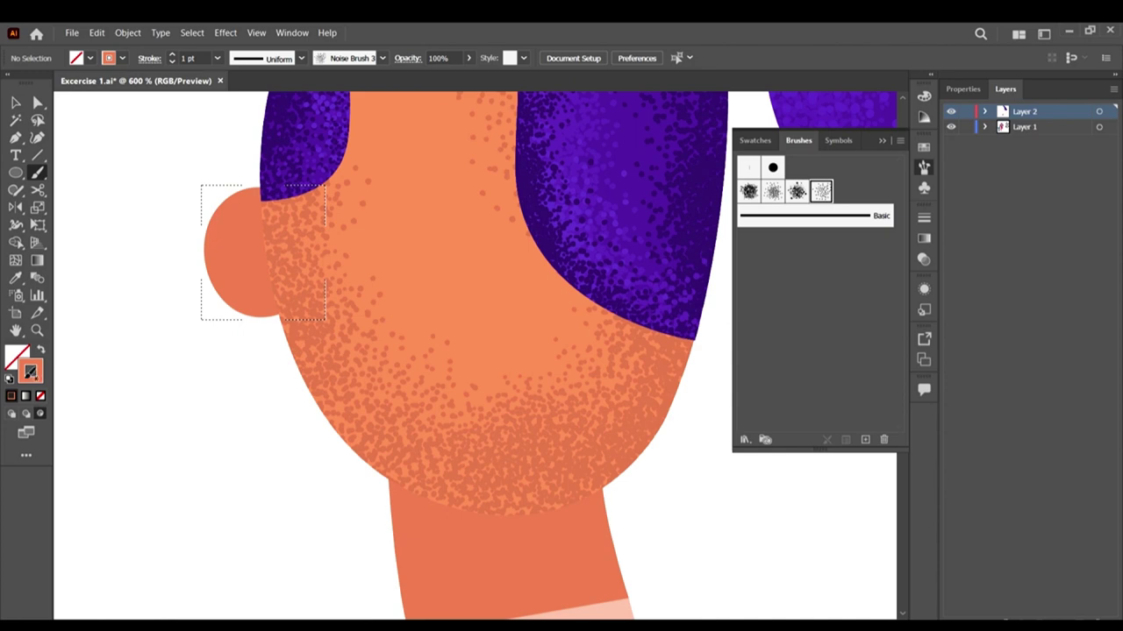
{"action": "double_click", "coordinate": [30, 373]}
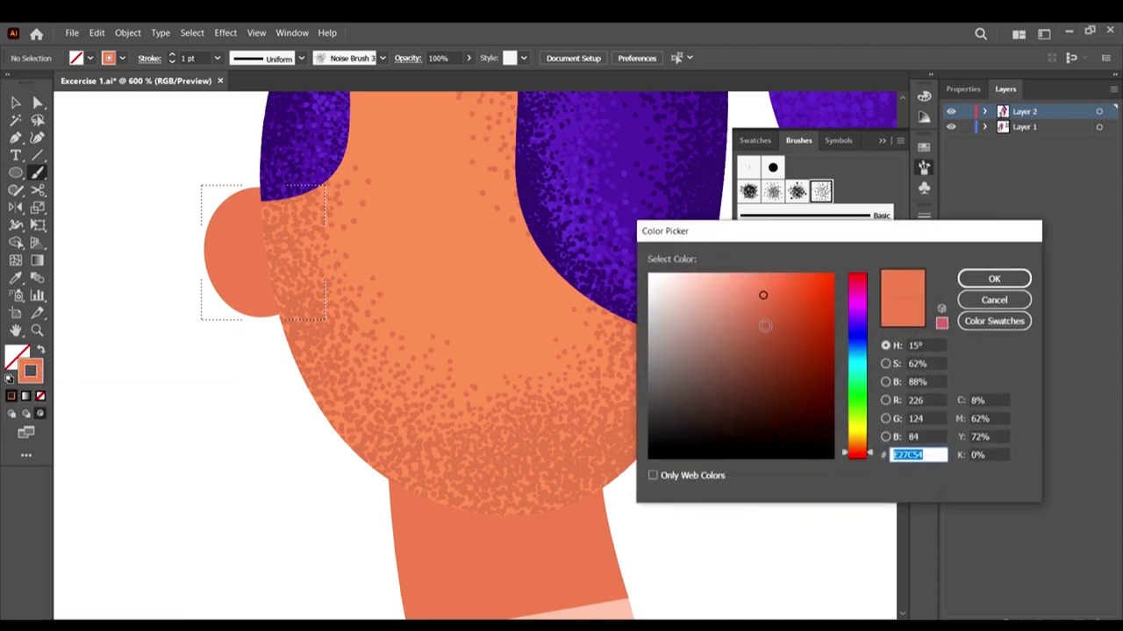
{"action": "left_click_drag", "start_coordinate": [763, 306], "coordinate": [762, 316]}
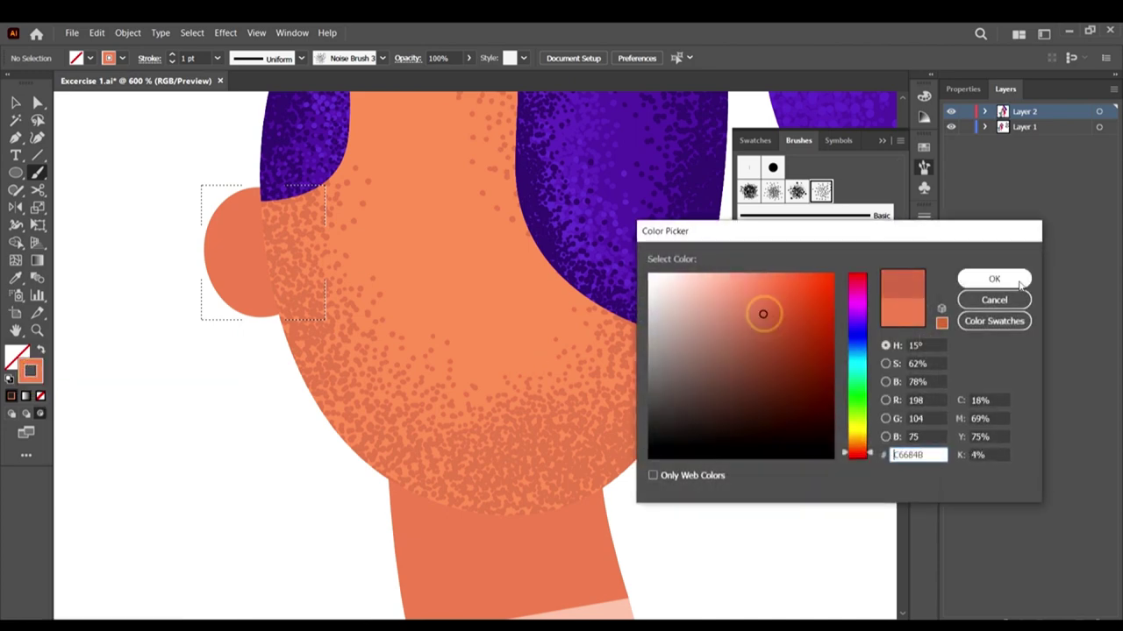
{"action": "left_click", "coordinate": [1018, 281]}
{"action": "left_click", "coordinate": [265, 187]}
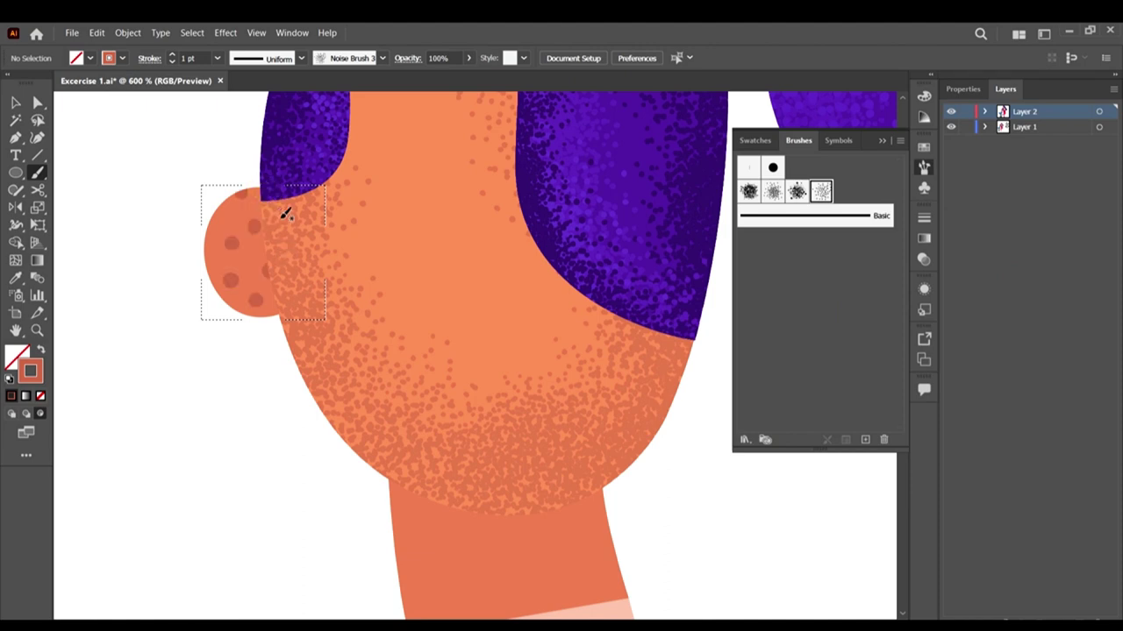
{"action": "key", "text": "ctrl+z"}
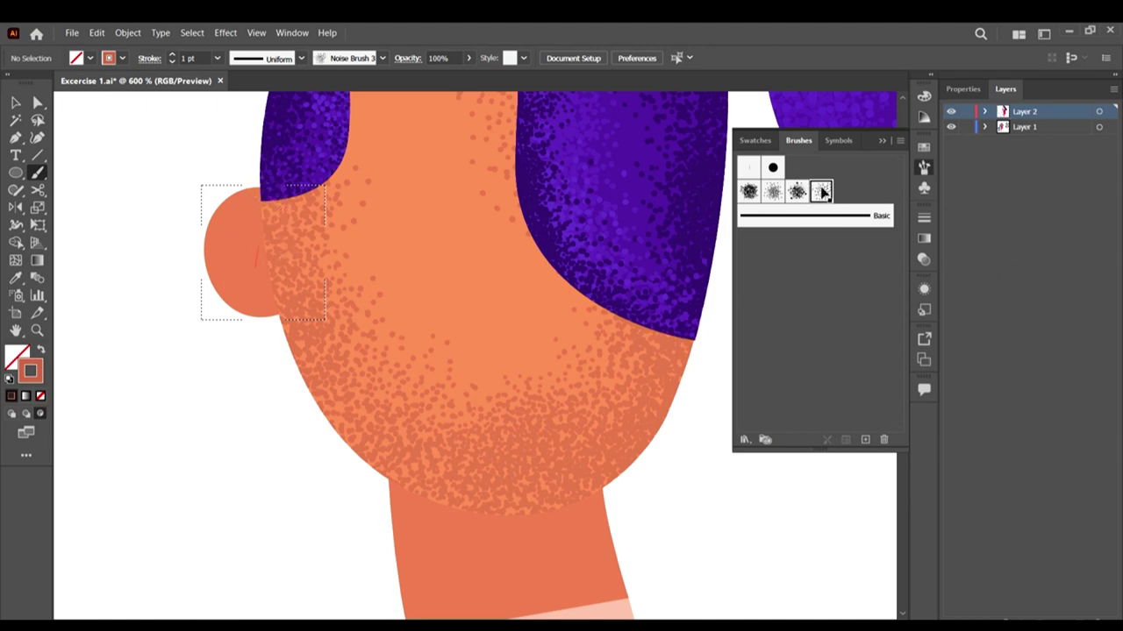
Step: Set the stroke weight to 0.15 pt and paint noise shading on the ear where it meets the face
{"action": "left_click", "coordinate": [217, 58]}
{"action": "left_click", "coordinate": [245, 76]}
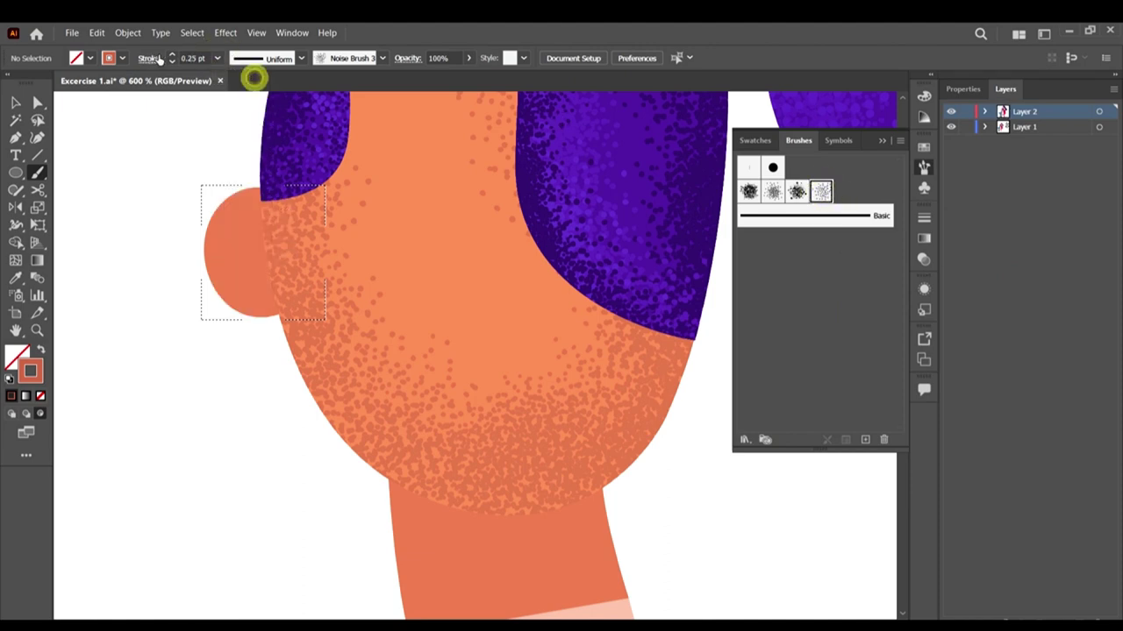
{"action": "left_click", "coordinate": [192, 54]}
{"action": "key", "text": "BackSpace"}
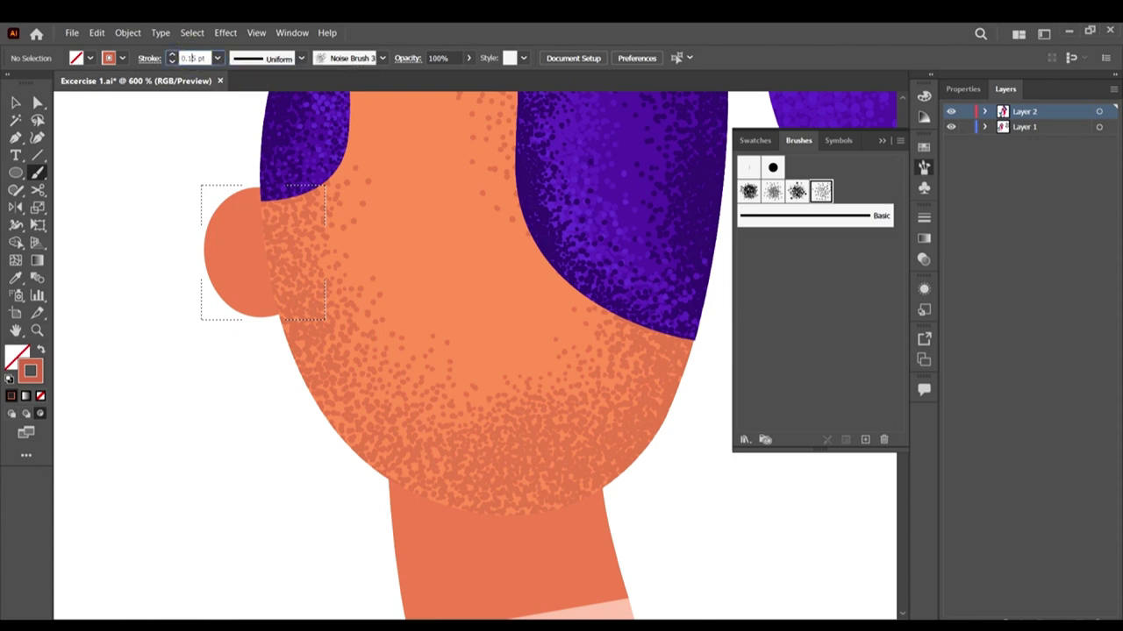
{"action": "type", "text": "1"}
{"action": "key", "text": "Return"}
{"action": "left_click_drag", "start_coordinate": [261, 198], "coordinate": [308, 349]}
{"action": "mouse_move", "coordinate": [279, 238]}
{"action": "left_mouse_down"}
{"action": "mouse_move", "coordinate": [298, 292]}
{"action": "mouse_move", "coordinate": [284, 243]}
{"action": "left_mouse_up"}
Step: Set the stroke color to the darker reddish brown B75F48 and the stroke weight to 0.1 pt
{"action": "double_click", "coordinate": [30, 370]}
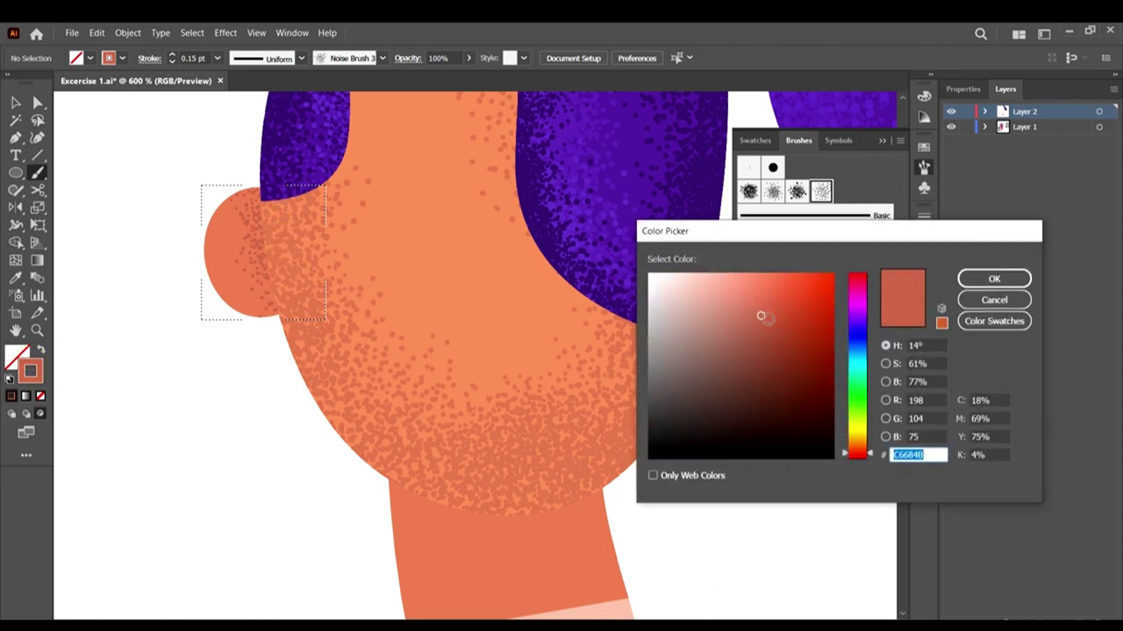
{"action": "left_click", "coordinate": [763, 321]}
{"action": "left_click", "coordinate": [761, 326]}
{"action": "left_click", "coordinate": [996, 281]}
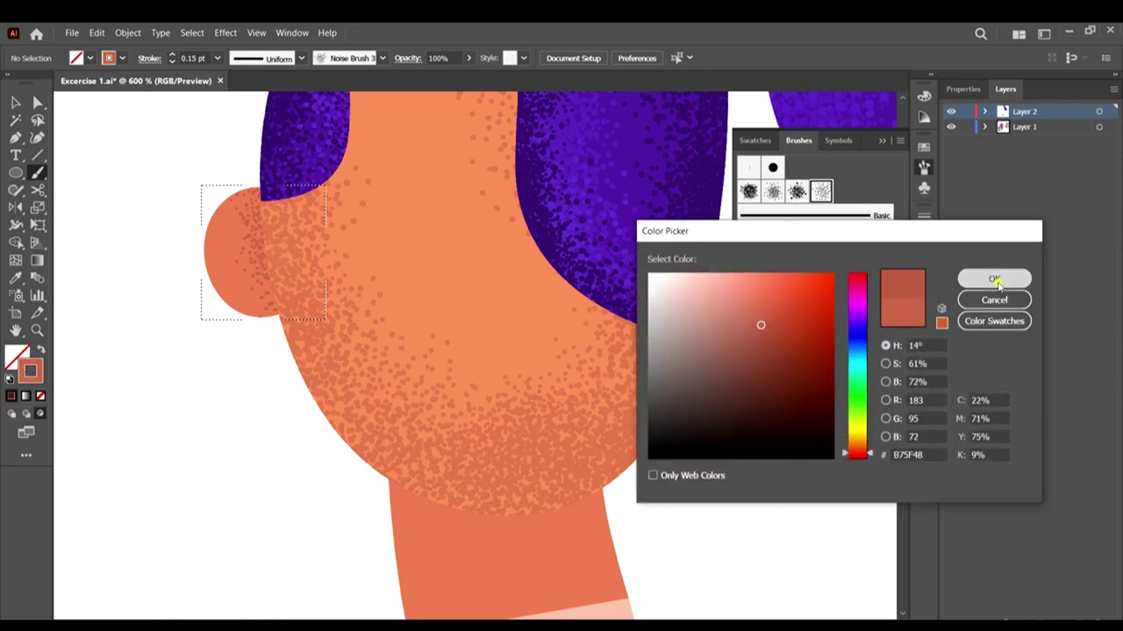
{"action": "left_click", "coordinate": [994, 279]}
{"action": "left_click", "coordinate": [195, 57]}
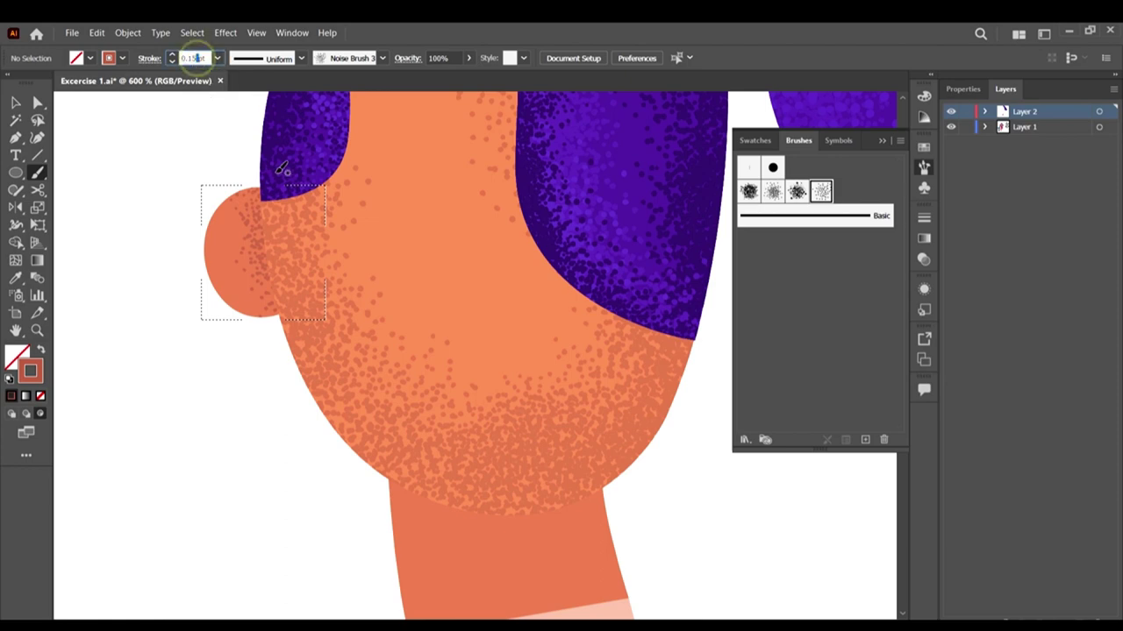
{"action": "key", "text": "Return"}
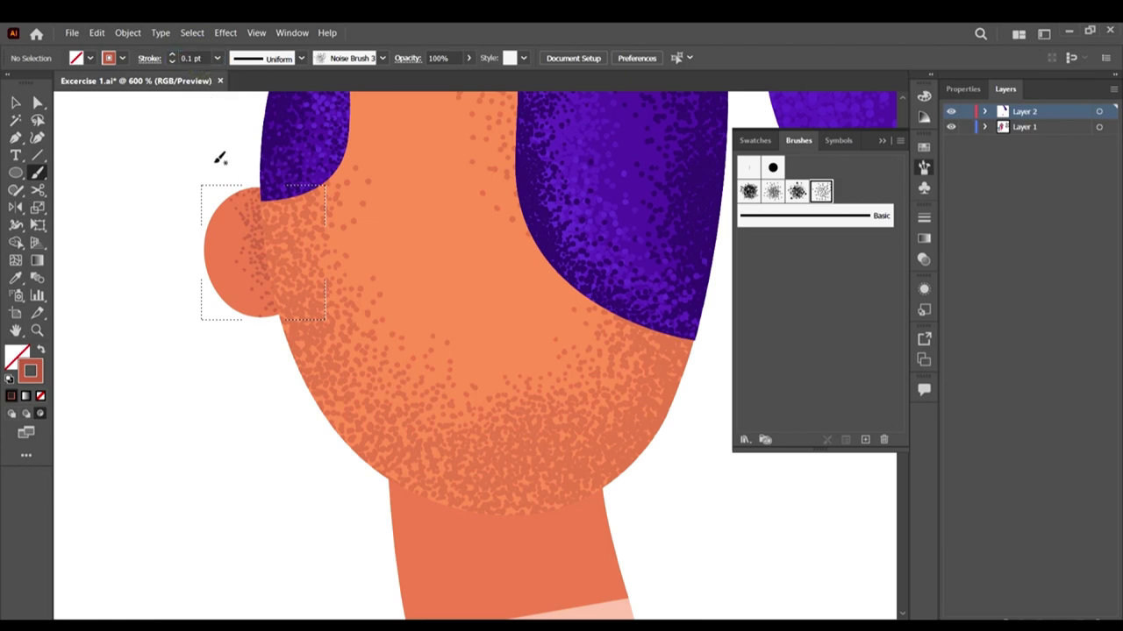
Step: Paint dense darker noise along the ear's face-side edge, fading outward and around its upper and lower curves
{"action": "left_click_drag", "start_coordinate": [276, 240], "coordinate": [276, 223]}
{"action": "mouse_move", "coordinate": [271, 183]}
{"action": "left_mouse_down"}
{"action": "mouse_move", "coordinate": [274, 237]}
{"action": "mouse_move", "coordinate": [267, 220]}
{"action": "mouse_move", "coordinate": [293, 301]}
{"action": "left_mouse_up"}
{"action": "left_click_drag", "start_coordinate": [279, 243], "coordinate": [301, 341]}
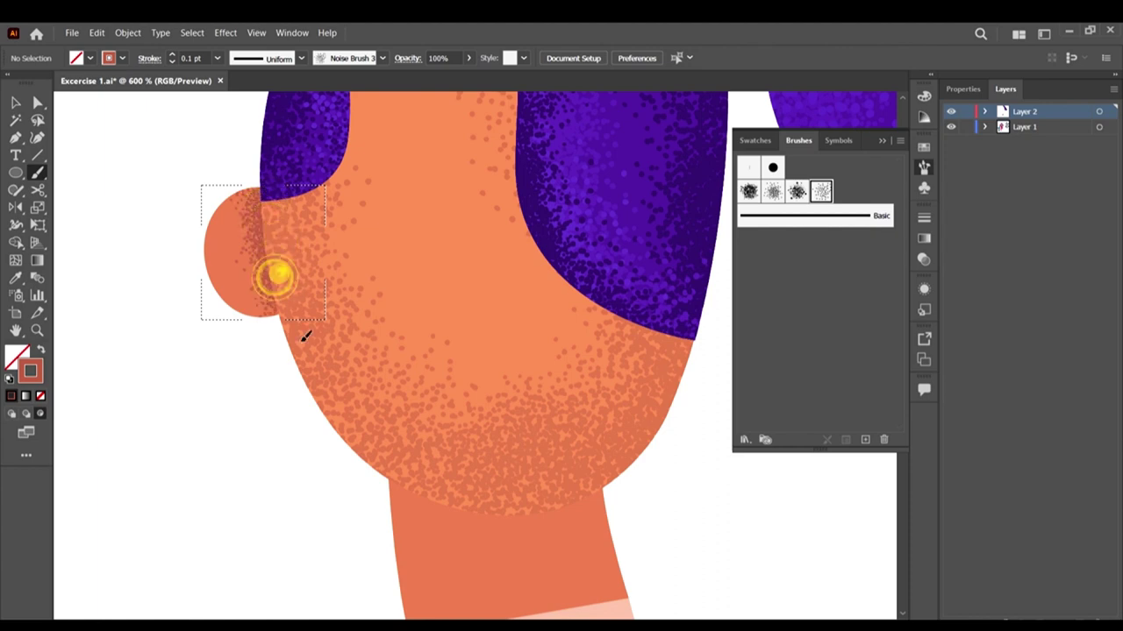
{"action": "mouse_move", "coordinate": [290, 267]}
{"action": "left_mouse_down"}
{"action": "mouse_move", "coordinate": [312, 342]}
{"action": "mouse_move", "coordinate": [277, 306]}
{"action": "mouse_move", "coordinate": [271, 215]}
{"action": "mouse_move", "coordinate": [255, 200]}
{"action": "mouse_move", "coordinate": [266, 195]}
{"action": "mouse_move", "coordinate": [274, 276]}
{"action": "mouse_move", "coordinate": [281, 249]}
{"action": "mouse_move", "coordinate": [265, 219]}
{"action": "mouse_move", "coordinate": [281, 240]}
{"action": "mouse_move", "coordinate": [258, 314]}
{"action": "left_mouse_up"}
{"action": "left_click", "coordinate": [269, 296]}
{"action": "left_click", "coordinate": [284, 308]}
{"action": "left_click", "coordinate": [263, 220]}
{"action": "left_click", "coordinate": [253, 198]}
{"action": "left_click", "coordinate": [255, 220]}
{"action": "mouse_move", "coordinate": [256, 255]}
{"action": "left_mouse_down"}
{"action": "mouse_move", "coordinate": [248, 313]}
{"action": "mouse_move", "coordinate": [181, 363]}
{"action": "left_mouse_up"}
{"action": "left_click_drag", "start_coordinate": [263, 299], "coordinate": [192, 356]}
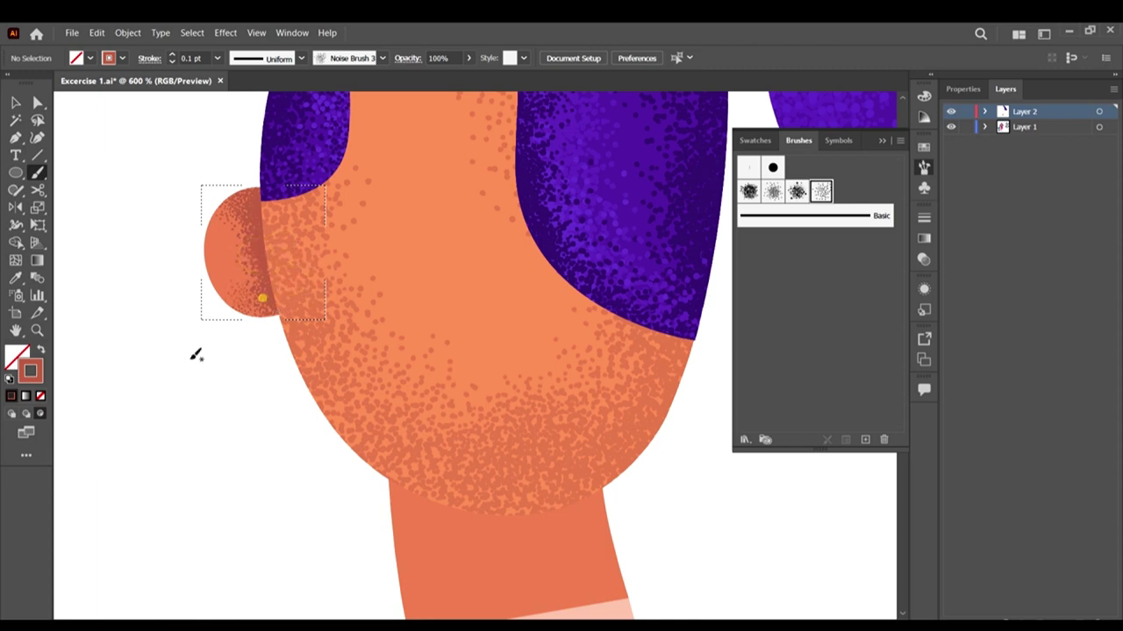
{"action": "left_click_drag", "start_coordinate": [281, 329], "coordinate": [340, 258]}
{"action": "left_click_drag", "start_coordinate": [271, 253], "coordinate": [282, 259]}
Step: Leave the ear's drawing mode, select the orange neck shadow shape and enable Draw Inside for it
{"action": "scroll", "coordinate": [417, 285], "scroll_direction": "down", "scroll_amount": 2}
{"action": "scroll", "coordinate": [342, 257], "scroll_direction": "down", "scroll_amount": 2}
{"action": "scroll", "coordinate": [371, 250], "scroll_direction": "down", "scroll_amount": 3}
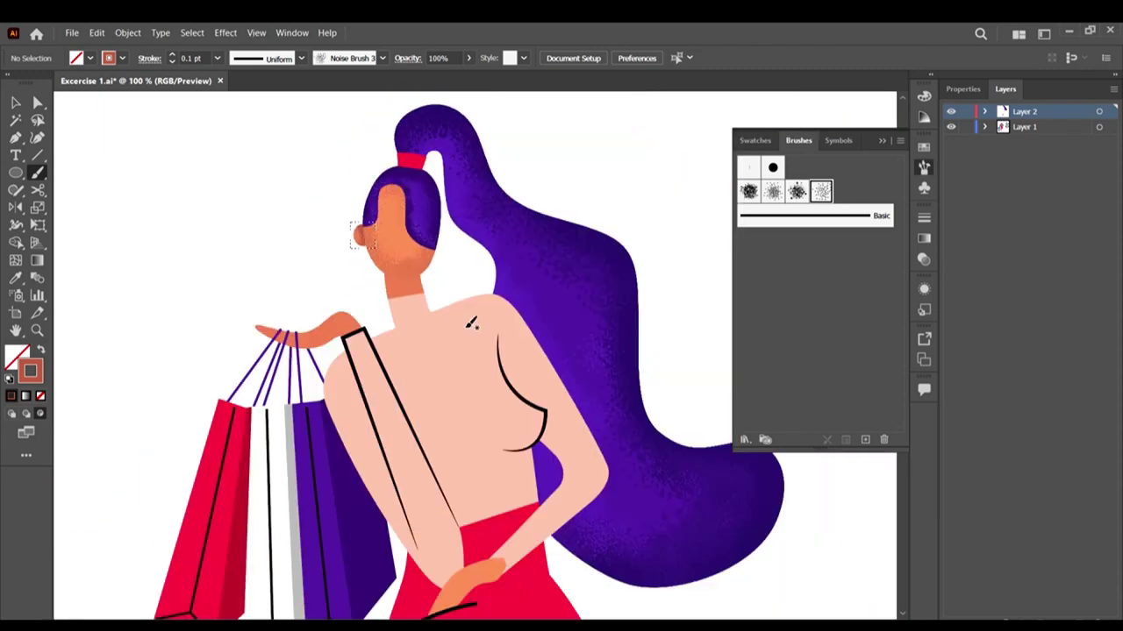
{"action": "scroll", "coordinate": [434, 299], "scroll_direction": "down", "scroll_amount": 2}
{"action": "scroll", "coordinate": [430, 263], "scroll_direction": "up", "scroll_amount": 1}
{"action": "scroll", "coordinate": [433, 284], "scroll_direction": "up", "scroll_amount": 2}
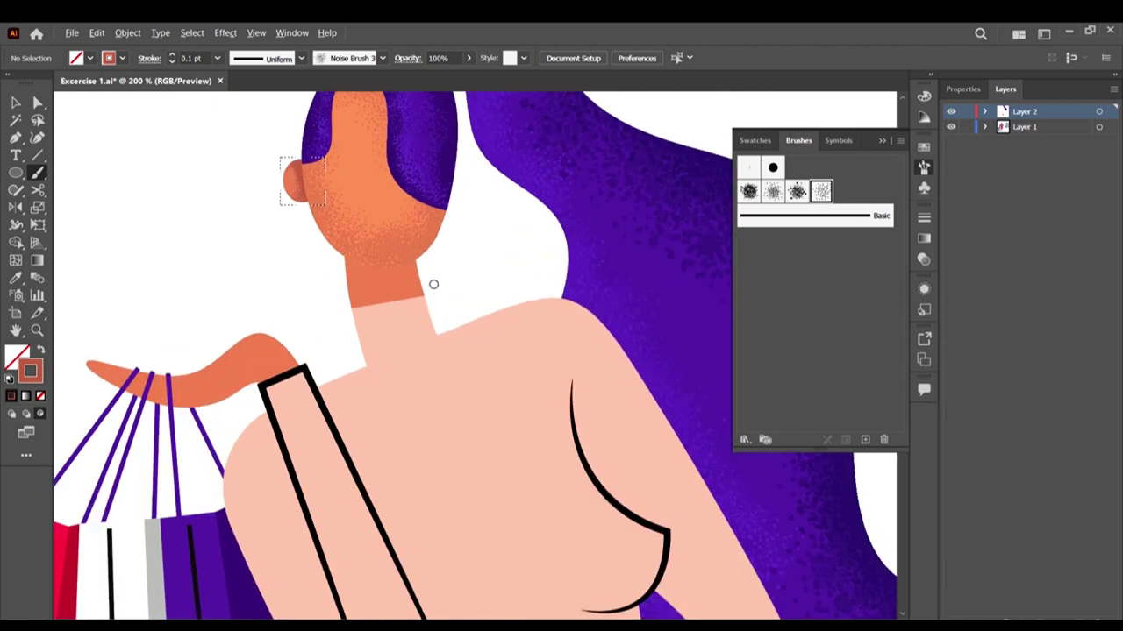
{"action": "left_click", "coordinate": [15, 102]}
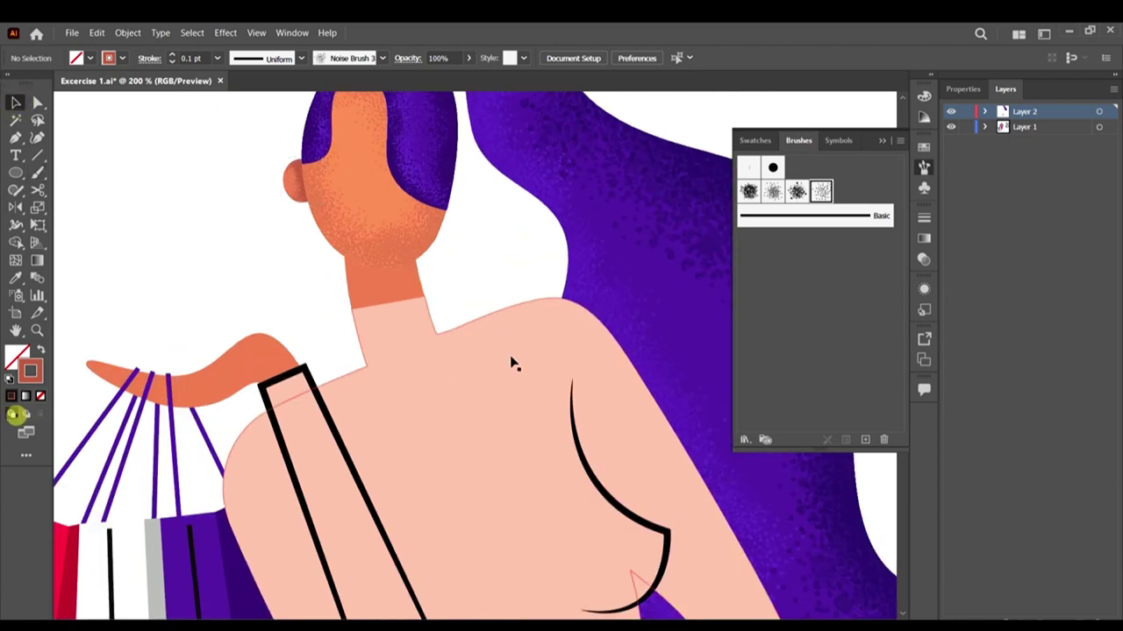
{"action": "scroll", "coordinate": [408, 327], "scroll_direction": "up", "scroll_amount": 2}
{"action": "left_click", "coordinate": [409, 328]}
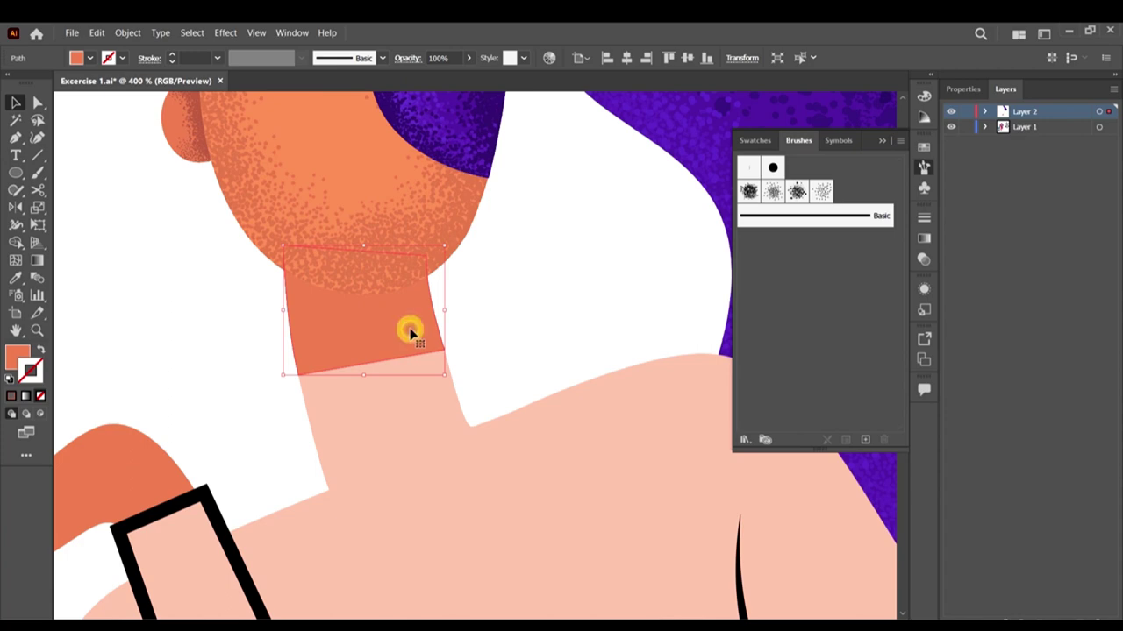
{"action": "left_click", "coordinate": [41, 415]}
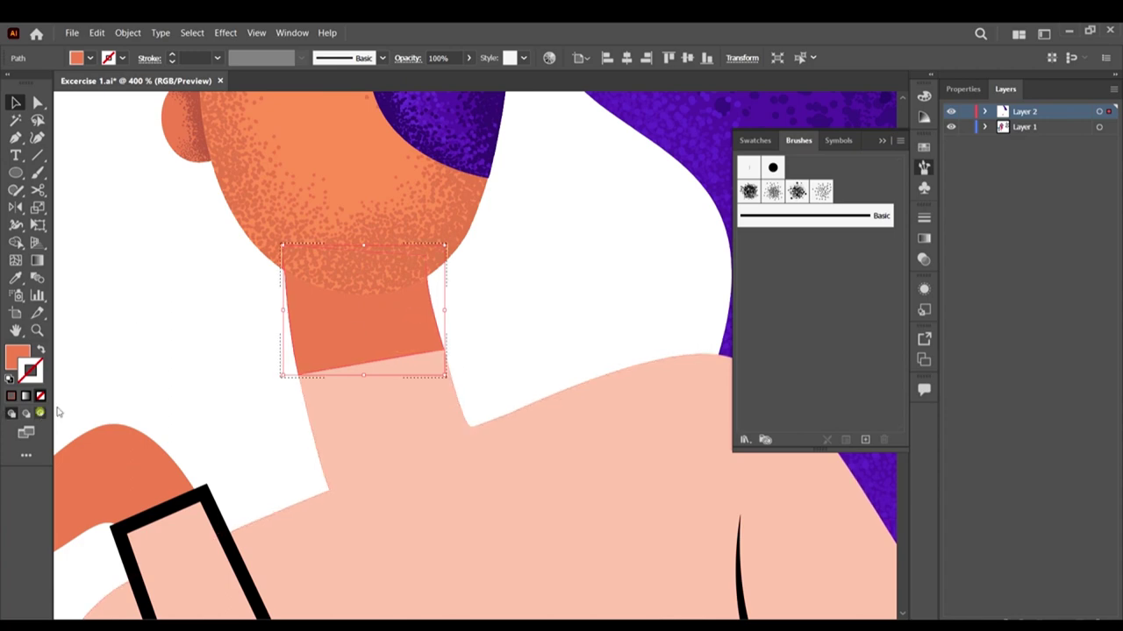
Step: Activate the Paintbrush with the Noise Brush 3 preset for painting inside the orange neck shadow
{"action": "scroll", "coordinate": [156, 226], "scroll_direction": "down", "scroll_amount": 3}
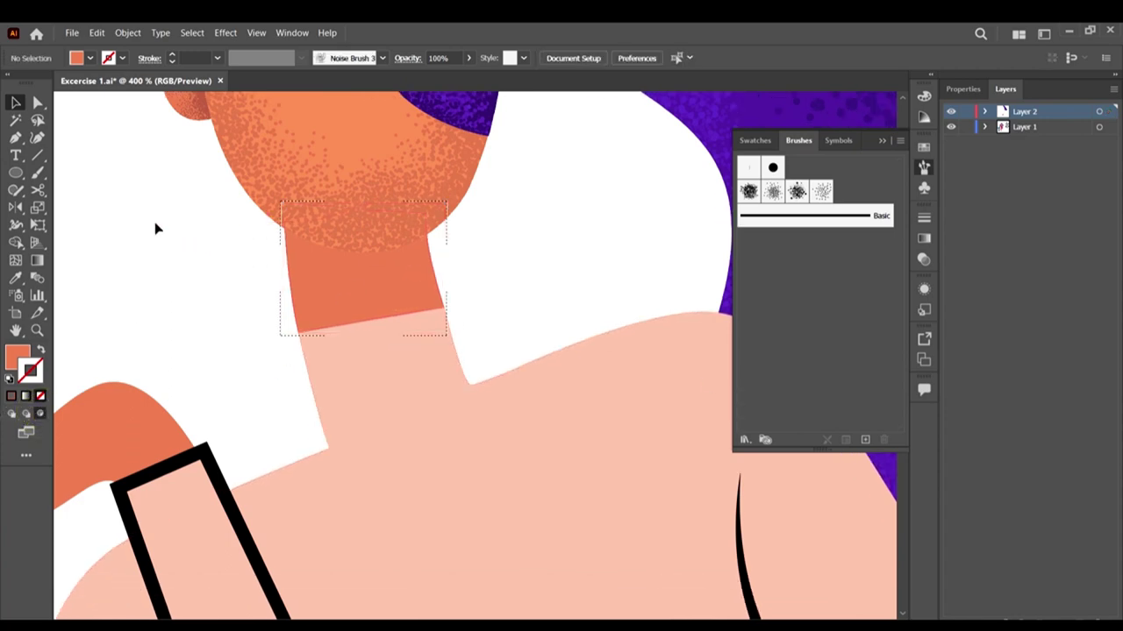
{"action": "left_click", "coordinate": [37, 173]}
{"action": "scroll", "coordinate": [317, 249], "scroll_direction": "up", "scroll_amount": 2}
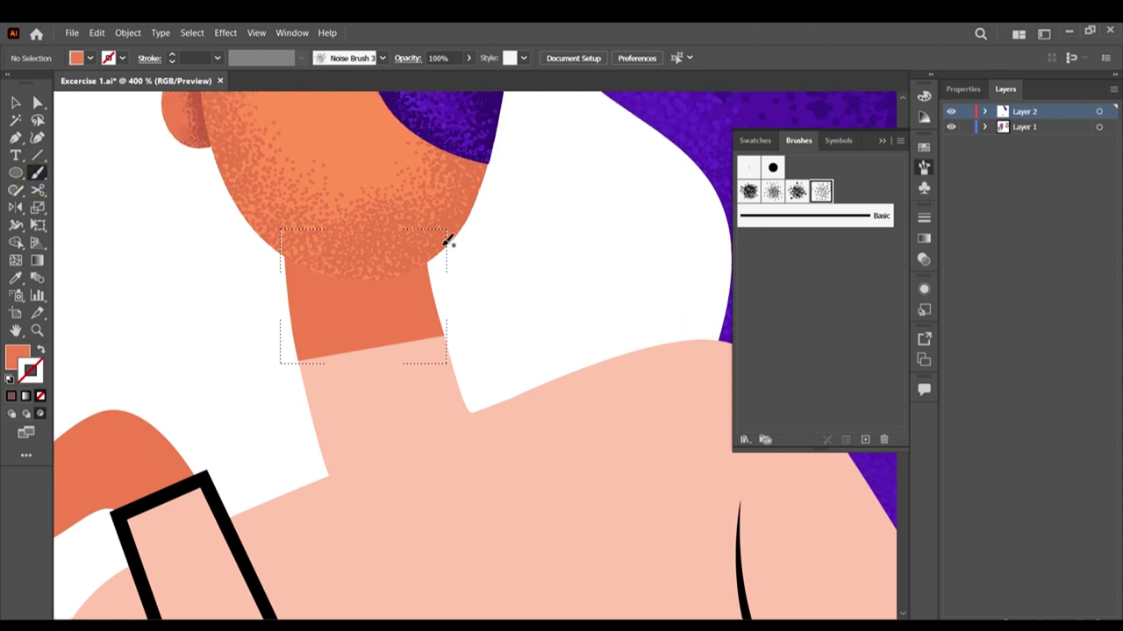
{"action": "scroll", "coordinate": [596, 236], "scroll_direction": "up", "scroll_amount": 2}
{"action": "left_click", "coordinate": [820, 194]}
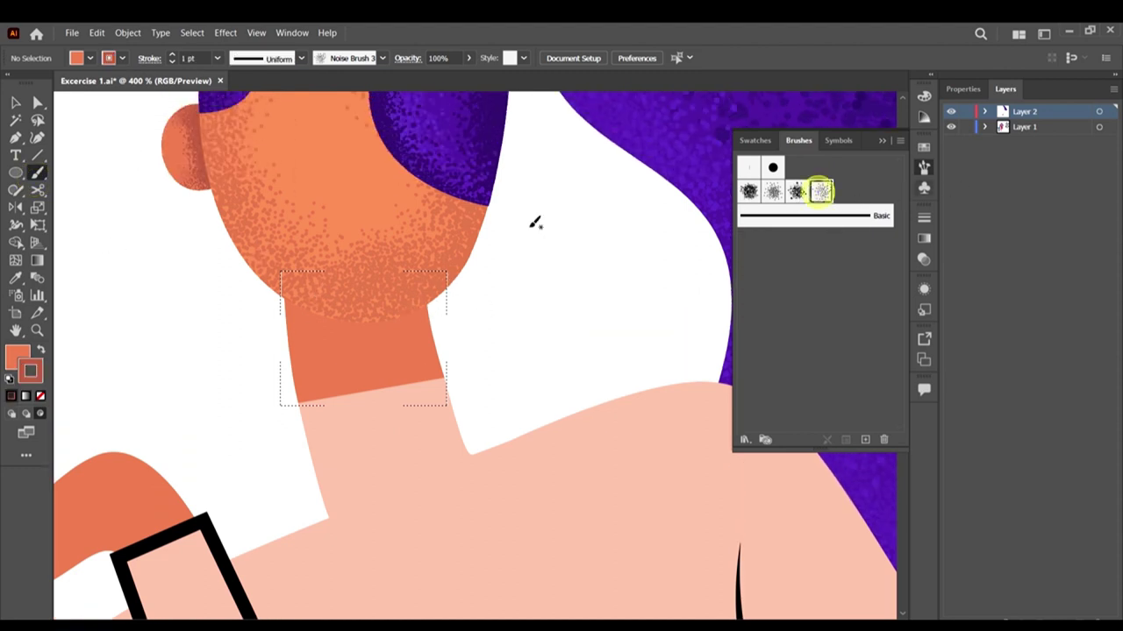
{"action": "left_click", "coordinate": [217, 58]}
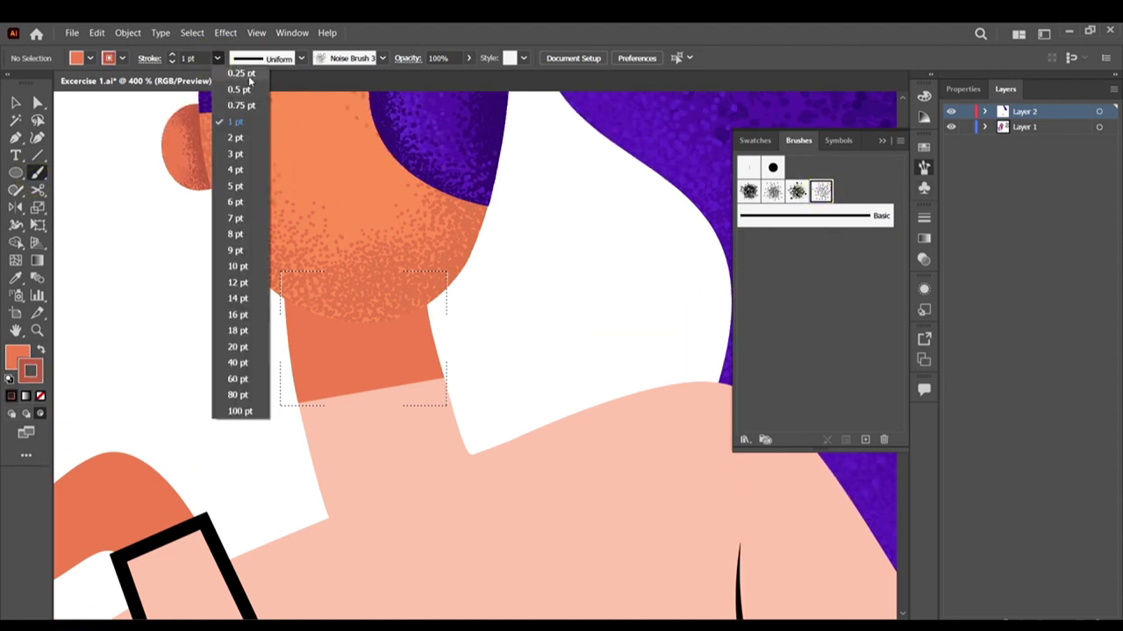
{"action": "left_click", "coordinate": [243, 73]}
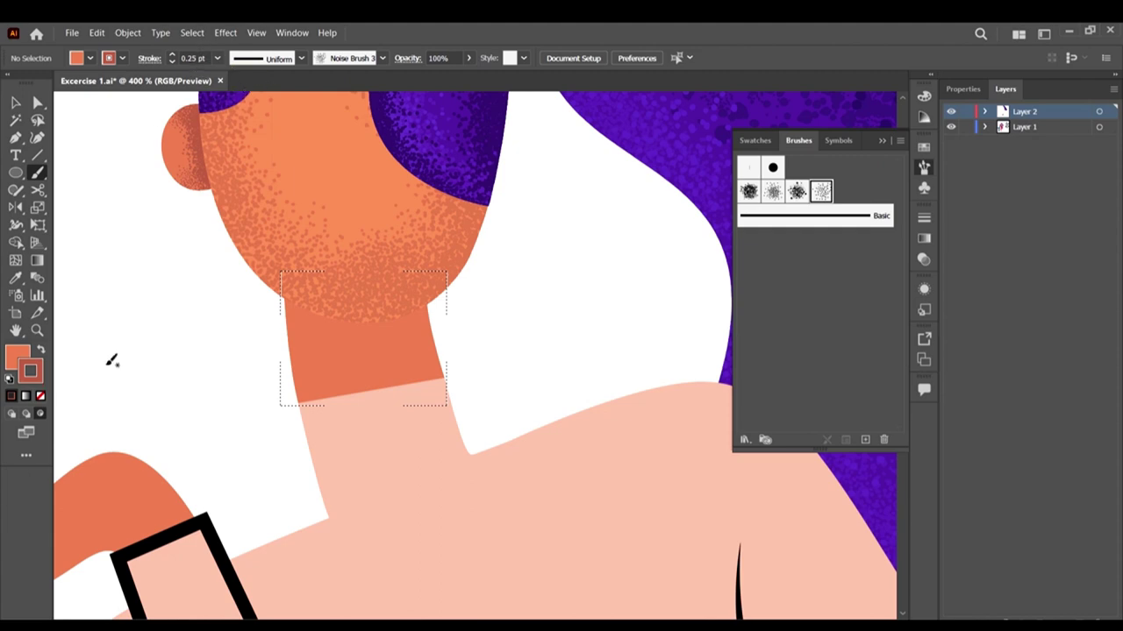
{"action": "left_click_drag", "start_coordinate": [391, 340], "coordinate": [412, 361]}
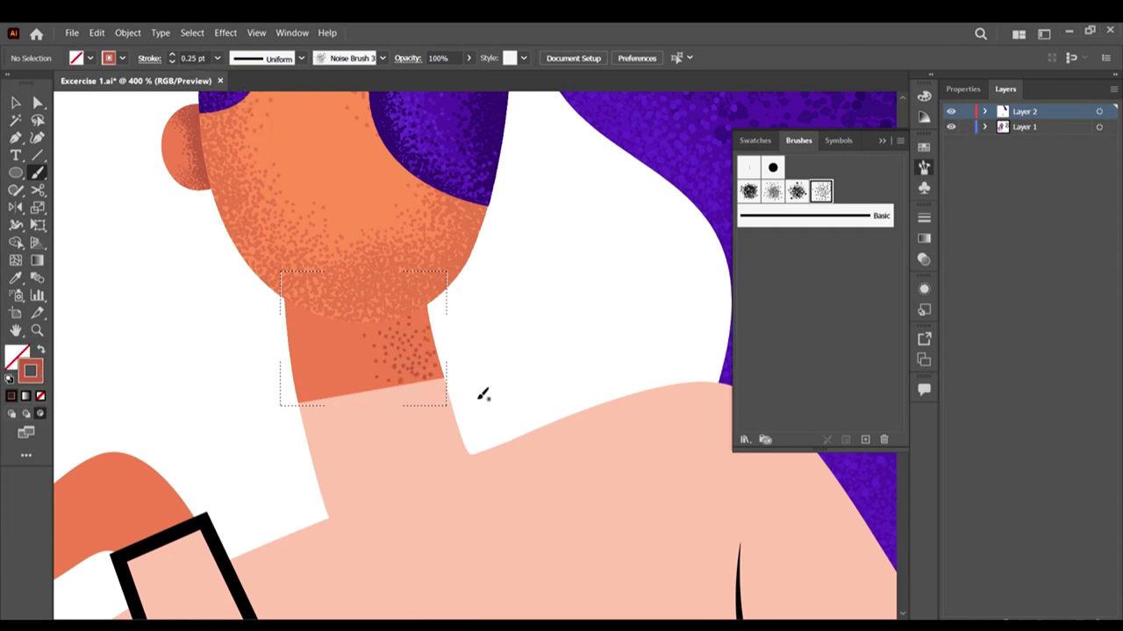
{"action": "key", "text": "ctrl+z"}
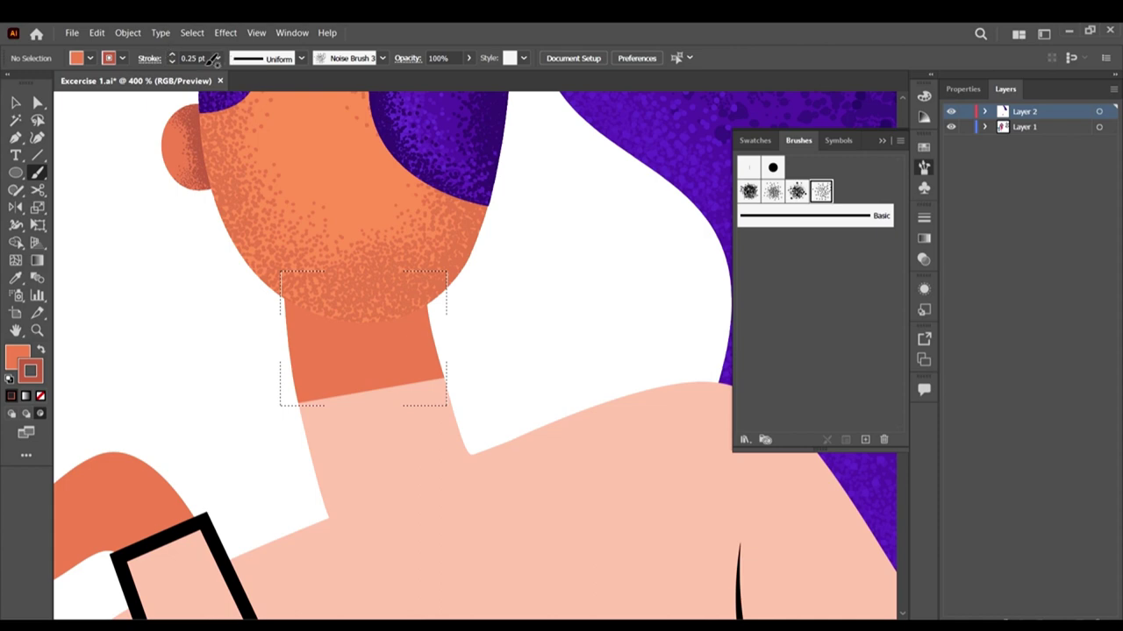
Step: Set the stroke weight to 0.15 pt and paint reddish-brown noise along the neck shadow's hair-side edge and beneath the chin
{"action": "left_click", "coordinate": [193, 58]}
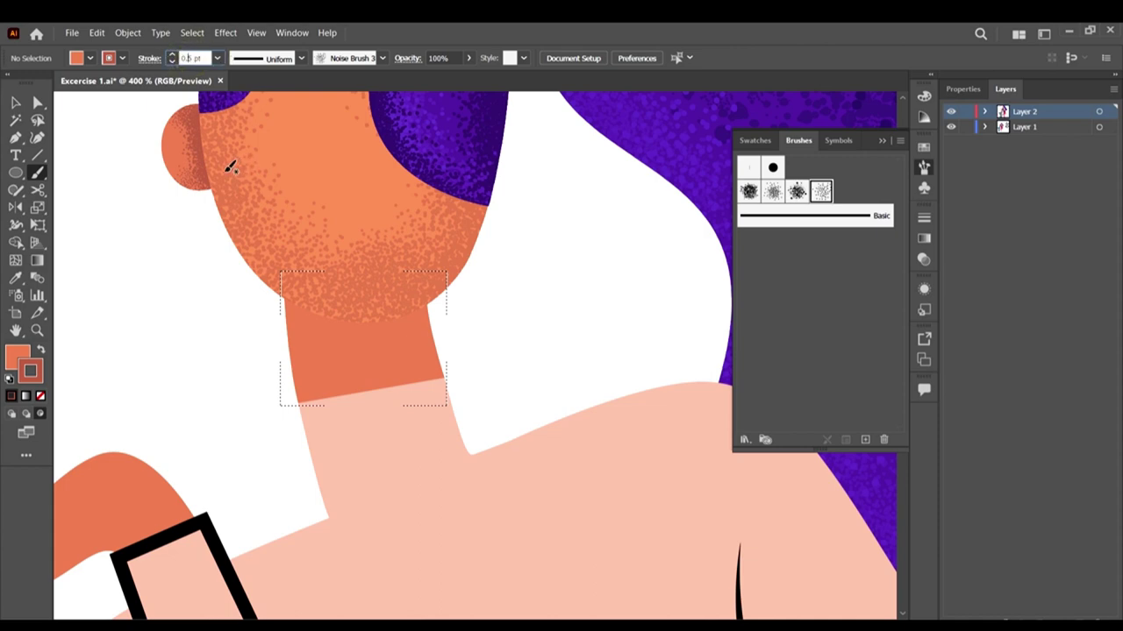
{"action": "key", "text": "Return"}
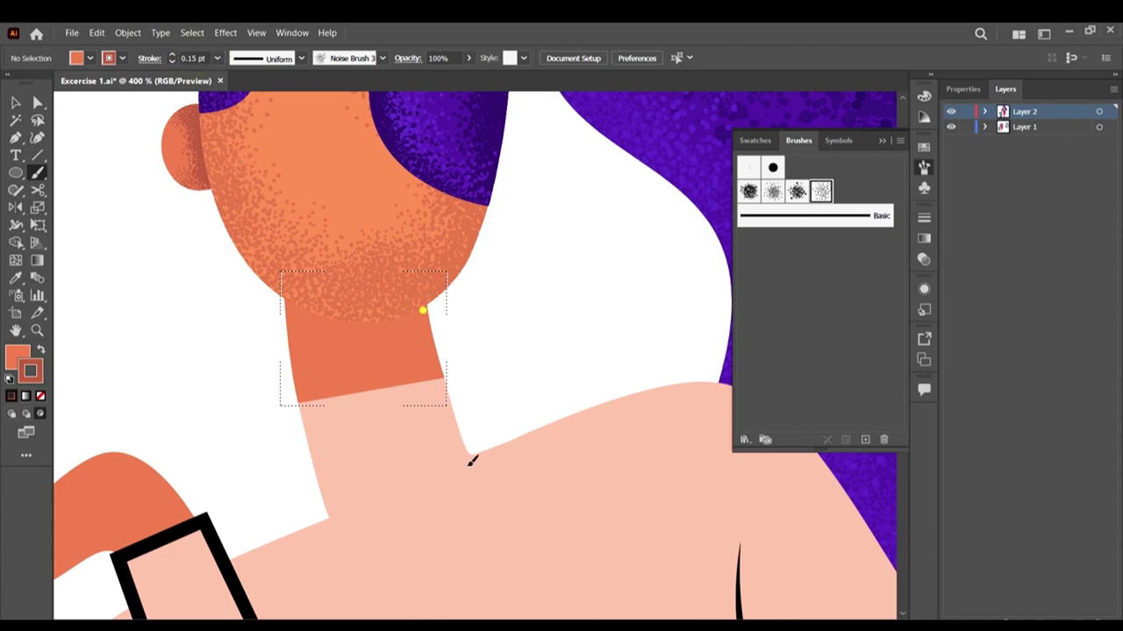
{"action": "mouse_move", "coordinate": [421, 311]}
{"action": "left_mouse_down"}
{"action": "mouse_move", "coordinate": [443, 403]}
{"action": "mouse_move", "coordinate": [428, 320]}
{"action": "mouse_move", "coordinate": [441, 354]}
{"action": "left_mouse_up"}
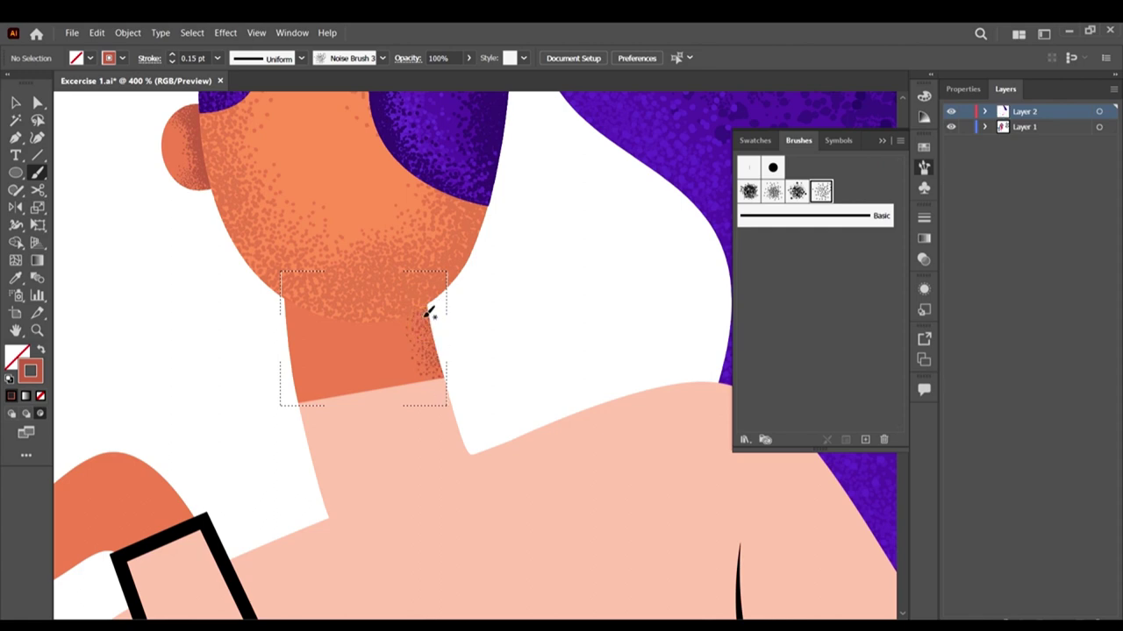
{"action": "left_click_drag", "start_coordinate": [413, 319], "coordinate": [323, 265]}
{"action": "mouse_move", "coordinate": [406, 323]}
{"action": "left_mouse_down"}
{"action": "mouse_move", "coordinate": [346, 298]}
{"action": "mouse_move", "coordinate": [404, 320]}
{"action": "mouse_move", "coordinate": [311, 304]}
{"action": "left_mouse_up"}
{"action": "mouse_move", "coordinate": [402, 320]}
{"action": "left_mouse_down"}
{"action": "mouse_move", "coordinate": [411, 322]}
{"action": "mouse_move", "coordinate": [329, 296]}
{"action": "left_mouse_up"}
{"action": "mouse_move", "coordinate": [388, 326]}
{"action": "left_mouse_down"}
{"action": "mouse_move", "coordinate": [283, 302]}
{"action": "mouse_move", "coordinate": [328, 322]}
{"action": "mouse_move", "coordinate": [258, 296]}
{"action": "mouse_move", "coordinate": [396, 337]}
{"action": "mouse_move", "coordinate": [278, 307]}
{"action": "mouse_move", "coordinate": [387, 332]}
{"action": "mouse_move", "coordinate": [420, 352]}
{"action": "mouse_move", "coordinate": [329, 325]}
{"action": "mouse_move", "coordinate": [420, 346]}
{"action": "mouse_move", "coordinate": [372, 327]}
{"action": "mouse_move", "coordinate": [434, 335]}
{"action": "mouse_move", "coordinate": [333, 322]}
{"action": "mouse_move", "coordinate": [443, 316]}
{"action": "mouse_move", "coordinate": [336, 325]}
{"action": "mouse_move", "coordinate": [423, 318]}
{"action": "mouse_move", "coordinate": [347, 315]}
{"action": "left_mouse_up"}
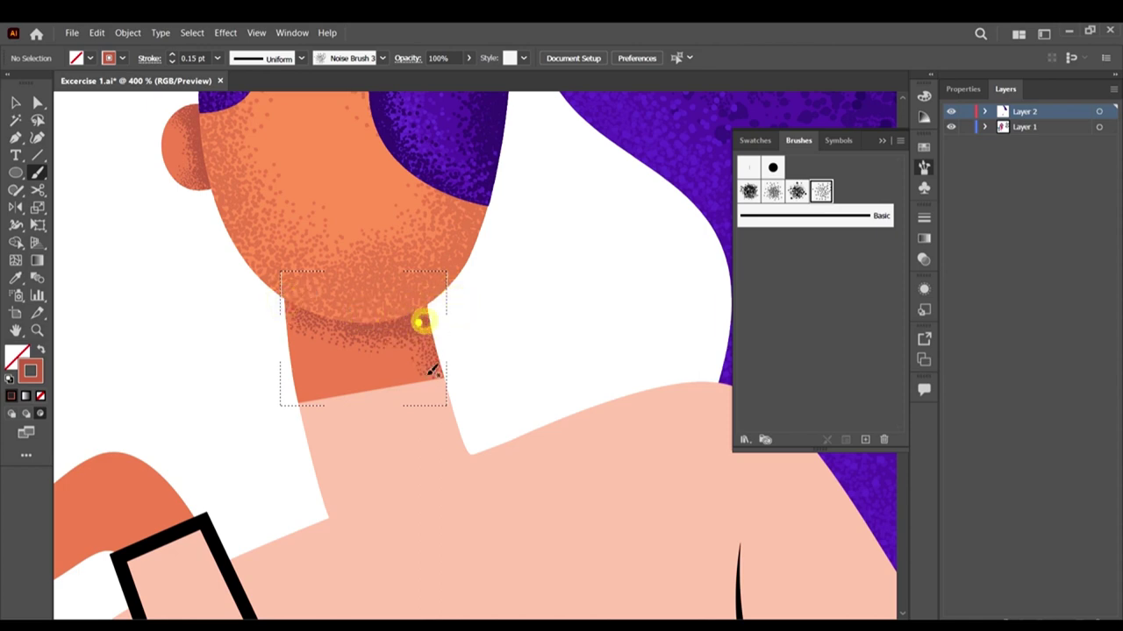
Step: Build up denser dark noise along the jawline and down the neck's hair-side edge, fading toward the lower front
{"action": "mouse_move", "coordinate": [421, 353]}
{"action": "left_mouse_down"}
{"action": "mouse_move", "coordinate": [444, 402]}
{"action": "mouse_move", "coordinate": [395, 328]}
{"action": "mouse_move", "coordinate": [425, 450]}
{"action": "left_mouse_up"}
{"action": "left_click_drag", "start_coordinate": [399, 341], "coordinate": [402, 385]}
{"action": "mouse_move", "coordinate": [391, 341]}
{"action": "left_mouse_down"}
{"action": "mouse_move", "coordinate": [406, 383]}
{"action": "mouse_move", "coordinate": [425, 359]}
{"action": "left_mouse_up"}
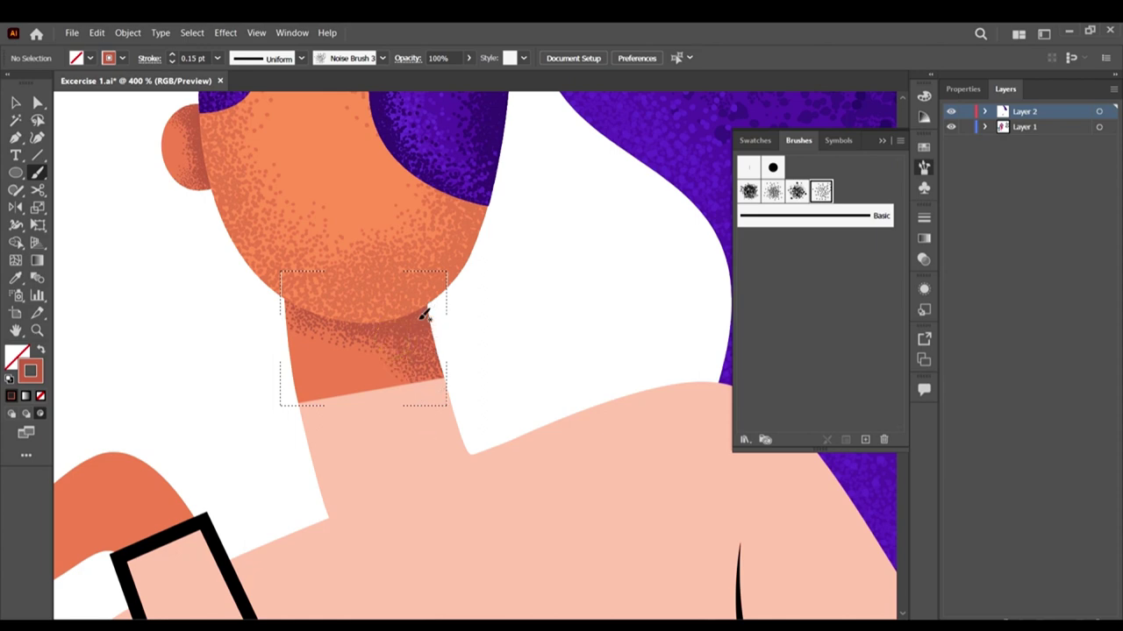
{"action": "mouse_move", "coordinate": [289, 297]}
{"action": "left_mouse_down"}
{"action": "mouse_move", "coordinate": [304, 308]}
{"action": "mouse_move", "coordinate": [279, 292]}
{"action": "mouse_move", "coordinate": [292, 304]}
{"action": "mouse_move", "coordinate": [394, 311]}
{"action": "mouse_move", "coordinate": [328, 300]}
{"action": "left_mouse_up"}
{"action": "left_click_drag", "start_coordinate": [400, 304], "coordinate": [304, 324]}
{"action": "mouse_move", "coordinate": [304, 323]}
{"action": "left_mouse_down"}
{"action": "mouse_move", "coordinate": [245, 336]}
{"action": "mouse_move", "coordinate": [575, 289]}
{"action": "mouse_move", "coordinate": [421, 332]}
{"action": "mouse_move", "coordinate": [280, 286]}
{"action": "mouse_move", "coordinate": [516, 333]}
{"action": "mouse_move", "coordinate": [331, 322]}
{"action": "mouse_move", "coordinate": [376, 320]}
{"action": "mouse_move", "coordinate": [307, 330]}
{"action": "mouse_move", "coordinate": [295, 309]}
{"action": "mouse_move", "coordinate": [241, 348]}
{"action": "mouse_move", "coordinate": [337, 342]}
{"action": "left_mouse_up"}
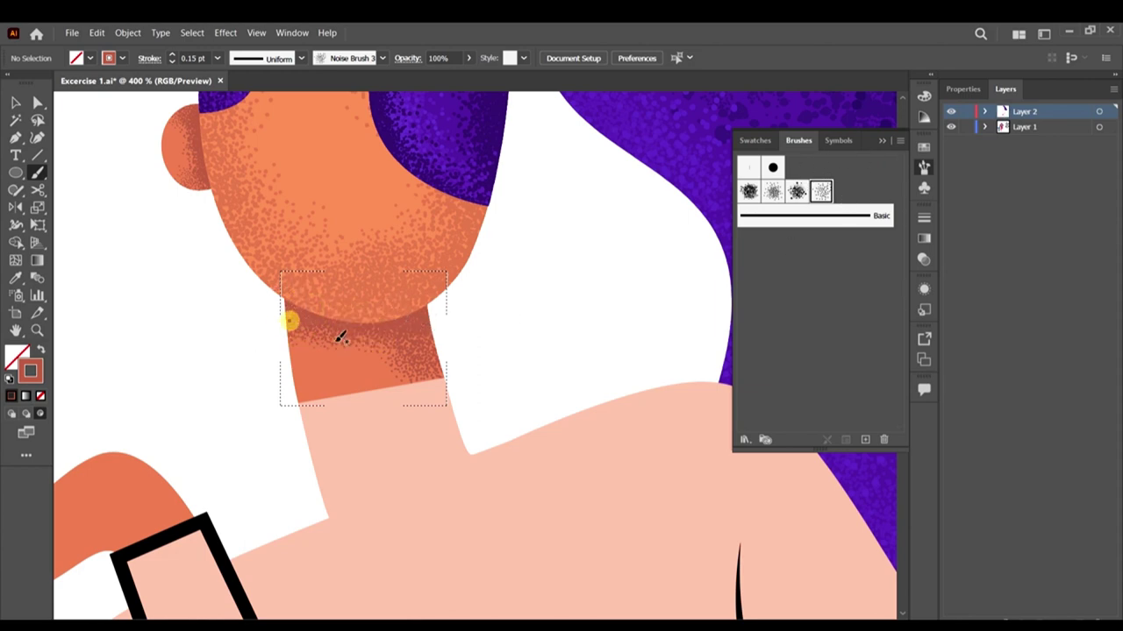
{"action": "left_click", "coordinate": [290, 317]}
{"action": "left_click", "coordinate": [418, 334]}
{"action": "left_click", "coordinate": [408, 311]}
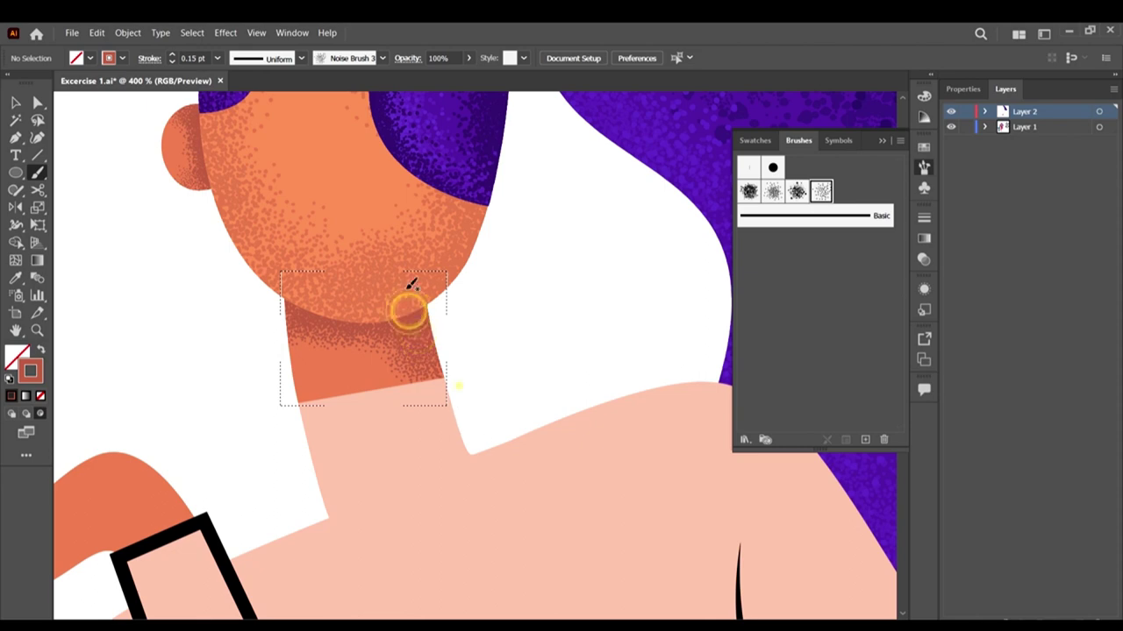
{"action": "left_click_drag", "start_coordinate": [412, 308], "coordinate": [481, 401]}
{"action": "left_click_drag", "start_coordinate": [450, 321], "coordinate": [394, 325]}
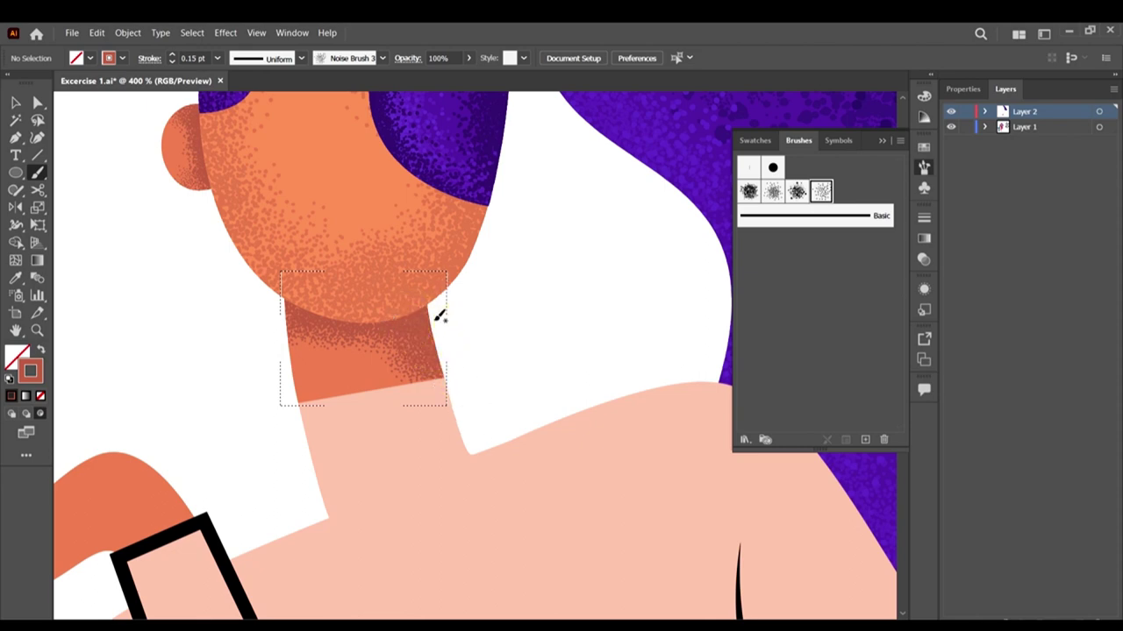
{"action": "left_click", "coordinate": [431, 326]}
Step: Sample the neck shadow's orange with the Eyedropper and lighten the fill color to EA7D5C
{"action": "scroll", "coordinate": [463, 301], "scroll_direction": "down", "scroll_amount": 3}
{"action": "scroll", "coordinate": [437, 296], "scroll_direction": "up", "scroll_amount": 3}
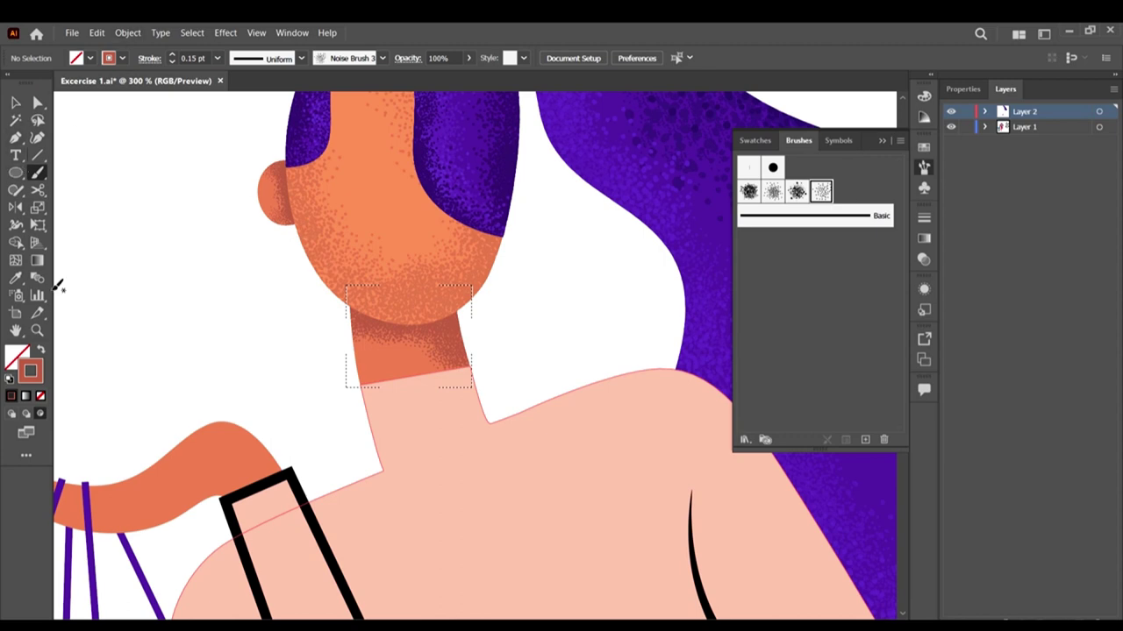
{"action": "left_click", "coordinate": [15, 277]}
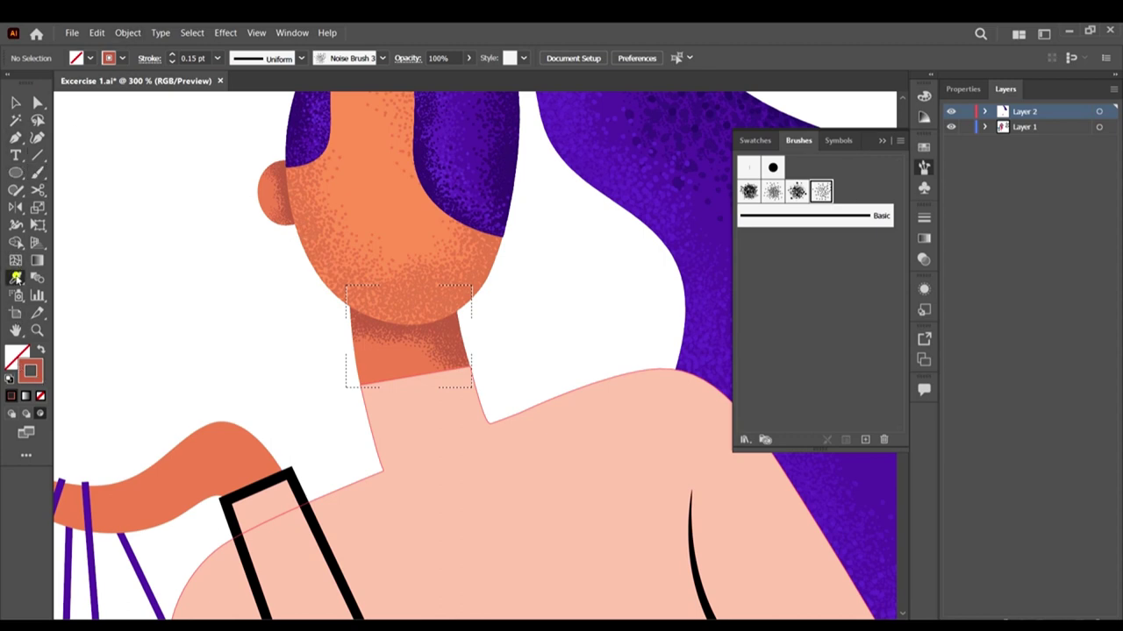
{"action": "left_click", "coordinate": [389, 363]}
{"action": "double_click", "coordinate": [16, 355]}
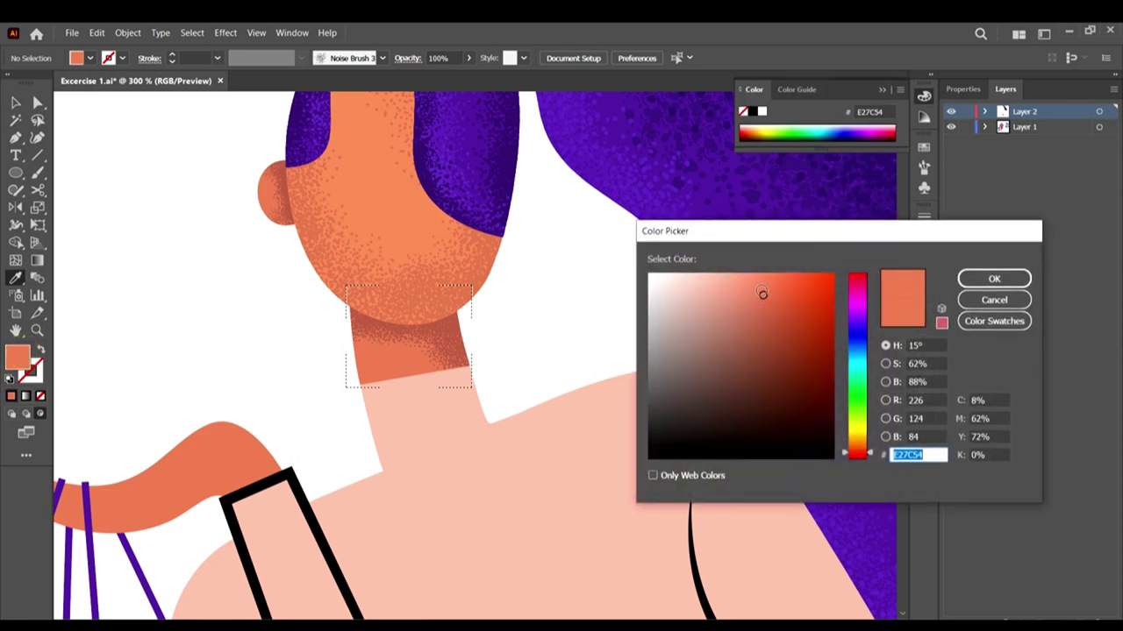
{"action": "left_click", "coordinate": [760, 286]}
{"action": "left_click", "coordinate": [994, 279]}
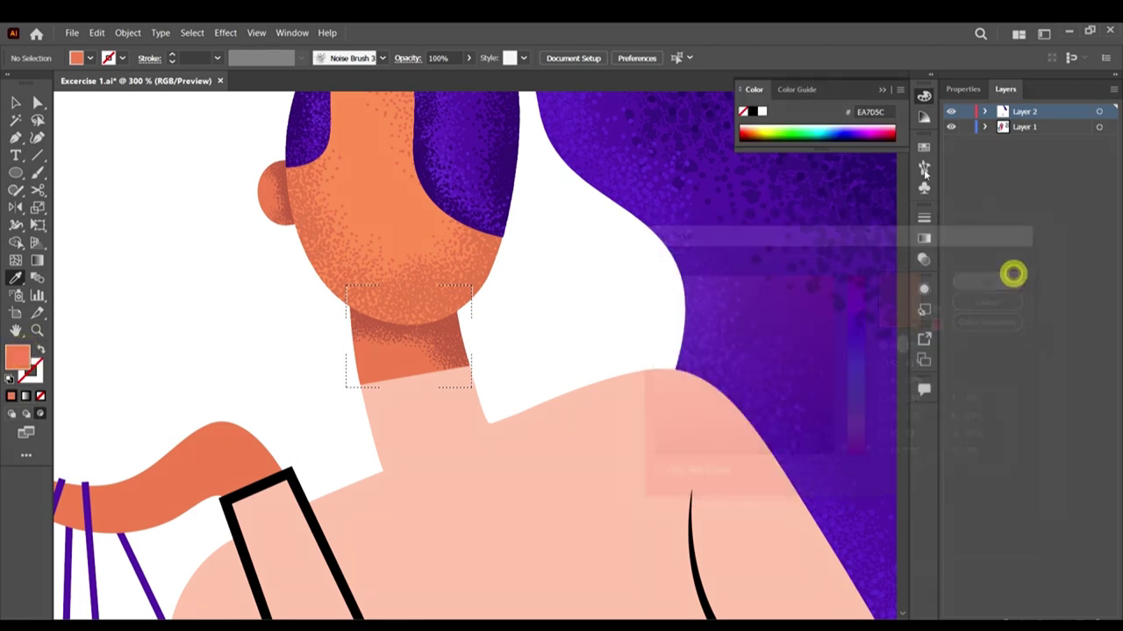
Step: Apply Noise Brush 3 at 0.15 pt with no fill and dab light noise at the neck shadow's lower front corner
{"action": "left_click", "coordinate": [922, 167]}
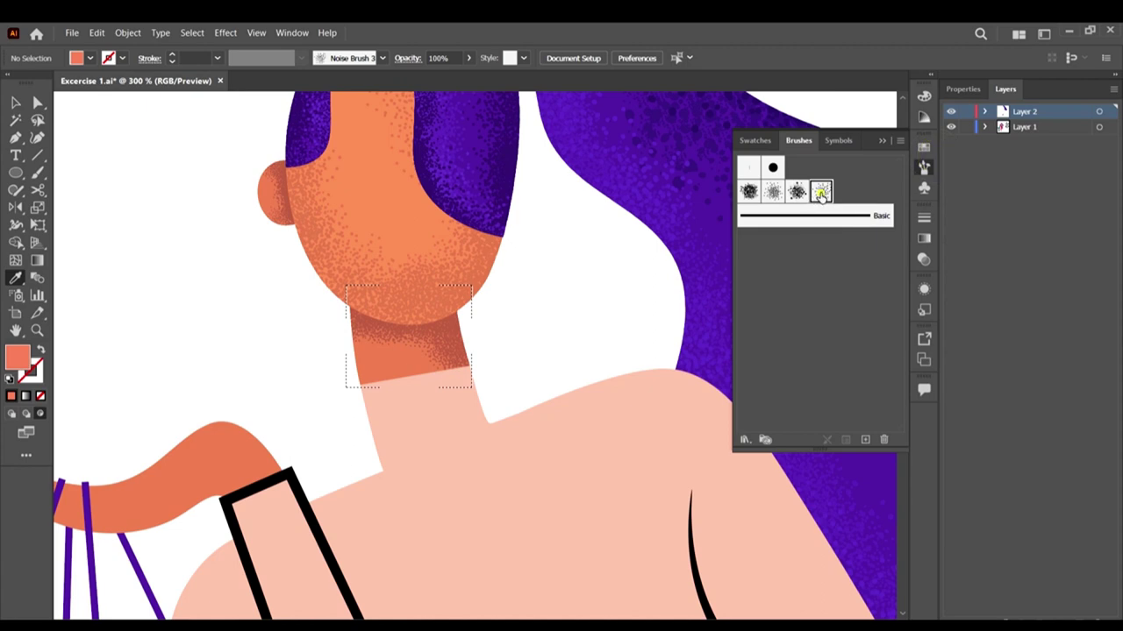
{"action": "left_click", "coordinate": [821, 192]}
{"action": "left_click", "coordinate": [218, 58]}
{"action": "left_click", "coordinate": [235, 86]}
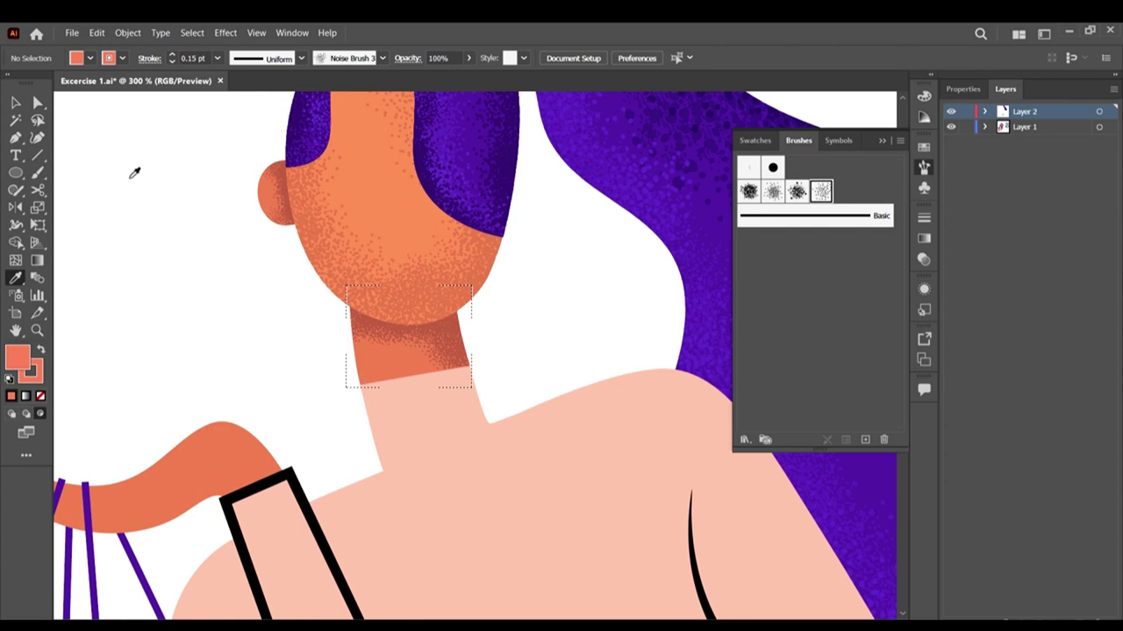
{"action": "key", "text": "b"}
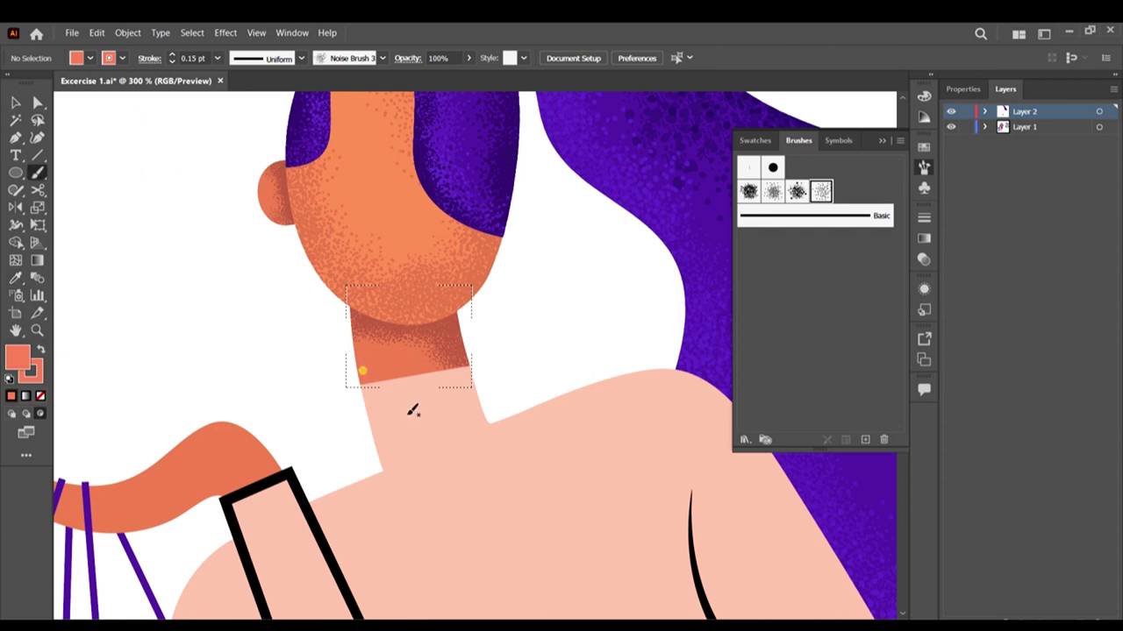
{"action": "key", "text": "slash"}
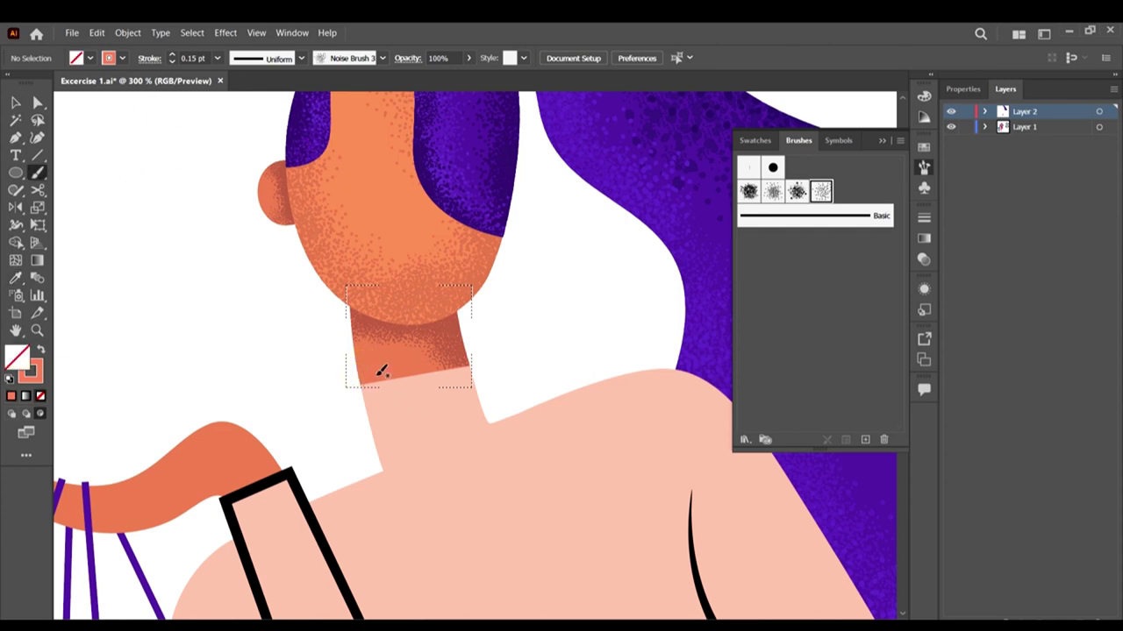
{"action": "scroll", "coordinate": [381, 371], "scroll_direction": "up", "scroll_amount": 5}
{"action": "left_click", "coordinate": [294, 353]}
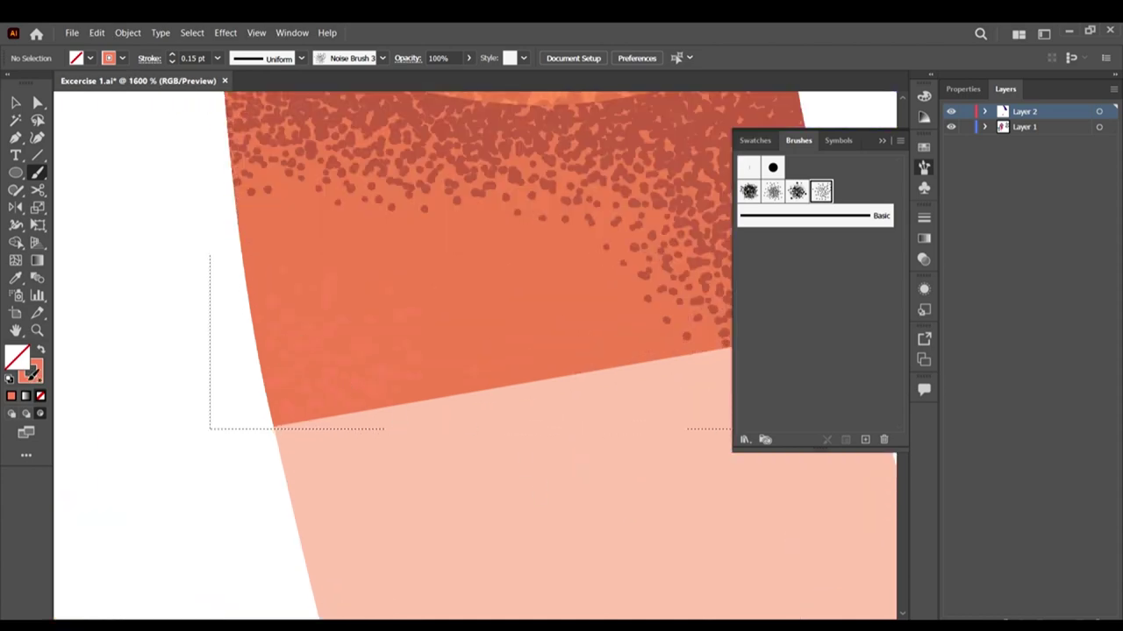
Step: Set the stroke color to the lighter pinkish orange ED8A72
{"action": "double_click", "coordinate": [31, 372]}
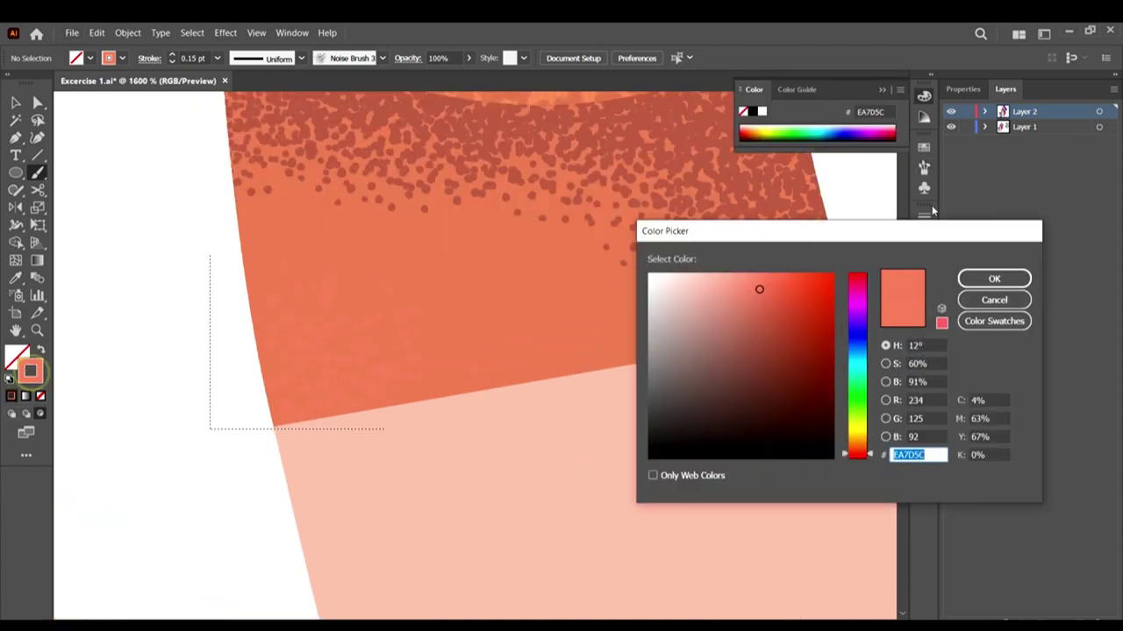
{"action": "left_click_drag", "start_coordinate": [758, 289], "coordinate": [749, 287]}
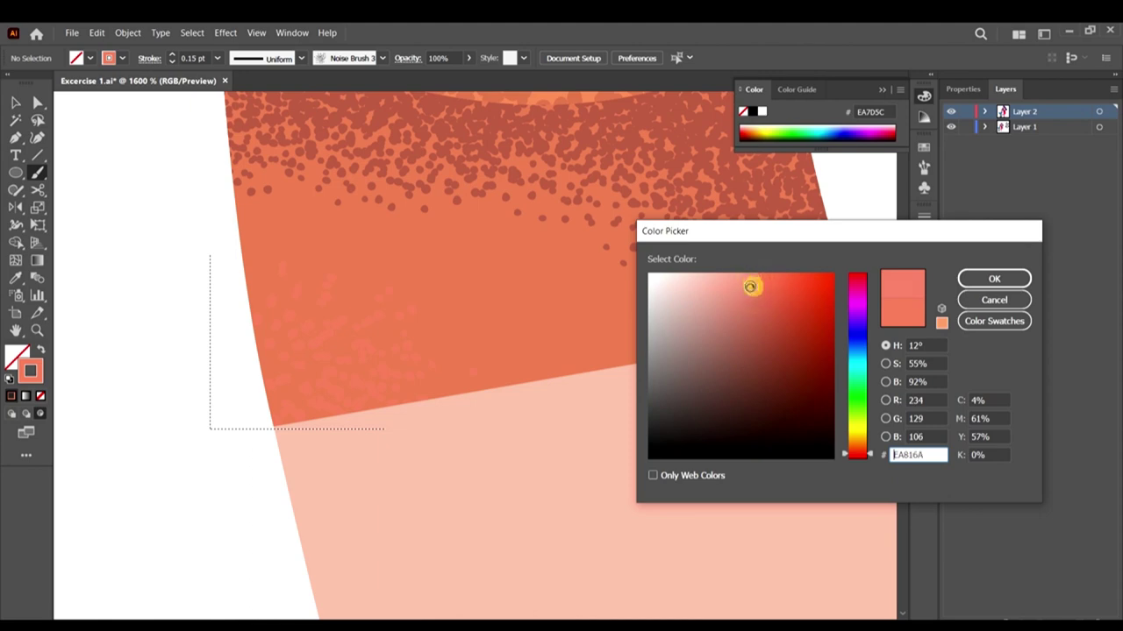
{"action": "left_click", "coordinate": [745, 286]}
{"action": "left_click", "coordinate": [992, 279]}
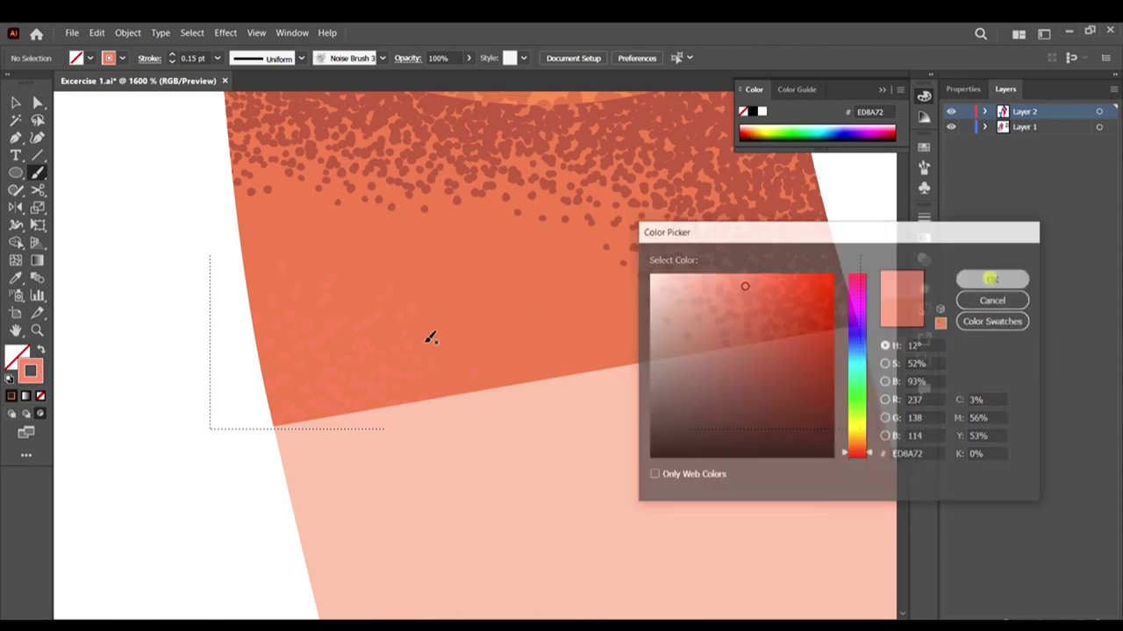
Step: Paint light noise highlights along the neck shadow's lower edge, starting at the front corner and thinning out toward the hair side
{"action": "left_click_drag", "start_coordinate": [288, 341], "coordinate": [470, 405]}
{"action": "left_click_drag", "start_coordinate": [328, 393], "coordinate": [540, 436]}
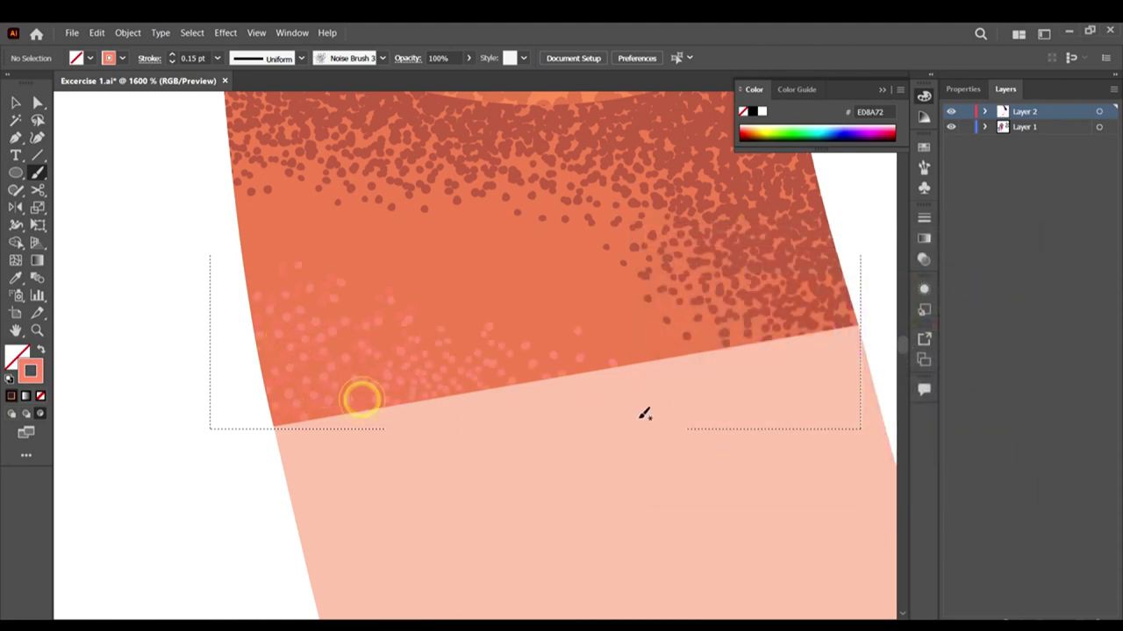
{"action": "scroll", "coordinate": [631, 414], "scroll_direction": "down", "scroll_amount": 4}
{"action": "left_click_drag", "start_coordinate": [547, 375], "coordinate": [693, 406]}
{"action": "mouse_move", "coordinate": [612, 374]}
{"action": "left_mouse_down"}
{"action": "mouse_move", "coordinate": [669, 409]}
{"action": "mouse_move", "coordinate": [503, 395]}
{"action": "left_mouse_up"}
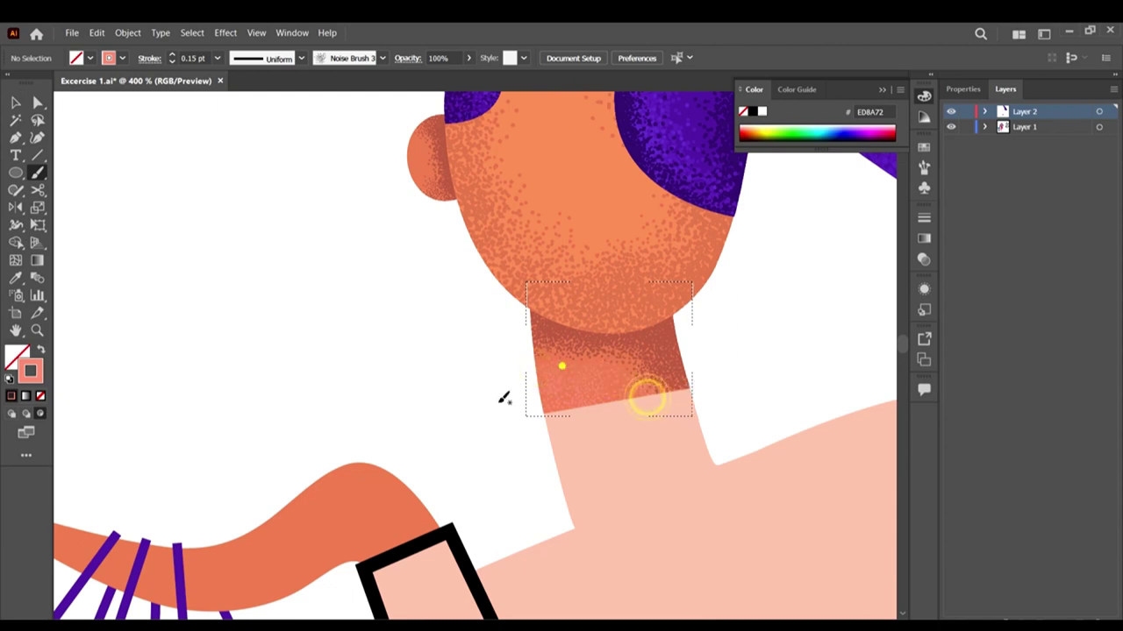
{"action": "left_click", "coordinate": [562, 363]}
Step: Return to normal drawing mode and select the light pink torso shape
{"action": "scroll", "coordinate": [351, 342], "scroll_direction": "down", "scroll_amount": 2}
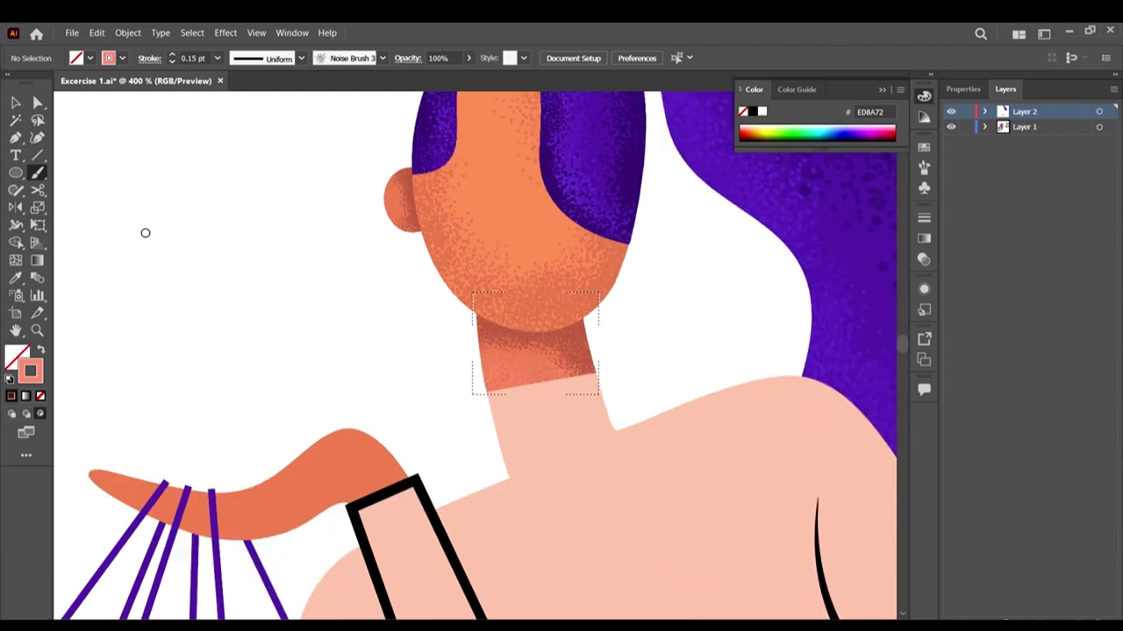
{"action": "left_click", "coordinate": [12, 101]}
{"action": "scroll", "coordinate": [136, 362], "scroll_direction": "down", "scroll_amount": 2}
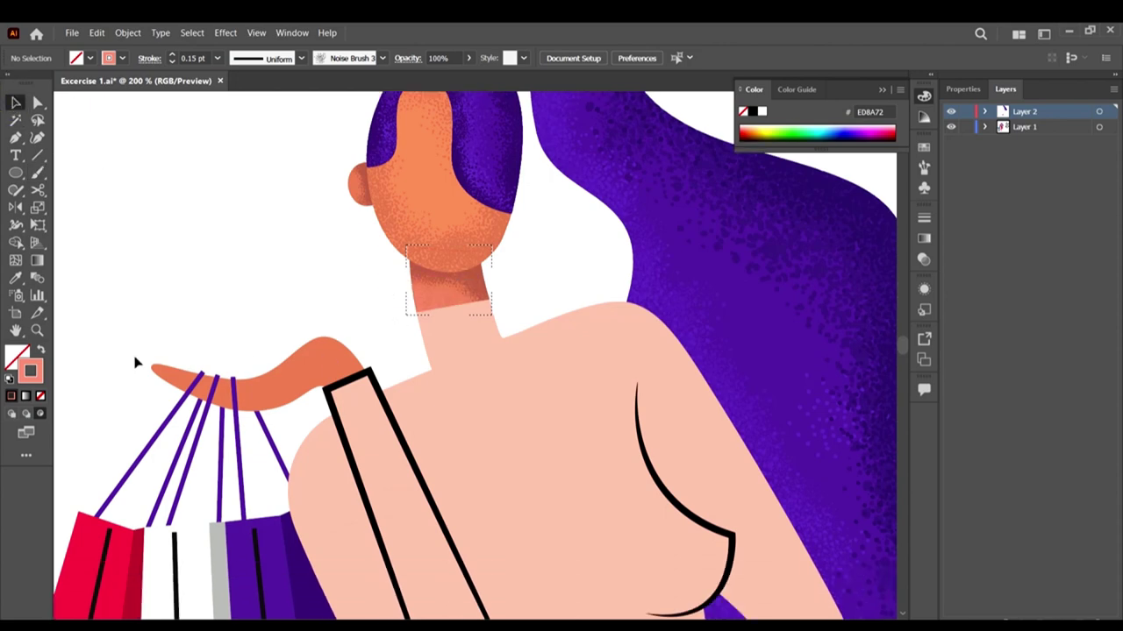
{"action": "left_click", "coordinate": [12, 414]}
{"action": "left_click", "coordinate": [366, 321]}
{"action": "scroll", "coordinate": [518, 324], "scroll_direction": "down", "scroll_amount": 4}
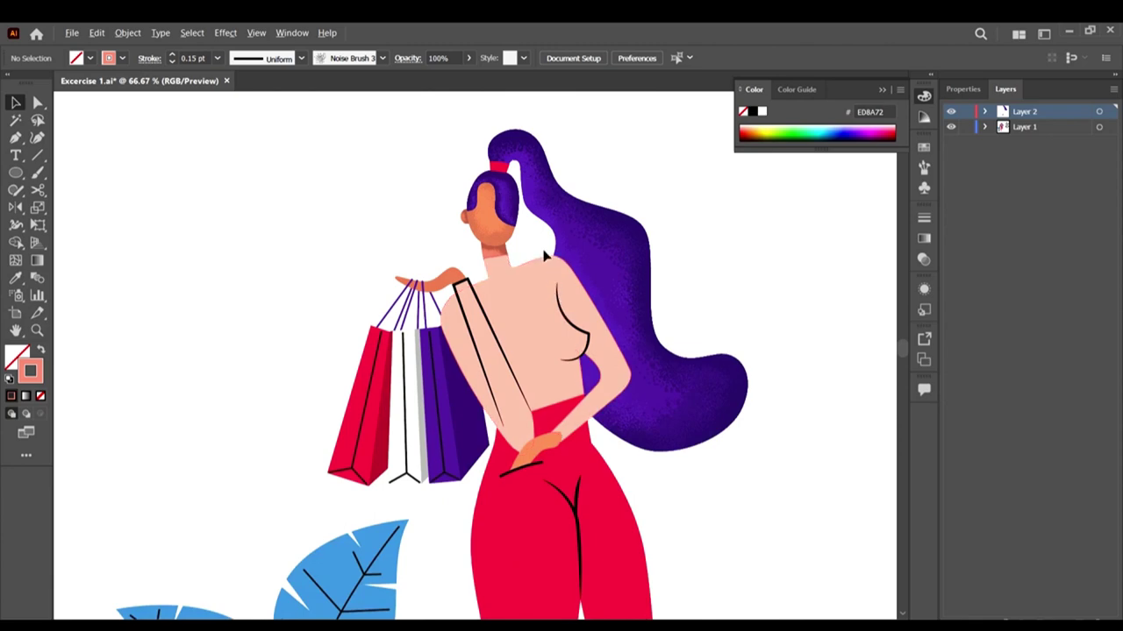
{"action": "scroll", "coordinate": [506, 281], "scroll_direction": "up", "scroll_amount": 2}
{"action": "left_click", "coordinate": [513, 281]}
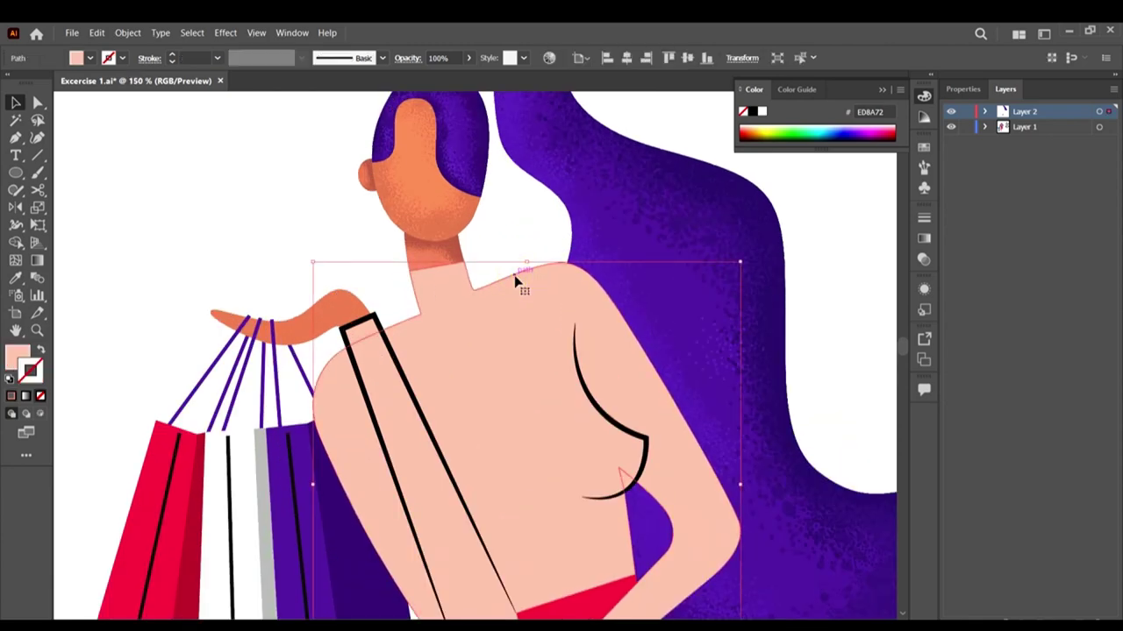
{"action": "scroll", "coordinate": [505, 327], "scroll_direction": "down", "scroll_amount": 1}
{"action": "scroll", "coordinate": [481, 301], "scroll_direction": "down", "scroll_amount": 1}
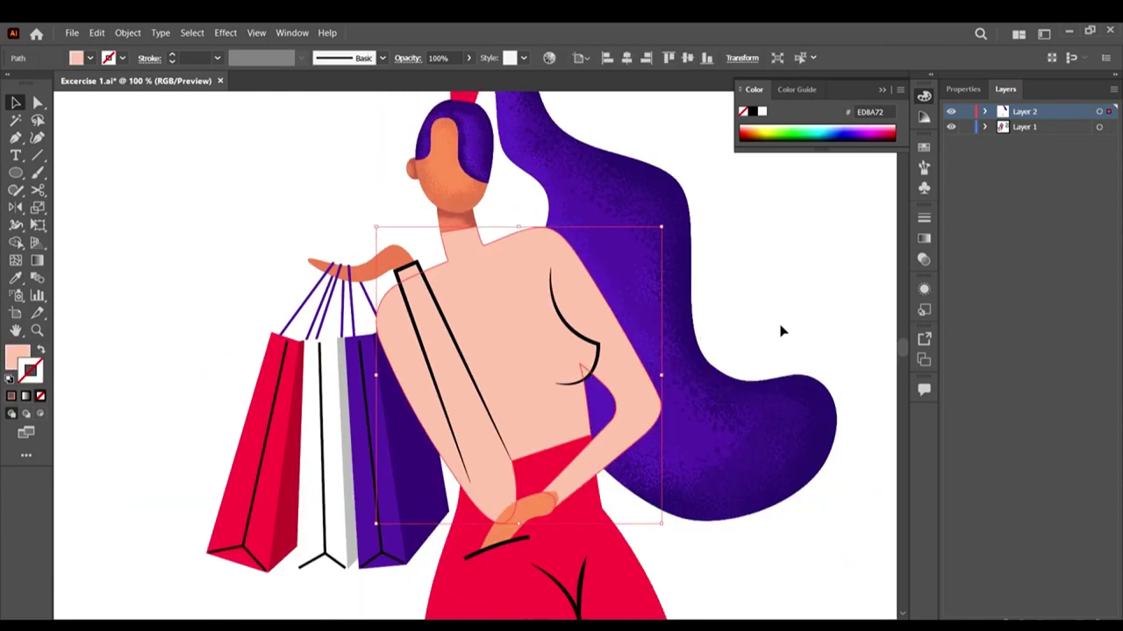
{"action": "scroll", "coordinate": [454, 317], "scroll_direction": "down", "scroll_amount": 2}
{"action": "scroll", "coordinate": [536, 238], "scroll_direction": "up", "scroll_amount": 3}
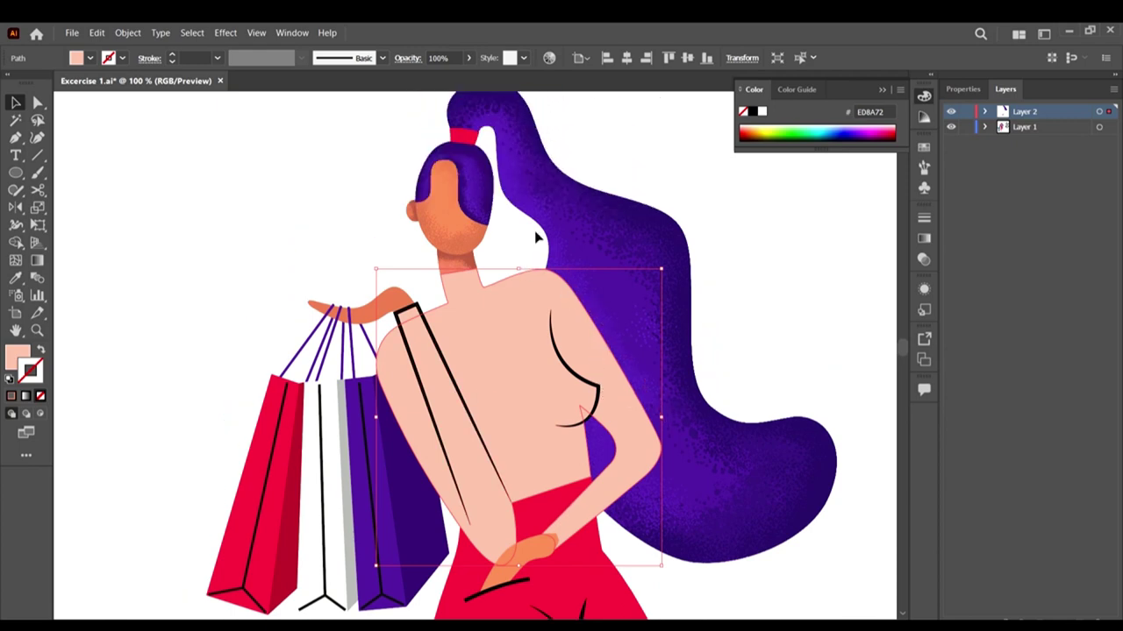
Step: Draw inside the torso shape with nothing selected, using the Paintbrush with Noise Brush 3 at 0.25 pt and no fill
{"action": "key", "text": "ctrl+shift+a"}
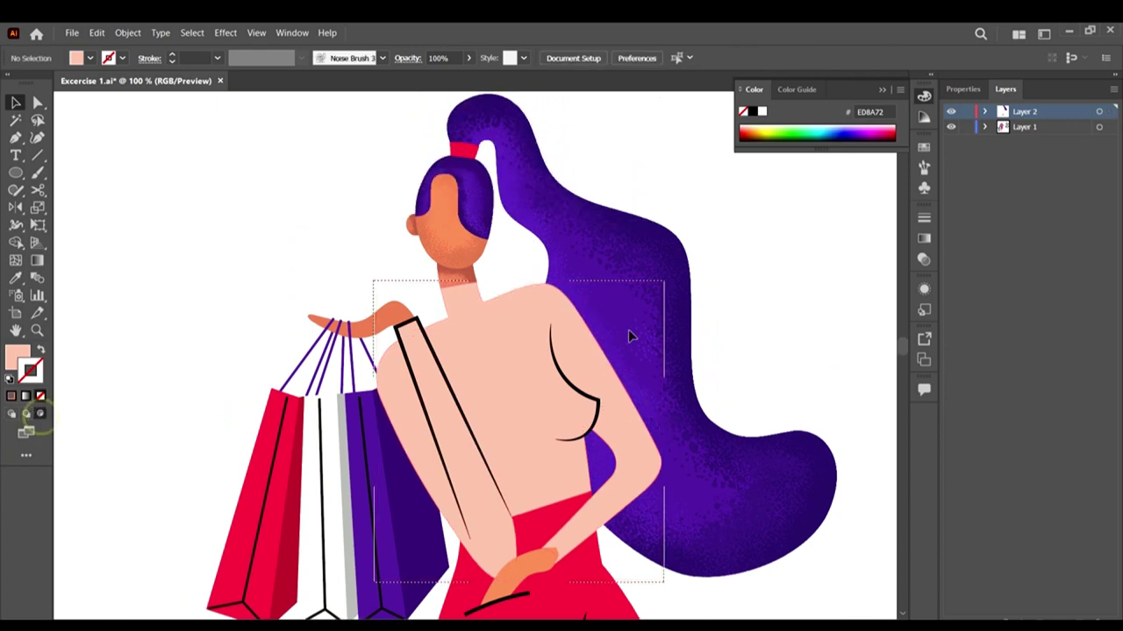
{"action": "scroll", "coordinate": [628, 331], "scroll_direction": "down", "scroll_amount": 1}
{"action": "left_click", "coordinate": [37, 174]}
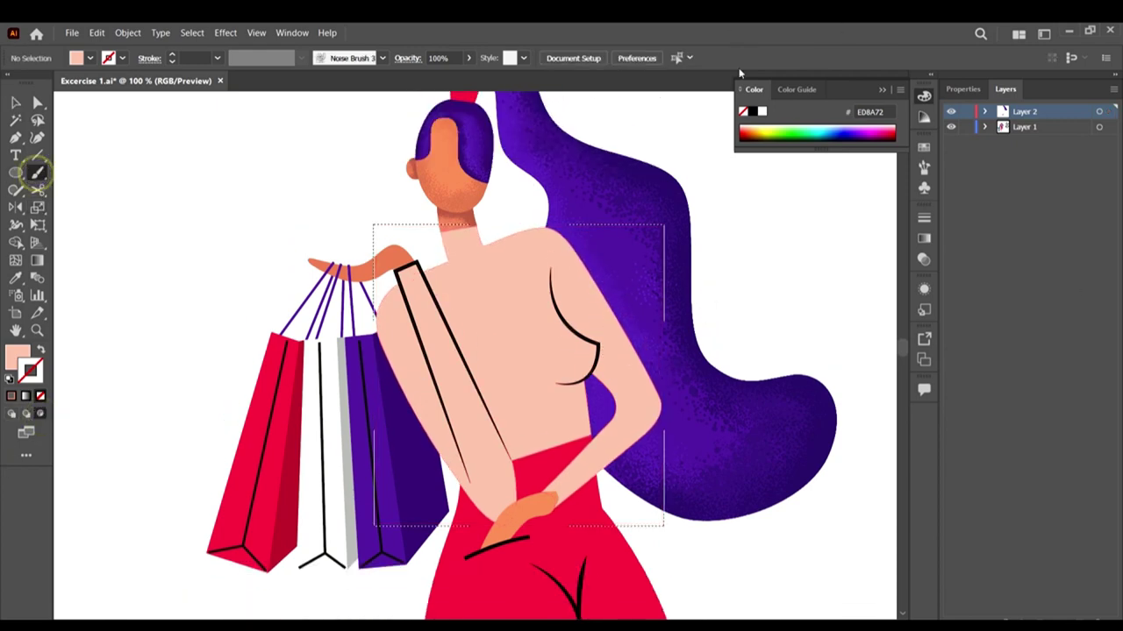
{"action": "left_click", "coordinate": [926, 168]}
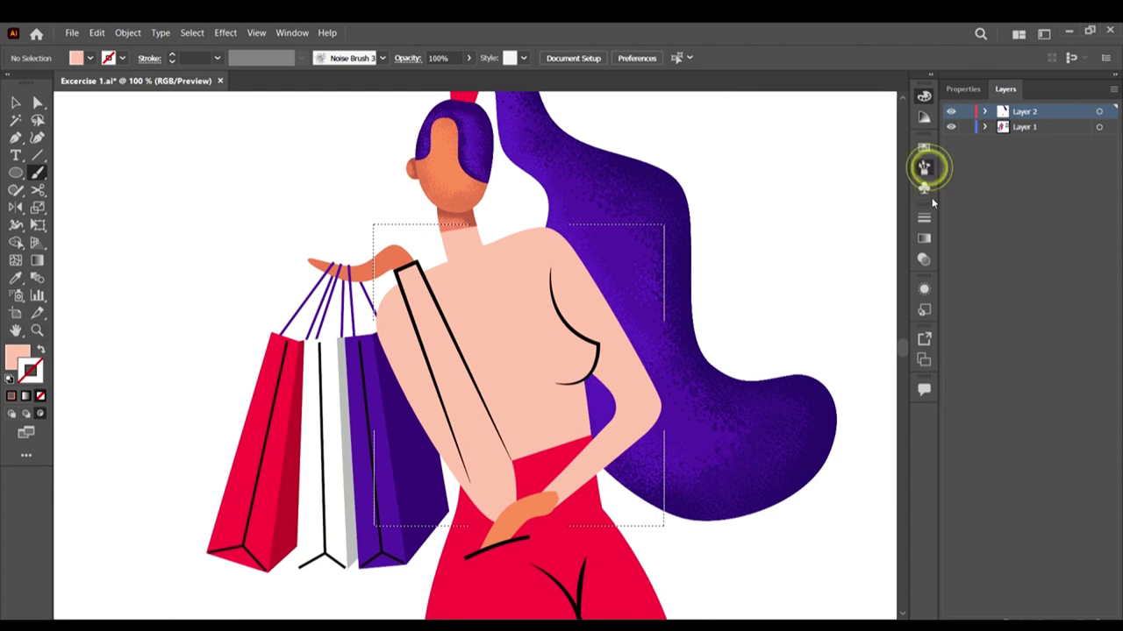
{"action": "left_click", "coordinate": [821, 191]}
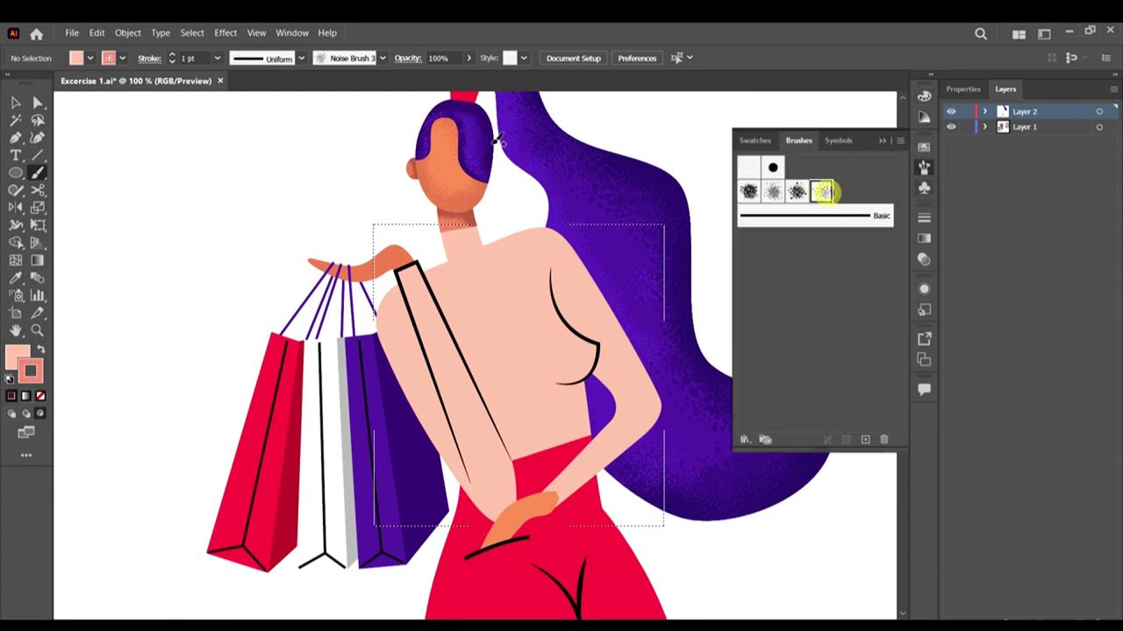
{"action": "left_click", "coordinate": [217, 58]}
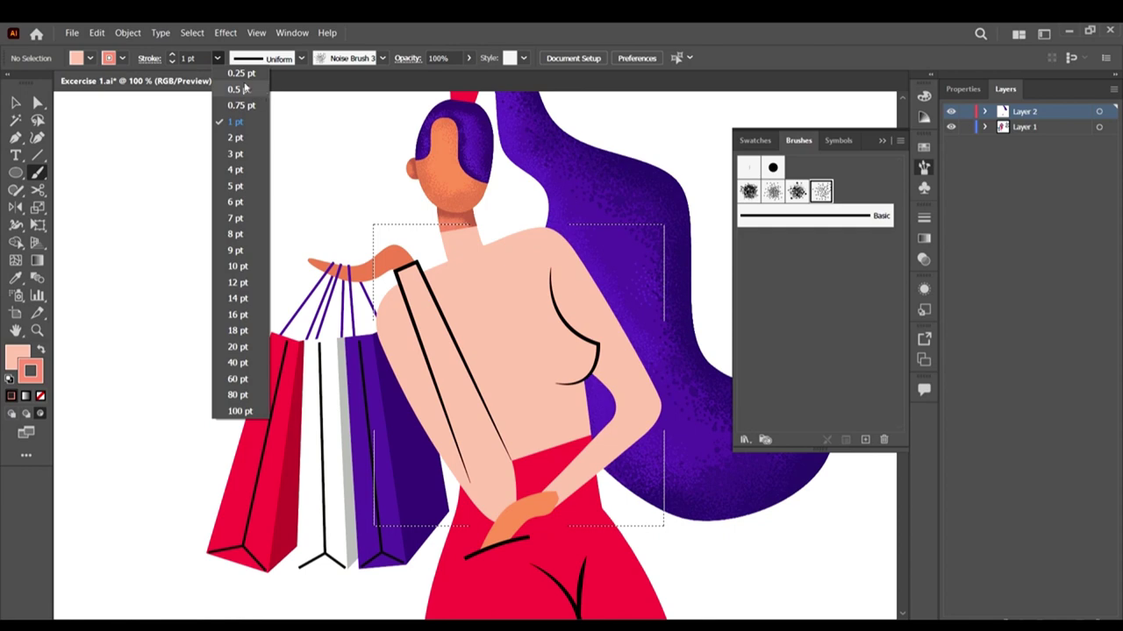
{"action": "left_click", "coordinate": [243, 74]}
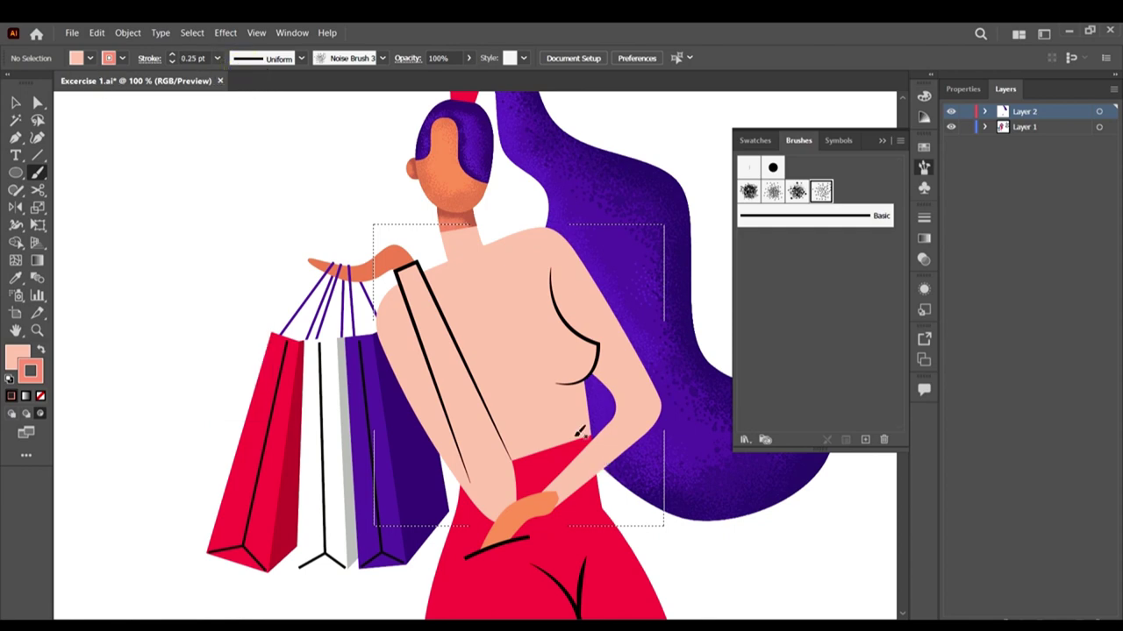
{"action": "key", "text": "slash"}
{"action": "scroll", "coordinate": [581, 330], "scroll_direction": "up", "scroll_amount": 2}
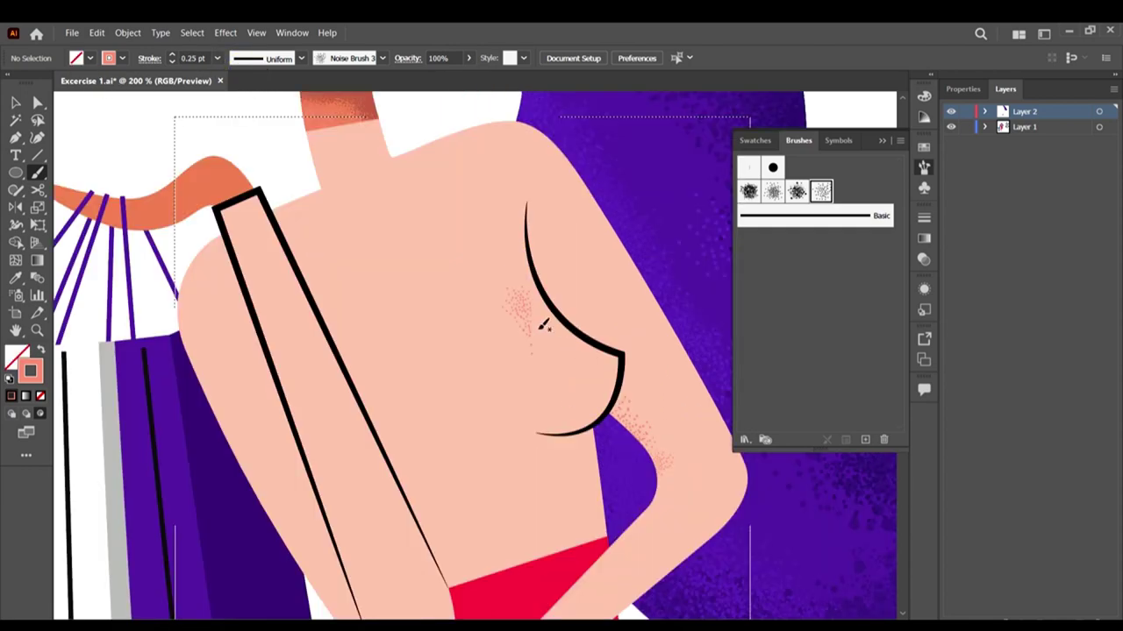
{"action": "key", "text": "ctrl+z"}
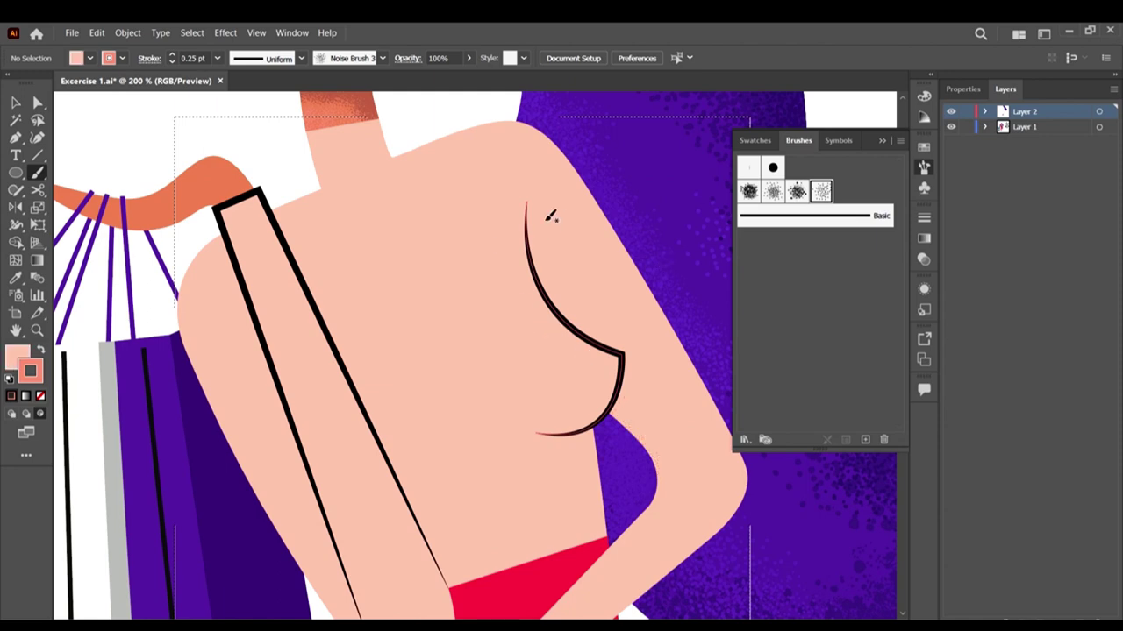
{"action": "scroll", "coordinate": [564, 279], "scroll_direction": "up", "scroll_amount": 2}
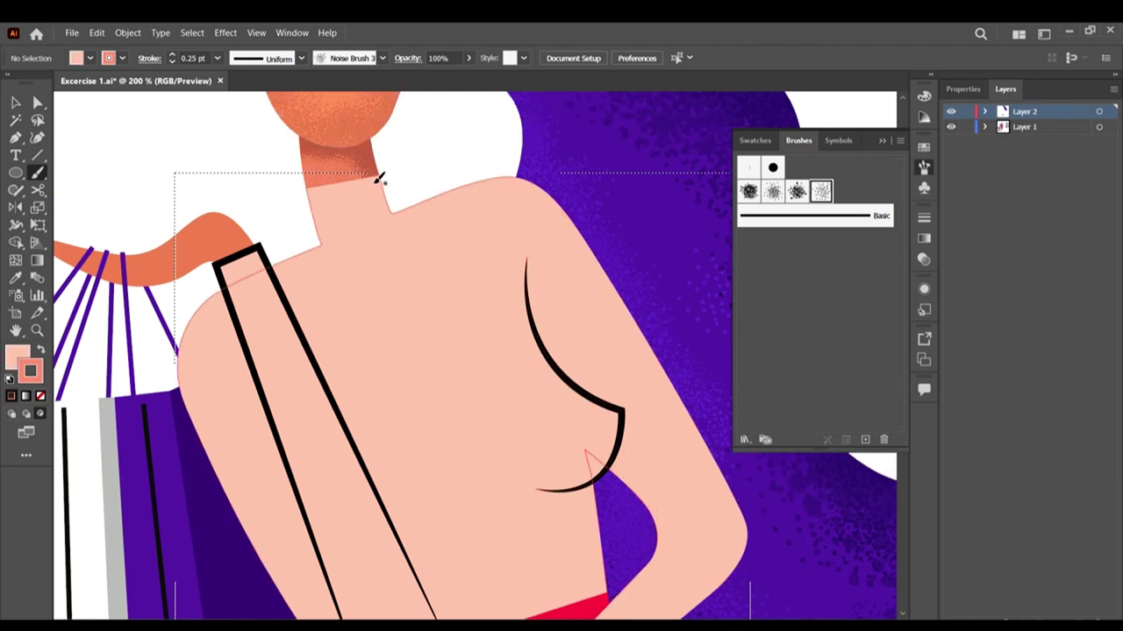
{"action": "scroll", "coordinate": [413, 263], "scroll_direction": "down", "scroll_amount": 1}
{"action": "scroll", "coordinate": [413, 263], "scroll_direction": "up", "scroll_amount": 1}
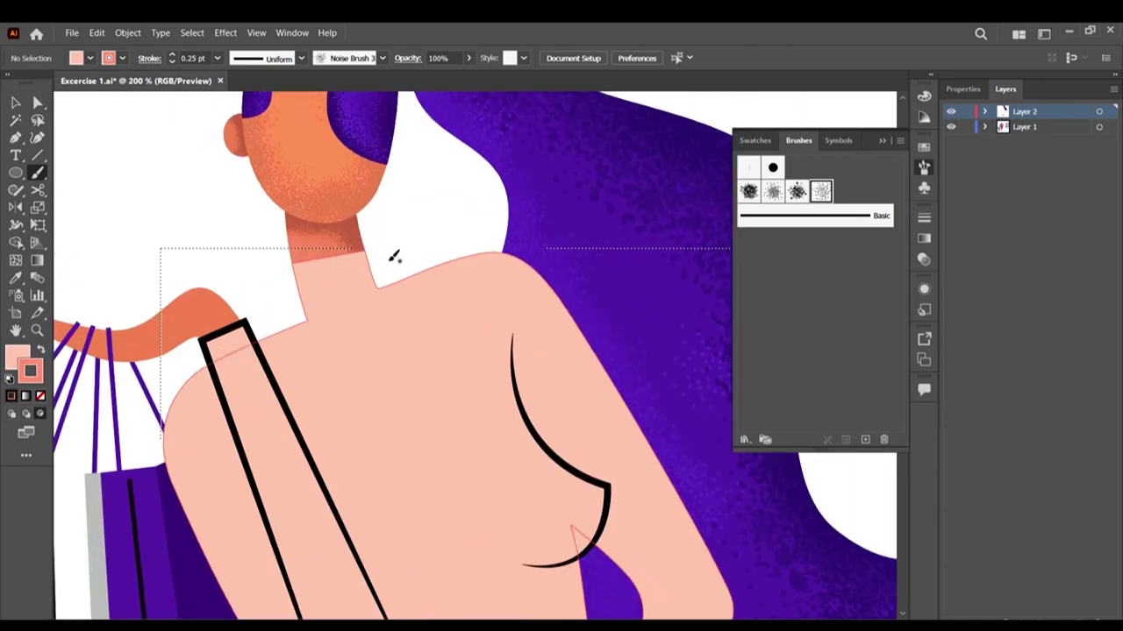
{"action": "left_click_drag", "start_coordinate": [378, 278], "coordinate": [417, 274]}
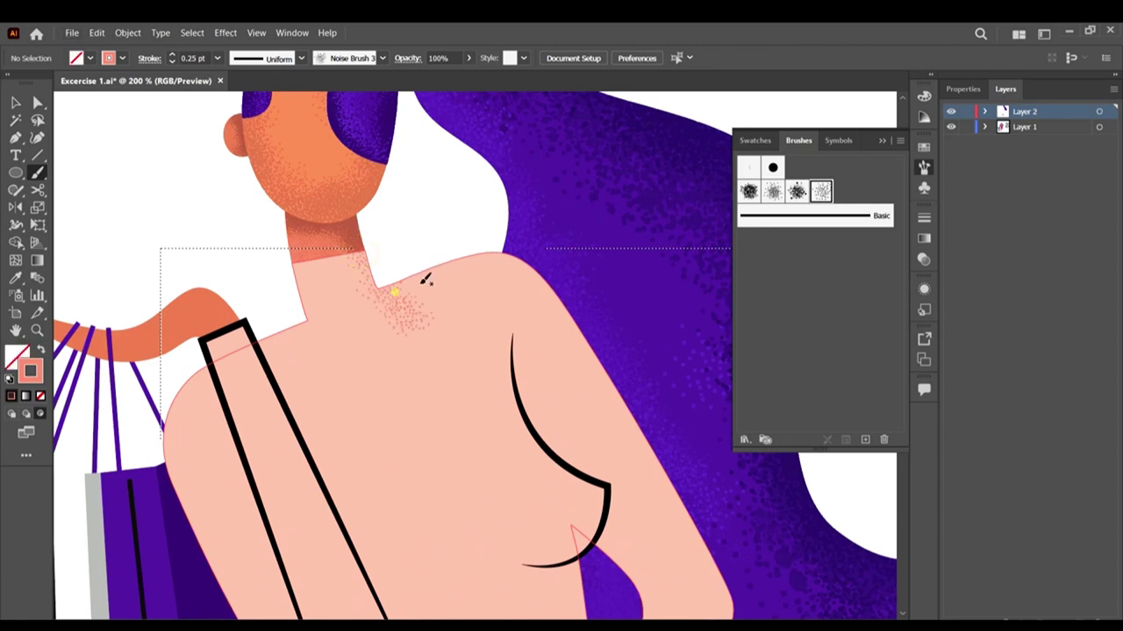
{"action": "scroll", "coordinate": [466, 261], "scroll_direction": "down", "scroll_amount": 3}
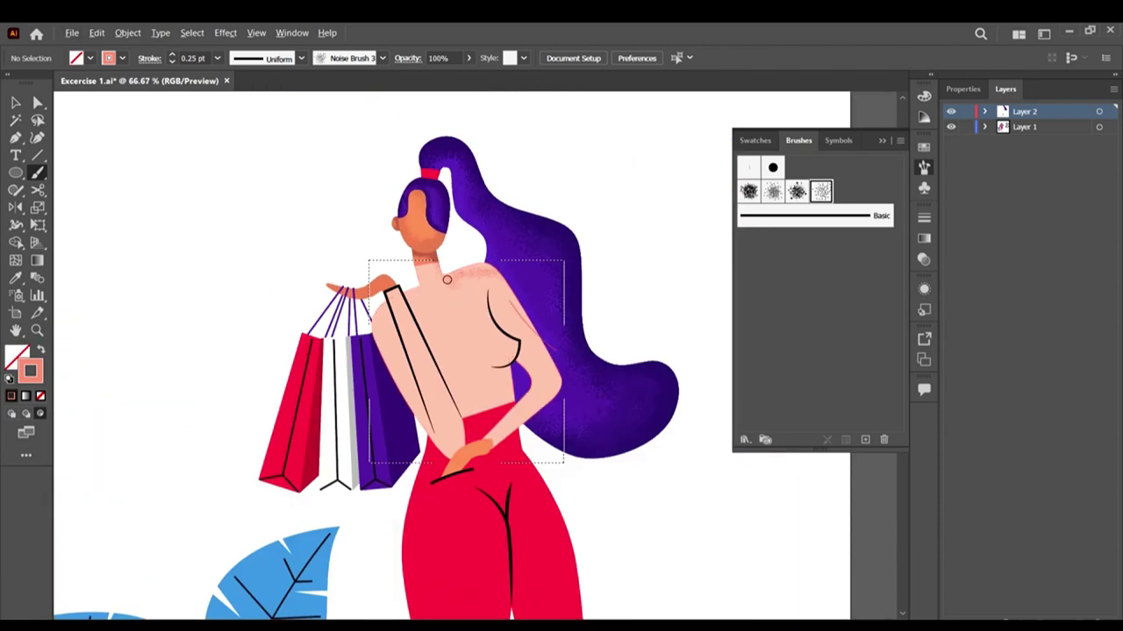
{"action": "scroll", "coordinate": [447, 279], "scroll_direction": "up", "scroll_amount": 2}
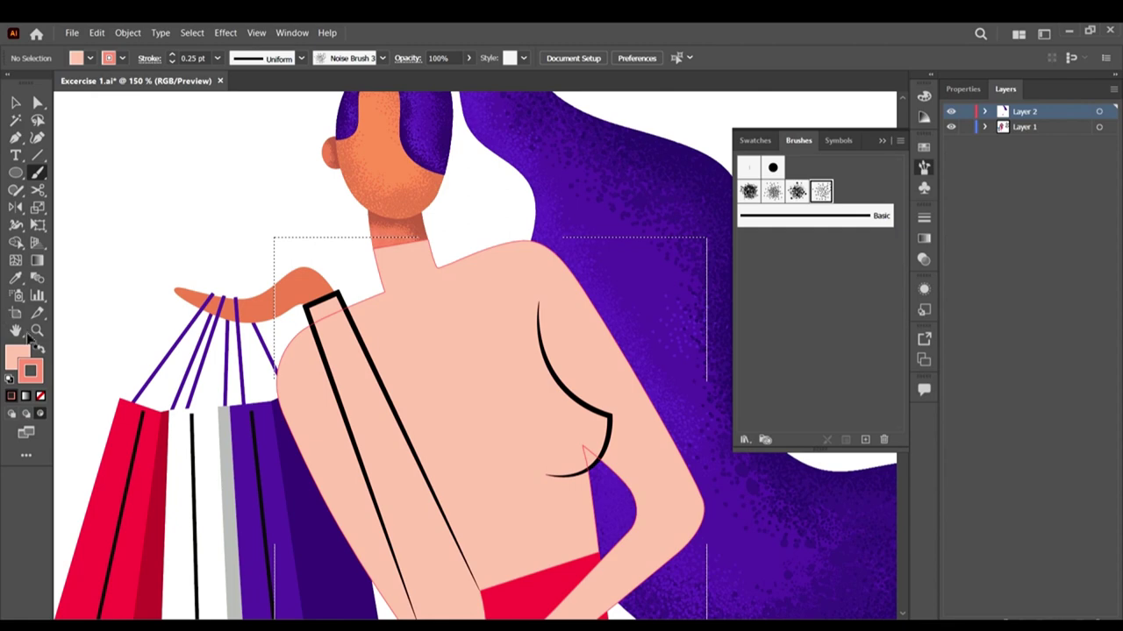
Step: Sample the torso's skin tone as the stroke color with no fill, darken it to EFAC9C, and return to the Paintbrush
{"action": "left_click", "coordinate": [535, 257]}
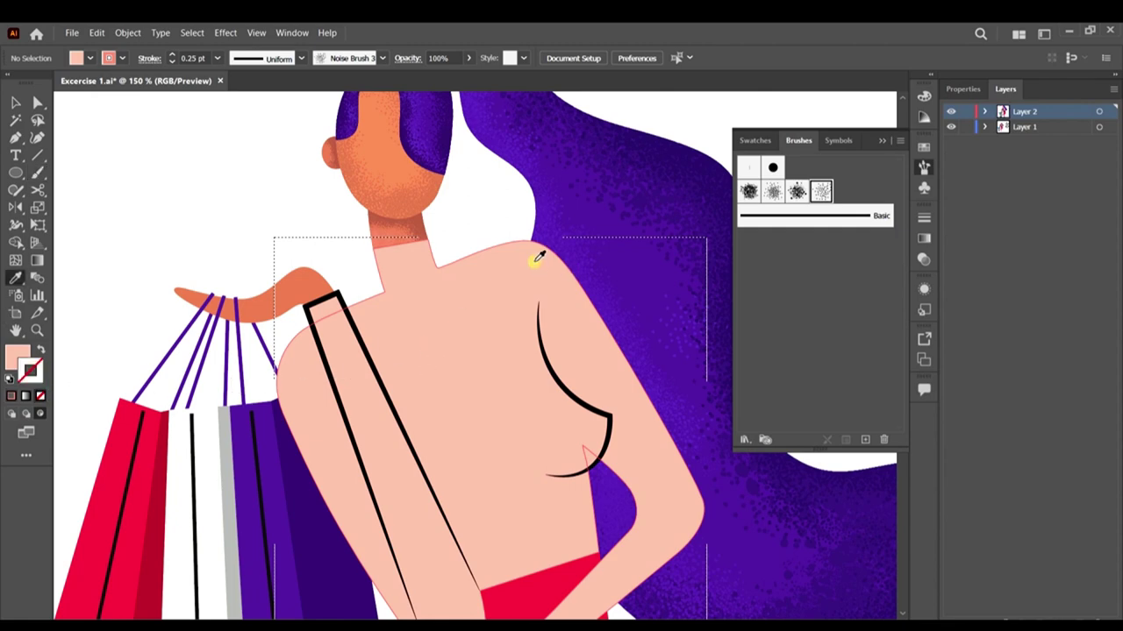
{"action": "key", "text": "shift+x"}
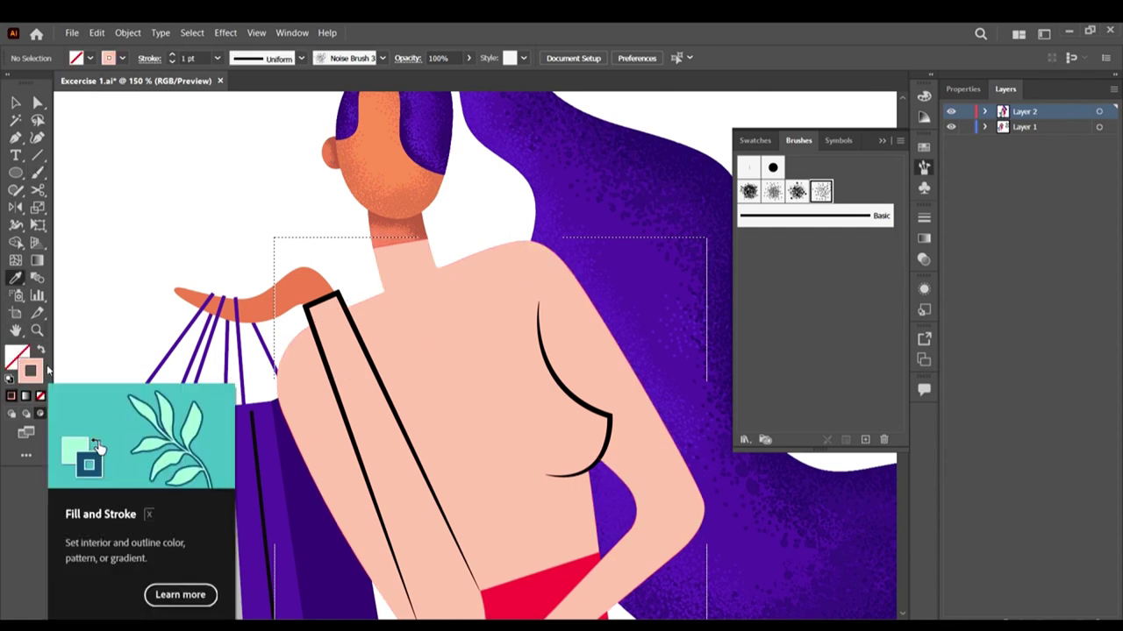
{"action": "double_click", "coordinate": [30, 372]}
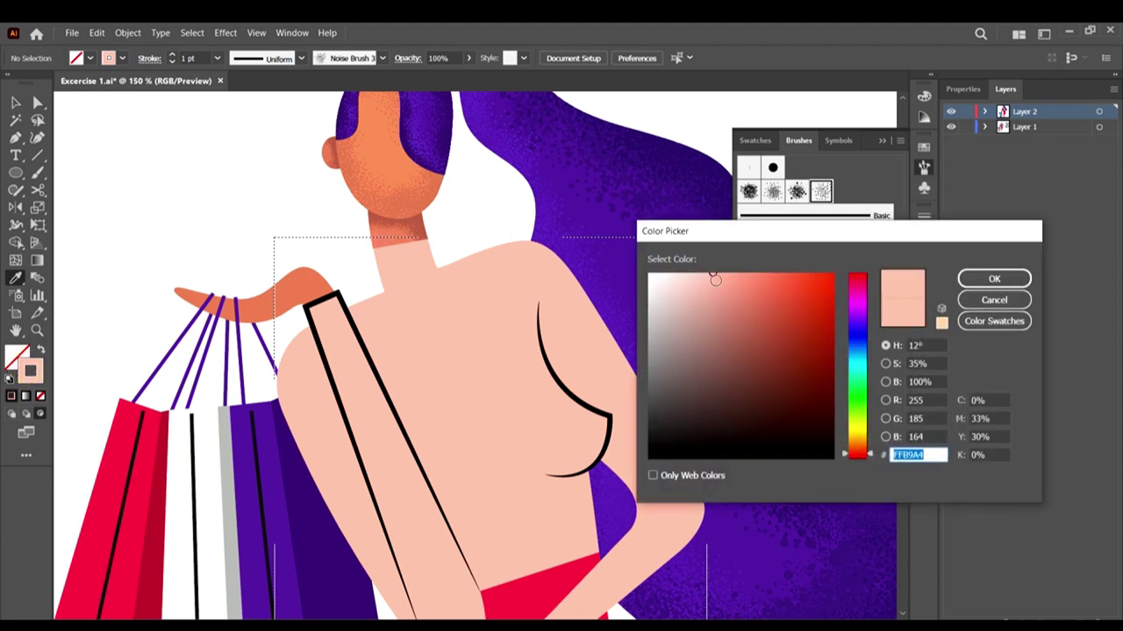
{"action": "left_click", "coordinate": [714, 281]}
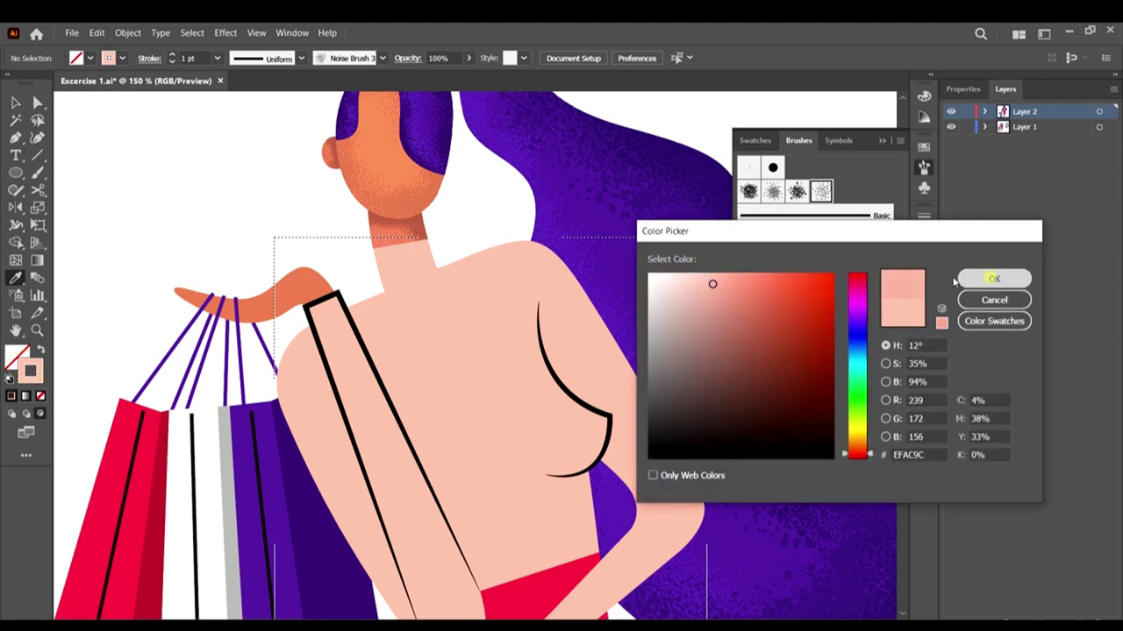
{"action": "left_click", "coordinate": [993, 279]}
{"action": "key", "text": "b"}
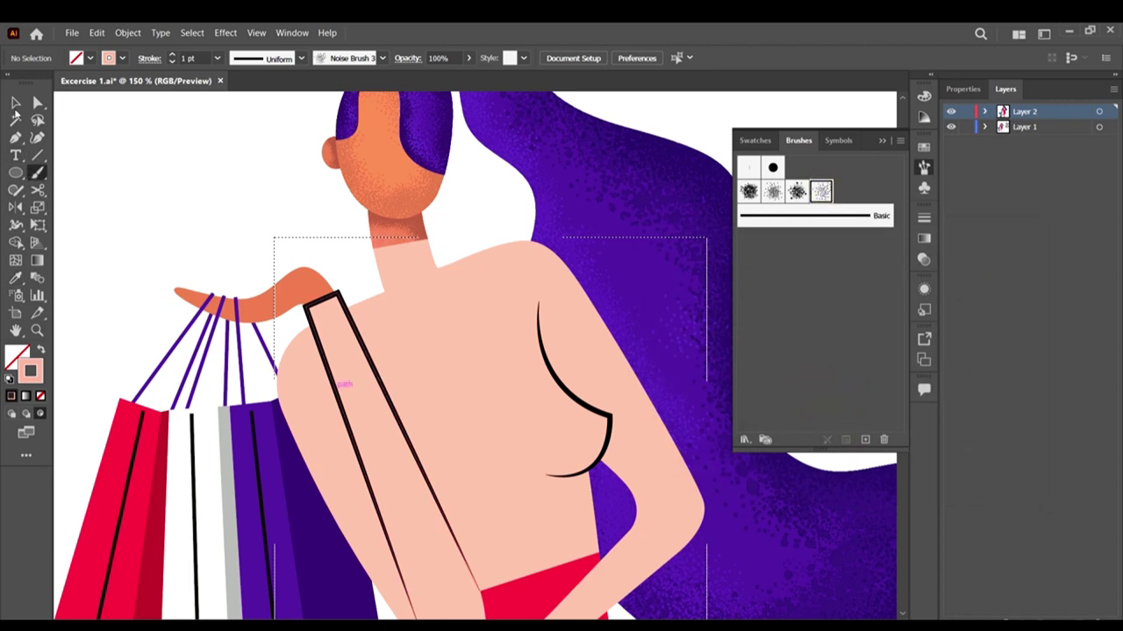
Step: Paint light noise with Noise Brush 3 at 0.25 pt from the back of the neck along the shoulder's upper edge
{"action": "left_click", "coordinate": [217, 58]}
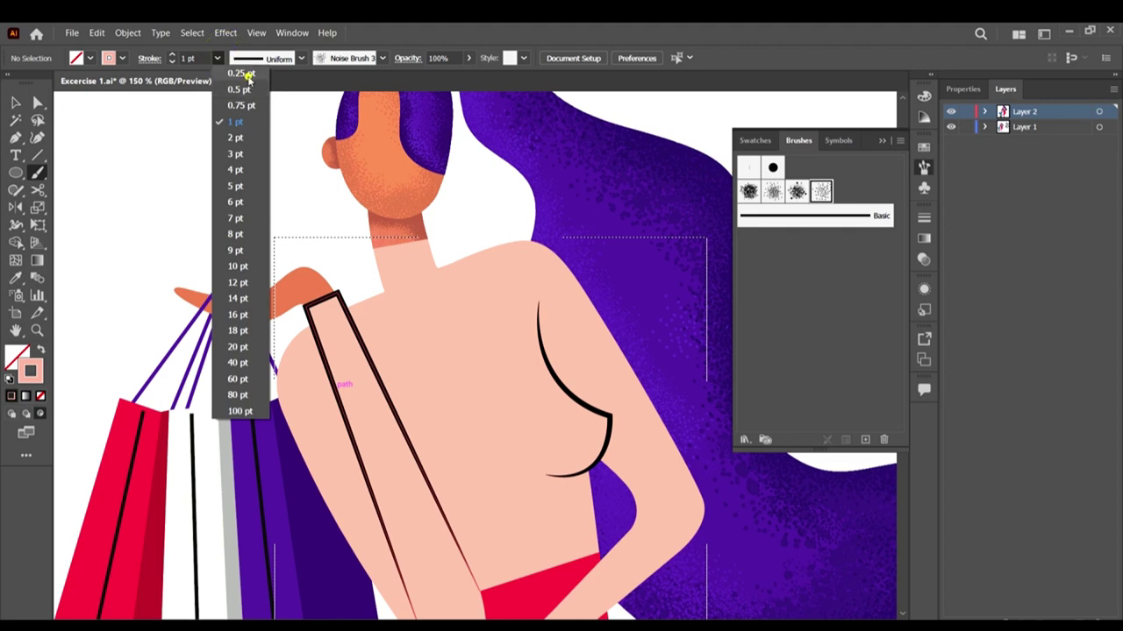
{"action": "left_click", "coordinate": [246, 72]}
{"action": "scroll", "coordinate": [416, 248], "scroll_direction": "up", "scroll_amount": 2}
{"action": "left_click_drag", "start_coordinate": [382, 267], "coordinate": [396, 299]}
{"action": "left_click_drag", "start_coordinate": [377, 239], "coordinate": [422, 324]}
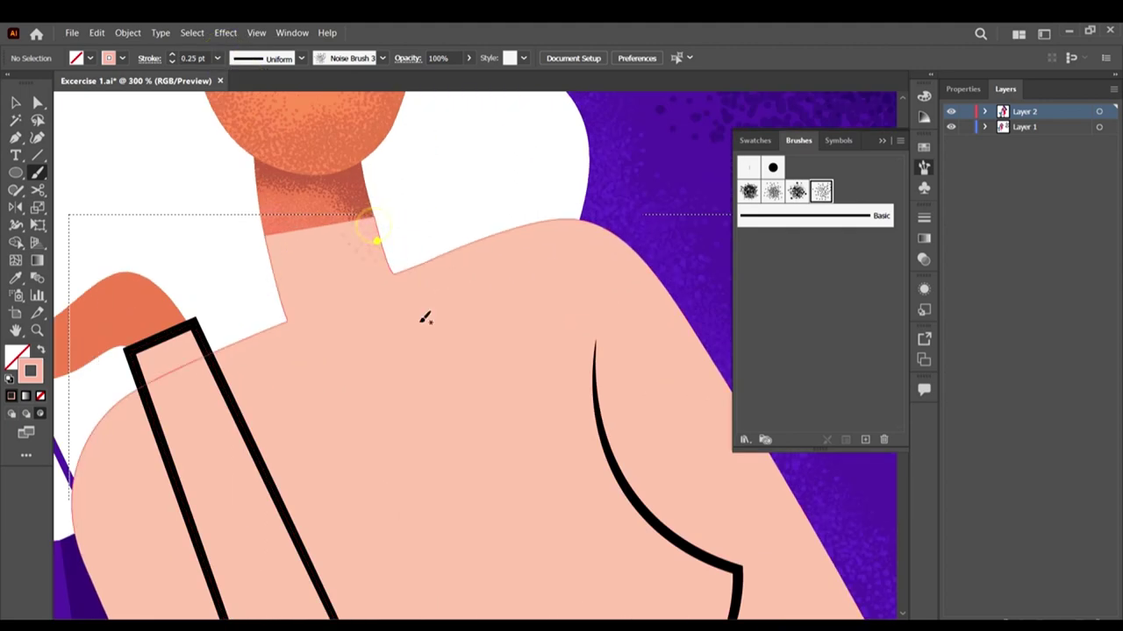
{"action": "mouse_move", "coordinate": [376, 258]}
{"action": "left_mouse_down"}
{"action": "mouse_move", "coordinate": [393, 294]}
{"action": "mouse_move", "coordinate": [462, 283]}
{"action": "left_mouse_up"}
{"action": "mouse_move", "coordinate": [369, 239]}
{"action": "left_mouse_down"}
{"action": "mouse_move", "coordinate": [418, 268]}
{"action": "mouse_move", "coordinate": [390, 258]}
{"action": "mouse_move", "coordinate": [412, 282]}
{"action": "mouse_move", "coordinate": [436, 275]}
{"action": "mouse_move", "coordinate": [385, 274]}
{"action": "mouse_move", "coordinate": [729, 252]}
{"action": "left_mouse_up"}
{"action": "left_click_drag", "start_coordinate": [428, 265], "coordinate": [511, 246]}
Step: Switch to Noise Brush1 at 0.25 pt and build up denser shading along the neck and shoulder edge
{"action": "left_click", "coordinate": [772, 191]}
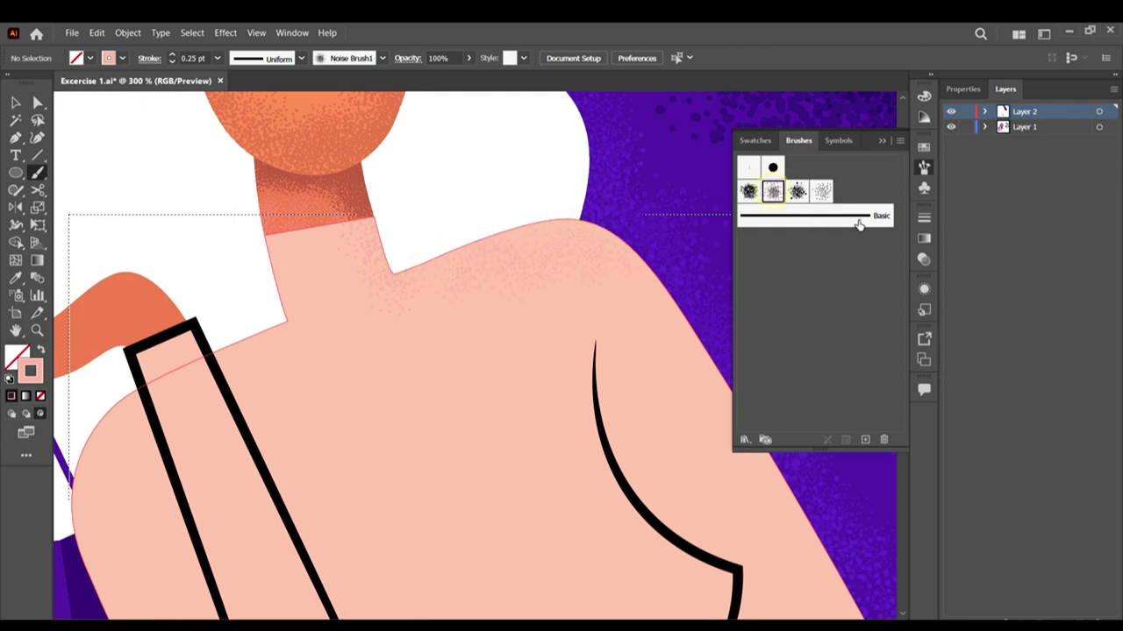
{"action": "scroll", "coordinate": [524, 240], "scroll_direction": "down", "scroll_amount": 5}
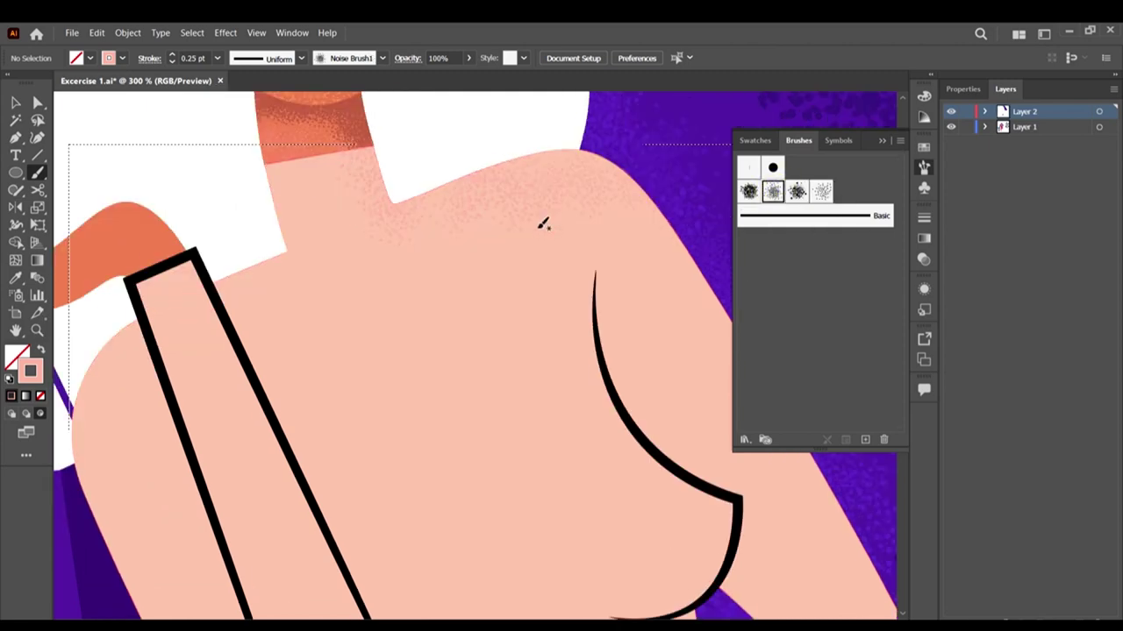
{"action": "scroll", "coordinate": [570, 214], "scroll_direction": "up", "scroll_amount": 6}
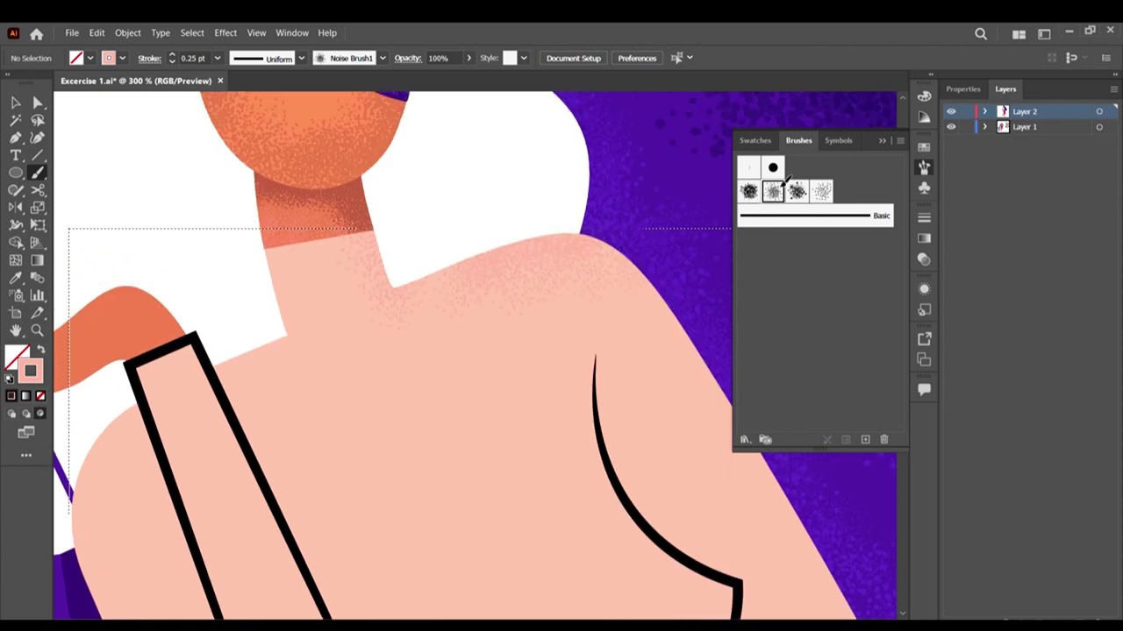
{"action": "left_click", "coordinate": [774, 193]}
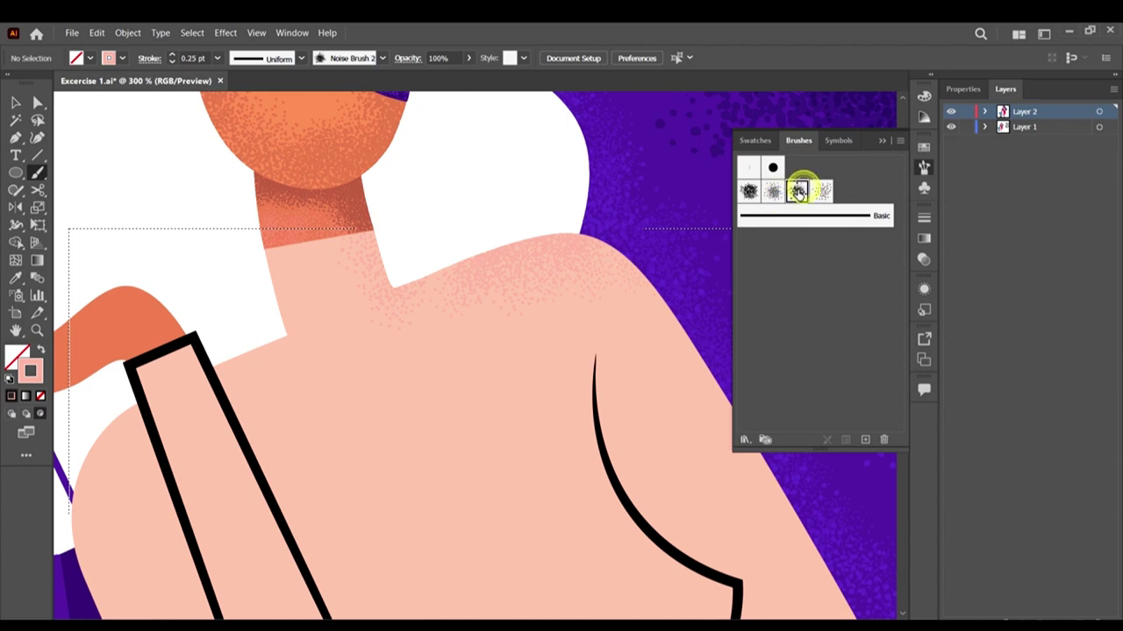
{"action": "left_click", "coordinate": [218, 60]}
{"action": "left_click", "coordinate": [231, 75]}
{"action": "mouse_move", "coordinate": [554, 250]}
{"action": "left_mouse_down"}
{"action": "mouse_move", "coordinate": [402, 282]}
{"action": "mouse_move", "coordinate": [481, 265]}
{"action": "mouse_move", "coordinate": [414, 289]}
{"action": "left_mouse_up"}
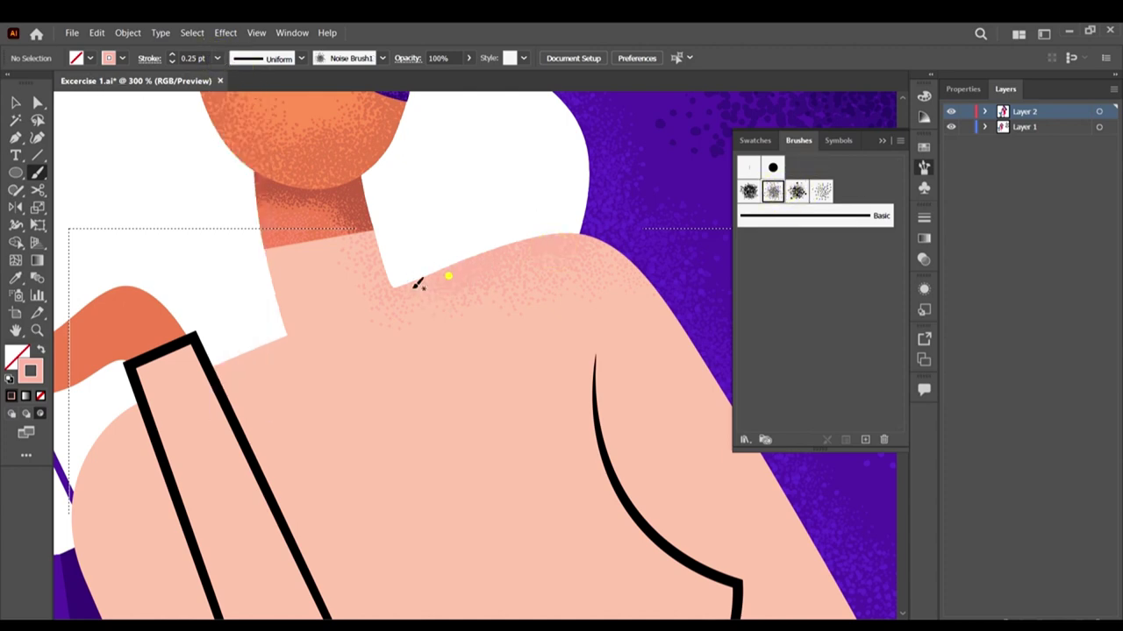
{"action": "mouse_move", "coordinate": [373, 242]}
{"action": "left_mouse_down"}
{"action": "mouse_move", "coordinate": [380, 281]}
{"action": "mouse_move", "coordinate": [399, 287]}
{"action": "left_mouse_up"}
Step: Continue the noise shading around the shoulder and down the outer edge of the upper arm beside the hair
{"action": "scroll", "coordinate": [395, 267], "scroll_direction": "down", "scroll_amount": 2}
{"action": "left_click_drag", "start_coordinate": [482, 262], "coordinate": [530, 285]}
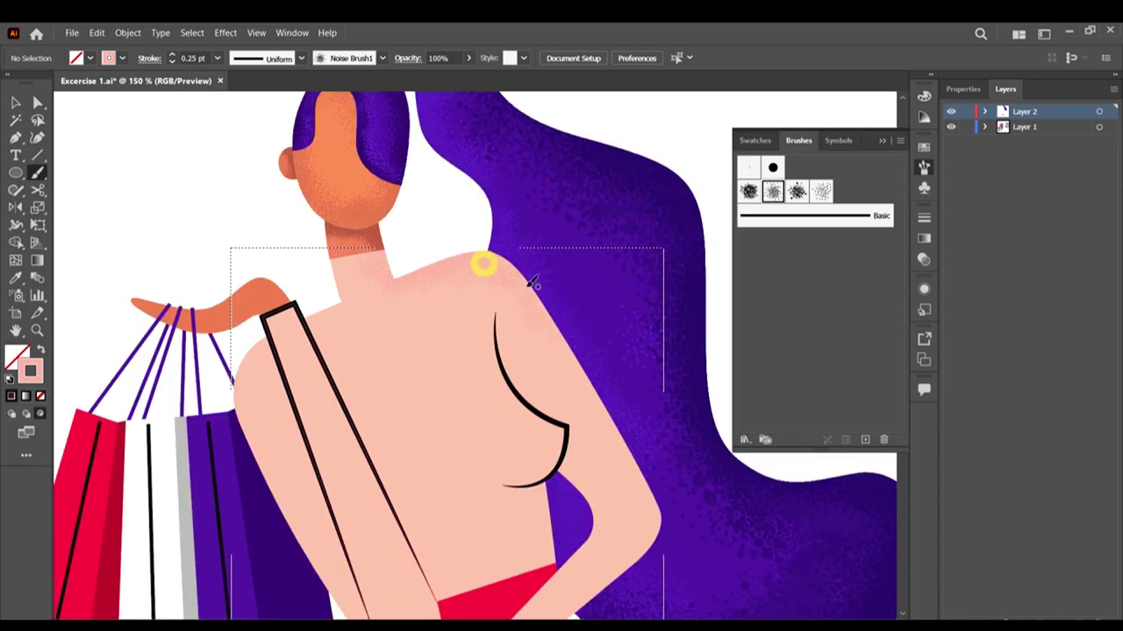
{"action": "mouse_move", "coordinate": [565, 336]}
{"action": "left_mouse_down"}
{"action": "mouse_move", "coordinate": [607, 398]}
{"action": "mouse_move", "coordinate": [536, 293]}
{"action": "left_mouse_up"}
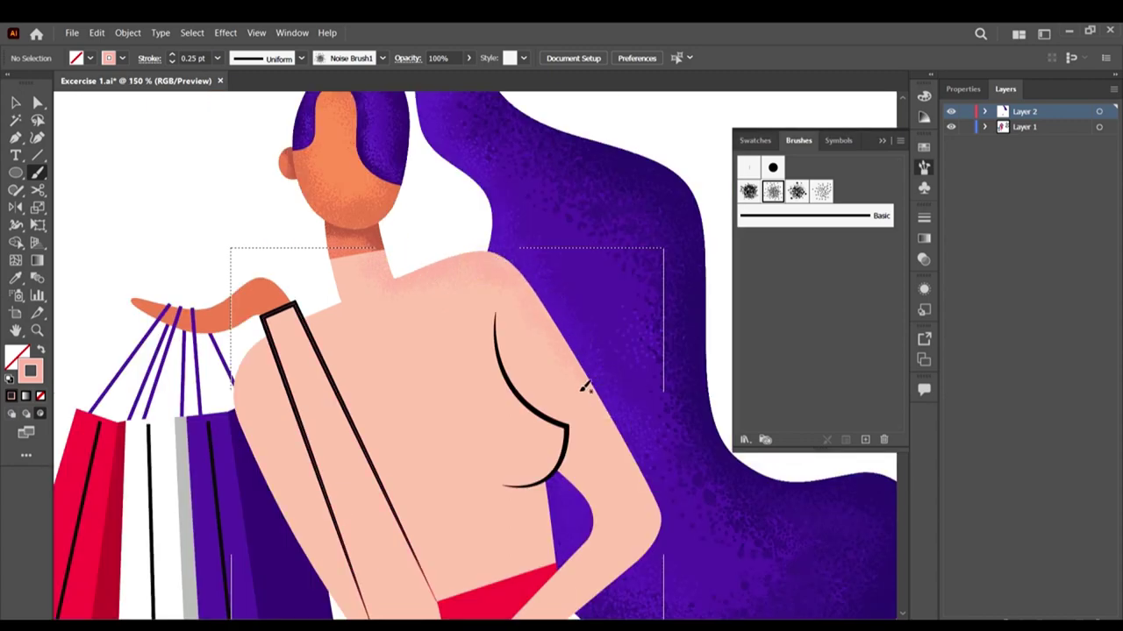
{"action": "scroll", "coordinate": [605, 329], "scroll_direction": "down", "scroll_amount": 2}
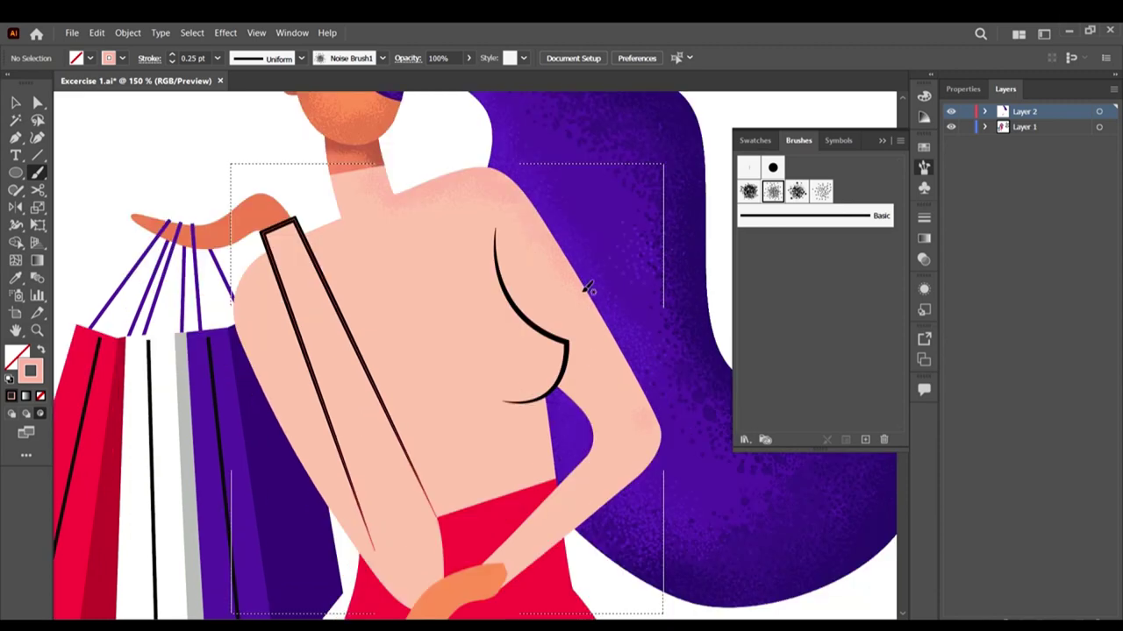
{"action": "left_click_drag", "start_coordinate": [643, 377], "coordinate": [589, 295]}
{"action": "left_click_drag", "start_coordinate": [620, 349], "coordinate": [569, 295]}
{"action": "left_click_drag", "start_coordinate": [612, 343], "coordinate": [586, 298]}
{"action": "left_click_drag", "start_coordinate": [624, 360], "coordinate": [571, 279]}
Step: Paint noise shading around the elbow and along the forearm's lower edge toward the wrist
{"action": "mouse_move", "coordinate": [652, 411]}
{"action": "left_mouse_down"}
{"action": "mouse_move", "coordinate": [652, 449]}
{"action": "mouse_move", "coordinate": [653, 406]}
{"action": "mouse_move", "coordinate": [637, 459]}
{"action": "mouse_move", "coordinate": [653, 451]}
{"action": "mouse_move", "coordinate": [633, 486]}
{"action": "mouse_move", "coordinate": [573, 529]}
{"action": "left_mouse_up"}
{"action": "mouse_move", "coordinate": [618, 498]}
{"action": "left_mouse_down"}
{"action": "mouse_move", "coordinate": [541, 570]}
{"action": "mouse_move", "coordinate": [489, 582]}
{"action": "mouse_move", "coordinate": [515, 583]}
{"action": "left_mouse_up"}
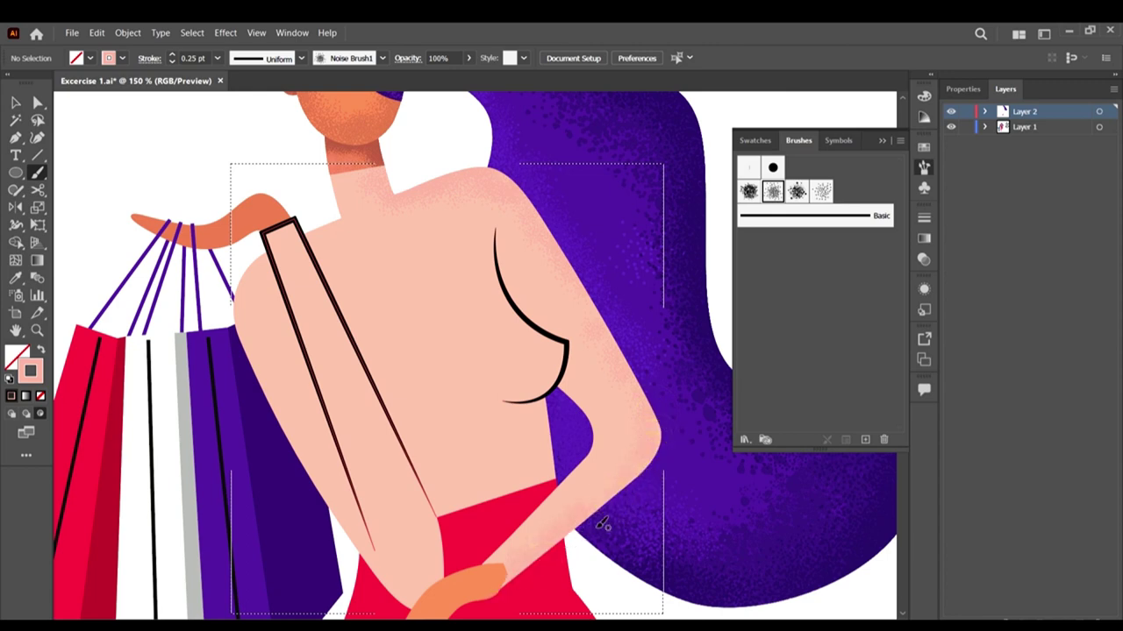
{"action": "scroll", "coordinate": [631, 457], "scroll_direction": "down", "scroll_amount": 2}
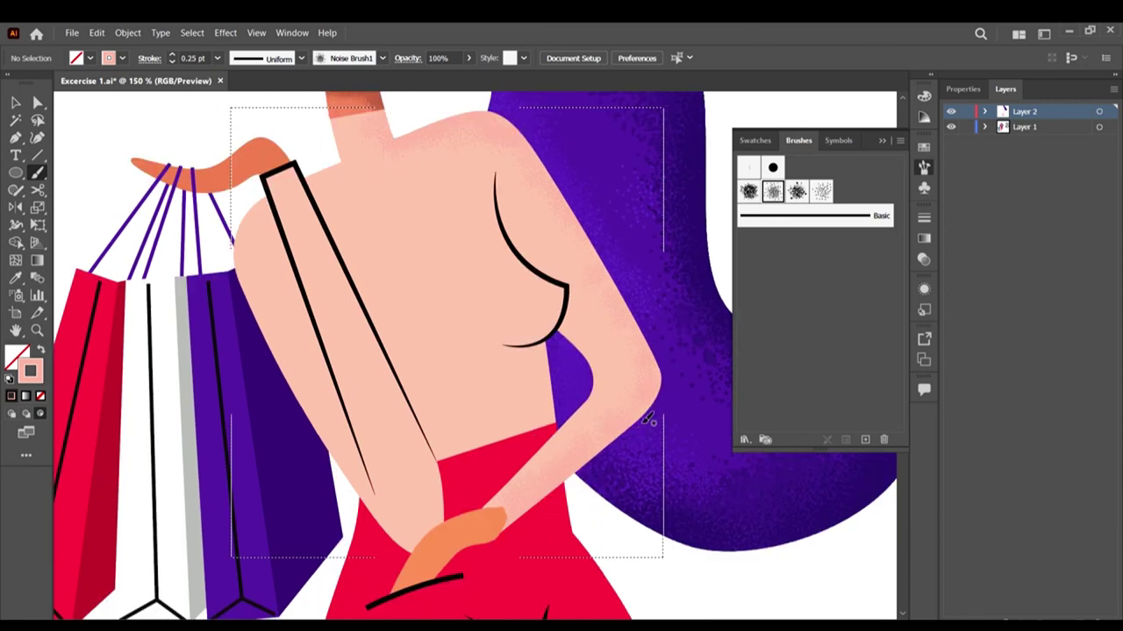
{"action": "left_click_drag", "start_coordinate": [617, 450], "coordinate": [658, 441]}
{"action": "left_click_drag", "start_coordinate": [649, 394], "coordinate": [539, 524]}
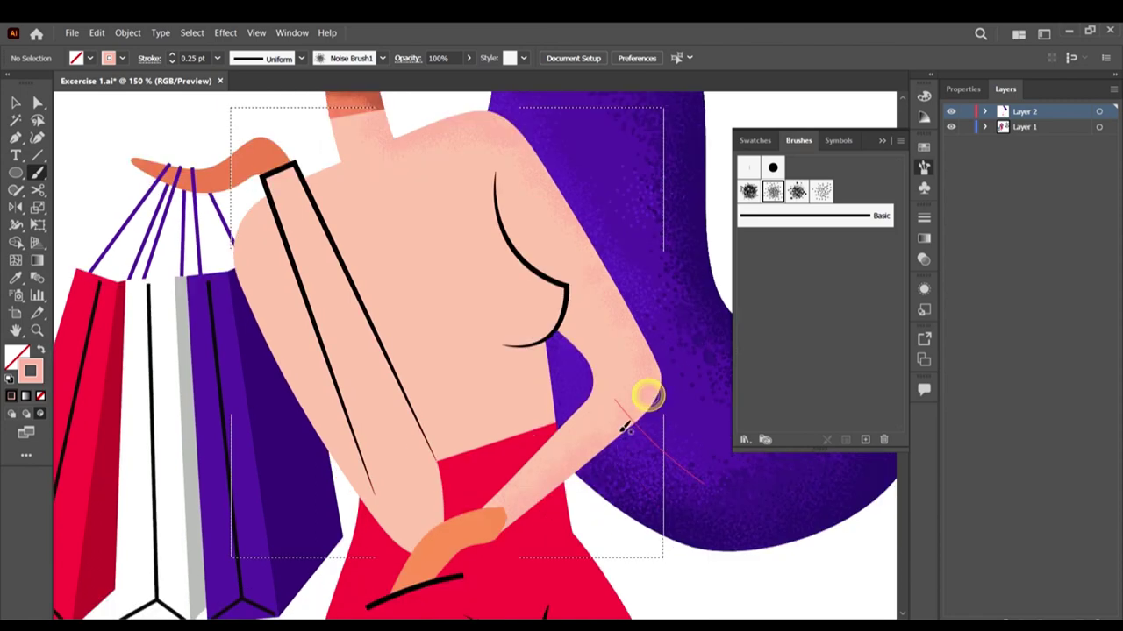
{"action": "left_click", "coordinate": [619, 435]}
{"action": "left_click_drag", "start_coordinate": [648, 414], "coordinate": [667, 365]}
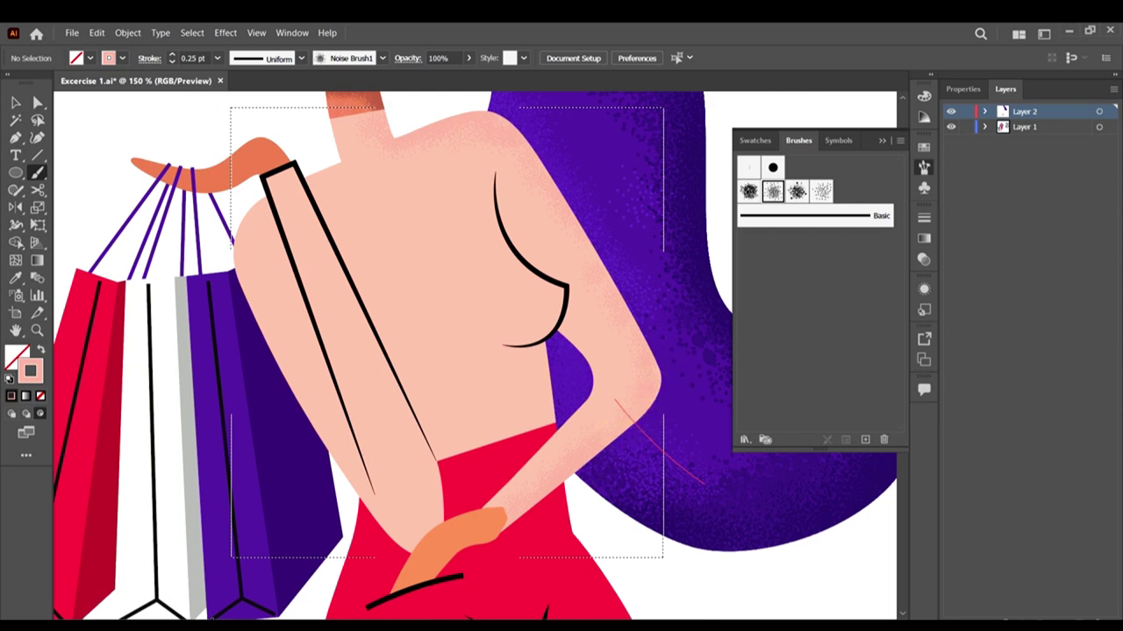
Step: Switch to the reference image Excercise 1-02.jpg in the photo viewer and examine the shading on the torso and arms
{"action": "mouse_move", "coordinate": [202, 619]}
{"action": "left_click", "coordinate": [124, 566]}
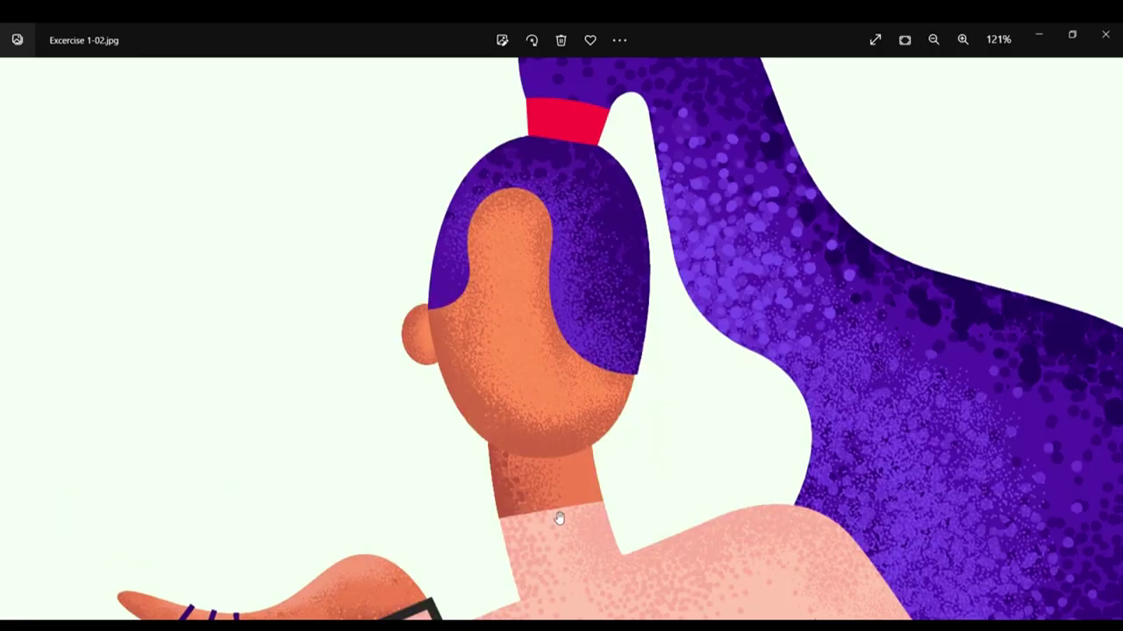
{"action": "scroll", "coordinate": [558, 521], "scroll_direction": "down", "scroll_amount": 5}
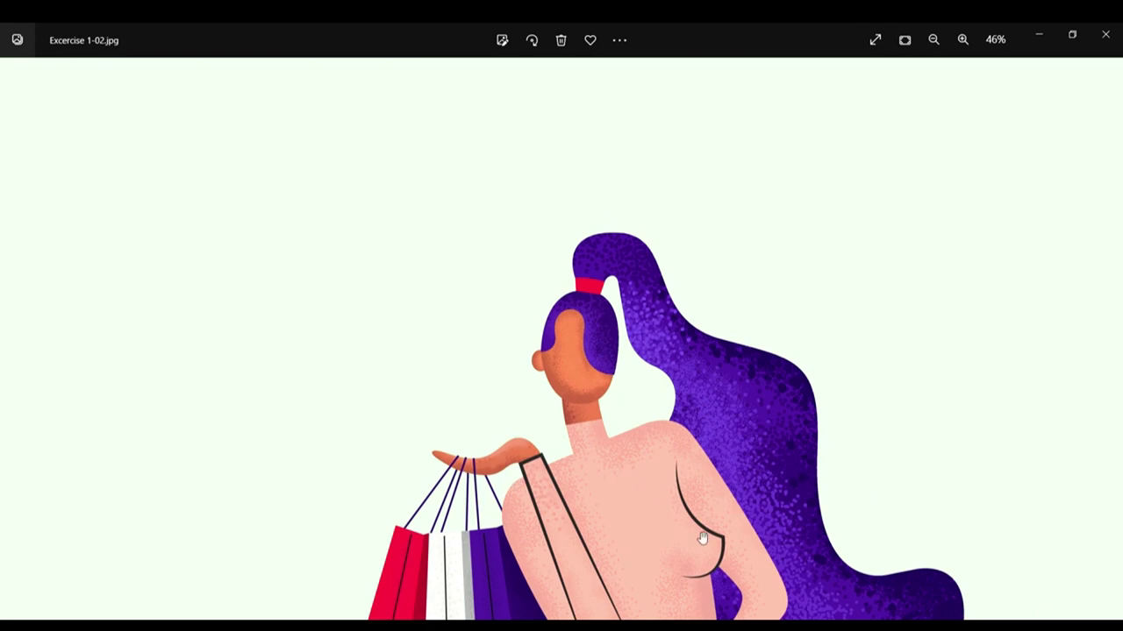
{"action": "scroll", "coordinate": [668, 532], "scroll_direction": "down", "scroll_amount": 2}
{"action": "scroll", "coordinate": [668, 532], "scroll_direction": "up", "scroll_amount": 6}
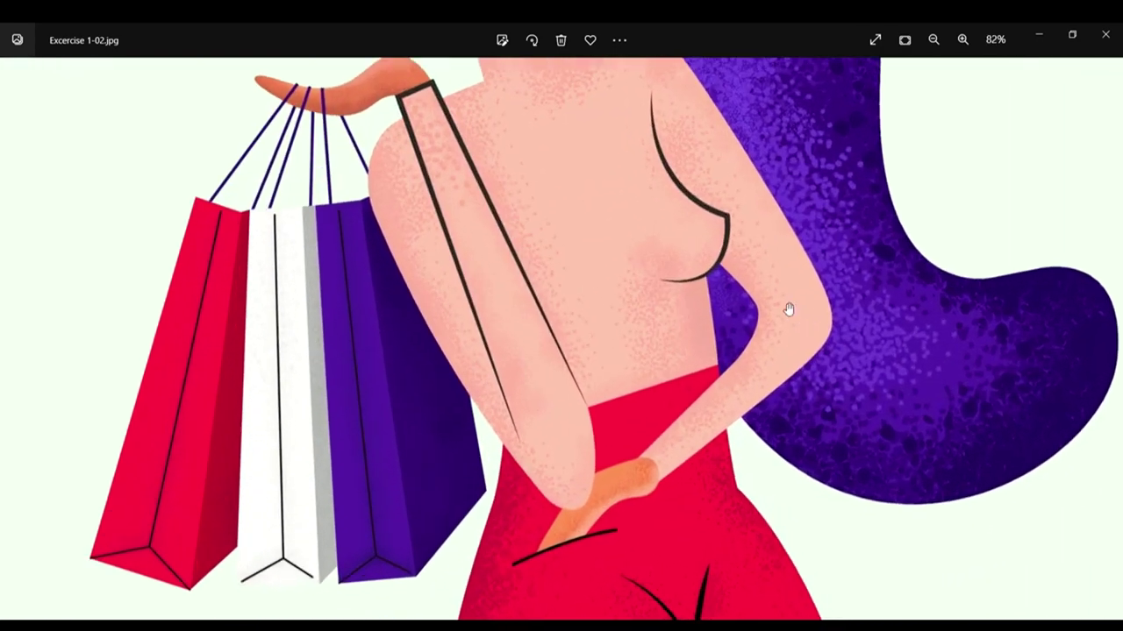
Step: Examine the stippled shading under the bust and around the bent arm up close in the reference image
{"action": "scroll", "coordinate": [731, 233], "scroll_direction": "up", "scroll_amount": 1}
{"action": "scroll", "coordinate": [742, 248], "scroll_direction": "down", "scroll_amount": 3}
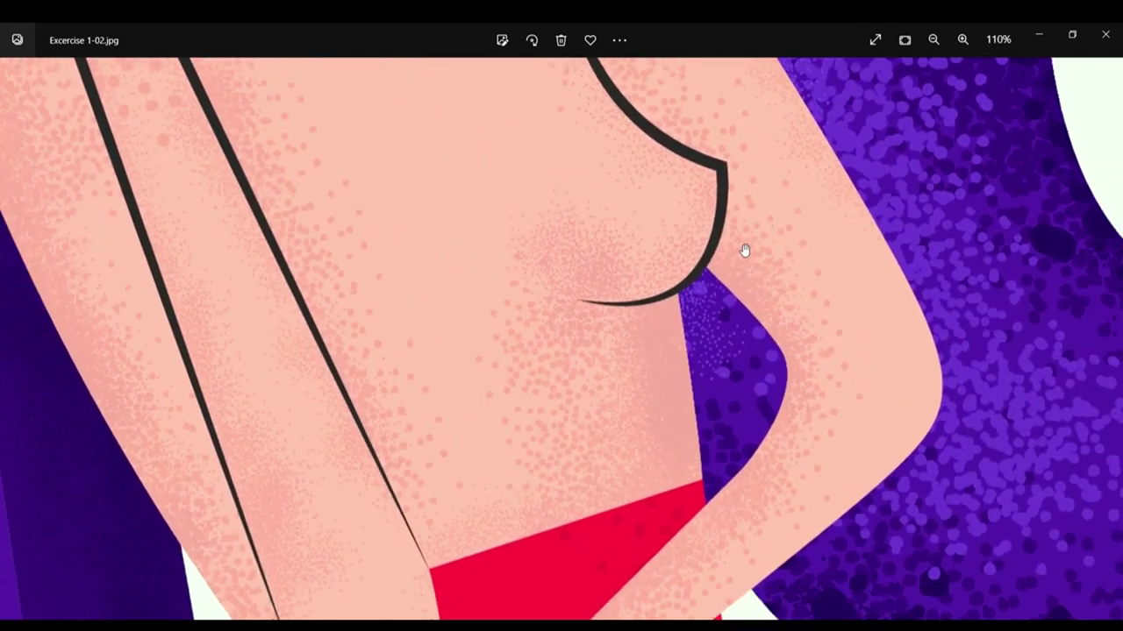
{"action": "scroll", "coordinate": [676, 162], "scroll_direction": "up", "scroll_amount": 3}
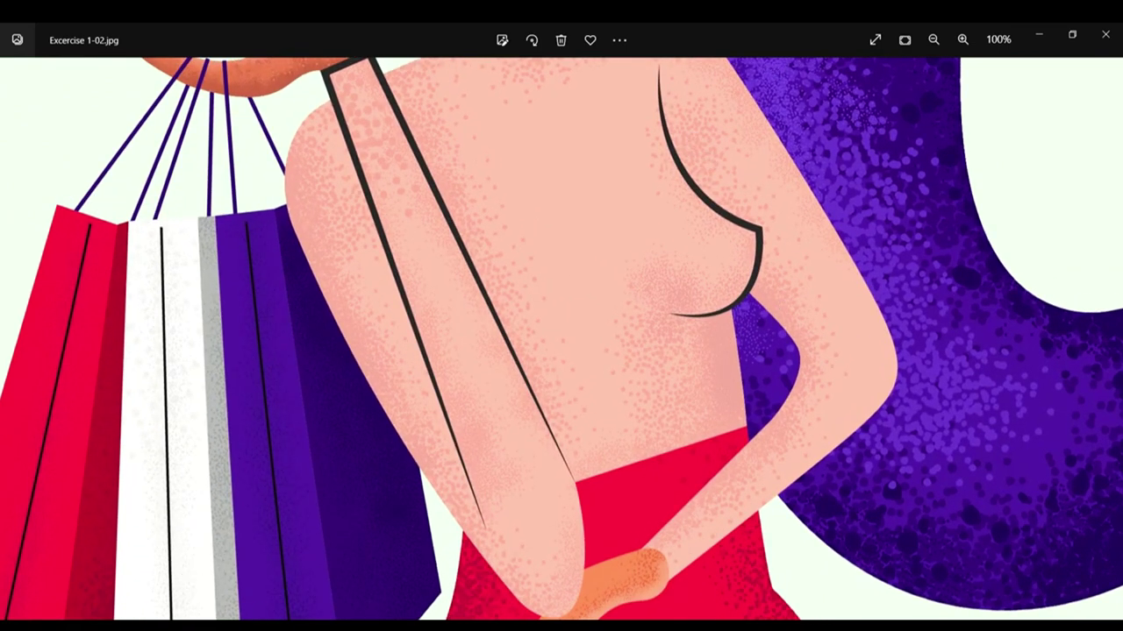
Step: Return to the Illustrator document and paint a noise stroke along the outer edge of the bent elbow
{"action": "left_click_drag", "start_coordinate": [621, 401], "coordinate": [696, 476]}
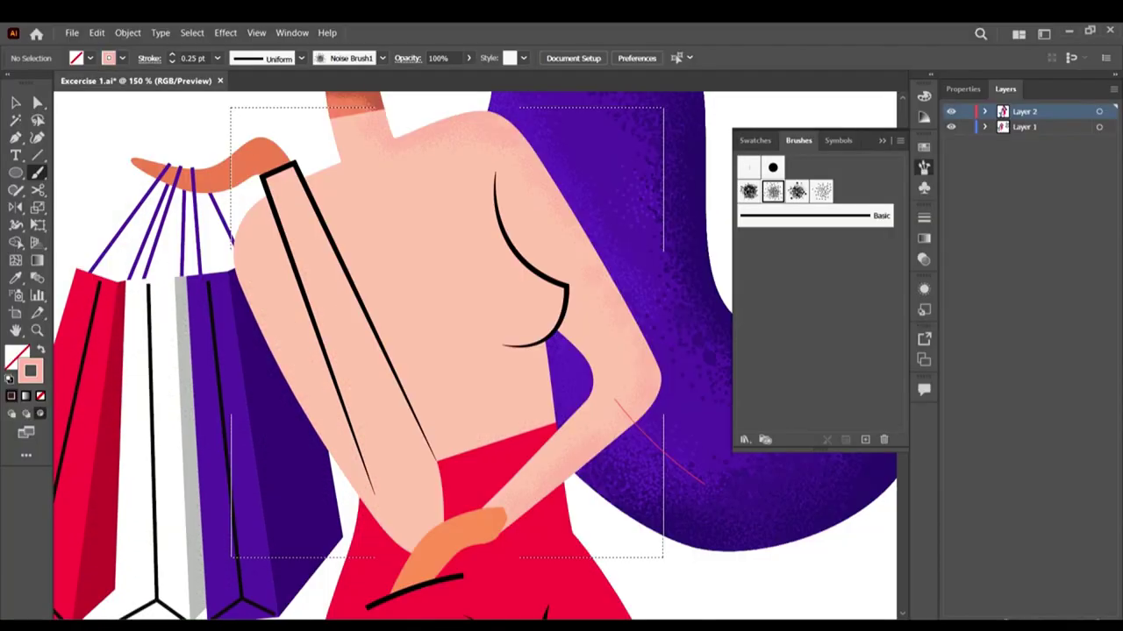
{"action": "scroll", "coordinate": [618, 205], "scroll_direction": "up", "scroll_amount": 1}
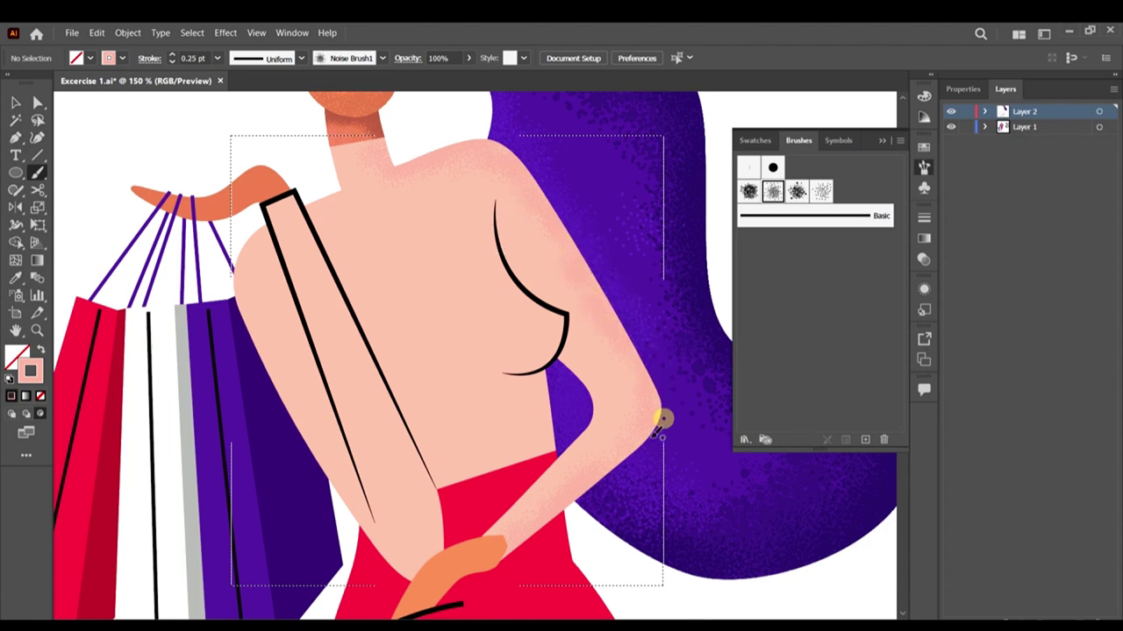
Step: Set the noise brush's stroke colour to a slightly deeper pink
{"action": "scroll", "coordinate": [503, 283], "scroll_direction": "up", "scroll_amount": 4}
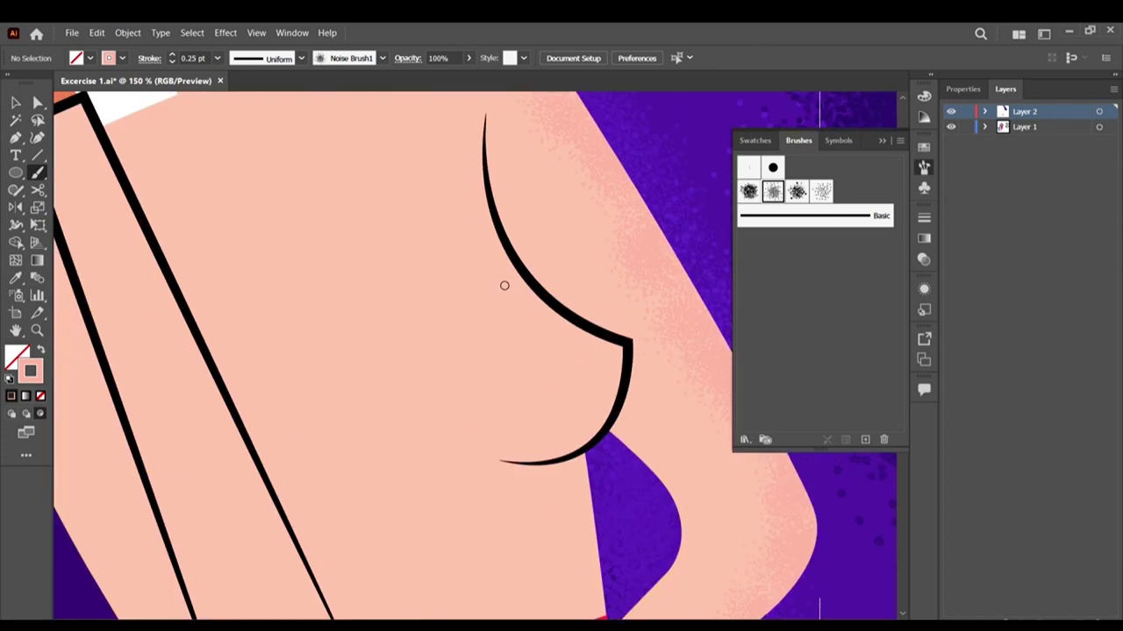
{"action": "double_click", "coordinate": [31, 370]}
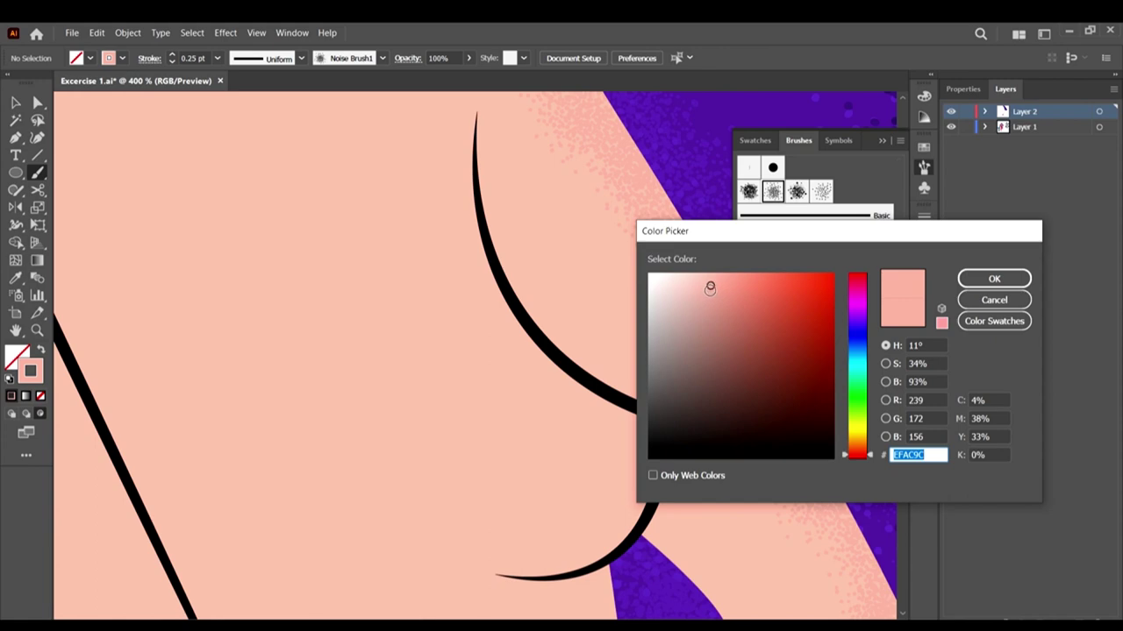
{"action": "left_click", "coordinate": [994, 279]}
Step: Paint noise shading along both sides of the black armpit curve with Noise Brush1
{"action": "scroll", "coordinate": [474, 164], "scroll_direction": "up", "scroll_amount": 1}
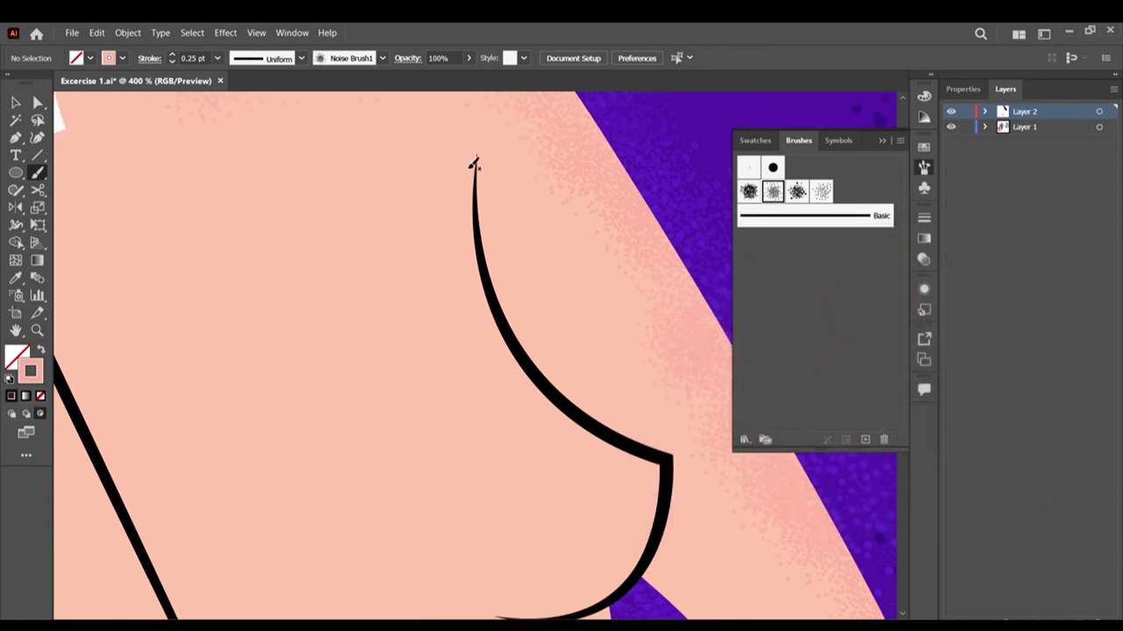
{"action": "left_click_drag", "start_coordinate": [531, 315], "coordinate": [535, 322]}
{"action": "left_click_drag", "start_coordinate": [496, 269], "coordinate": [568, 352]}
{"action": "left_click_drag", "start_coordinate": [500, 296], "coordinate": [555, 382]}
{"action": "left_click_drag", "start_coordinate": [516, 319], "coordinate": [638, 422]}
{"action": "mouse_move", "coordinate": [567, 389]}
{"action": "left_mouse_down"}
{"action": "mouse_move", "coordinate": [532, 304]}
{"action": "mouse_move", "coordinate": [499, 297]}
{"action": "mouse_move", "coordinate": [605, 426]}
{"action": "left_mouse_up"}
{"action": "left_click_drag", "start_coordinate": [569, 400], "coordinate": [560, 377]}
Step: Continue the noise shading along the inner arm beside the bust and down around the inside of the elbow
{"action": "scroll", "coordinate": [578, 313], "scroll_direction": "down", "scroll_amount": 3}
{"action": "scroll", "coordinate": [621, 386], "scroll_direction": "up", "scroll_amount": 1}
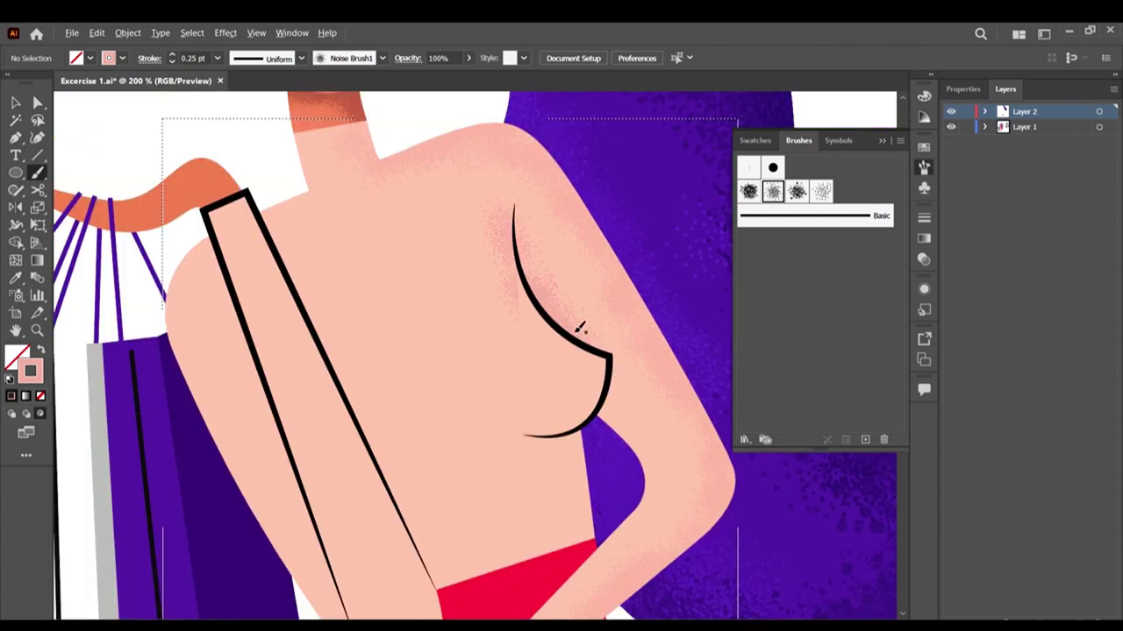
{"action": "mouse_move", "coordinate": [593, 342]}
{"action": "left_mouse_down"}
{"action": "mouse_move", "coordinate": [618, 361]}
{"action": "mouse_move", "coordinate": [610, 356]}
{"action": "mouse_move", "coordinate": [613, 405]}
{"action": "left_mouse_up"}
{"action": "mouse_move", "coordinate": [603, 398]}
{"action": "left_mouse_down"}
{"action": "mouse_move", "coordinate": [616, 425]}
{"action": "mouse_move", "coordinate": [601, 371]}
{"action": "left_mouse_up"}
{"action": "left_click_drag", "start_coordinate": [551, 320], "coordinate": [581, 354]}
{"action": "left_click_drag", "start_coordinate": [589, 353], "coordinate": [639, 456]}
{"action": "mouse_move", "coordinate": [611, 415]}
{"action": "left_mouse_down"}
{"action": "mouse_move", "coordinate": [654, 478]}
{"action": "mouse_move", "coordinate": [610, 414]}
{"action": "mouse_move", "coordinate": [631, 466]}
{"action": "left_mouse_up"}
{"action": "mouse_move", "coordinate": [611, 434]}
{"action": "left_mouse_down"}
{"action": "mouse_move", "coordinate": [635, 489]}
{"action": "mouse_move", "coordinate": [632, 446]}
{"action": "mouse_move", "coordinate": [635, 486]}
{"action": "mouse_move", "coordinate": [642, 453]}
{"action": "mouse_move", "coordinate": [644, 496]}
{"action": "mouse_move", "coordinate": [646, 456]}
{"action": "mouse_move", "coordinate": [655, 499]}
{"action": "left_mouse_up"}
{"action": "scroll", "coordinate": [639, 441], "scroll_direction": "down", "scroll_amount": 2}
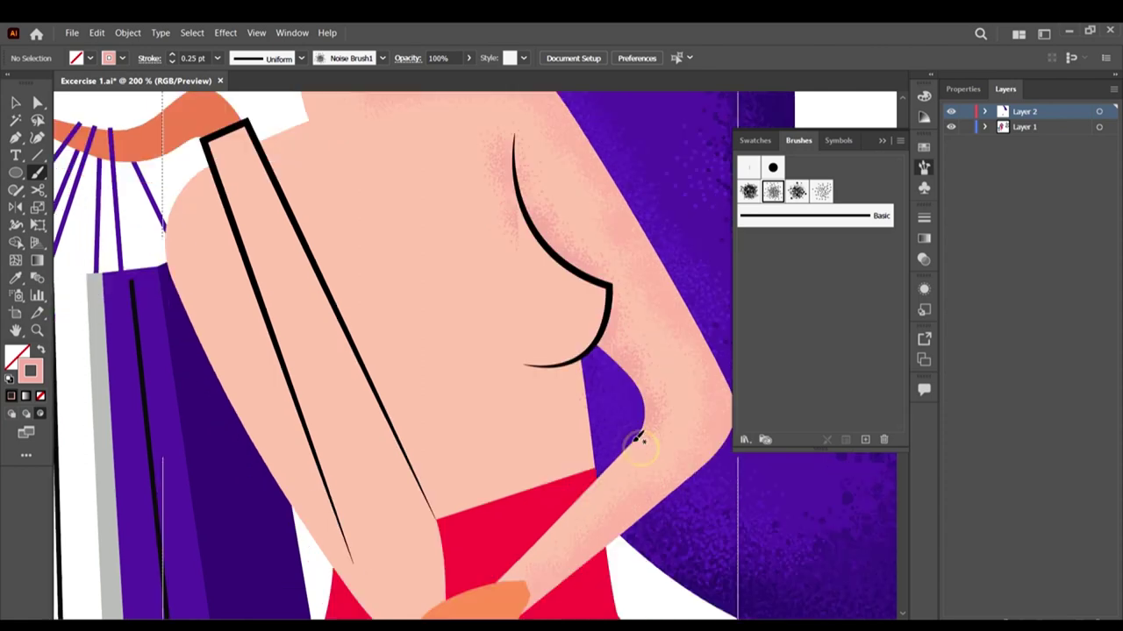
{"action": "left_click", "coordinate": [626, 379]}
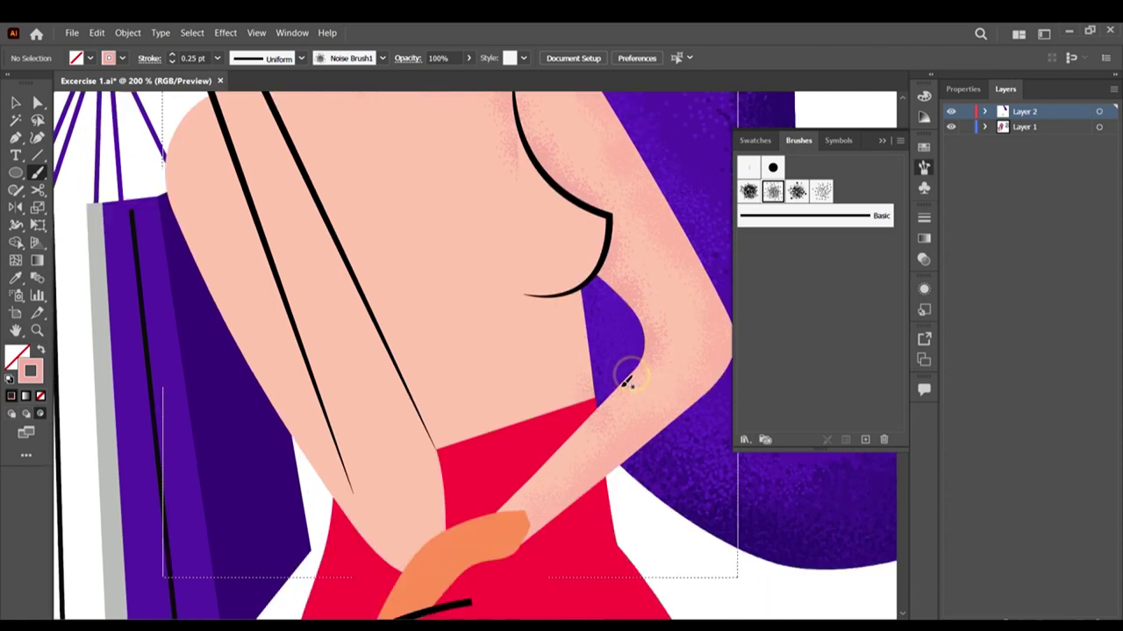
Step: Paint noise shading down the side of the torso below the bust and across the waist above the red trousers
{"action": "left_click_drag", "start_coordinate": [574, 301], "coordinate": [574, 346]}
{"action": "left_click_drag", "start_coordinate": [564, 271], "coordinate": [570, 375]}
{"action": "mouse_move", "coordinate": [577, 301]}
{"action": "left_mouse_down"}
{"action": "mouse_move", "coordinate": [576, 340]}
{"action": "mouse_move", "coordinate": [579, 283]}
{"action": "mouse_move", "coordinate": [592, 395]}
{"action": "mouse_move", "coordinate": [572, 415]}
{"action": "left_mouse_up"}
{"action": "mouse_move", "coordinate": [544, 360]}
{"action": "left_mouse_down"}
{"action": "mouse_move", "coordinate": [561, 493]}
{"action": "mouse_move", "coordinate": [541, 487]}
{"action": "left_mouse_up"}
{"action": "mouse_move", "coordinate": [561, 337]}
{"action": "left_mouse_down"}
{"action": "mouse_move", "coordinate": [581, 425]}
{"action": "mouse_move", "coordinate": [595, 403]}
{"action": "mouse_move", "coordinate": [566, 401]}
{"action": "mouse_move", "coordinate": [313, 493]}
{"action": "left_mouse_up"}
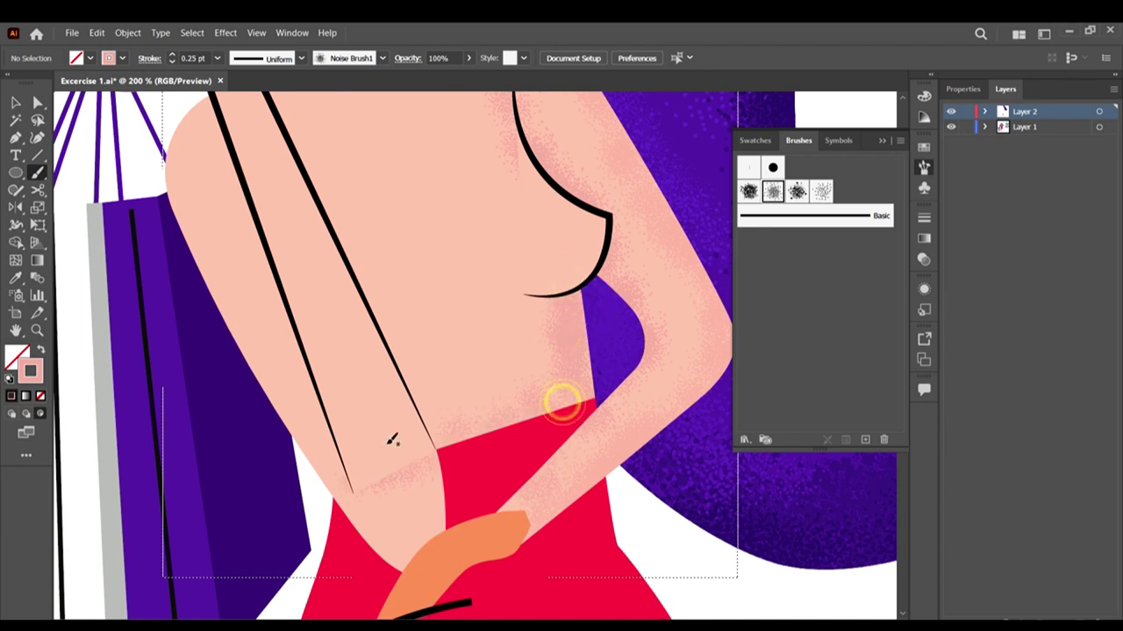
Step: Shade the inner edge of the raised arm's elbow and build up denser noise along the waistline
{"action": "left_click_drag", "start_coordinate": [433, 468], "coordinate": [466, 590]}
{"action": "mouse_move", "coordinate": [448, 517]}
{"action": "left_mouse_down"}
{"action": "mouse_move", "coordinate": [430, 445]}
{"action": "mouse_move", "coordinate": [453, 505]}
{"action": "left_mouse_up"}
{"action": "left_click_drag", "start_coordinate": [453, 506], "coordinate": [429, 450]}
{"action": "left_click_drag", "start_coordinate": [442, 556], "coordinate": [436, 465]}
{"action": "left_click_drag", "start_coordinate": [587, 389], "coordinate": [548, 406]}
{"action": "left_click_drag", "start_coordinate": [558, 393], "coordinate": [450, 462]}
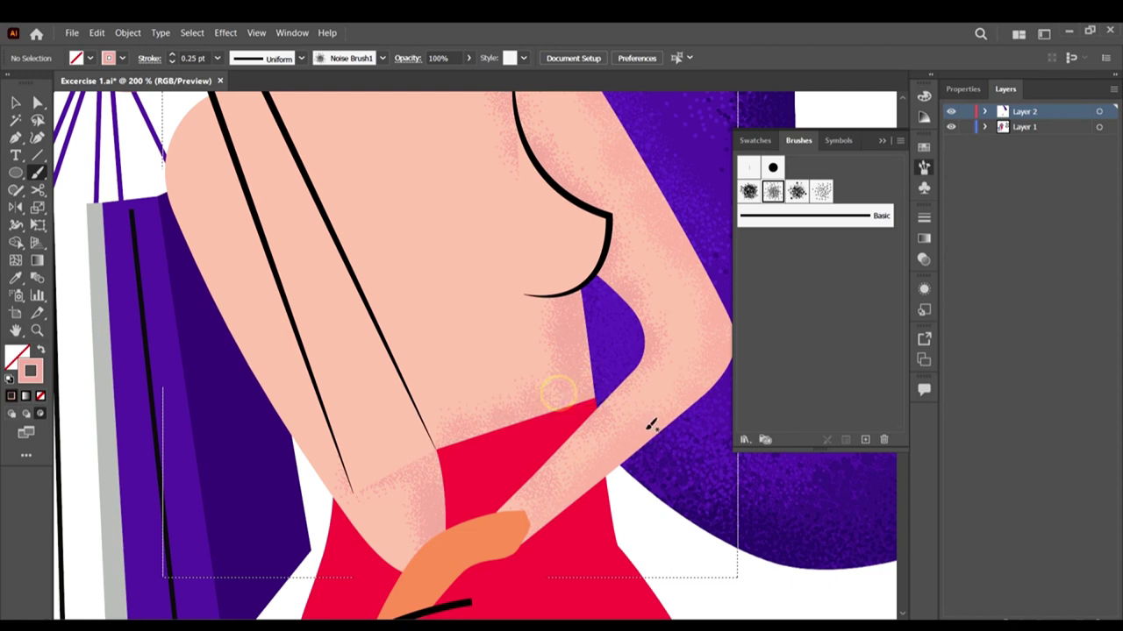
Step: Paint noise shading along the base of the neck and the top of the shoulder on the shopping-bag side
{"action": "scroll", "coordinate": [602, 372], "scroll_direction": "up", "scroll_amount": 3}
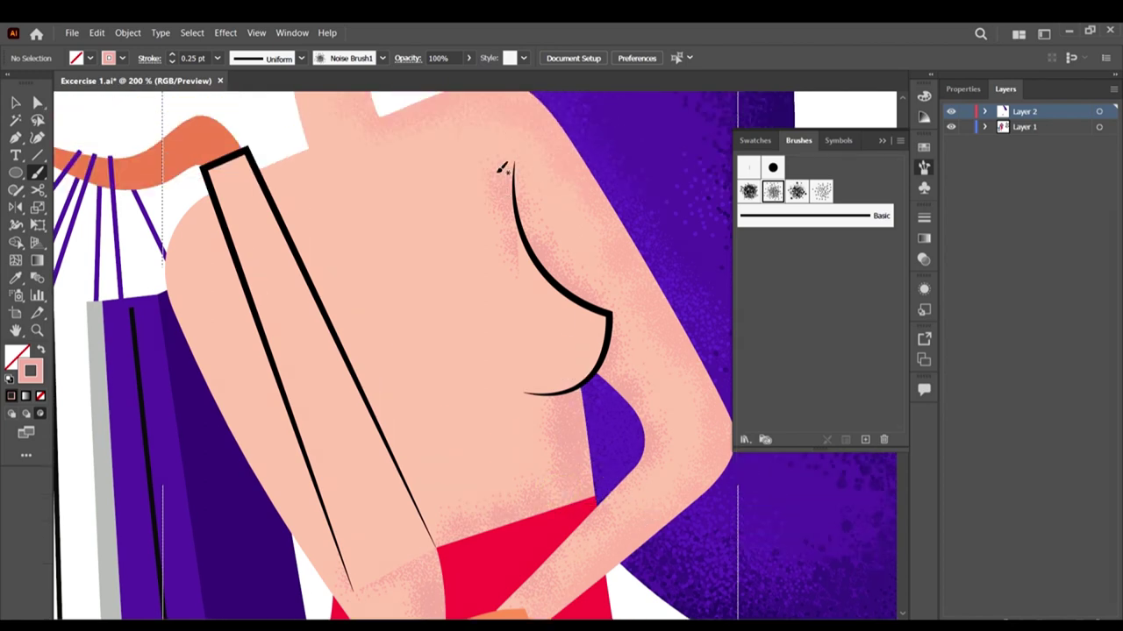
{"action": "scroll", "coordinate": [307, 156], "scroll_direction": "up", "scroll_amount": 2}
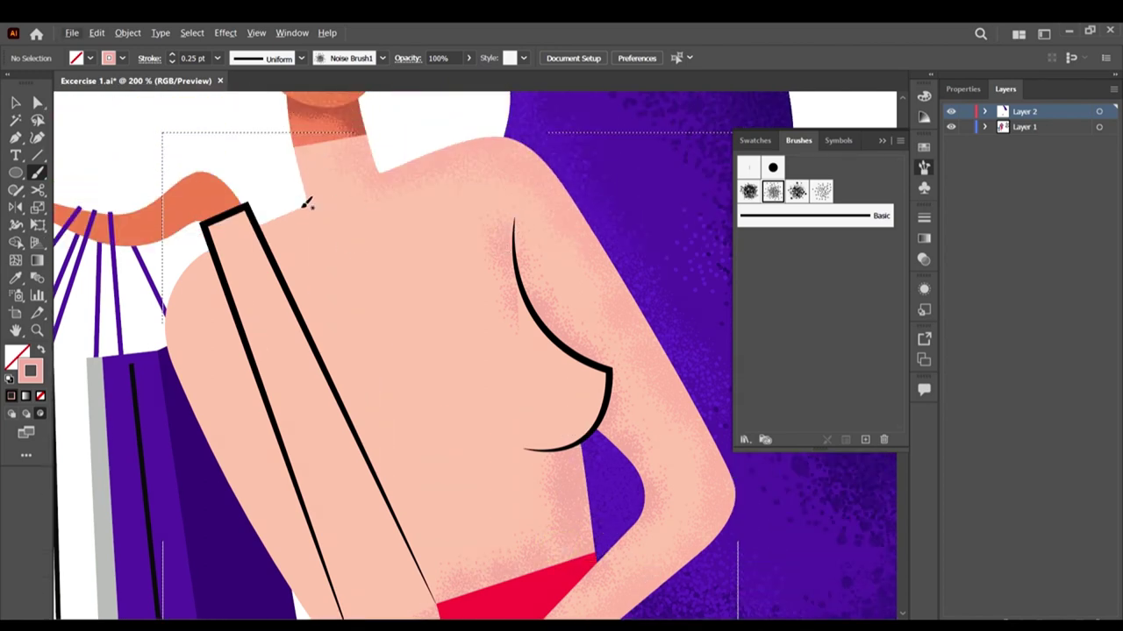
{"action": "left_click_drag", "start_coordinate": [300, 181], "coordinate": [312, 215]}
{"action": "mouse_move", "coordinate": [293, 151]}
{"action": "left_mouse_down"}
{"action": "mouse_move", "coordinate": [308, 195]}
{"action": "mouse_move", "coordinate": [294, 163]}
{"action": "mouse_move", "coordinate": [270, 222]}
{"action": "left_mouse_up"}
{"action": "left_click_drag", "start_coordinate": [195, 305], "coordinate": [192, 311]}
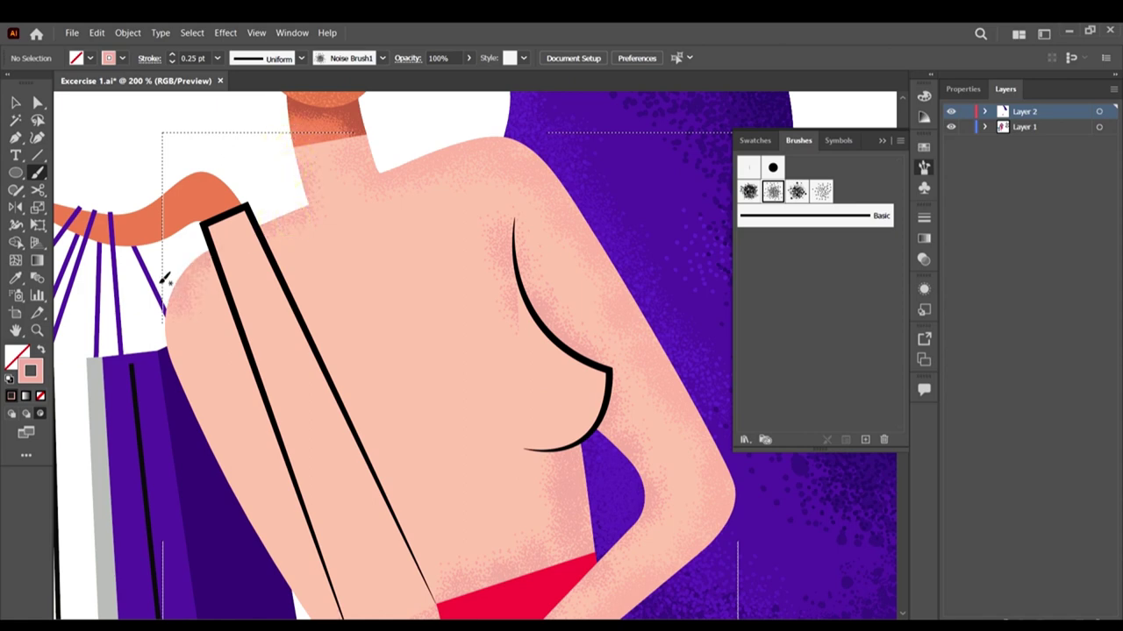
Step: Paint noise shading down the outer edge of the upper arm beside the purple bag
{"action": "scroll", "coordinate": [163, 255], "scroll_direction": "down", "scroll_amount": 2}
{"action": "left_click_drag", "start_coordinate": [175, 254], "coordinate": [235, 391]}
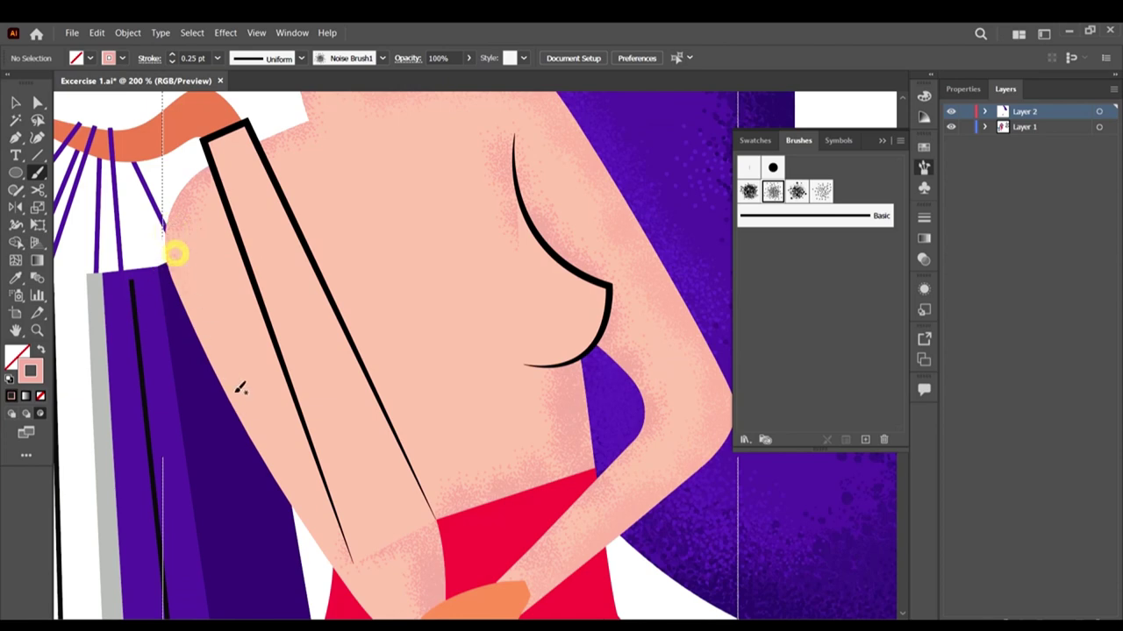
{"action": "left_click_drag", "start_coordinate": [174, 226], "coordinate": [228, 401]}
{"action": "left_click", "coordinate": [175, 251]}
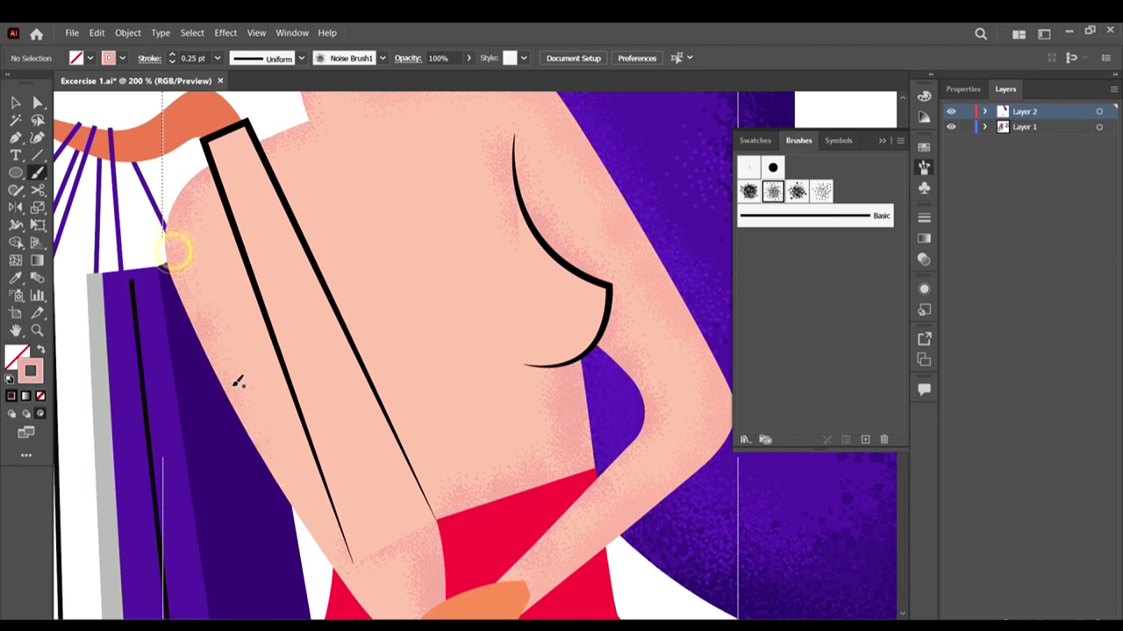
{"action": "left_click", "coordinate": [283, 483]}
Step: Build up denser noise along the bag-side upper arm's outer edge from the shoulder down toward the elbow
{"action": "scroll", "coordinate": [289, 487], "scroll_direction": "down", "scroll_amount": 3}
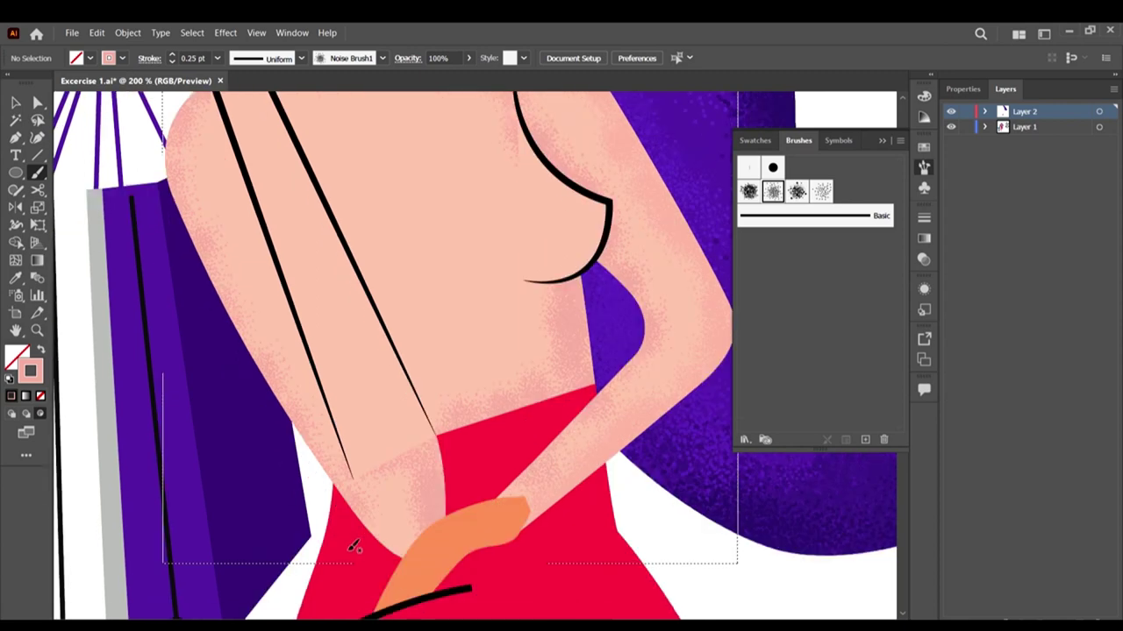
{"action": "left_click_drag", "start_coordinate": [176, 165], "coordinate": [232, 345]}
{"action": "left_click_drag", "start_coordinate": [175, 166], "coordinate": [207, 268]}
{"action": "mouse_move", "coordinate": [209, 263]}
{"action": "left_mouse_down"}
{"action": "mouse_move", "coordinate": [201, 219]}
{"action": "mouse_move", "coordinate": [261, 336]}
{"action": "left_mouse_up"}
{"action": "left_click_drag", "start_coordinate": [208, 248], "coordinate": [285, 406]}
{"action": "mouse_move", "coordinate": [220, 286]}
{"action": "left_mouse_down"}
{"action": "mouse_move", "coordinate": [246, 346]}
{"action": "mouse_move", "coordinate": [348, 475]}
{"action": "left_mouse_up"}
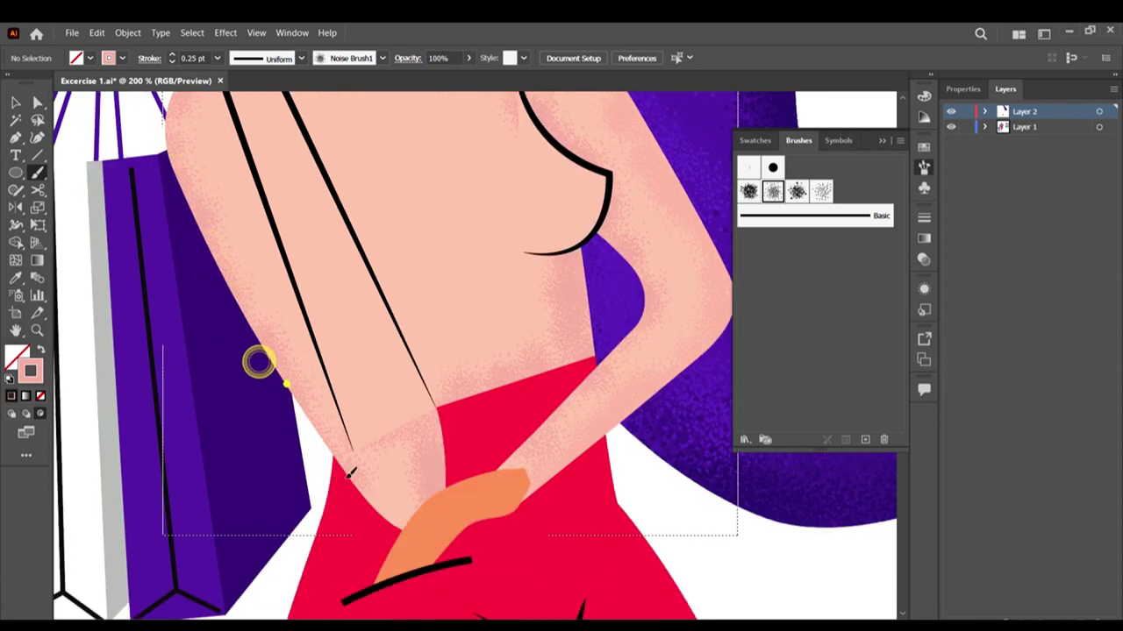
Step: Continue the noise shading around the outer edge of the bag-side elbow to the orange hand
{"action": "left_click_drag", "start_coordinate": [283, 385], "coordinate": [362, 506]}
{"action": "left_click_drag", "start_coordinate": [304, 433], "coordinate": [311, 436]}
{"action": "left_click", "coordinate": [353, 497]}
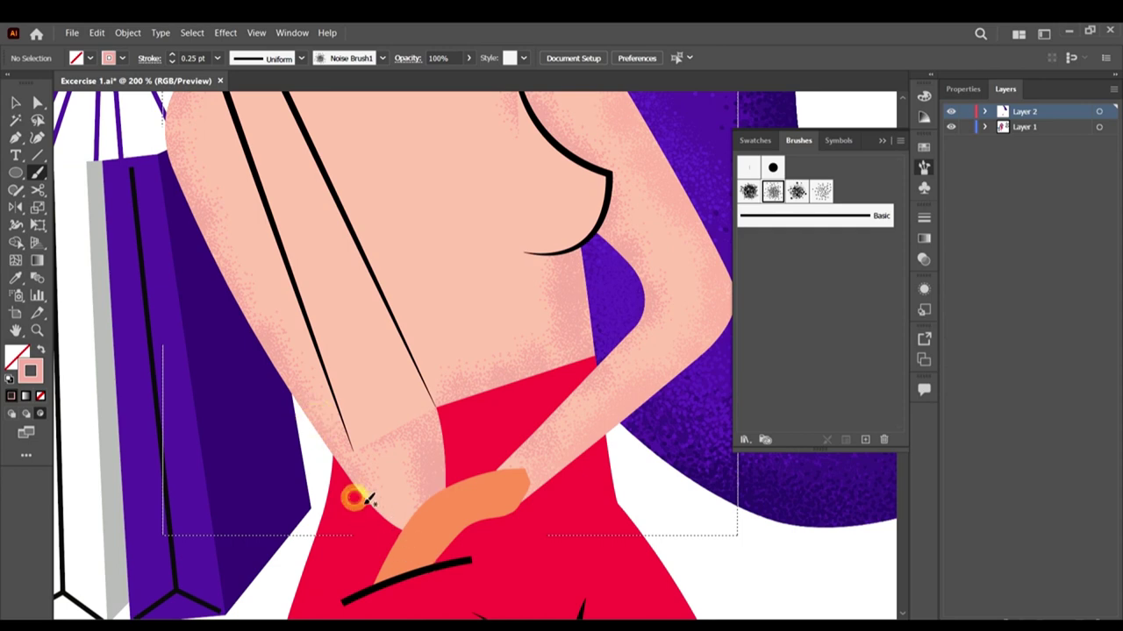
{"action": "left_click", "coordinate": [373, 511]}
{"action": "left_click_drag", "start_coordinate": [377, 511], "coordinate": [474, 514]}
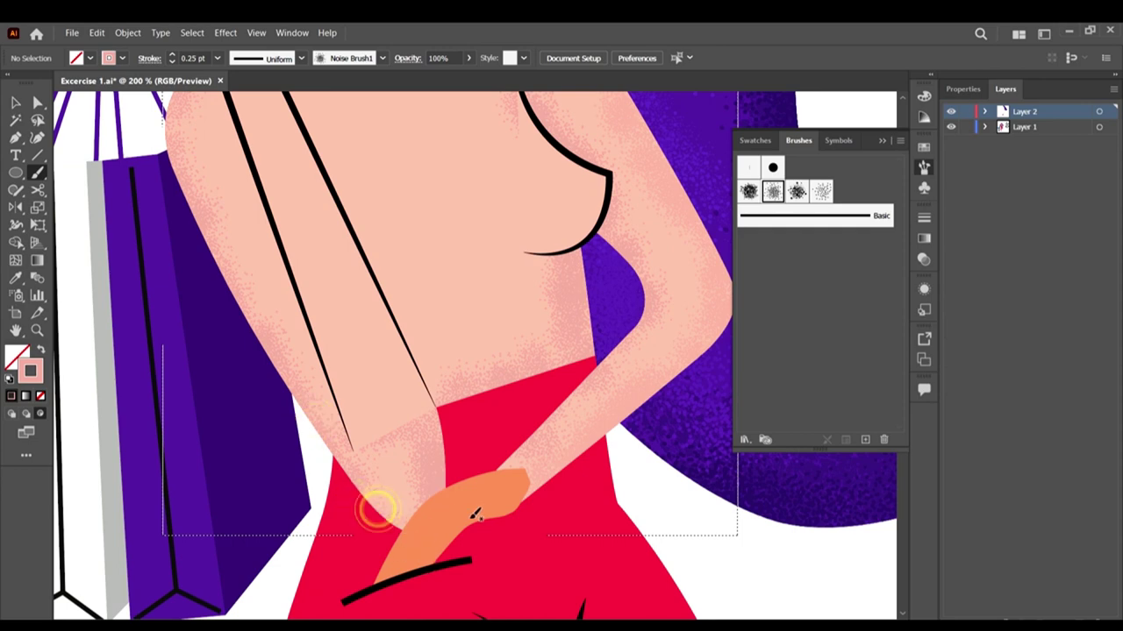
Step: Touch up the noise on the bag-side upper arm's outer edge just below the shoulder
{"action": "scroll", "coordinate": [473, 516], "scroll_direction": "down", "scroll_amount": 2}
{"action": "left_click_drag", "start_coordinate": [327, 321], "coordinate": [341, 374]}
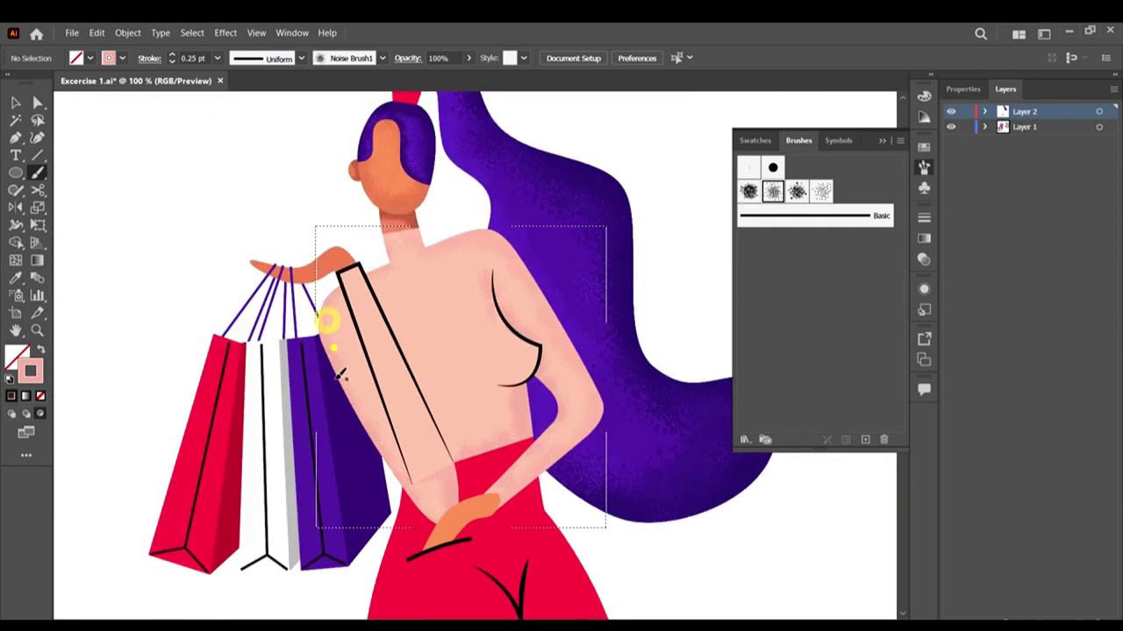
{"action": "left_click", "coordinate": [331, 351]}
{"action": "left_click", "coordinate": [312, 342]}
{"action": "left_click", "coordinate": [333, 362]}
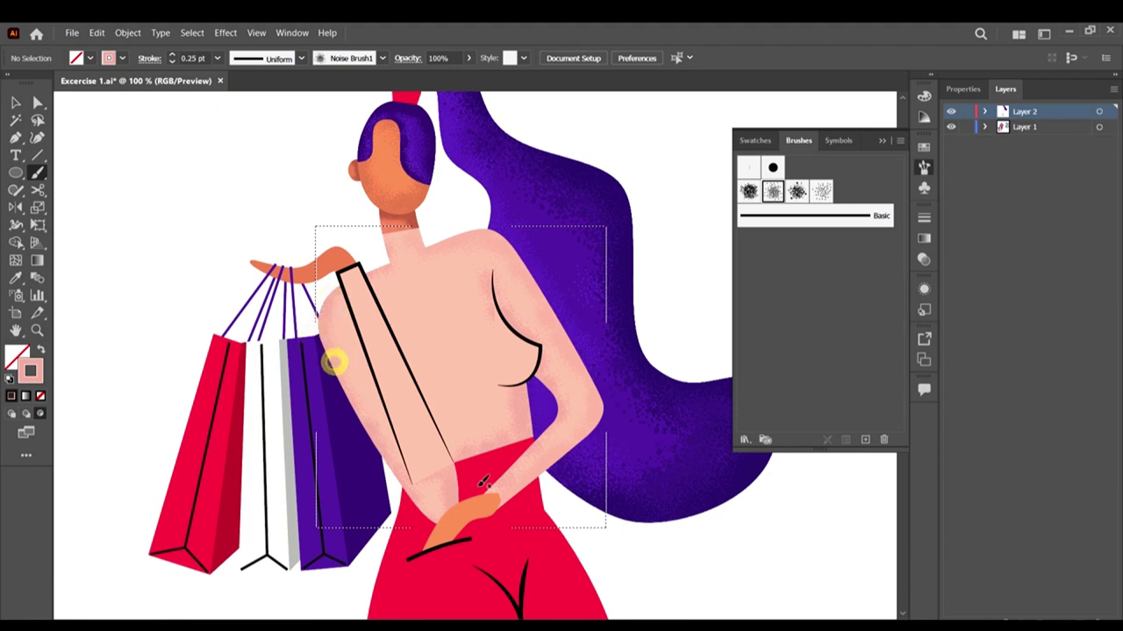
Step: Dab extra noise shading on the side of the torso just above the waistline
{"action": "scroll", "coordinate": [549, 431], "scroll_direction": "up", "scroll_amount": 1}
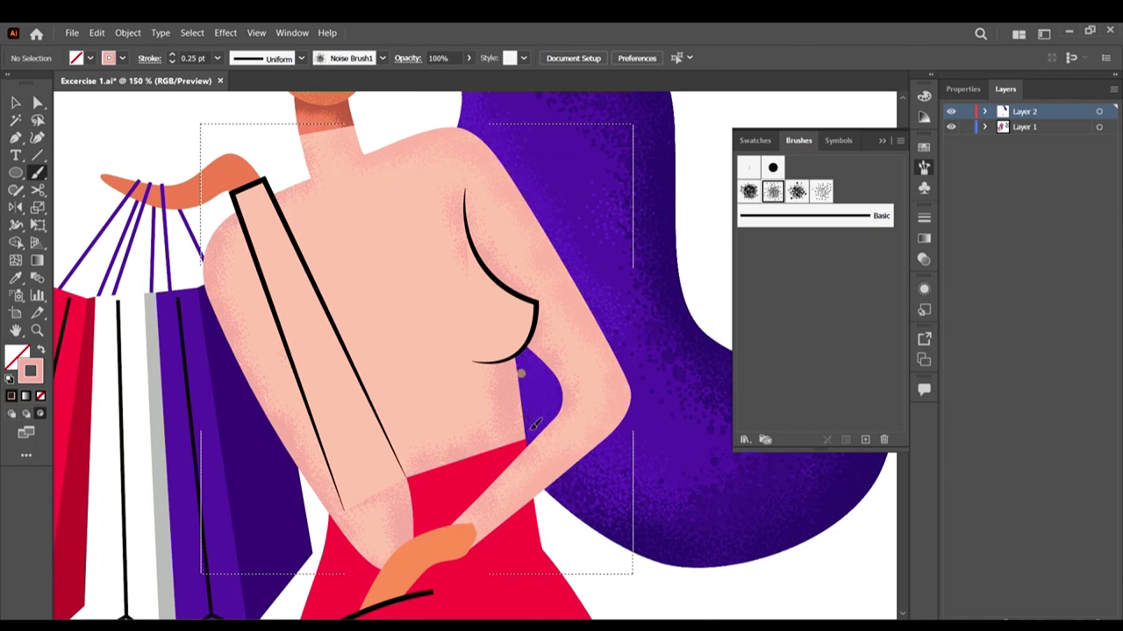
{"action": "left_click", "coordinate": [511, 401]}
{"action": "left_click", "coordinate": [499, 441]}
{"action": "left_click", "coordinate": [497, 429]}
Step: Switch to Noise Brush 2 at 0.25 pt and dab coarser noise on top of the hair-side shoulder
{"action": "left_click", "coordinate": [797, 192]}
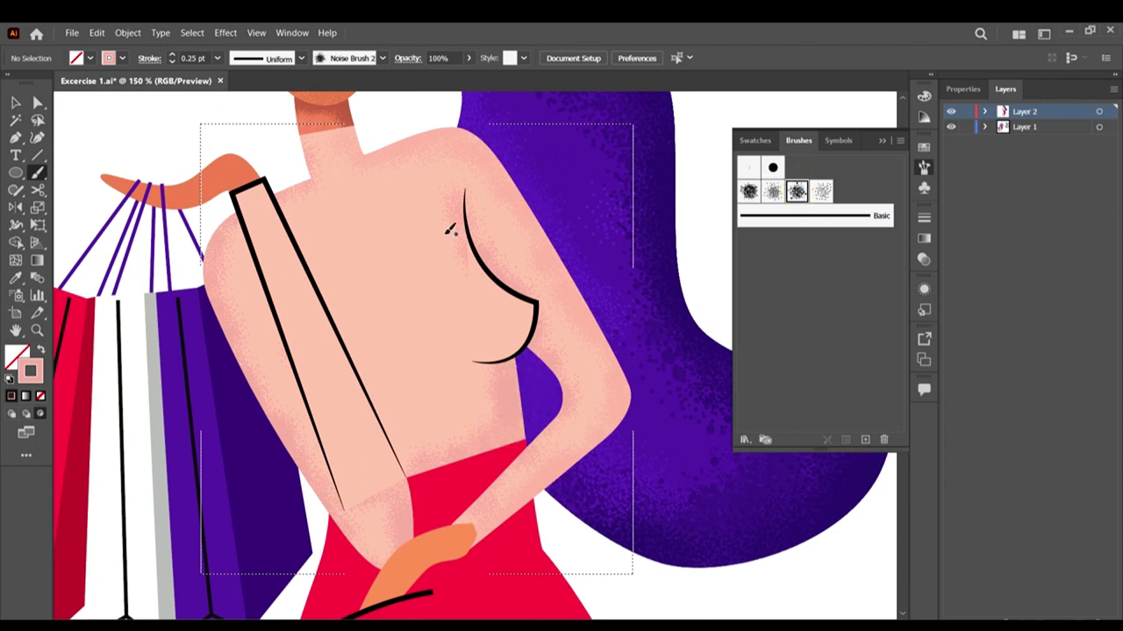
{"action": "scroll", "coordinate": [450, 230], "scroll_direction": "up", "scroll_amount": 3}
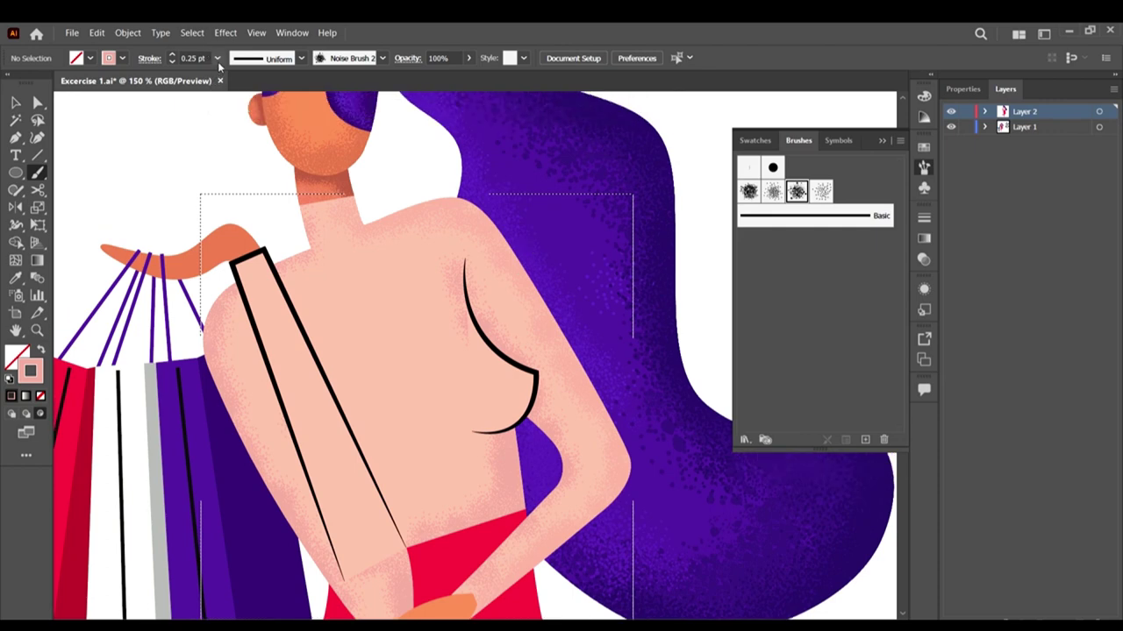
{"action": "left_click", "coordinate": [217, 58]}
{"action": "left_click", "coordinate": [218, 57]}
{"action": "scroll", "coordinate": [526, 383], "scroll_direction": "down", "scroll_amount": 3}
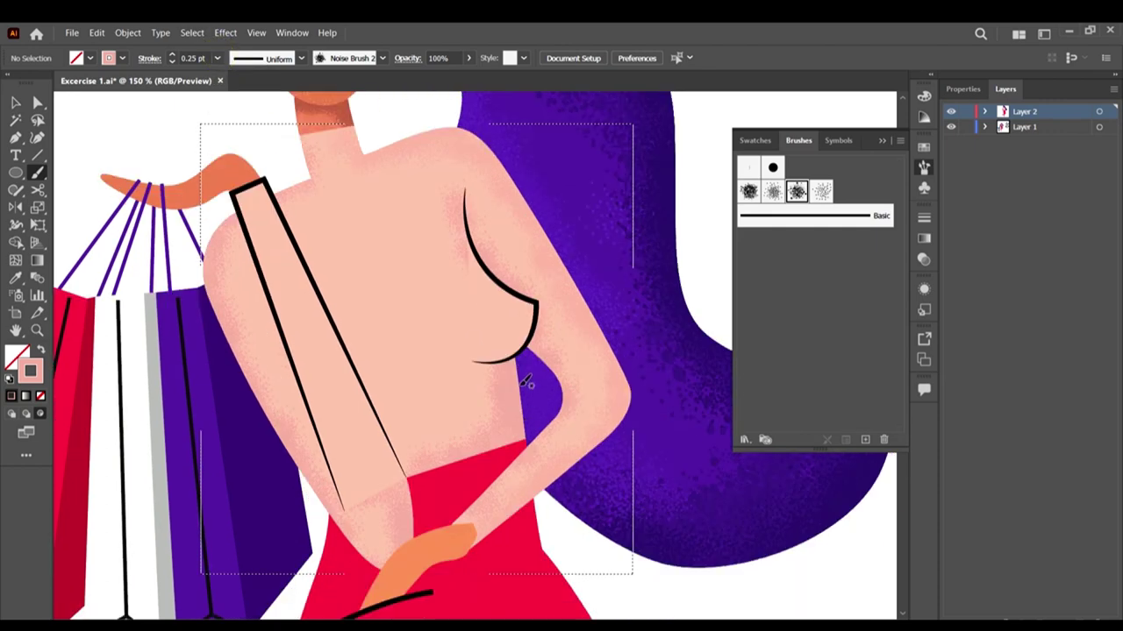
{"action": "left_click", "coordinate": [482, 135]}
{"action": "left_click", "coordinate": [462, 135]}
{"action": "left_click", "coordinate": [454, 123]}
Step: Paint Noise Brush 2 strokes along the hair-side shoulder and upper arm and across the bag-side shoulder
{"action": "left_click", "coordinate": [822, 189]}
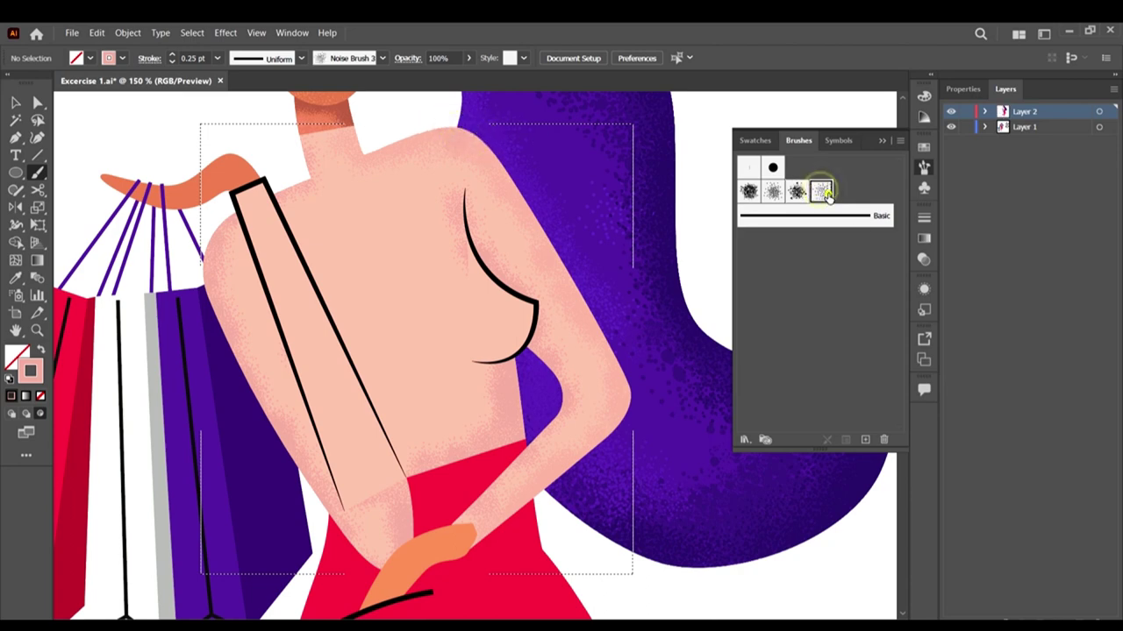
{"action": "left_click", "coordinate": [796, 192]}
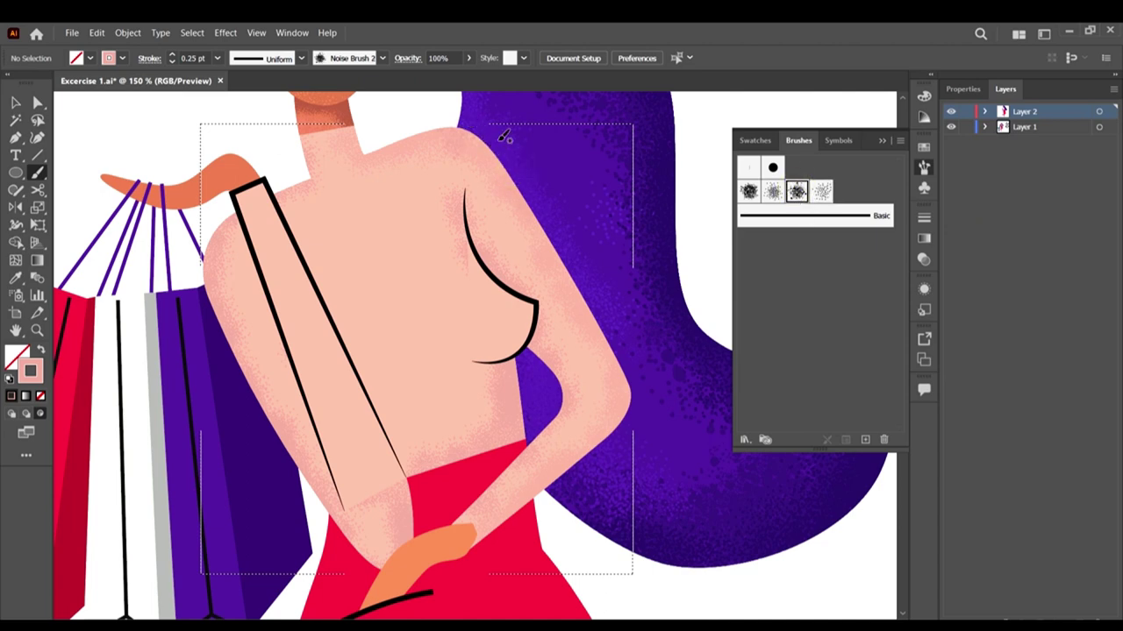
{"action": "left_click_drag", "start_coordinate": [473, 128], "coordinate": [572, 214]}
{"action": "left_click_drag", "start_coordinate": [488, 154], "coordinate": [529, 200]}
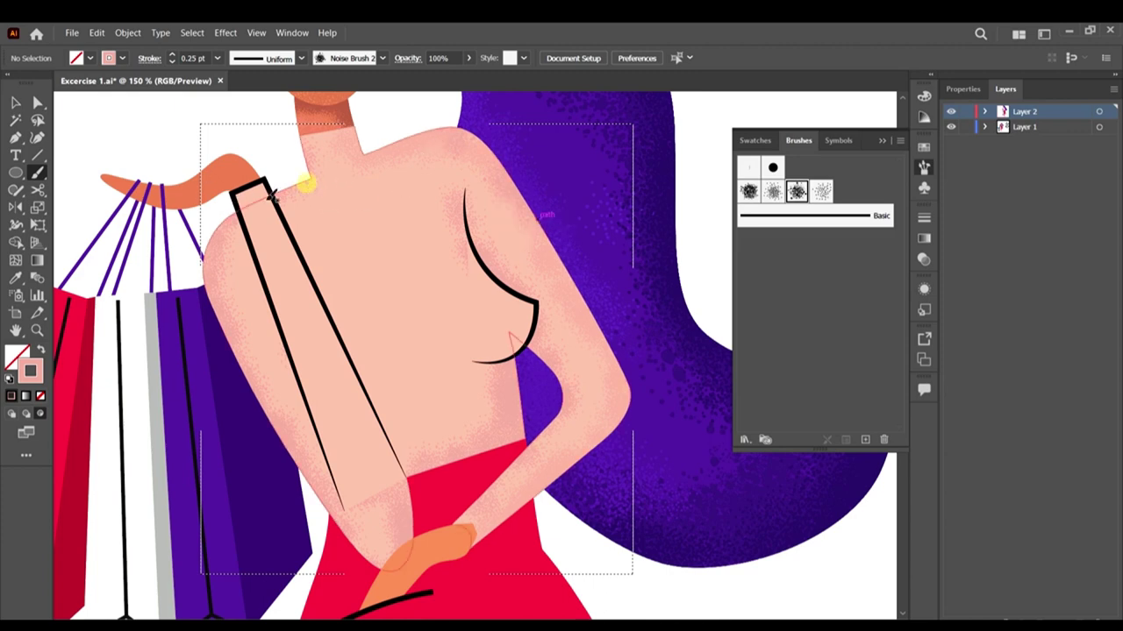
{"action": "mouse_move", "coordinate": [316, 192]}
{"action": "left_mouse_down"}
{"action": "mouse_move", "coordinate": [262, 181]}
{"action": "mouse_move", "coordinate": [273, 188]}
{"action": "mouse_move", "coordinate": [252, 232]}
{"action": "mouse_move", "coordinate": [183, 278]}
{"action": "left_mouse_up"}
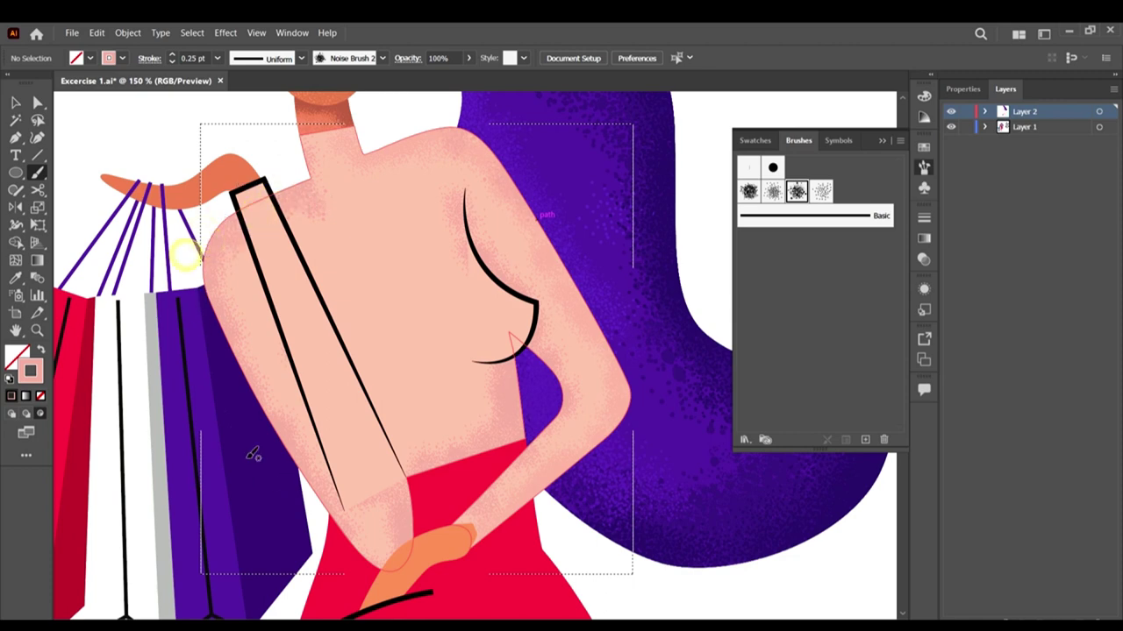
Step: Add Noise Brush 2 texture around the upper part of the black armpit curve
{"action": "scroll", "coordinate": [313, 379], "scroll_direction": "down", "scroll_amount": 2}
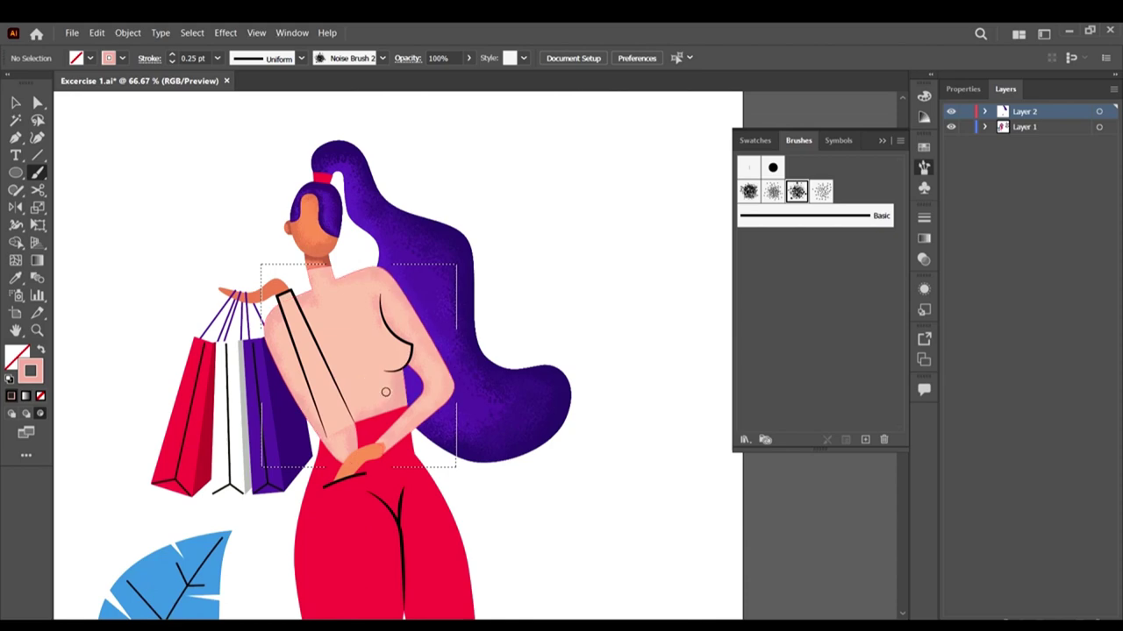
{"action": "scroll", "coordinate": [386, 391], "scroll_direction": "up", "scroll_amount": 2}
{"action": "left_click", "coordinate": [368, 185]}
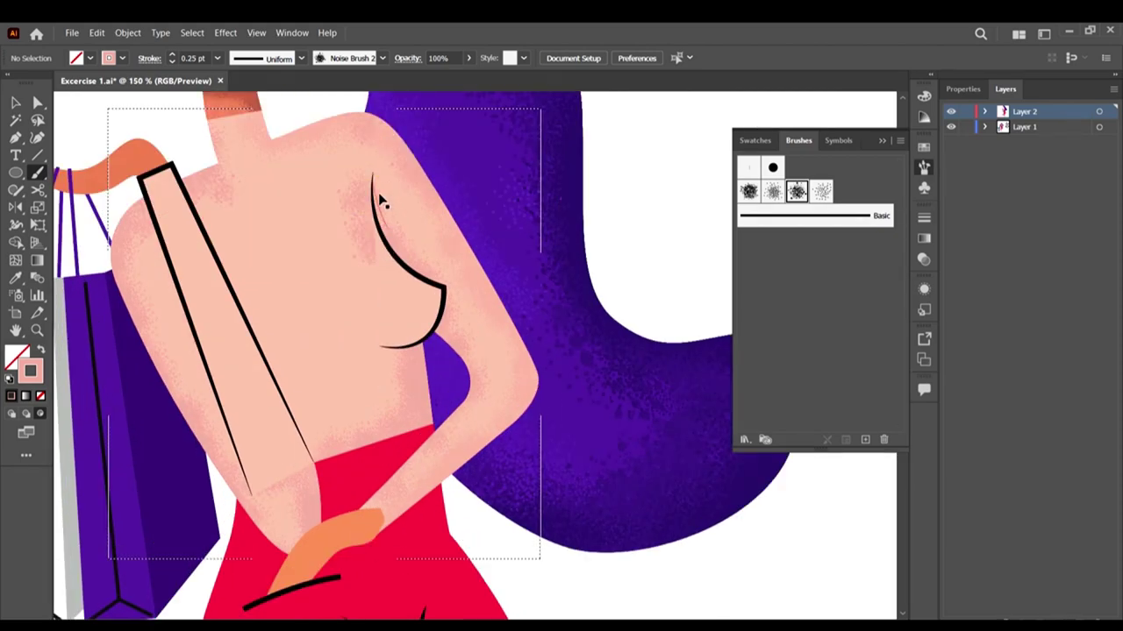
{"action": "left_click_drag", "start_coordinate": [394, 240], "coordinate": [411, 241]}
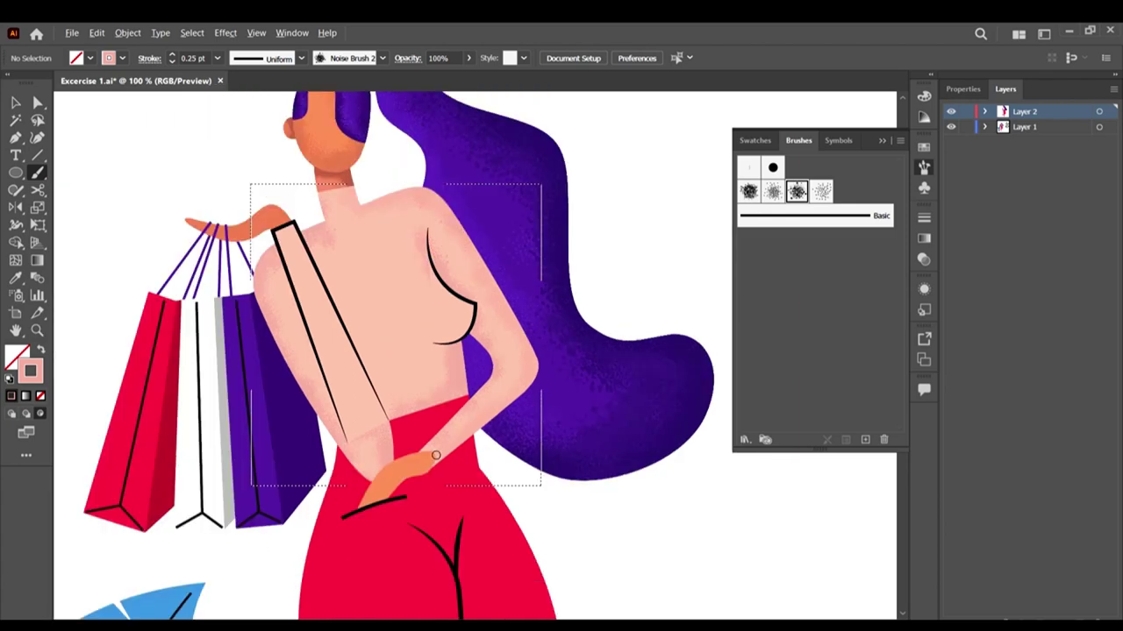
{"action": "scroll", "coordinate": [436, 455], "scroll_direction": "up", "scroll_amount": 1}
{"action": "scroll", "coordinate": [493, 386], "scroll_direction": "up", "scroll_amount": 1}
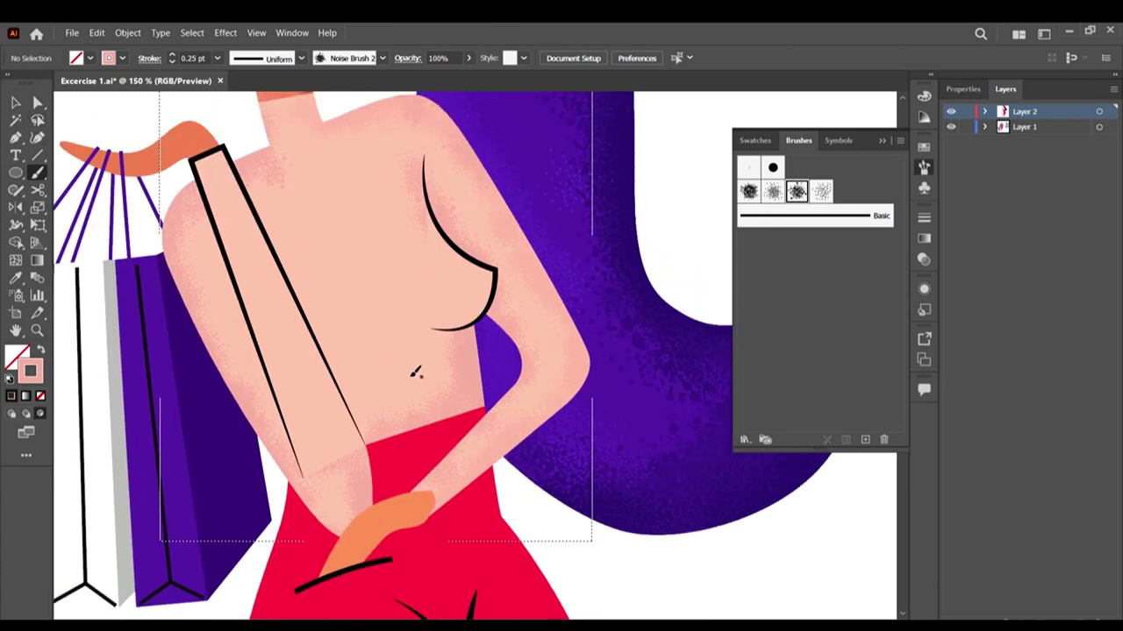
Step: Leave Draw Inside mode for the body shape and return to the Selection tool
{"action": "scroll", "coordinate": [416, 372], "scroll_direction": "up", "scroll_amount": 2}
{"action": "left_click", "coordinate": [14, 103]}
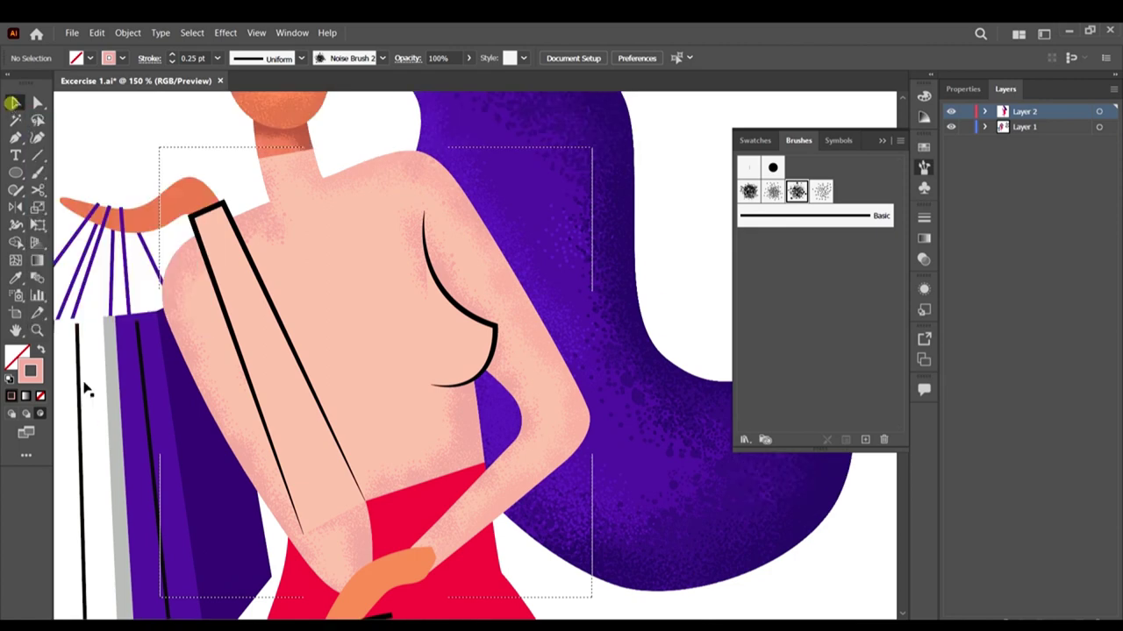
{"action": "scroll", "coordinate": [386, 340], "scroll_direction": "down", "scroll_amount": 2}
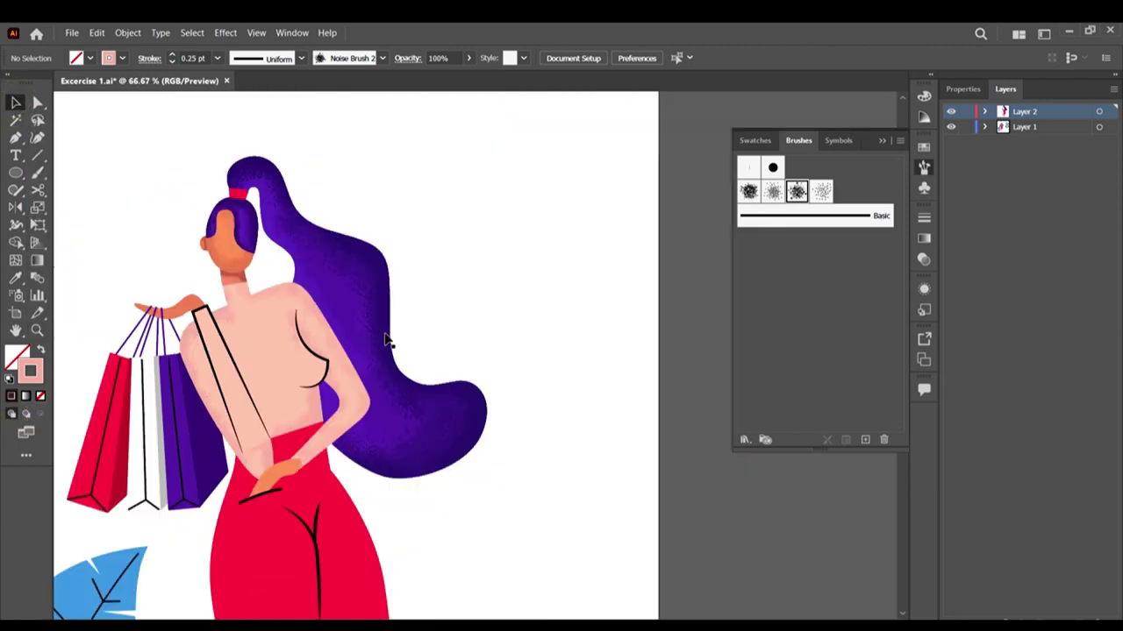
{"action": "scroll", "coordinate": [259, 359], "scroll_direction": "up", "scroll_amount": 3}
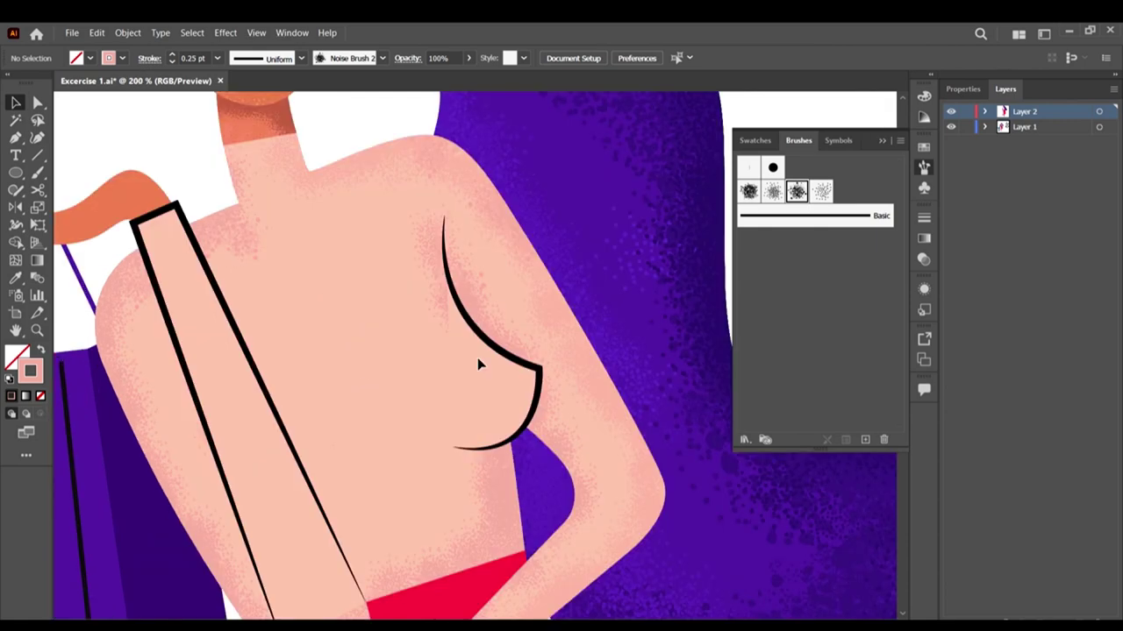
Step: Select the skin-filled chest shape inside the black armpit curve and turn on Draw Inside for it
{"action": "left_click", "coordinate": [506, 359]}
{"action": "left_click", "coordinate": [522, 391]}
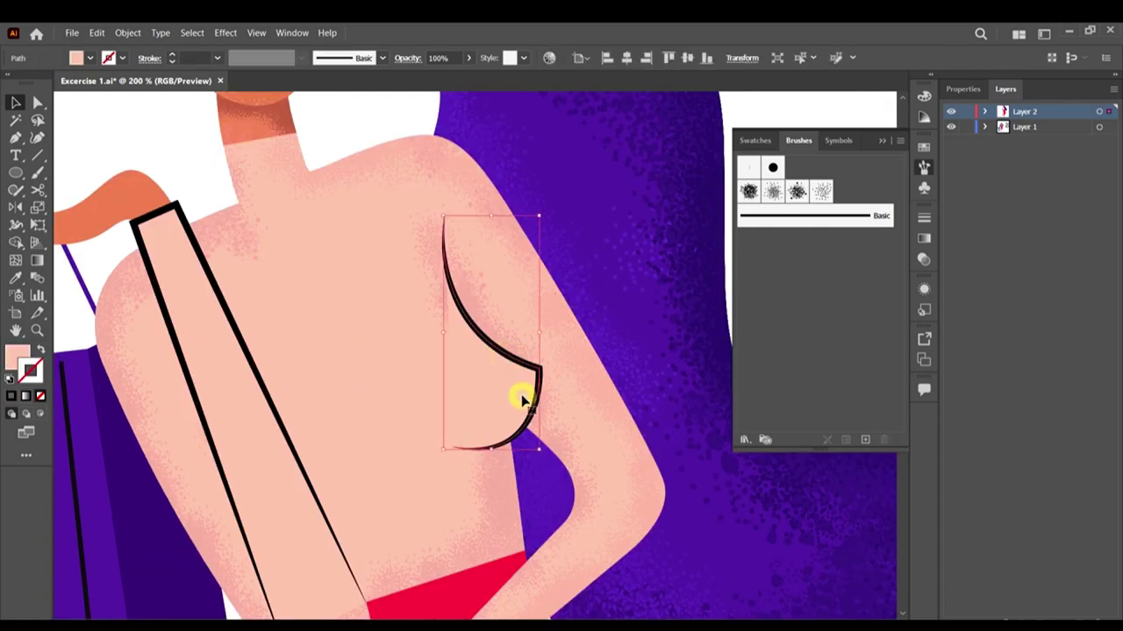
{"action": "scroll", "coordinate": [430, 404], "scroll_direction": "right", "scroll_amount": 2}
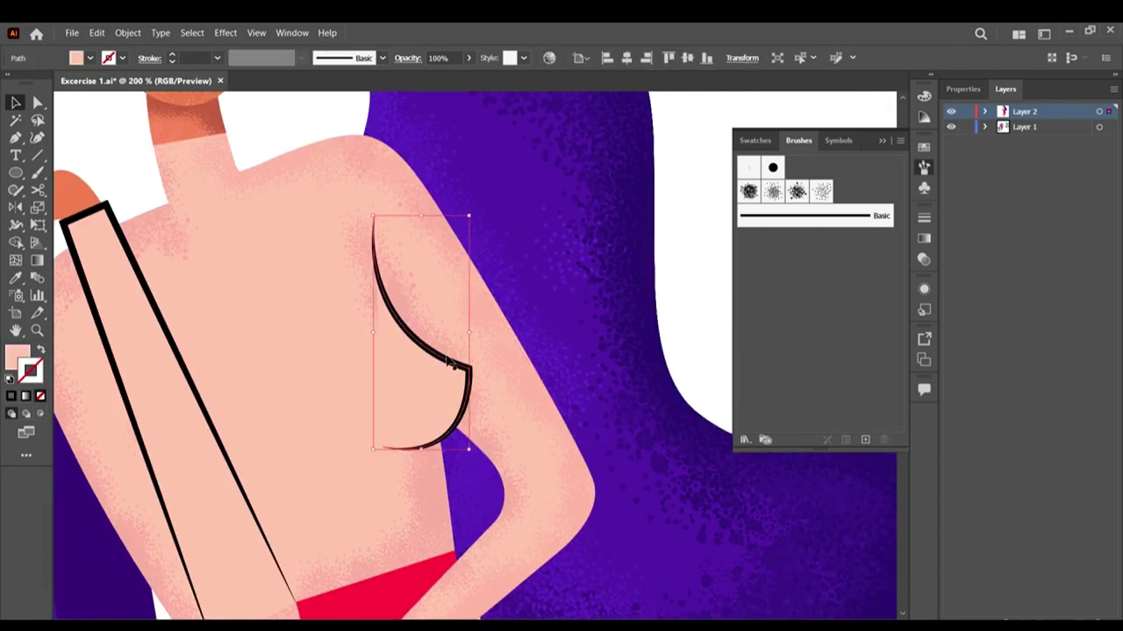
{"action": "left_click", "coordinate": [394, 376]}
{"action": "left_click", "coordinate": [301, 358]}
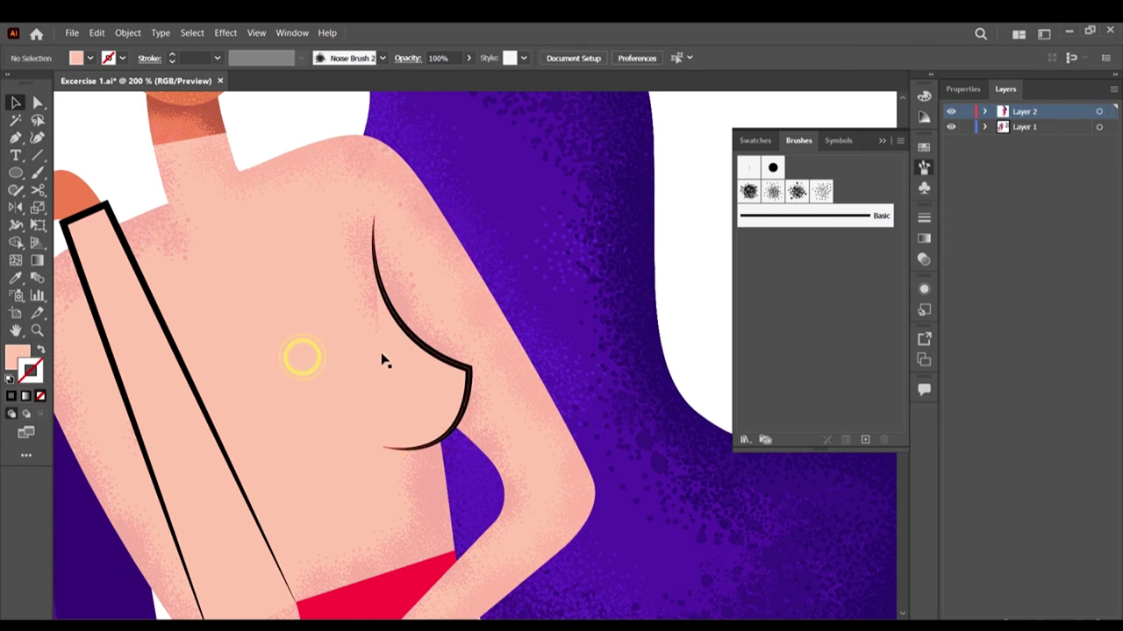
{"action": "left_click", "coordinate": [382, 355]}
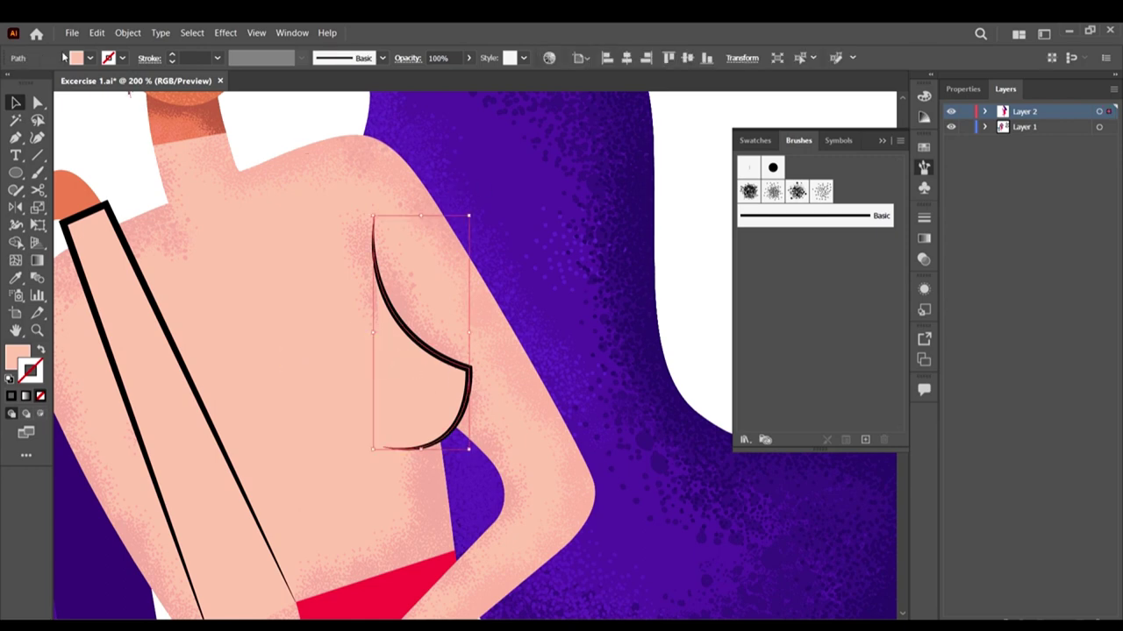
{"action": "scroll", "coordinate": [474, 333], "scroll_direction": "down", "scroll_amount": 2}
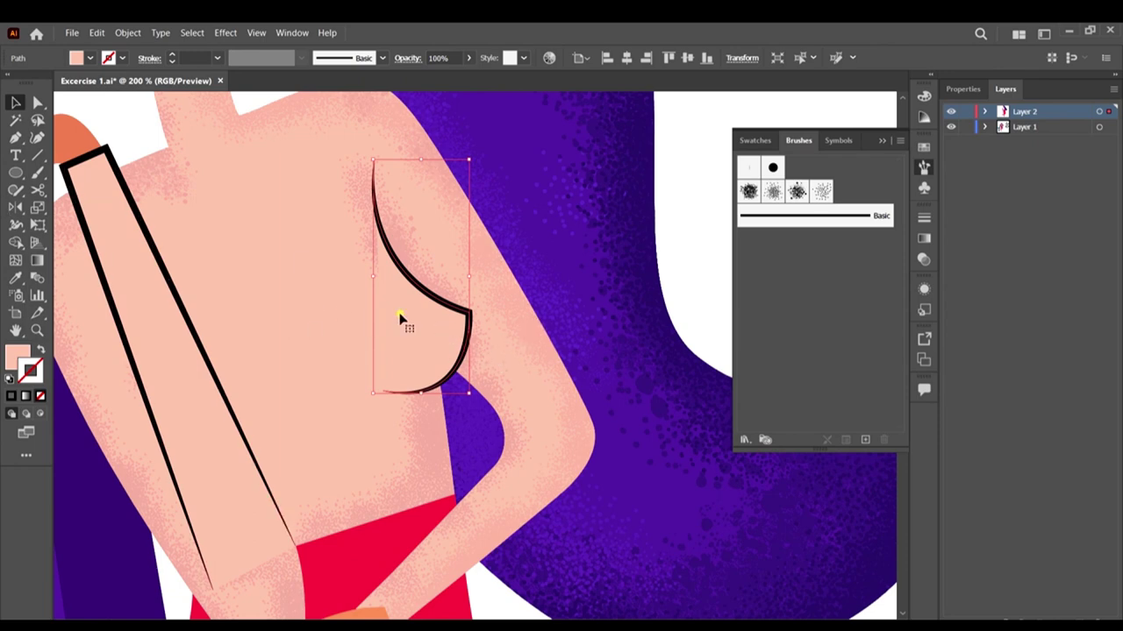
{"action": "left_click", "coordinate": [39, 413]}
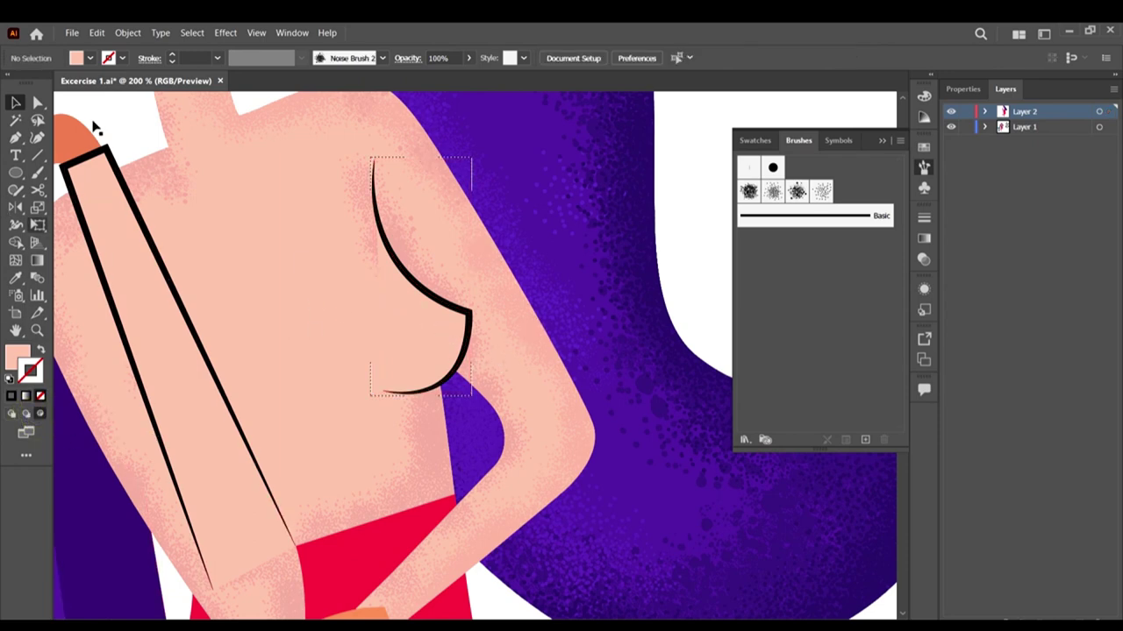
Step: Set up the Paintbrush with Noise Brush 3 and a 0.25 pt stroke
{"action": "left_click", "coordinate": [37, 172]}
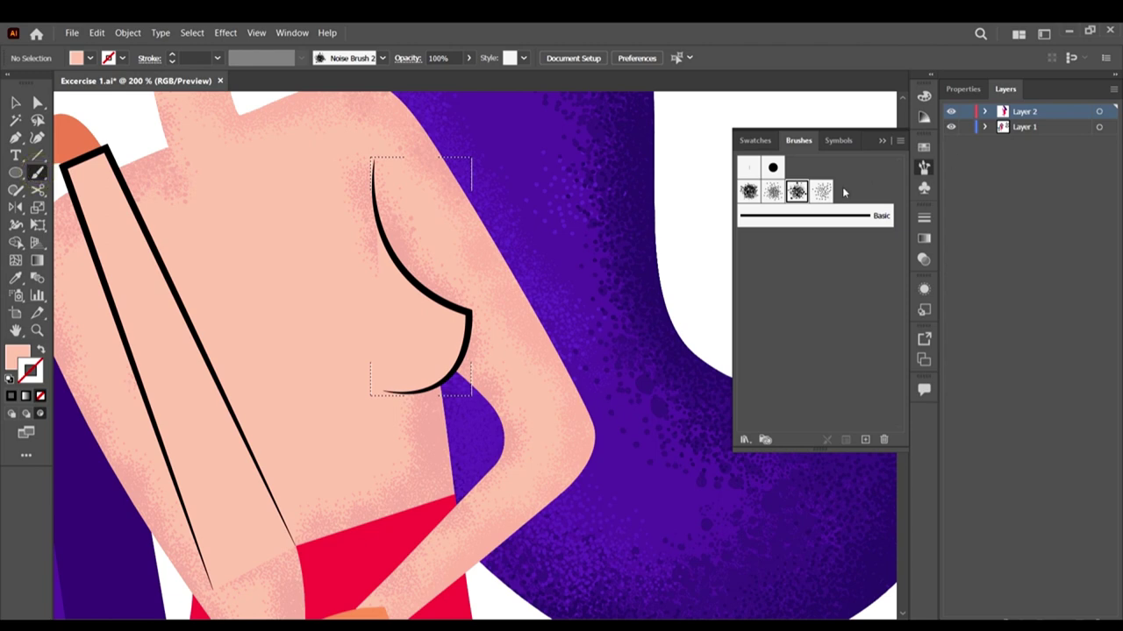
{"action": "left_click", "coordinate": [819, 192]}
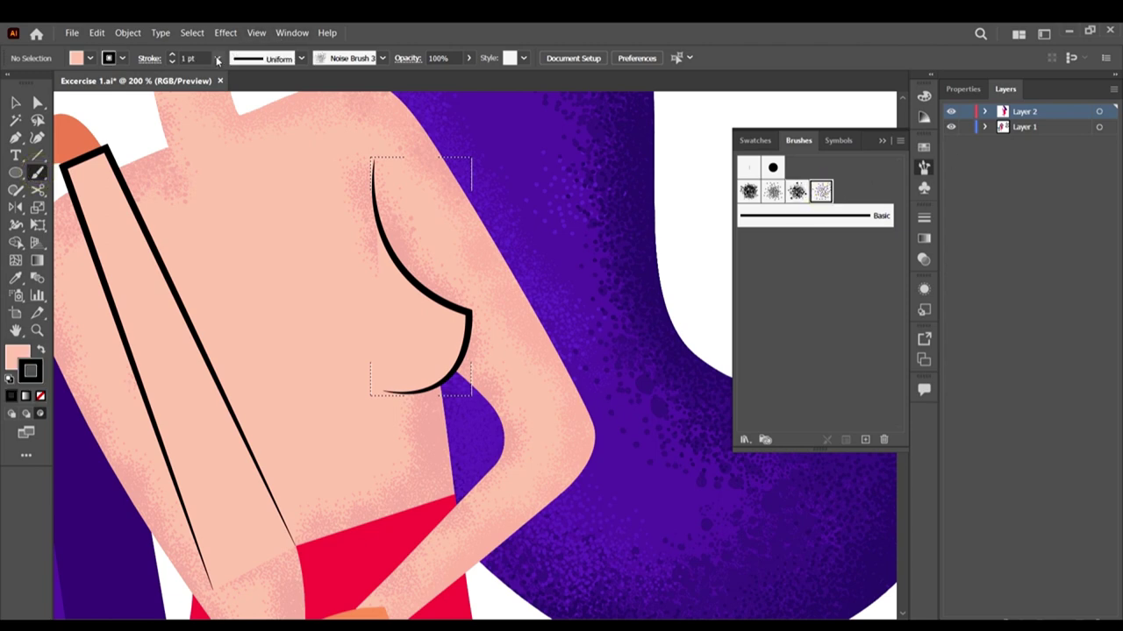
{"action": "left_click", "coordinate": [218, 60]}
{"action": "left_click", "coordinate": [241, 70]}
{"action": "scroll", "coordinate": [381, 301], "scroll_direction": "up", "scroll_amount": 2}
{"action": "left_click_drag", "start_coordinate": [377, 182], "coordinate": [372, 182]}
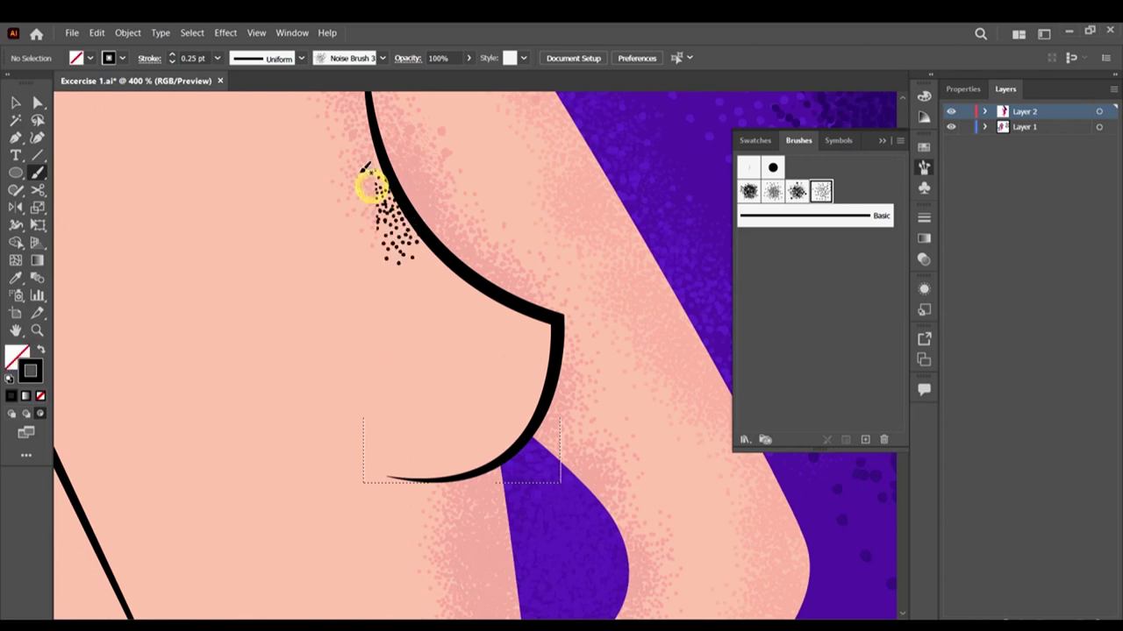
{"action": "key", "text": "ctrl+y"}
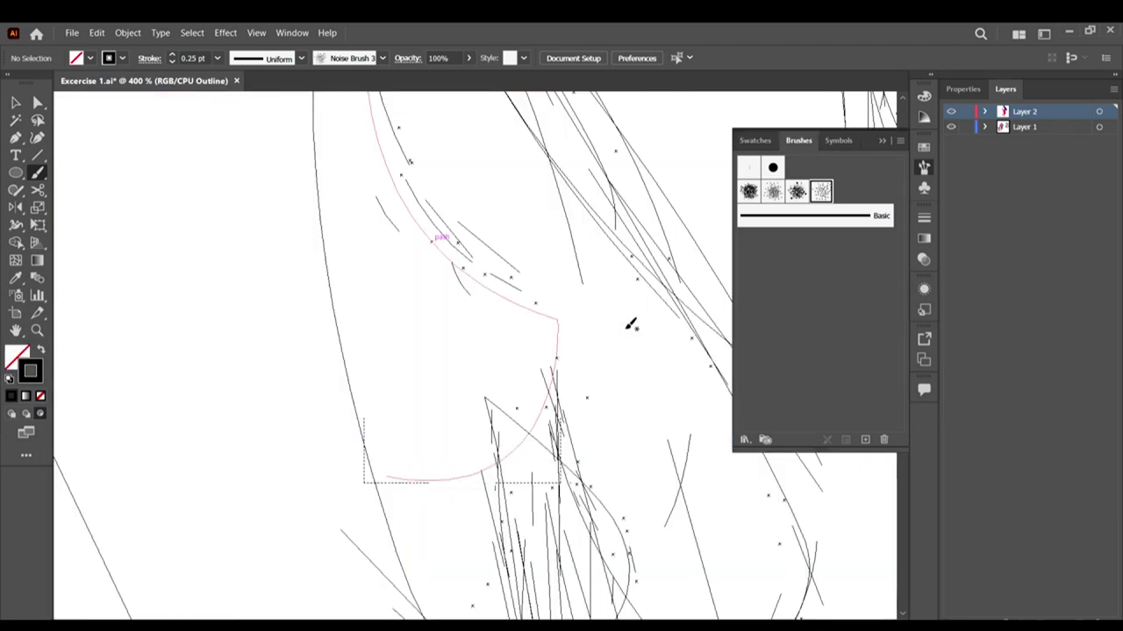
{"action": "key", "text": "ctrl+y"}
{"action": "key", "text": "ctrl+z"}
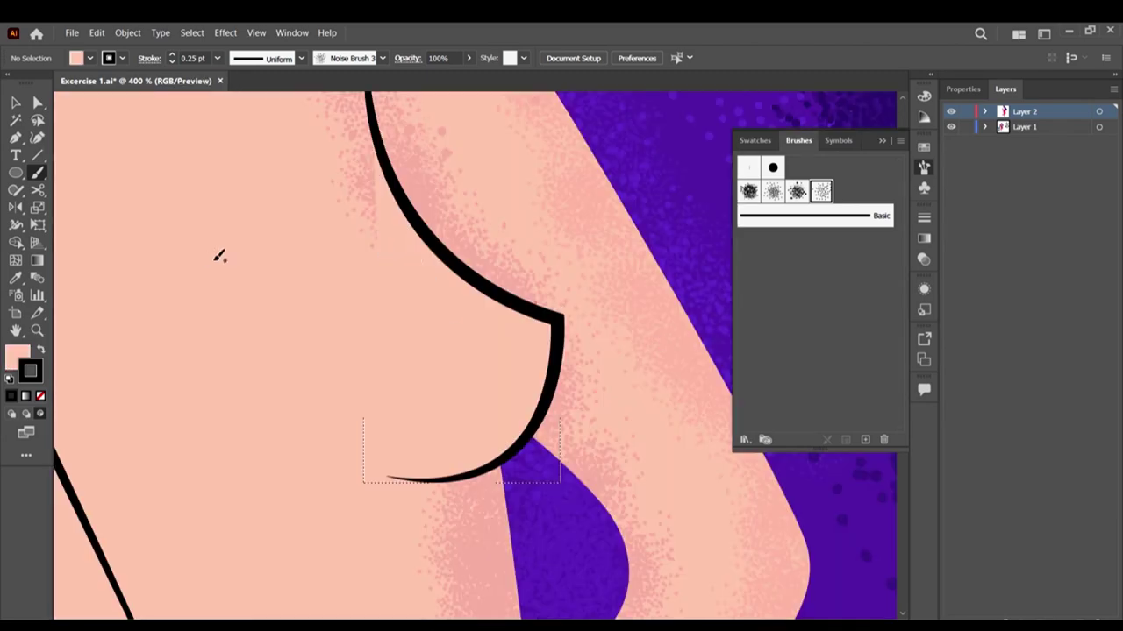
Step: Sample the pink of the existing noise shading and dab Noise Brush 3 texture along the inner side of the black chest curve
{"action": "scroll", "coordinate": [250, 302], "scroll_direction": "up", "scroll_amount": 1}
{"action": "key", "text": "i"}
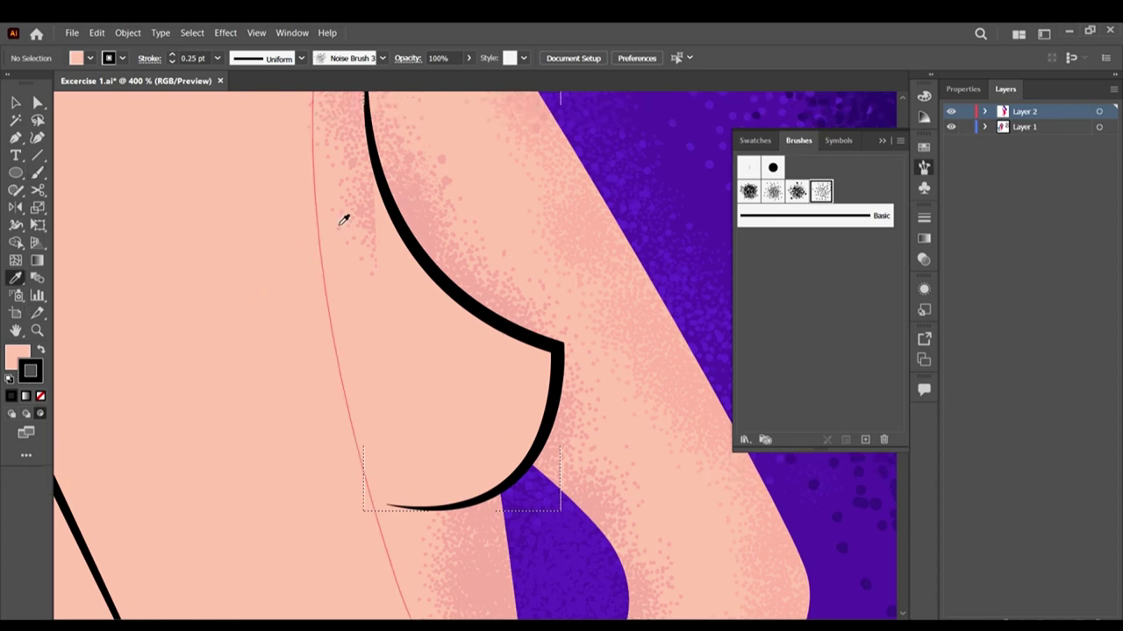
{"action": "left_click", "coordinate": [358, 220]}
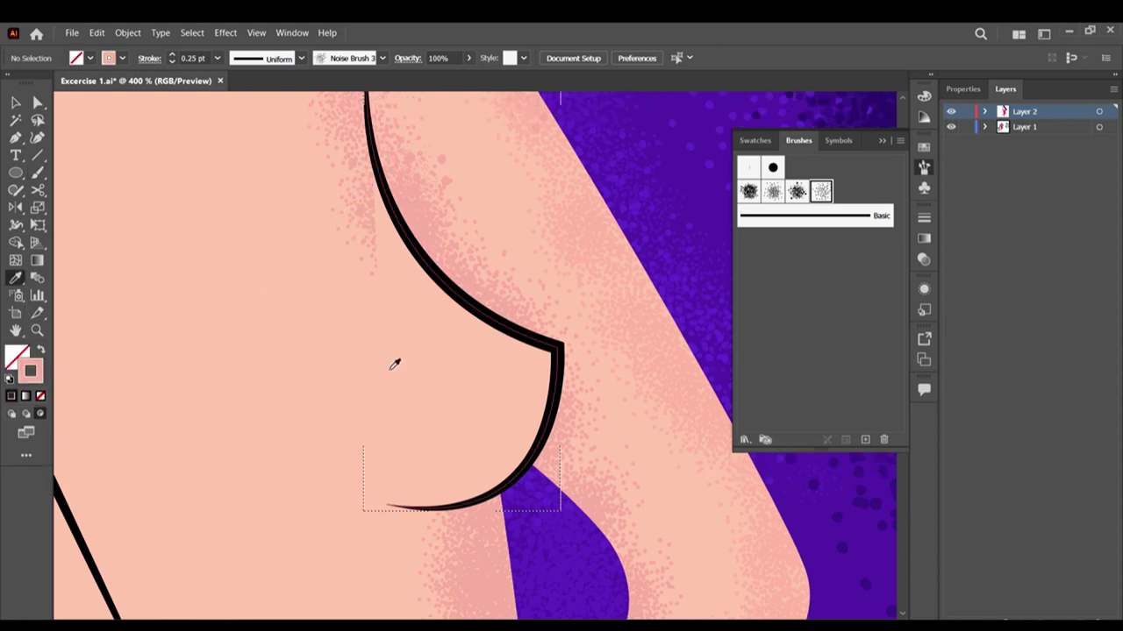
{"action": "key", "text": "b"}
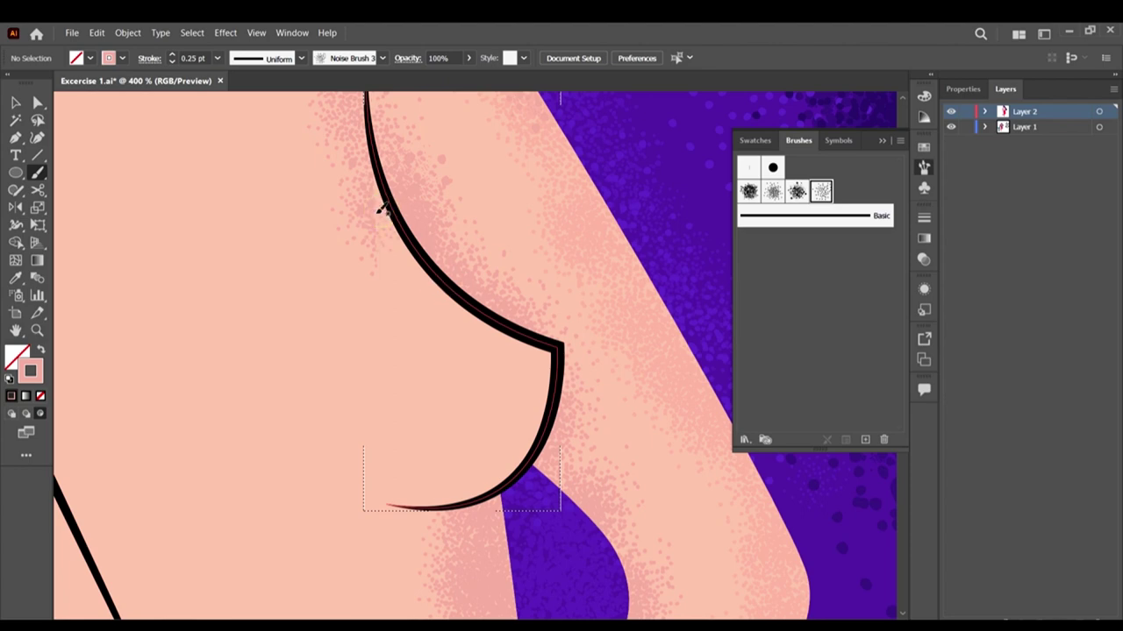
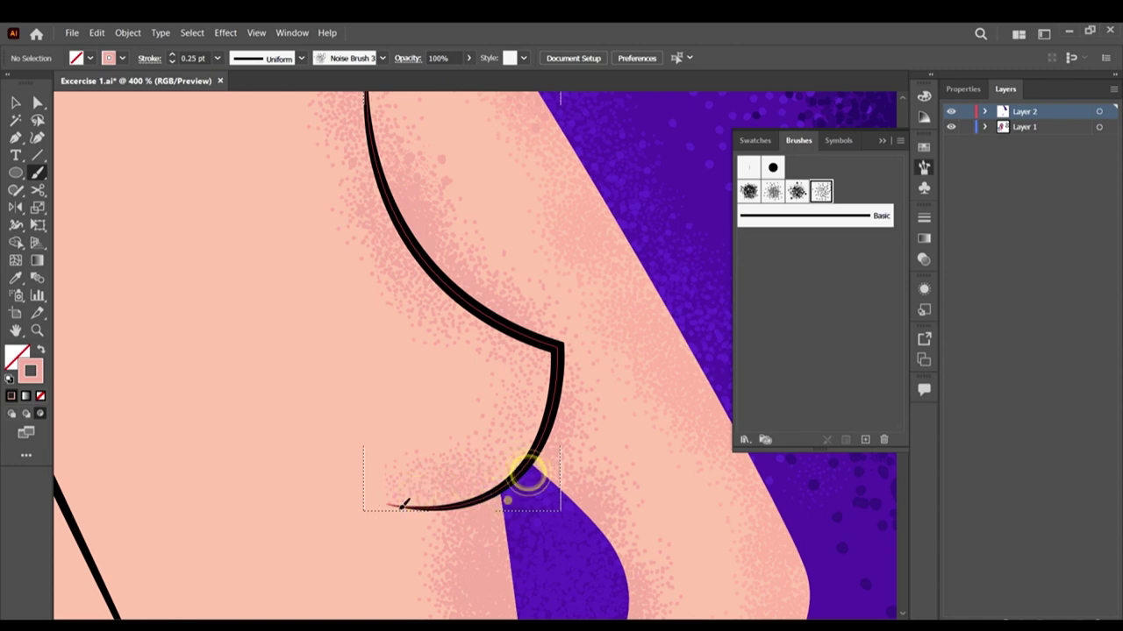
{"action": "left_click", "coordinate": [438, 496]}
{"action": "left_click", "coordinate": [532, 448]}
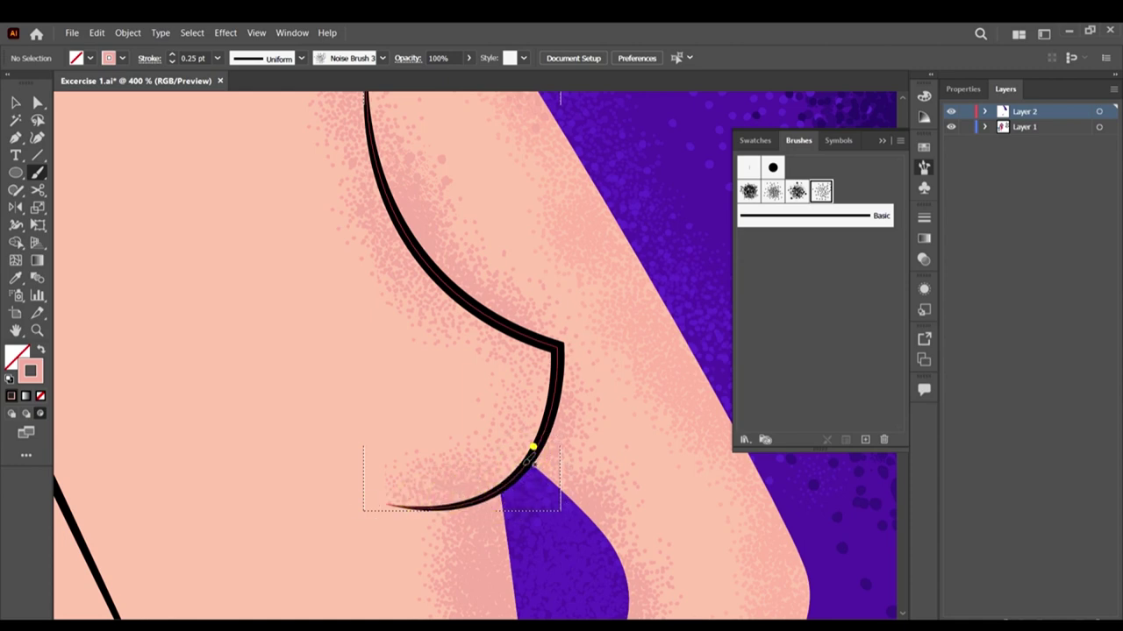
{"action": "left_click", "coordinate": [488, 484]}
Step: Redo the noise shading along the lower edge of the chest shape and paint strokes up its outer edge to the corner
{"action": "scroll", "coordinate": [592, 420], "scroll_direction": "down", "scroll_amount": 2}
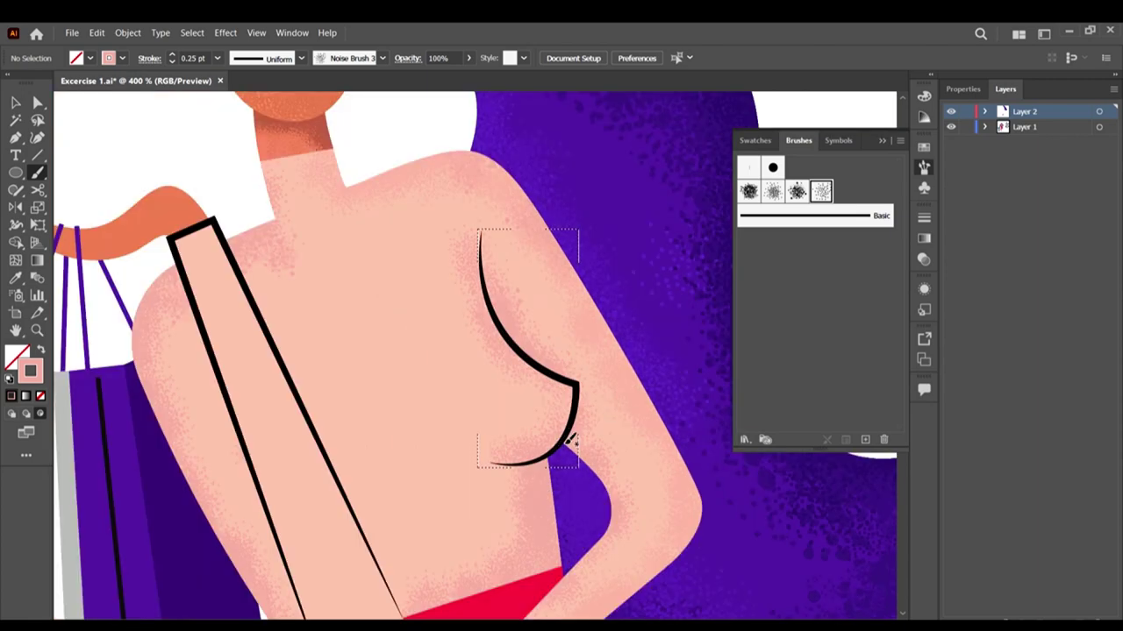
{"action": "scroll", "coordinate": [563, 445], "scroll_direction": "down", "scroll_amount": 1}
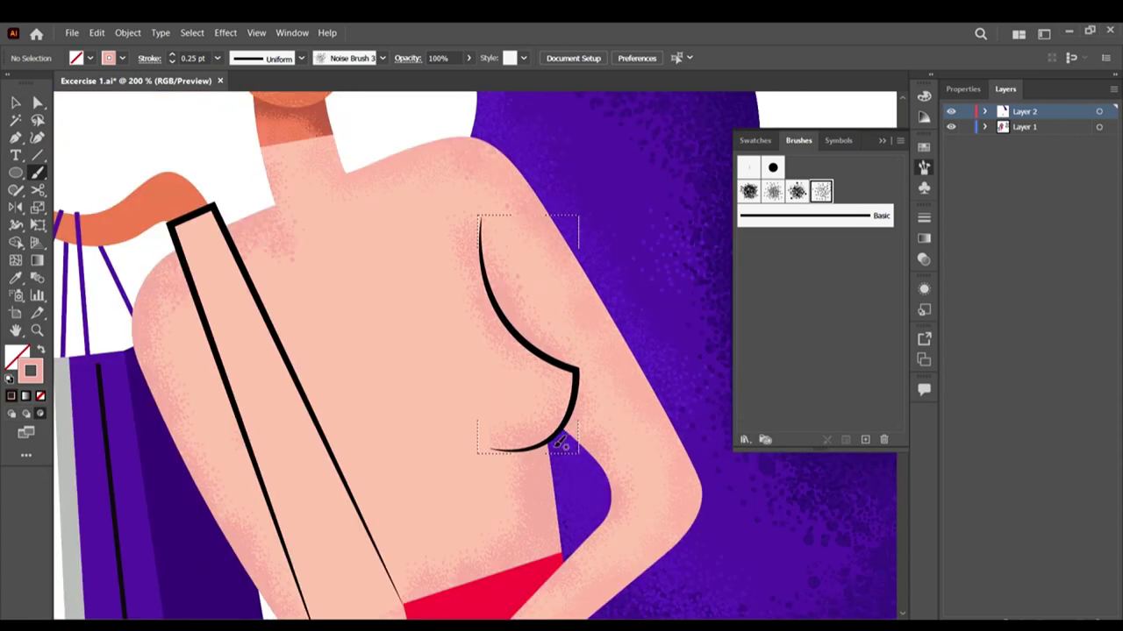
{"action": "scroll", "coordinate": [562, 444], "scroll_direction": "down", "scroll_amount": 2}
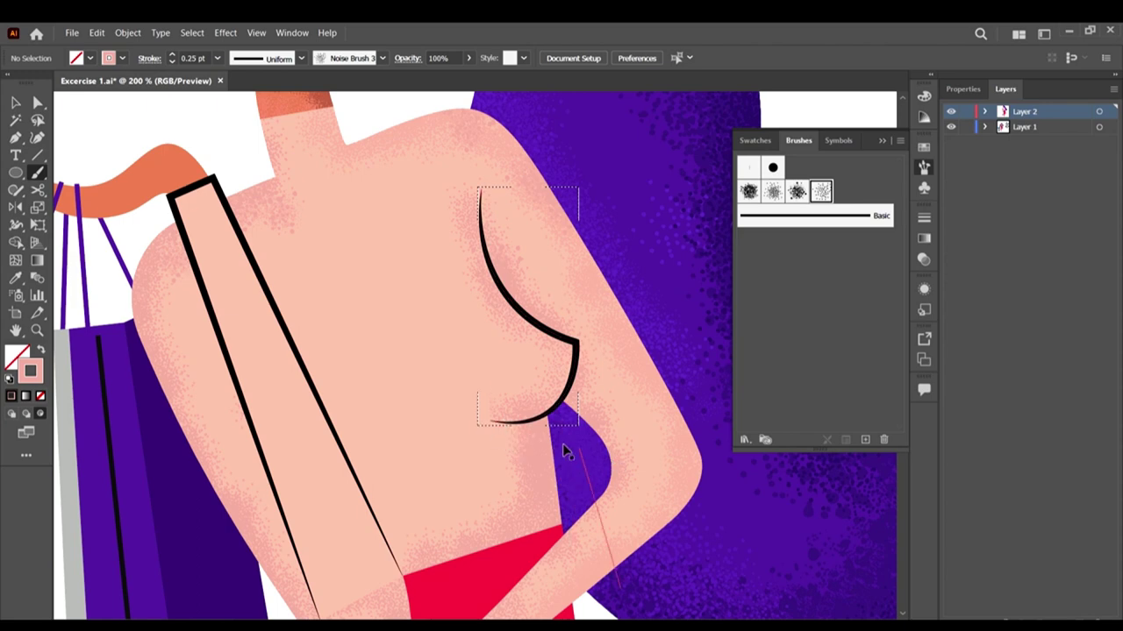
{"action": "scroll", "coordinate": [566, 452], "scroll_direction": "up", "scroll_amount": 2}
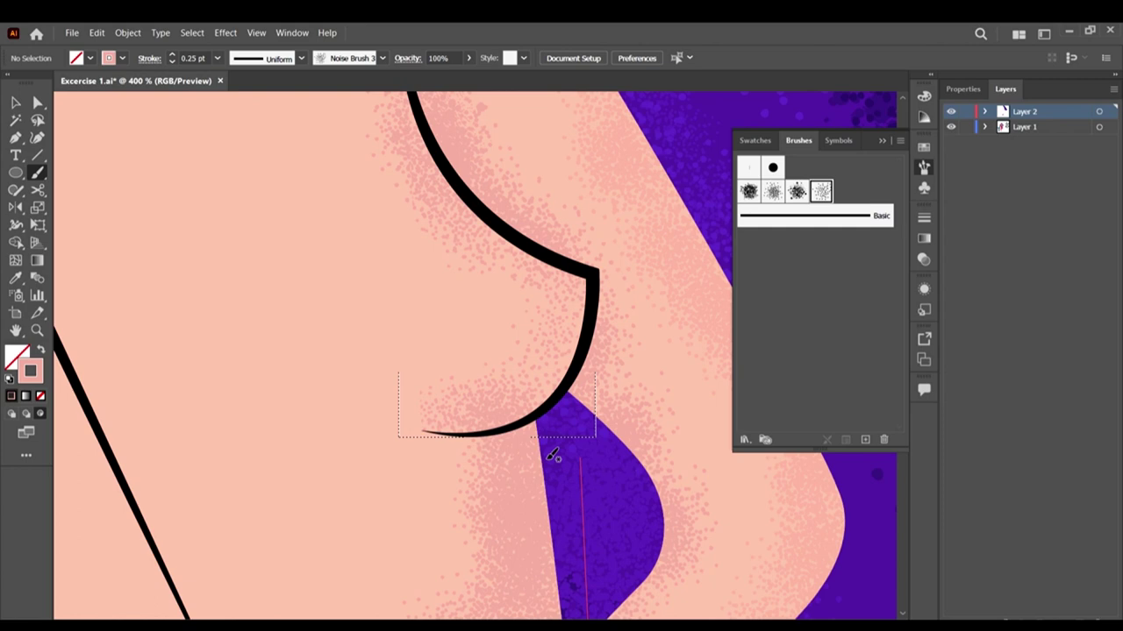
{"action": "scroll", "coordinate": [564, 425], "scroll_direction": "down", "scroll_amount": 4}
{"action": "scroll", "coordinate": [556, 401], "scroll_direction": "up", "scroll_amount": 3}
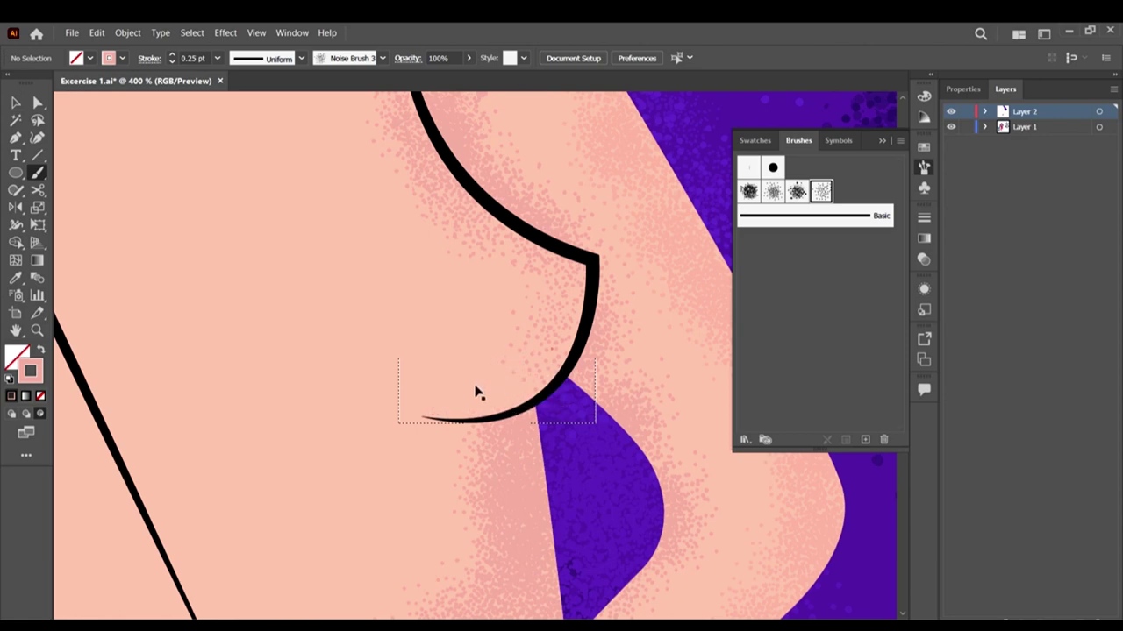
{"action": "left_click", "coordinate": [38, 174]}
{"action": "left_click", "coordinate": [551, 379]}
{"action": "mouse_move", "coordinate": [537, 391]}
{"action": "left_mouse_down"}
{"action": "mouse_move", "coordinate": [481, 413]}
{"action": "mouse_move", "coordinate": [416, 419]}
{"action": "left_mouse_up"}
{"action": "left_click", "coordinate": [454, 419]}
{"action": "mouse_move", "coordinate": [552, 371]}
{"action": "left_mouse_down"}
{"action": "mouse_move", "coordinate": [587, 282]}
{"action": "mouse_move", "coordinate": [607, 398]}
{"action": "left_mouse_up"}
{"action": "mouse_move", "coordinate": [599, 311]}
{"action": "left_mouse_down"}
{"action": "mouse_move", "coordinate": [584, 252]}
{"action": "mouse_move", "coordinate": [604, 408]}
{"action": "left_mouse_up"}
{"action": "left_click_drag", "start_coordinate": [602, 240], "coordinate": [576, 374]}
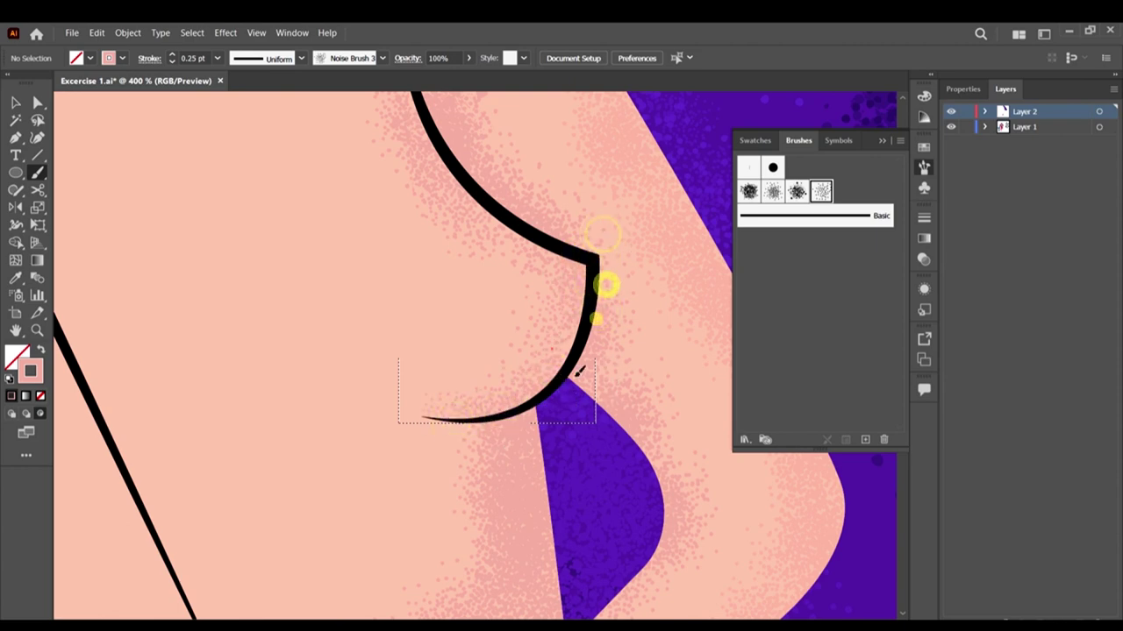
{"action": "mouse_move", "coordinate": [576, 330]}
{"action": "left_mouse_down"}
{"action": "mouse_move", "coordinate": [599, 271]}
{"action": "mouse_move", "coordinate": [571, 371]}
{"action": "mouse_move", "coordinate": [576, 335]}
{"action": "mouse_move", "coordinate": [540, 412]}
{"action": "mouse_move", "coordinate": [586, 268]}
{"action": "mouse_move", "coordinate": [574, 423]}
{"action": "left_mouse_up"}
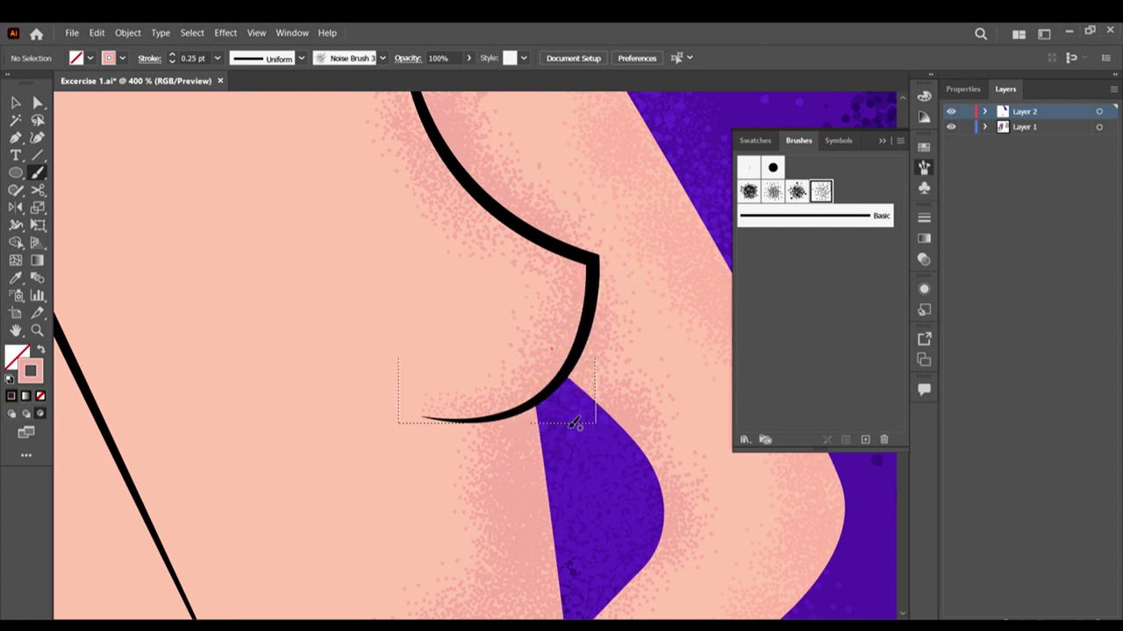
Step: Add a few more Noise Brush 3 dabs near the chest shape's pointed corner and beside its upper curve
{"action": "scroll", "coordinate": [568, 427], "scroll_direction": "down", "scroll_amount": 2}
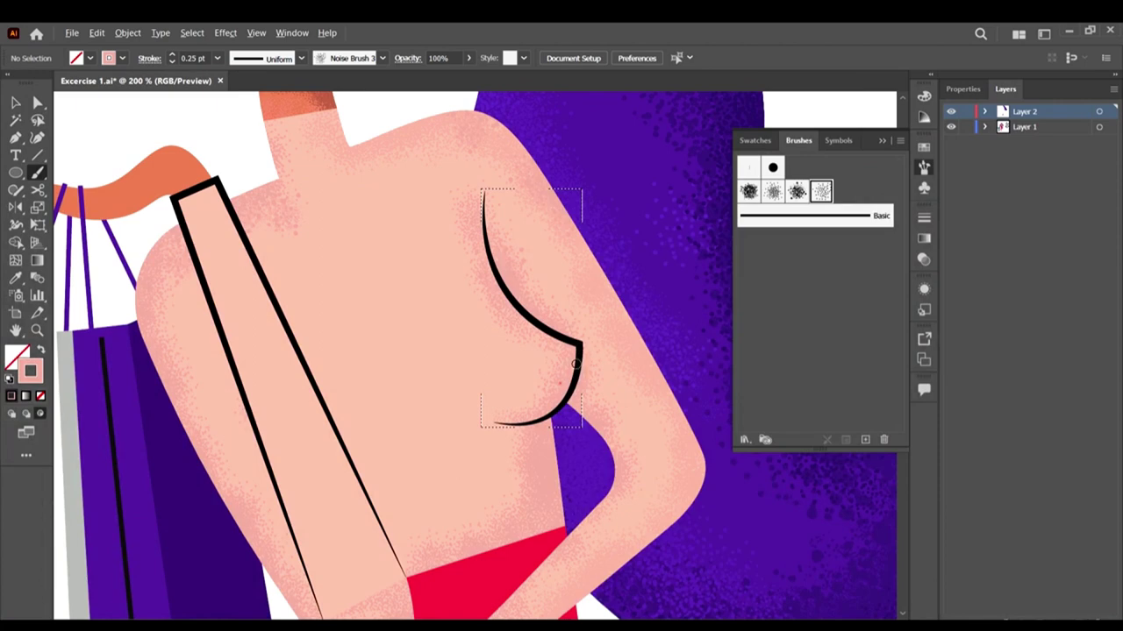
{"action": "scroll", "coordinate": [575, 364], "scroll_direction": "down", "scroll_amount": 1}
{"action": "mouse_move", "coordinate": [572, 354]}
{"action": "left_mouse_down"}
{"action": "mouse_move", "coordinate": [576, 399]}
{"action": "mouse_move", "coordinate": [583, 295]}
{"action": "mouse_move", "coordinate": [602, 330]}
{"action": "left_mouse_up"}
{"action": "left_click", "coordinate": [573, 353]}
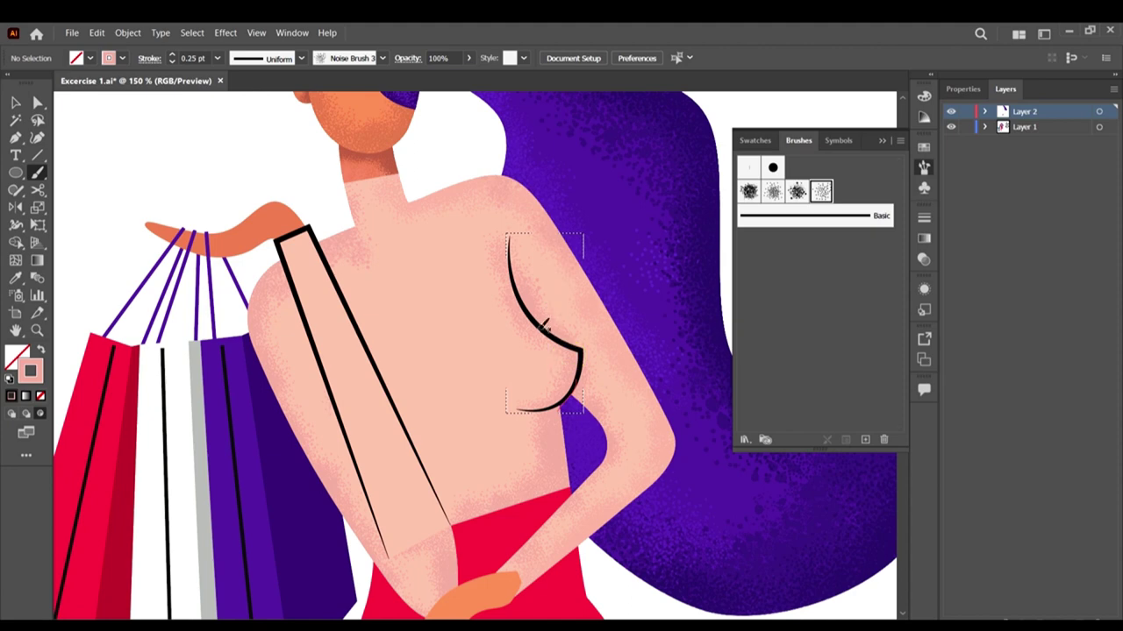
{"action": "left_click", "coordinate": [510, 289]}
{"action": "scroll", "coordinate": [567, 326], "scroll_direction": "down", "scroll_amount": 2}
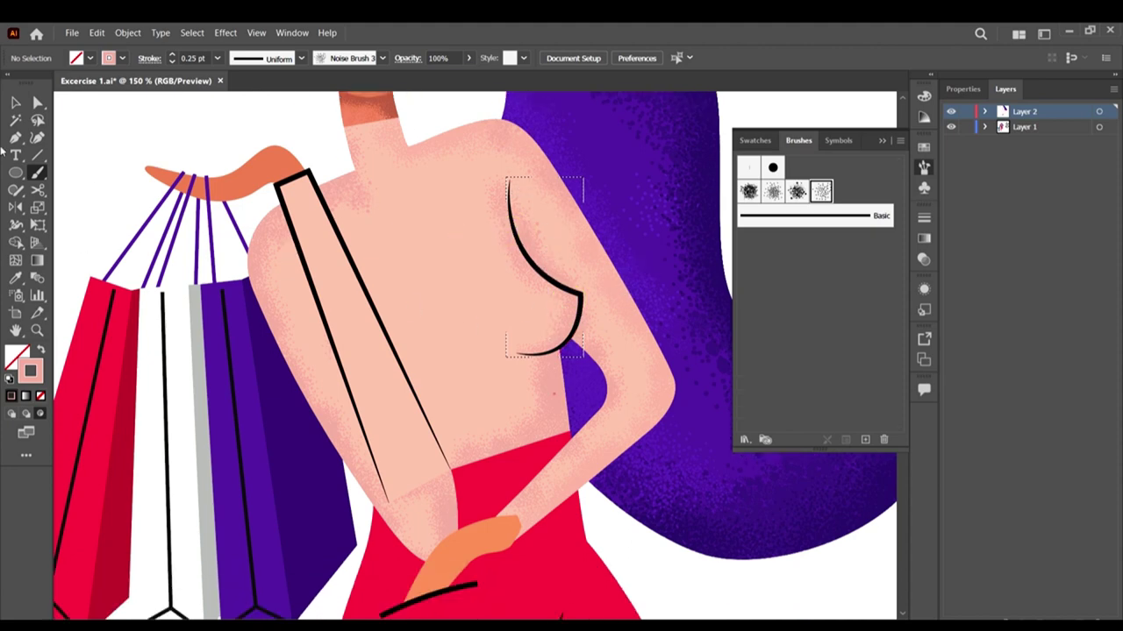
Step: Leave Draw Inside mode for the chest shape and select the shaded body clip group
{"action": "left_click", "coordinate": [16, 102]}
{"action": "left_click", "coordinate": [11, 413]}
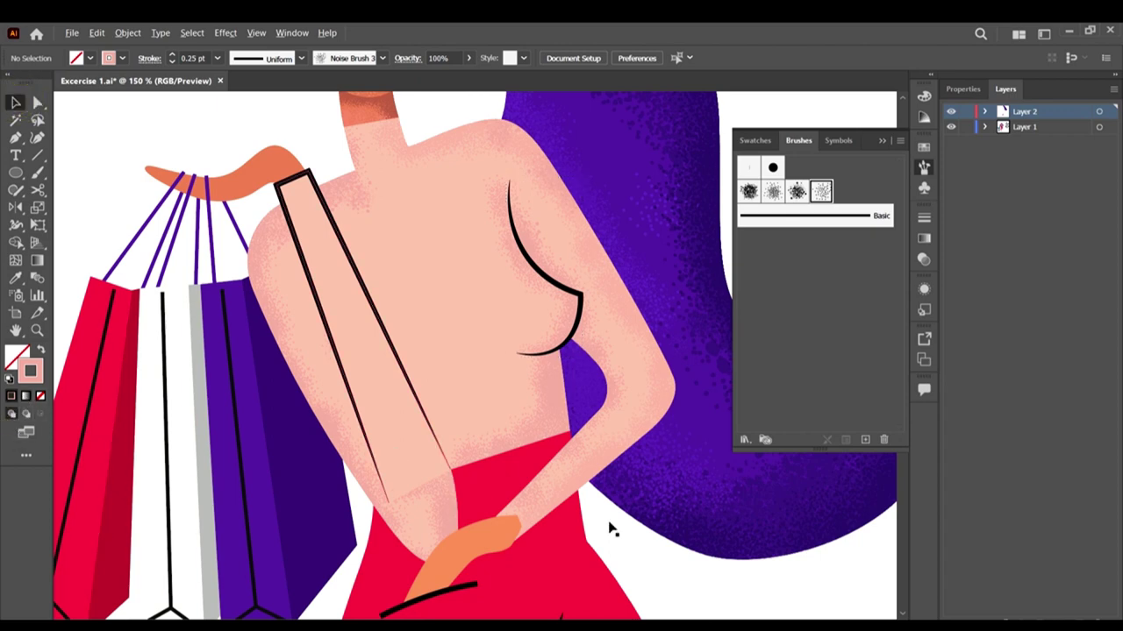
{"action": "scroll", "coordinate": [470, 377], "scroll_direction": "down", "scroll_amount": 2}
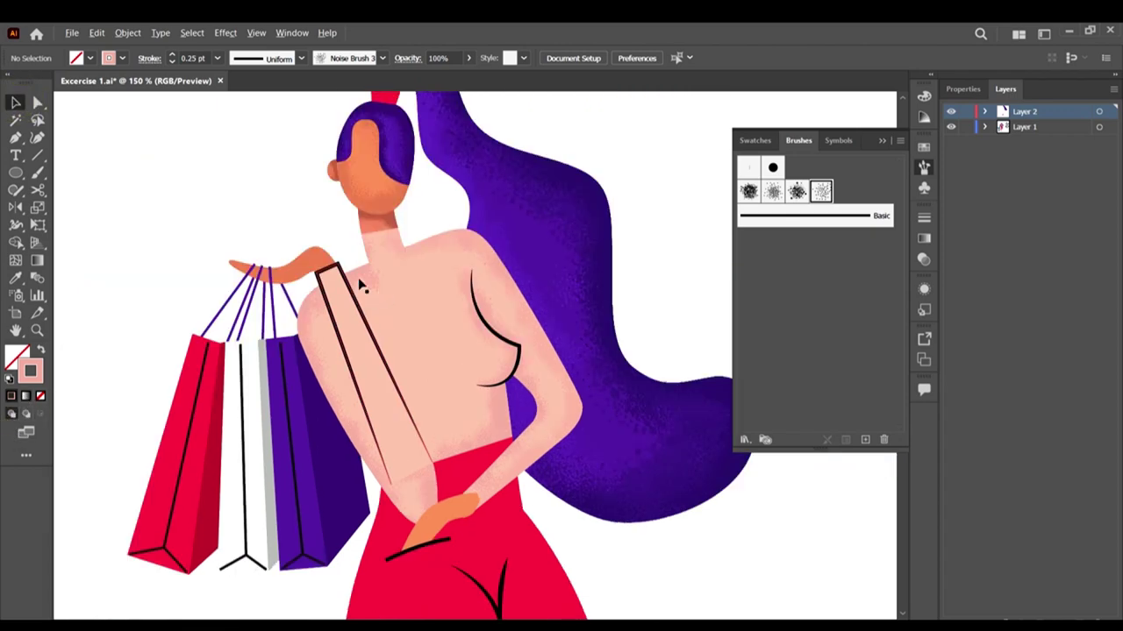
{"action": "scroll", "coordinate": [304, 316], "scroll_direction": "down", "scroll_amount": 3}
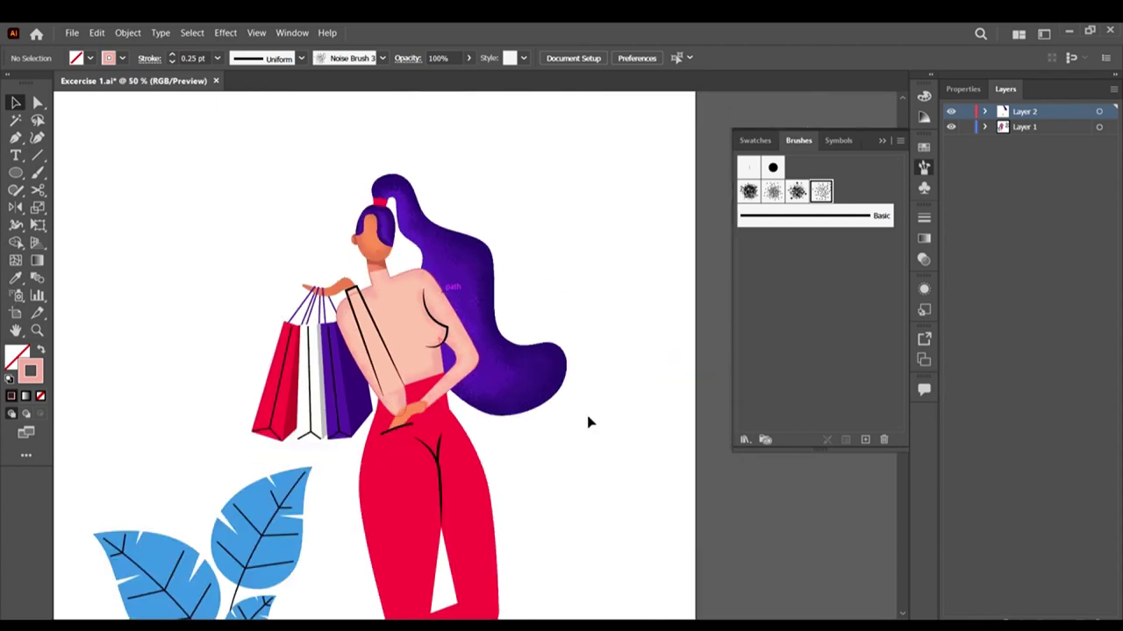
{"action": "scroll", "coordinate": [583, 403], "scroll_direction": "down", "scroll_amount": 2}
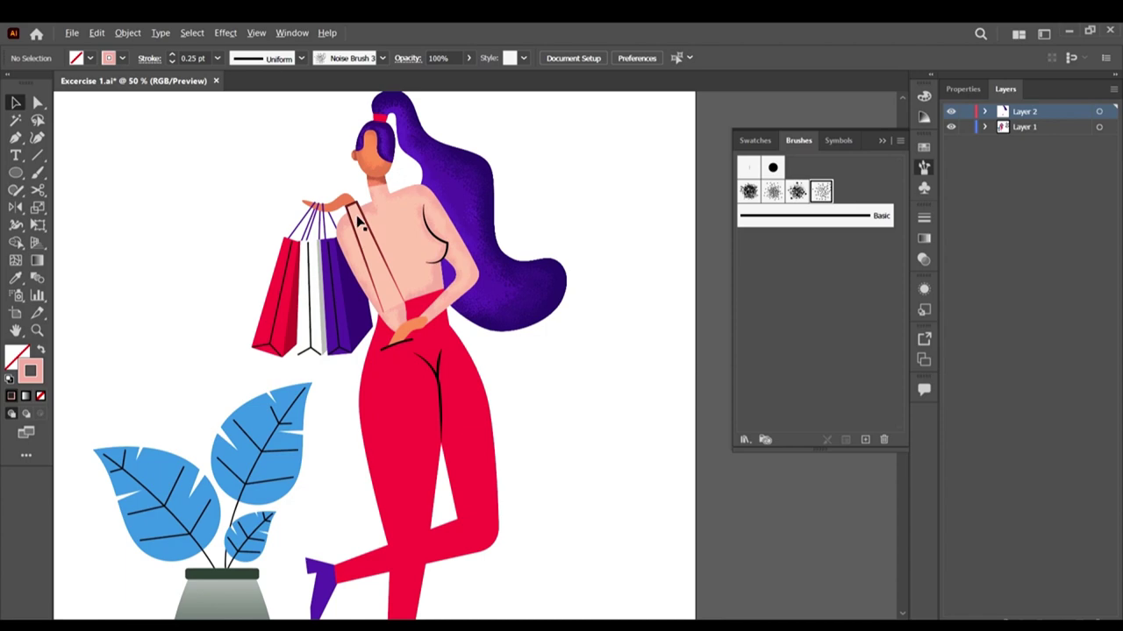
{"action": "scroll", "coordinate": [427, 272], "scroll_direction": "up", "scroll_amount": 3}
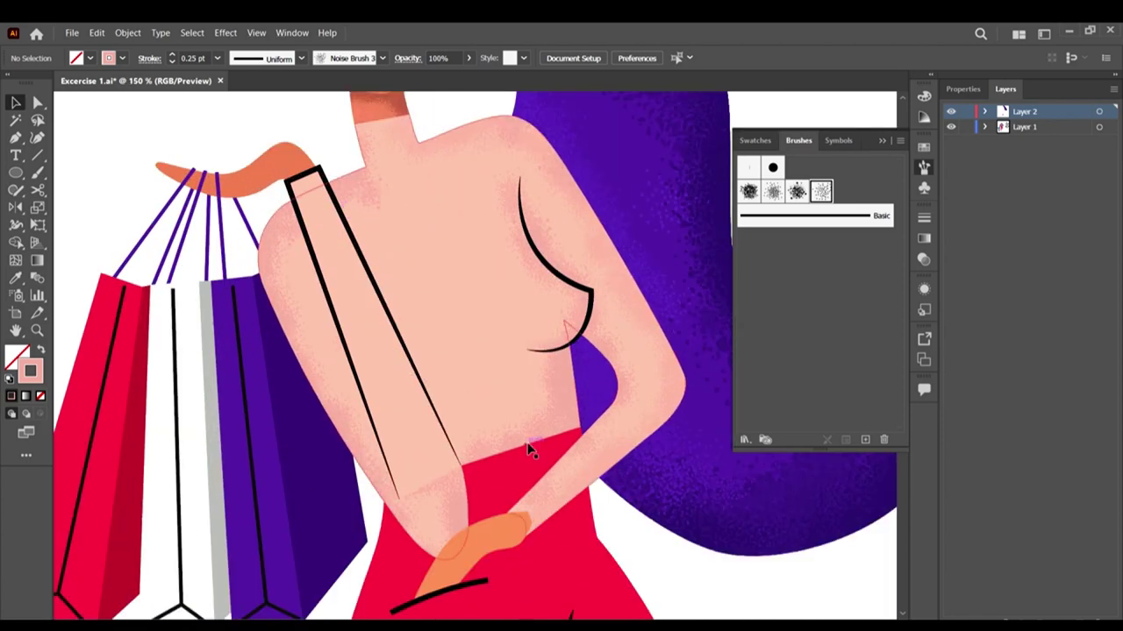
{"action": "left_click", "coordinate": [574, 403]}
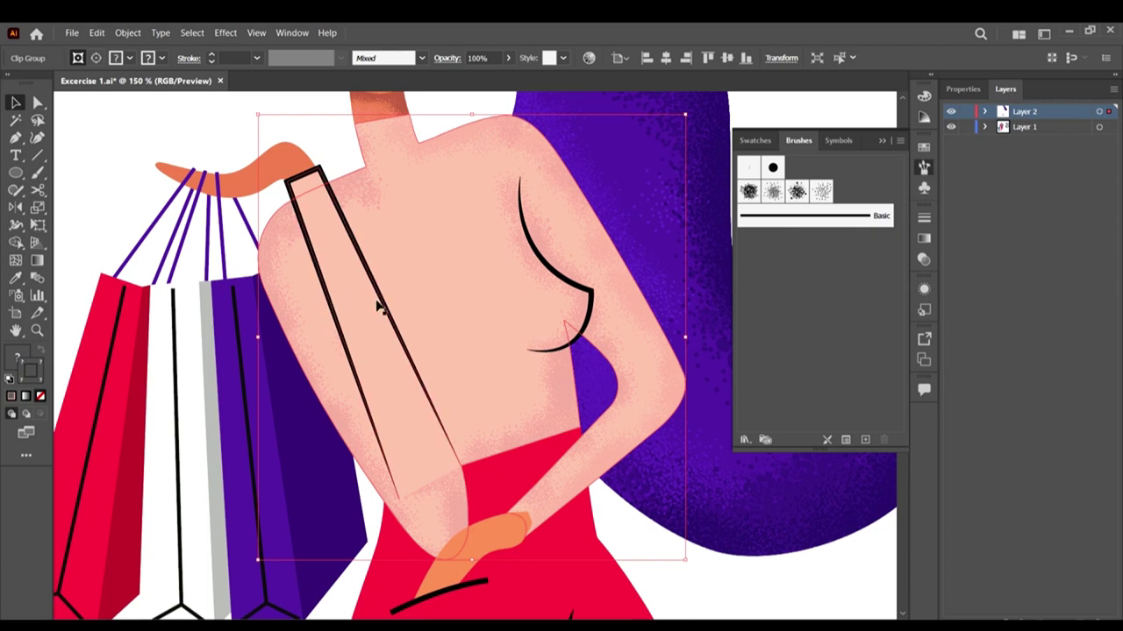
{"action": "key", "text": "ctrl+shift+a"}
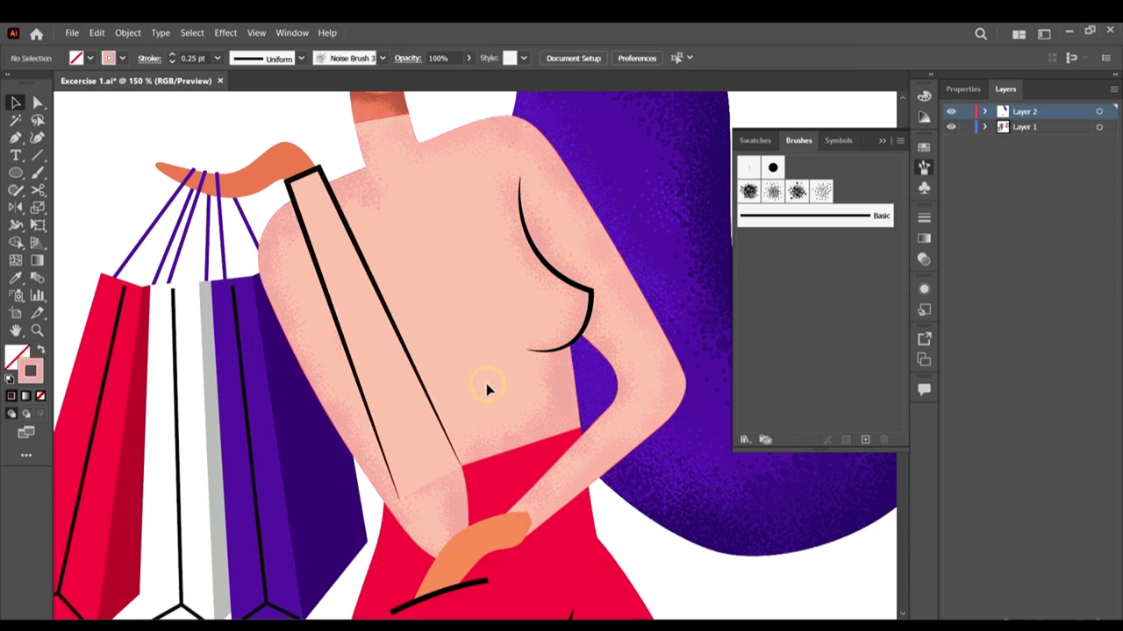
{"action": "left_click", "coordinate": [38, 174]}
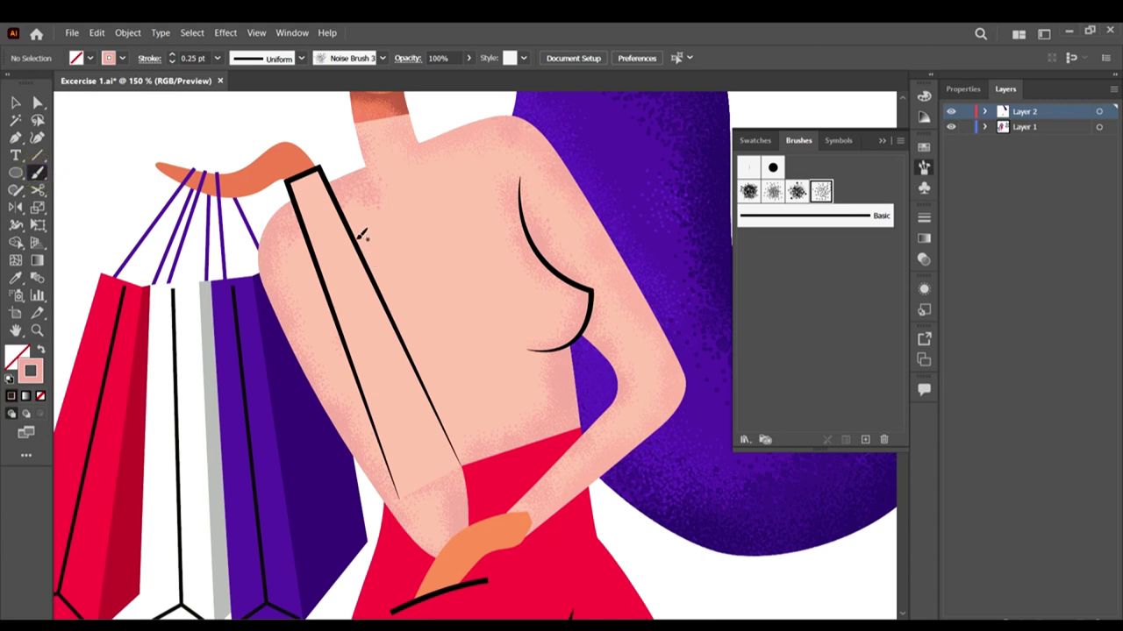
{"action": "left_click_drag", "start_coordinate": [349, 205], "coordinate": [351, 201]}
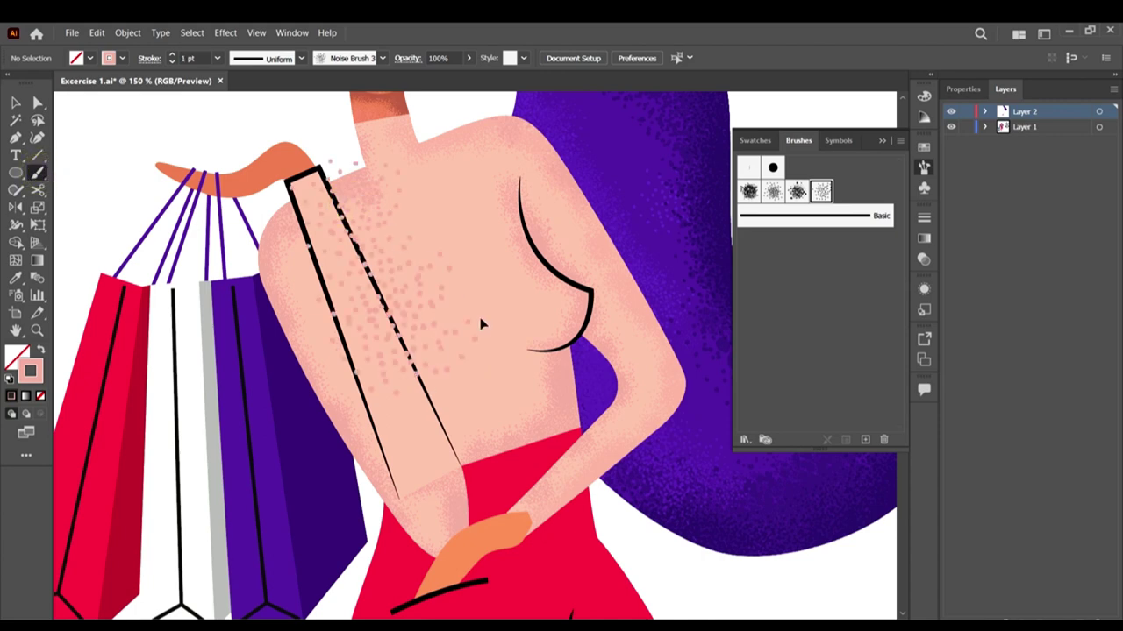
{"action": "key", "text": "ctrl+z"}
{"action": "key", "text": "v"}
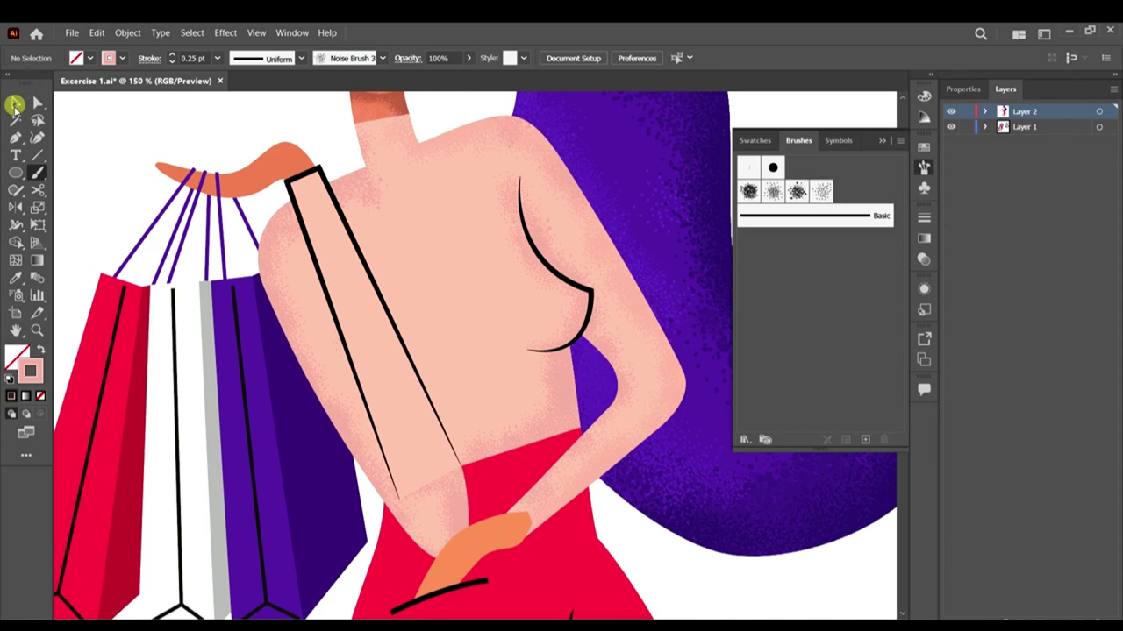
Step: Isolate the body clip group and set the Noise Brush 3 stroke weight to 0.25 pt for painting inside it
{"action": "left_click", "coordinate": [572, 385]}
{"action": "double_click", "coordinate": [569, 375]}
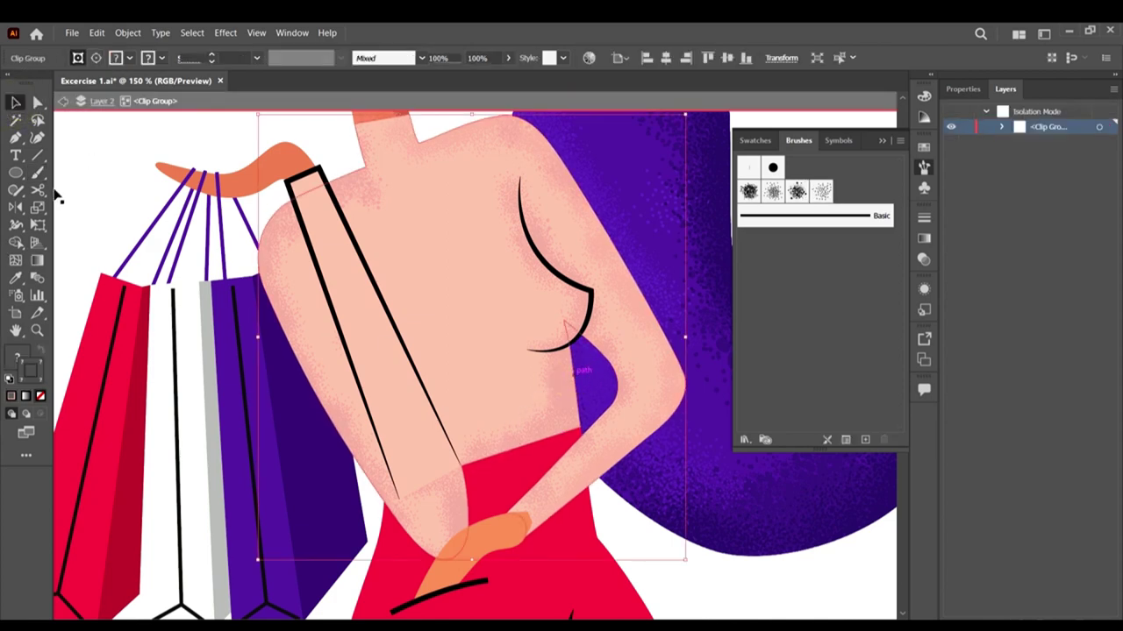
{"action": "left_click", "coordinate": [35, 173]}
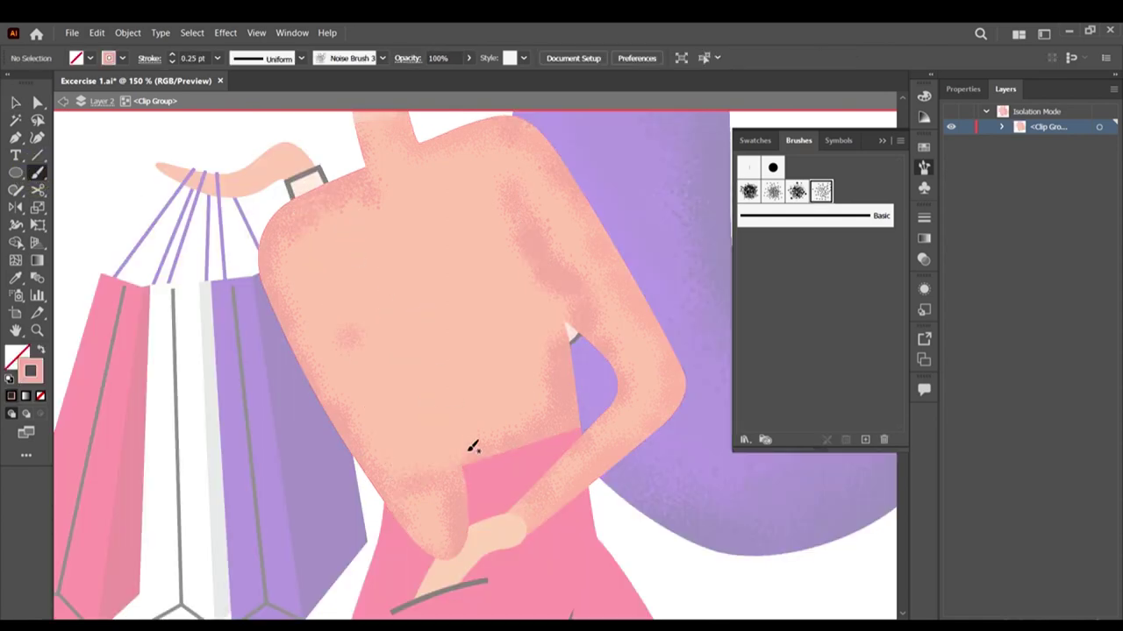
{"action": "left_click_drag", "start_coordinate": [467, 435], "coordinate": [416, 253]}
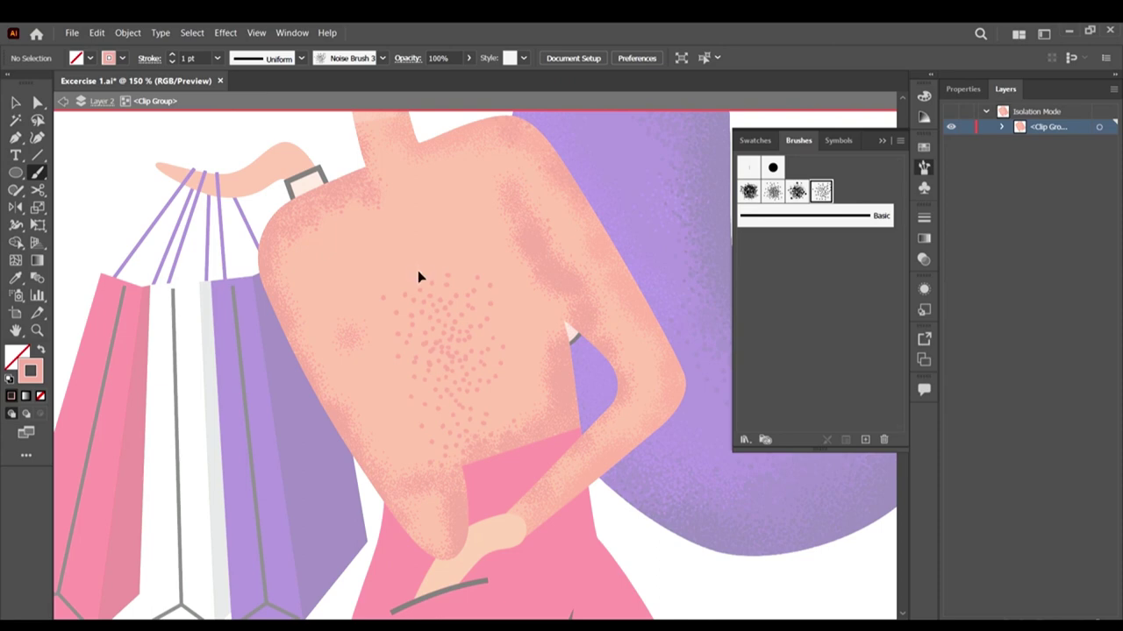
{"action": "key", "text": "ctrl+z"}
{"action": "left_click", "coordinate": [217, 58]}
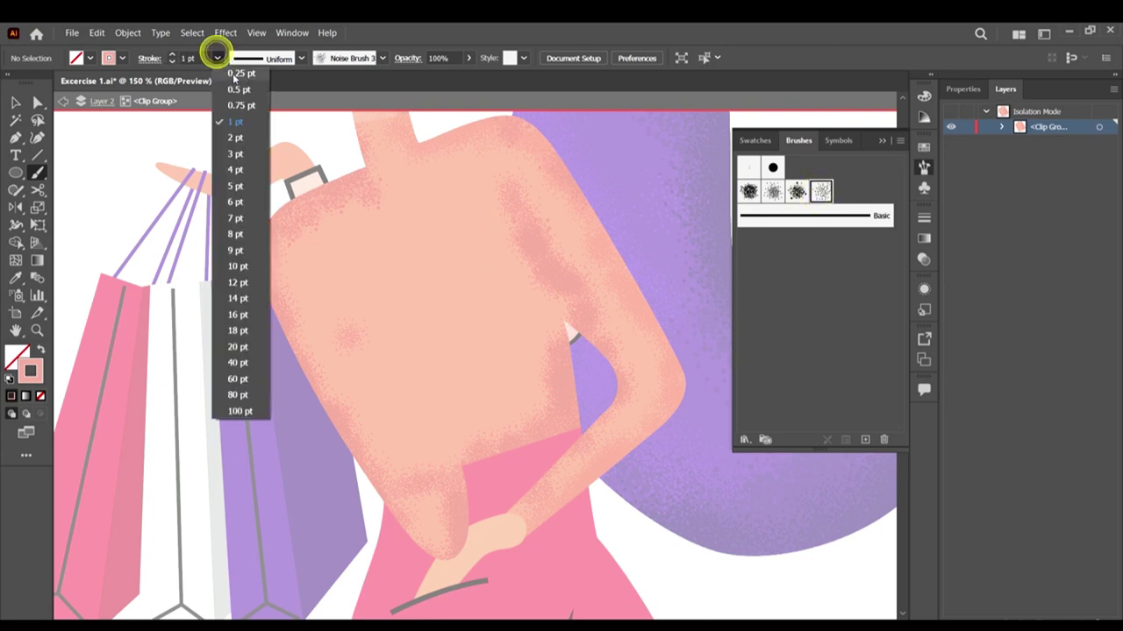
{"action": "left_click", "coordinate": [235, 74]}
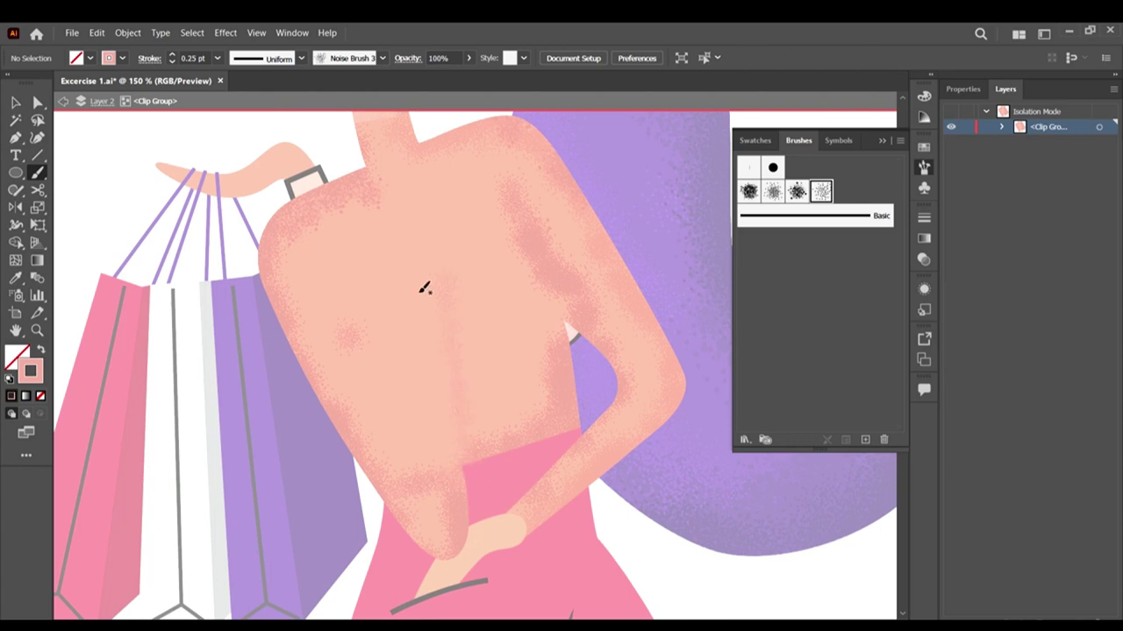
Step: Replace the test stroke with soft Noise Brush 3 strokes running down the middle of the torso from neck to waist
{"action": "key", "text": "ctrl+z"}
{"action": "left_click", "coordinate": [409, 283]}
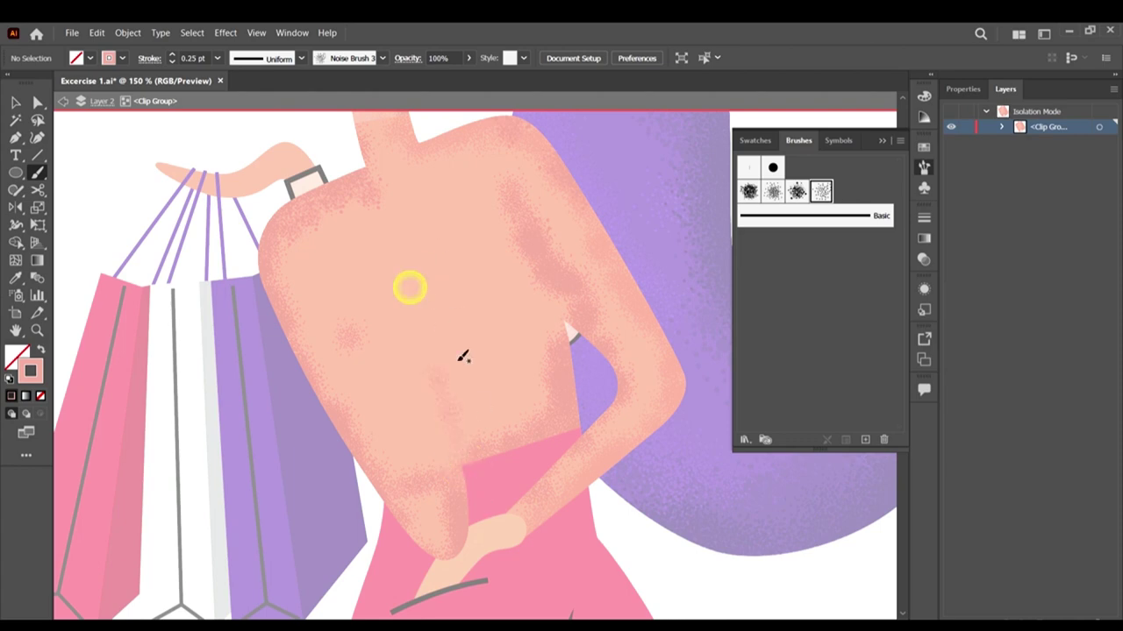
{"action": "left_click", "coordinate": [399, 245]}
{"action": "left_click", "coordinate": [391, 270]}
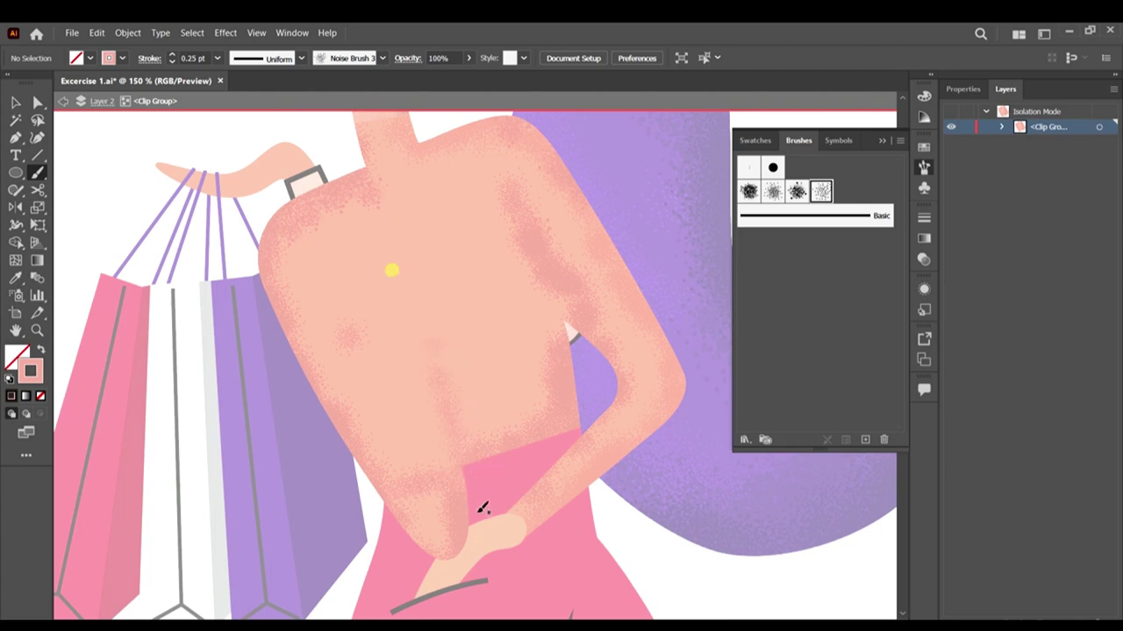
{"action": "left_click", "coordinate": [386, 251]}
{"action": "mouse_move", "coordinate": [382, 223]}
{"action": "left_mouse_down"}
{"action": "mouse_move", "coordinate": [442, 376]}
{"action": "mouse_move", "coordinate": [430, 470]}
{"action": "left_mouse_up"}
{"action": "left_click_drag", "start_coordinate": [400, 255], "coordinate": [525, 461]}
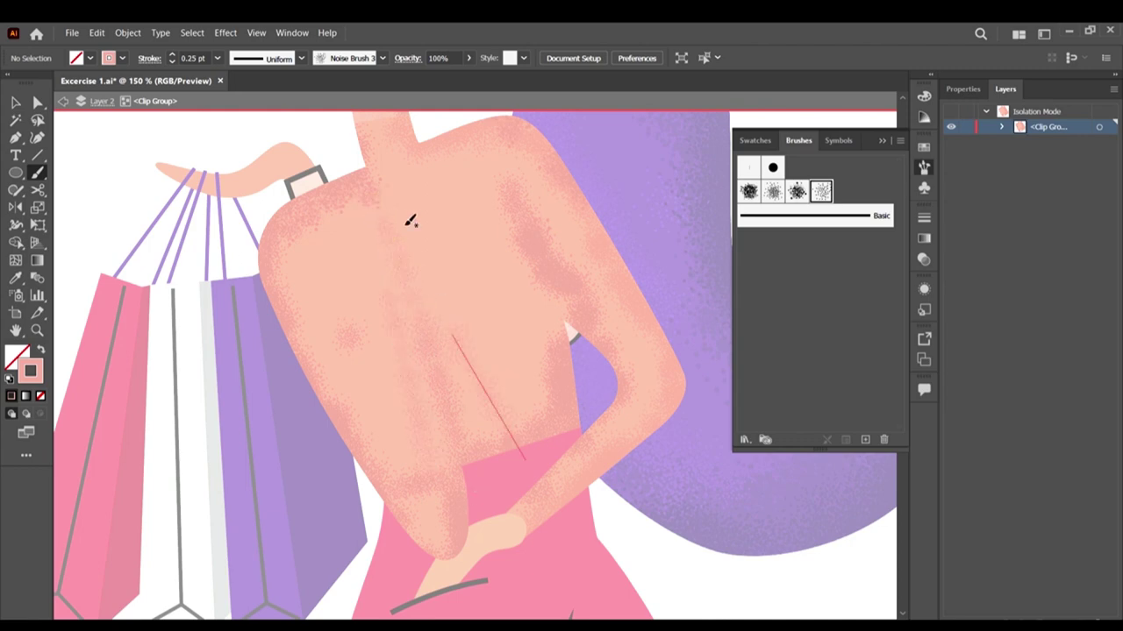
{"action": "key", "text": "ctrl+z"}
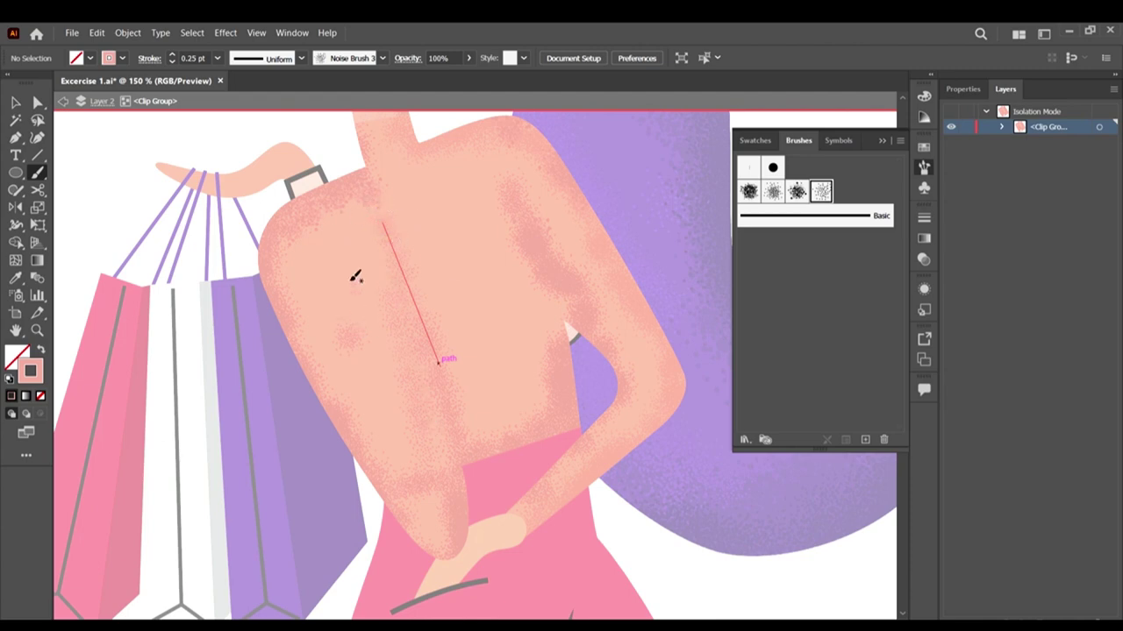
Step: Paint 0.25 pt noise strokes between the torso's centre and the bag-side arm, from the shoulder down to the elbow
{"action": "mouse_move", "coordinate": [360, 290]}
{"action": "left_mouse_down"}
{"action": "mouse_move", "coordinate": [399, 451]}
{"action": "mouse_move", "coordinate": [400, 376]}
{"action": "left_mouse_up"}
{"action": "left_click_drag", "start_coordinate": [360, 321], "coordinate": [478, 556]}
{"action": "mouse_move", "coordinate": [421, 452]}
{"action": "left_mouse_down"}
{"action": "mouse_move", "coordinate": [428, 501]}
{"action": "mouse_move", "coordinate": [381, 271]}
{"action": "left_mouse_up"}
{"action": "left_click_drag", "start_coordinate": [393, 372], "coordinate": [375, 293]}
{"action": "mouse_move", "coordinate": [346, 246]}
{"action": "left_mouse_down"}
{"action": "mouse_move", "coordinate": [381, 312]}
{"action": "mouse_move", "coordinate": [368, 344]}
{"action": "left_mouse_up"}
{"action": "left_click_drag", "start_coordinate": [322, 214], "coordinate": [355, 298]}
{"action": "left_click_drag", "start_coordinate": [333, 244], "coordinate": [373, 338]}
{"action": "left_click_drag", "start_coordinate": [339, 268], "coordinate": [395, 382]}
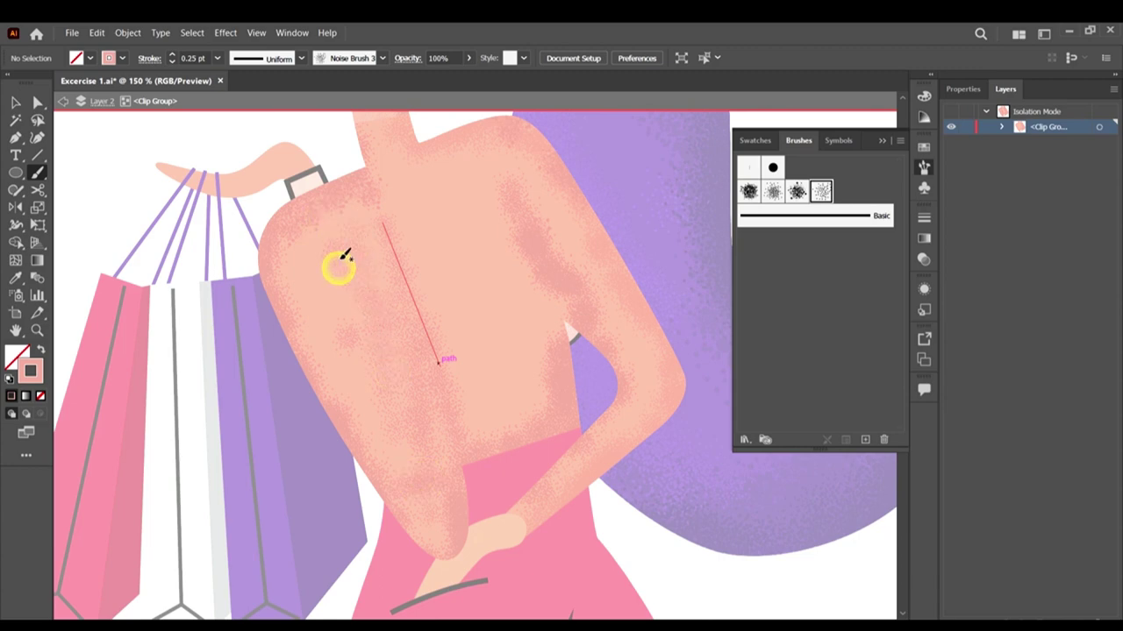
Step: Extend the noise shading over the bag-side shoulder and down the upper arm toward the elbow
{"action": "left_click", "coordinate": [307, 239]}
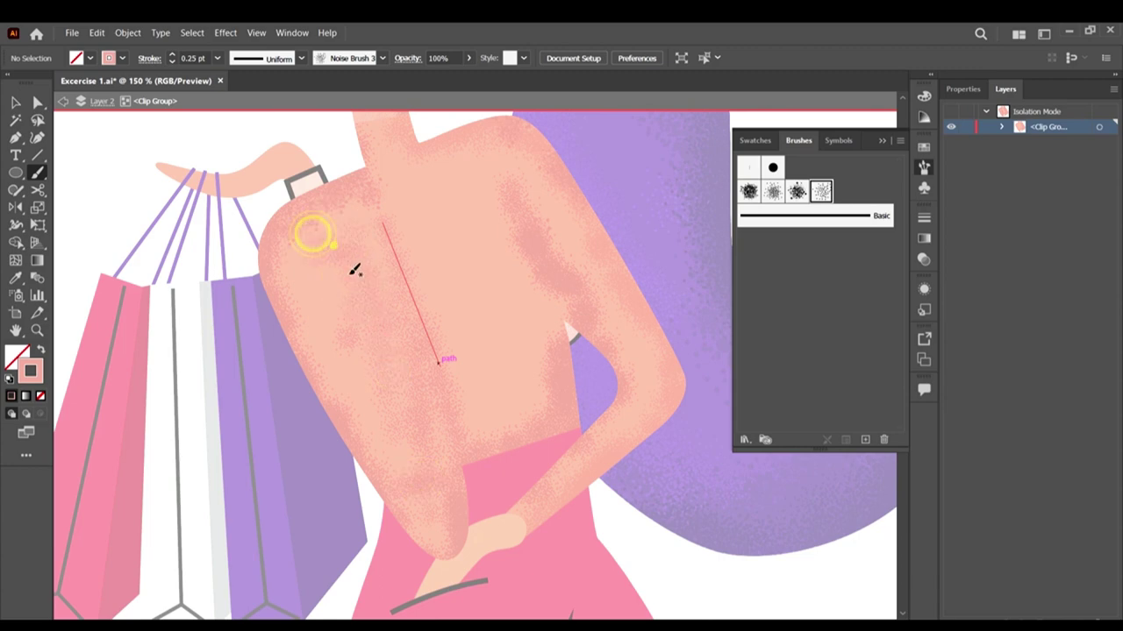
{"action": "left_click_drag", "start_coordinate": [350, 275], "coordinate": [377, 393]}
{"action": "left_click_drag", "start_coordinate": [328, 257], "coordinate": [338, 320]}
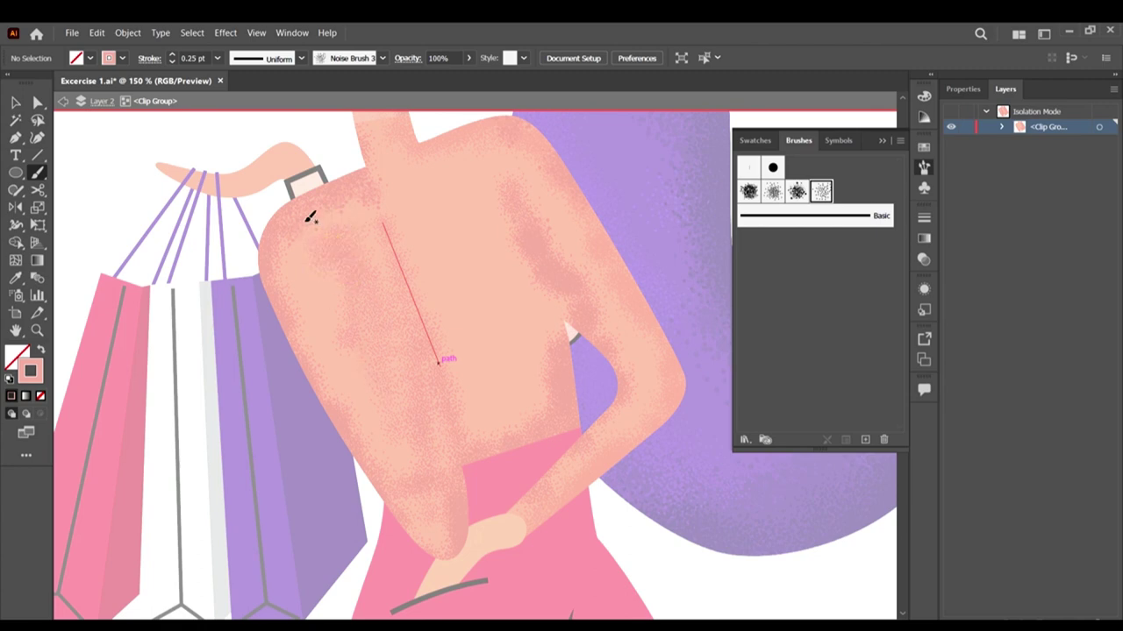
{"action": "left_click_drag", "start_coordinate": [322, 255], "coordinate": [368, 351]}
{"action": "left_click_drag", "start_coordinate": [298, 257], "coordinate": [349, 343]}
{"action": "left_click_drag", "start_coordinate": [335, 301], "coordinate": [413, 450]}
Step: Deepen the pink noise shading along the lower torso beside the elbow with dabs and short downward strokes
{"action": "left_click", "coordinate": [351, 351]}
{"action": "left_click", "coordinate": [372, 399]}
{"action": "left_click", "coordinate": [391, 422]}
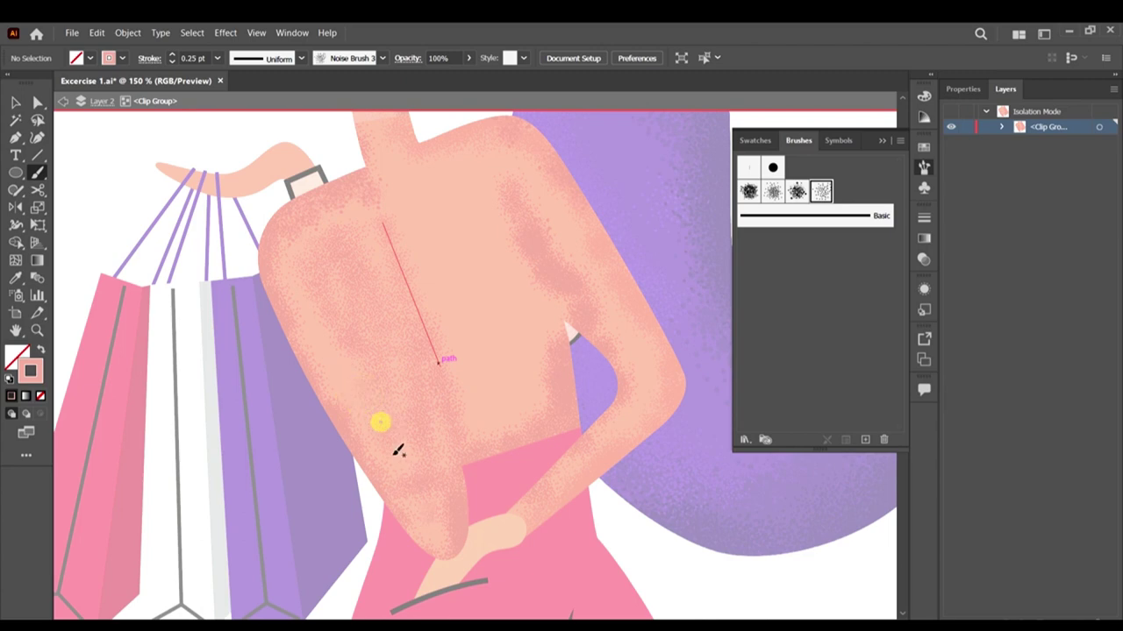
{"action": "mouse_move", "coordinate": [391, 439]}
{"action": "left_mouse_down"}
{"action": "mouse_move", "coordinate": [419, 525]}
{"action": "mouse_move", "coordinate": [419, 457]}
{"action": "mouse_move", "coordinate": [428, 474]}
{"action": "left_mouse_up"}
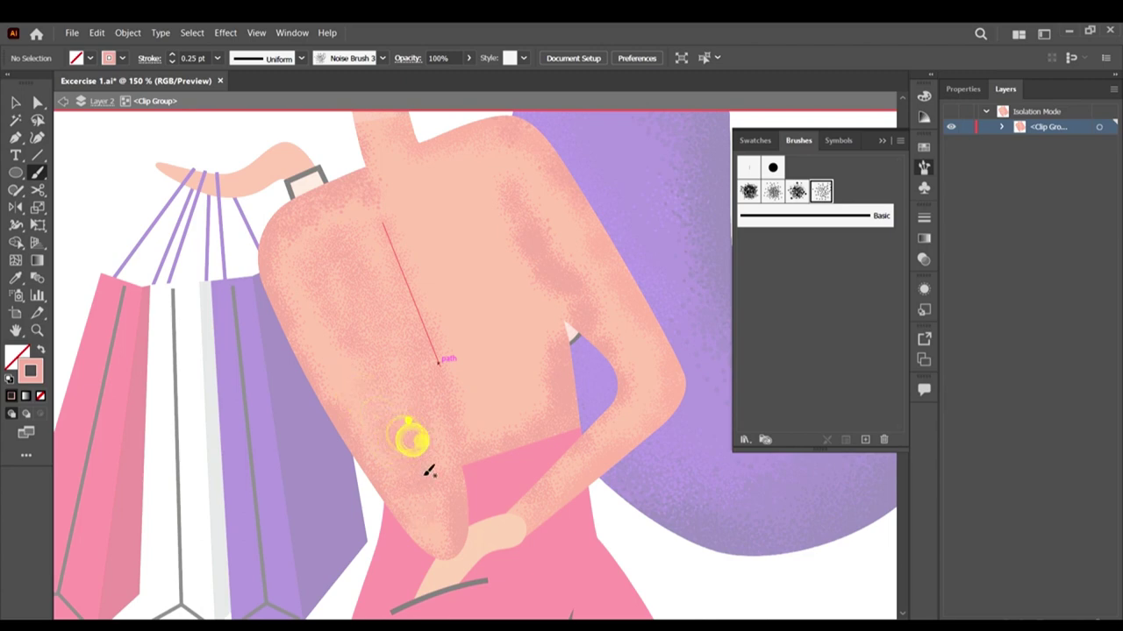
{"action": "left_click_drag", "start_coordinate": [409, 412], "coordinate": [425, 483]}
{"action": "left_click_drag", "start_coordinate": [400, 378], "coordinate": [425, 450]}
{"action": "left_click_drag", "start_coordinate": [385, 343], "coordinate": [399, 421]}
{"action": "left_click_drag", "start_coordinate": [386, 345], "coordinate": [406, 498]}
{"action": "left_click_drag", "start_coordinate": [380, 345], "coordinate": [403, 421]}
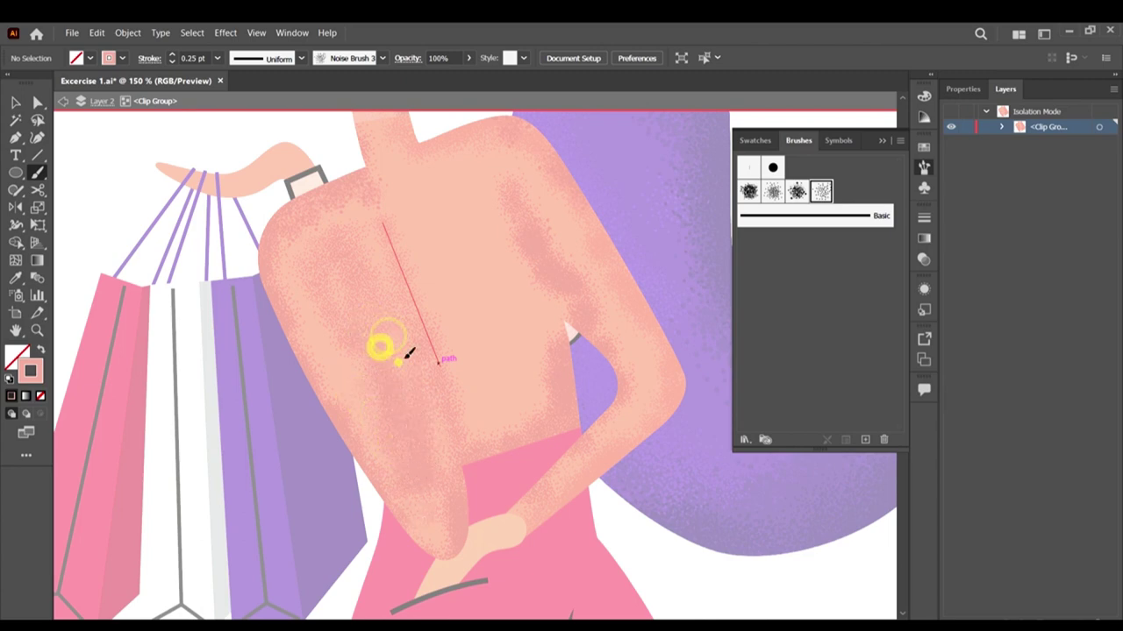
Step: Layer short downward noise strokes from the lower torso back up to the bag-side shoulder
{"action": "left_click_drag", "start_coordinate": [403, 363], "coordinate": [421, 438]}
{"action": "mouse_move", "coordinate": [397, 342]}
{"action": "left_mouse_down"}
{"action": "mouse_move", "coordinate": [422, 482]}
{"action": "mouse_move", "coordinate": [412, 412]}
{"action": "left_mouse_up"}
{"action": "left_click_drag", "start_coordinate": [368, 311], "coordinate": [393, 386]}
{"action": "left_click_drag", "start_coordinate": [347, 295], "coordinate": [378, 373]}
{"action": "left_click_drag", "start_coordinate": [319, 252], "coordinate": [349, 355]}
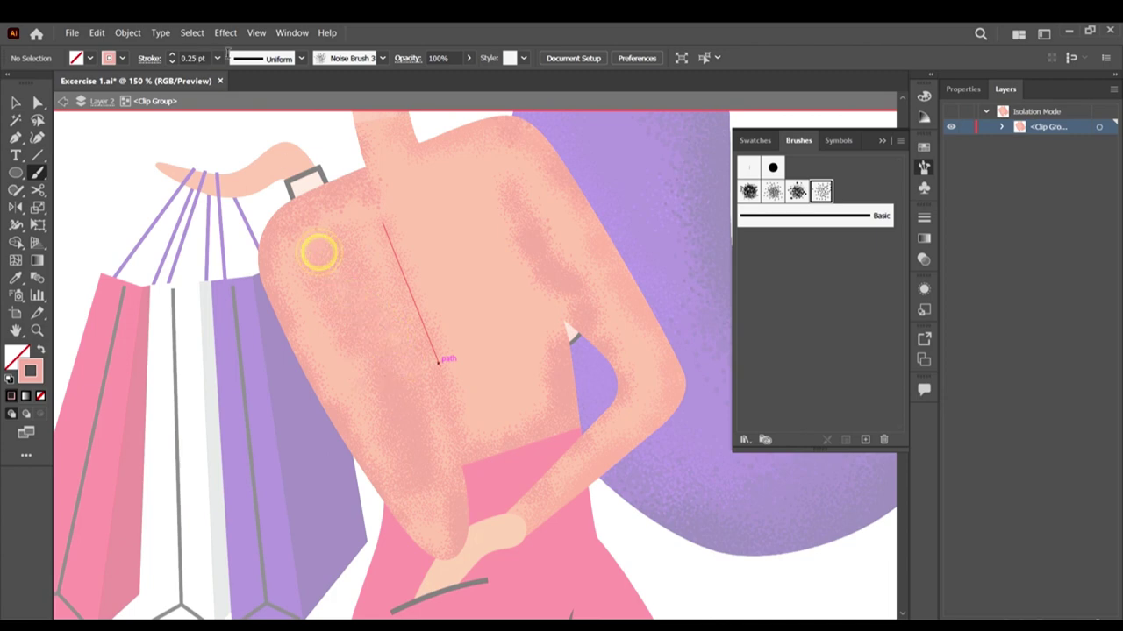
Step: Set the stroke weight to 0.5 pt and dab coarser noise along the shaded band between shoulder and elbow
{"action": "left_click", "coordinate": [216, 59]}
{"action": "left_click", "coordinate": [243, 96]}
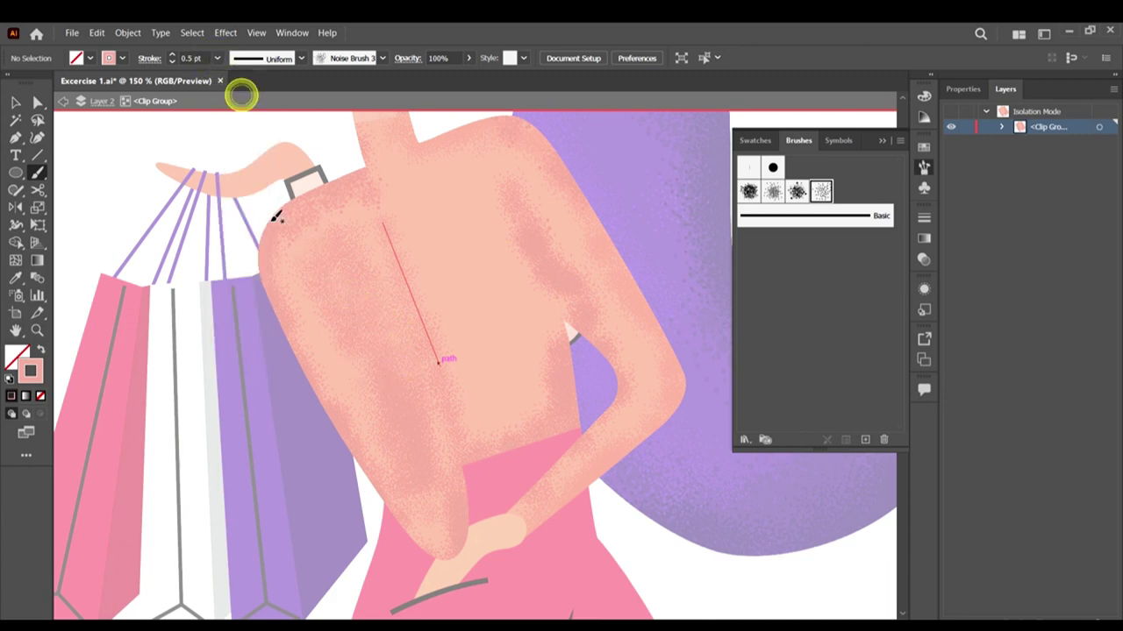
{"action": "left_click", "coordinate": [343, 263]}
{"action": "left_click", "coordinate": [343, 308]}
{"action": "left_click", "coordinate": [373, 399]}
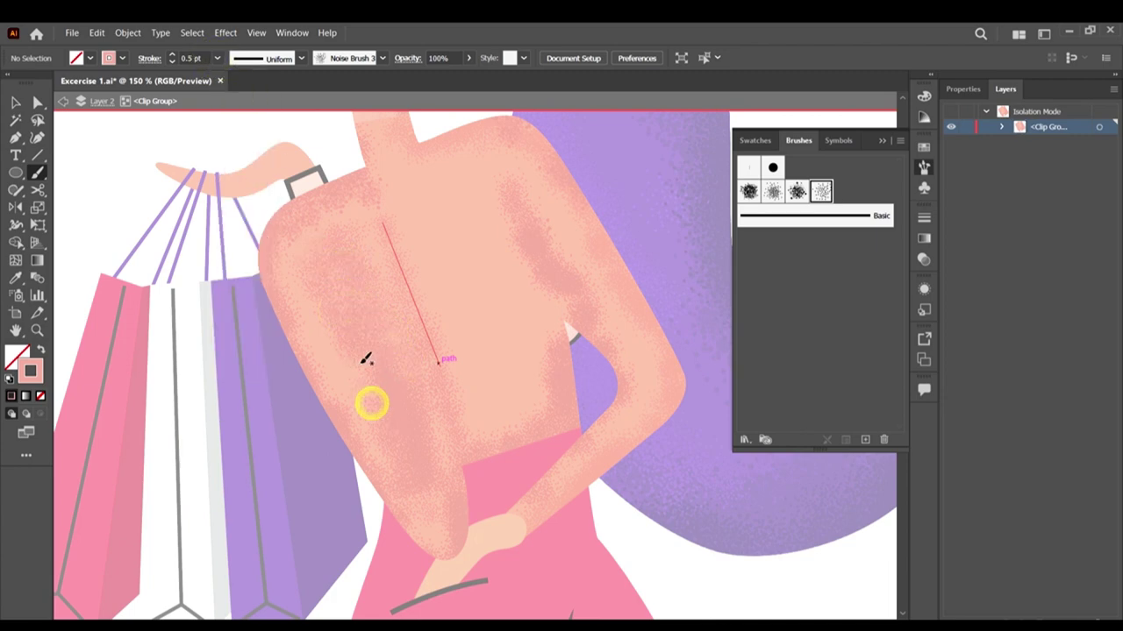
{"action": "left_click", "coordinate": [365, 378]}
{"action": "left_click", "coordinate": [356, 342]}
{"action": "left_click", "coordinate": [335, 249]}
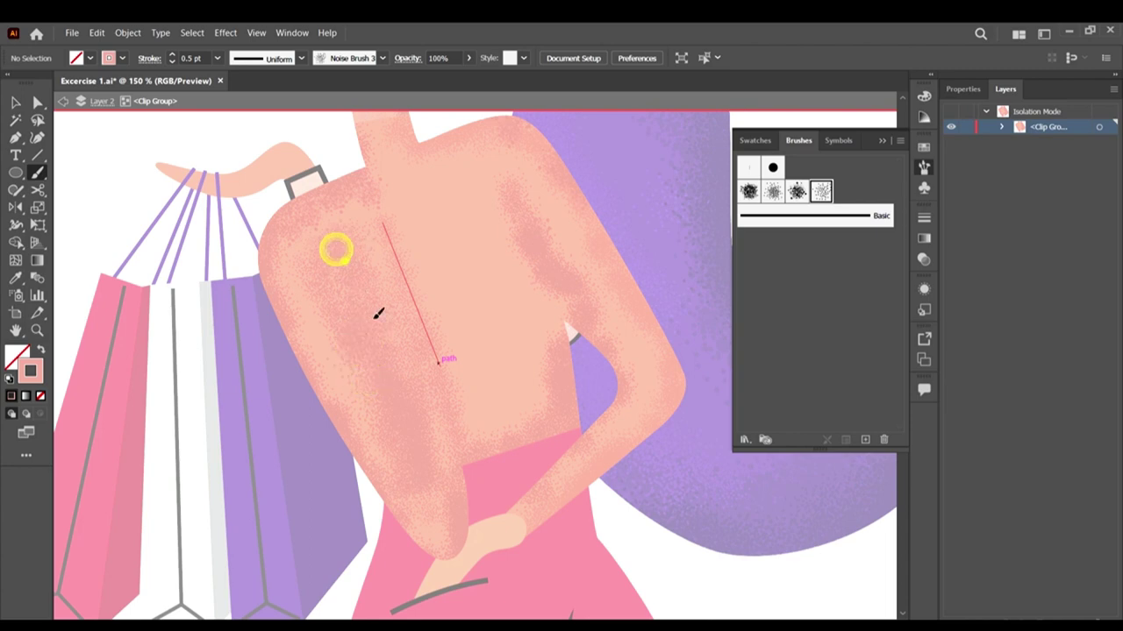
Step: Add 0.5 pt noise dabs and a short stroke on the upper torso just below the neck's base
{"action": "left_click", "coordinate": [369, 284]}
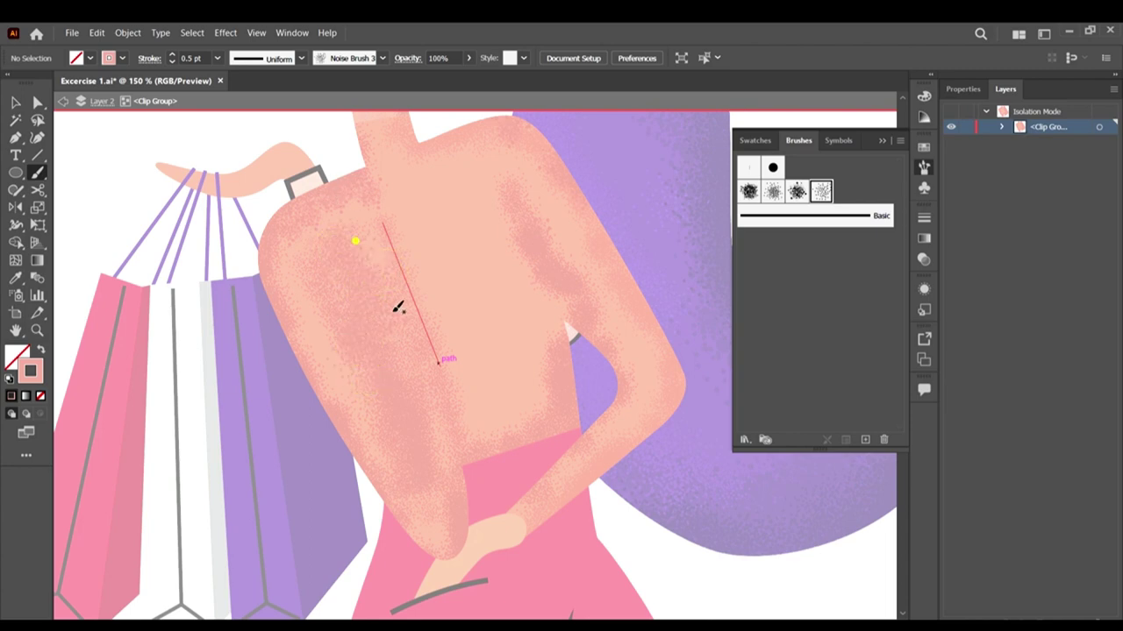
{"action": "left_click", "coordinate": [352, 234]}
{"action": "left_click", "coordinate": [363, 284]}
{"action": "left_click_drag", "start_coordinate": [362, 224], "coordinate": [380, 269]}
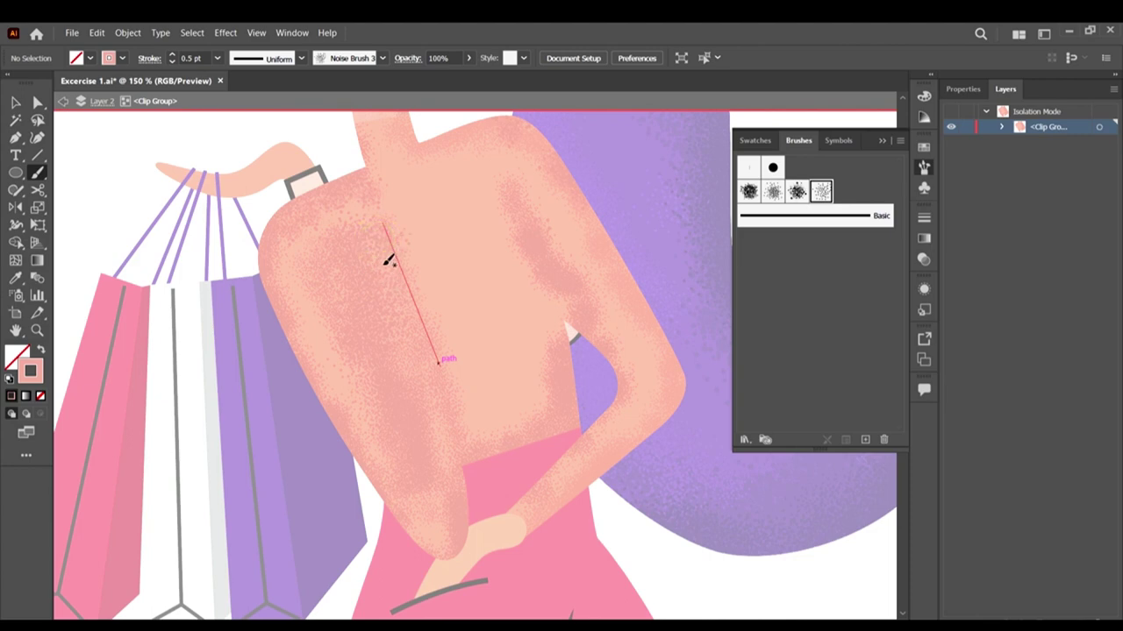
Step: Scatter 0.5 pt noise grain down the torso's centre from the neck base to the waist, undoing the last mark
{"action": "left_click", "coordinate": [467, 430]}
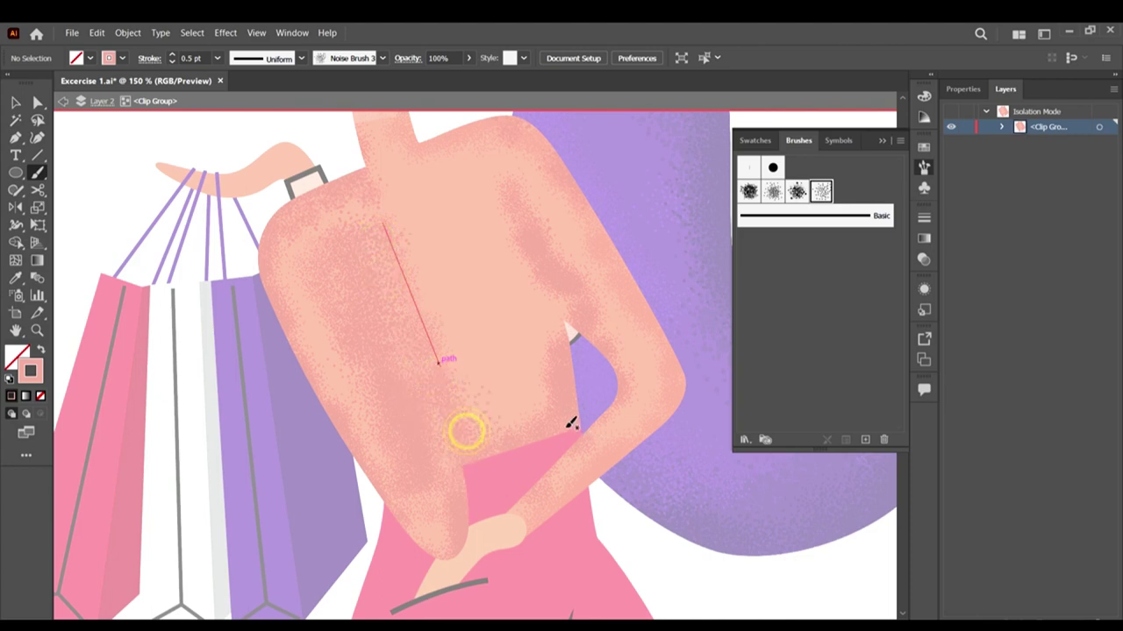
{"action": "left_click", "coordinate": [403, 237]}
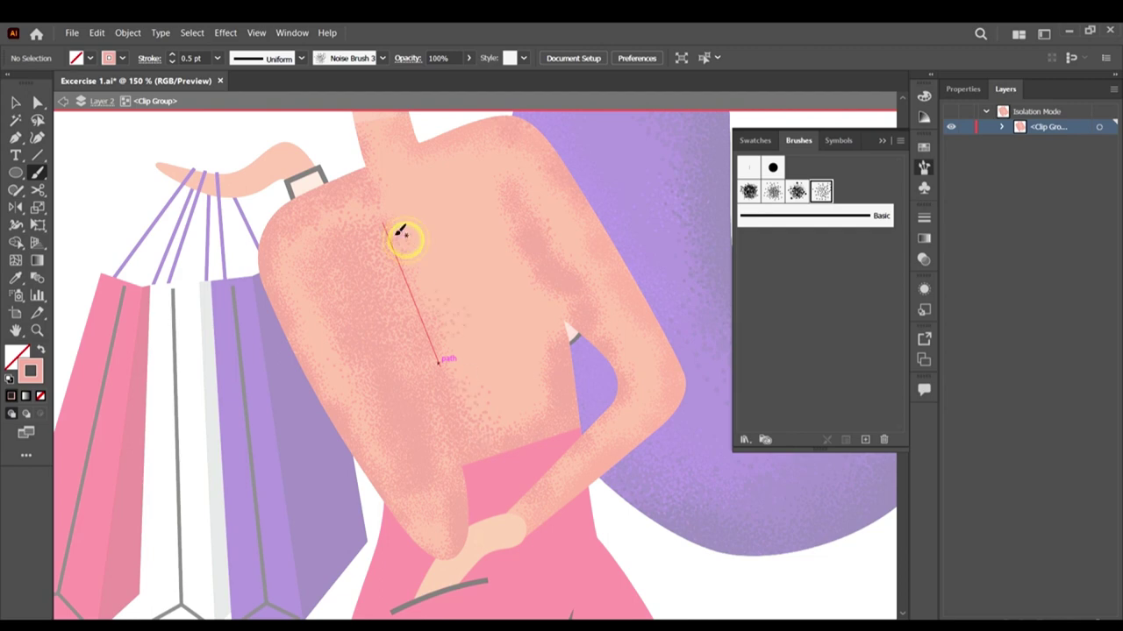
{"action": "left_click", "coordinate": [377, 192]}
{"action": "left_click", "coordinate": [407, 247]}
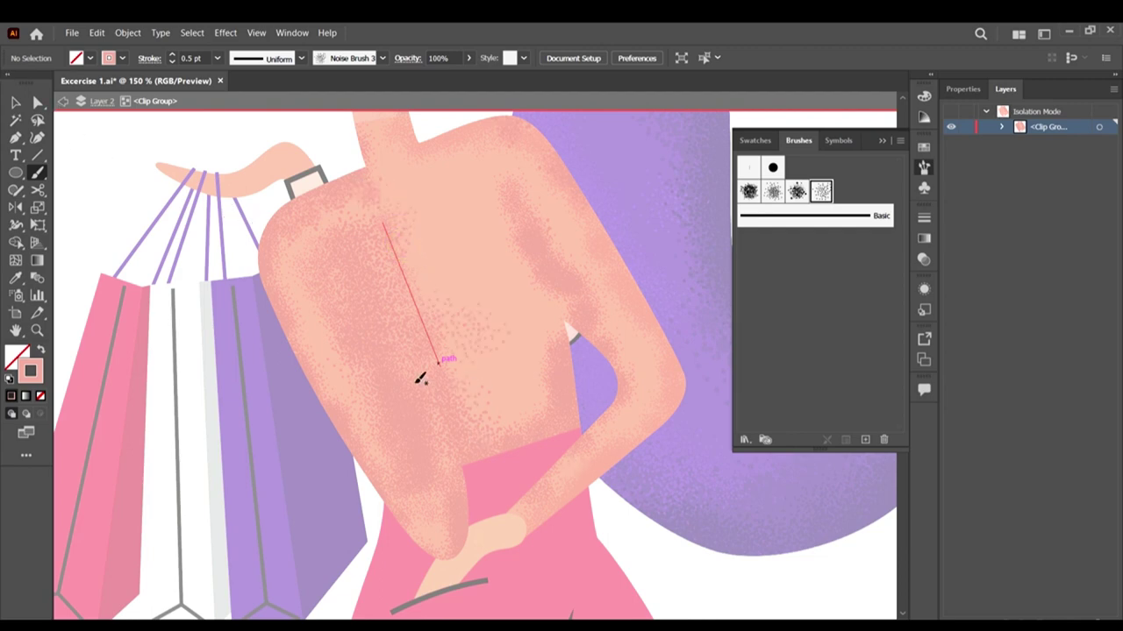
{"action": "key", "text": "ctrl+z"}
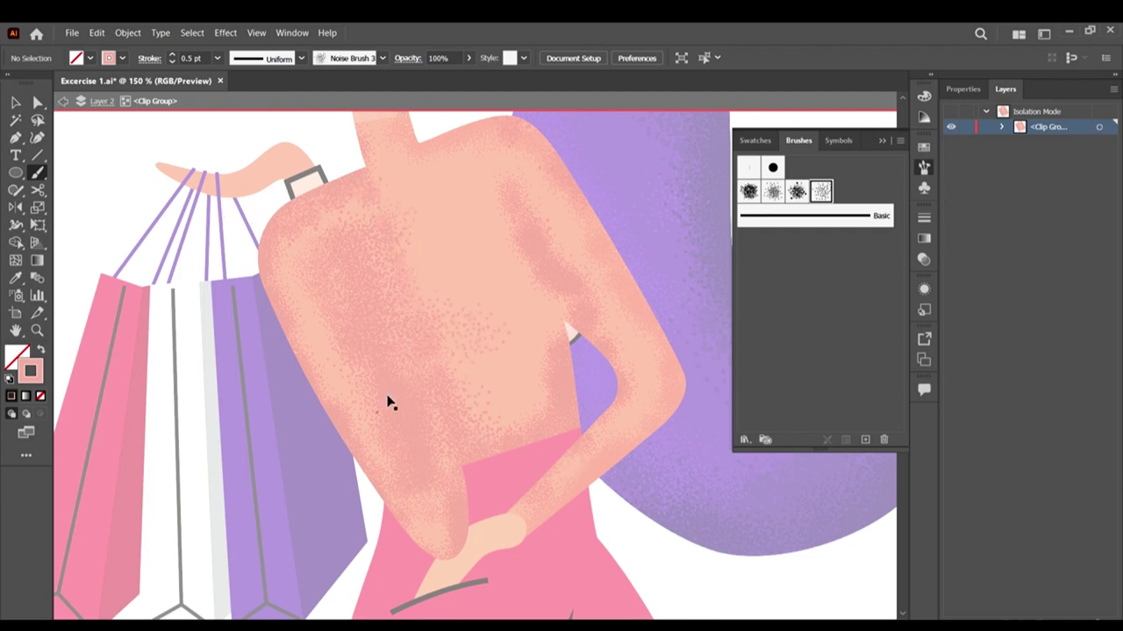
Step: Leave isolation mode for the body clip group with nothing selected
{"action": "left_click", "coordinate": [16, 104]}
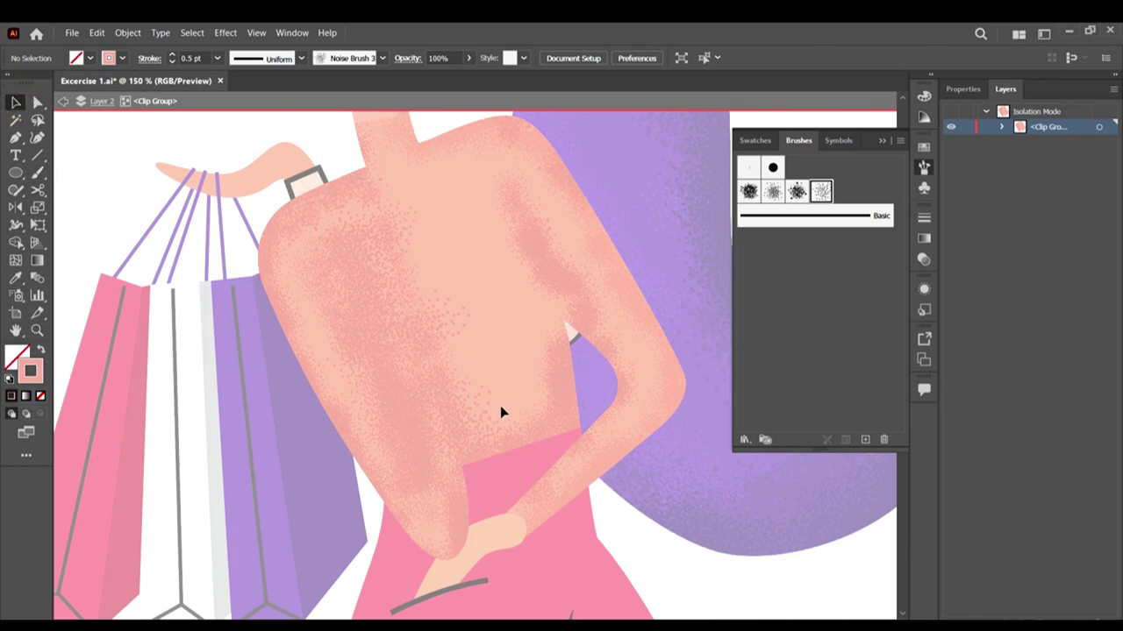
{"action": "key", "text": "Escape"}
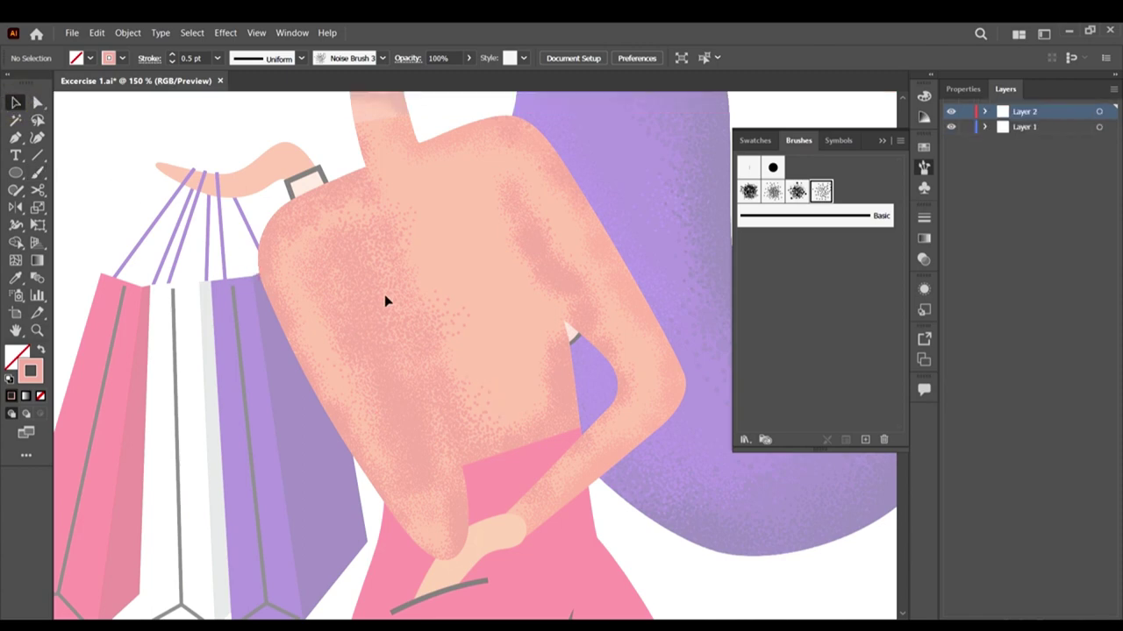
{"action": "left_click", "coordinate": [122, 131]}
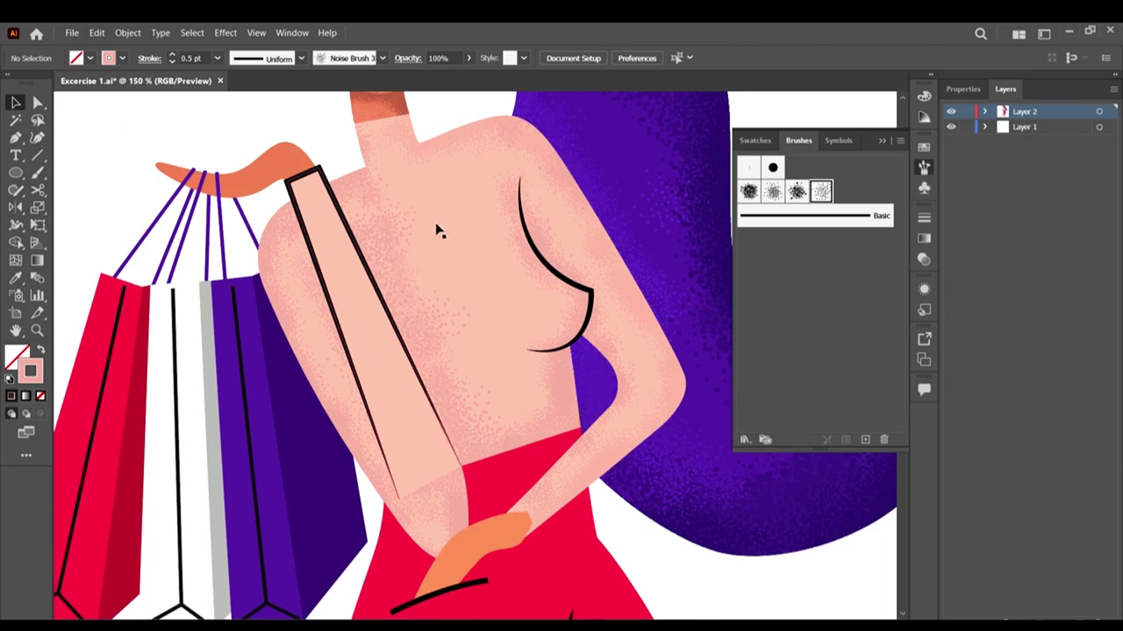
Step: Select the plain skin-coloured strip between the two long black lines crossing the torso
{"action": "key", "text": "ctrl+minus"}
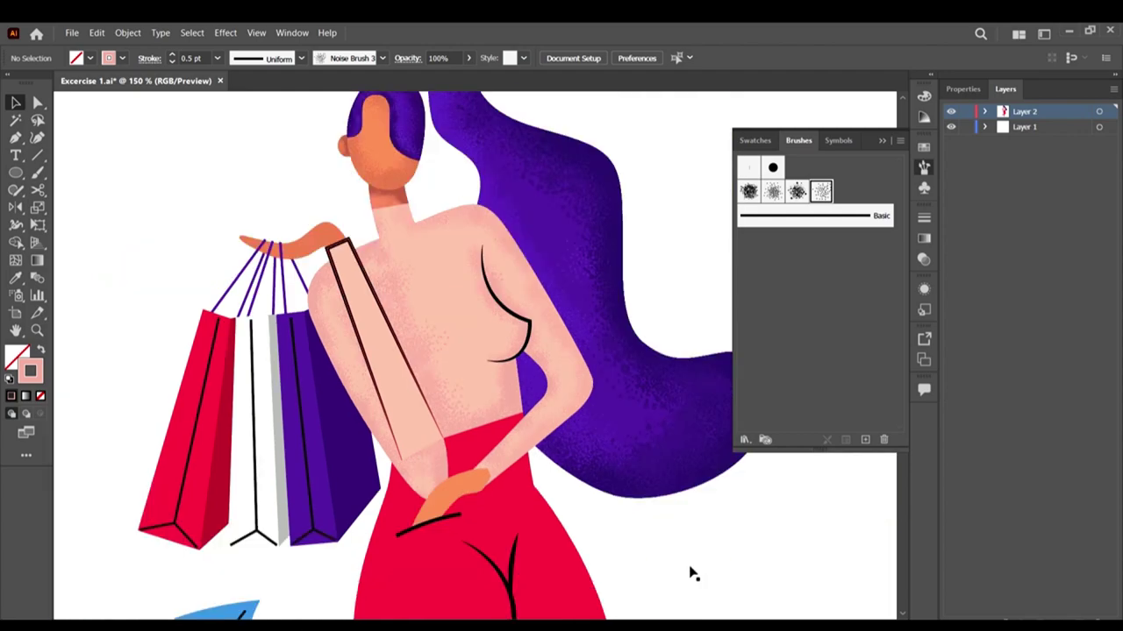
{"action": "key", "text": "ctrl+minus"}
{"action": "key", "text": "ctrl+minus"}
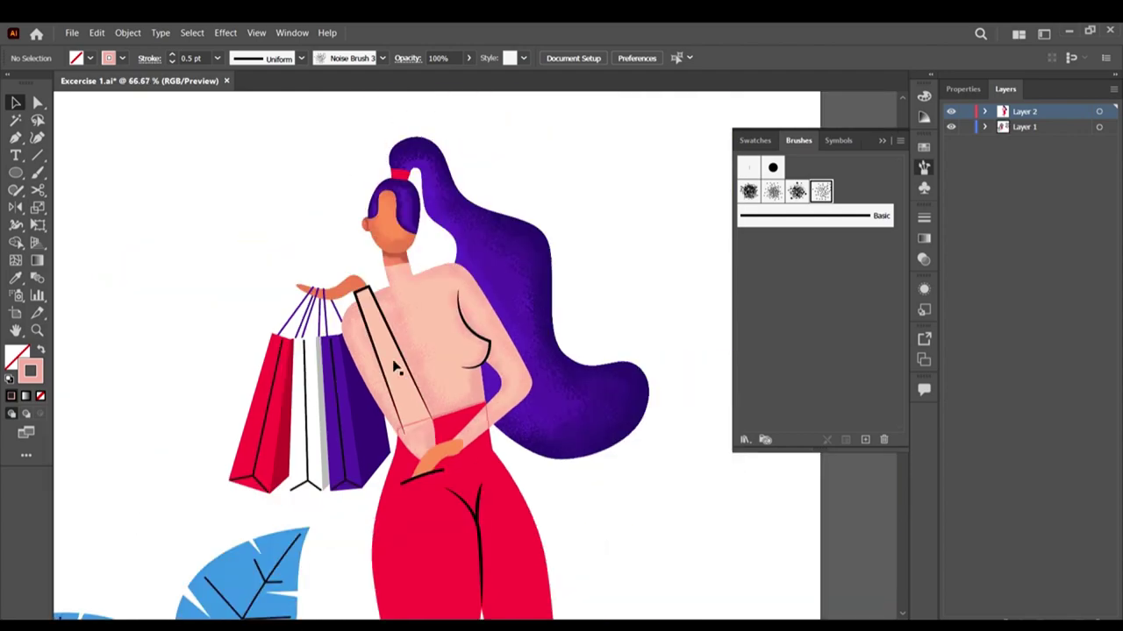
{"action": "left_click", "coordinate": [377, 324]}
{"action": "scroll", "coordinate": [387, 343], "scroll_direction": "up", "scroll_amount": 2}
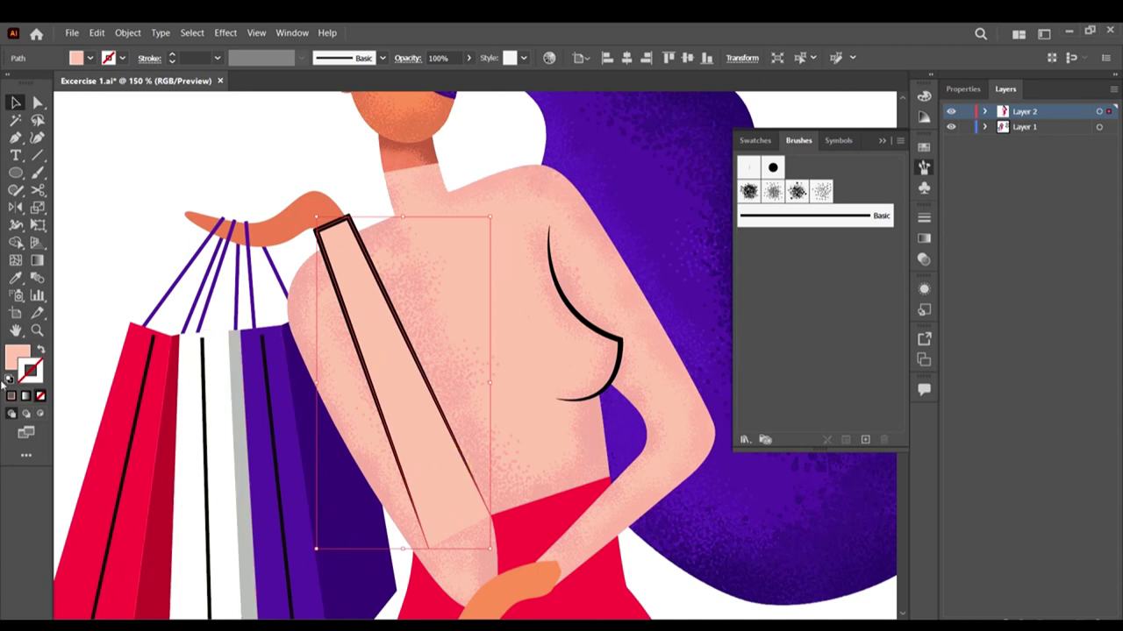
Step: Enable drawing inside the selected strip and set the Paintbrush with Noise Brush 3 to a slightly darker pink stroke
{"action": "left_click", "coordinate": [40, 414]}
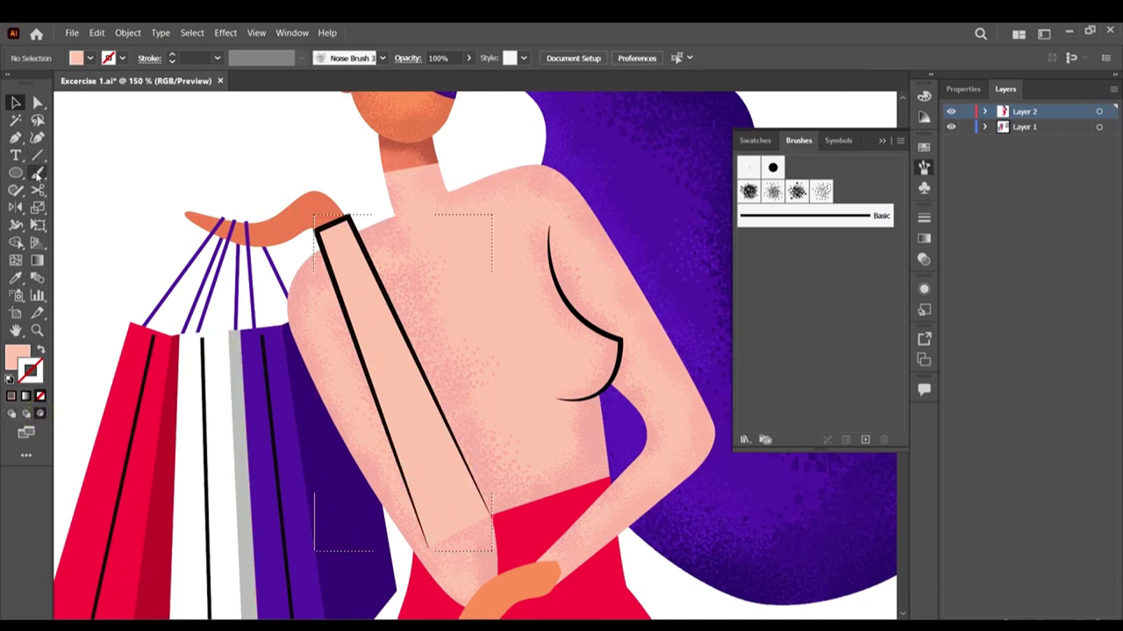
{"action": "left_click", "coordinate": [37, 174]}
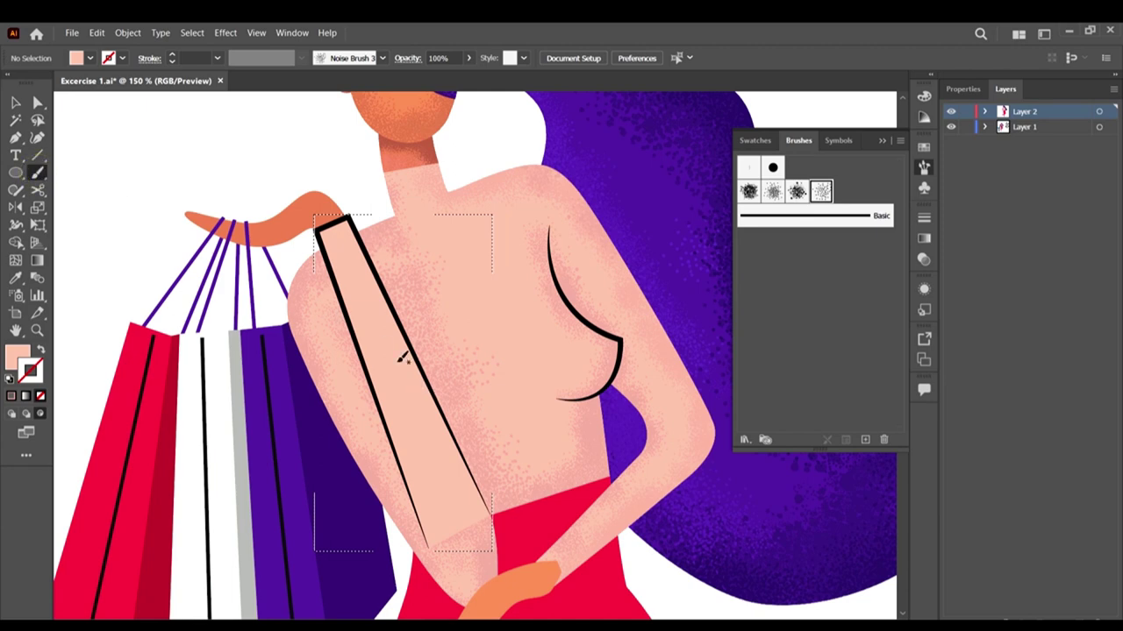
{"action": "key", "text": "shift+x"}
{"action": "double_click", "coordinate": [30, 369]}
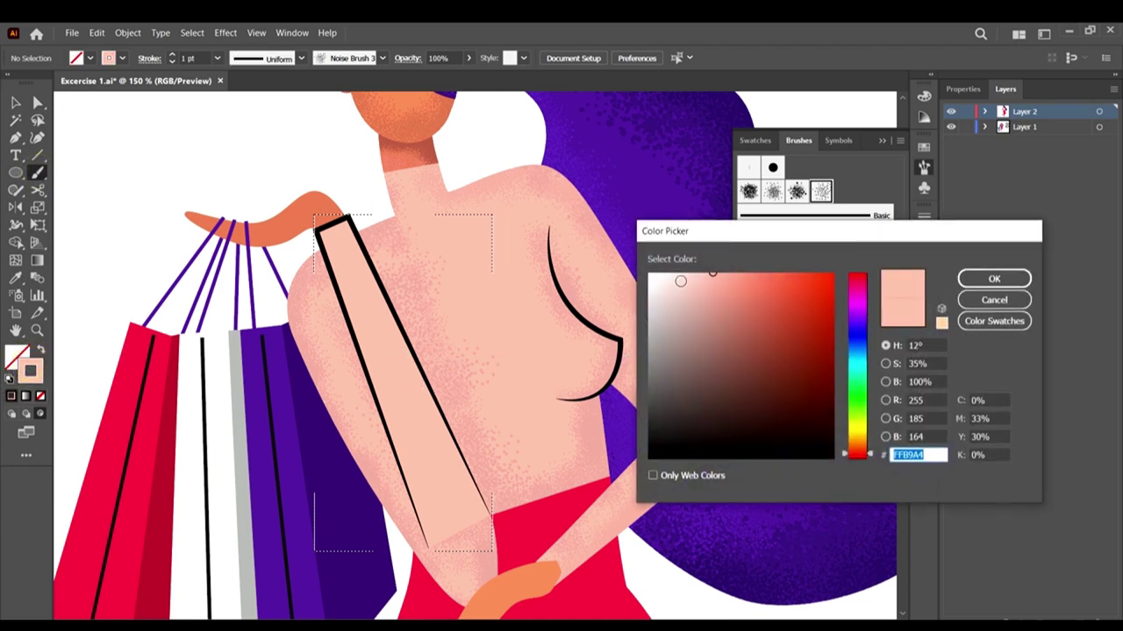
{"action": "left_click", "coordinate": [712, 283]}
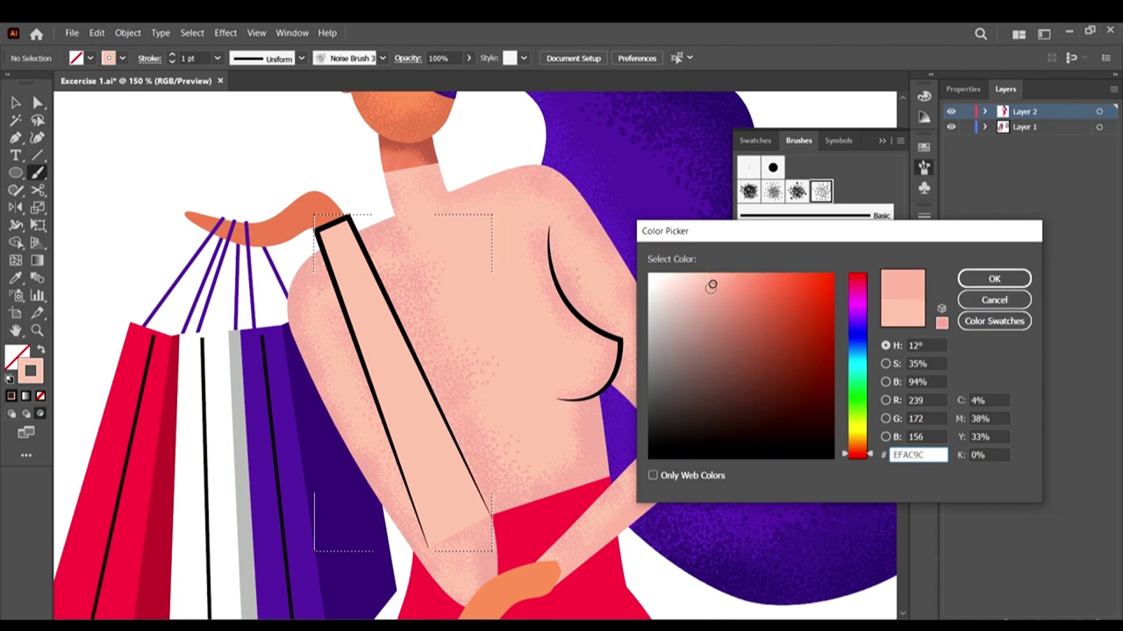
{"action": "left_click", "coordinate": [1000, 279]}
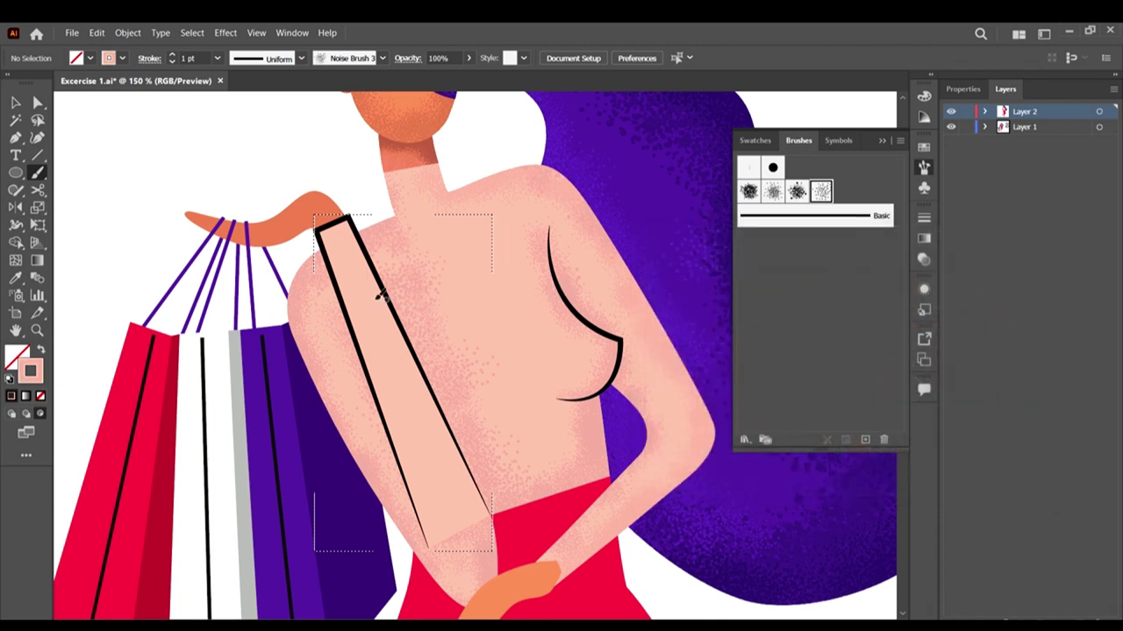
Step: Paint 0.25 pt noise strokes inside the strip along its torso-side edge, from the shoulder down to the waist end
{"action": "left_click_drag", "start_coordinate": [378, 290], "coordinate": [457, 385]}
{"action": "left_click", "coordinate": [217, 58]}
{"action": "left_click", "coordinate": [233, 72]}
{"action": "left_click_drag", "start_coordinate": [432, 337], "coordinate": [491, 491]}
{"action": "left_click_drag", "start_coordinate": [351, 230], "coordinate": [530, 542]}
{"action": "left_click_drag", "start_coordinate": [377, 281], "coordinate": [491, 526]}
{"action": "left_click_drag", "start_coordinate": [371, 265], "coordinate": [410, 336]}
{"action": "mouse_move", "coordinate": [383, 298]}
{"action": "left_mouse_down"}
{"action": "mouse_move", "coordinate": [425, 401]}
{"action": "mouse_move", "coordinate": [392, 312]}
{"action": "mouse_move", "coordinate": [441, 415]}
{"action": "mouse_move", "coordinate": [483, 468]}
{"action": "mouse_move", "coordinate": [492, 537]}
{"action": "mouse_move", "coordinate": [479, 470]}
{"action": "mouse_move", "coordinate": [473, 501]}
{"action": "mouse_move", "coordinate": [436, 450]}
{"action": "mouse_move", "coordinate": [434, 401]}
{"action": "left_mouse_up"}
{"action": "left_click_drag", "start_coordinate": [441, 452], "coordinate": [442, 413]}
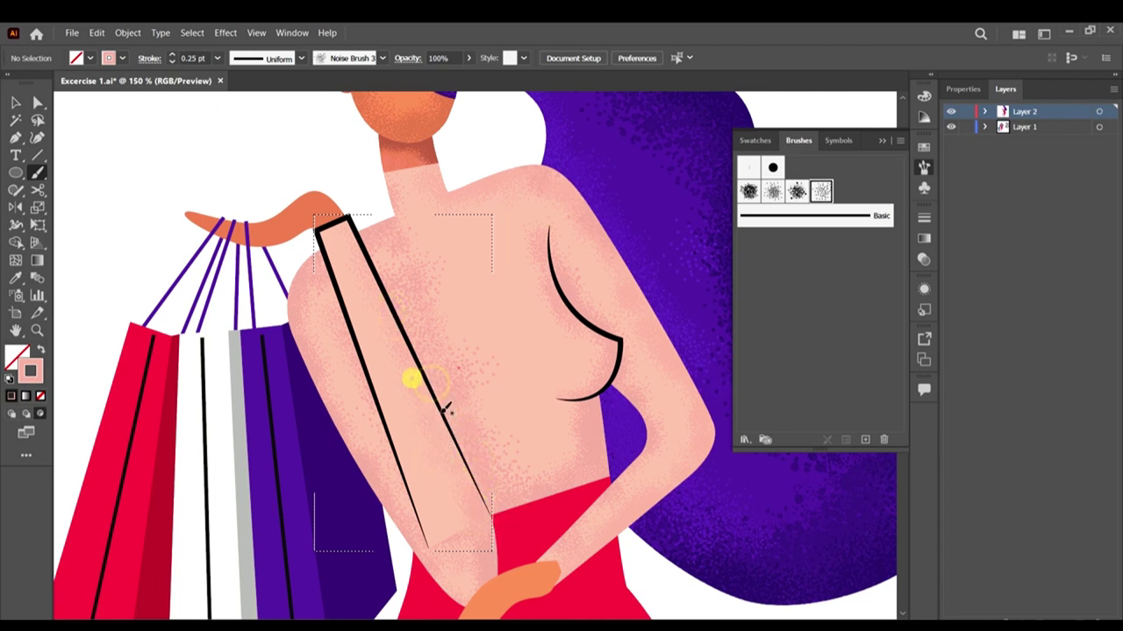
{"action": "mouse_move", "coordinate": [476, 488]}
{"action": "left_mouse_down"}
{"action": "mouse_move", "coordinate": [465, 539]}
{"action": "mouse_move", "coordinate": [474, 536]}
{"action": "mouse_move", "coordinate": [458, 541]}
{"action": "mouse_move", "coordinate": [464, 525]}
{"action": "mouse_move", "coordinate": [435, 539]}
{"action": "mouse_move", "coordinate": [422, 479]}
{"action": "mouse_move", "coordinate": [445, 536]}
{"action": "mouse_move", "coordinate": [423, 488]}
{"action": "mouse_move", "coordinate": [473, 545]}
{"action": "mouse_move", "coordinate": [406, 514]}
{"action": "mouse_move", "coordinate": [458, 547]}
{"action": "mouse_move", "coordinate": [424, 510]}
{"action": "mouse_move", "coordinate": [452, 540]}
{"action": "mouse_move", "coordinate": [475, 526]}
{"action": "mouse_move", "coordinate": [410, 521]}
{"action": "left_mouse_up"}
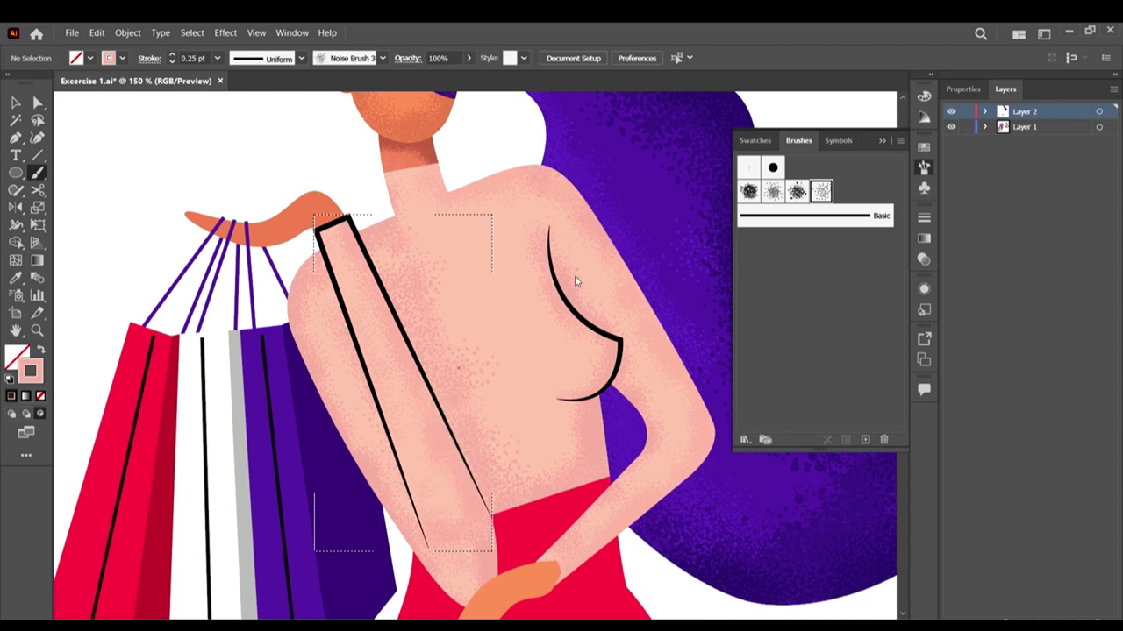
Step: Dock the floating document window back into the workspace
{"action": "scroll", "coordinate": [421, 290], "scroll_direction": "down", "scroll_amount": 3}
{"action": "scroll", "coordinate": [419, 292], "scroll_direction": "up", "scroll_amount": 4}
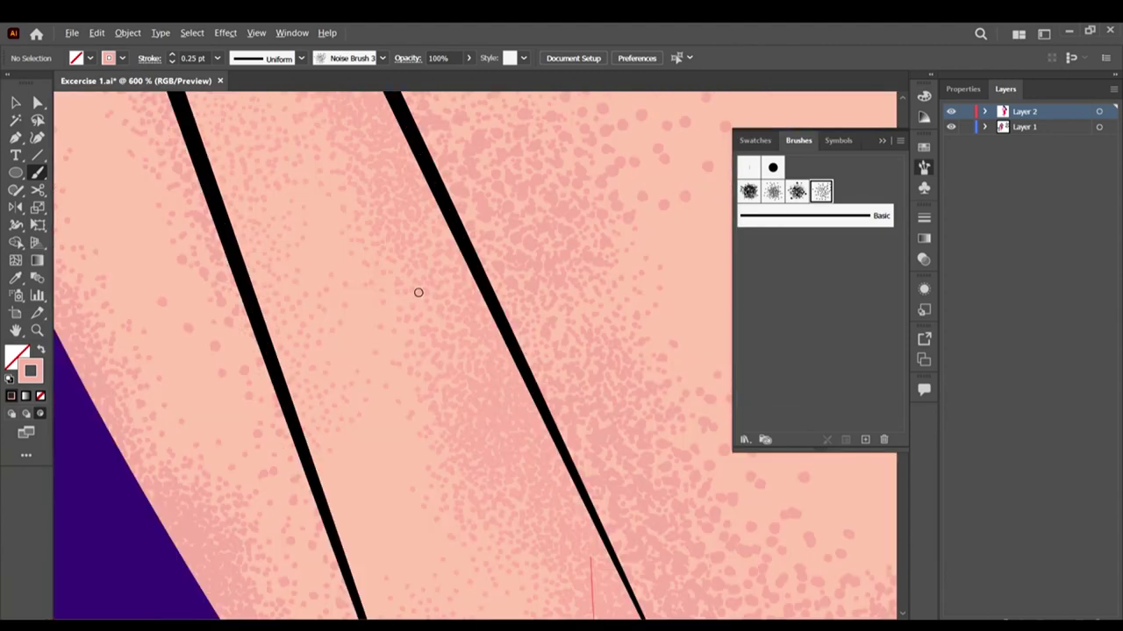
{"action": "scroll", "coordinate": [373, 269], "scroll_direction": "down", "scroll_amount": 5}
{"action": "scroll", "coordinate": [372, 264], "scroll_direction": "up", "scroll_amount": 3}
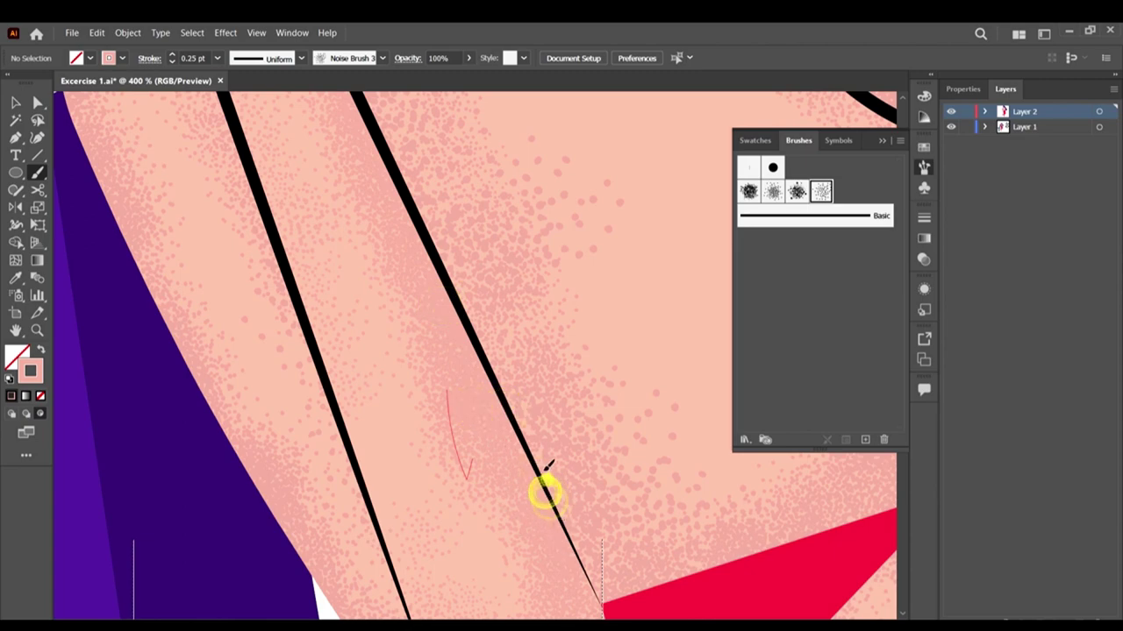
{"action": "scroll", "coordinate": [369, 241], "scroll_direction": "up", "scroll_amount": 2}
{"action": "scroll", "coordinate": [369, 243], "scroll_direction": "up", "scroll_amount": 3}
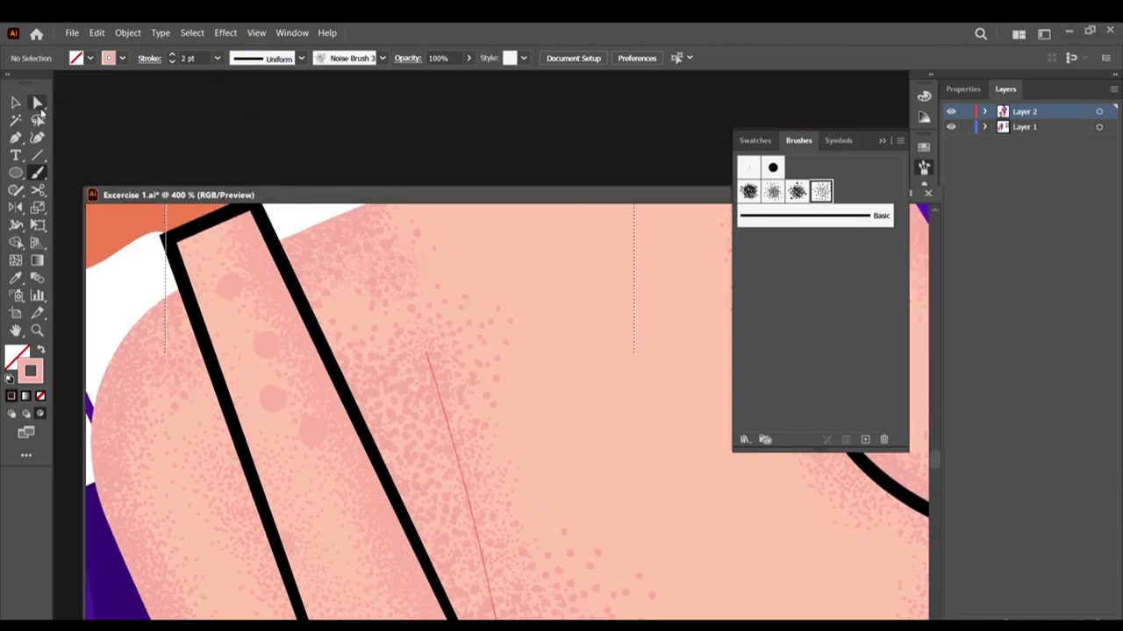
{"action": "left_click_drag", "start_coordinate": [298, 200], "coordinate": [254, 75]}
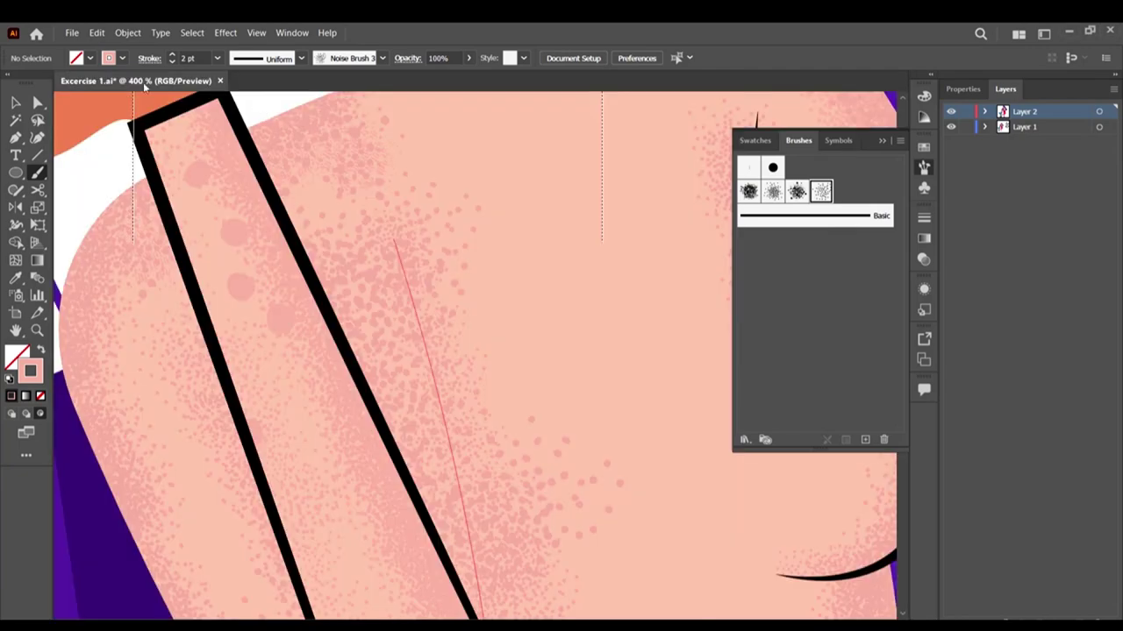
Step: Examine the noise shading along the arm strip up close and against the whole figure
{"action": "scroll", "coordinate": [199, 152], "scroll_direction": "down", "scroll_amount": 5}
{"action": "scroll", "coordinate": [257, 228], "scroll_direction": "up", "scroll_amount": 2}
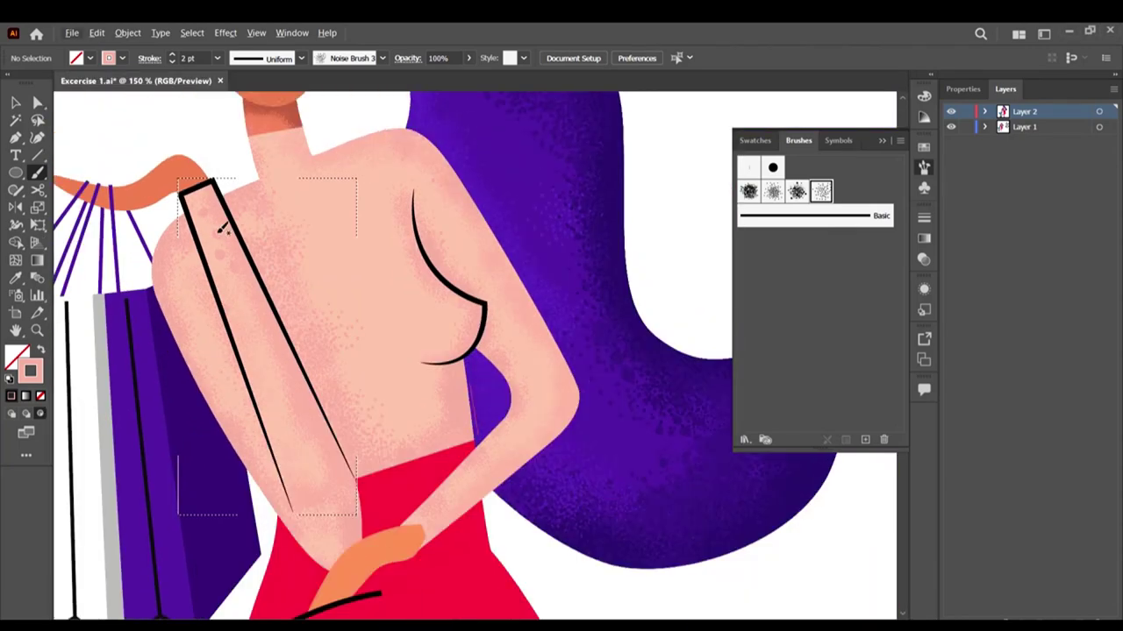
{"action": "scroll", "coordinate": [188, 237], "scroll_direction": "up", "scroll_amount": 5}
{"action": "scroll", "coordinate": [208, 238], "scroll_direction": "down", "scroll_amount": 1}
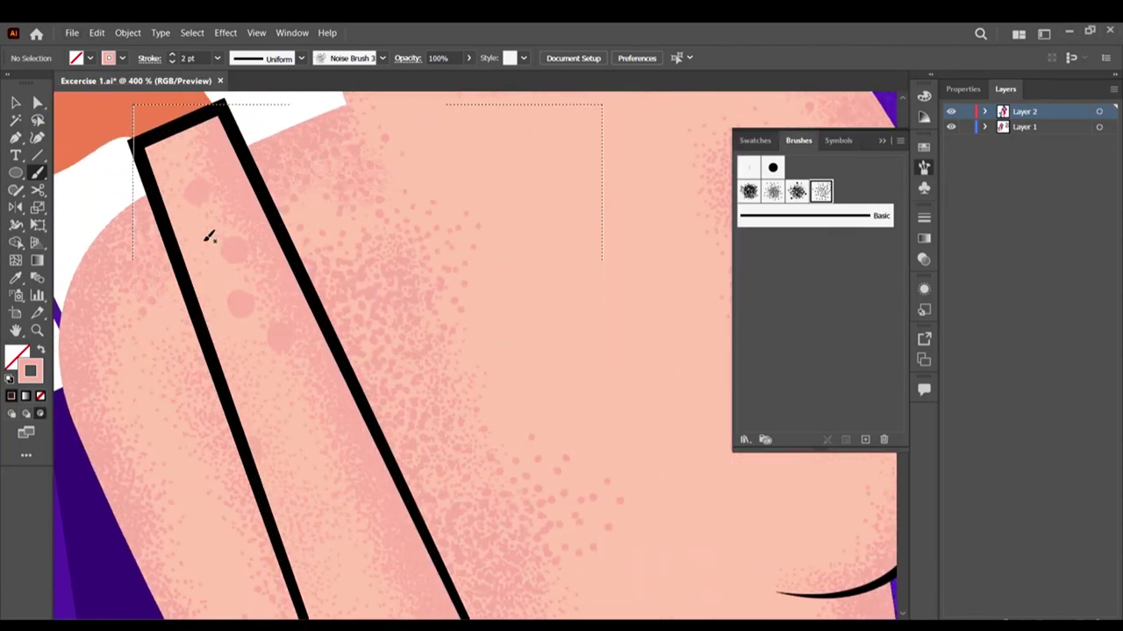
{"action": "scroll", "coordinate": [210, 236], "scroll_direction": "up", "scroll_amount": 1}
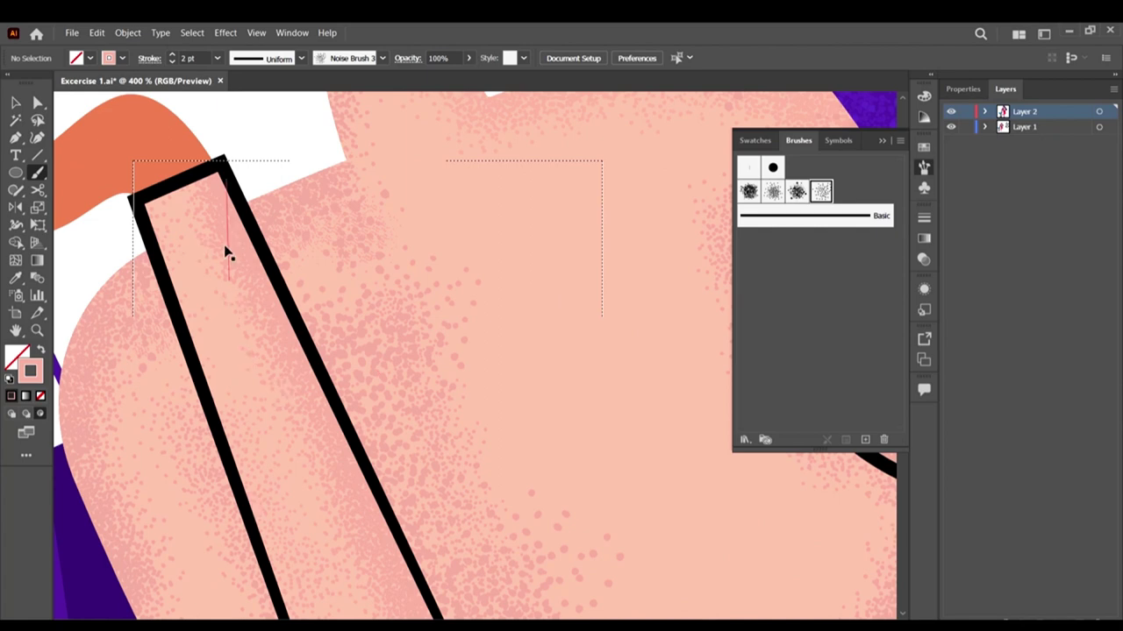
{"action": "scroll", "coordinate": [256, 228], "scroll_direction": "down", "scroll_amount": 1}
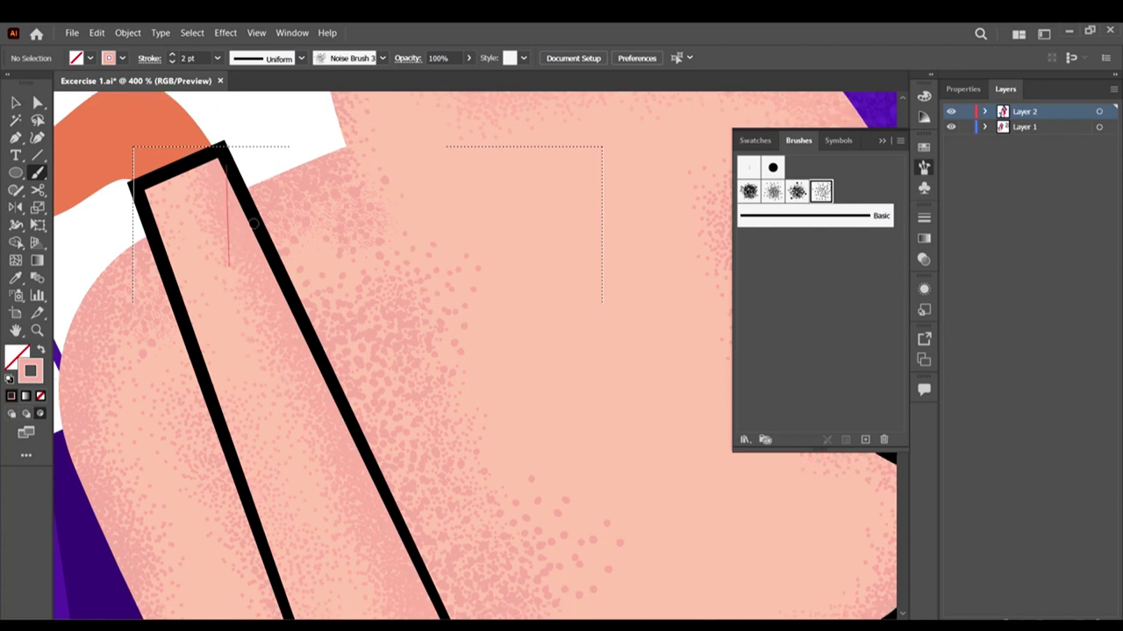
{"action": "scroll", "coordinate": [256, 228], "scroll_direction": "down", "scroll_amount": 2}
{"action": "scroll", "coordinate": [409, 296], "scroll_direction": "down", "scroll_amount": 1}
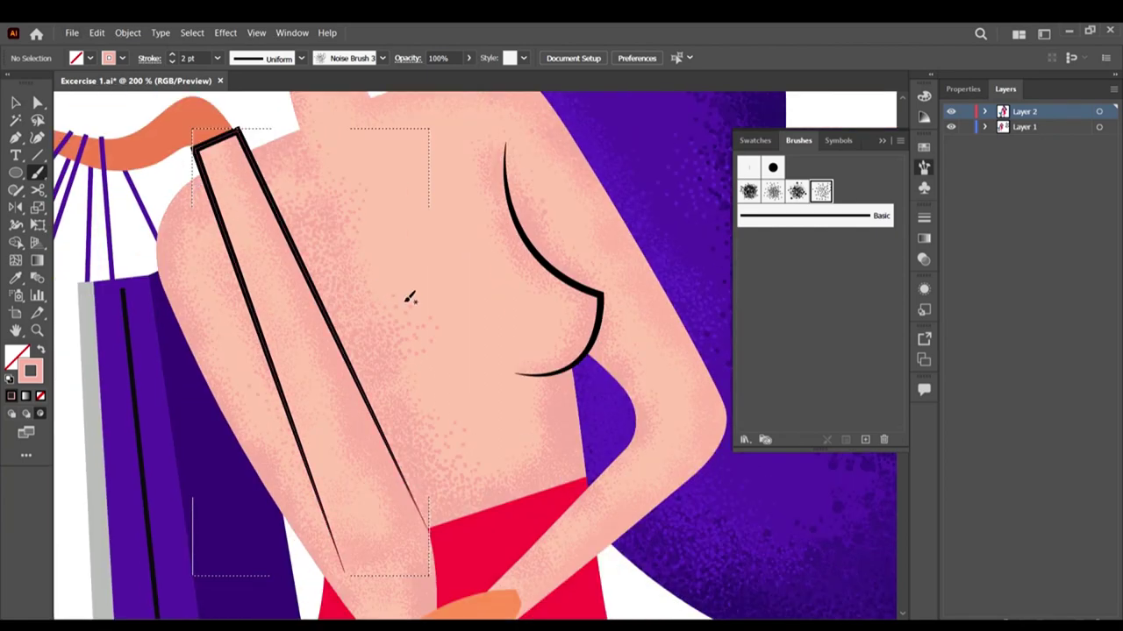
{"action": "scroll", "coordinate": [403, 301], "scroll_direction": "down", "scroll_amount": 2}
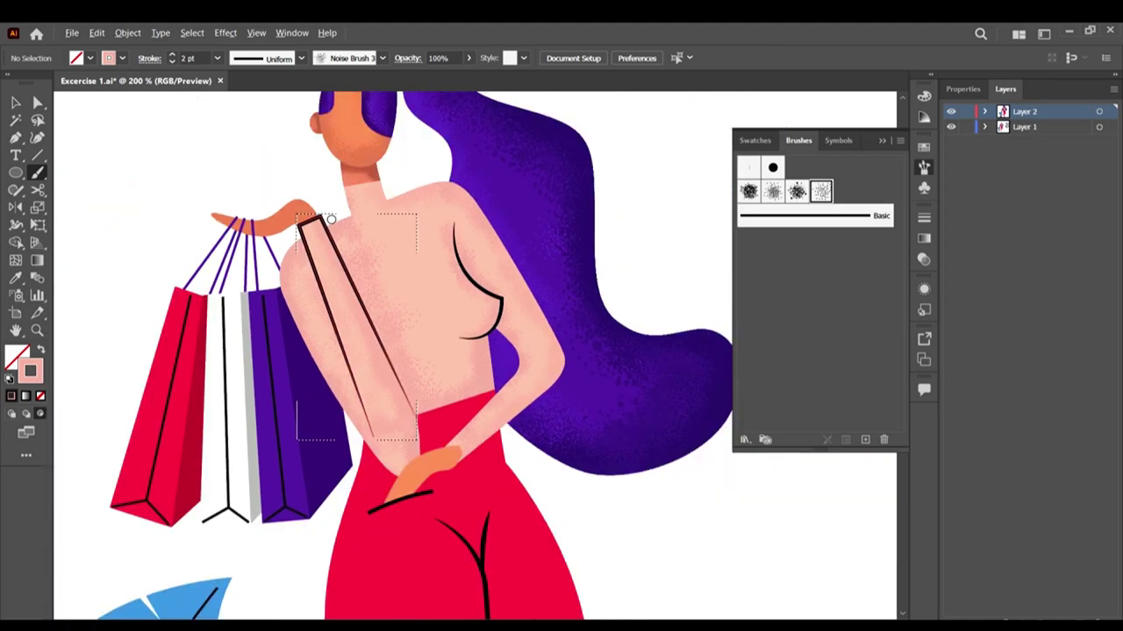
{"action": "scroll", "coordinate": [405, 307], "scroll_direction": "down", "scroll_amount": 3}
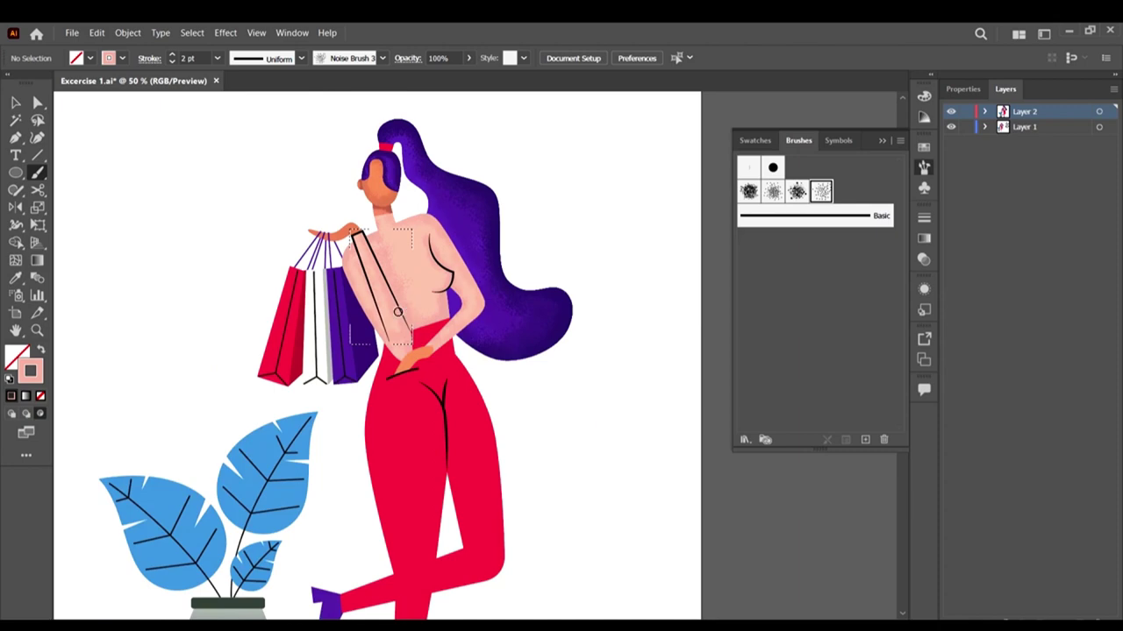
{"action": "scroll", "coordinate": [399, 307], "scroll_direction": "up", "scroll_amount": 5}
{"action": "scroll", "coordinate": [325, 219], "scroll_direction": "down", "scroll_amount": 1}
{"action": "scroll", "coordinate": [264, 197], "scroll_direction": "up", "scroll_amount": 2}
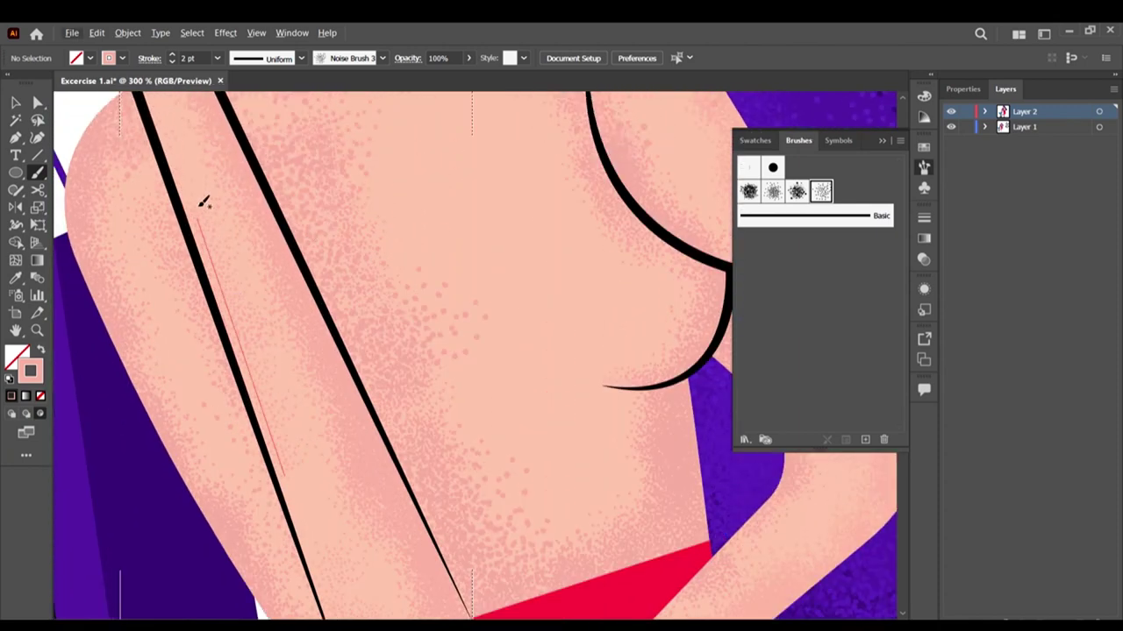
Step: Set the noise brush's stroke weight to 0.25 pt and its colour to the darker dusty pink D89D93
{"action": "left_click", "coordinate": [216, 58]}
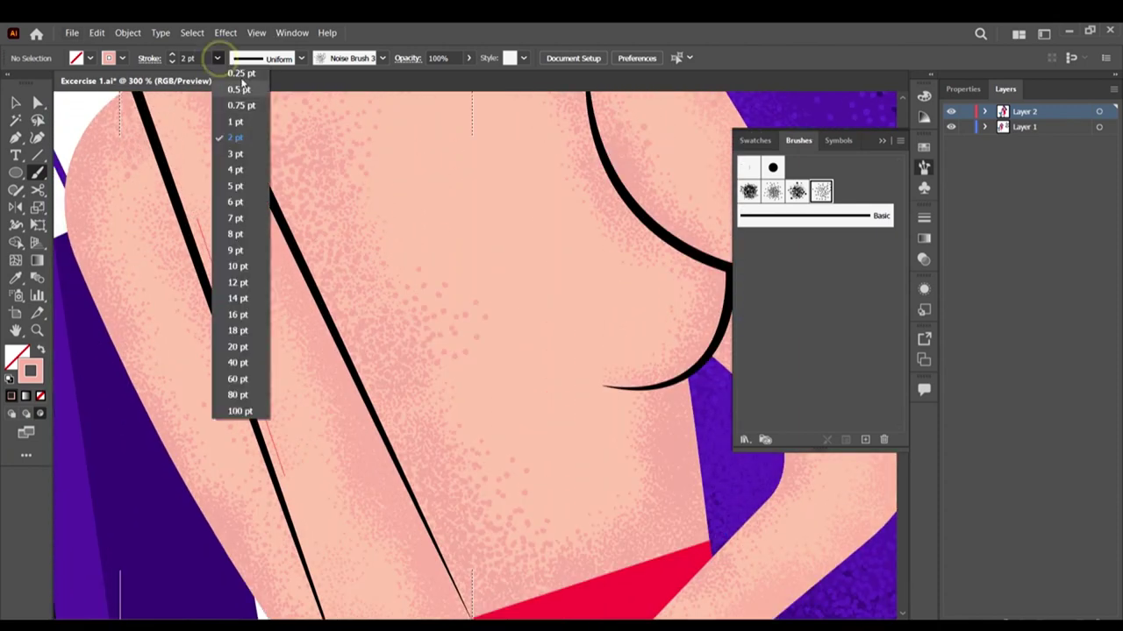
{"action": "left_click", "coordinate": [235, 73]}
{"action": "scroll", "coordinate": [187, 253], "scroll_direction": "up", "scroll_amount": 1}
{"action": "double_click", "coordinate": [35, 370]}
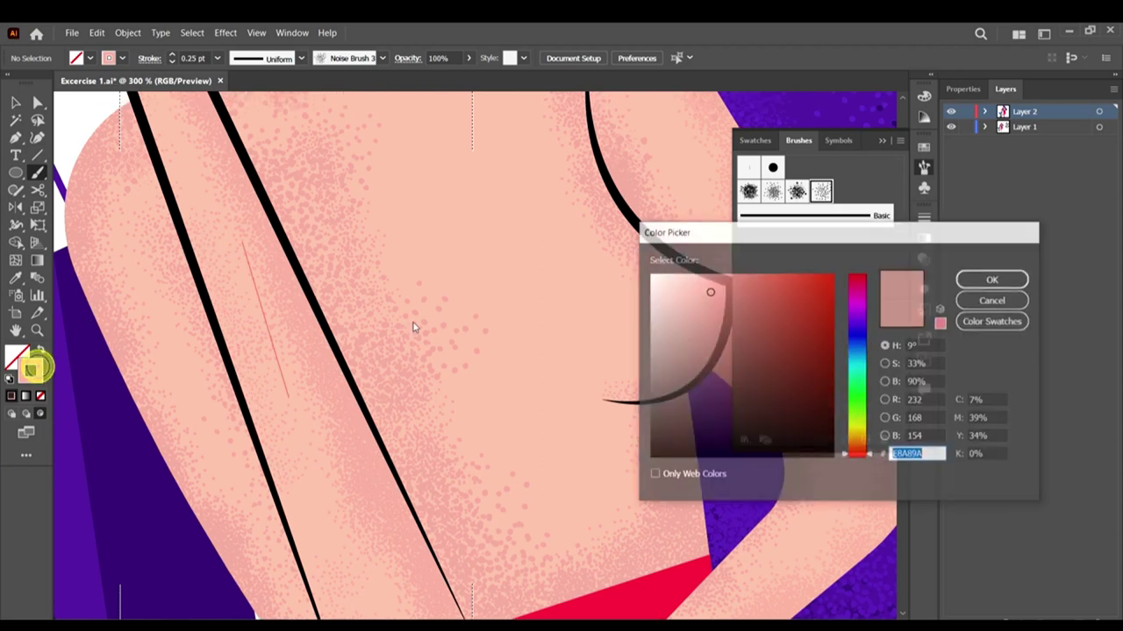
{"action": "left_click", "coordinate": [709, 298]}
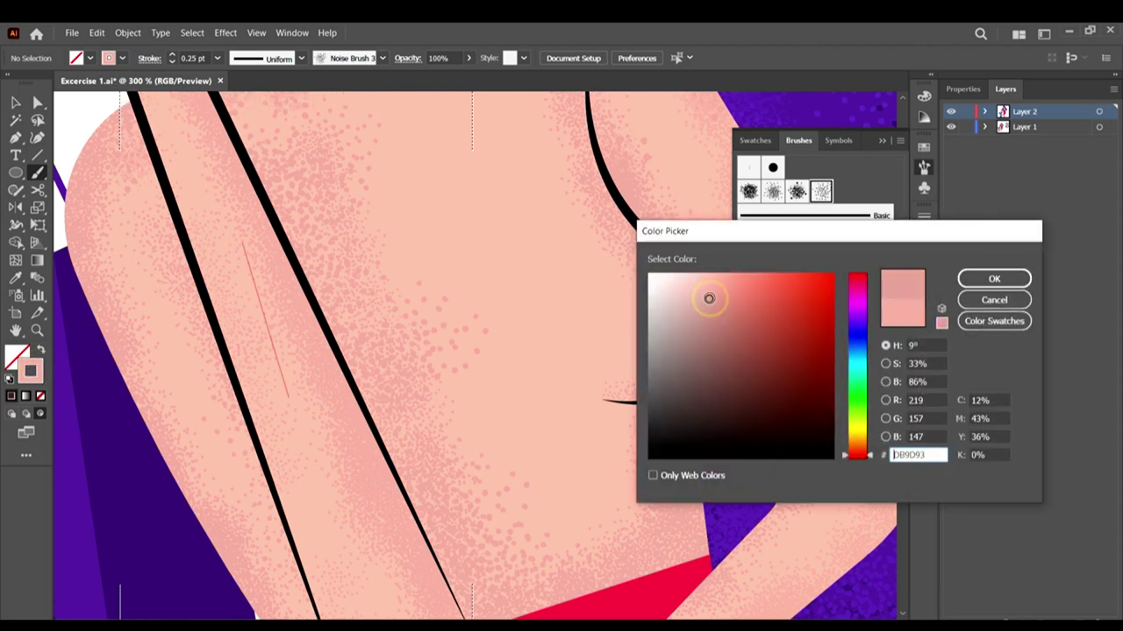
{"action": "left_click", "coordinate": [708, 299]}
{"action": "left_click", "coordinate": [994, 280]}
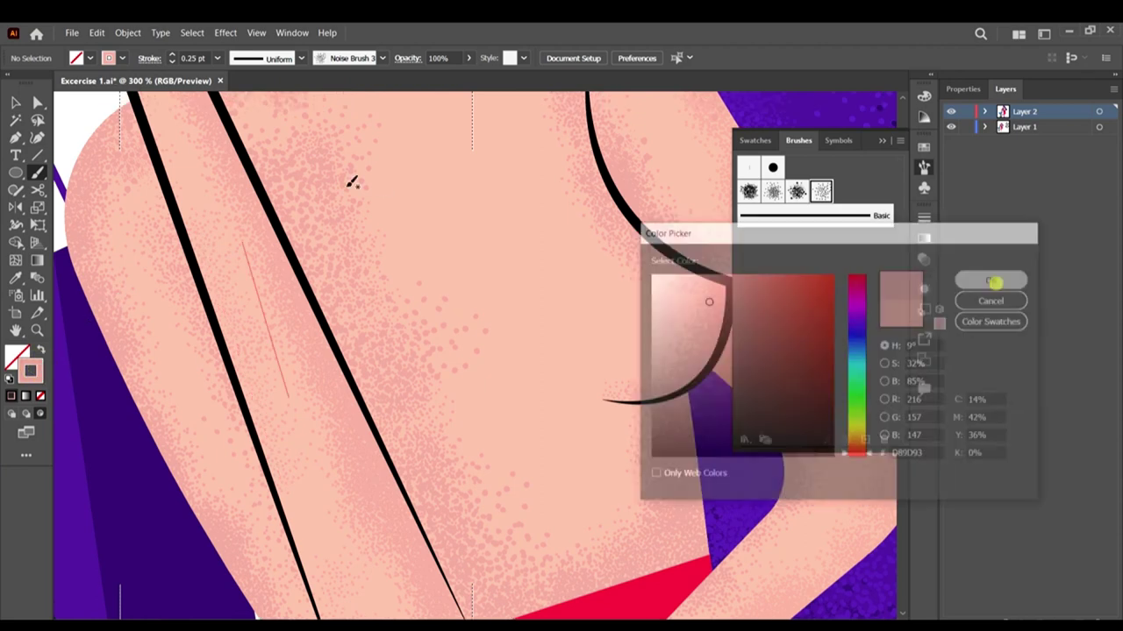
Step: Switch to Noise Brush1 at 0.25 pt and try a dab of grain in the strip's upper torso-side corner
{"action": "scroll", "coordinate": [213, 163], "scroll_direction": "up", "scroll_amount": 2}
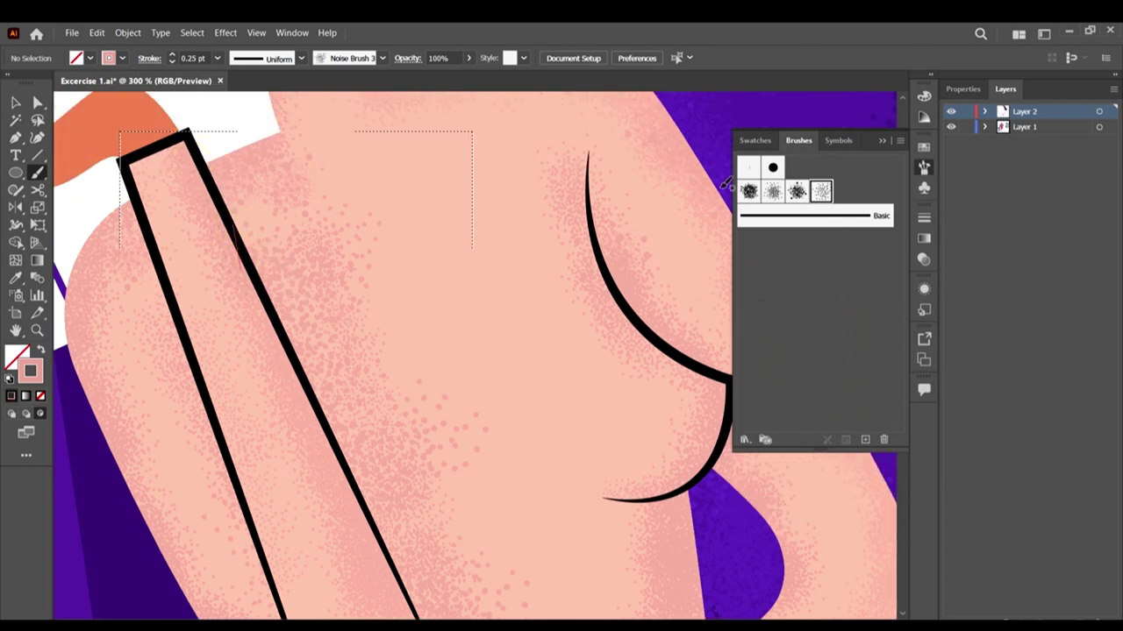
{"action": "left_click", "coordinate": [772, 192]}
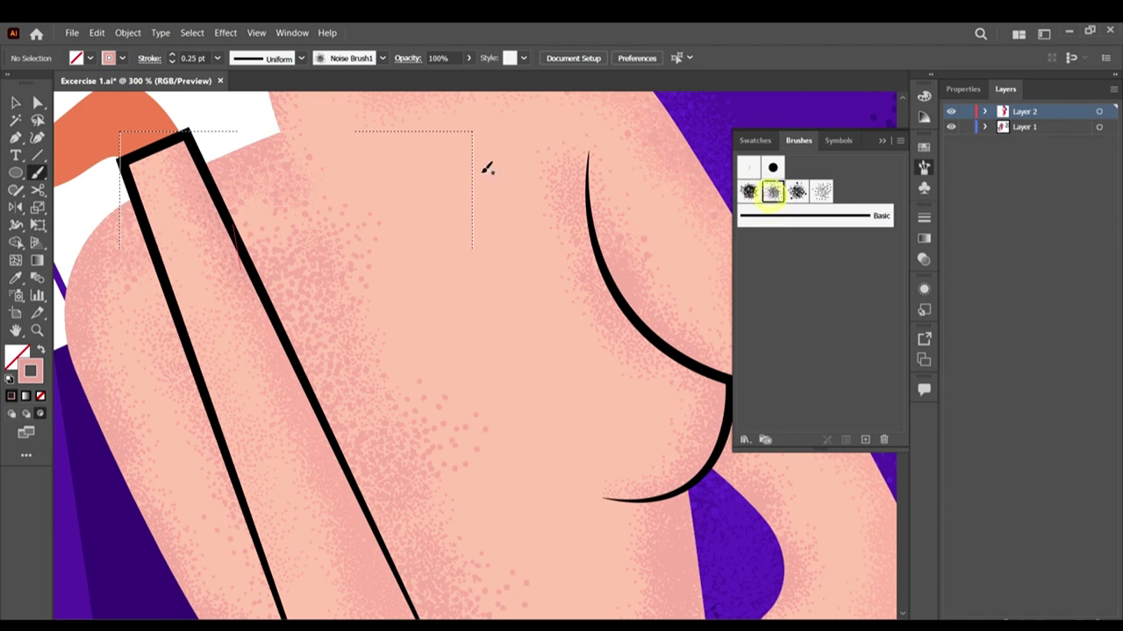
{"action": "left_click", "coordinate": [216, 58]}
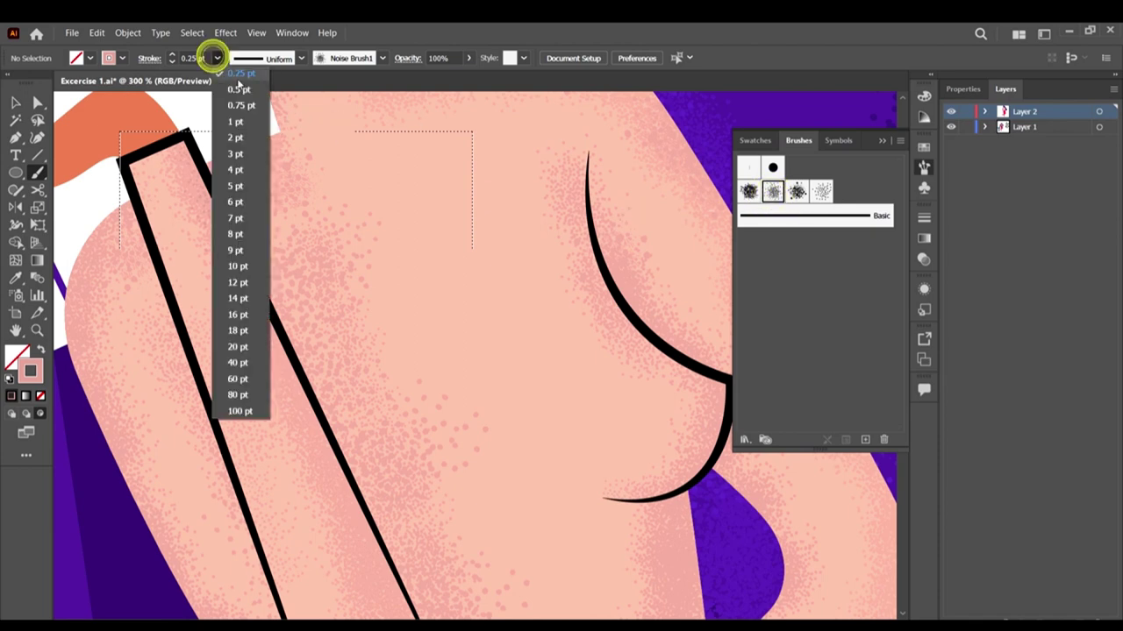
{"action": "left_click", "coordinate": [237, 77]}
{"action": "left_click", "coordinate": [192, 159]}
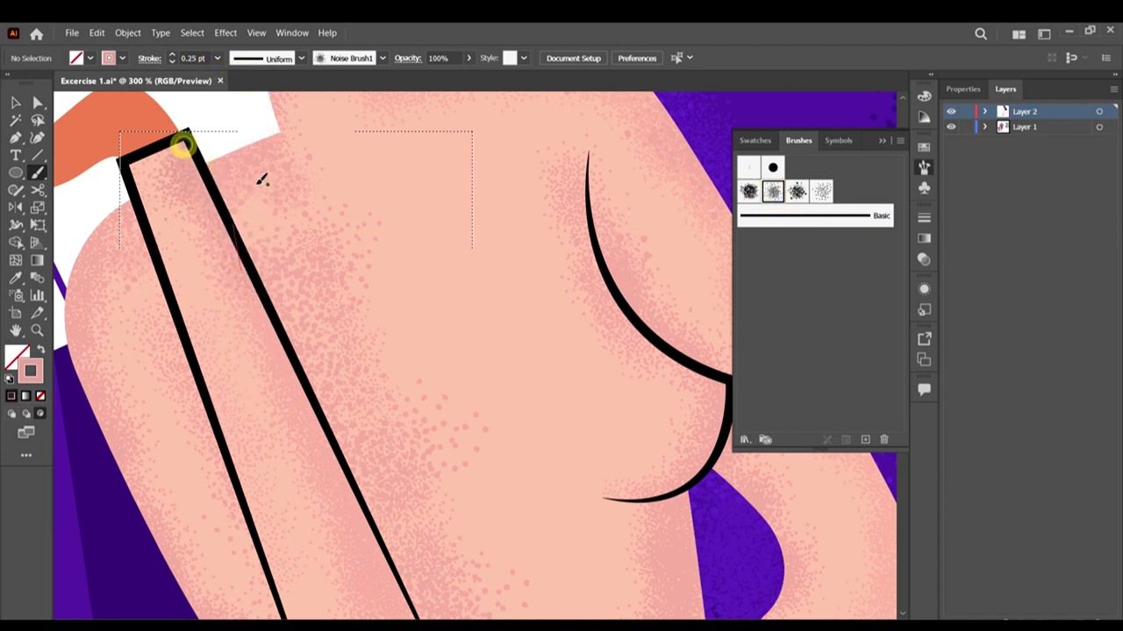
{"action": "key", "text": "ctrl+y"}
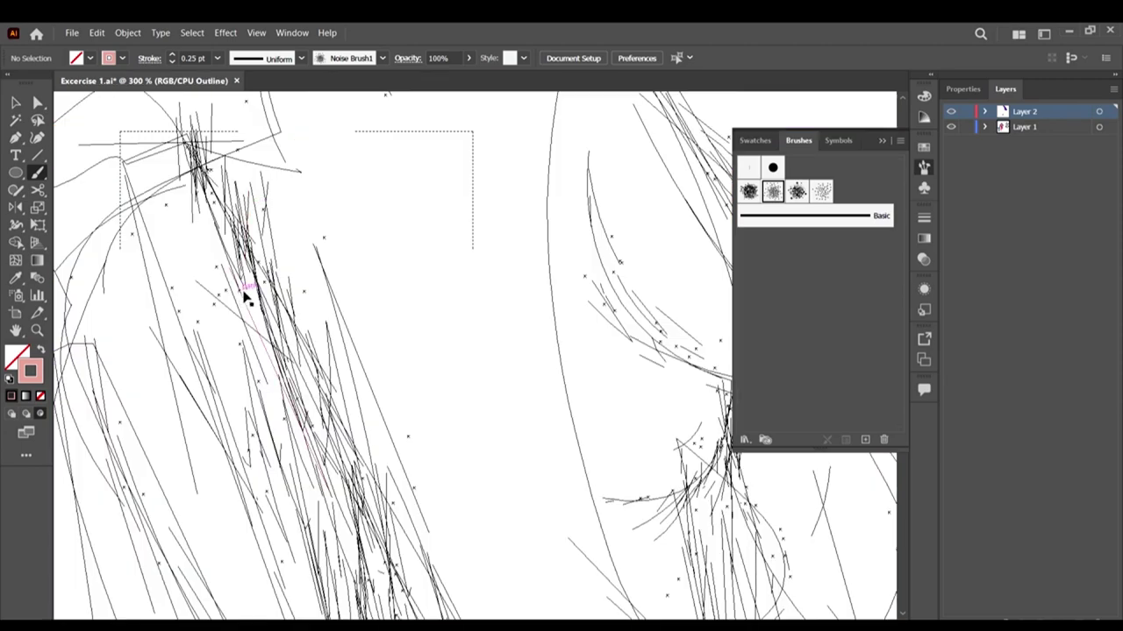
{"action": "key", "text": "ctrl+y"}
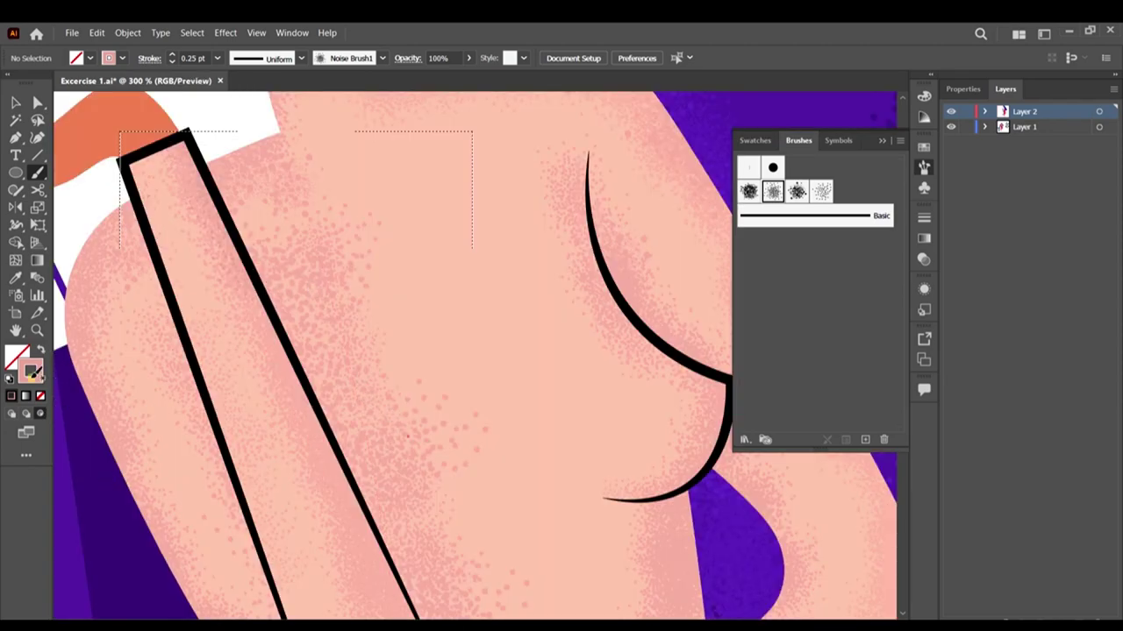
Step: Choose a darker dusty-pink stroke and paint 0.25 pt Noise Brush1 grain along the upper part of the strip's torso-side edge
{"action": "double_click", "coordinate": [31, 372]}
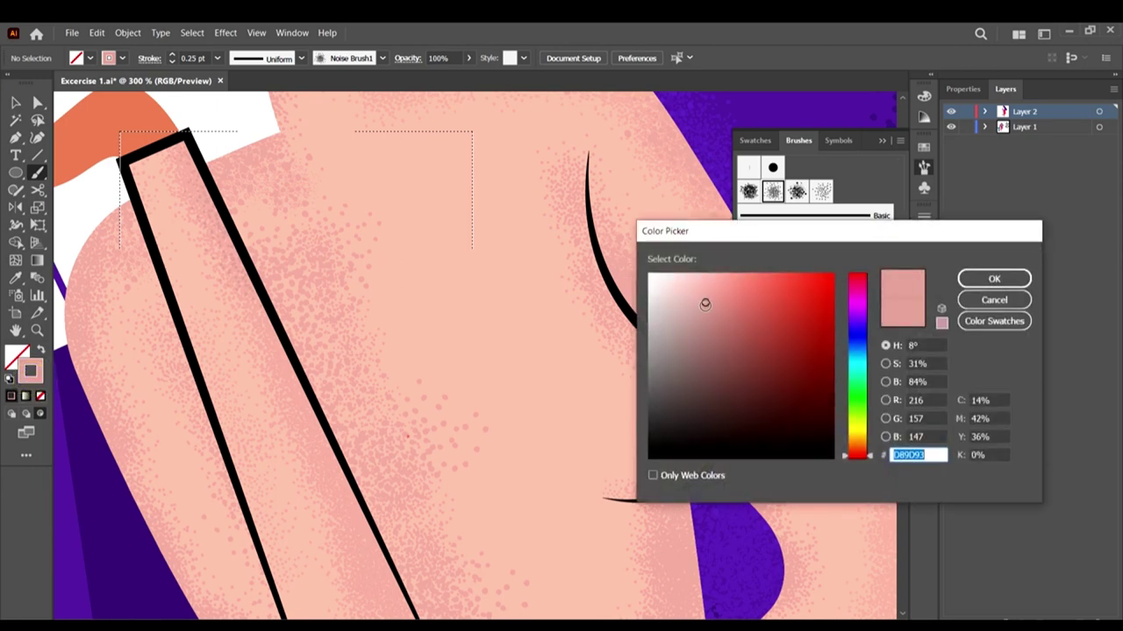
{"action": "left_click", "coordinate": [706, 304]}
{"action": "left_click", "coordinate": [991, 279]}
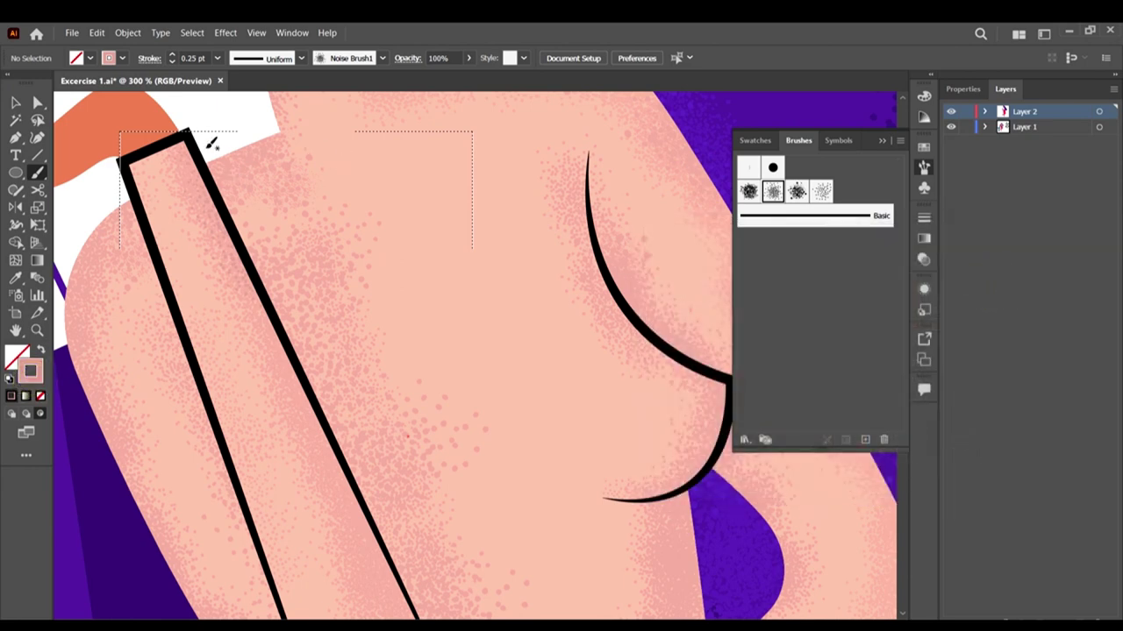
{"action": "mouse_move", "coordinate": [207, 148]}
{"action": "left_mouse_down"}
{"action": "mouse_move", "coordinate": [278, 217]}
{"action": "mouse_move", "coordinate": [354, 363]}
{"action": "left_mouse_up"}
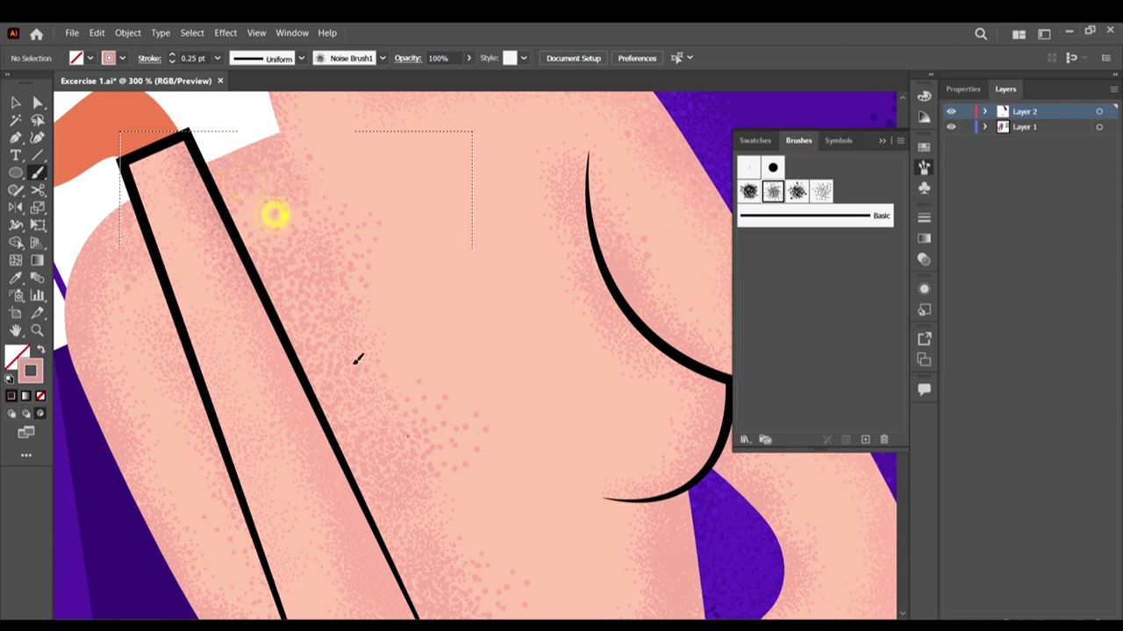
{"action": "mouse_move", "coordinate": [289, 295]}
{"action": "left_mouse_down"}
{"action": "mouse_move", "coordinate": [304, 284]}
{"action": "mouse_move", "coordinate": [341, 368]}
{"action": "left_mouse_up"}
{"action": "left_click_drag", "start_coordinate": [349, 328], "coordinate": [391, 437]}
{"action": "left_click_drag", "start_coordinate": [373, 374], "coordinate": [351, 439]}
{"action": "mouse_move", "coordinate": [341, 375]}
{"action": "left_mouse_down"}
{"action": "mouse_move", "coordinate": [394, 501]}
{"action": "mouse_move", "coordinate": [334, 325]}
{"action": "mouse_move", "coordinate": [350, 376]}
{"action": "mouse_move", "coordinate": [351, 322]}
{"action": "mouse_move", "coordinate": [331, 303]}
{"action": "mouse_move", "coordinate": [321, 336]}
{"action": "mouse_move", "coordinate": [324, 376]}
{"action": "mouse_move", "coordinate": [354, 429]}
{"action": "mouse_move", "coordinate": [301, 232]}
{"action": "mouse_move", "coordinate": [290, 312]}
{"action": "mouse_move", "coordinate": [278, 185]}
{"action": "mouse_move", "coordinate": [244, 221]}
{"action": "mouse_move", "coordinate": [224, 120]}
{"action": "left_mouse_up"}
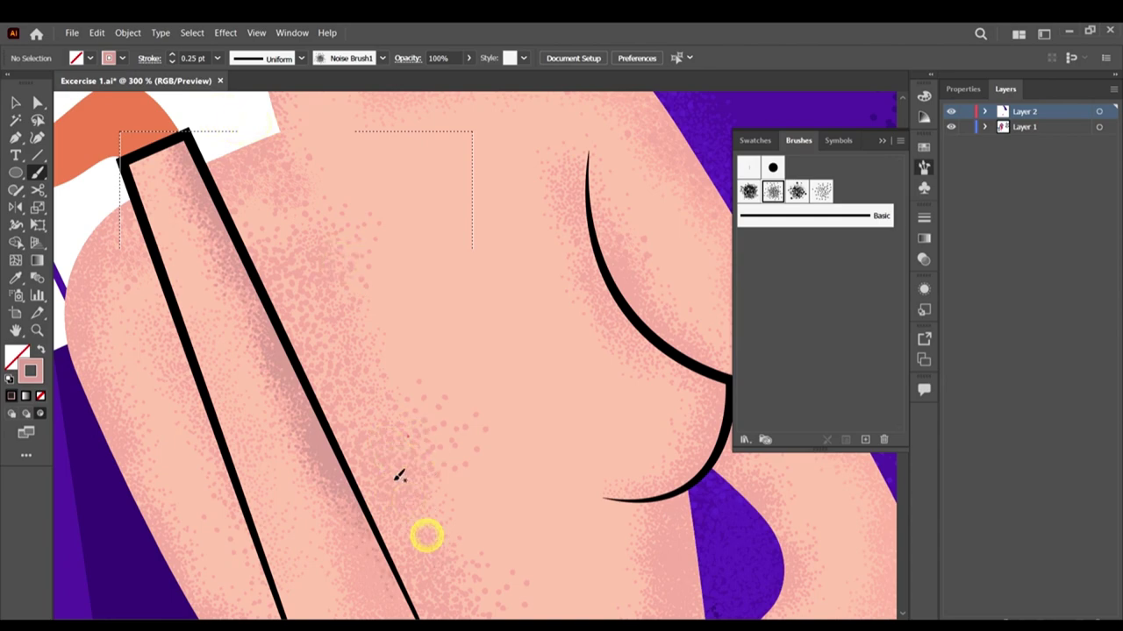
Step: Paint 0.25 pt Noise Brush1 grain along the middle and lower part of the arm strip's torso-side edge, undoing the overly heavy dabs
{"action": "scroll", "coordinate": [410, 427], "scroll_direction": "down", "scroll_amount": 2}
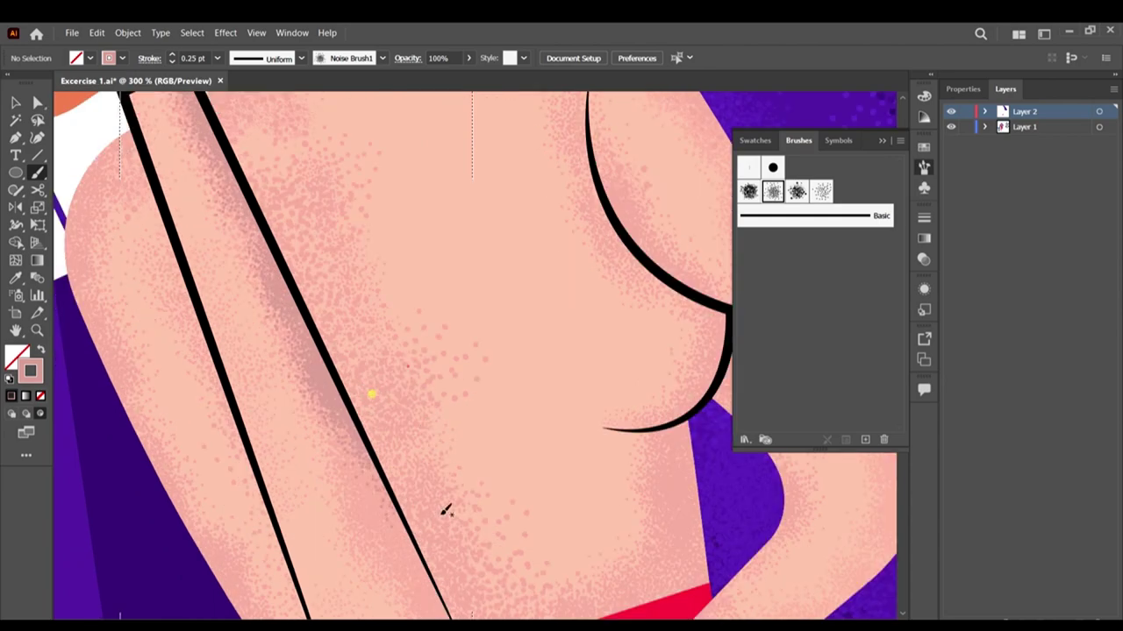
{"action": "scroll", "coordinate": [446, 511], "scroll_direction": "down", "scroll_amount": 2}
{"action": "left_click_drag", "start_coordinate": [433, 475], "coordinate": [406, 442]}
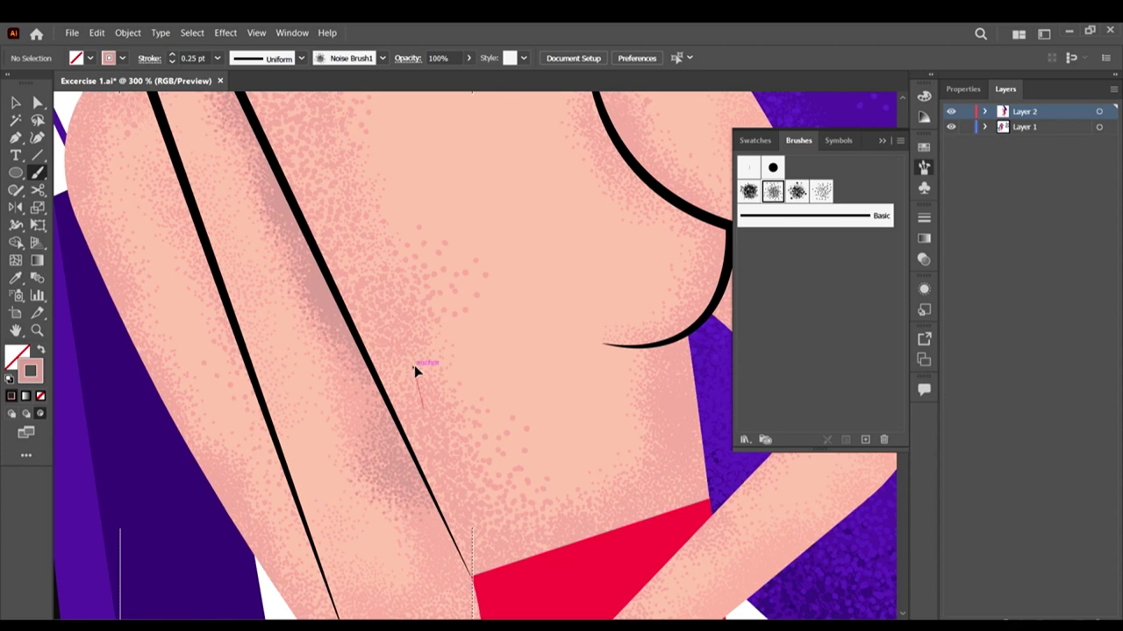
{"action": "key", "text": "ctrl+z"}
{"action": "key", "text": "ctrl+z"}
{"action": "left_click_drag", "start_coordinate": [374, 338], "coordinate": [434, 431]}
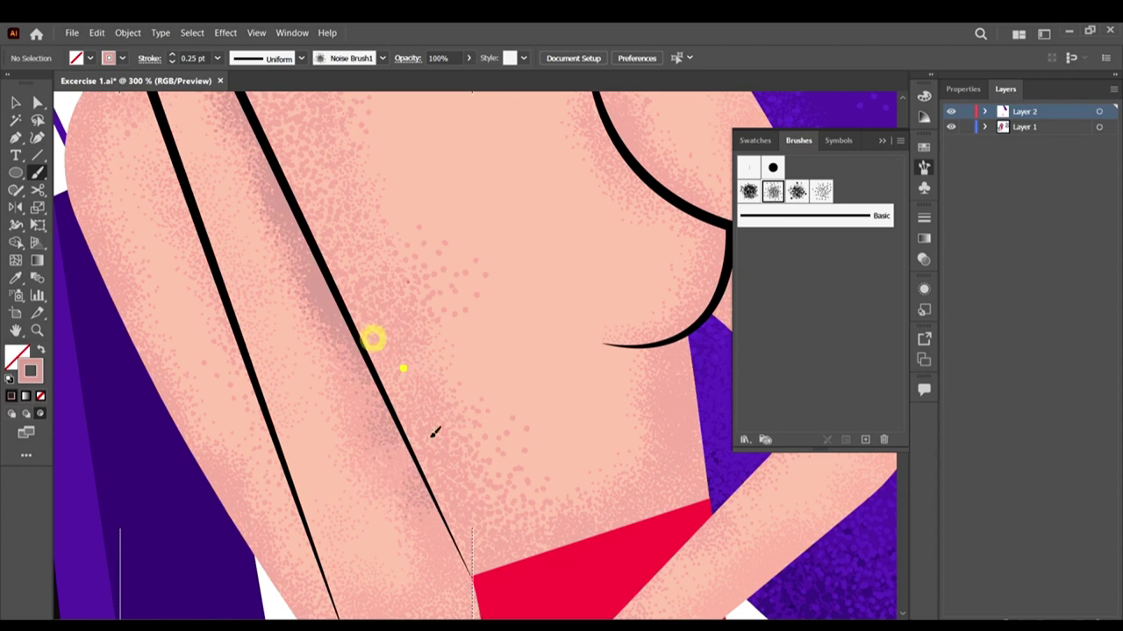
{"action": "mouse_move", "coordinate": [409, 358]}
{"action": "left_mouse_down"}
{"action": "mouse_move", "coordinate": [441, 423]}
{"action": "mouse_move", "coordinate": [493, 473]}
{"action": "mouse_move", "coordinate": [505, 524]}
{"action": "left_mouse_up"}
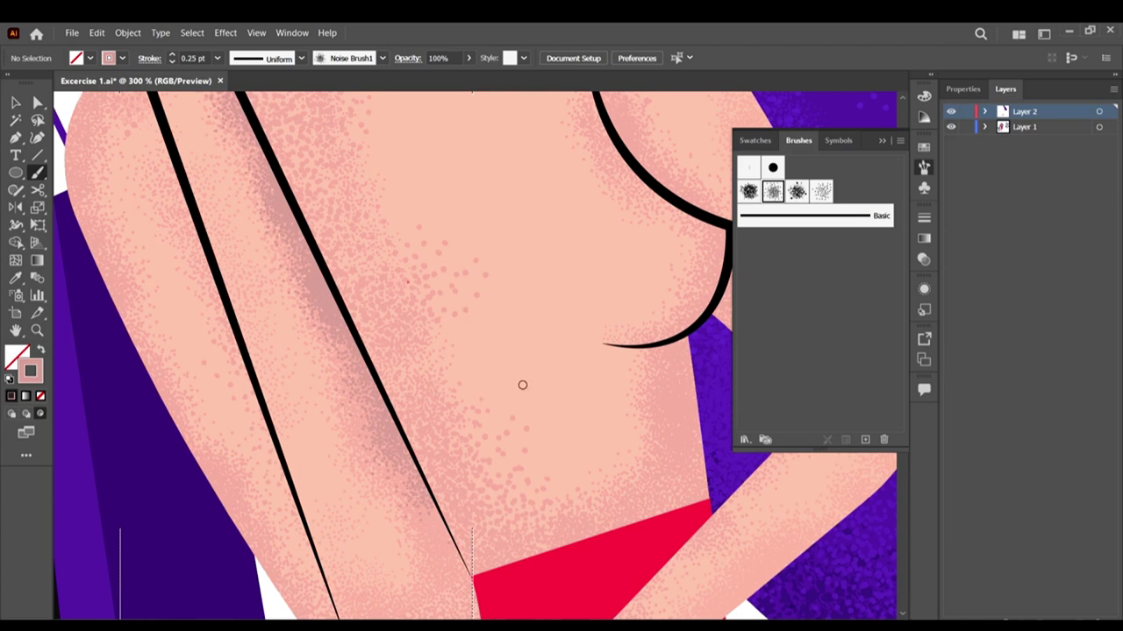
Step: Finish the dusty-pink noise grain along the strip's torso-side edge down to its lower tip at the trousers' waistband
{"action": "scroll", "coordinate": [522, 385], "scroll_direction": "down", "scroll_amount": 2}
{"action": "left_click_drag", "start_coordinate": [468, 436], "coordinate": [468, 450]}
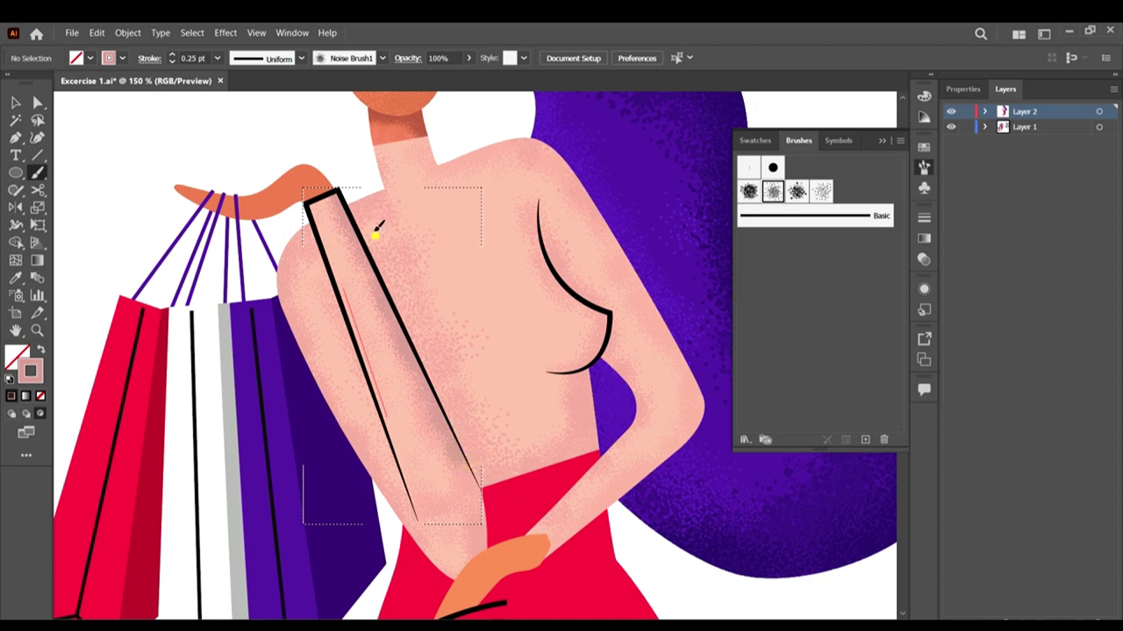
{"action": "left_click_drag", "start_coordinate": [375, 230], "coordinate": [375, 230]}
{"action": "left_click_drag", "start_coordinate": [343, 185], "coordinate": [337, 175]}
{"action": "mouse_move", "coordinate": [475, 462]}
{"action": "left_mouse_down"}
{"action": "mouse_move", "coordinate": [481, 403]}
{"action": "mouse_move", "coordinate": [469, 370]}
{"action": "mouse_move", "coordinate": [476, 441]}
{"action": "mouse_move", "coordinate": [483, 394]}
{"action": "mouse_move", "coordinate": [474, 399]}
{"action": "left_mouse_up"}
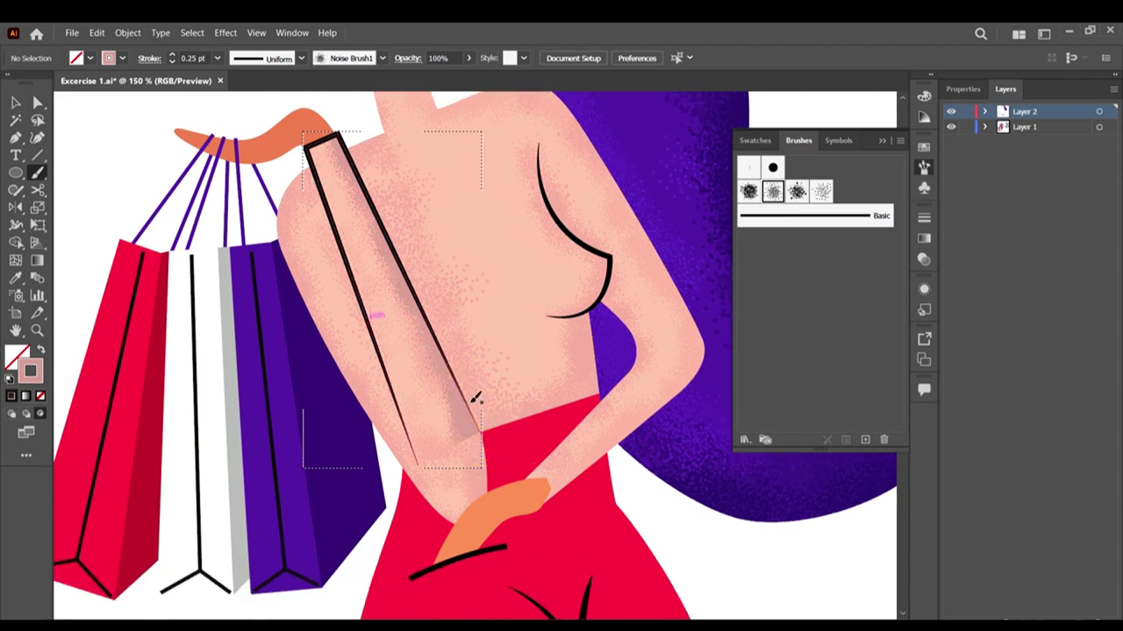
Step: Isolate the body's clip group and activate the Paintbrush tool inside it
{"action": "left_click", "coordinate": [14, 103]}
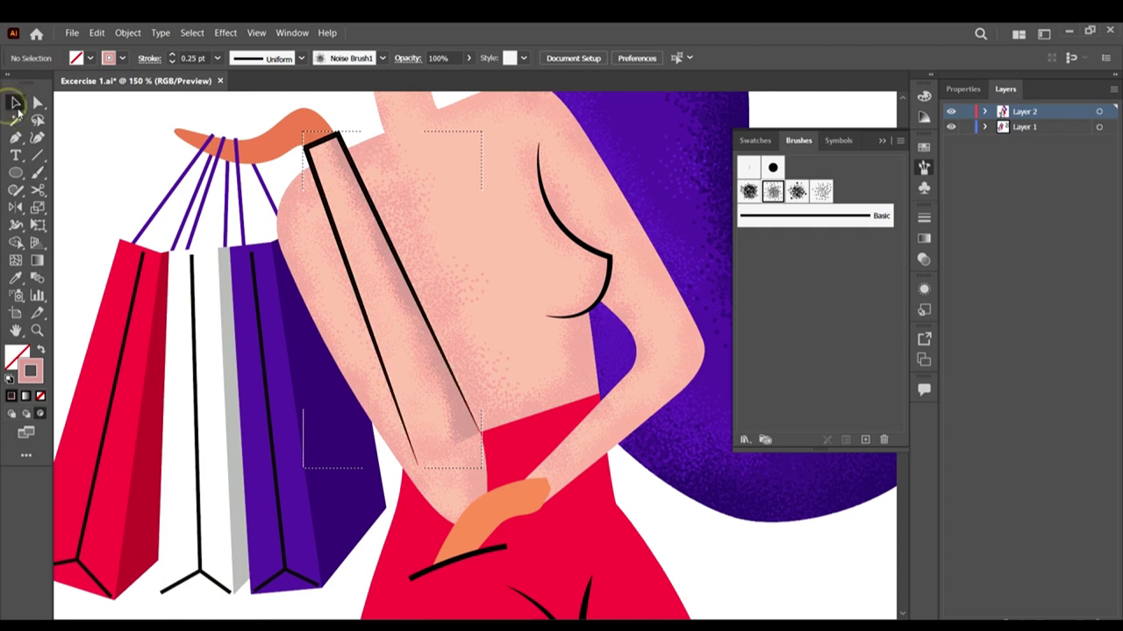
{"action": "double_click", "coordinate": [588, 360]}
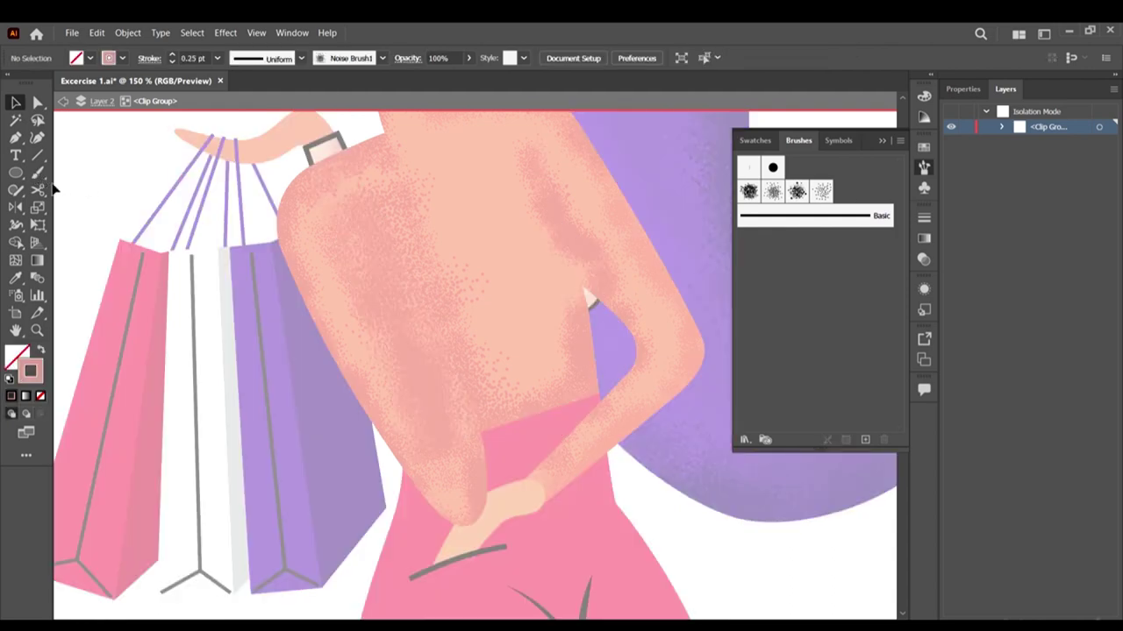
{"action": "left_click", "coordinate": [38, 174]}
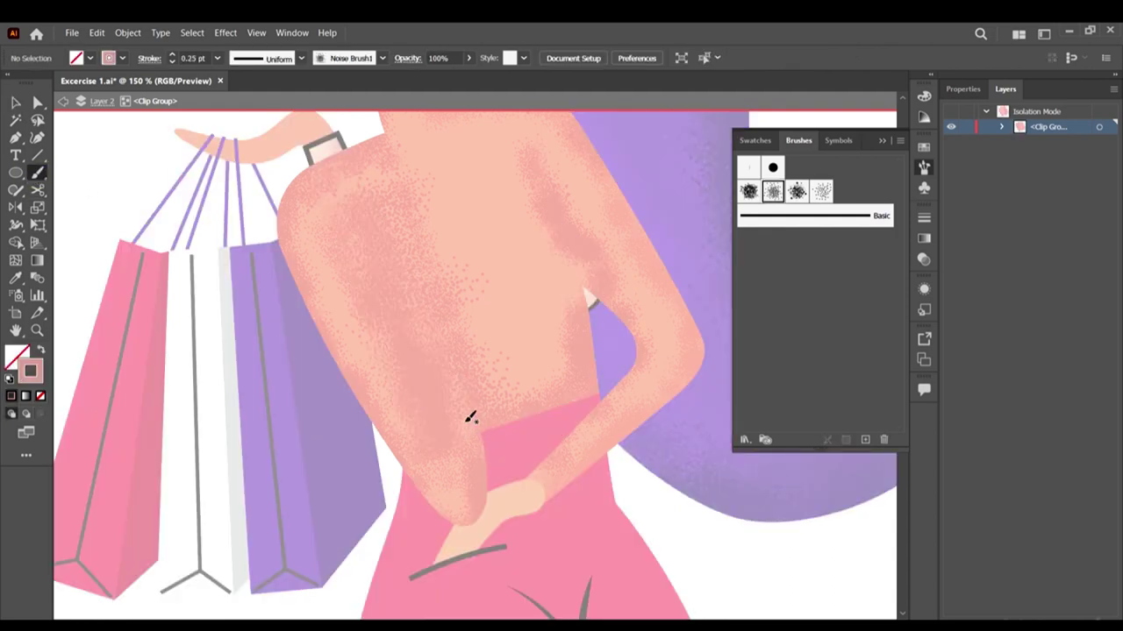
Step: Try a 1 pt dab of Noise Brush1 grain on the lower forearm beside the waistband and undo it
{"action": "left_click_drag", "start_coordinate": [489, 452], "coordinate": [481, 433]}
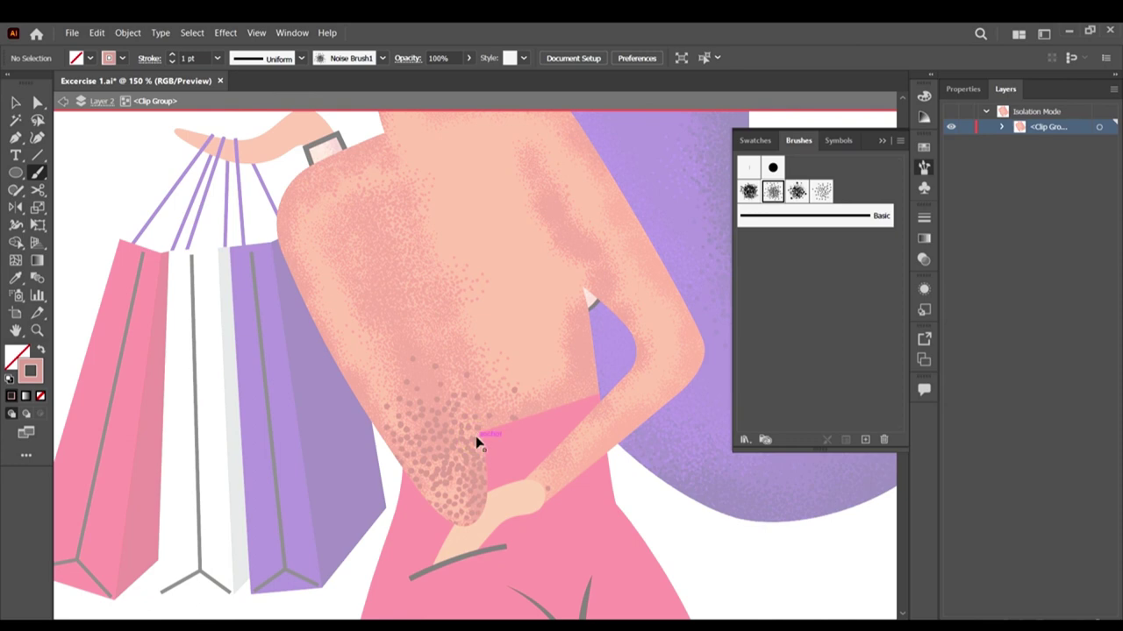
{"action": "key", "text": "ctrl+z"}
{"action": "key", "text": "ctrl+z"}
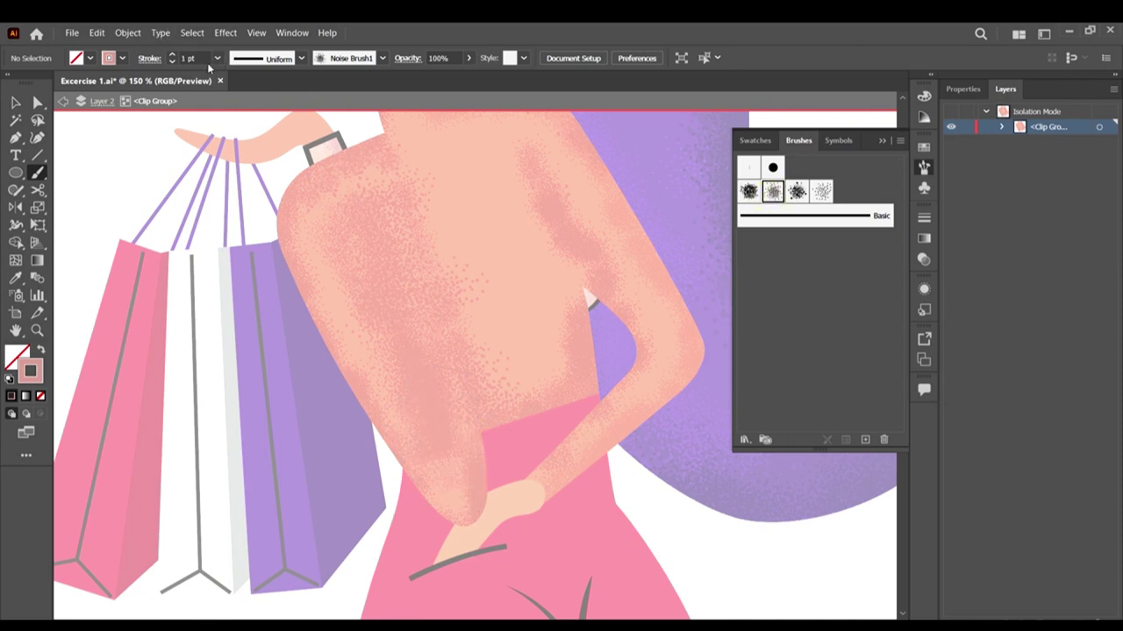
Step: Set the stroke weight to 0.25 pt, paint noise shadow along the lower forearm's inner edge to the wrist, and leave isolation mode
{"action": "left_click", "coordinate": [217, 58]}
{"action": "left_click", "coordinate": [239, 73]}
{"action": "mouse_move", "coordinate": [493, 445]}
{"action": "left_mouse_down"}
{"action": "mouse_move", "coordinate": [482, 432]}
{"action": "mouse_move", "coordinate": [477, 461]}
{"action": "left_mouse_up"}
{"action": "left_click", "coordinate": [478, 423]}
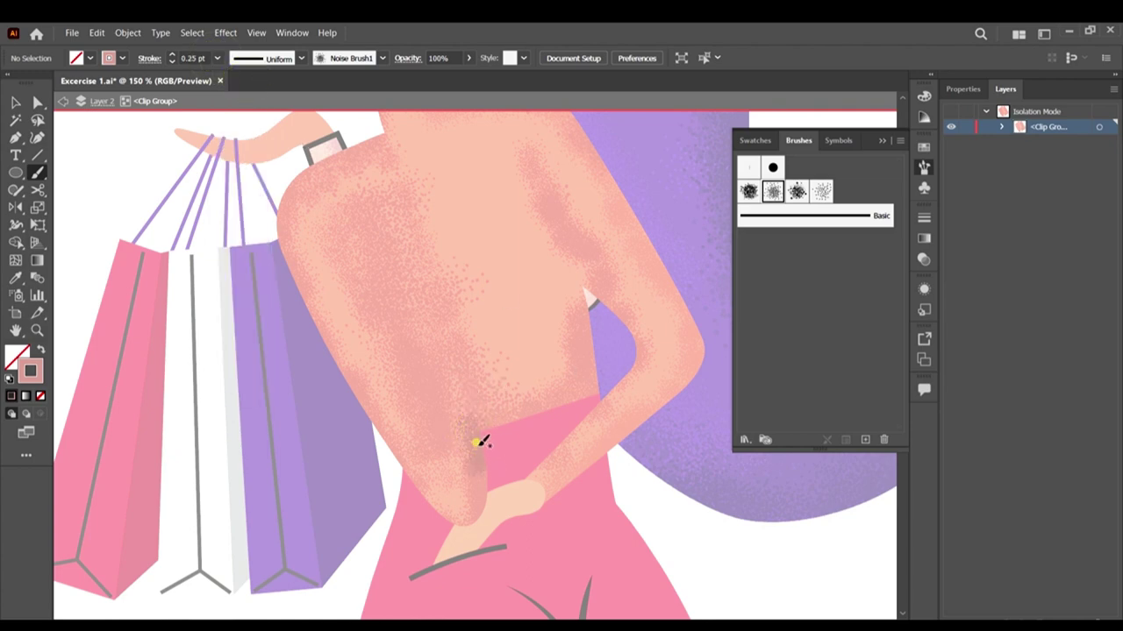
{"action": "left_click", "coordinate": [454, 424]}
{"action": "left_click", "coordinate": [462, 431]}
{"action": "left_click", "coordinate": [465, 454]}
{"action": "left_click_drag", "start_coordinate": [489, 467], "coordinate": [469, 525]}
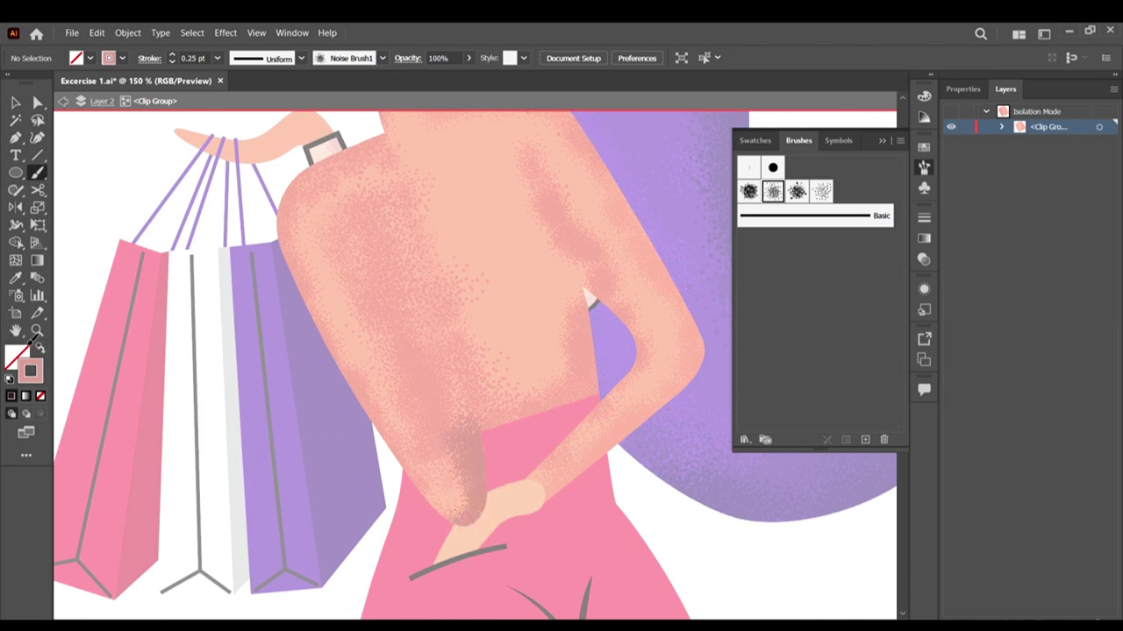
{"action": "key", "text": "Escape"}
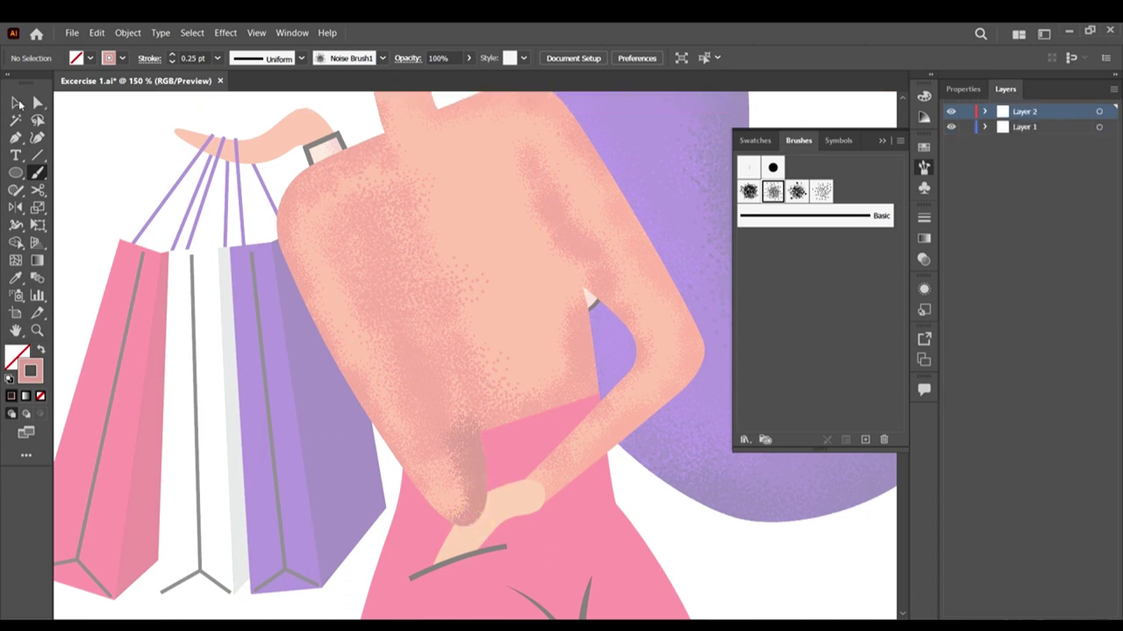
{"action": "left_click", "coordinate": [16, 103]}
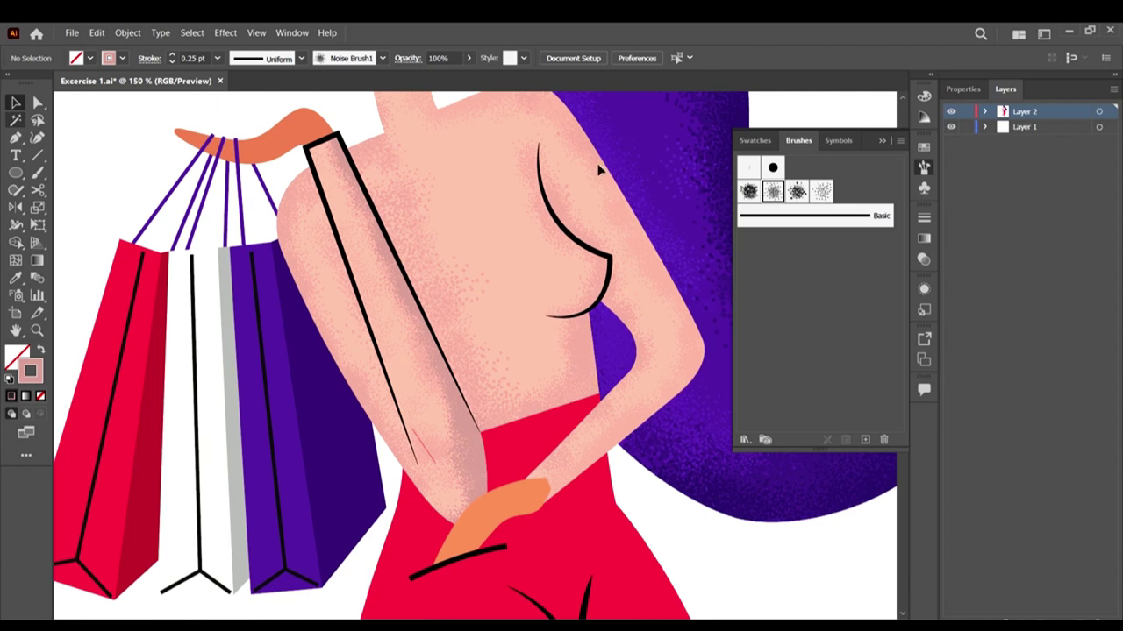
Step: Turn on Draw Inside for the raised orange hand holding the bag handles and activate the Paintbrush tool
{"action": "key", "text": "ctrl+minus"}
{"action": "key", "text": "ctrl+minus"}
{"action": "scroll", "coordinate": [635, 378], "scroll_direction": "down", "scroll_amount": 1}
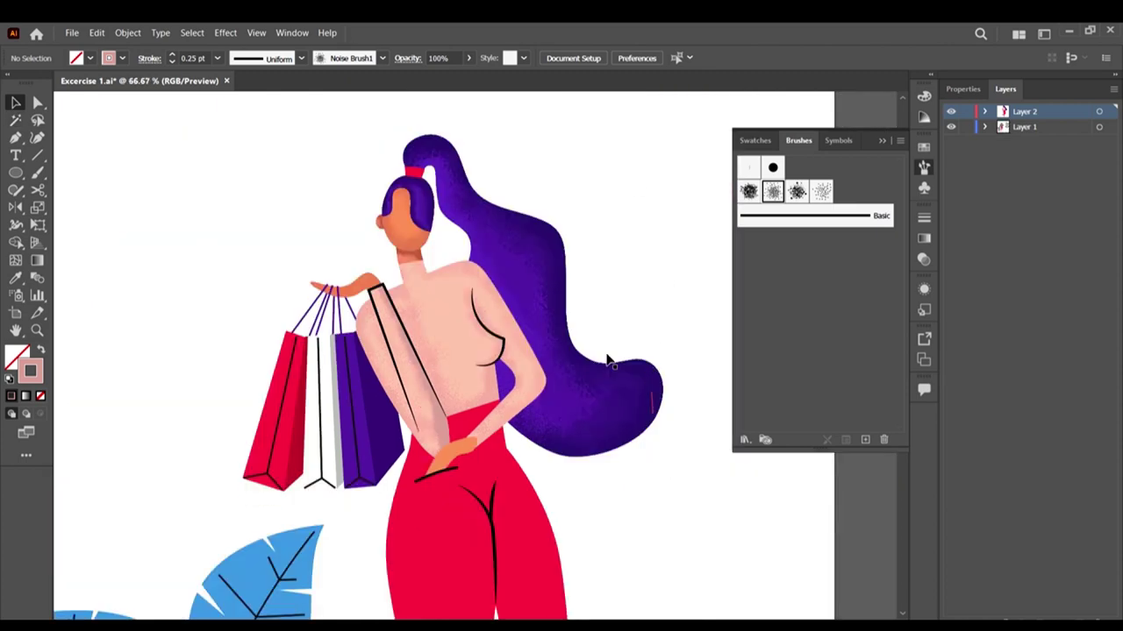
{"action": "scroll", "coordinate": [607, 360], "scroll_direction": "down", "scroll_amount": 3}
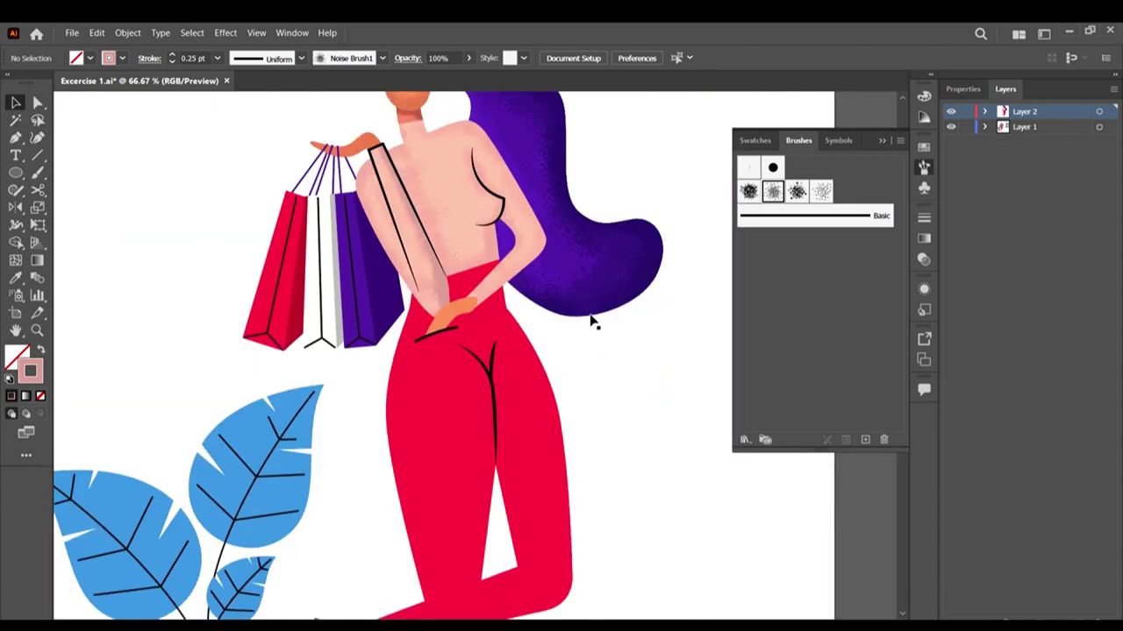
{"action": "scroll", "coordinate": [590, 318], "scroll_direction": "up", "scroll_amount": 3}
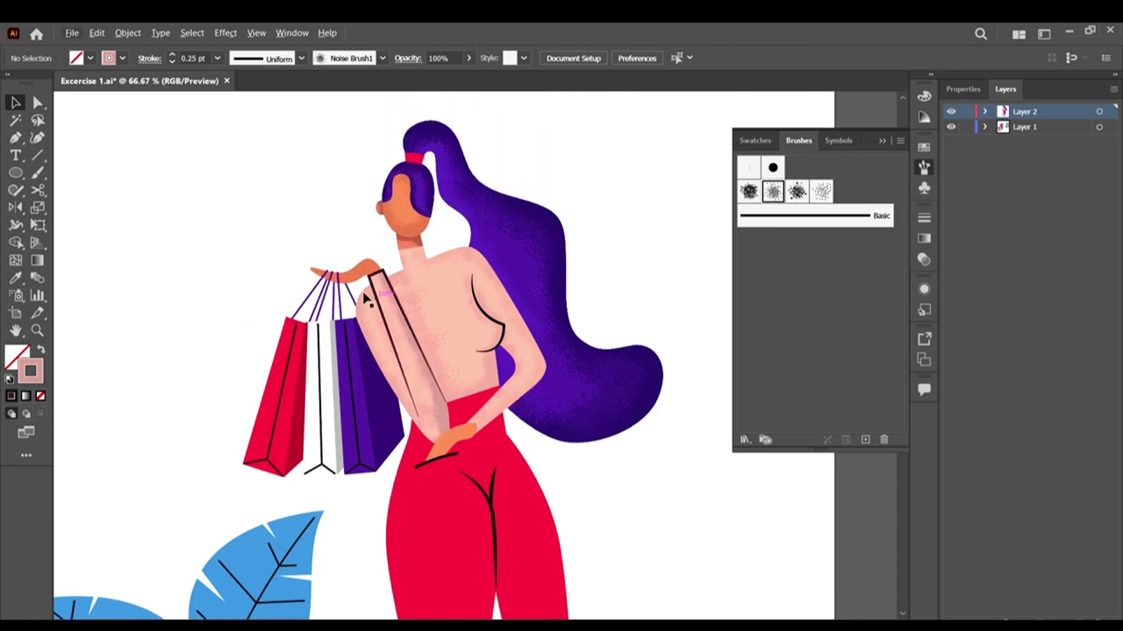
{"action": "scroll", "coordinate": [359, 289], "scroll_direction": "up", "scroll_amount": 3}
{"action": "left_click", "coordinate": [372, 202]}
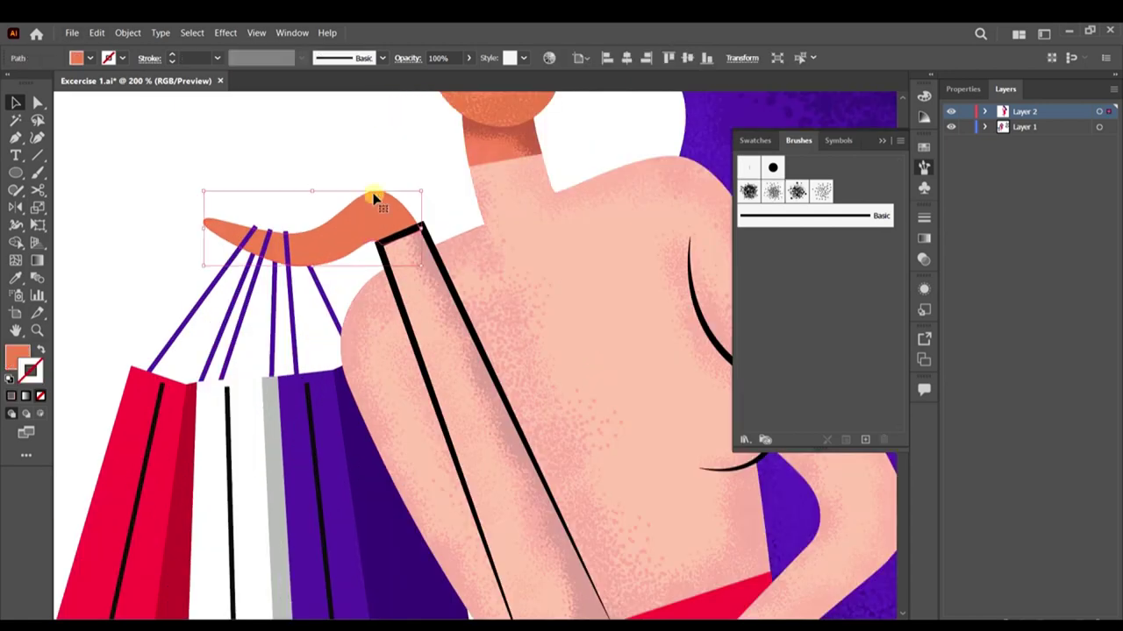
{"action": "scroll", "coordinate": [371, 218], "scroll_direction": "up", "scroll_amount": 2}
{"action": "scroll", "coordinate": [351, 239], "scroll_direction": "left", "scroll_amount": 3}
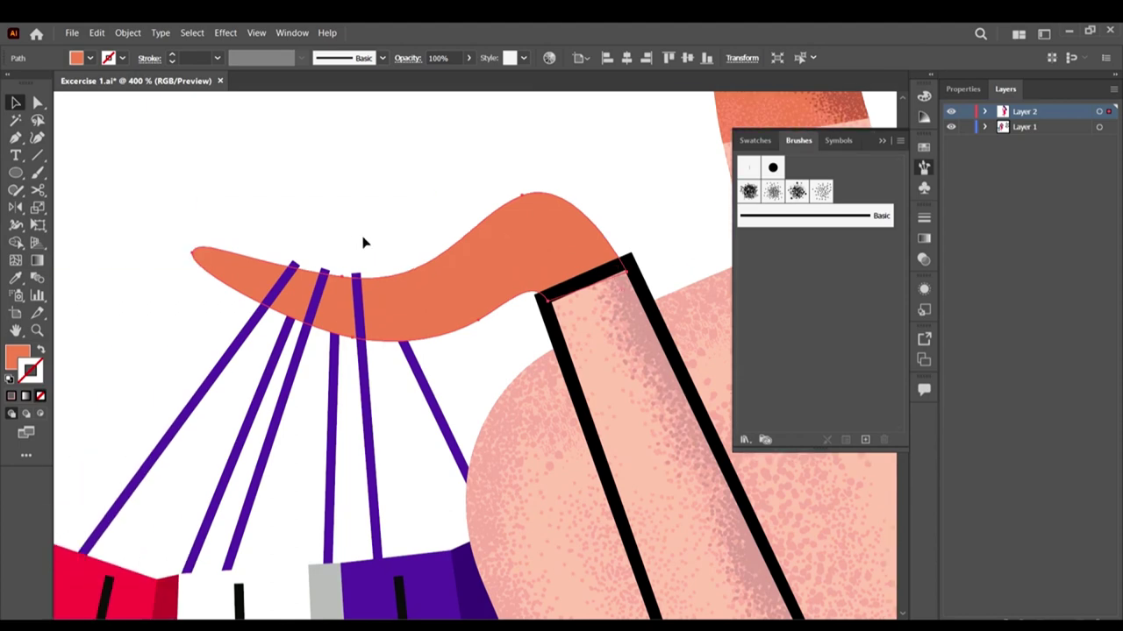
{"action": "left_click", "coordinate": [40, 413]}
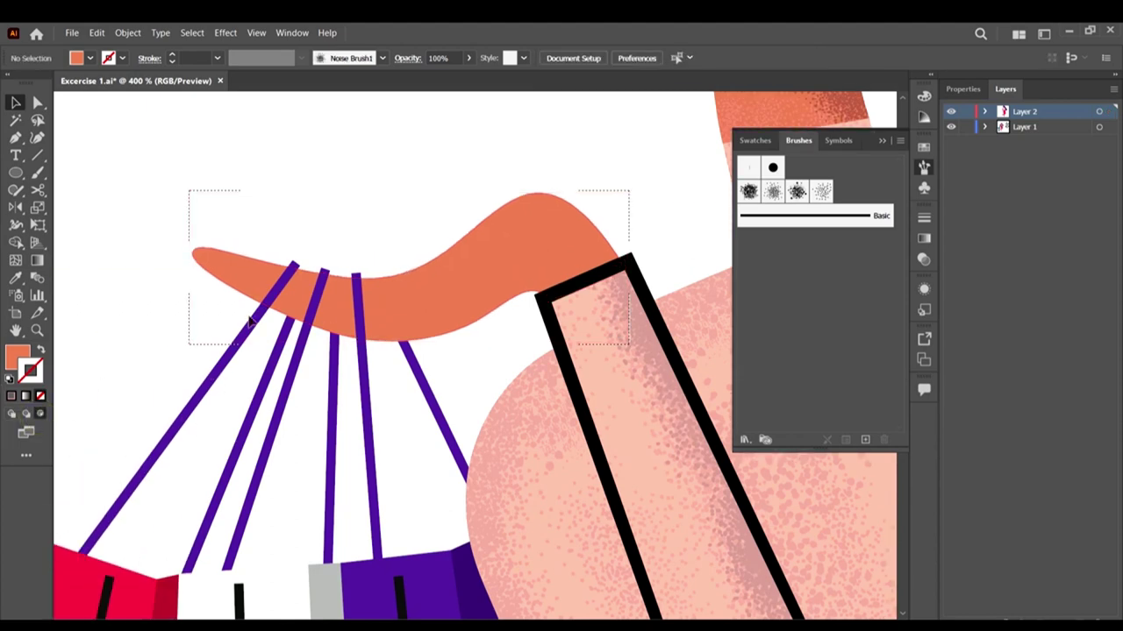
{"action": "scroll", "coordinate": [358, 277], "scroll_direction": "up", "scroll_amount": 2}
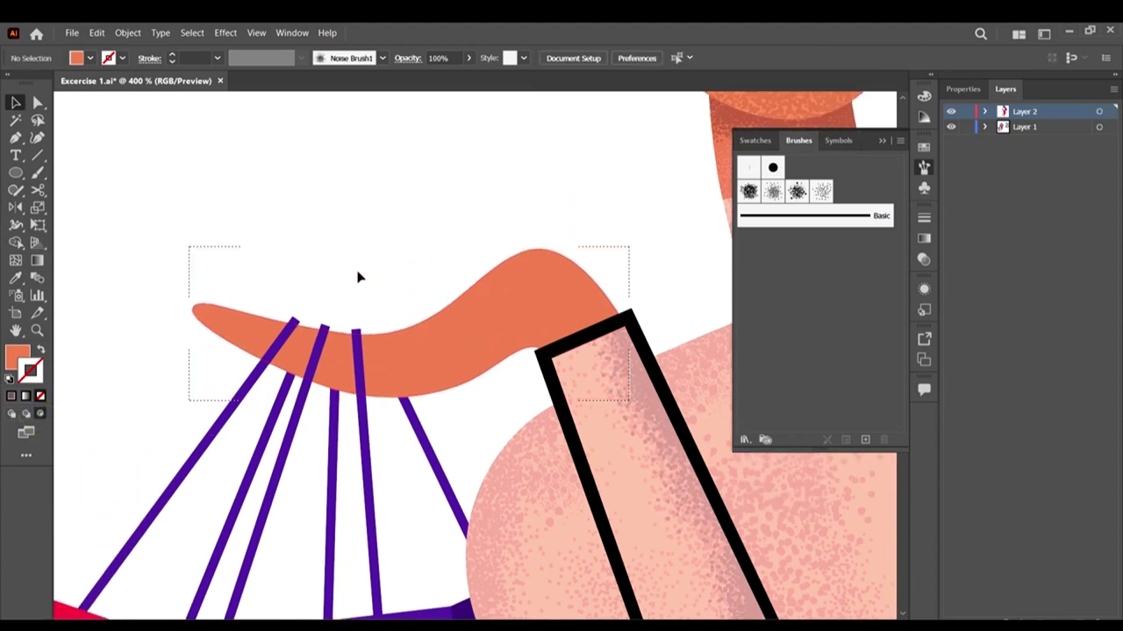
{"action": "left_click", "coordinate": [36, 172]}
{"action": "scroll", "coordinate": [351, 381], "scroll_direction": "up", "scroll_amount": 1}
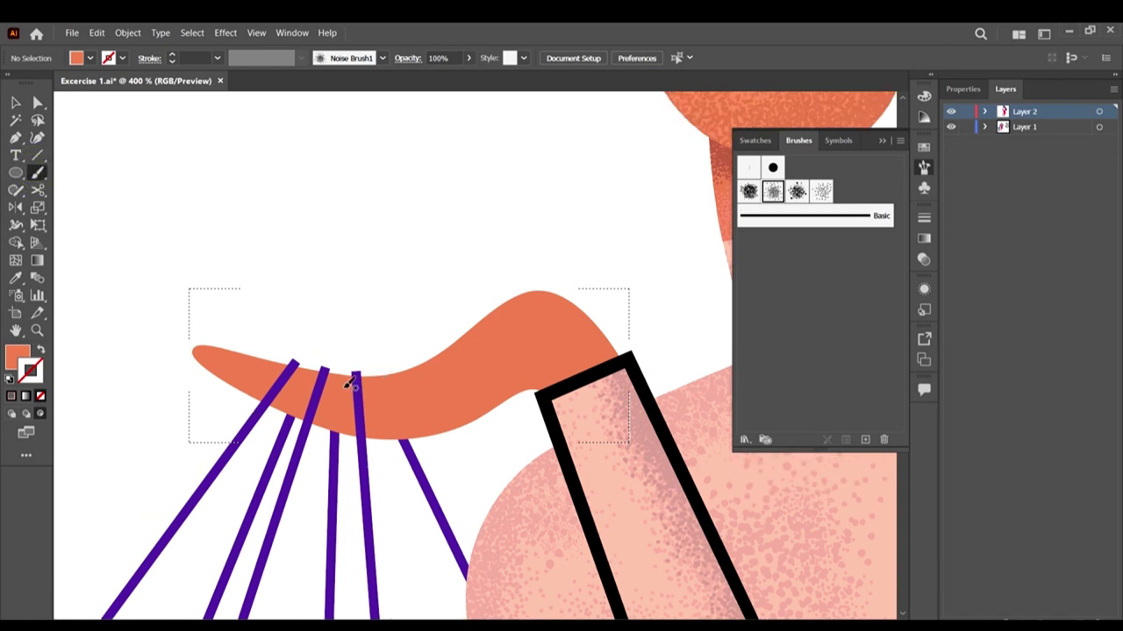
Step: Make the hand's orange fill the stroke colour and choose Noise Brush 3 with a 0.25 pt stroke
{"action": "key", "text": "shift+x"}
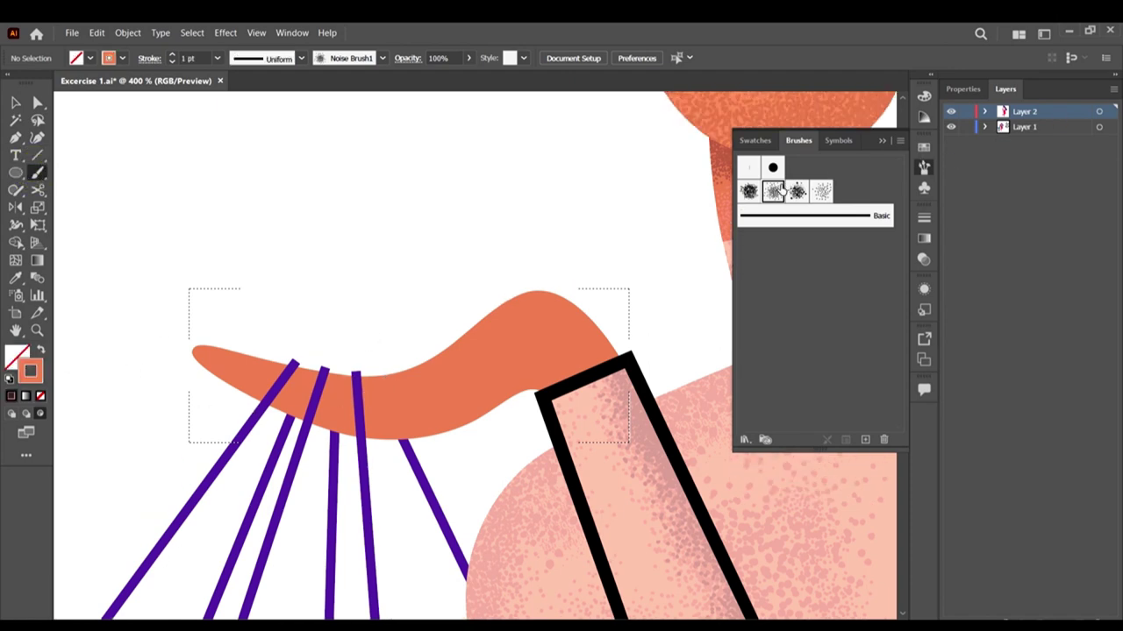
{"action": "left_click", "coordinate": [820, 193]}
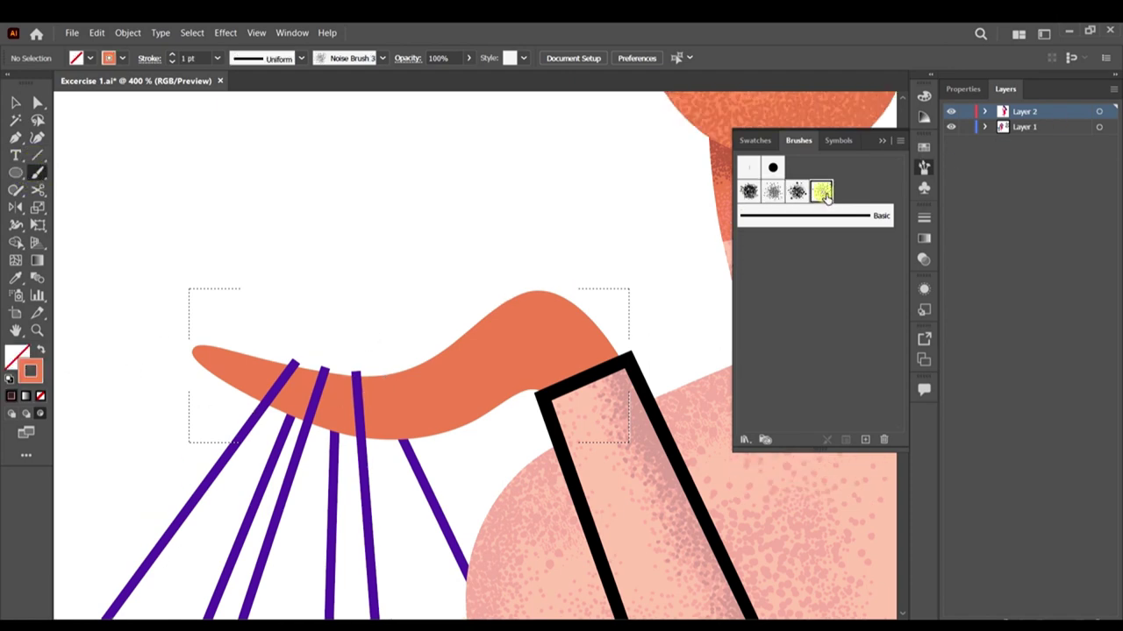
{"action": "left_click", "coordinate": [217, 57]}
{"action": "left_click", "coordinate": [234, 71]}
{"action": "scroll", "coordinate": [441, 277], "scroll_direction": "up", "scroll_amount": 1}
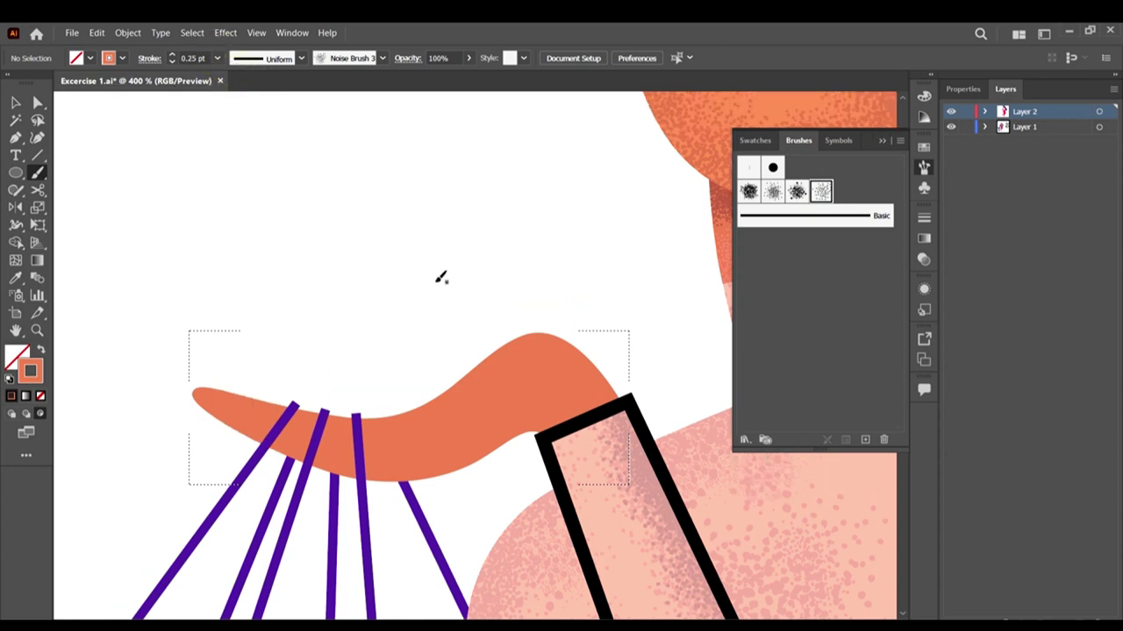
{"action": "left_click", "coordinate": [617, 399]}
Step: Darken the orange stroke colour to CC6D50
{"action": "double_click", "coordinate": [31, 373]}
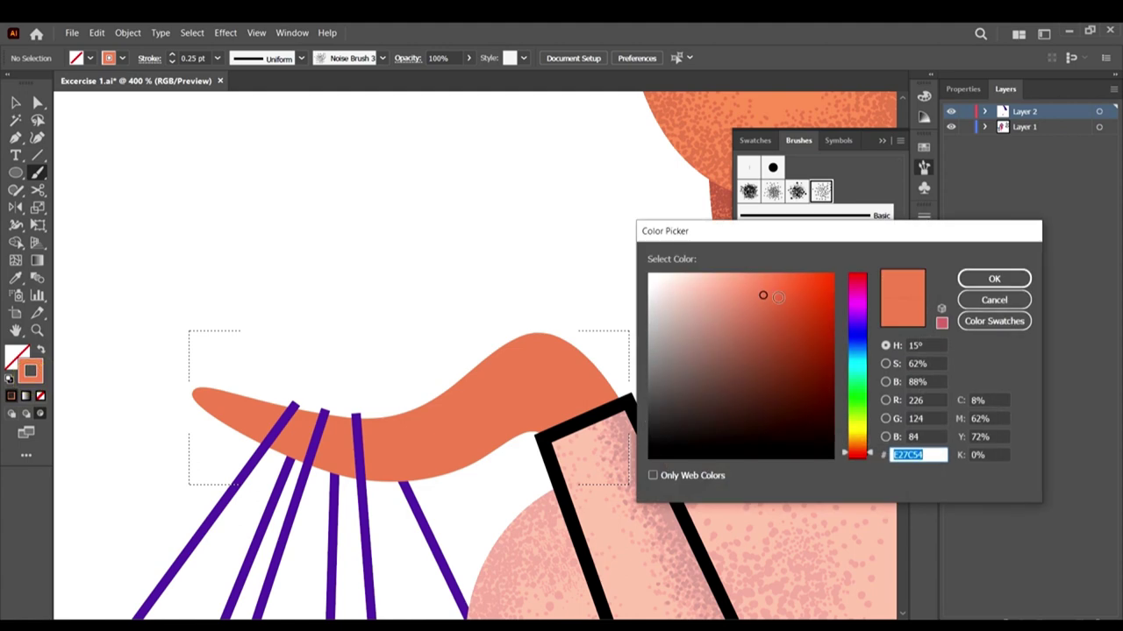
{"action": "left_click", "coordinate": [761, 308]}
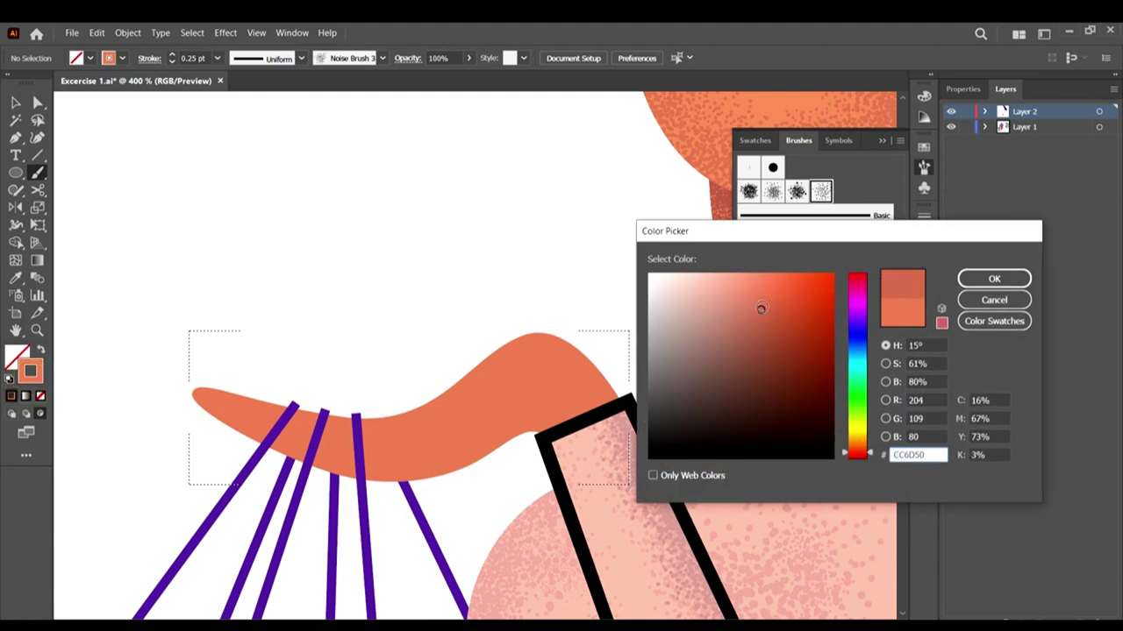
{"action": "left_click", "coordinate": [994, 279]}
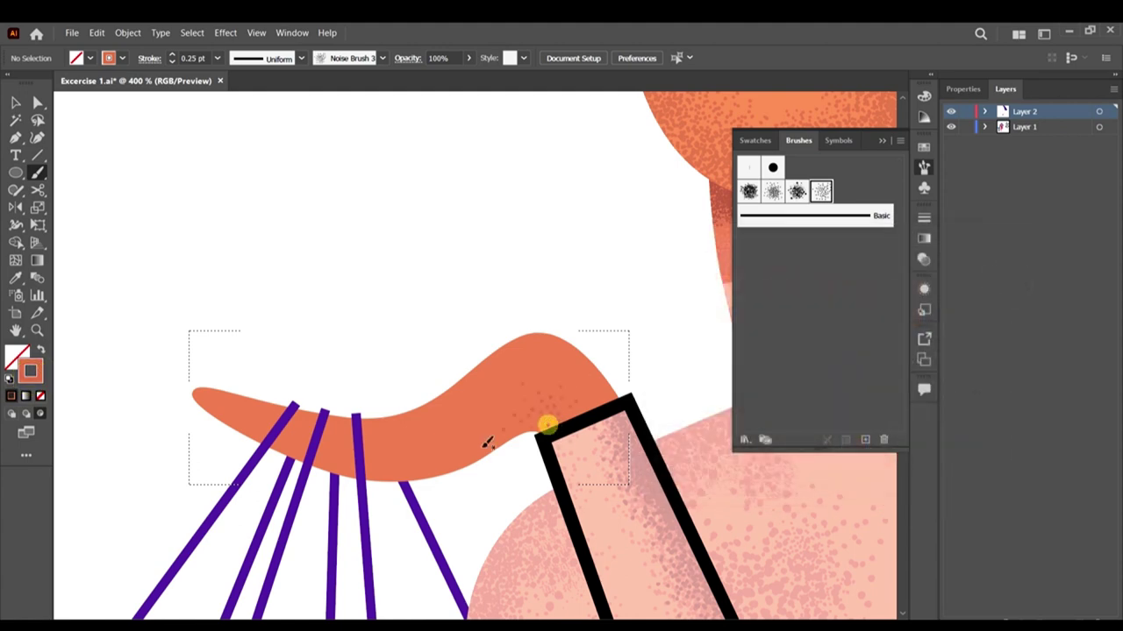
Step: Stipple shading along the lower edge of the hand holding the bags, using Noise Brush 3 followed by the denser Noise Brush1
{"action": "mouse_move", "coordinate": [488, 442]}
{"action": "left_mouse_down"}
{"action": "mouse_move", "coordinate": [456, 476]}
{"action": "mouse_move", "coordinate": [540, 418]}
{"action": "mouse_move", "coordinate": [405, 485]}
{"action": "mouse_move", "coordinate": [524, 440]}
{"action": "mouse_move", "coordinate": [331, 499]}
{"action": "mouse_move", "coordinate": [498, 462]}
{"action": "mouse_move", "coordinate": [209, 472]}
{"action": "mouse_move", "coordinate": [422, 478]}
{"action": "mouse_move", "coordinate": [386, 480]}
{"action": "left_mouse_up"}
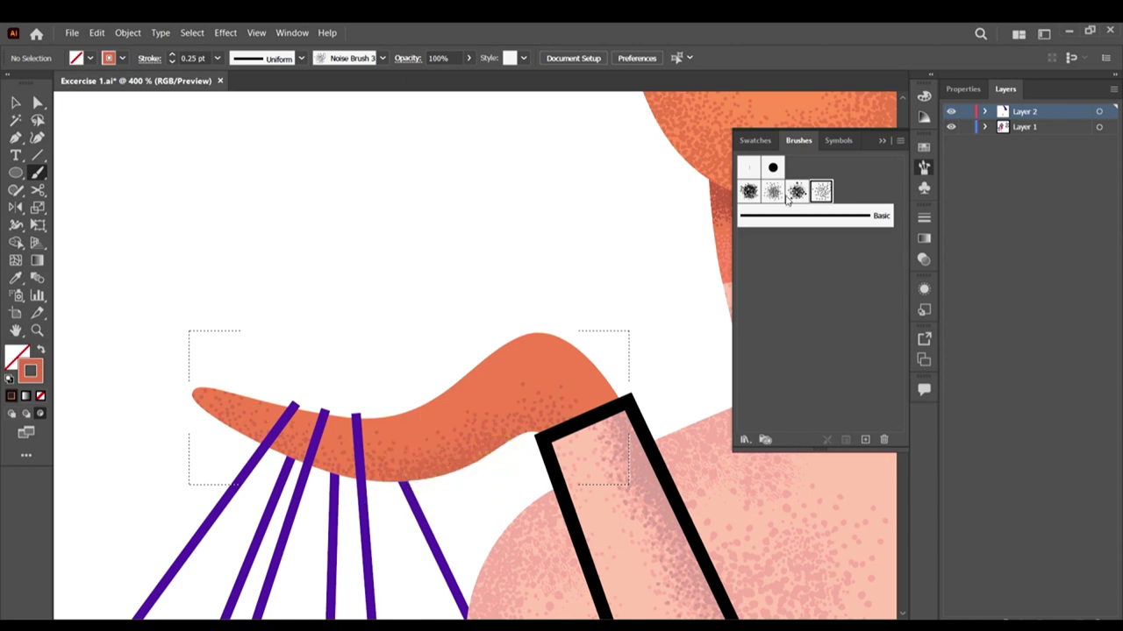
{"action": "left_click", "coordinate": [772, 192]}
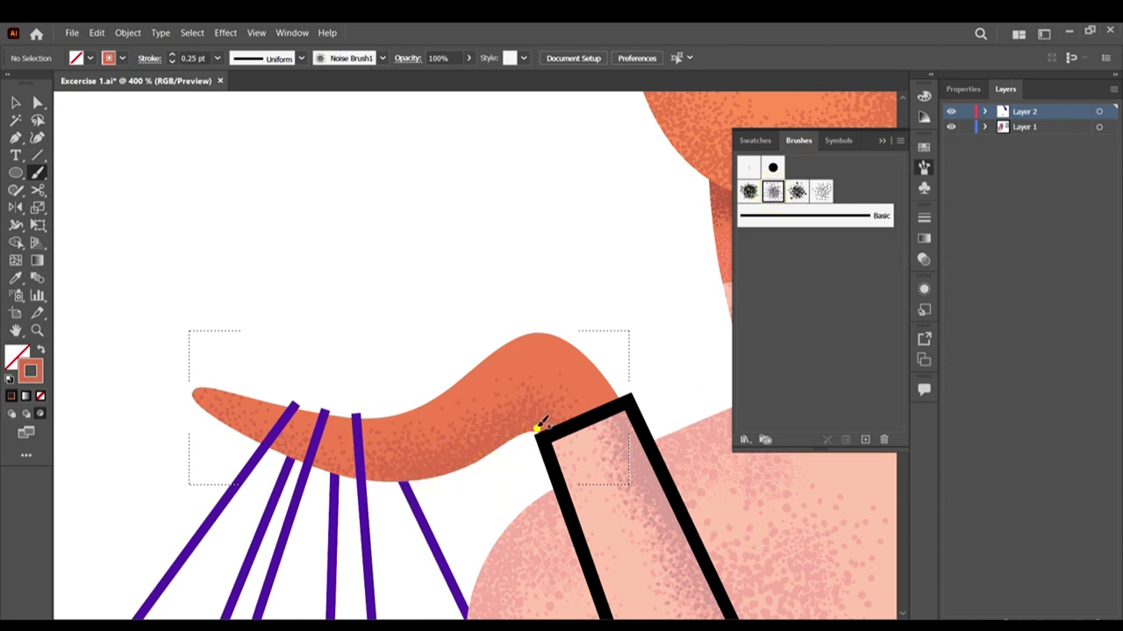
{"action": "mouse_move", "coordinate": [547, 412]}
{"action": "left_mouse_down"}
{"action": "mouse_move", "coordinate": [563, 447]}
{"action": "mouse_move", "coordinate": [556, 426]}
{"action": "mouse_move", "coordinate": [506, 426]}
{"action": "mouse_move", "coordinate": [424, 474]}
{"action": "mouse_move", "coordinate": [449, 483]}
{"action": "mouse_move", "coordinate": [336, 481]}
{"action": "left_mouse_up"}
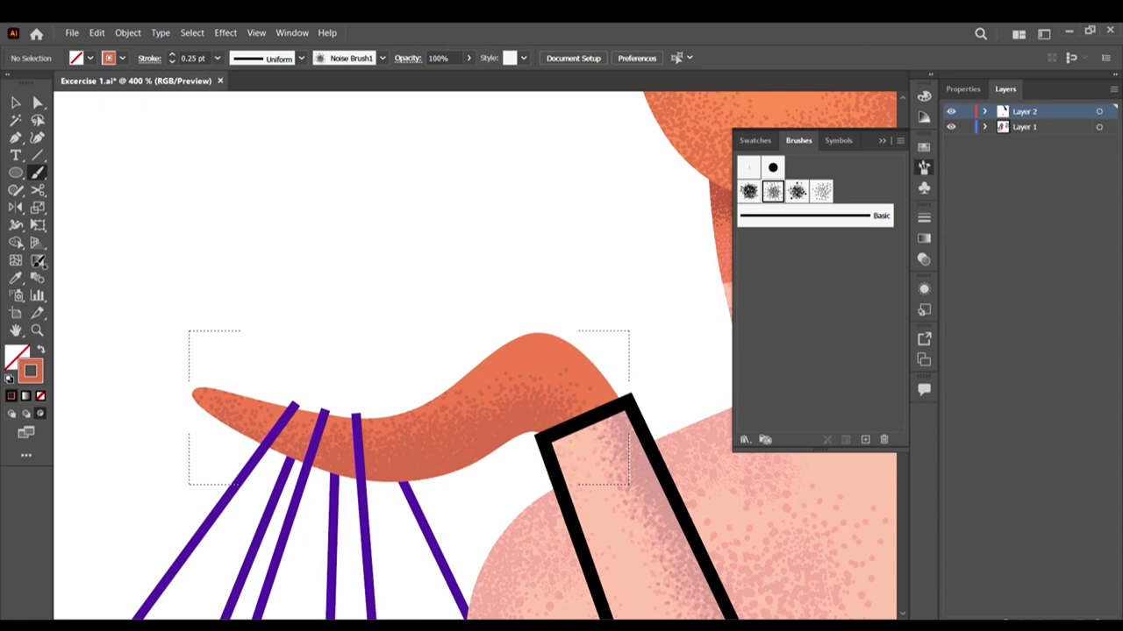
Step: Set the stroke to a slightly brighter version of the orange sampled from the unshaded part of the raised hand
{"action": "left_click", "coordinate": [15, 277]}
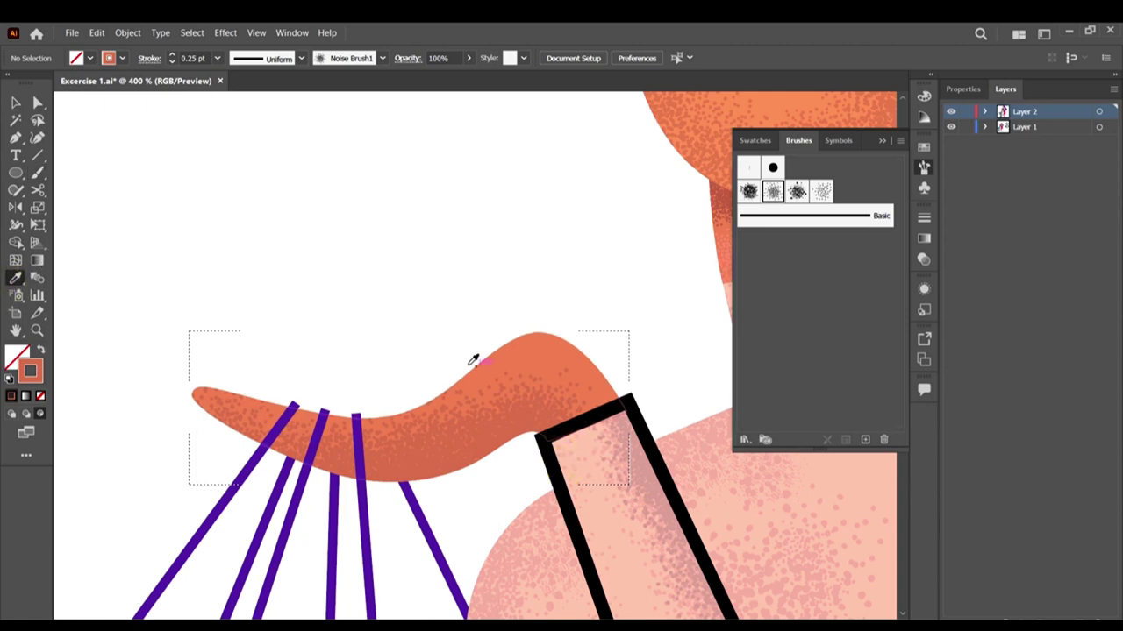
{"action": "left_click", "coordinate": [539, 347]}
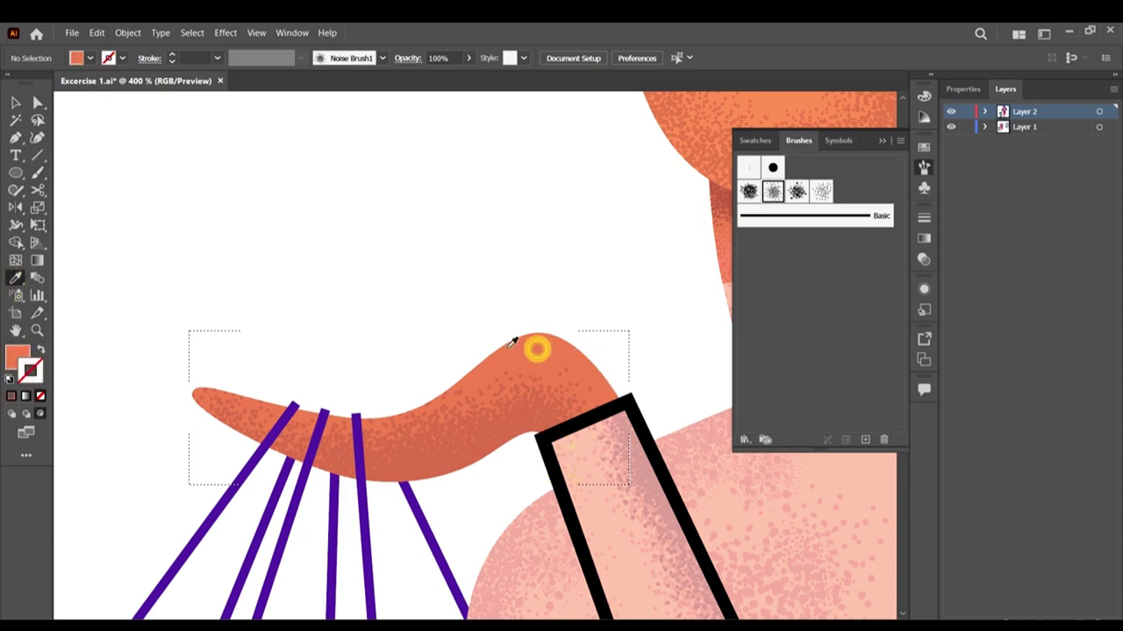
{"action": "key", "text": "shift+x"}
{"action": "double_click", "coordinate": [30, 370]}
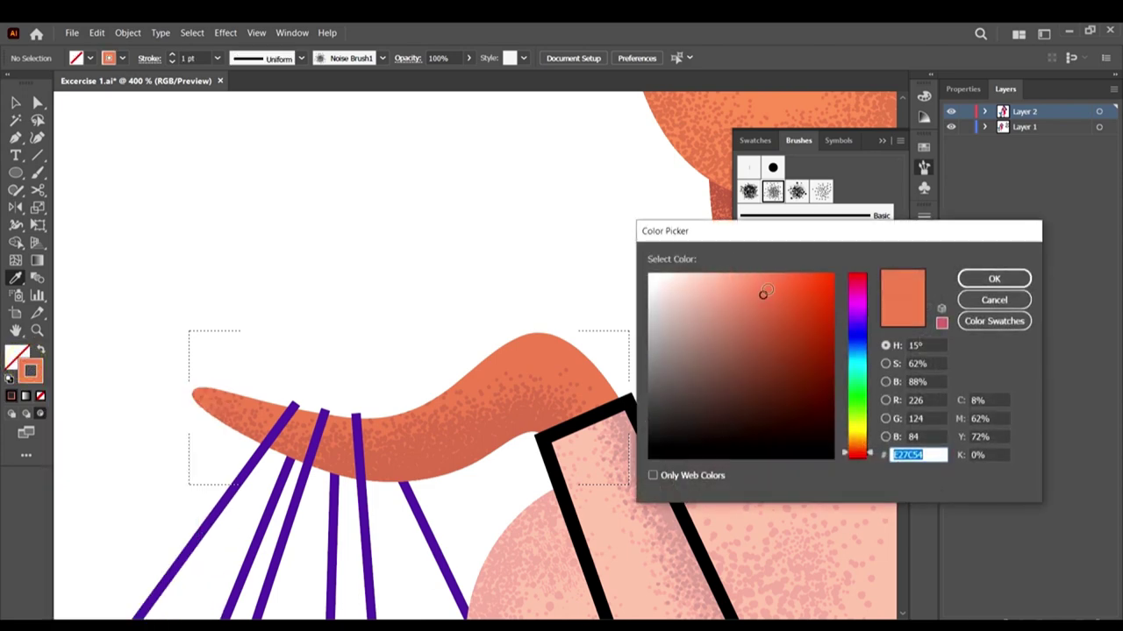
{"action": "left_click", "coordinate": [763, 284]}
{"action": "left_click", "coordinate": [978, 280]}
Step: Paint highlight noise along the raised hand's upper edge with Noise Brush 3 at 0.25 pt
{"action": "left_click", "coordinate": [38, 172]}
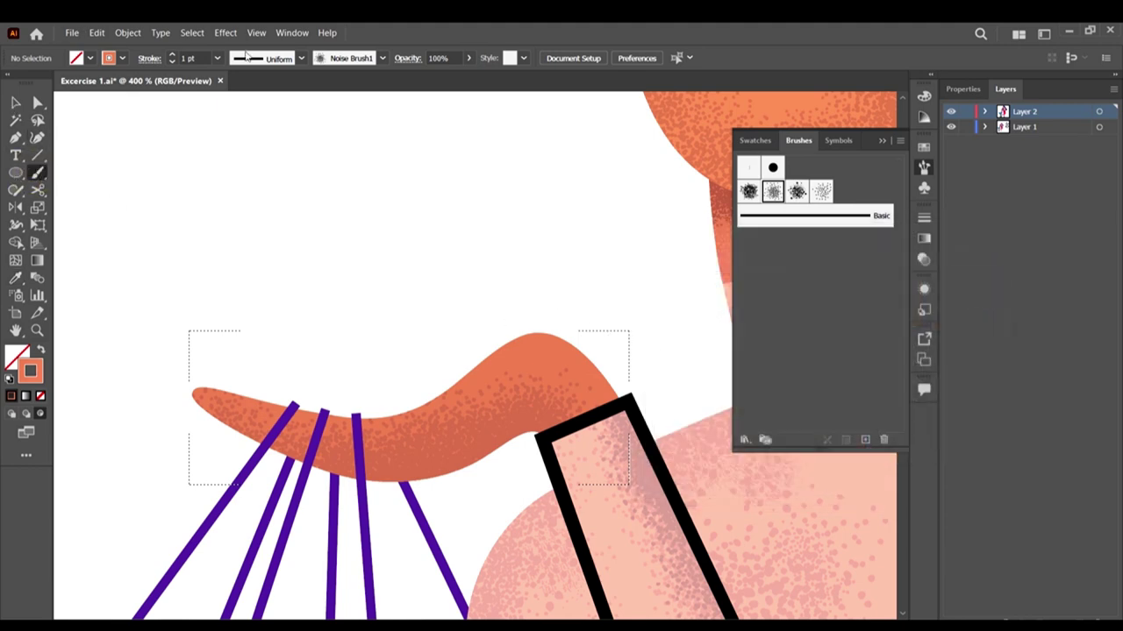
{"action": "left_click", "coordinate": [218, 58]}
{"action": "left_click", "coordinate": [219, 58]}
{"action": "left_click", "coordinate": [821, 191]}
{"action": "left_click", "coordinate": [217, 57]}
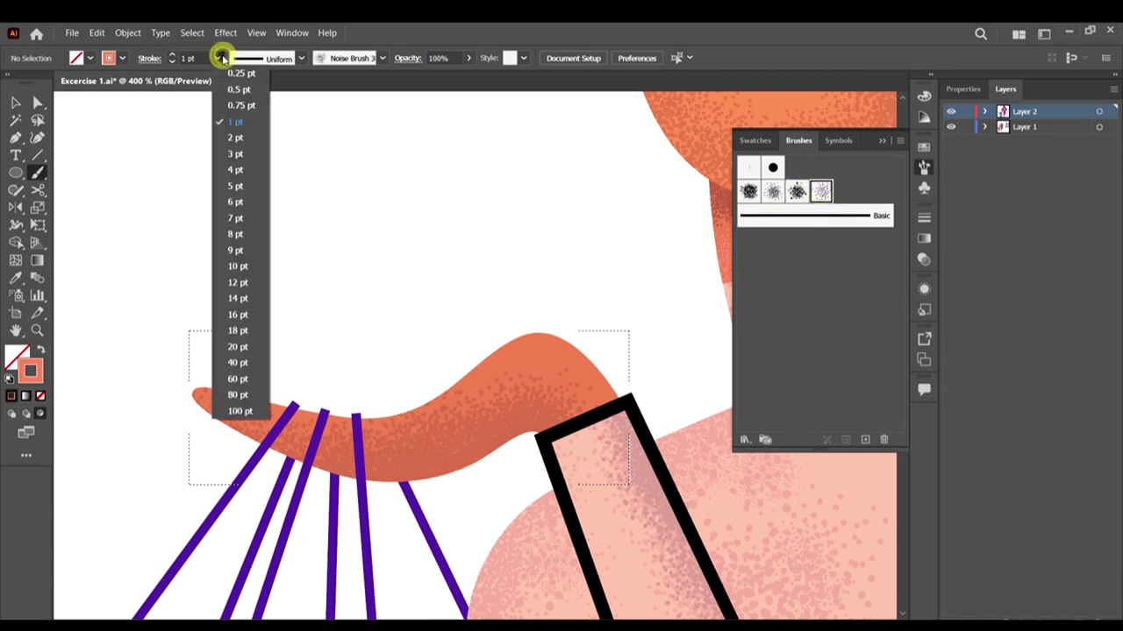
{"action": "left_click", "coordinate": [224, 71]}
{"action": "mouse_move", "coordinate": [614, 392]}
{"action": "left_mouse_down"}
{"action": "mouse_move", "coordinate": [636, 399]}
{"action": "mouse_move", "coordinate": [571, 306]}
{"action": "mouse_move", "coordinate": [488, 311]}
{"action": "mouse_move", "coordinate": [461, 330]}
{"action": "mouse_move", "coordinate": [450, 360]}
{"action": "left_mouse_up"}
{"action": "left_click", "coordinate": [568, 324]}
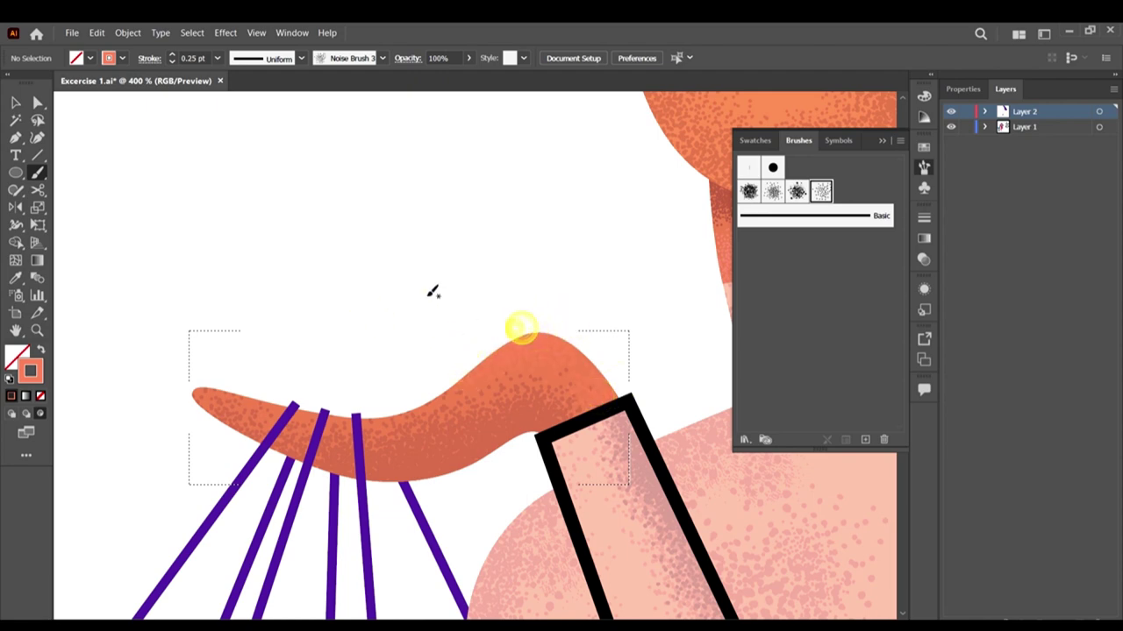
Step: Leave the raised hand's Draw Inside mode and return to normal drawing
{"action": "scroll", "coordinate": [436, 290], "scroll_direction": "down", "scroll_amount": 5}
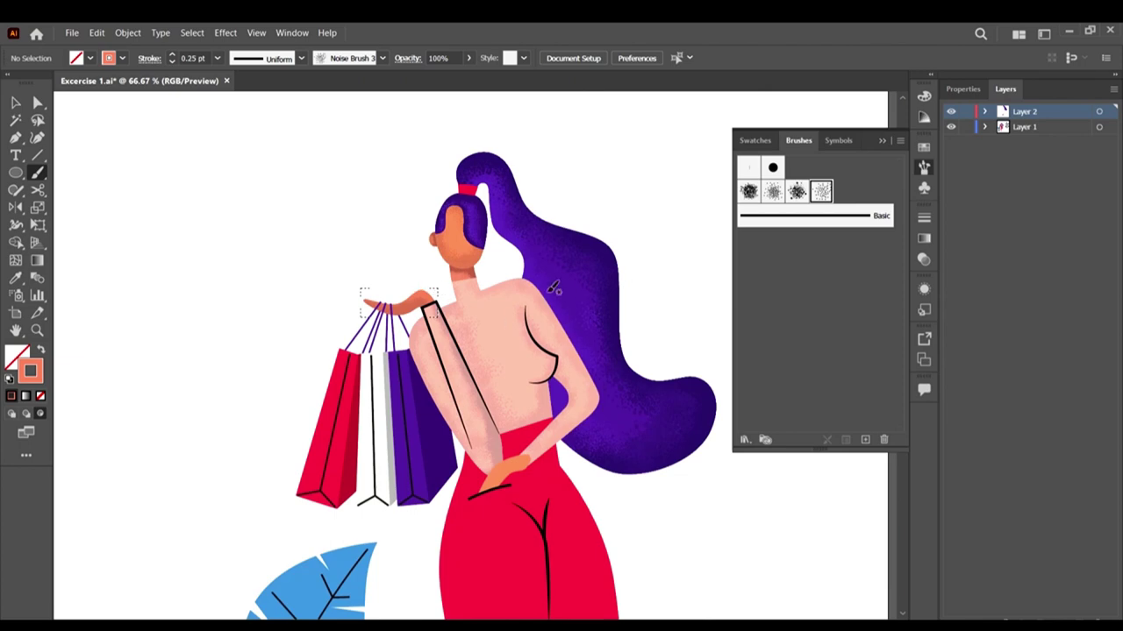
{"action": "scroll", "coordinate": [552, 289], "scroll_direction": "down", "scroll_amount": 5}
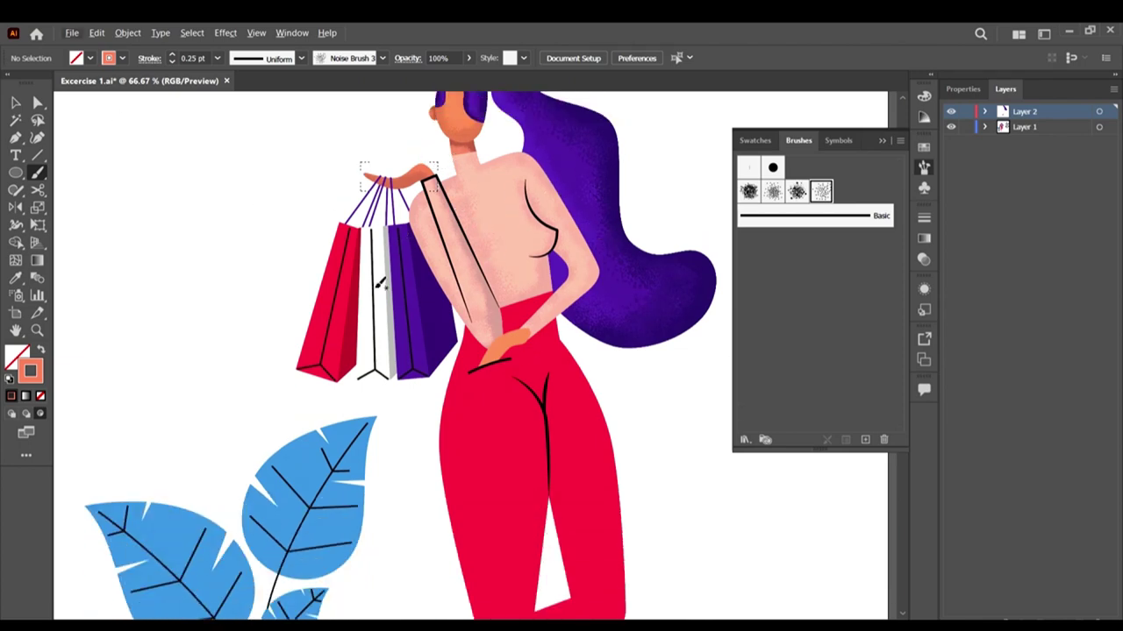
{"action": "left_click", "coordinate": [24, 98]}
{"action": "scroll", "coordinate": [62, 248], "scroll_direction": "down", "scroll_amount": 2}
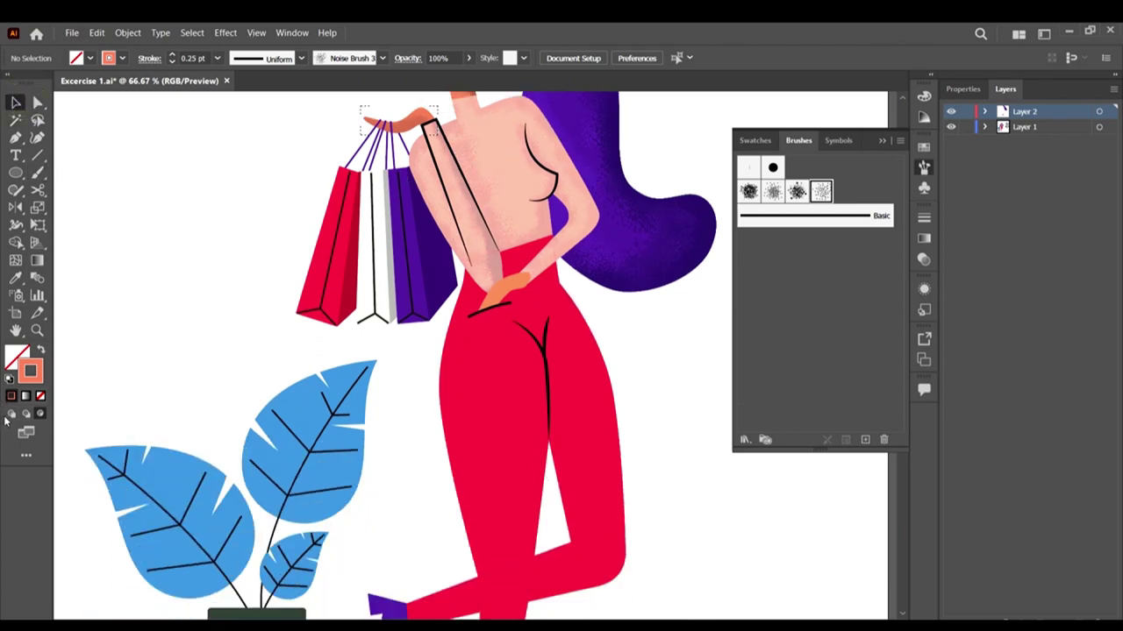
{"action": "scroll", "coordinate": [426, 383], "scroll_direction": "down", "scroll_amount": 3}
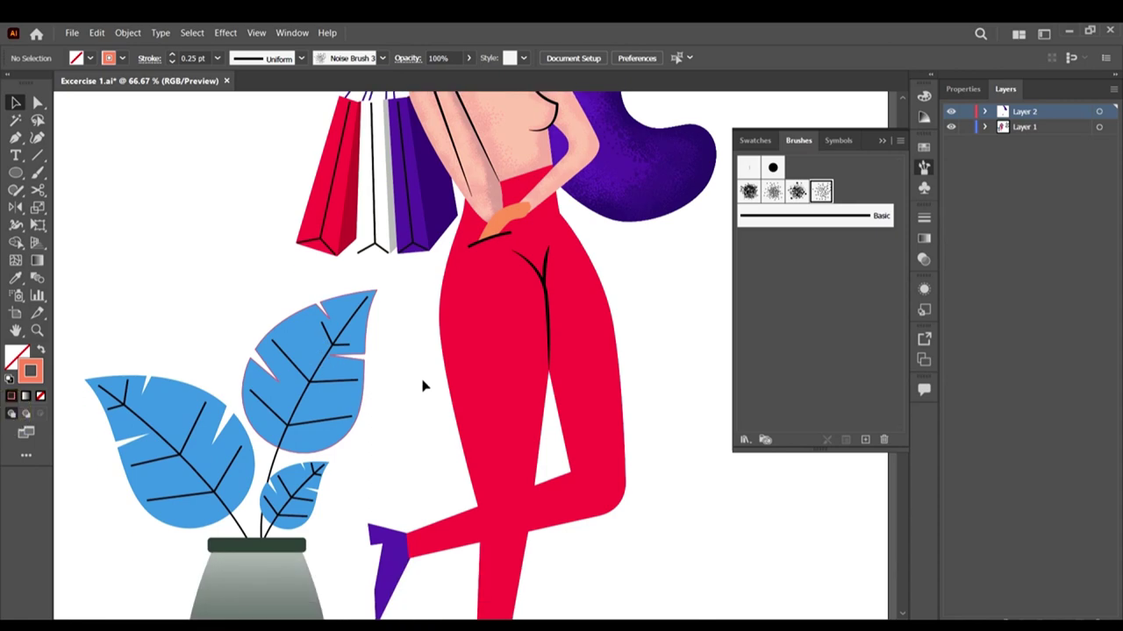
Step: Select the red trousers, examine their waistline and full shape, and deselect them
{"action": "left_click", "coordinate": [587, 295]}
{"action": "key", "text": "ctrl"}
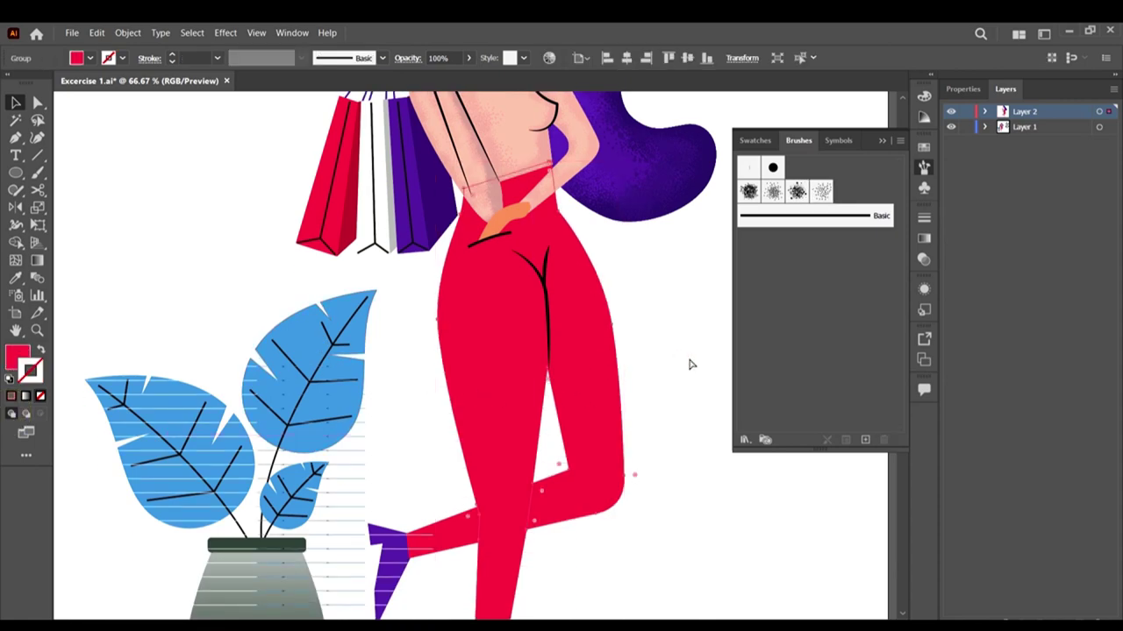
{"action": "scroll", "coordinate": [545, 126], "scroll_direction": "up", "scroll_amount": 4}
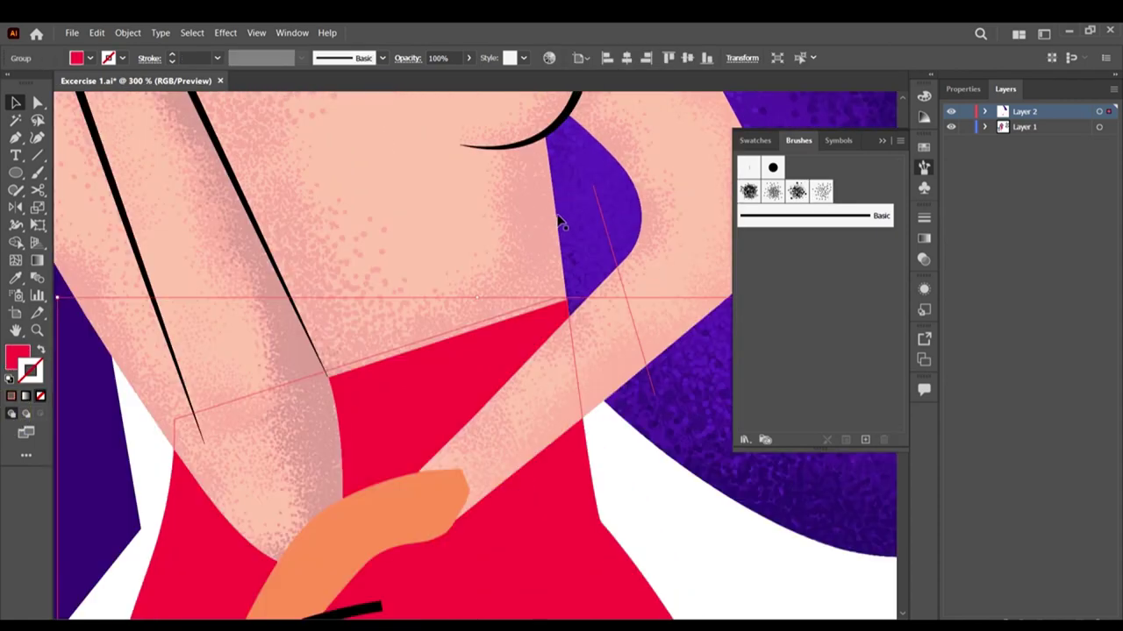
{"action": "scroll", "coordinate": [558, 215], "scroll_direction": "down", "scroll_amount": 2}
{"action": "scroll", "coordinate": [586, 303], "scroll_direction": "down", "scroll_amount": 3}
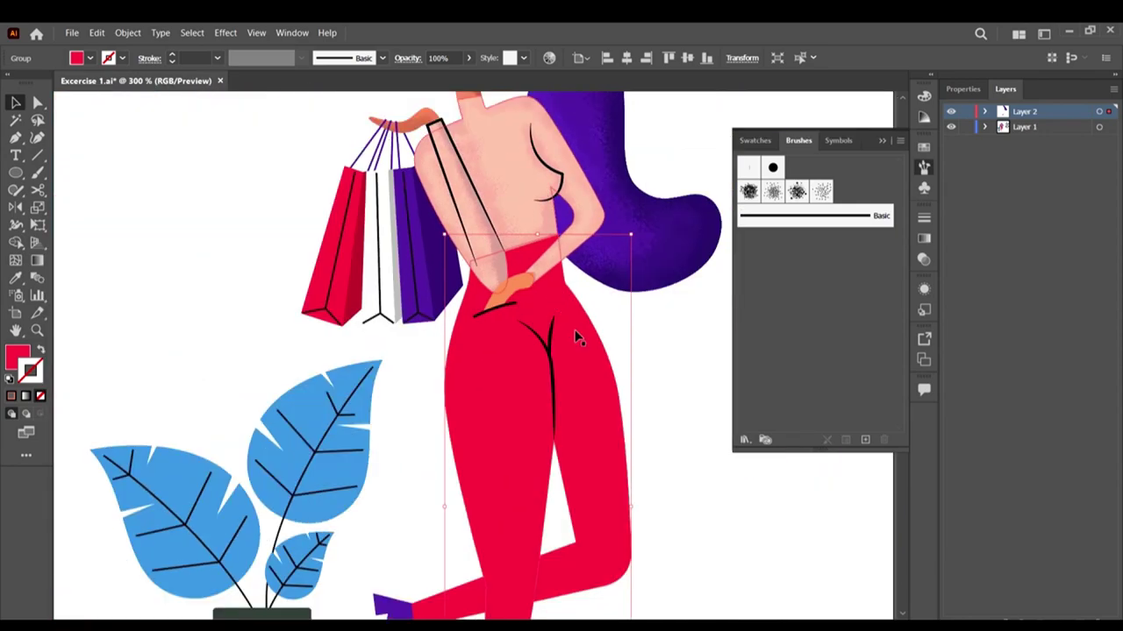
{"action": "key", "text": "ctrl+minus"}
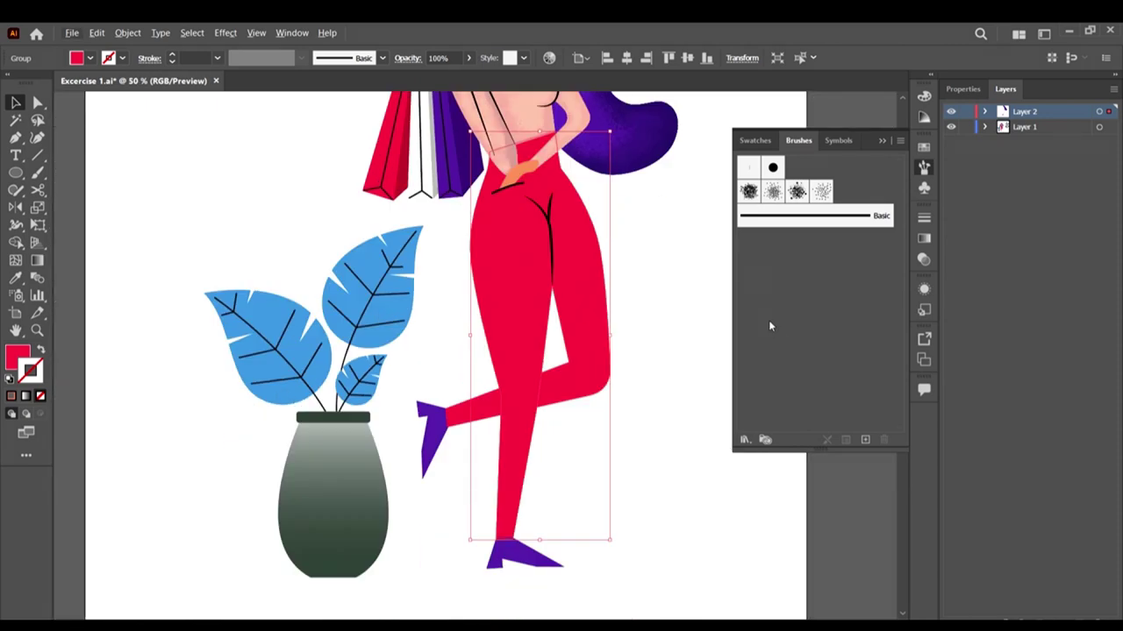
{"action": "left_click", "coordinate": [662, 209]}
Step: Select the orange hand at the trouser pocket and show its anchor points with the Direct Selection tool
{"action": "scroll", "coordinate": [537, 139], "scroll_direction": "up", "scroll_amount": 7}
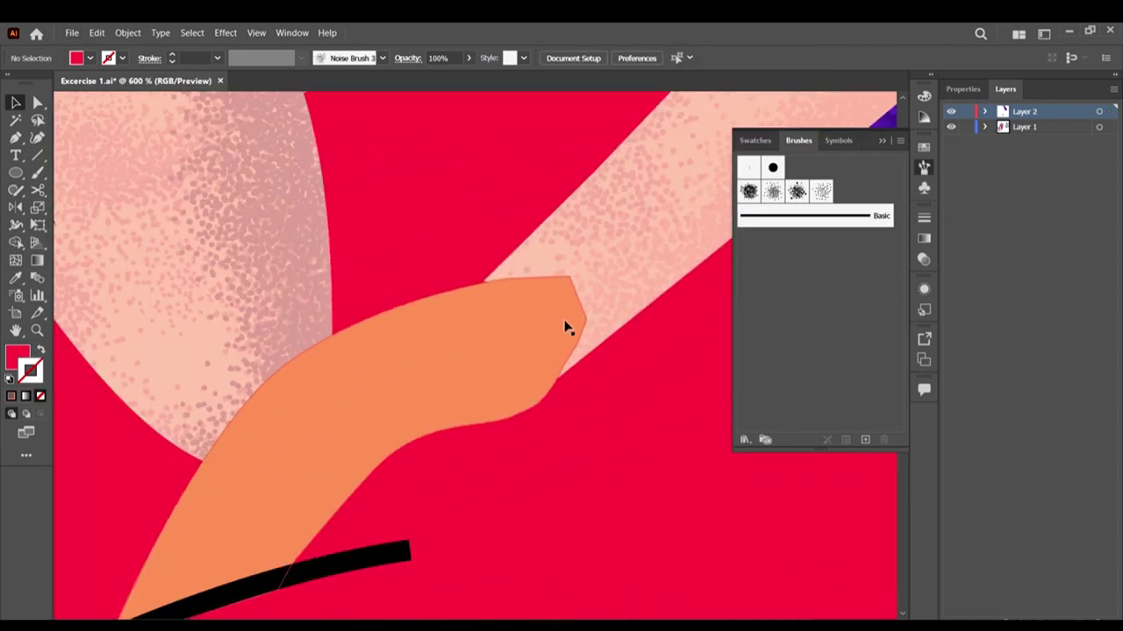
{"action": "left_click", "coordinate": [572, 307]}
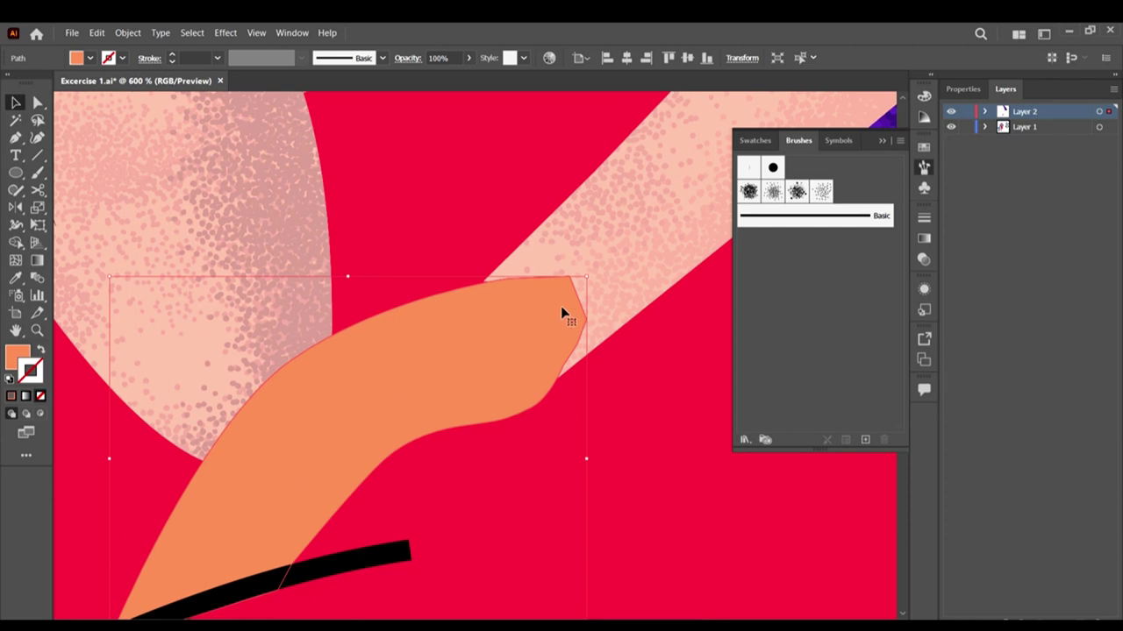
{"action": "left_click", "coordinate": [38, 103]}
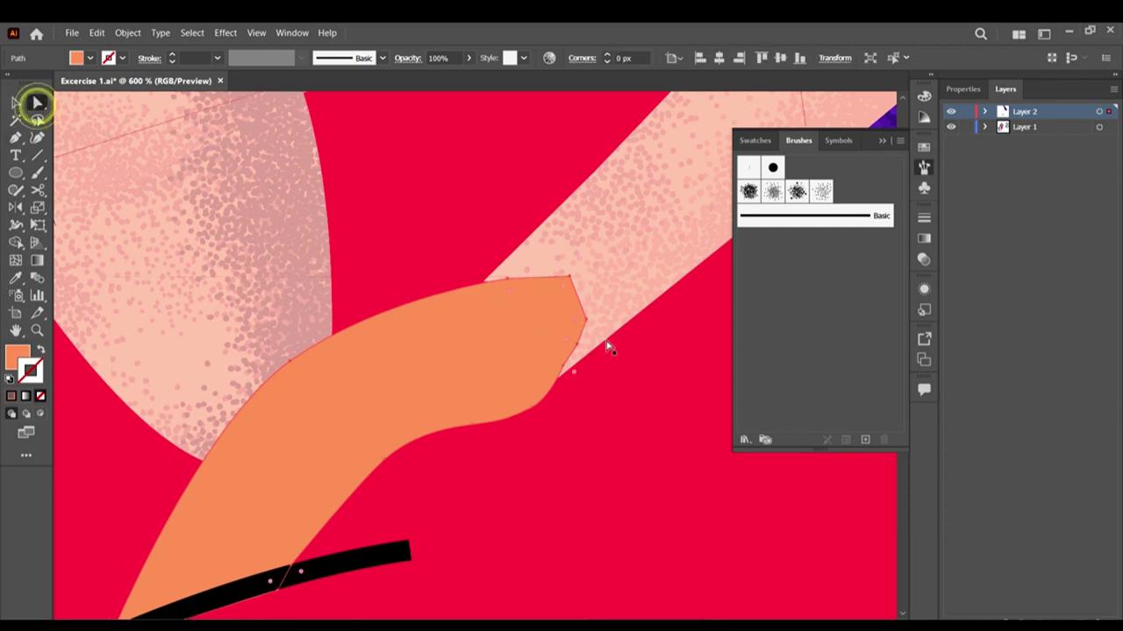
{"action": "left_click", "coordinate": [505, 279]}
{"action": "left_click_drag", "start_coordinate": [504, 277], "coordinate": [561, 331]}
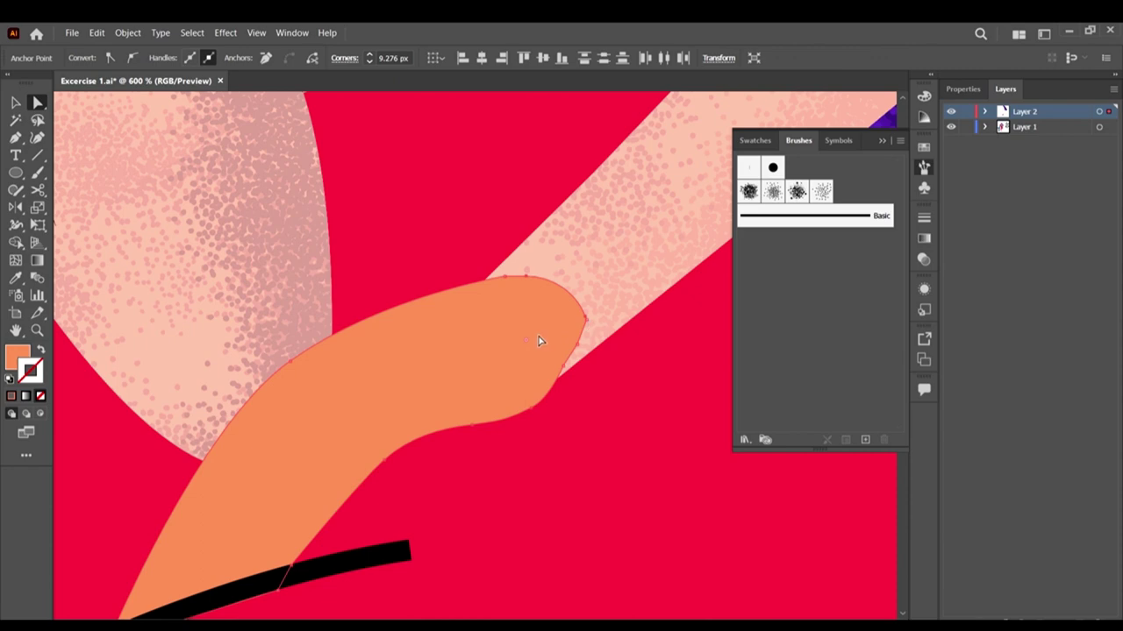
{"action": "key", "text": "ctrl+z"}
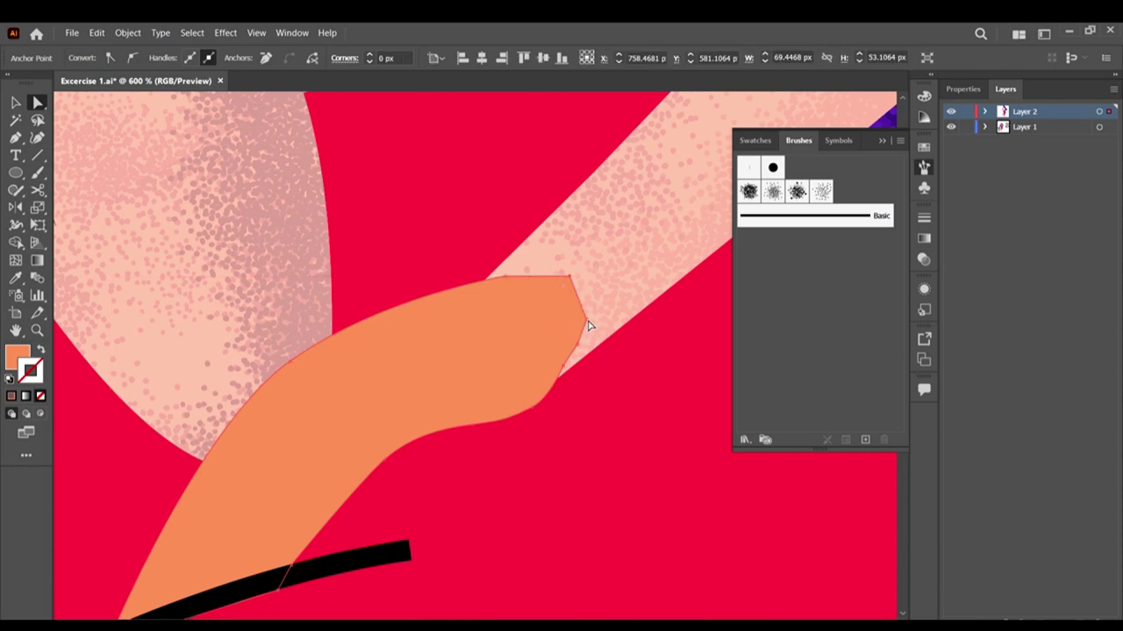
Step: Remove the two extra anchor points from the wrist end of the pocketed hand
{"action": "left_click", "coordinate": [585, 321]}
{"action": "key", "text": "ctrl+z"}
{"action": "left_click", "coordinate": [266, 58]}
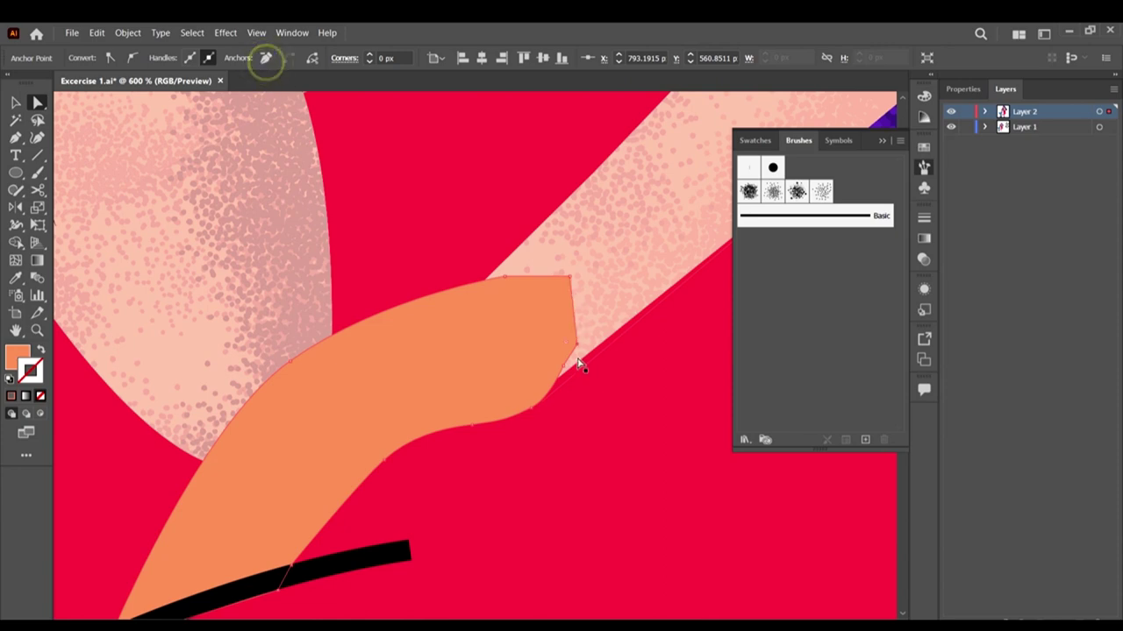
{"action": "left_click", "coordinate": [575, 346]}
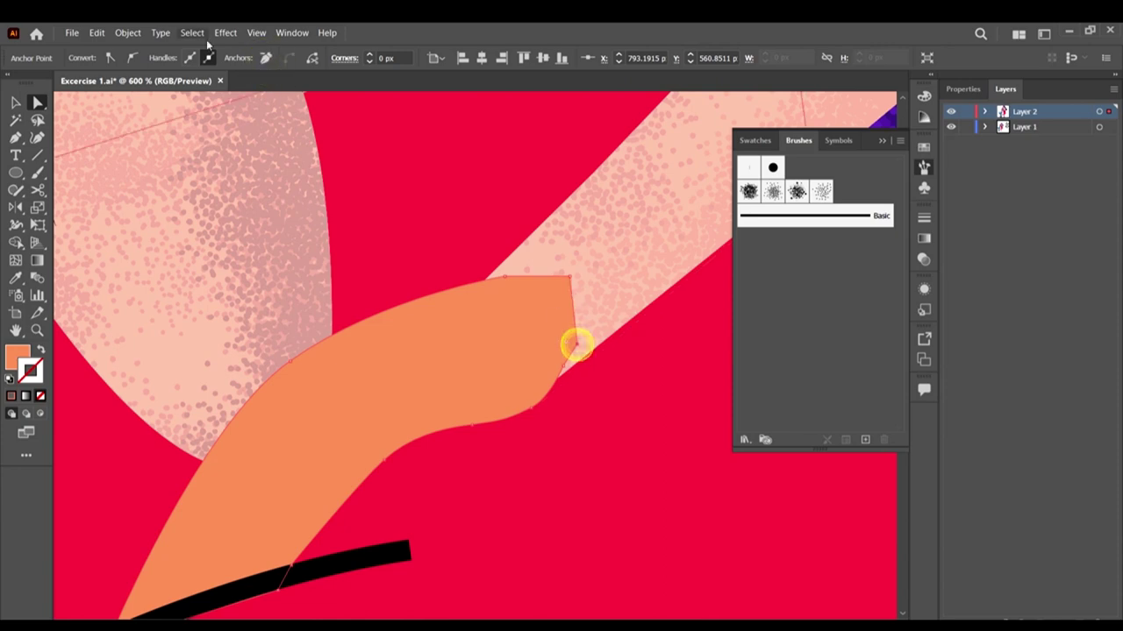
{"action": "left_click", "coordinate": [266, 58]}
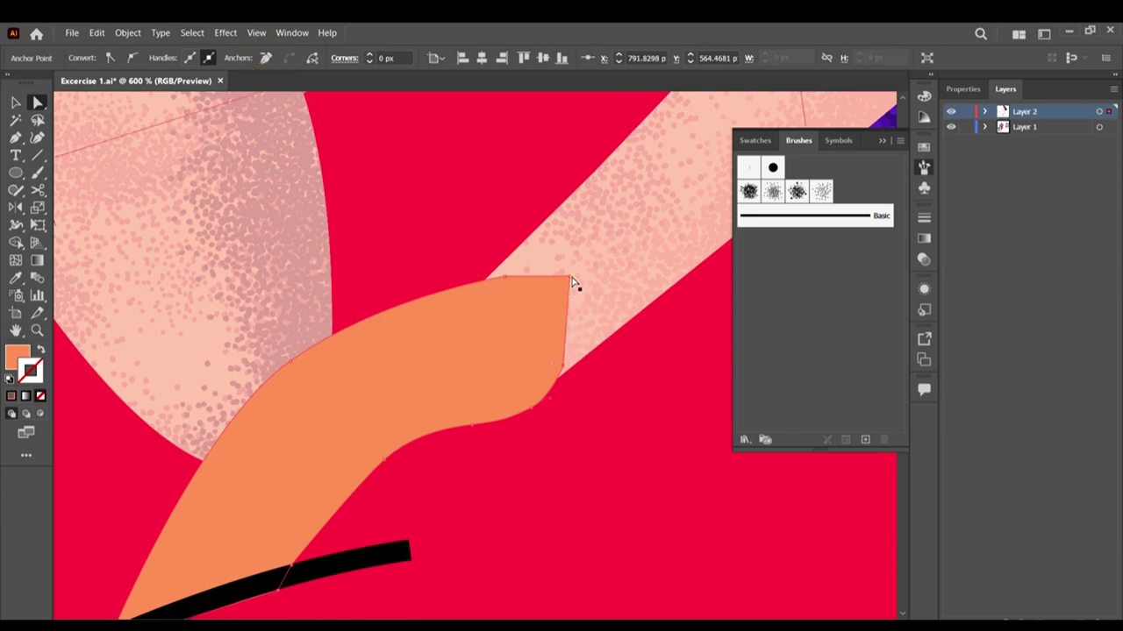
Step: Round the upper and lower corners at the wrist end of the pocketed hand as far as they allow
{"action": "left_click", "coordinate": [570, 281]}
{"action": "left_click_drag", "start_coordinate": [557, 284], "coordinate": [510, 348]}
{"action": "left_click", "coordinate": [677, 431]}
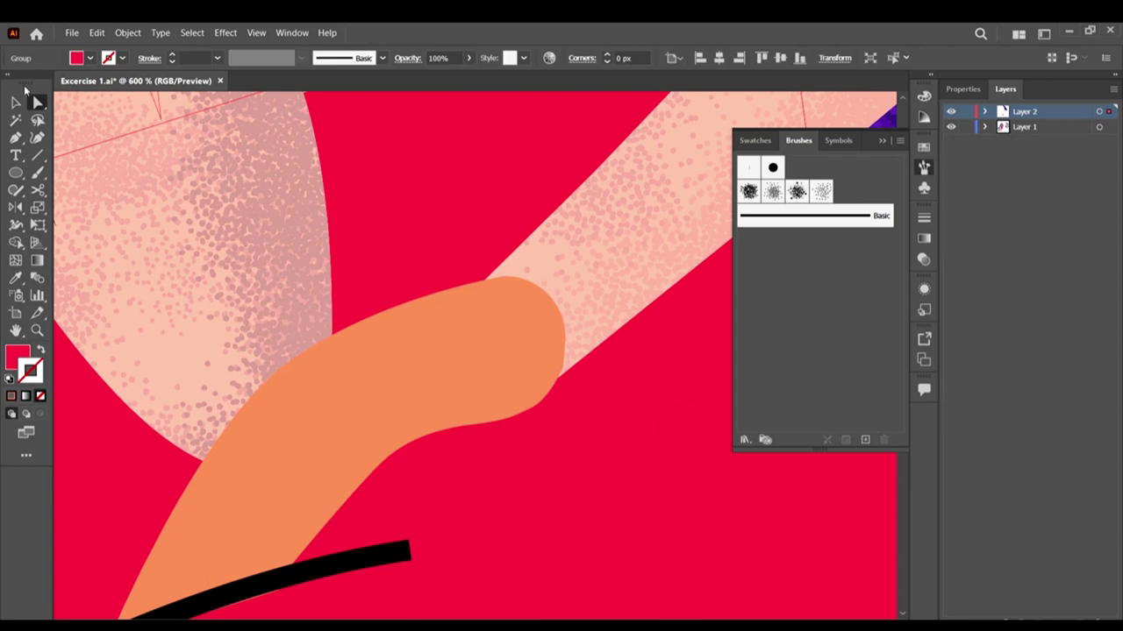
{"action": "left_click", "coordinate": [550, 359]}
{"action": "left_click", "coordinate": [561, 366]}
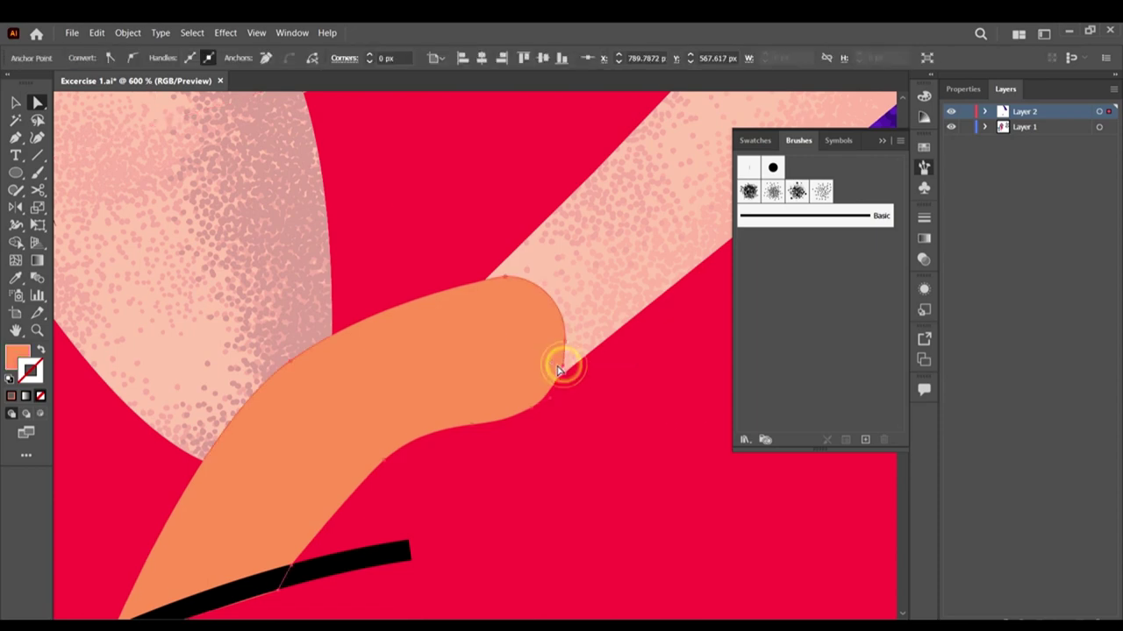
{"action": "left_click_drag", "start_coordinate": [550, 363], "coordinate": [359, 362]}
{"action": "left_click", "coordinate": [604, 421]}
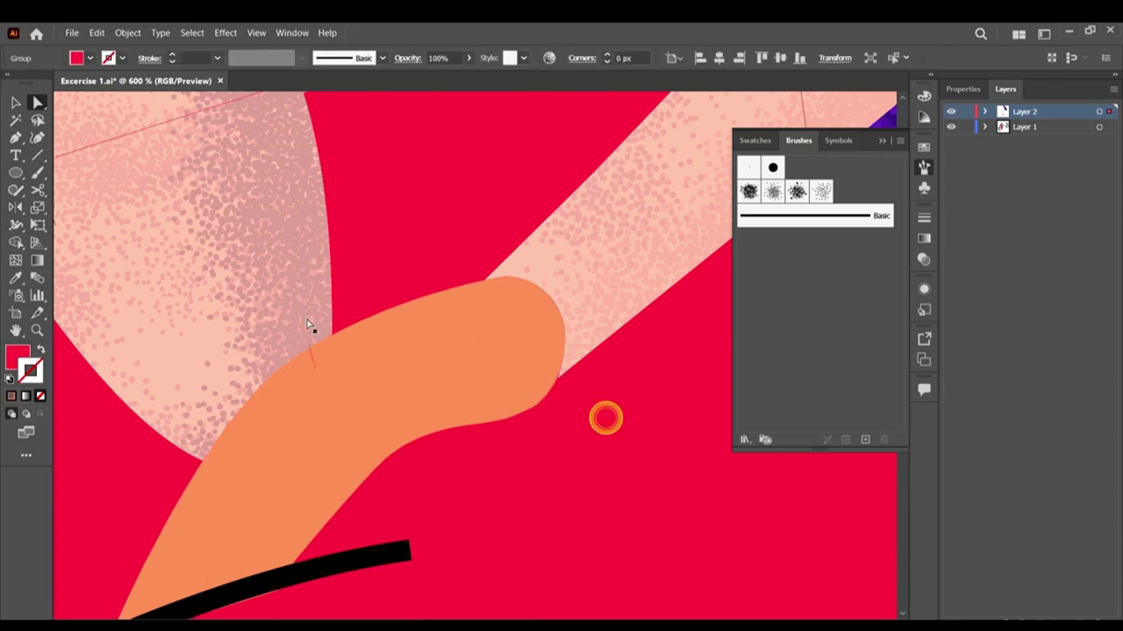
Step: Select the orange hand at the pocket, turn on Draw Inside mode for it, deselect it, and activate the Paintbrush tool
{"action": "scroll", "coordinate": [313, 325], "scroll_direction": "down", "scroll_amount": 3}
{"action": "left_click", "coordinate": [14, 103]}
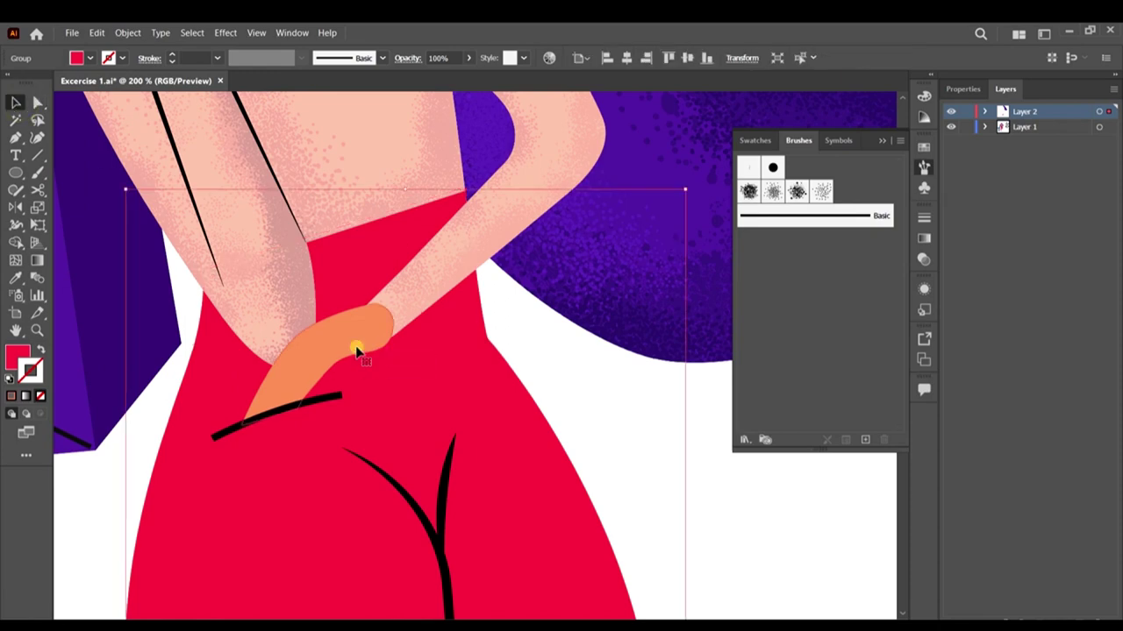
{"action": "left_click", "coordinate": [358, 349]}
{"action": "scroll", "coordinate": [371, 296], "scroll_direction": "down", "scroll_amount": 1}
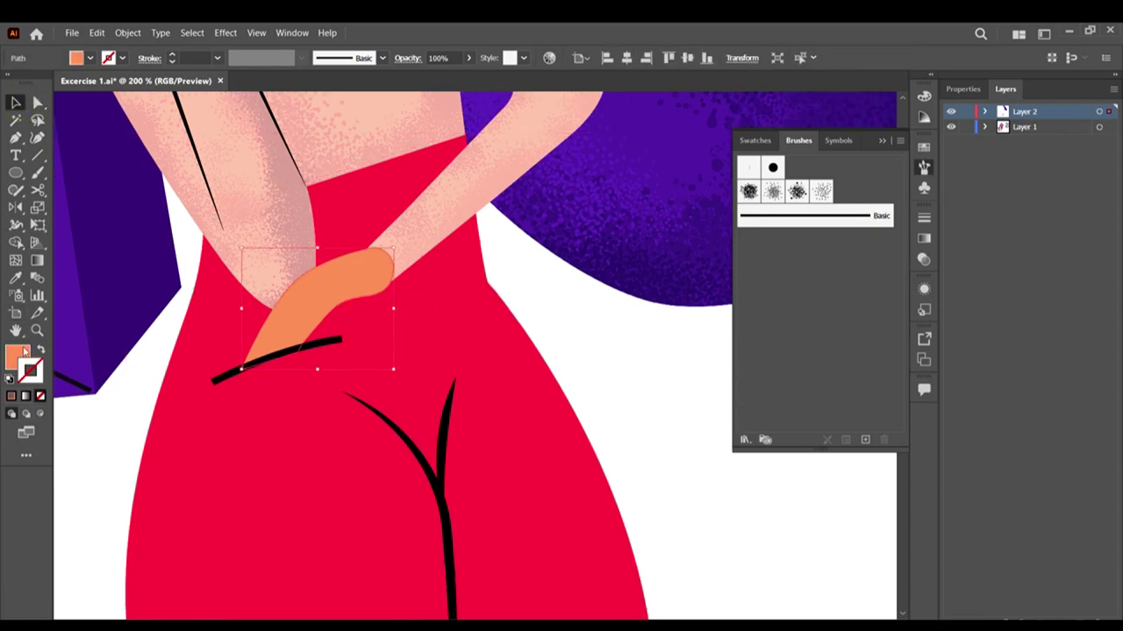
{"action": "left_click", "coordinate": [39, 413]}
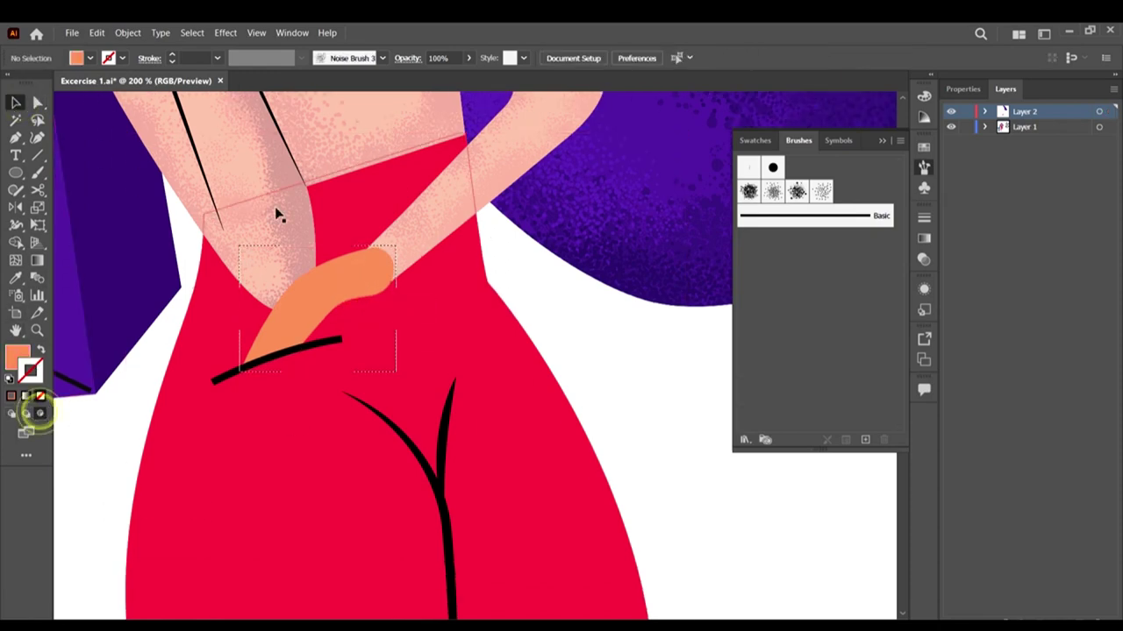
{"action": "left_click", "coordinate": [38, 171]}
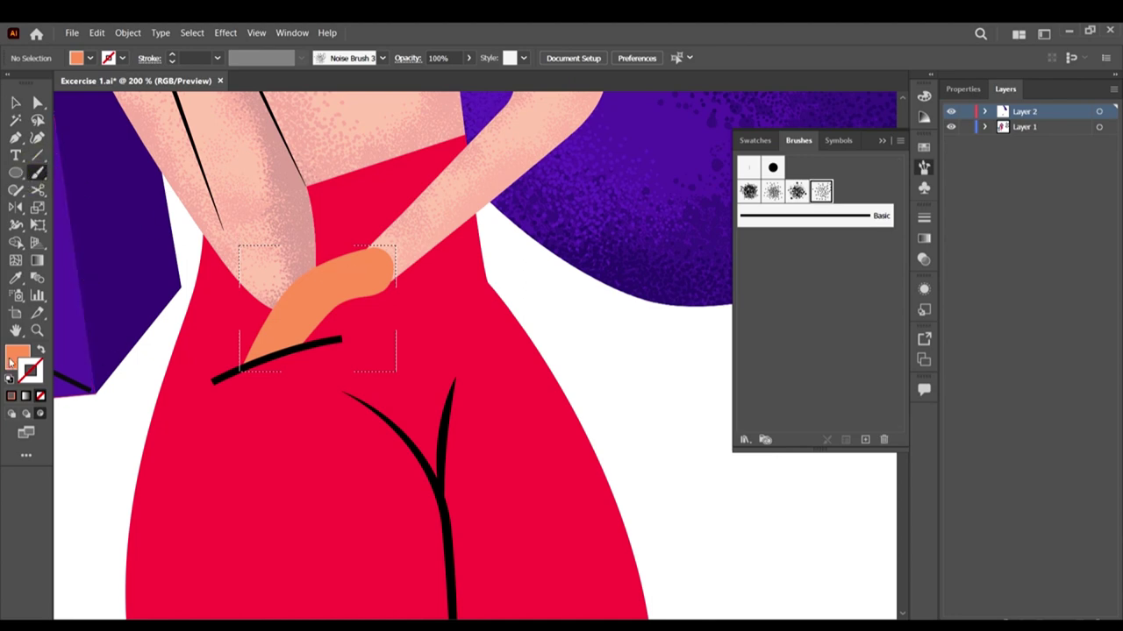
Step: Move the hand's orange from the fill to the stroke and darken it to E27A52
{"action": "key", "text": "shift+x"}
{"action": "double_click", "coordinate": [25, 379]}
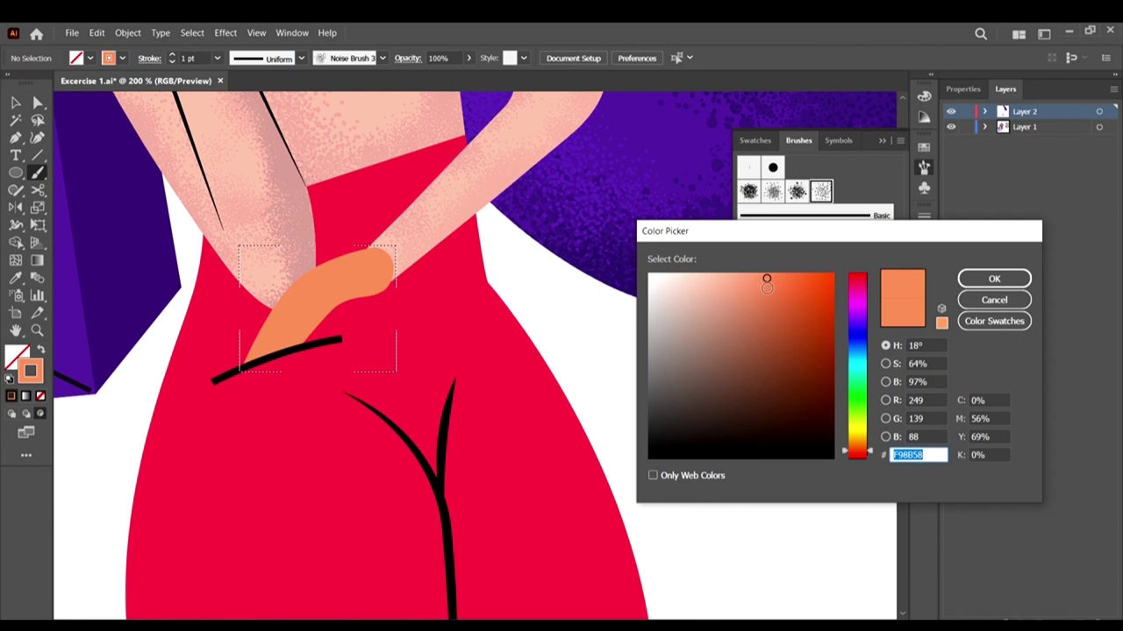
{"action": "left_click_drag", "start_coordinate": [767, 287], "coordinate": [766, 293]}
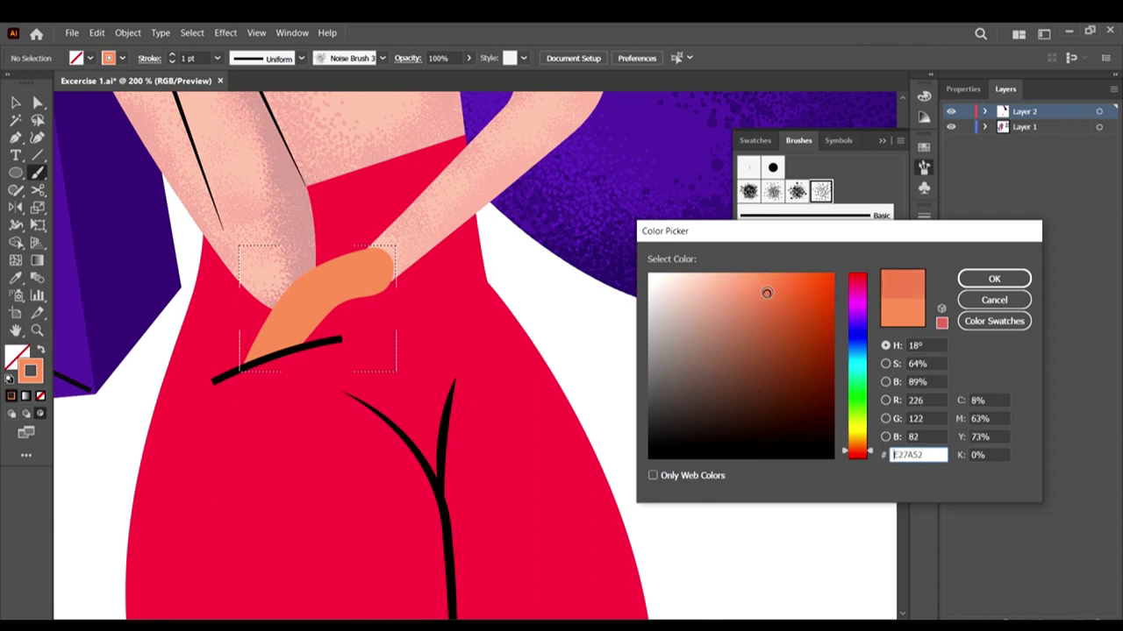
{"action": "left_click", "coordinate": [992, 278]}
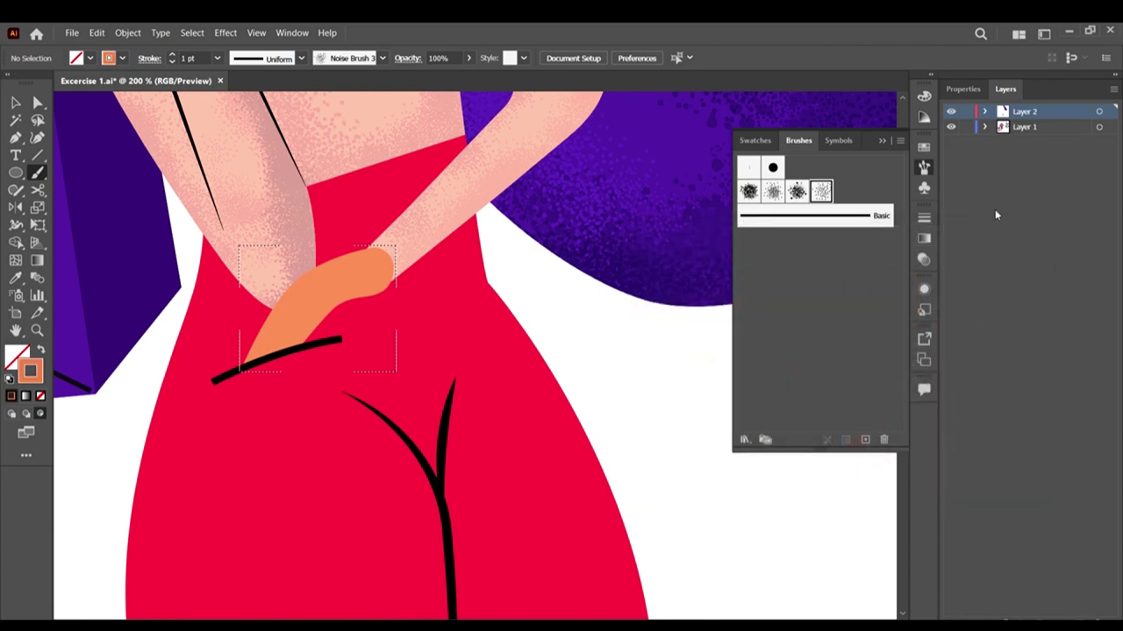
Step: Set the stroke to 0.25 pt and paint darker noise shading along the lower edge of the hand with Noise Brush 3
{"action": "left_click", "coordinate": [216, 57]}
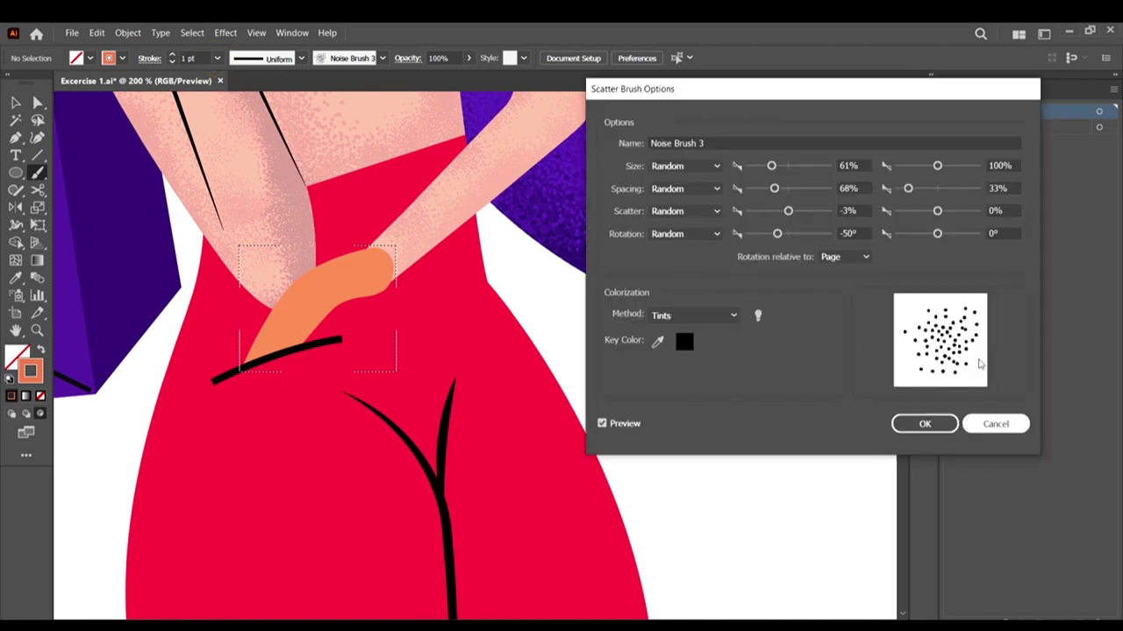
{"action": "left_click_drag", "start_coordinate": [948, 93], "coordinate": [912, 112]}
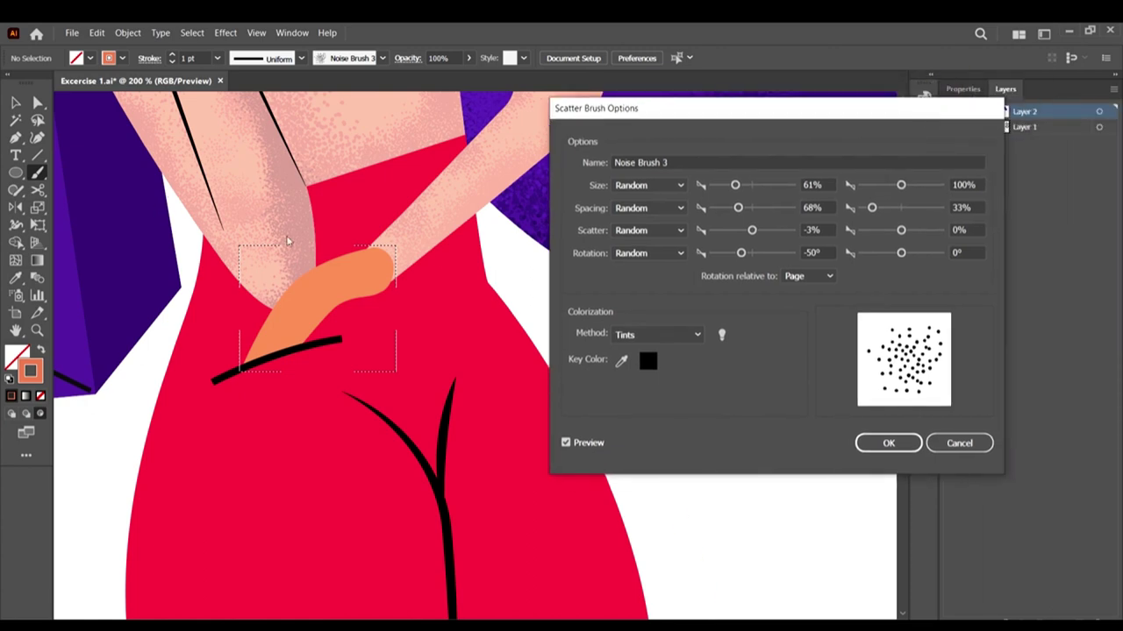
{"action": "left_click", "coordinate": [886, 445]}
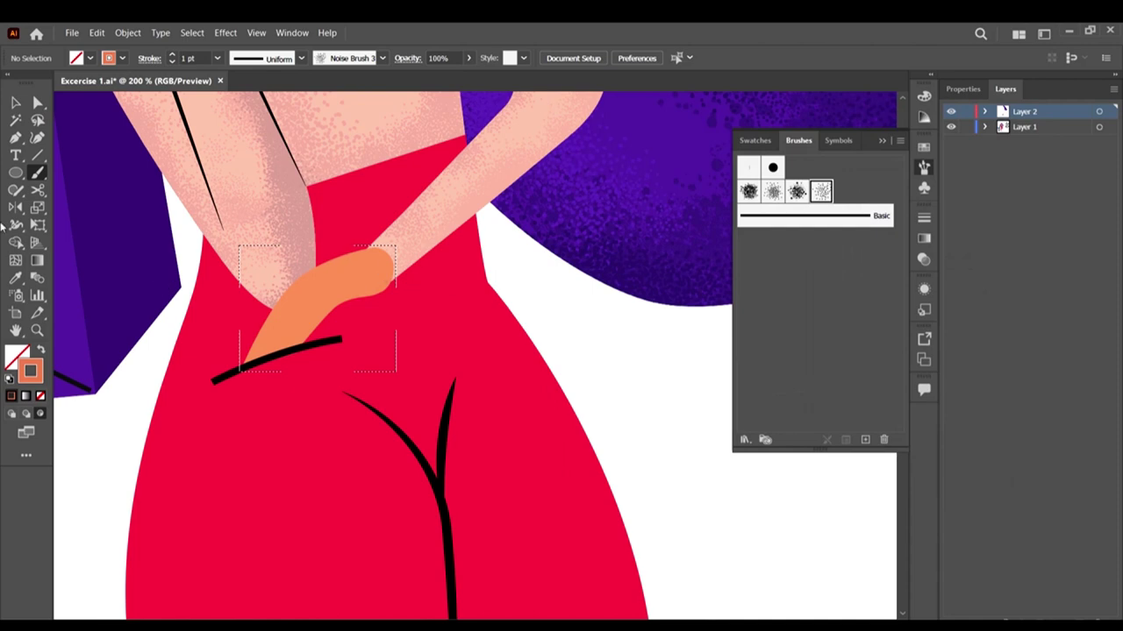
{"action": "scroll", "coordinate": [351, 285], "scroll_direction": "down", "scroll_amount": 2}
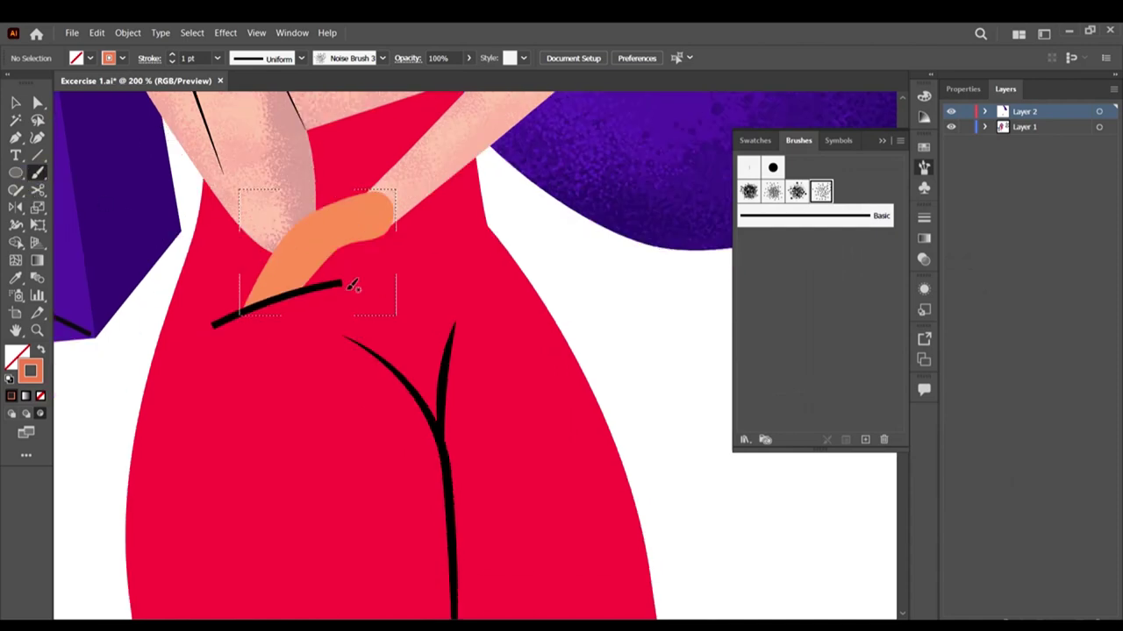
{"action": "scroll", "coordinate": [289, 246], "scroll_direction": "up", "scroll_amount": 2}
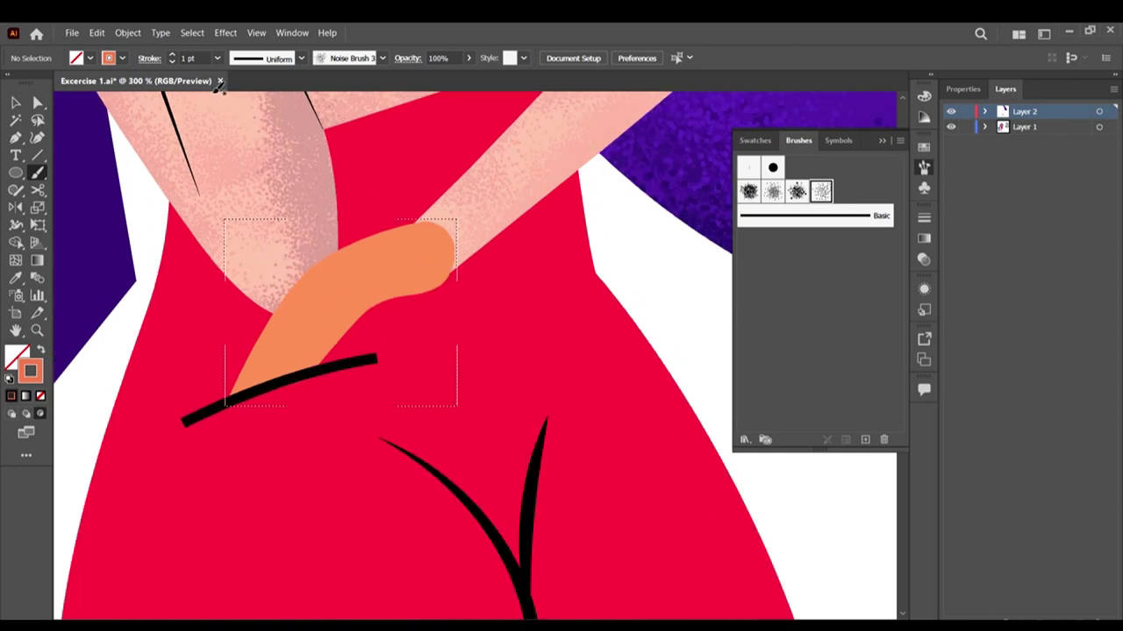
{"action": "left_click", "coordinate": [217, 58]}
{"action": "left_click", "coordinate": [239, 77]}
{"action": "mouse_move", "coordinate": [443, 274]}
{"action": "left_mouse_down"}
{"action": "mouse_move", "coordinate": [391, 296]}
{"action": "mouse_move", "coordinate": [399, 279]}
{"action": "mouse_move", "coordinate": [358, 303]}
{"action": "mouse_move", "coordinate": [317, 364]}
{"action": "left_mouse_up"}
{"action": "left_click_drag", "start_coordinate": [349, 326], "coordinate": [320, 376]}
{"action": "left_click_drag", "start_coordinate": [360, 306], "coordinate": [306, 390]}
{"action": "mouse_move", "coordinate": [347, 340]}
{"action": "left_mouse_down"}
{"action": "mouse_move", "coordinate": [382, 300]}
{"action": "mouse_move", "coordinate": [436, 300]}
{"action": "mouse_move", "coordinate": [430, 292]}
{"action": "mouse_move", "coordinate": [451, 273]}
{"action": "left_mouse_up"}
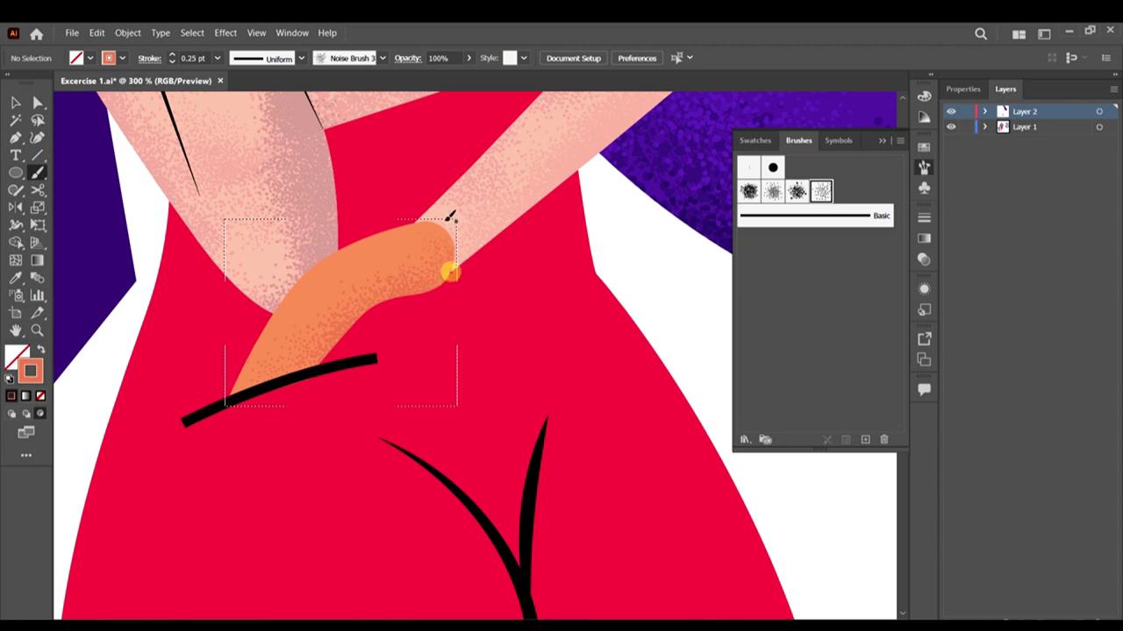
Step: Build up the darker noise shading around the wrist end and along the lower side of the hand down to the pocket
{"action": "left_click_drag", "start_coordinate": [437, 224], "coordinate": [501, 258]}
{"action": "mouse_move", "coordinate": [434, 274]}
{"action": "left_mouse_down"}
{"action": "mouse_move", "coordinate": [386, 297]}
{"action": "mouse_move", "coordinate": [356, 337]}
{"action": "left_mouse_up"}
{"action": "mouse_move", "coordinate": [351, 333]}
{"action": "left_mouse_down"}
{"action": "mouse_move", "coordinate": [319, 383]}
{"action": "mouse_move", "coordinate": [299, 369]}
{"action": "left_mouse_up"}
{"action": "mouse_move", "coordinate": [305, 340]}
{"action": "left_mouse_down"}
{"action": "mouse_move", "coordinate": [269, 403]}
{"action": "mouse_move", "coordinate": [359, 343]}
{"action": "mouse_move", "coordinate": [306, 361]}
{"action": "mouse_move", "coordinate": [396, 297]}
{"action": "mouse_move", "coordinate": [375, 296]}
{"action": "left_mouse_up"}
{"action": "mouse_move", "coordinate": [324, 364]}
{"action": "left_mouse_down"}
{"action": "mouse_move", "coordinate": [355, 325]}
{"action": "mouse_move", "coordinate": [318, 379]}
{"action": "left_mouse_up"}
{"action": "mouse_move", "coordinate": [444, 289]}
{"action": "left_mouse_down"}
{"action": "mouse_move", "coordinate": [448, 245]}
{"action": "mouse_move", "coordinate": [450, 272]}
{"action": "mouse_move", "coordinate": [422, 218]}
{"action": "mouse_move", "coordinate": [449, 262]}
{"action": "mouse_move", "coordinate": [426, 243]}
{"action": "left_mouse_up"}
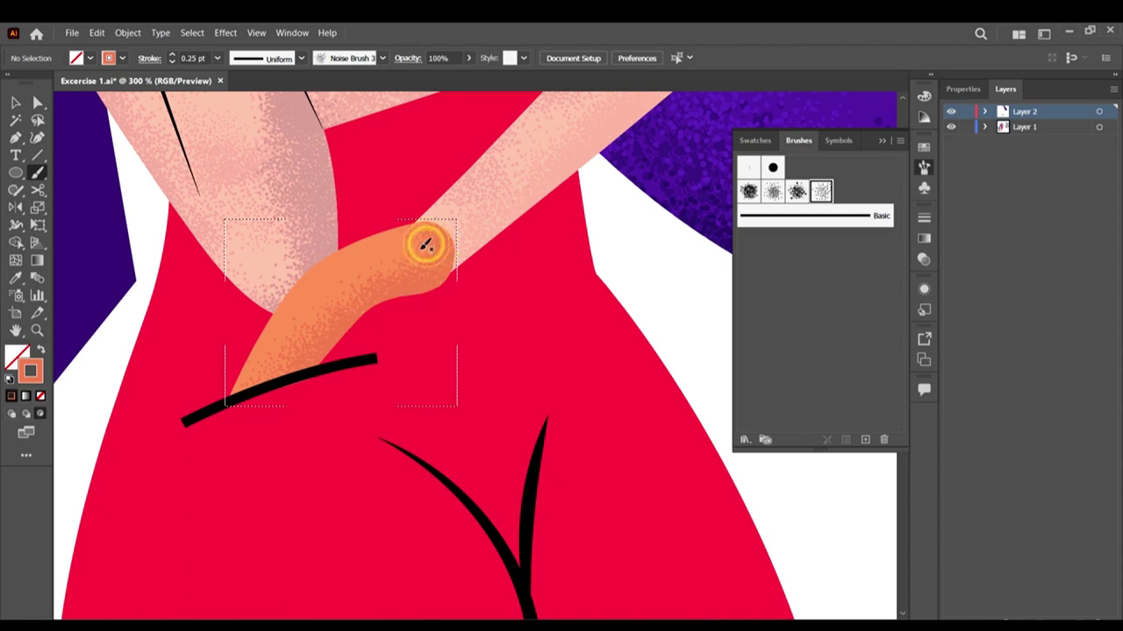
{"action": "scroll", "coordinate": [400, 346], "scroll_direction": "down", "scroll_amount": 1, "text": "alt"}
{"action": "scroll", "coordinate": [403, 342], "scroll_direction": "down", "scroll_amount": 1, "text": "alt"}
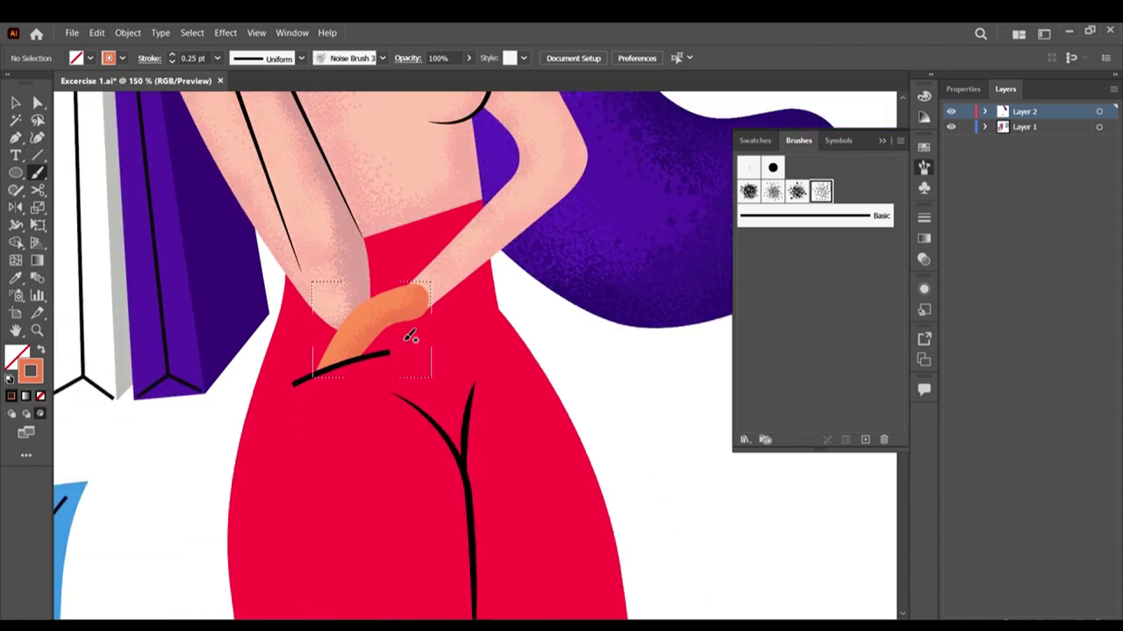
{"action": "scroll", "coordinate": [394, 311], "scroll_direction": "up", "scroll_amount": 2, "text": "alt"}
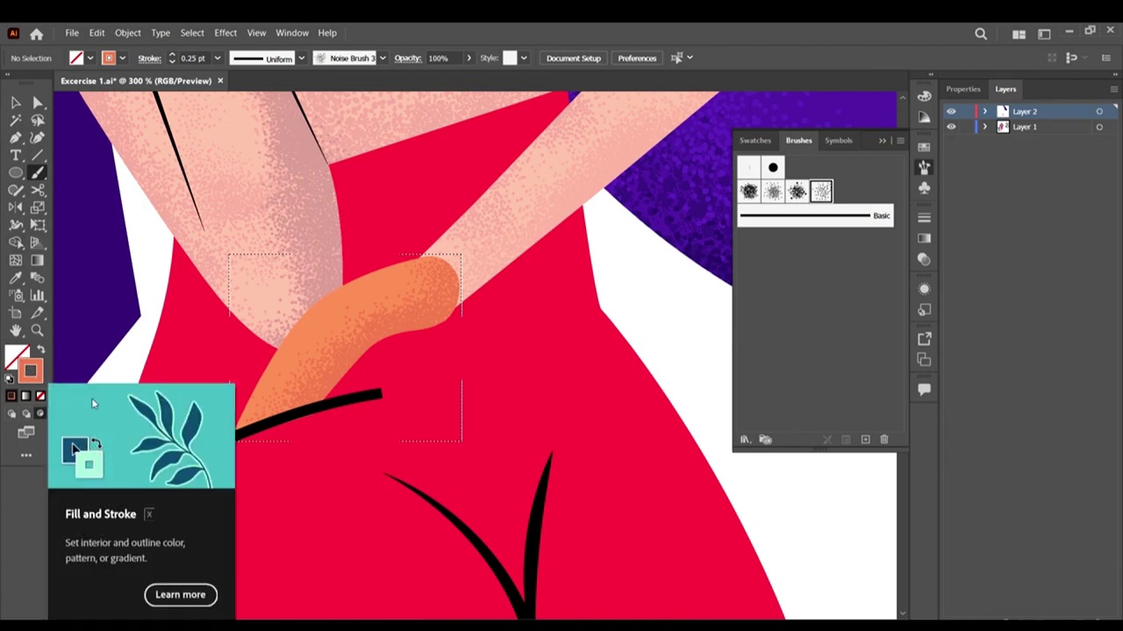
{"action": "double_click", "coordinate": [33, 373]}
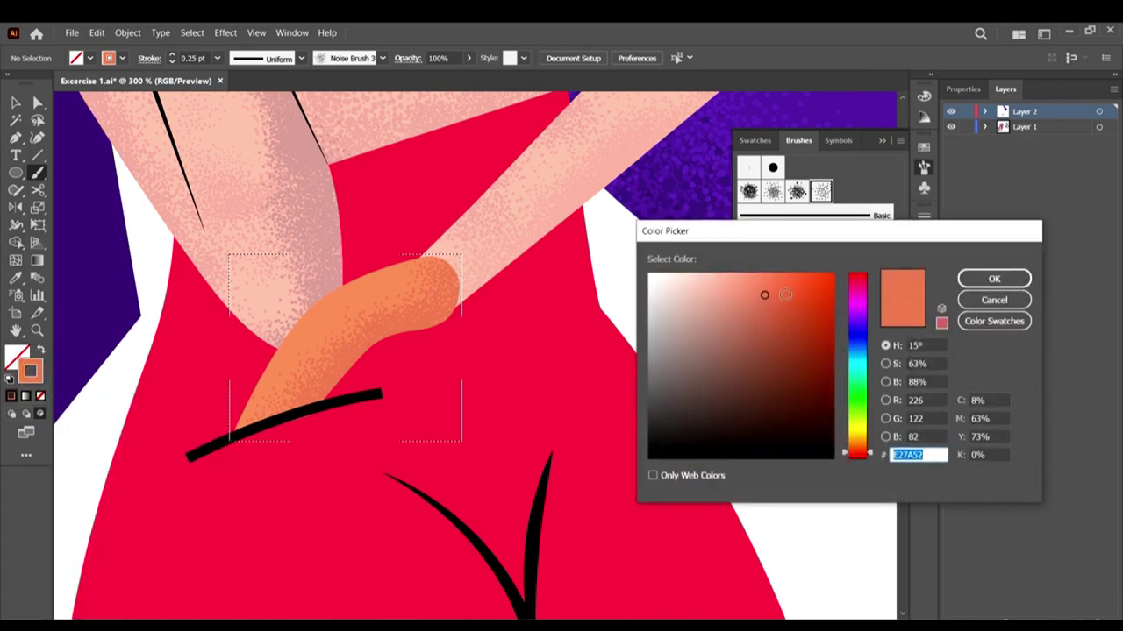
{"action": "left_click", "coordinate": [1000, 303]}
Step: Sample the hand's base orange, apply it to the stroke, lighten it to F49067, and return to the Paintbrush tool
{"action": "left_click", "coordinate": [16, 278]}
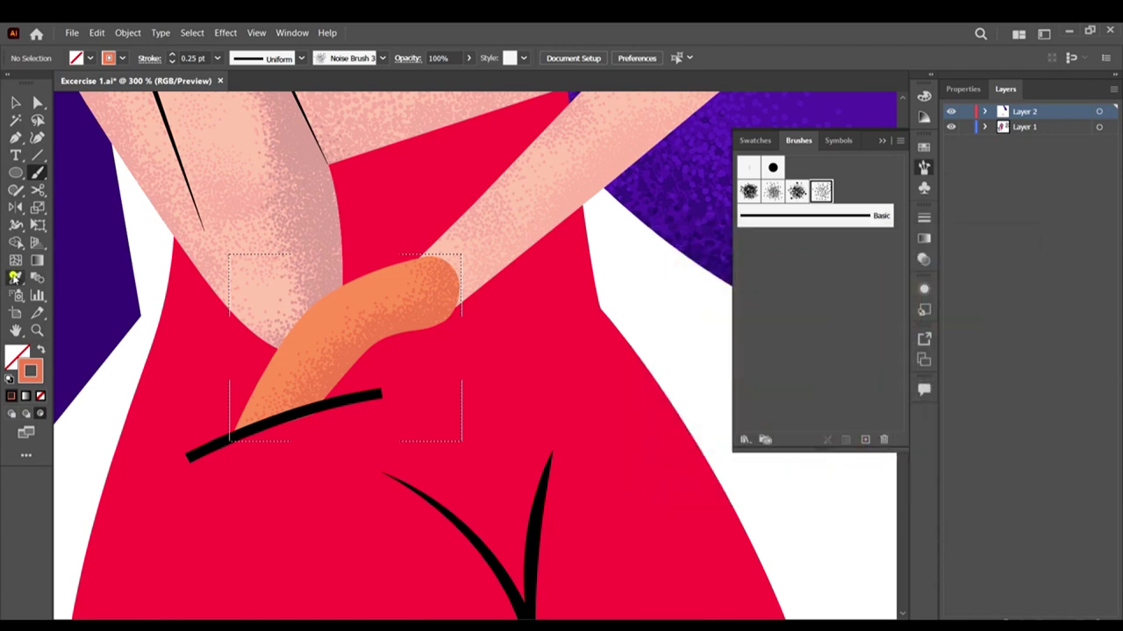
{"action": "left_click", "coordinate": [307, 318]}
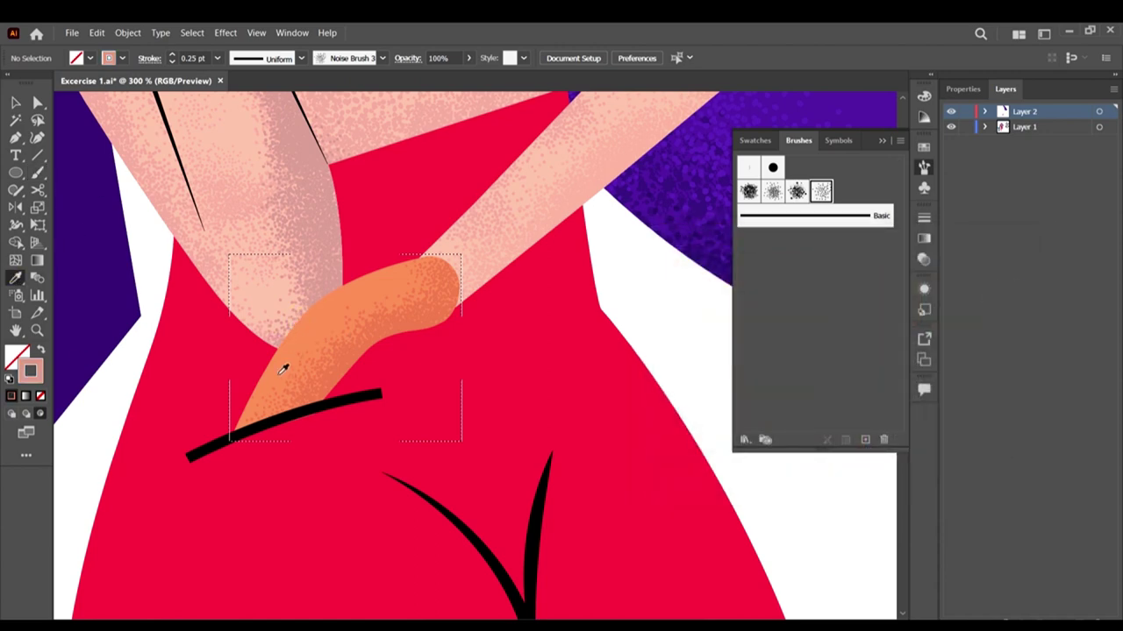
{"action": "left_click", "coordinate": [386, 265]}
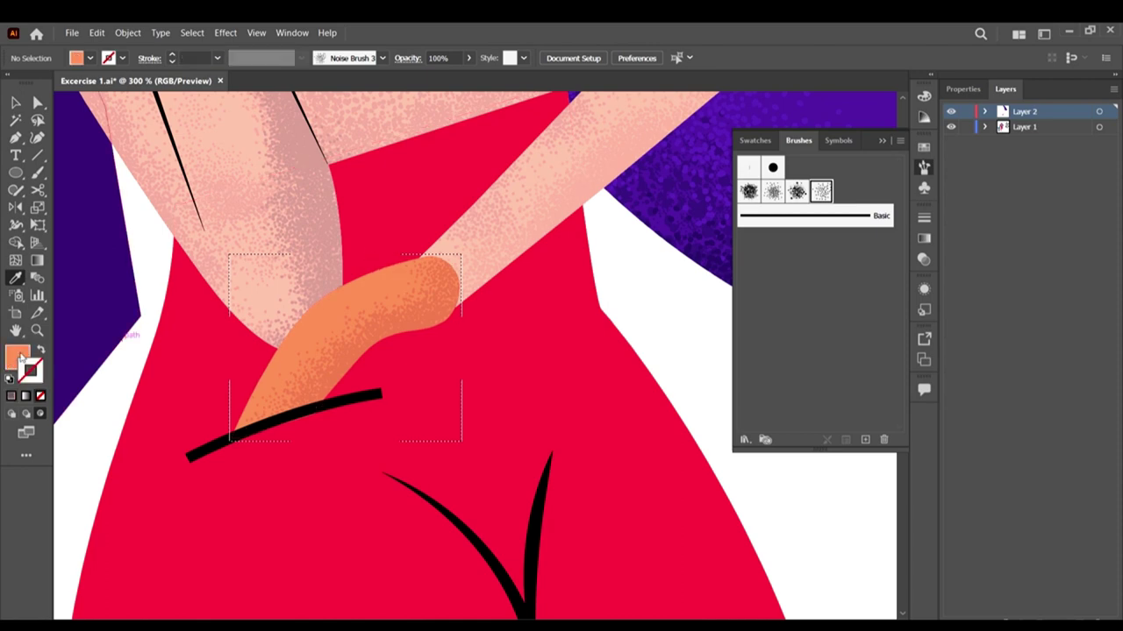
{"action": "key", "text": "shift+x"}
{"action": "double_click", "coordinate": [32, 364]}
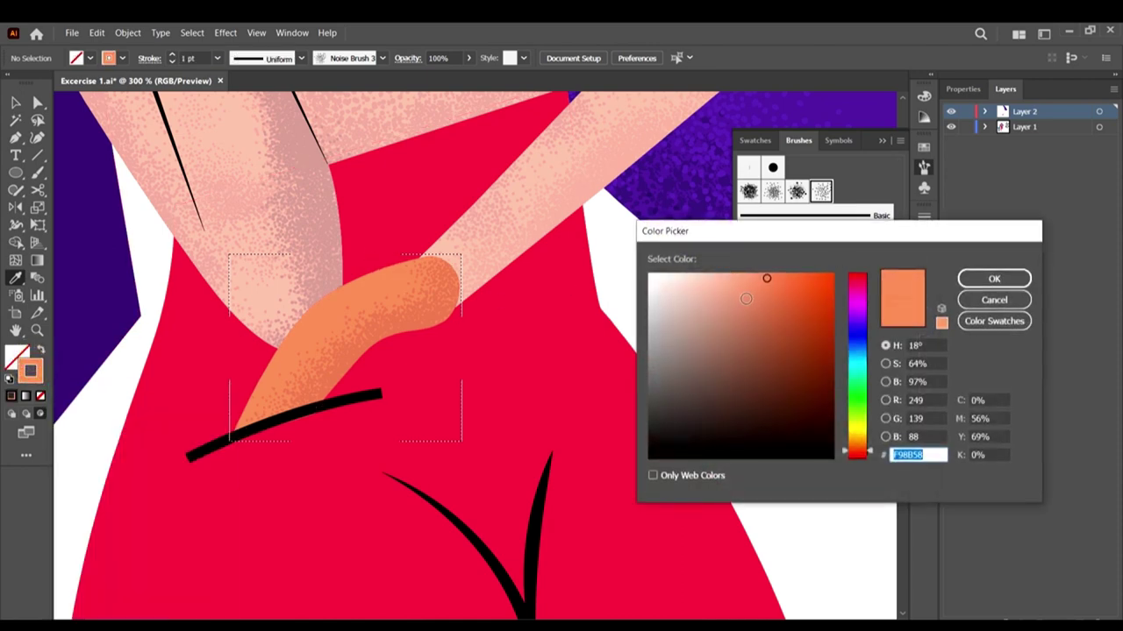
{"action": "left_click_drag", "start_coordinate": [765, 279], "coordinate": [754, 280]}
{"action": "left_click", "coordinate": [994, 278]}
{"action": "key", "text": "b"}
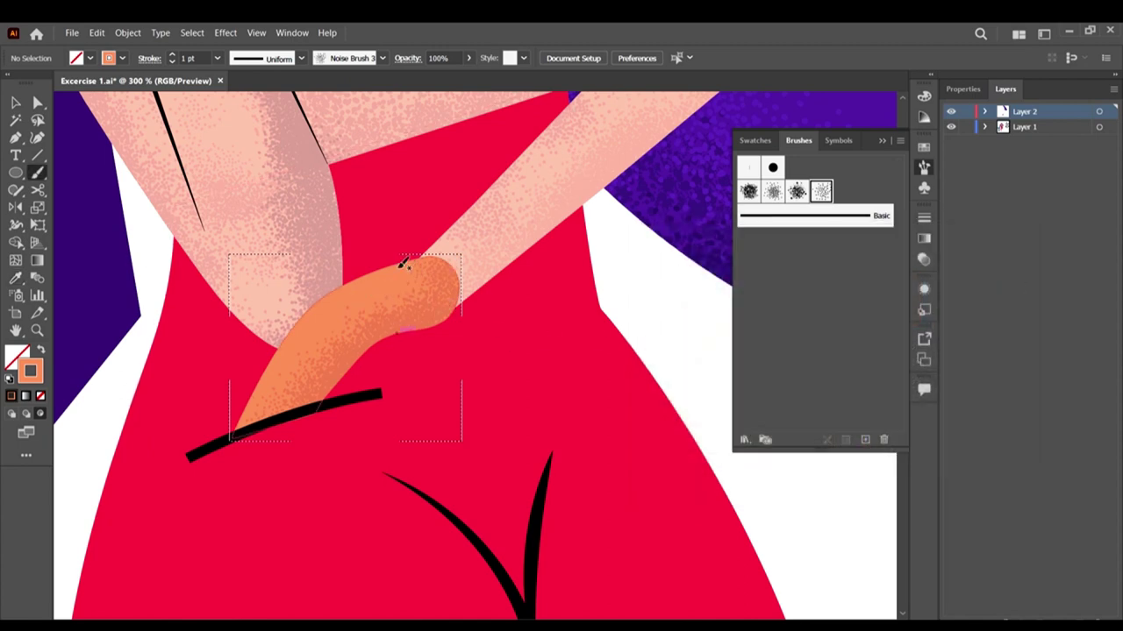
Step: Try painting lighter noise along the upper edge of the hand with the 1 pt stroke
{"action": "left_click_drag", "start_coordinate": [343, 268], "coordinate": [399, 268]}
{"action": "left_click_drag", "start_coordinate": [310, 302], "coordinate": [383, 270]}
{"action": "scroll", "coordinate": [345, 303], "scroll_direction": "up", "scroll_amount": 2}
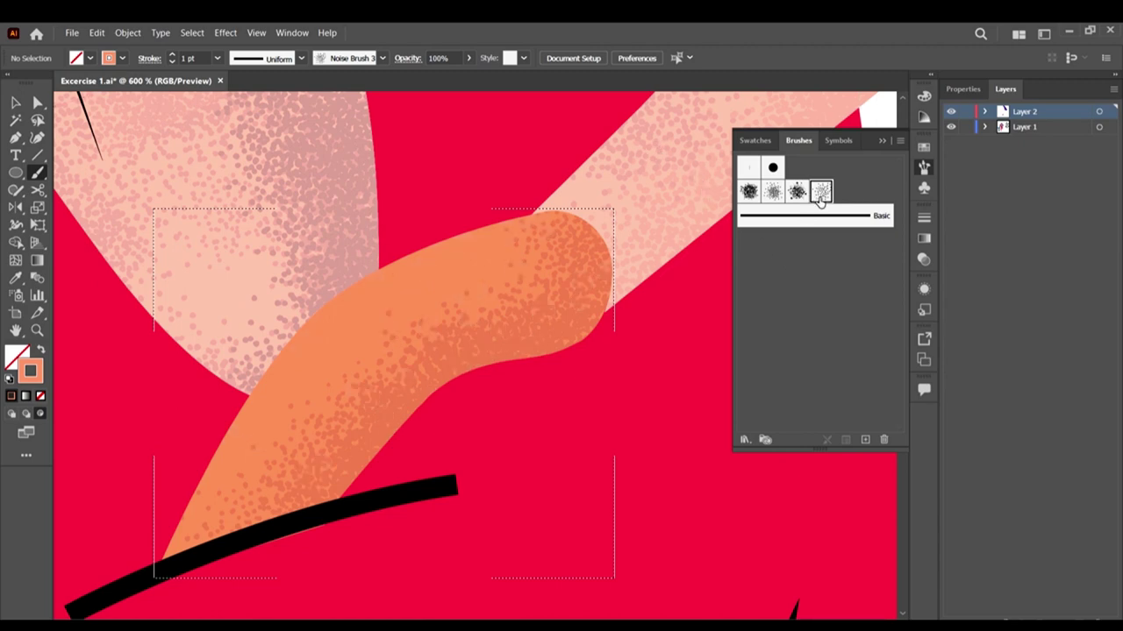
Step: Set the stroke to 0.25 pt and paint light orange noise along the upper edge of the hand
{"action": "left_click", "coordinate": [218, 58]}
{"action": "left_click", "coordinate": [242, 74]}
{"action": "left_click", "coordinate": [493, 223]}
{"action": "mouse_move", "coordinate": [525, 216]}
{"action": "left_mouse_down"}
{"action": "mouse_move", "coordinate": [418, 233]}
{"action": "mouse_move", "coordinate": [462, 221]}
{"action": "mouse_move", "coordinate": [266, 279]}
{"action": "mouse_move", "coordinate": [325, 289]}
{"action": "mouse_move", "coordinate": [424, 264]}
{"action": "mouse_move", "coordinate": [330, 294]}
{"action": "left_mouse_up"}
{"action": "mouse_move", "coordinate": [278, 375]}
{"action": "left_mouse_down"}
{"action": "mouse_move", "coordinate": [231, 366]}
{"action": "mouse_move", "coordinate": [204, 430]}
{"action": "mouse_move", "coordinate": [239, 432]}
{"action": "mouse_move", "coordinate": [246, 411]}
{"action": "mouse_move", "coordinate": [186, 511]}
{"action": "left_mouse_up"}
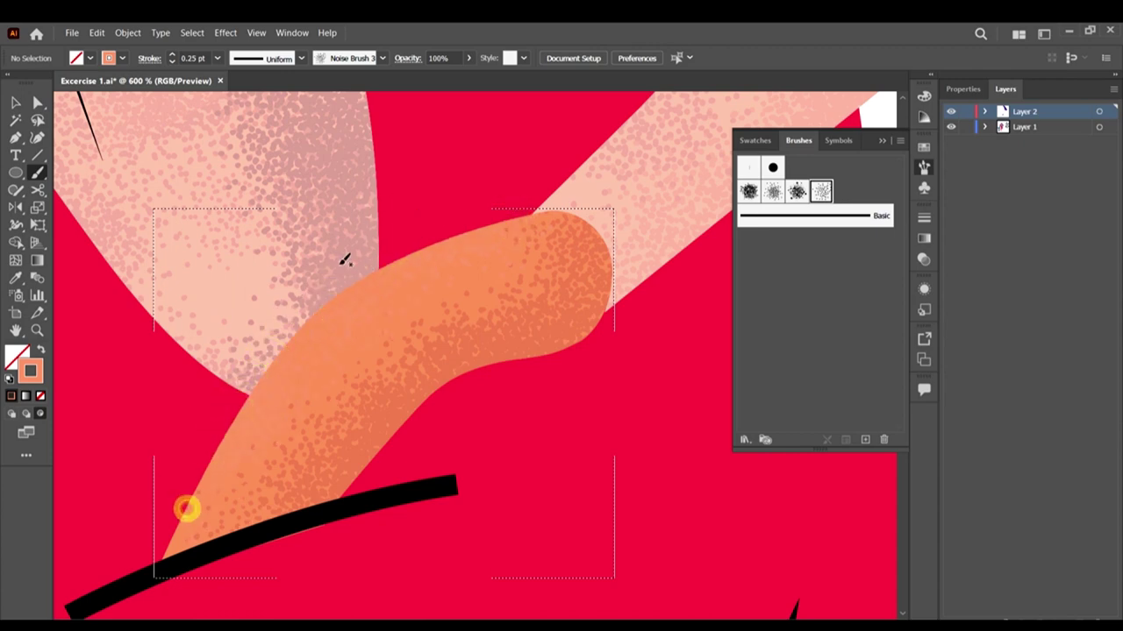
{"action": "left_click_drag", "start_coordinate": [538, 213], "coordinate": [349, 277]}
{"action": "left_click", "coordinate": [414, 253]}
{"action": "left_click", "coordinate": [470, 235]}
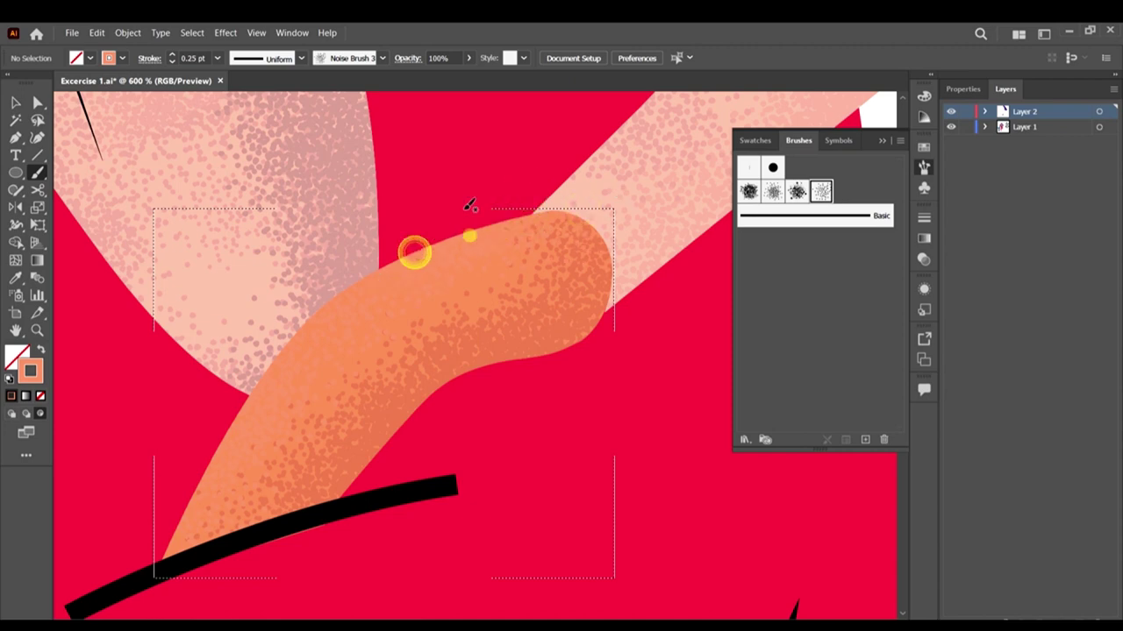
{"action": "left_click", "coordinate": [451, 231]}
{"action": "left_click", "coordinate": [369, 261]}
{"action": "left_click", "coordinate": [345, 292]}
{"action": "left_click", "coordinate": [289, 320]}
Step: Change the stroke colour to a lighter, less saturated orange for the hand's highlights
{"action": "left_click", "coordinate": [33, 378]}
{"action": "double_click", "coordinate": [31, 375]}
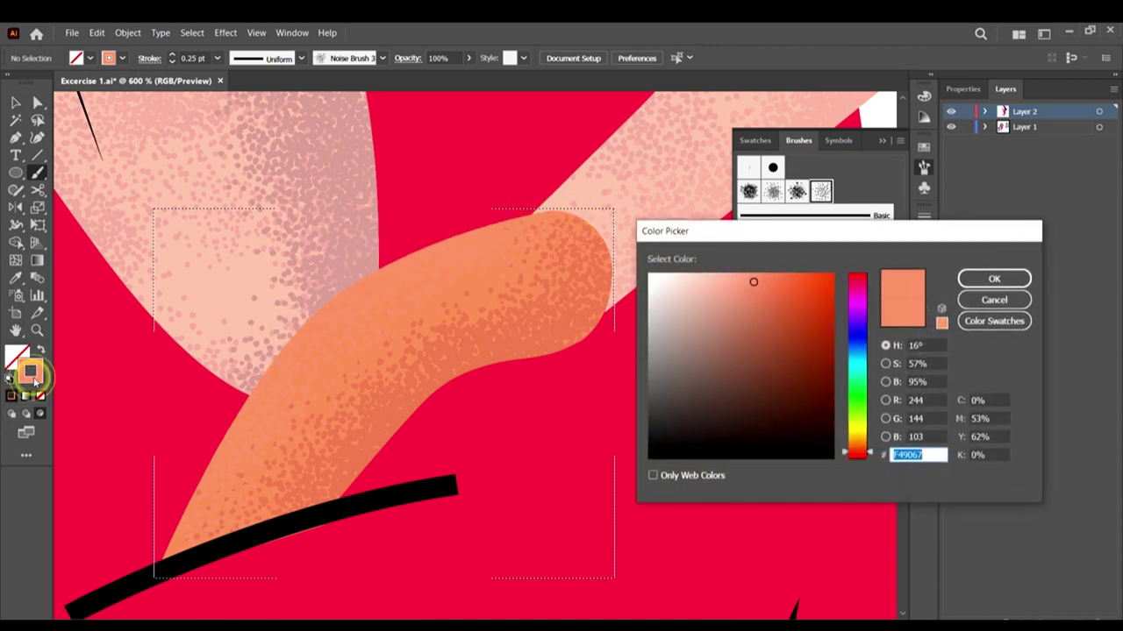
{"action": "left_click", "coordinate": [727, 284]}
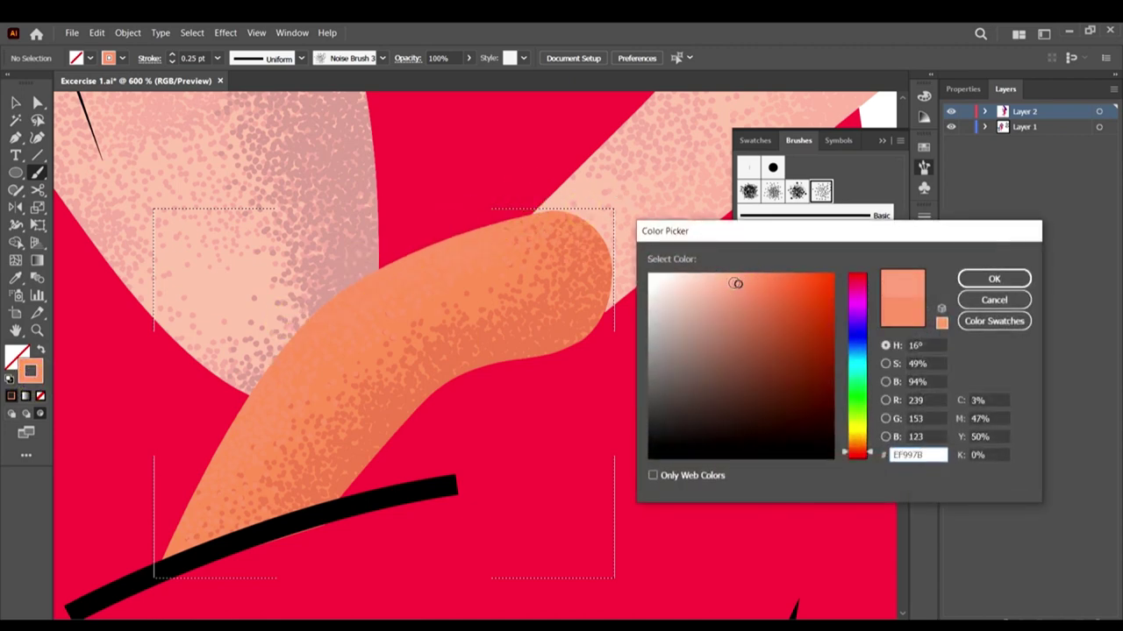
{"action": "left_click", "coordinate": [727, 284]}
{"action": "left_click", "coordinate": [727, 284]}
{"action": "left_click", "coordinate": [993, 278]}
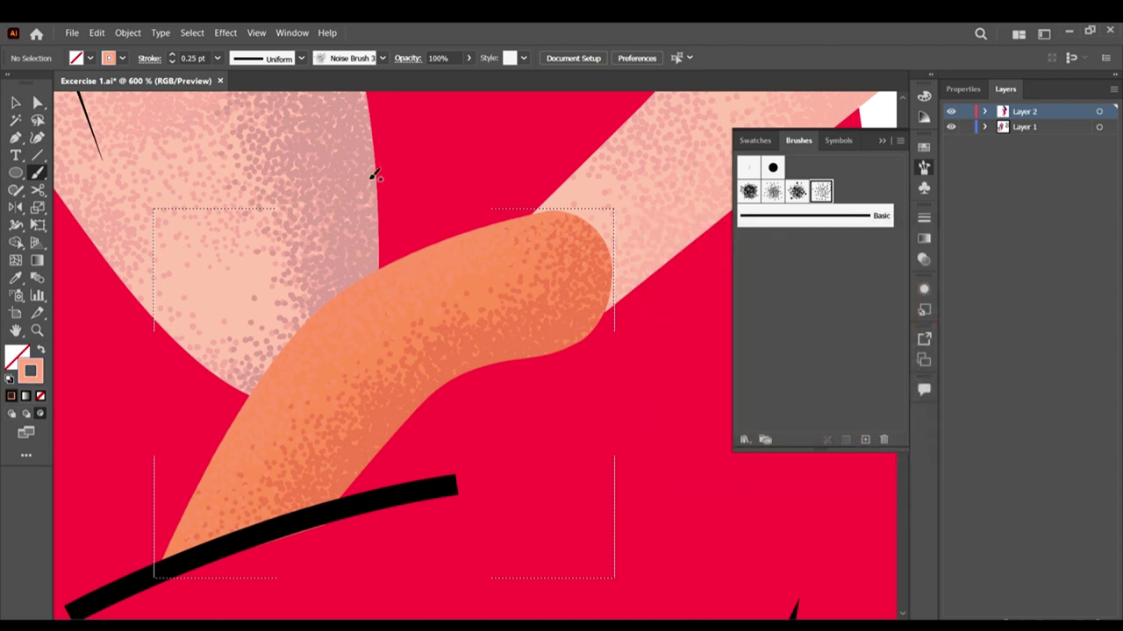
Step: Set the stroke to 0.15 pt and paint fine highlight noise along the hand's upper edge from the wrist end to the pocket
{"action": "left_click", "coordinate": [217, 58]}
{"action": "left_click", "coordinate": [199, 57]}
{"action": "left_click_drag", "start_coordinate": [198, 58], "coordinate": [191, 58]}
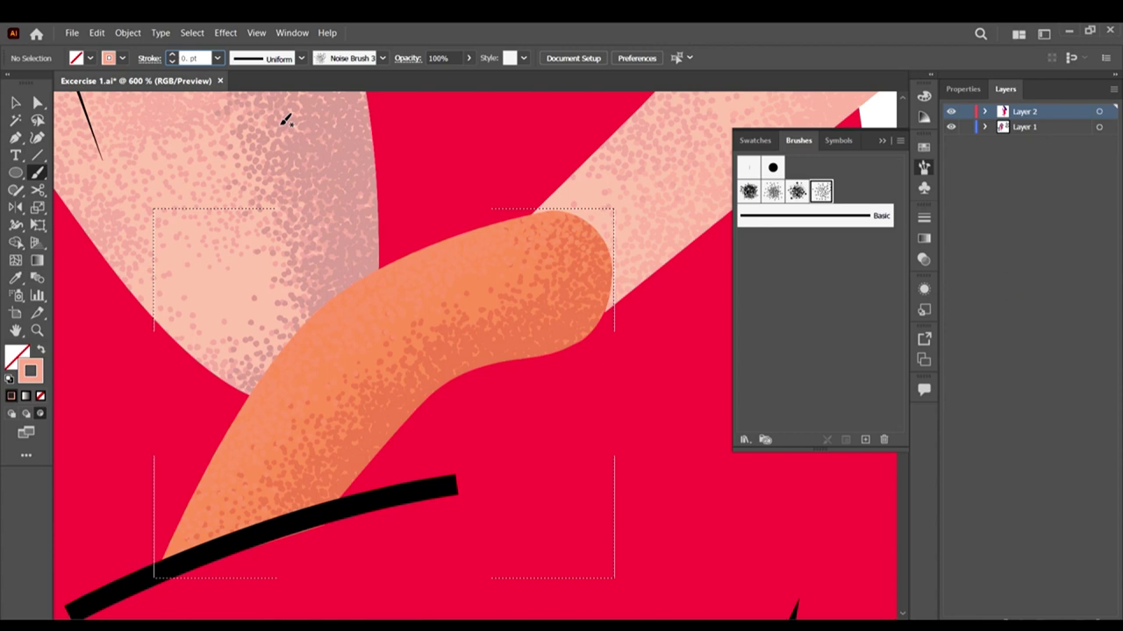
{"action": "type", "text": "0.15"}
{"action": "key", "text": "Return"}
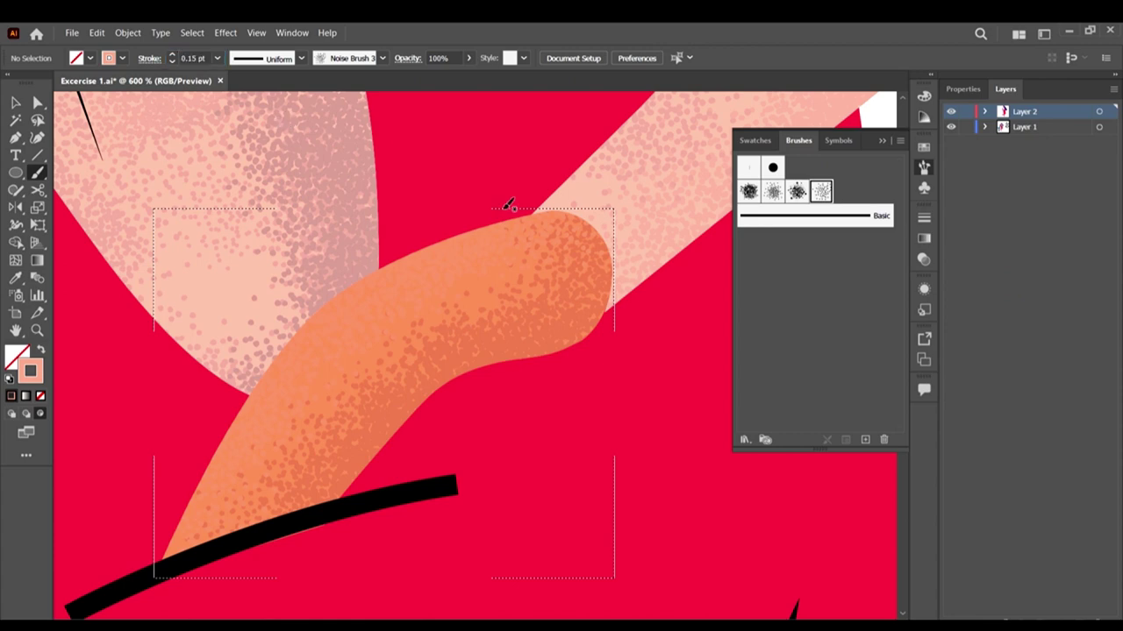
{"action": "mouse_move", "coordinate": [516, 222]}
{"action": "left_mouse_down"}
{"action": "mouse_move", "coordinate": [374, 234]}
{"action": "mouse_move", "coordinate": [377, 254]}
{"action": "left_mouse_up"}
{"action": "mouse_move", "coordinate": [530, 225]}
{"action": "left_mouse_down"}
{"action": "mouse_move", "coordinate": [316, 283]}
{"action": "mouse_move", "coordinate": [500, 242]}
{"action": "mouse_move", "coordinate": [406, 251]}
{"action": "mouse_move", "coordinate": [437, 242]}
{"action": "mouse_move", "coordinate": [302, 338]}
{"action": "mouse_move", "coordinate": [326, 306]}
{"action": "mouse_move", "coordinate": [222, 436]}
{"action": "mouse_move", "coordinate": [268, 368]}
{"action": "mouse_move", "coordinate": [195, 510]}
{"action": "left_mouse_up"}
{"action": "left_click_drag", "start_coordinate": [210, 442], "coordinate": [150, 551]}
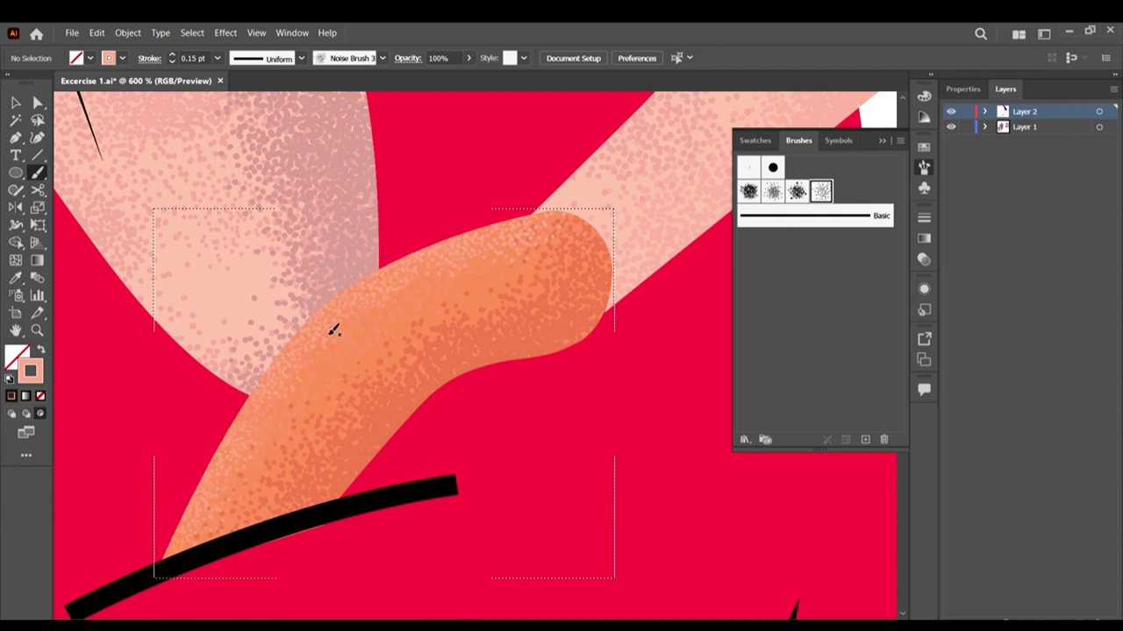
{"action": "left_click_drag", "start_coordinate": [318, 319], "coordinate": [201, 507]}
{"action": "mouse_move", "coordinate": [356, 293]}
{"action": "left_mouse_down"}
{"action": "mouse_move", "coordinate": [246, 395]}
{"action": "mouse_move", "coordinate": [214, 466]}
{"action": "mouse_move", "coordinate": [281, 370]}
{"action": "mouse_move", "coordinate": [143, 573]}
{"action": "left_mouse_up"}
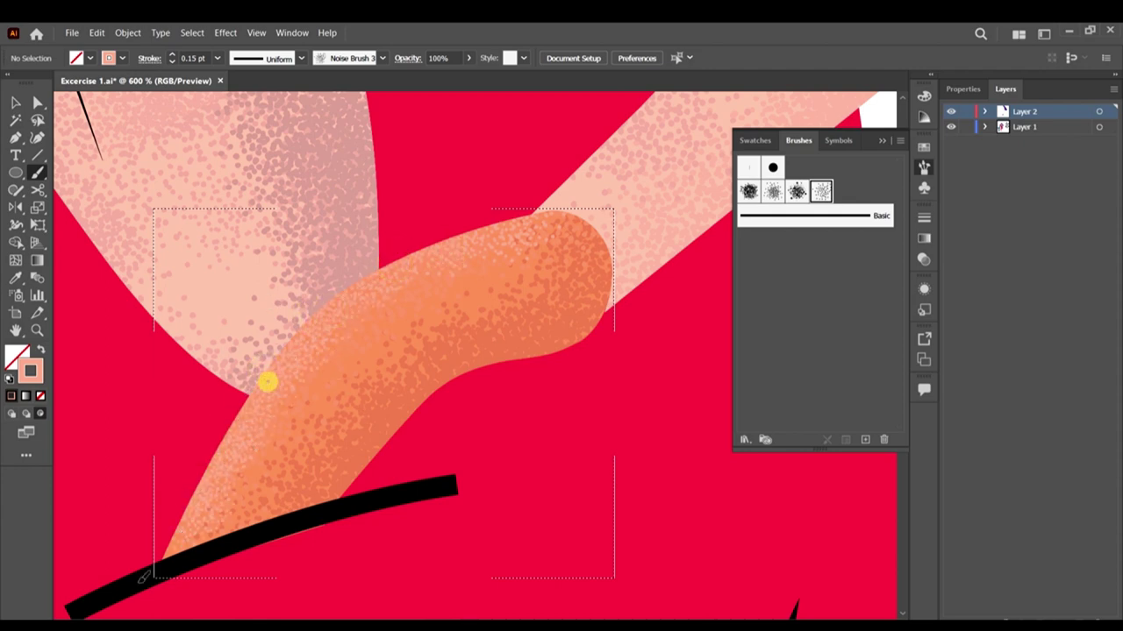
{"action": "mouse_move", "coordinate": [582, 210]}
{"action": "left_mouse_down"}
{"action": "mouse_move", "coordinate": [576, 201]}
{"action": "mouse_move", "coordinate": [544, 243]}
{"action": "mouse_move", "coordinate": [401, 289]}
{"action": "mouse_move", "coordinate": [156, 515]}
{"action": "left_mouse_up"}
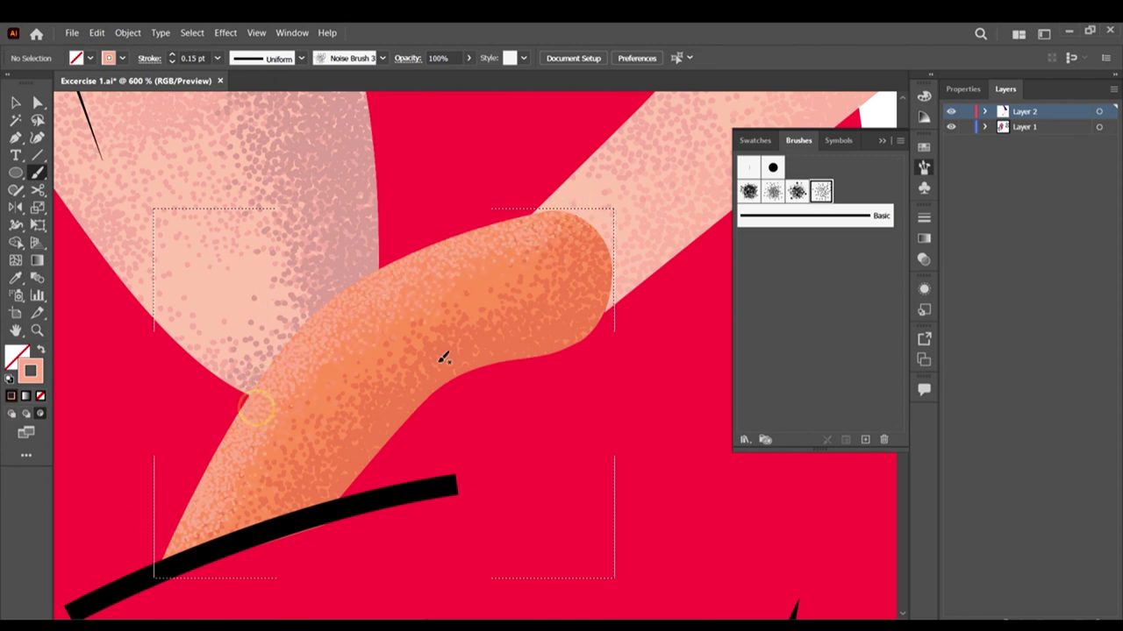
{"action": "scroll", "coordinate": [462, 341], "scroll_direction": "down", "scroll_amount": 3}
{"action": "scroll", "coordinate": [463, 342], "scroll_direction": "down", "scroll_amount": 2}
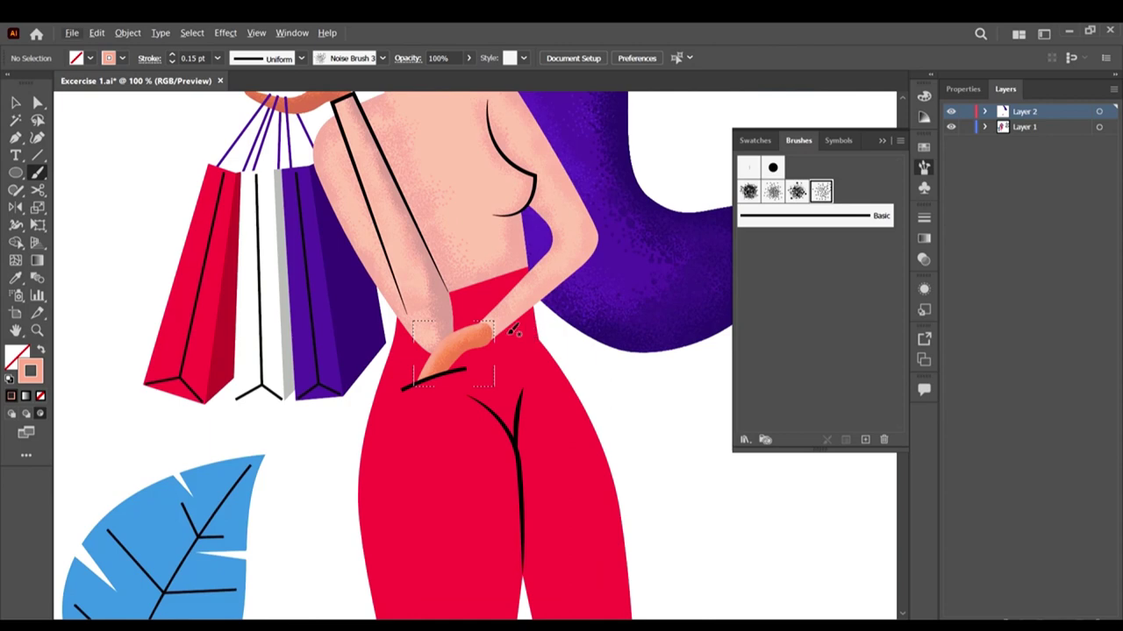
{"action": "scroll", "coordinate": [514, 330], "scroll_direction": "up", "scroll_amount": 5}
{"action": "scroll", "coordinate": [504, 329], "scroll_direction": "up", "scroll_amount": 2}
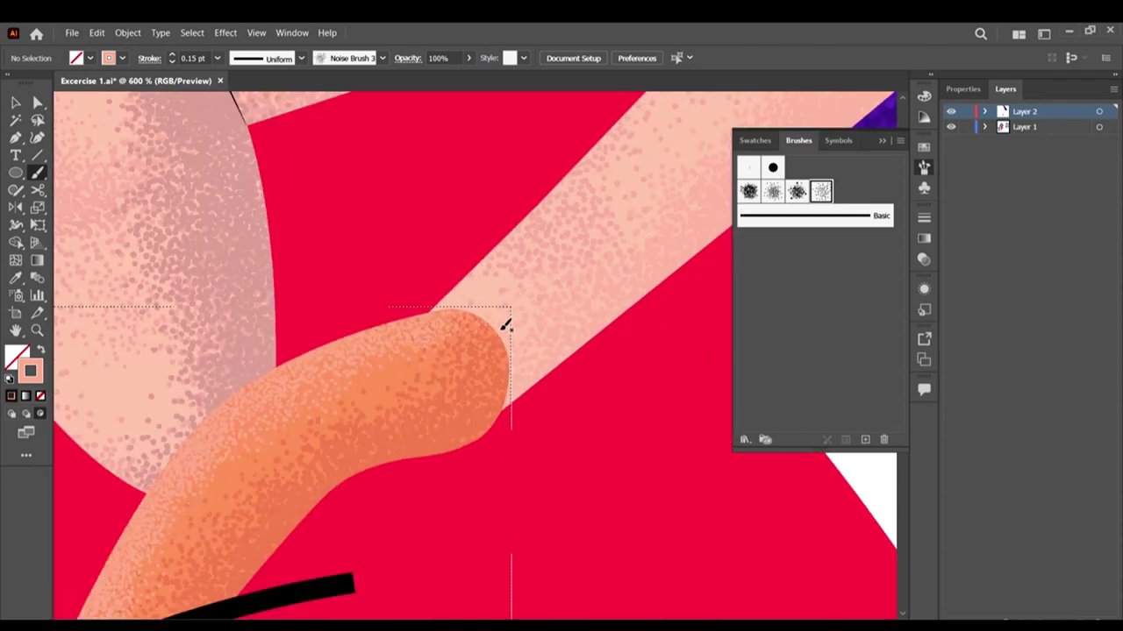
Step: Sample the darker orange noise from the hand's shaded area and switch back to the Paintbrush
{"action": "scroll", "coordinate": [415, 363], "scroll_direction": "down", "scroll_amount": 2}
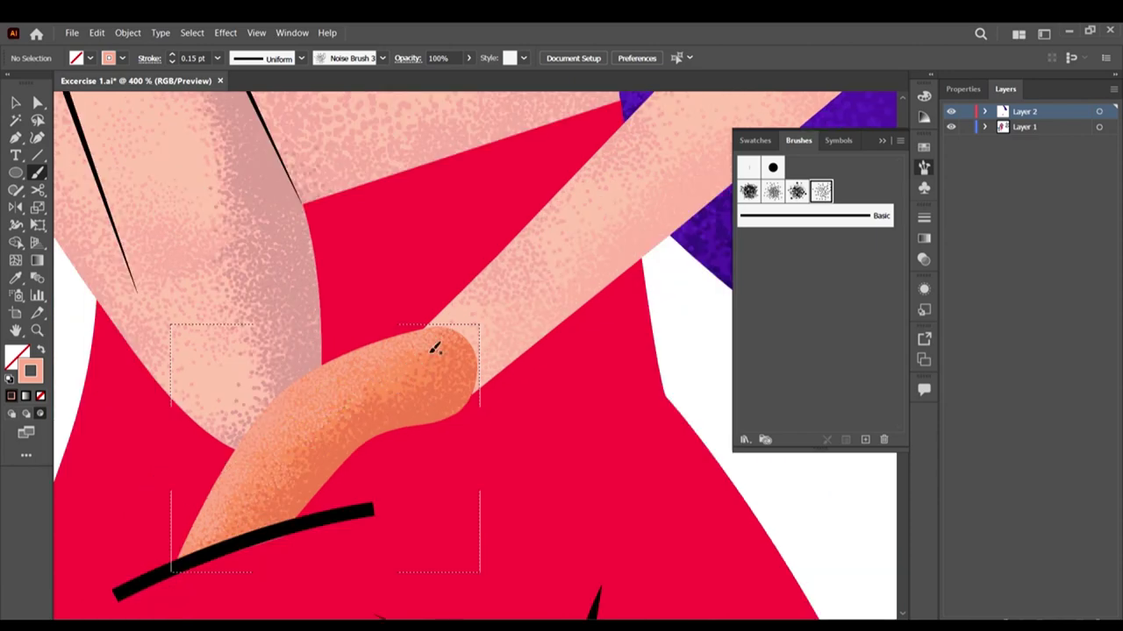
{"action": "scroll", "coordinate": [433, 330], "scroll_direction": "down", "scroll_amount": 1}
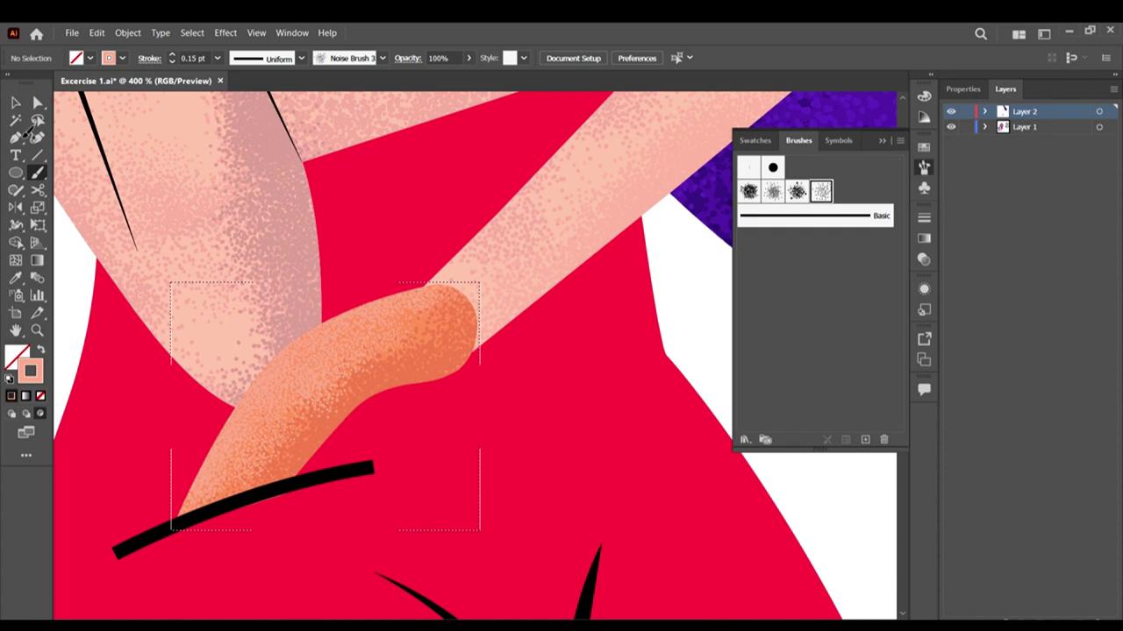
{"action": "key", "text": "i"}
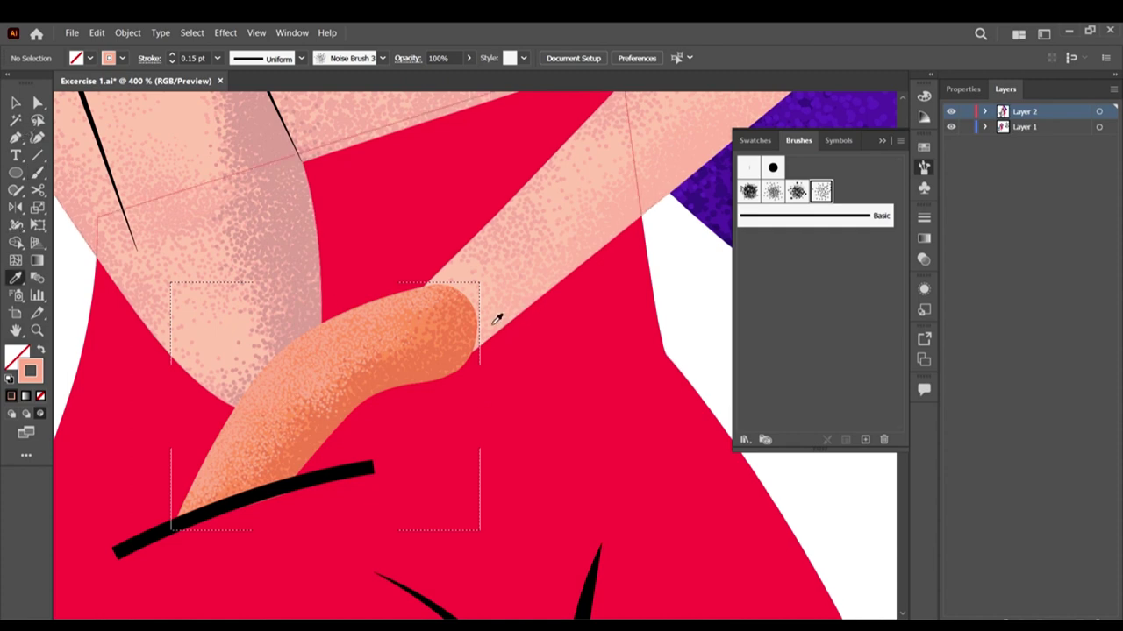
{"action": "left_click", "coordinate": [430, 362]}
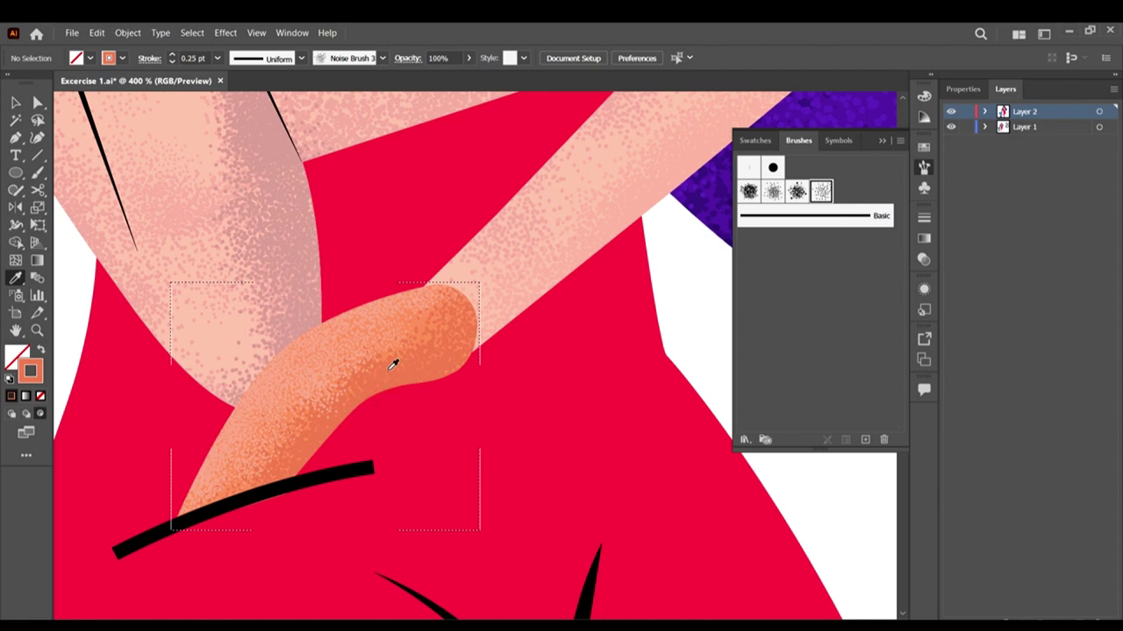
{"action": "scroll", "coordinate": [384, 375], "scroll_direction": "down", "scroll_amount": 1}
{"action": "scroll", "coordinate": [382, 379], "scroll_direction": "up", "scroll_amount": 2}
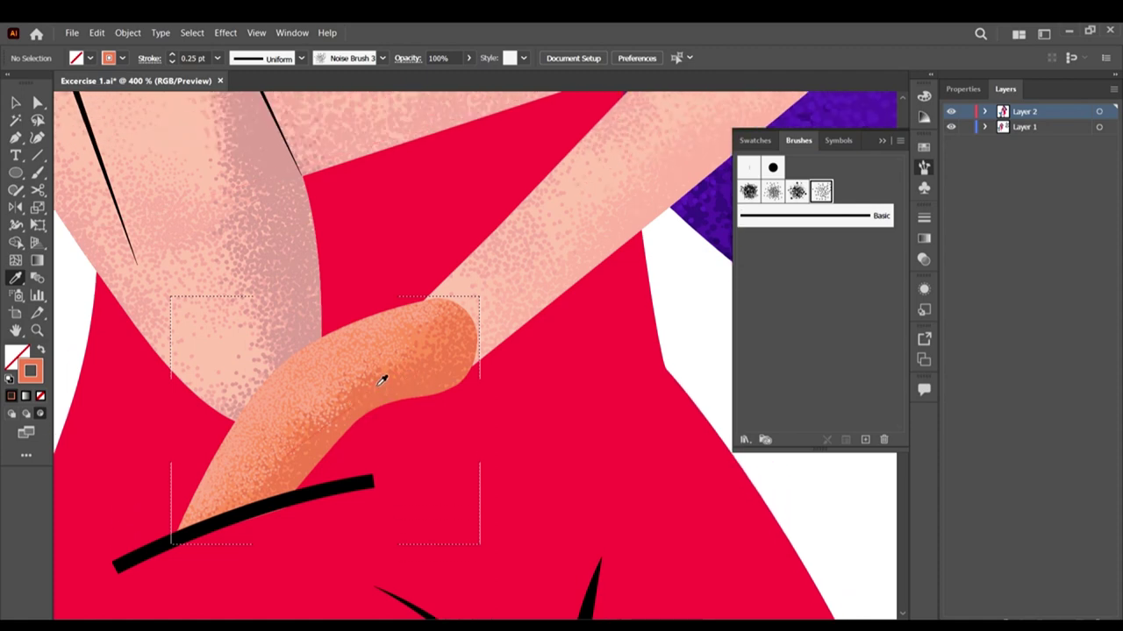
{"action": "key", "text": "b"}
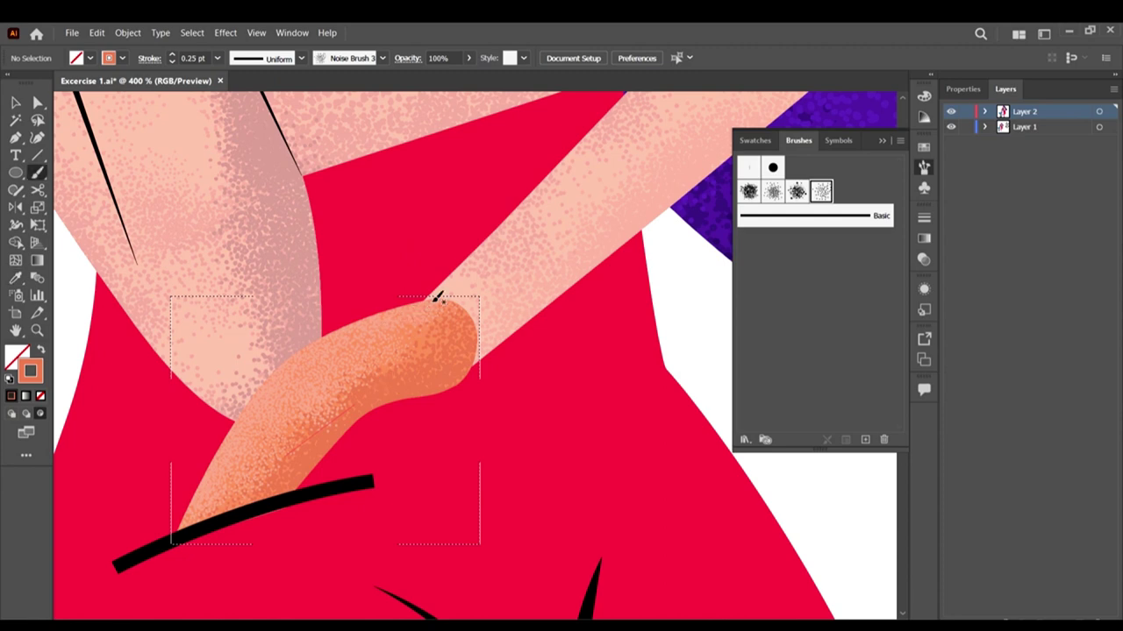
Step: Set the stroke to 0.15 pt and paint fine darker orange noise along the hand's upper edge down to the pocket
{"action": "left_click", "coordinate": [215, 64]}
{"action": "left_click", "coordinate": [201, 55]}
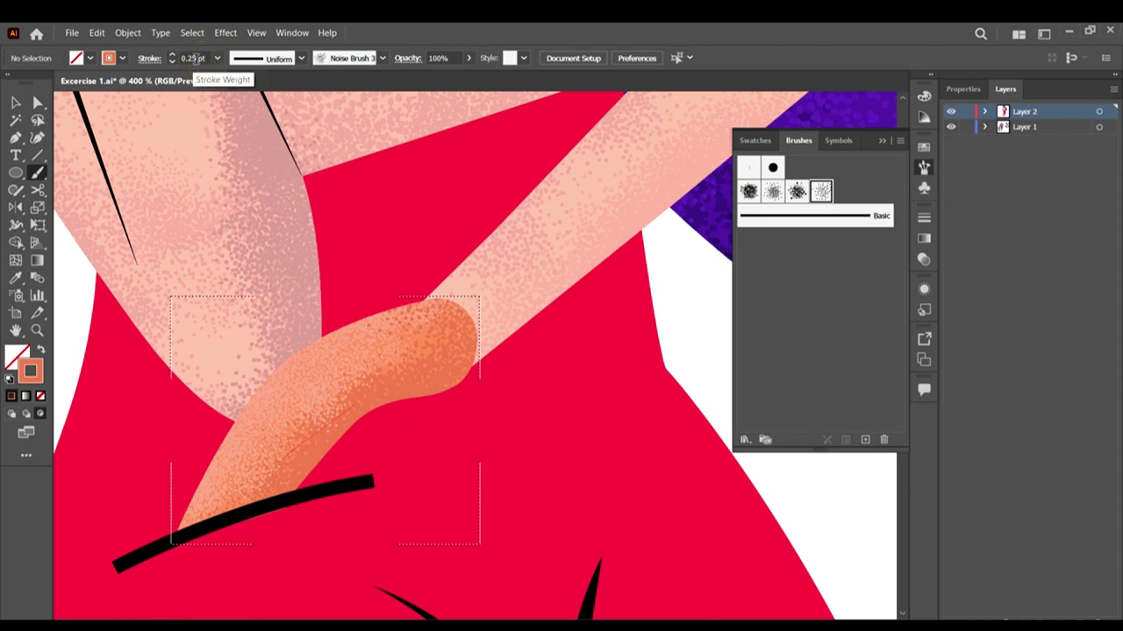
{"action": "left_click", "coordinate": [195, 58]}
{"action": "key", "text": "BackSpace"}
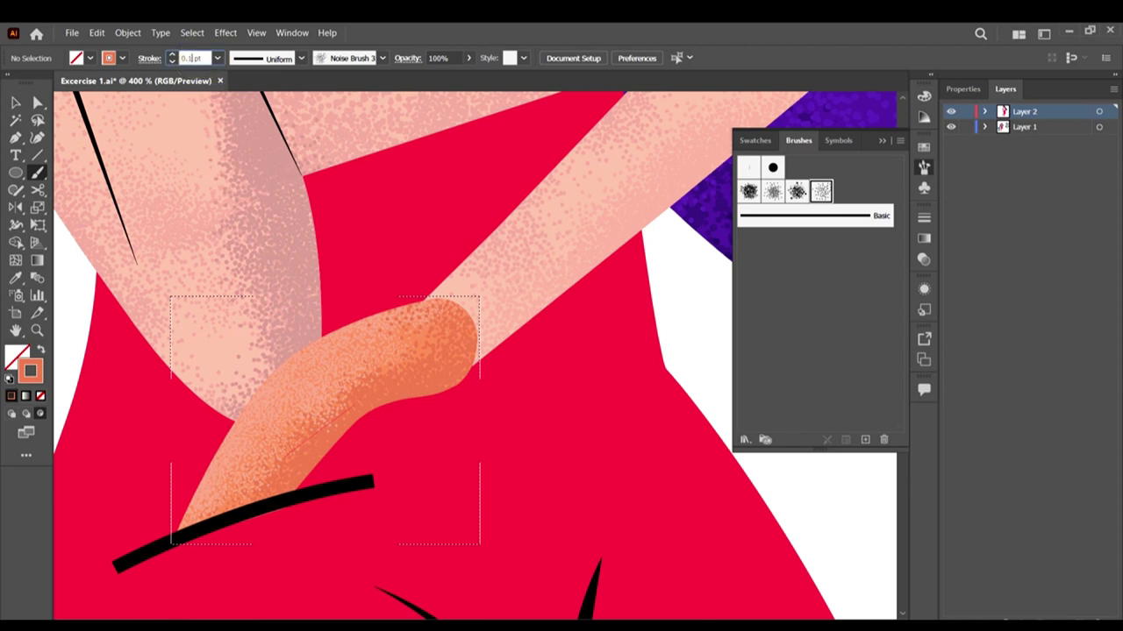
{"action": "key", "text": "Return"}
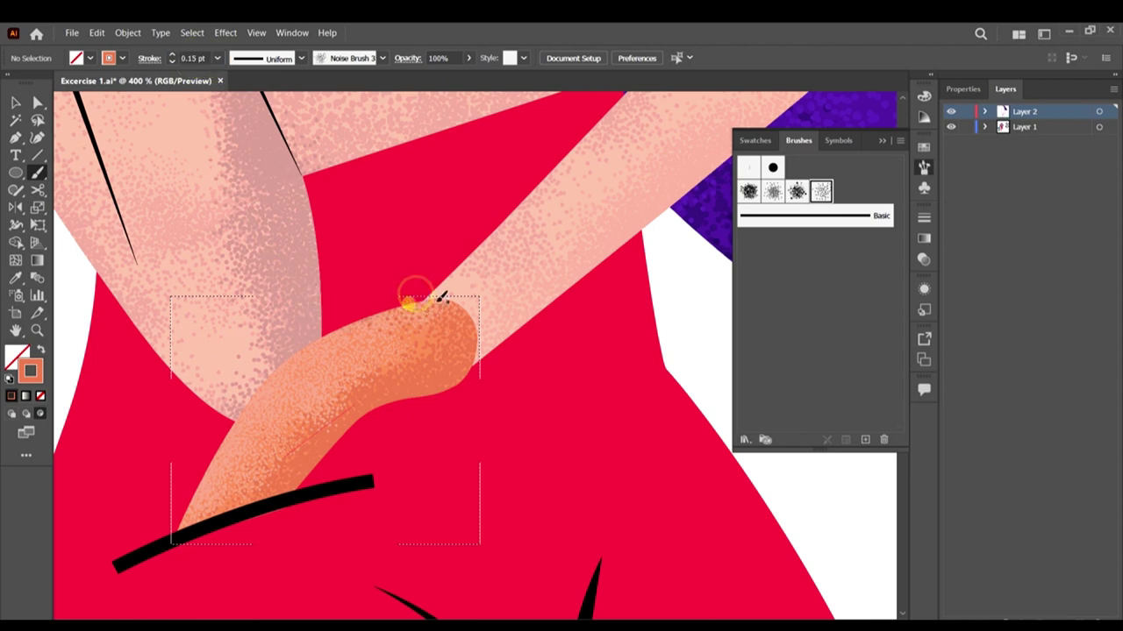
{"action": "mouse_move", "coordinate": [316, 336]}
{"action": "left_mouse_down"}
{"action": "mouse_move", "coordinate": [232, 412]}
{"action": "mouse_move", "coordinate": [242, 419]}
{"action": "mouse_move", "coordinate": [209, 436]}
{"action": "mouse_move", "coordinate": [180, 510]}
{"action": "mouse_move", "coordinate": [234, 419]}
{"action": "mouse_move", "coordinate": [248, 368]}
{"action": "mouse_move", "coordinate": [245, 399]}
{"action": "mouse_move", "coordinate": [210, 446]}
{"action": "mouse_move", "coordinate": [267, 365]}
{"action": "mouse_move", "coordinate": [281, 362]}
{"action": "mouse_move", "coordinate": [269, 386]}
{"action": "mouse_move", "coordinate": [335, 336]}
{"action": "mouse_move", "coordinate": [317, 340]}
{"action": "mouse_move", "coordinate": [393, 311]}
{"action": "mouse_move", "coordinate": [386, 301]}
{"action": "mouse_move", "coordinate": [450, 298]}
{"action": "mouse_move", "coordinate": [393, 298]}
{"action": "mouse_move", "coordinate": [273, 369]}
{"action": "mouse_move", "coordinate": [232, 437]}
{"action": "mouse_move", "coordinate": [219, 412]}
{"action": "mouse_move", "coordinate": [177, 508]}
{"action": "left_mouse_up"}
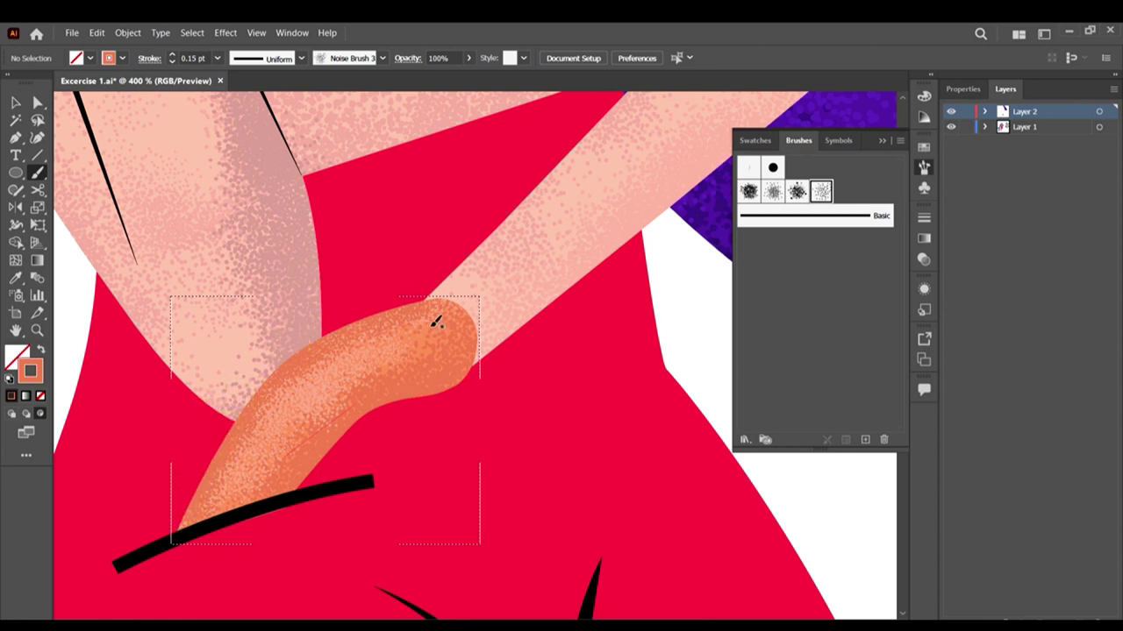
Step: Leave Draw Inside mode on the hand and return to Draw Normal with the Selection tool active
{"action": "scroll", "coordinate": [425, 326], "scroll_direction": "down", "scroll_amount": 2}
{"action": "scroll", "coordinate": [477, 299], "scroll_direction": "down", "scroll_amount": 3}
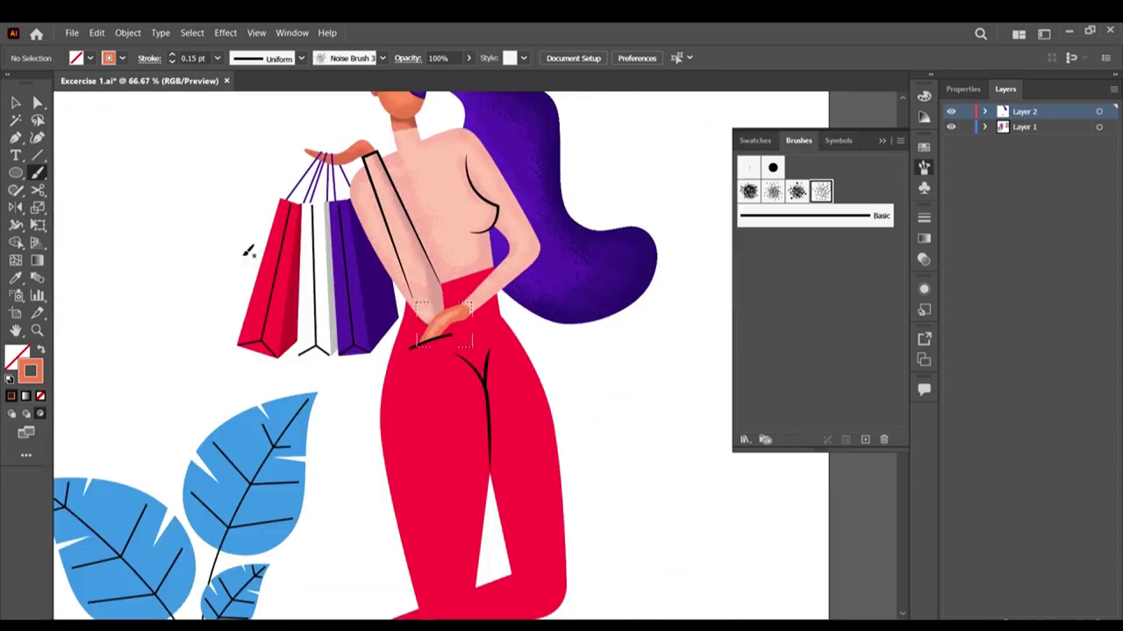
{"action": "scroll", "coordinate": [358, 286], "scroll_direction": "down", "scroll_amount": 2}
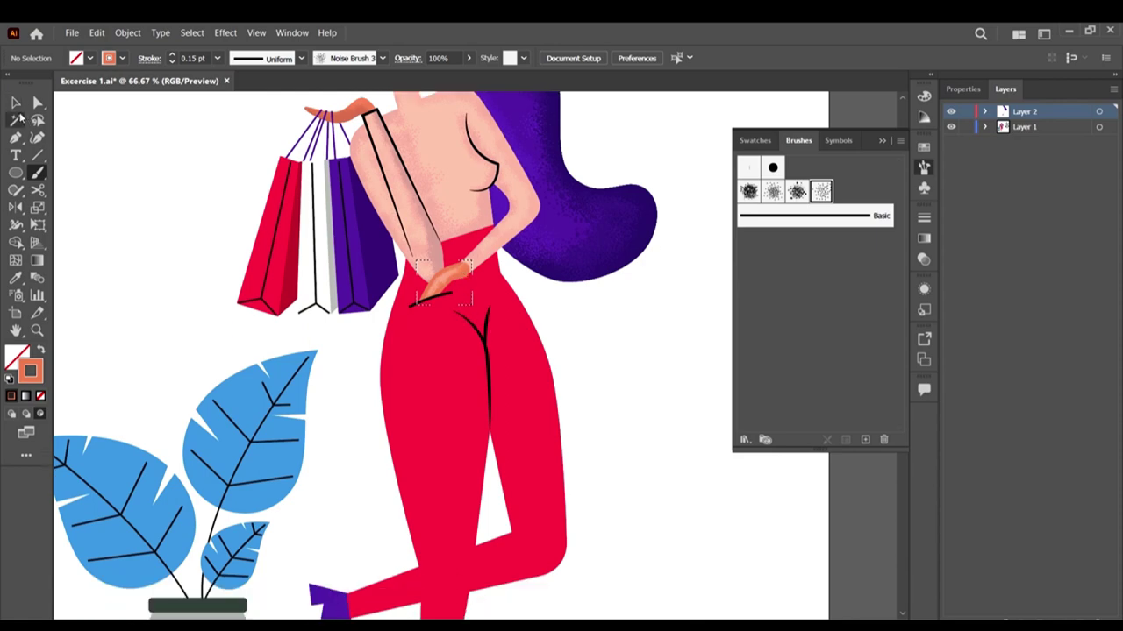
{"action": "left_click", "coordinate": [15, 102]}
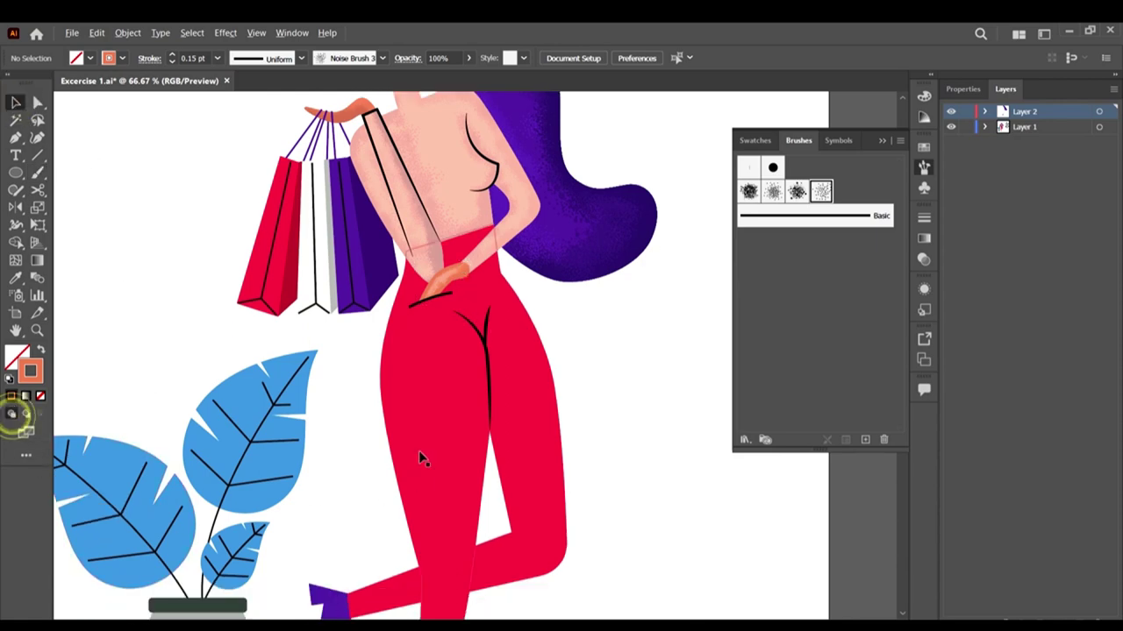
{"action": "scroll", "coordinate": [397, 442], "scroll_direction": "down", "scroll_amount": 1}
{"action": "scroll", "coordinate": [636, 455], "scroll_direction": "up", "scroll_amount": 2}
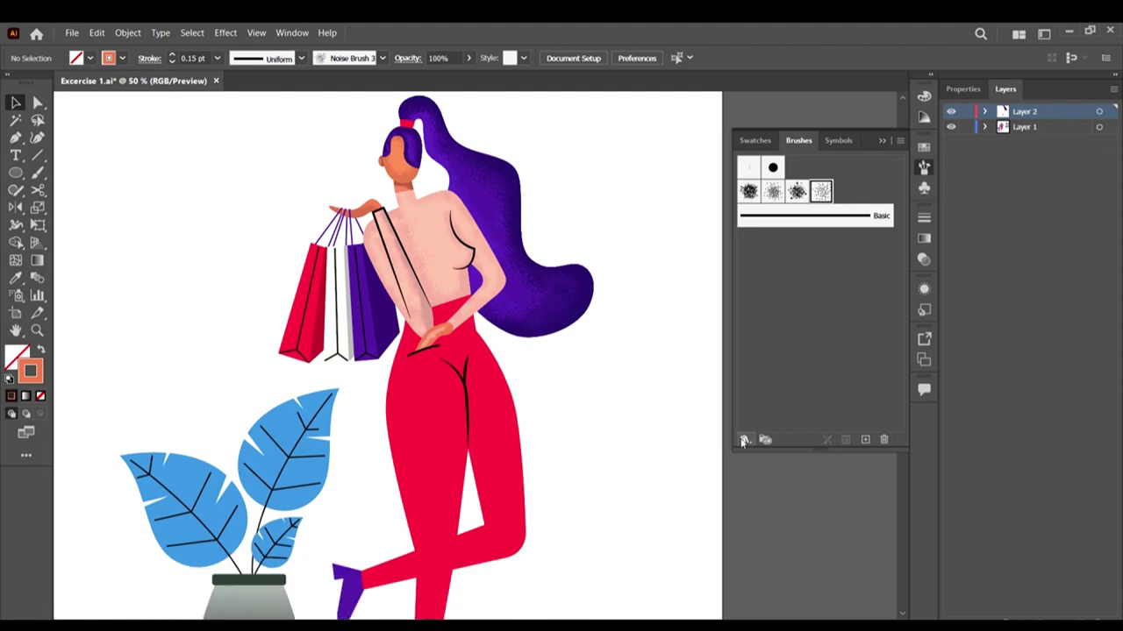
{"action": "scroll", "coordinate": [624, 426], "scroll_direction": "down", "scroll_amount": 5}
{"action": "scroll", "coordinate": [601, 385], "scroll_direction": "up", "scroll_amount": 3}
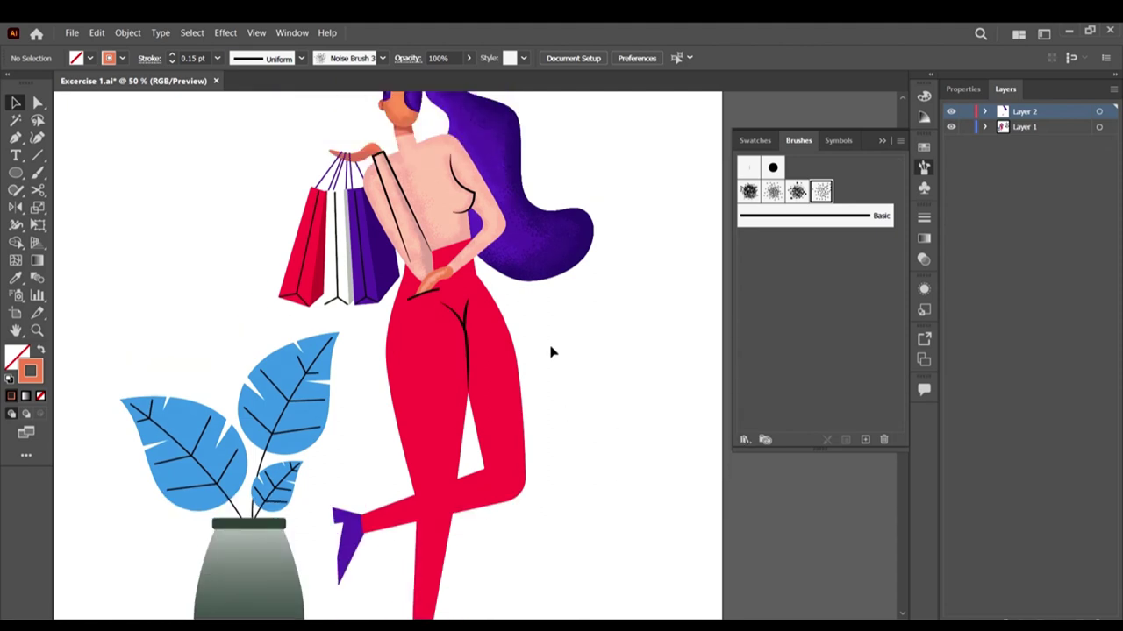
Step: Try to enable Draw Inside on the grouped red trousers, and enter and exit the group's isolation mode
{"action": "left_click", "coordinate": [500, 330]}
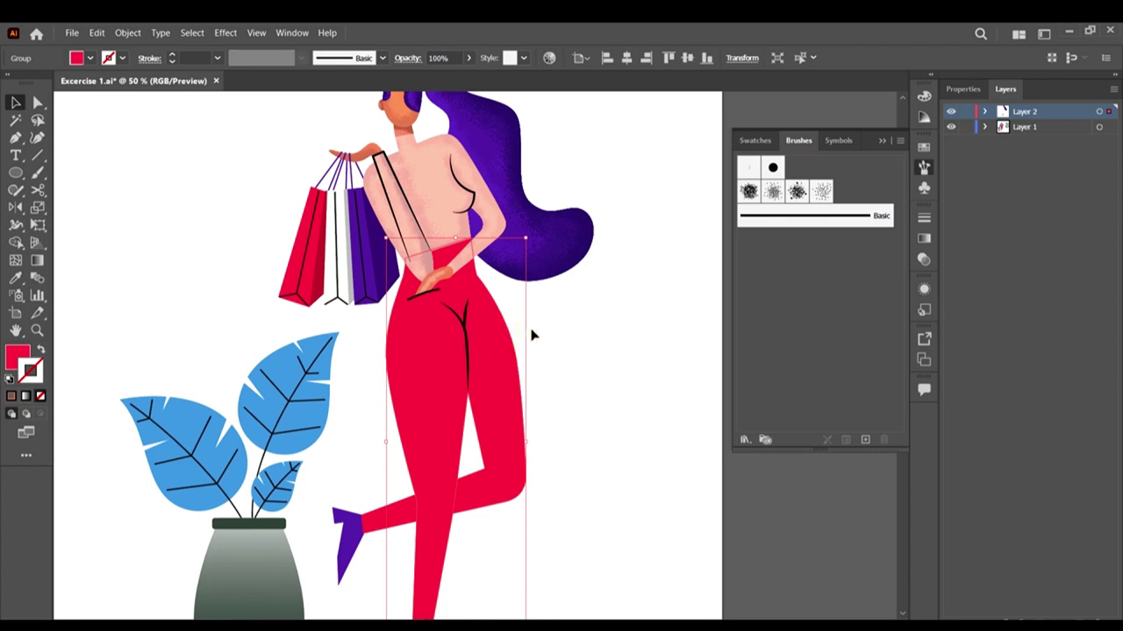
{"action": "key", "text": "ctrl+z"}
{"action": "left_click", "coordinate": [496, 377]}
{"action": "left_click", "coordinate": [40, 415]}
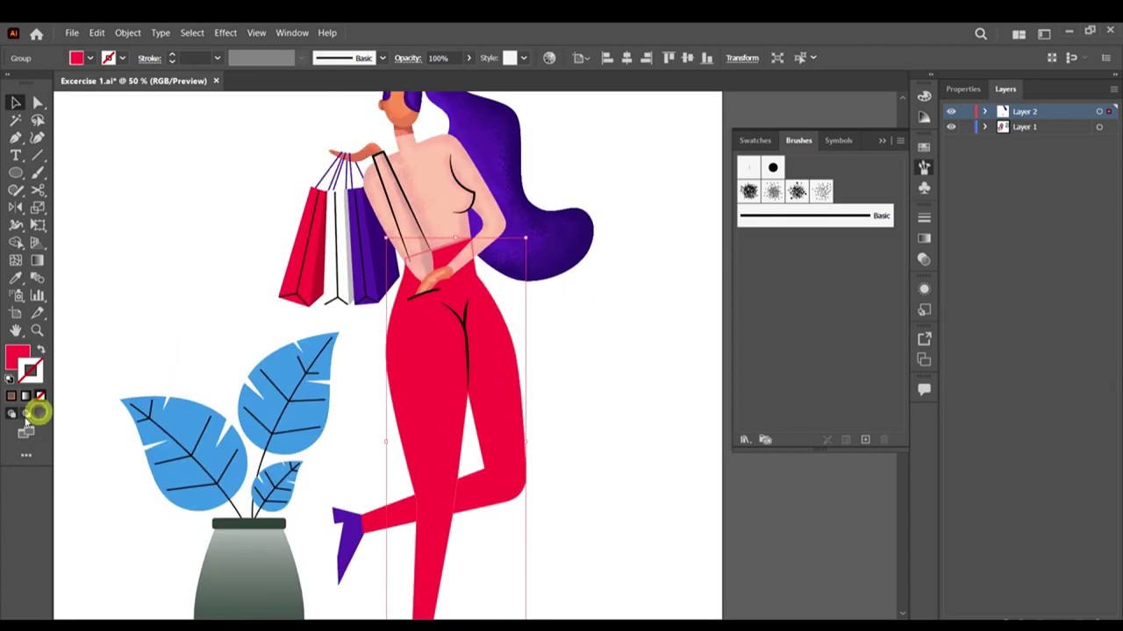
{"action": "double_click", "coordinate": [511, 375]}
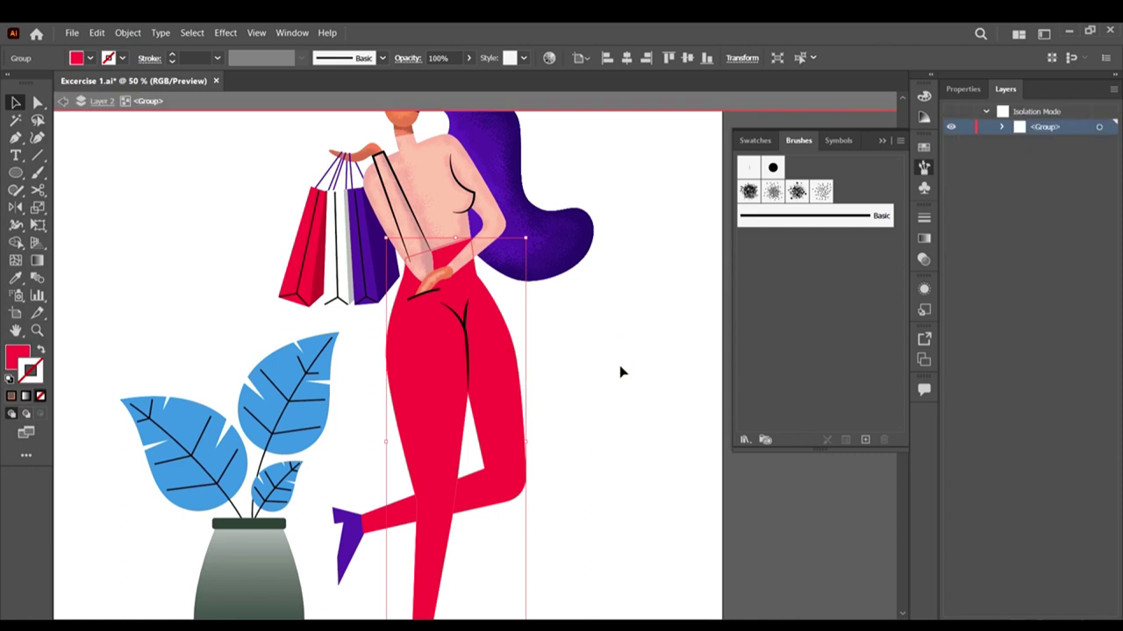
{"action": "left_click", "coordinate": [63, 101]}
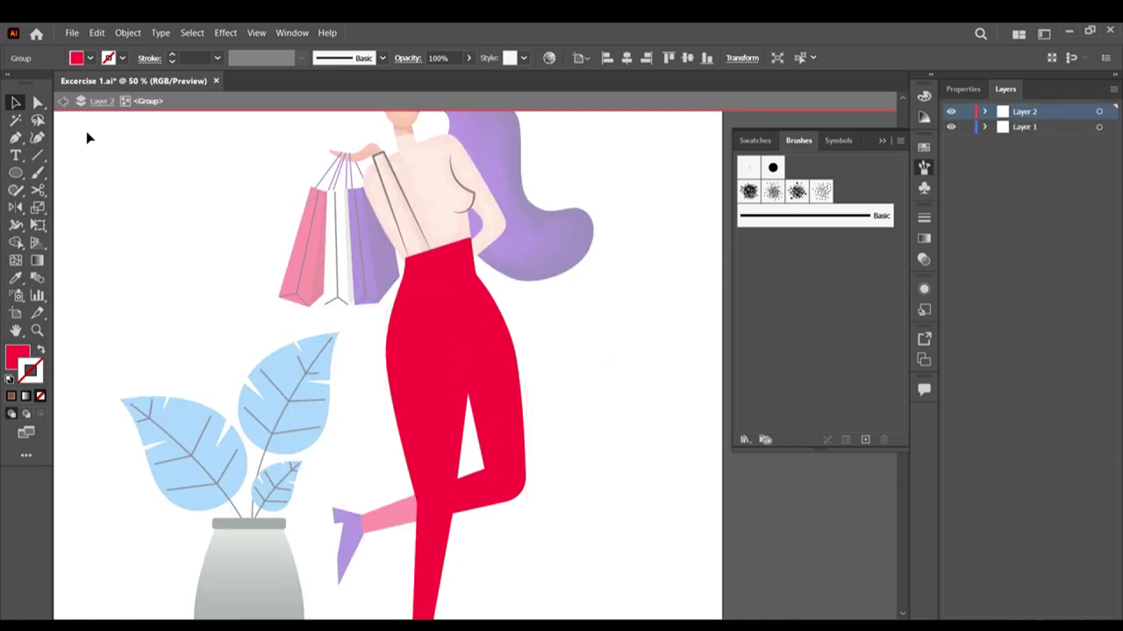
{"action": "left_click", "coordinate": [61, 102]}
Step: Ungroup the red trousers
{"action": "left_click", "coordinate": [517, 332]}
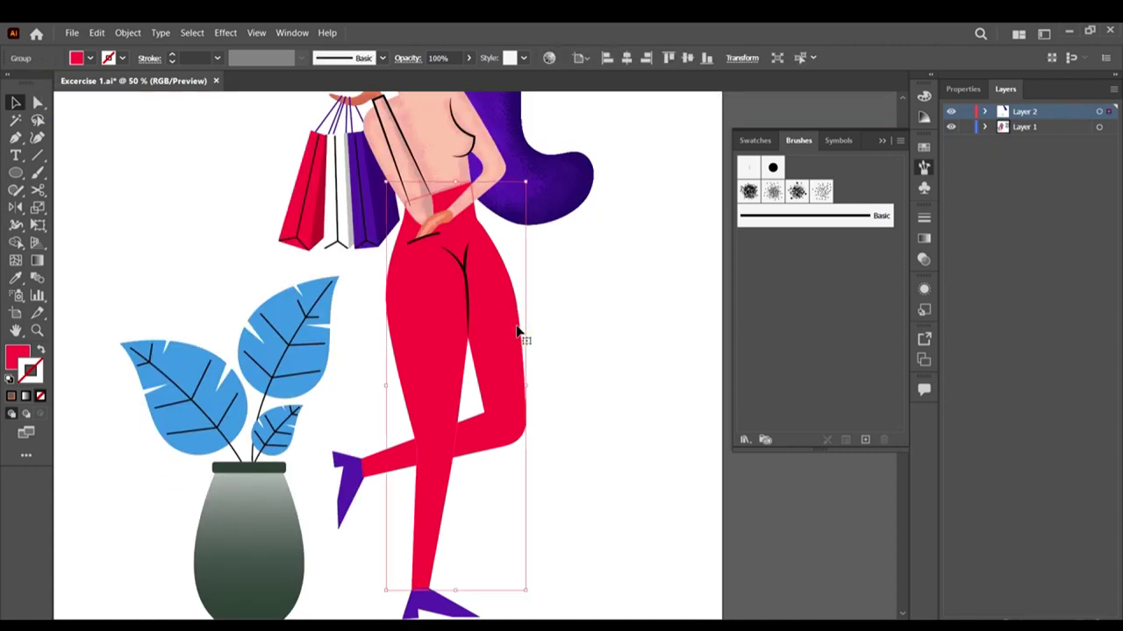
{"action": "right_click", "coordinate": [518, 332]}
{"action": "left_click", "coordinate": [569, 430]}
{"action": "left_click", "coordinate": [579, 388]}
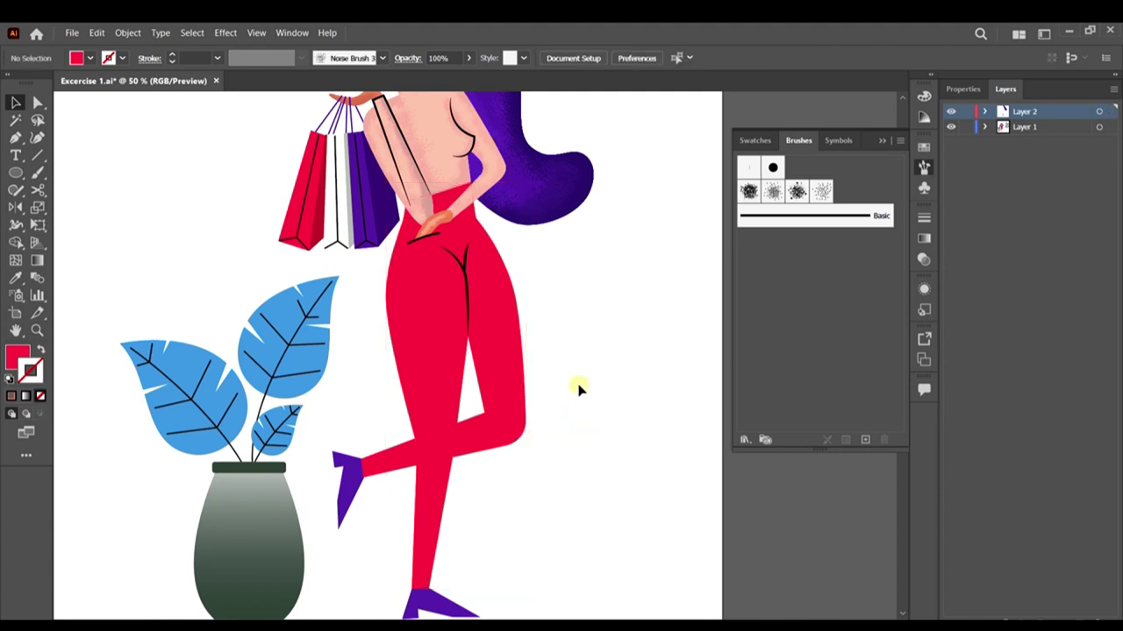
Step: Try moving the ungrouped trousers shape away from the figure, and undo the move
{"action": "left_click", "coordinate": [523, 351]}
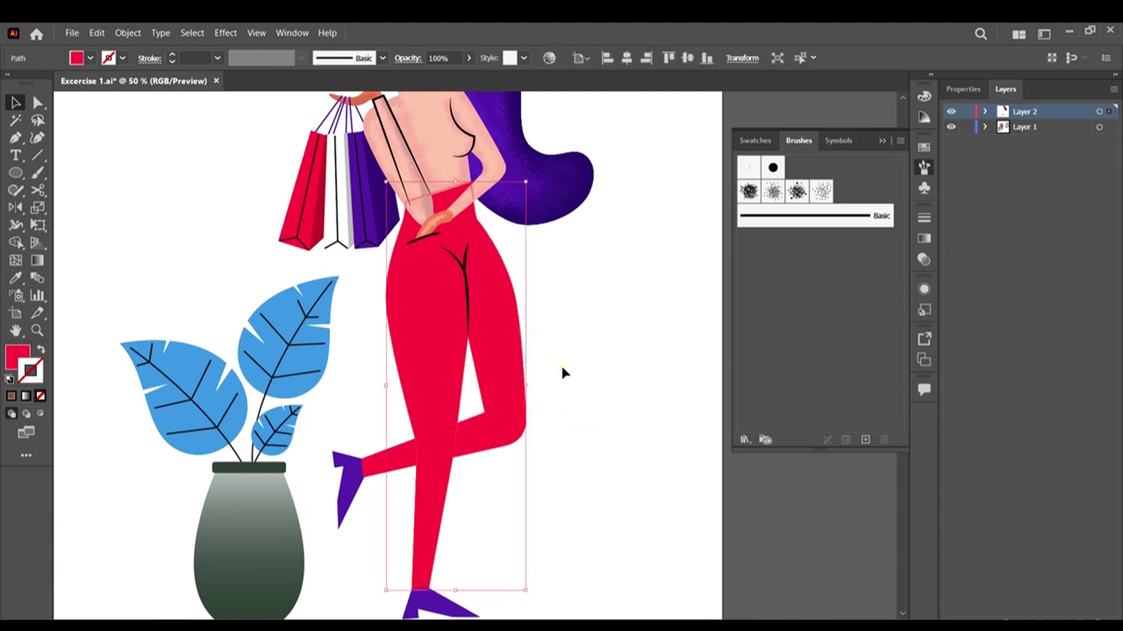
{"action": "left_click", "coordinate": [561, 371]}
{"action": "left_click", "coordinate": [521, 366]}
{"action": "left_click_drag", "start_coordinate": [695, 331], "coordinate": [692, 334]}
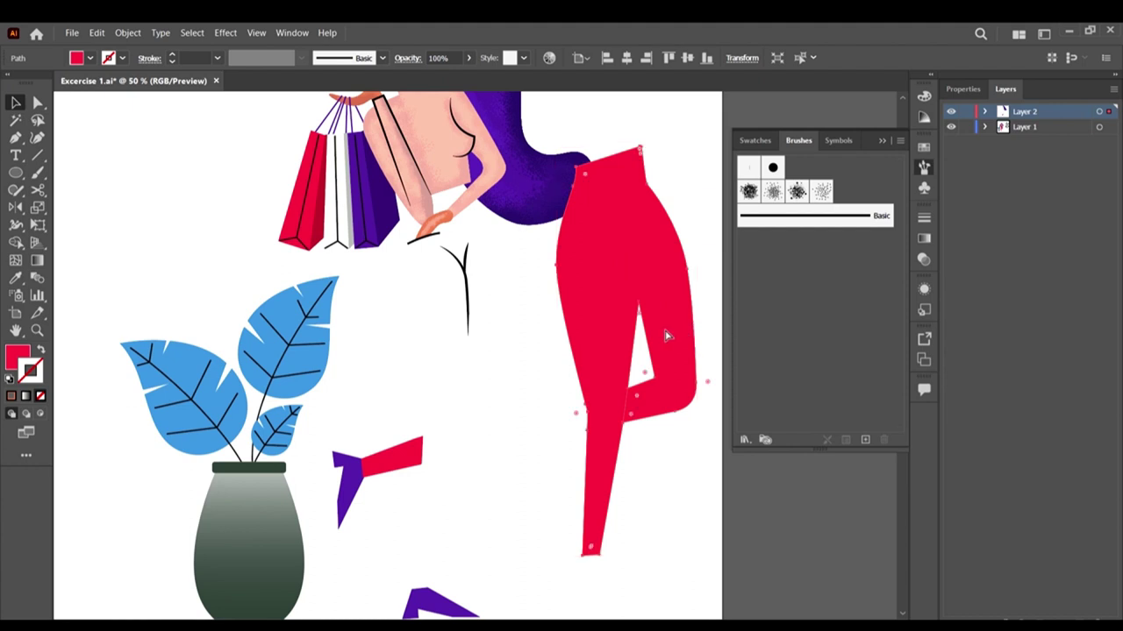
{"action": "key", "text": "ctrl+z"}
{"action": "left_click", "coordinate": [612, 393]}
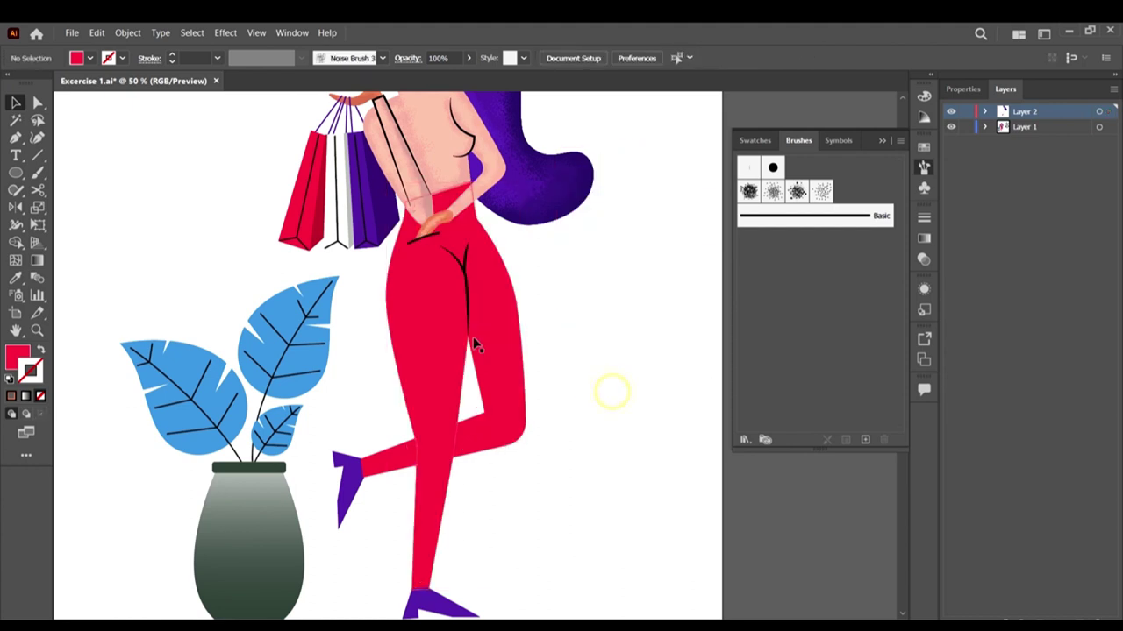
Step: Enable Draw Inside for the red trousers shape and activate the Paintbrush
{"action": "left_click", "coordinate": [426, 360]}
{"action": "left_click", "coordinate": [41, 414]}
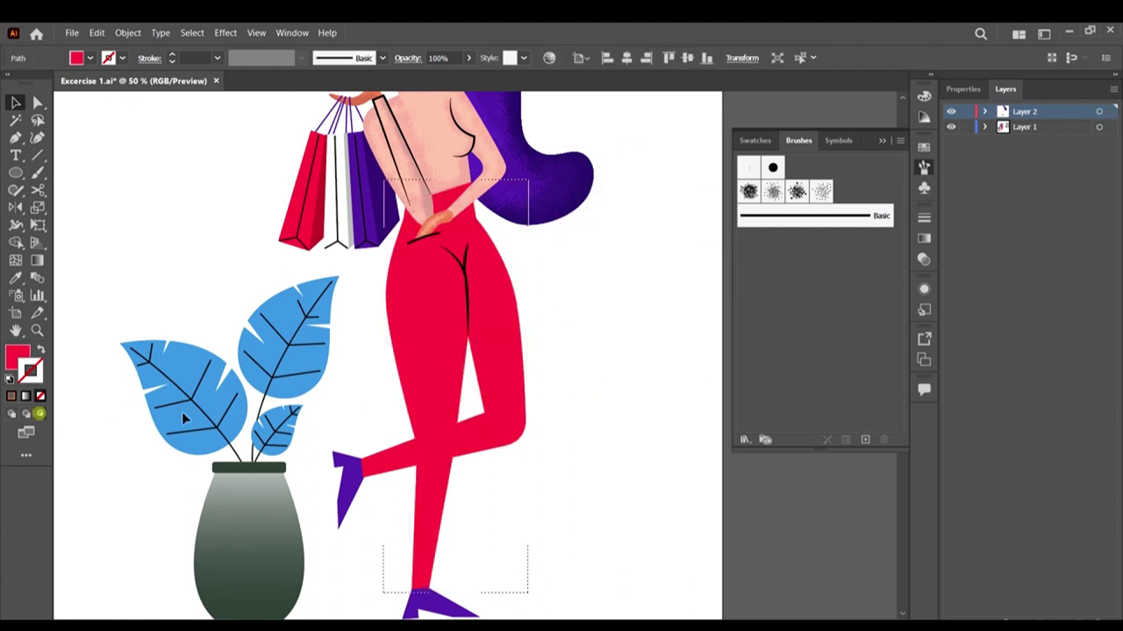
{"action": "scroll", "coordinate": [265, 307], "scroll_direction": "down", "scroll_amount": 1}
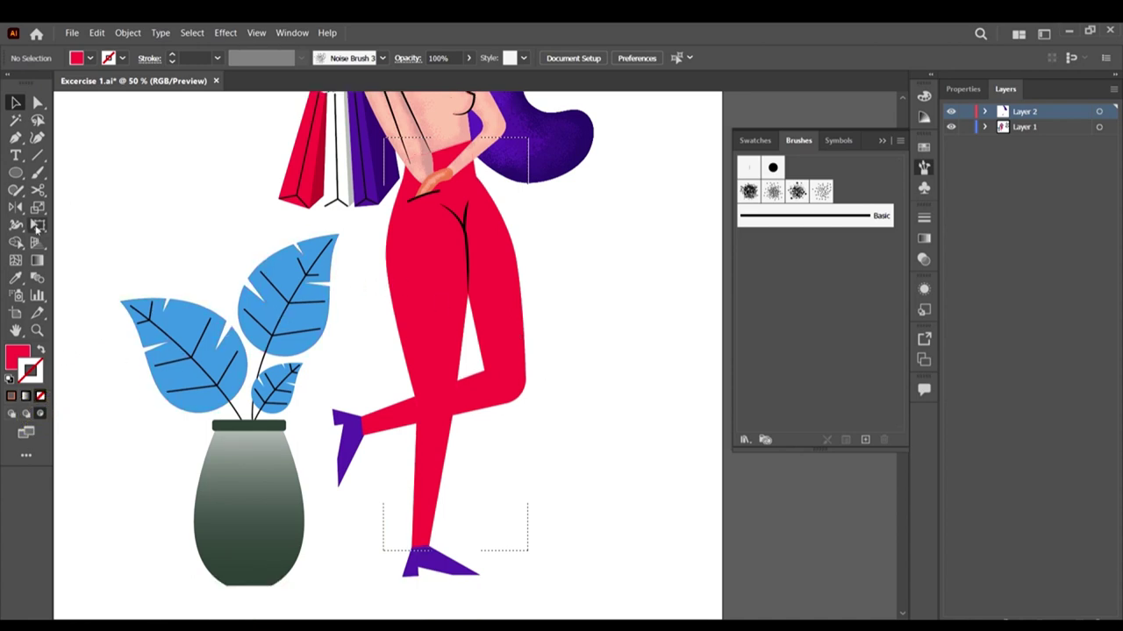
{"action": "left_click", "coordinate": [36, 173]}
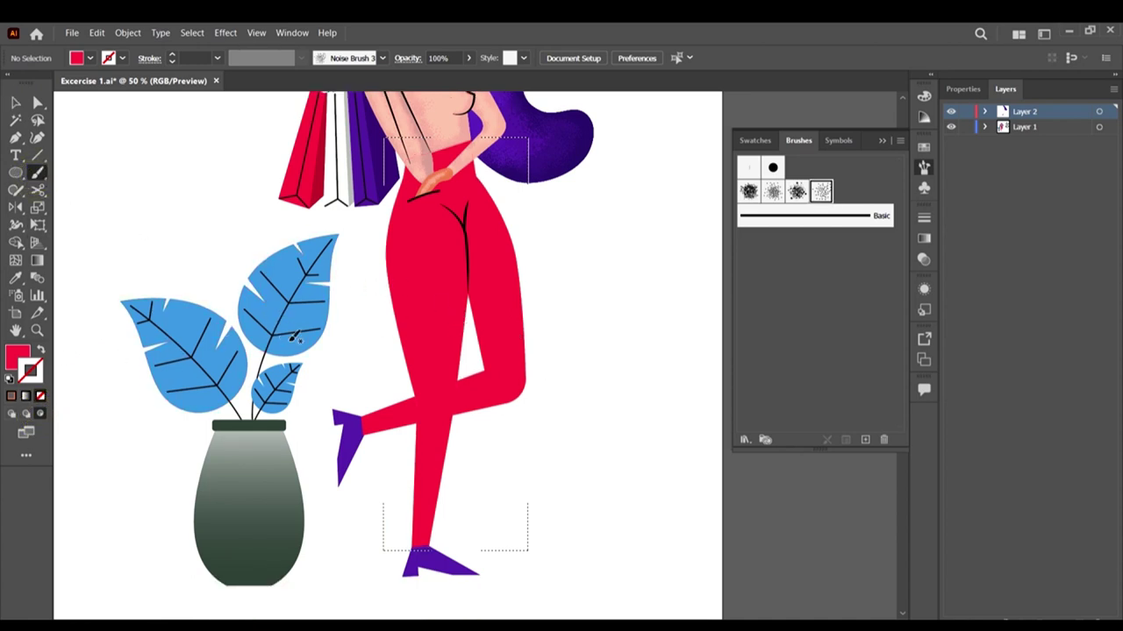
Step: Swap the red fill to the stroke and change the stroke colour to a slightly darker red for shading
{"action": "key", "text": "shift+x"}
{"action": "double_click", "coordinate": [30, 372]}
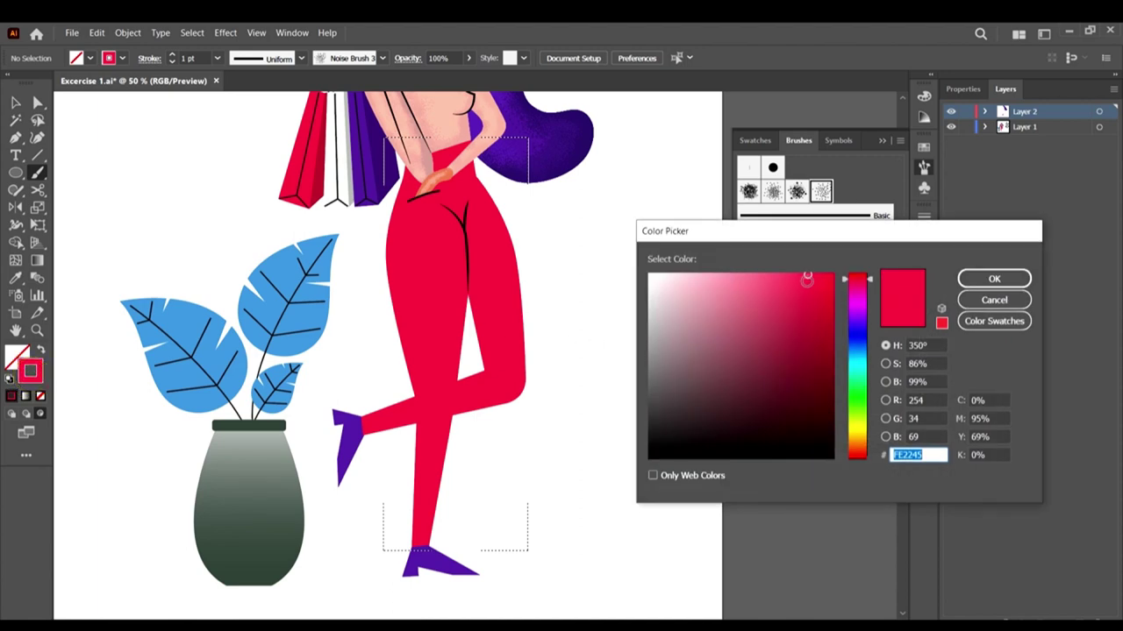
{"action": "left_click", "coordinate": [806, 281]}
{"action": "left_click", "coordinate": [807, 277]}
{"action": "left_click", "coordinate": [807, 286]}
{"action": "left_click", "coordinate": [969, 280]}
{"action": "scroll", "coordinate": [527, 261], "scroll_direction": "up", "scroll_amount": 2}
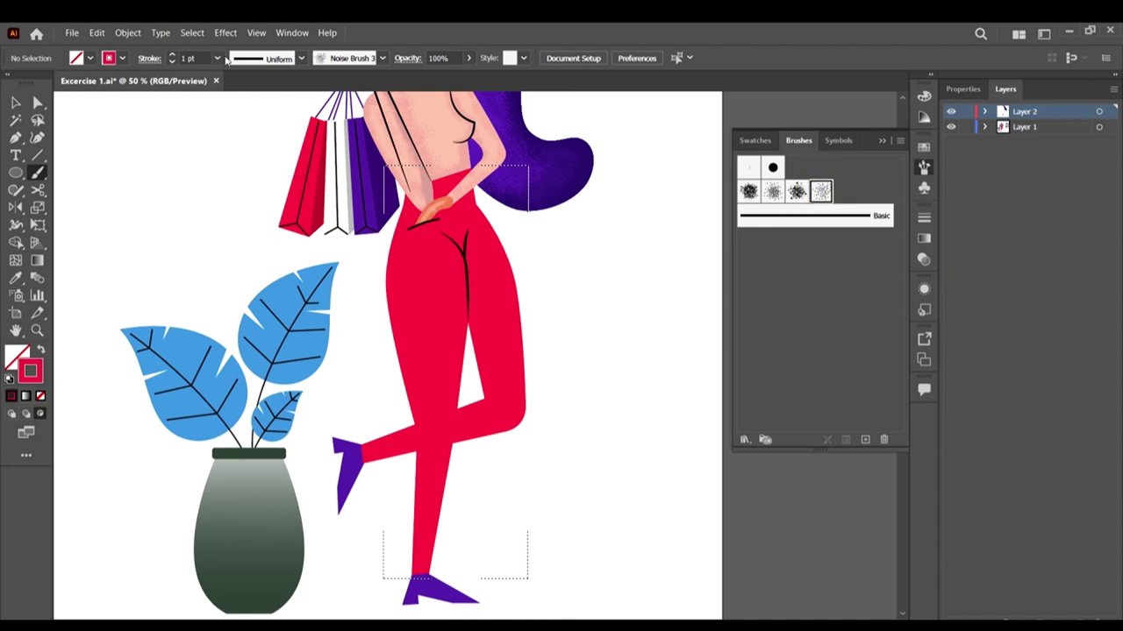
Step: Set the stroke to 0.25 pt and paint dark red noise along the trousers' right edge between the knee and the hip
{"action": "left_click", "coordinate": [215, 59]}
{"action": "left_click", "coordinate": [235, 72]}
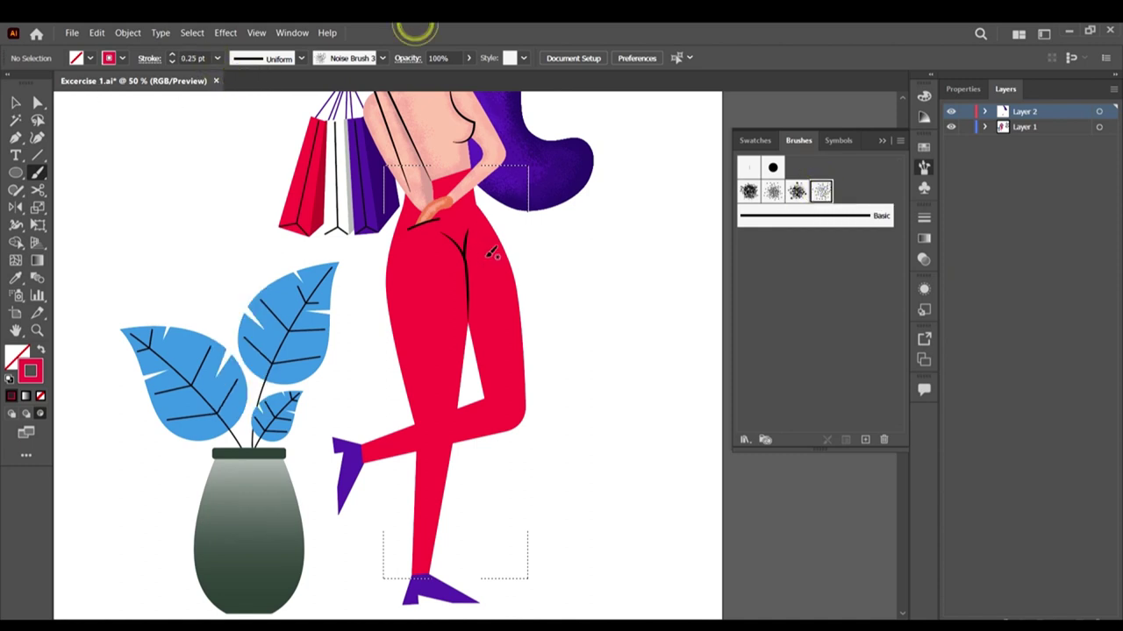
{"action": "mouse_move", "coordinate": [518, 273]}
{"action": "left_mouse_down"}
{"action": "mouse_move", "coordinate": [543, 367]}
{"action": "mouse_move", "coordinate": [517, 305]}
{"action": "mouse_move", "coordinate": [534, 404]}
{"action": "left_mouse_up"}
{"action": "scroll", "coordinate": [518, 349], "scroll_direction": "up", "scroll_amount": 2}
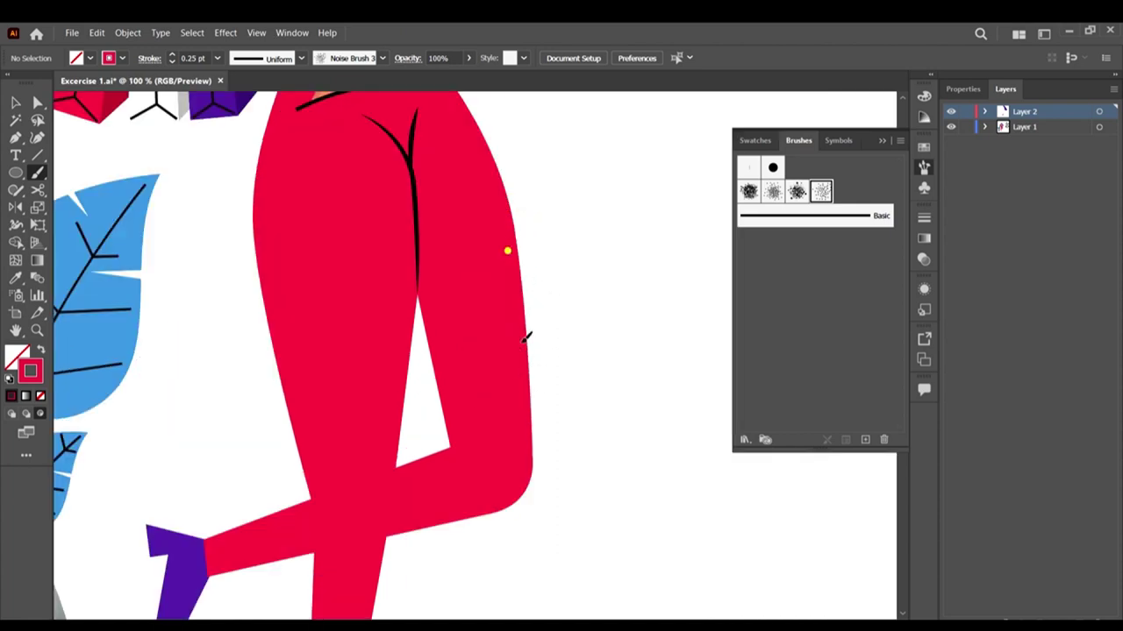
{"action": "mouse_move", "coordinate": [524, 341]}
{"action": "left_mouse_down"}
{"action": "mouse_move", "coordinate": [535, 442]}
{"action": "mouse_move", "coordinate": [523, 333]}
{"action": "mouse_move", "coordinate": [526, 464]}
{"action": "mouse_move", "coordinate": [524, 336]}
{"action": "mouse_move", "coordinate": [543, 491]}
{"action": "left_mouse_up"}
{"action": "left_click_drag", "start_coordinate": [511, 299], "coordinate": [549, 471]}
{"action": "left_click_drag", "start_coordinate": [515, 319], "coordinate": [480, 132]}
{"action": "scroll", "coordinate": [520, 247], "scroll_direction": "up", "scroll_amount": 2}
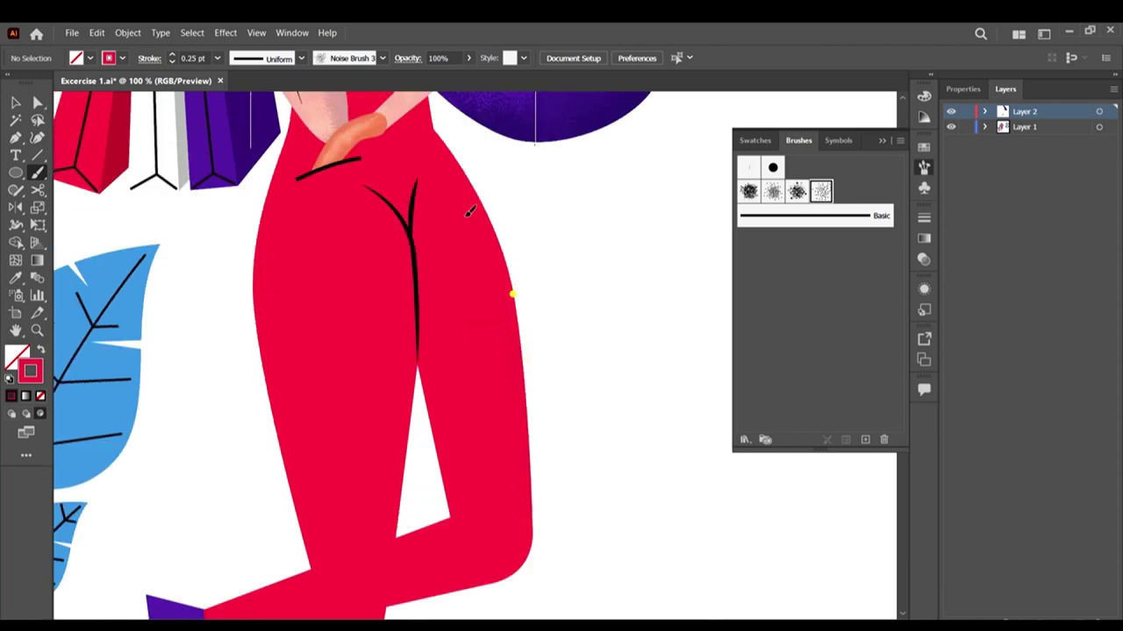
{"action": "mouse_move", "coordinate": [465, 216]}
{"action": "left_mouse_down"}
{"action": "mouse_move", "coordinate": [483, 245]}
{"action": "mouse_move", "coordinate": [463, 170]}
{"action": "left_mouse_up"}
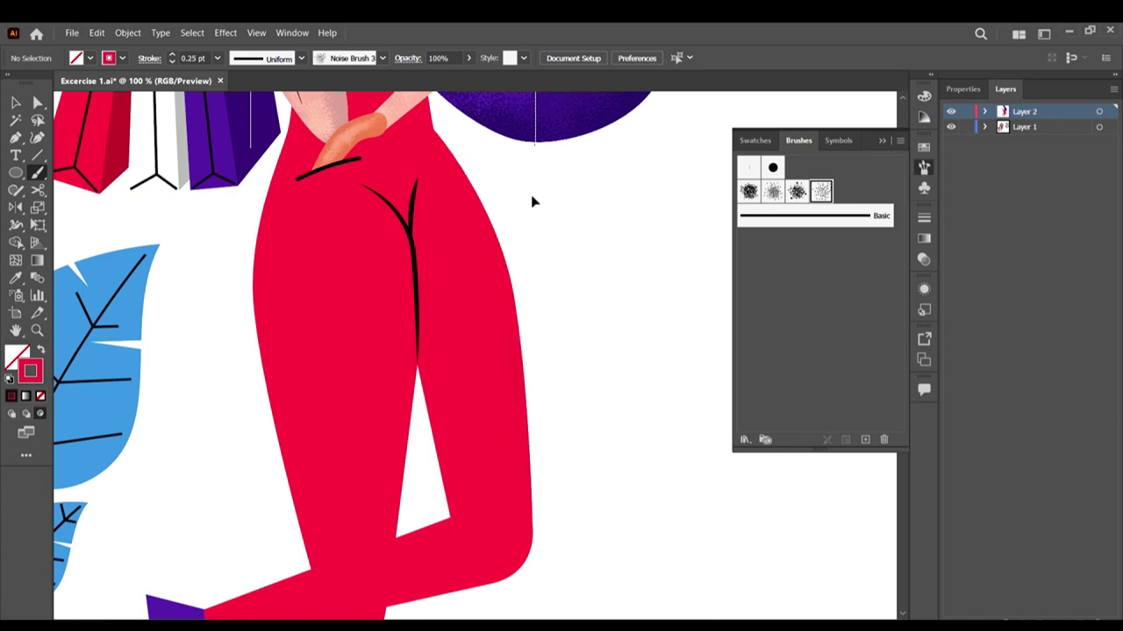
Step: Set the stroke to 0.5 pt and paint dark red noise along the trousers' right edge from the waist to the knee
{"action": "left_click", "coordinate": [214, 59]}
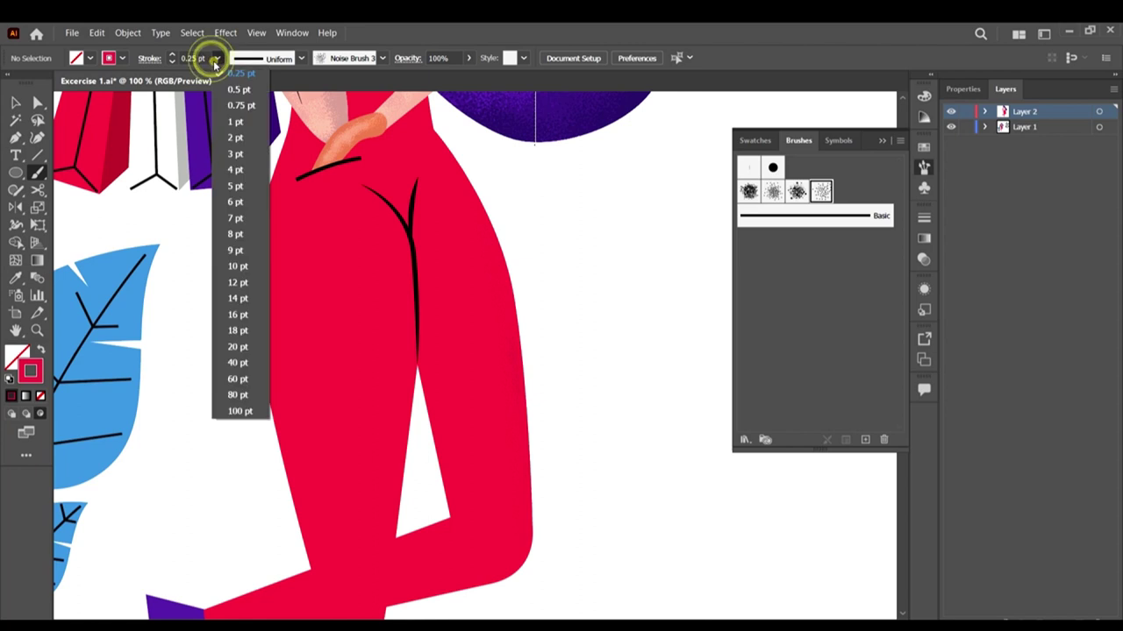
{"action": "left_click", "coordinate": [241, 96]}
{"action": "scroll", "coordinate": [535, 373], "scroll_direction": "up", "scroll_amount": 2}
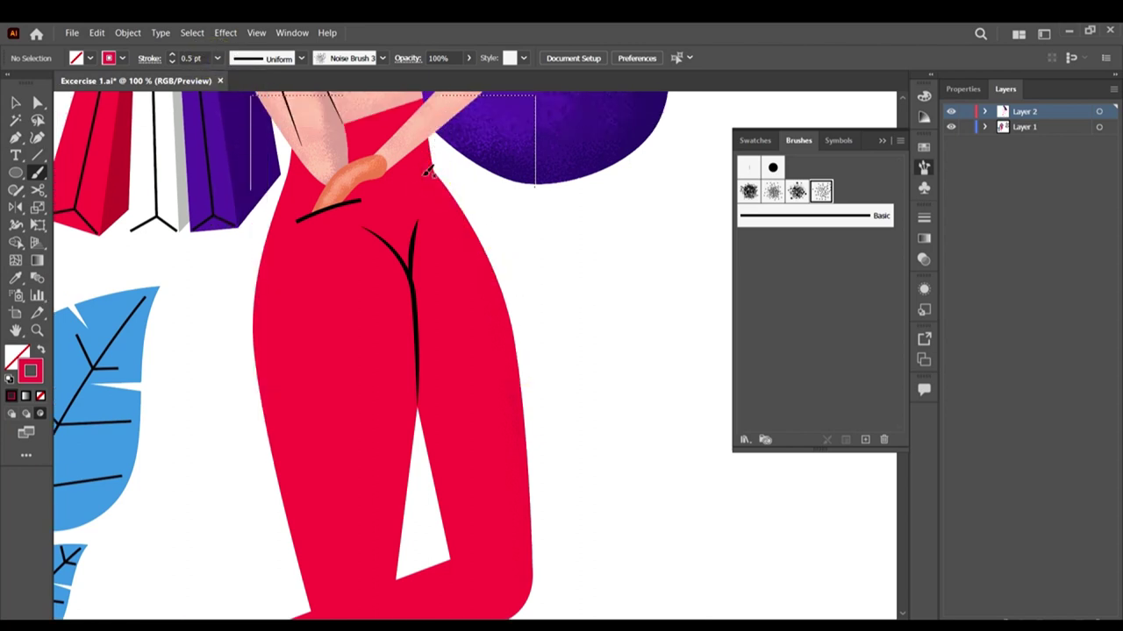
{"action": "mouse_move", "coordinate": [416, 127]}
{"action": "left_mouse_down"}
{"action": "mouse_move", "coordinate": [422, 103]}
{"action": "mouse_move", "coordinate": [434, 161]}
{"action": "mouse_move", "coordinate": [453, 180]}
{"action": "left_mouse_up"}
{"action": "left_click_drag", "start_coordinate": [473, 230], "coordinate": [485, 250]}
{"action": "left_click", "coordinate": [495, 303]}
{"action": "left_click", "coordinate": [497, 311]}
{"action": "scroll", "coordinate": [556, 453], "scroll_direction": "down", "scroll_amount": 2}
{"action": "left_click_drag", "start_coordinate": [533, 404], "coordinate": [519, 561]}
{"action": "left_click_drag", "start_coordinate": [526, 452], "coordinate": [521, 550]}
{"action": "left_click_drag", "start_coordinate": [514, 489], "coordinate": [517, 566]}
{"action": "left_click_drag", "start_coordinate": [525, 493], "coordinate": [527, 582]}
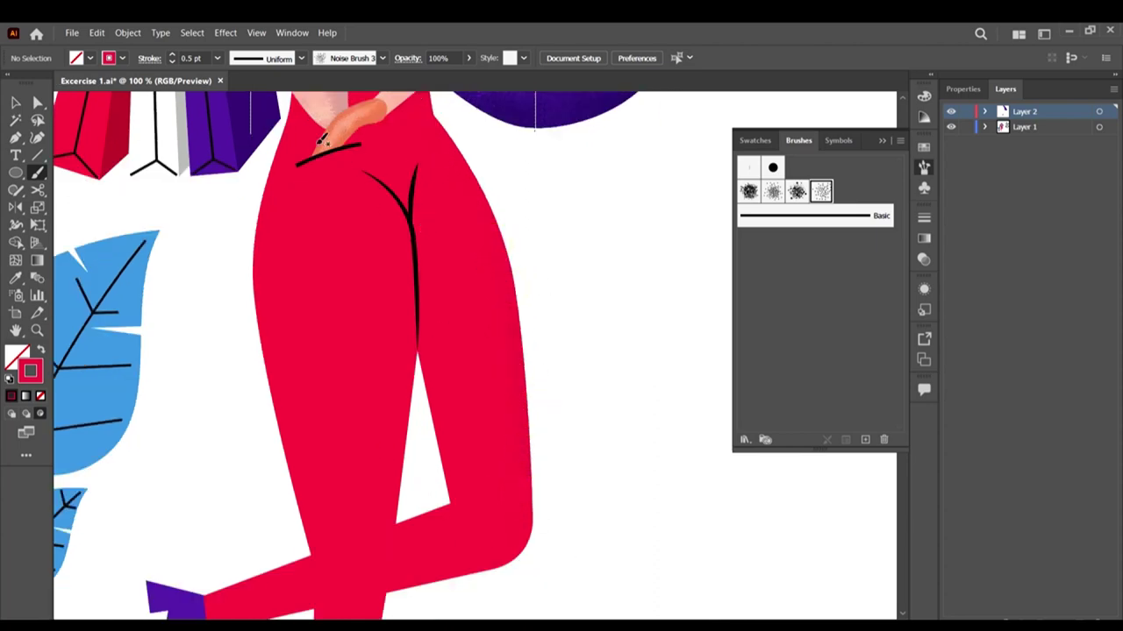
Step: Paint dark red noise around the outside of the bent knee and along the underside of the raised lower leg
{"action": "scroll", "coordinate": [452, 232], "scroll_direction": "down", "scroll_amount": 2}
{"action": "left_click", "coordinate": [524, 394]}
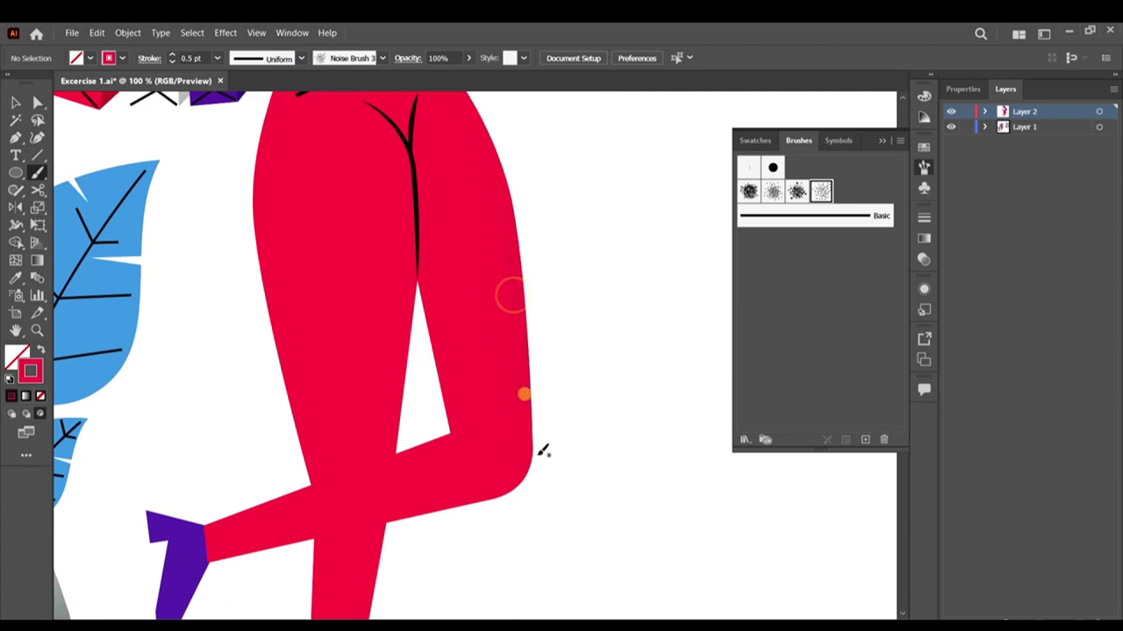
{"action": "left_click", "coordinate": [532, 446]}
{"action": "left_click", "coordinate": [511, 476]}
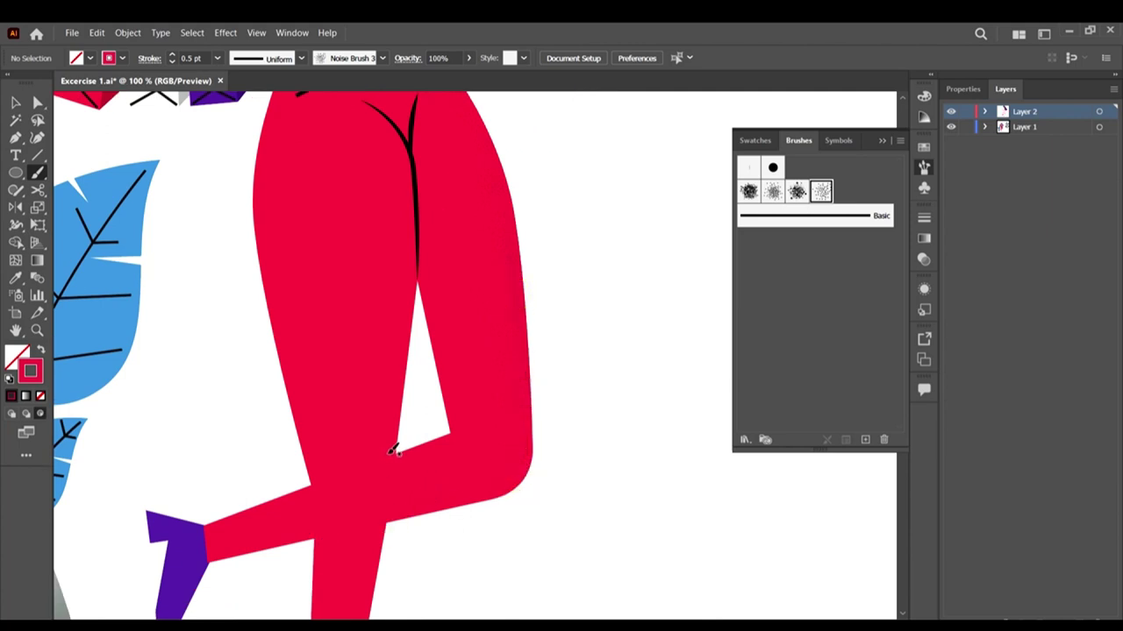
{"action": "left_click", "coordinate": [535, 468]}
{"action": "left_click", "coordinate": [467, 505]}
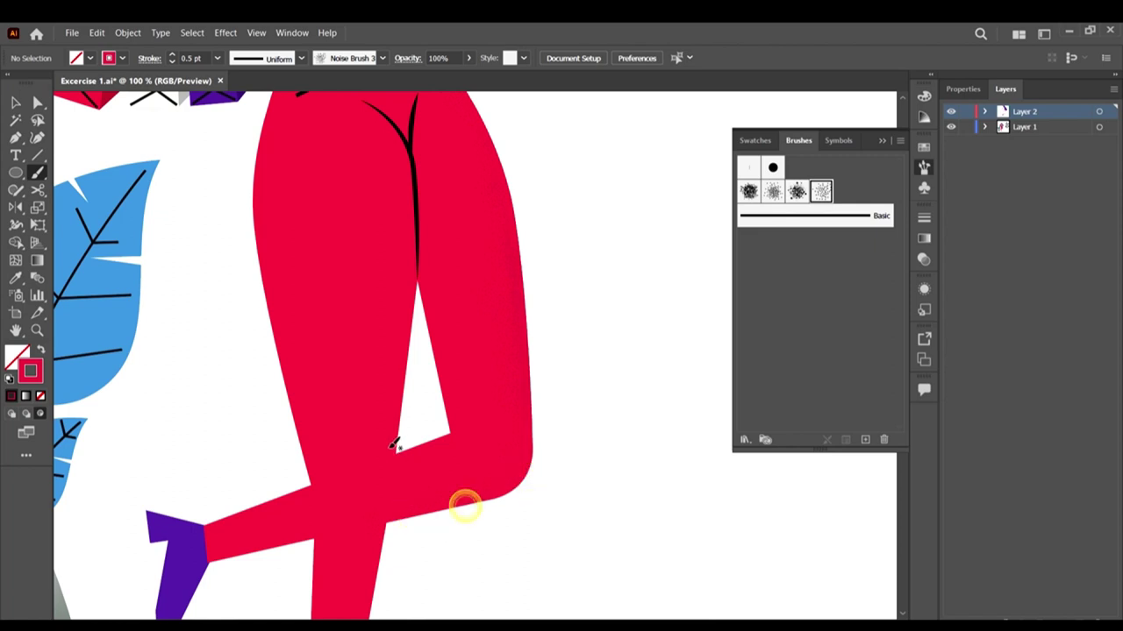
Step: Shade the inner edge of the standing leg with dark red noise, from the knee up to the black crease line
{"action": "left_click", "coordinate": [389, 382]}
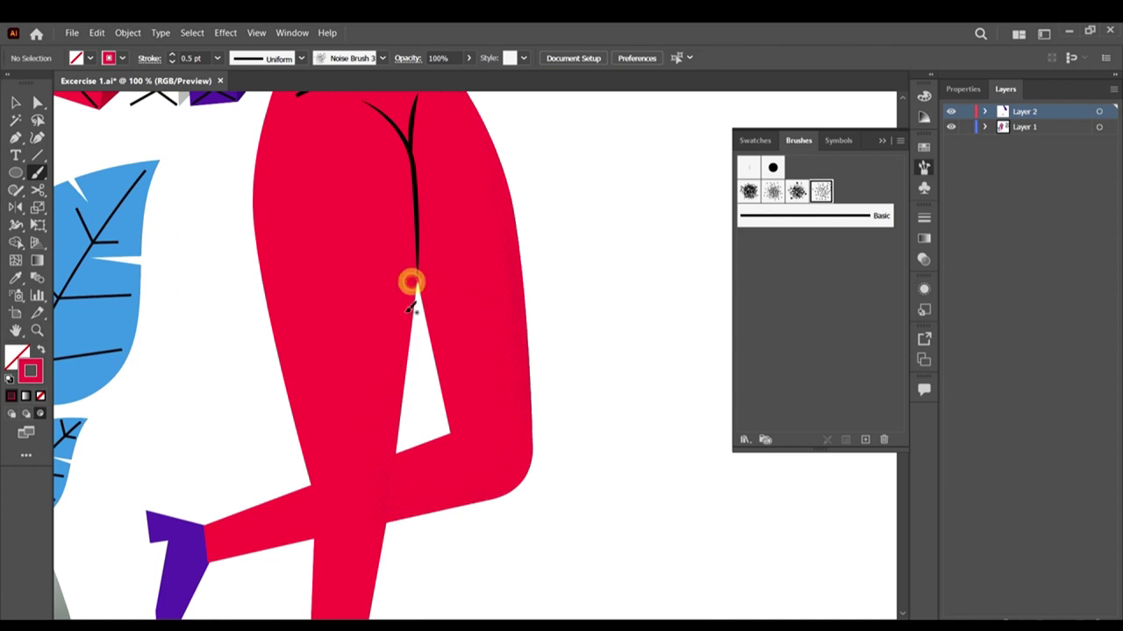
{"action": "left_click_drag", "start_coordinate": [406, 295], "coordinate": [391, 365]}
{"action": "scroll", "coordinate": [412, 162], "scroll_direction": "up", "scroll_amount": 3}
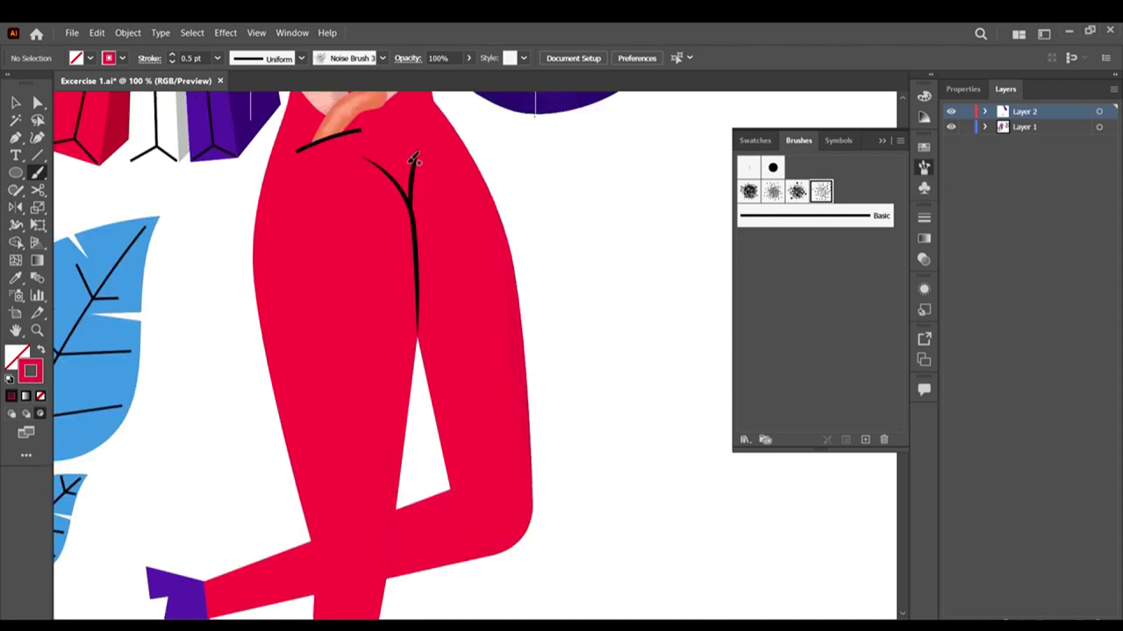
{"action": "mouse_move", "coordinate": [405, 225]}
{"action": "left_mouse_down"}
{"action": "mouse_move", "coordinate": [413, 348]}
{"action": "mouse_move", "coordinate": [392, 394]}
{"action": "left_mouse_up"}
{"action": "left_click_drag", "start_coordinate": [408, 248], "coordinate": [413, 325]}
{"action": "left_click", "coordinate": [411, 234]}
Step: Paint dark red noise along the inner edge of the bent leg, around the white gap between the legs
{"action": "mouse_move", "coordinate": [415, 220]}
{"action": "left_mouse_down"}
{"action": "mouse_move", "coordinate": [442, 310]}
{"action": "mouse_move", "coordinate": [431, 371]}
{"action": "mouse_move", "coordinate": [451, 381]}
{"action": "mouse_move", "coordinate": [465, 465]}
{"action": "left_mouse_up"}
{"action": "mouse_move", "coordinate": [442, 389]}
{"action": "left_mouse_down"}
{"action": "mouse_move", "coordinate": [464, 470]}
{"action": "mouse_move", "coordinate": [454, 421]}
{"action": "mouse_move", "coordinate": [459, 491]}
{"action": "left_mouse_up"}
{"action": "left_click_drag", "start_coordinate": [453, 436], "coordinate": [453, 452]}
{"action": "left_click", "coordinate": [445, 492]}
{"action": "left_click", "coordinate": [431, 500]}
{"action": "left_click", "coordinate": [438, 503]}
{"action": "left_click", "coordinate": [452, 488]}
{"action": "left_click", "coordinate": [455, 489]}
{"action": "left_click", "coordinate": [452, 464]}
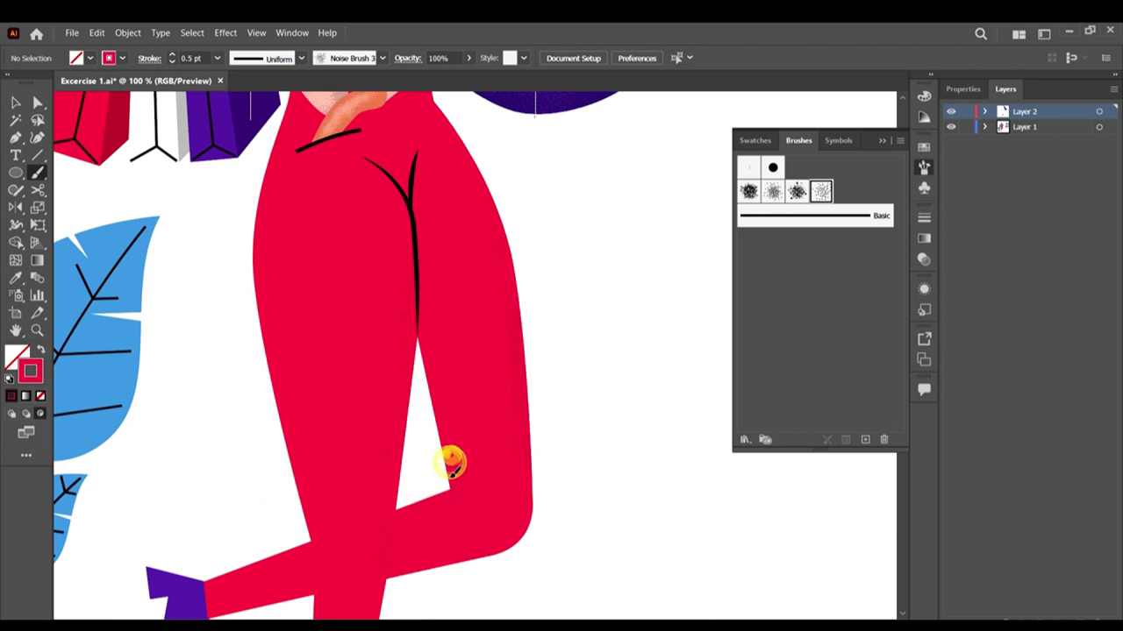
{"action": "left_click", "coordinate": [451, 457]}
{"action": "left_click", "coordinate": [448, 441]}
{"action": "left_click", "coordinate": [439, 434]}
{"action": "left_click", "coordinate": [418, 378]}
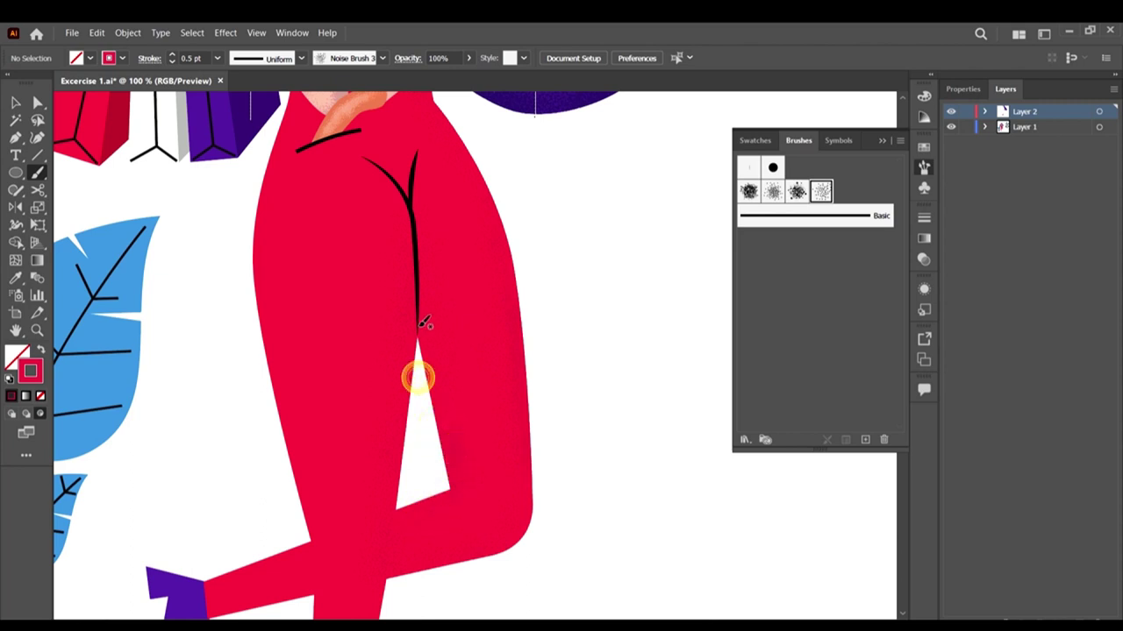
Step: Dab dark red noise along the vertical black crease and around its forked upper end
{"action": "left_click", "coordinate": [418, 327]}
{"action": "left_click", "coordinate": [413, 308]}
{"action": "left_click", "coordinate": [416, 302]}
{"action": "left_click", "coordinate": [412, 282]}
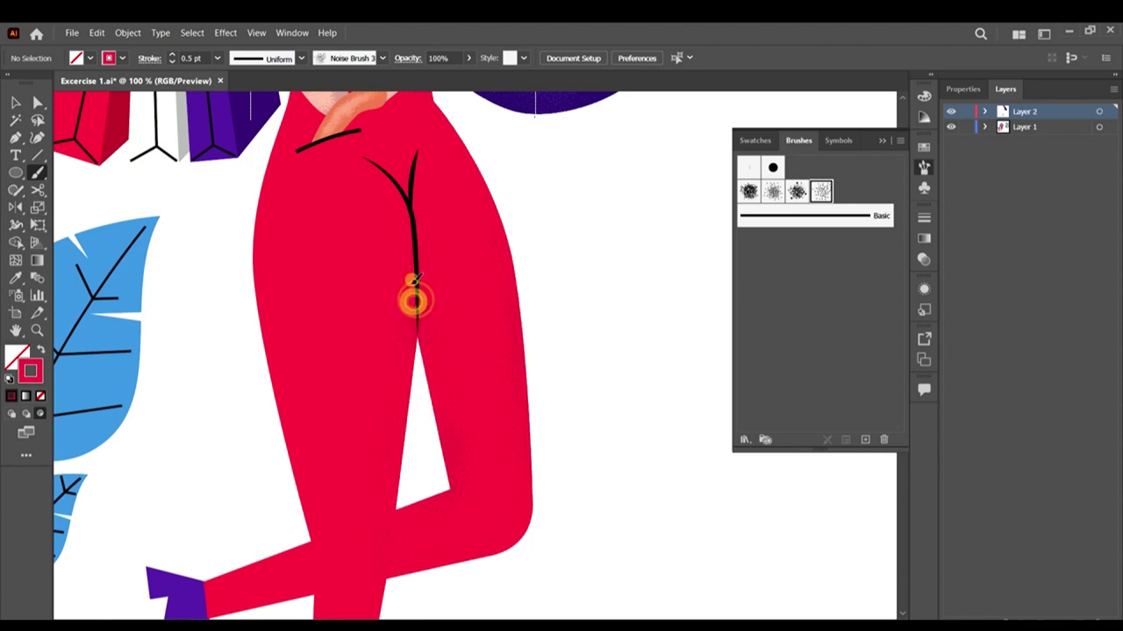
{"action": "left_click", "coordinate": [408, 240]}
{"action": "left_click", "coordinate": [408, 210]}
{"action": "left_click", "coordinate": [412, 218]}
{"action": "left_click", "coordinate": [412, 195]}
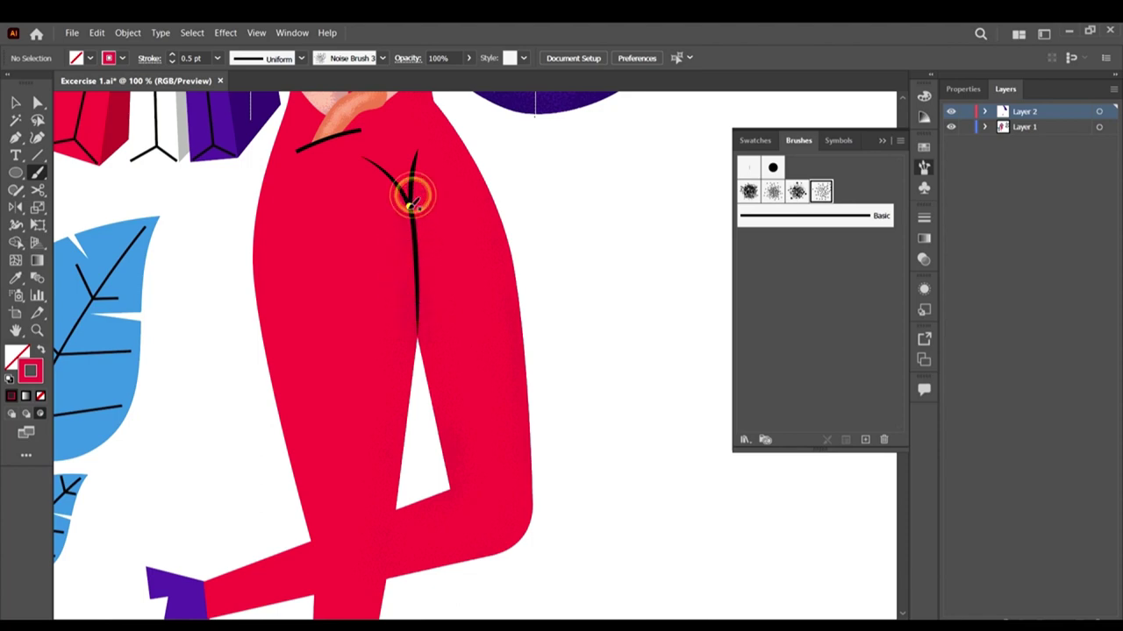
{"action": "left_click", "coordinate": [422, 156]}
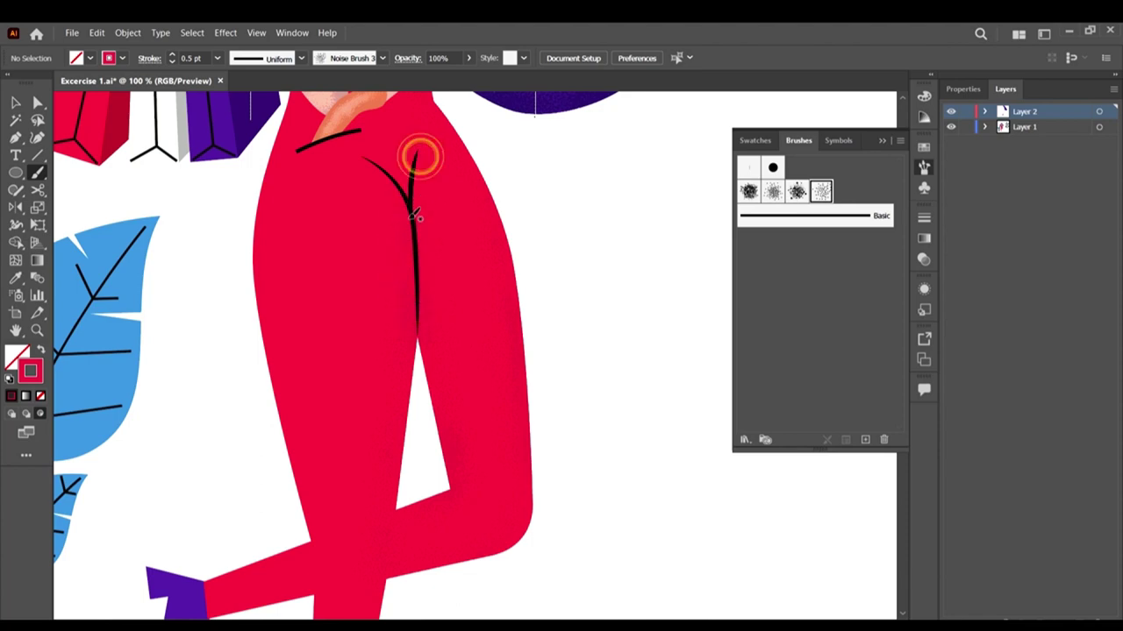
{"action": "left_click", "coordinate": [408, 215]}
{"action": "left_click", "coordinate": [410, 211]}
{"action": "left_click", "coordinate": [404, 207]}
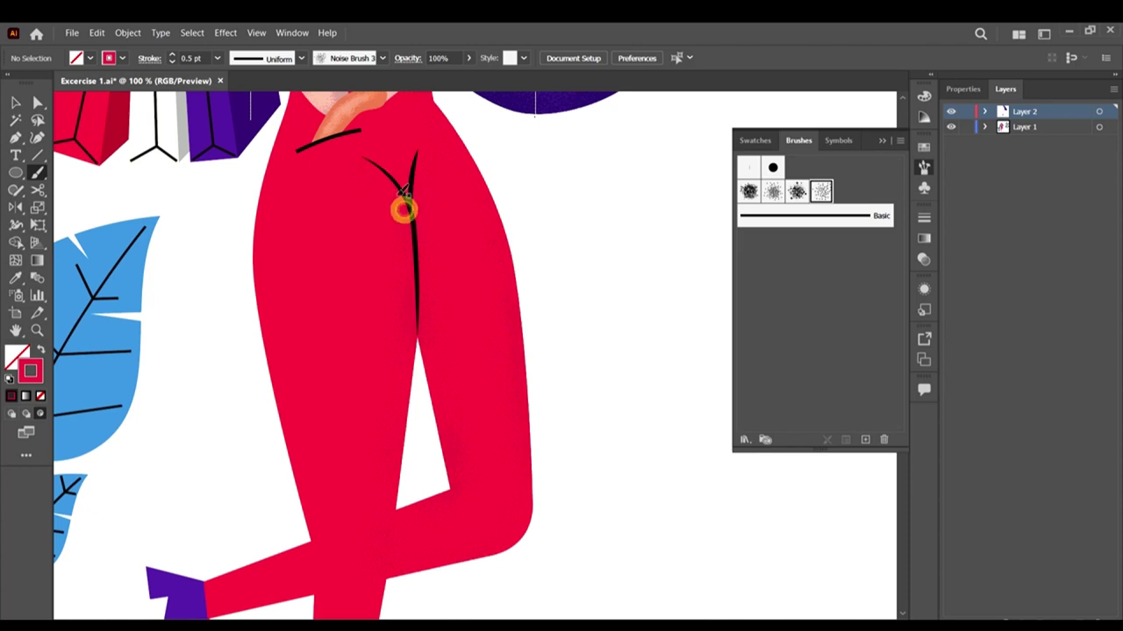
{"action": "left_click", "coordinate": [396, 193]}
{"action": "left_click", "coordinate": [393, 179]}
{"action": "left_click", "coordinate": [415, 206]}
Step: Paint dark red noise along the trousers' left edge at the waist and upper hip beside the hand
{"action": "scroll", "coordinate": [511, 443], "scroll_direction": "down", "scroll_amount": 2}
{"action": "scroll", "coordinate": [443, 318], "scroll_direction": "down", "scroll_amount": 1}
{"action": "scroll", "coordinate": [368, 158], "scroll_direction": "up", "scroll_amount": 2}
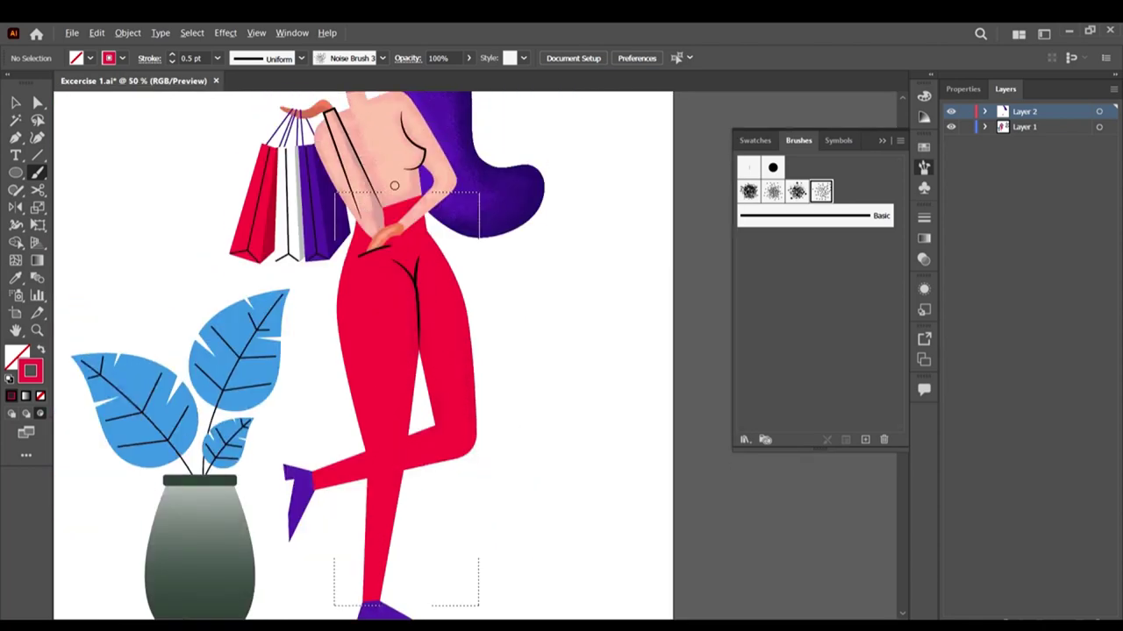
{"action": "scroll", "coordinate": [404, 226], "scroll_direction": "up", "scroll_amount": 1}
{"action": "scroll", "coordinate": [406, 229], "scroll_direction": "up", "scroll_amount": 3}
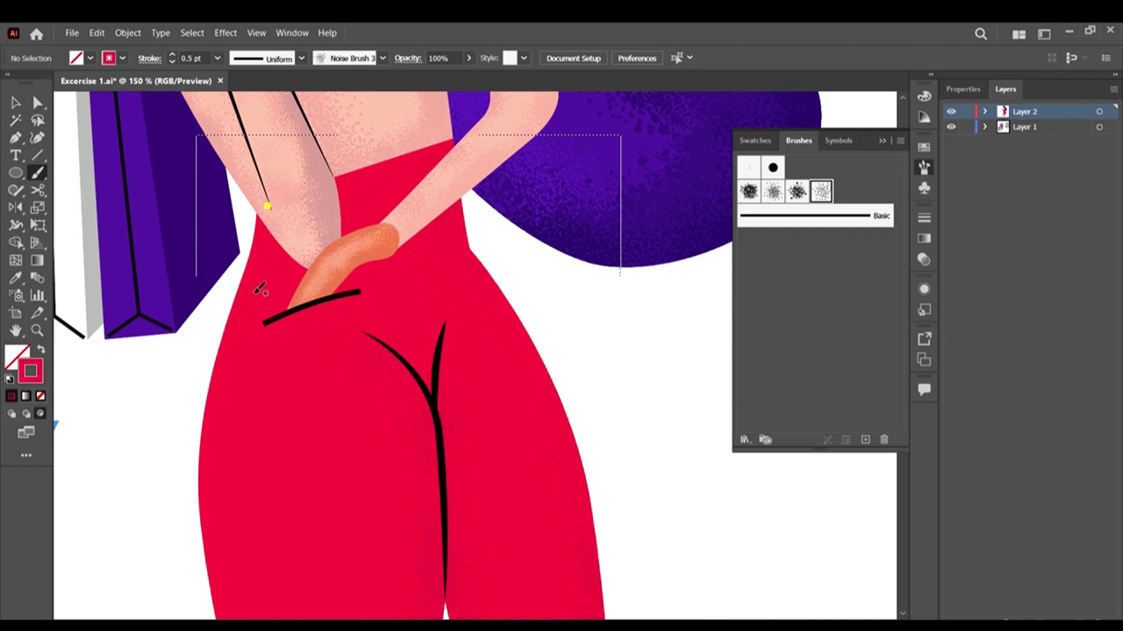
{"action": "mouse_move", "coordinate": [256, 232]}
{"action": "left_mouse_down"}
{"action": "mouse_move", "coordinate": [255, 265]}
{"action": "mouse_move", "coordinate": [261, 246]}
{"action": "left_mouse_up"}
{"action": "mouse_move", "coordinate": [245, 330]}
{"action": "left_mouse_down"}
{"action": "mouse_move", "coordinate": [232, 334]}
{"action": "mouse_move", "coordinate": [225, 373]}
{"action": "left_mouse_up"}
{"action": "scroll", "coordinate": [474, 351], "scroll_direction": "down", "scroll_amount": 1}
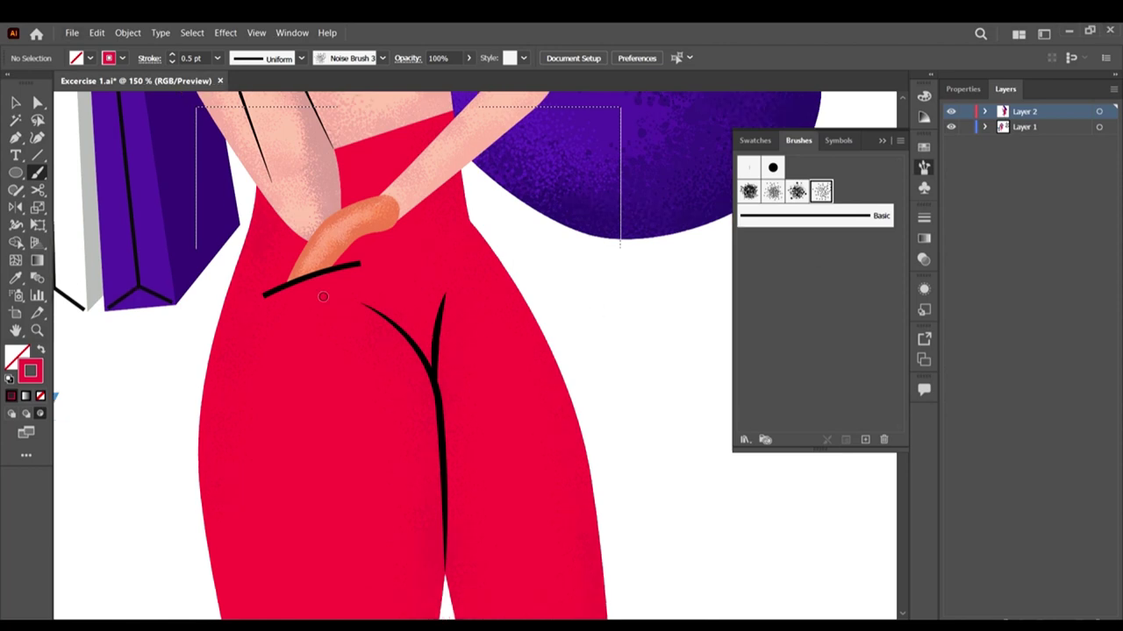
Step: Shade the left edge of the standing leg with dark red noise from the knee down to the ankle
{"action": "scroll", "coordinate": [323, 296], "scroll_direction": "down", "scroll_amount": 2}
{"action": "scroll", "coordinate": [292, 311], "scroll_direction": "down", "scroll_amount": 2}
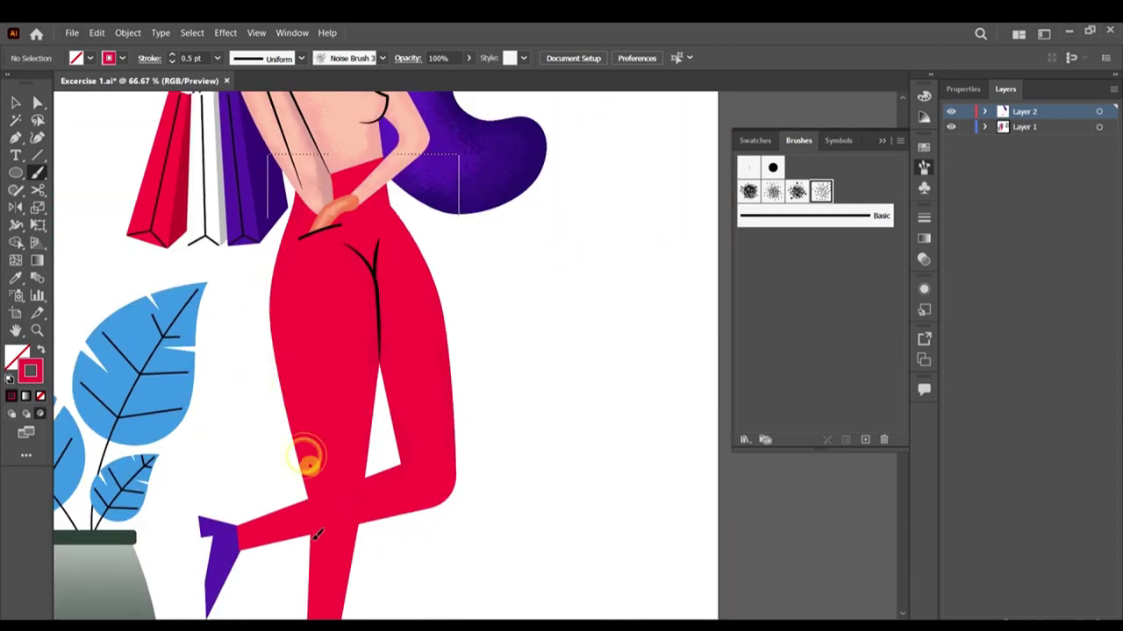
{"action": "scroll", "coordinate": [313, 521], "scroll_direction": "down", "scroll_amount": 5}
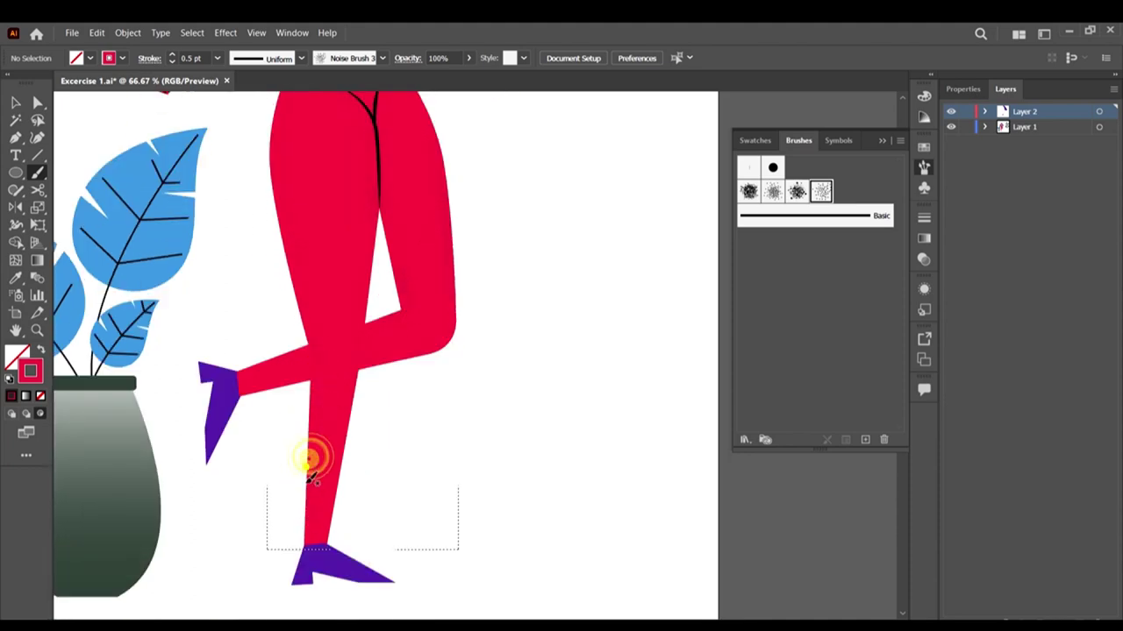
{"action": "scroll", "coordinate": [303, 482], "scroll_direction": "up", "scroll_amount": 2}
{"action": "scroll", "coordinate": [354, 414], "scroll_direction": "down", "scroll_amount": 3}
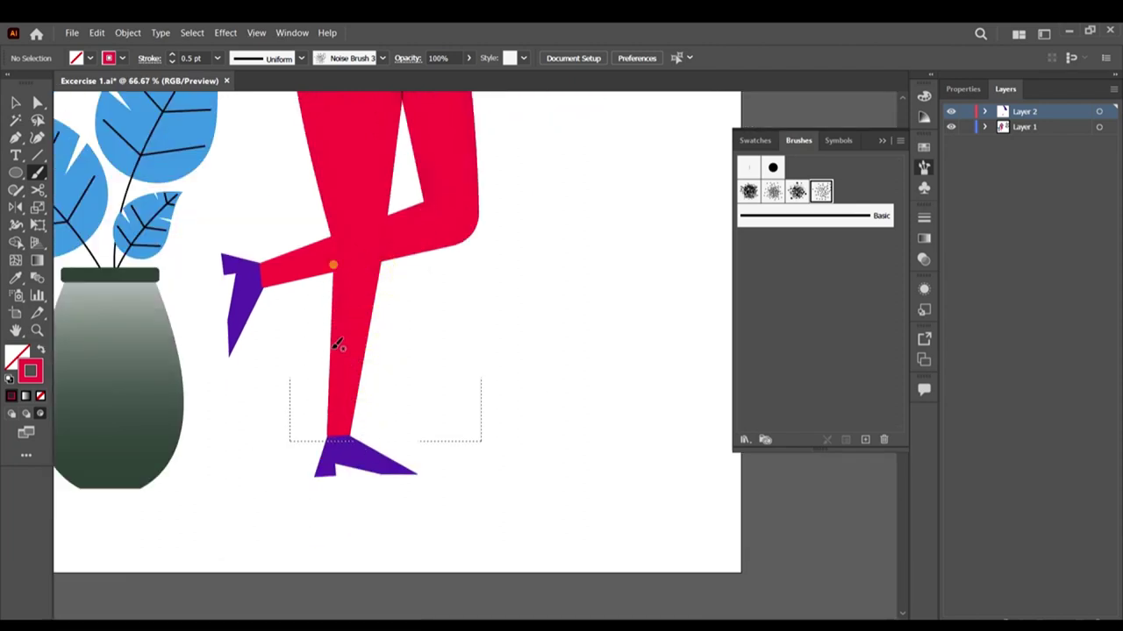
{"action": "left_click", "coordinate": [336, 297]}
{"action": "left_click", "coordinate": [327, 322]}
{"action": "left_click", "coordinate": [335, 330]}
{"action": "left_click_drag", "start_coordinate": [336, 347], "coordinate": [330, 425]}
Step: Paint dark red noise up the left edge of the standing leg from the knee to the hip
{"action": "scroll", "coordinate": [336, 240], "scroll_direction": "up", "scroll_amount": 2}
{"action": "left_click", "coordinate": [331, 299]}
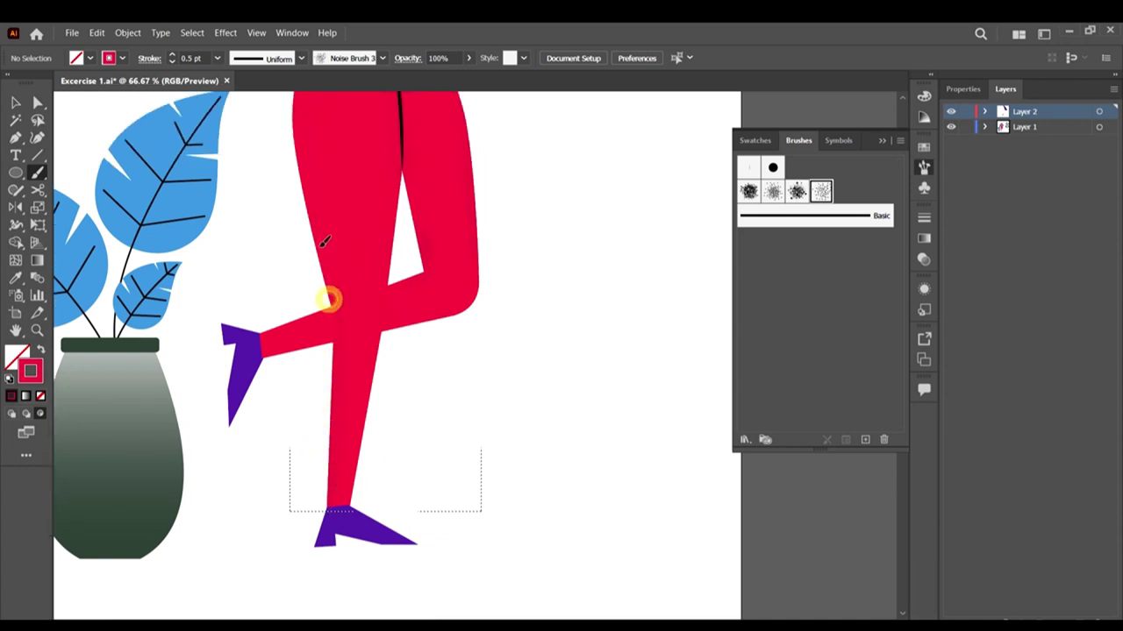
{"action": "left_click", "coordinate": [320, 268]}
{"action": "left_click", "coordinate": [324, 226]}
{"action": "left_click", "coordinate": [313, 200]}
{"action": "mouse_move", "coordinate": [309, 230]}
{"action": "left_mouse_down"}
{"action": "mouse_move", "coordinate": [298, 209]}
{"action": "mouse_move", "coordinate": [305, 180]}
{"action": "left_mouse_up"}
{"action": "scroll", "coordinate": [319, 231], "scroll_direction": "up", "scroll_amount": 2}
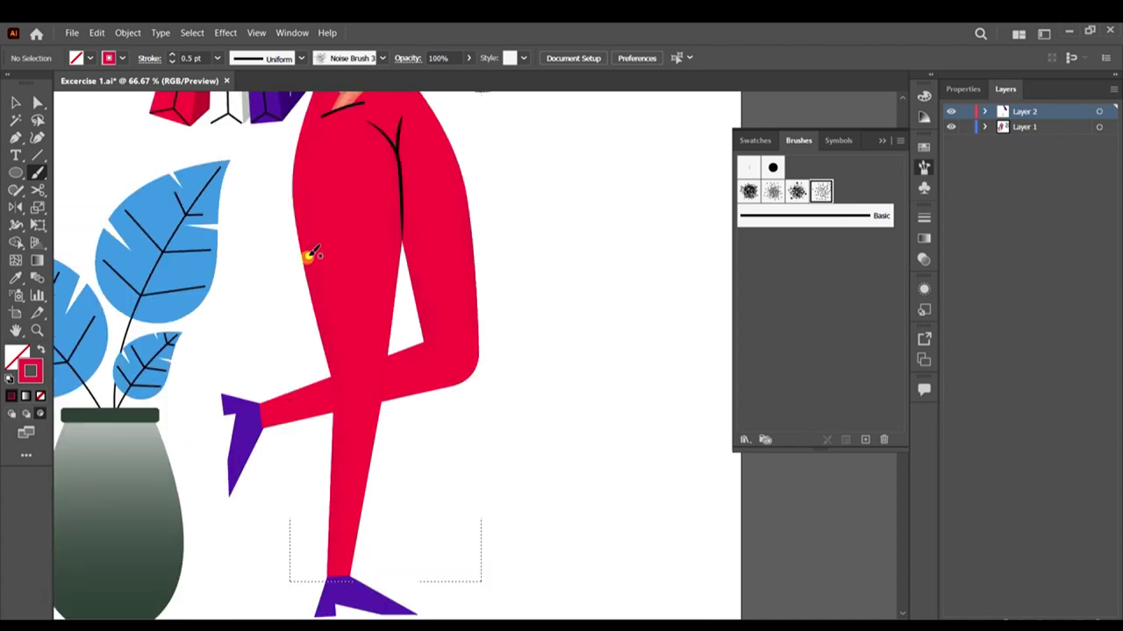
{"action": "mouse_move", "coordinate": [309, 254]}
{"action": "left_mouse_down"}
{"action": "mouse_move", "coordinate": [303, 195]}
{"action": "mouse_move", "coordinate": [292, 187]}
{"action": "mouse_move", "coordinate": [303, 209]}
{"action": "mouse_move", "coordinate": [318, 132]}
{"action": "mouse_move", "coordinate": [314, 179]}
{"action": "mouse_move", "coordinate": [299, 180]}
{"action": "left_mouse_up"}
Step: Build up the dark red noise with broad strokes over both thighs and the crossing of the legs
{"action": "scroll", "coordinate": [355, 175], "scroll_direction": "up", "scroll_amount": 2}
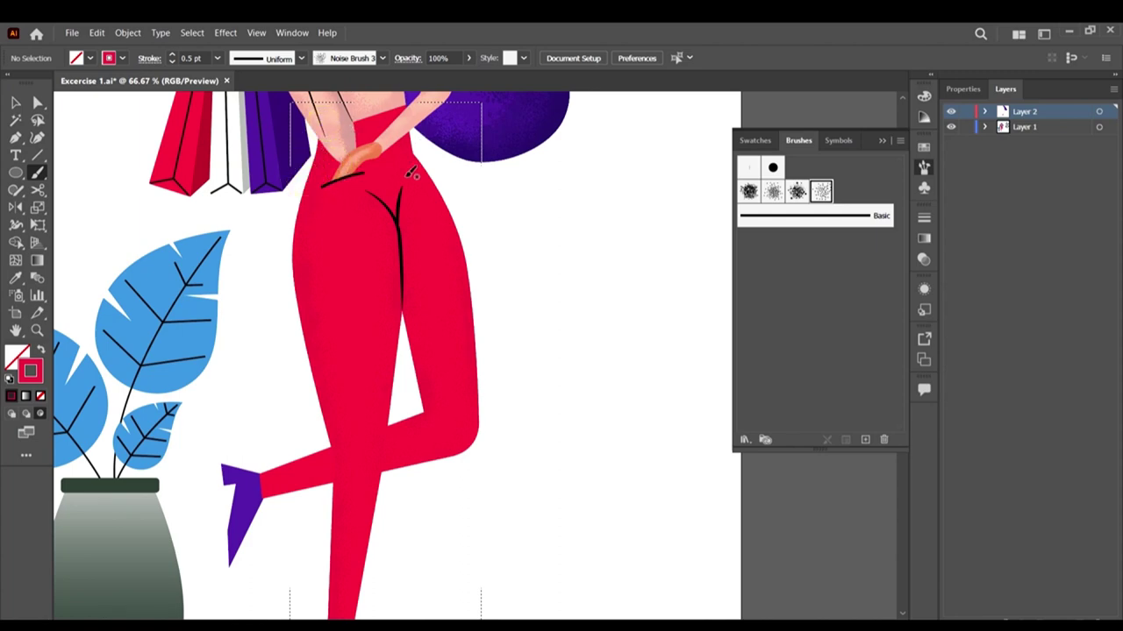
{"action": "mouse_move", "coordinate": [453, 246]}
{"action": "left_mouse_down"}
{"action": "mouse_move", "coordinate": [452, 272]}
{"action": "mouse_move", "coordinate": [495, 325]}
{"action": "left_mouse_up"}
{"action": "mouse_move", "coordinate": [414, 349]}
{"action": "left_mouse_down"}
{"action": "mouse_move", "coordinate": [387, 301]}
{"action": "mouse_move", "coordinate": [393, 363]}
{"action": "mouse_move", "coordinate": [386, 197]}
{"action": "mouse_move", "coordinate": [387, 273]}
{"action": "mouse_move", "coordinate": [369, 227]}
{"action": "mouse_move", "coordinate": [390, 322]}
{"action": "left_mouse_up"}
{"action": "left_click_drag", "start_coordinate": [382, 261], "coordinate": [386, 346]}
{"action": "left_click_drag", "start_coordinate": [386, 351], "coordinate": [384, 383]}
{"action": "mouse_move", "coordinate": [424, 295]}
{"action": "left_mouse_down"}
{"action": "mouse_move", "coordinate": [446, 361]}
{"action": "mouse_move", "coordinate": [397, 350]}
{"action": "left_mouse_up"}
{"action": "mouse_move", "coordinate": [381, 281]}
{"action": "left_mouse_down"}
{"action": "mouse_move", "coordinate": [390, 366]}
{"action": "mouse_move", "coordinate": [380, 487]}
{"action": "left_mouse_up"}
{"action": "left_click_drag", "start_coordinate": [315, 201], "coordinate": [335, 385]}
{"action": "left_click_drag", "start_coordinate": [358, 435], "coordinate": [356, 427]}
{"action": "left_click", "coordinate": [311, 300]}
{"action": "scroll", "coordinate": [409, 156], "scroll_direction": "up", "scroll_amount": 2}
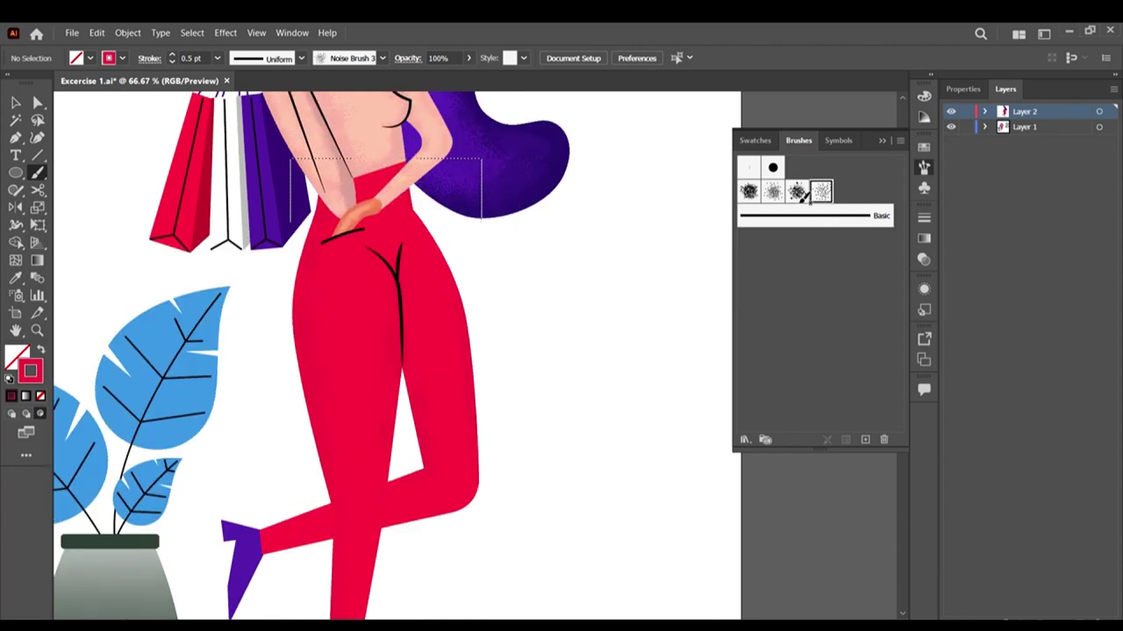
Step: Set the stroke to 0.25 pt and paint dark red noise along the pocket line and beneath the hand and right forearm
{"action": "left_click", "coordinate": [217, 57]}
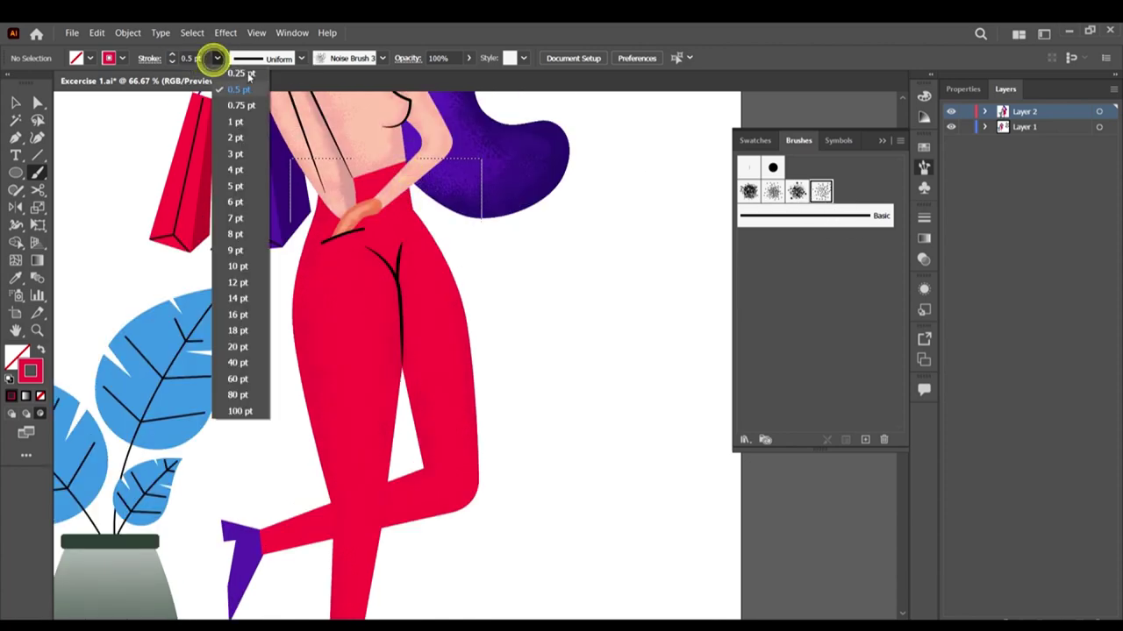
{"action": "left_click", "coordinate": [229, 70]}
{"action": "scroll", "coordinate": [347, 252], "scroll_direction": "up", "scroll_amount": 2}
{"action": "scroll", "coordinate": [347, 252], "scroll_direction": "up", "scroll_amount": 4}
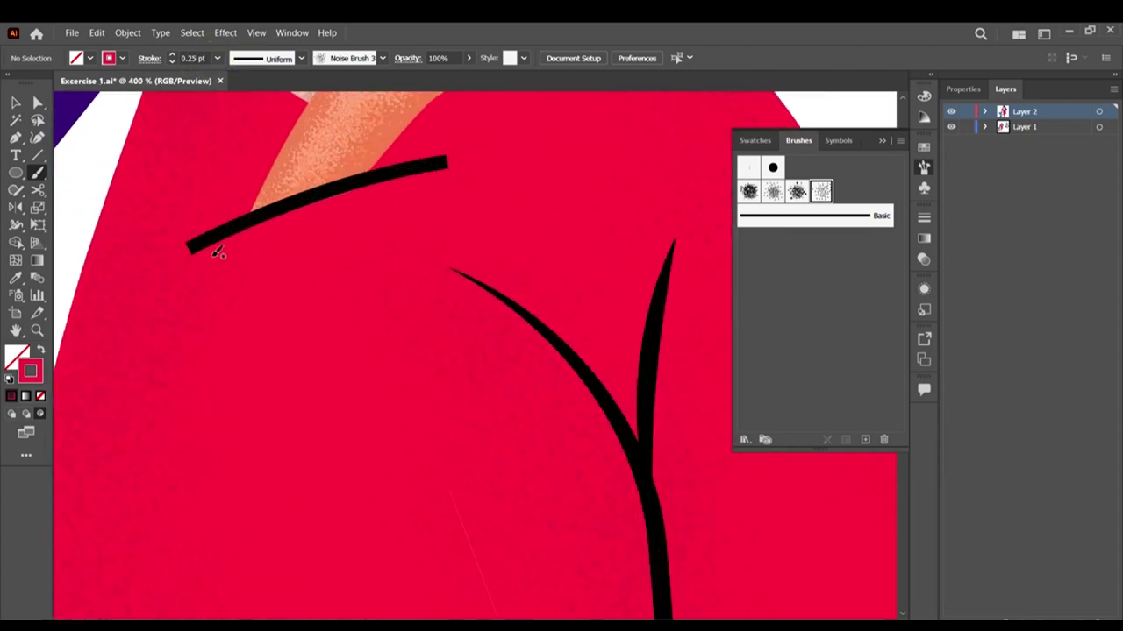
{"action": "mouse_move", "coordinate": [445, 162]}
{"action": "left_mouse_down"}
{"action": "mouse_move", "coordinate": [220, 233]}
{"action": "mouse_move", "coordinate": [471, 167]}
{"action": "mouse_move", "coordinate": [307, 192]}
{"action": "left_mouse_up"}
{"action": "scroll", "coordinate": [499, 170], "scroll_direction": "down", "scroll_amount": 1}
{"action": "scroll", "coordinate": [479, 163], "scroll_direction": "up", "scroll_amount": 4}
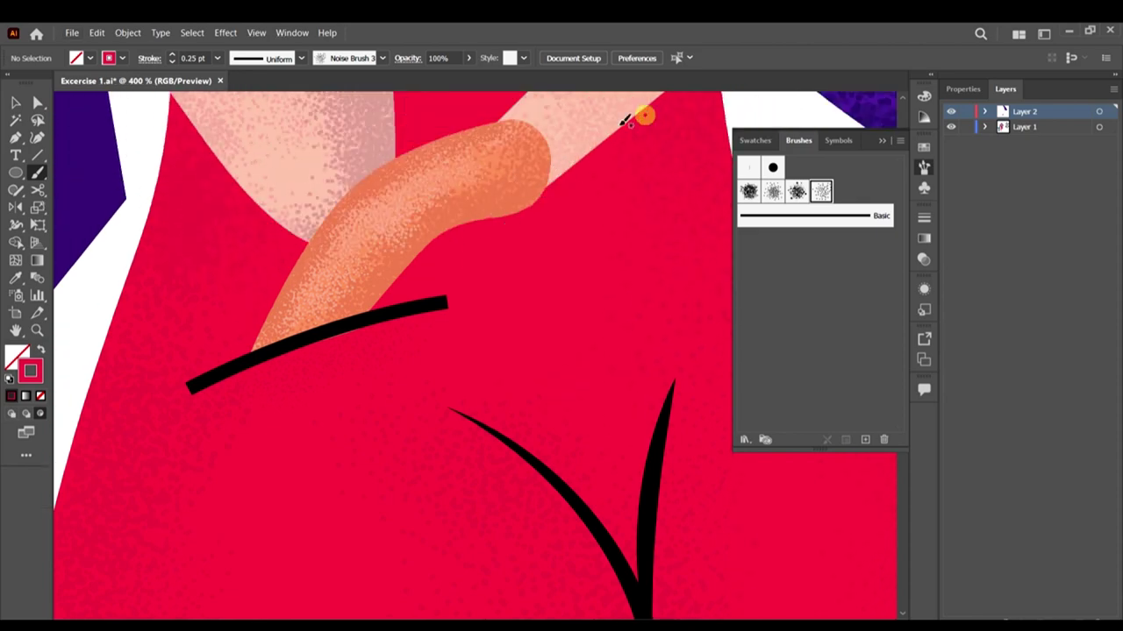
{"action": "mouse_move", "coordinate": [625, 120]}
{"action": "left_mouse_down"}
{"action": "mouse_move", "coordinate": [575, 181]}
{"action": "mouse_move", "coordinate": [641, 111]}
{"action": "mouse_move", "coordinate": [533, 214]}
{"action": "mouse_move", "coordinate": [596, 177]}
{"action": "mouse_move", "coordinate": [549, 195]}
{"action": "mouse_move", "coordinate": [534, 184]}
{"action": "mouse_move", "coordinate": [522, 207]}
{"action": "mouse_move", "coordinate": [478, 224]}
{"action": "mouse_move", "coordinate": [513, 201]}
{"action": "mouse_move", "coordinate": [442, 242]}
{"action": "mouse_move", "coordinate": [464, 228]}
{"action": "mouse_move", "coordinate": [422, 300]}
{"action": "mouse_move", "coordinate": [429, 252]}
{"action": "mouse_move", "coordinate": [399, 284]}
{"action": "mouse_move", "coordinate": [560, 184]}
{"action": "left_mouse_up"}
Step: Paint fine dark red noise on the waist area between the two arms, along both forearm edges
{"action": "scroll", "coordinate": [449, 166], "scroll_direction": "up", "scroll_amount": 2}
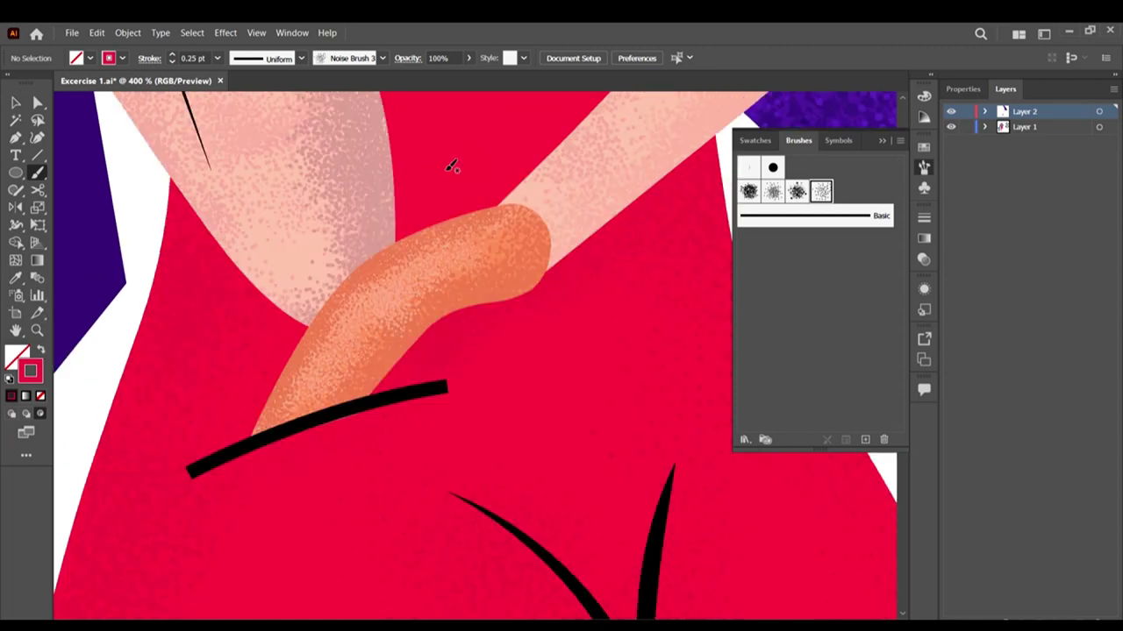
{"action": "scroll", "coordinate": [462, 161], "scroll_direction": "up", "scroll_amount": 2}
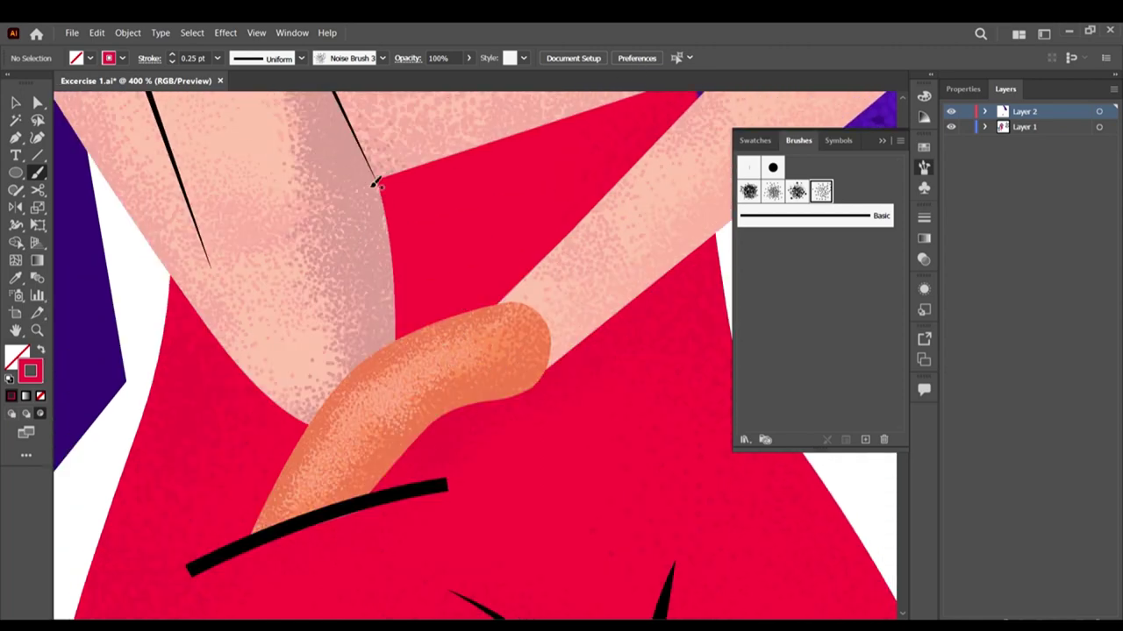
{"action": "mouse_move", "coordinate": [390, 201]}
{"action": "left_mouse_down"}
{"action": "mouse_move", "coordinate": [392, 267]}
{"action": "mouse_move", "coordinate": [391, 204]}
{"action": "mouse_move", "coordinate": [383, 215]}
{"action": "mouse_move", "coordinate": [409, 241]}
{"action": "mouse_move", "coordinate": [402, 312]}
{"action": "mouse_move", "coordinate": [401, 273]}
{"action": "mouse_move", "coordinate": [394, 308]}
{"action": "mouse_move", "coordinate": [405, 374]}
{"action": "left_mouse_up"}
{"action": "left_click_drag", "start_coordinate": [617, 170], "coordinate": [596, 241]}
{"action": "left_click_drag", "start_coordinate": [584, 190], "coordinate": [562, 250]}
{"action": "left_click_drag", "start_coordinate": [628, 125], "coordinate": [596, 202]}
{"action": "left_click_drag", "start_coordinate": [643, 178], "coordinate": [605, 246]}
{"action": "left_click_drag", "start_coordinate": [651, 124], "coordinate": [614, 210]}
{"action": "left_click_drag", "start_coordinate": [620, 149], "coordinate": [588, 228]}
{"action": "left_click_drag", "start_coordinate": [635, 164], "coordinate": [594, 259]}
{"action": "left_click_drag", "start_coordinate": [678, 115], "coordinate": [632, 162]}
{"action": "left_click_drag", "start_coordinate": [699, 93], "coordinate": [654, 152]}
{"action": "left_click_drag", "start_coordinate": [670, 103], "coordinate": [619, 200]}
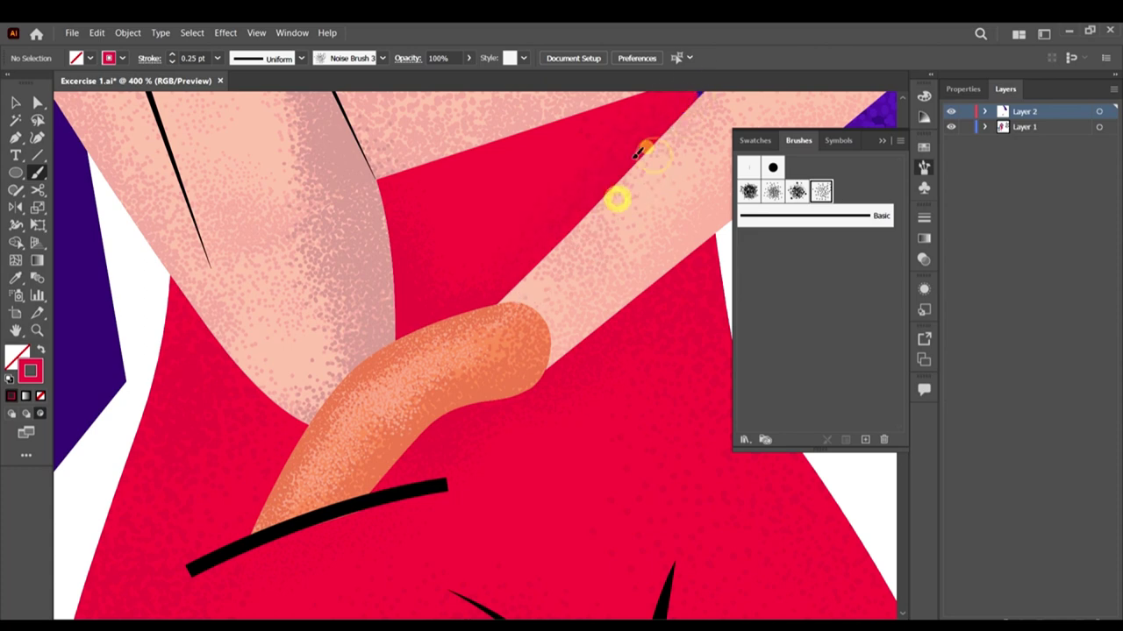
{"action": "left_click_drag", "start_coordinate": [646, 149], "coordinate": [614, 198]}
Step: Shade the trousers along the outer edge of the left forearm and hand down to the pocket line
{"action": "mouse_move", "coordinate": [193, 296]}
{"action": "left_mouse_down"}
{"action": "mouse_move", "coordinate": [337, 424]}
{"action": "mouse_move", "coordinate": [201, 311]}
{"action": "mouse_move", "coordinate": [259, 375]}
{"action": "left_mouse_up"}
{"action": "left_click_drag", "start_coordinate": [188, 280], "coordinate": [321, 433]}
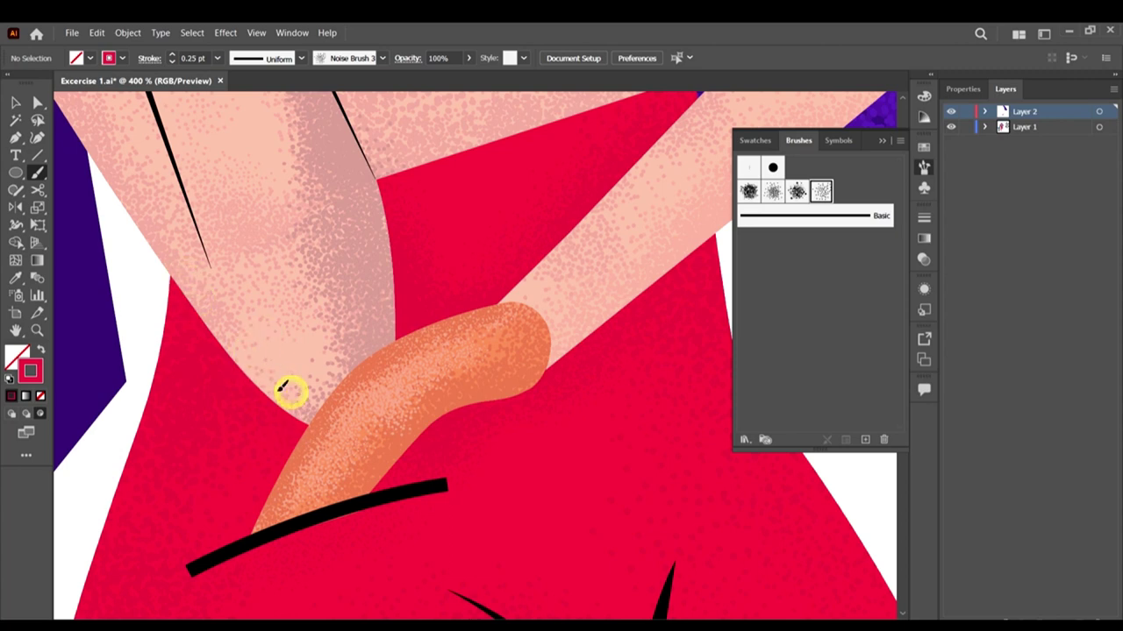
{"action": "left_click_drag", "start_coordinate": [276, 340], "coordinate": [342, 413]}
{"action": "left_click_drag", "start_coordinate": [295, 373], "coordinate": [271, 426]}
{"action": "left_click_drag", "start_coordinate": [213, 255], "coordinate": [208, 307]}
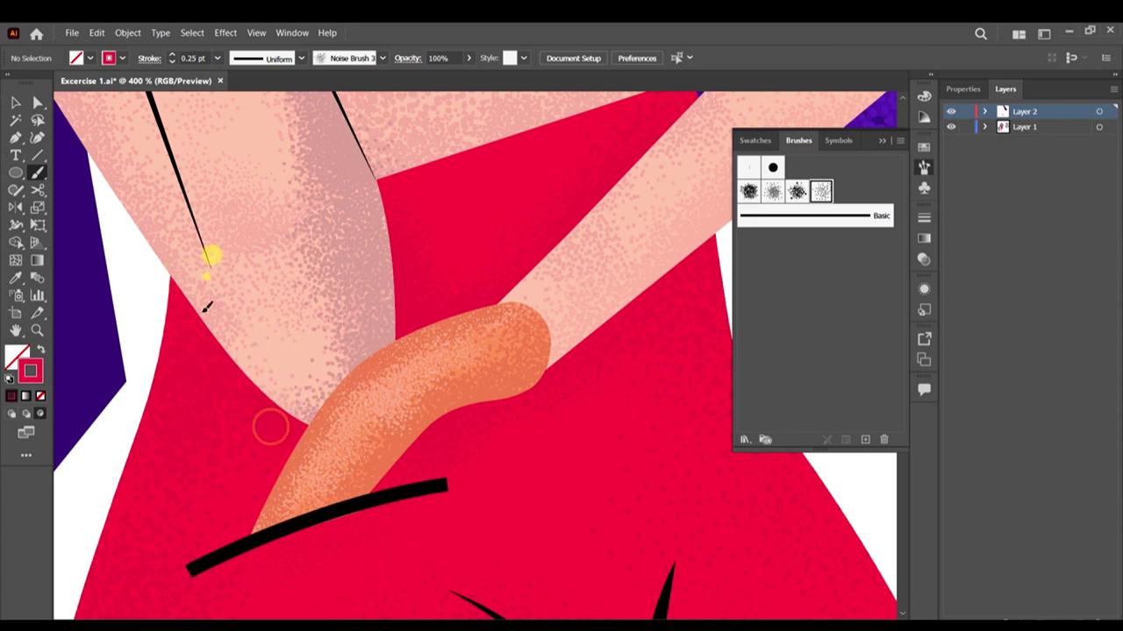
{"action": "mouse_move", "coordinate": [186, 242]}
{"action": "left_mouse_down"}
{"action": "mouse_move", "coordinate": [182, 316]}
{"action": "mouse_move", "coordinate": [267, 403]}
{"action": "left_mouse_up"}
{"action": "mouse_move", "coordinate": [259, 358]}
{"action": "left_mouse_down"}
{"action": "mouse_move", "coordinate": [319, 416]}
{"action": "mouse_move", "coordinate": [258, 532]}
{"action": "left_mouse_up"}
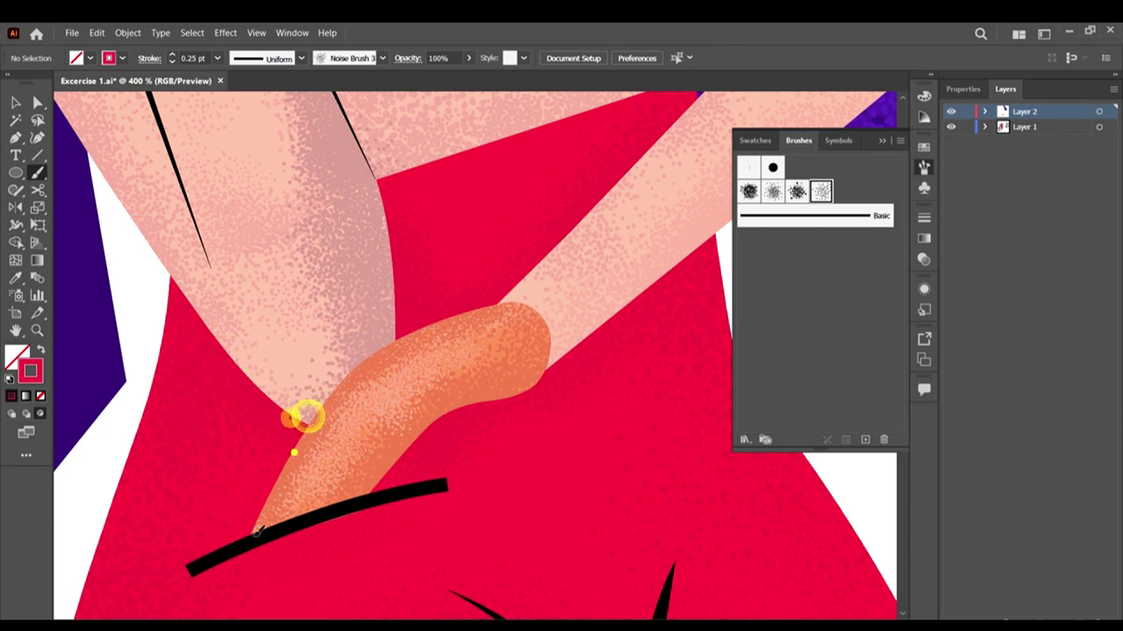
{"action": "mouse_move", "coordinate": [269, 493]}
{"action": "left_mouse_down"}
{"action": "mouse_move", "coordinate": [317, 456]}
{"action": "mouse_move", "coordinate": [170, 584]}
{"action": "left_mouse_up"}
Step: Paint fine dark red noise along the right branch of the forked crease below the waist
{"action": "scroll", "coordinate": [353, 463], "scroll_direction": "down", "scroll_amount": 2}
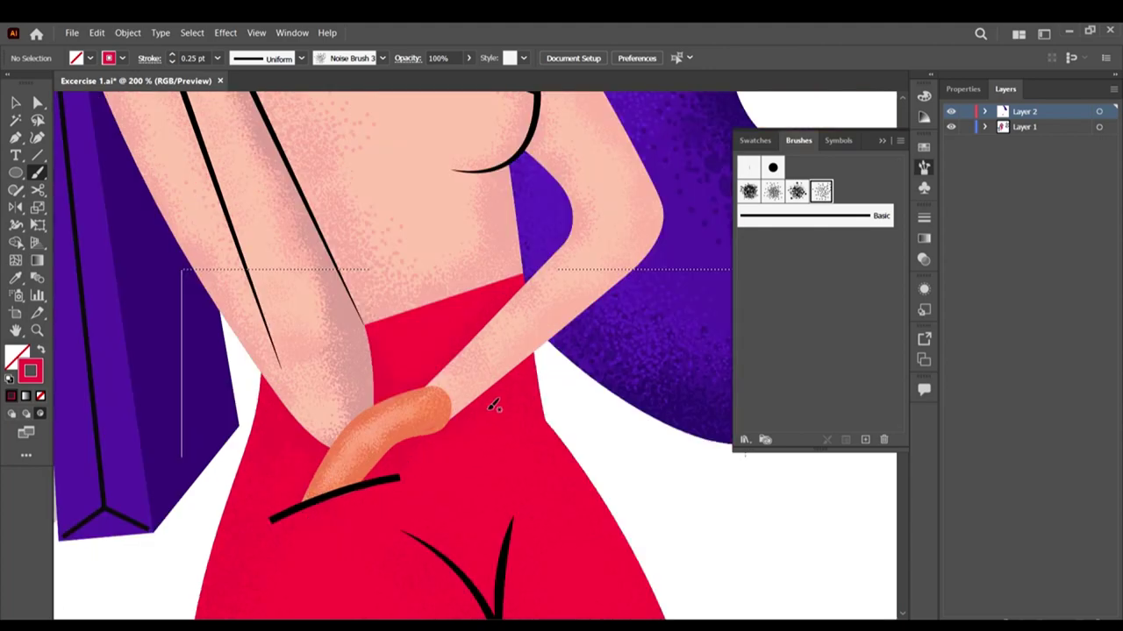
{"action": "scroll", "coordinate": [494, 406], "scroll_direction": "down", "scroll_amount": 3}
{"action": "mouse_move", "coordinate": [510, 391]}
{"action": "left_mouse_down"}
{"action": "mouse_move", "coordinate": [522, 376]}
{"action": "mouse_move", "coordinate": [489, 510]}
{"action": "left_mouse_up"}
{"action": "left_click_drag", "start_coordinate": [513, 381], "coordinate": [496, 473]}
{"action": "mouse_move", "coordinate": [509, 388]}
{"action": "left_mouse_down"}
{"action": "mouse_move", "coordinate": [493, 491]}
{"action": "mouse_move", "coordinate": [506, 474]}
{"action": "left_mouse_up"}
{"action": "left_click_drag", "start_coordinate": [544, 351], "coordinate": [522, 474]}
{"action": "left_click_drag", "start_coordinate": [508, 406], "coordinate": [507, 523]}
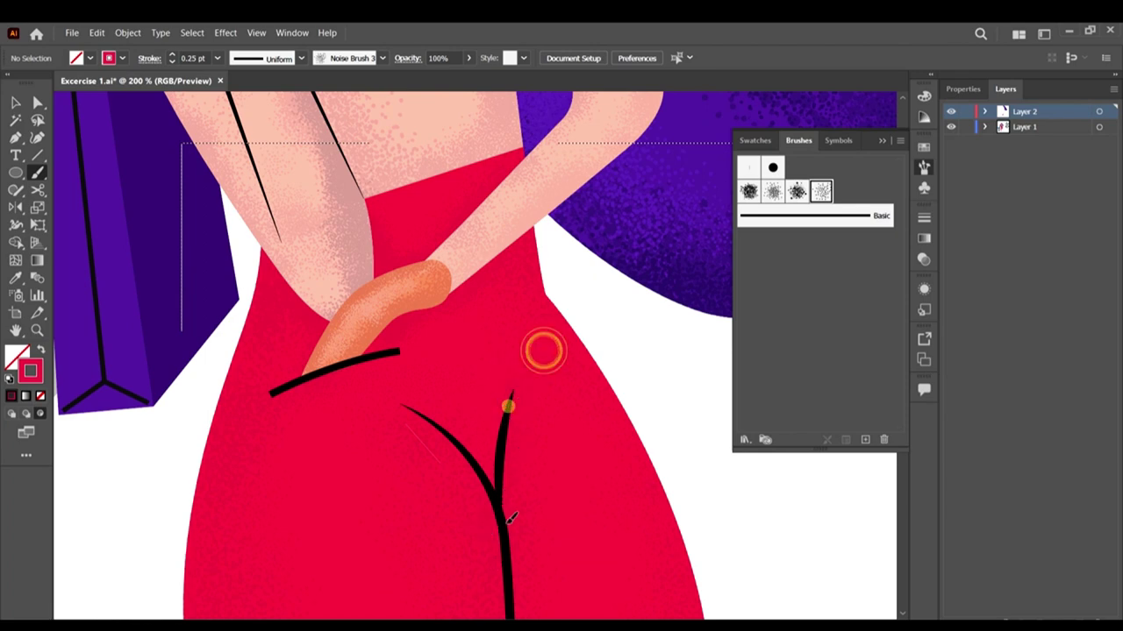
Step: Paint fine dark red noise along the left branch of the forked crease below the waist
{"action": "scroll", "coordinate": [529, 327], "scroll_direction": "down", "scroll_amount": 2}
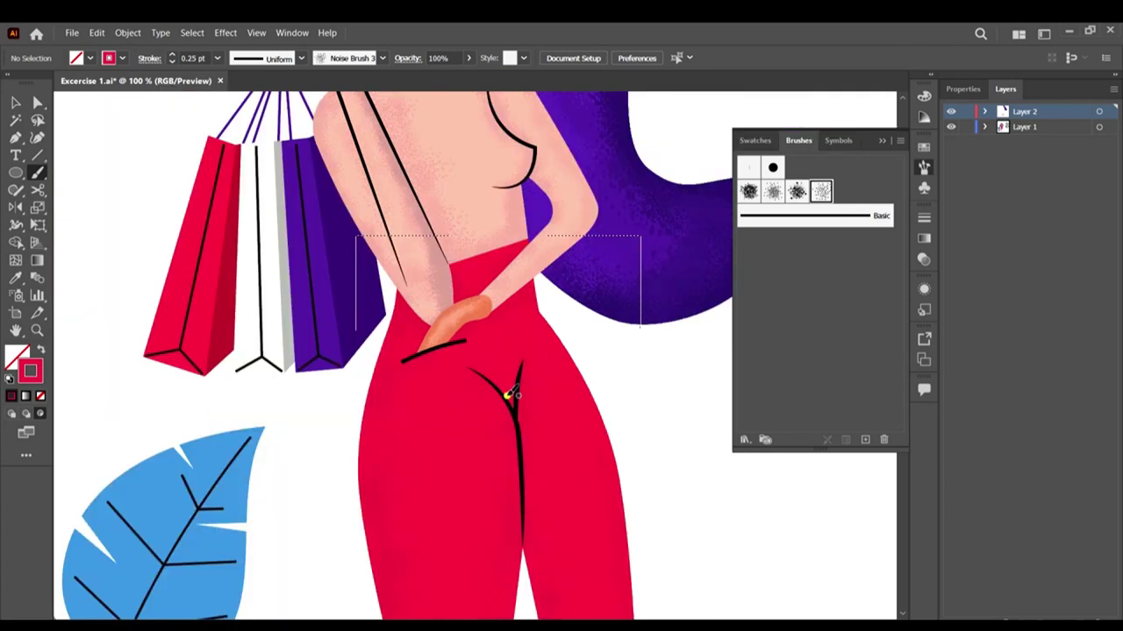
{"action": "mouse_move", "coordinate": [507, 396]}
{"action": "left_mouse_down"}
{"action": "mouse_move", "coordinate": [420, 354]}
{"action": "mouse_move", "coordinate": [505, 400]}
{"action": "mouse_move", "coordinate": [455, 383]}
{"action": "mouse_move", "coordinate": [489, 405]}
{"action": "left_mouse_up"}
{"action": "mouse_move", "coordinate": [489, 405]}
{"action": "left_mouse_down"}
{"action": "mouse_move", "coordinate": [481, 372]}
{"action": "mouse_move", "coordinate": [498, 394]}
{"action": "left_mouse_up"}
{"action": "scroll", "coordinate": [585, 478], "scroll_direction": "down", "scroll_amount": 1}
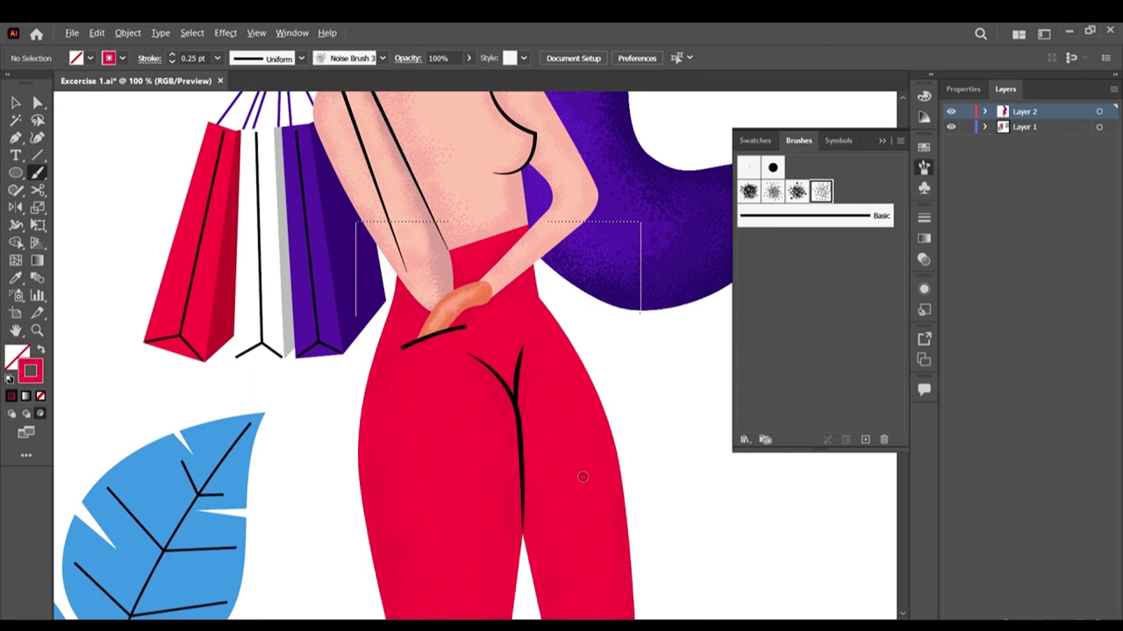
Step: Set the stroke colour to #CE204A and paint noise along the bent leg's inner thigh edge and the outer corner of its knee
{"action": "scroll", "coordinate": [552, 454], "scroll_direction": "down", "scroll_amount": 2}
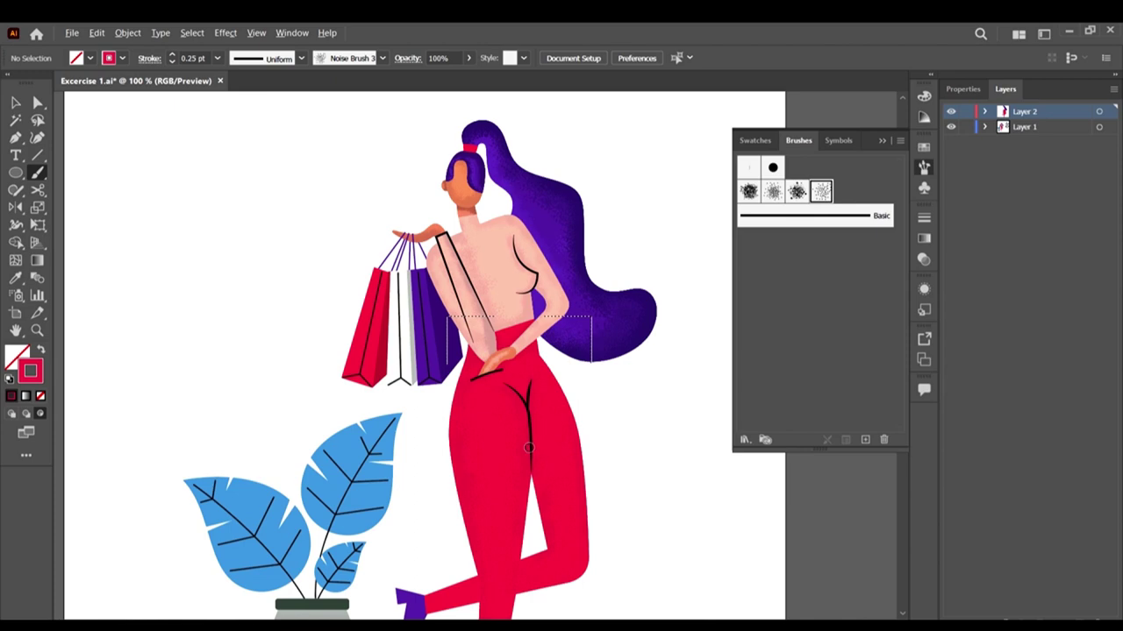
{"action": "scroll", "coordinate": [529, 448], "scroll_direction": "down", "scroll_amount": 2}
{"action": "scroll", "coordinate": [532, 351], "scroll_direction": "up", "scroll_amount": 4}
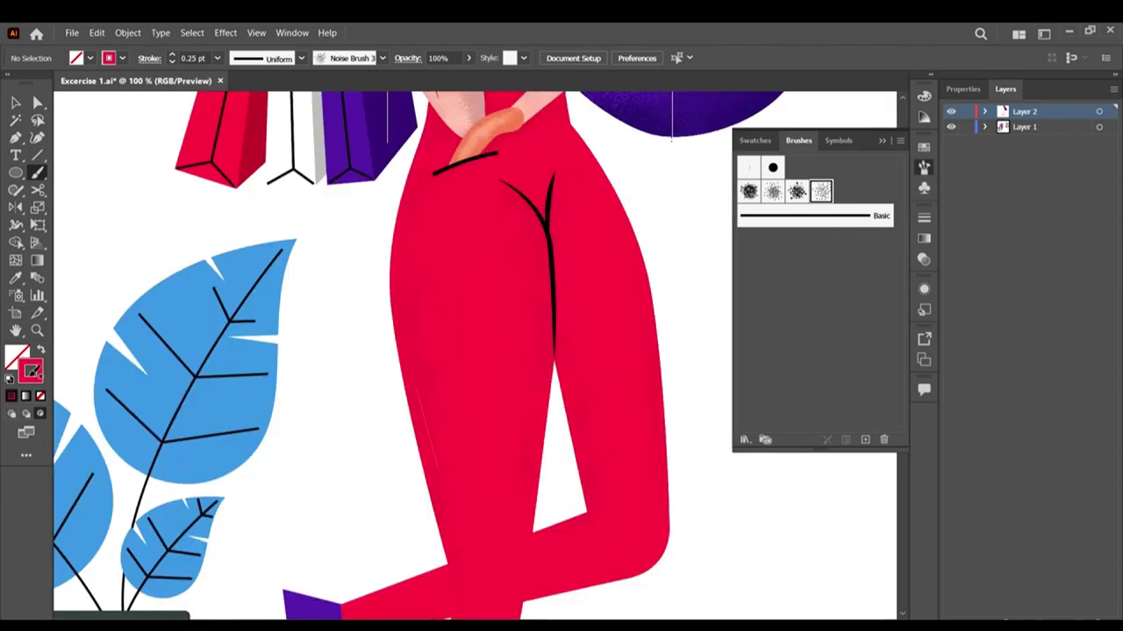
{"action": "scroll", "coordinate": [544, 379], "scroll_direction": "down", "scroll_amount": 2}
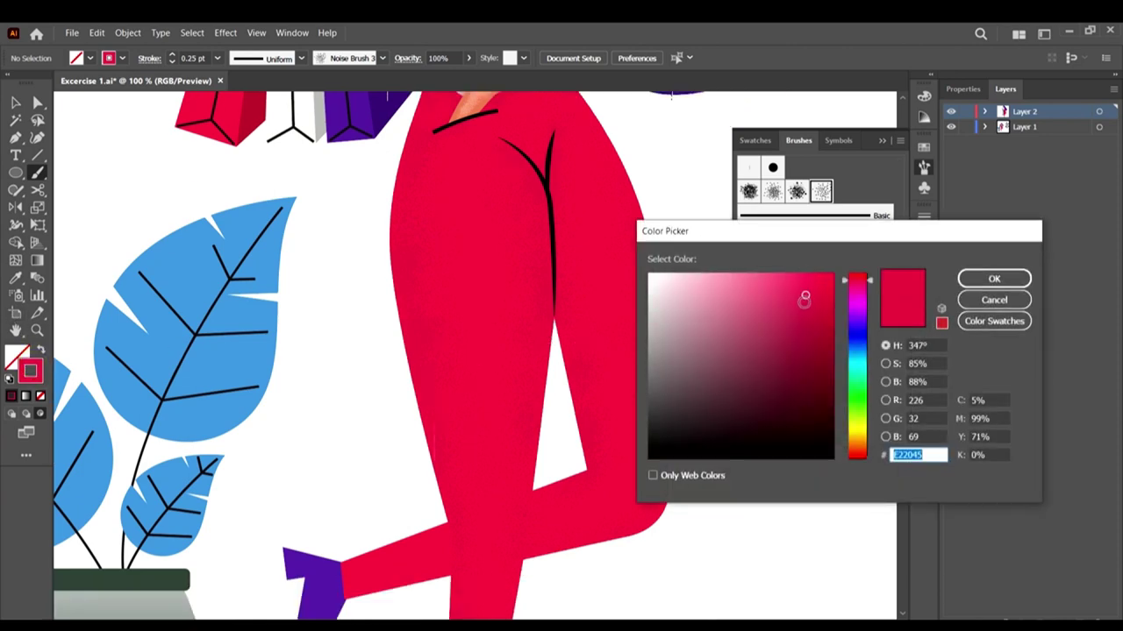
{"action": "left_click", "coordinate": [805, 303]}
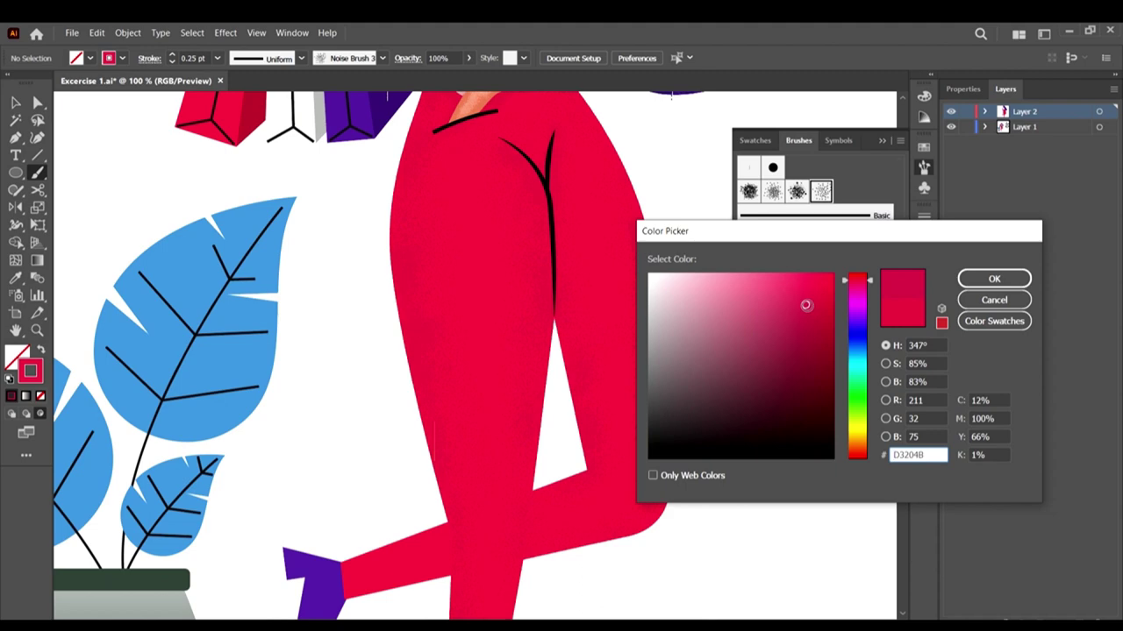
{"action": "left_click", "coordinate": [1021, 280]}
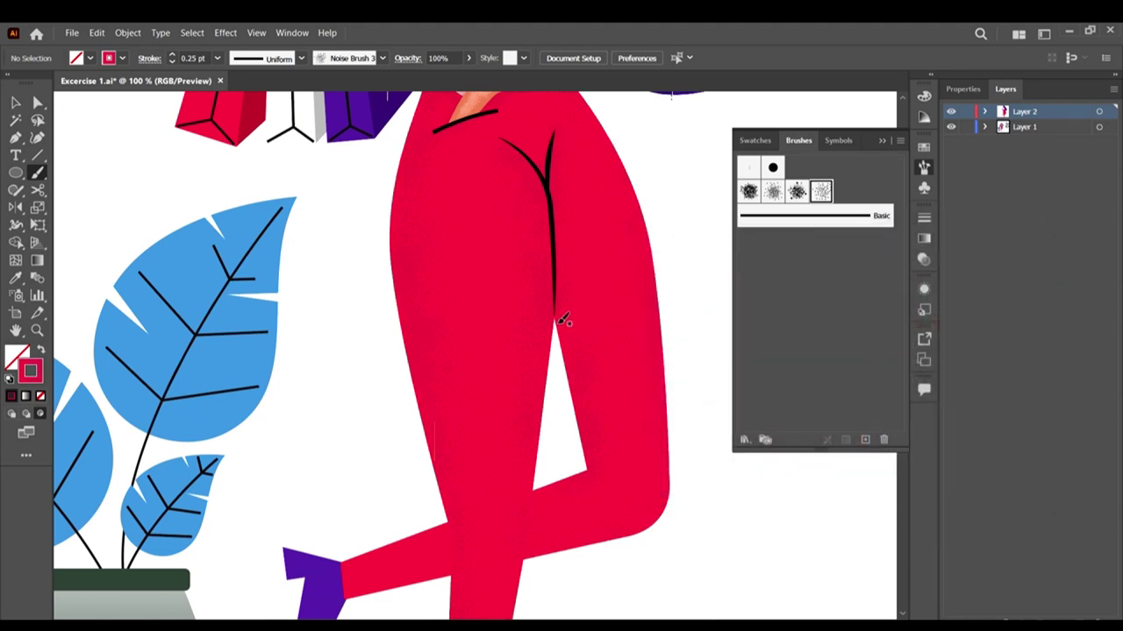
{"action": "left_click_drag", "start_coordinate": [555, 333], "coordinate": [571, 411]}
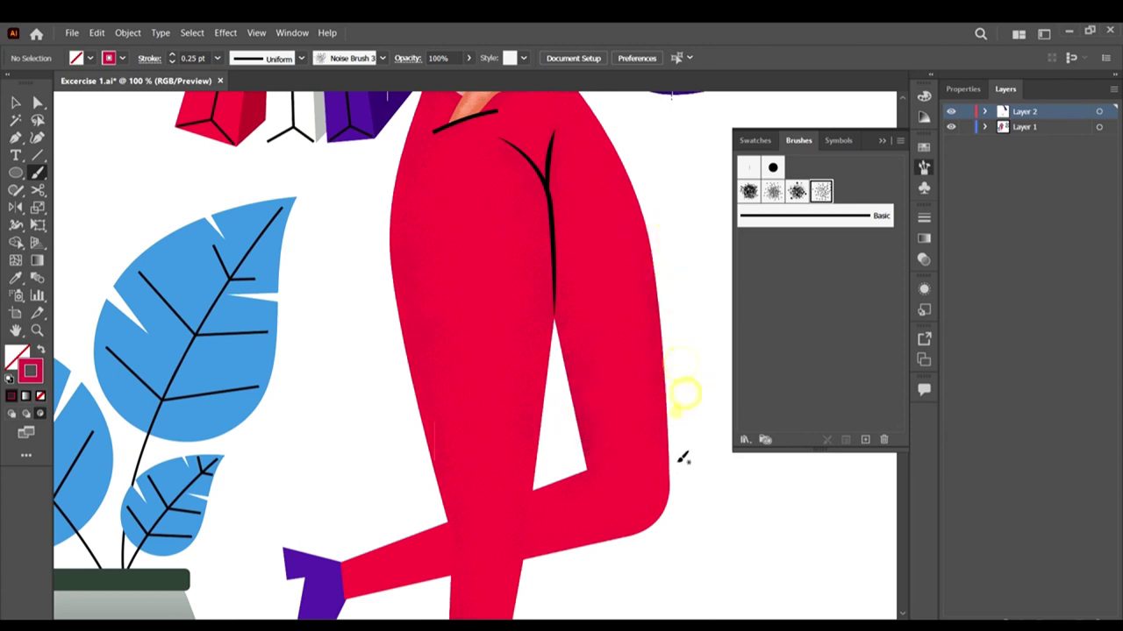
{"action": "left_click_drag", "start_coordinate": [655, 501], "coordinate": [664, 501]}
Step: Dab dark red noise along the outer hip edge of the standing leg, below the pocket
{"action": "mouse_move", "coordinate": [394, 239]}
{"action": "left_mouse_down"}
{"action": "mouse_move", "coordinate": [389, 202]}
{"action": "mouse_move", "coordinate": [391, 272]}
{"action": "left_mouse_up"}
{"action": "left_click", "coordinate": [393, 211]}
{"action": "left_click", "coordinate": [393, 229]}
{"action": "left_click", "coordinate": [395, 251]}
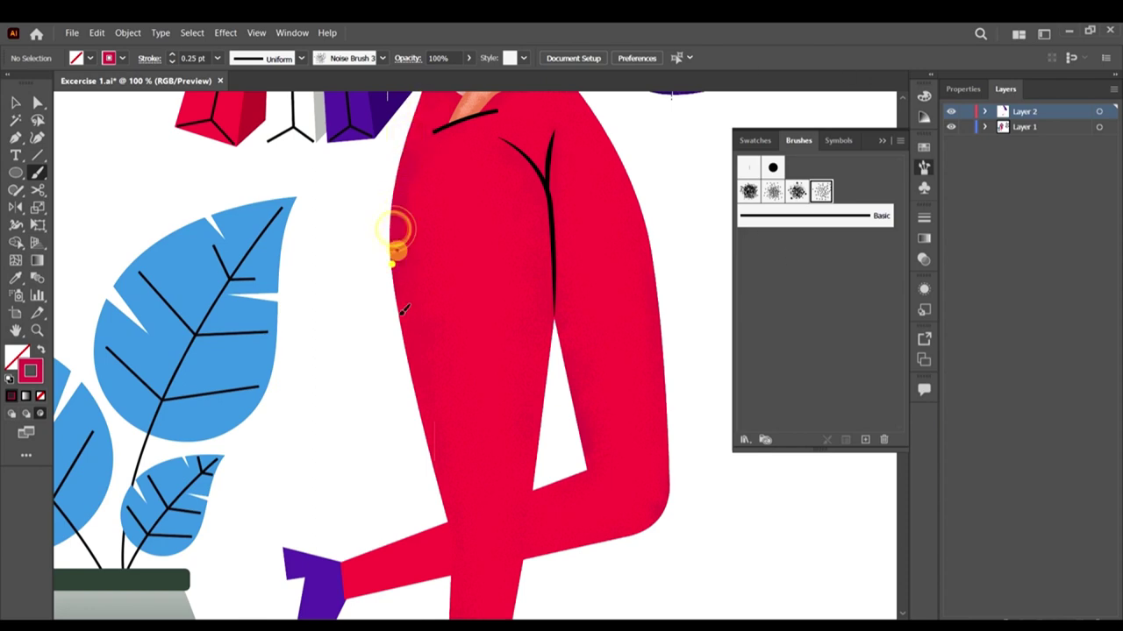
{"action": "left_click", "coordinate": [396, 265]}
Step: Darken the stroke colour further and paint noise along the standing leg's outer edge from the hip down to the knee
{"action": "left_click", "coordinate": [30, 371]}
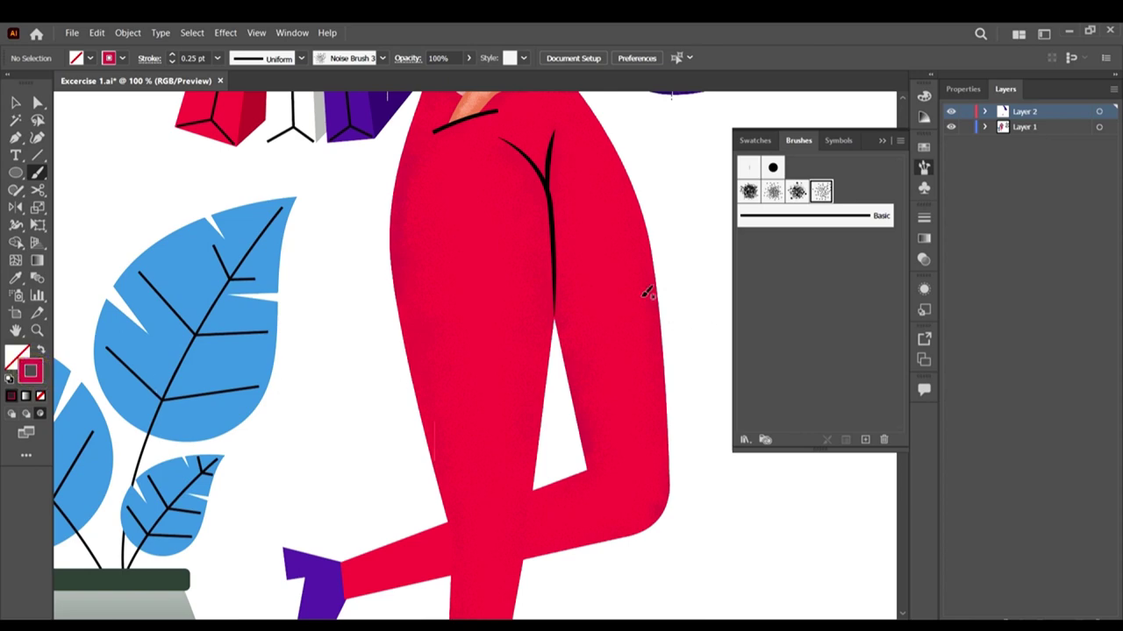
{"action": "double_click", "coordinate": [31, 371]}
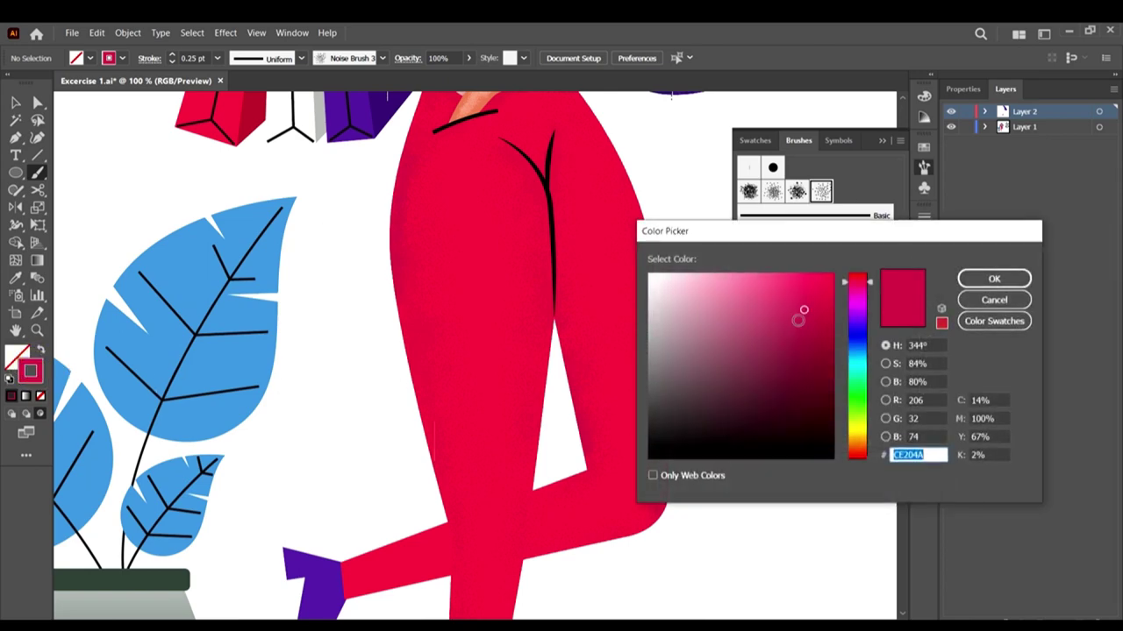
{"action": "left_click_drag", "start_coordinate": [804, 311], "coordinate": [804, 320]}
{"action": "left_click", "coordinate": [995, 278]}
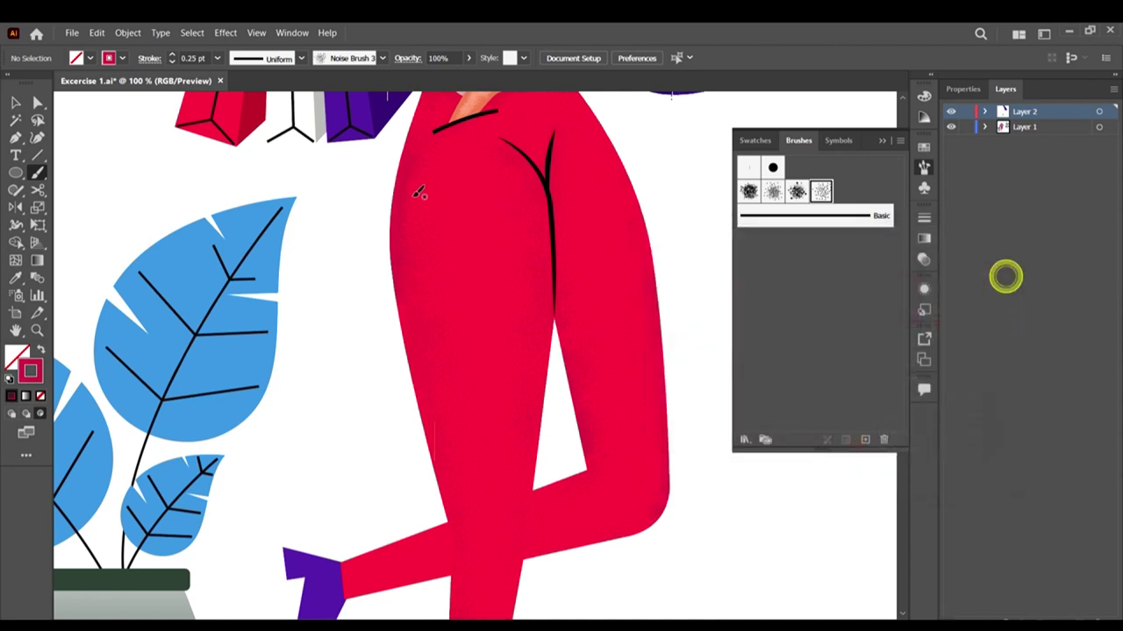
{"action": "left_click_drag", "start_coordinate": [388, 273], "coordinate": [391, 290]}
{"action": "left_click_drag", "start_coordinate": [394, 213], "coordinate": [392, 289]}
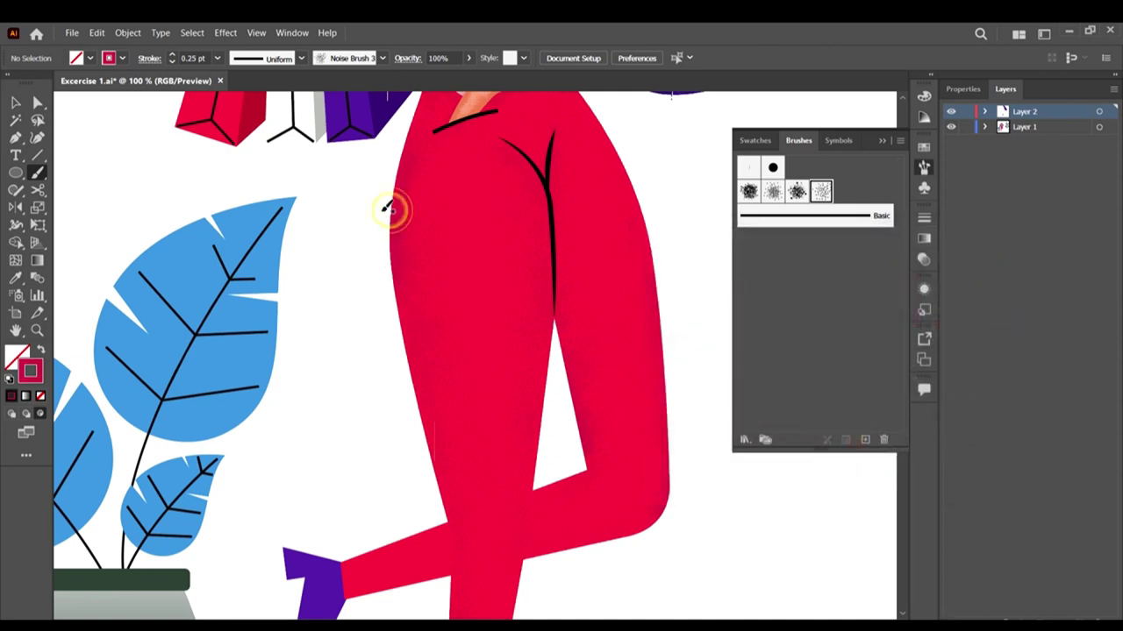
{"action": "left_click_drag", "start_coordinate": [388, 246], "coordinate": [407, 344]}
{"action": "mouse_move", "coordinate": [386, 265]}
{"action": "left_mouse_down"}
{"action": "mouse_move", "coordinate": [426, 390]}
{"action": "mouse_move", "coordinate": [397, 303]}
{"action": "mouse_move", "coordinate": [457, 572]}
{"action": "left_mouse_up"}
Step: Paint dark red noise where the standing leg overlaps the raised calf and along both edges of its lower part
{"action": "scroll", "coordinate": [466, 425], "scroll_direction": "down", "scroll_amount": 3}
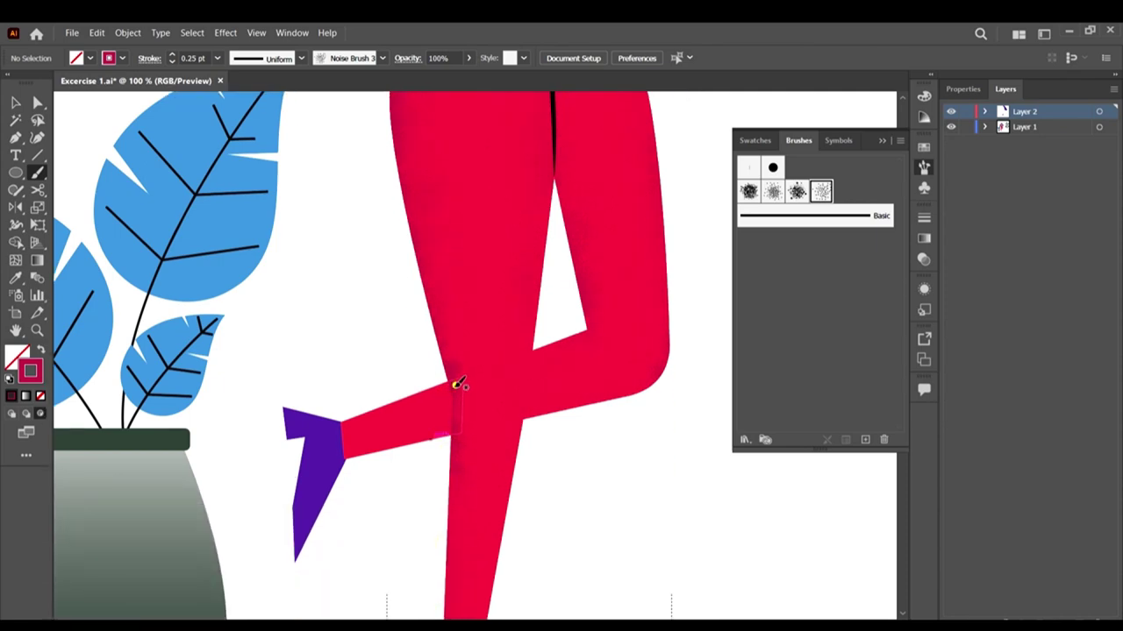
{"action": "left_click", "coordinate": [455, 385]}
{"action": "left_click", "coordinate": [454, 446]}
{"action": "left_click", "coordinate": [440, 494]}
{"action": "mouse_move", "coordinate": [451, 478]}
{"action": "left_mouse_down"}
{"action": "mouse_move", "coordinate": [445, 493]}
{"action": "mouse_move", "coordinate": [463, 519]}
{"action": "mouse_move", "coordinate": [459, 474]}
{"action": "left_mouse_up"}
{"action": "scroll", "coordinate": [391, 408], "scroll_direction": "down", "scroll_amount": 3}
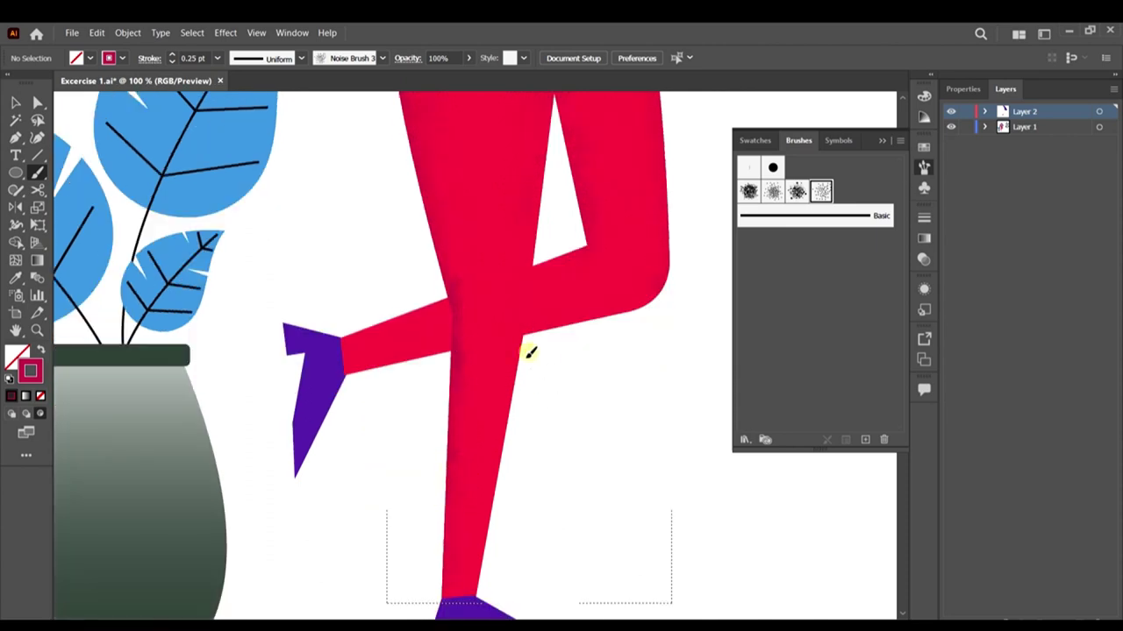
{"action": "mouse_move", "coordinate": [529, 353]}
{"action": "left_mouse_down"}
{"action": "mouse_move", "coordinate": [494, 496]}
{"action": "mouse_move", "coordinate": [501, 578]}
{"action": "mouse_move", "coordinate": [495, 565]}
{"action": "left_mouse_up"}
Step: Shade the trouser edges around the gap between the two legs, including the upper edge of the raised calf
{"action": "scroll", "coordinate": [608, 239], "scroll_direction": "up", "scroll_amount": 4}
{"action": "mouse_move", "coordinate": [559, 207]}
{"action": "left_mouse_down"}
{"action": "mouse_move", "coordinate": [577, 326]}
{"action": "mouse_move", "coordinate": [551, 254]}
{"action": "mouse_move", "coordinate": [549, 329]}
{"action": "left_mouse_up"}
{"action": "left_click_drag", "start_coordinate": [553, 228], "coordinate": [541, 346]}
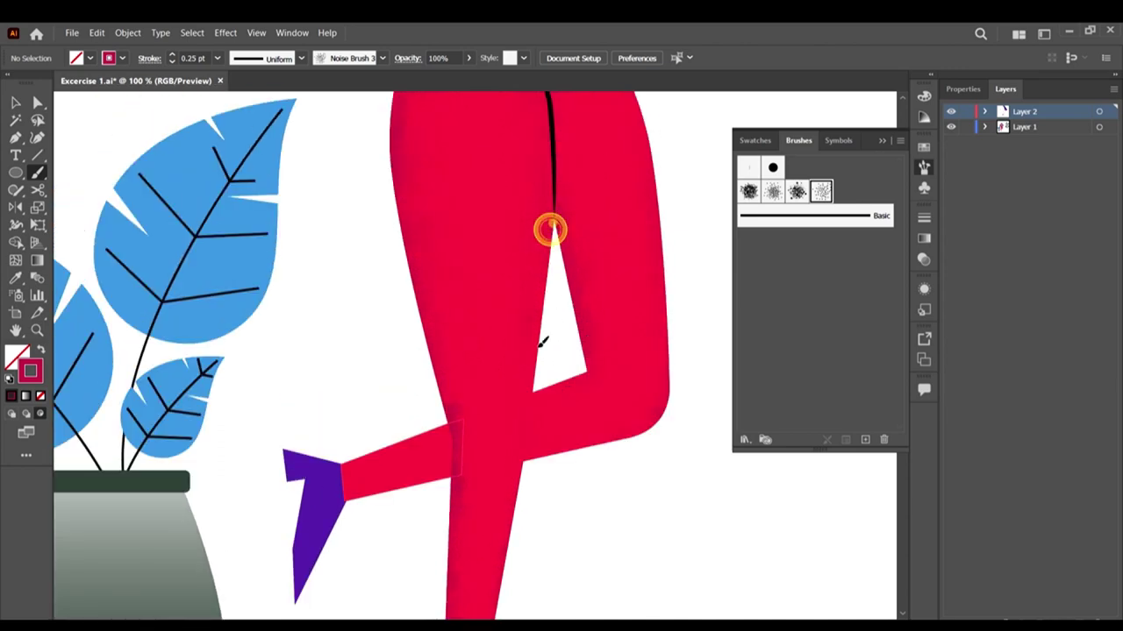
{"action": "mouse_move", "coordinate": [541, 262]}
{"action": "left_mouse_down"}
{"action": "mouse_move", "coordinate": [536, 348]}
{"action": "mouse_move", "coordinate": [549, 376]}
{"action": "mouse_move", "coordinate": [534, 380]}
{"action": "mouse_move", "coordinate": [550, 240]}
{"action": "mouse_move", "coordinate": [574, 333]}
{"action": "mouse_move", "coordinate": [575, 297]}
{"action": "mouse_move", "coordinate": [592, 350]}
{"action": "mouse_move", "coordinate": [572, 250]}
{"action": "mouse_move", "coordinate": [593, 366]}
{"action": "left_mouse_up"}
{"action": "scroll", "coordinate": [586, 393], "scroll_direction": "up", "scroll_amount": 1}
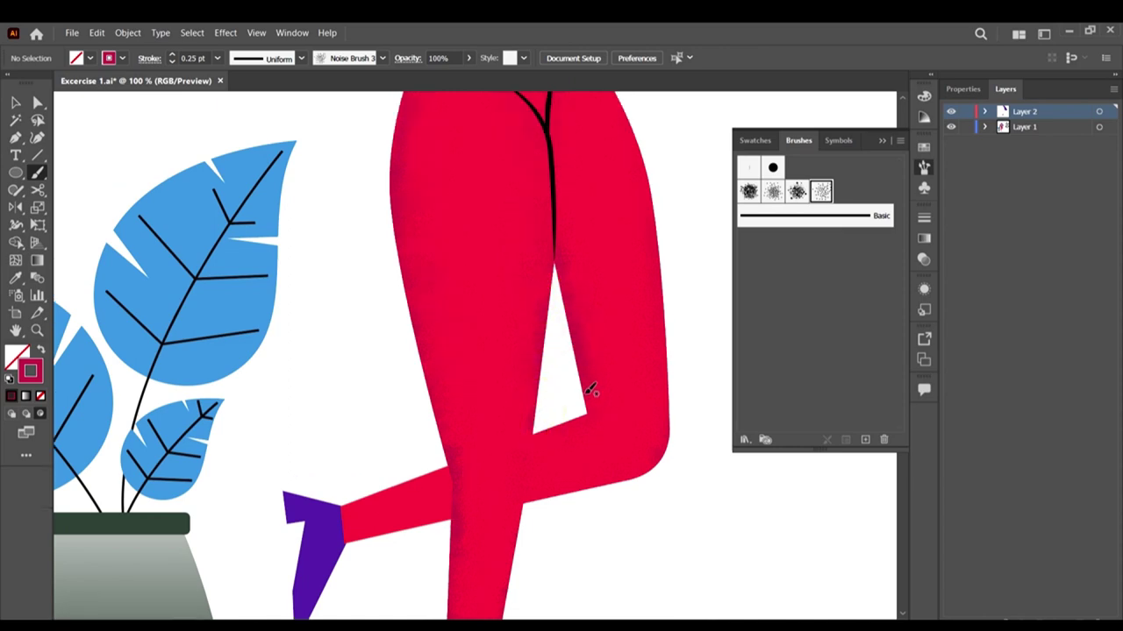
{"action": "left_click_drag", "start_coordinate": [589, 418], "coordinate": [546, 433]}
Step: Paint dark red noise along the bent leg's outer edge from the hip down to the knee
{"action": "scroll", "coordinate": [576, 160], "scroll_direction": "up", "scroll_amount": 3}
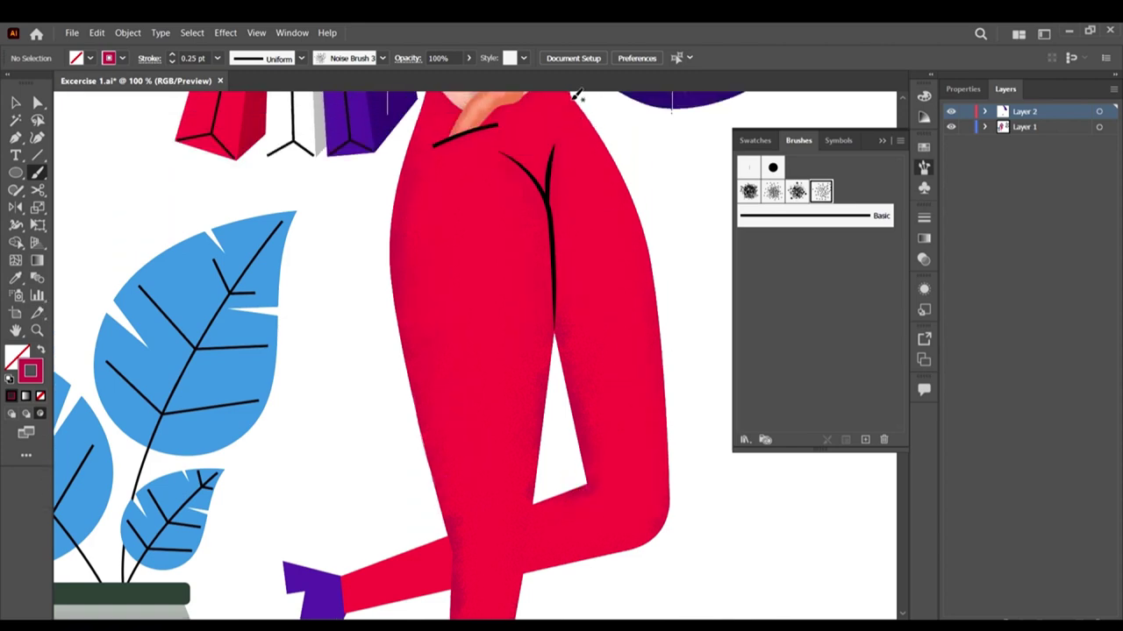
{"action": "left_click_drag", "start_coordinate": [592, 119], "coordinate": [643, 200]}
{"action": "left_click_drag", "start_coordinate": [597, 140], "coordinate": [638, 229]}
{"action": "left_click_drag", "start_coordinate": [623, 182], "coordinate": [648, 254]}
{"action": "left_click_drag", "start_coordinate": [639, 213], "coordinate": [655, 295]}
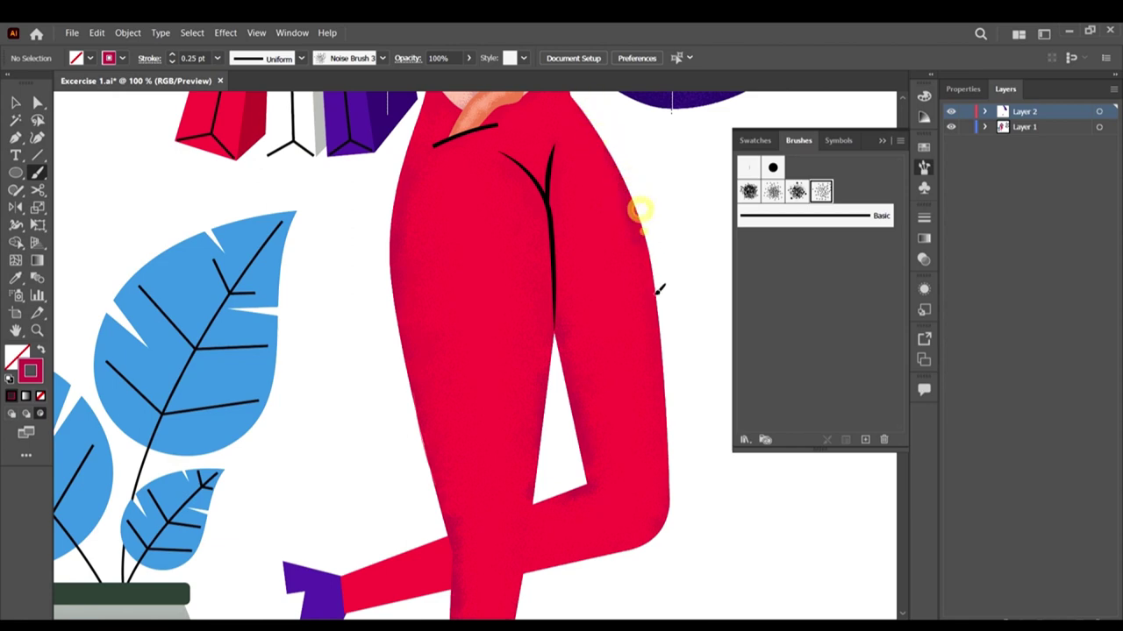
{"action": "mouse_move", "coordinate": [656, 244]}
{"action": "left_mouse_down"}
{"action": "mouse_move", "coordinate": [662, 296]}
{"action": "mouse_move", "coordinate": [664, 279]}
{"action": "mouse_move", "coordinate": [649, 279]}
{"action": "mouse_move", "coordinate": [679, 378]}
{"action": "mouse_move", "coordinate": [663, 326]}
{"action": "left_mouse_up"}
{"action": "left_click_drag", "start_coordinate": [650, 363], "coordinate": [671, 451]}
{"action": "mouse_move", "coordinate": [654, 366]}
{"action": "left_mouse_down"}
{"action": "mouse_move", "coordinate": [678, 456]}
{"action": "mouse_move", "coordinate": [672, 487]}
{"action": "left_mouse_up"}
{"action": "mouse_move", "coordinate": [663, 449]}
{"action": "left_mouse_down"}
{"action": "mouse_move", "coordinate": [676, 529]}
{"action": "mouse_move", "coordinate": [669, 524]}
{"action": "left_mouse_up"}
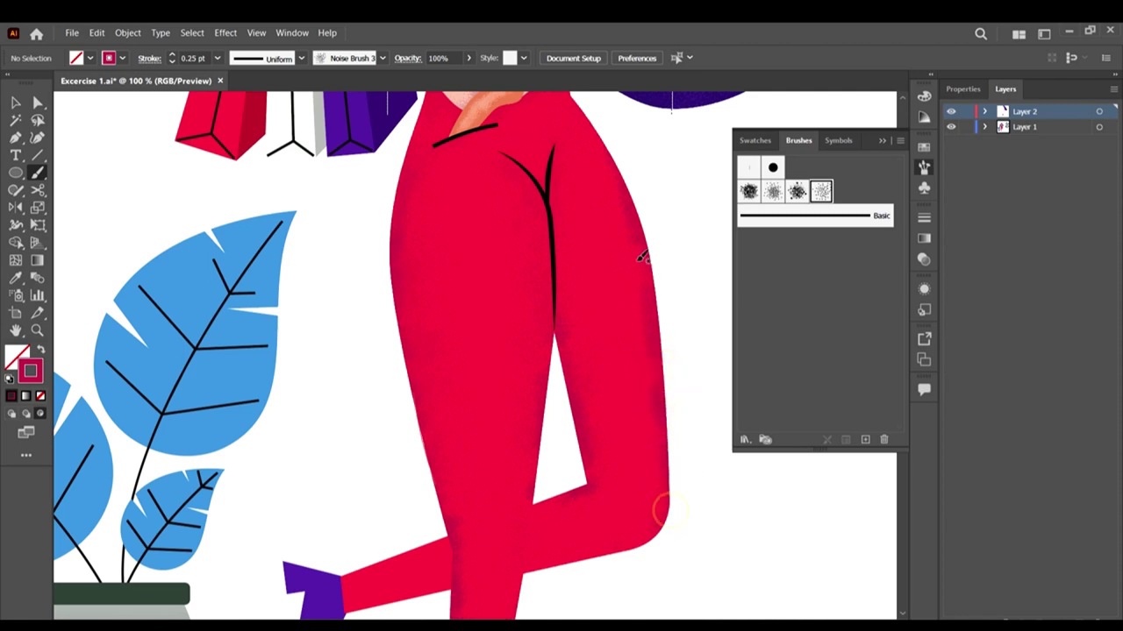
Step: Paint dark red noise along the vertical crease between the legs and on the waist beside and between the forearms
{"action": "scroll", "coordinate": [622, 167], "scroll_direction": "up", "scroll_amount": 2}
{"action": "left_click_drag", "start_coordinate": [551, 269], "coordinate": [549, 316]}
{"action": "mouse_move", "coordinate": [545, 276]}
{"action": "left_mouse_down"}
{"action": "mouse_move", "coordinate": [538, 314]}
{"action": "mouse_move", "coordinate": [558, 434]}
{"action": "left_mouse_up"}
{"action": "scroll", "coordinate": [573, 200], "scroll_direction": "up", "scroll_amount": 1}
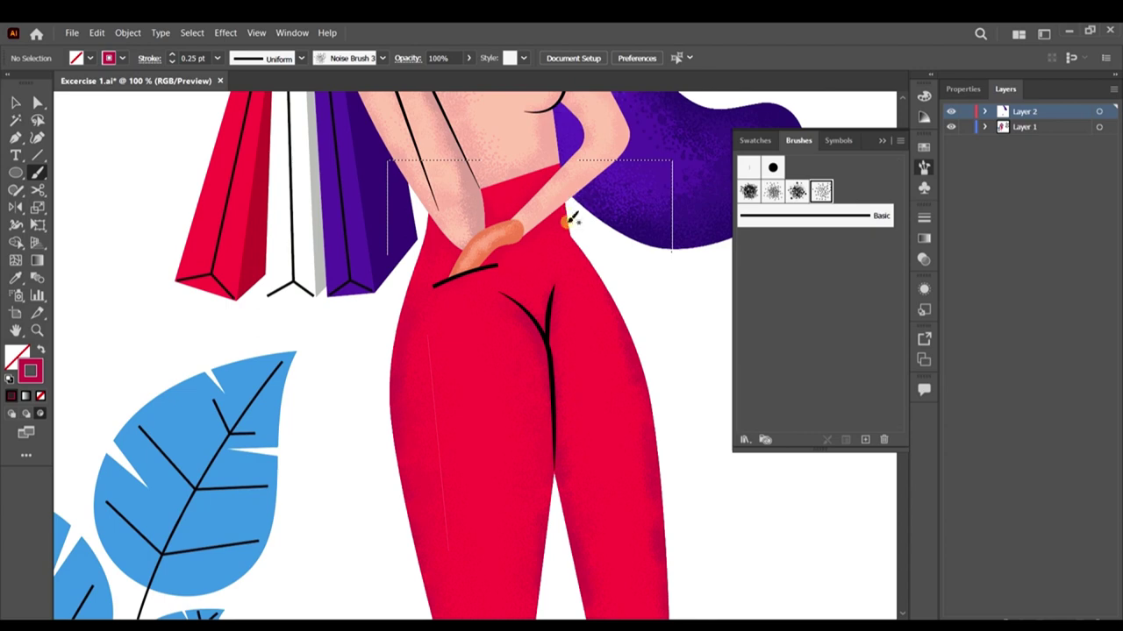
{"action": "mouse_move", "coordinate": [568, 221]}
{"action": "left_mouse_down"}
{"action": "mouse_move", "coordinate": [566, 204]}
{"action": "mouse_move", "coordinate": [518, 224]}
{"action": "mouse_move", "coordinate": [526, 203]}
{"action": "mouse_move", "coordinate": [510, 222]}
{"action": "mouse_move", "coordinate": [540, 172]}
{"action": "mouse_move", "coordinate": [570, 164]}
{"action": "mouse_move", "coordinate": [562, 192]}
{"action": "left_mouse_up"}
{"action": "mouse_move", "coordinate": [494, 226]}
{"action": "left_mouse_down"}
{"action": "mouse_move", "coordinate": [512, 235]}
{"action": "mouse_move", "coordinate": [482, 263]}
{"action": "left_mouse_up"}
Step: Try shading the raised calf where it passes behind the standing leg, using Noise Brush1 with a 0.15 pt stroke
{"action": "scroll", "coordinate": [551, 320], "scroll_direction": "down", "scroll_amount": 5}
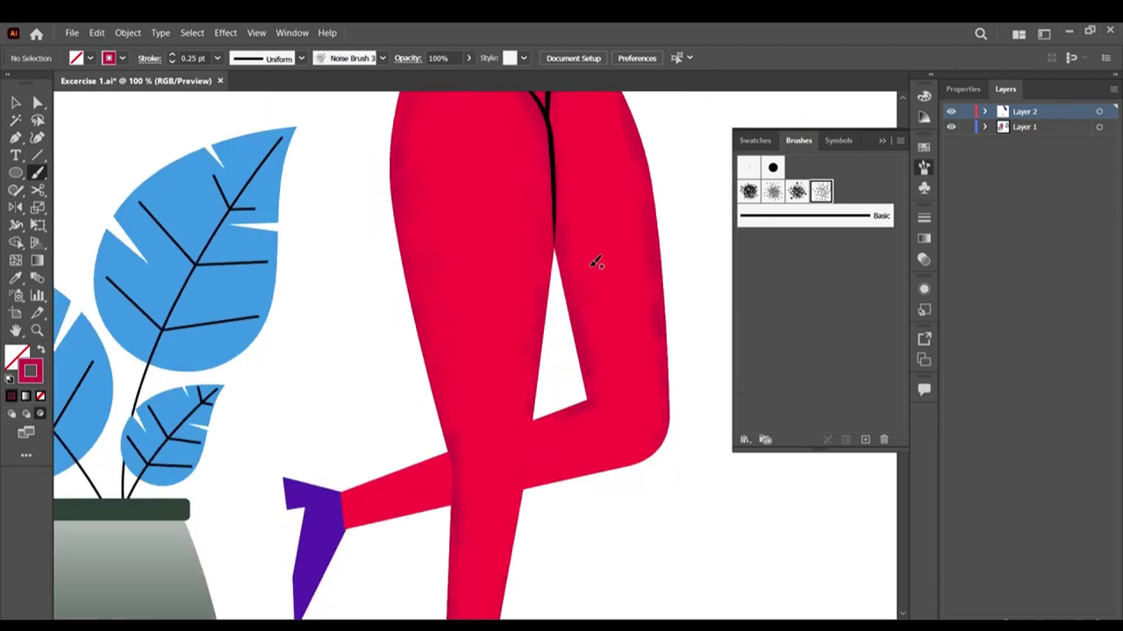
{"action": "scroll", "coordinate": [554, 498], "scroll_direction": "up", "scroll_amount": 3}
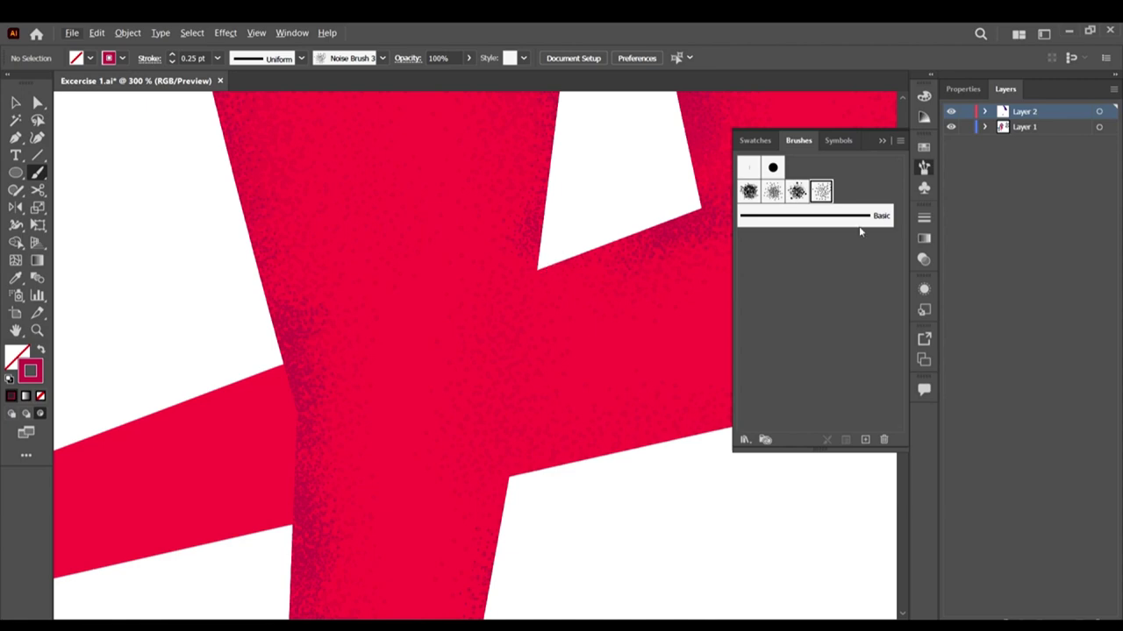
{"action": "left_click", "coordinate": [771, 191]}
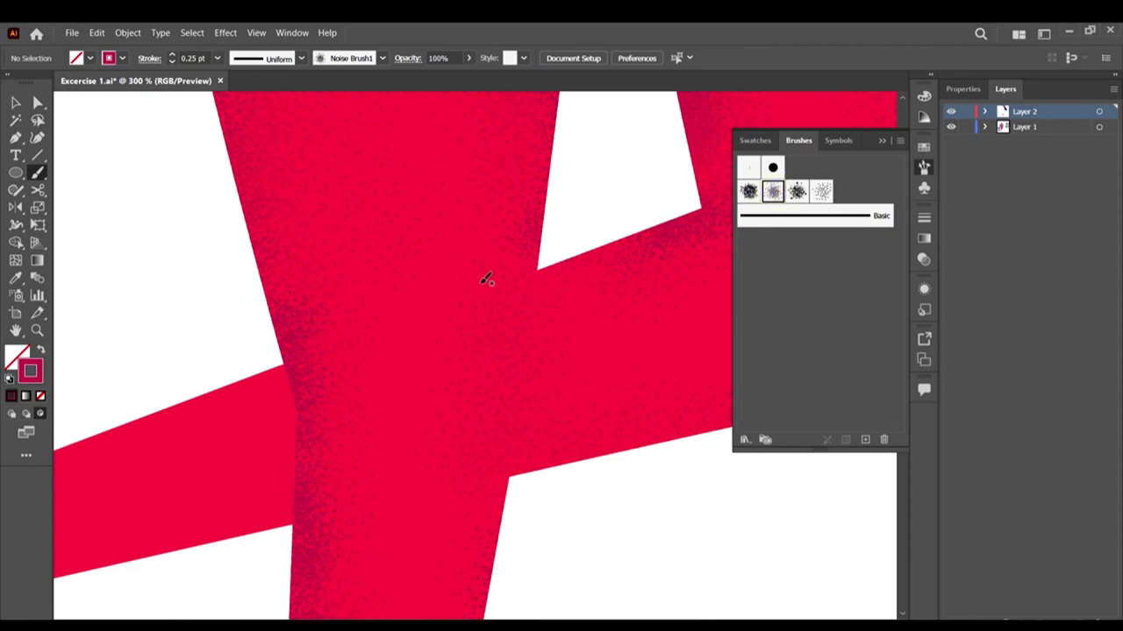
{"action": "left_click", "coordinate": [537, 270]}
{"action": "left_click", "coordinate": [216, 56]}
{"action": "left_click", "coordinate": [214, 55]}
{"action": "left_click", "coordinate": [197, 58]}
{"action": "key", "text": "BackSpace"}
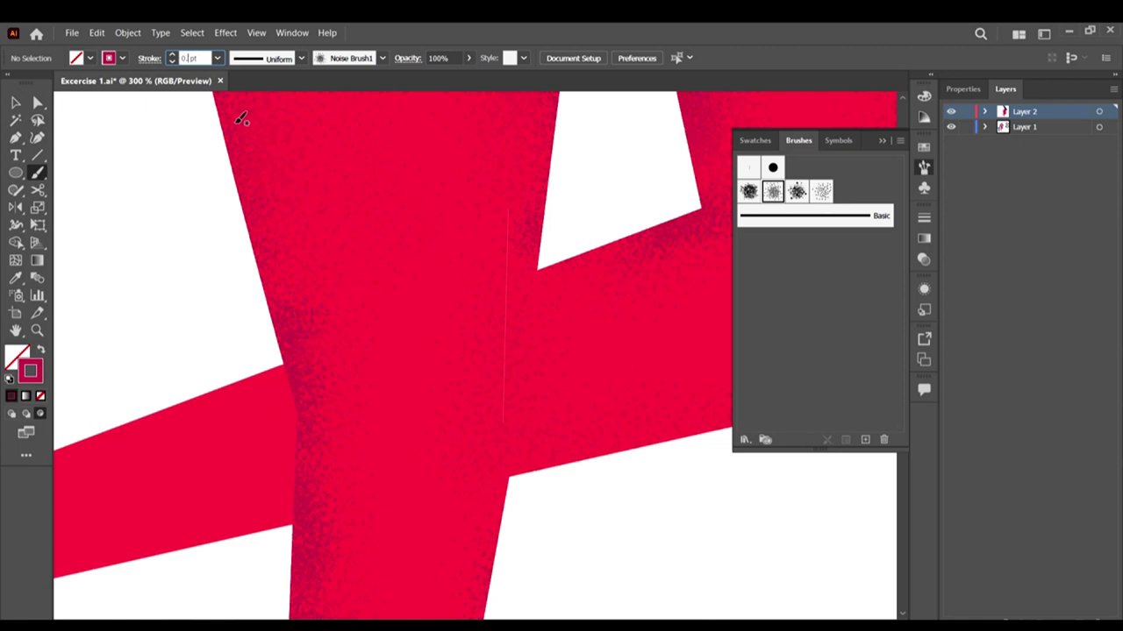
{"action": "type", "text": "15"}
{"action": "key", "text": "Return"}
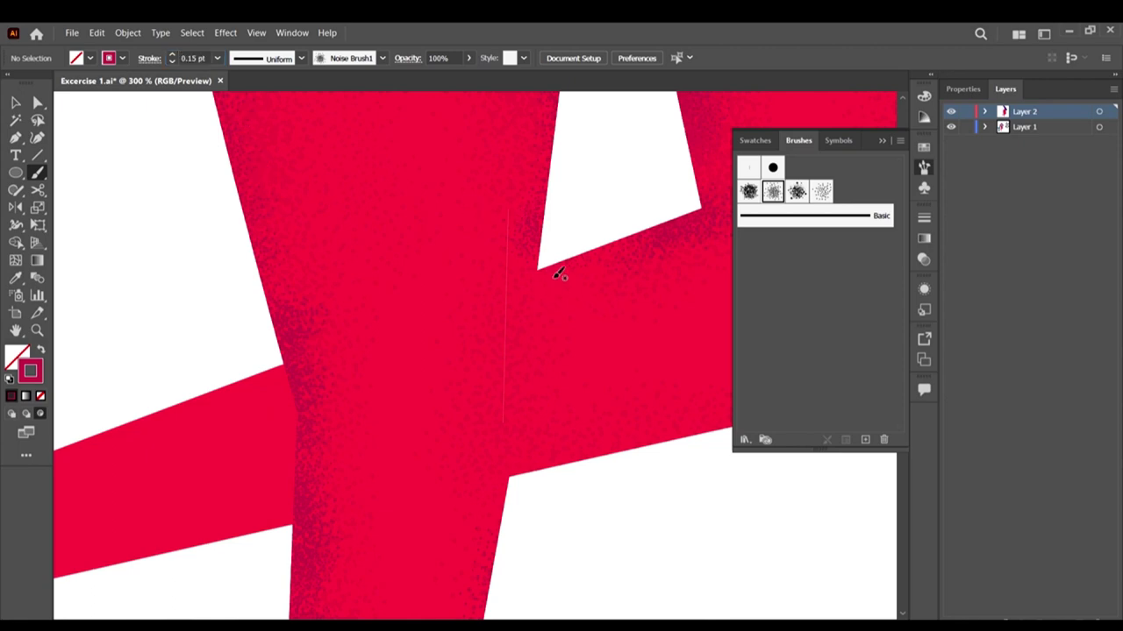
{"action": "mouse_move", "coordinate": [555, 272]}
{"action": "left_mouse_down"}
{"action": "mouse_move", "coordinate": [546, 385]}
{"action": "mouse_move", "coordinate": [547, 358]}
{"action": "left_mouse_up"}
{"action": "mouse_move", "coordinate": [541, 404]}
{"action": "left_mouse_down"}
{"action": "mouse_move", "coordinate": [543, 428]}
{"action": "mouse_move", "coordinate": [550, 396]}
{"action": "mouse_move", "coordinate": [529, 454]}
{"action": "left_mouse_up"}
Step: Undo the Noise Brush1 strokes painted at 0.15 pt where the legs cross
{"action": "scroll", "coordinate": [525, 326], "scroll_direction": "down", "scroll_amount": 3}
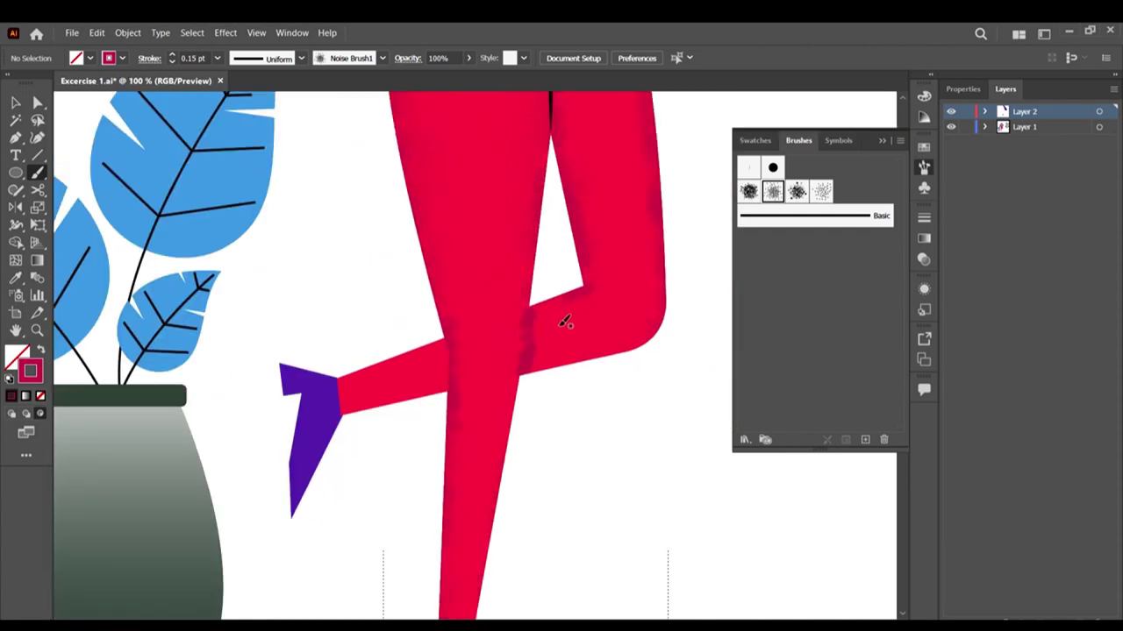
{"action": "scroll", "coordinate": [553, 324], "scroll_direction": "up", "scroll_amount": 2}
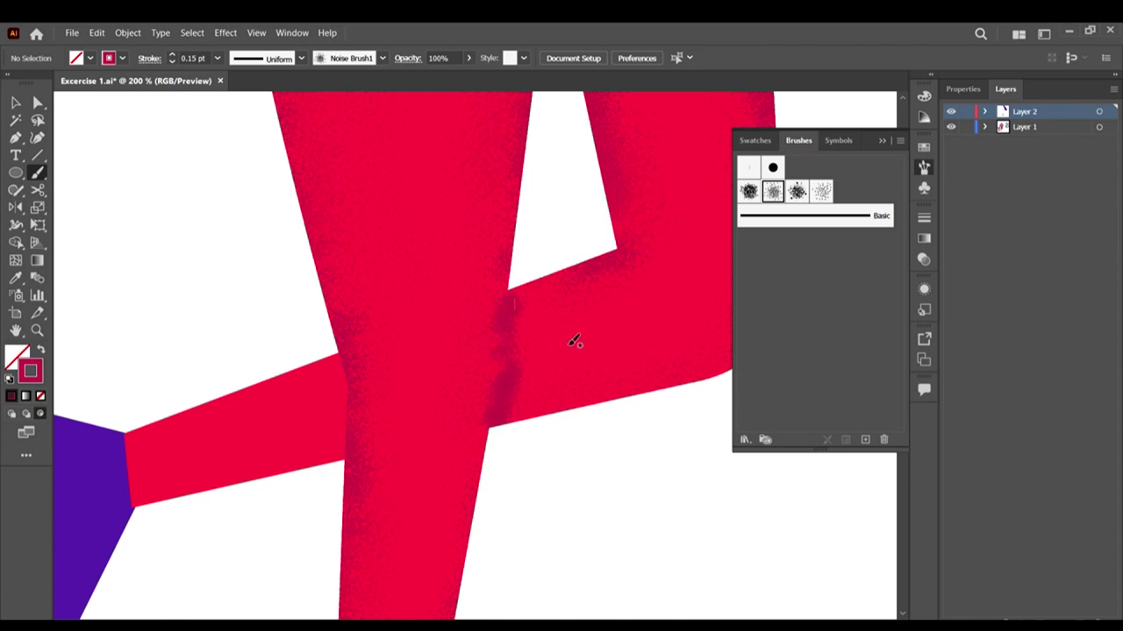
{"action": "key", "text": "ctrl+z"}
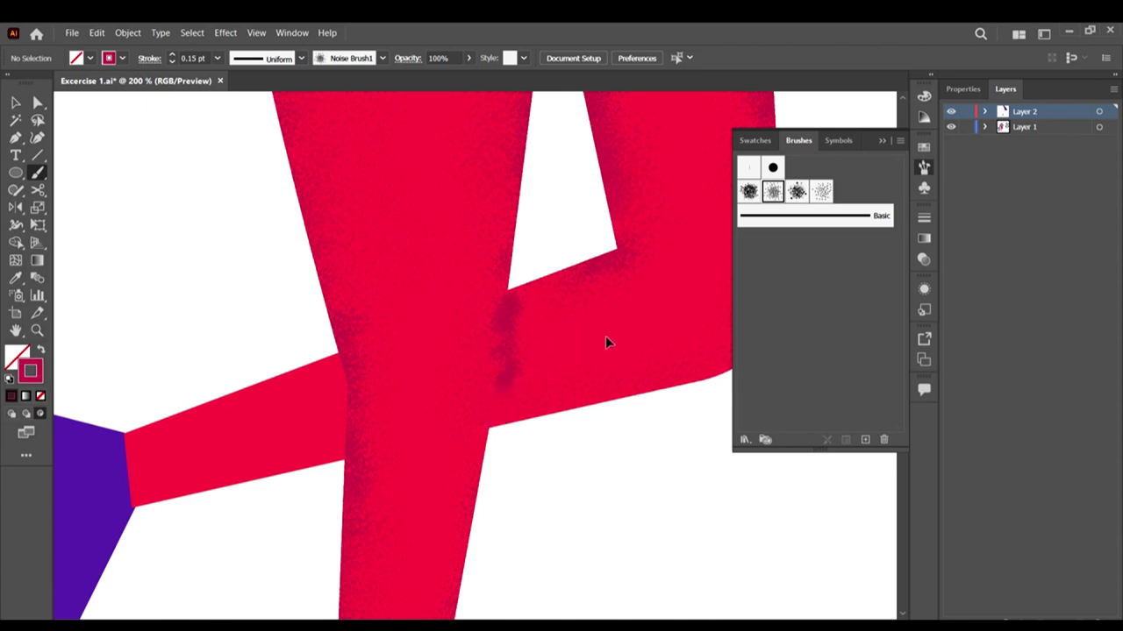
{"action": "key", "text": "ctrl+z"}
{"action": "key", "text": "ctrl+z"}
{"action": "key", "text": "ctrl+z"}
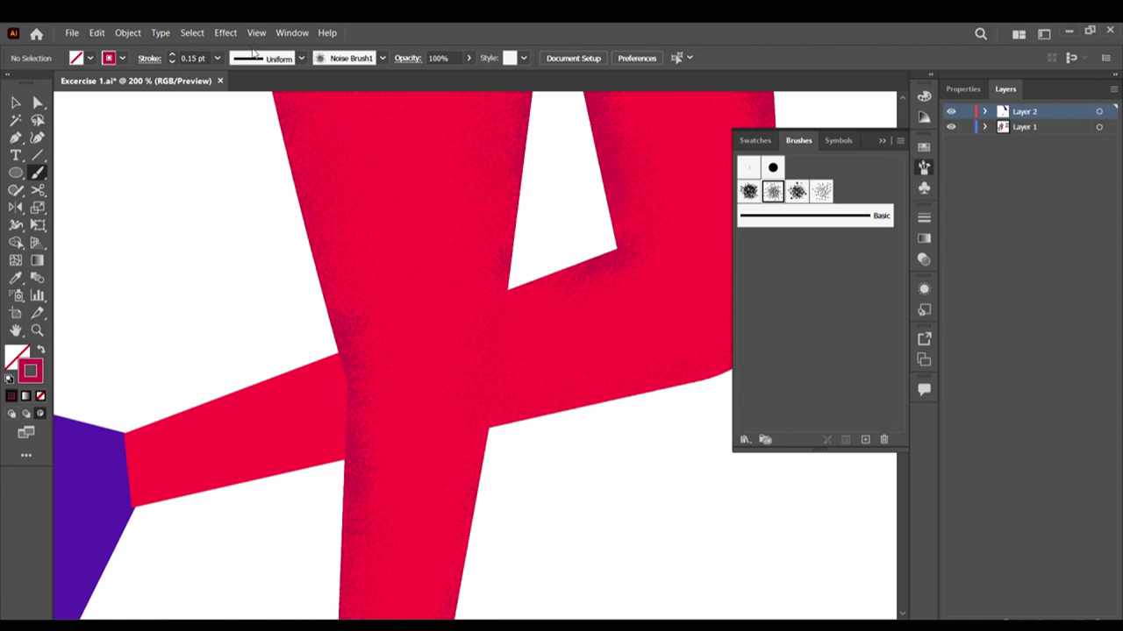
Step: Try shading the raised calf beside the standing knee with Noise Brush1 at a 0.25 pt stroke
{"action": "left_click", "coordinate": [215, 59]}
{"action": "left_click", "coordinate": [240, 70]}
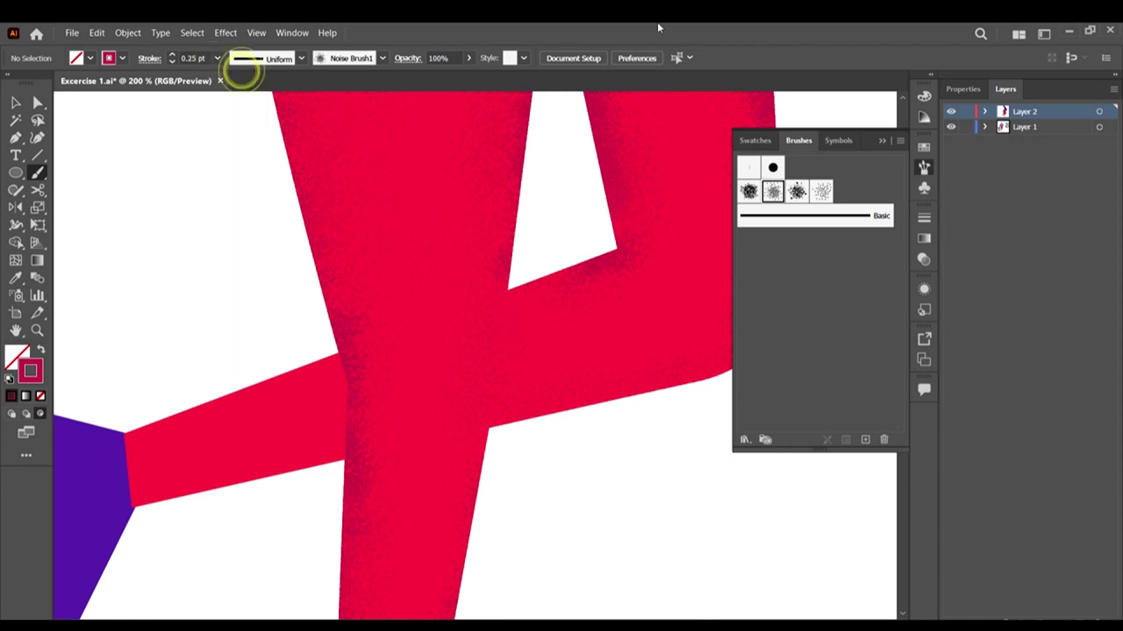
{"action": "left_click_drag", "start_coordinate": [529, 287], "coordinate": [551, 356]}
{"action": "left_click_drag", "start_coordinate": [531, 297], "coordinate": [537, 491]}
{"action": "left_click_drag", "start_coordinate": [519, 344], "coordinate": [527, 523]}
{"action": "mouse_move", "coordinate": [525, 377]}
{"action": "left_mouse_down"}
{"action": "mouse_move", "coordinate": [528, 359]}
{"action": "mouse_move", "coordinate": [514, 518]}
{"action": "mouse_move", "coordinate": [501, 439]}
{"action": "left_mouse_up"}
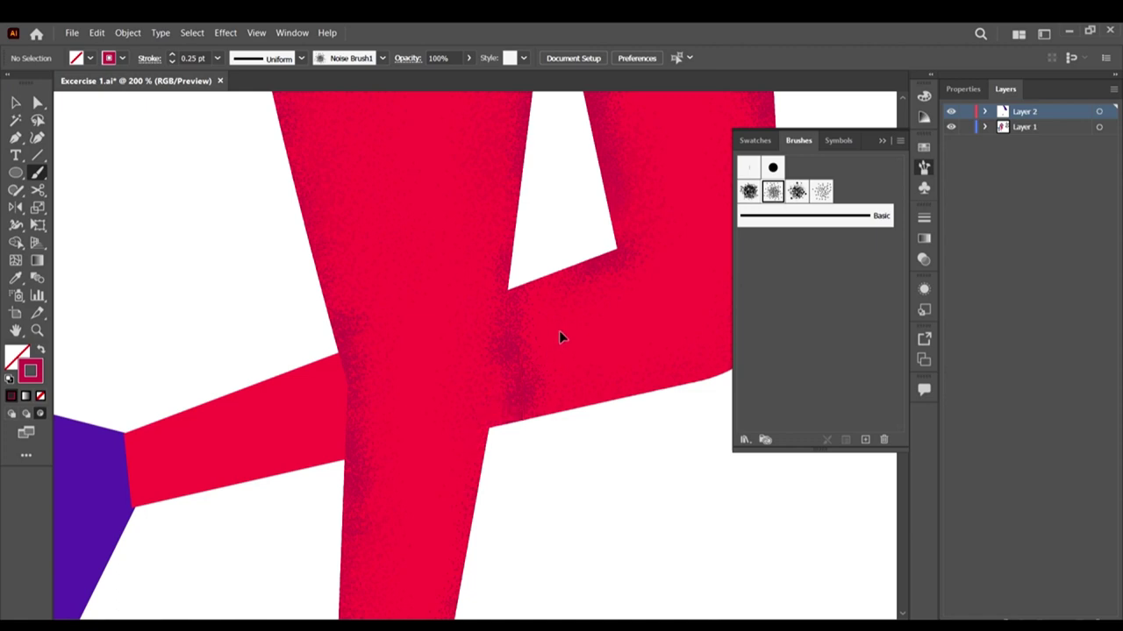
Step: Undo the Noise Brush1 strokes painted at 0.25 pt beside the standing knee
{"action": "key", "text": "ctrl+z"}
{"action": "key", "text": "ctrl+z"}
{"action": "key", "text": "ctrl+z"}
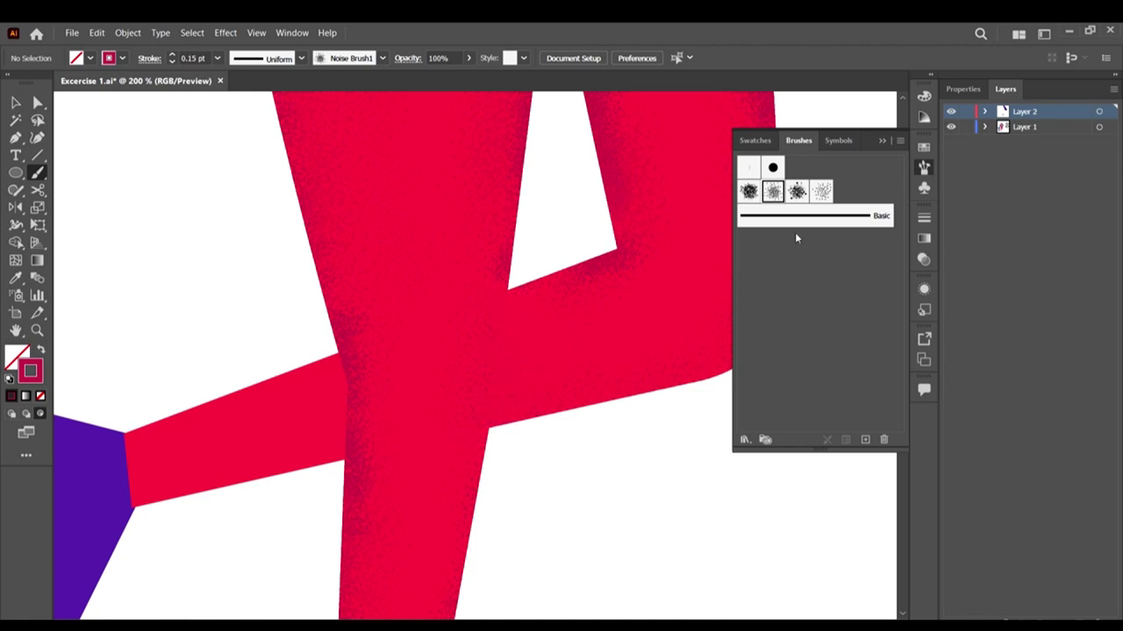
Step: Try shading the raised calf beside the standing knee with Noise Brush 3 at a 0.15 pt stroke
{"action": "left_click", "coordinate": [820, 193]}
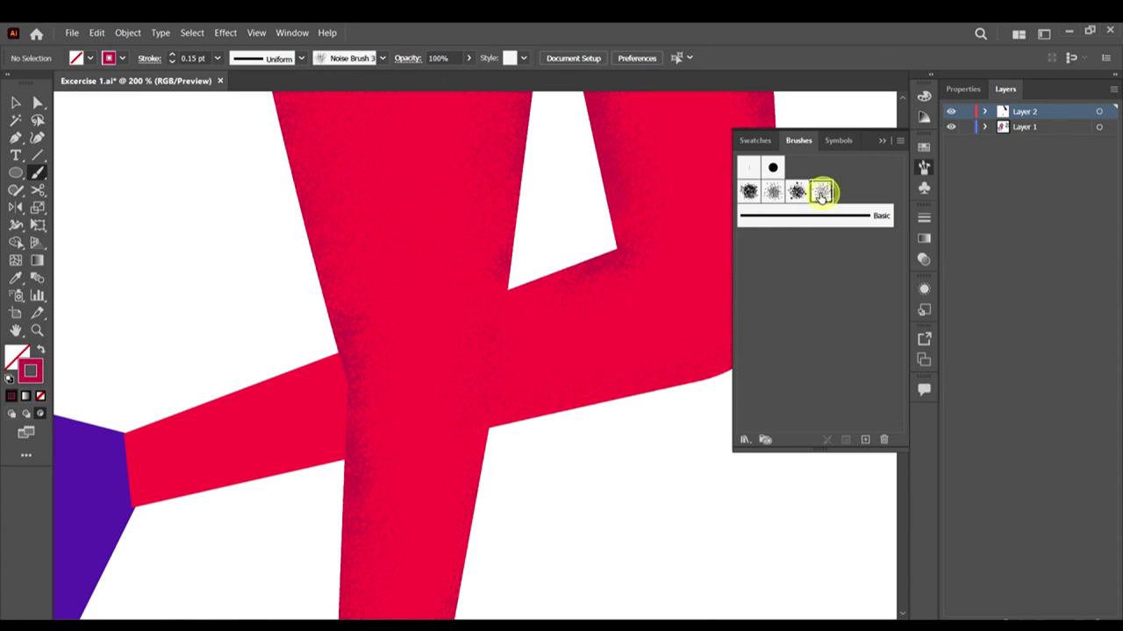
{"action": "left_click_drag", "start_coordinate": [542, 296], "coordinate": [517, 399]}
{"action": "left_click_drag", "start_coordinate": [524, 297], "coordinate": [517, 498]}
Step: Shade the raised calf where it meets the standing knee, using Noise Brush 3 with a 0.25 pt stroke
{"action": "left_click", "coordinate": [218, 58]}
{"action": "left_click", "coordinate": [240, 72]}
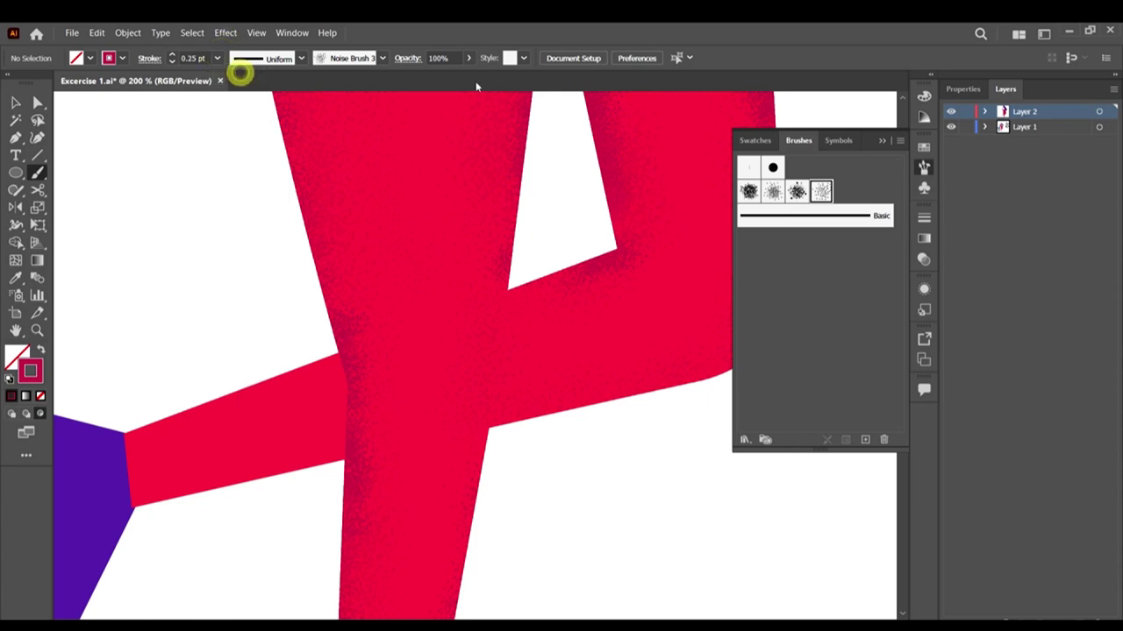
{"action": "left_click", "coordinate": [824, 188]}
{"action": "left_click_drag", "start_coordinate": [533, 294], "coordinate": [510, 619]}
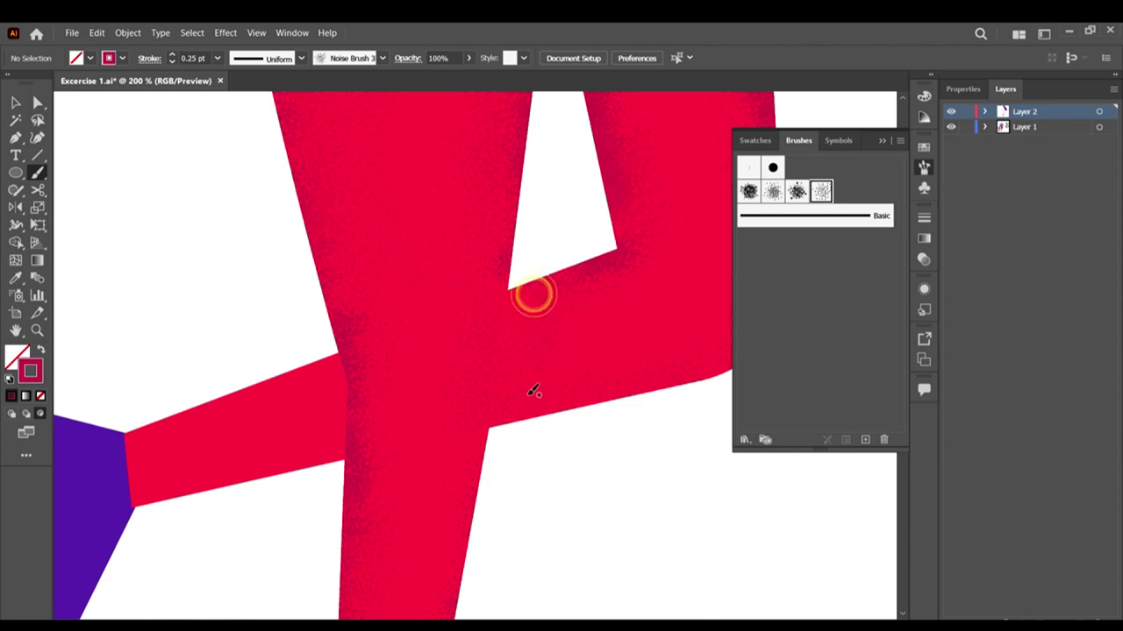
{"action": "mouse_move", "coordinate": [541, 308]}
{"action": "left_mouse_down"}
{"action": "mouse_move", "coordinate": [513, 453]}
{"action": "mouse_move", "coordinate": [536, 450]}
{"action": "left_mouse_up"}
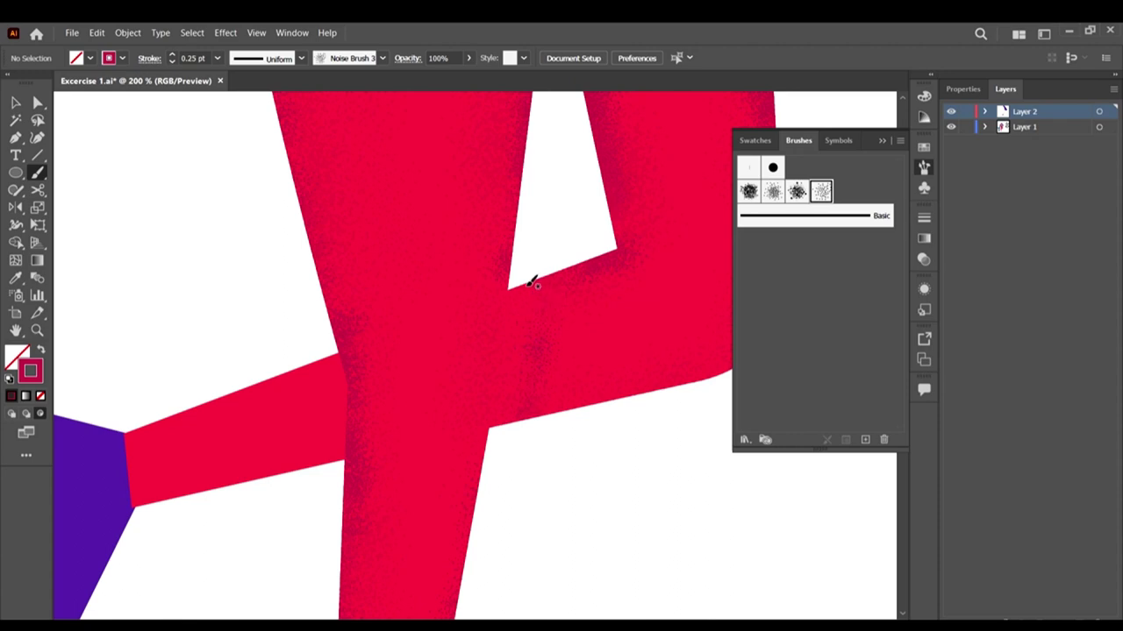
{"action": "left_click_drag", "start_coordinate": [531, 287], "coordinate": [505, 472]}
{"action": "left_click", "coordinate": [527, 298]}
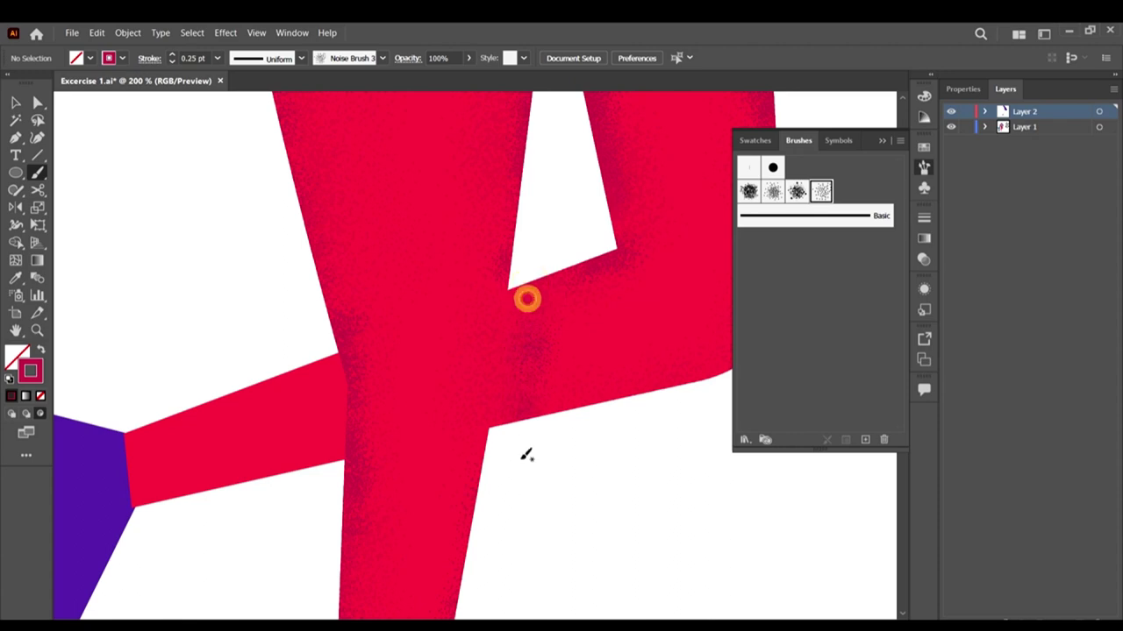
{"action": "left_click", "coordinate": [543, 271]}
Step: Deepen the noise shading on the raised calf beside the standing knee, extending it along the calf's lower edge
{"action": "scroll", "coordinate": [552, 441], "scroll_direction": "down", "scroll_amount": 3}
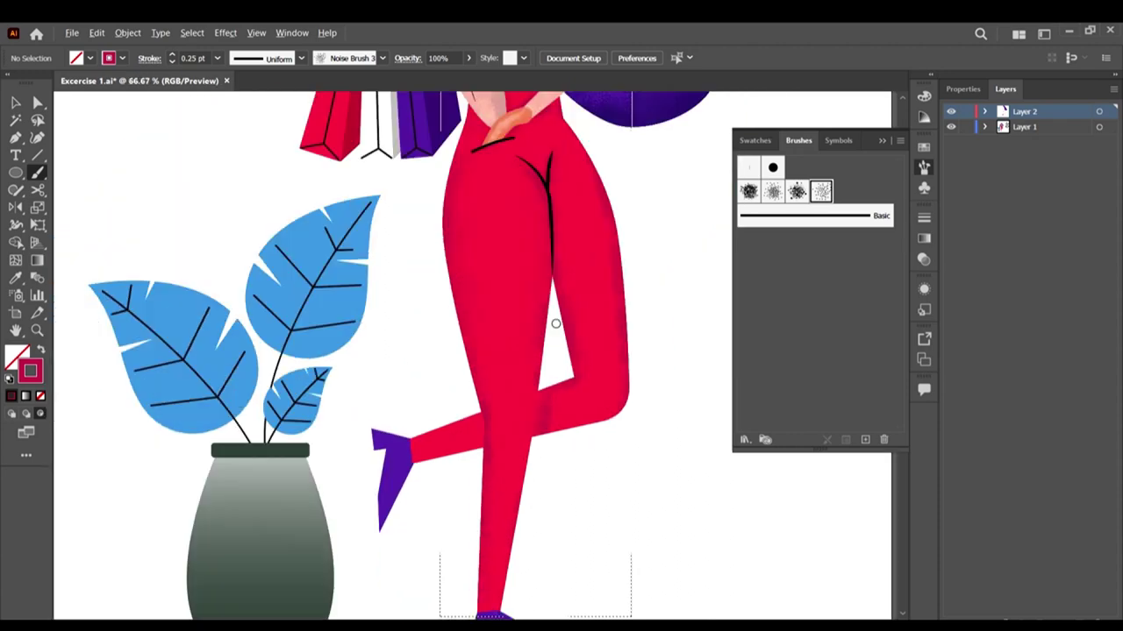
{"action": "left_click", "coordinate": [545, 392]}
{"action": "scroll", "coordinate": [585, 383], "scroll_direction": "down", "scroll_amount": 2}
{"action": "scroll", "coordinate": [586, 395], "scroll_direction": "up", "scroll_amount": 2}
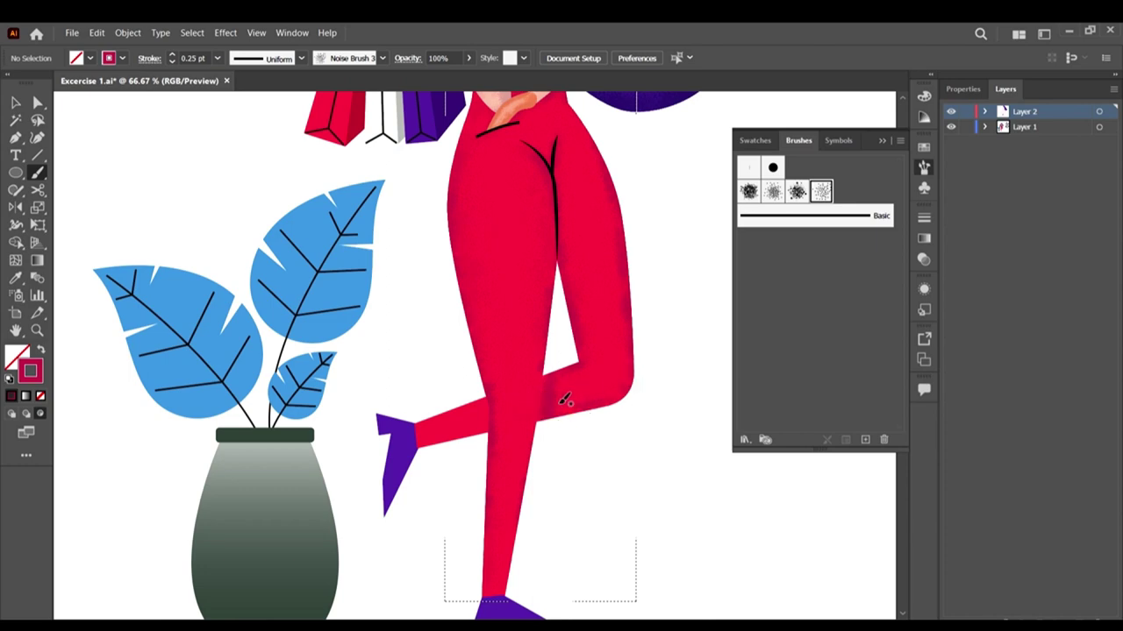
{"action": "mouse_move", "coordinate": [552, 402]}
{"action": "left_mouse_down"}
{"action": "mouse_move", "coordinate": [581, 402]}
{"action": "mouse_move", "coordinate": [560, 414]}
{"action": "mouse_move", "coordinate": [574, 404]}
{"action": "left_mouse_up"}
{"action": "left_click", "coordinate": [549, 413]}
{"action": "scroll", "coordinate": [583, 421], "scroll_direction": "down", "scroll_amount": 3}
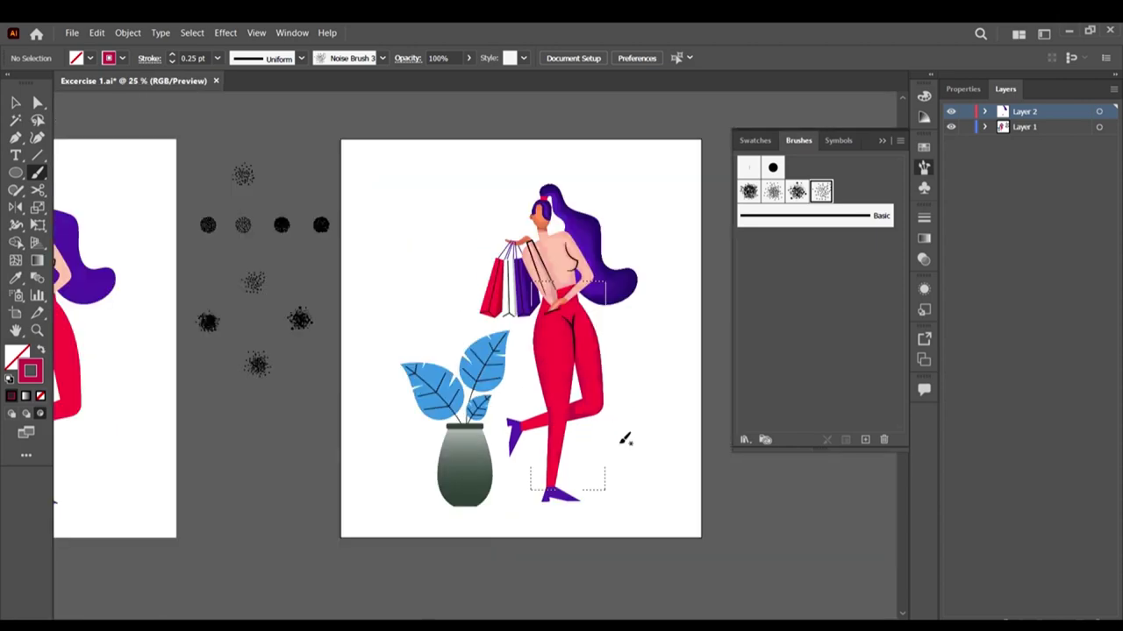
Step: Leave the current inside-drawing mode, select the lower part of the raised leg behind the standing leg, and turn on Draw Inside for it
{"action": "left_click", "coordinate": [15, 103]}
{"action": "scroll", "coordinate": [619, 439], "scroll_direction": "up", "scroll_amount": 3}
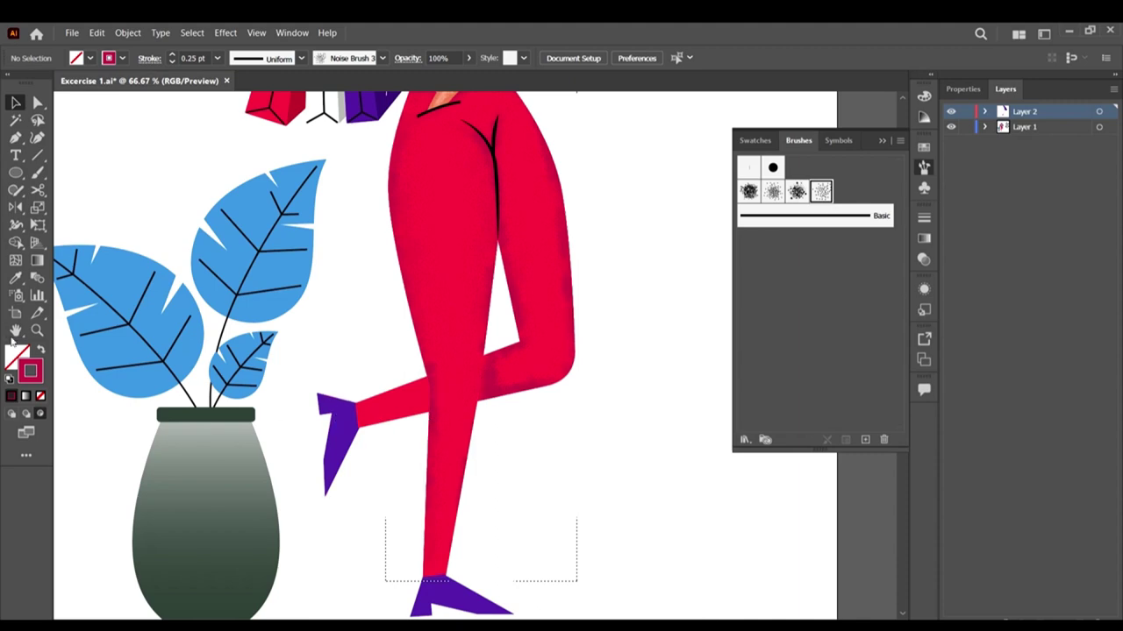
{"action": "left_click", "coordinate": [11, 415]}
{"action": "left_click", "coordinate": [383, 455]}
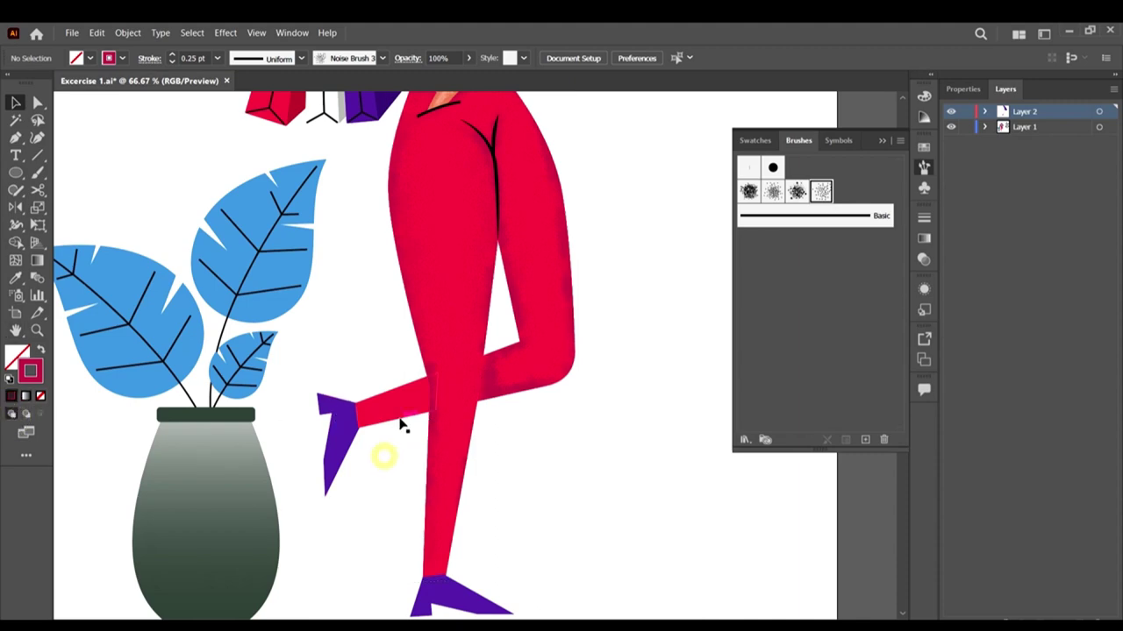
{"action": "left_click", "coordinate": [399, 424]}
{"action": "left_click", "coordinate": [39, 413]}
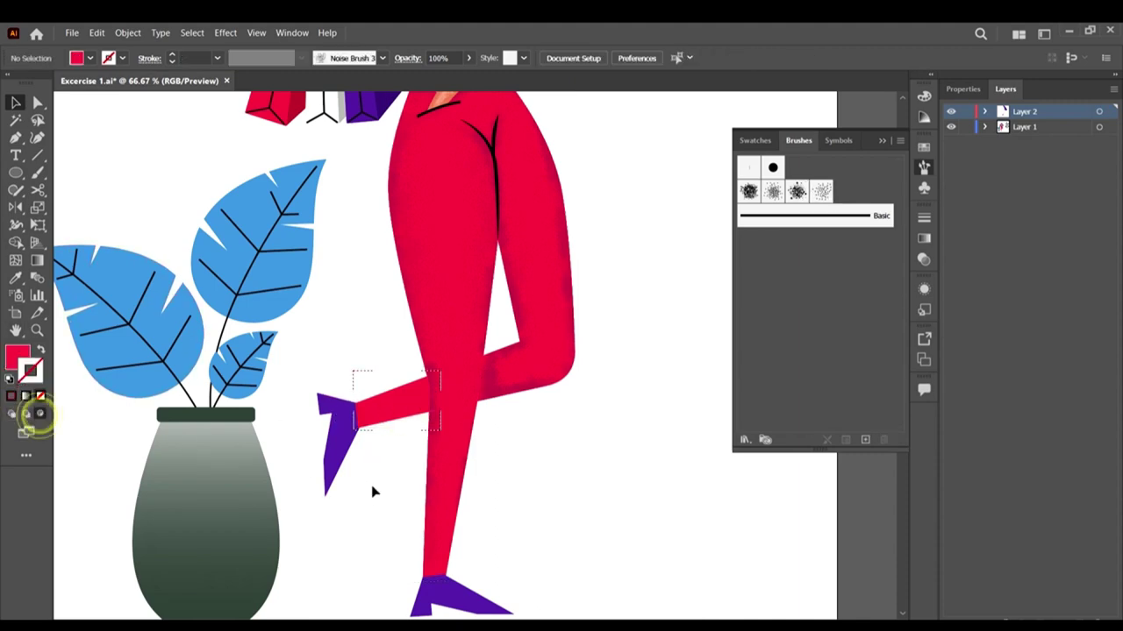
Step: Paint a first shading stroke on the raised lower leg with Noise Brush 3, a 0.25 pt stroke and no fill
{"action": "left_click", "coordinate": [38, 173]}
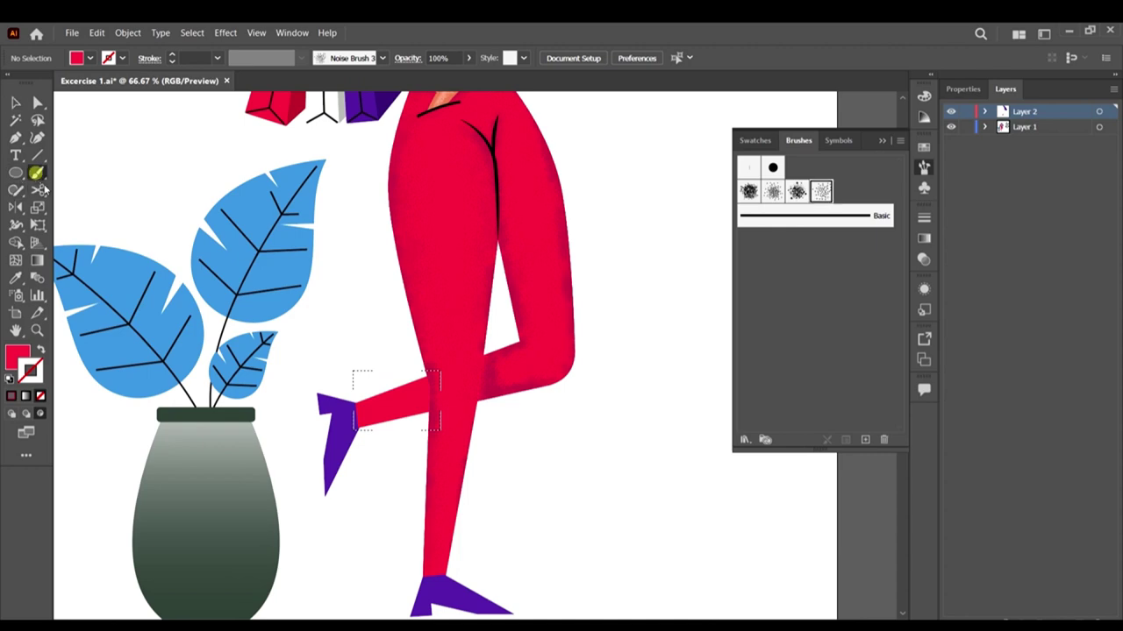
{"action": "scroll", "coordinate": [425, 411], "scroll_direction": "up", "scroll_amount": 2}
{"action": "left_click", "coordinate": [820, 192]}
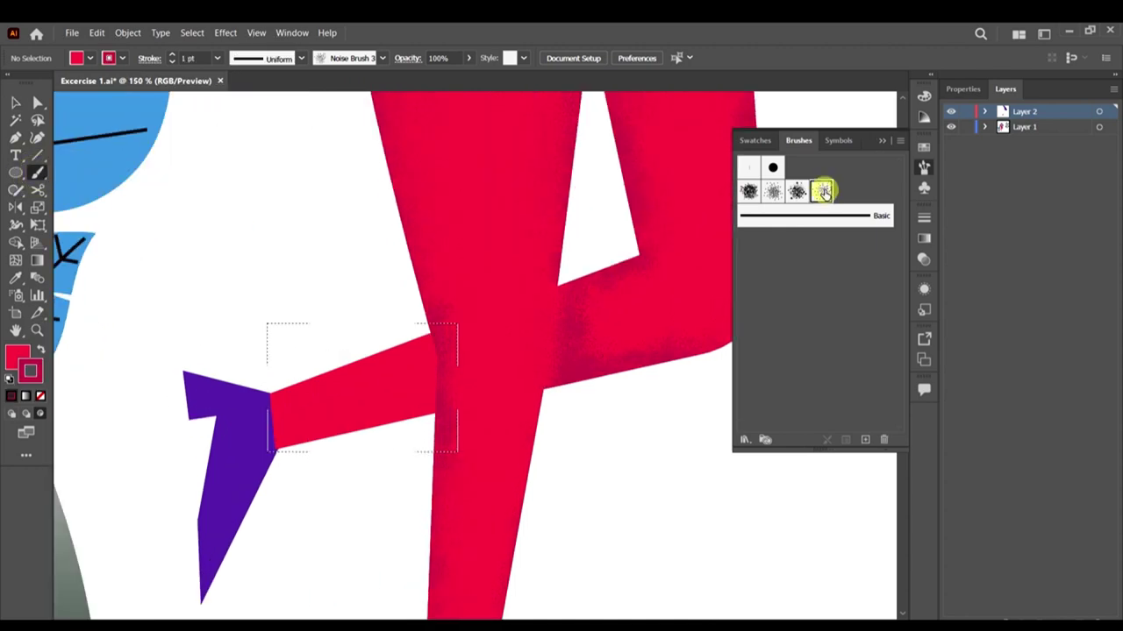
{"action": "left_click", "coordinate": [217, 58]}
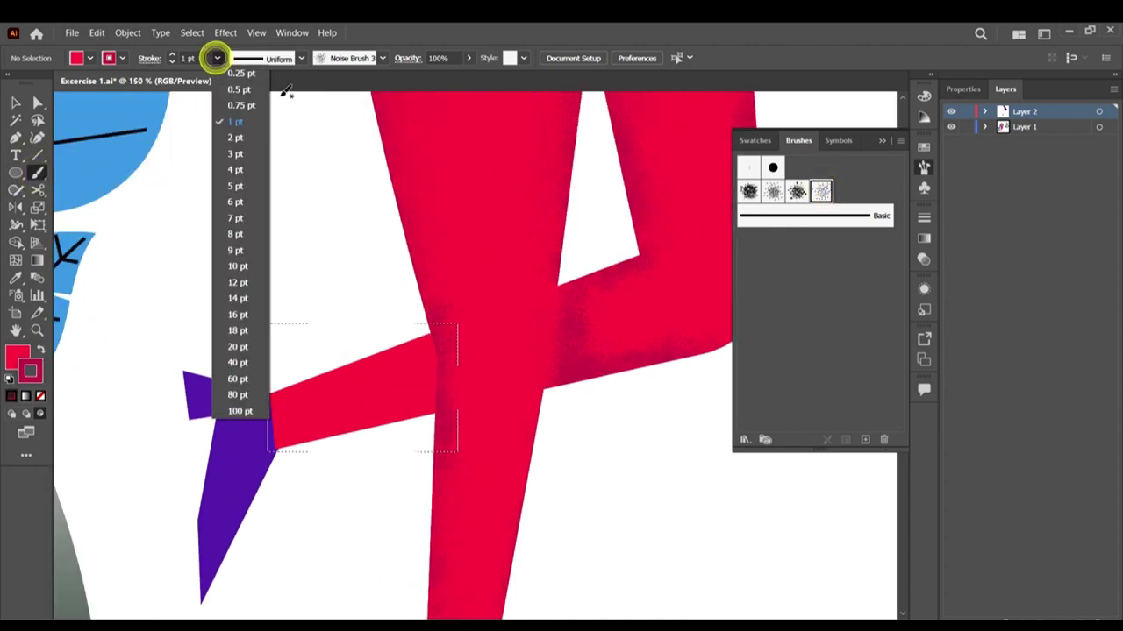
{"action": "left_click", "coordinate": [240, 73]}
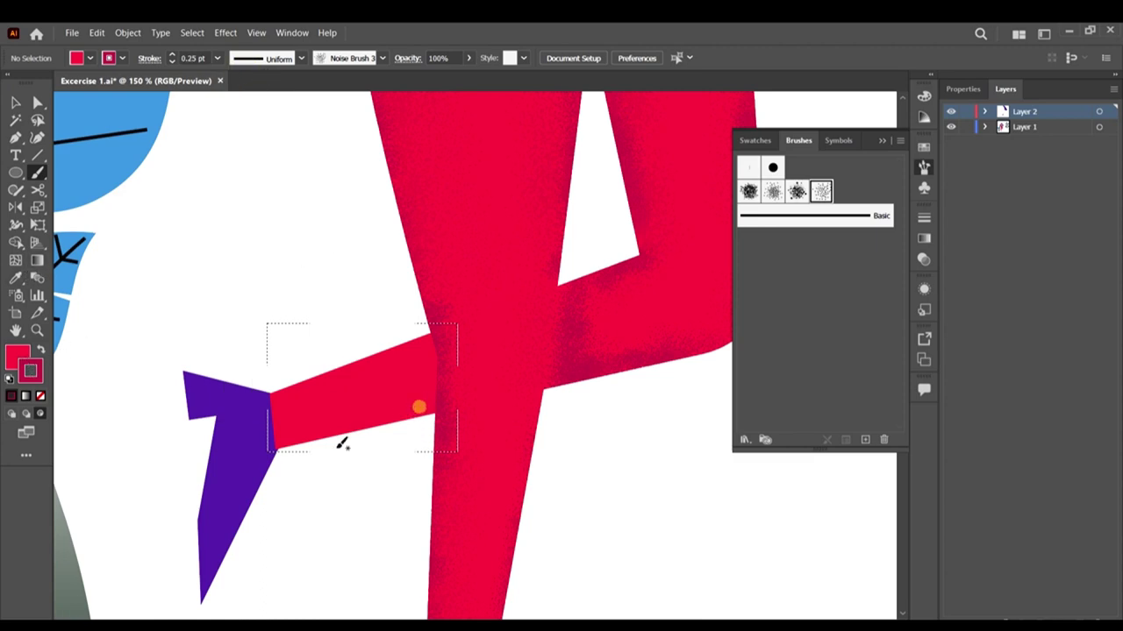
{"action": "key", "text": "slash"}
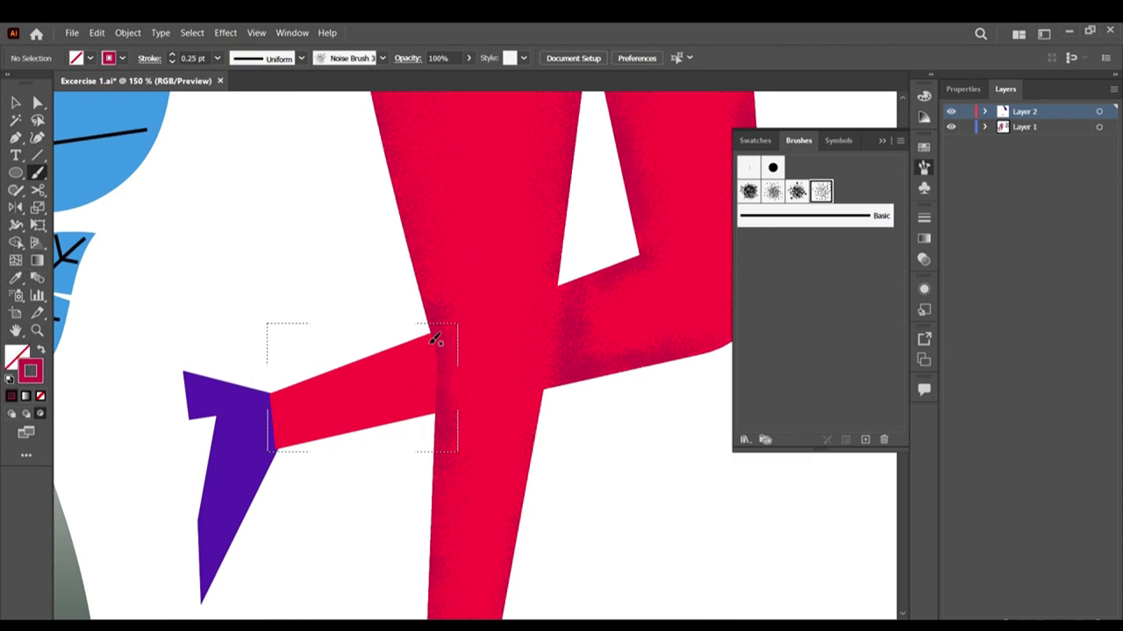
{"action": "left_click_drag", "start_coordinate": [427, 328], "coordinate": [440, 379]}
Step: Darken the stroke colour to 9E1E49 and shade the raised lower leg where it passes behind the standing leg
{"action": "double_click", "coordinate": [31, 370]}
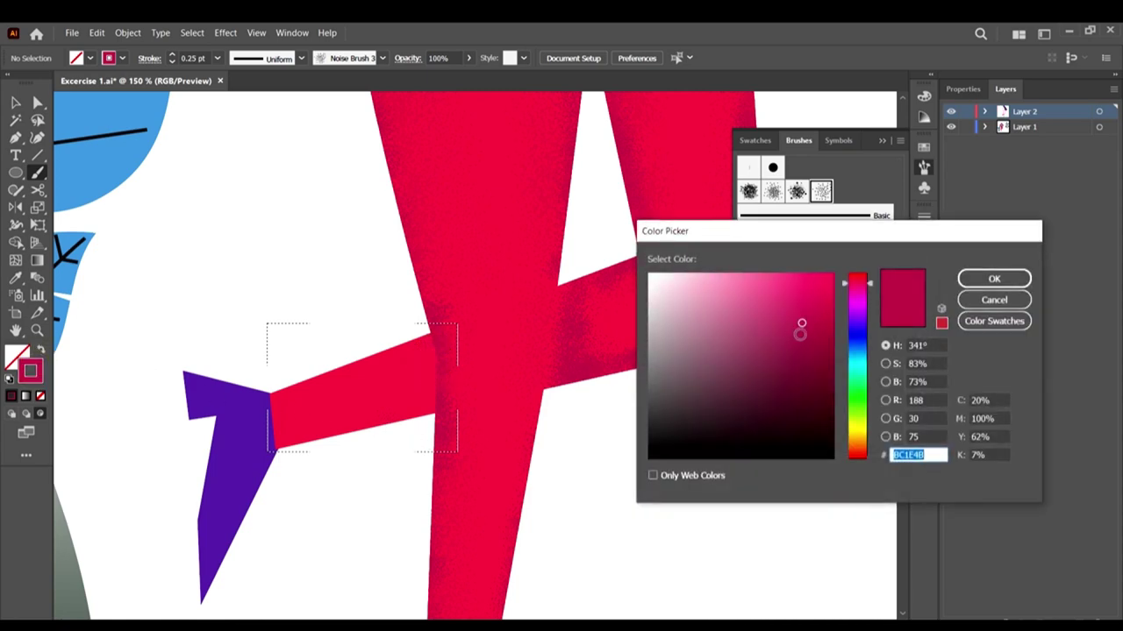
{"action": "left_click_drag", "start_coordinate": [800, 331], "coordinate": [797, 343]}
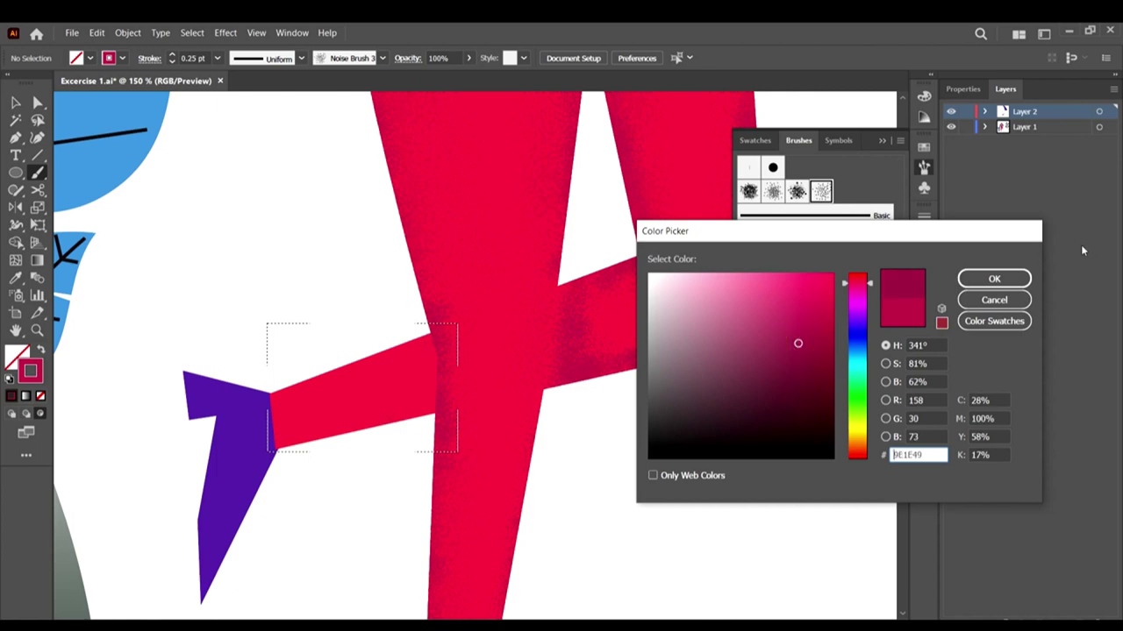
{"action": "left_click", "coordinate": [994, 281]}
{"action": "scroll", "coordinate": [424, 376], "scroll_direction": "up", "scroll_amount": 2}
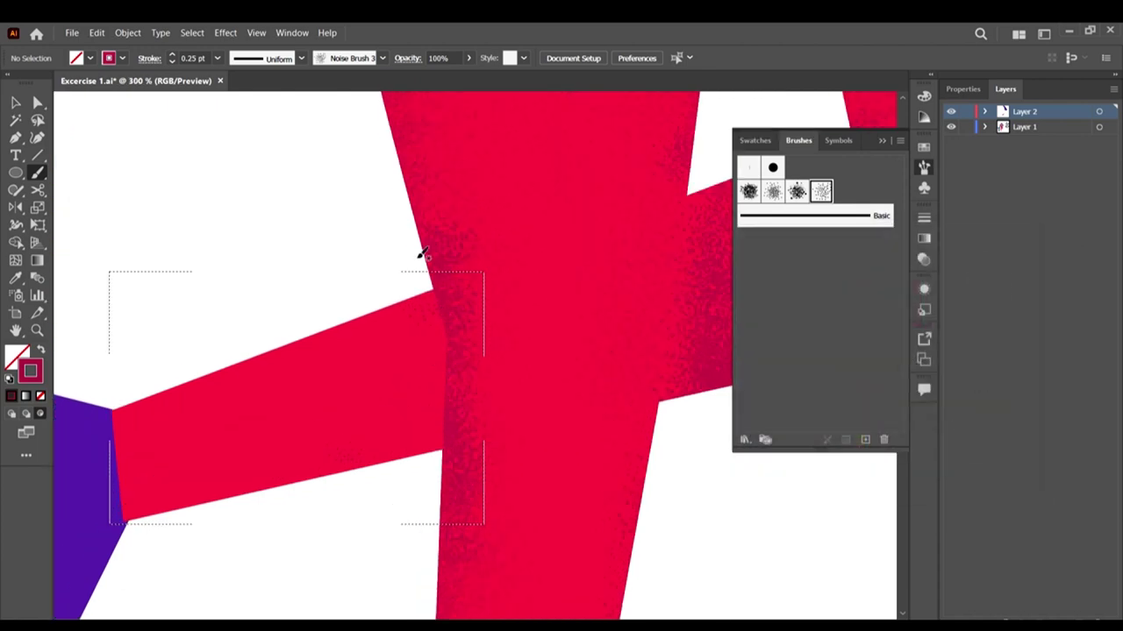
{"action": "mouse_move", "coordinate": [435, 299]}
{"action": "left_mouse_down"}
{"action": "mouse_move", "coordinate": [452, 333]}
{"action": "mouse_move", "coordinate": [447, 406]}
{"action": "left_mouse_up"}
{"action": "mouse_move", "coordinate": [447, 358]}
{"action": "left_mouse_down"}
{"action": "mouse_move", "coordinate": [441, 424]}
{"action": "mouse_move", "coordinate": [452, 427]}
{"action": "mouse_move", "coordinate": [451, 412]}
{"action": "mouse_move", "coordinate": [453, 453]}
{"action": "mouse_move", "coordinate": [443, 367]}
{"action": "mouse_move", "coordinate": [454, 458]}
{"action": "mouse_move", "coordinate": [451, 403]}
{"action": "mouse_move", "coordinate": [452, 421]}
{"action": "mouse_move", "coordinate": [434, 419]}
{"action": "mouse_move", "coordinate": [434, 459]}
{"action": "left_mouse_up"}
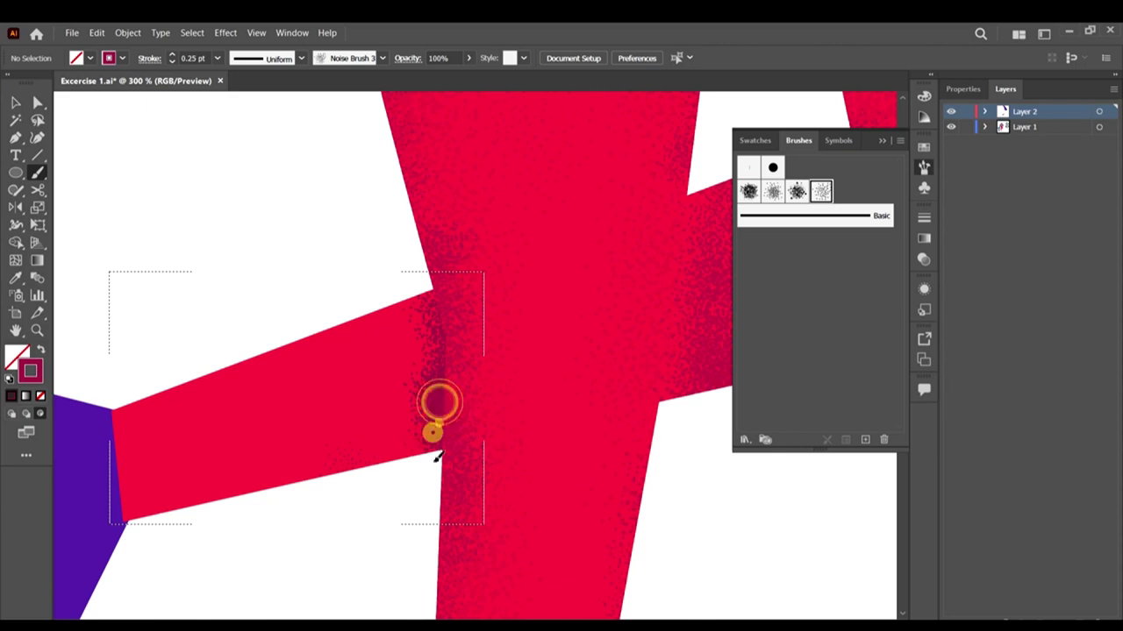
{"action": "mouse_move", "coordinate": [439, 389]}
{"action": "left_mouse_down"}
{"action": "mouse_move", "coordinate": [421, 433]}
{"action": "mouse_move", "coordinate": [455, 358]}
{"action": "mouse_move", "coordinate": [444, 293]}
{"action": "mouse_move", "coordinate": [429, 321]}
{"action": "mouse_move", "coordinate": [432, 278]}
{"action": "mouse_move", "coordinate": [447, 271]}
{"action": "mouse_move", "coordinate": [444, 416]}
{"action": "left_mouse_up"}
{"action": "left_click", "coordinate": [441, 266]}
{"action": "left_click_drag", "start_coordinate": [431, 337], "coordinate": [442, 306]}
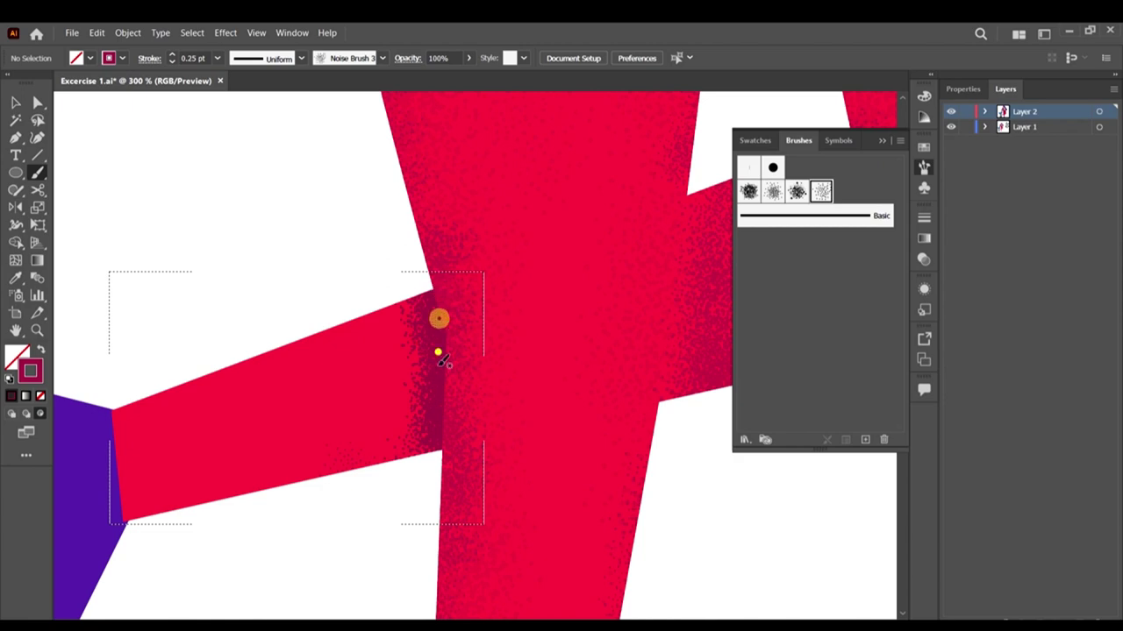
{"action": "left_click_drag", "start_coordinate": [438, 354], "coordinate": [442, 388]}
Step: Shade the upper and lower edges of the raised lower leg toward the ankle with the dark 9E1E49 noise strokes
{"action": "scroll", "coordinate": [442, 387], "scroll_direction": "down", "scroll_amount": 1}
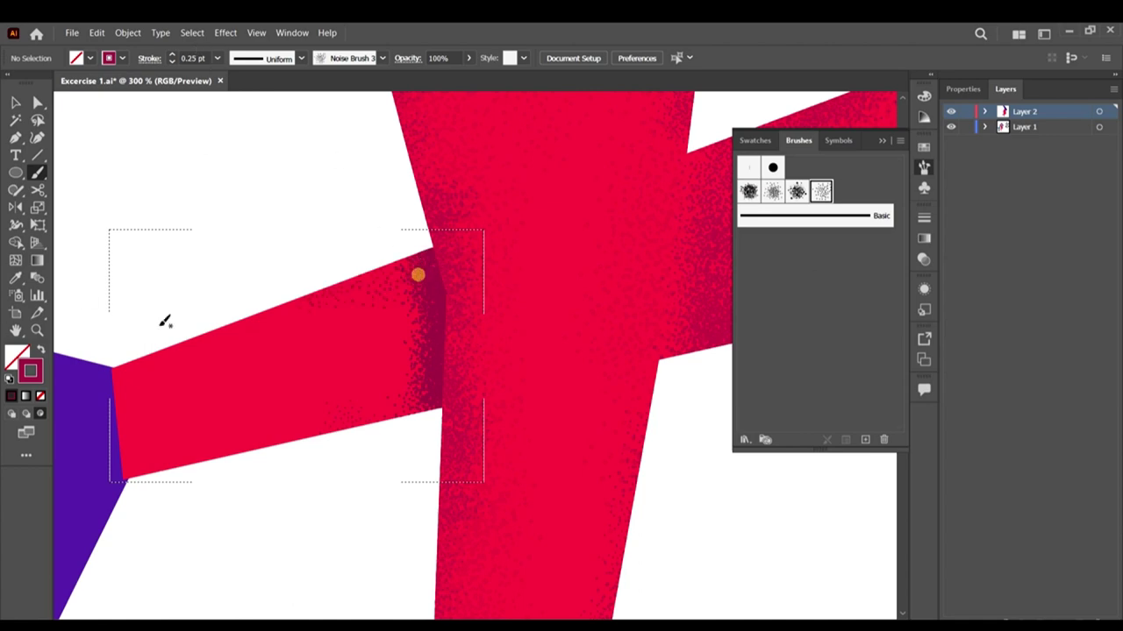
{"action": "left_click", "coordinate": [418, 274]}
{"action": "left_click_drag", "start_coordinate": [384, 257], "coordinate": [8, 392]}
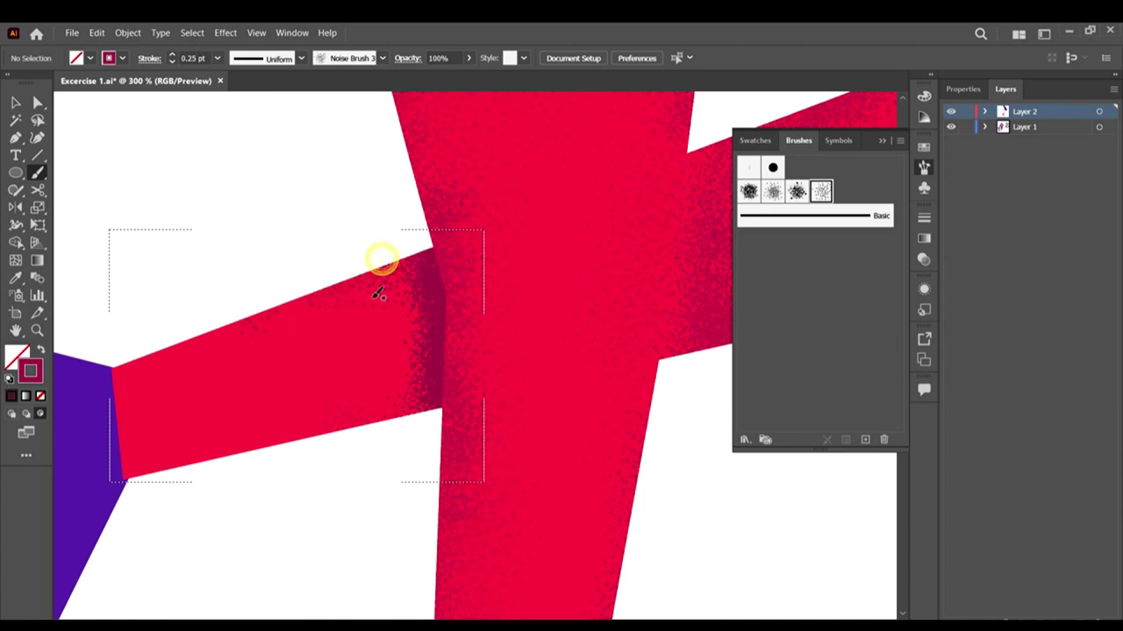
{"action": "mouse_move", "coordinate": [327, 300]}
{"action": "left_mouse_down"}
{"action": "mouse_move", "coordinate": [379, 284]}
{"action": "mouse_move", "coordinate": [213, 307]}
{"action": "left_mouse_up"}
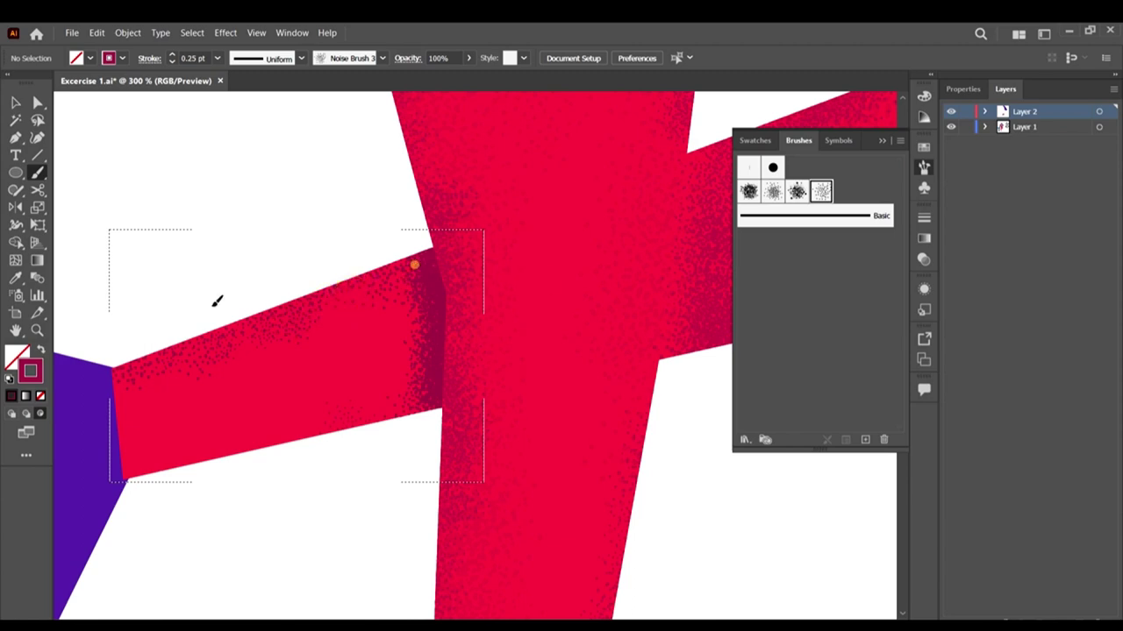
{"action": "mouse_move", "coordinate": [377, 421]}
{"action": "left_mouse_down"}
{"action": "mouse_move", "coordinate": [190, 469]}
{"action": "mouse_move", "coordinate": [95, 477]}
{"action": "left_mouse_up"}
{"action": "left_click_drag", "start_coordinate": [170, 471], "coordinate": [464, 293]}
{"action": "left_click_drag", "start_coordinate": [426, 392], "coordinate": [296, 409]}
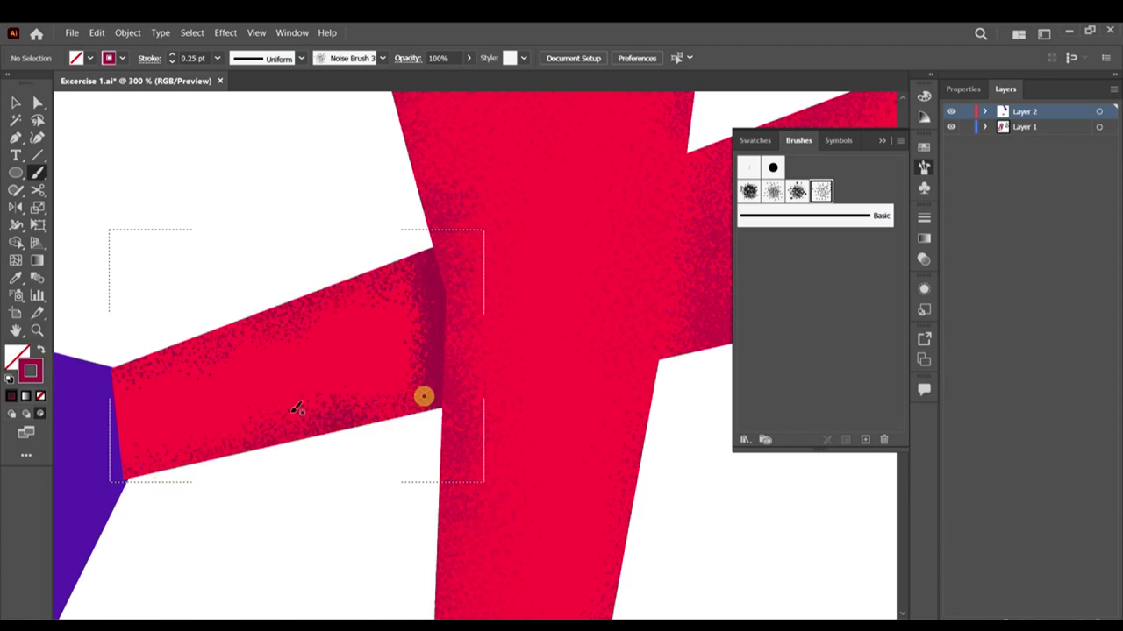
{"action": "left_click_drag", "start_coordinate": [413, 411], "coordinate": [45, 488]}
Step: Sample the brighter 0.5 pt noise stroke from the standing leg's shading and paint it over the raised lower leg with the Paintbrush
{"action": "scroll", "coordinate": [474, 327], "scroll_direction": "down", "scroll_amount": 2}
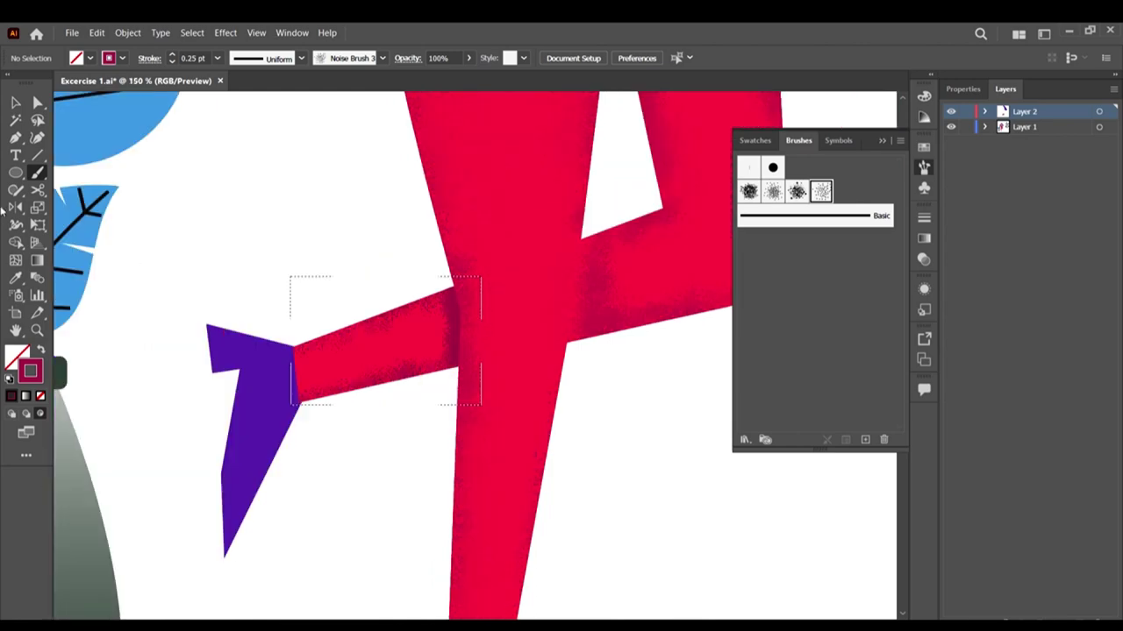
{"action": "left_click", "coordinate": [17, 278]}
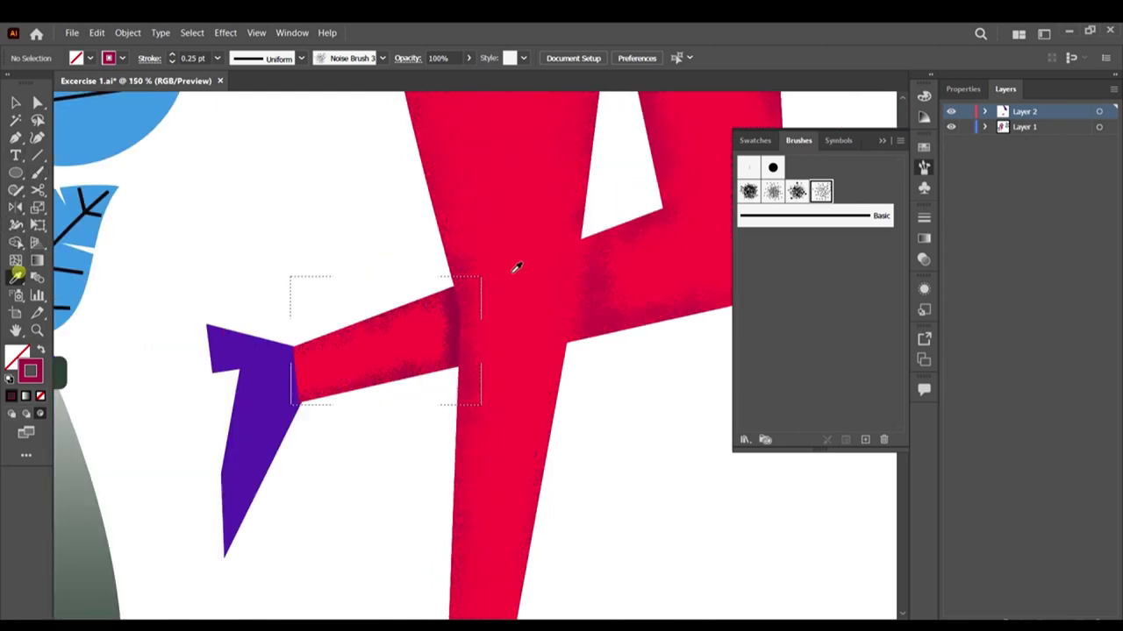
{"action": "left_click", "coordinate": [457, 199]}
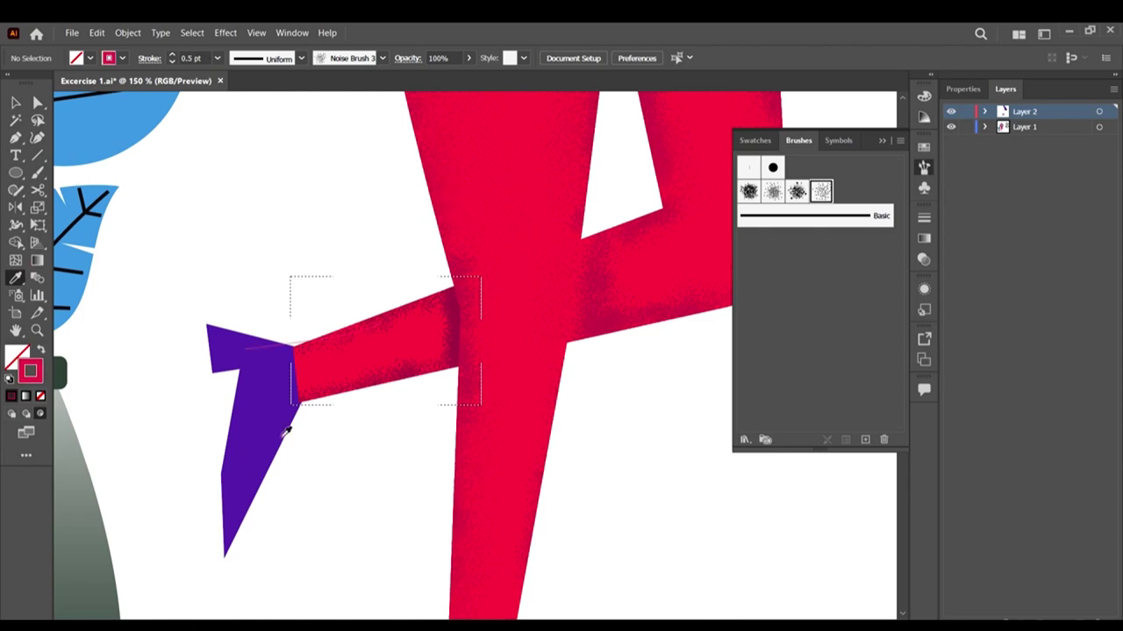
{"action": "left_click", "coordinate": [36, 172]}
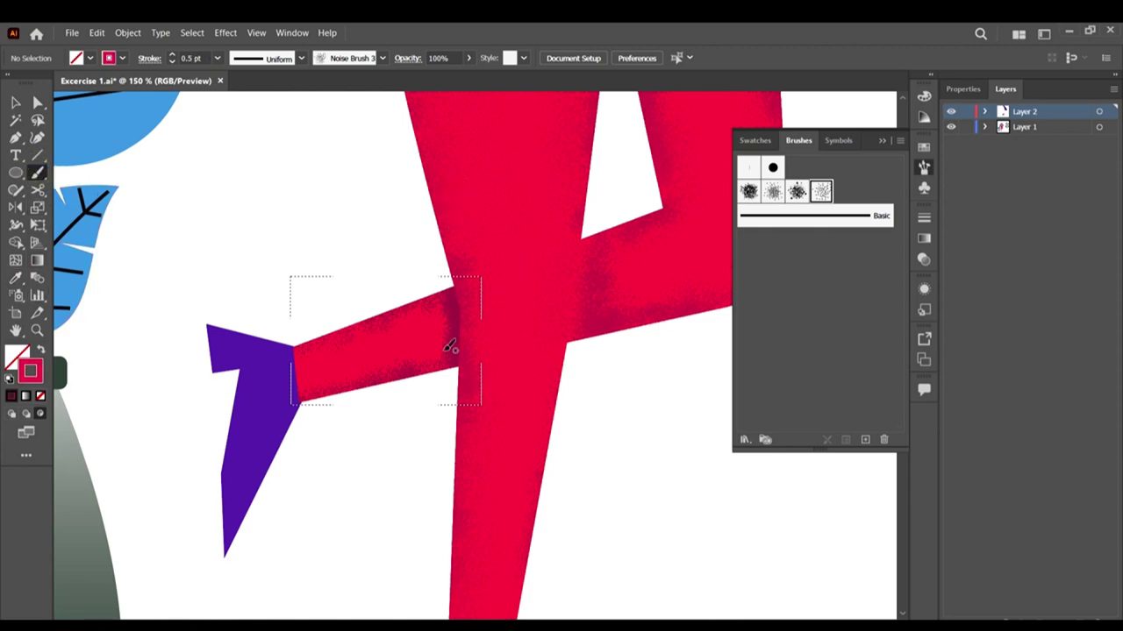
{"action": "mouse_move", "coordinate": [447, 349]}
{"action": "left_mouse_down"}
{"action": "mouse_move", "coordinate": [389, 363]}
{"action": "mouse_move", "coordinate": [452, 332]}
{"action": "mouse_move", "coordinate": [358, 353]}
{"action": "left_mouse_up"}
{"action": "left_click_drag", "start_coordinate": [416, 328], "coordinate": [299, 382]}
{"action": "mouse_move", "coordinate": [439, 308]}
{"action": "left_mouse_down"}
{"action": "mouse_move", "coordinate": [359, 323]}
{"action": "mouse_move", "coordinate": [367, 331]}
{"action": "mouse_move", "coordinate": [343, 345]}
{"action": "mouse_move", "coordinate": [281, 347]}
{"action": "mouse_move", "coordinate": [314, 349]}
{"action": "mouse_move", "coordinate": [297, 359]}
{"action": "mouse_move", "coordinate": [306, 424]}
{"action": "left_mouse_up"}
{"action": "mouse_move", "coordinate": [384, 404]}
{"action": "left_mouse_down"}
{"action": "mouse_move", "coordinate": [342, 394]}
{"action": "mouse_move", "coordinate": [285, 405]}
{"action": "left_mouse_up"}
{"action": "scroll", "coordinate": [338, 343], "scroll_direction": "down", "scroll_amount": 1}
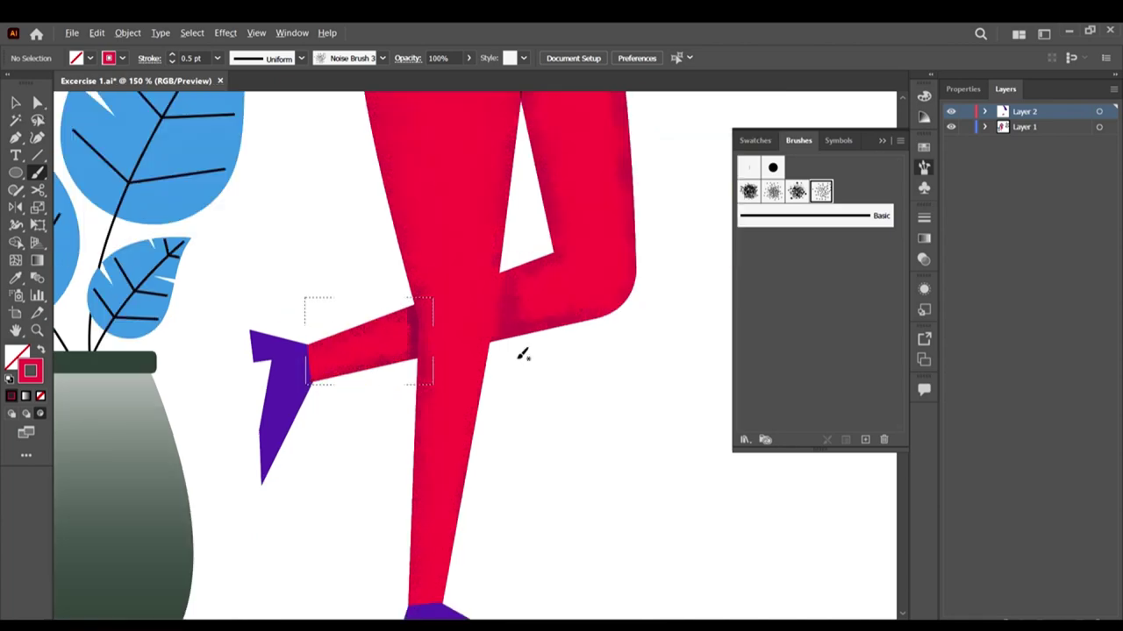
Step: Return to normal drawing, select the purple shoe on the standing foot, and turn on Draw Inside for it
{"action": "scroll", "coordinate": [556, 380], "scroll_direction": "down", "scroll_amount": 1}
{"action": "scroll", "coordinate": [454, 372], "scroll_direction": "down", "scroll_amount": 2}
{"action": "scroll", "coordinate": [192, 228], "scroll_direction": "up", "scroll_amount": 2}
{"action": "left_click", "coordinate": [15, 103]}
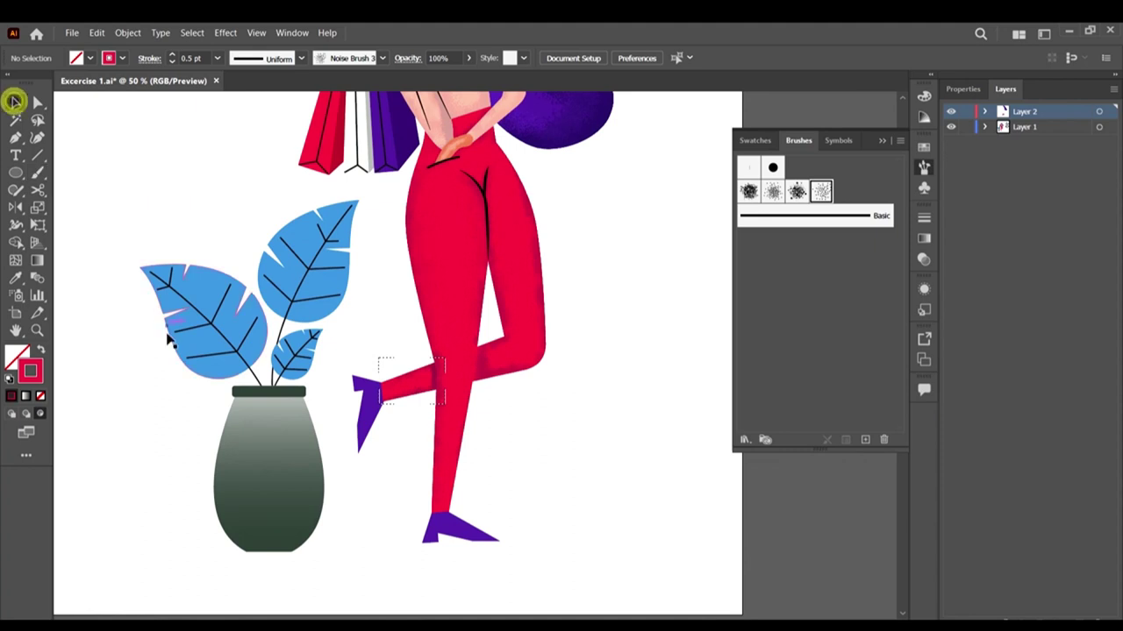
{"action": "left_click", "coordinate": [11, 413]}
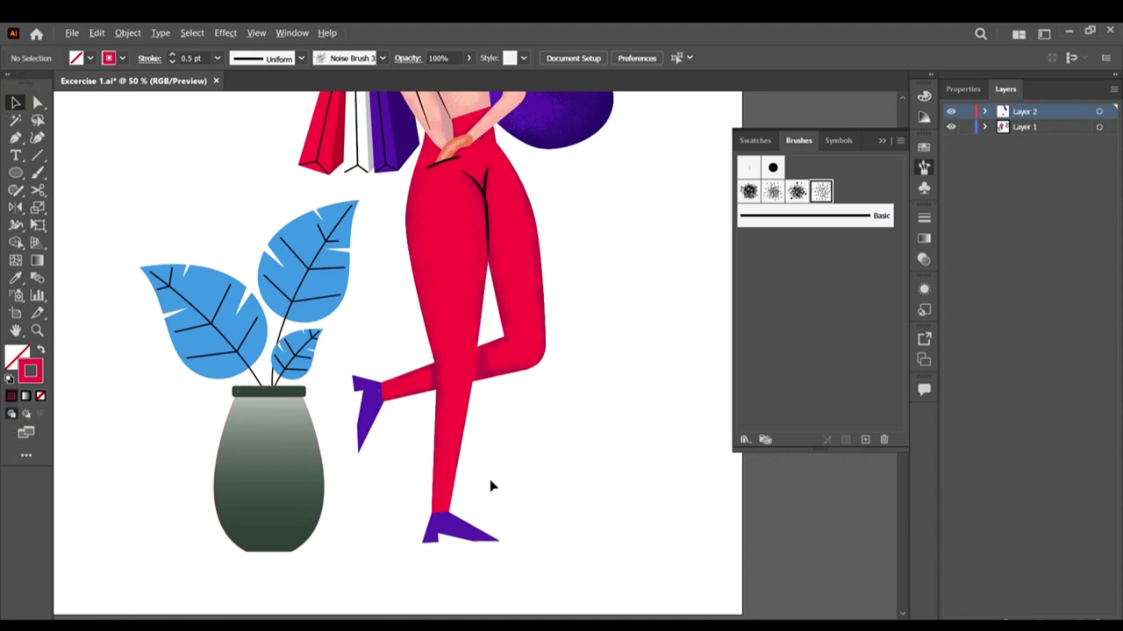
{"action": "scroll", "coordinate": [490, 485], "scroll_direction": "down", "scroll_amount": 1}
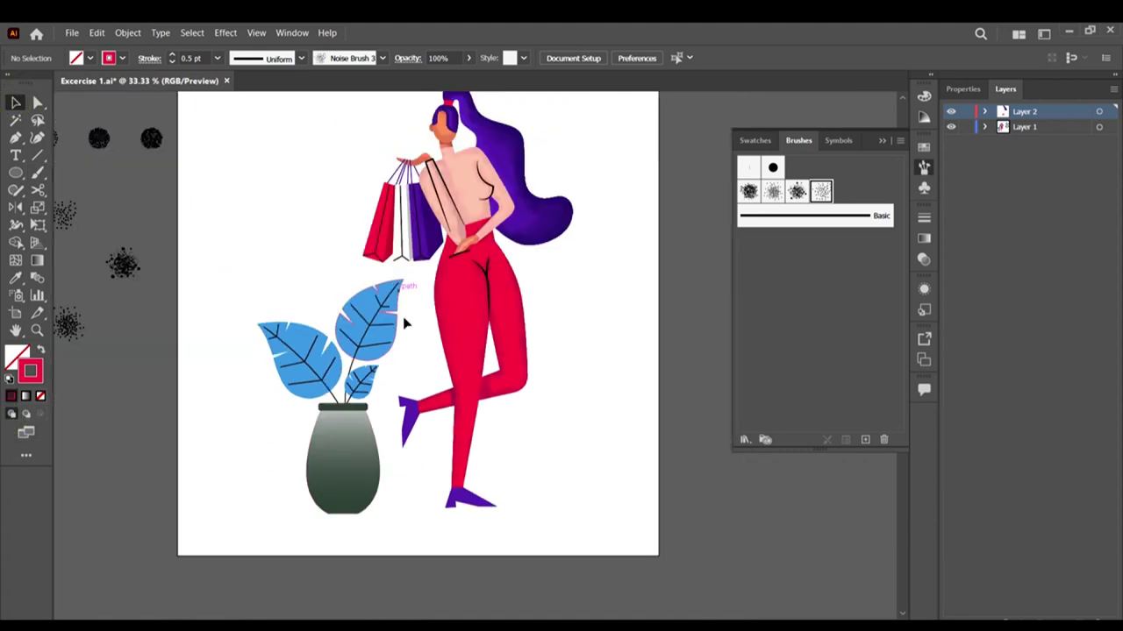
{"action": "scroll", "coordinate": [541, 501], "scroll_direction": "down", "scroll_amount": 2}
{"action": "scroll", "coordinate": [496, 456], "scroll_direction": "up", "scroll_amount": 4}
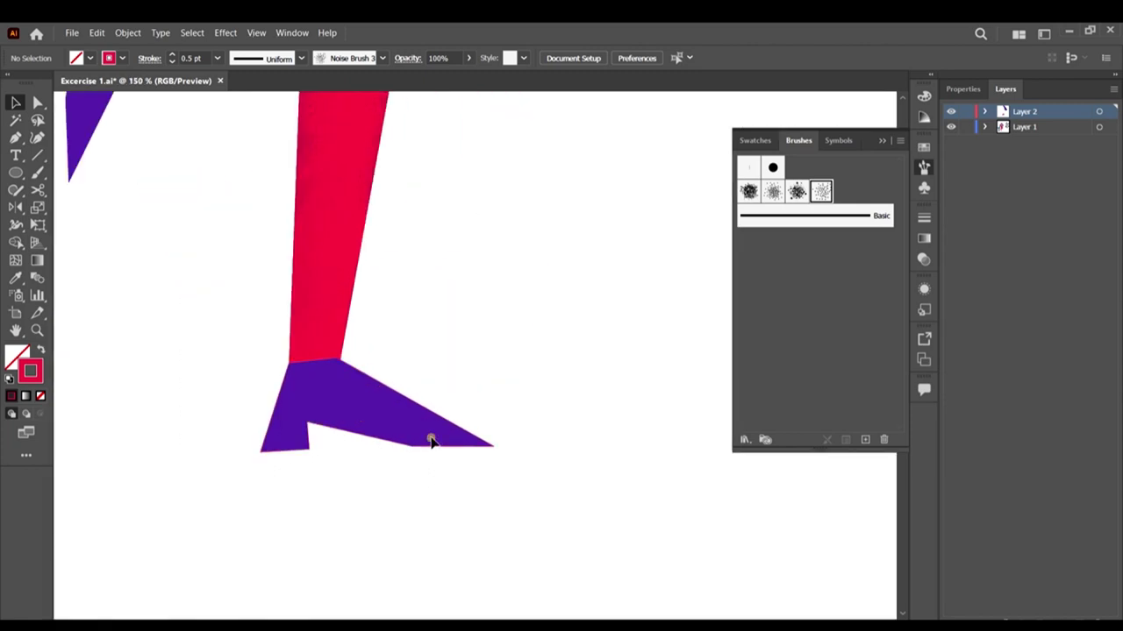
{"action": "left_click", "coordinate": [431, 441]}
{"action": "left_click", "coordinate": [39, 413]}
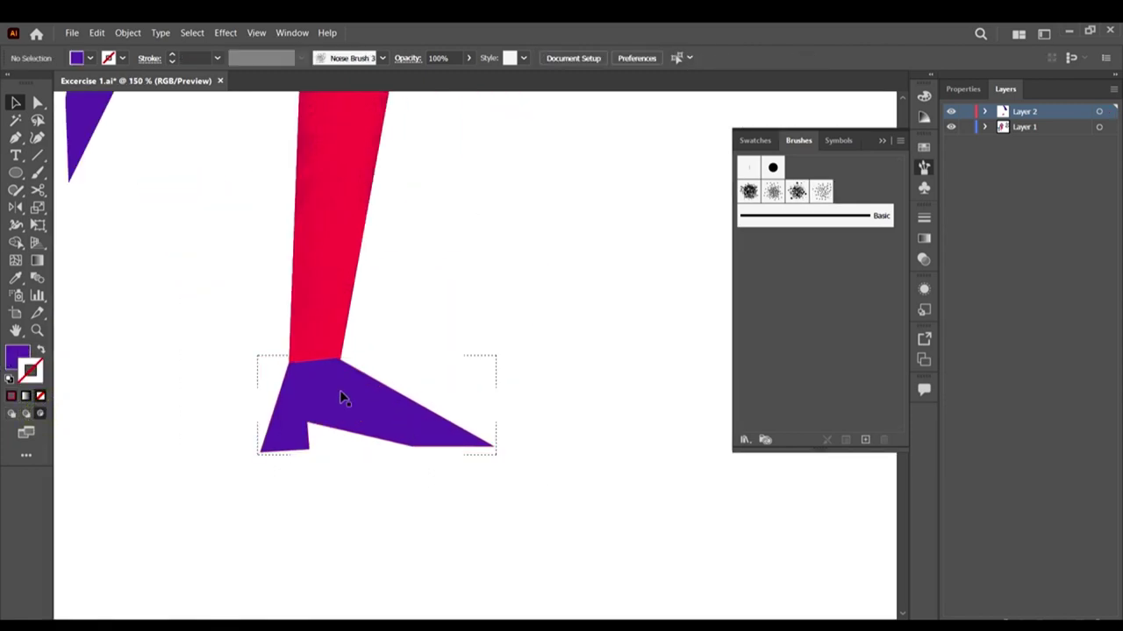
Step: Set up the Paintbrush for the standing shoe with the Noise Brush 3 stroke in dark purple 40227C at 0.25 pt
{"action": "scroll", "coordinate": [343, 396], "scroll_direction": "up", "scroll_amount": 1}
{"action": "left_click", "coordinate": [37, 170]}
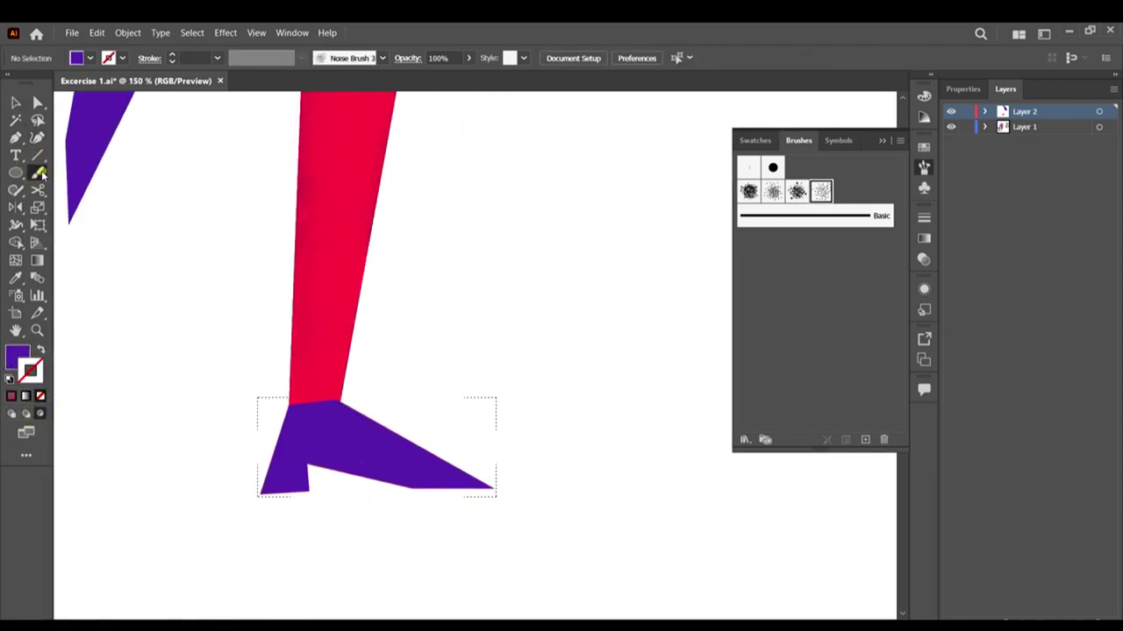
{"action": "key", "text": "shift+x"}
{"action": "double_click", "coordinate": [33, 377]}
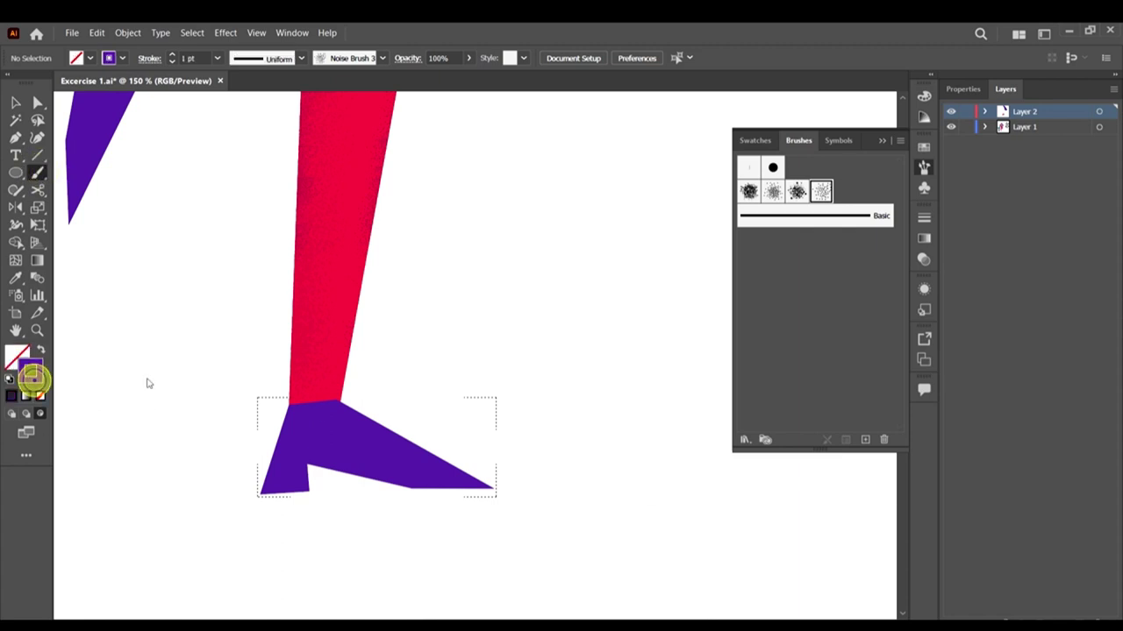
{"action": "left_click", "coordinate": [785, 355]}
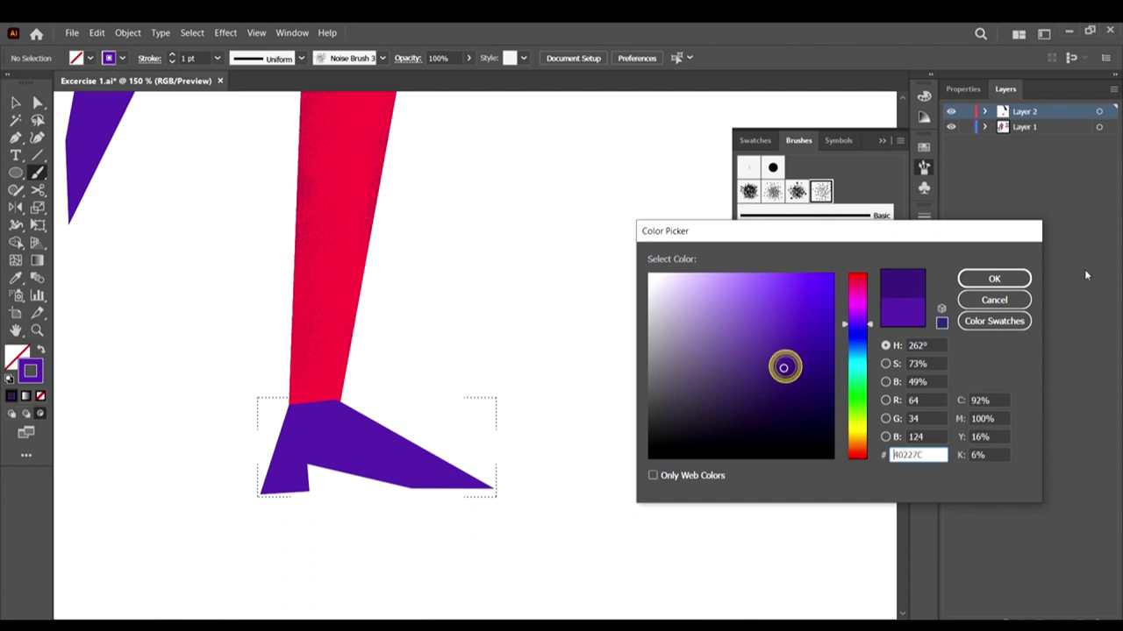
{"action": "left_click", "coordinate": [994, 278]}
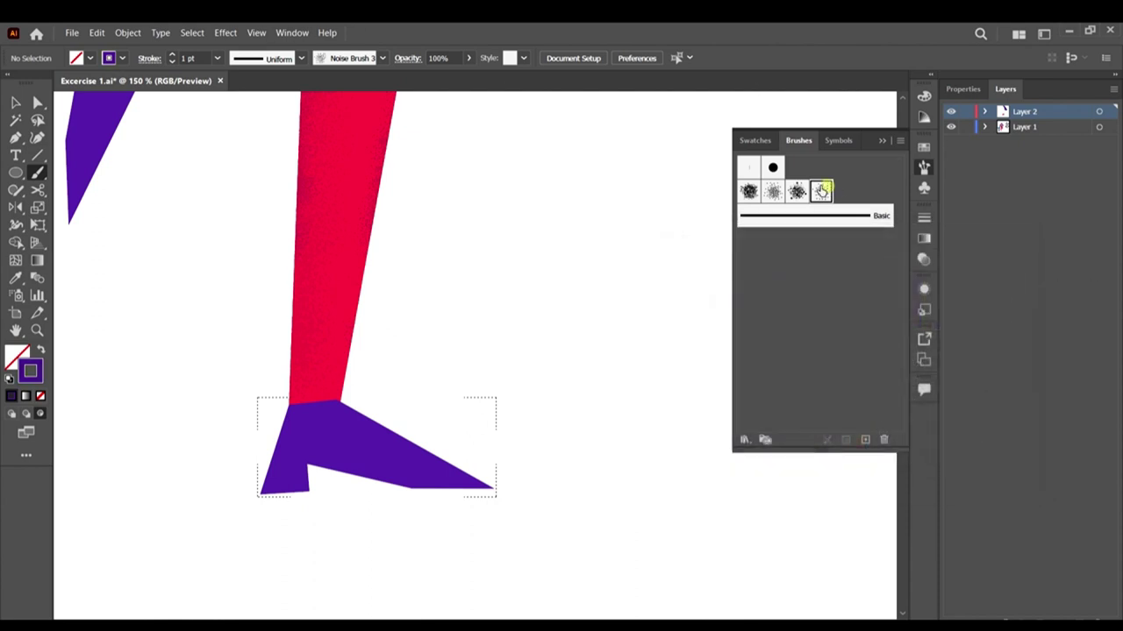
{"action": "left_click", "coordinate": [217, 58]}
{"action": "left_click", "coordinate": [250, 70]}
Step: Shade the standing shoe's sole edge, pointed toe, heel and ankle opening with the dark purple noise strokes
{"action": "mouse_move", "coordinate": [444, 488]}
{"action": "left_mouse_down"}
{"action": "mouse_move", "coordinate": [318, 455]}
{"action": "mouse_move", "coordinate": [303, 511]}
{"action": "left_mouse_up"}
{"action": "mouse_move", "coordinate": [304, 457]}
{"action": "left_mouse_down"}
{"action": "mouse_move", "coordinate": [307, 492]}
{"action": "mouse_move", "coordinate": [324, 446]}
{"action": "mouse_move", "coordinate": [311, 449]}
{"action": "left_mouse_up"}
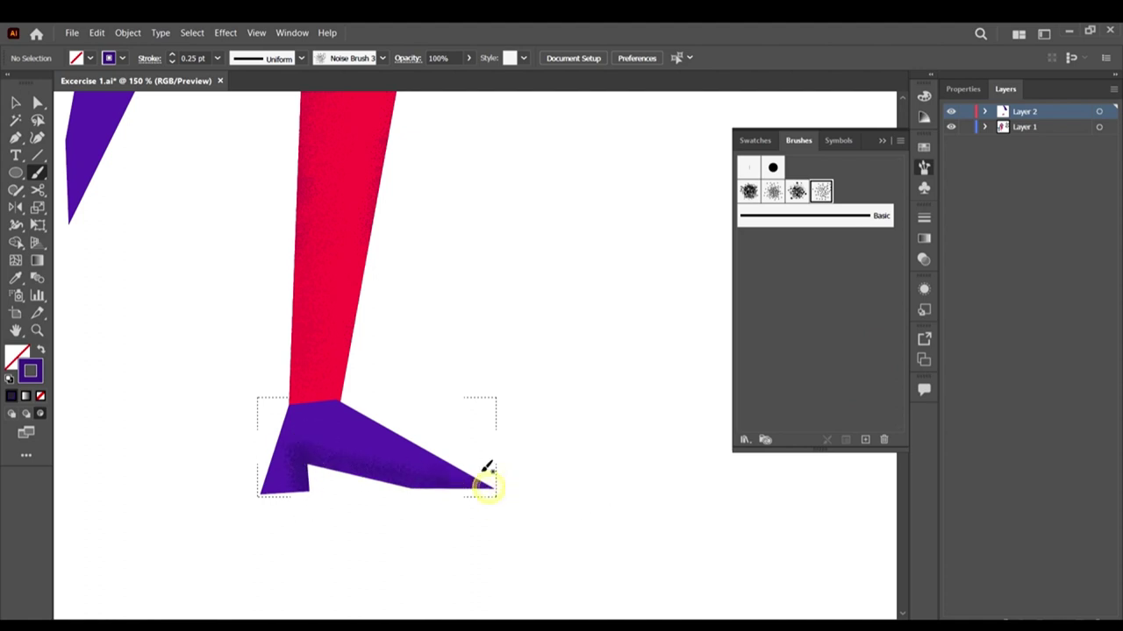
{"action": "left_click_drag", "start_coordinate": [487, 471], "coordinate": [480, 477]}
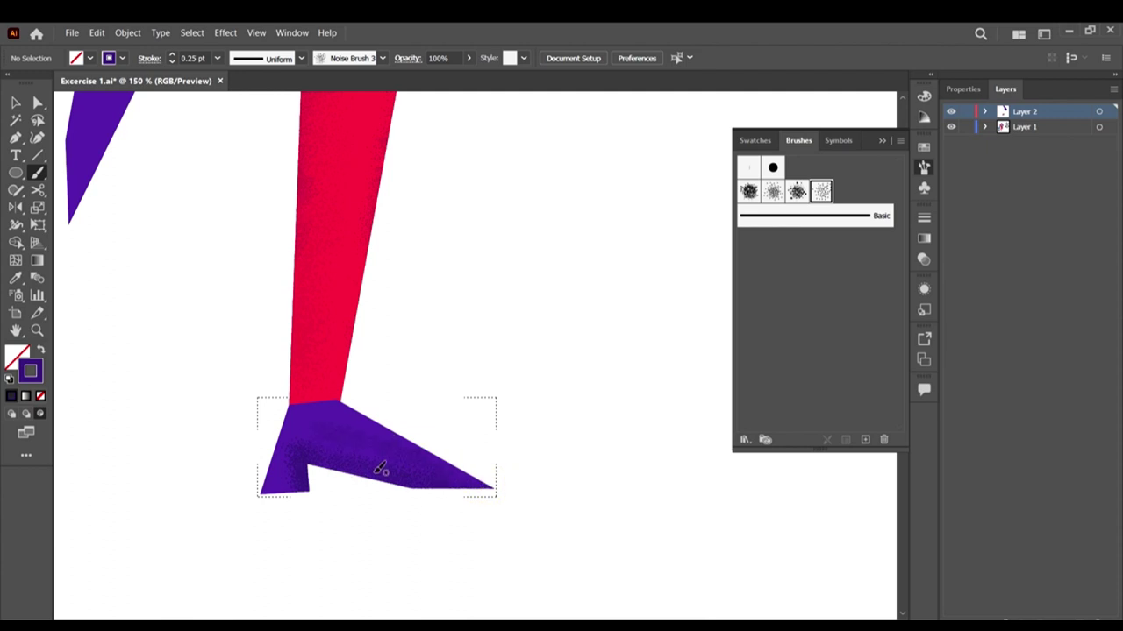
{"action": "mouse_move", "coordinate": [461, 482]}
{"action": "left_mouse_down"}
{"action": "mouse_move", "coordinate": [296, 465]}
{"action": "mouse_move", "coordinate": [318, 494]}
{"action": "left_mouse_up"}
{"action": "mouse_move", "coordinate": [453, 487]}
{"action": "left_mouse_down"}
{"action": "mouse_move", "coordinate": [481, 486]}
{"action": "mouse_move", "coordinate": [335, 465]}
{"action": "mouse_move", "coordinate": [383, 485]}
{"action": "mouse_move", "coordinate": [517, 475]}
{"action": "mouse_move", "coordinate": [487, 476]}
{"action": "left_mouse_up"}
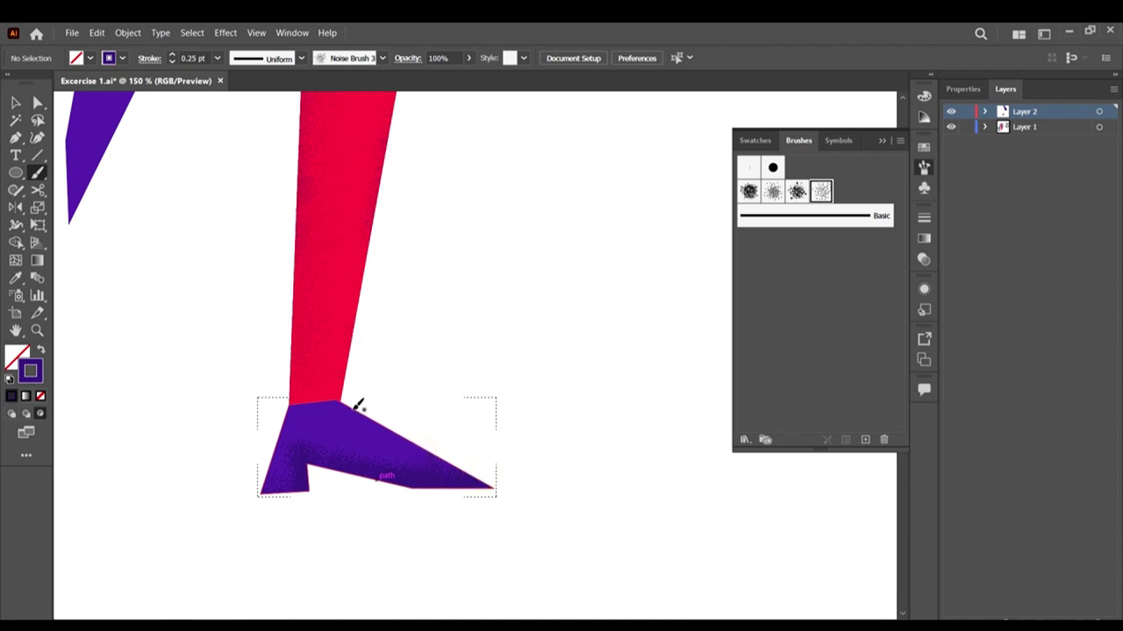
{"action": "mouse_move", "coordinate": [365, 421]}
{"action": "left_mouse_down"}
{"action": "mouse_move", "coordinate": [484, 481]}
{"action": "mouse_move", "coordinate": [391, 487]}
{"action": "left_mouse_up"}
{"action": "mouse_move", "coordinate": [292, 461]}
{"action": "left_mouse_down"}
{"action": "mouse_move", "coordinate": [301, 494]}
{"action": "mouse_move", "coordinate": [292, 489]}
{"action": "left_mouse_up"}
{"action": "scroll", "coordinate": [282, 360], "scroll_direction": "down", "scroll_amount": 2}
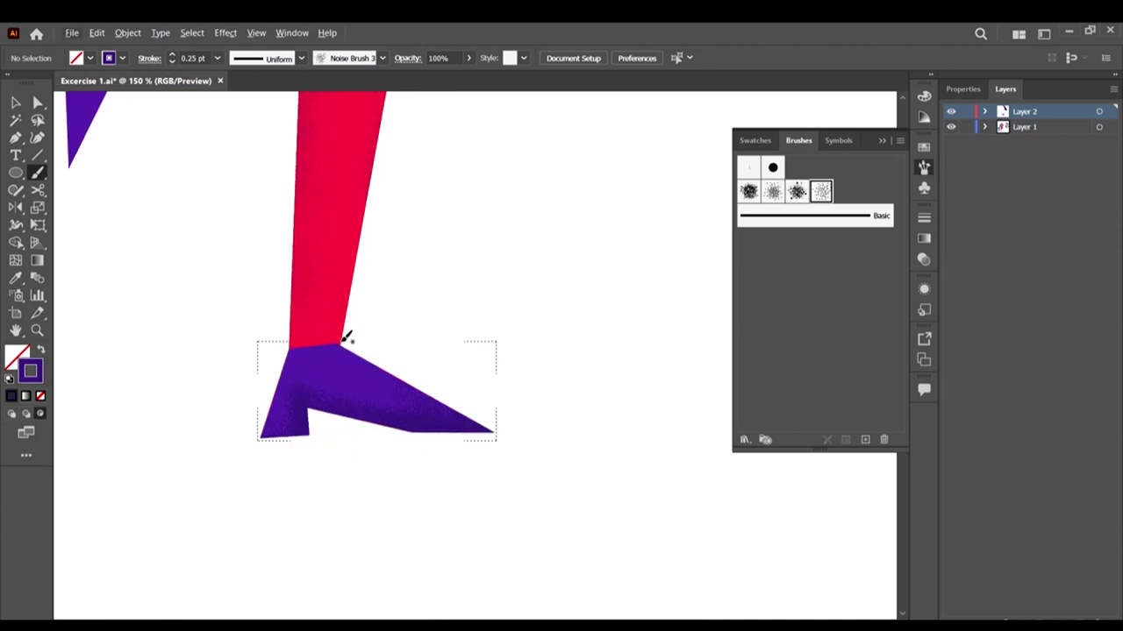
{"action": "mouse_move", "coordinate": [338, 342]}
{"action": "left_mouse_down"}
{"action": "mouse_move", "coordinate": [292, 351]}
{"action": "mouse_move", "coordinate": [308, 343]}
{"action": "left_mouse_up"}
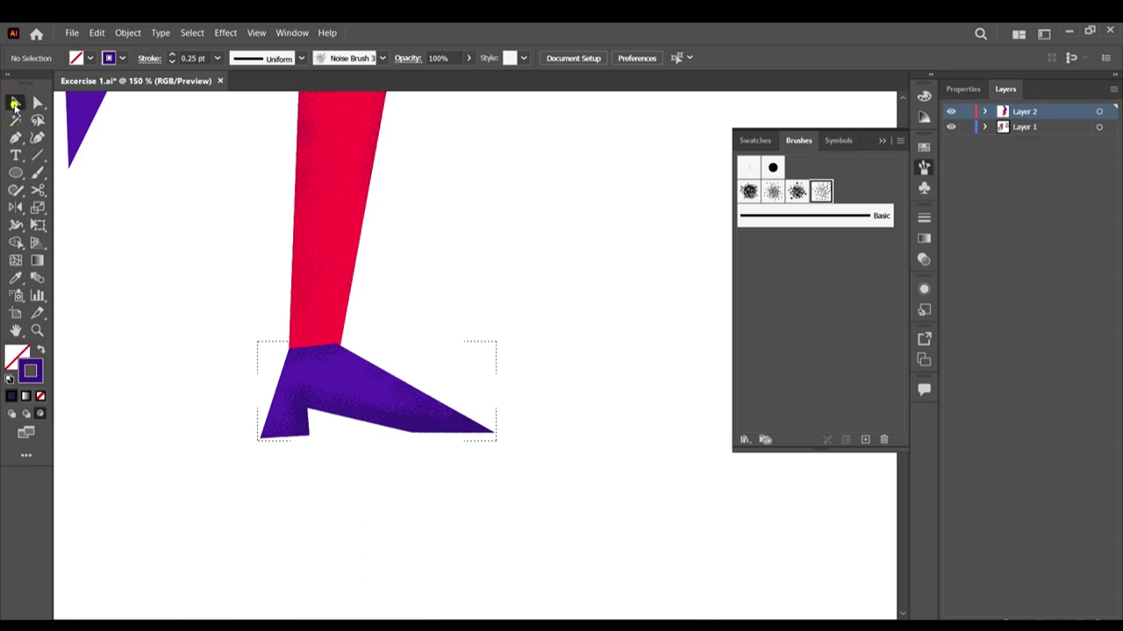
Step: Return to normal drawing, select the purple shoe on the raised foot, and turn on Draw Inside for it
{"action": "left_click", "coordinate": [14, 102]}
{"action": "left_click", "coordinate": [11, 414]}
{"action": "left_click", "coordinate": [250, 494]}
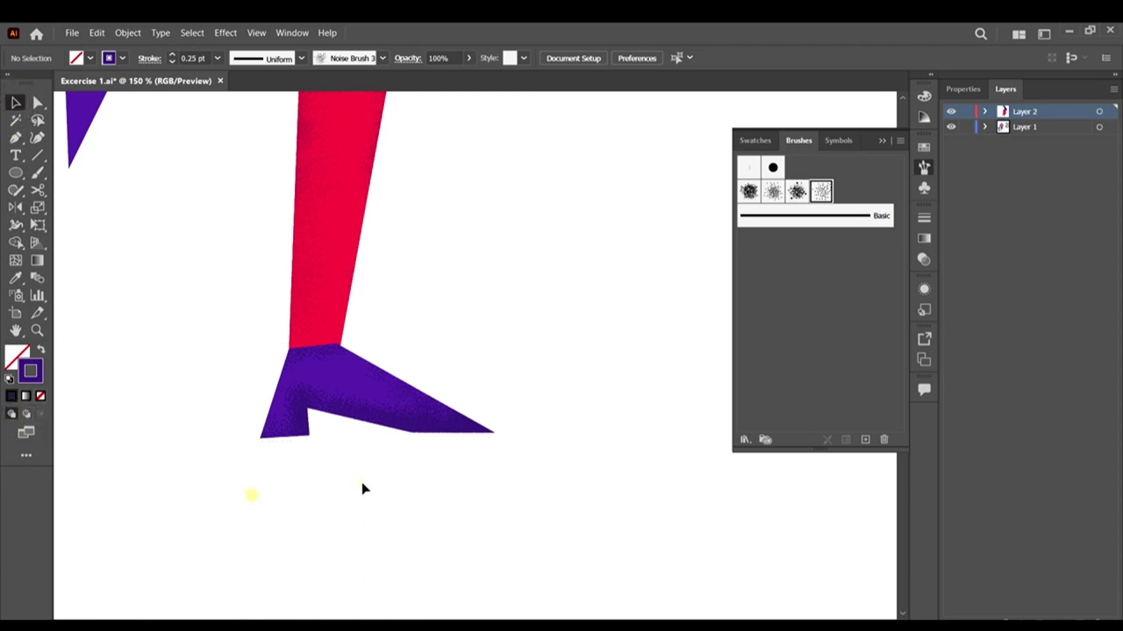
{"action": "scroll", "coordinate": [546, 486], "scroll_direction": "down", "scroll_amount": 3}
{"action": "scroll", "coordinate": [564, 485], "scroll_direction": "down", "scroll_amount": 2}
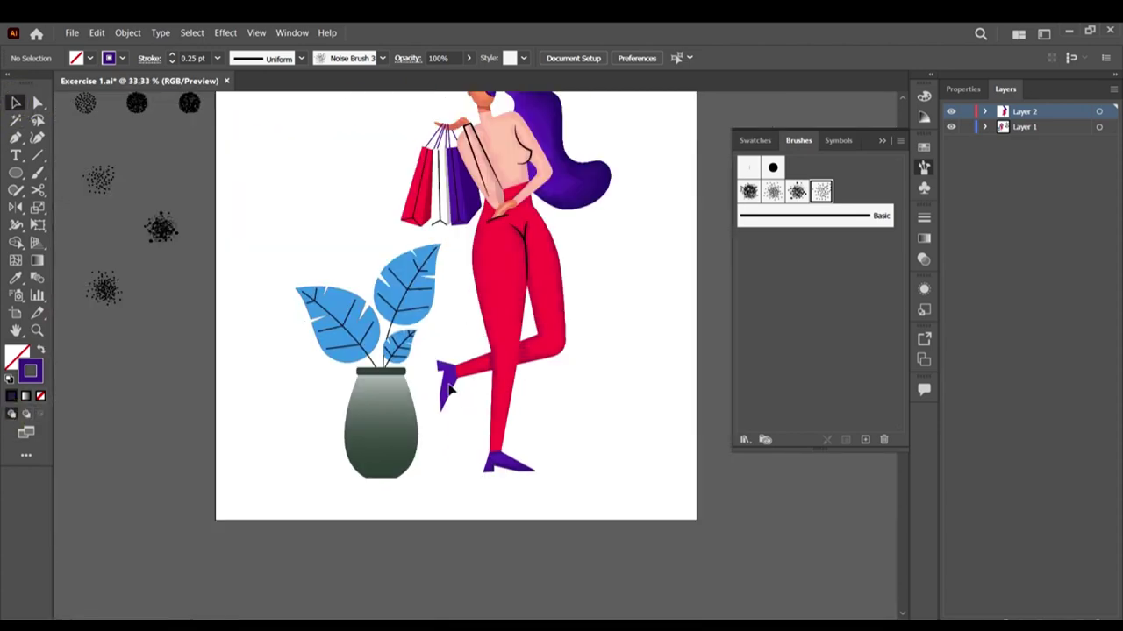
{"action": "scroll", "coordinate": [447, 390], "scroll_direction": "up", "scroll_amount": 2}
{"action": "left_click", "coordinate": [447, 390]}
{"action": "scroll", "coordinate": [447, 390], "scroll_direction": "up", "scroll_amount": 4}
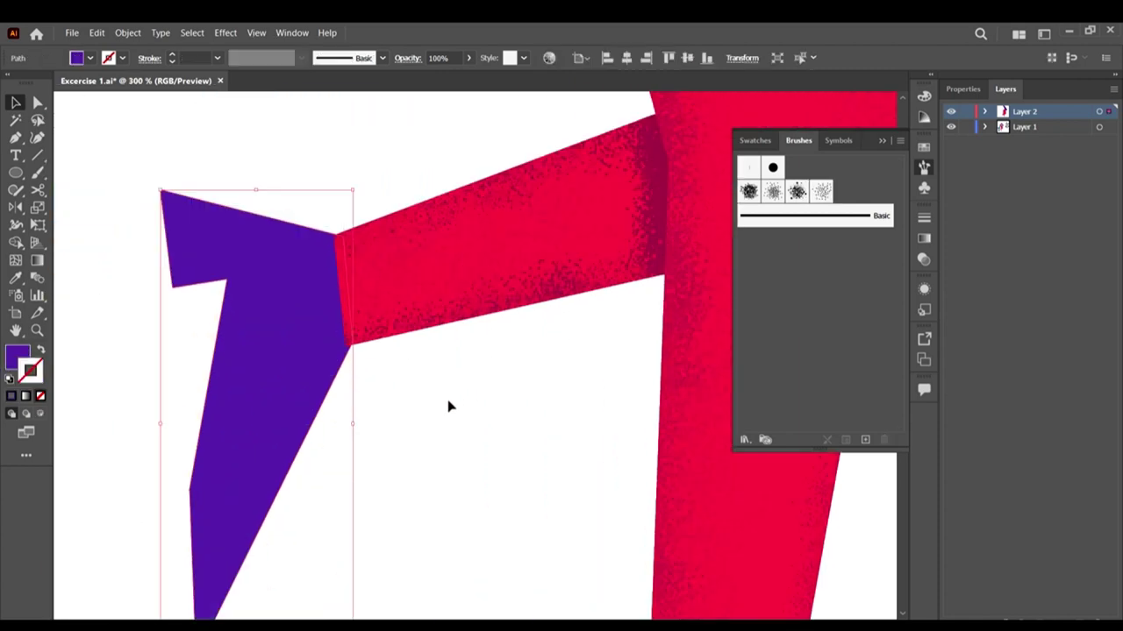
{"action": "left_click", "coordinate": [41, 414]}
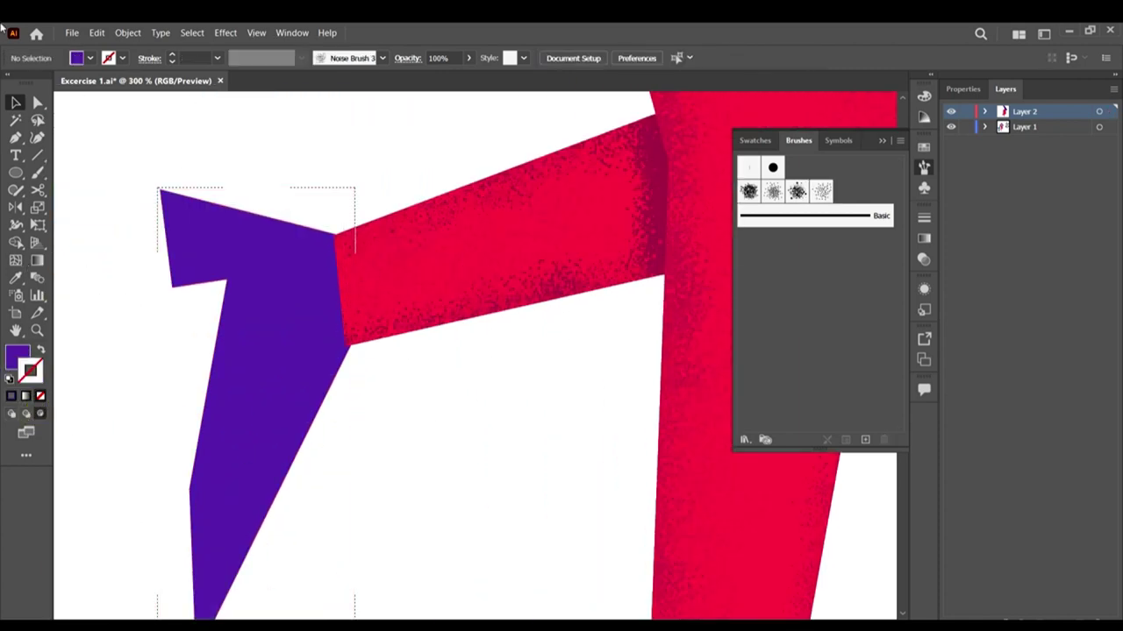
Step: Set up the Paintbrush for the raised shoe with a Noise Brush 3 stroke in purple 492391 at 0.25 pt
{"action": "left_click", "coordinate": [37, 172]}
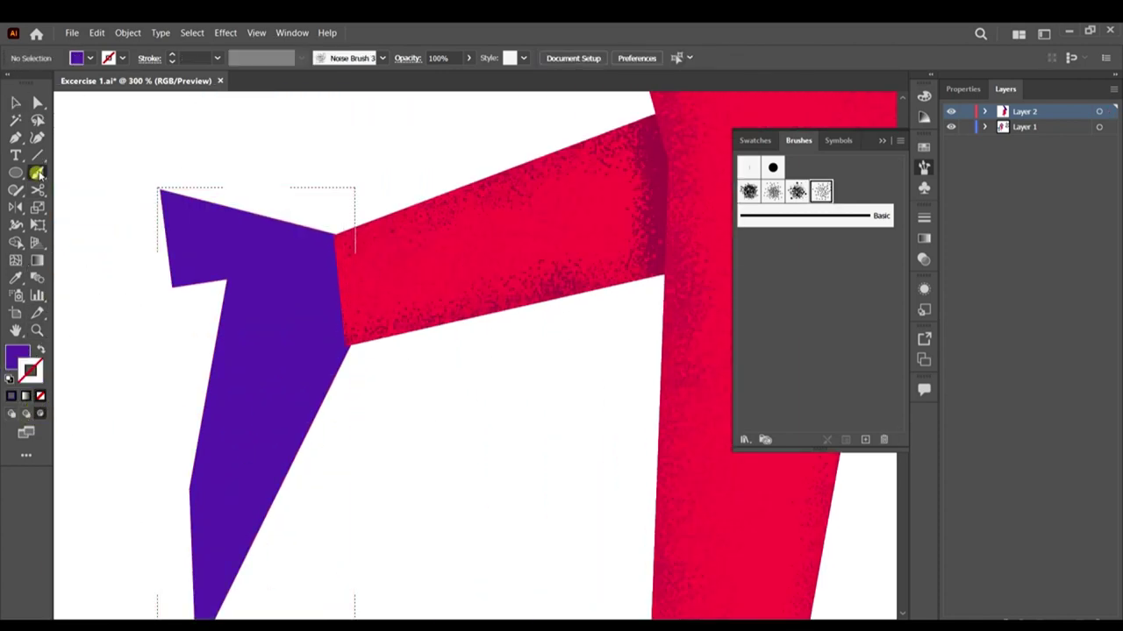
{"action": "key", "text": "shift+x"}
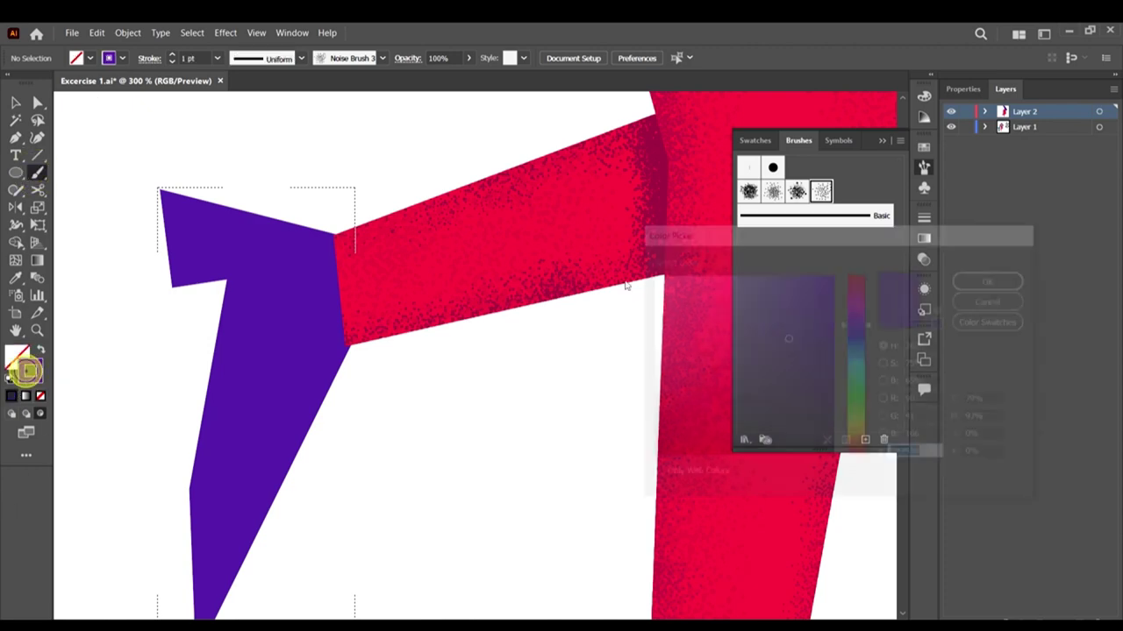
{"action": "double_click", "coordinate": [29, 376]}
{"action": "left_click", "coordinate": [788, 351]}
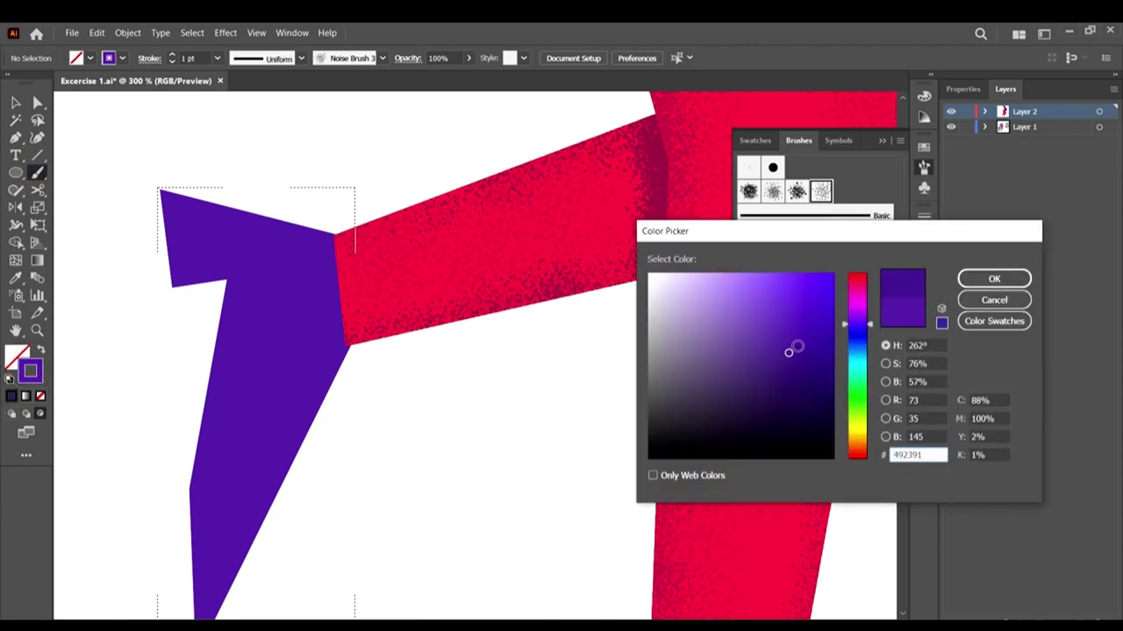
{"action": "left_click", "coordinate": [993, 279]}
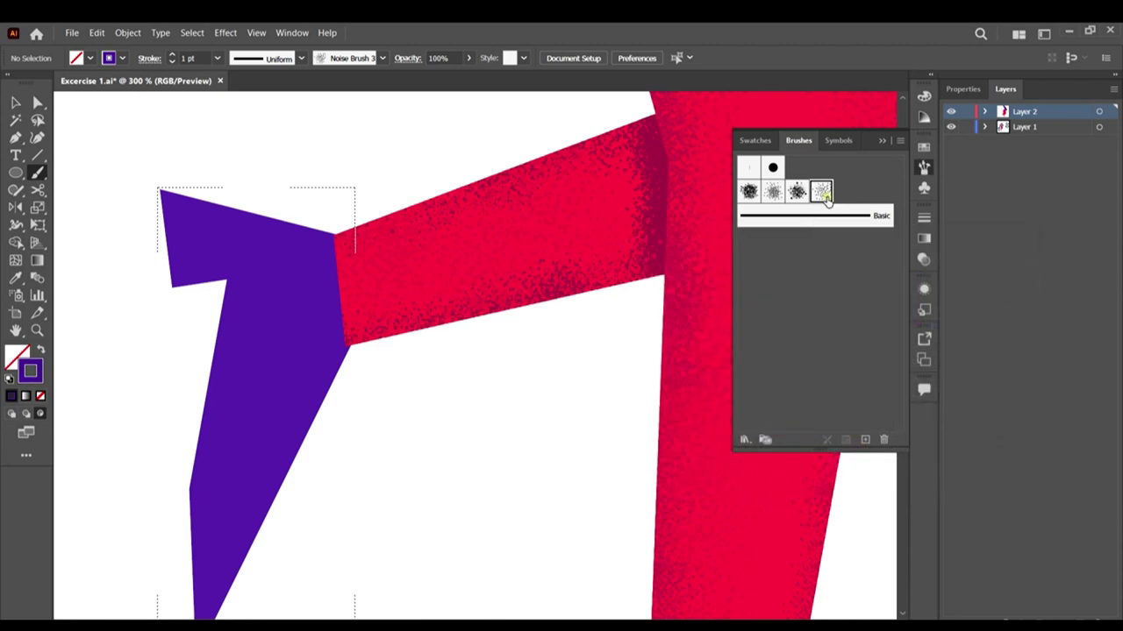
{"action": "left_click", "coordinate": [217, 57]}
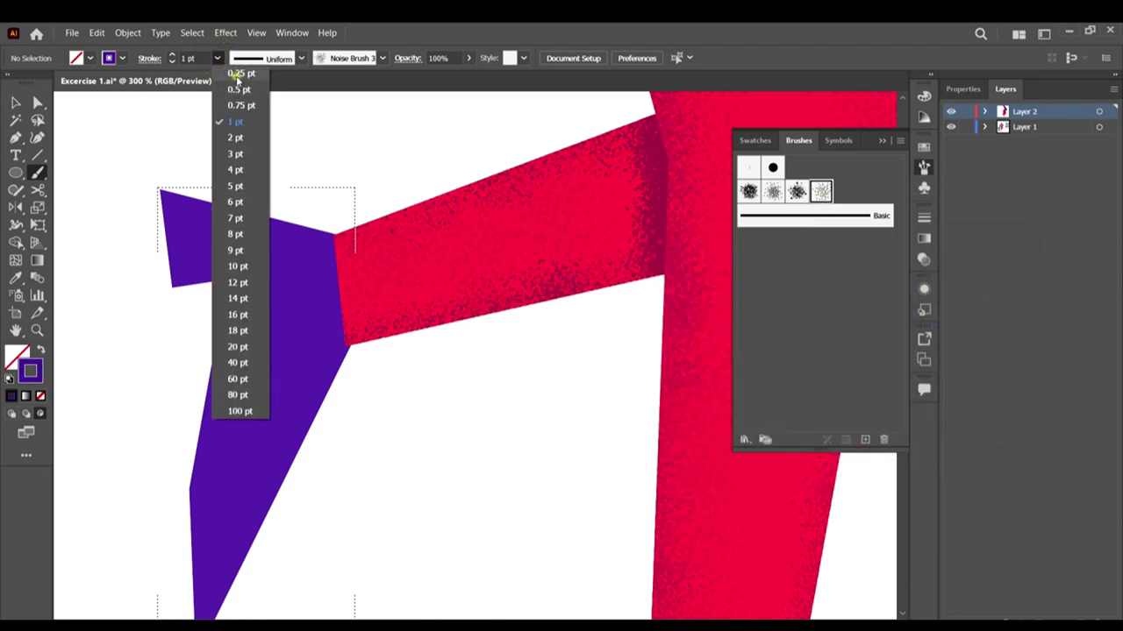
{"action": "left_click", "coordinate": [239, 75]}
Step: Paint noise shading along the raised shoe's sole edge, from the inner heel corner down toward the toe
{"action": "scroll", "coordinate": [322, 250], "scroll_direction": "down", "scroll_amount": 2}
{"action": "left_click_drag", "start_coordinate": [231, 225], "coordinate": [166, 403]}
{"action": "mouse_move", "coordinate": [240, 251]}
{"action": "left_mouse_down"}
{"action": "mouse_move", "coordinate": [175, 507]}
{"action": "mouse_move", "coordinate": [202, 420]}
{"action": "left_mouse_up"}
{"action": "mouse_move", "coordinate": [240, 337]}
{"action": "left_mouse_down"}
{"action": "mouse_move", "coordinate": [248, 315]}
{"action": "mouse_move", "coordinate": [215, 412]}
{"action": "left_mouse_up"}
{"action": "mouse_move", "coordinate": [258, 250]}
{"action": "left_mouse_down"}
{"action": "mouse_move", "coordinate": [246, 325]}
{"action": "mouse_move", "coordinate": [211, 338]}
{"action": "mouse_move", "coordinate": [218, 251]}
{"action": "mouse_move", "coordinate": [204, 488]}
{"action": "left_mouse_up"}
{"action": "left_click_drag", "start_coordinate": [202, 418], "coordinate": [211, 512]}
{"action": "left_click_drag", "start_coordinate": [208, 383], "coordinate": [222, 507]}
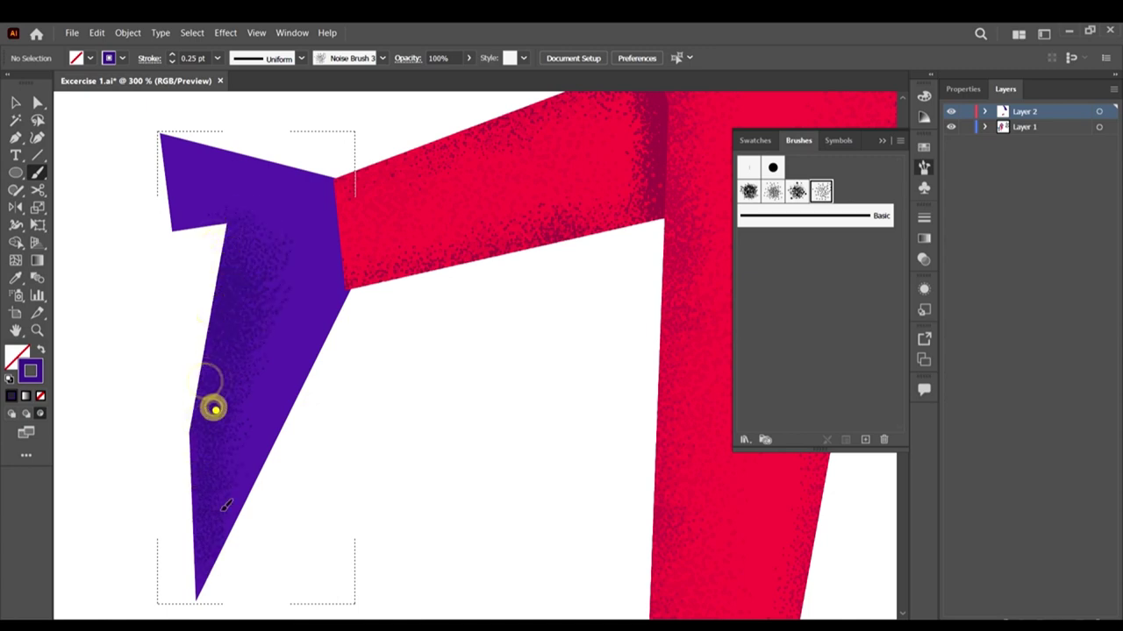
{"action": "left_click_drag", "start_coordinate": [216, 412], "coordinate": [220, 456]}
Step: Shade the raised shoe's heel and deepen the noise shading along its sole edge
{"action": "mouse_move", "coordinate": [215, 210]}
{"action": "left_mouse_down"}
{"action": "mouse_move", "coordinate": [191, 214]}
{"action": "mouse_move", "coordinate": [178, 248]}
{"action": "mouse_move", "coordinate": [240, 219]}
{"action": "mouse_move", "coordinate": [279, 220]}
{"action": "mouse_move", "coordinate": [174, 173]}
{"action": "mouse_move", "coordinate": [268, 175]}
{"action": "left_mouse_up"}
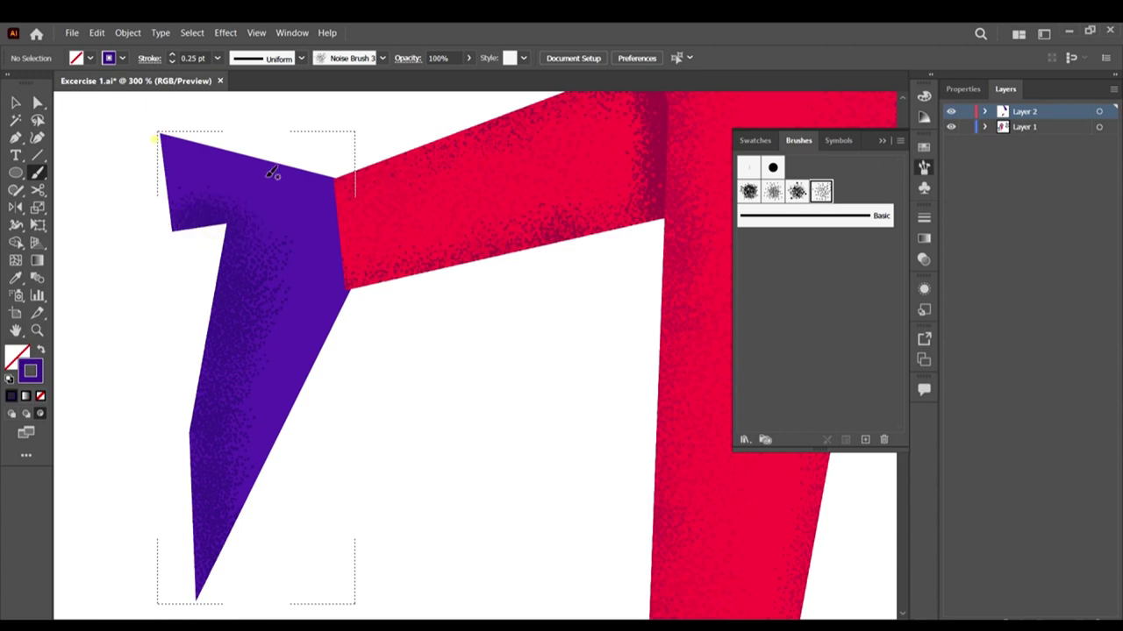
{"action": "left_click_drag", "start_coordinate": [356, 178], "coordinate": [216, 178]}
{"action": "mouse_move", "coordinate": [251, 226]}
{"action": "left_mouse_down"}
{"action": "mouse_move", "coordinate": [191, 220]}
{"action": "mouse_move", "coordinate": [247, 226]}
{"action": "mouse_move", "coordinate": [221, 261]}
{"action": "mouse_move", "coordinate": [210, 359]}
{"action": "left_mouse_up"}
{"action": "mouse_move", "coordinate": [222, 276]}
{"action": "left_mouse_down"}
{"action": "mouse_move", "coordinate": [183, 462]}
{"action": "mouse_move", "coordinate": [213, 618]}
{"action": "left_mouse_up"}
{"action": "mouse_move", "coordinate": [193, 482]}
{"action": "left_mouse_down"}
{"action": "mouse_move", "coordinate": [198, 415]}
{"action": "mouse_move", "coordinate": [211, 586]}
{"action": "mouse_move", "coordinate": [181, 412]}
{"action": "mouse_move", "coordinate": [203, 496]}
{"action": "left_mouse_up"}
{"action": "mouse_move", "coordinate": [203, 430]}
{"action": "left_mouse_down"}
{"action": "mouse_move", "coordinate": [242, 295]}
{"action": "mouse_move", "coordinate": [202, 220]}
{"action": "mouse_move", "coordinate": [120, 248]}
{"action": "mouse_move", "coordinate": [210, 220]}
{"action": "left_mouse_up"}
{"action": "left_click_drag", "start_coordinate": [271, 238], "coordinate": [235, 277]}
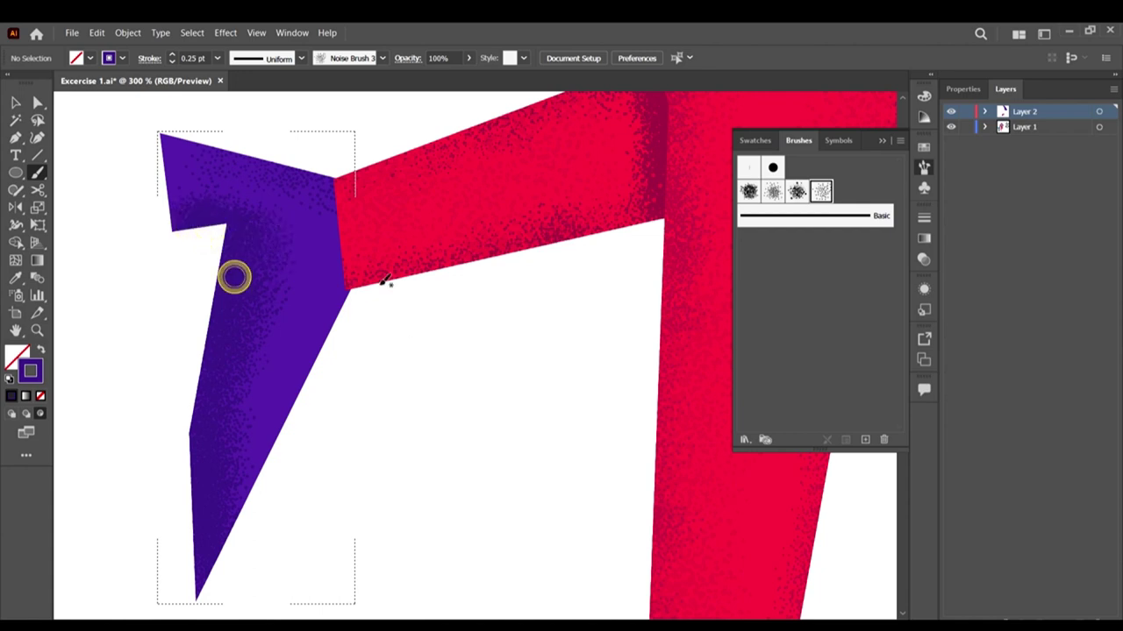
Step: Shade the raised shoe's ankle opening and the start of its front edge with noise strokes
{"action": "mouse_move", "coordinate": [361, 318]}
{"action": "left_mouse_down"}
{"action": "mouse_move", "coordinate": [352, 301]}
{"action": "mouse_move", "coordinate": [333, 366]}
{"action": "left_mouse_up"}
{"action": "left_click_drag", "start_coordinate": [351, 286], "coordinate": [360, 307]}
{"action": "left_click_drag", "start_coordinate": [359, 251], "coordinate": [361, 293]}
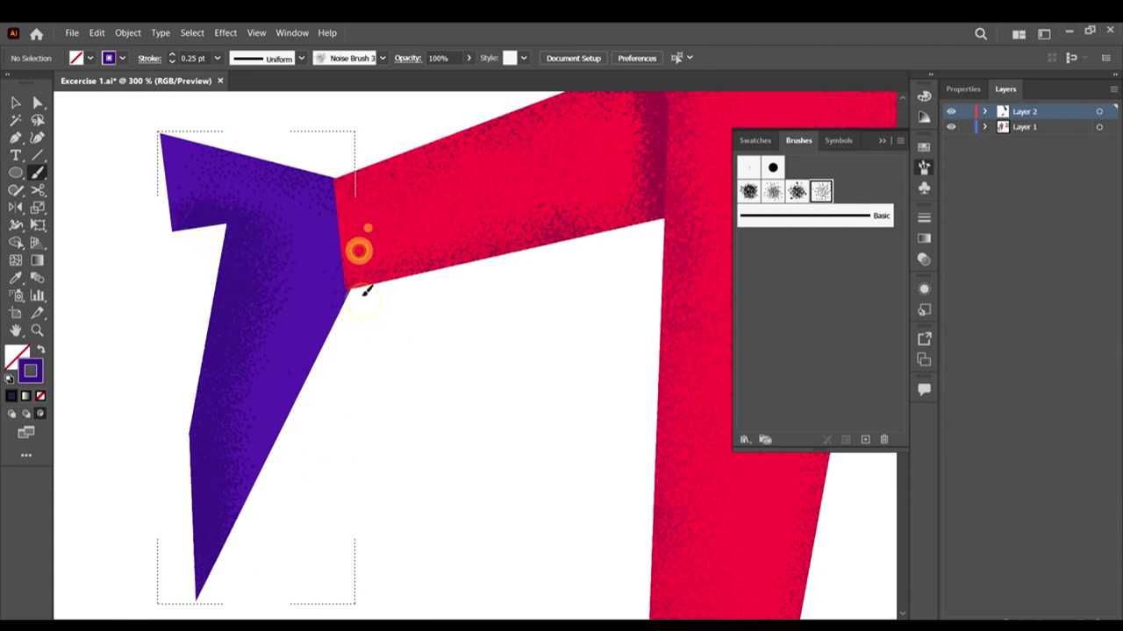
{"action": "mouse_move", "coordinate": [361, 220]}
{"action": "left_mouse_down"}
{"action": "mouse_move", "coordinate": [361, 245]}
{"action": "mouse_move", "coordinate": [349, 216]}
{"action": "mouse_move", "coordinate": [345, 274]}
{"action": "left_mouse_up"}
{"action": "left_click_drag", "start_coordinate": [345, 233], "coordinate": [390, 259]}
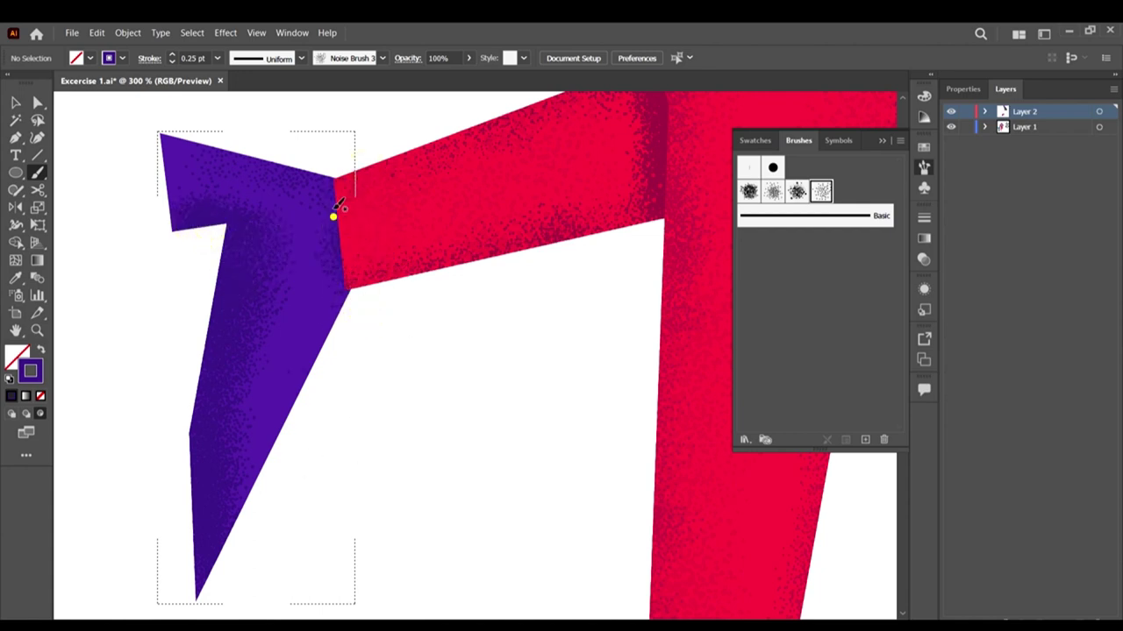
{"action": "left_click_drag", "start_coordinate": [336, 219], "coordinate": [334, 264]}
{"action": "mouse_move", "coordinate": [338, 185]}
{"action": "left_mouse_down"}
{"action": "mouse_move", "coordinate": [351, 183]}
{"action": "mouse_move", "coordinate": [333, 181]}
{"action": "mouse_move", "coordinate": [355, 321]}
{"action": "mouse_move", "coordinate": [341, 308]}
{"action": "mouse_move", "coordinate": [324, 369]}
{"action": "left_mouse_up"}
{"action": "left_click_drag", "start_coordinate": [343, 293], "coordinate": [335, 346]}
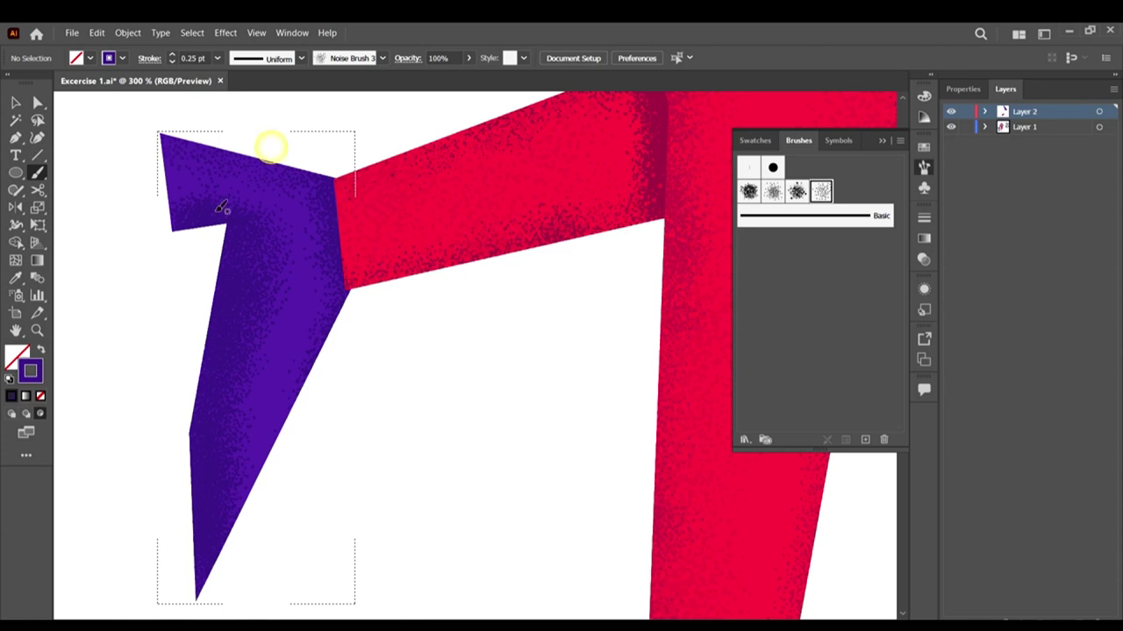
Step: Darken the raised shoe's lower sole edge and pointed toe tip with further noise strokes
{"action": "mouse_move", "coordinate": [234, 239]}
{"action": "left_mouse_down"}
{"action": "mouse_move", "coordinate": [221, 354]}
{"action": "mouse_move", "coordinate": [188, 380]}
{"action": "mouse_move", "coordinate": [190, 544]}
{"action": "left_mouse_up"}
{"action": "left_click_drag", "start_coordinate": [193, 463], "coordinate": [199, 561]}
{"action": "left_click", "coordinate": [199, 558]}
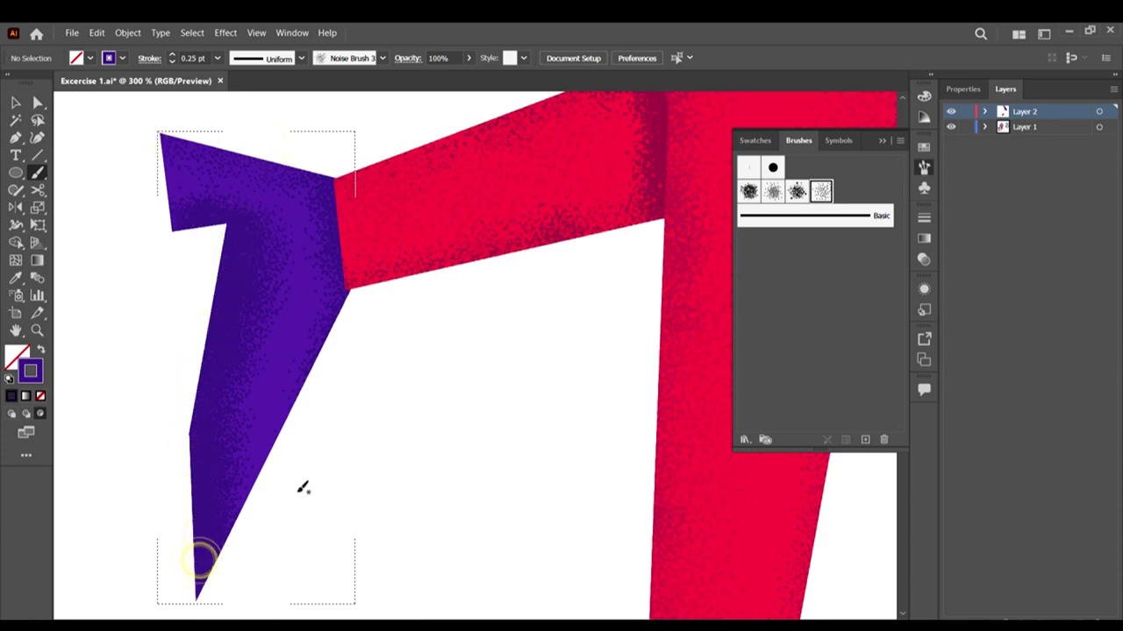
Step: Return to normal drawing, select the dark side panel of the purple shopping bag, and turn on Draw Inside for it
{"action": "scroll", "coordinate": [304, 488], "scroll_direction": "down", "scroll_amount": 4}
{"action": "scroll", "coordinate": [352, 368], "scroll_direction": "down", "scroll_amount": 5}
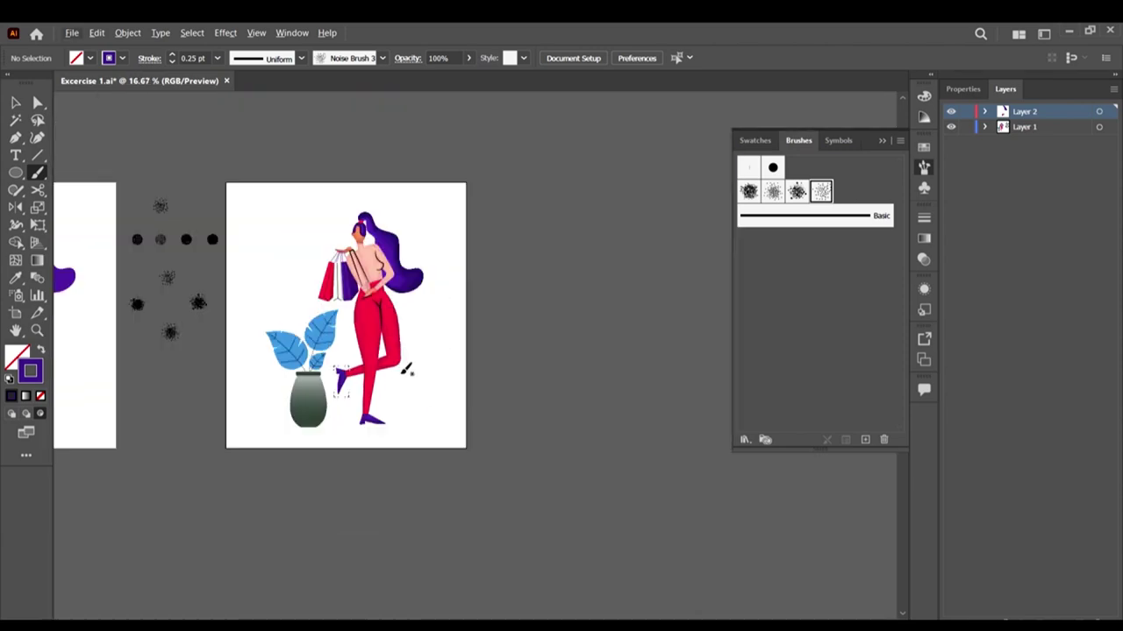
{"action": "scroll", "coordinate": [374, 342], "scroll_direction": "up", "scroll_amount": 2}
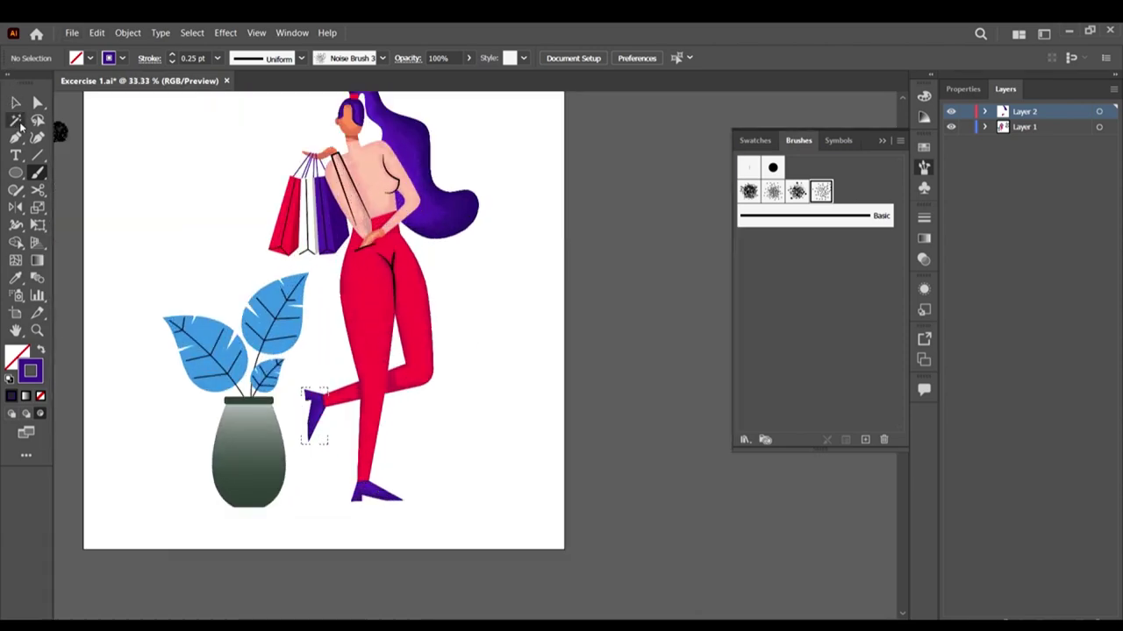
{"action": "left_click", "coordinate": [16, 102]}
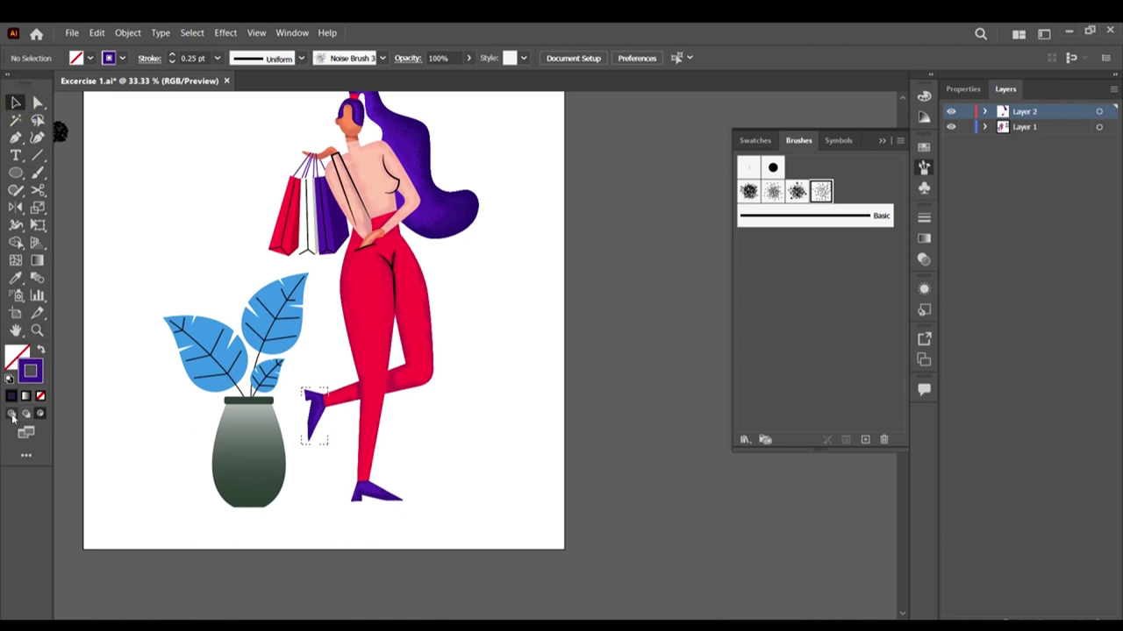
{"action": "left_click", "coordinate": [174, 184]}
{"action": "scroll", "coordinate": [445, 308], "scroll_direction": "up", "scroll_amount": 1}
{"action": "scroll", "coordinate": [441, 361], "scroll_direction": "up", "scroll_amount": 5}
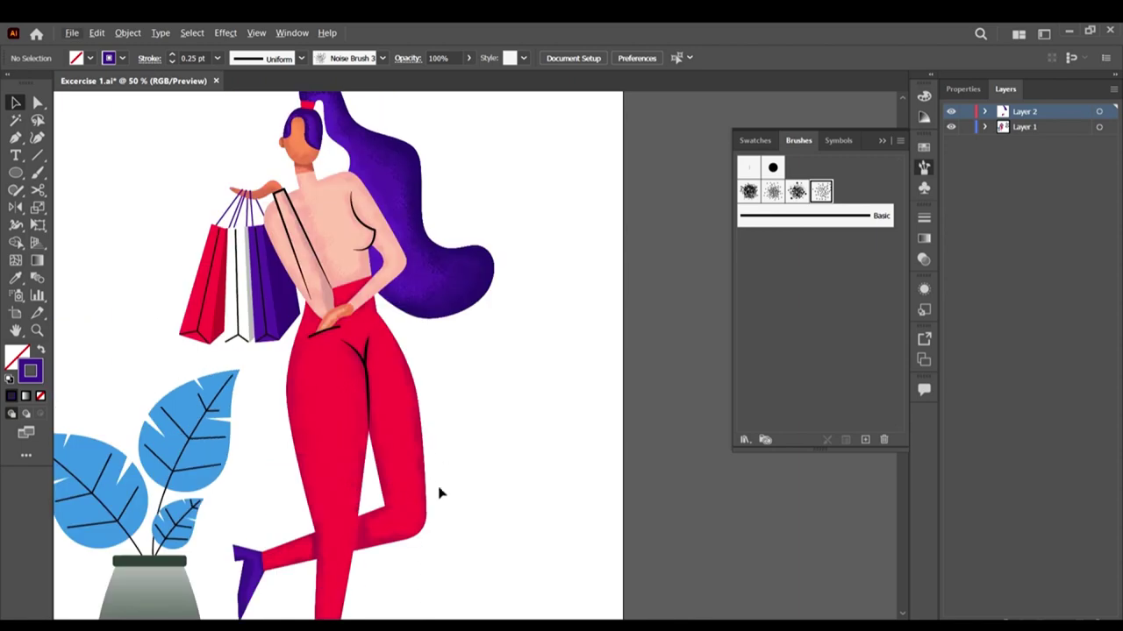
{"action": "scroll", "coordinate": [249, 399], "scroll_direction": "up", "scroll_amount": 3}
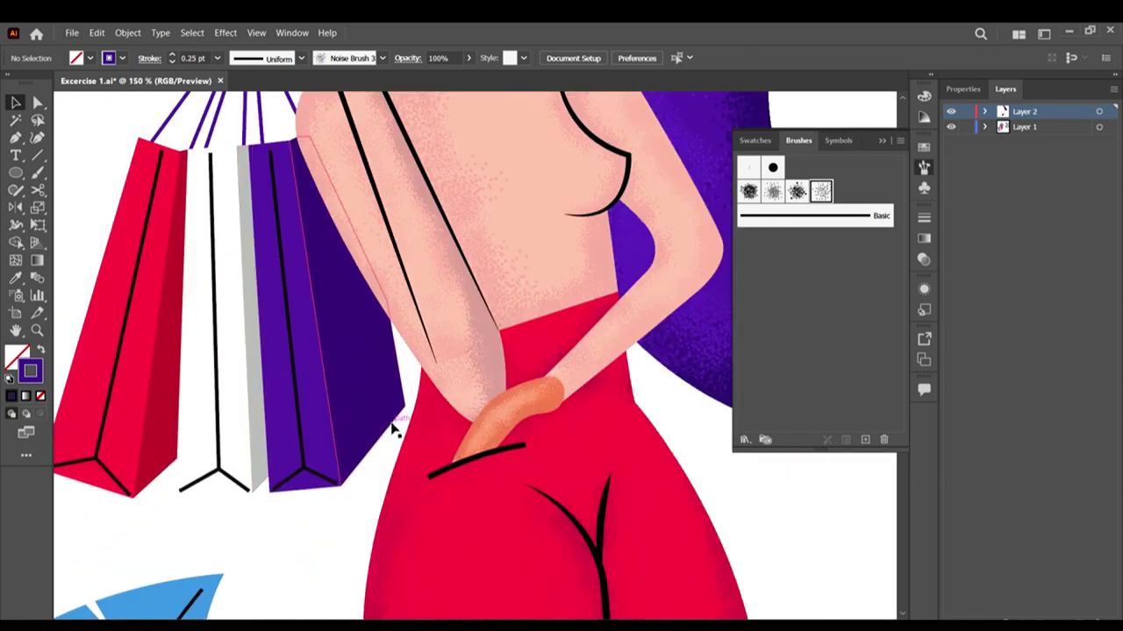
{"action": "left_click", "coordinate": [392, 427]}
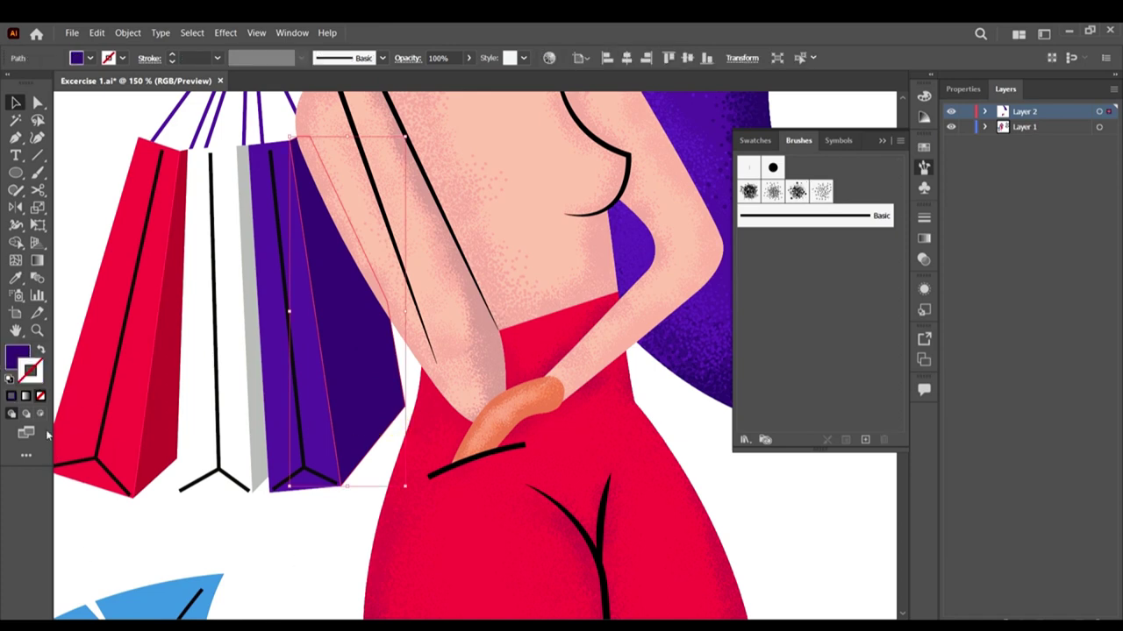
{"action": "left_click", "coordinate": [39, 413]}
{"action": "key", "text": "ctrl+shift+a"}
Step: Switch to the Paintbrush for the purple bag's side panel and set the stroke colour to the darker purple 321668
{"action": "left_click", "coordinate": [37, 172]}
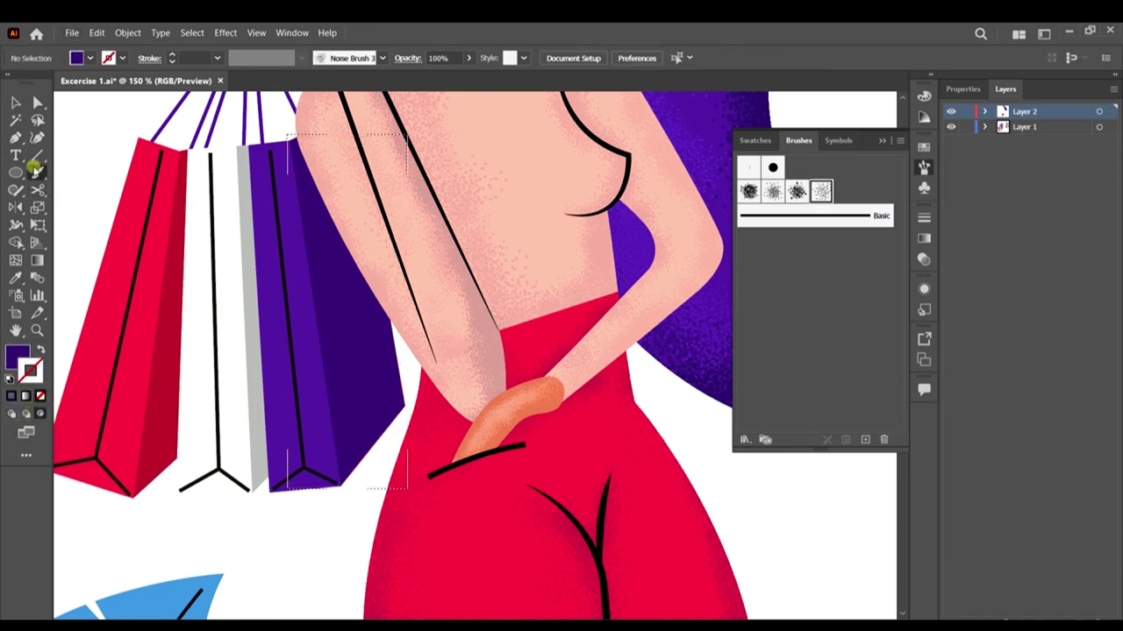
{"action": "key", "text": "shift+x"}
{"action": "double_click", "coordinate": [16, 358]}
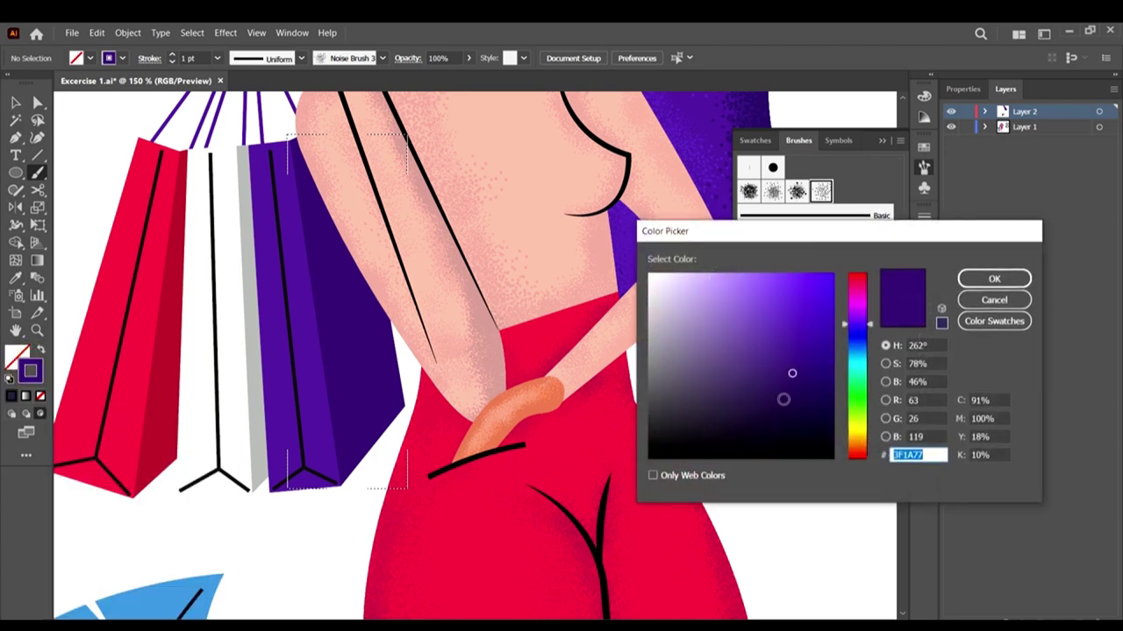
{"action": "left_click", "coordinate": [794, 382]}
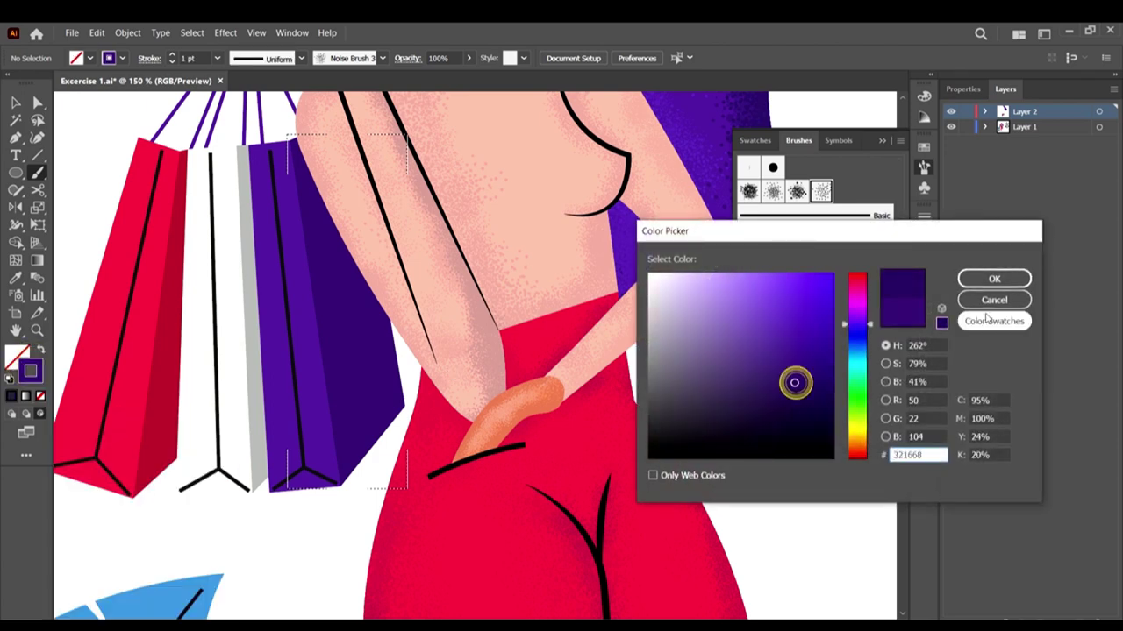
{"action": "left_click", "coordinate": [994, 279]}
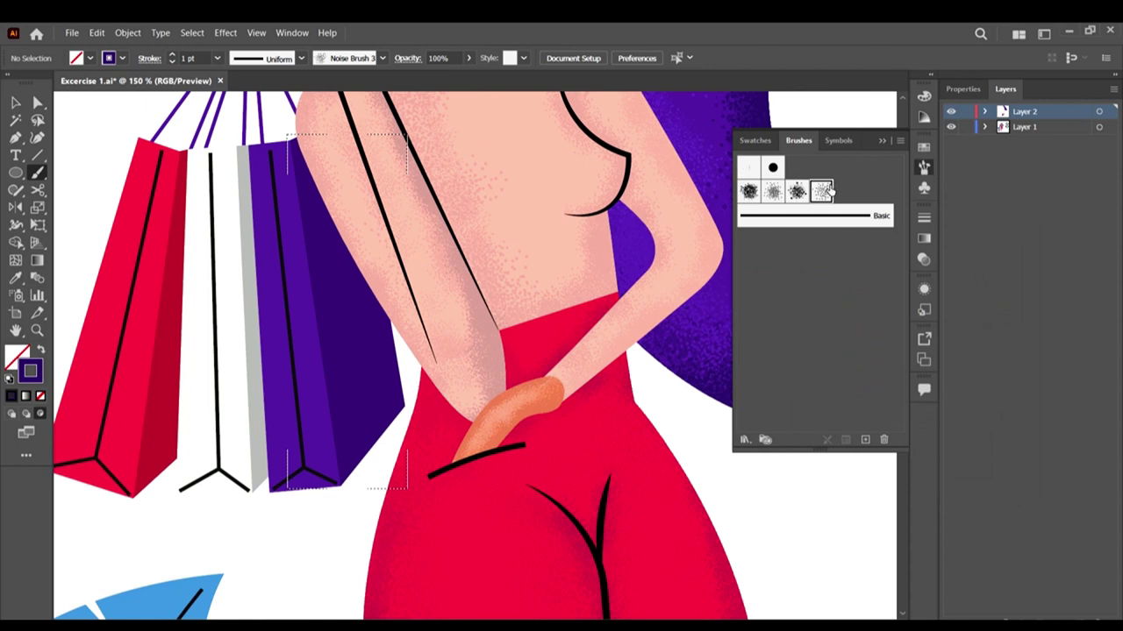
Step: Shade the outer edge of the purple bag's dark side panel with Noise Brush 3 strokes at 0.25 pt
{"action": "left_click", "coordinate": [827, 191]}
{"action": "left_click", "coordinate": [217, 58]}
{"action": "left_click", "coordinate": [237, 70]}
{"action": "left_click", "coordinate": [398, 336]}
{"action": "left_click", "coordinate": [423, 403]}
{"action": "left_click", "coordinate": [373, 326]}
{"action": "left_click", "coordinate": [400, 318]}
{"action": "left_click", "coordinate": [389, 342]}
{"action": "left_click", "coordinate": [398, 376]}
{"action": "left_click", "coordinate": [391, 415]}
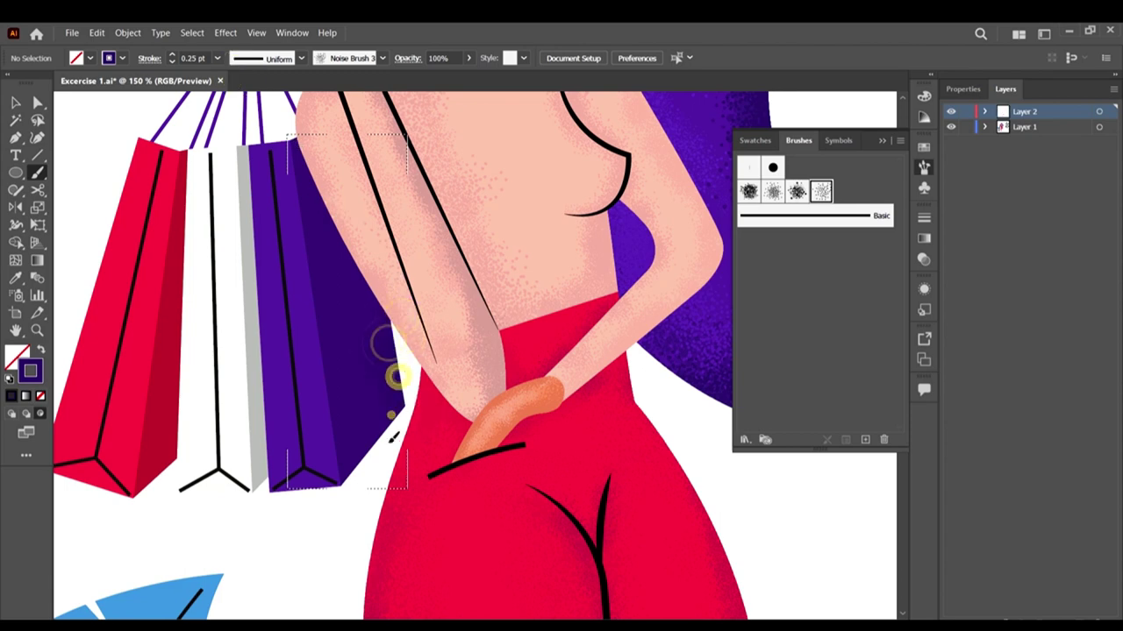
Step: Set the stroke weight to 0.5 pt and extend the noise shading on the dark side panel alongside the woman's arm
{"action": "left_click", "coordinate": [217, 58]}
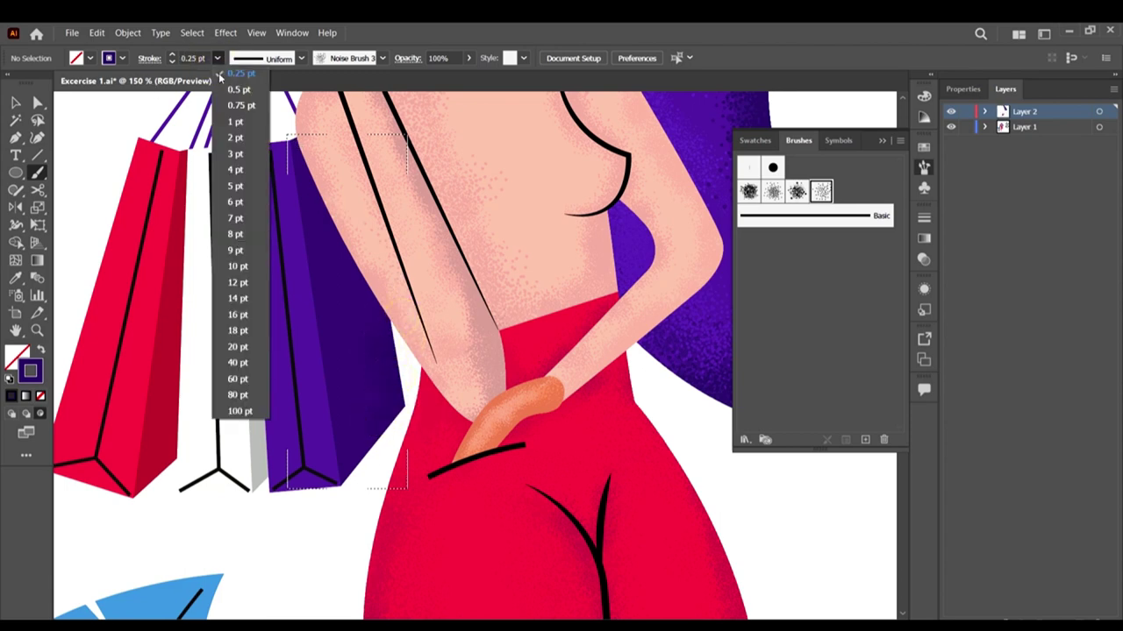
{"action": "left_click", "coordinate": [238, 89]}
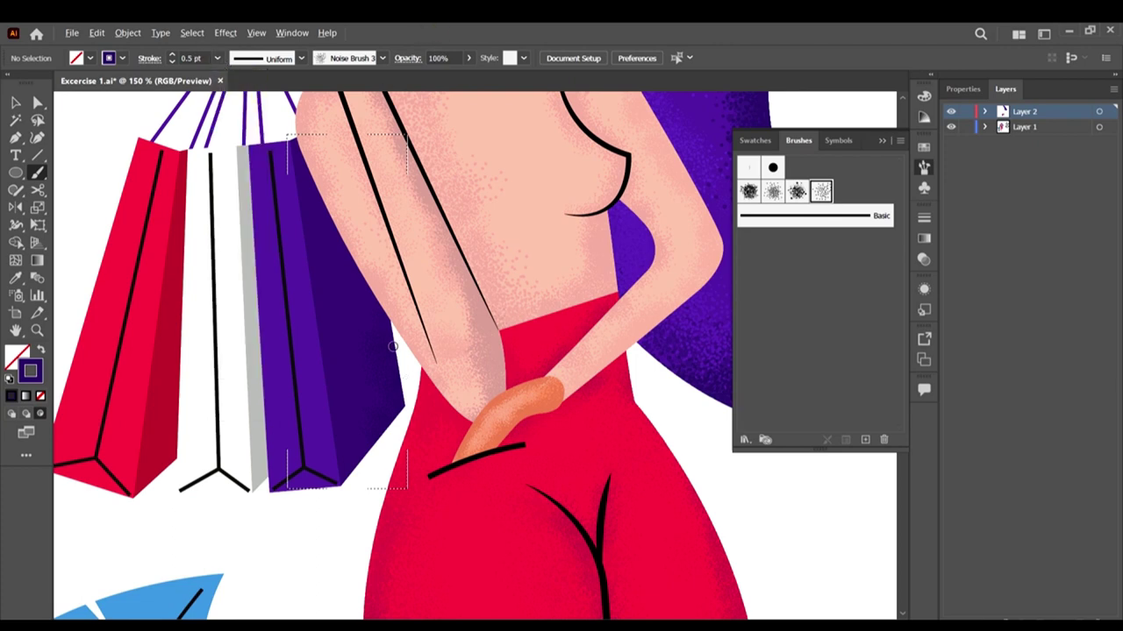
{"action": "scroll", "coordinate": [393, 346], "scroll_direction": "up", "scroll_amount": 1}
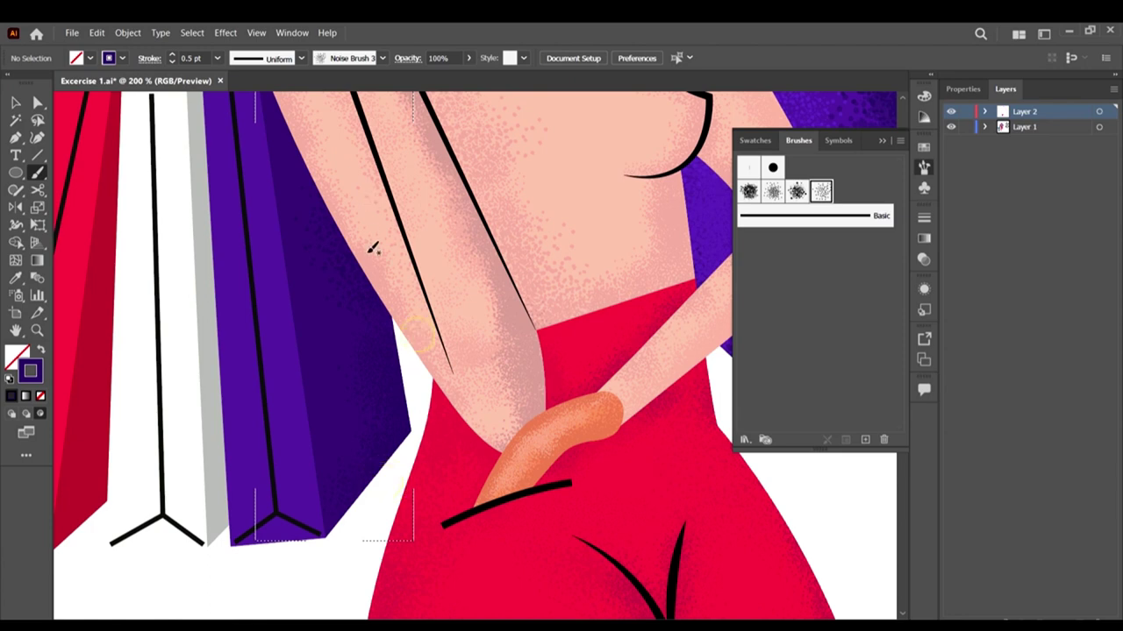
{"action": "scroll", "coordinate": [373, 249], "scroll_direction": "up", "scroll_amount": 2}
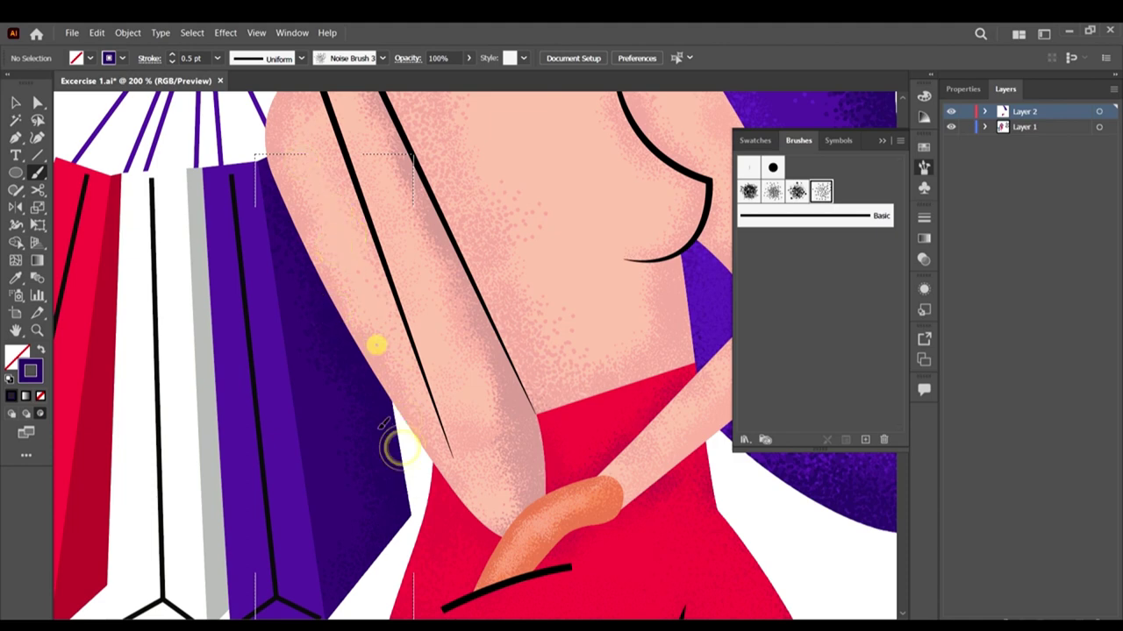
{"action": "scroll", "coordinate": [430, 474], "scroll_direction": "down", "scroll_amount": 2}
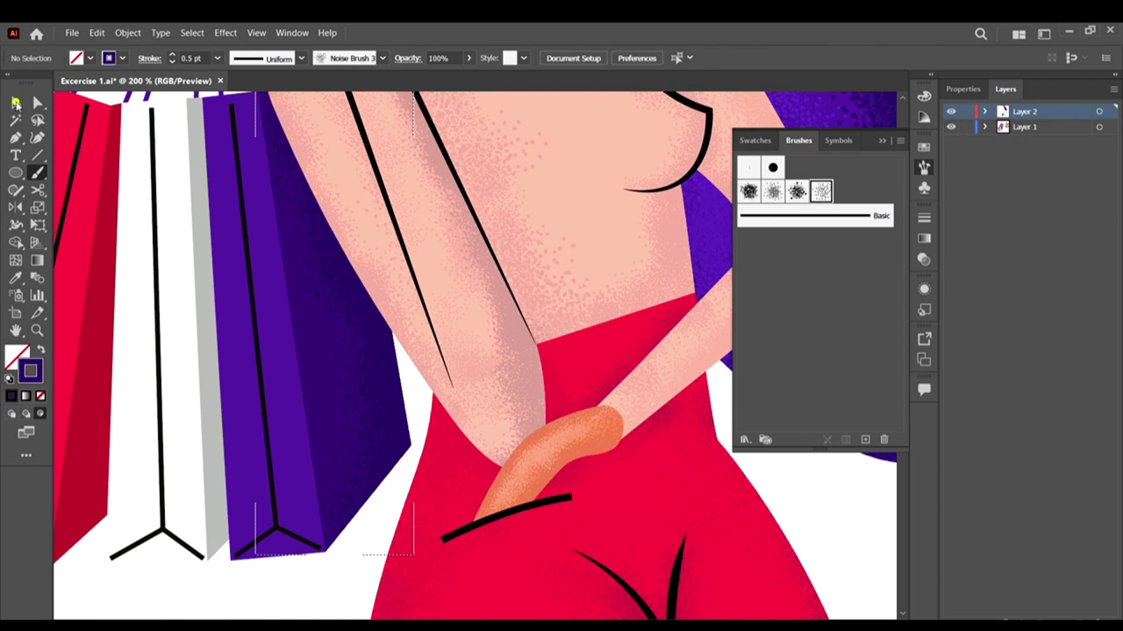
Step: Return to normal drawing, select the purple bag's lighter front panel, and turn on Draw Inside for it
{"action": "left_click", "coordinate": [15, 102]}
{"action": "left_click", "coordinate": [12, 416]}
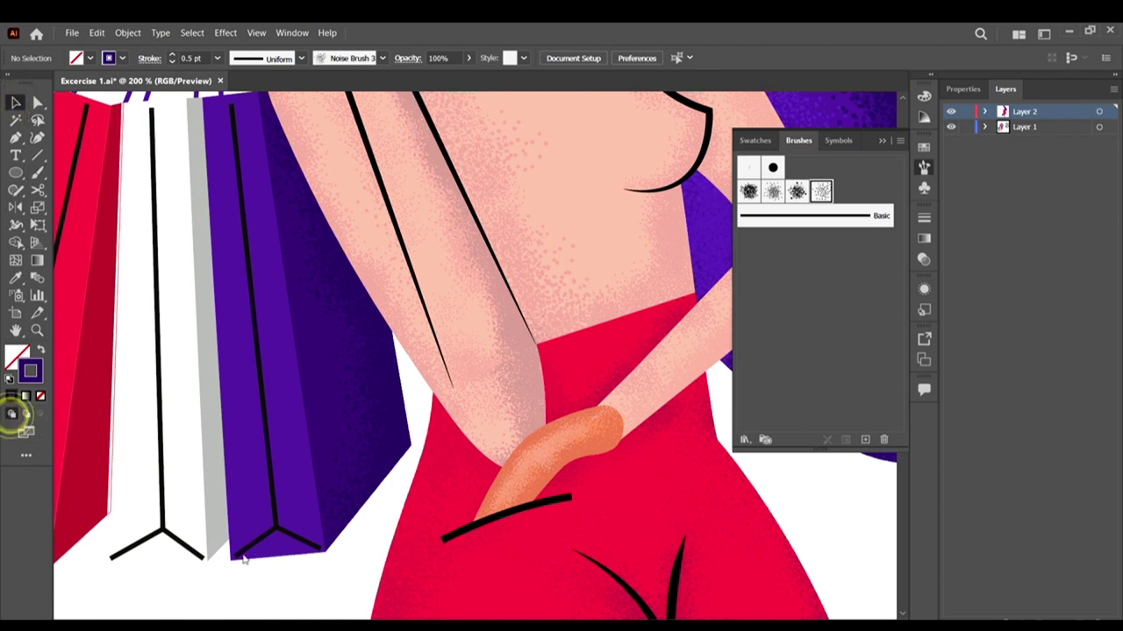
{"action": "left_click", "coordinate": [277, 556]}
{"action": "scroll", "coordinate": [391, 318], "scroll_direction": "down", "scroll_amount": 2}
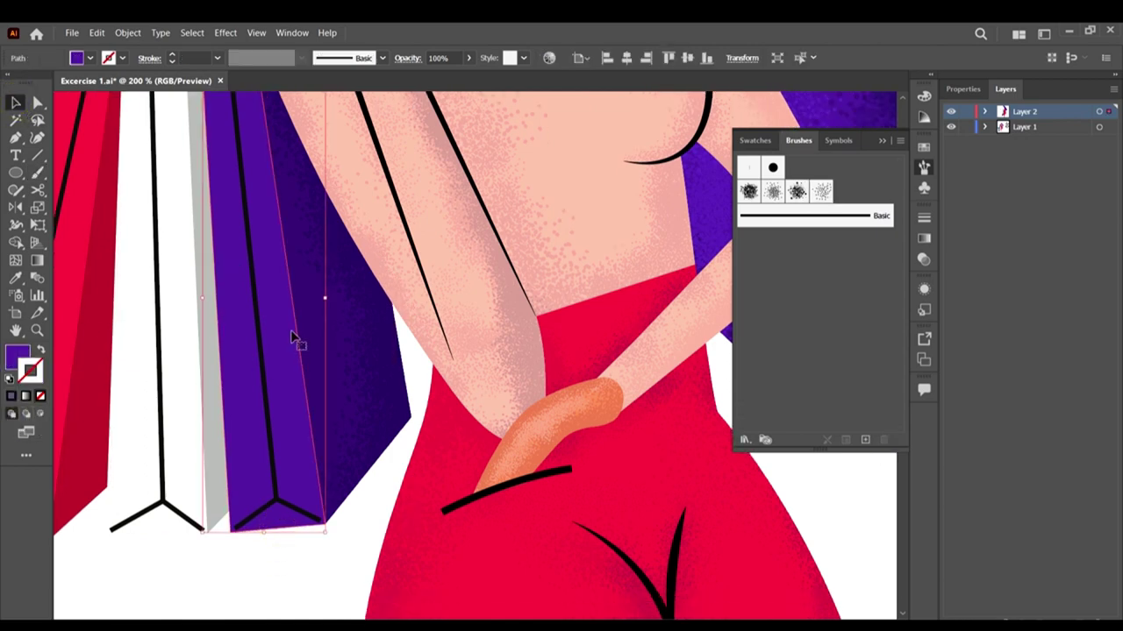
{"action": "scroll", "coordinate": [295, 340], "scroll_direction": "up", "scroll_amount": 3}
{"action": "left_click", "coordinate": [41, 414]}
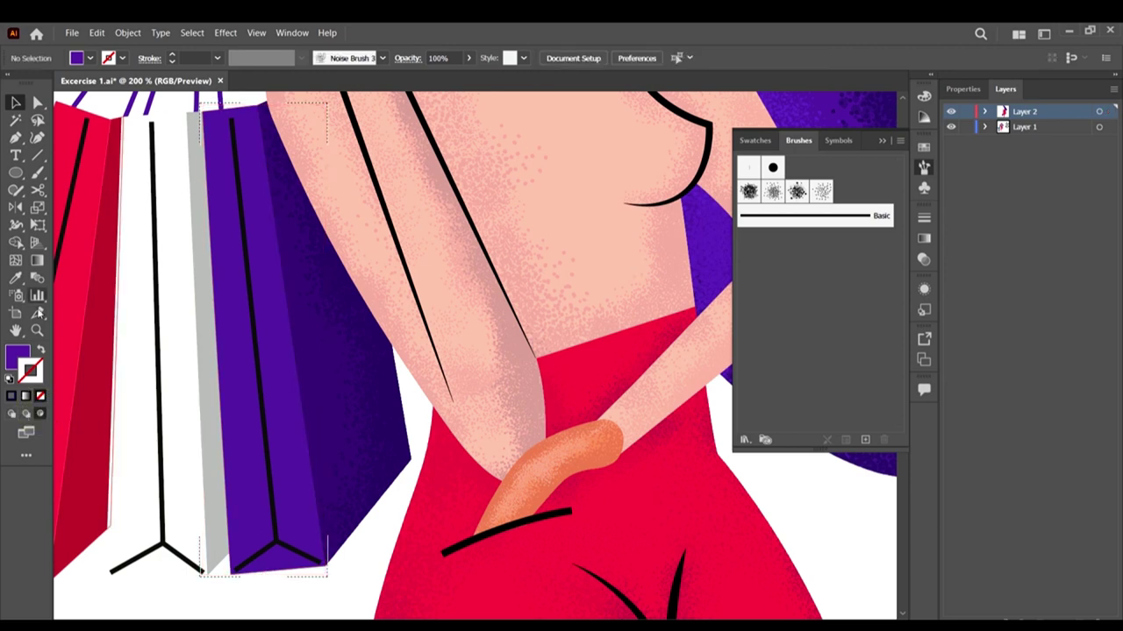
Step: Swap the front panel's purple from fill to stroke and darken the stroke colour to 472084
{"action": "left_click", "coordinate": [40, 349]}
{"action": "double_click", "coordinate": [30, 370]}
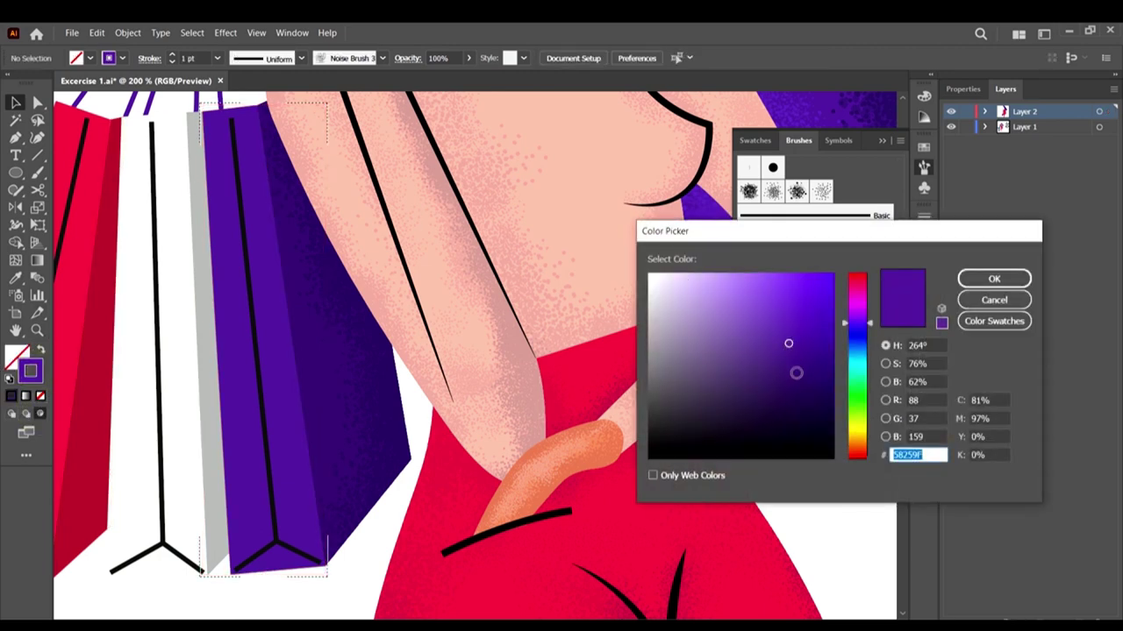
{"action": "left_click_drag", "start_coordinate": [790, 352], "coordinate": [788, 357]}
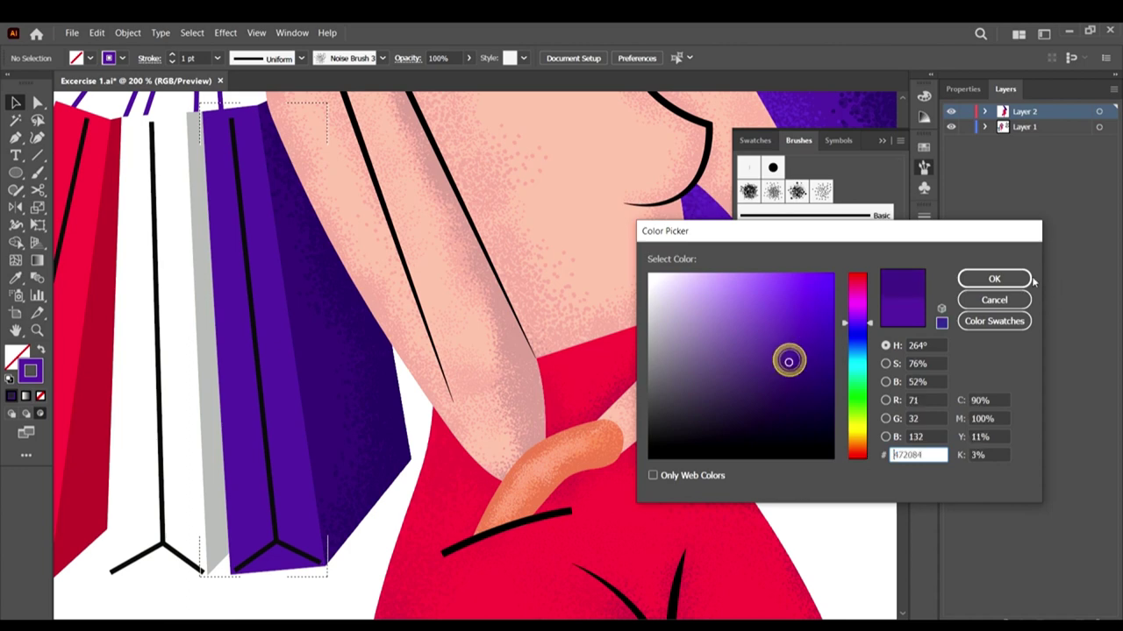
{"action": "left_click", "coordinate": [994, 279]}
Step: Paint Noise Brush 3 shading at 0.25 pt along the front panel's centre fold and bottom fold lines
{"action": "left_click", "coordinate": [217, 58]}
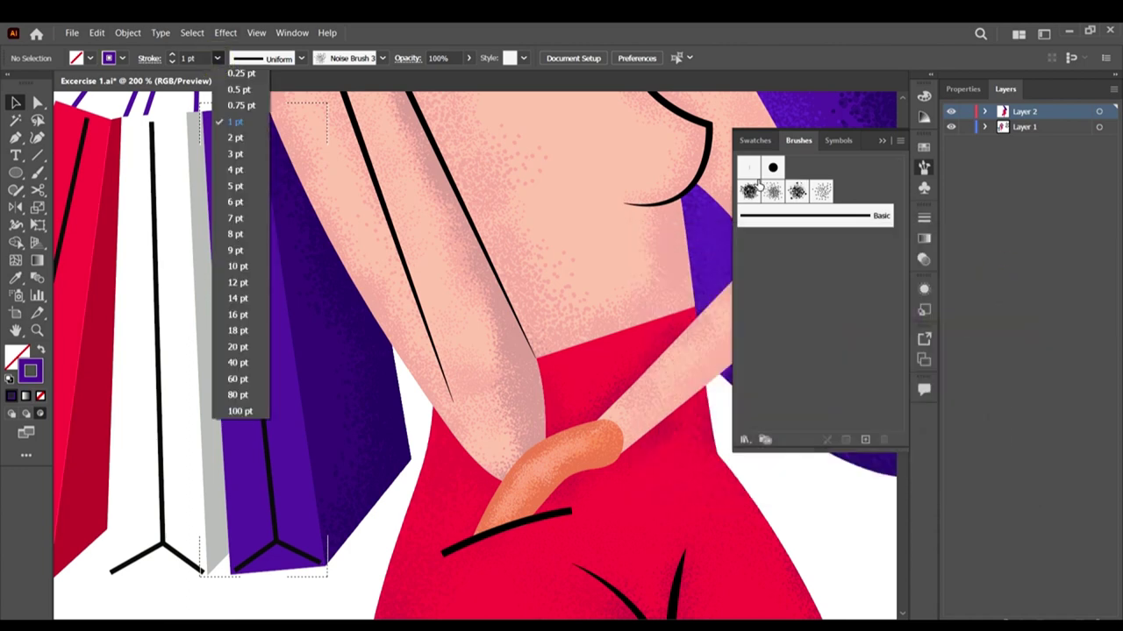
{"action": "left_click", "coordinate": [821, 193]}
{"action": "left_click", "coordinate": [217, 62]}
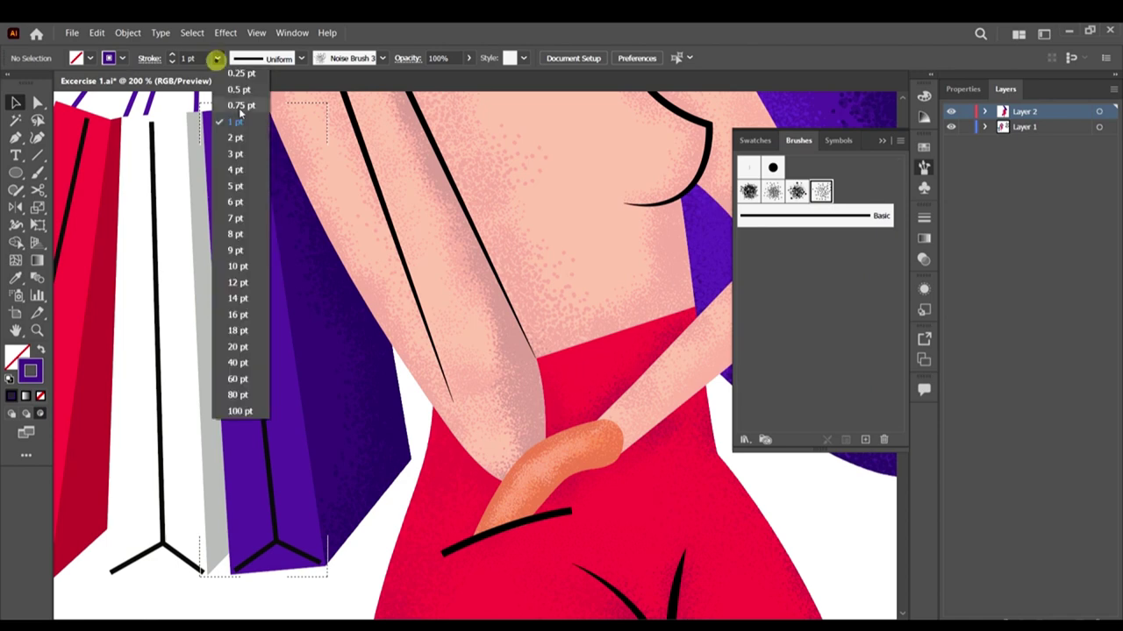
{"action": "left_click", "coordinate": [232, 75]}
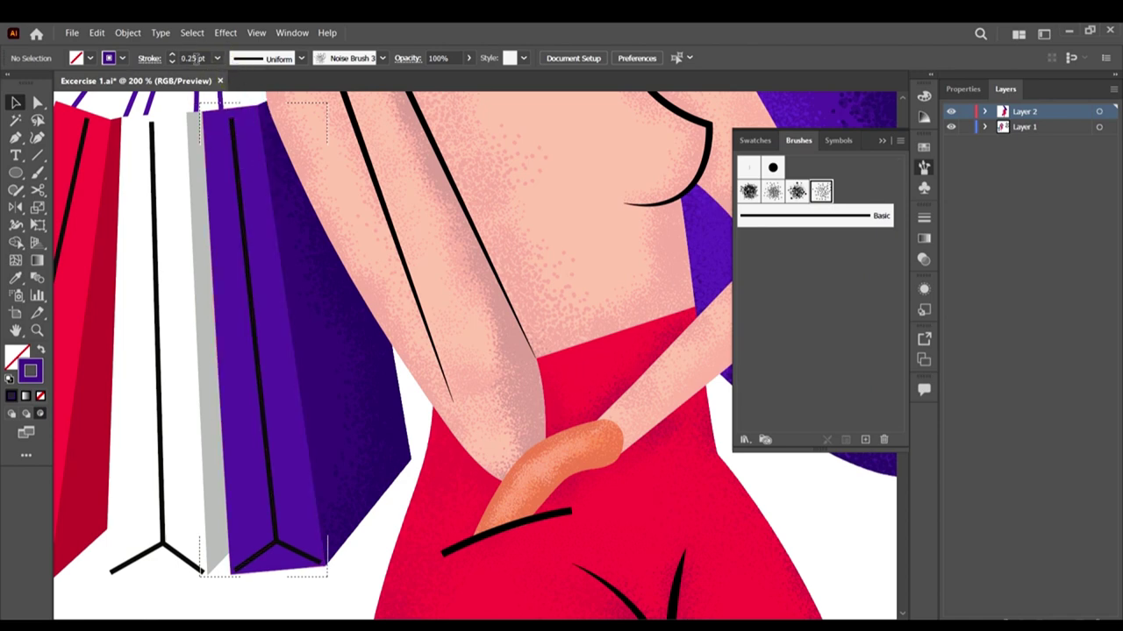
{"action": "left_click", "coordinate": [38, 172]}
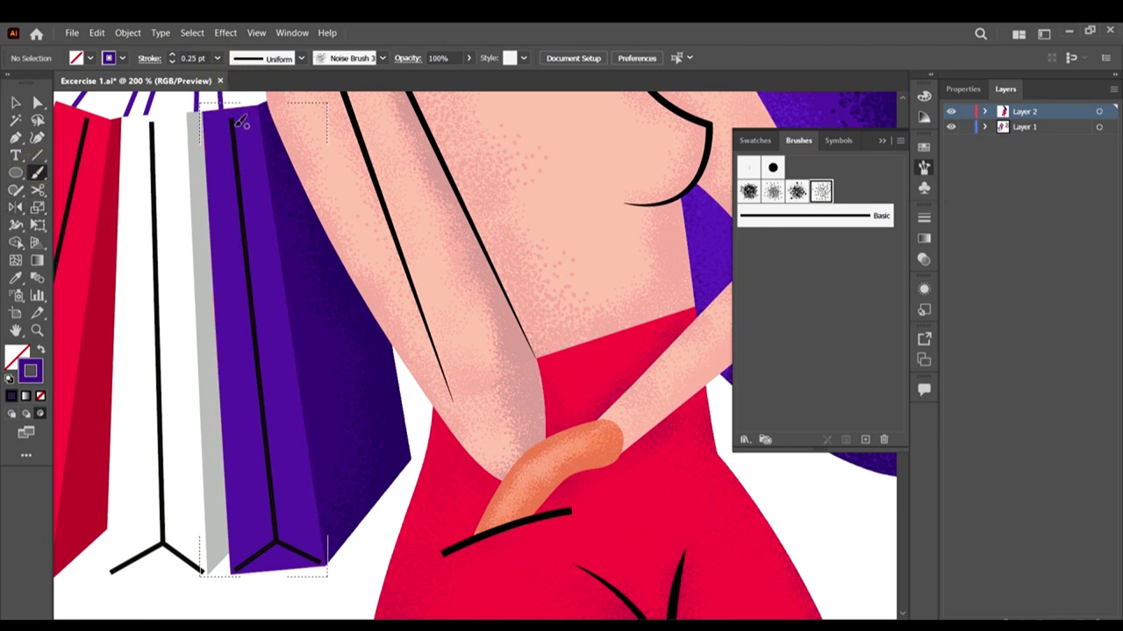
{"action": "mouse_move", "coordinate": [229, 123]}
{"action": "left_mouse_down"}
{"action": "mouse_move", "coordinate": [235, 202]}
{"action": "mouse_move", "coordinate": [229, 152]}
{"action": "left_mouse_up"}
{"action": "left_click_drag", "start_coordinate": [277, 545], "coordinate": [277, 544]}
{"action": "left_click_drag", "start_coordinate": [328, 575], "coordinate": [320, 555]}
Step: Deepen the shading along the front panel's fold lines with Noise Brush1 strokes at 0.15 pt
{"action": "left_click", "coordinate": [772, 195]}
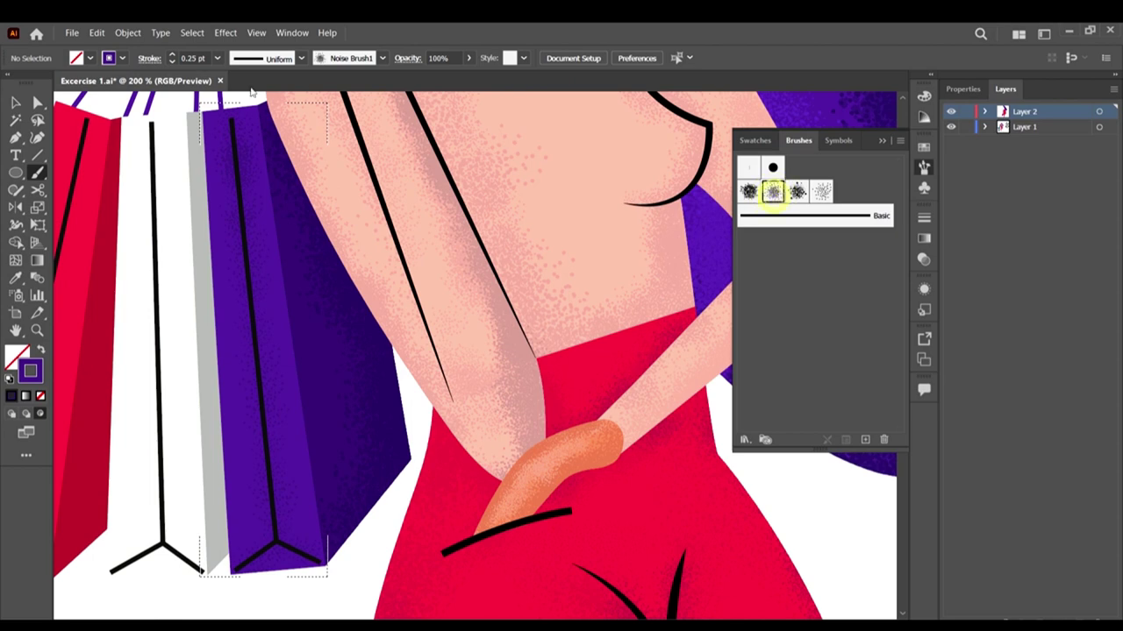
{"action": "left_click", "coordinate": [217, 55]}
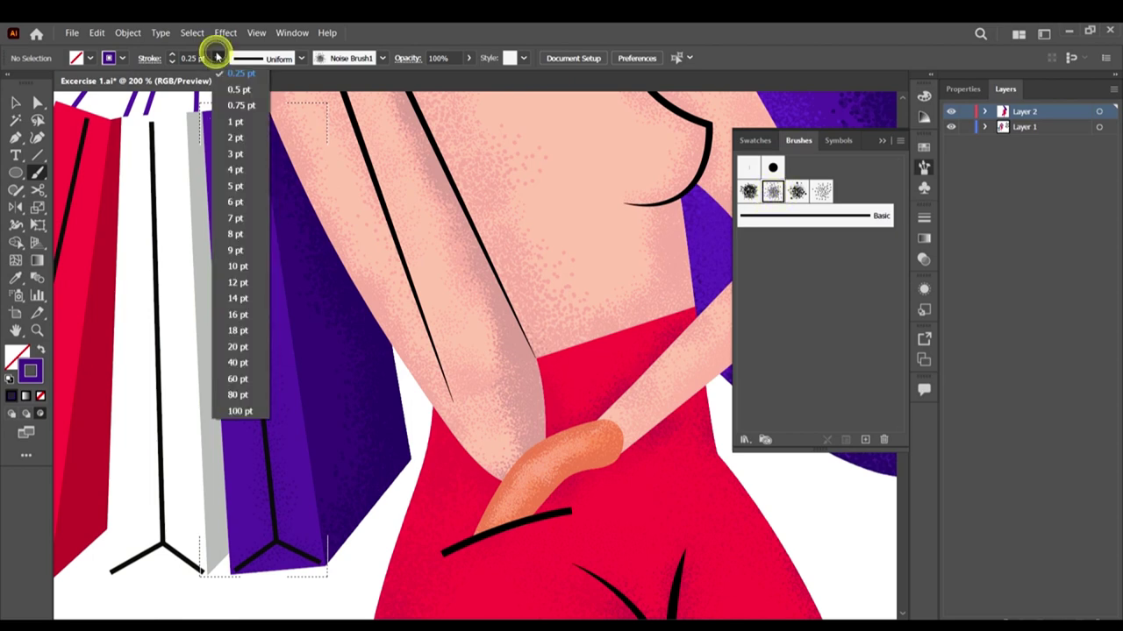
{"action": "left_click", "coordinate": [215, 55]}
{"action": "left_click", "coordinate": [192, 58]}
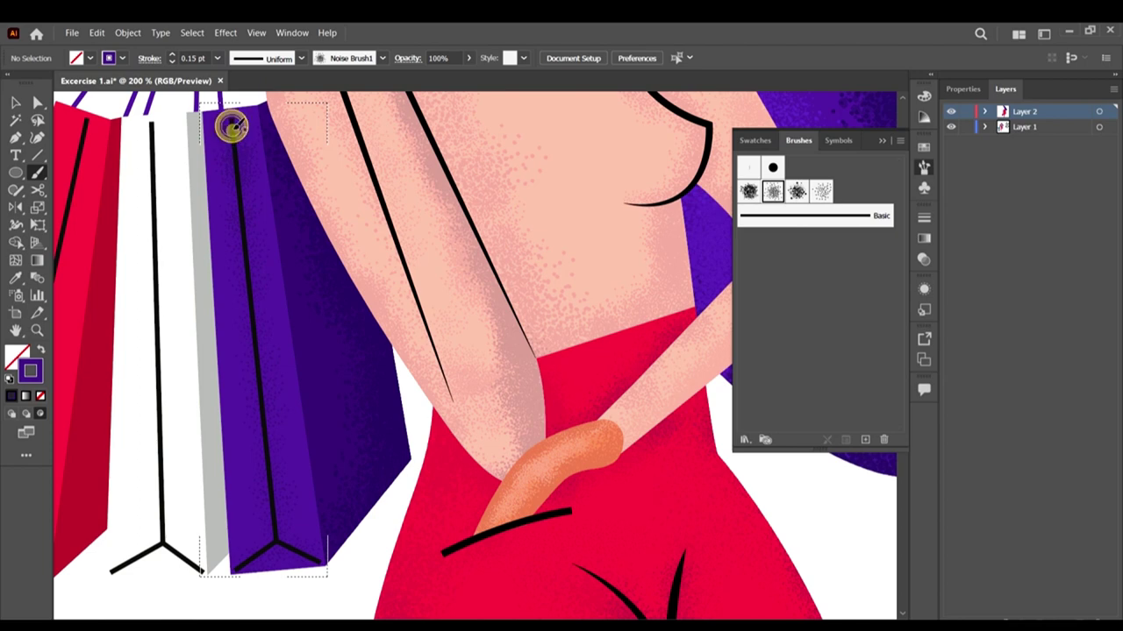
{"action": "left_click", "coordinate": [234, 129]}
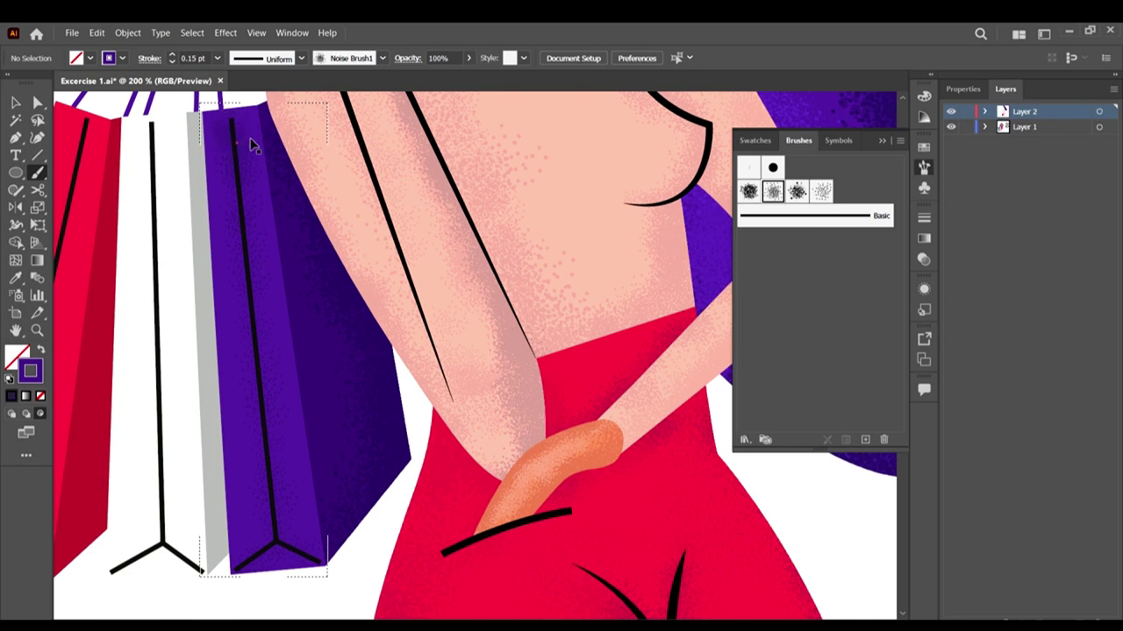
{"action": "left_click_drag", "start_coordinate": [234, 129], "coordinate": [236, 165]}
{"action": "left_click", "coordinate": [240, 155]}
{"action": "mouse_move", "coordinate": [249, 228]}
{"action": "left_mouse_down"}
{"action": "mouse_move", "coordinate": [279, 523]}
{"action": "mouse_move", "coordinate": [282, 482]}
{"action": "mouse_move", "coordinate": [281, 541]}
{"action": "mouse_move", "coordinate": [250, 568]}
{"action": "mouse_move", "coordinate": [285, 542]}
{"action": "mouse_move", "coordinate": [323, 550]}
{"action": "mouse_move", "coordinate": [287, 543]}
{"action": "mouse_move", "coordinate": [333, 575]}
{"action": "left_mouse_up"}
{"action": "mouse_move", "coordinate": [275, 543]}
{"action": "left_mouse_down"}
{"action": "mouse_move", "coordinate": [237, 328]}
{"action": "mouse_move", "coordinate": [244, 125]}
{"action": "mouse_move", "coordinate": [273, 553]}
{"action": "left_mouse_up"}
Step: Sample the front panel's purple, make it the stroke, and lighten it to 5C2BAA for painting highlights with the Paintbrush
{"action": "double_click", "coordinate": [34, 371]}
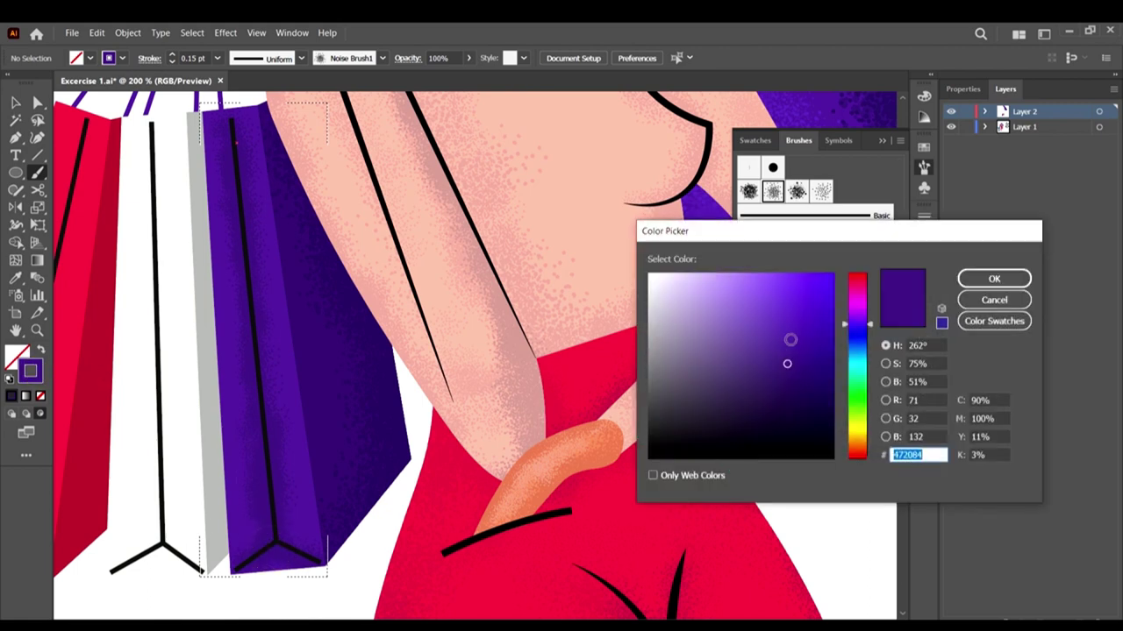
{"action": "left_click", "coordinate": [993, 299]}
{"action": "key", "text": "i"}
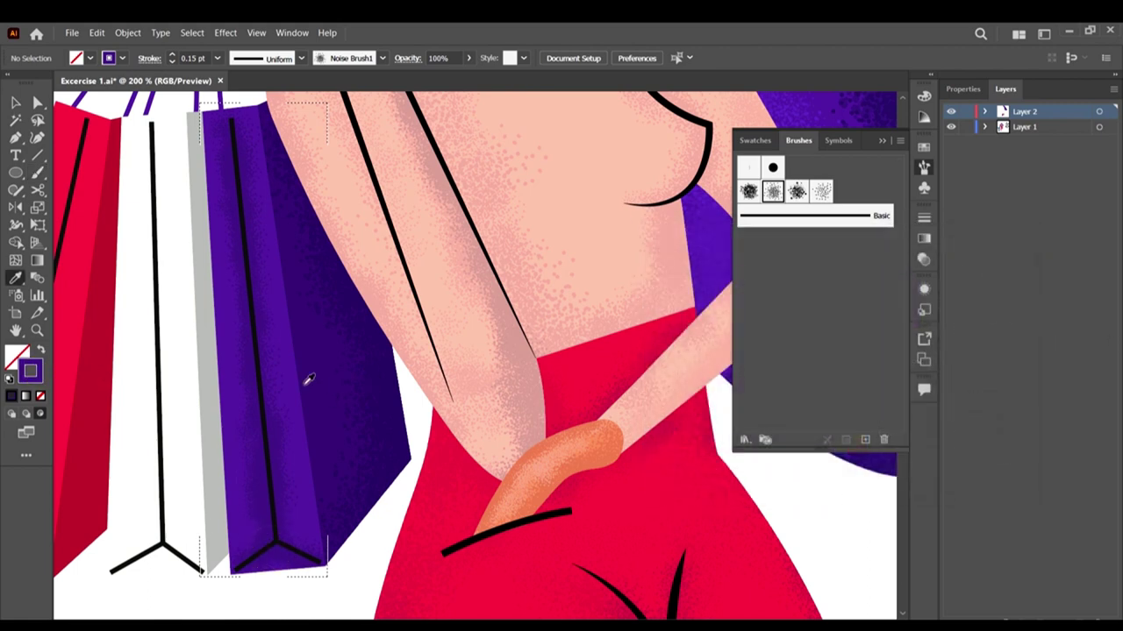
{"action": "left_click", "coordinate": [297, 354]}
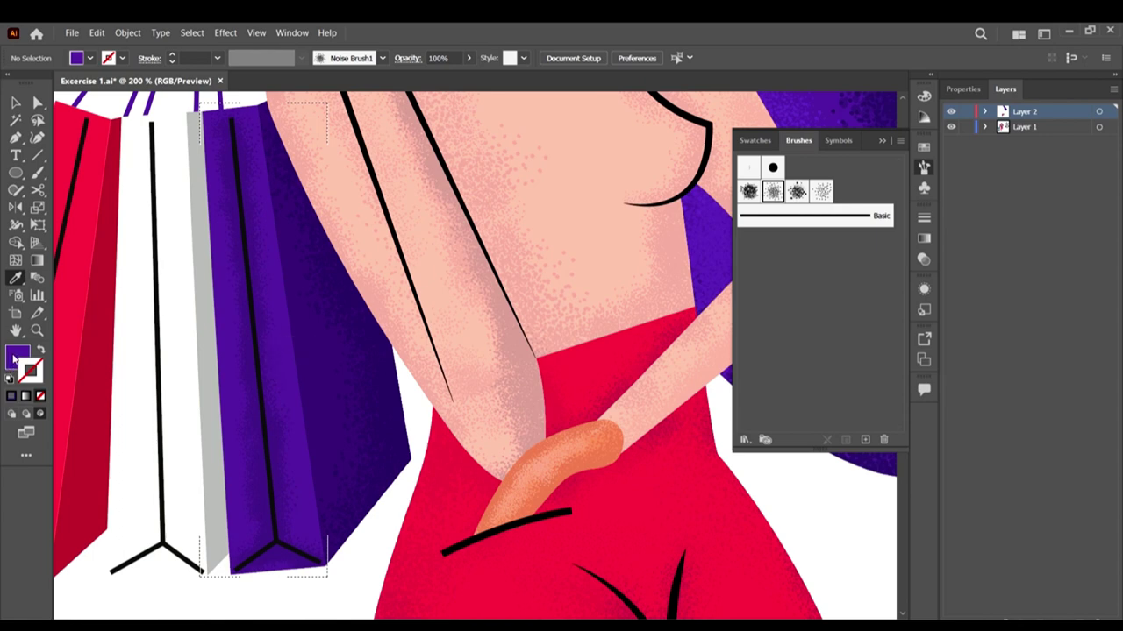
{"action": "key", "text": "shift+x"}
{"action": "double_click", "coordinate": [31, 371]}
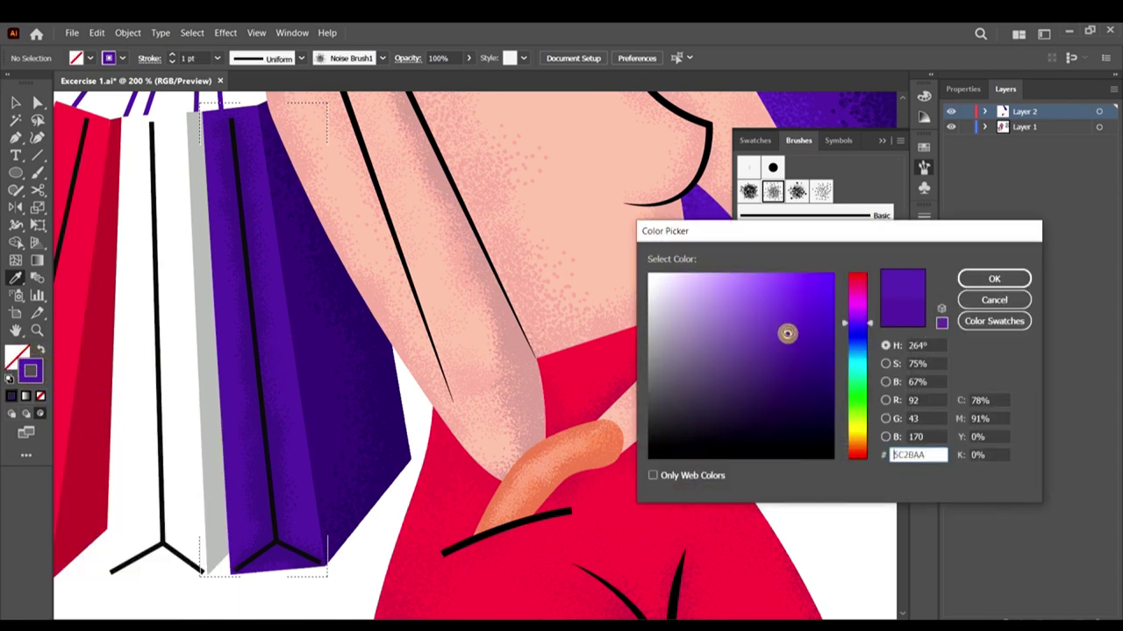
{"action": "left_click", "coordinate": [981, 277]}
{"action": "key", "text": "b"}
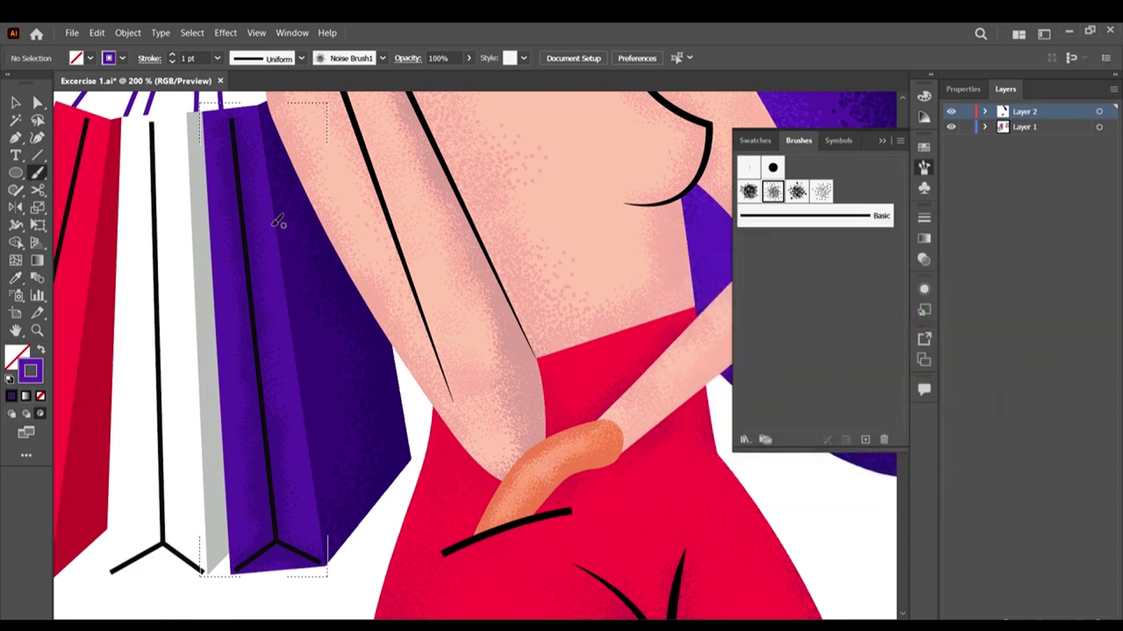
{"action": "left_click", "coordinate": [271, 221]}
{"action": "left_click", "coordinate": [276, 213]}
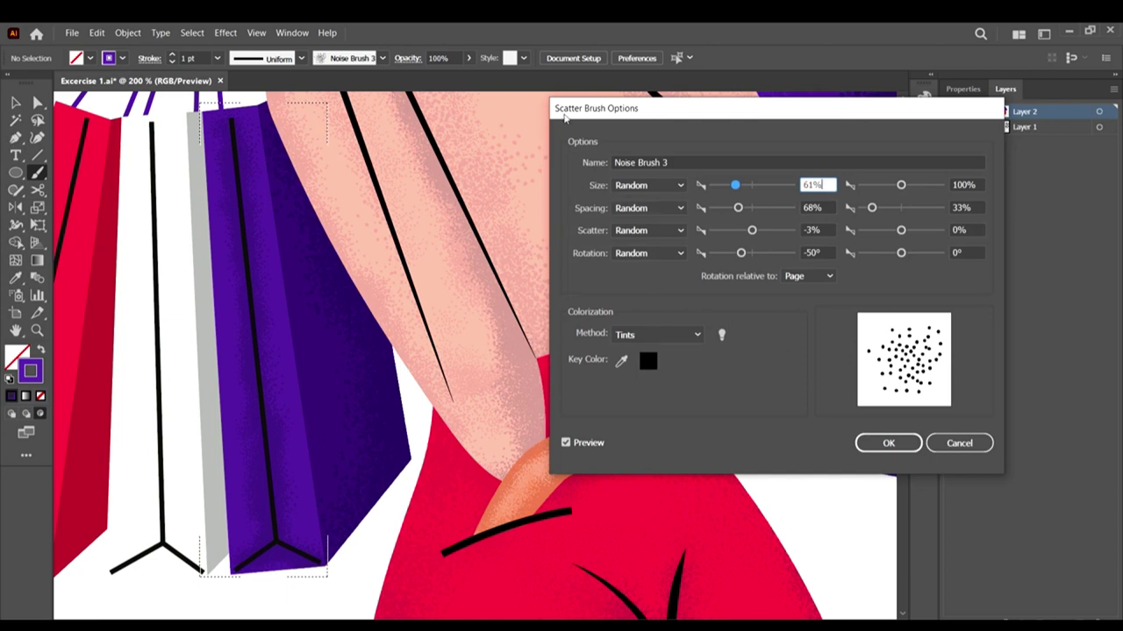
{"action": "left_click_drag", "start_coordinate": [596, 110], "coordinate": [485, 128]}
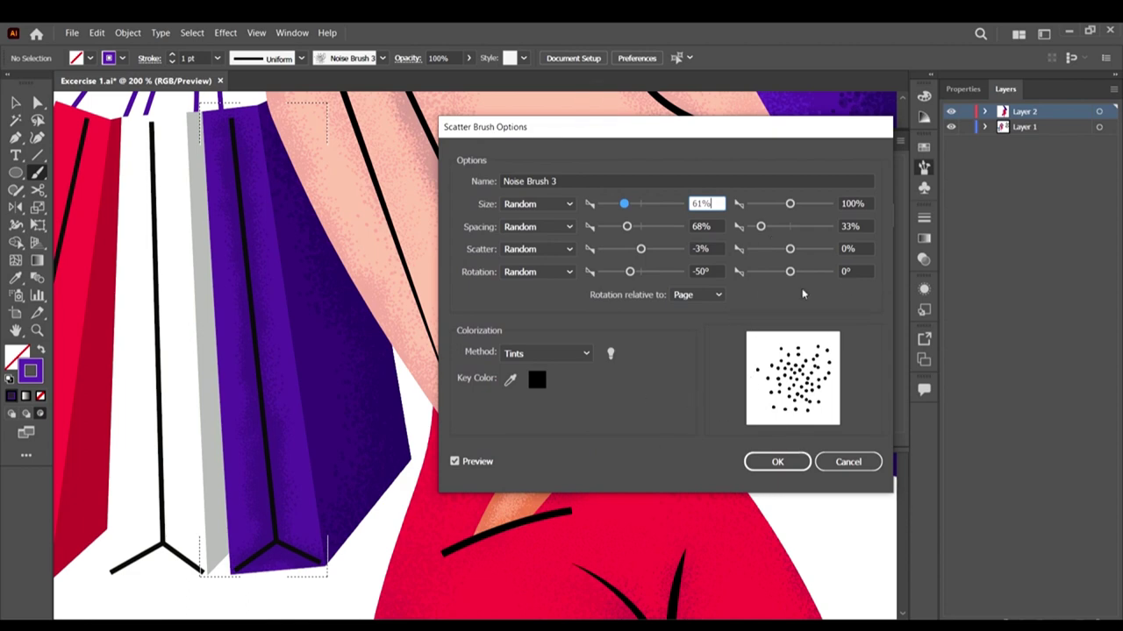
{"action": "left_click", "coordinate": [848, 464]}
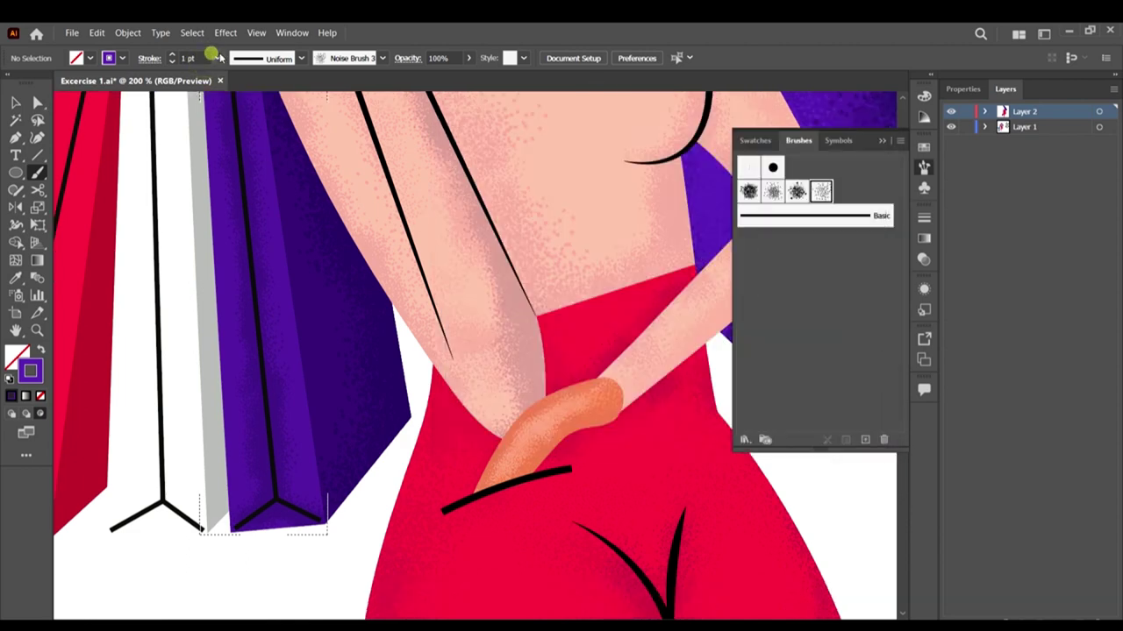
Step: Paint Noise Brush 3 highlights at 0.25 pt along the front panel's edge beside the dark side panel
{"action": "left_click", "coordinate": [216, 58]}
{"action": "left_click", "coordinate": [249, 76]}
{"action": "left_click_drag", "start_coordinate": [310, 341], "coordinate": [321, 371]}
{"action": "left_click_drag", "start_coordinate": [291, 286], "coordinate": [321, 371]}
{"action": "left_click_drag", "start_coordinate": [297, 321], "coordinate": [311, 415]}
{"action": "left_click_drag", "start_coordinate": [302, 323], "coordinate": [318, 386]}
{"action": "left_click_drag", "start_coordinate": [325, 387], "coordinate": [351, 488]}
{"action": "left_click_drag", "start_coordinate": [308, 355], "coordinate": [325, 402]}
{"action": "mouse_move", "coordinate": [298, 354]}
{"action": "left_mouse_down"}
{"action": "mouse_move", "coordinate": [321, 407]}
{"action": "mouse_move", "coordinate": [308, 402]}
{"action": "mouse_move", "coordinate": [327, 462]}
{"action": "left_mouse_up"}
{"action": "left_click_drag", "start_coordinate": [314, 427], "coordinate": [321, 425]}
{"action": "left_click", "coordinate": [318, 416]}
{"action": "left_click", "coordinate": [309, 377]}
{"action": "left_click", "coordinate": [300, 318]}
{"action": "left_click", "coordinate": [299, 244]}
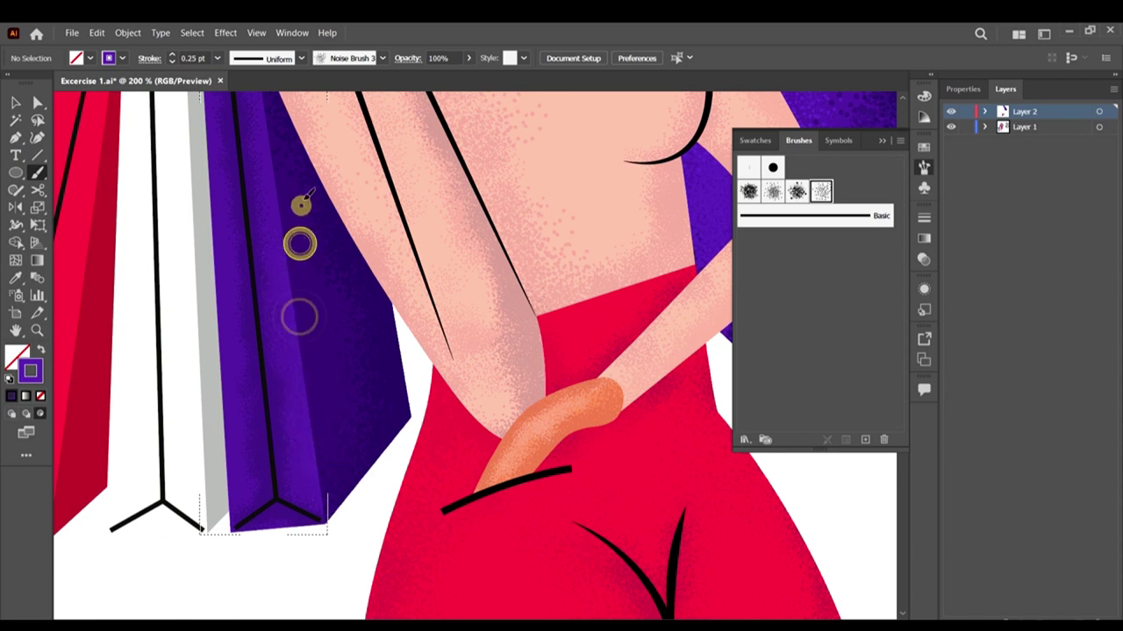
Step: Continue the highlight strokes up the same edge to the front panel's upper corner
{"action": "left_click", "coordinate": [301, 203]}
{"action": "left_click", "coordinate": [293, 155]}
{"action": "left_click", "coordinate": [282, 146]}
{"action": "scroll", "coordinate": [297, 192], "scroll_direction": "up", "scroll_amount": 2}
{"action": "mouse_move", "coordinate": [281, 146]}
{"action": "left_mouse_down"}
{"action": "mouse_move", "coordinate": [294, 148]}
{"action": "mouse_move", "coordinate": [284, 180]}
{"action": "left_mouse_up"}
{"action": "left_click_drag", "start_coordinate": [267, 98], "coordinate": [274, 158]}
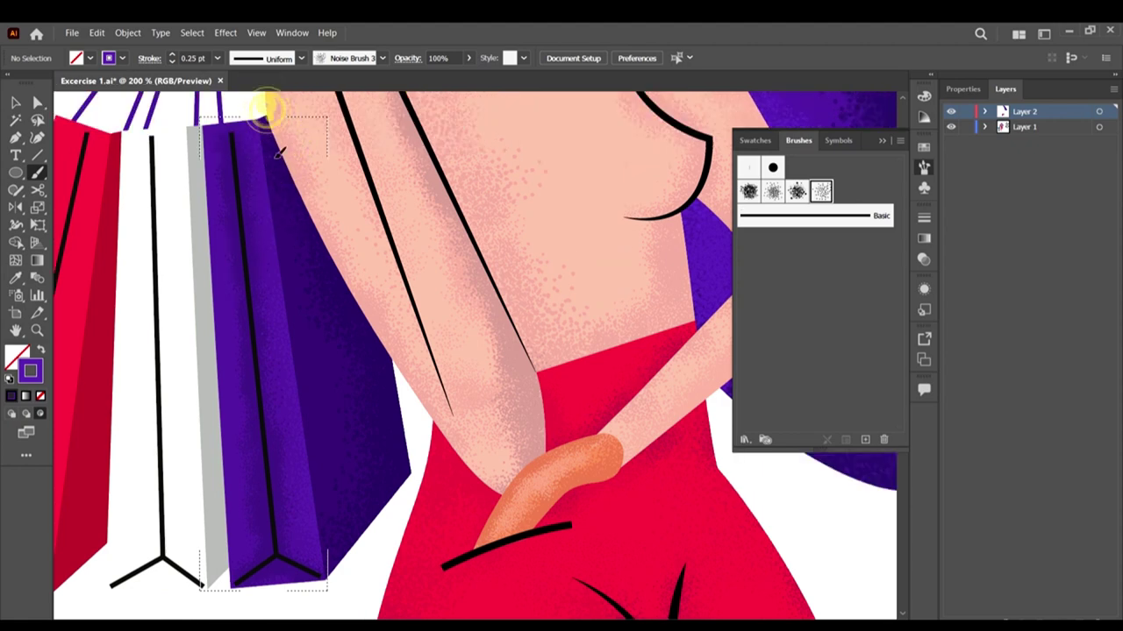
Step: Highlight the front panel's opposite edge beside the white bag and its bottom edge with noise strokes
{"action": "left_click", "coordinate": [207, 125]}
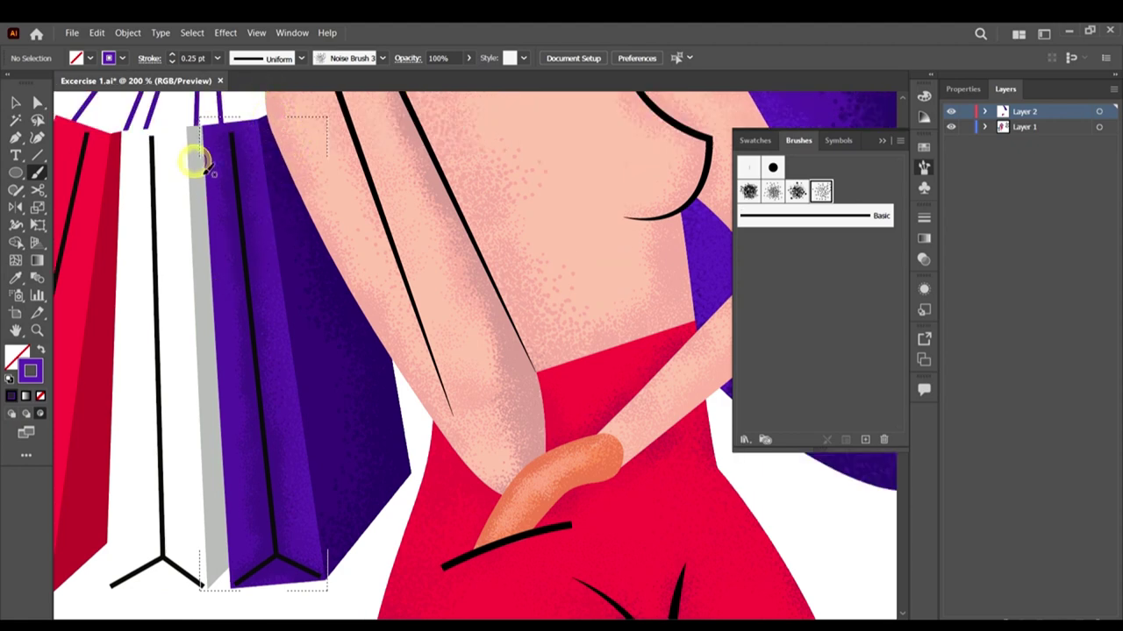
{"action": "left_click_drag", "start_coordinate": [204, 174], "coordinate": [203, 294]}
{"action": "left_click_drag", "start_coordinate": [203, 176], "coordinate": [205, 266]}
{"action": "left_click_drag", "start_coordinate": [204, 193], "coordinate": [209, 340]}
{"action": "mouse_move", "coordinate": [203, 300]}
{"action": "left_mouse_down"}
{"action": "mouse_move", "coordinate": [217, 418]}
{"action": "mouse_move", "coordinate": [220, 361]}
{"action": "mouse_move", "coordinate": [235, 568]}
{"action": "mouse_move", "coordinate": [230, 559]}
{"action": "left_mouse_up"}
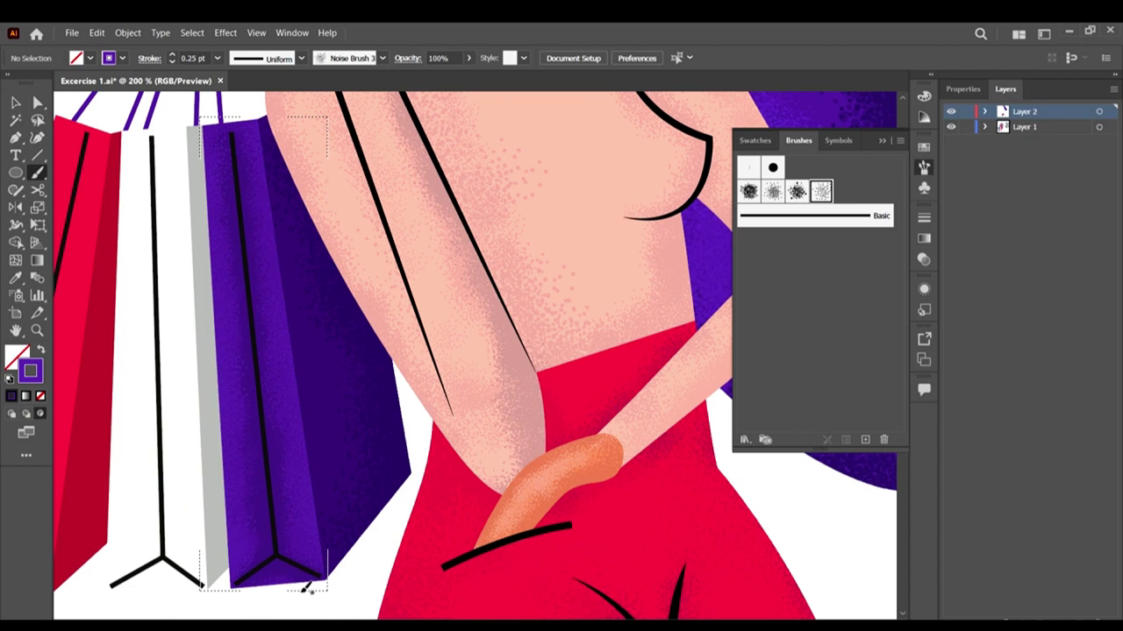
{"action": "scroll", "coordinate": [307, 589], "scroll_direction": "down", "scroll_amount": 1}
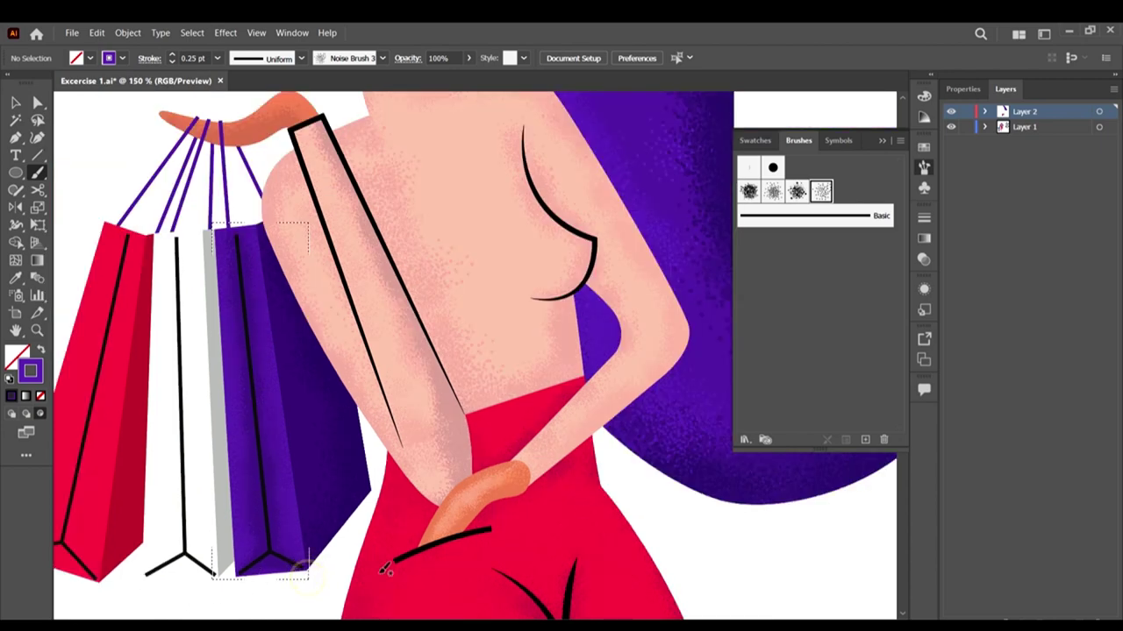
{"action": "mouse_move", "coordinate": [341, 568]}
{"action": "left_mouse_down"}
{"action": "mouse_move", "coordinate": [346, 584]}
{"action": "mouse_move", "coordinate": [300, 584]}
{"action": "left_mouse_up"}
Step: Switch to the Selection tool and return to normal drawing to leave the purple bag's front panel
{"action": "left_click", "coordinate": [16, 103]}
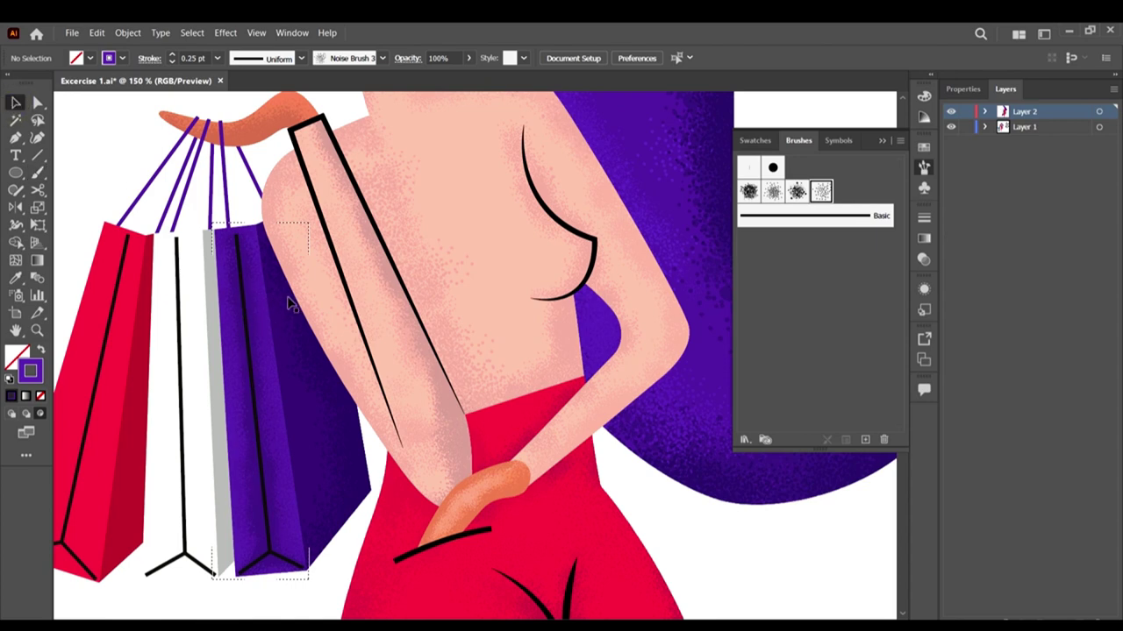
{"action": "scroll", "coordinate": [294, 303], "scroll_direction": "down", "scroll_amount": 1}
{"action": "scroll", "coordinate": [409, 468], "scroll_direction": "down", "scroll_amount": 1}
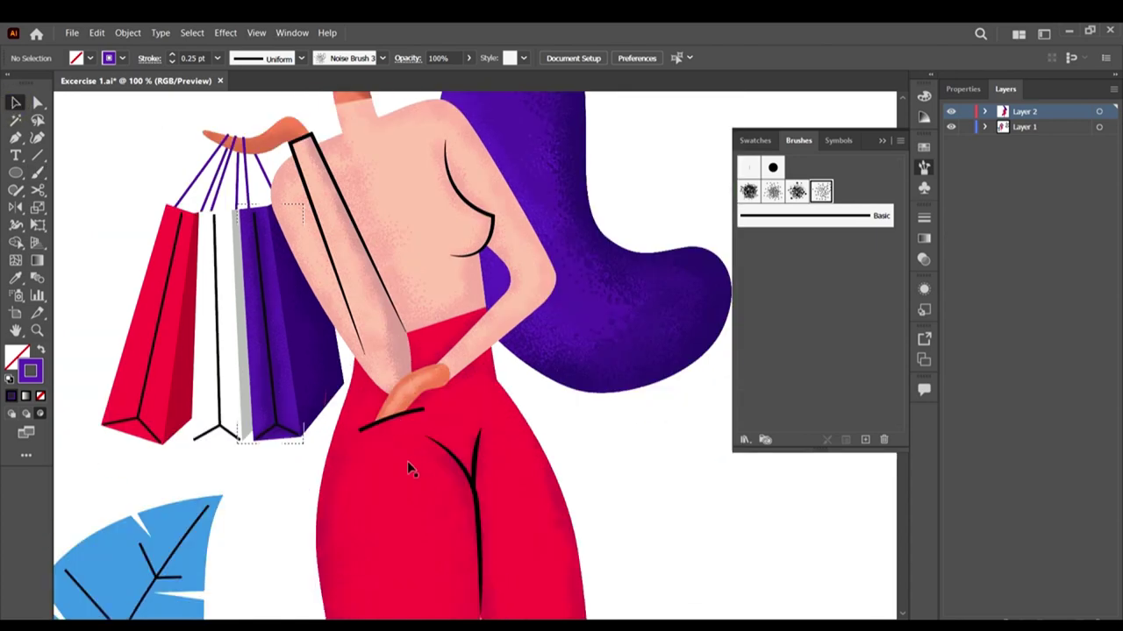
{"action": "left_click", "coordinate": [14, 415]}
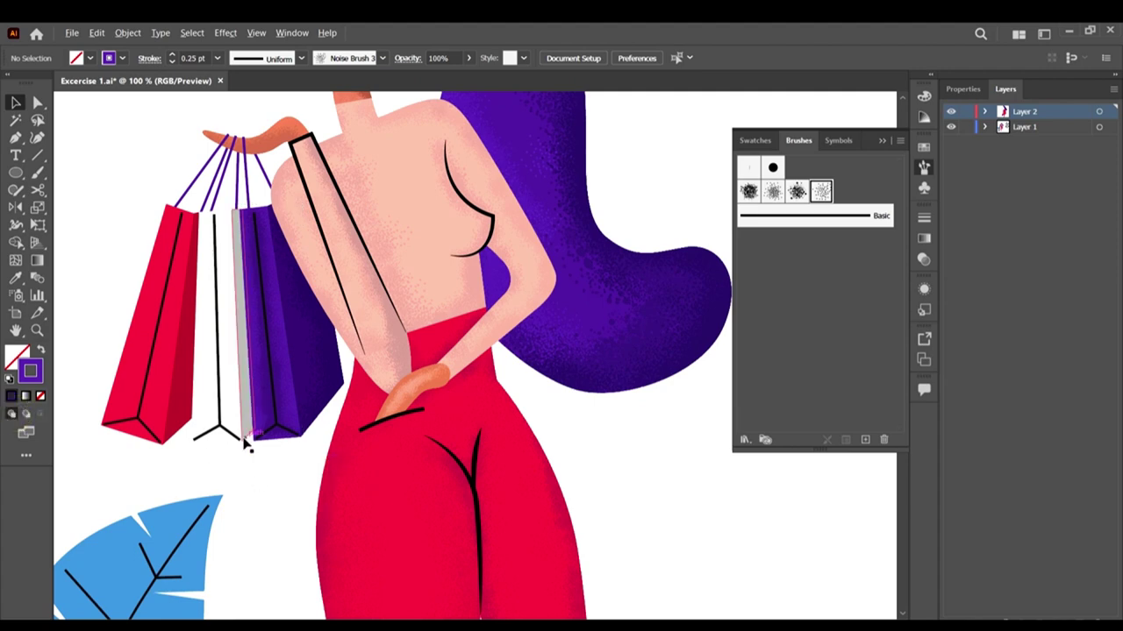
Step: Select the white bag's grey side panel and set up the Paintbrush to draw inside it
{"action": "scroll", "coordinate": [247, 448], "scroll_direction": "up", "scroll_amount": 1}
{"action": "left_click", "coordinate": [250, 440]}
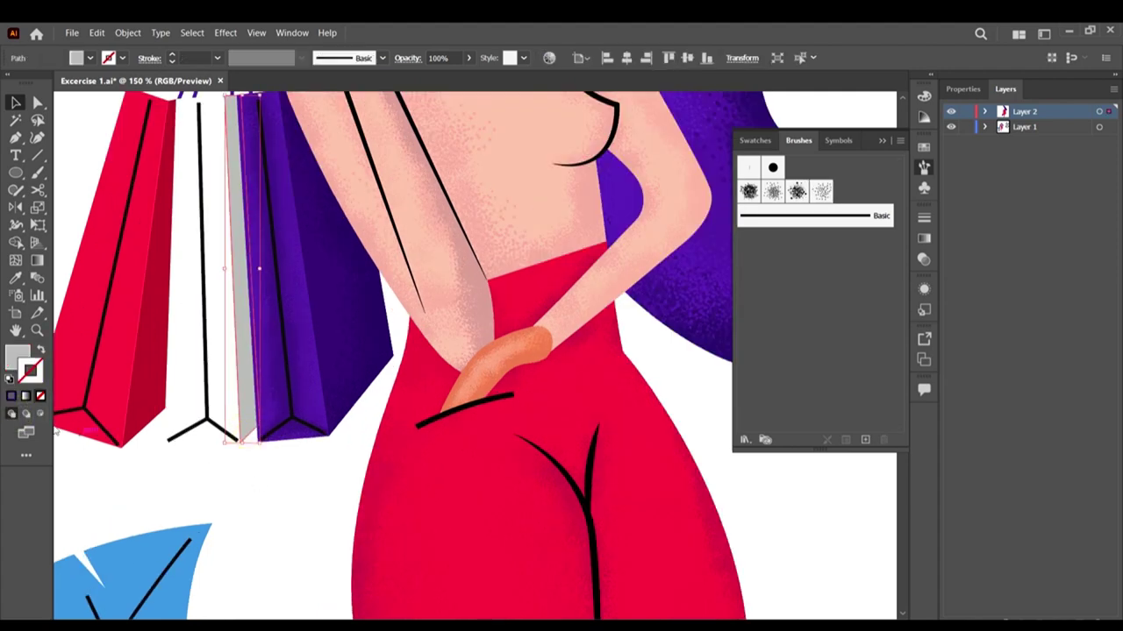
{"action": "left_click", "coordinate": [38, 416]}
{"action": "scroll", "coordinate": [161, 389], "scroll_direction": "up", "scroll_amount": 1}
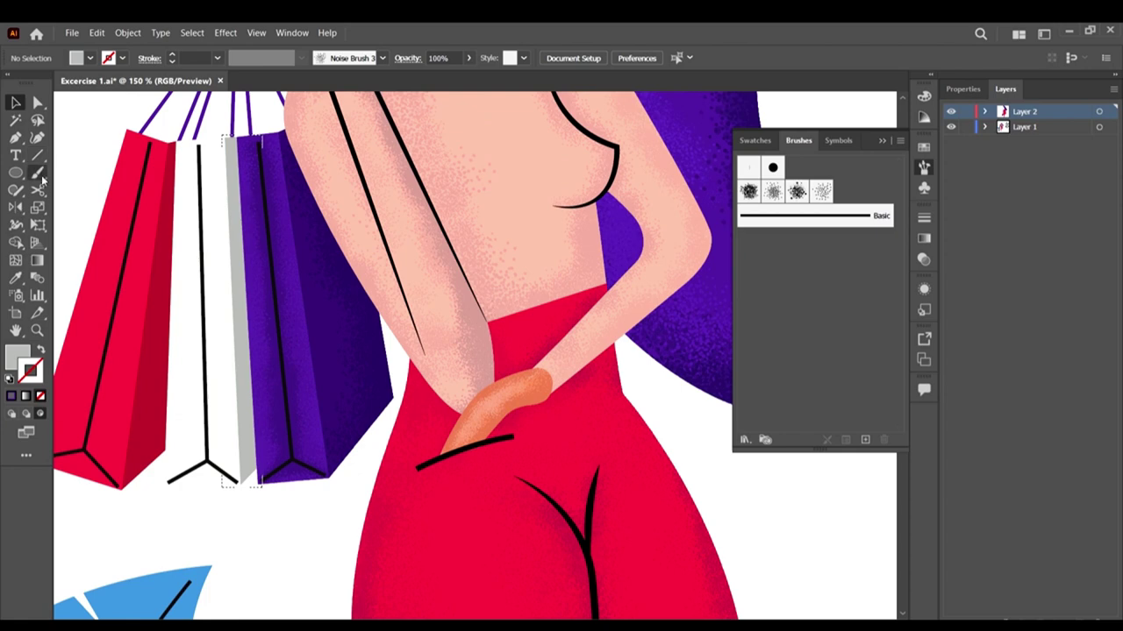
{"action": "left_click", "coordinate": [38, 175]}
{"action": "scroll", "coordinate": [84, 114], "scroll_direction": "up", "scroll_amount": 1}
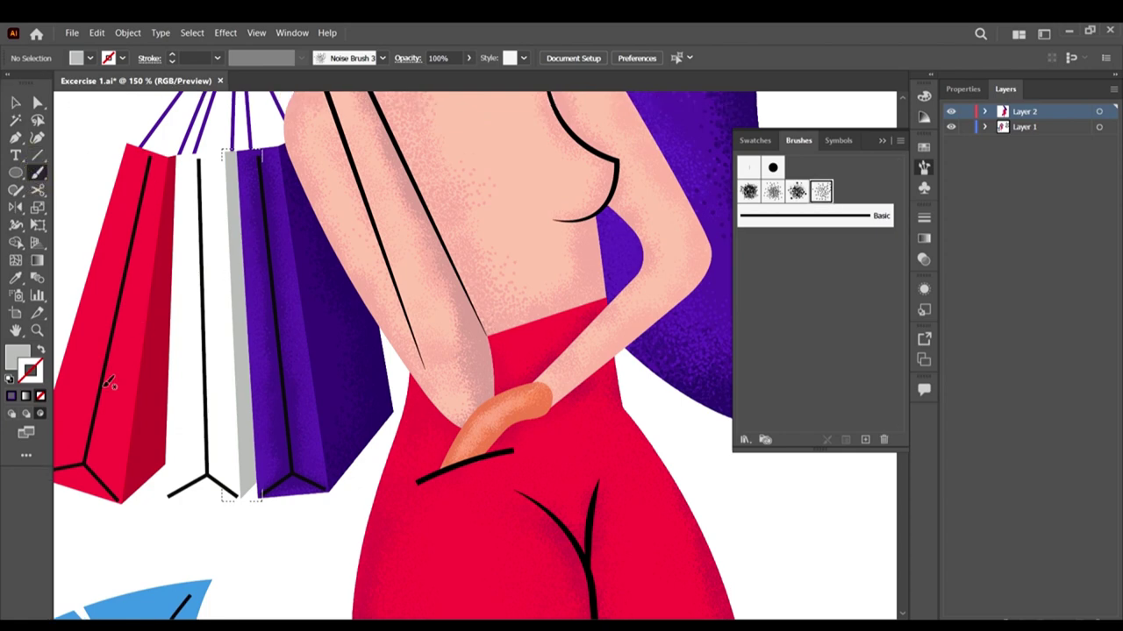
Step: Shade the grey side panel with Noise Brush 3 strokes in darker grey #9B9B9B at 0.25 pt
{"action": "key", "text": "shift+x"}
{"action": "double_click", "coordinate": [30, 376]}
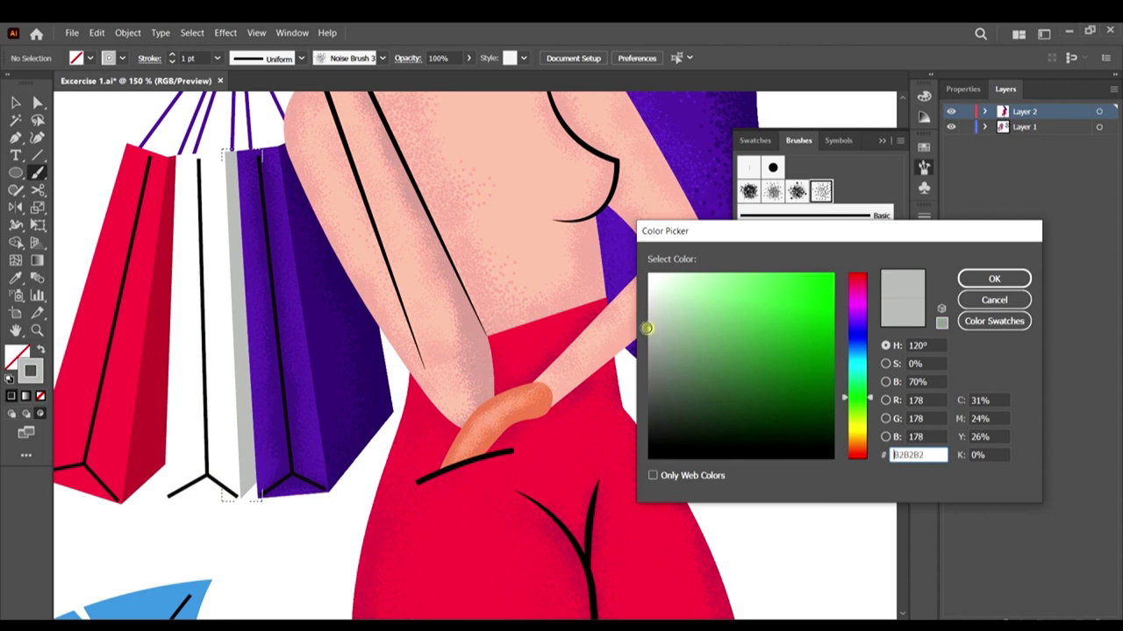
{"action": "left_click_drag", "start_coordinate": [646, 328], "coordinate": [645, 338]}
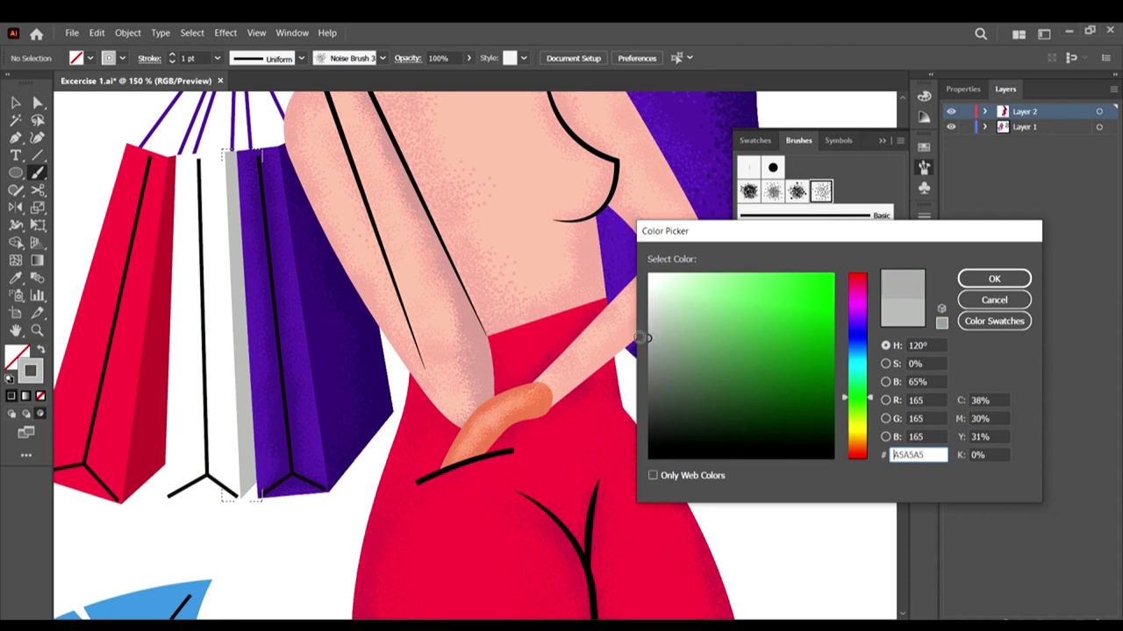
{"action": "left_click", "coordinate": [992, 279]}
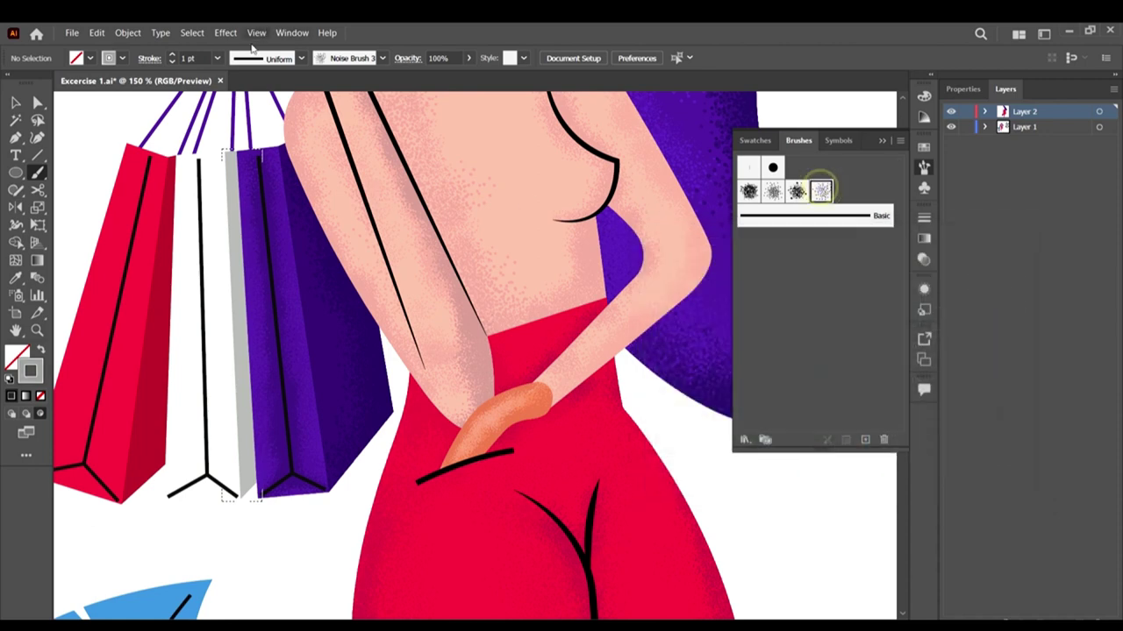
{"action": "left_click", "coordinate": [221, 58]}
{"action": "left_click", "coordinate": [231, 74]}
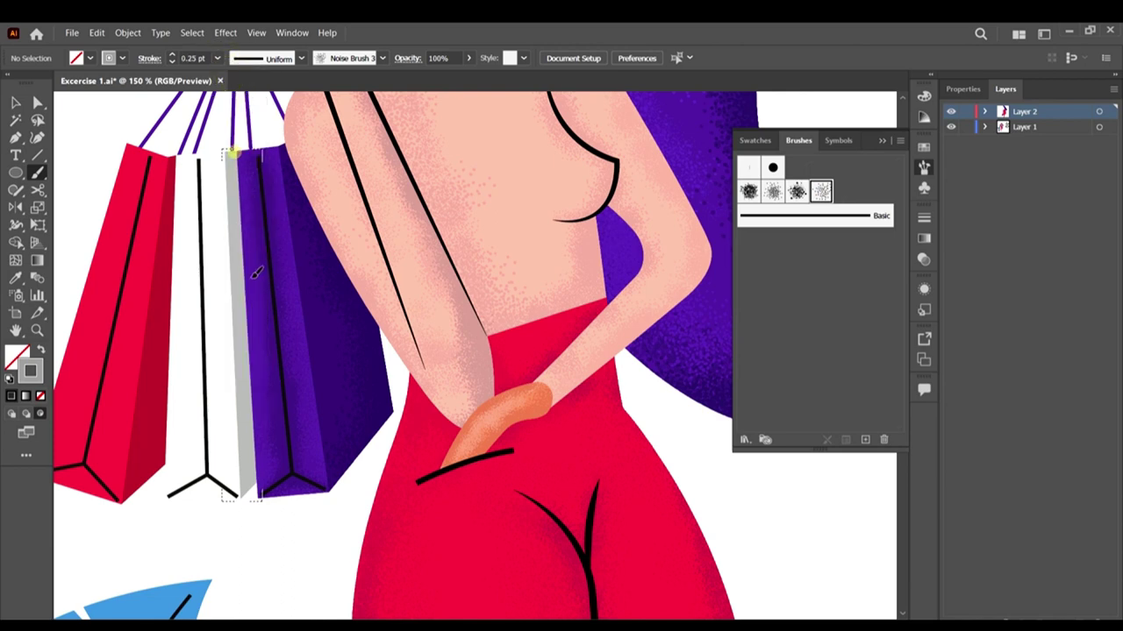
{"action": "mouse_move", "coordinate": [243, 179]}
{"action": "left_mouse_down"}
{"action": "mouse_move", "coordinate": [255, 456]}
{"action": "mouse_move", "coordinate": [266, 342]}
{"action": "mouse_move", "coordinate": [243, 334]}
{"action": "mouse_move", "coordinate": [252, 268]}
{"action": "mouse_move", "coordinate": [242, 143]}
{"action": "mouse_move", "coordinate": [262, 478]}
{"action": "left_mouse_up"}
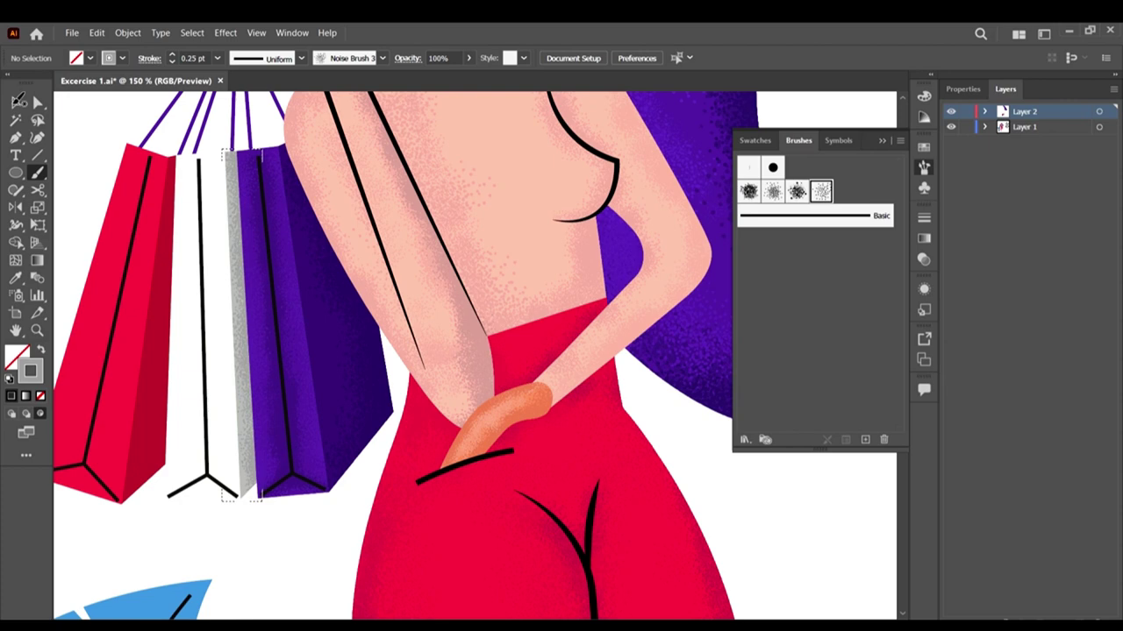
Step: Leave the side panel and set up the Paintbrush to draw inside the bag's white front panel
{"action": "left_click", "coordinate": [13, 103]}
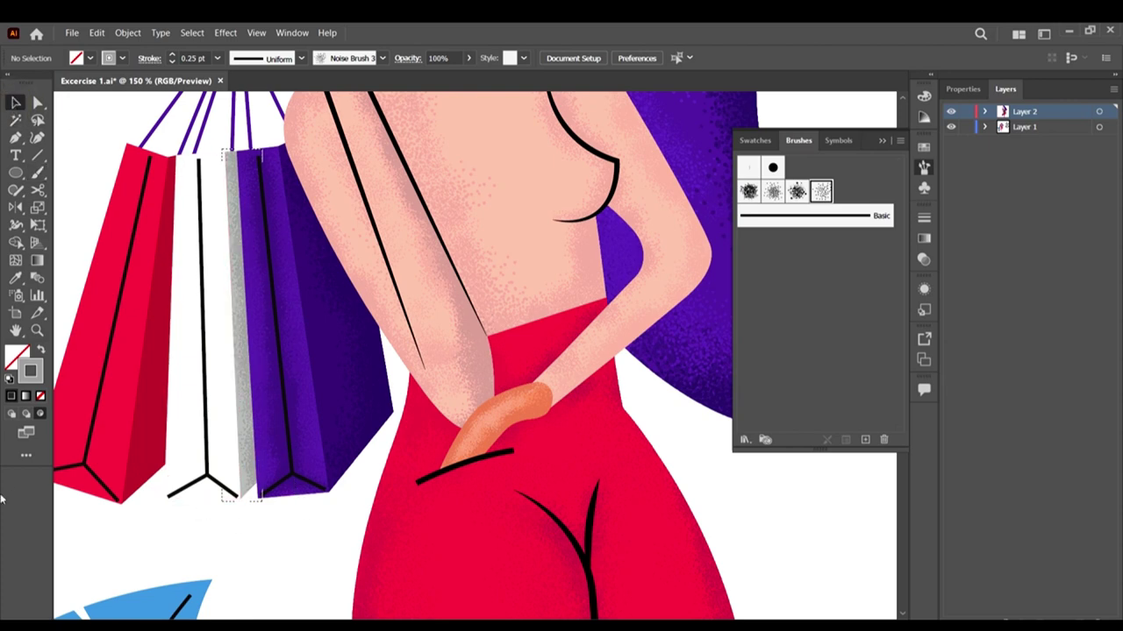
{"action": "left_click", "coordinate": [209, 497]}
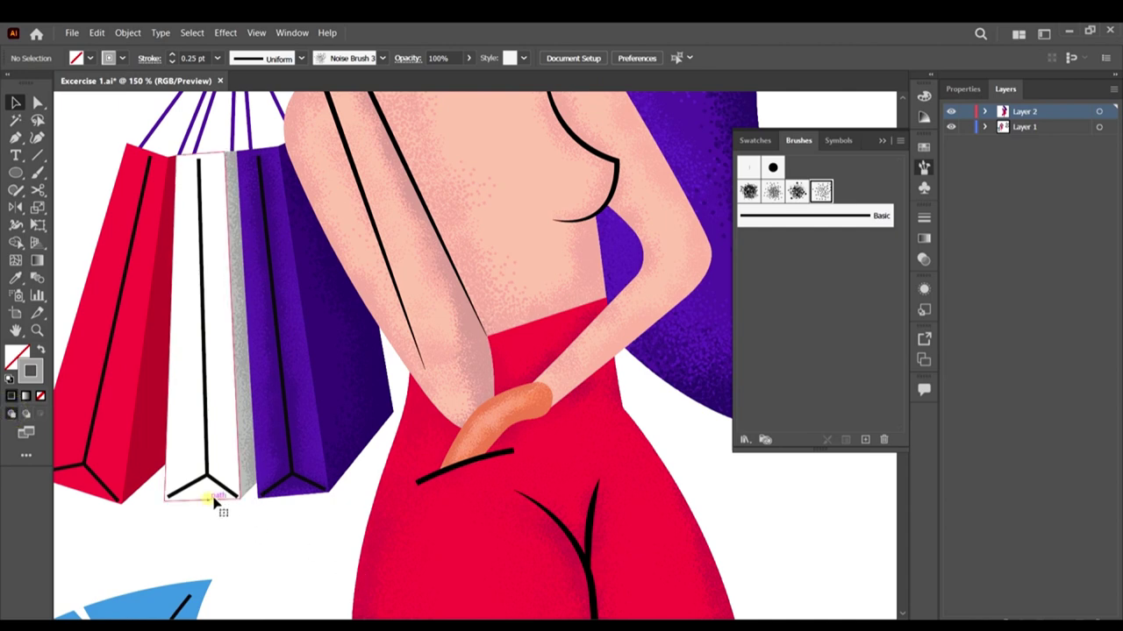
{"action": "left_click", "coordinate": [38, 414]}
{"action": "left_click", "coordinate": [35, 173]}
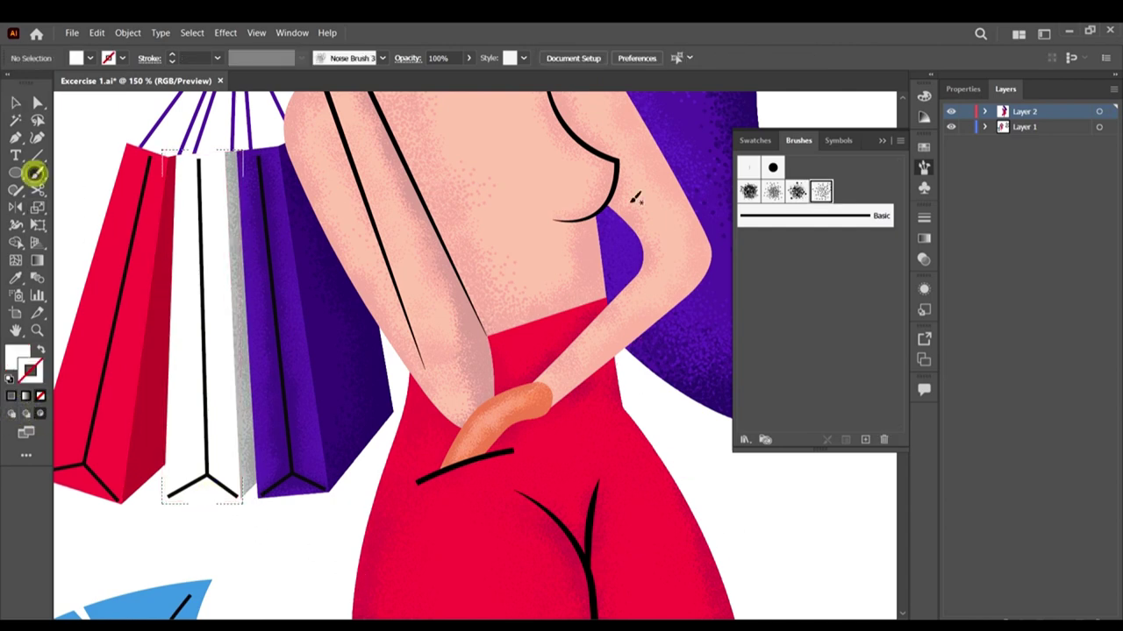
Step: Try shading the white front panel with Noise Brush 3 in grey #9B9B9B at 0.25 pt
{"action": "left_click", "coordinate": [825, 191]}
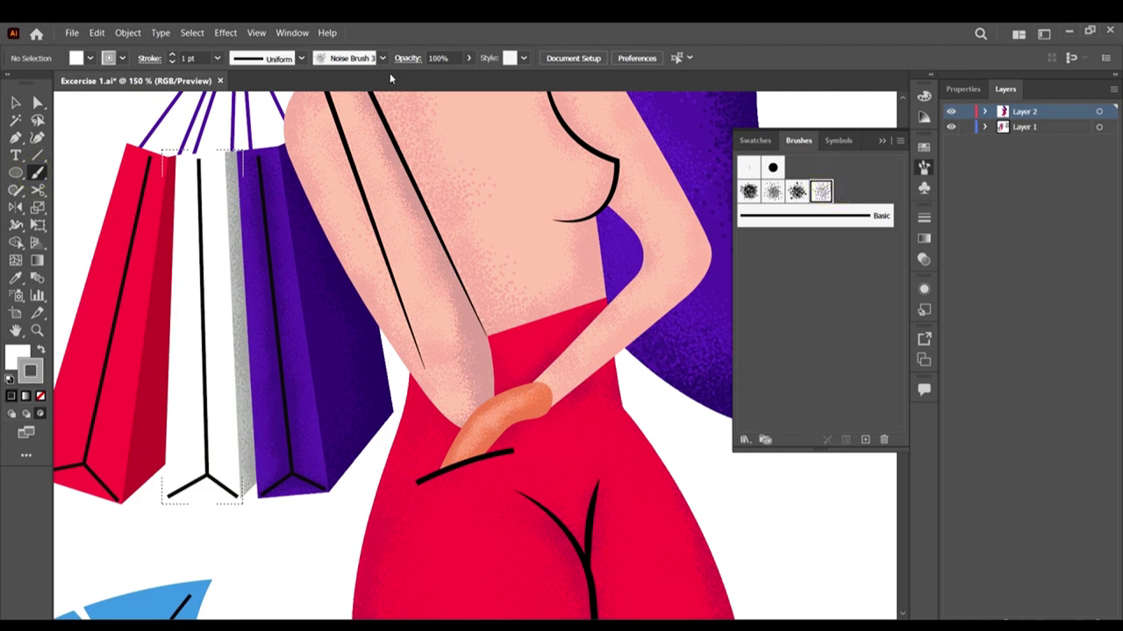
{"action": "left_click", "coordinate": [216, 58]}
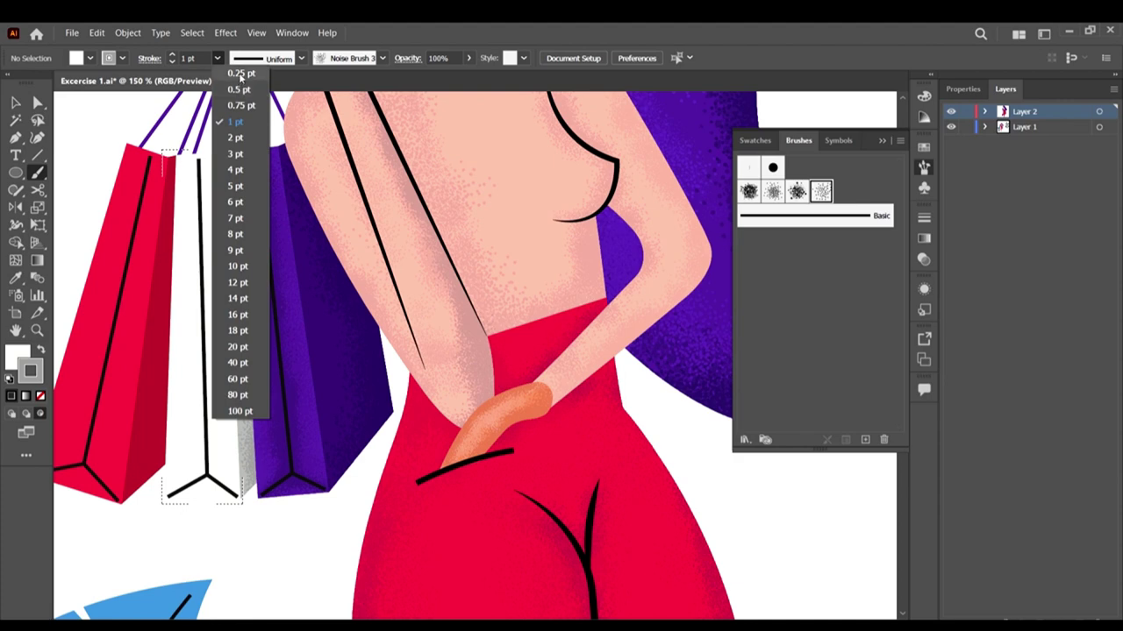
{"action": "left_click", "coordinate": [241, 75]}
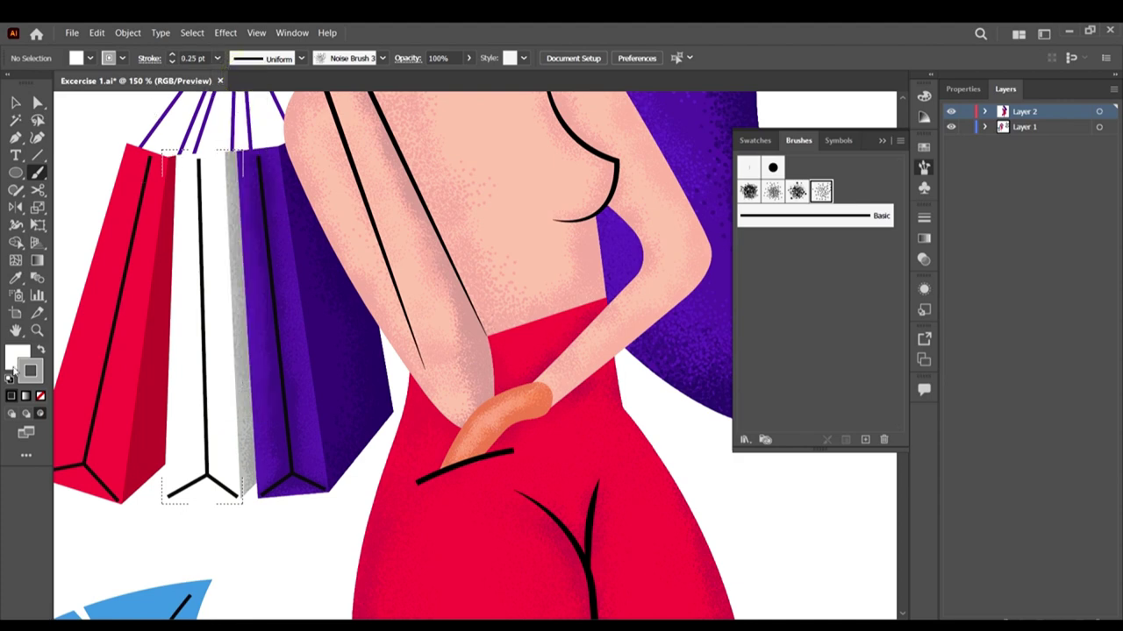
{"action": "double_click", "coordinate": [29, 371]}
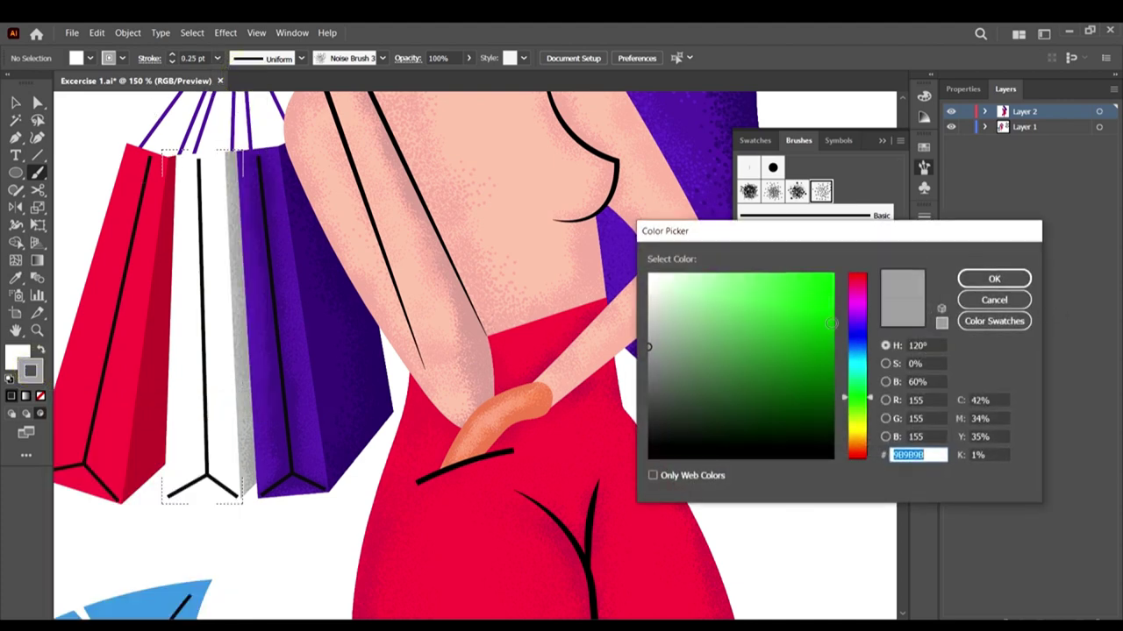
{"action": "left_click", "coordinate": [991, 279]}
{"action": "left_click_drag", "start_coordinate": [200, 163], "coordinate": [203, 240]}
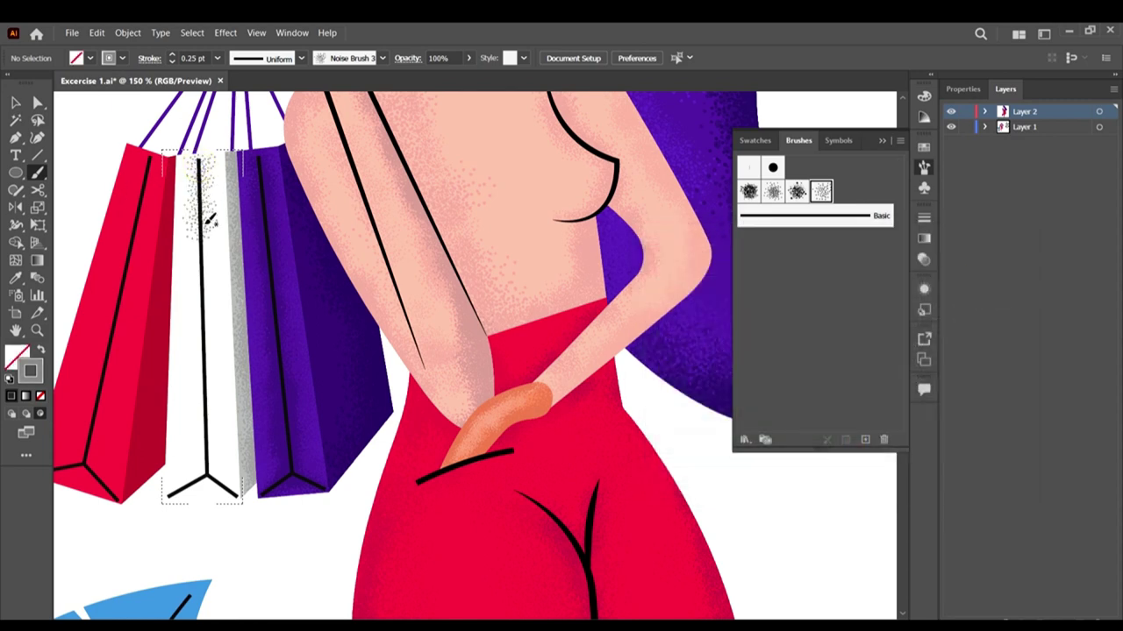
{"action": "key", "text": "ctrl+z"}
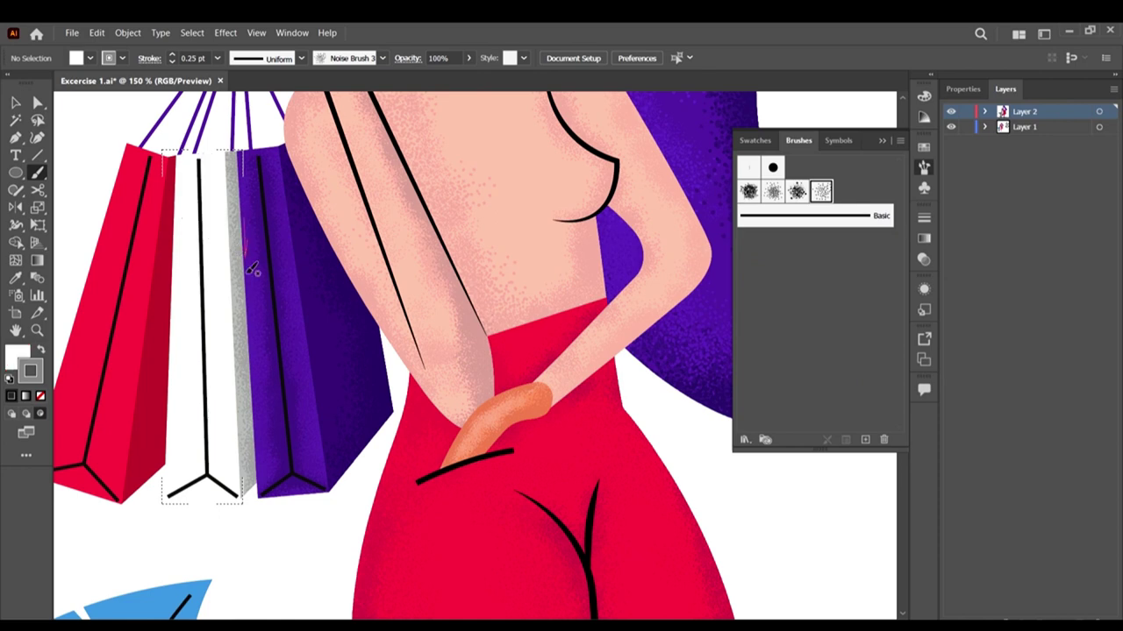
Step: Sample the front panel's white as the stroke colour and darken it to light grey #E2E2E2
{"action": "key", "text": "i"}
{"action": "left_click", "coordinate": [221, 274]}
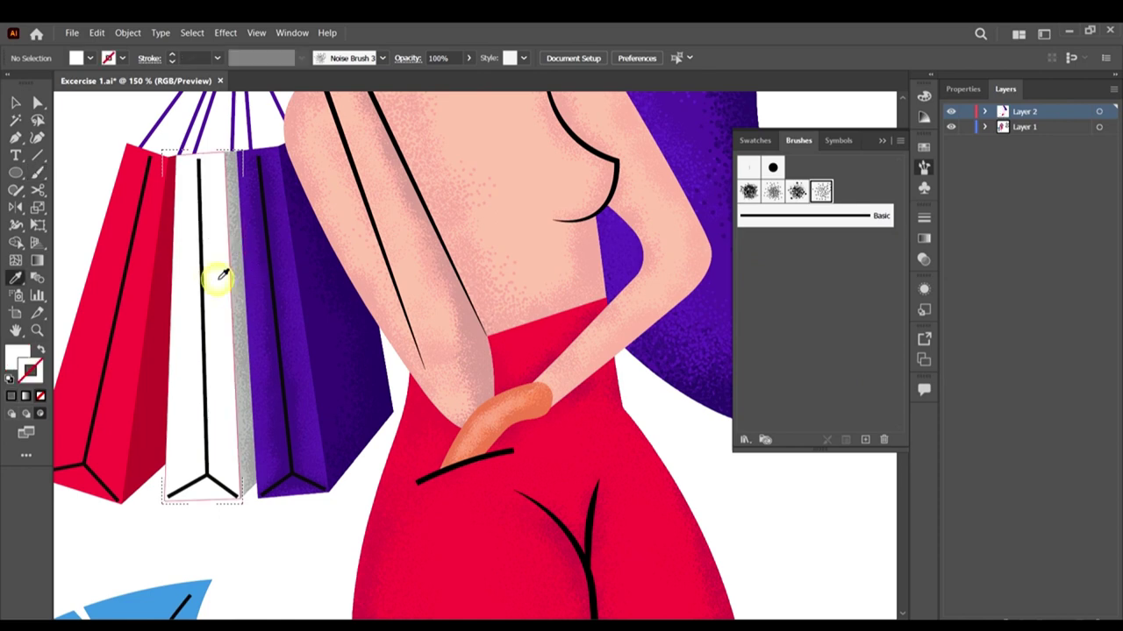
{"action": "key", "text": "shift+x"}
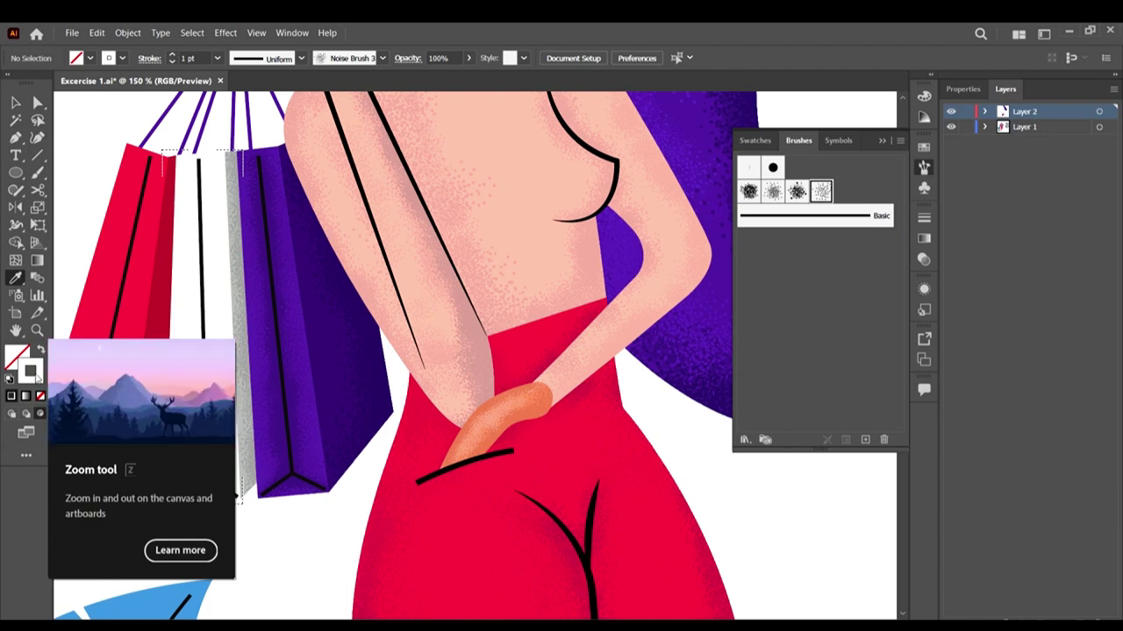
{"action": "double_click", "coordinate": [32, 374]}
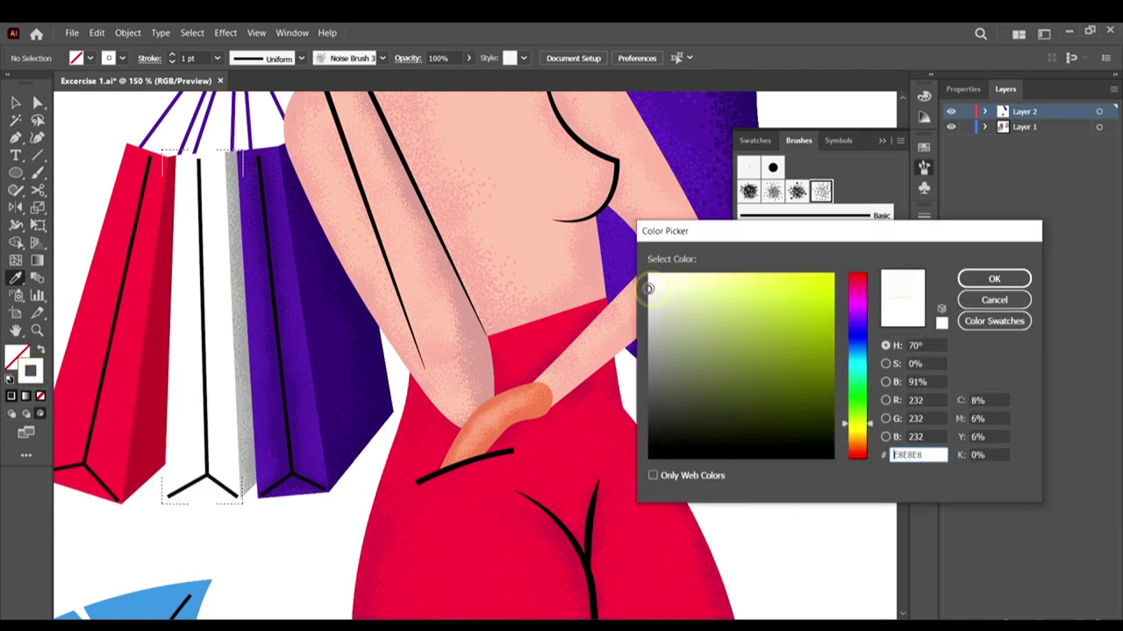
{"action": "left_click_drag", "start_coordinate": [648, 289], "coordinate": [647, 293]}
{"action": "left_click", "coordinate": [991, 278]}
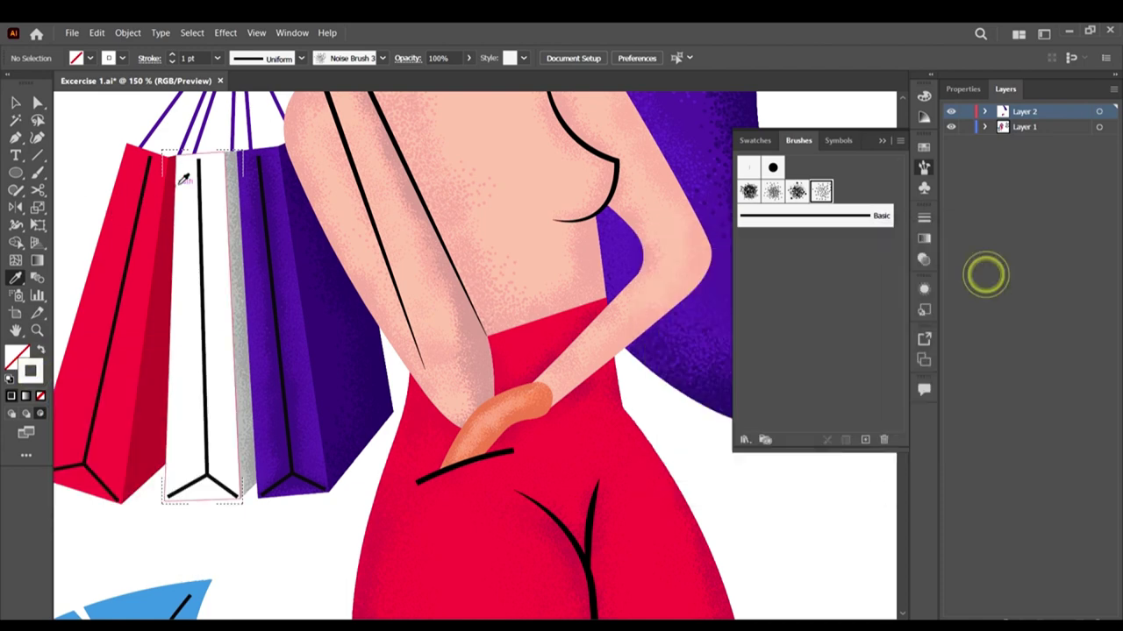
Step: Cover the white front panel with light grey Noise Brush 3 strokes at 0.25 pt, from its upper edge to the bottom
{"action": "left_click", "coordinate": [200, 172]}
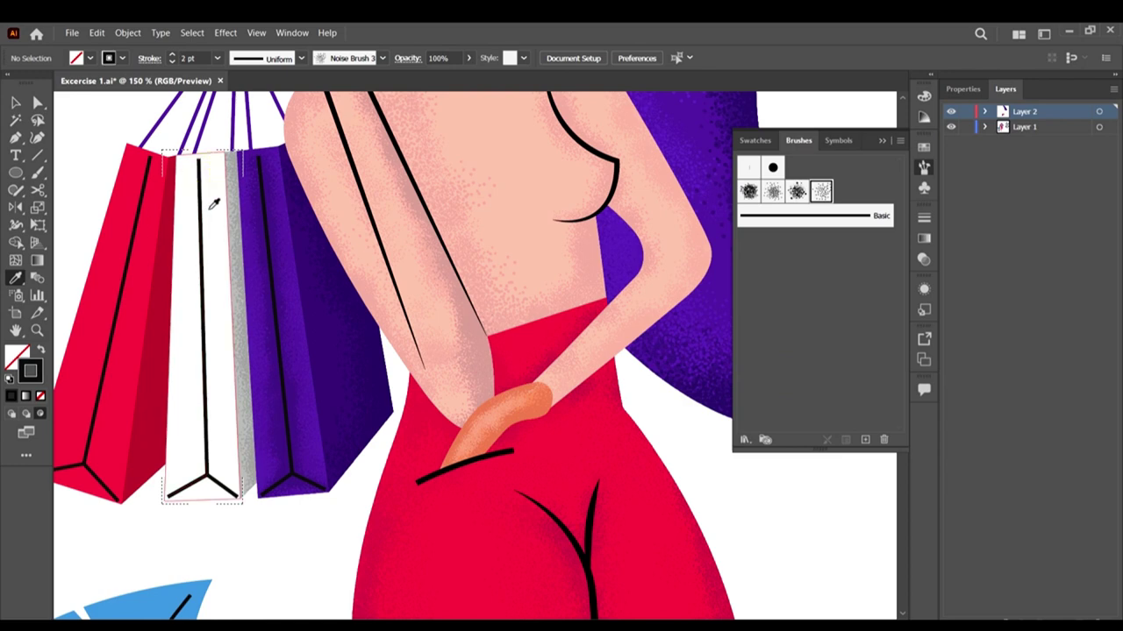
{"action": "key", "text": "ctrl+z"}
{"action": "key", "text": "b"}
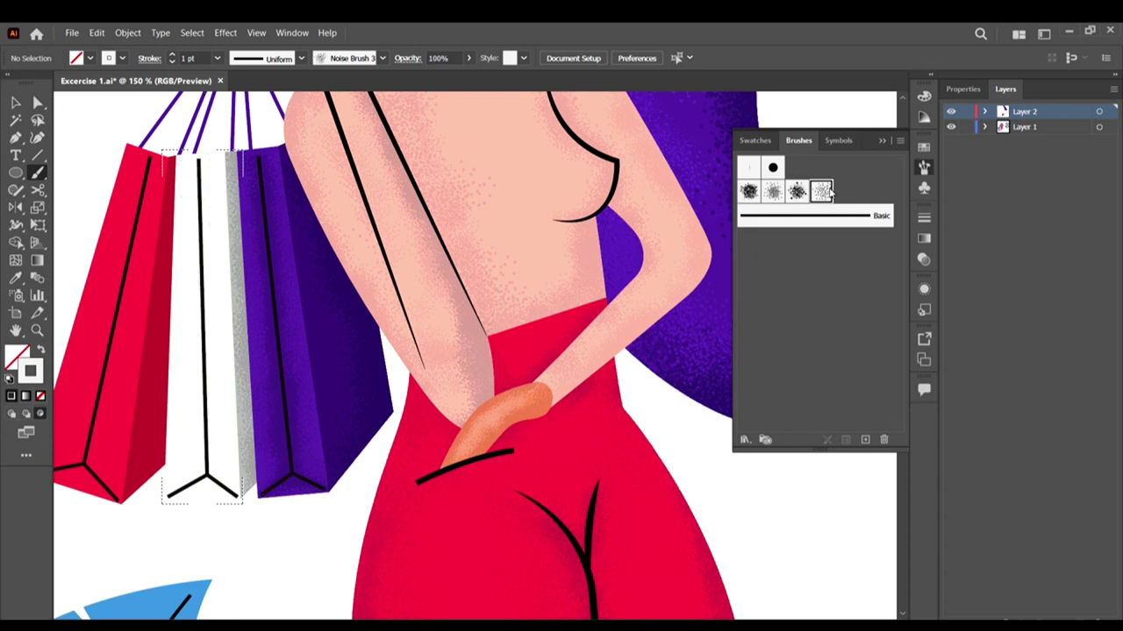
{"action": "left_click", "coordinate": [215, 58]}
{"action": "left_click", "coordinate": [237, 77]}
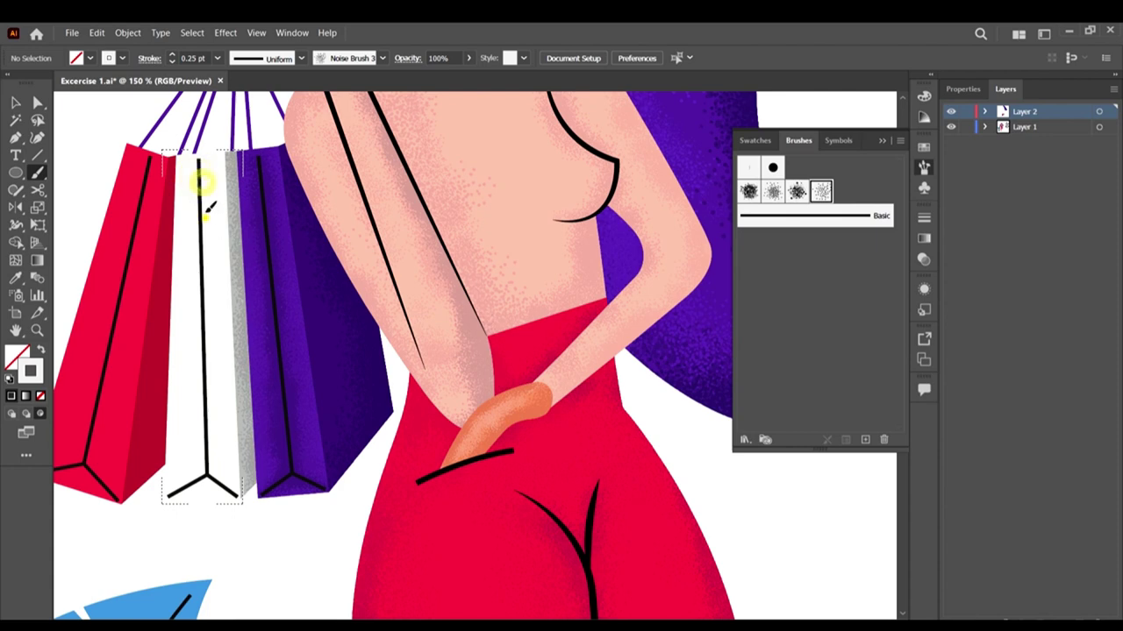
{"action": "mouse_move", "coordinate": [205, 274]}
{"action": "left_mouse_down"}
{"action": "mouse_move", "coordinate": [209, 471]}
{"action": "mouse_move", "coordinate": [172, 494]}
{"action": "mouse_move", "coordinate": [227, 475]}
{"action": "mouse_move", "coordinate": [270, 502]}
{"action": "mouse_move", "coordinate": [224, 404]}
{"action": "mouse_move", "coordinate": [223, 263]}
{"action": "mouse_move", "coordinate": [195, 291]}
{"action": "mouse_move", "coordinate": [217, 151]}
{"action": "mouse_move", "coordinate": [228, 187]}
{"action": "mouse_move", "coordinate": [225, 156]}
{"action": "mouse_move", "coordinate": [173, 456]}
{"action": "mouse_move", "coordinate": [187, 487]}
{"action": "mouse_move", "coordinate": [214, 500]}
{"action": "left_mouse_up"}
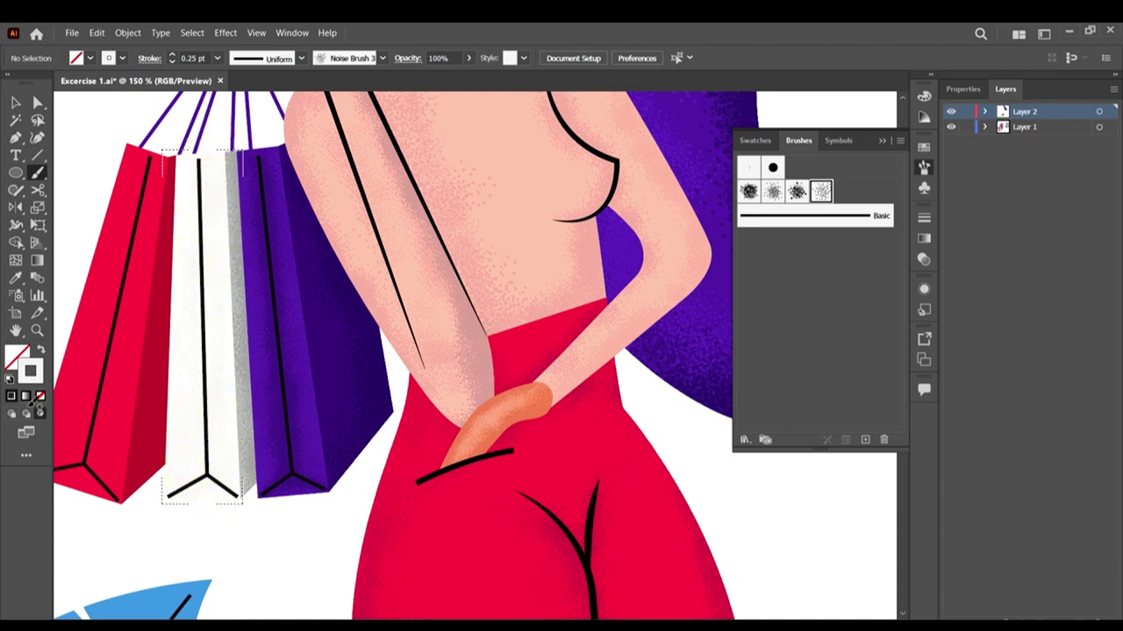
Step: Darken the stroke colour to about #CECECE and switch to Noise Brush1 at 0.15 pt
{"action": "double_click", "coordinate": [29, 371]}
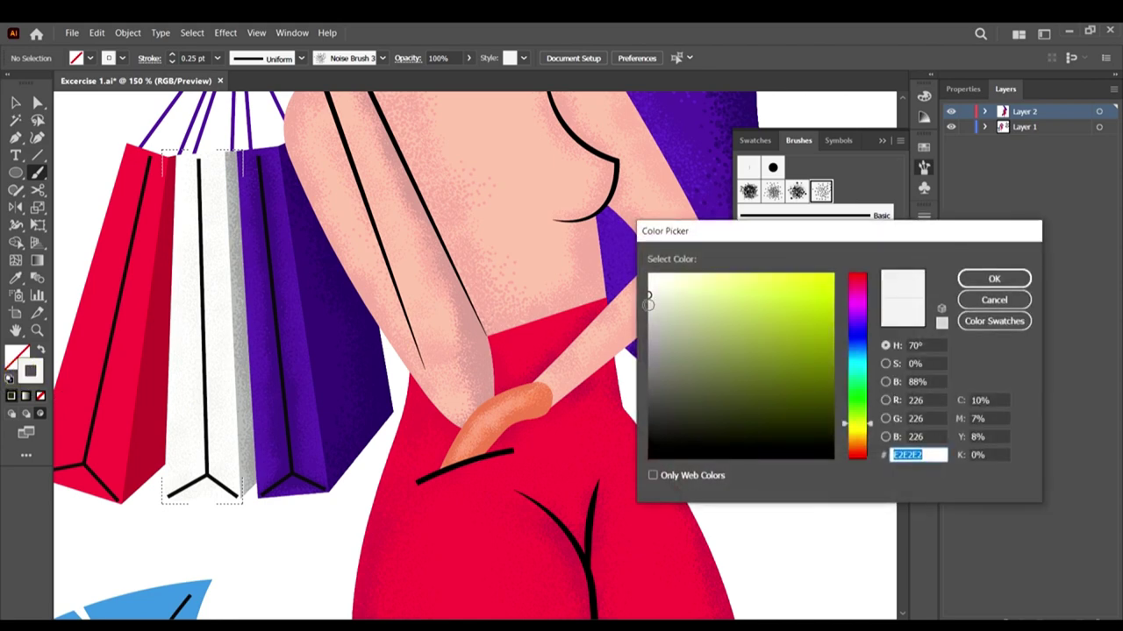
{"action": "left_click_drag", "start_coordinate": [648, 304], "coordinate": [646, 313]}
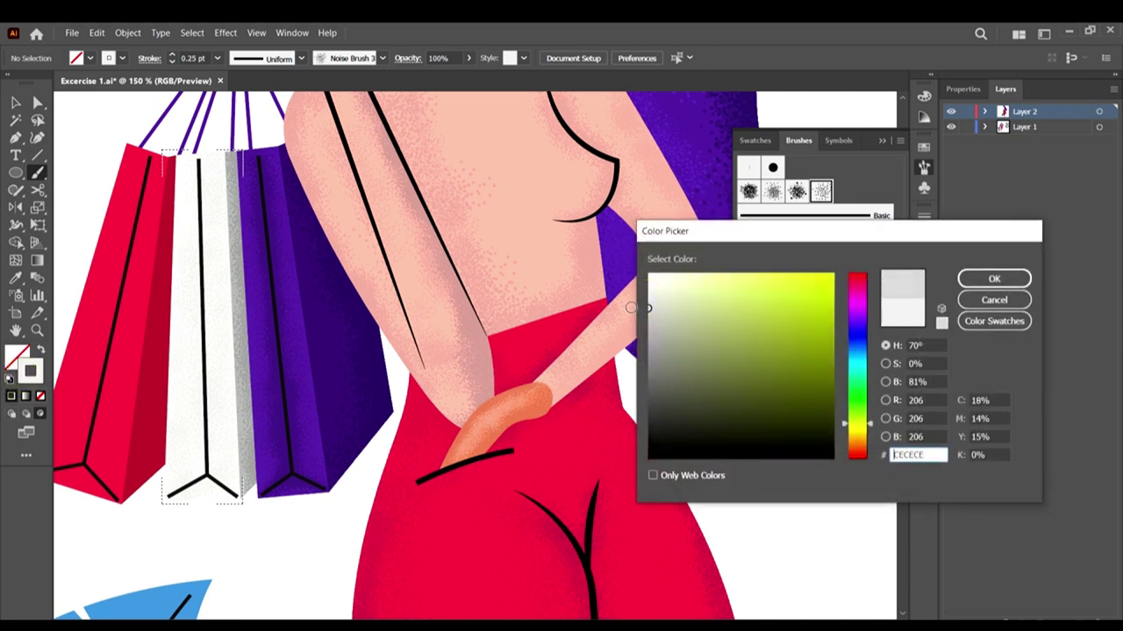
{"action": "left_click", "coordinate": [966, 278]}
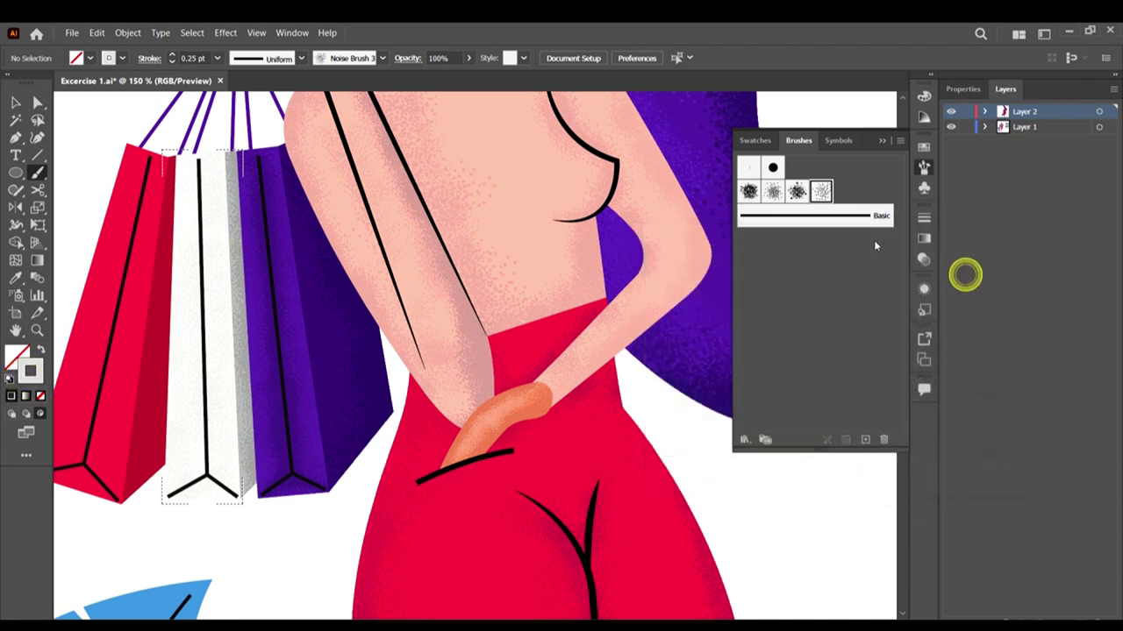
{"action": "left_click", "coordinate": [769, 193]}
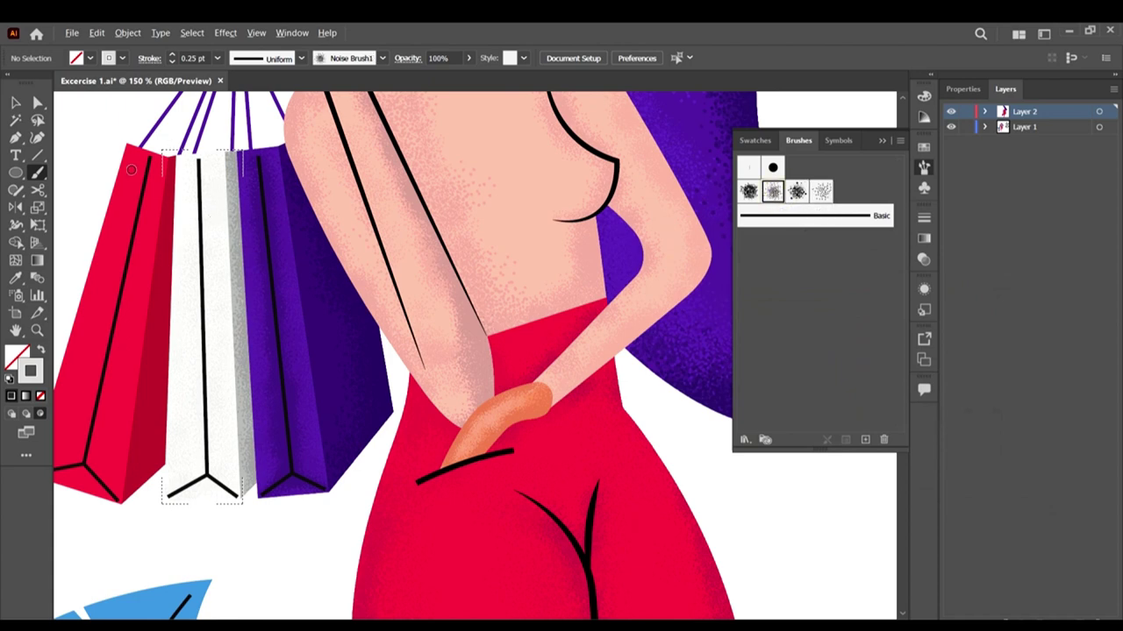
{"action": "scroll", "coordinate": [131, 170], "scroll_direction": "up", "scroll_amount": 3}
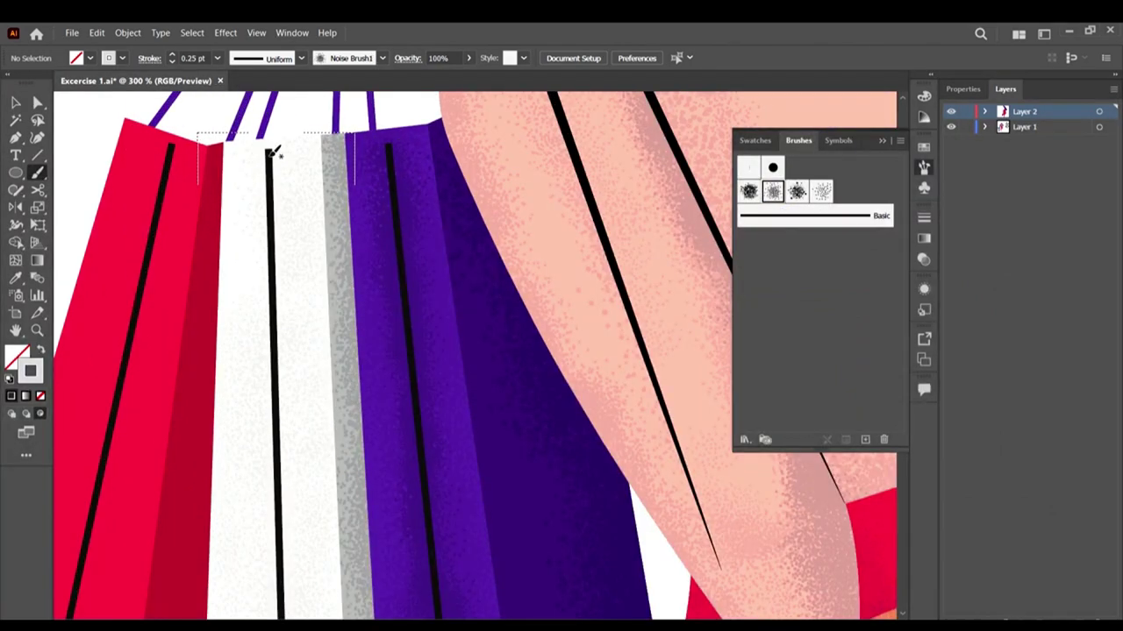
{"action": "mouse_move", "coordinate": [272, 153]}
{"action": "left_mouse_down"}
{"action": "mouse_move", "coordinate": [276, 189]}
{"action": "mouse_move", "coordinate": [272, 157]}
{"action": "left_mouse_up"}
{"action": "key", "text": "ctrl+z"}
{"action": "left_click", "coordinate": [194, 59]}
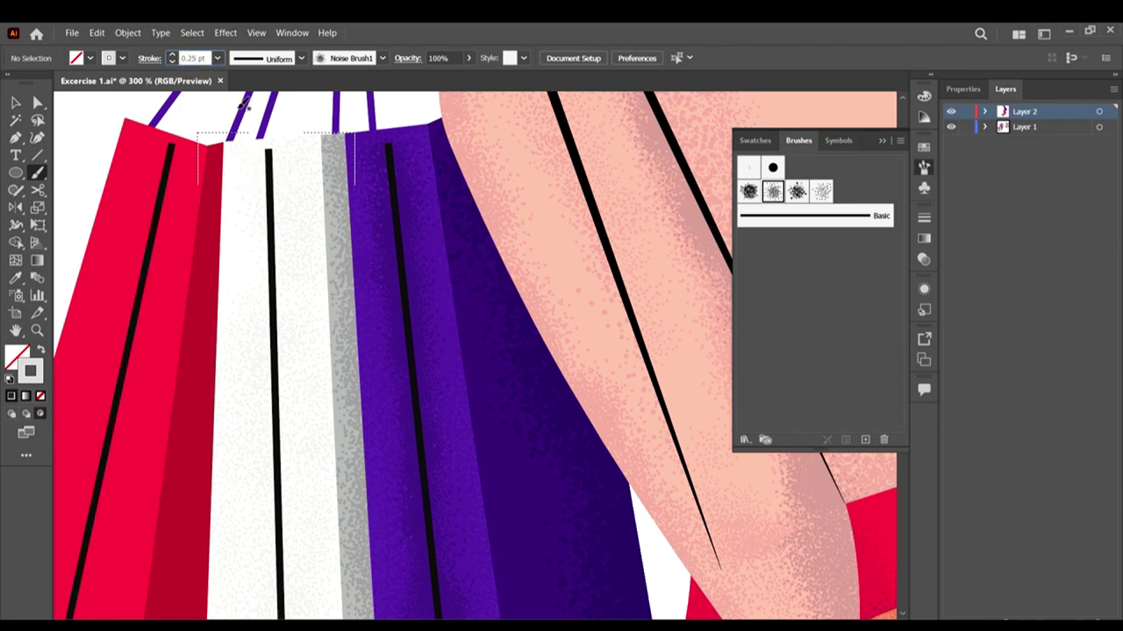
{"action": "key", "text": "Return"}
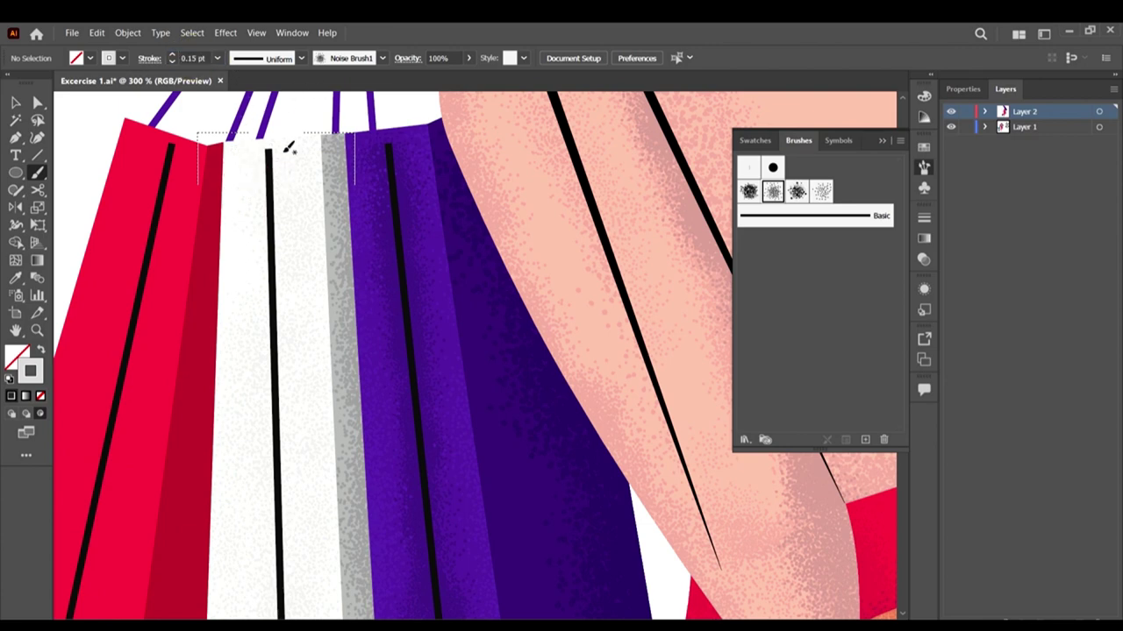
Step: Shade along both sides of the front panel's black centre line with Noise Brush1, working down from the upper edge
{"action": "left_click_drag", "start_coordinate": [274, 151], "coordinate": [276, 141]}
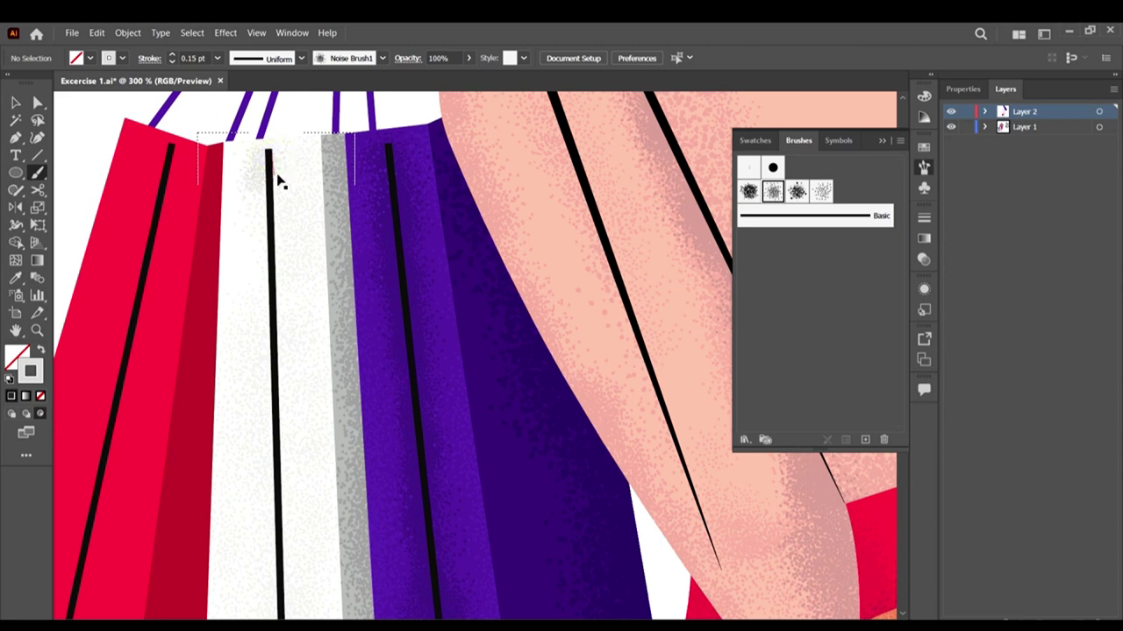
{"action": "key", "text": "ctrl+z"}
{"action": "mouse_move", "coordinate": [282, 182]}
{"action": "left_mouse_down"}
{"action": "mouse_move", "coordinate": [277, 253]}
{"action": "mouse_move", "coordinate": [272, 172]}
{"action": "mouse_move", "coordinate": [274, 253]}
{"action": "left_mouse_up"}
{"action": "left_click_drag", "start_coordinate": [283, 220], "coordinate": [283, 292]}
{"action": "left_click_drag", "start_coordinate": [283, 240], "coordinate": [289, 313]}
{"action": "mouse_move", "coordinate": [286, 310]}
{"action": "left_mouse_down"}
{"action": "mouse_move", "coordinate": [284, 342]}
{"action": "mouse_move", "coordinate": [275, 314]}
{"action": "mouse_move", "coordinate": [296, 408]}
{"action": "left_mouse_up"}
{"action": "left_click_drag", "start_coordinate": [283, 368], "coordinate": [296, 478]}
Step: Continue the grey Noise Brush1 shading along both sides of the white panel's centre line through its middle section
{"action": "scroll", "coordinate": [295, 478], "scroll_direction": "down", "scroll_amount": 3}
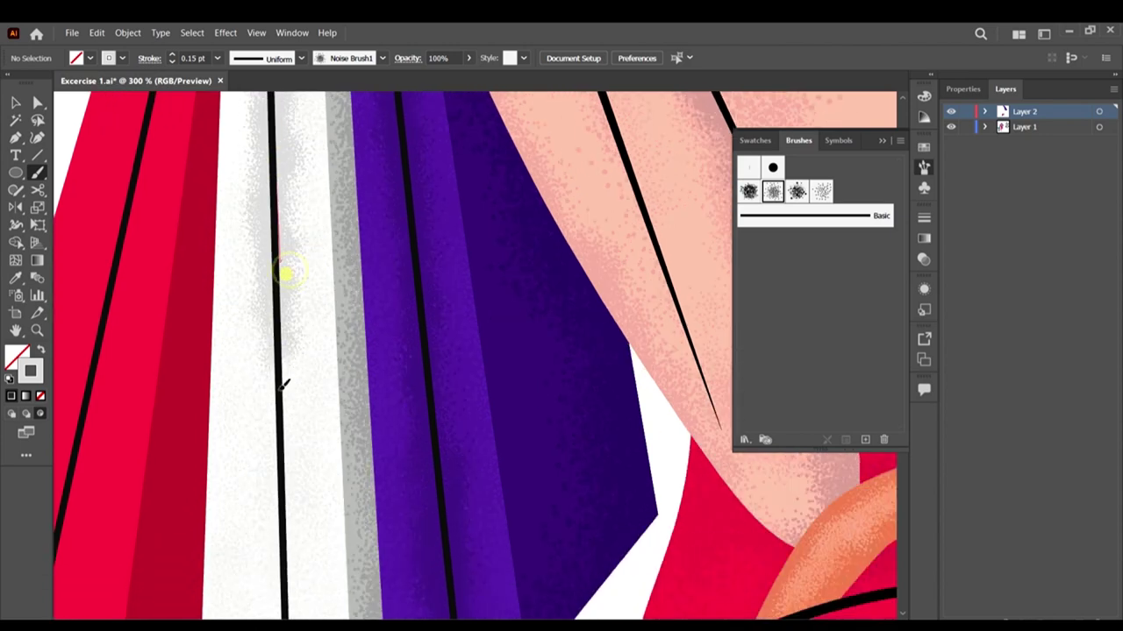
{"action": "left_click_drag", "start_coordinate": [280, 389], "coordinate": [289, 443]}
{"action": "mouse_move", "coordinate": [289, 333]}
{"action": "left_mouse_down"}
{"action": "mouse_move", "coordinate": [282, 444]}
{"action": "mouse_move", "coordinate": [267, 461]}
{"action": "left_mouse_up"}
{"action": "mouse_move", "coordinate": [279, 369]}
{"action": "left_mouse_down"}
{"action": "mouse_move", "coordinate": [296, 482]}
{"action": "mouse_move", "coordinate": [282, 346]}
{"action": "mouse_move", "coordinate": [296, 465]}
{"action": "mouse_move", "coordinate": [288, 371]}
{"action": "left_mouse_up"}
{"action": "scroll", "coordinate": [302, 342], "scroll_direction": "down", "scroll_amount": 2}
{"action": "left_click_drag", "start_coordinate": [296, 318], "coordinate": [301, 438]}
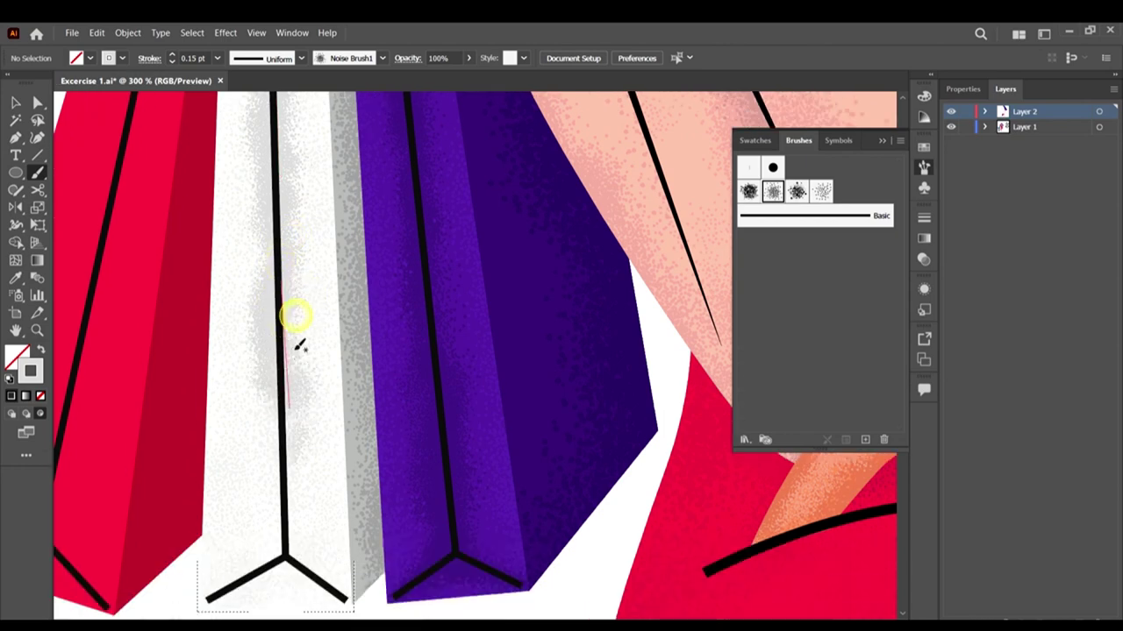
Step: Shade the lower end of the white panel's centre line and around the forked fold lines at its base
{"action": "mouse_move", "coordinate": [286, 393]}
{"action": "left_mouse_down"}
{"action": "mouse_move", "coordinate": [273, 496]}
{"action": "mouse_move", "coordinate": [285, 494]}
{"action": "mouse_move", "coordinate": [286, 512]}
{"action": "left_mouse_up"}
{"action": "left_click_drag", "start_coordinate": [283, 438], "coordinate": [289, 501]}
{"action": "mouse_move", "coordinate": [281, 500]}
{"action": "left_mouse_down"}
{"action": "mouse_move", "coordinate": [300, 556]}
{"action": "mouse_move", "coordinate": [290, 491]}
{"action": "mouse_move", "coordinate": [261, 541]}
{"action": "mouse_move", "coordinate": [285, 496]}
{"action": "mouse_move", "coordinate": [227, 543]}
{"action": "left_mouse_up"}
{"action": "scroll", "coordinate": [288, 493], "scroll_direction": "down", "scroll_amount": 1}
{"action": "mouse_move", "coordinate": [266, 496]}
{"action": "left_mouse_down"}
{"action": "mouse_move", "coordinate": [308, 491]}
{"action": "mouse_move", "coordinate": [191, 538]}
{"action": "mouse_move", "coordinate": [300, 479]}
{"action": "mouse_move", "coordinate": [212, 553]}
{"action": "mouse_move", "coordinate": [299, 489]}
{"action": "mouse_move", "coordinate": [285, 495]}
{"action": "mouse_move", "coordinate": [444, 588]}
{"action": "mouse_move", "coordinate": [268, 492]}
{"action": "mouse_move", "coordinate": [299, 491]}
{"action": "left_mouse_up"}
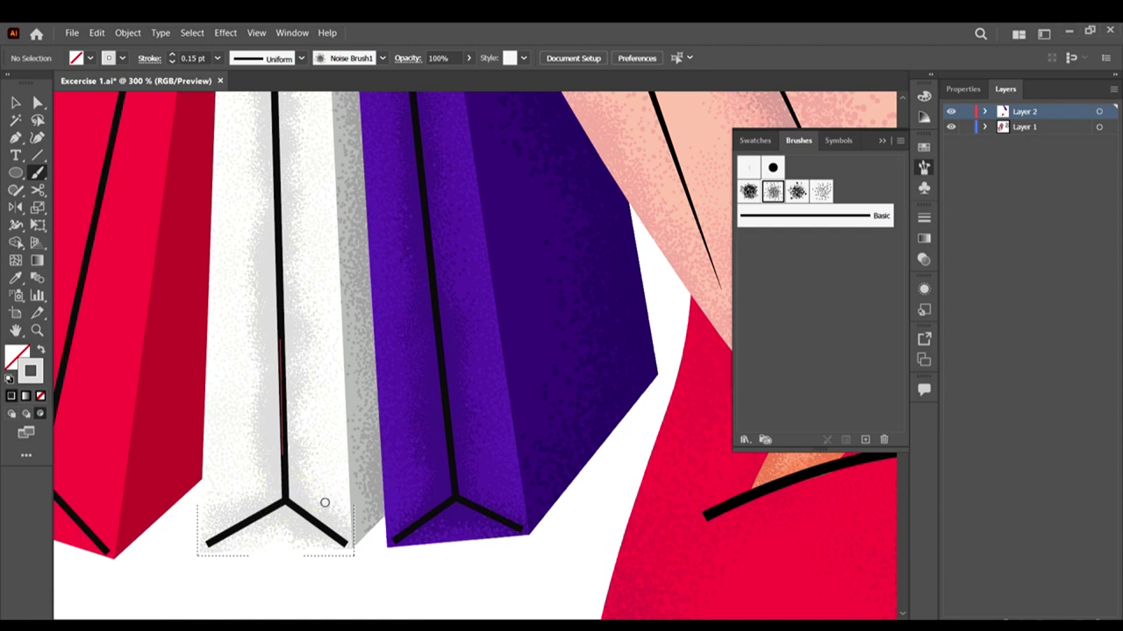
{"action": "scroll", "coordinate": [324, 502], "scroll_direction": "down", "scroll_amount": 2}
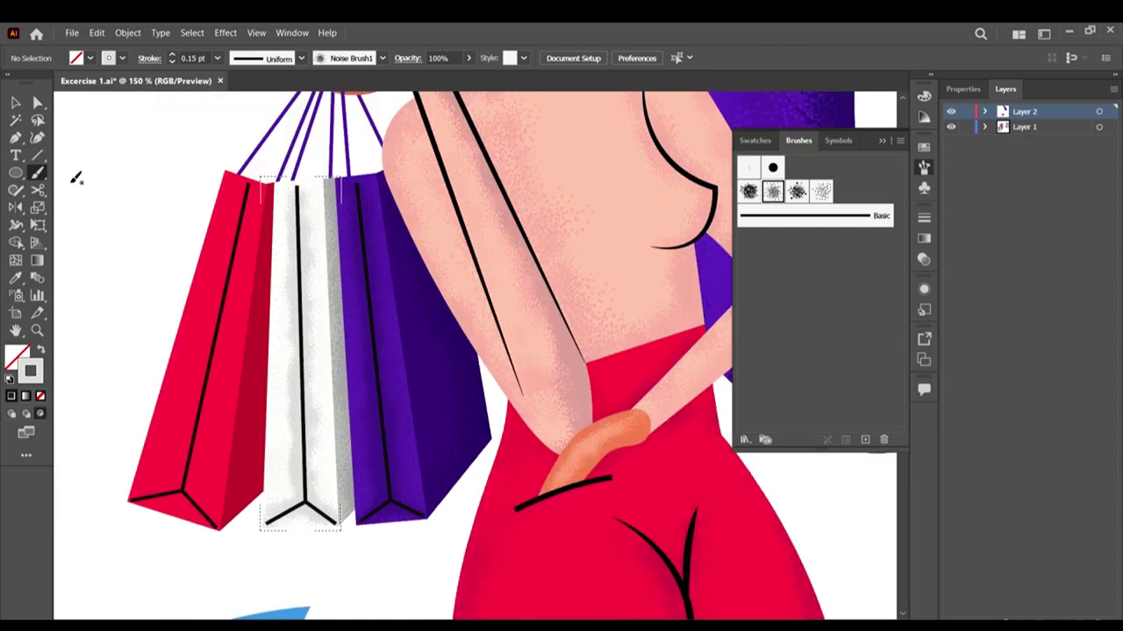
Step: Leave drawing inside the white panel and make the red bag's dark side panel the Draw Inside target for the Paintbrush
{"action": "left_click", "coordinate": [16, 103]}
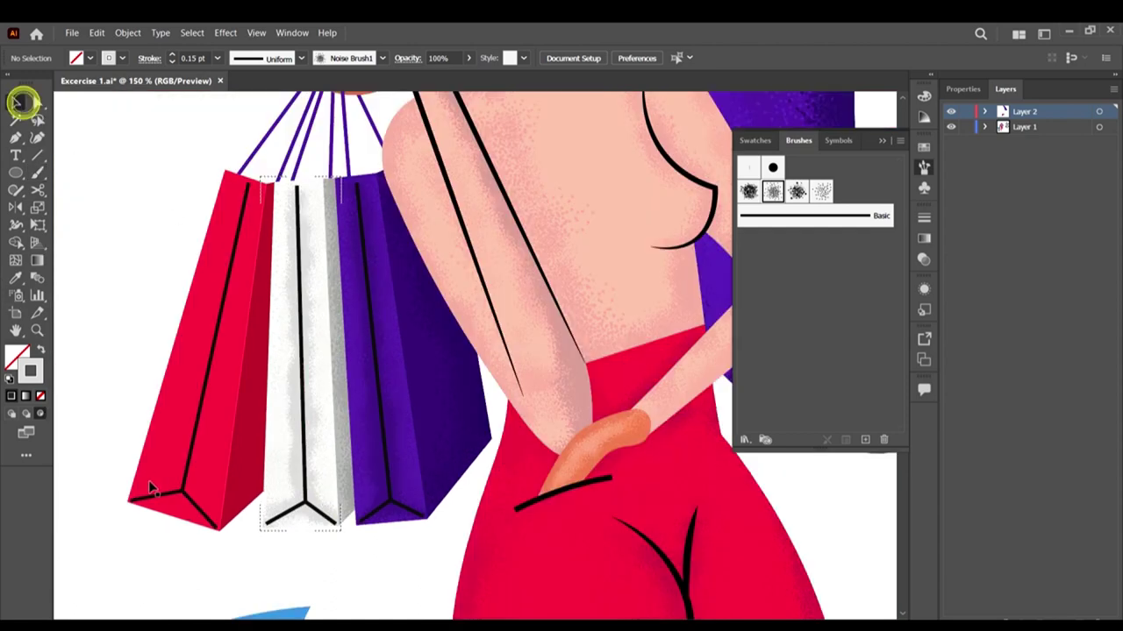
{"action": "left_click", "coordinate": [12, 413]}
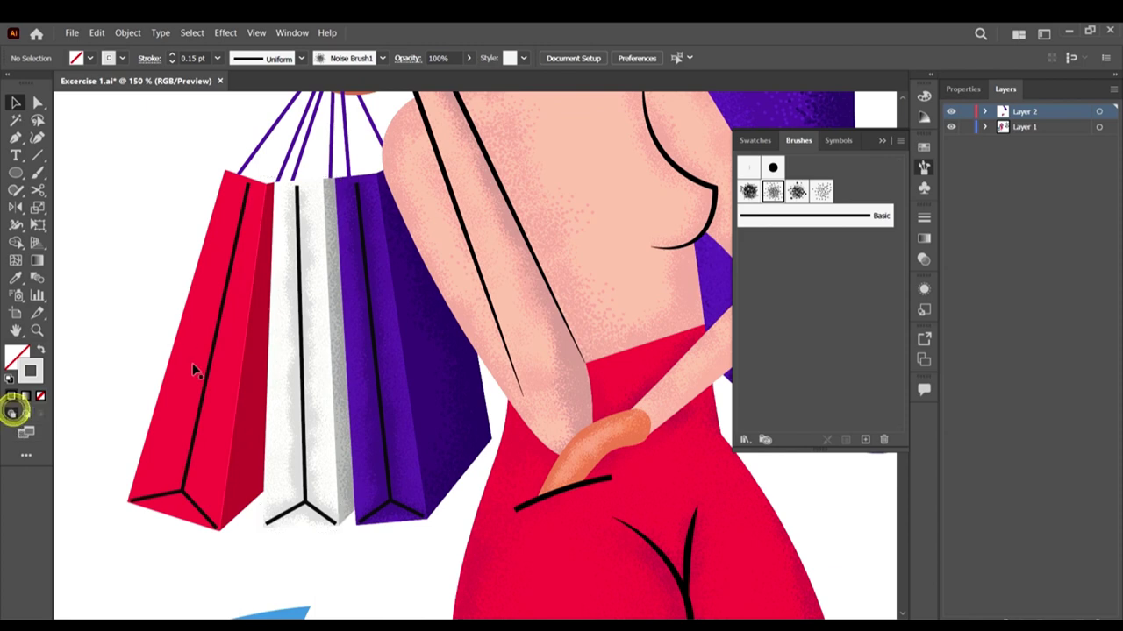
{"action": "left_click", "coordinate": [249, 498]}
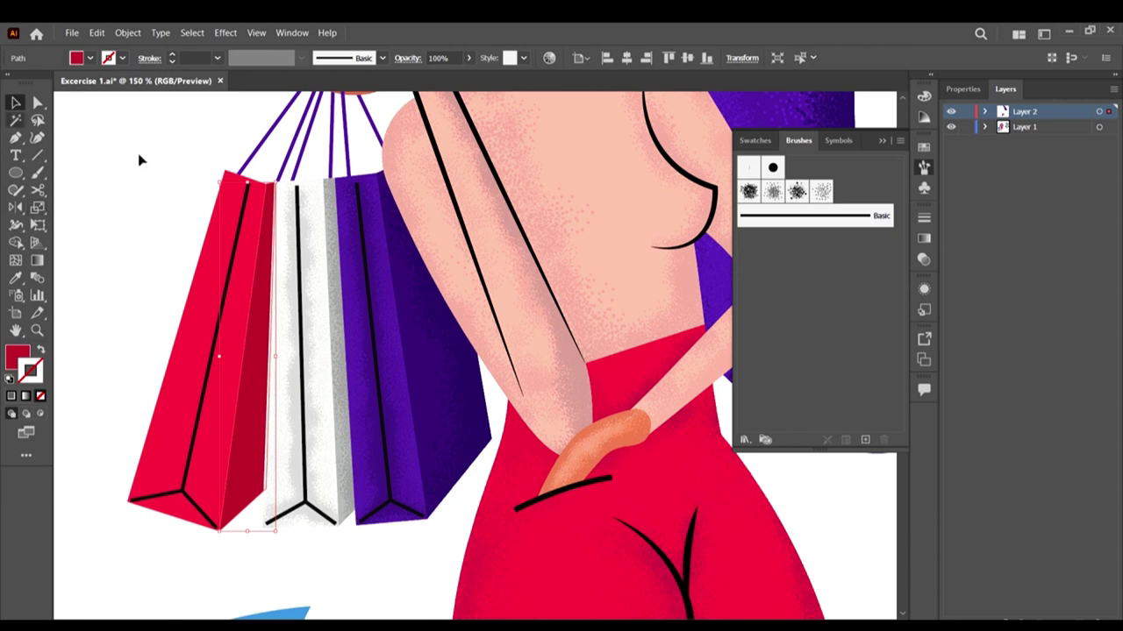
{"action": "left_click", "coordinate": [41, 416]}
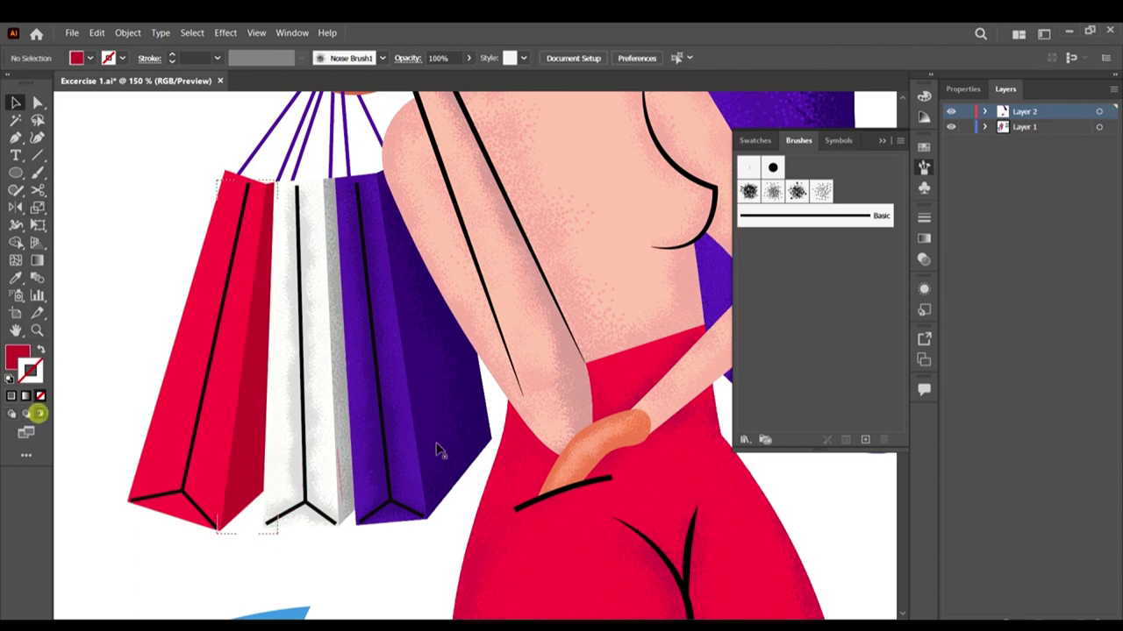
{"action": "left_click", "coordinate": [39, 173]}
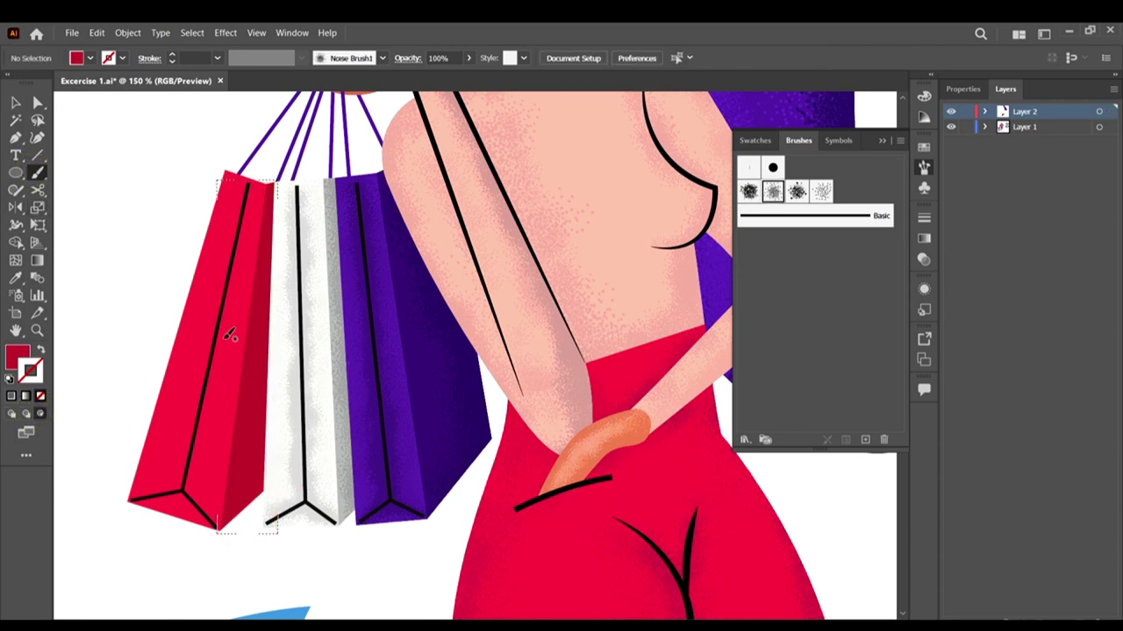
Step: Turn the panel's dark red into the stroke colour, darken it to #A31A34, and choose Noise Brush 3 at 0.25 pt
{"action": "scroll", "coordinate": [231, 335], "scroll_direction": "down", "scroll_amount": 3}
{"action": "scroll", "coordinate": [253, 294], "scroll_direction": "down", "scroll_amount": 2}
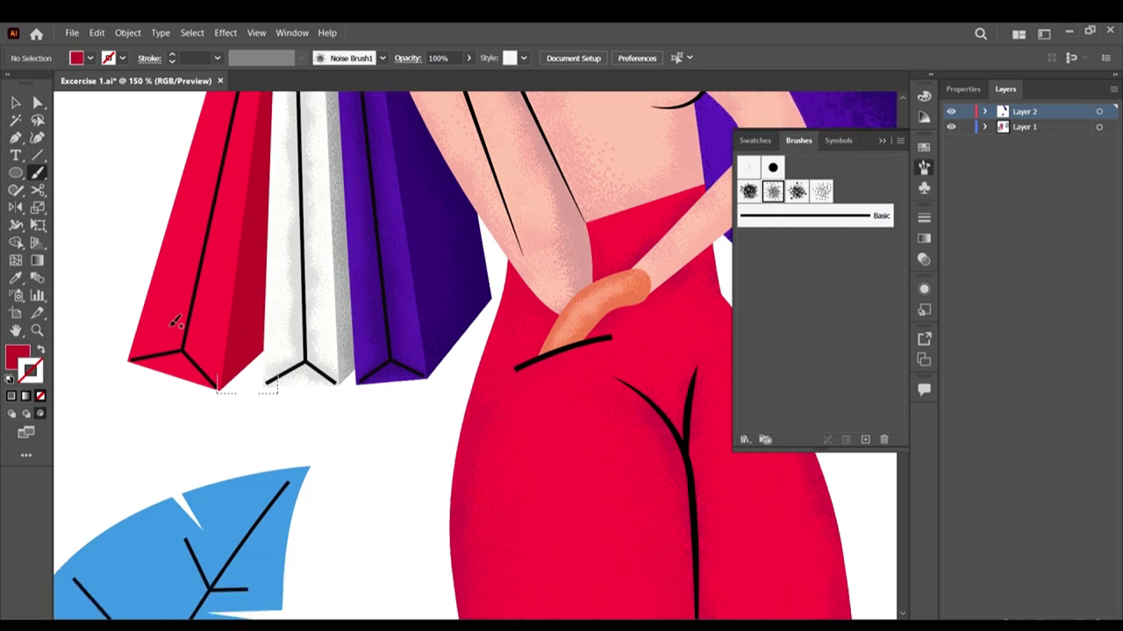
{"action": "key", "text": "shift+x"}
{"action": "double_click", "coordinate": [31, 372]}
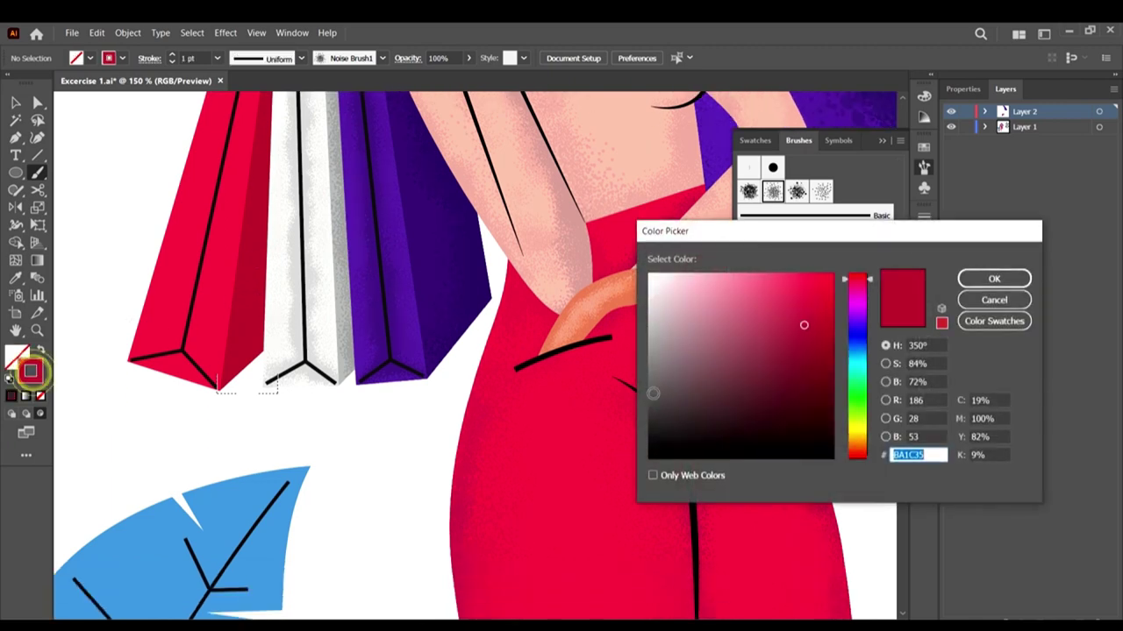
{"action": "left_click", "coordinate": [804, 341]}
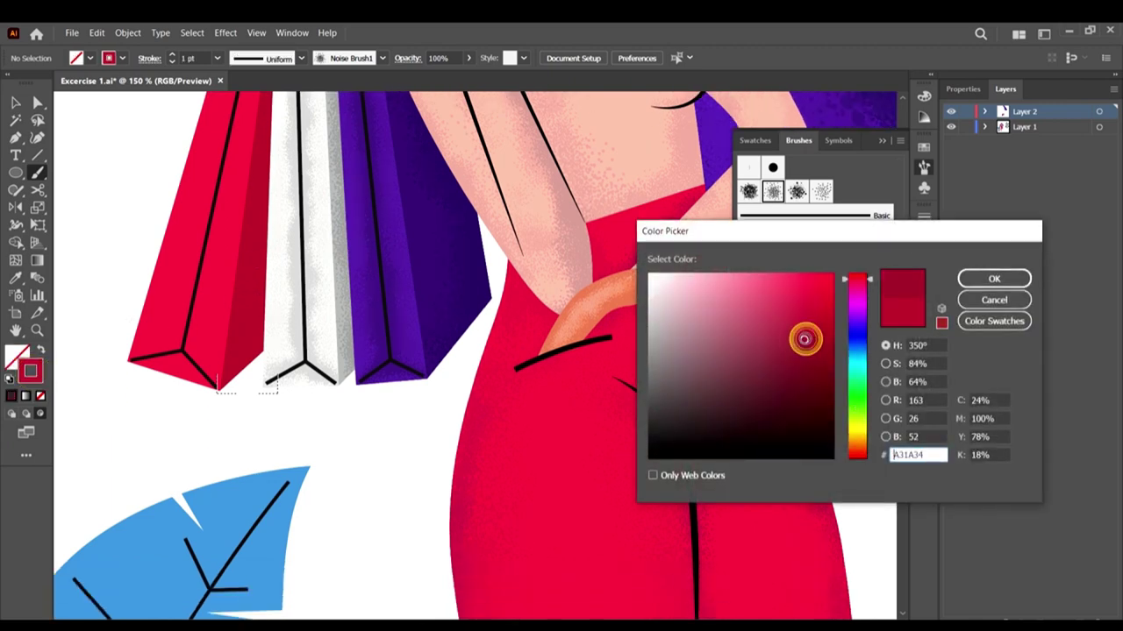
{"action": "left_click", "coordinate": [985, 280]}
{"action": "left_click", "coordinate": [820, 191]}
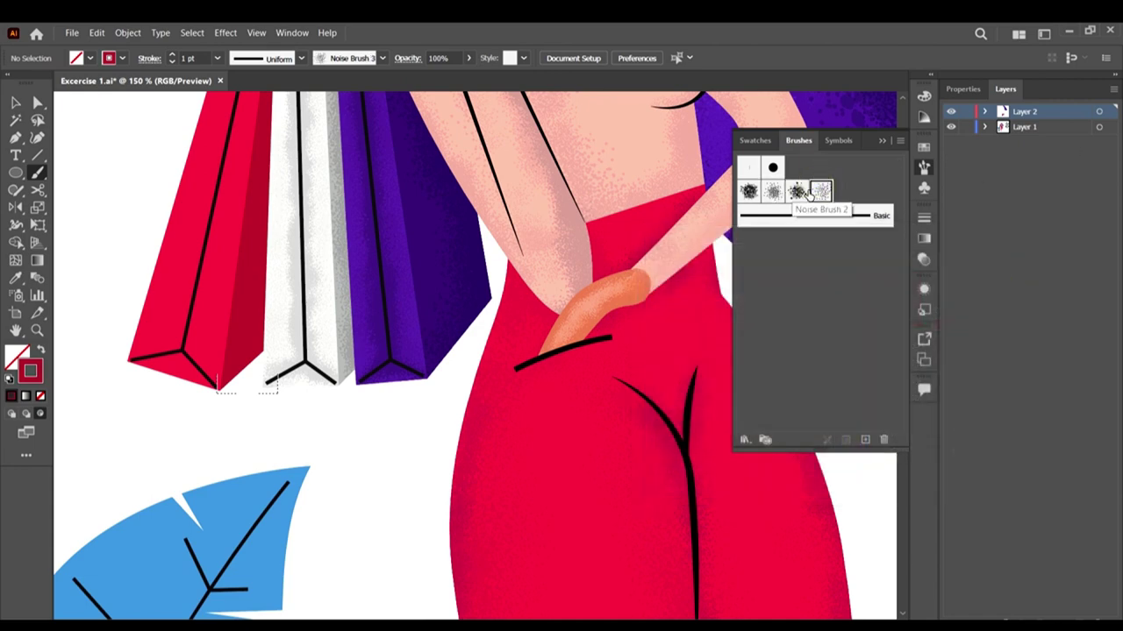
{"action": "left_click", "coordinate": [217, 58]}
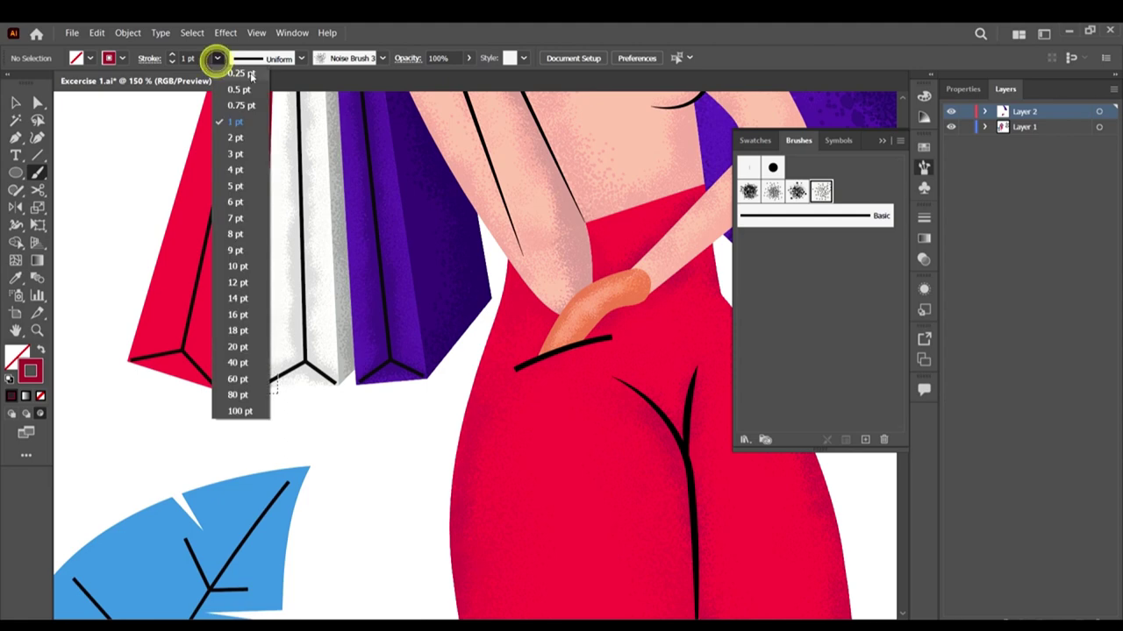
{"action": "left_click", "coordinate": [237, 81]}
Step: Shade the red bag's side panel with dark red noise strokes along the edge next to the white bag
{"action": "scroll", "coordinate": [256, 398], "scroll_direction": "up", "scroll_amount": 3}
{"action": "left_click_drag", "start_coordinate": [263, 454], "coordinate": [255, 453]}
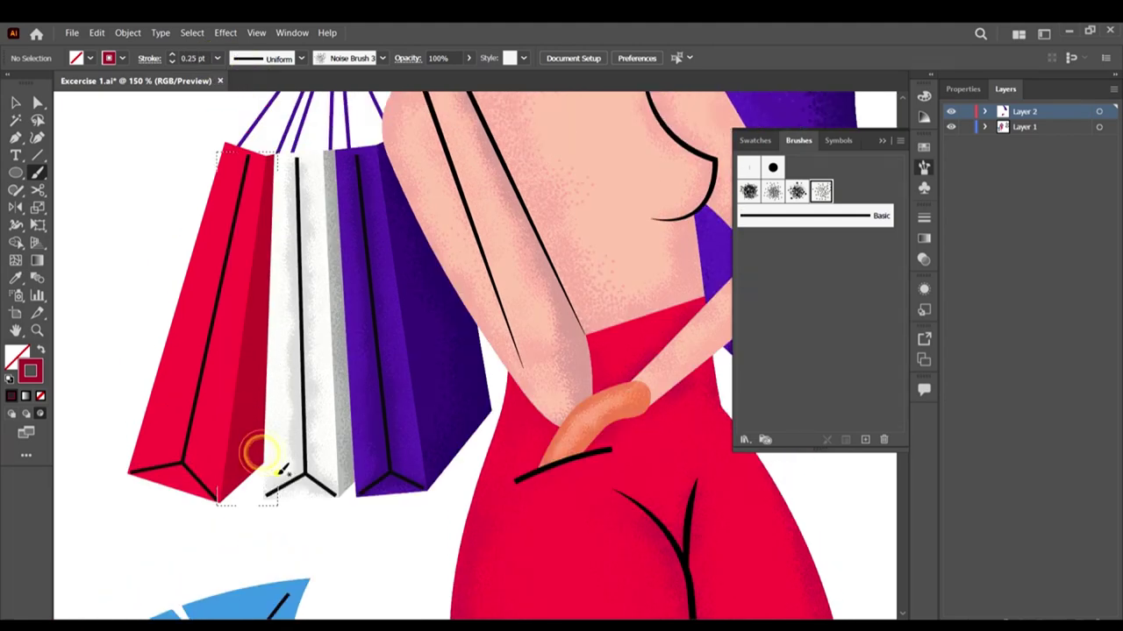
{"action": "left_click_drag", "start_coordinate": [278, 388], "coordinate": [255, 436]}
{"action": "mouse_move", "coordinate": [277, 337]}
{"action": "left_mouse_down"}
{"action": "mouse_move", "coordinate": [263, 379]}
{"action": "mouse_move", "coordinate": [279, 161]}
{"action": "mouse_move", "coordinate": [277, 423]}
{"action": "mouse_move", "coordinate": [260, 335]}
{"action": "mouse_move", "coordinate": [263, 446]}
{"action": "mouse_move", "coordinate": [251, 441]}
{"action": "mouse_move", "coordinate": [248, 474]}
{"action": "mouse_move", "coordinate": [272, 346]}
{"action": "left_mouse_up"}
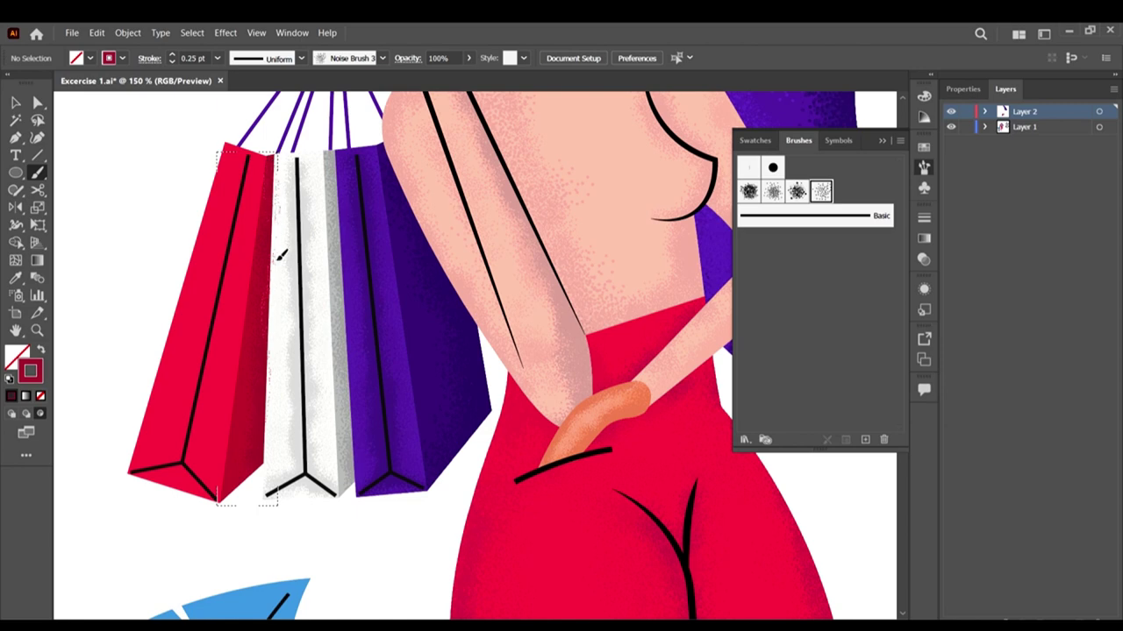
{"action": "scroll", "coordinate": [261, 351], "scroll_direction": "down", "scroll_amount": 2}
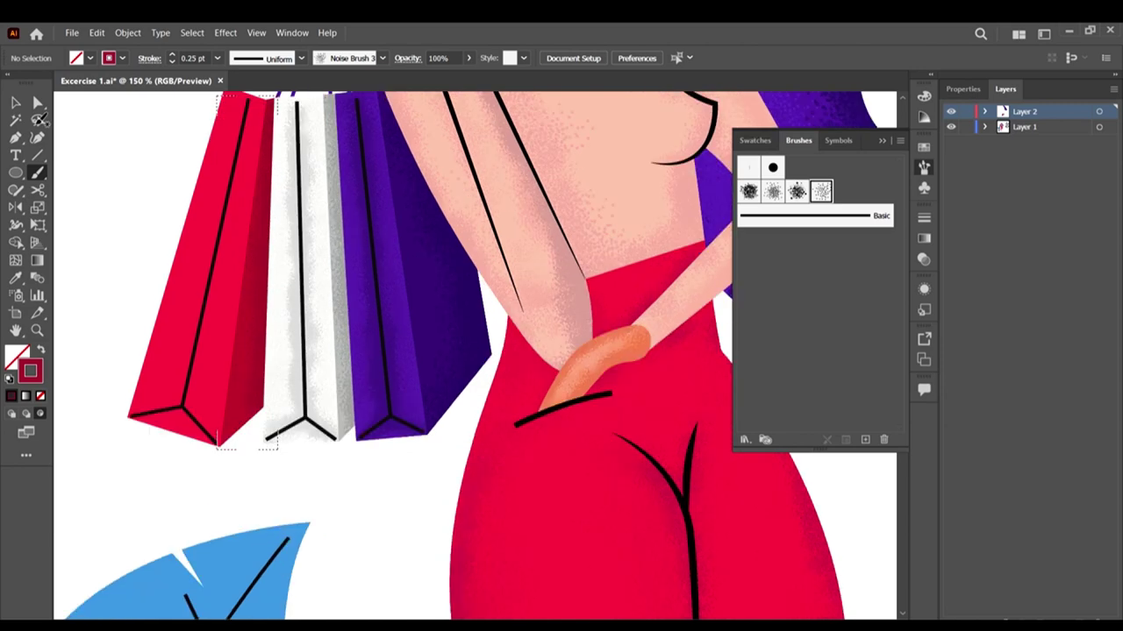
{"action": "scroll", "coordinate": [42, 120], "scroll_direction": "up", "scroll_amount": 1}
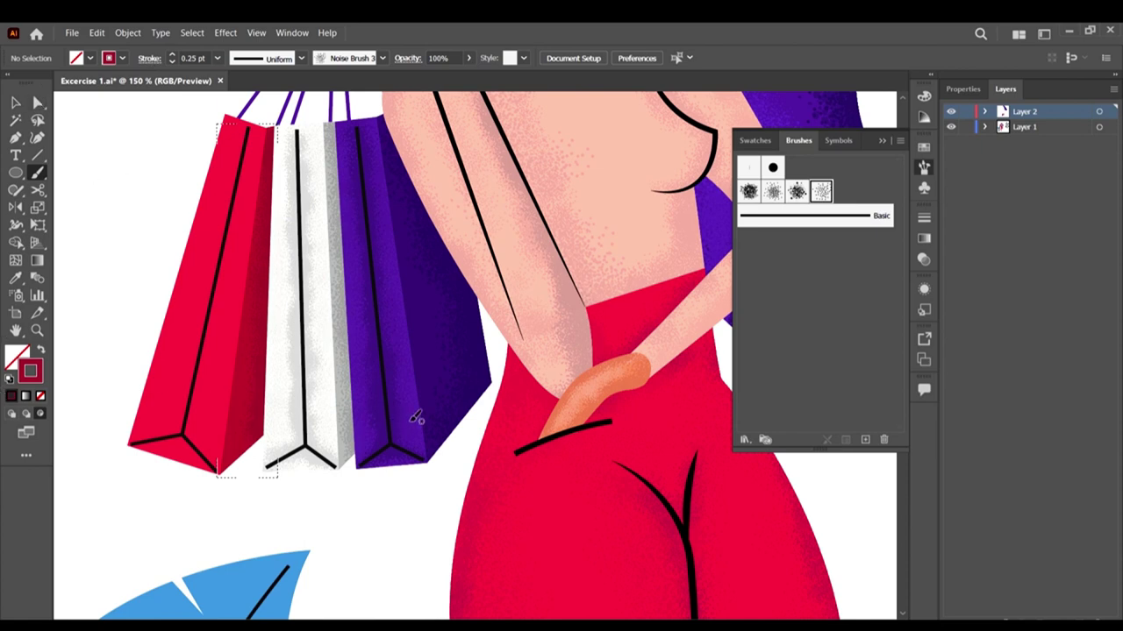
Step: Sample the side panel's red as the stroke colour, lighten it to about #C4203F, and set the Paintbrush stroke to 0.25 pt
{"action": "scroll", "coordinate": [417, 419], "scroll_direction": "down", "scroll_amount": 3}
{"action": "key", "text": "i"}
{"action": "left_click", "coordinate": [235, 350]}
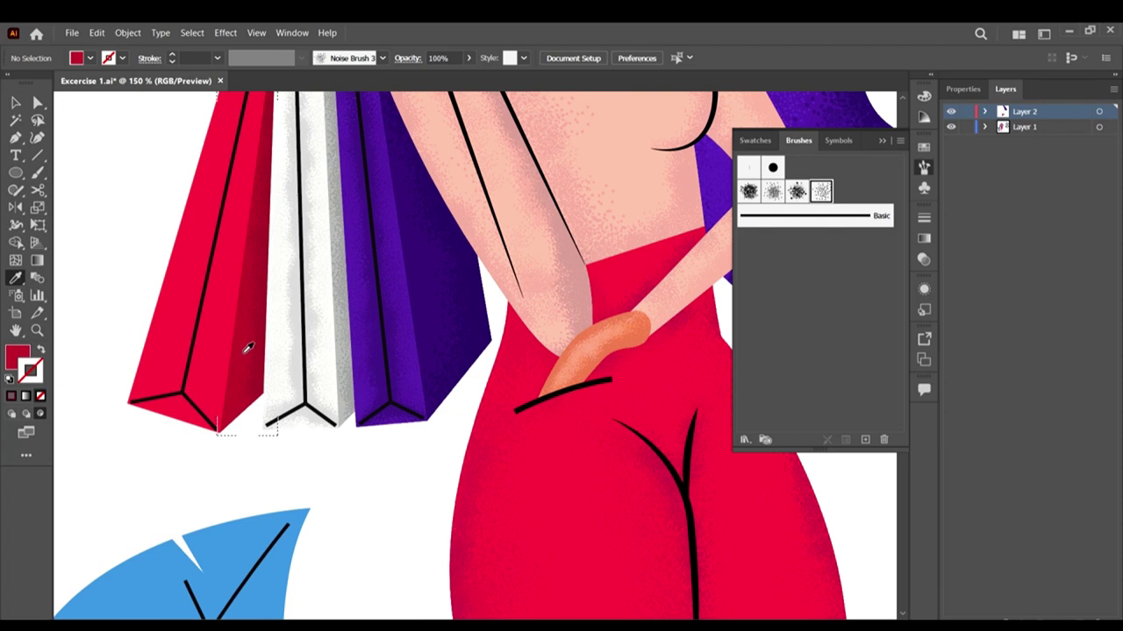
{"action": "key", "text": "shift+x"}
{"action": "left_click", "coordinate": [38, 373]}
{"action": "double_click", "coordinate": [34, 371]}
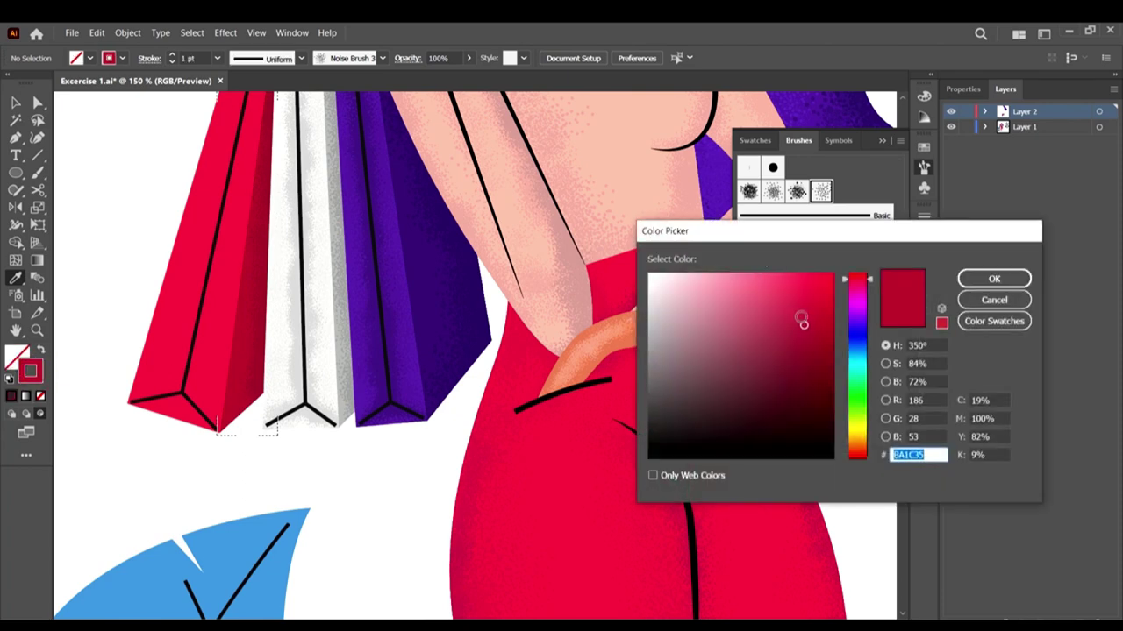
{"action": "left_click_drag", "start_coordinate": [802, 321], "coordinate": [804, 313]}
{"action": "left_click", "coordinate": [964, 279]}
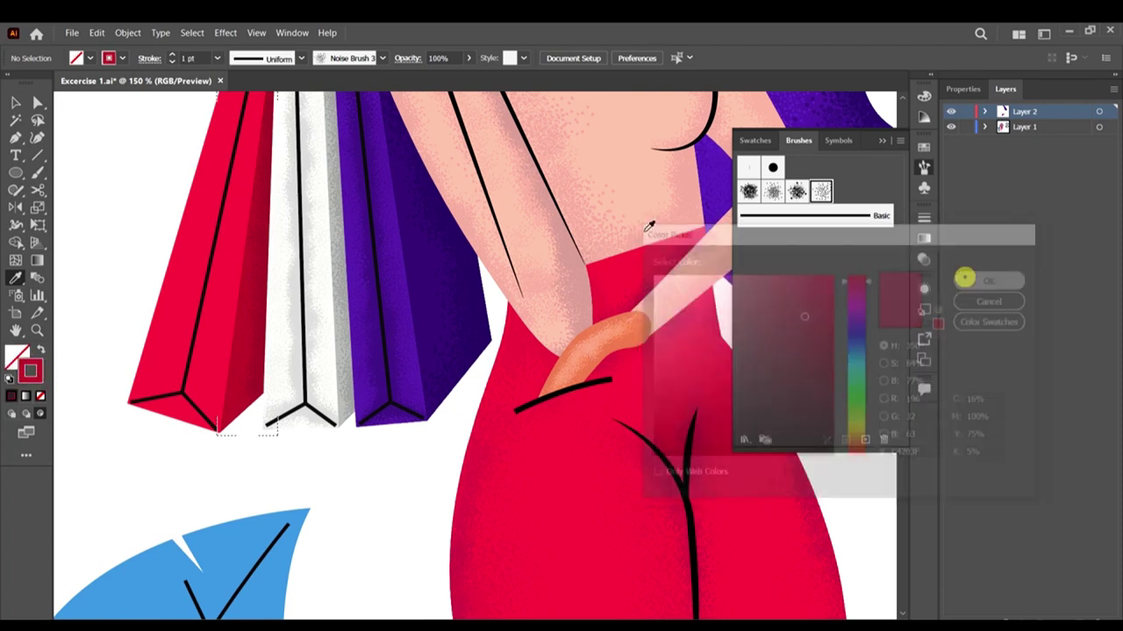
{"action": "key", "text": "b"}
{"action": "scroll", "coordinate": [254, 243], "scroll_direction": "up", "scroll_amount": 1}
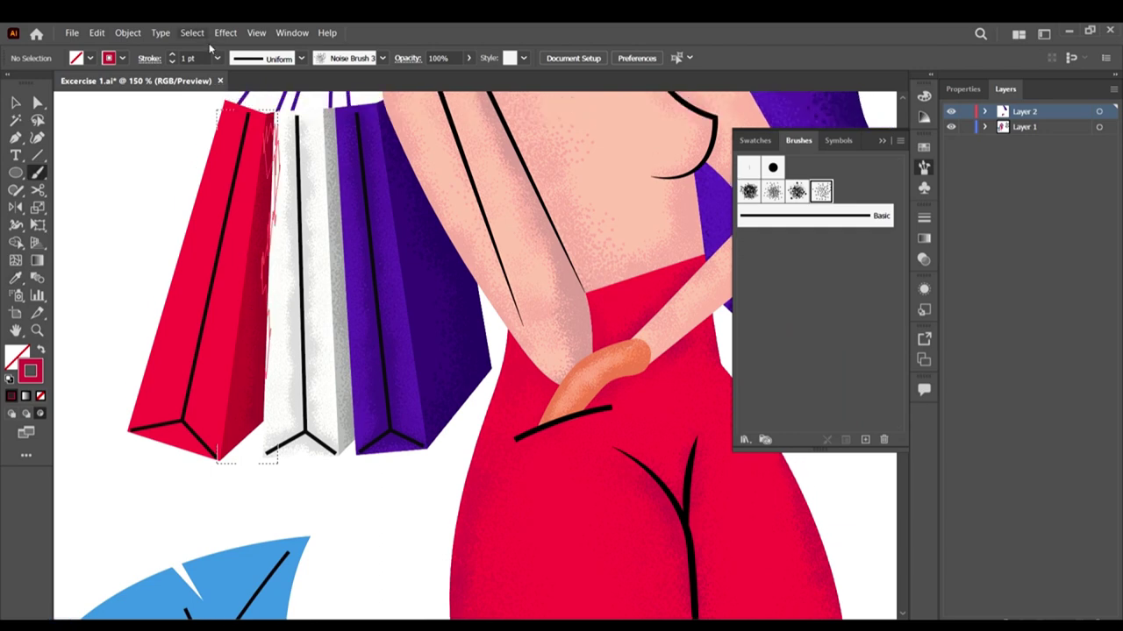
{"action": "left_click", "coordinate": [217, 58]}
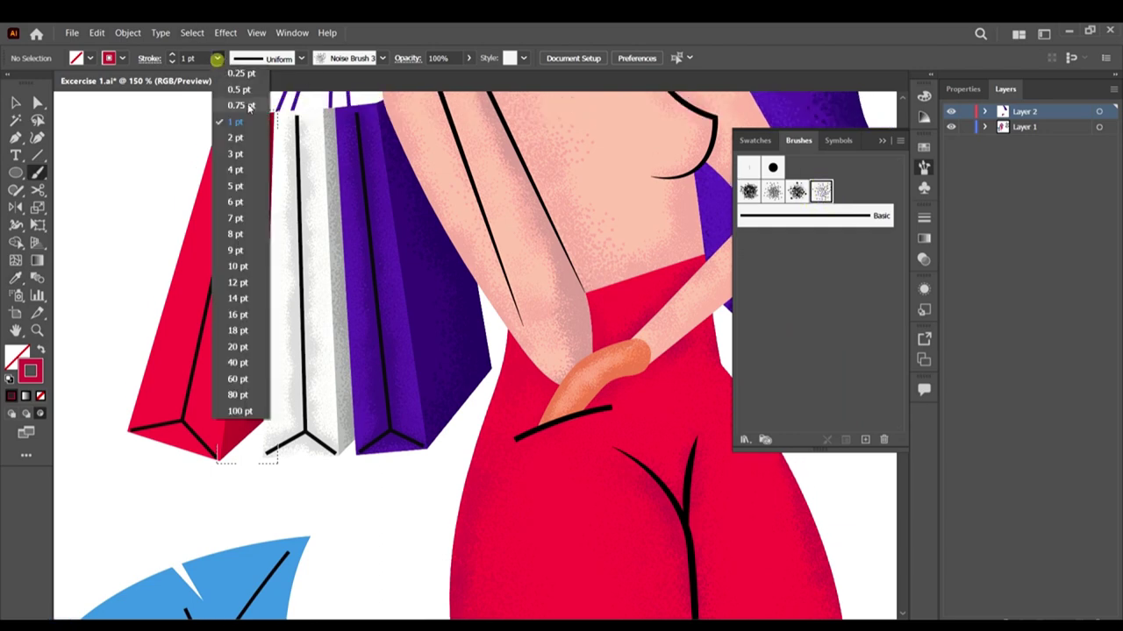
{"action": "left_click", "coordinate": [244, 73]}
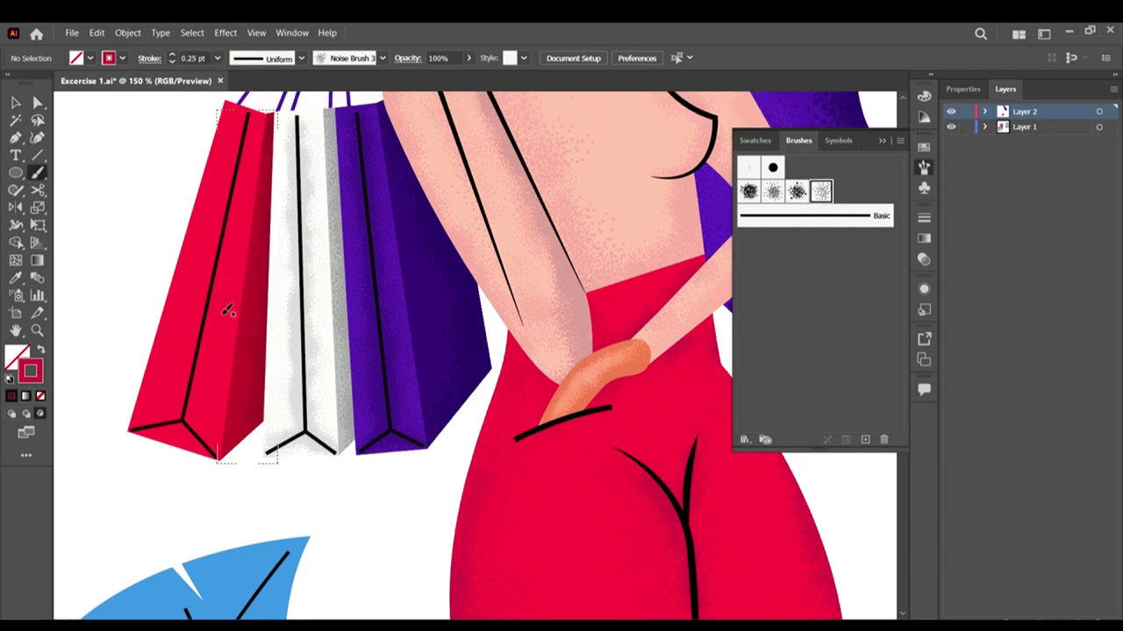
Step: Brush lighter red noise highlights down the side panel along its fold with the red front panel
{"action": "left_click_drag", "start_coordinate": [238, 225], "coordinate": [175, 505]}
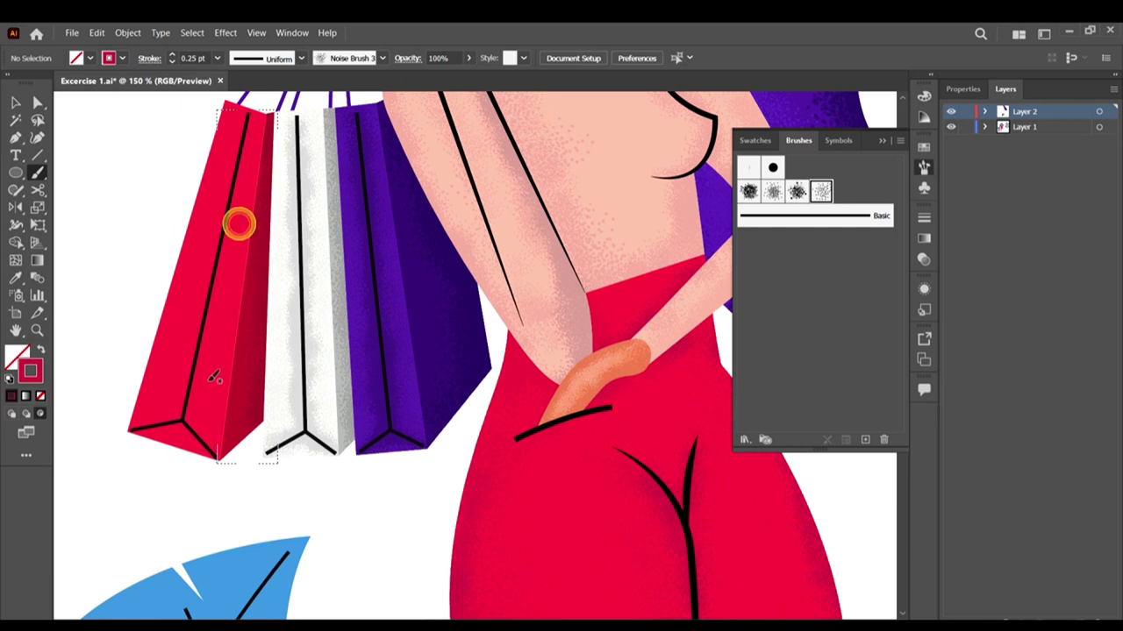
{"action": "left_click_drag", "start_coordinate": [238, 314], "coordinate": [222, 438]}
{"action": "mouse_move", "coordinate": [240, 342]}
{"action": "left_mouse_down"}
{"action": "mouse_move", "coordinate": [219, 475]}
{"action": "mouse_move", "coordinate": [226, 439]}
{"action": "left_mouse_up"}
{"action": "left_click_drag", "start_coordinate": [230, 381], "coordinate": [214, 470]}
{"action": "mouse_move", "coordinate": [222, 400]}
{"action": "left_mouse_down"}
{"action": "mouse_move", "coordinate": [214, 507]}
{"action": "mouse_move", "coordinate": [225, 490]}
{"action": "left_mouse_up"}
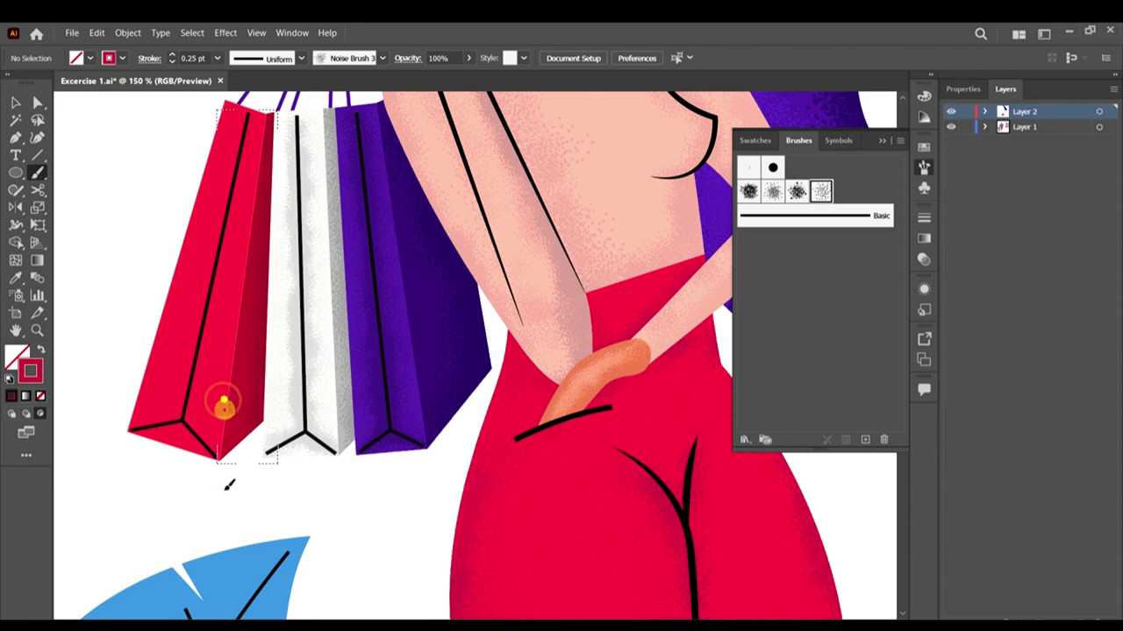
{"action": "left_click_drag", "start_coordinate": [244, 425], "coordinate": [230, 465]}
{"action": "left_click_drag", "start_coordinate": [243, 295], "coordinate": [205, 426]}
{"action": "mouse_move", "coordinate": [230, 273]}
{"action": "left_mouse_down"}
{"action": "mouse_move", "coordinate": [242, 352]}
{"action": "mouse_move", "coordinate": [230, 404]}
{"action": "mouse_move", "coordinate": [233, 342]}
{"action": "left_mouse_up"}
{"action": "left_click_drag", "start_coordinate": [244, 241], "coordinate": [218, 412]}
{"action": "left_click_drag", "start_coordinate": [258, 140], "coordinate": [206, 533]}
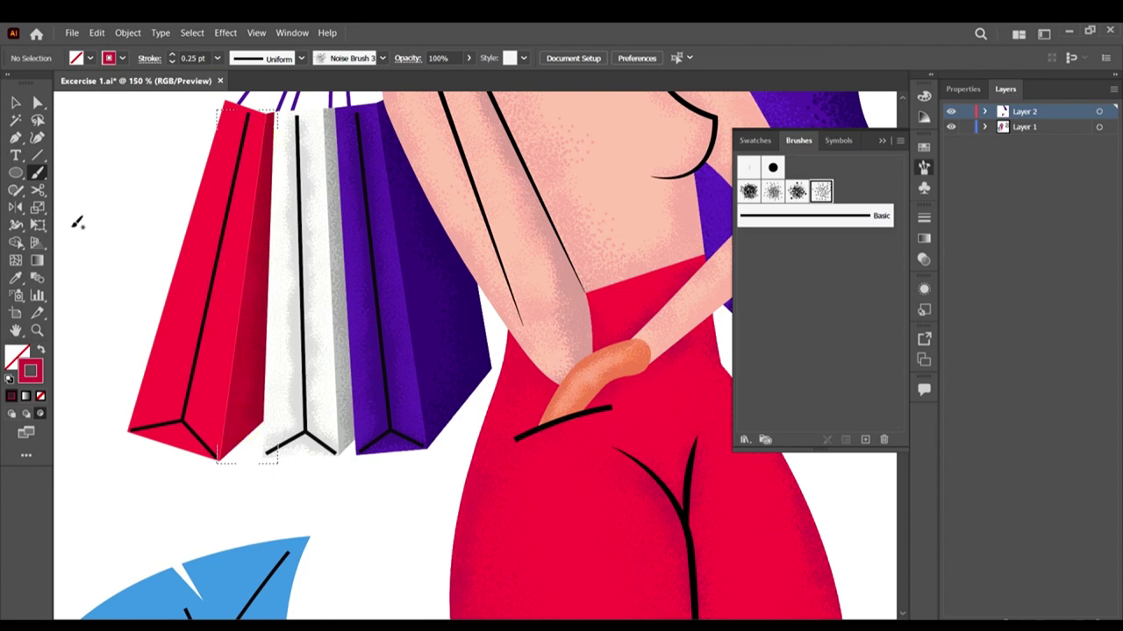
Step: Leave drawing inside the side panel and make the red bag's front panel the Draw Inside target for the Paintbrush
{"action": "left_click", "coordinate": [14, 104]}
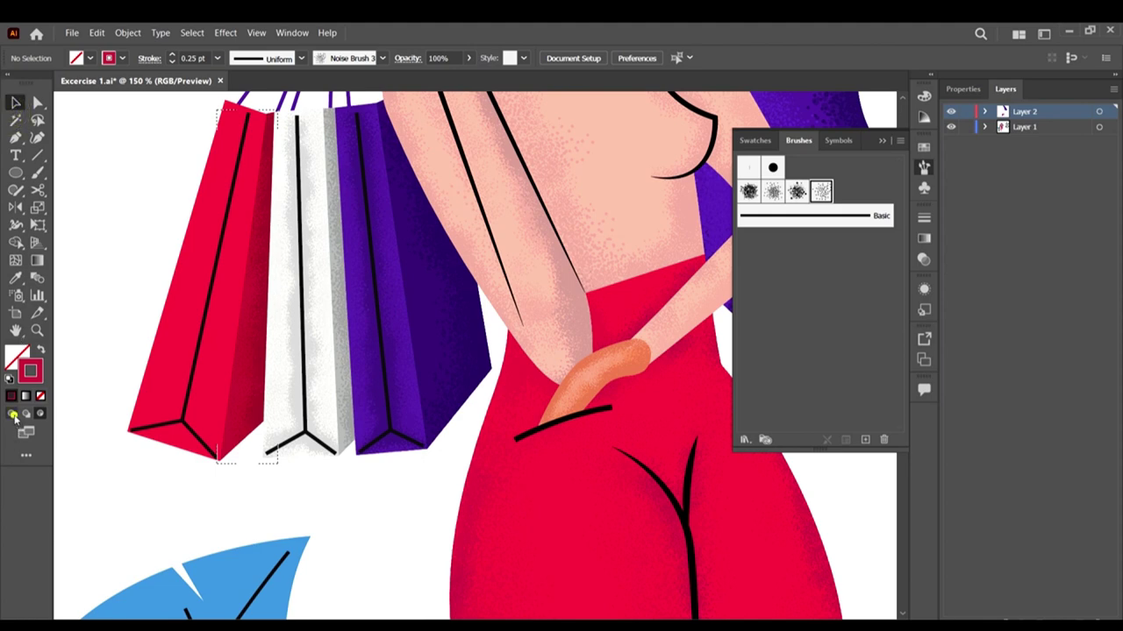
{"action": "left_click", "coordinate": [163, 443]}
{"action": "scroll", "coordinate": [211, 245], "scroll_direction": "up", "scroll_amount": 2}
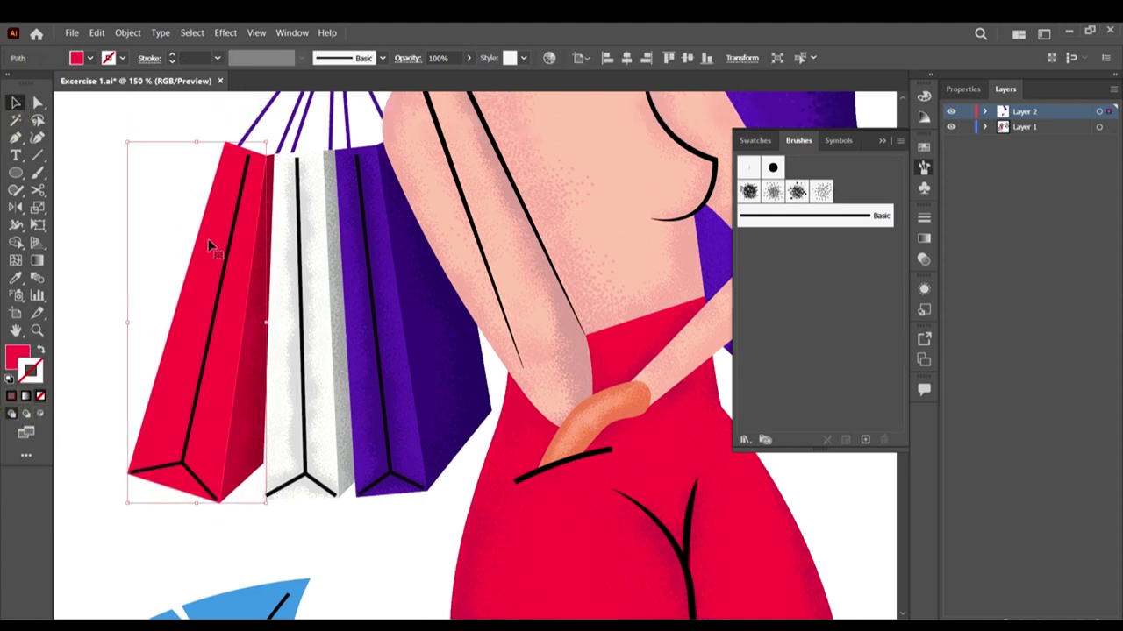
{"action": "left_click", "coordinate": [41, 414]}
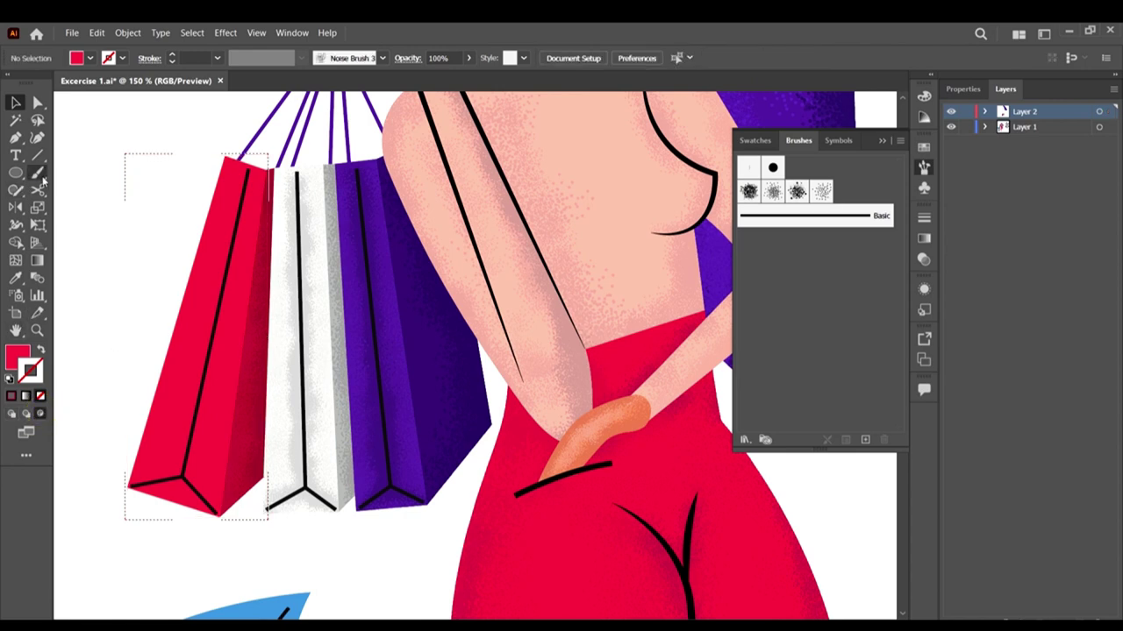
{"action": "left_click", "coordinate": [38, 174]}
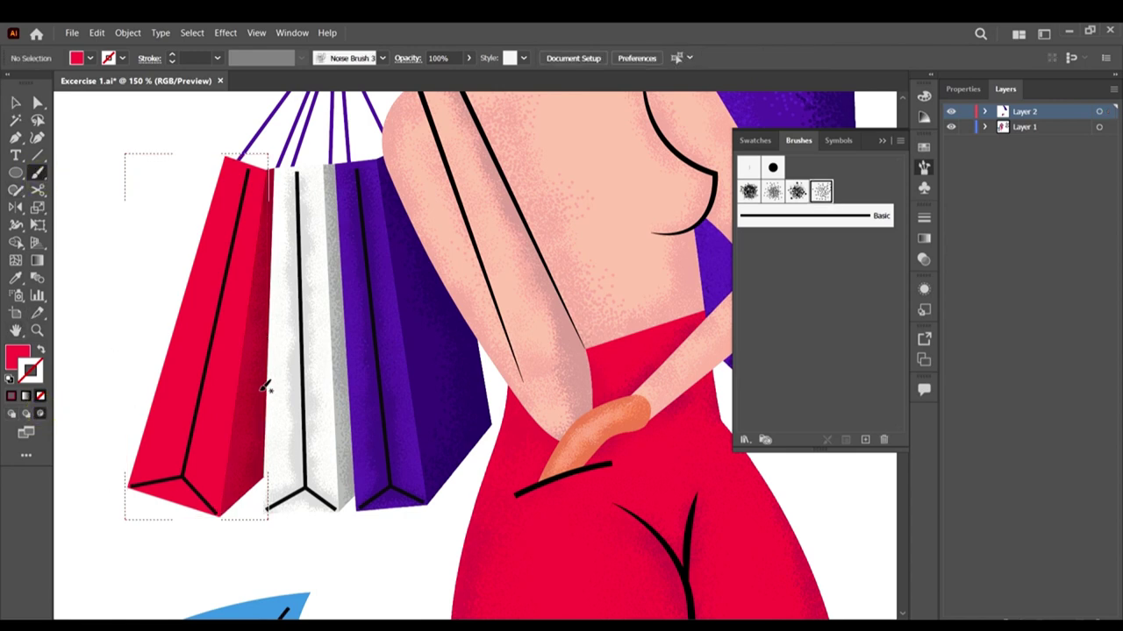
Step: Turn the front panel's red into the stroke colour, darken it to #E8234A, and choose Noise Brush1 at 0.25 pt
{"action": "key", "text": "shift+x"}
{"action": "double_click", "coordinate": [29, 371]}
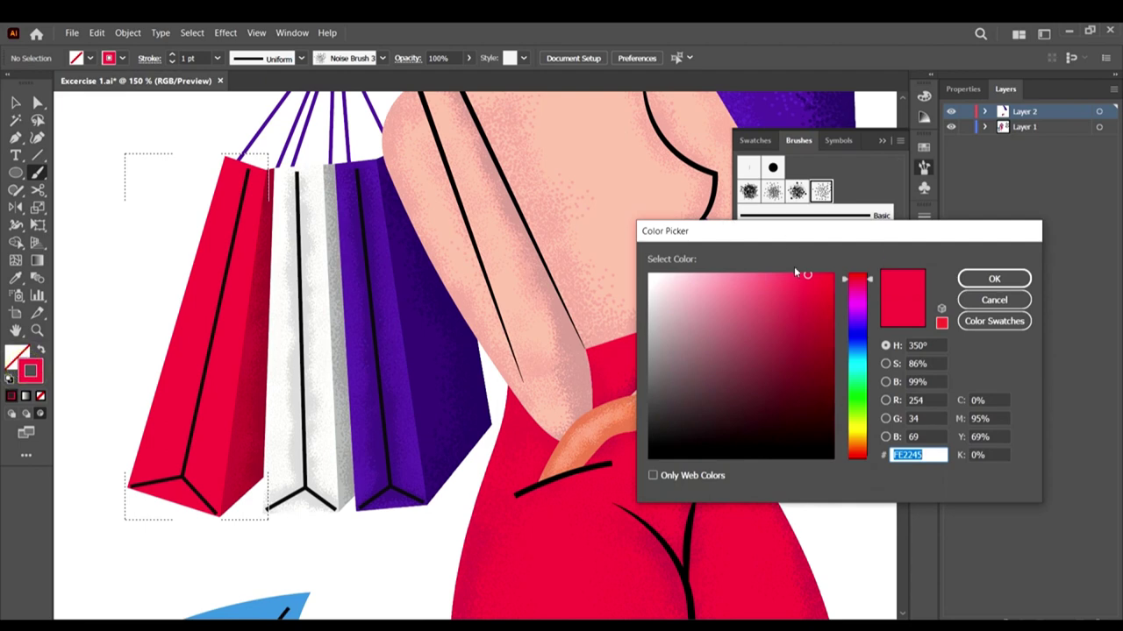
{"action": "left_click_drag", "start_coordinate": [807, 282], "coordinate": [806, 290]}
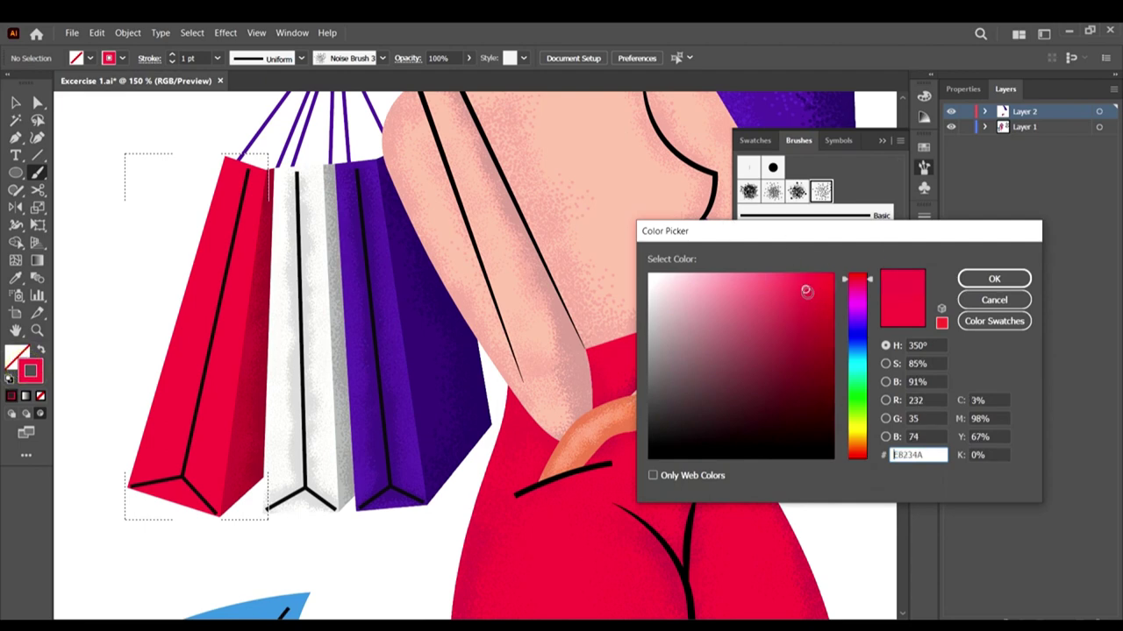
{"action": "left_click", "coordinate": [991, 279]}
{"action": "left_click", "coordinate": [772, 193]}
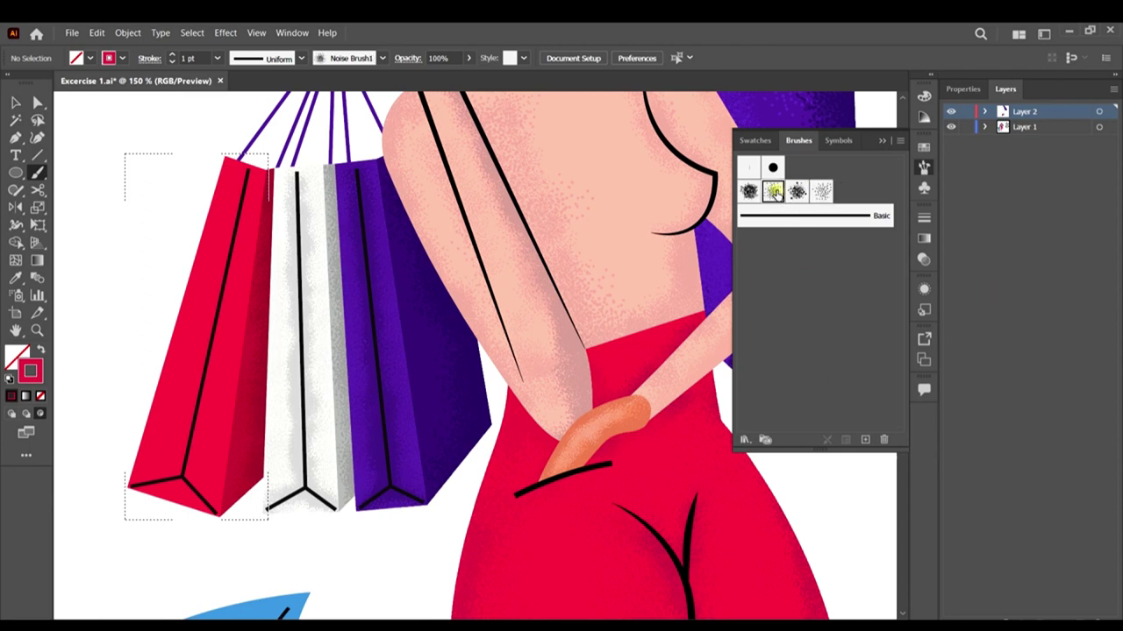
{"action": "left_click", "coordinate": [217, 58]}
{"action": "left_click", "coordinate": [241, 73]}
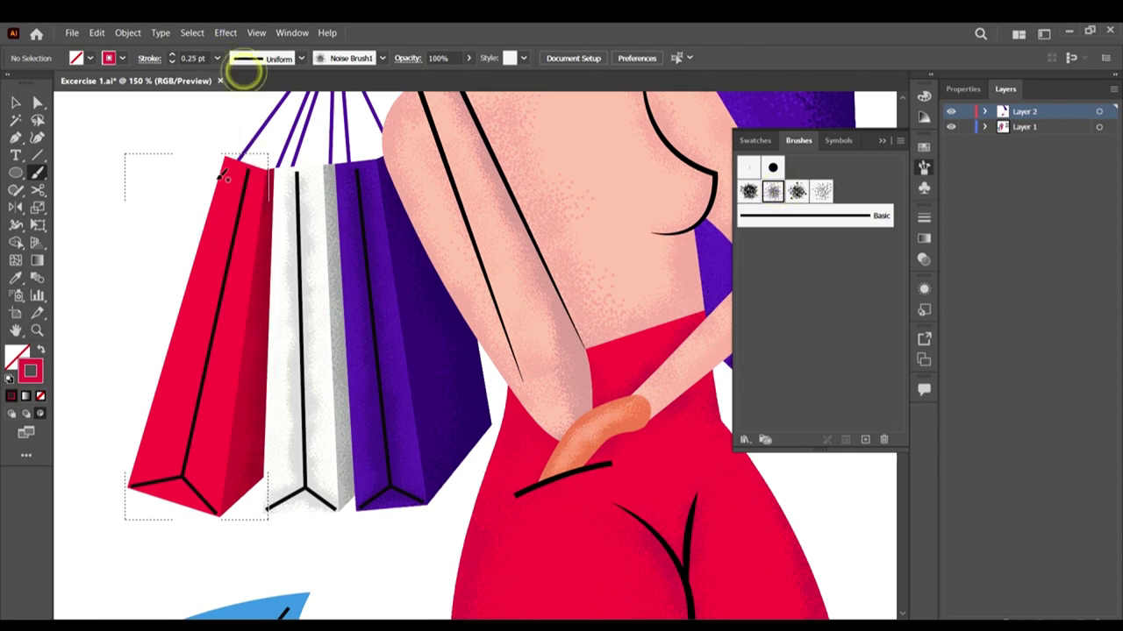
Step: Set the Paintbrush stroke to 0.15 pt and brush darker red noise along the red front panel's centre crease and bottom folds
{"action": "left_click", "coordinate": [191, 58]}
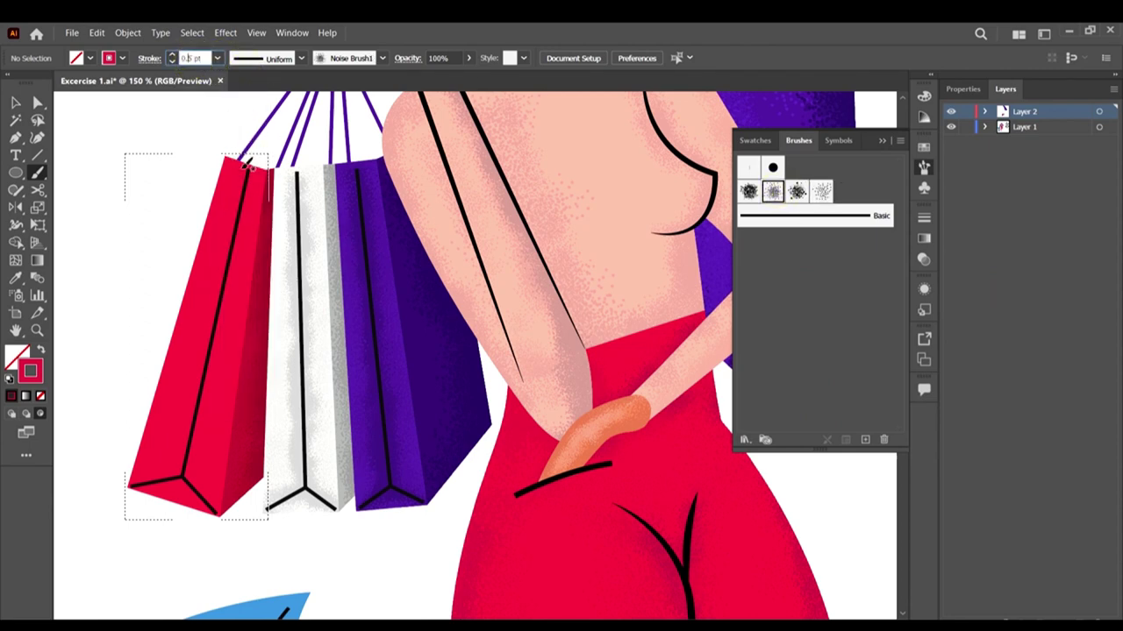
{"action": "key", "text": "Return"}
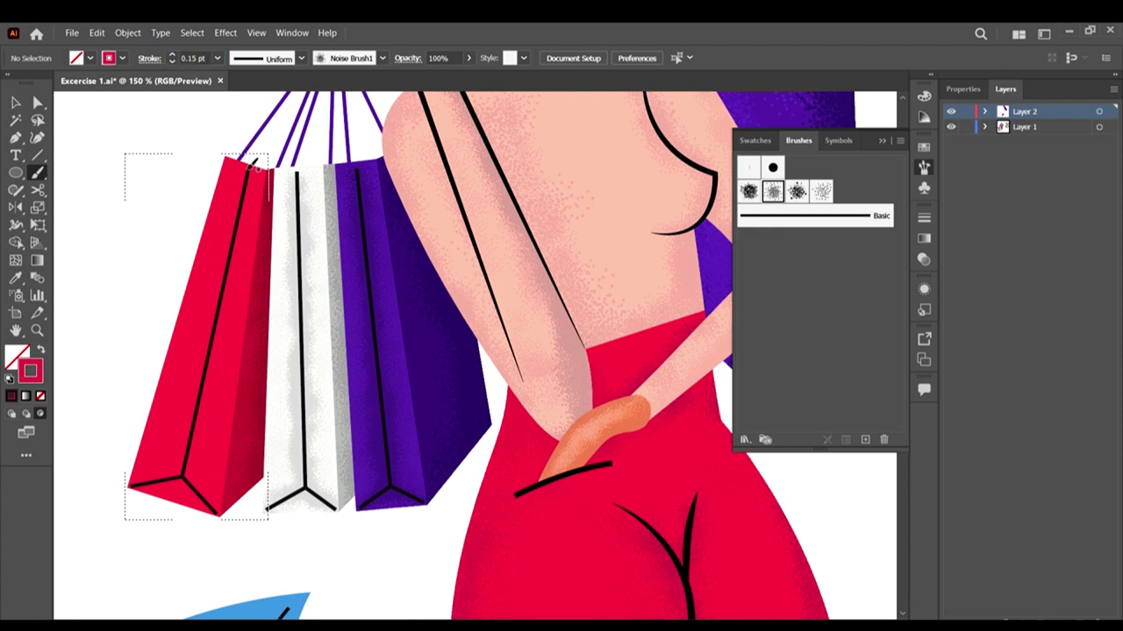
{"action": "left_click", "coordinate": [247, 170]}
{"action": "left_click", "coordinate": [244, 184]}
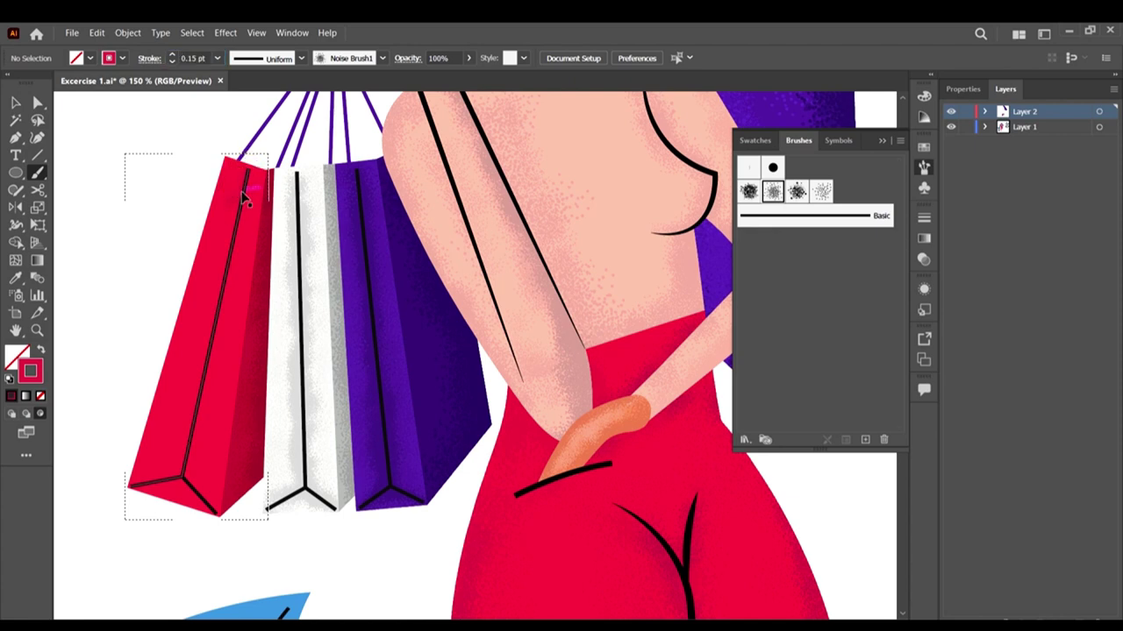
{"action": "left_click_drag", "start_coordinate": [236, 215], "coordinate": [214, 318]}
{"action": "scroll", "coordinate": [190, 451], "scroll_direction": "down", "scroll_amount": 1}
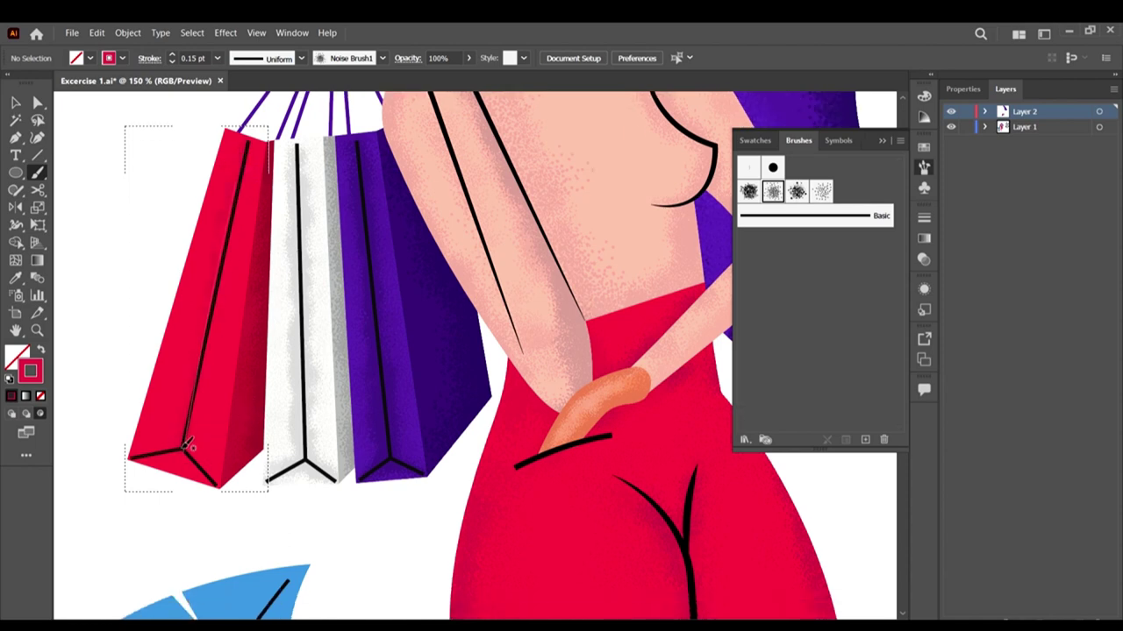
{"action": "left_click", "coordinate": [181, 448]}
{"action": "left_click_drag", "start_coordinate": [209, 476], "coordinate": [216, 485]}
{"action": "mouse_move", "coordinate": [182, 444]}
{"action": "left_mouse_down"}
{"action": "mouse_move", "coordinate": [88, 469]}
{"action": "mouse_move", "coordinate": [186, 451]}
{"action": "mouse_move", "coordinate": [130, 456]}
{"action": "left_mouse_up"}
Step: Build up the darker red noise shading along the full length of the front panel's centre crease and around its lower fold junction
{"action": "mouse_move", "coordinate": [180, 452]}
{"action": "left_mouse_down"}
{"action": "mouse_move", "coordinate": [209, 445]}
{"action": "mouse_move", "coordinate": [187, 440]}
{"action": "mouse_move", "coordinate": [187, 451]}
{"action": "mouse_move", "coordinate": [247, 141]}
{"action": "left_mouse_up"}
{"action": "left_click_drag", "start_coordinate": [249, 142], "coordinate": [219, 328]}
{"action": "left_click_drag", "start_coordinate": [204, 439], "coordinate": [188, 439]}
{"action": "scroll", "coordinate": [314, 319], "scroll_direction": "up", "scroll_amount": 1}
{"action": "left_click_drag", "start_coordinate": [232, 222], "coordinate": [218, 304]}
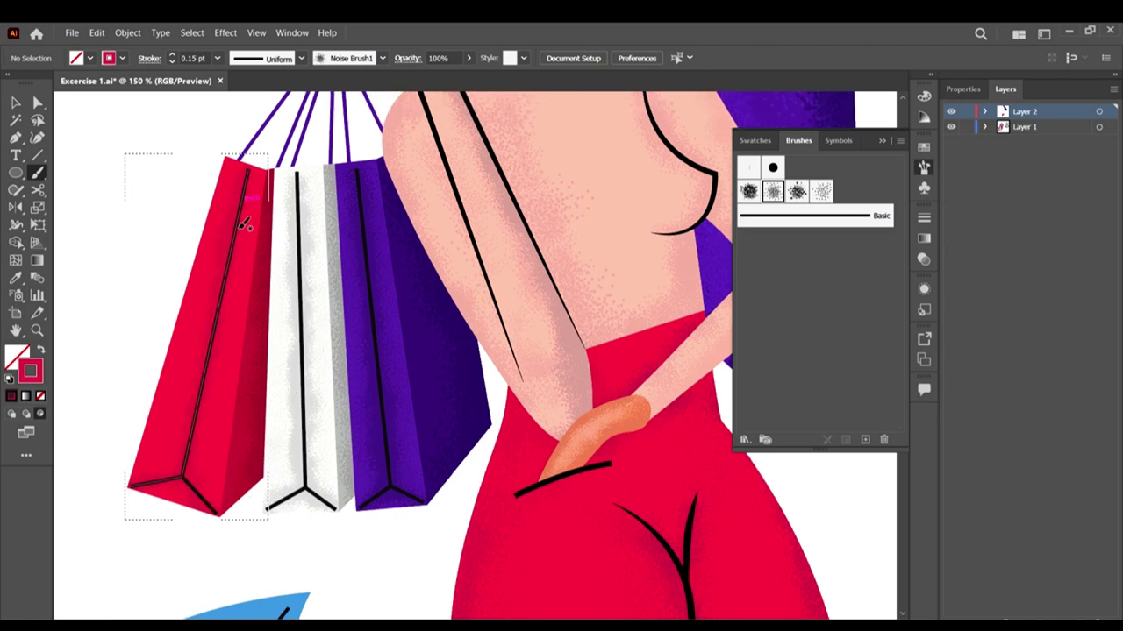
{"action": "left_click_drag", "start_coordinate": [238, 229], "coordinate": [207, 389]}
{"action": "left_click_drag", "start_coordinate": [220, 339], "coordinate": [186, 515]}
{"action": "left_click_drag", "start_coordinate": [212, 383], "coordinate": [205, 441]}
{"action": "left_click", "coordinate": [199, 449]}
{"action": "left_click_drag", "start_coordinate": [198, 482], "coordinate": [204, 495]}
{"action": "scroll", "coordinate": [271, 456], "scroll_direction": "down", "scroll_amount": 1}
Step: Sample the front panel's red as the stroke colour, lighten it to #FC3259, and return to the Paintbrush
{"action": "key", "text": "i"}
{"action": "left_click", "coordinate": [238, 355]}
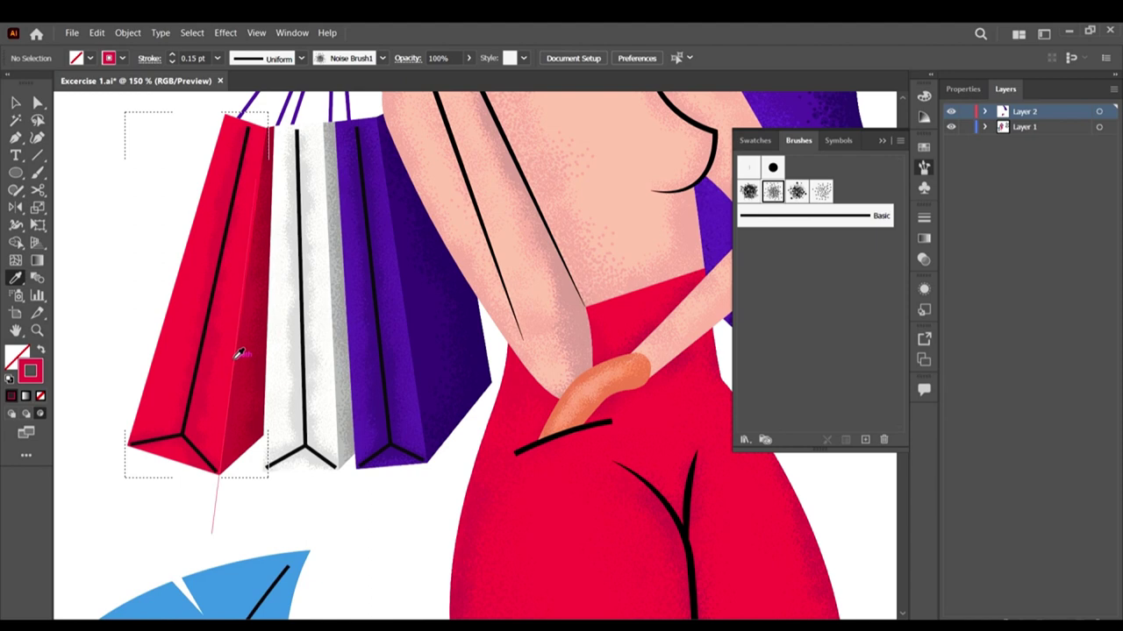
{"action": "left_click", "coordinate": [231, 358]}
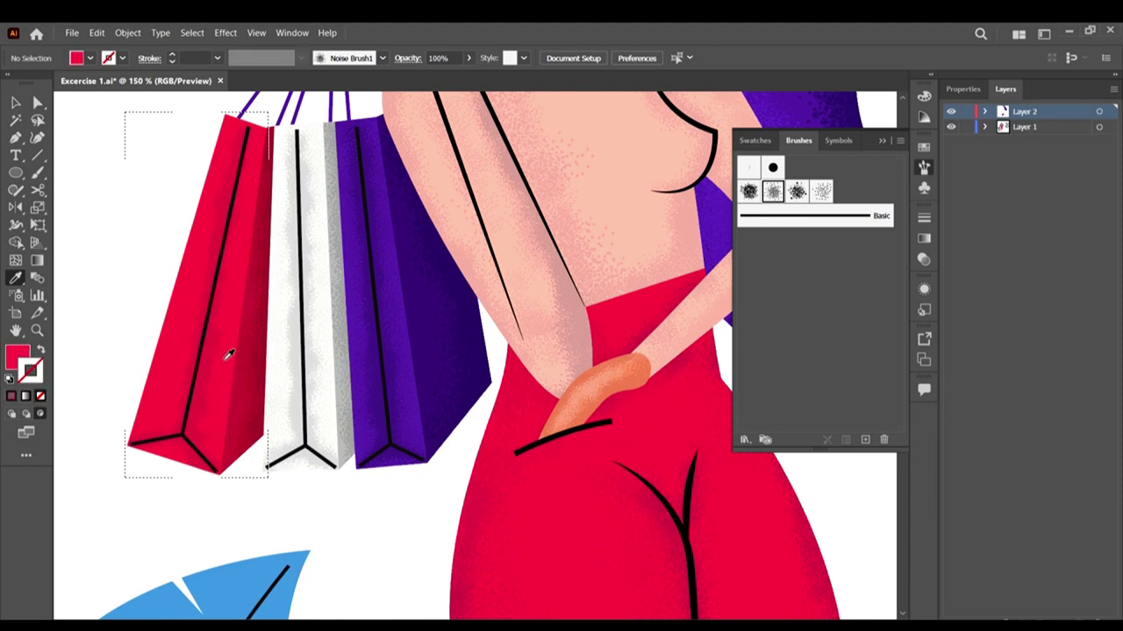
{"action": "left_click", "coordinate": [41, 350]}
{"action": "double_click", "coordinate": [31, 369]}
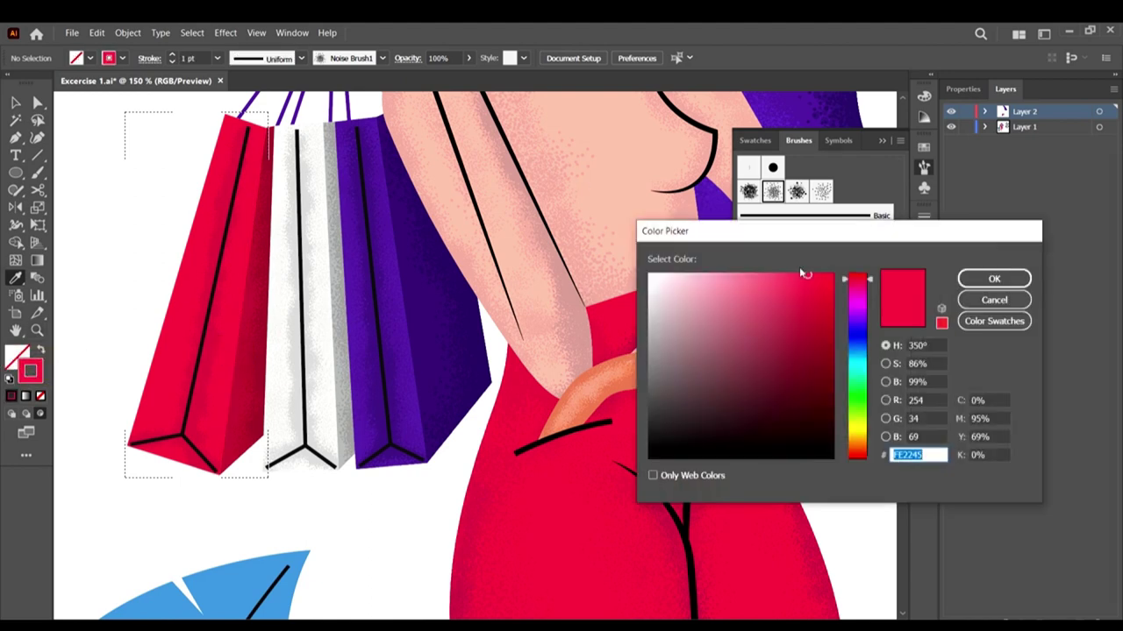
{"action": "left_click_drag", "start_coordinate": [806, 274], "coordinate": [798, 275]}
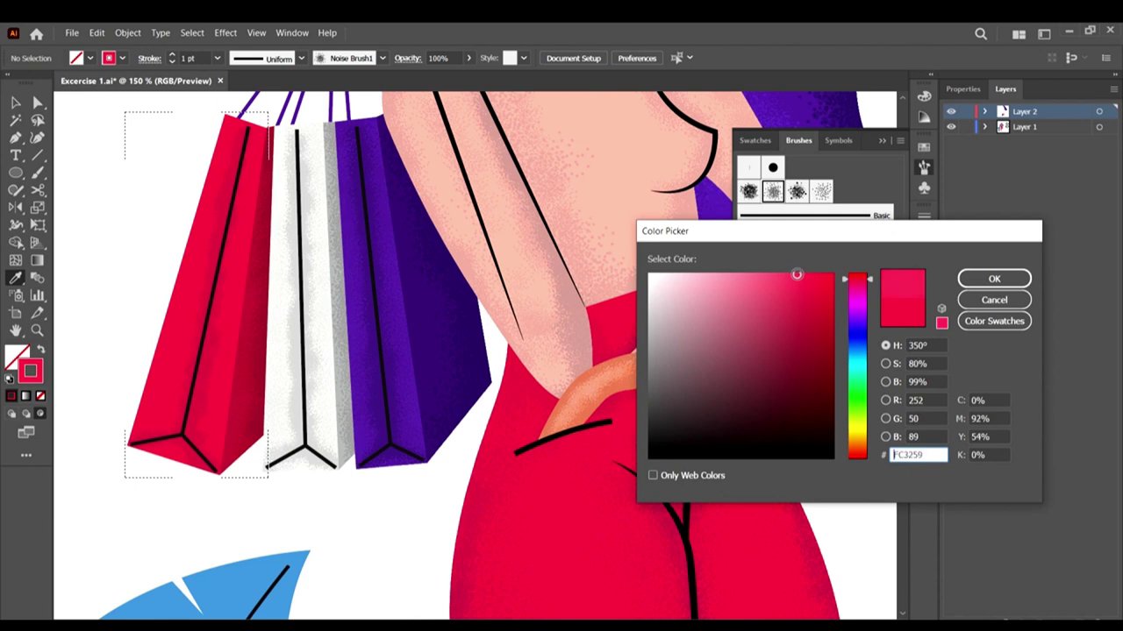
{"action": "left_click", "coordinate": [994, 279]}
{"action": "key", "text": "b"}
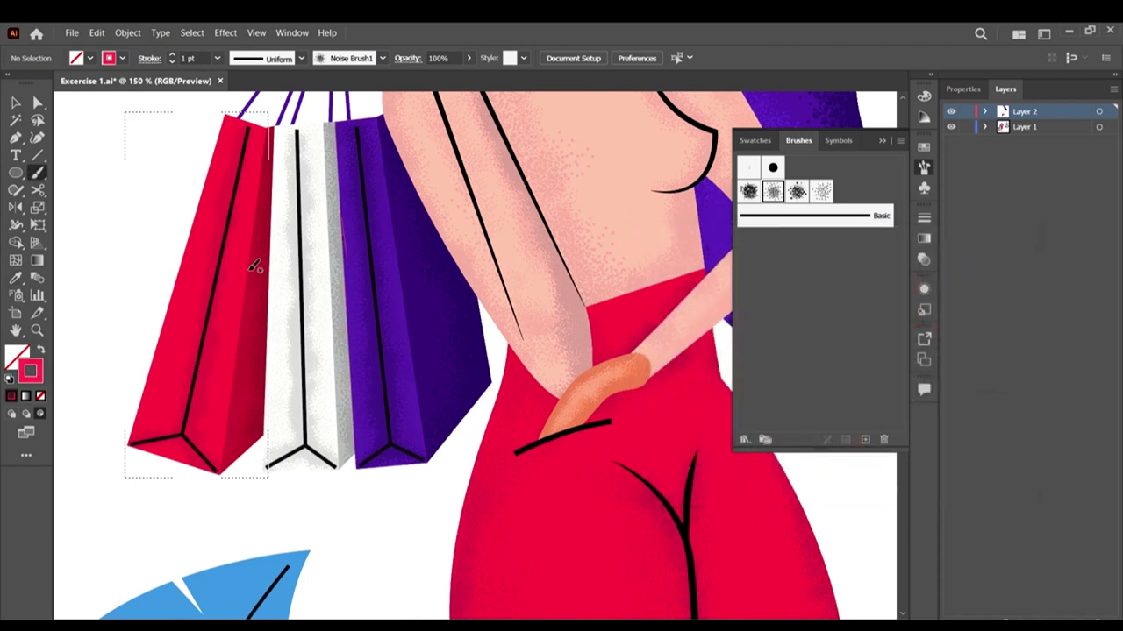
Step: Switch to Noise Brush 3 at 0.25 pt and brush a lighter red highlight on the front panel beside its side fold
{"action": "left_click_drag", "start_coordinate": [245, 303], "coordinate": [243, 262]}
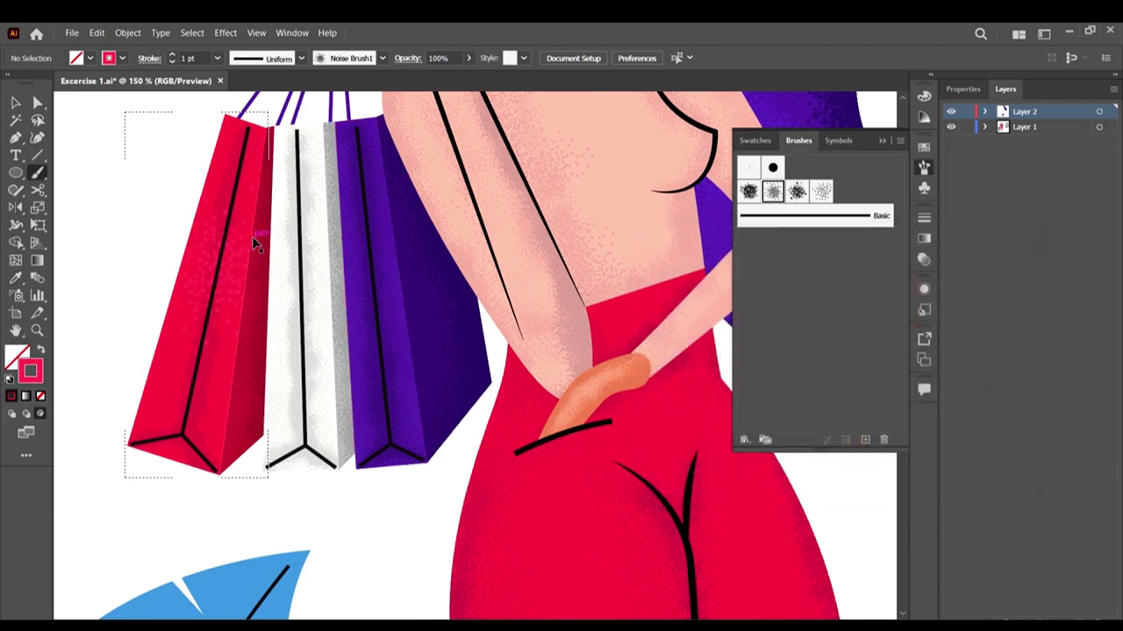
{"action": "left_click", "coordinate": [821, 193]}
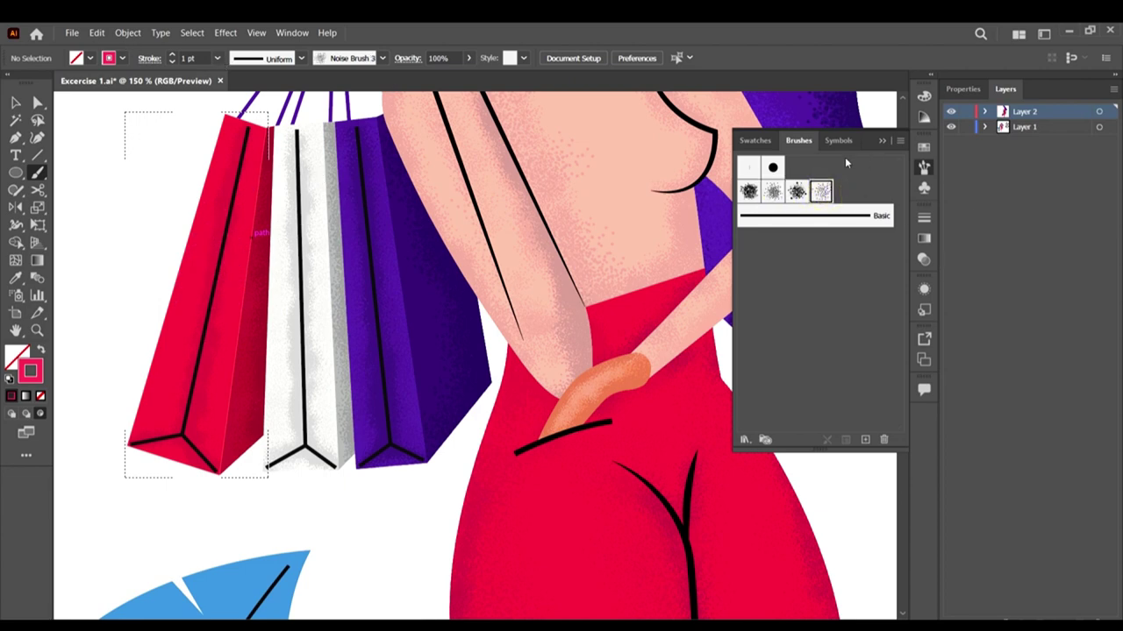
{"action": "left_click", "coordinate": [796, 192]}
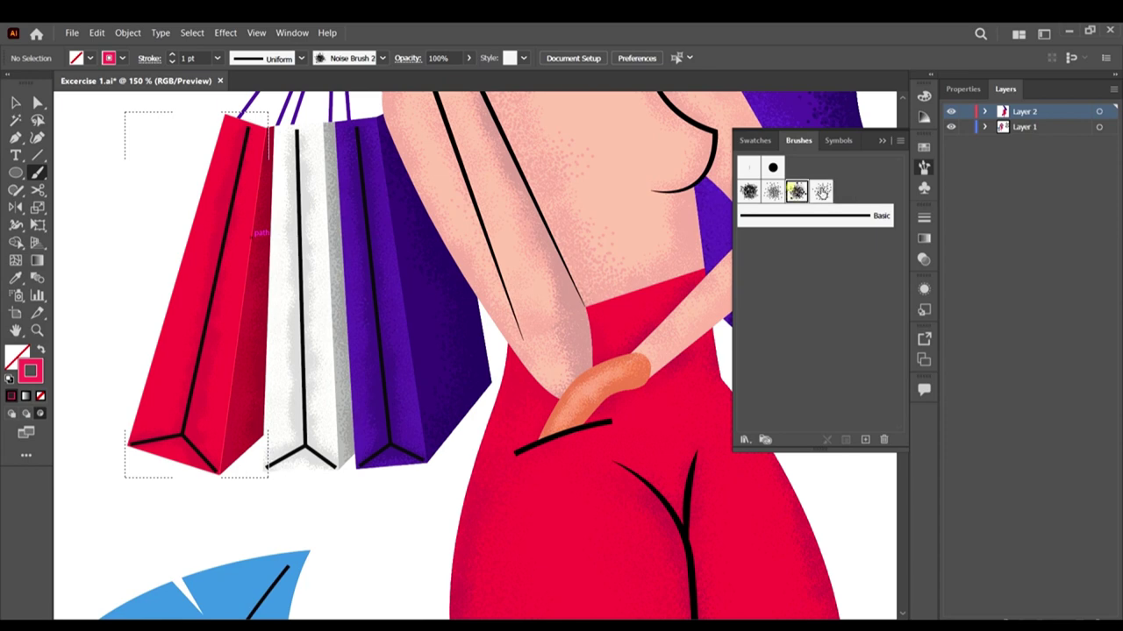
{"action": "left_click", "coordinate": [820, 193]}
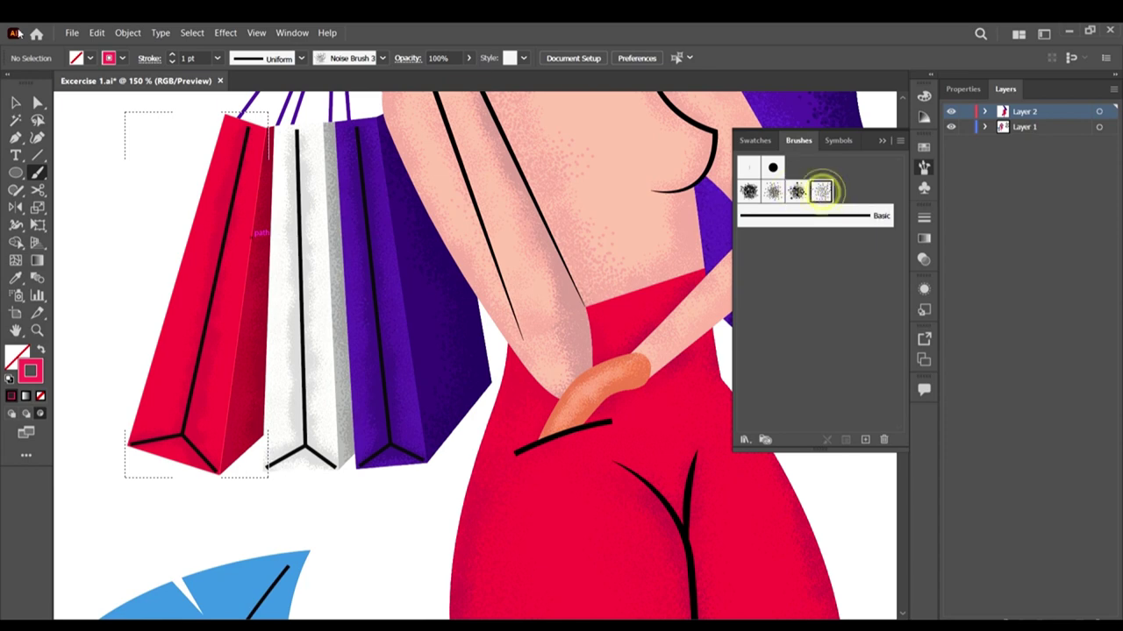
{"action": "left_click", "coordinate": [217, 58]}
{"action": "left_click", "coordinate": [254, 75]}
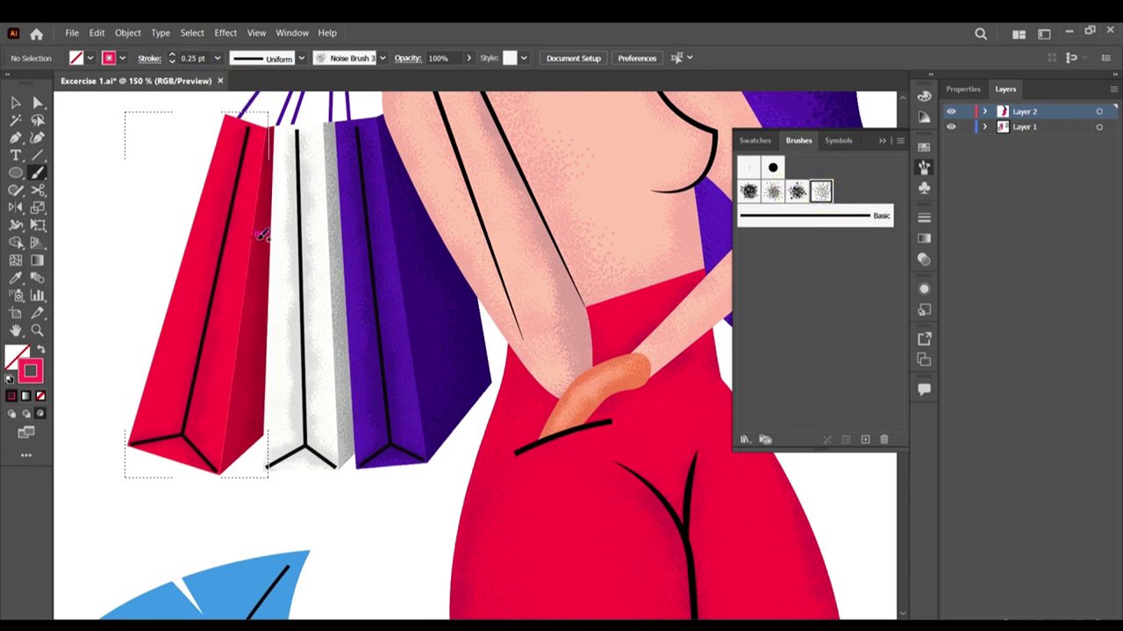
{"action": "mouse_move", "coordinate": [250, 226]}
{"action": "left_mouse_down"}
{"action": "mouse_move", "coordinate": [255, 251]}
{"action": "mouse_move", "coordinate": [257, 194]}
{"action": "mouse_move", "coordinate": [250, 205]}
{"action": "left_mouse_up"}
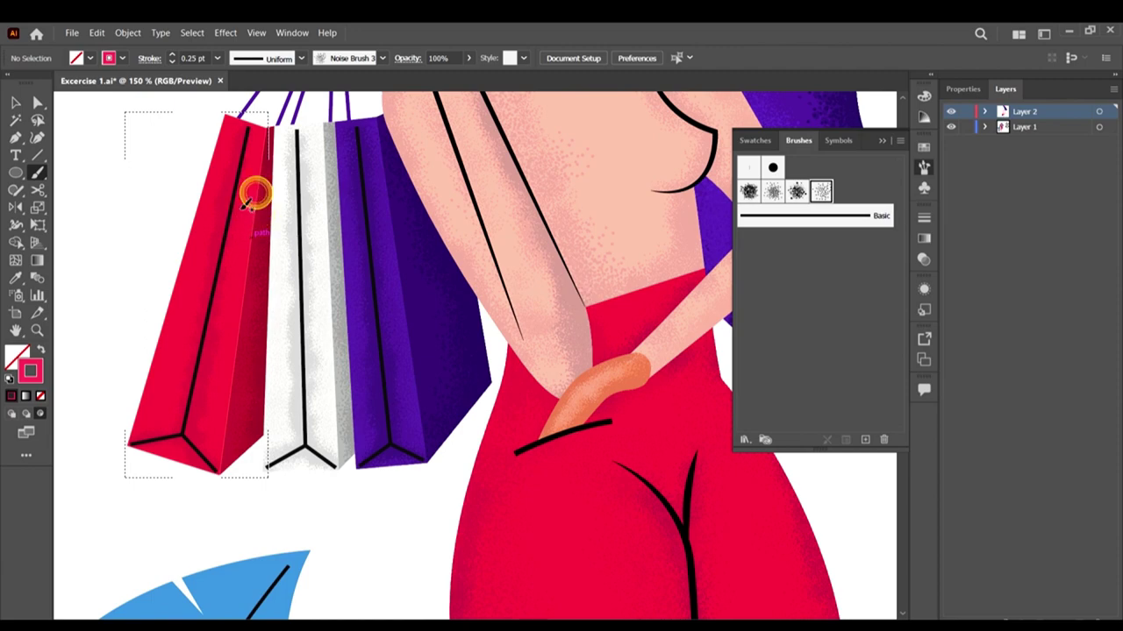
{"action": "scroll", "coordinate": [246, 210], "scroll_direction": "up", "scroll_amount": 3}
{"action": "left_click", "coordinate": [283, 255]}
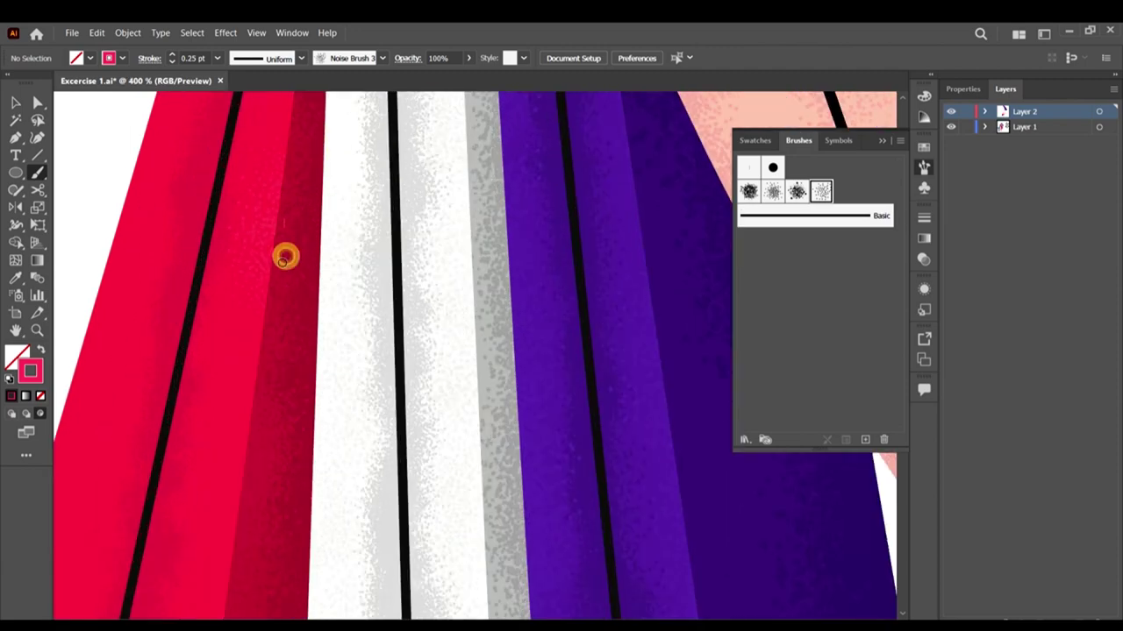
{"action": "scroll", "coordinate": [284, 256], "scroll_direction": "down", "scroll_amount": 1}
Step: Set the stroke to 0.15 pt and brush lighter red noise highlights down the front panel along its fold with the side panel
{"action": "left_click", "coordinate": [195, 56]}
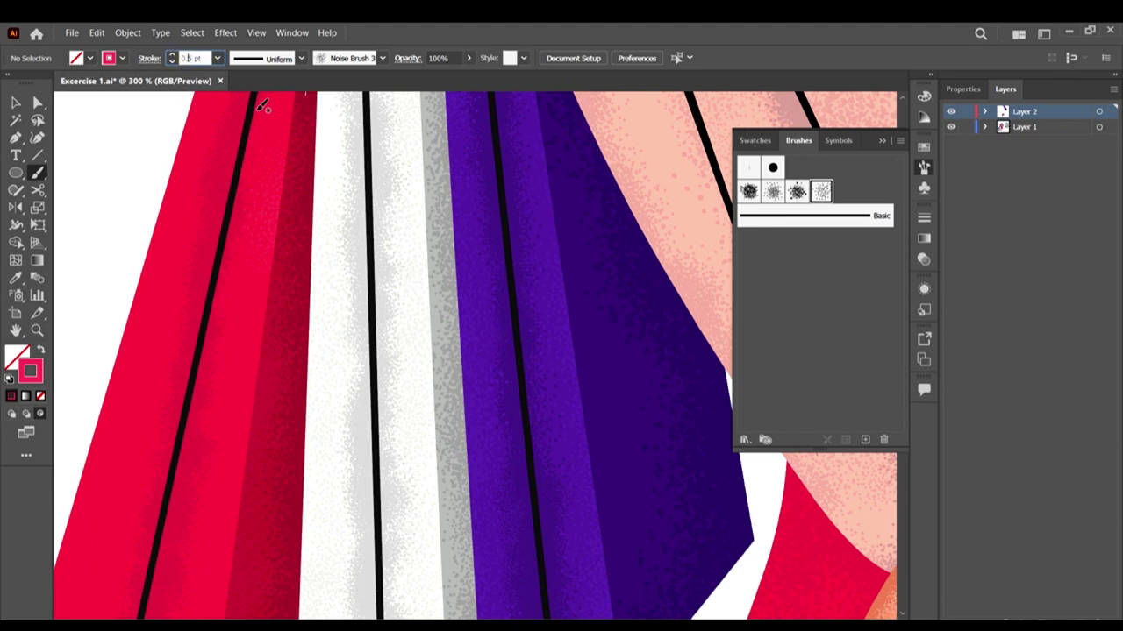
{"action": "key", "text": "Return"}
{"action": "scroll", "coordinate": [280, 189], "scroll_direction": "up", "scroll_amount": 1}
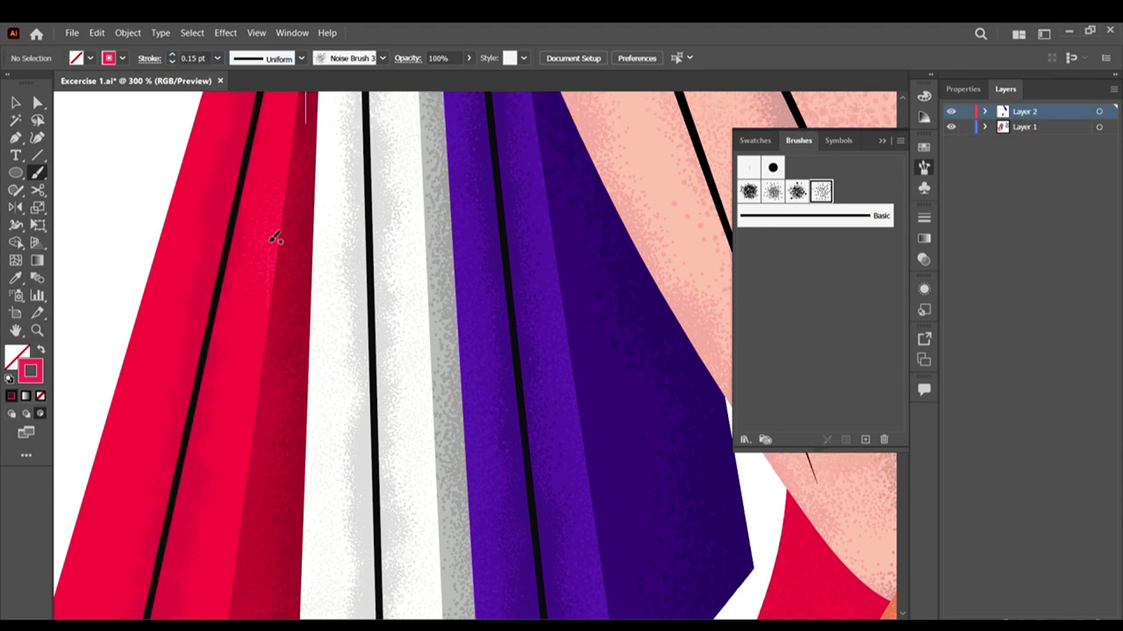
{"action": "scroll", "coordinate": [277, 246], "scroll_direction": "up", "scroll_amount": 1}
{"action": "mouse_move", "coordinate": [285, 254]}
{"action": "left_mouse_down"}
{"action": "mouse_move", "coordinate": [279, 311]}
{"action": "mouse_move", "coordinate": [296, 150]}
{"action": "mouse_move", "coordinate": [300, 186]}
{"action": "mouse_move", "coordinate": [296, 95]}
{"action": "mouse_move", "coordinate": [301, 167]}
{"action": "mouse_move", "coordinate": [304, 99]}
{"action": "mouse_move", "coordinate": [252, 543]}
{"action": "left_mouse_up"}
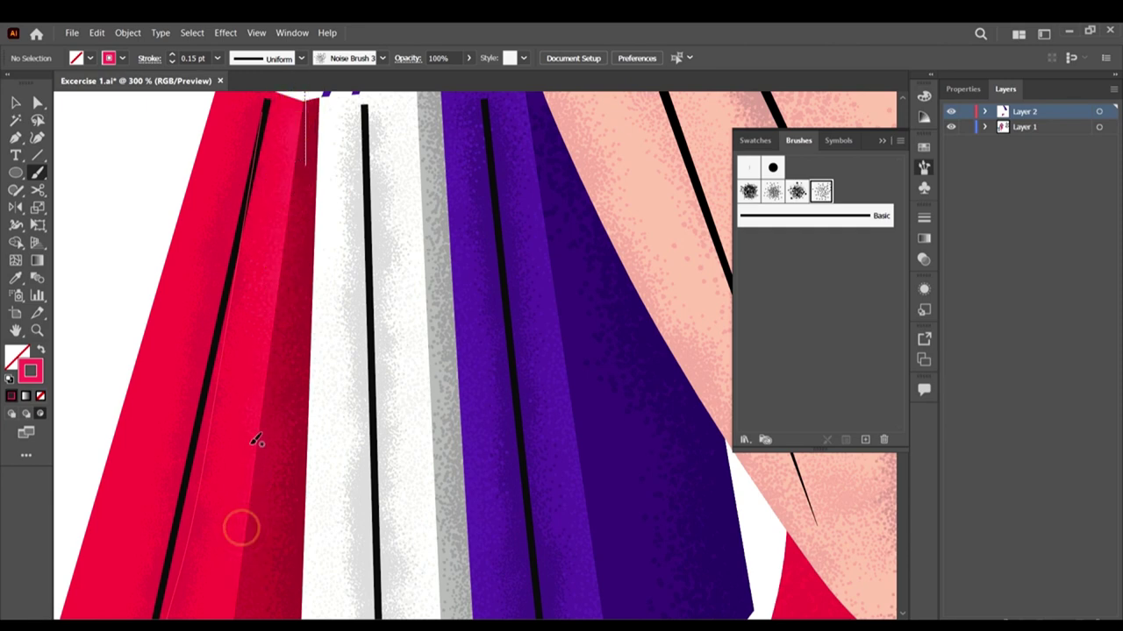
{"action": "scroll", "coordinate": [258, 438], "scroll_direction": "down", "scroll_amount": 5}
{"action": "left_click_drag", "start_coordinate": [255, 317], "coordinate": [293, 230]}
{"action": "left_click_drag", "start_coordinate": [238, 343], "coordinate": [239, 360]}
{"action": "mouse_move", "coordinate": [251, 299]}
{"action": "left_mouse_down"}
{"action": "mouse_move", "coordinate": [230, 404]}
{"action": "mouse_move", "coordinate": [223, 592]}
{"action": "mouse_move", "coordinate": [223, 552]}
{"action": "left_mouse_up"}
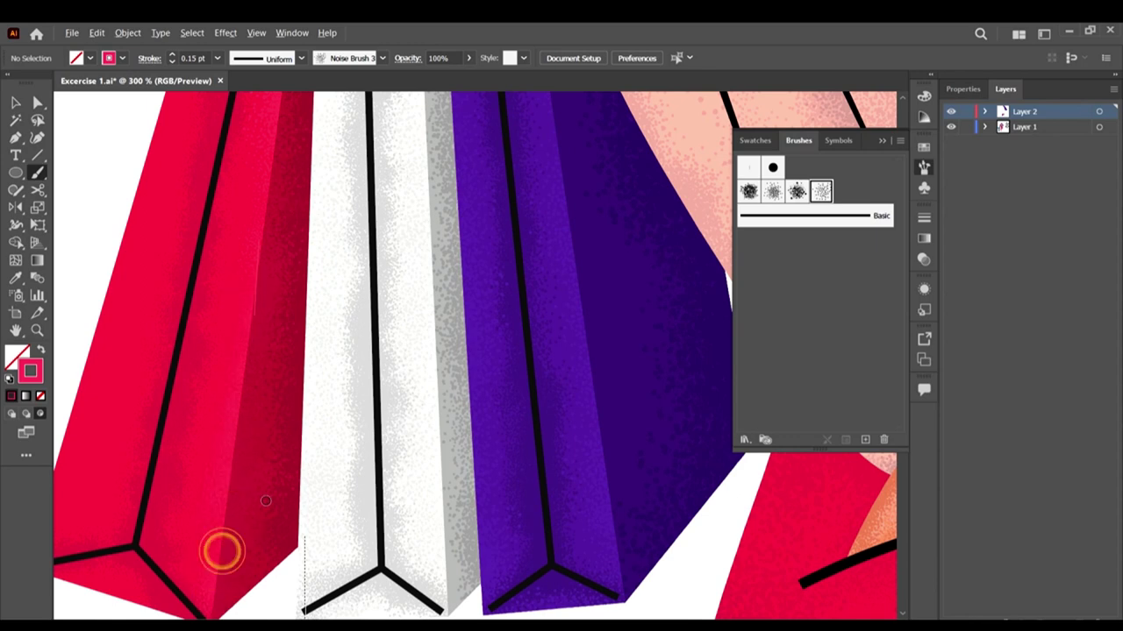
{"action": "scroll", "coordinate": [267, 498], "scroll_direction": "down", "scroll_amount": 1}
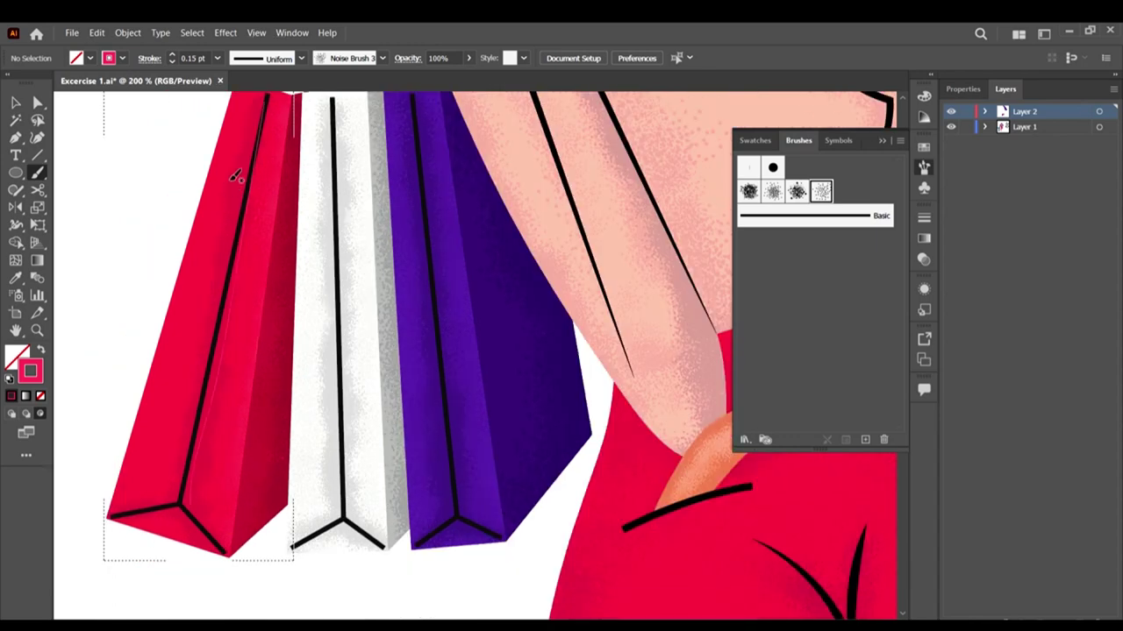
Step: Brush lighter red noise highlights along the front panel's outer edge and across its bottom edge
{"action": "scroll", "coordinate": [235, 175], "scroll_direction": "up", "scroll_amount": 2}
{"action": "mouse_move", "coordinate": [239, 163]}
{"action": "left_mouse_down"}
{"action": "mouse_move", "coordinate": [210, 190]}
{"action": "mouse_move", "coordinate": [196, 293]}
{"action": "mouse_move", "coordinate": [202, 271]}
{"action": "left_mouse_up"}
{"action": "mouse_move", "coordinate": [217, 217]}
{"action": "left_mouse_down"}
{"action": "mouse_move", "coordinate": [163, 413]}
{"action": "mouse_move", "coordinate": [137, 556]}
{"action": "mouse_move", "coordinate": [134, 506]}
{"action": "mouse_move", "coordinate": [111, 613]}
{"action": "mouse_move", "coordinate": [123, 561]}
{"action": "left_mouse_up"}
{"action": "scroll", "coordinate": [260, 347], "scroll_direction": "down", "scroll_amount": 2}
{"action": "mouse_move", "coordinate": [221, 579]}
{"action": "left_mouse_down"}
{"action": "mouse_move", "coordinate": [154, 547]}
{"action": "mouse_move", "coordinate": [272, 591]}
{"action": "mouse_move", "coordinate": [148, 558]}
{"action": "mouse_move", "coordinate": [165, 574]}
{"action": "mouse_move", "coordinate": [147, 537]}
{"action": "mouse_move", "coordinate": [116, 534]}
{"action": "left_mouse_up"}
{"action": "left_click_drag", "start_coordinate": [235, 123], "coordinate": [213, 219]}
{"action": "mouse_move", "coordinate": [368, 185]}
{"action": "left_mouse_down"}
{"action": "mouse_move", "coordinate": [368, 154]}
{"action": "mouse_move", "coordinate": [307, 82]}
{"action": "mouse_move", "coordinate": [430, 100]}
{"action": "mouse_move", "coordinate": [411, 78]}
{"action": "left_mouse_up"}
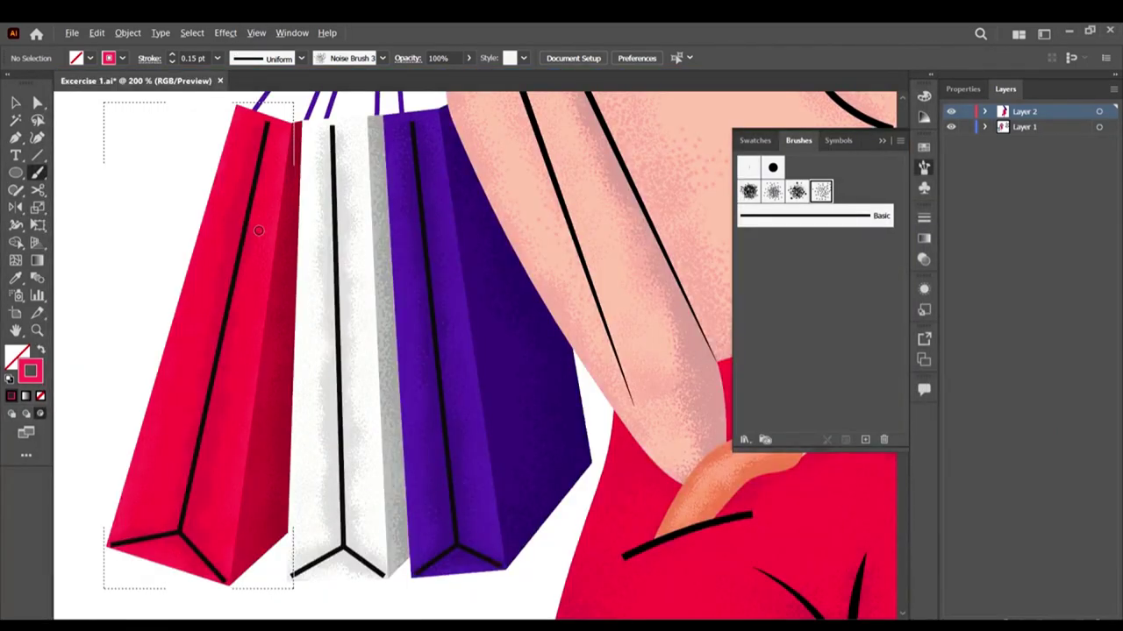
Step: Leave drawing inside the red front panel and switch to the Selection tool with nothing selected
{"action": "scroll", "coordinate": [259, 231], "scroll_direction": "down", "scroll_amount": 1}
{"action": "scroll", "coordinate": [258, 229], "scroll_direction": "down", "scroll_amount": 2}
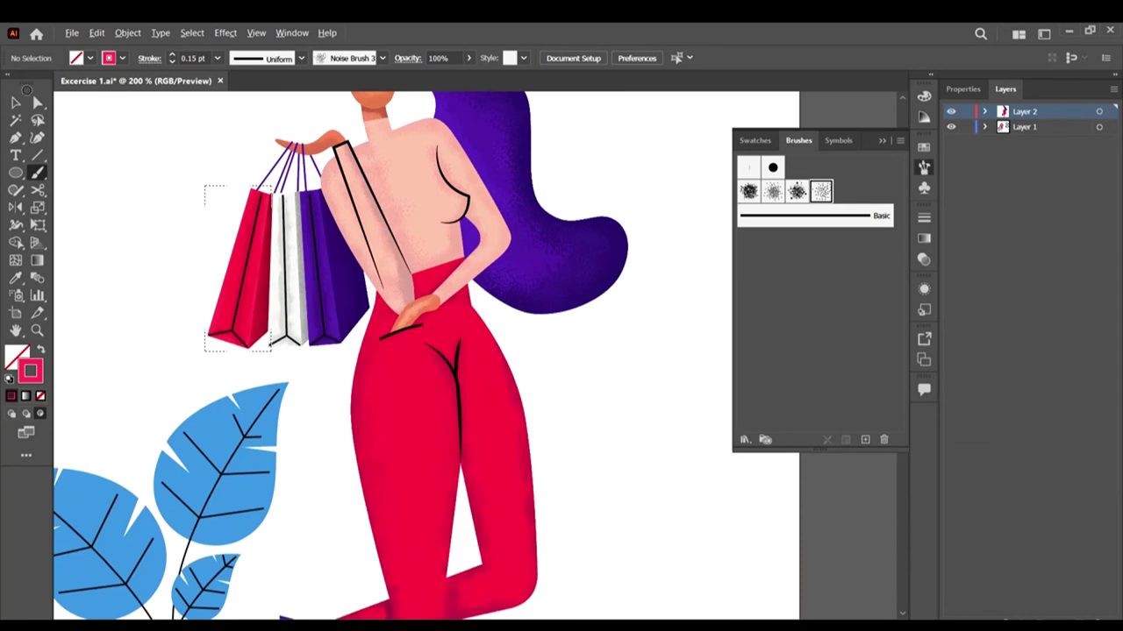
{"action": "key", "text": "ctrl+minus"}
{"action": "key", "text": "ctrl+minus"}
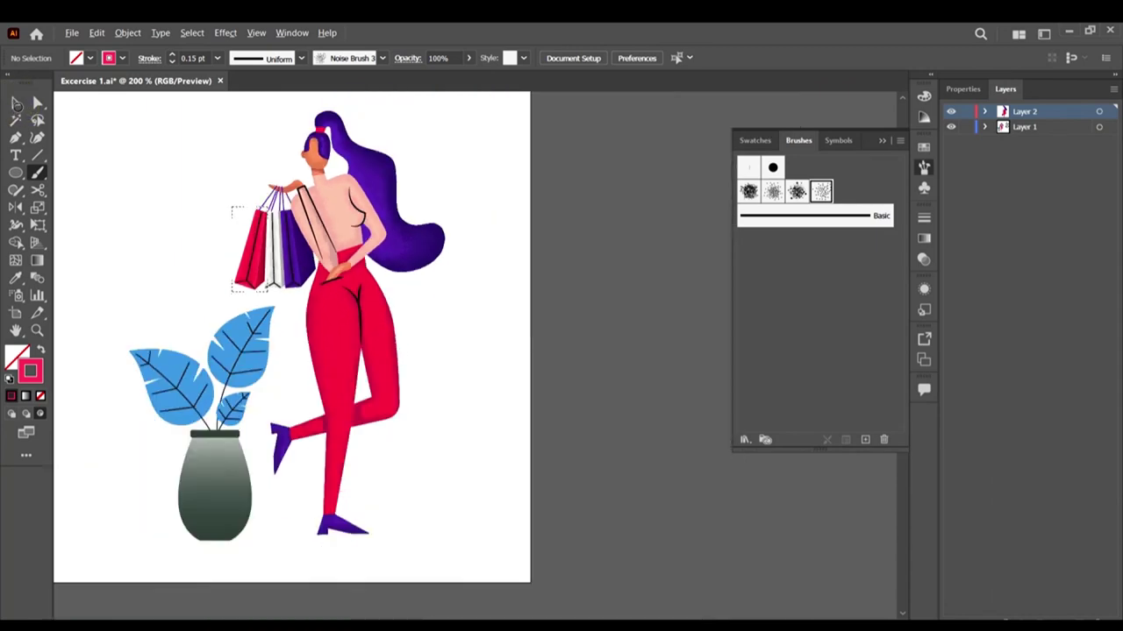
{"action": "key", "text": "ctrl+minus"}
{"action": "left_click", "coordinate": [16, 103]}
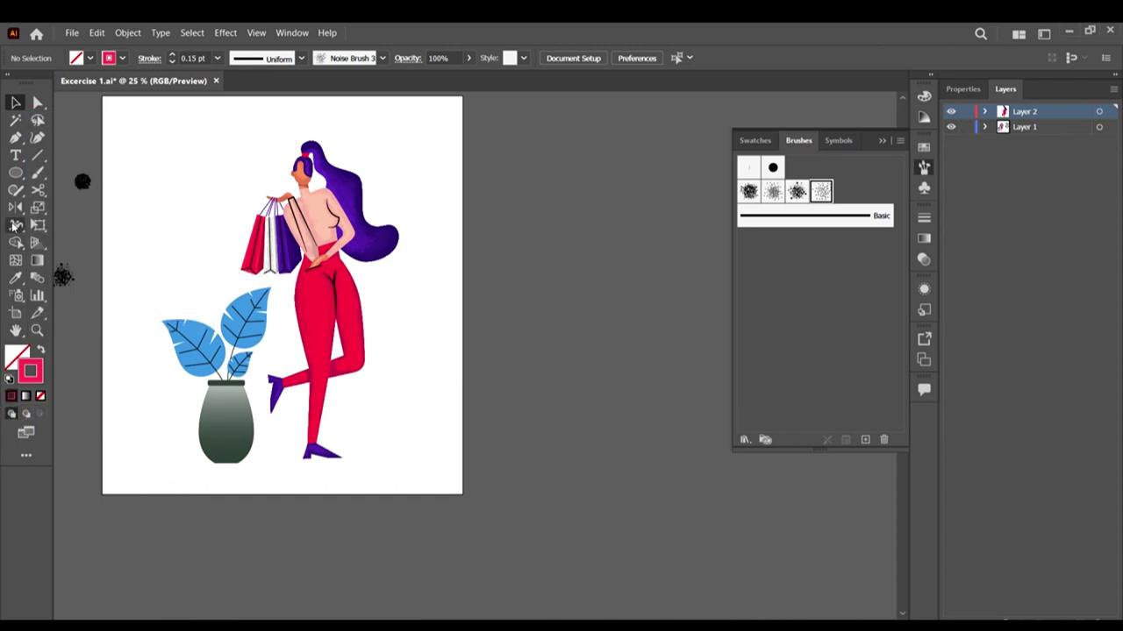
{"action": "left_click", "coordinate": [15, 105]}
{"action": "left_click", "coordinate": [541, 302]}
Step: Examine the noise shading across the whole illustration, from the hair and bags down to the trousers, shoes and plant
{"action": "scroll", "coordinate": [363, 299], "scroll_direction": "left", "scroll_amount": 2}
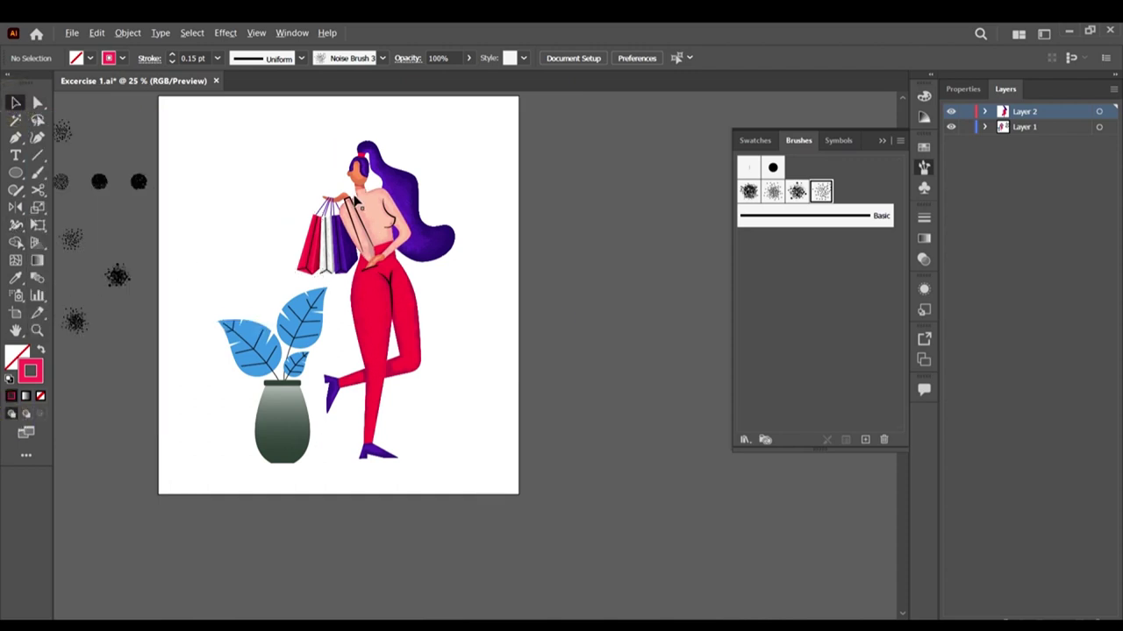
{"action": "scroll", "coordinate": [355, 200], "scroll_direction": "up", "scroll_amount": 1}
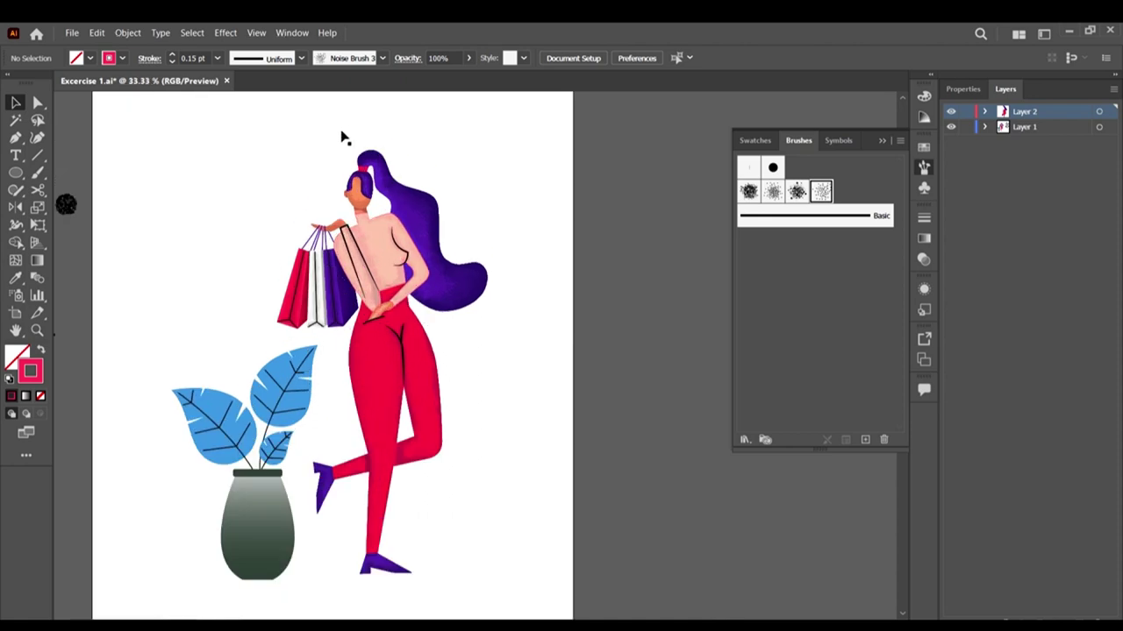
{"action": "scroll", "coordinate": [373, 171], "scroll_direction": "up", "scroll_amount": 3}
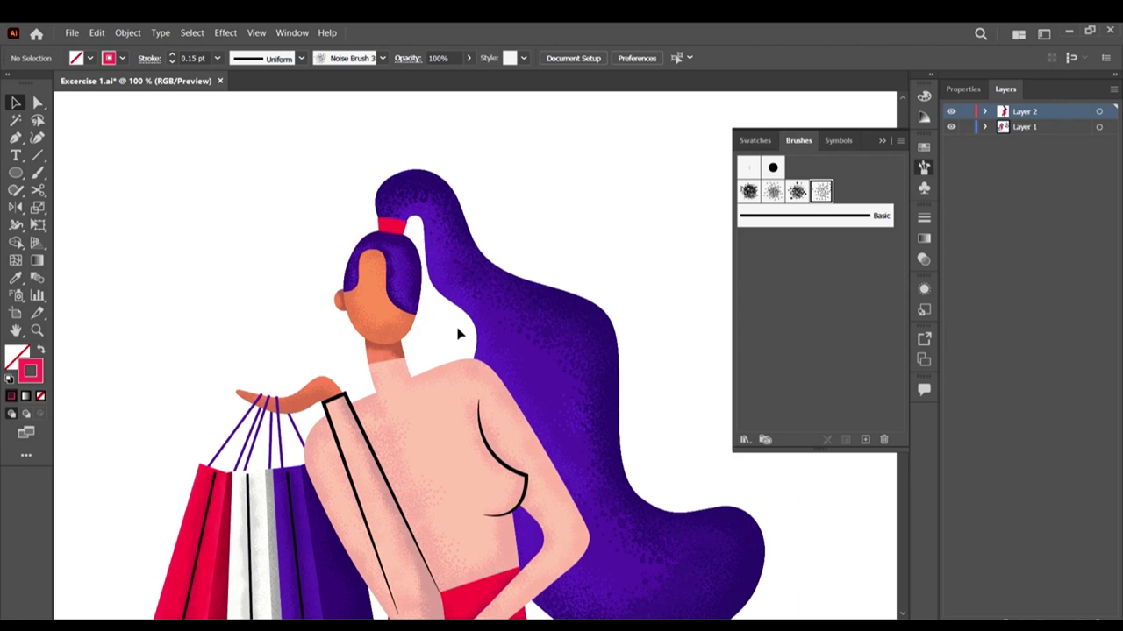
{"action": "scroll", "coordinate": [464, 327], "scroll_direction": "down", "scroll_amount": 2}
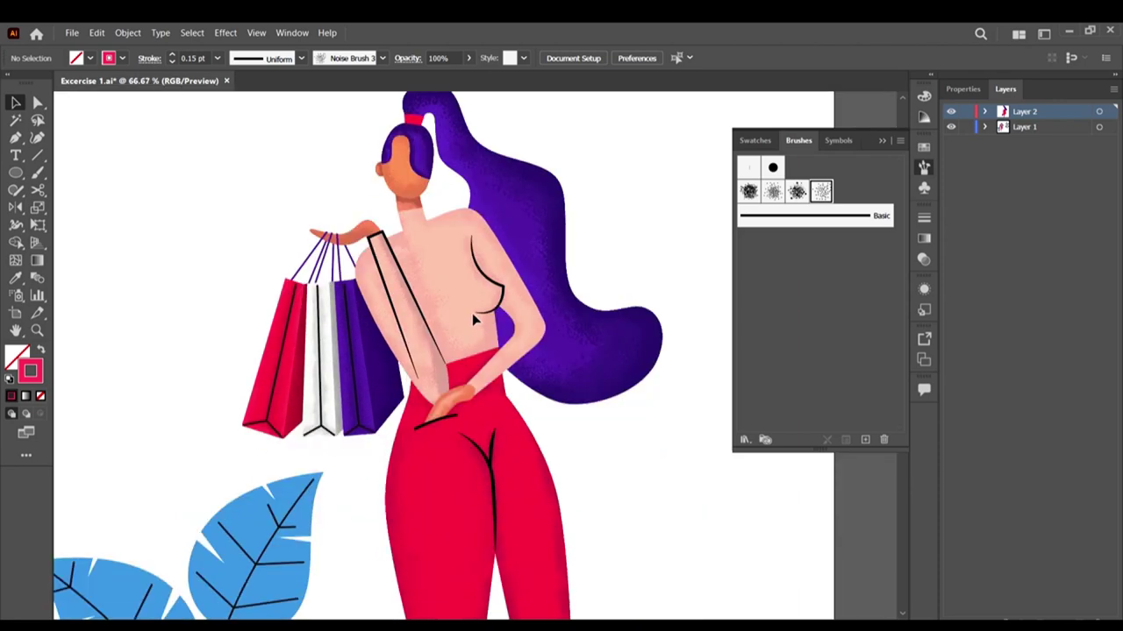
{"action": "scroll", "coordinate": [473, 401], "scroll_direction": "down", "scroll_amount": 3}
{"action": "scroll", "coordinate": [474, 402], "scroll_direction": "down", "scroll_amount": 1}
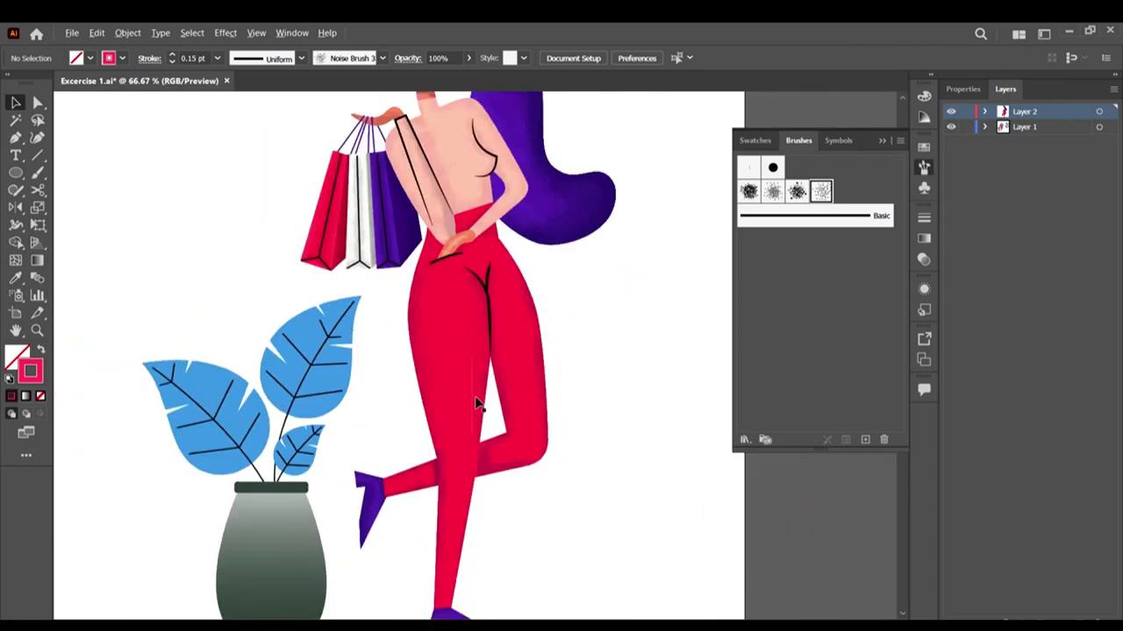
{"action": "scroll", "coordinate": [476, 401], "scroll_direction": "down", "scroll_amount": 1}
{"action": "scroll", "coordinate": [483, 396], "scroll_direction": "down", "scroll_amount": 1}
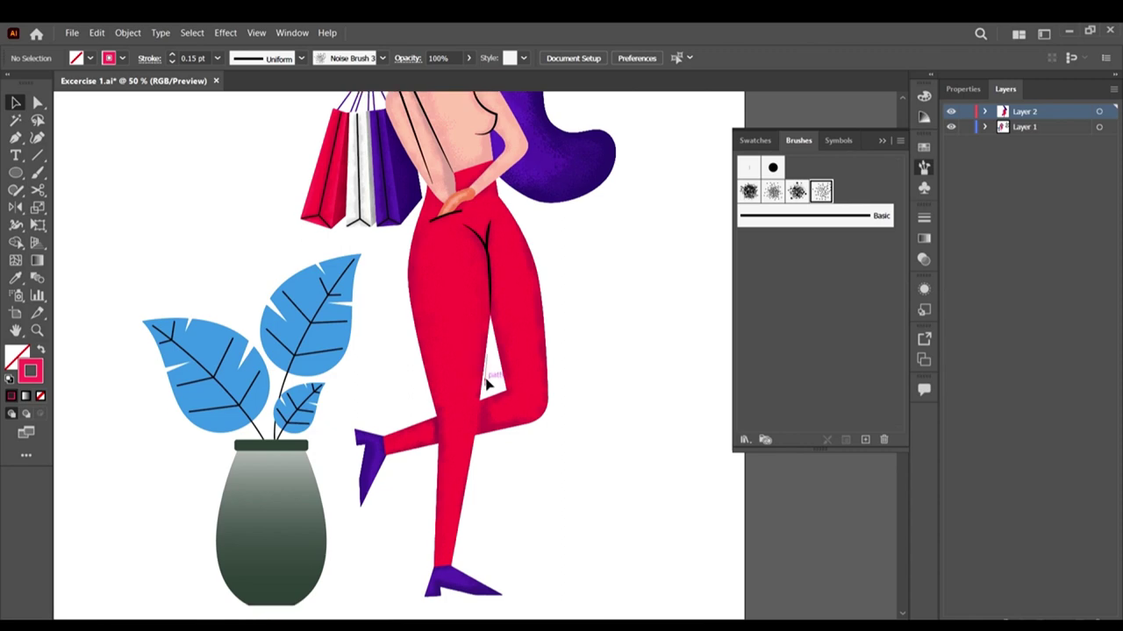
{"action": "scroll", "coordinate": [487, 383], "scroll_direction": "down", "scroll_amount": 1}
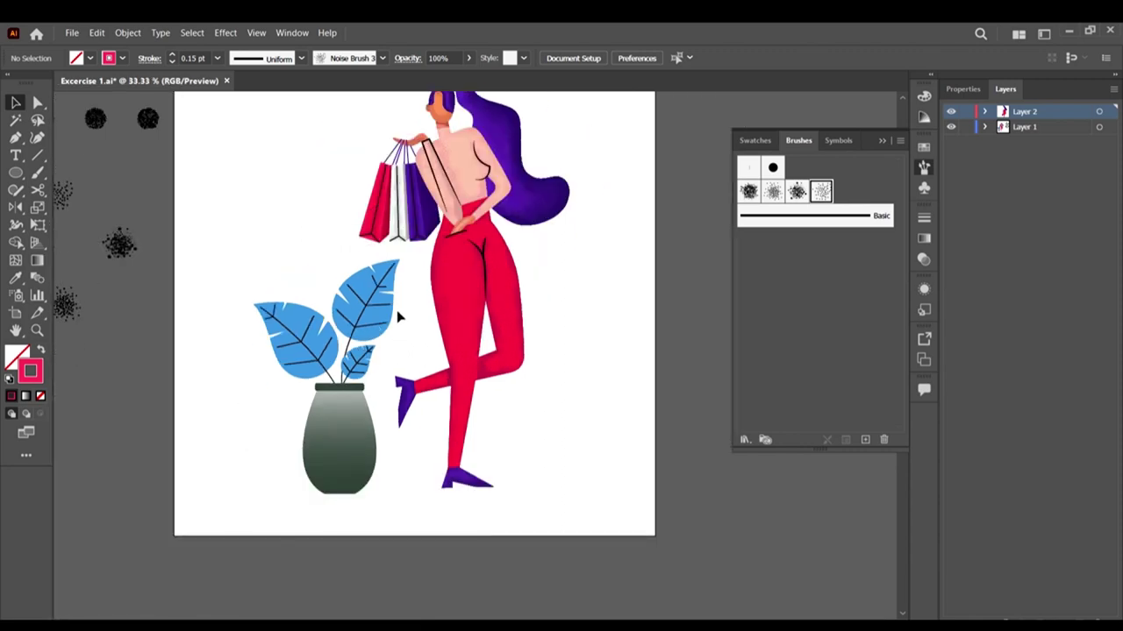
{"action": "scroll", "coordinate": [383, 348], "scroll_direction": "up", "scroll_amount": 3}
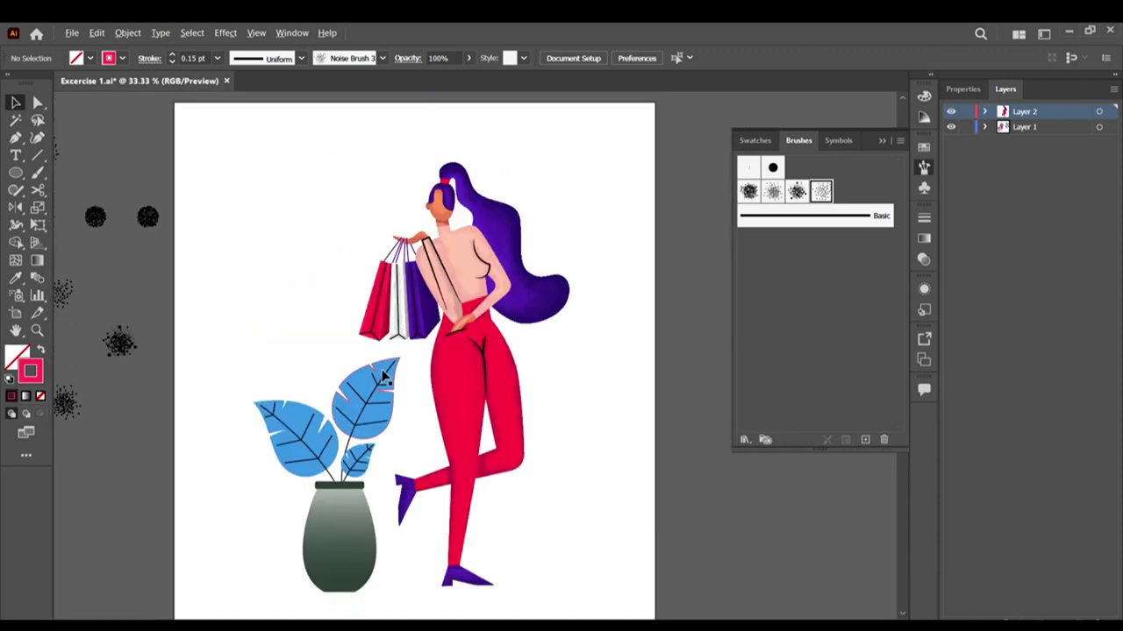
{"action": "scroll", "coordinate": [383, 376], "scroll_direction": "down", "scroll_amount": 1}
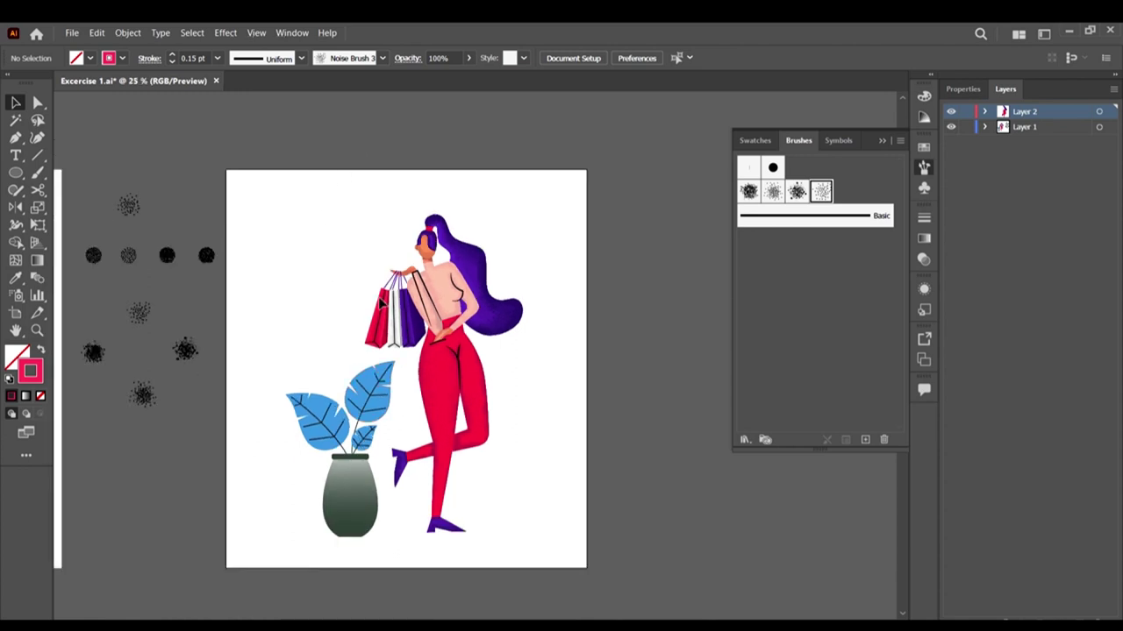
Step: Review the whole artboard, comparing the noise-shaded woman and shopping bags with the plant's flat blue leaves and vase
{"action": "scroll", "coordinate": [418, 406], "scroll_direction": "up", "scroll_amount": 1}
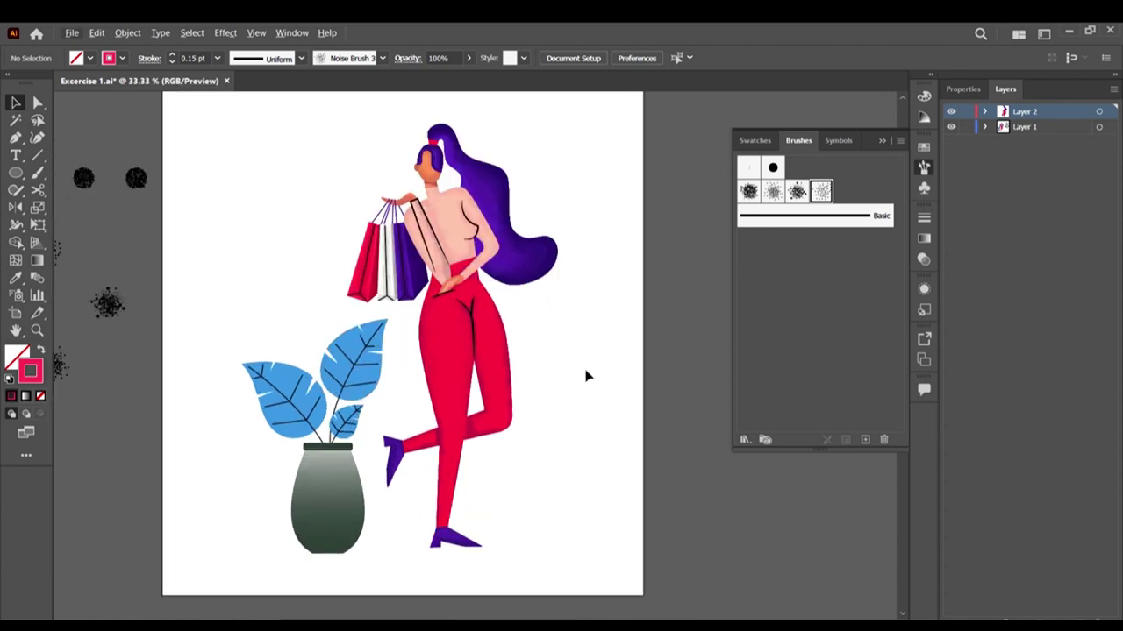
{"action": "scroll", "coordinate": [587, 376], "scroll_direction": "up", "scroll_amount": 1}
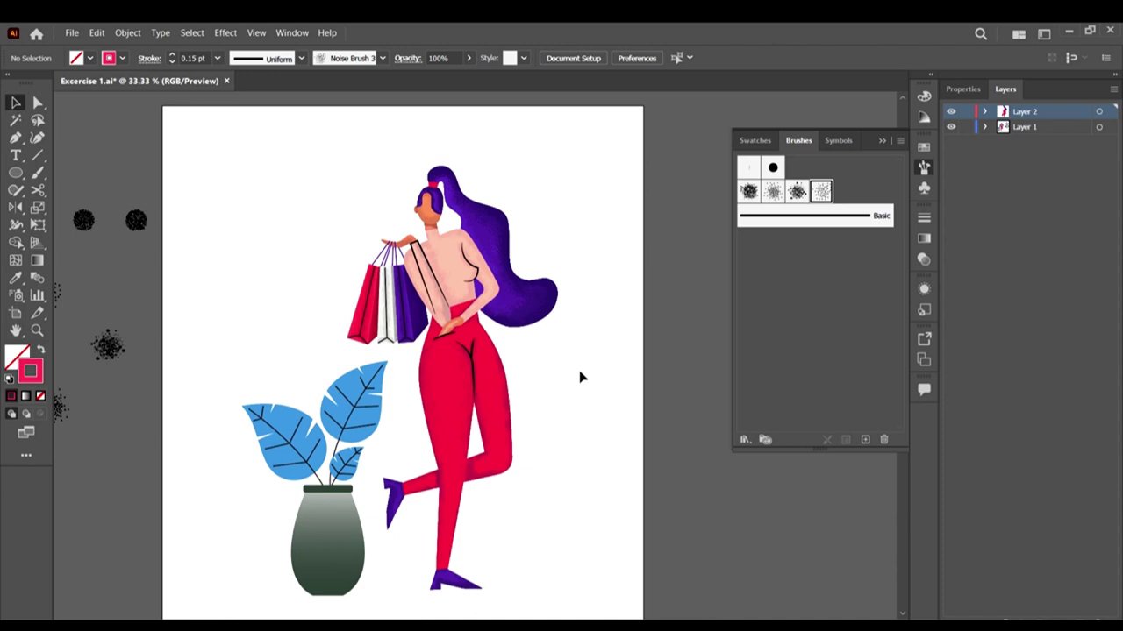
{"action": "scroll", "coordinate": [580, 377], "scroll_direction": "down", "scroll_amount": 1}
{"action": "scroll", "coordinate": [575, 334], "scroll_direction": "down", "scroll_amount": 1}
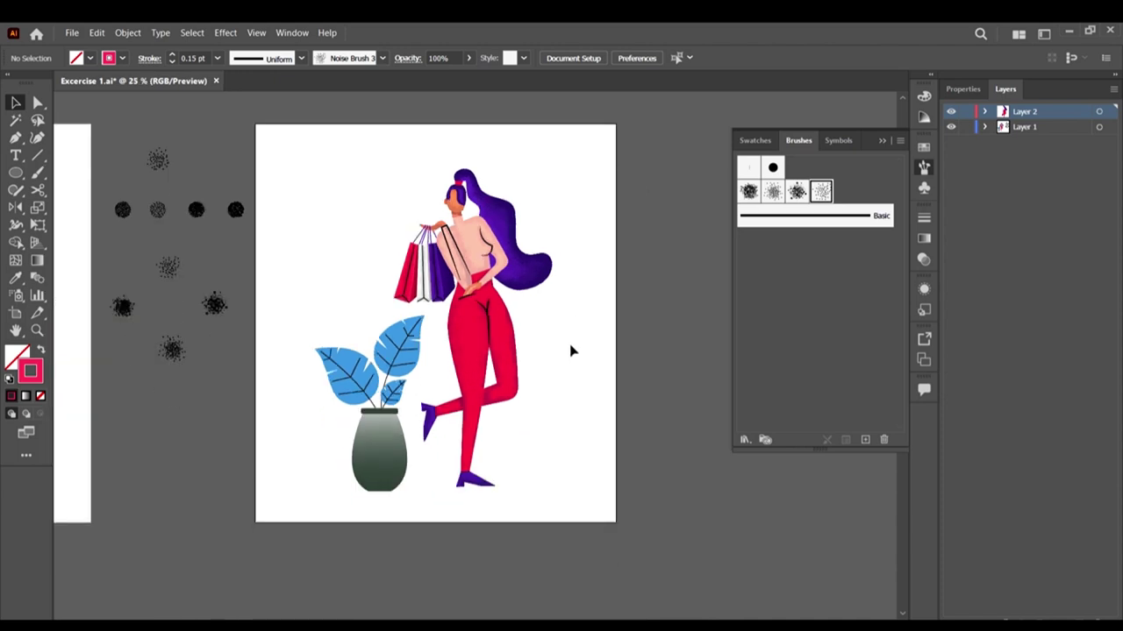
{"action": "left_click", "coordinate": [420, 364]}
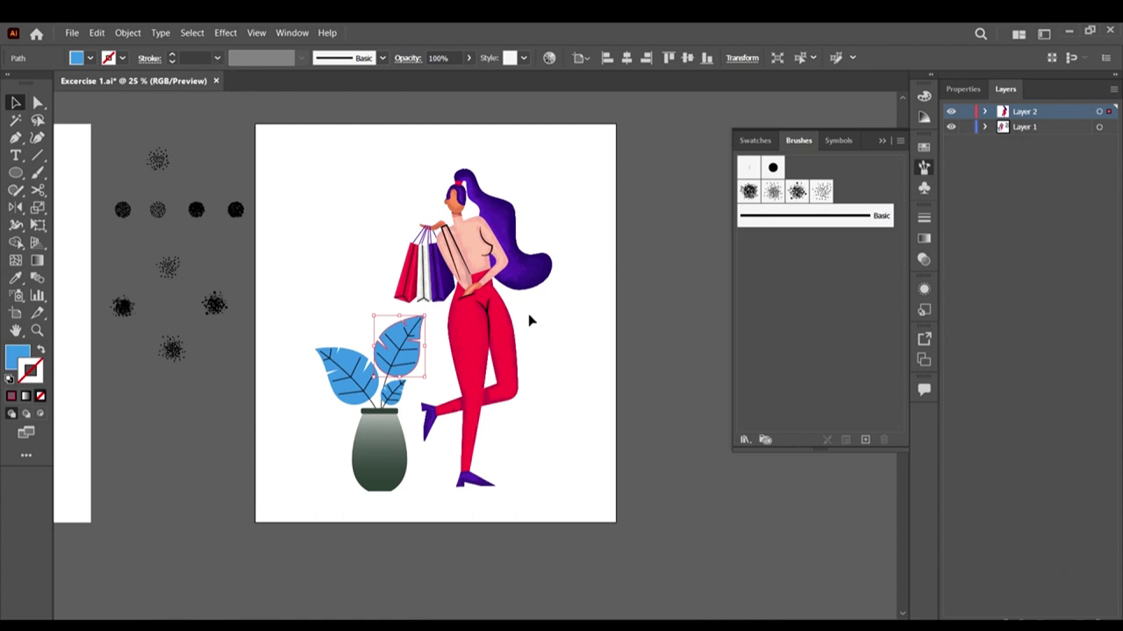
{"action": "left_click", "coordinate": [602, 384]}
{"action": "scroll", "coordinate": [567, 359], "scroll_direction": "up", "scroll_amount": 1}
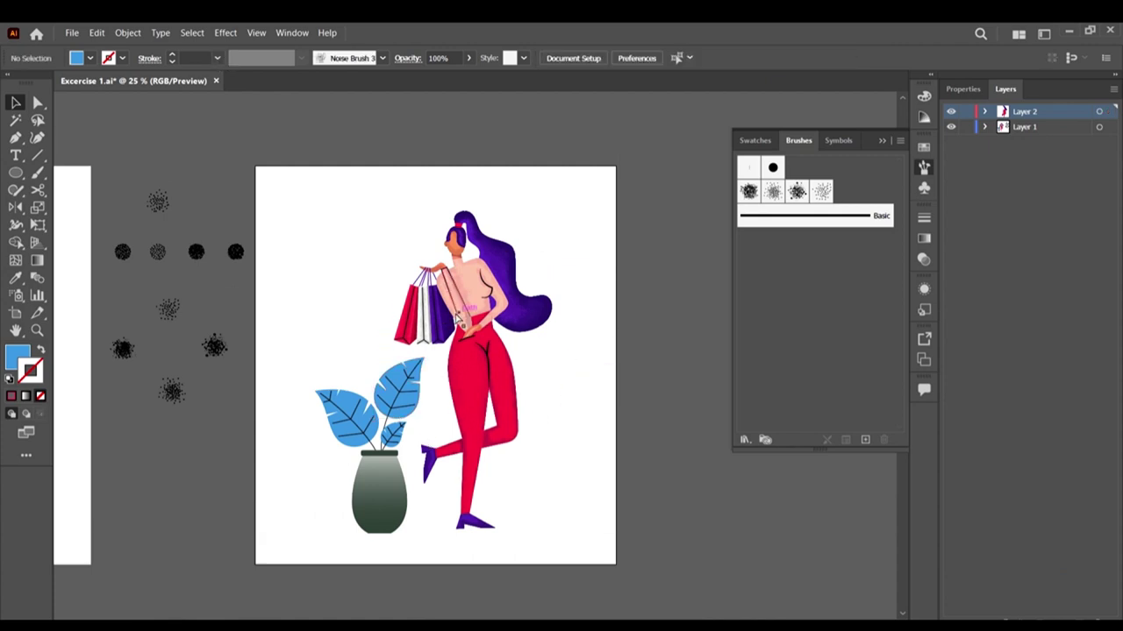
{"action": "scroll", "coordinate": [462, 314], "scroll_direction": "left", "scroll_amount": 3}
{"action": "scroll", "coordinate": [579, 325], "scroll_direction": "right", "scroll_amount": 3}
{"action": "scroll", "coordinate": [487, 299], "scroll_direction": "right", "scroll_amount": 2}
{"action": "scroll", "coordinate": [455, 344], "scroll_direction": "down", "scroll_amount": 1}
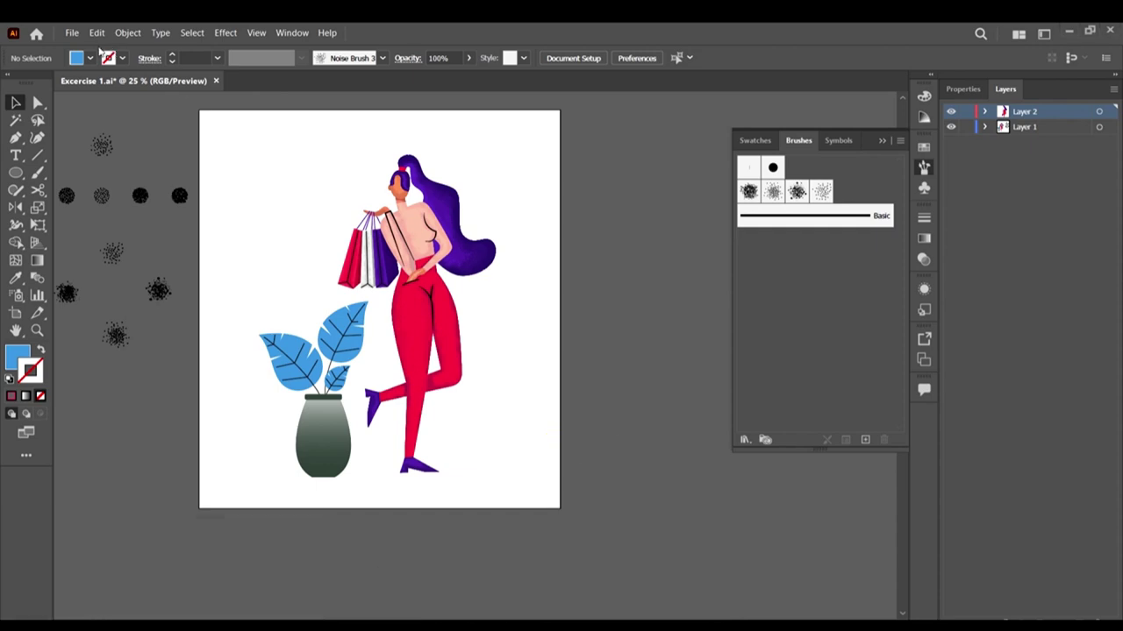
Step: Place the finished reference image Excercise 11-02 on the empty canvas beside the illustration's artboard
{"action": "left_click", "coordinate": [72, 33]}
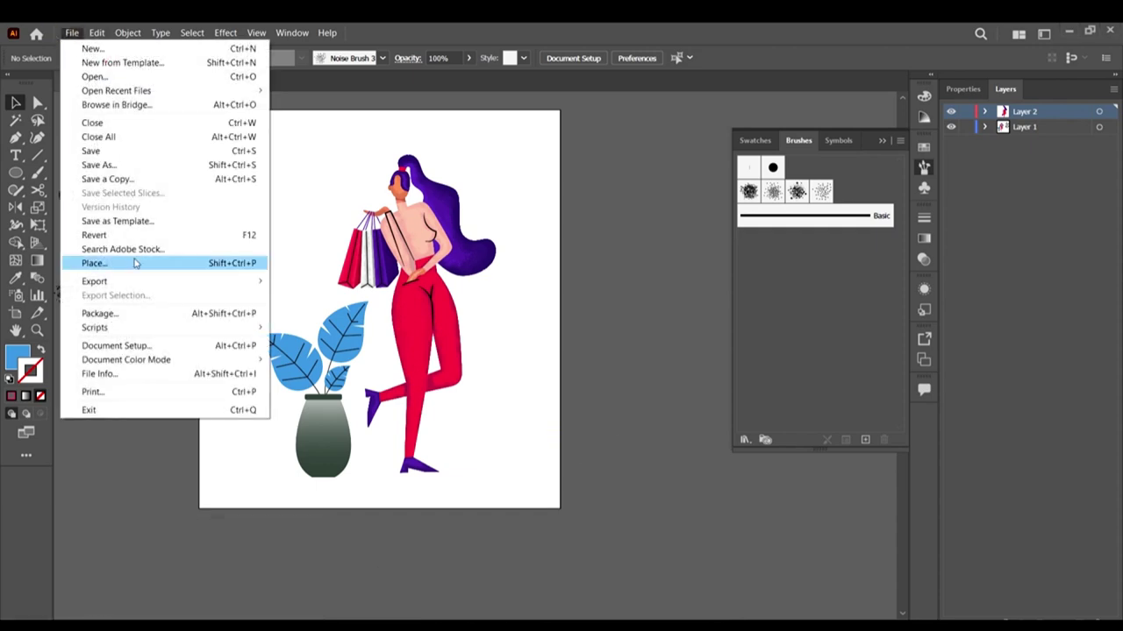
{"action": "left_click", "coordinate": [135, 263]}
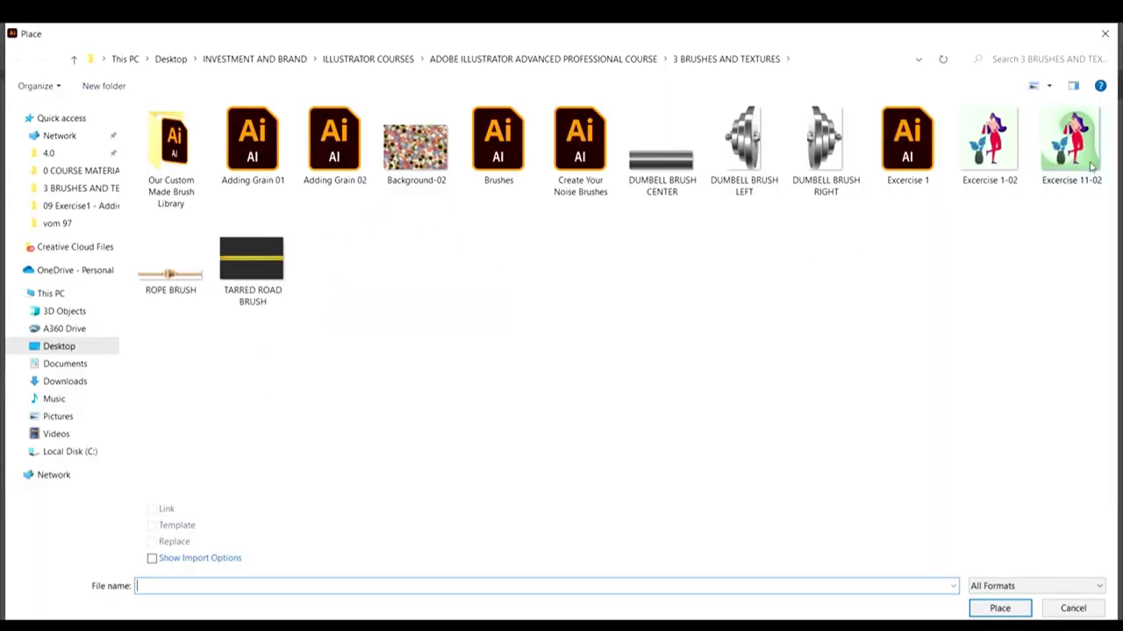
{"action": "left_click", "coordinate": [1071, 142]}
{"action": "left_click", "coordinate": [1009, 610]}
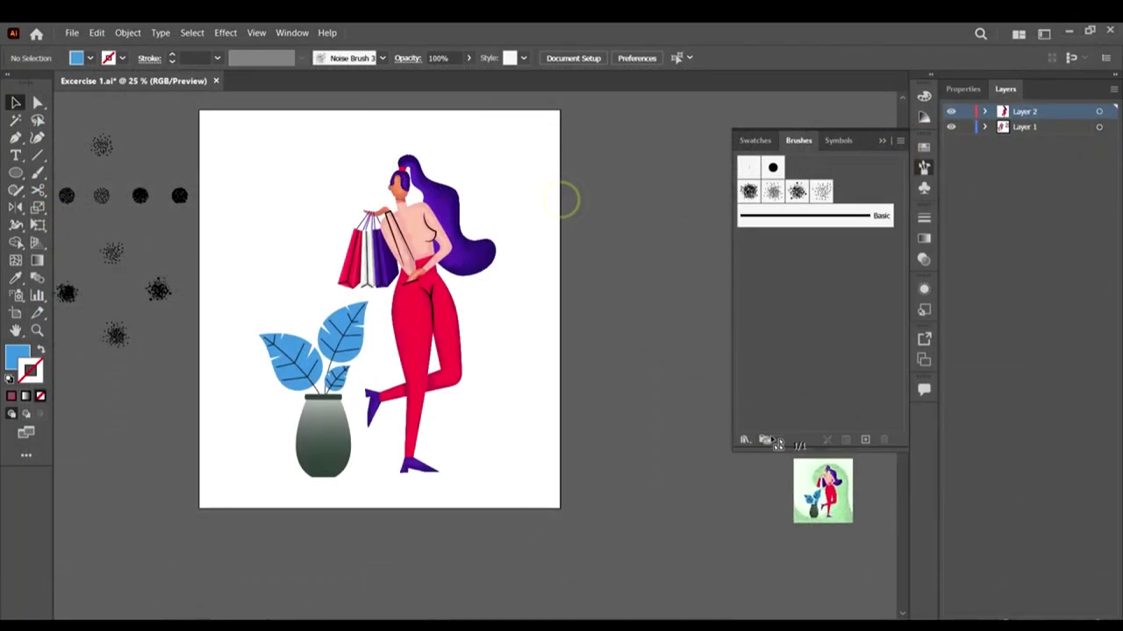
{"action": "left_click", "coordinate": [814, 498]}
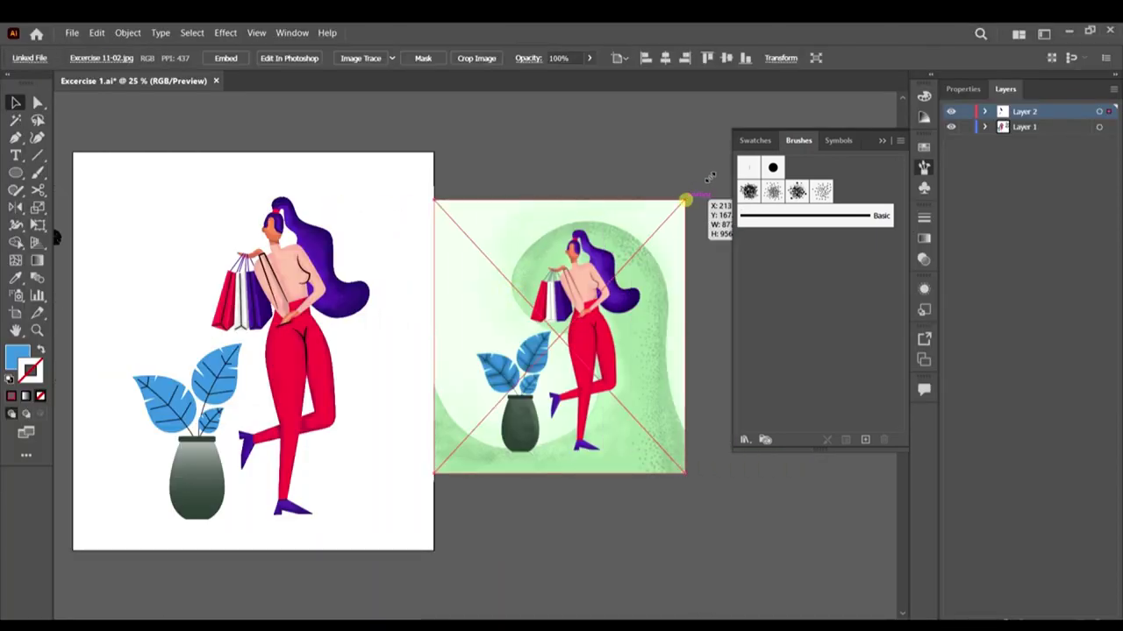
Step: Enlarge the placed reference image proportionally, move it up alongside the artboard, and leave it deselected
{"action": "left_click_drag", "start_coordinate": [725, 156], "coordinate": [728, 153]}
{"action": "left_click", "coordinate": [792, 517]}
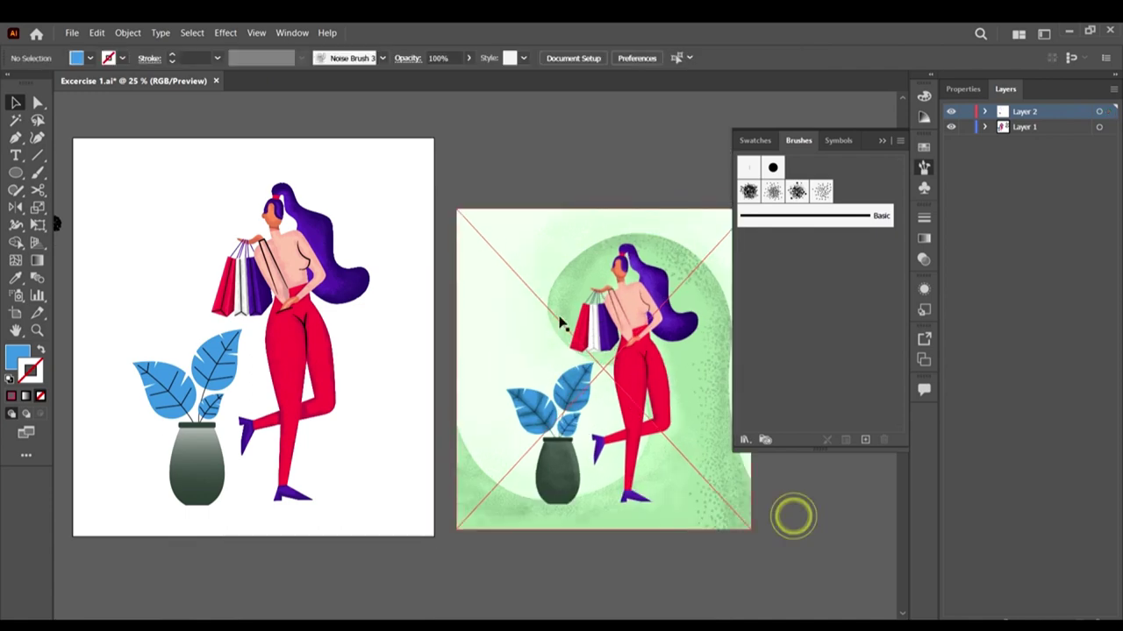
{"action": "scroll", "coordinate": [535, 429], "scroll_direction": "right", "scroll_amount": 3}
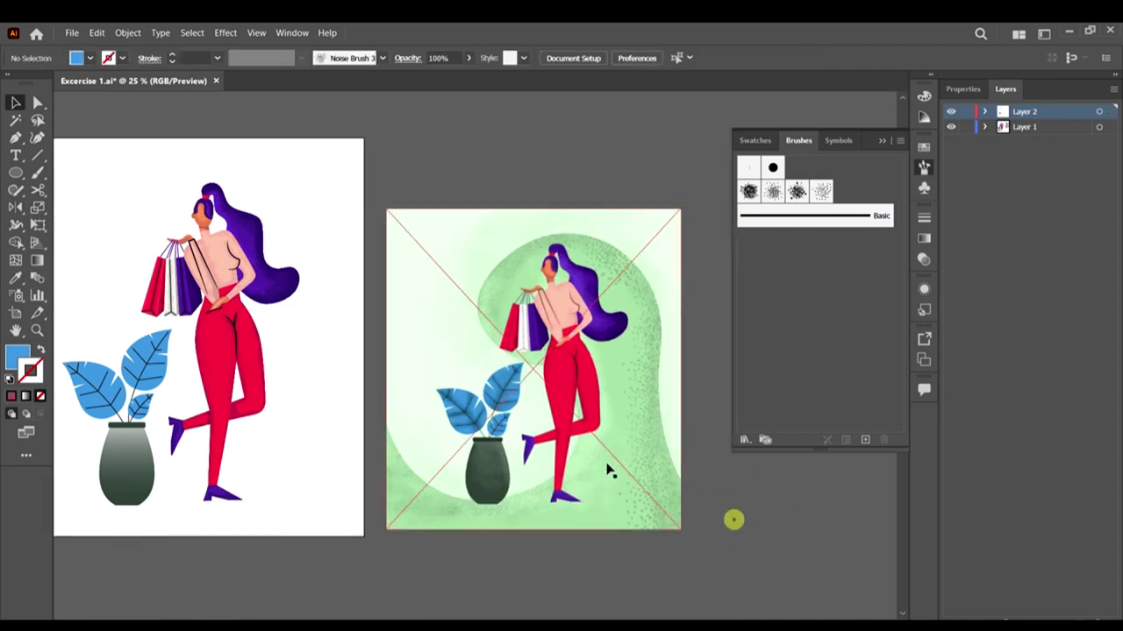
{"action": "scroll", "coordinate": [709, 517], "scroll_direction": "left", "scroll_amount": 1}
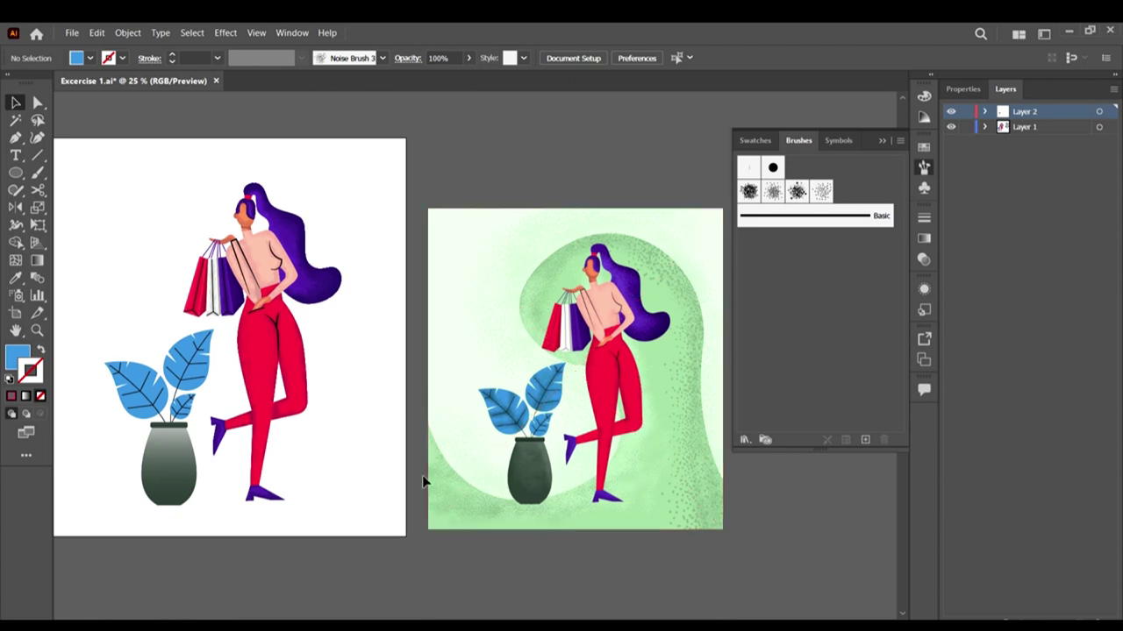
{"action": "left_click", "coordinate": [443, 234]}
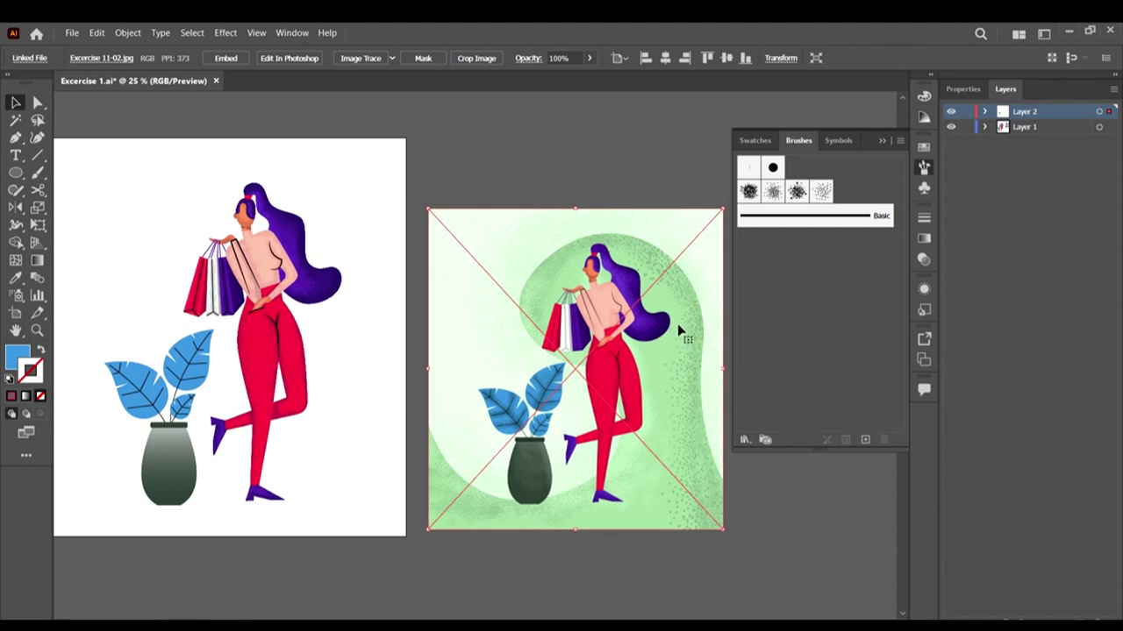
{"action": "left_click_drag", "start_coordinate": [681, 300], "coordinate": [681, 263]}
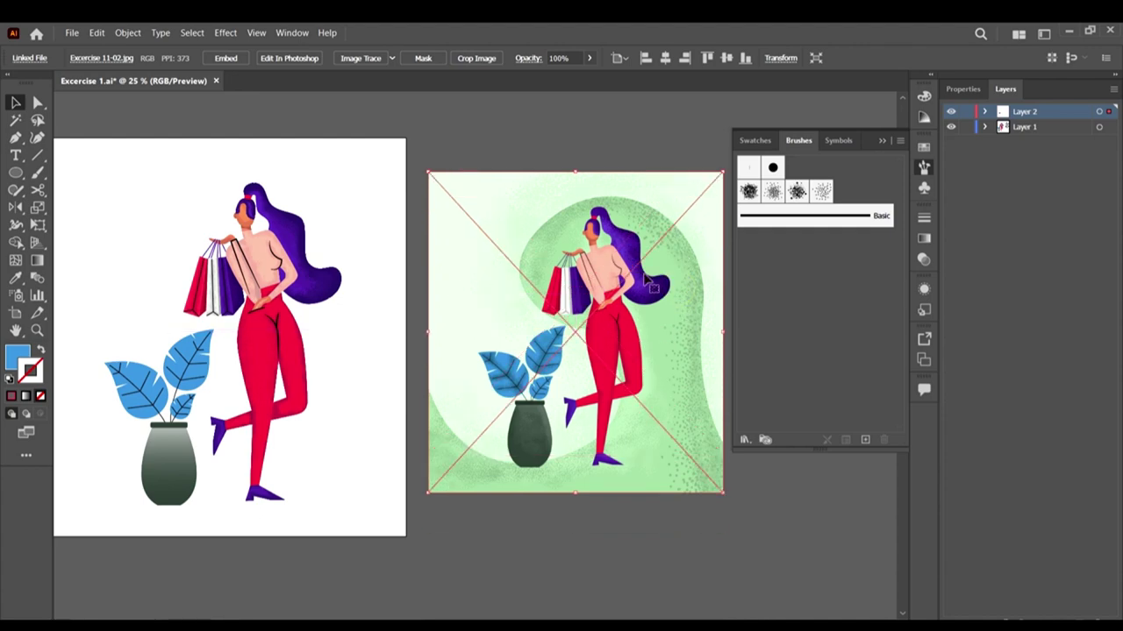
{"action": "left_click", "coordinate": [584, 161]}
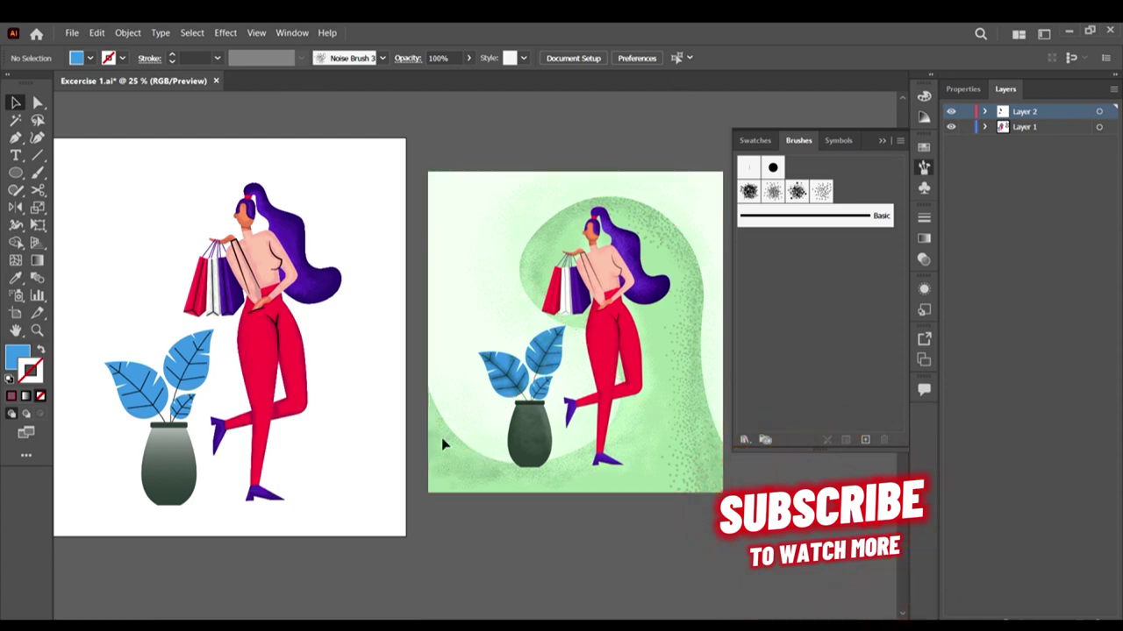
Step: Compare the original illustration, the noise-shaded version and the placed finished reference side by side
{"action": "scroll", "coordinate": [558, 336], "scroll_direction": "down", "scroll_amount": 2}
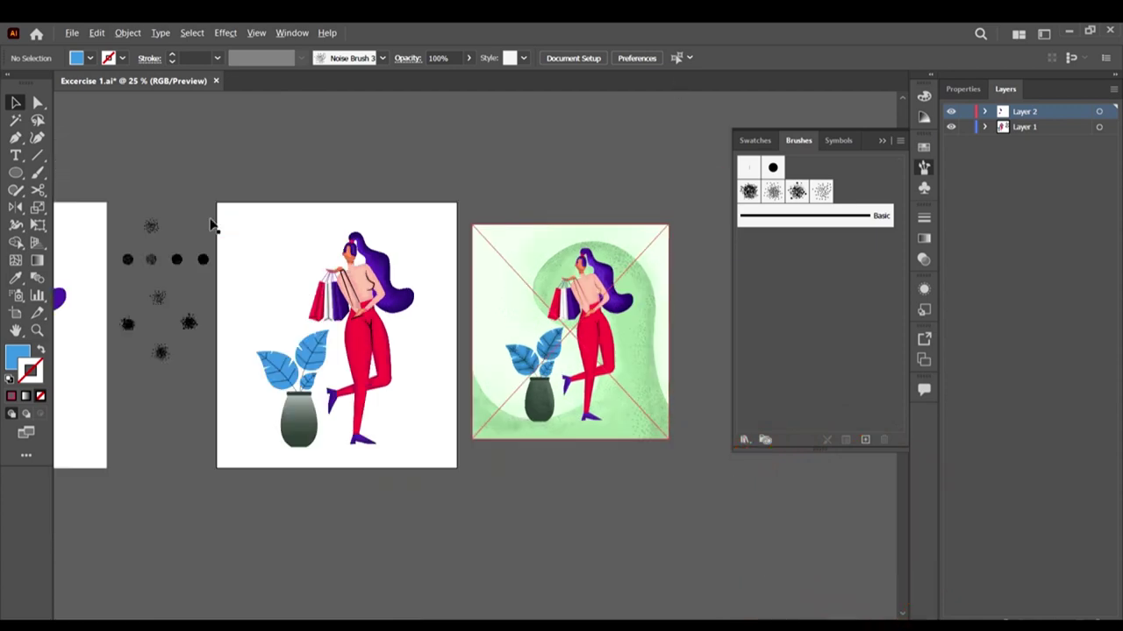
{"action": "scroll", "coordinate": [435, 330], "scroll_direction": "down", "scroll_amount": 1}
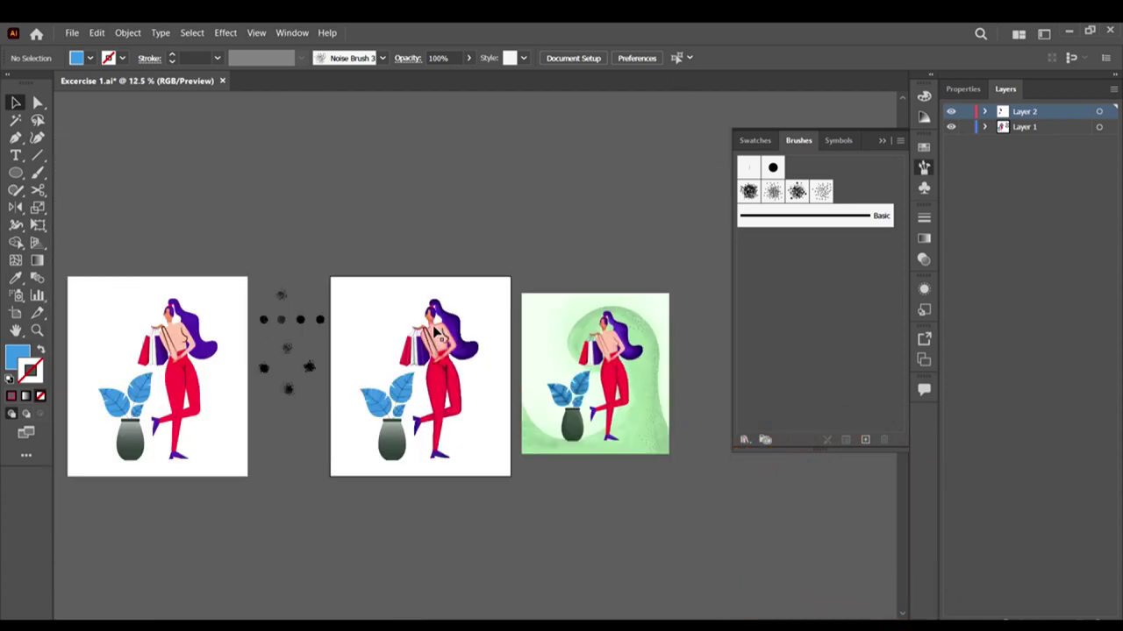
{"action": "scroll", "coordinate": [435, 330], "scroll_direction": "down", "scroll_amount": 1}
{"action": "scroll", "coordinate": [453, 410], "scroll_direction": "up", "scroll_amount": 2}
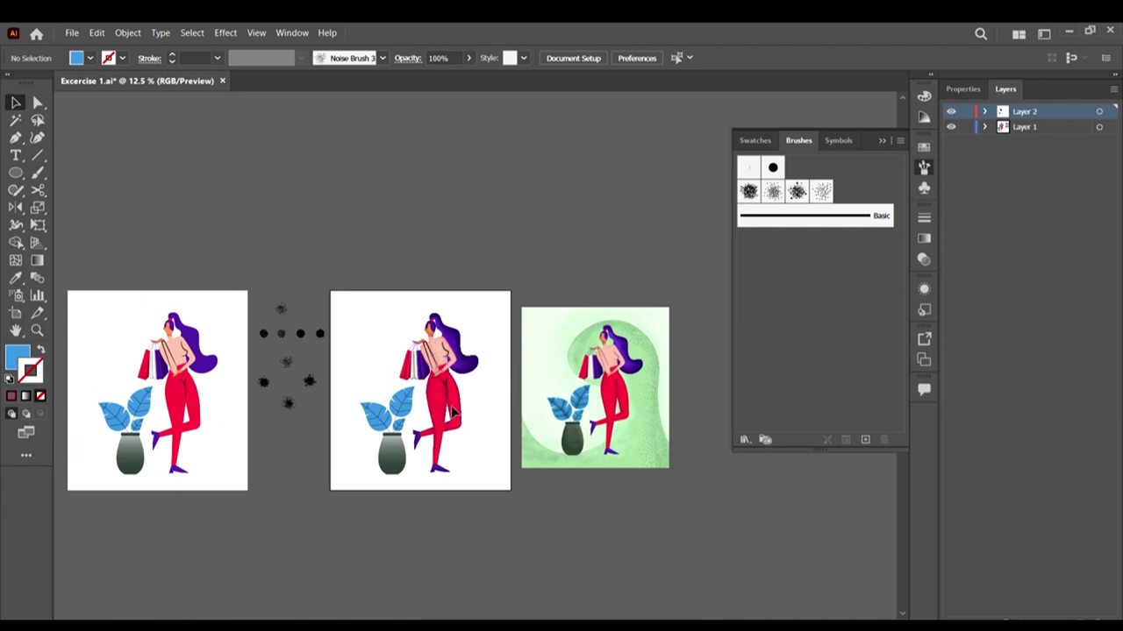
{"action": "scroll", "coordinate": [538, 467], "scroll_direction": "left", "scroll_amount": 1}
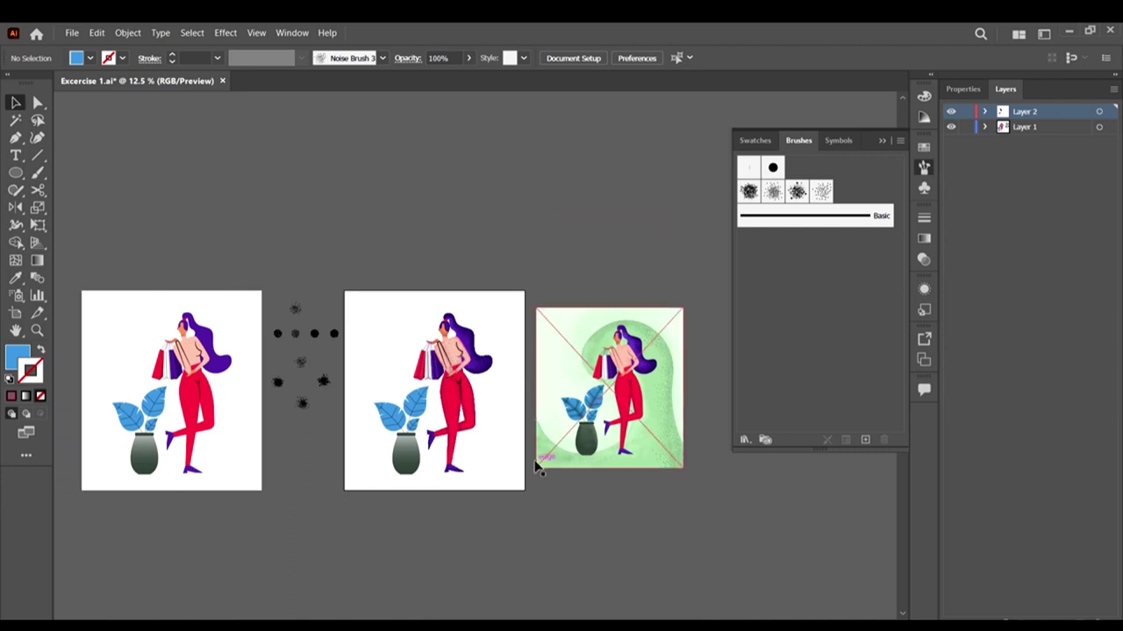
{"action": "scroll", "coordinate": [540, 468], "scroll_direction": "down", "scroll_amount": 1}
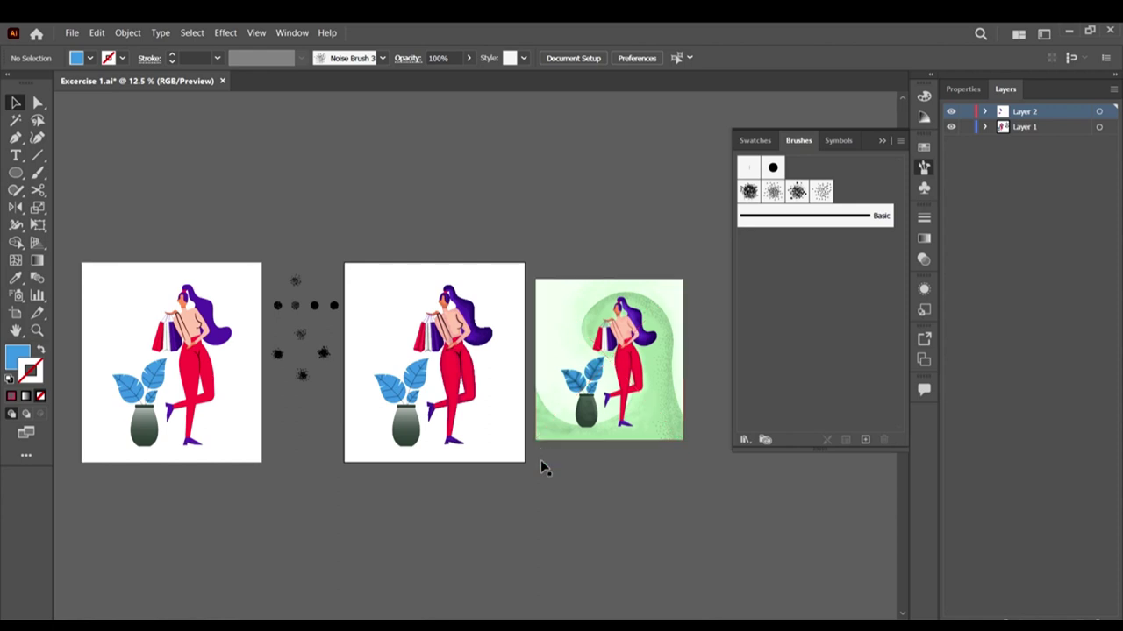